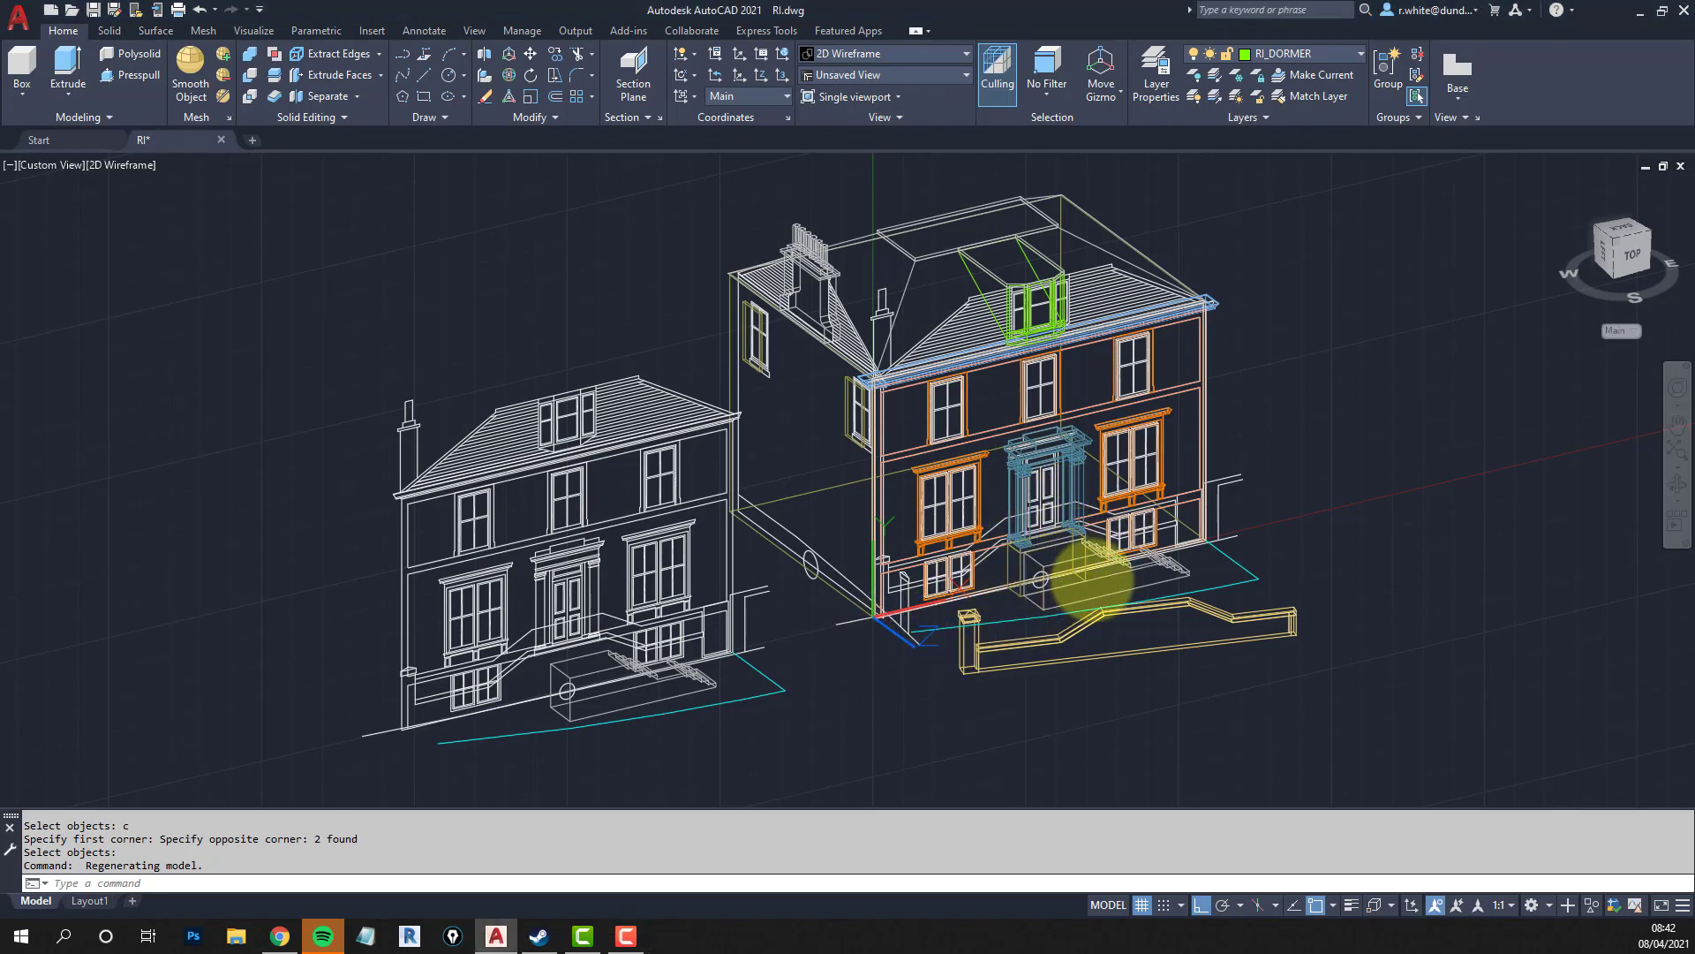
# Set the view to the plan of the current Main UCS so the front elevation faces the screen.
pyautogui.keyDown('shift'); pyautogui.moveTo(1041, 518); pyautogui.dragTo(1047, 579, button='middle'); pyautogui.keyUp('shift')
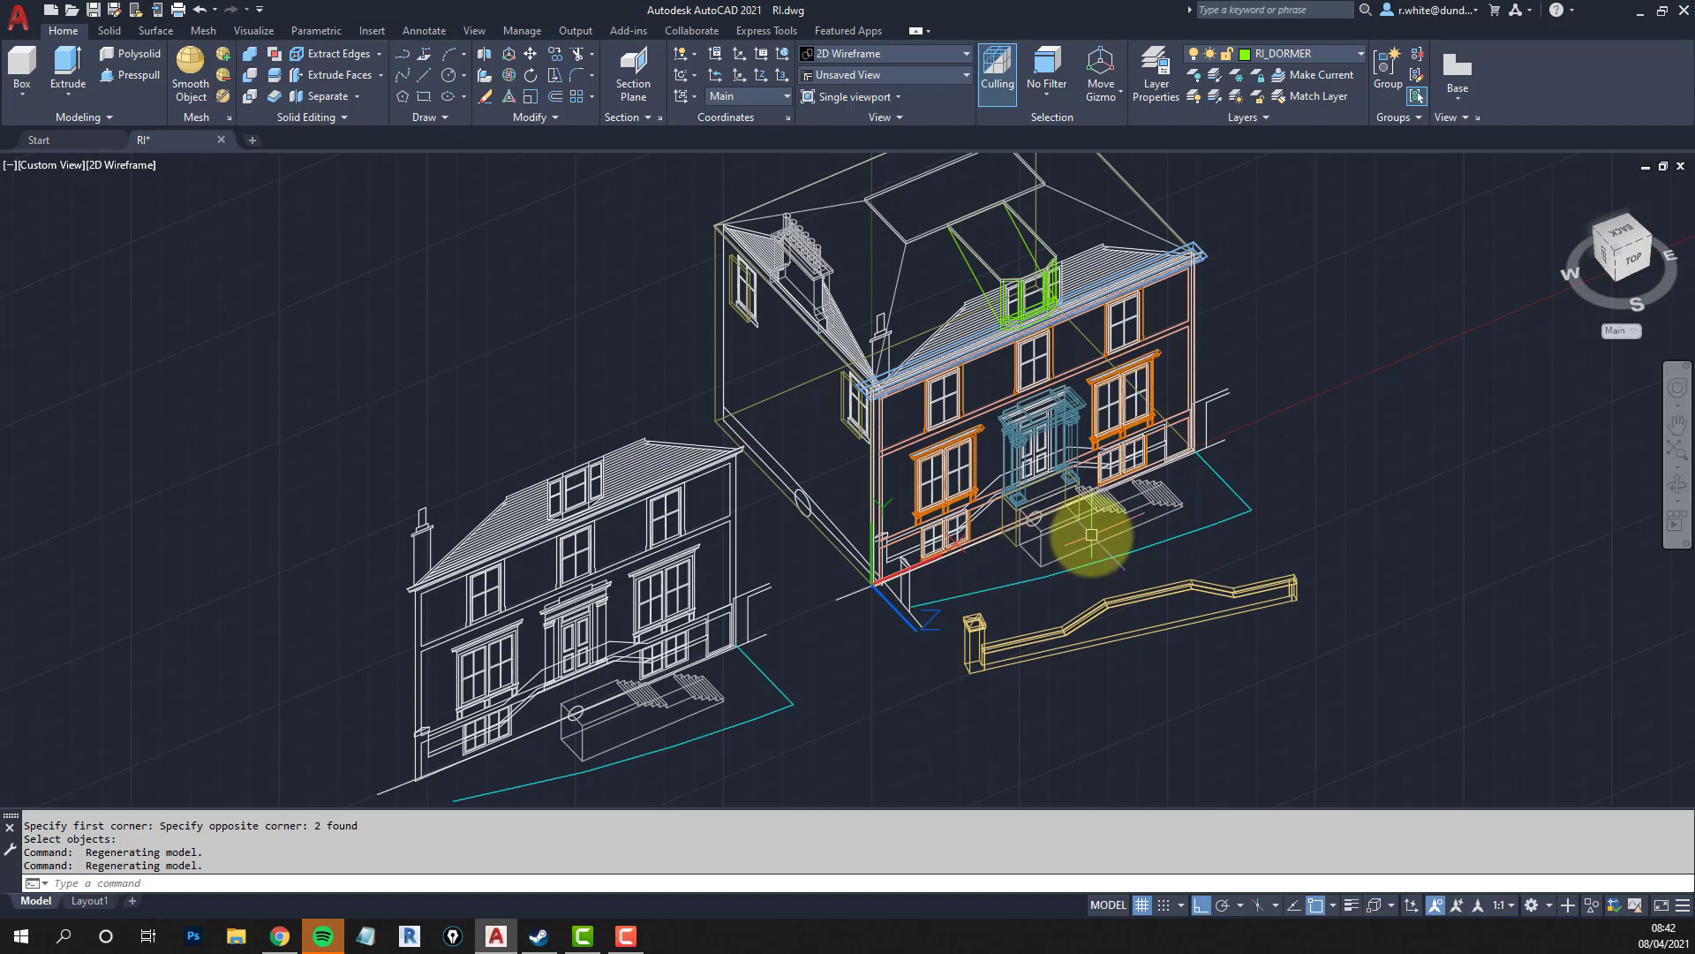
pyautogui.moveTo(1095, 530)
pyautogui.keyDown('shift'); pyautogui.mouseDown(button='middle')
pyautogui.moveTo(1053, 535)
pyautogui.moveTo(1048, 495)
pyautogui.moveTo(1029, 560)
pyautogui.mouseUp(button='middle'); pyautogui.keyUp('shift')
pyautogui.scroll(5, 1029, 565)
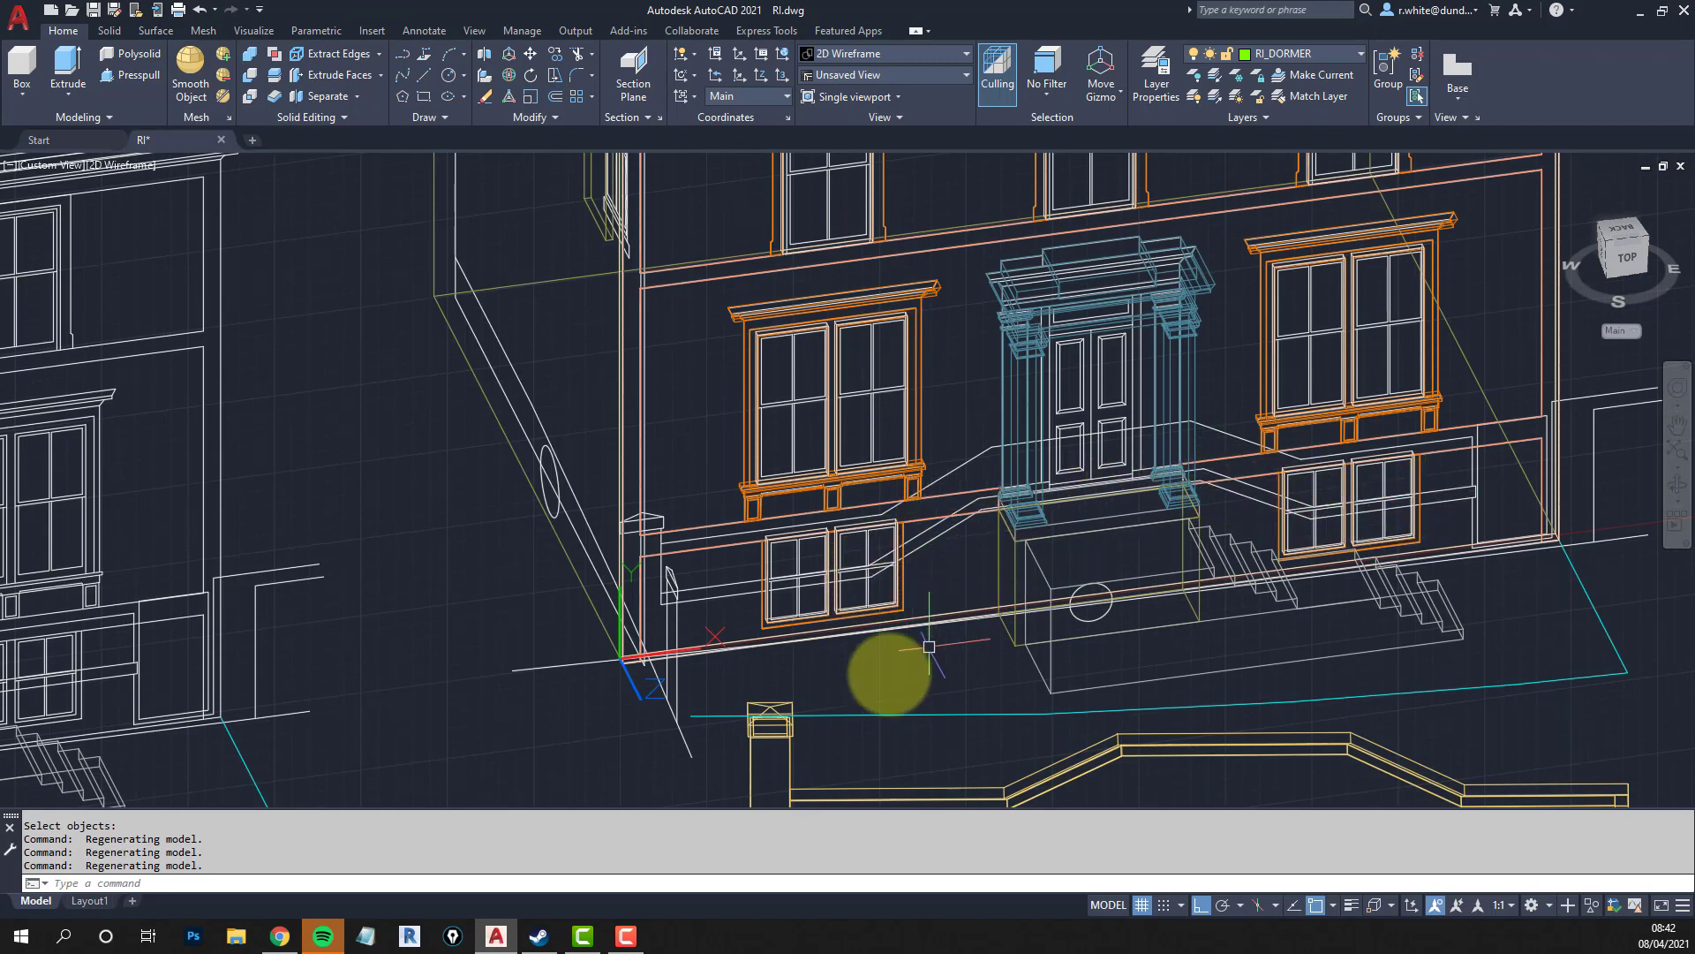
pyautogui.scroll(-2, 964, 525)
pyautogui.scroll(1, 964, 526)
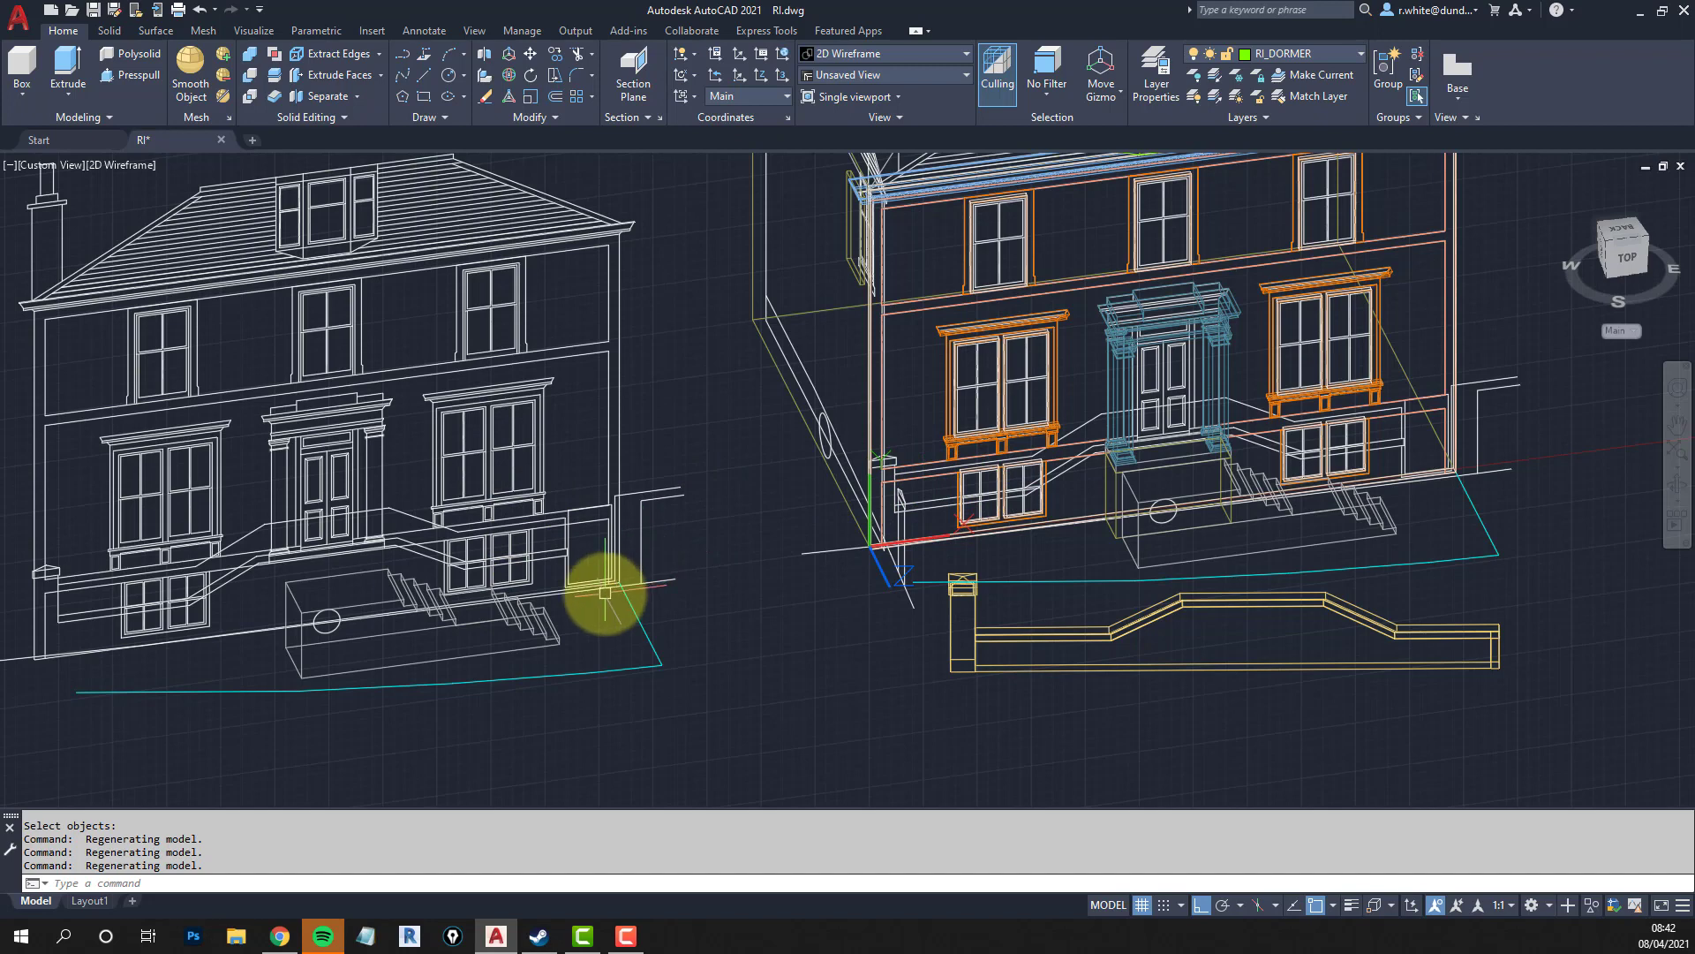
pyautogui.moveTo(576, 595); pyautogui.dragTo(633, 578, button='middle')
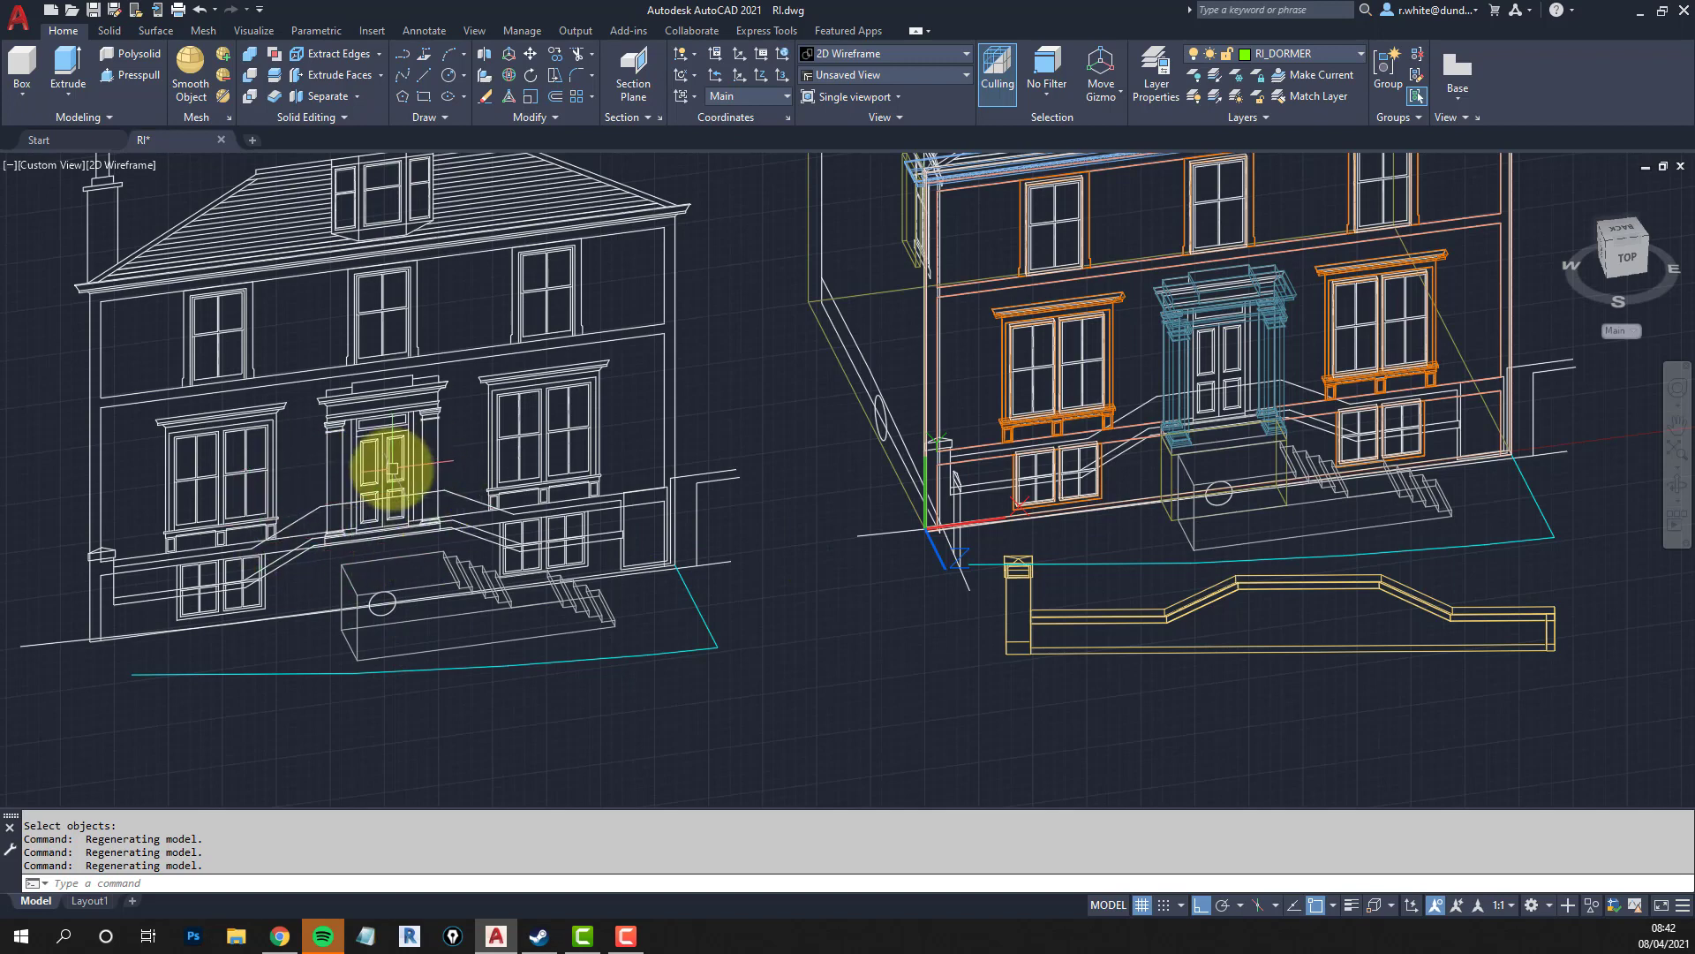
pyautogui.press('Escape')
pyautogui.press('Escape')
pyautogui.click(767, 99)
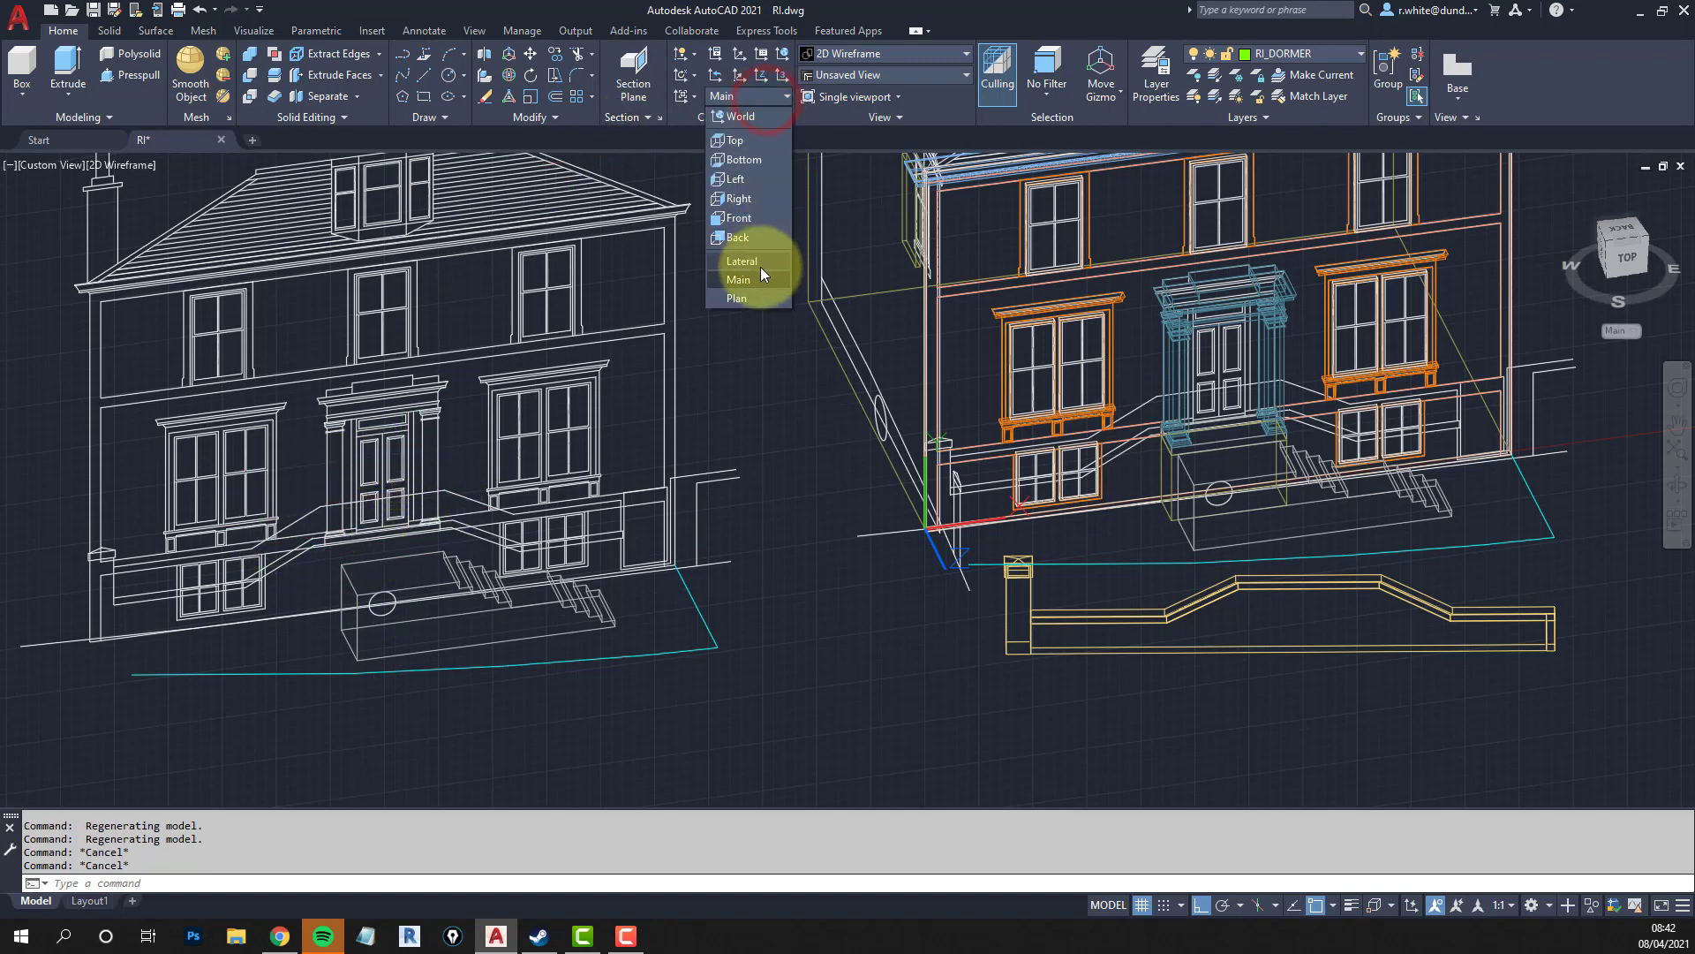
pyautogui.click(803, 622)
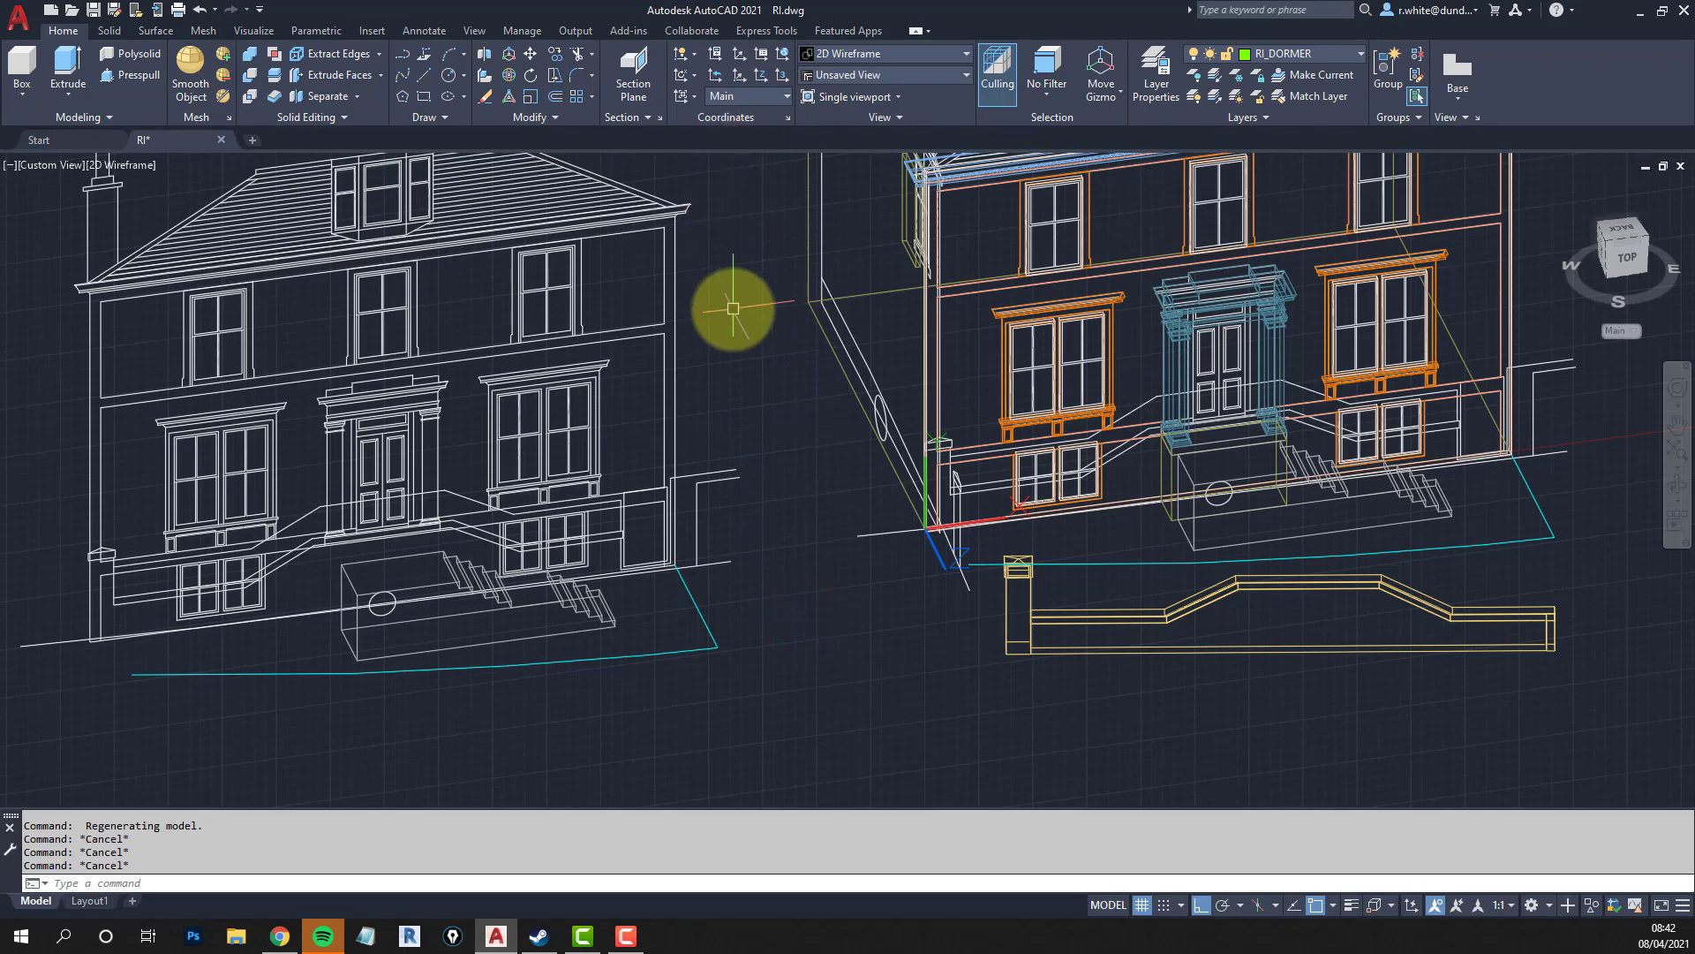
pyautogui.press('Return')
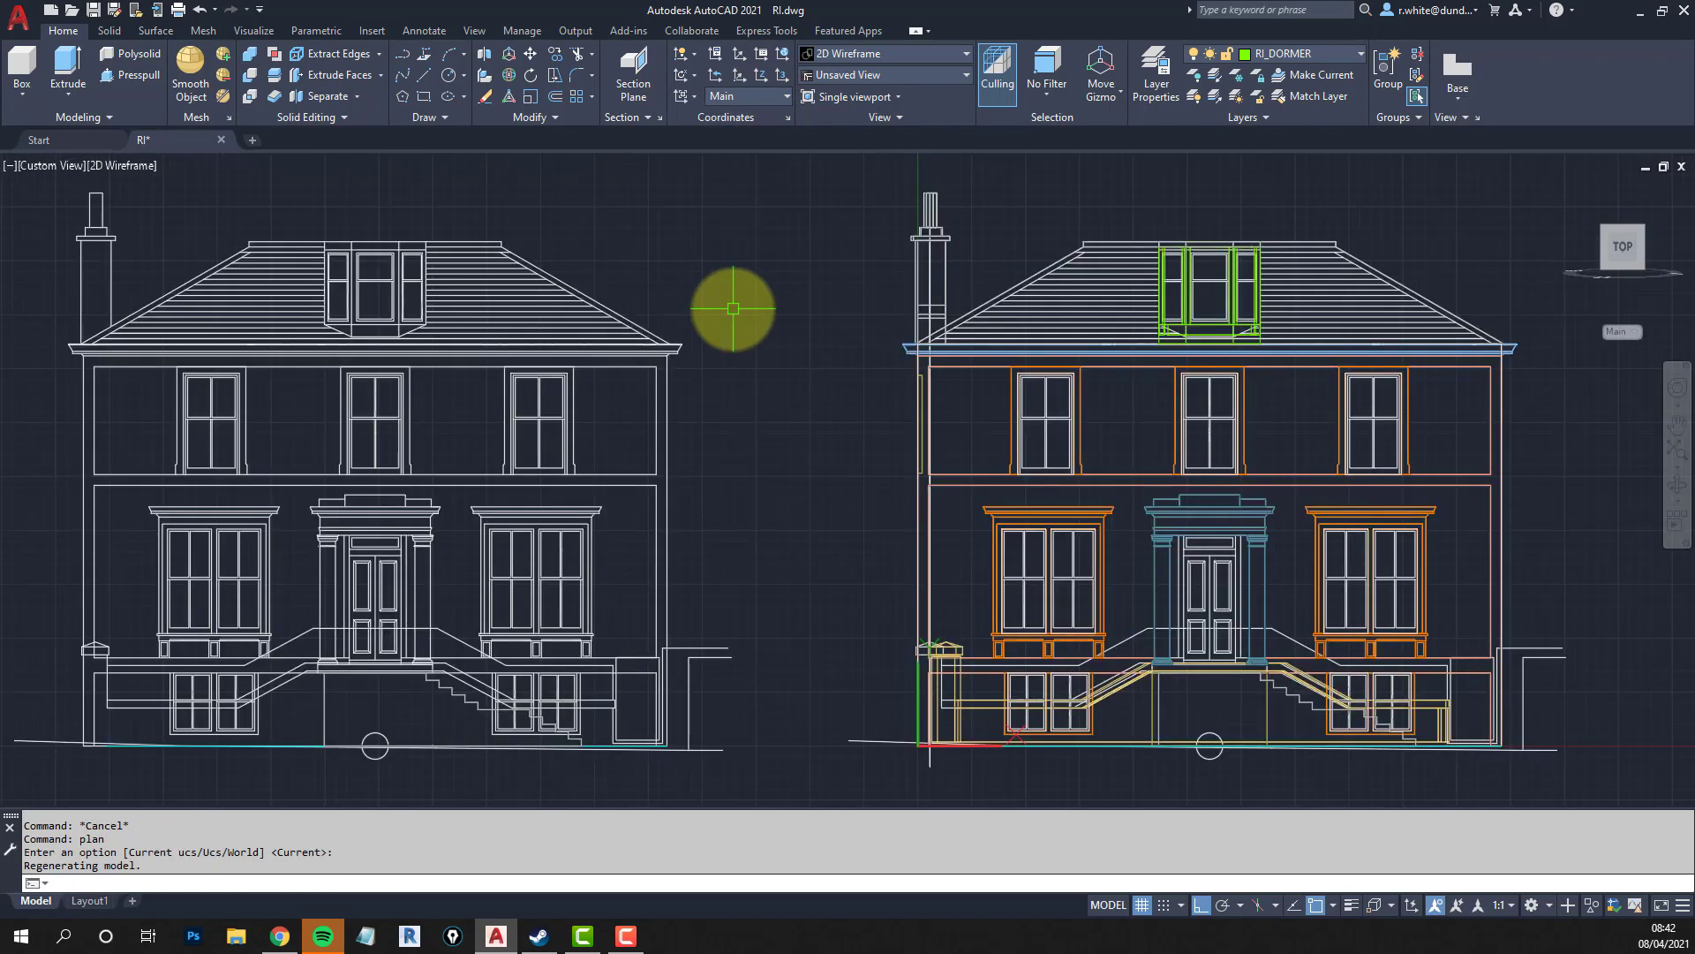
# Select the stepped concrete profile below the front door on the white elevation to examine its outline, leaving it deselected.
pyautogui.moveTo(436, 575); pyautogui.dragTo(783, 427, button='middle')
pyautogui.scroll(3, 733, 532)
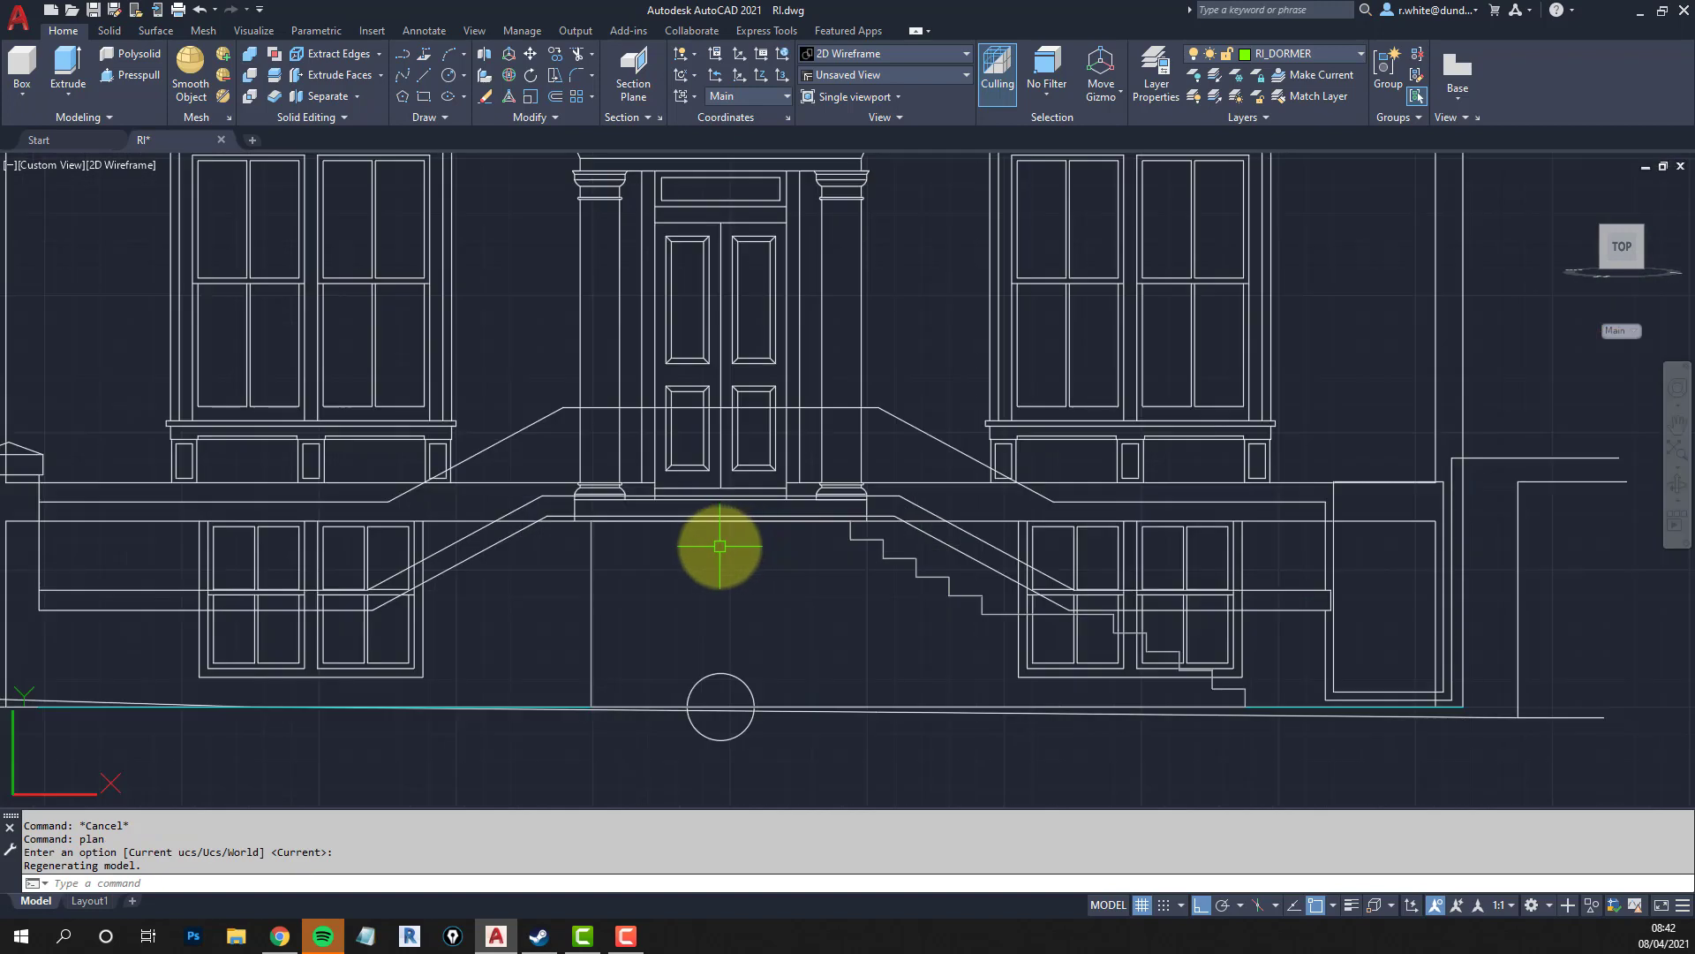
pyautogui.moveTo(719, 542); pyautogui.dragTo(806, 485, button='middle')
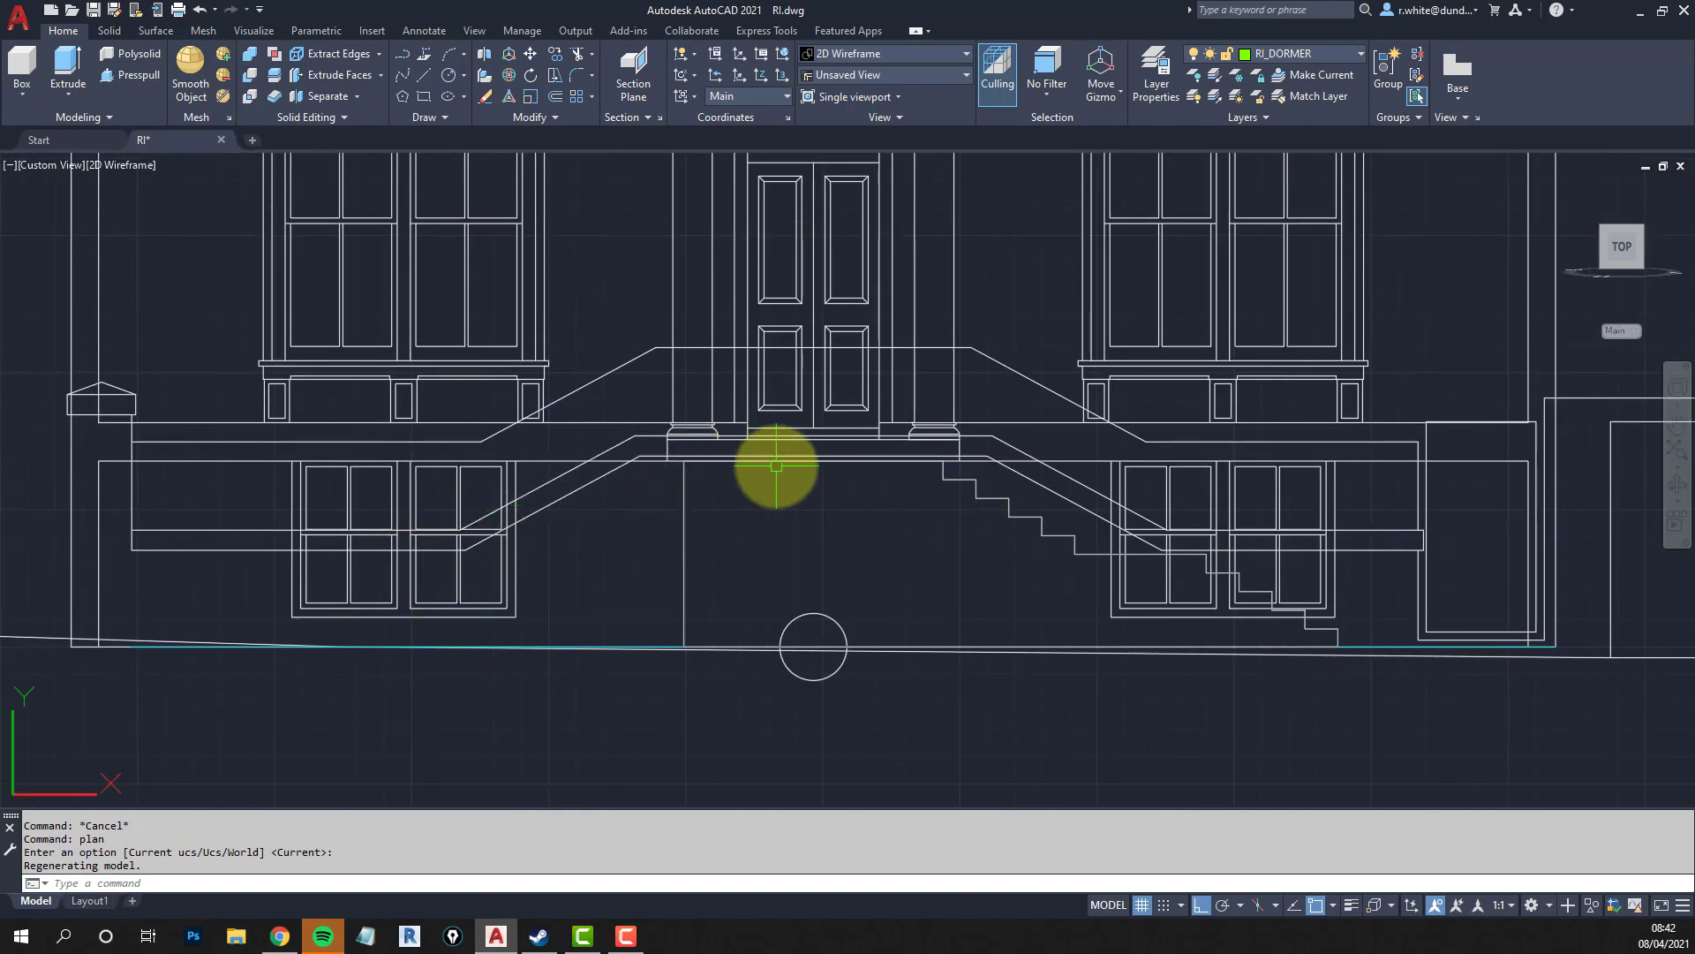
pyautogui.click(684, 527)
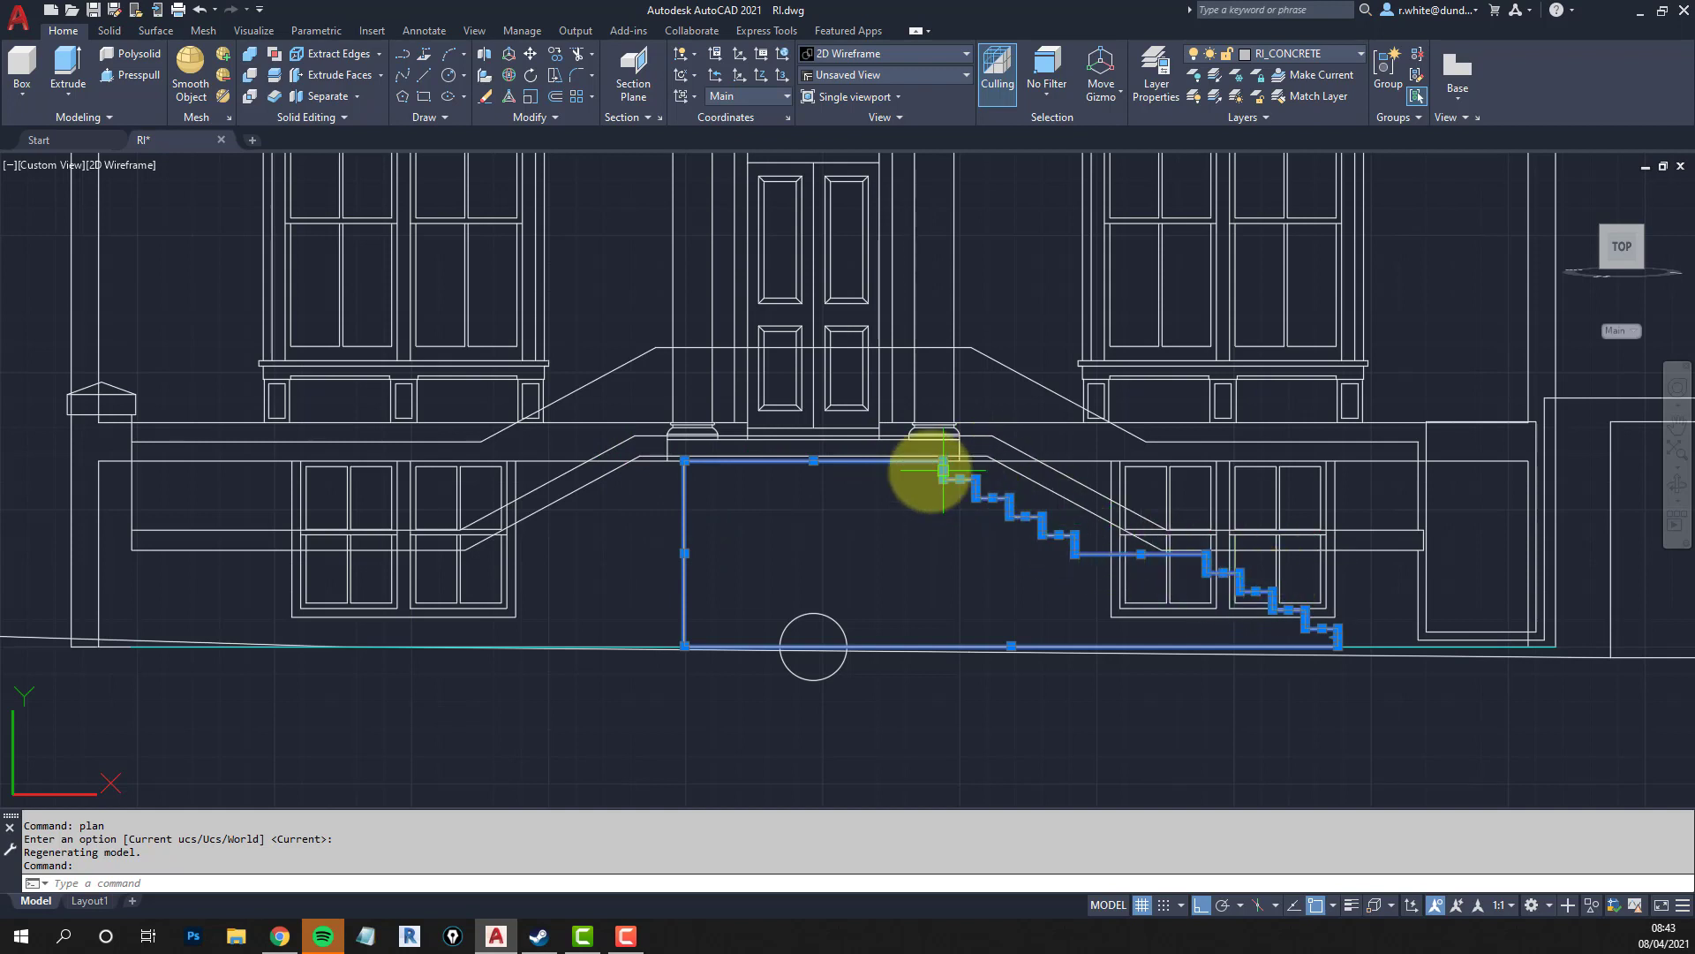
pyautogui.press('Escape')
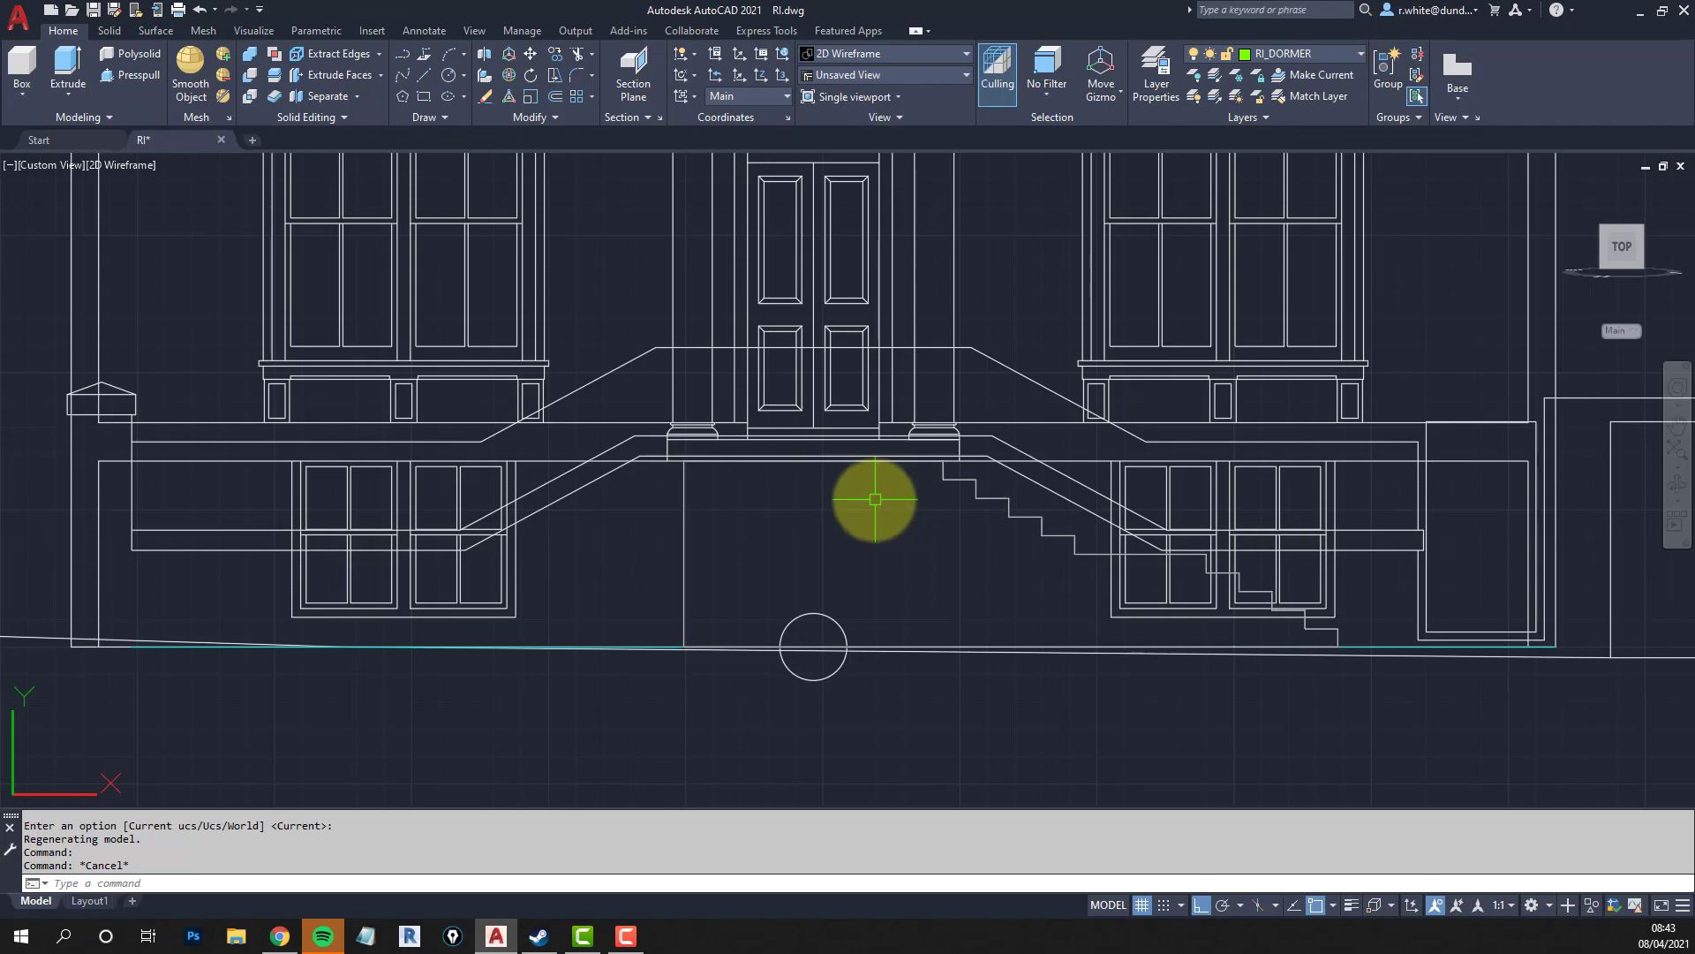
# Examine the stepped entrance block and the cyan boundary line in 3D on both copies of the house.
pyautogui.scroll(-5, 871, 499)
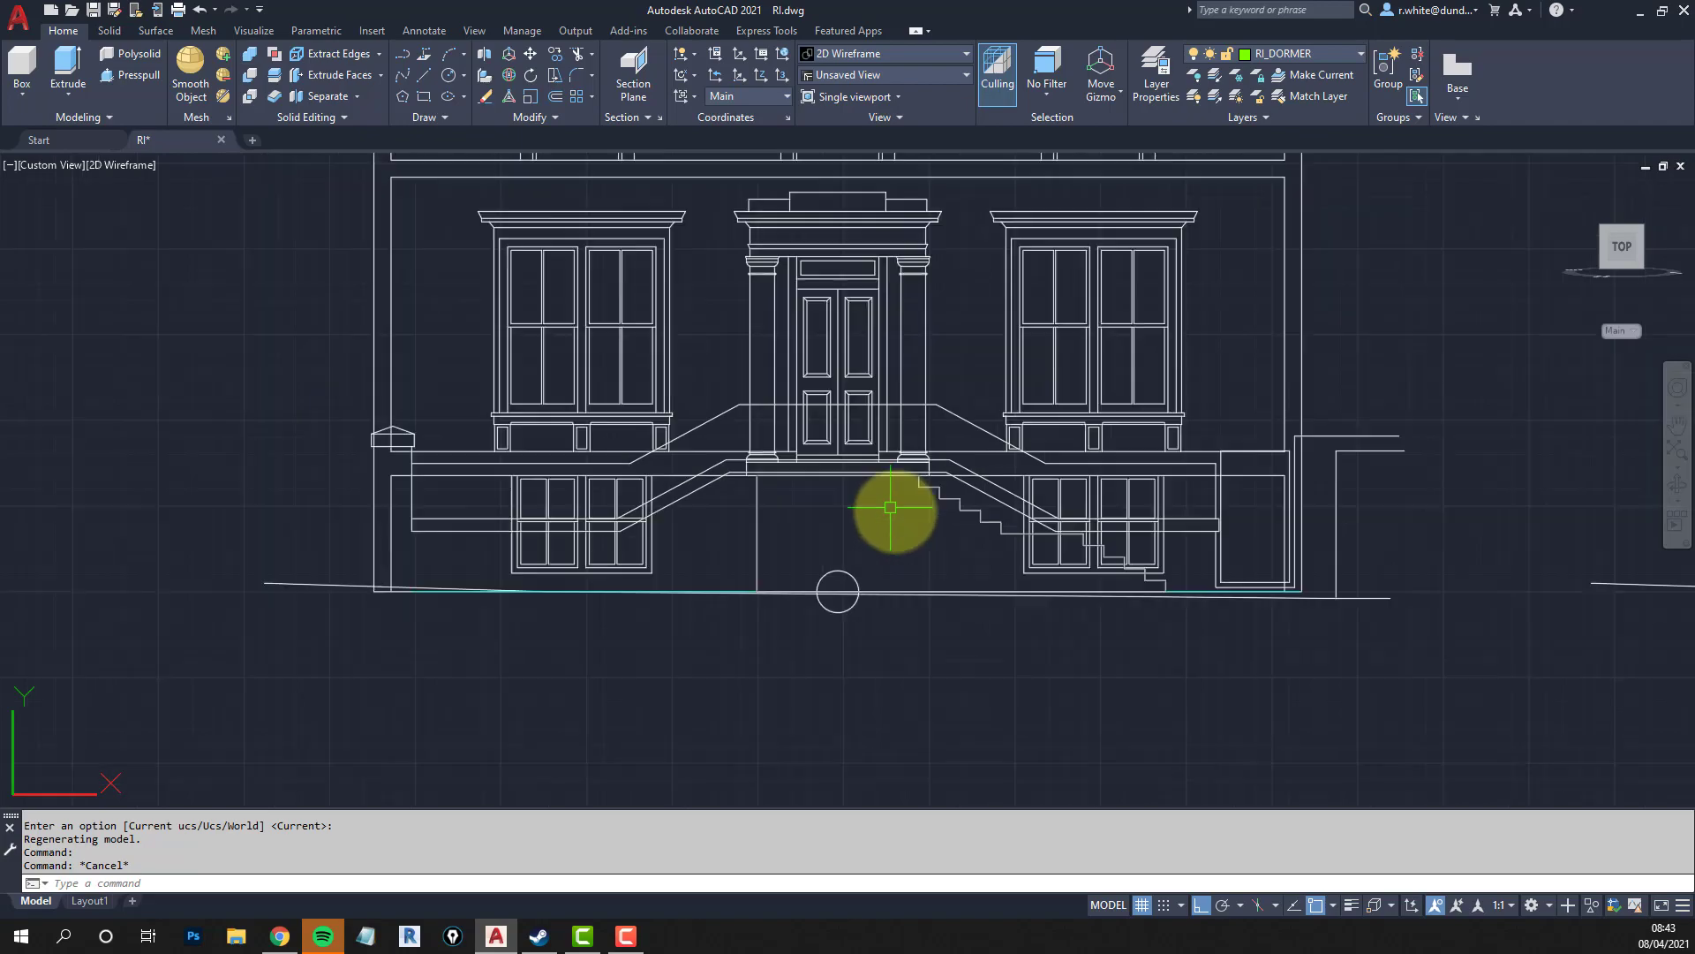
pyautogui.keyDown('shift'); pyautogui.moveTo(1097, 491); pyautogui.dragTo(765, 541, button='middle'); pyautogui.keyUp('shift')
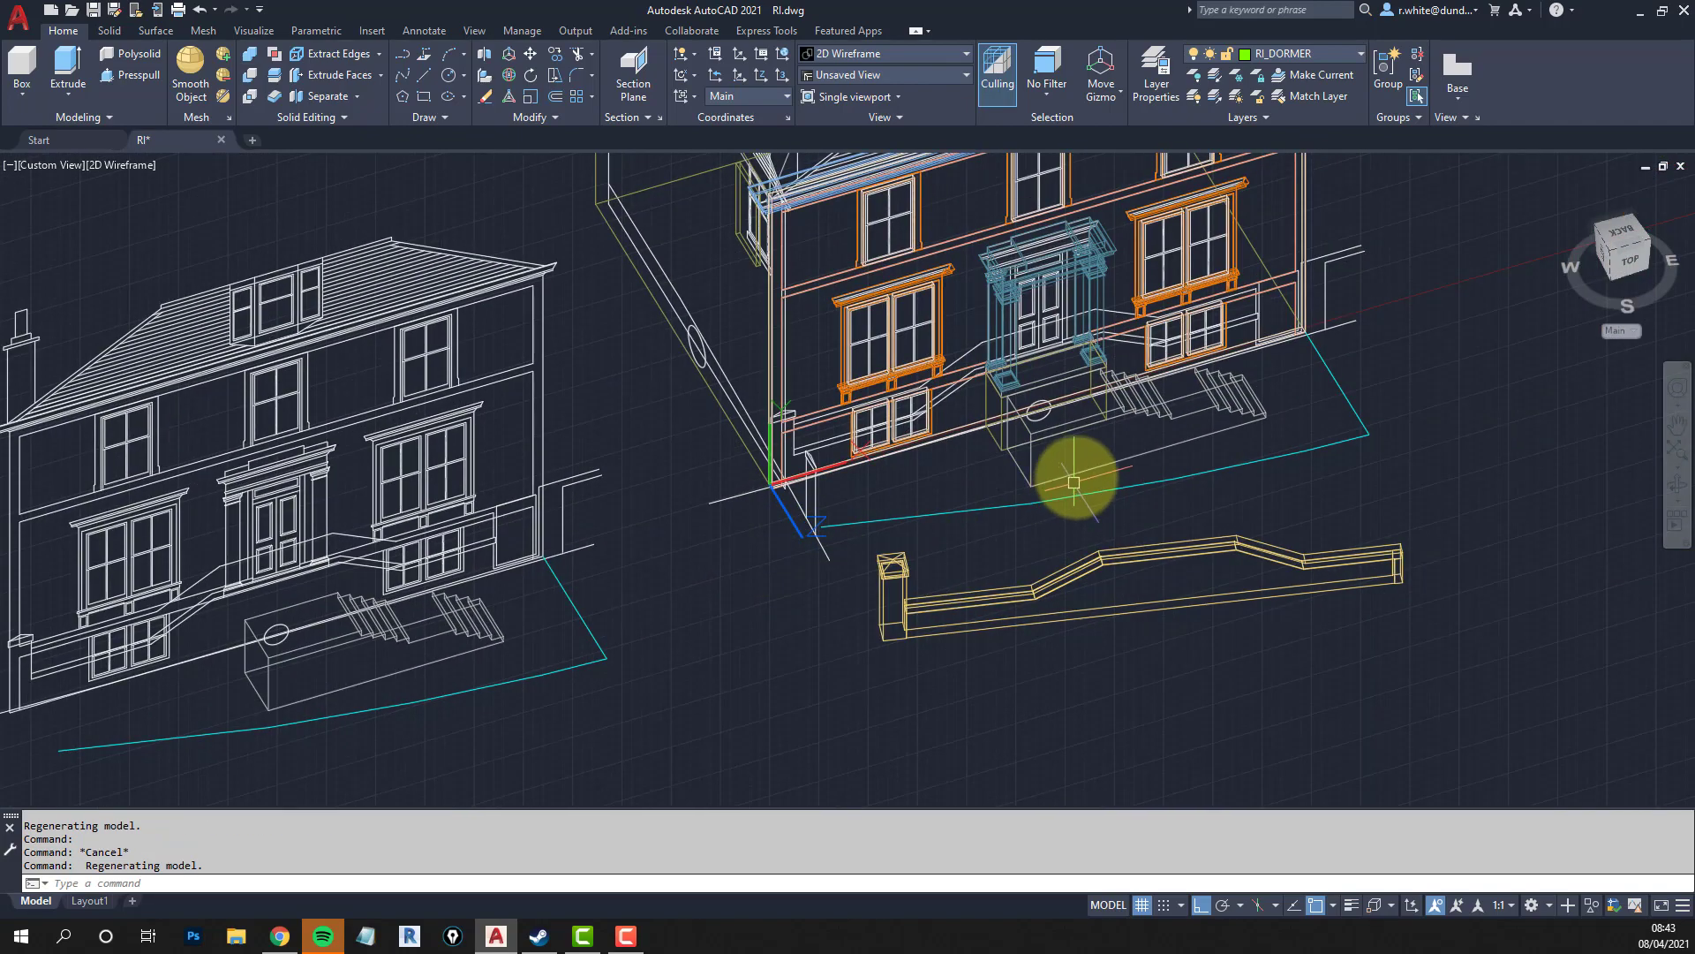
pyautogui.scroll(4, 1078, 483)
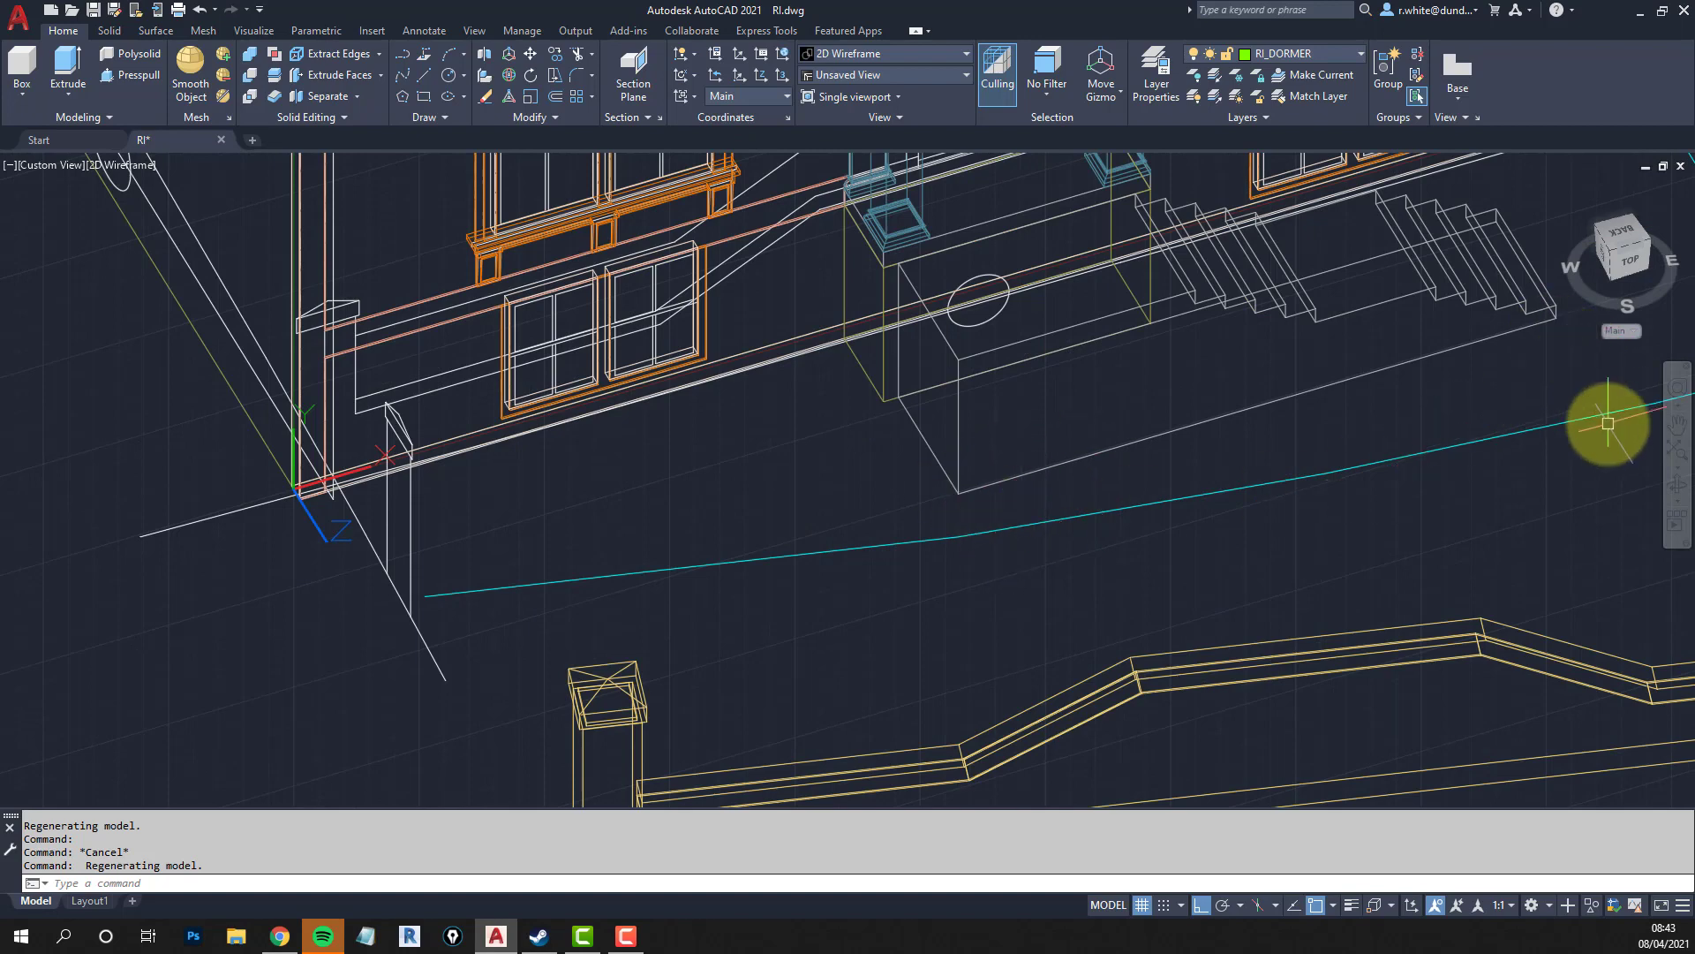
pyautogui.moveTo(1588, 463); pyautogui.dragTo(1442, 560, button='middle')
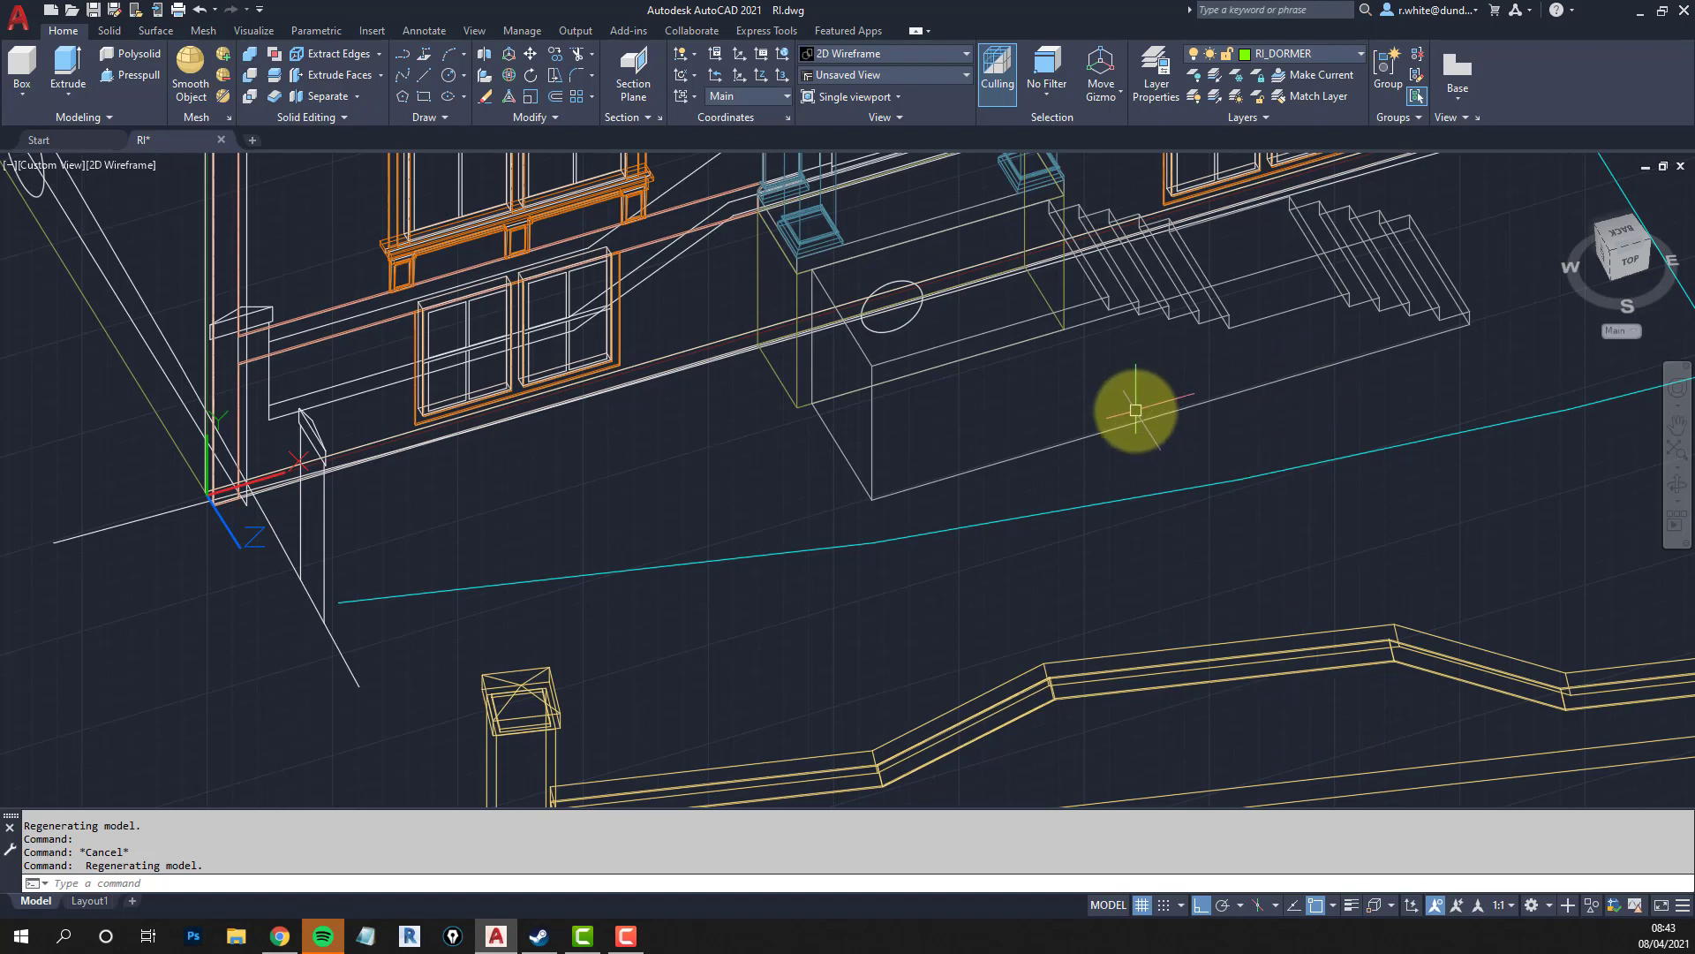
pyautogui.scroll(-5, 1135, 410)
pyautogui.moveTo(862, 416); pyautogui.dragTo(909, 447, button='middle')
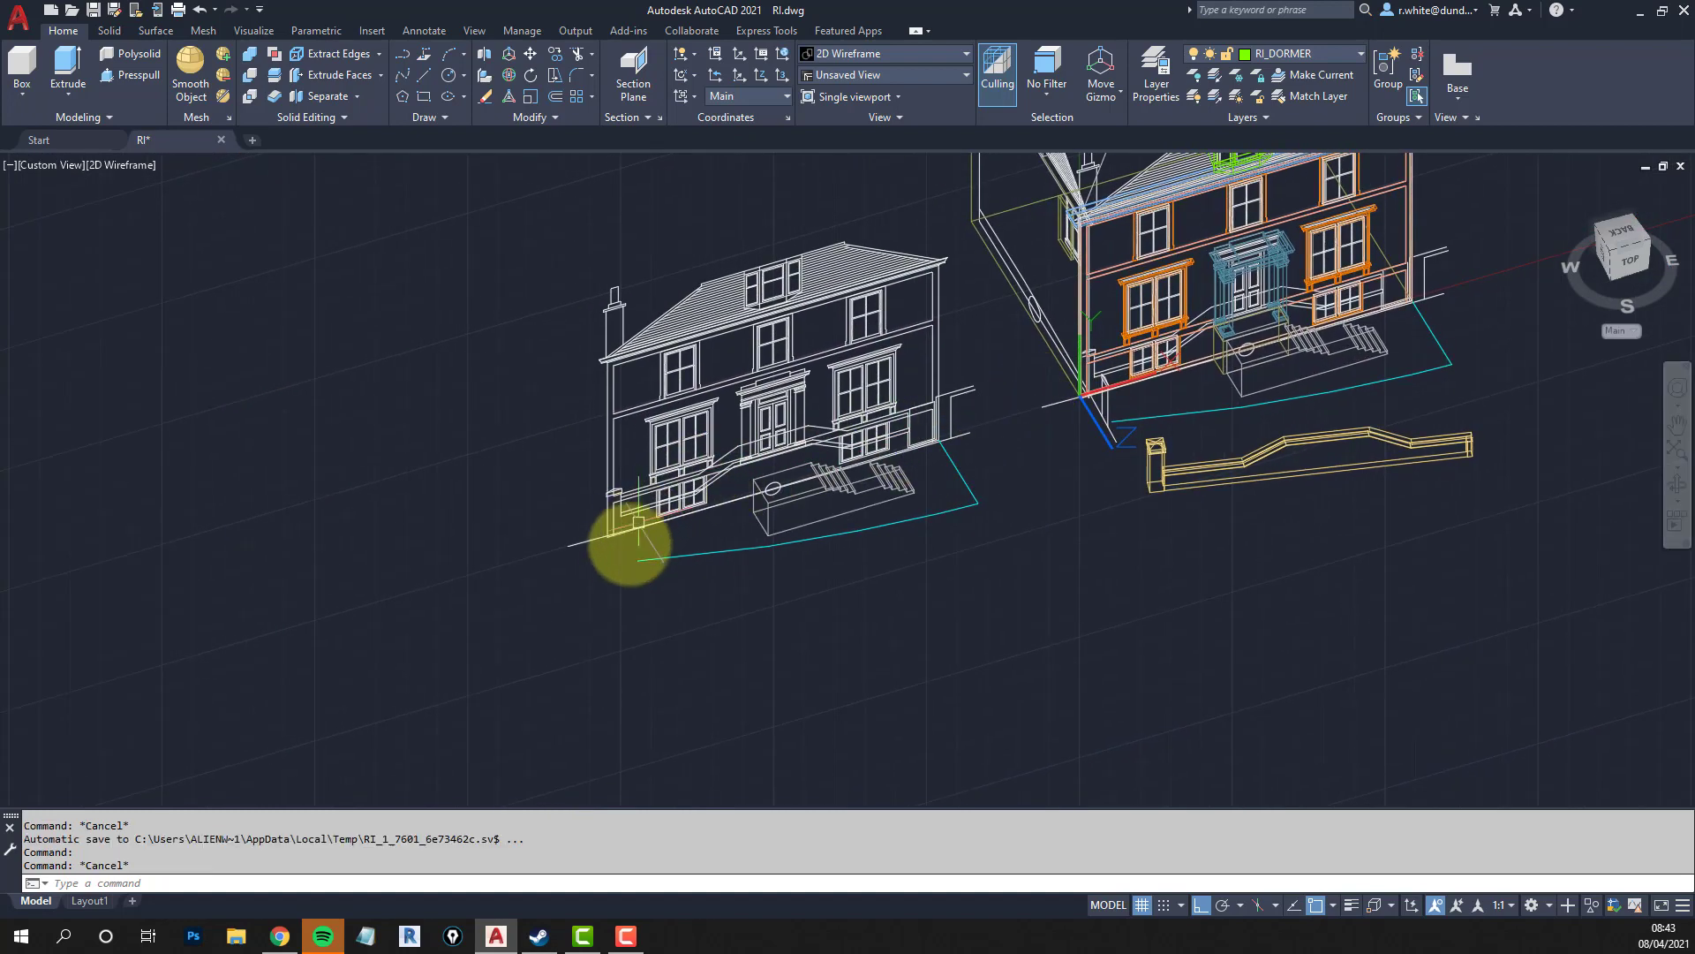
pyautogui.scroll(2, 640, 554)
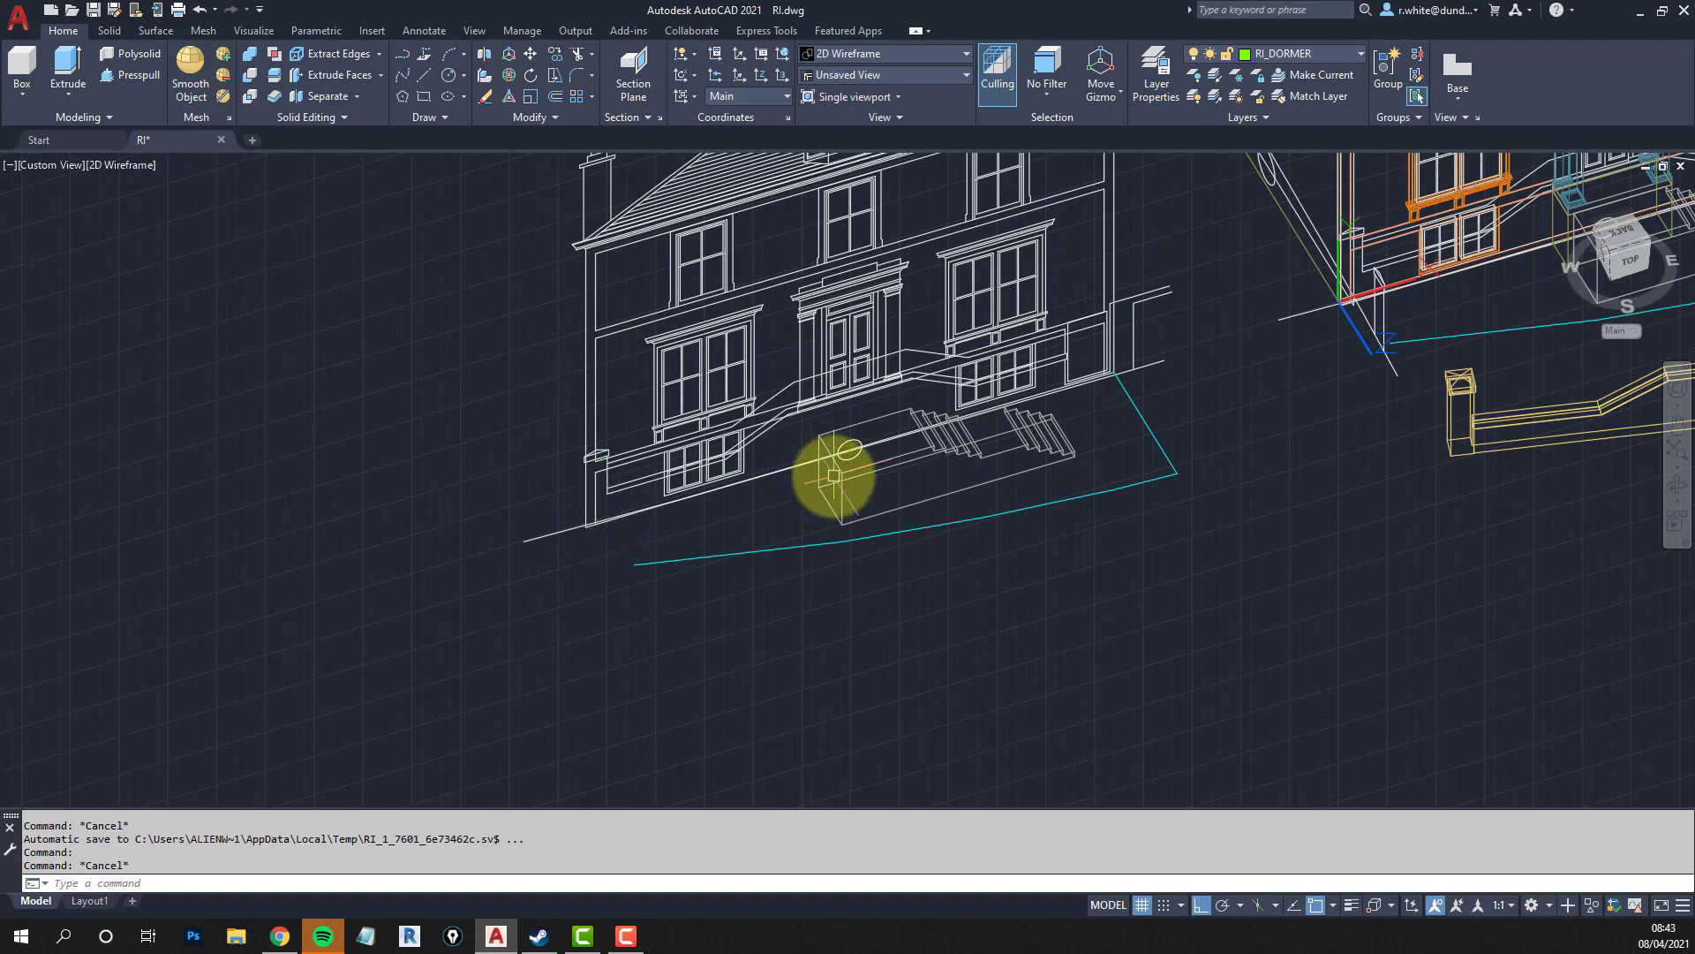
# Return the view to the plan of the current Main UCS.
pyautogui.write('plan')
pyautogui.press('Return')
pyautogui.scroll(2, 291, 635)
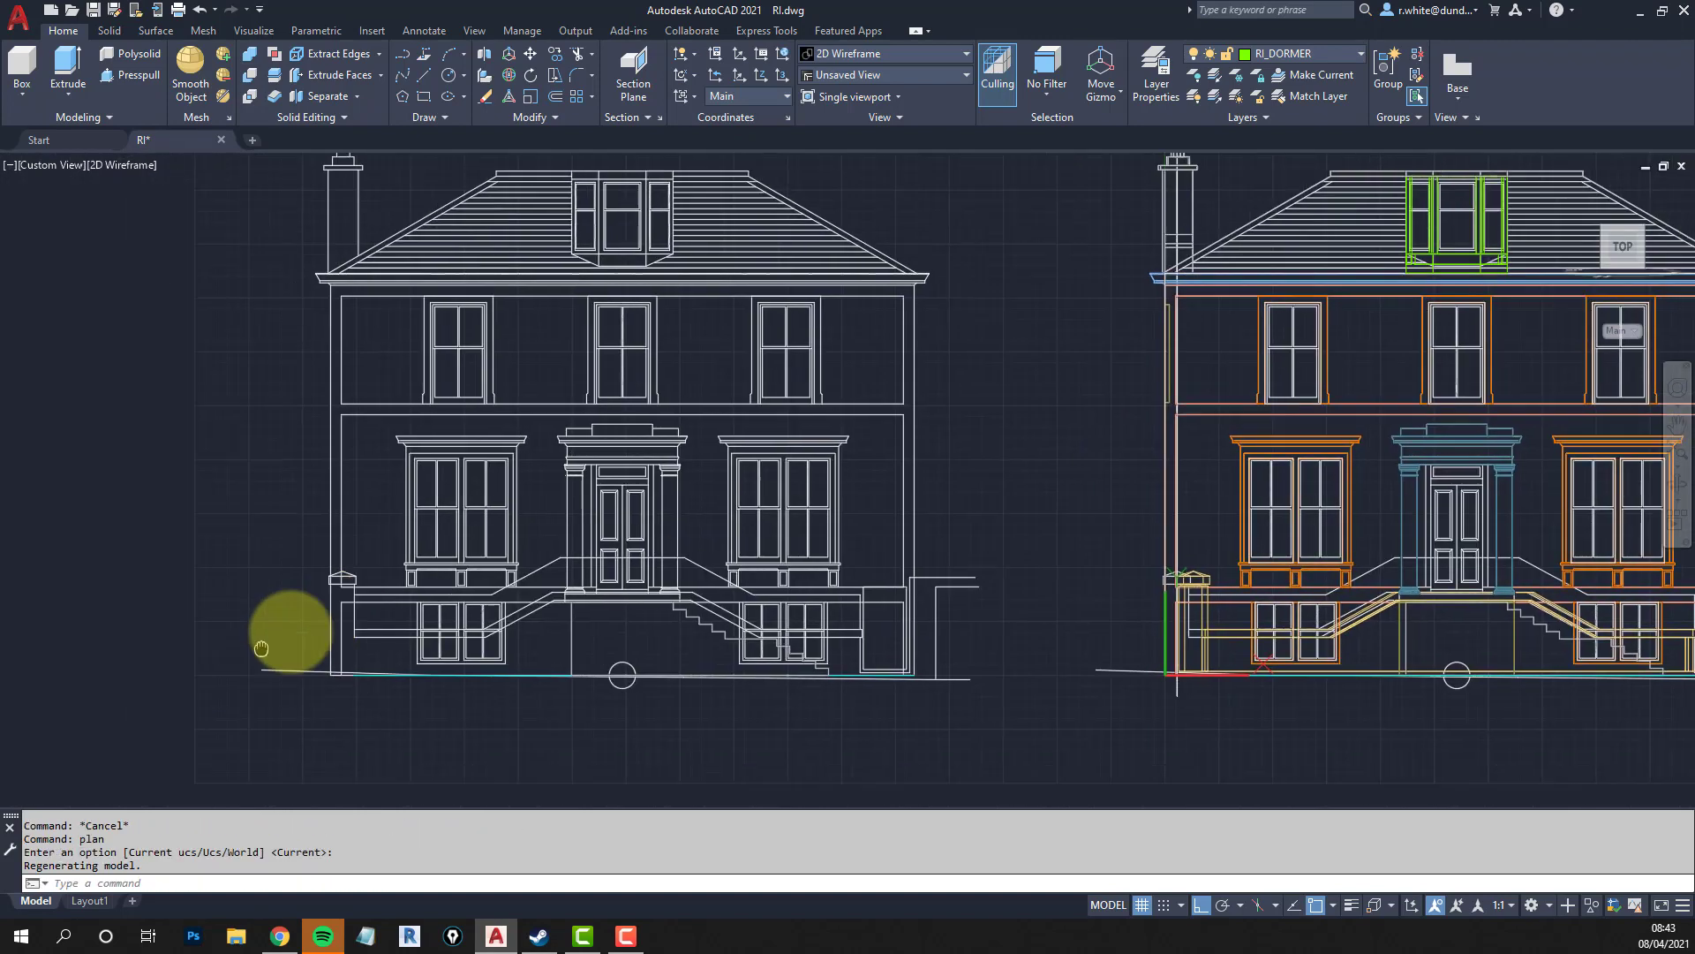
# Select the cyan ground line on the white elevation and compare both its ends with the boundary wall and pier, leaving it deselected.
pyautogui.scroll(5, 552, 636)
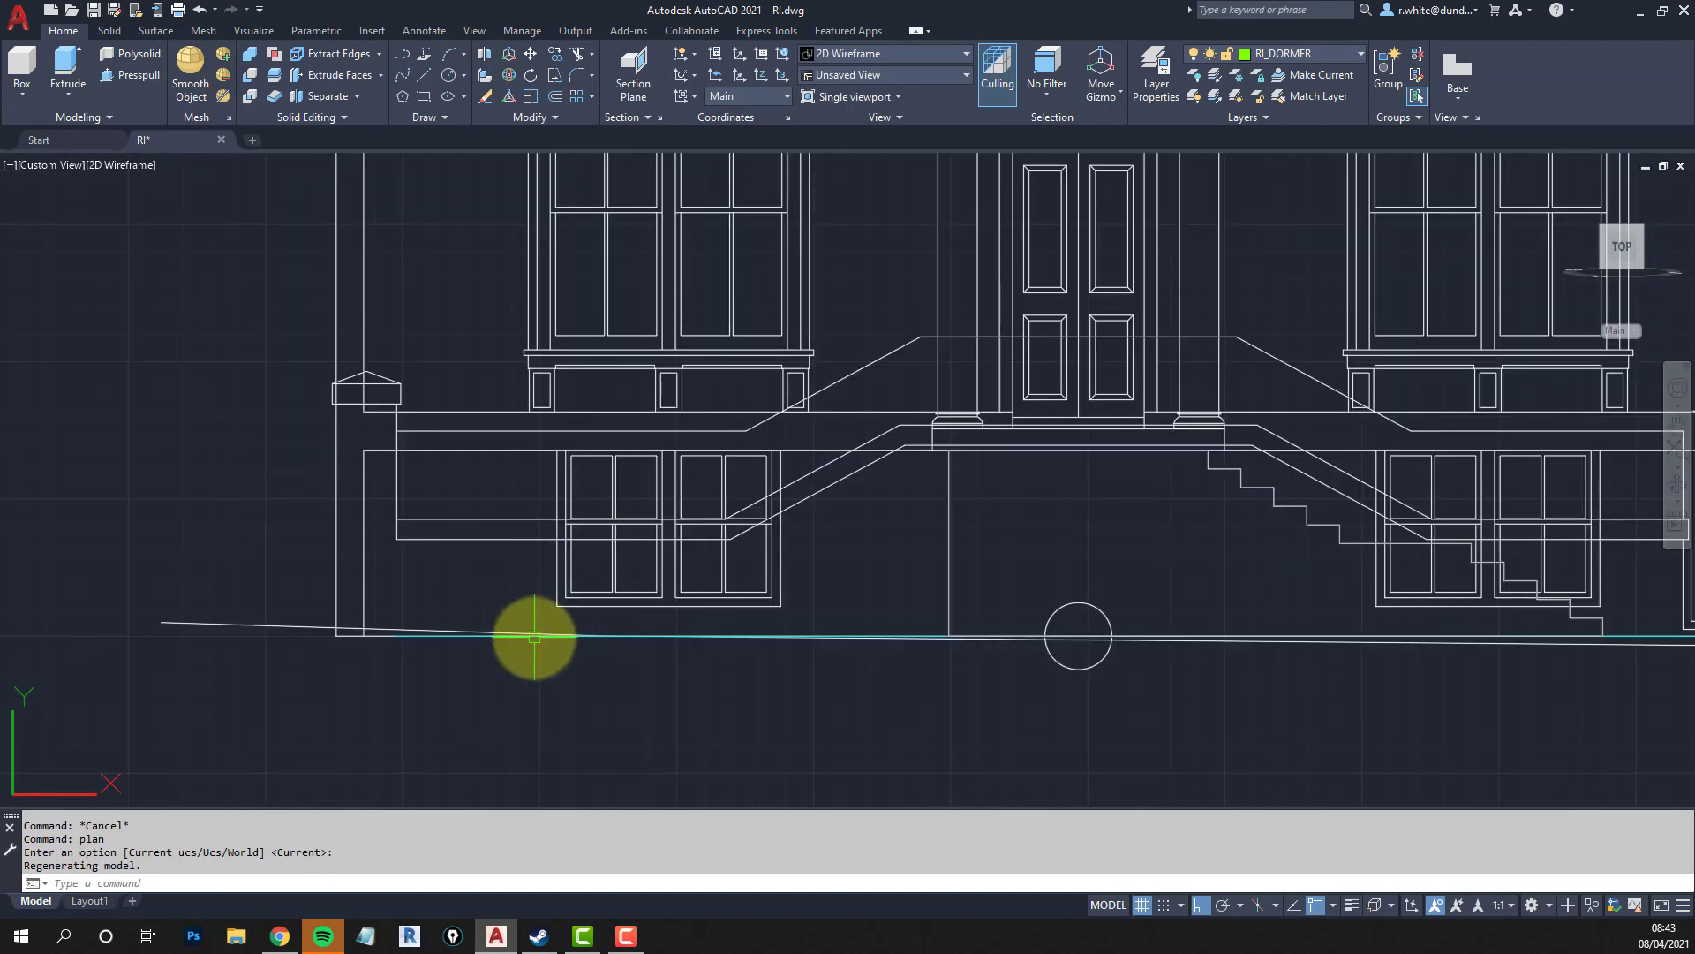
pyautogui.click(531, 638)
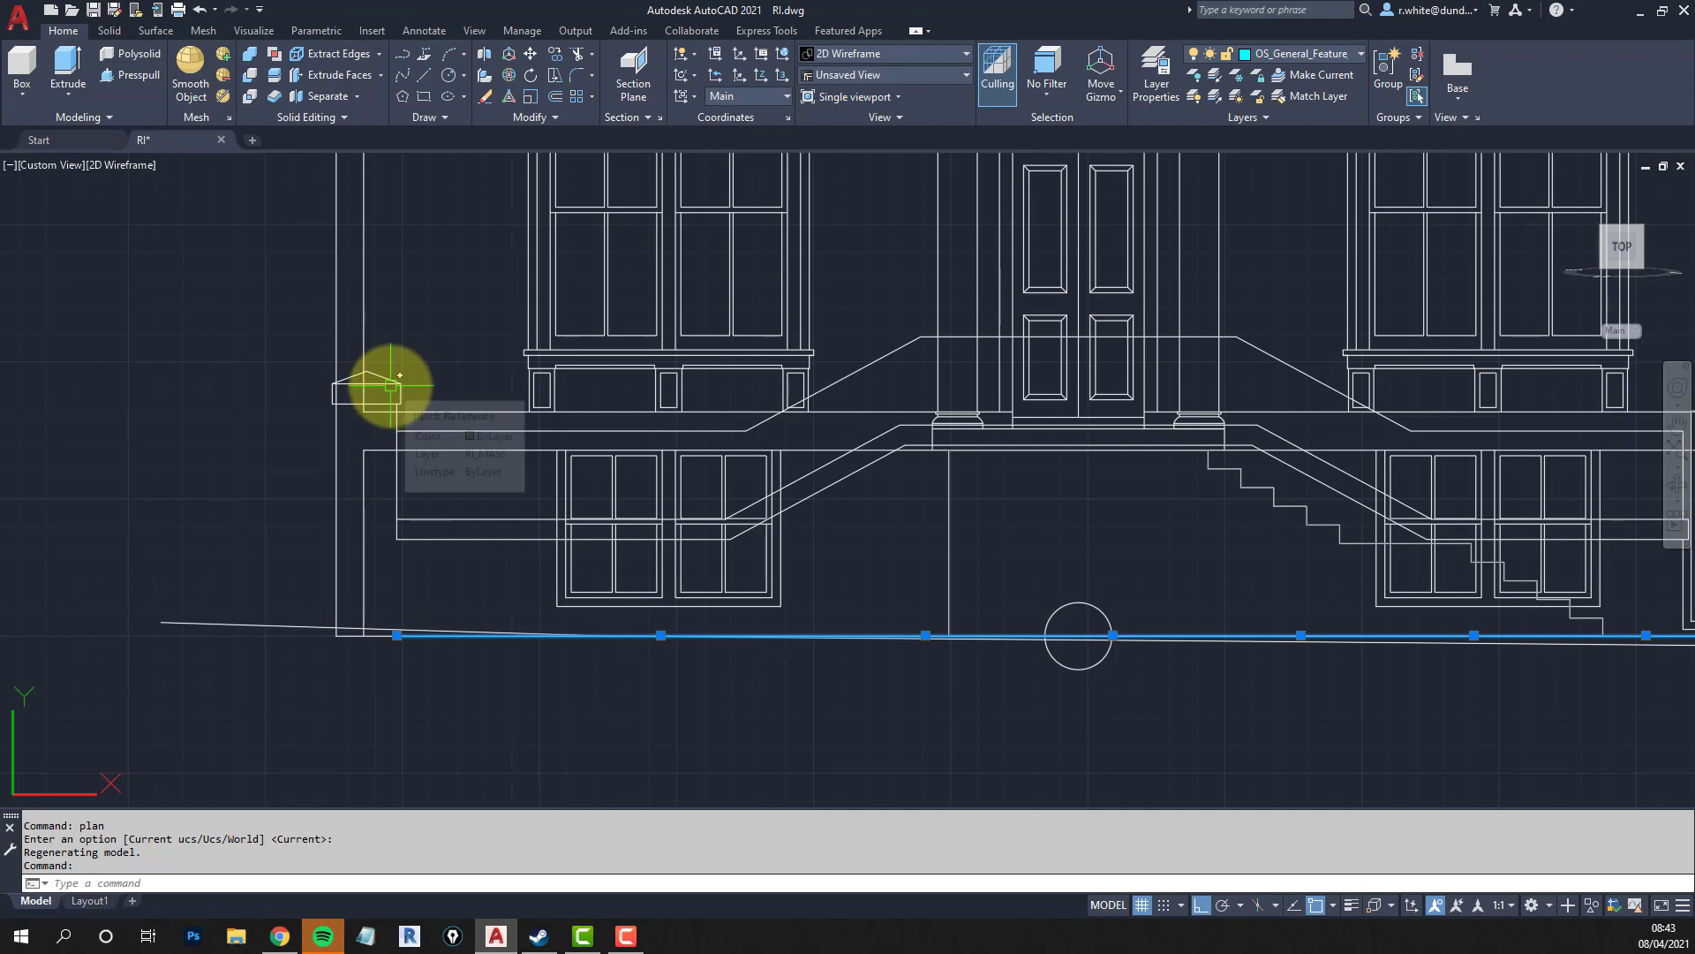
pyautogui.moveTo(971, 558); pyautogui.dragTo(474, 557, button='middle')
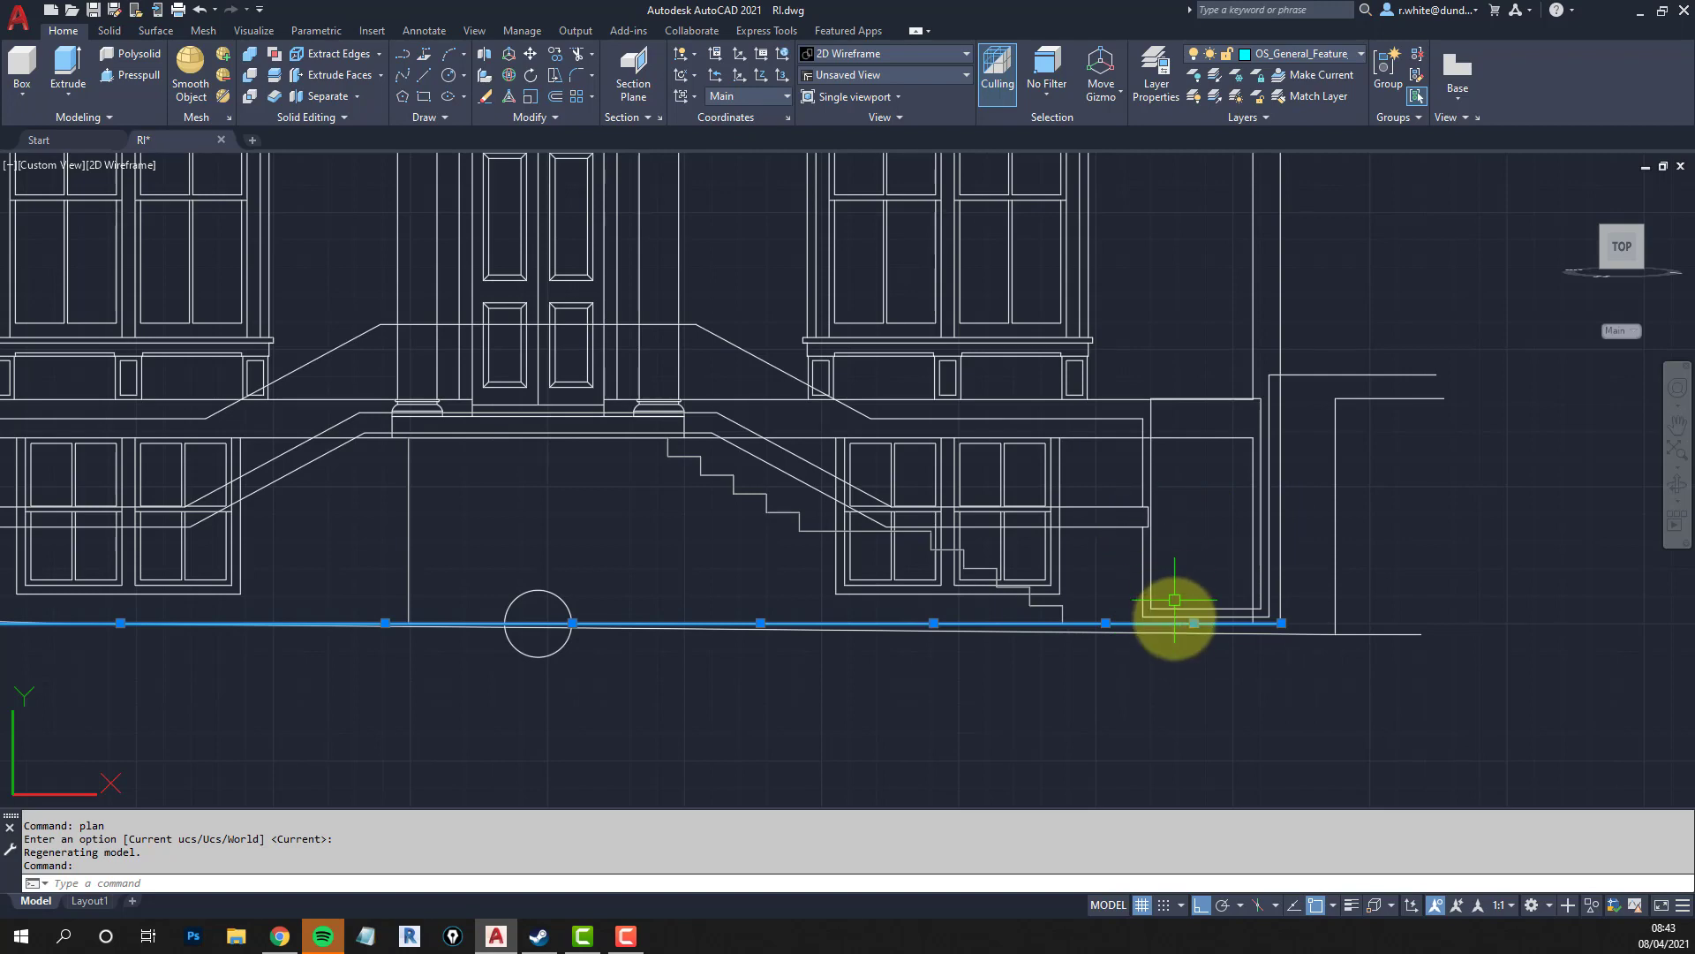
pyautogui.scroll(-5, 609, 516)
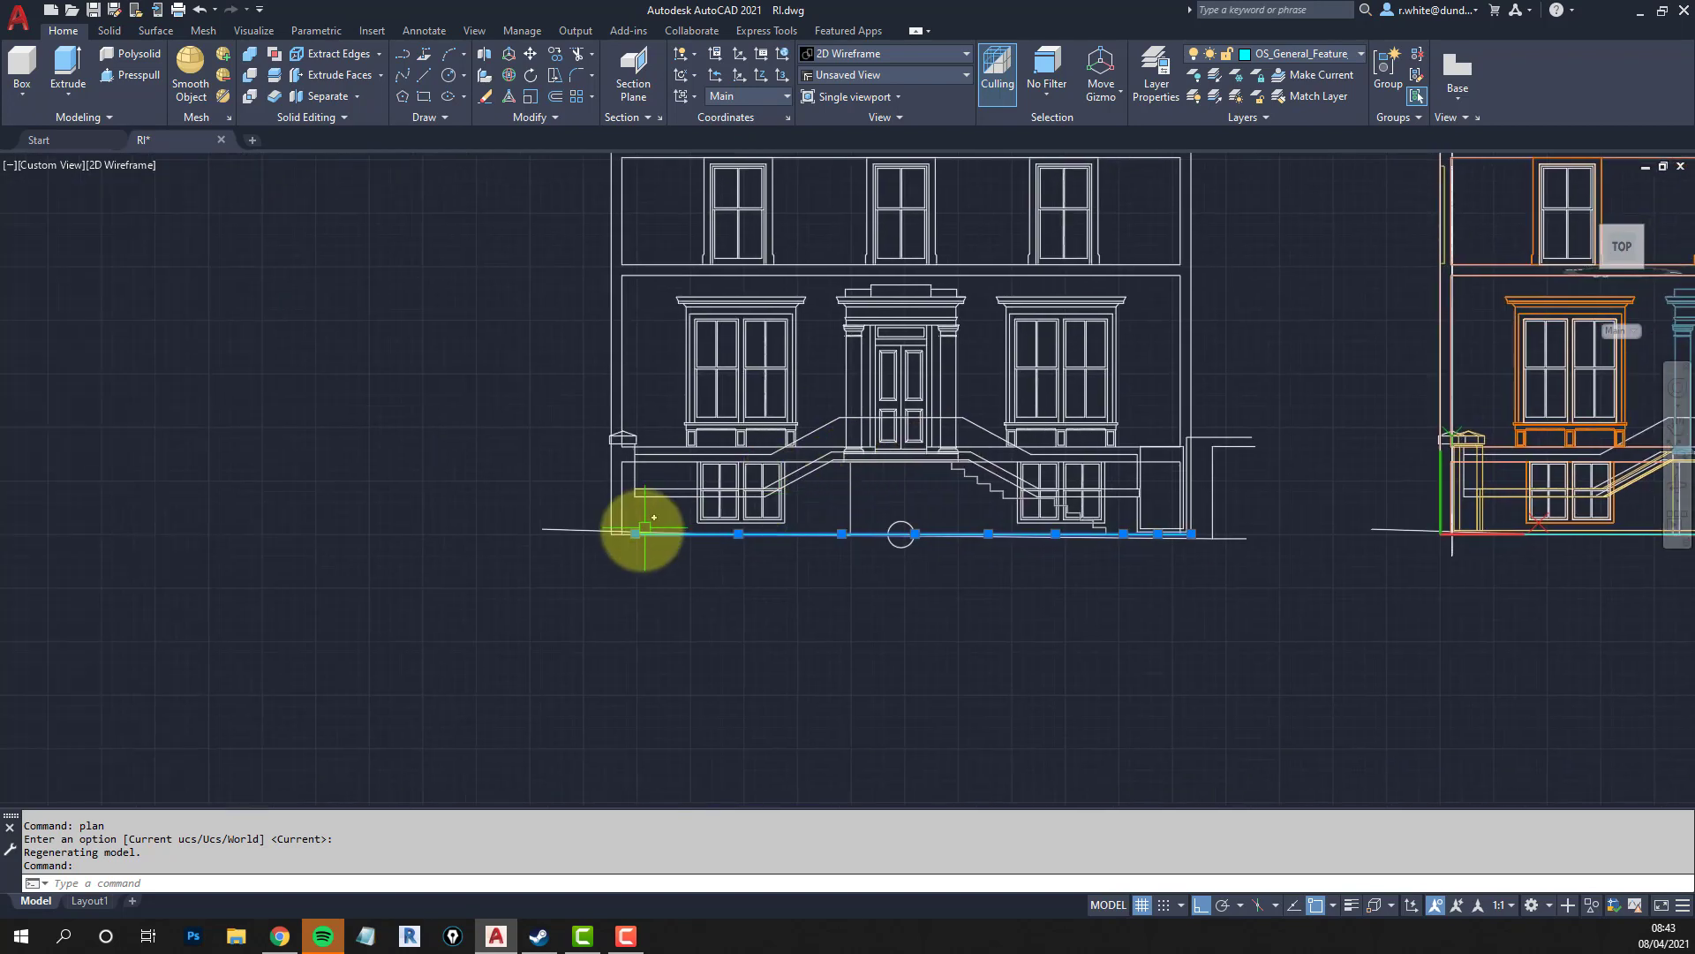
pyautogui.scroll(4, 597, 524)
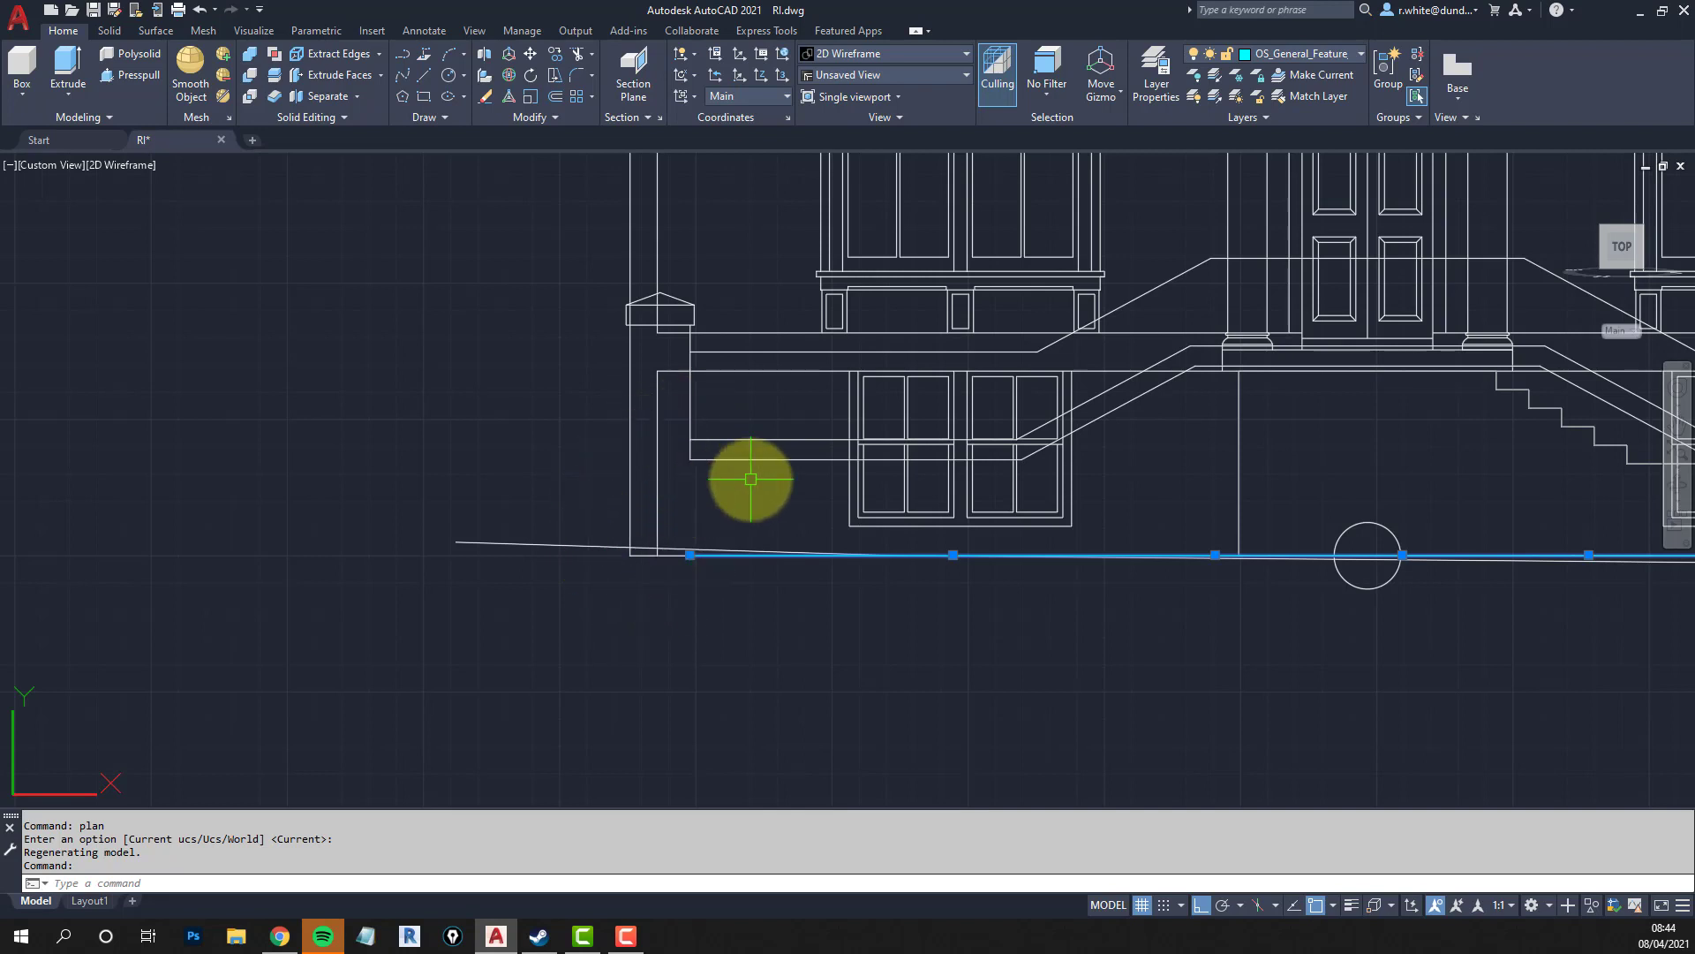
pyautogui.scroll(-4, 703, 432)
pyautogui.press('Escape')
pyautogui.press('Escape')
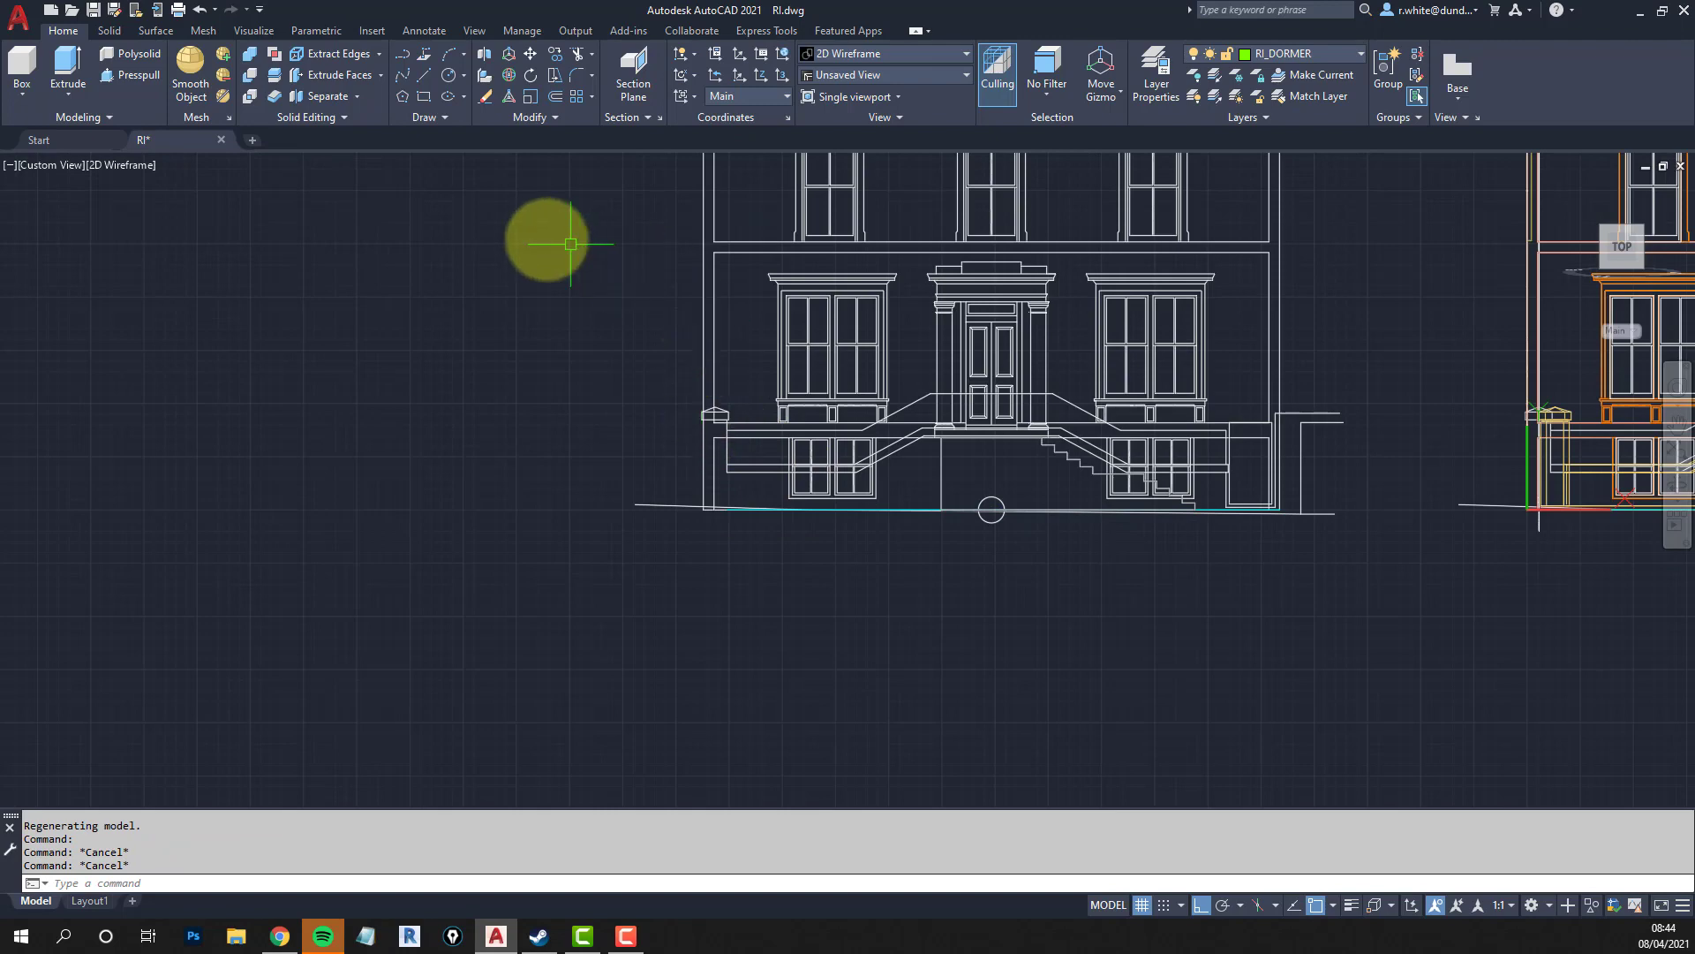
# Make the Plan UCS current and show its plan view, framing the white drawing's steps and boundary line from above.
pyautogui.click(781, 94)
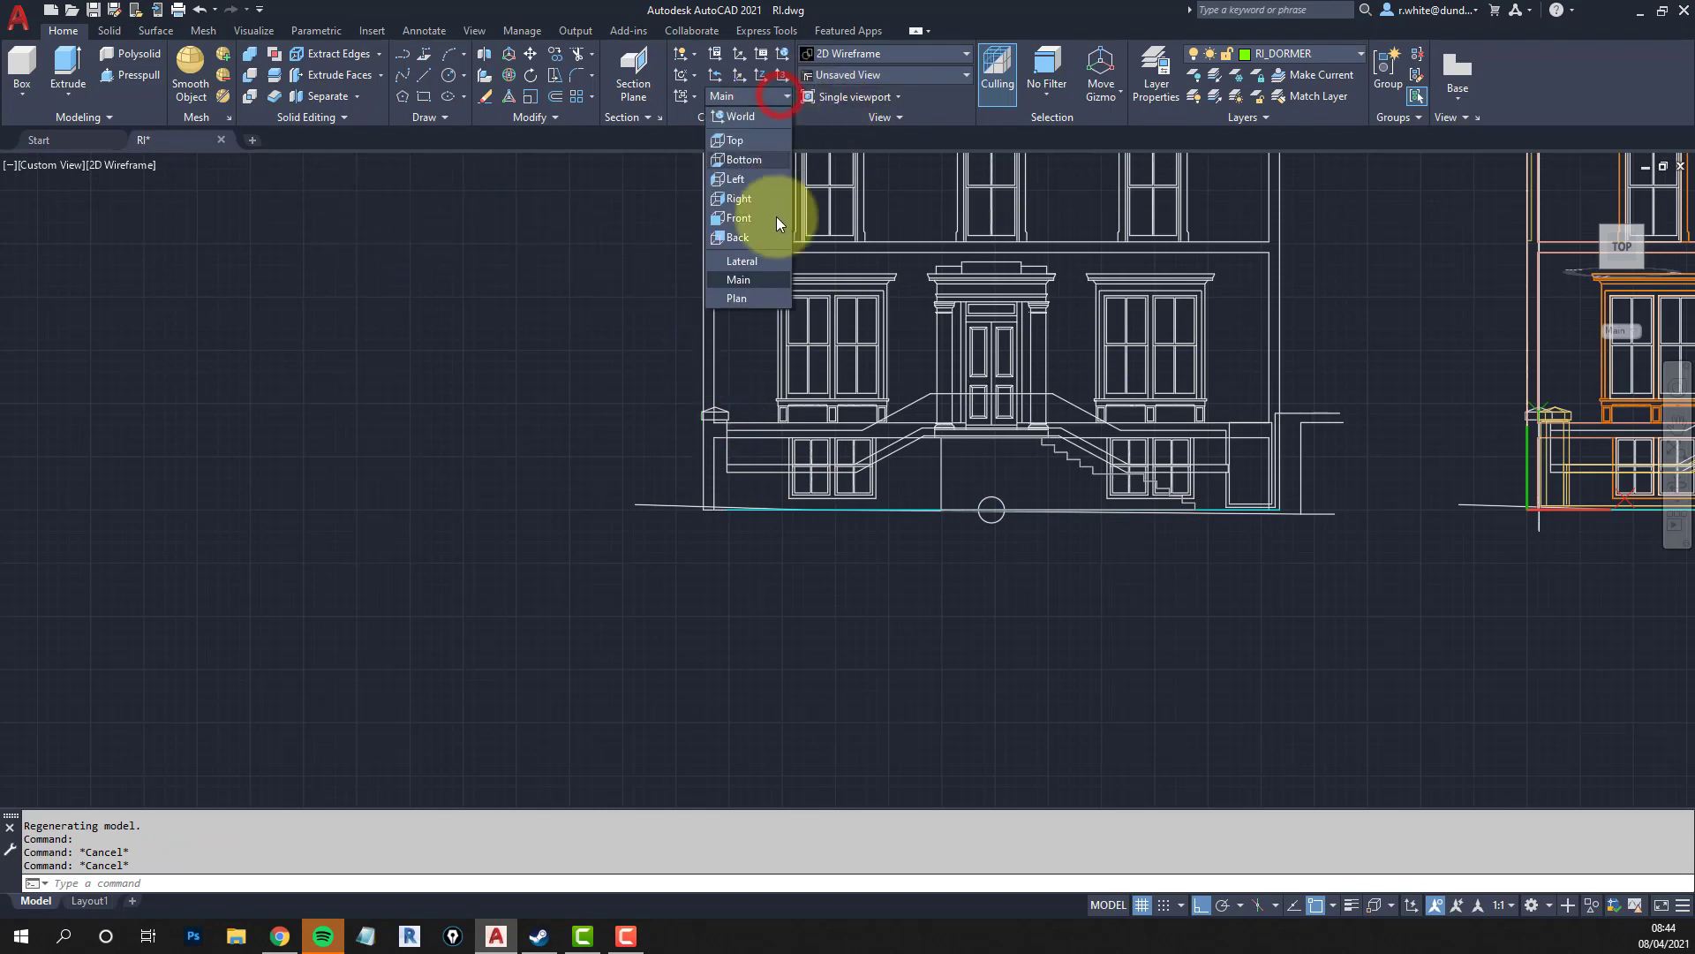
pyautogui.click(745, 300)
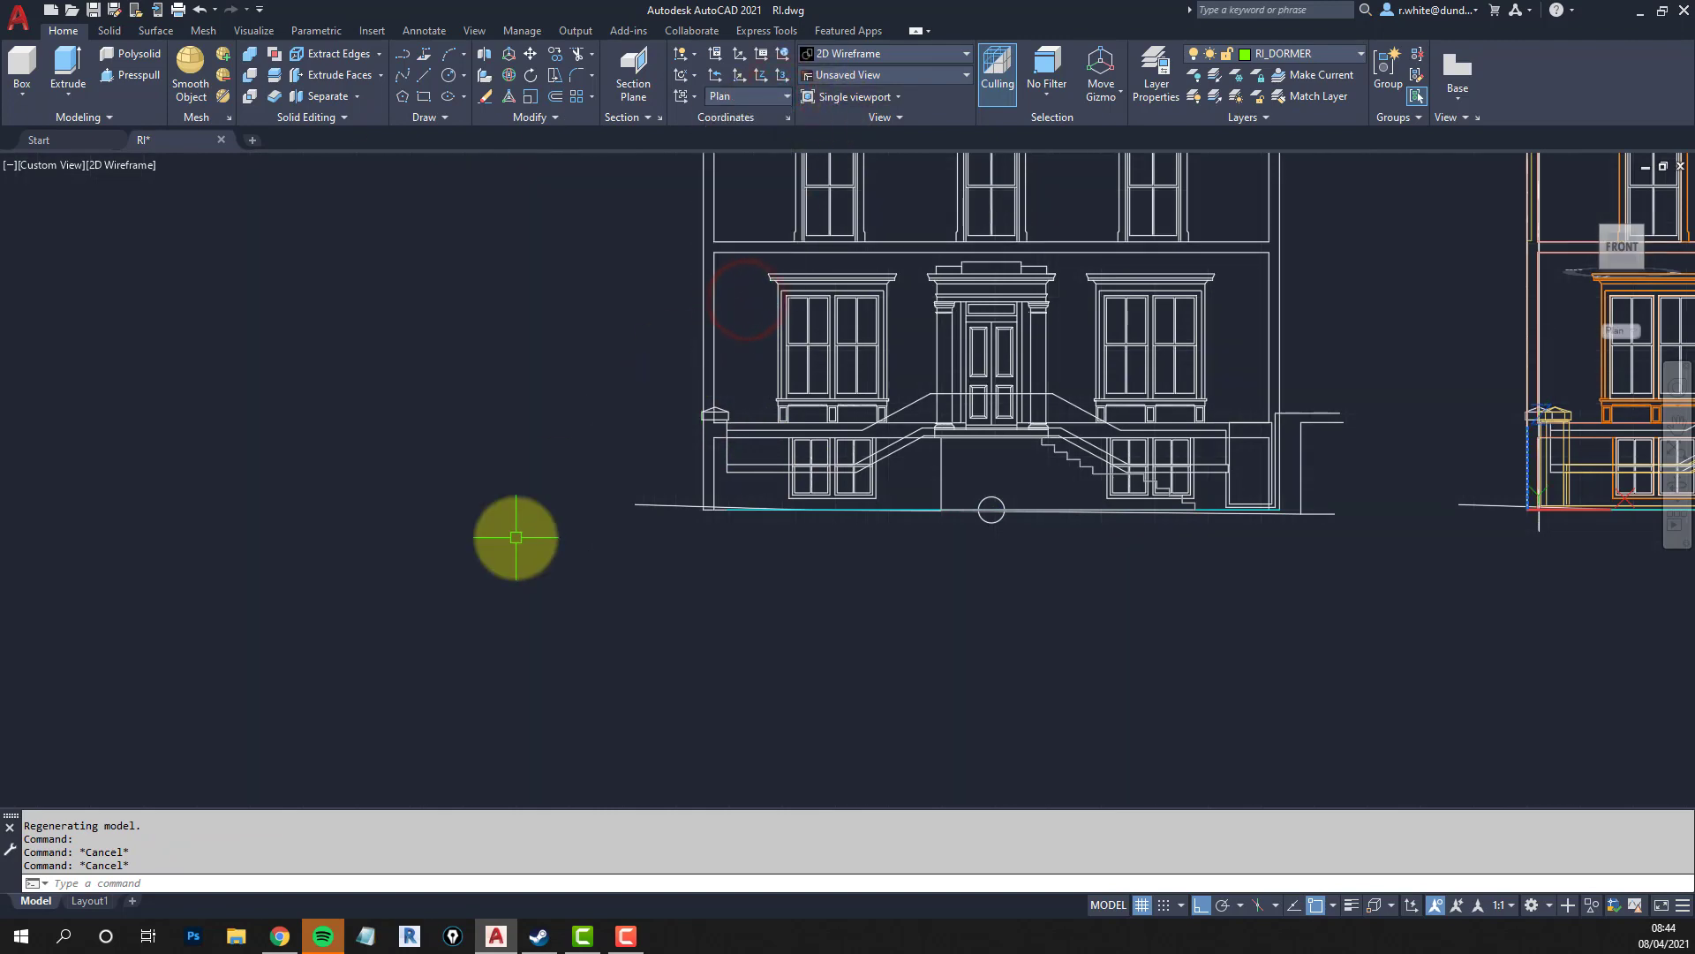
pyautogui.press('Return')
pyautogui.press('Return')
pyautogui.scroll(-1, 548, 534)
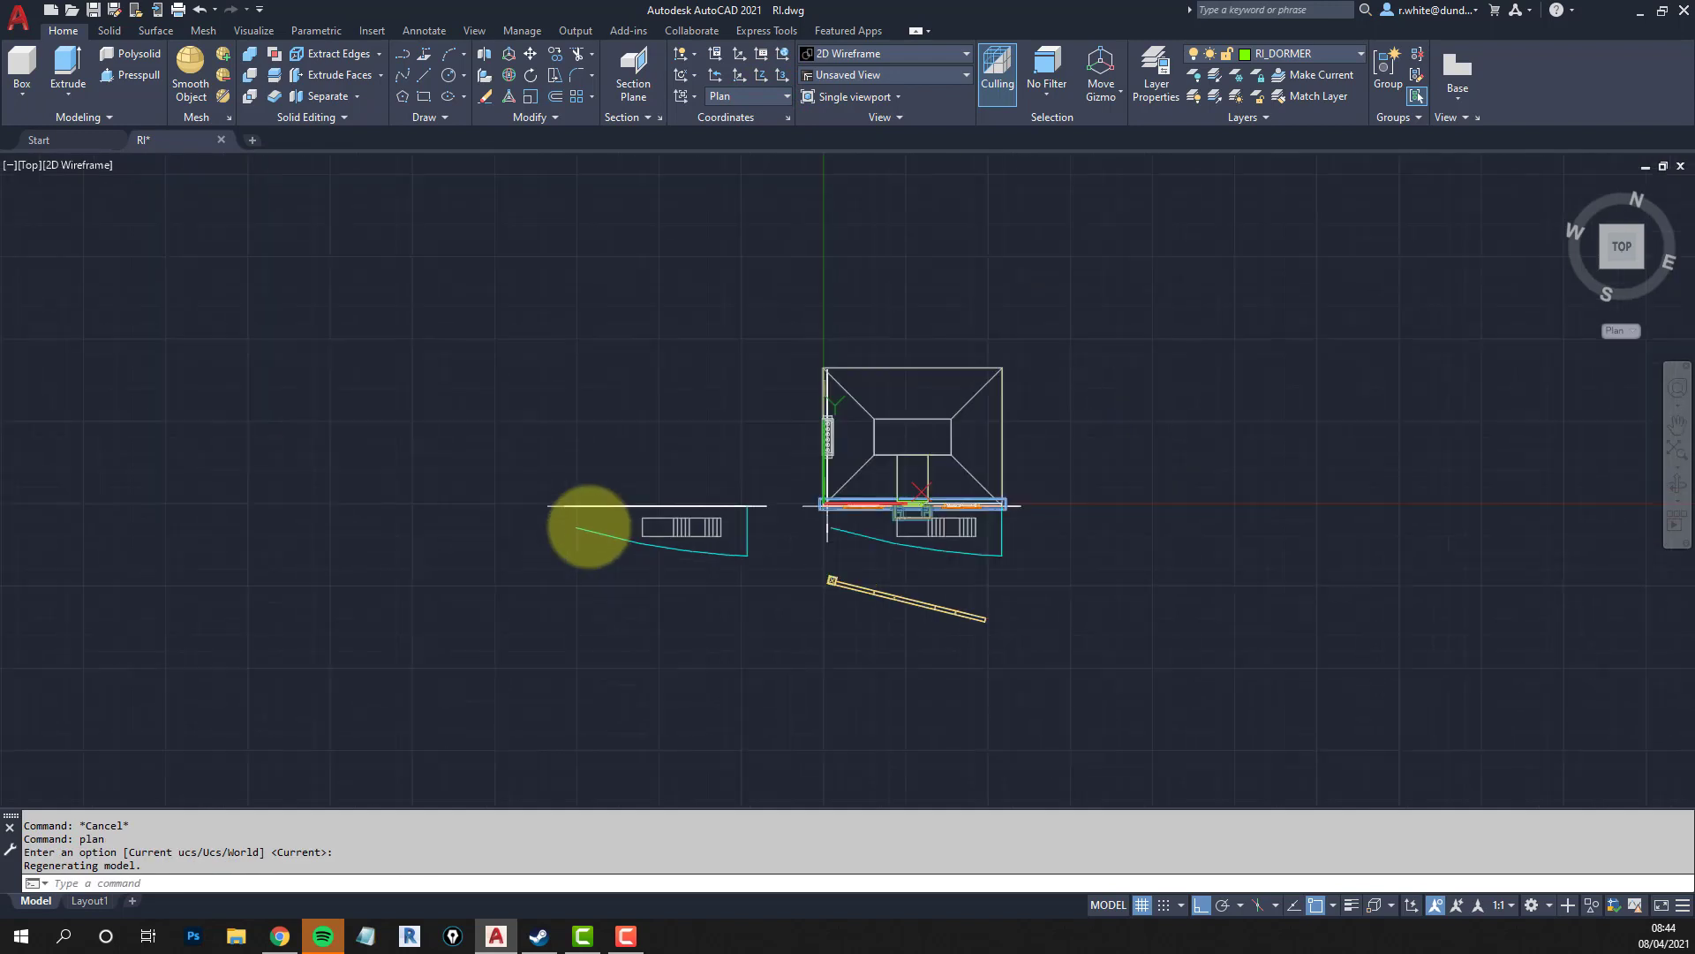
pyautogui.scroll(5, 625, 542)
pyautogui.scroll(2, 636, 538)
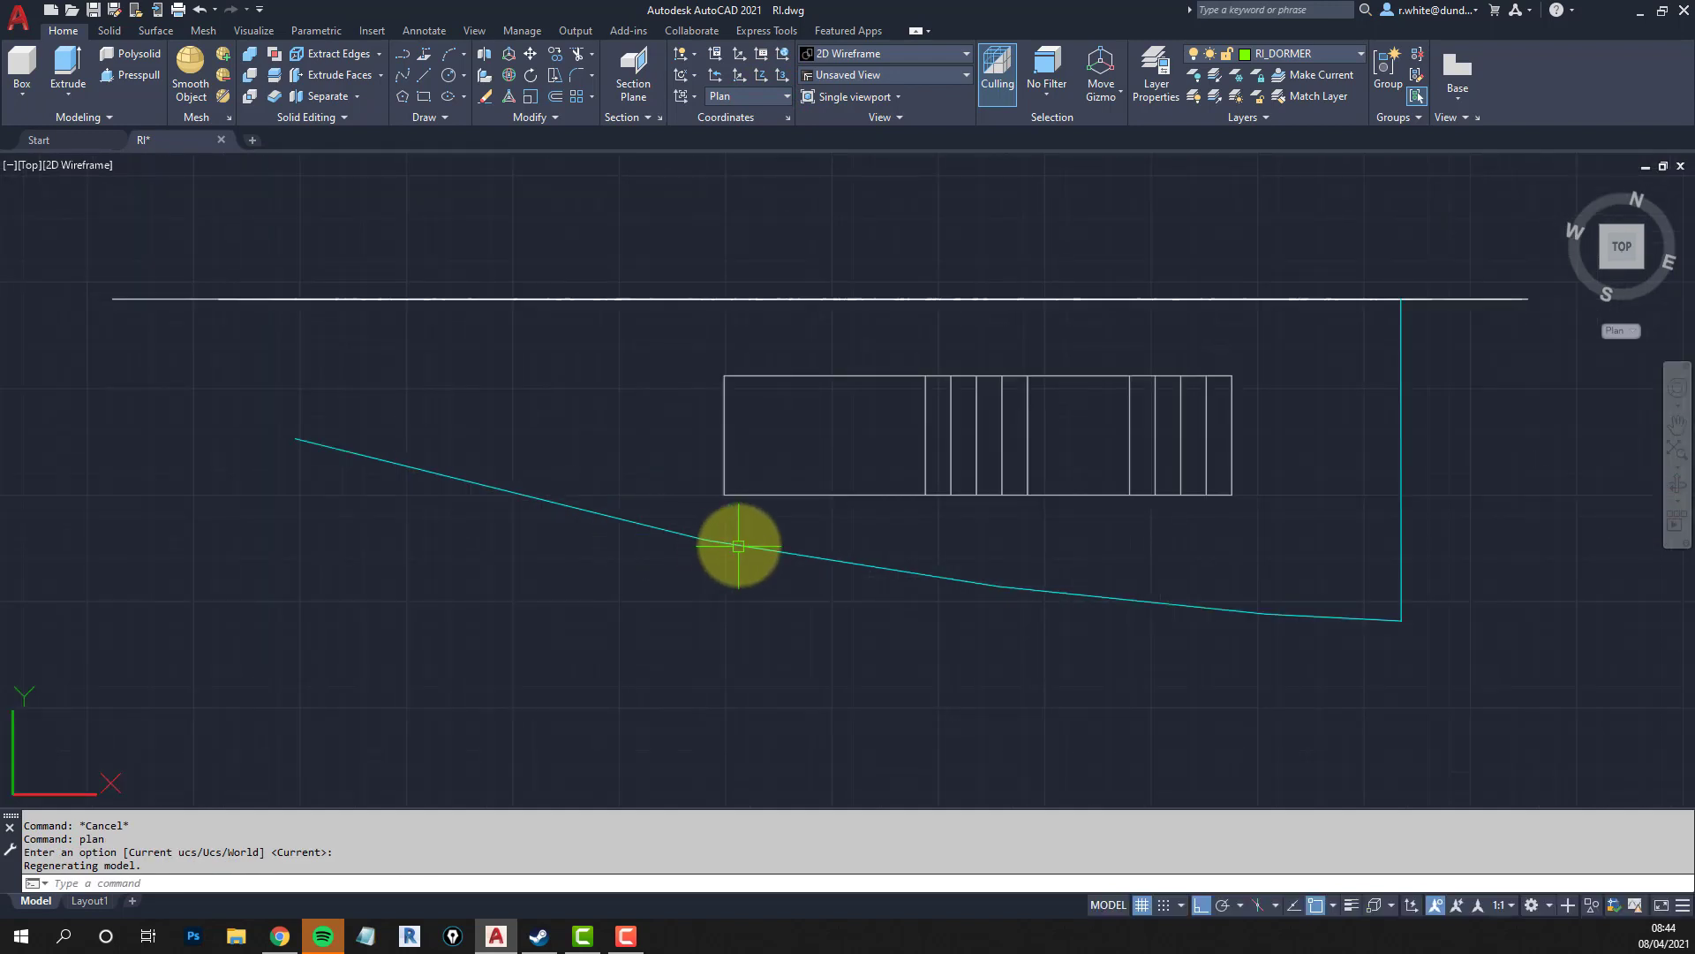
# Select the angled cyan boundary polyline in front of the steps to examine its vertices, leaving it deselected.
pyautogui.click(739, 546)
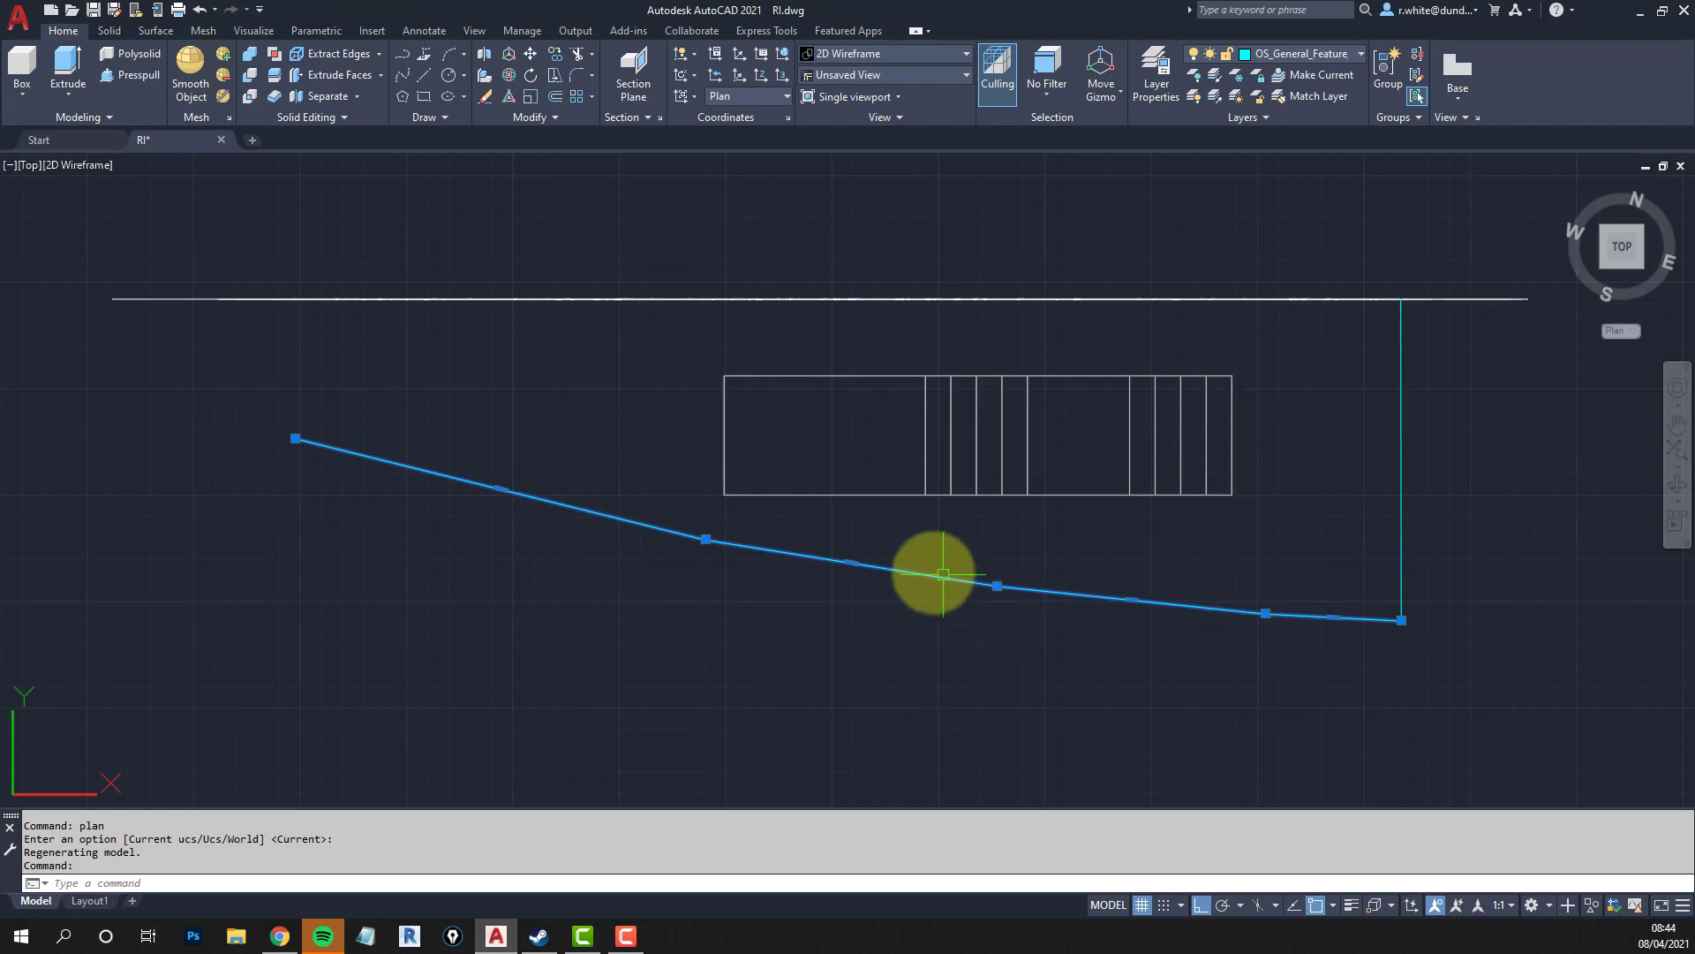
pyautogui.press('Escape')
pyautogui.press('Escape')
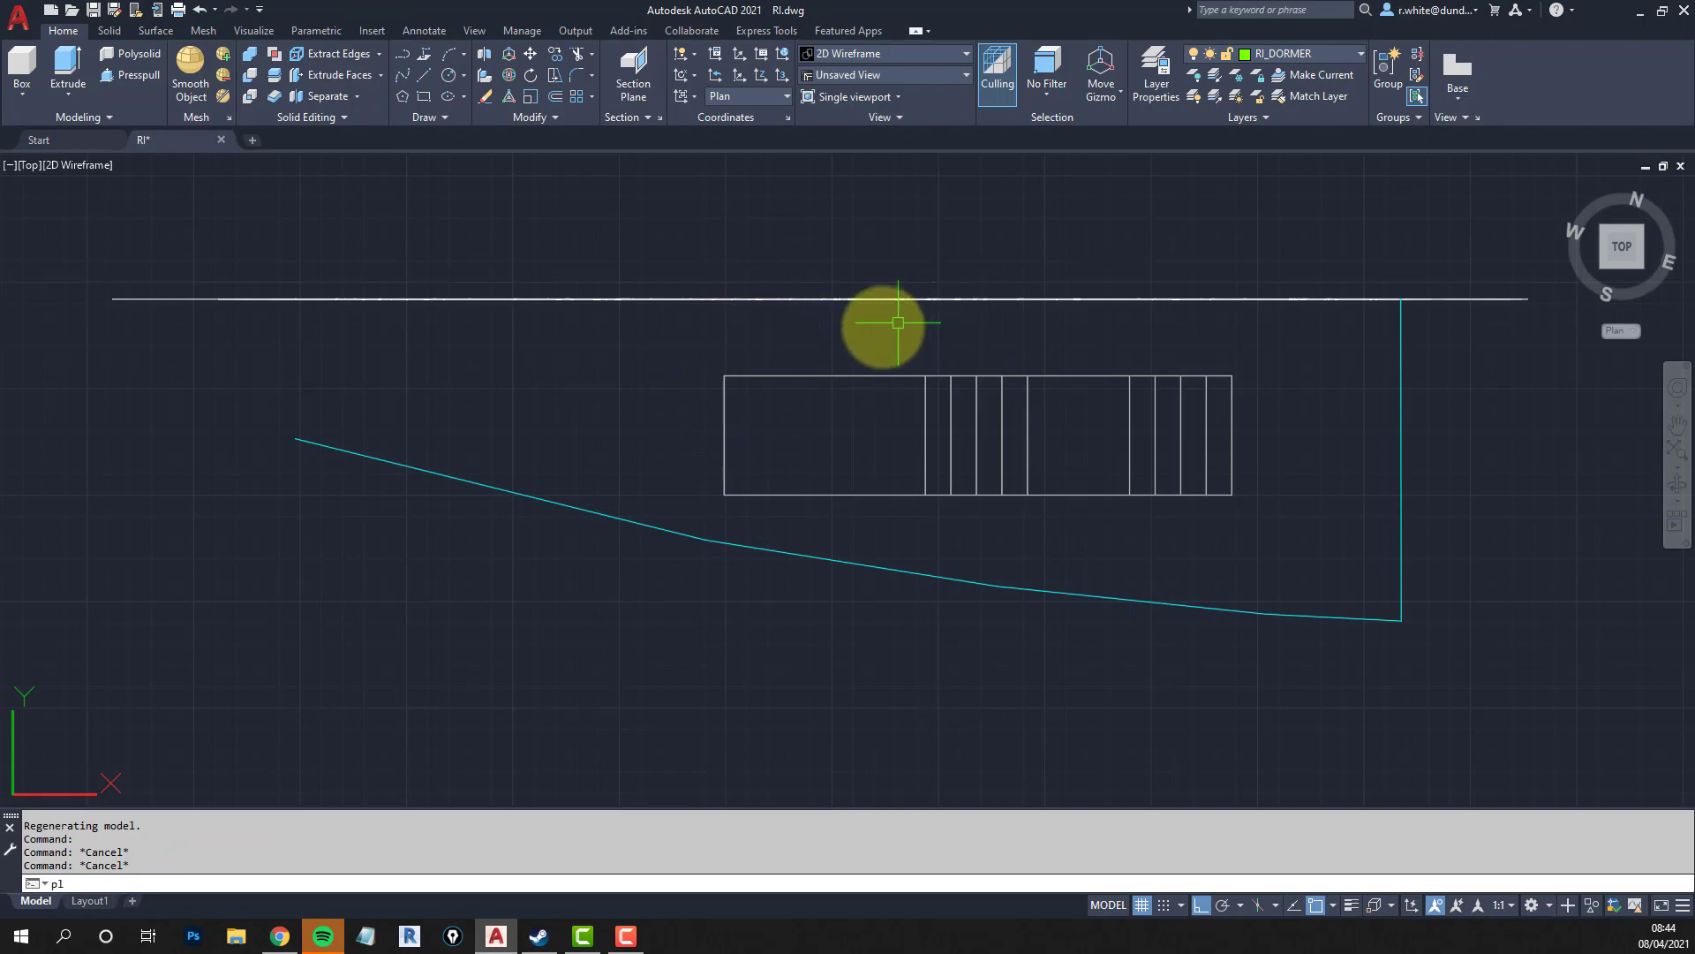
pyautogui.press('Return')
pyautogui.press('Escape')
pyautogui.press('Escape')
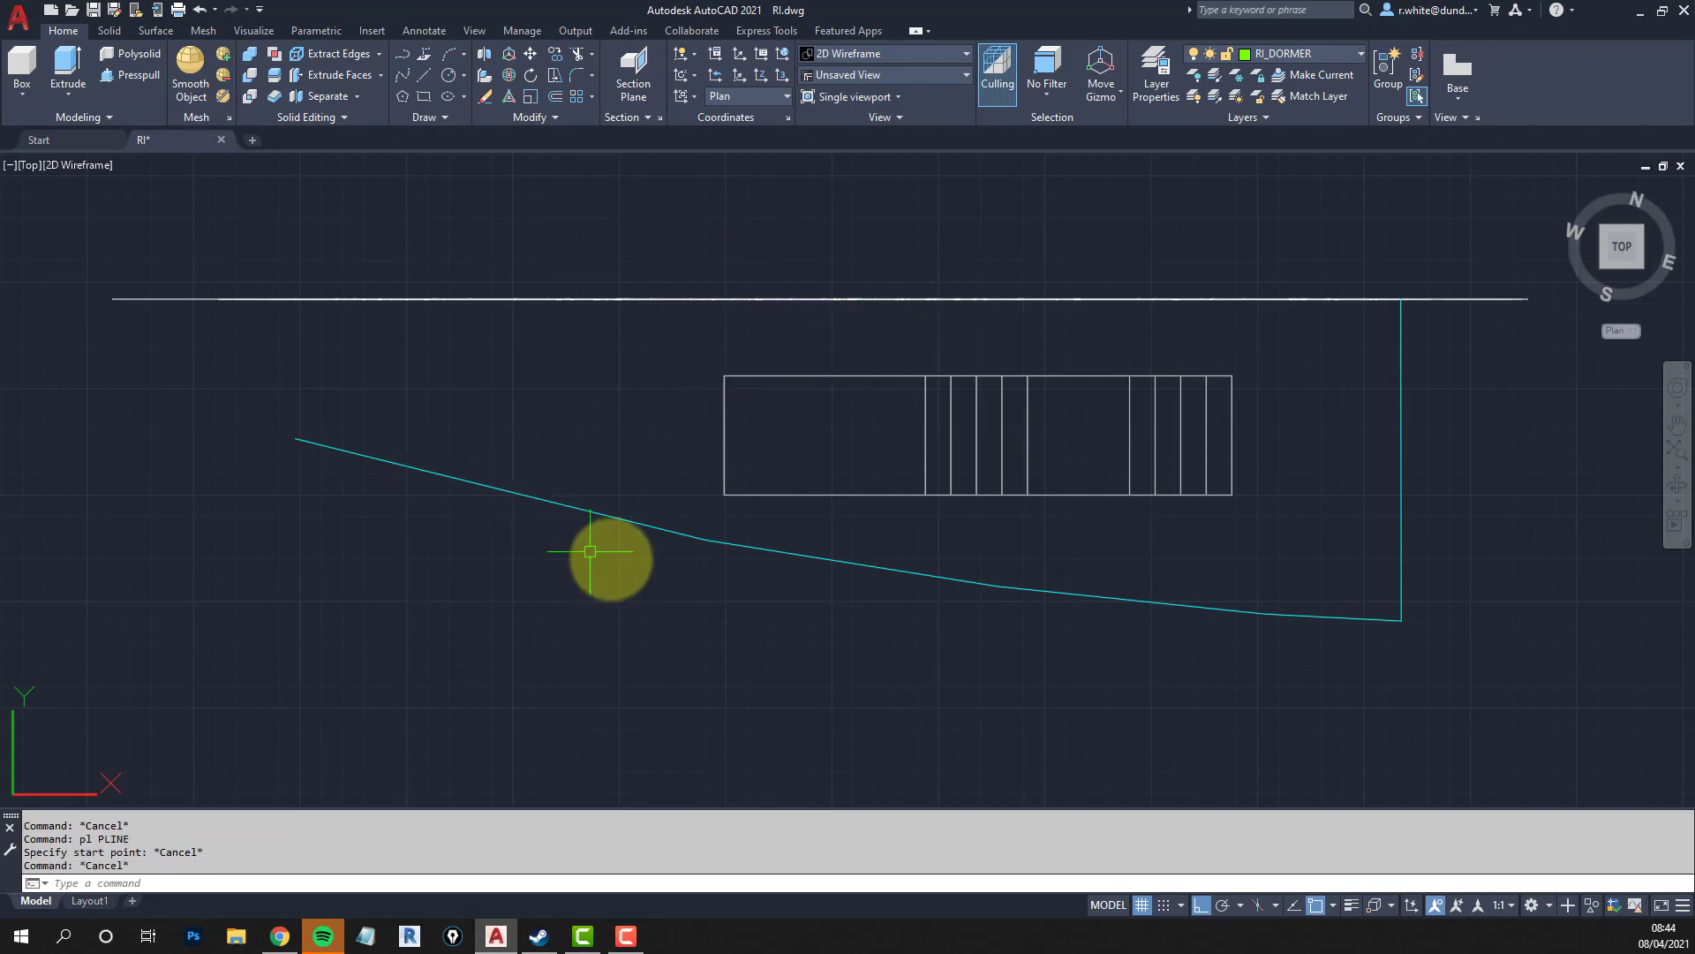
# Measure between the two ends of the angled cyan boundary polyline in a 3D view and check the Delta Z value.
pyautogui.keyDown('shift'); pyautogui.moveTo(590, 551); pyautogui.dragTo(921, 492, button='middle'); pyautogui.keyUp('shift')
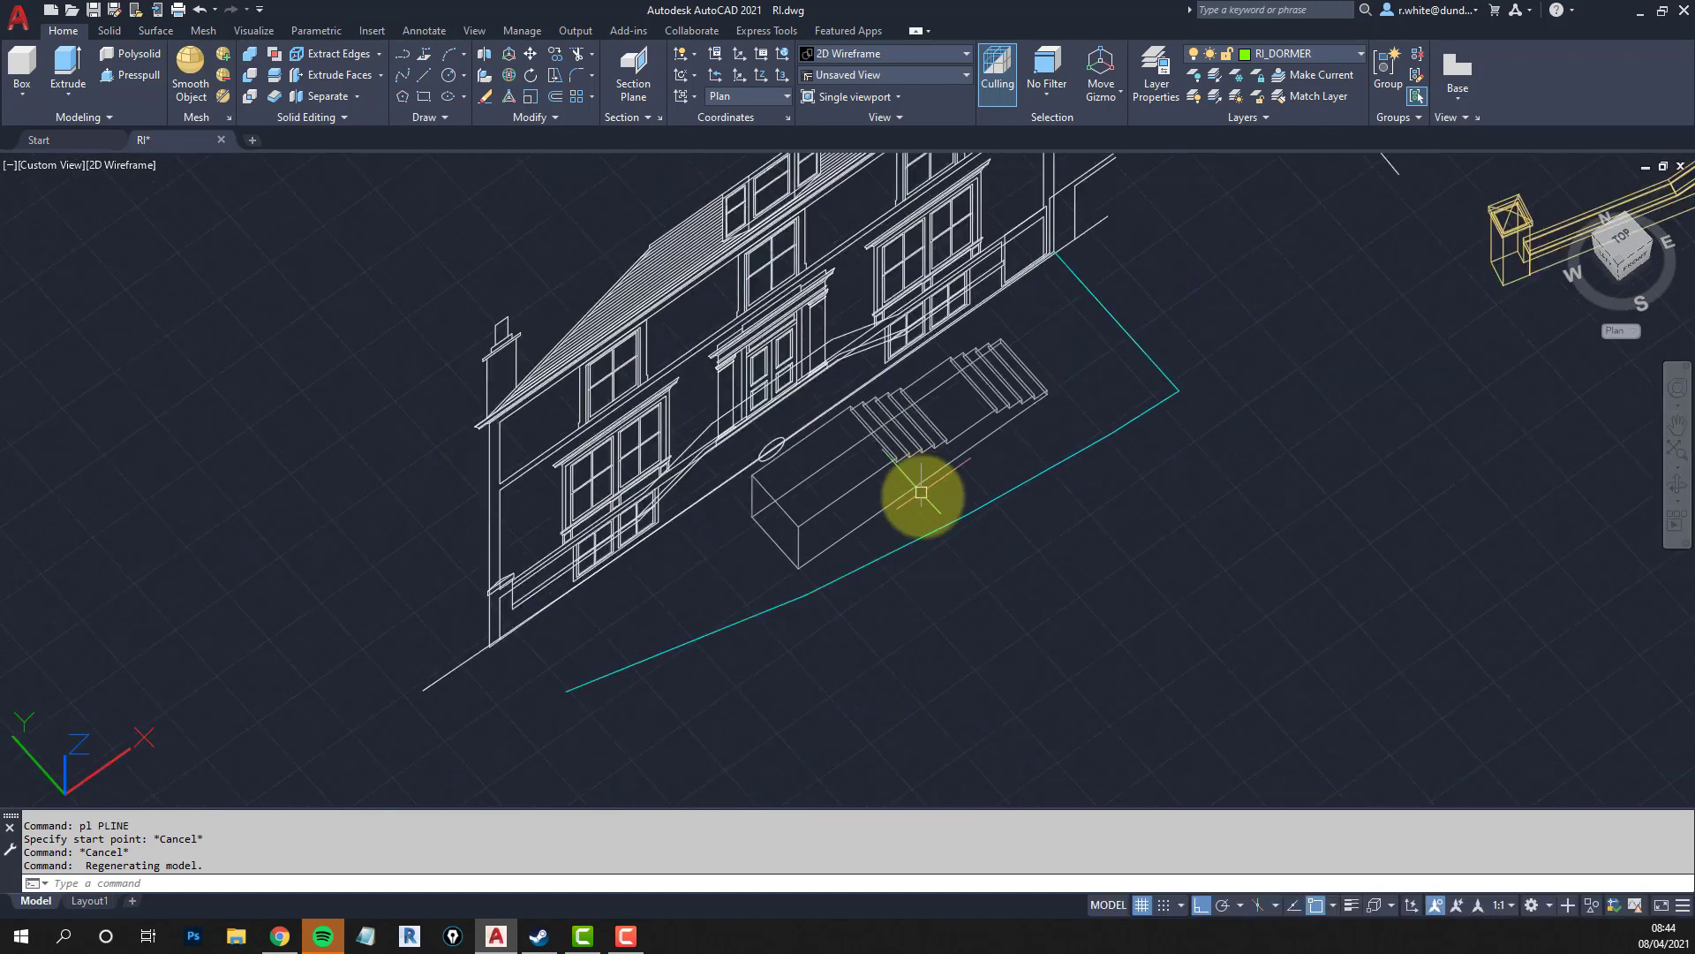
pyautogui.write('di')
pyautogui.press('Return')
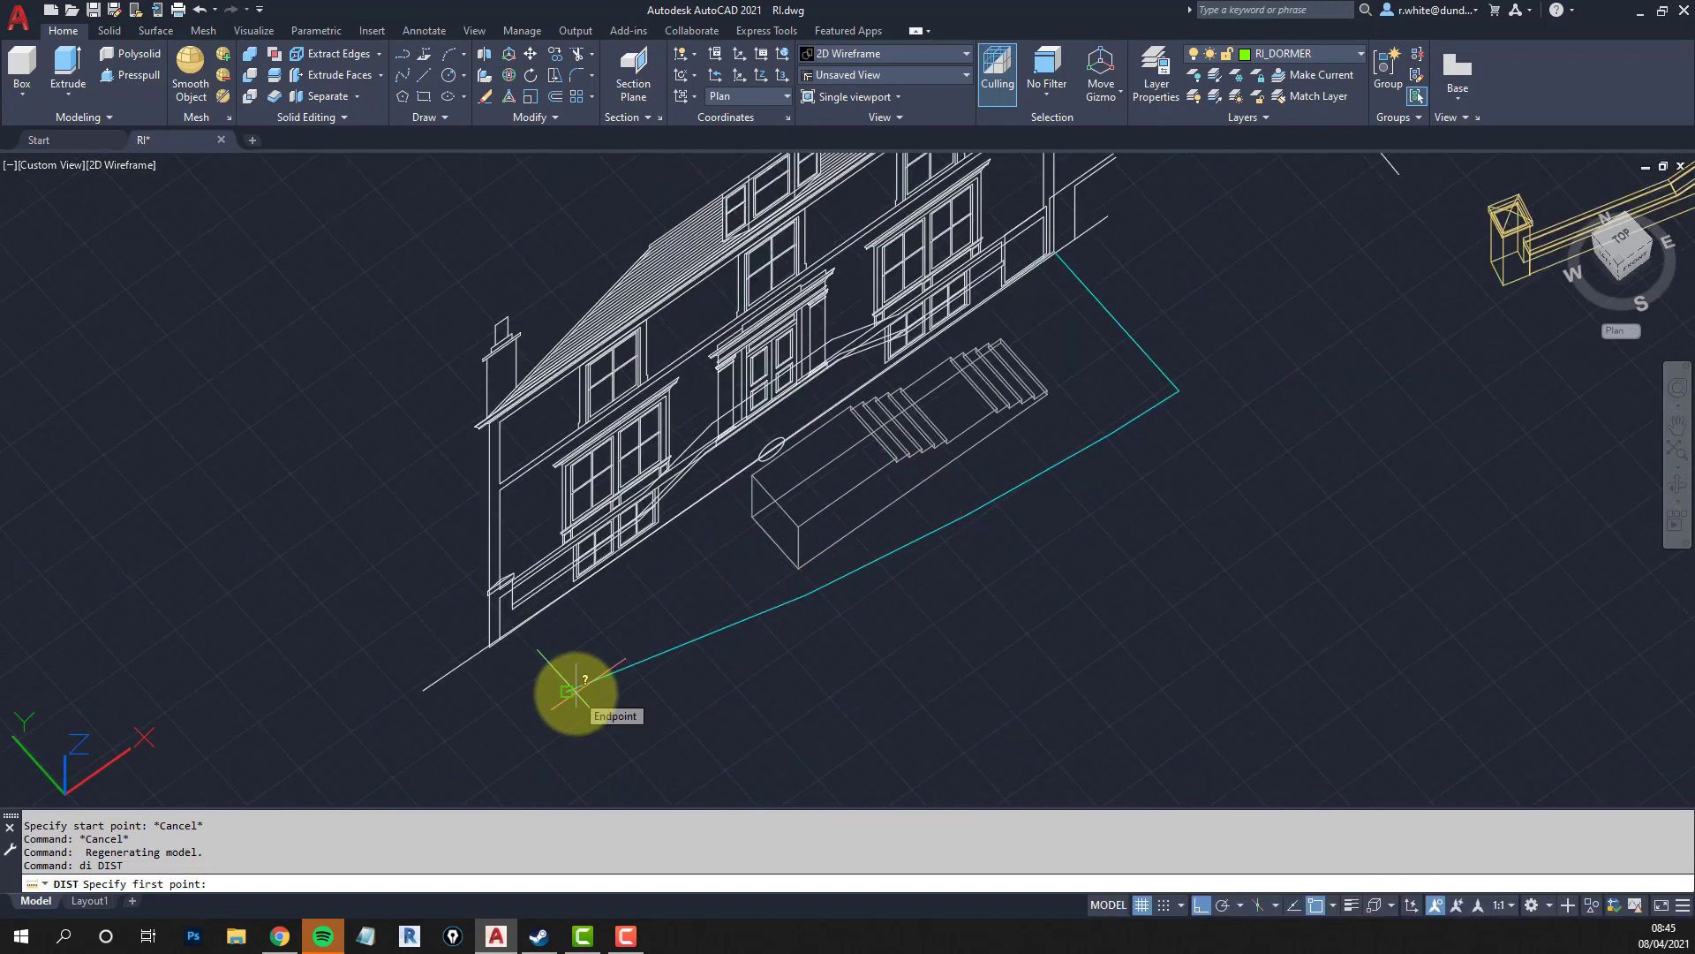
pyautogui.click(576, 691)
pyautogui.click(1173, 395)
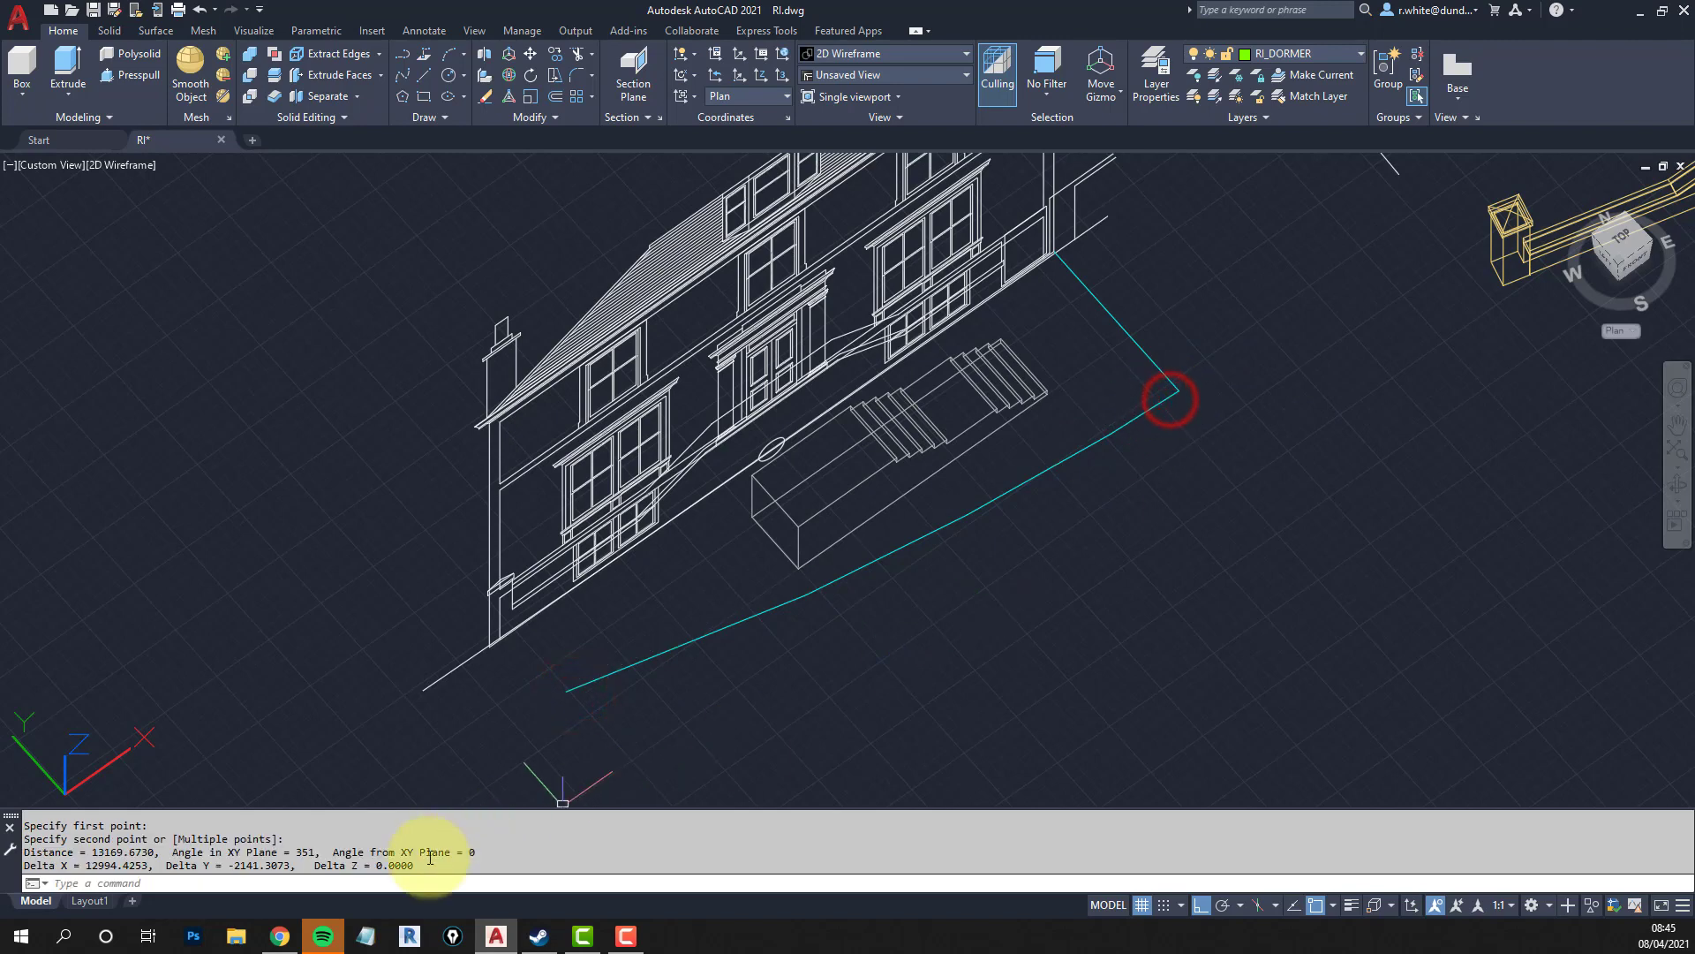
pyautogui.moveTo(420, 865); pyautogui.dragTo(358, 868)
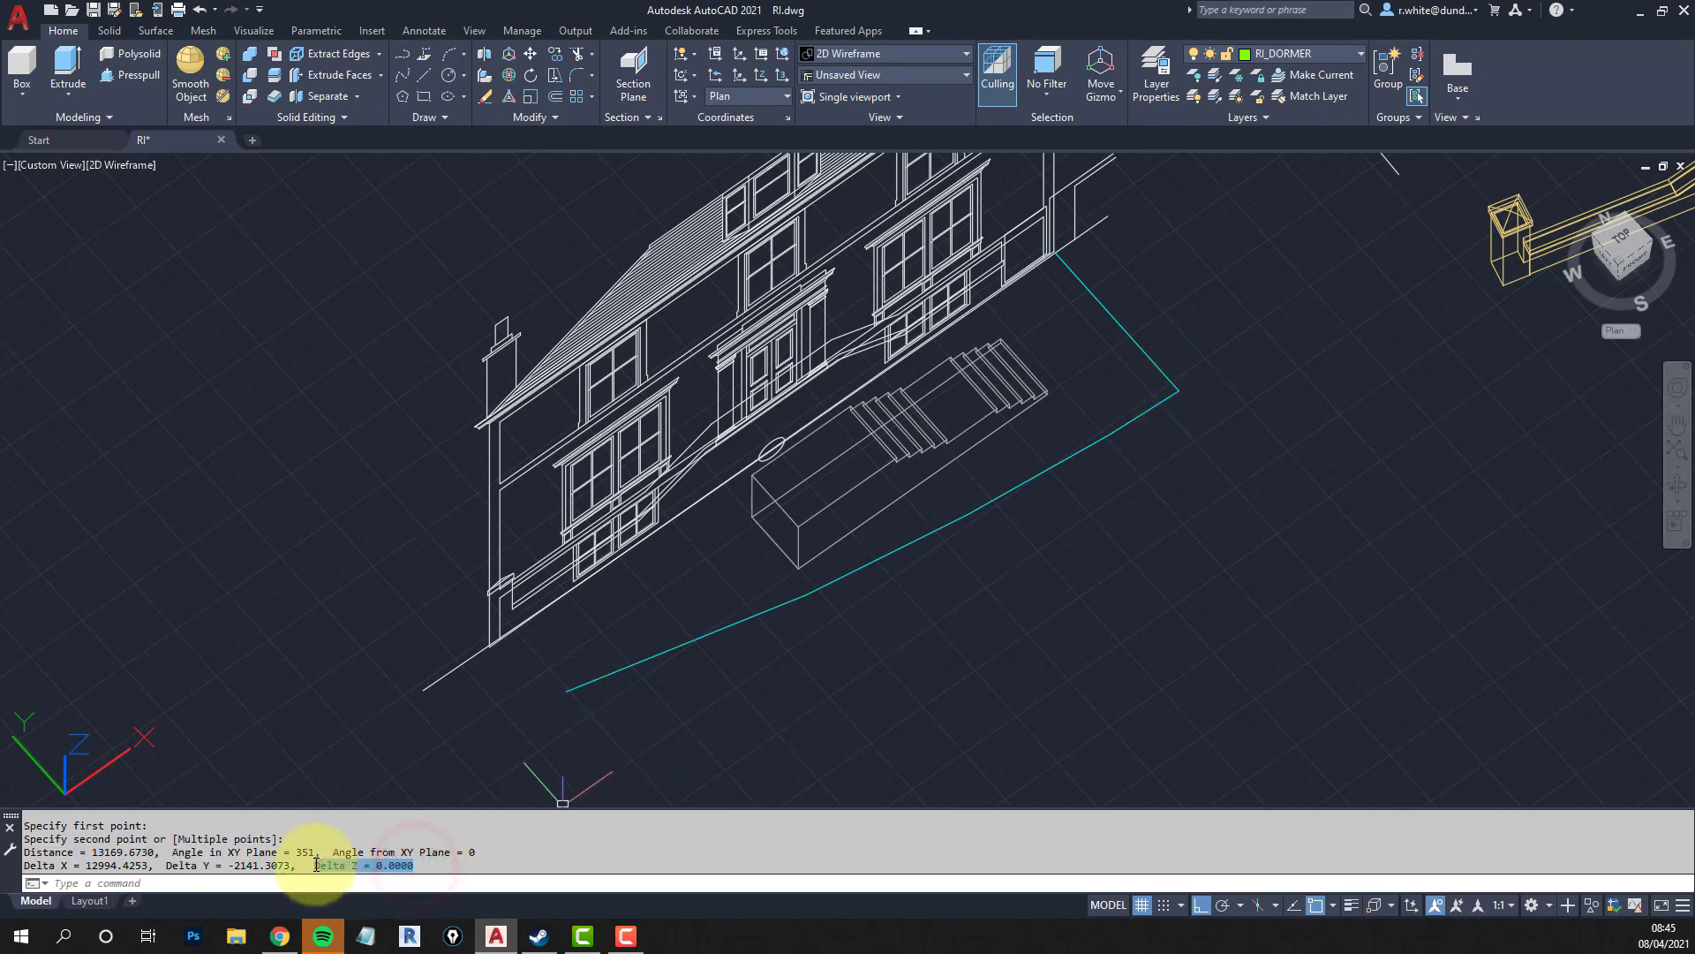
# Show the plan view of the current UCS, framing the white drawing's steps and cyan boundary polyline from above.
pyautogui.press('Escape')
pyautogui.press('Escape')
pyautogui.press('Escape')
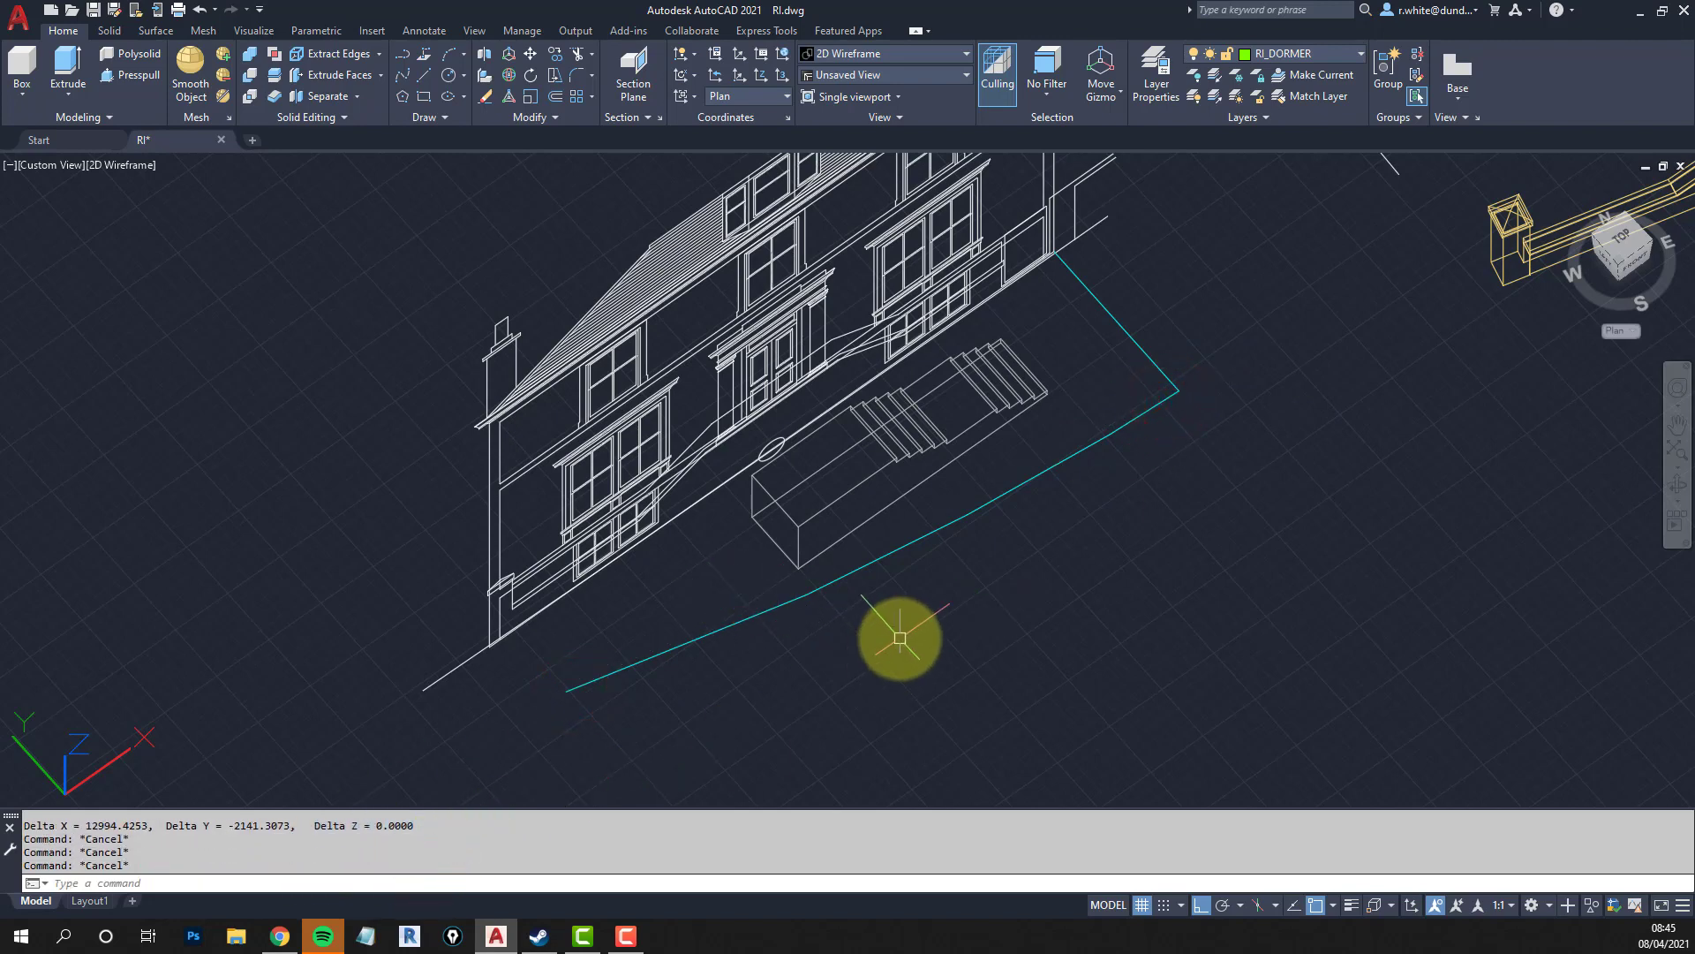
pyautogui.write('plan')
pyautogui.press('Return')
pyautogui.press('Return')
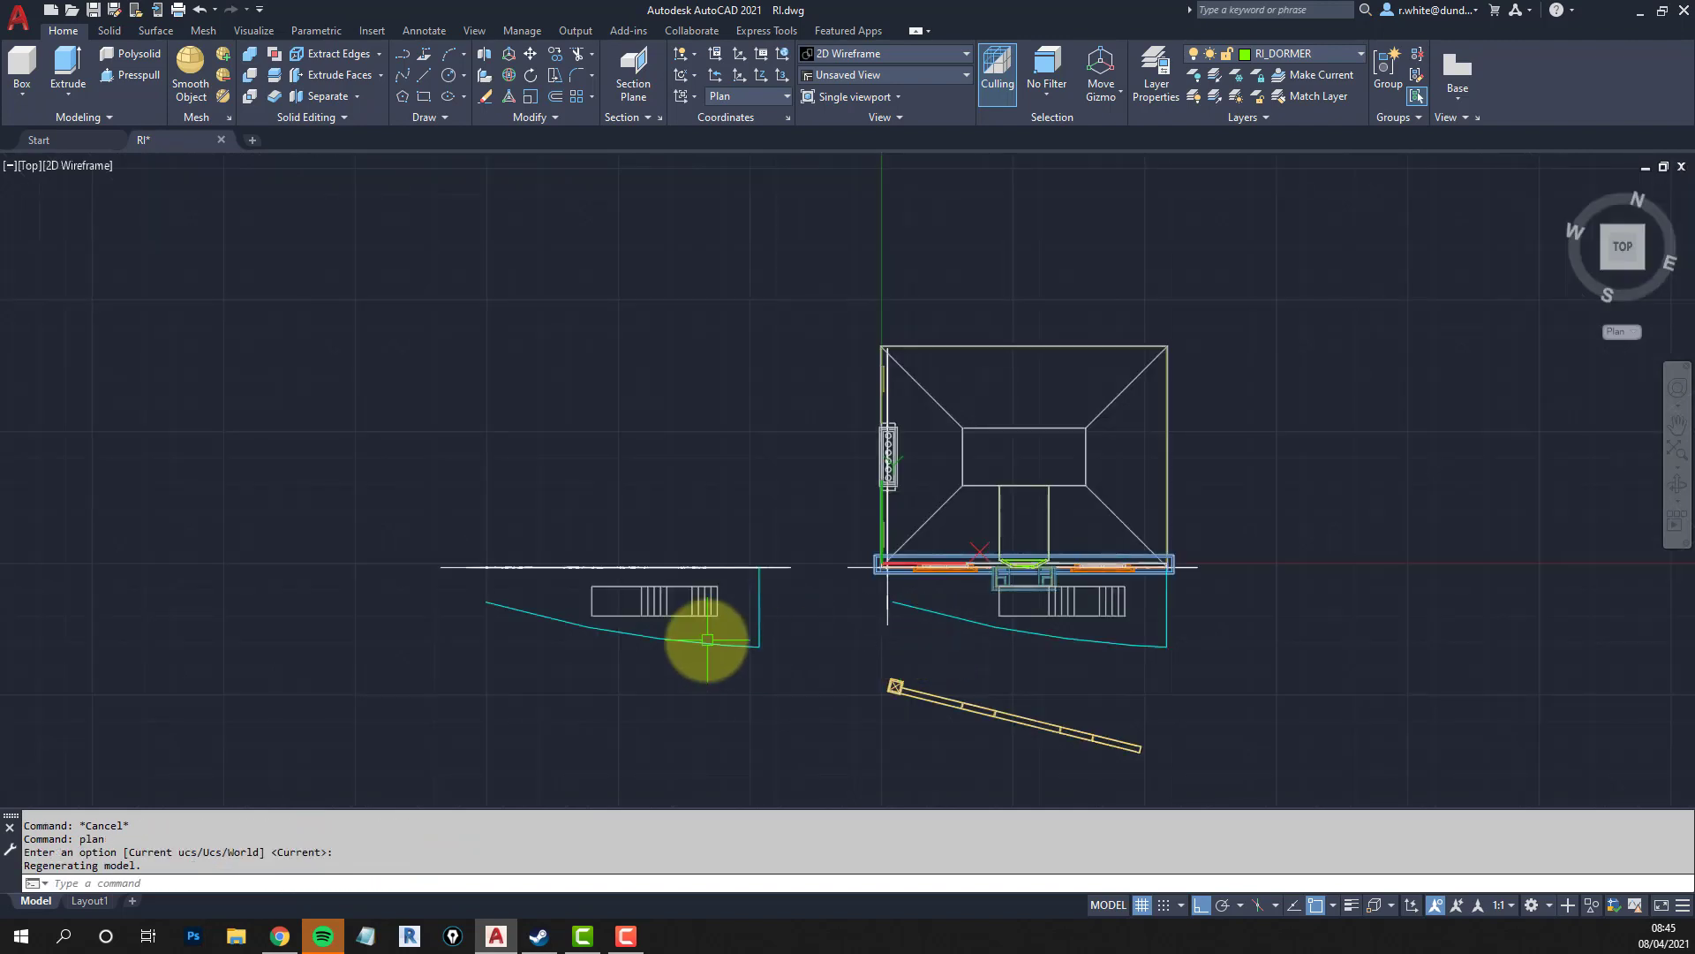
pyautogui.scroll(4, 683, 492)
pyautogui.scroll(2, 683, 495)
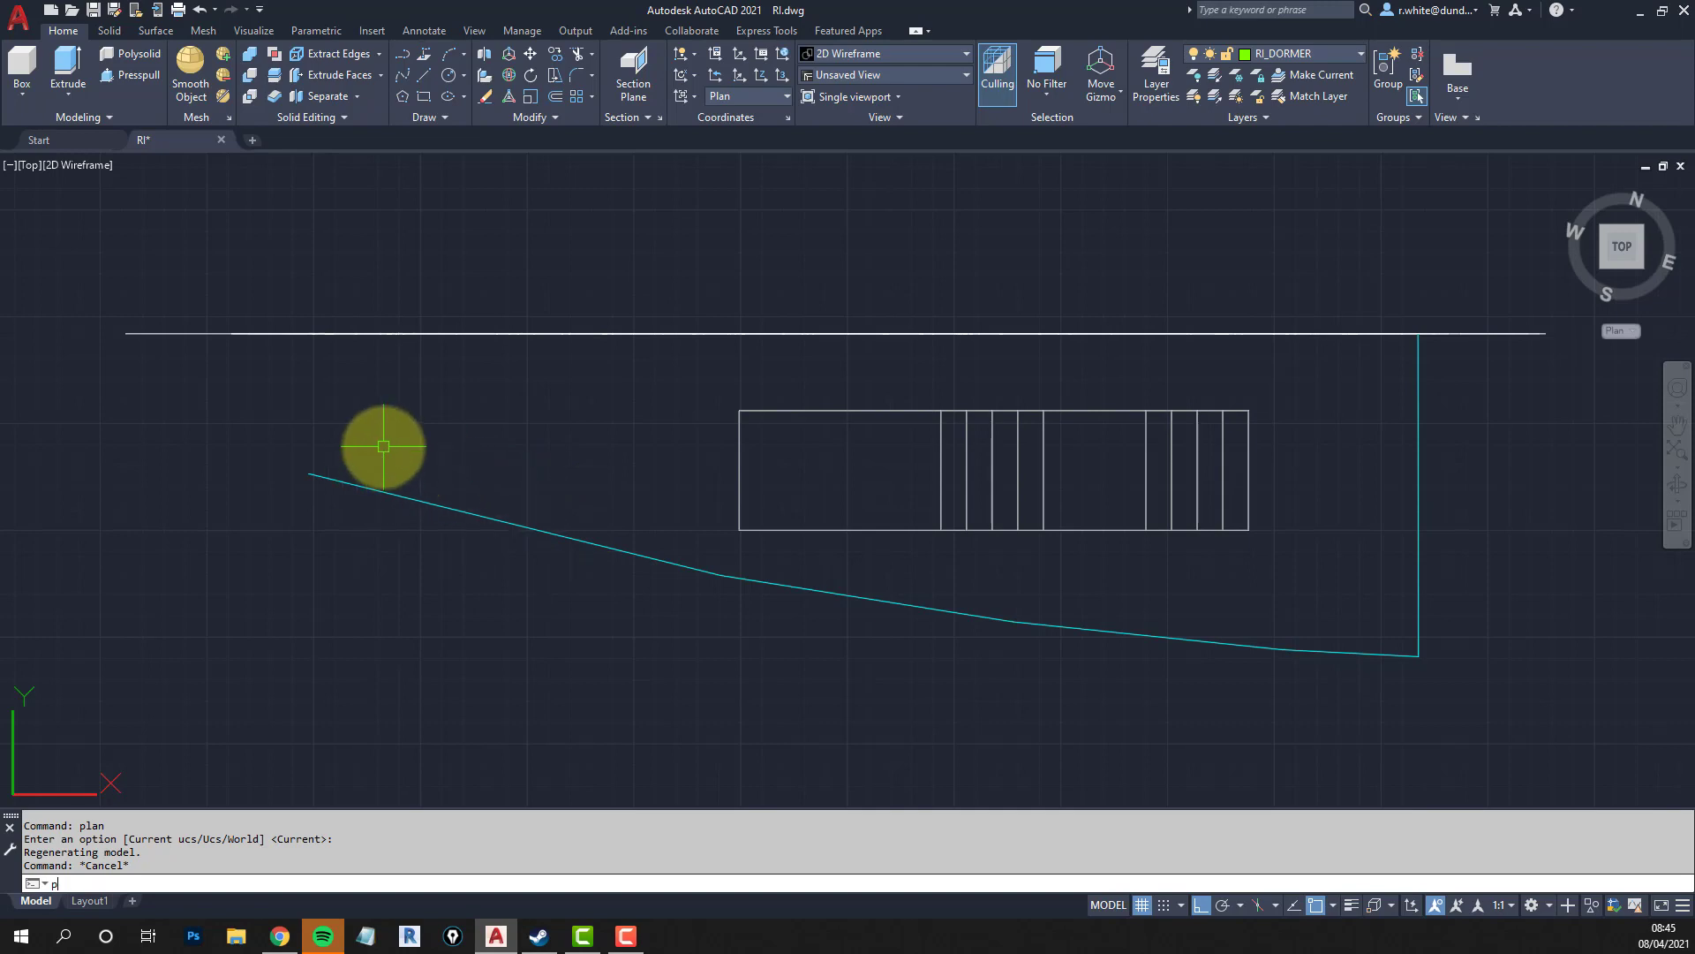
# Draw a polyline arc from the cyan boundary's free west end through the middle segment's midpoint to its corner, using the Second pt option.
pyautogui.write('l')
pyautogui.press('Return')
pyautogui.click(309, 473)
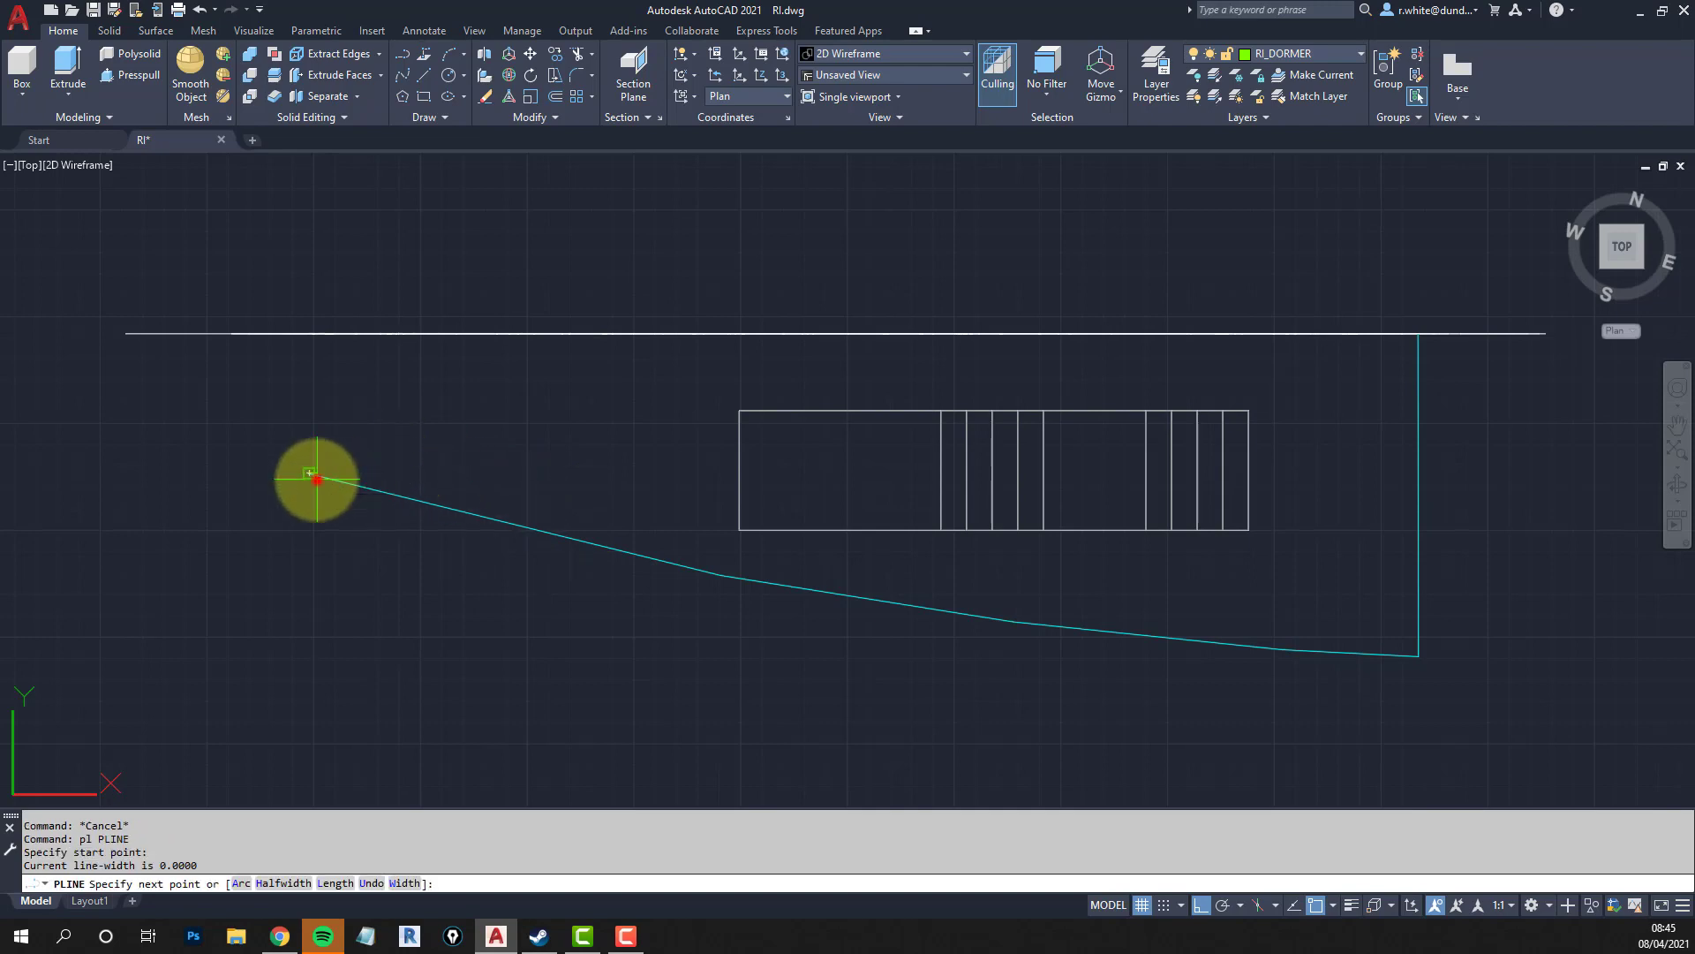
pyautogui.click(240, 884)
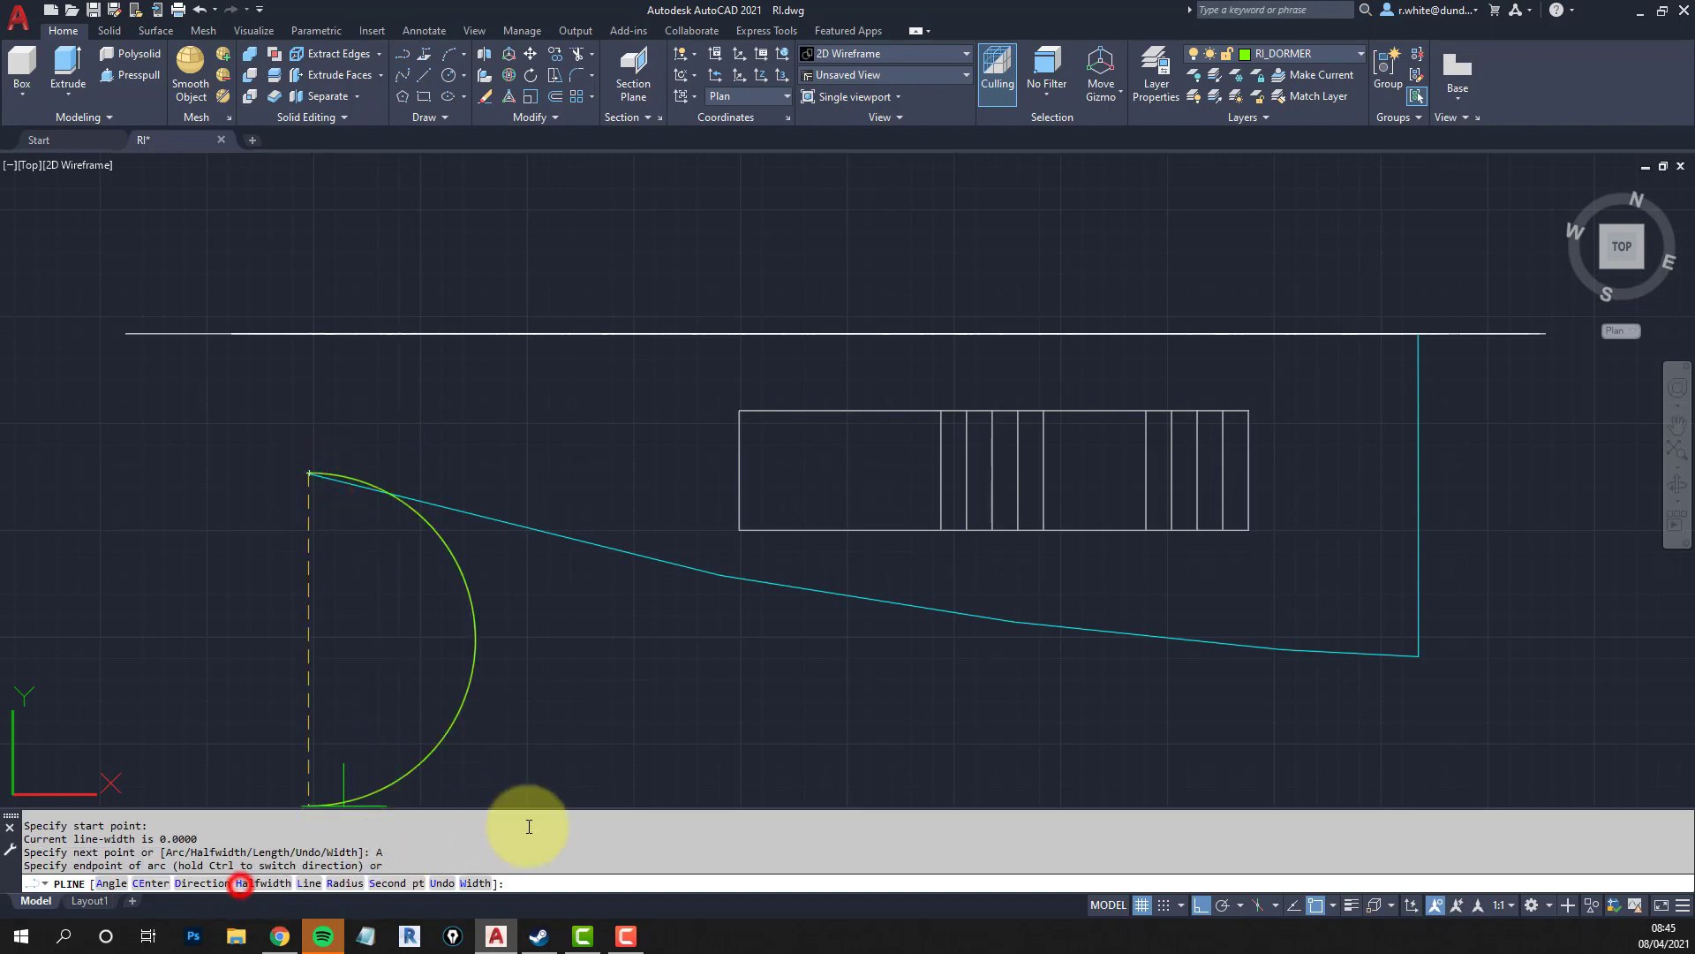
pyautogui.click(391, 883)
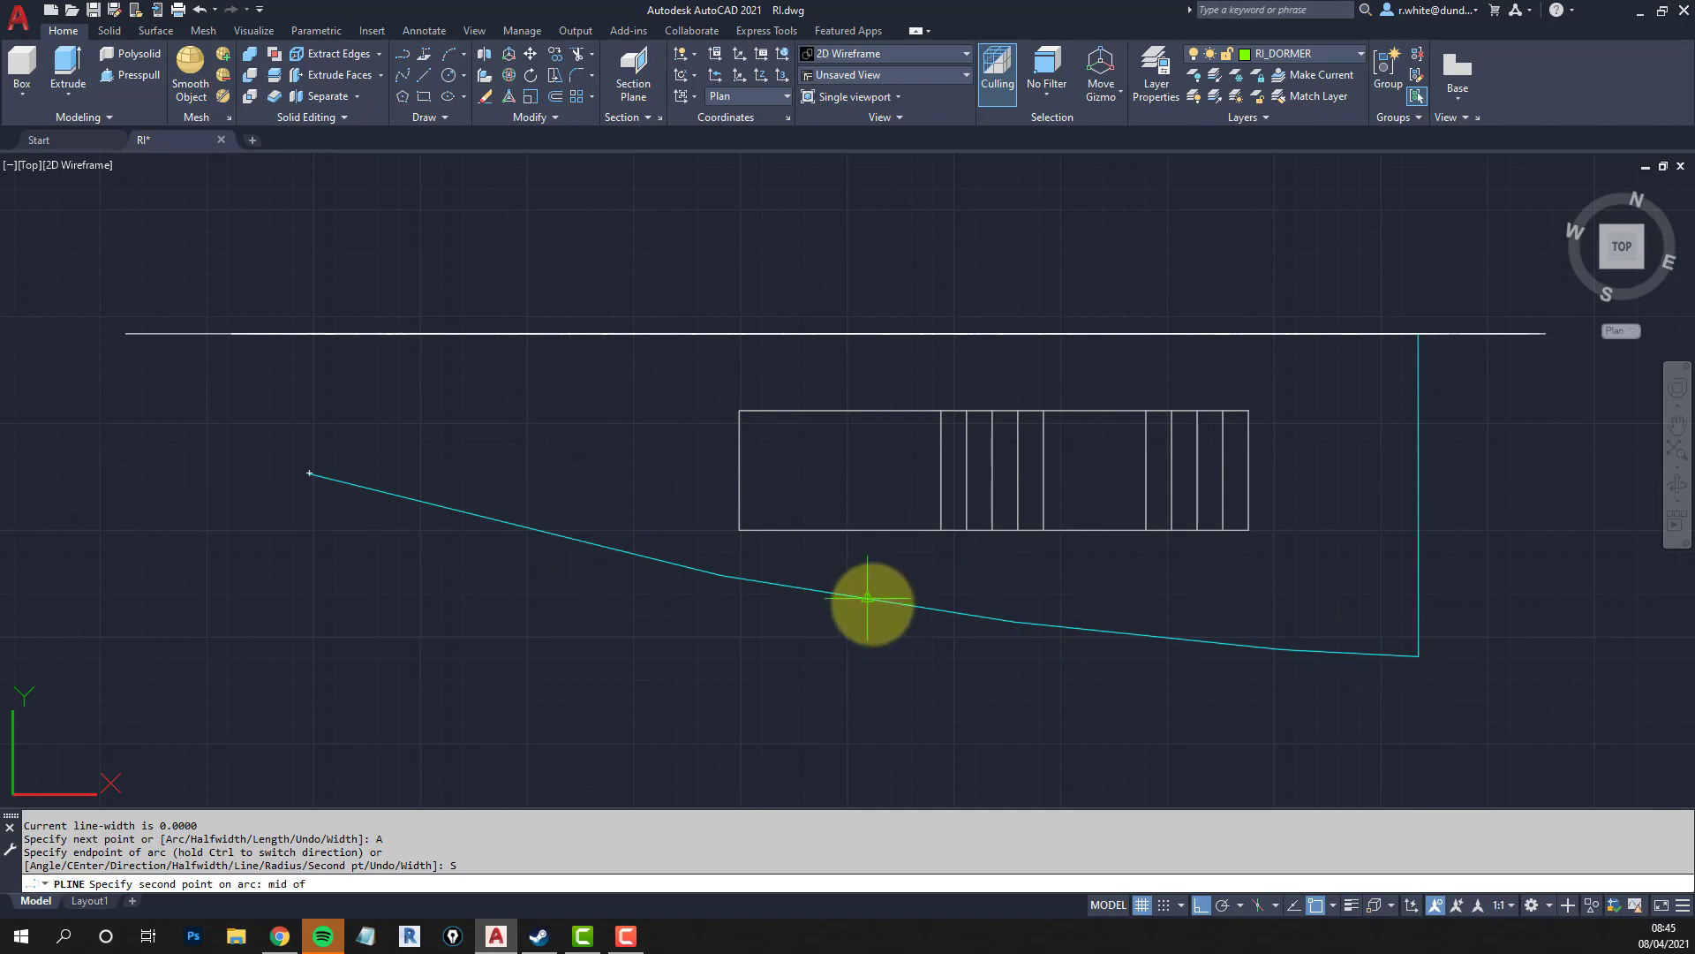
pyautogui.click(868, 598)
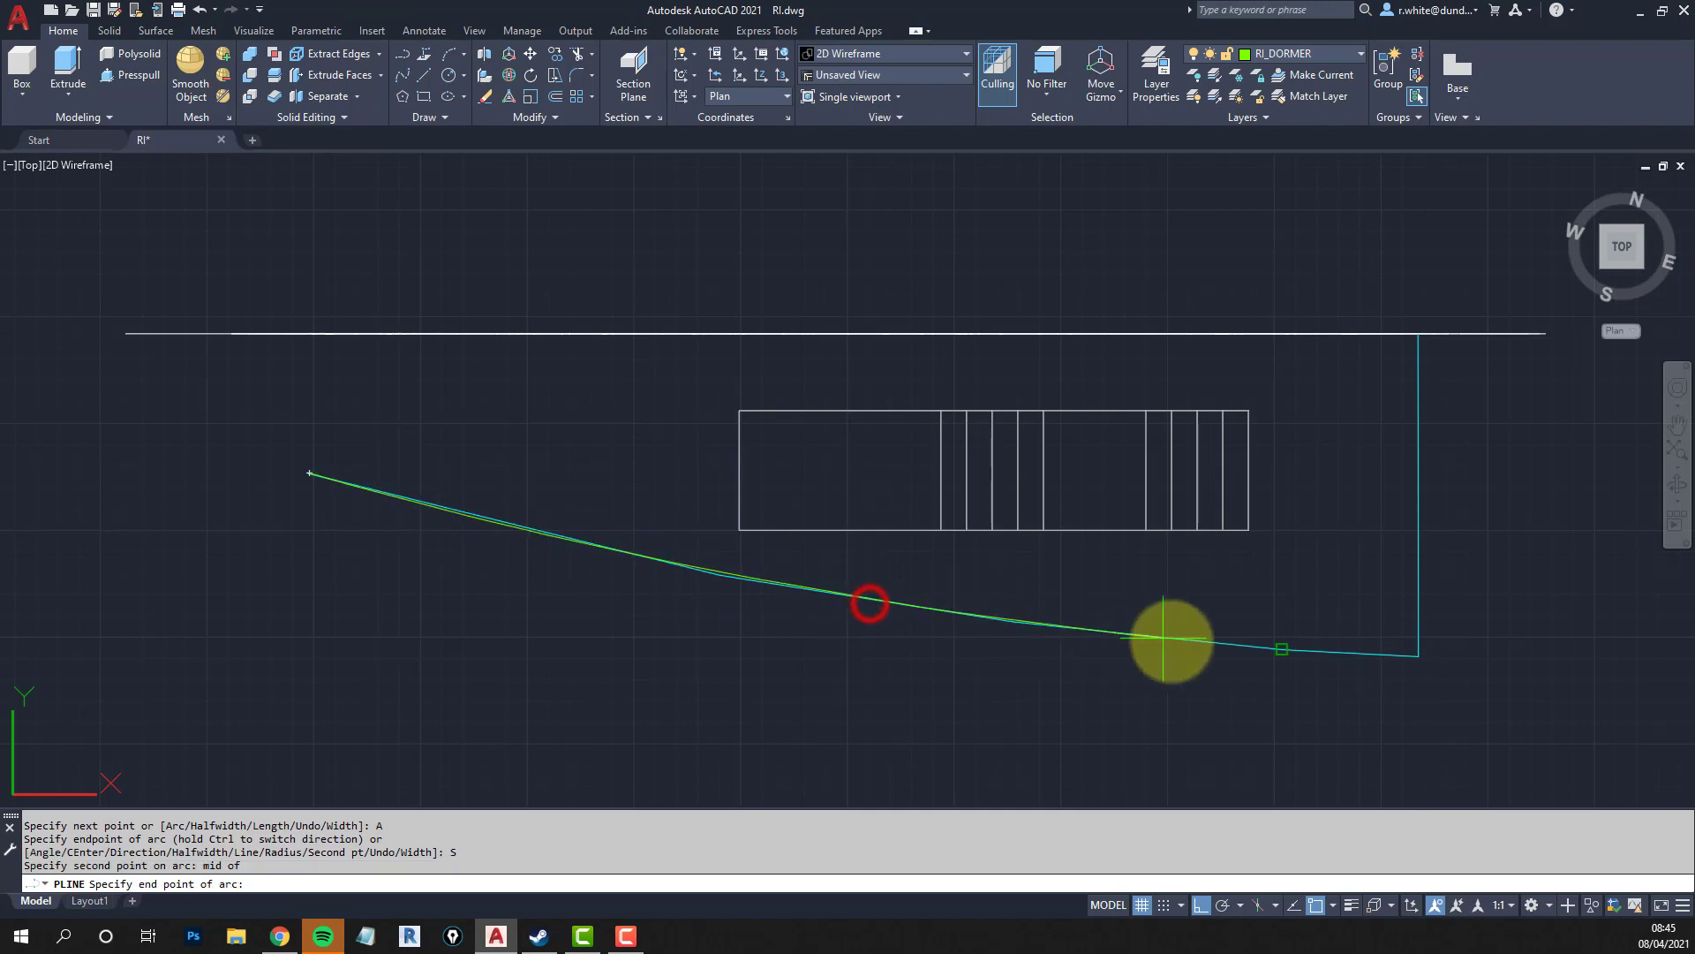
pyautogui.click(1397, 658)
pyautogui.press('Return')
# Select the new arc and the cyan polyline in turn to compare how closely they match, leaving both deselected.
pyautogui.scroll(5, 719, 587)
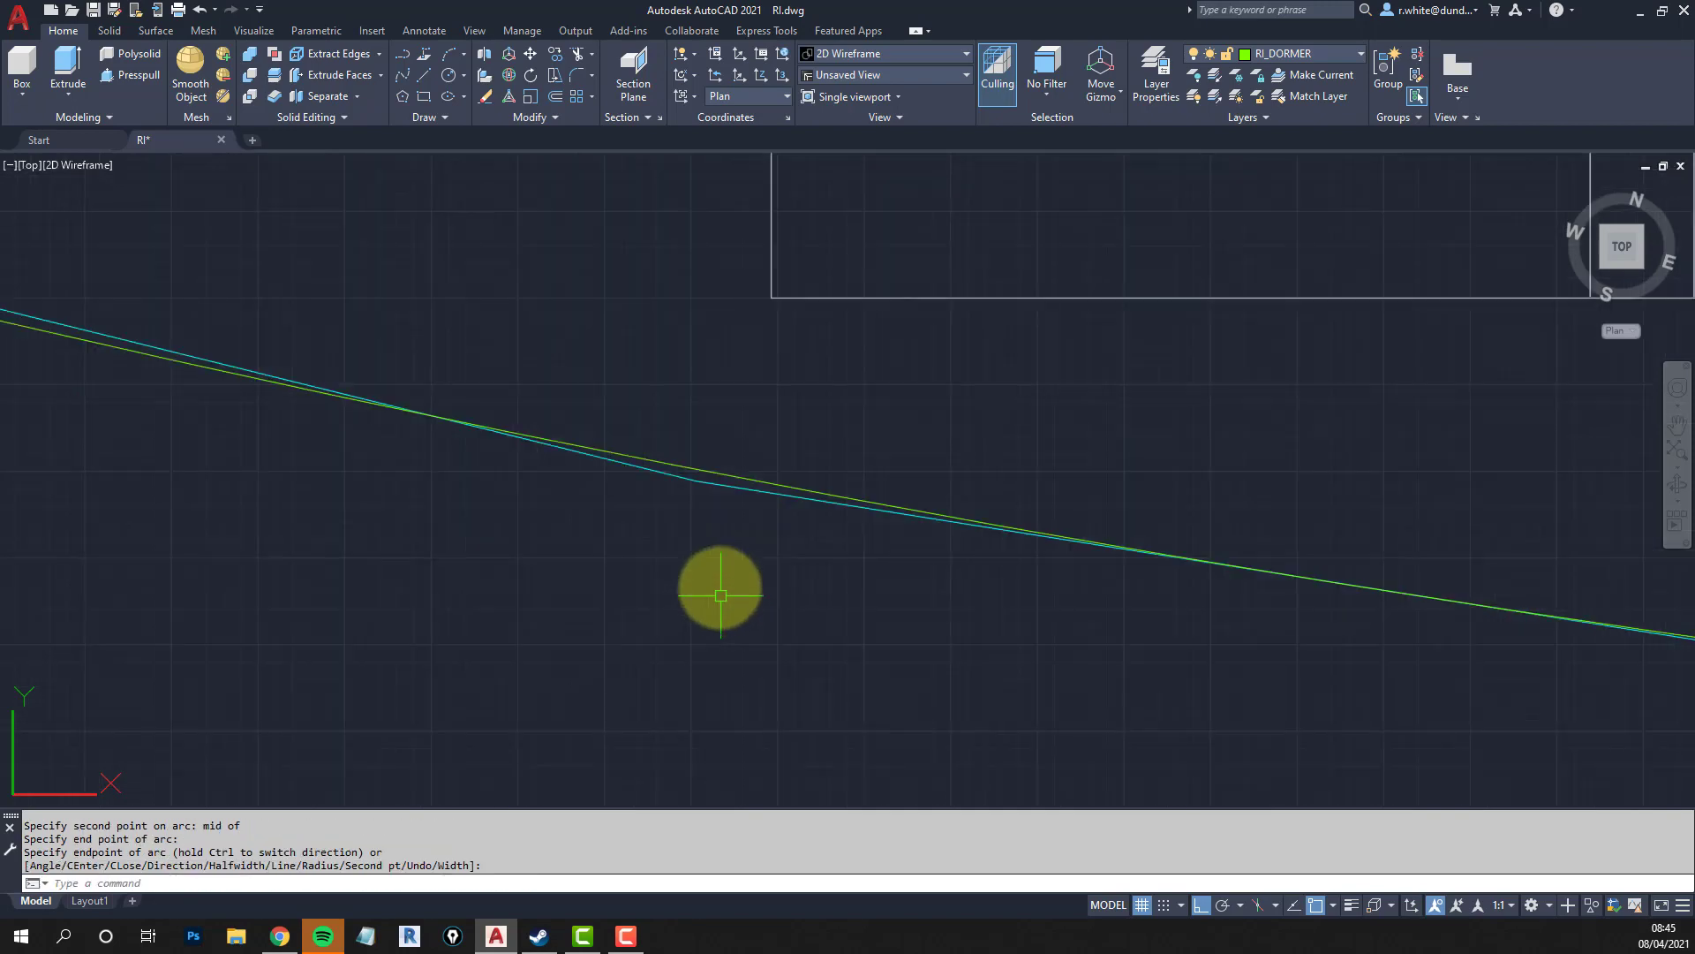
pyautogui.rightClick(726, 472)
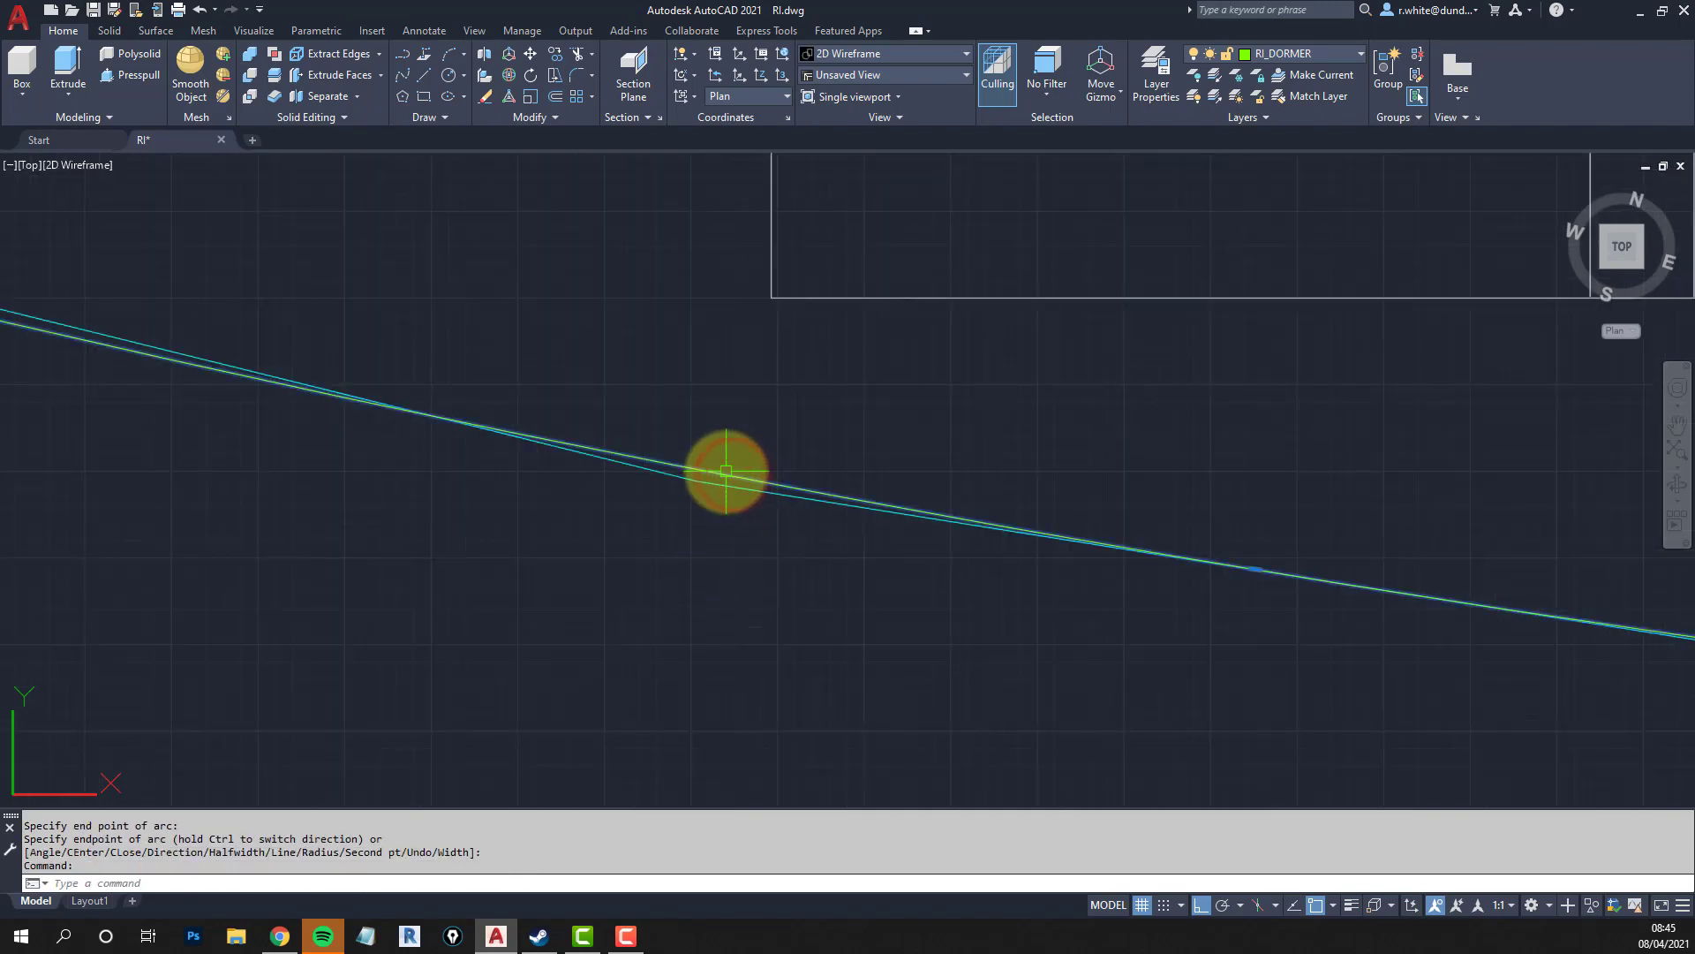
pyautogui.scroll(-5, 726, 472)
pyautogui.scroll(4, 746, 460)
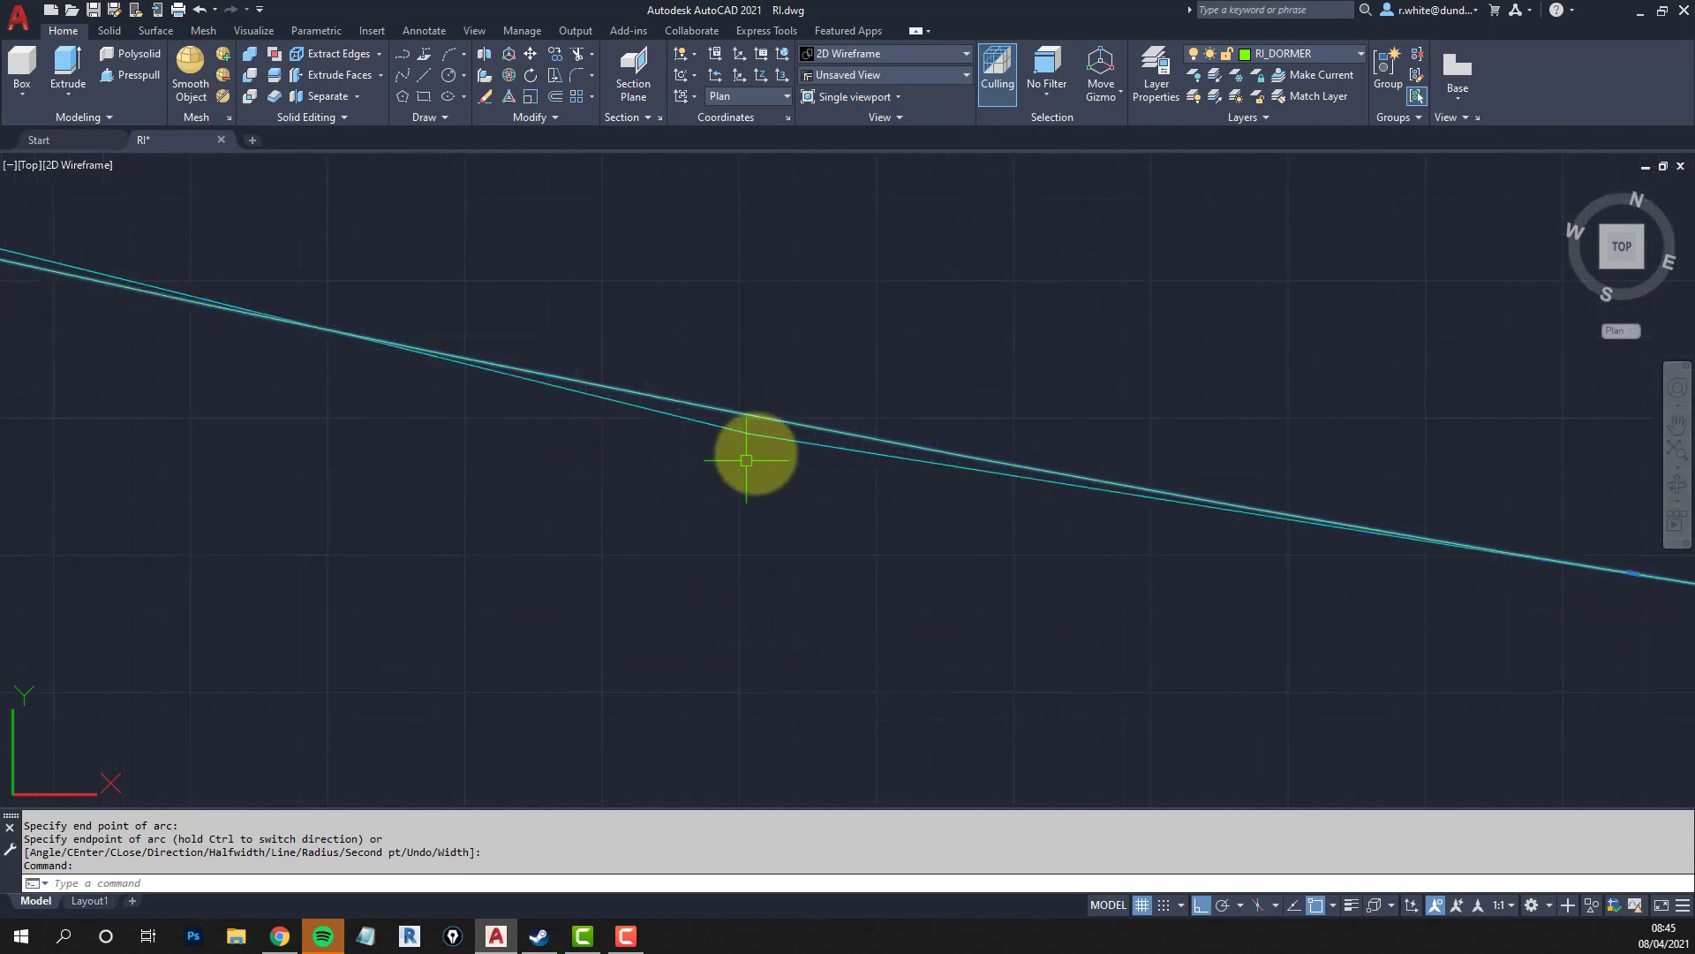
pyautogui.press('Escape')
pyautogui.click(767, 440)
pyautogui.scroll(-4, 766, 446)
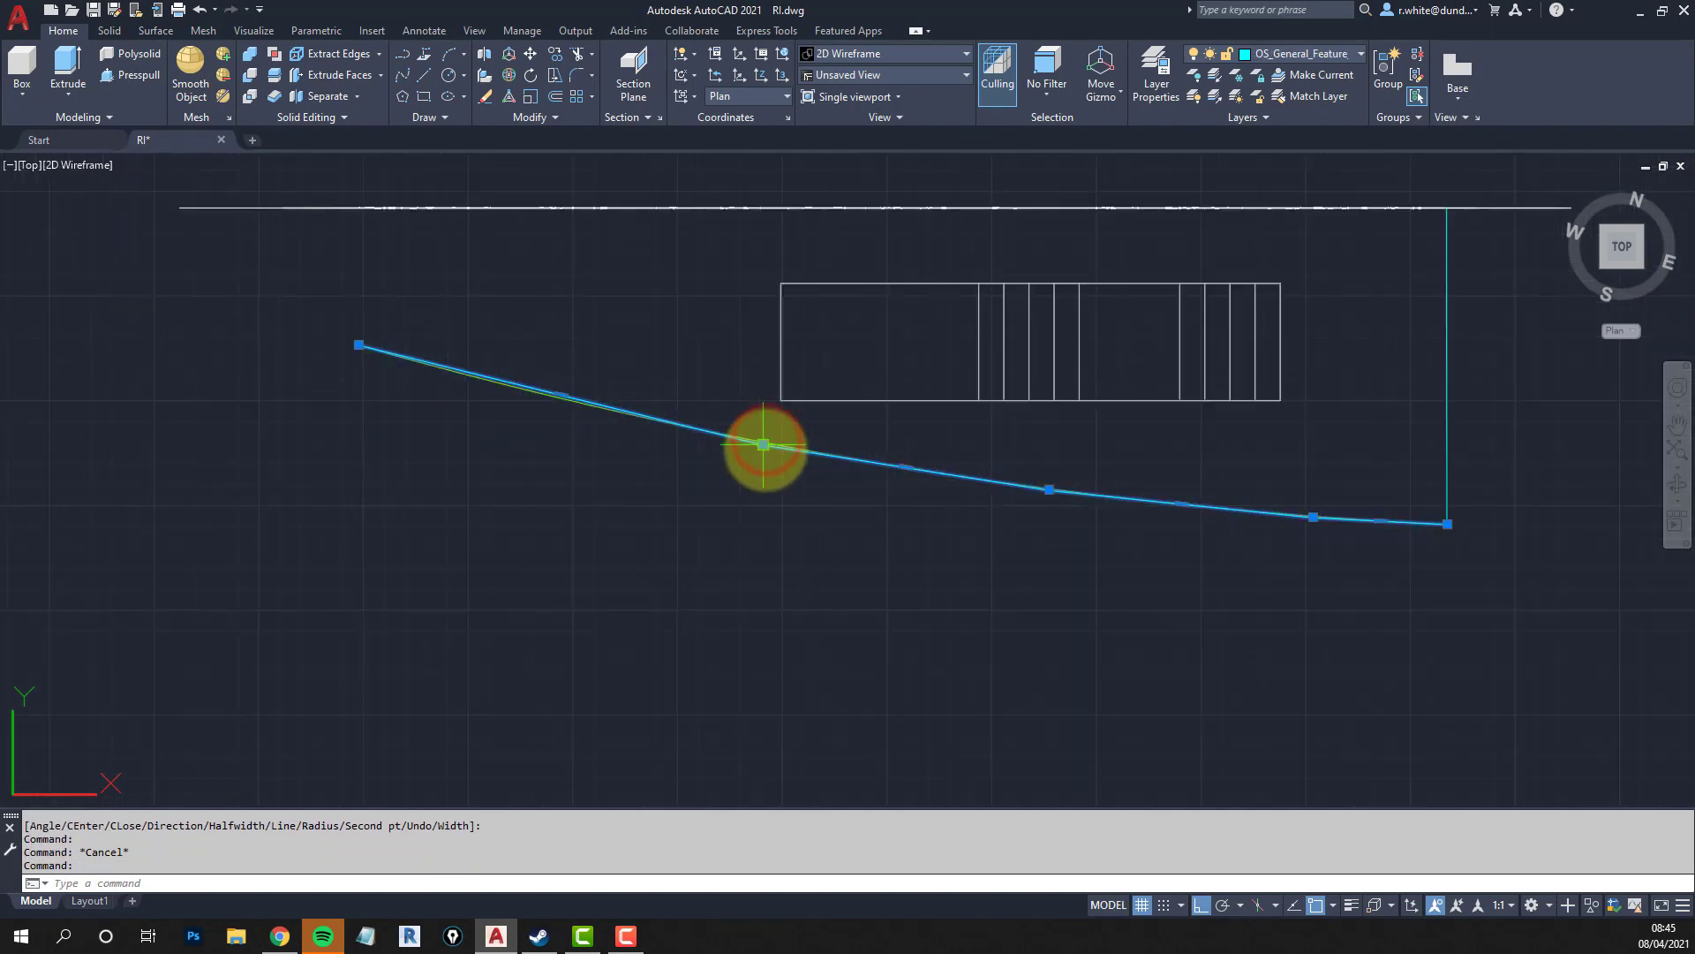
pyautogui.scroll(-3, 777, 448)
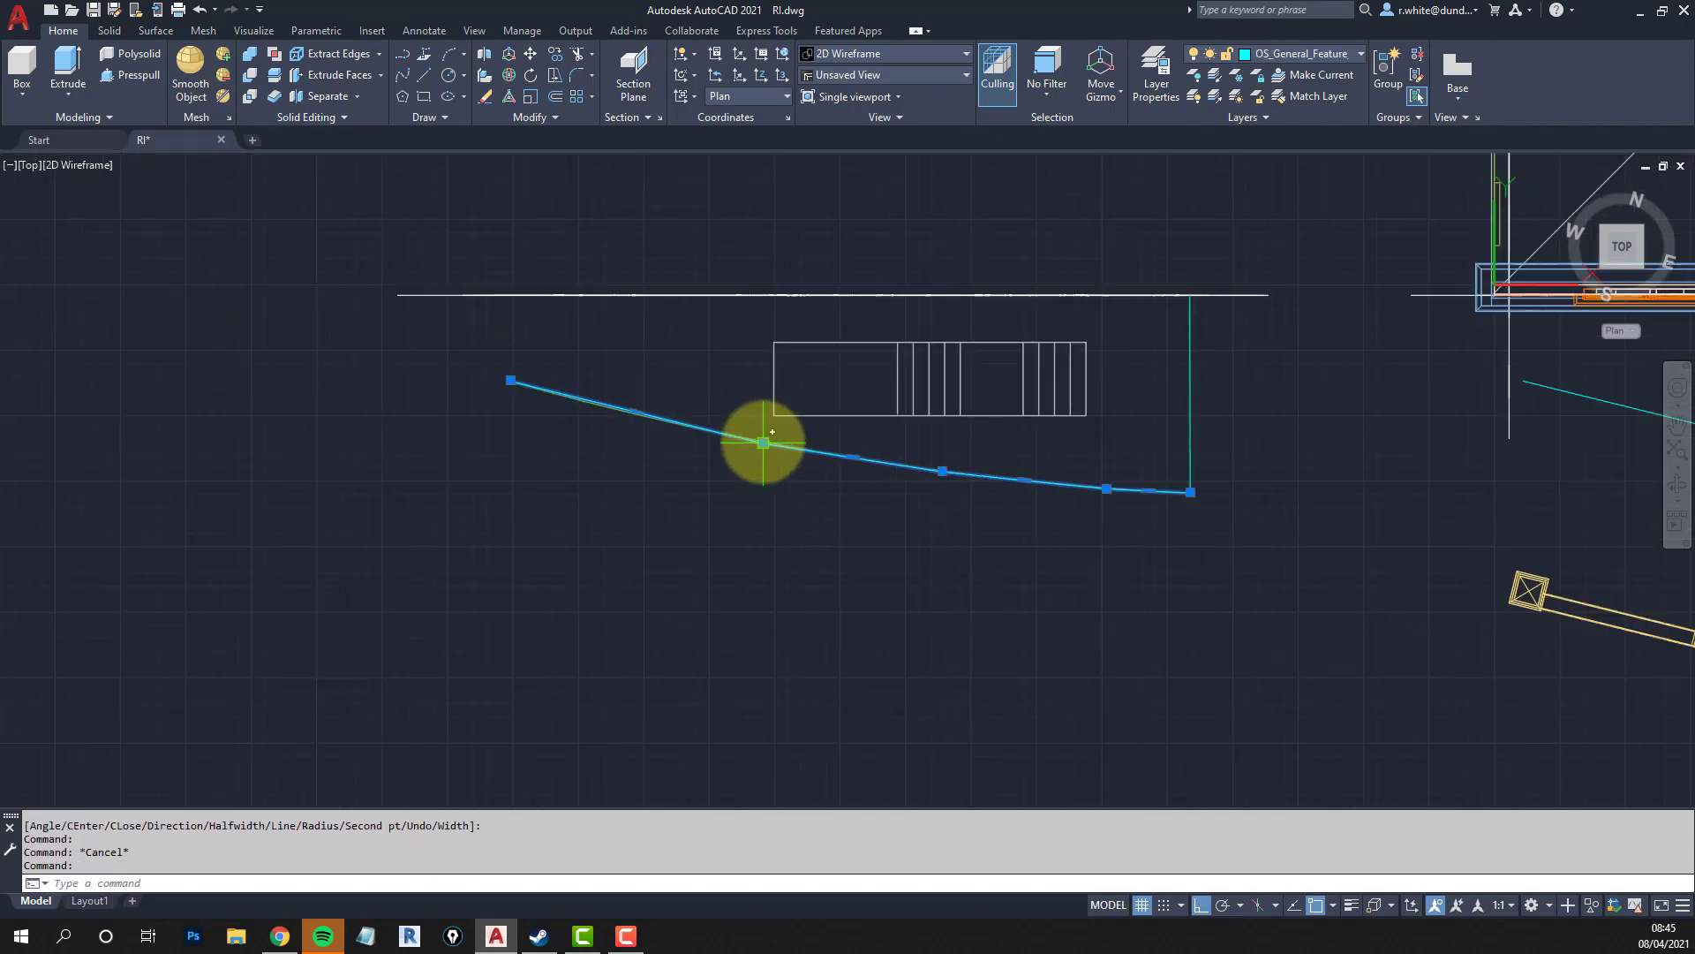
pyautogui.press('Escape')
pyautogui.press('Escape')
# Draw a construction circle of radius 1000 centred on the west end of the arc.
pyautogui.scroll(5, 530, 476)
pyautogui.write('c')
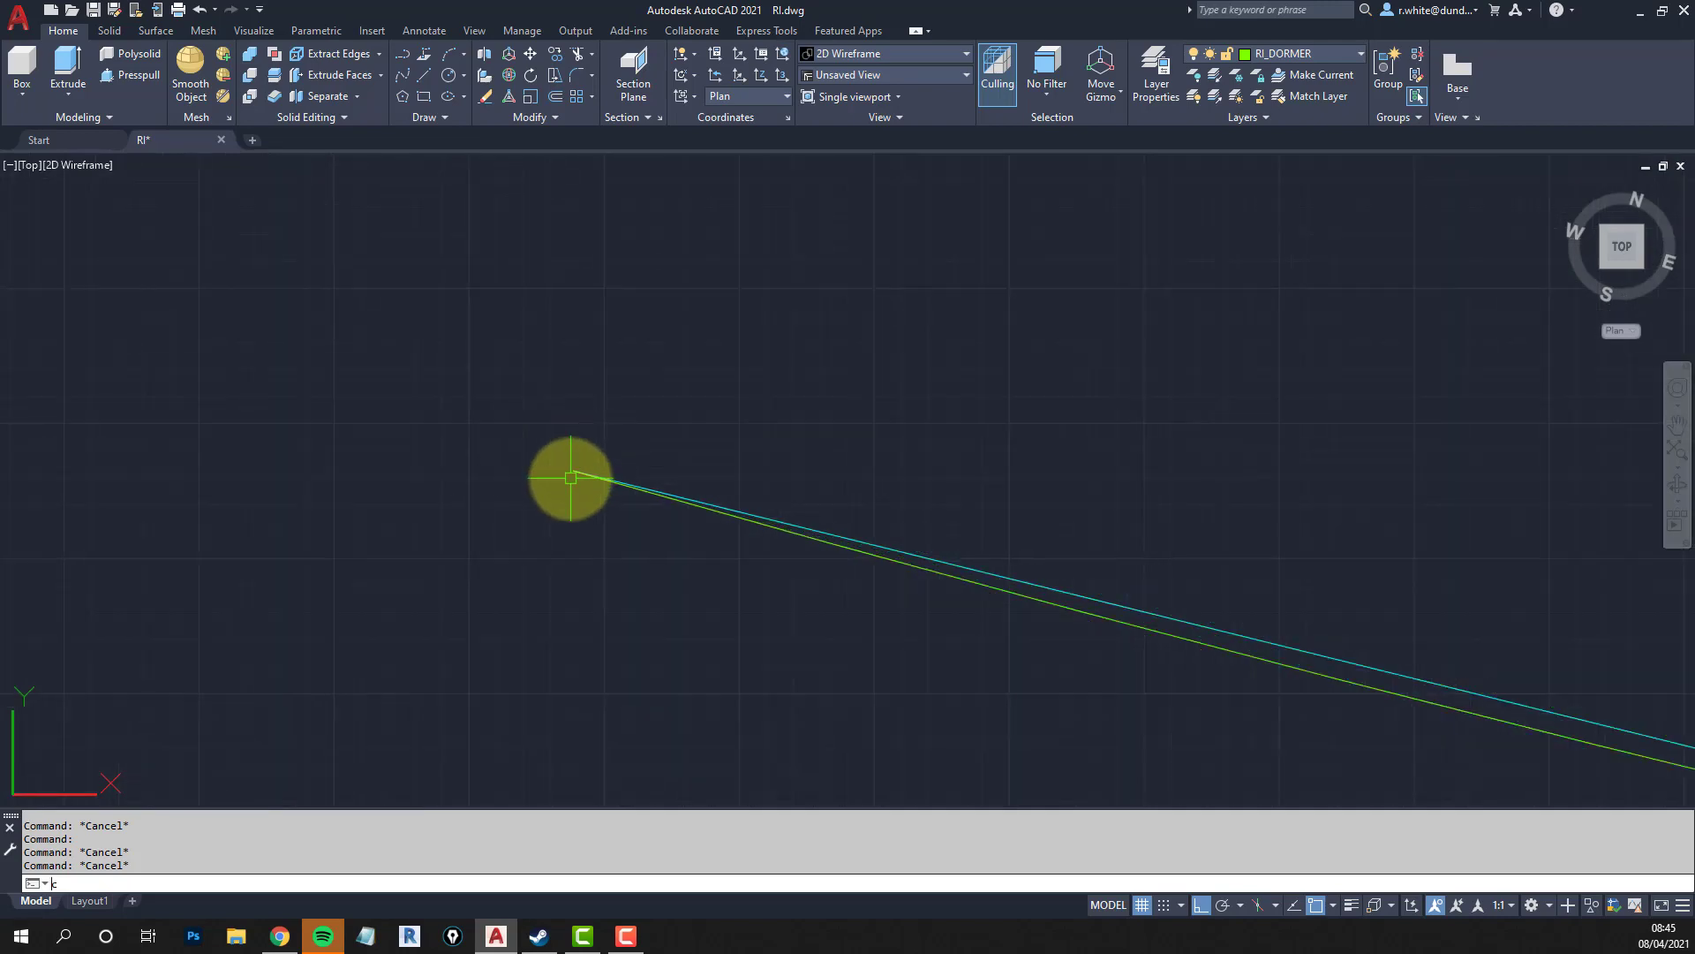
pyautogui.press('Return')
pyautogui.click(572, 468)
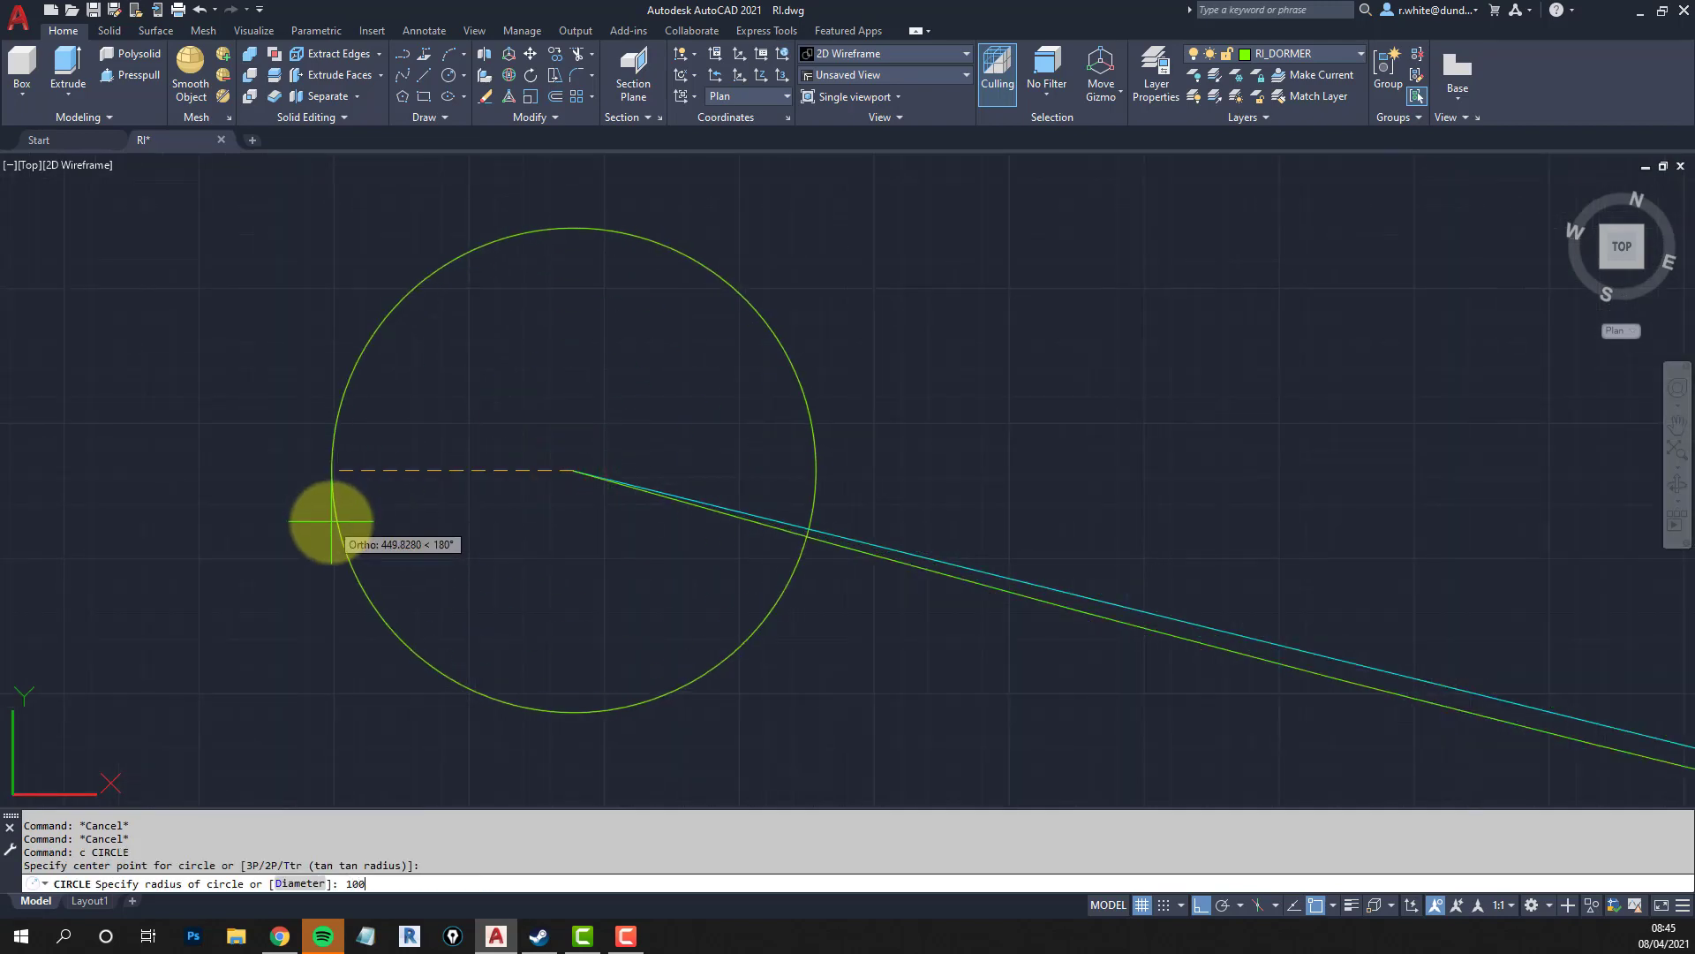
pyautogui.press('Return')
# Extend the west end of the arc to the construction circle and erase the circle.
pyautogui.write('ex')
pyautogui.press('Return')
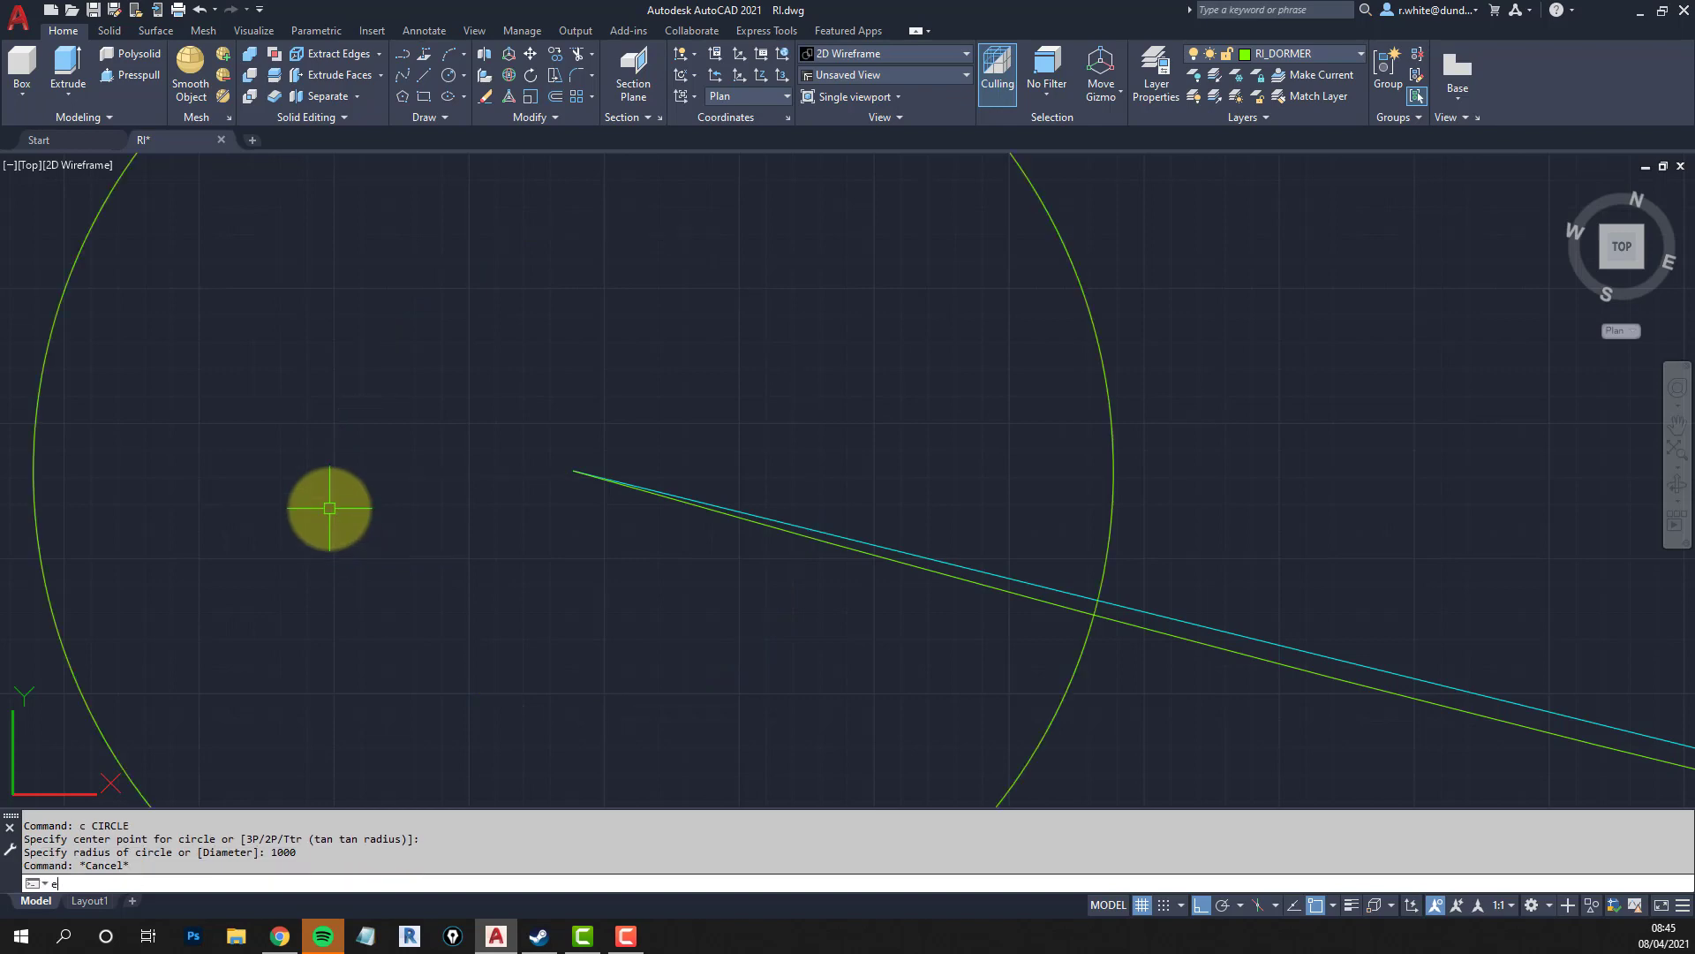
pyautogui.click(90, 233)
pyautogui.press('Return')
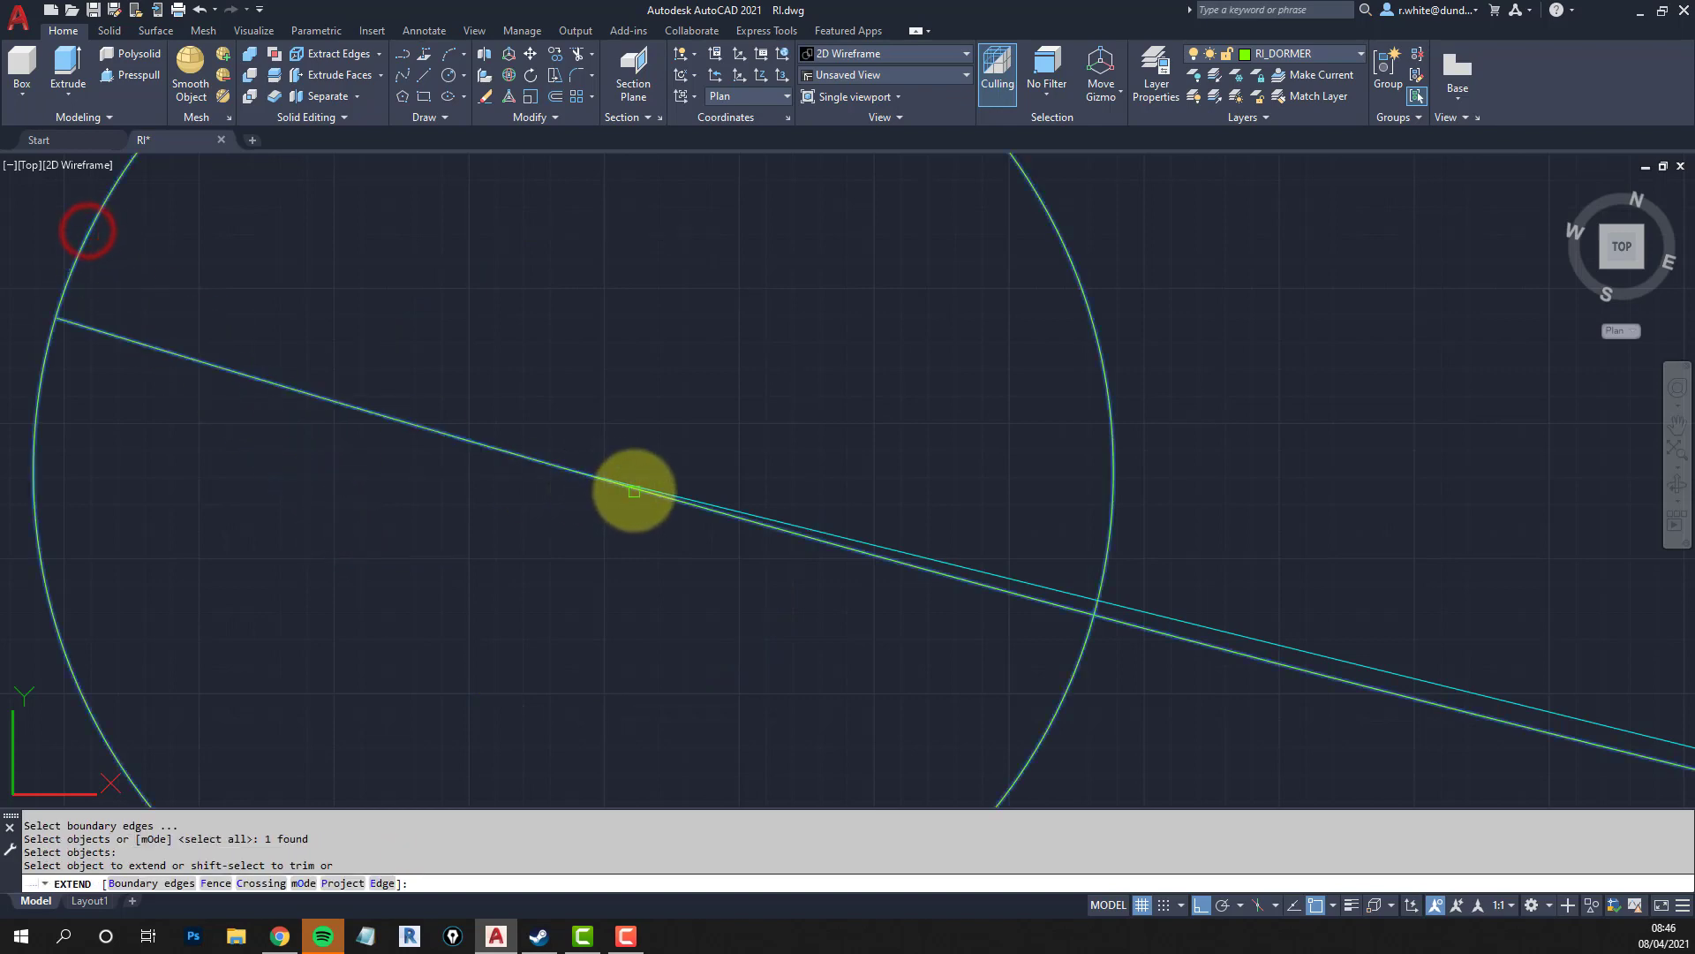
pyautogui.click(634, 489)
pyautogui.scroll(-3, 605, 460)
pyautogui.press('Escape')
pyautogui.press('Escape')
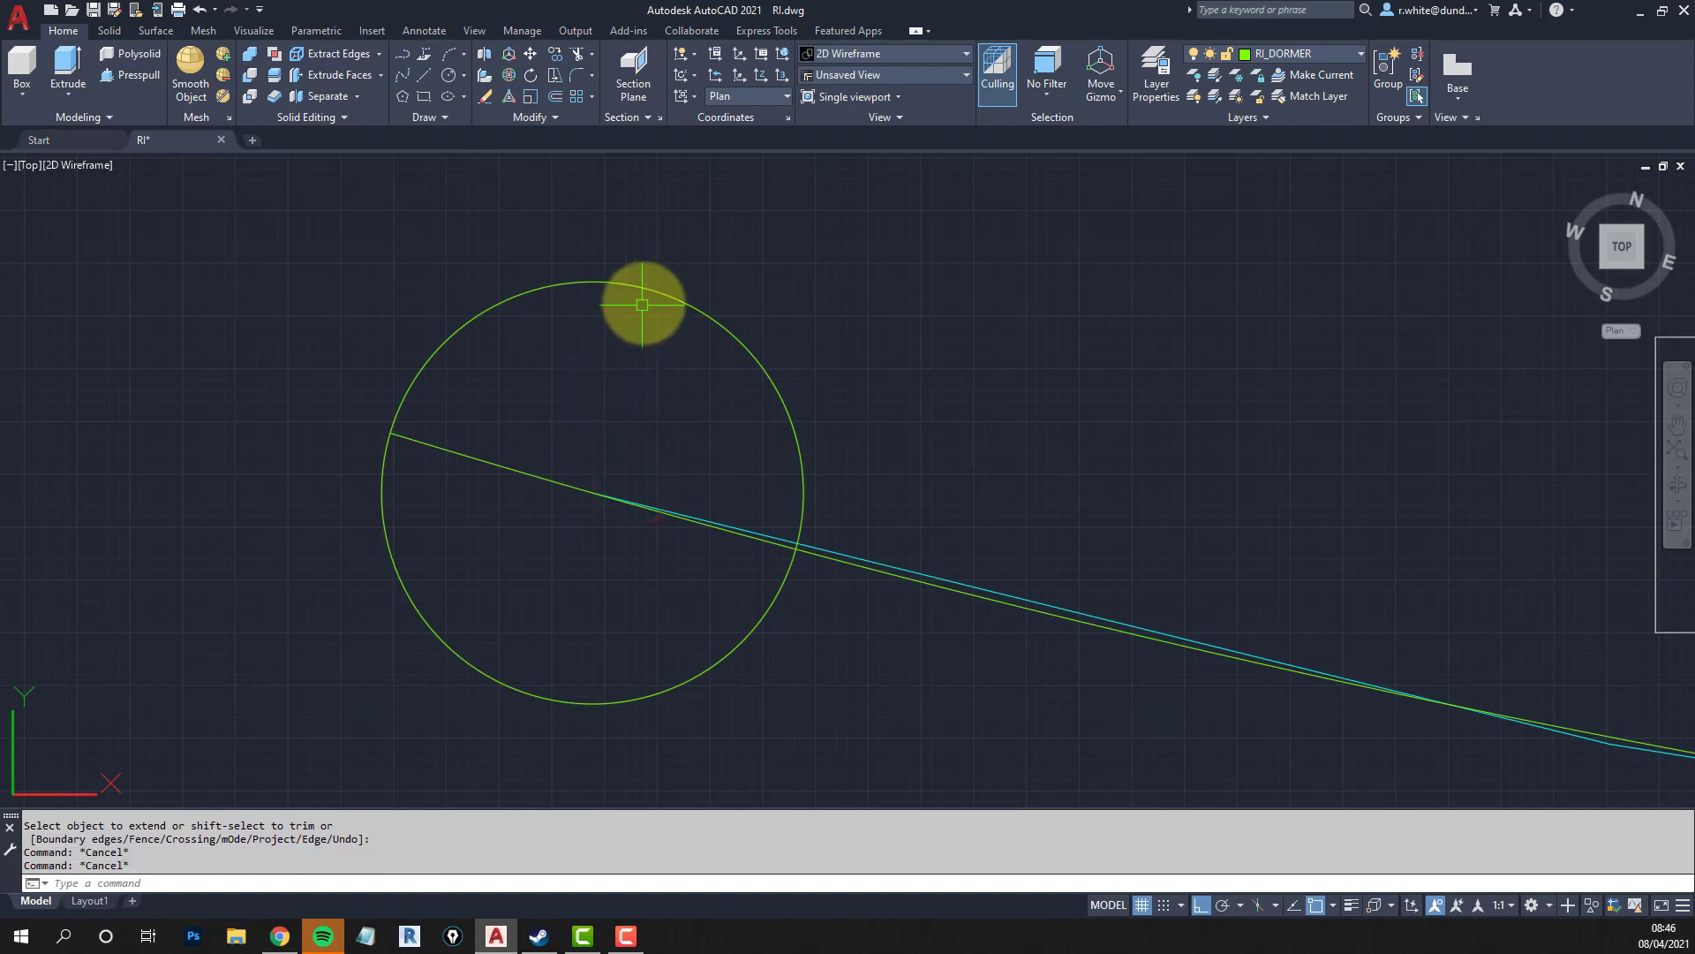
pyautogui.write('e')
pyautogui.press('Return')
pyautogui.press('Return')
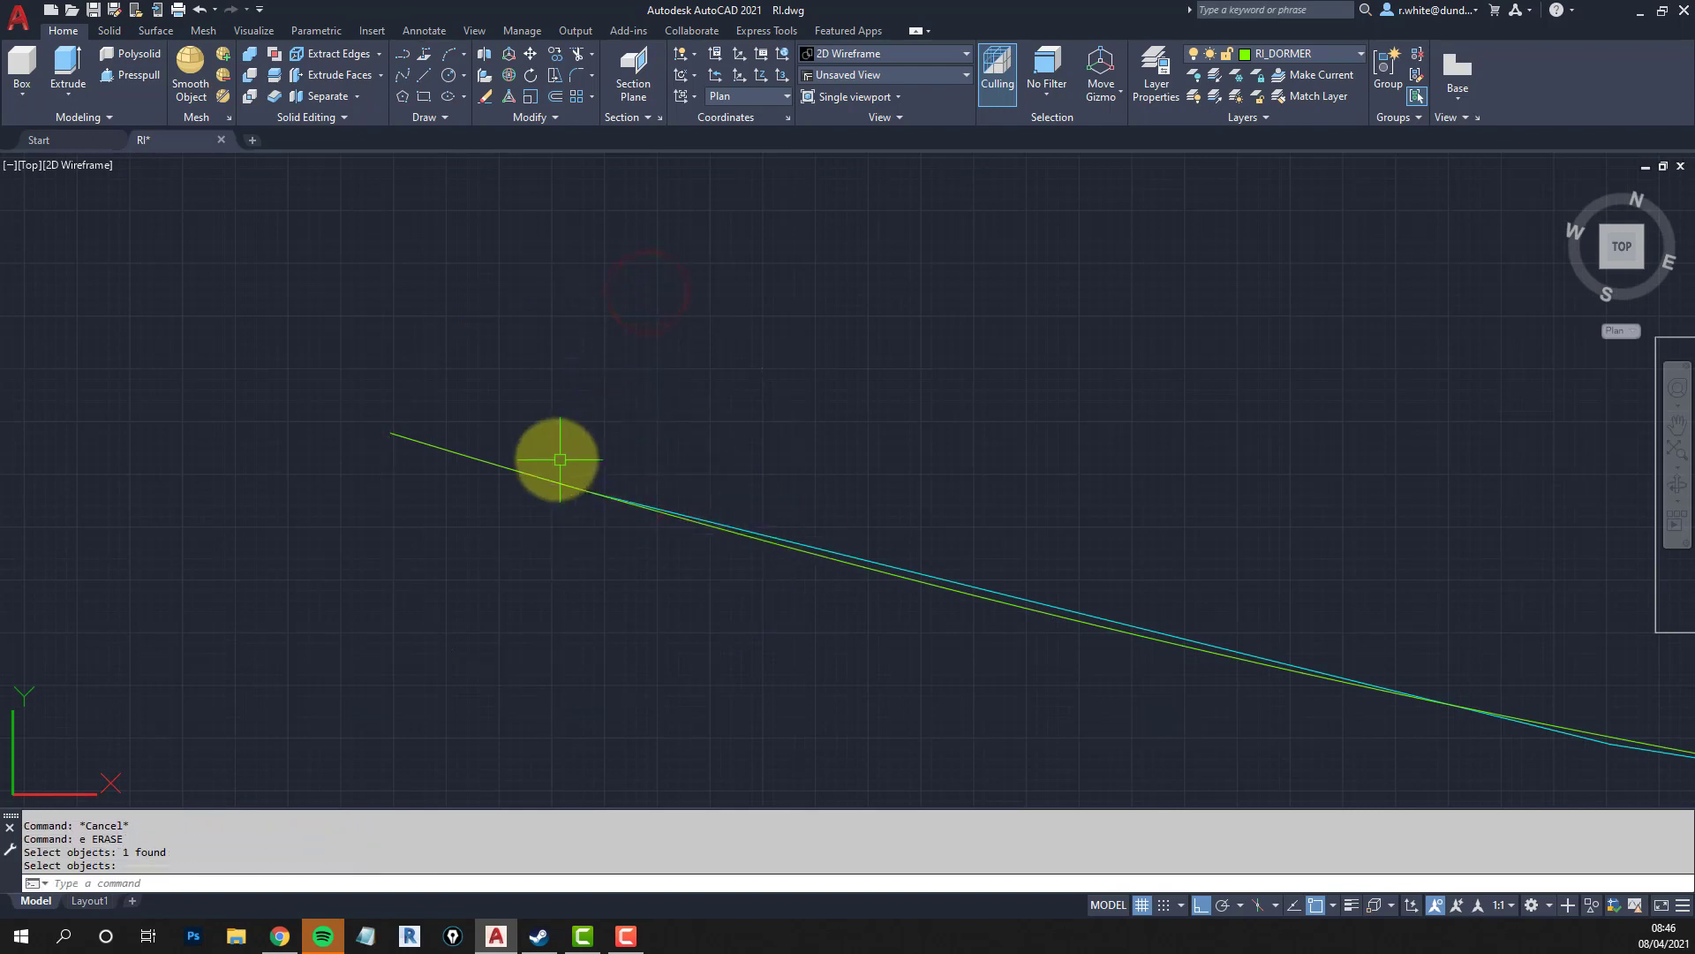
# Draw a construction circle of radius 1000 centred on the arc's east end at the boundary corner.
pyautogui.scroll(-4, 771, 500)
pyautogui.moveTo(1120, 530); pyautogui.dragTo(644, 458, button='middle')
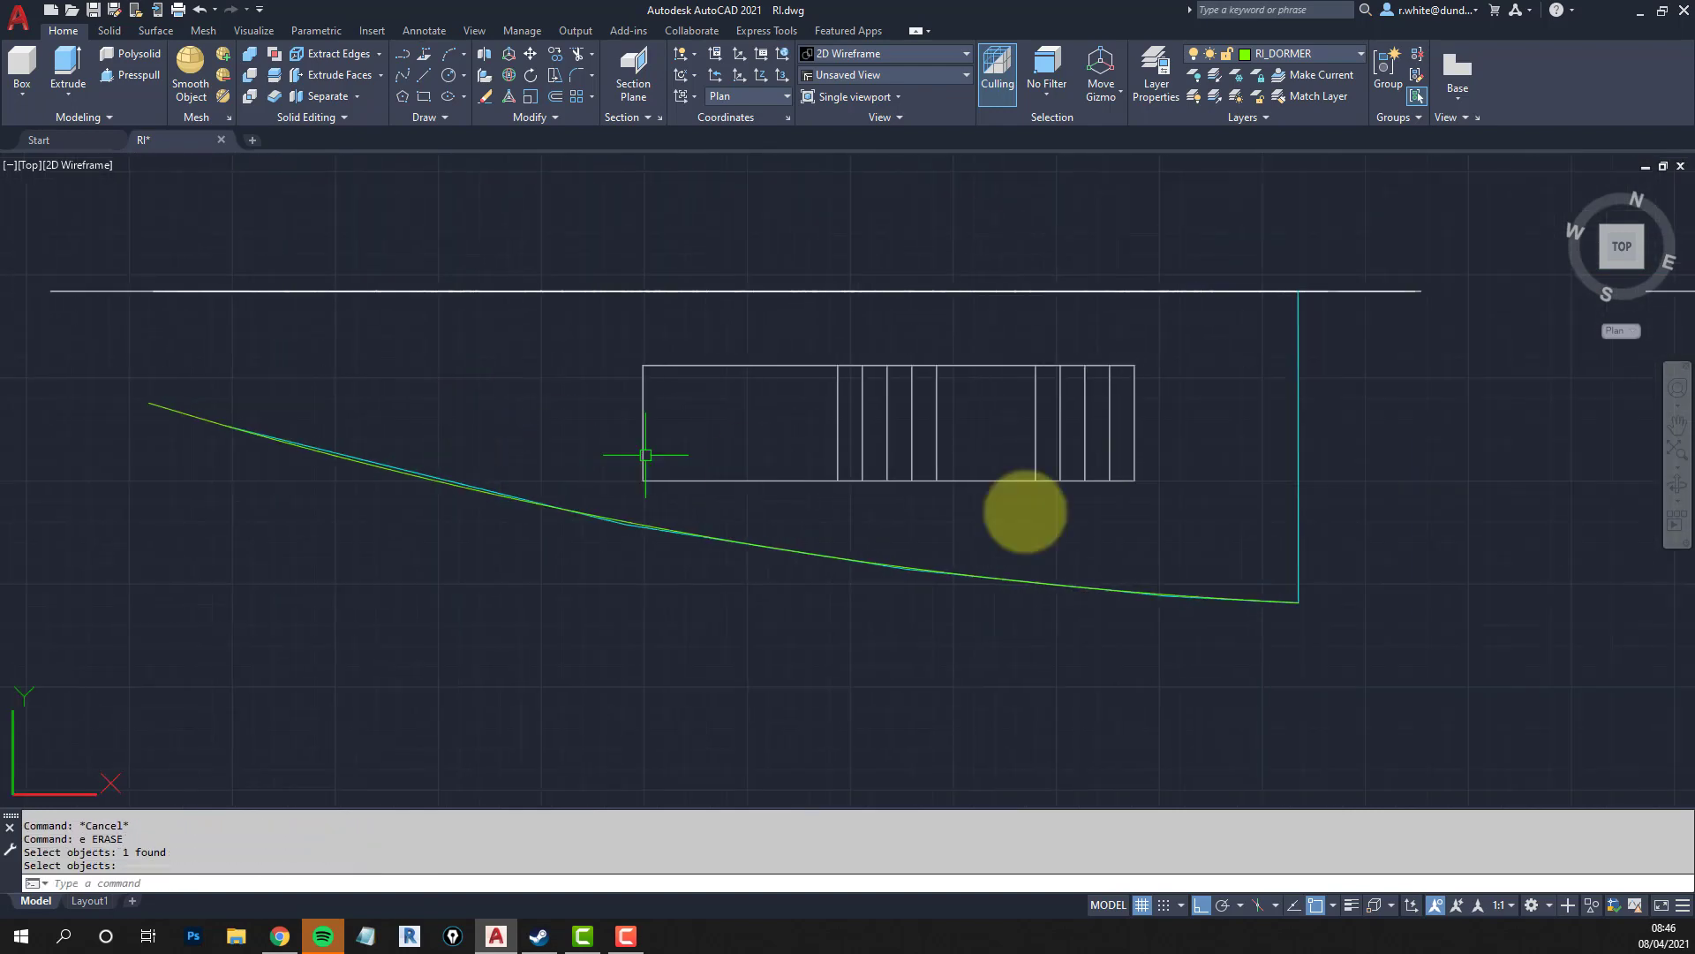
pyautogui.moveTo(1175, 551); pyautogui.dragTo(961, 522, button='middle')
pyautogui.scroll(6, 1095, 578)
pyautogui.scroll(1, 1033, 556)
pyautogui.write('c')
pyautogui.press('Return')
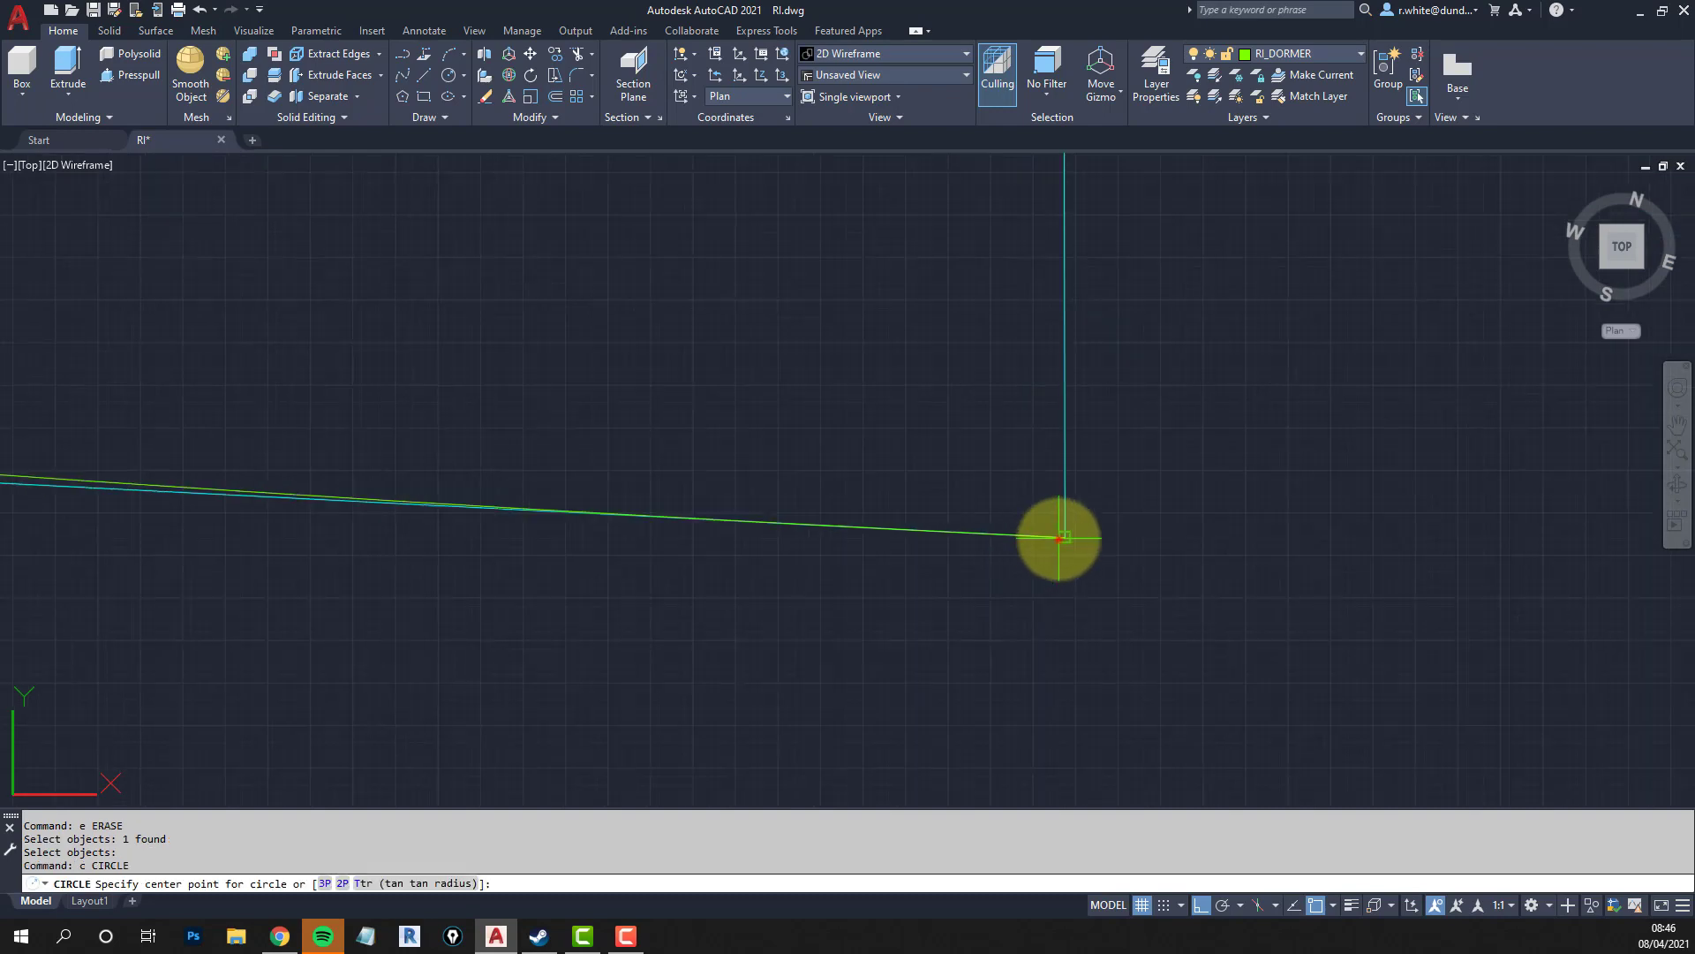
pyautogui.click(1060, 536)
pyautogui.scroll(-5, 1067, 600)
pyautogui.press('Escape')
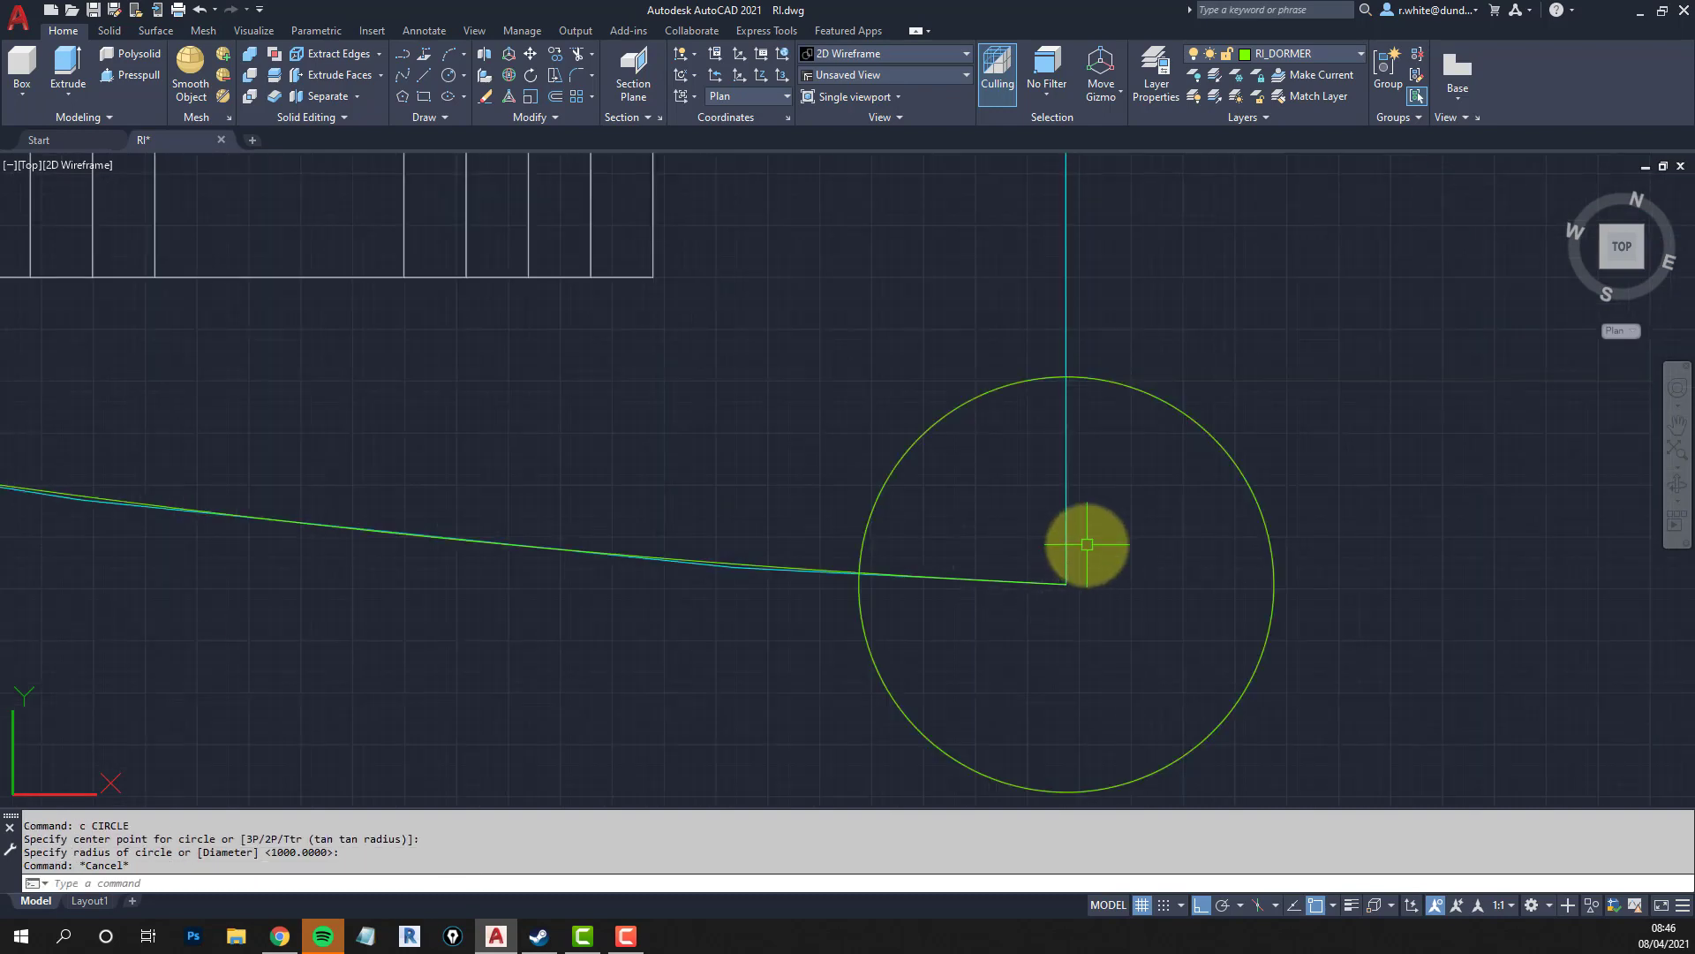
# Extend the east end of the arc to the construction circle and erase the circle.
pyautogui.write('ex')
pyautogui.press('Return')
pyautogui.click(1158, 398)
pyautogui.press('Return')
pyautogui.click(1040, 582)
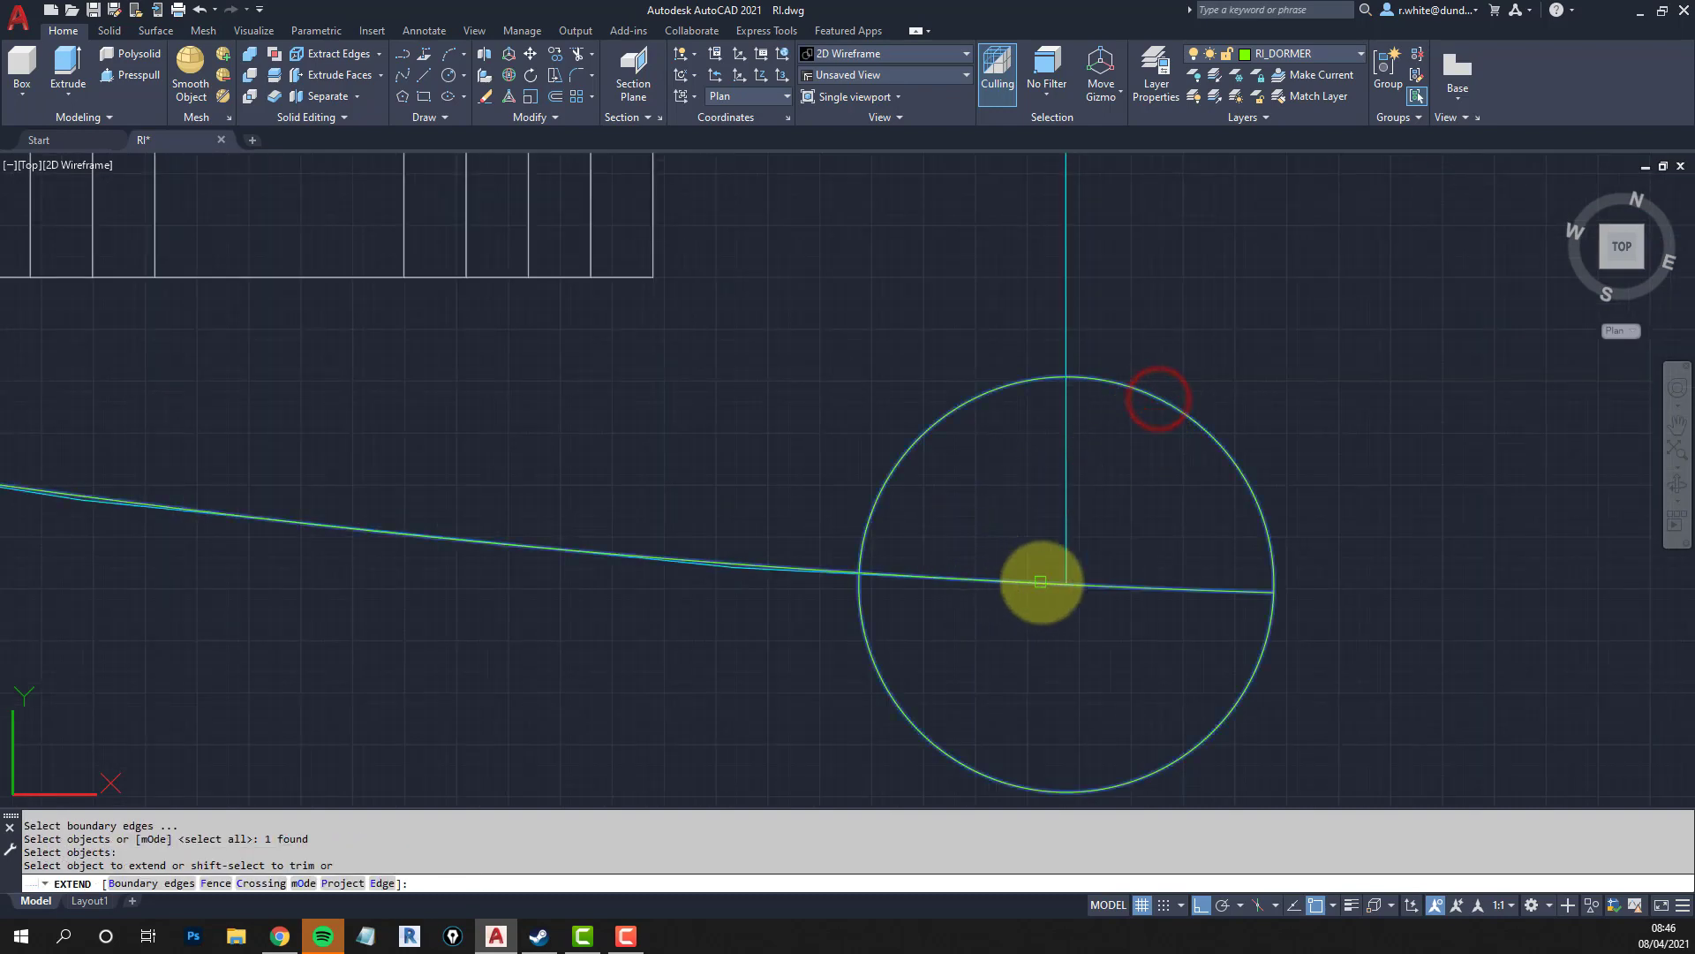
pyautogui.press('Escape')
pyautogui.write('e')
pyautogui.press('Return')
pyautogui.click(1128, 388)
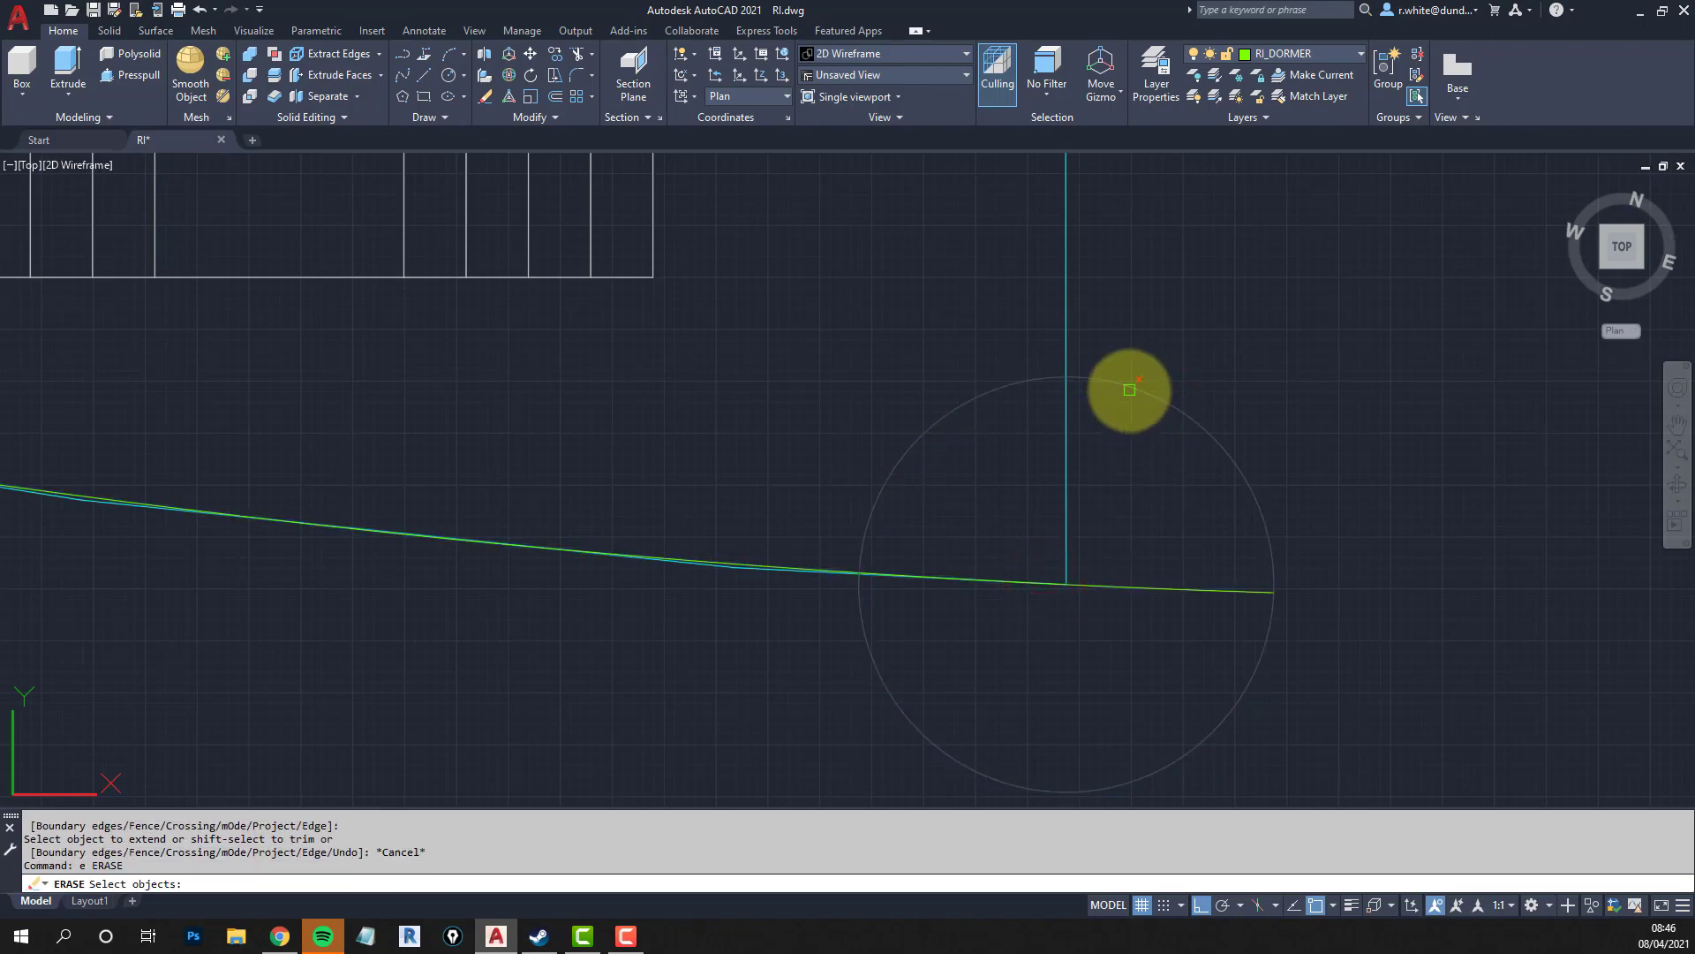
pyautogui.scroll(-5, 774, 465)
pyautogui.press('Return')
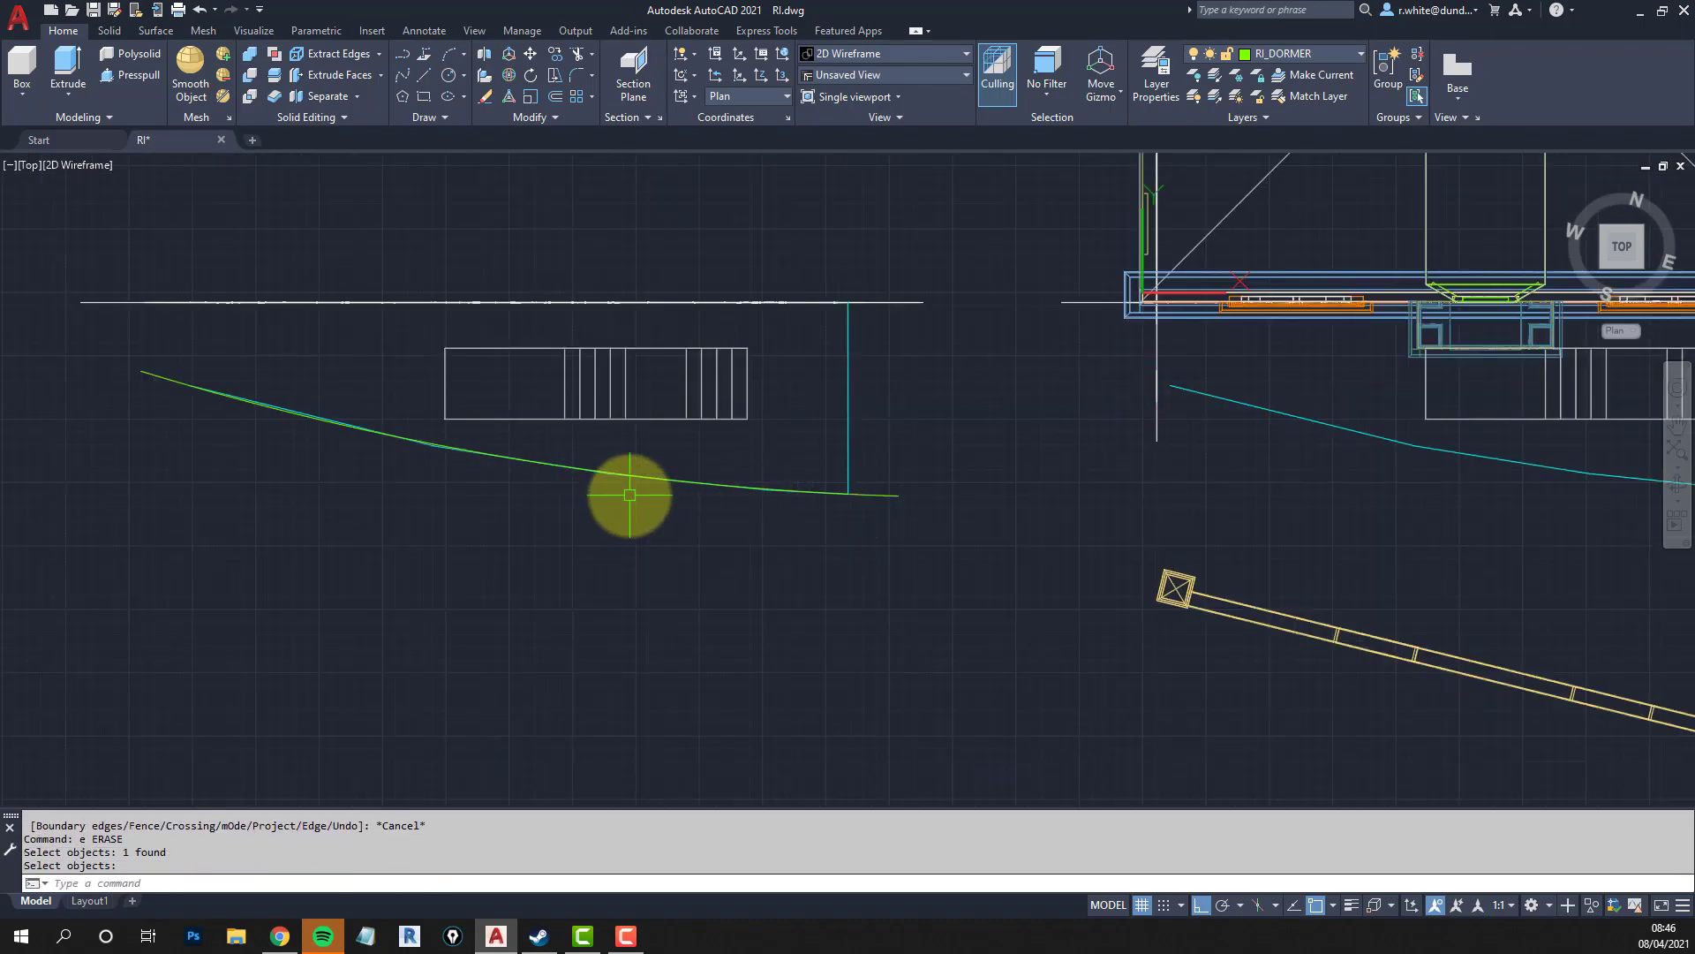
# Make the Main UCS current and show its plan view, framing the boundary wall and pier on the white elevation.
pyautogui.moveTo(625, 437)
pyautogui.mouseDown(button='middle')
pyautogui.moveTo(630, 464)
pyautogui.moveTo(633, 318)
pyautogui.moveTo(639, 392)
pyautogui.mouseUp(button='middle')
pyautogui.press('Escape')
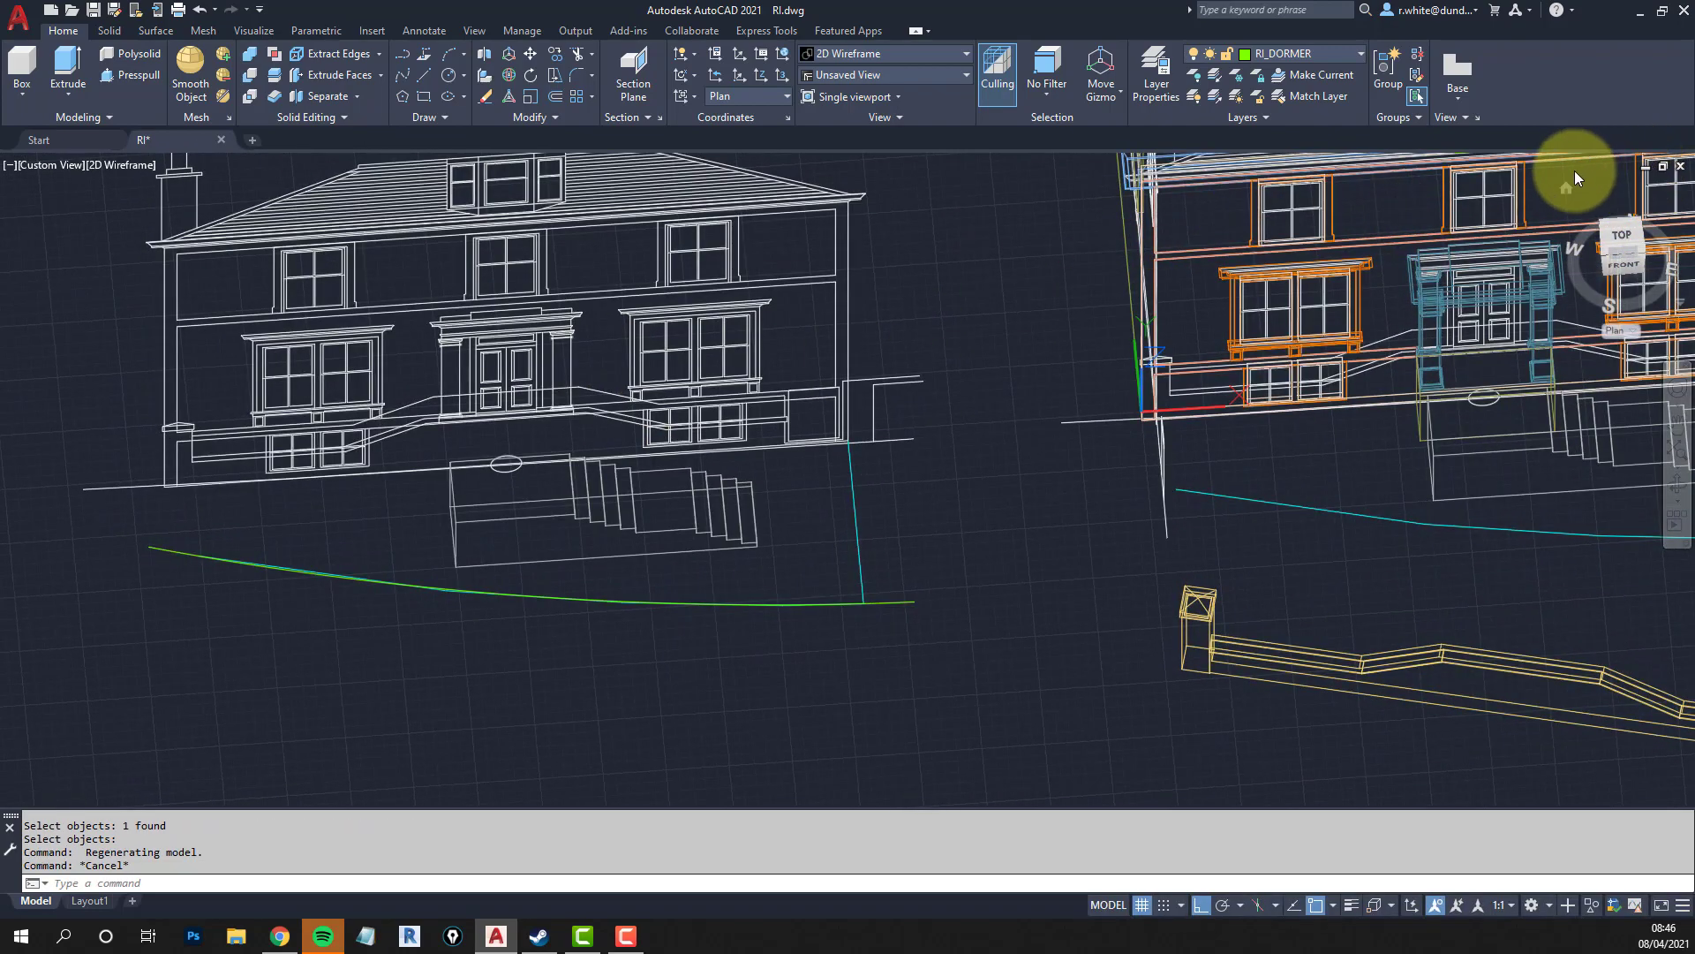
pyautogui.click(1570, 187)
pyautogui.keyDown('shift'); pyautogui.moveTo(997, 665); pyautogui.dragTo(639, 660, button='middle'); pyautogui.keyUp('shift')
pyautogui.scroll(7, 638, 660)
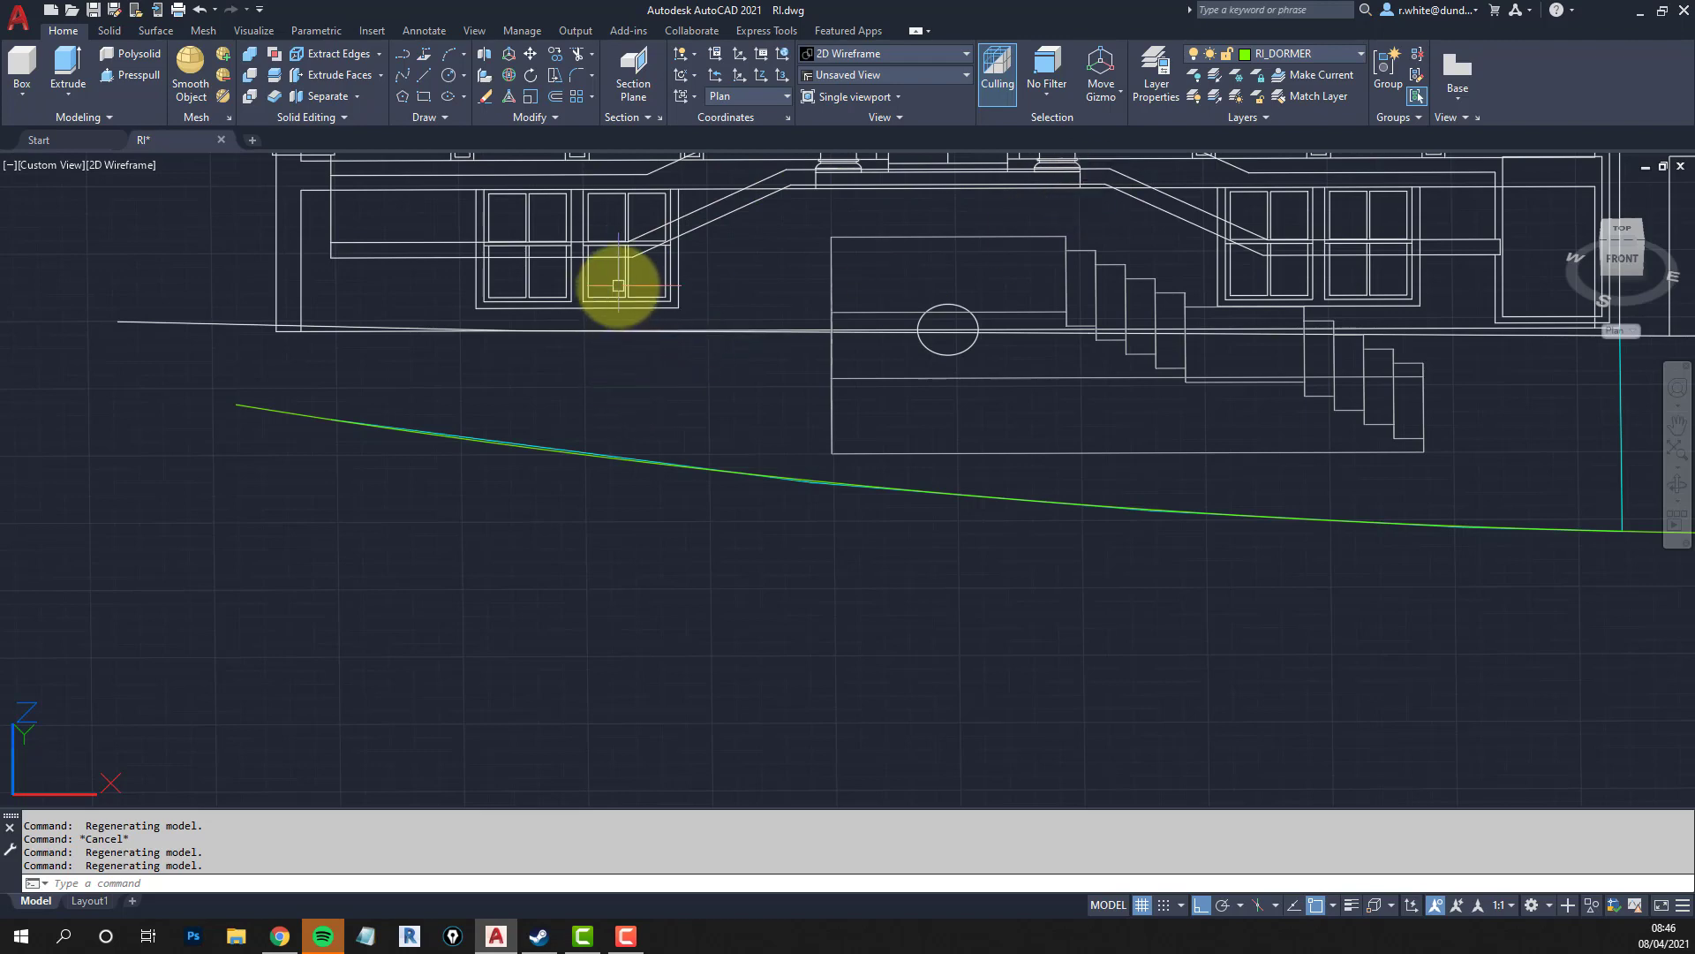
pyautogui.moveTo(618, 285); pyautogui.dragTo(643, 529, button='middle')
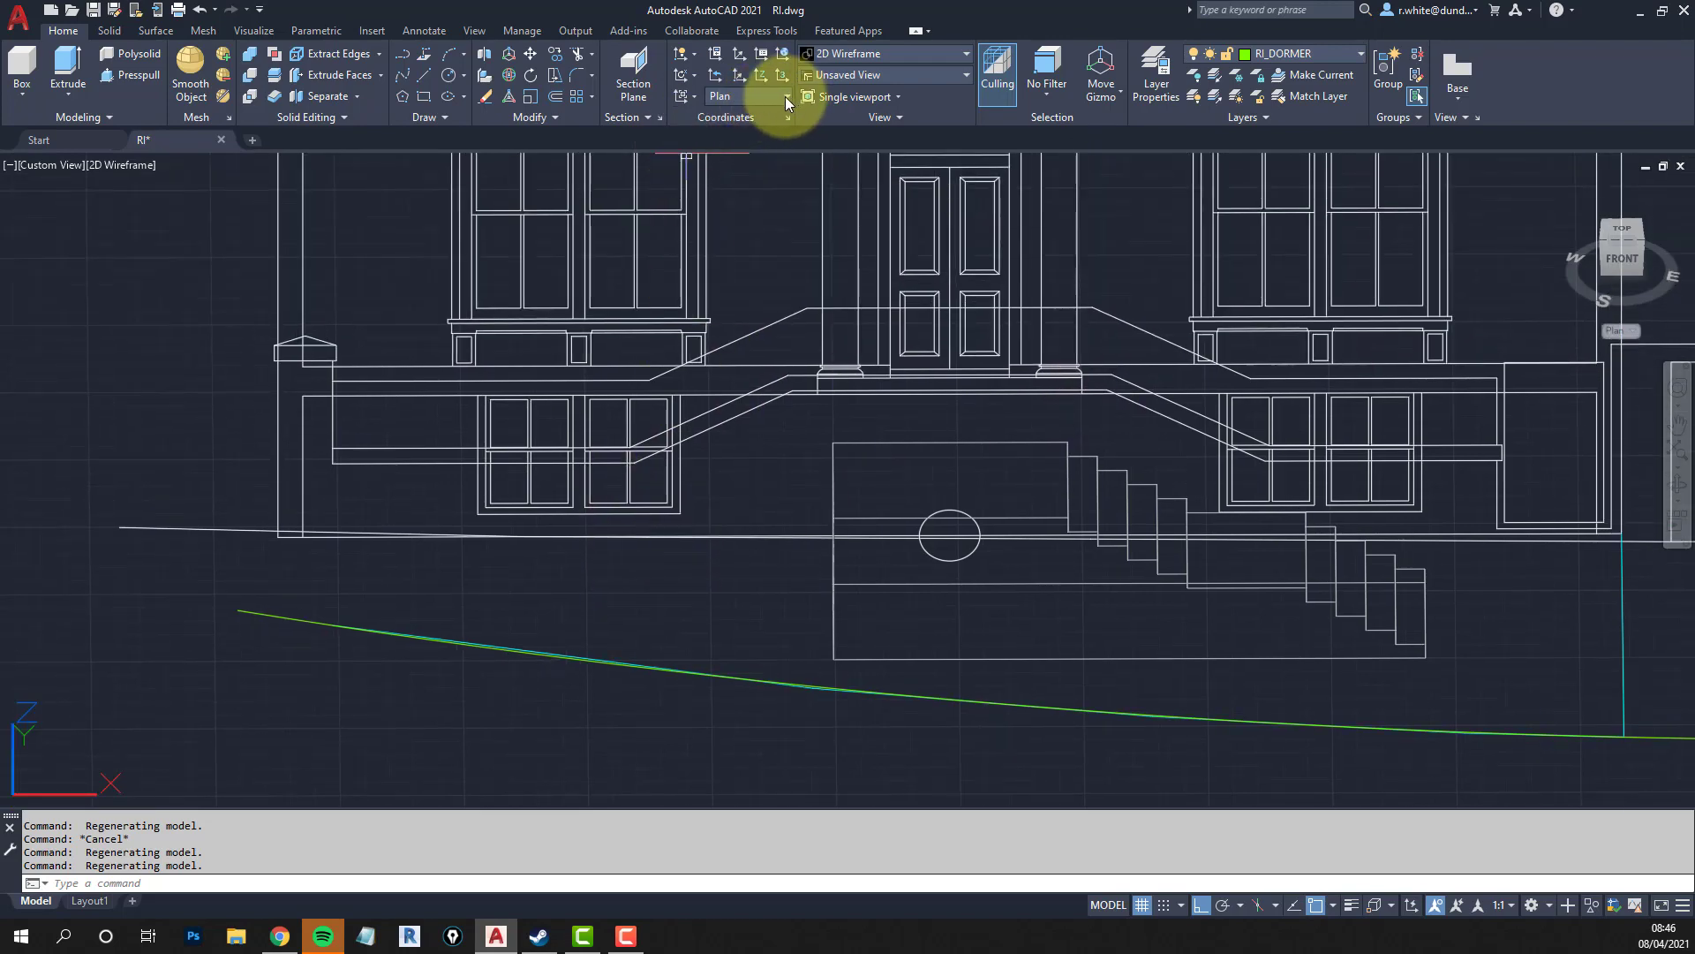
pyautogui.click(788, 97)
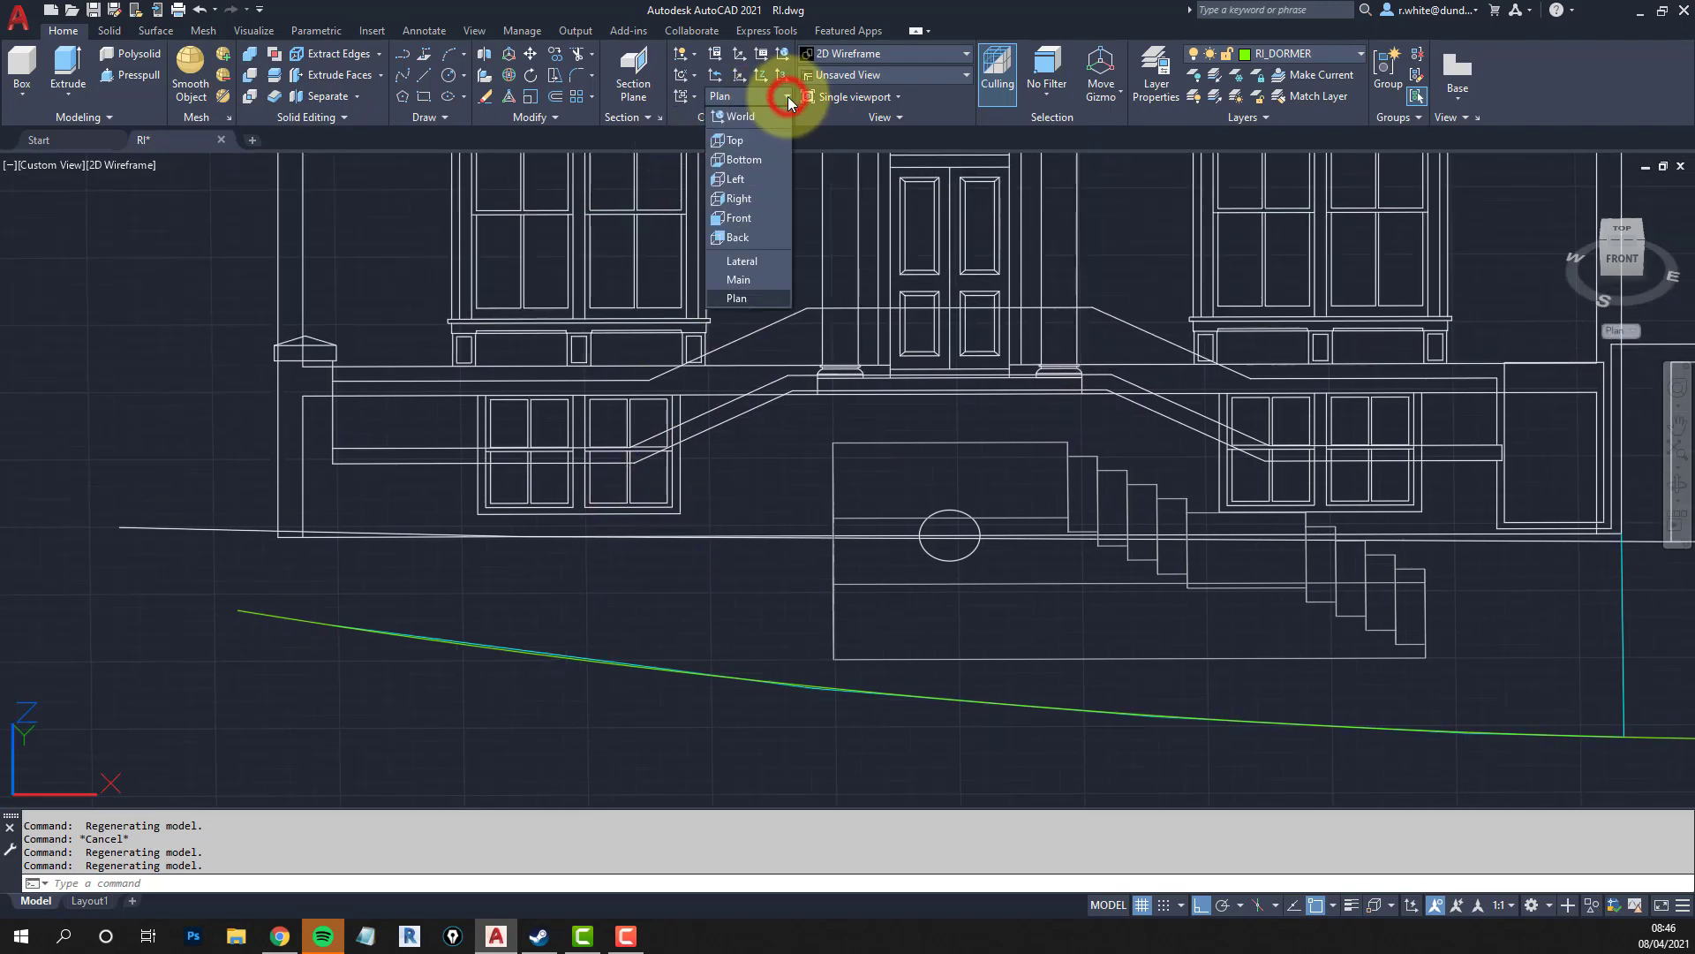
pyautogui.click(738, 279)
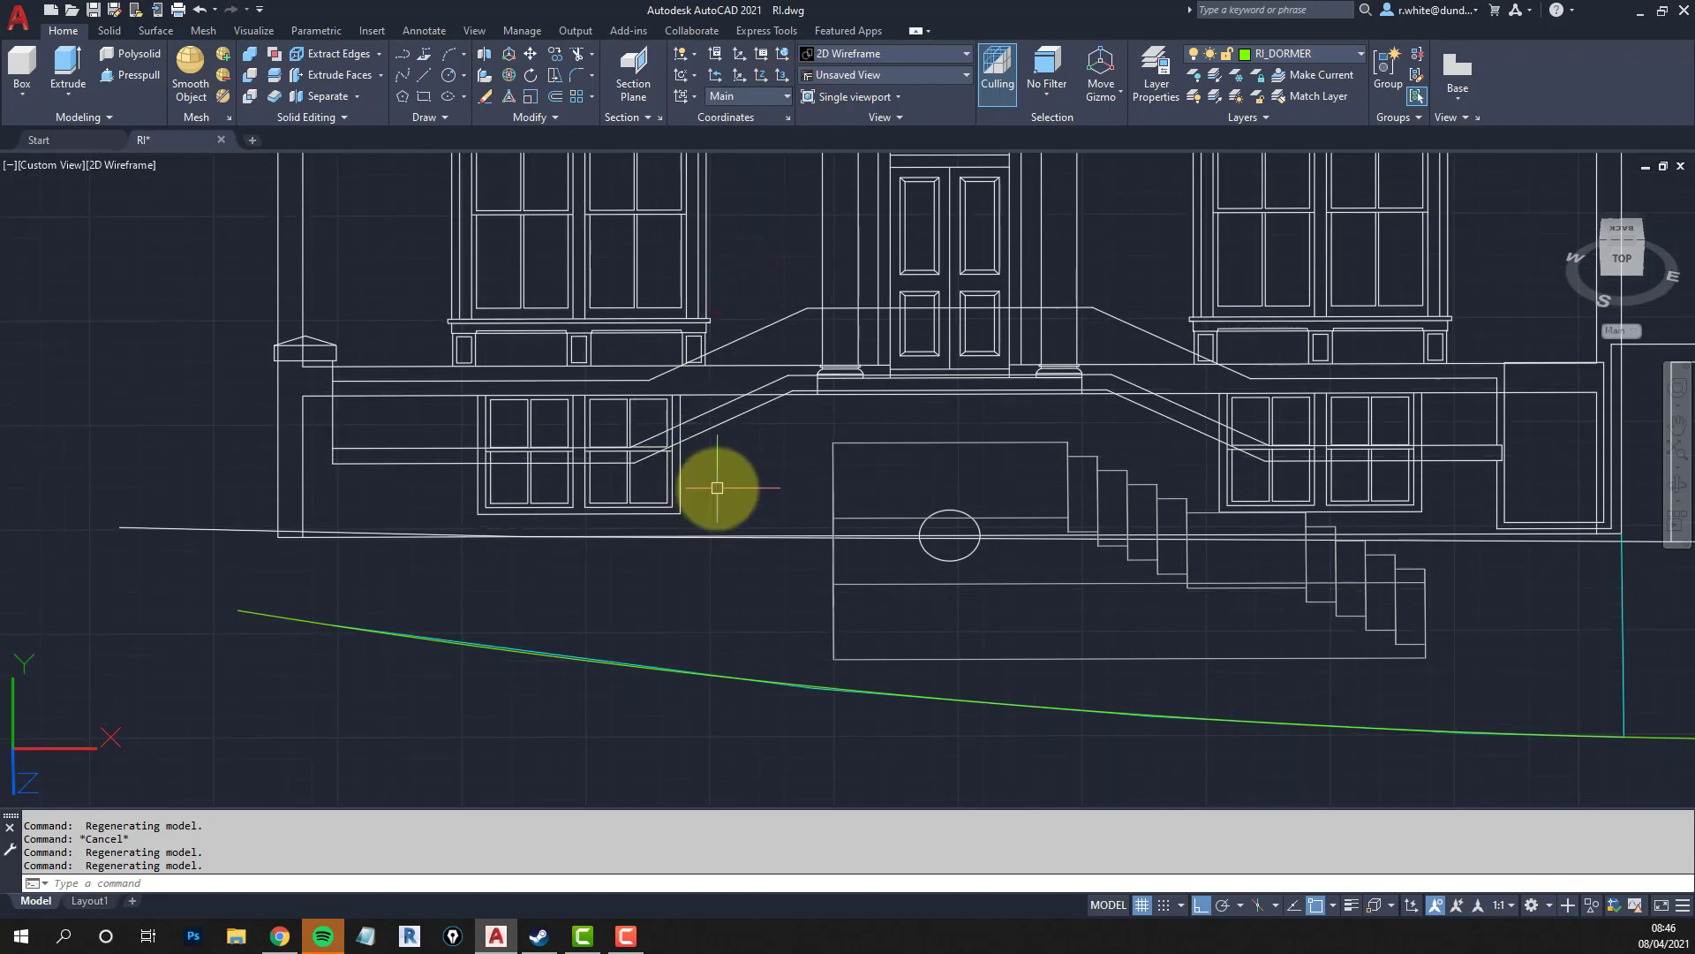
pyautogui.press('Return')
pyautogui.press('Return')
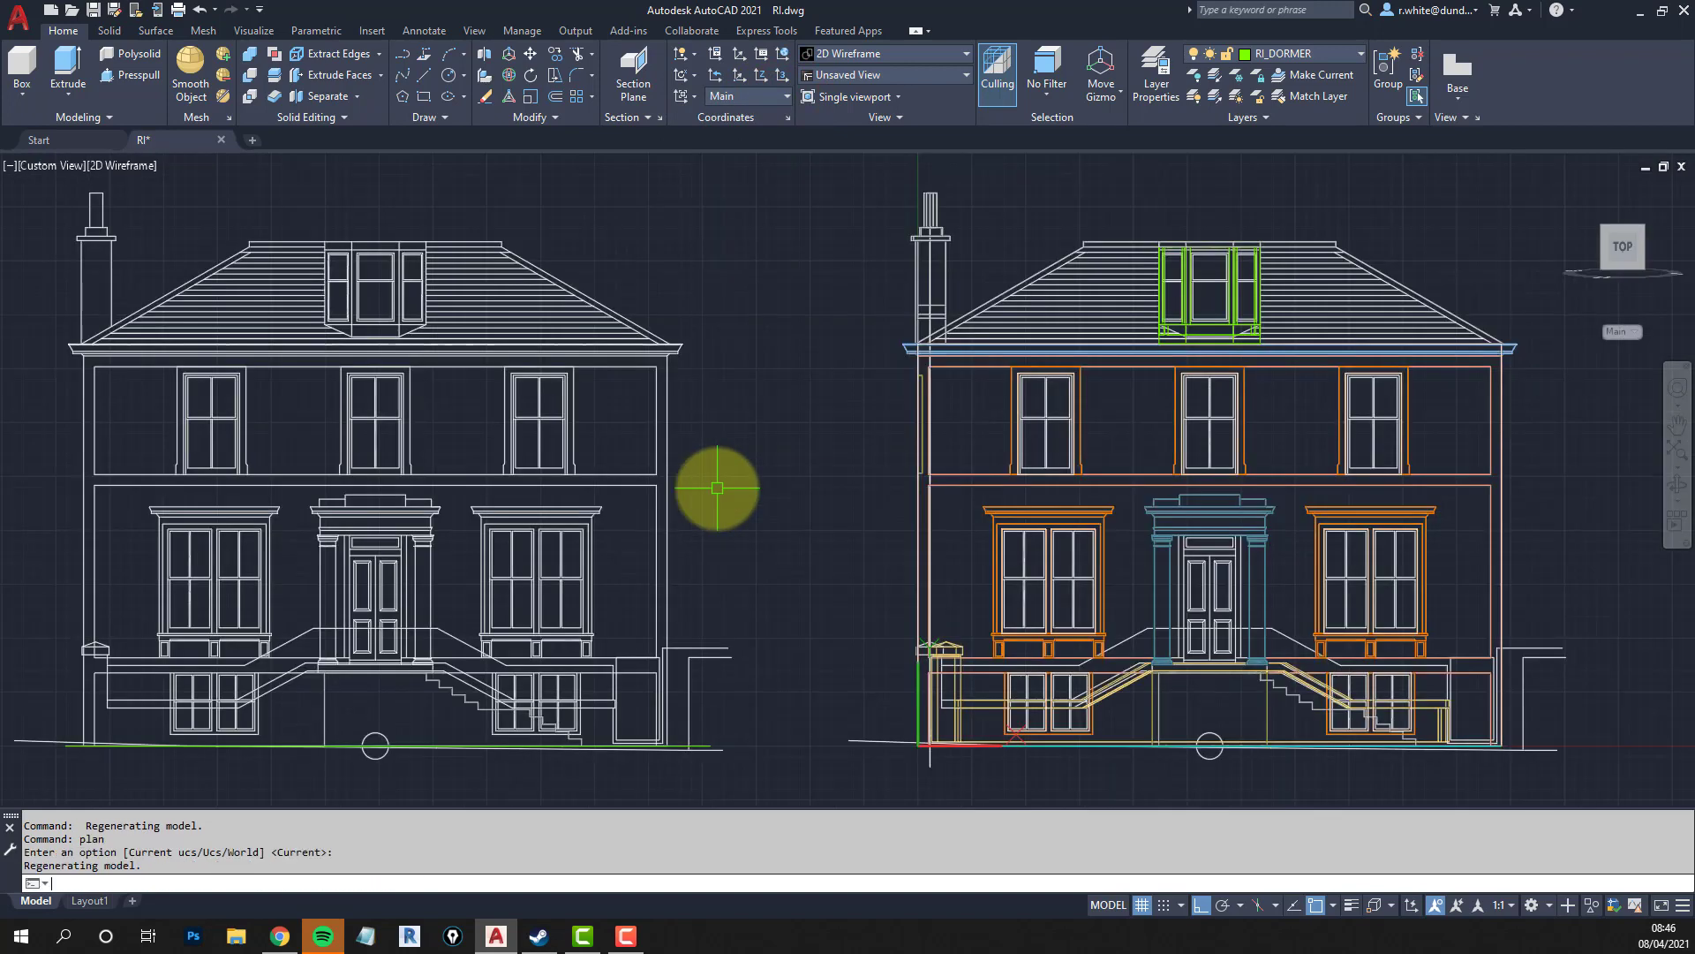
pyautogui.scroll(6, 759, 558)
pyautogui.scroll(2, 760, 558)
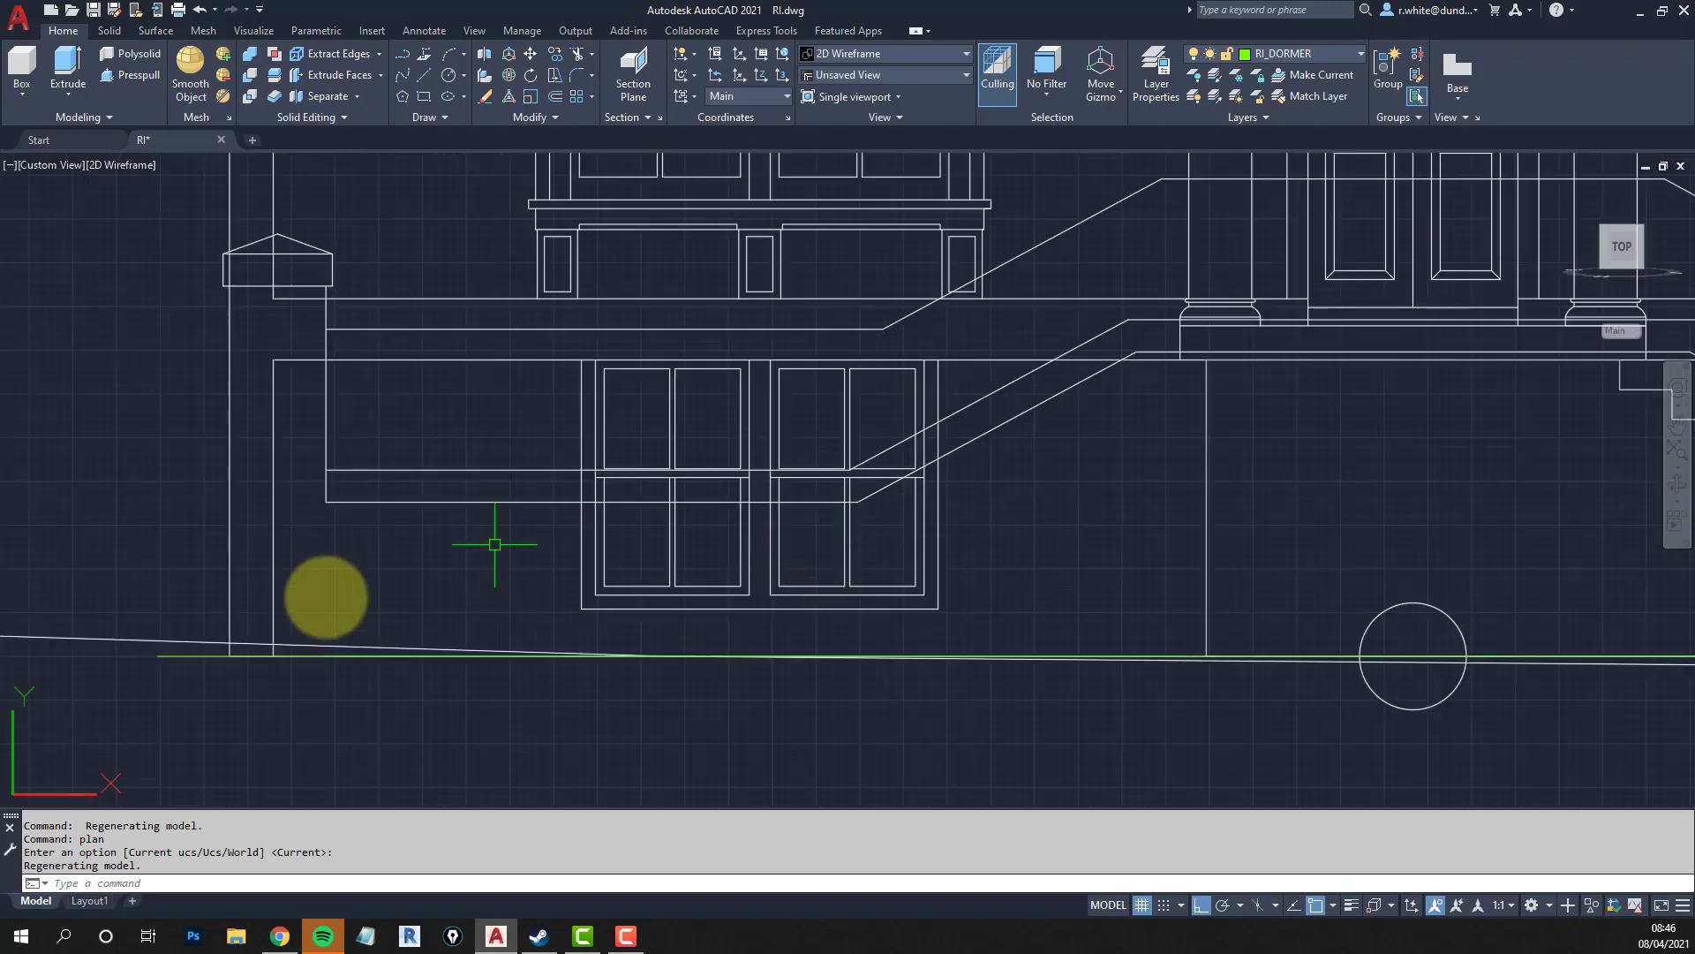
# Draw a vertical polyline from the foot of the western coping slope's underside down past the ground line.
pyautogui.write('pl')
pyautogui.press('Return')
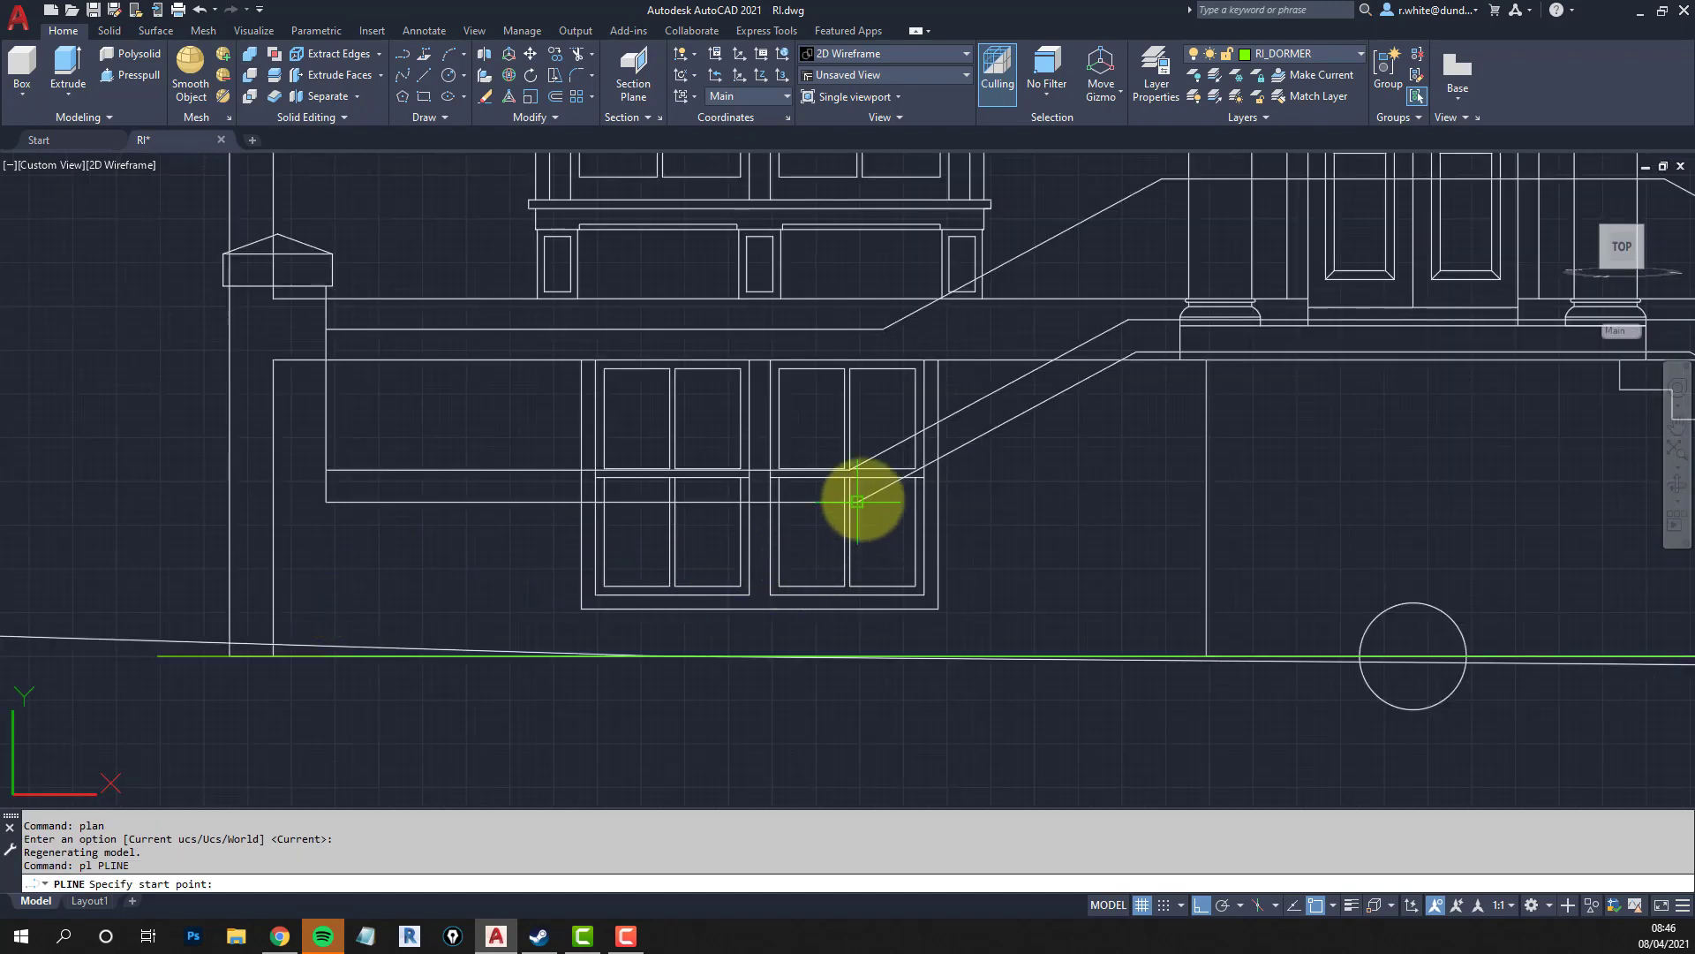
pyautogui.click(857, 501)
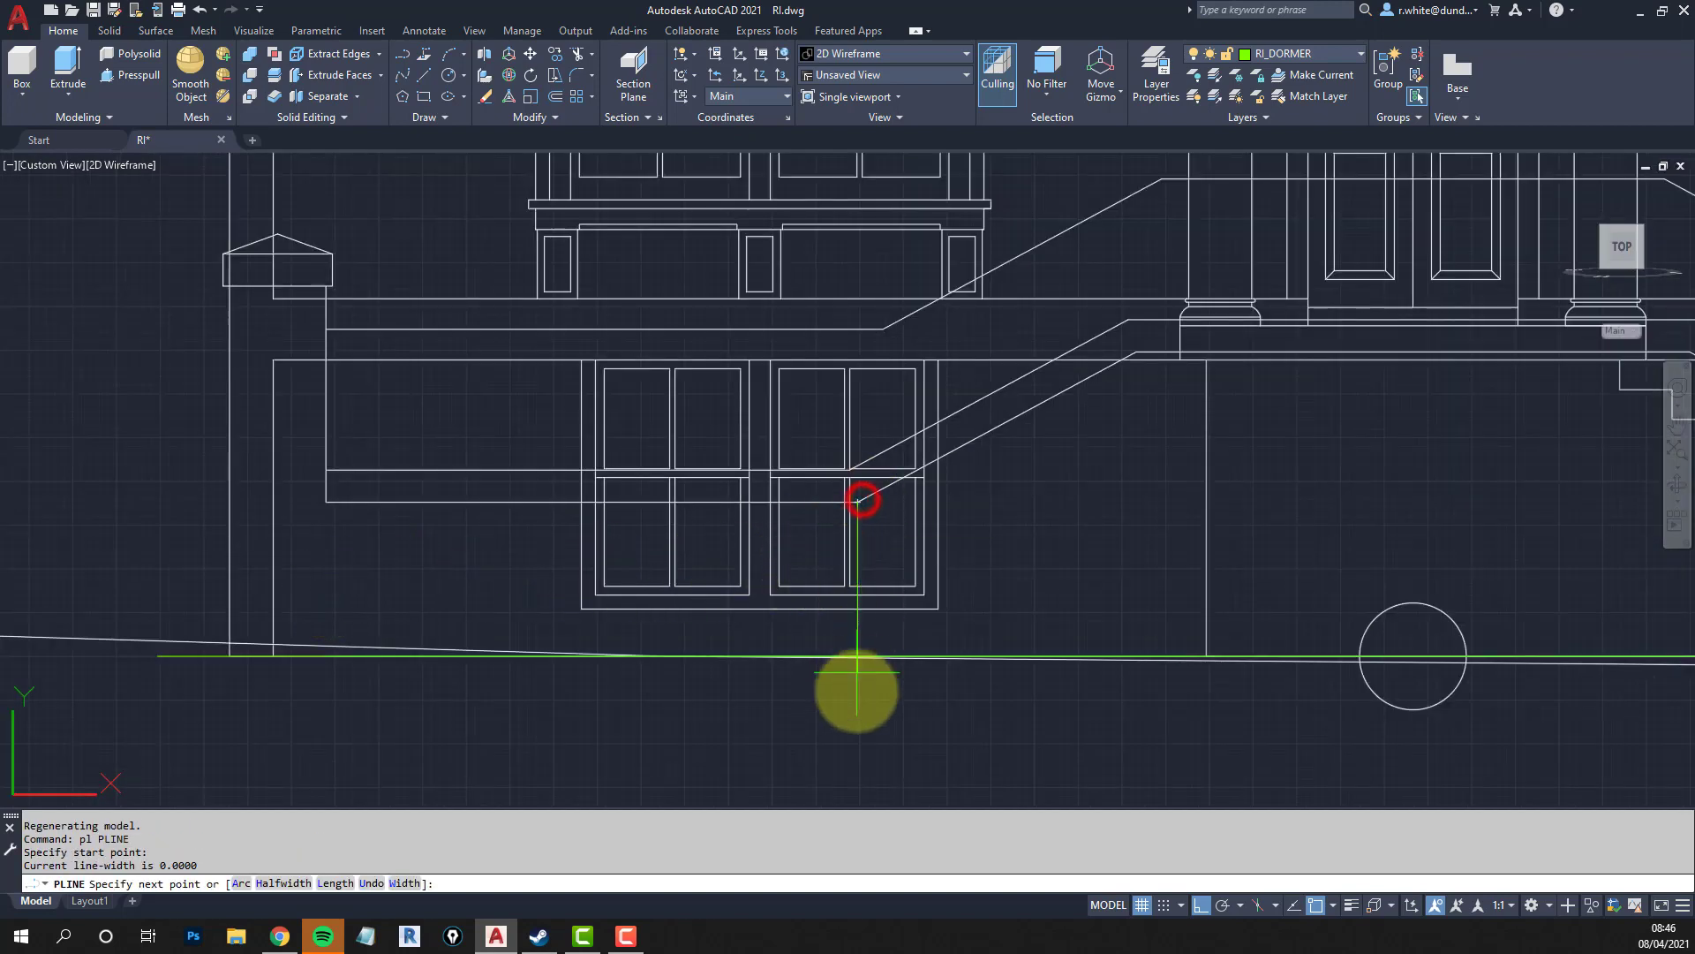
pyautogui.click(853, 756)
pyautogui.press('Return')
# Draw a second vertical polyline from the upper end of the western coping slope's underside down past the ground line.
pyautogui.press('Return')
pyautogui.click(1135, 354)
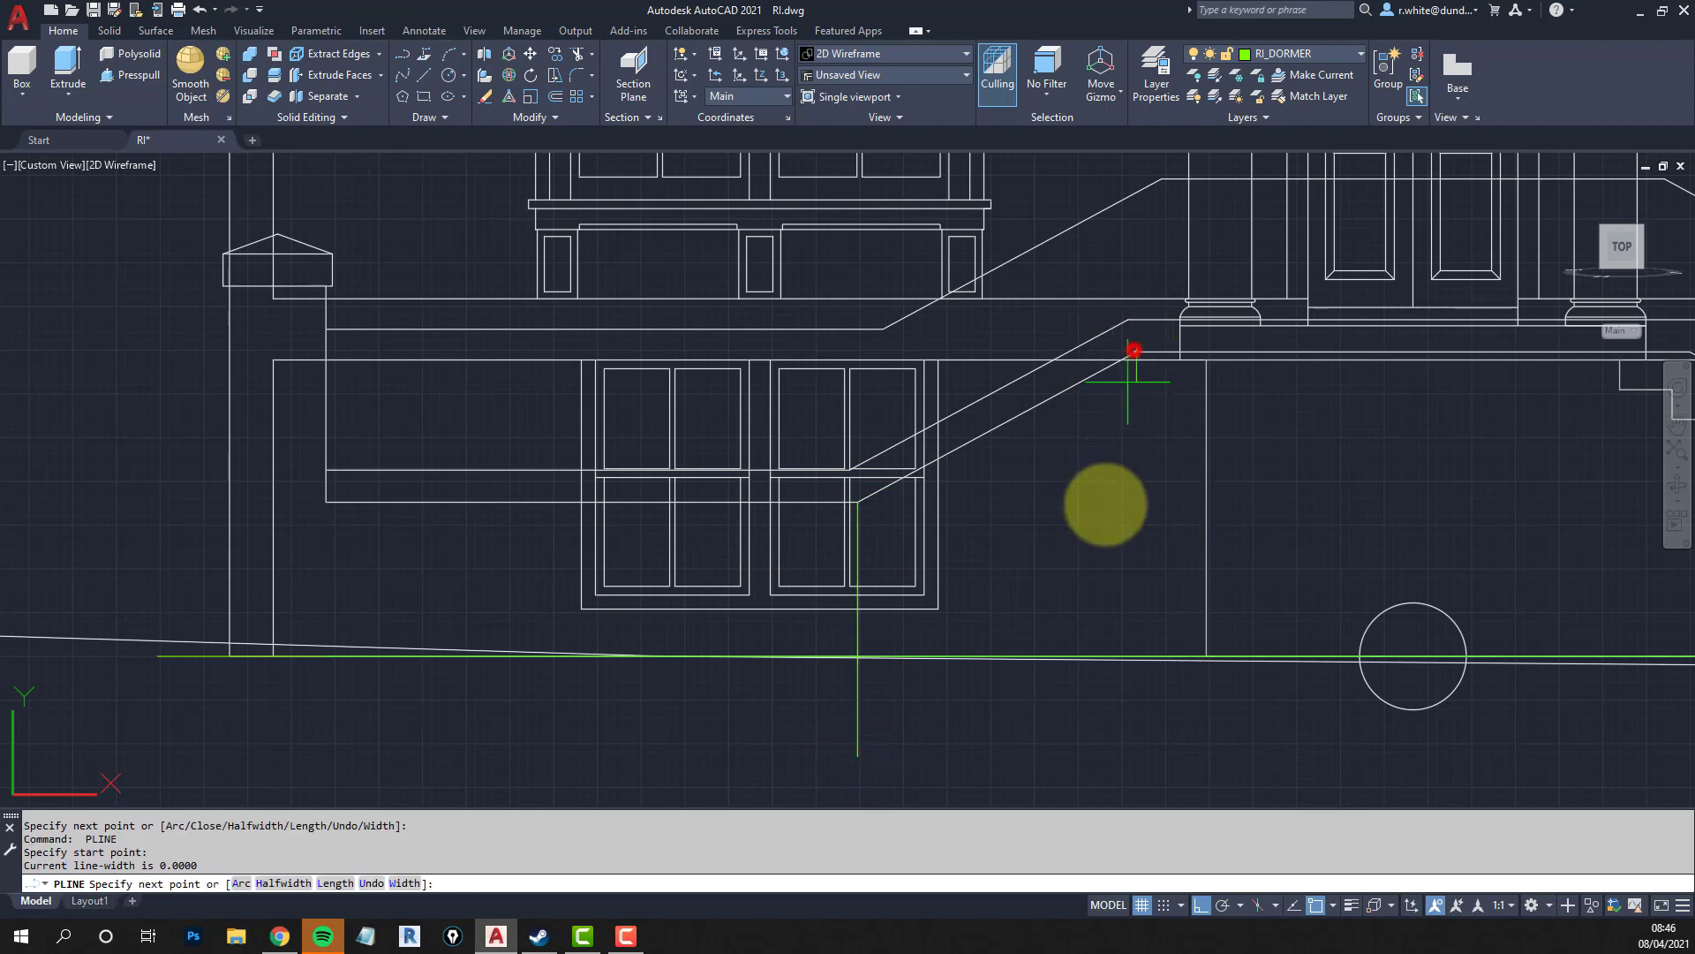
pyautogui.click(1075, 748)
pyautogui.scroll(-3, 1075, 749)
pyautogui.moveTo(1093, 740); pyautogui.dragTo(731, 518, button='middle')
pyautogui.press('Return')
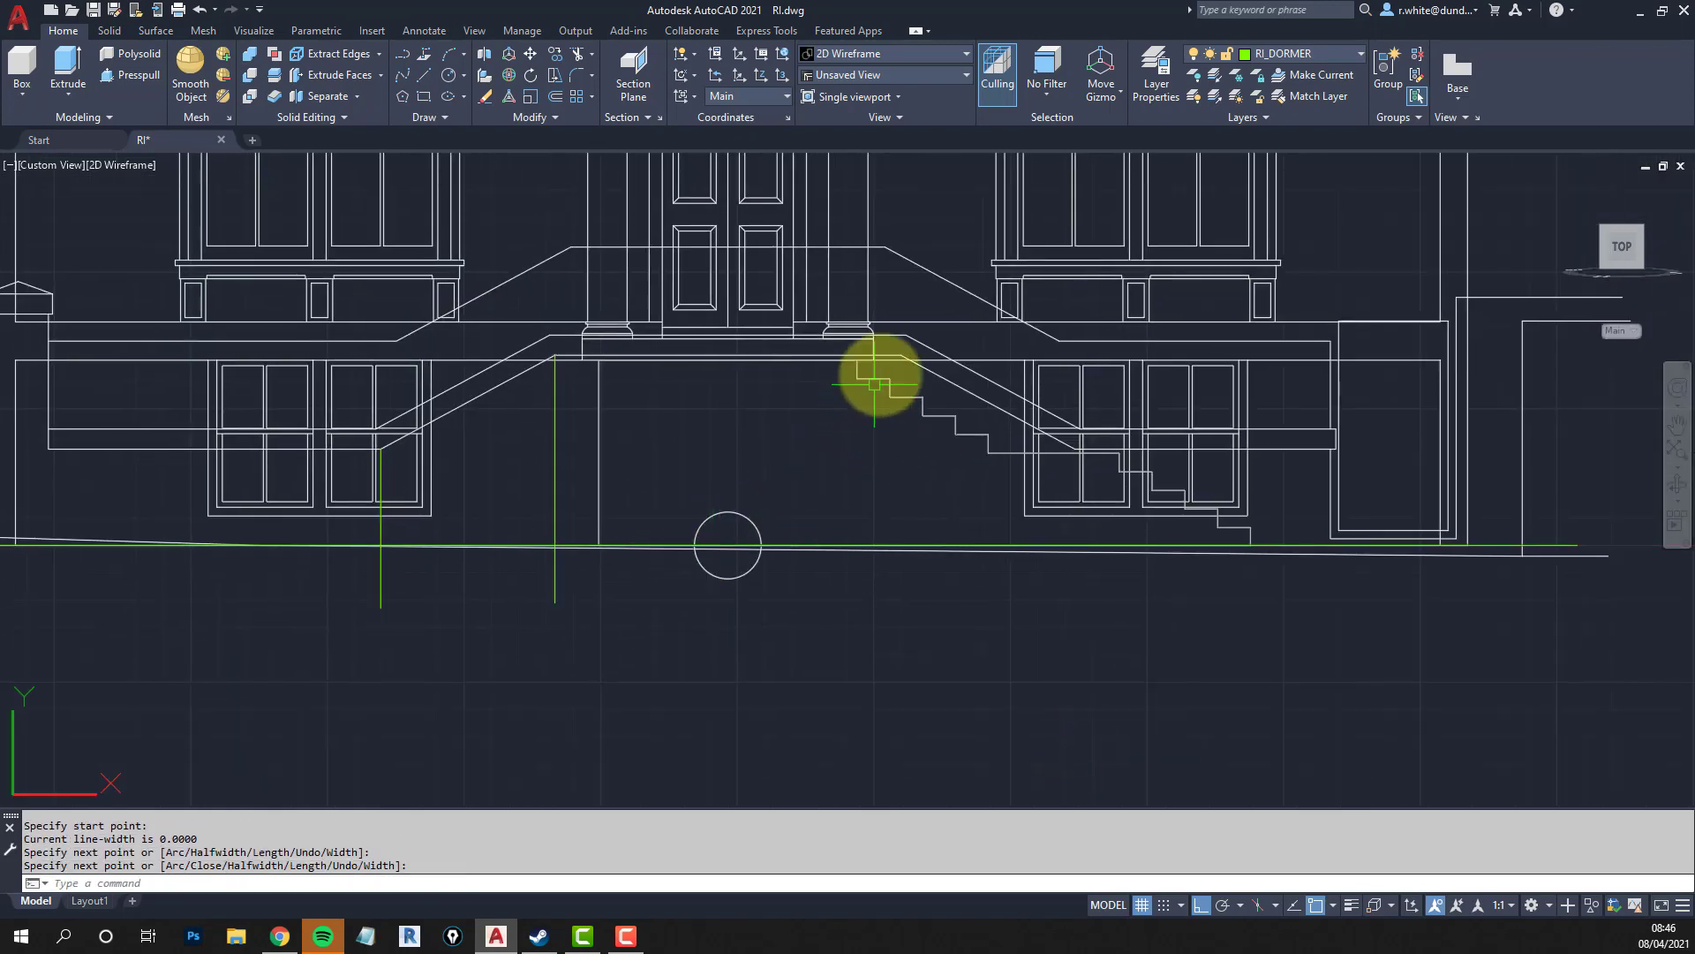
# Mirror the two vertical polylines about a vertical line through the midpoint of the coping's raised central underside, keeping the originals.
pyautogui.press('Escape')
pyautogui.write('mi')
pyautogui.press('Return')
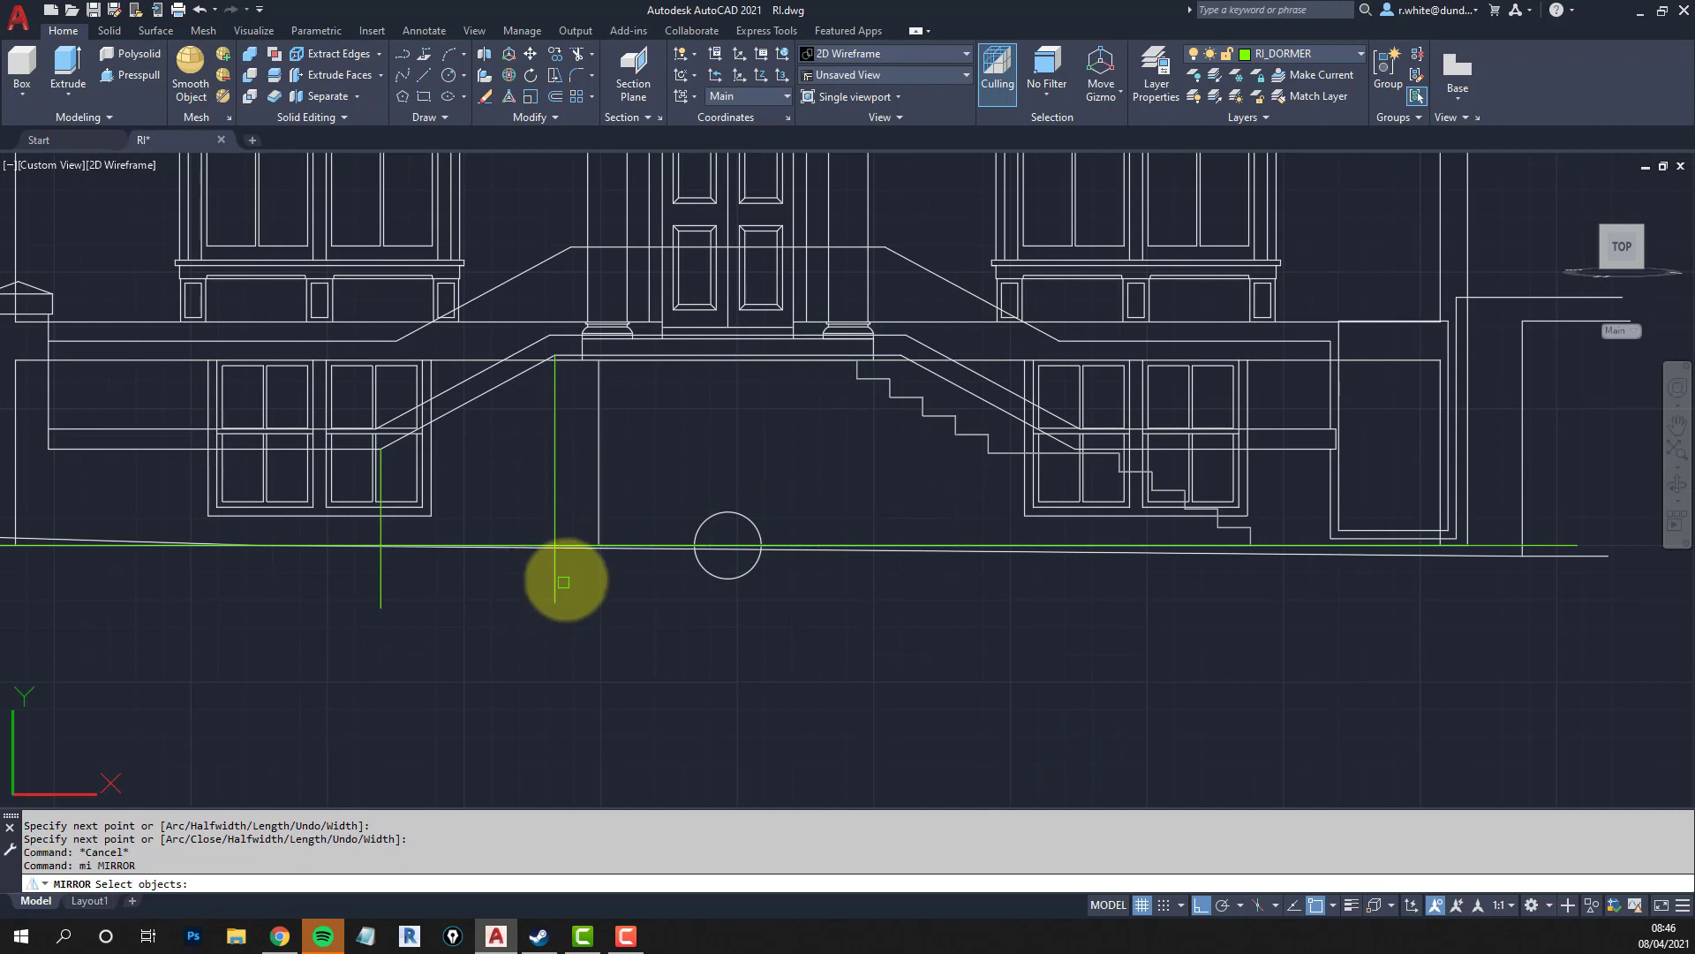
pyautogui.click(567, 579)
pyautogui.click(303, 635)
pyautogui.press('Return')
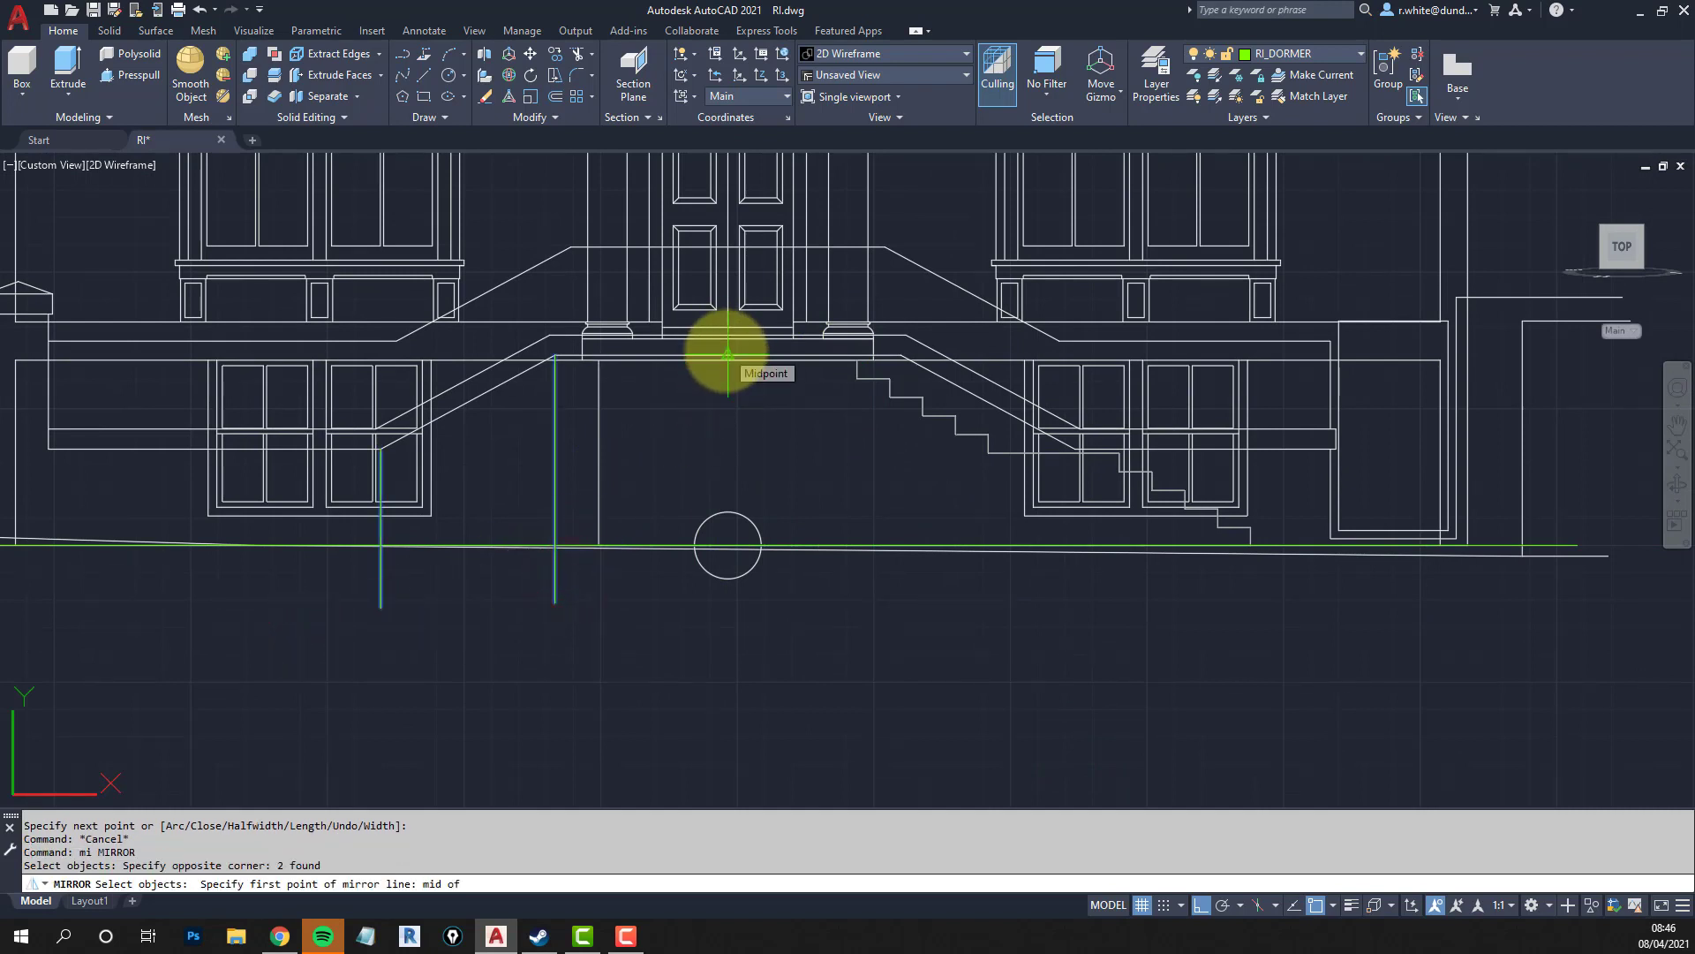
pyautogui.click(729, 351)
pyautogui.click(717, 659)
pyautogui.press('Return')
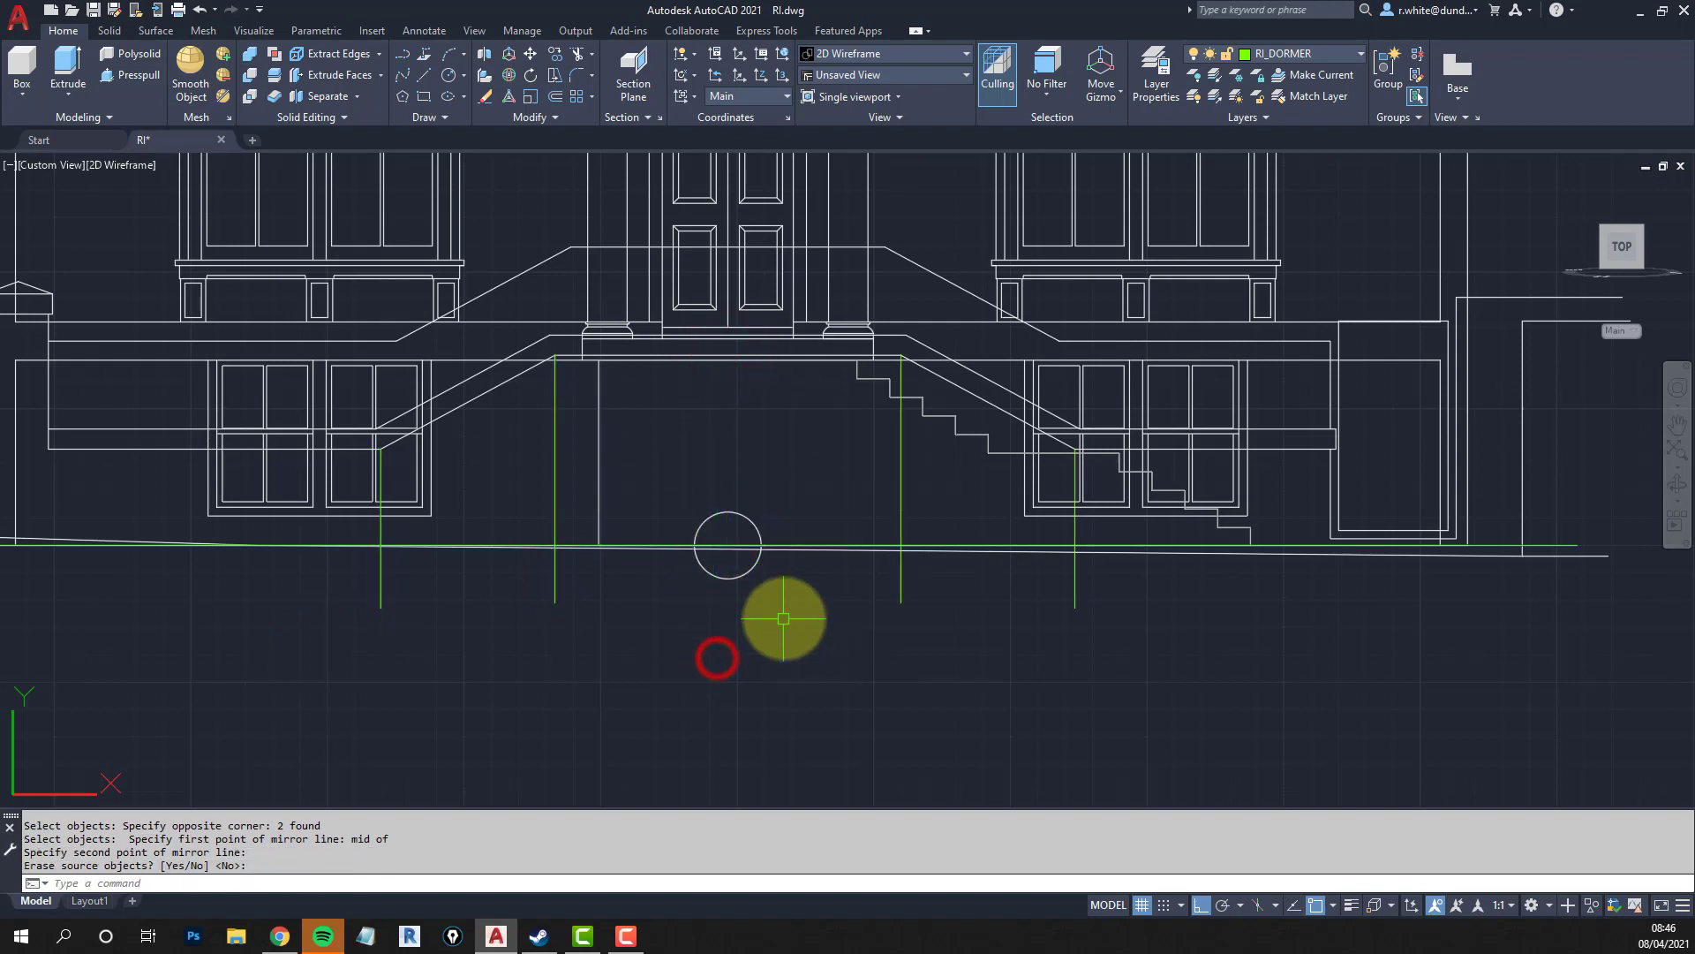
pyautogui.moveTo(953, 566); pyautogui.dragTo(724, 583, button='middle')
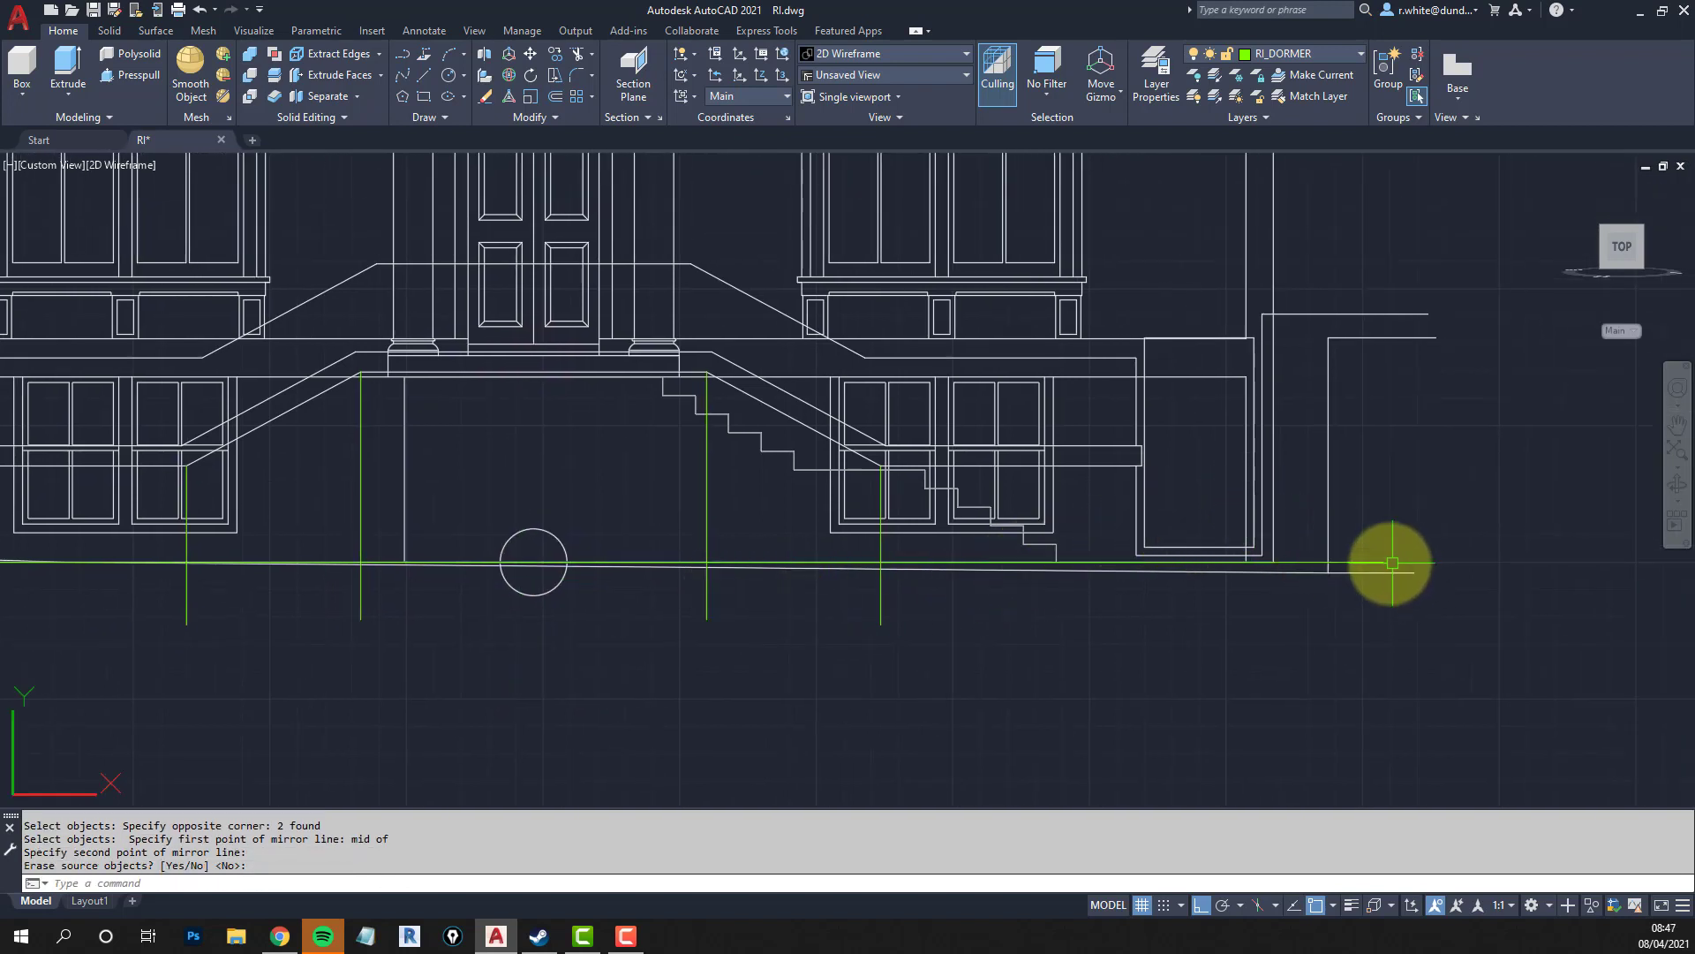
pyautogui.moveTo(549, 495); pyautogui.dragTo(1100, 515, button='middle')
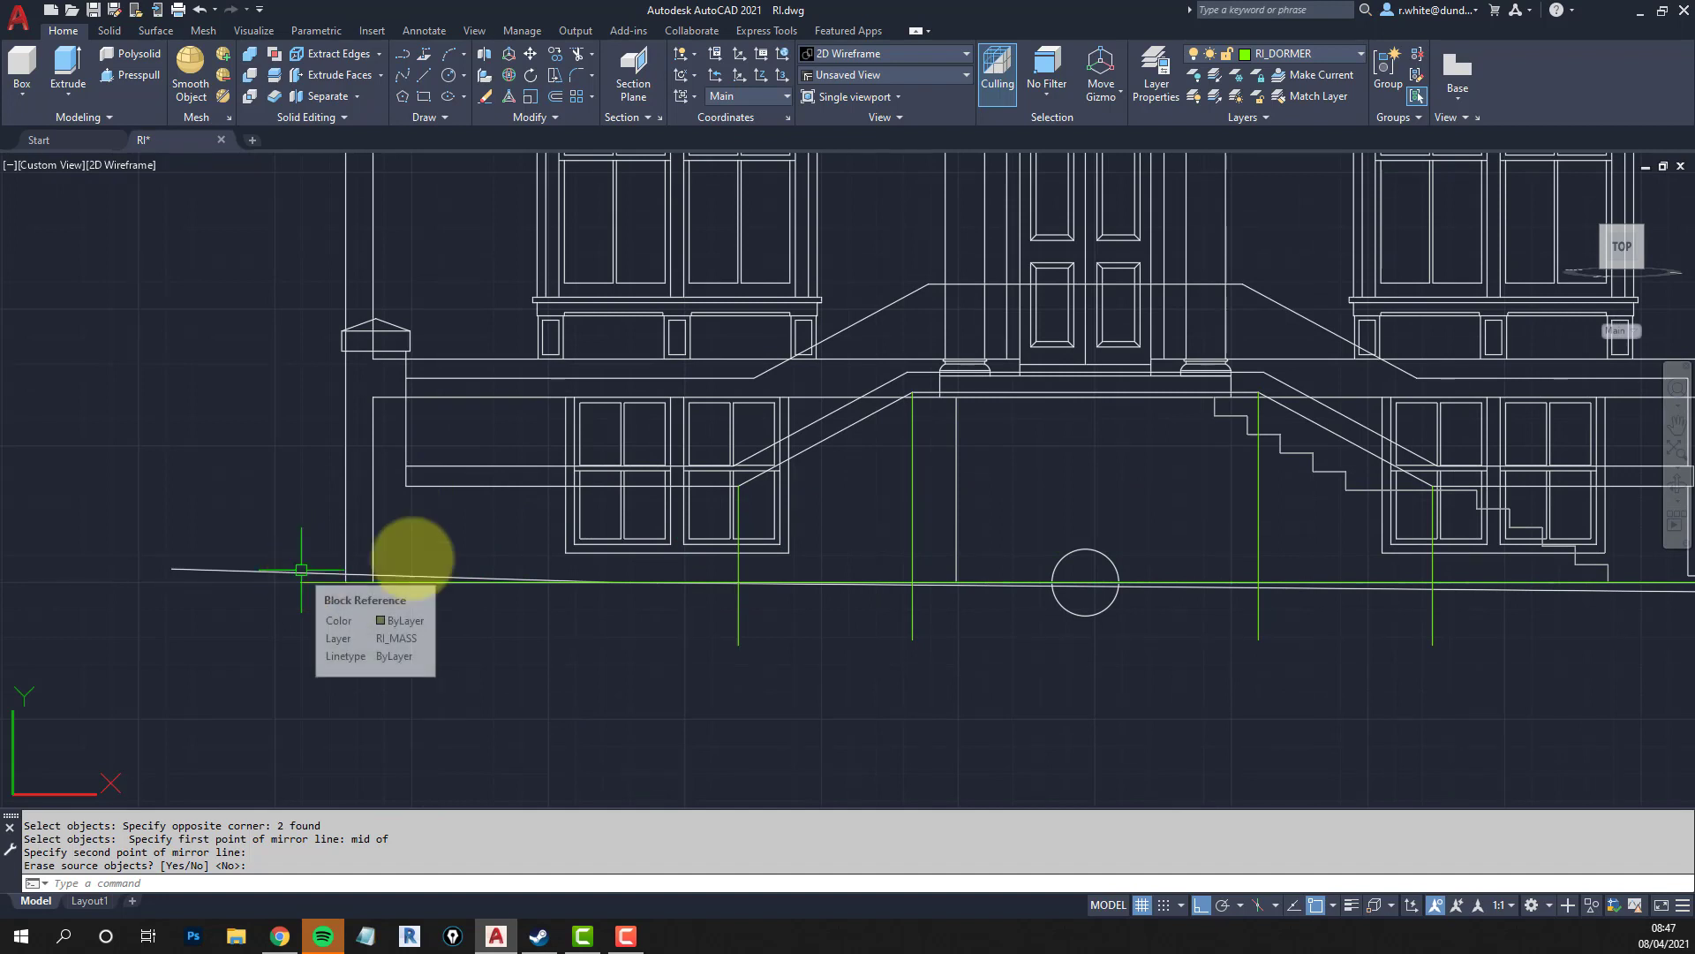
pyautogui.moveTo(839, 533); pyautogui.dragTo(702, 529, button='middle')
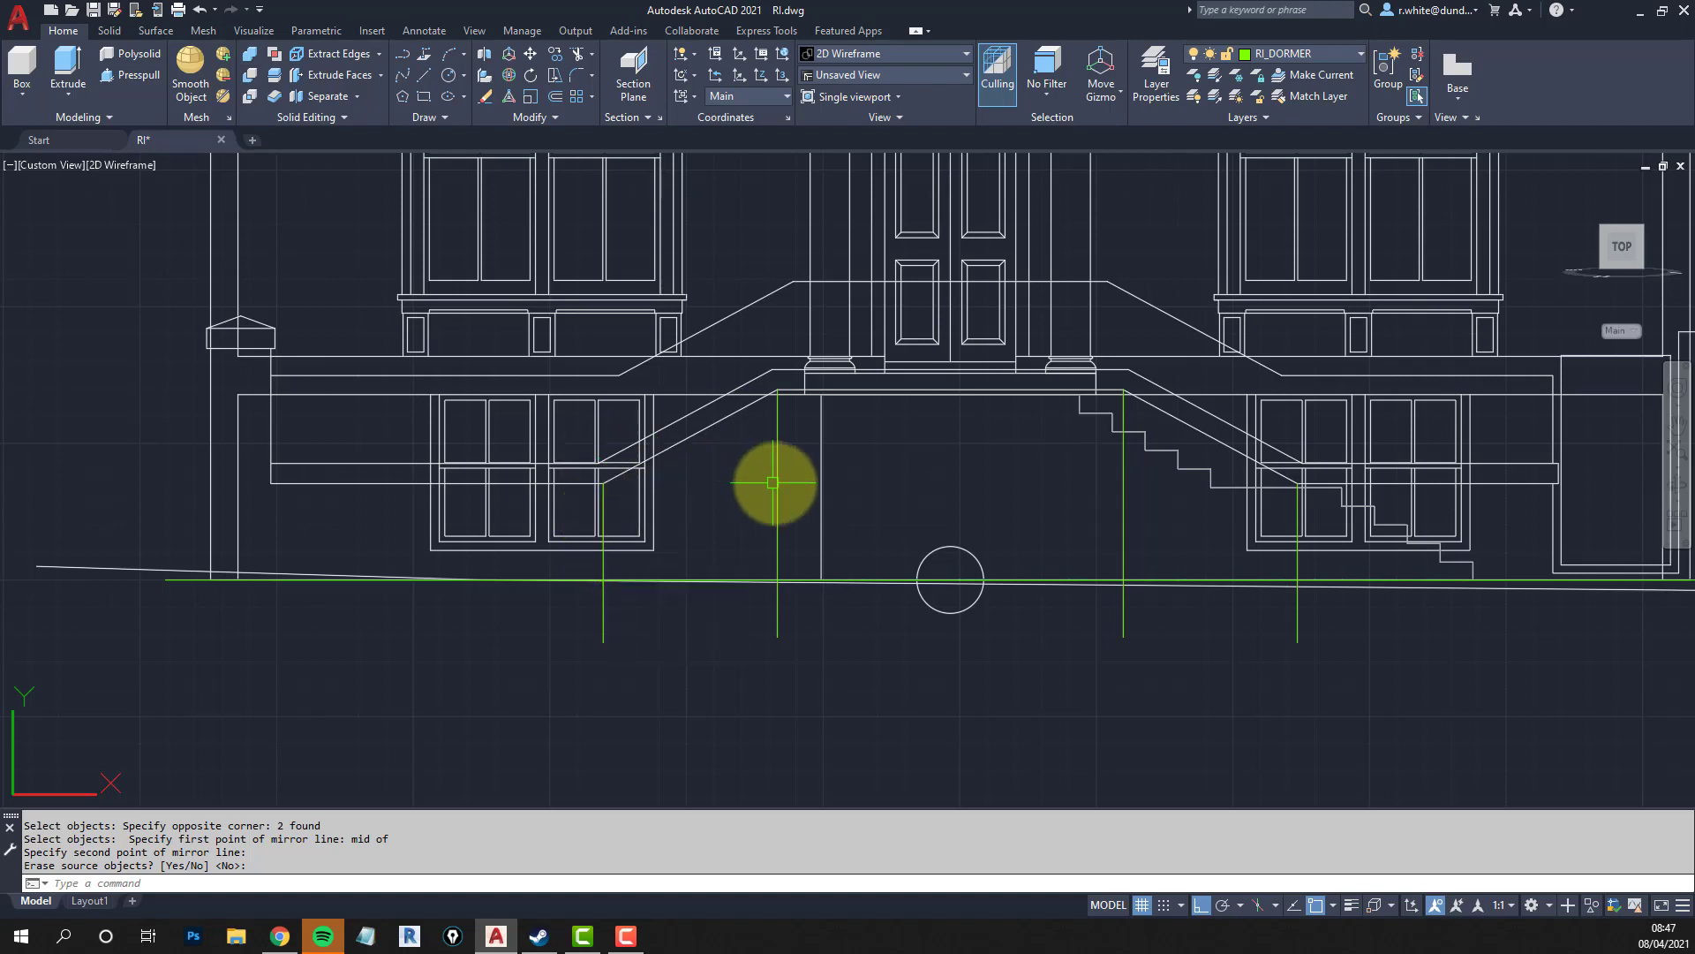
pyautogui.press('Escape')
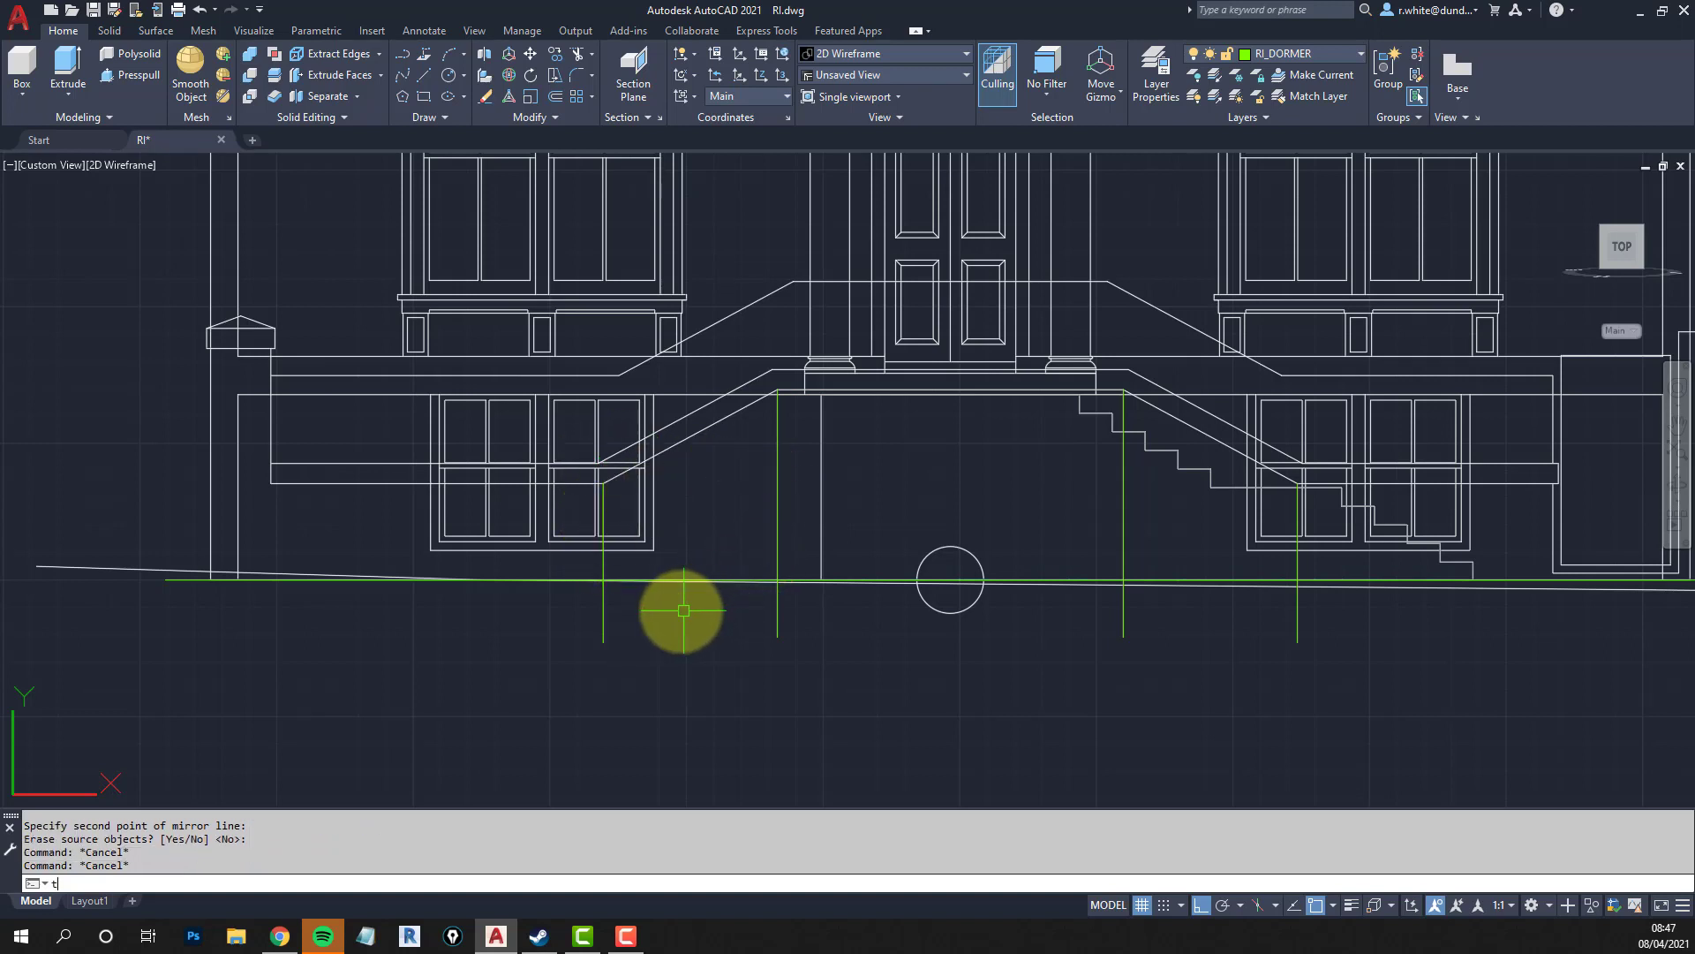
pyautogui.write('tr')
pyautogui.press('Return')
pyautogui.scroll(6, 658, 567)
pyautogui.click(640, 614)
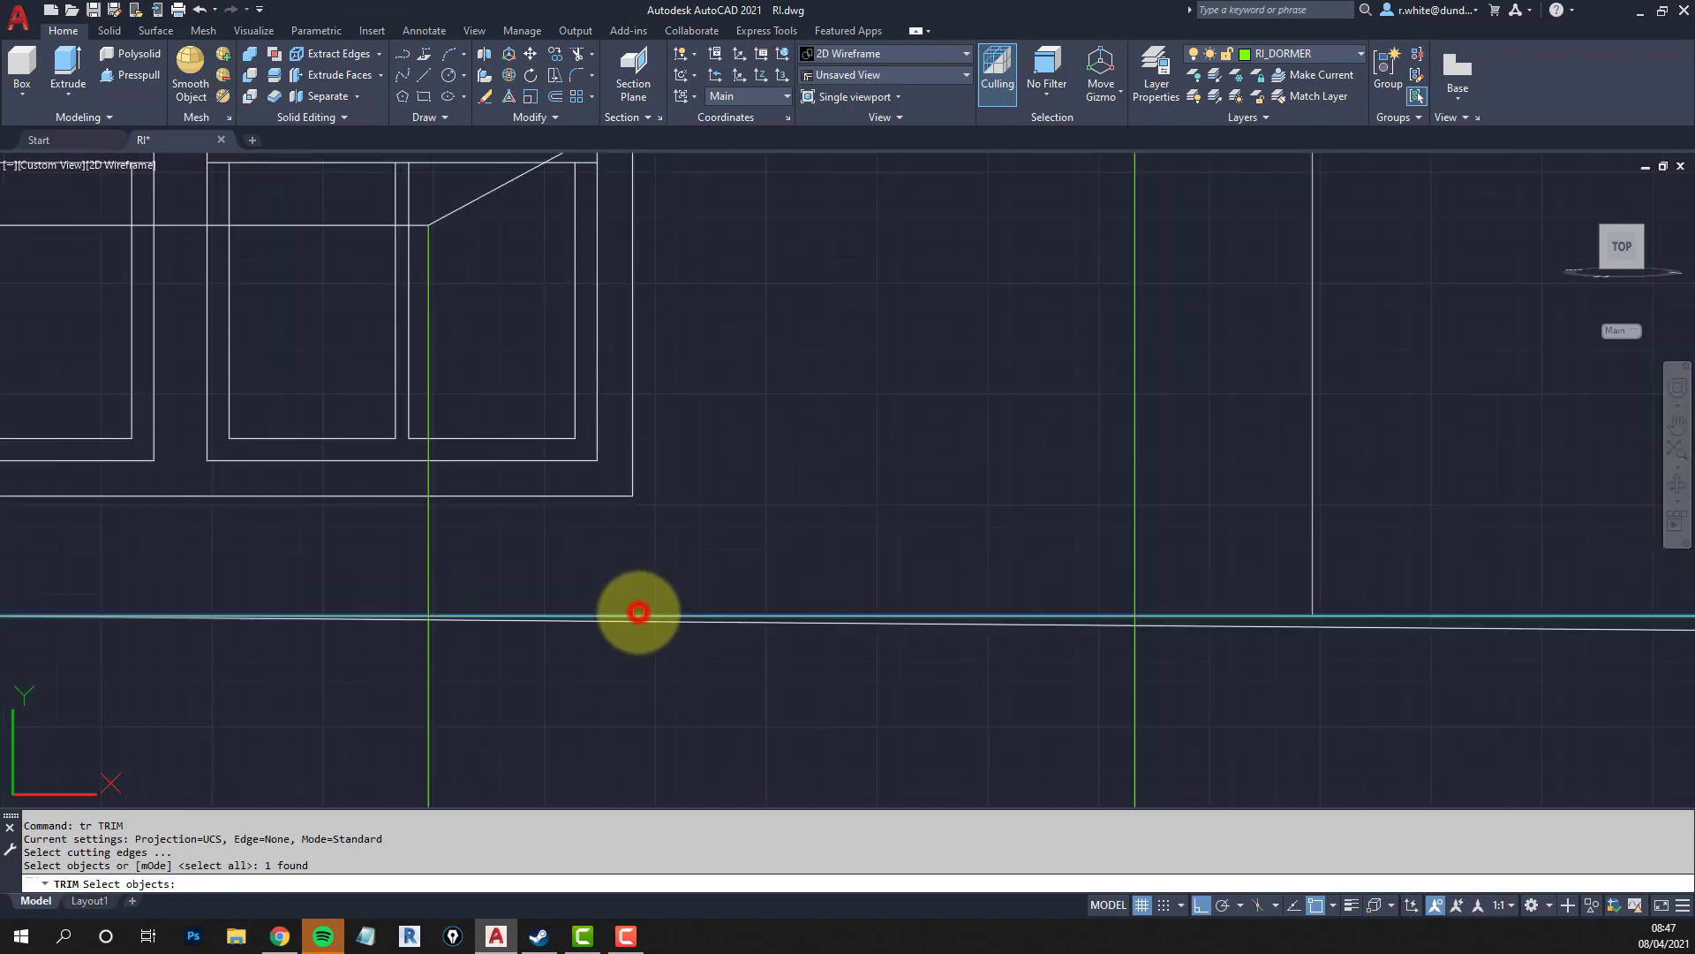
pyautogui.scroll(-6, 639, 613)
pyautogui.press('Return')
pyautogui.press('Escape')
pyautogui.press('Escape')
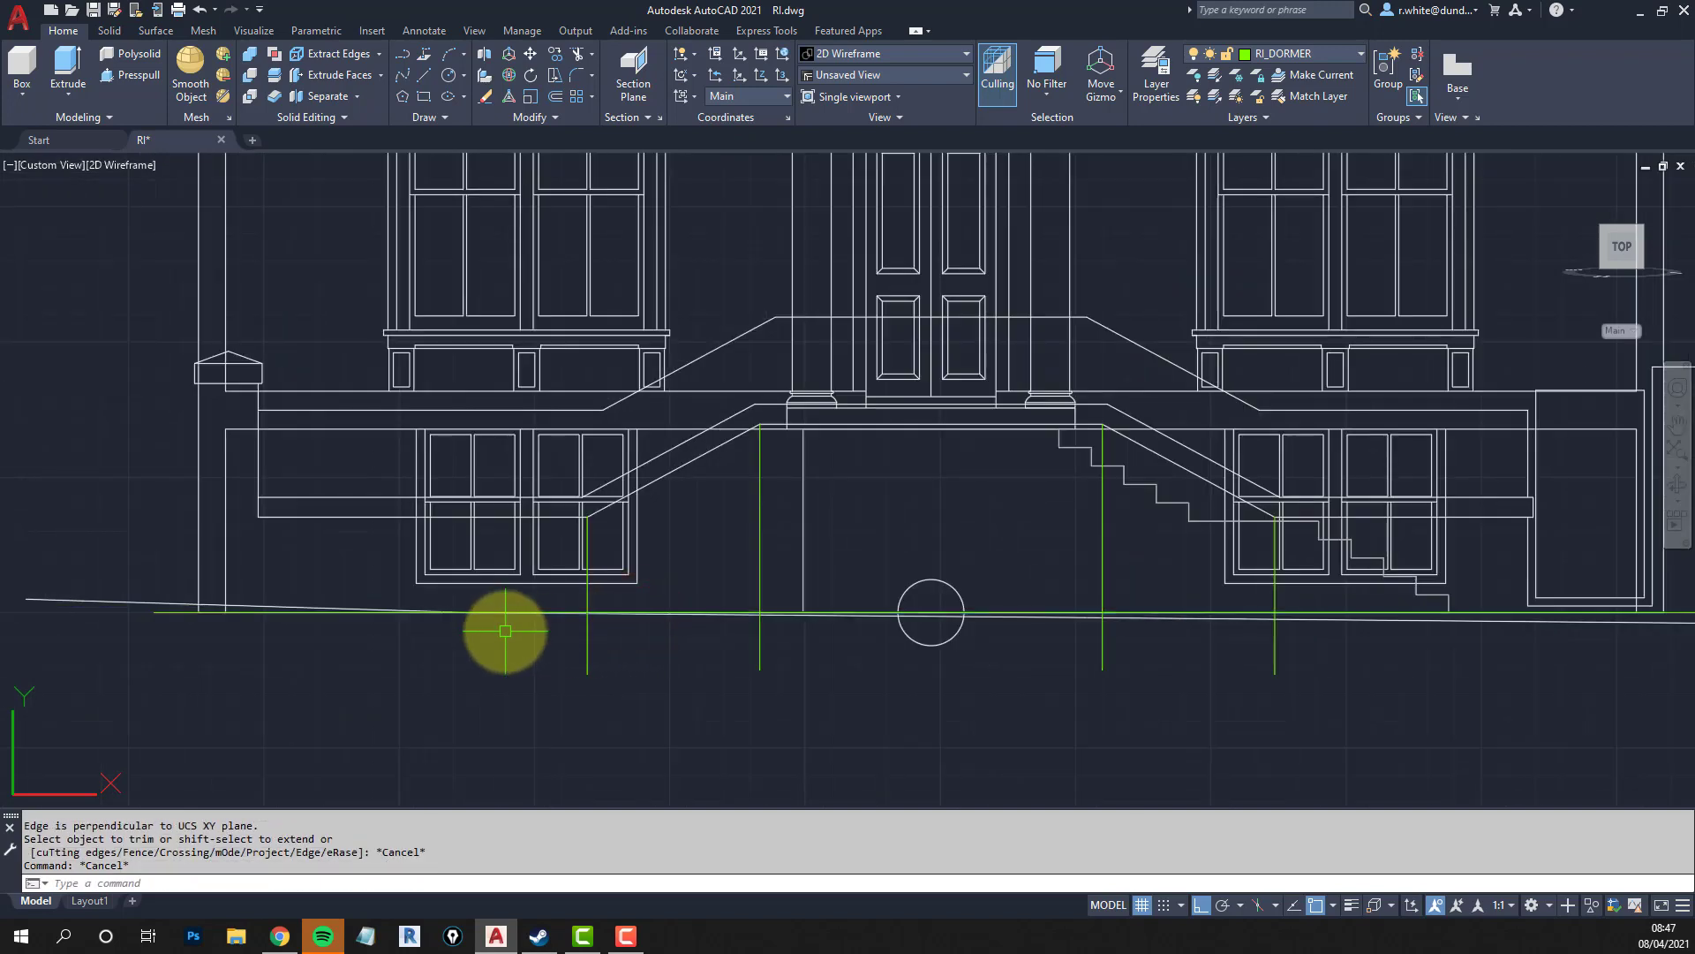
# Draw a horizontal polyline along the ground line from its west end to beyond the east side of the elevation.
pyautogui.scroll(-2, 501, 623)
pyautogui.write('pl')
pyautogui.press('Return')
pyautogui.click(285, 617)
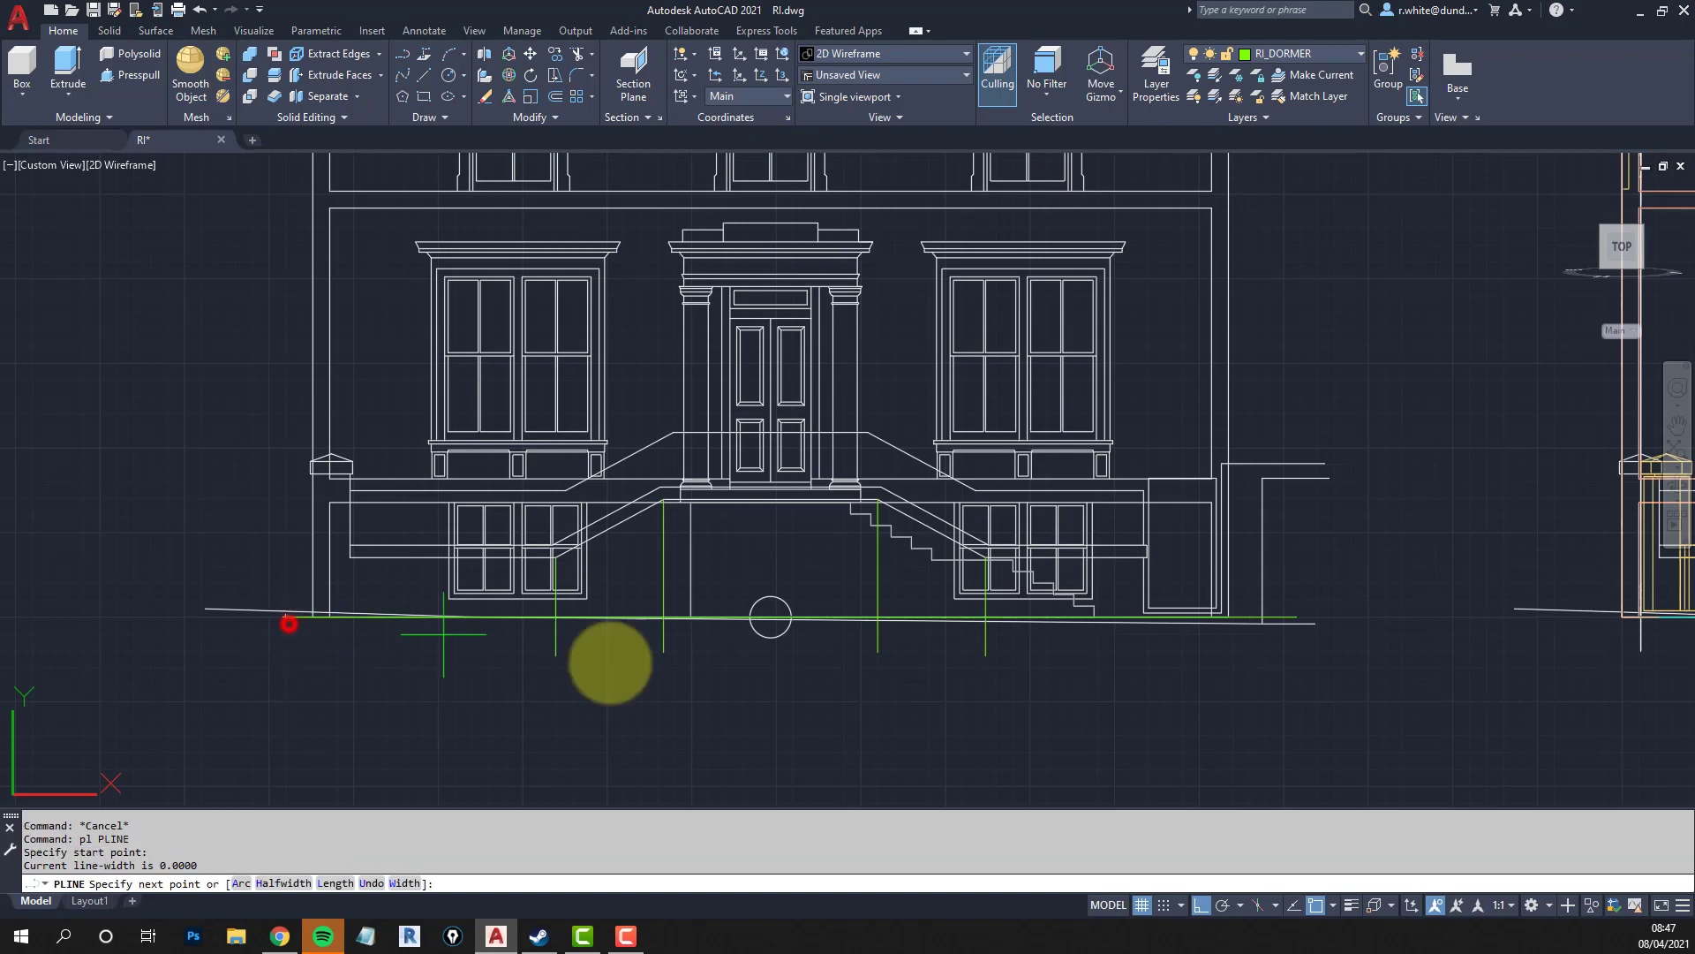
pyautogui.click(1426, 708)
pyautogui.press('Escape')
pyautogui.press('Escape')
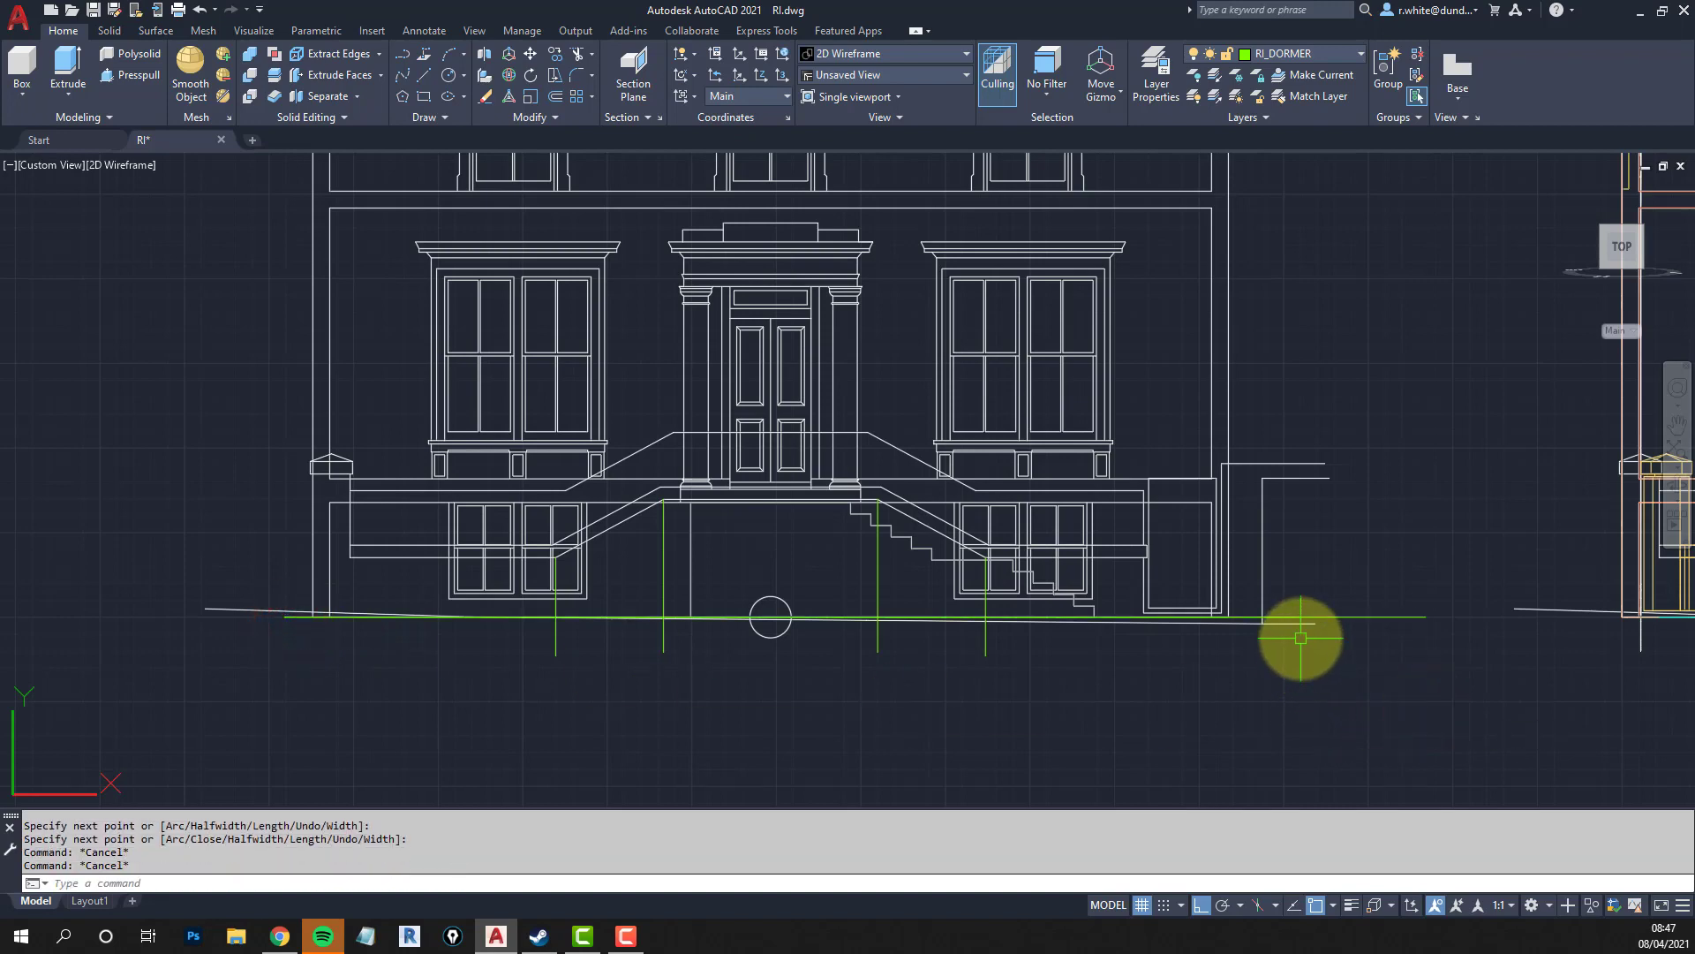
# Move the new horizontal polyline straight down by 500.
pyautogui.write('m')
pyautogui.press('Return')
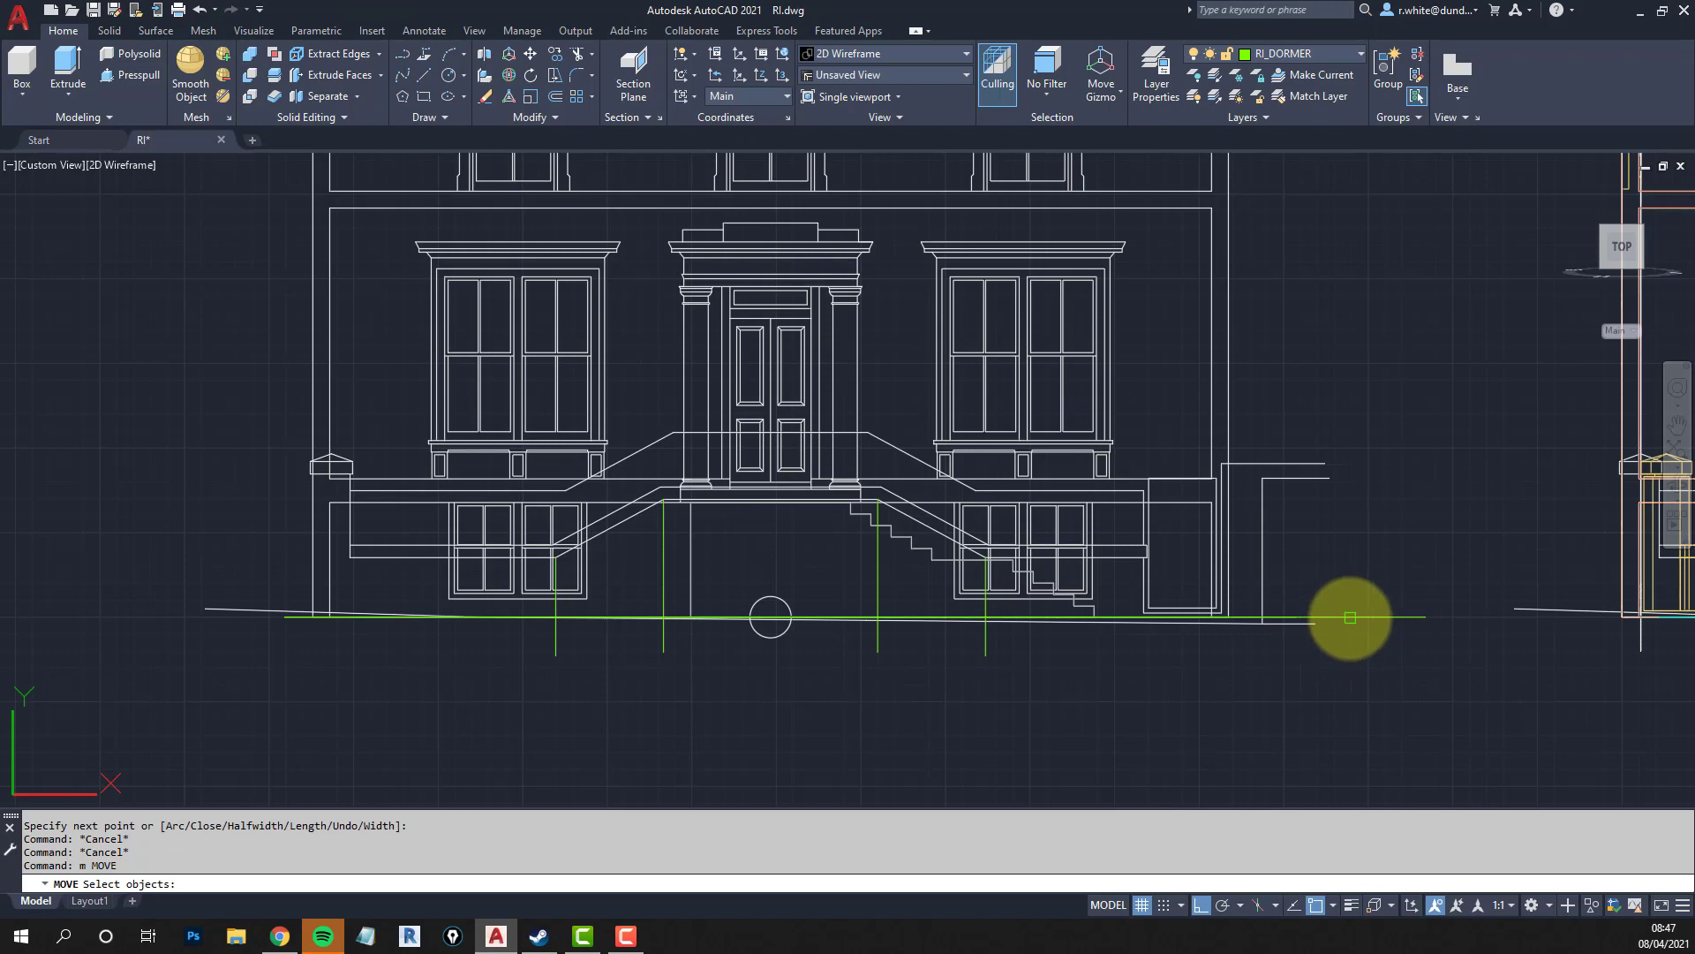
pyautogui.click(1350, 617)
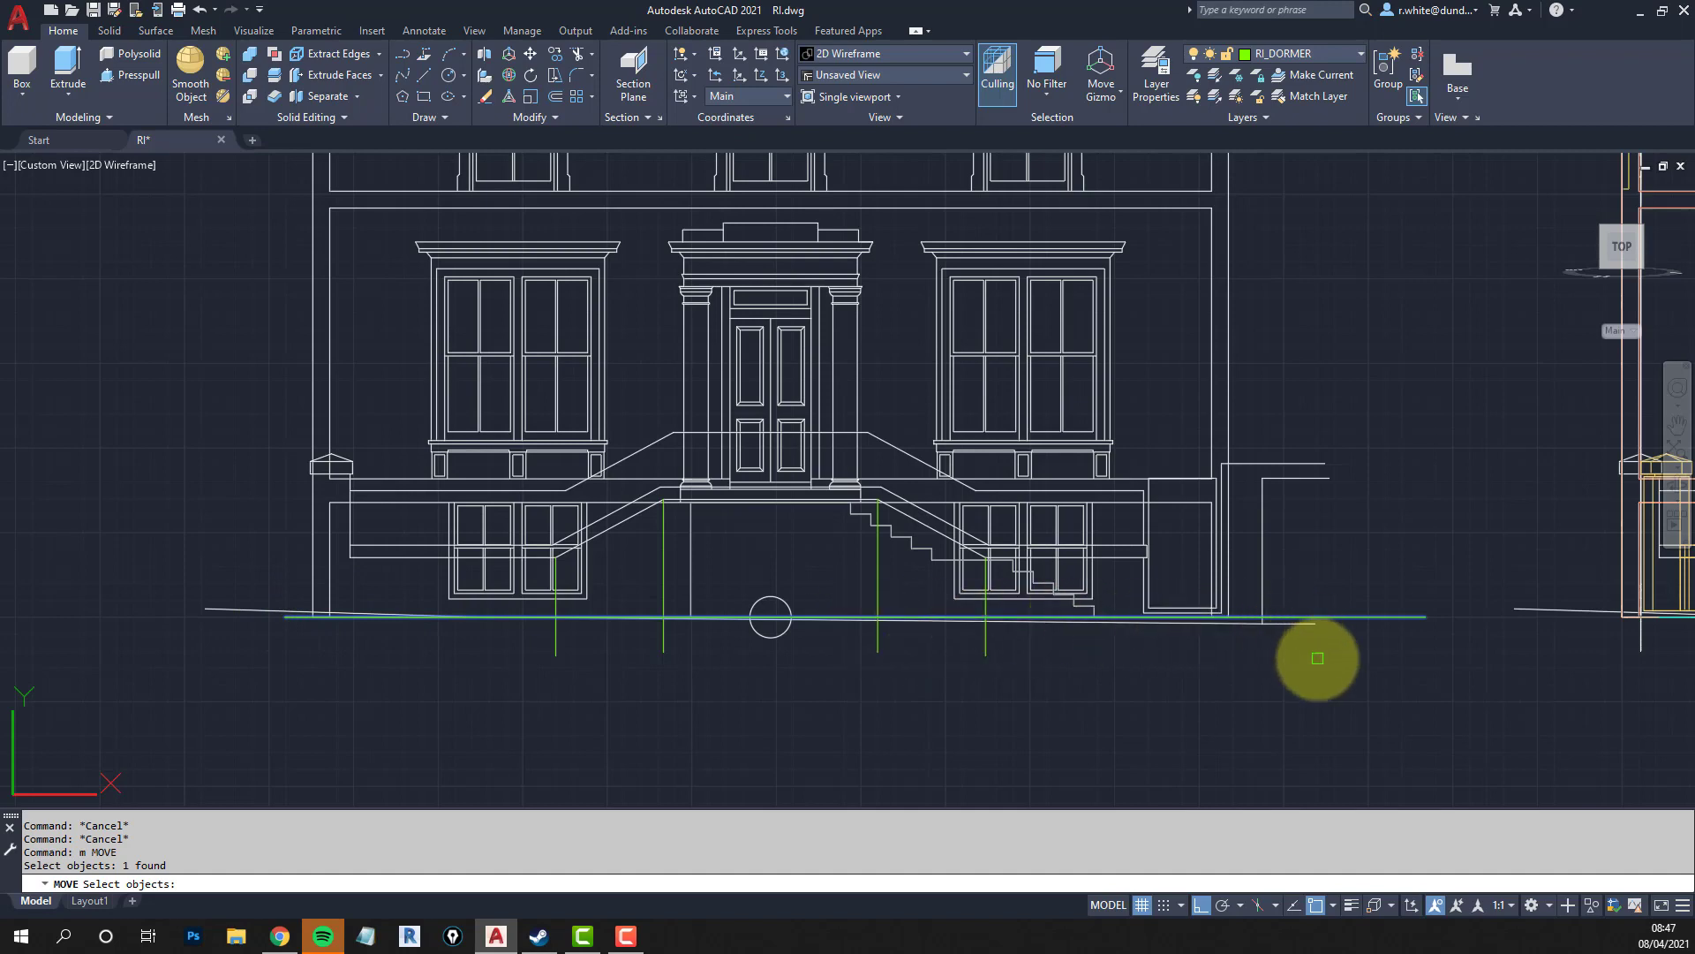
pyautogui.press('Return')
pyautogui.click(1341, 668)
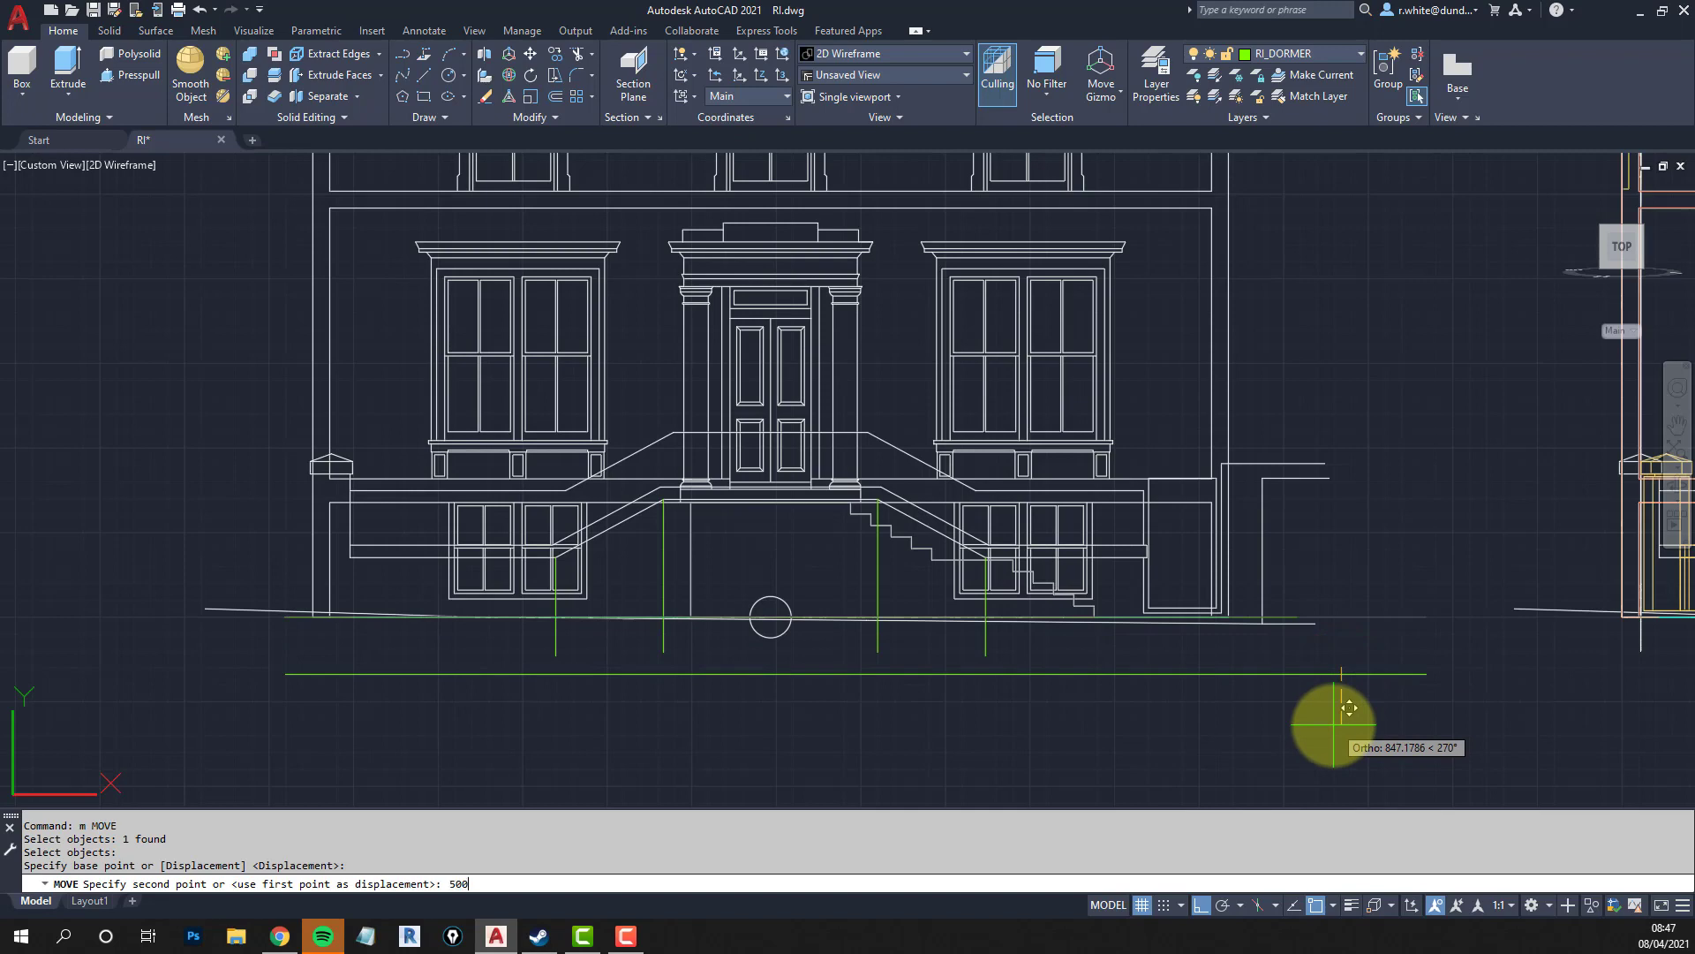
pyautogui.press('Return')
pyautogui.press('Return')
pyautogui.scroll(4, 622, 671)
pyautogui.press('Escape')
pyautogui.press('Escape')
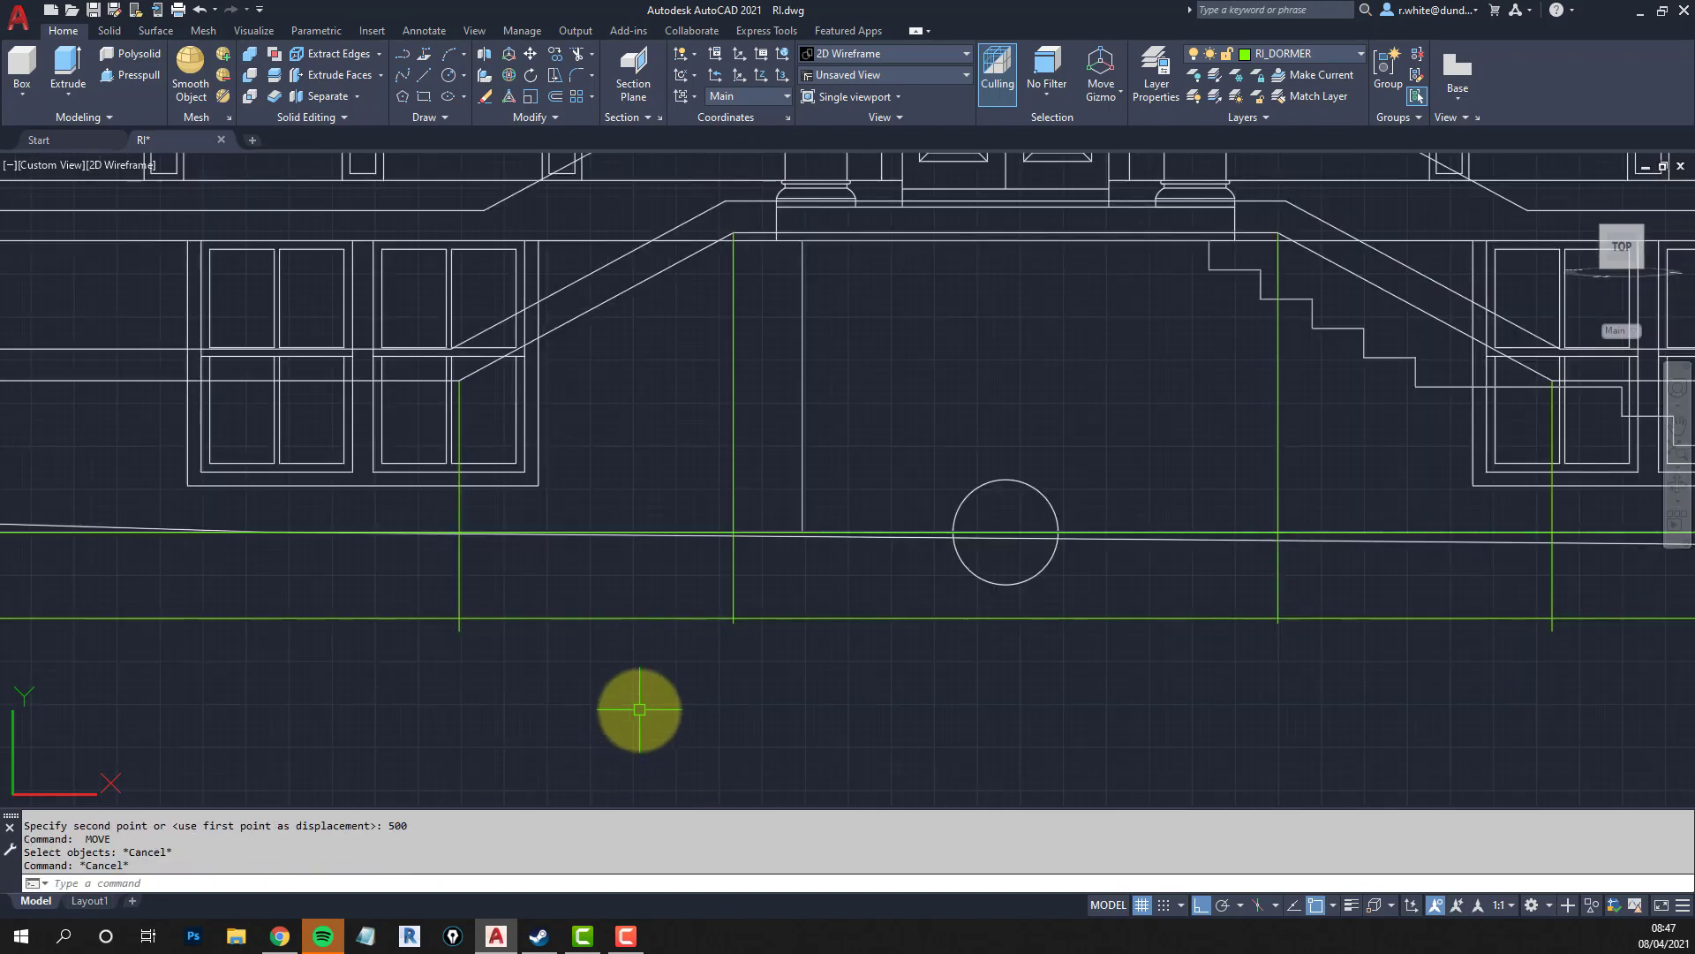
# Trim the lower ends of the four vertical polylines to the lowered horizontal polyline.
pyautogui.write('tr')
pyautogui.press('Return')
pyautogui.click(592, 617)
pyautogui.press('Return')
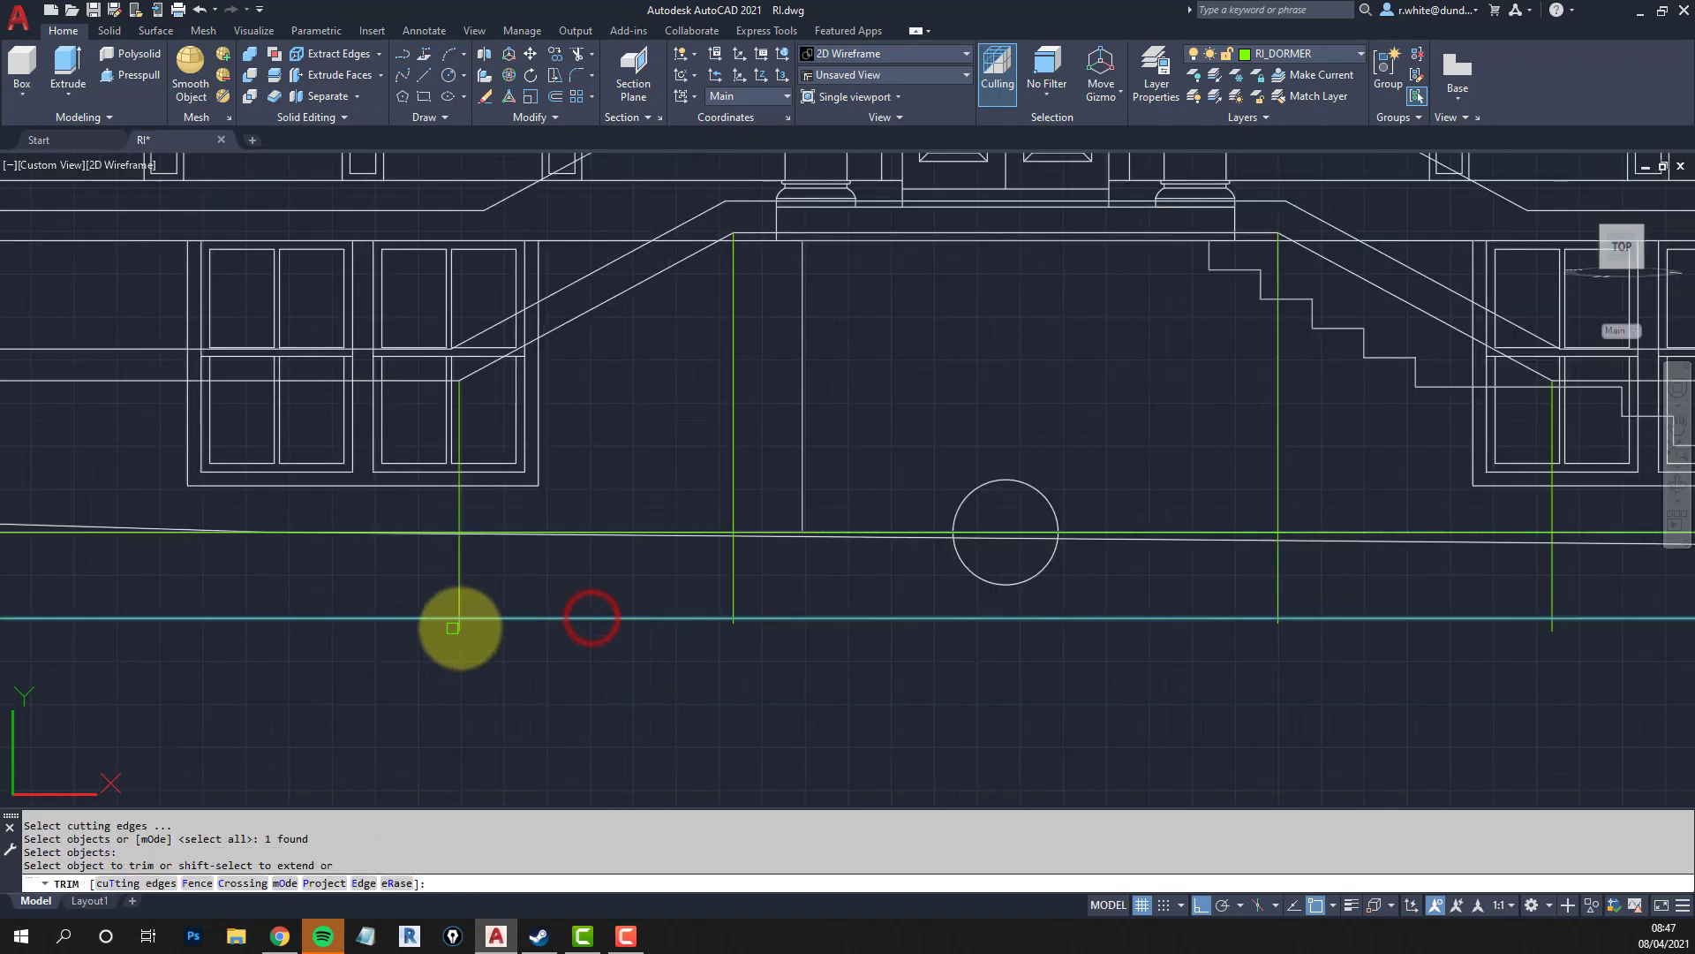
pyautogui.click(458, 628)
pyautogui.click(733, 628)
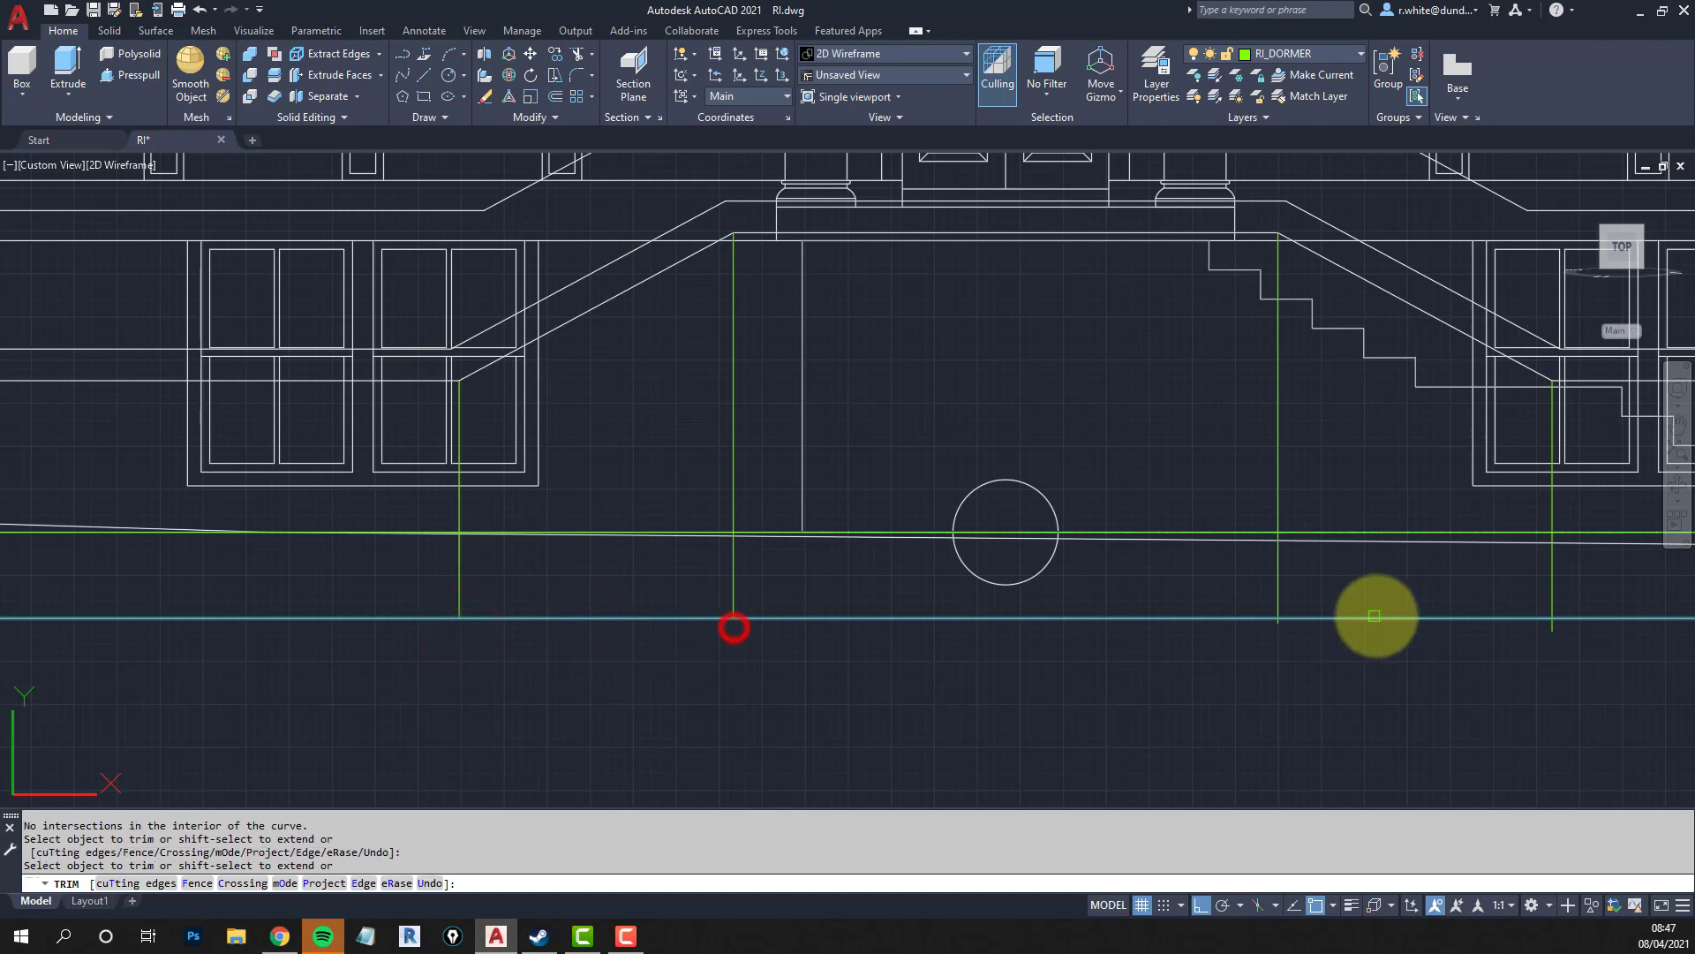
pyautogui.click(1279, 626)
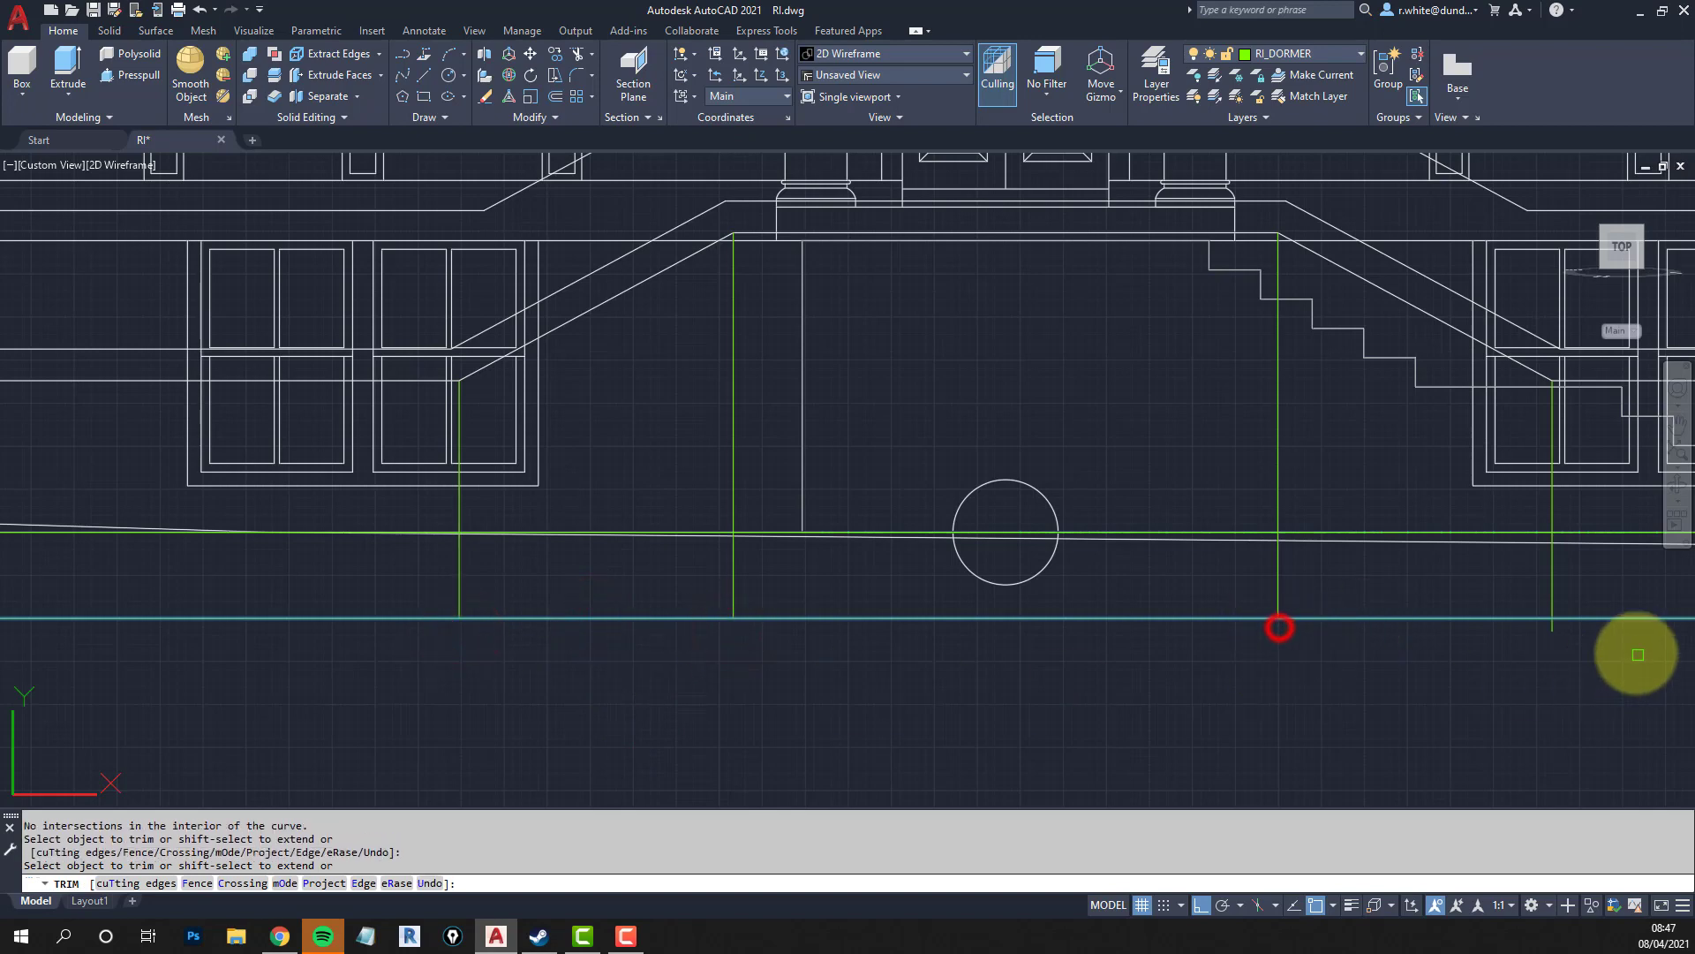
pyautogui.click(1553, 628)
pyautogui.press('Return')
# Orbit to an oblique view of the elevation and boundary arc, and make the Plan UCS current.
pyautogui.scroll(-5, 1526, 647)
pyautogui.moveTo(1525, 647); pyautogui.dragTo(1129, 654, button='middle')
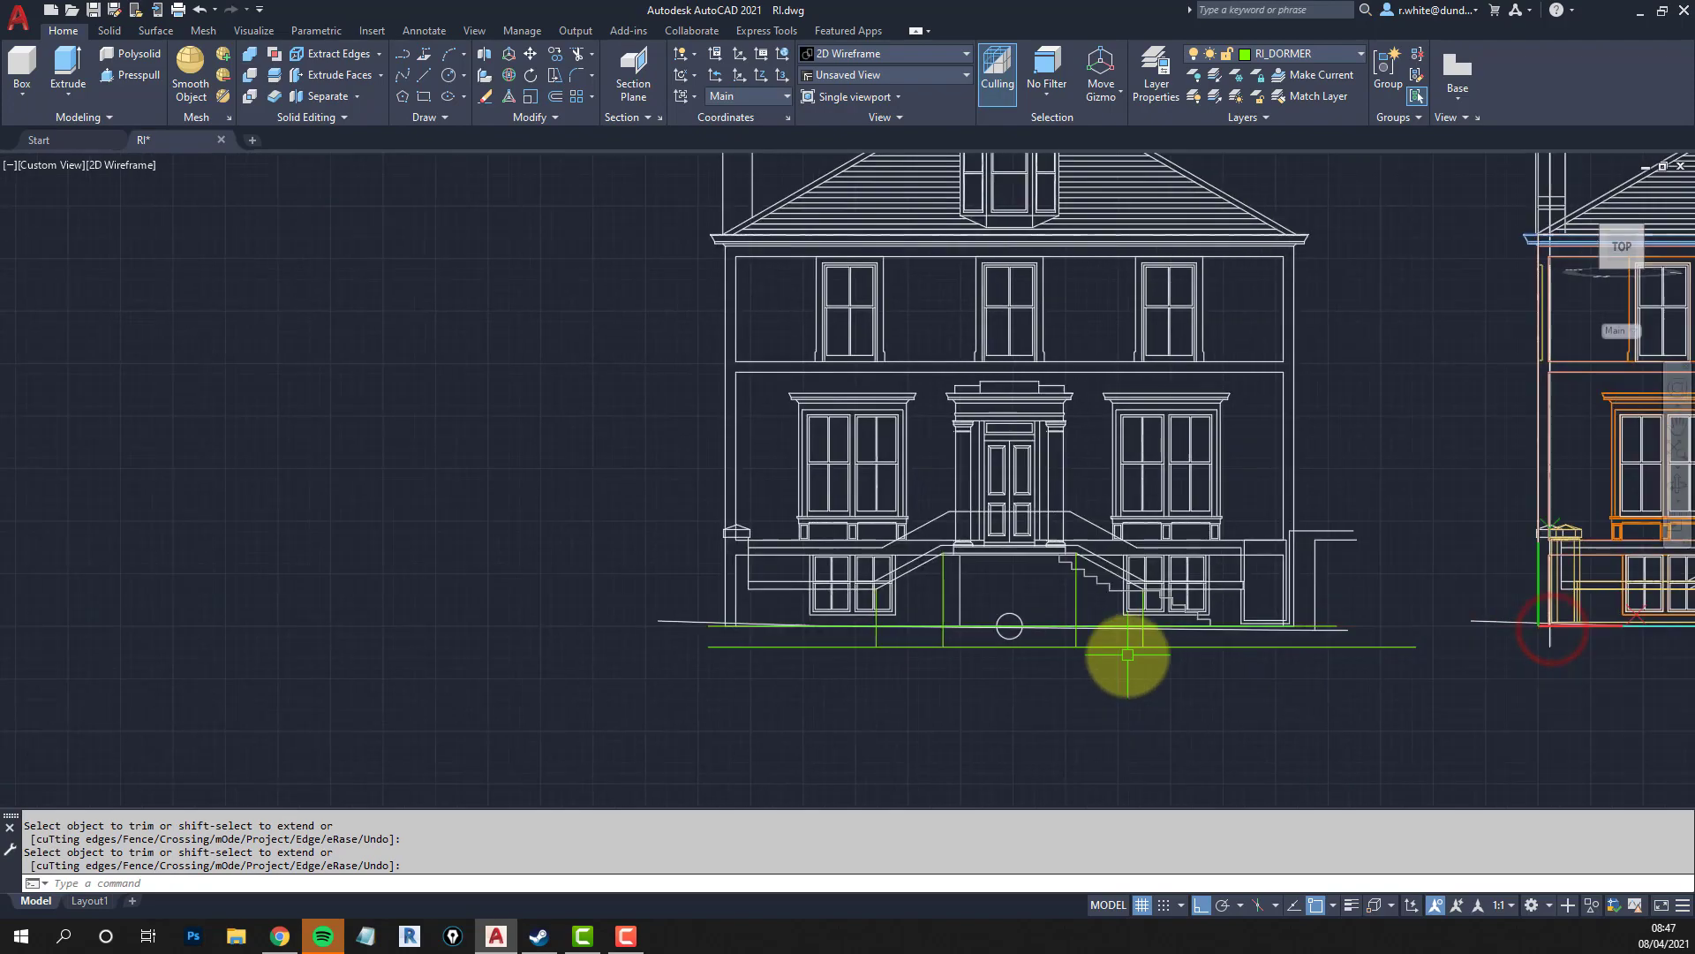
pyautogui.keyDown('shift'); pyautogui.moveTo(950, 621); pyautogui.dragTo(897, 484, button='middle'); pyautogui.keyUp('shift')
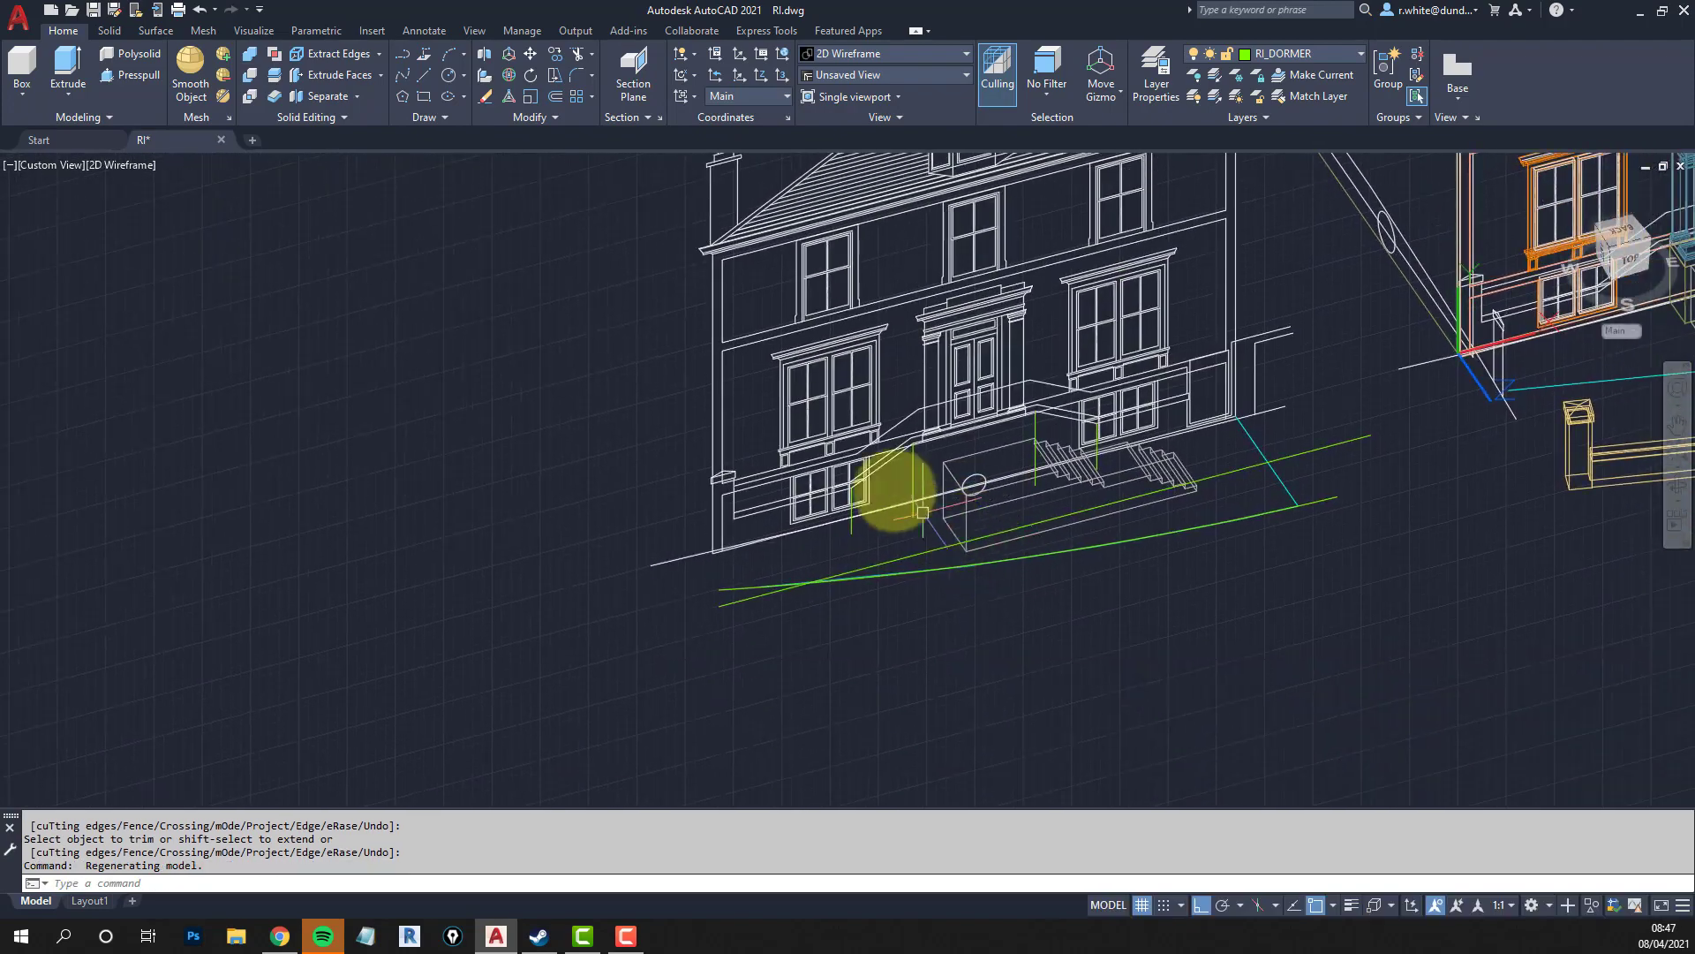
pyautogui.click(784, 97)
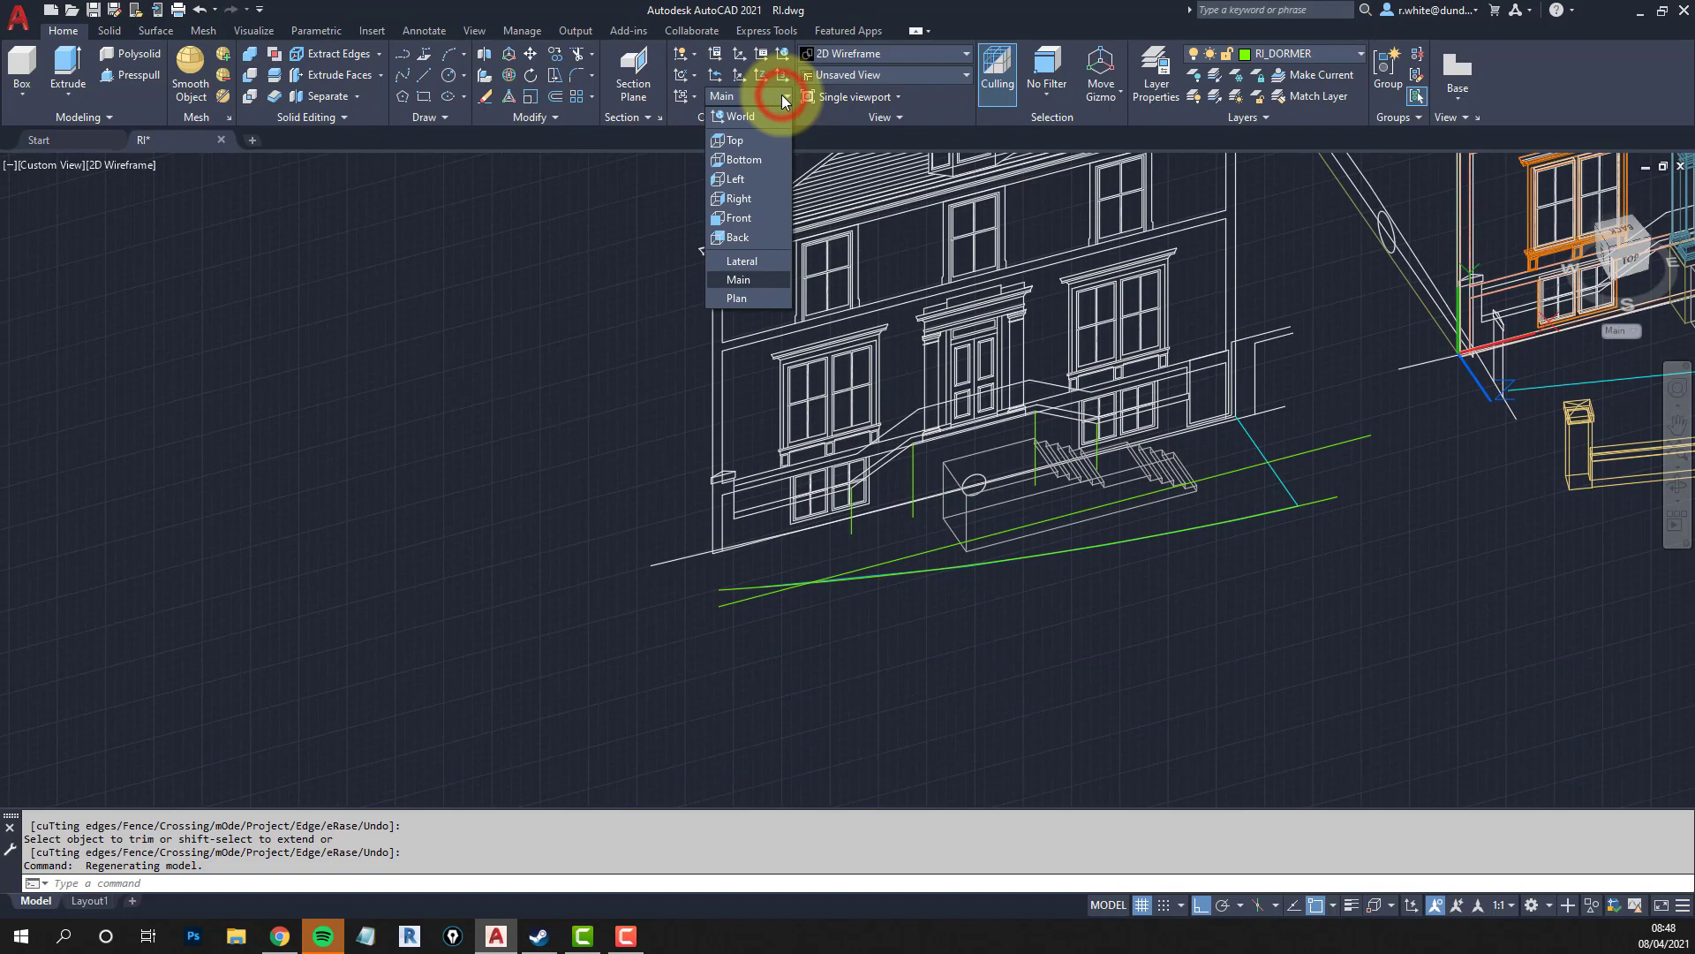
pyautogui.click(743, 295)
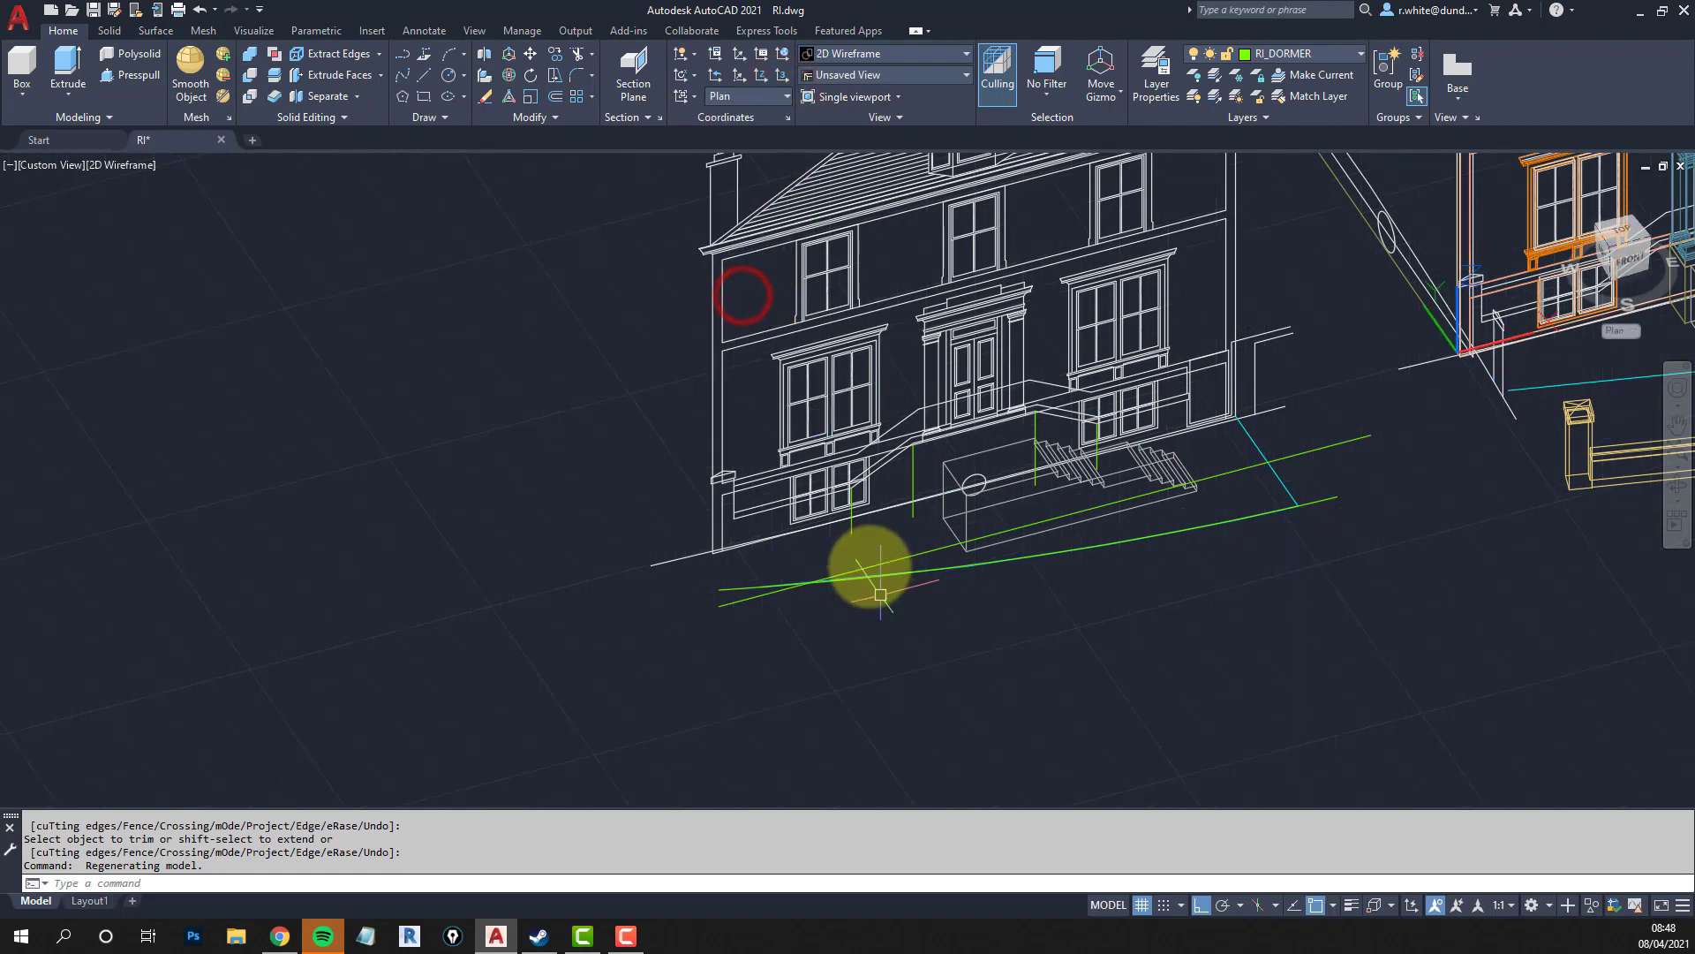
# Draw polylines from the feet of the two western verticals, running straight out from the elevation past the boundary arc.
pyautogui.scroll(4, 839, 538)
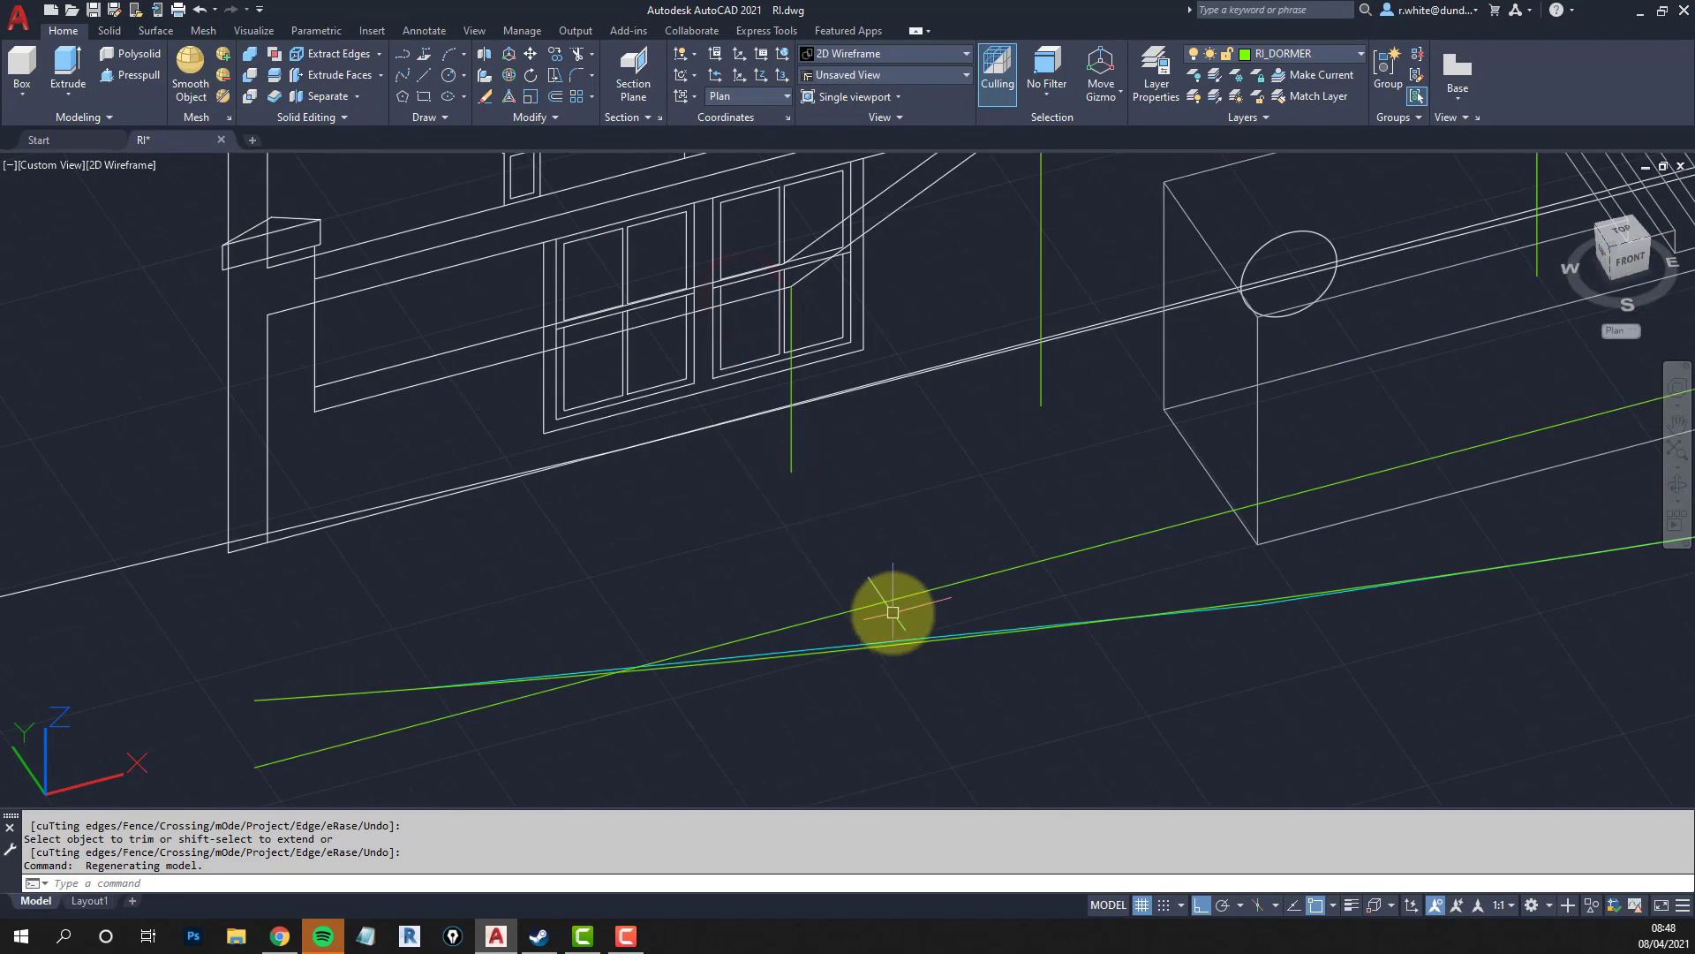
pyautogui.write('pl')
pyautogui.press('Return')
pyautogui.click(787, 463)
pyautogui.moveTo(1059, 774); pyautogui.dragTo(936, 637, button='middle')
pyautogui.click(1063, 738)
pyautogui.press('Return')
pyautogui.press('Return')
pyautogui.click(924, 267)
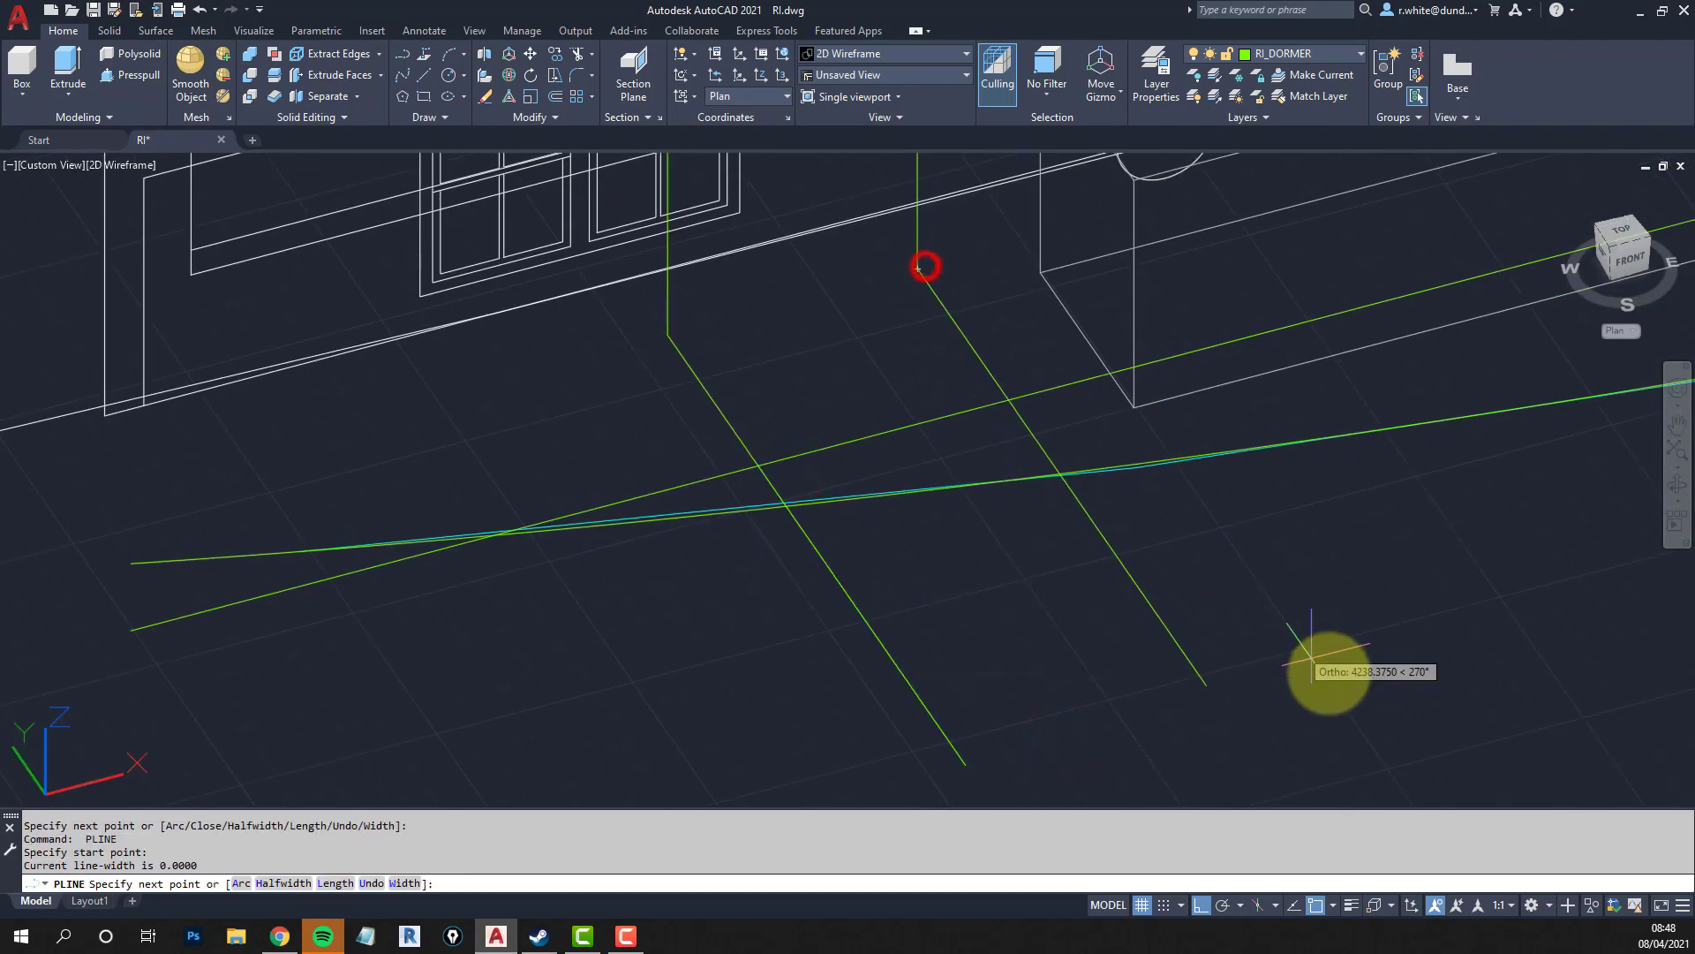
pyautogui.click(1364, 705)
pyautogui.scroll(-4, 966, 491)
pyautogui.press('Return')
# Draw matching polylines from the feet of the two eastern verticals, running straight out past the boundary arc.
pyautogui.press('Return')
pyautogui.click(947, 400)
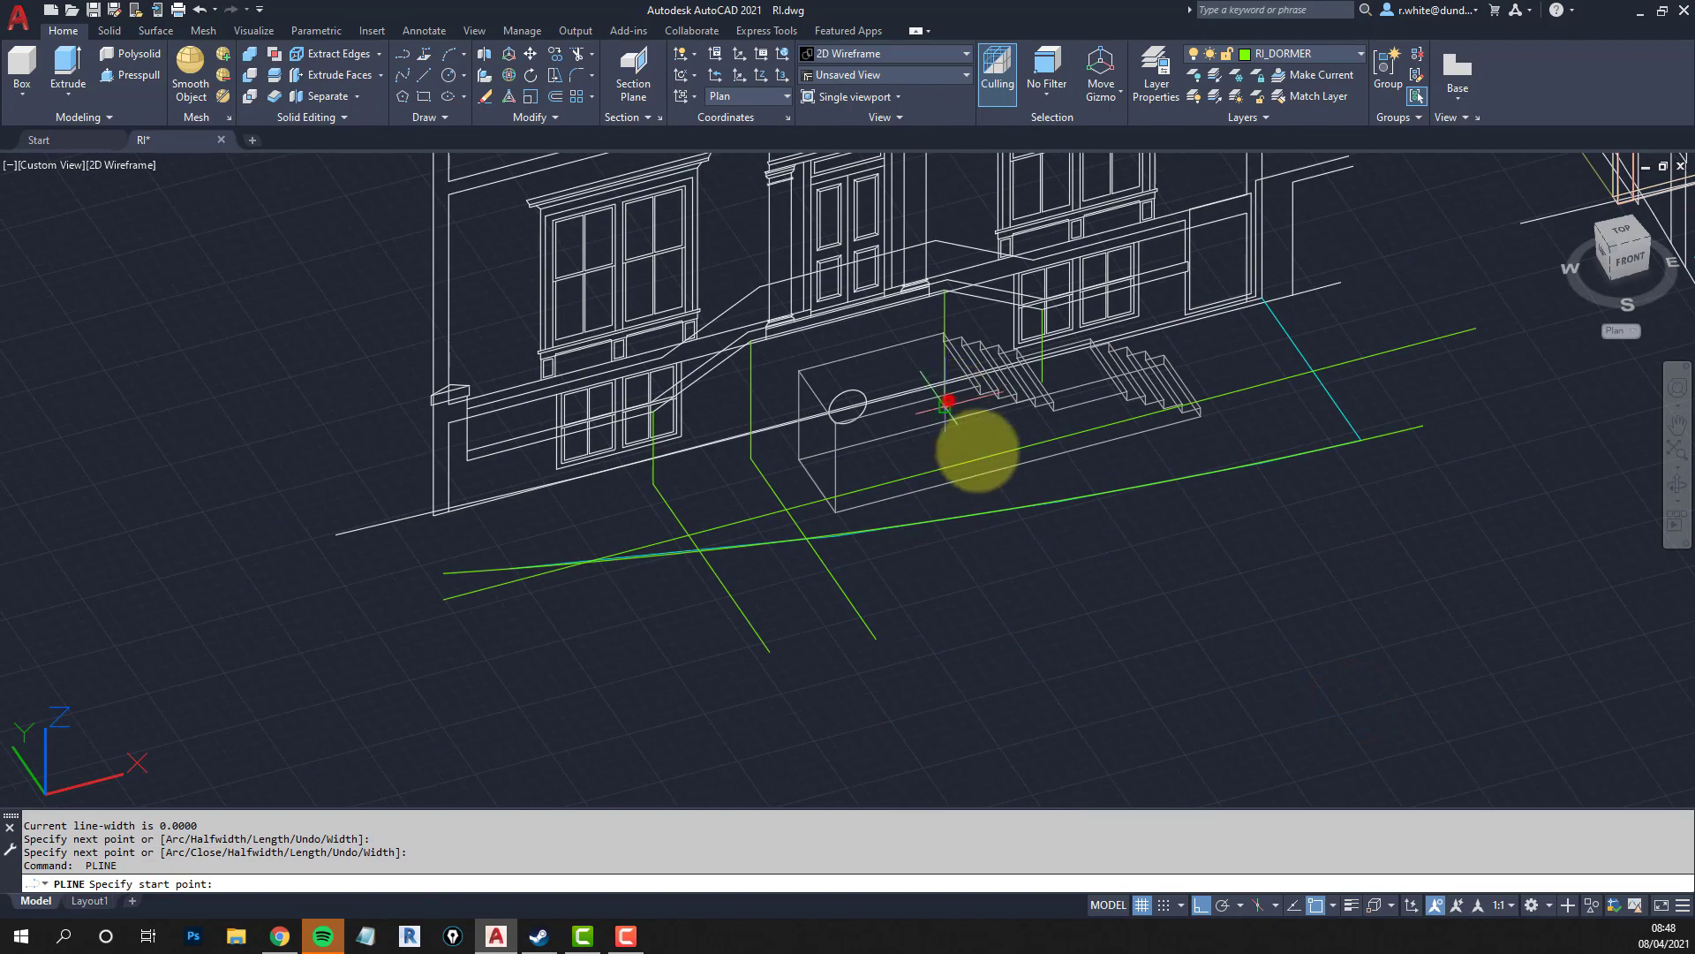
pyautogui.scroll(5, 1060, 401)
pyautogui.click(1003, 337)
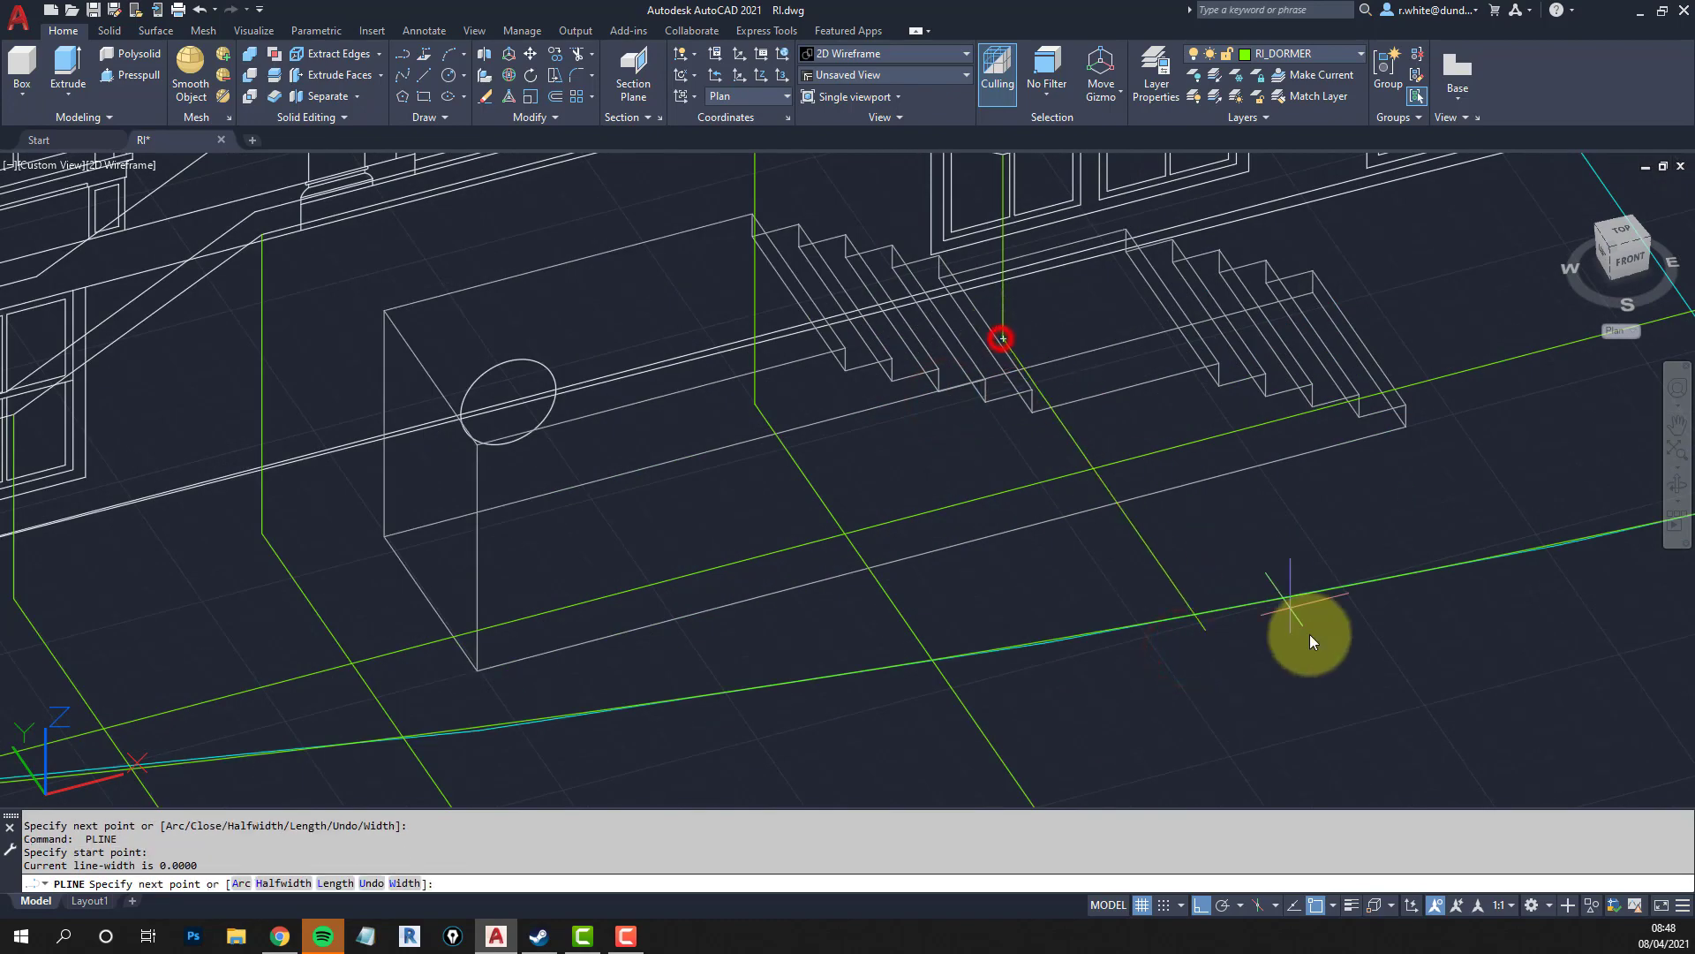
pyautogui.click(1408, 719)
pyautogui.scroll(-4, 1290, 575)
pyautogui.press('Return')
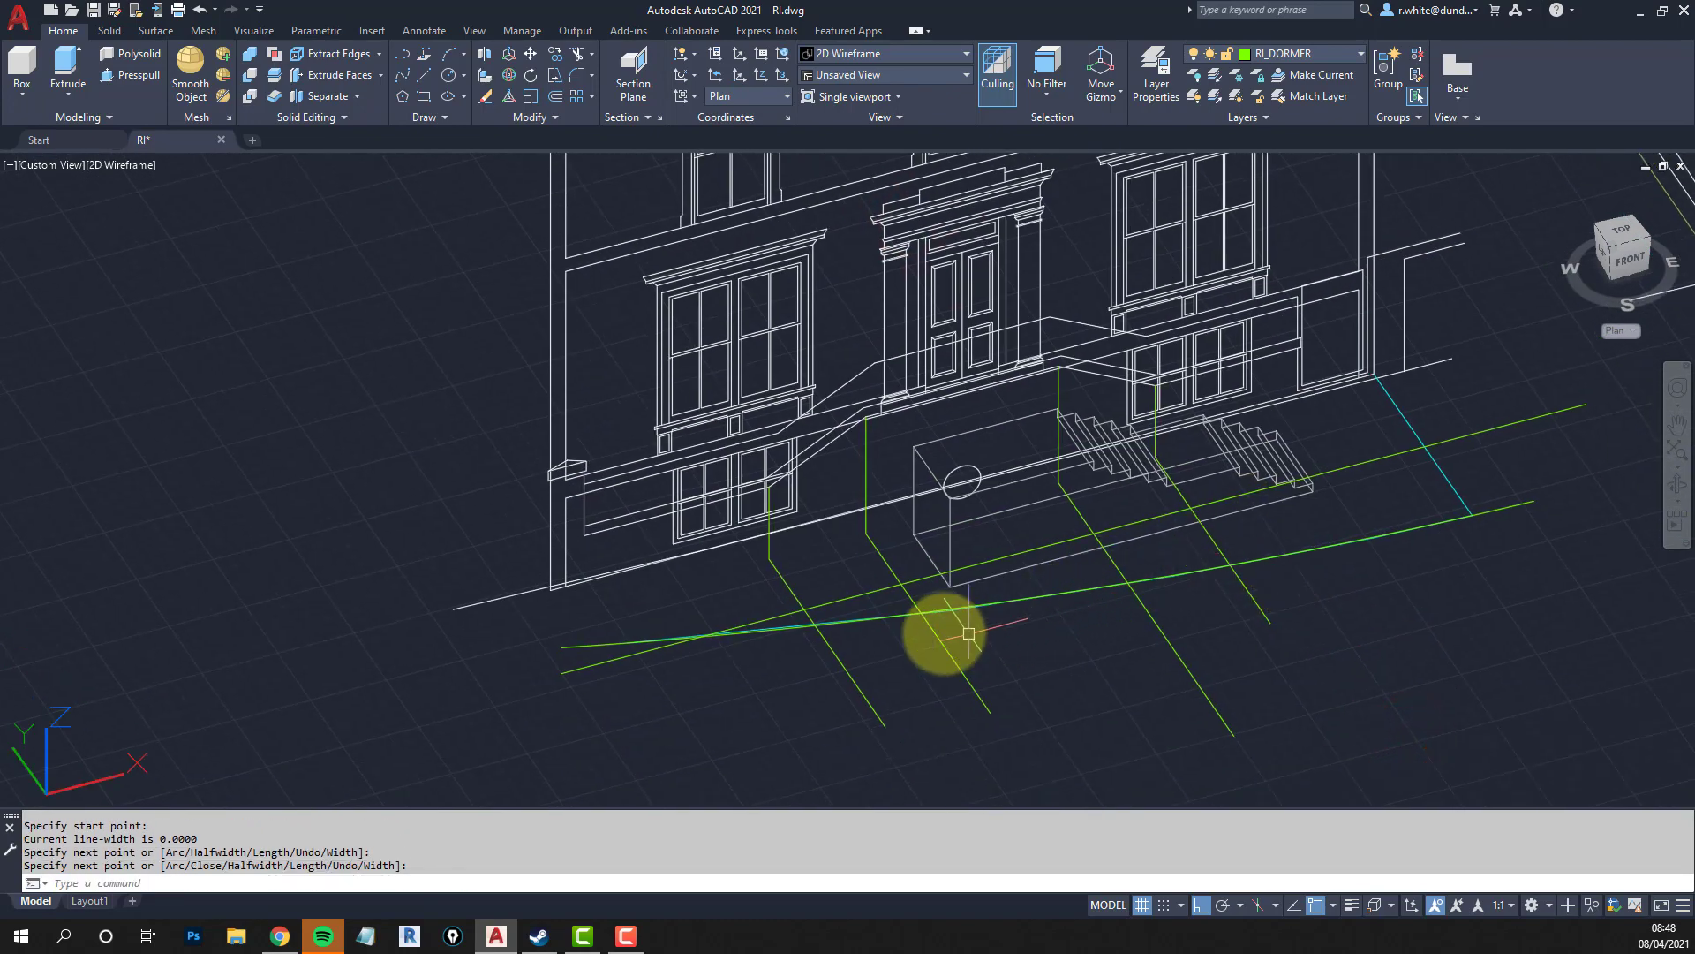
# Trim the outer ends of the four projection polylines using the boundary arc as the cutting edge.
pyautogui.write('tr')
pyautogui.press('Return')
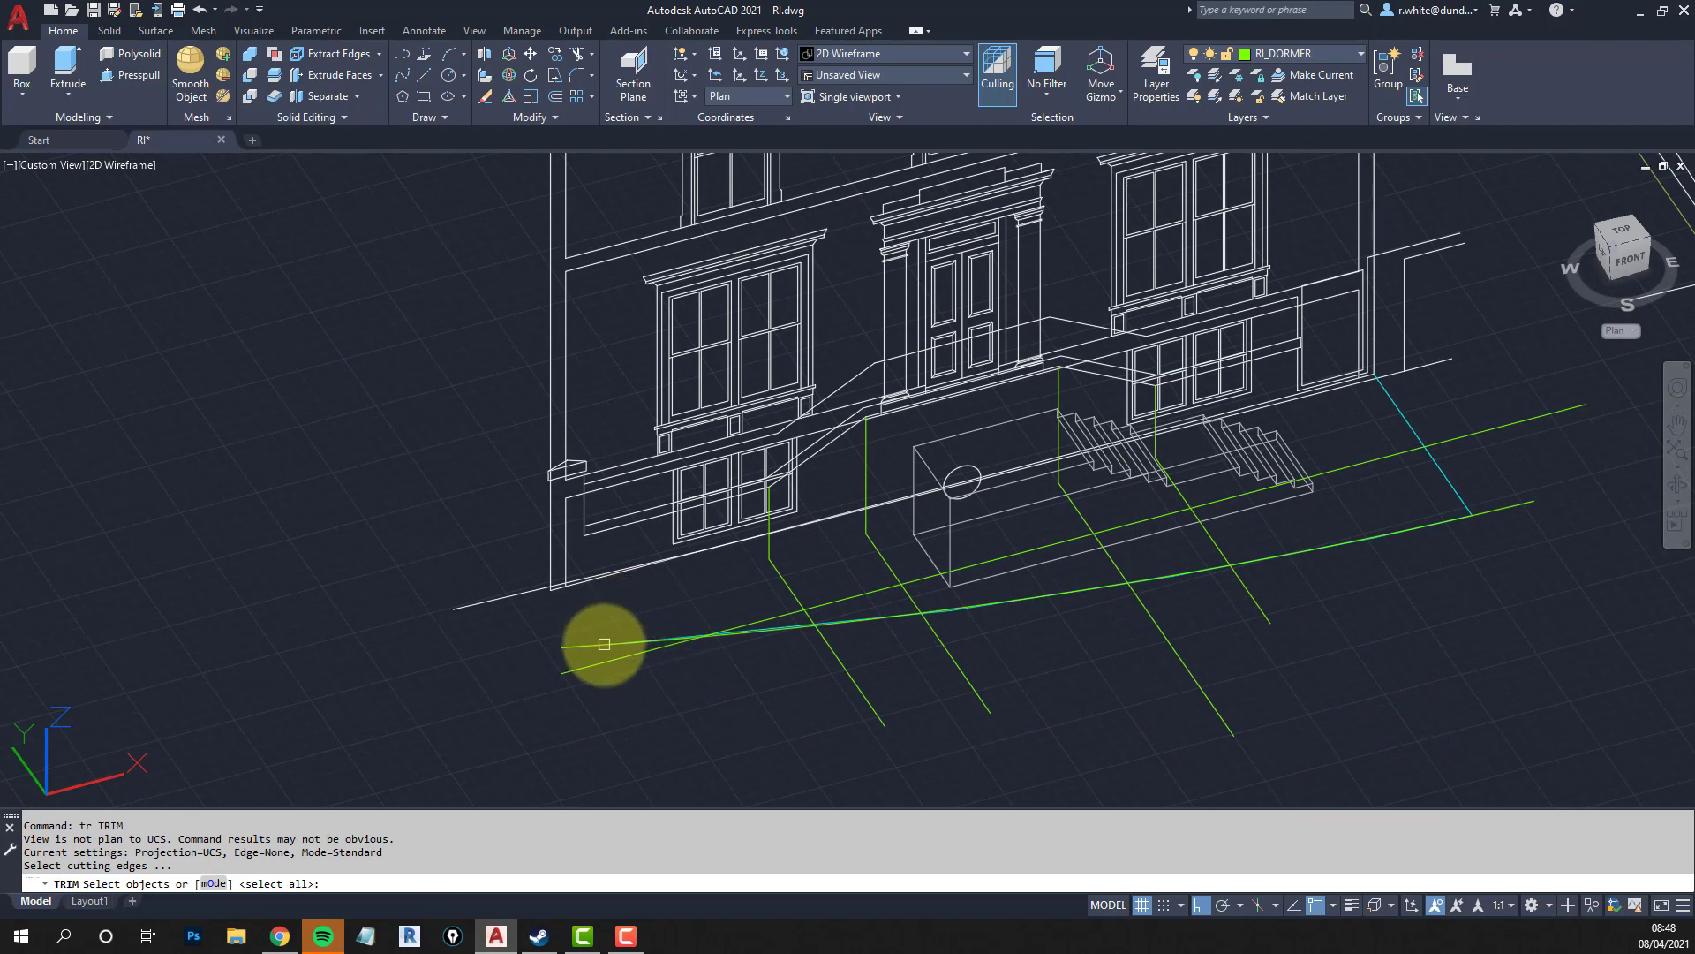
pyautogui.click(604, 644)
pyautogui.press('Return')
pyautogui.moveTo(861, 687); pyautogui.dragTo(974, 682)
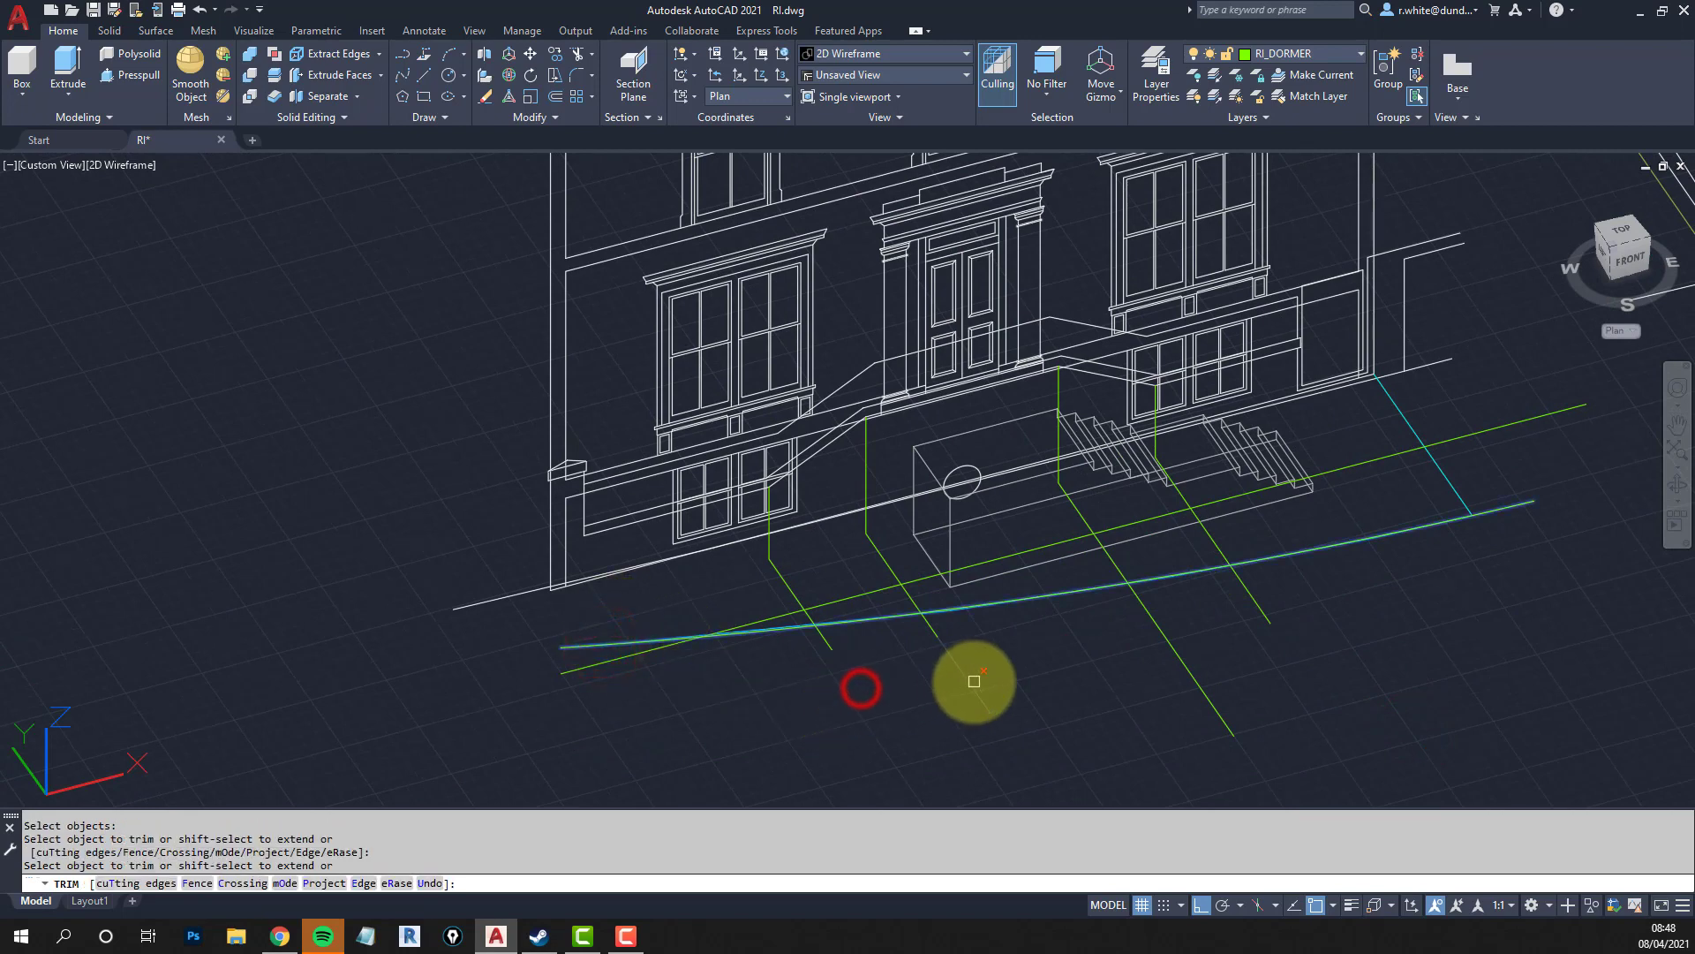
pyautogui.click(1205, 690)
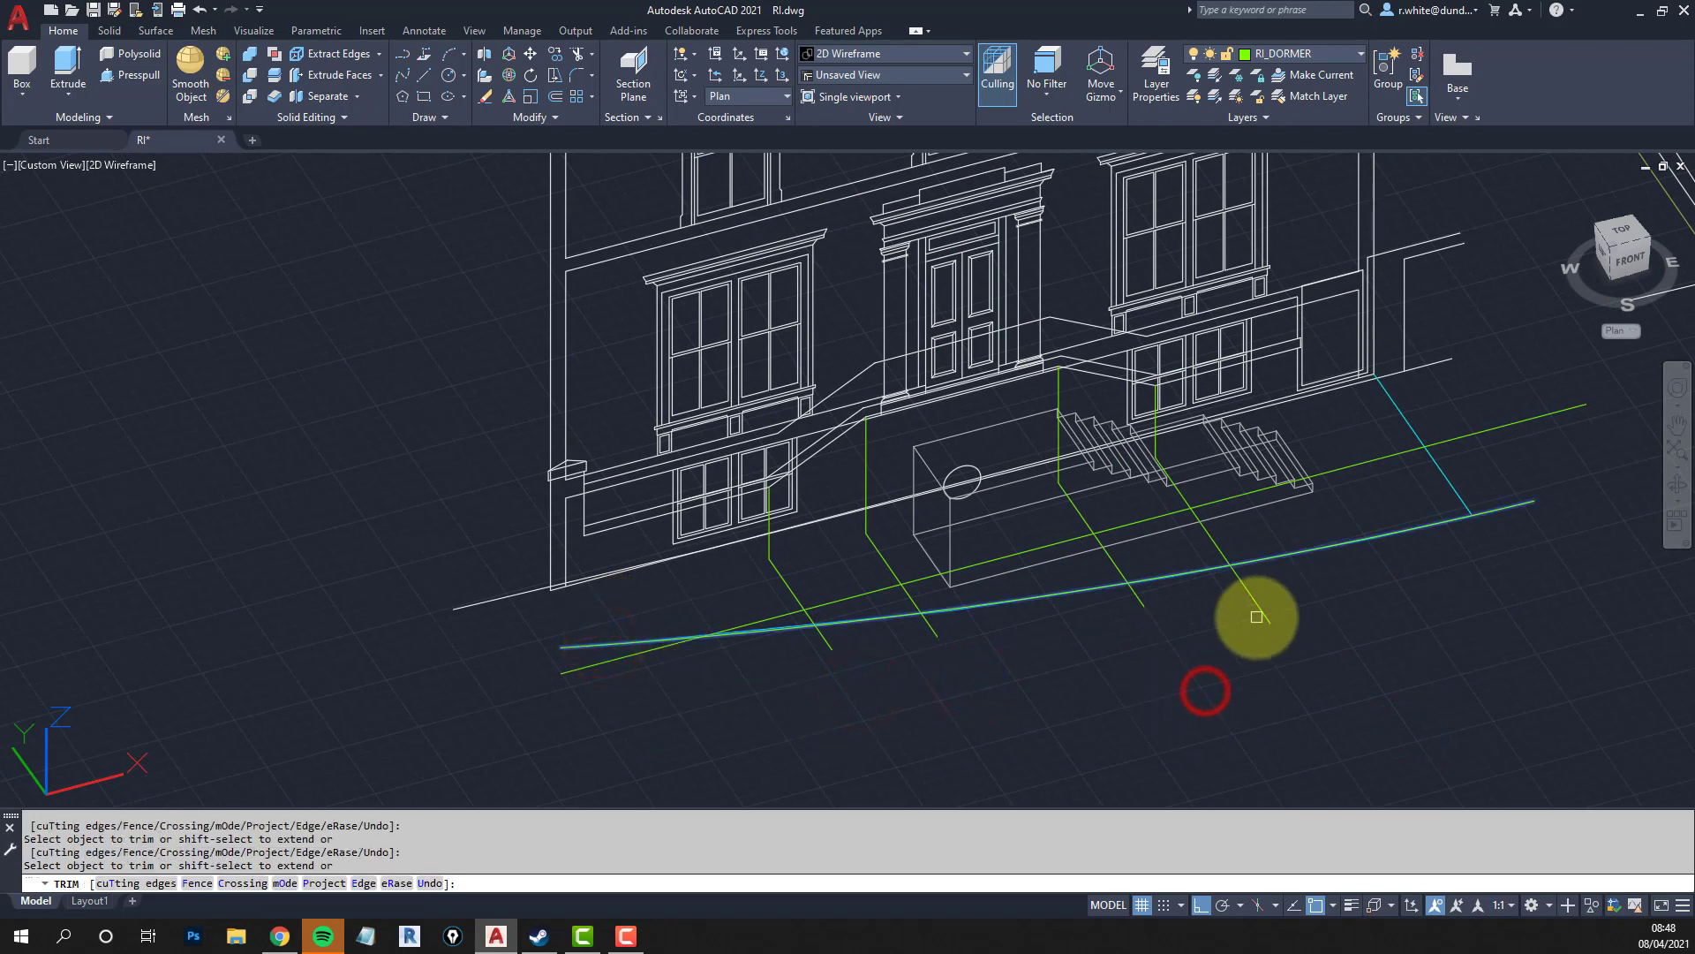
pyautogui.rightClick(1260, 617)
# Erase the straight horizontal construction polyline that crosses the four projection lines below ground level.
pyautogui.moveTo(1290, 593); pyautogui.dragTo(1203, 608, button='middle')
pyautogui.press('Escape')
pyautogui.press('Escape')
pyautogui.click(1403, 427)
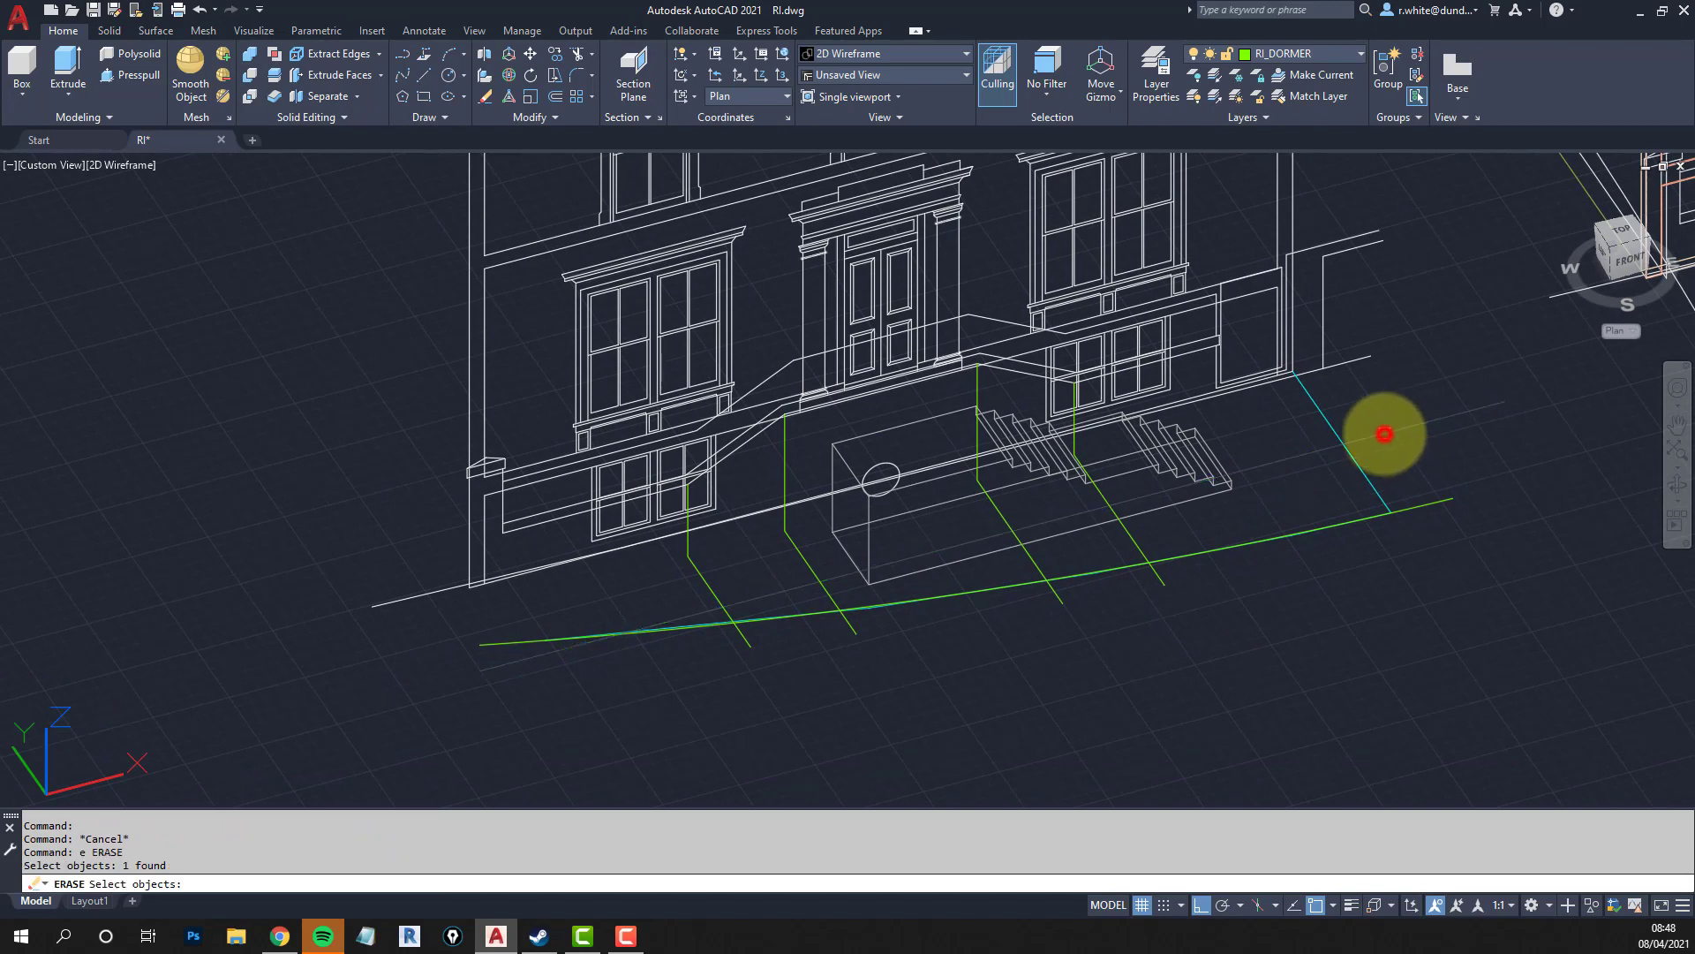
pyautogui.rightClick(1384, 434)
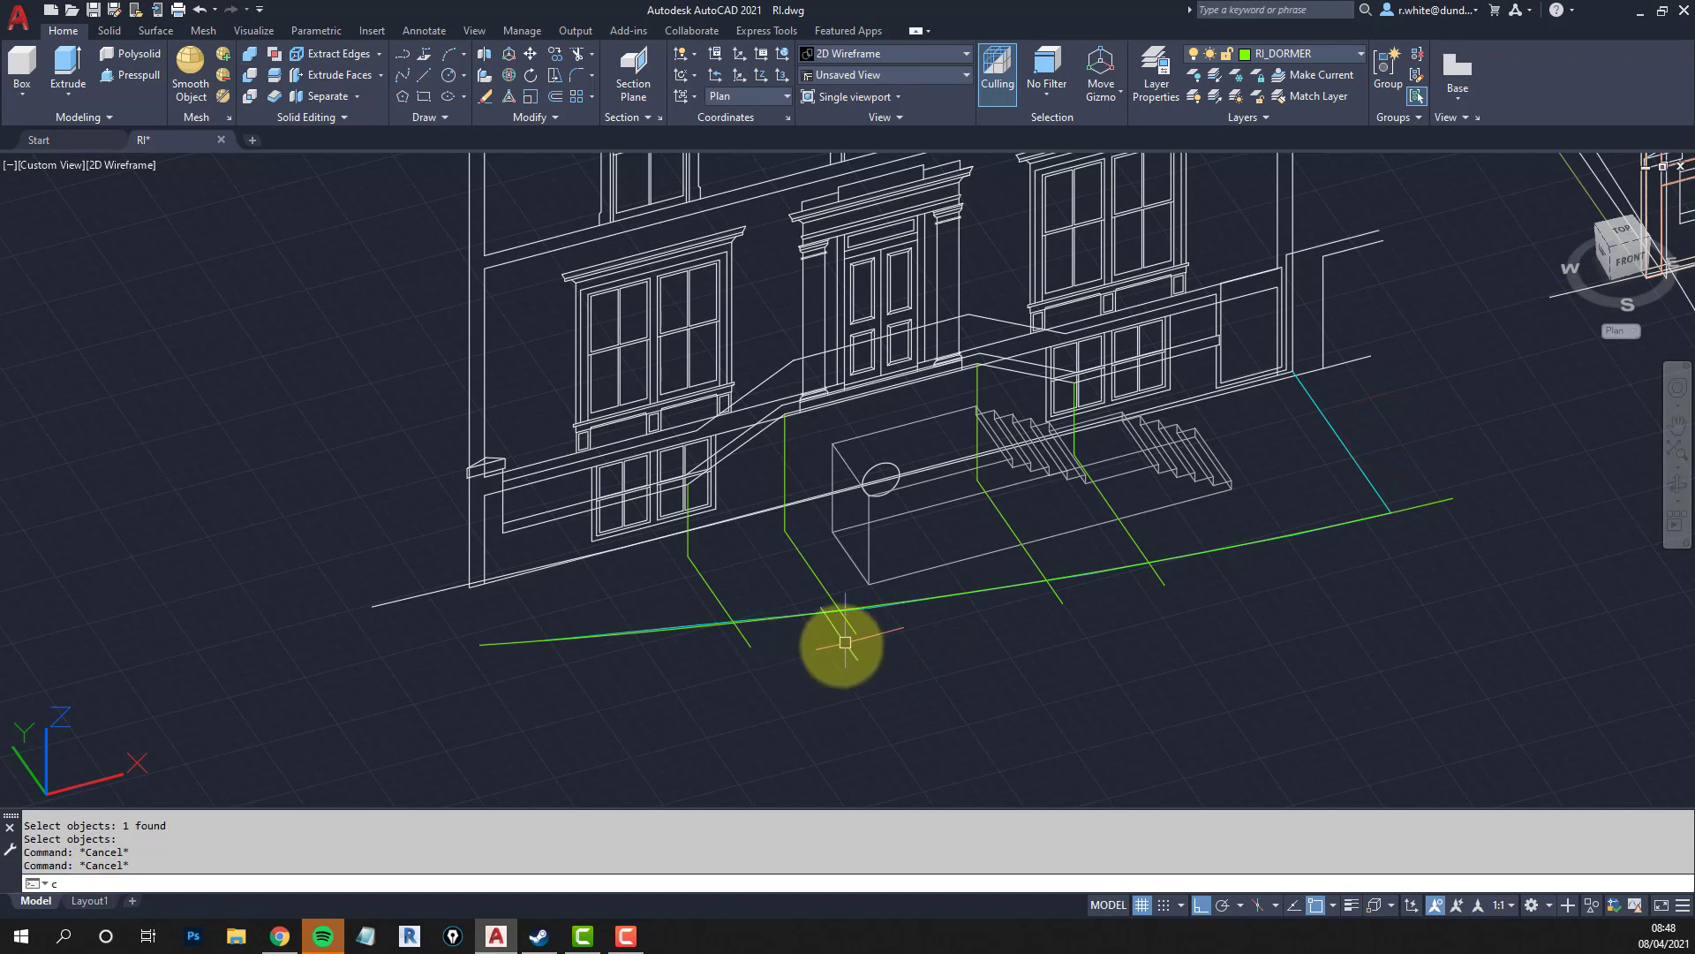
# Copy the boundary arc 500 straight down to the level of the projection lines' ends.
pyautogui.write('p')
pyautogui.press('Return')
pyautogui.click(528, 640)
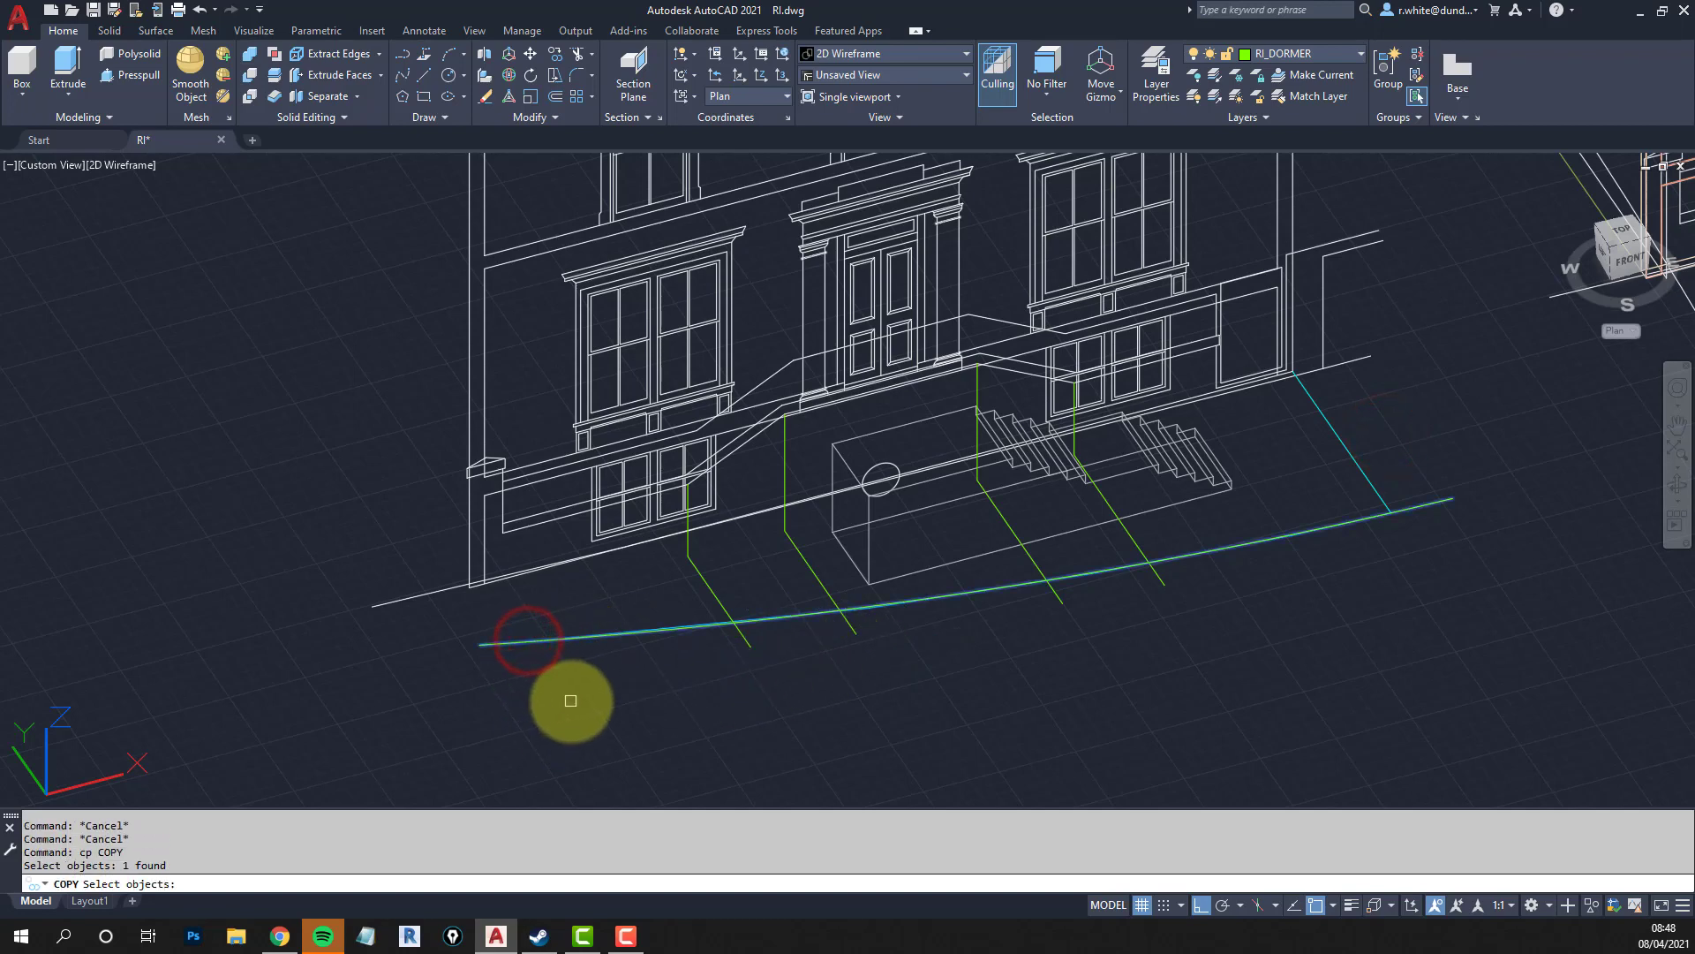
pyautogui.press('Return')
pyautogui.click(624, 700)
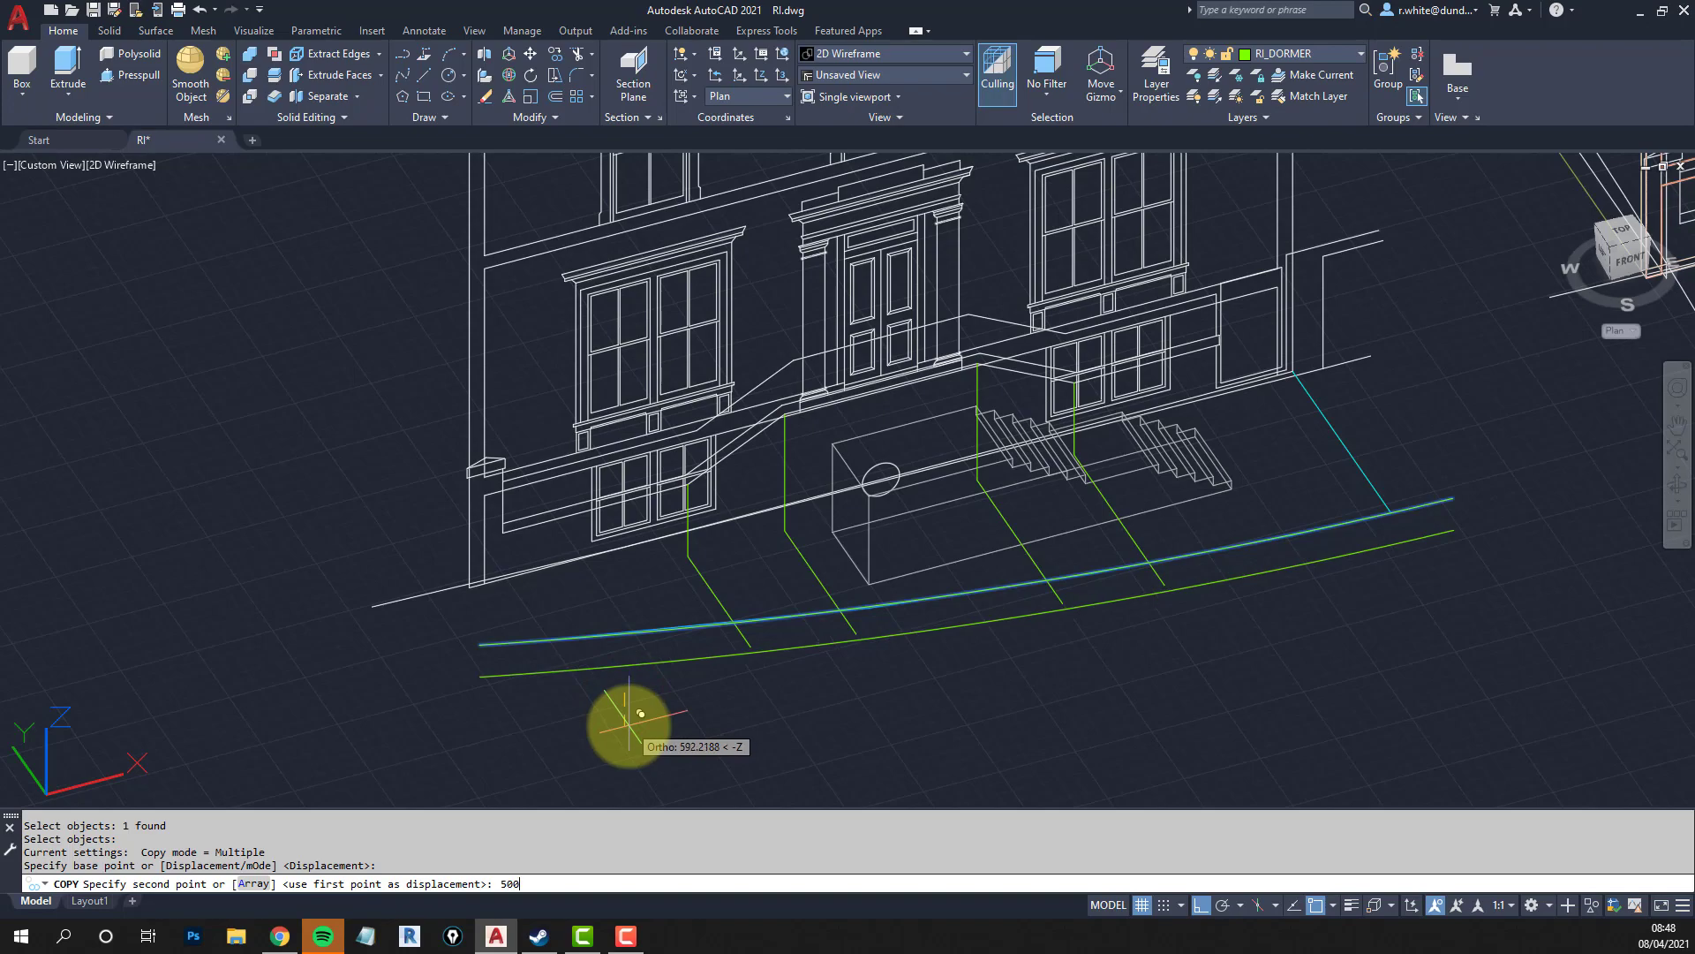
pyautogui.press('Return')
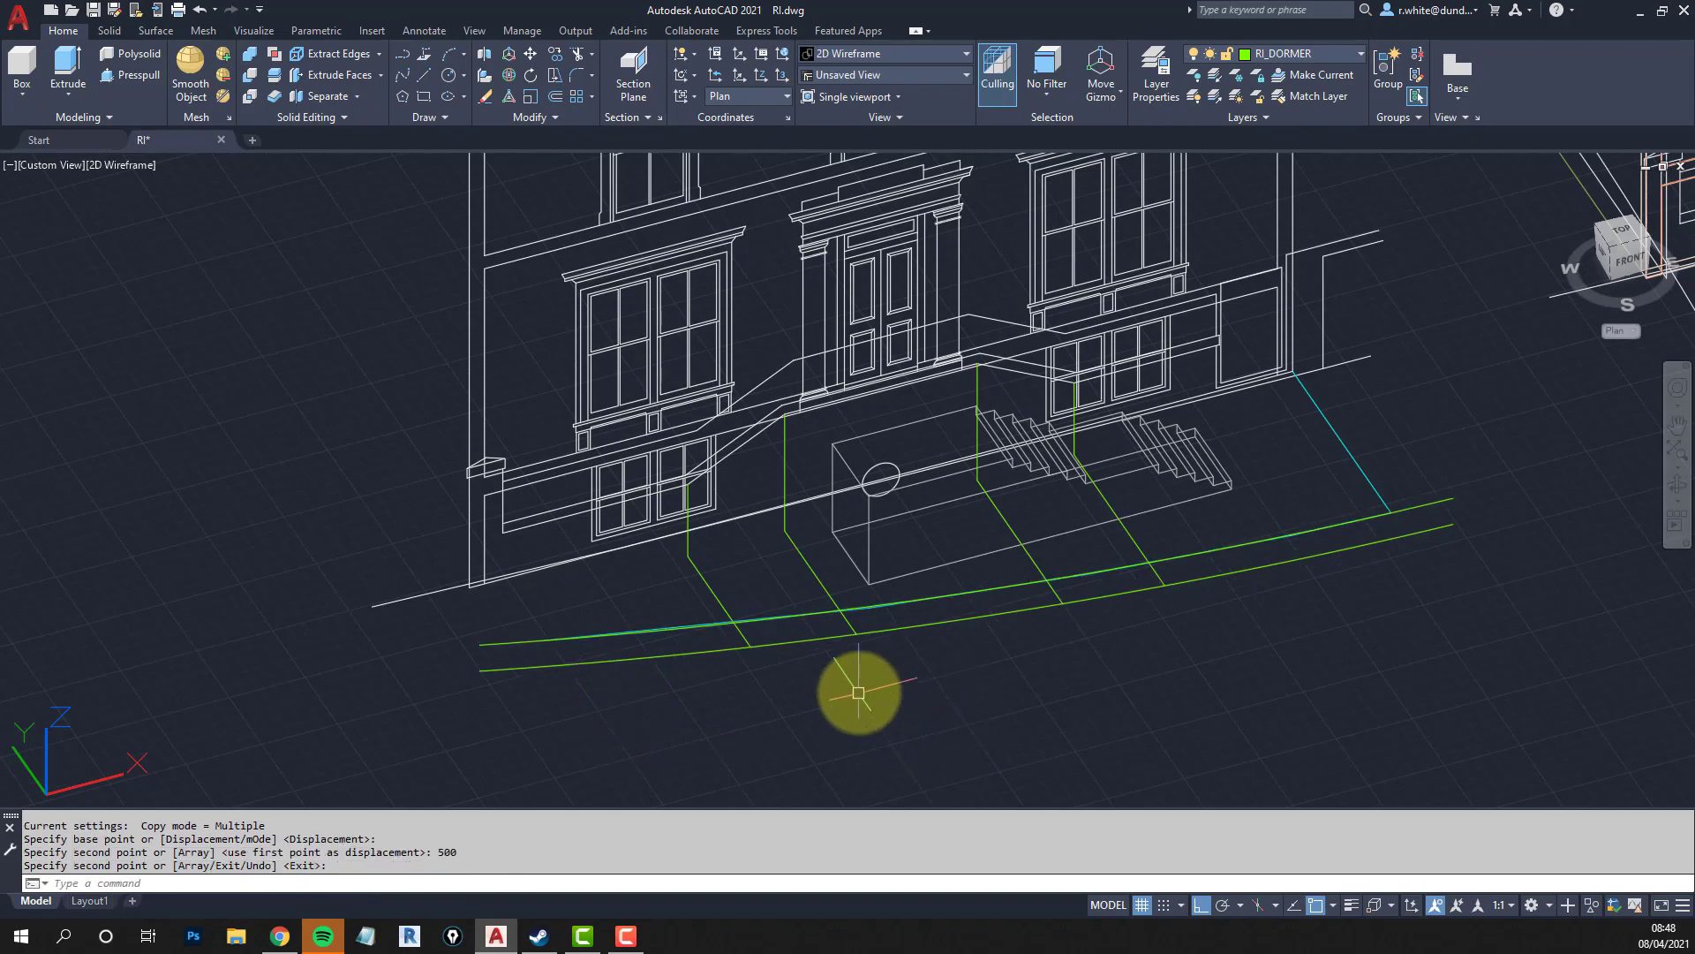
# Draw a line from the lower boundary arc's centre to the outer end of the westernmost projection line.
pyautogui.keyDown('shift'); pyautogui.moveTo(863, 689); pyautogui.dragTo(944, 642, button='middle'); pyautogui.keyUp('shift')
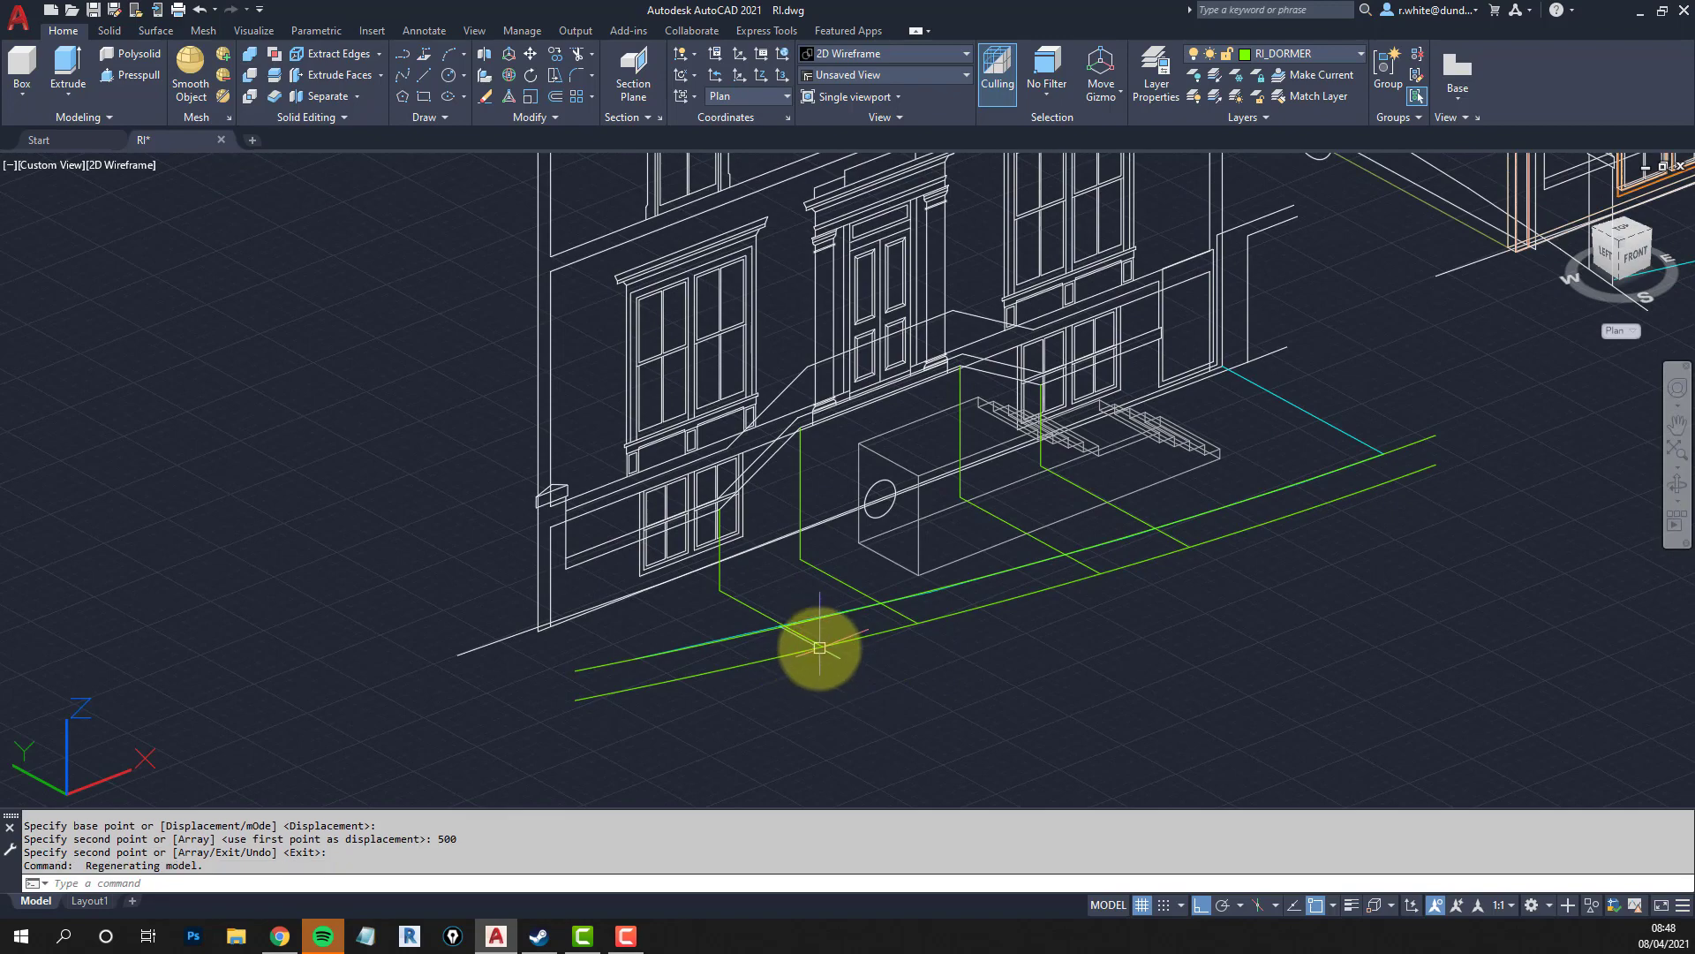
pyautogui.scroll(2, 821, 654)
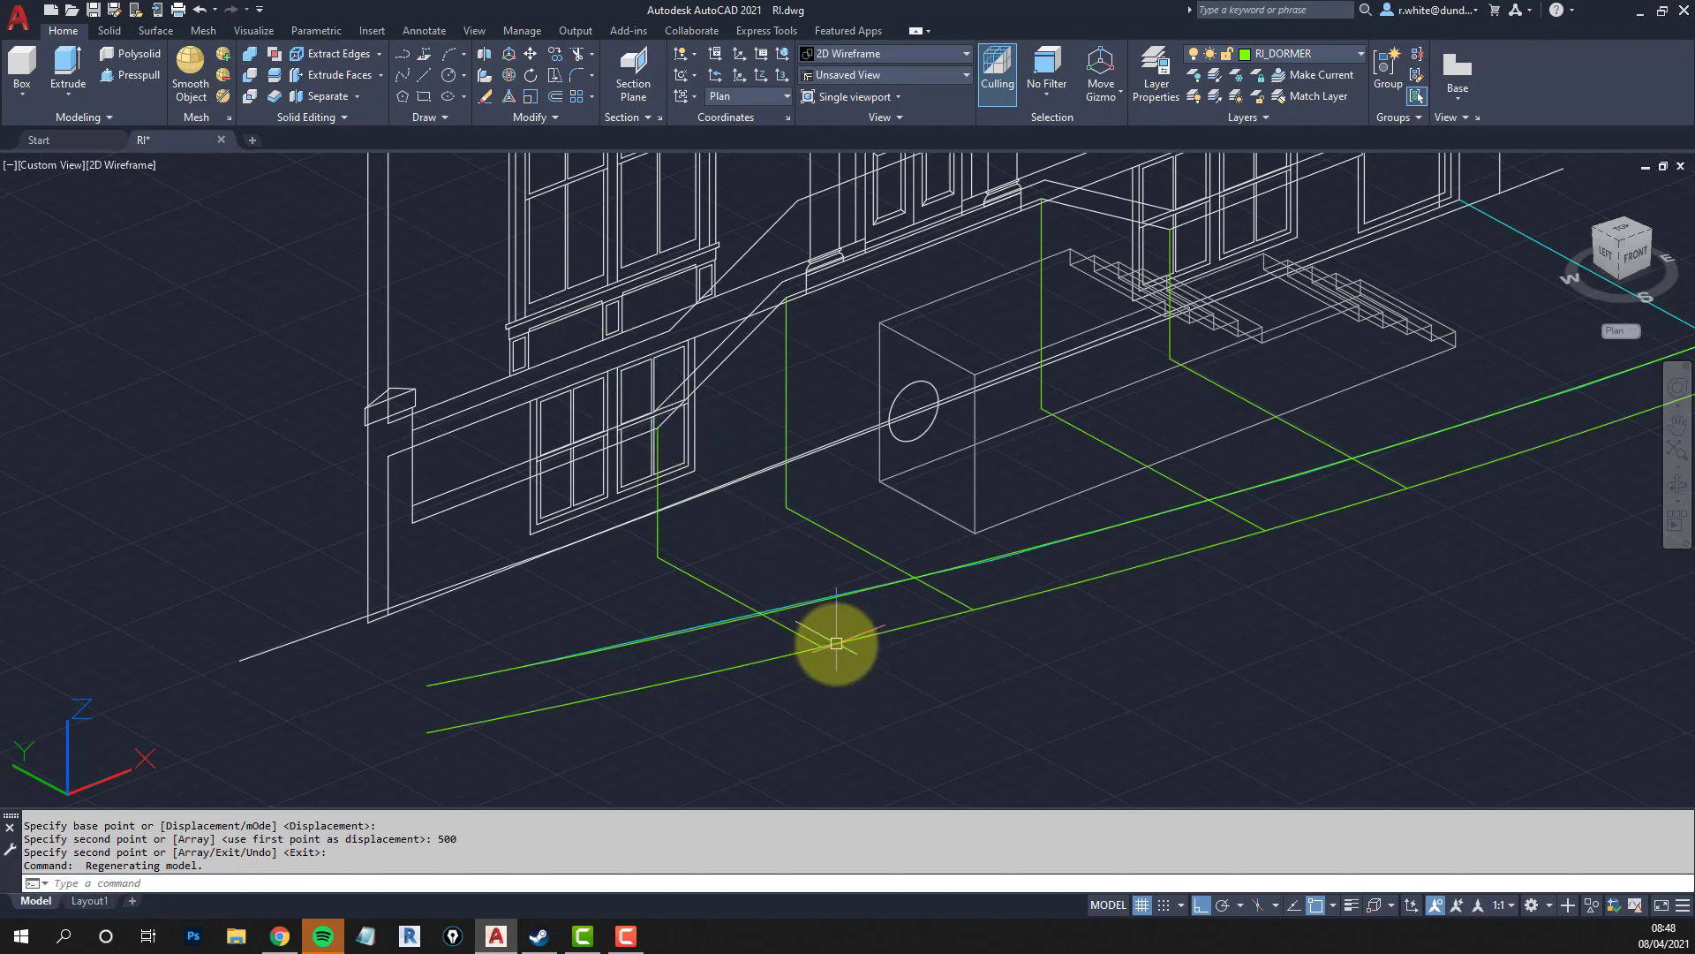
pyautogui.click(872, 638)
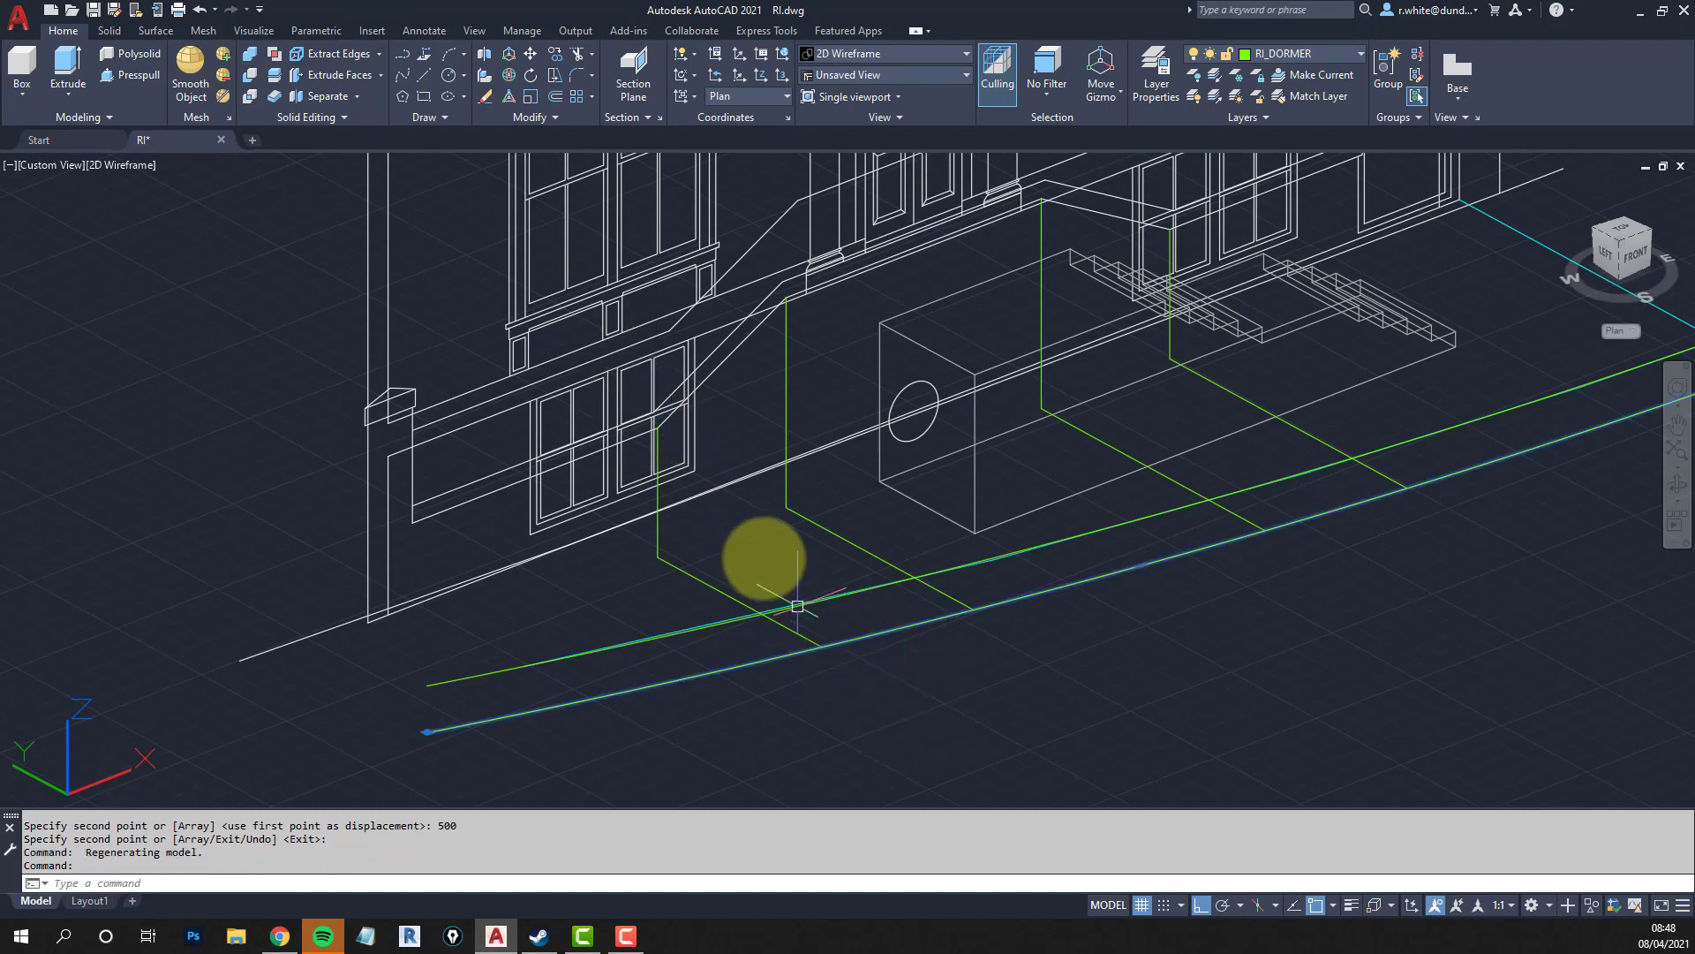
pyautogui.press('Escape')
pyautogui.press('Escape')
pyautogui.press('Escape')
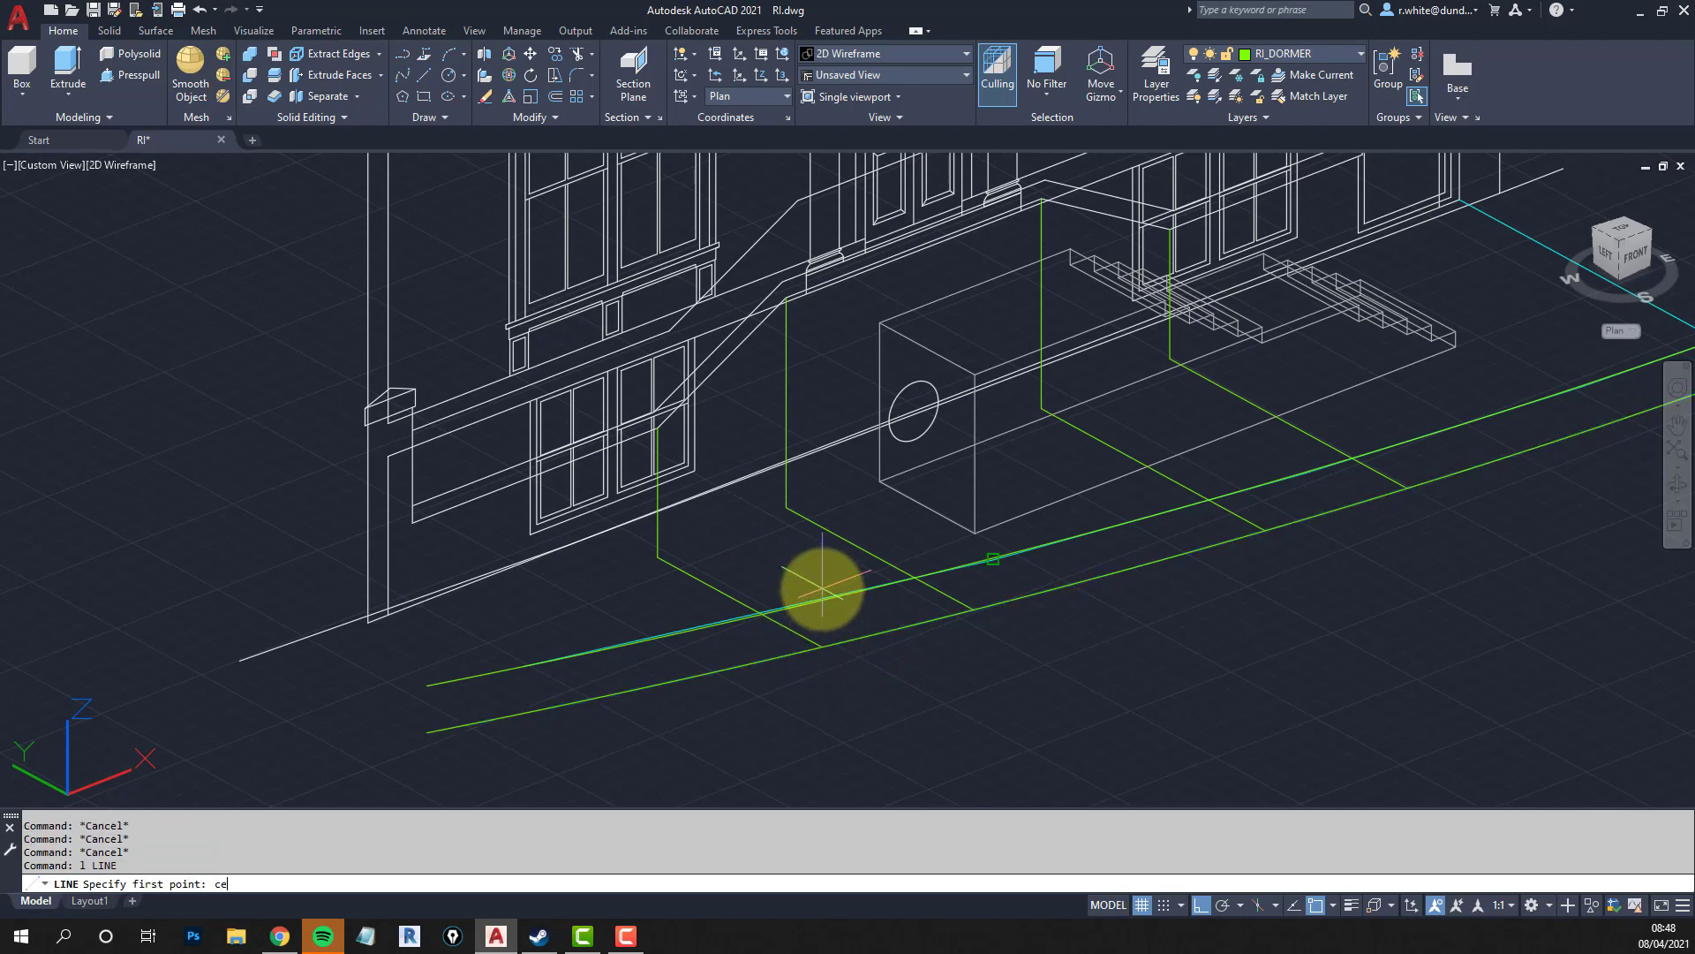
pyautogui.write('n')
pyautogui.press('space')
pyautogui.click(871, 636)
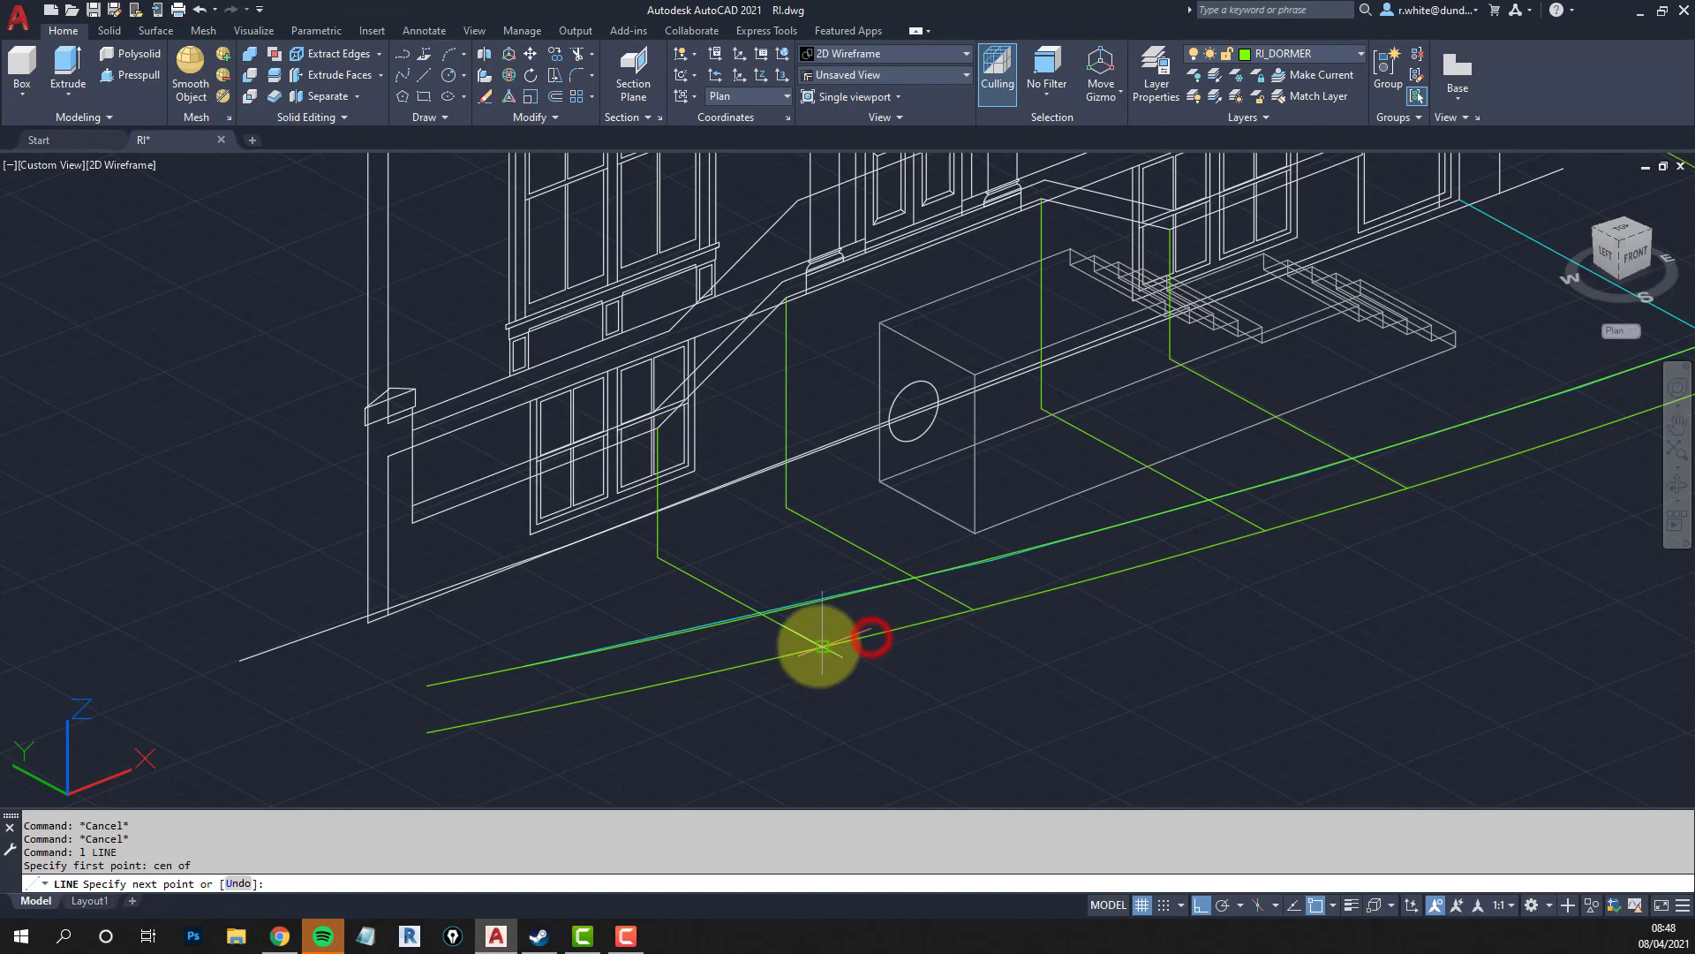
pyautogui.press('Return')
# Draw a second line from the lower arc's centre to the end of the second projection line from the west.
pyautogui.press('Return')
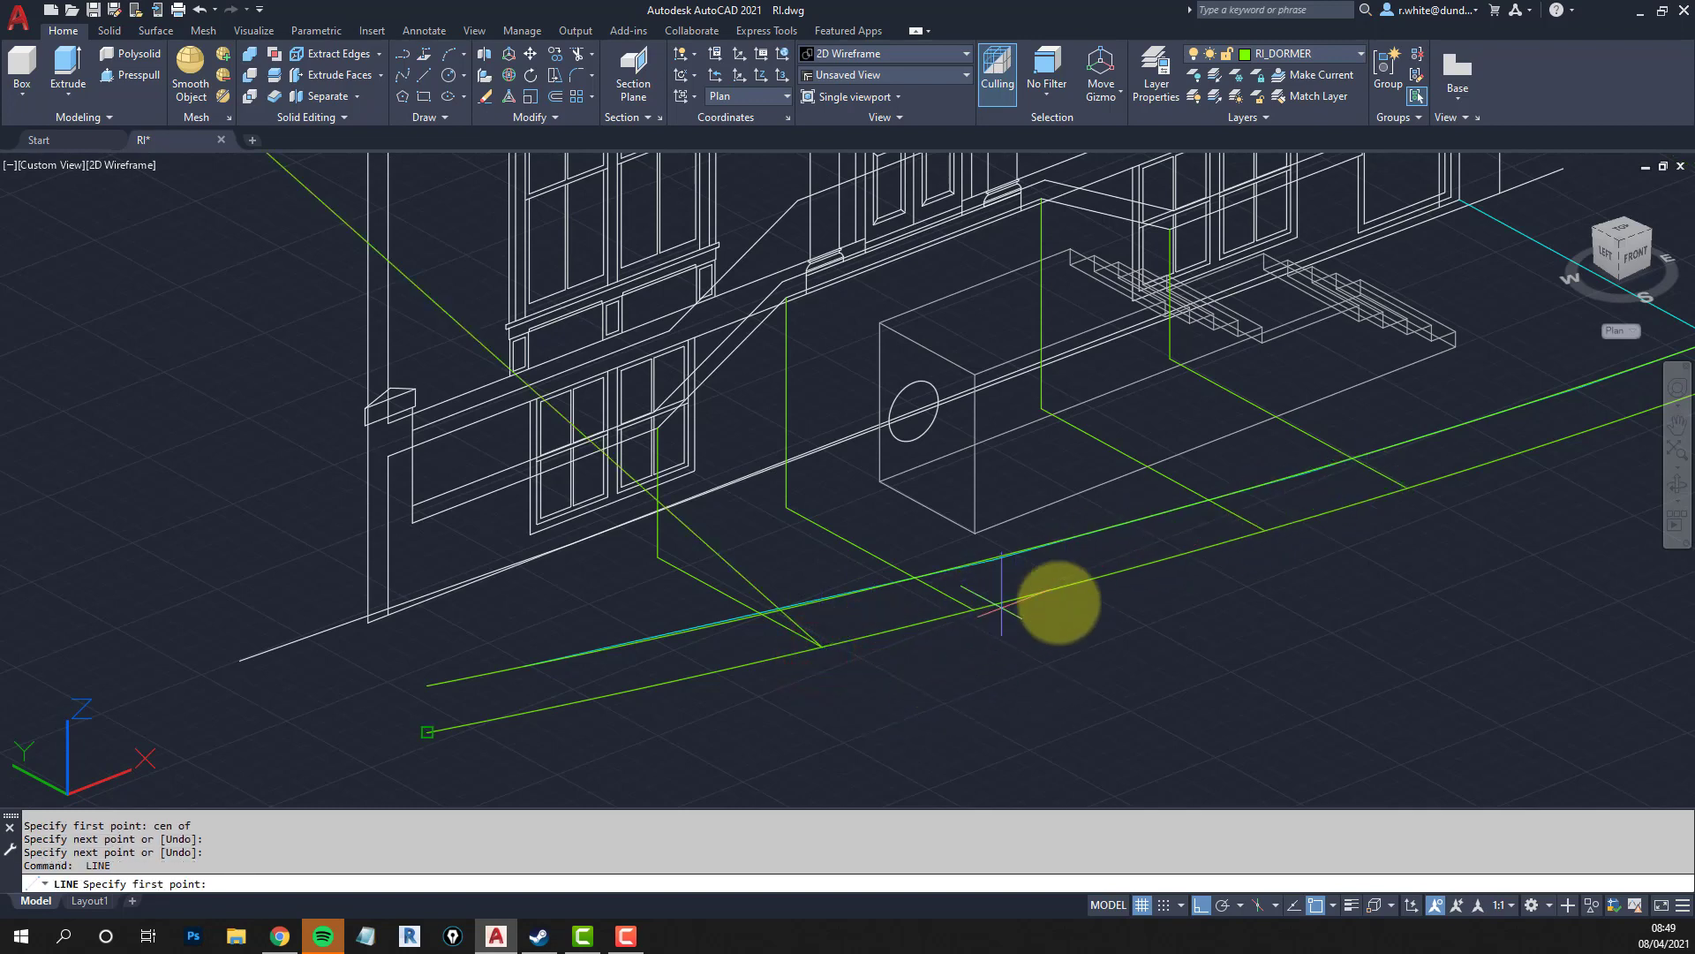
pyautogui.press('Escape')
pyautogui.press('Escape')
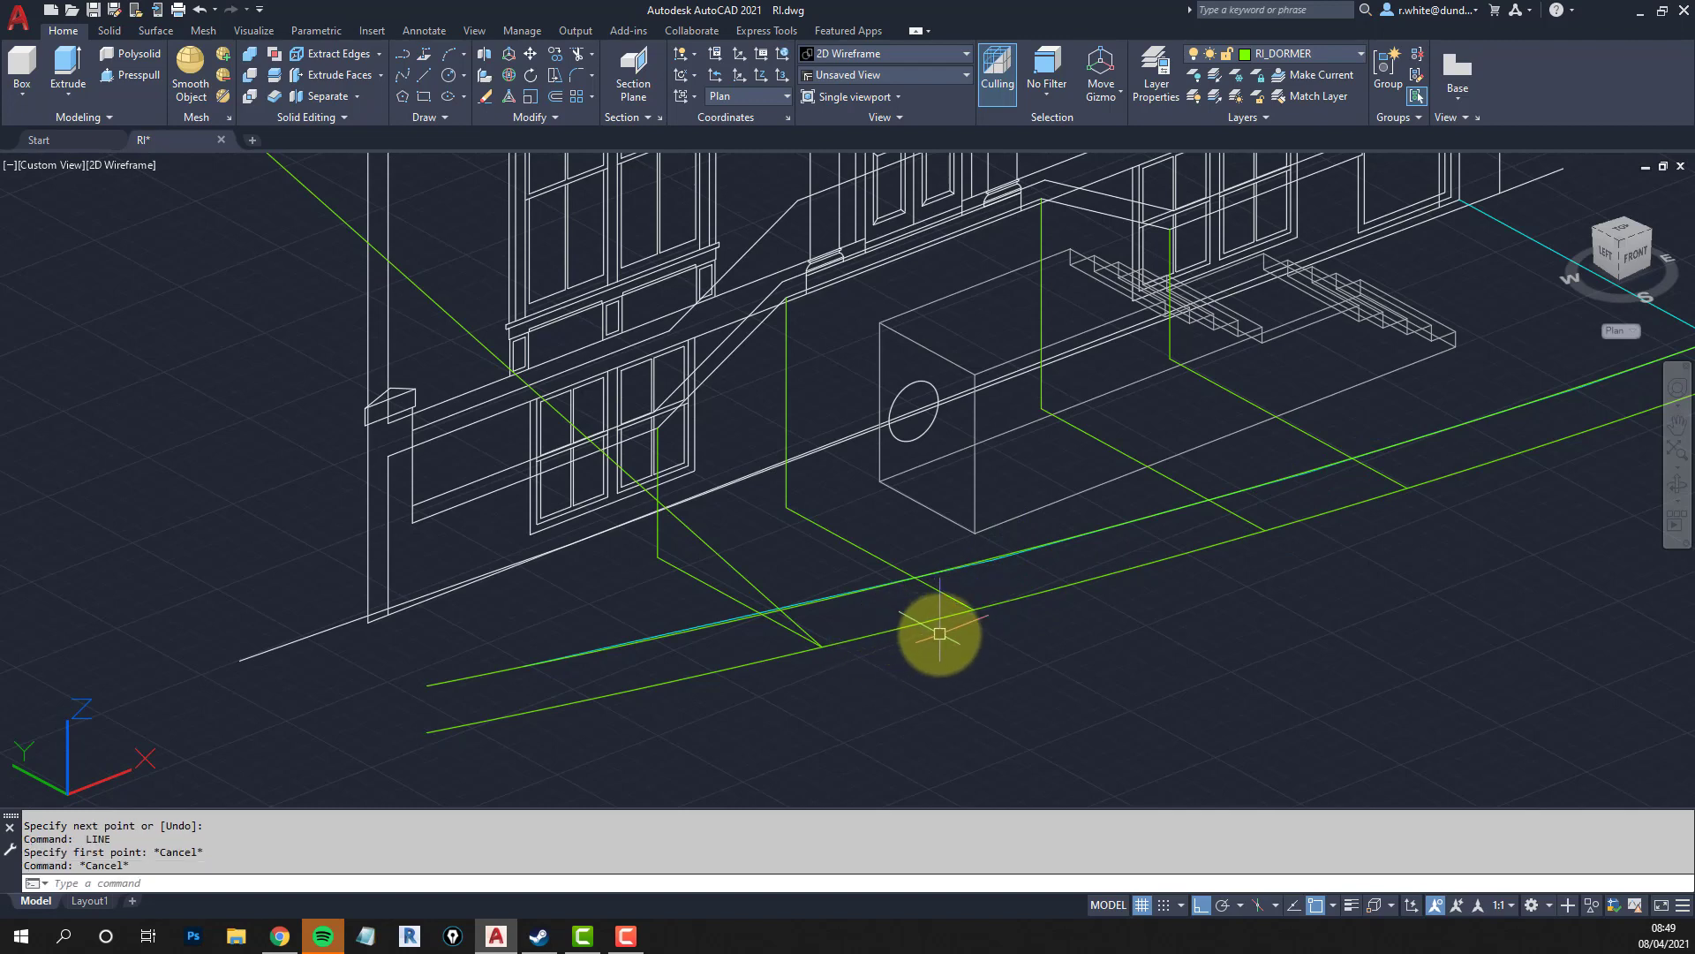
pyautogui.write('cen')
pyautogui.press('Return')
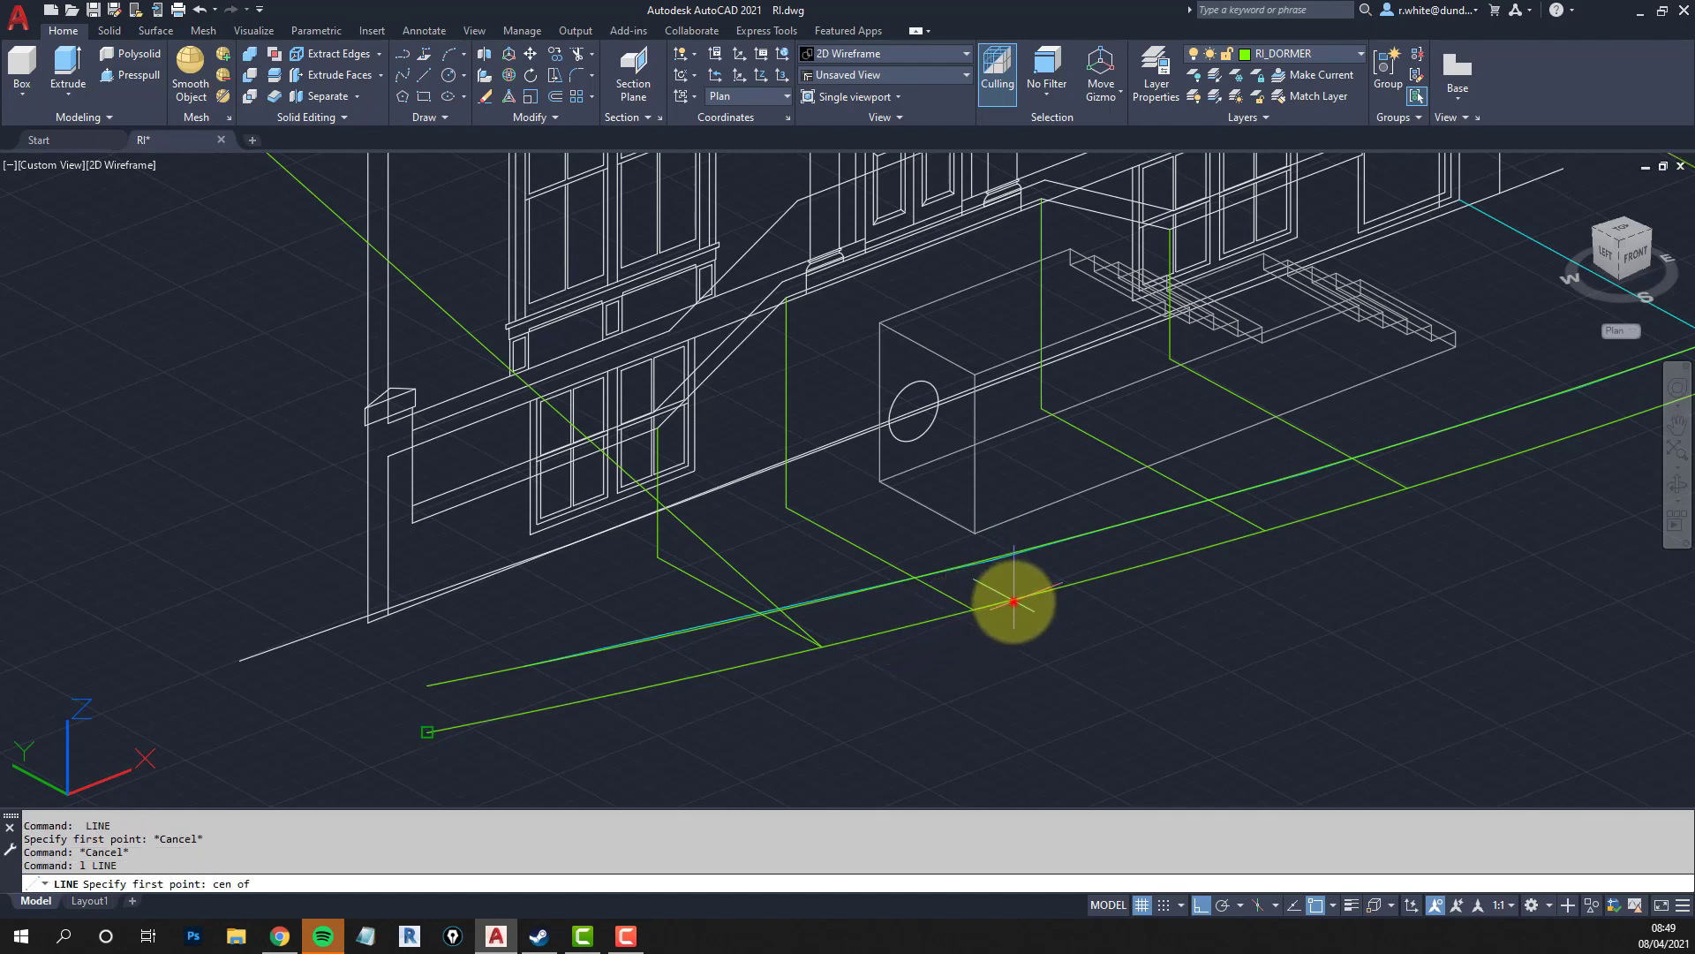
pyautogui.click(1014, 601)
pyautogui.click(972, 609)
pyautogui.press('Return')
# Draw a third line from the lower arc's centre to the end of the third projection line from the west.
pyautogui.press('Return')
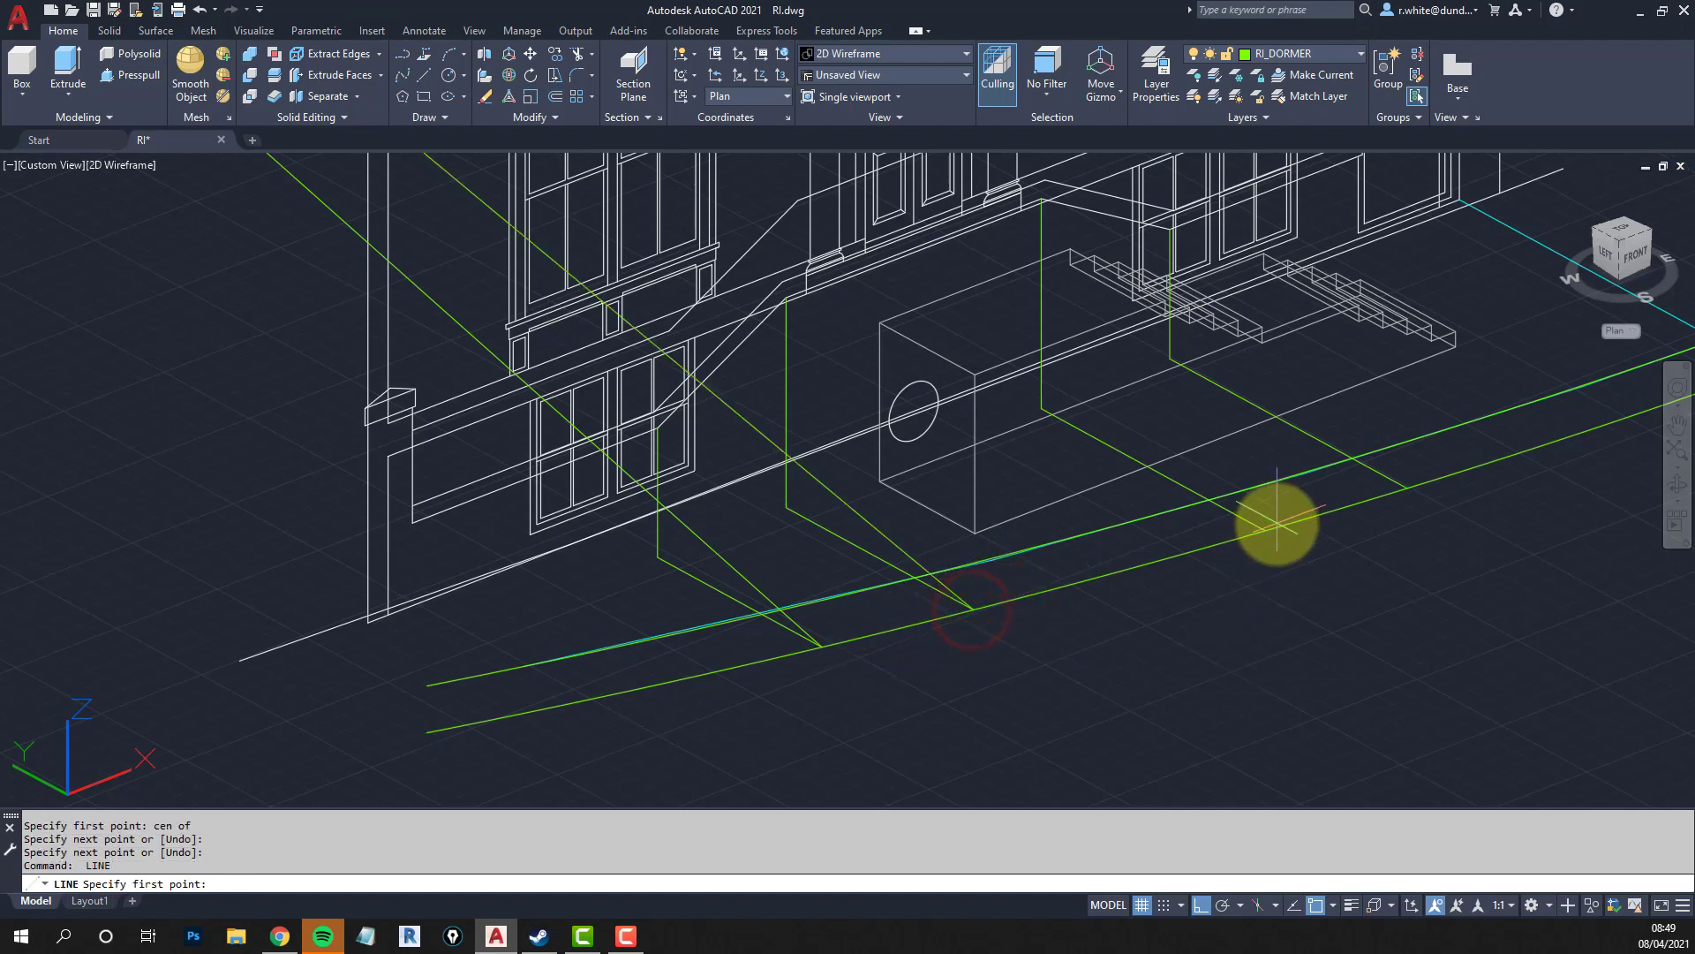
pyautogui.write('cen')
pyautogui.press('Return')
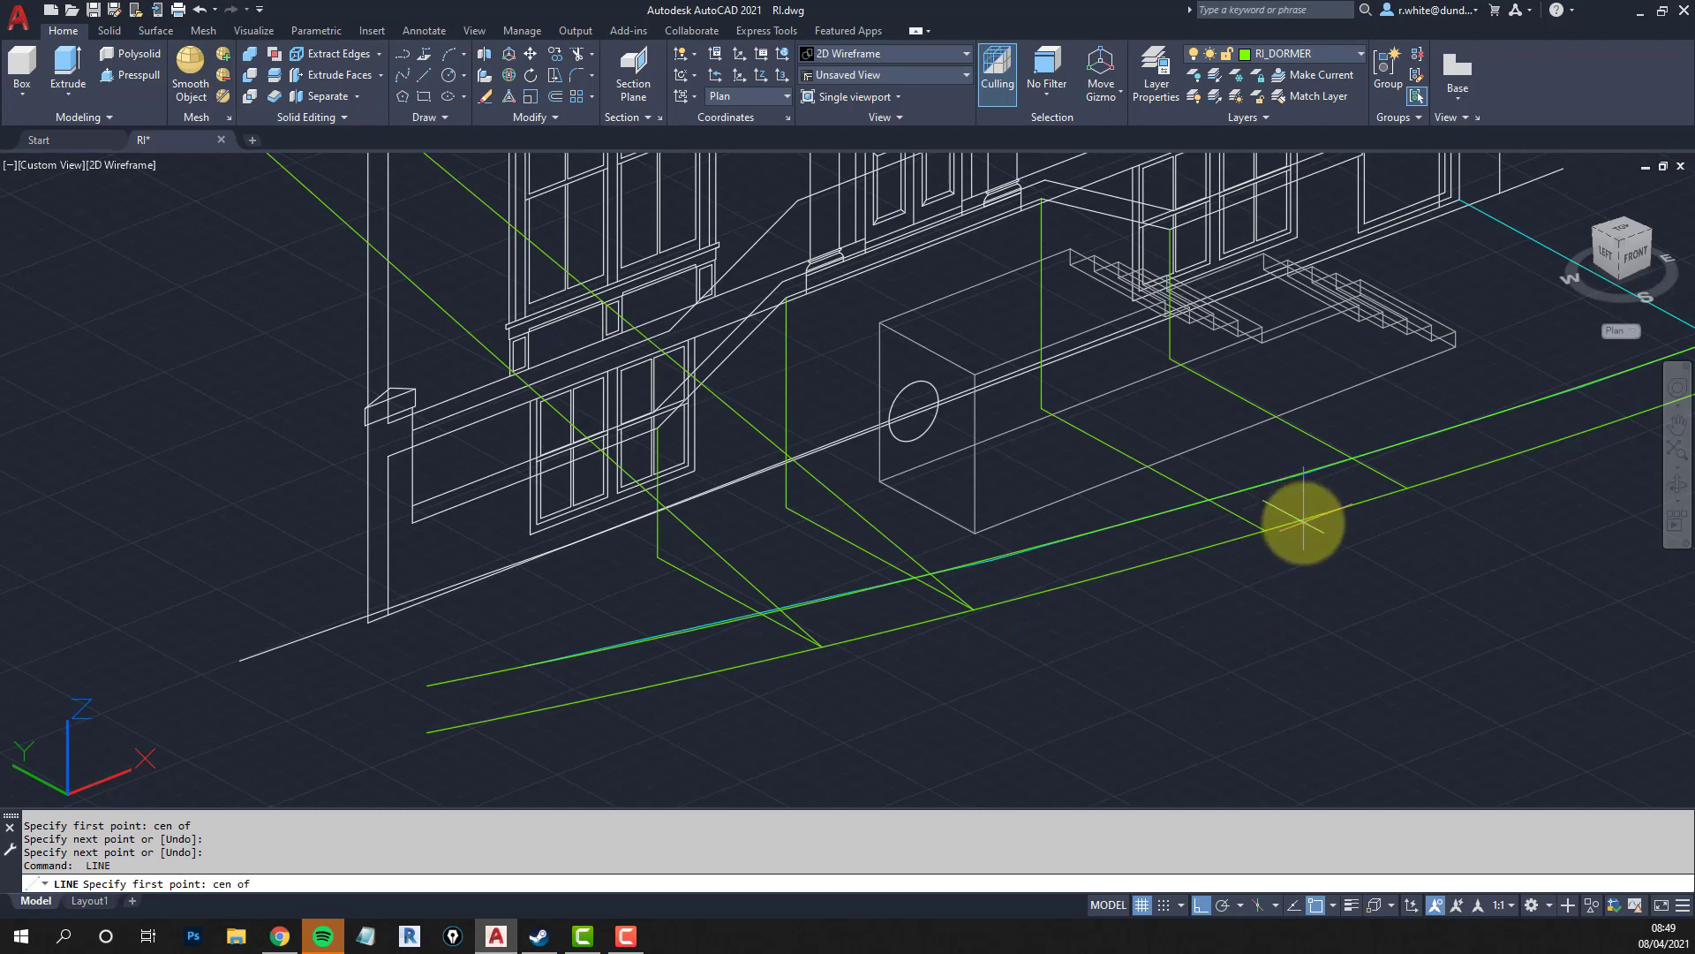
pyautogui.click(1303, 521)
pyautogui.click(1266, 530)
pyautogui.press('Return')
# Draw a fourth line from the lower arc's centre to the end of the easternmost projection line.
pyautogui.press('Return')
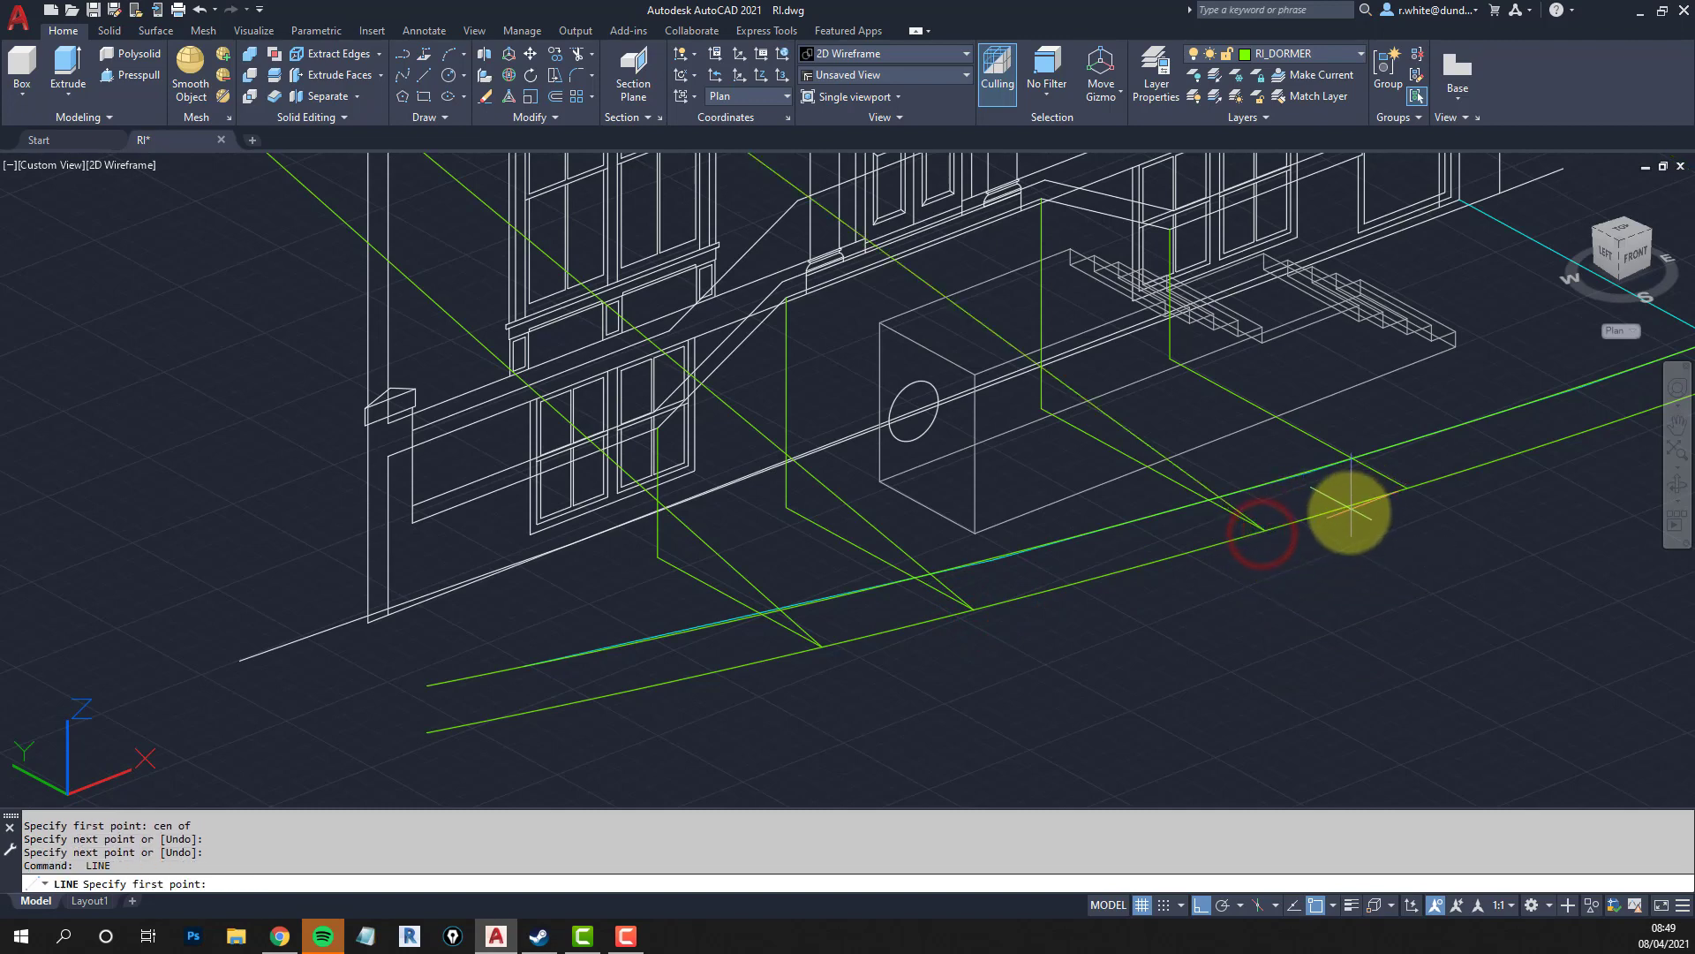
pyautogui.write('cen')
pyautogui.press('Return')
pyautogui.click(1438, 481)
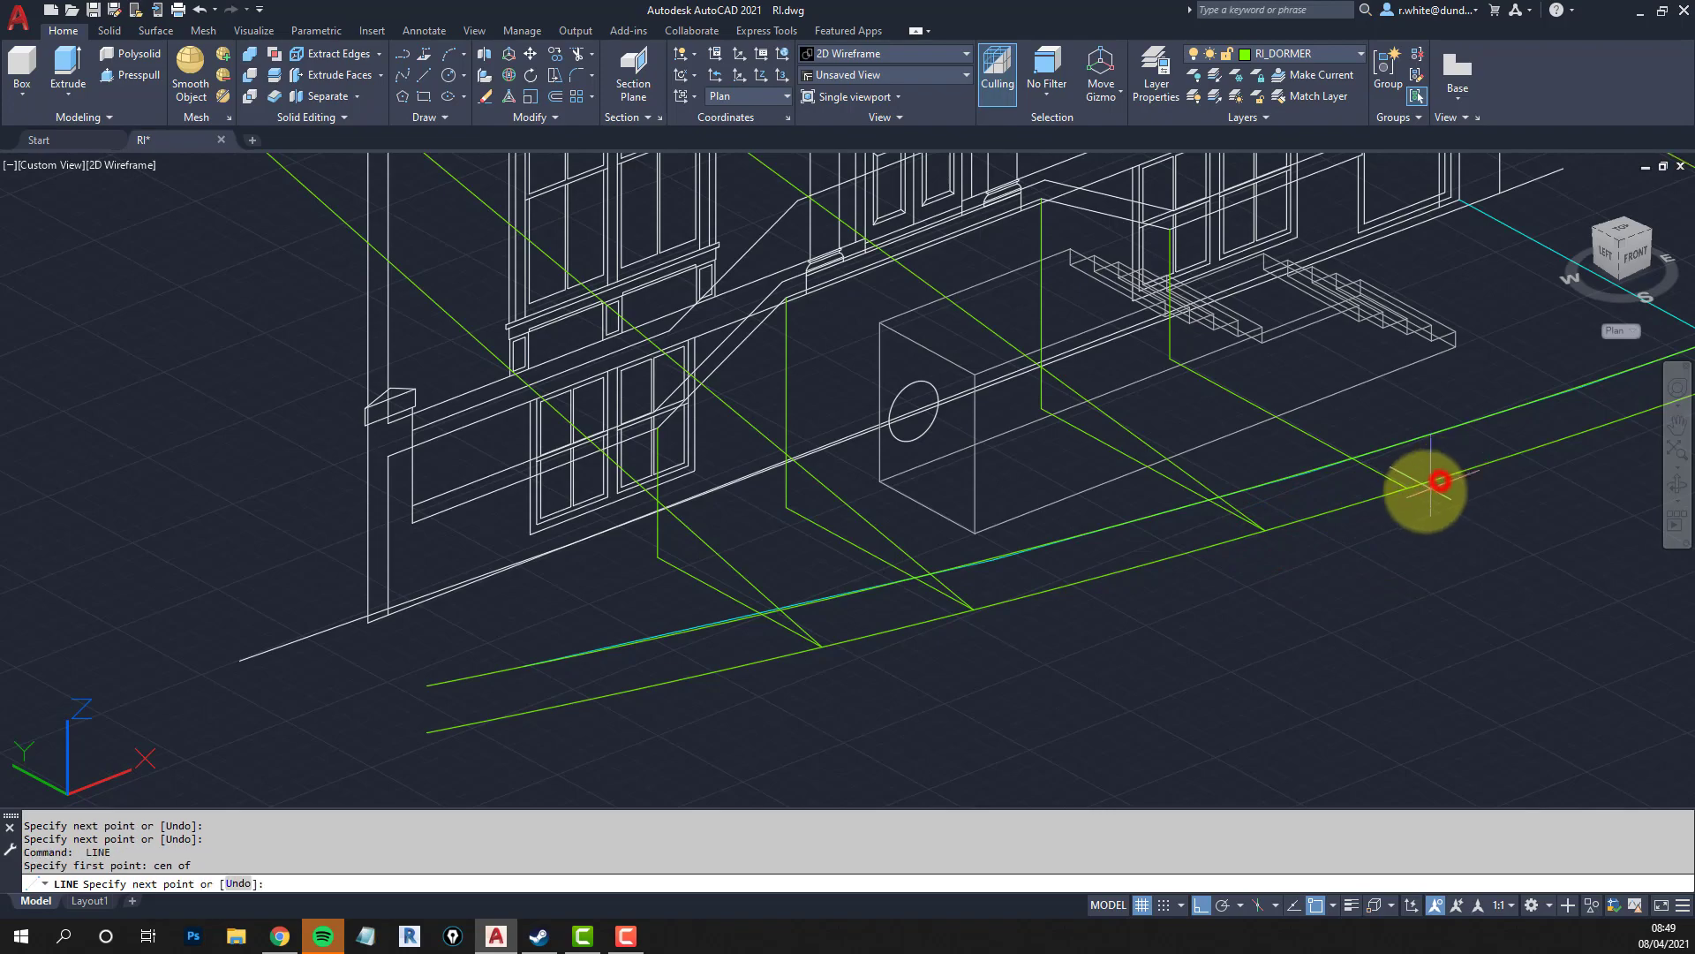
pyautogui.keyDown('shift'); pyautogui.moveTo(1404, 488); pyautogui.dragTo(1329, 575, button='middle'); pyautogui.keyUp('shift')
pyautogui.press('Escape')
pyautogui.press('Escape')
pyautogui.scroll(3, 1192, 560)
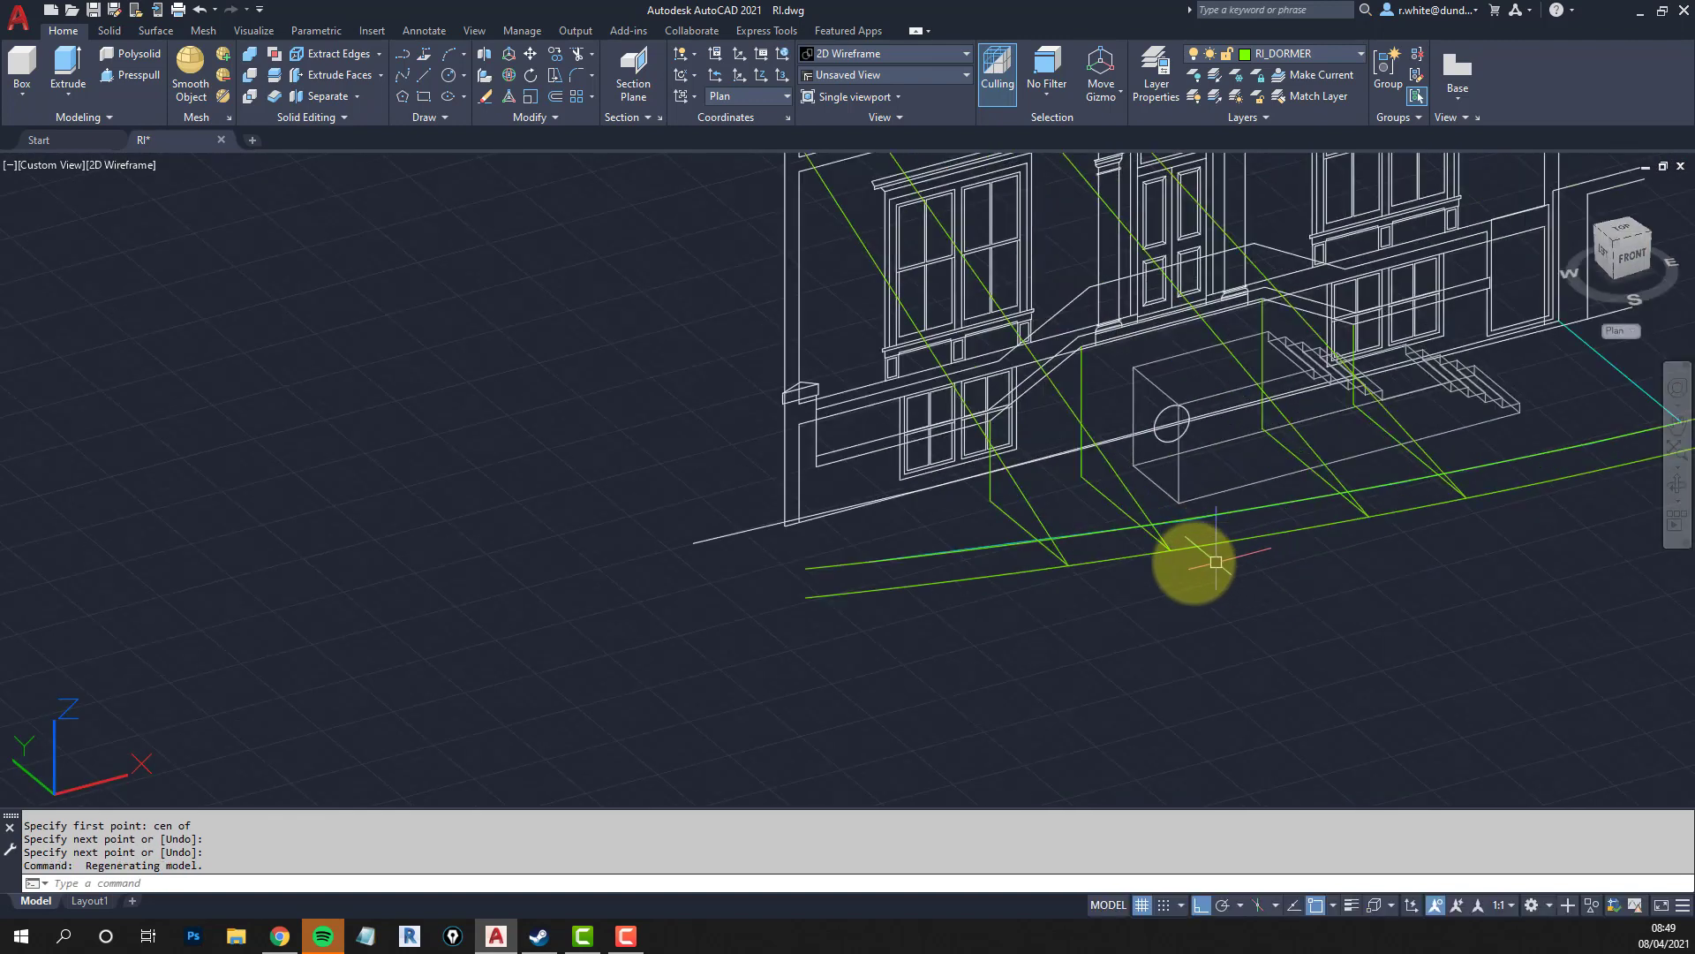
pyautogui.press('Escape')
pyautogui.press('Escape')
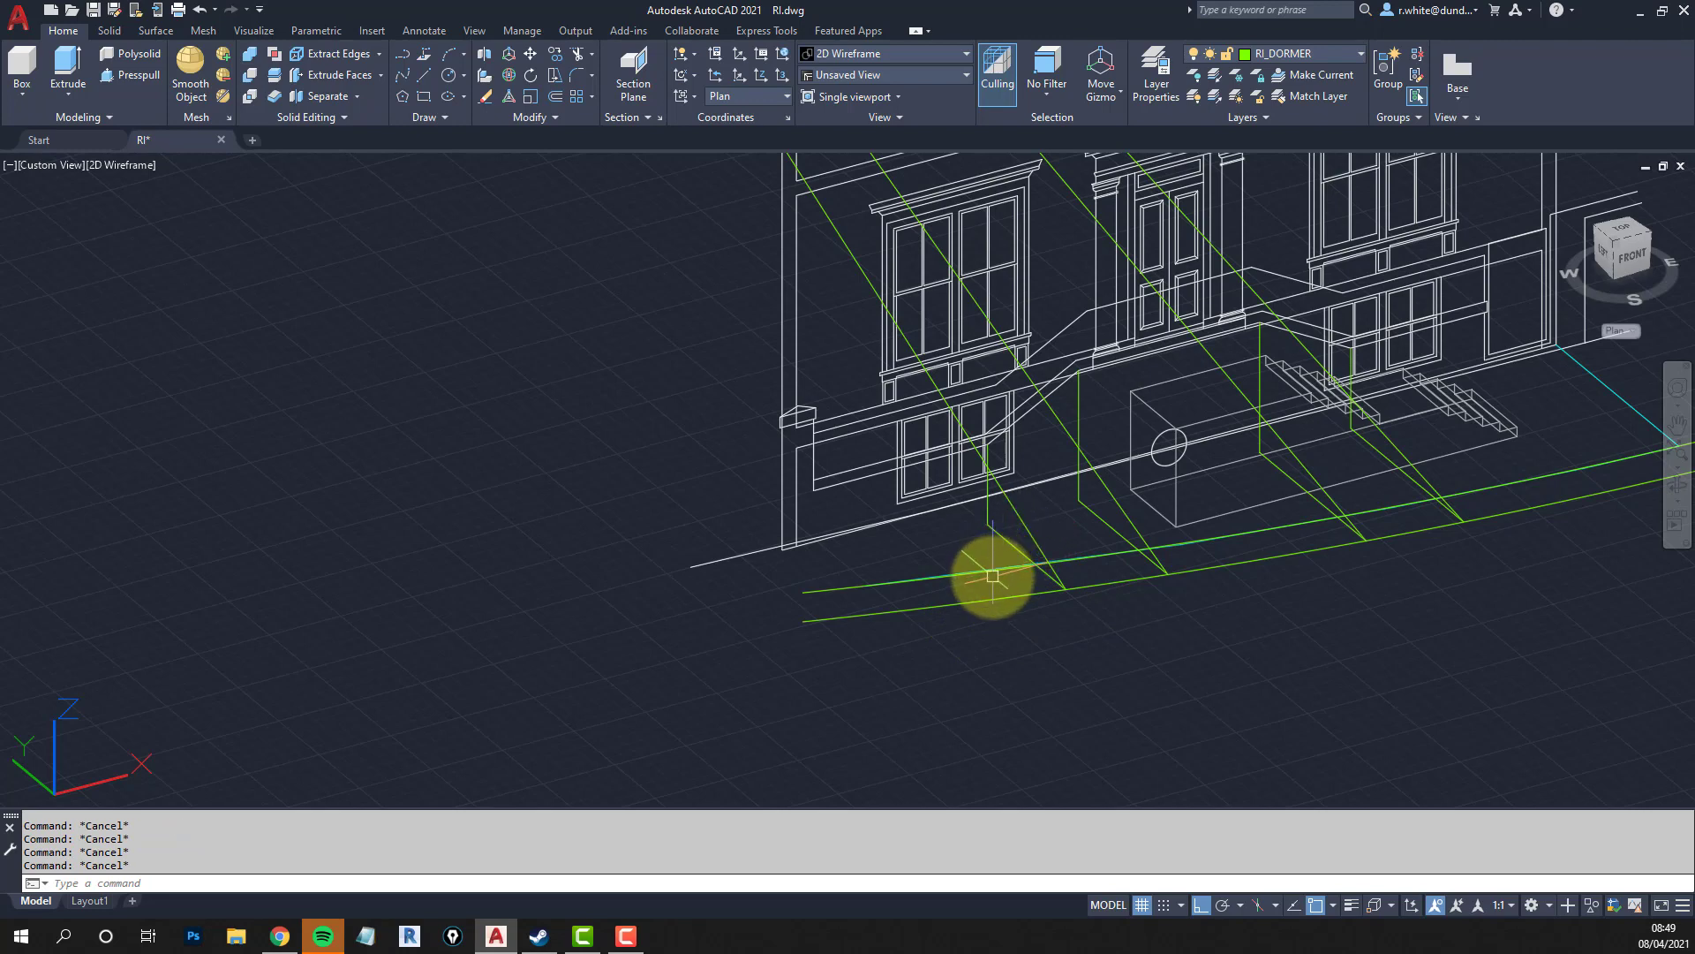
# Offset the lower boundary arc by 500 towards the house.
pyautogui.moveTo(965, 472); pyautogui.dragTo(966, 521, button='middle')
pyautogui.write('o')
pyautogui.press('Return')
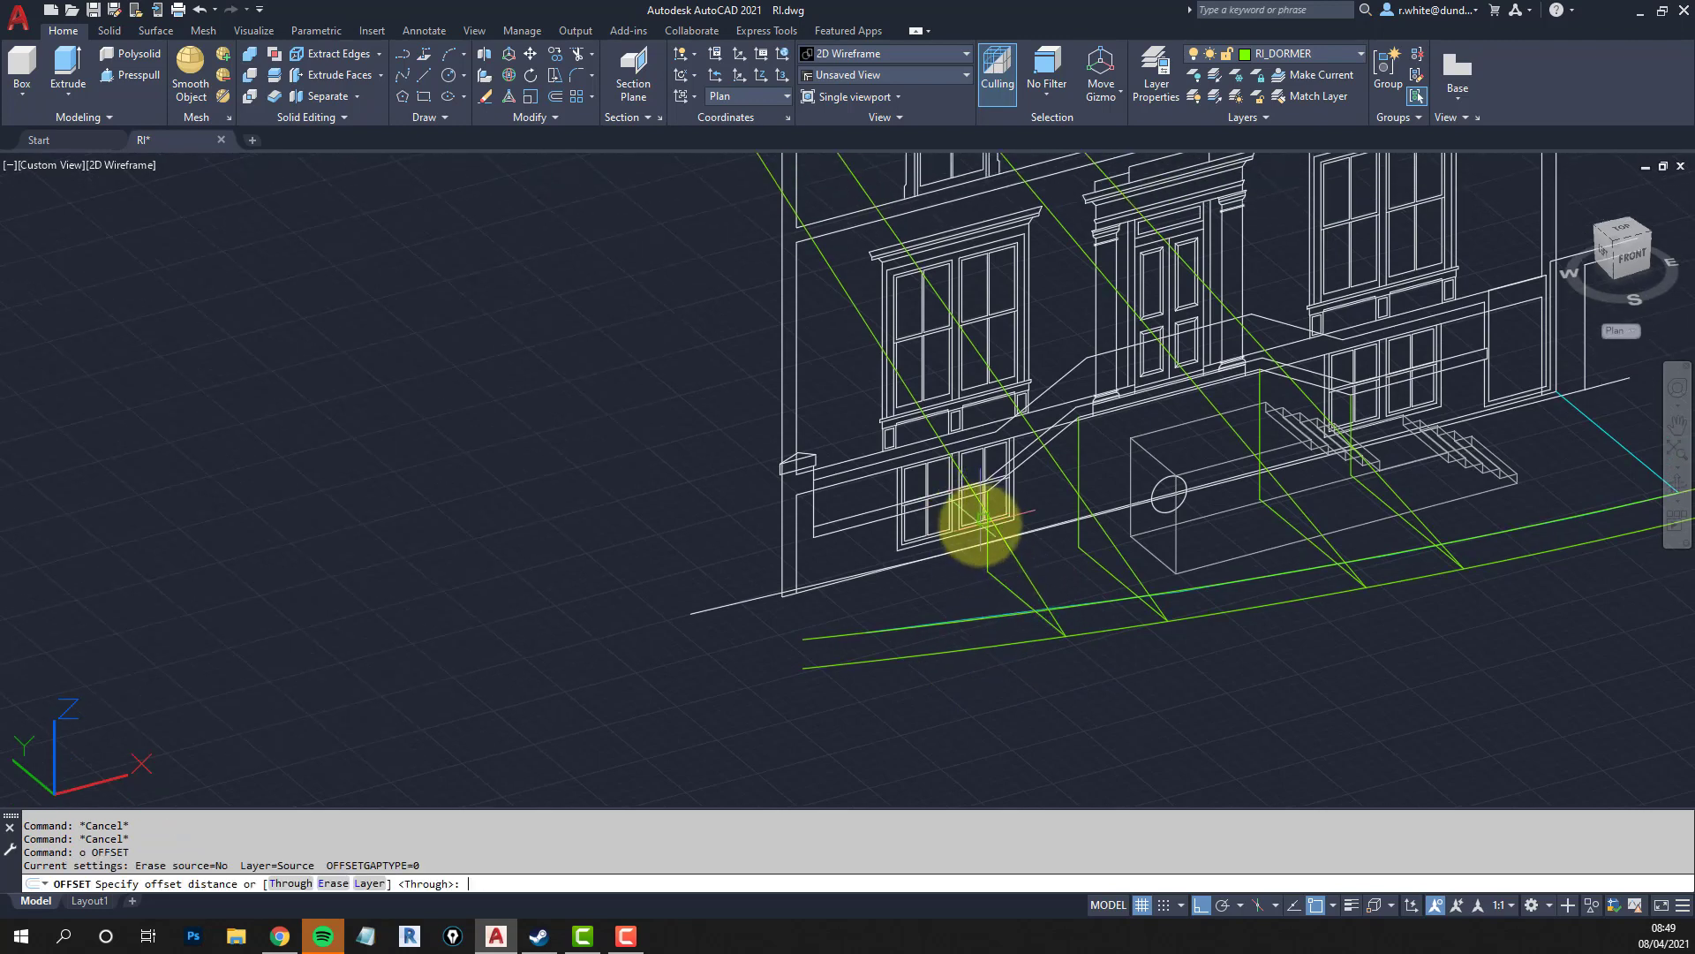
pyautogui.write('500')
pyautogui.press('Return')
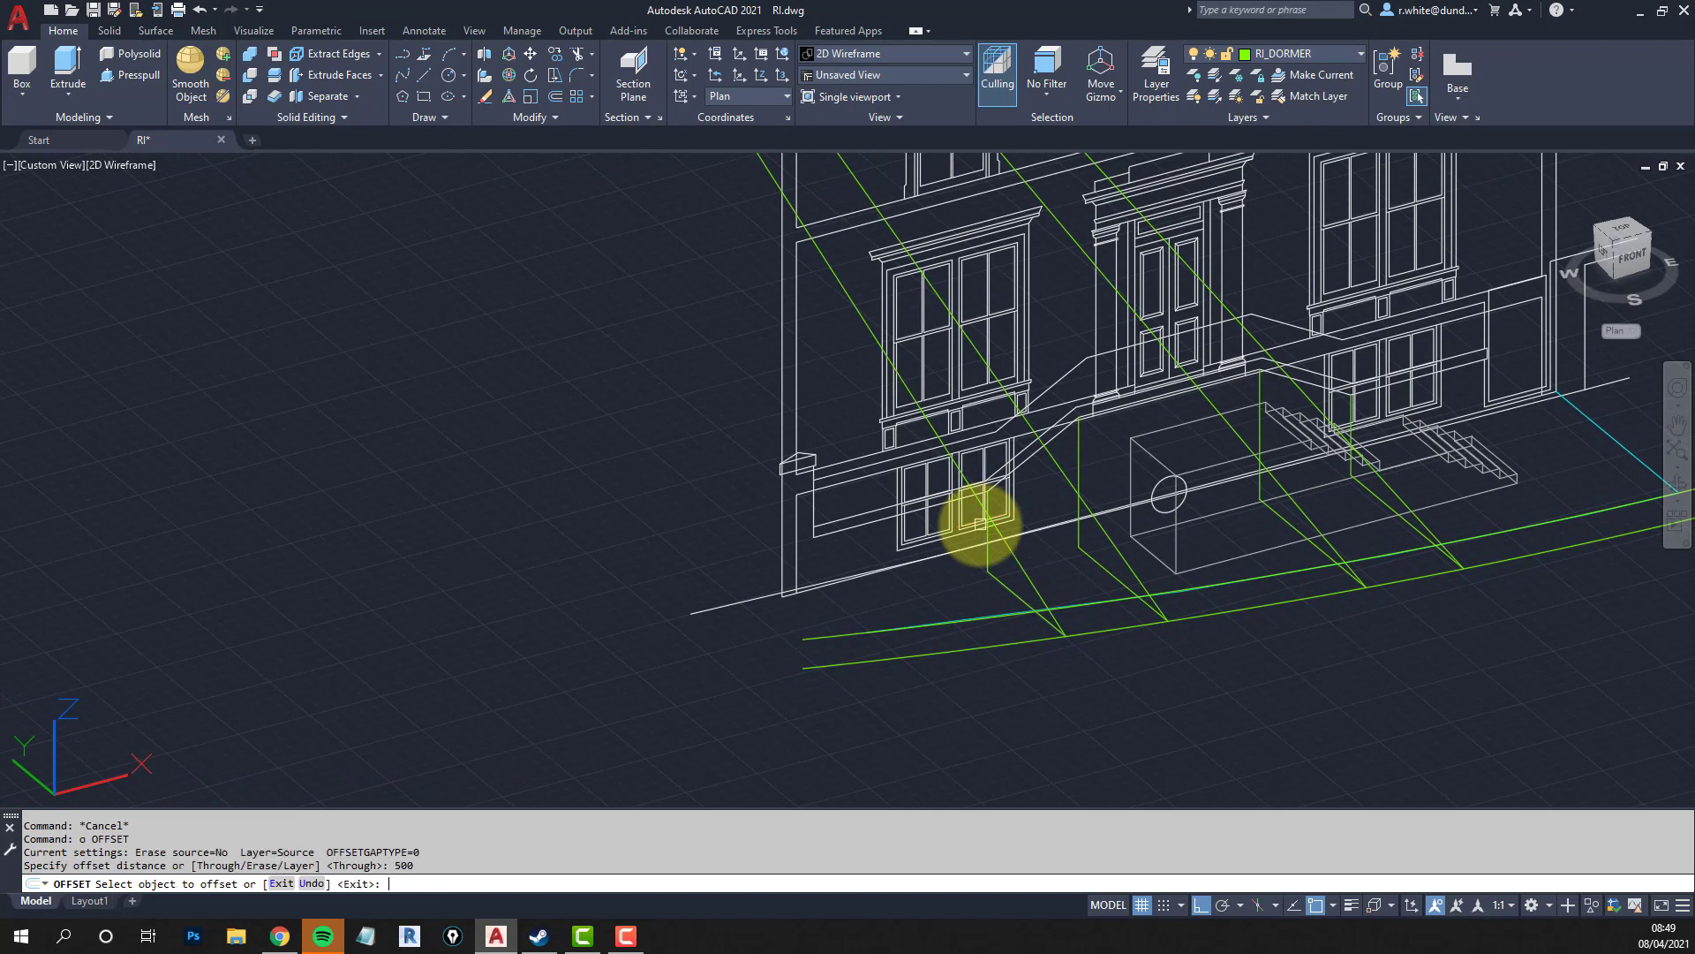
pyautogui.click(839, 672)
pyautogui.click(841, 666)
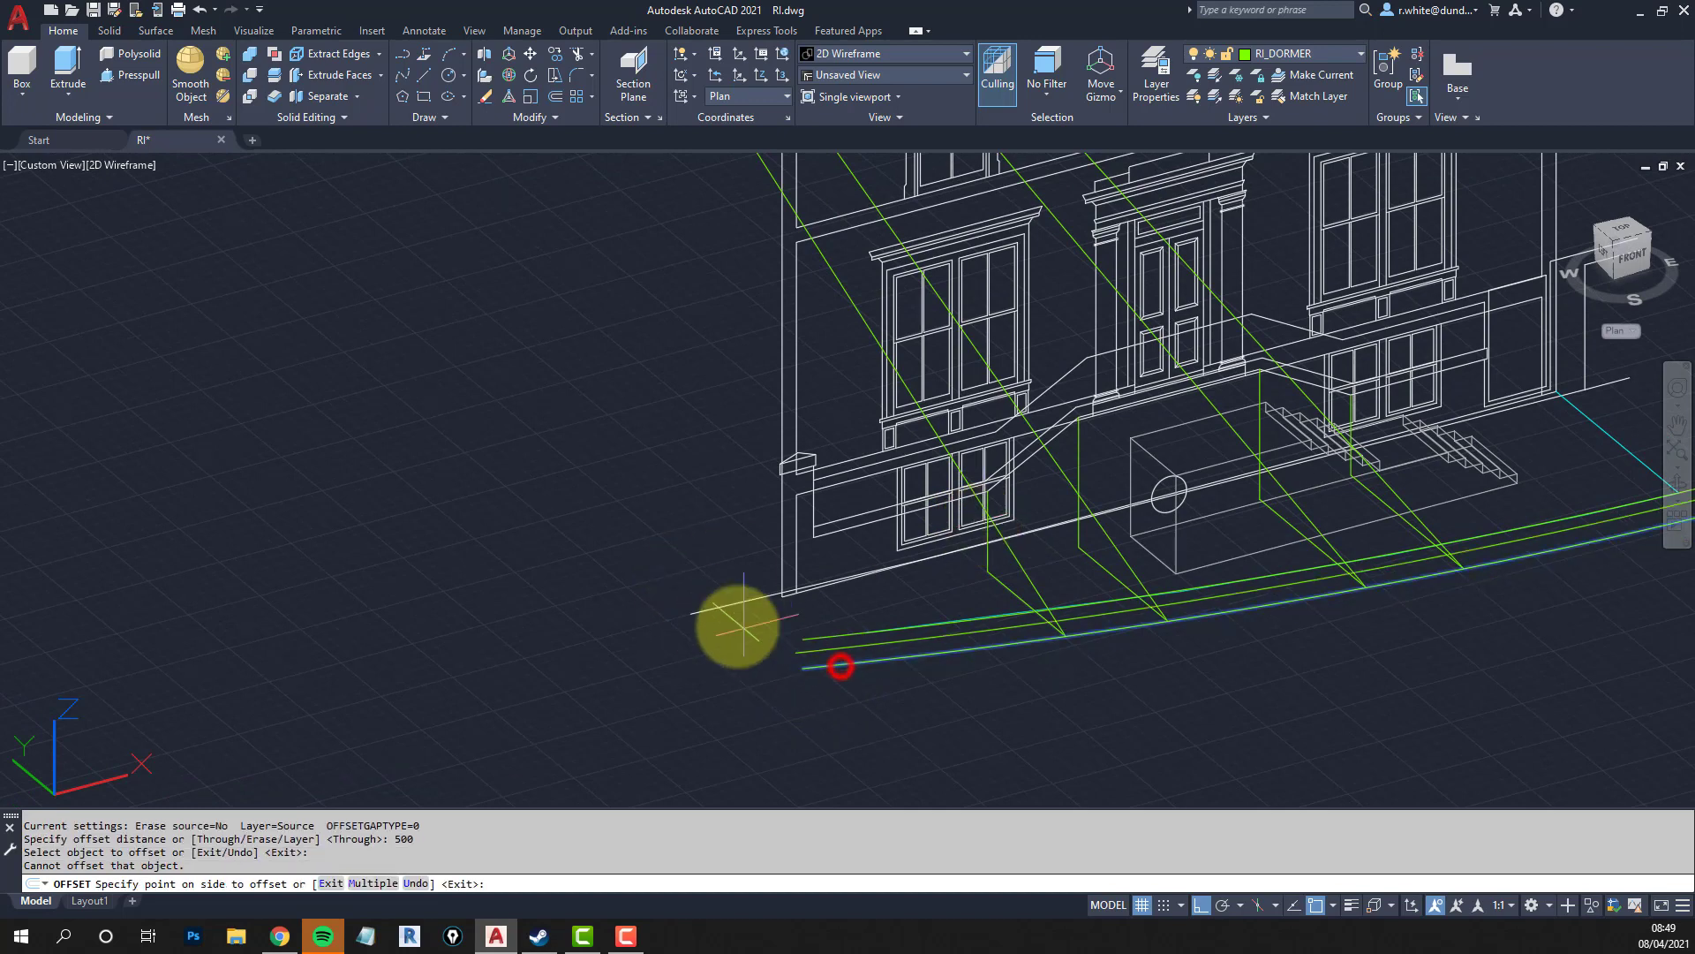
pyautogui.click(518, 594)
pyautogui.press('Escape')
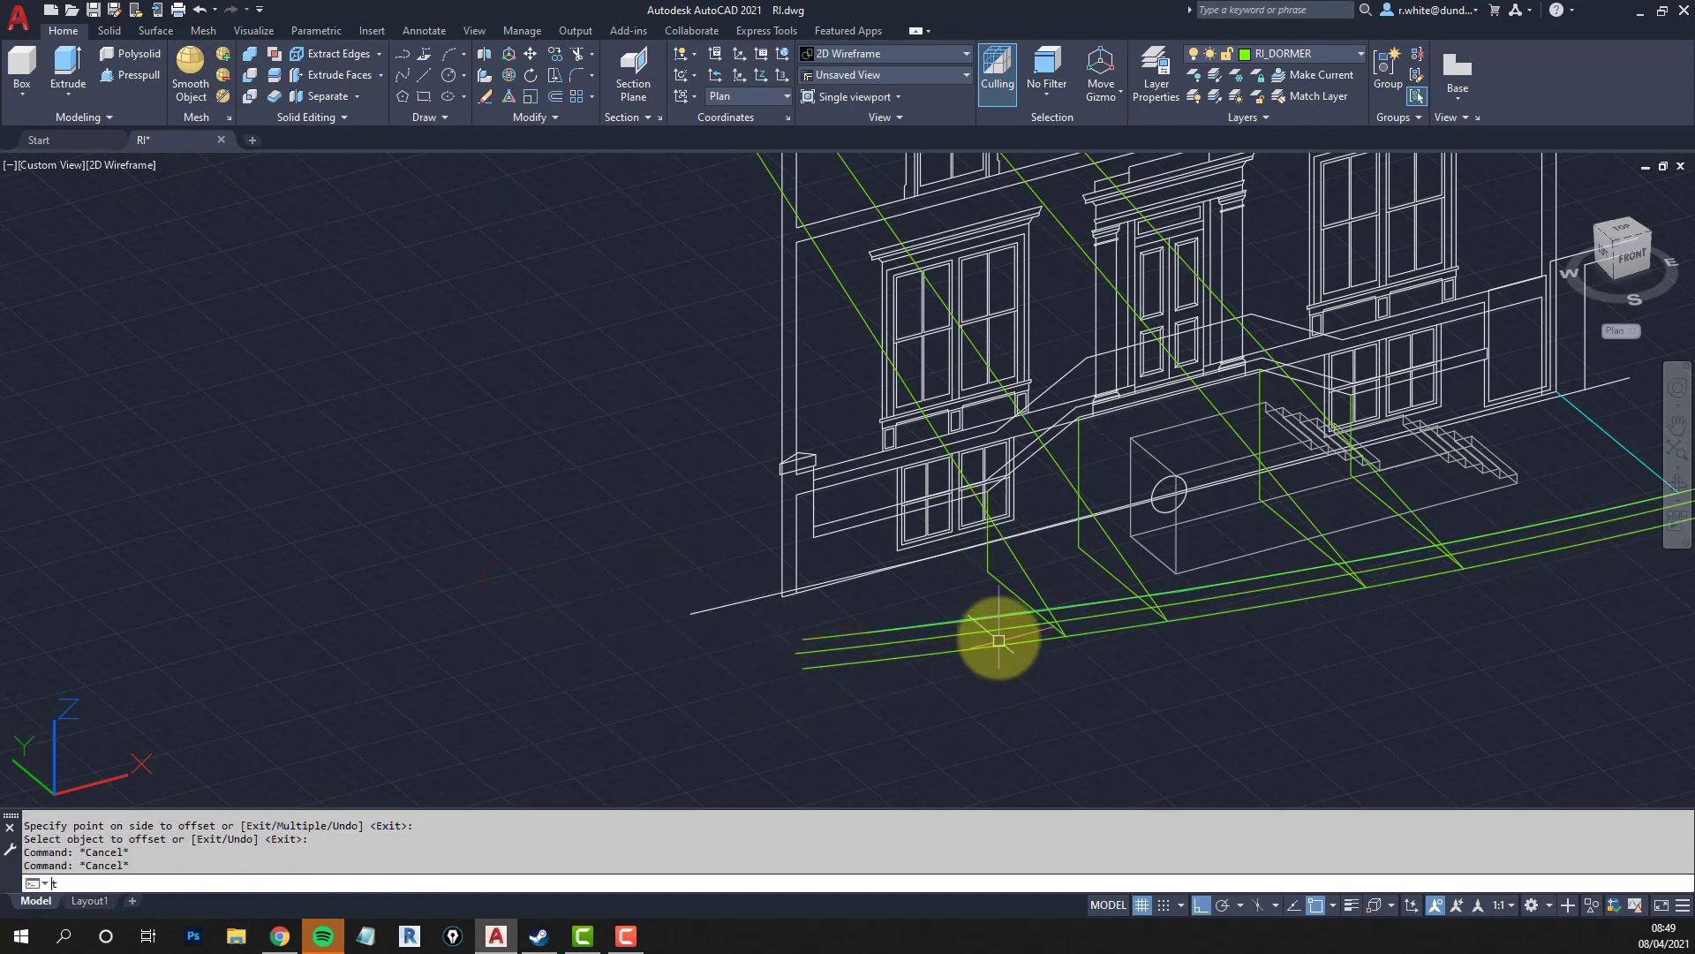
# Trim the four radial lines on the house side, using the offset arc as the cutting edge.
pyautogui.write('tr')
pyautogui.press('Return')
pyautogui.click(999, 630)
pyautogui.press('Return')
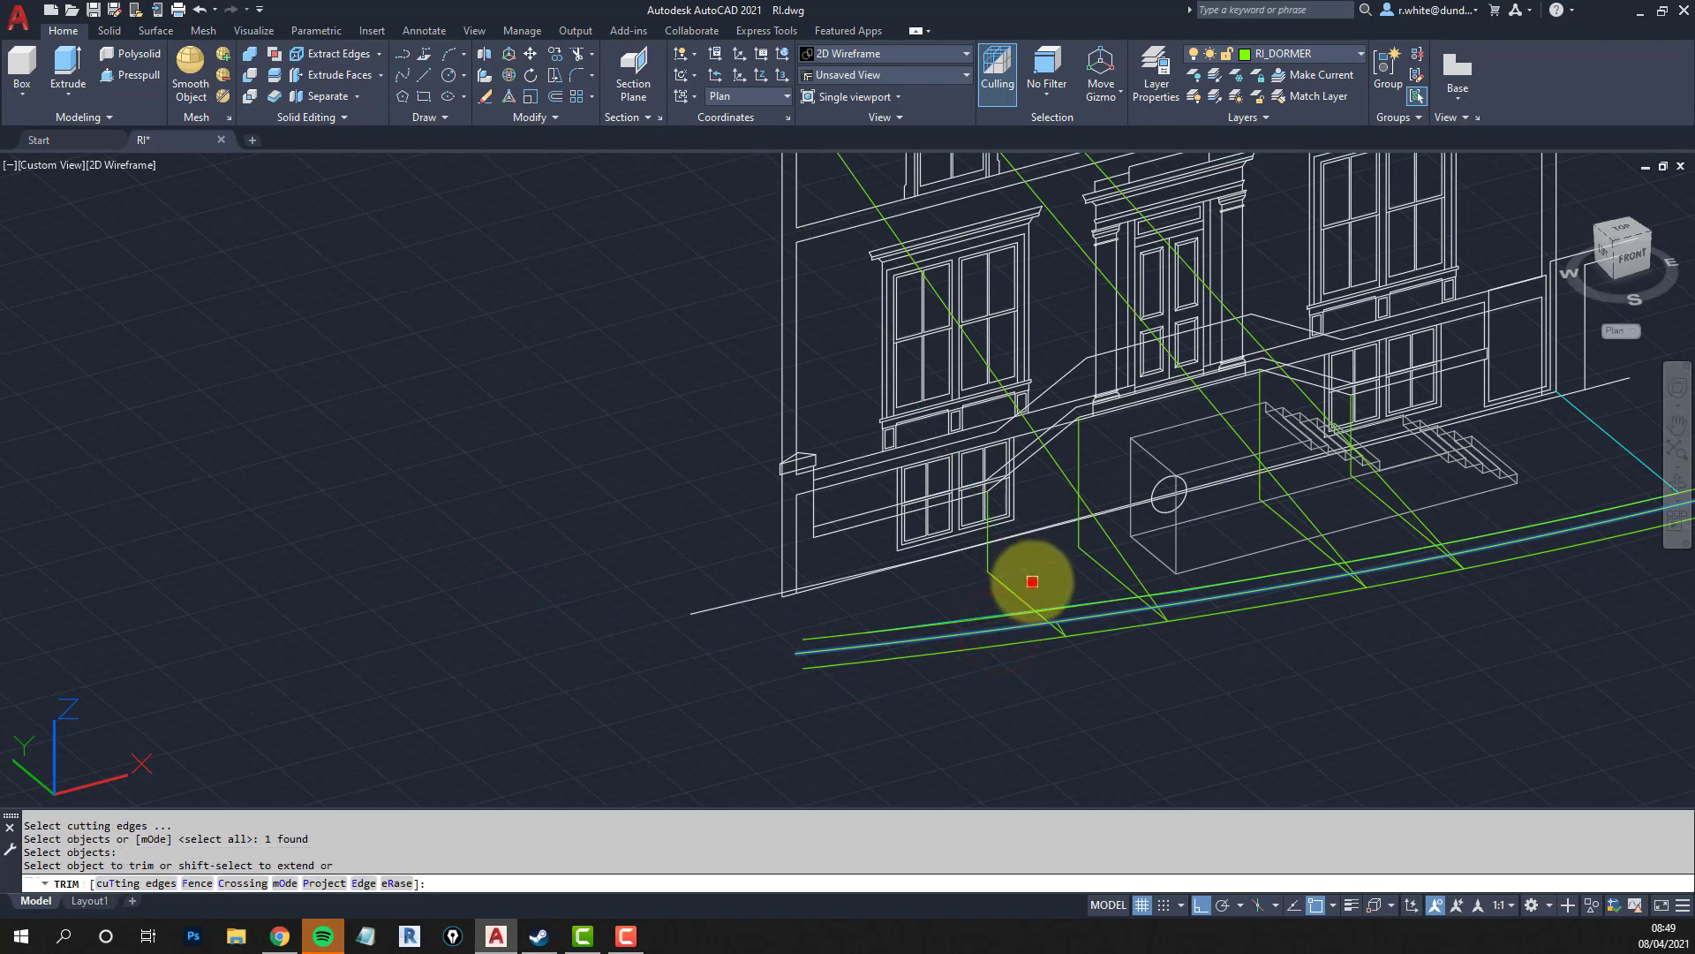
pyautogui.click(1032, 581)
pyautogui.click(1135, 569)
pyautogui.click(1340, 548)
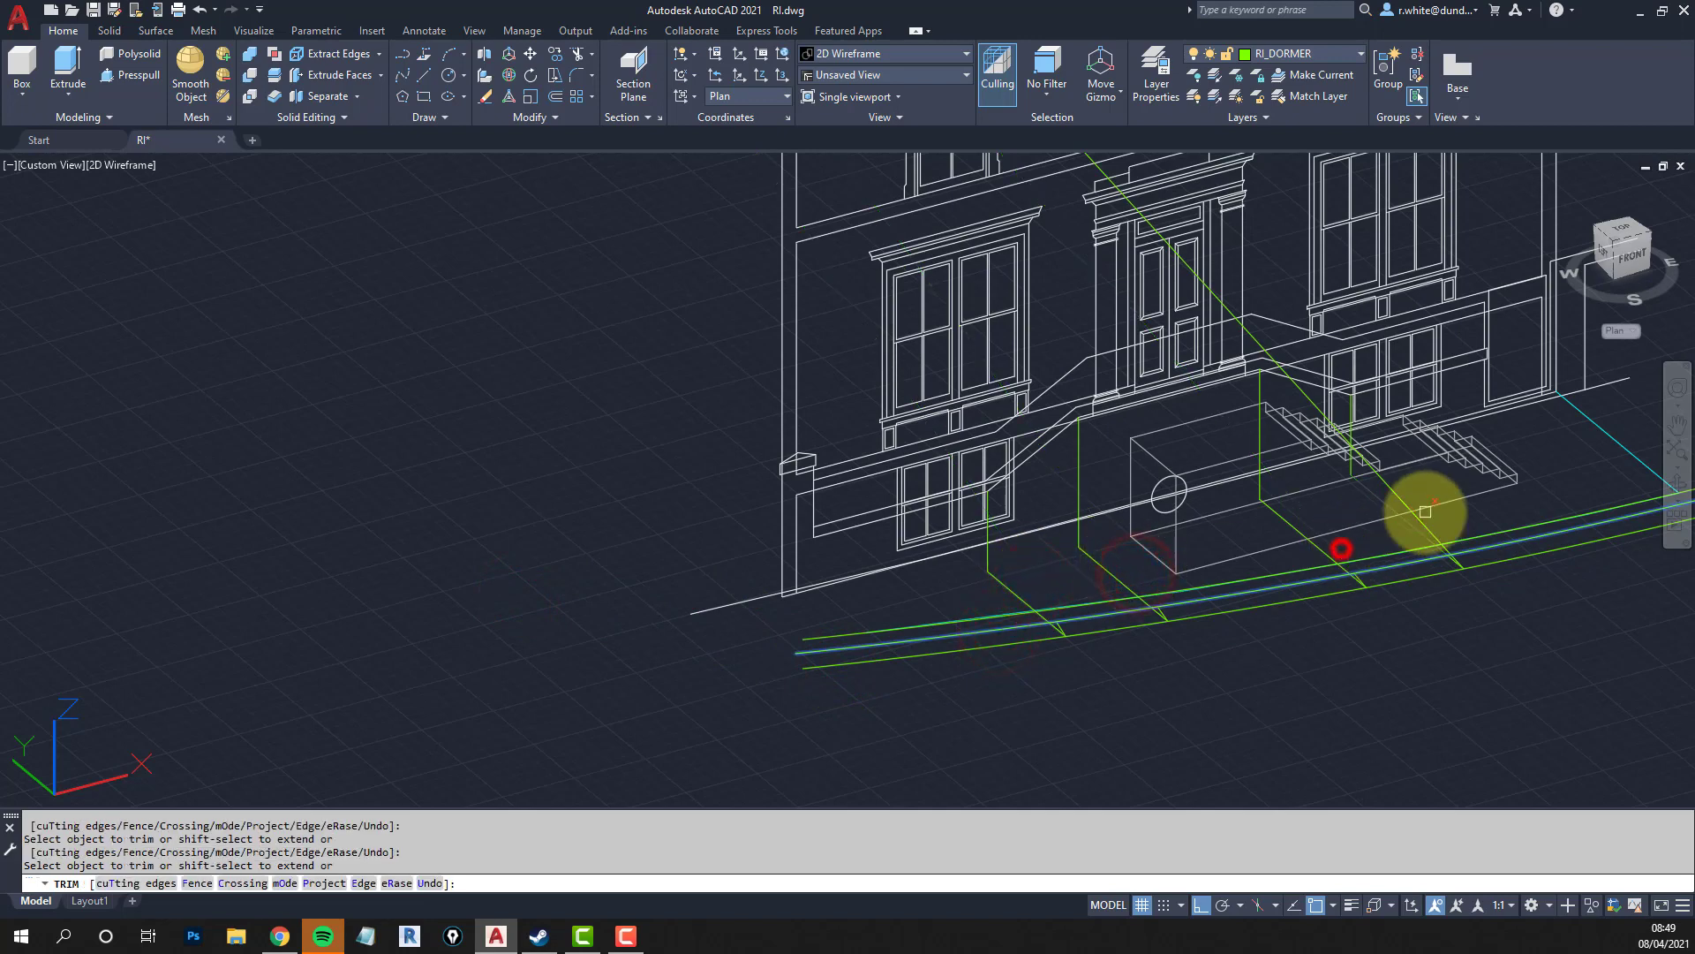
pyautogui.click(1425, 514)
pyautogui.press('Escape')
pyautogui.press('Escape')
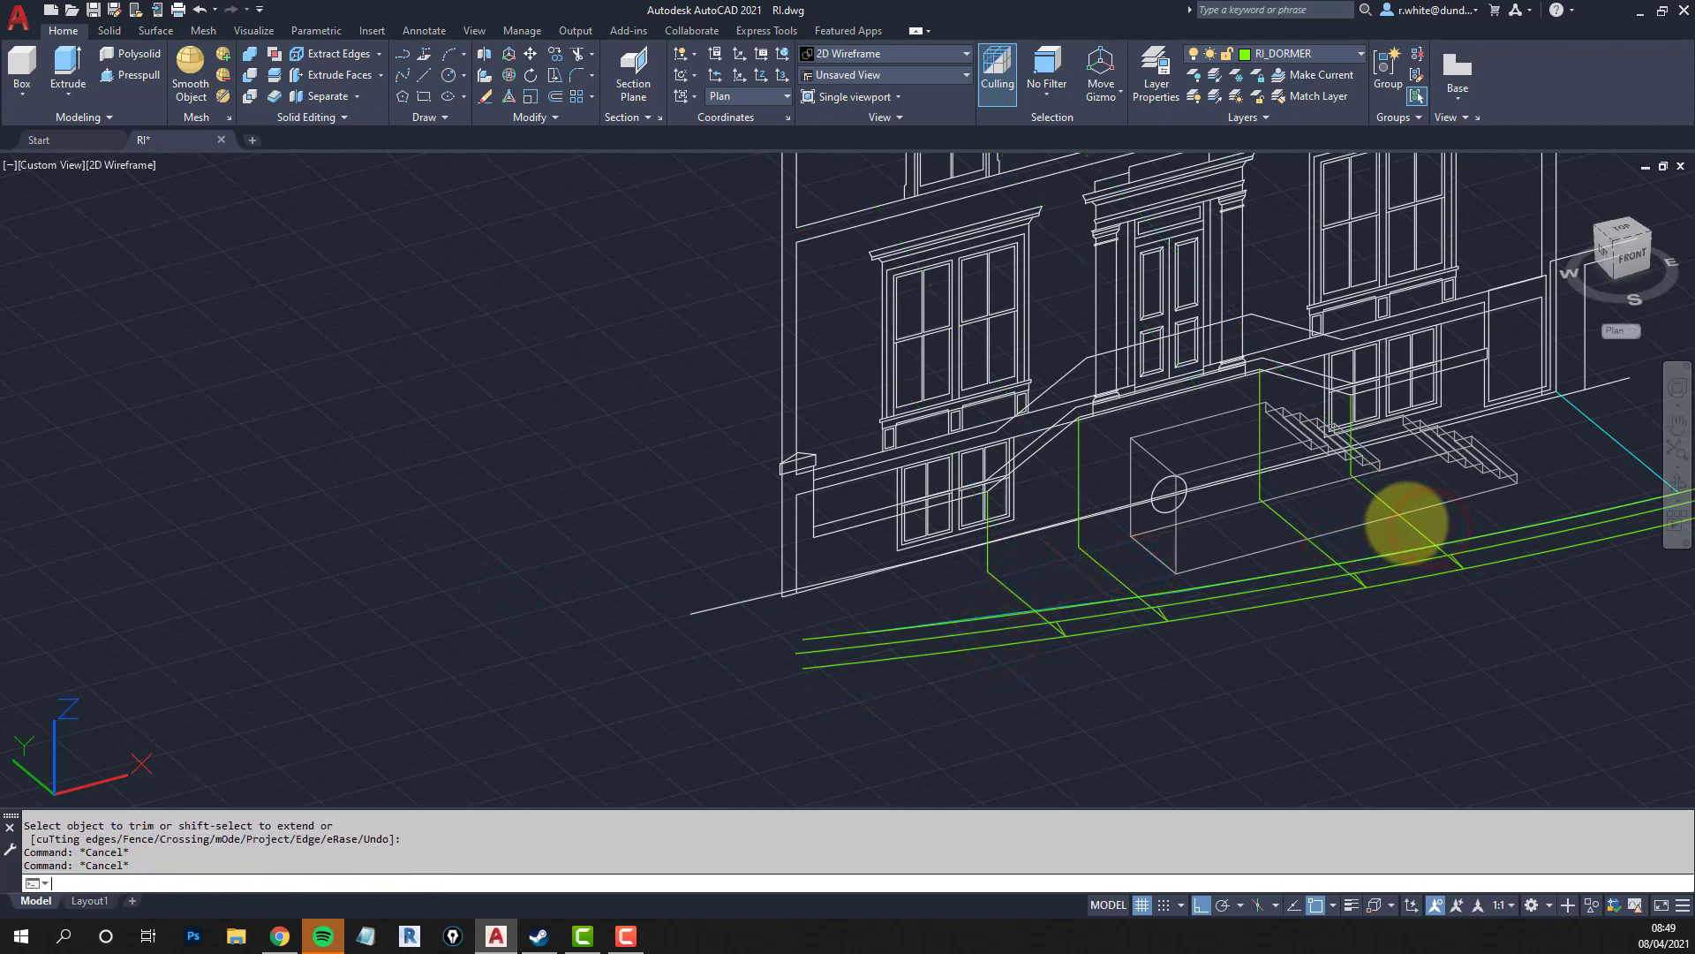
# Erase the four straight projection lines that run from the feet of the verticals to the lower arc.
pyautogui.write('re')
pyautogui.press('Return')
pyautogui.write('e')
pyautogui.press('Return')
pyautogui.click(1415, 523)
pyautogui.click(1327, 549)
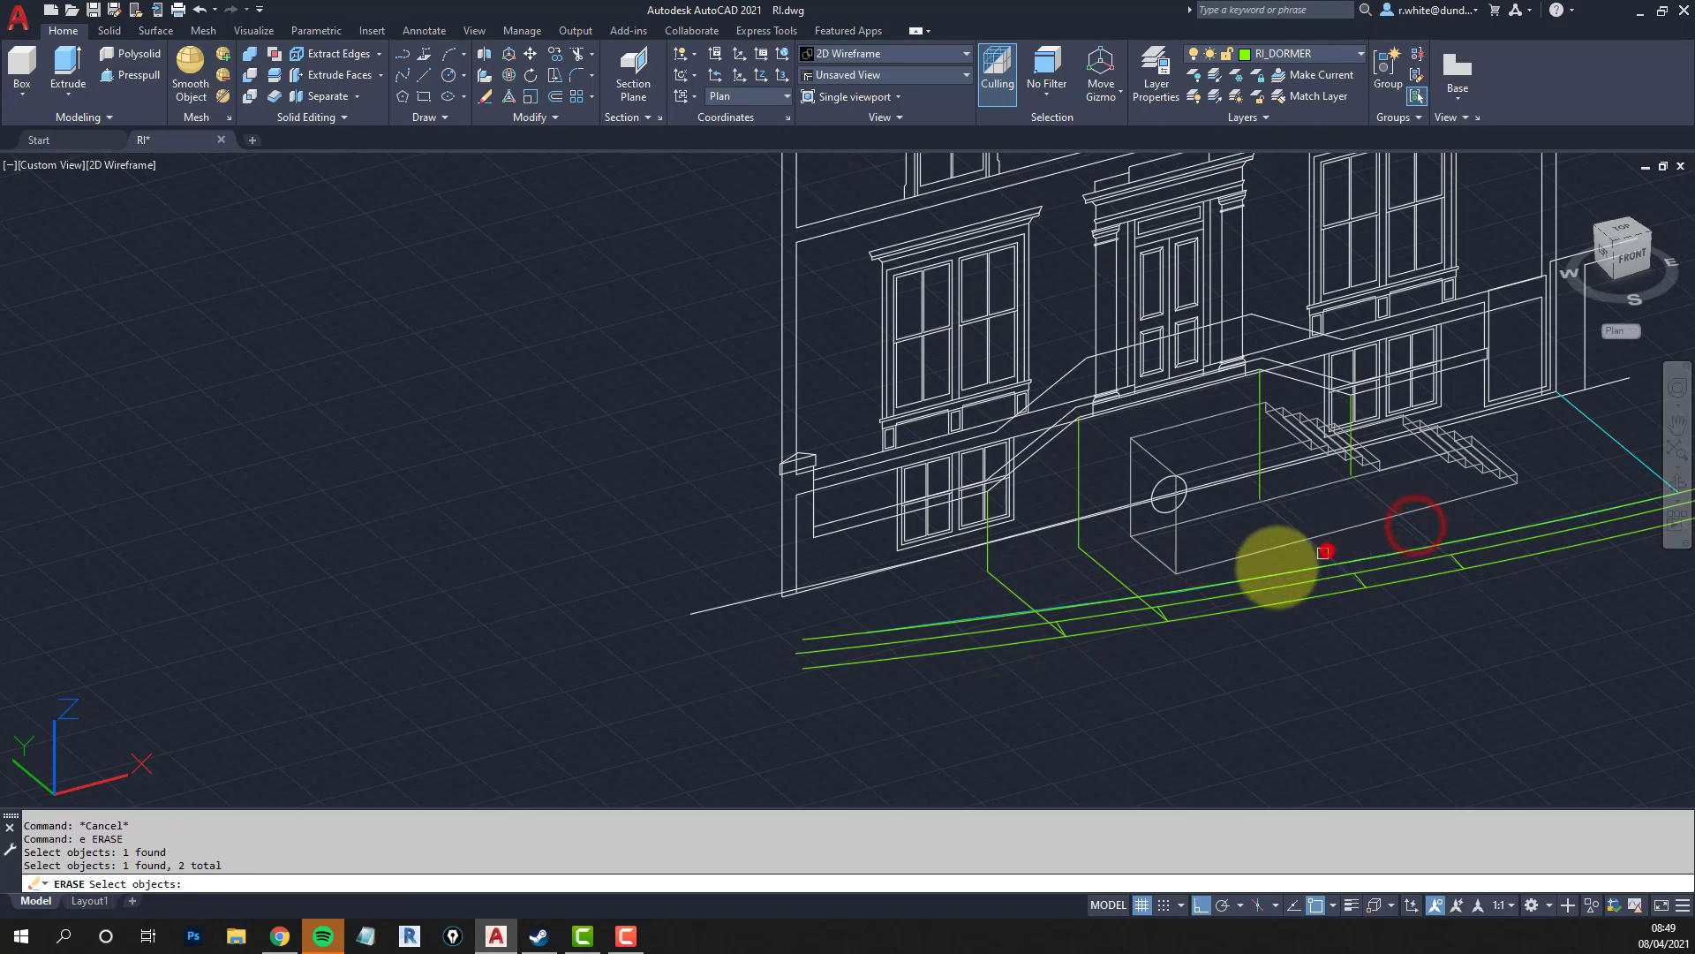
pyautogui.click(1117, 574)
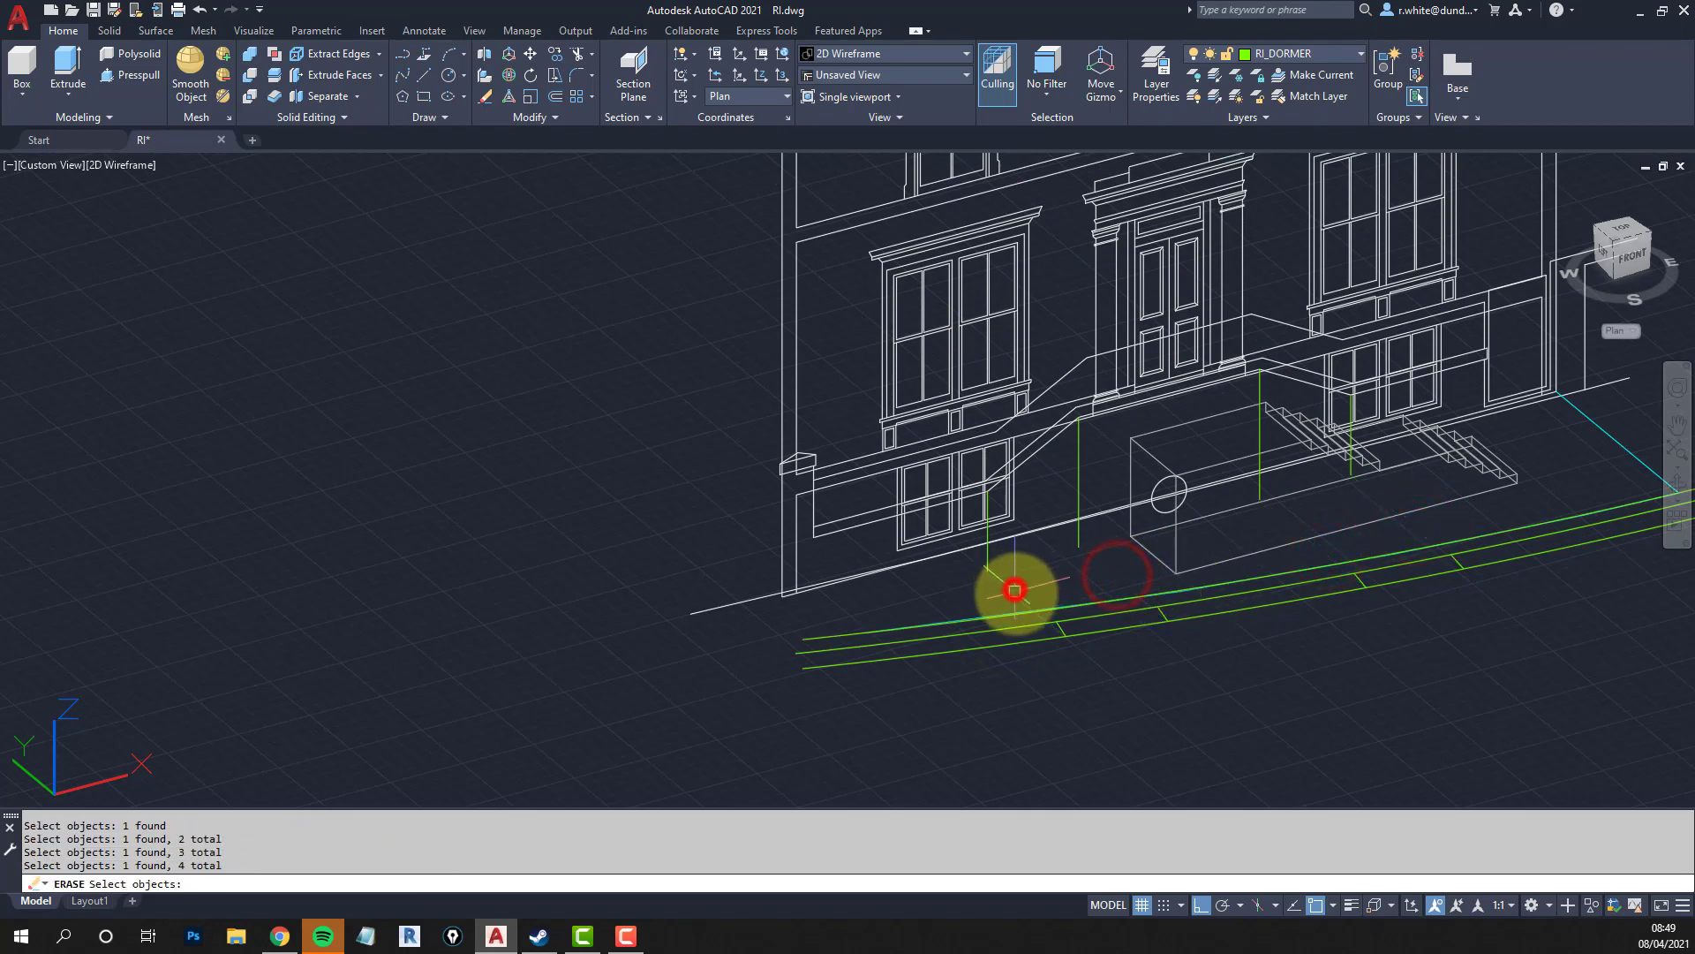
pyautogui.press('Return')
# Draw a line from the lower arc's centre to its west end.
pyautogui.scroll(-6, 1102, 649)
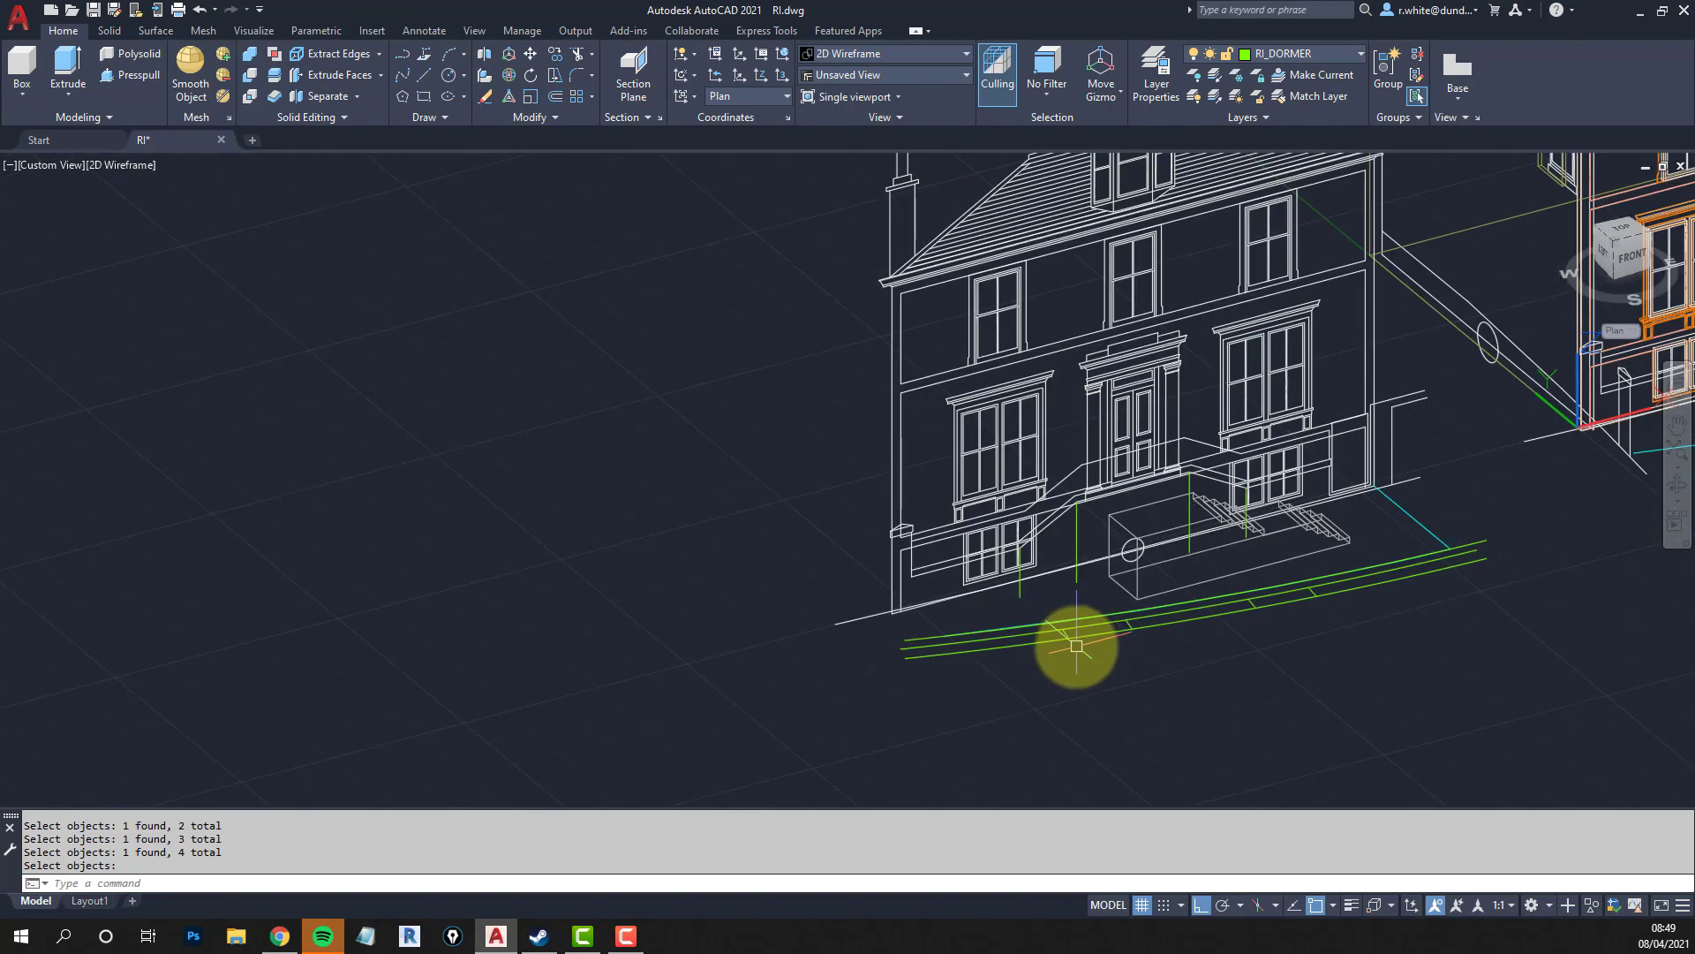
pyautogui.scroll(4, 980, 640)
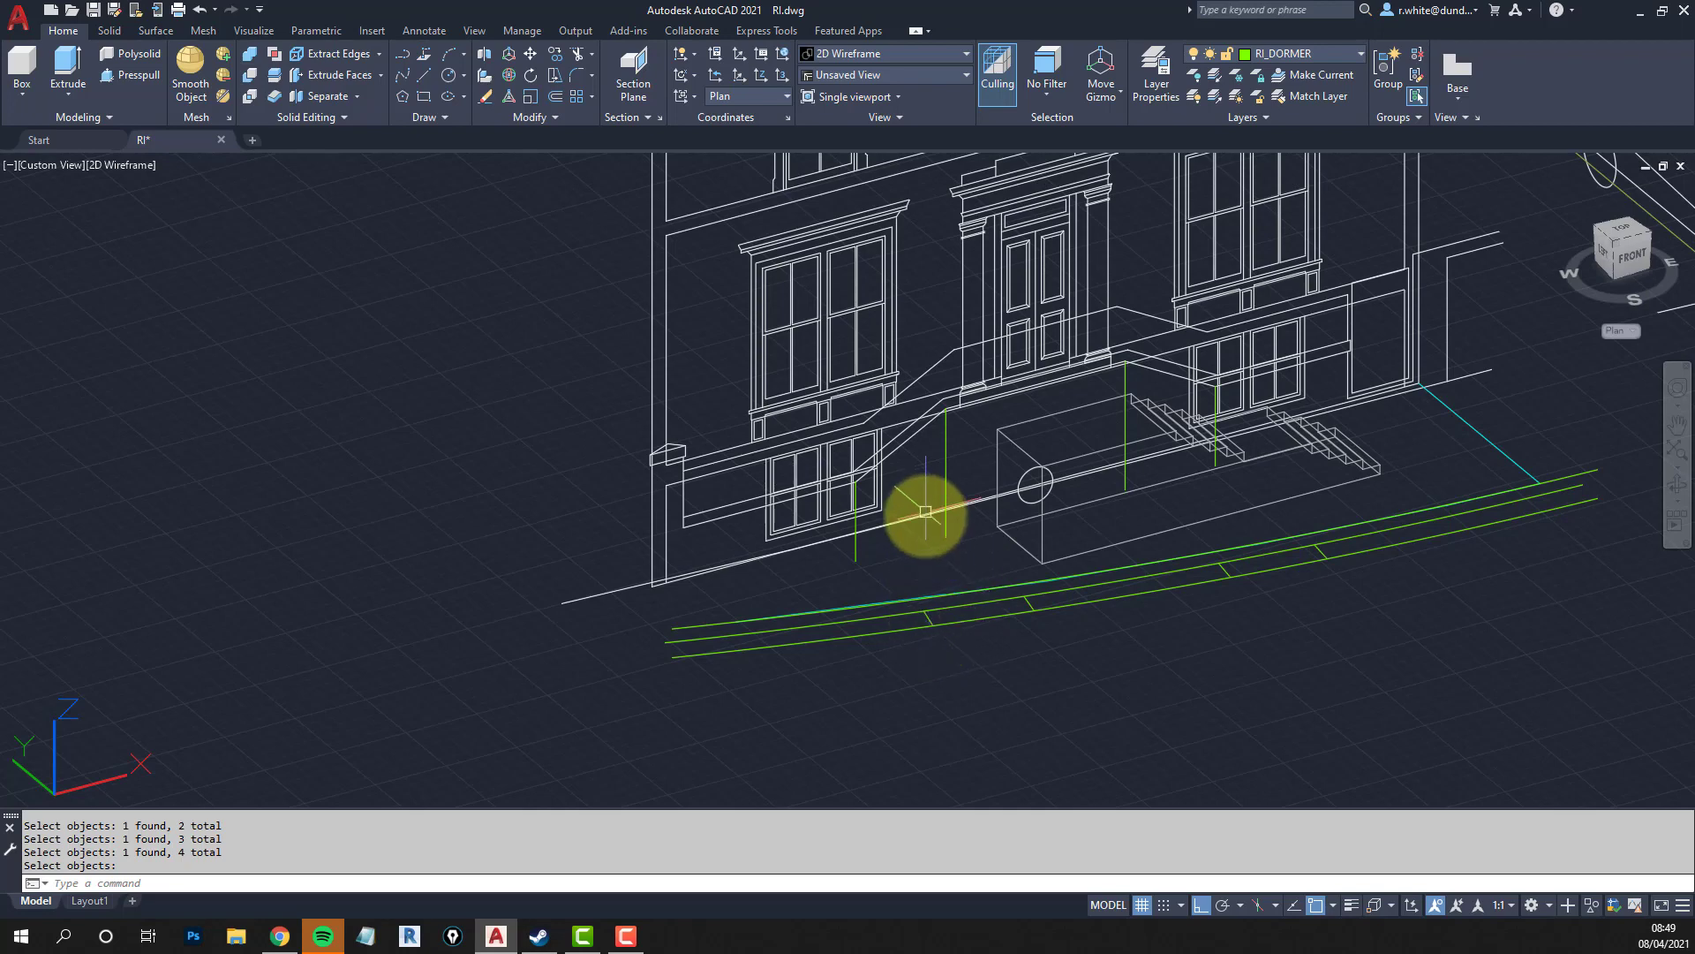
pyautogui.write('l')
pyautogui.press('Return')
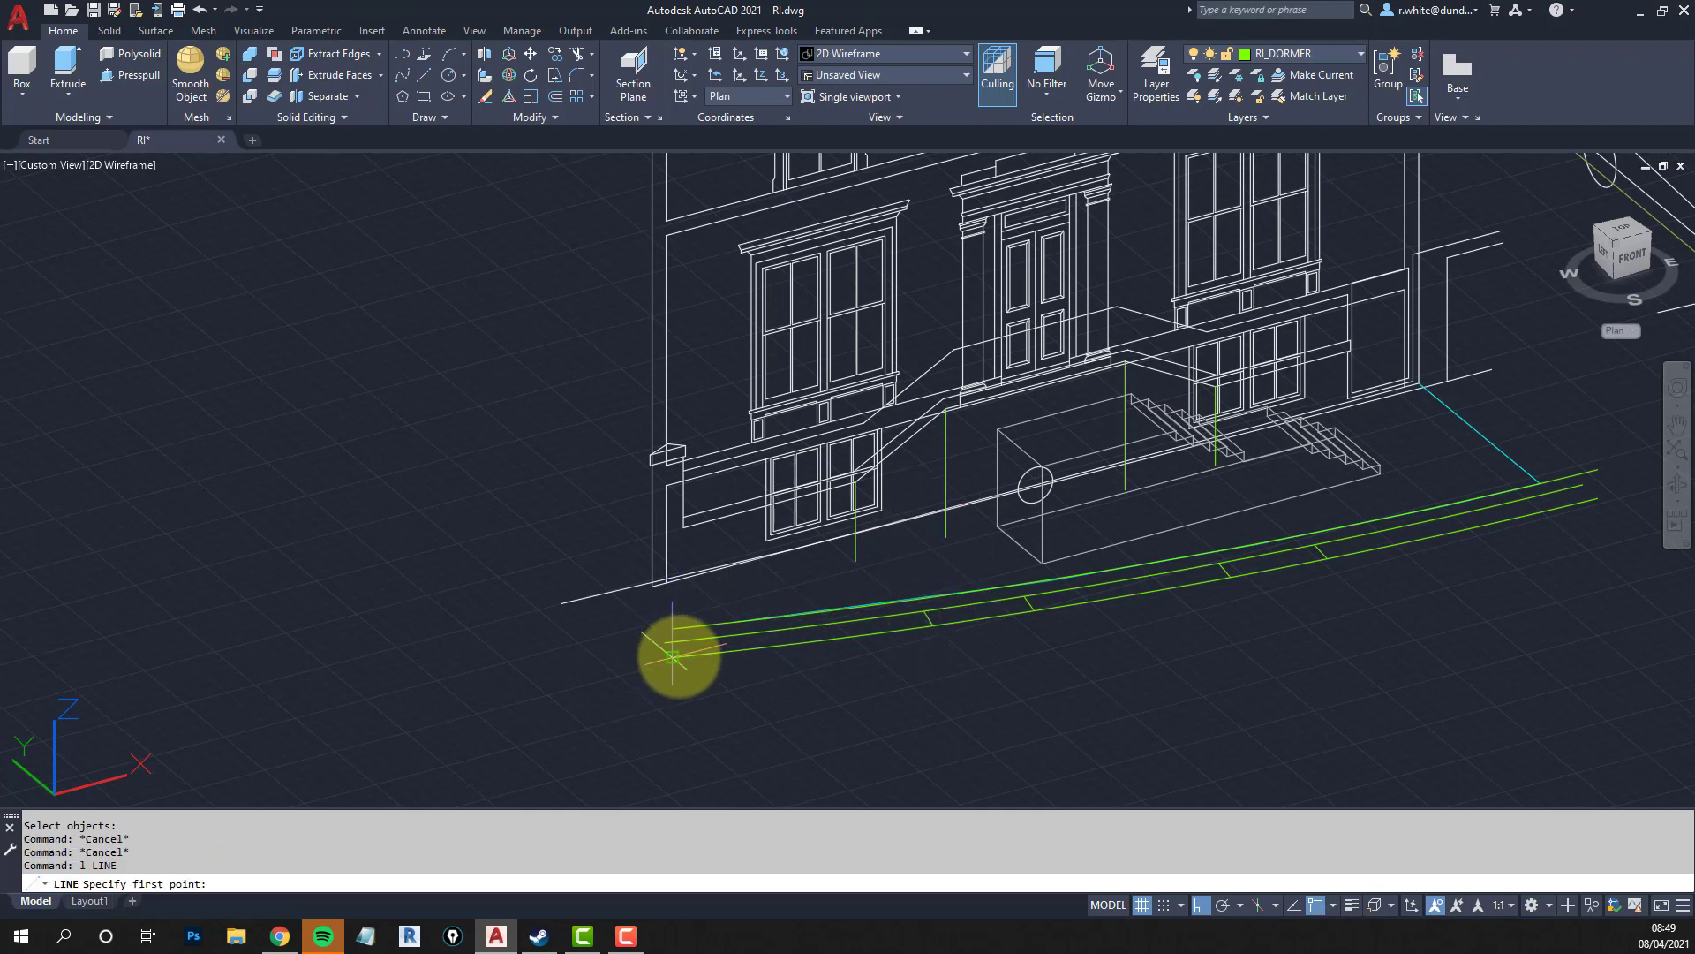
pyautogui.write('cen')
pyautogui.press('Return')
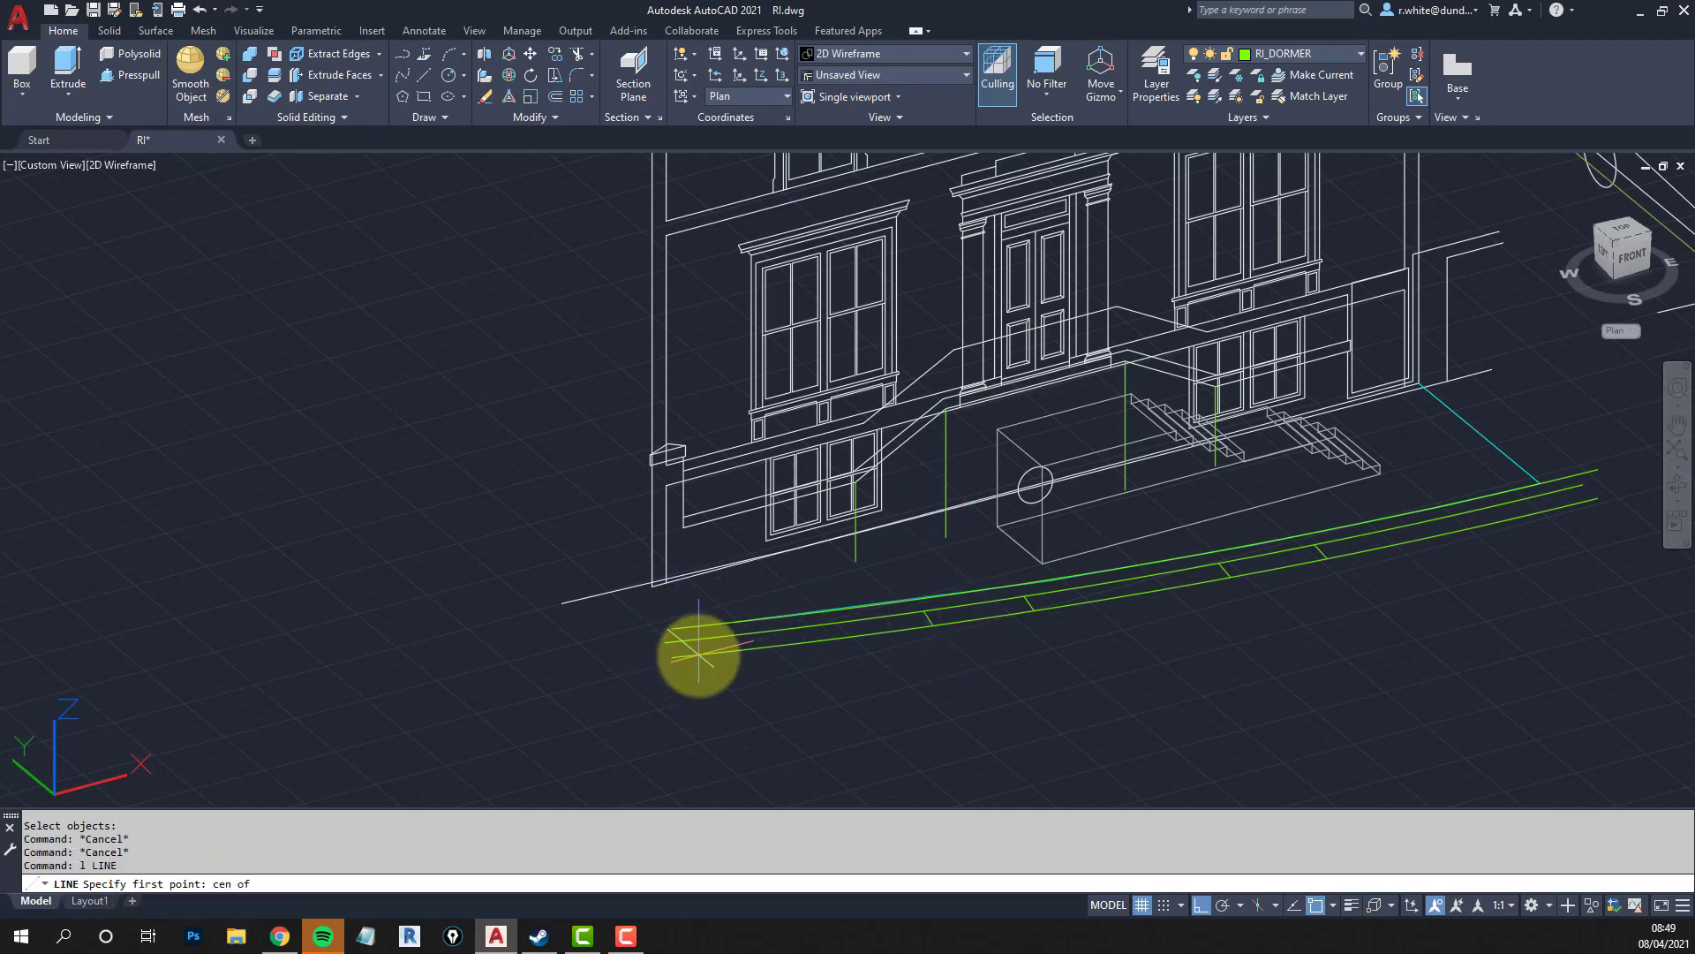
pyautogui.click(708, 655)
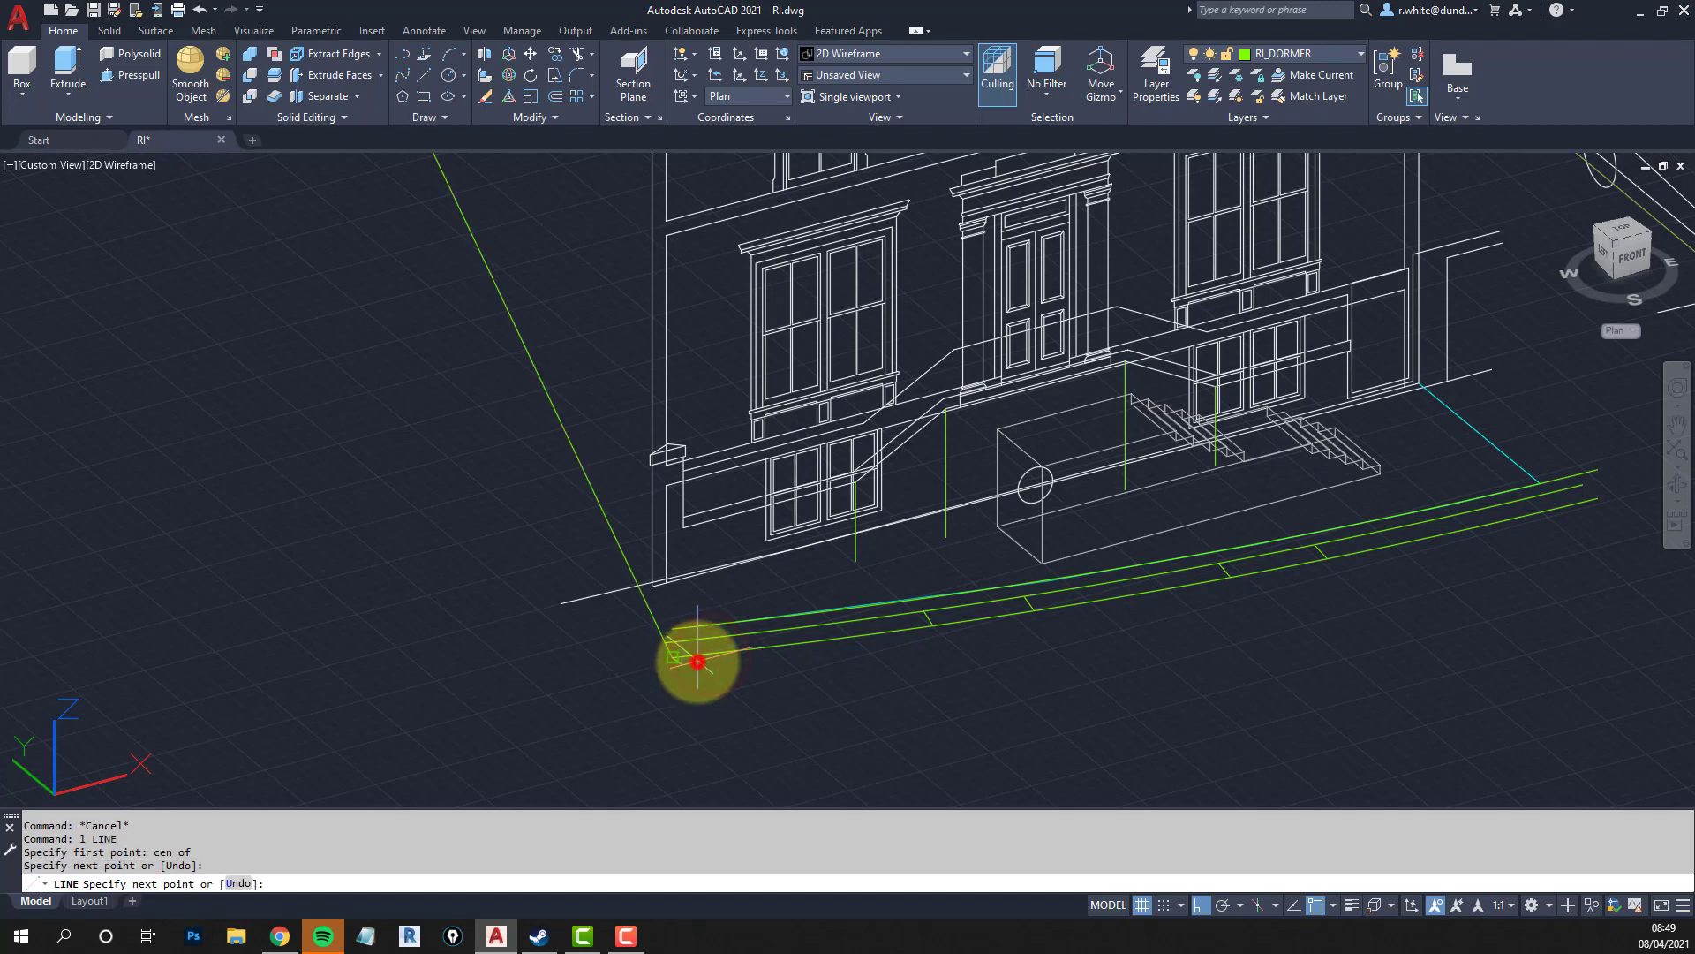
pyautogui.press('Return')
# Draw another line from the lower arc's centre to its east end.
pyautogui.press('Return')
pyautogui.moveTo(1159, 588); pyautogui.dragTo(1016, 642, button='middle')
pyautogui.write('cen')
pyautogui.press('Return')
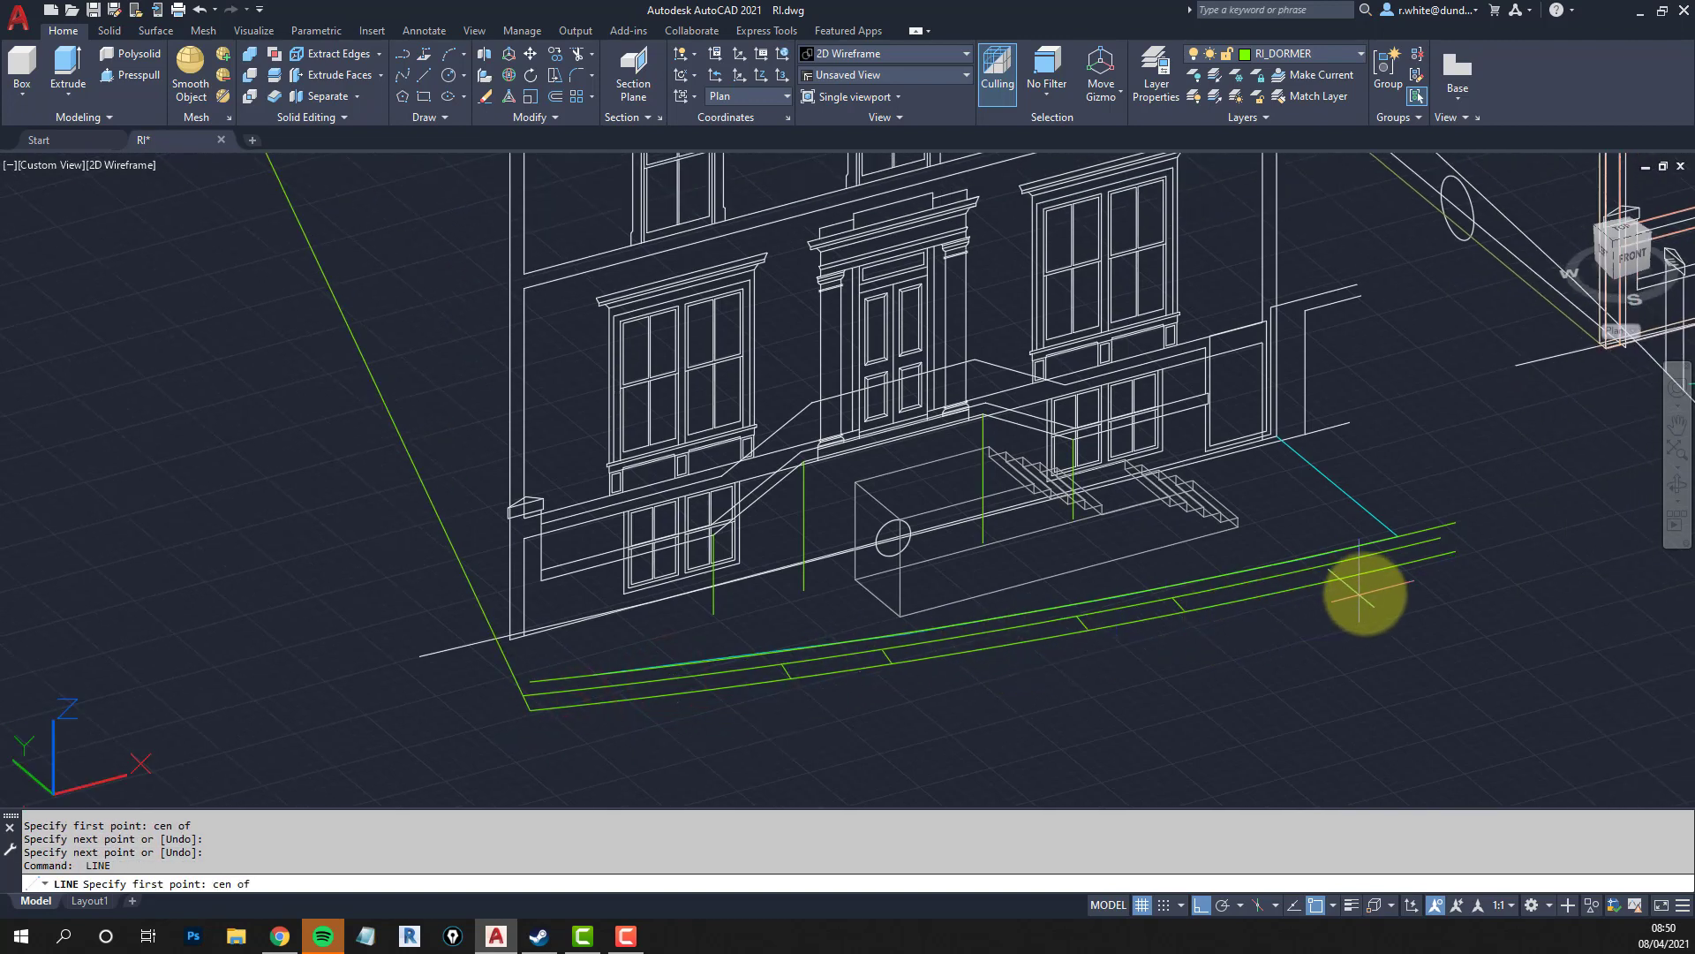
pyautogui.click(1374, 570)
pyautogui.click(1456, 550)
pyautogui.press('Return')
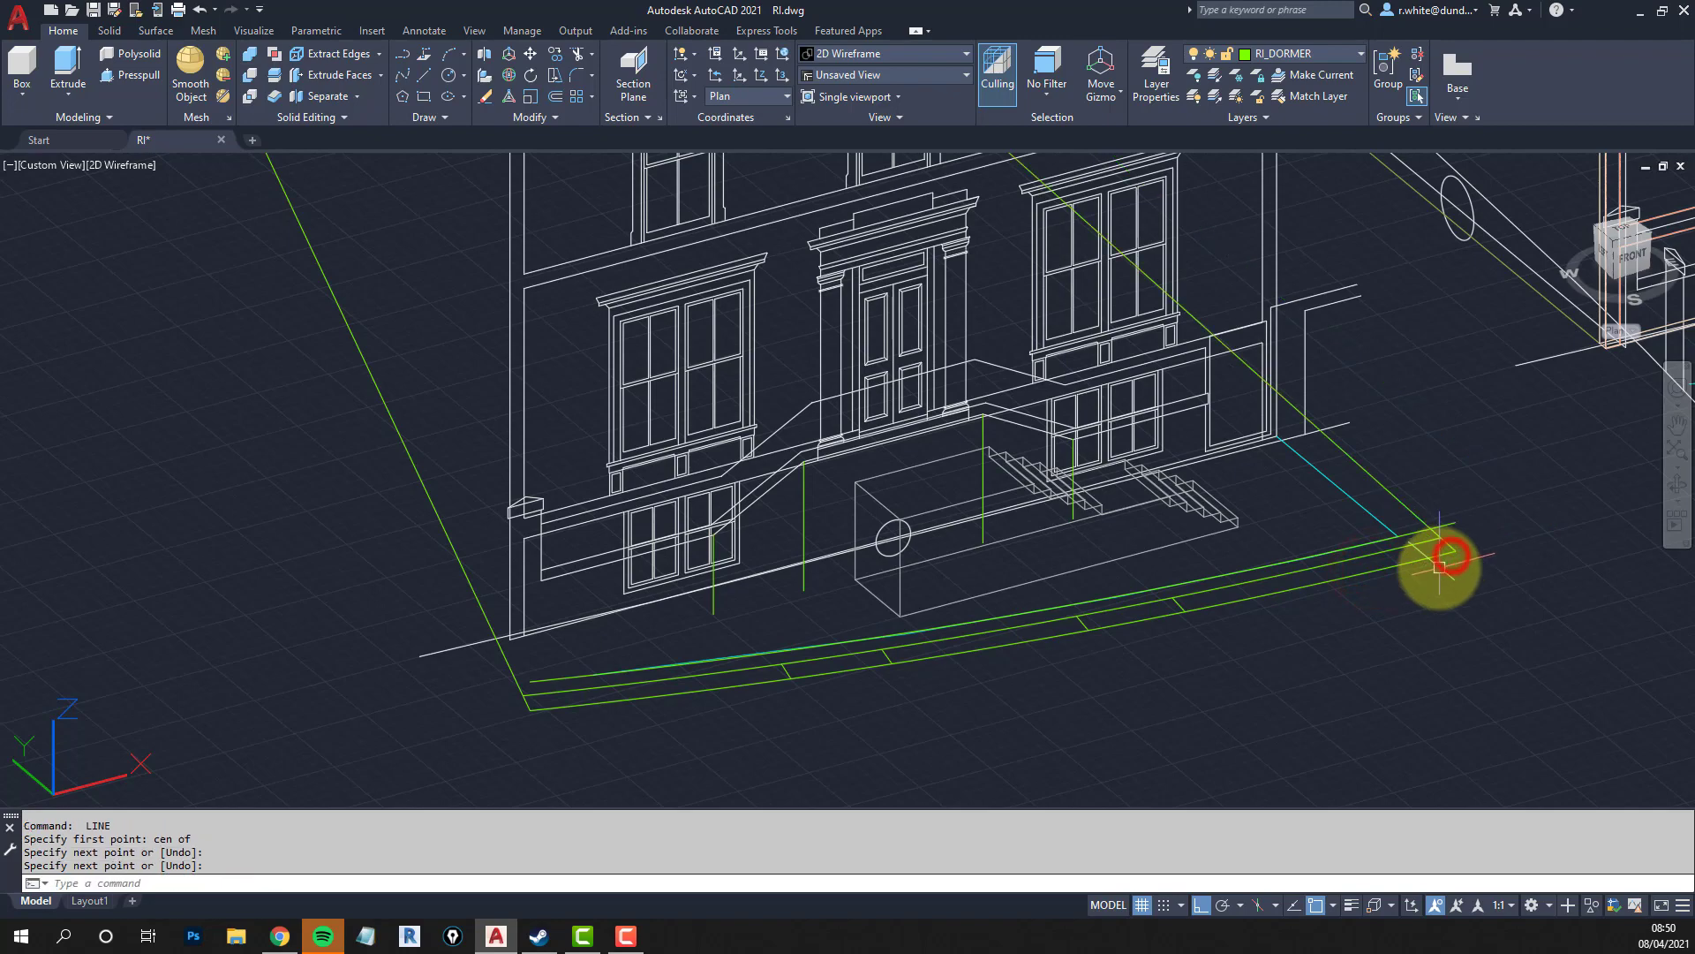
# Trim the east-end radial line on the house side, using the offset arc as the cutting edge.
pyautogui.scroll(8, 1439, 557)
pyautogui.scroll(4, 1398, 542)
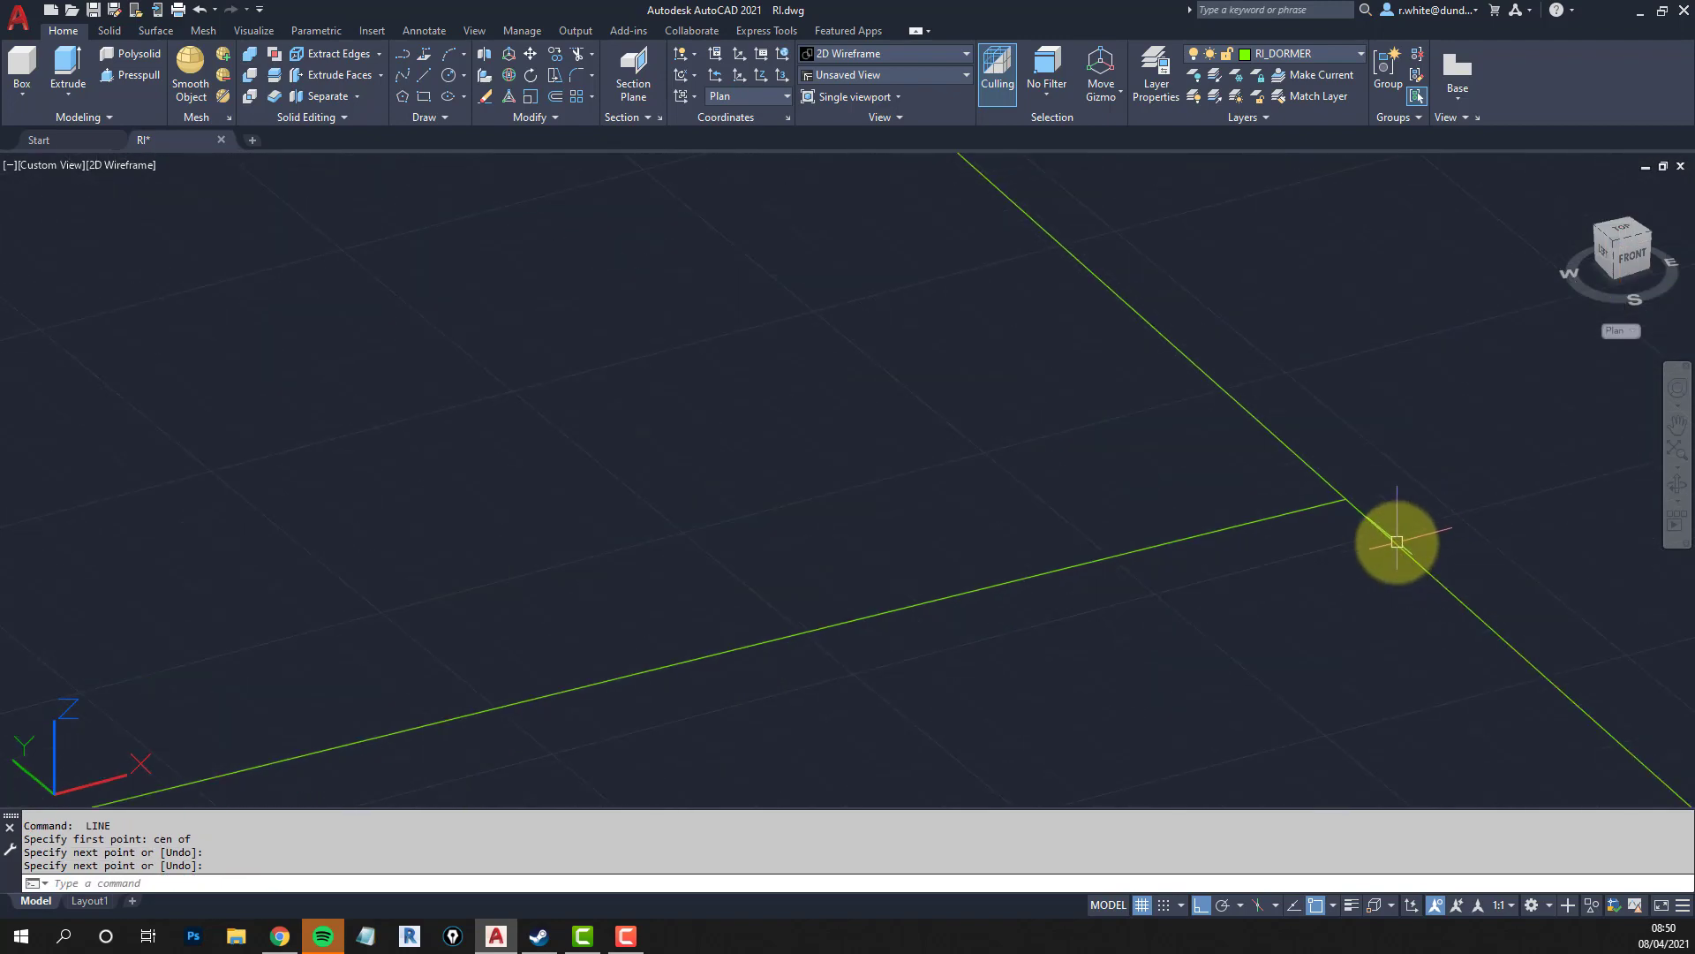
pyautogui.write('tr')
pyautogui.press('Return')
pyautogui.click(1301, 510)
pyautogui.press('Return')
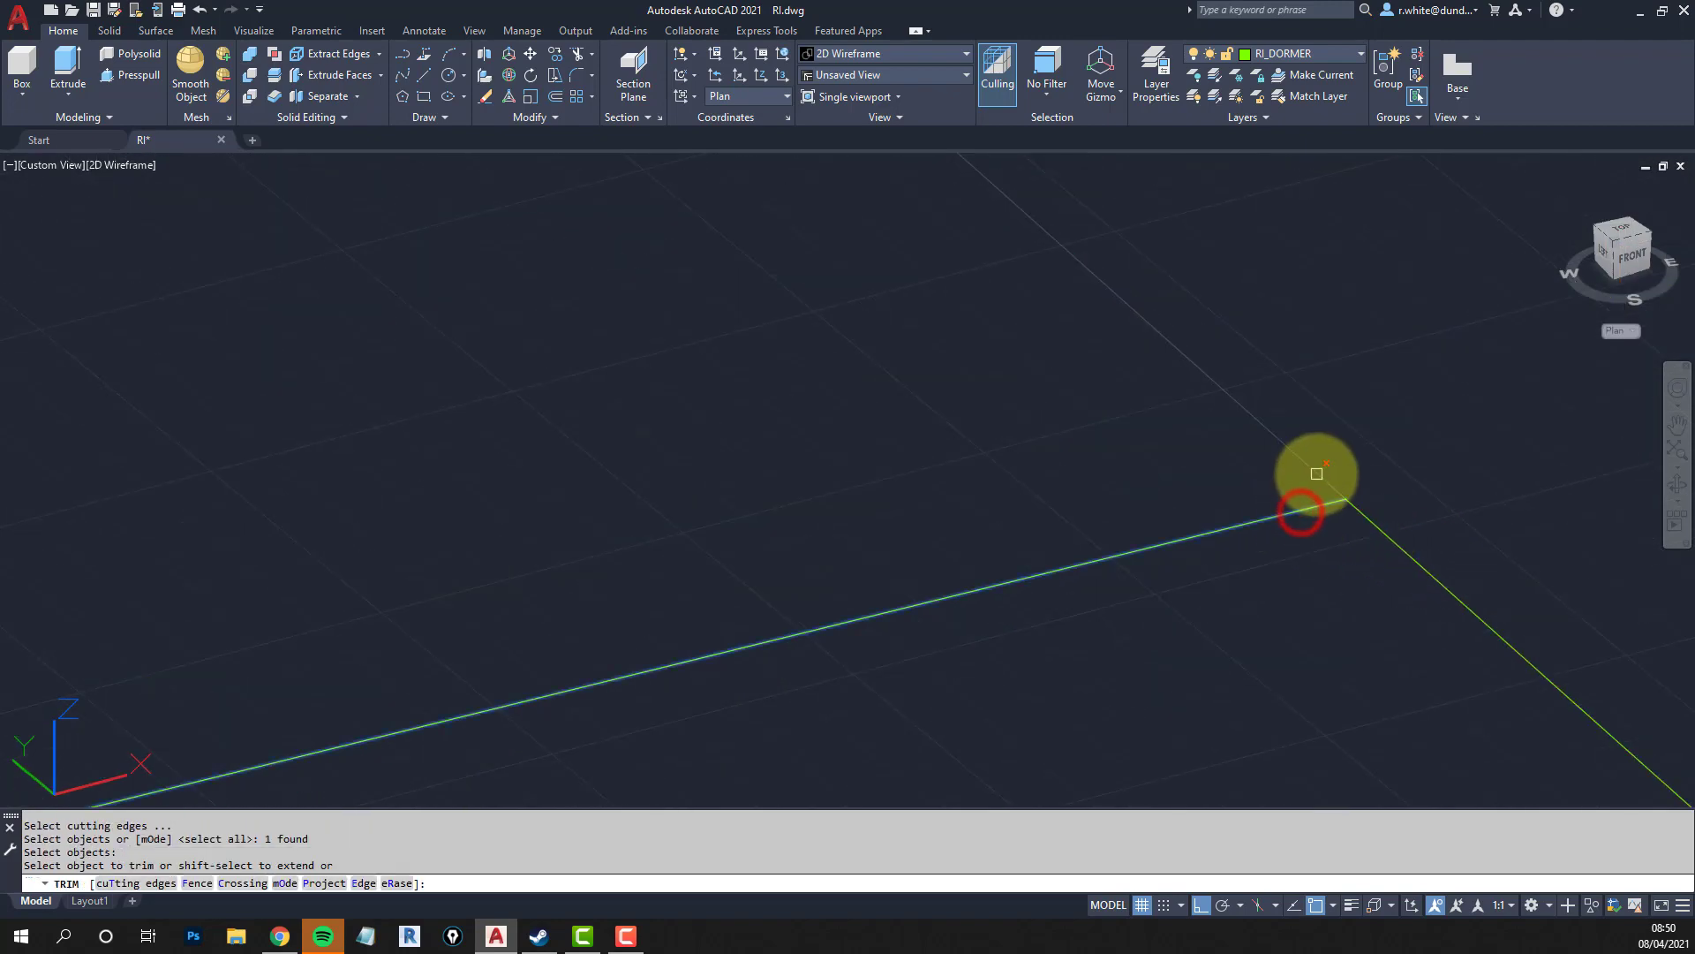
pyautogui.click(1312, 479)
# Trim the west-end radial line back to the offset arc, removing its part on the house side.
pyautogui.scroll(-5, 1313, 480)
pyautogui.moveTo(934, 692); pyautogui.dragTo(1617, 412, button='middle')
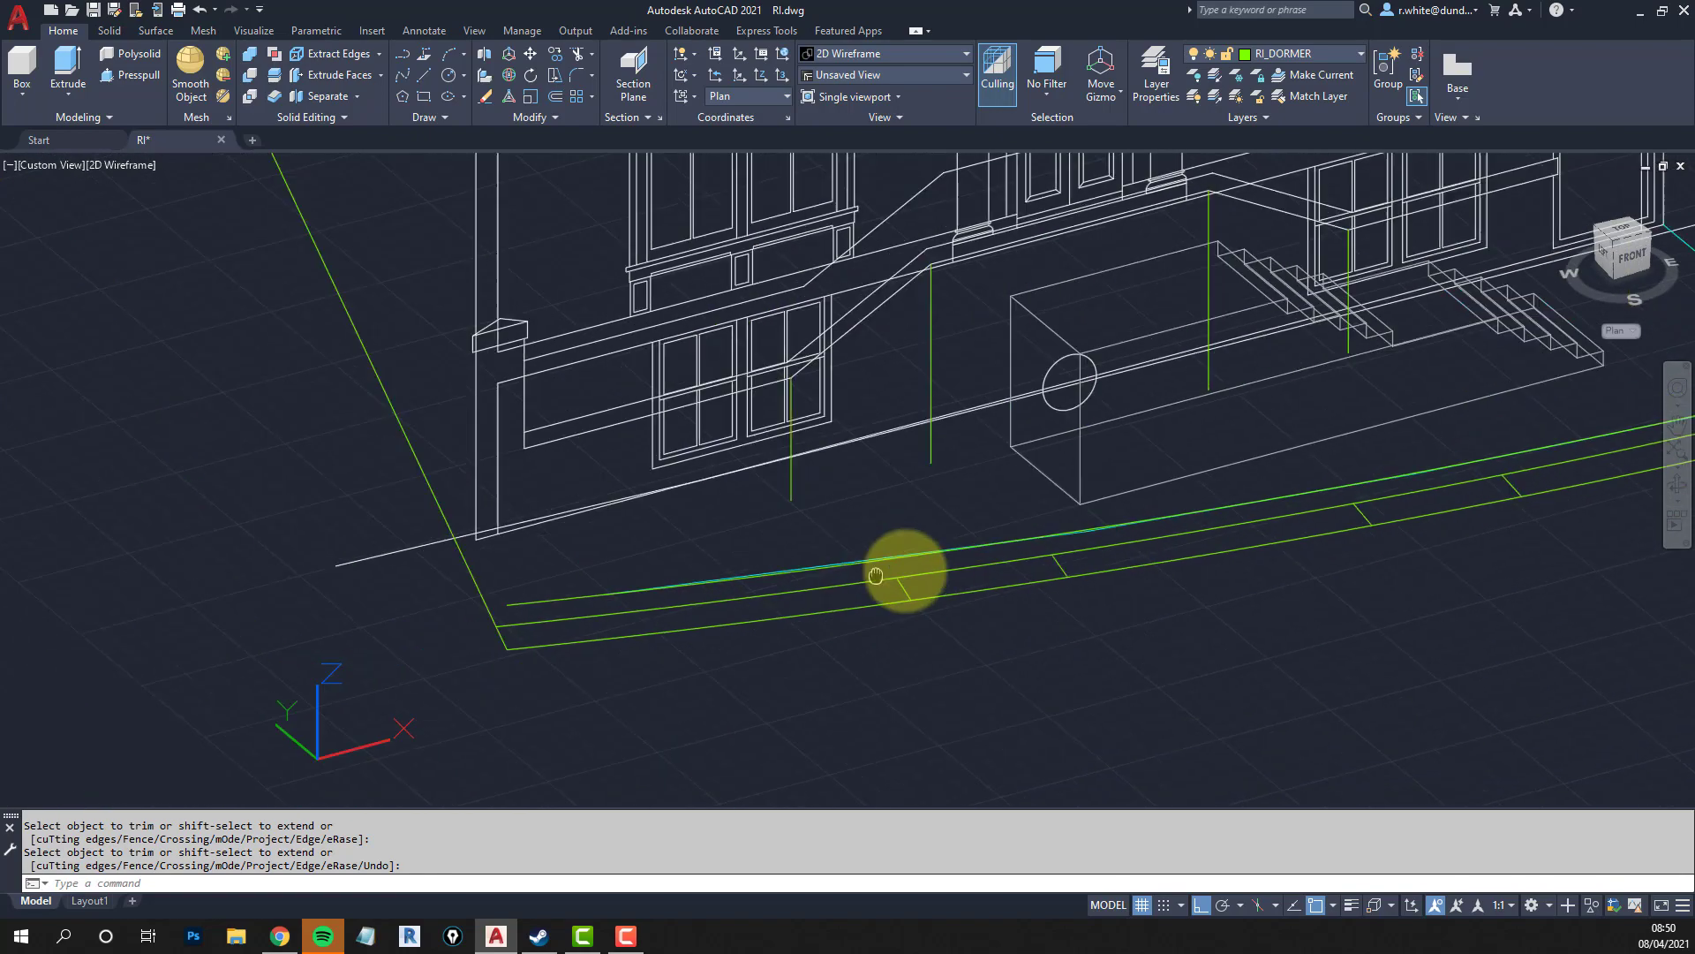
pyautogui.scroll(5, 487, 629)
pyautogui.press('Escape')
pyautogui.press('Return')
pyautogui.click(556, 610)
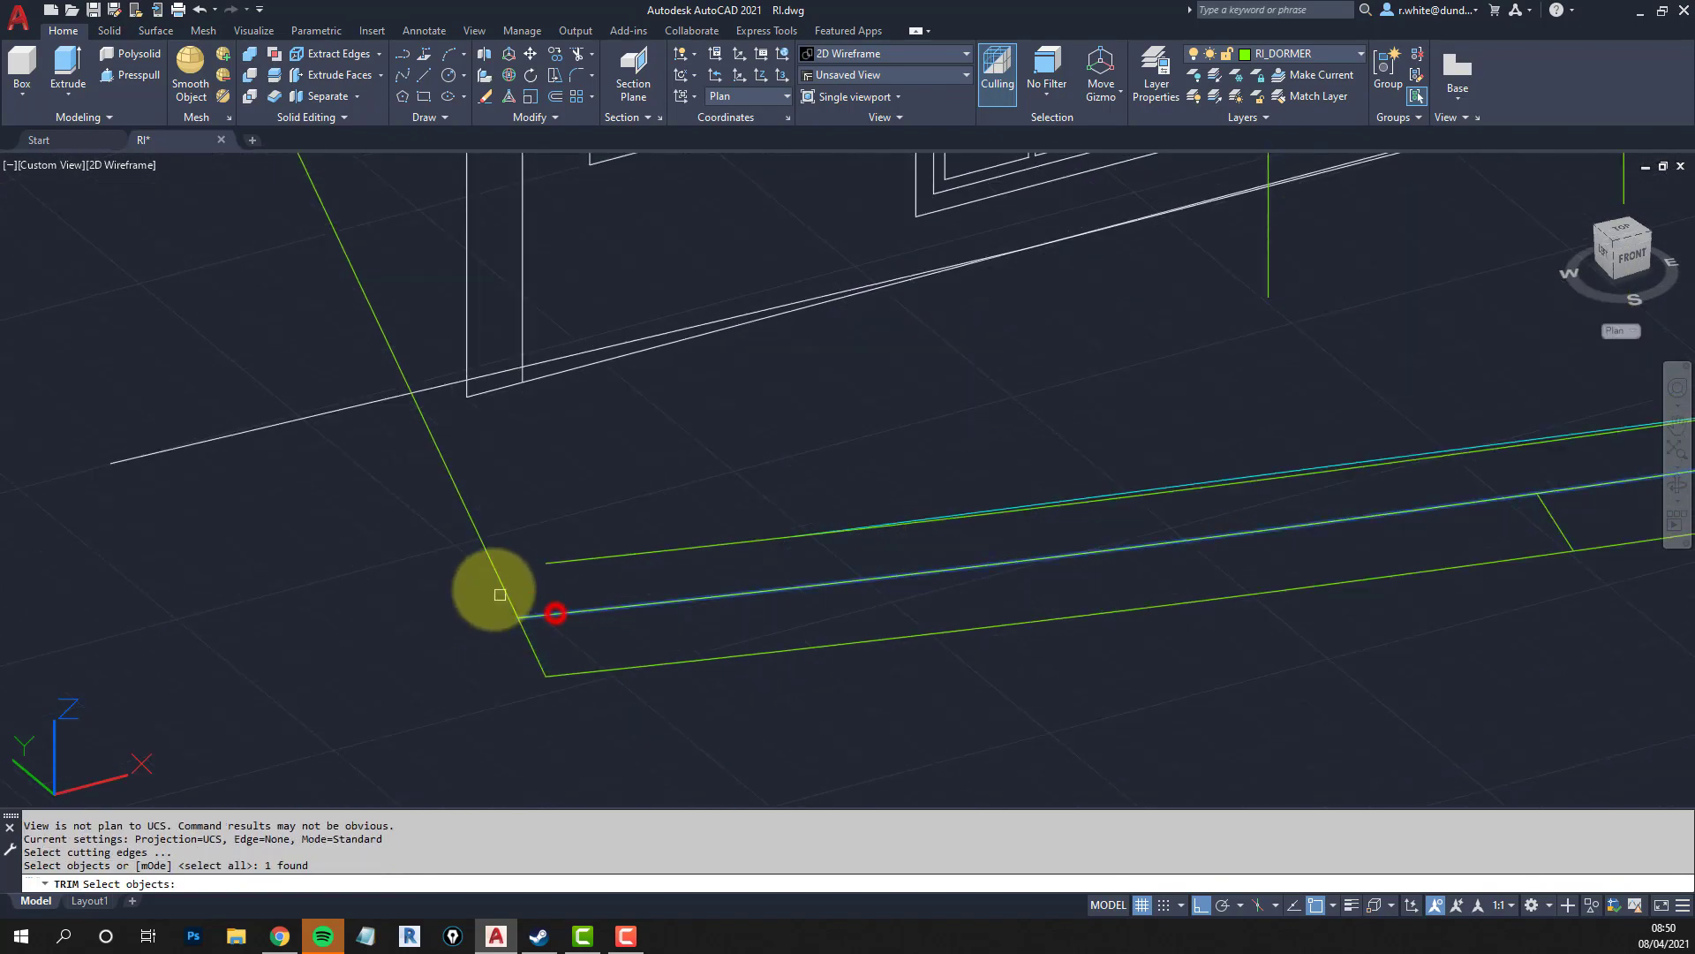
pyautogui.press('Return')
pyautogui.click(507, 590)
pyautogui.press('Escape')
# Erase the offset arc that served as the cutting edge for the radial lines.
pyautogui.write('e')
pyautogui.press('Return')
pyautogui.click(663, 601)
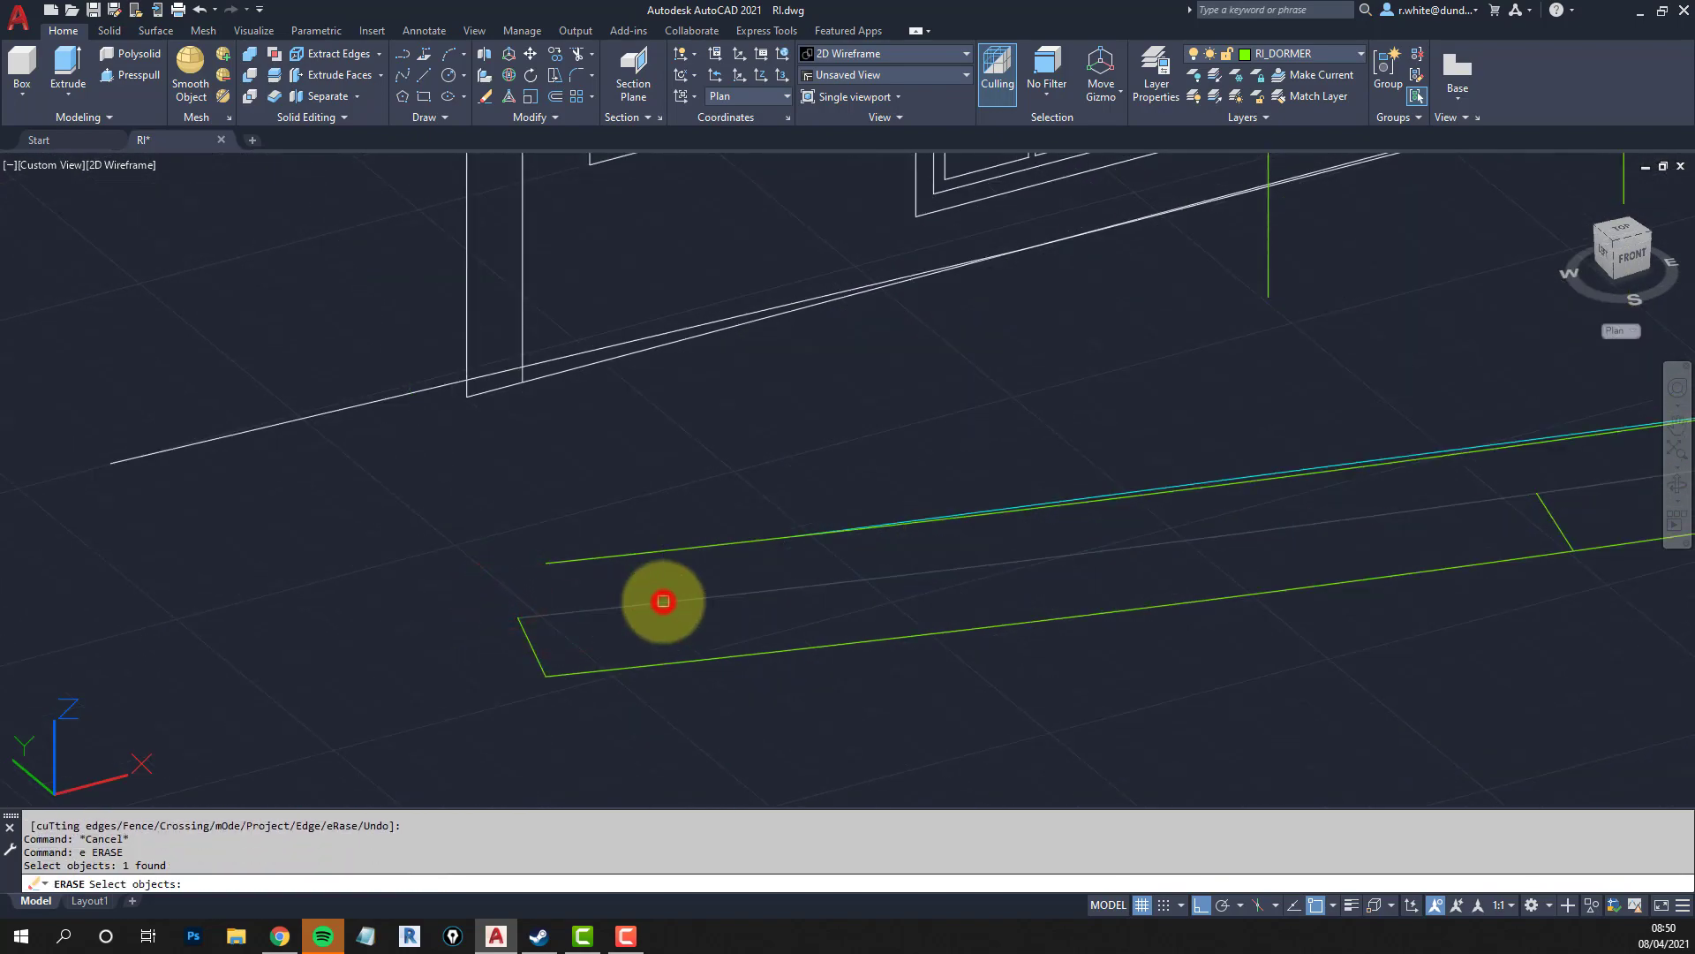
pyautogui.rightClick(663, 600)
pyautogui.scroll(-5, 663, 601)
pyautogui.scroll(3, 718, 671)
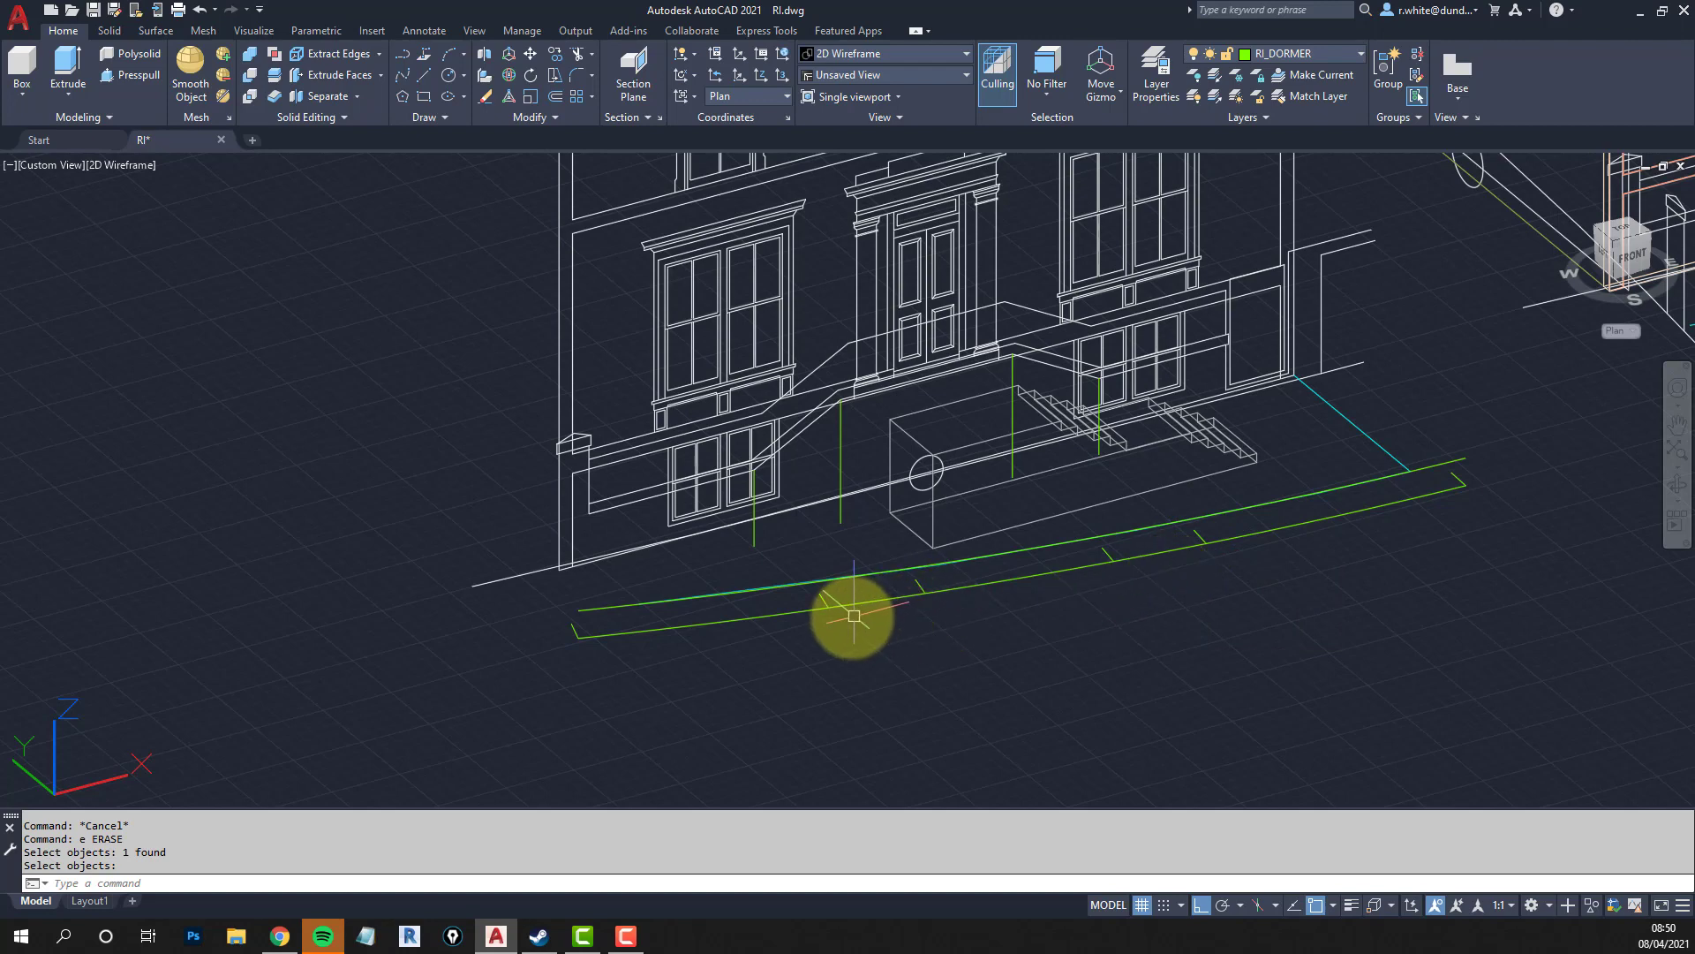
# Try a straight line from the lower arc's west end to the nearest intermediate radial line, and erase it.
pyautogui.scroll(2, 784, 609)
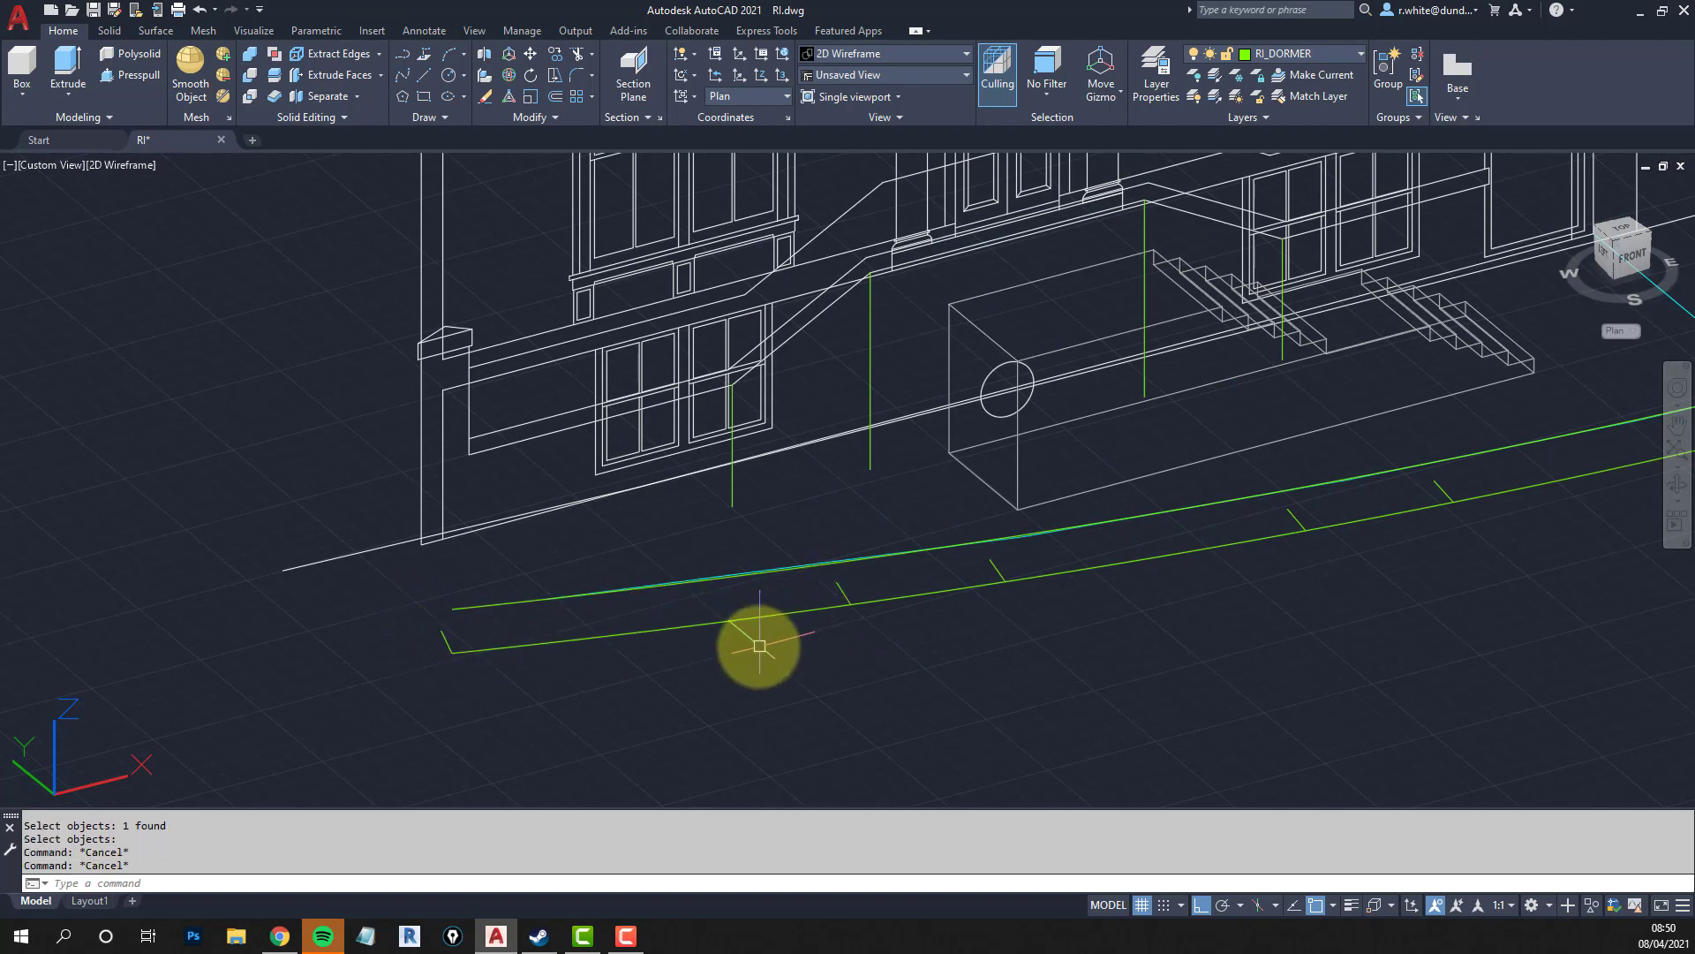
pyautogui.write('l')
pyautogui.press('Return')
pyautogui.click(453, 652)
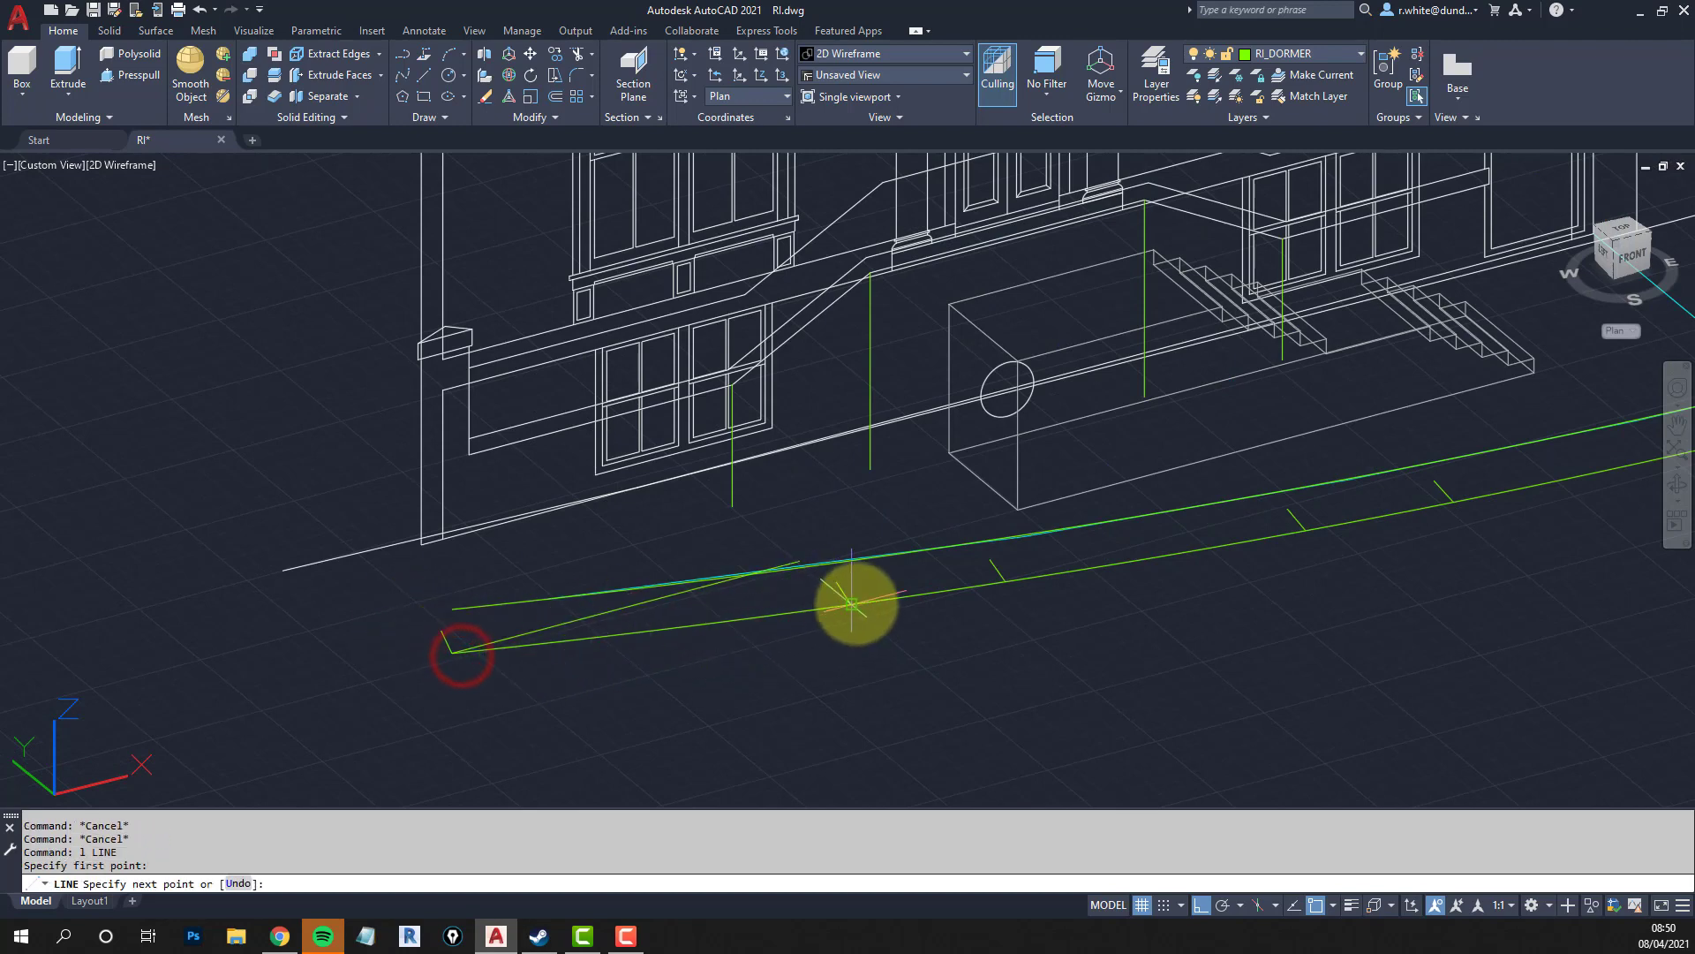
pyautogui.click(853, 604)
pyautogui.press('Return')
pyautogui.scroll(4, 662, 618)
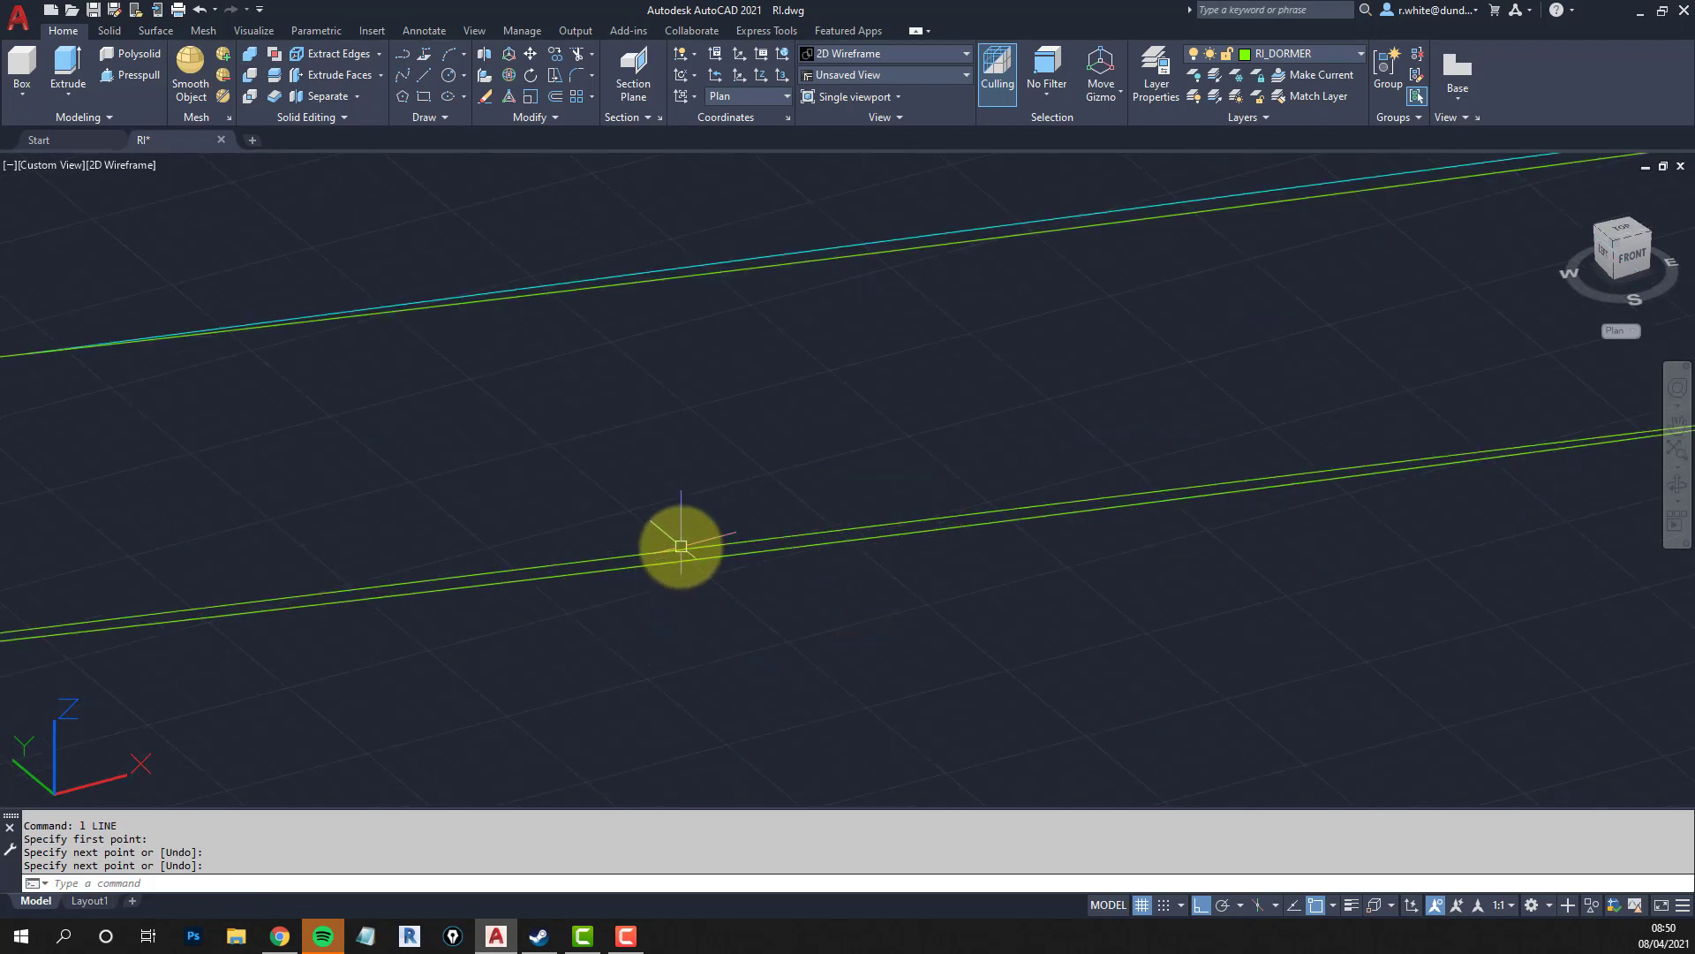
pyautogui.press('Escape')
pyautogui.press('Escape')
pyautogui.scroll(-3, 681, 548)
pyautogui.scroll(3, 683, 551)
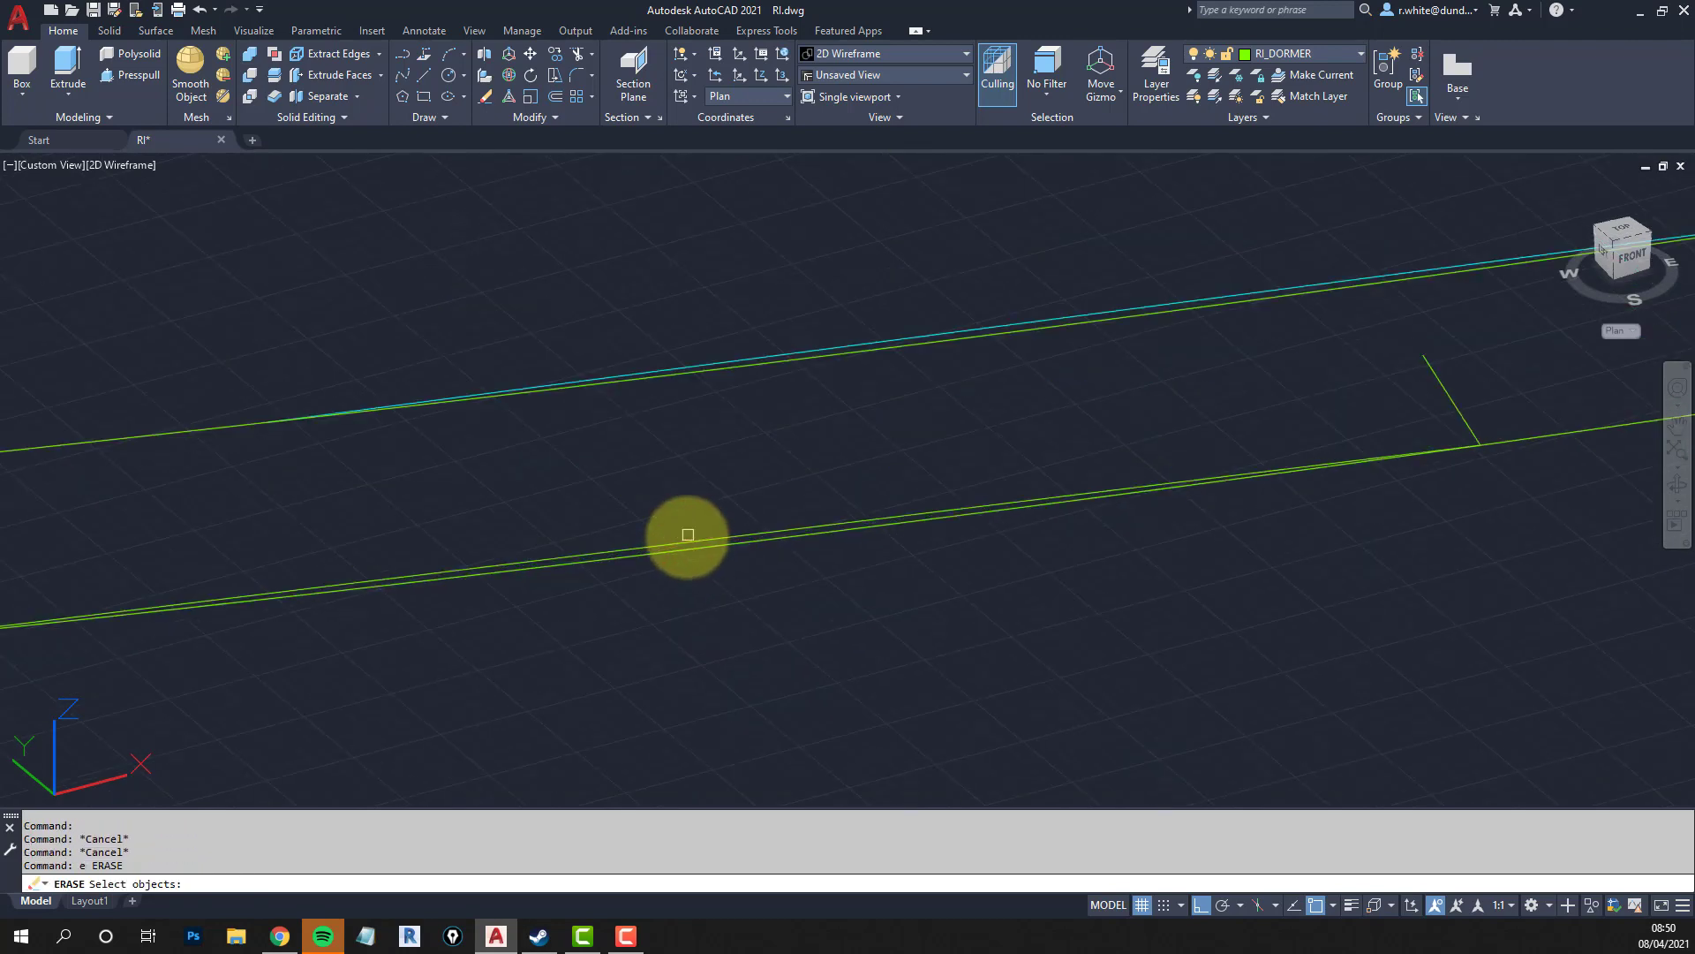
pyautogui.scroll(-3, 687, 538)
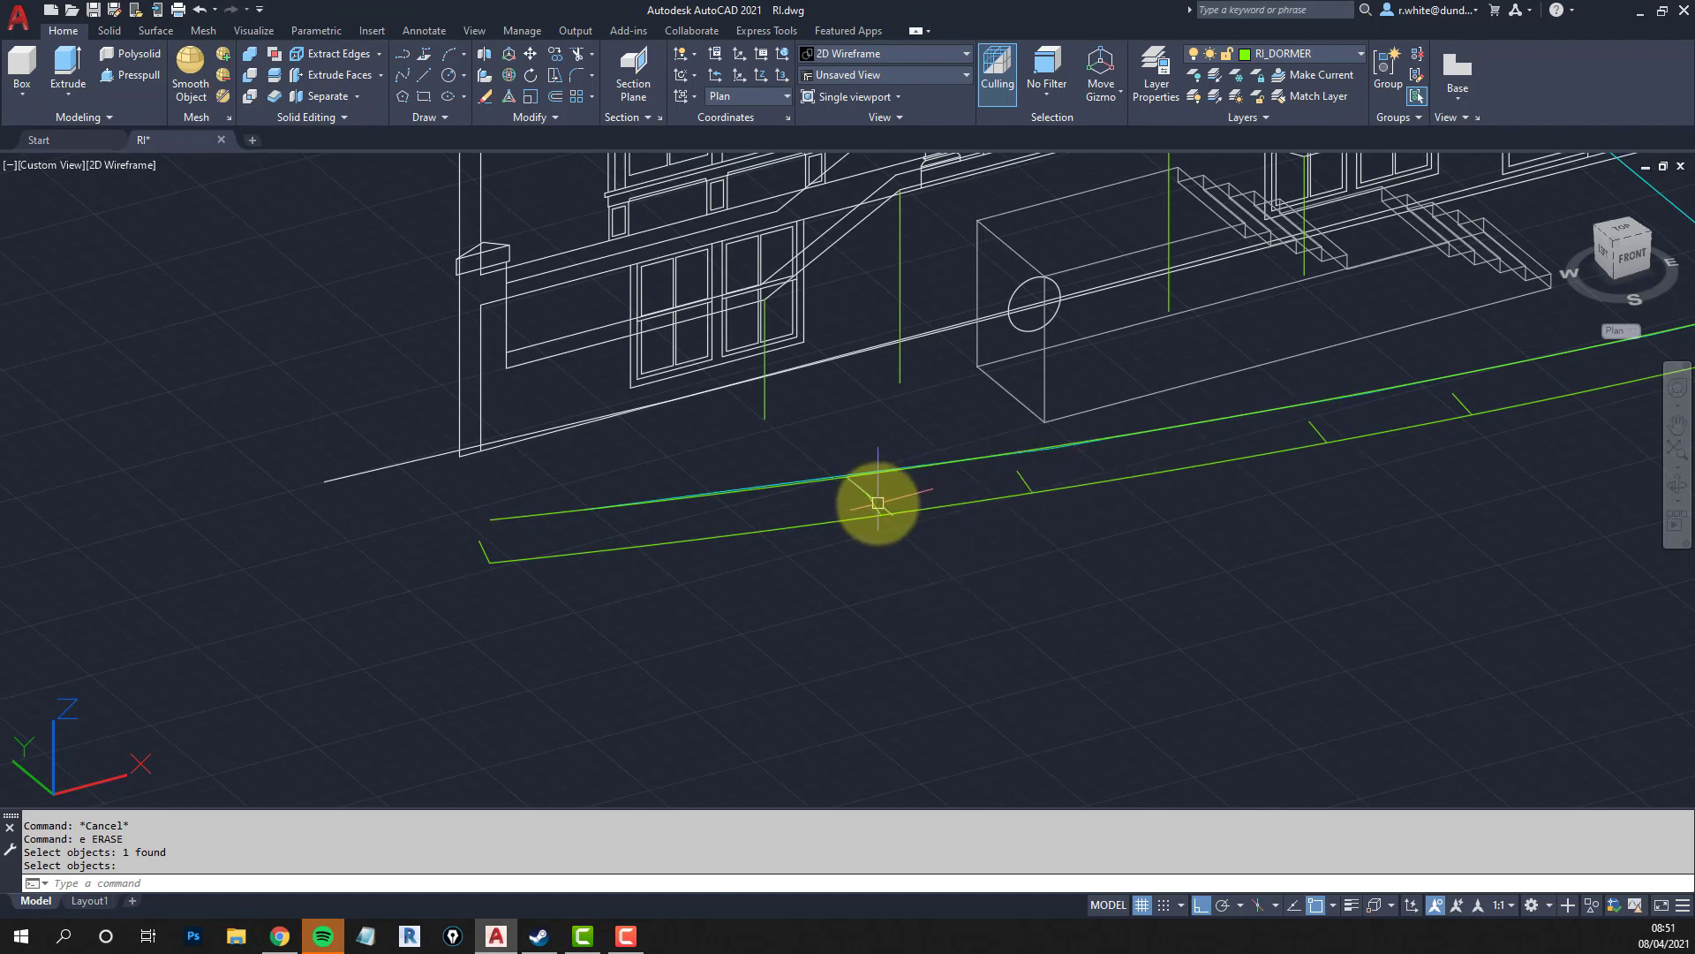
# Examine the yellow boundary wall solid and its sloping coping, comparing it with the elevation beside the green arc setting-out.
pyautogui.scroll(-4, 1050, 490)
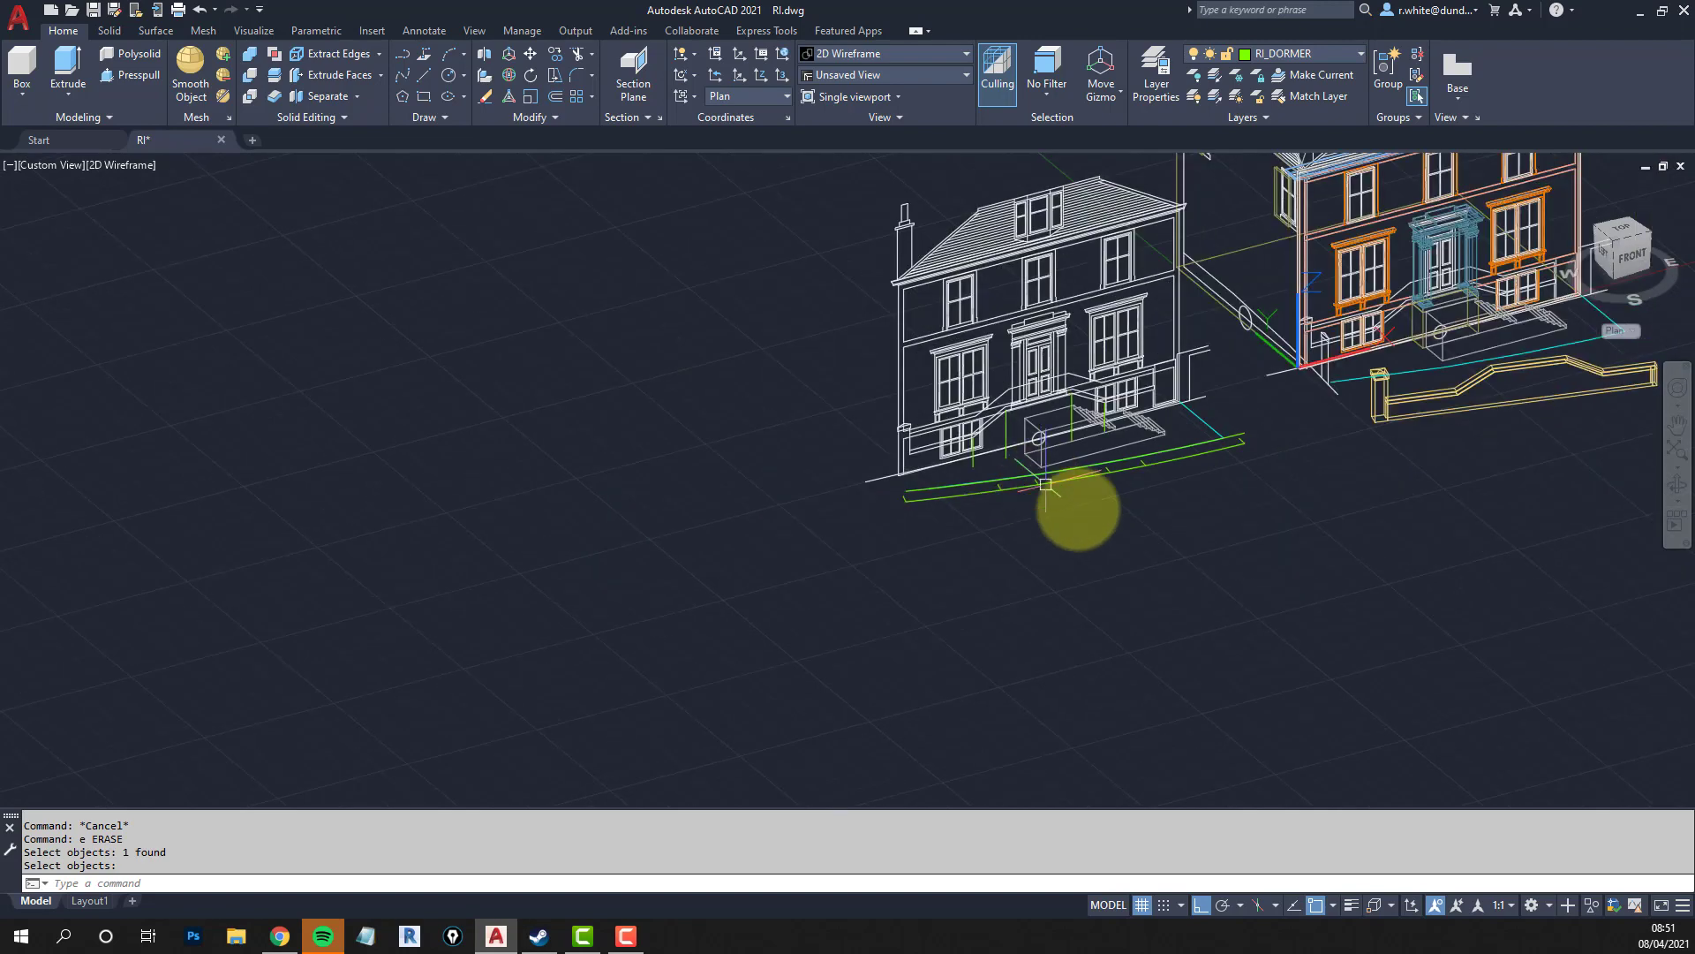
pyautogui.scroll(3, 1279, 454)
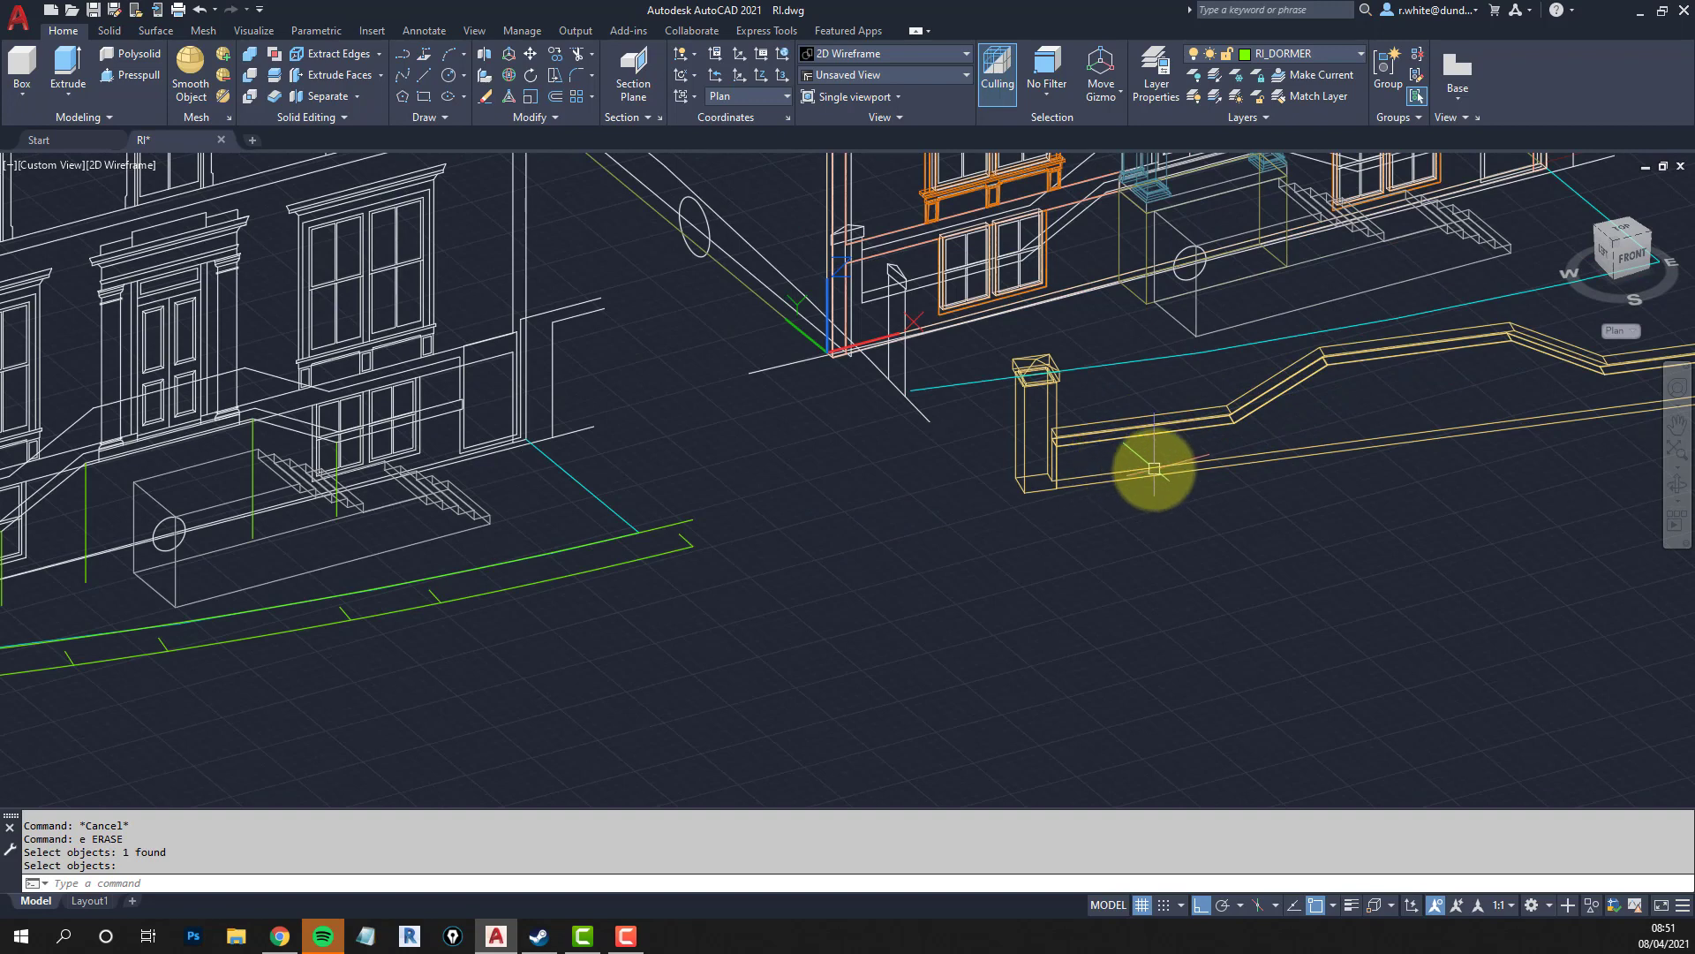
pyautogui.moveTo(1231, 481)
pyautogui.mouseDown(button='middle')
pyautogui.moveTo(1155, 492)
pyautogui.moveTo(1072, 461)
pyautogui.mouseUp(button='middle')
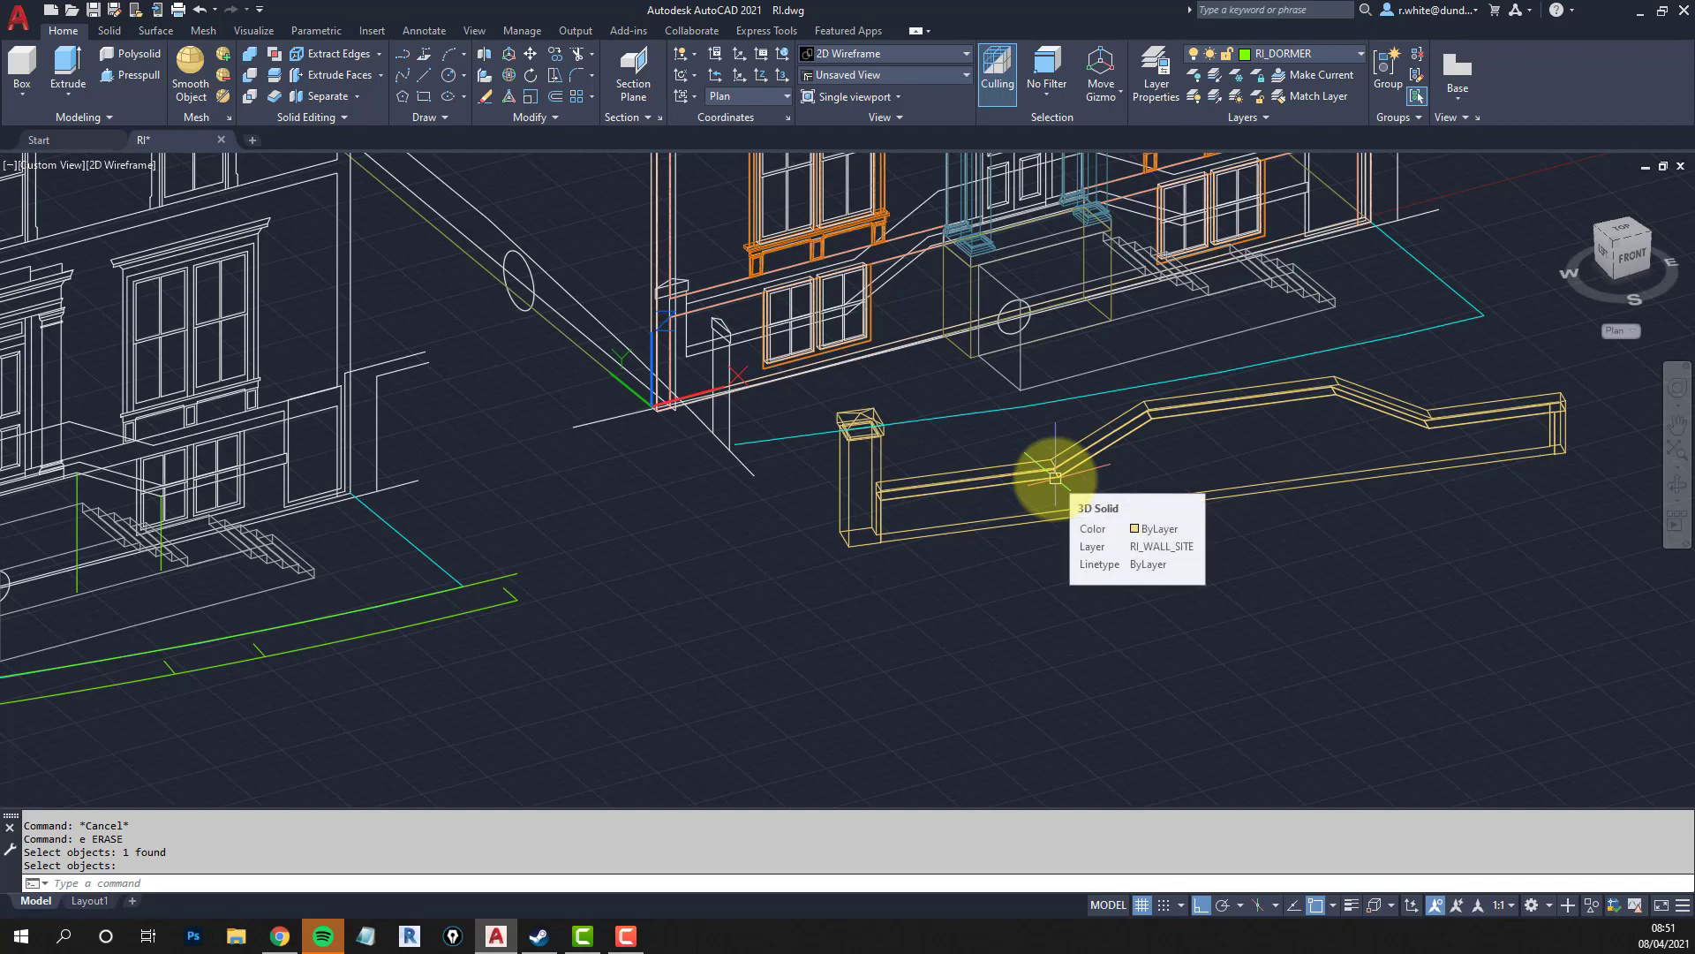
pyautogui.scroll(-5, 1055, 476)
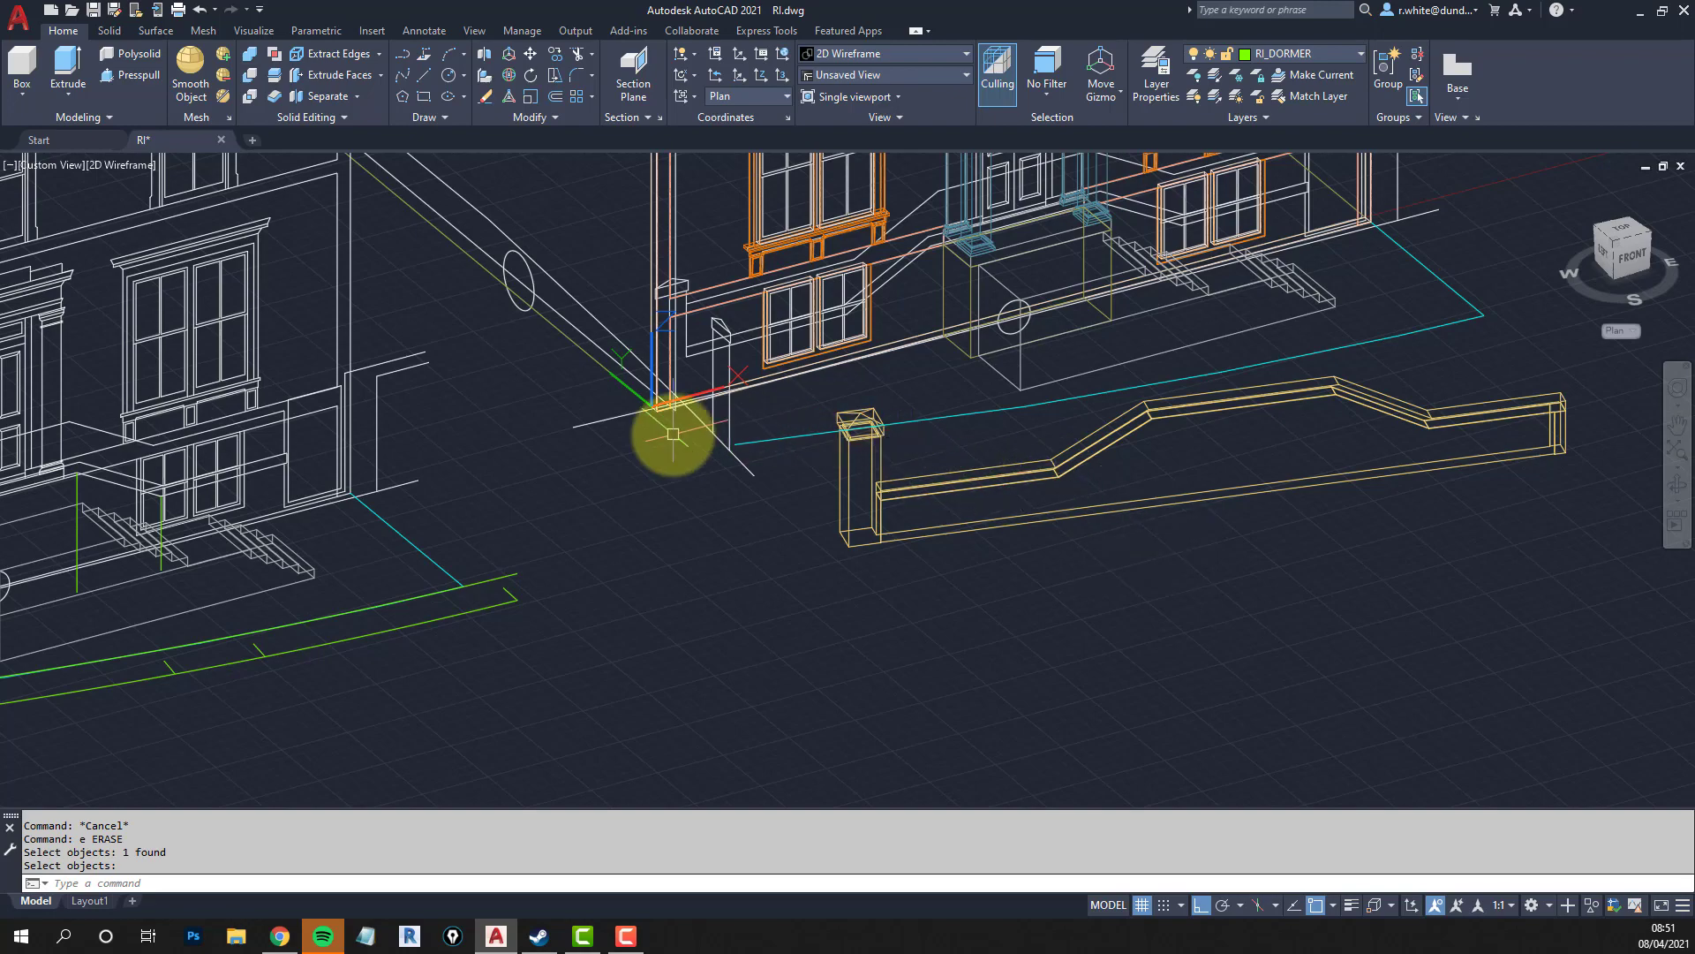
pyautogui.scroll(7, 461, 466)
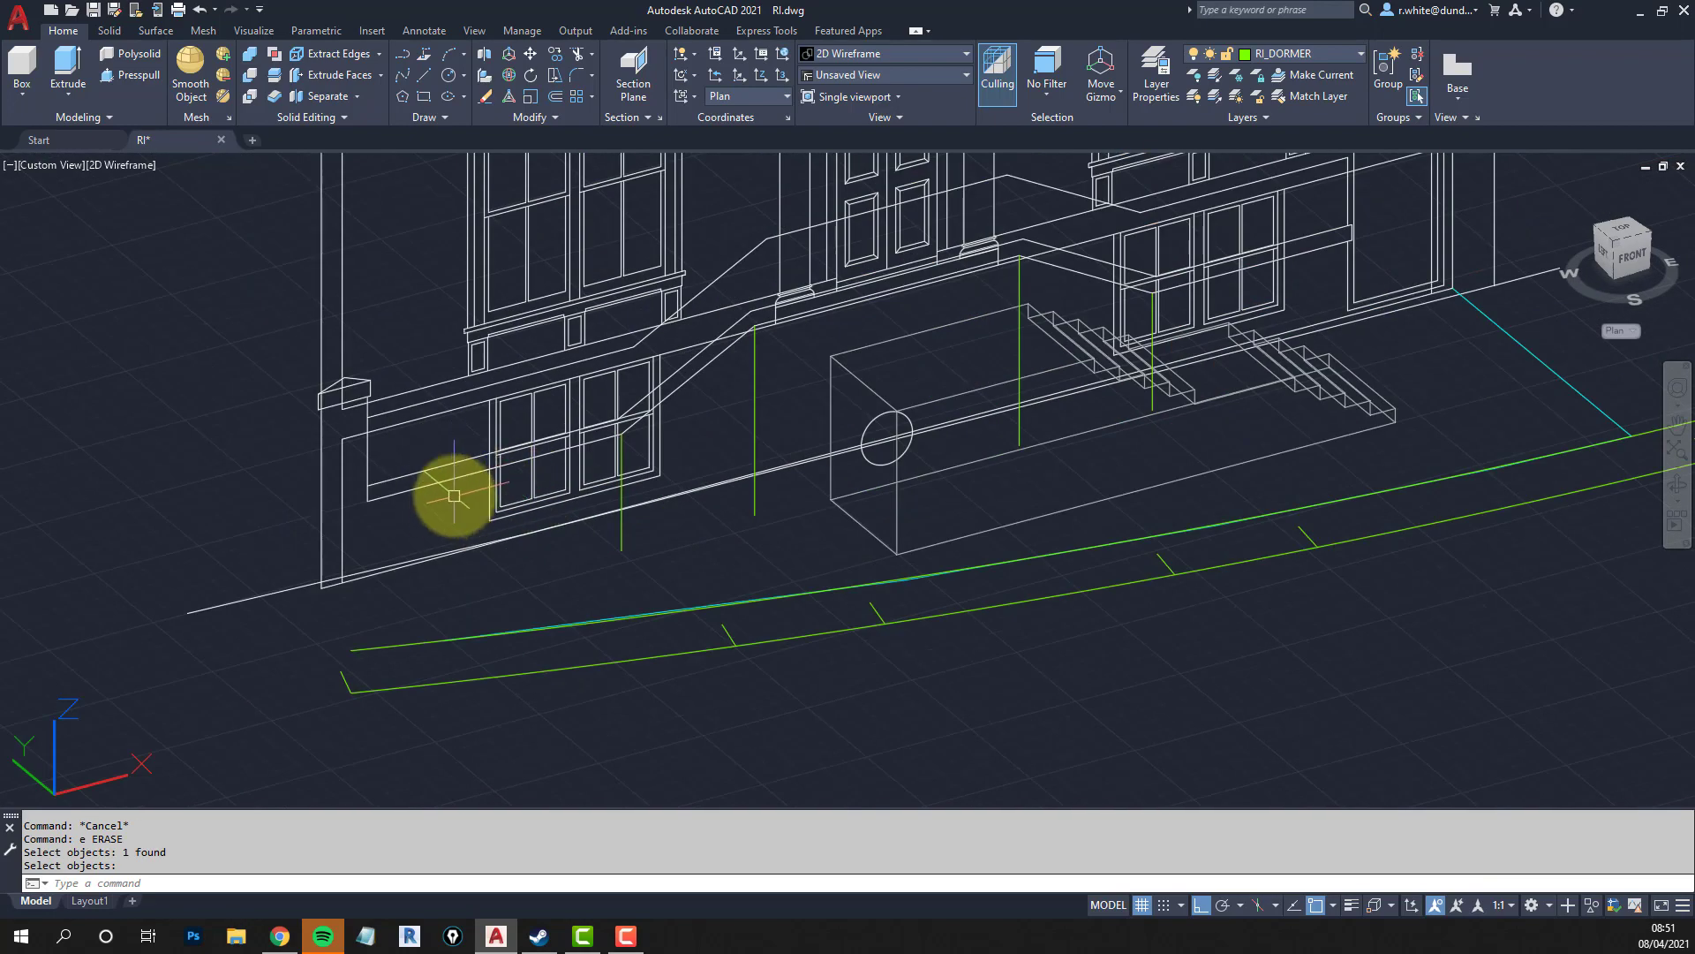
pyautogui.scroll(-4, 1098, 466)
pyautogui.scroll(7, 863, 515)
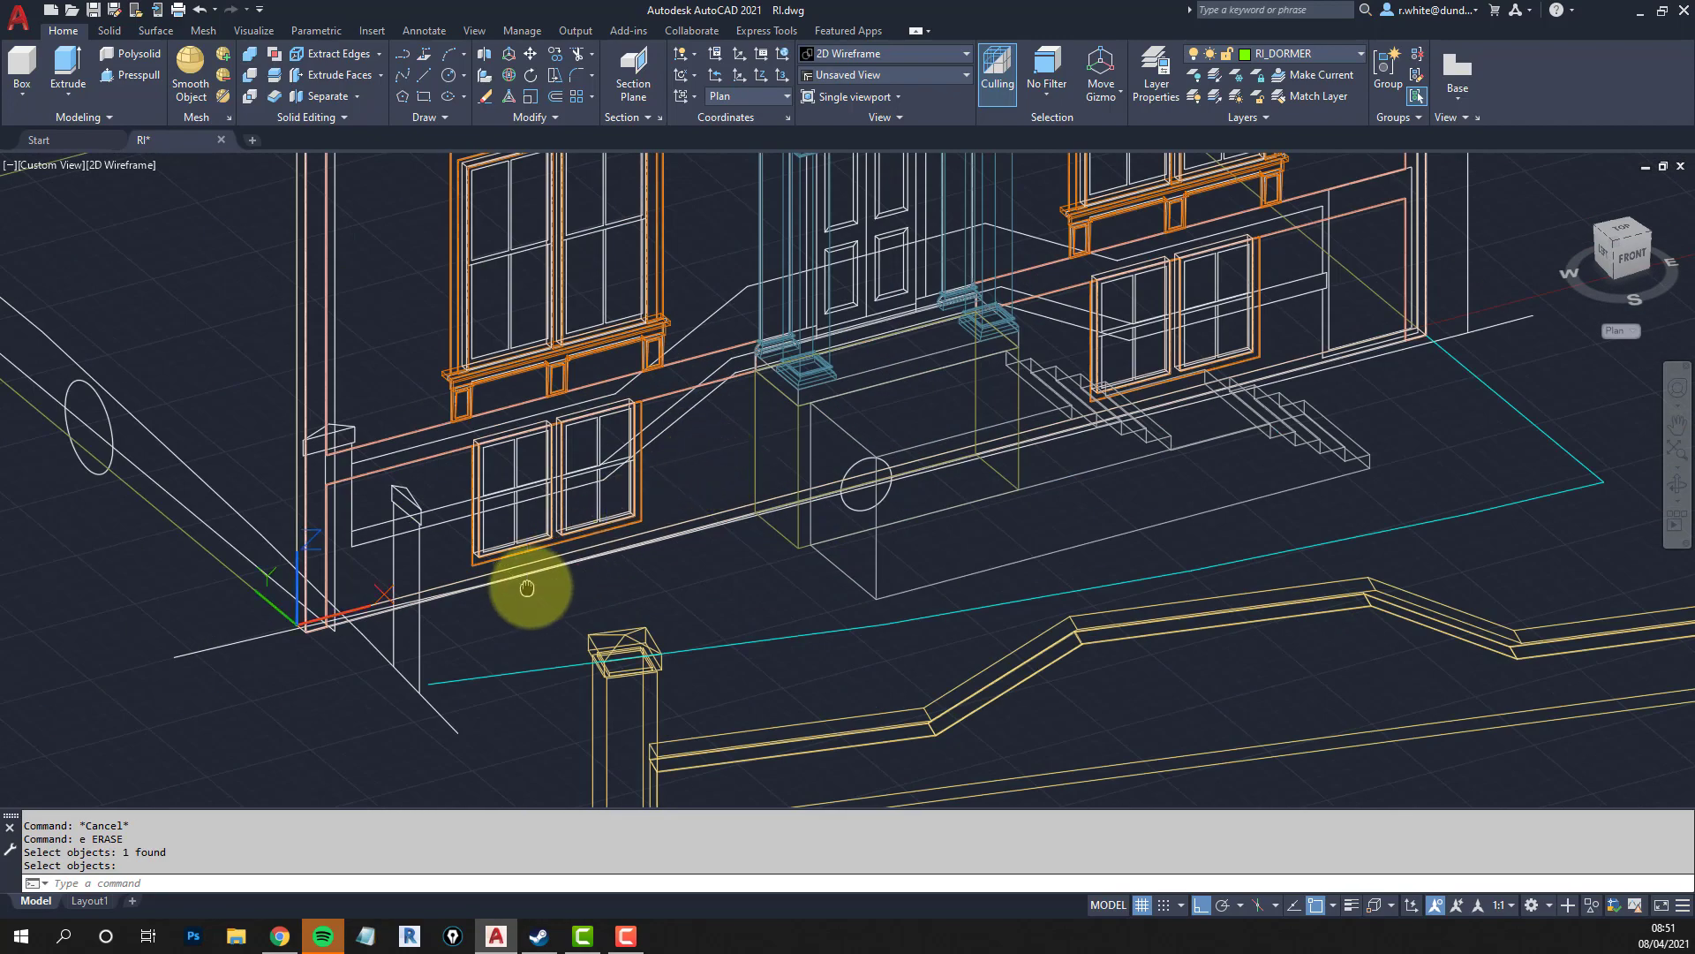
pyautogui.moveTo(529, 586); pyautogui.dragTo(981, 438, button='middle')
pyautogui.moveTo(747, 563); pyautogui.dragTo(925, 481, button='middle')
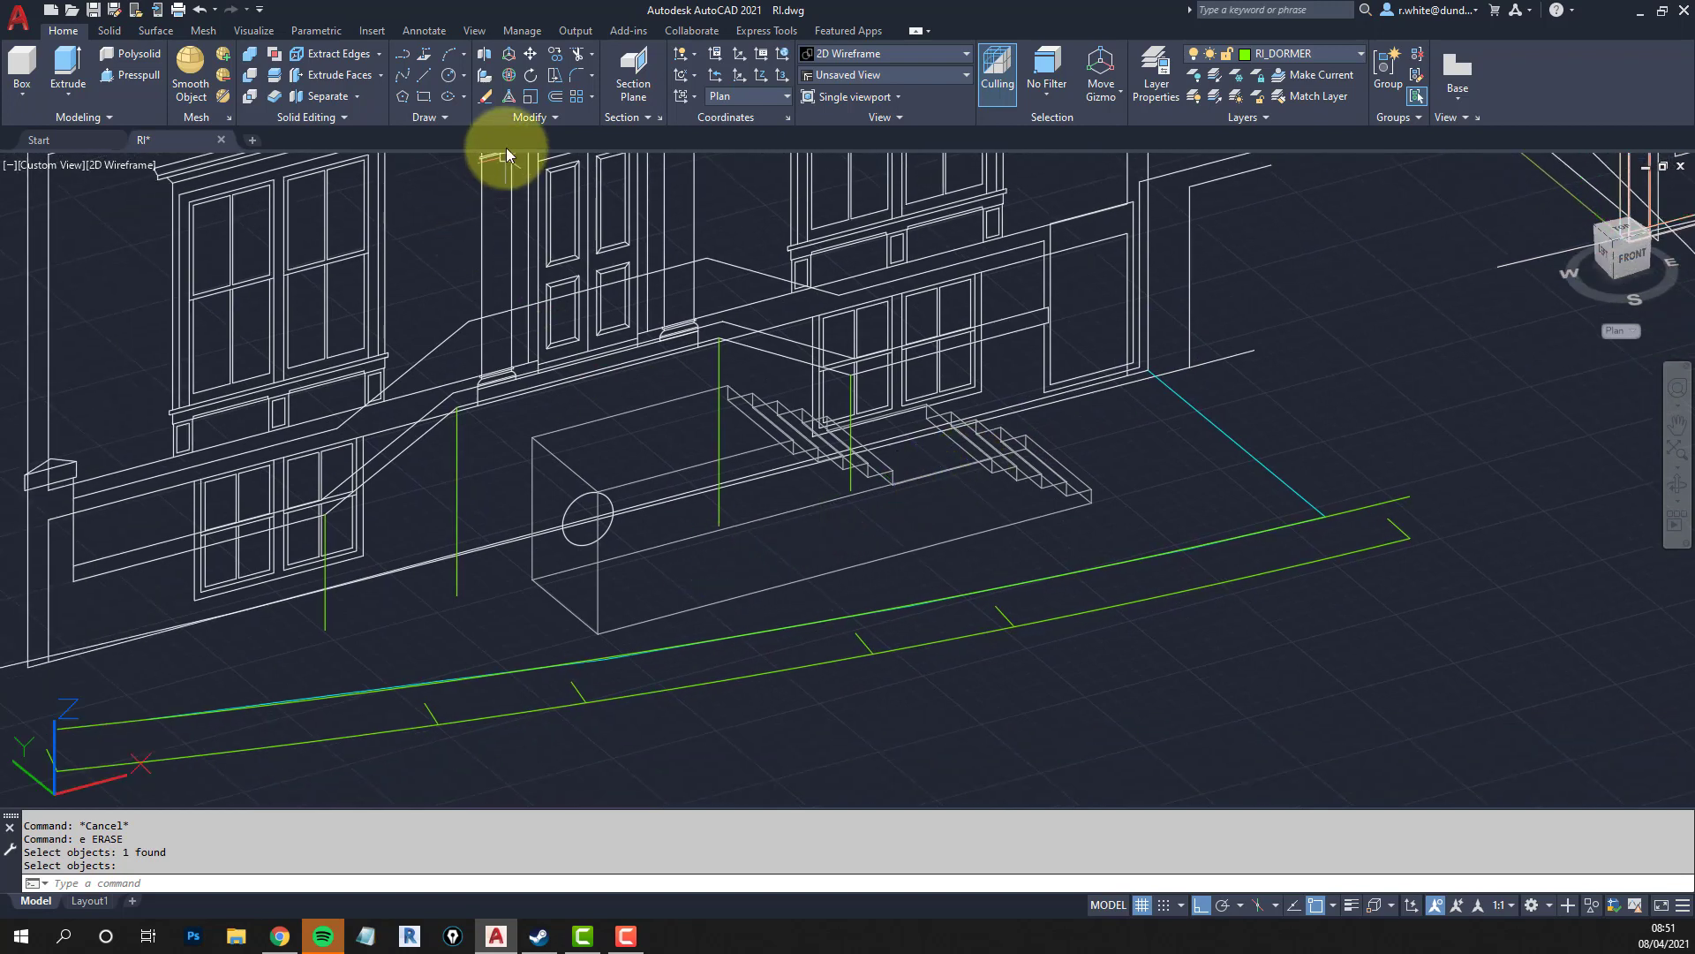
# Switch to the Main UCS and draw a horizontal polyline from the elevation's west base corner to beyond its east end.
pyautogui.click(781, 95)
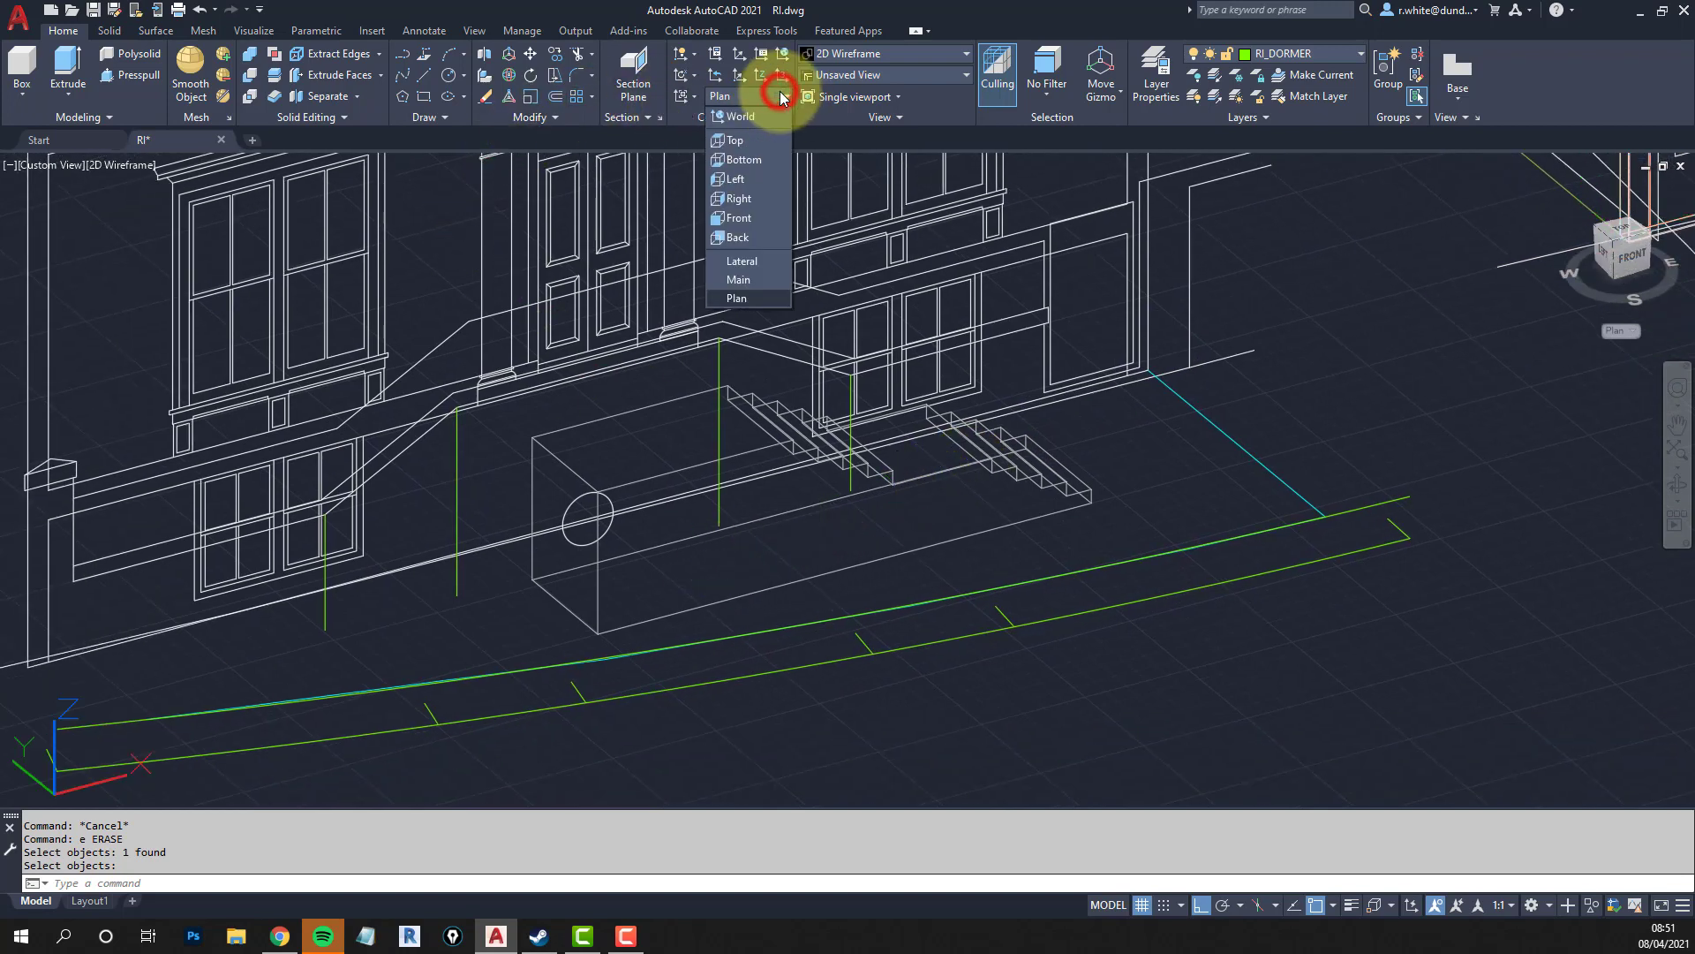
pyautogui.click(745, 276)
pyautogui.press('Escape')
pyautogui.press('Escape')
pyautogui.write('pl')
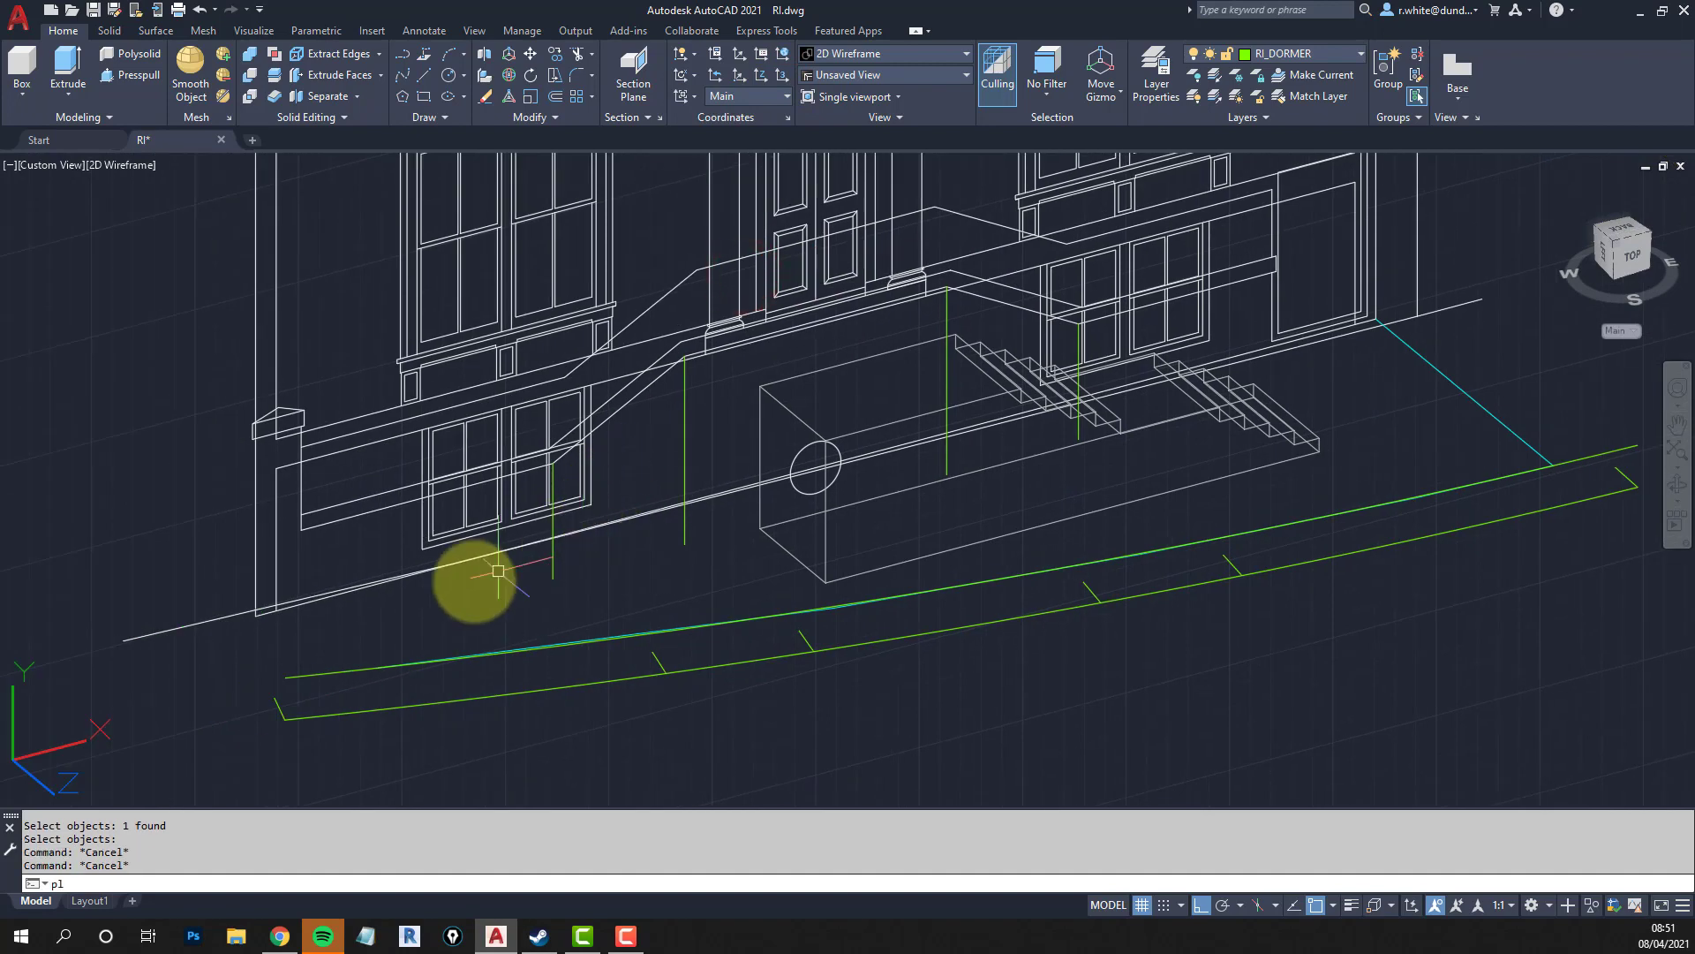
pyautogui.press('Return')
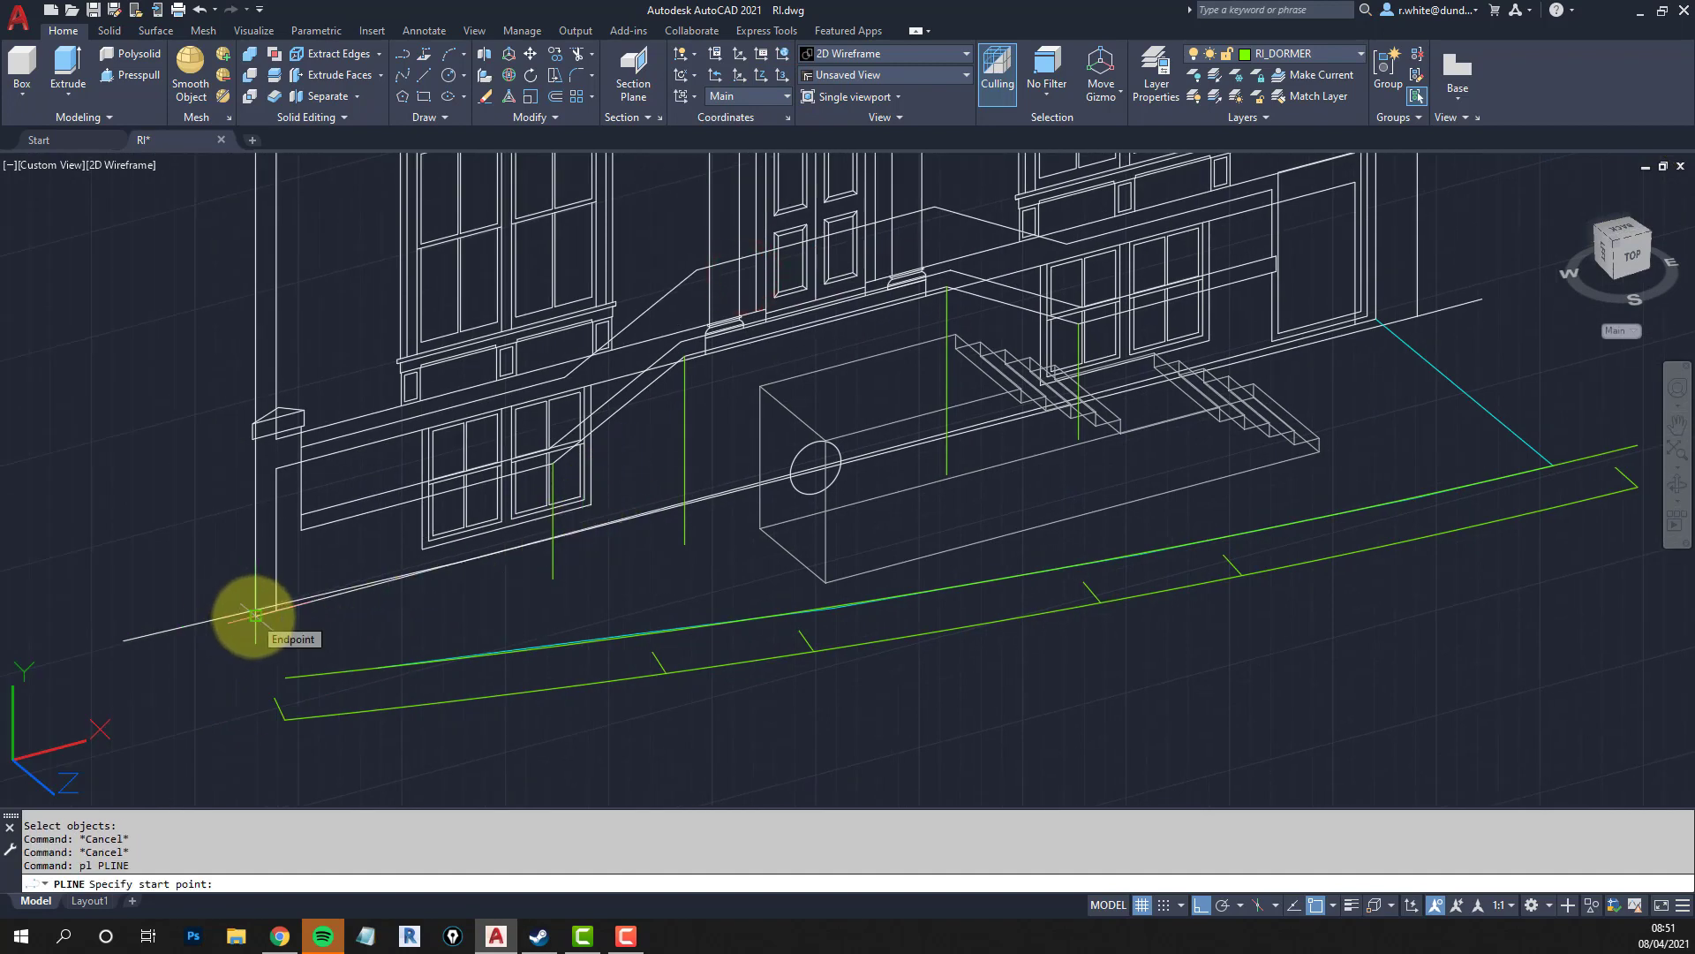
pyautogui.click(255, 616)
pyautogui.moveTo(1342, 301); pyautogui.dragTo(942, 394, button='middle')
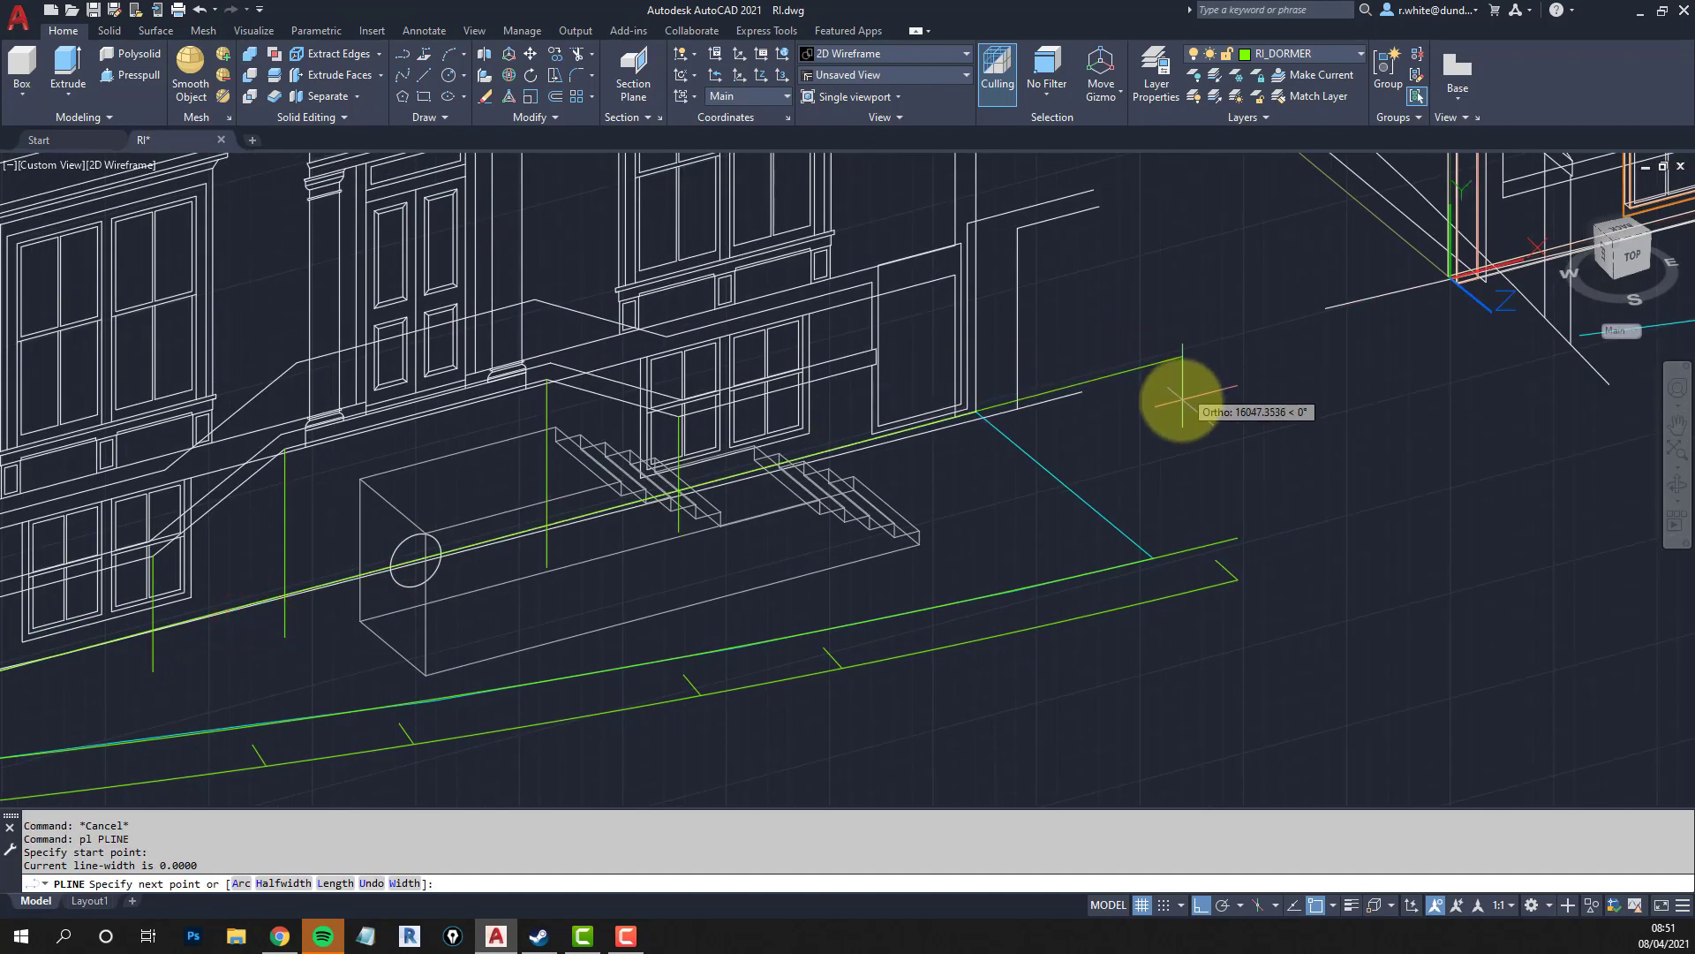
pyautogui.click(1165, 390)
pyautogui.press('Return')
# Offset the horizontal base polyline 500 downwards.
pyautogui.write('o')
pyautogui.press('Return')
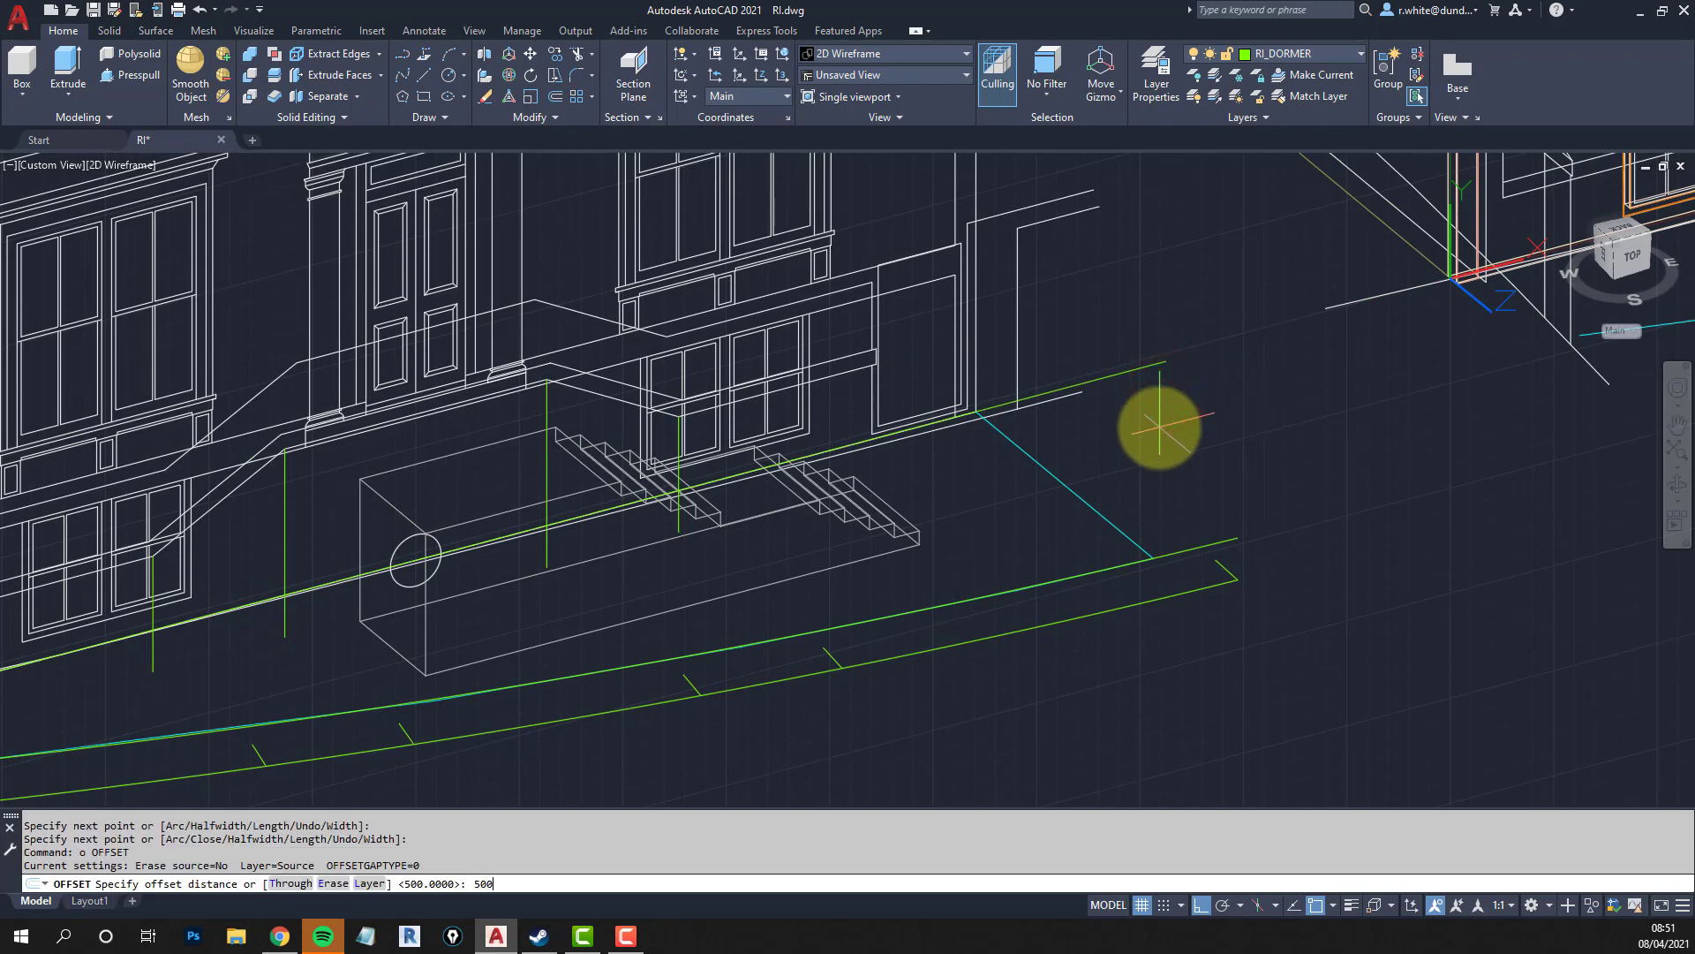
pyautogui.write('500')
pyautogui.press('Return')
pyautogui.click(1132, 370)
pyautogui.click(1139, 447)
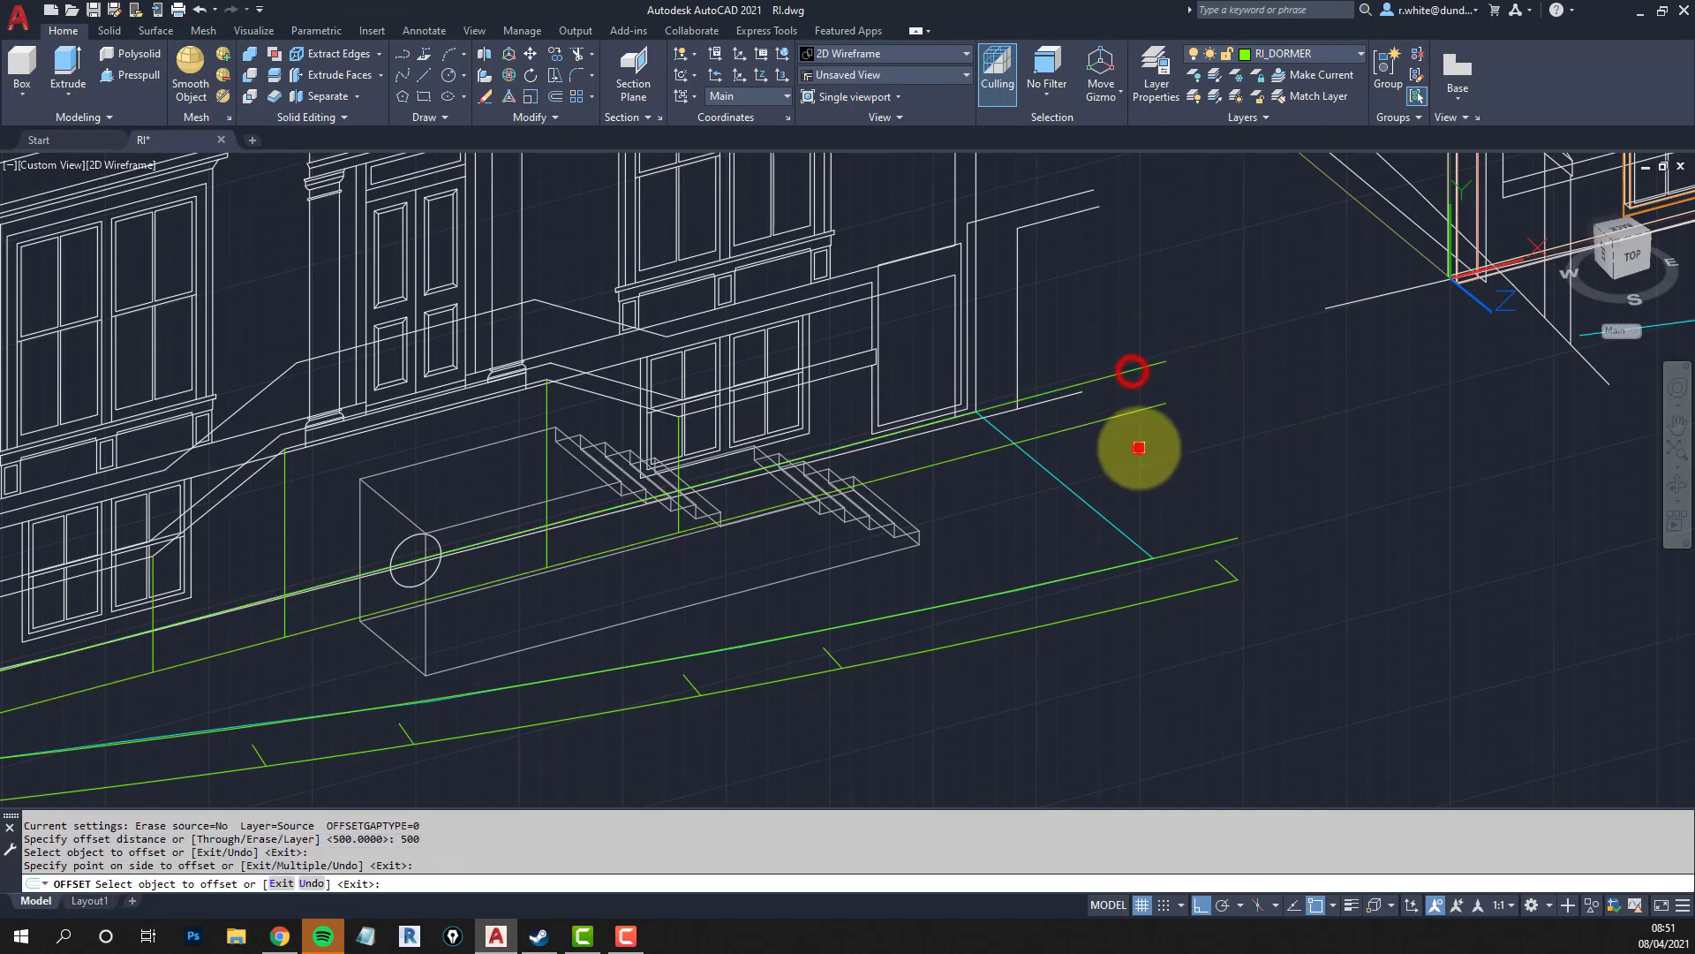
pyautogui.scroll(-4, 1104, 472)
pyautogui.moveTo(1056, 503); pyautogui.dragTo(1262, 387, button='middle')
pyautogui.scroll(4, 883, 455)
pyautogui.scroll(2, 883, 452)
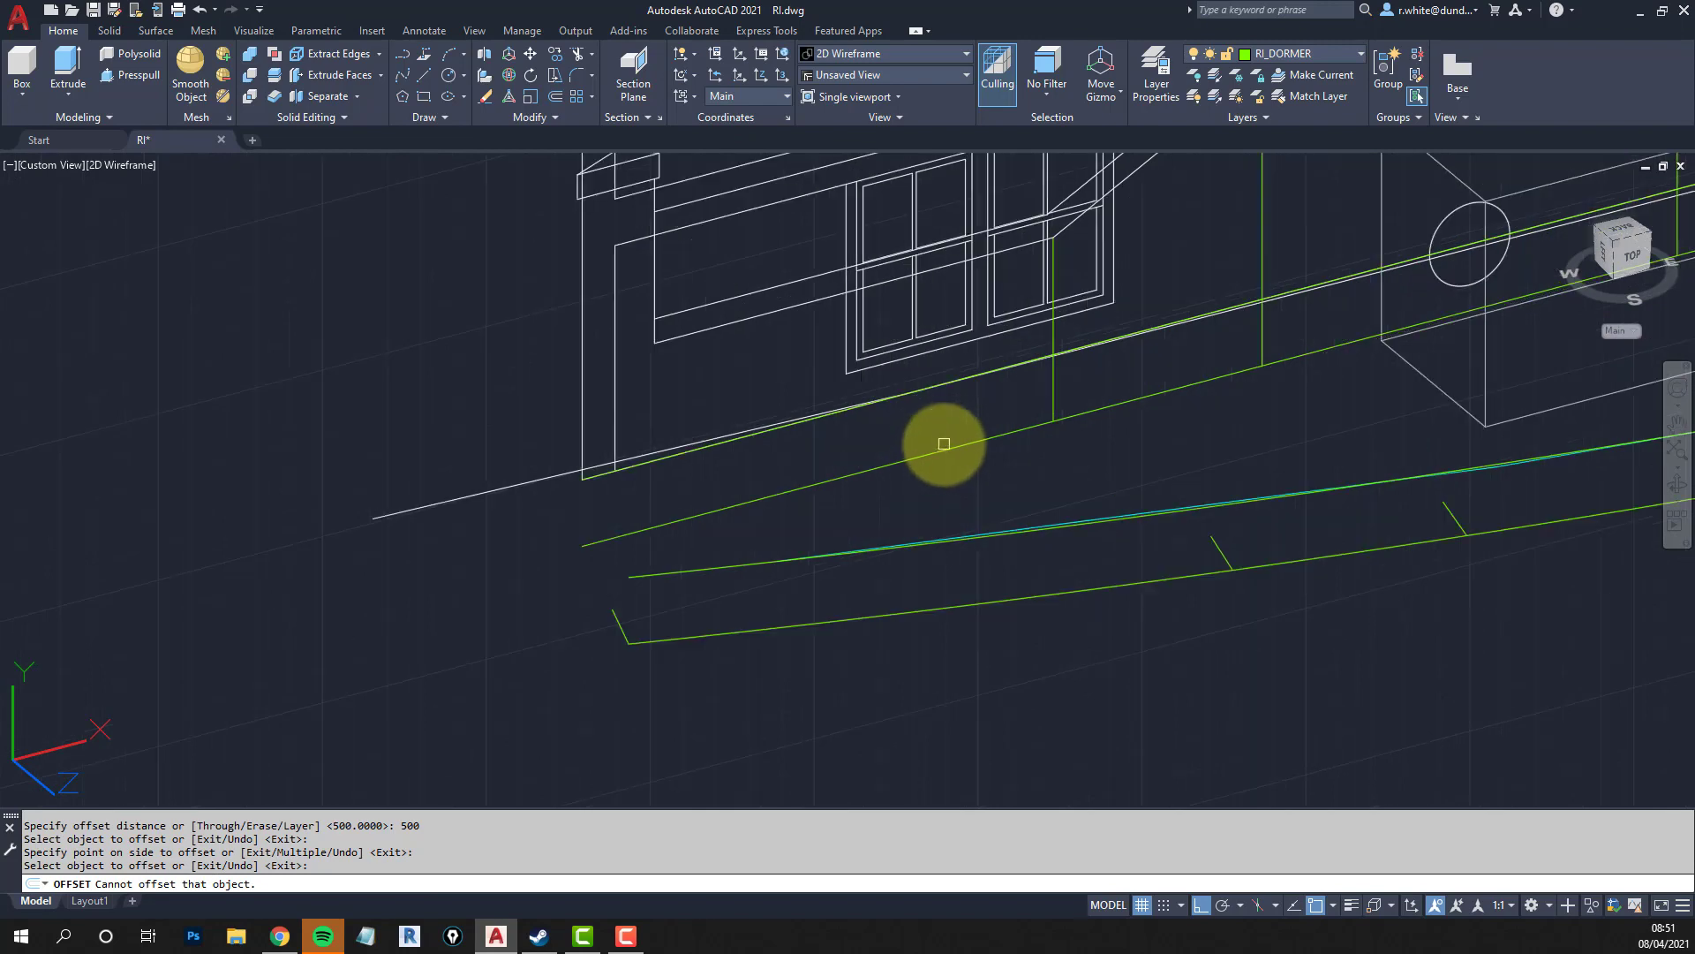
pyautogui.scroll(-4, 1060, 390)
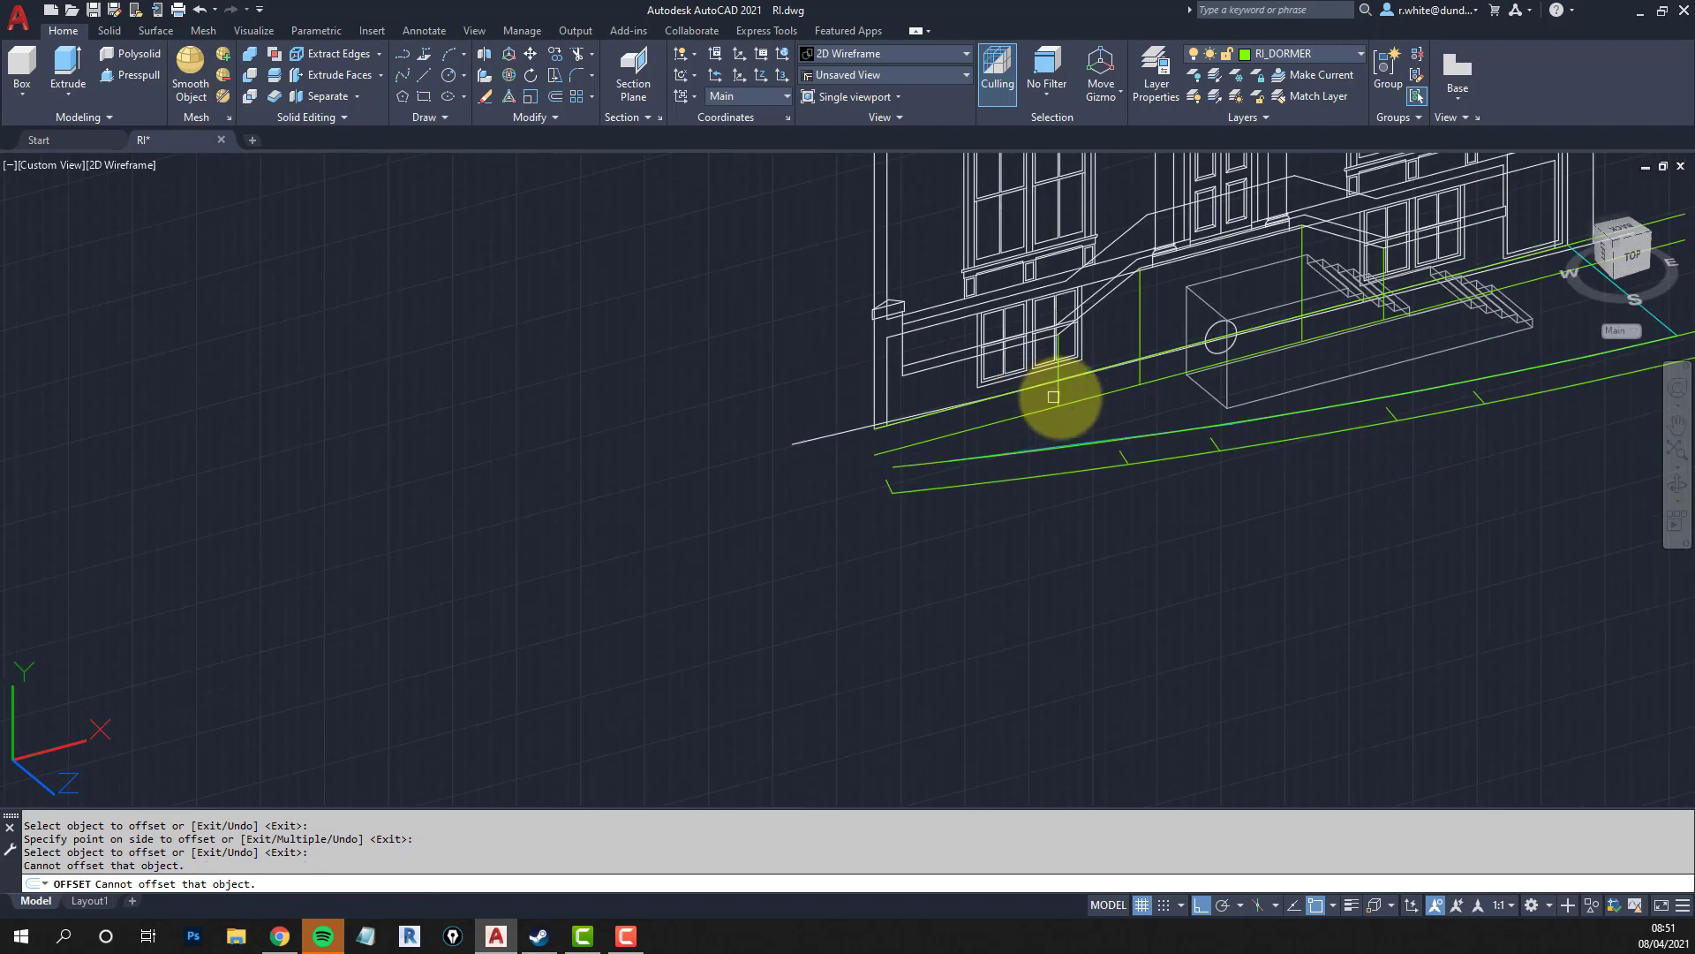
pyautogui.scroll(4, 1119, 324)
pyautogui.click(1072, 257)
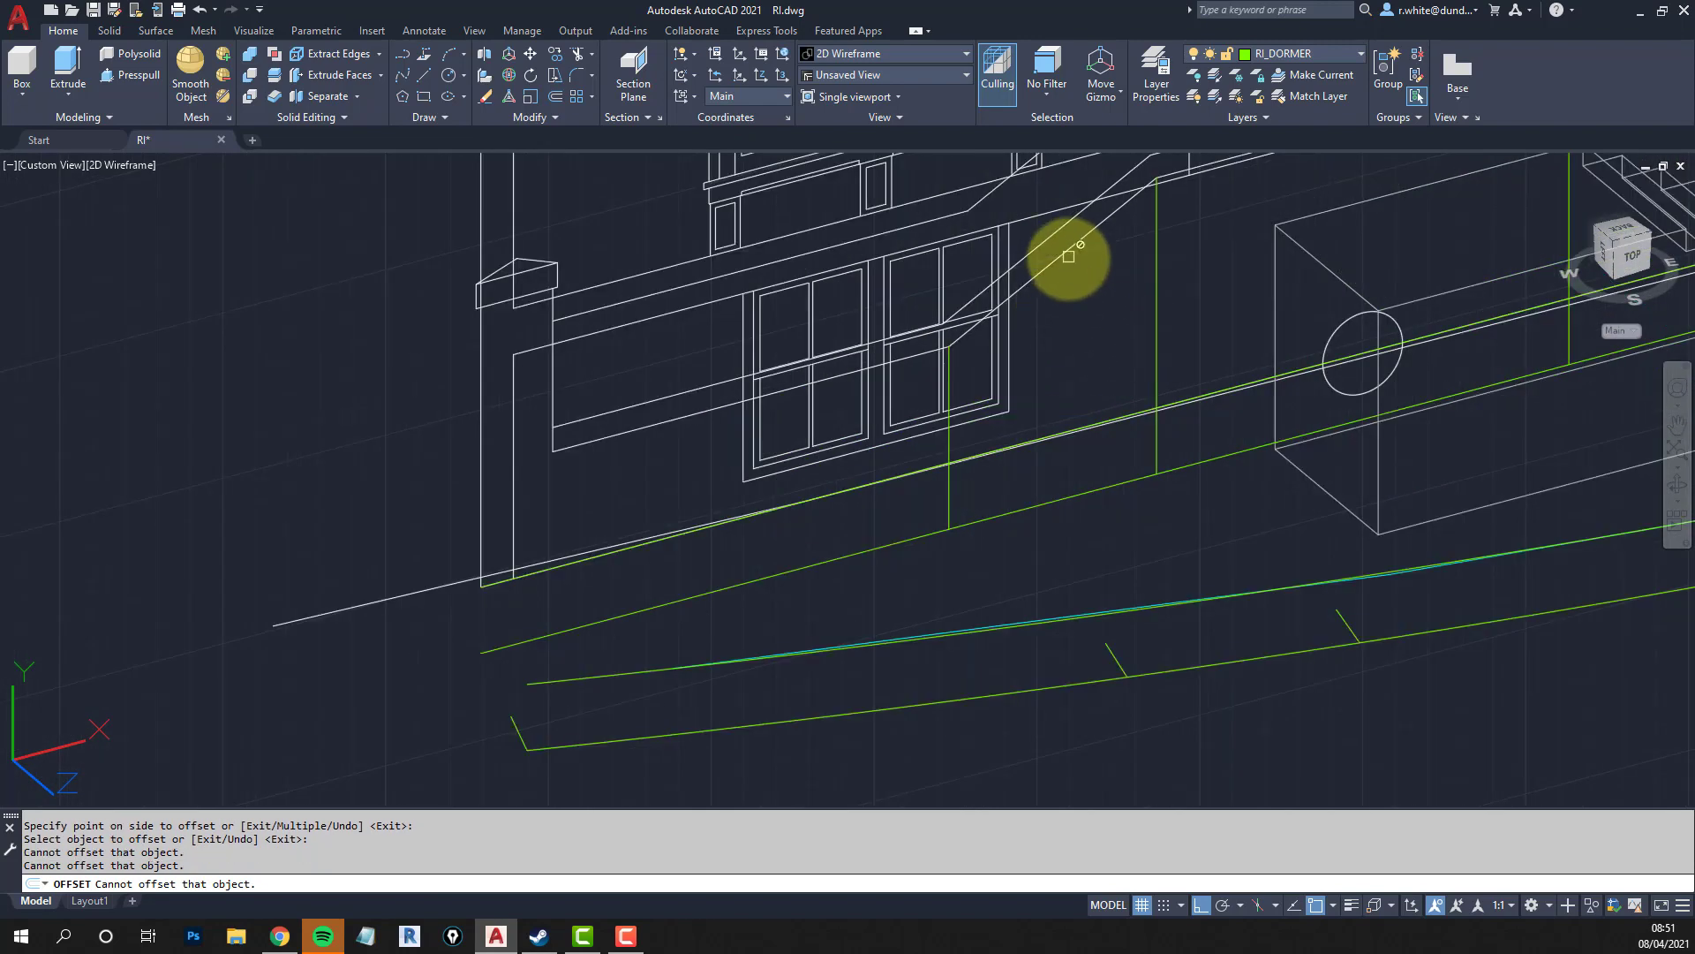
pyautogui.click(1060, 333)
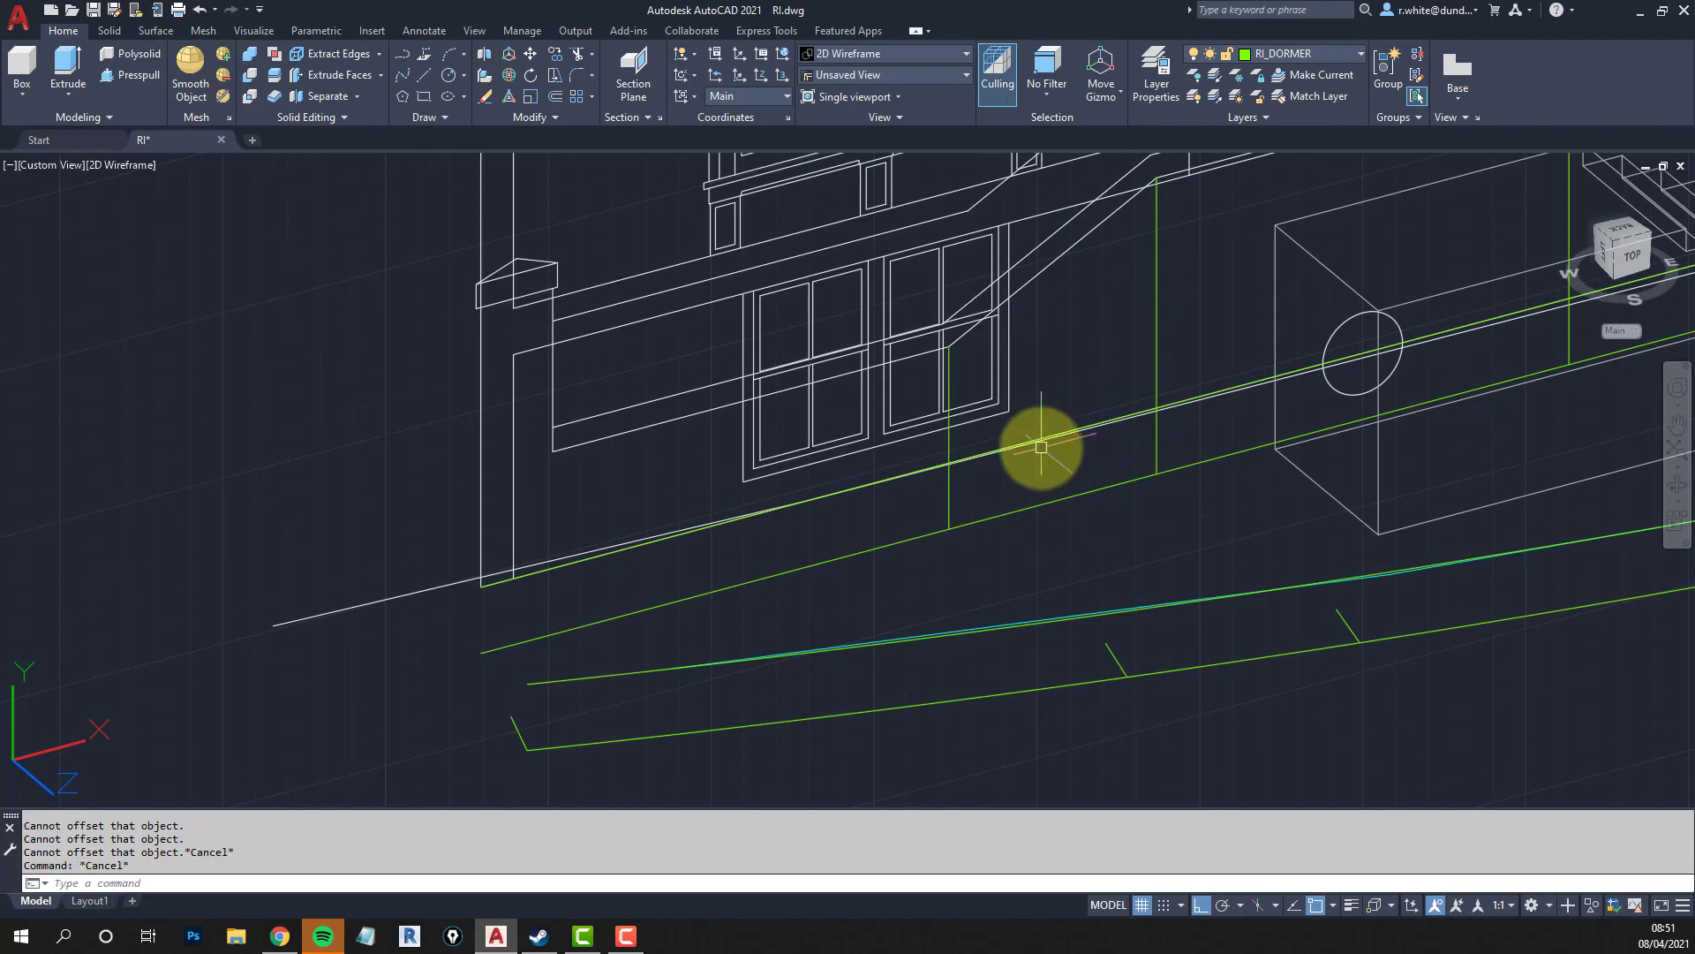
# Draw a line joining the lower ends of the two westernmost vertical projection lines.
pyautogui.press('Return')
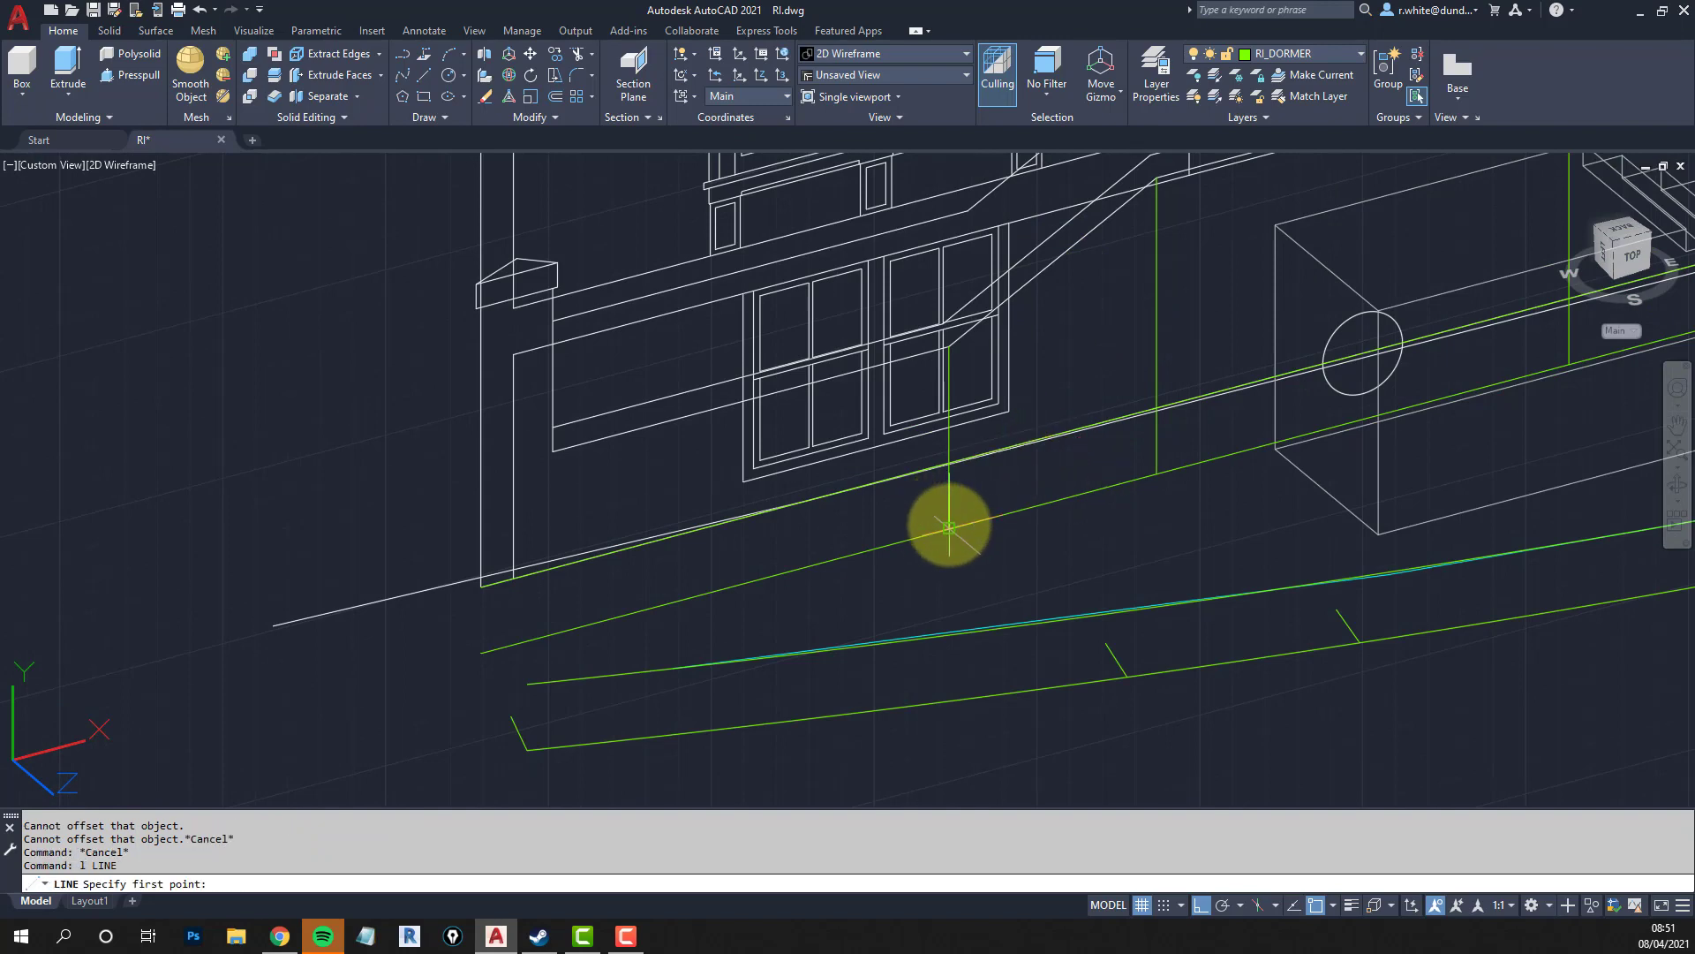
pyautogui.click(950, 527)
pyautogui.click(1156, 475)
pyautogui.press('Return')
# Draw a vertical line about 2425 long upwards from the midpoint of that joining line, crossing the west coping slope.
pyautogui.press('Return')
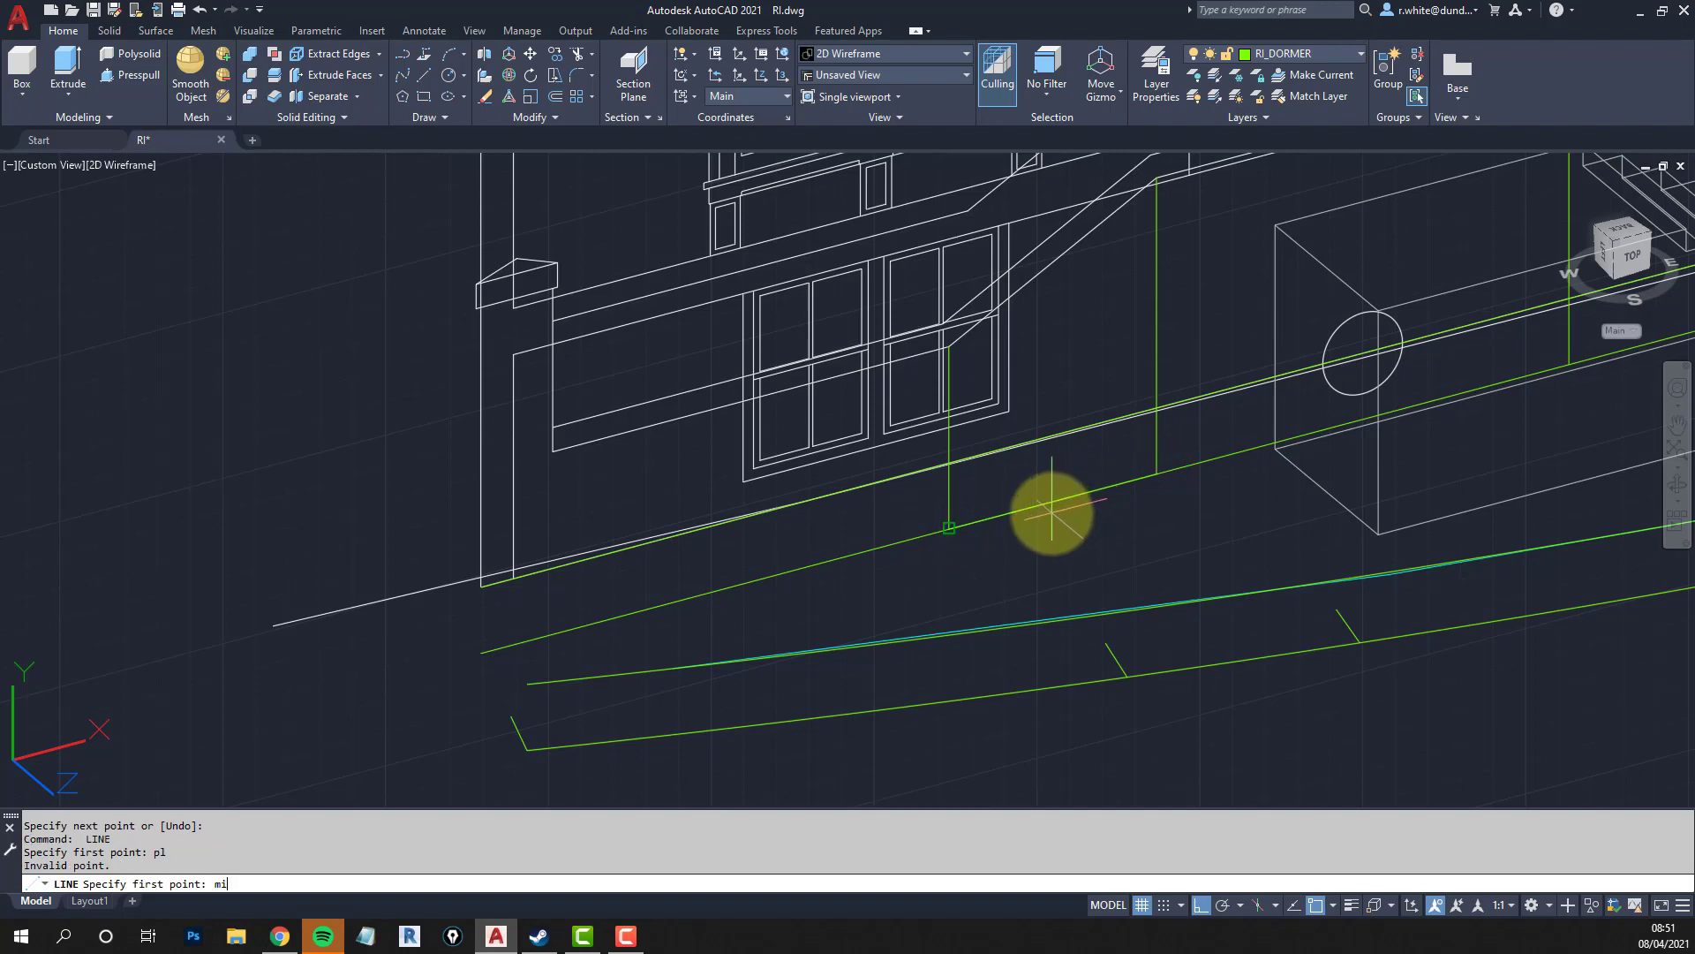
pyautogui.click(1057, 501)
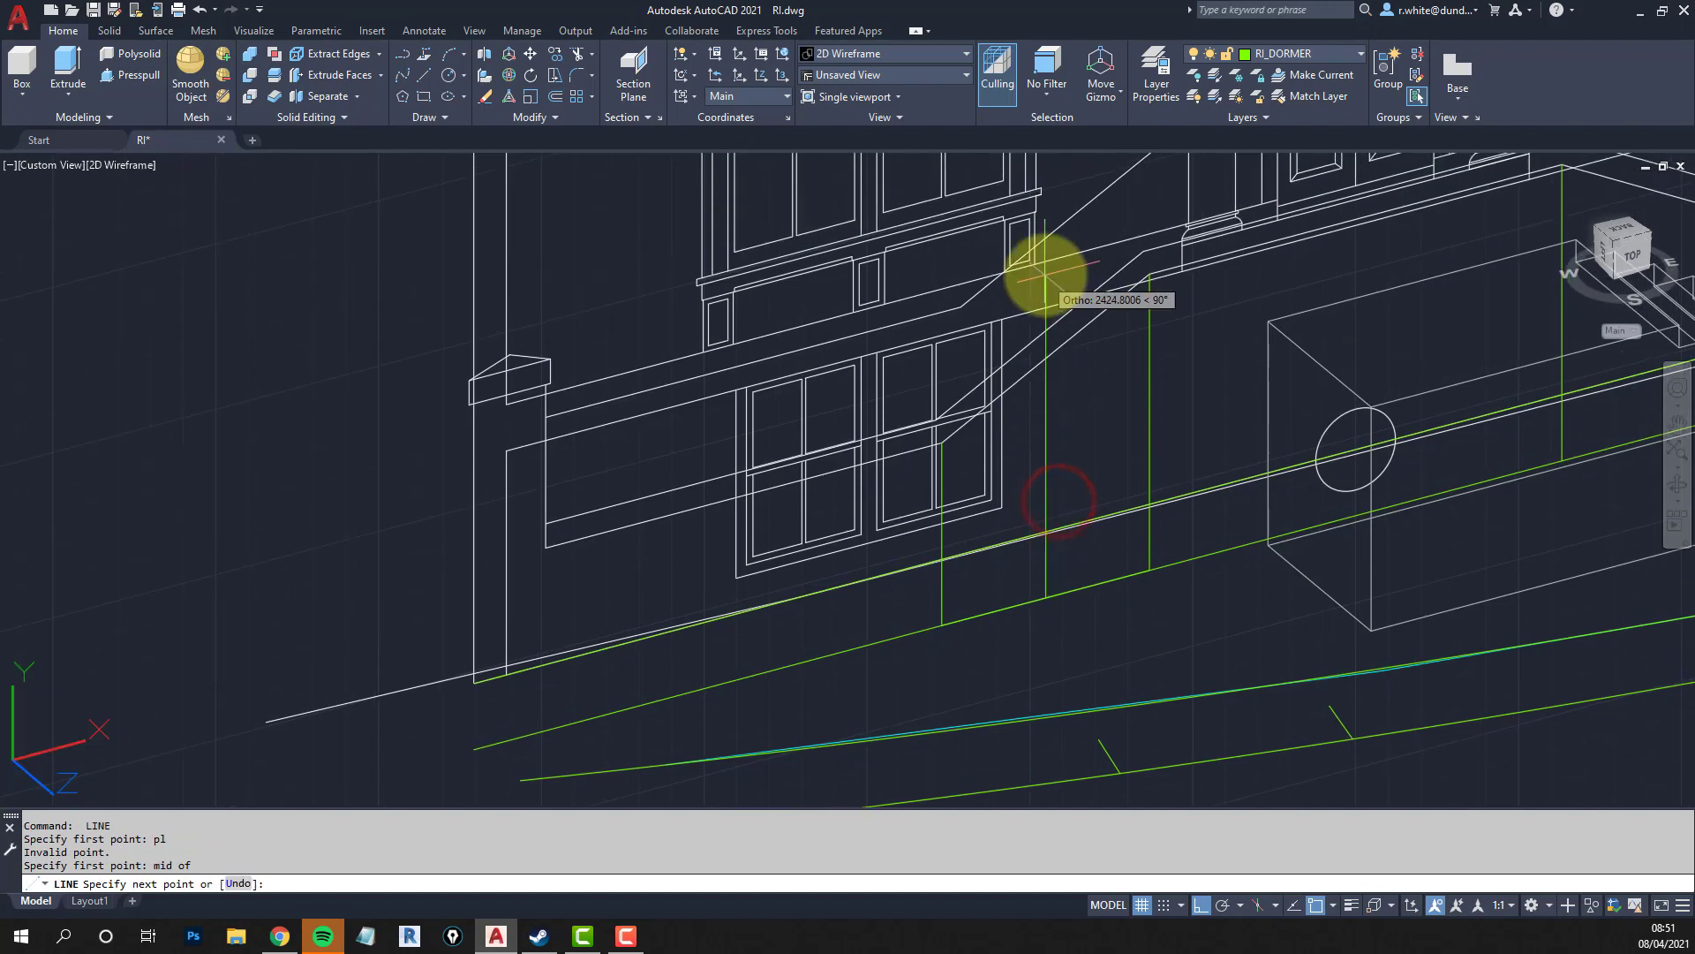
pyautogui.click(1056, 272)
pyautogui.press('Return')
# Trim the new vertical line above the lower edge of the sloping coping, using that edge as the cutting edge.
pyautogui.scroll(6, 1058, 345)
pyautogui.write('tr')
pyautogui.press('Return')
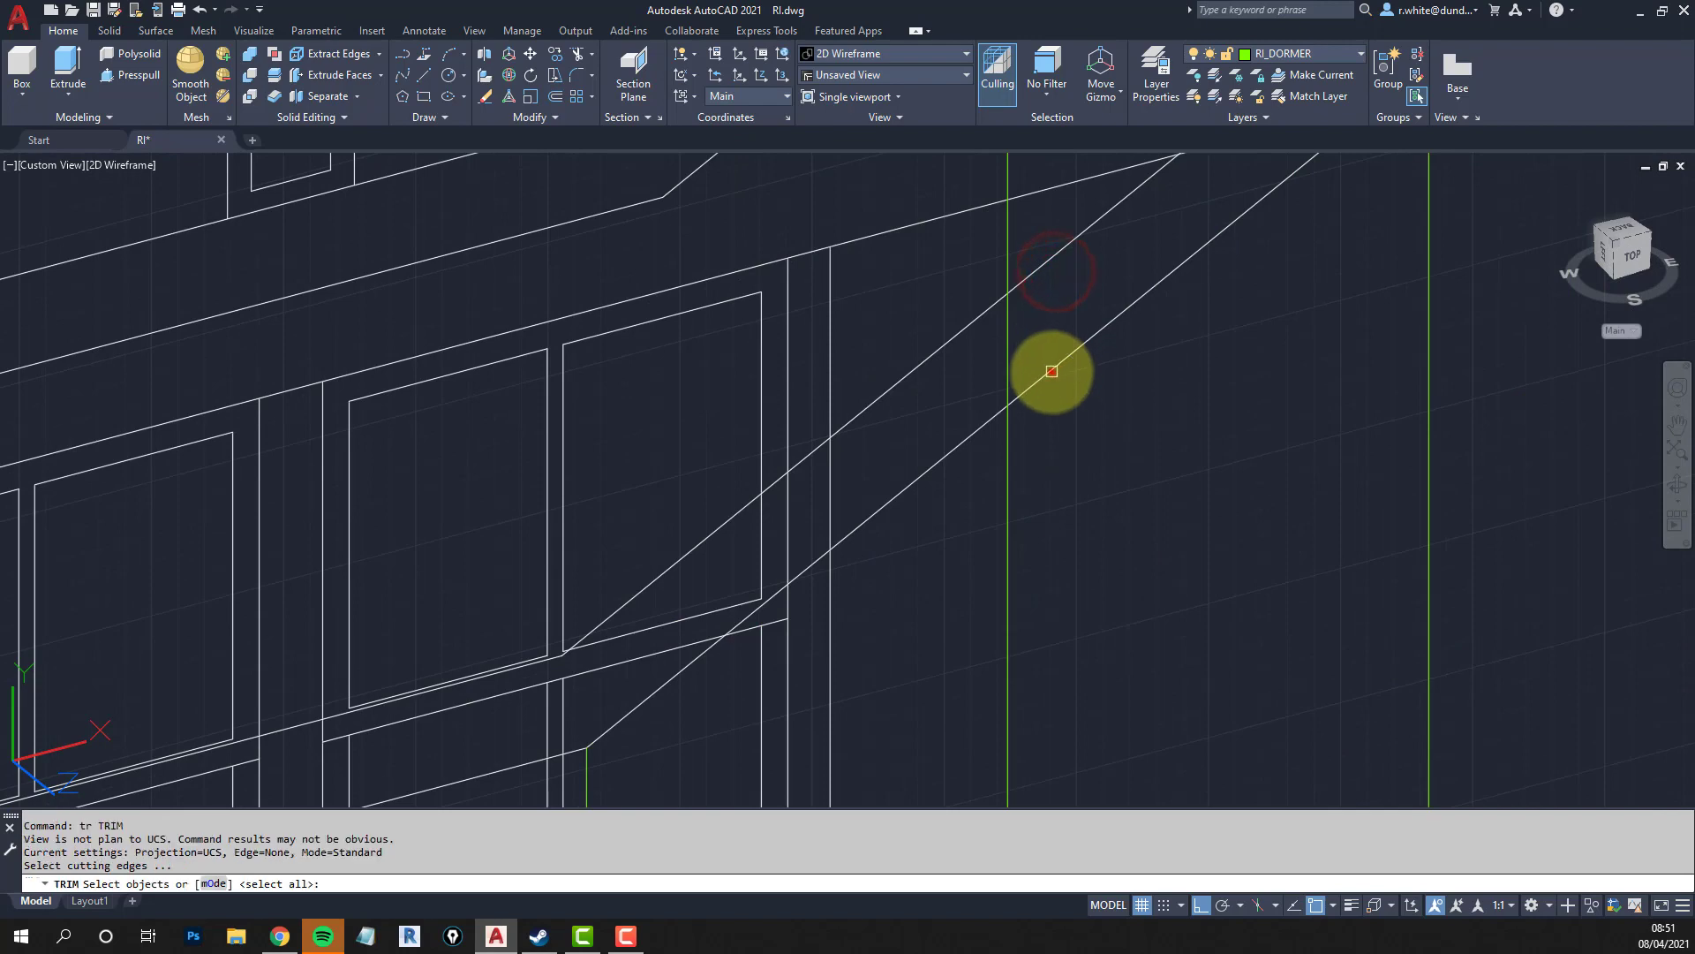
pyautogui.click(1052, 371)
pyautogui.press('Return')
pyautogui.click(1011, 377)
pyautogui.press('Return')
pyautogui.scroll(-5, 1012, 379)
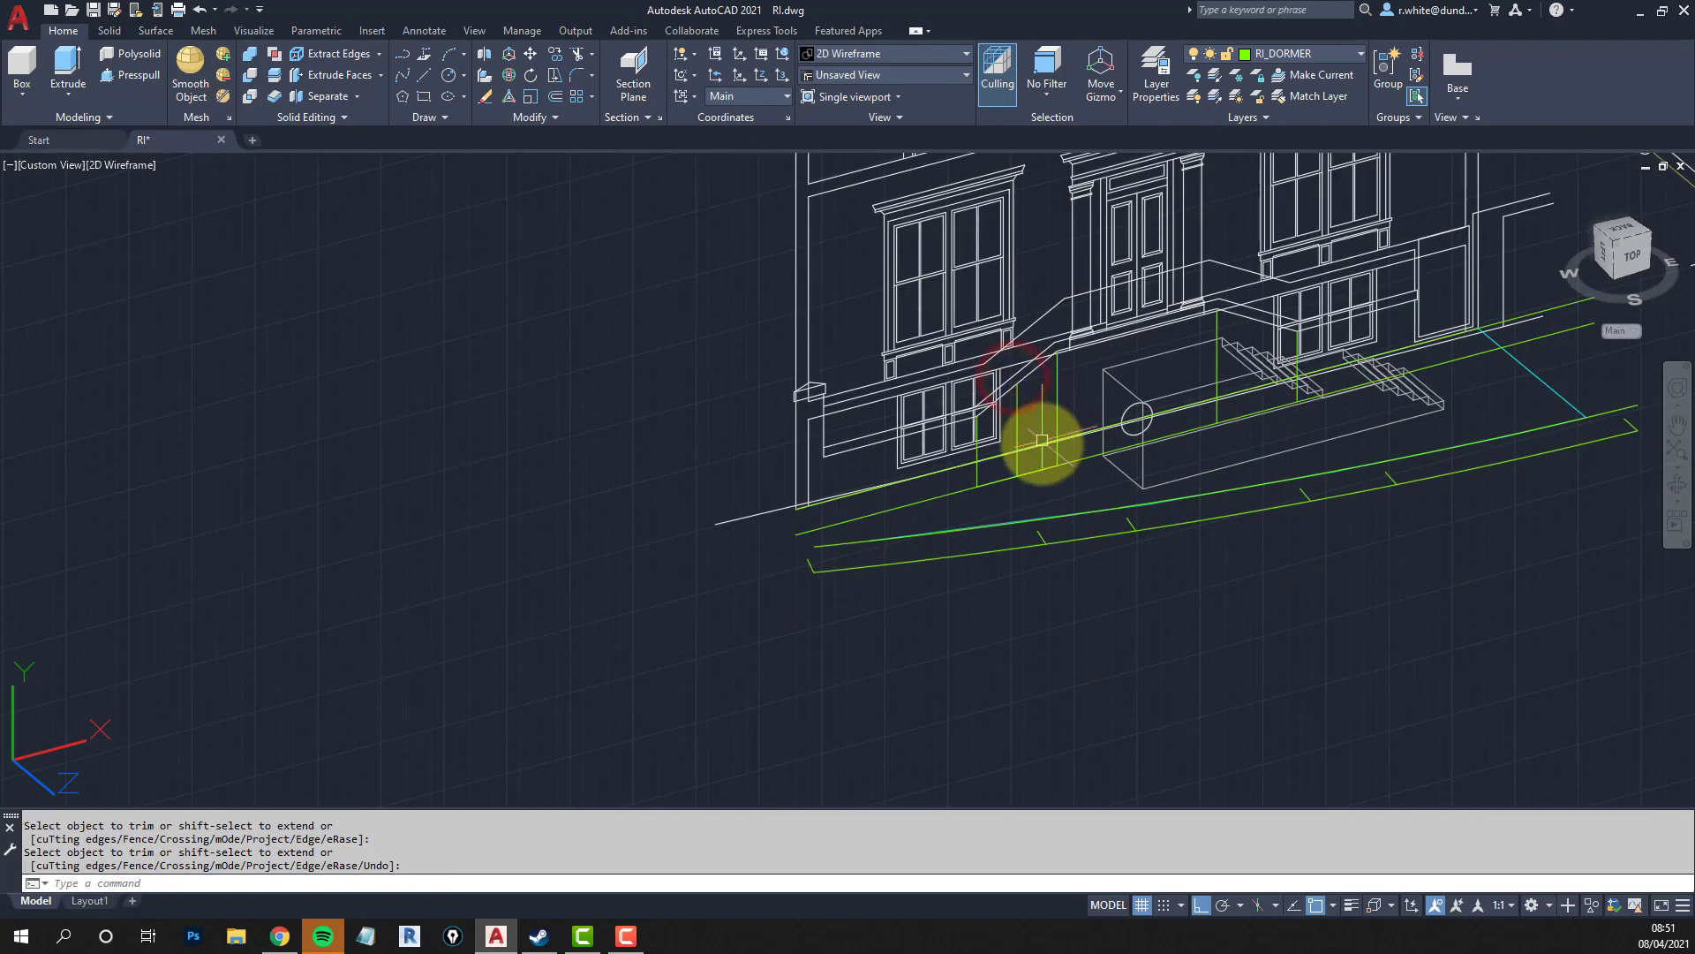
# Measure the front wall's thickness at its base, beside the end pier of the yellow wall model.
pyautogui.scroll(1, 1072, 536)
pyautogui.moveTo(1146, 546); pyautogui.dragTo(1066, 557, button='middle')
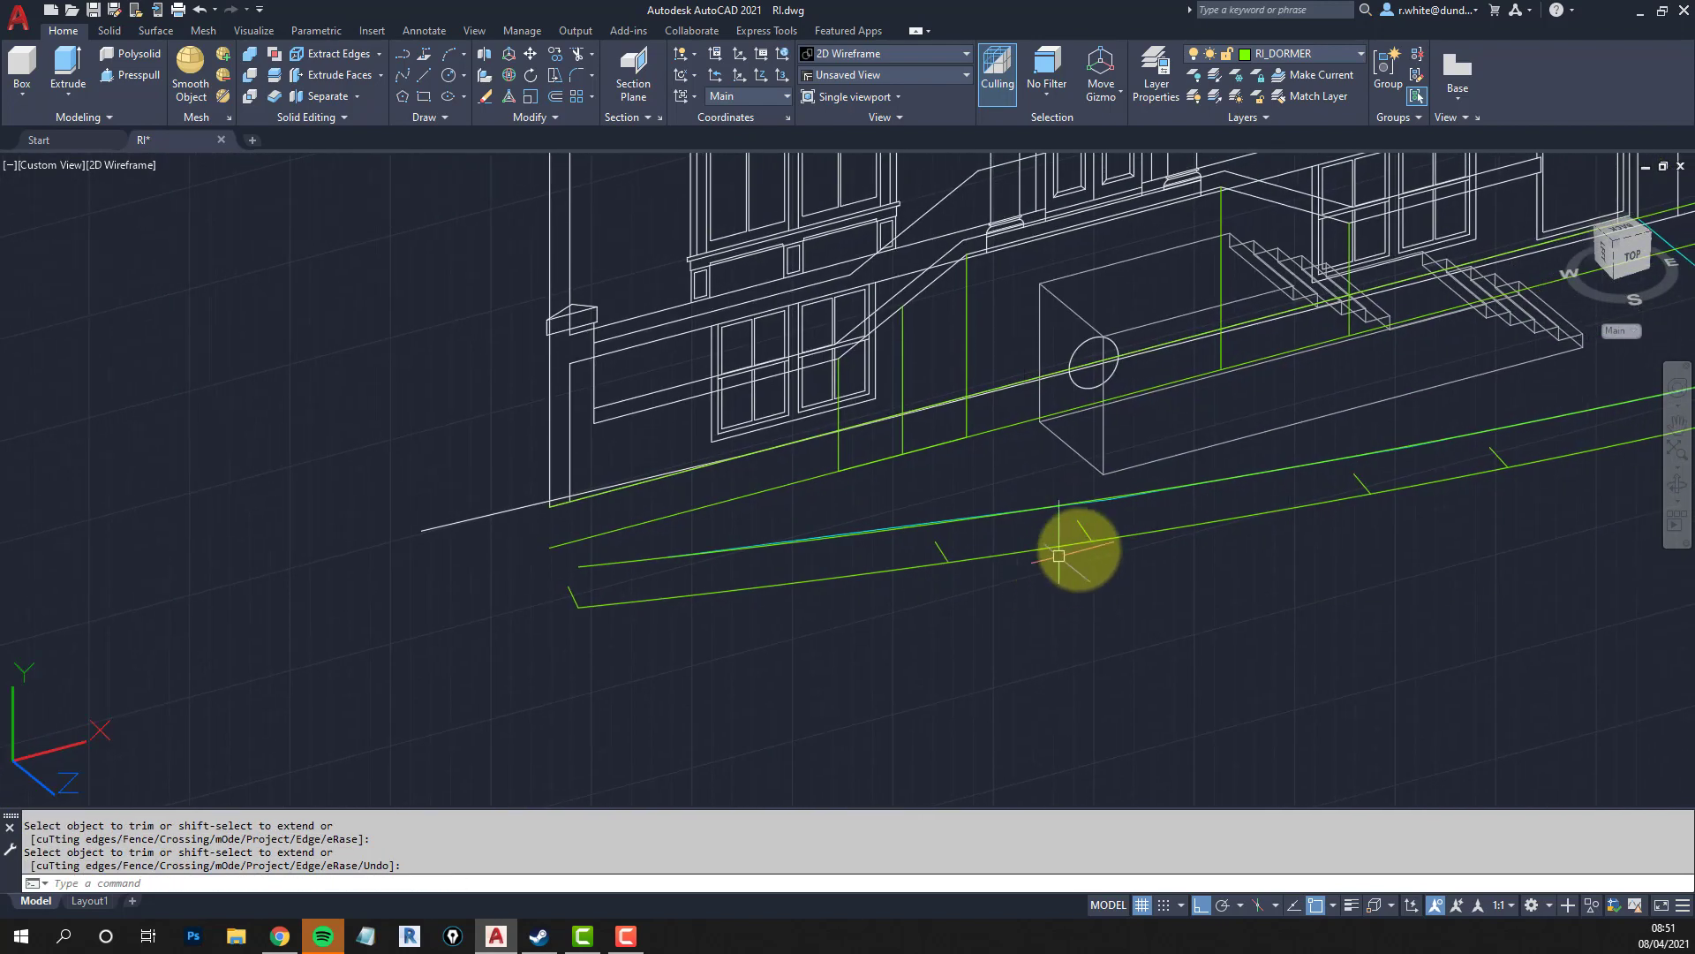
pyautogui.moveTo(1220, 496); pyautogui.dragTo(1080, 569, button='middle')
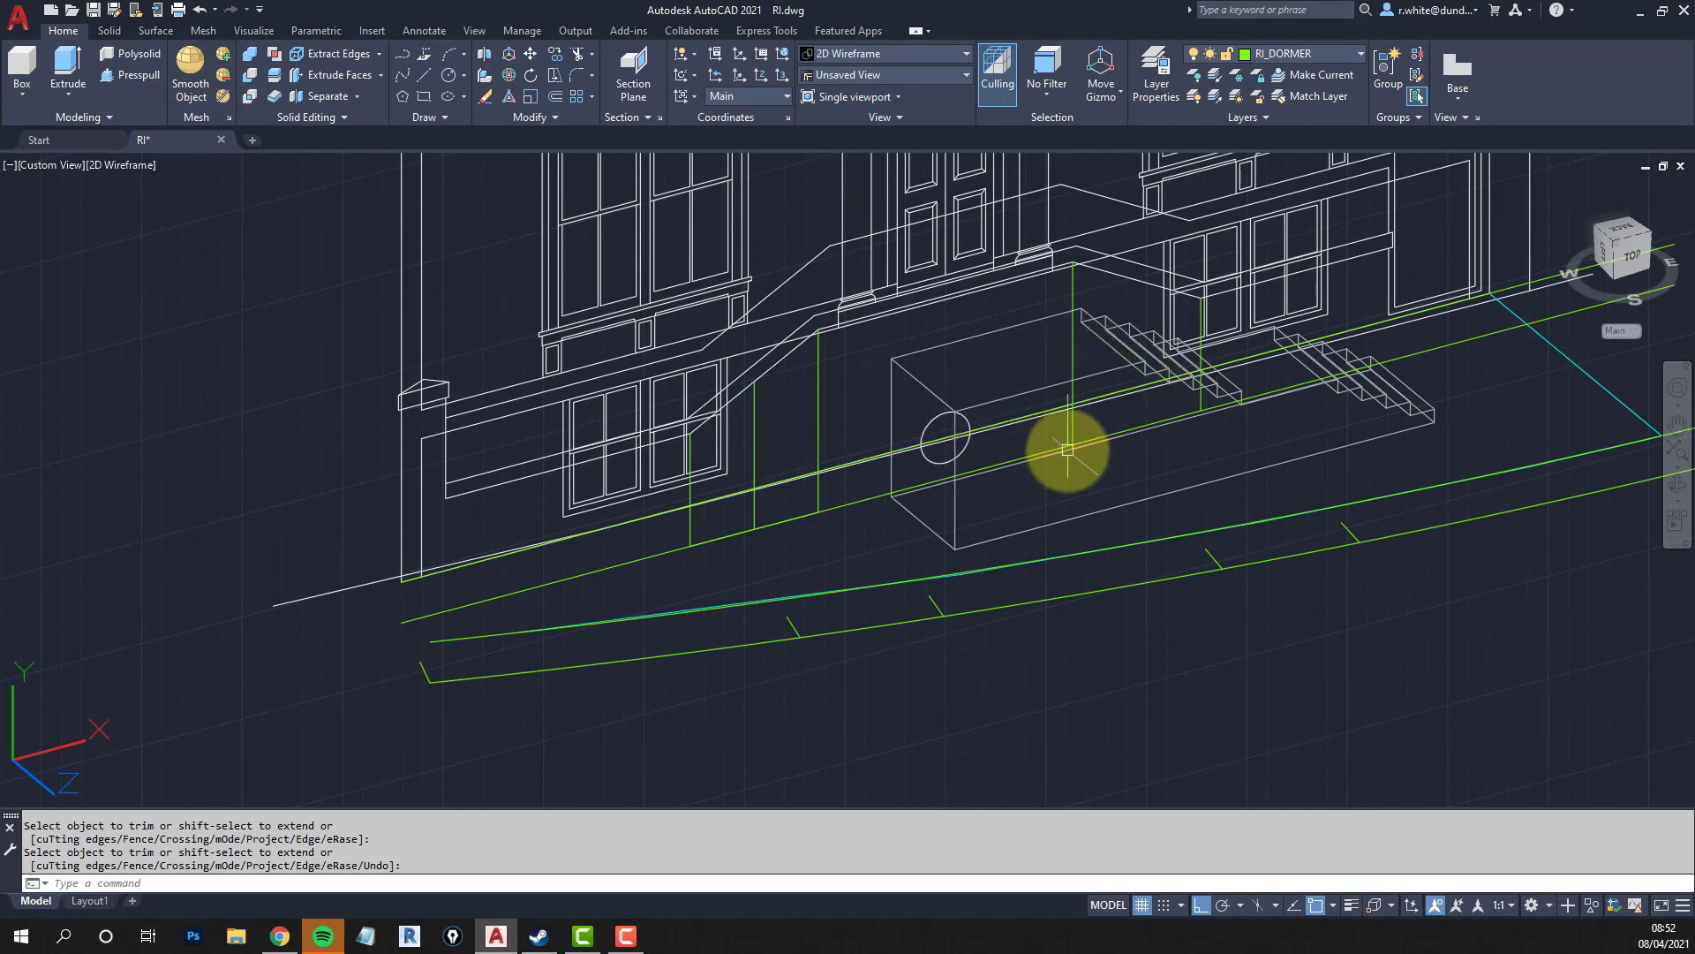
pyautogui.moveTo(797, 503); pyautogui.dragTo(850, 457, button='middle')
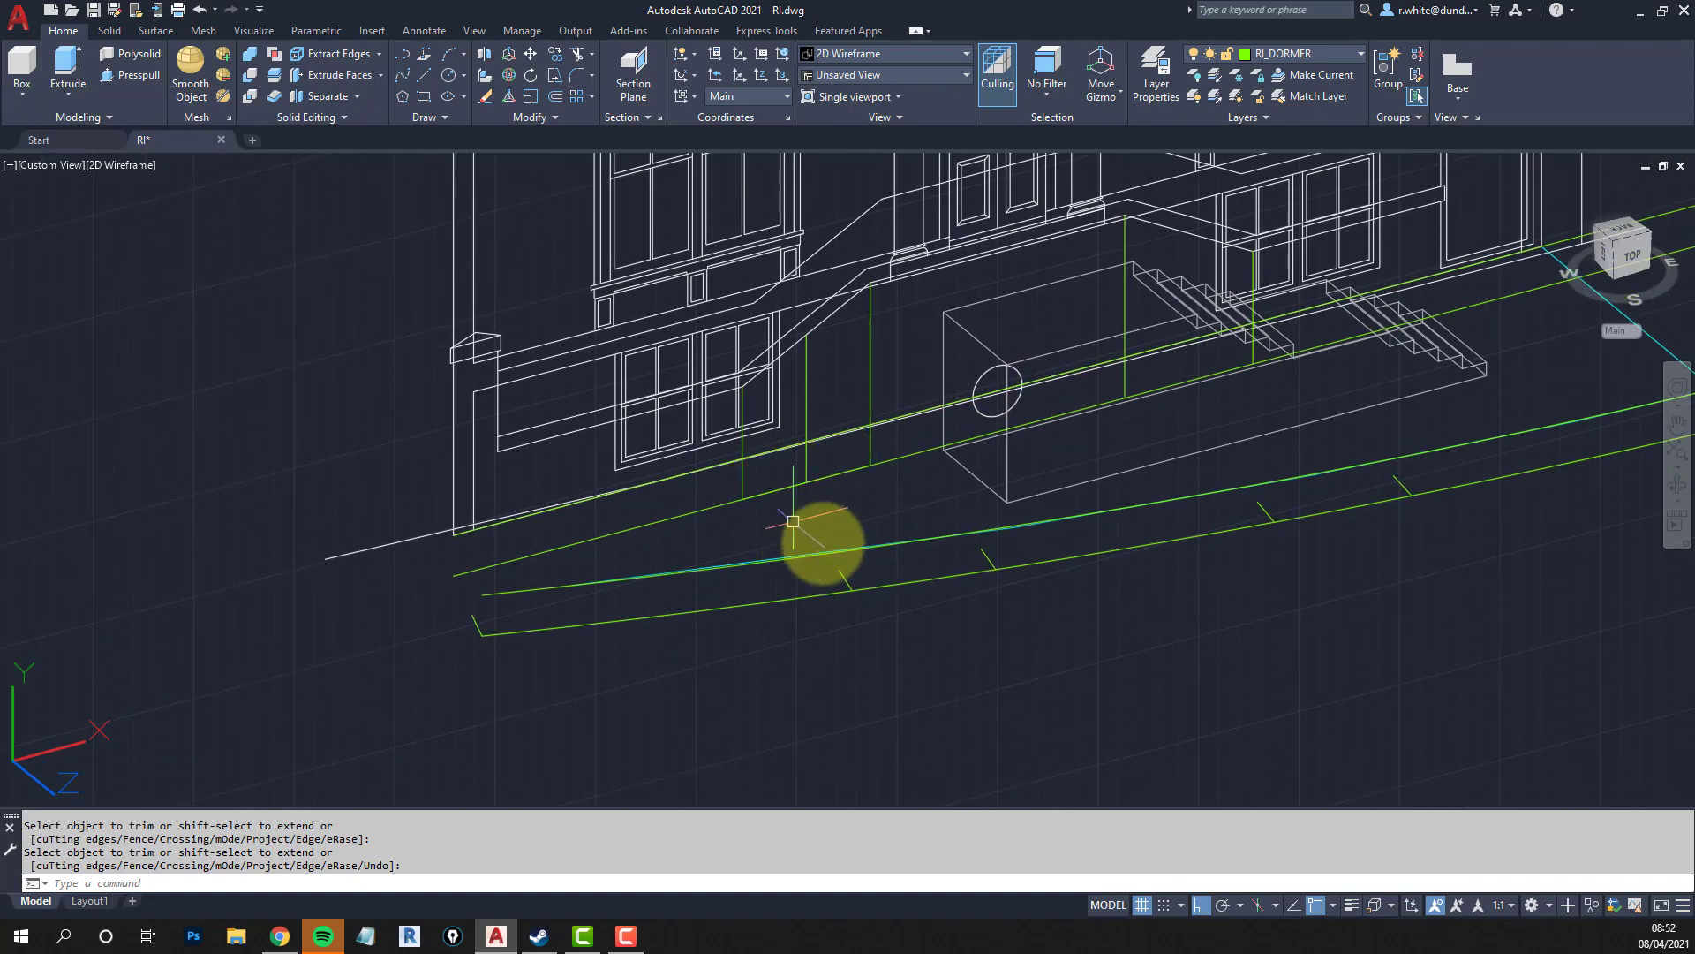
pyautogui.scroll(-2, 1181, 522)
pyautogui.scroll(7, 1174, 485)
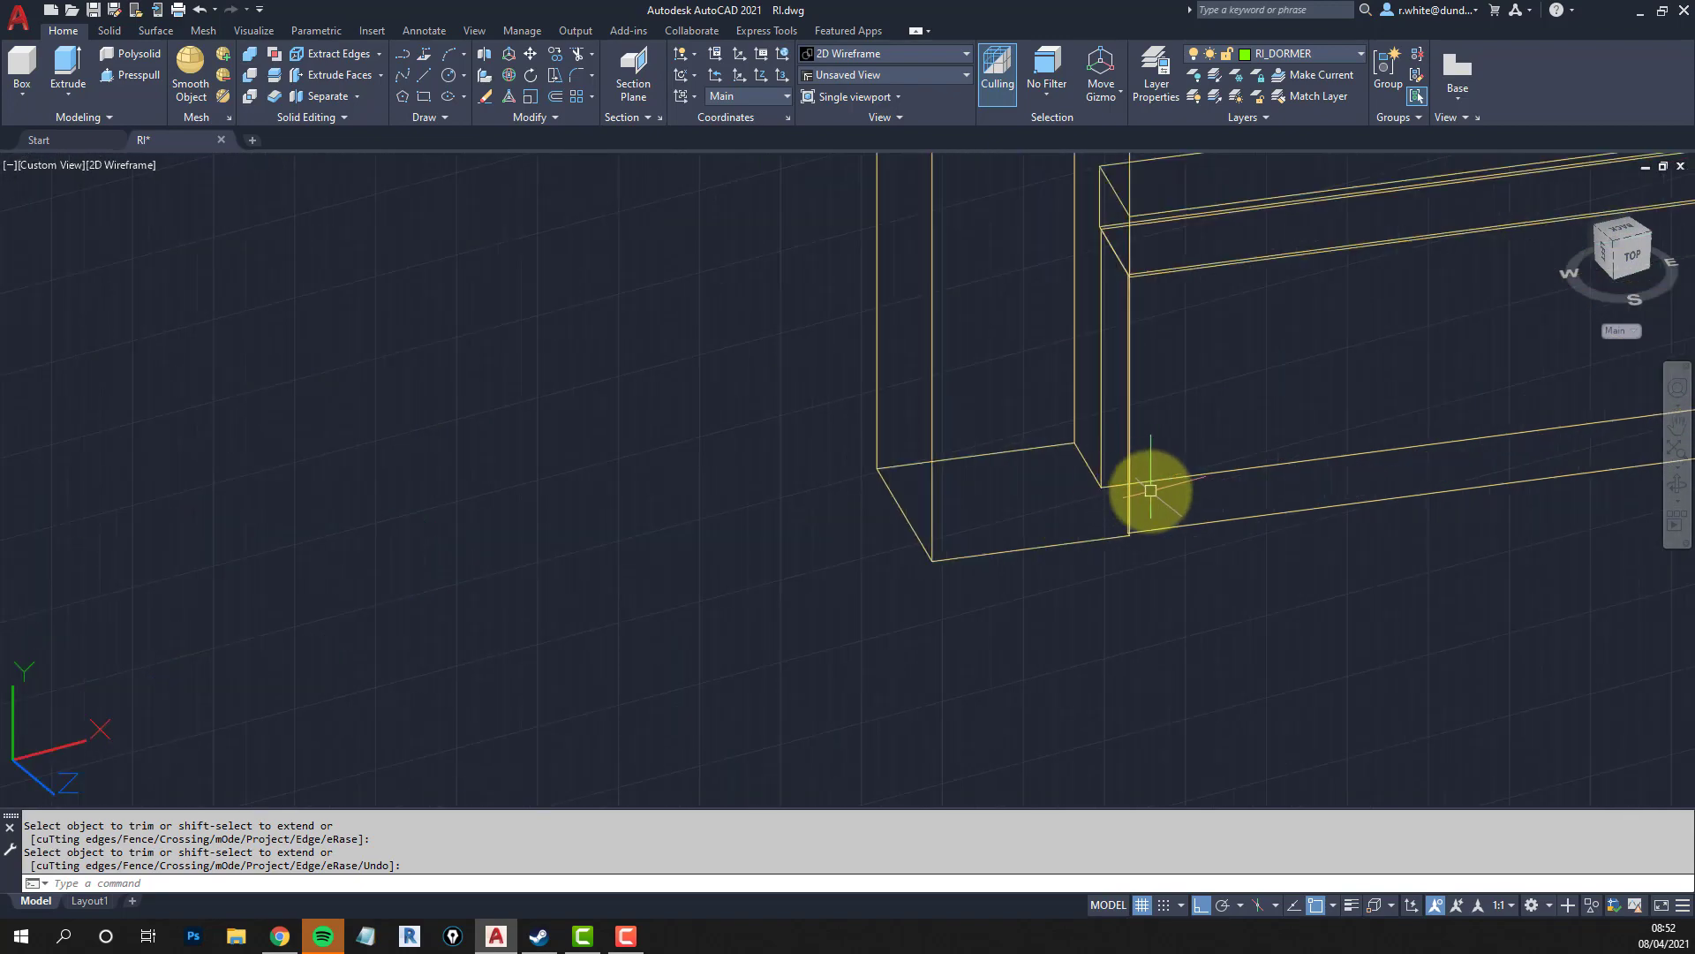
pyautogui.press('Escape')
pyautogui.press('Escape')
pyautogui.write('di')
pyautogui.press('Return')
pyautogui.scroll(3, 1080, 518)
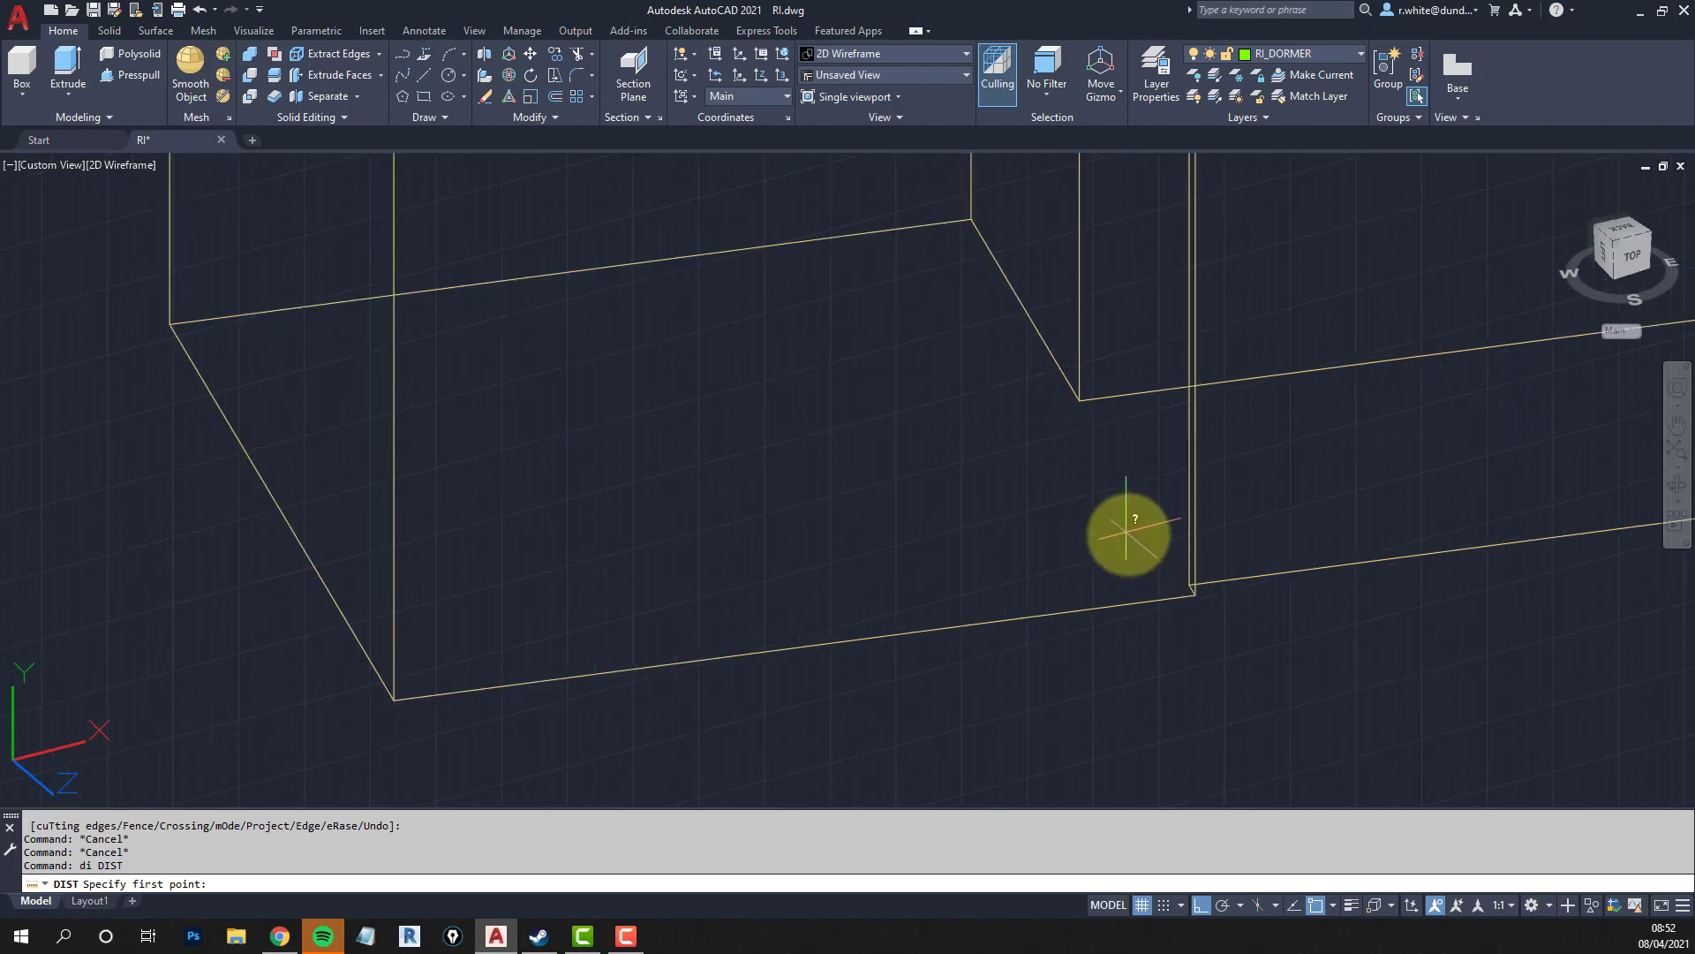
pyautogui.click(1189, 585)
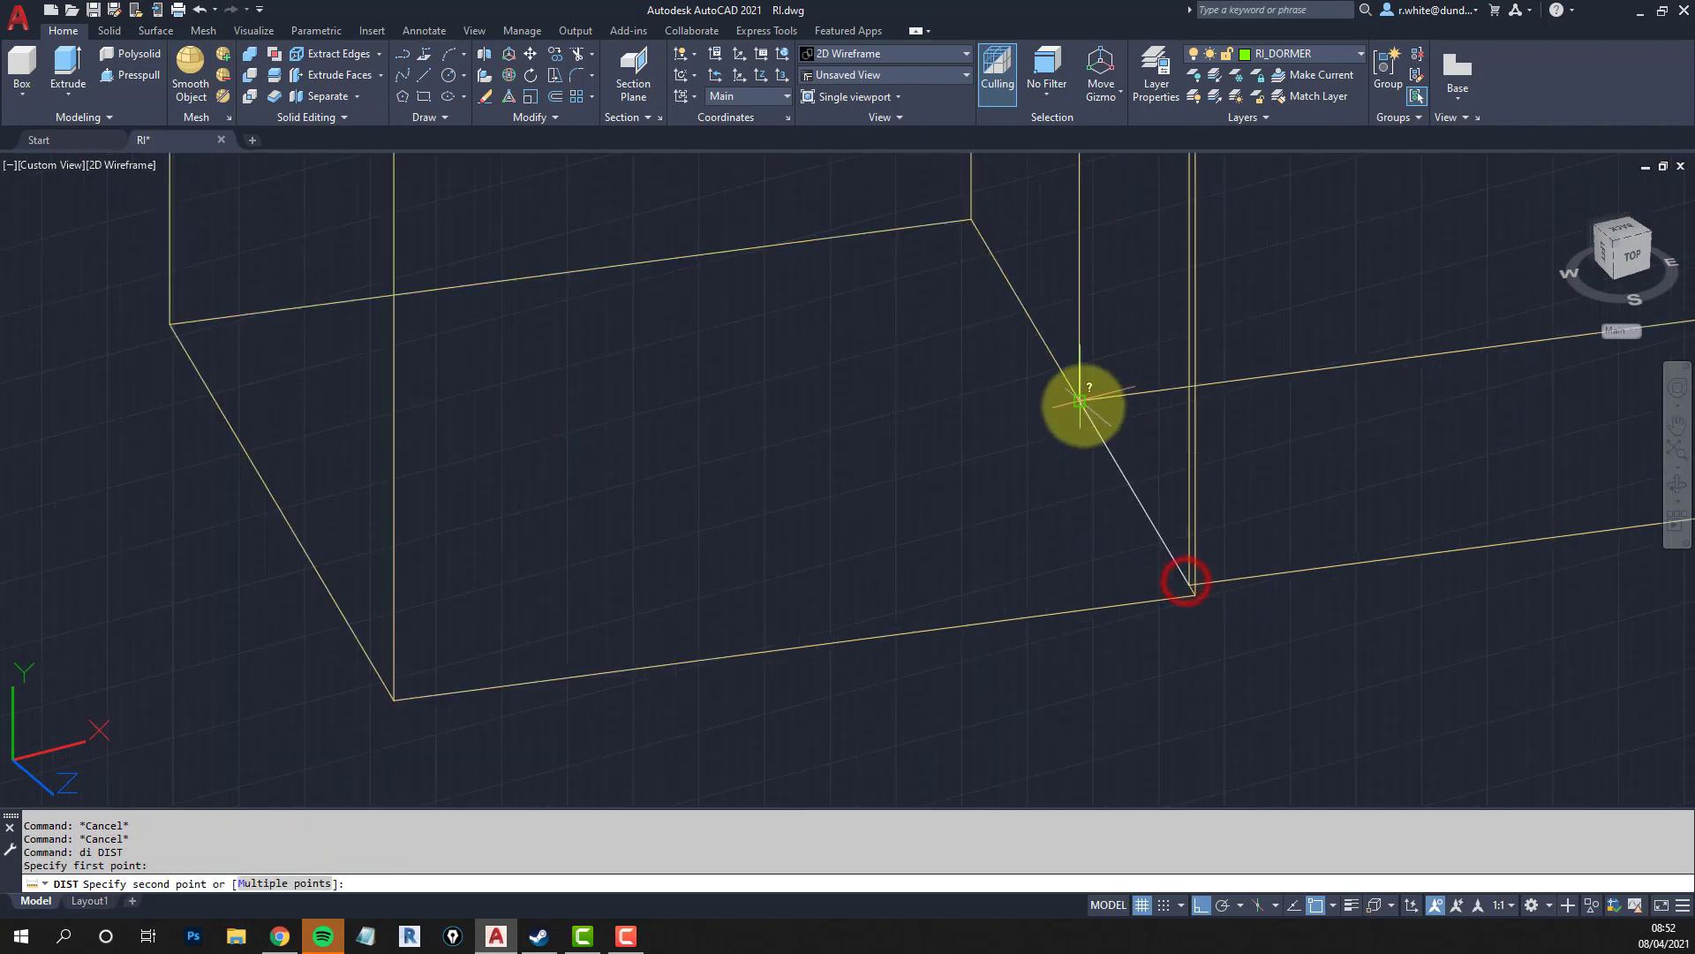
pyautogui.click(1084, 405)
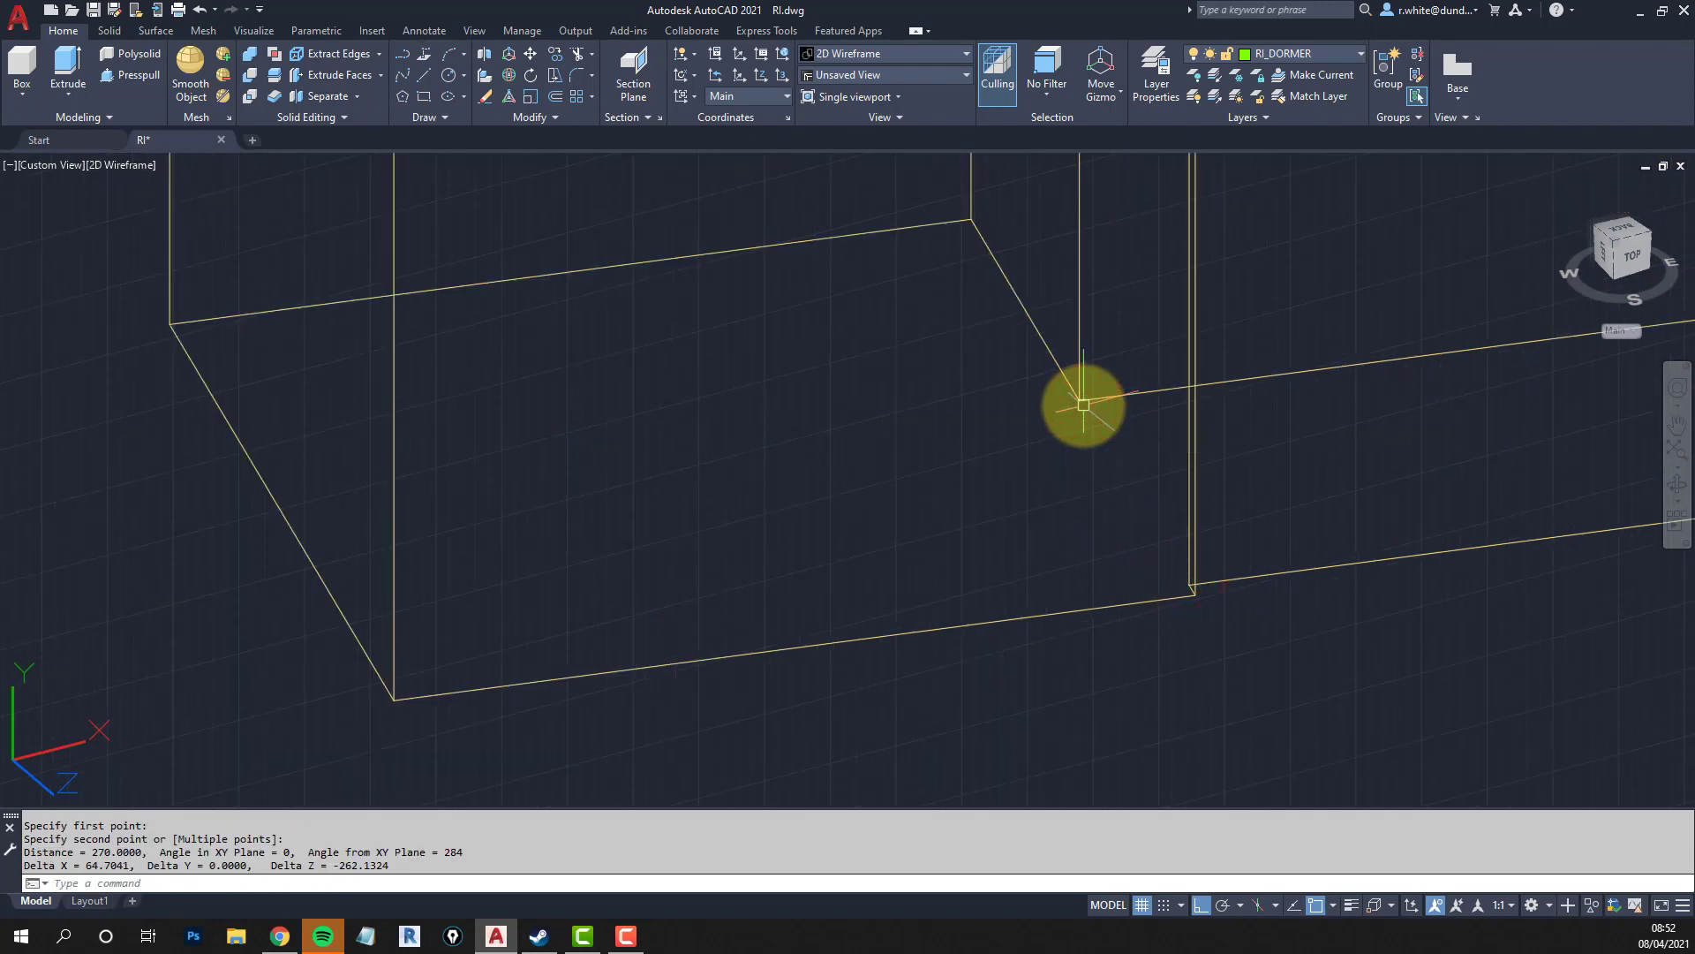
pyautogui.scroll(-5, 1014, 428)
pyautogui.scroll(3, 511, 541)
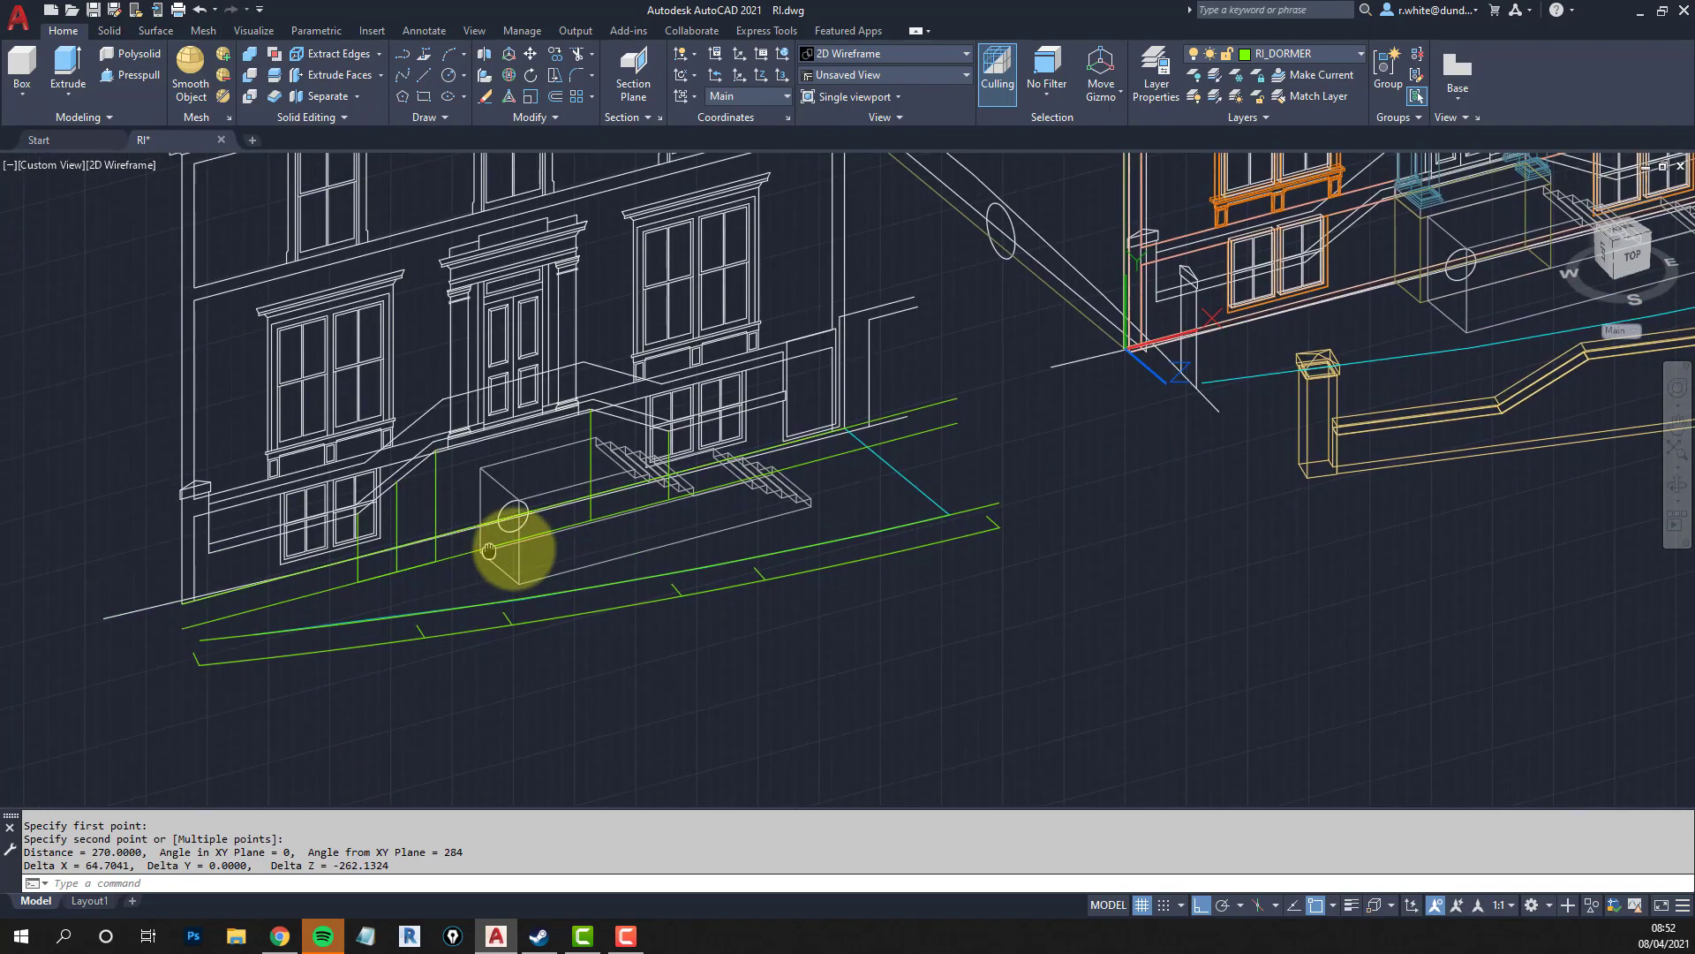
pyautogui.press('Escape')
pyautogui.press('Escape')
pyautogui.scroll(5, 698, 579)
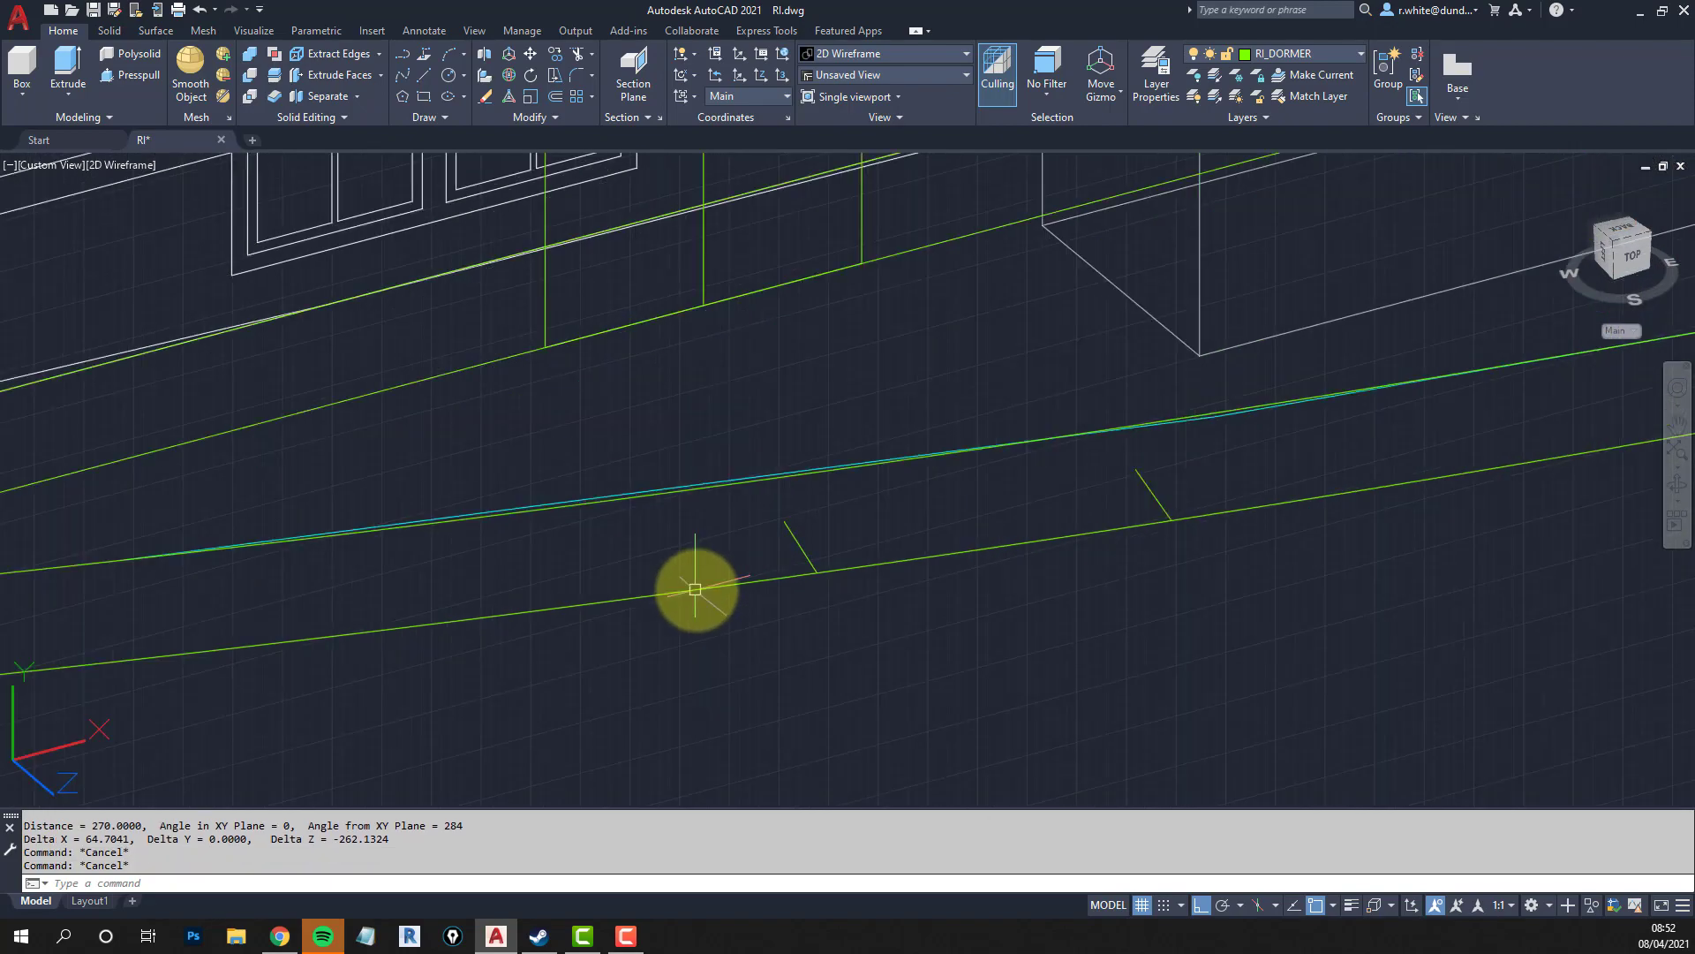
pyautogui.scroll(-4, 732, 560)
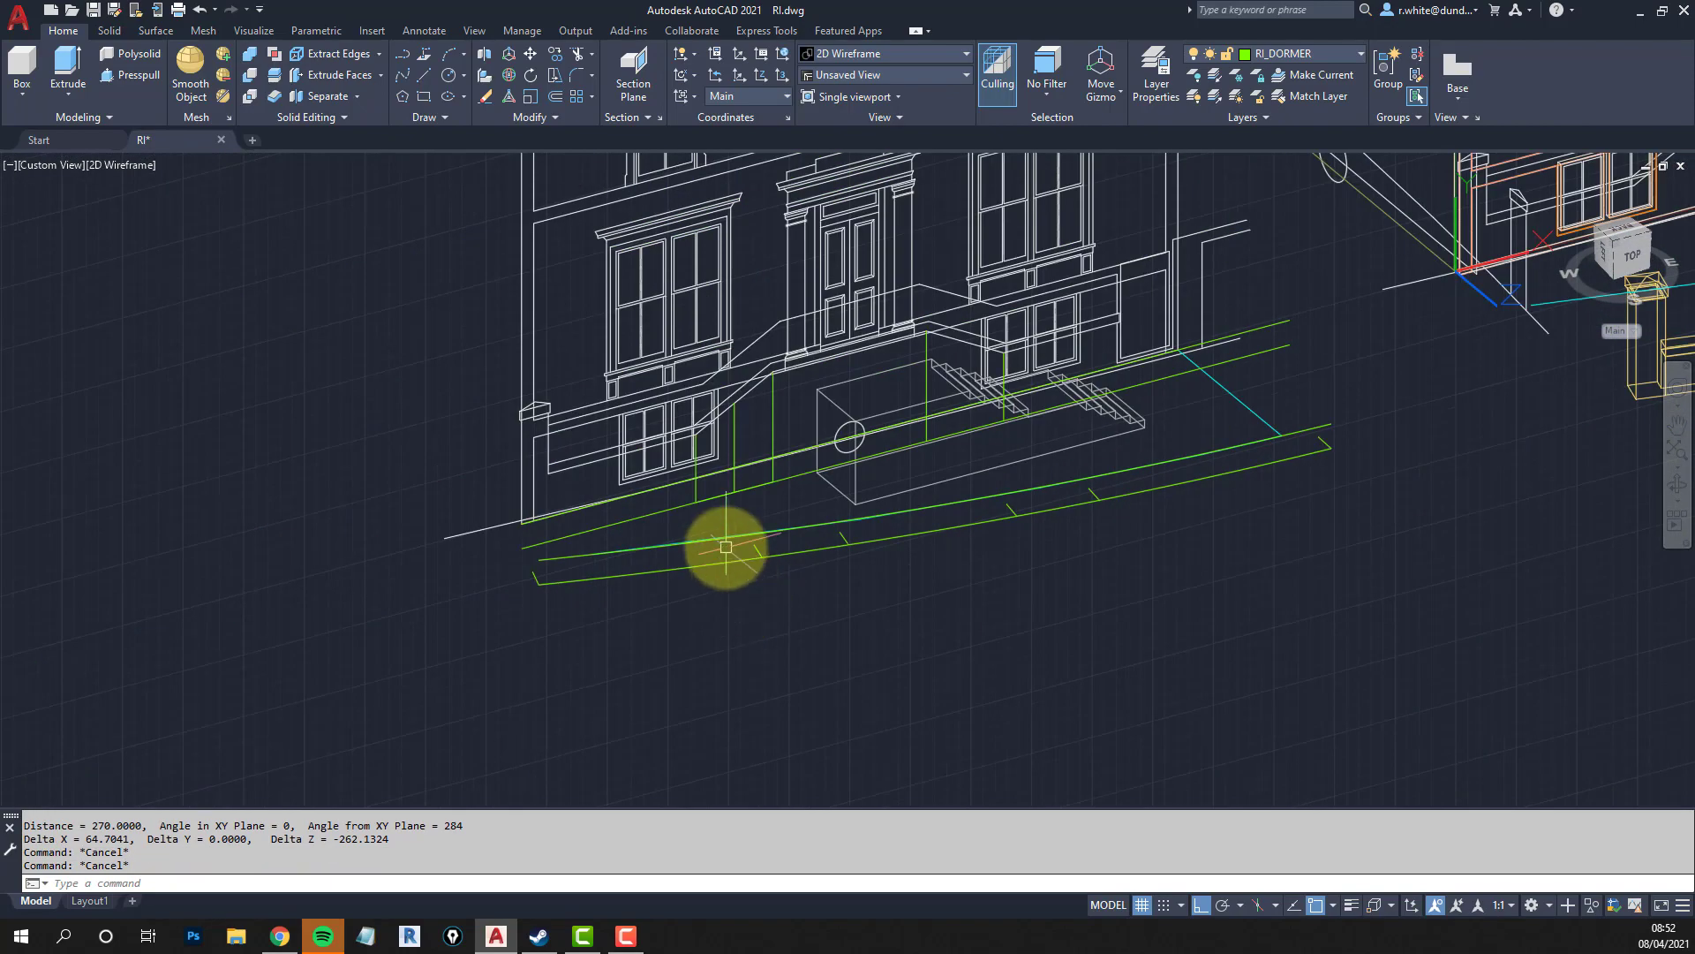
pyautogui.scroll(3, 737, 565)
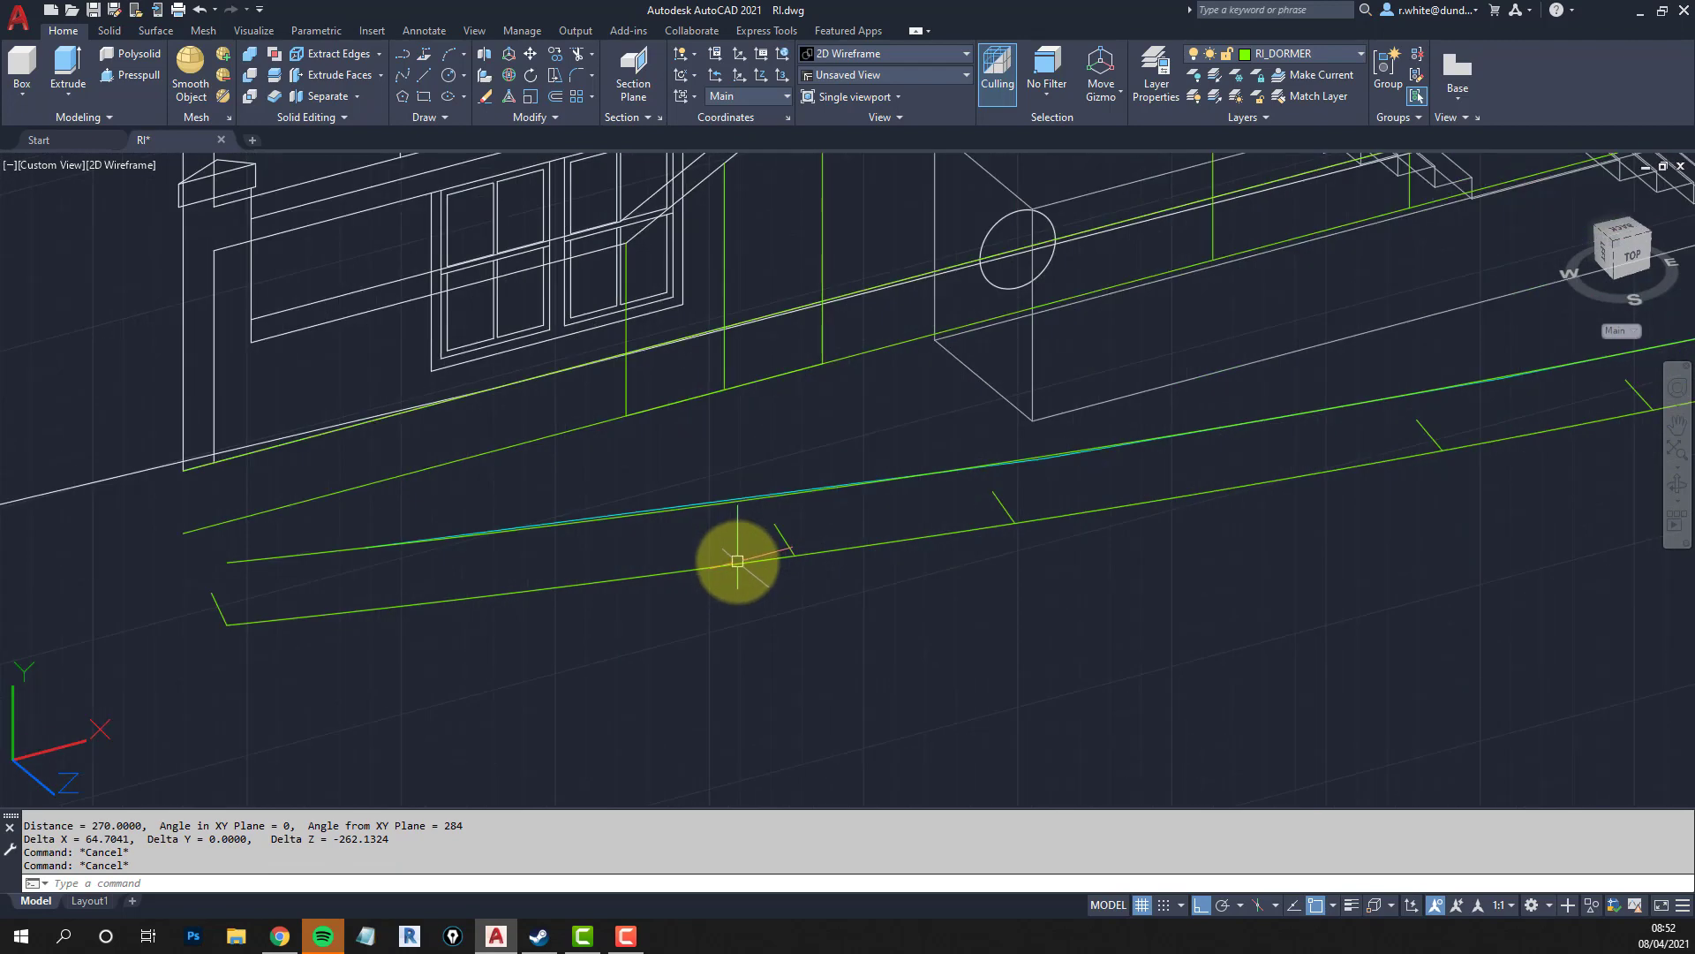
pyautogui.scroll(-2, 737, 560)
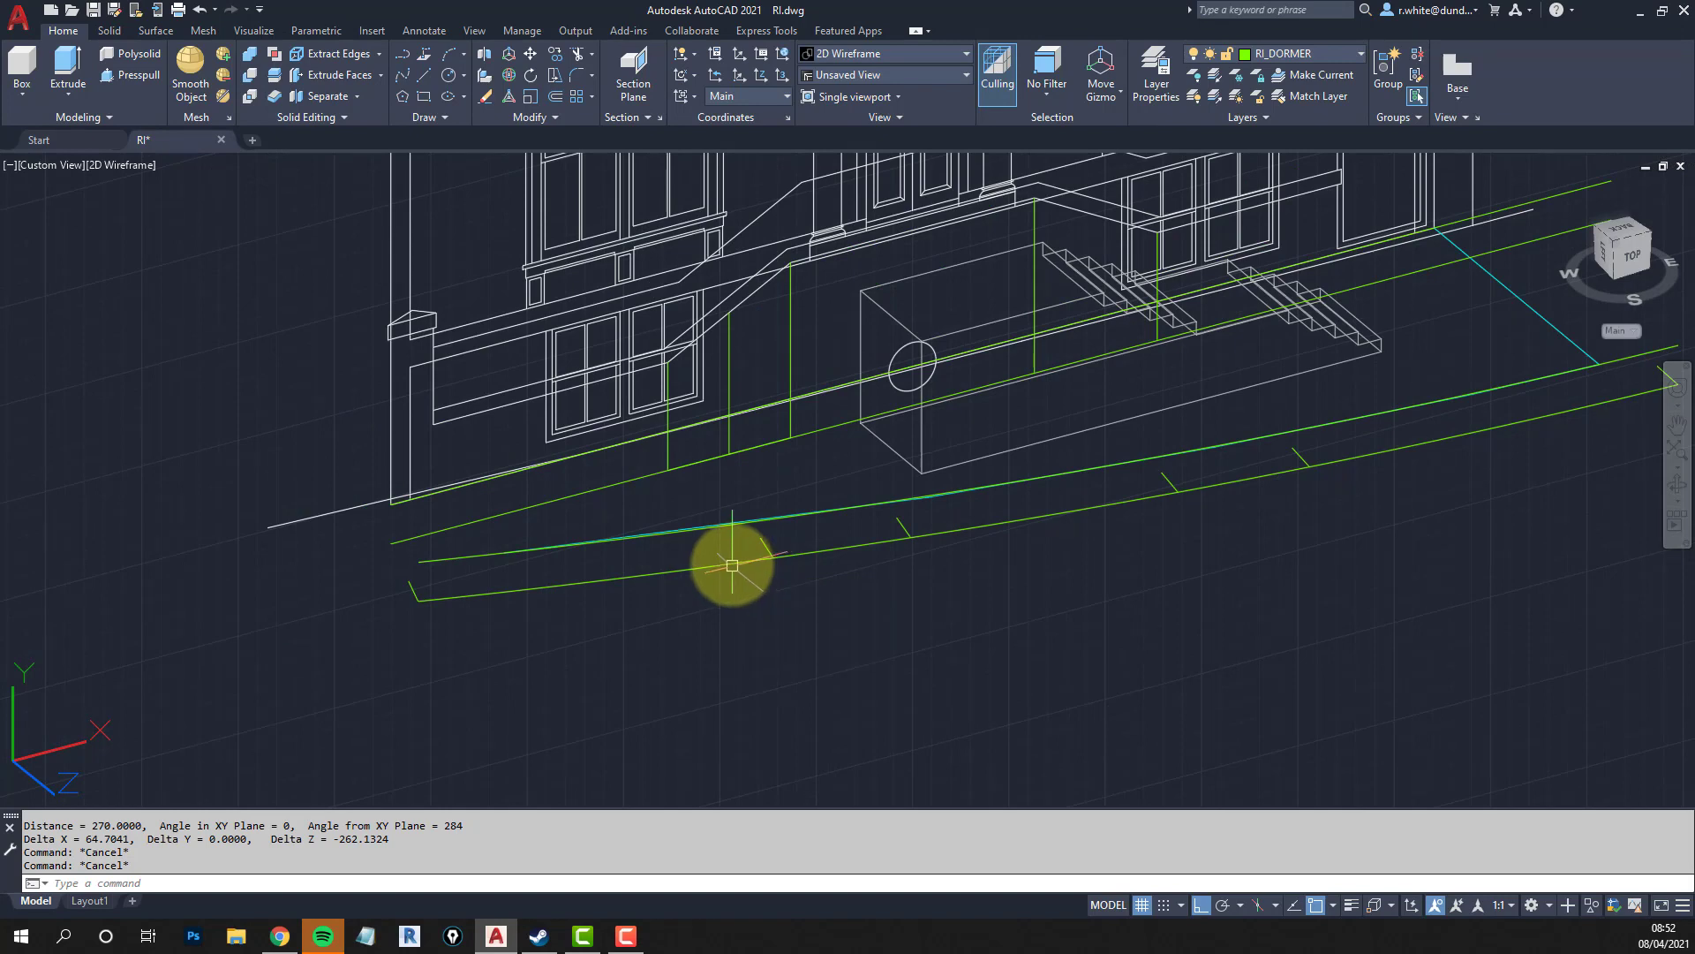
pyautogui.scroll(-4, 733, 563)
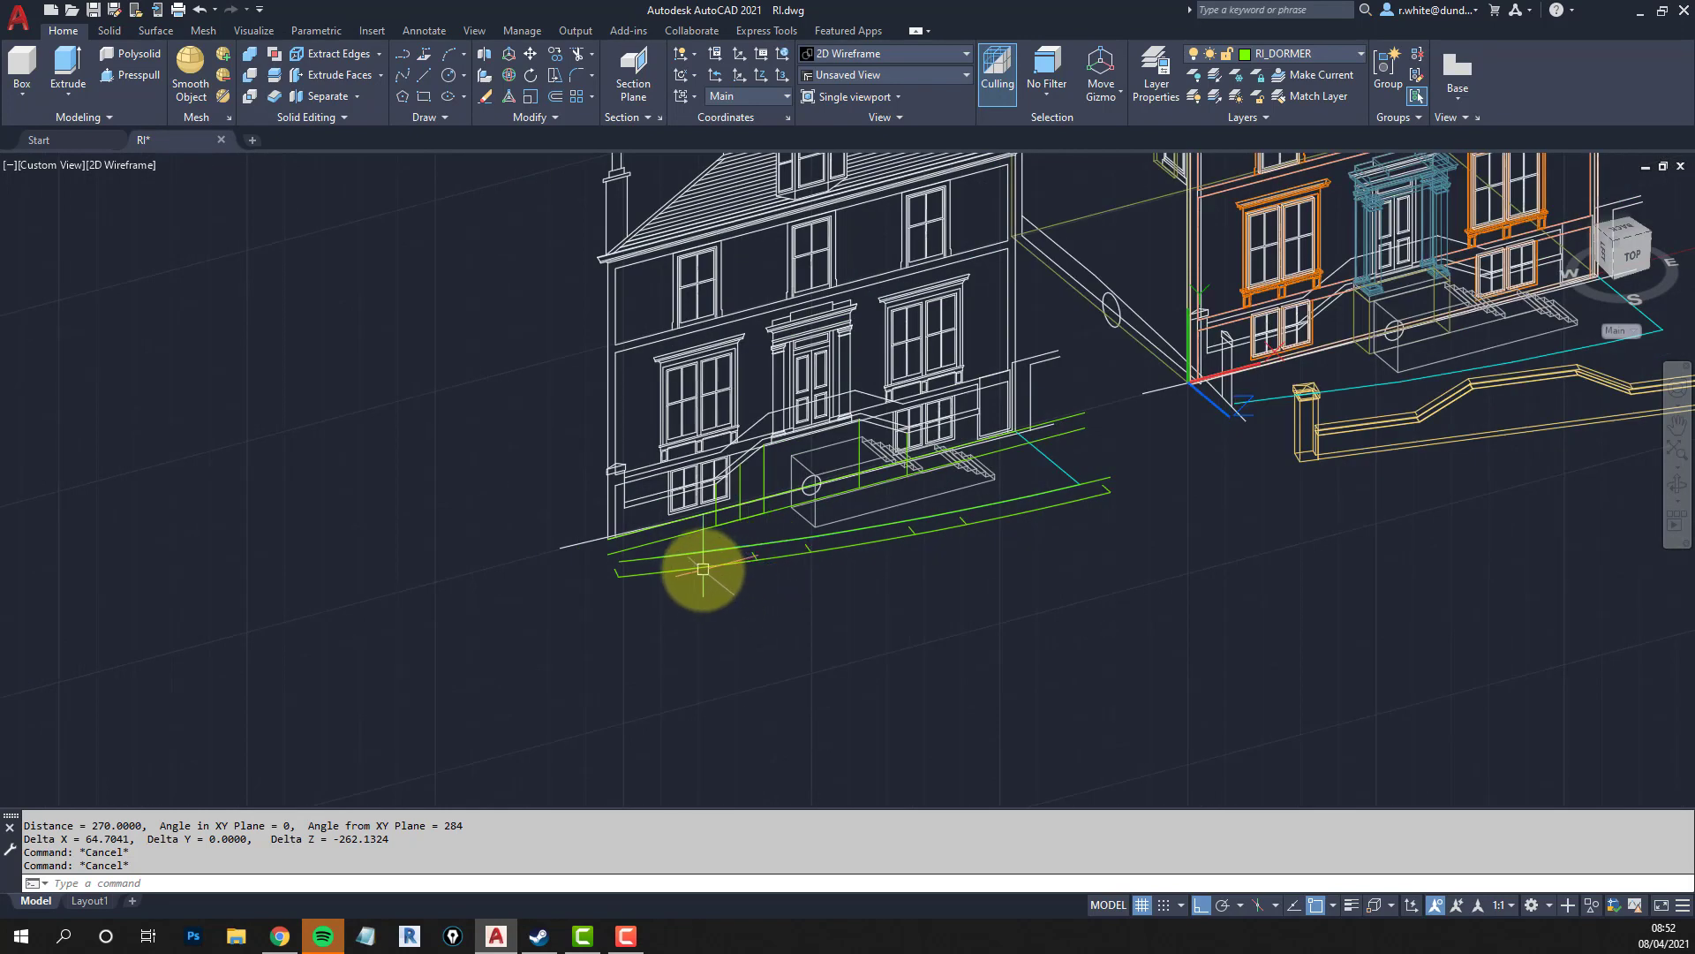
pyautogui.scroll(4, 703, 569)
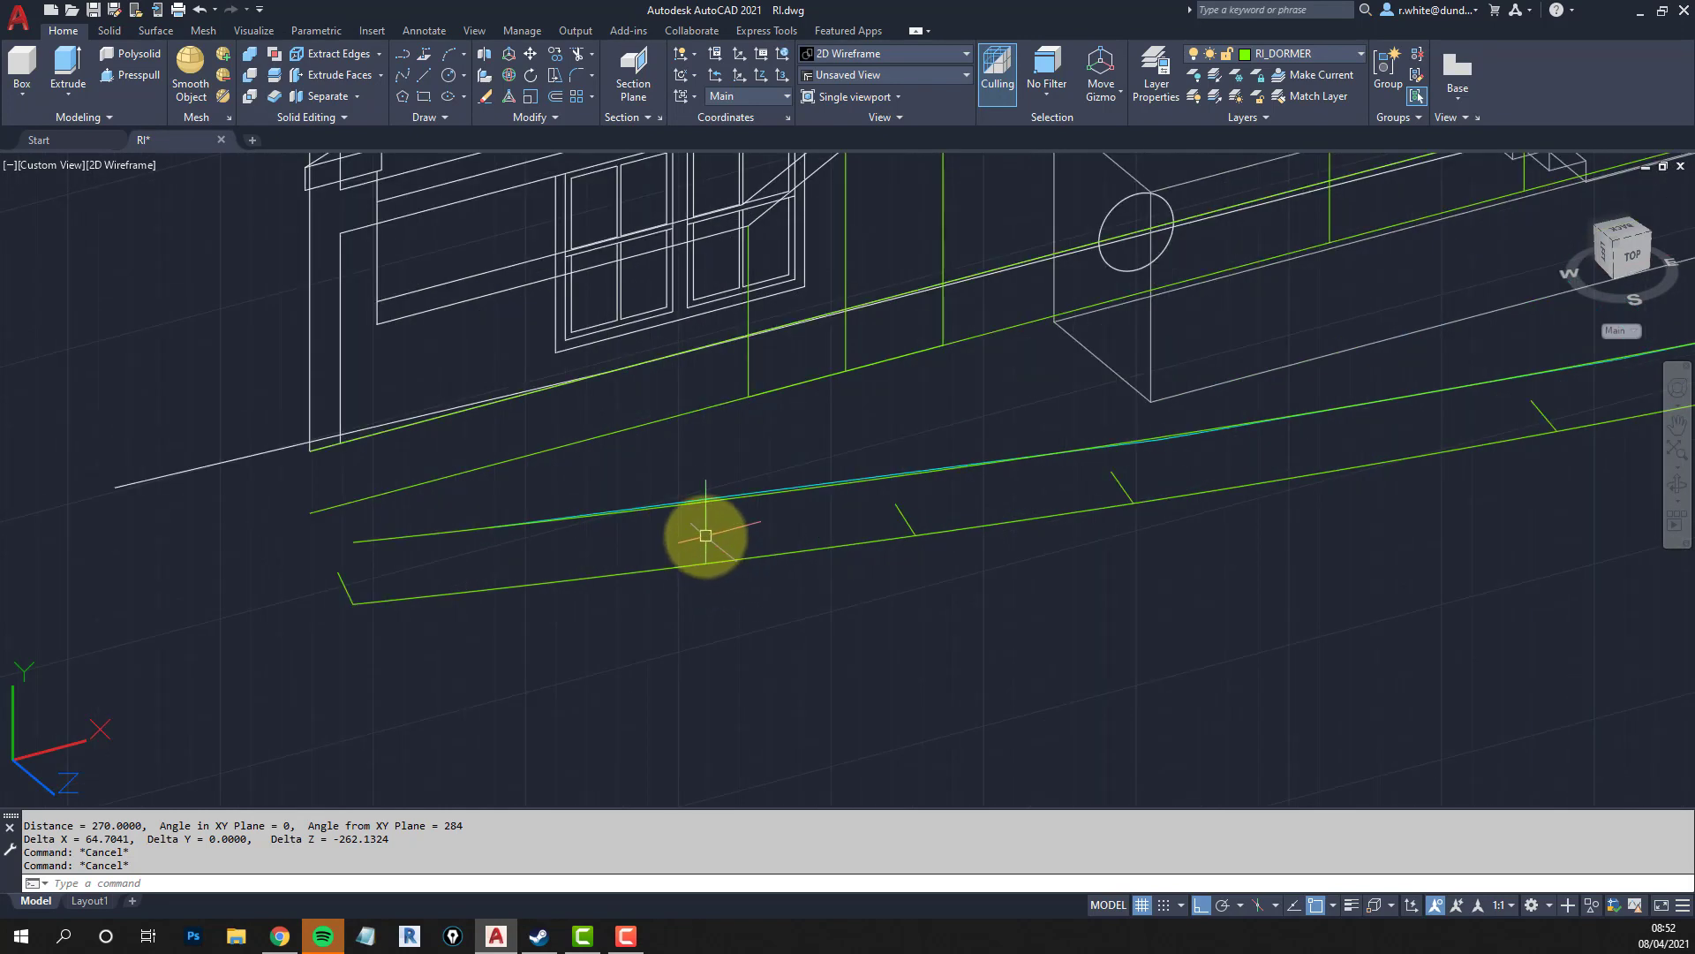
pyautogui.scroll(-2, 705, 535)
pyautogui.scroll(-4, 705, 540)
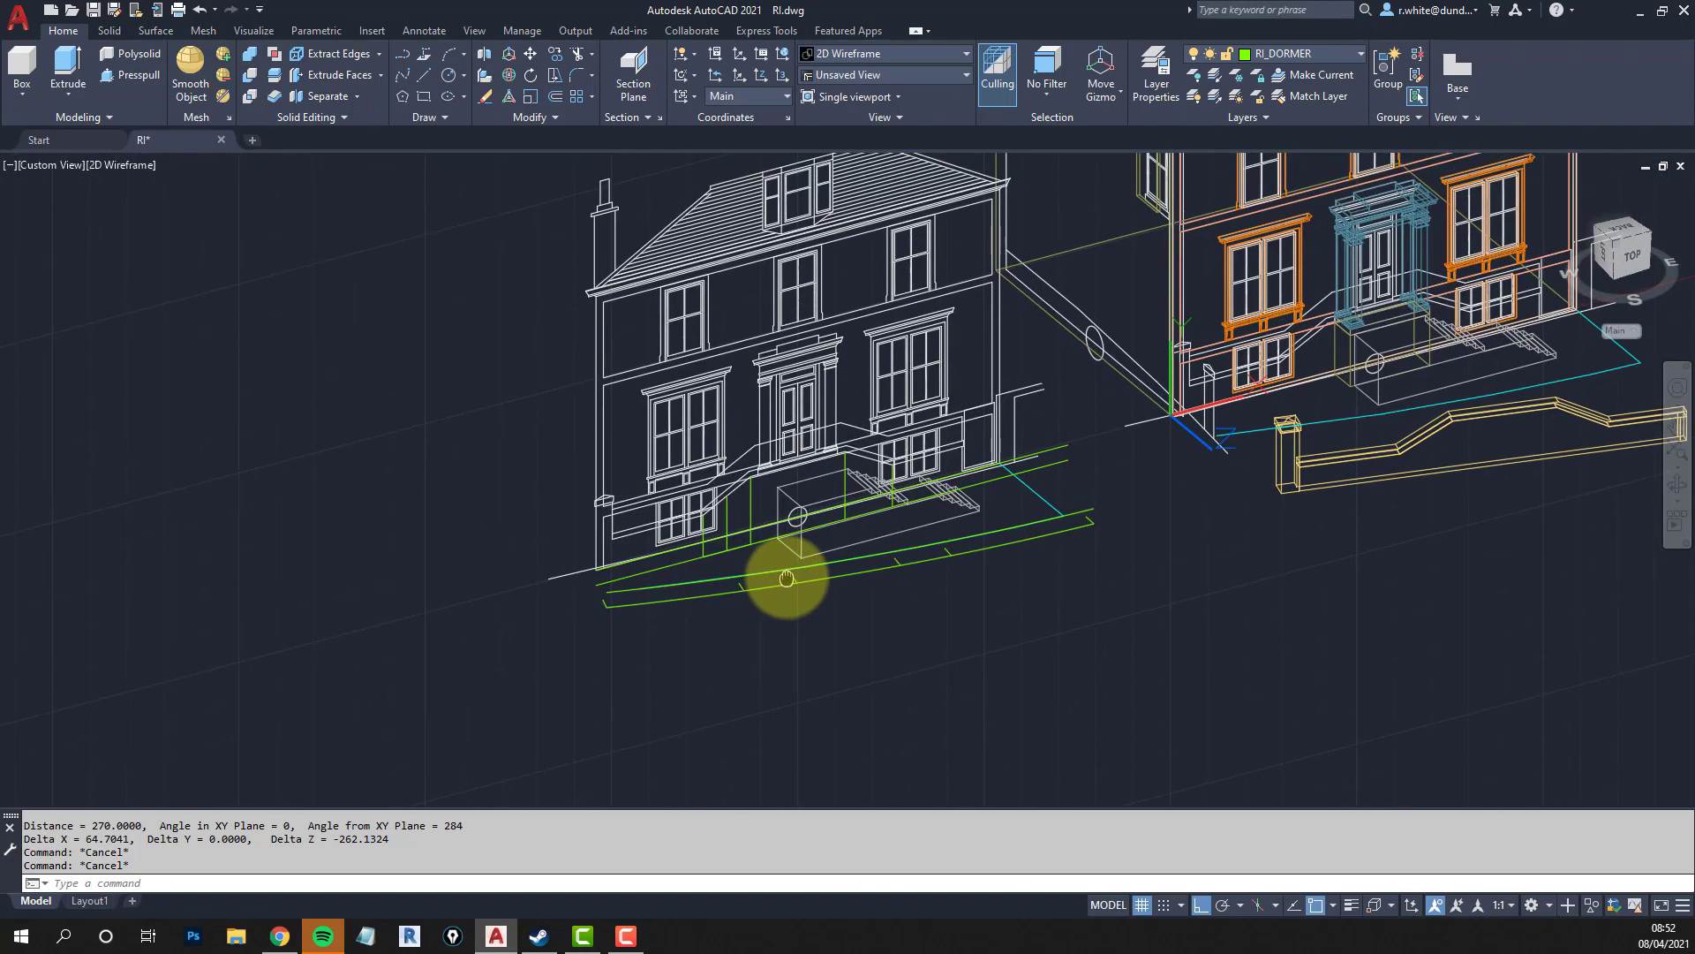
pyautogui.write('o')
pyautogui.press('Return')
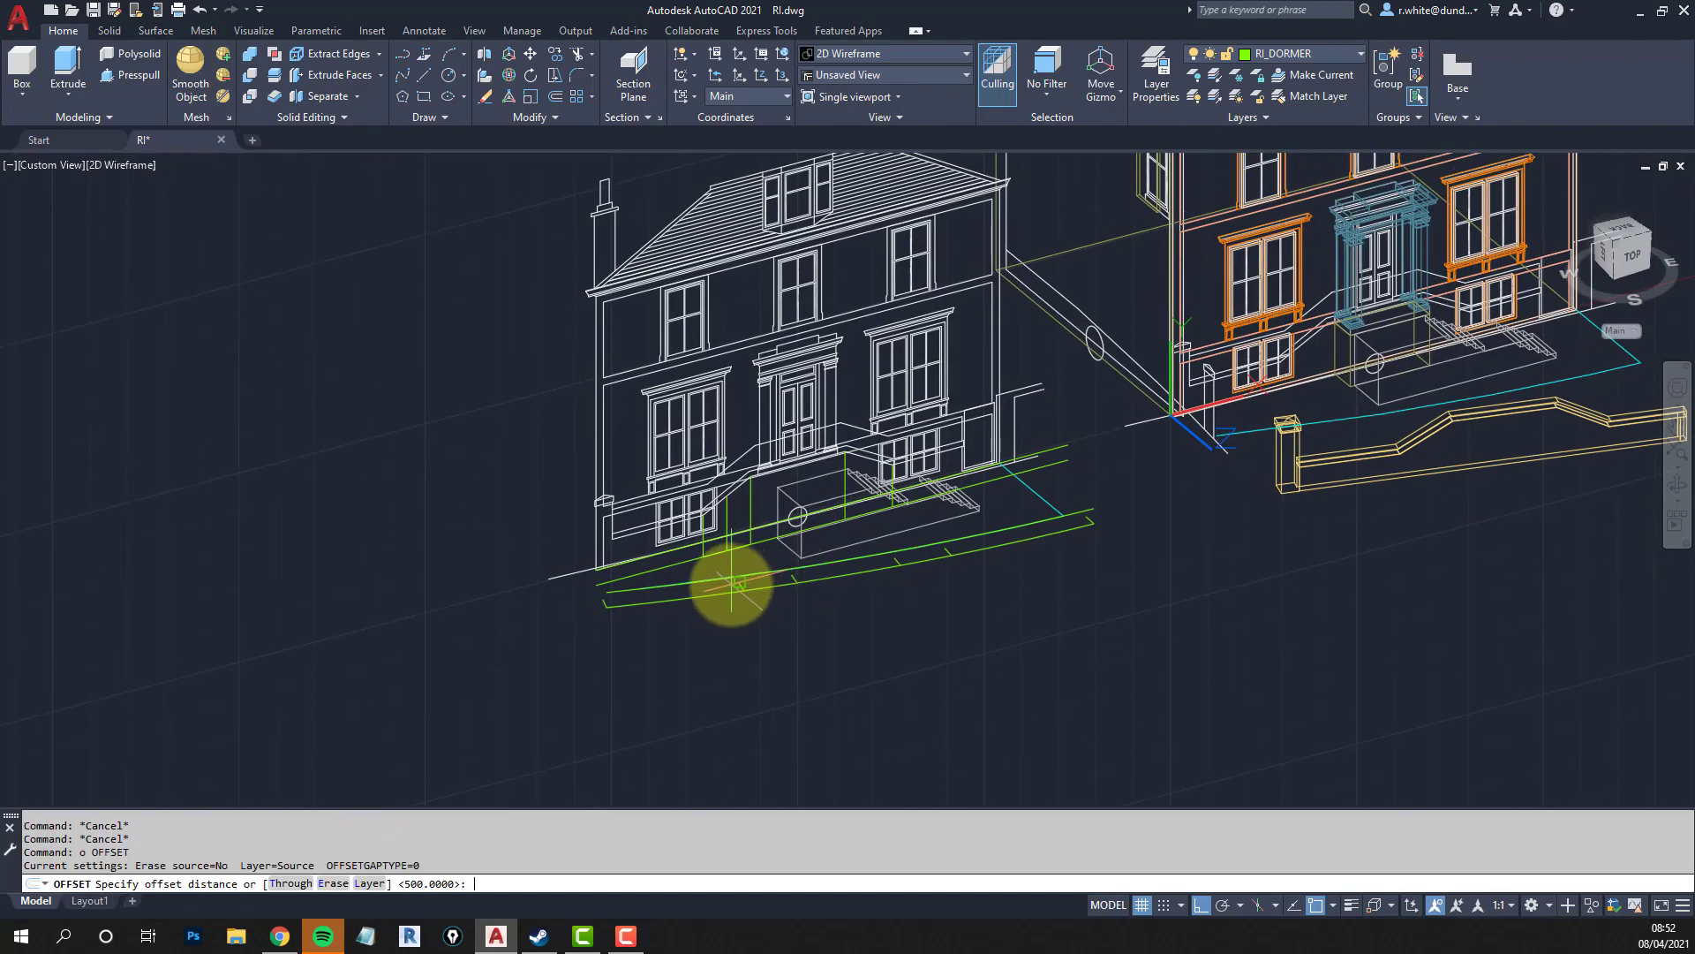
pyautogui.press('Escape')
pyautogui.press('Escape')
# Make the saved Plan coordinate system current for working on the lowered arc.
pyautogui.click(771, 93)
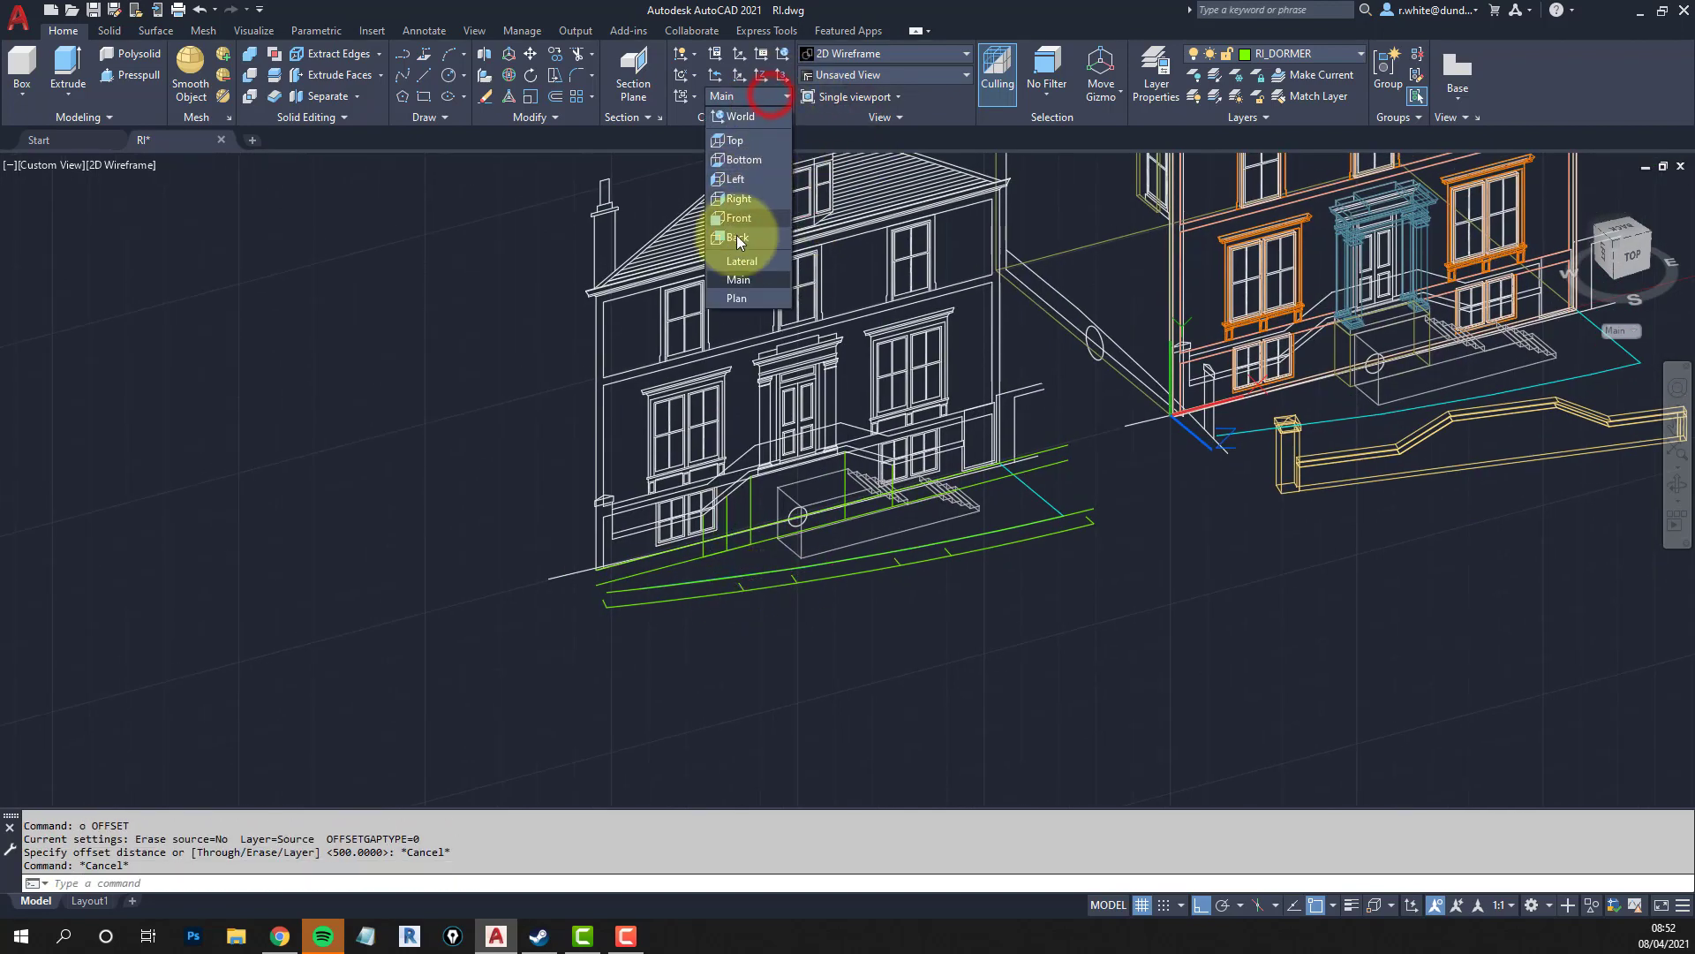
pyautogui.click(744, 298)
pyautogui.scroll(5, 718, 671)
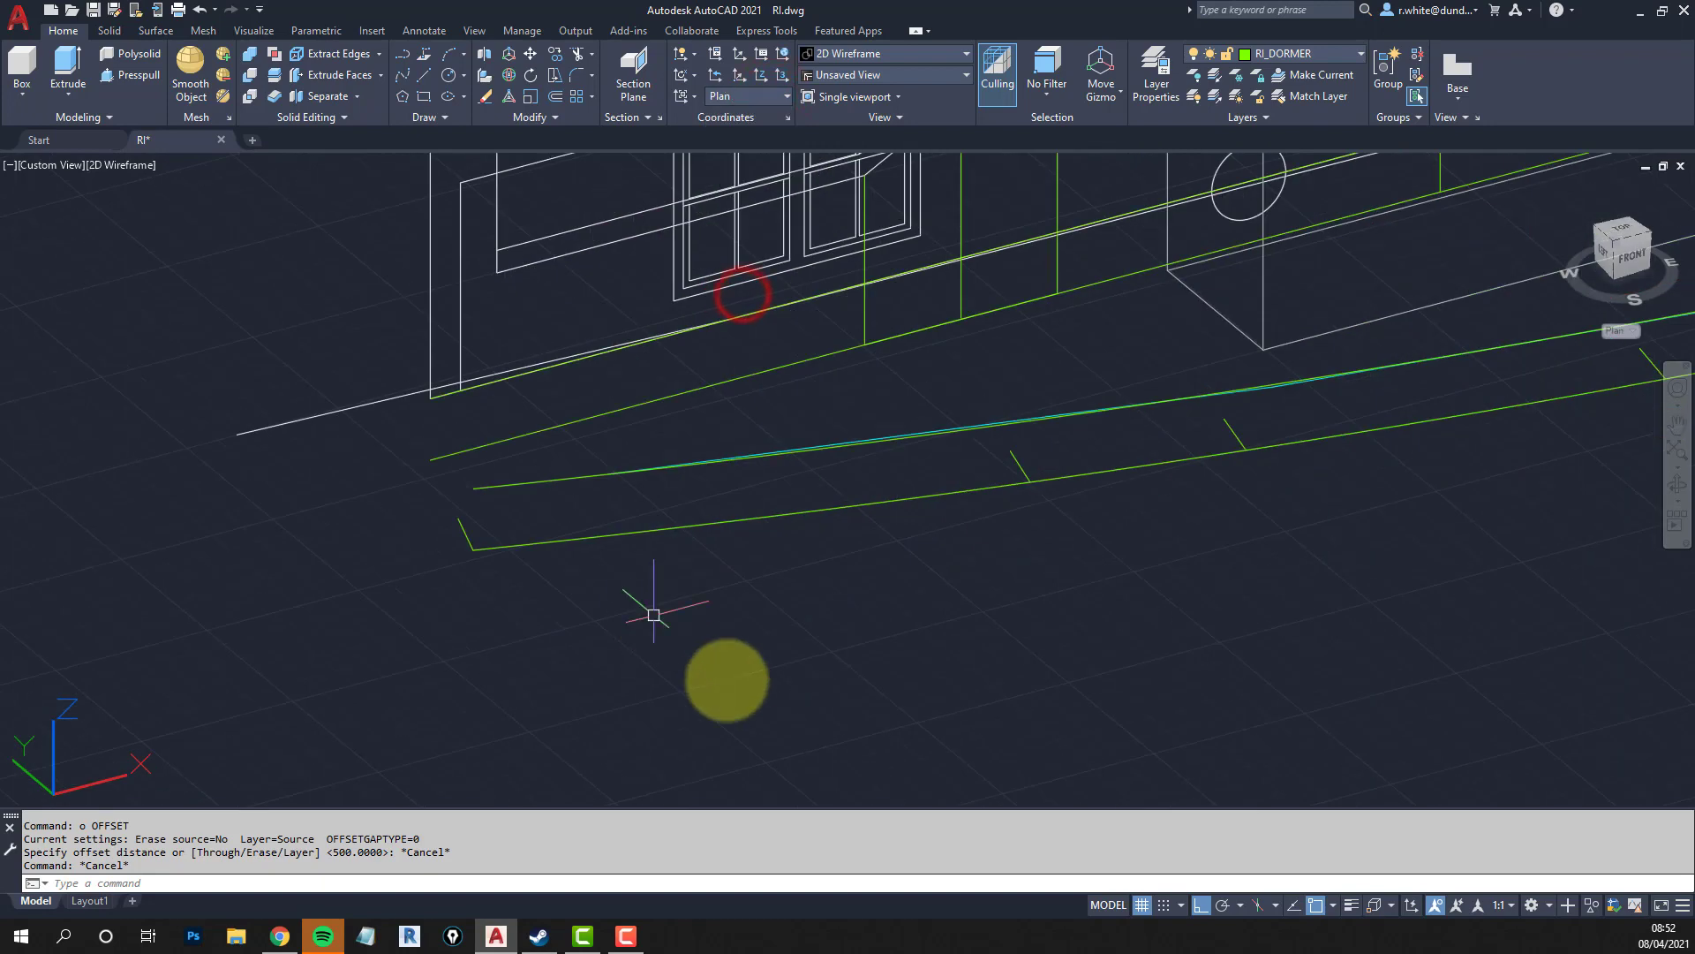
# Offset the lowered front arc 270 towards the house.
pyautogui.press('Escape')
pyautogui.write('o')
pyautogui.press('Return')
pyautogui.write('270')
pyautogui.press('Return')
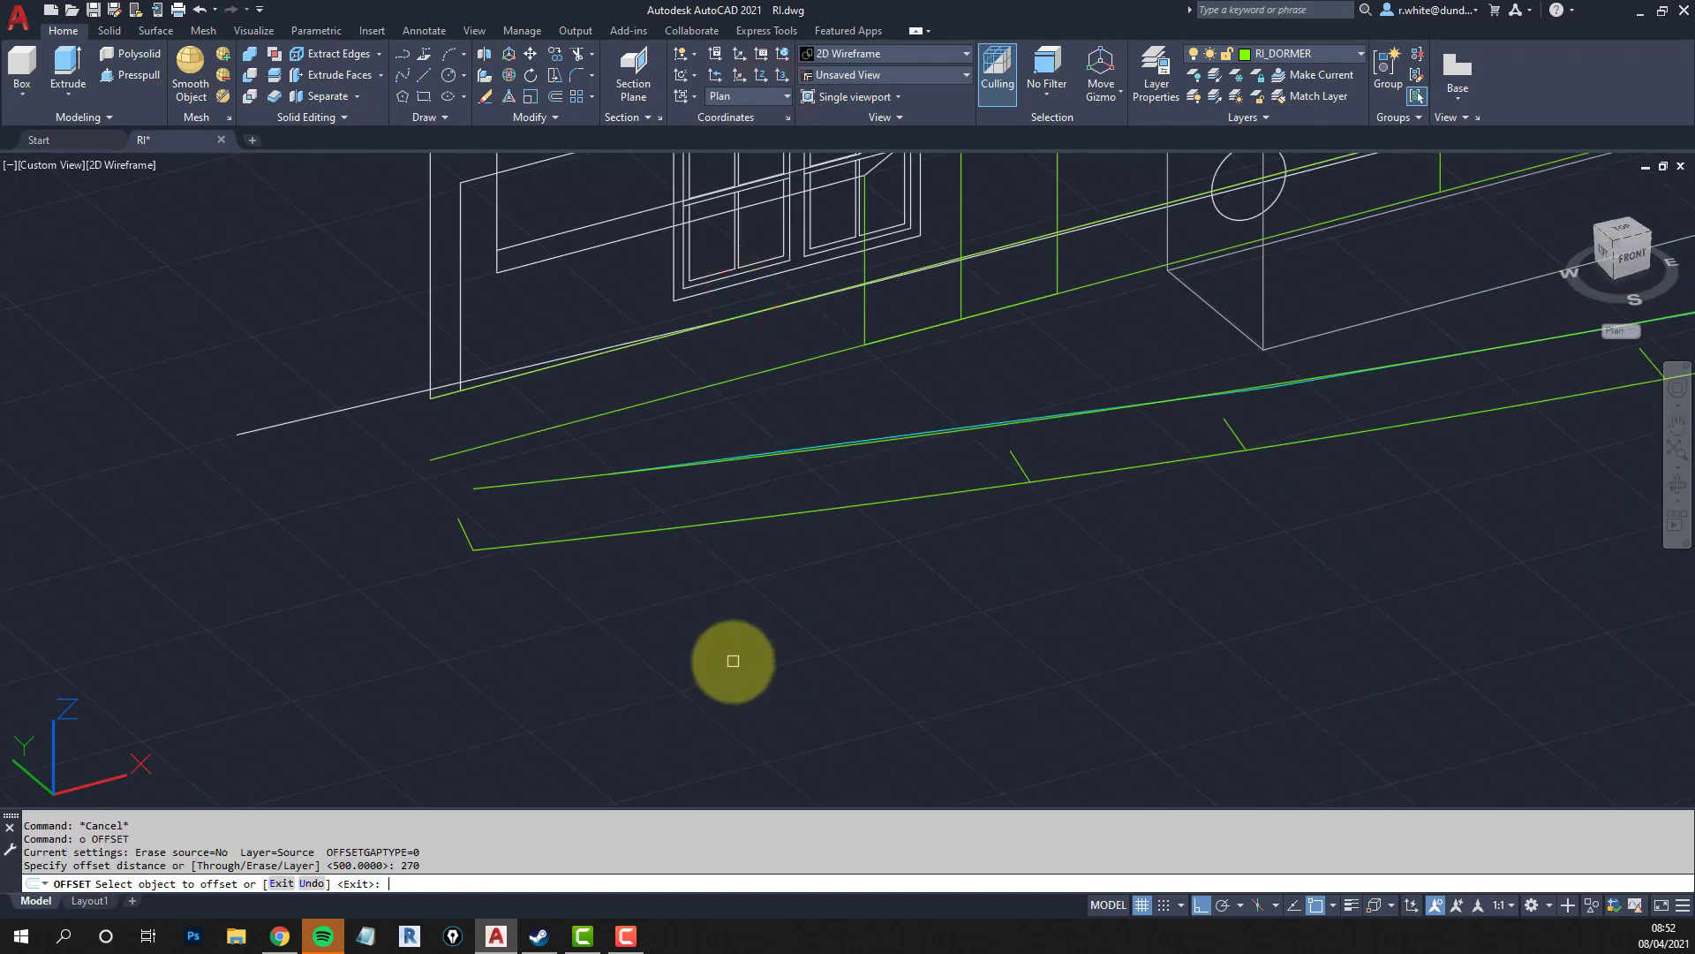
pyautogui.click(699, 214)
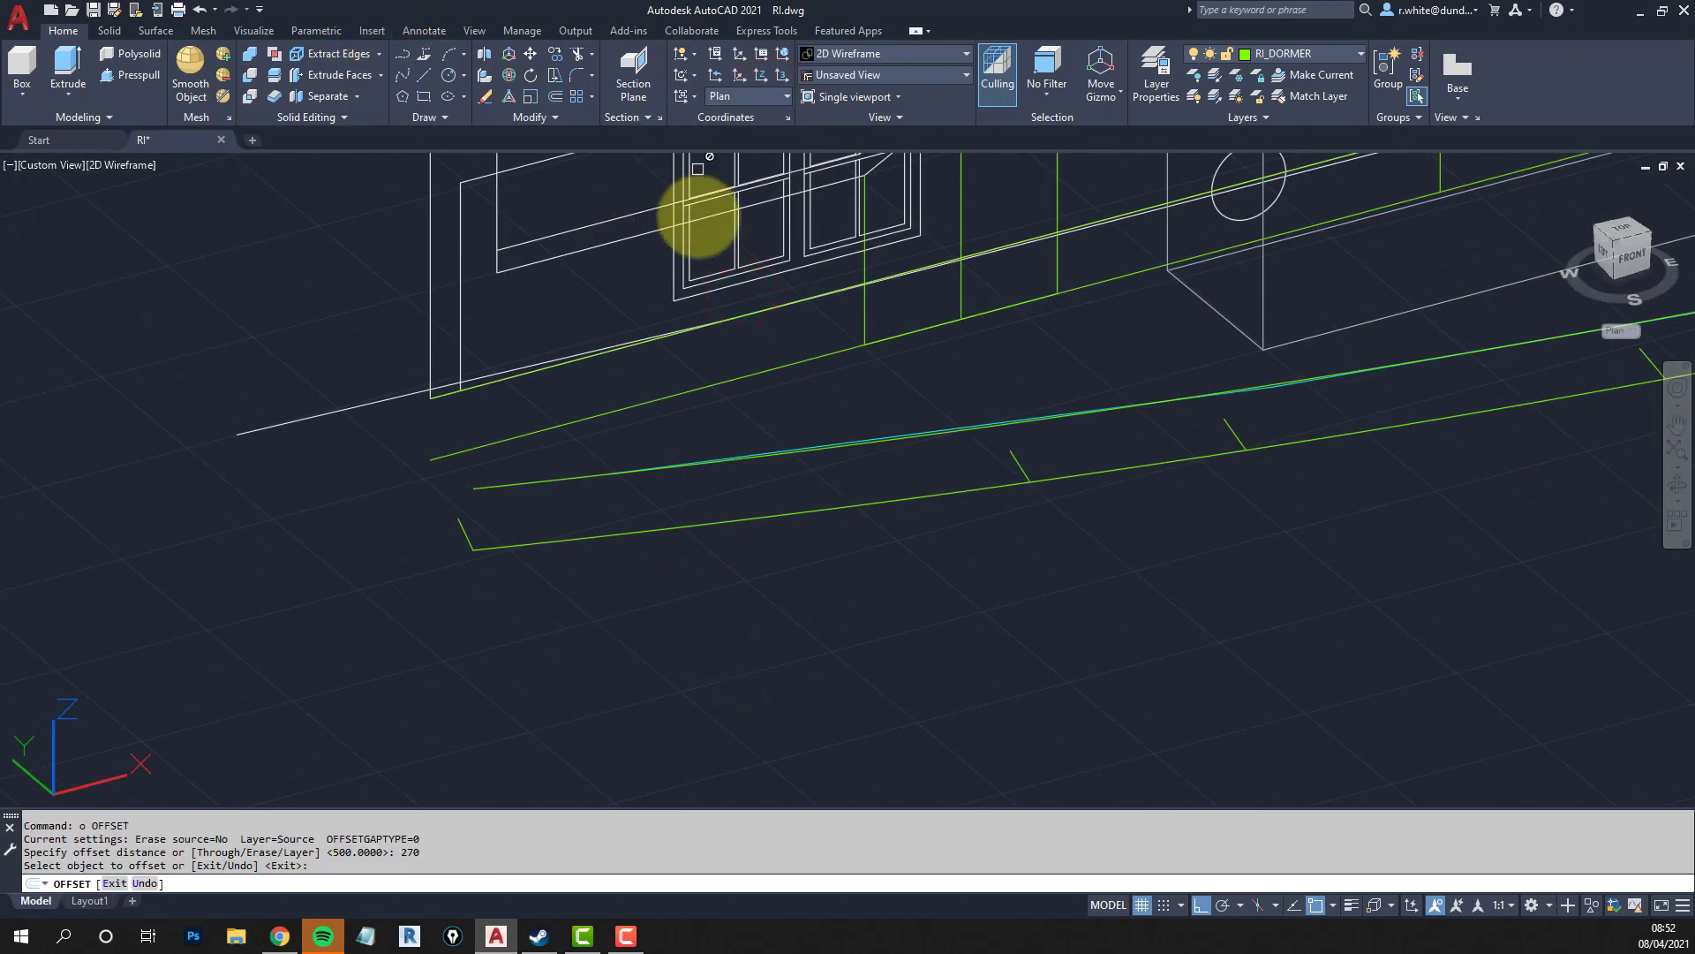
pyautogui.click(705, 526)
pyautogui.click(681, 484)
pyautogui.scroll(-3, 733, 512)
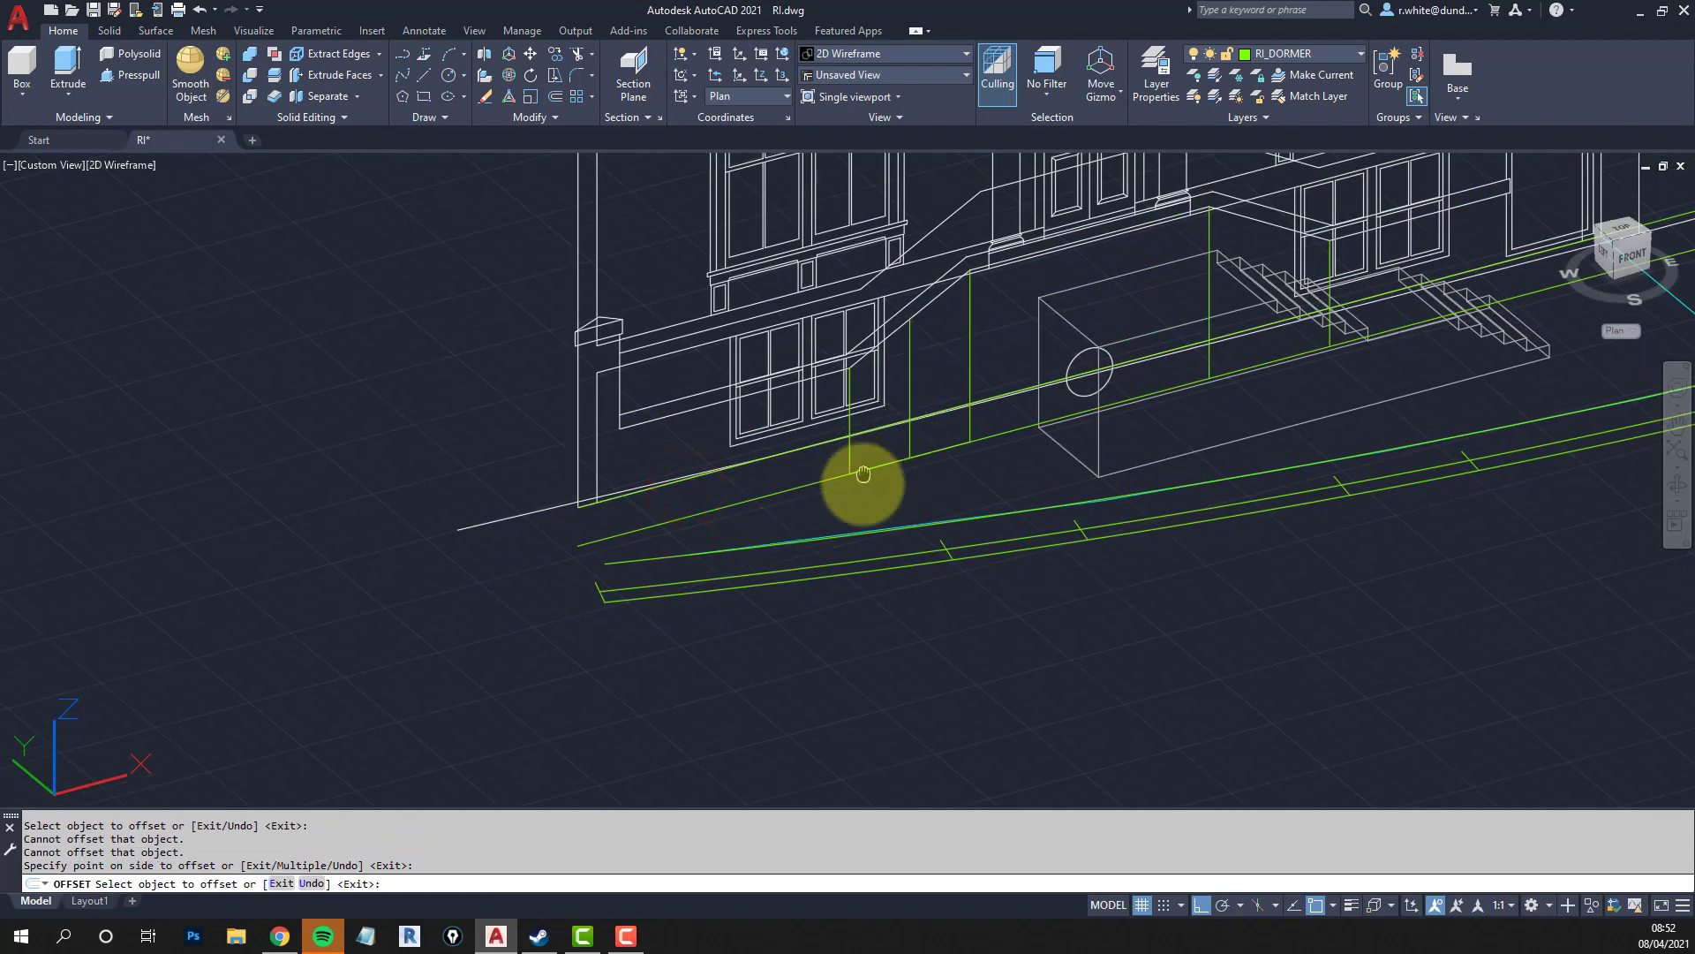
pyautogui.moveTo(864, 474); pyautogui.dragTo(863, 490, button='middle')
pyautogui.press('Escape')
pyautogui.press('Escape')
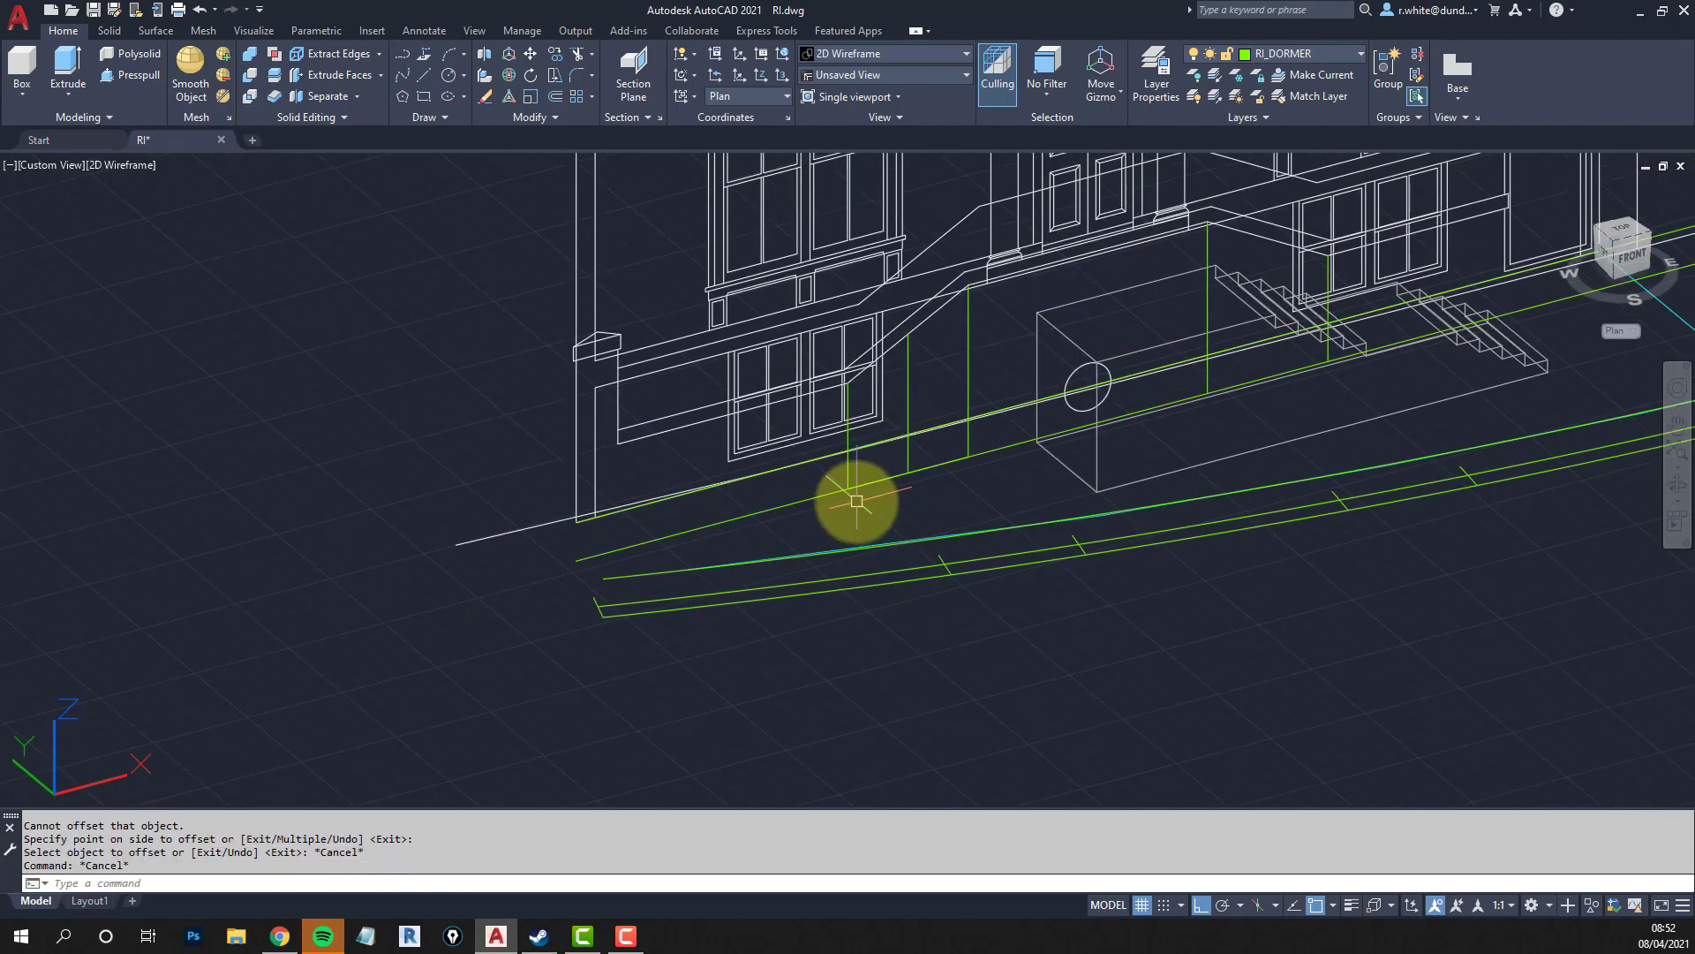
# Copy the westernmost vertical projection line by its lower end to both arc ends and the outer ends of the two outer radial lines.
pyautogui.write('cp')
pyautogui.press('Return')
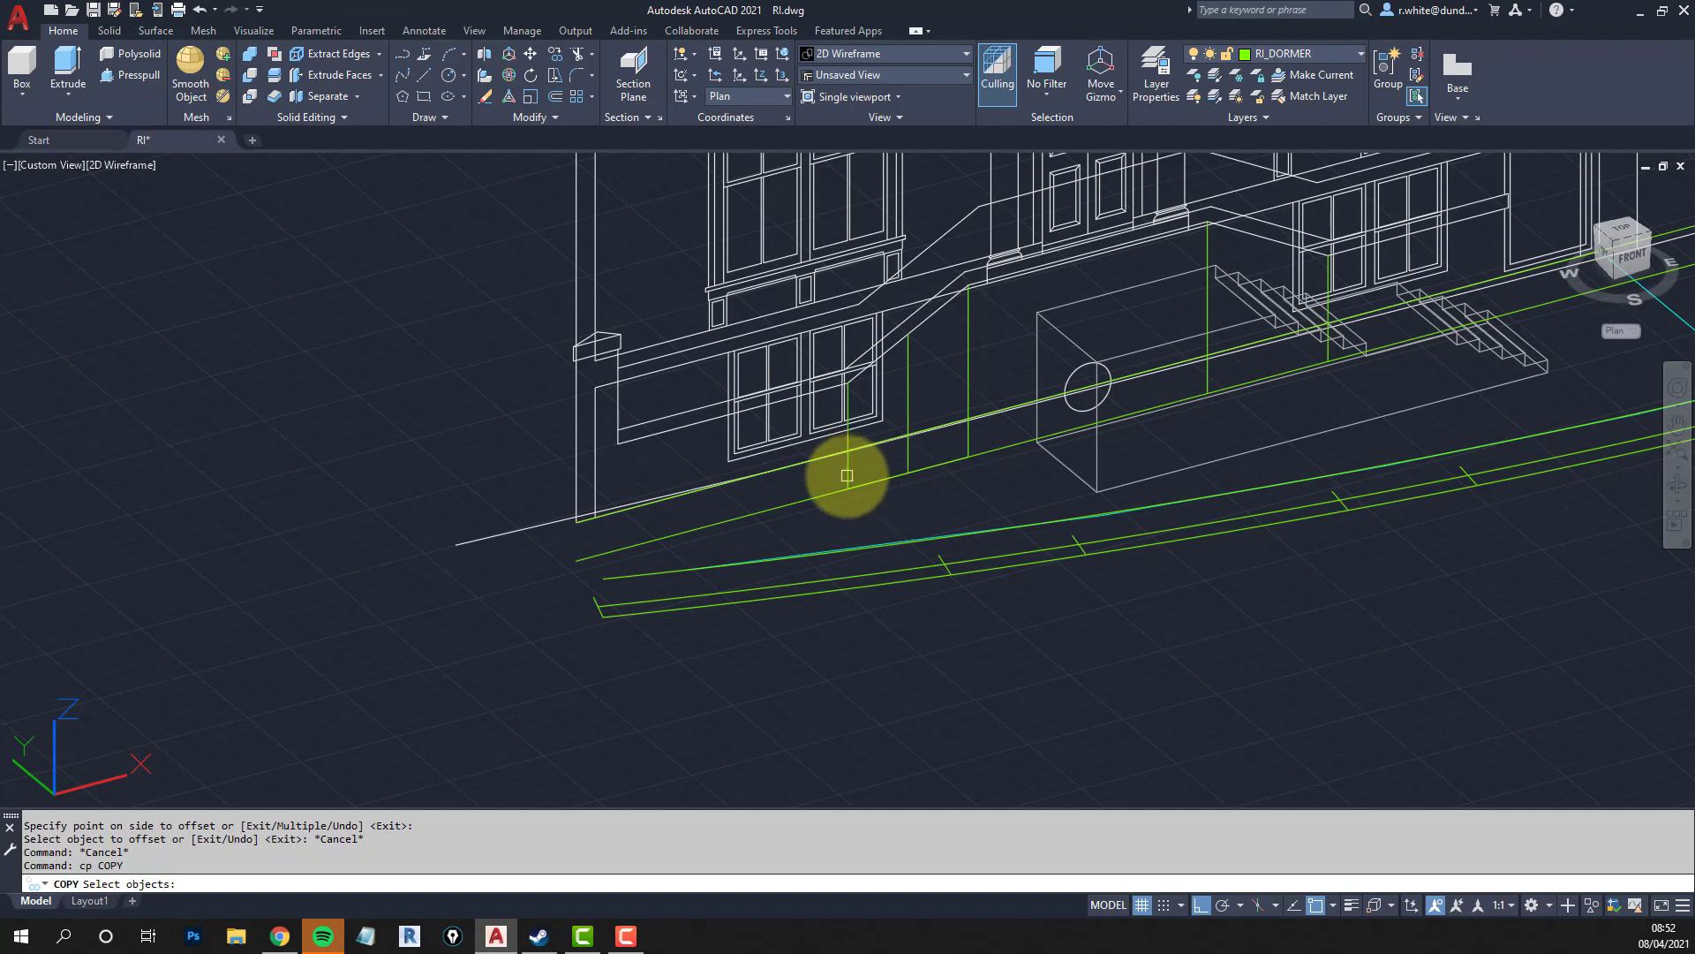
pyautogui.click(847, 476)
pyautogui.press('Return')
pyautogui.click(847, 490)
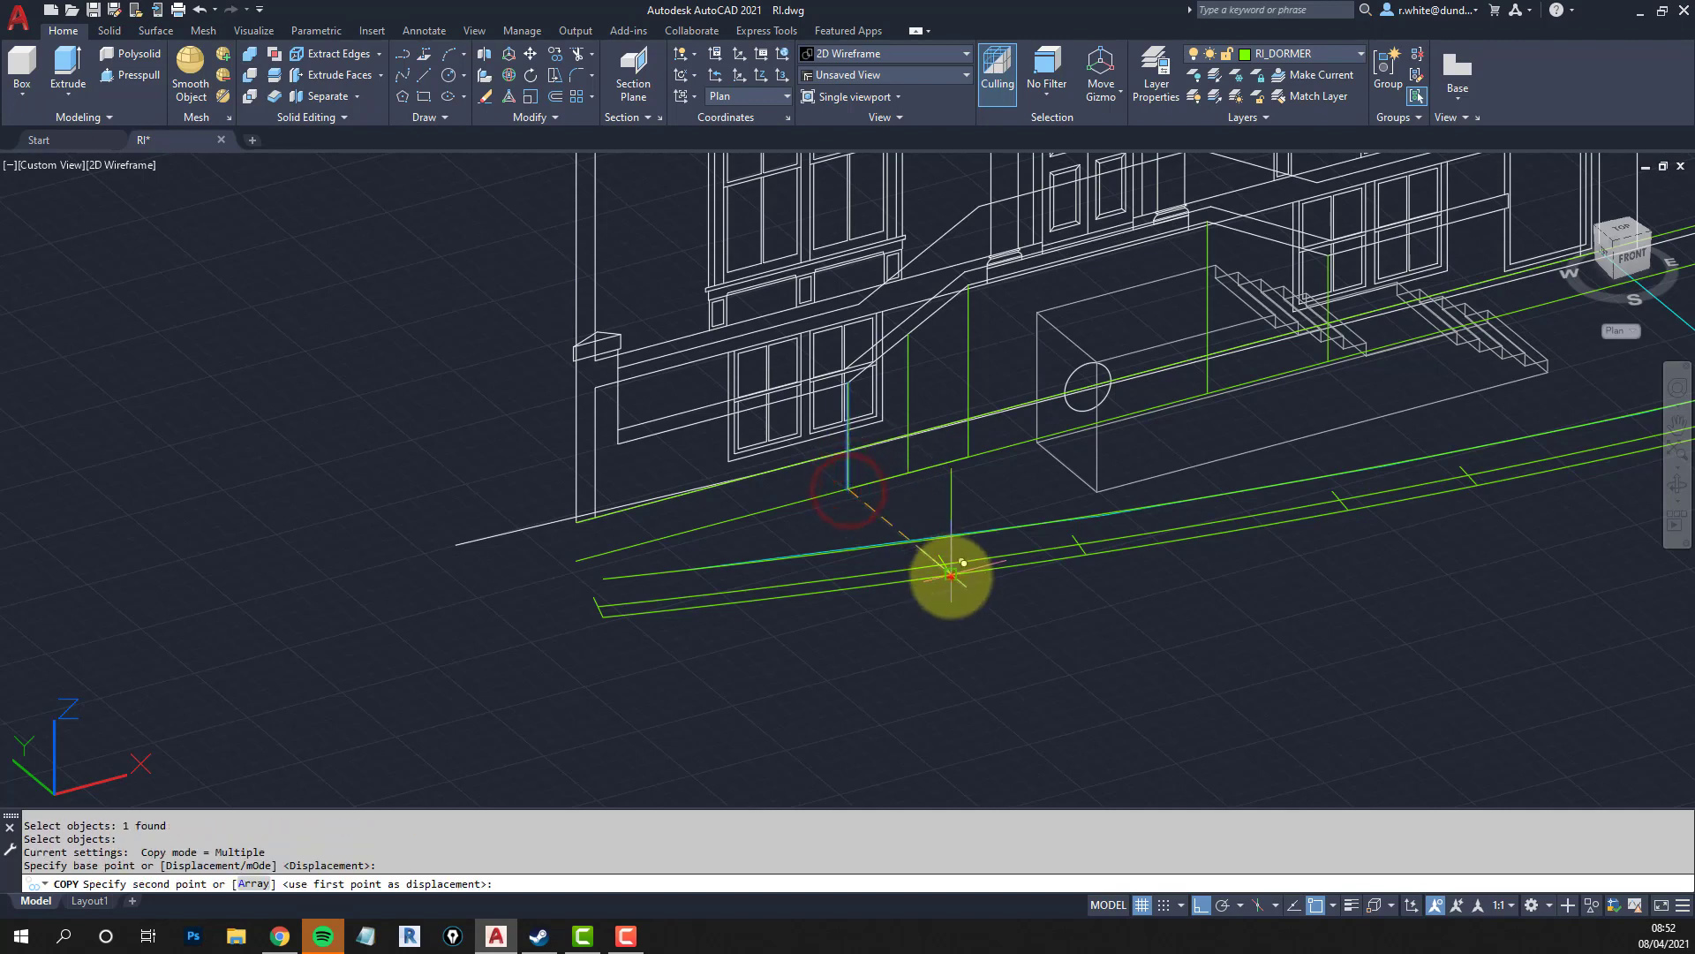
pyautogui.click(951, 576)
pyautogui.click(643, 612)
pyautogui.moveTo(976, 568); pyautogui.dragTo(655, 603, button='middle')
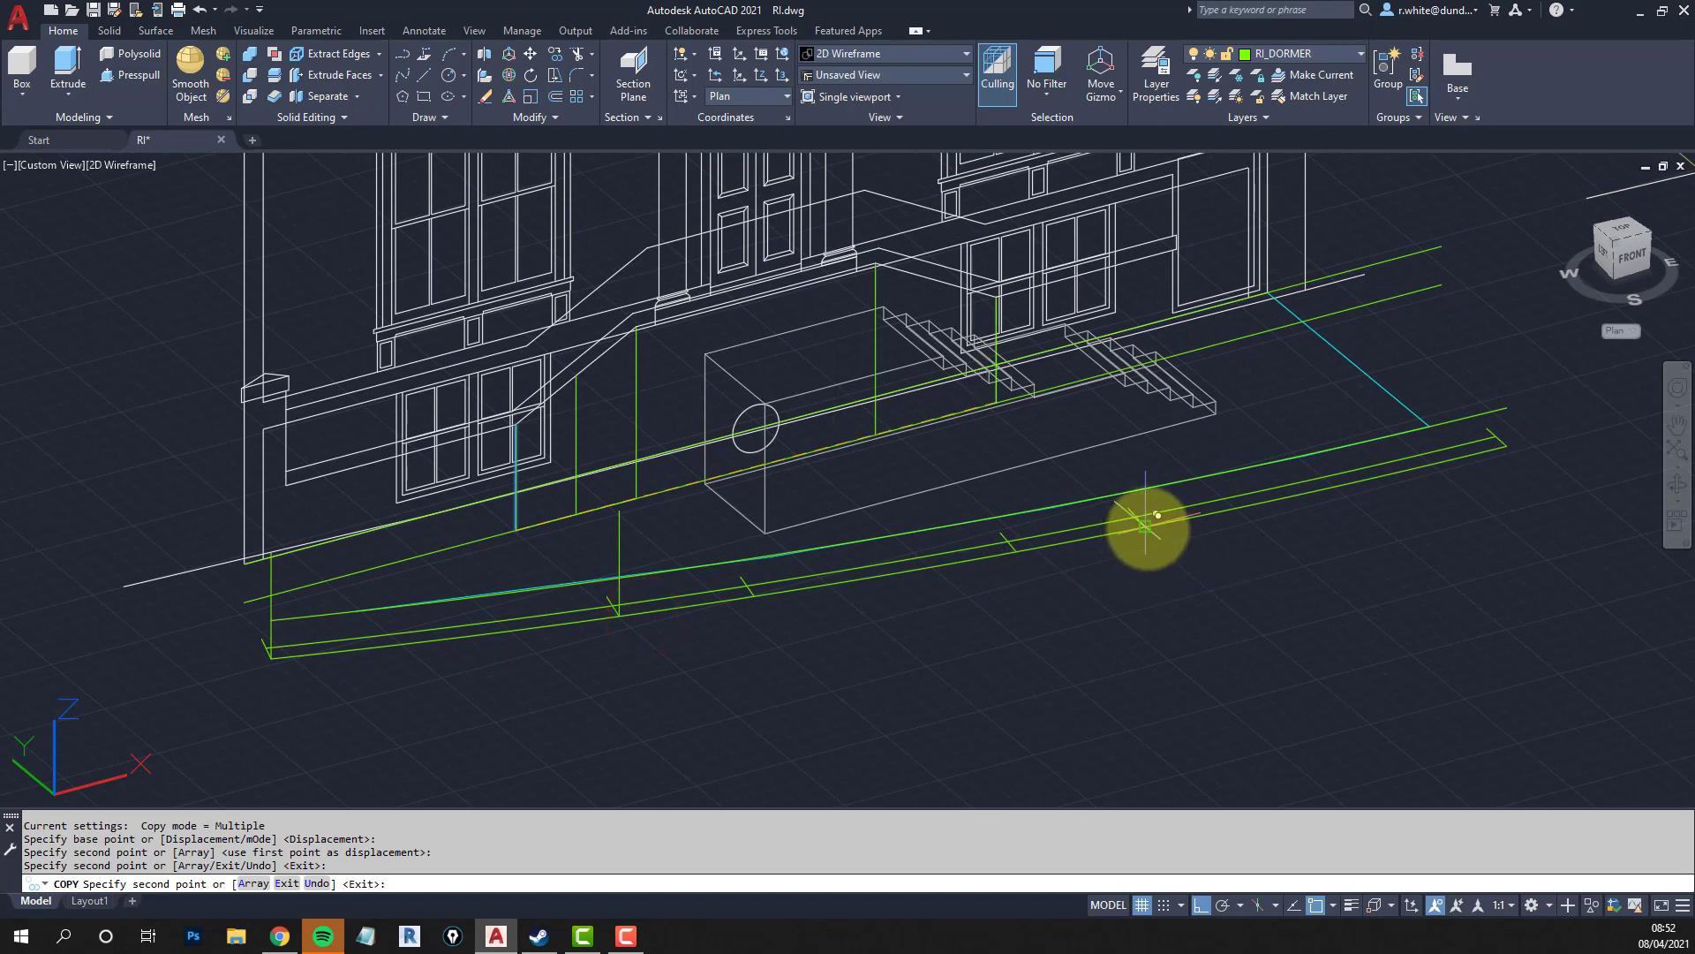
pyautogui.click(1146, 527)
pyautogui.click(1504, 444)
pyautogui.moveTo(1137, 536); pyautogui.dragTo(1237, 541, button='middle')
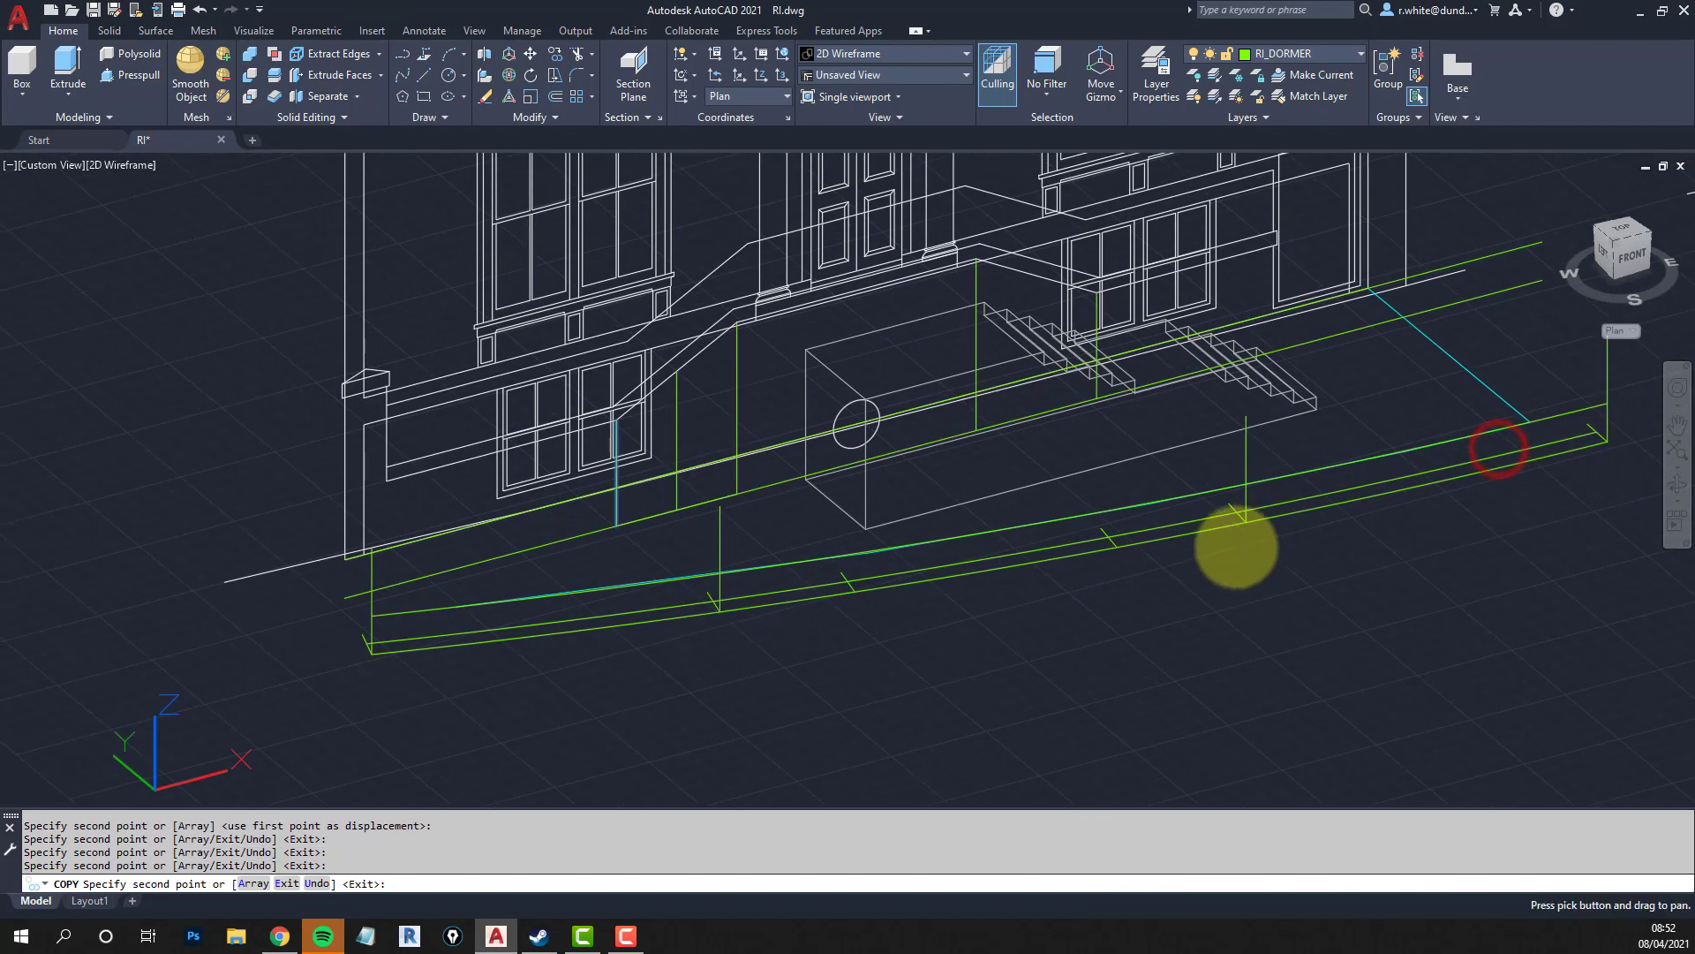
pyautogui.press('Return')
# Copy the taller vertical projection line at the top of the west slope to the outer ends of the two inner radial lines.
pyautogui.press('Return')
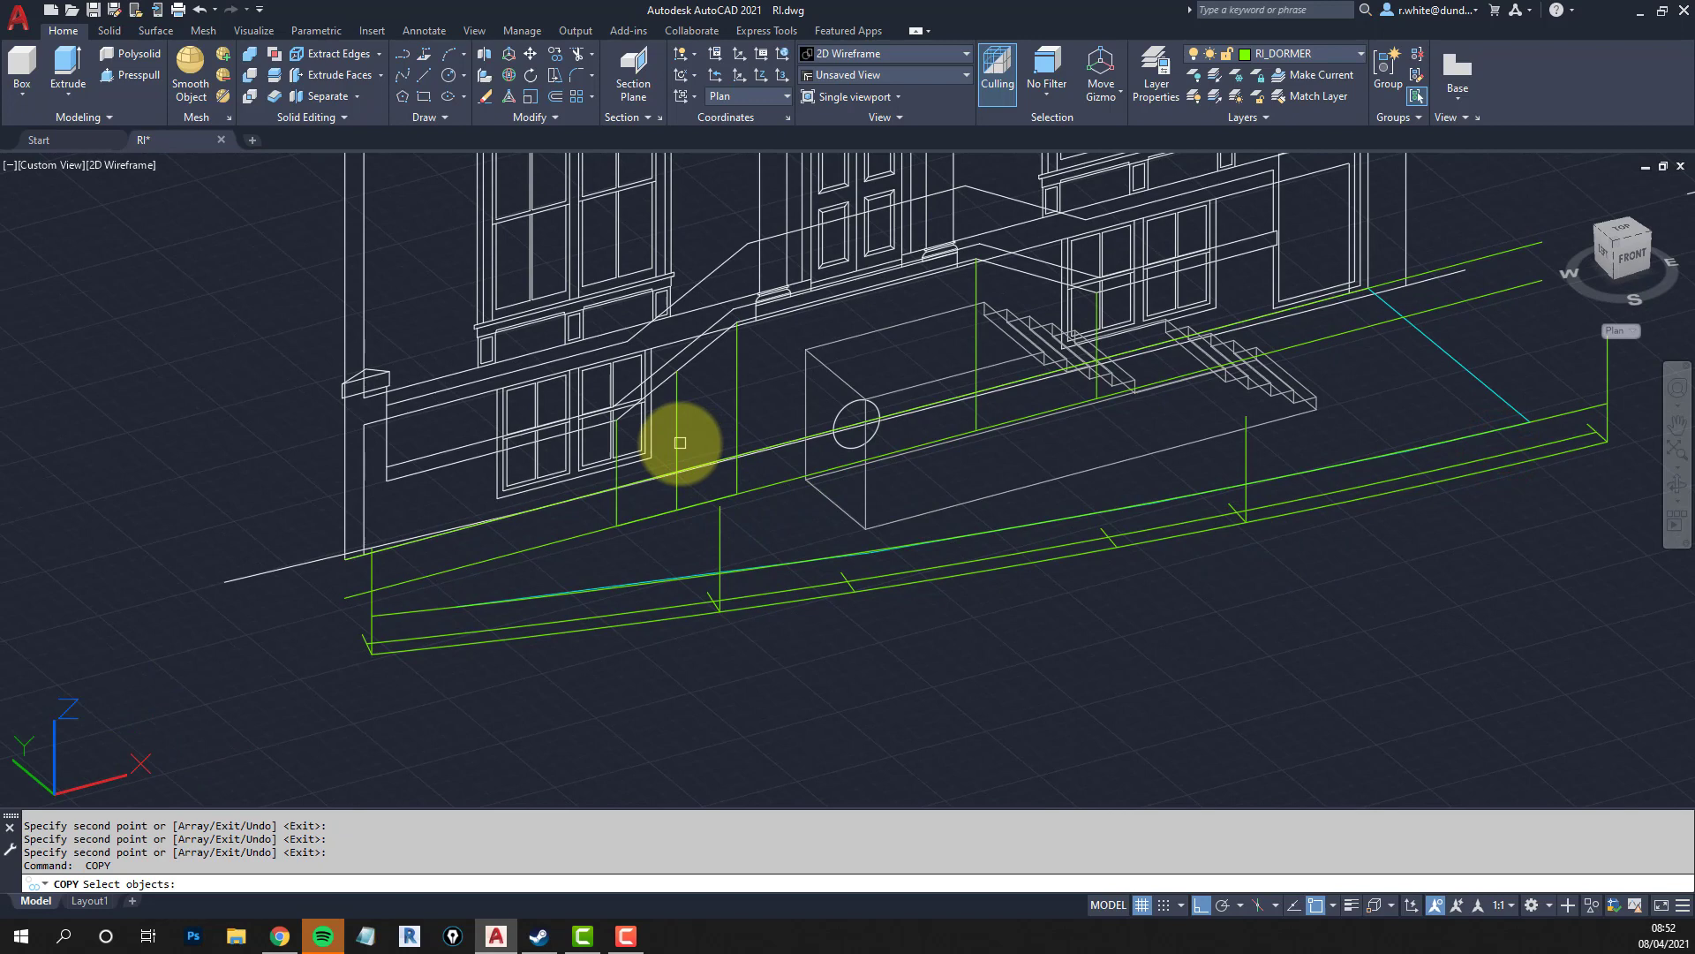
pyautogui.click(737, 442)
pyautogui.press('Return')
pyautogui.click(736, 486)
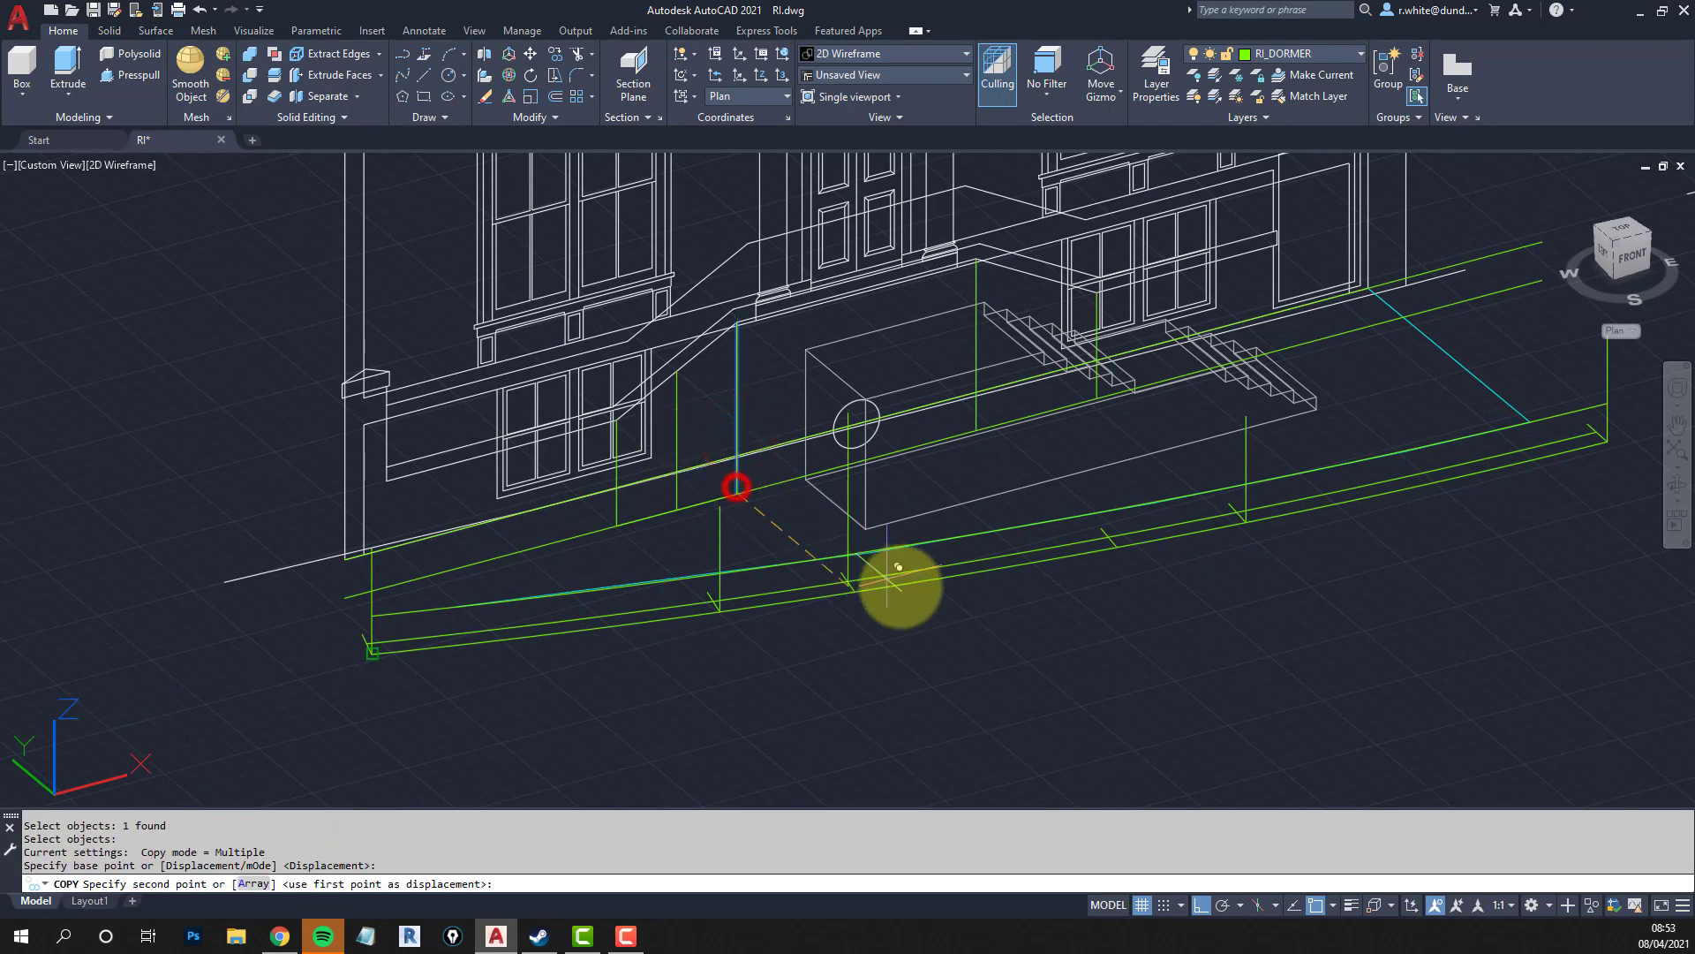
pyautogui.click(855, 591)
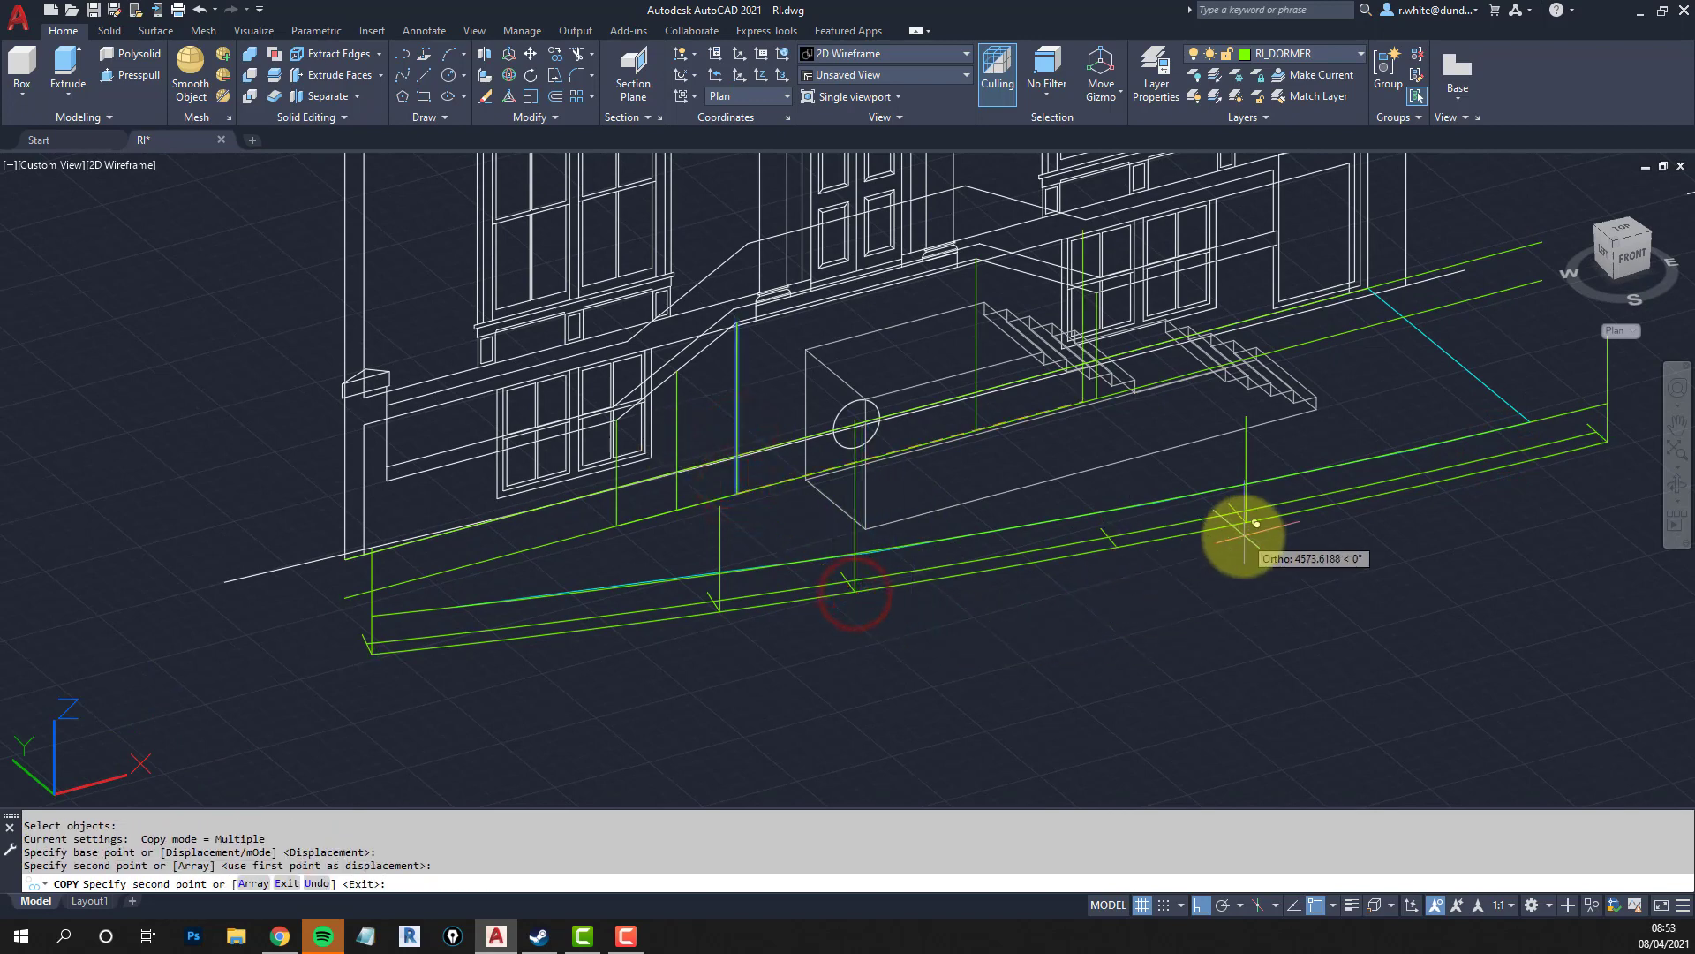
pyautogui.click(1124, 548)
pyautogui.press('Return')
# Draw a line joining the lower ends of the two vertical lines that bound the west slope on the lowered arc.
pyautogui.scroll(5, 865, 596)
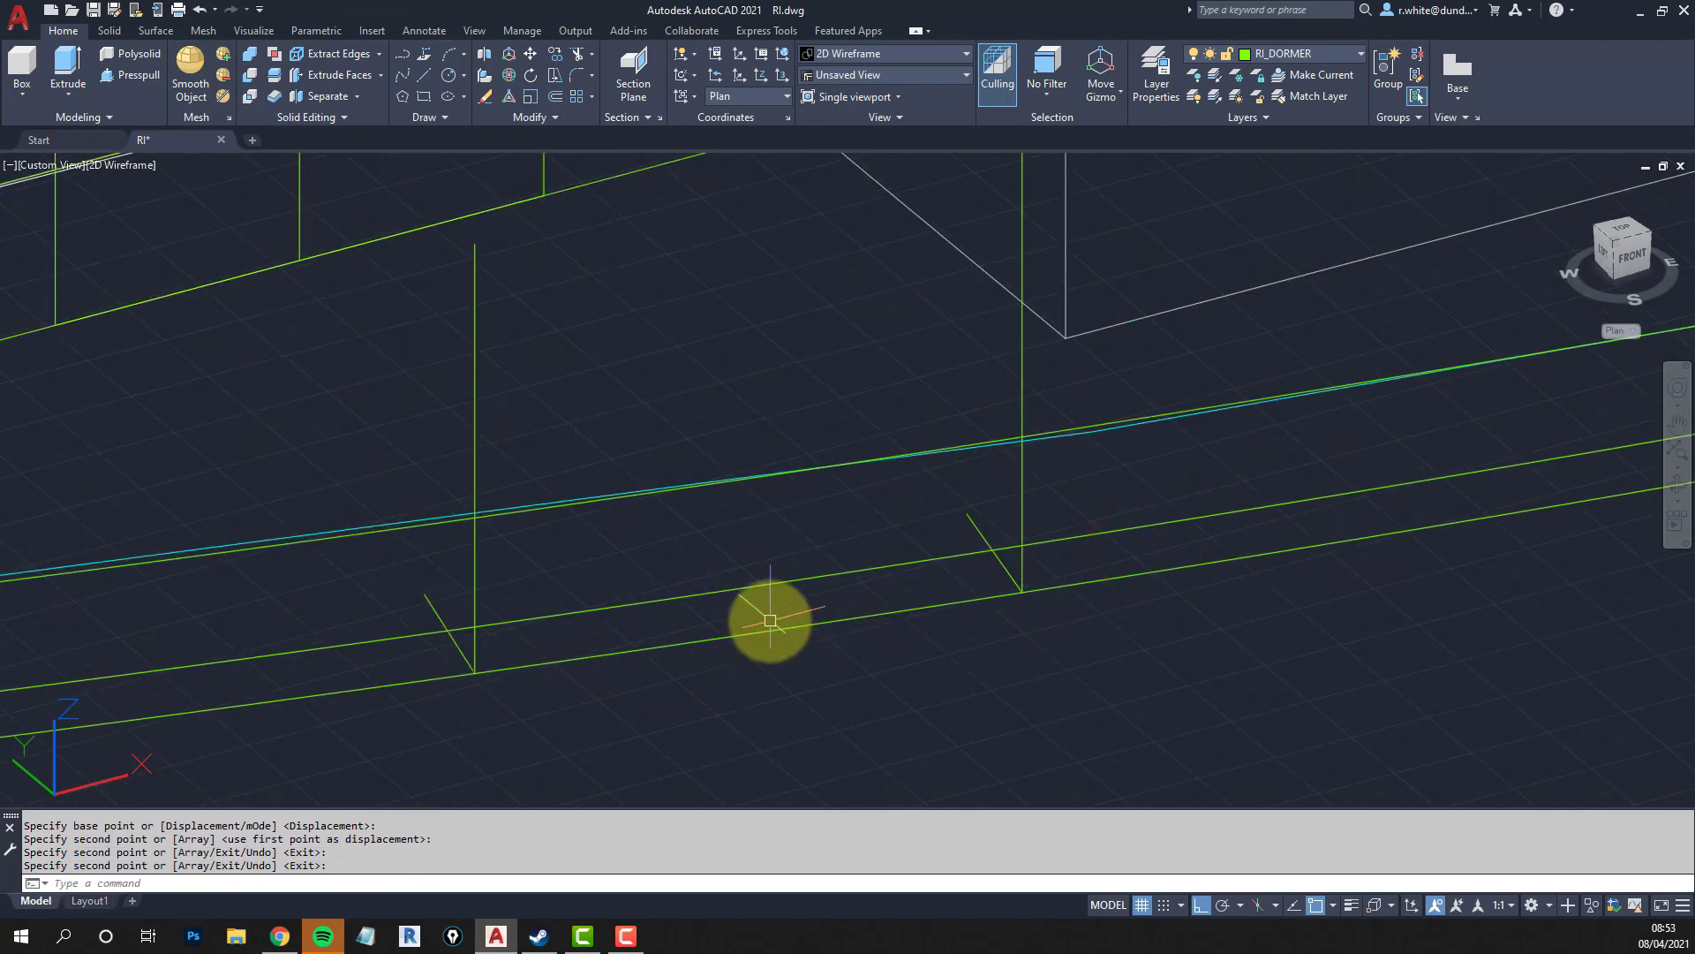
pyautogui.write('l')
pyautogui.press('Return')
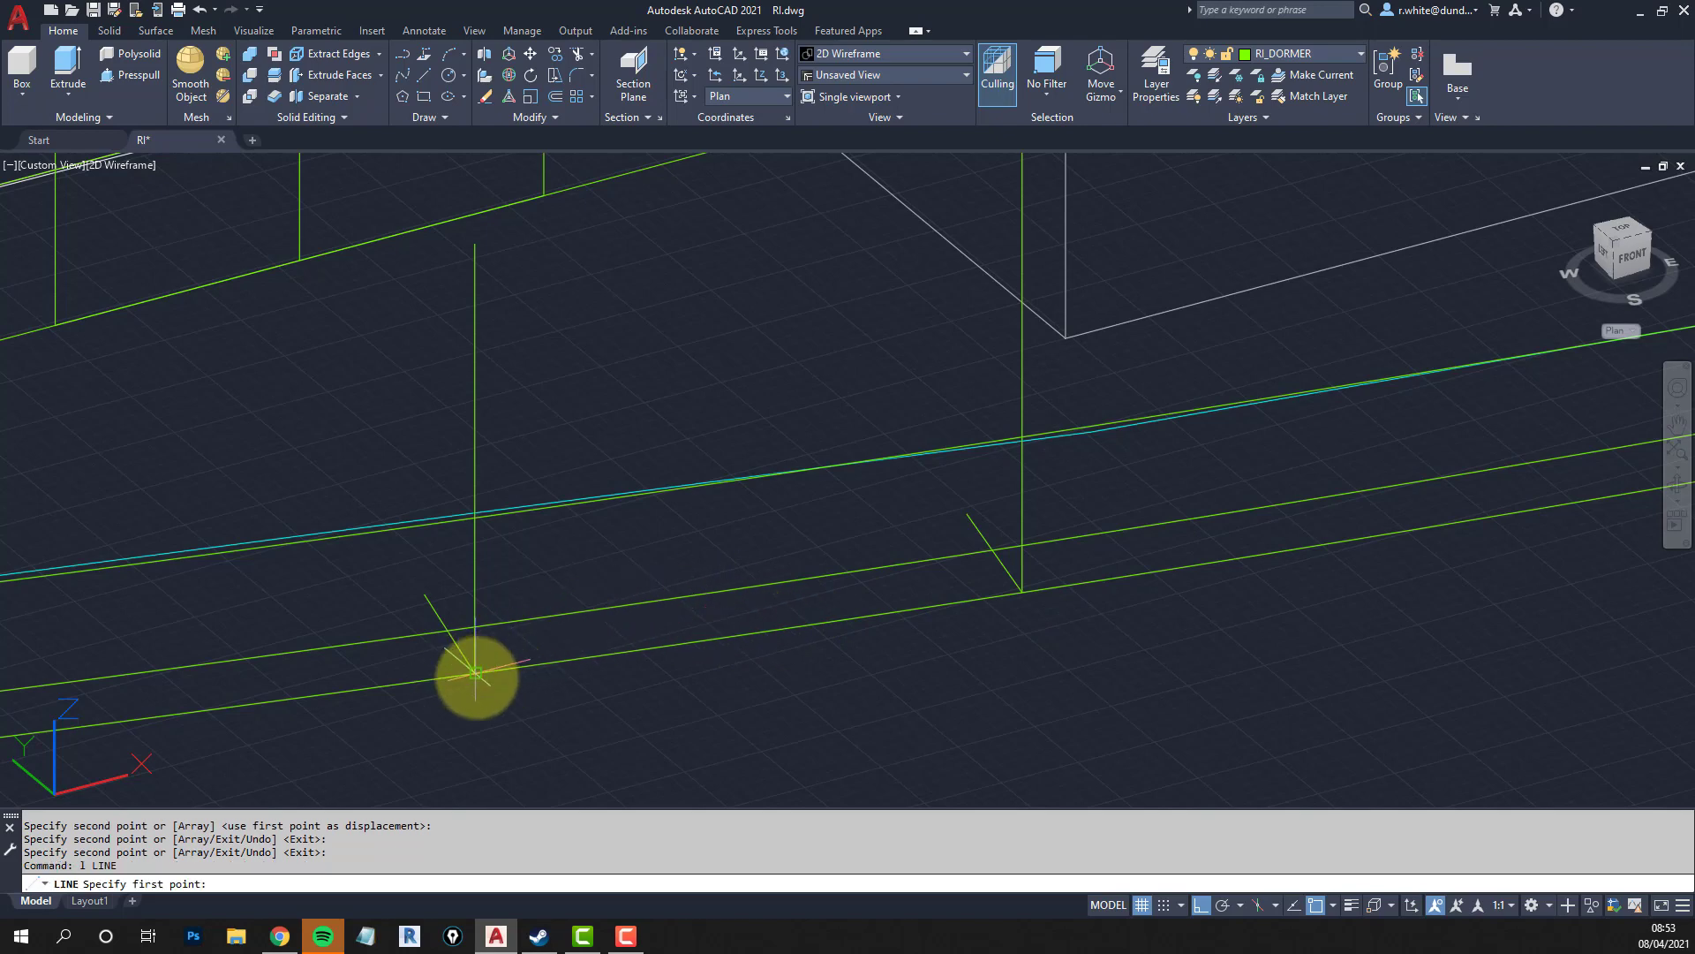
pyautogui.click(474, 674)
pyautogui.click(1022, 591)
pyautogui.press('Return')
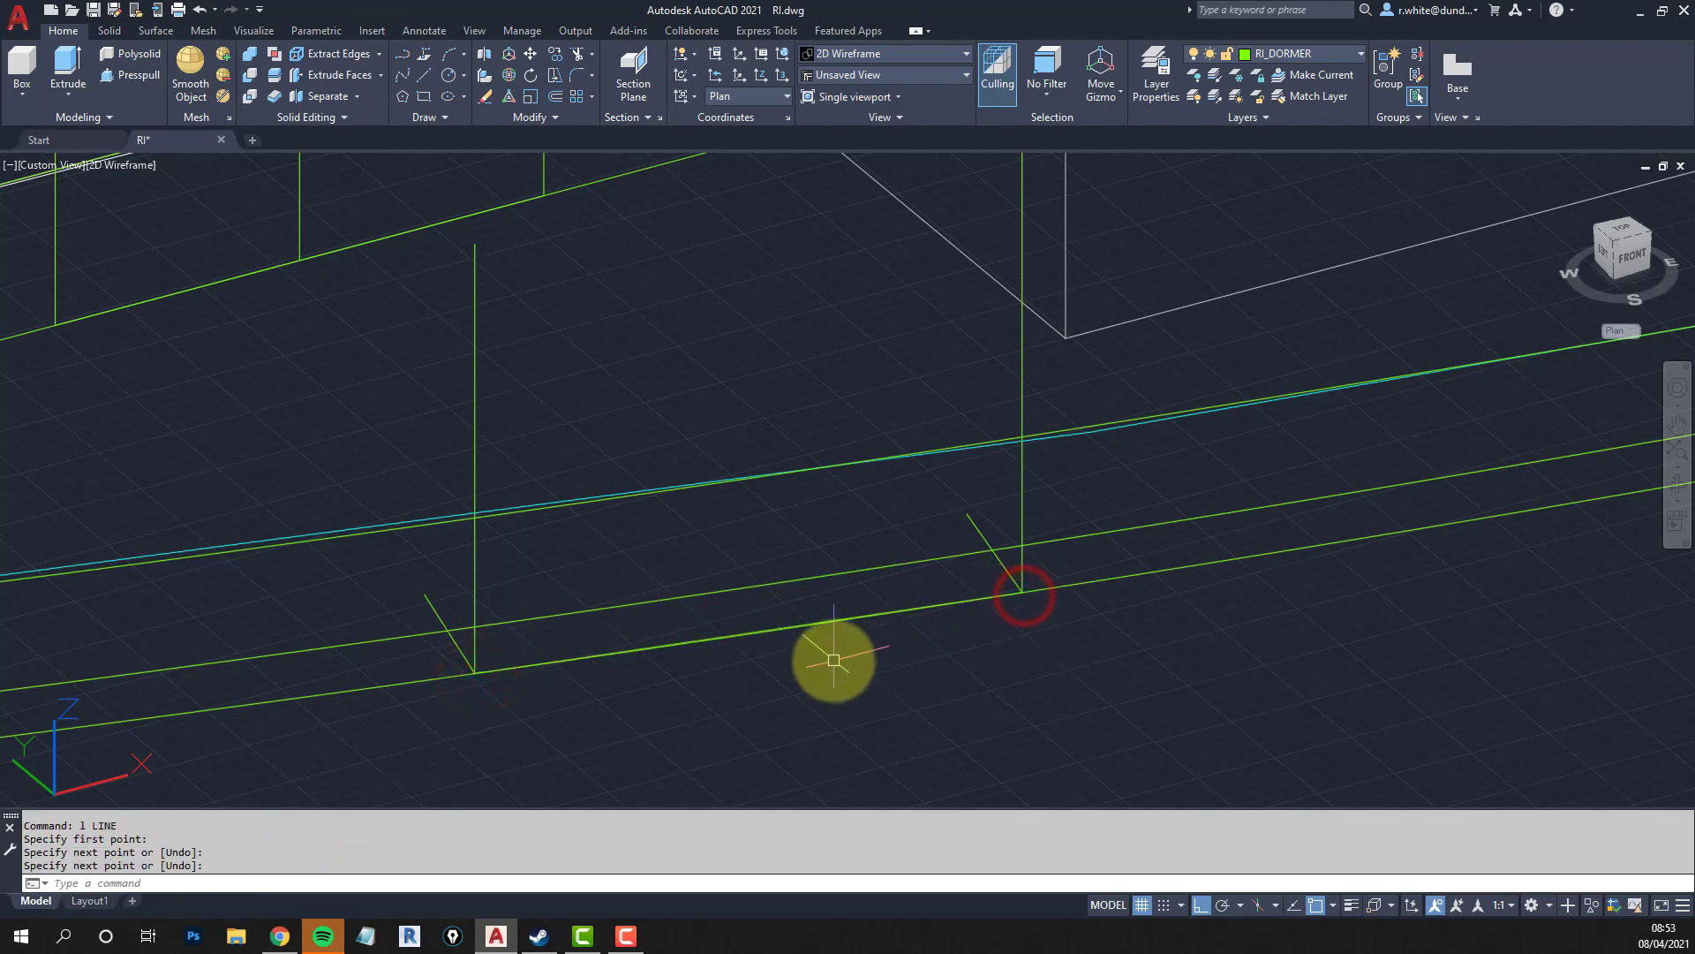
# Draw a radial line from the centre of the lowered arc to the midpoint of the new joining line.
pyautogui.write('nt: ce')
pyautogui.press('Return')
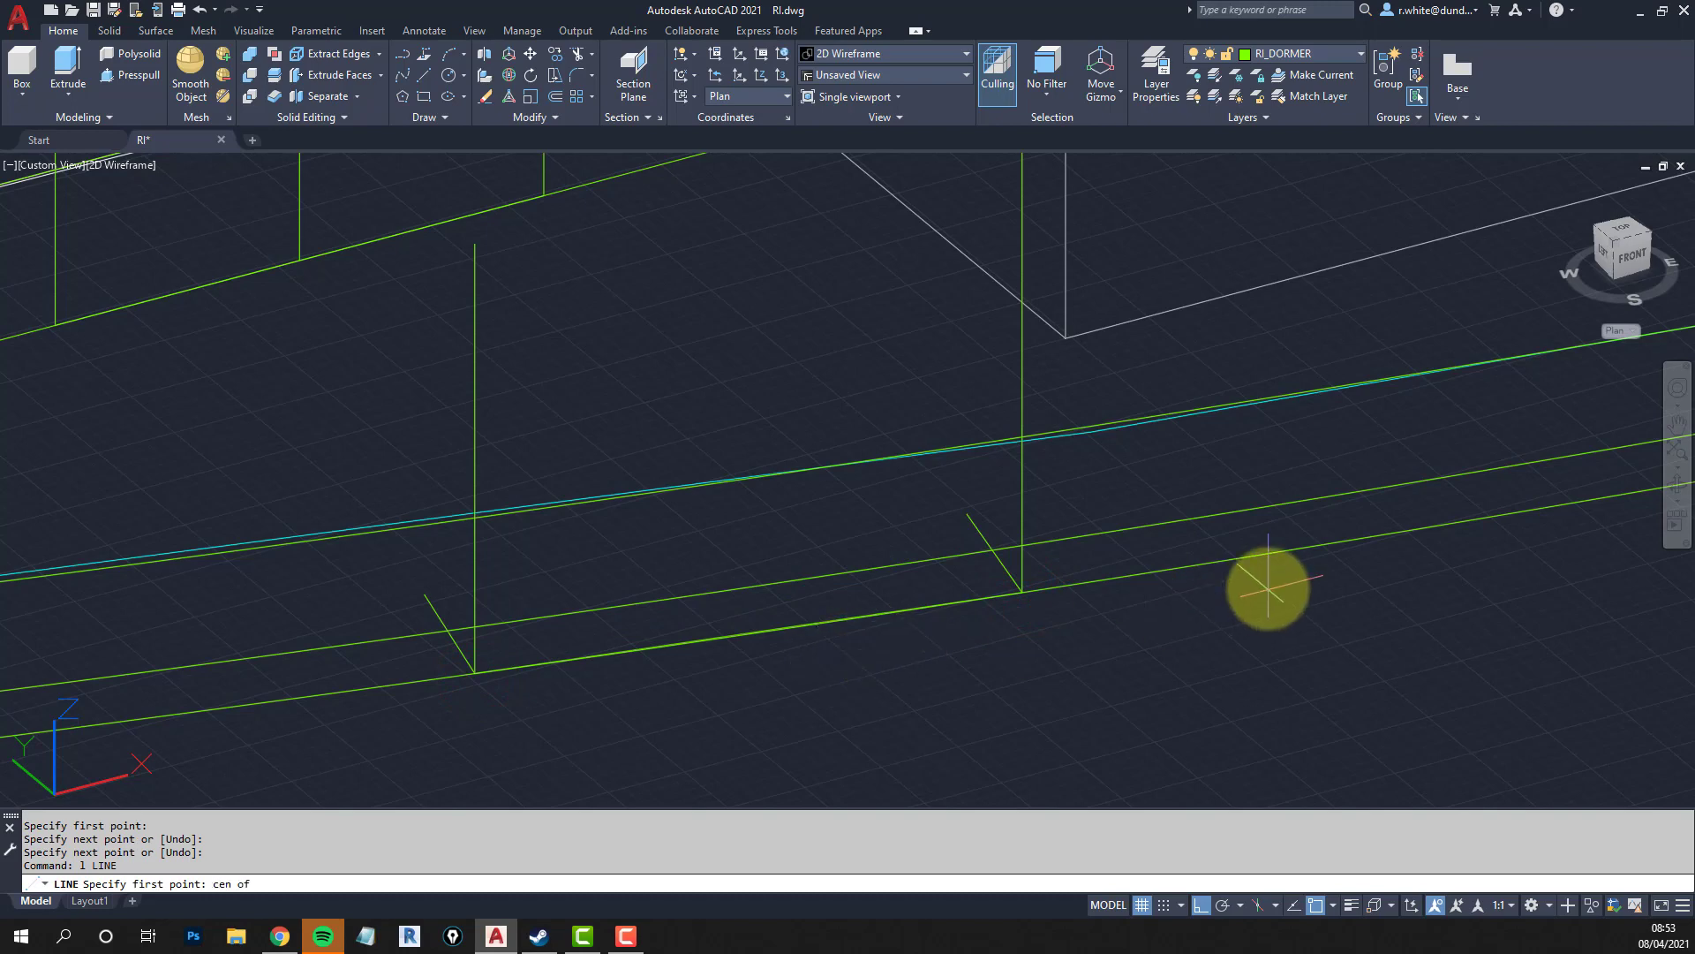
pyautogui.click(1228, 559)
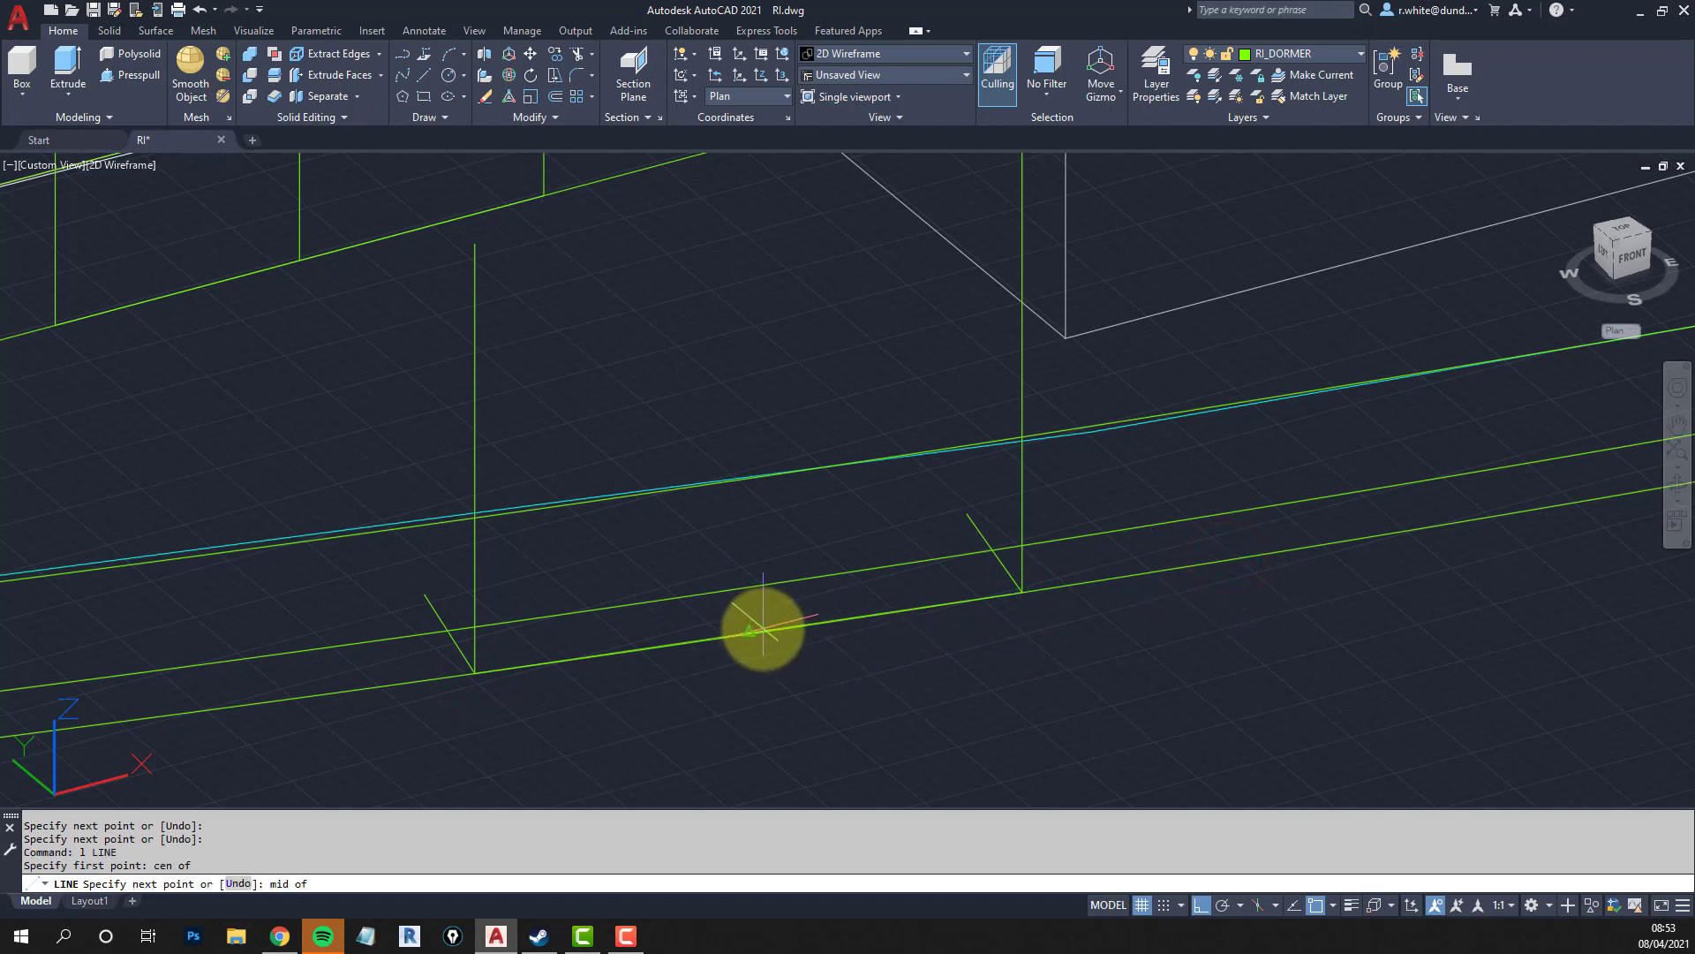
pyautogui.click(758, 634)
pyautogui.press('Return')
# Extend the radial line at the middle of the west slope to the lowered outer arc.
pyautogui.scroll(5, 746, 570)
pyautogui.write('ex')
pyautogui.press('Return')
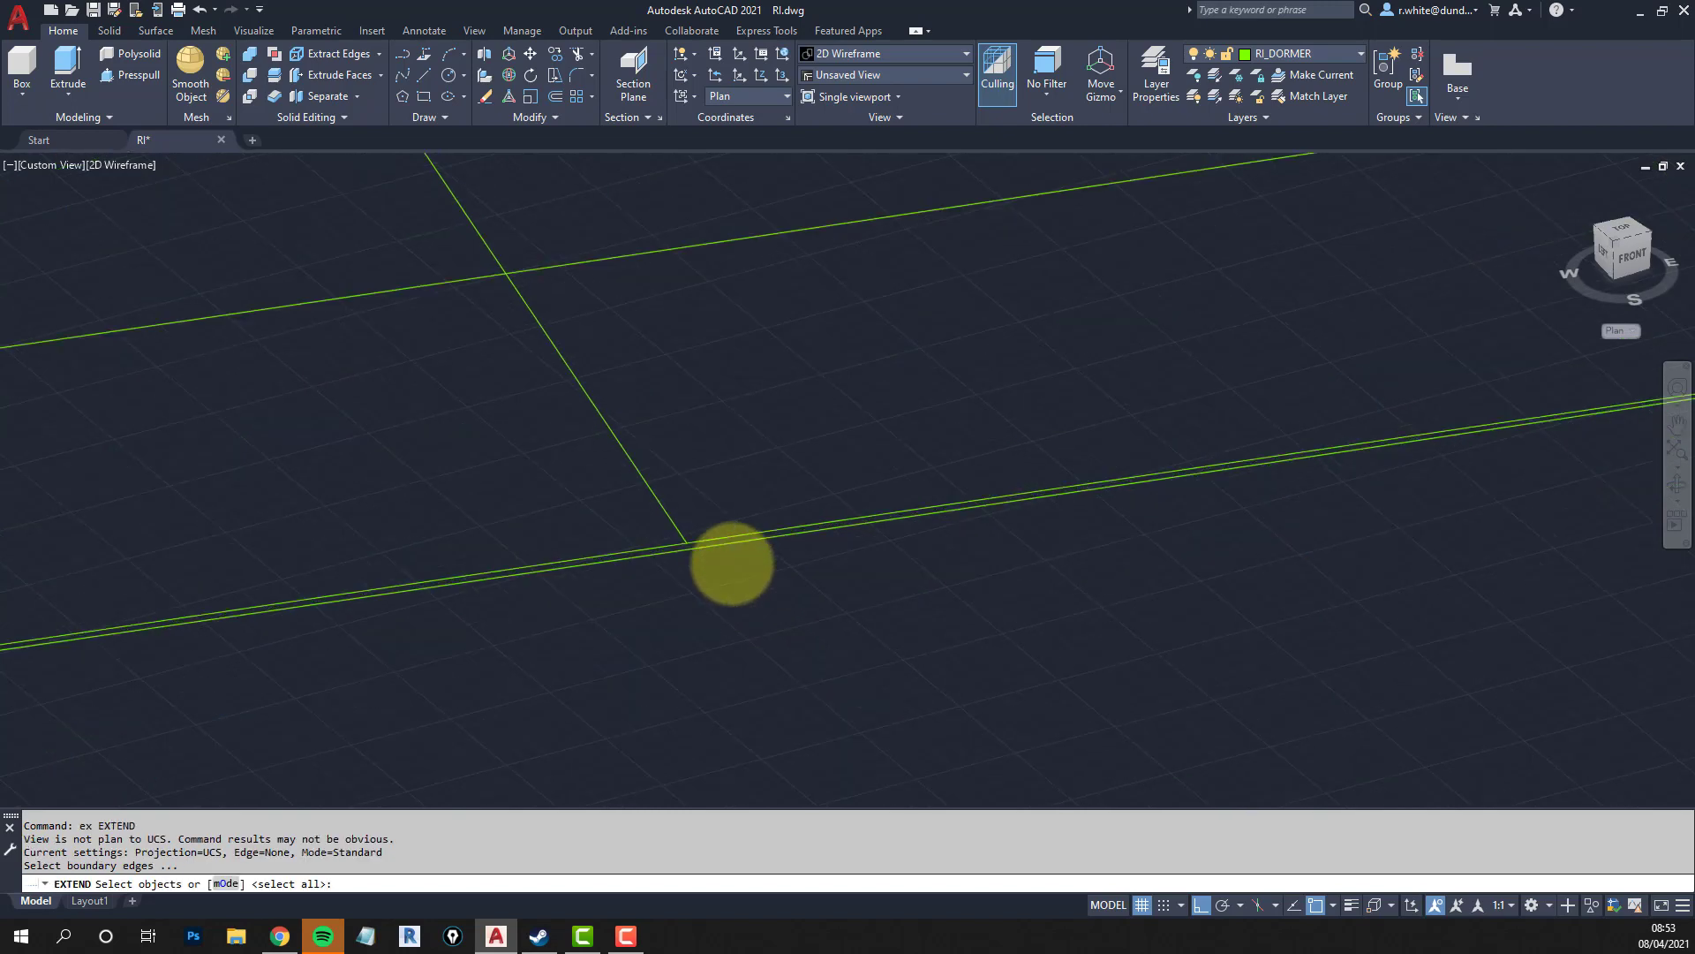
pyautogui.scroll(1, 719, 534)
pyautogui.click(703, 514)
pyautogui.press('Return')
pyautogui.click(592, 487)
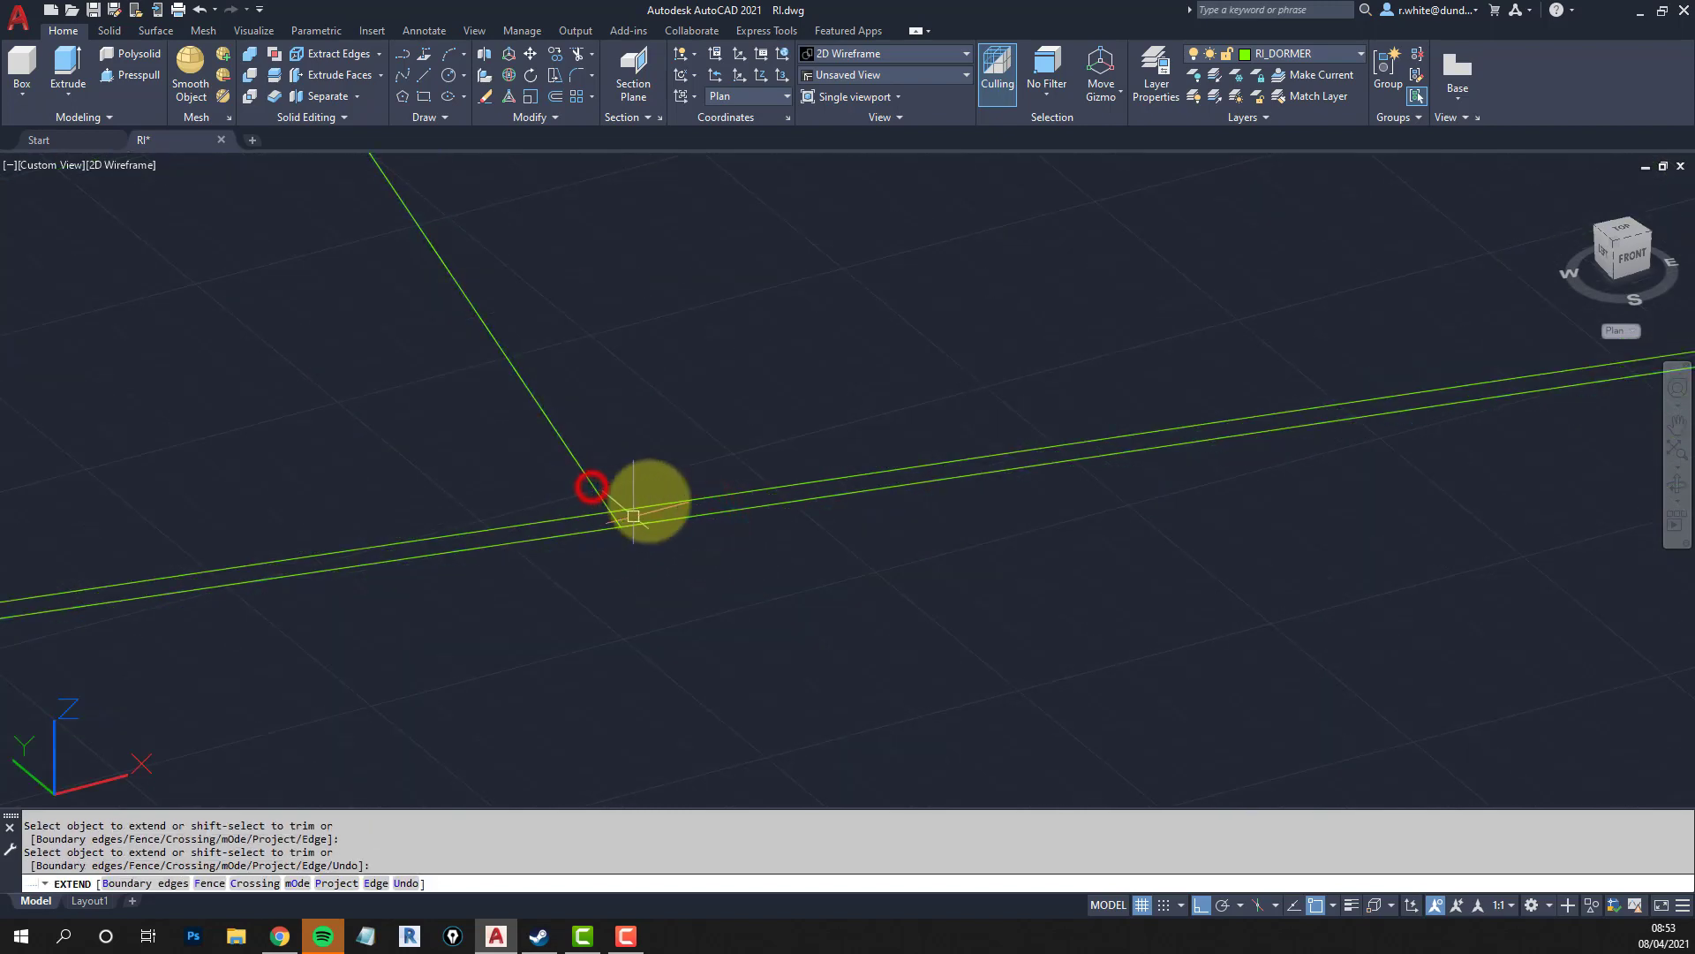
pyautogui.click(633, 516)
pyautogui.press('Escape')
# Regenerate the drawing and erase the straight joining line beside the outer arc at the west slope.
pyautogui.write('re')
pyautogui.press('Return')
pyautogui.press('Escape')
pyautogui.write('e')
pyautogui.press('Return')
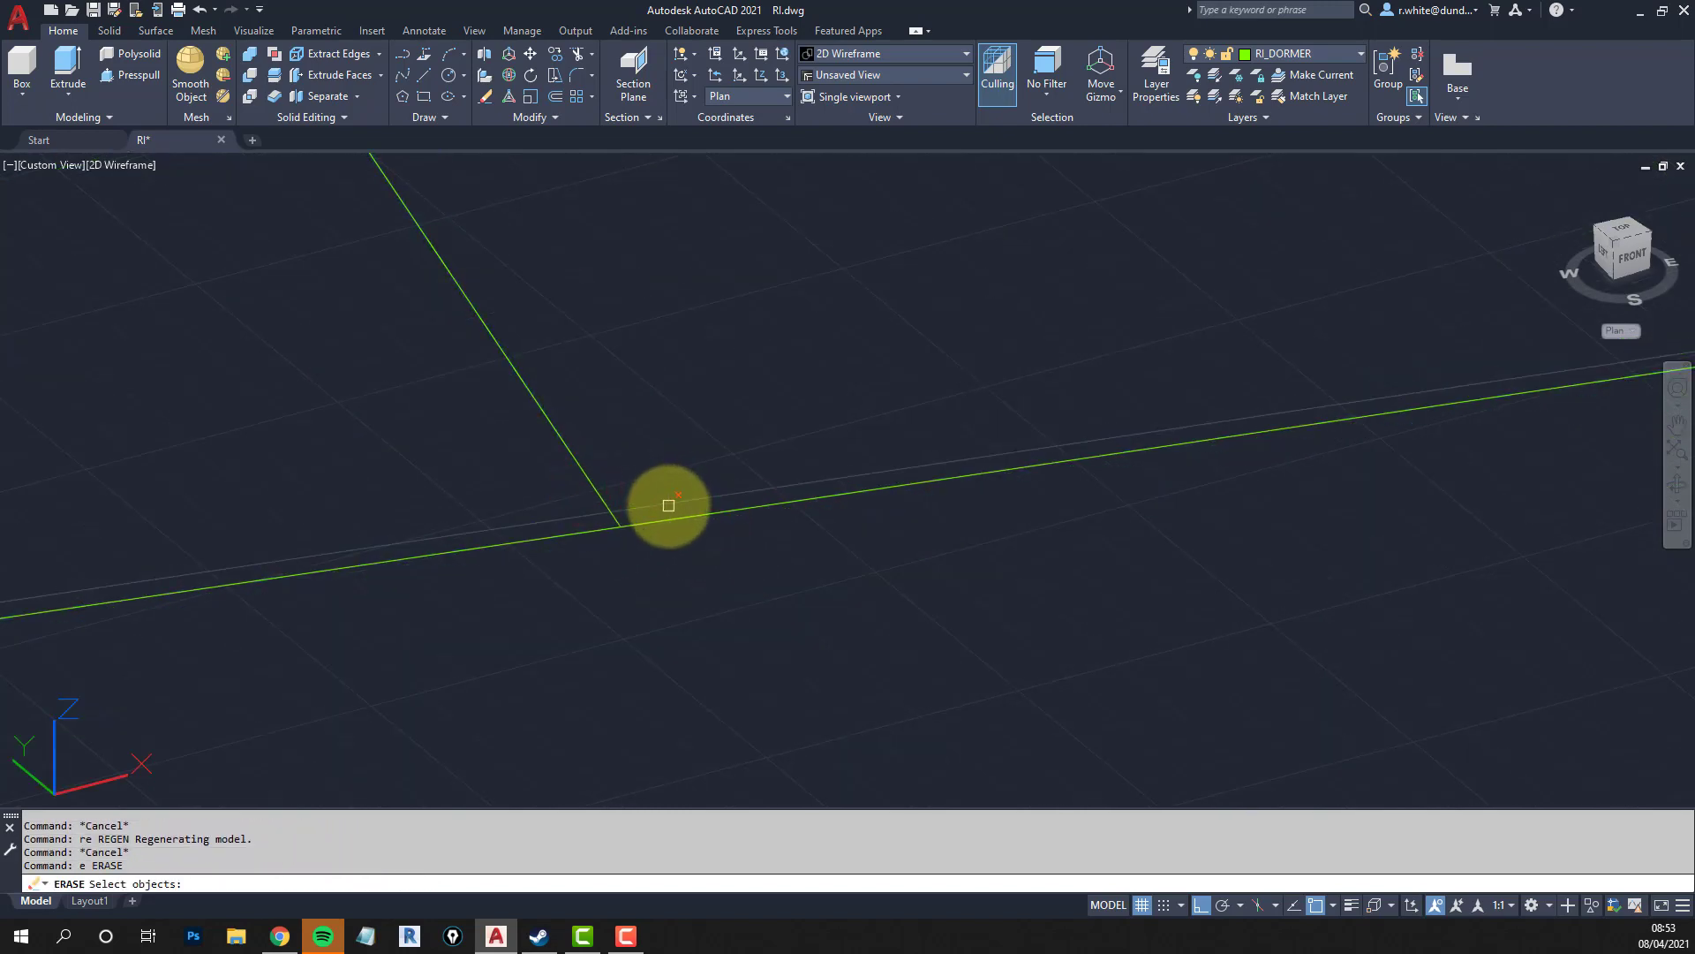
pyautogui.click(669, 505)
pyautogui.scroll(-6, 750, 416)
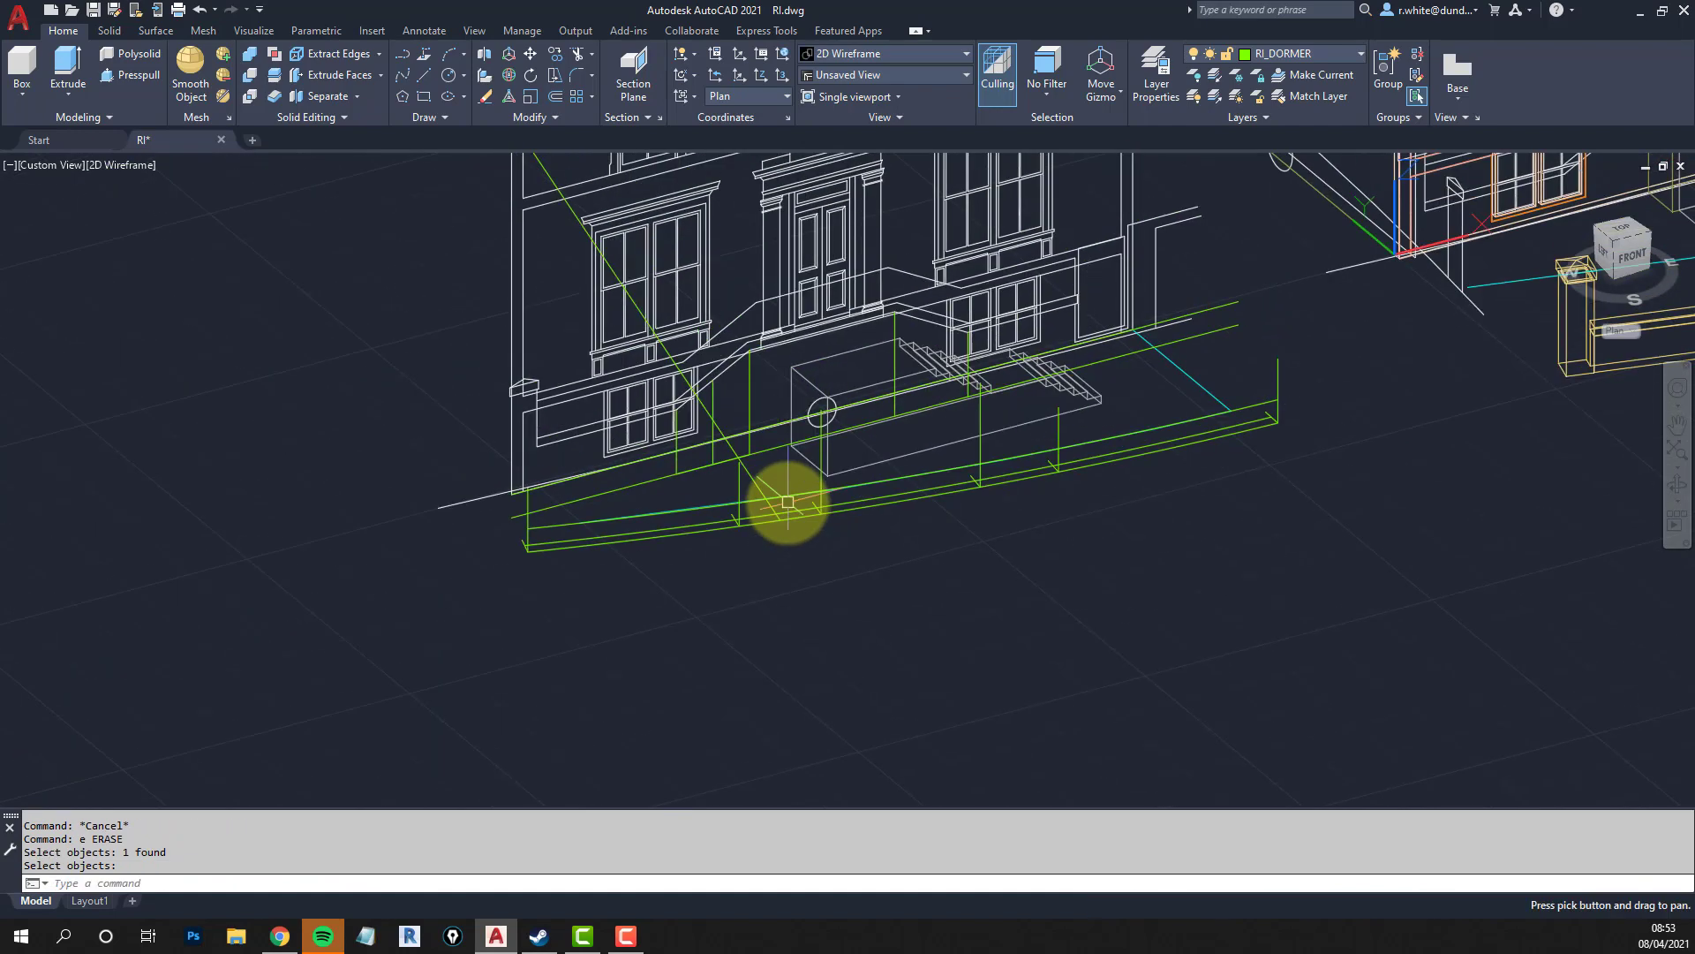
pyautogui.scroll(4, 788, 501)
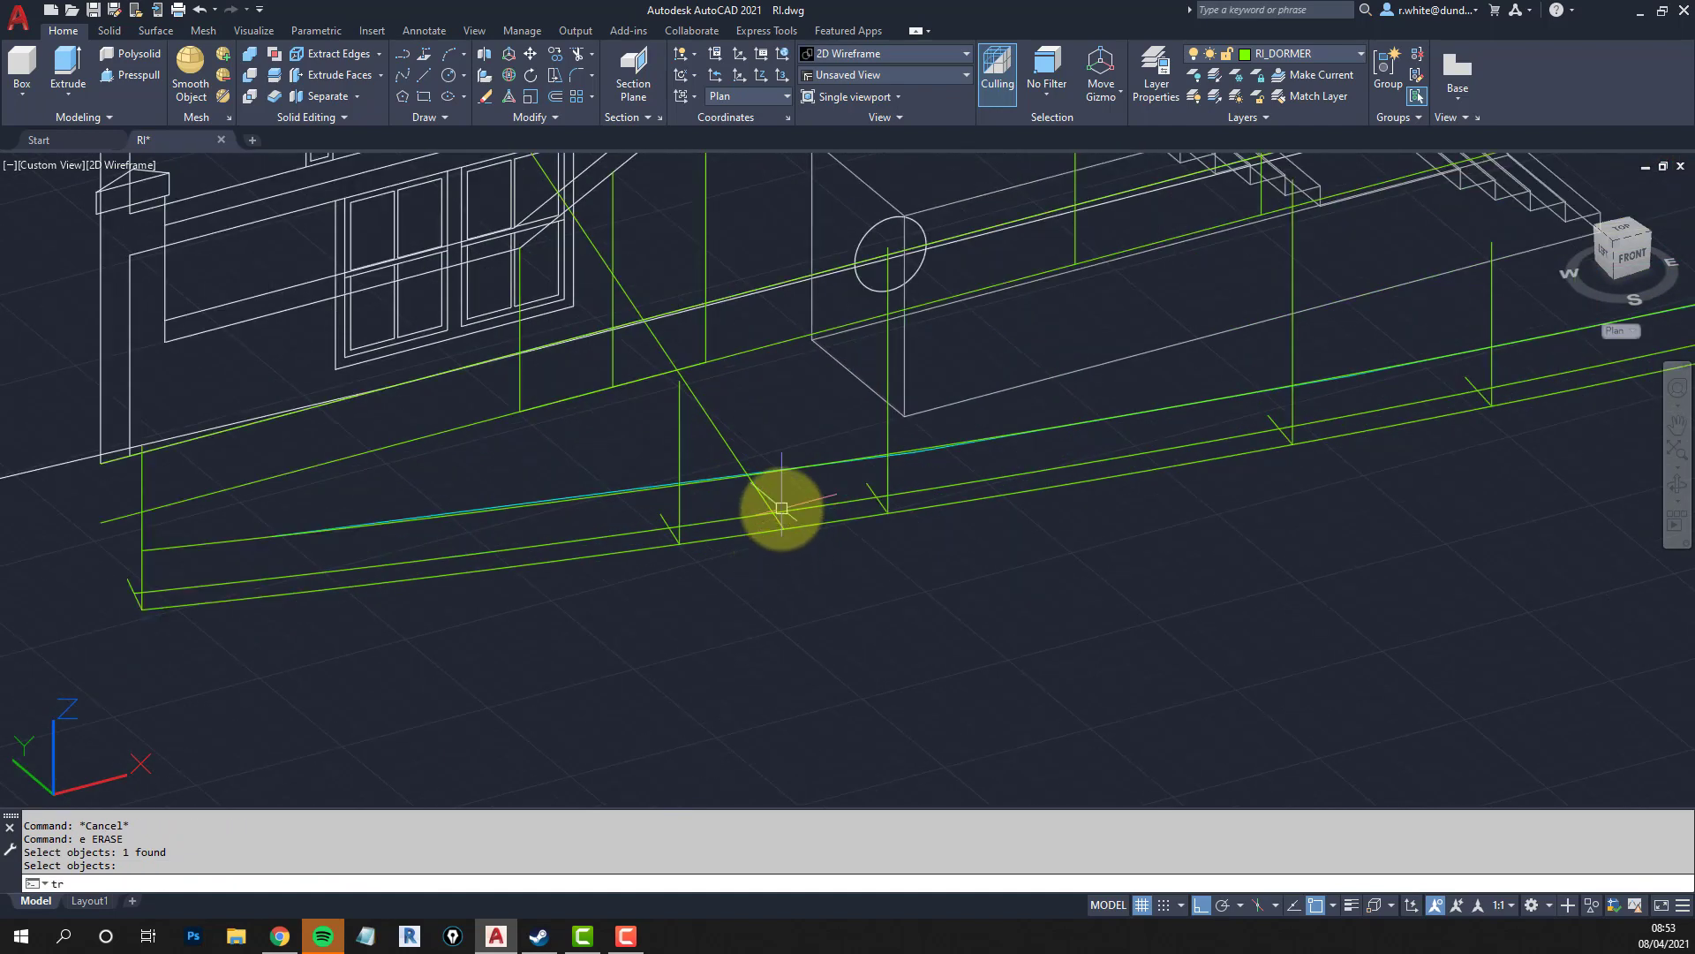
pyautogui.press('Return')
pyautogui.moveTo(792, 510); pyautogui.dragTo(785, 550, button='middle')
pyautogui.press('Escape')
pyautogui.press('Escape')
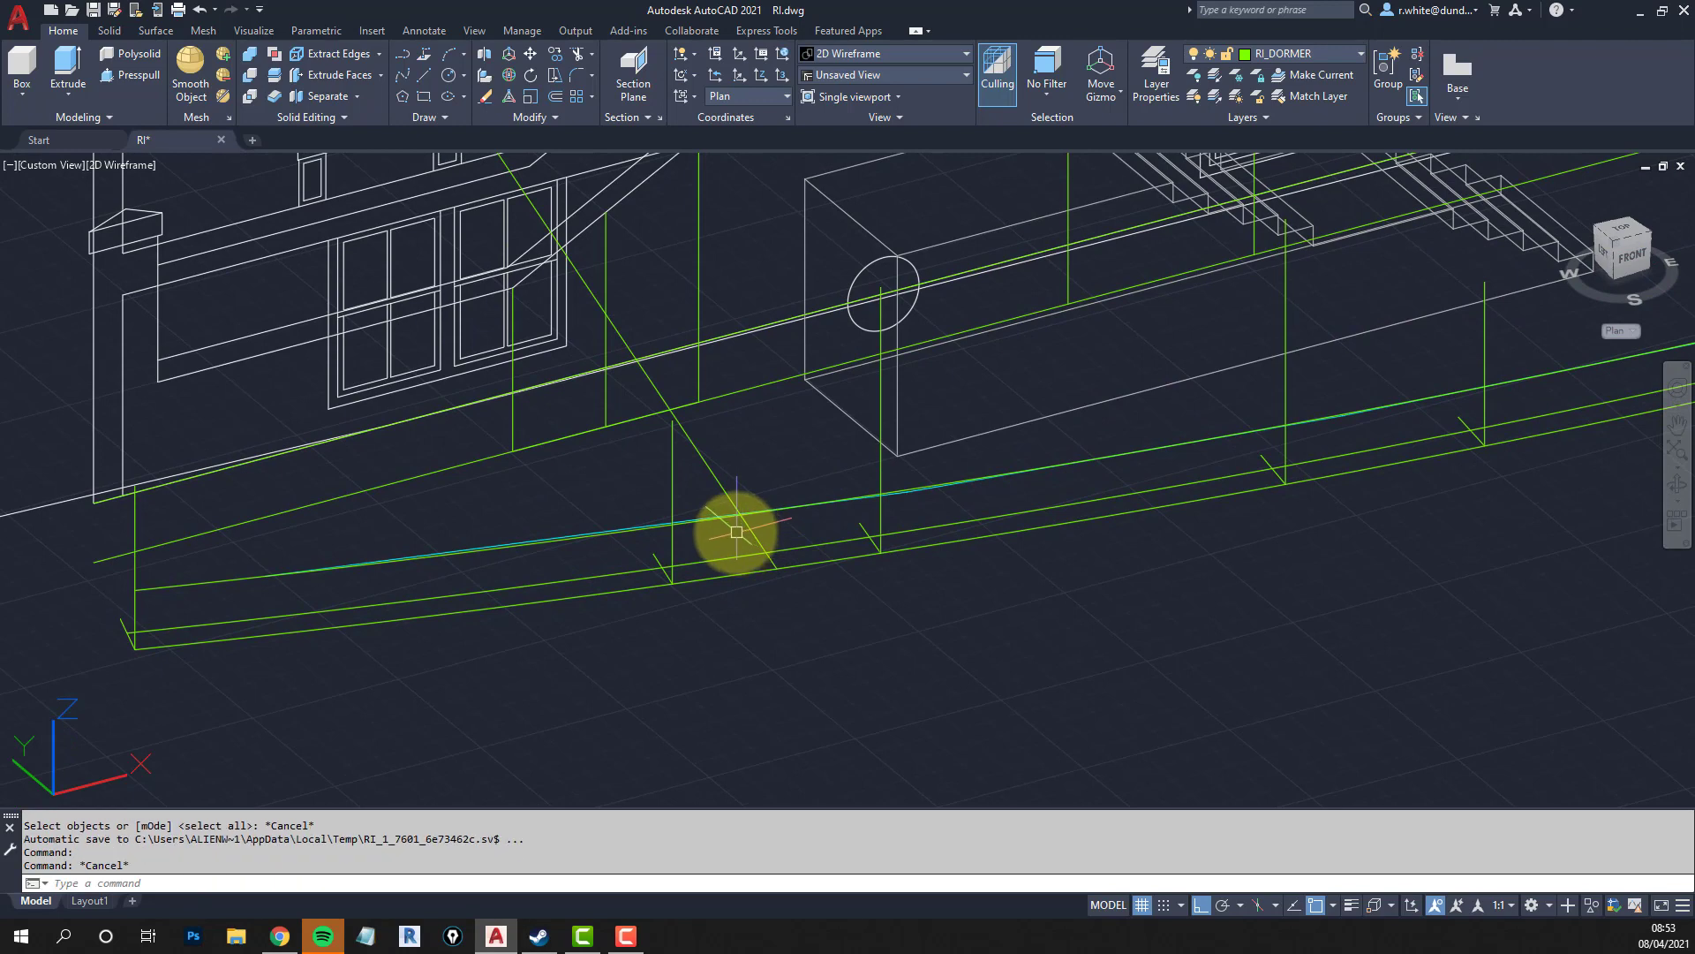
# Break the west slope's midpoint radial line just inside the inner offset arc and erase its long remainder towards the arc centre.
pyautogui.press('Return')
pyautogui.click(755, 533)
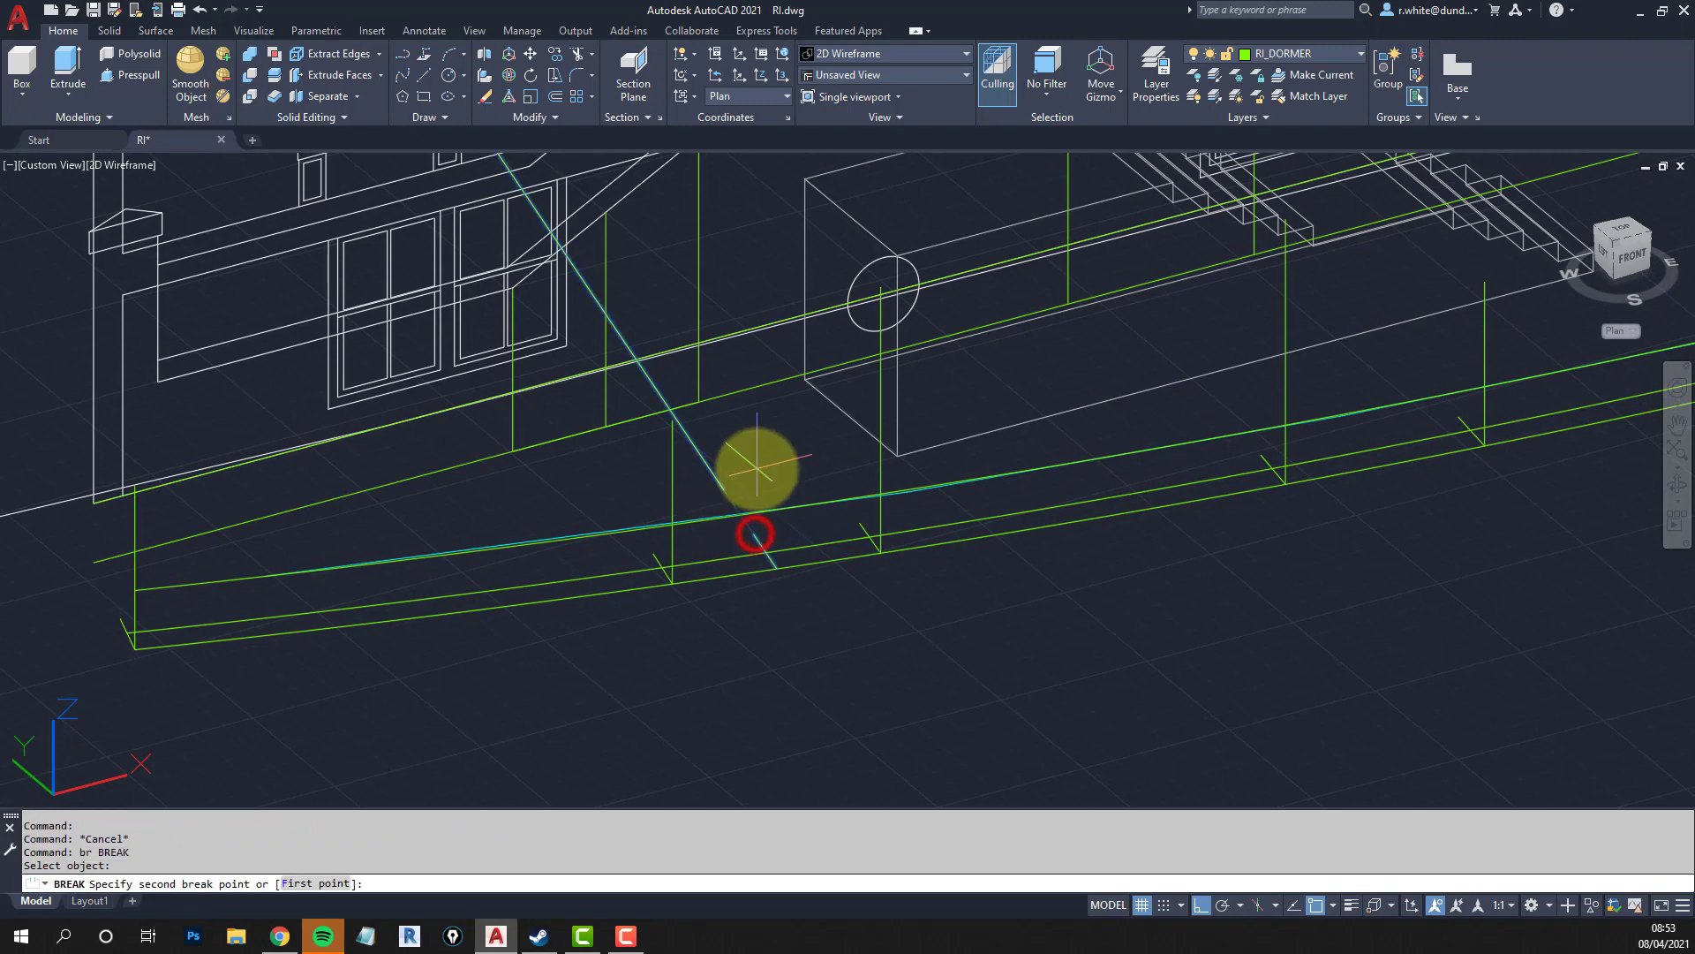
pyautogui.click(760, 470)
pyautogui.press('Escape')
pyautogui.write('e')
pyautogui.press('Return')
pyautogui.click(716, 480)
pyautogui.press('Return')
# Draw a line joining the lower ends of the two vertical lines that bound the east slope on the lowered arc.
pyautogui.scroll(-2, 1046, 506)
pyautogui.moveTo(1045, 505); pyautogui.dragTo(784, 538, button='middle')
pyautogui.scroll(2, 980, 522)
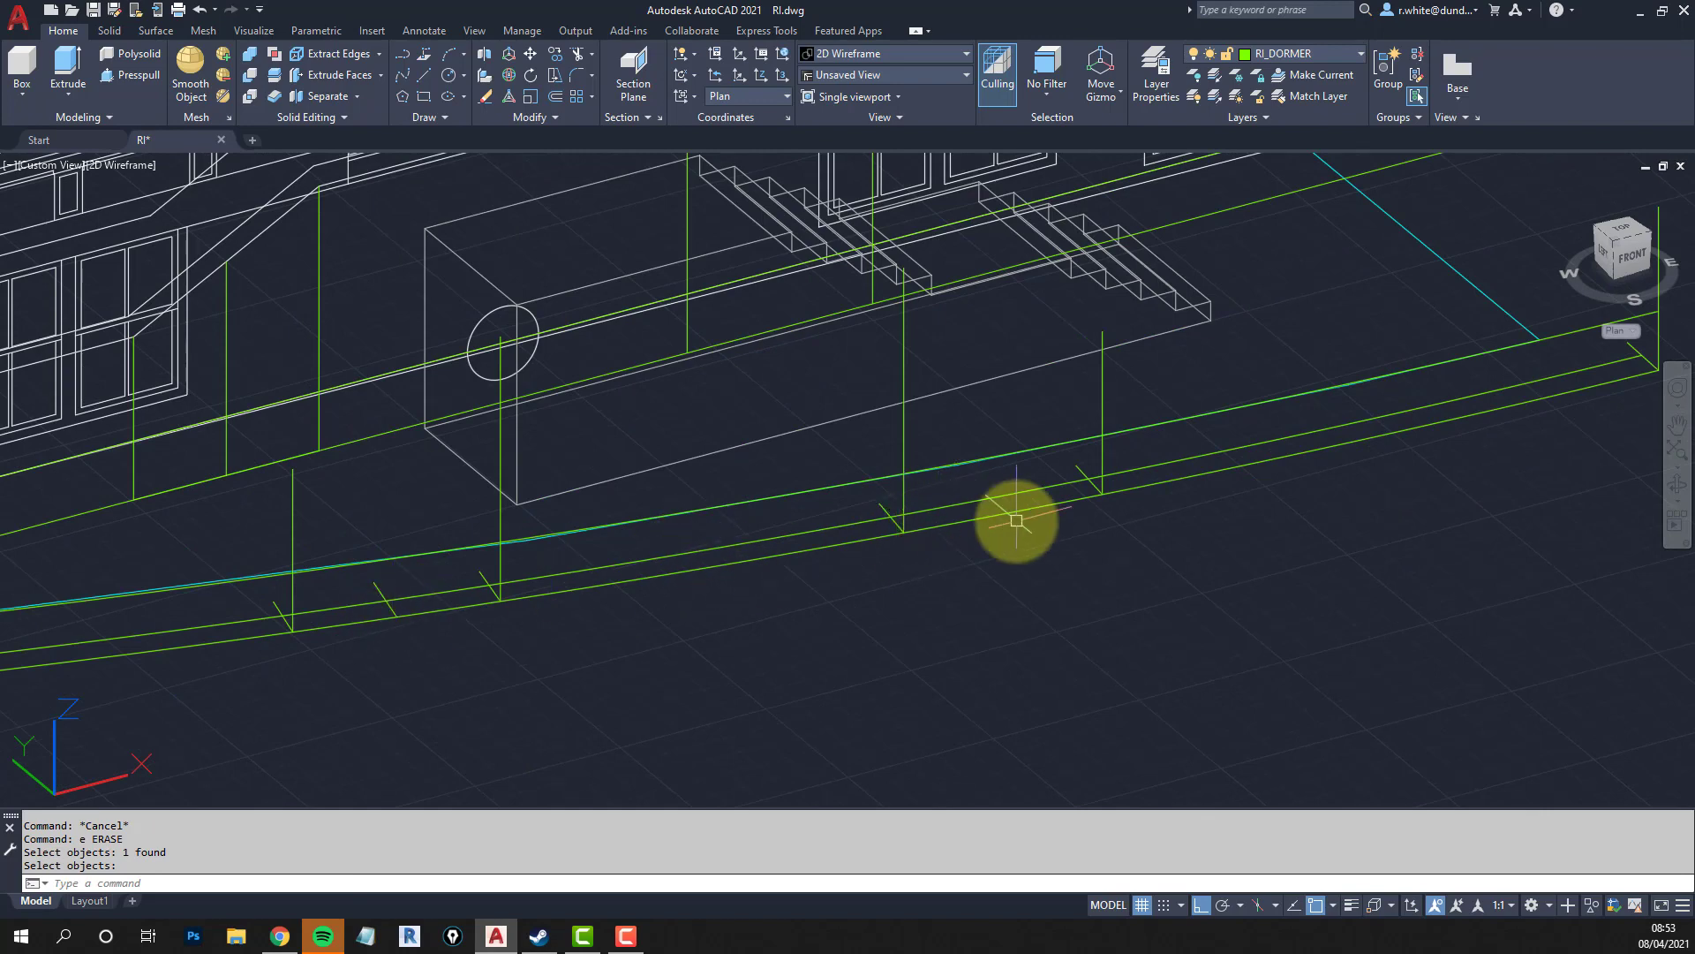
pyautogui.press('Return')
pyautogui.write('l')
pyautogui.press('Return')
pyautogui.click(902, 528)
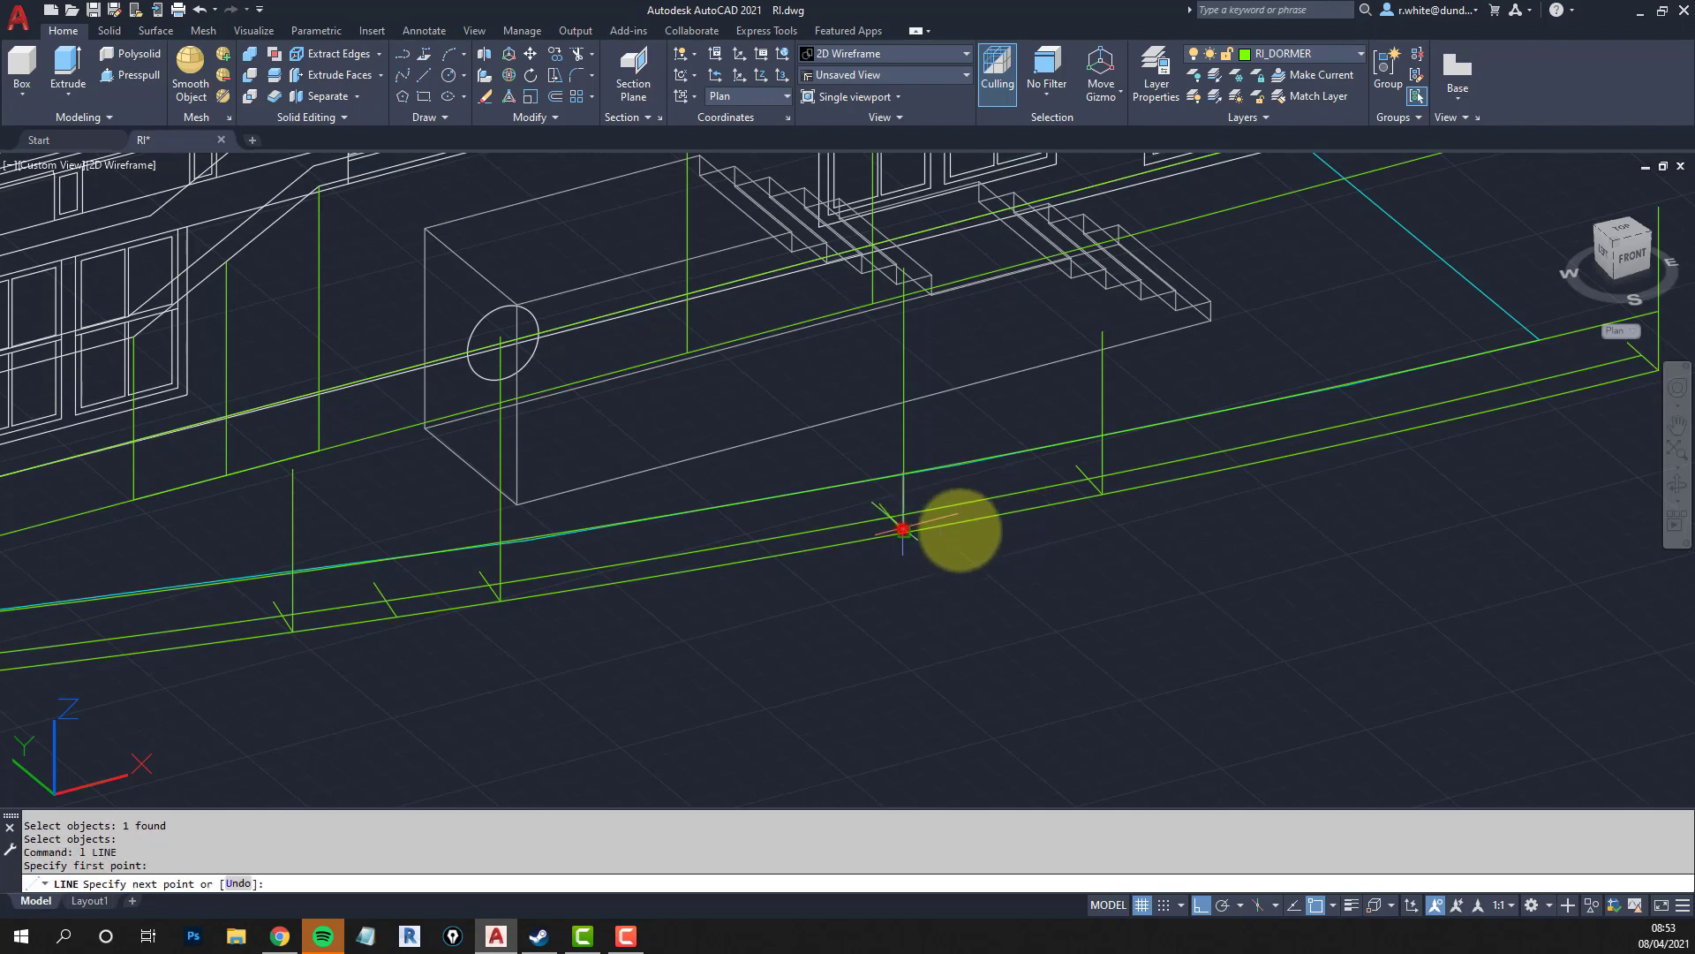
pyautogui.press('Return')
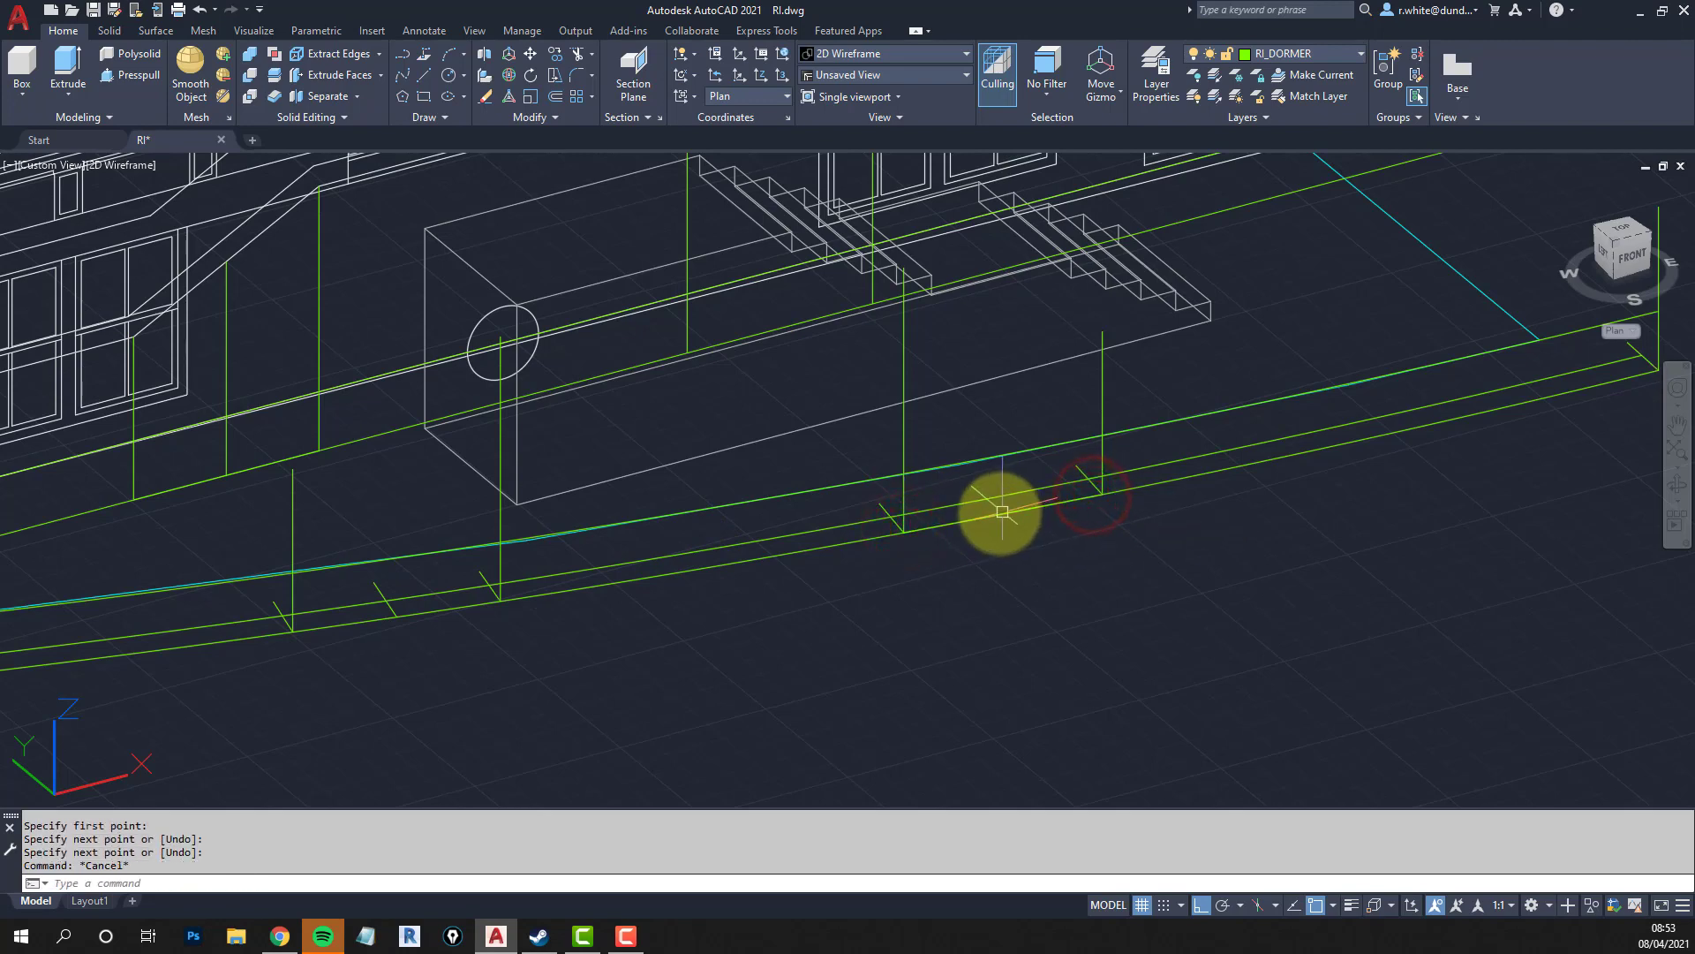
# Draw a radial line from the centre of the lowered arc to the midpoint of the east slope's joining line.
pyautogui.write('nt: ce')
pyautogui.press('space')
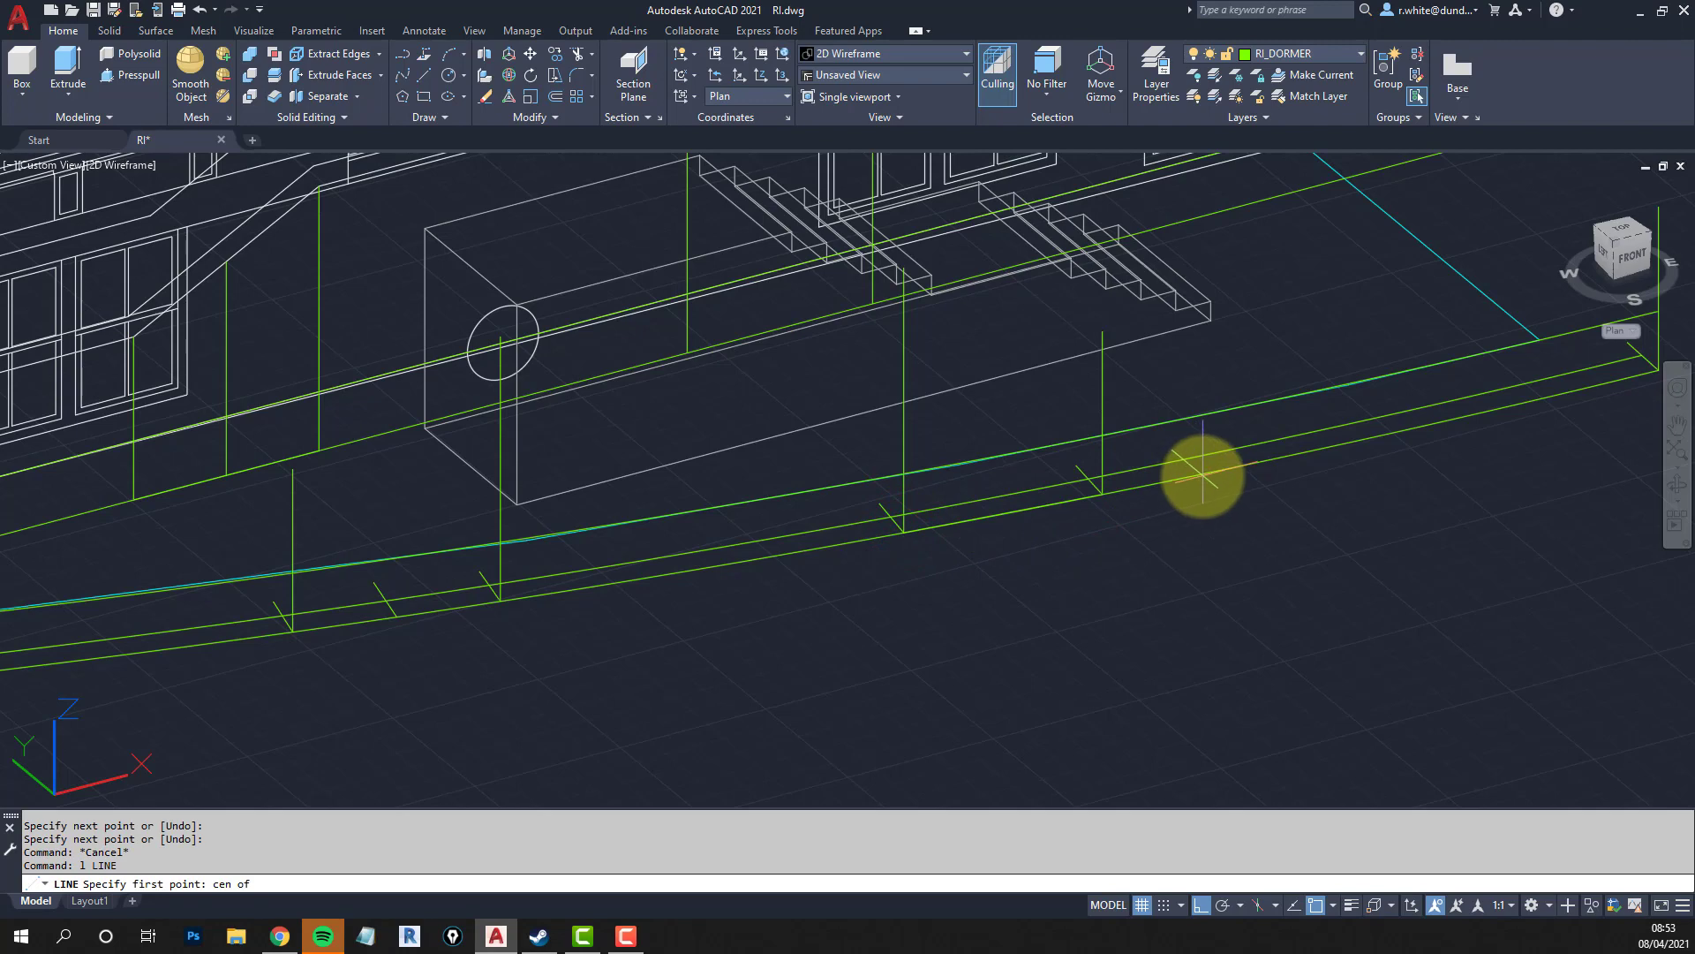
pyautogui.click(1202, 476)
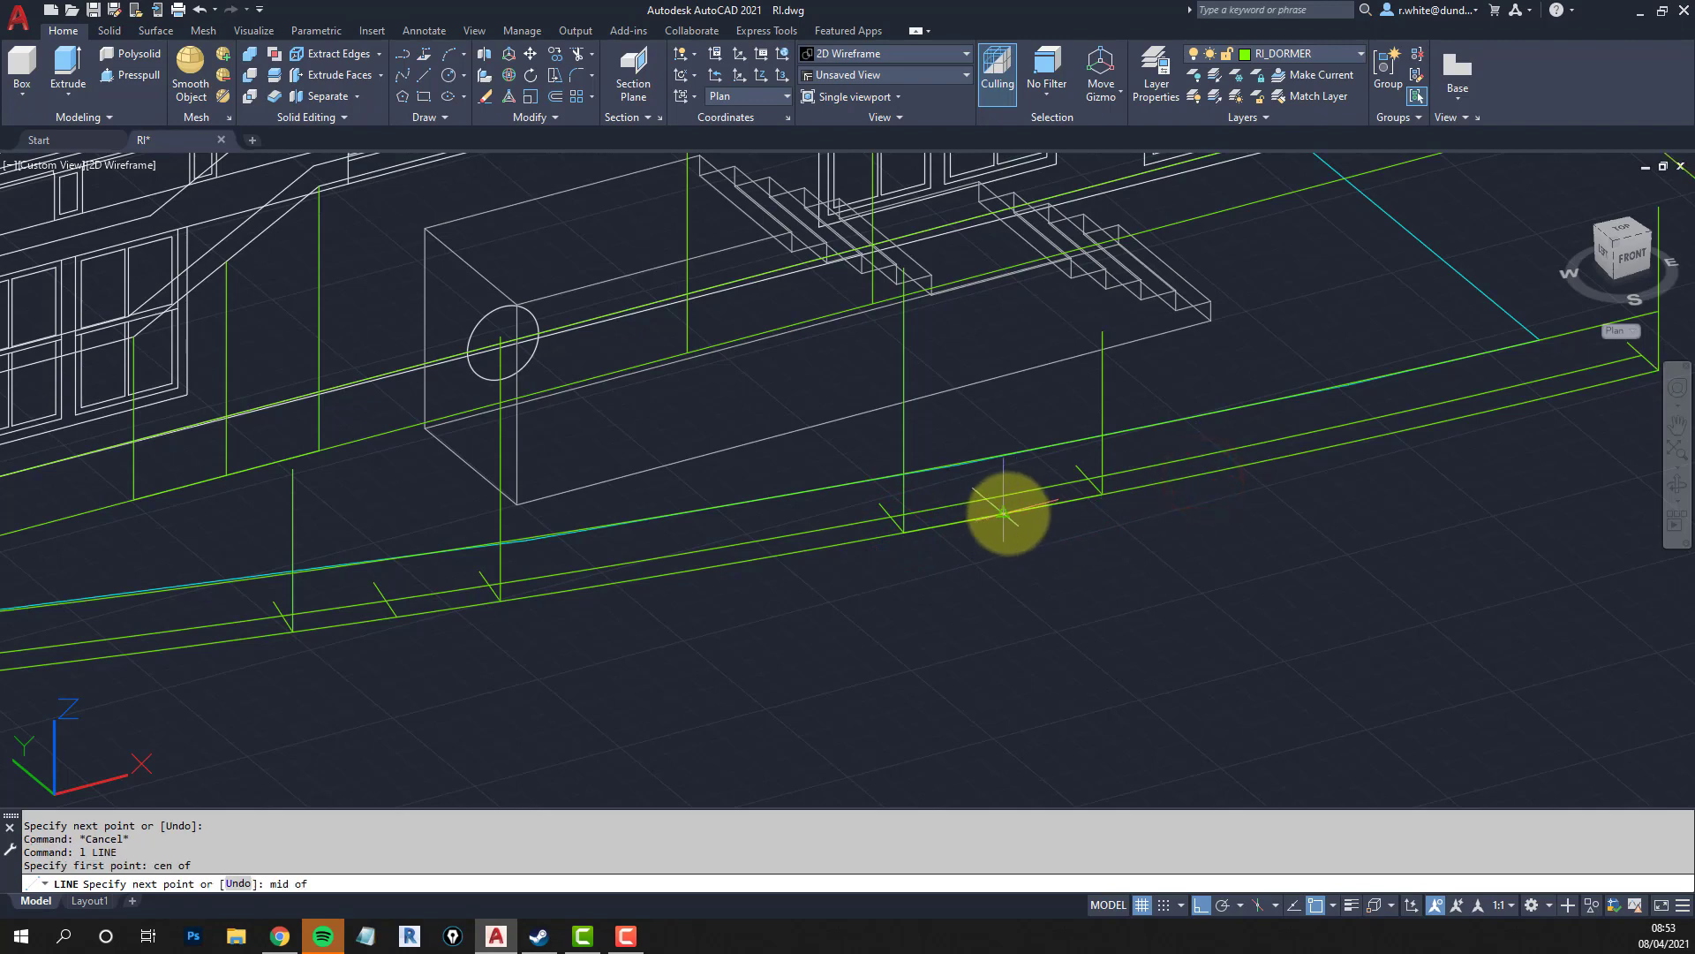
pyautogui.click(1012, 512)
# Extend the east slope's midpoint radial line to the lowered outer arc.
pyautogui.scroll(3, 1006, 507)
pyautogui.scroll(3, 976, 518)
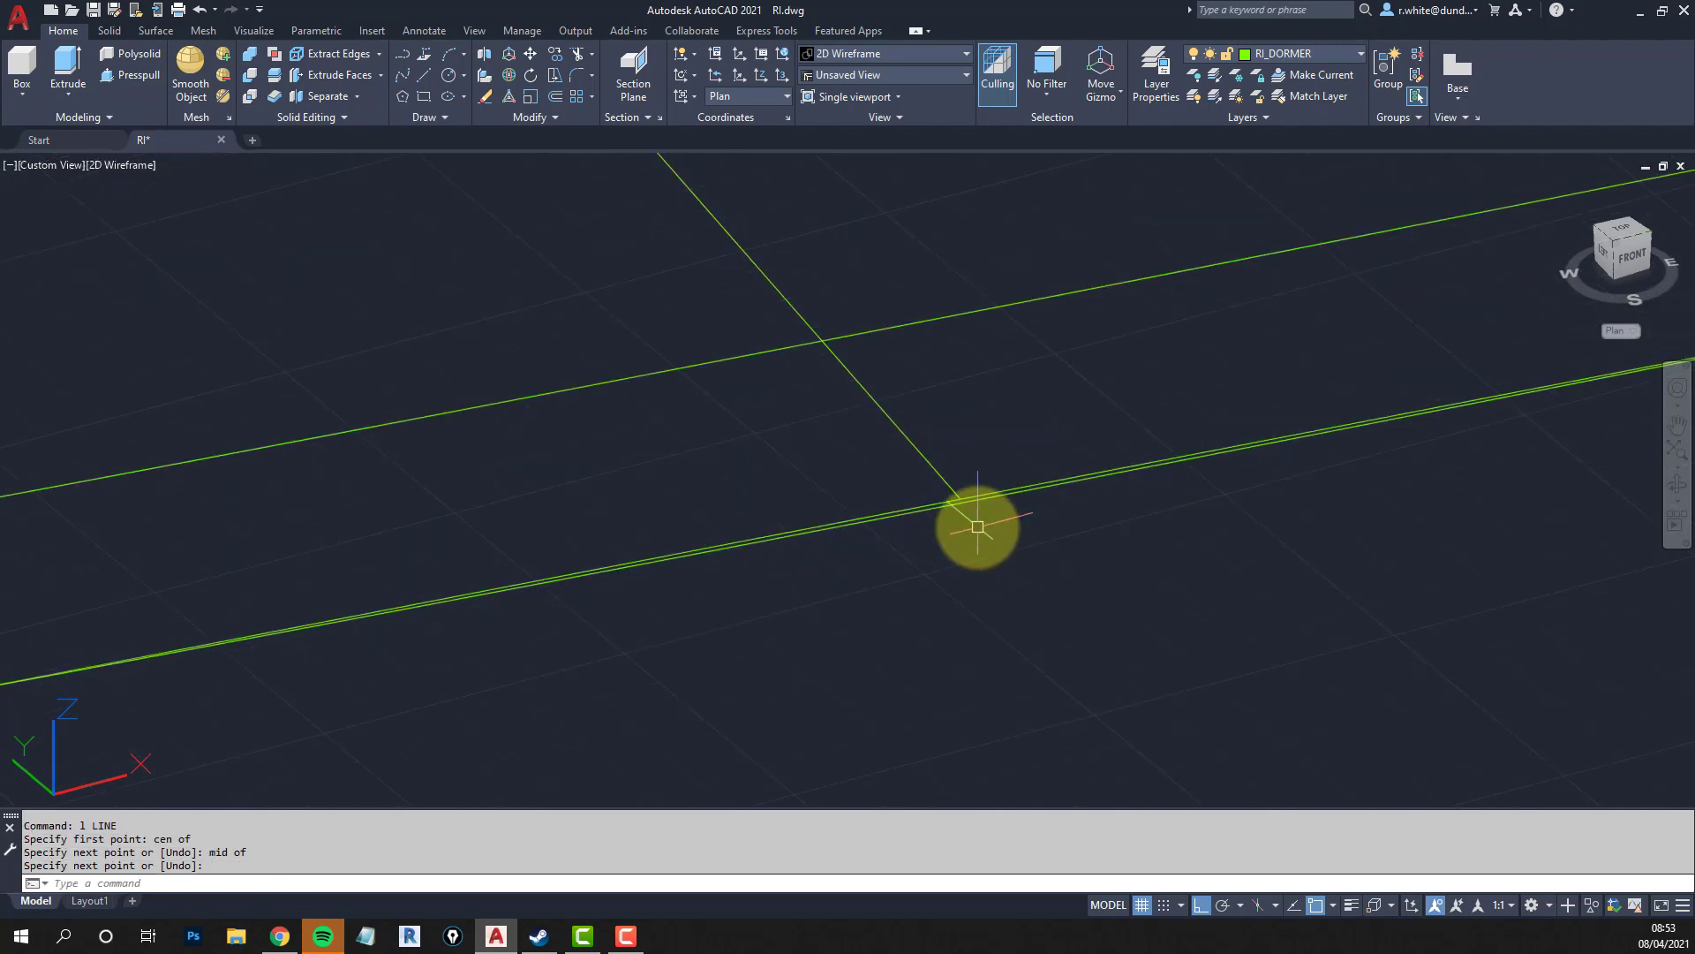
pyautogui.press('Escape')
pyautogui.write('e')
pyautogui.press('space')
pyautogui.click(972, 462)
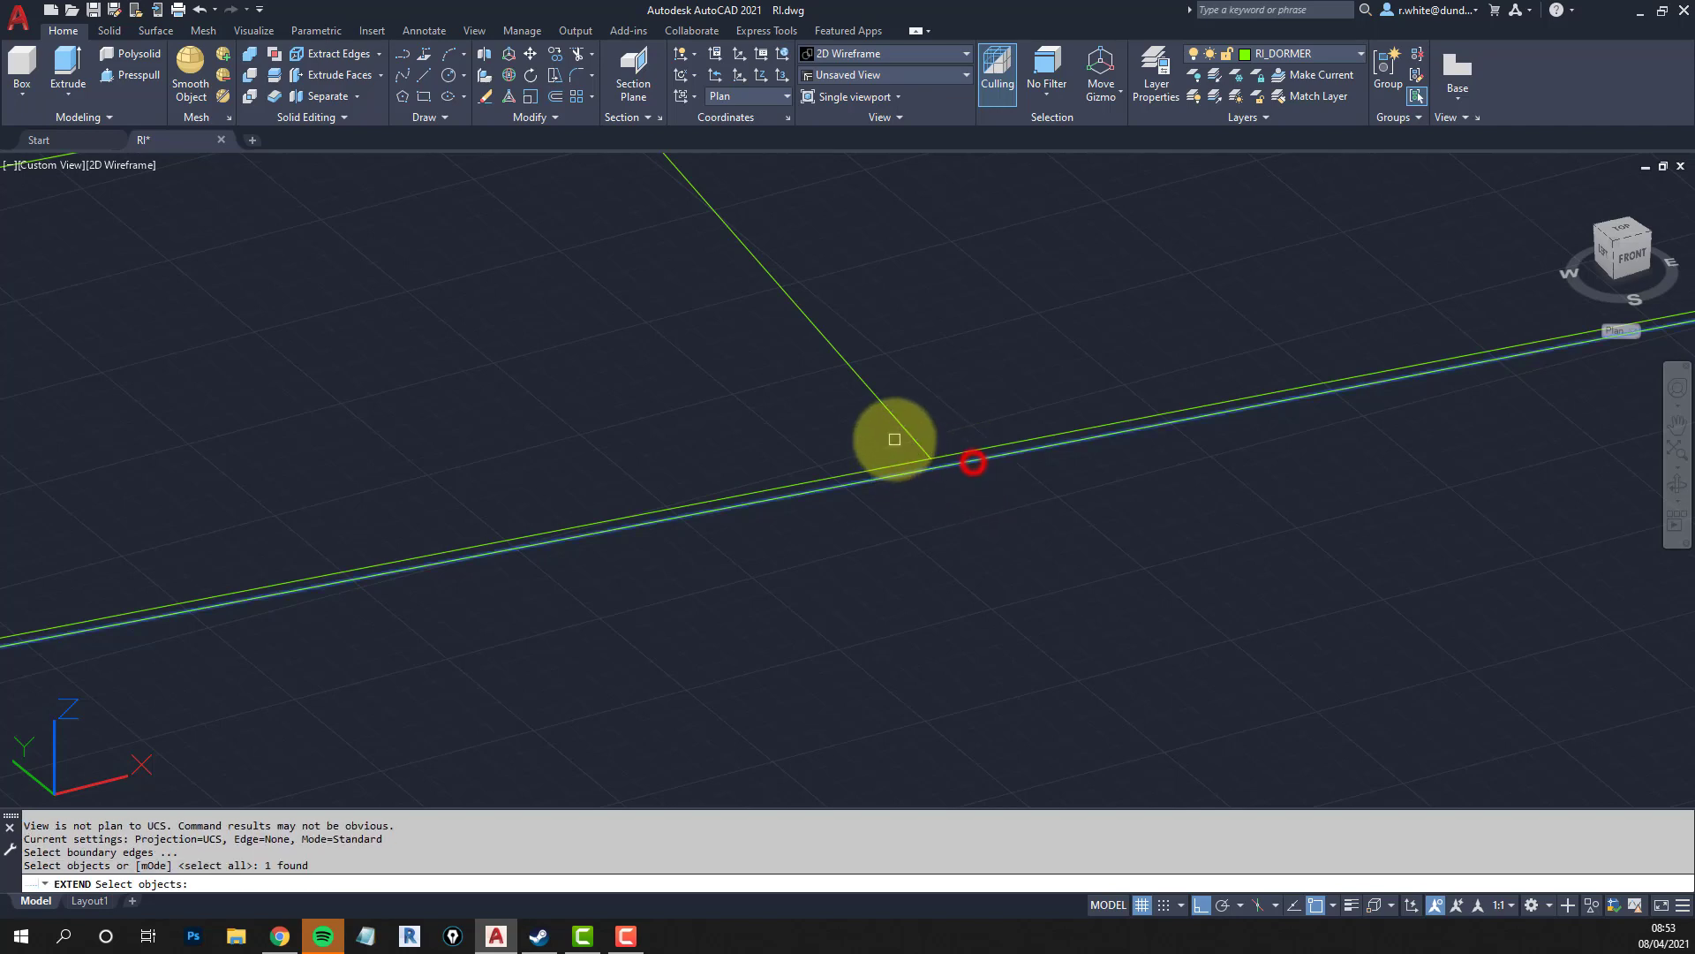
pyautogui.click(903, 435)
pyautogui.press('Escape')
# Erase the straight joining line beside the outer arc at the east slope.
pyautogui.write('e')
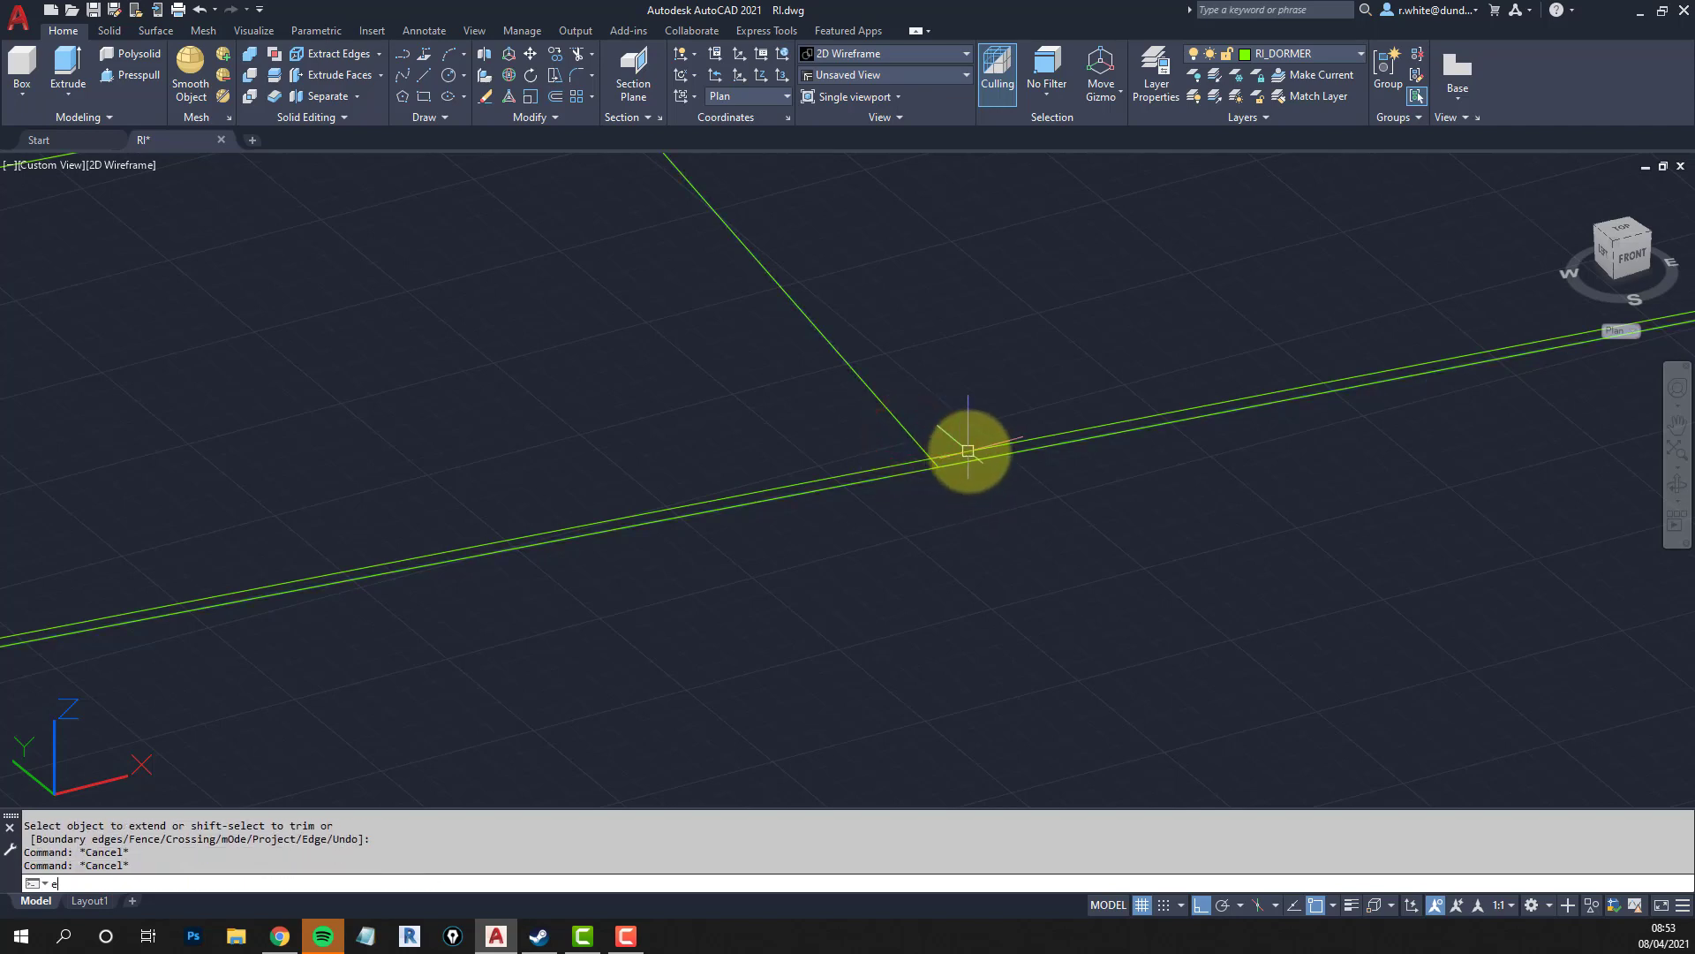
pyautogui.press('space')
pyautogui.click(966, 448)
# Break the east slope's midpoint radial line just inside the inner offset arc and erase its long remainder towards the arc centre.
pyautogui.scroll(-2, 907, 429)
pyautogui.scroll(-3, 907, 428)
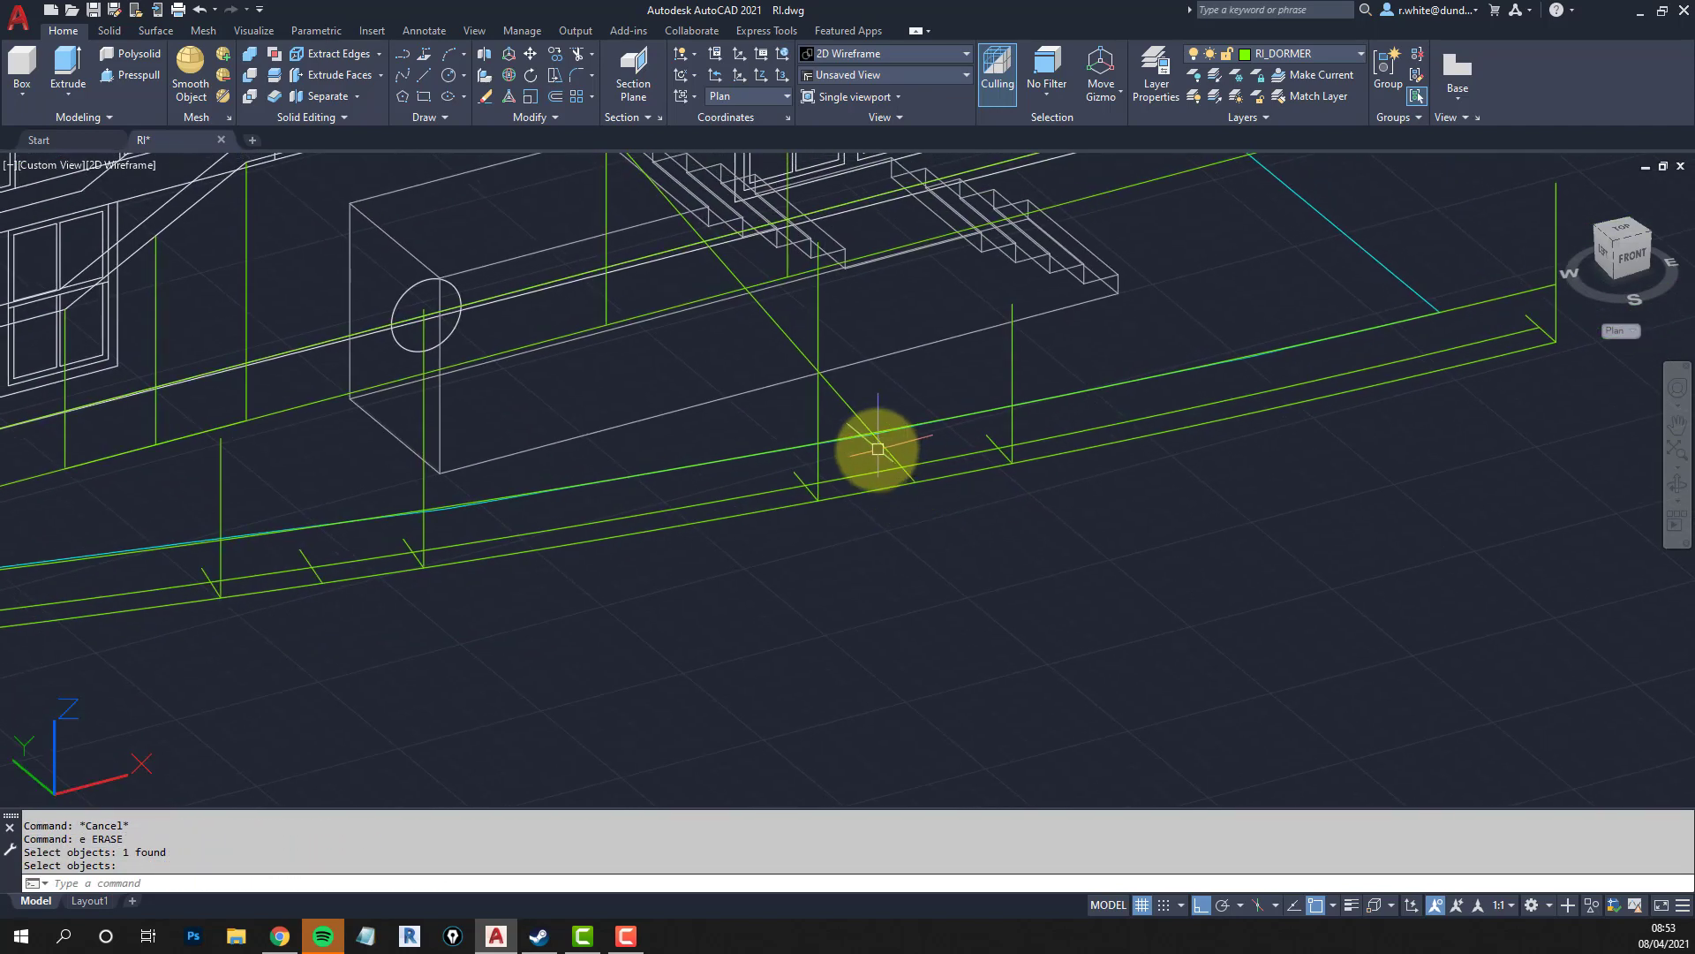
pyautogui.write('br')
pyautogui.press('space')
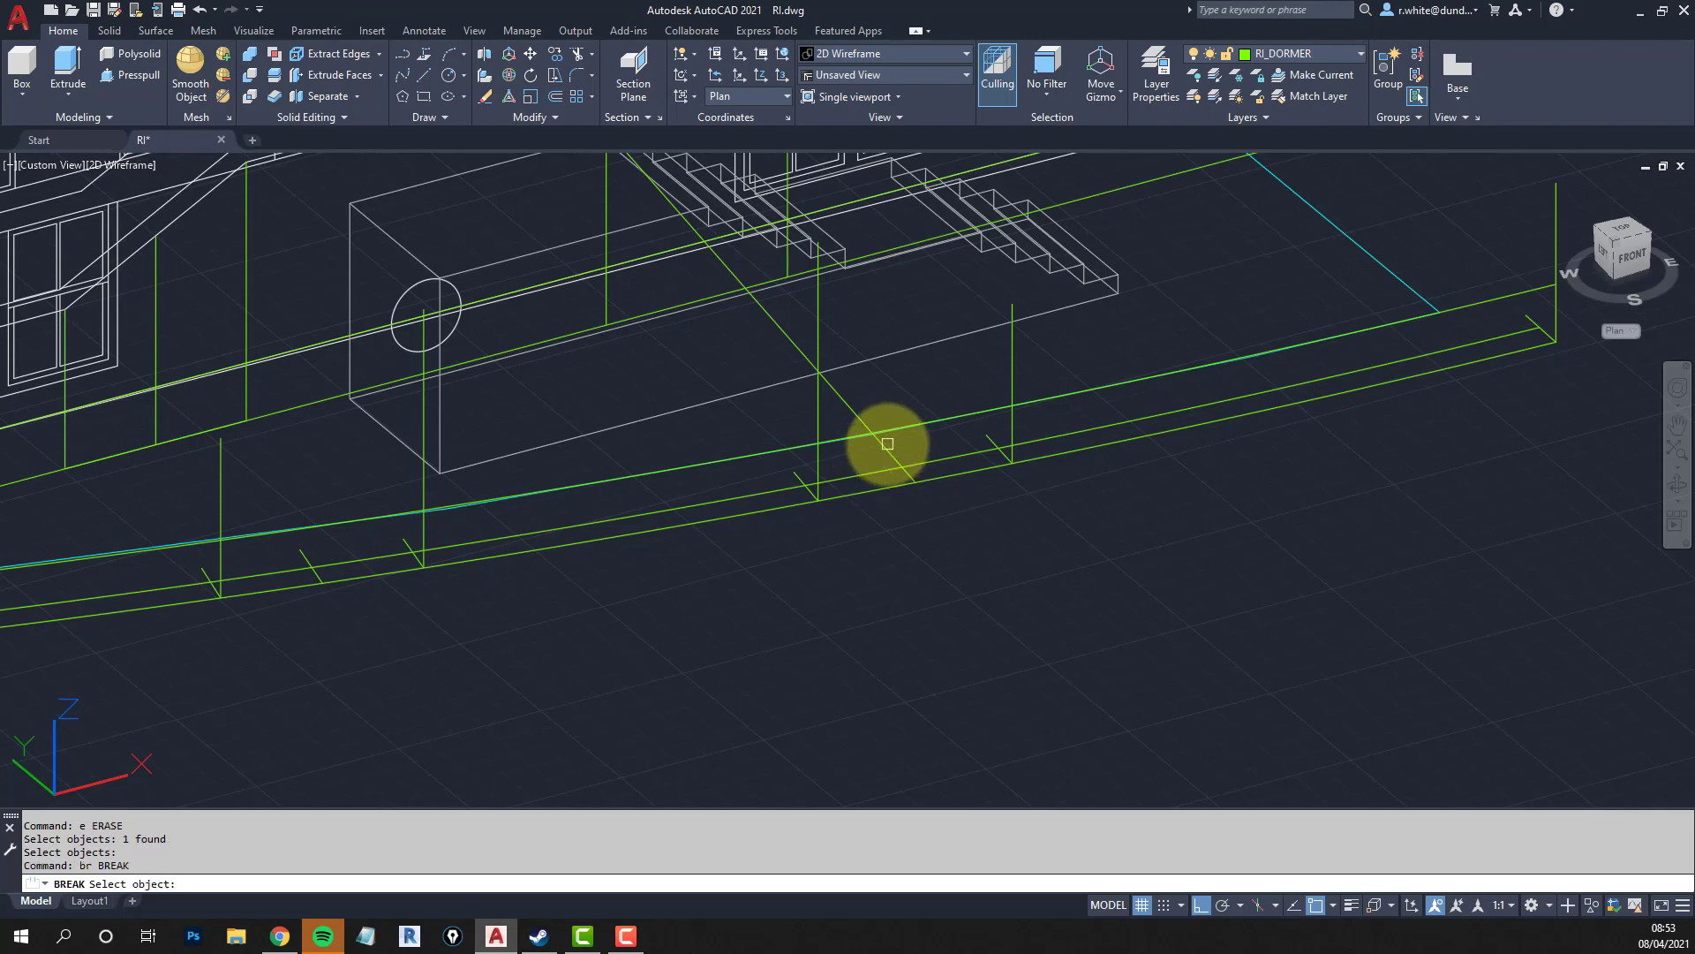
pyautogui.click(888, 448)
pyautogui.press('Escape')
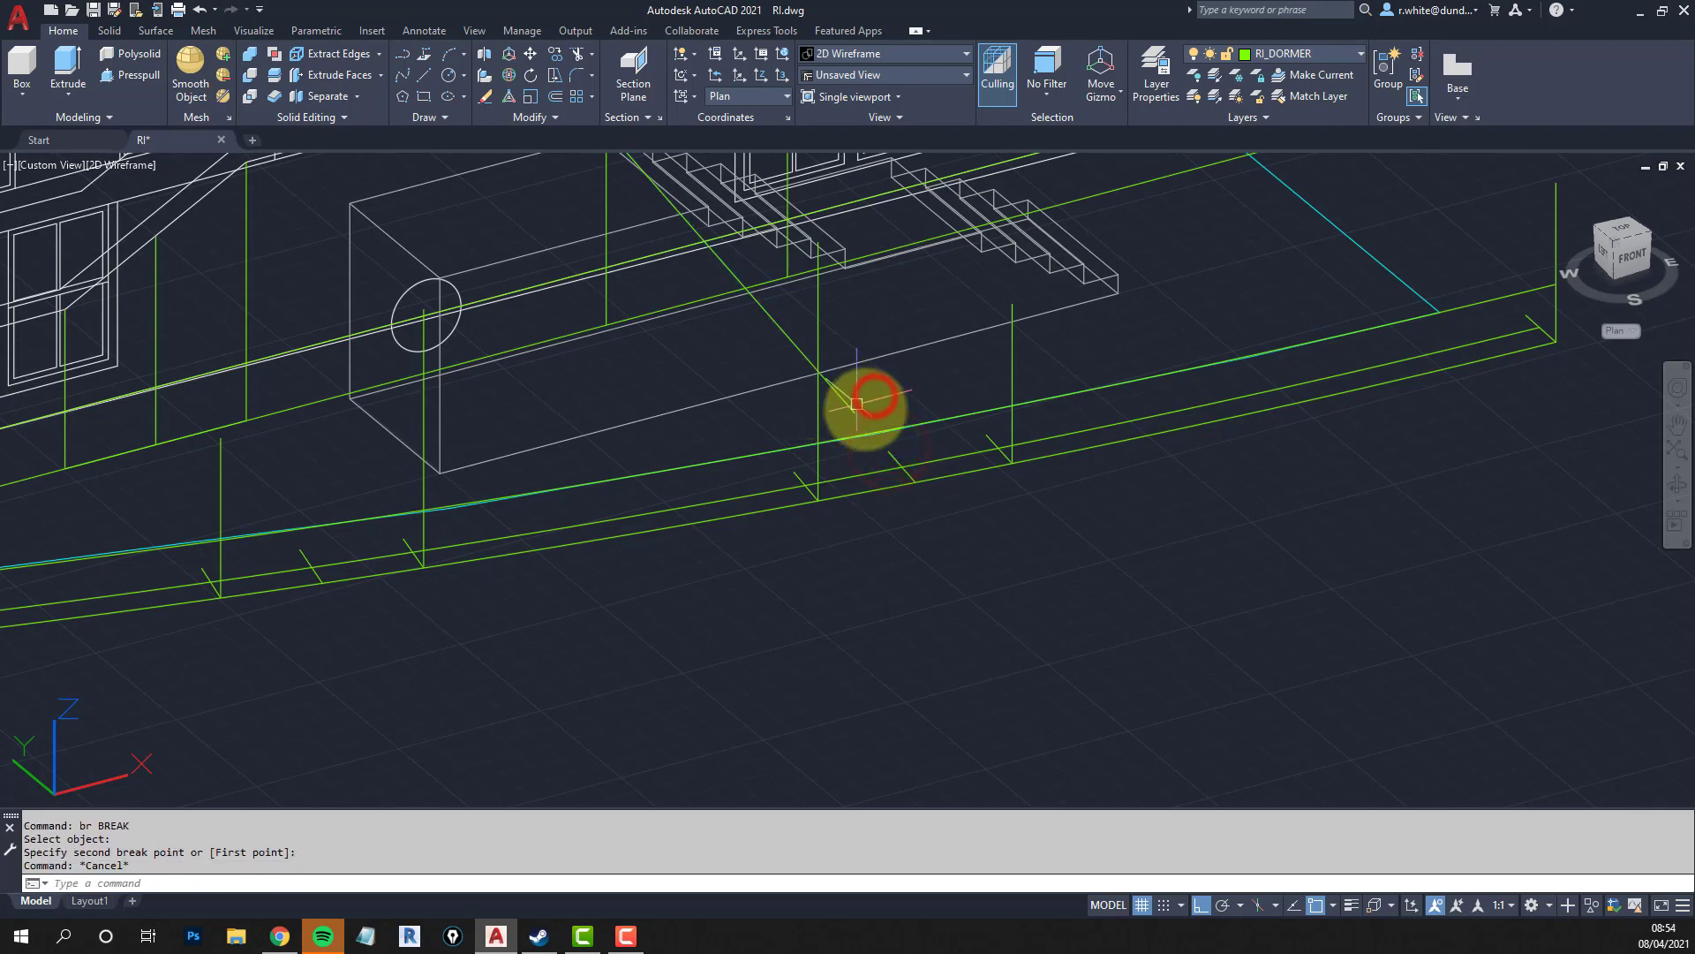
pyautogui.write('e')
pyautogui.press('space')
pyautogui.press('space')
# Trim the west slope's three radial lines and the one at the west end back to the inner offset arc.
pyautogui.scroll(-5, 893, 404)
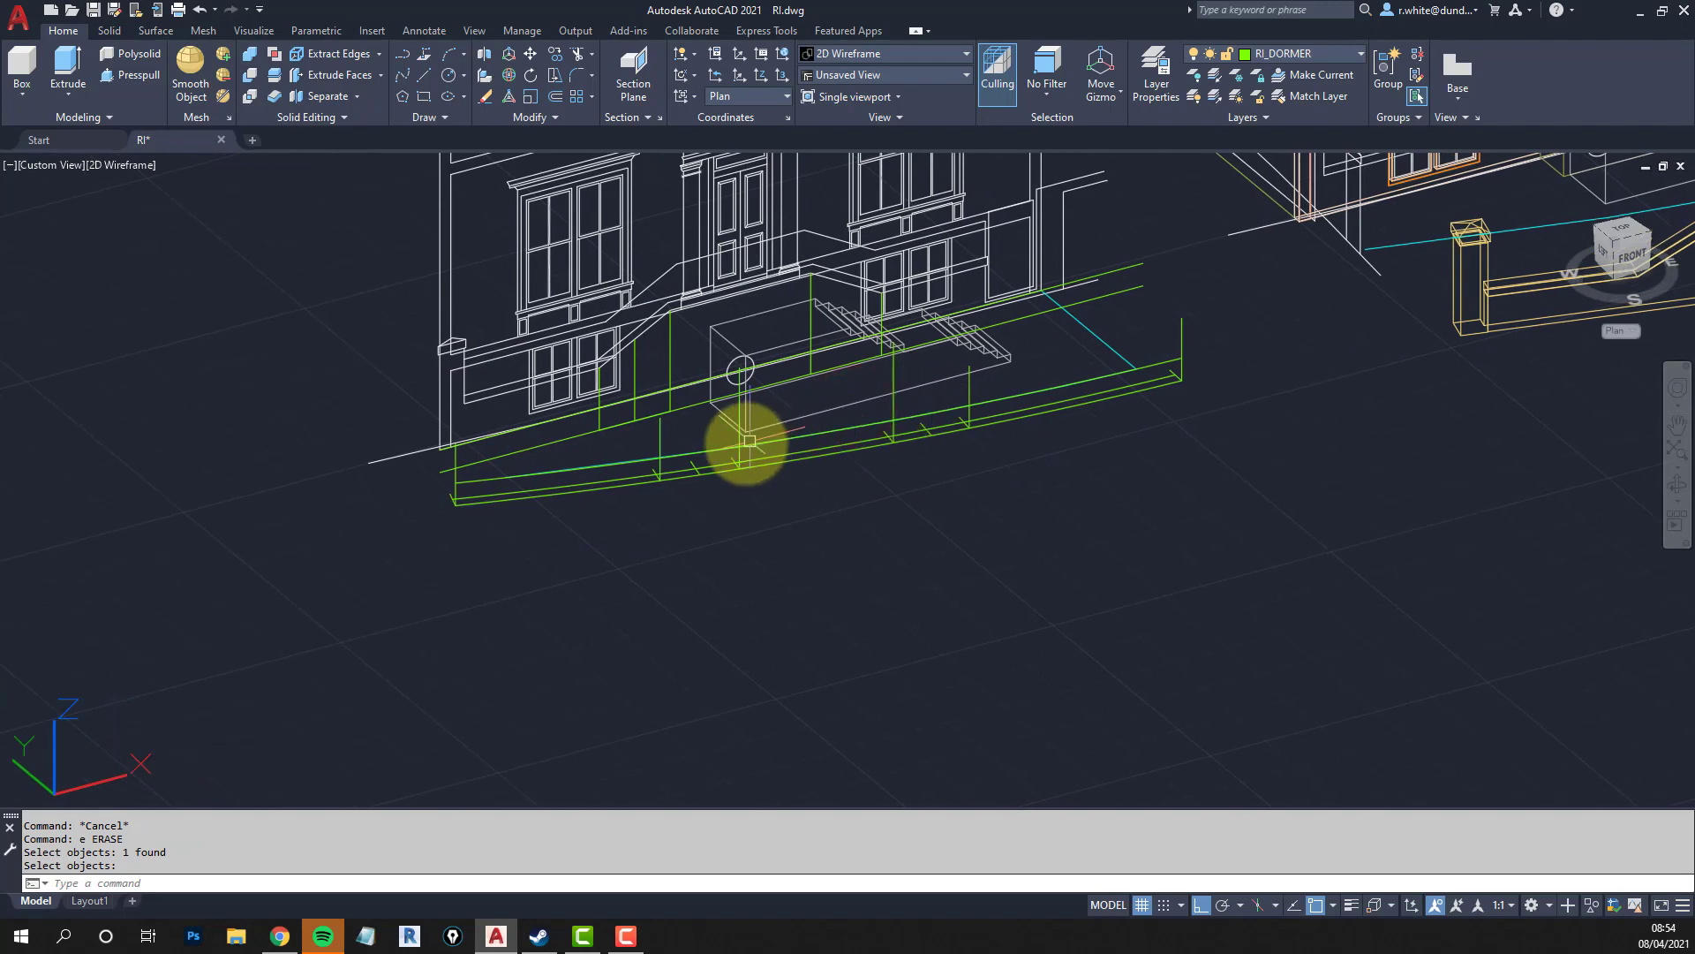
pyautogui.scroll(5, 681, 459)
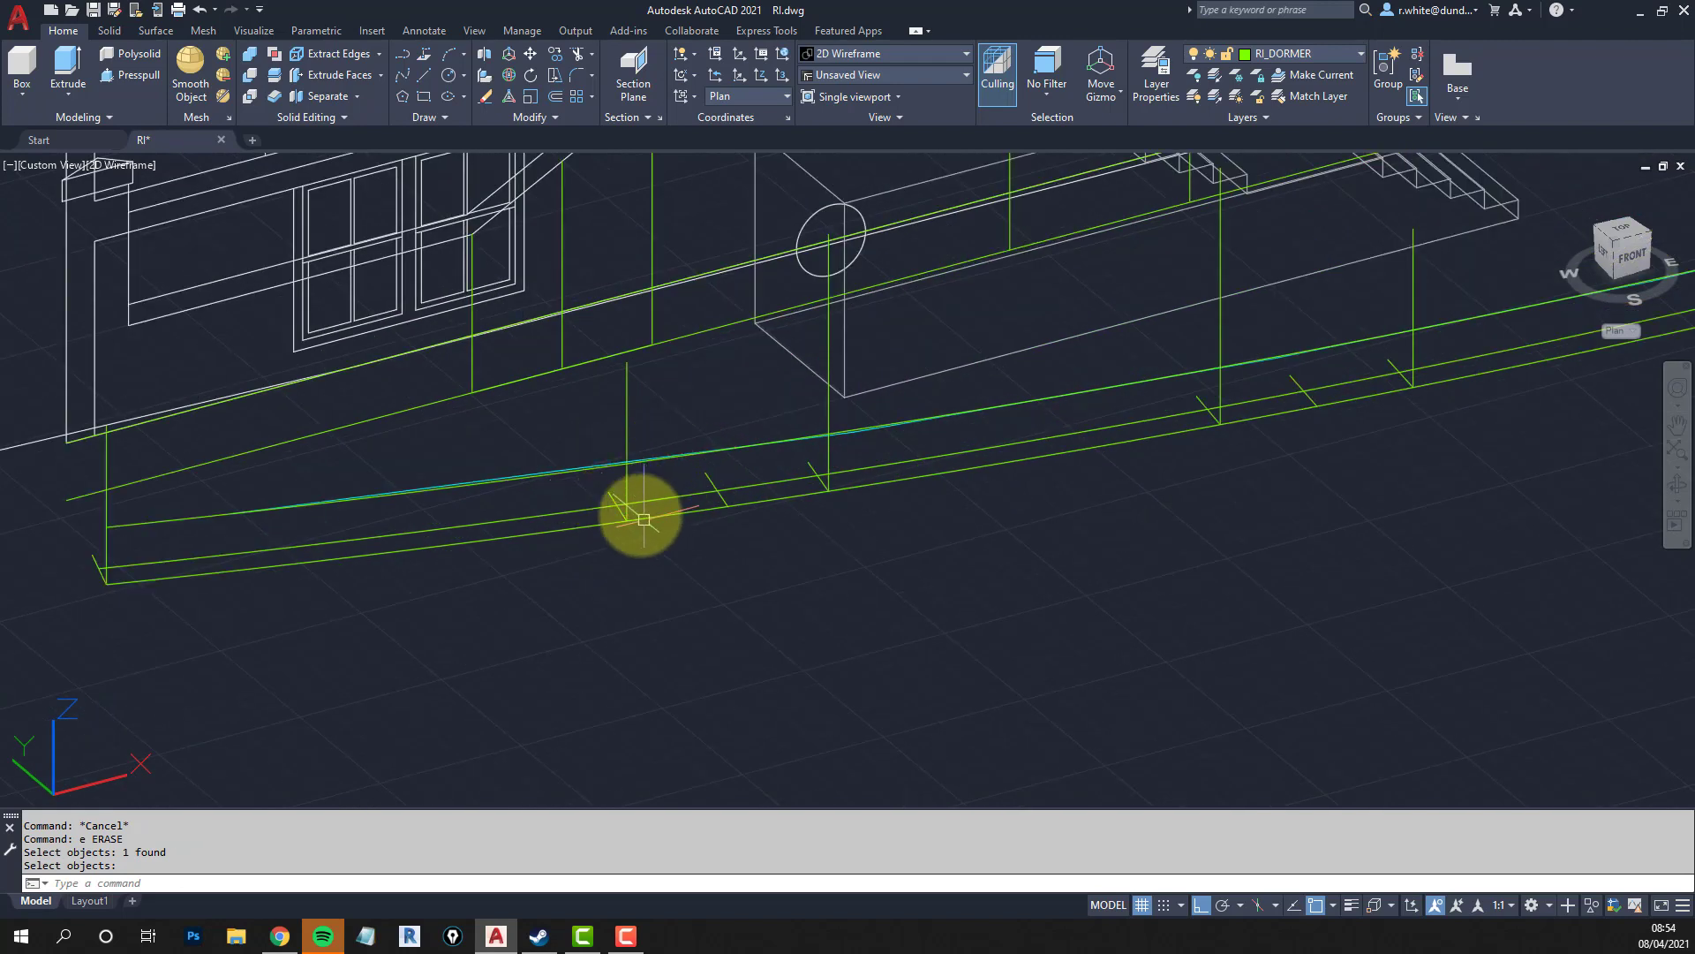
pyautogui.write('tr')
pyautogui.press('space')
pyautogui.click(572, 505)
pyautogui.scroll(3, 624, 492)
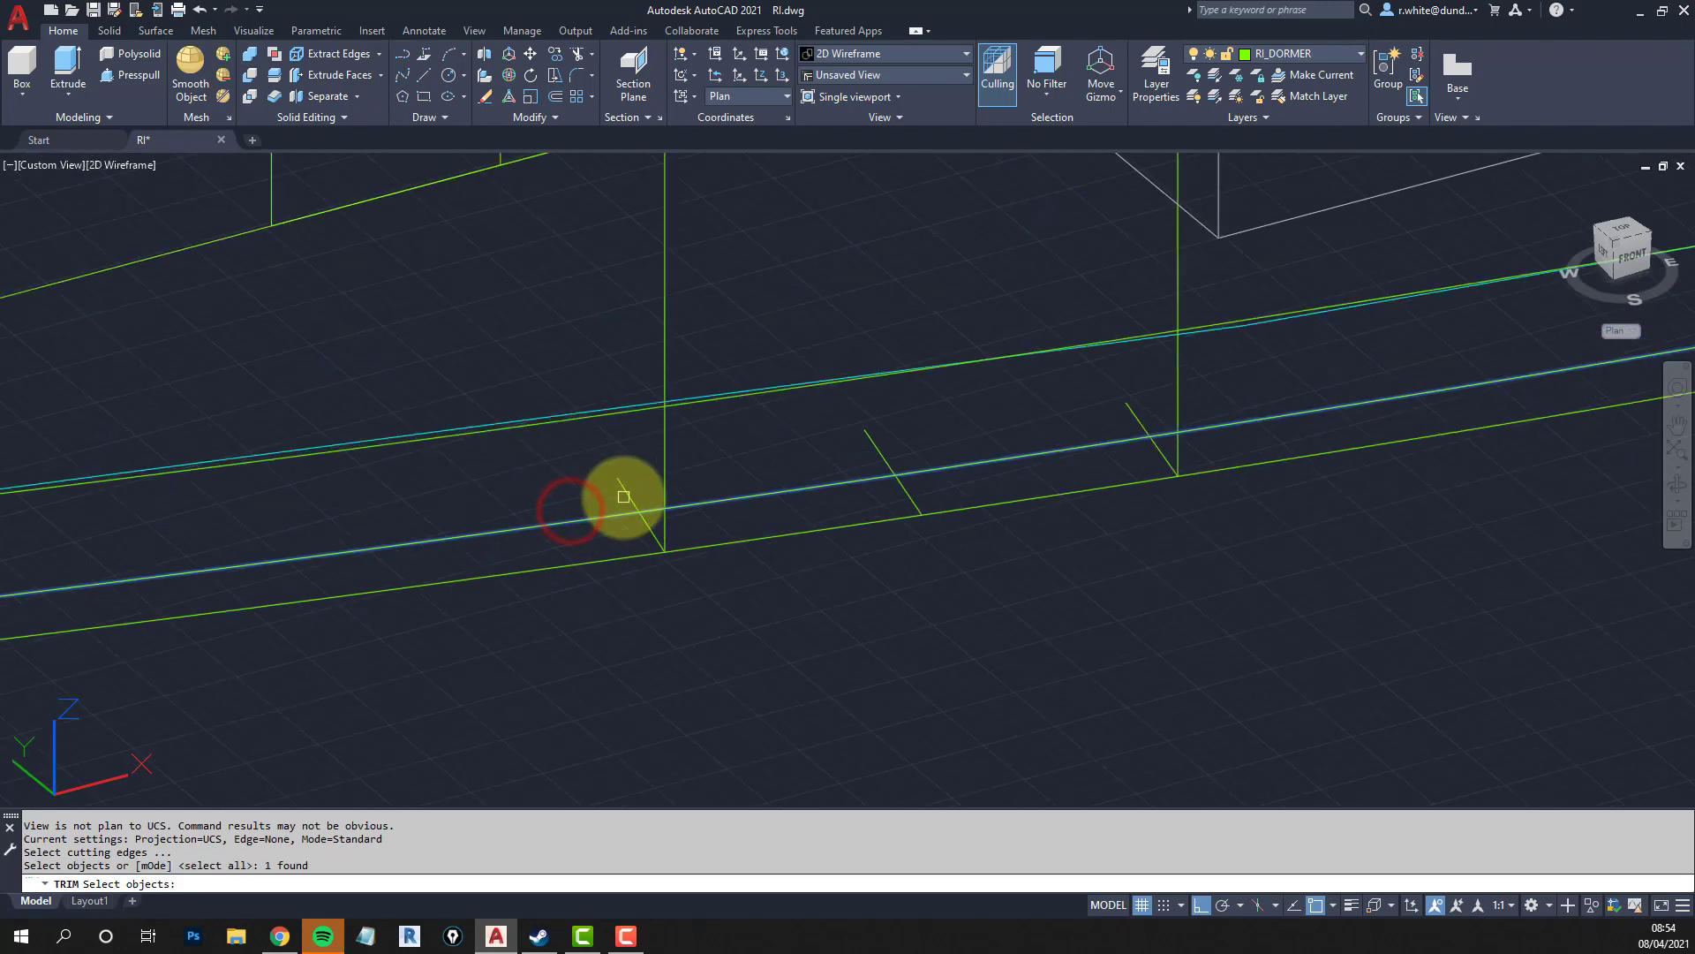
pyautogui.press('space')
pyautogui.click(1140, 421)
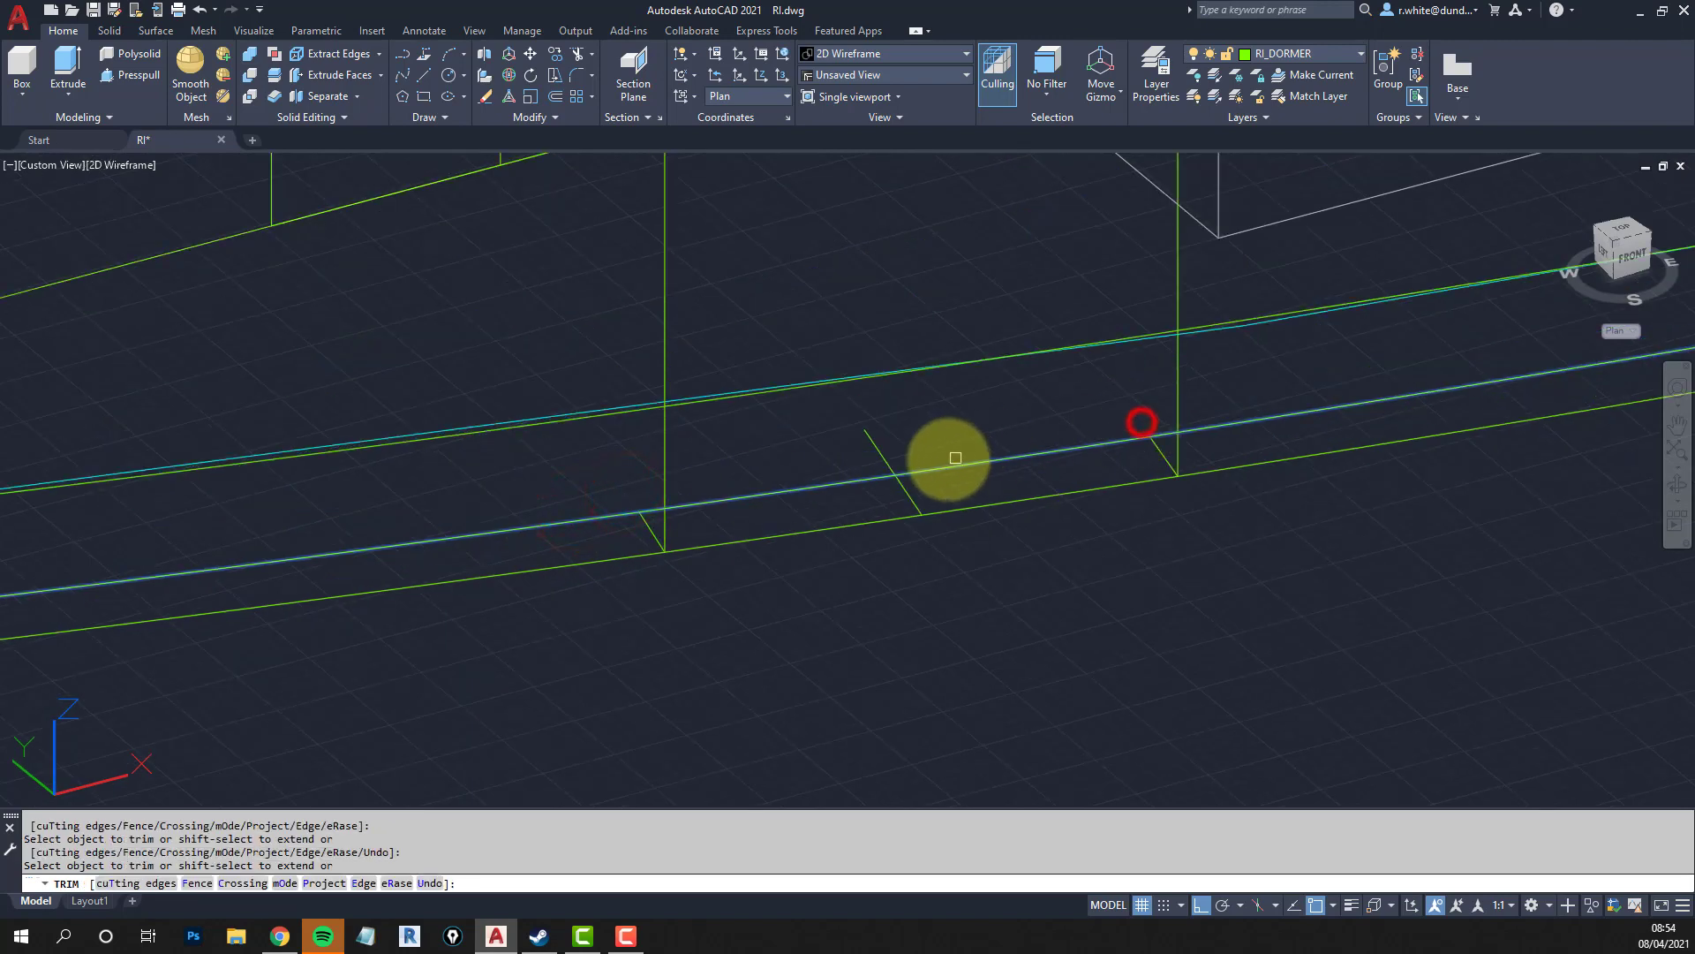
pyautogui.scroll(-3, 887, 461)
pyautogui.scroll(3, 494, 504)
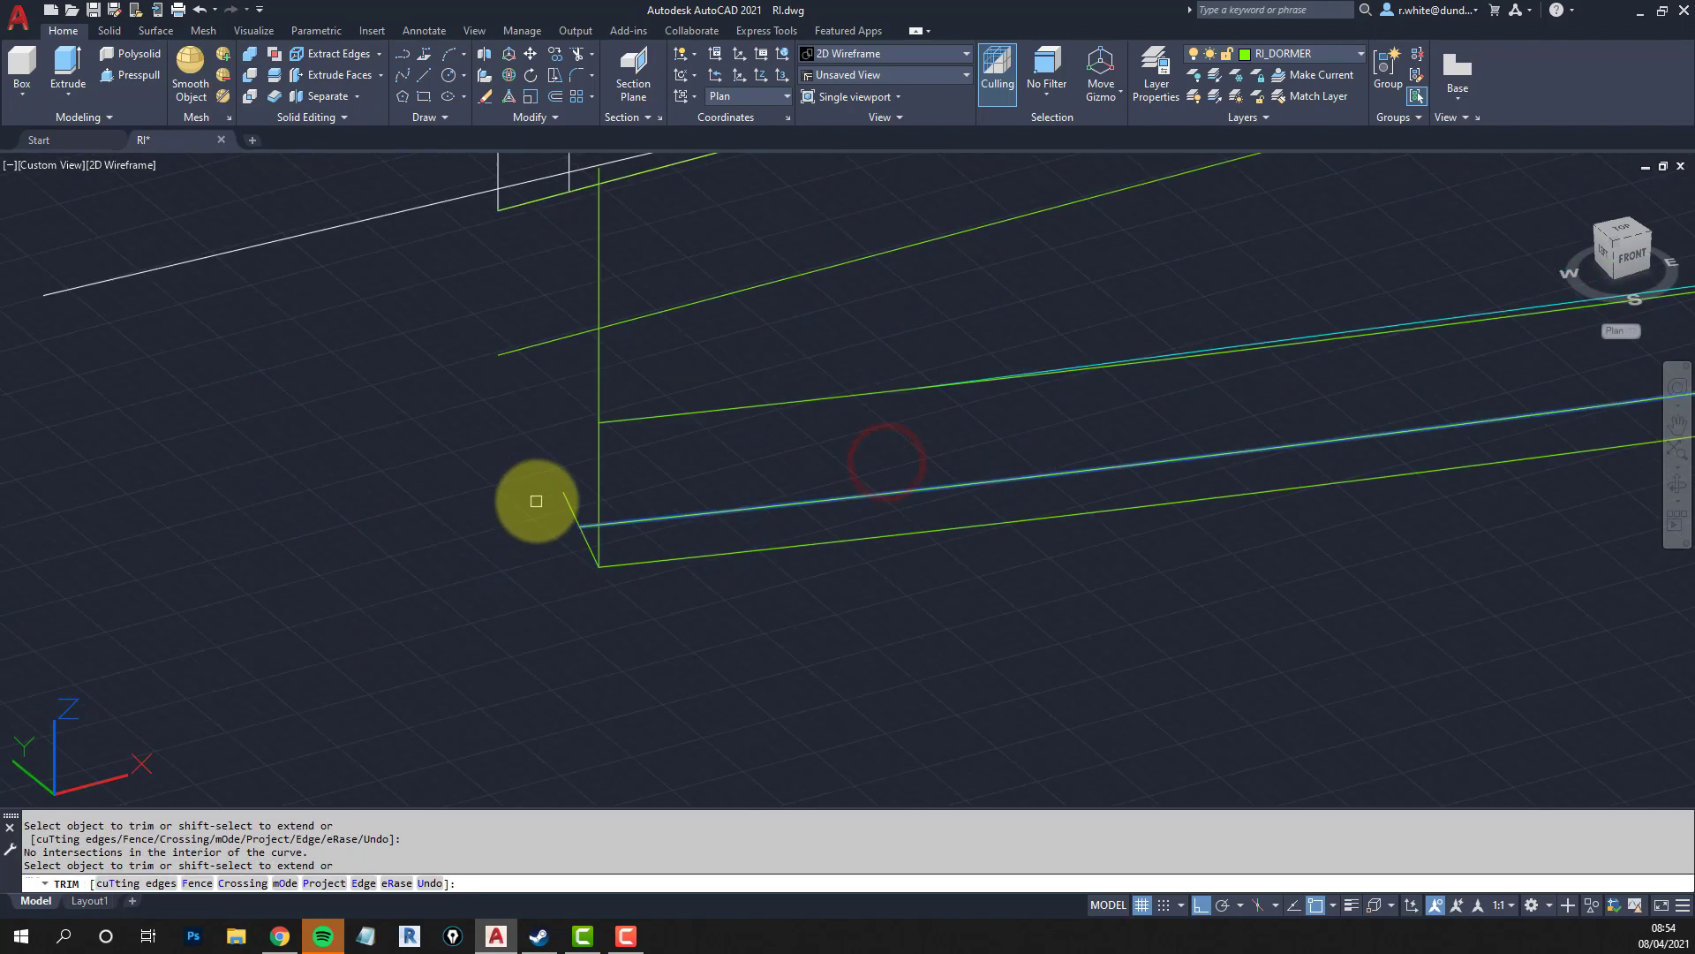
pyautogui.click(572, 509)
# Trim the east slope's three radial lines and the one at the east end back to the inner offset arc.
pyautogui.scroll(-3, 777, 560)
pyautogui.scroll(4, 871, 530)
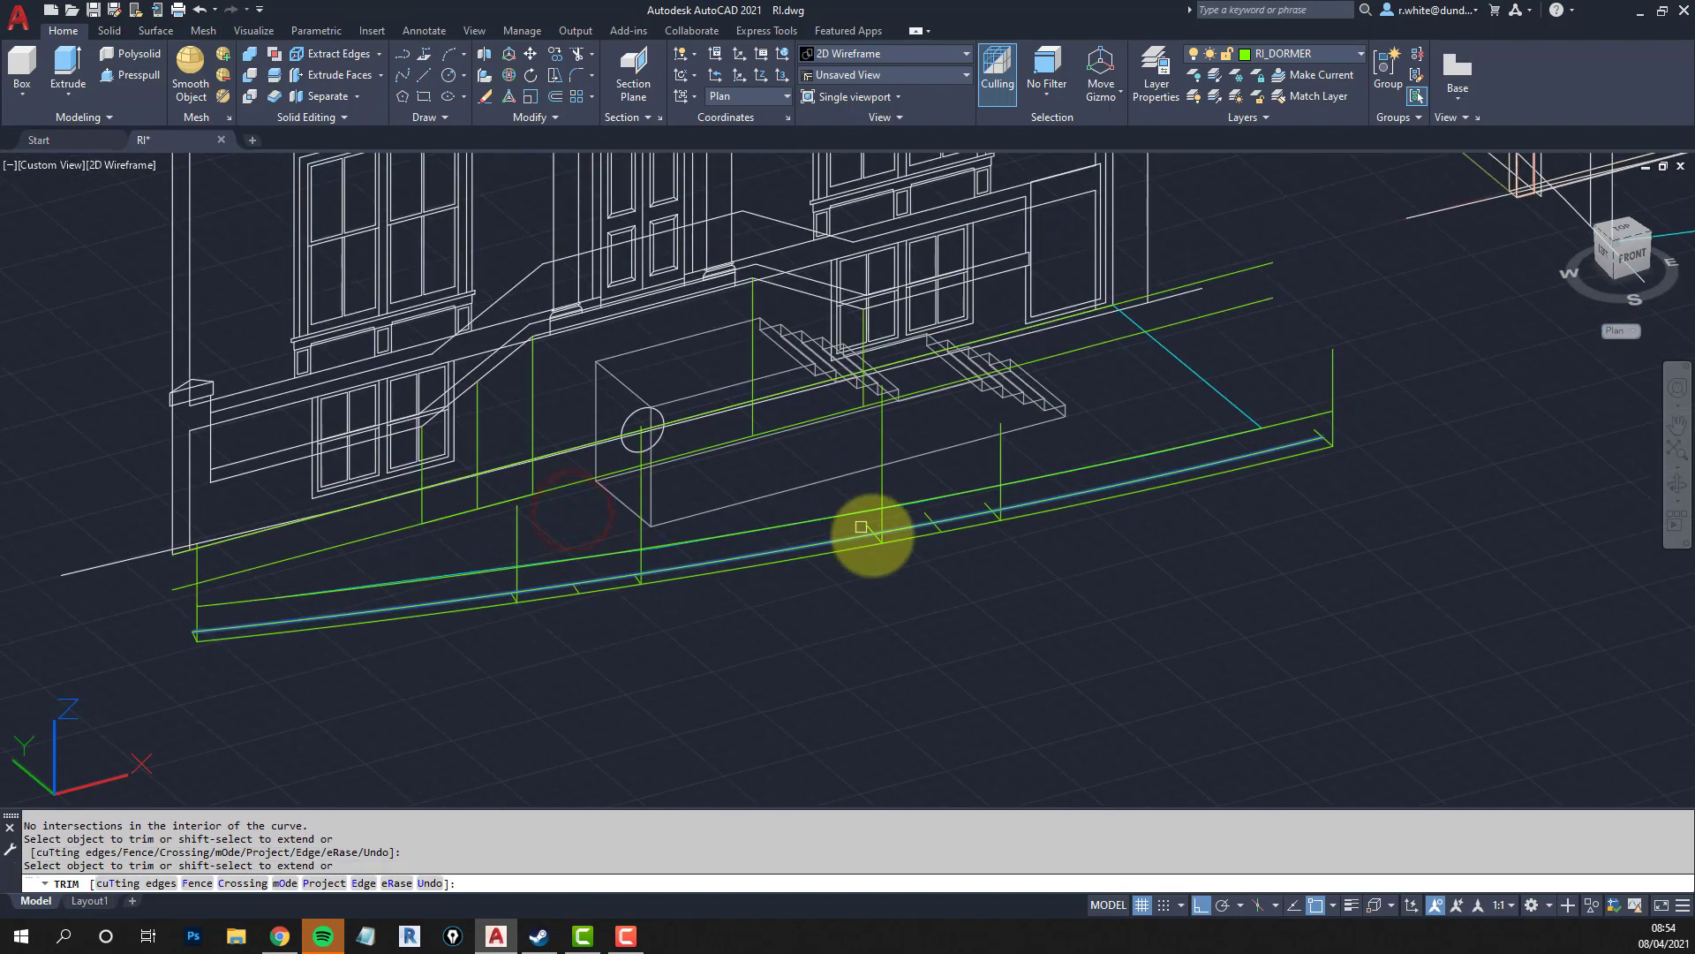
pyautogui.click(856, 512)
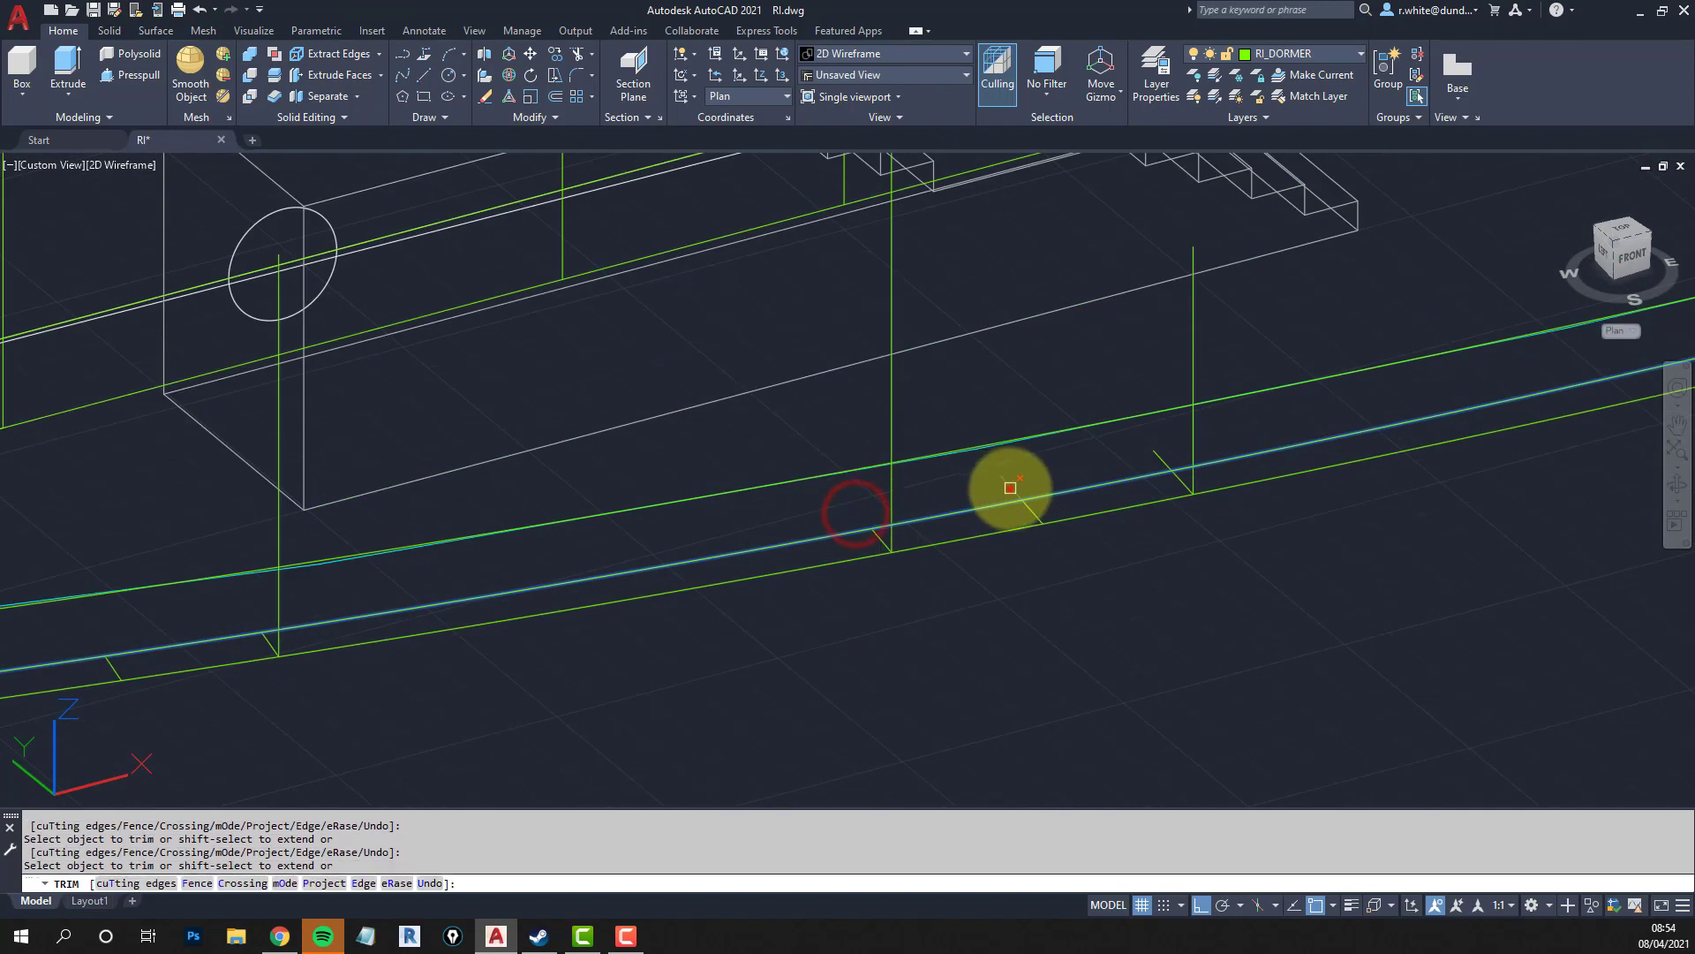
pyautogui.click(1010, 488)
pyautogui.click(1159, 459)
pyautogui.scroll(-3, 1139, 486)
pyautogui.scroll(3, 1236, 473)
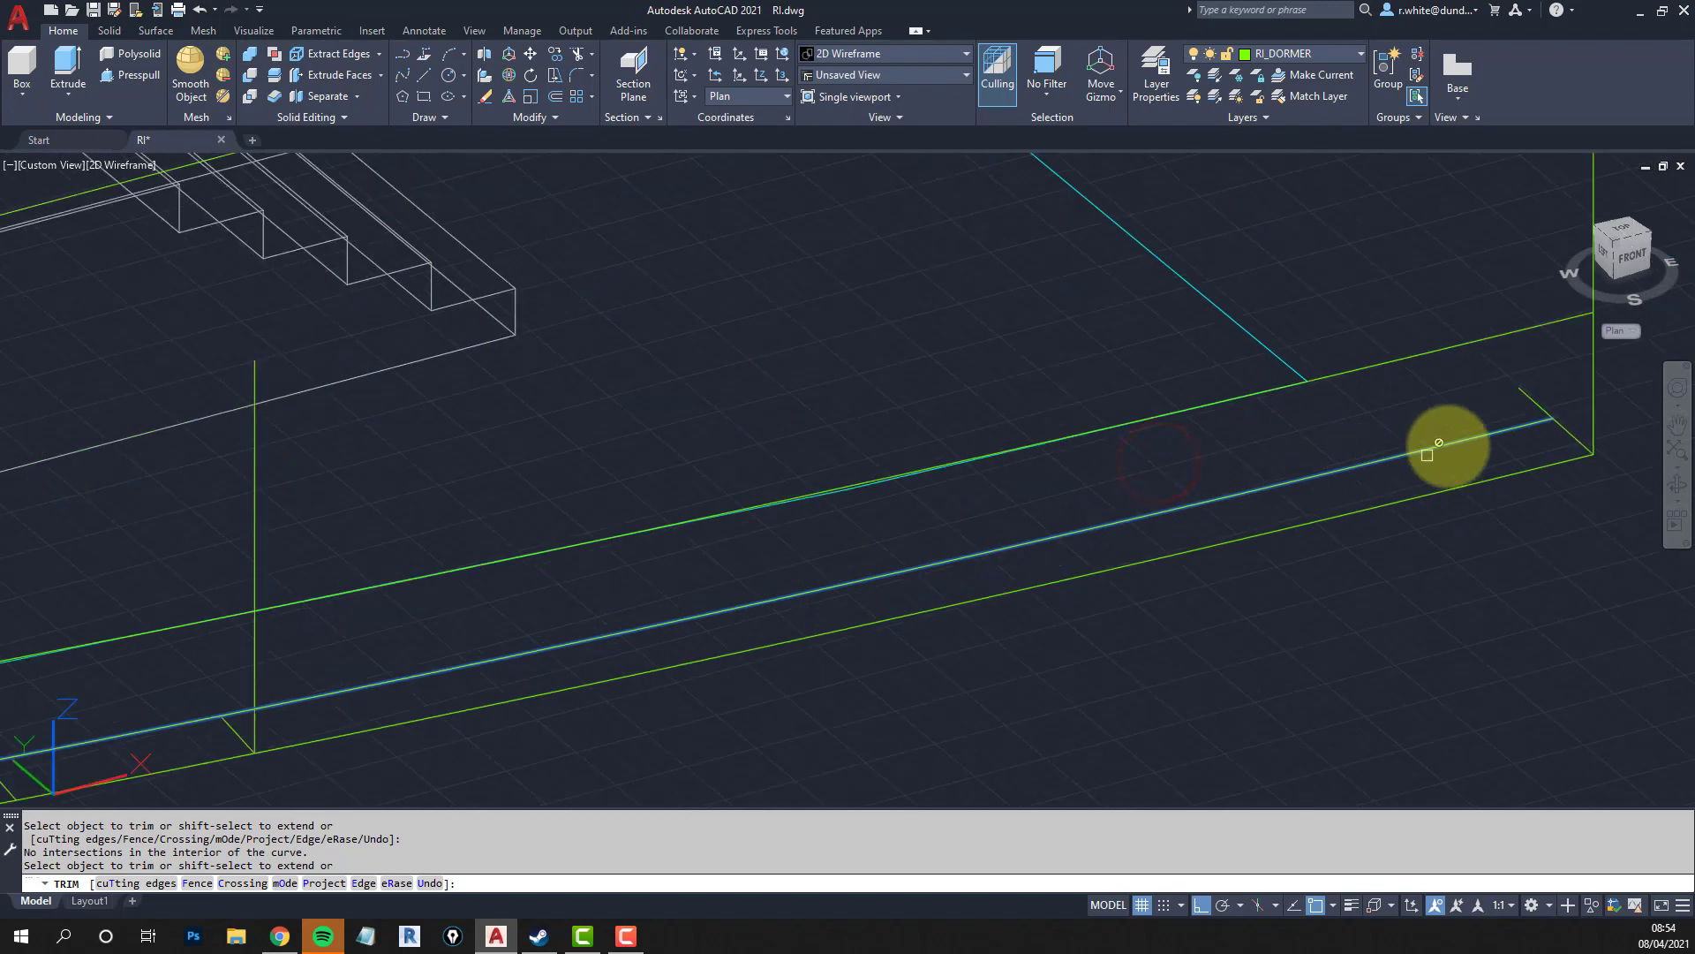
pyautogui.click(1541, 407)
pyautogui.scroll(-4, 1373, 504)
pyautogui.press('Escape')
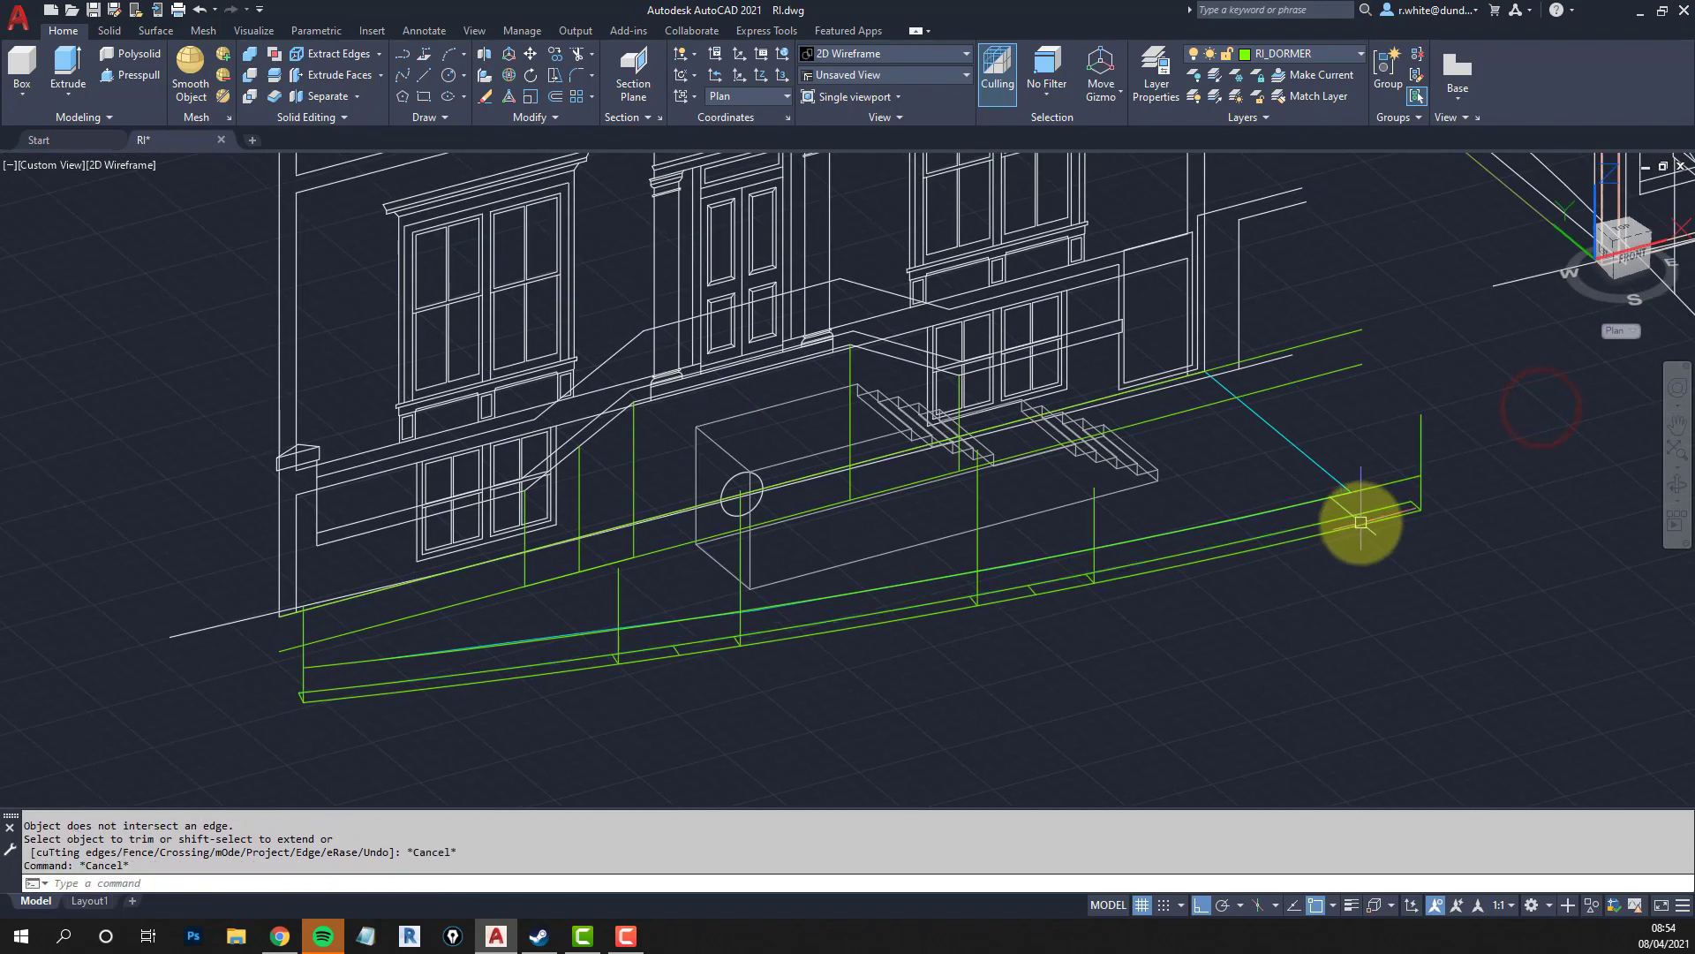
# Copy the vertical line at the arc's east end by its lower end to the inner ends of the two easternmost radial lines.
pyautogui.write('cp')
pyautogui.press('Return')
pyautogui.click(1419, 486)
pyautogui.scroll(4, 1412, 494)
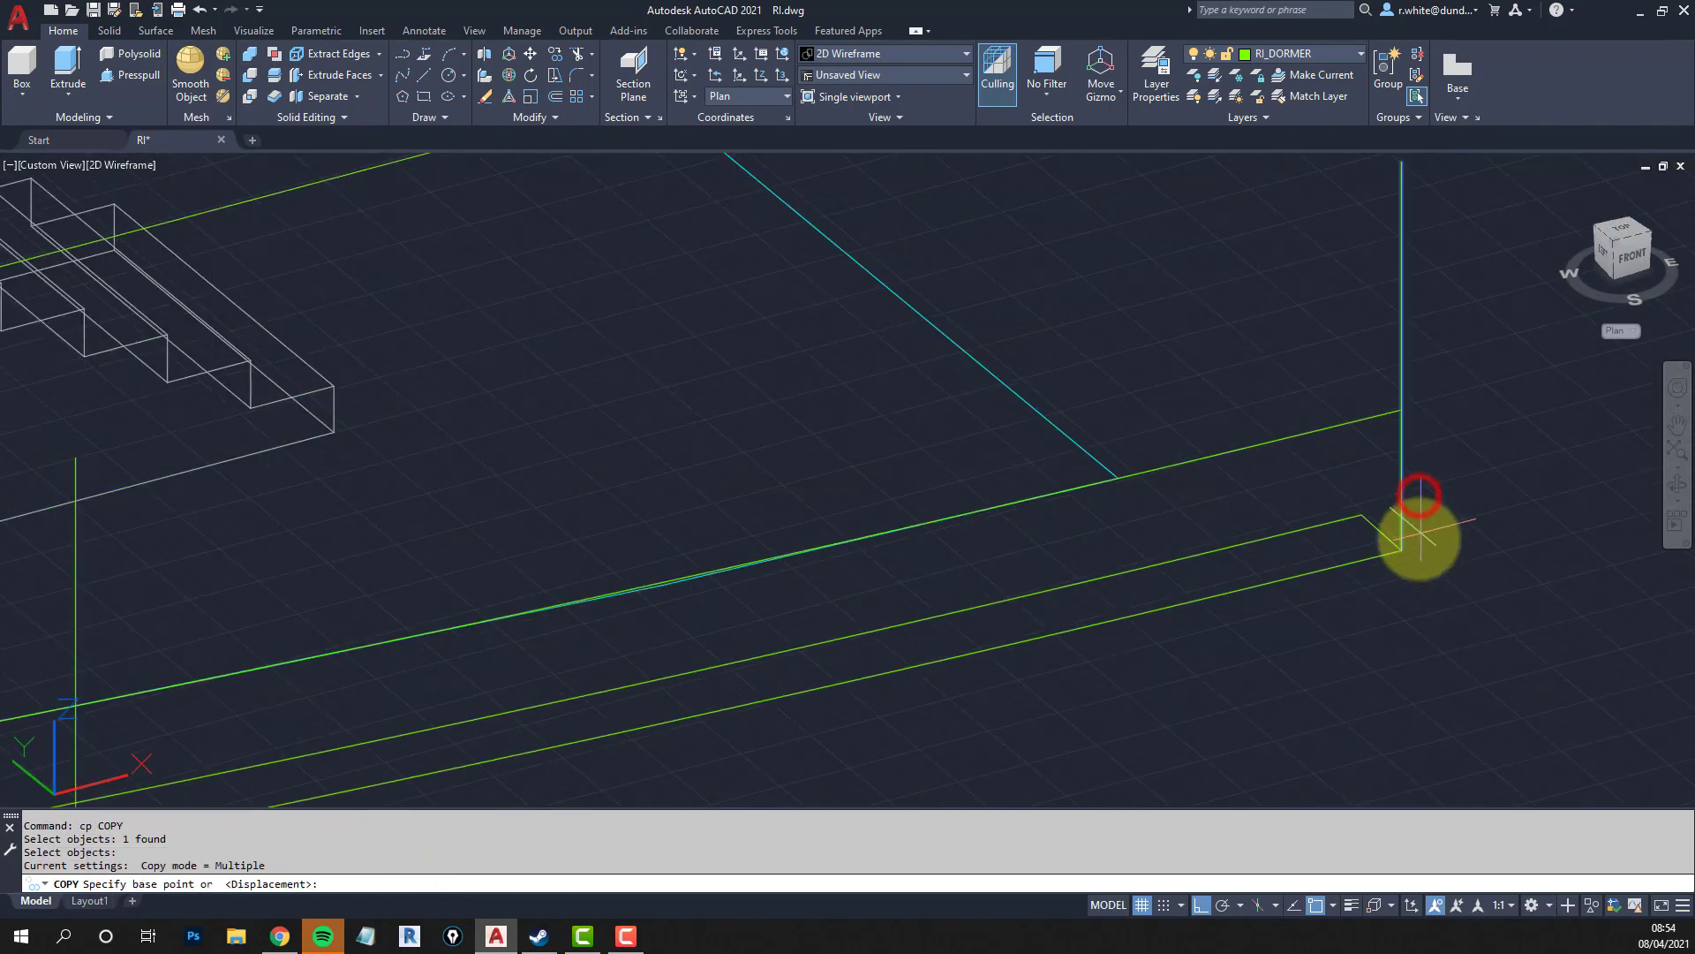
pyautogui.press('Return')
pyautogui.click(1401, 549)
pyautogui.scroll(-4, 1370, 503)
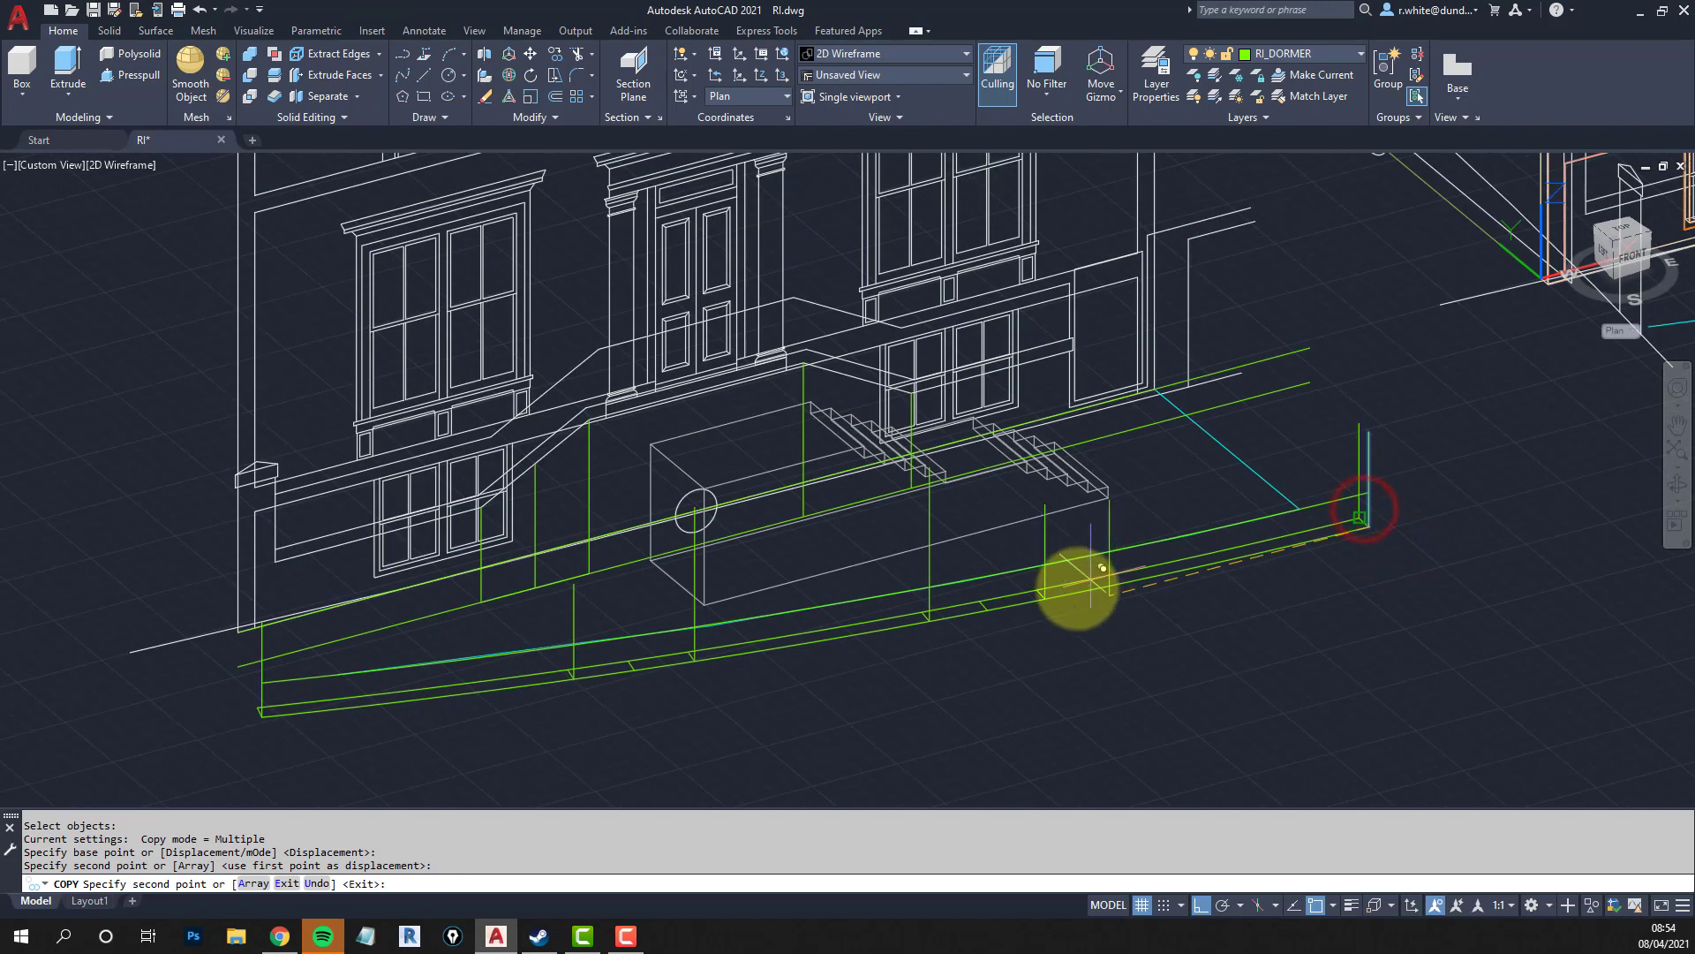
pyautogui.click(1032, 588)
pyautogui.scroll(4, 1117, 587)
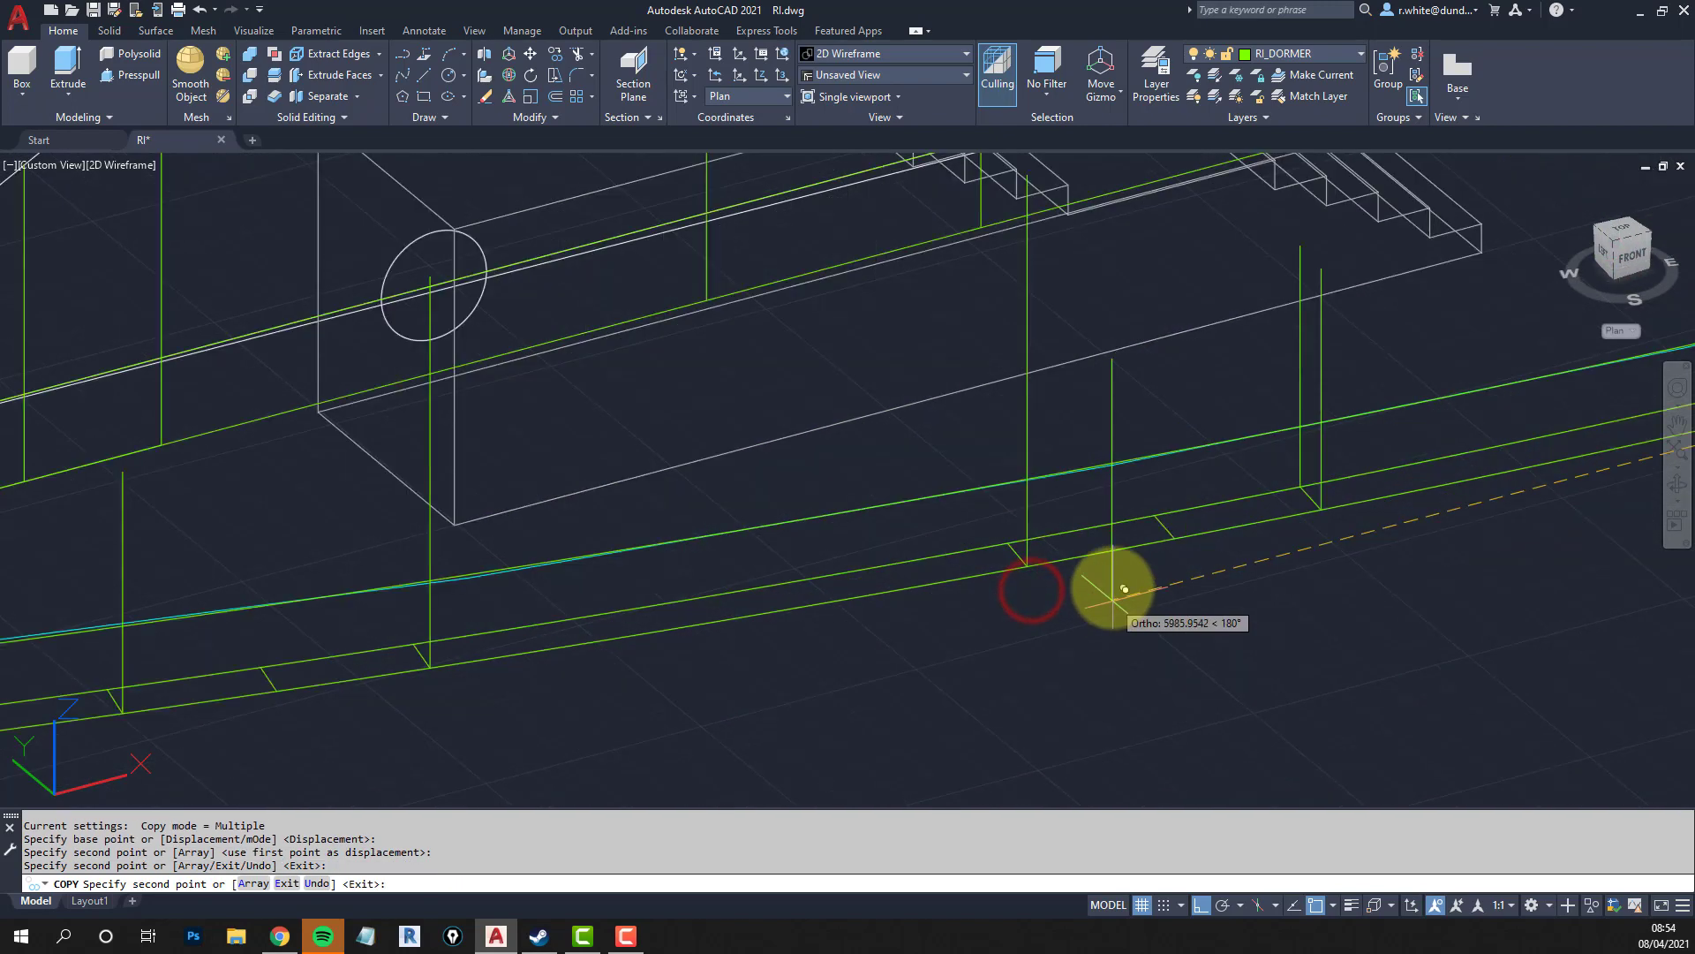
pyautogui.press('Return')
# Copy the taller vertical line at the top of the east slope to the inner ends of the two upper-slope radial lines.
pyautogui.press('Return')
pyautogui.click(1029, 548)
pyautogui.press('Return')
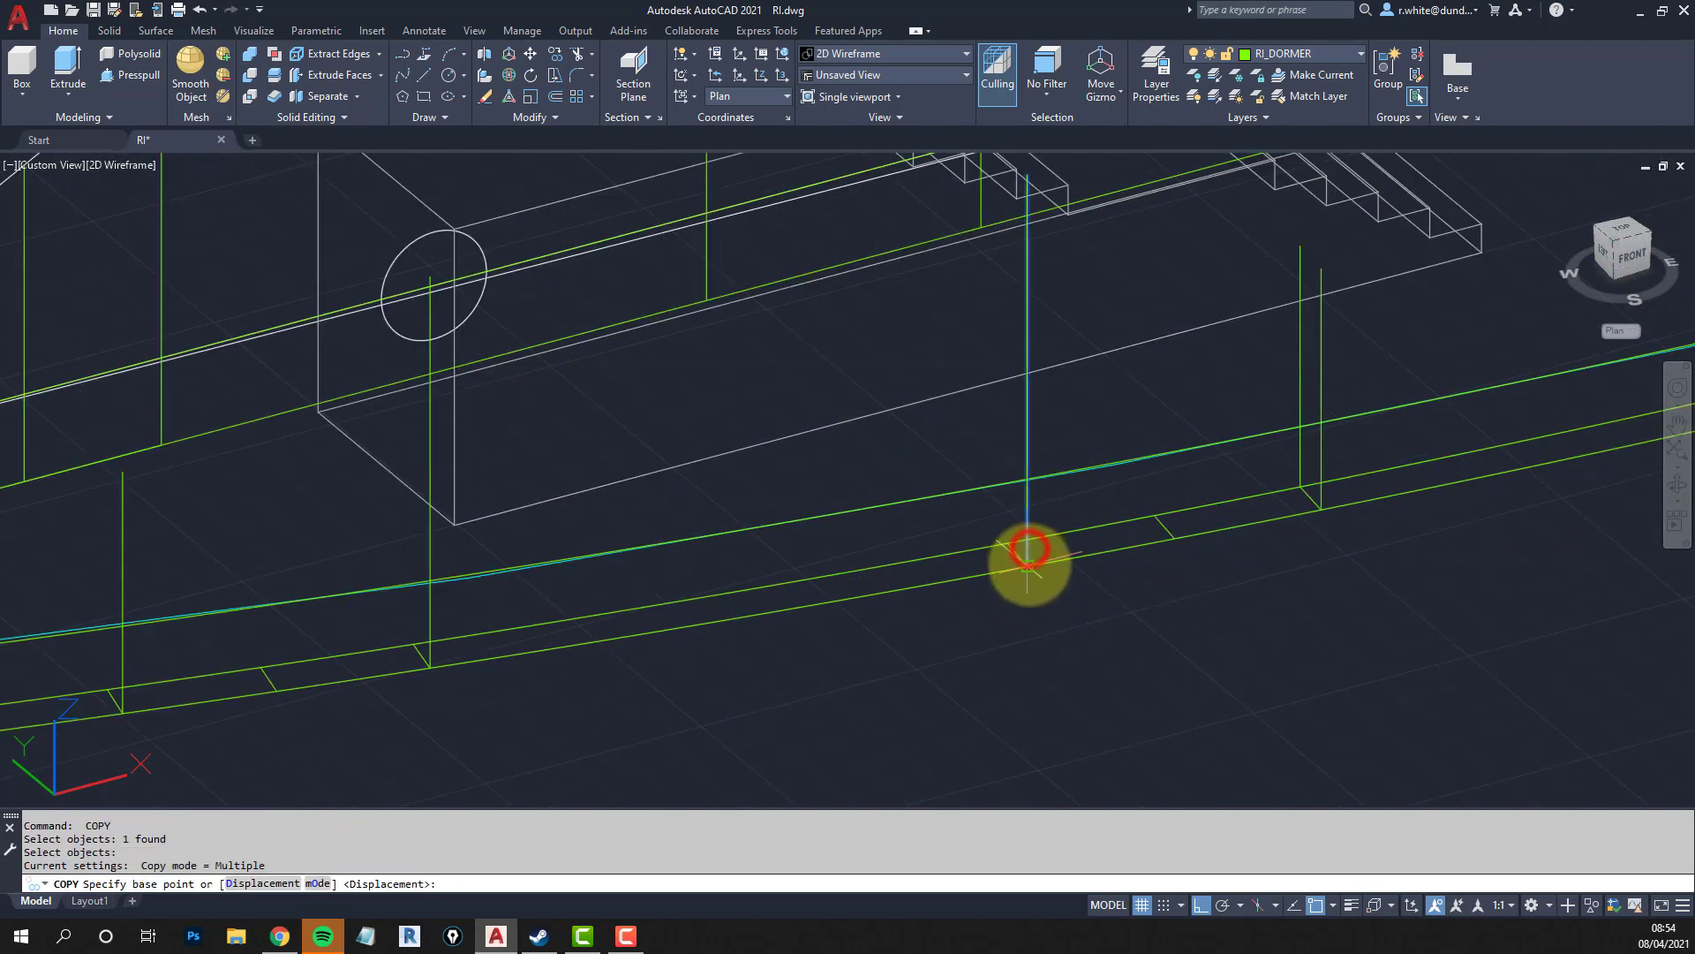
pyautogui.click(1029, 563)
pyautogui.click(1006, 544)
pyautogui.click(416, 650)
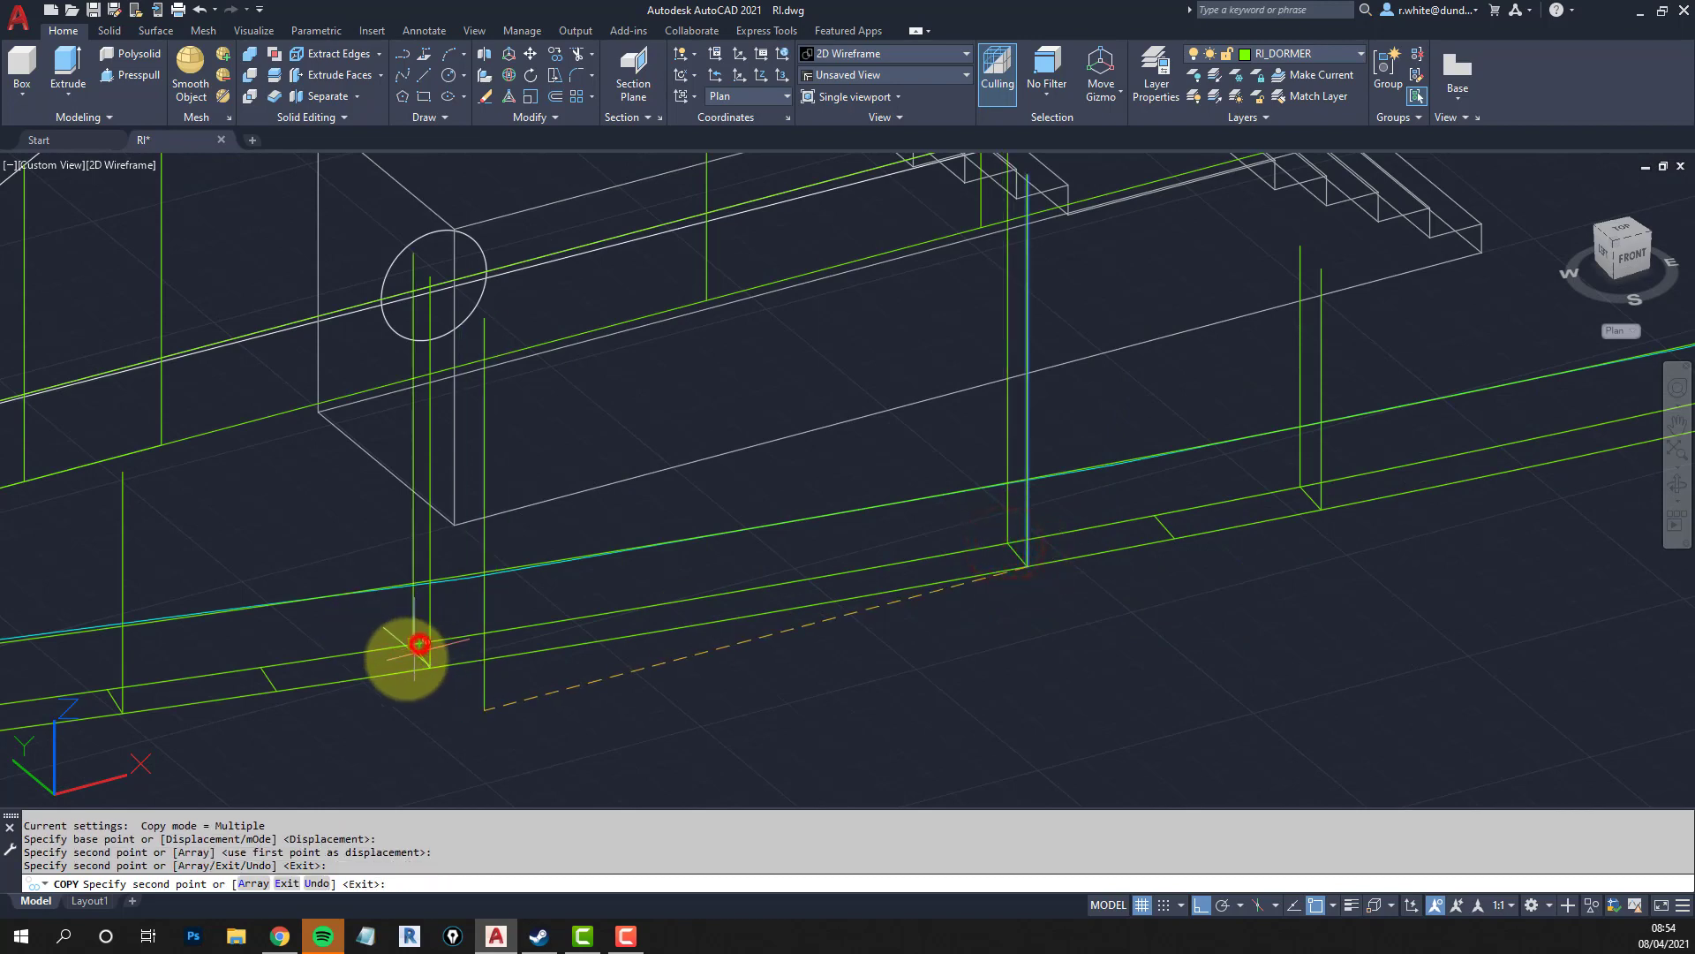
pyautogui.moveTo(184, 667); pyautogui.dragTo(556, 693, button='middle')
pyautogui.press('Return')
# Copy the mid-slope vertical line by its lower end to both ends of the middle radial line on the west and east slopes.
pyautogui.press('Return')
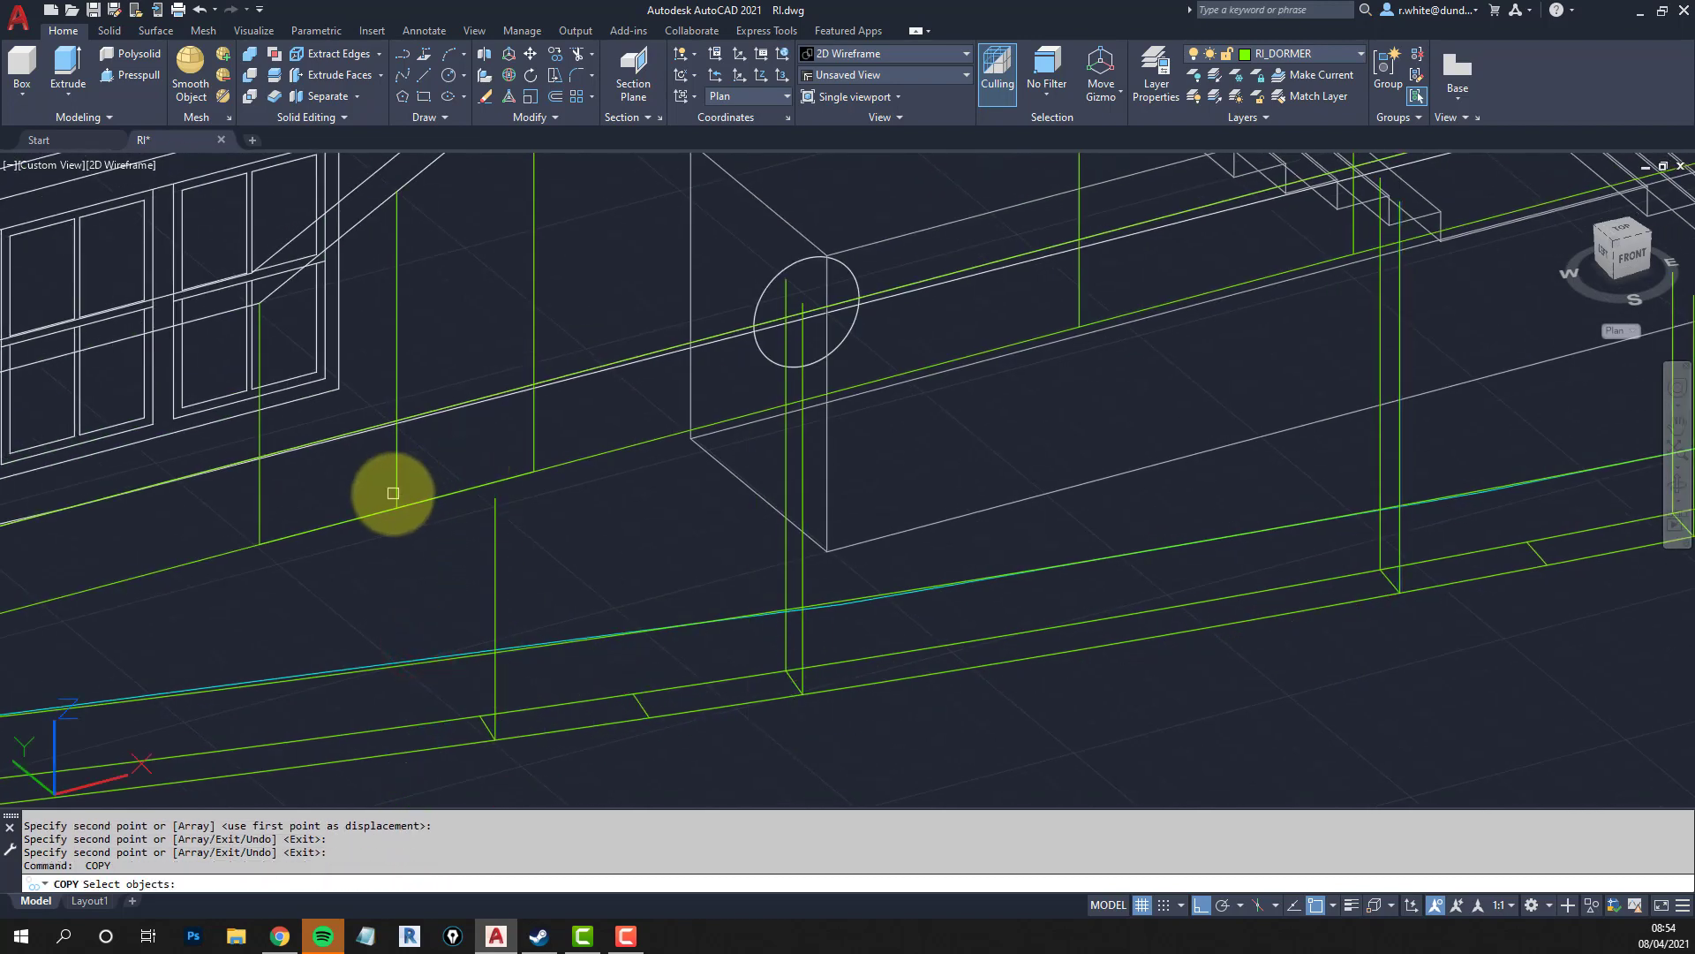
pyautogui.click(393, 493)
pyautogui.press('Return')
pyautogui.click(396, 509)
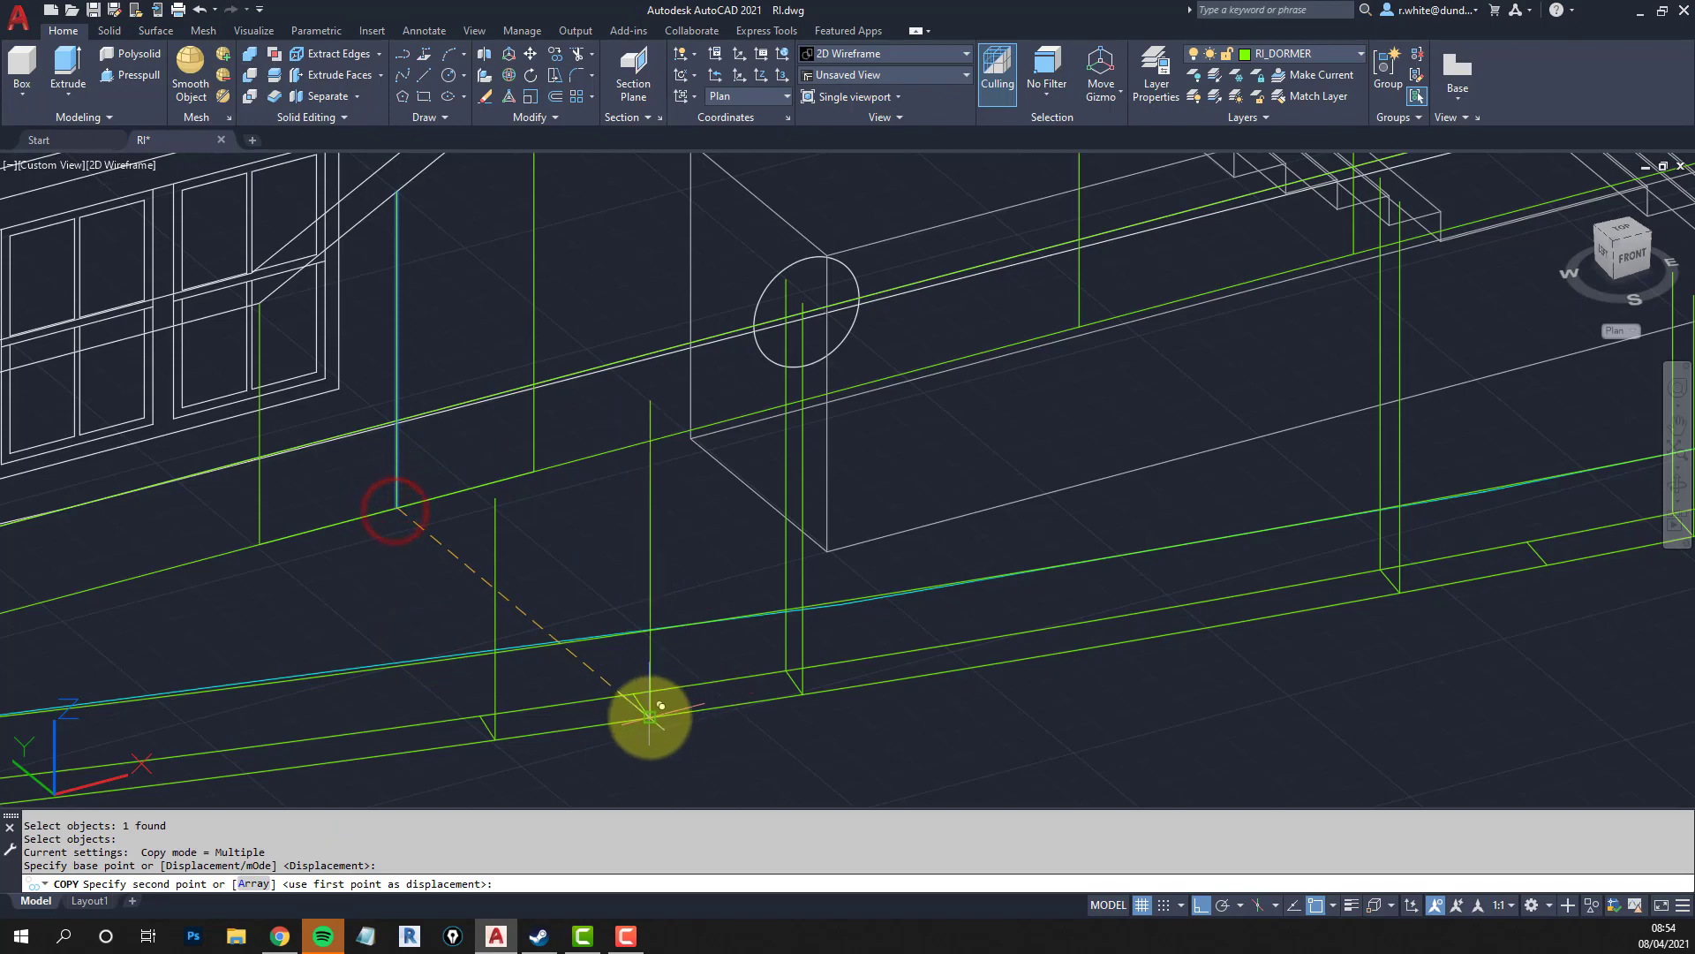
pyautogui.click(638, 702)
pyautogui.scroll(-3, 1081, 625)
pyautogui.scroll(5, 1078, 643)
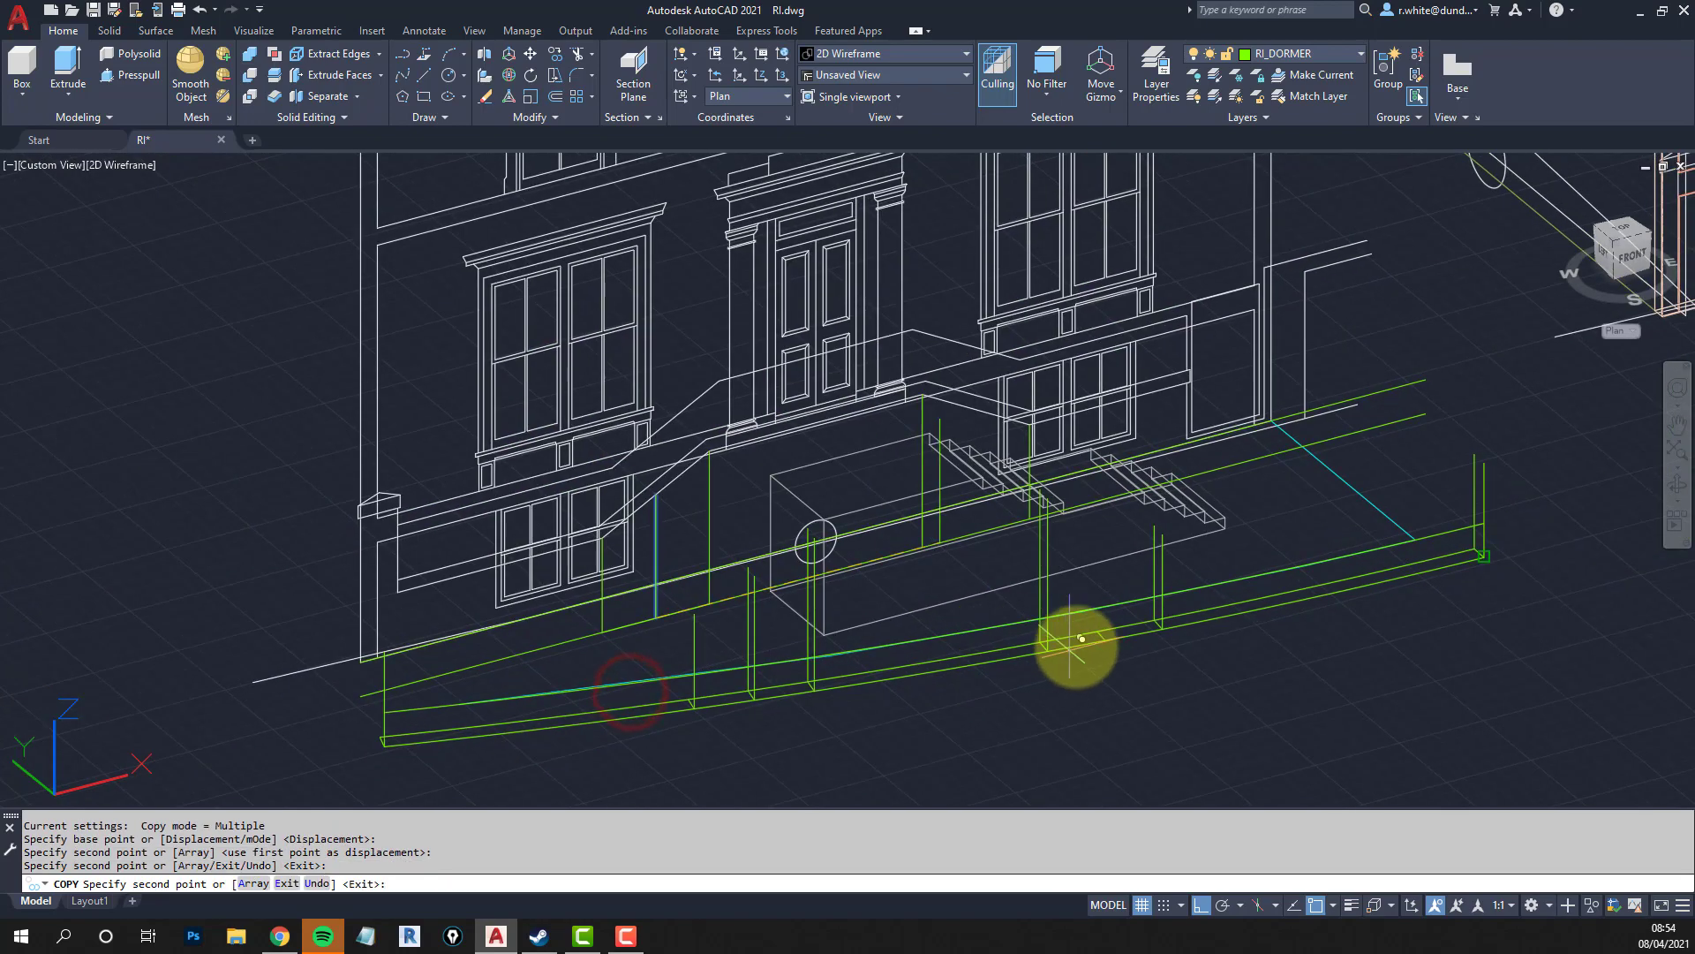
pyautogui.click(1136, 632)
pyautogui.click(1120, 609)
pyautogui.scroll(-3, 946, 651)
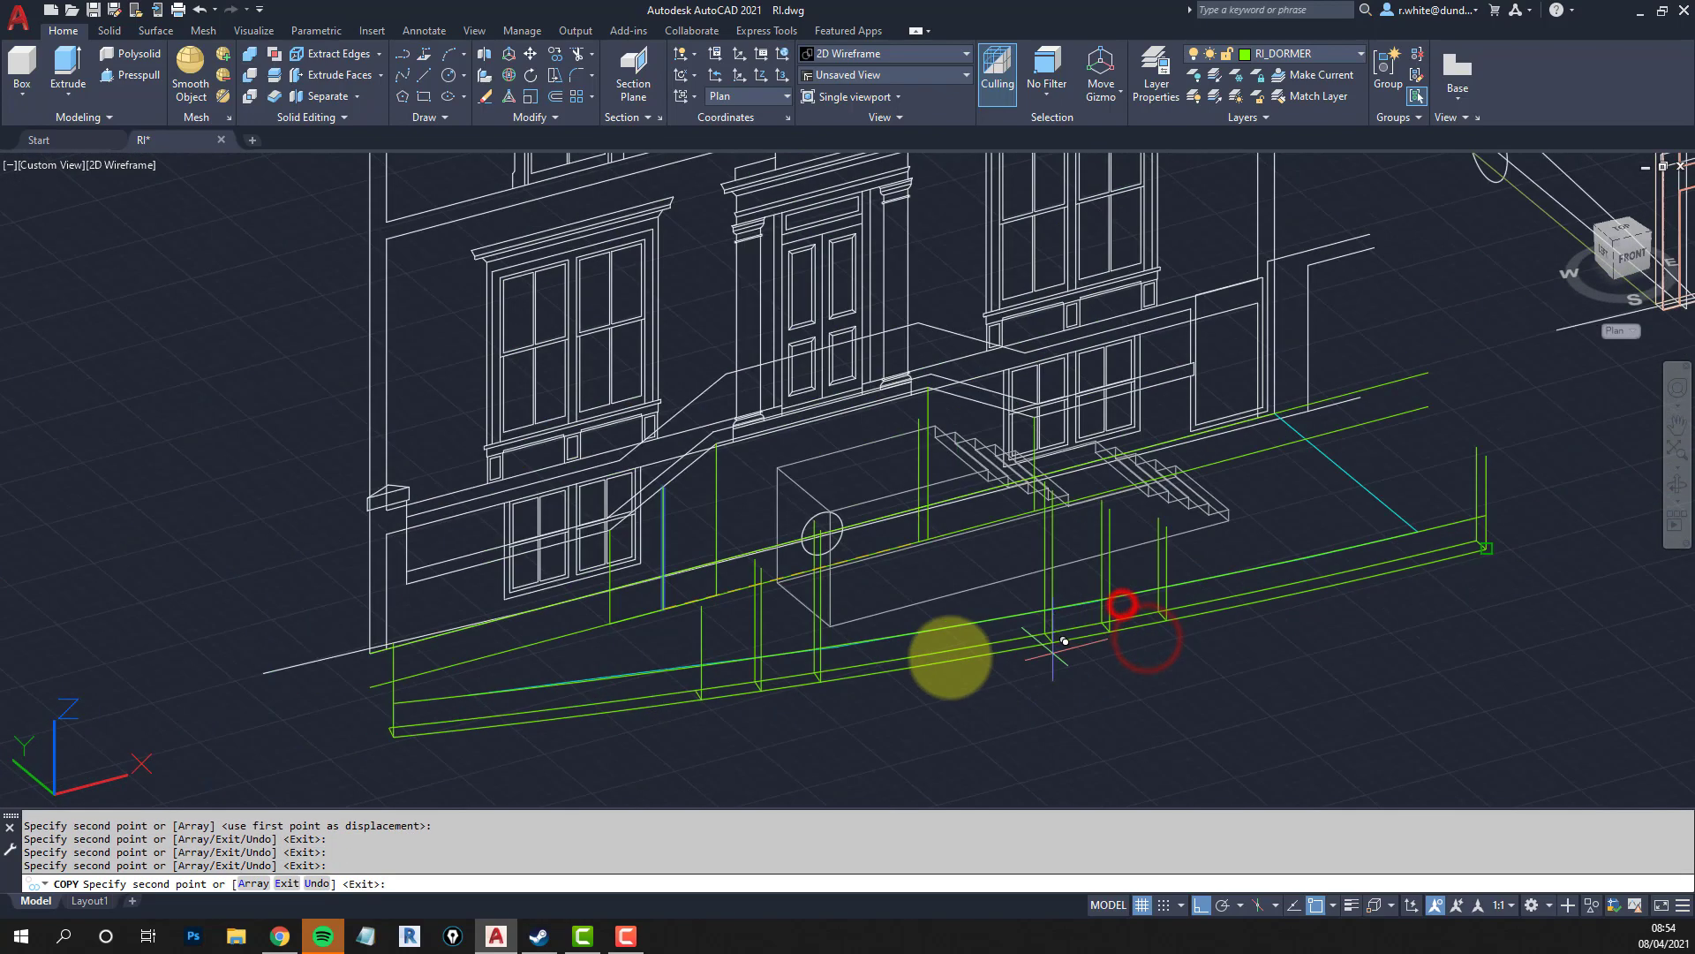
pyautogui.scroll(2, 953, 592)
pyautogui.press('Return')
# Copy the vertical line at the foot of the west slope to its radial line's inner end and to the inner corner at the west end.
pyautogui.press('Return')
pyautogui.scroll(5, 881, 600)
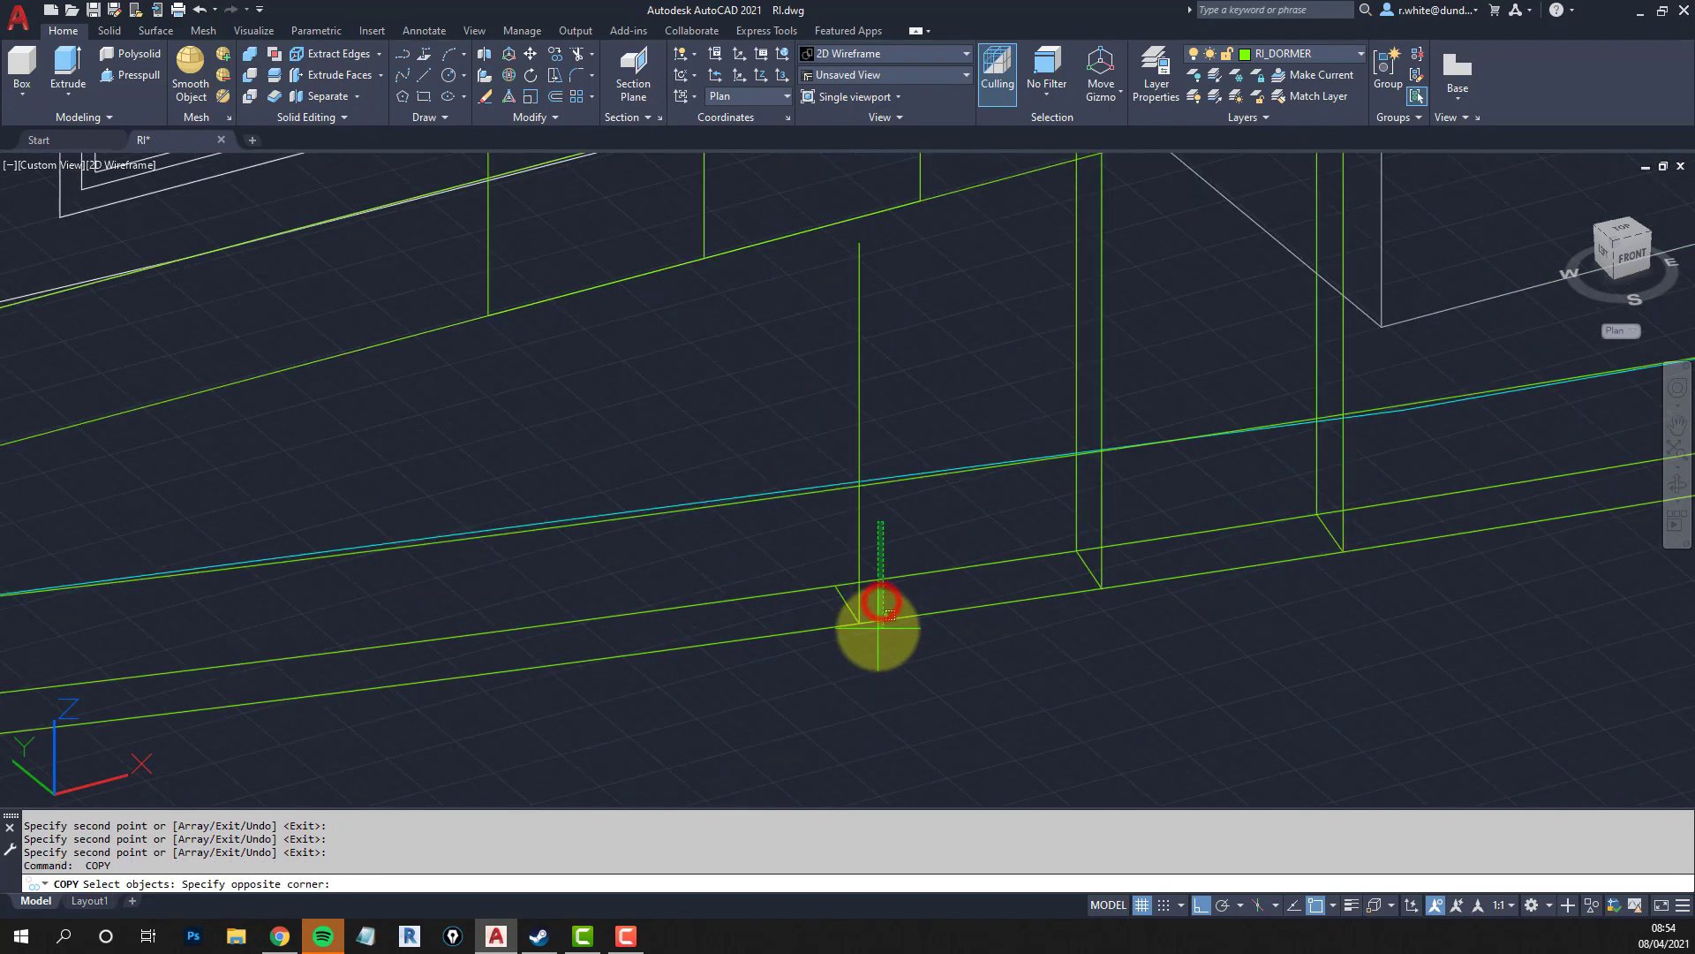
pyautogui.click(897, 594)
pyautogui.click(840, 548)
pyautogui.press('Return')
pyautogui.click(861, 616)
pyautogui.click(837, 584)
pyautogui.scroll(-6, 840, 586)
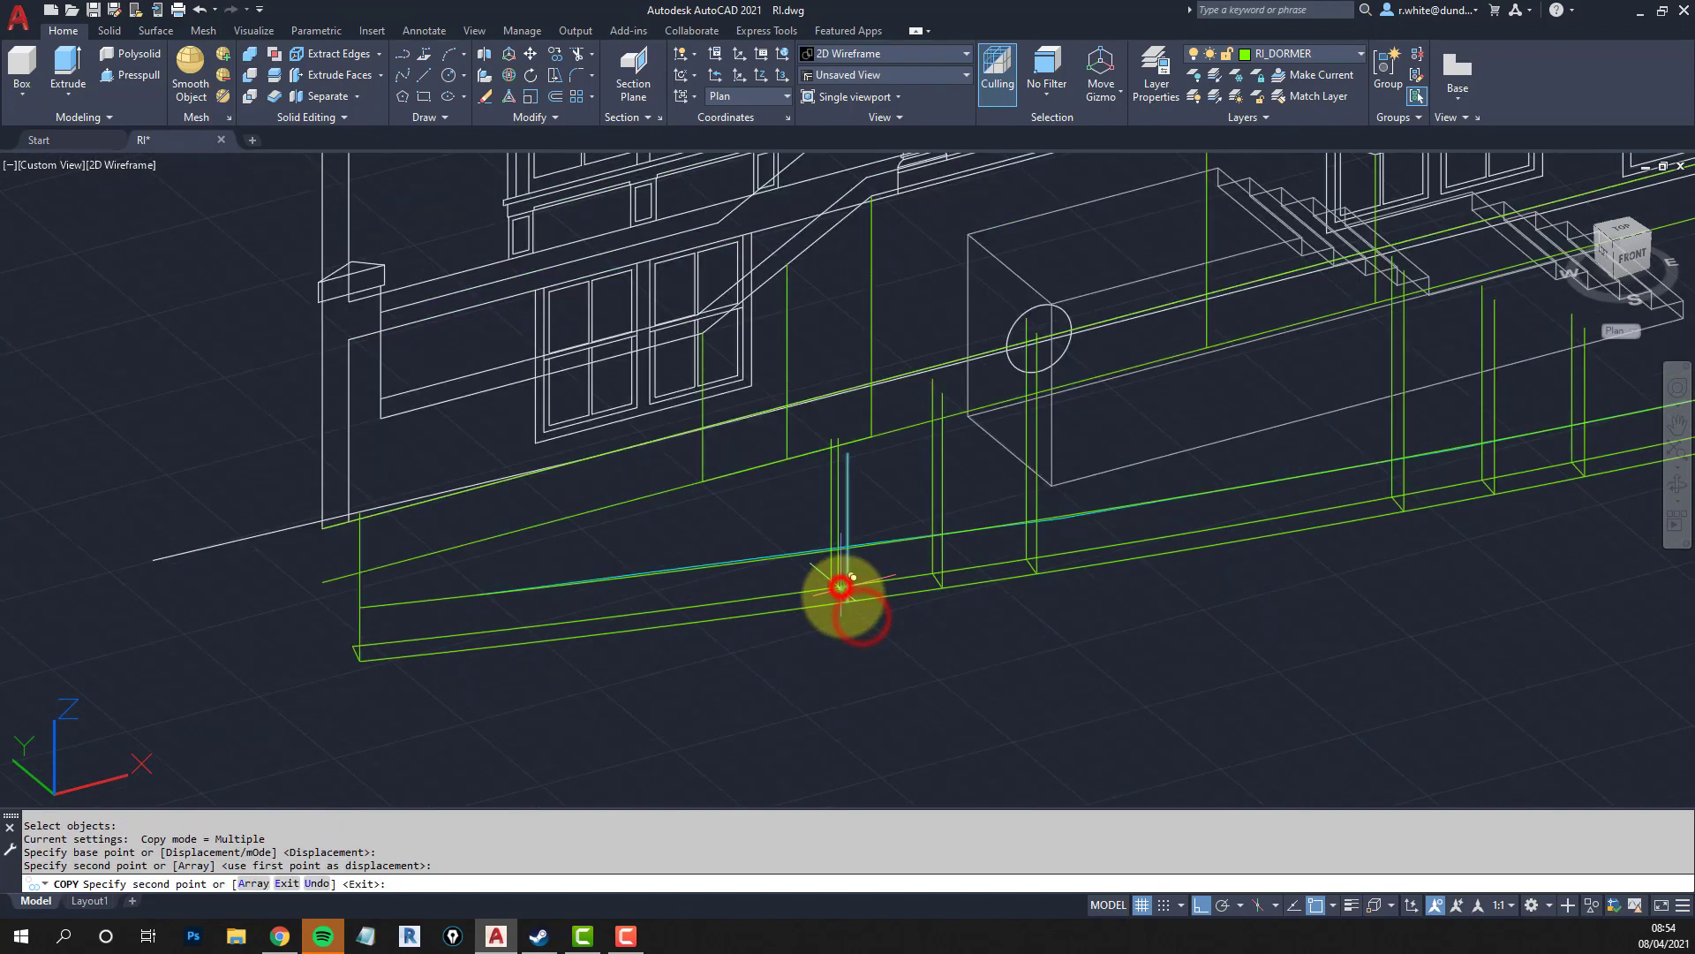
pyautogui.scroll(6, 532, 617)
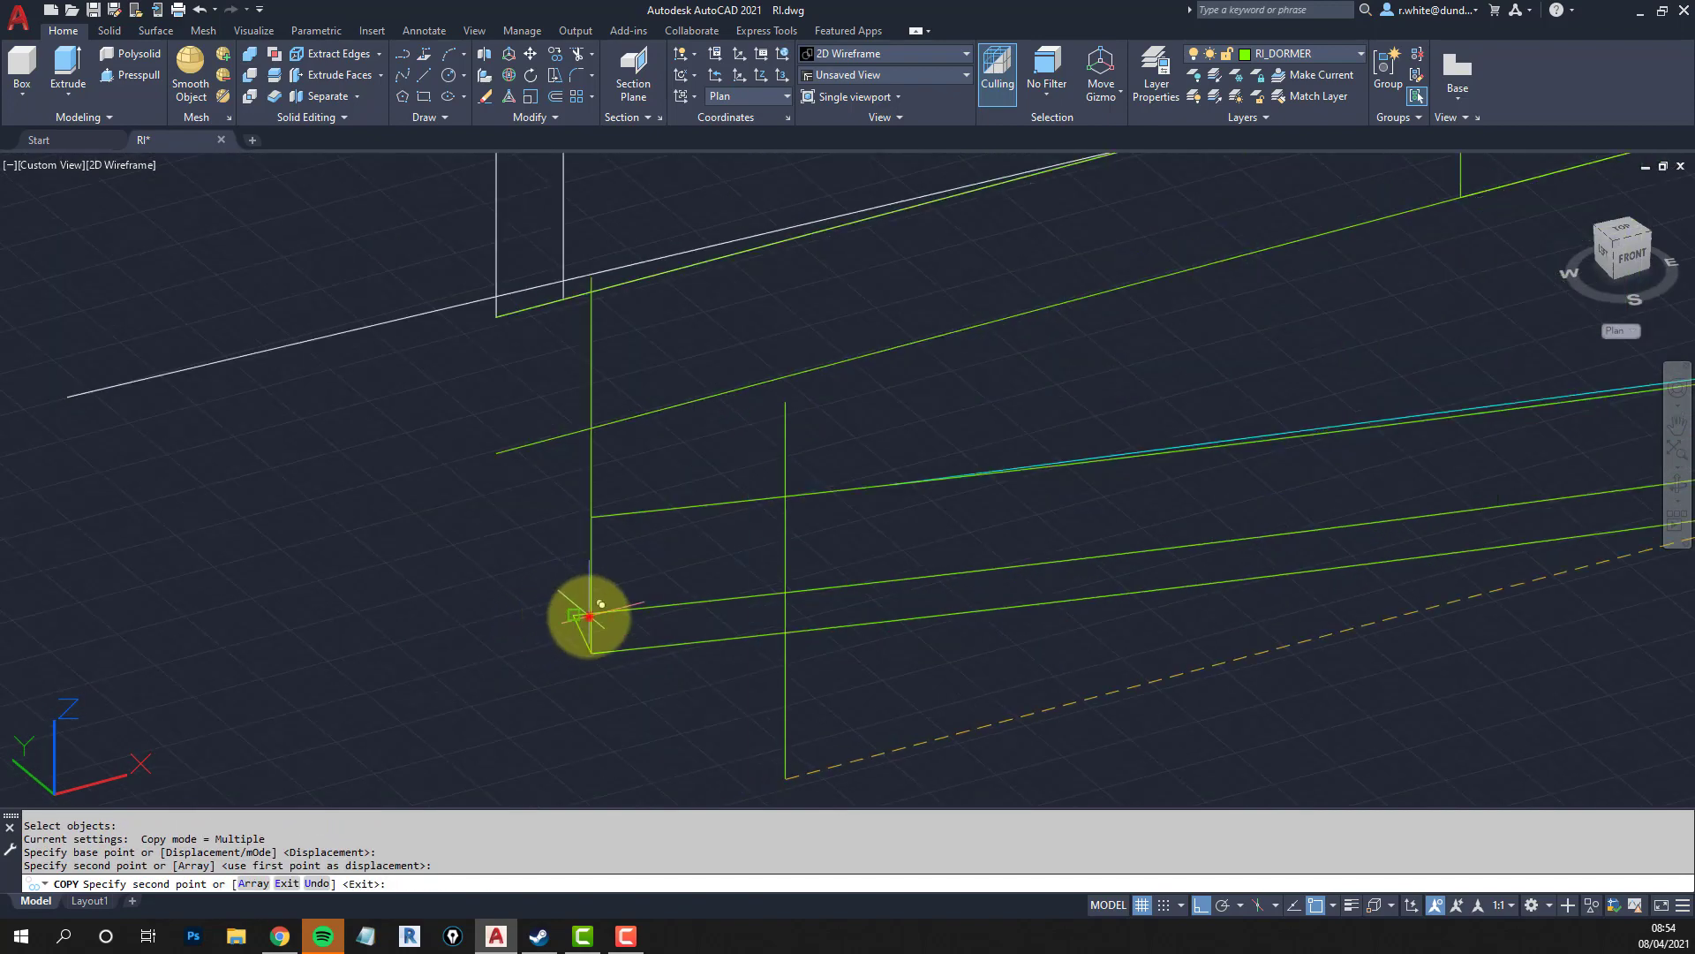
pyautogui.click(584, 613)
pyautogui.scroll(-3, 746, 587)
pyautogui.keyDown('shift'); pyautogui.moveTo(747, 587); pyautogui.dragTo(855, 550, button='middle'); pyautogui.keyUp('shift')
pyautogui.scroll(6, 527, 645)
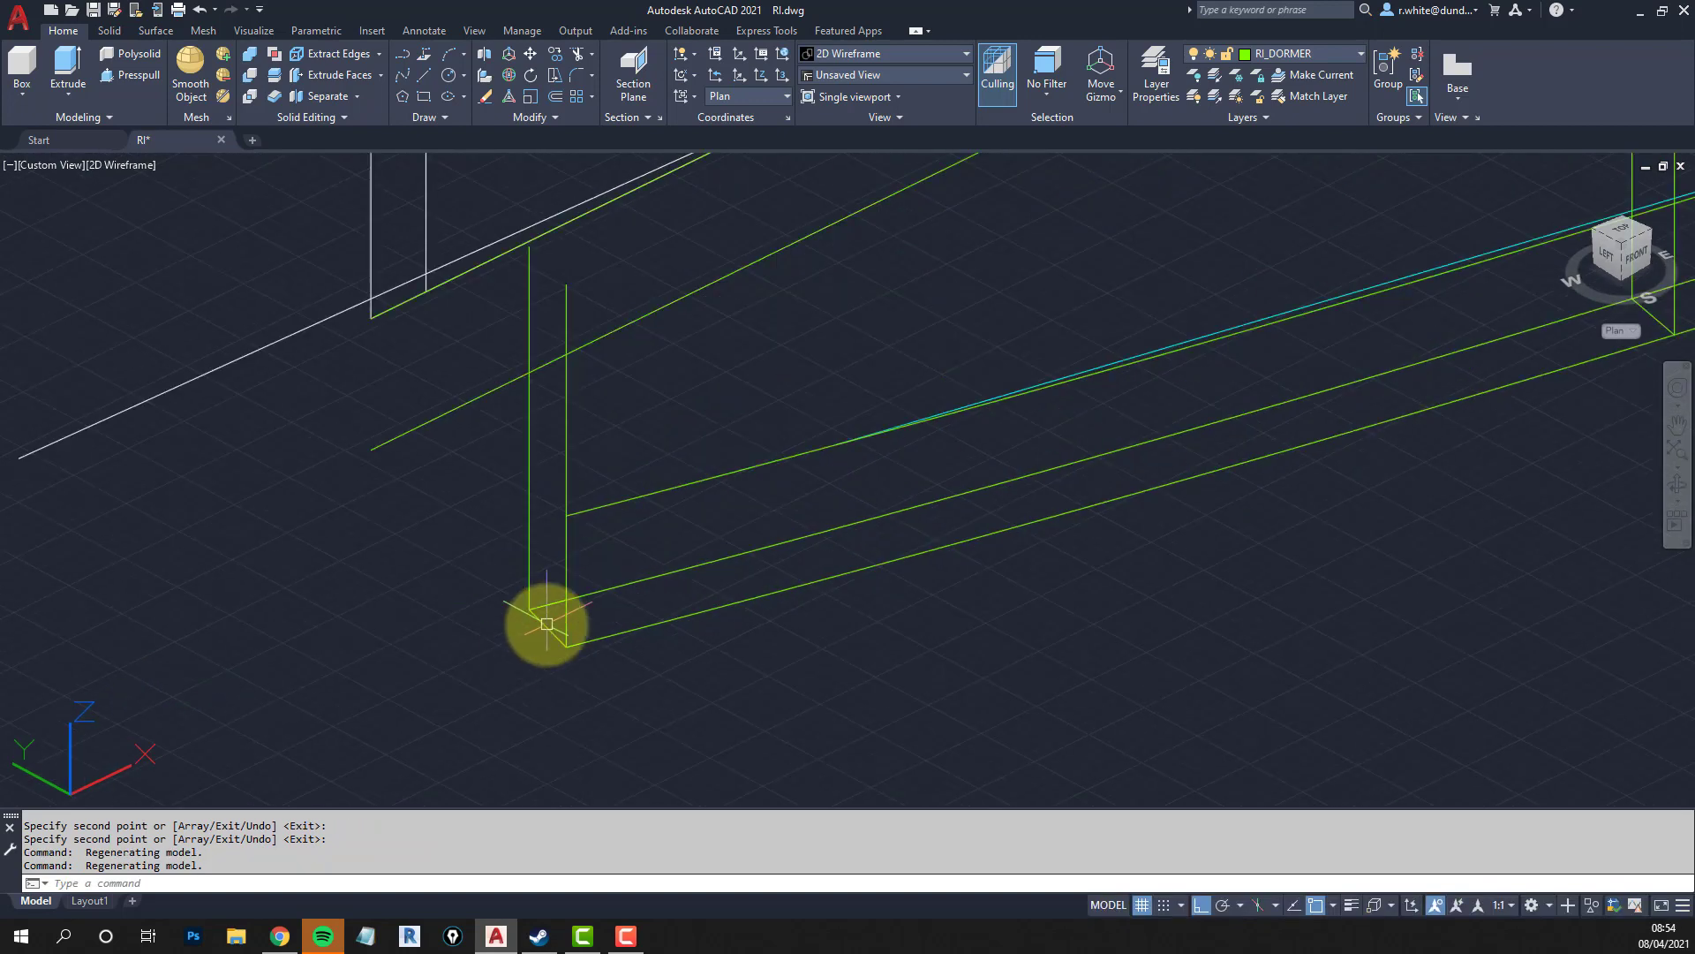
pyautogui.scroll(-4, 545, 624)
pyautogui.moveTo(559, 617); pyautogui.dragTo(531, 649, button='middle')
pyautogui.scroll(2, 507, 649)
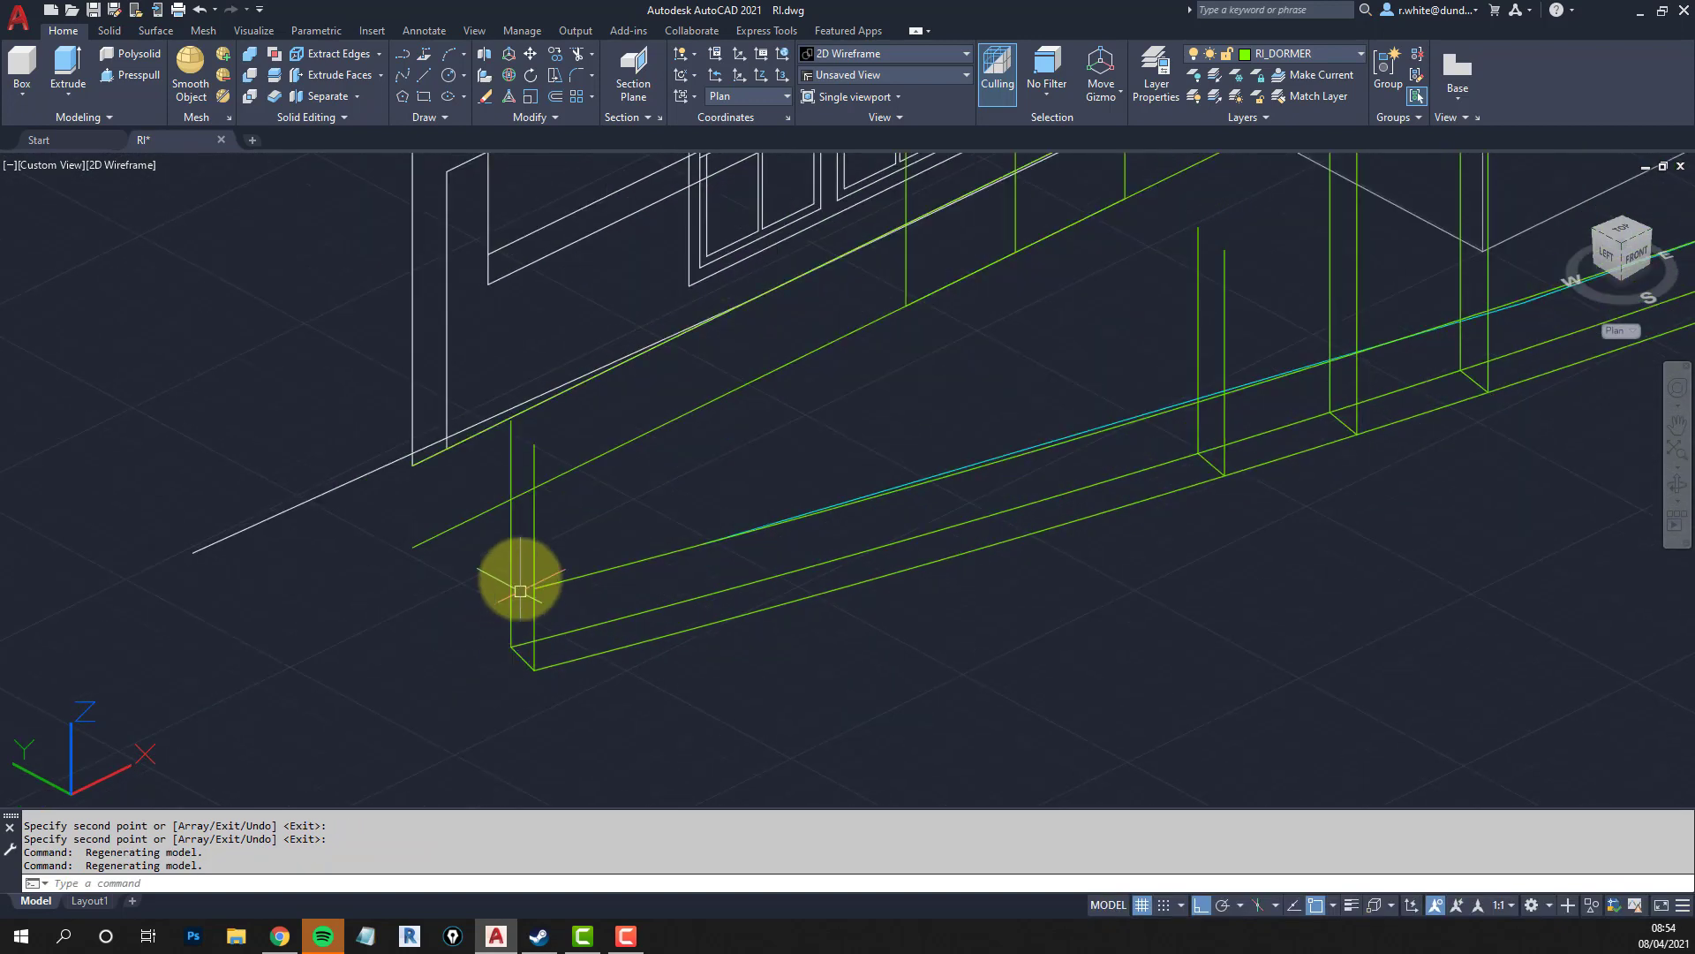
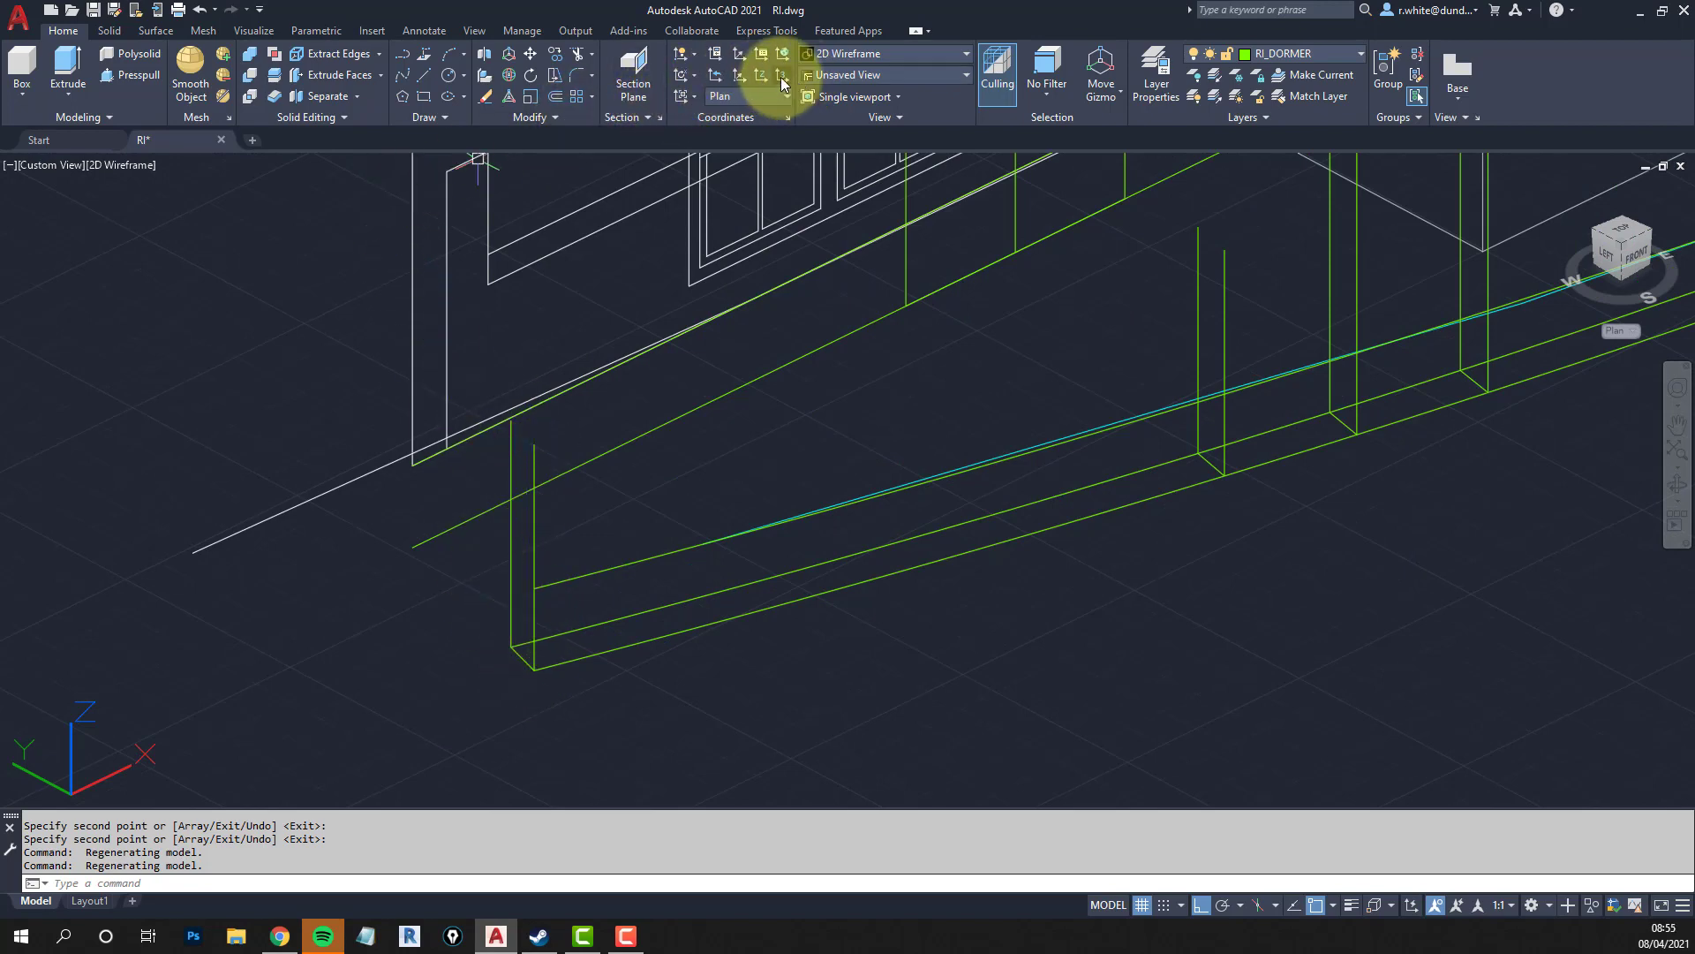
# Draw a helper chord from the outer corner at the west end to the outer end of the nearest slope radial line.
pyautogui.scroll(-4, 775, 371)
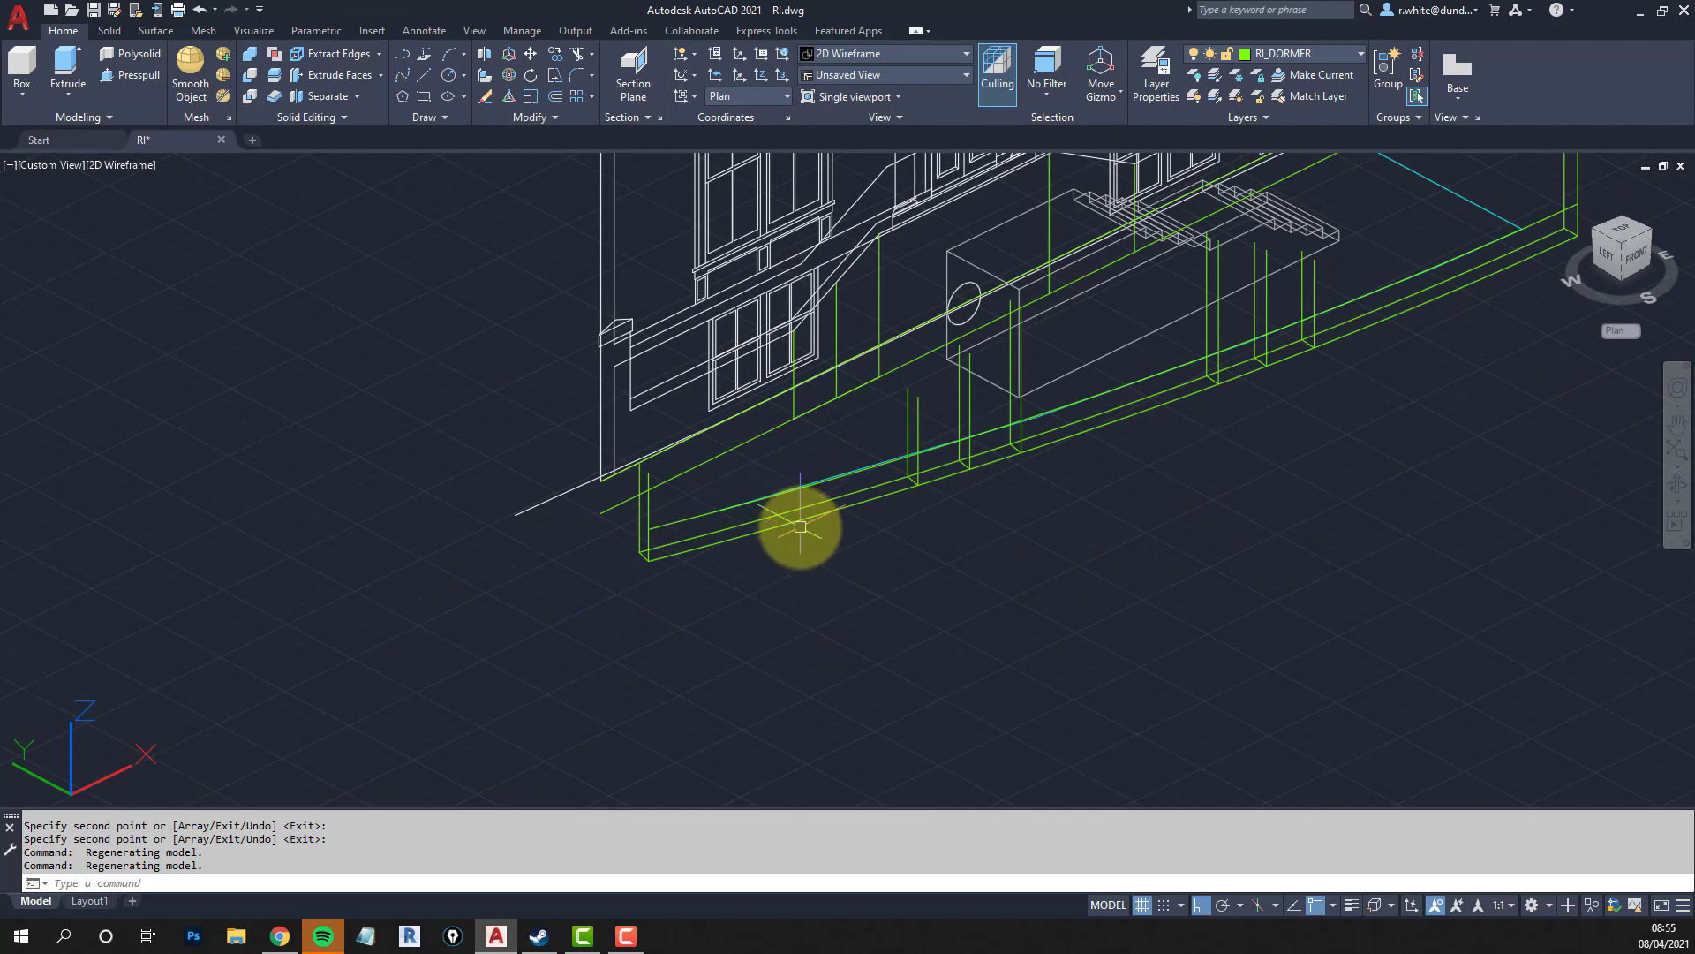
pyautogui.scroll(2, 800, 528)
pyautogui.press('Escape')
pyautogui.write('l')
pyautogui.press('Return')
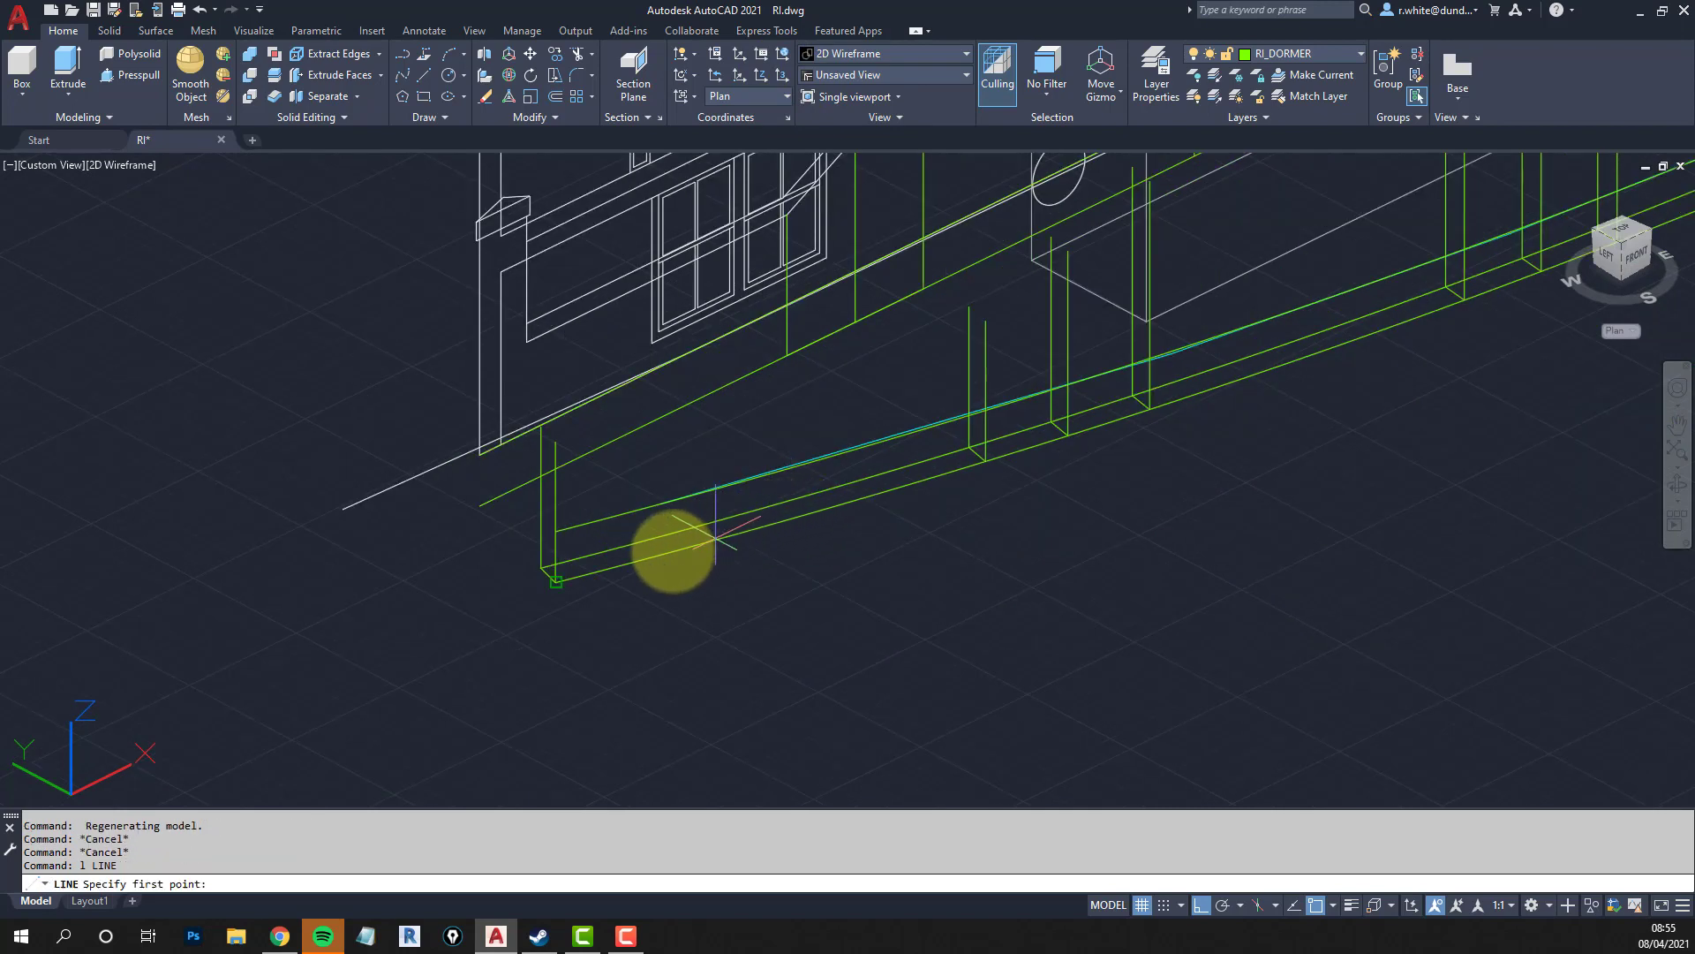
pyautogui.click(556, 581)
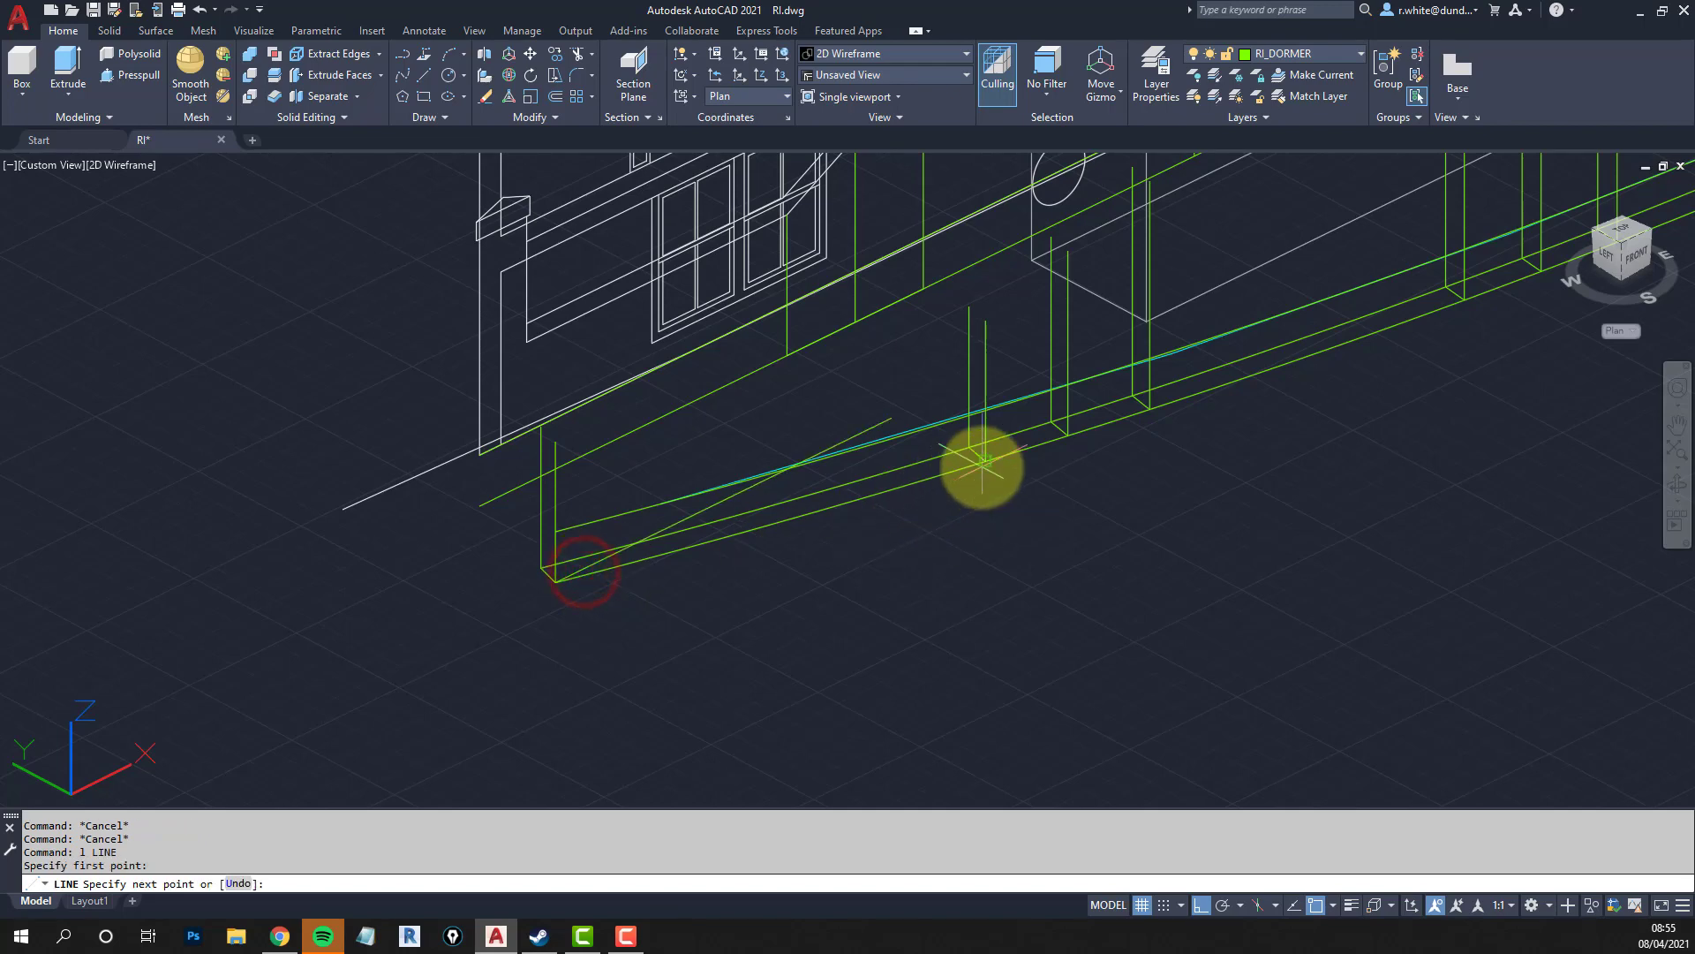
pyautogui.click(981, 465)
pyautogui.press('Return')
# Draw a line from the arc's centre to the midpoint of the west helper chord.
pyautogui.scroll(2, 801, 531)
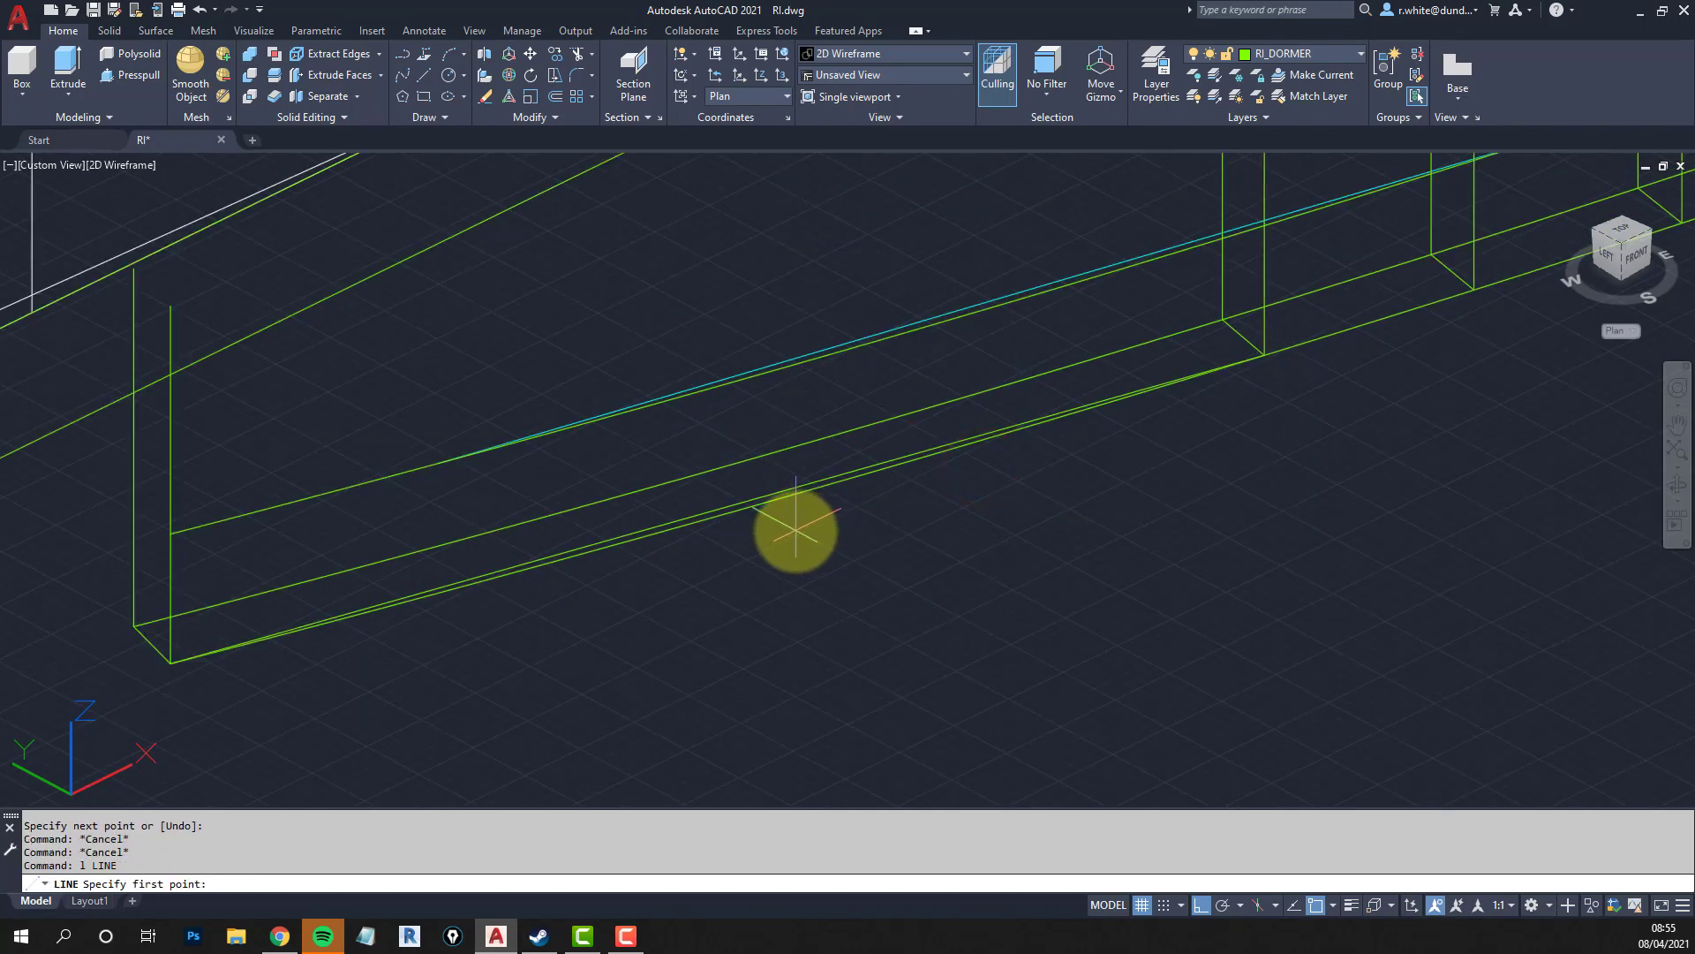
pyautogui.write('n')
pyautogui.press('space')
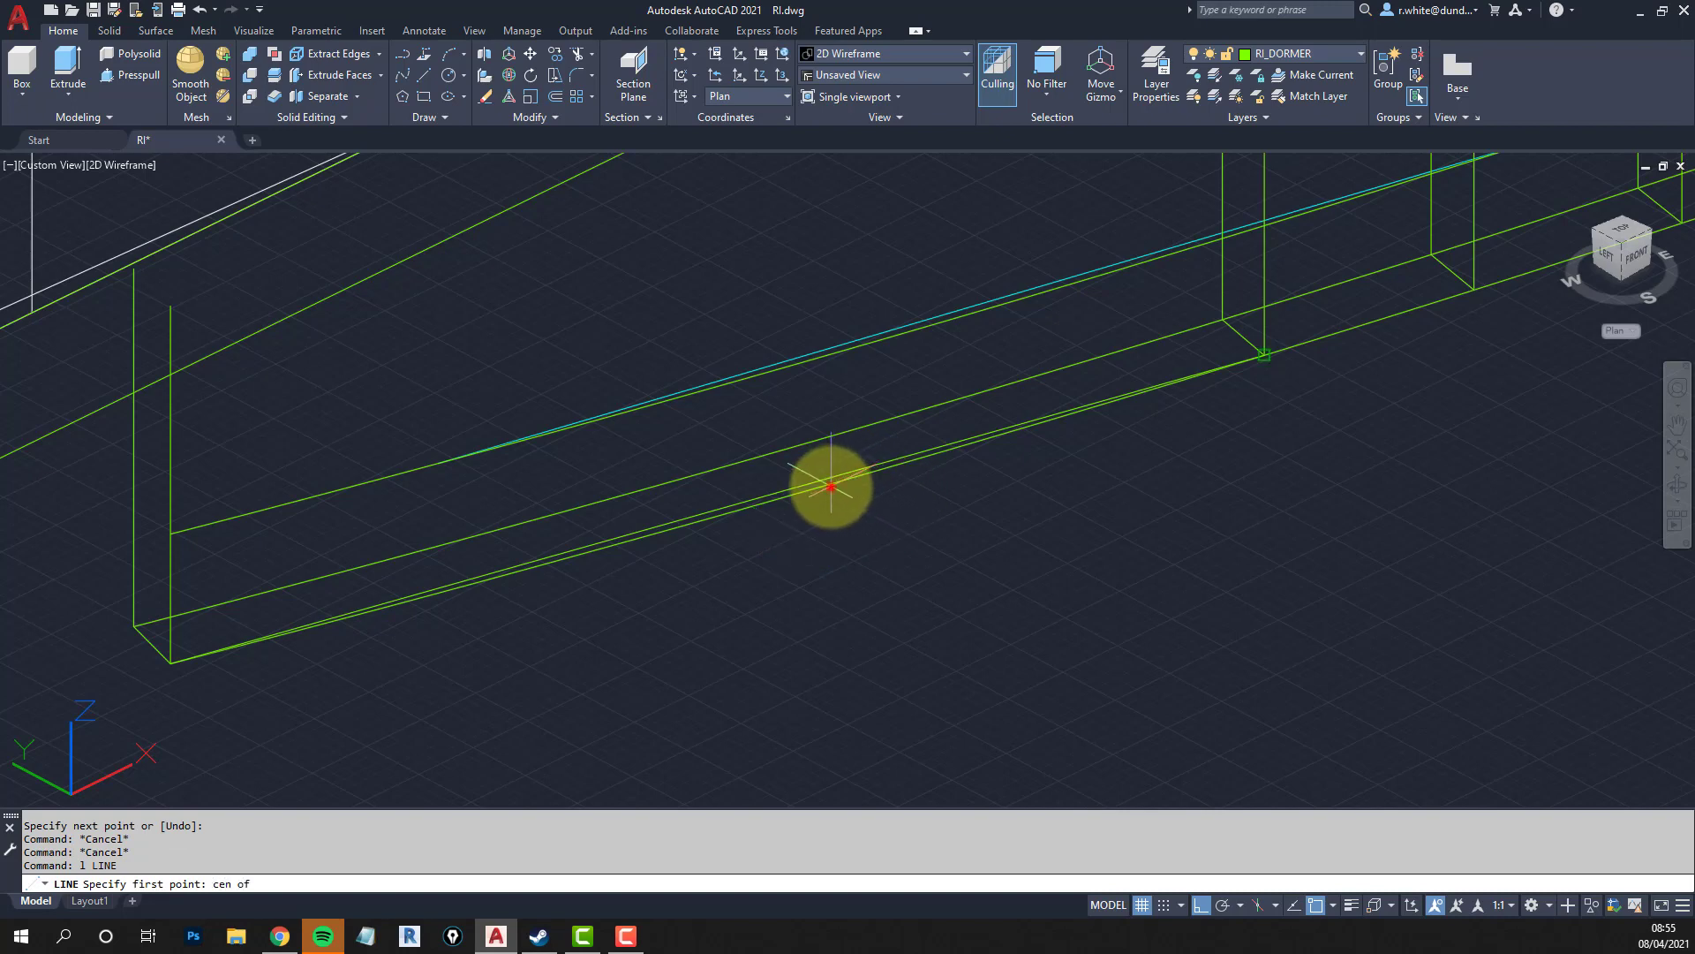
pyautogui.click(831, 486)
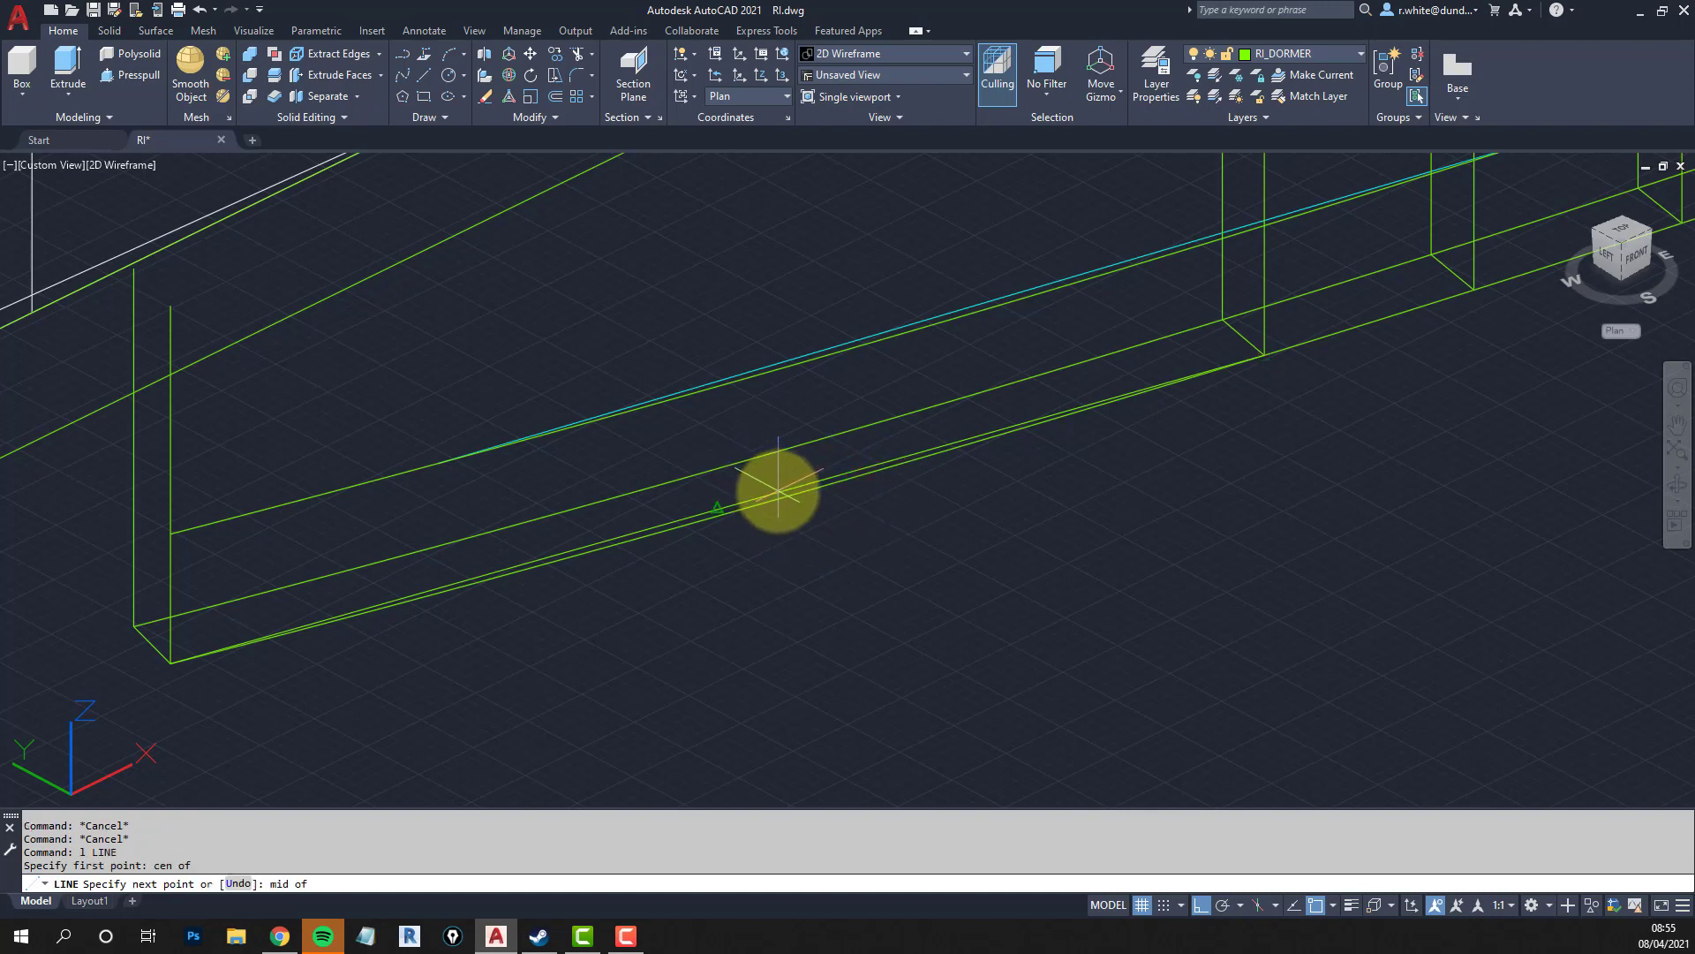
pyautogui.click(777, 488)
# Extend the new west radial line out to the outer arc.
pyautogui.scroll(2, 716, 522)
pyautogui.write('e')
pyautogui.click(718, 499)
pyautogui.press('Return')
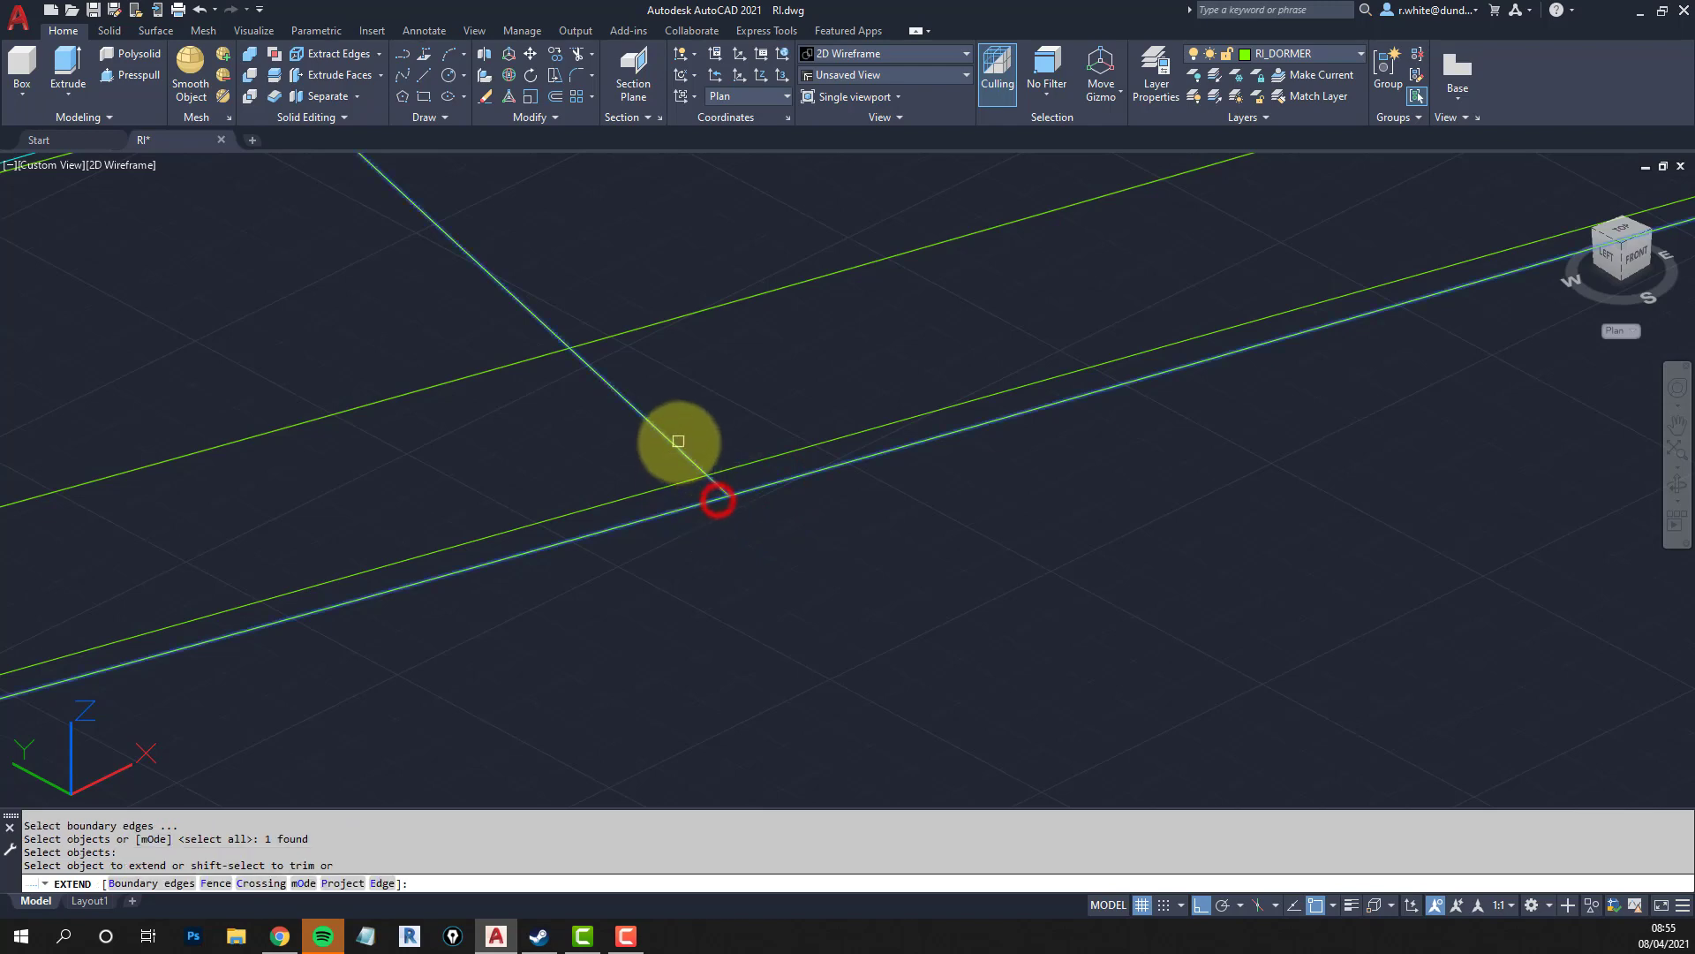
pyautogui.click(681, 450)
pyautogui.press('Return')
pyautogui.scroll(-4, 697, 466)
# Trim the new west radial line back to the inner offset arc and erase the west helper chord.
pyautogui.press('Escape')
pyautogui.press('Escape')
pyautogui.write('tr')
pyautogui.press('Return')
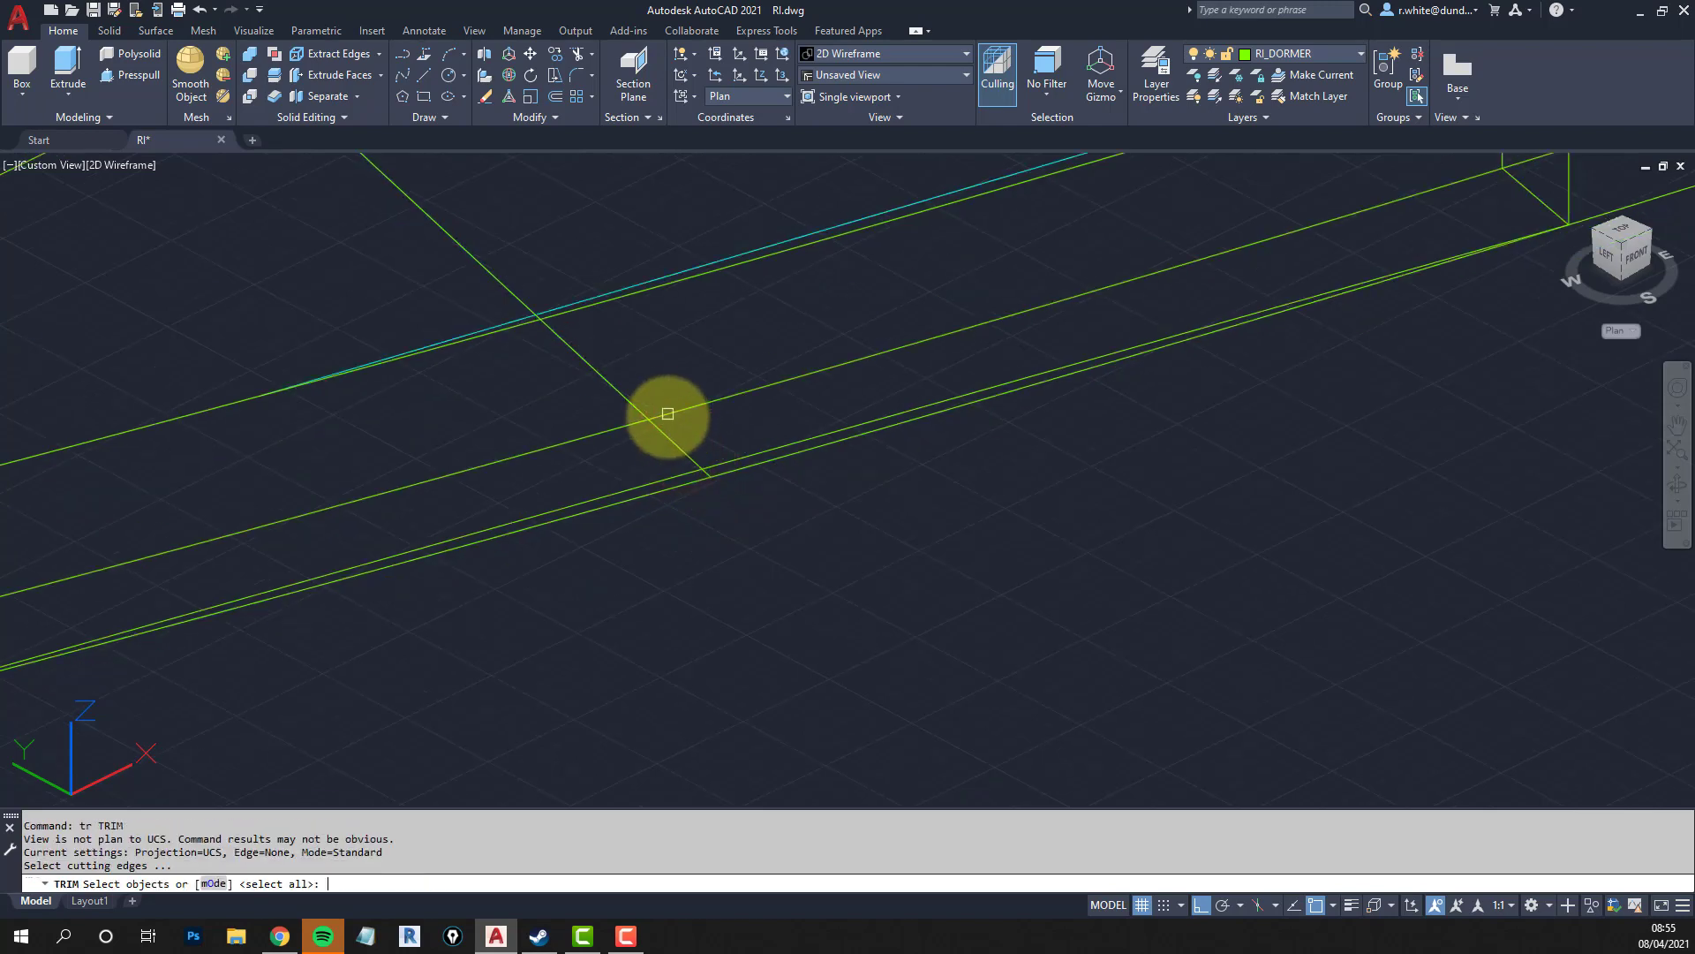
pyautogui.click(664, 412)
pyautogui.press('Return')
pyautogui.click(634, 407)
pyautogui.write('e')
pyautogui.press('Return')
pyautogui.click(761, 450)
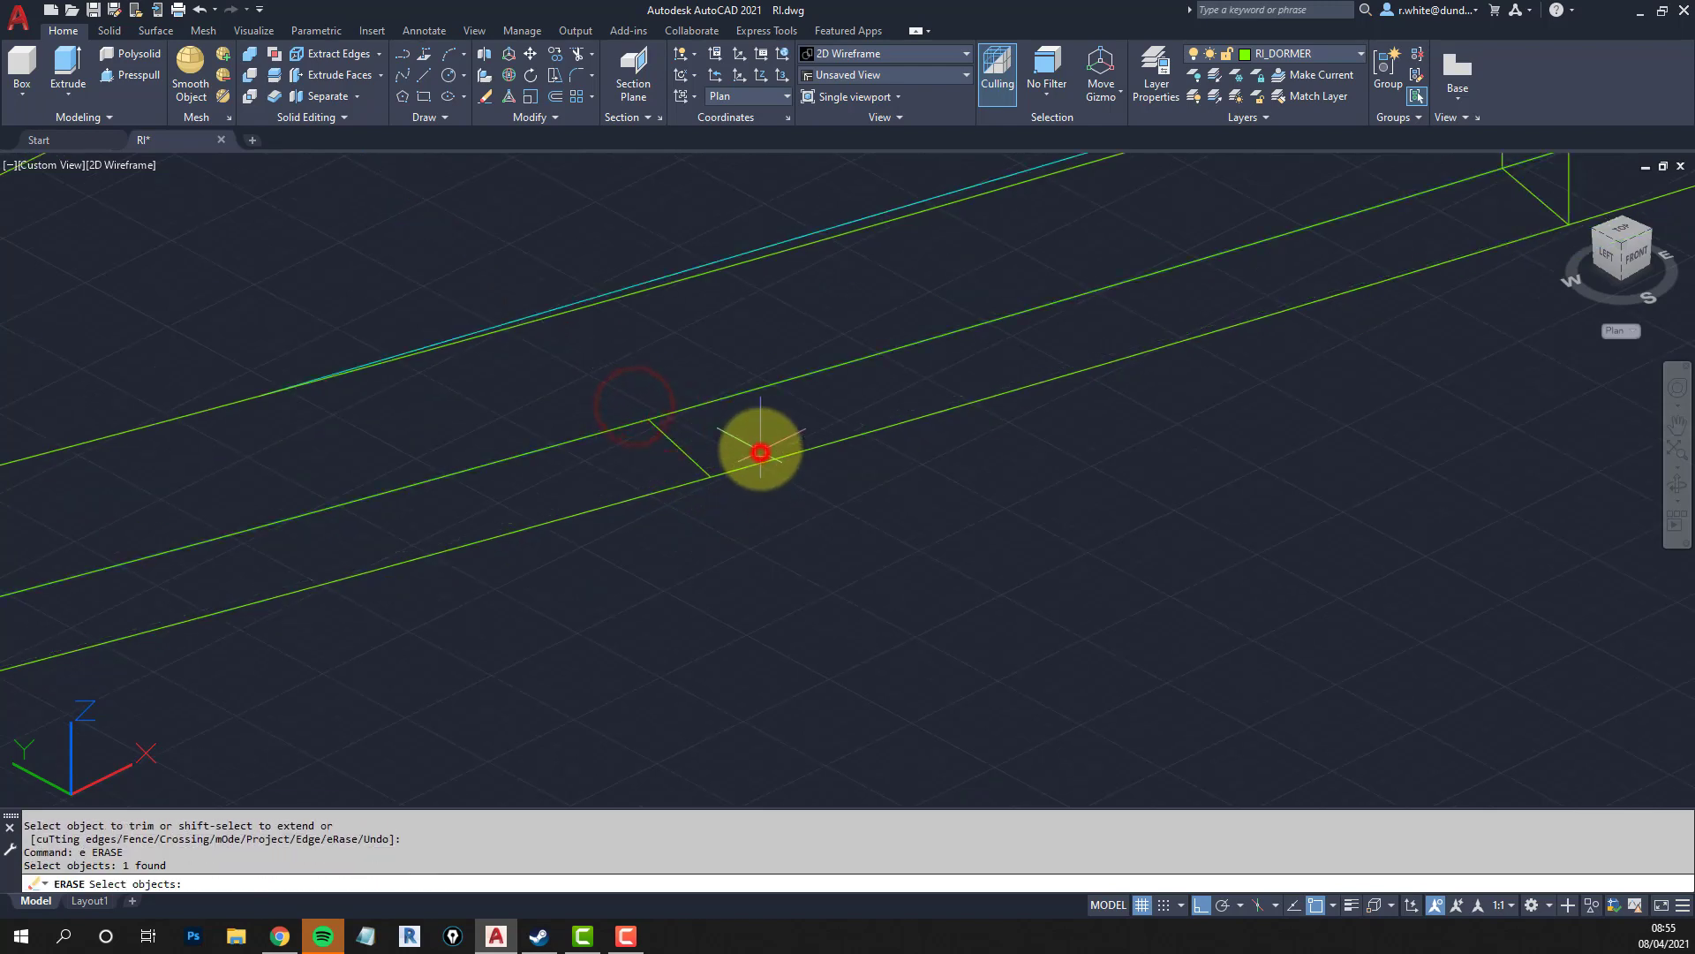
pyautogui.scroll(-5, 759, 449)
# Draw a helper chord from the easternmost slope radial's outer end to the east end's outer corner, plus a line from the arc centre to its midpoint.
pyautogui.scroll(5, 1095, 362)
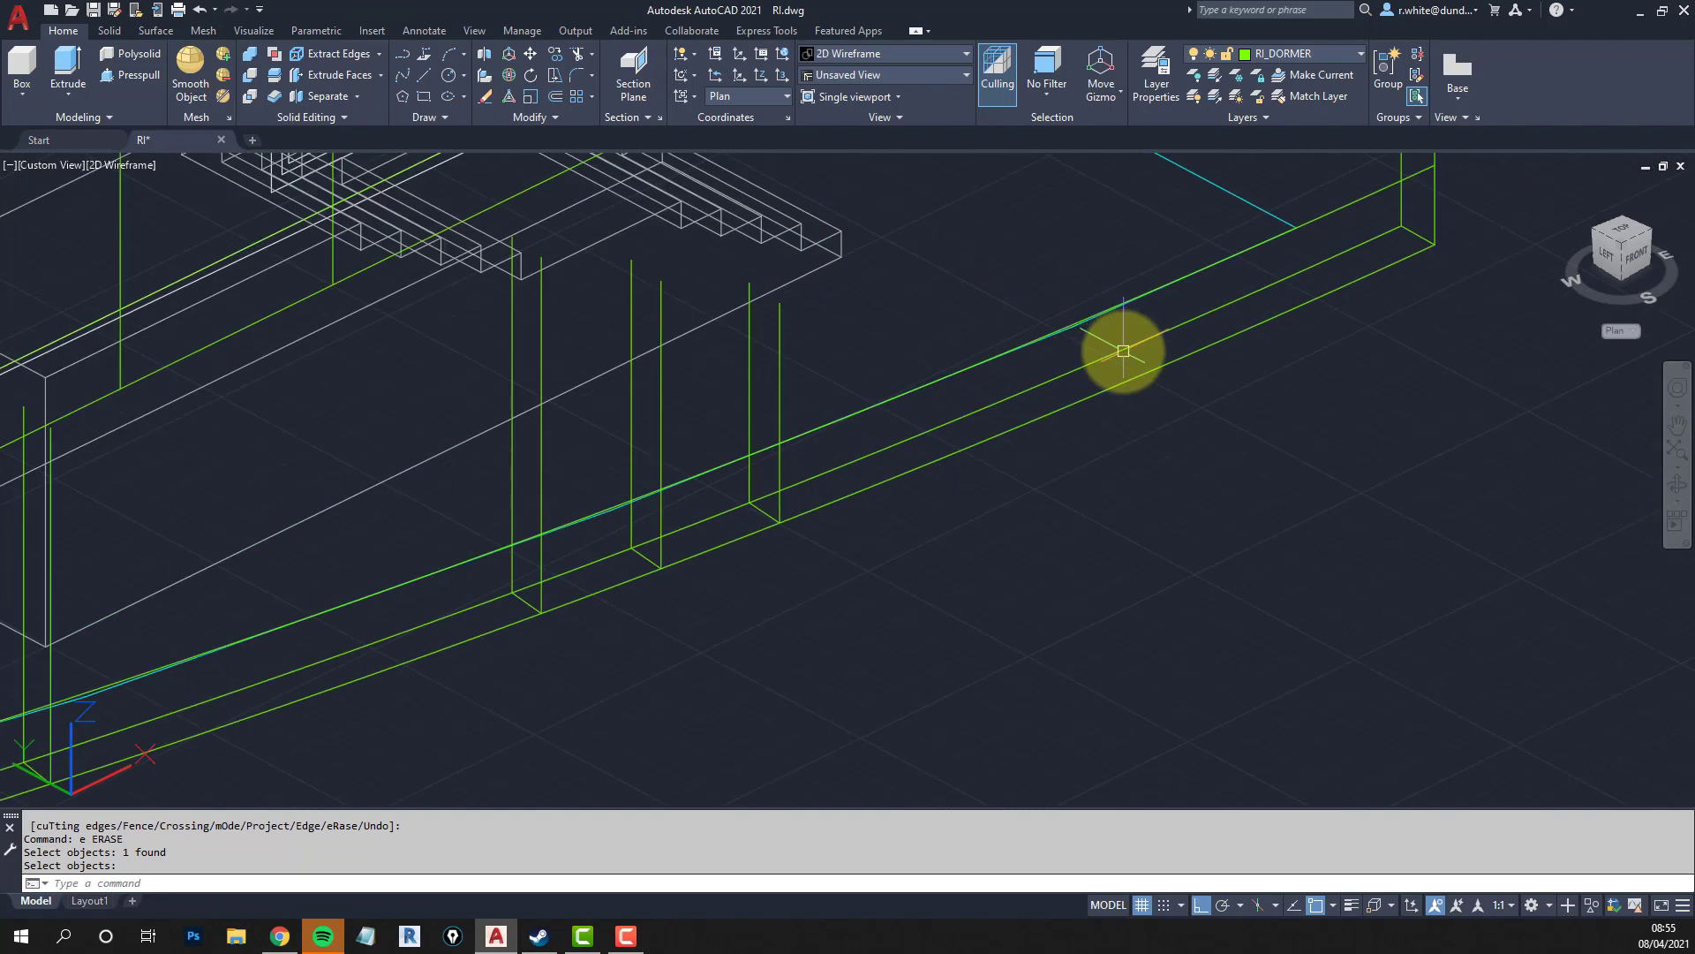
pyautogui.press('Return')
pyautogui.write('l LINE')
pyautogui.press('Return')
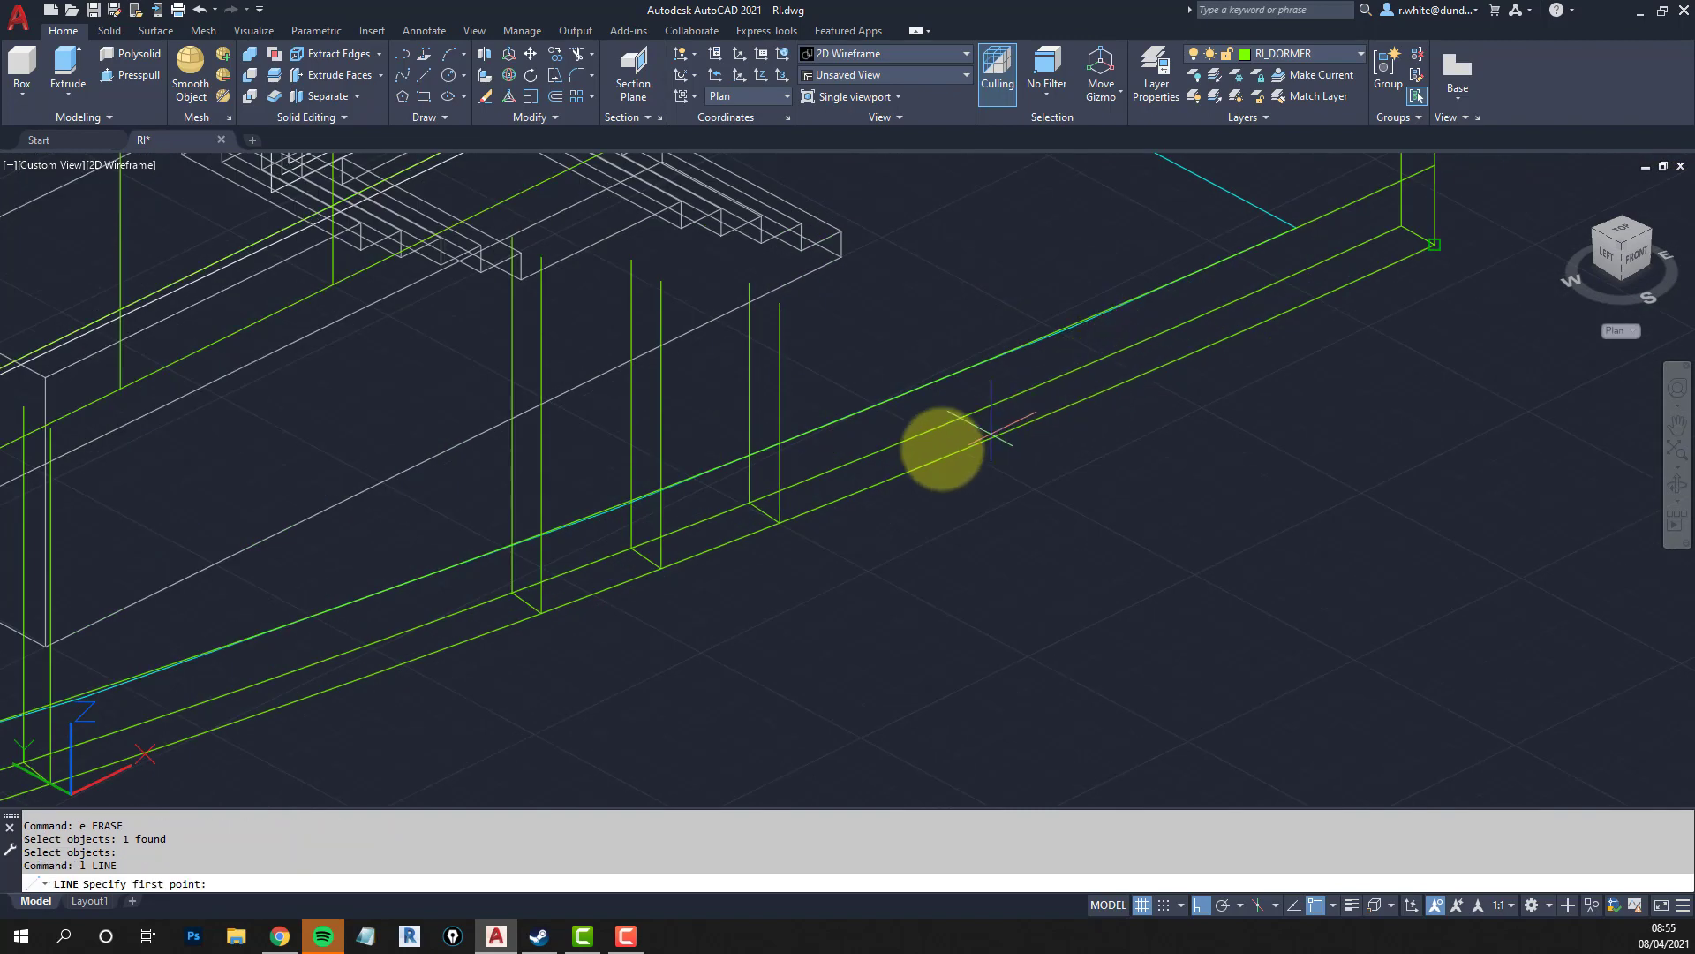
pyautogui.click(781, 523)
pyautogui.click(1416, 246)
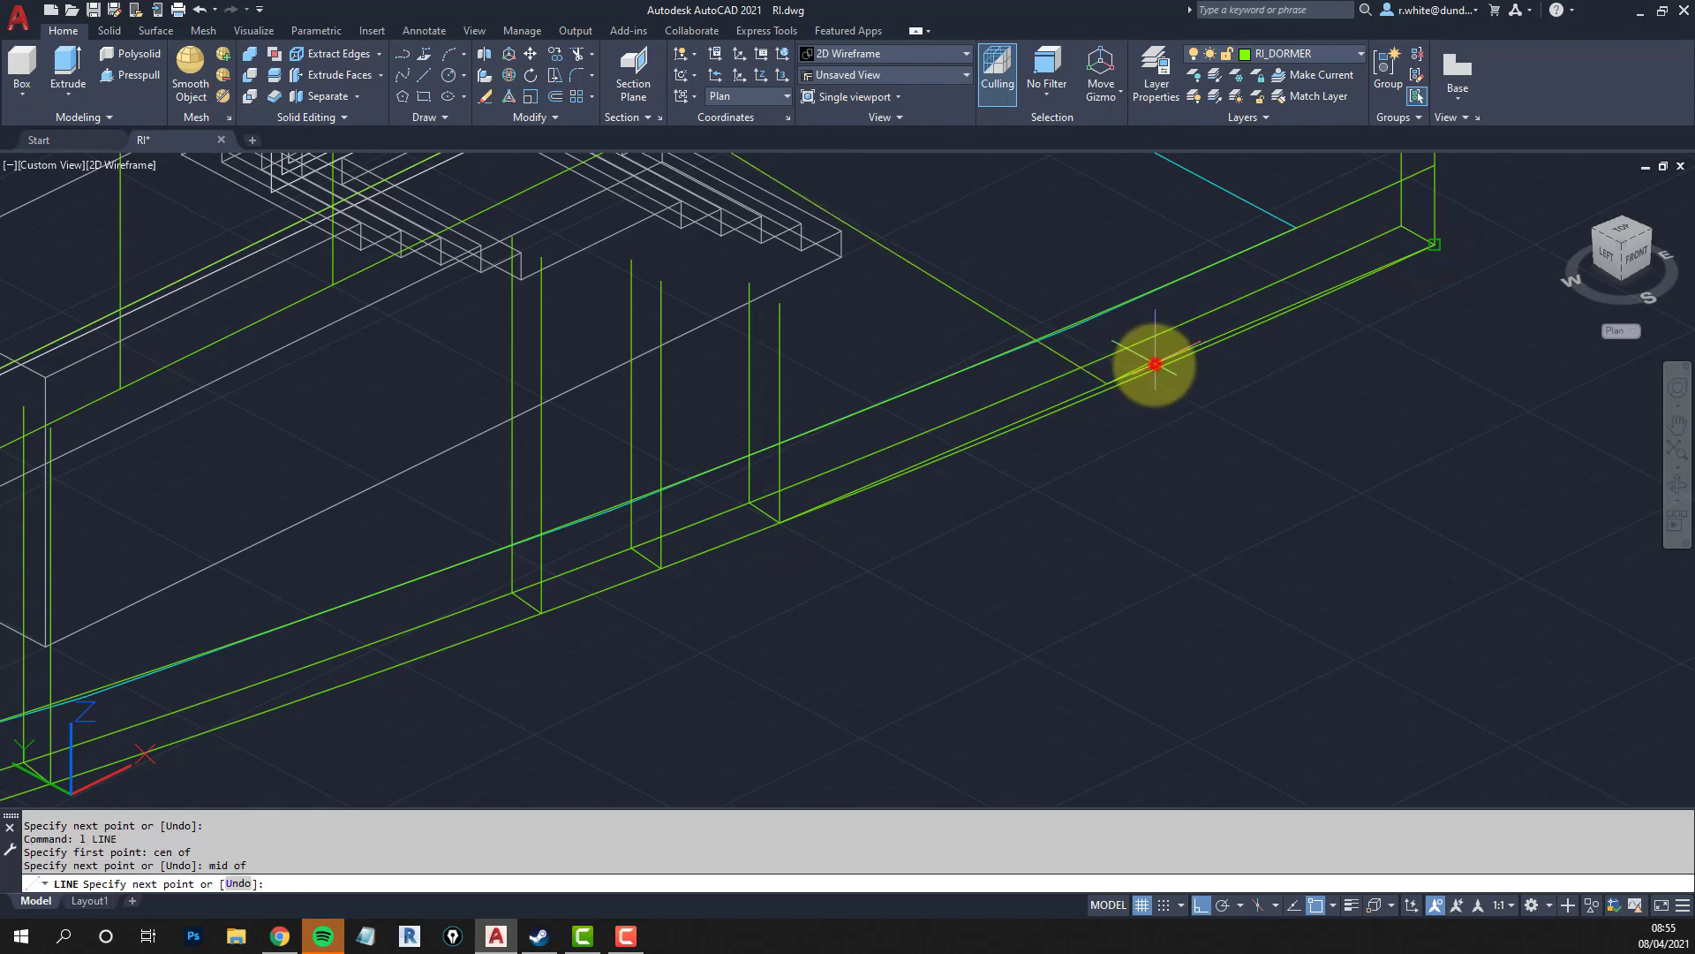
pyautogui.rightClick(1155, 363)
# Extend the new east radial line out to the outer arc.
pyautogui.scroll(3, 1155, 363)
pyautogui.write('ex')
pyautogui.press('Return')
pyautogui.click(1104, 377)
pyautogui.press('Return')
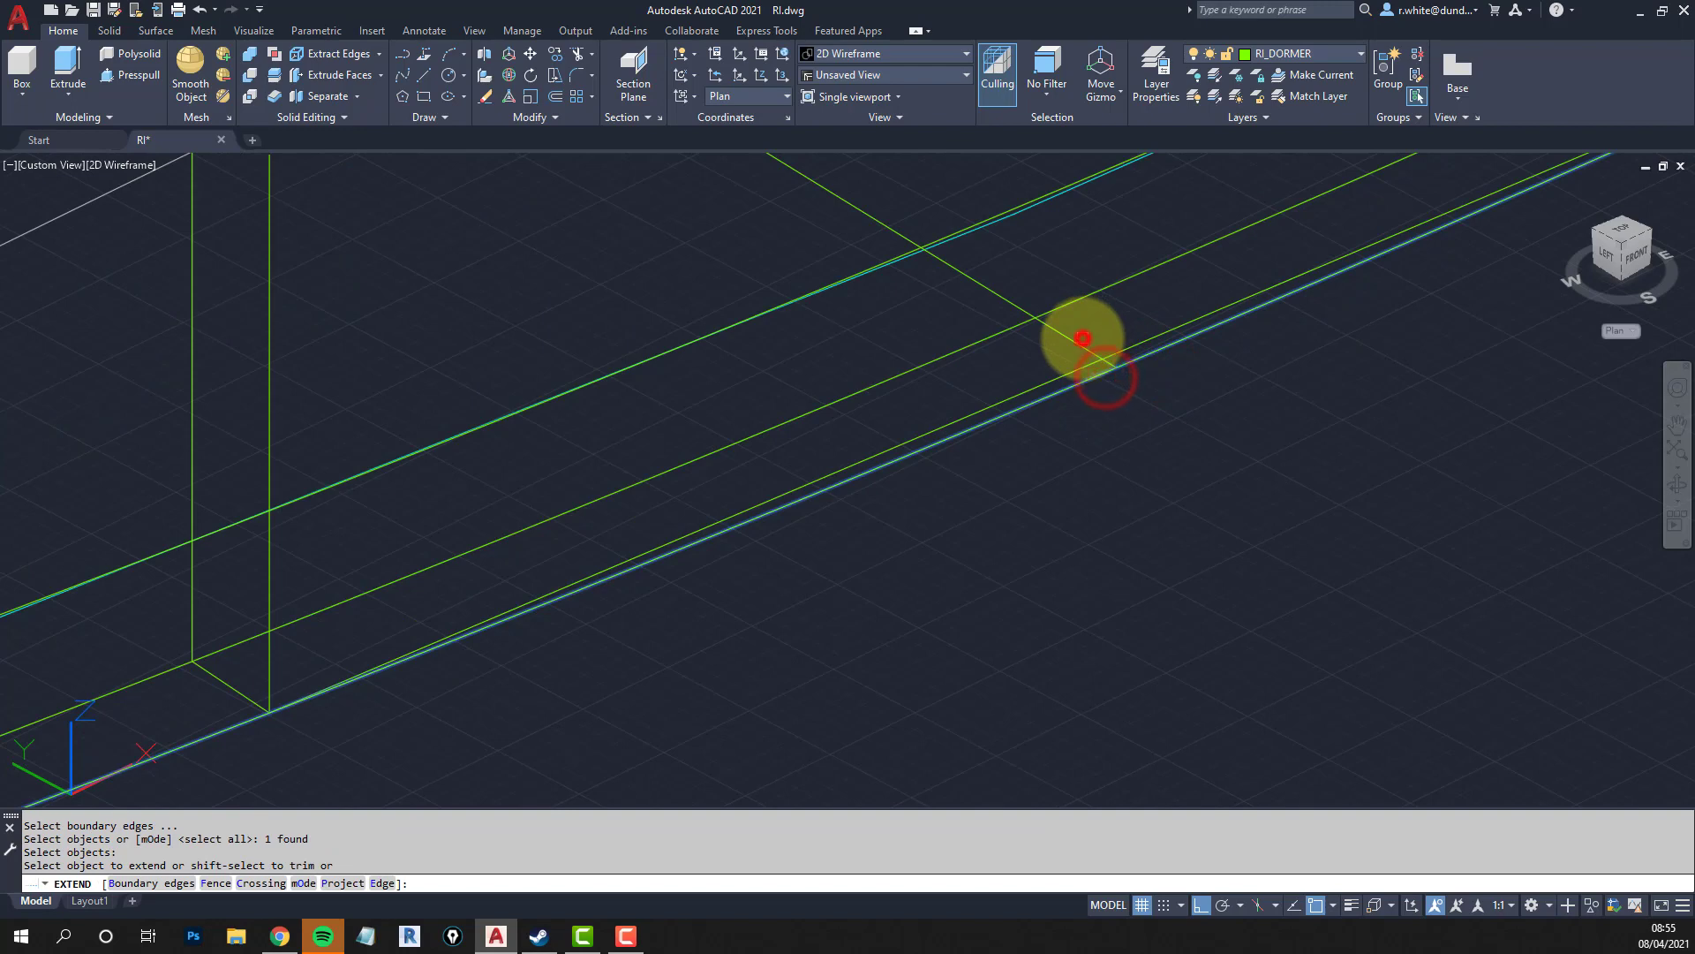
pyautogui.click(1082, 339)
pyautogui.press('Return')
# Erase the east helper chord and trim the new east radial line back to the inner offset arc.
pyautogui.press('e')
pyautogui.press('Return')
pyautogui.click(1131, 346)
pyautogui.press('Return')
pyautogui.write('tr')
pyautogui.press('Return')
pyautogui.click(1060, 310)
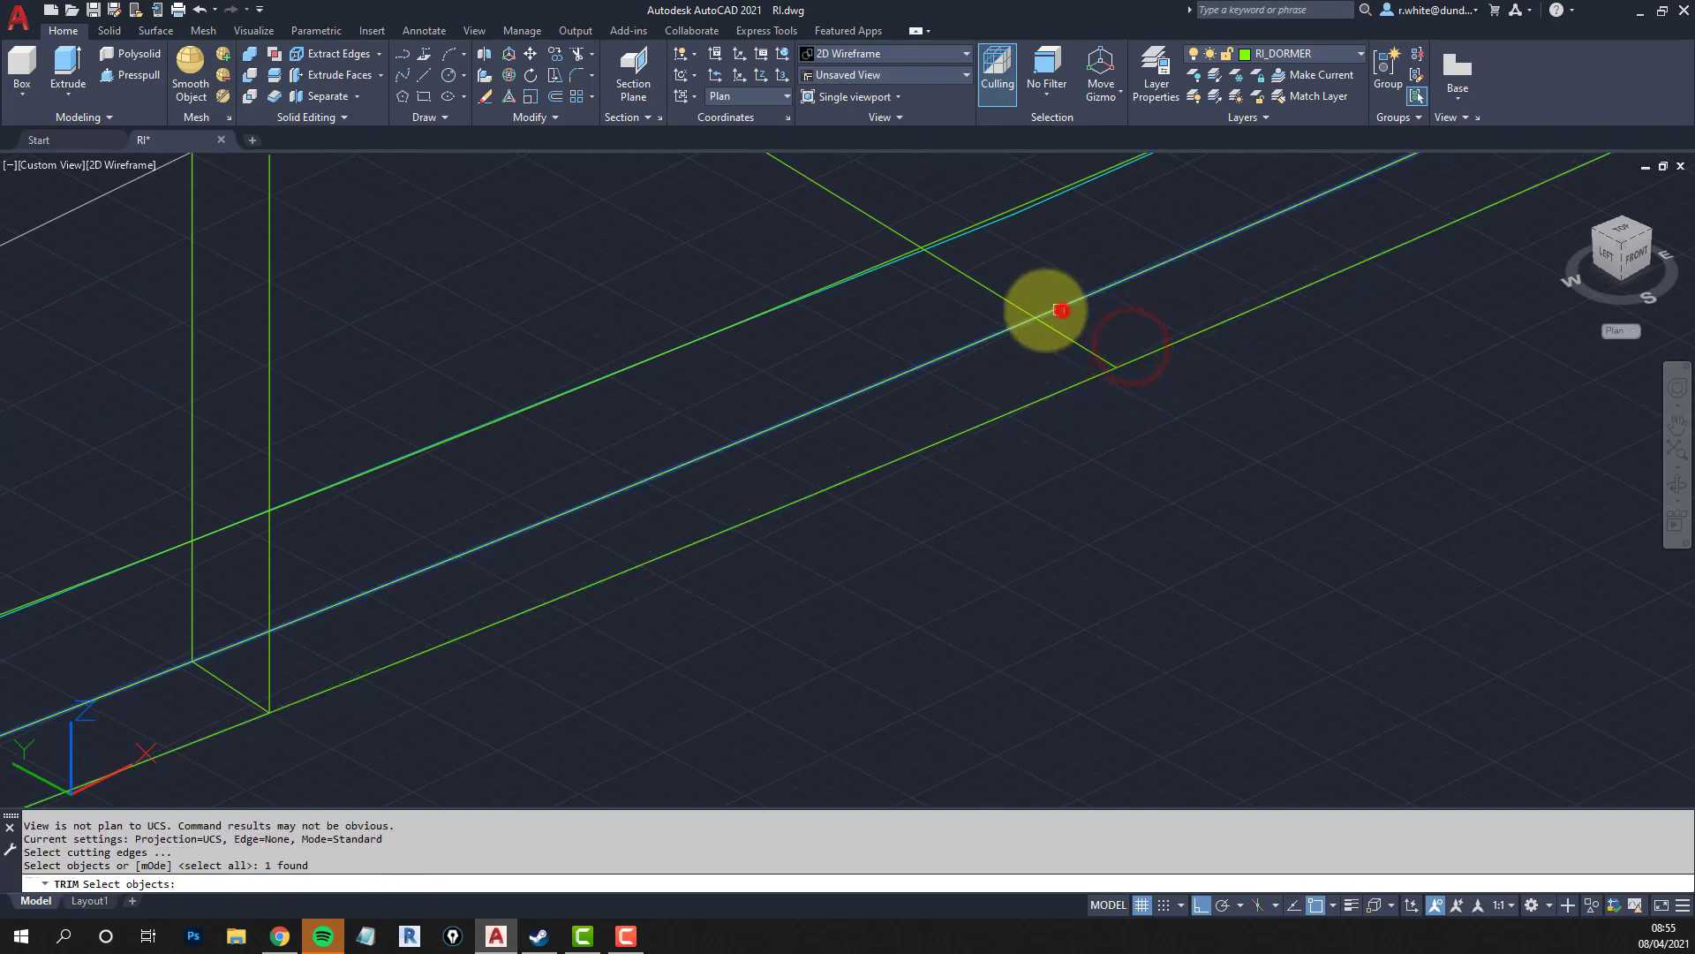
pyautogui.press('Return')
pyautogui.scroll(-5, 1010, 300)
pyautogui.press('Escape')
pyautogui.press('Escape')
# Copy the vertical line at the arc's east end by its lower end to both ends of the new east radial line.
pyautogui.write('c')
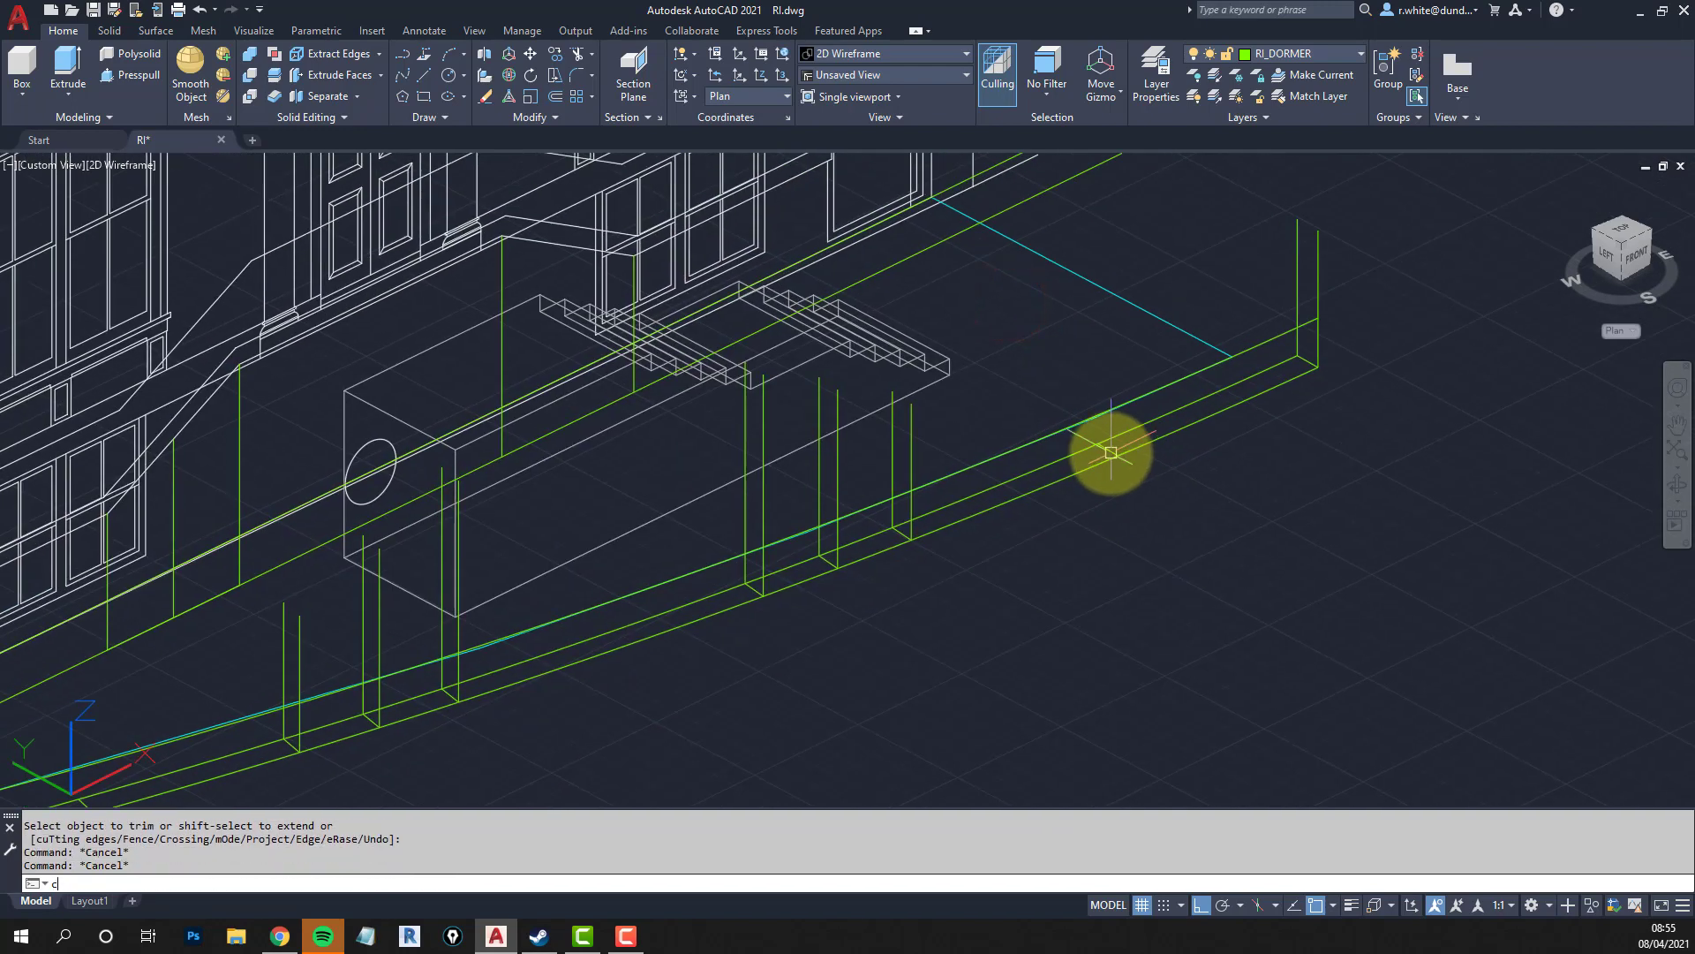
pyautogui.write('p')
pyautogui.press('Return')
pyautogui.click(1317, 346)
pyautogui.press('Return')
pyautogui.click(1316, 363)
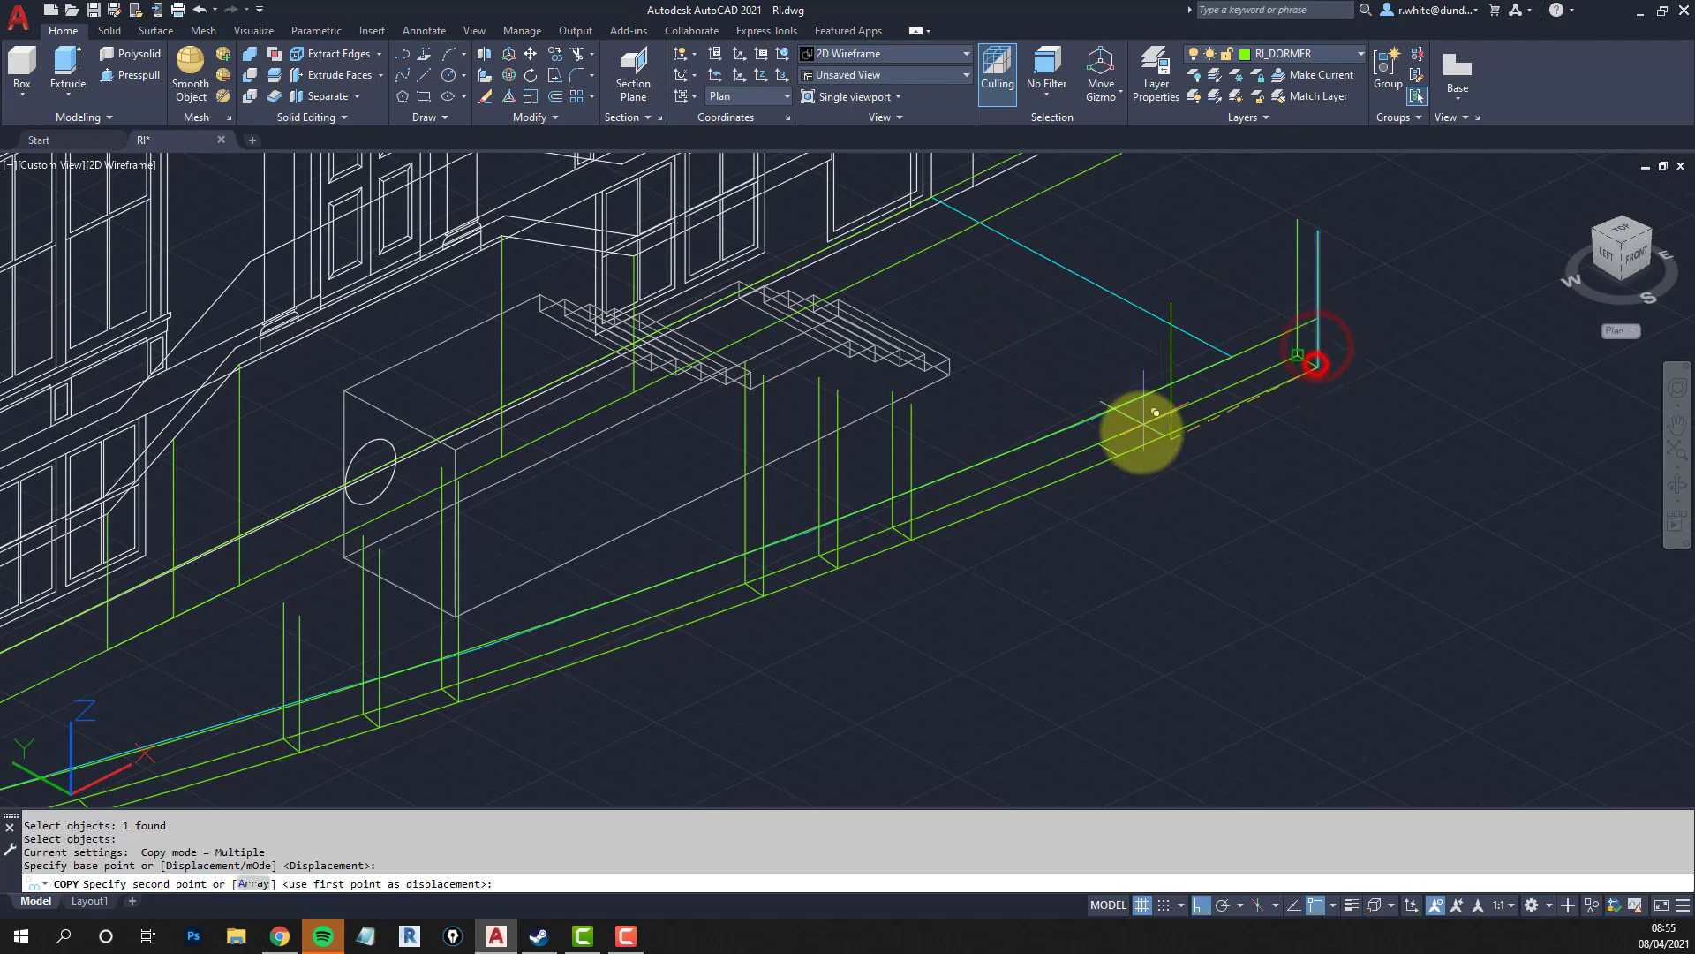
pyautogui.click(1114, 462)
pyautogui.click(1099, 456)
# Place two more copies of the vertical line at the outer and inner ends of the new west radial line.
pyautogui.scroll(-5, 1125, 455)
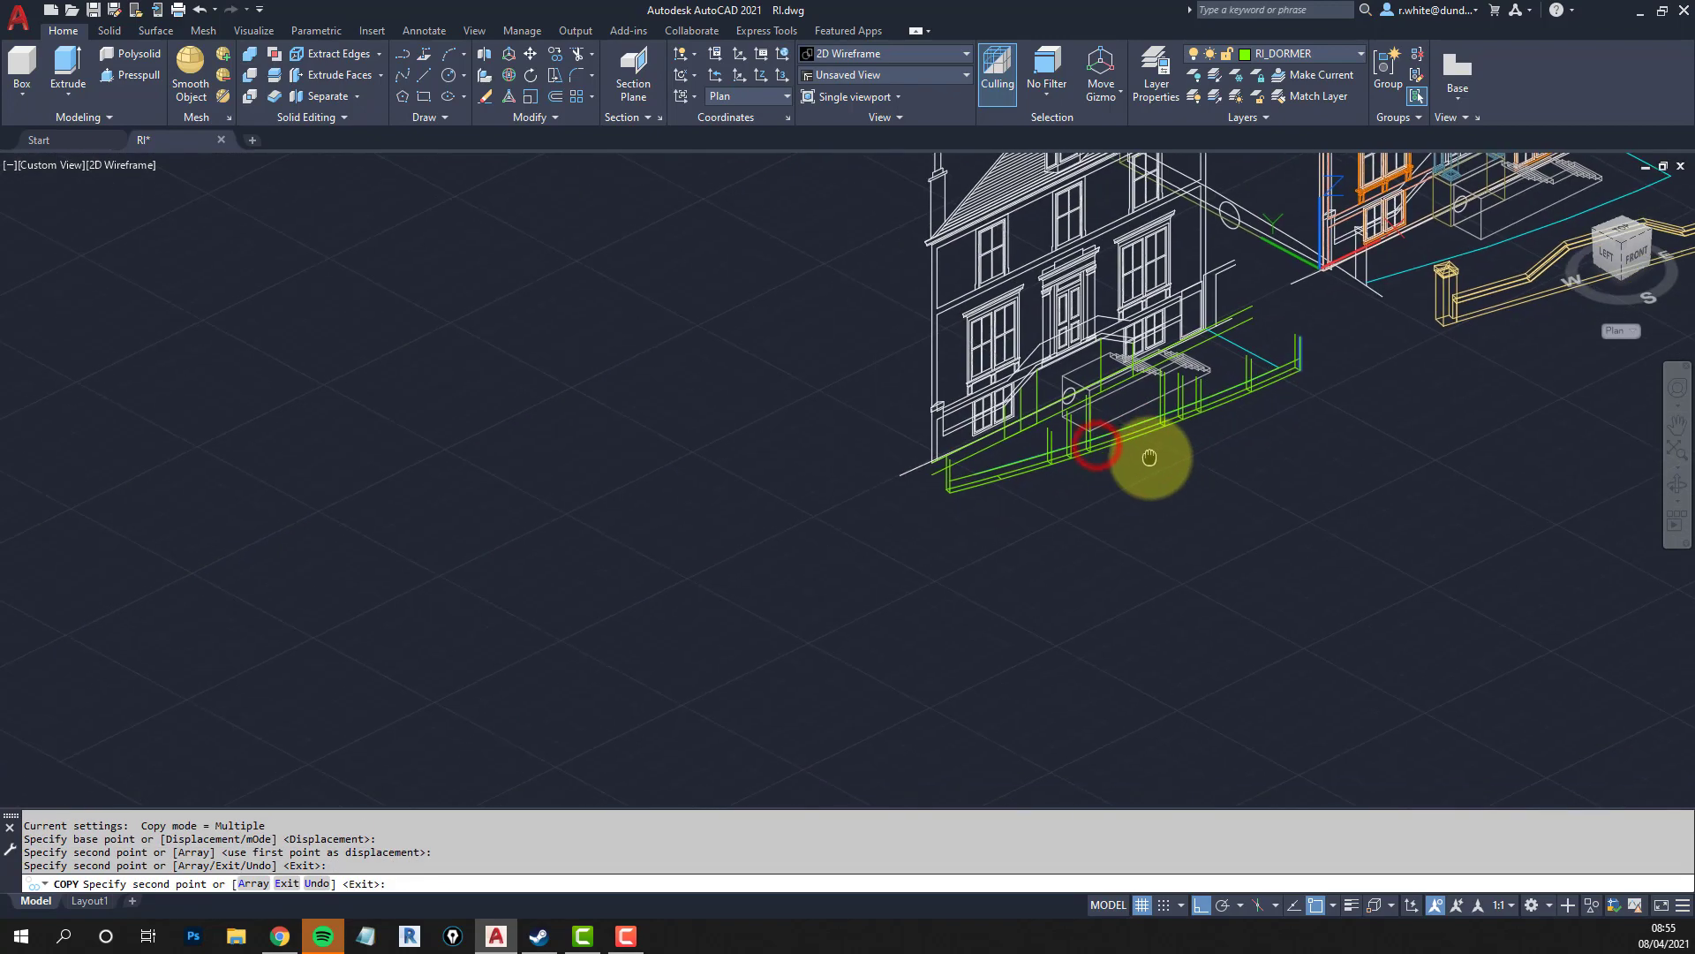
pyautogui.scroll(5, 993, 473)
pyautogui.click(1037, 455)
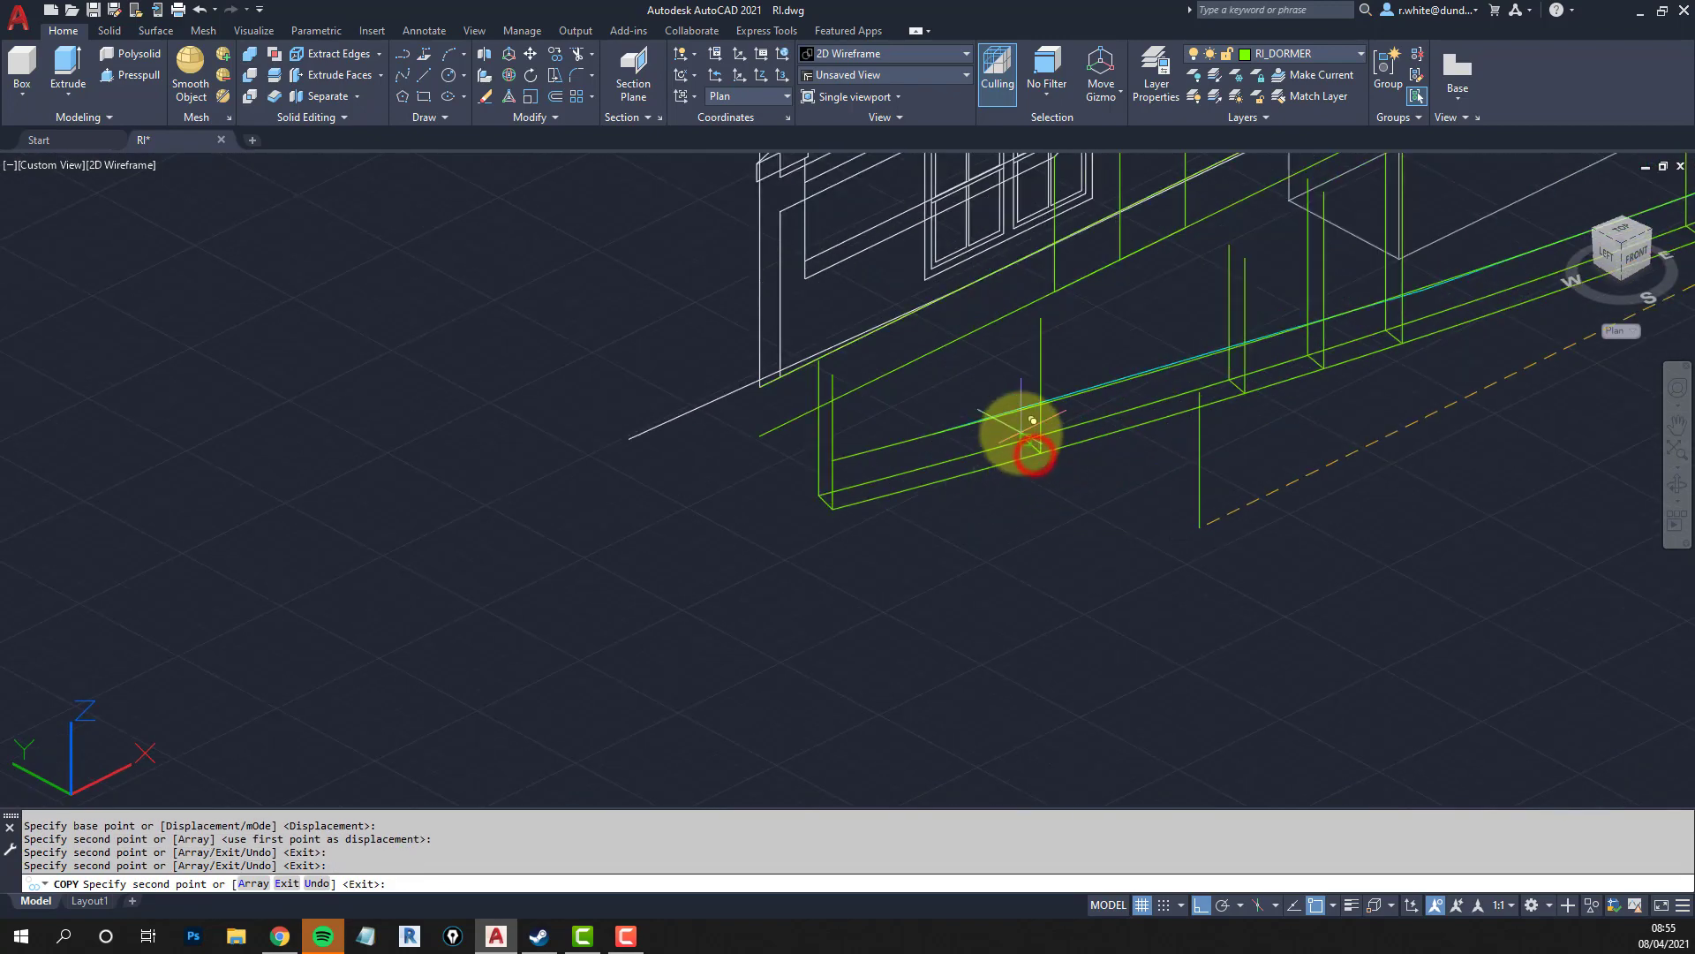
pyautogui.click(1024, 438)
pyautogui.press('Return')
pyautogui.scroll(-3, 1032, 456)
pyautogui.moveTo(1018, 432)
pyautogui.mouseDown(button='middle')
pyautogui.moveTo(901, 535)
pyautogui.moveTo(802, 518)
pyautogui.moveTo(722, 567)
pyautogui.moveTo(615, 490)
pyautogui.mouseUp(button='middle')
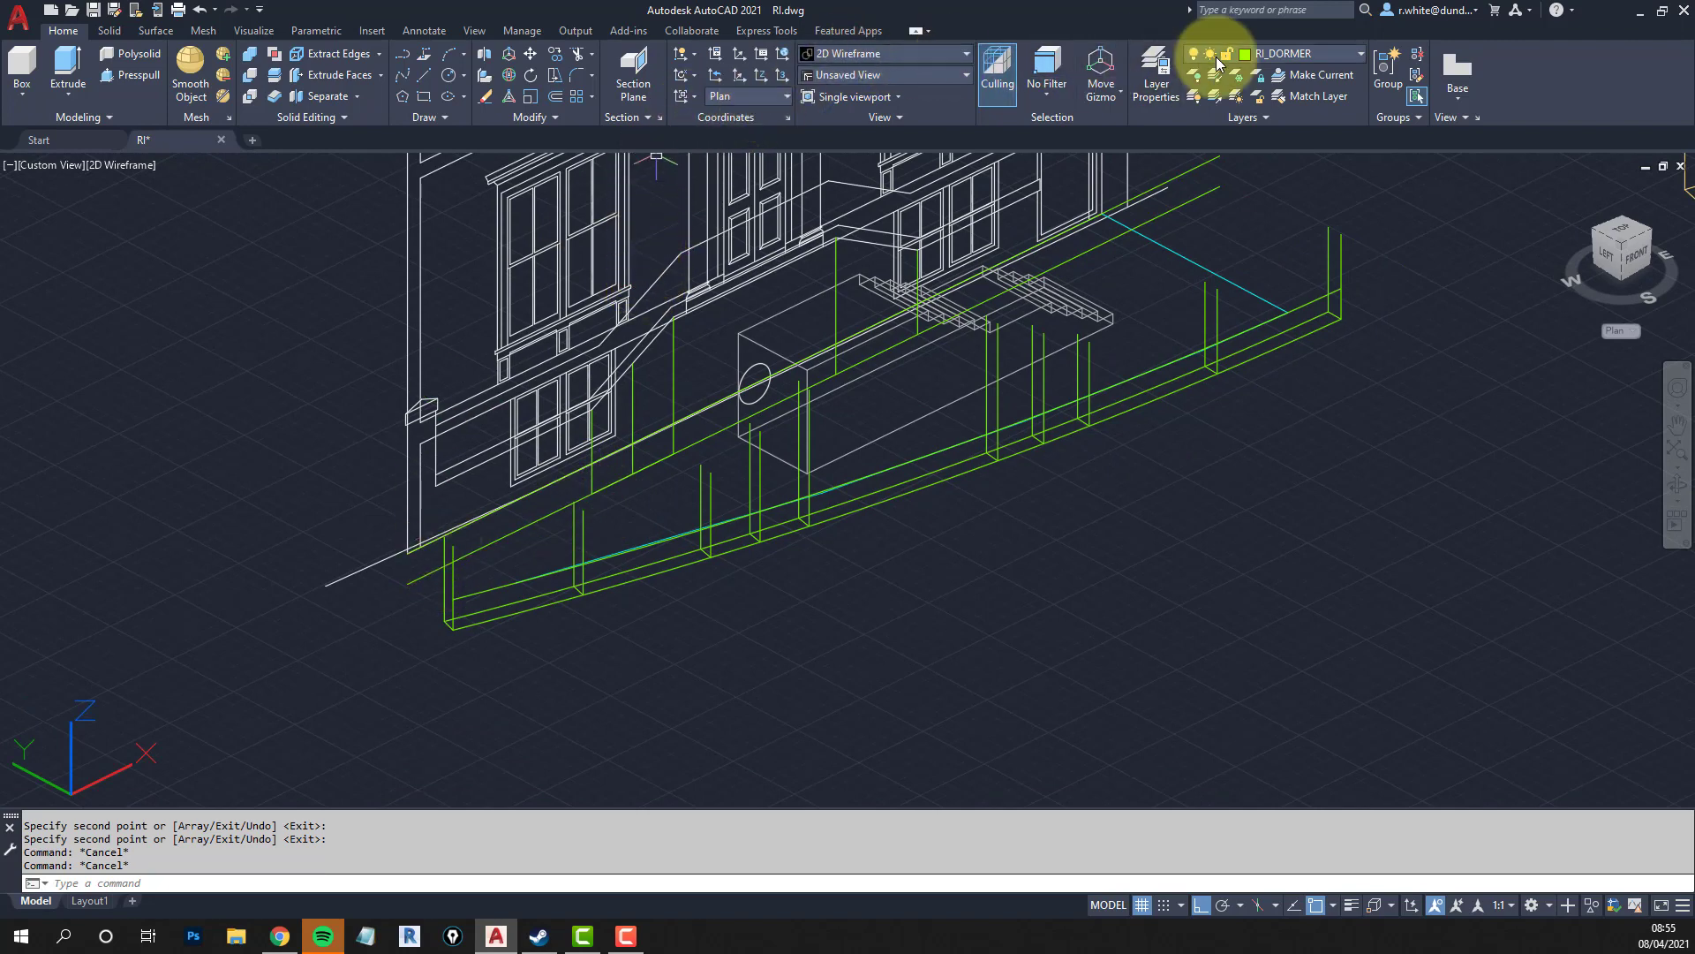
# Create a layer named WALL_PROFILES and set its colour to 40.
pyautogui.click(1156, 78)
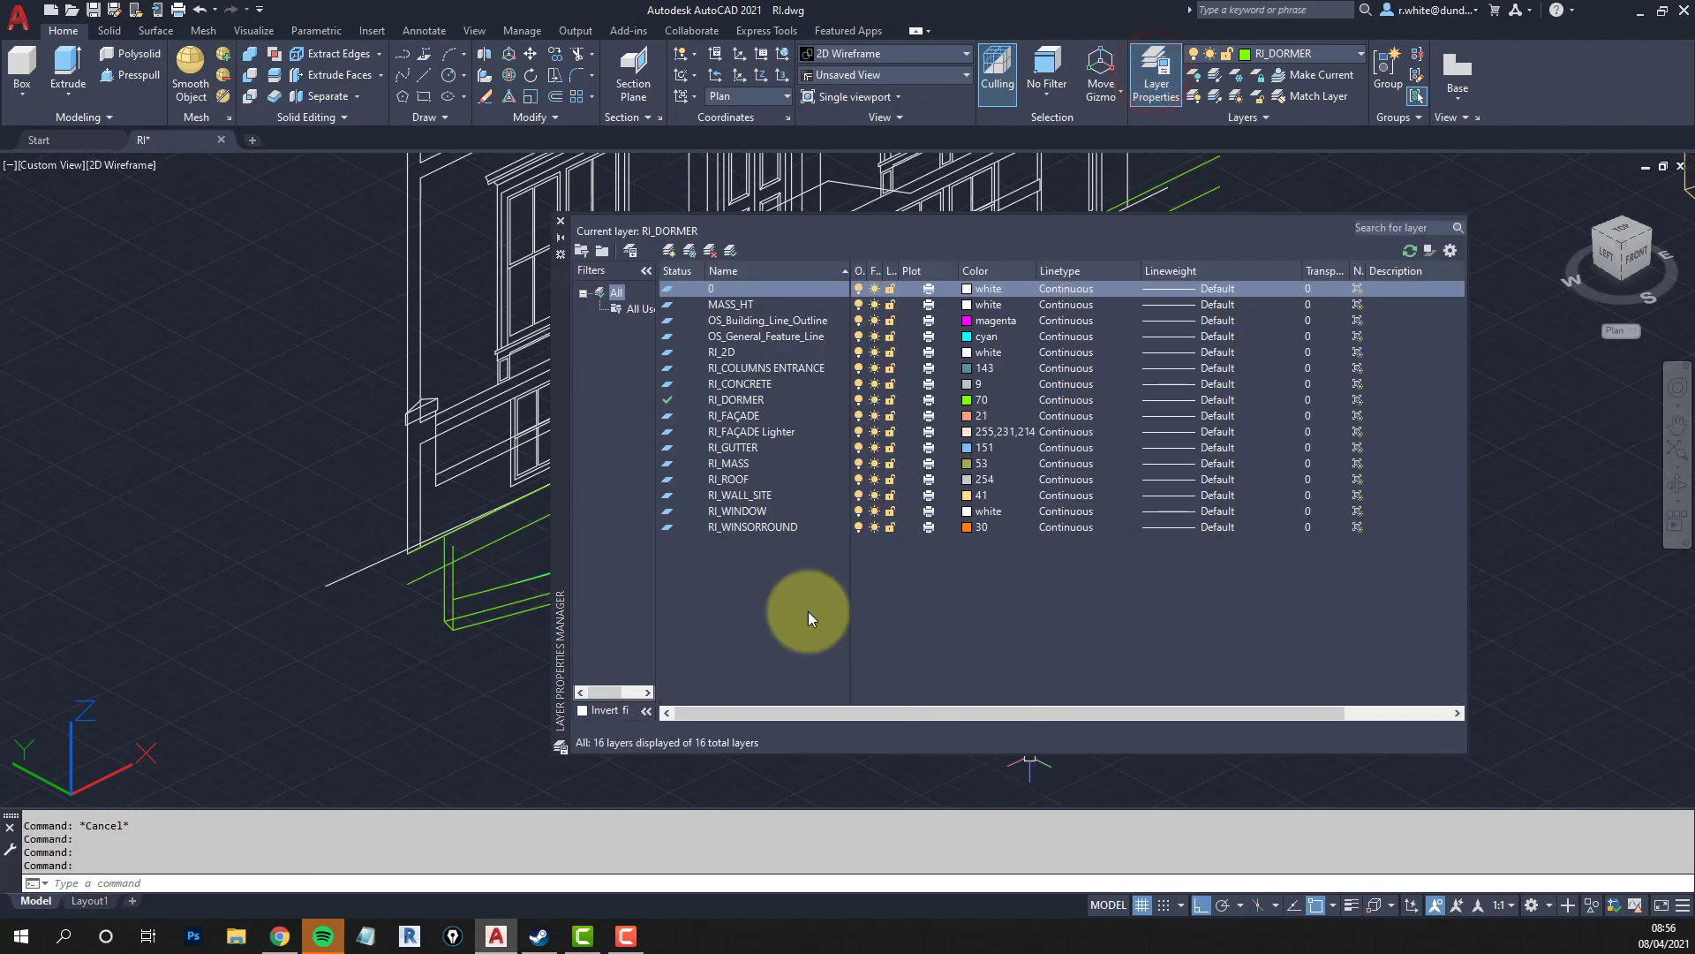
pyautogui.click(669, 253)
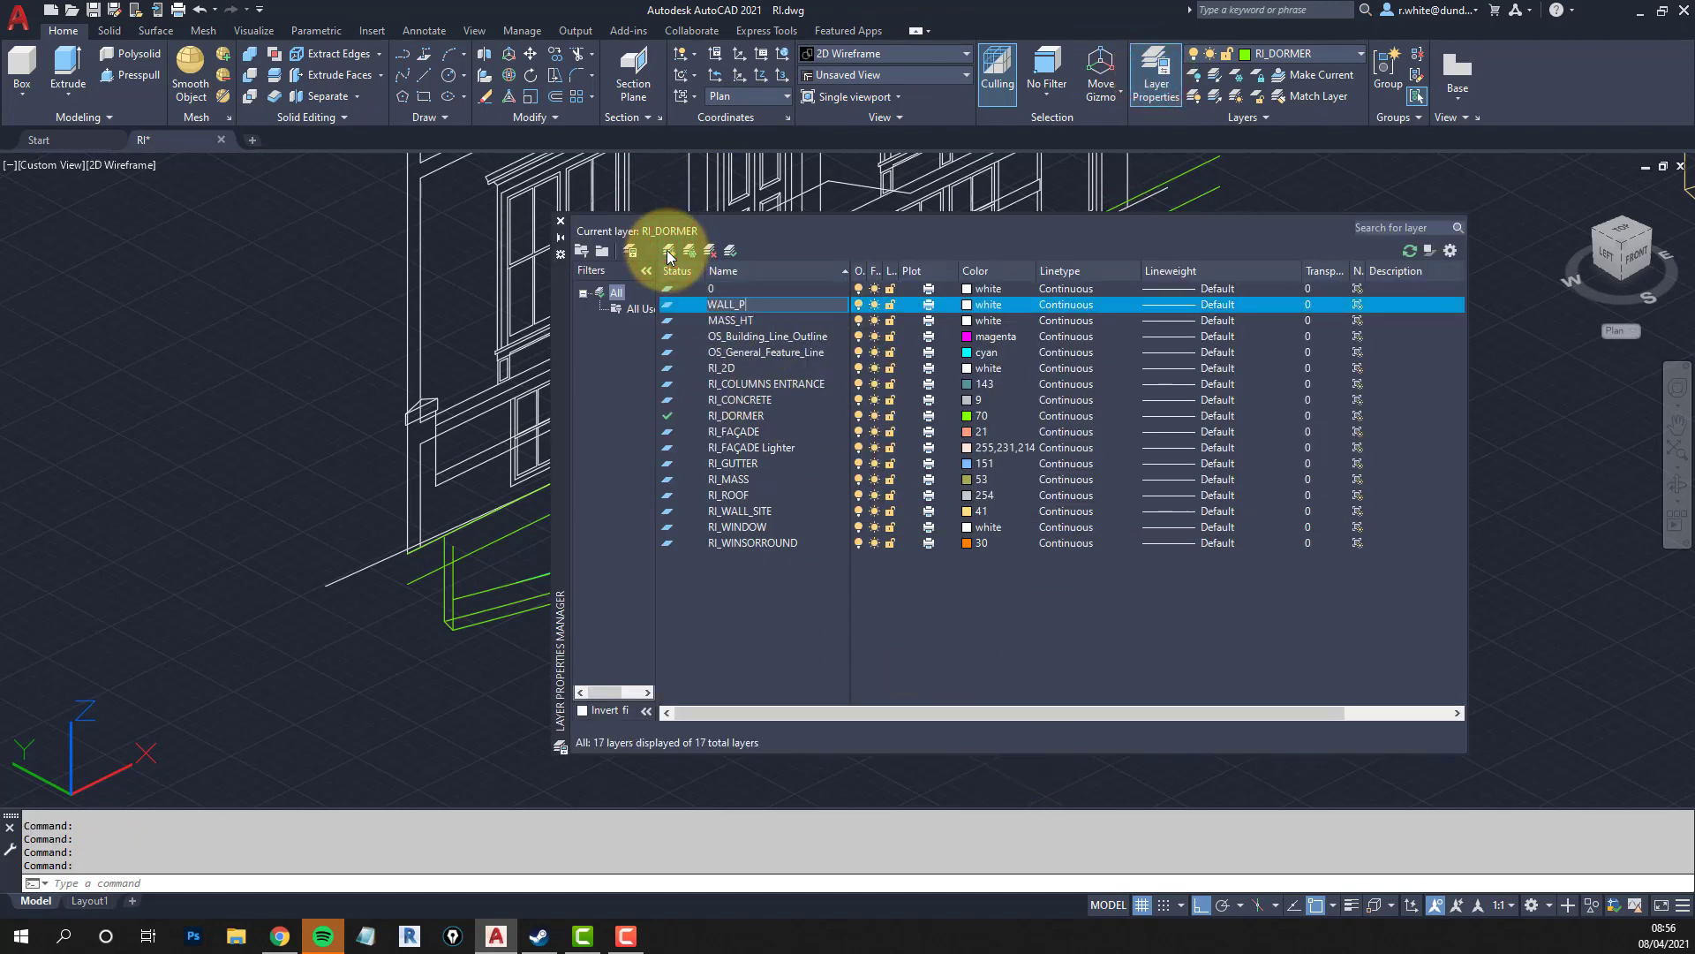
pyautogui.press('Return')
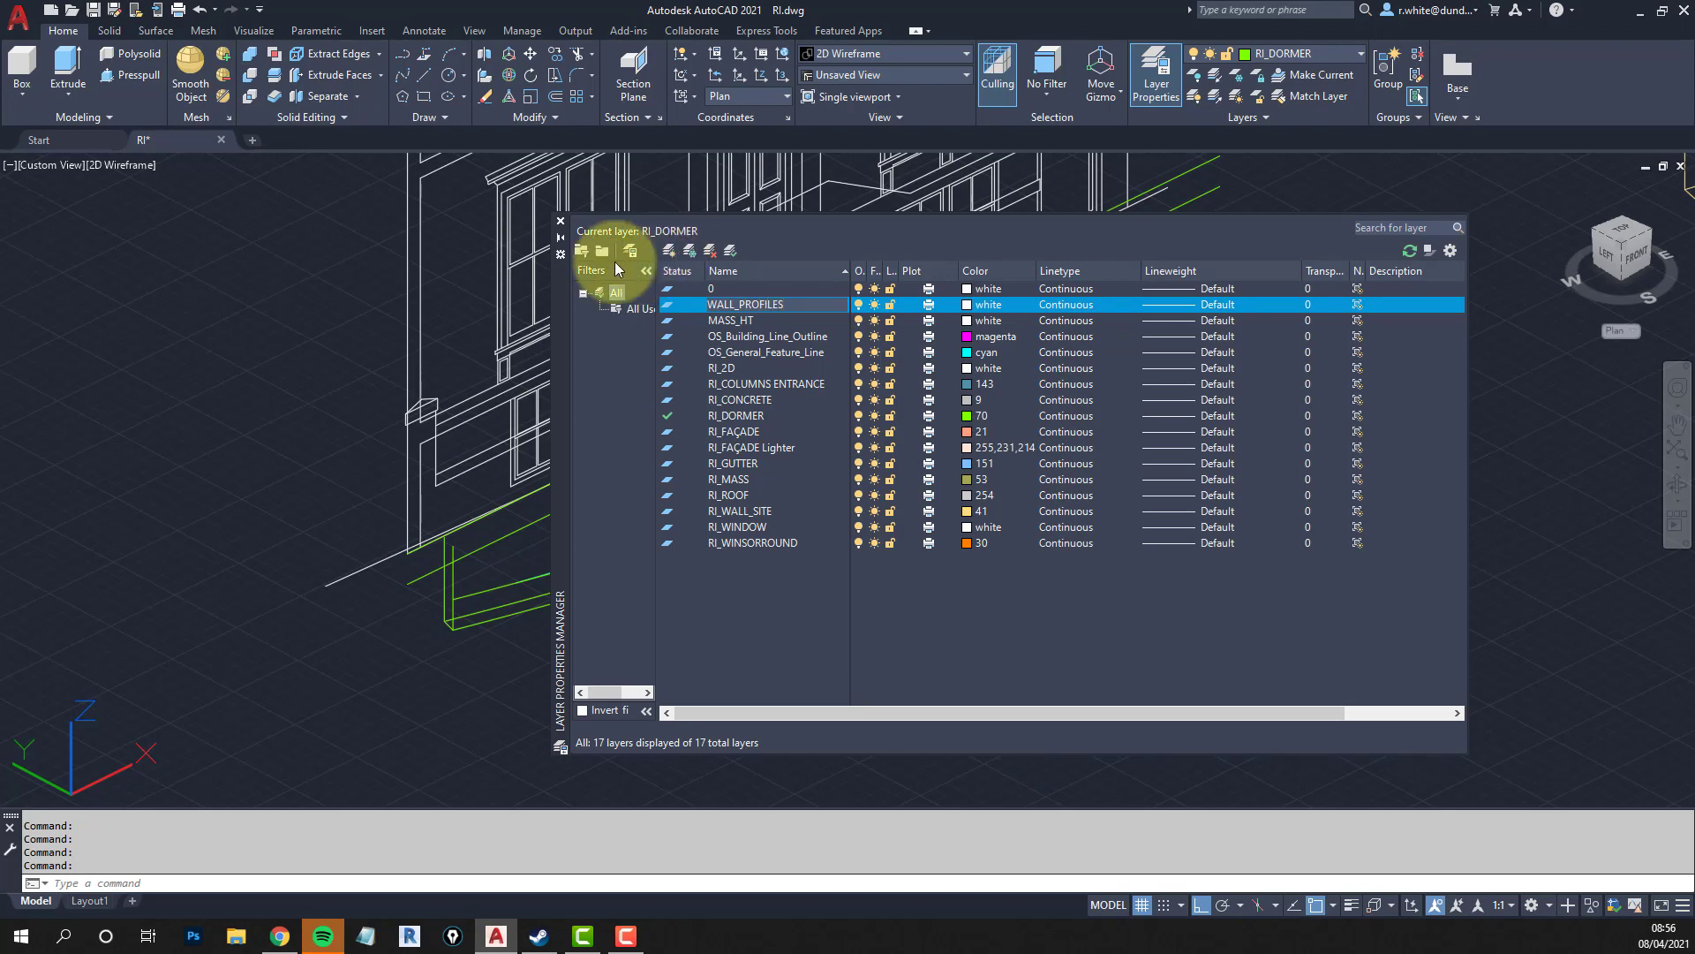
pyautogui.click(965, 305)
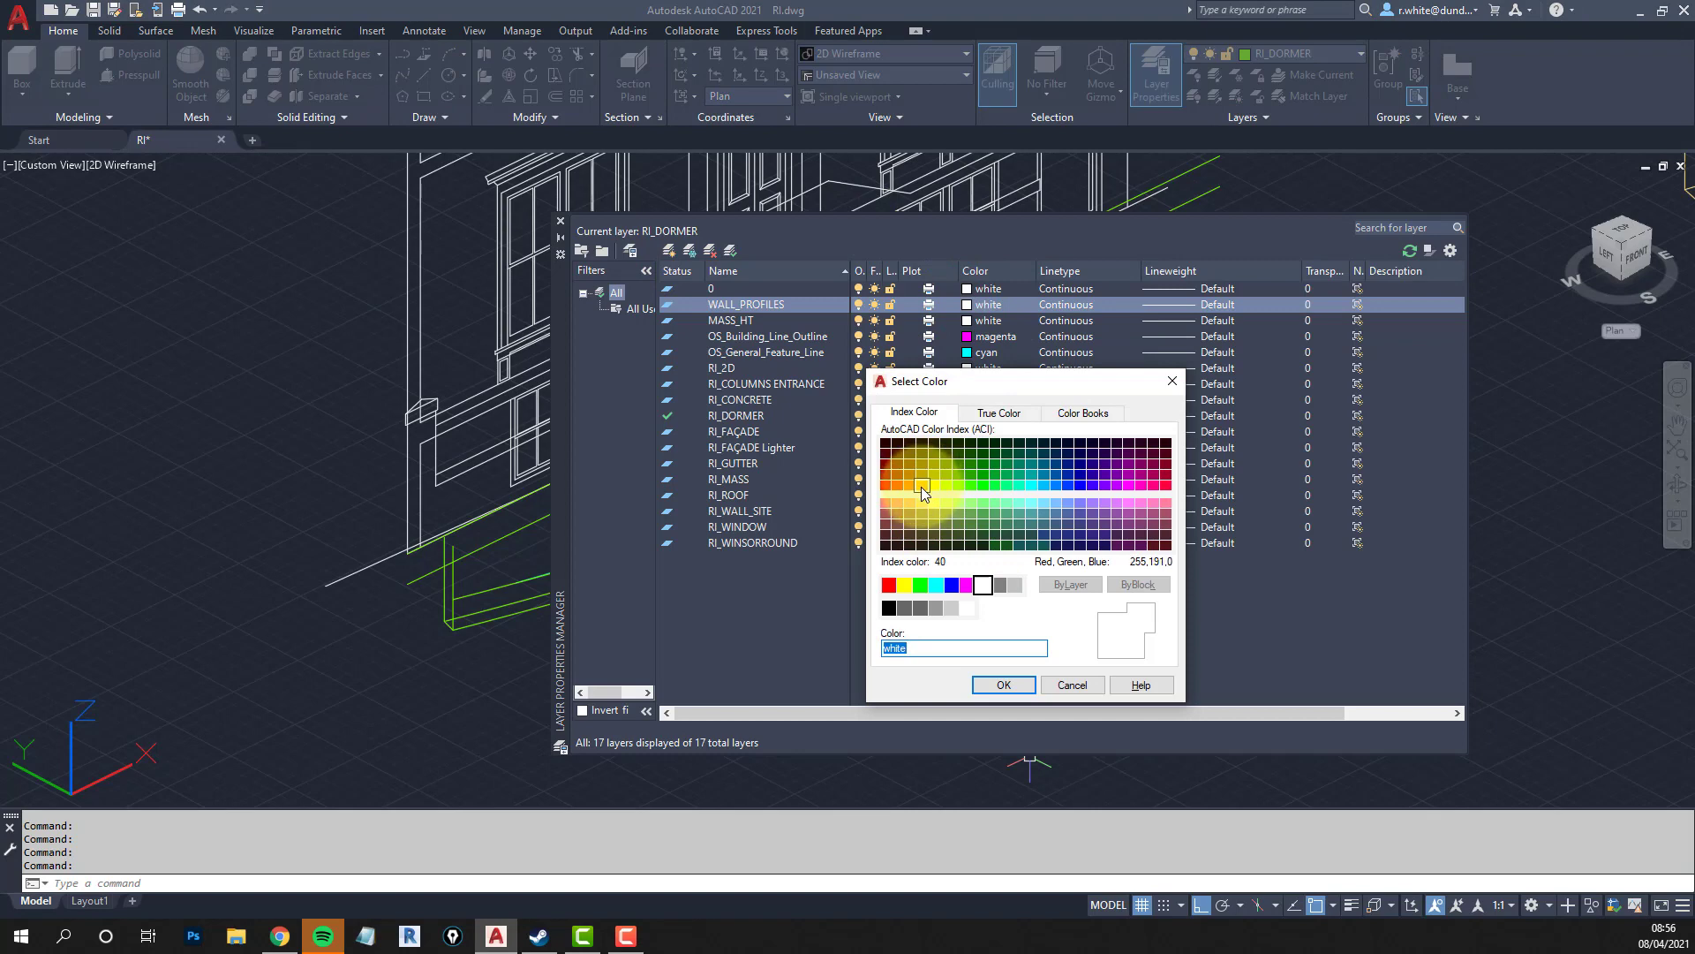
pyautogui.click(921, 484)
pyautogui.click(1014, 684)
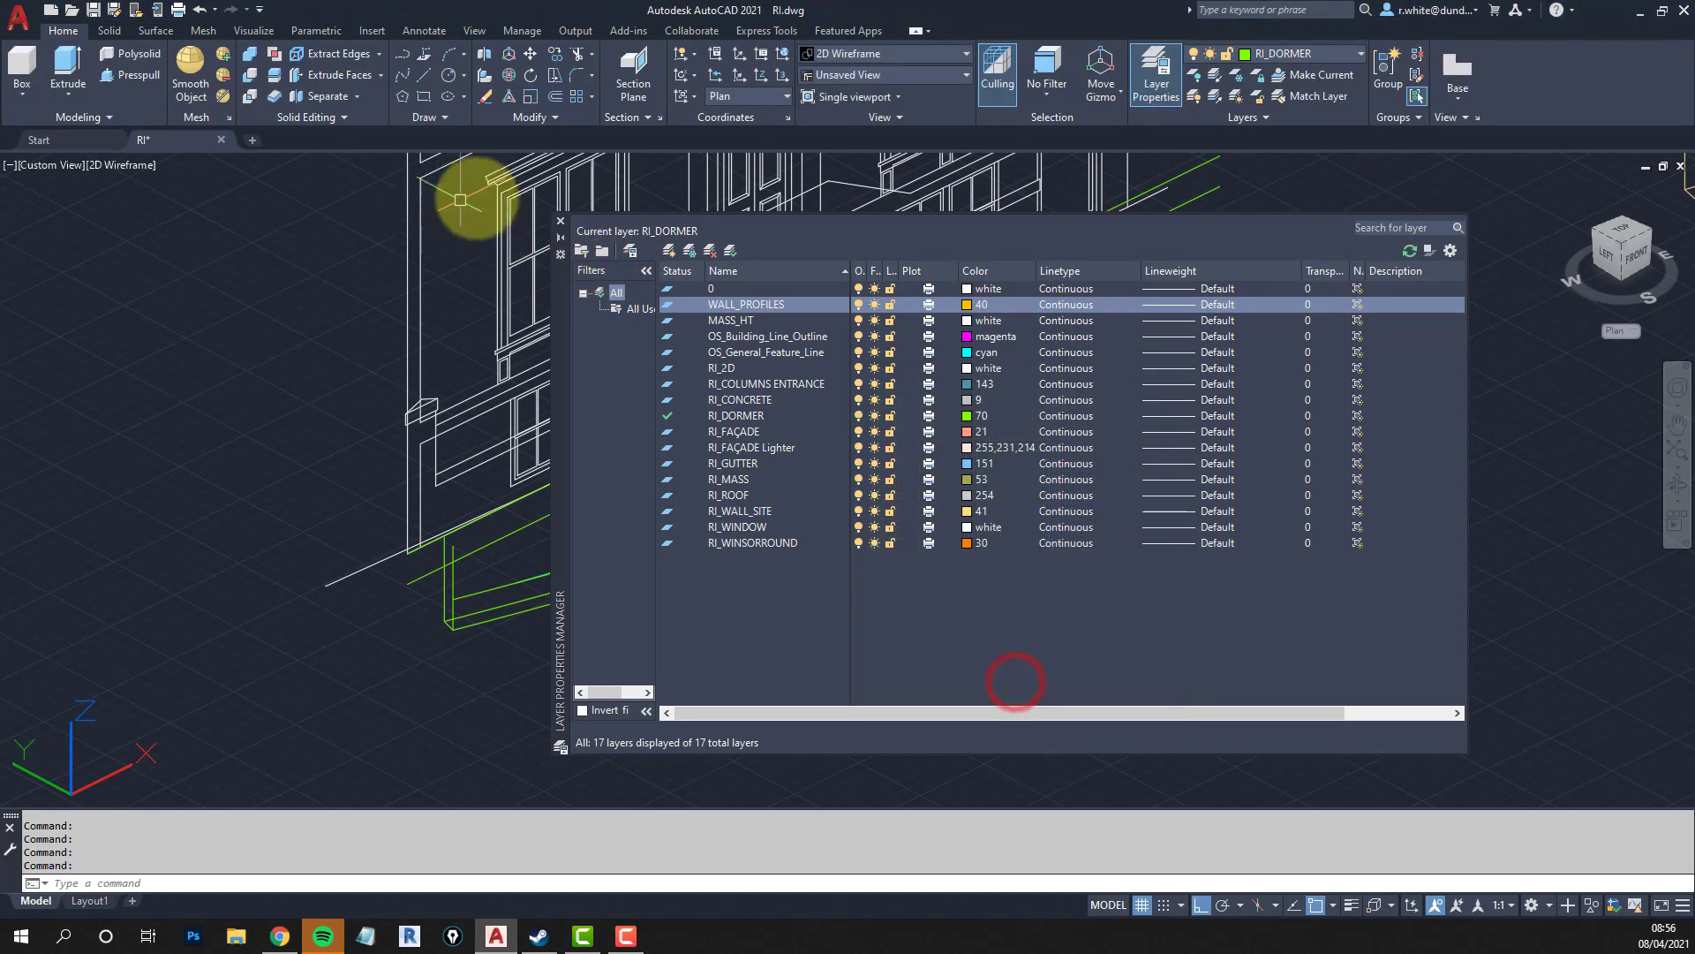
pyautogui.click(561, 222)
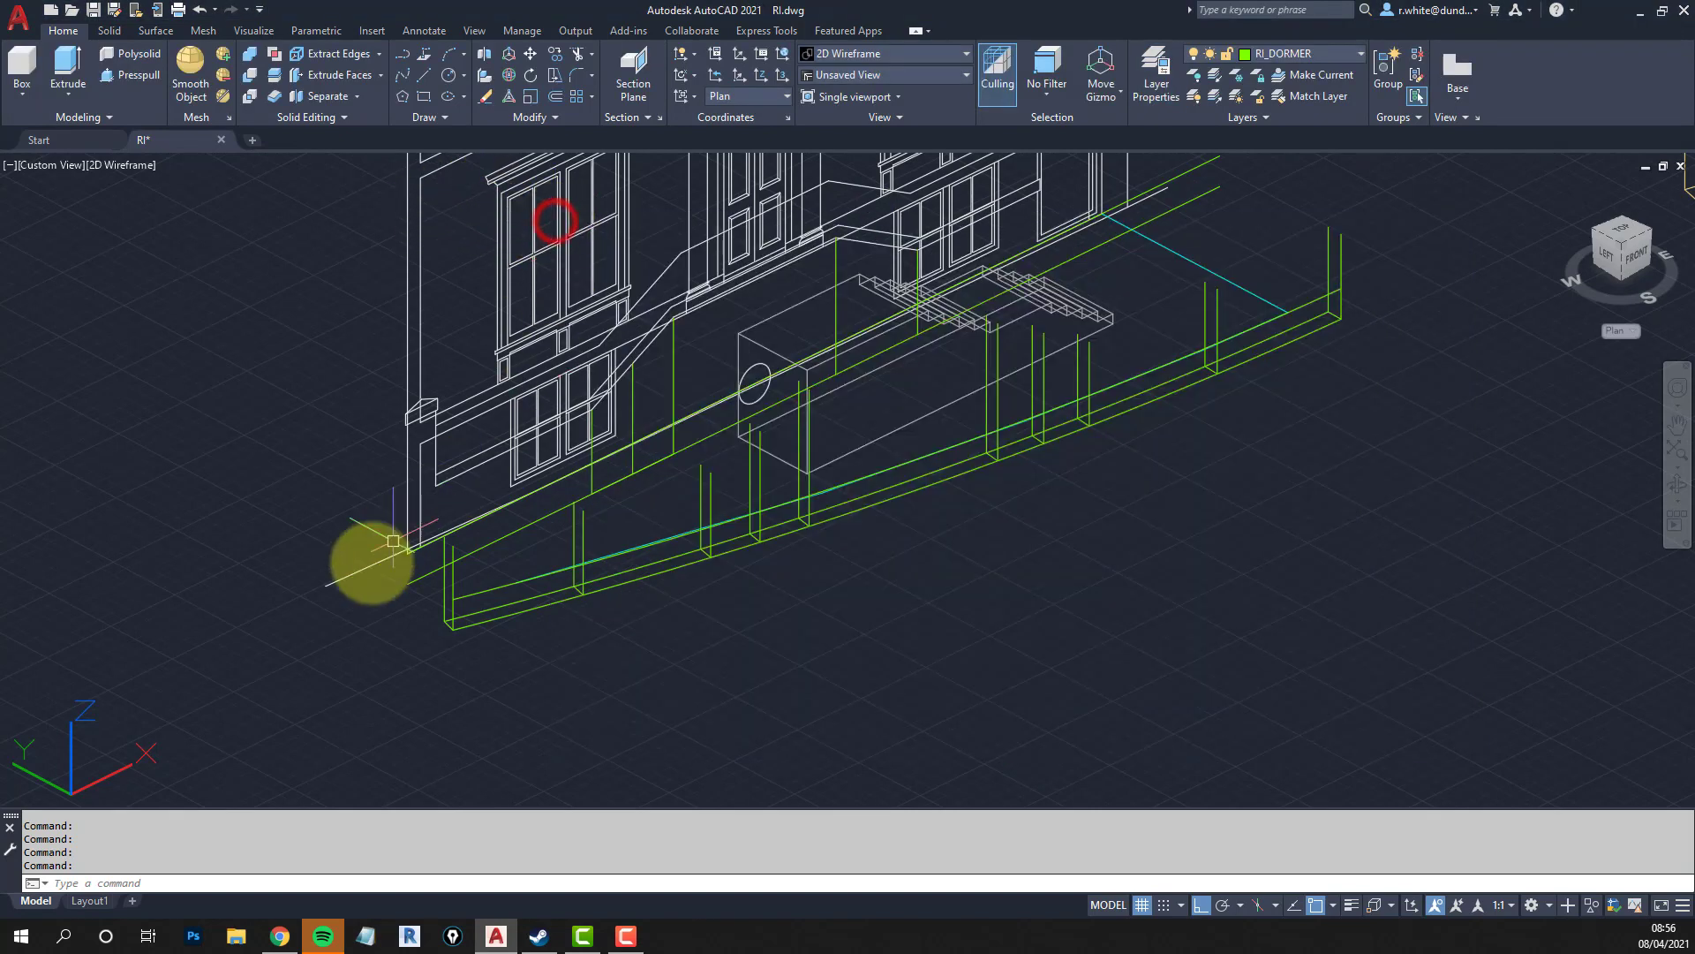
# Define a three-point UCS at the boundary wall's west end, with X along the radial line between the arcs and Y up the vertical.
pyautogui.scroll(4, 462, 519)
pyautogui.moveTo(484, 506); pyautogui.dragTo(529, 406, button='middle')
pyautogui.scroll(-2, 529, 405)
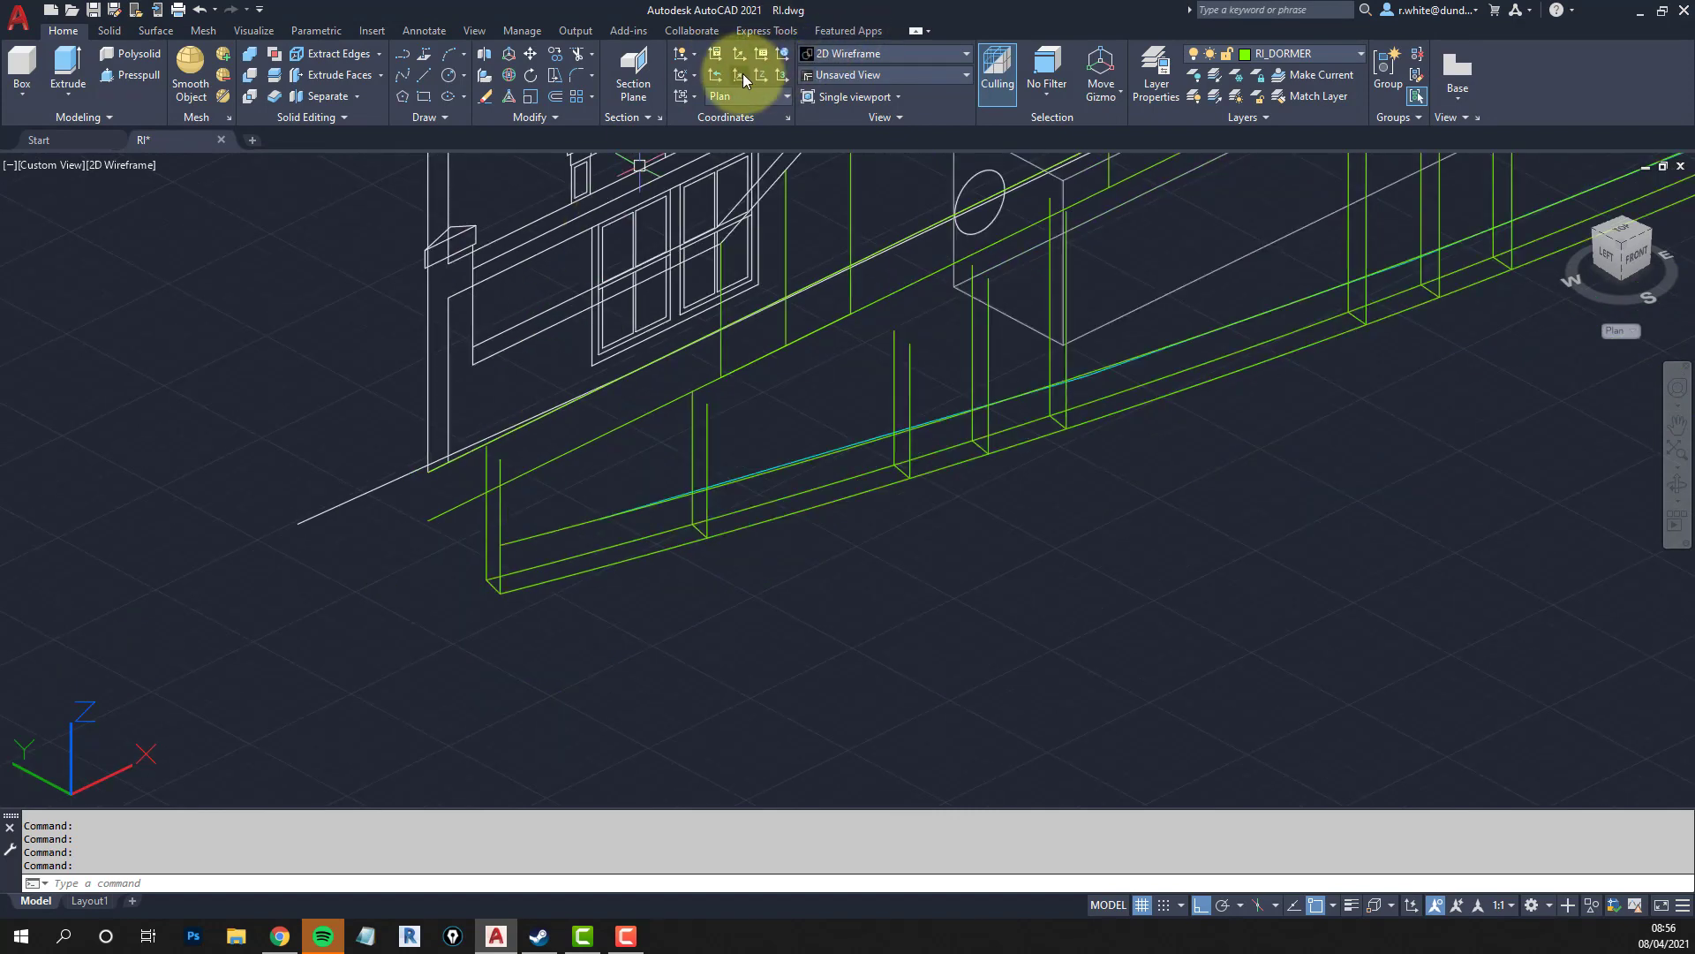
pyautogui.click(782, 77)
pyautogui.scroll(4, 492, 582)
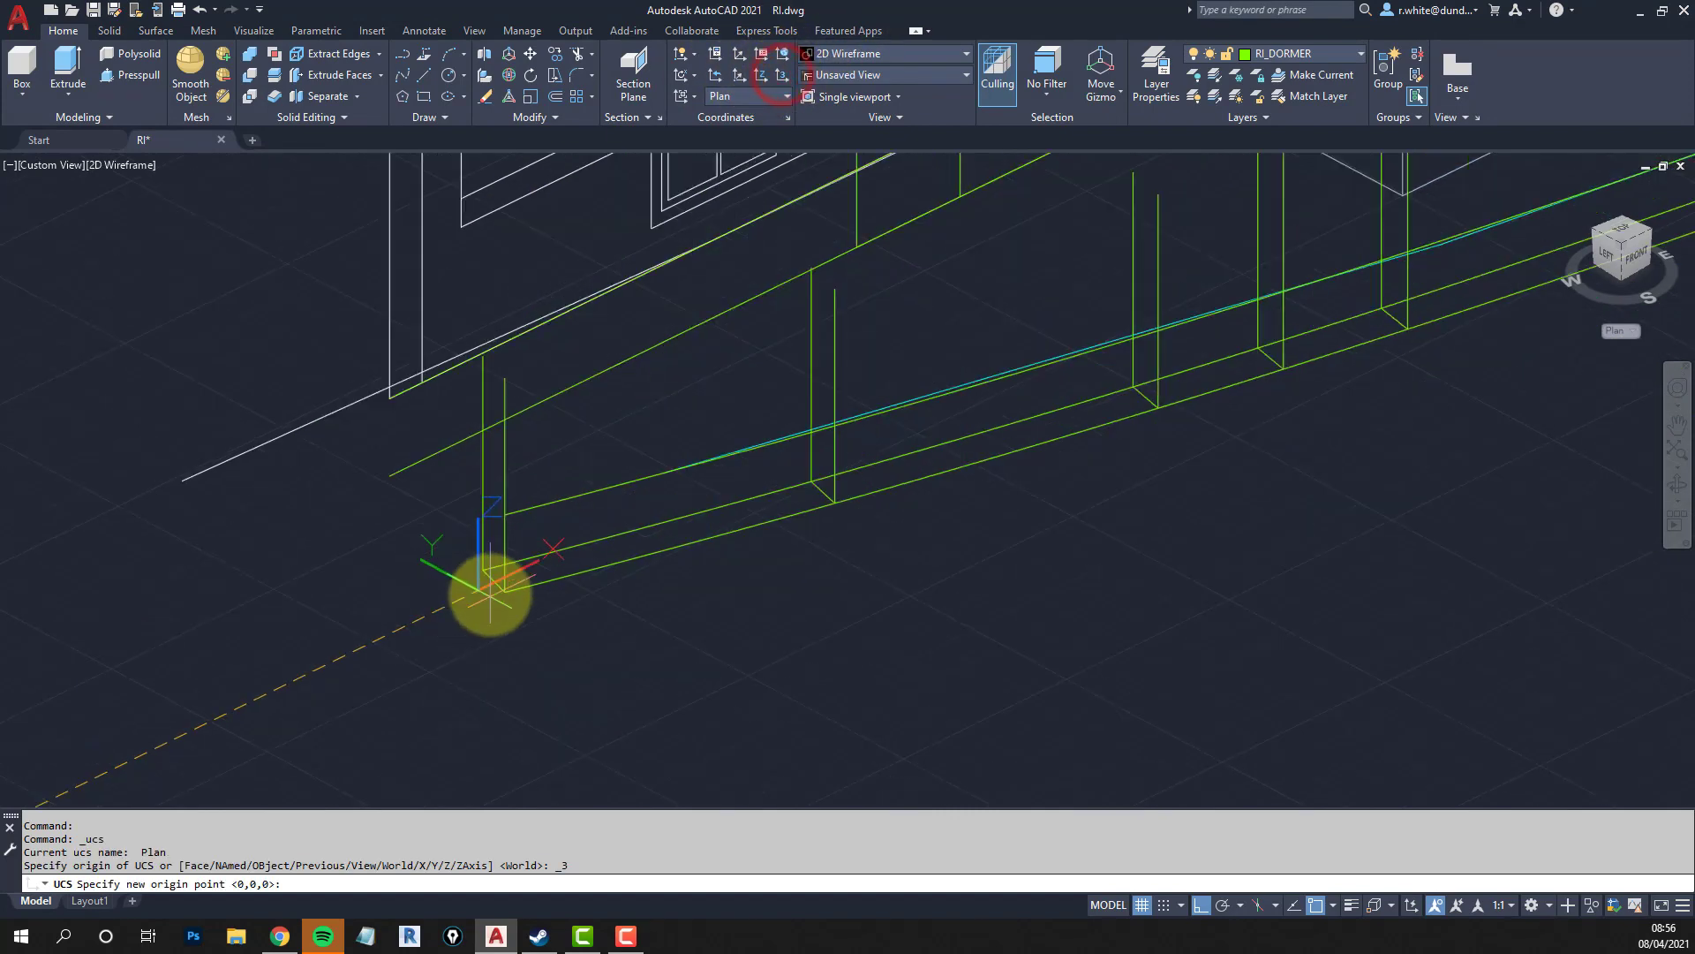
pyautogui.click(481, 535)
pyautogui.click(517, 576)
pyautogui.moveTo(509, 445); pyautogui.dragTo(507, 613, button='middle')
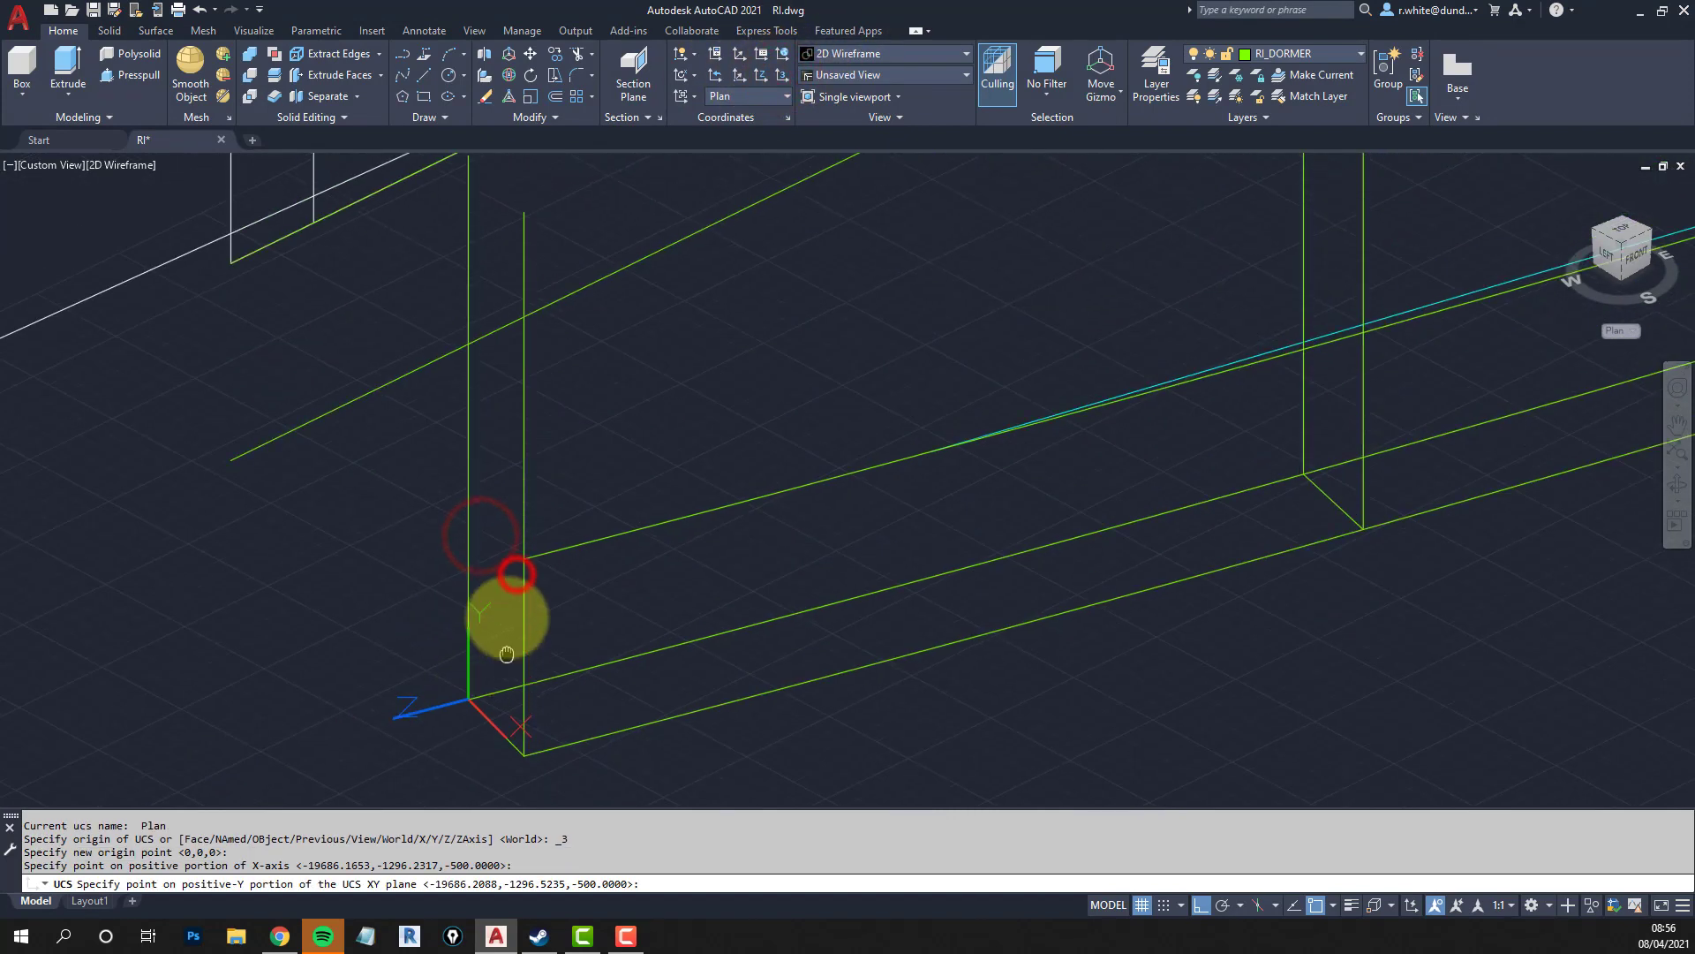
pyautogui.moveTo(473, 215); pyautogui.dragTo(486, 348, button='middle')
pyautogui.click(486, 349)
pyautogui.scroll(-2, 495, 432)
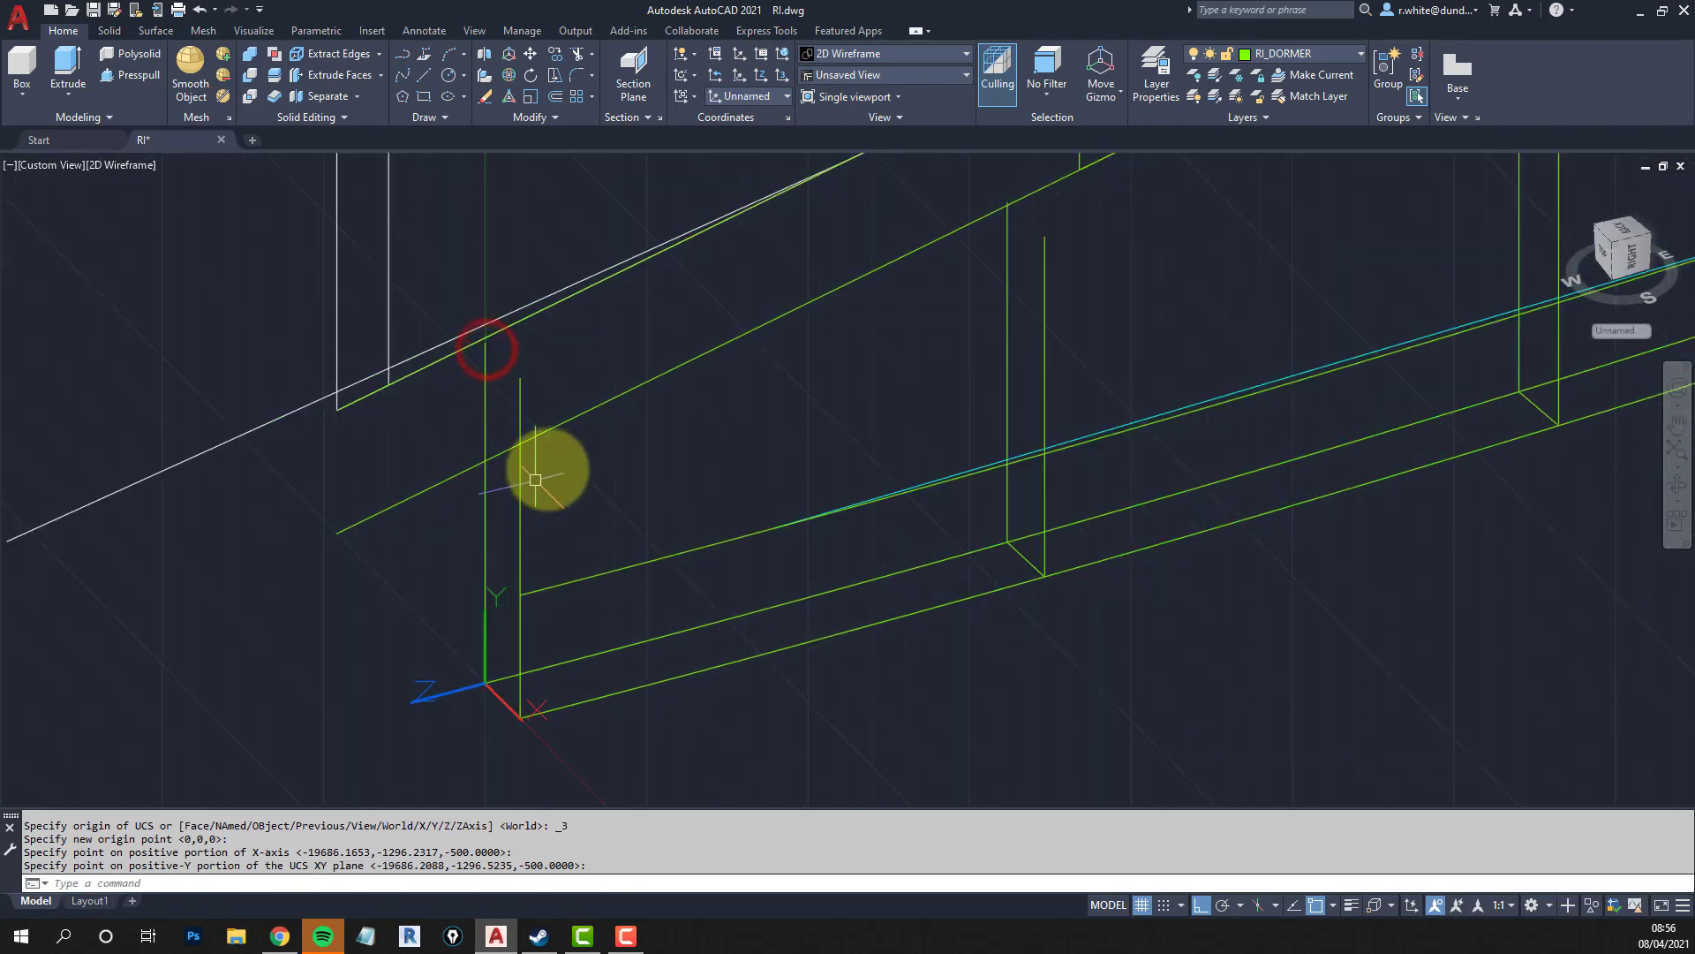
pyautogui.write('rec')
pyautogui.press('Return')
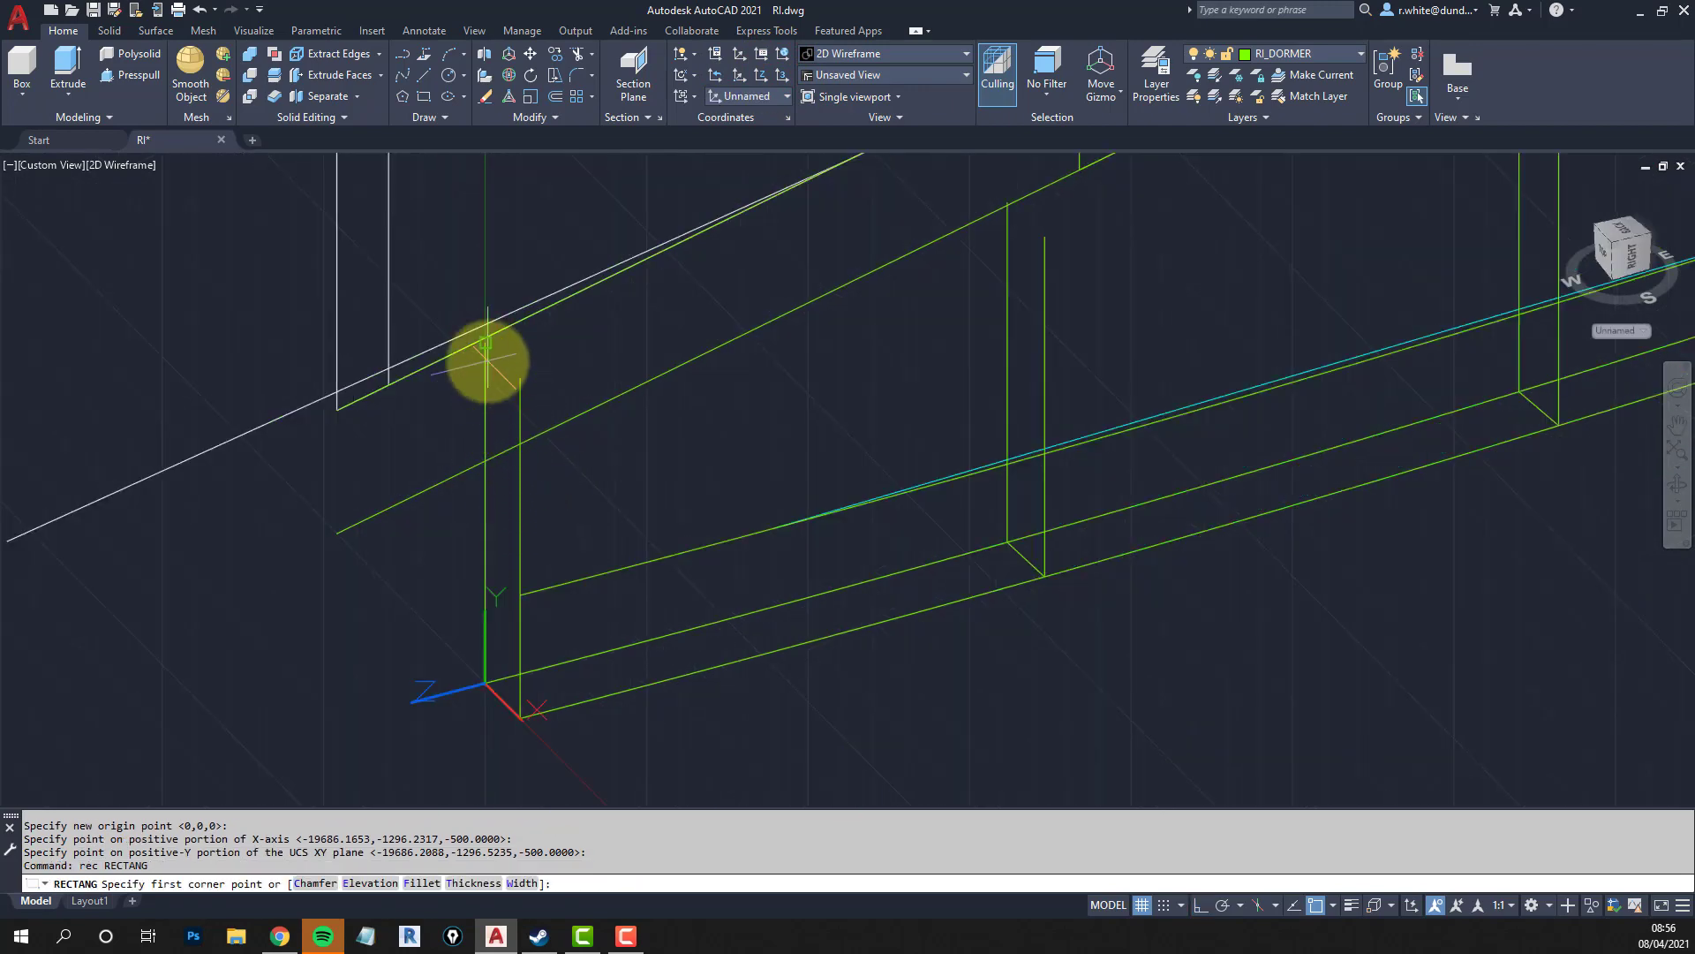
pyautogui.click(487, 360)
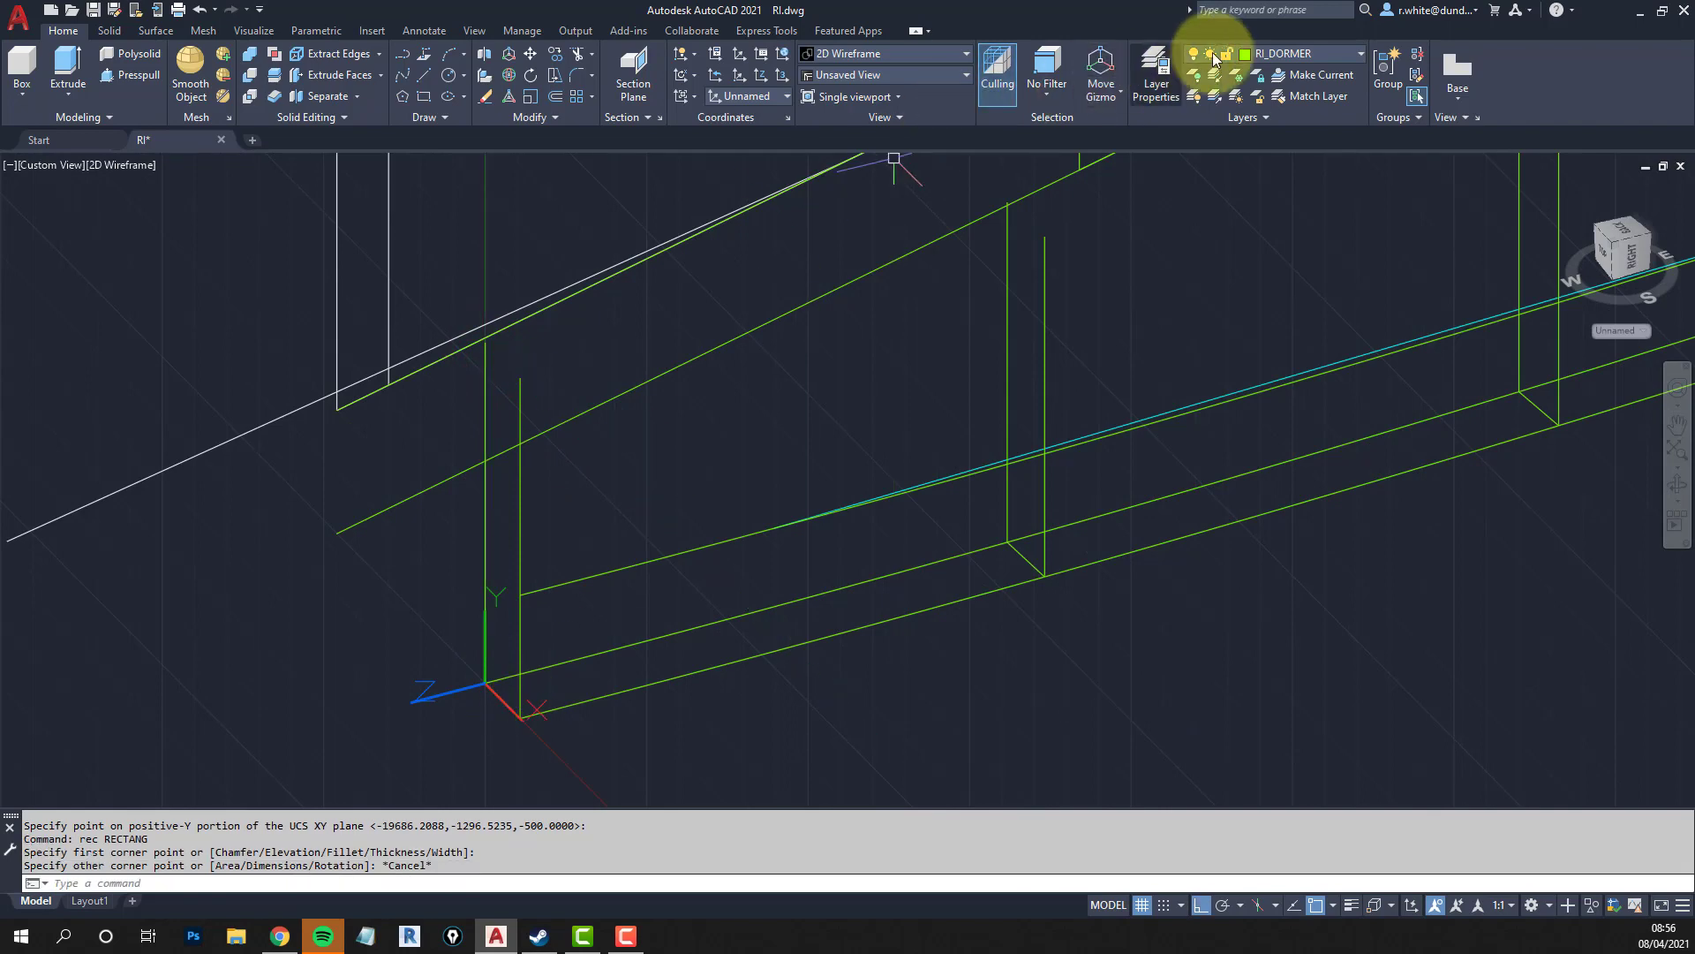
pyautogui.press('Escape')
# Make WALL_PROFILES the current layer and draw a rectangle between the west end's two verticals, from the inner vertical's upper end to the outer one's base.
pyautogui.click(1317, 55)
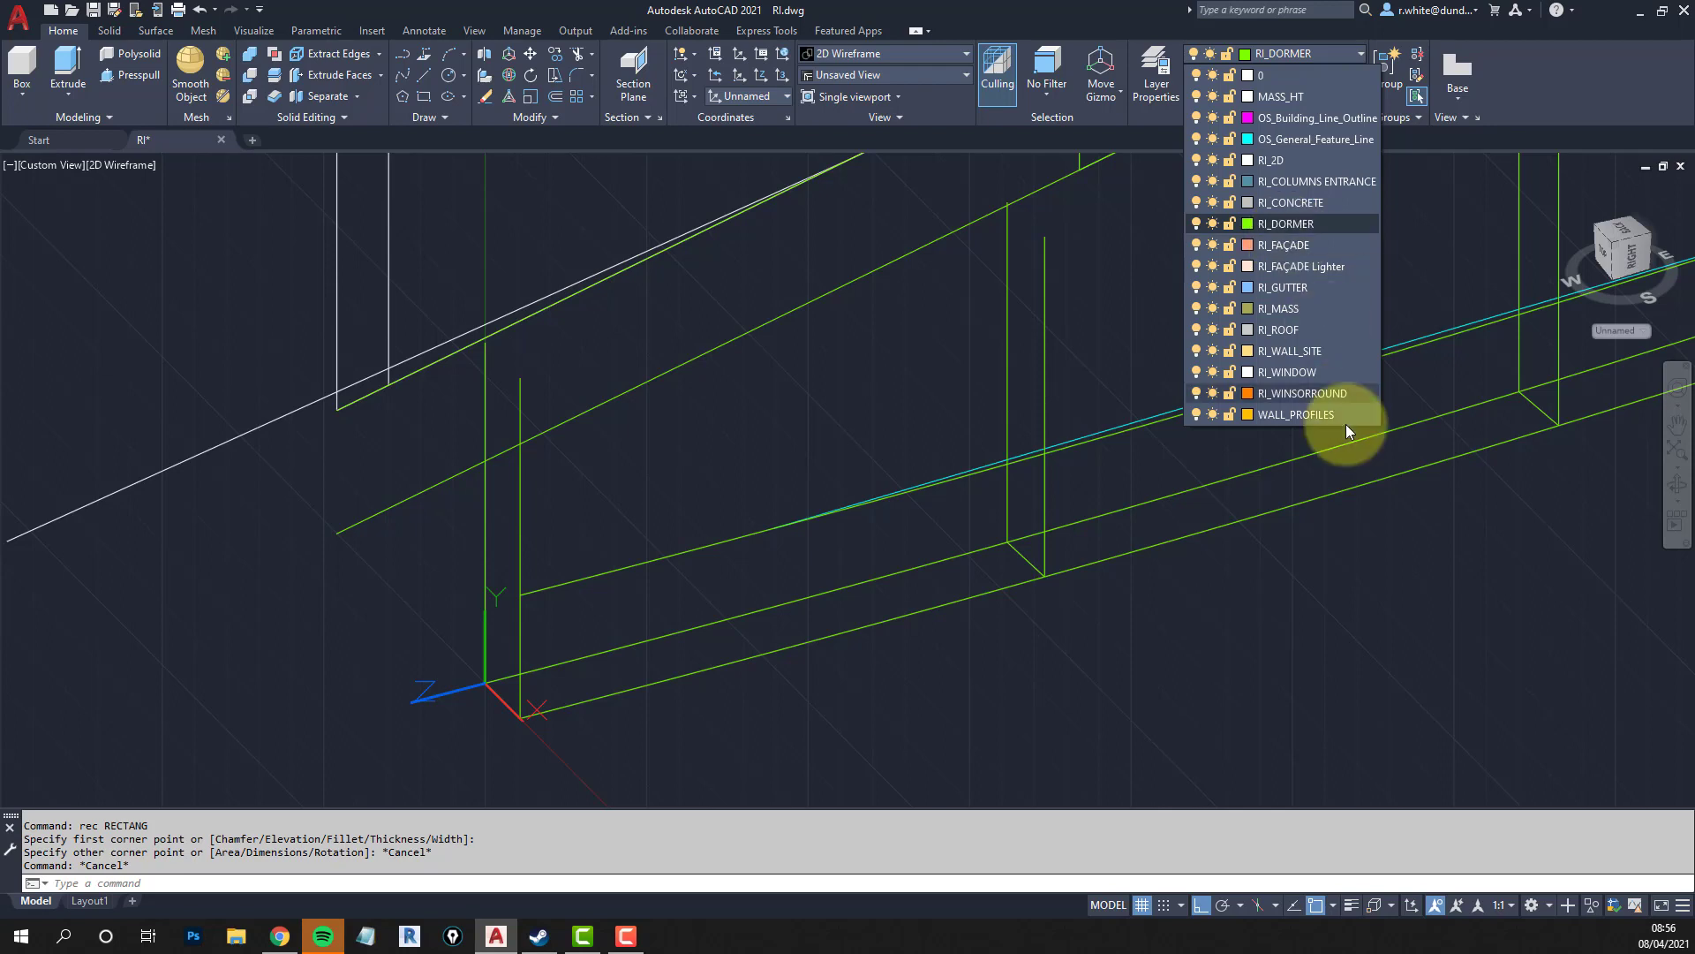
pyautogui.click(1307, 415)
pyautogui.write('re')
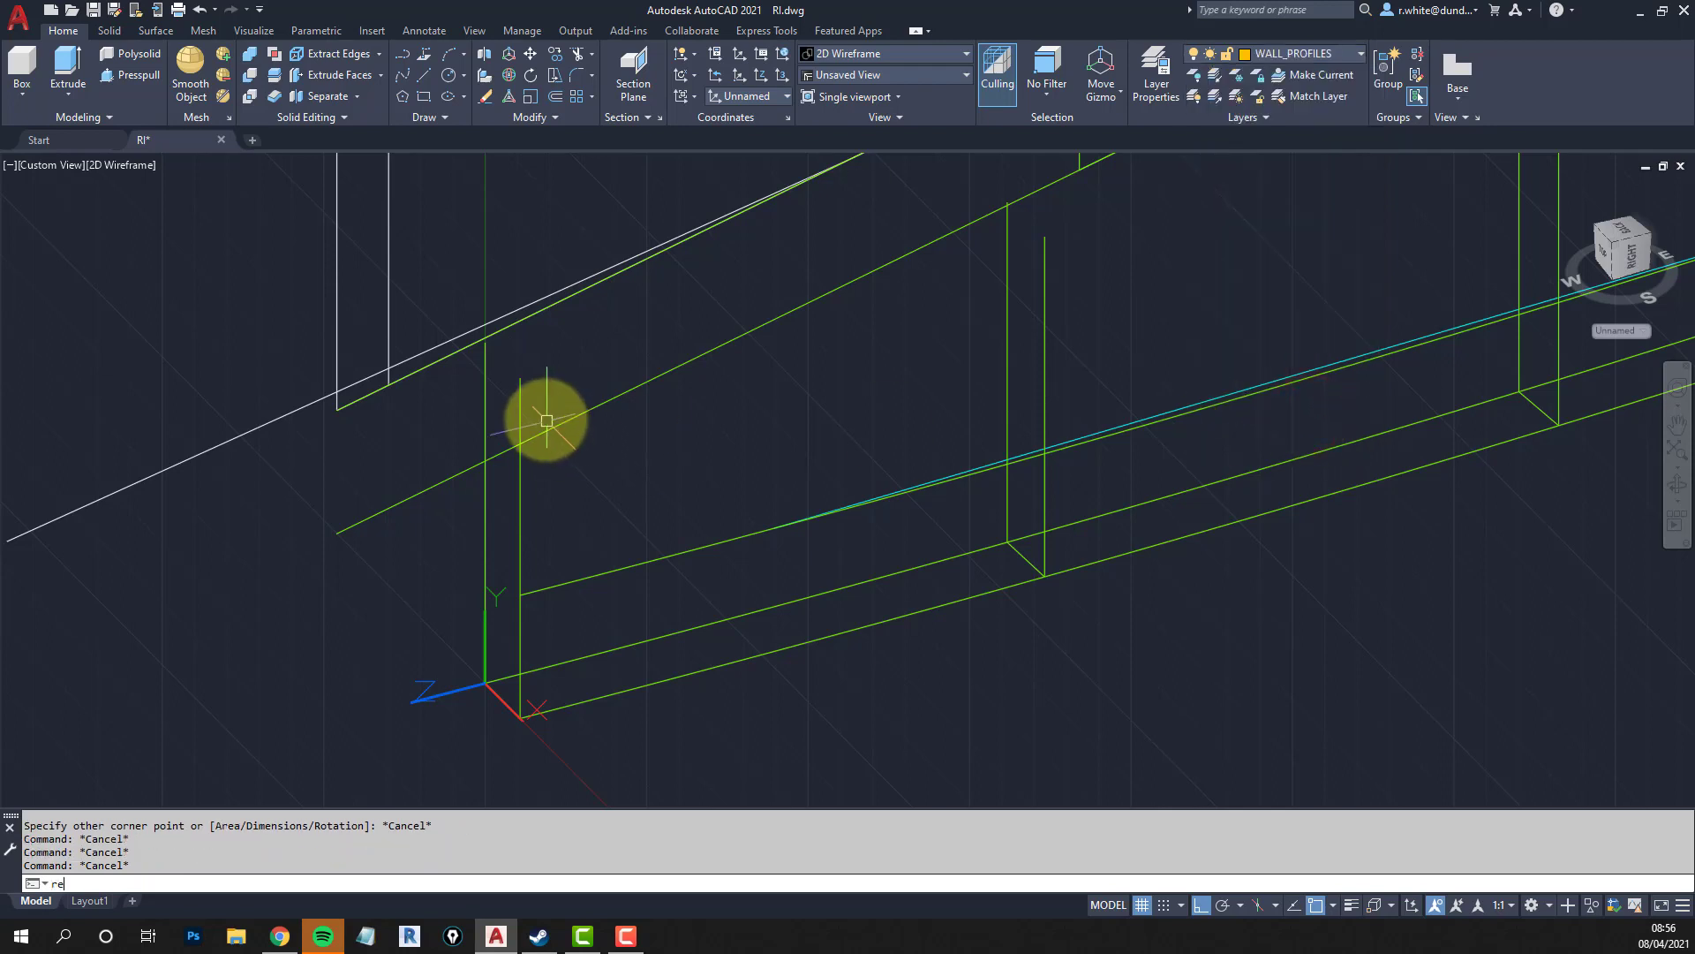
pyautogui.write('c')
pyautogui.press('Return')
pyautogui.click(482, 362)
pyautogui.click(514, 702)
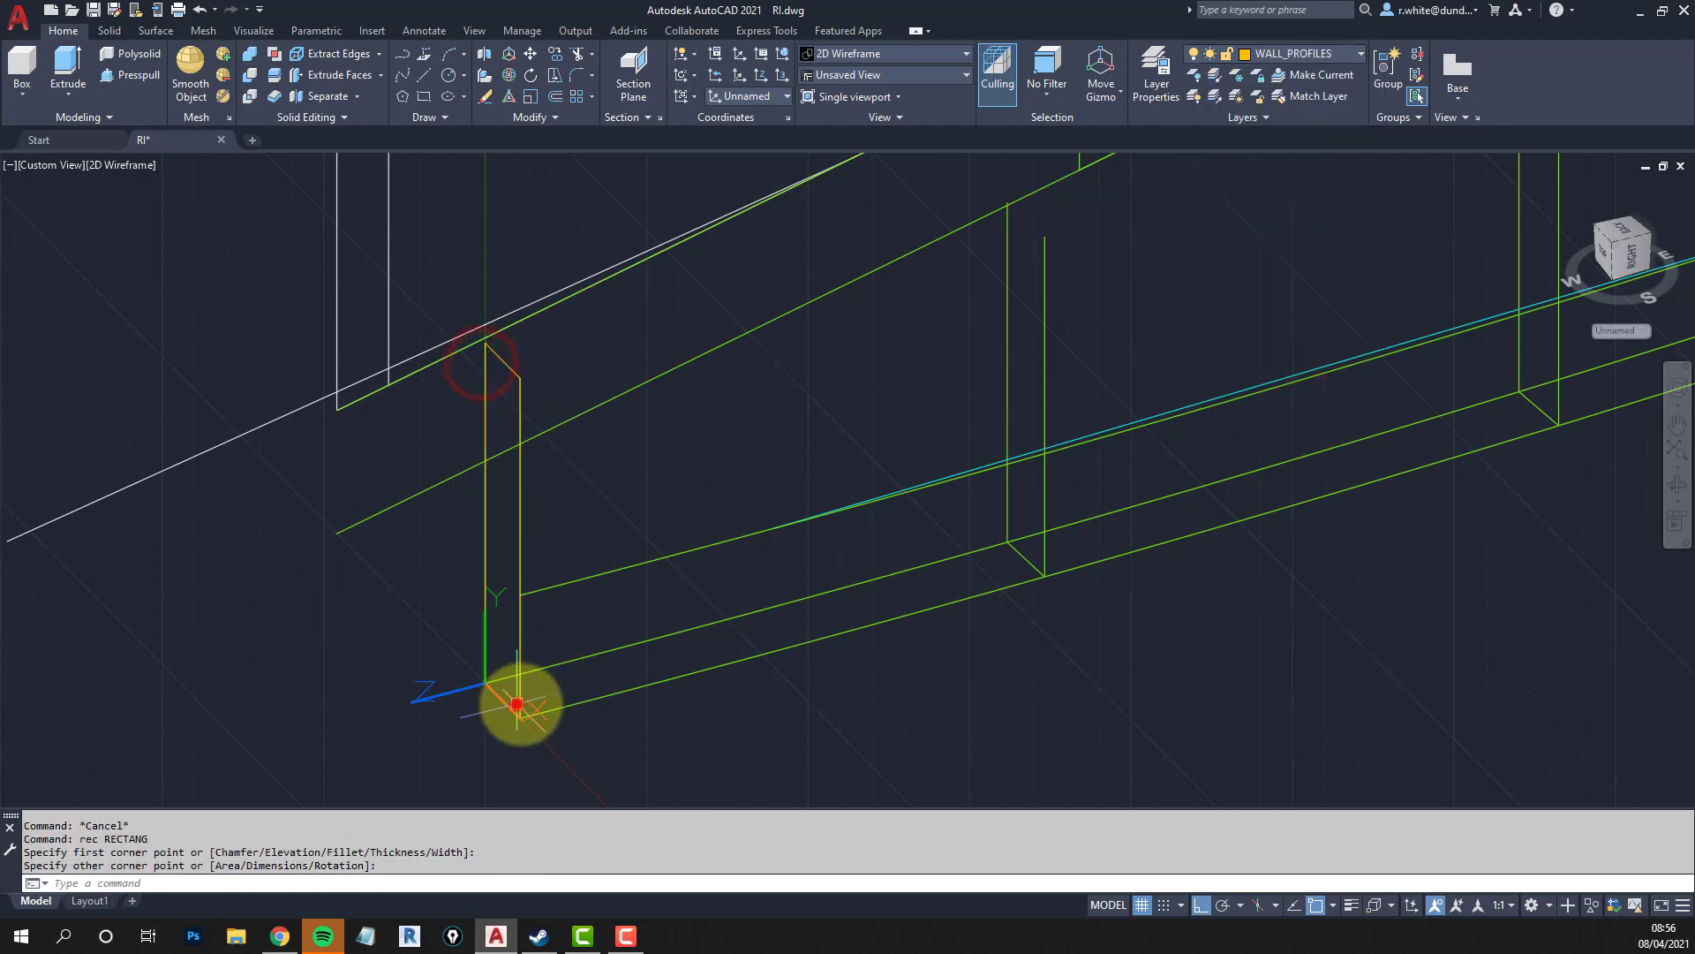
# Measure the coping's width across its underside where the existing yellow boundary wall meets its pier.
pyautogui.scroll(-3, 517, 700)
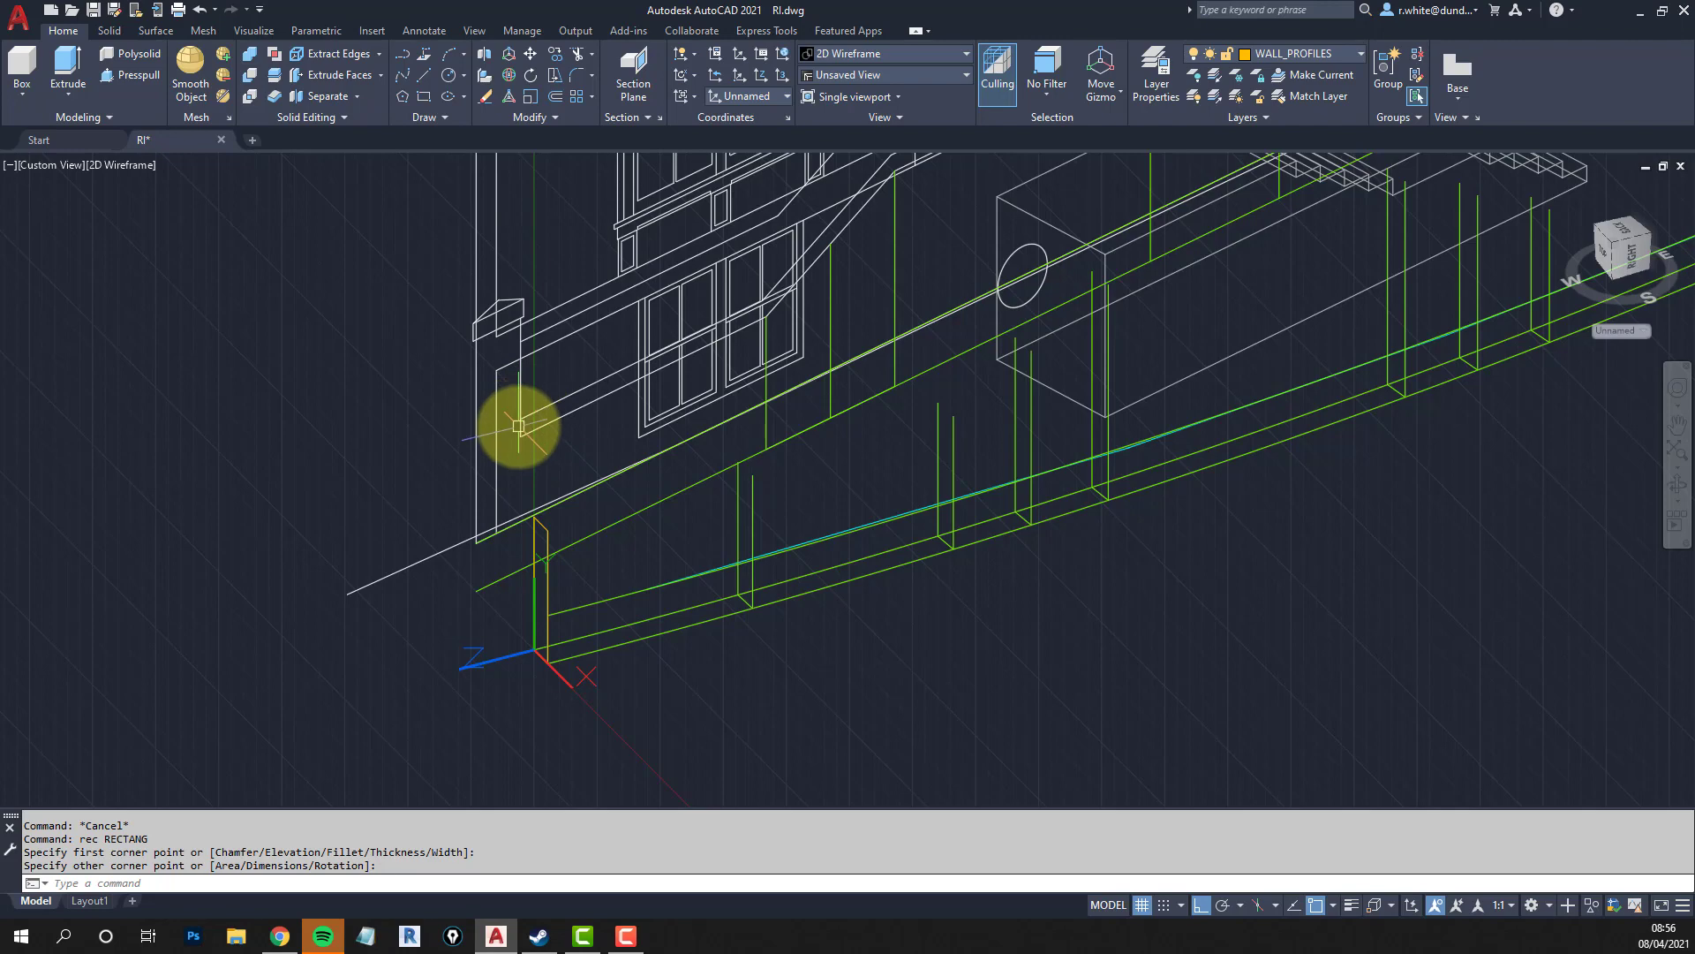
pyautogui.scroll(-4, 518, 427)
pyautogui.moveTo(1210, 386); pyautogui.dragTo(1139, 438, button='middle')
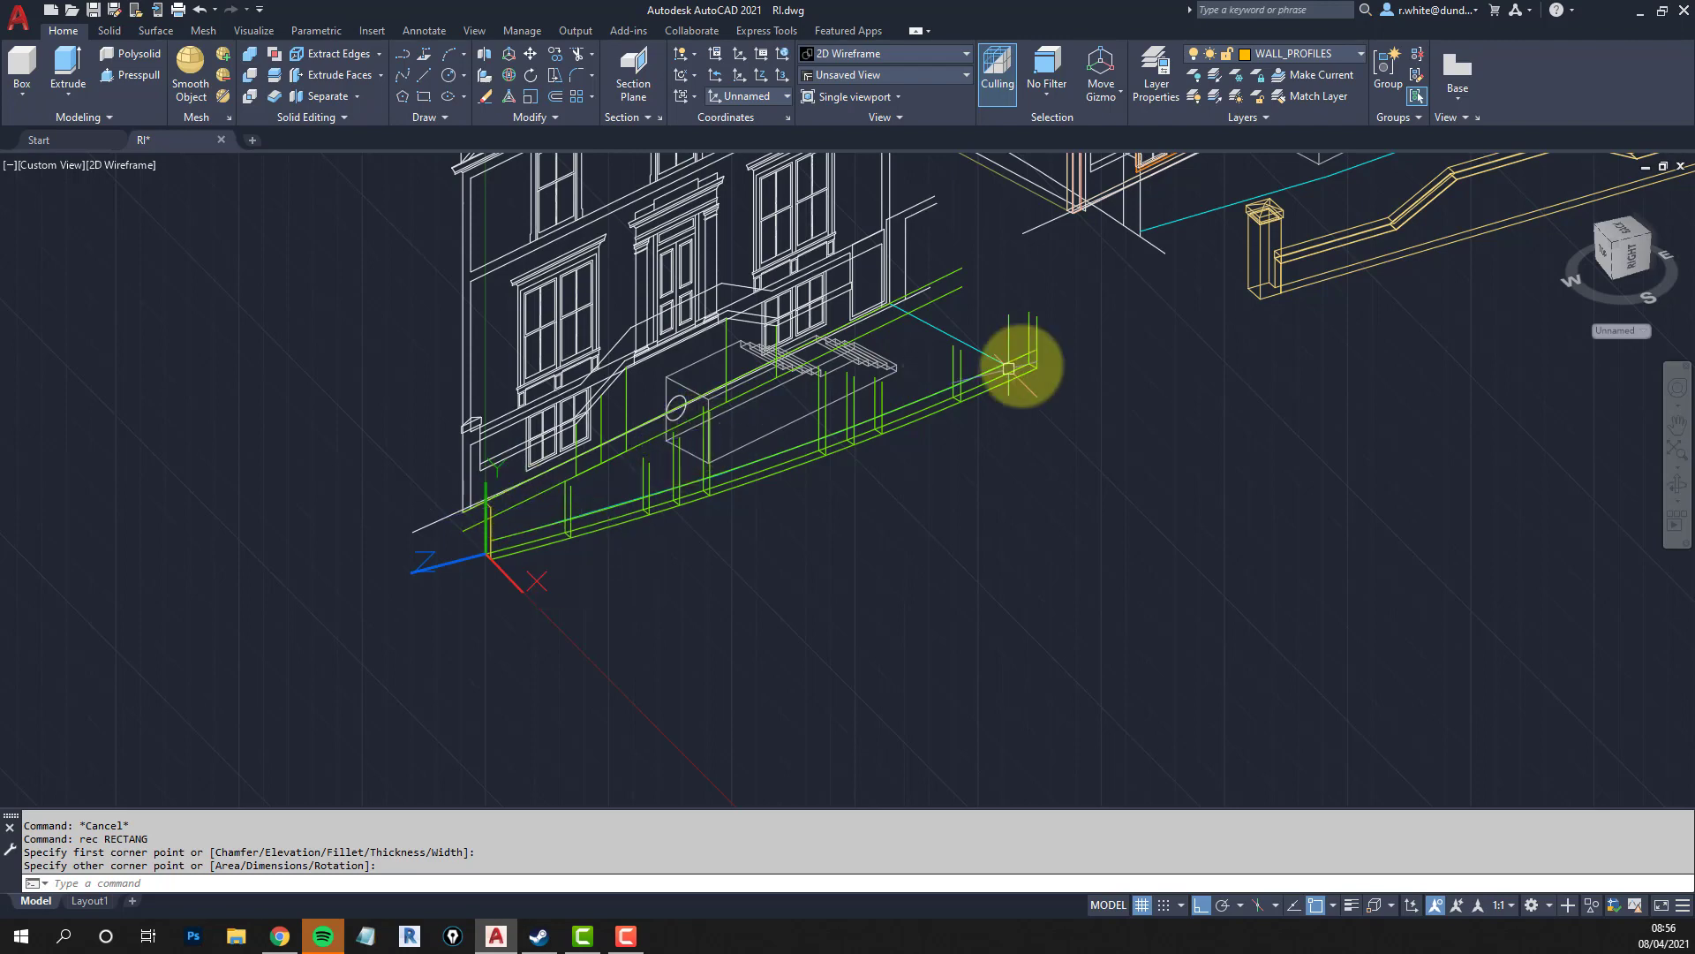
pyautogui.moveTo(1022, 363); pyautogui.dragTo(824, 495, button='middle')
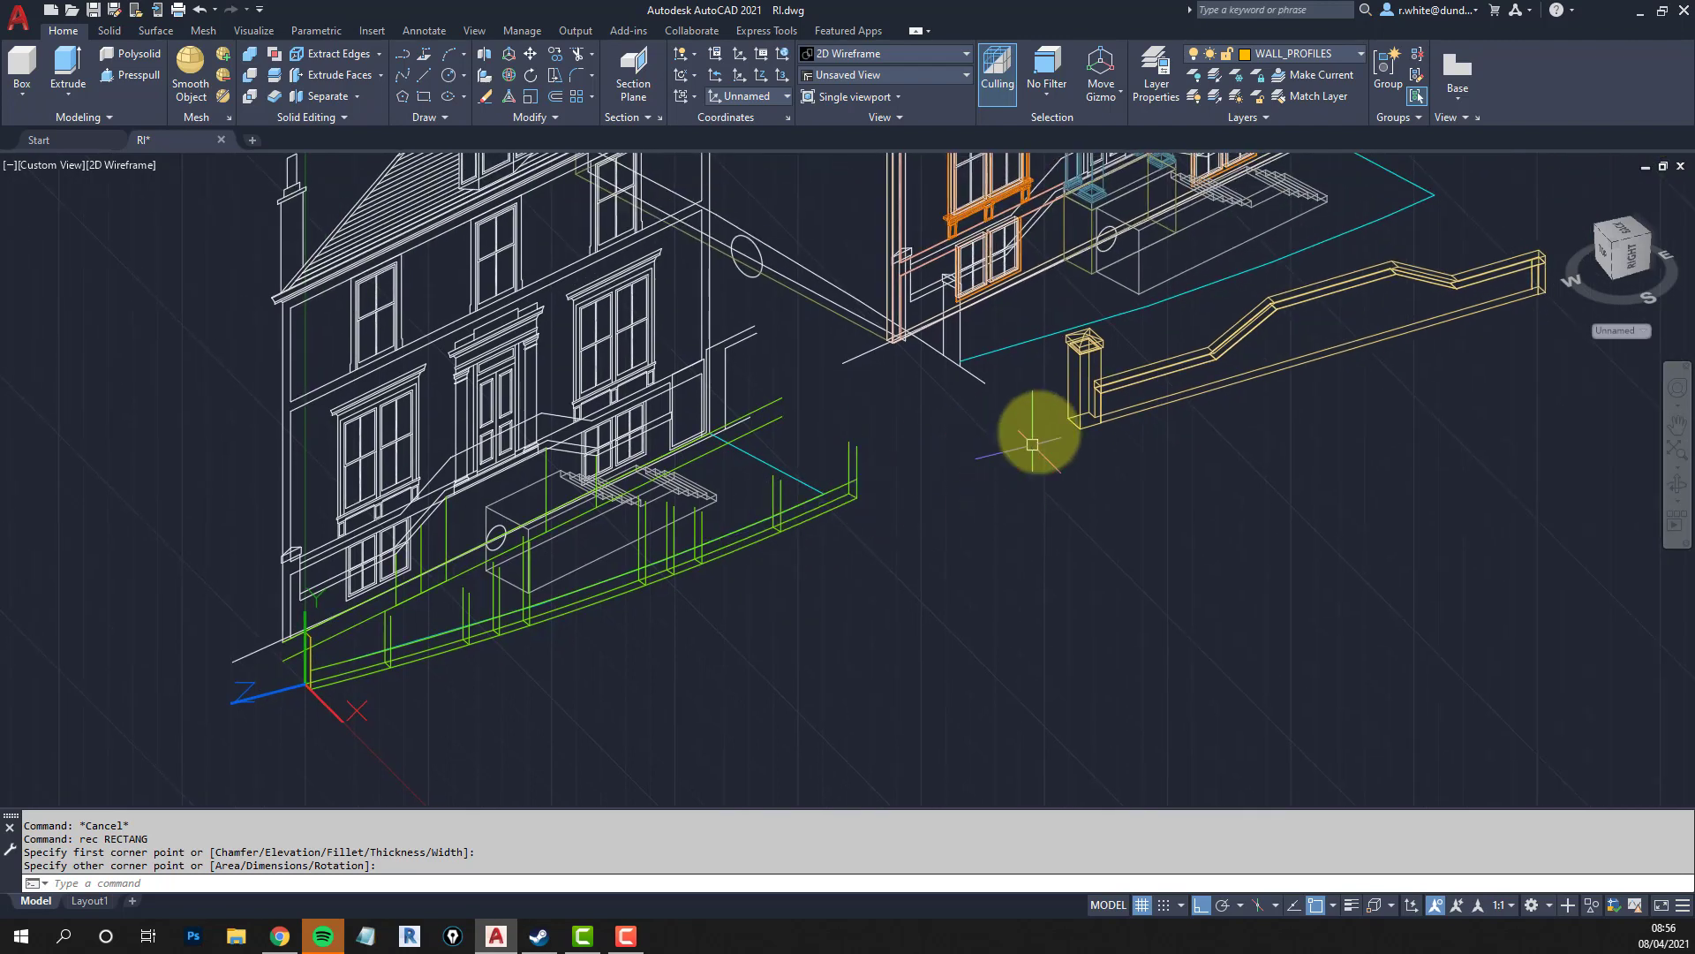
pyautogui.scroll(8, 1086, 389)
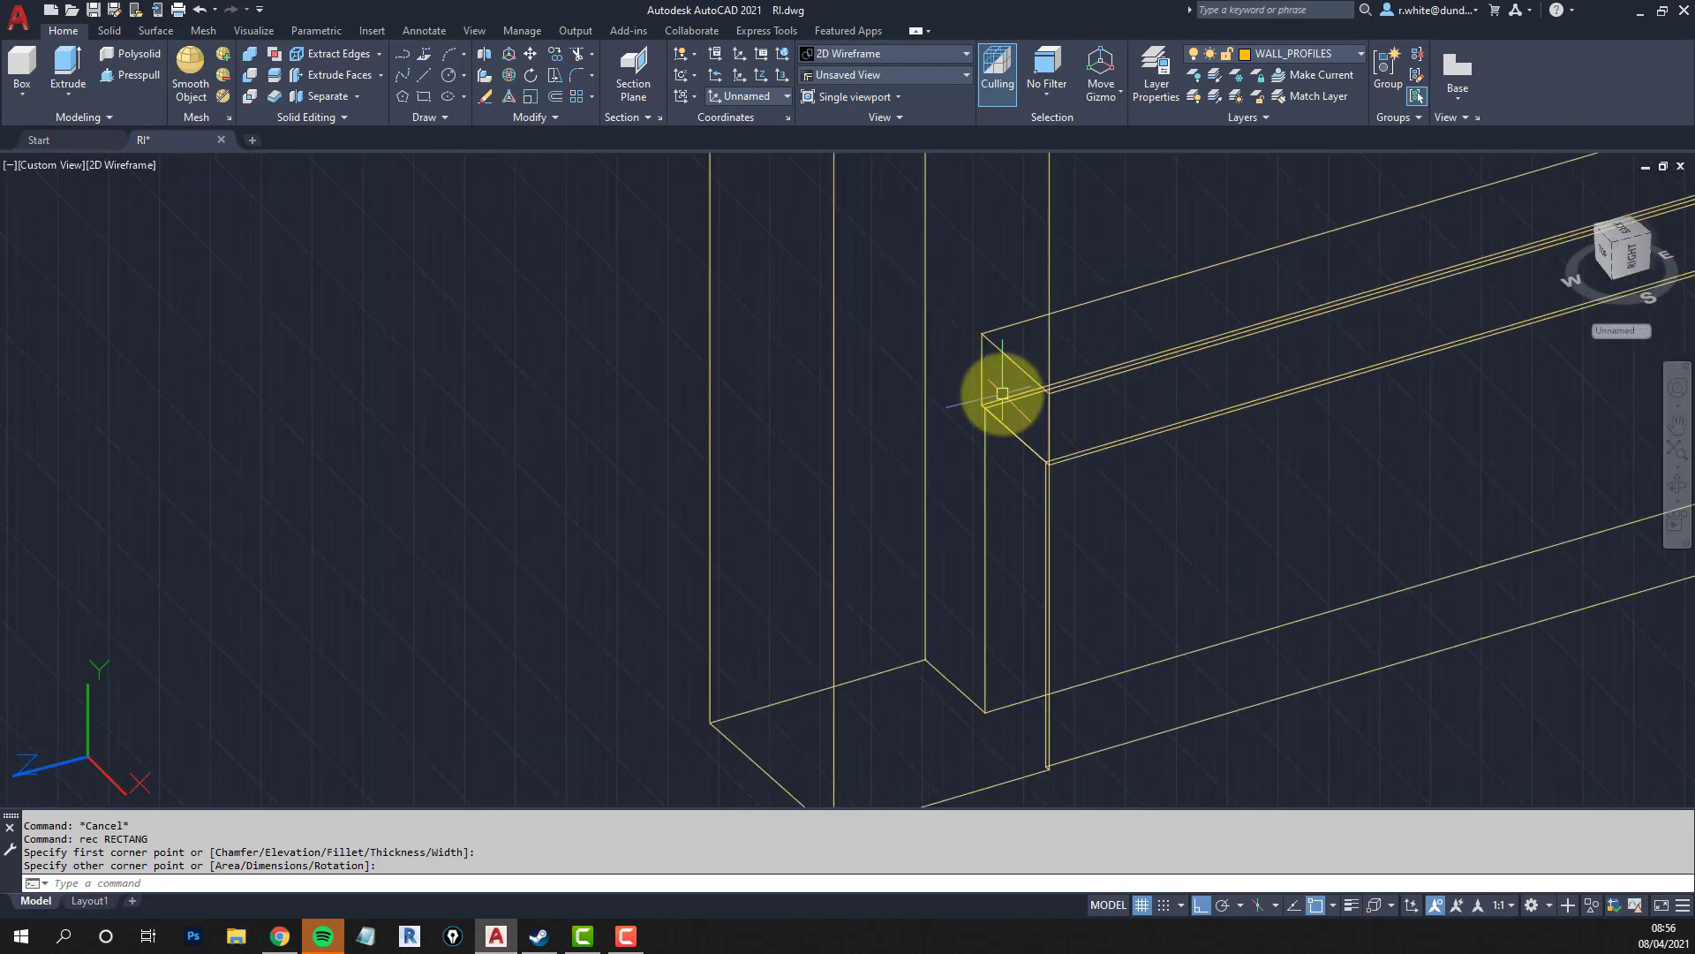
pyautogui.press('Return')
pyautogui.click(980, 403)
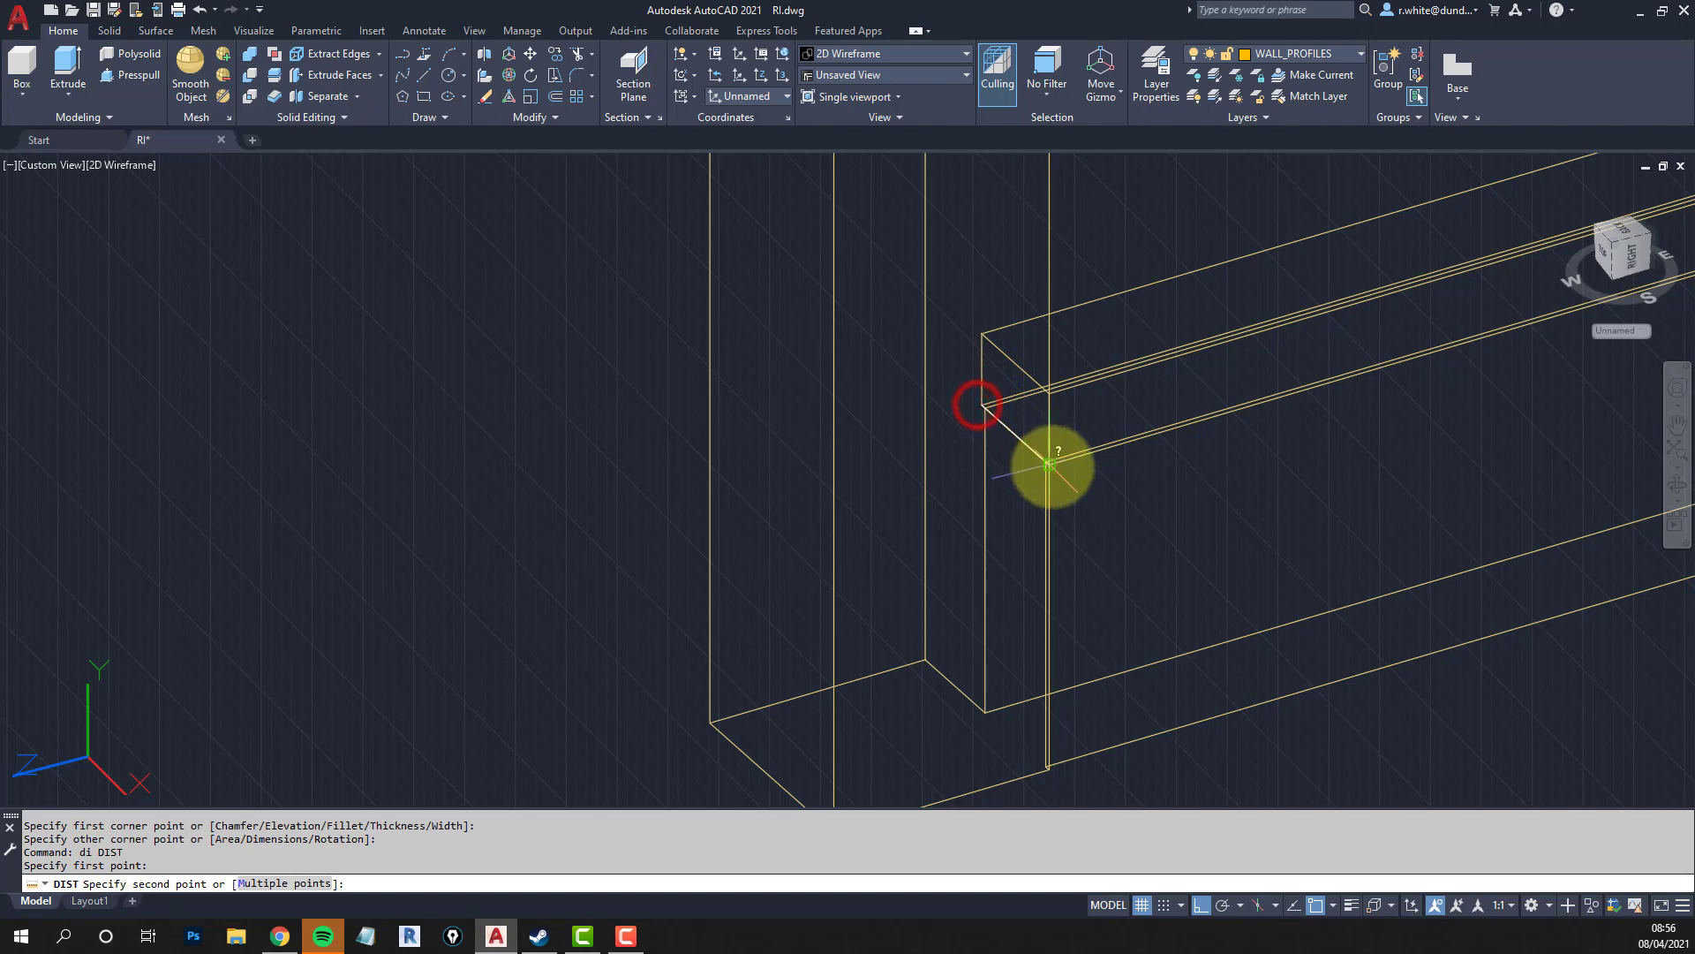
pyautogui.click(1052, 468)
# Measure the coping's height at the pier end of the existing yellow boundary wall.
pyautogui.press('Return')
pyautogui.click(982, 336)
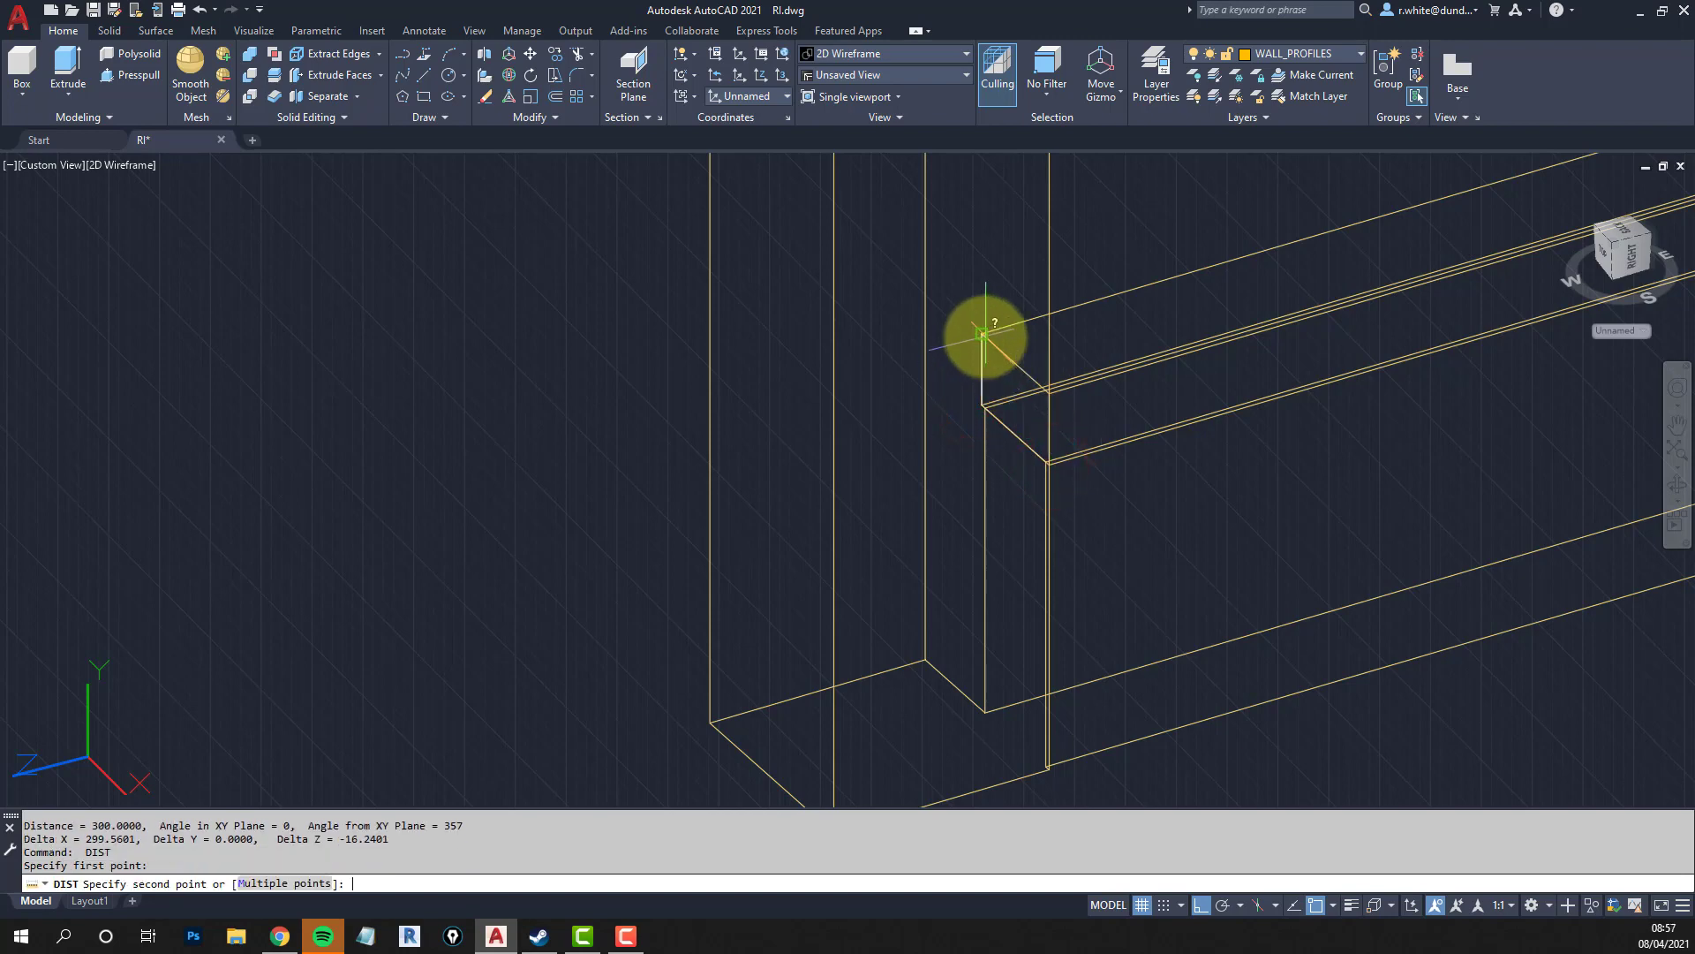
pyautogui.press('Escape')
pyautogui.press('Return')
pyautogui.click(982, 336)
pyautogui.click(973, 406)
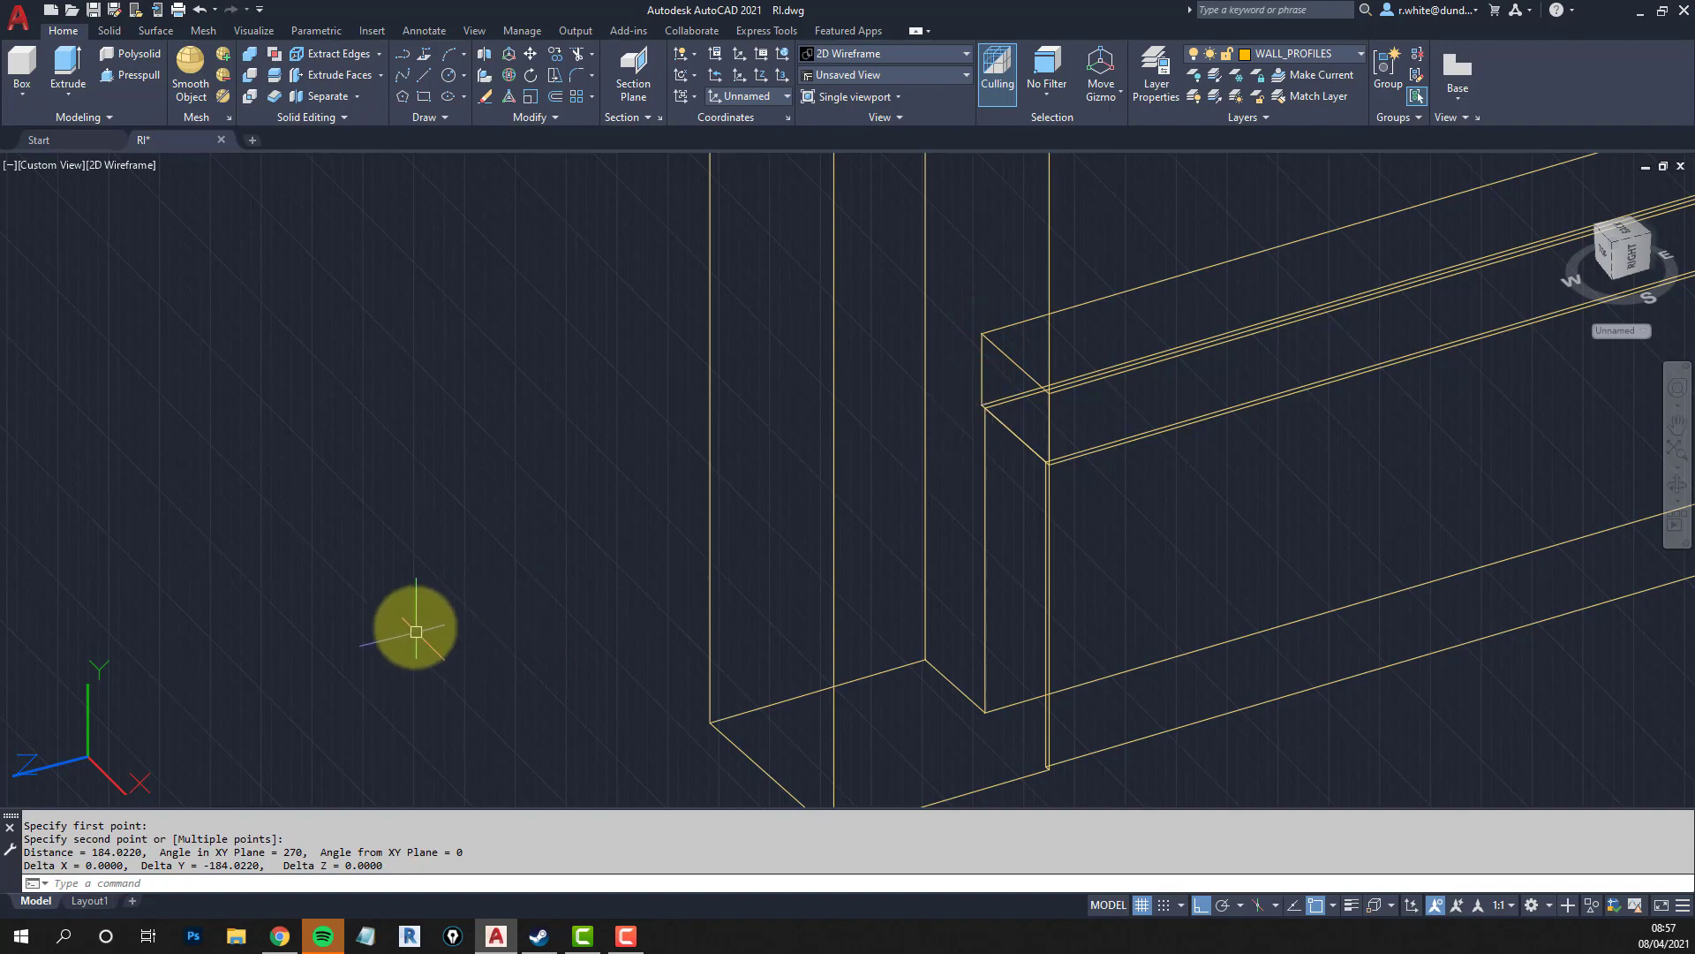
pyautogui.press('Escape')
pyautogui.press('Escape')
pyautogui.scroll(-5, 459, 592)
pyautogui.scroll(8, 565, 574)
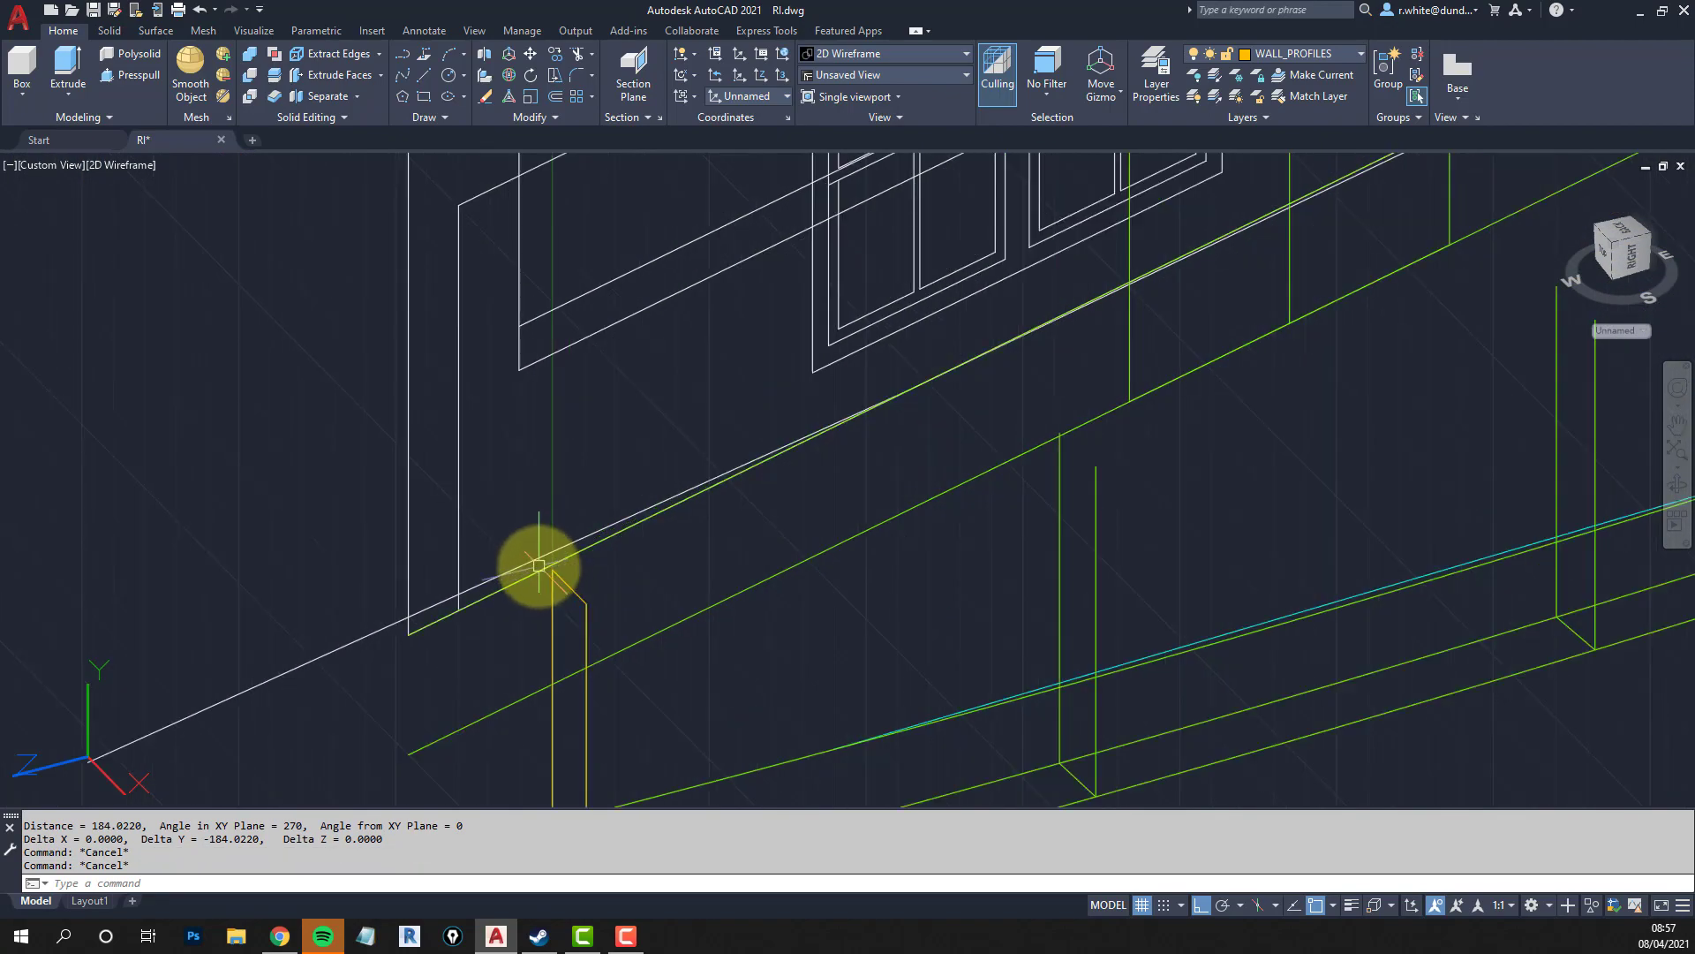
pyautogui.write('pl')
pyautogui.press('Return')
pyautogui.scroll(3, 547, 565)
pyautogui.click(570, 569)
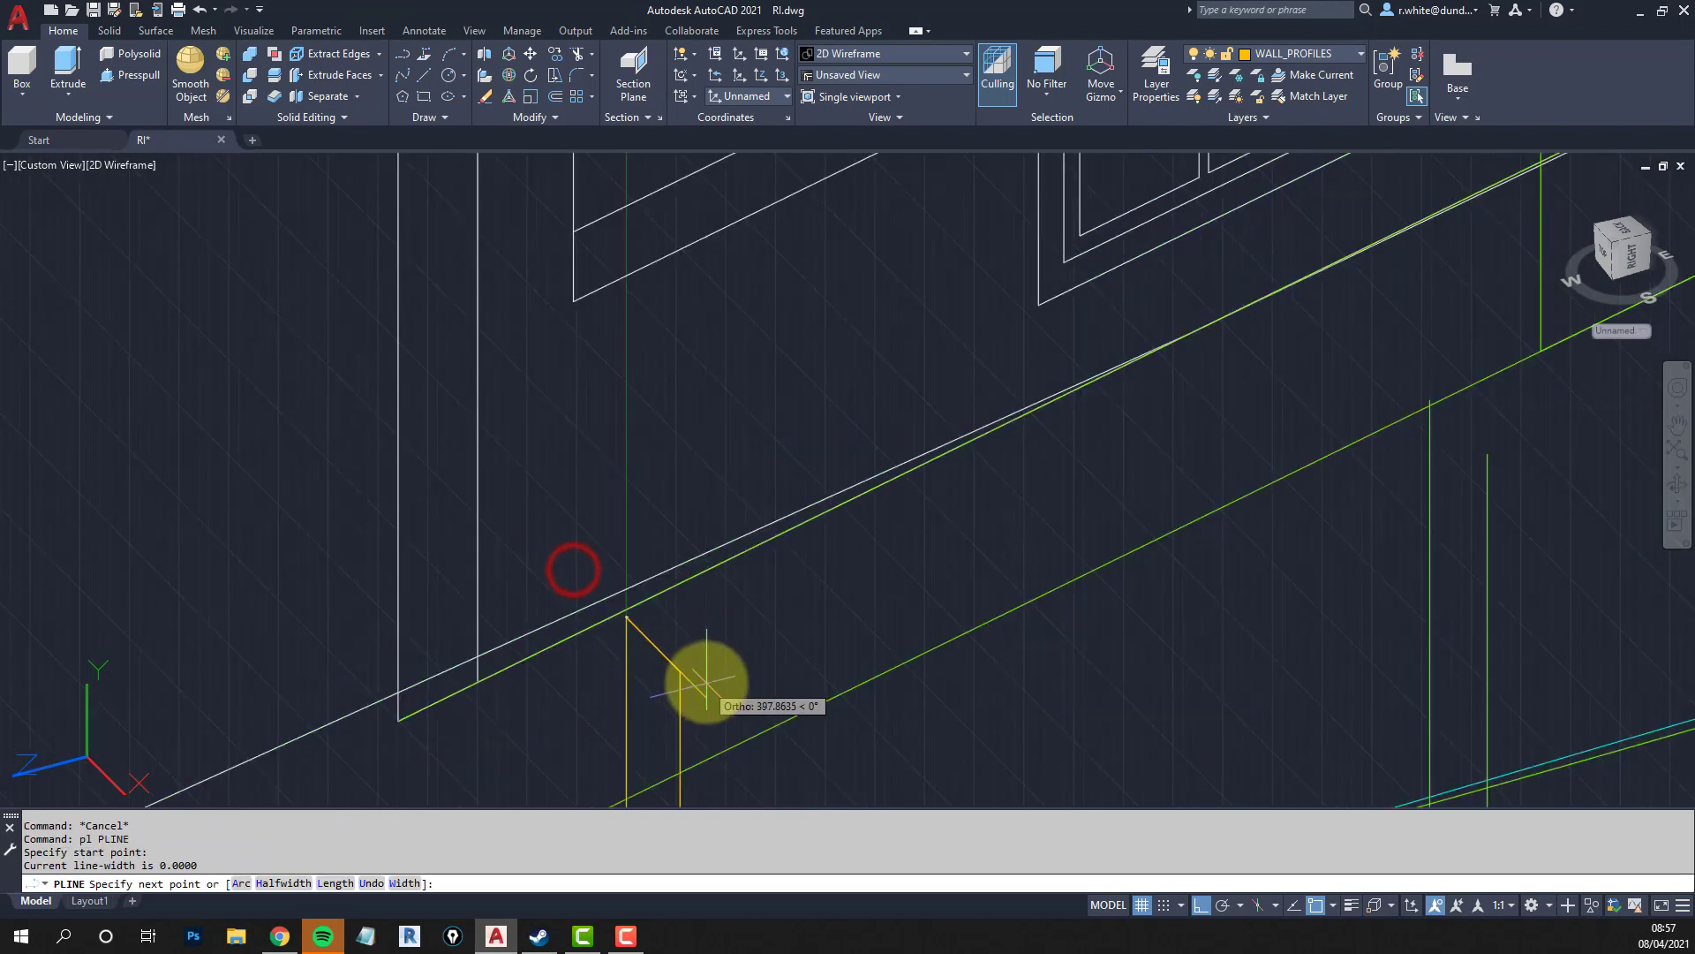
pyautogui.press('Escape')
# Draw a vertical polyline 185 units upward from the midpoint of the first wall profile's top edge.
pyautogui.press('Return')
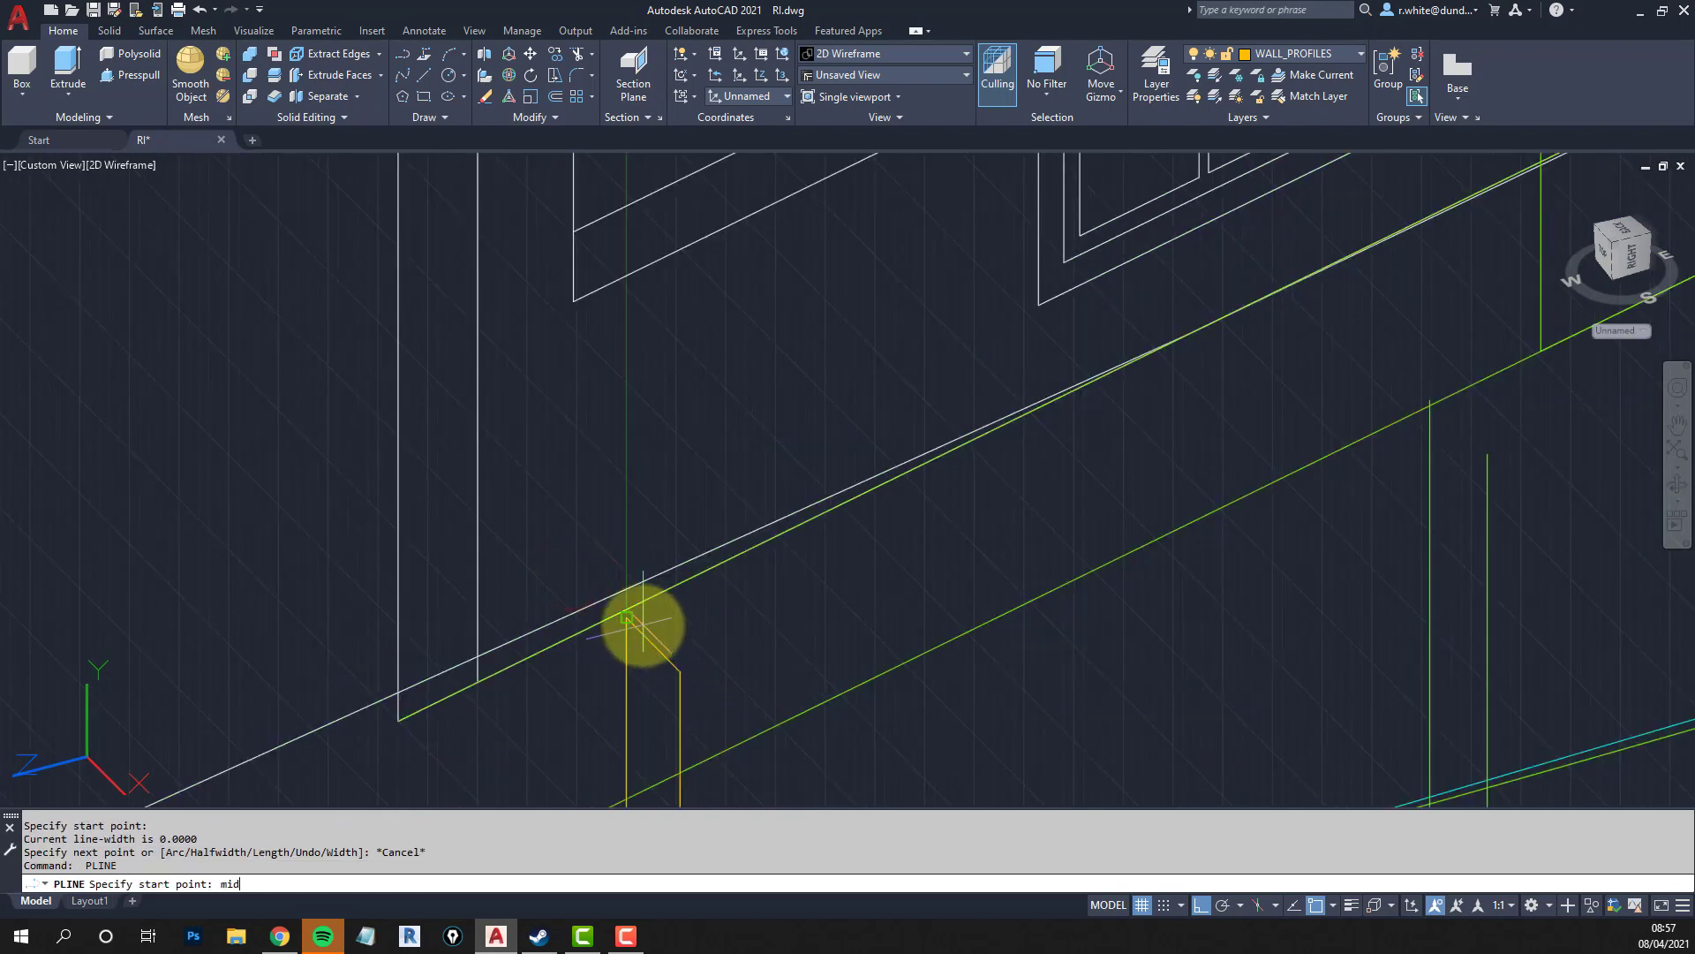
pyautogui.click(649, 640)
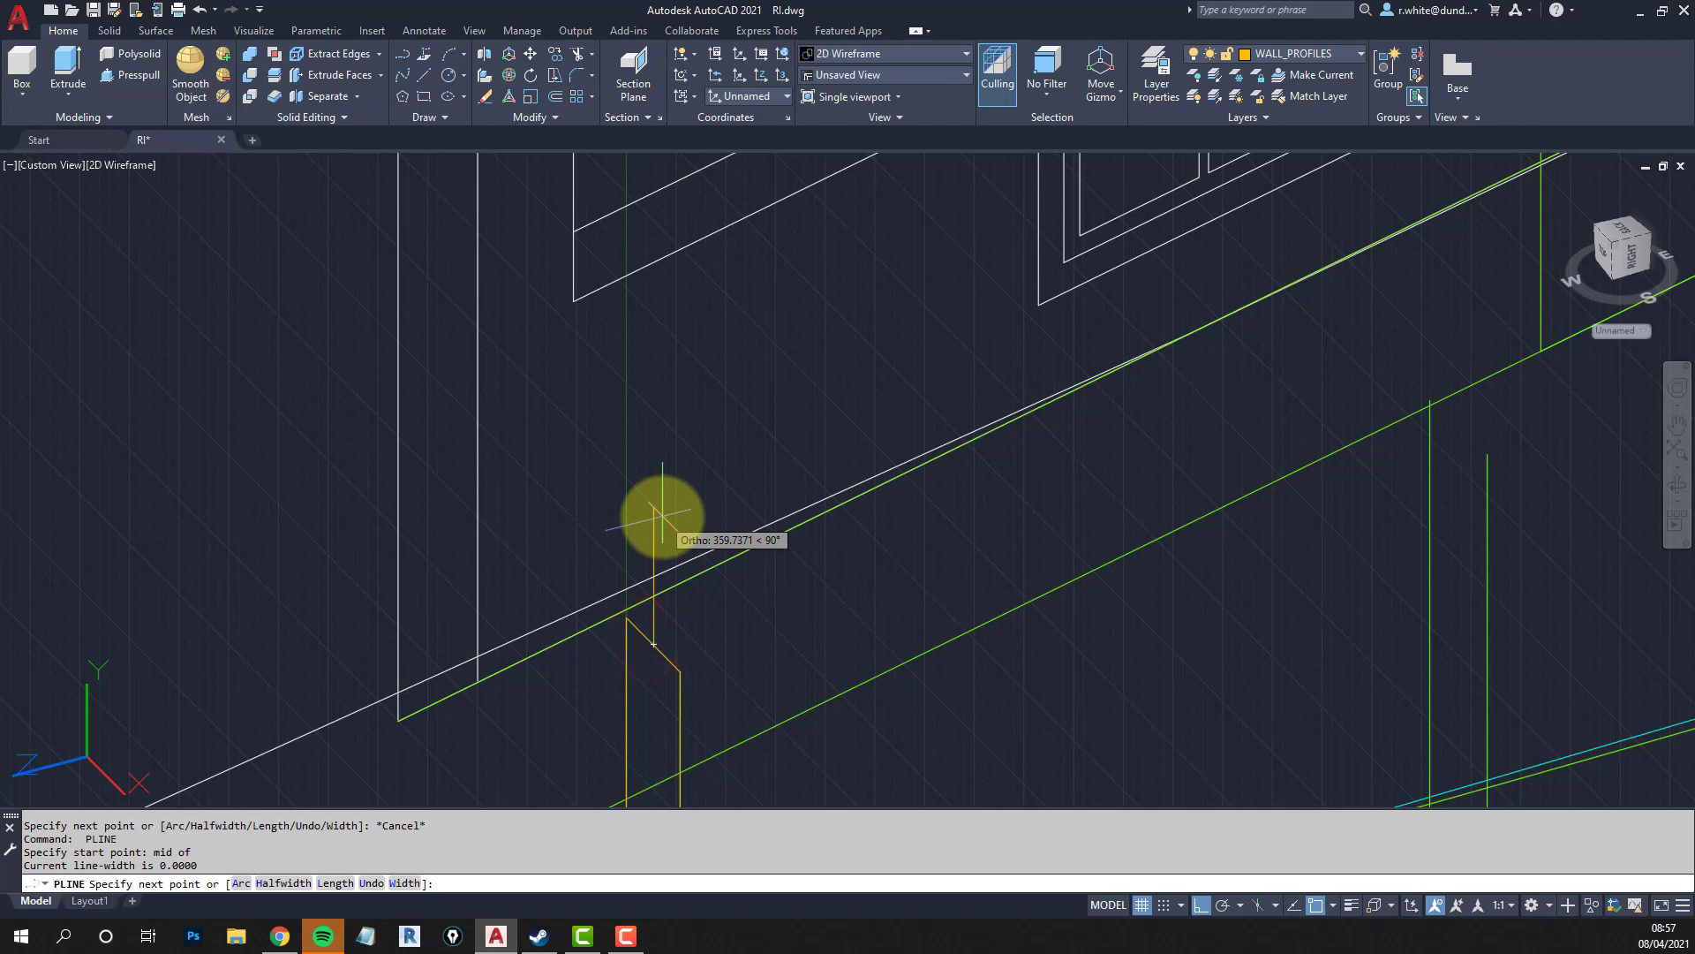
pyautogui.press('Return')
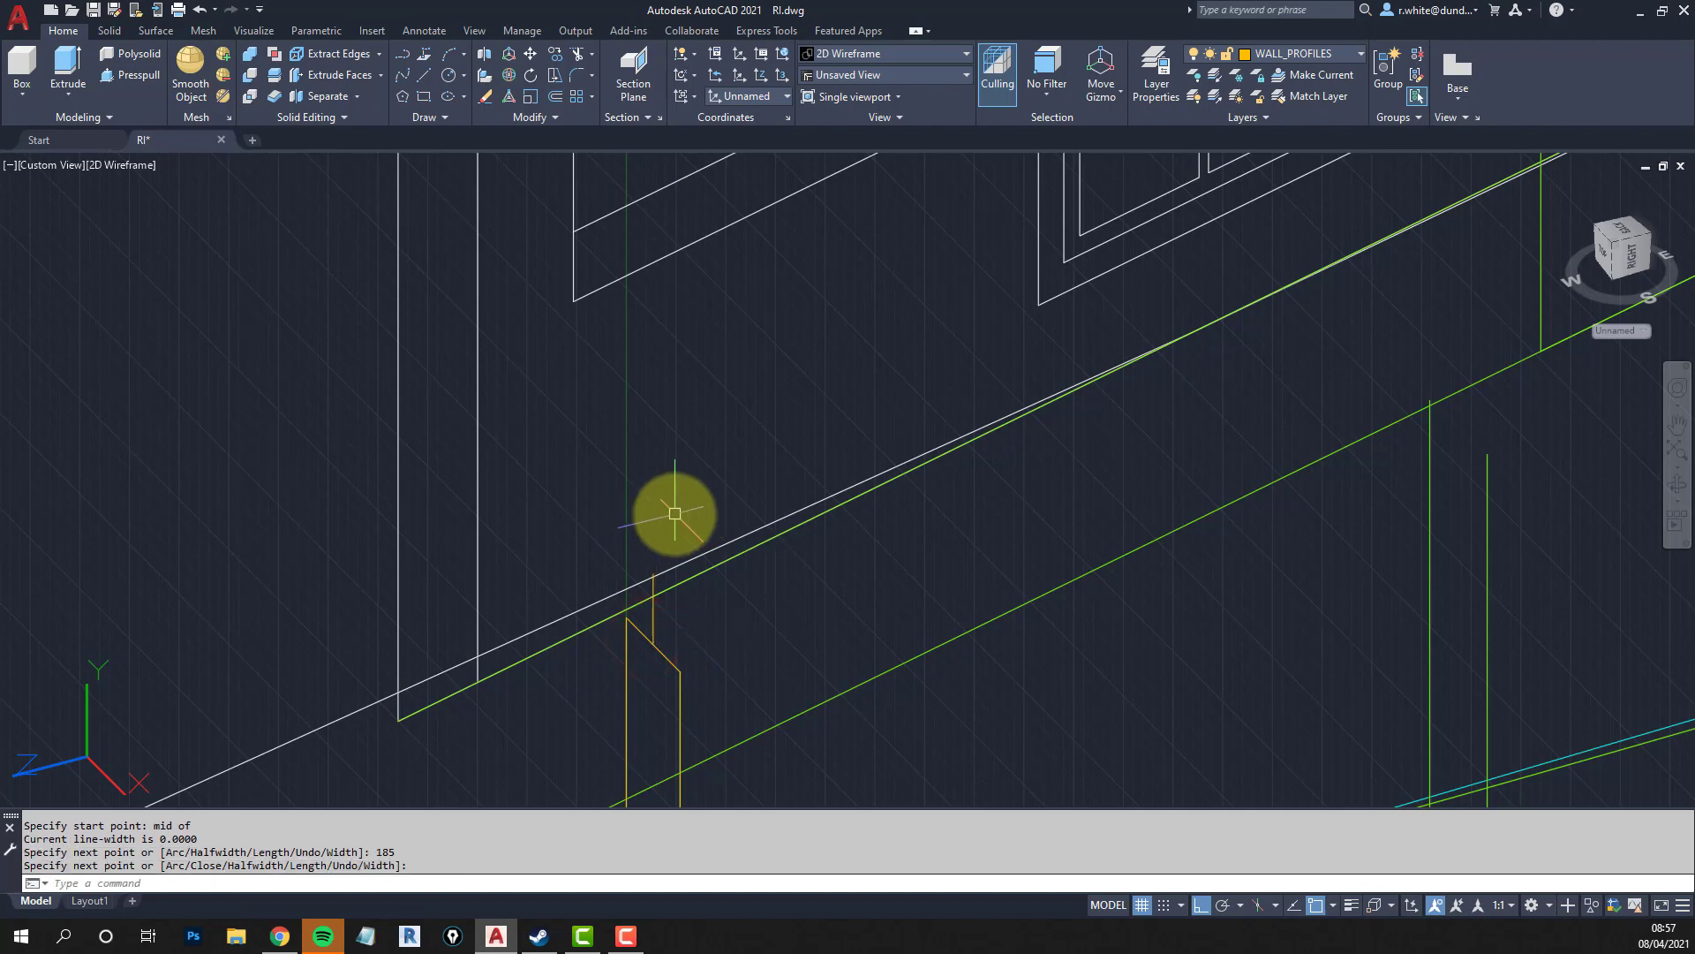
# Offset the short vertical polyline by 150 to both sides.
pyautogui.press('Return')
pyautogui.write('150')
pyautogui.press('Return')
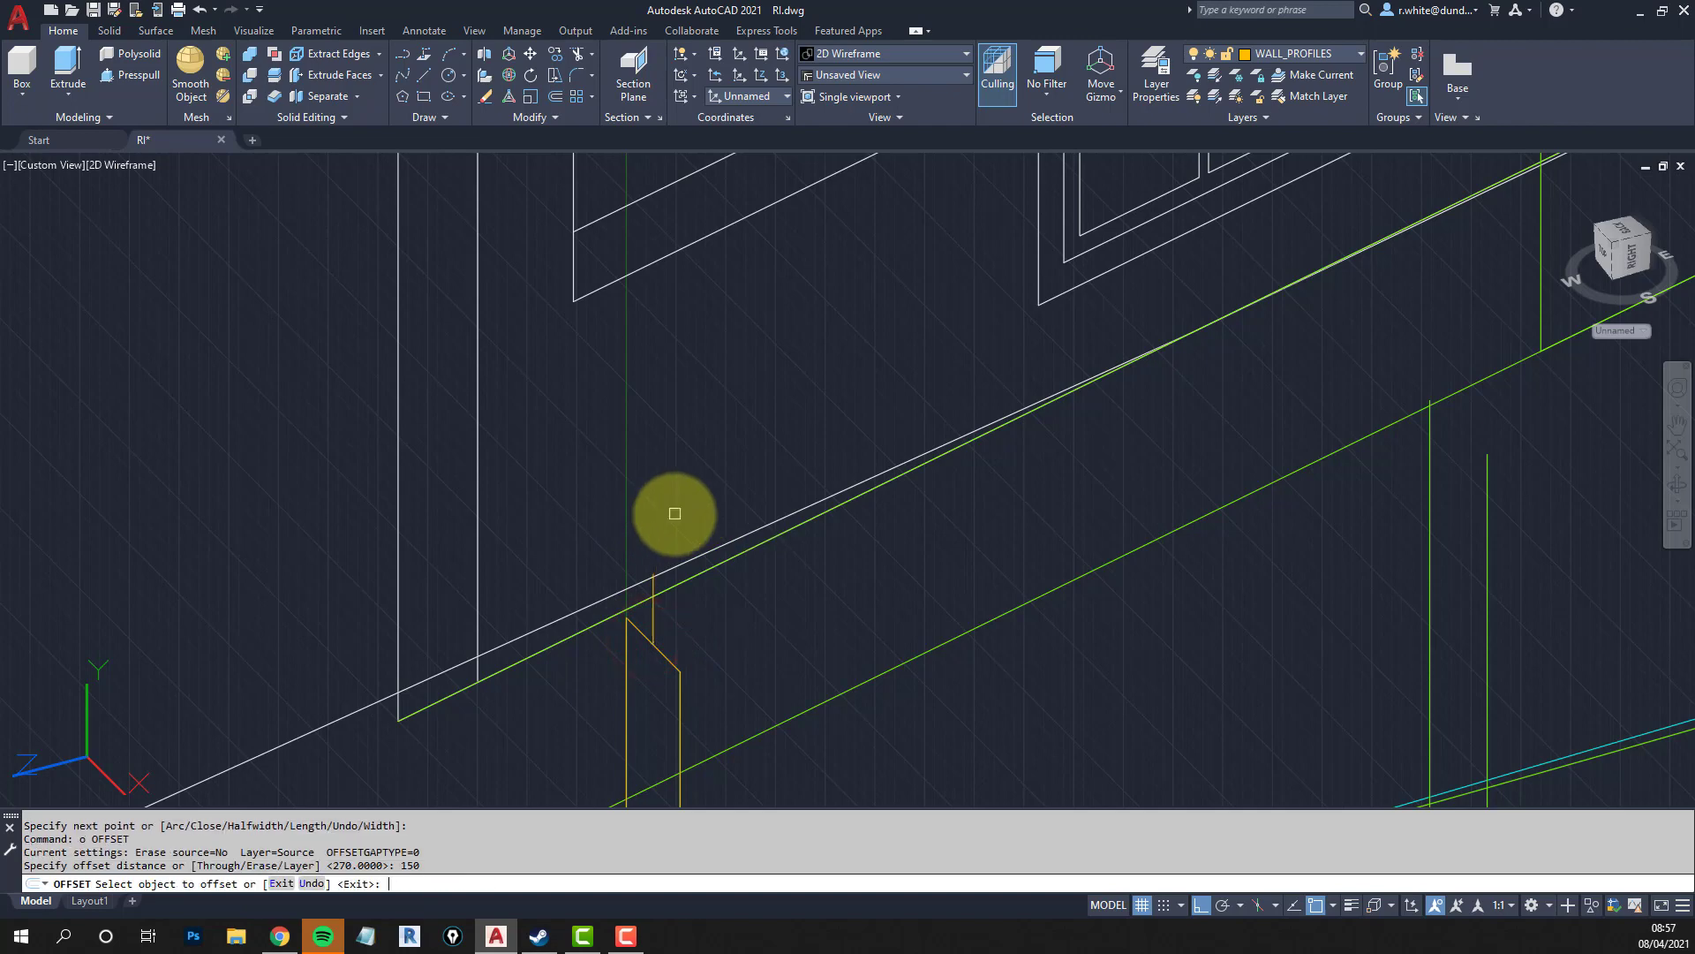
pyautogui.click(664, 580)
pyautogui.click(652, 616)
pyautogui.click(726, 666)
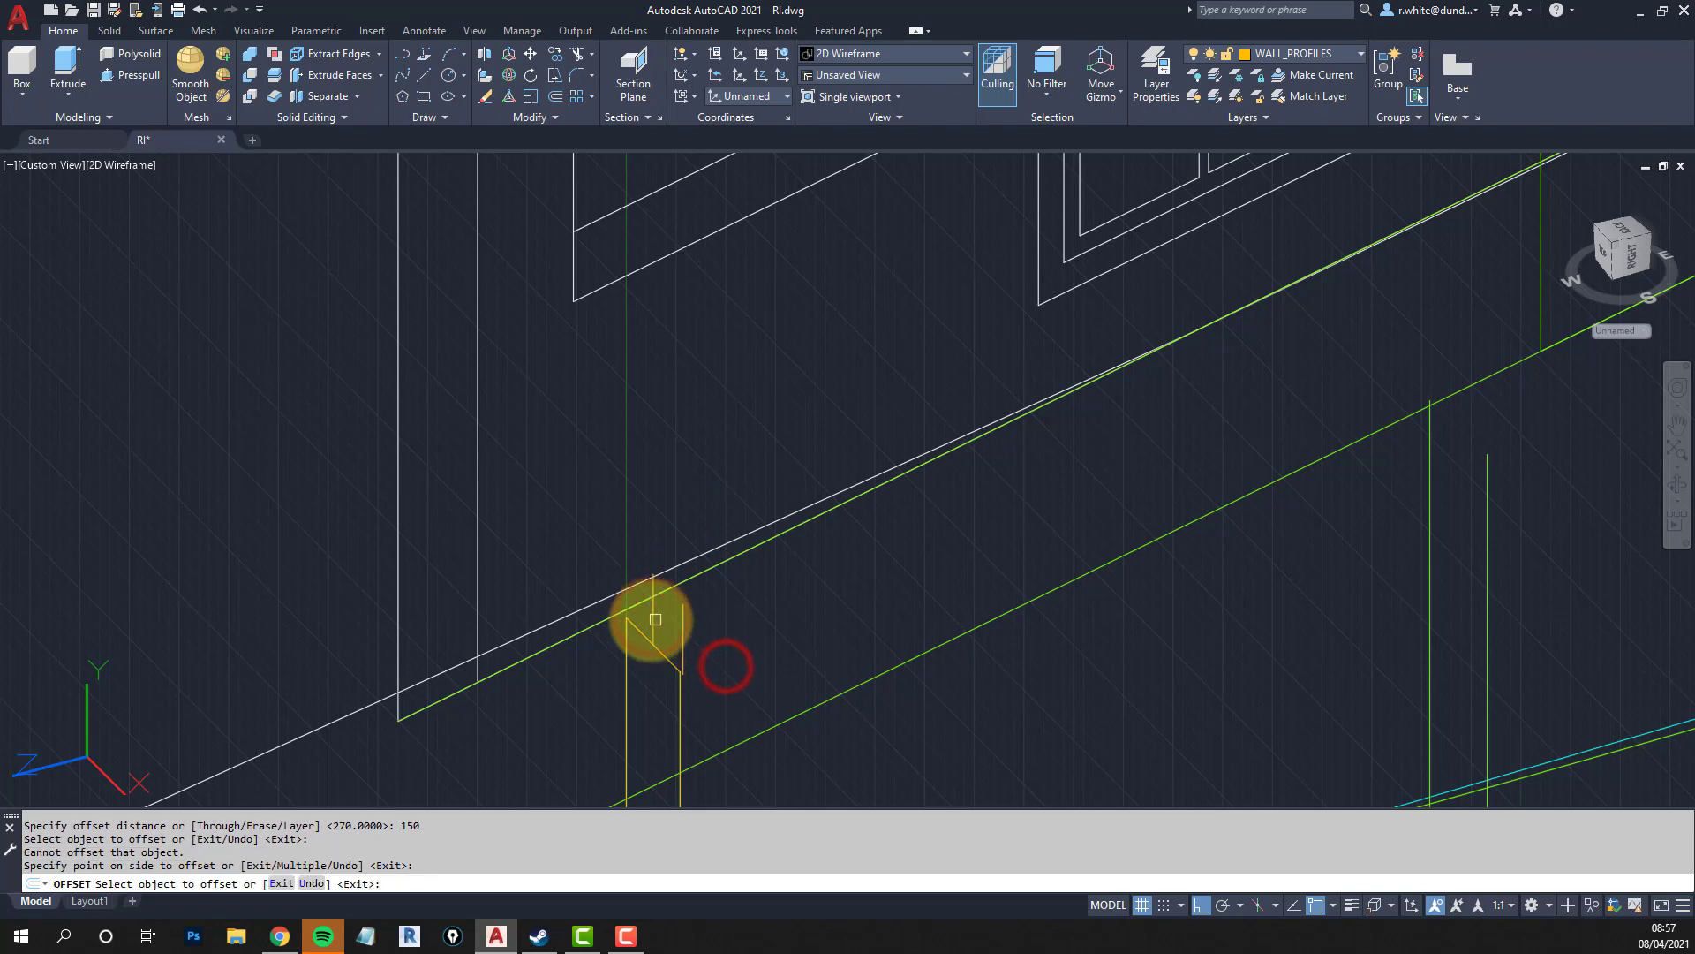
pyautogui.click(650, 620)
pyautogui.click(528, 523)
pyautogui.scroll(3, 651, 503)
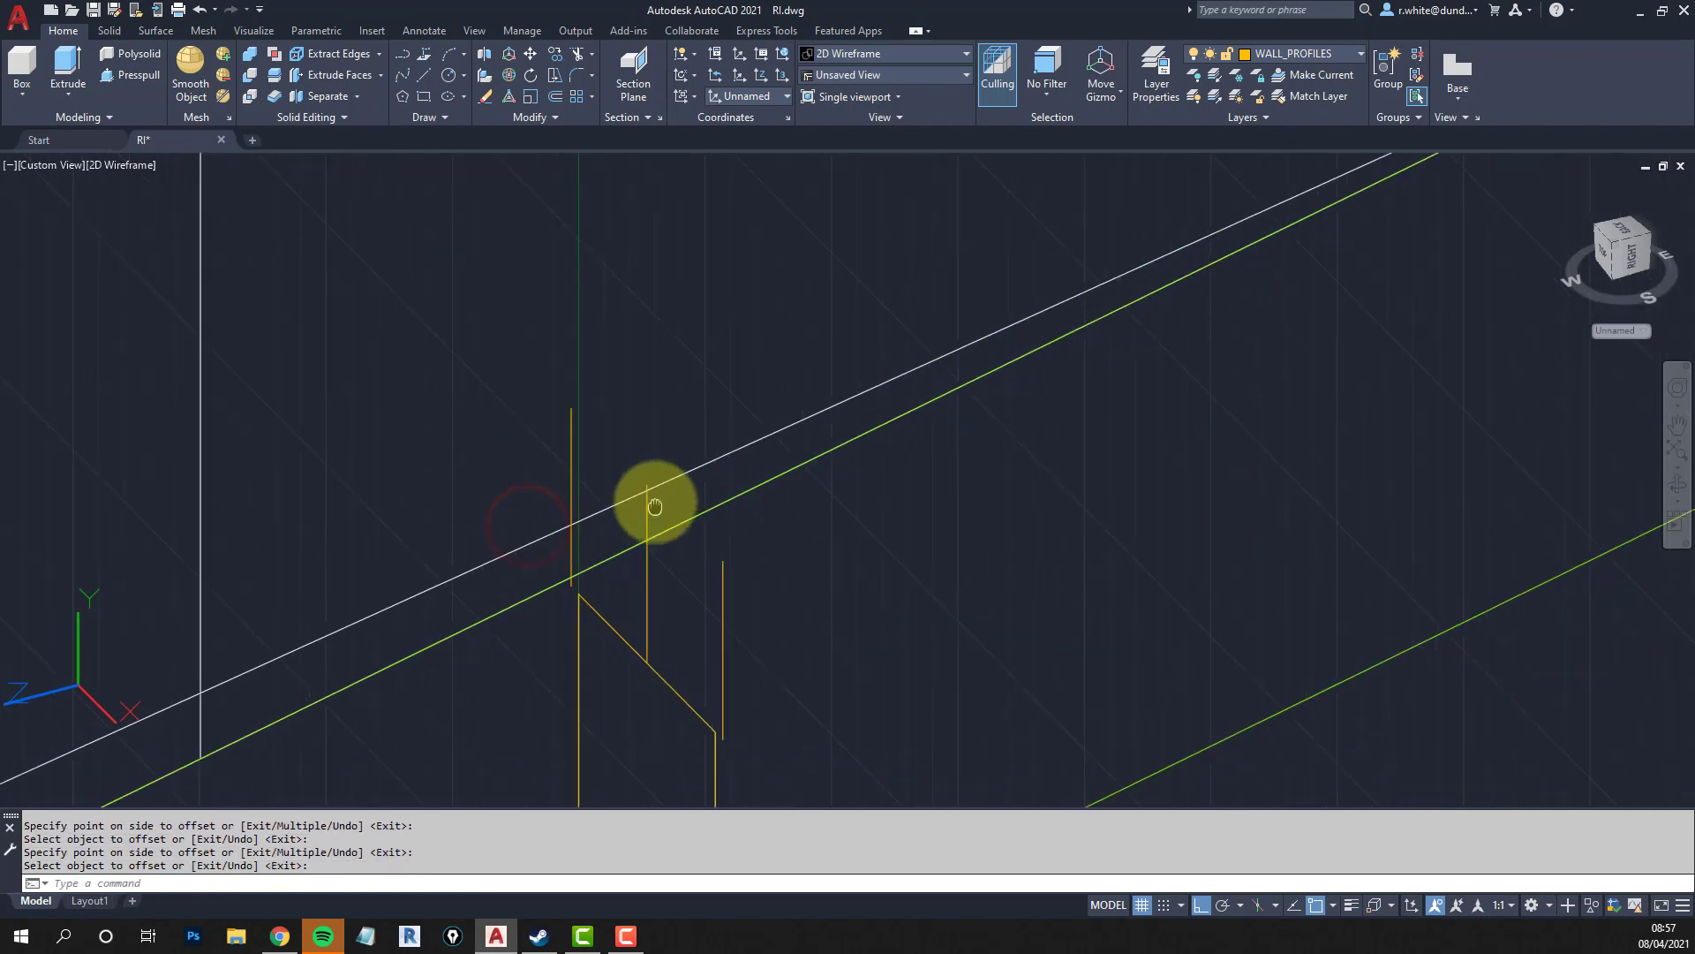
pyautogui.press('Escape')
pyautogui.press('Escape')
# Draw the coping rectangle from the upper end of the inner offset line to the lower end of the outer one.
pyautogui.write('rec')
pyautogui.press('Return')
pyautogui.click(572, 407)
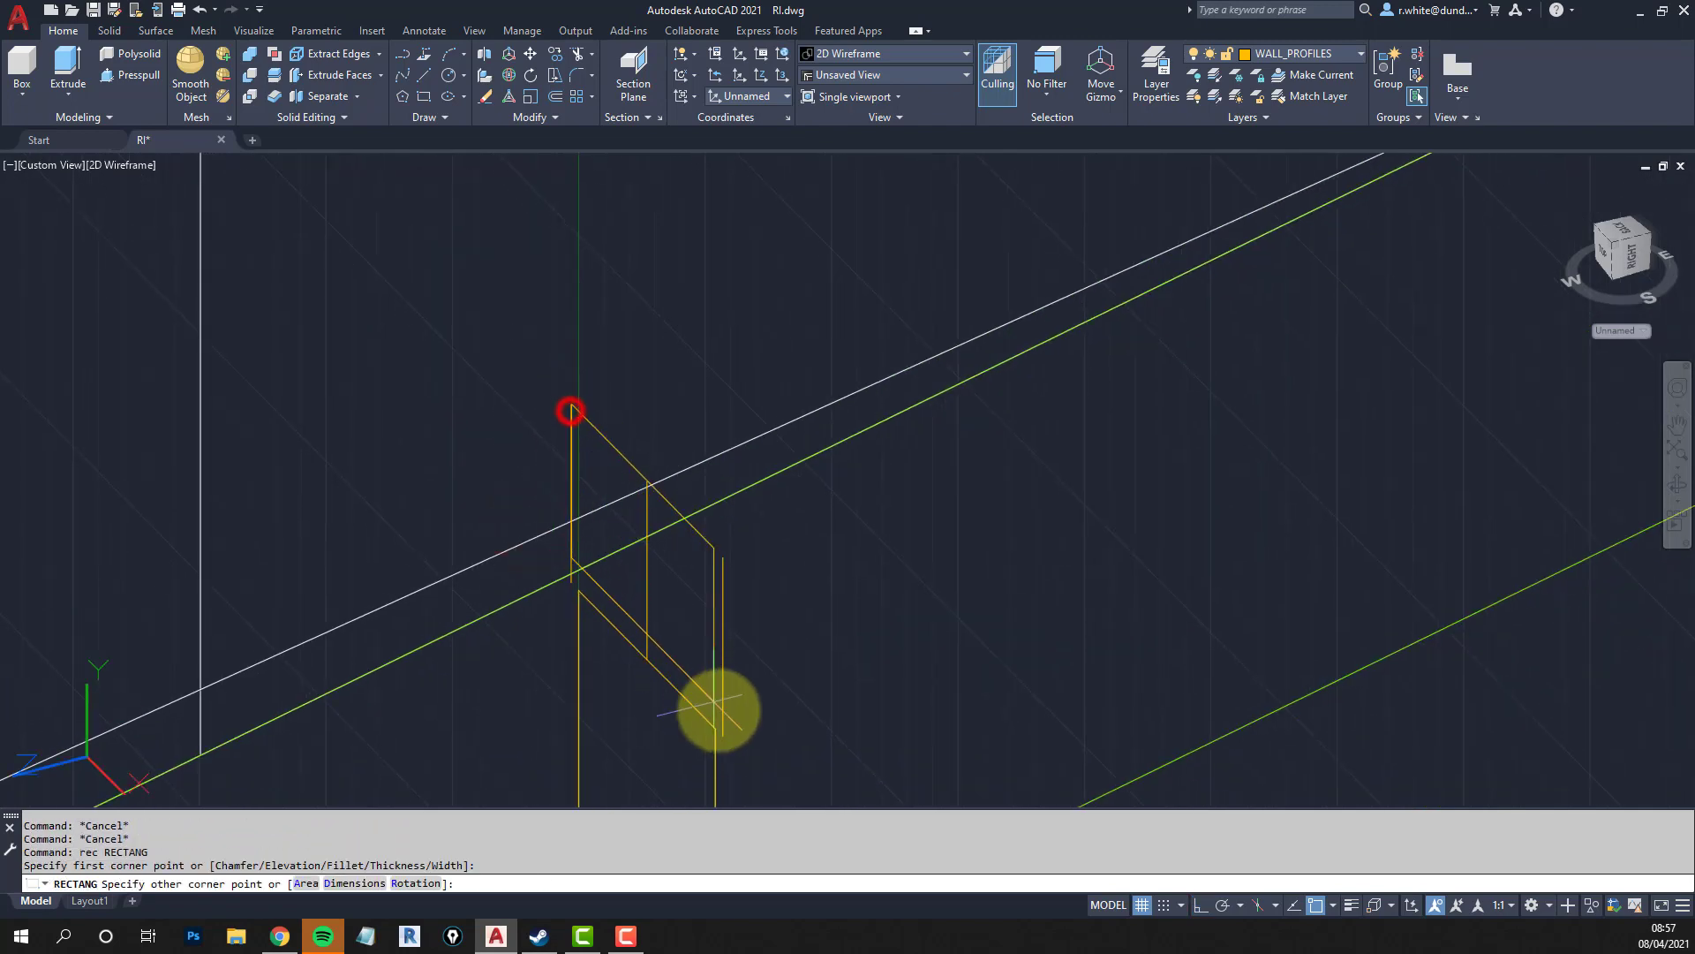
pyautogui.click(724, 735)
pyautogui.press('Escape')
pyautogui.press('Escape')
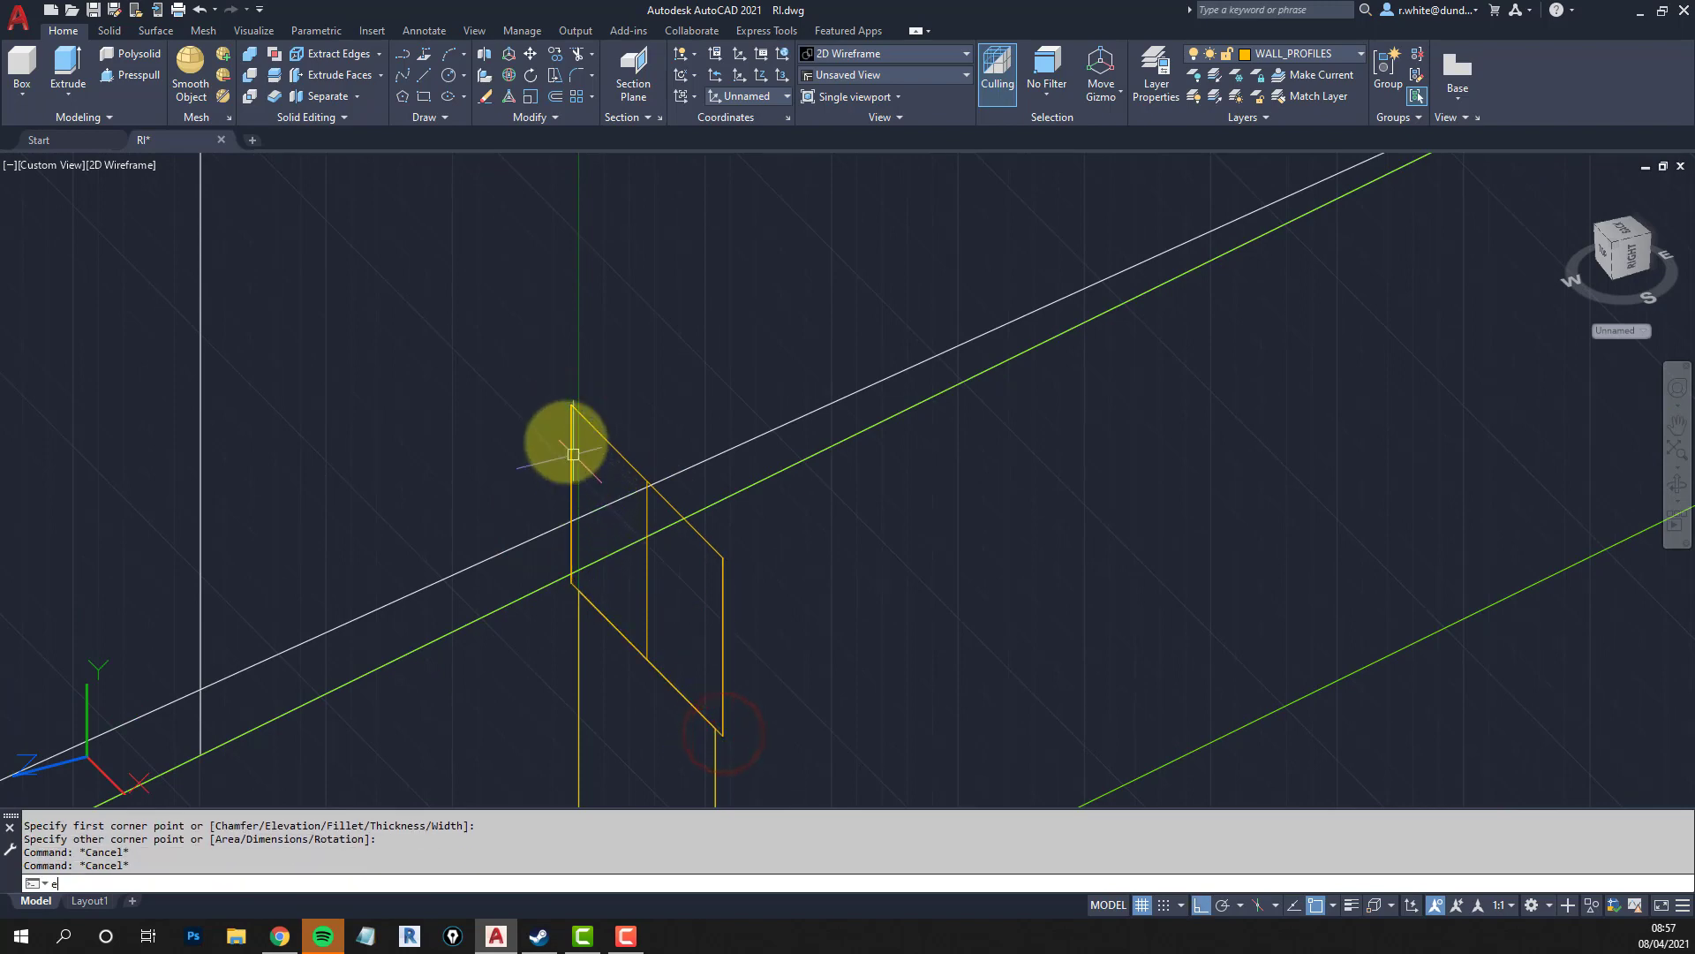
pyautogui.write('e')
pyautogui.press('Return')
pyautogui.write('w')
pyautogui.press('Return')
pyautogui.click(532, 366)
pyautogui.click(697, 701)
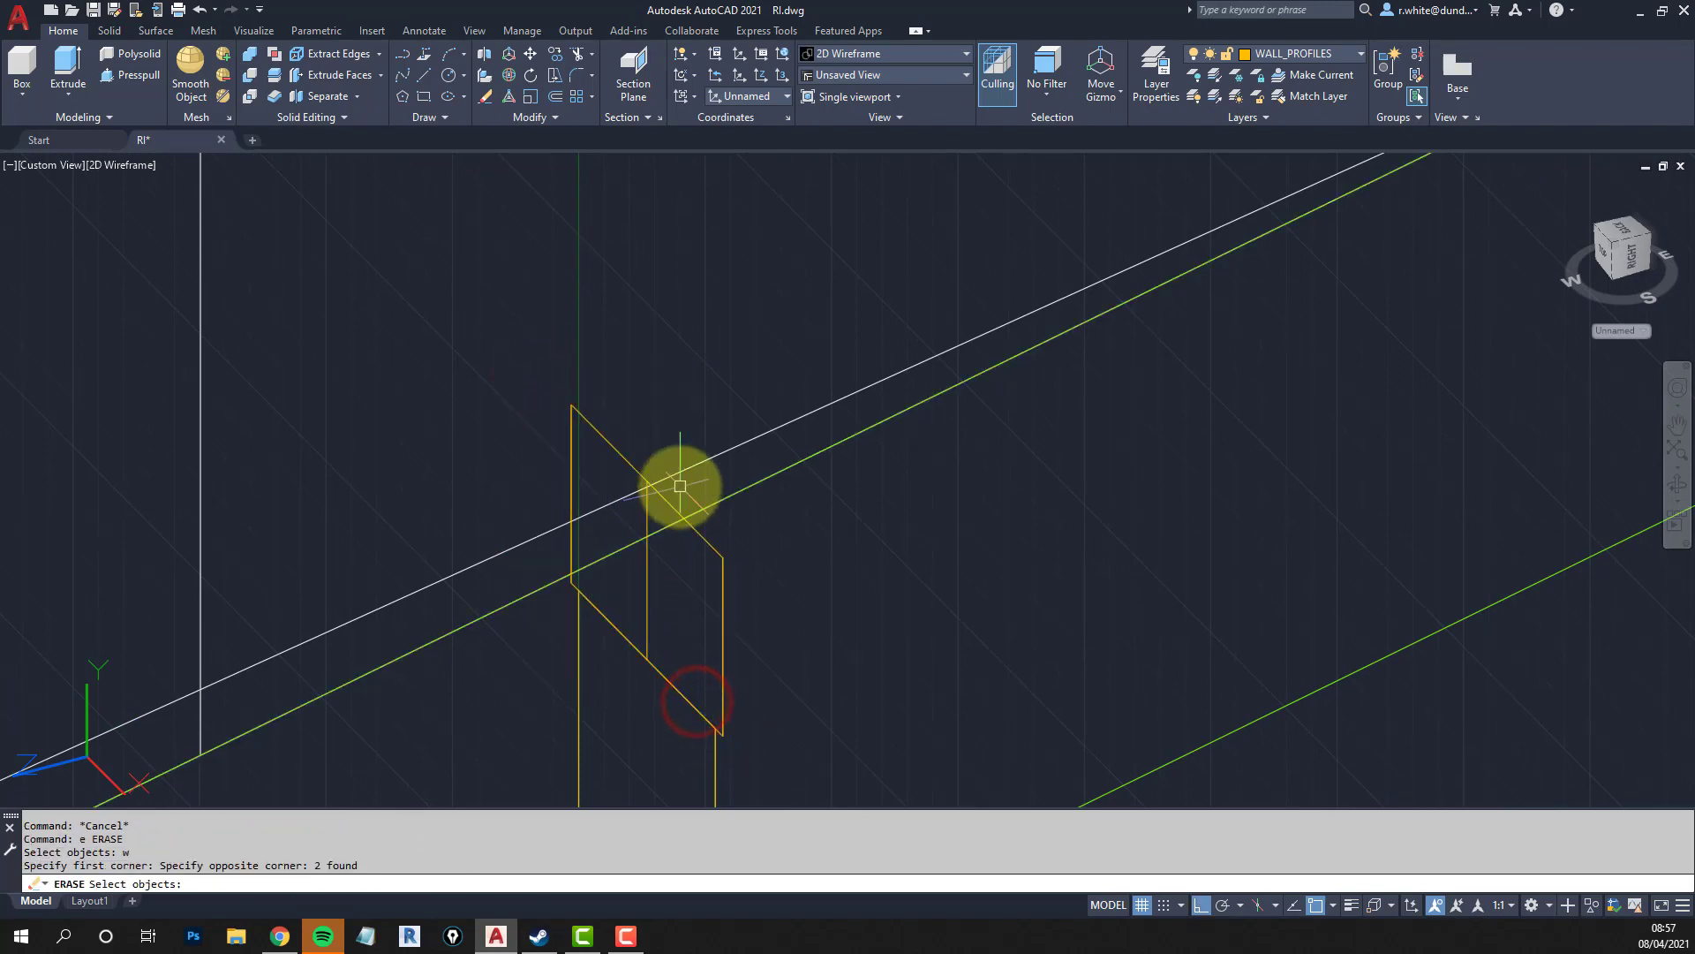
pyautogui.press('Escape')
pyautogui.press('Escape')
# Erase the vertical construction lines left around the coping rectangle, picking them with window selections.
pyautogui.write('e')
pyautogui.press('Return')
pyautogui.write('w')
pyautogui.press('Return')
pyautogui.click(632, 447)
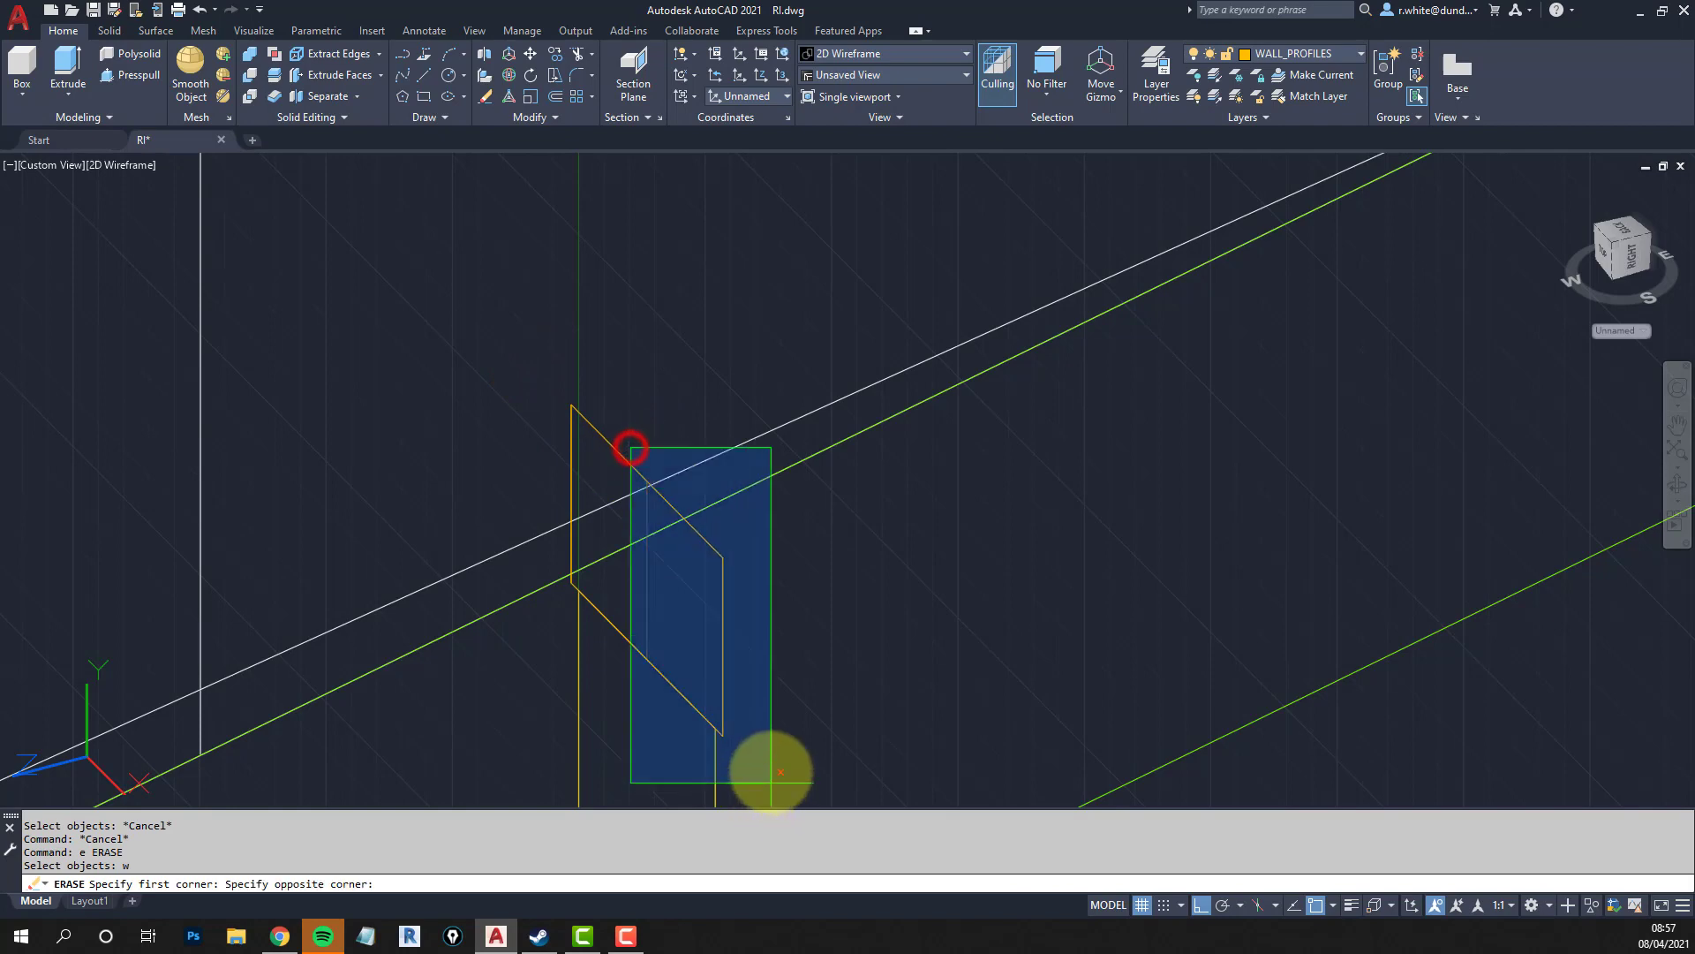
pyautogui.click(771, 771)
pyautogui.press('Return')
pyautogui.write('w')
pyautogui.press('Return')
pyautogui.click(531, 361)
pyautogui.click(654, 654)
pyautogui.press('Return')
# Set a 3-point UCS at the second green line pair: origin at its inner base corner, X across the base, Y up the vertical.
pyautogui.scroll(-8, 655, 608)
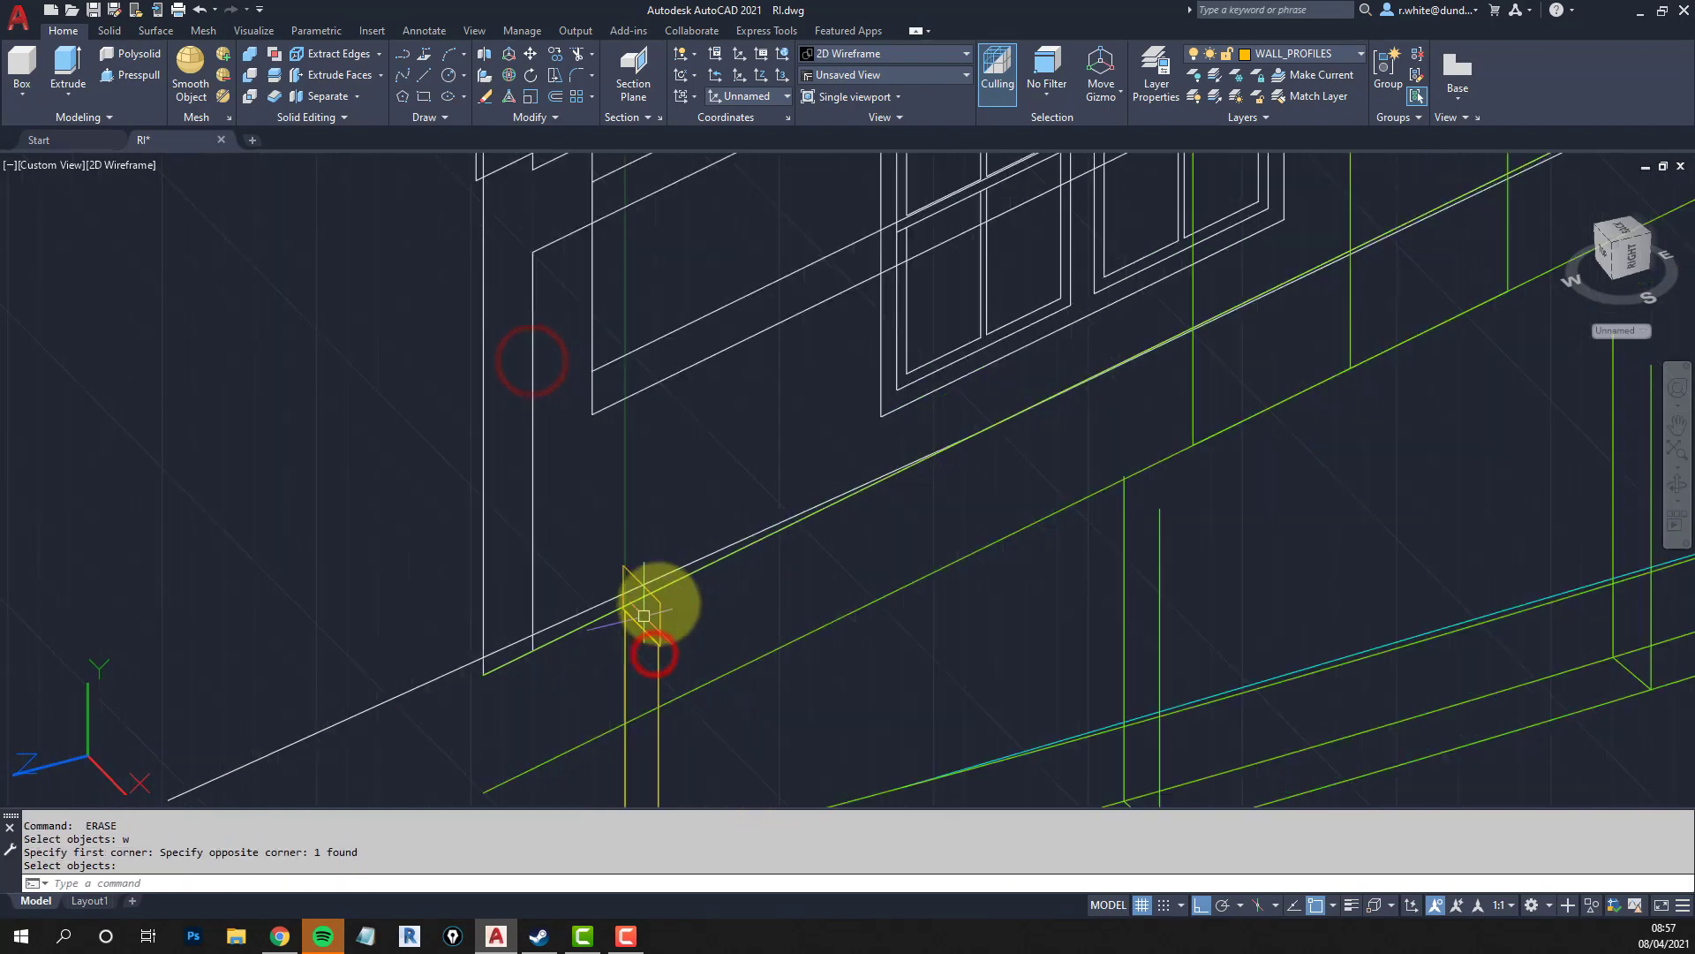
pyautogui.moveTo(785, 543); pyautogui.dragTo(712, 491, button='middle')
pyautogui.moveTo(795, 560); pyautogui.dragTo(730, 579, button='middle')
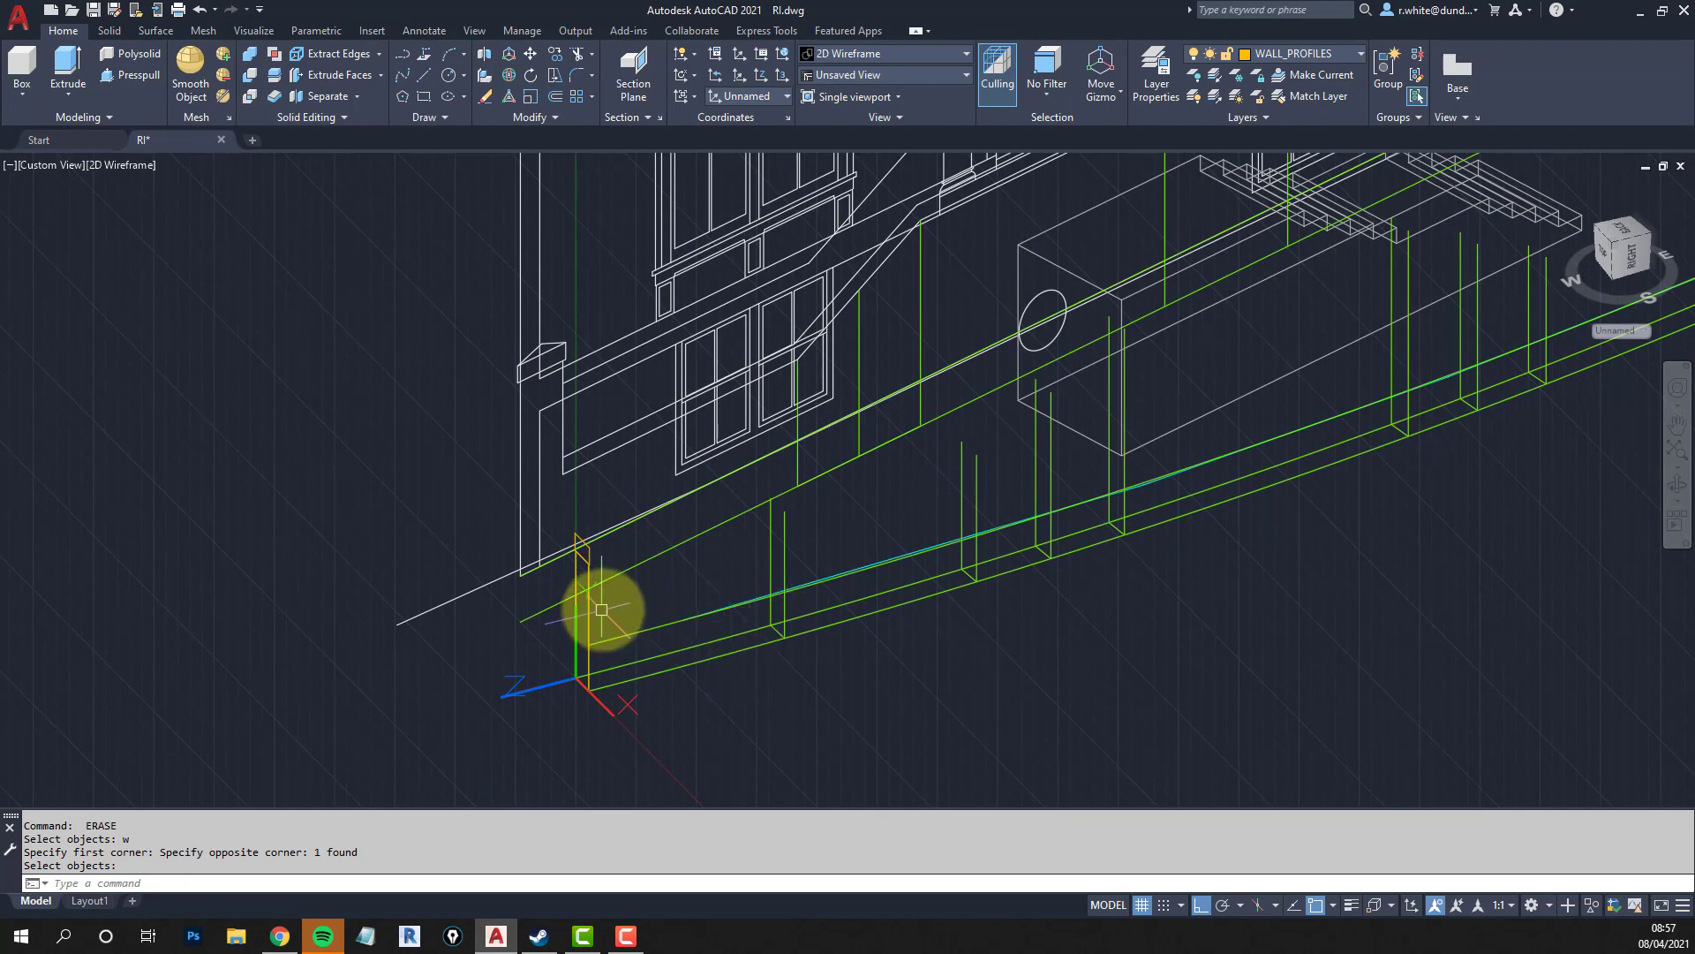
pyautogui.click(781, 77)
pyautogui.click(772, 625)
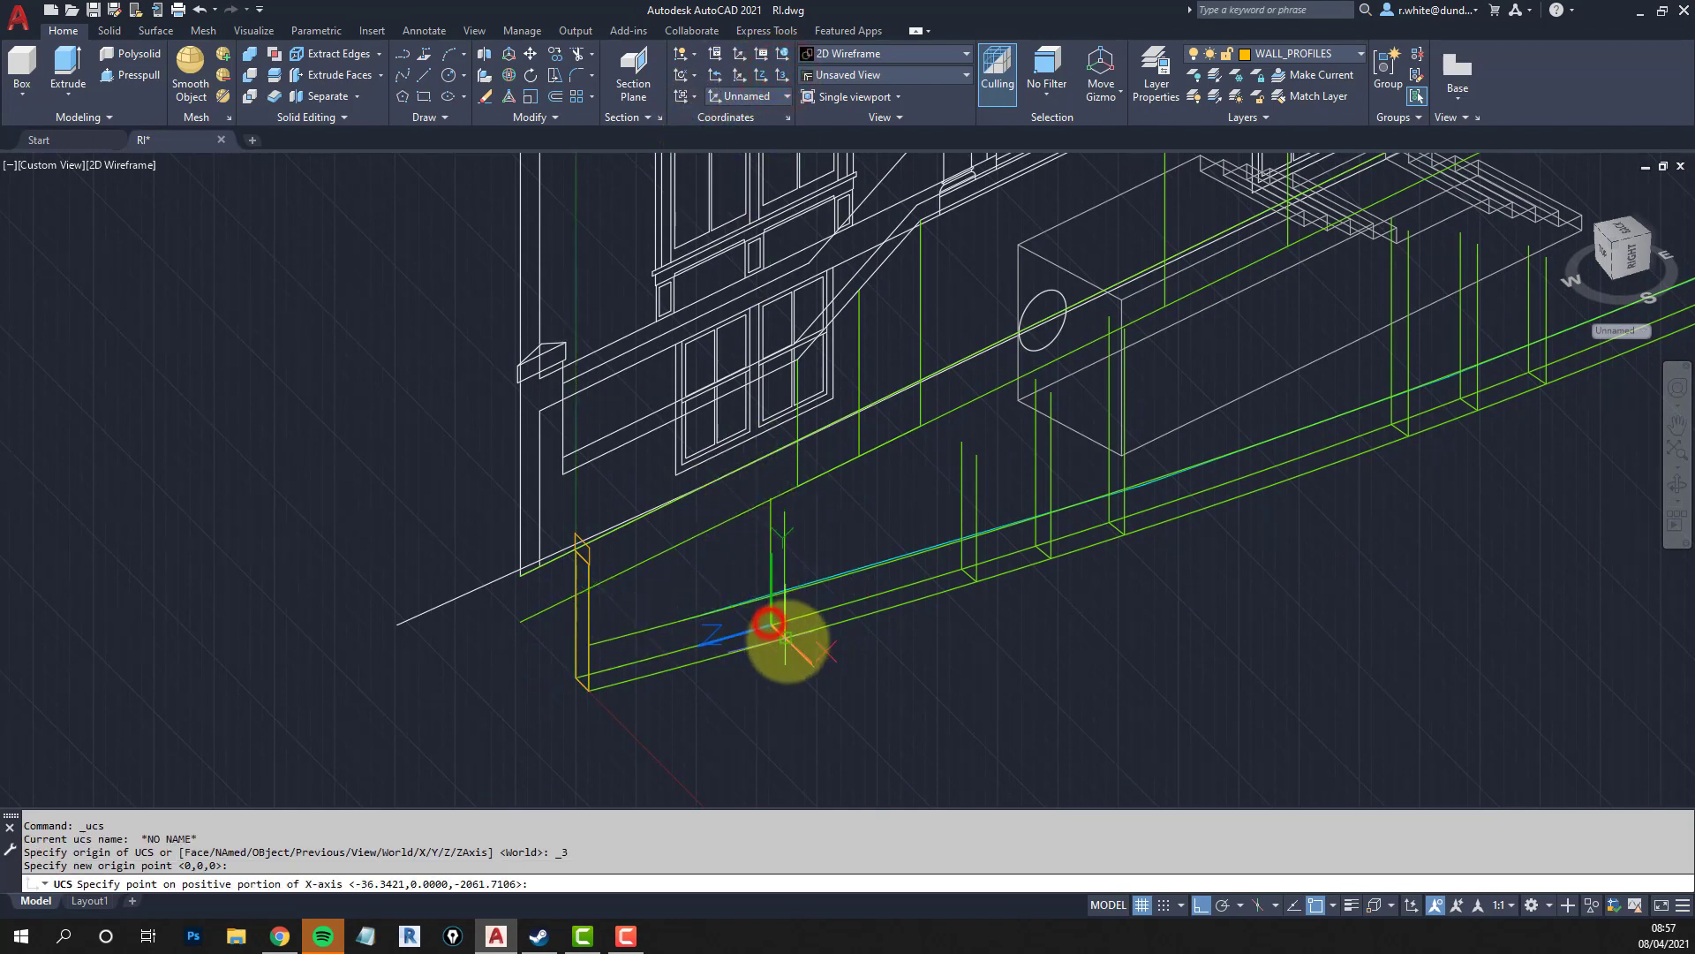
pyautogui.click(786, 639)
pyautogui.click(765, 511)
# Draw a rectangular wall profile between the second pair of green verticals, from inner upper end to outer base corner.
pyautogui.write('r')
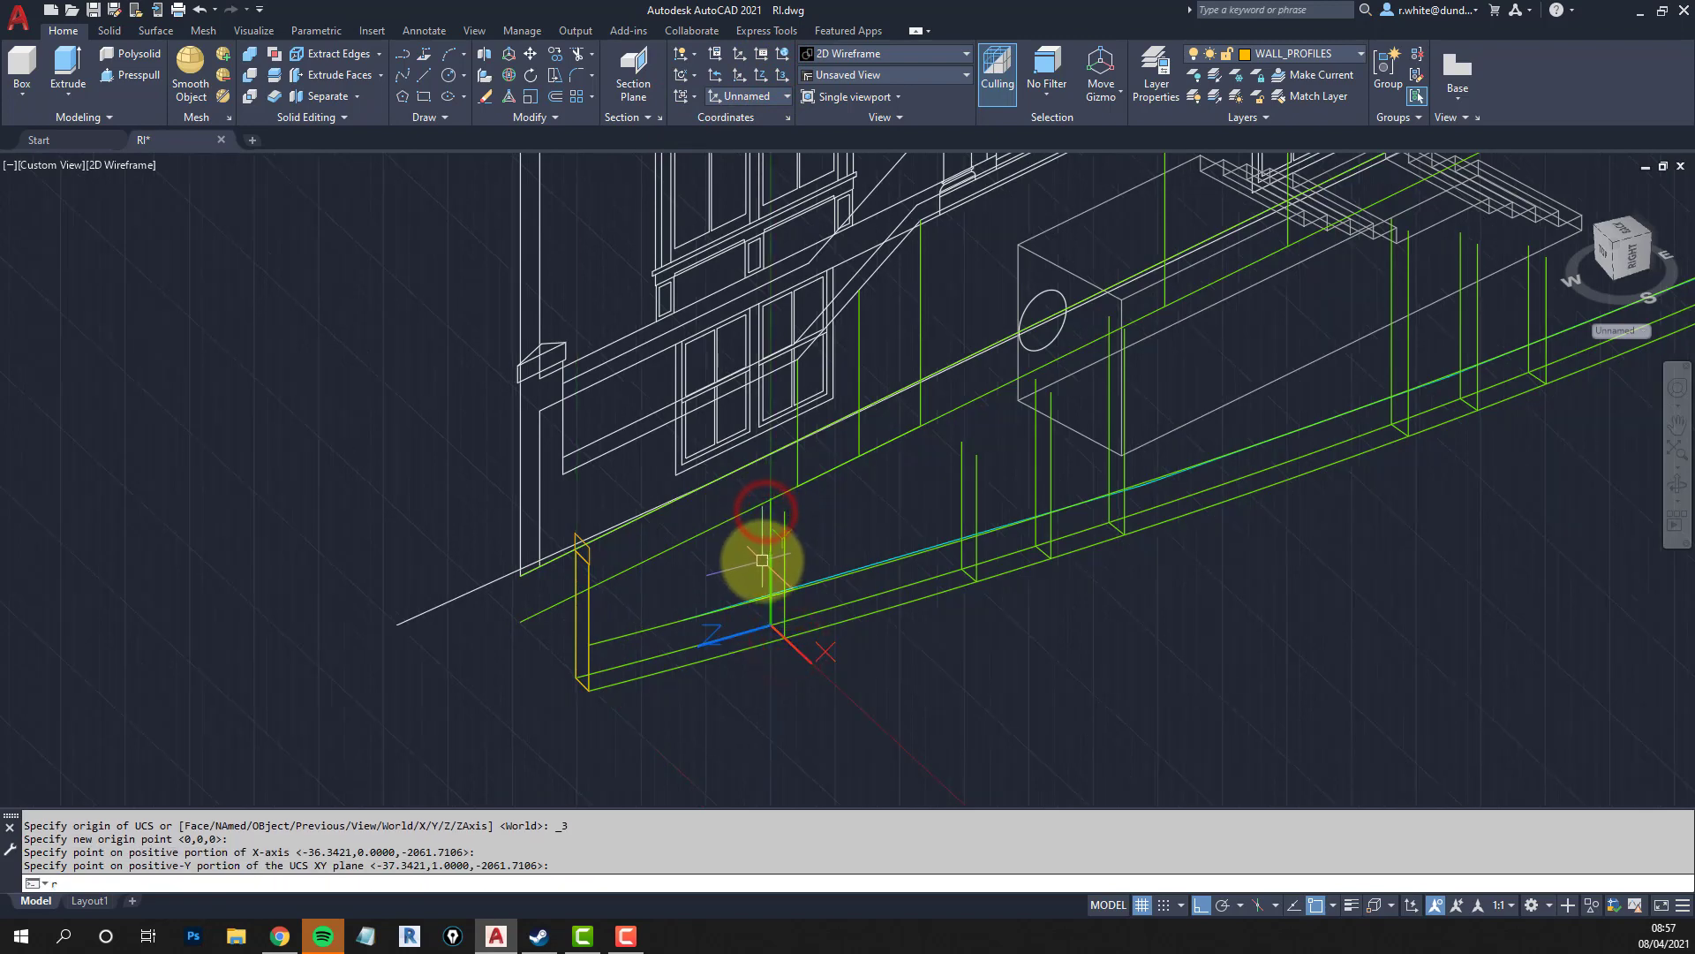
pyautogui.write('ec')
pyautogui.press('Return')
pyautogui.click(780, 637)
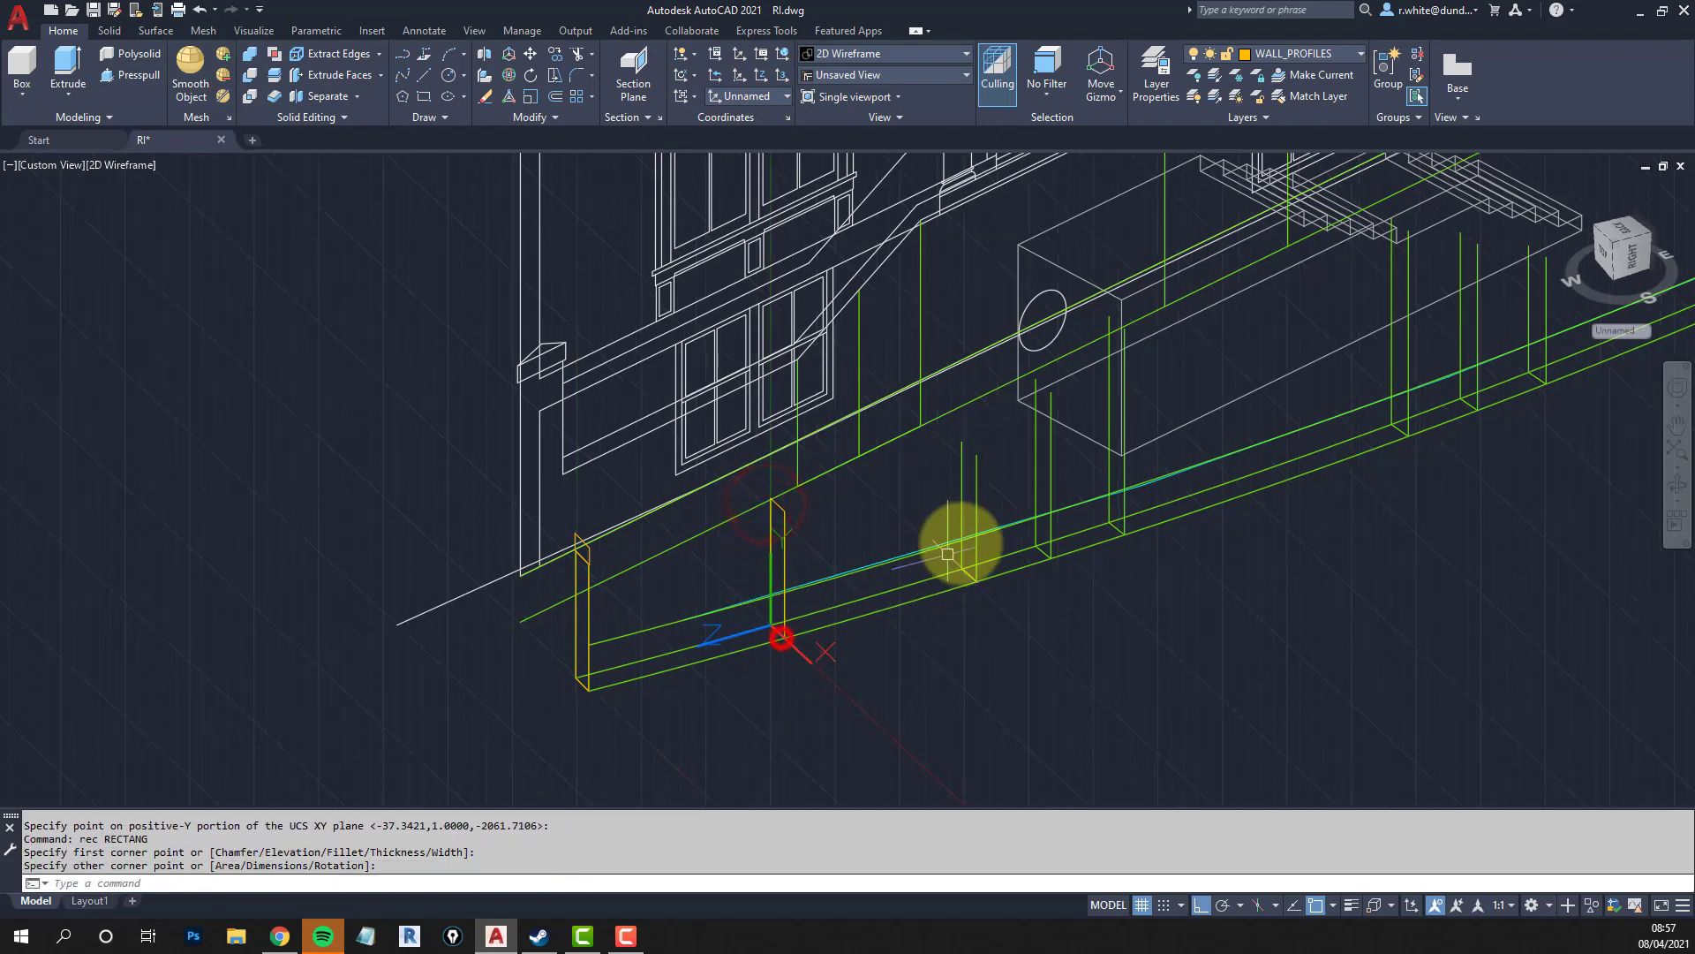
# Move the UCS with three points to the third green line pair, X across its base and Y up its inner vertical.
pyautogui.click(780, 76)
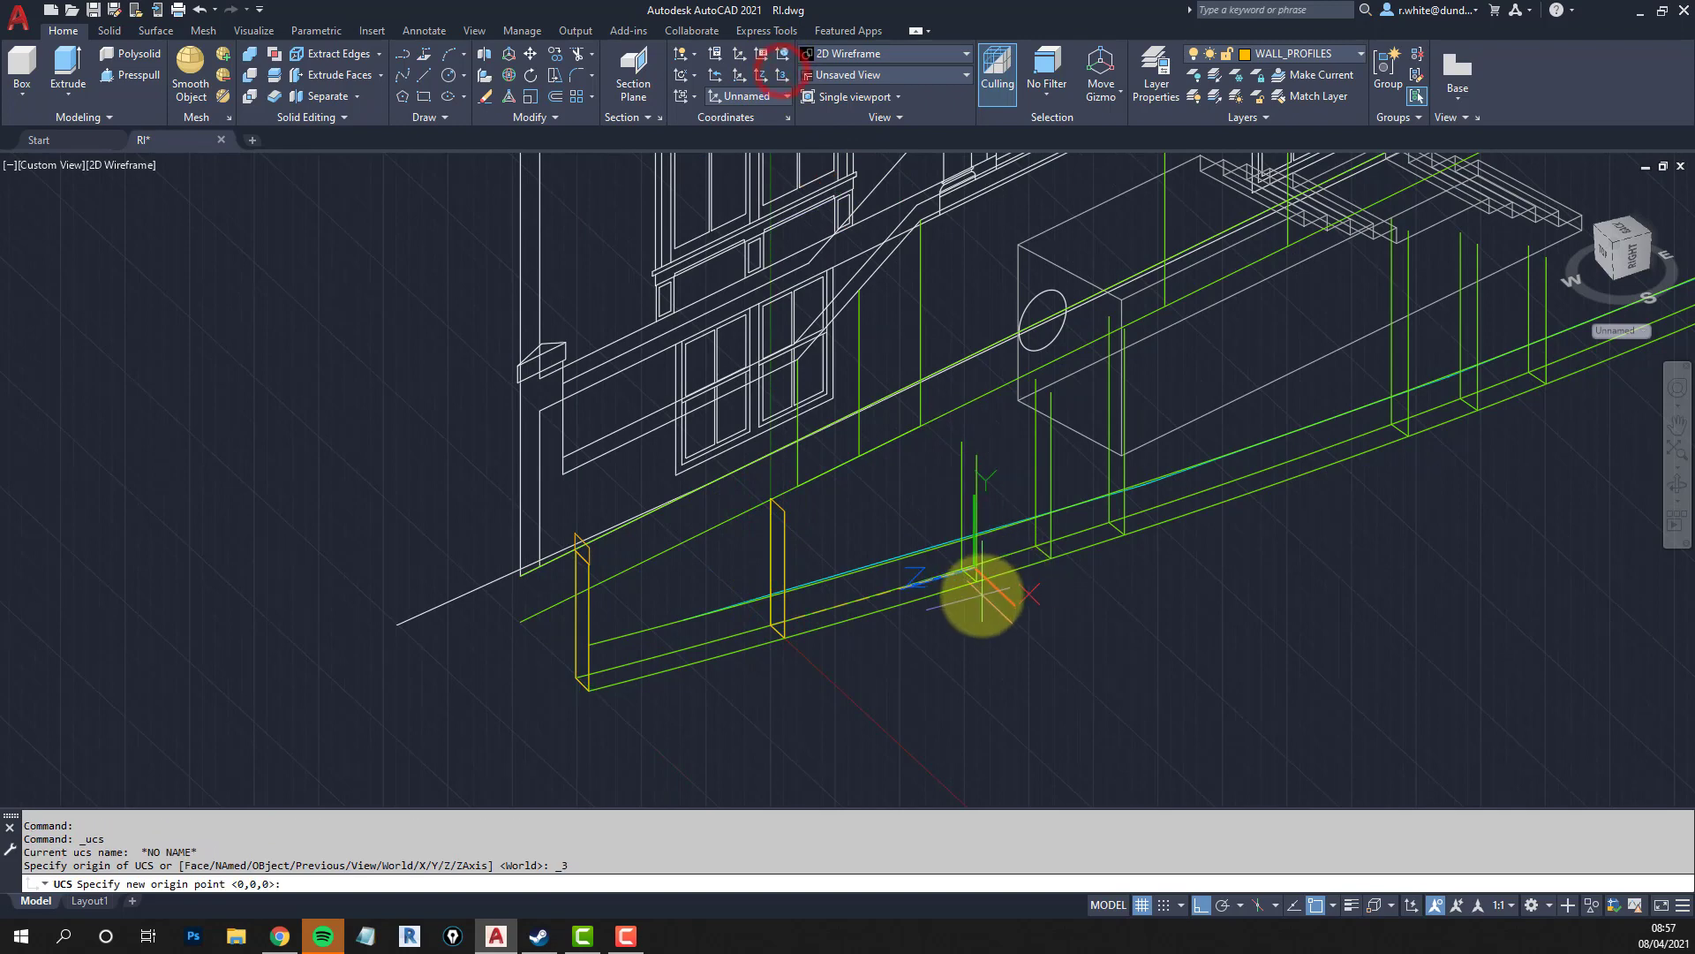
pyautogui.scroll(3, 936, 530)
pyautogui.click(902, 494)
pyautogui.click(945, 530)
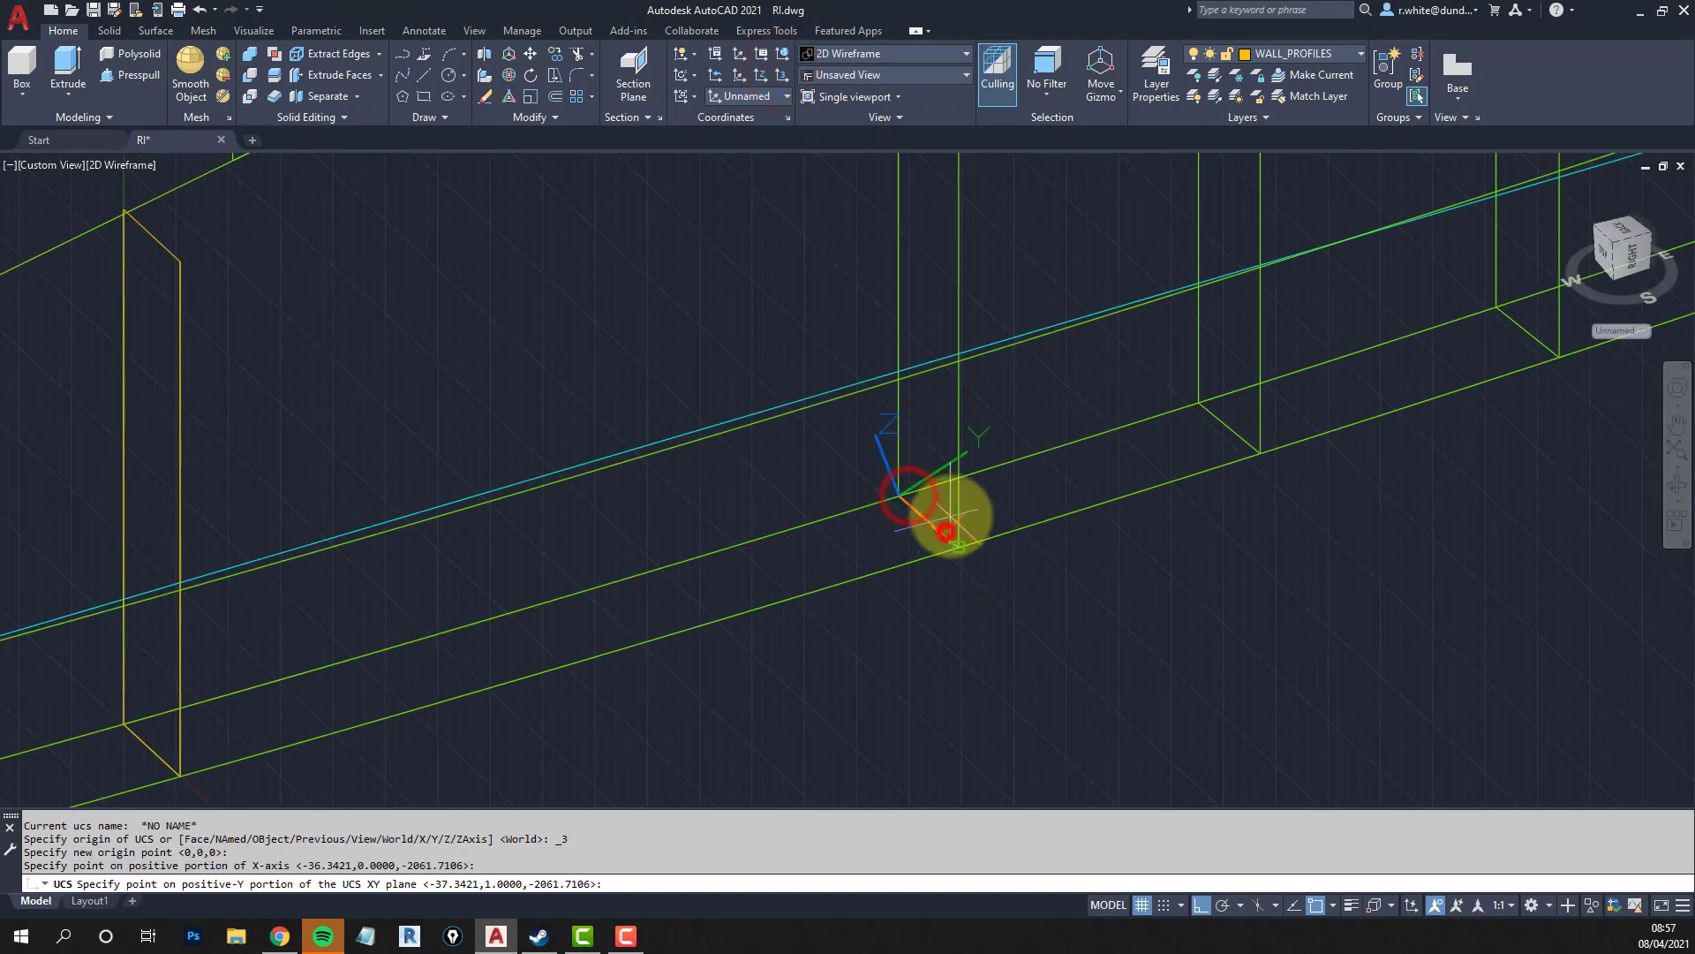
pyautogui.scroll(-3, 945, 530)
pyautogui.click(930, 308)
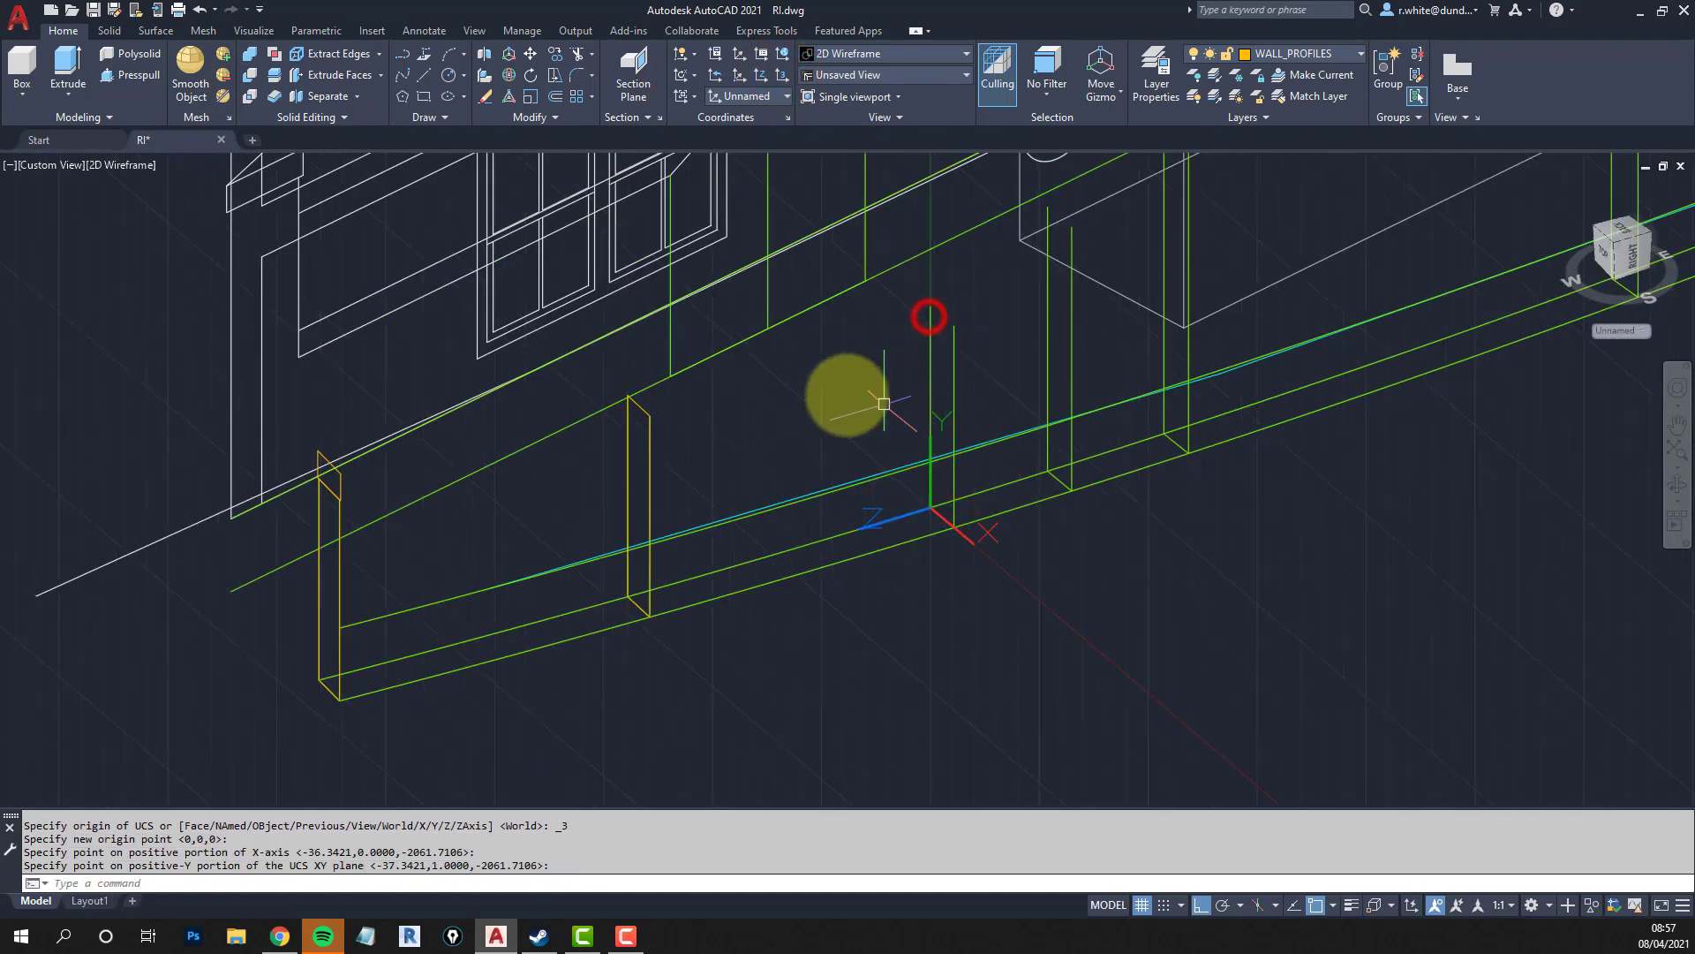
# Draw a rectangular wall profile on the third line pair, from the inner vertical's upper end to the outer base corner.
pyautogui.write('rec')
pyautogui.press('Return')
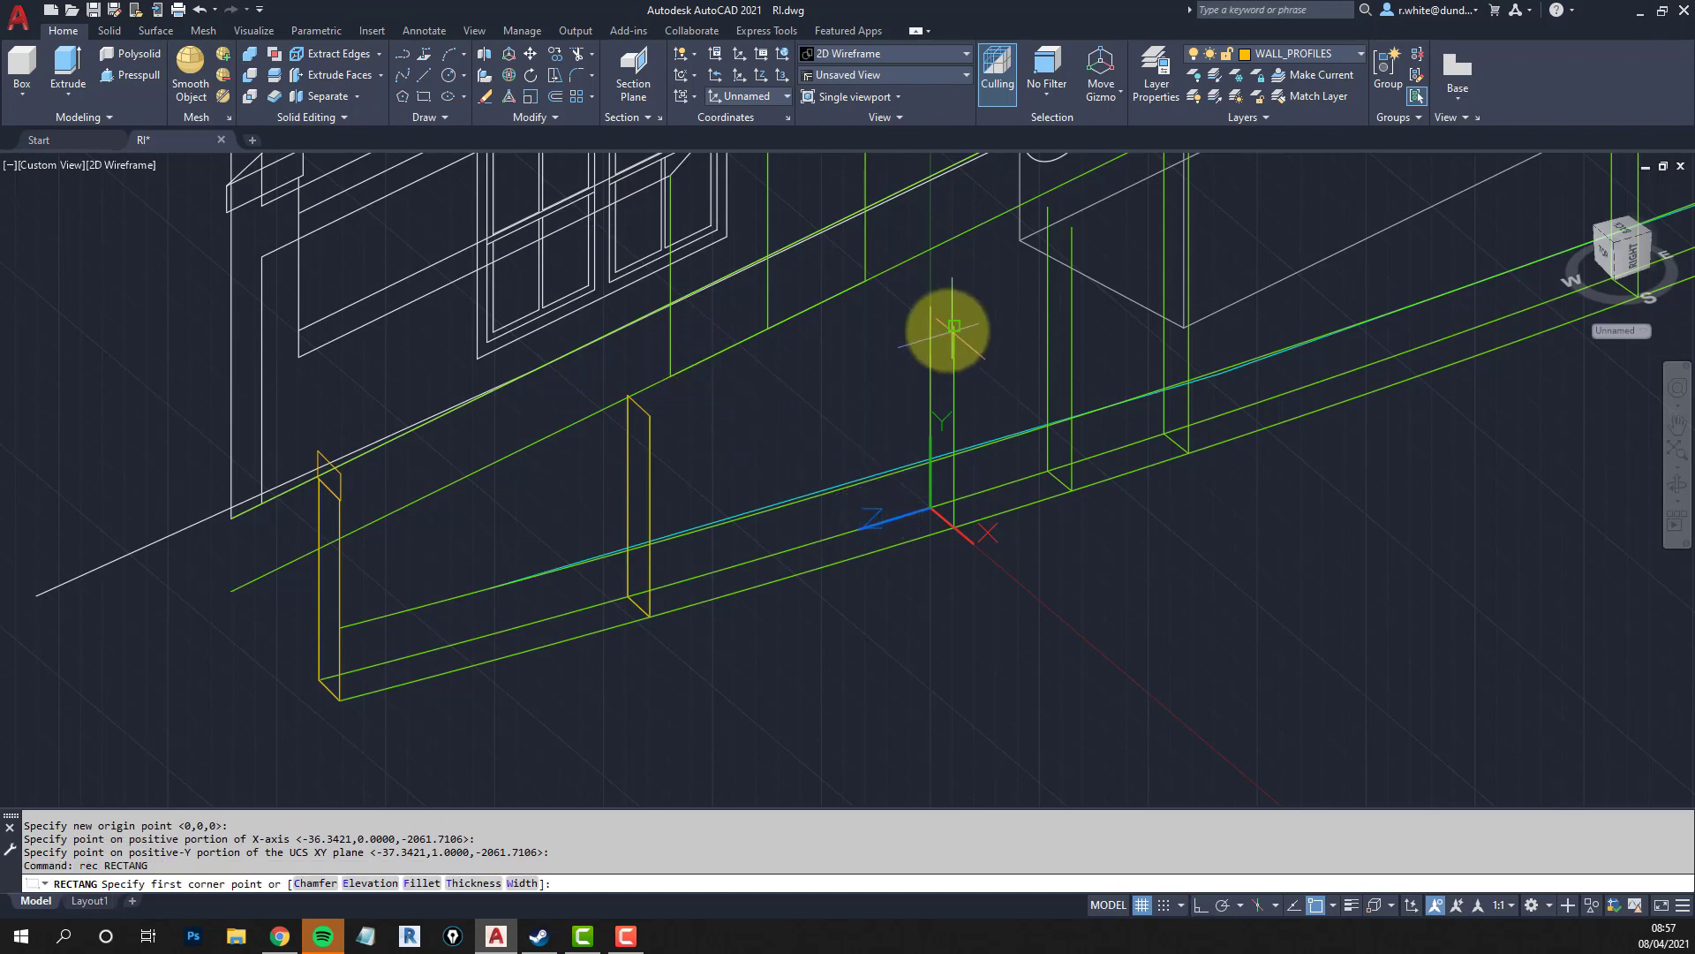
pyautogui.click(930, 310)
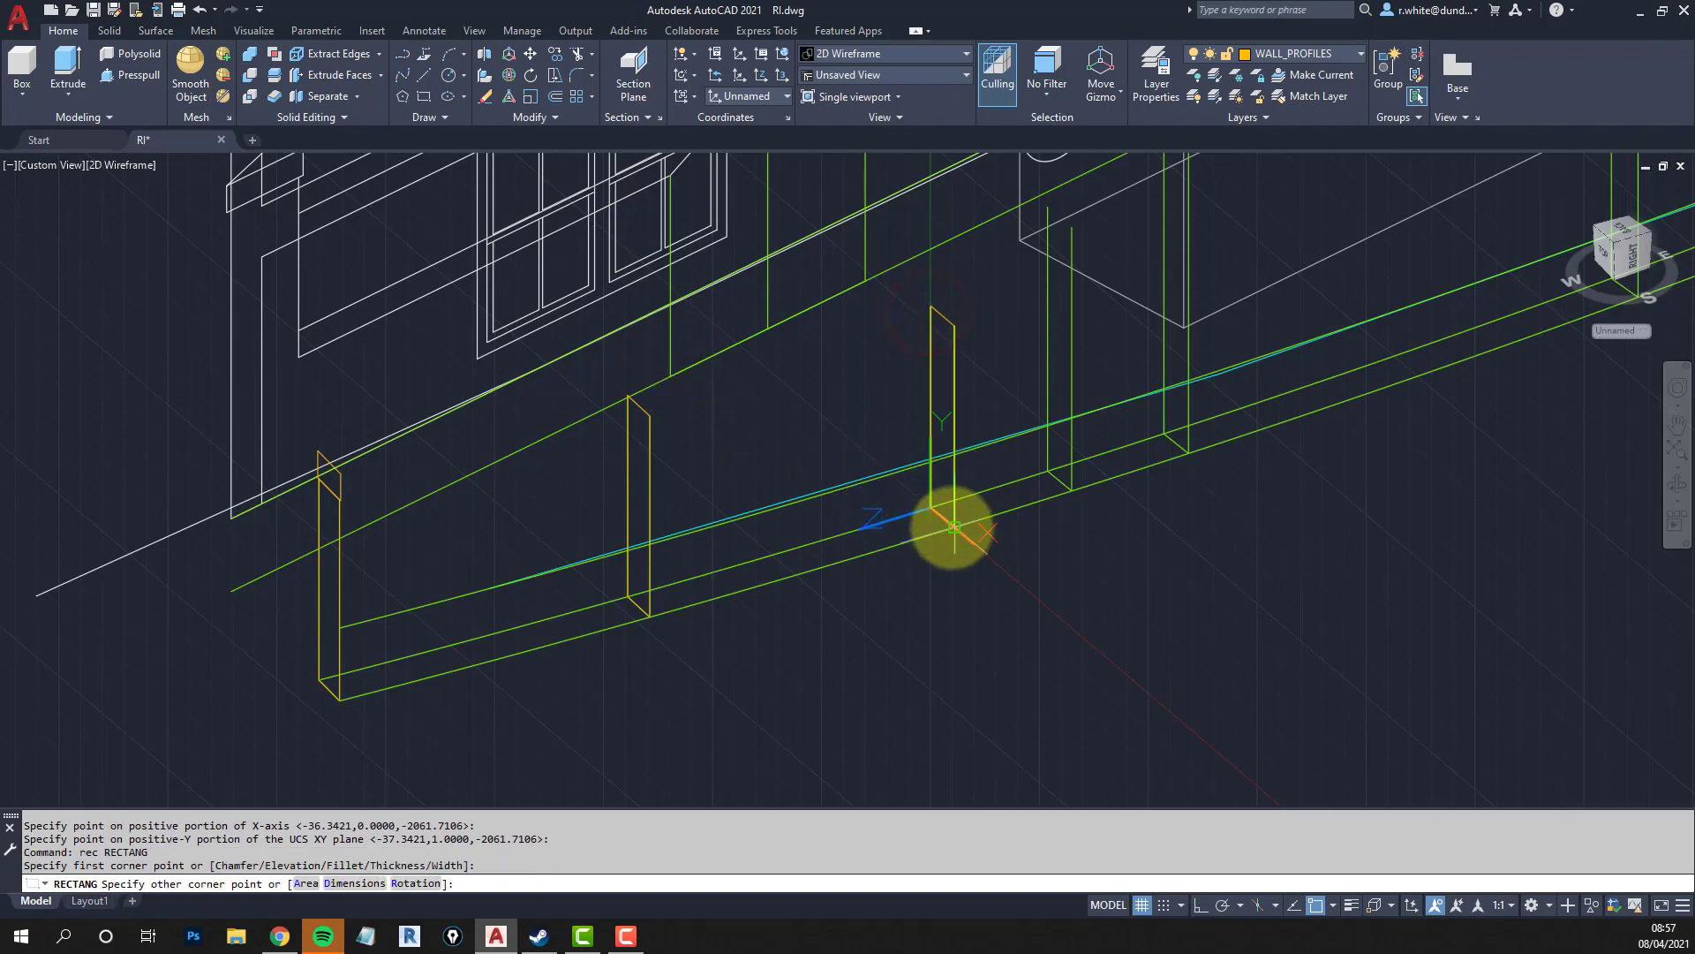
pyautogui.click(953, 527)
# Realign the UCS with three points to the fourth green line pair, X across its base and Y up its inner vertical.
pyautogui.scroll(-4, 909, 559)
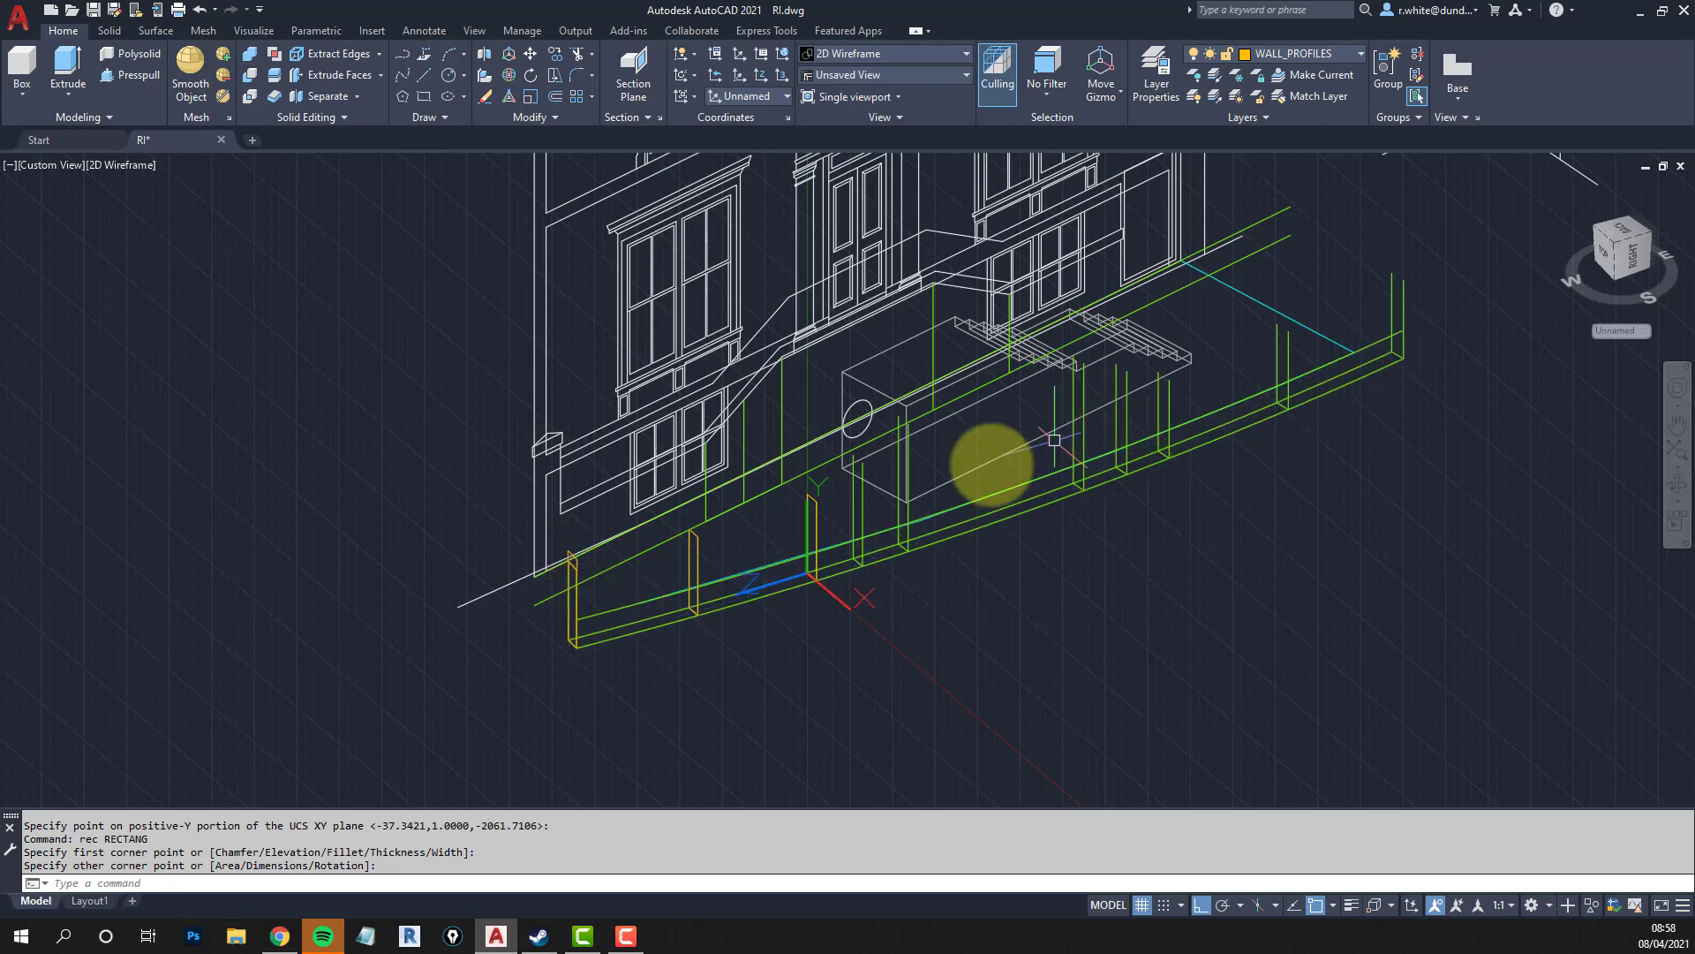
pyautogui.scroll(4, 830, 521)
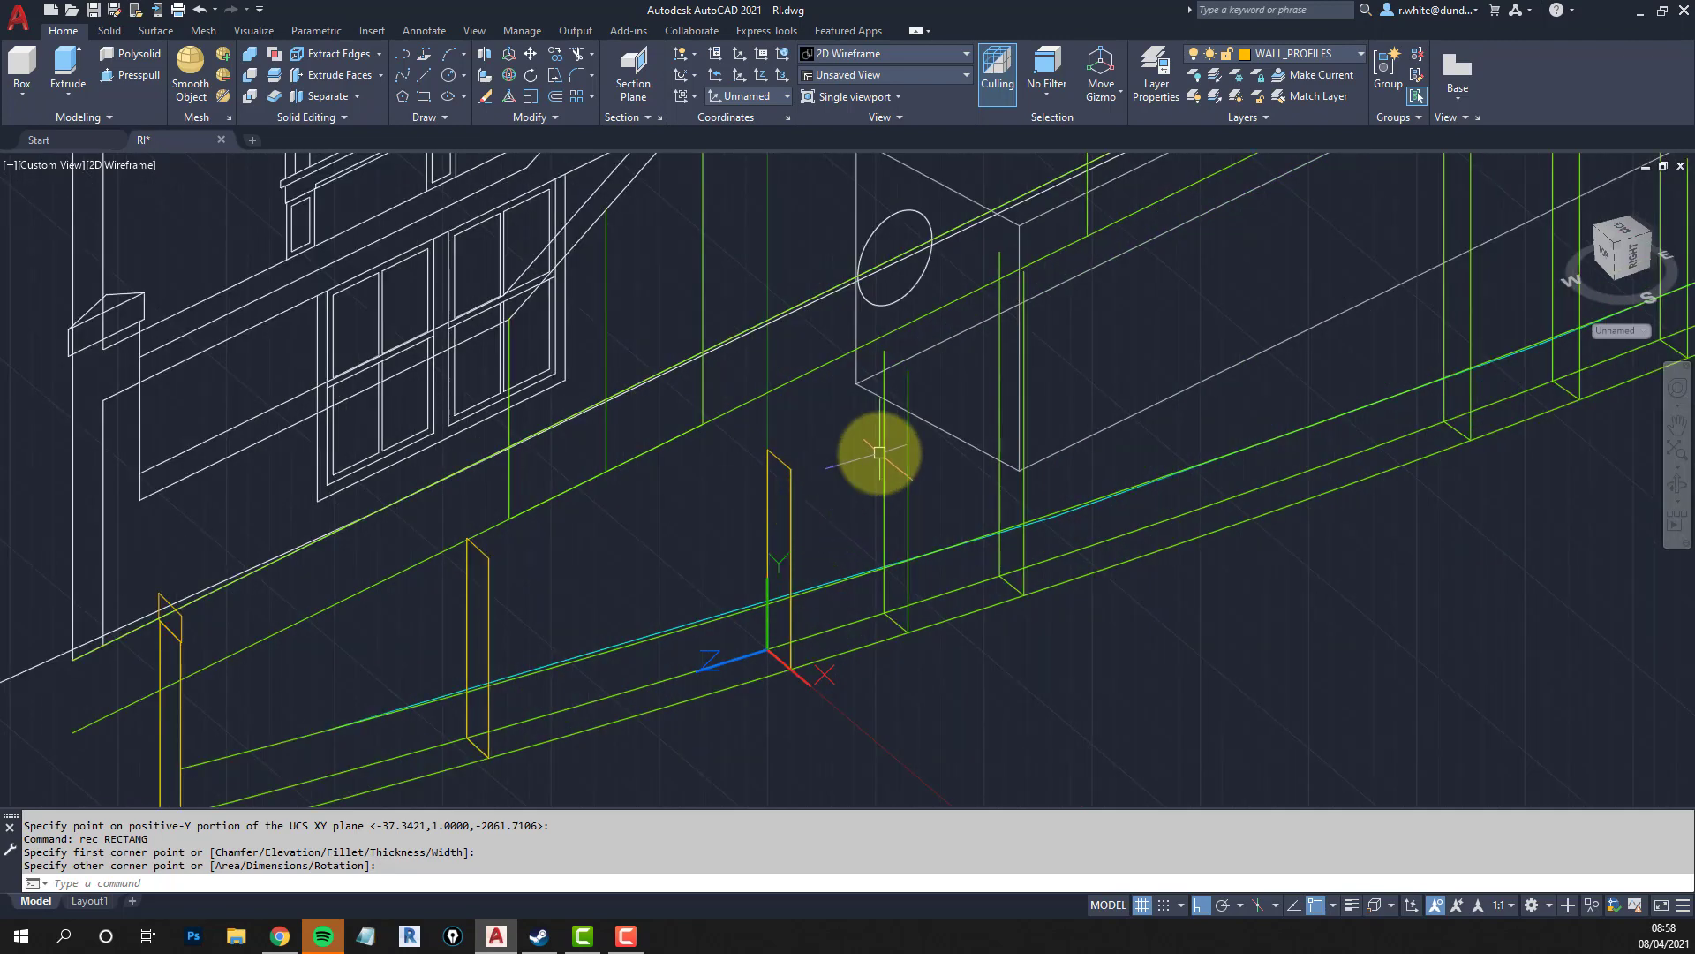
pyautogui.press('Escape')
pyautogui.press('Escape')
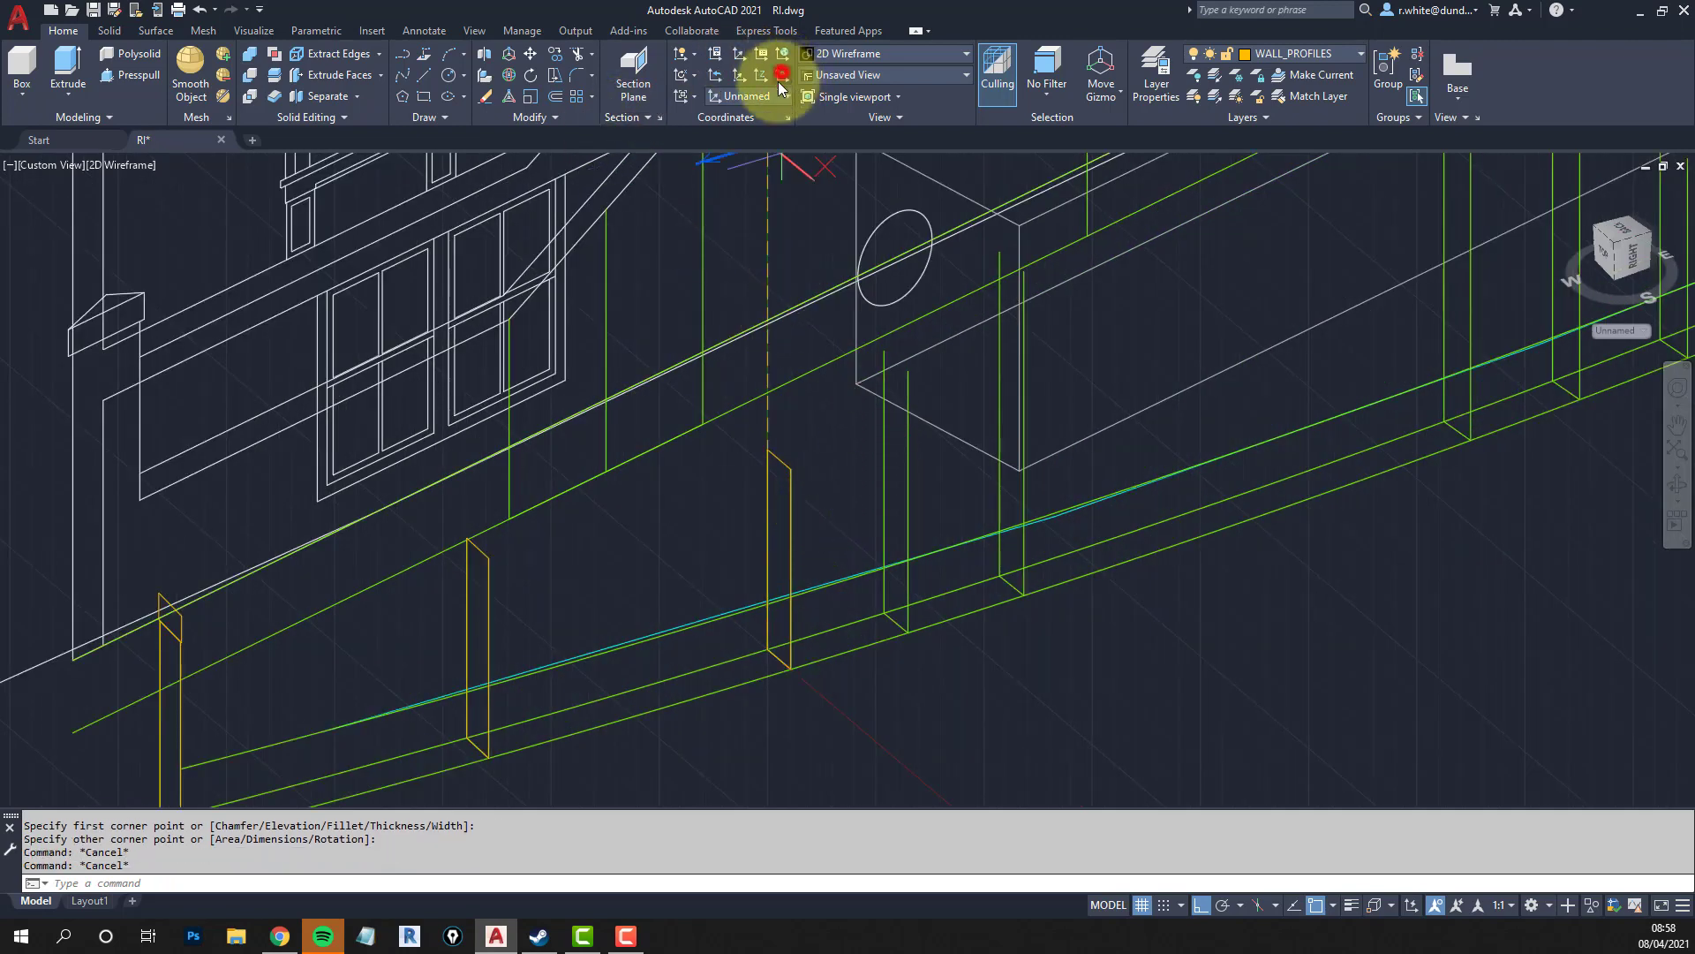
pyautogui.click(780, 76)
pyautogui.click(883, 611)
pyautogui.click(907, 634)
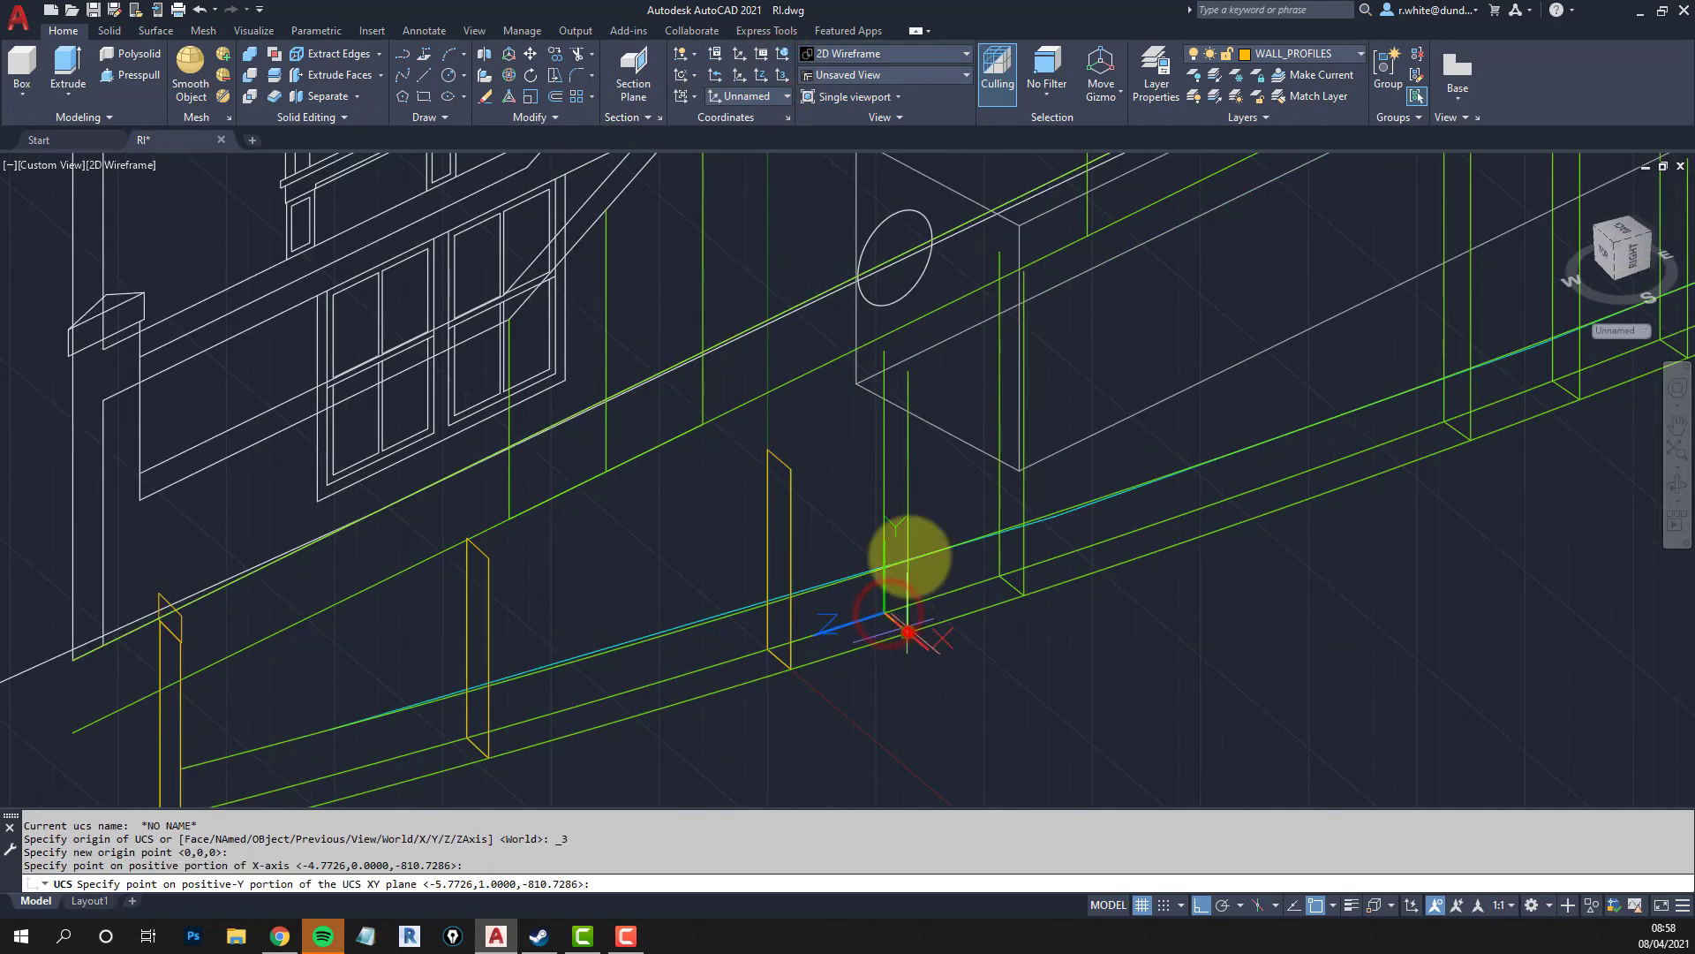
pyautogui.click(890, 356)
# Draw a rectangular wall profile on the fourth line pair, from the inner vertical's upper end to the outer base corner.
pyautogui.write('rec')
pyautogui.press('Return')
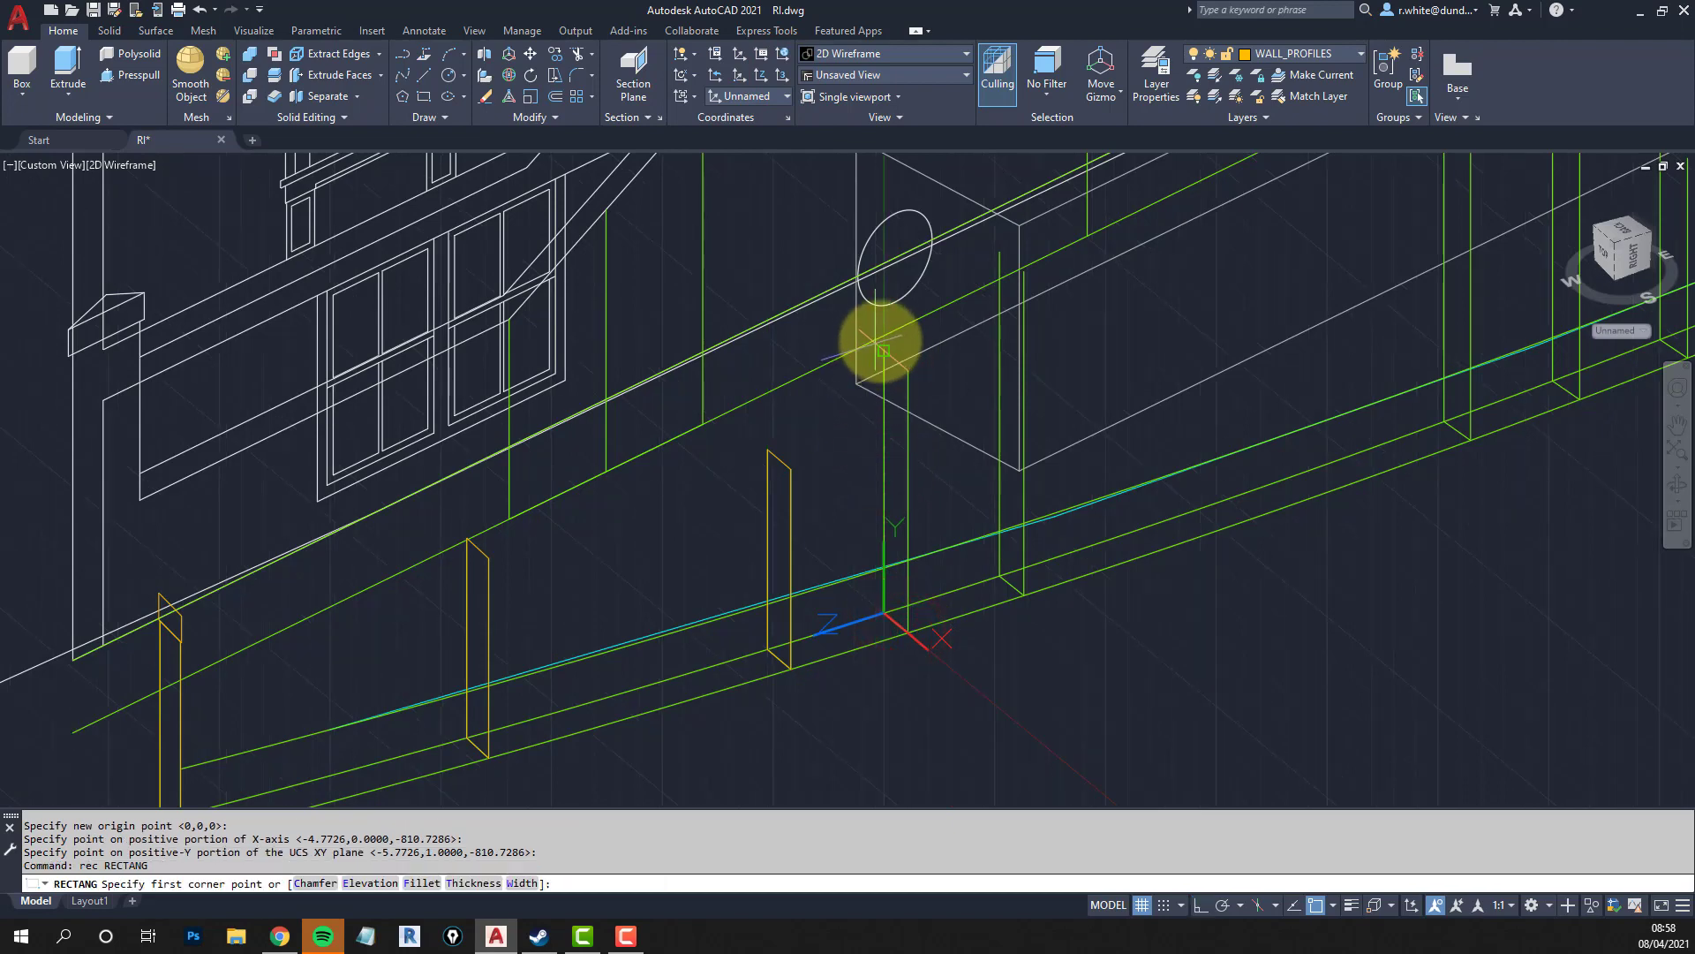
pyautogui.click(884, 351)
pyautogui.click(907, 634)
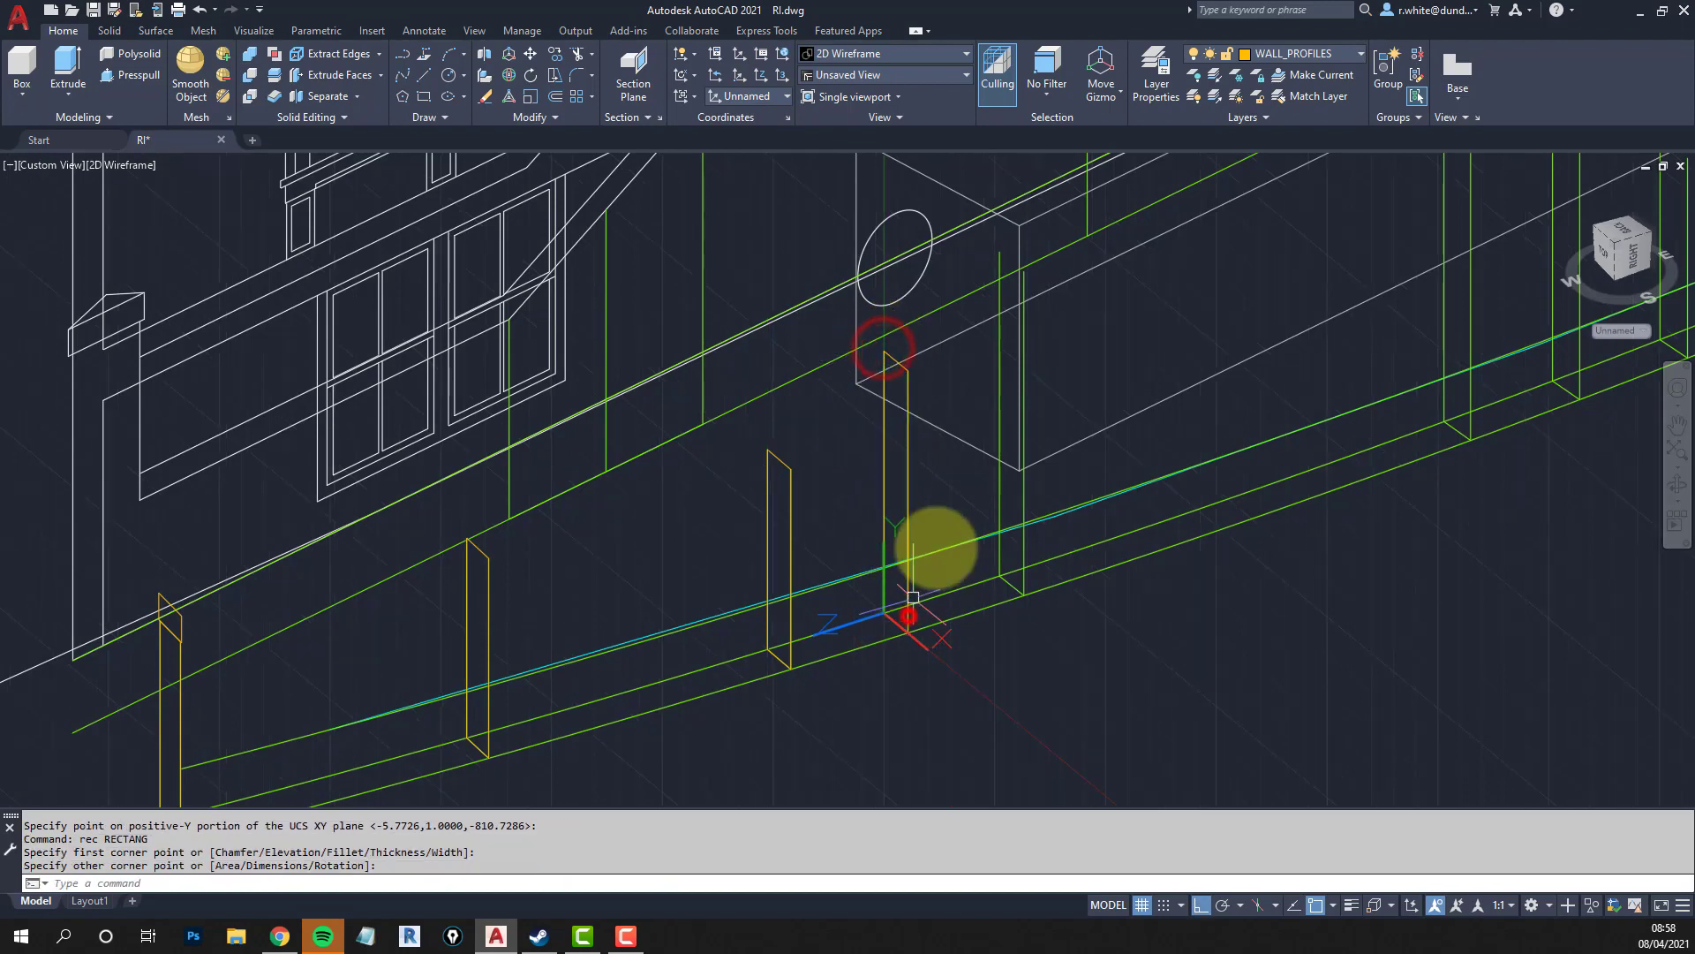
# Place a 3-point UCS on the fifth green line pair, X across its base and Y up its inner vertical.
pyautogui.click(781, 78)
pyautogui.click(999, 569)
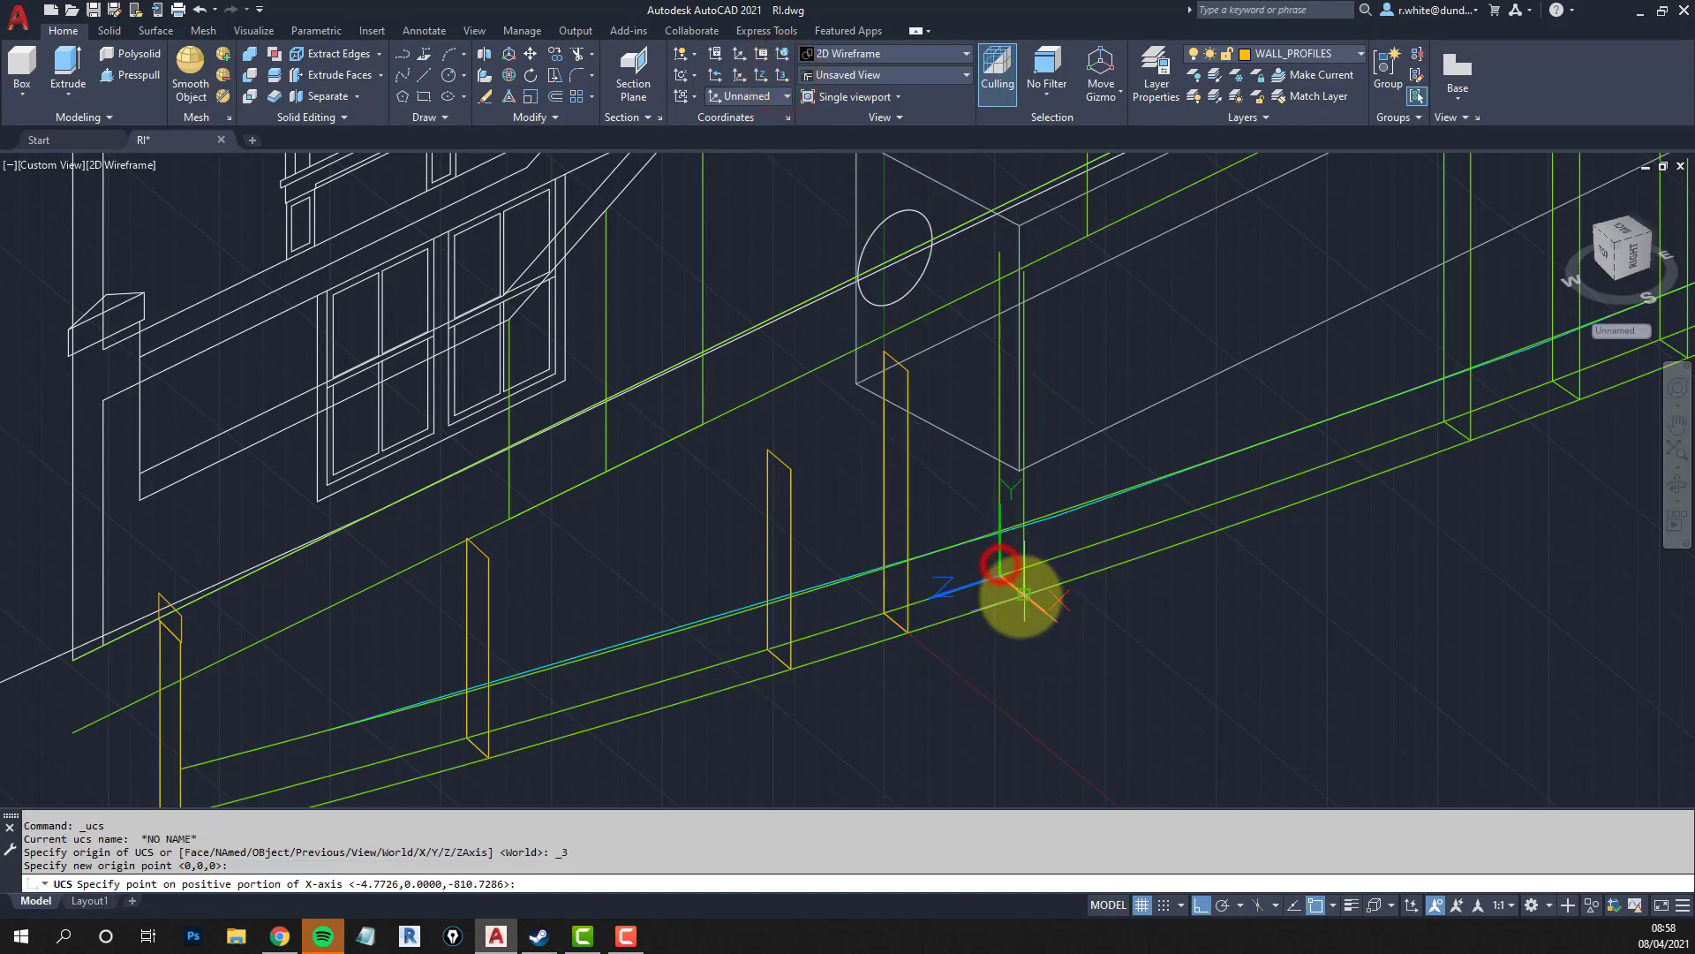
pyautogui.click(1024, 593)
pyautogui.click(1003, 258)
# Draw a rectangular wall profile on the fifth line pair, from the inner vertical's upper end to the outer base corner.
pyautogui.write('rec')
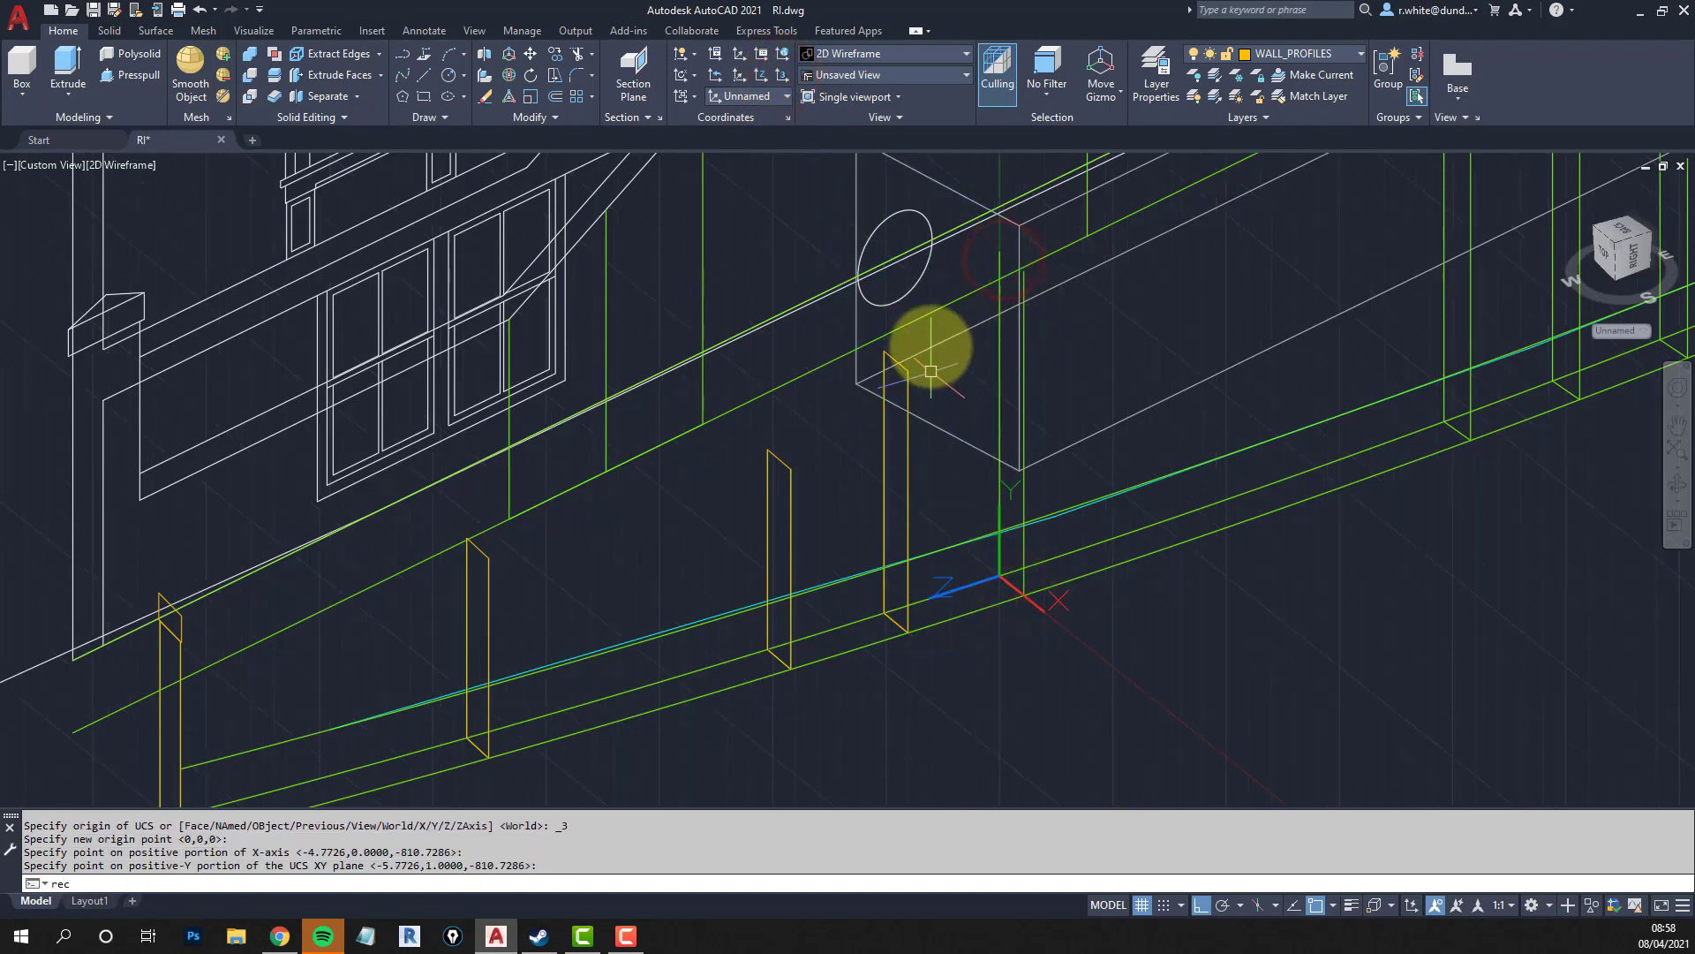
pyautogui.press('Return')
pyautogui.click(997, 255)
pyautogui.click(1028, 599)
# Place a 3-point UCS on the sixth green line pair near the steps, X across its base and Y up its inner vertical.
pyautogui.moveTo(1223, 522); pyautogui.dragTo(831, 761, button='middle')
pyautogui.moveTo(930, 645); pyautogui.dragTo(882, 579, button='middle')
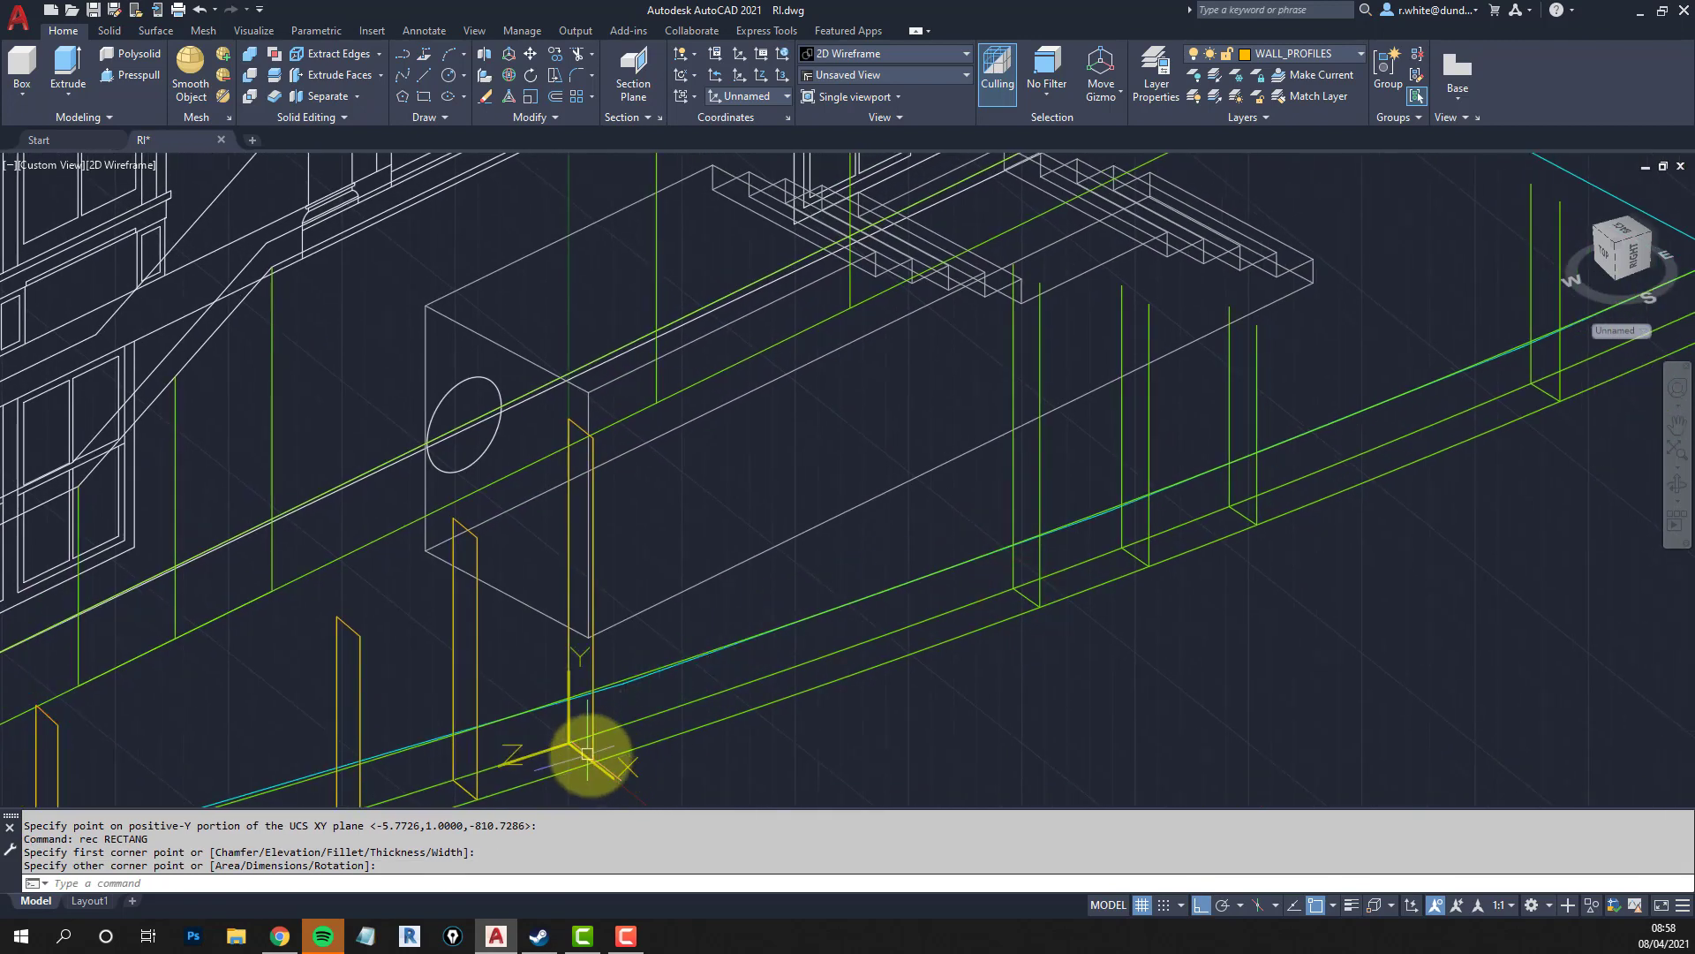
pyautogui.moveTo(1024, 503); pyautogui.dragTo(844, 598, button='middle')
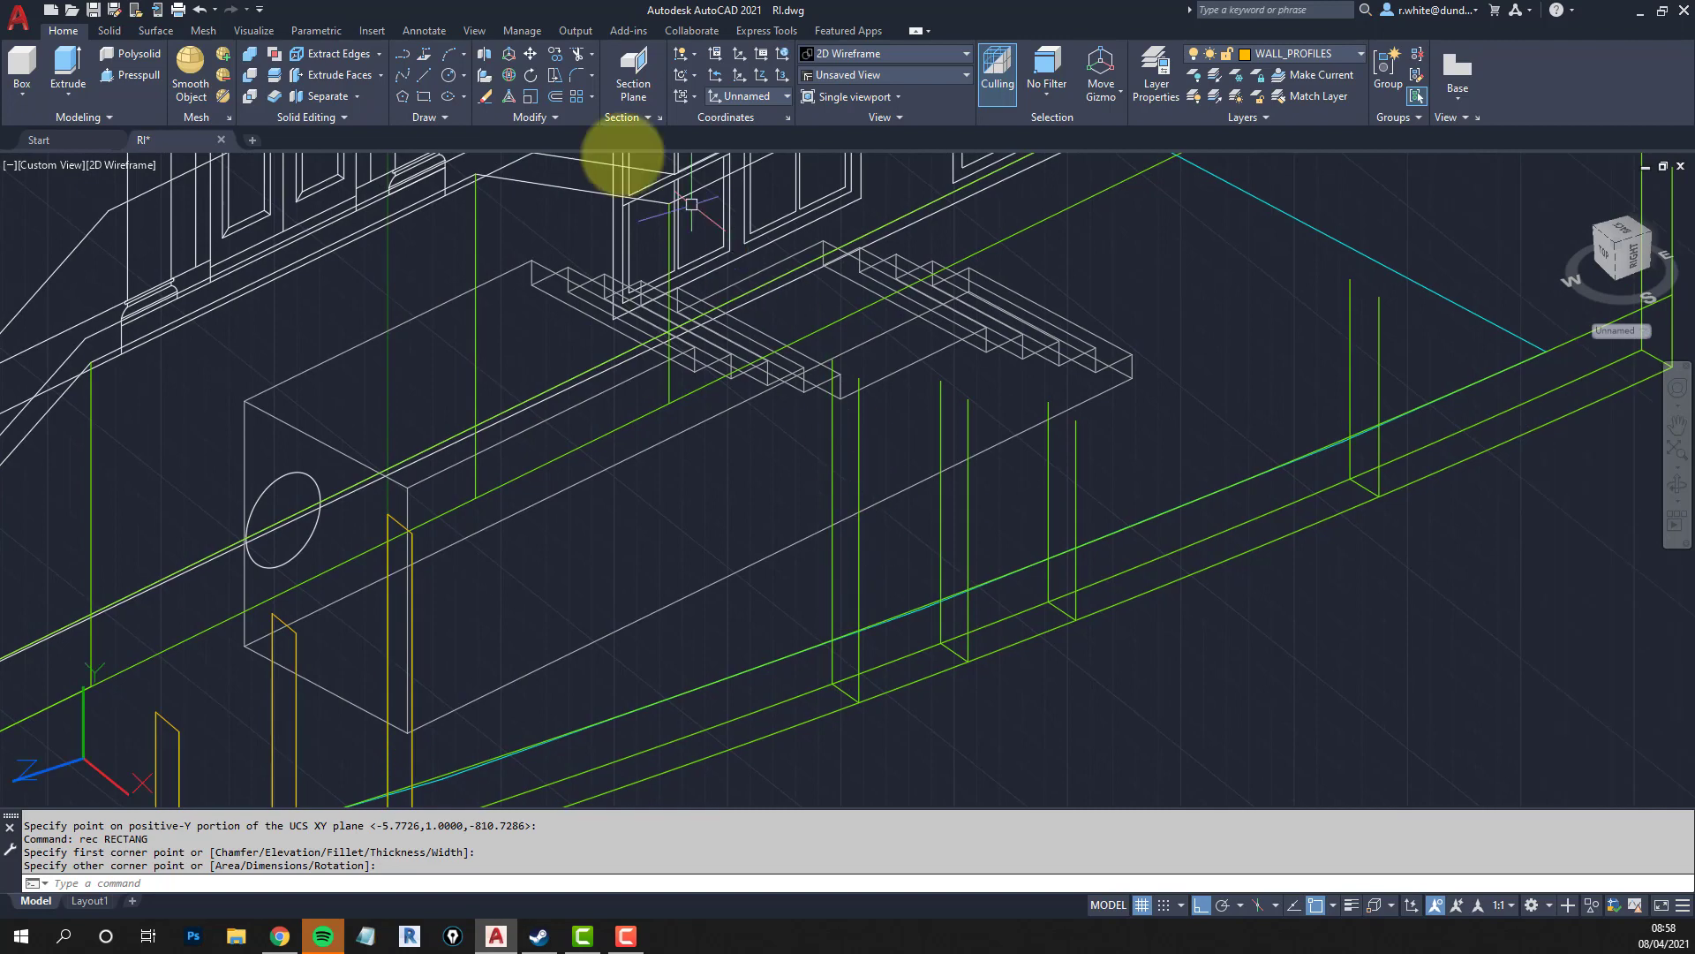
pyautogui.click(784, 77)
pyautogui.click(826, 682)
pyautogui.click(863, 692)
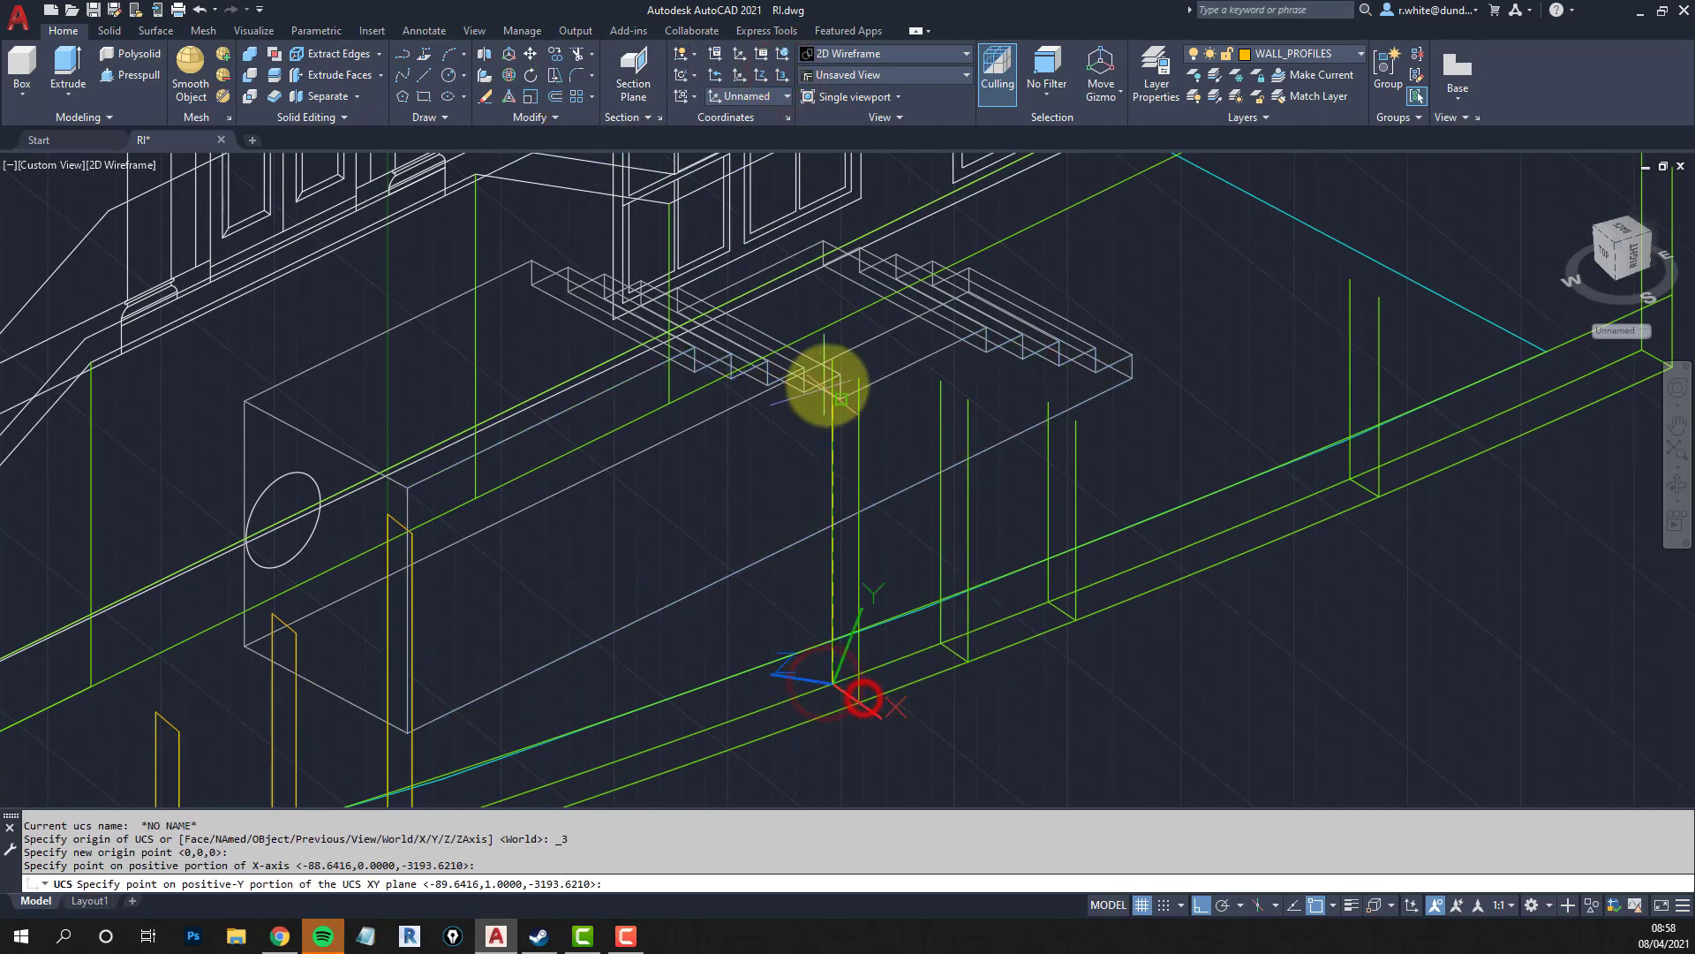
pyautogui.click(831, 358)
# Draw a rectangular wall profile on the sixth line pair, from the inner vertical's upper end to the outer base corner.
pyautogui.write('rec')
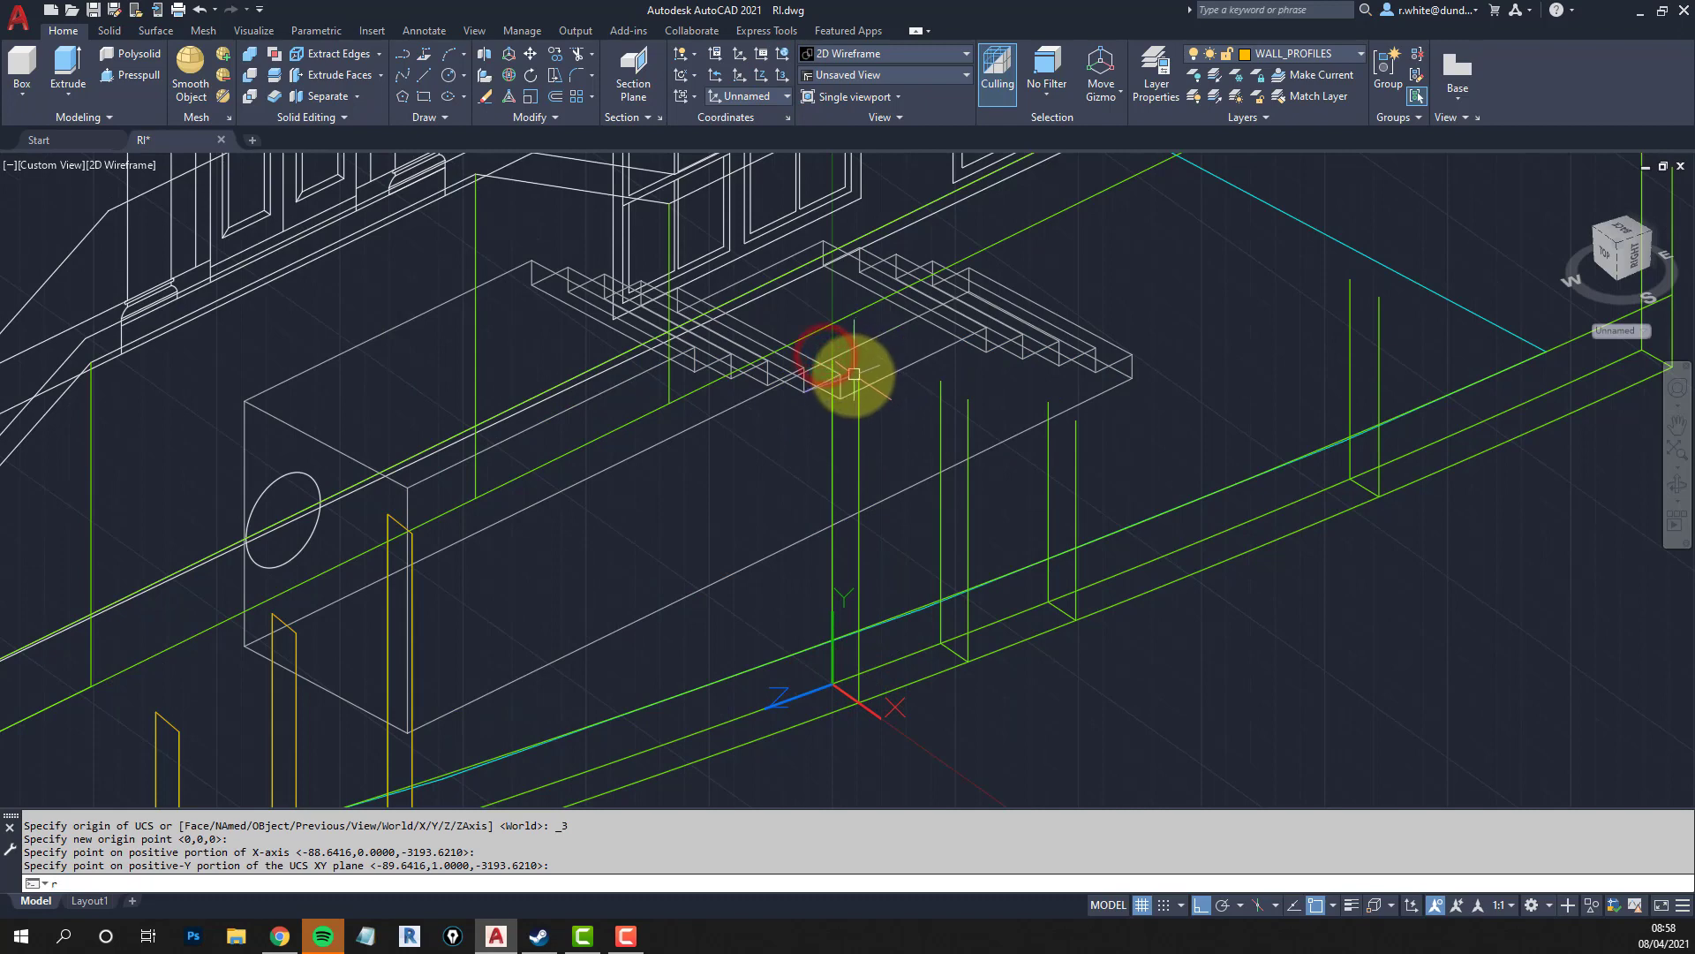
pyautogui.press('Return')
pyautogui.click(832, 358)
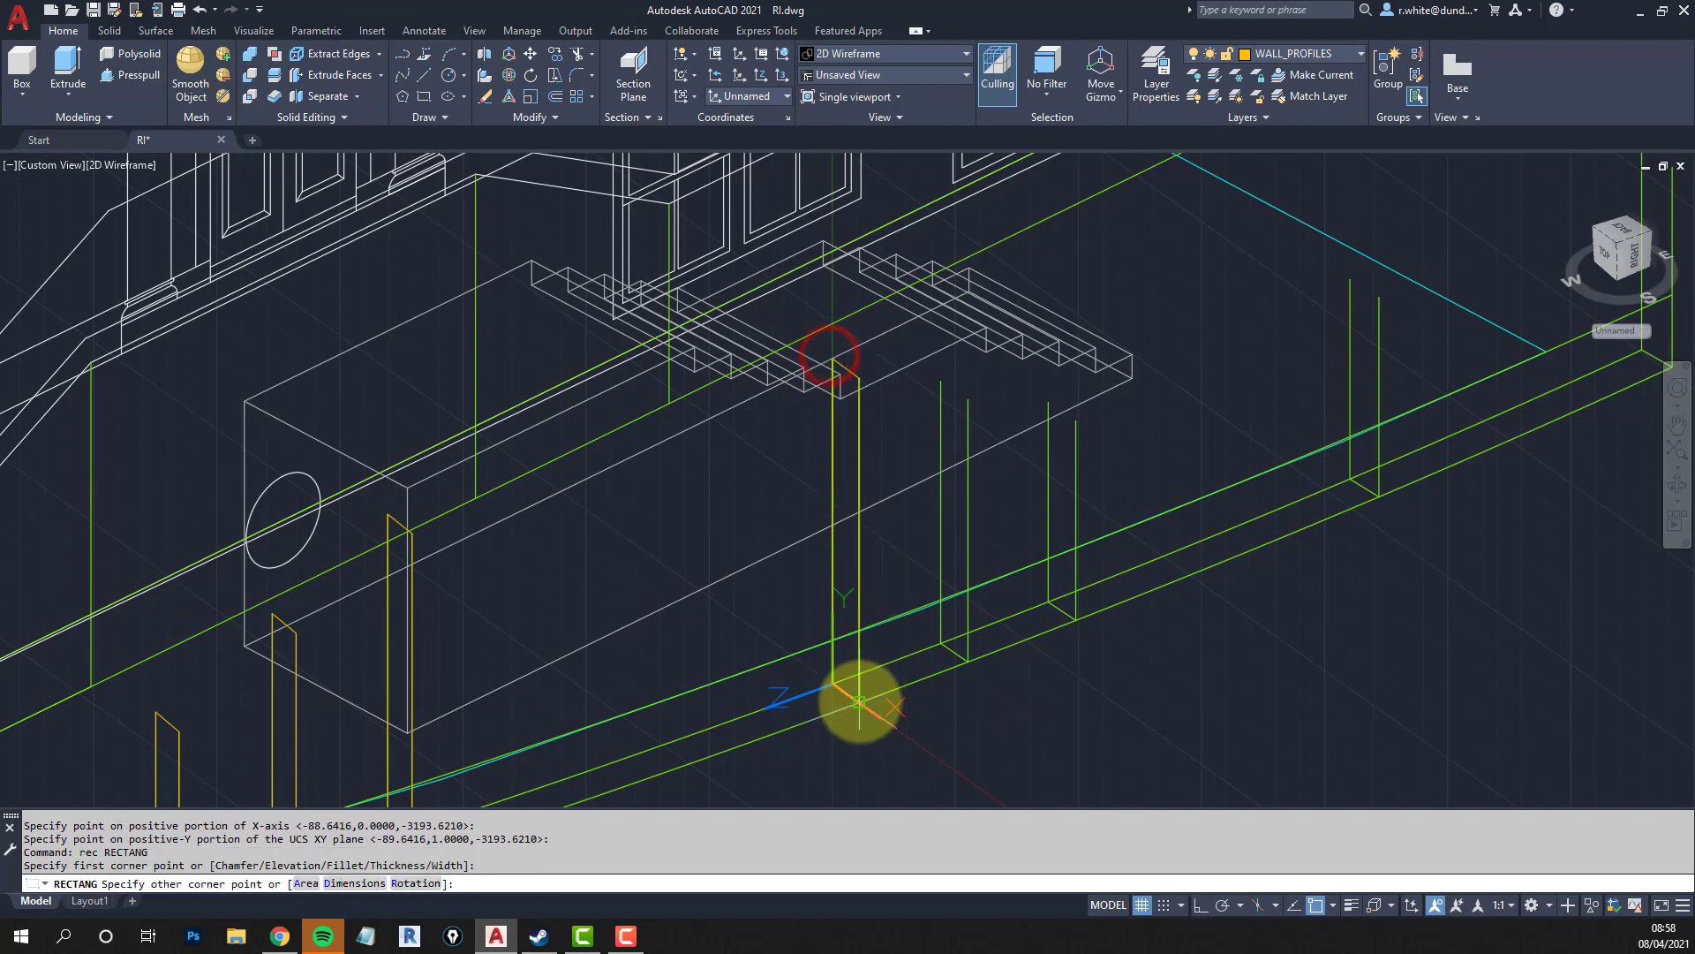
pyautogui.click(860, 705)
# Place a 3-point UCS on the seventh green line pair, X across its base and Y up its inner vertical.
pyautogui.click(782, 76)
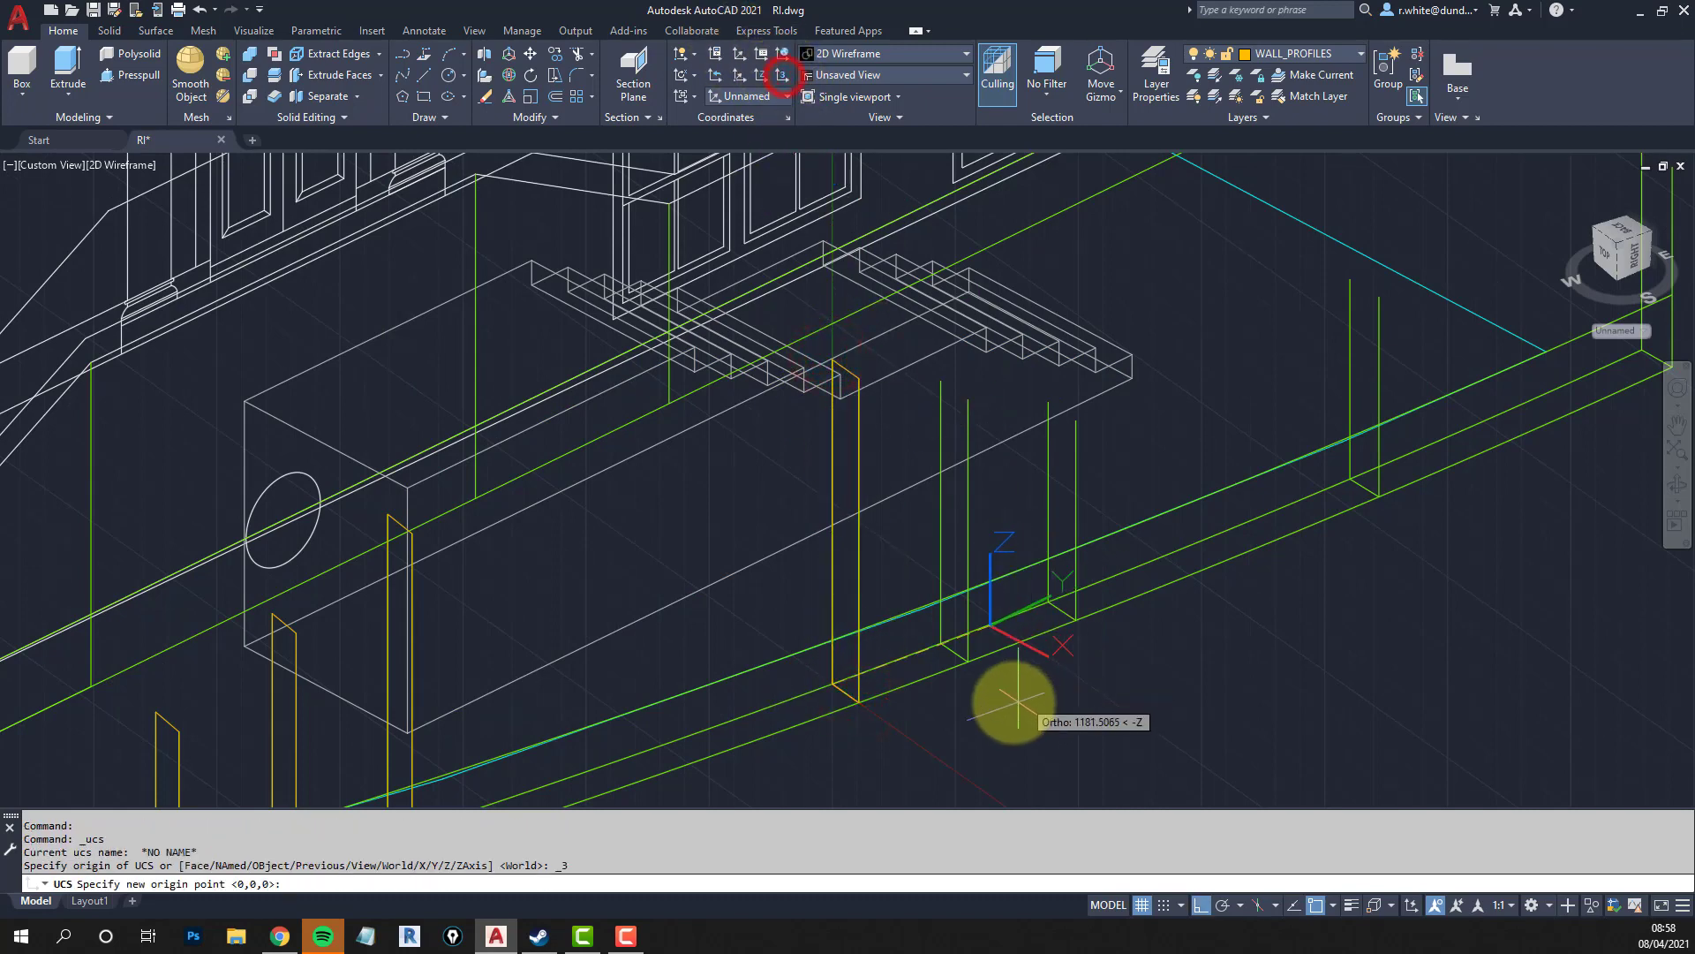
pyautogui.click(941, 642)
pyautogui.click(968, 662)
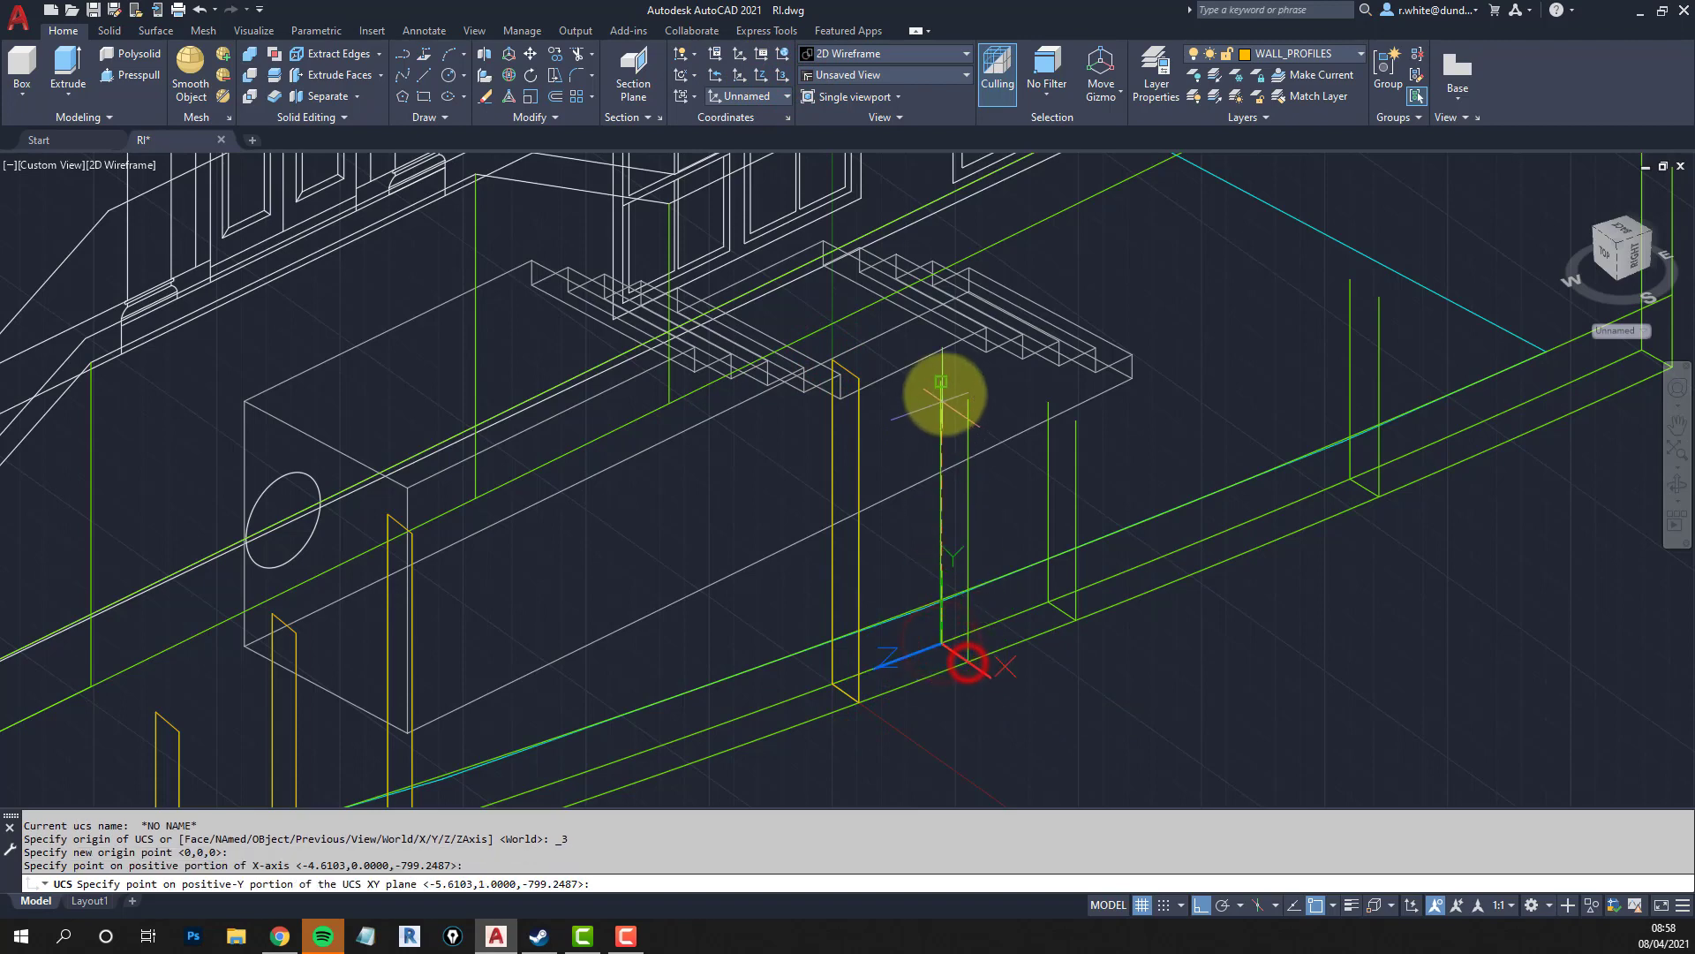
pyautogui.click(945, 388)
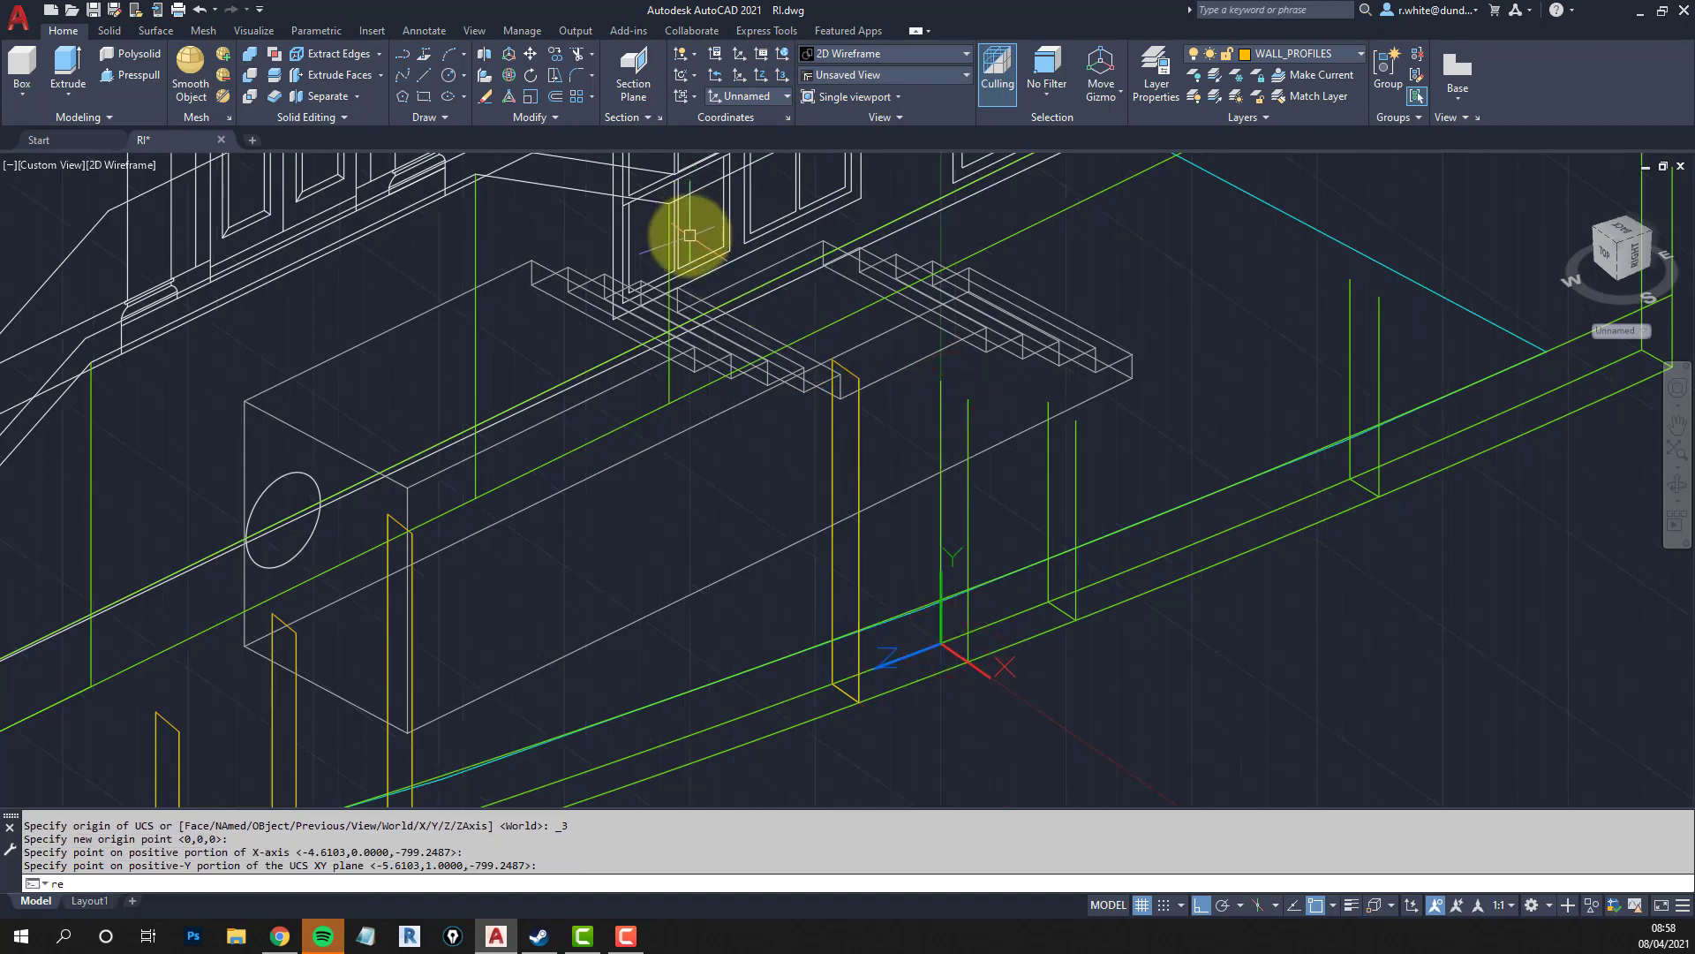
# Draw a rectangular wall profile on the seventh line pair, from the inner vertical's upper end to the outer base corner.
pyautogui.write('c')
pyautogui.press('Return')
pyautogui.click(935, 380)
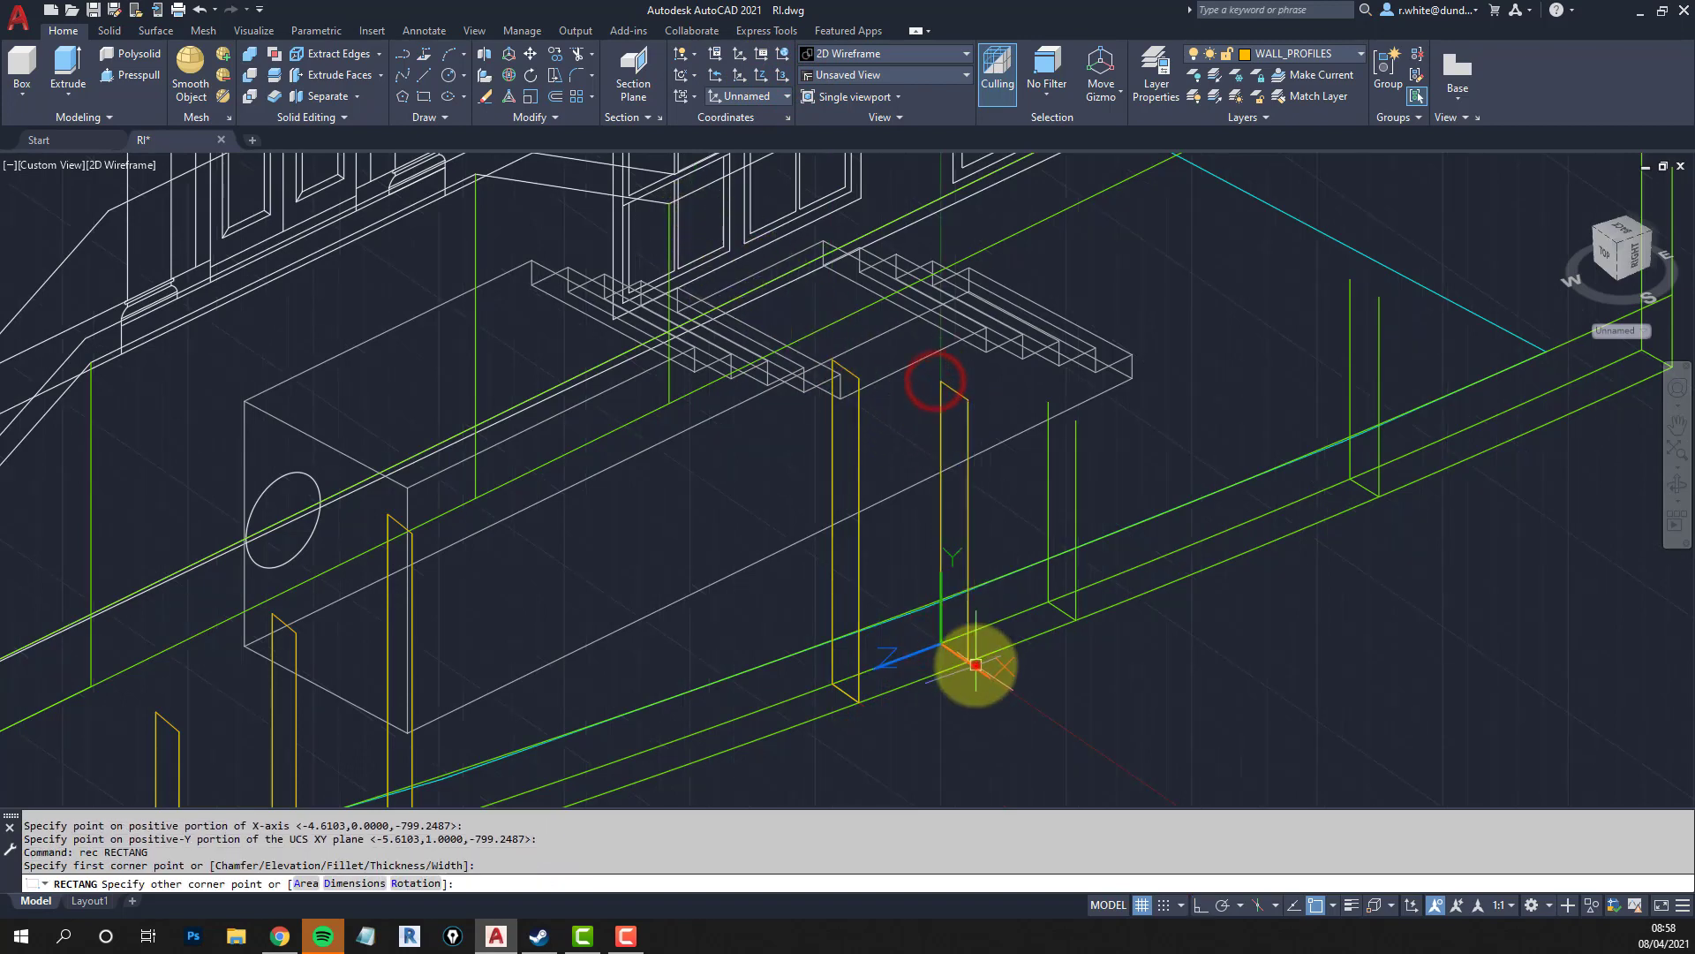
pyautogui.click(976, 664)
# Place a 3-point UCS on the eighth green line pair, X across its base and Y up its inner vertical.
pyautogui.click(785, 76)
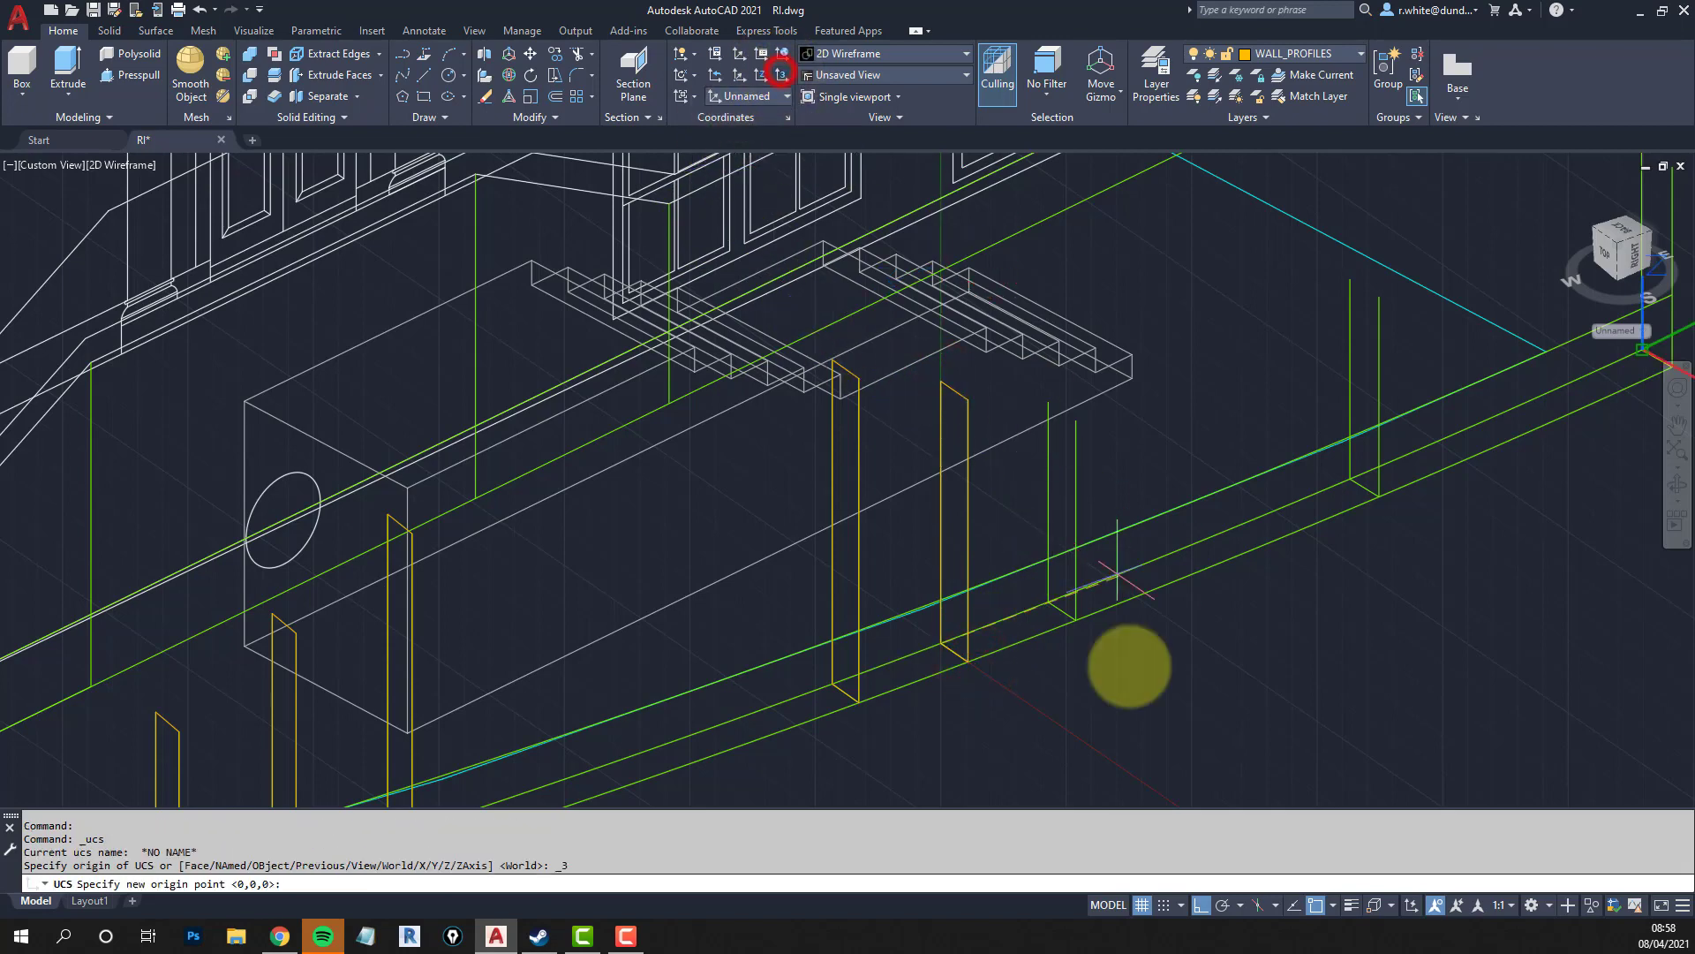
pyautogui.click(1049, 604)
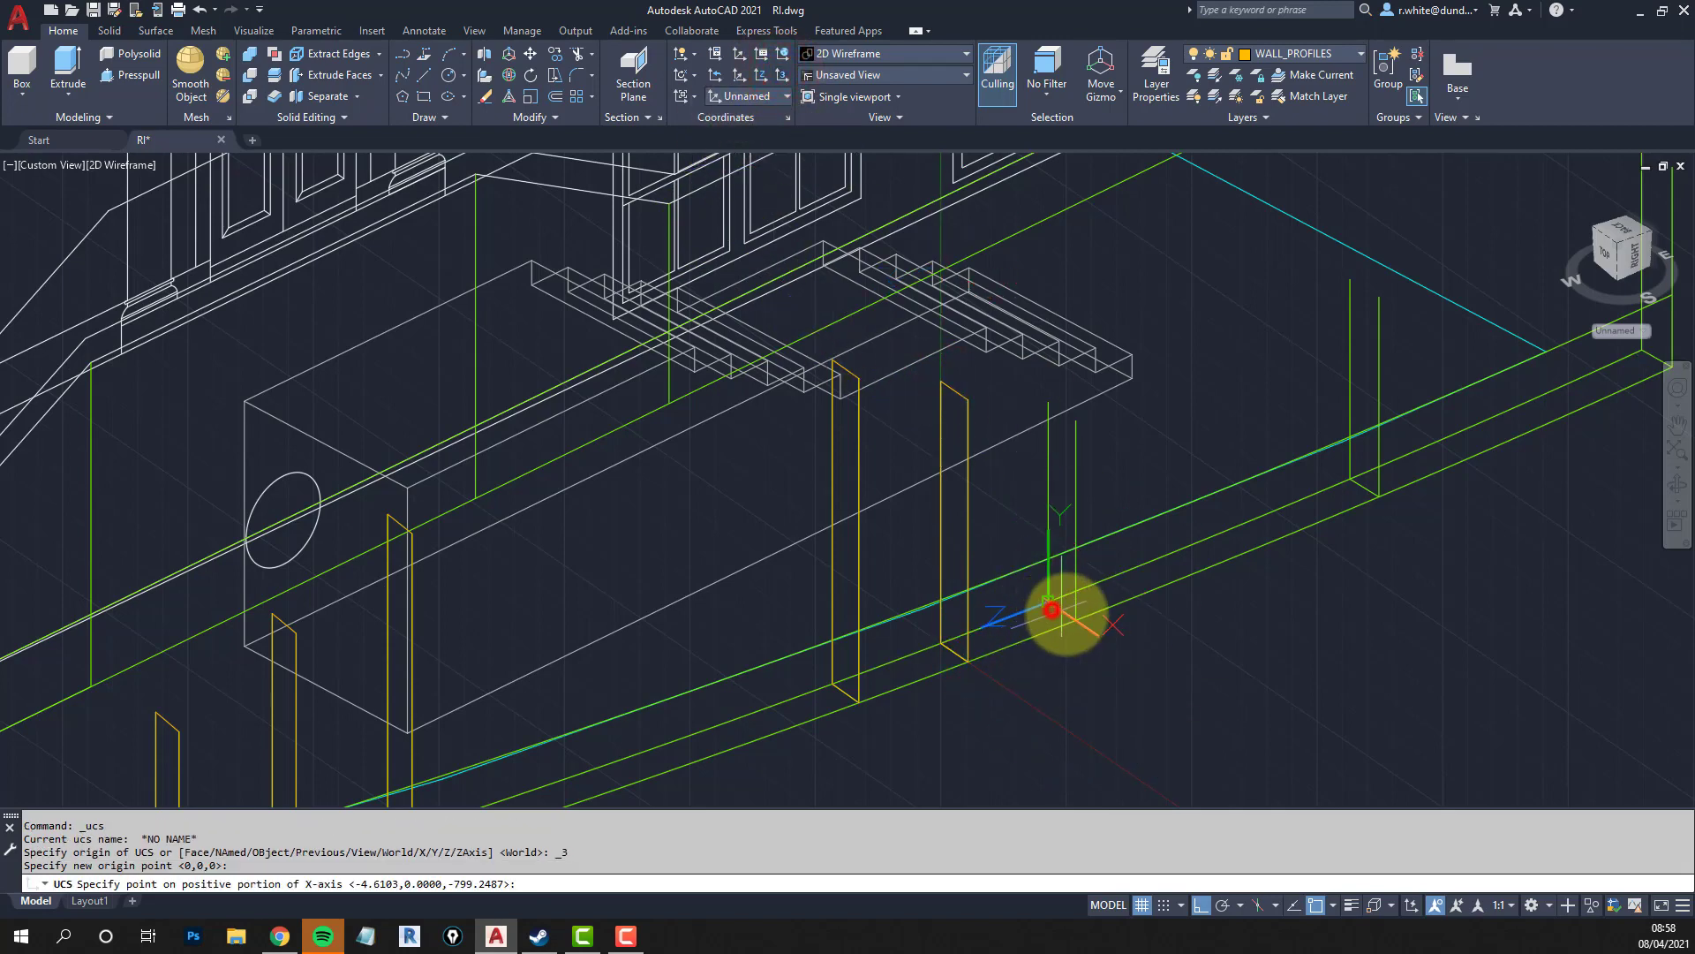
pyautogui.click(1071, 616)
pyautogui.click(1048, 401)
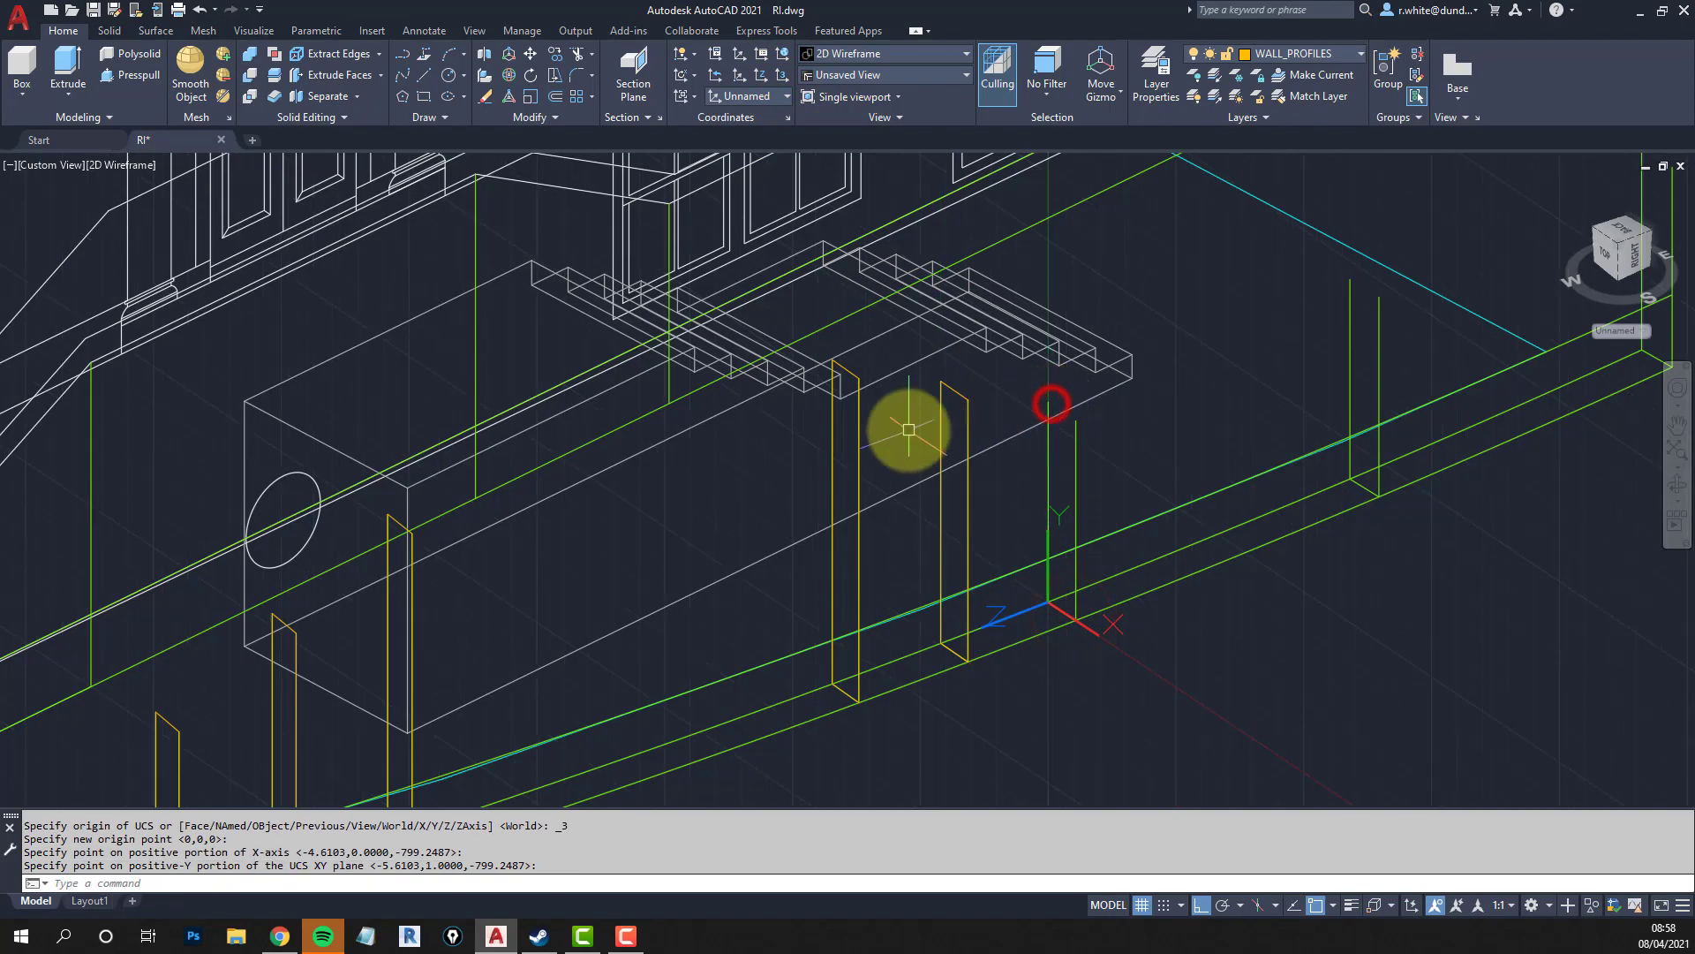
# Draw a rectangular wall profile on the eighth line pair, from the inner vertical's upper end to the outer base corner.
pyautogui.write('rec')
pyautogui.press('Return')
pyautogui.click(1044, 395)
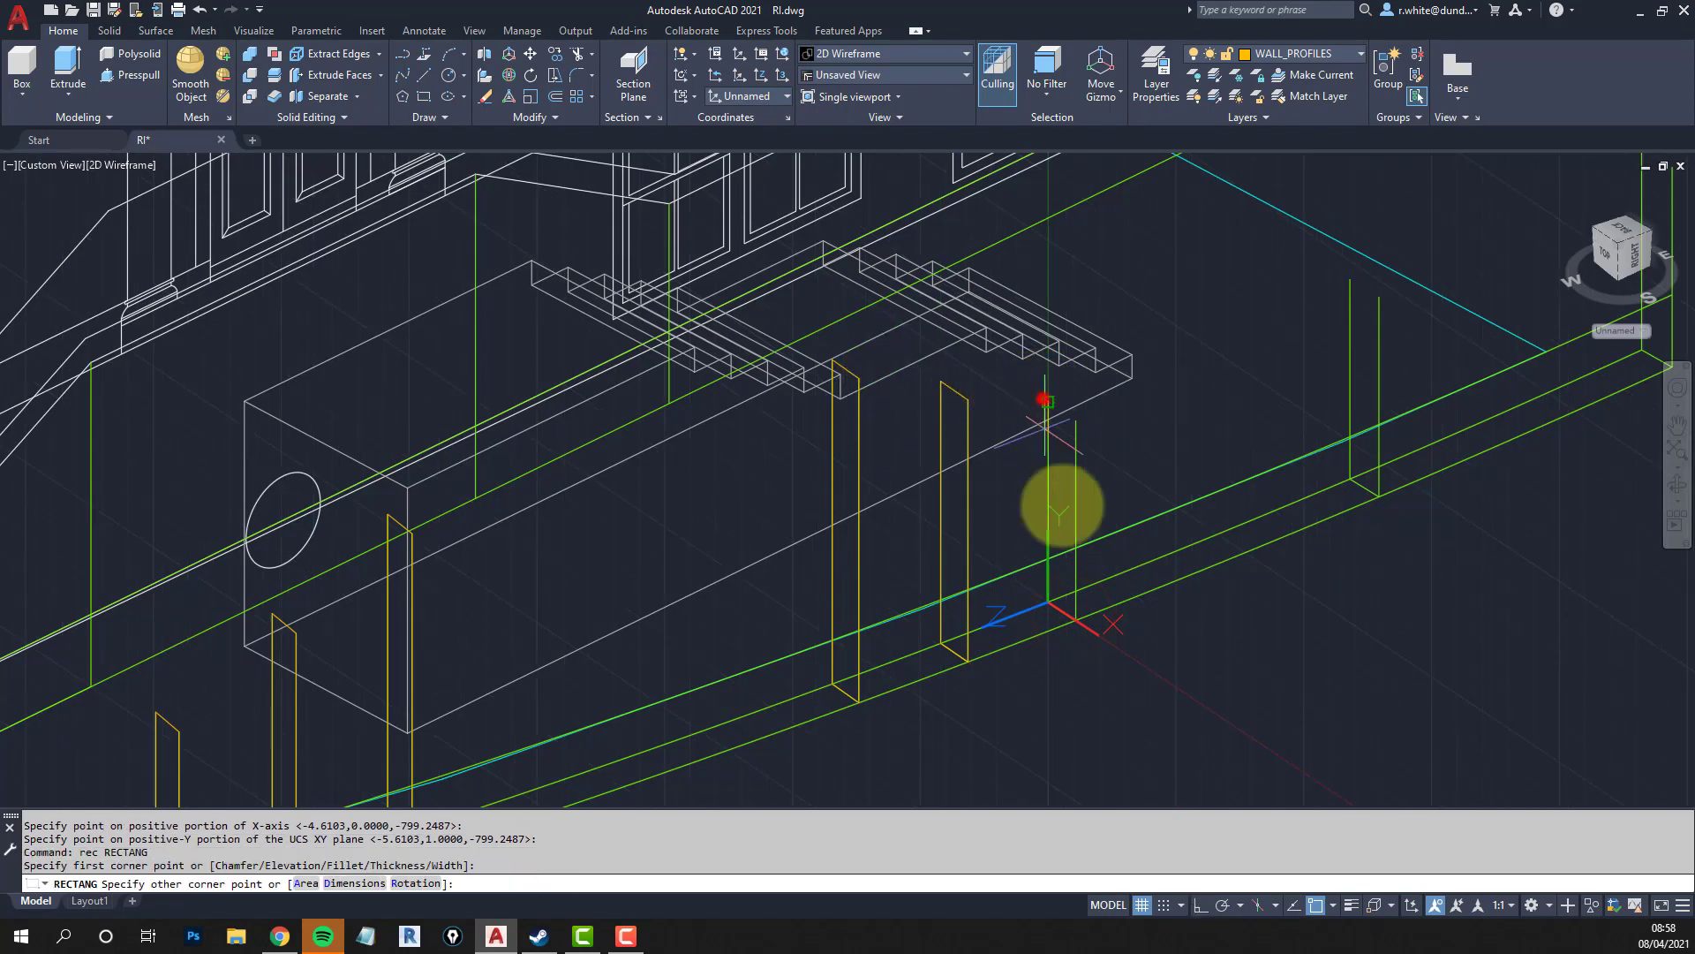
pyautogui.click(1068, 584)
# Place a 3-point UCS on the ninth green line pair, X across its base and Y up its inner vertical.
pyautogui.moveTo(1068, 585); pyautogui.dragTo(901, 562, button='middle')
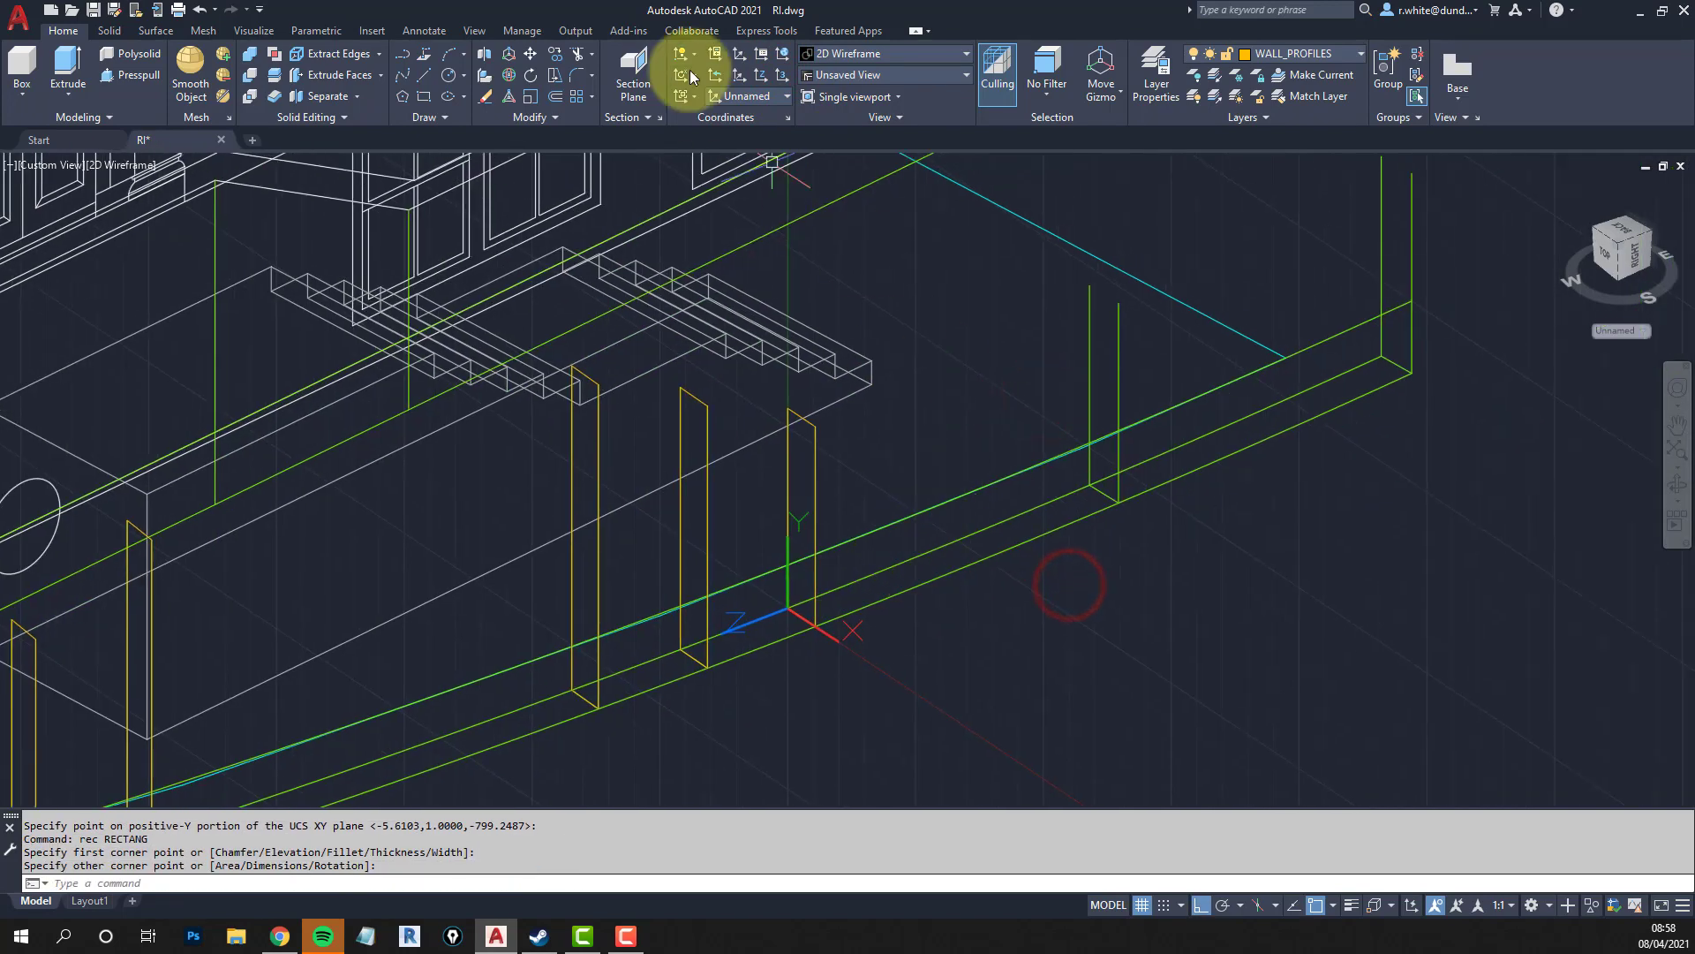
pyautogui.click(783, 80)
pyautogui.click(1090, 484)
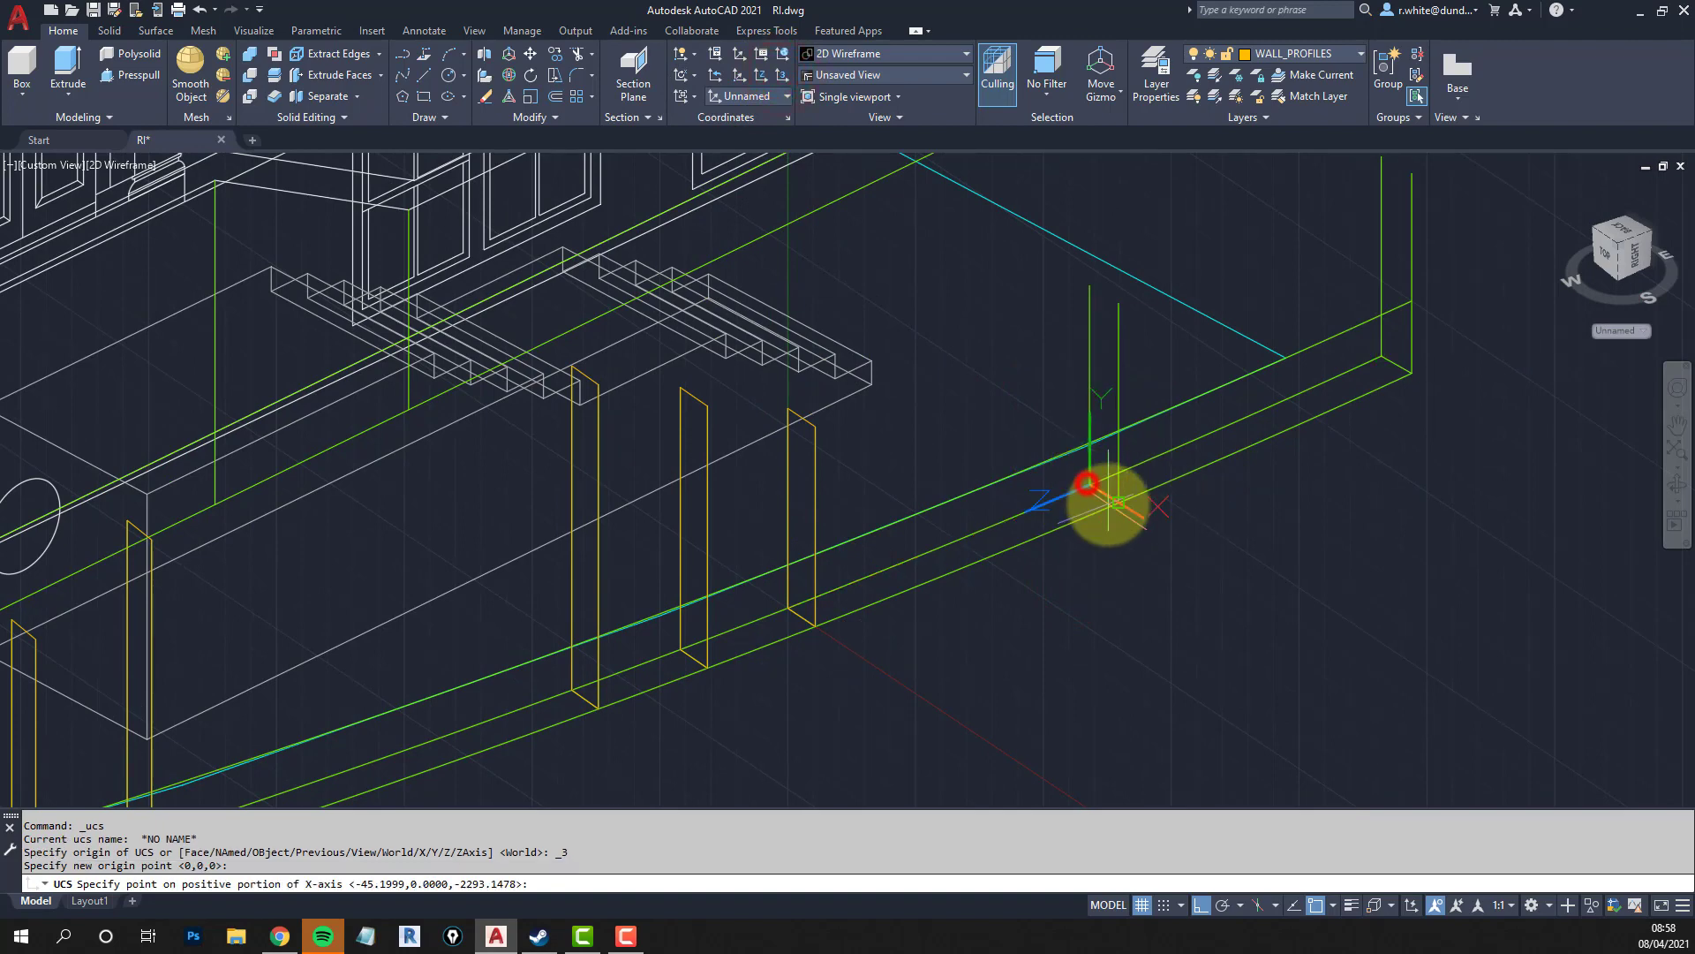
pyautogui.click(1108, 505)
pyautogui.click(1087, 289)
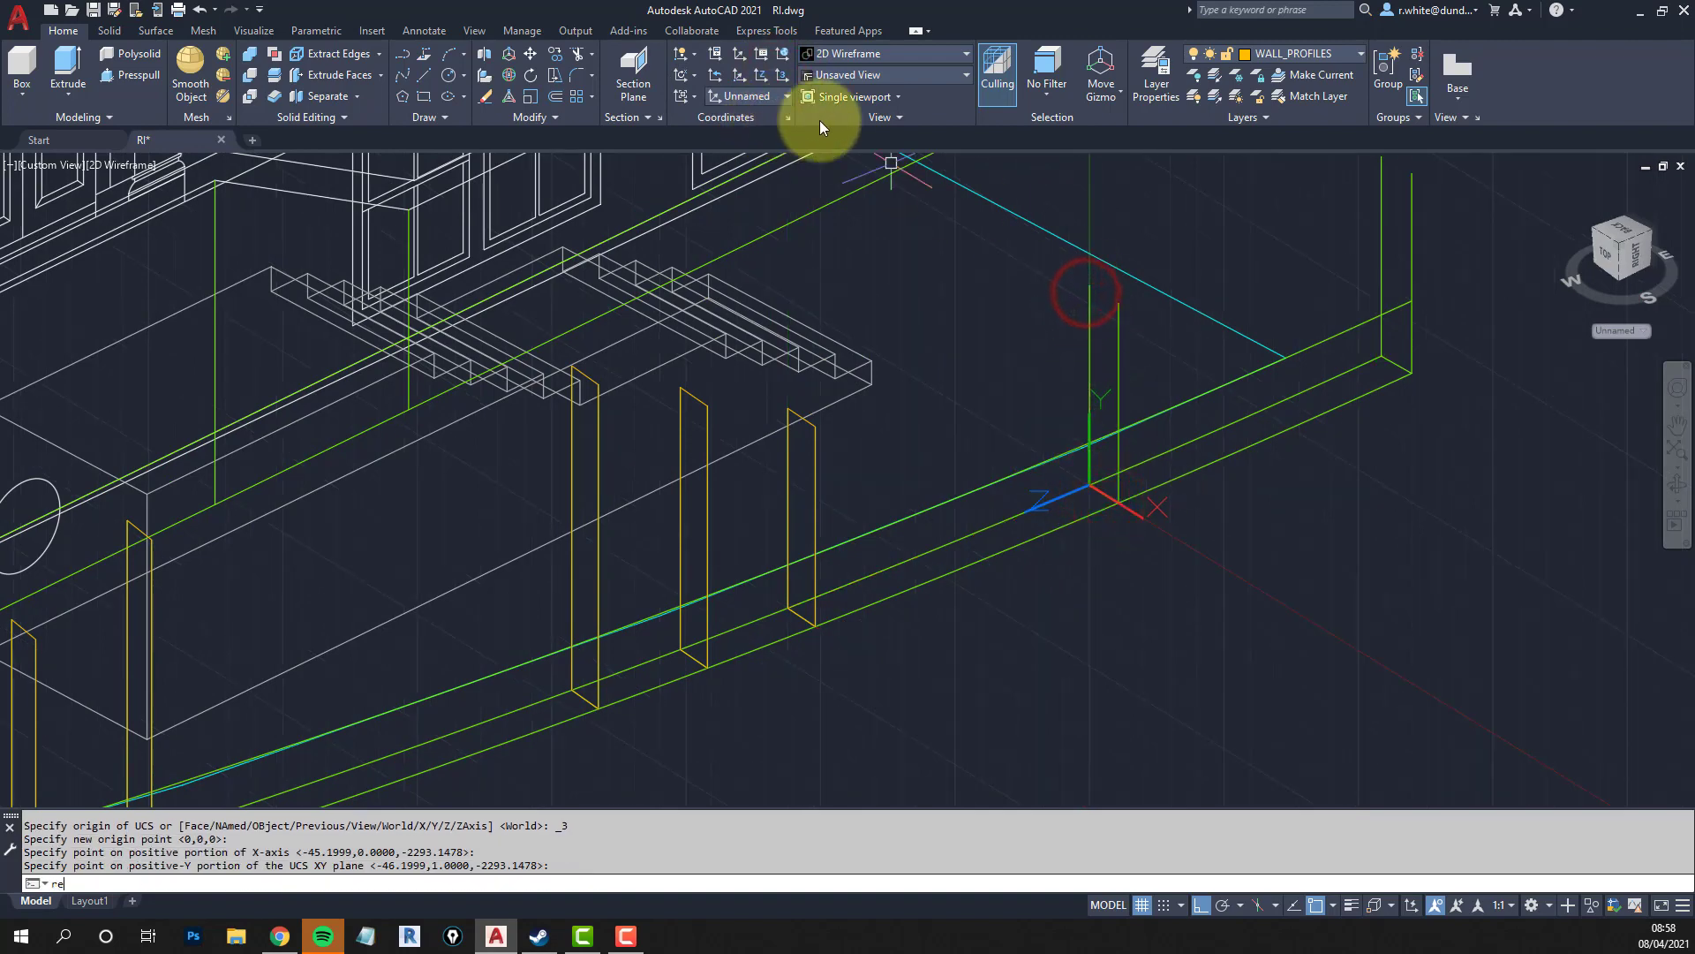
# Draw a rectangular wall profile on the ninth line pair, from the inner vertical's upper end to the outer base corner.
pyautogui.write('rec')
pyautogui.press('Return')
pyautogui.click(1088, 286)
pyautogui.click(1118, 497)
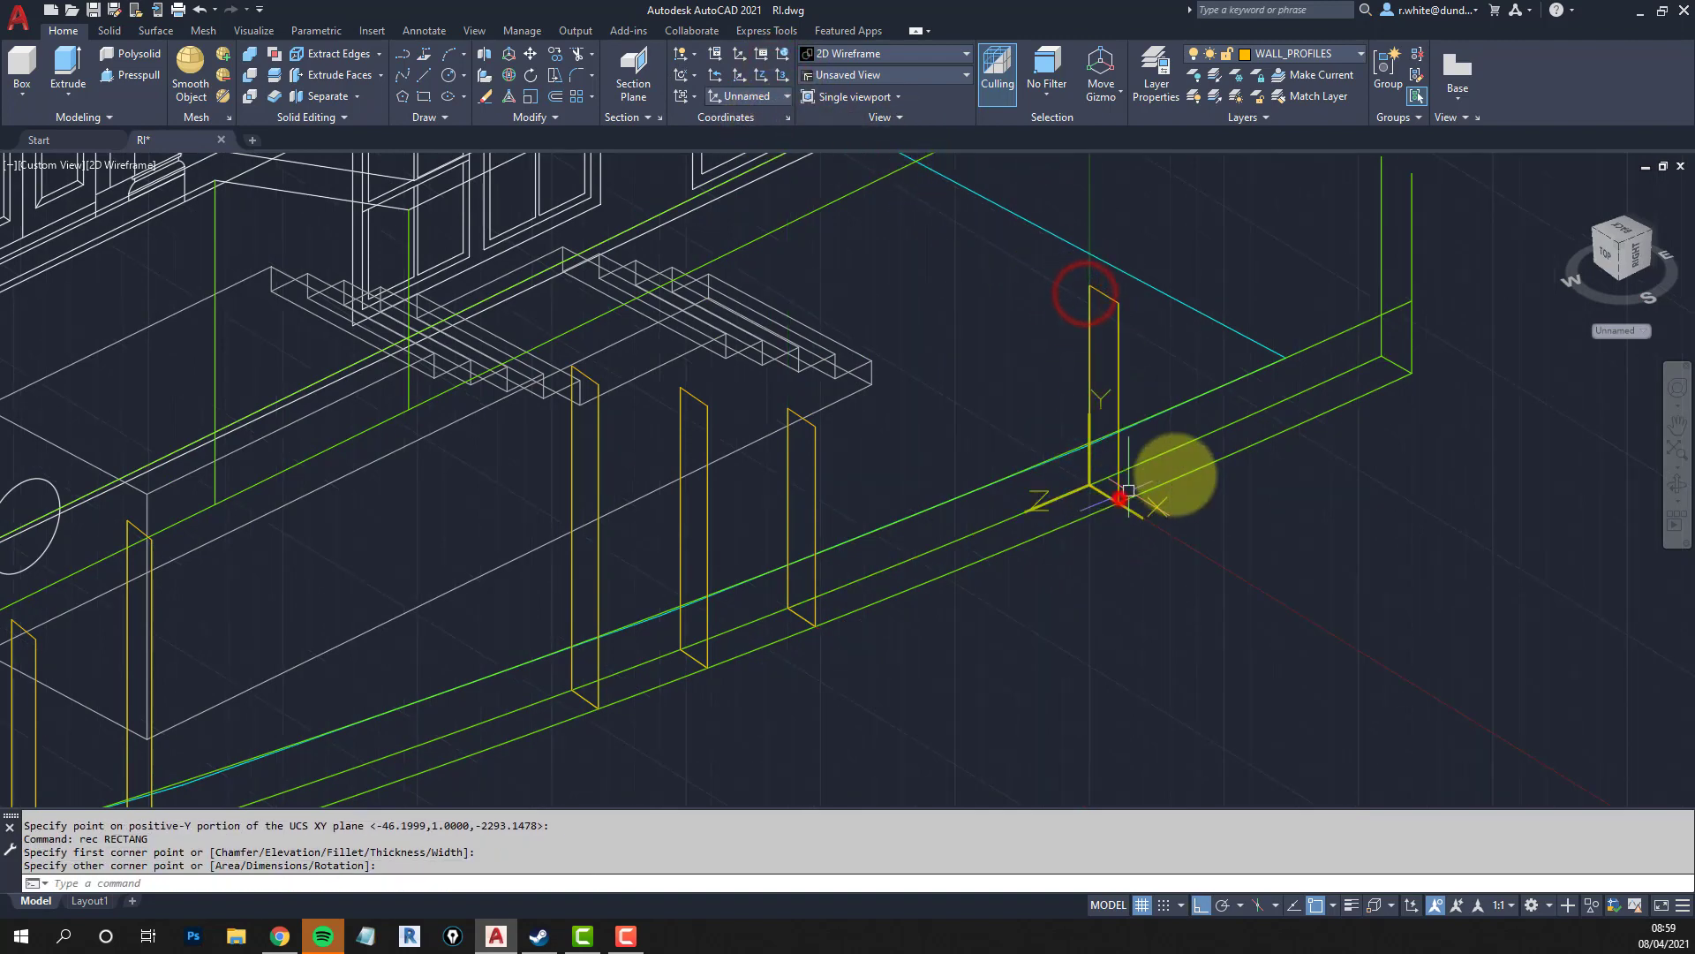
# Place a 3-point UCS on the tenth green line pair at the wall's far end, X across its base and Y up its inner vertical.
pyautogui.moveTo(1316, 433); pyautogui.dragTo(1098, 560, button='middle')
pyautogui.click(782, 77)
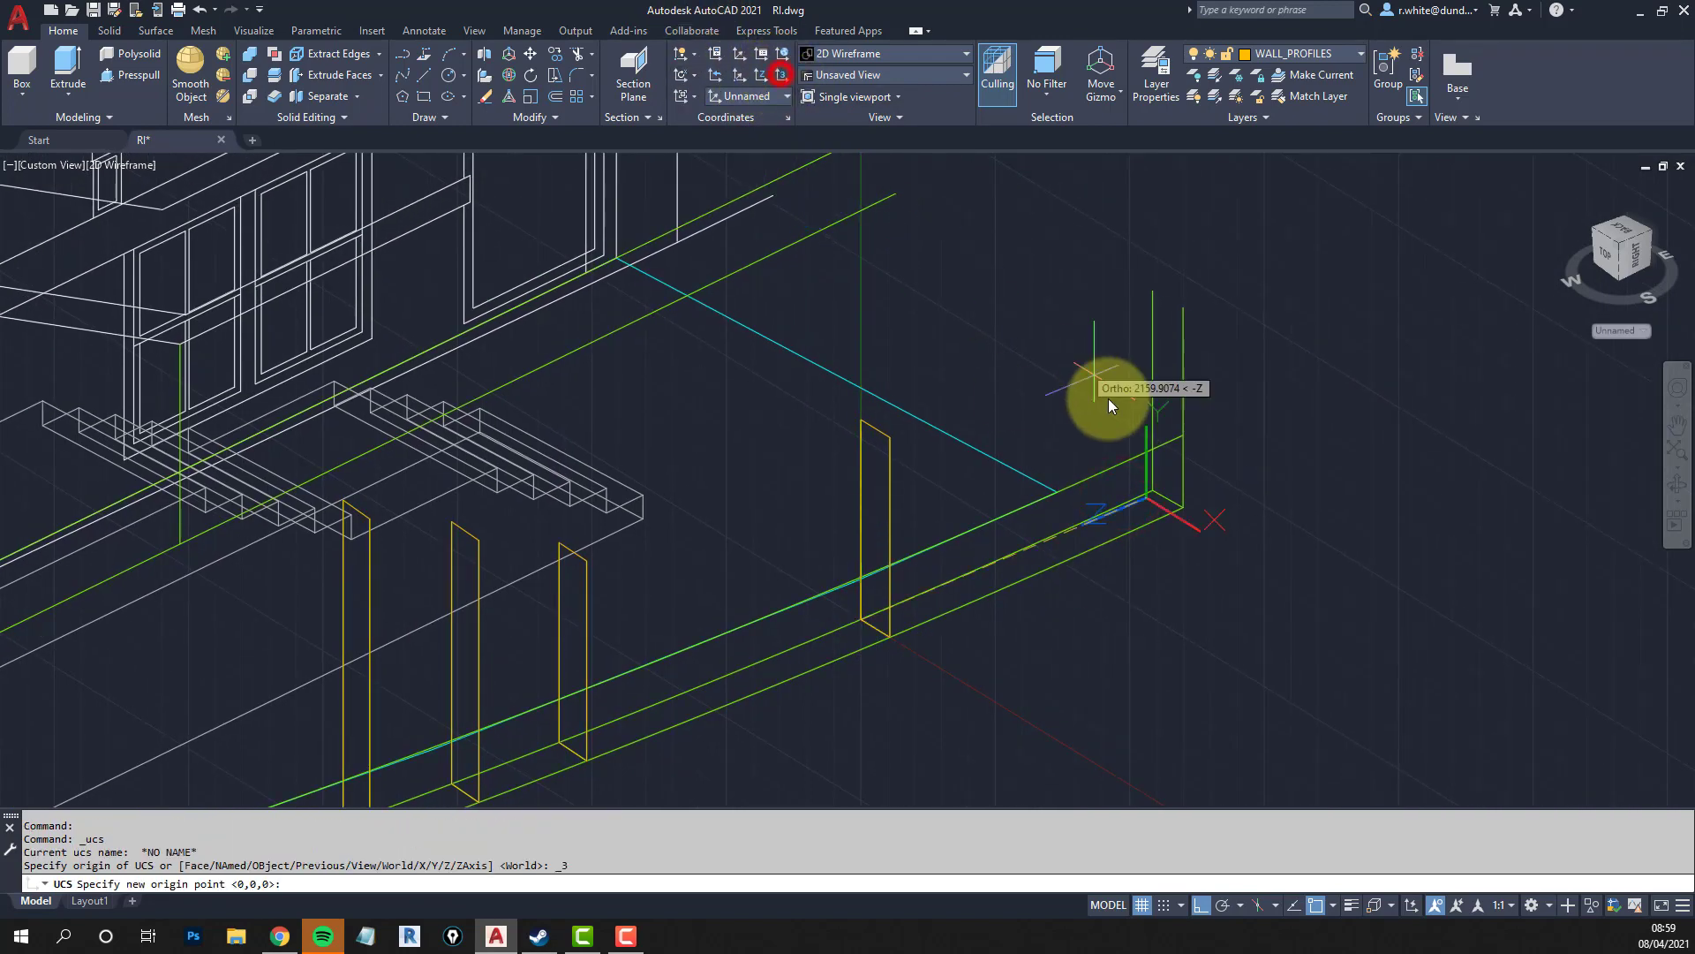
pyautogui.click(1152, 490)
pyautogui.press('Return')
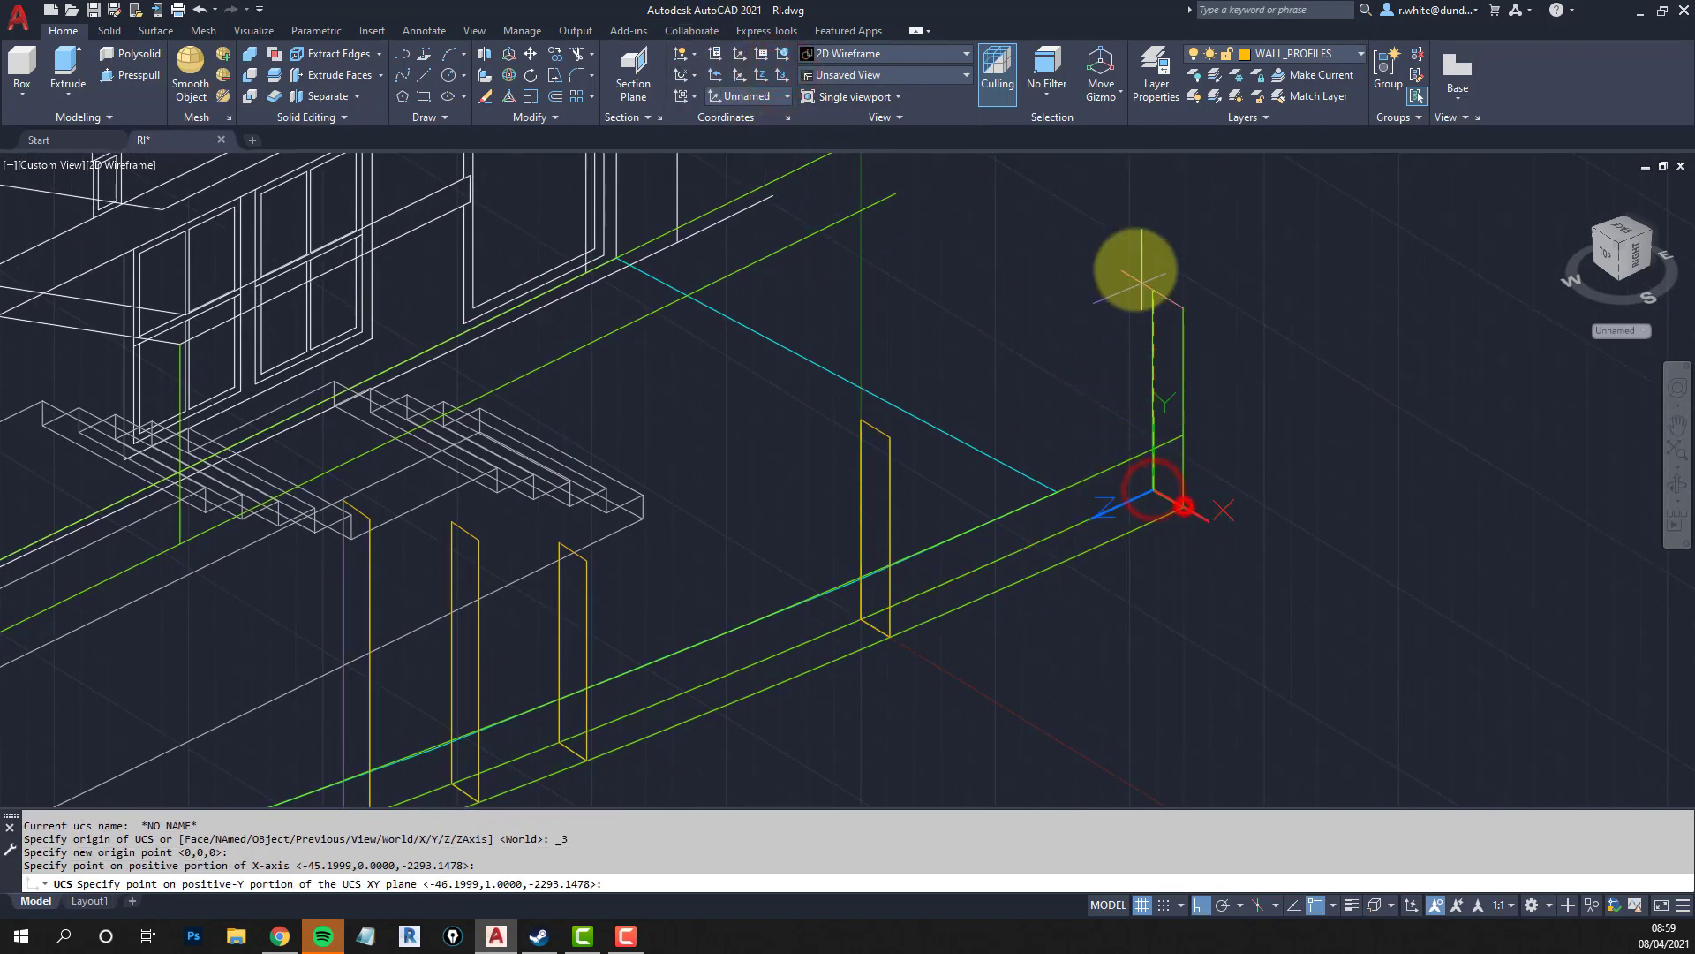
pyautogui.click(1152, 301)
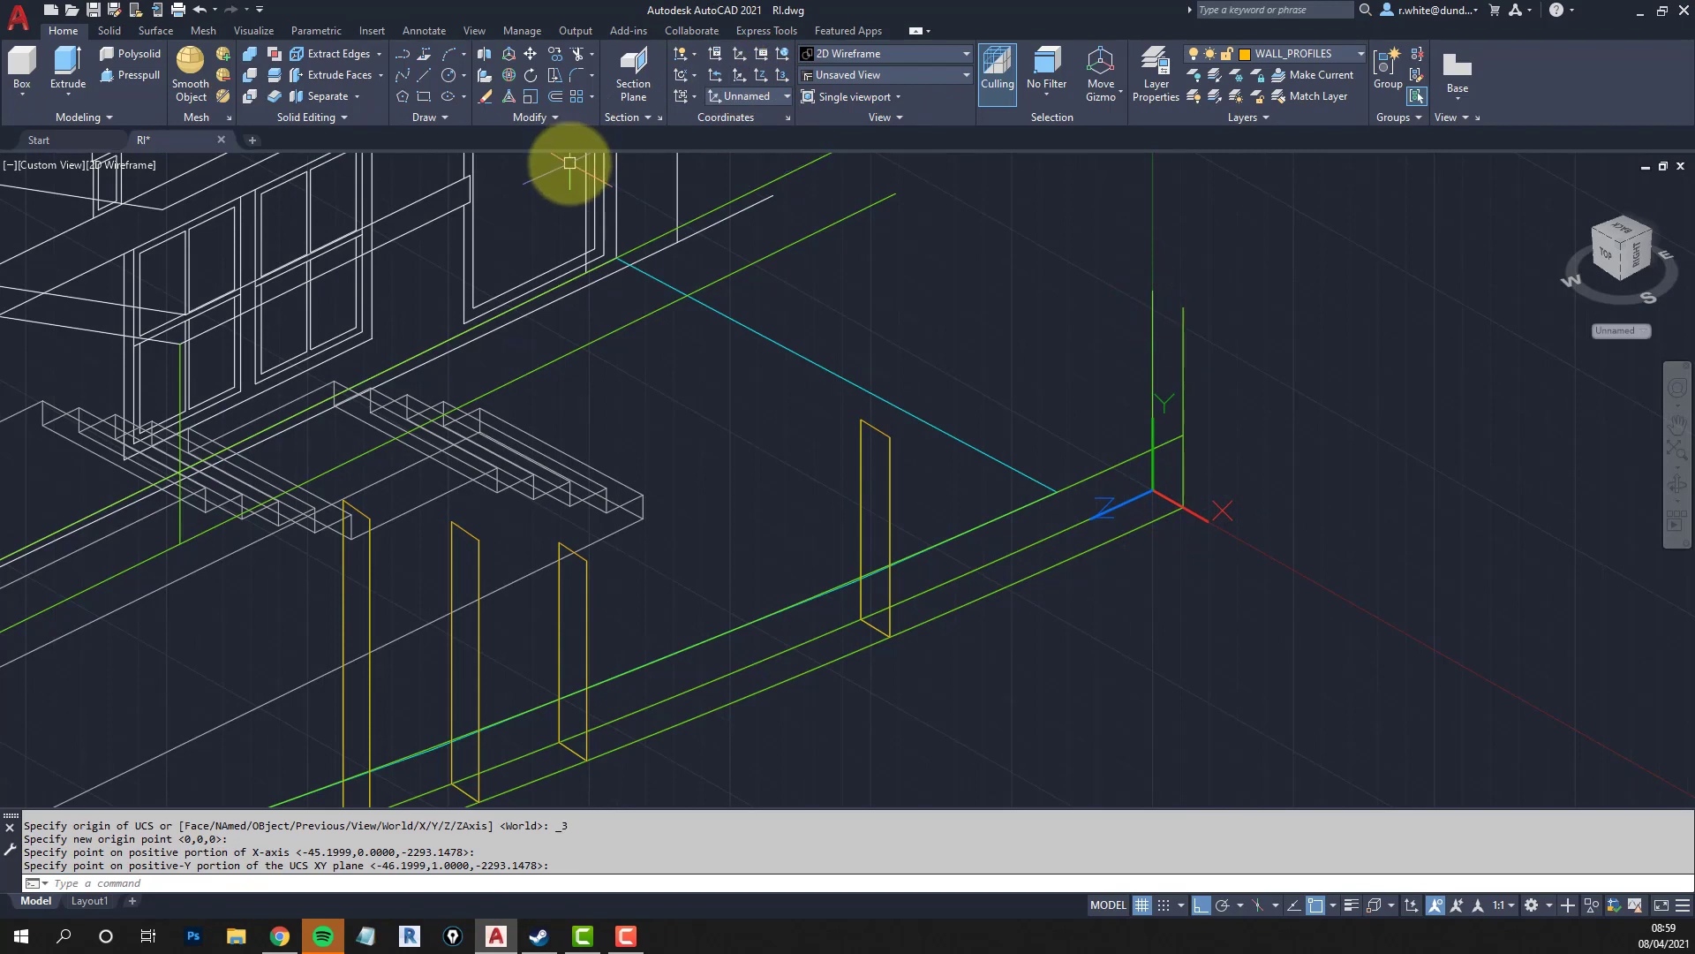
# Draw a rectangular wall profile on the tenth line pair, from the inner vertical's upper end to the outer base corner.
pyautogui.write('rec')
pyautogui.press('Return')
pyautogui.click(1151, 291)
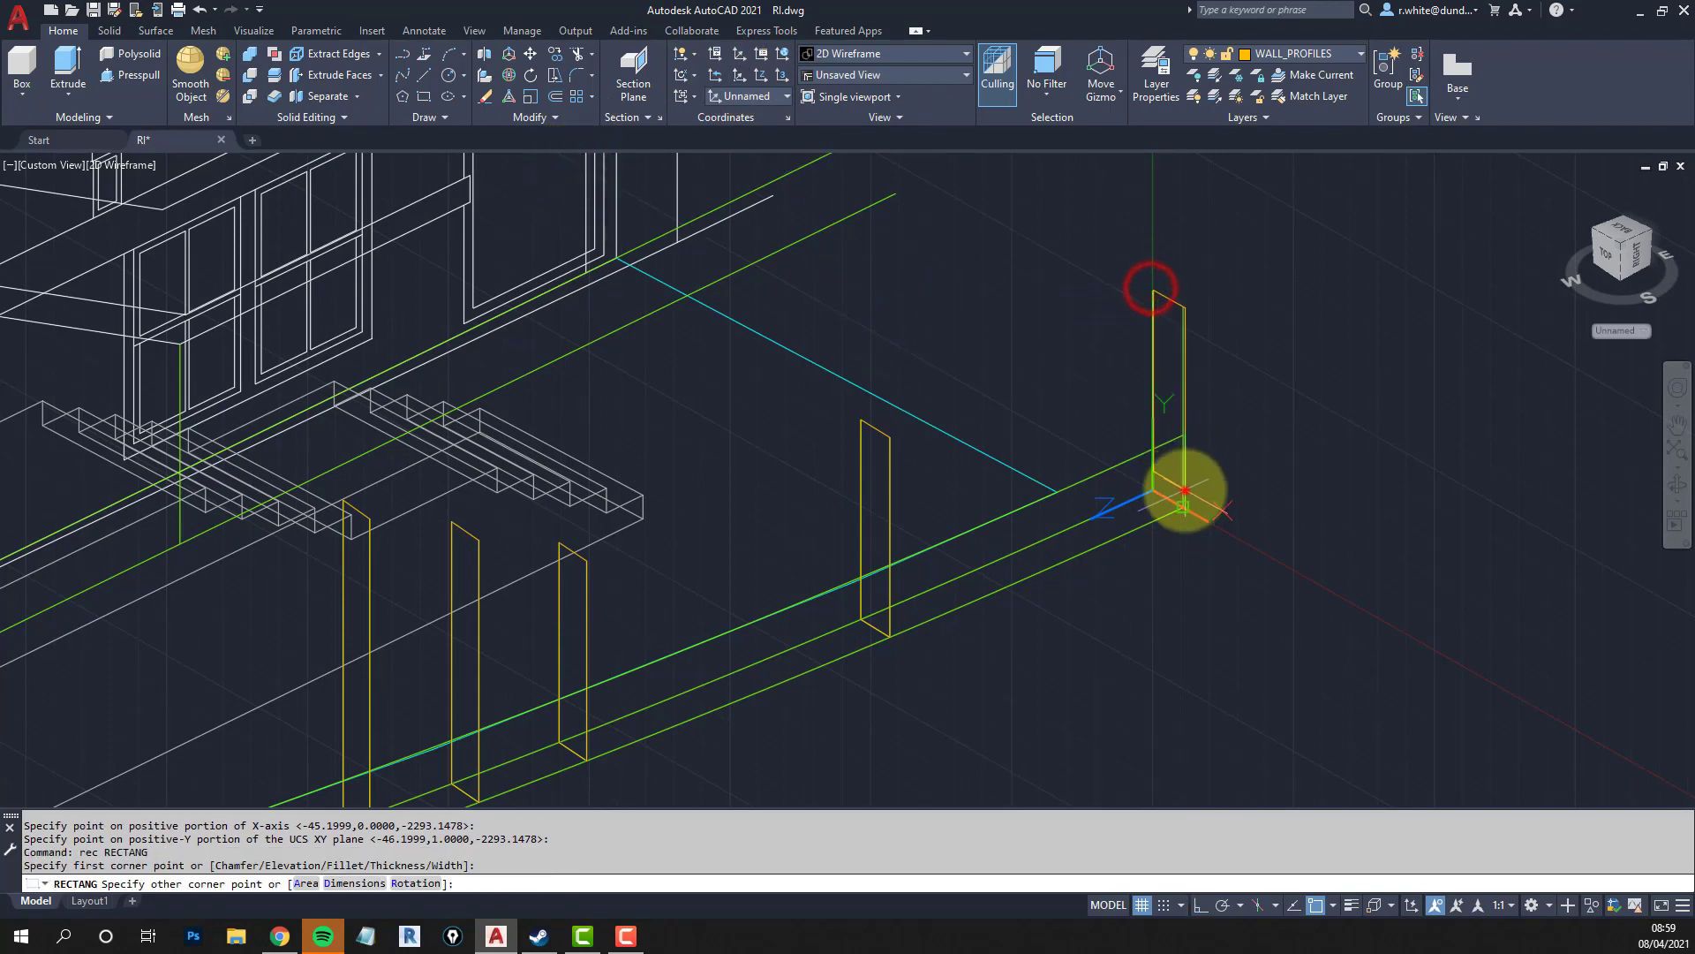
pyautogui.click(1184, 488)
# Draw a polyline 185 units straight up from the midpoint of the tenth wall profile's top edge.
pyautogui.scroll(-3, 1215, 389)
pyautogui.moveTo(1120, 432); pyautogui.dragTo(1189, 467, button='middle')
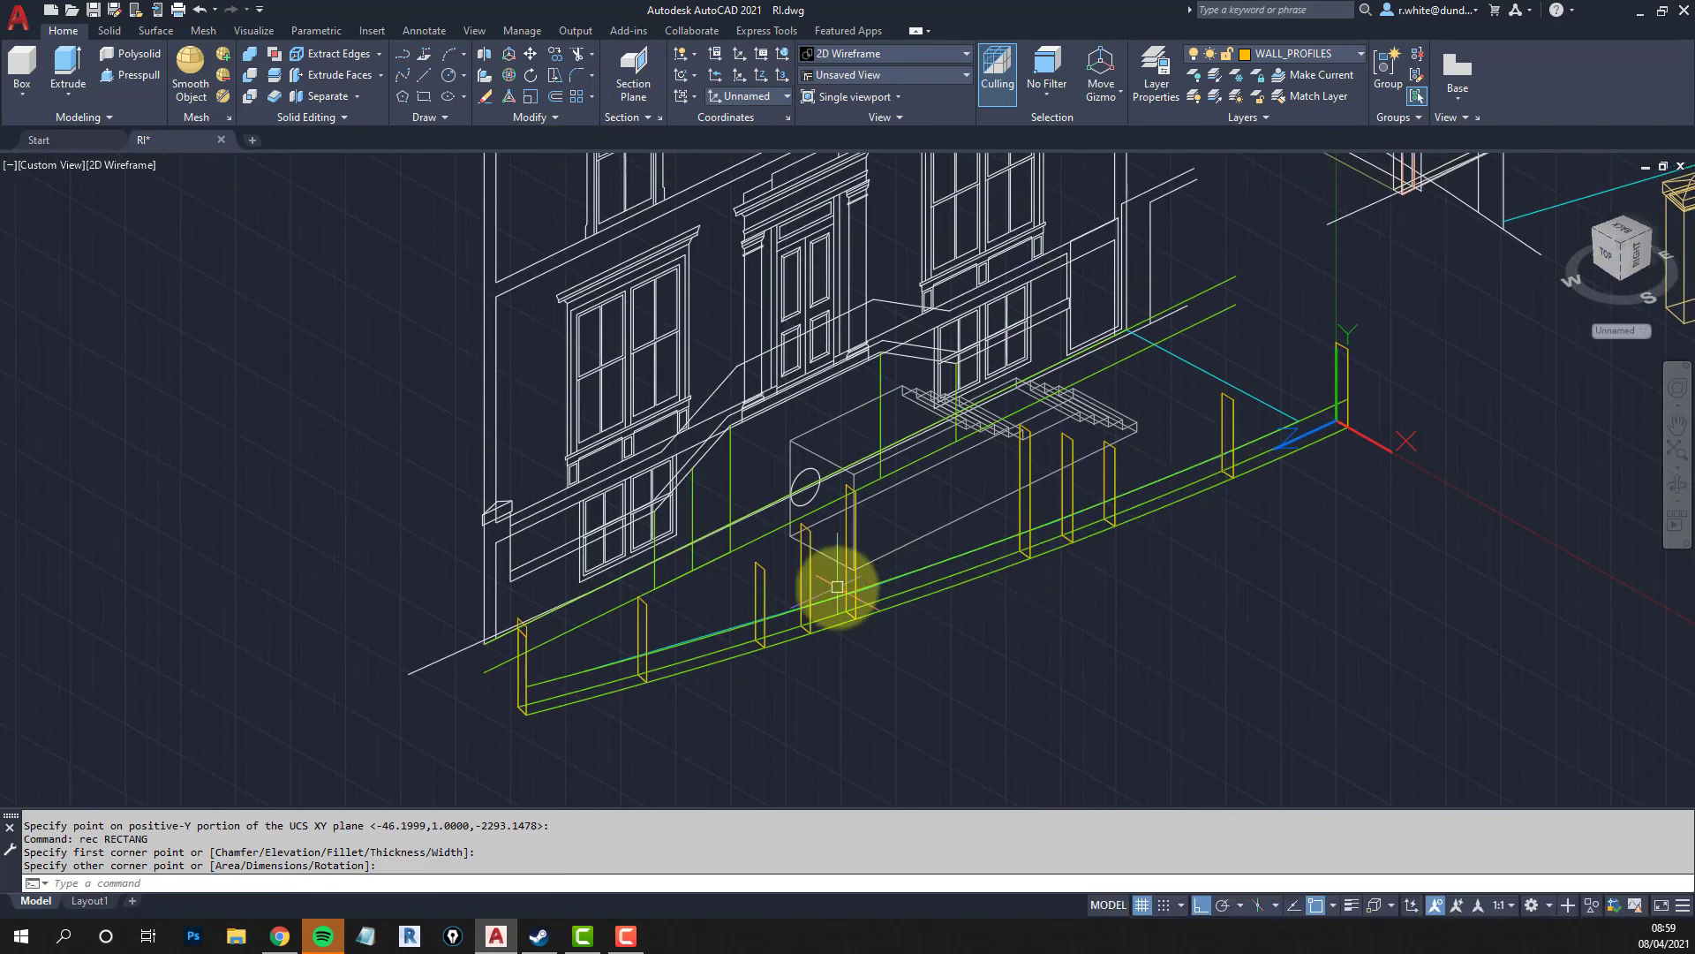
pyautogui.moveTo(872, 563); pyautogui.dragTo(878, 575, button='middle')
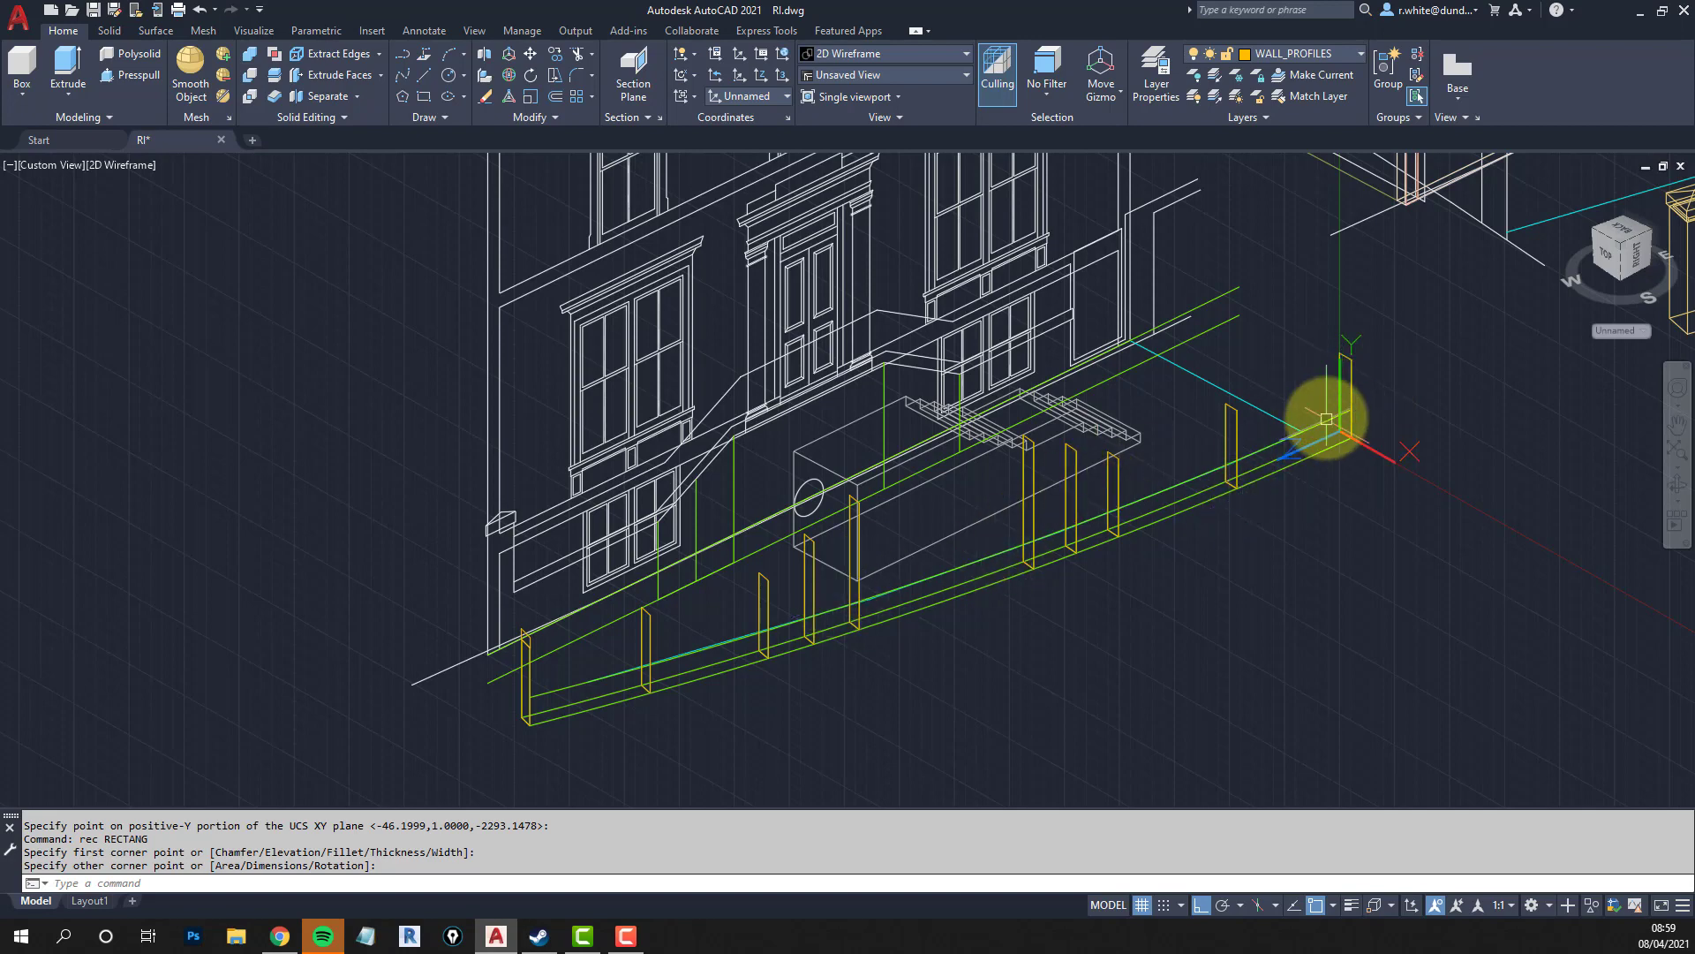
pyautogui.scroll(8, 1352, 356)
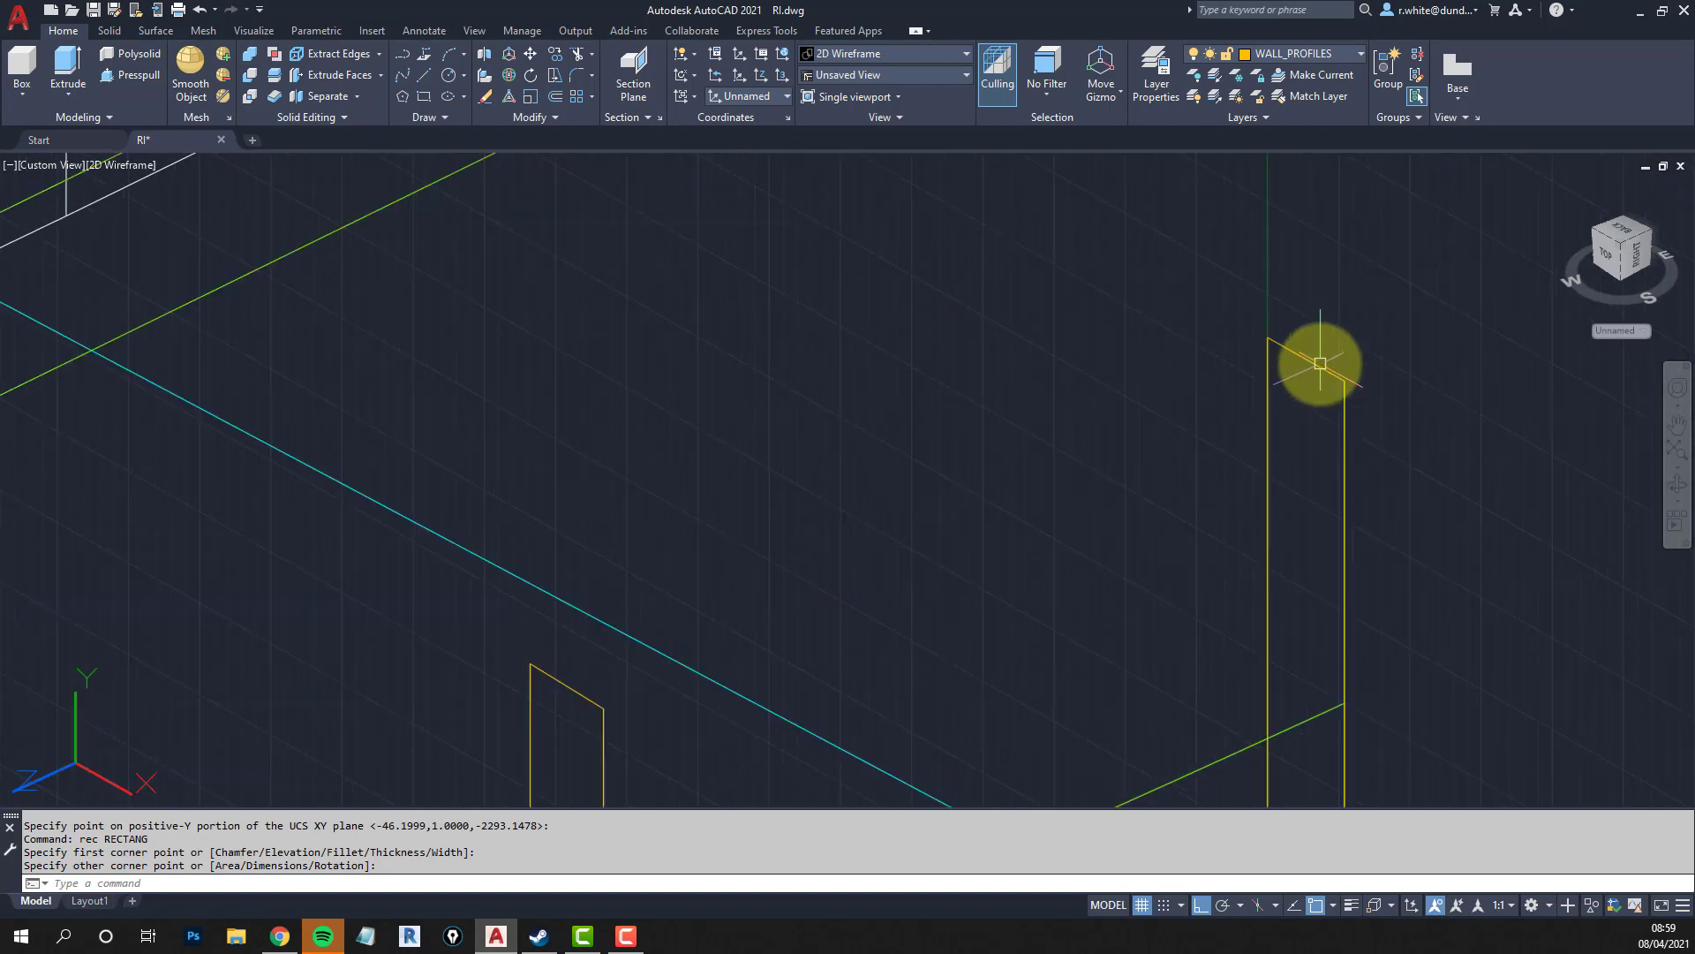
pyautogui.write('l')
pyautogui.press('Return')
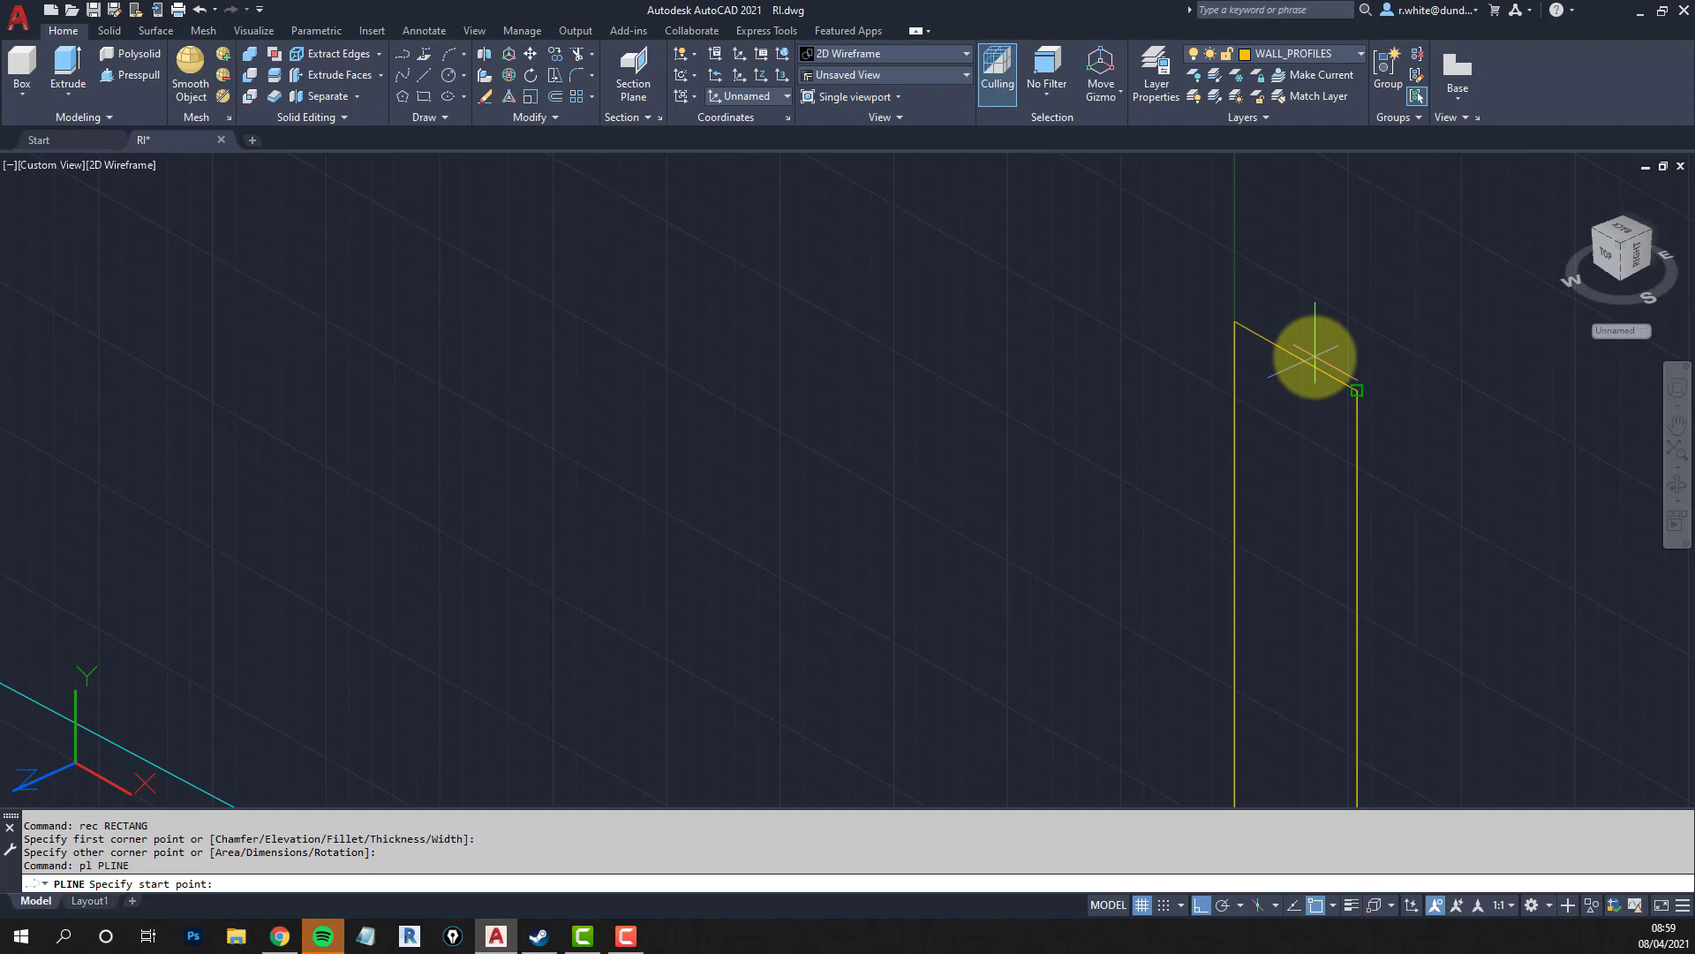
pyautogui.click(1314, 356)
pyautogui.scroll(-5, 1293, 371)
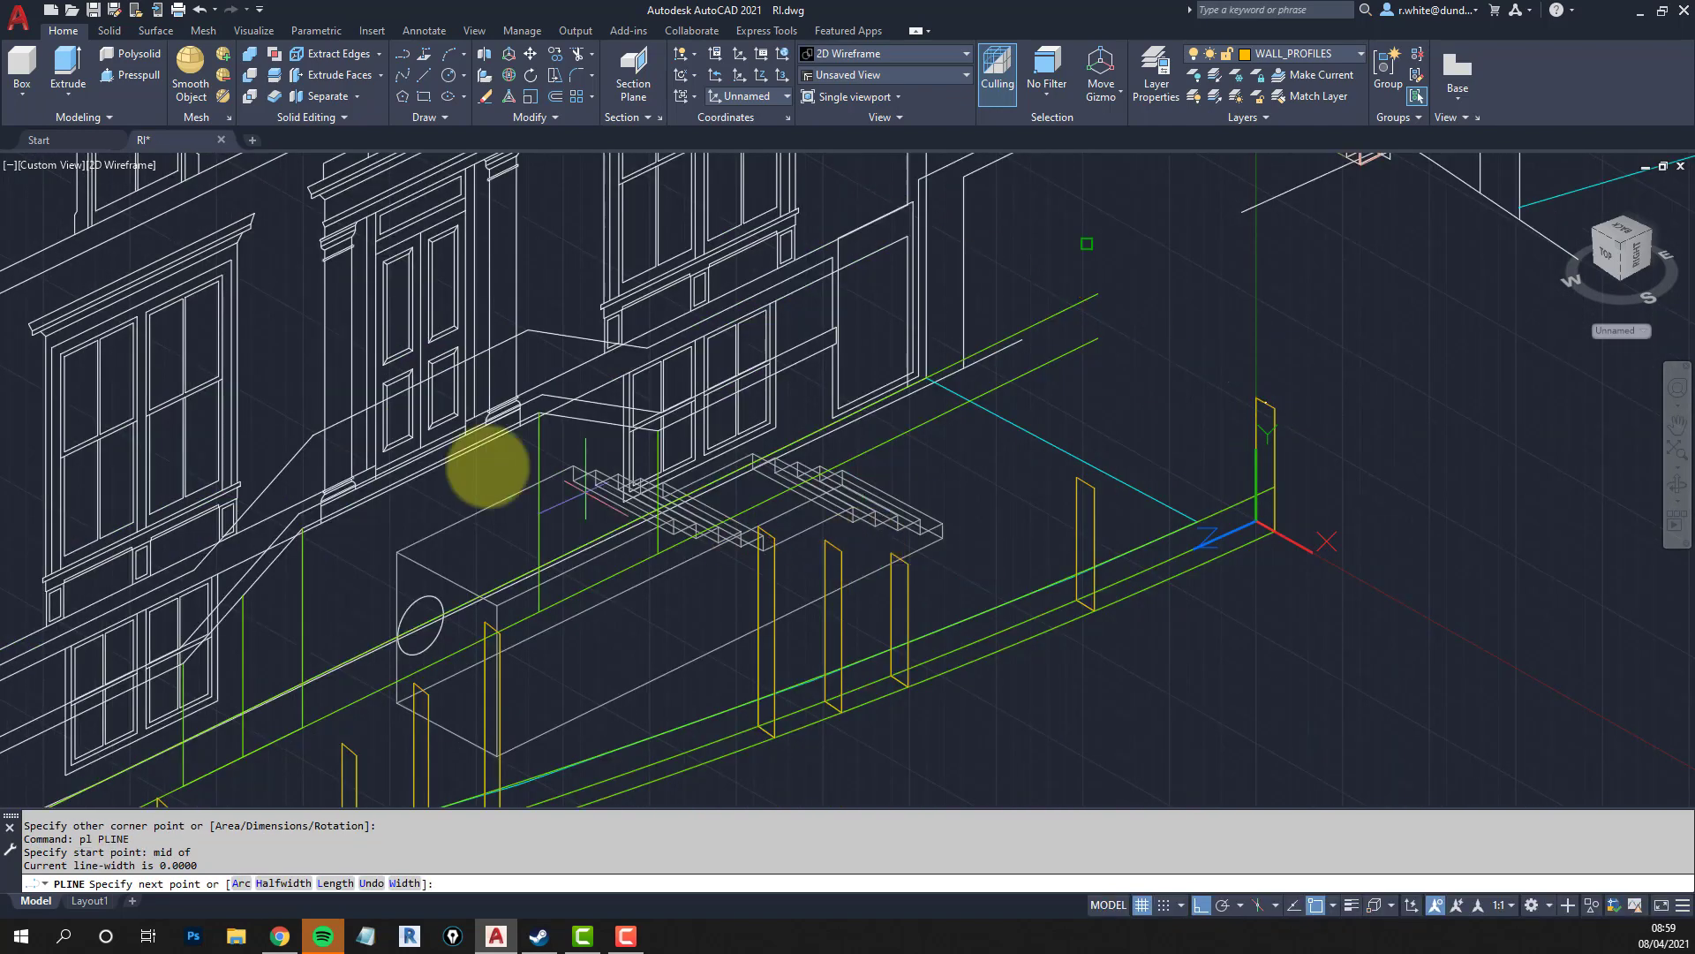
pyautogui.moveTo(649, 561); pyautogui.dragTo(997, 352, button='middle')
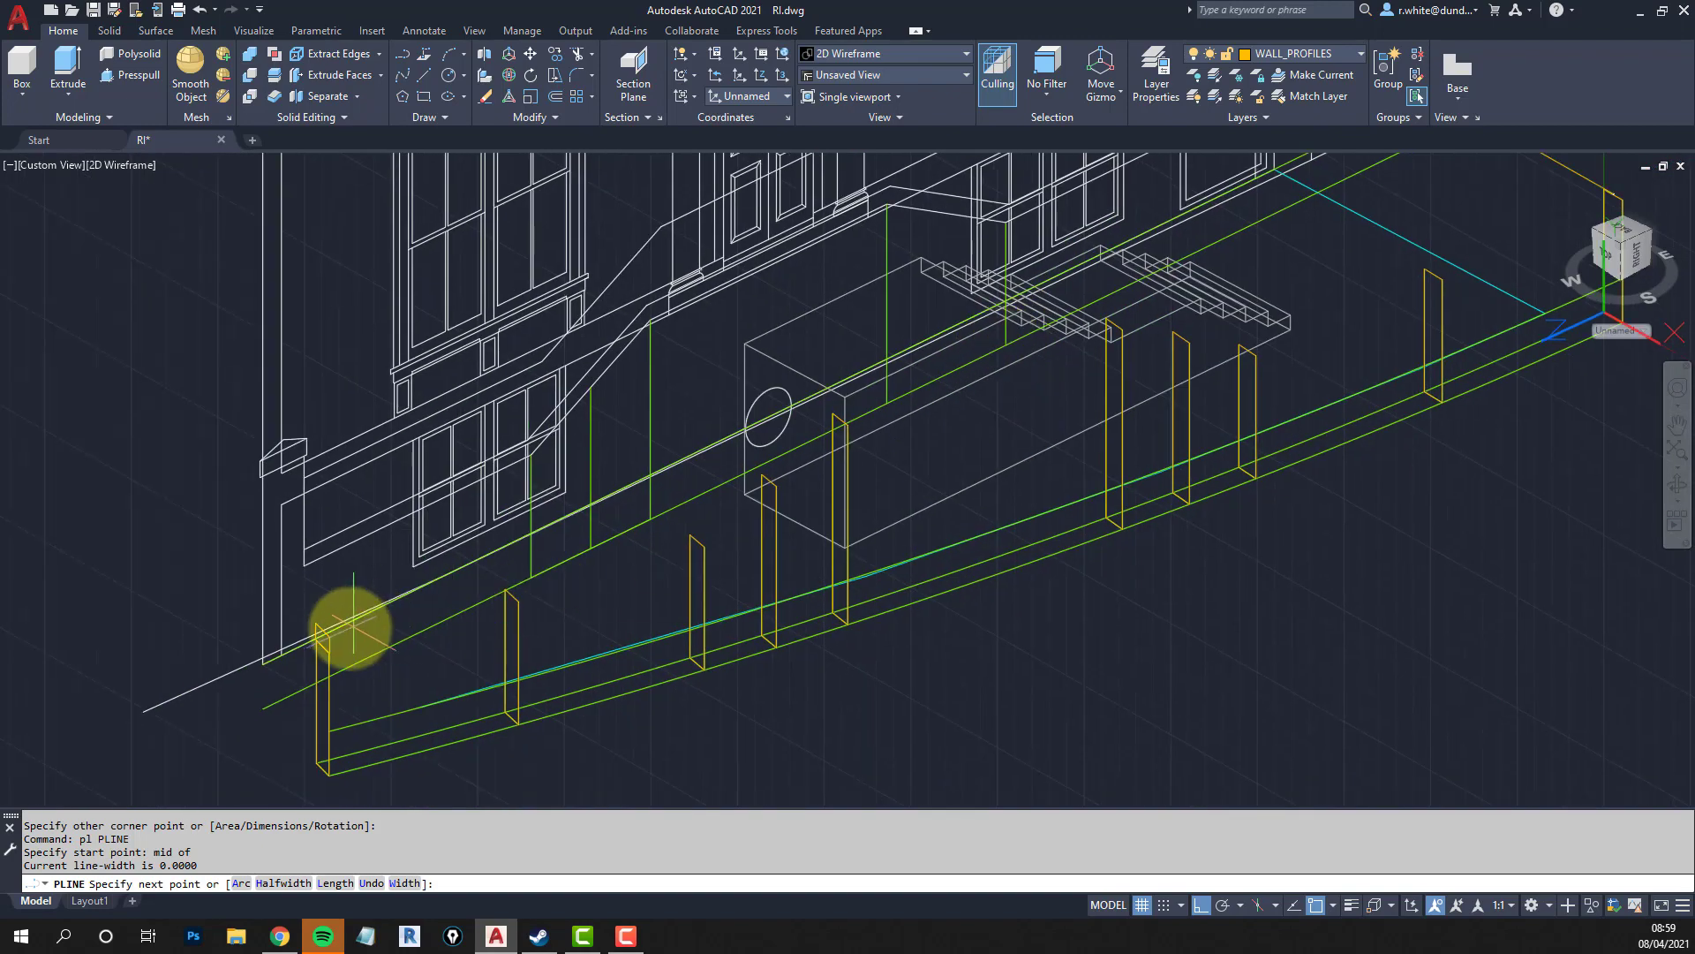
pyautogui.scroll(2, 1086, 380)
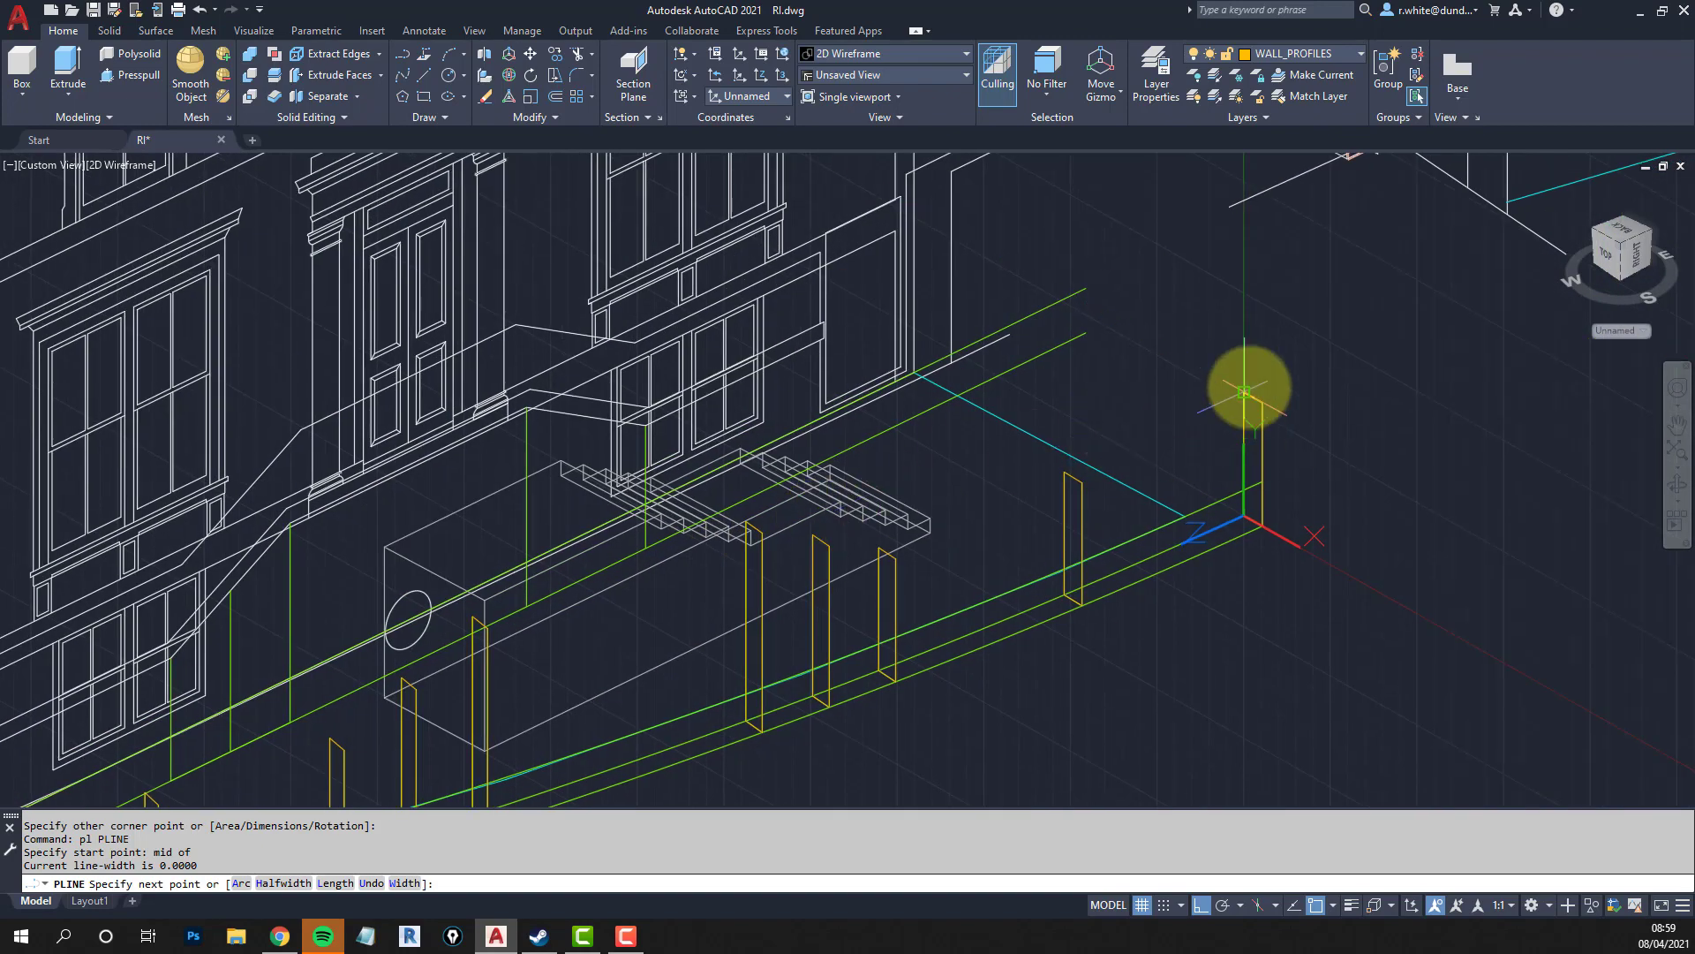
pyautogui.scroll(5, 1271, 371)
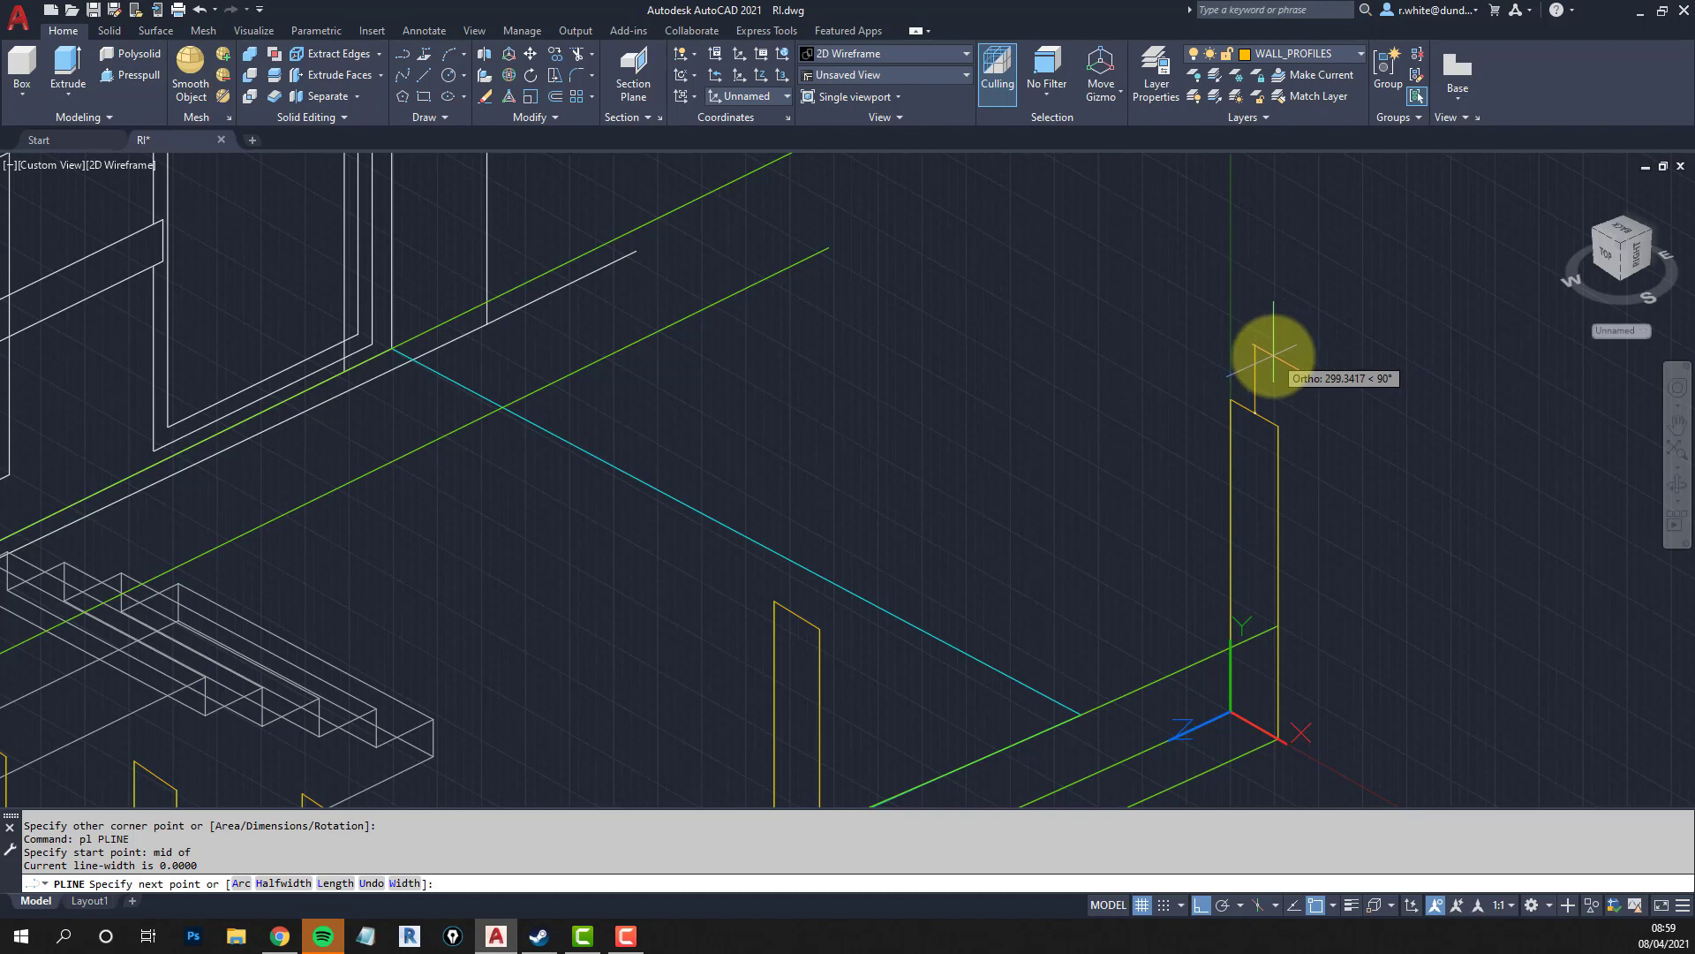
pyautogui.write('85')
pyautogui.press('Return')
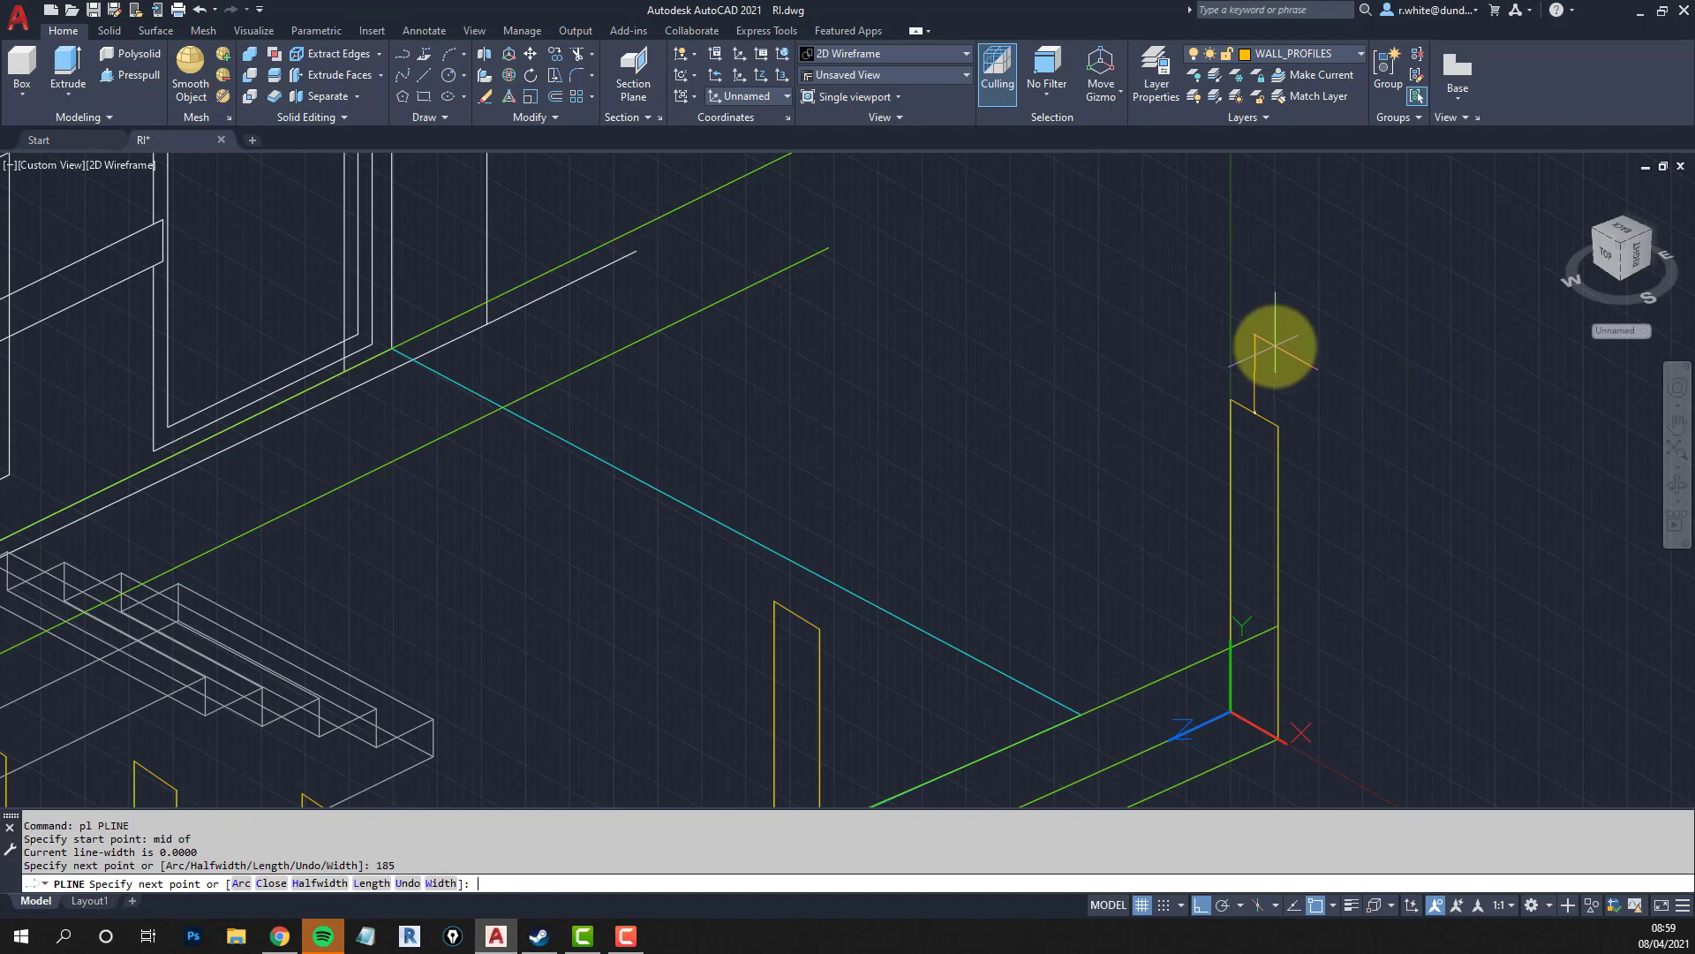
pyautogui.press('Return')
# Offset the short vertical line above the tenth profile by 150 to both sides.
pyautogui.write('o')
pyautogui.press('Return')
pyautogui.write('15')
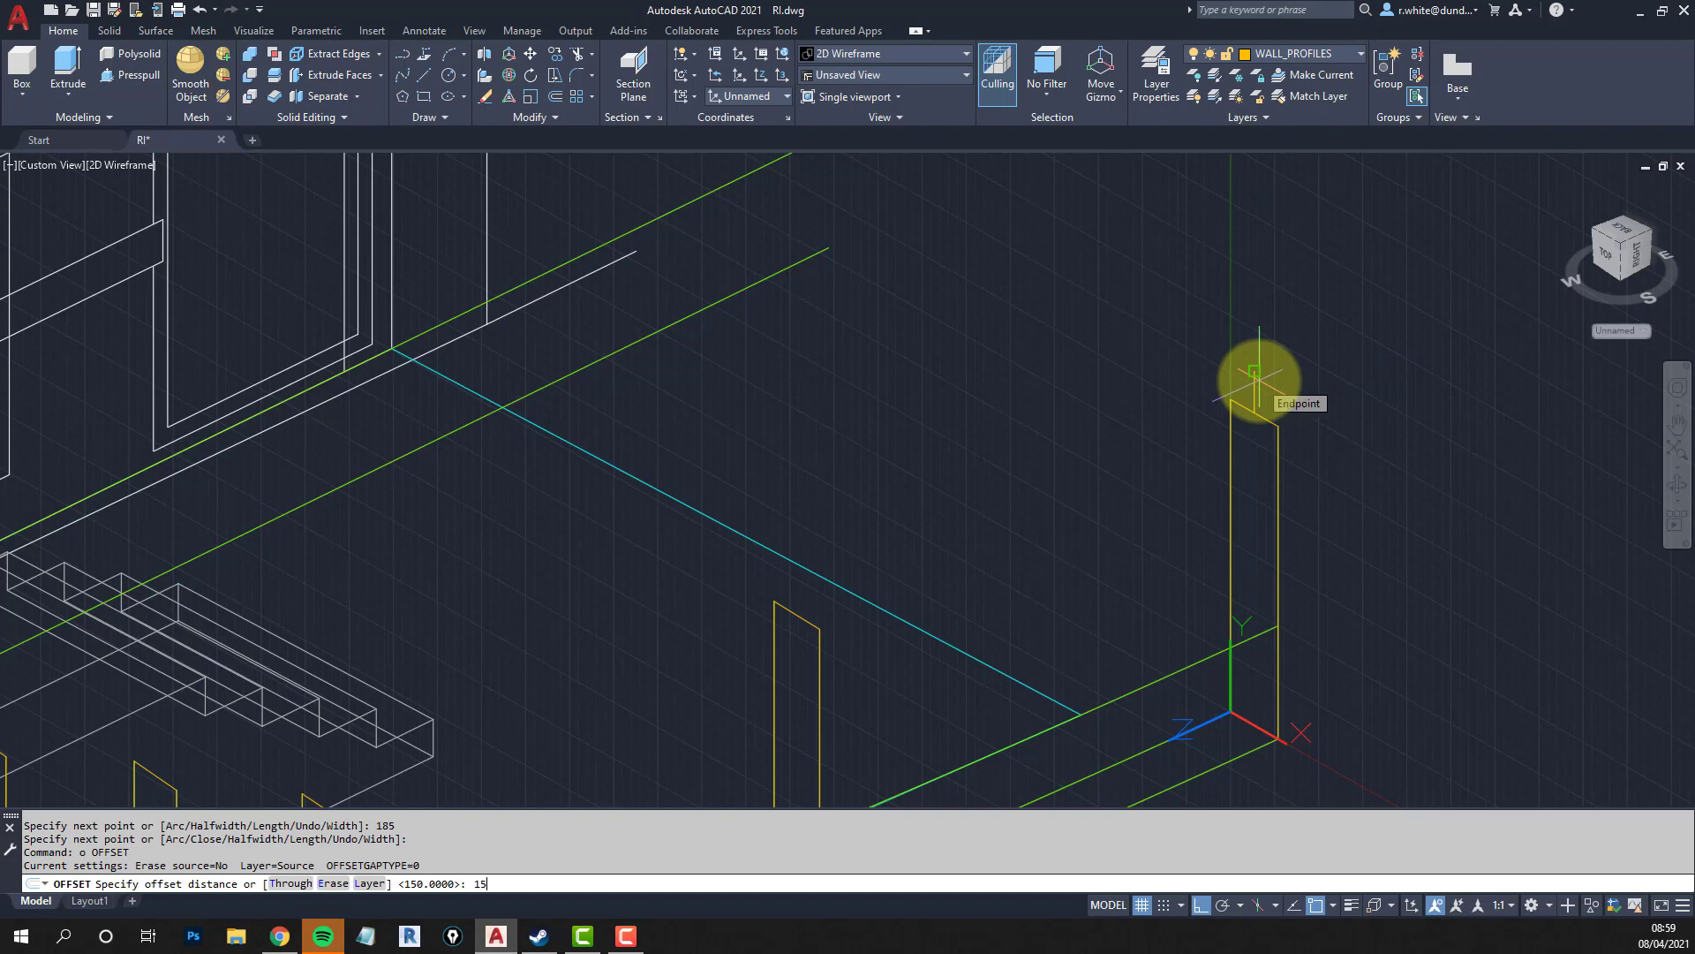
pyautogui.write('0')
pyautogui.press('Return')
pyautogui.click(1252, 385)
pyautogui.click(1371, 430)
pyautogui.click(1251, 386)
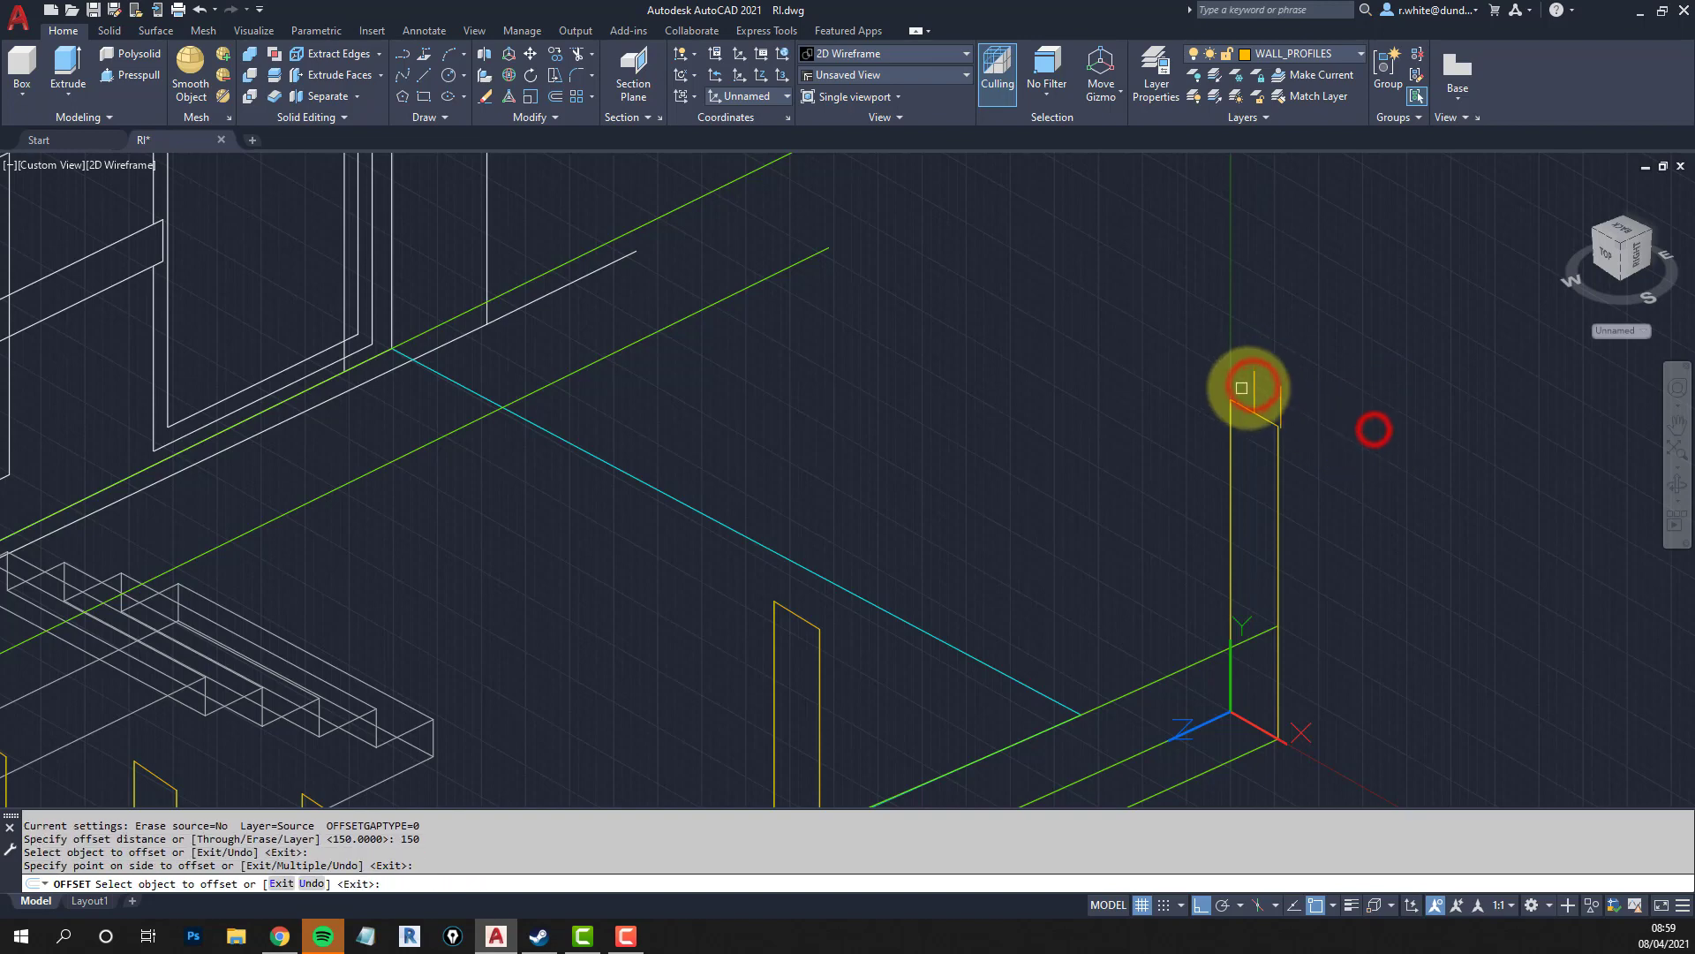
pyautogui.click(1155, 353)
pyautogui.press('Escape')
pyautogui.press('Escape')
# Draw the coping rectangle on the tenth profile, from the inner offset line's upper end to the outer offset line's lower end.
pyautogui.write('rec')
pyautogui.press('Return')
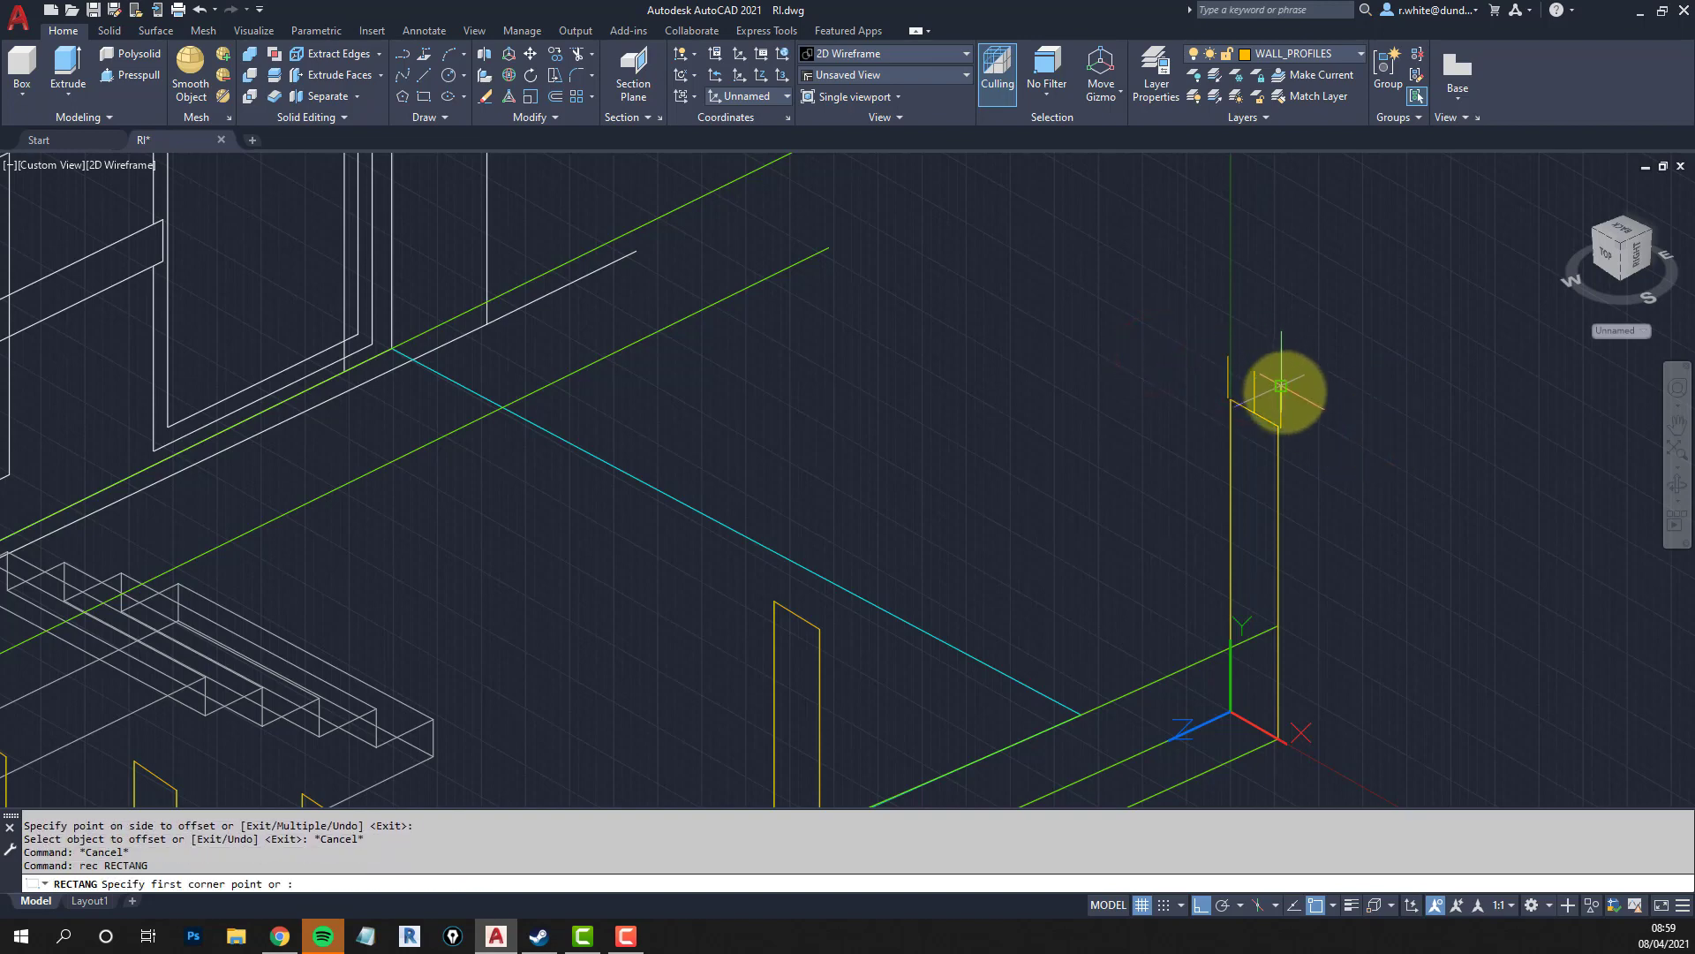
pyautogui.scroll(4, 1236, 369)
pyautogui.click(1218, 354)
pyautogui.click(1347, 518)
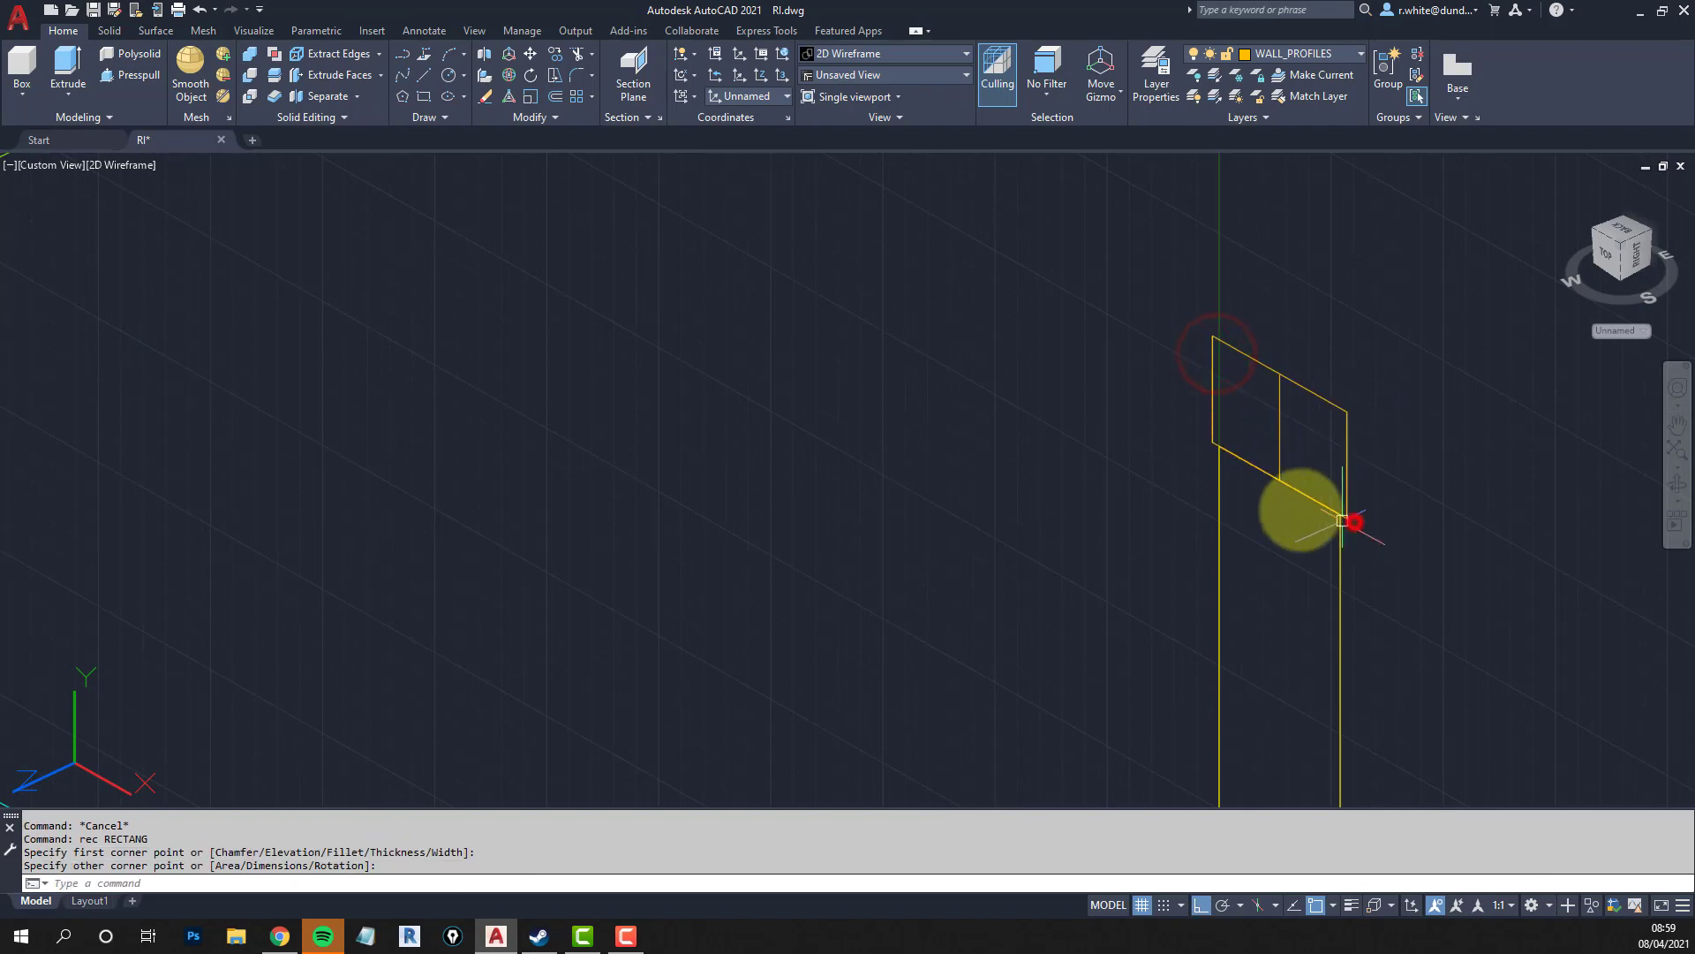
# Erase the centre line and both offset construction lines inside the new coping rectangle using window selections.
pyautogui.press('Escape')
pyautogui.press('Escape')
pyautogui.write('e')
pyautogui.press('Return')
pyautogui.write('w')
pyautogui.press('Return')
pyautogui.click(1269, 331)
pyautogui.click(1455, 611)
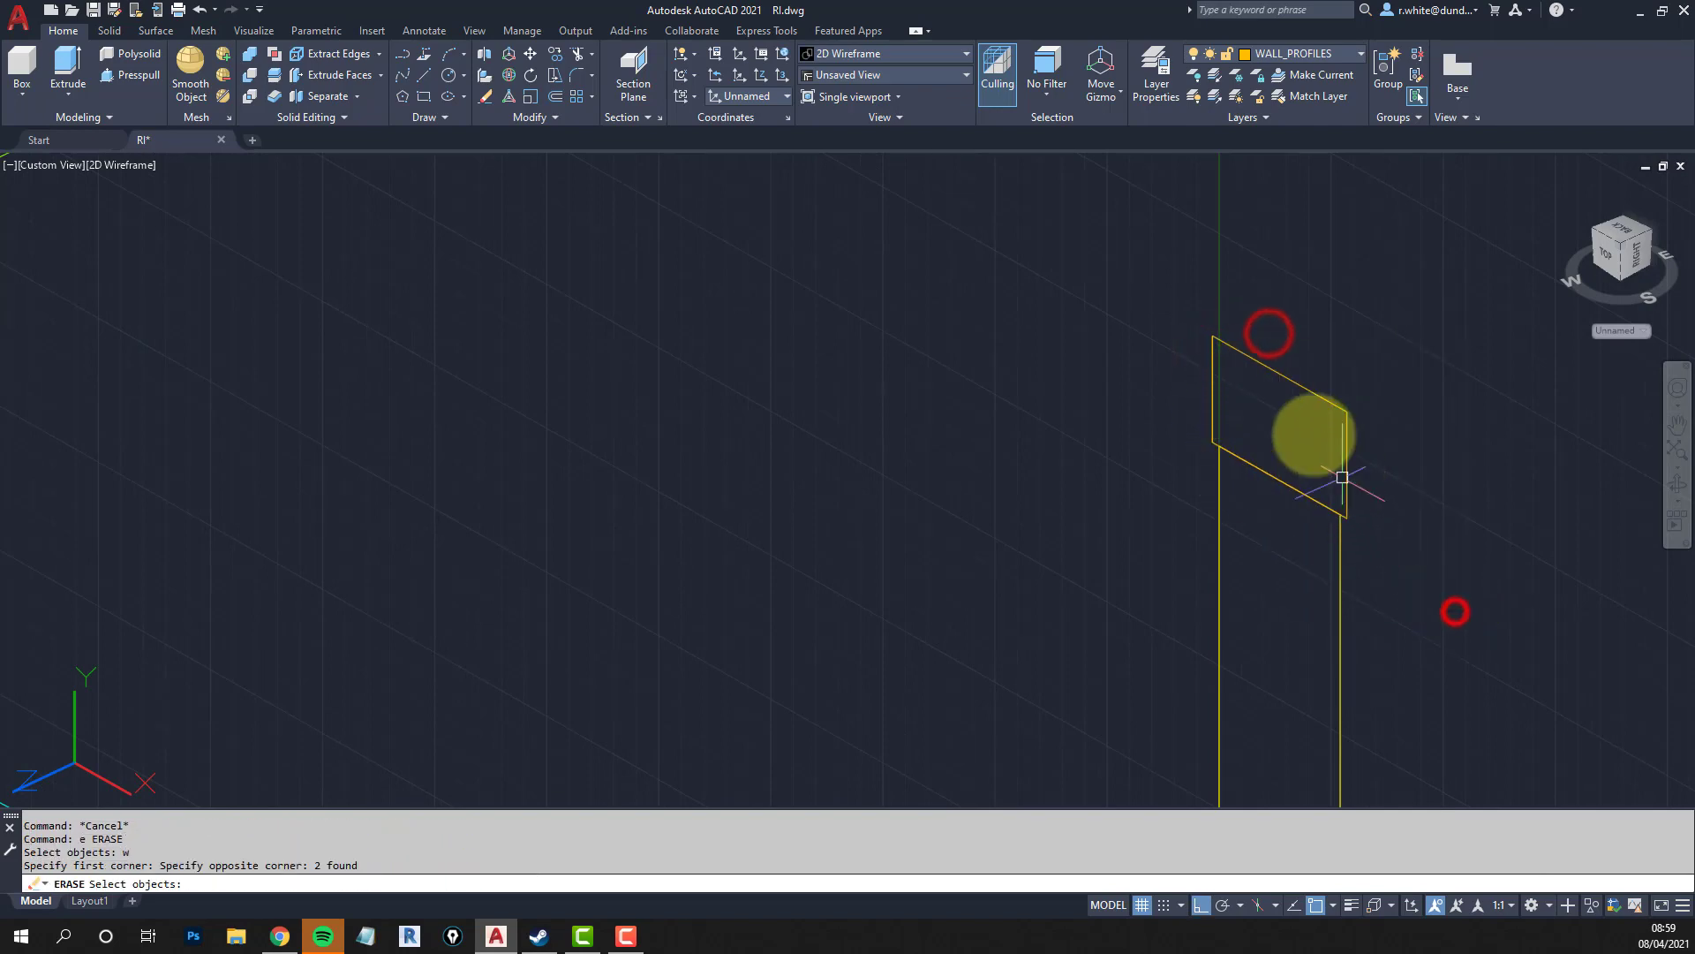
pyautogui.press('Return')
pyautogui.write('e')
pyautogui.press('Return')
pyautogui.write('w')
pyautogui.press('Return')
pyautogui.click(1149, 291)
pyautogui.click(1310, 530)
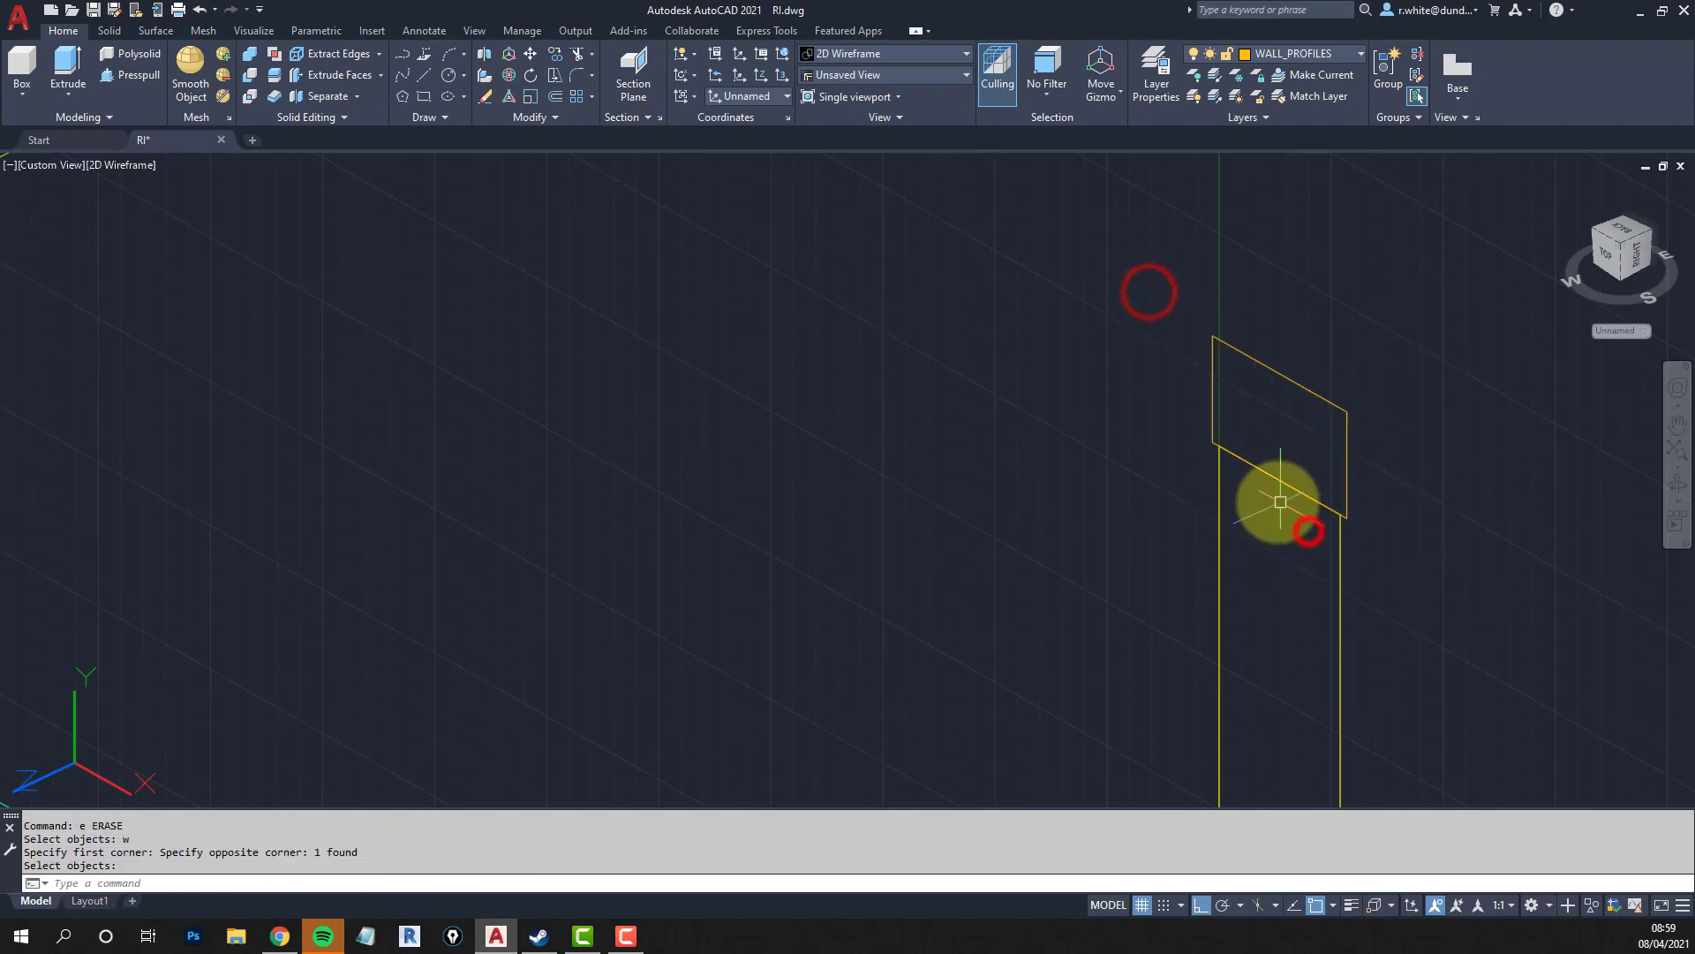
pyautogui.scroll(-5, 1275, 492)
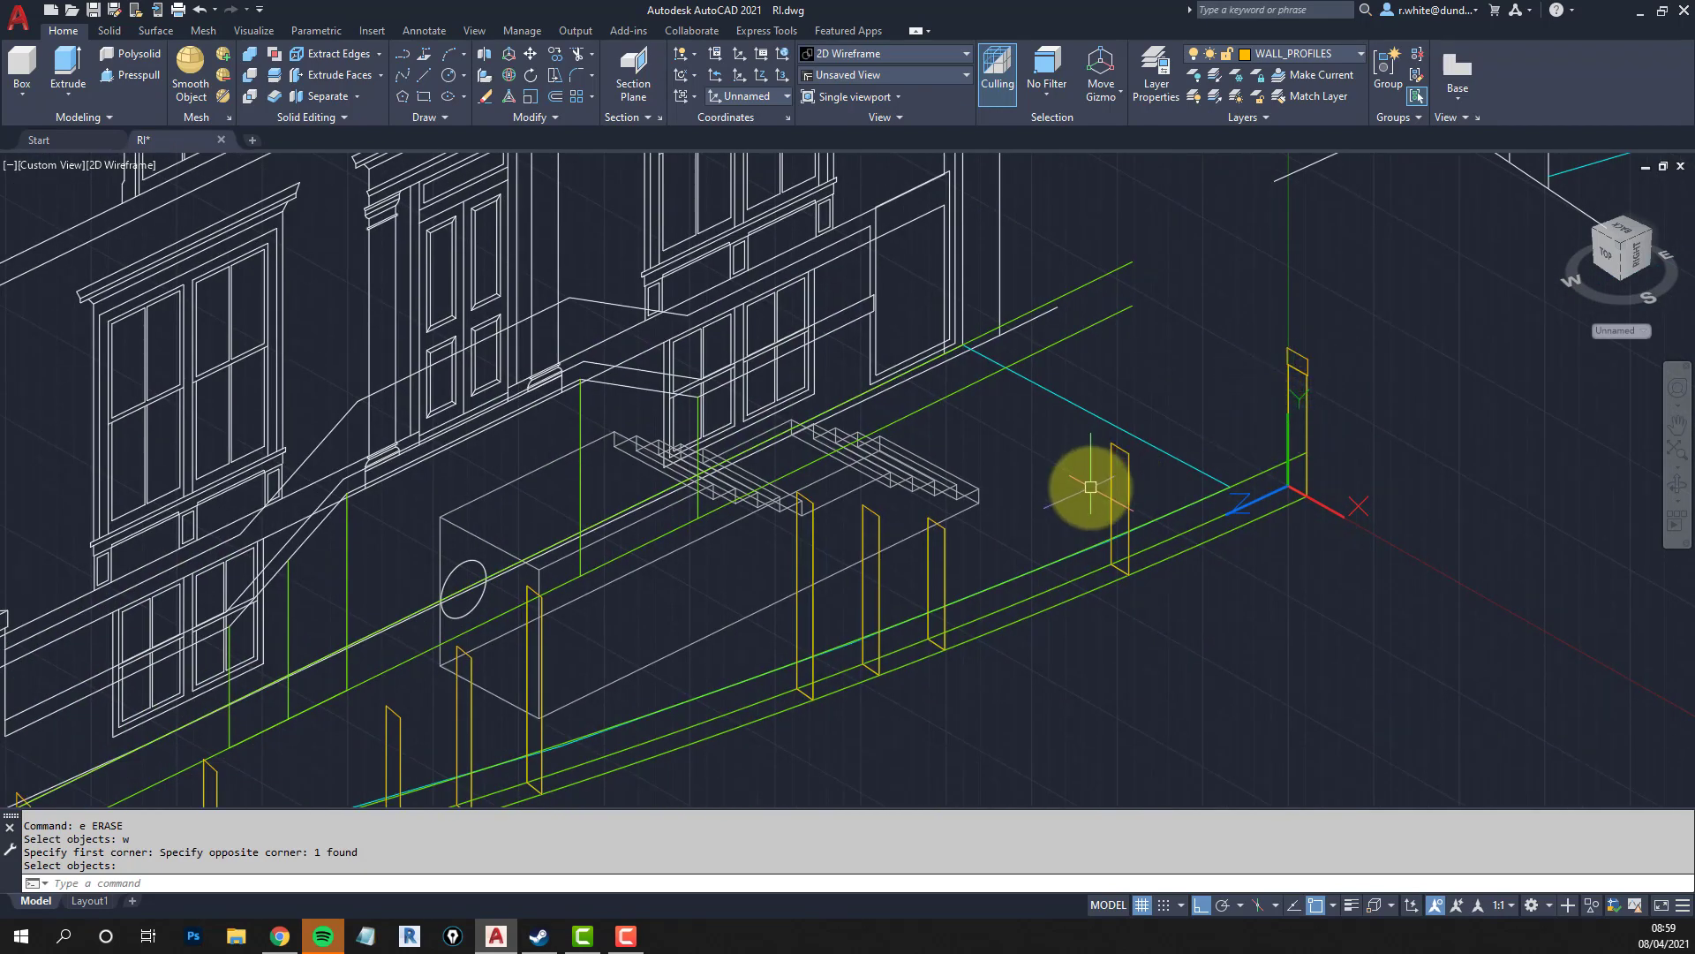
pyautogui.scroll(-3, 1091, 487)
pyautogui.scroll(-4, 1136, 473)
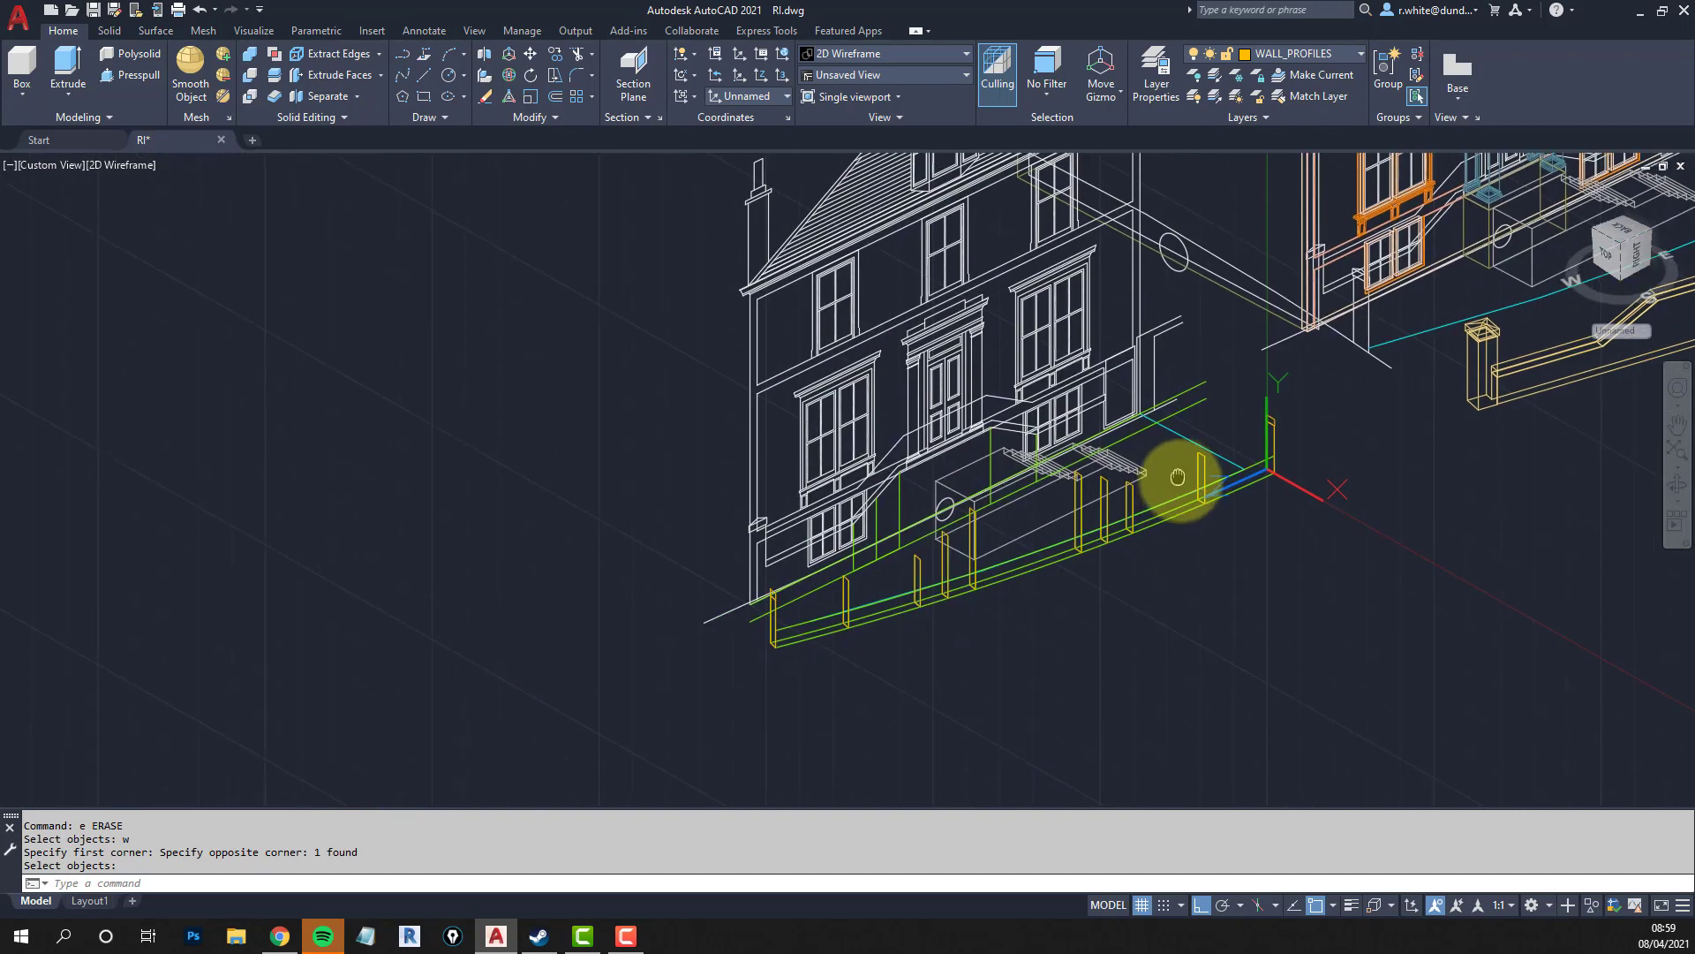
# Turn off the layers RI_DORMER, RI_CONCRETE and OS_General_Feature_Line by picking objects on them around the wall profiles.
pyautogui.moveTo(1178, 477); pyautogui.dragTo(1180, 481, button='middle')
pyautogui.scroll(2, 1195, 476)
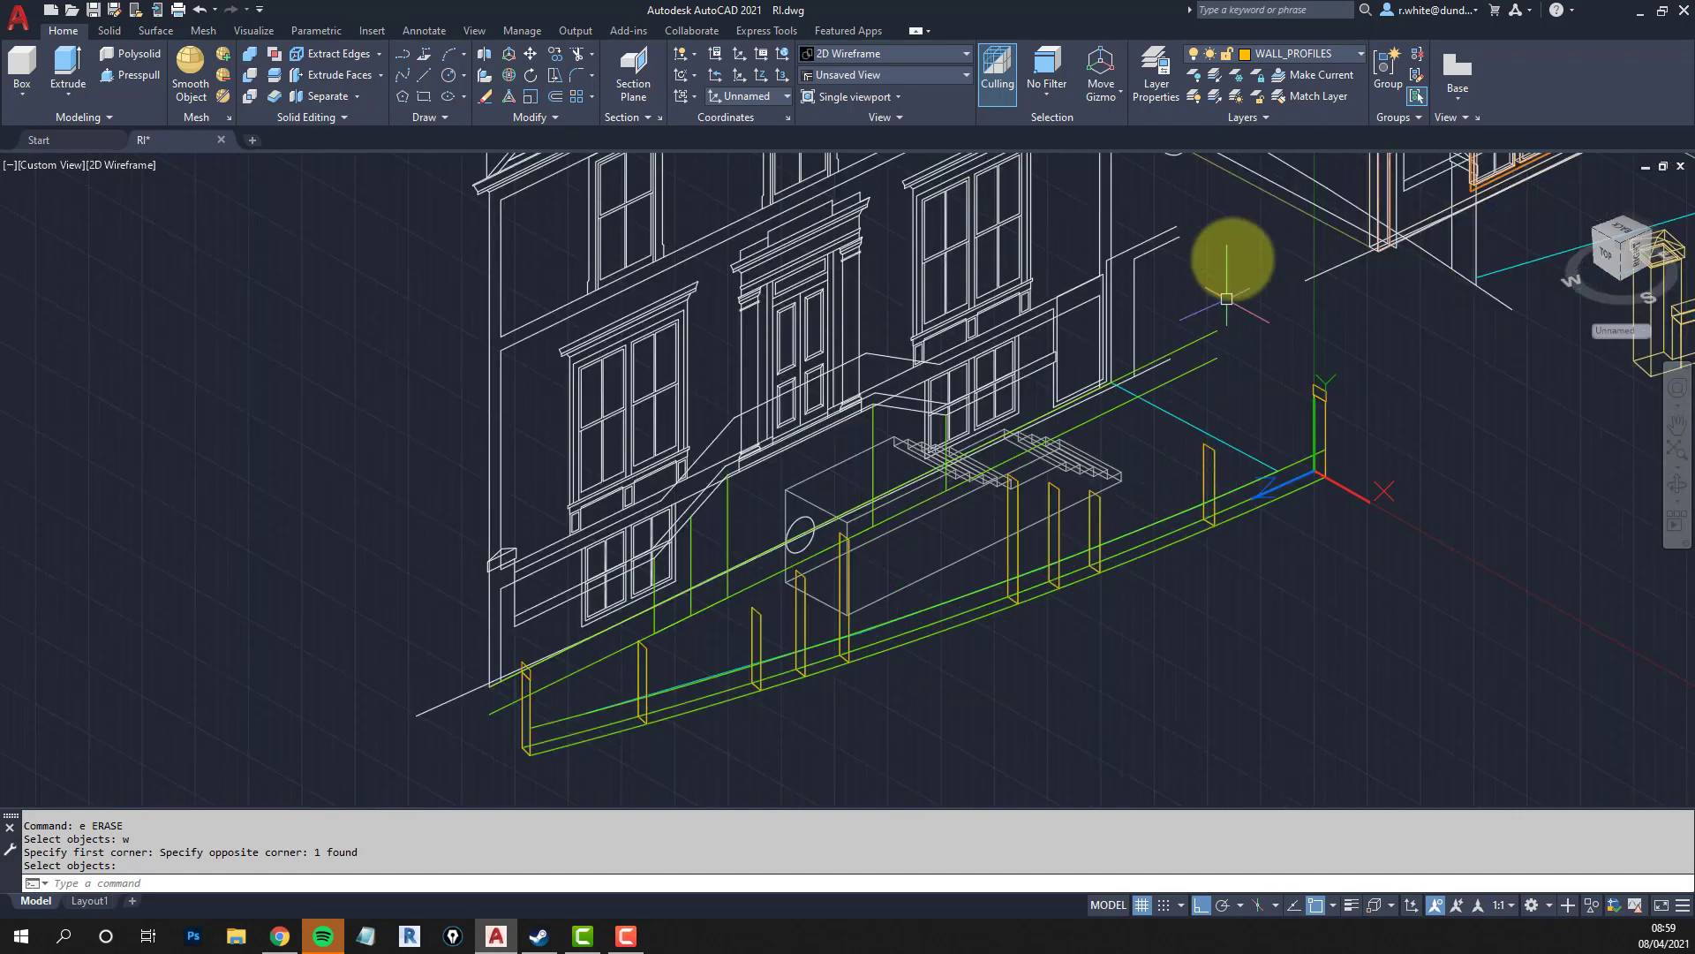
pyautogui.click(1194, 79)
pyautogui.click(1138, 549)
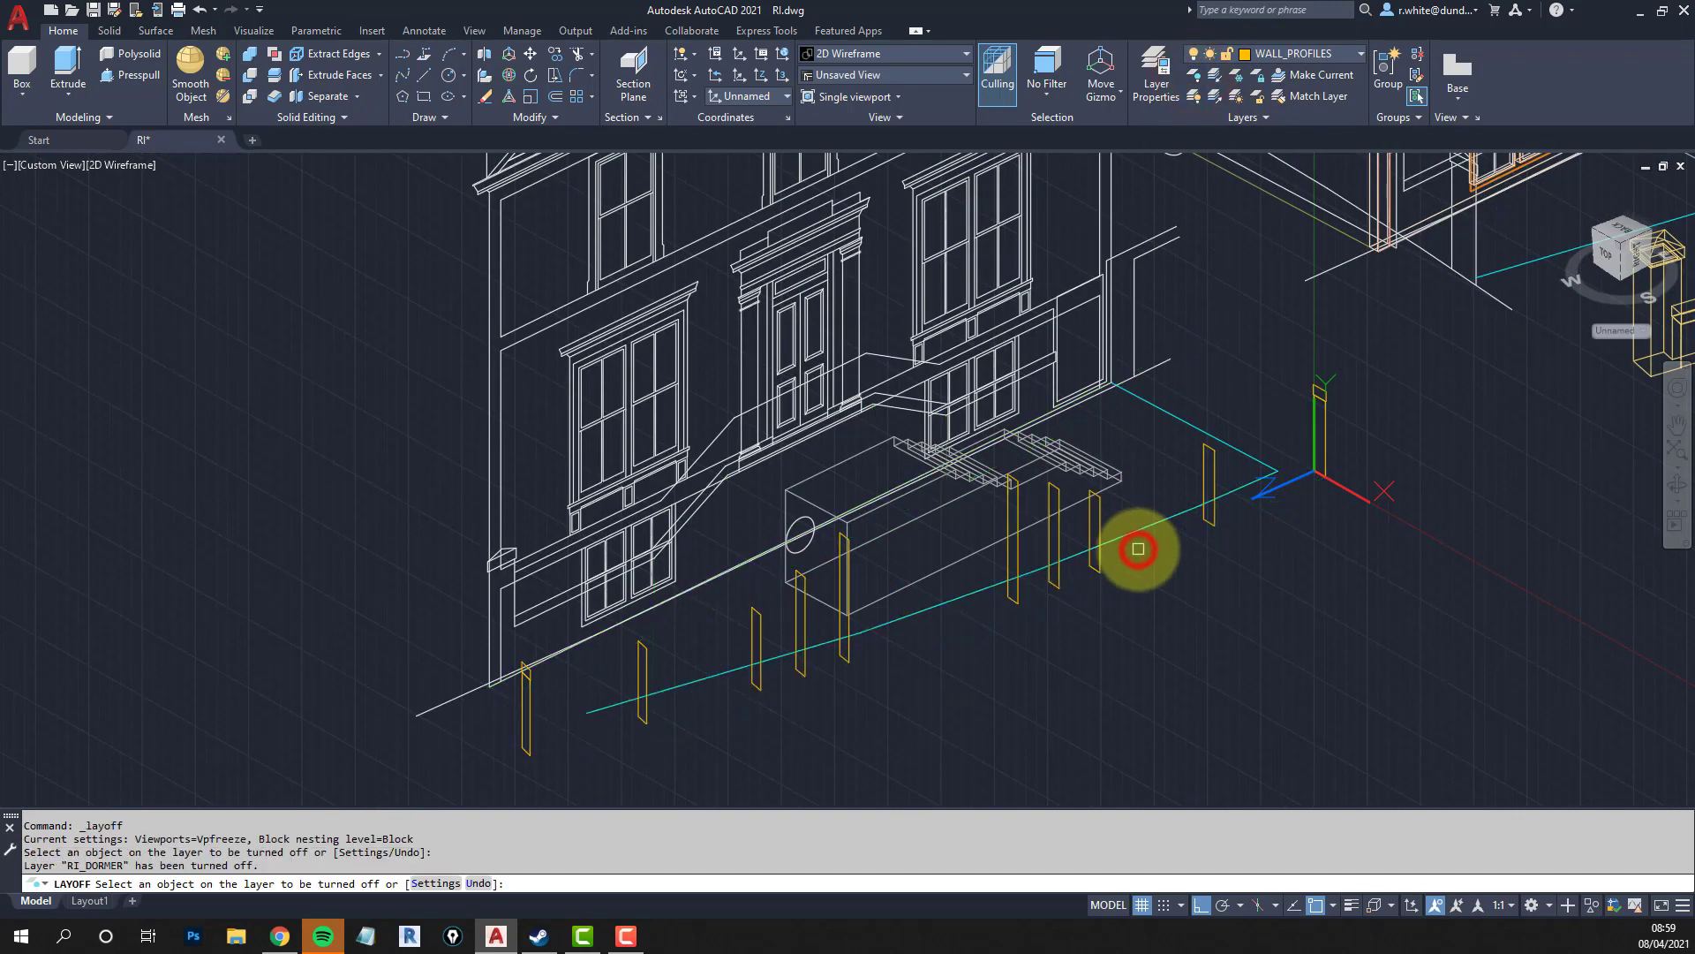
pyautogui.click(899, 586)
pyautogui.click(901, 620)
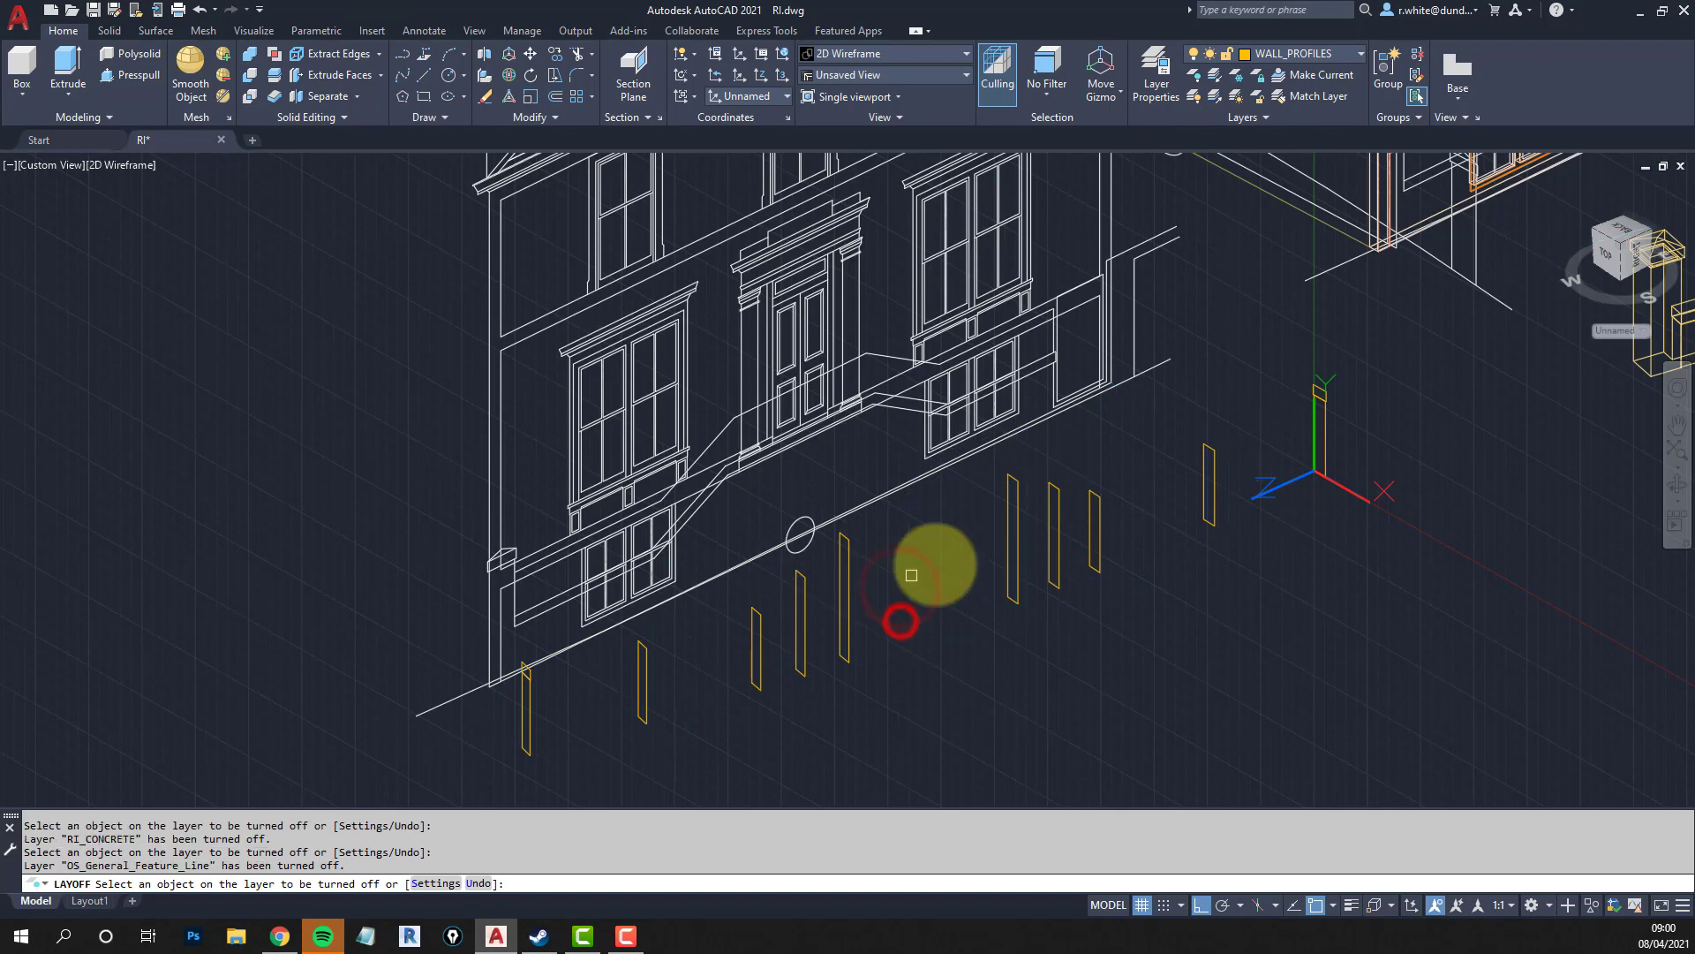
pyautogui.moveTo(938, 568); pyautogui.dragTo(1003, 578, button='middle')
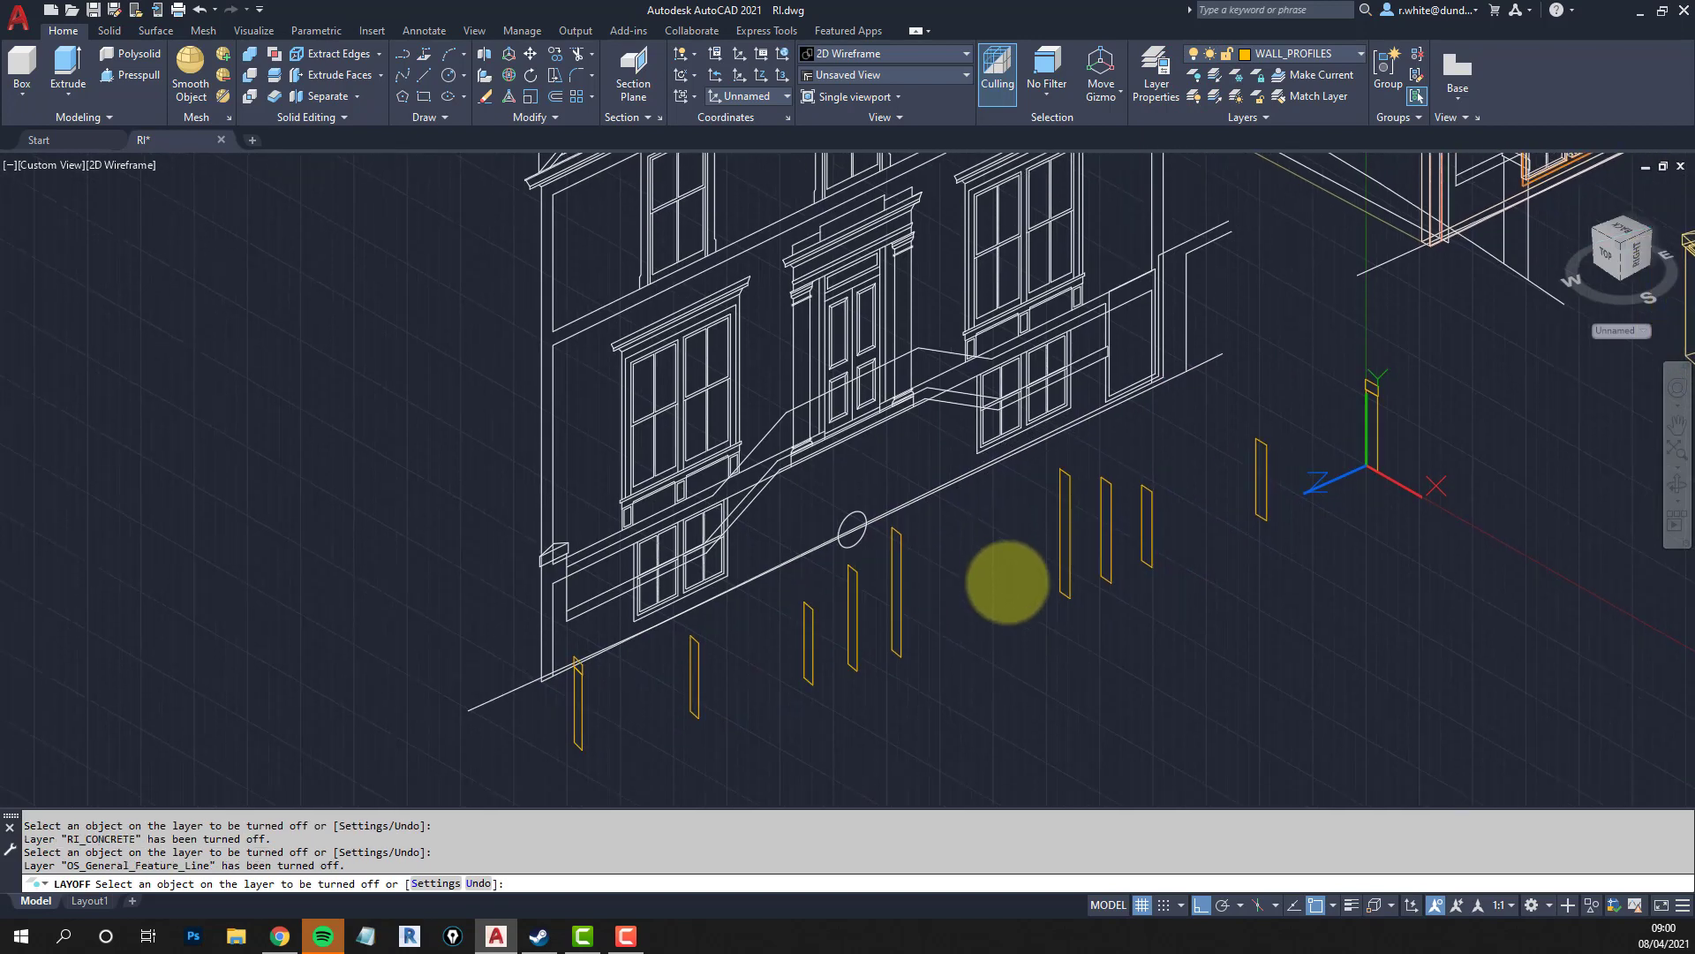
pyautogui.press('Escape')
pyautogui.scroll(-2, 1020, 587)
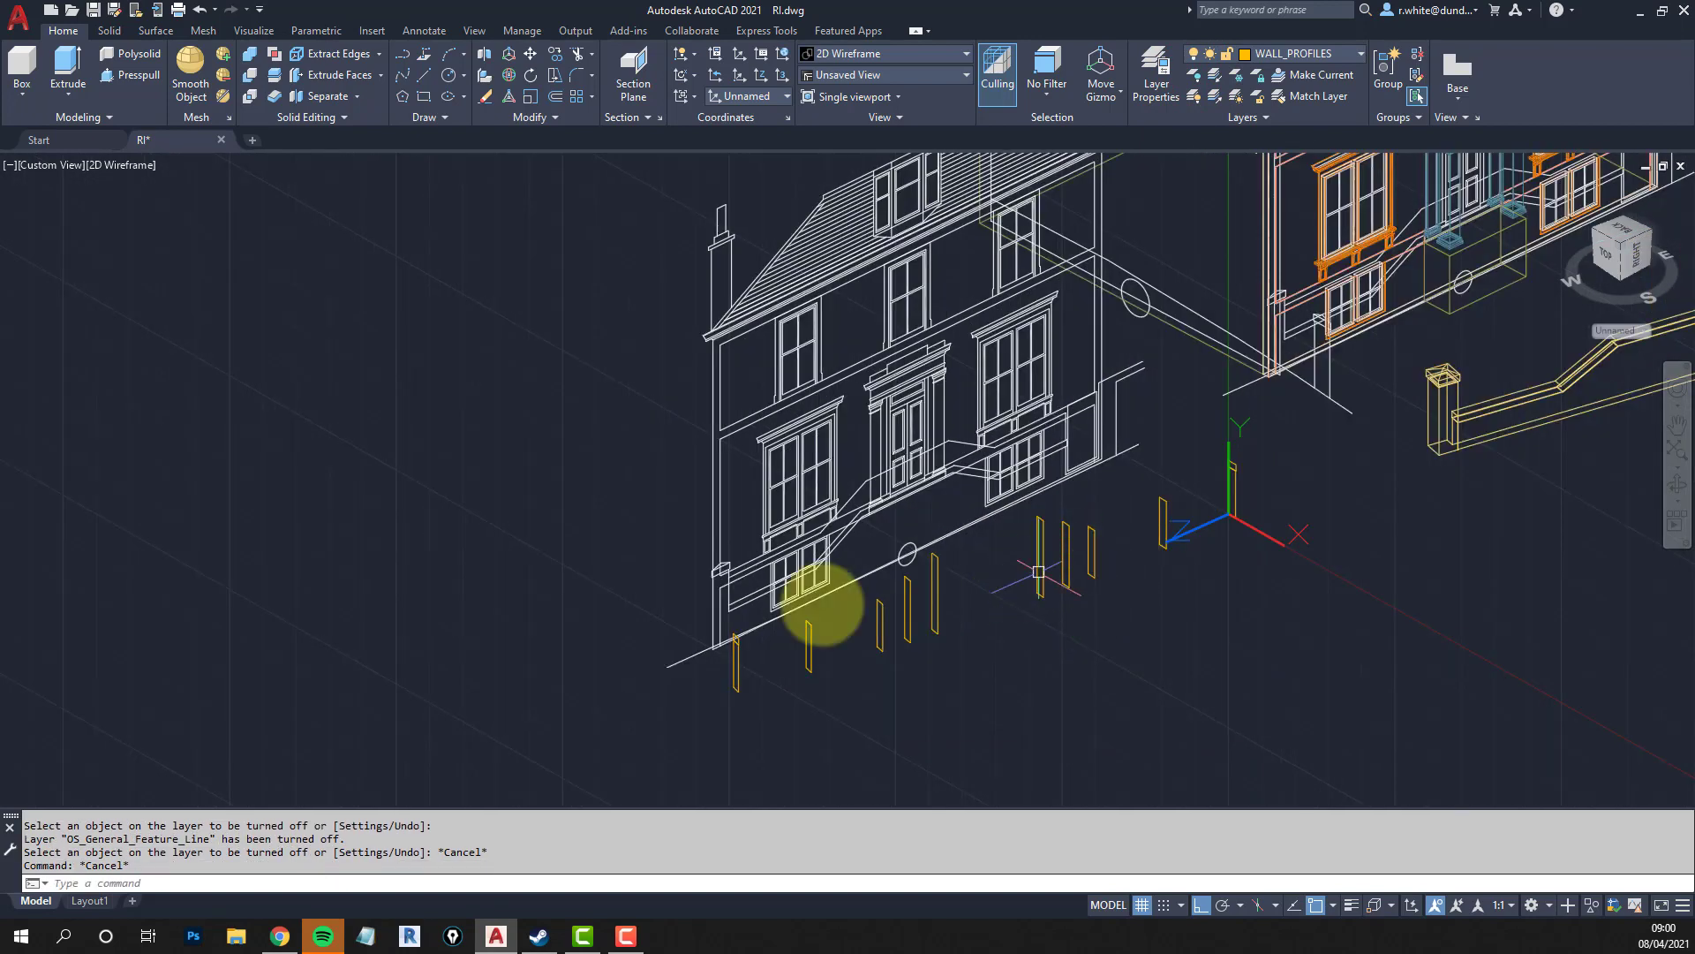
pyautogui.moveTo(835, 624); pyautogui.dragTo(837, 555, button='middle')
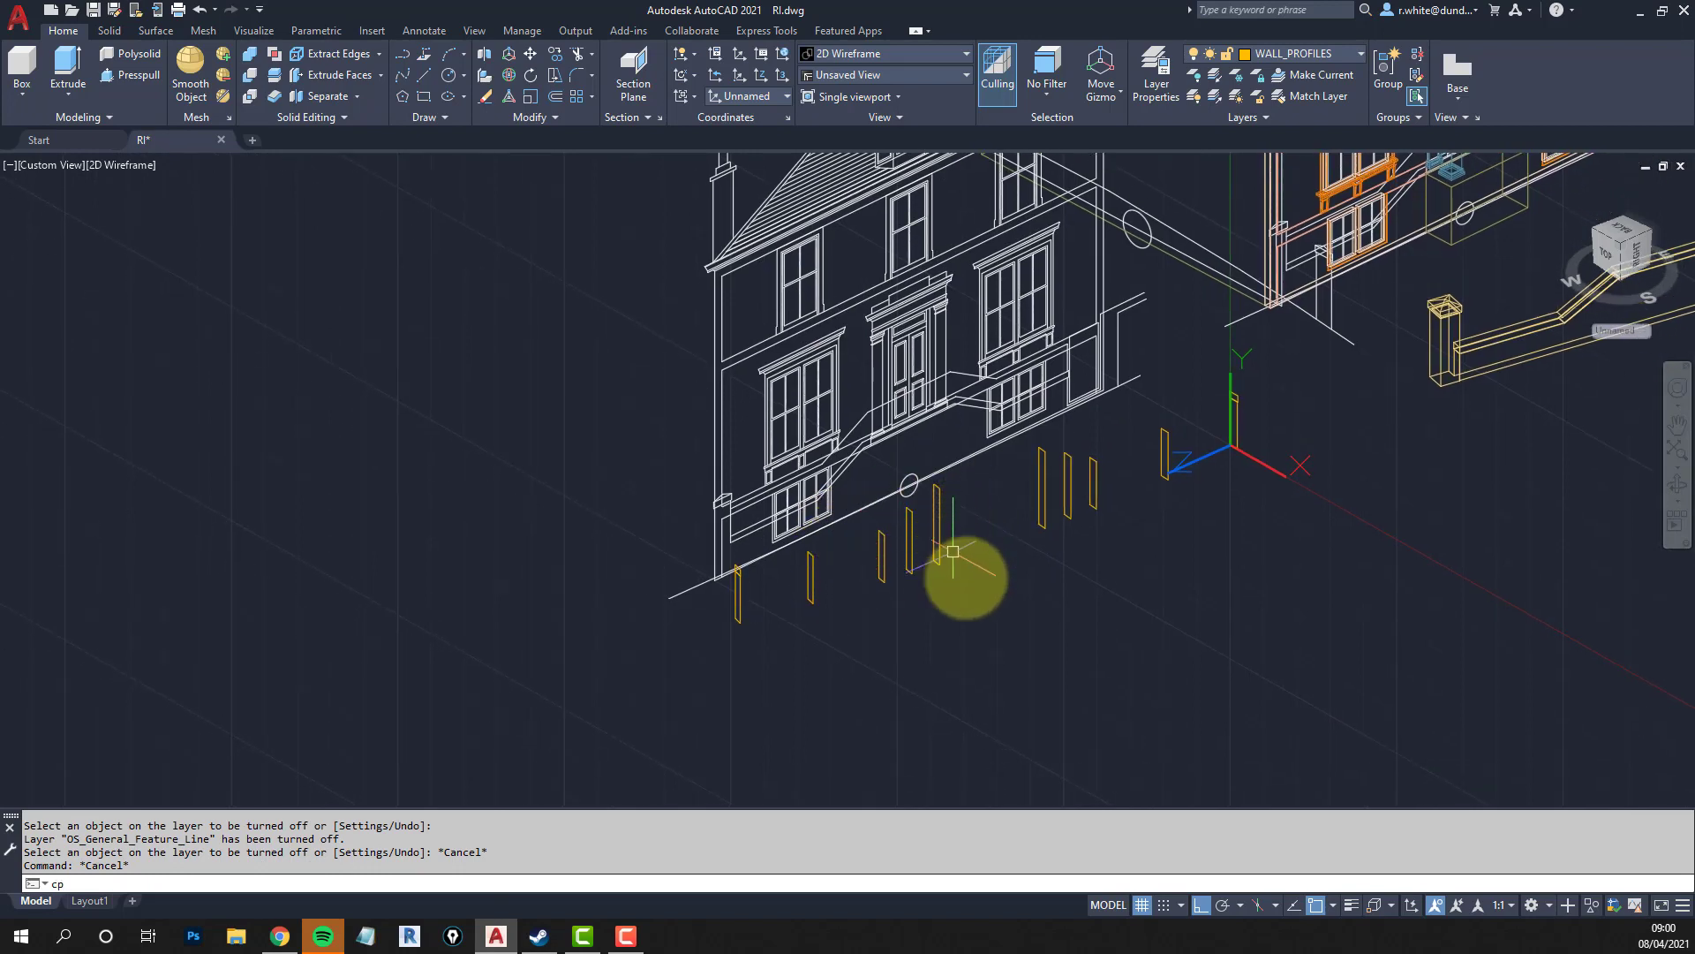
pyautogui.write('cp')
pyautogui.press('Return')
pyautogui.click(1194, 370)
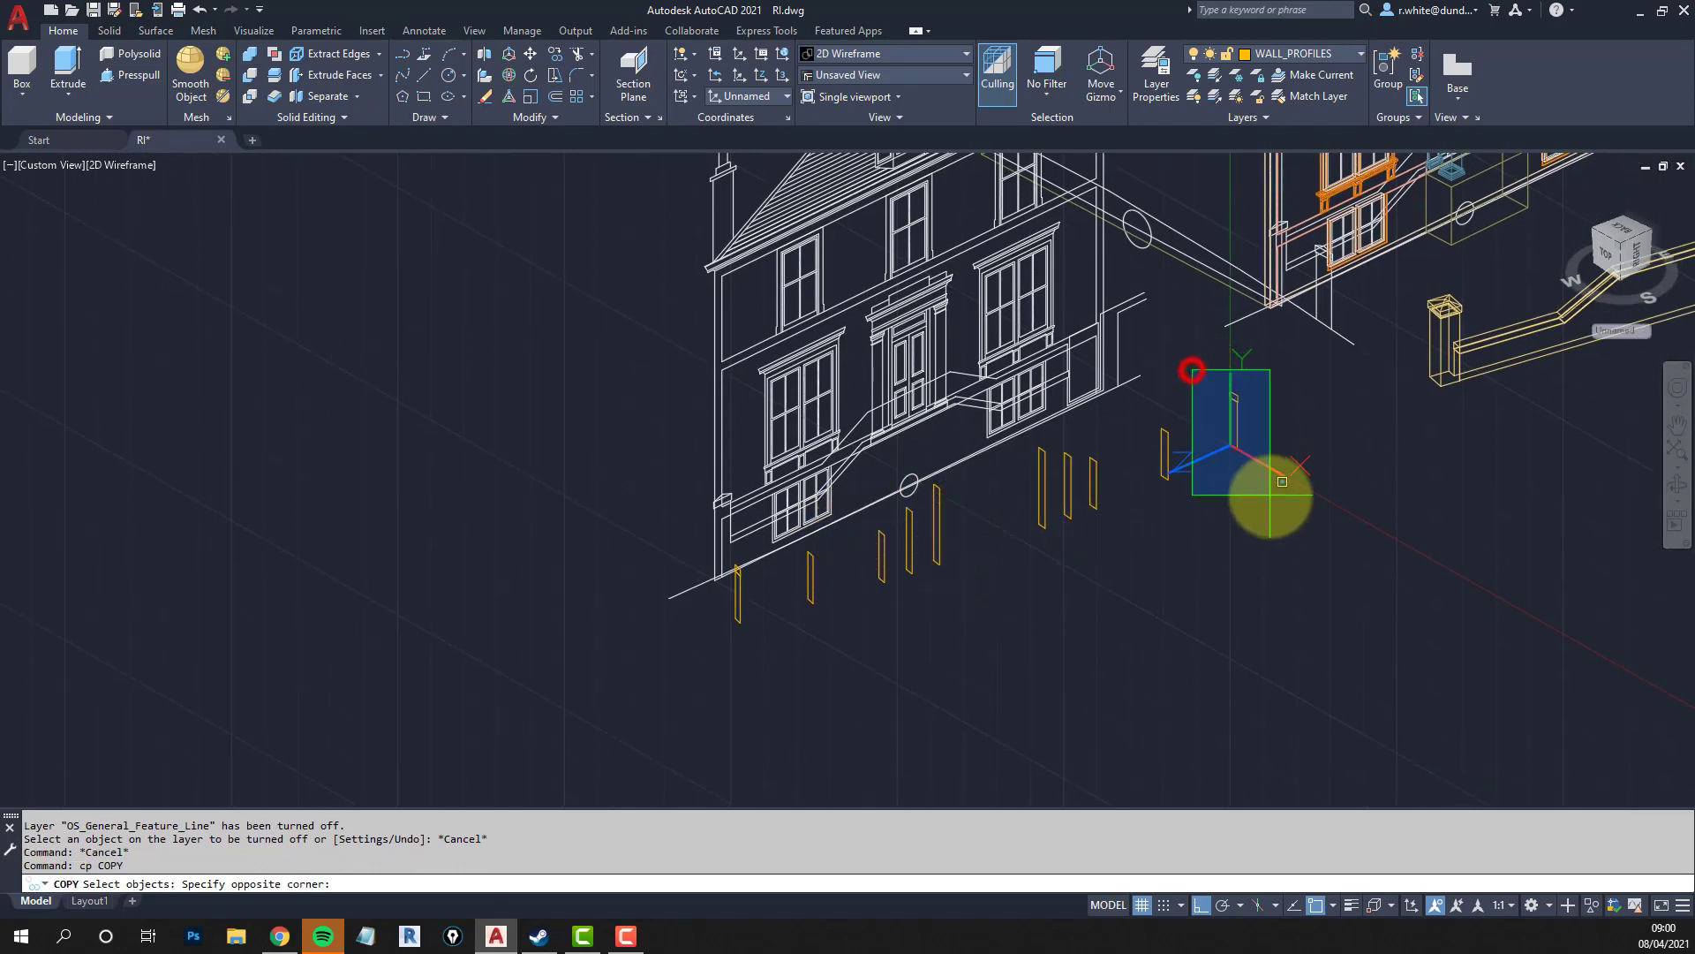
pyautogui.click(1270, 492)
pyautogui.click(1139, 416)
pyautogui.click(1184, 500)
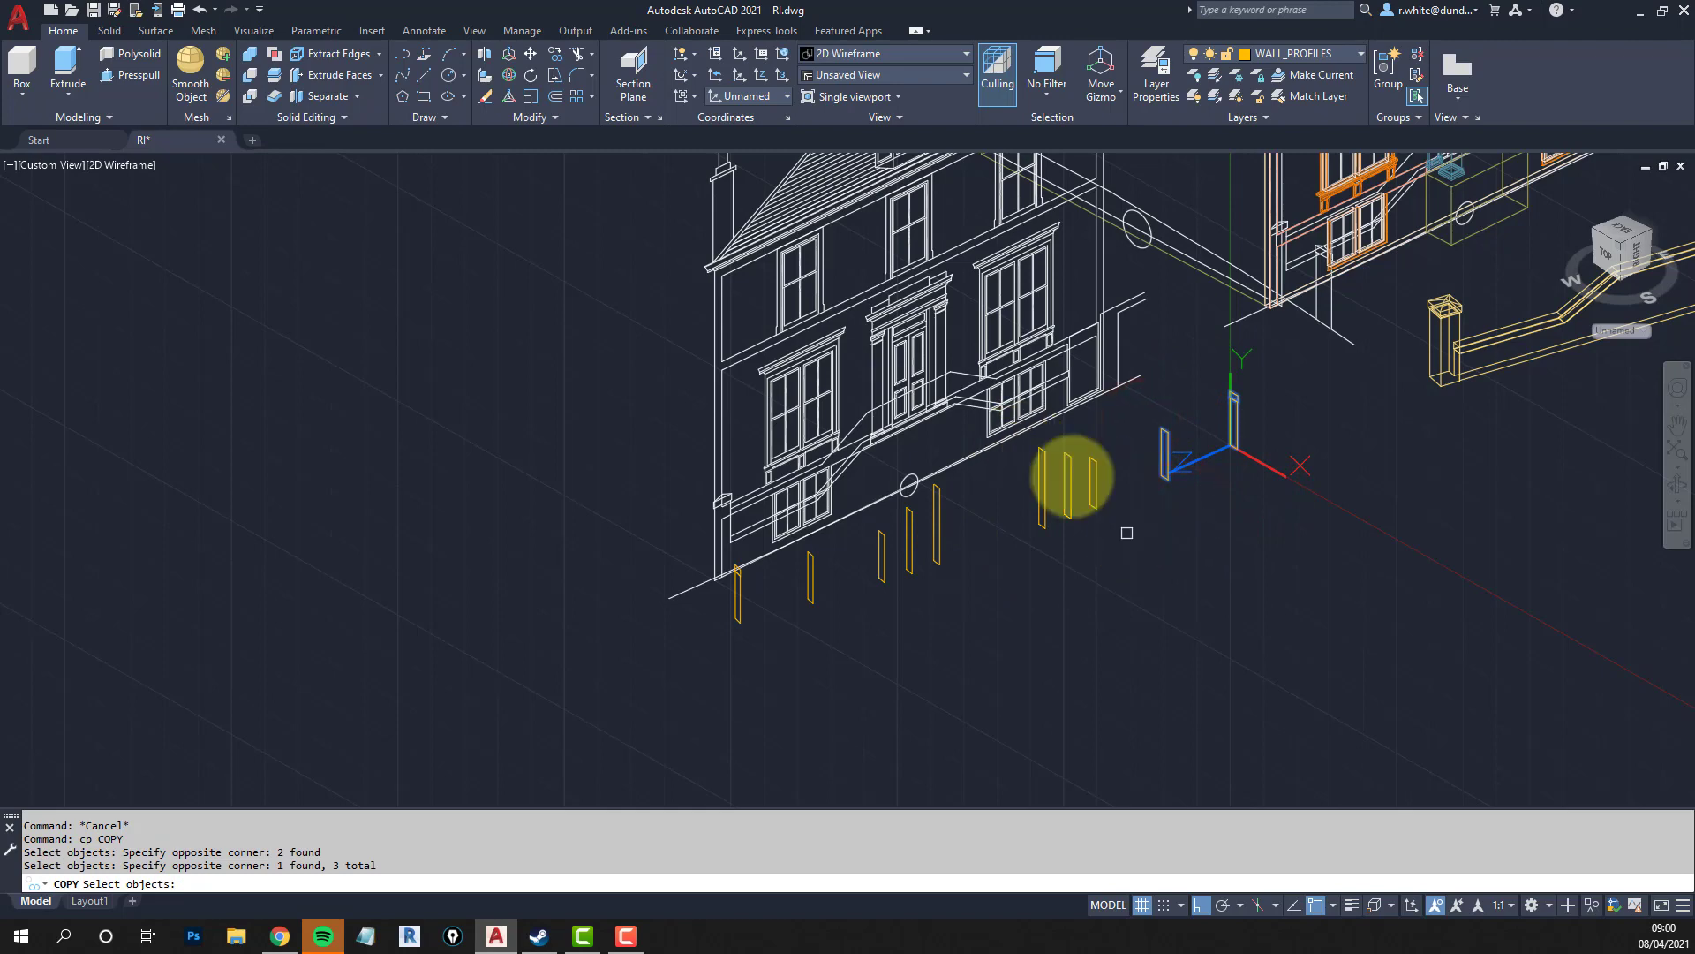
pyautogui.click(1030, 430)
pyautogui.click(1131, 562)
pyautogui.click(1117, 510)
pyautogui.press('Return')
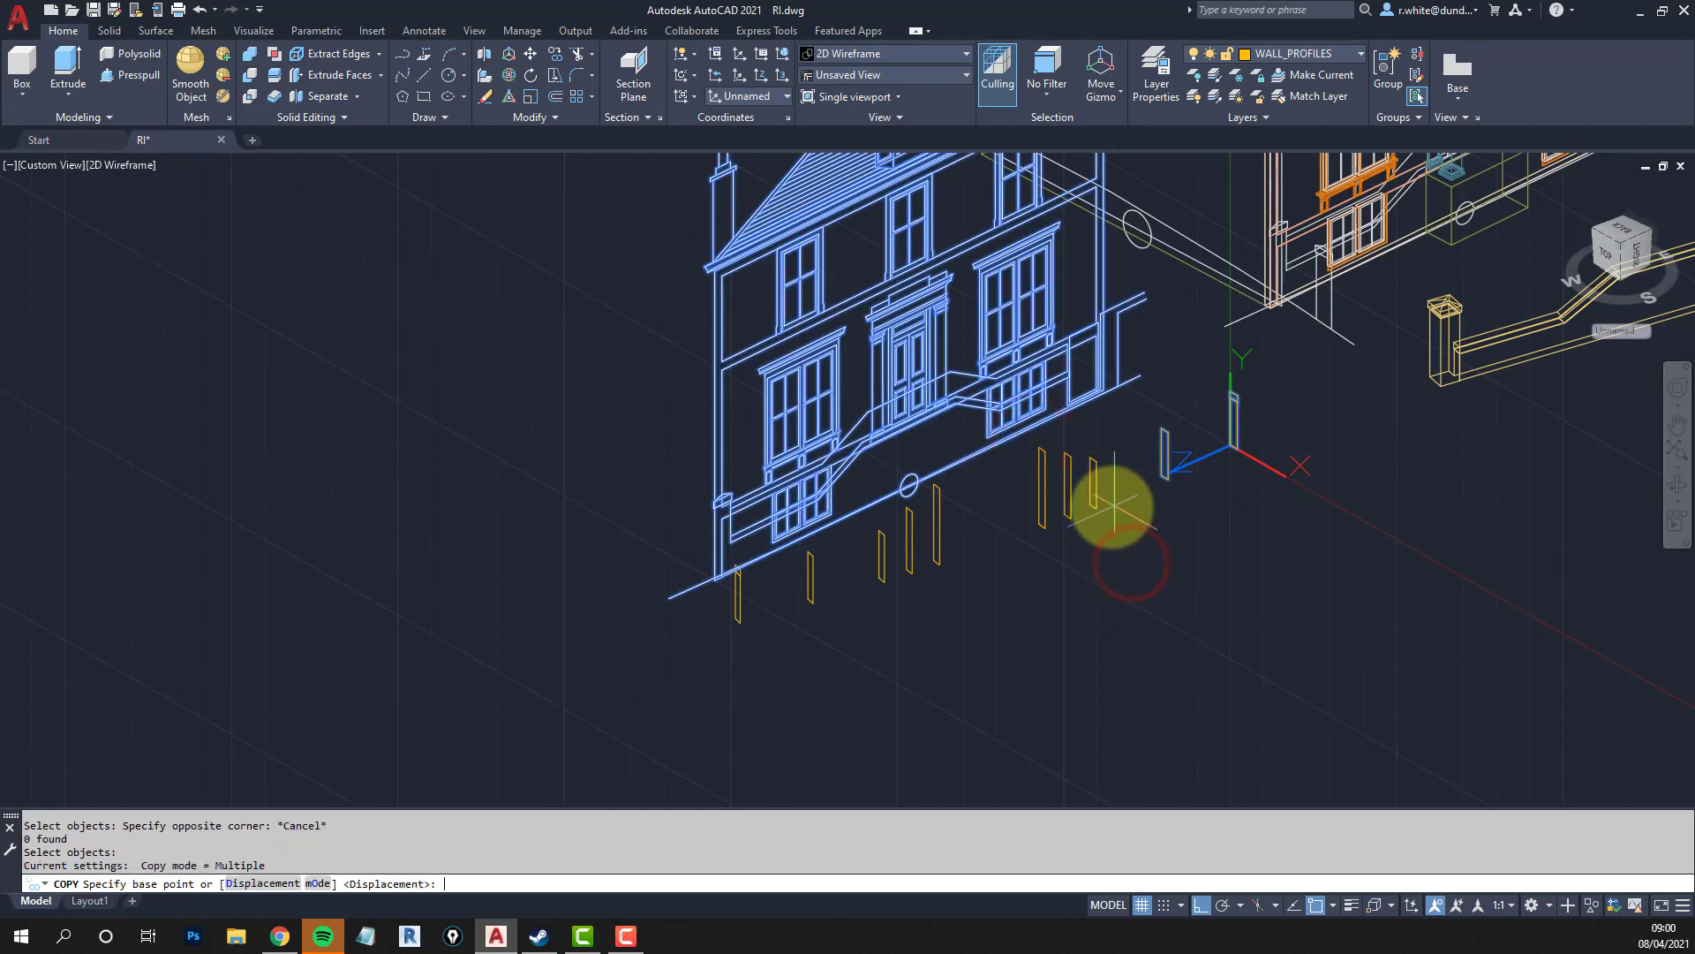
pyautogui.press('Escape')
# Copy all the wall and coping profiles 10000 units along the X axis, away from the facade.
pyautogui.write('cp')
pyautogui.press('Return')
pyautogui.write('w')
pyautogui.press('Return')
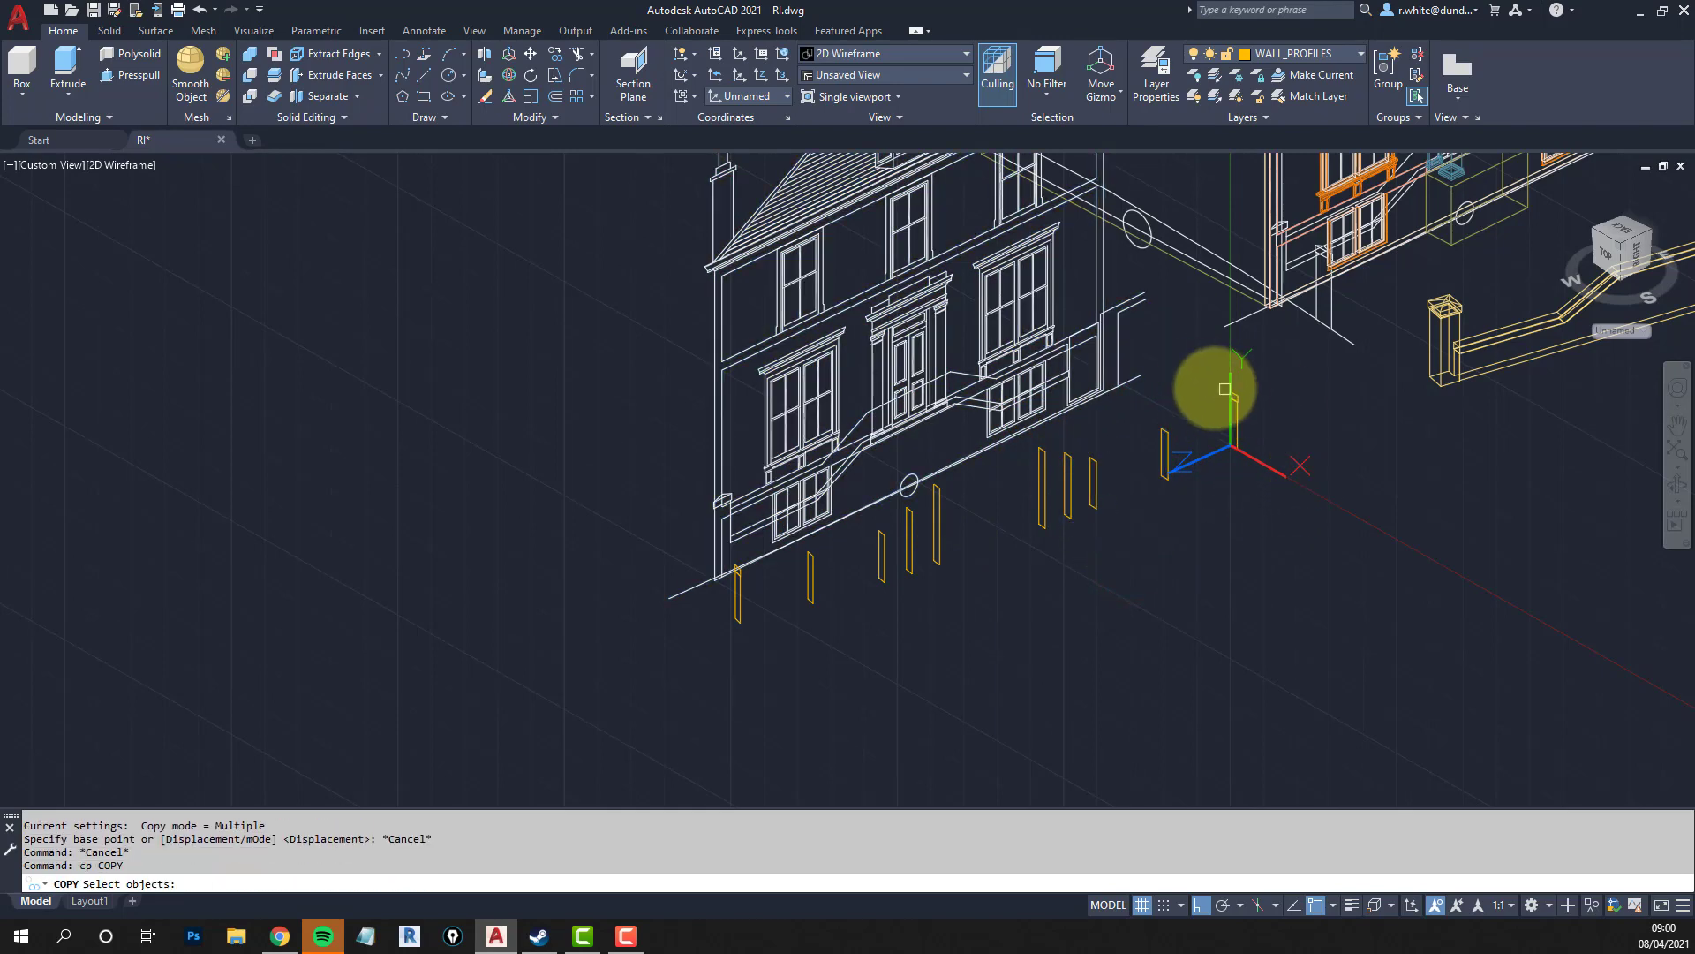
pyautogui.click(1197, 376)
pyautogui.click(1272, 494)
pyautogui.click(1164, 439)
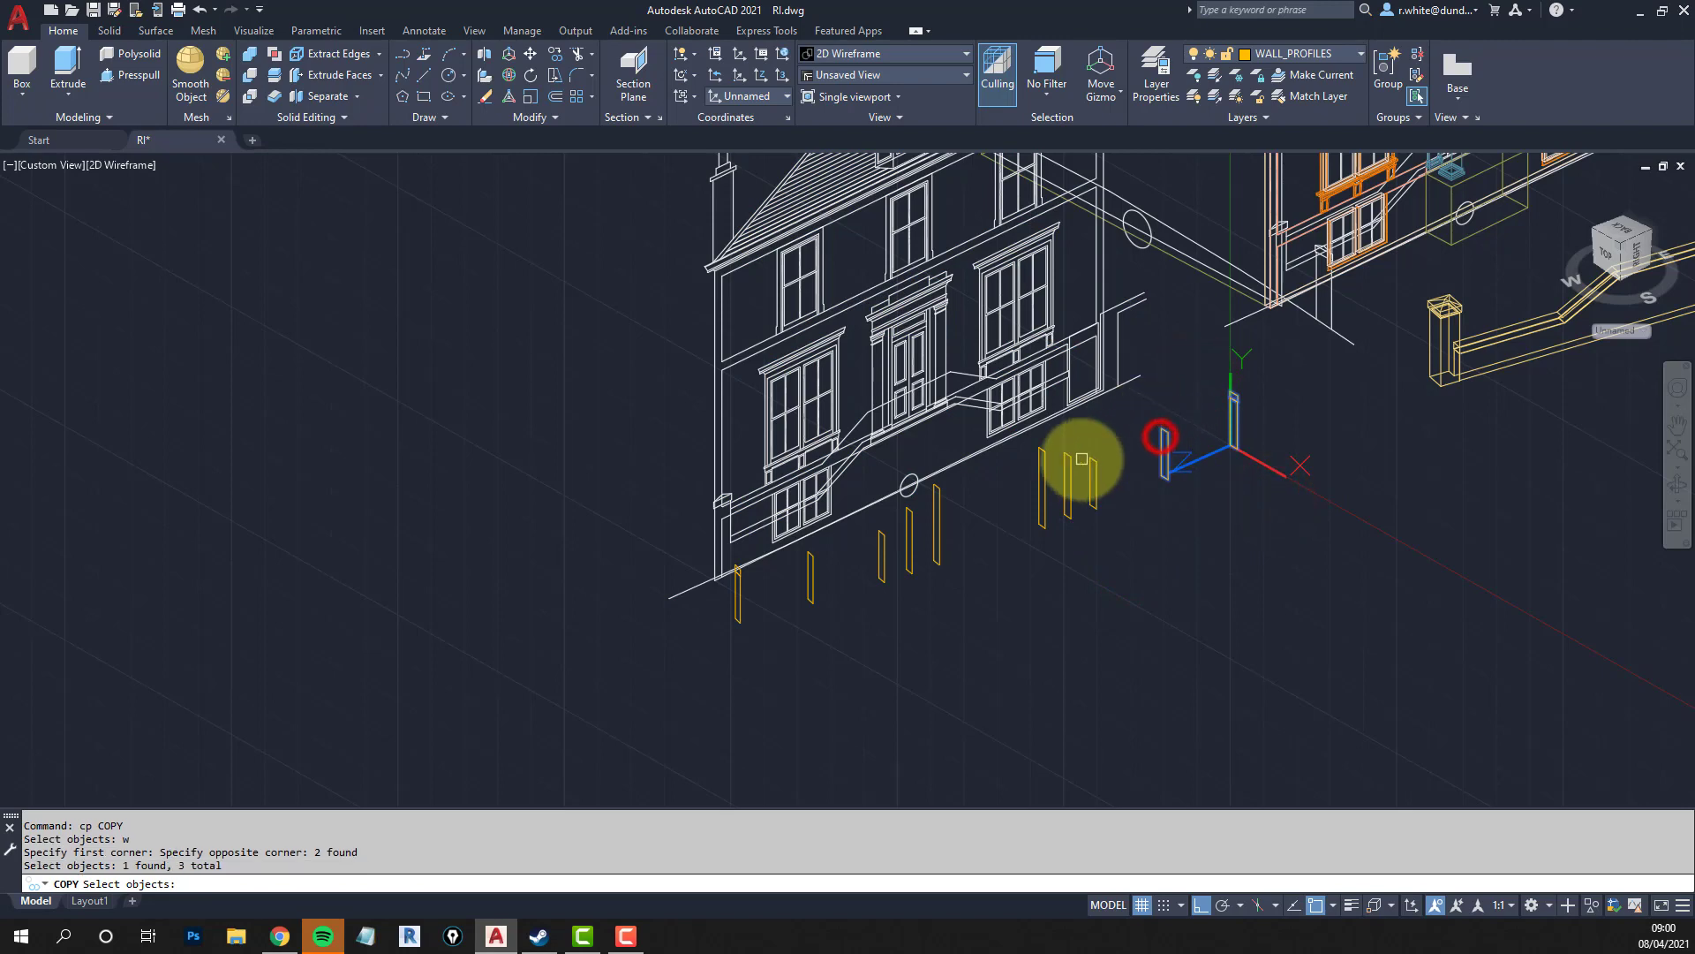
pyautogui.click(1095, 461)
pyautogui.click(1044, 470)
pyautogui.click(1066, 463)
pyautogui.click(934, 524)
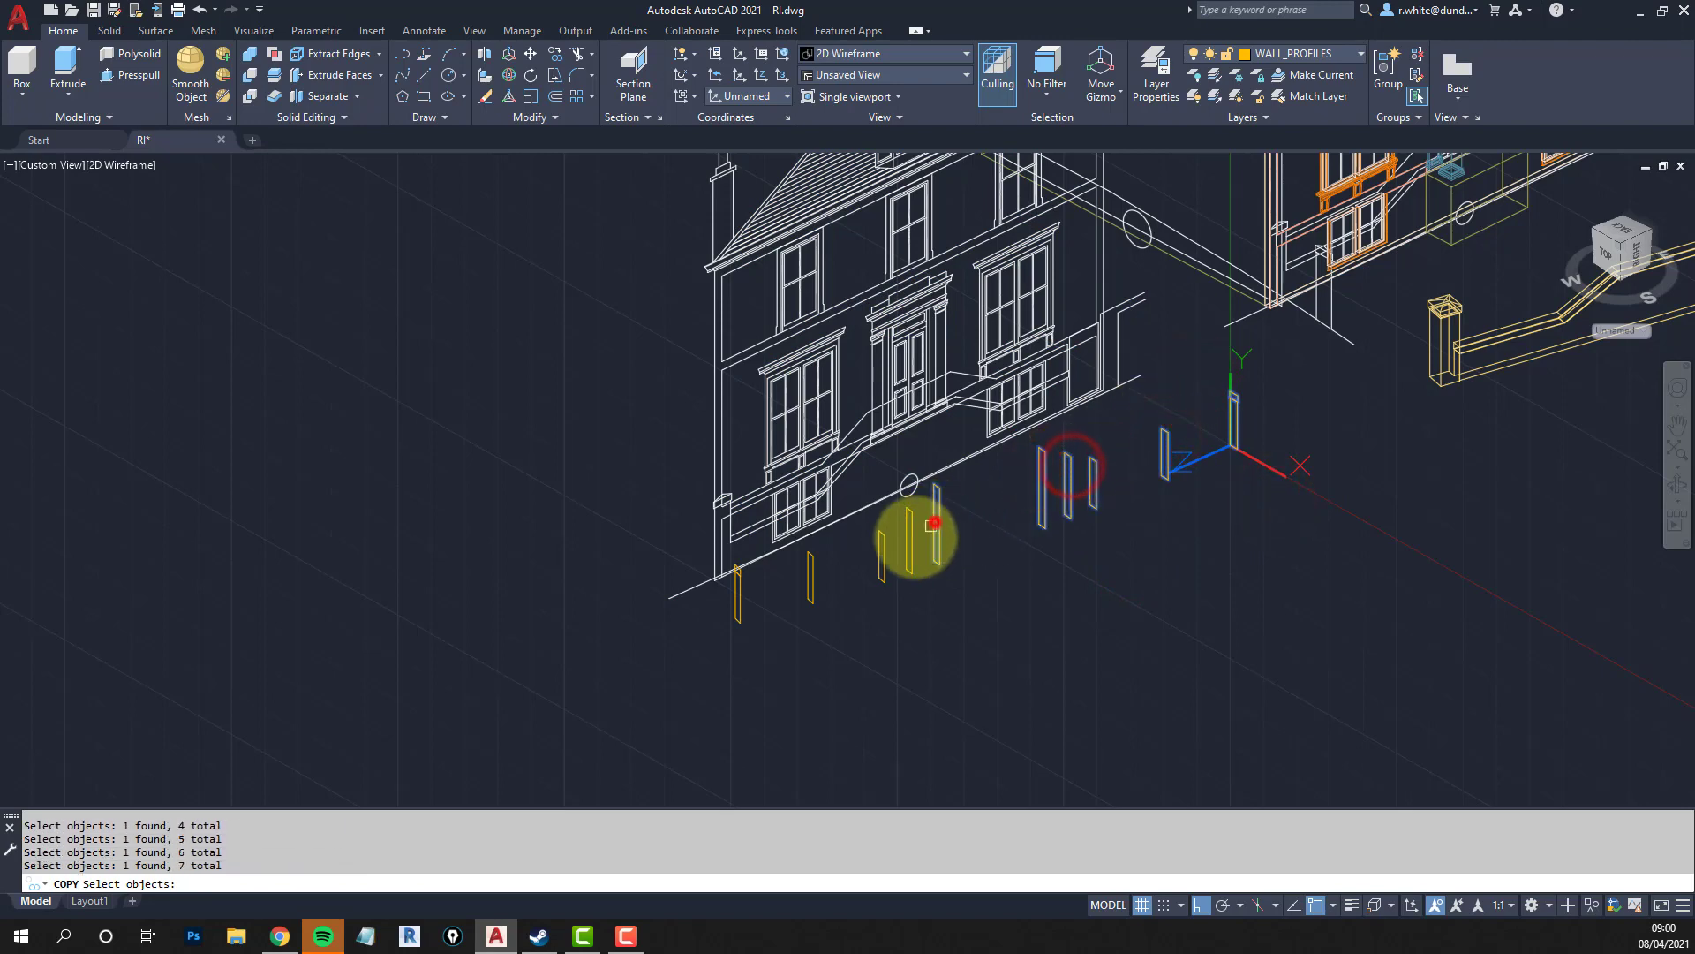
pyautogui.click(908, 545)
pyautogui.click(881, 558)
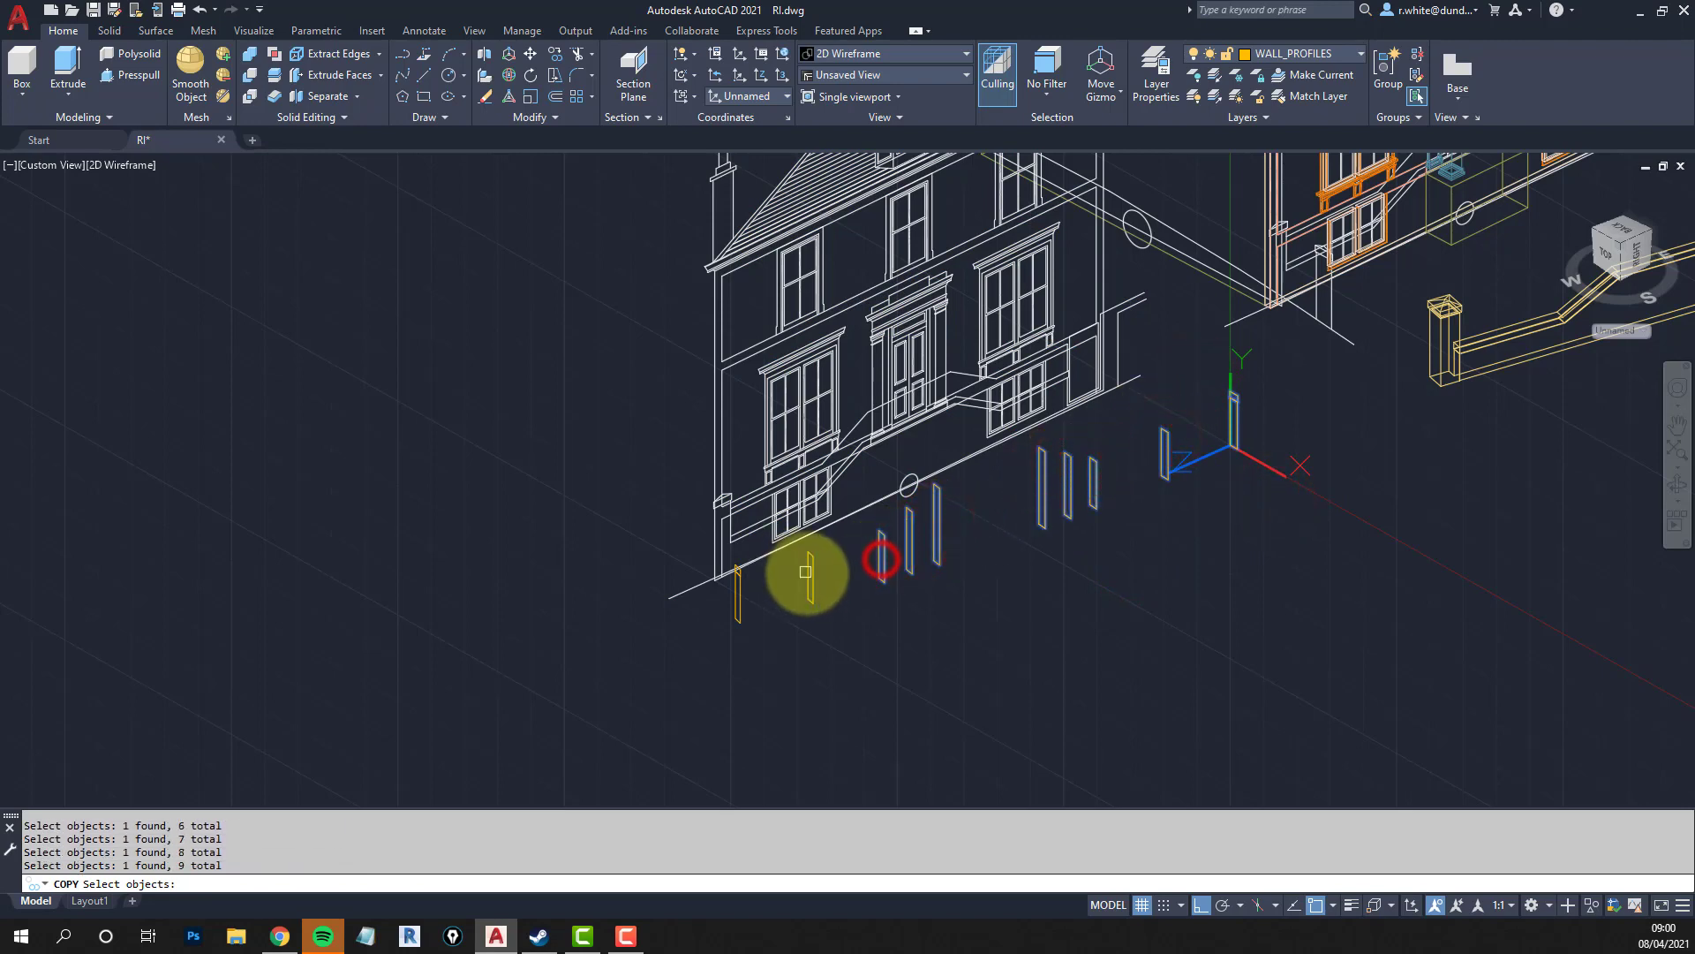
pyautogui.click(810, 576)
pyautogui.click(733, 601)
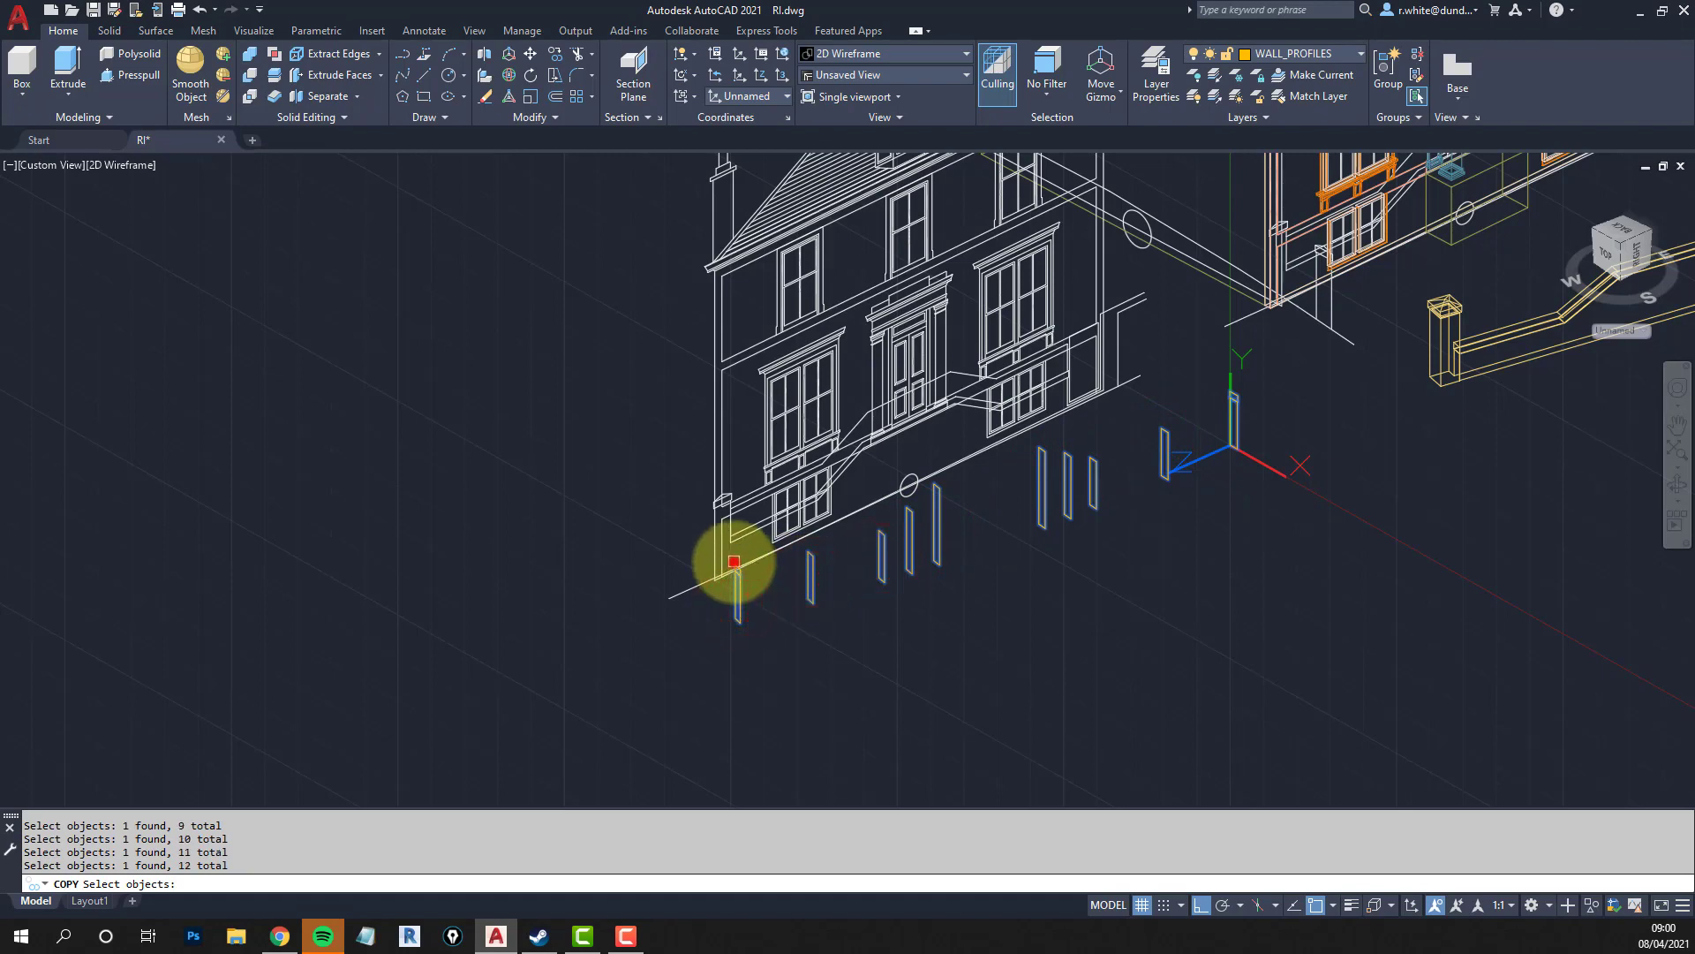
pyautogui.press('Return')
pyautogui.click(497, 545)
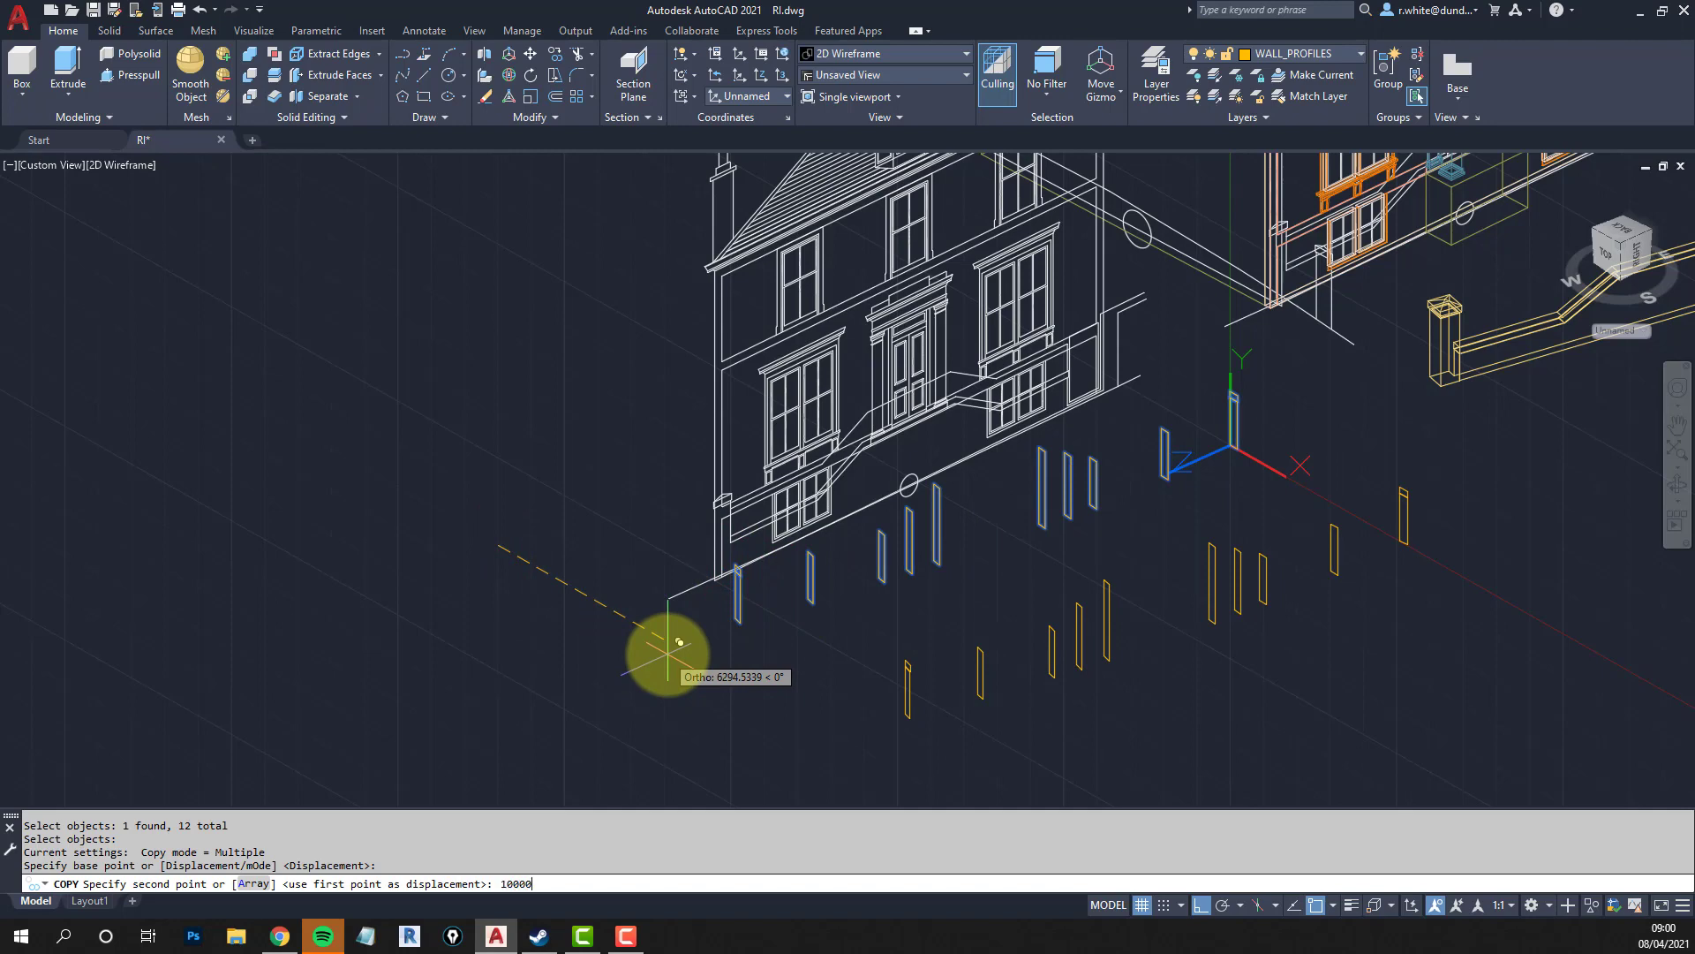
pyautogui.write('10000')
pyautogui.press('Return')
pyautogui.press('Return')
pyautogui.moveTo(954, 640); pyautogui.dragTo(807, 586, button='middle')
pyautogui.scroll(2, 886, 507)
pyautogui.scroll(3, 813, 577)
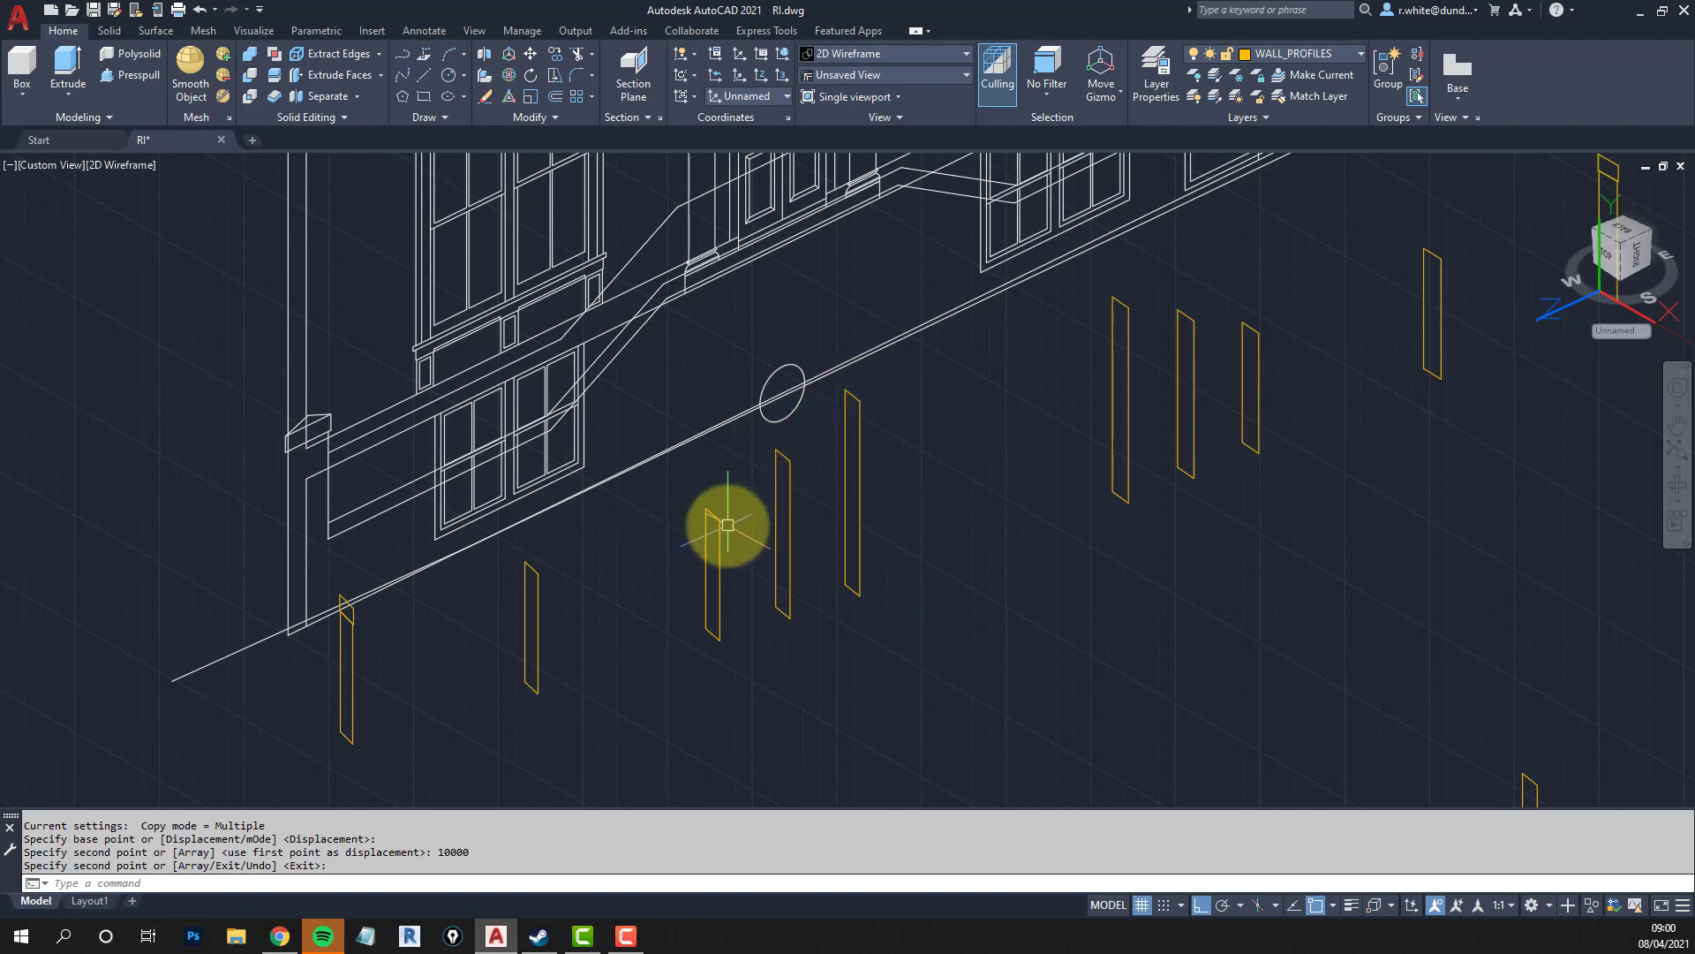
pyautogui.write('t')
pyautogui.press('Return')
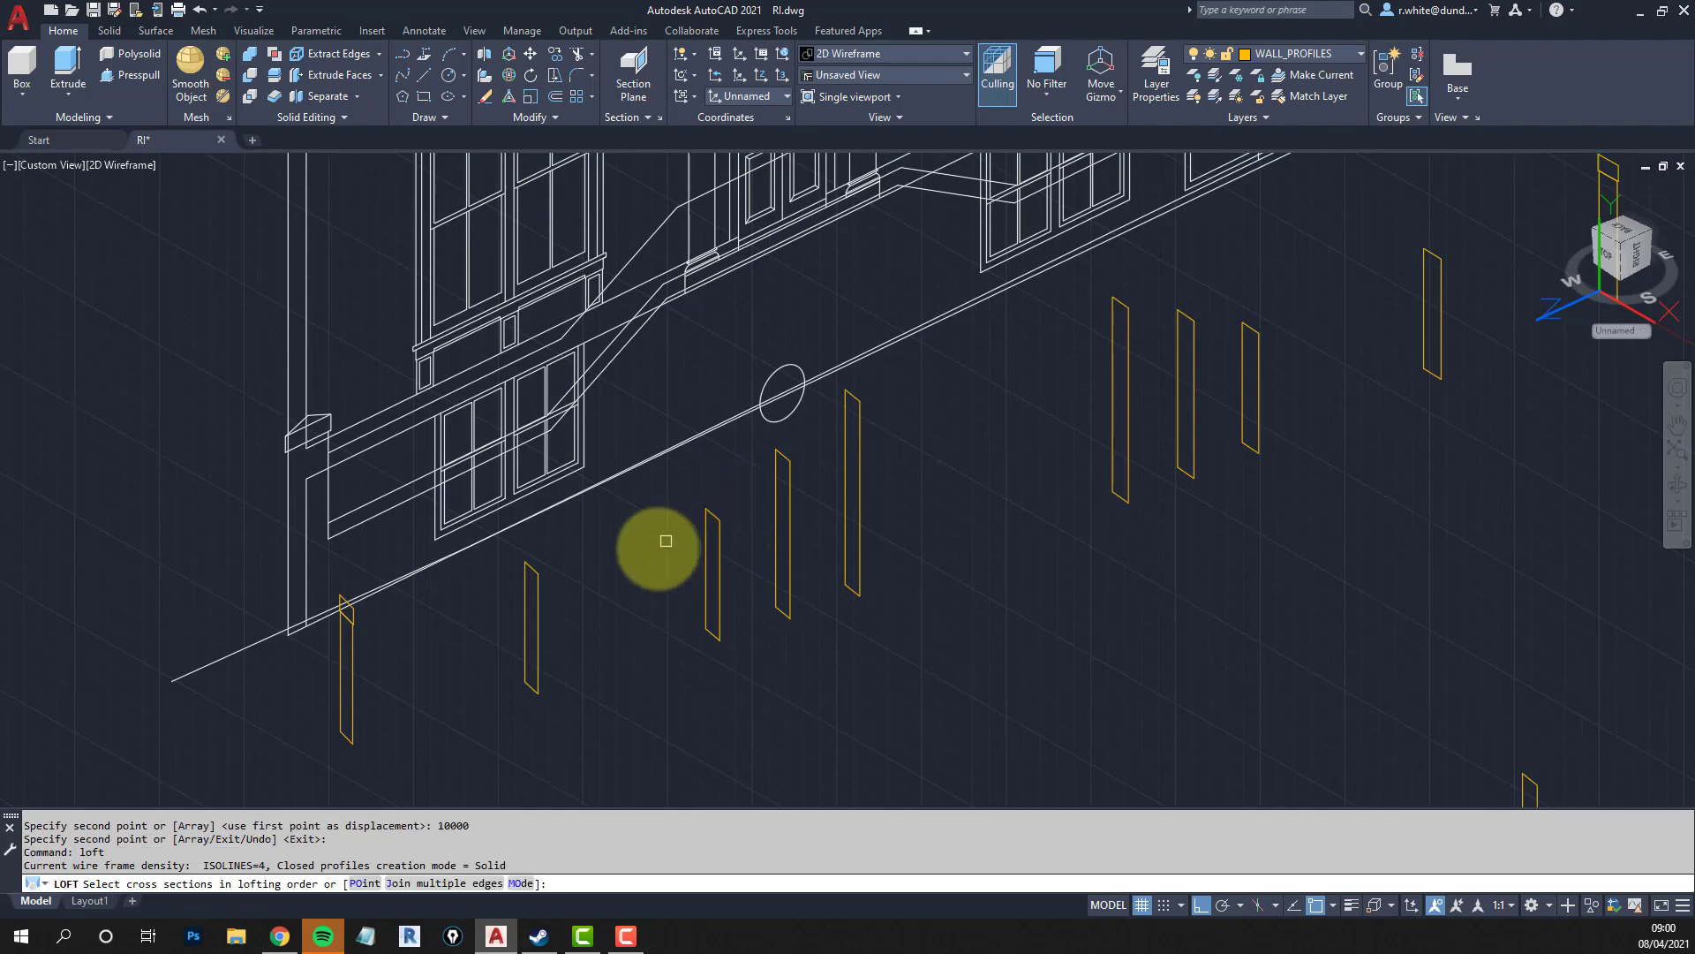
pyautogui.press('Escape')
pyautogui.click(109, 31)
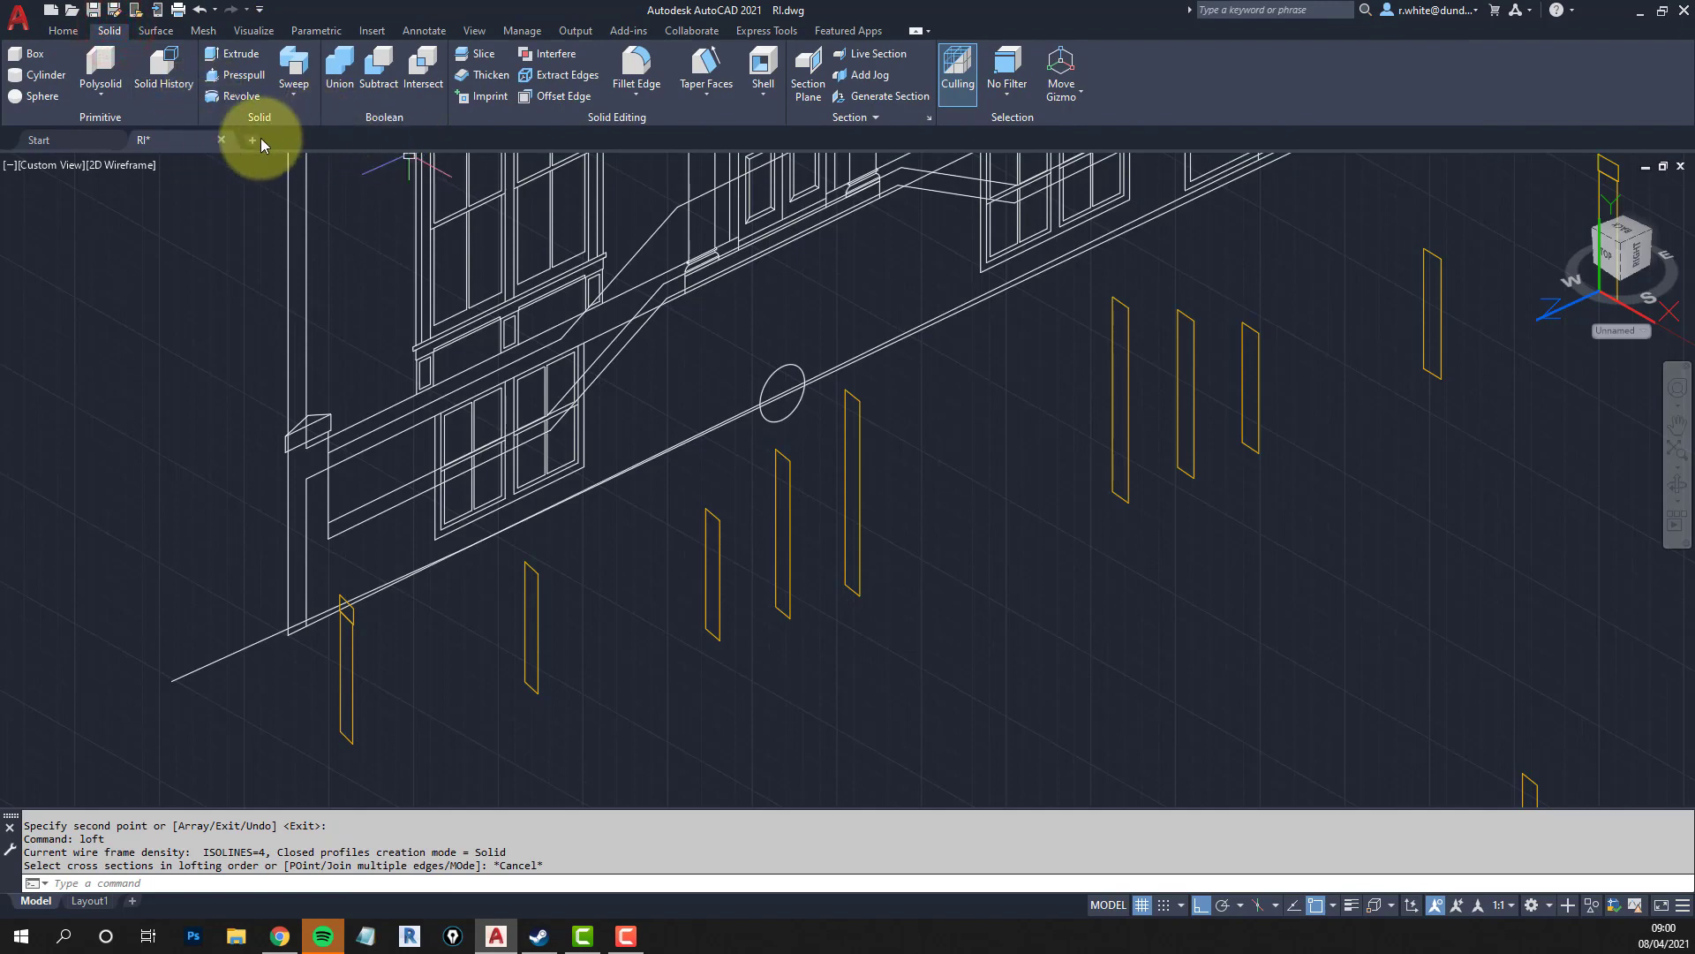
pyautogui.moveTo(182, 155)
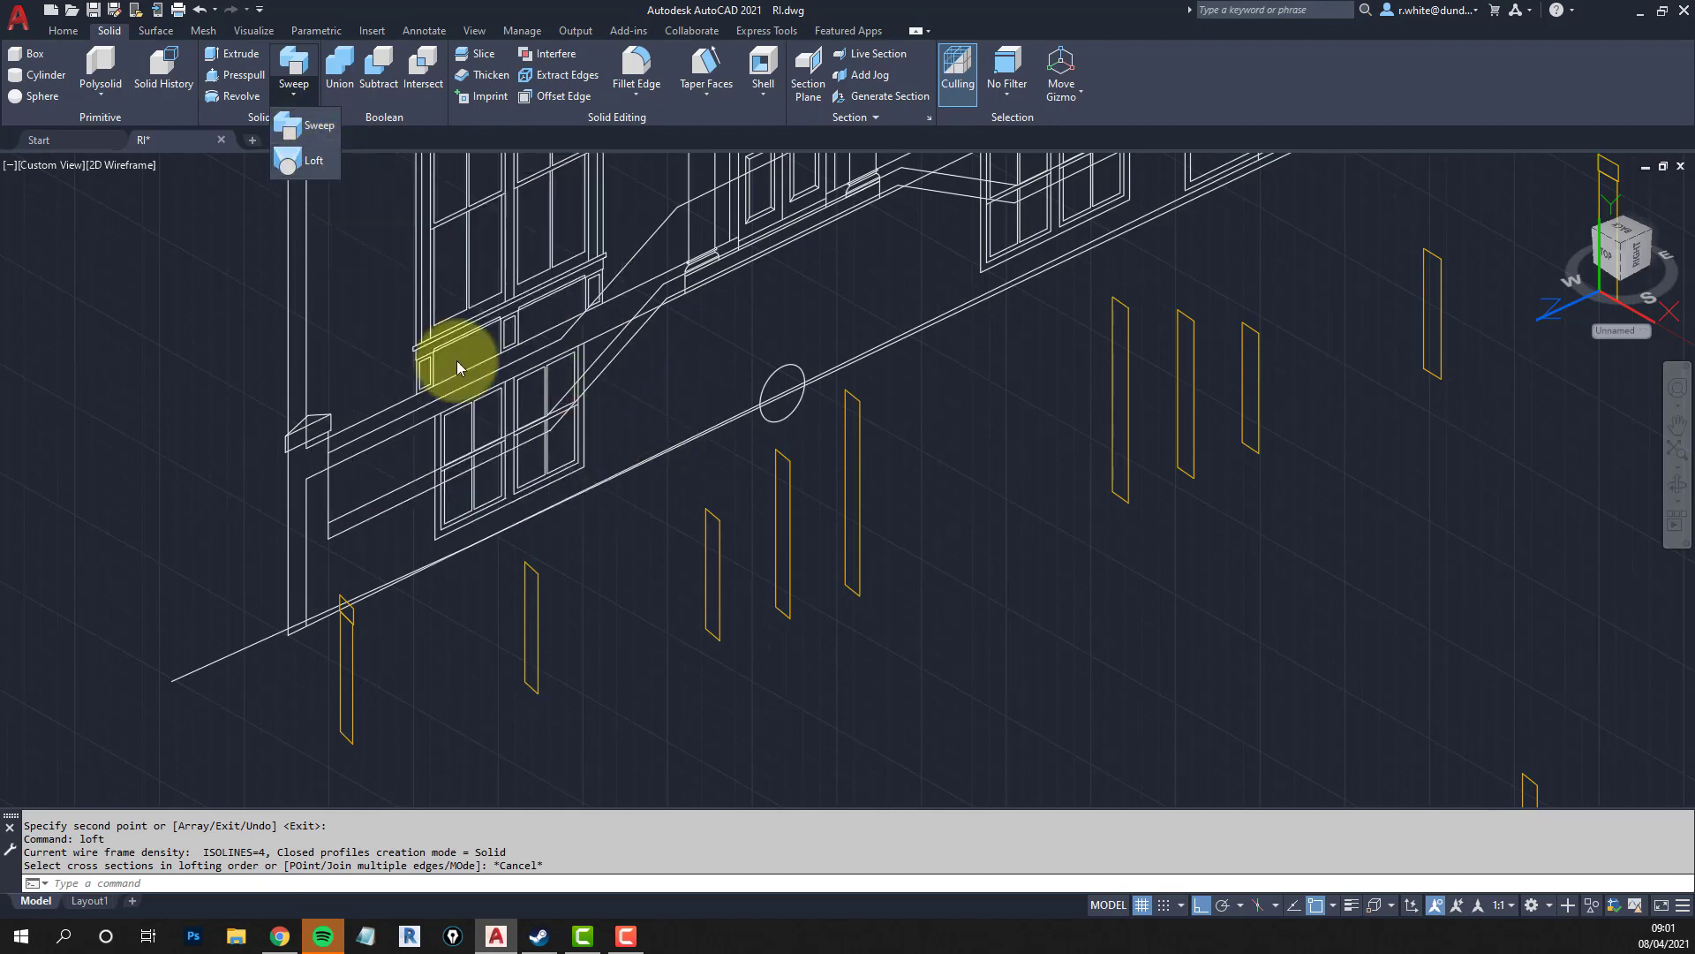
pyautogui.click(847, 624)
pyautogui.press('Escape')
pyautogui.press('Escape')
# Loft a solid through the third, fourth and fifth original wall profiles, using cross sections only.
pyautogui.write('lo')
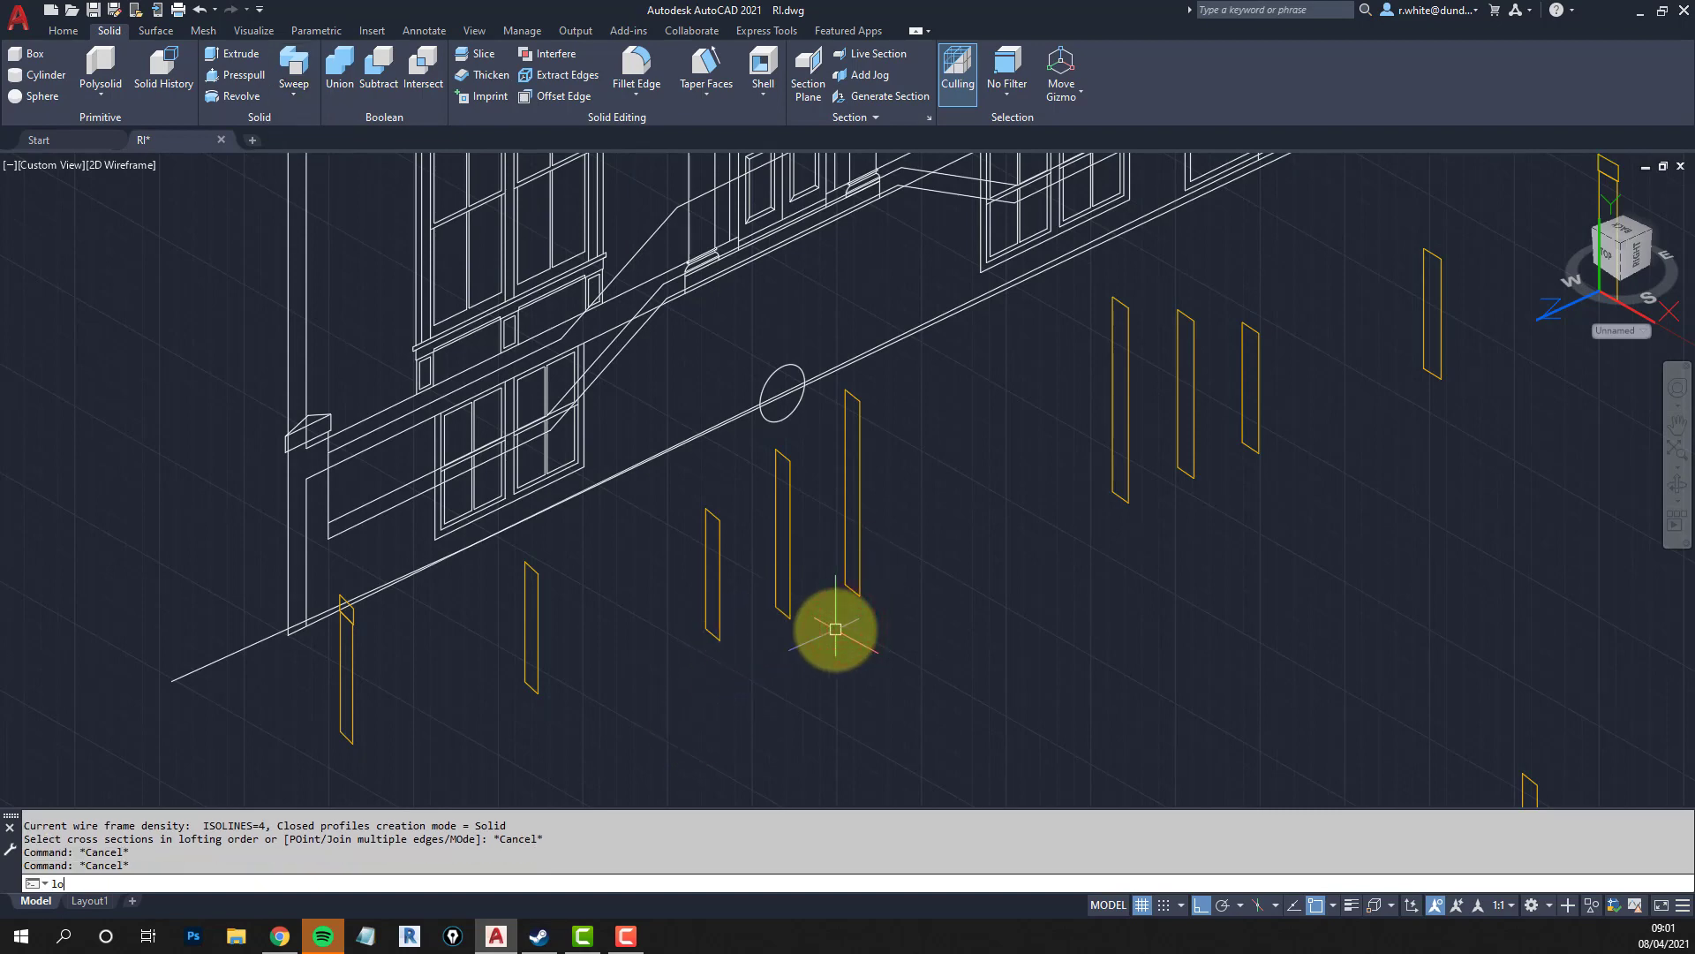
pyautogui.write('ft')
pyautogui.press('Return')
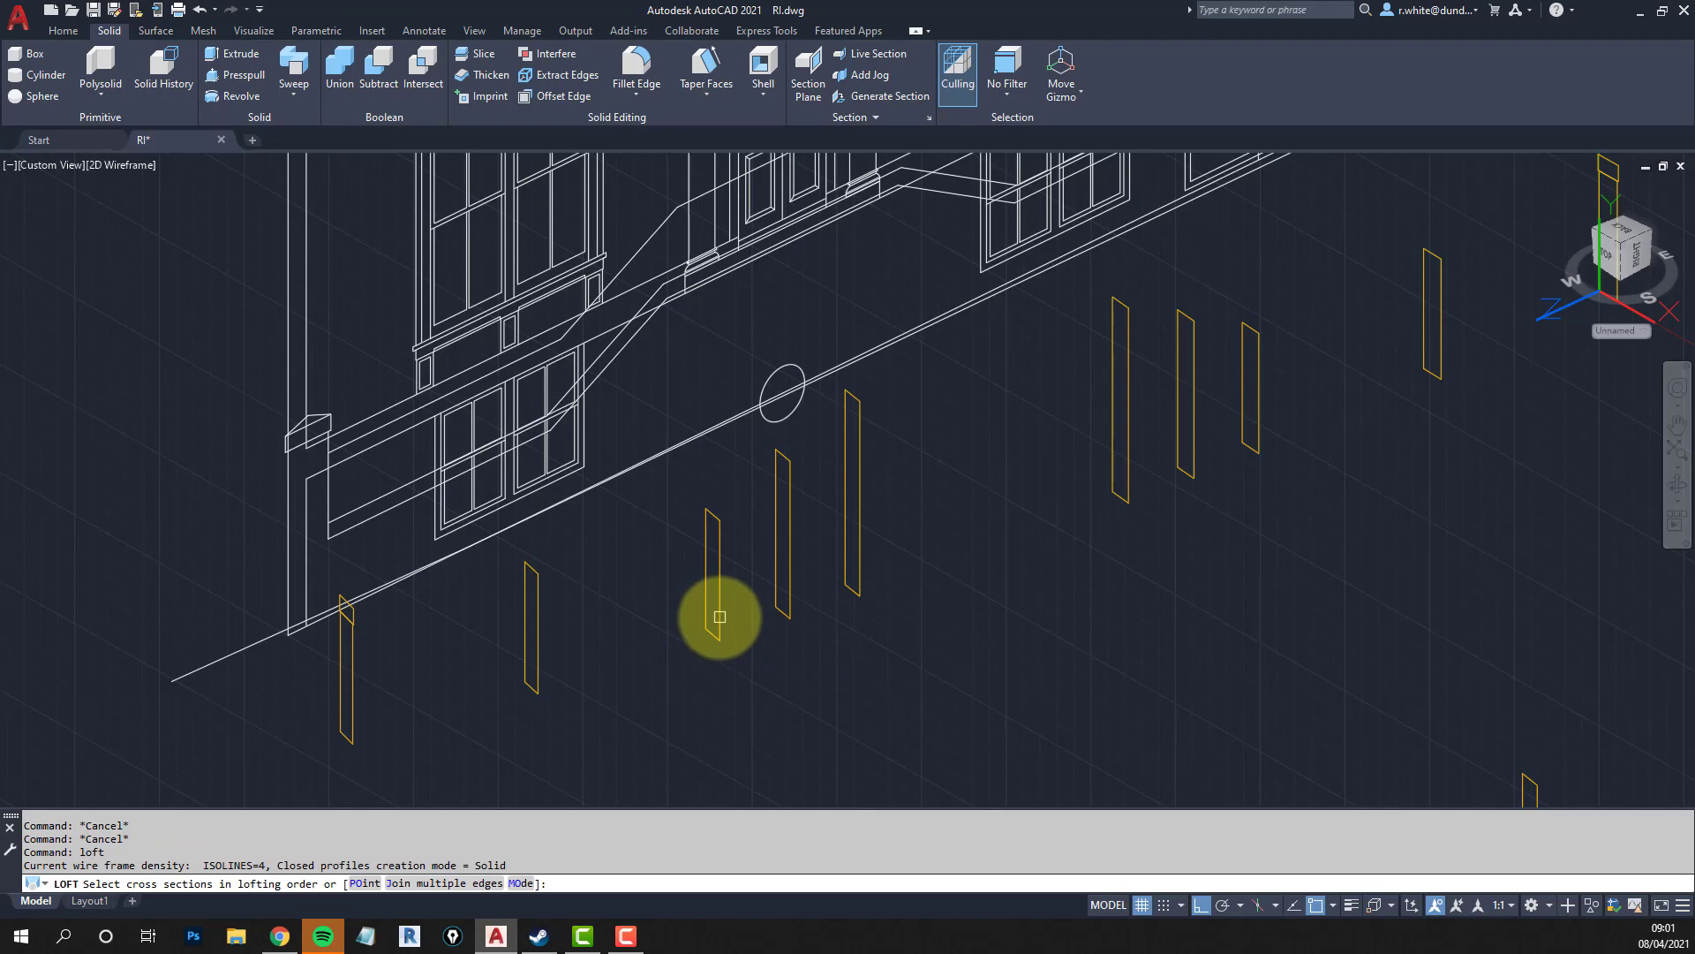
pyautogui.click(720, 616)
pyautogui.click(791, 589)
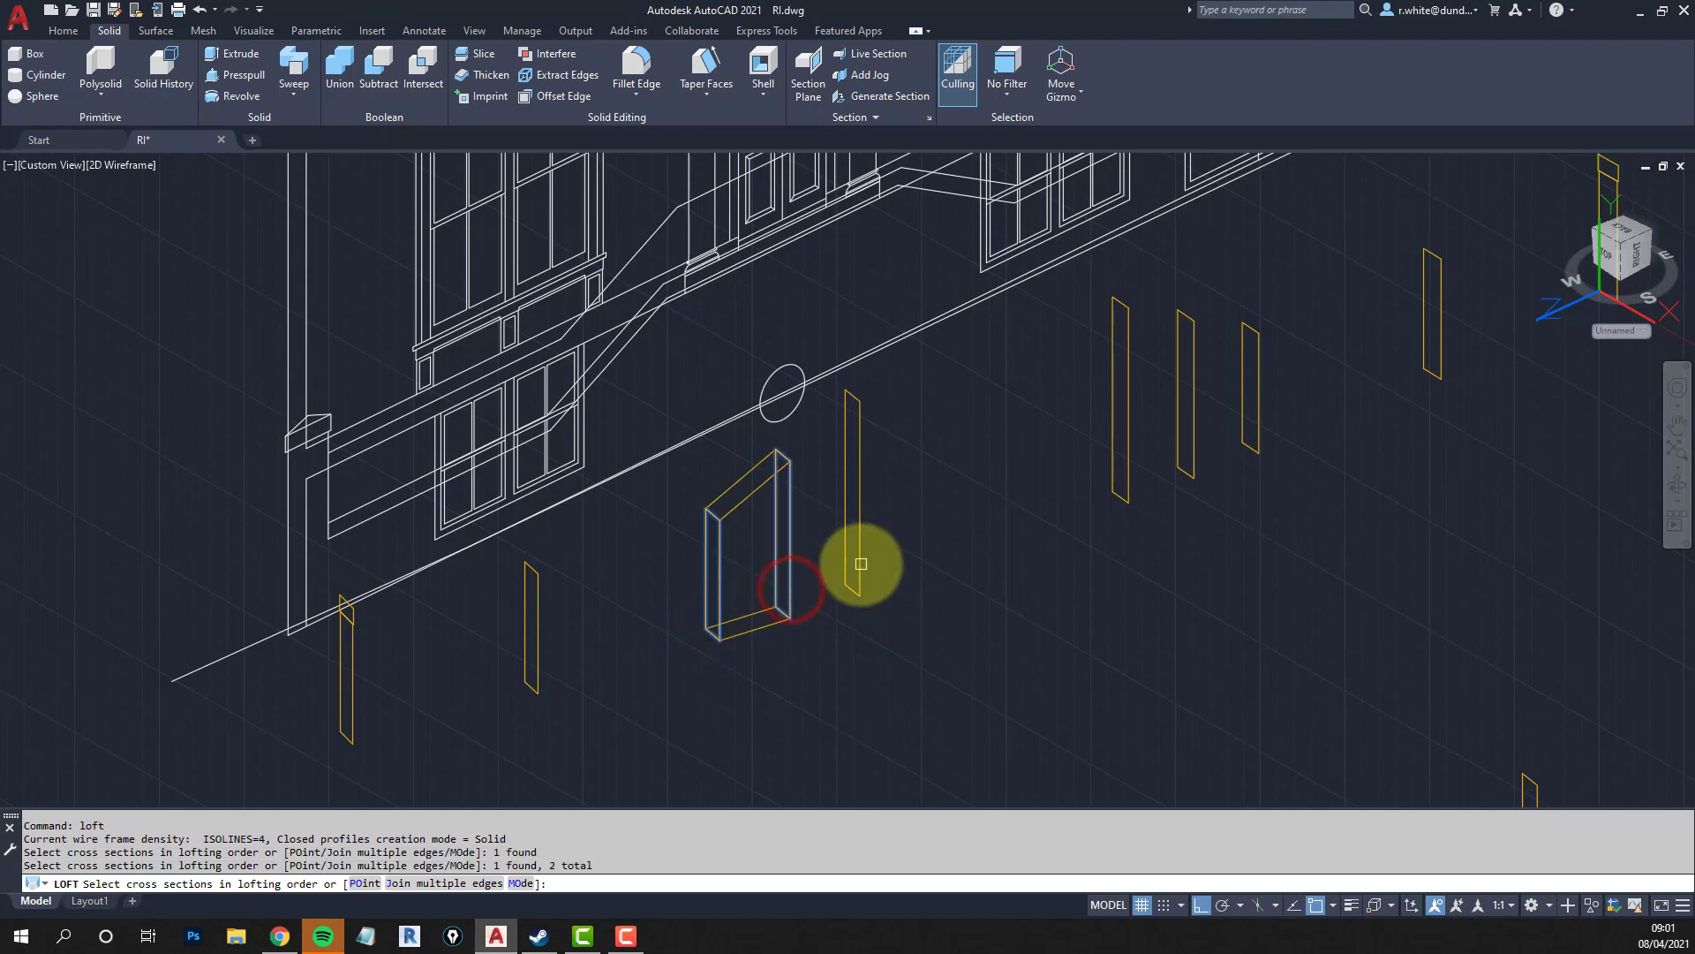
pyautogui.click(861, 563)
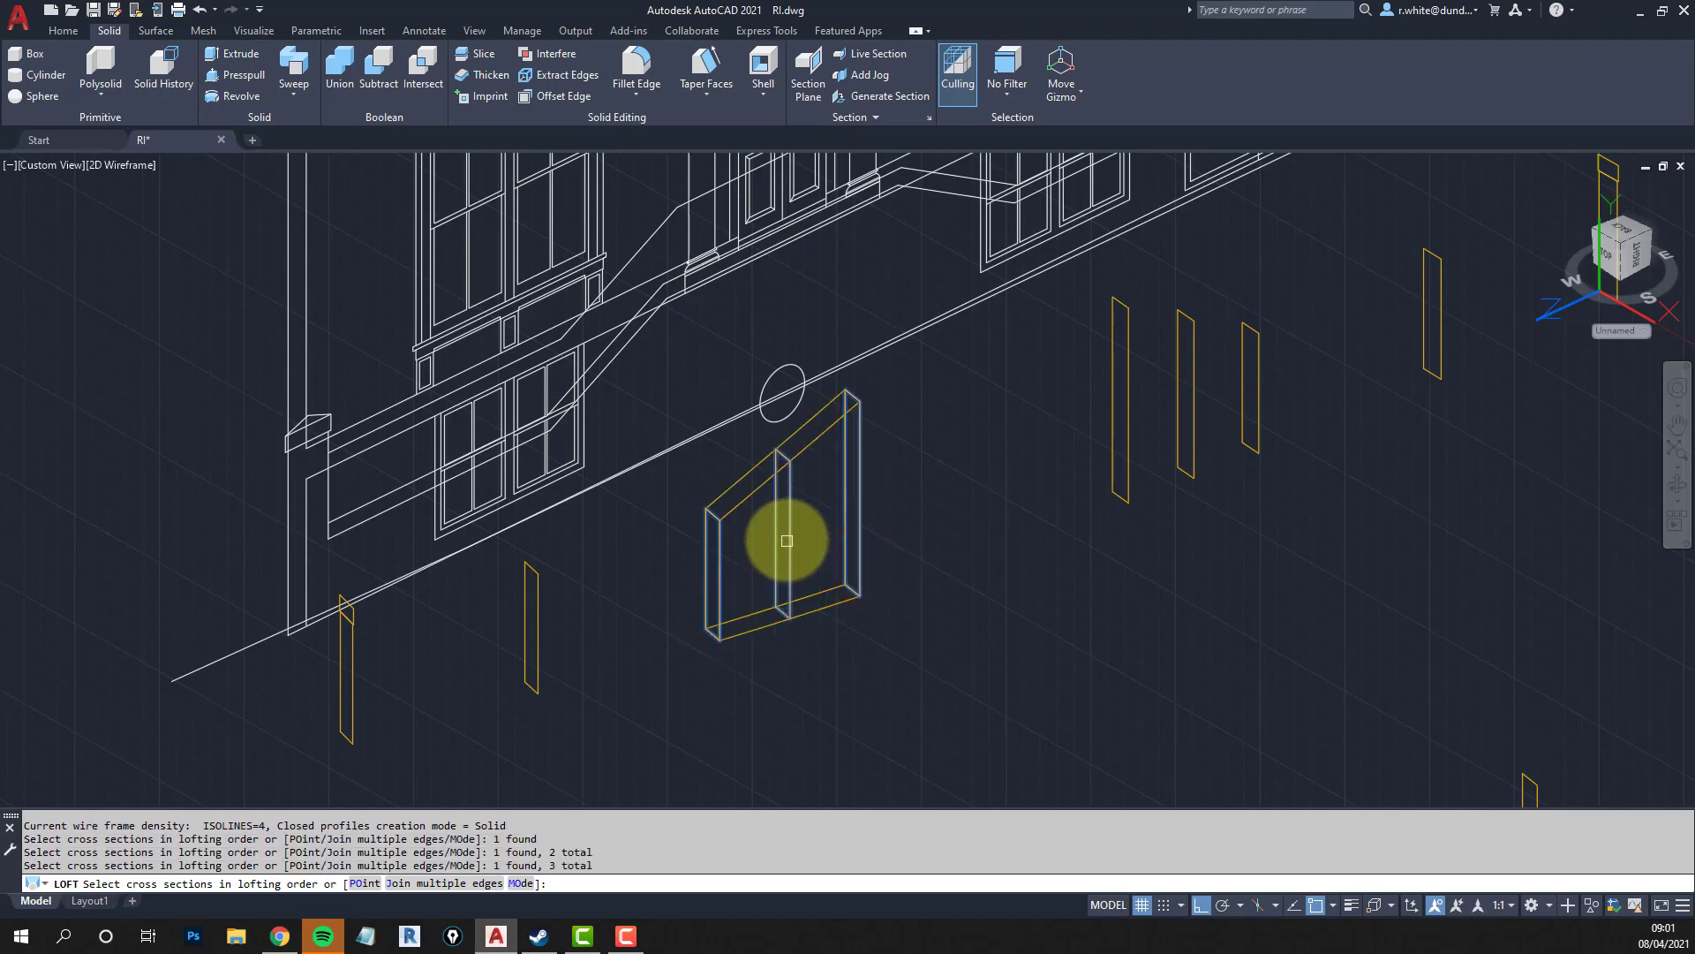
pyautogui.scroll(3, 782, 516)
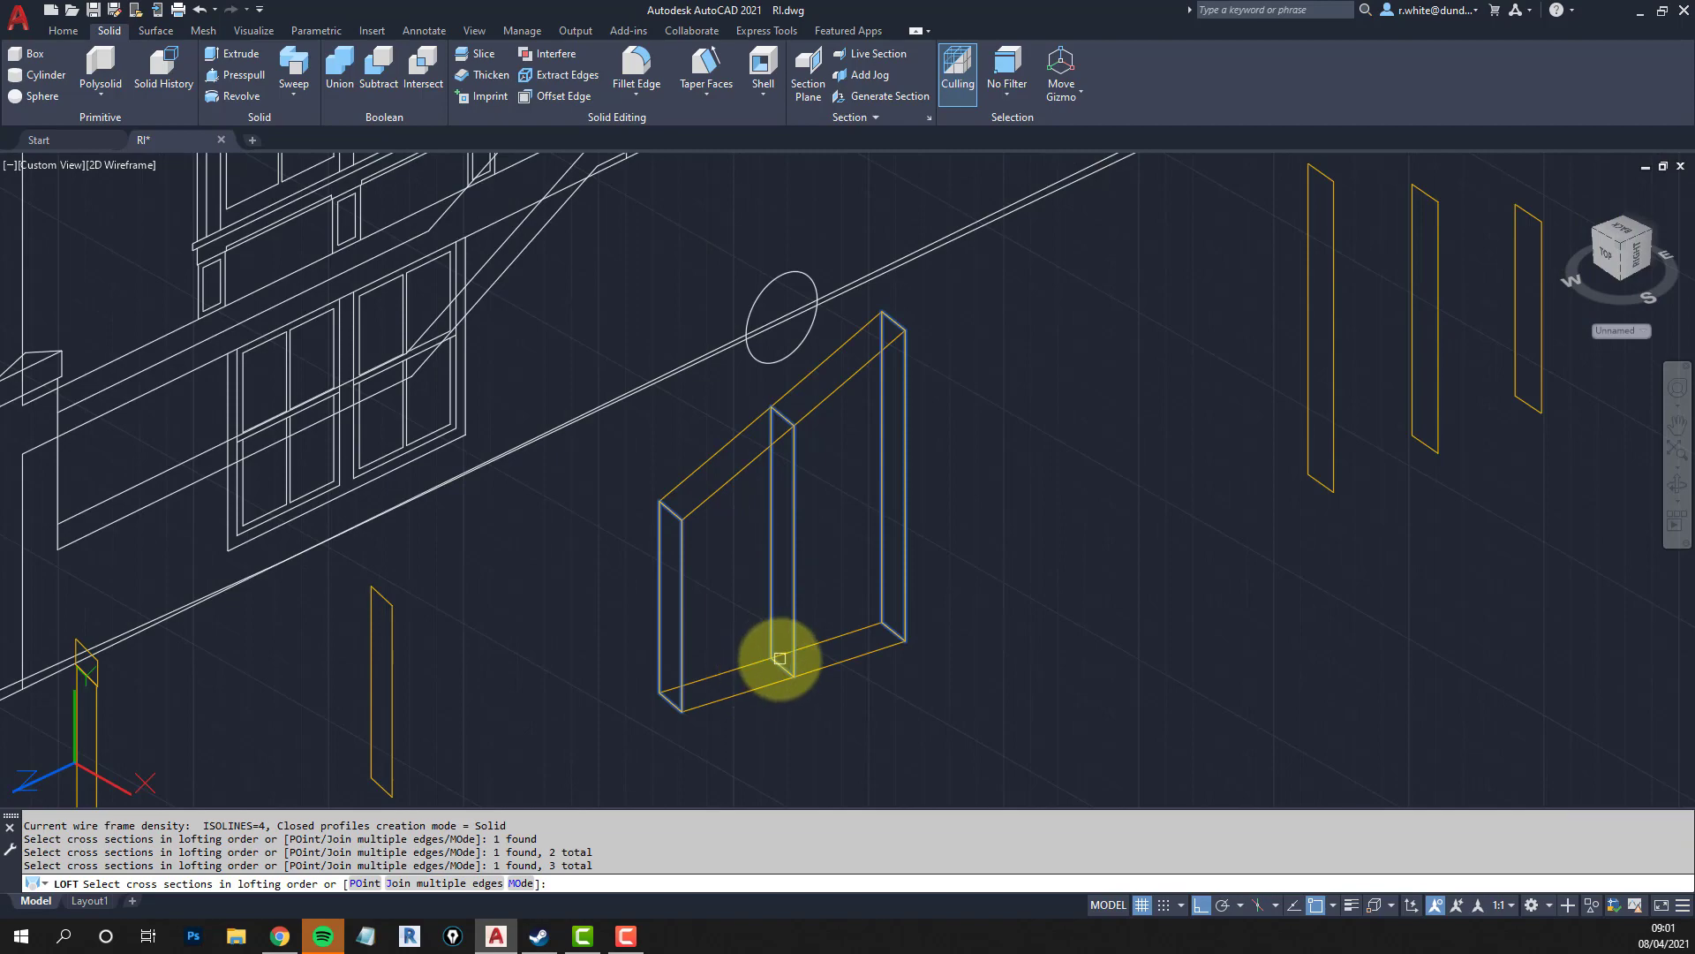
pyautogui.press('Return')
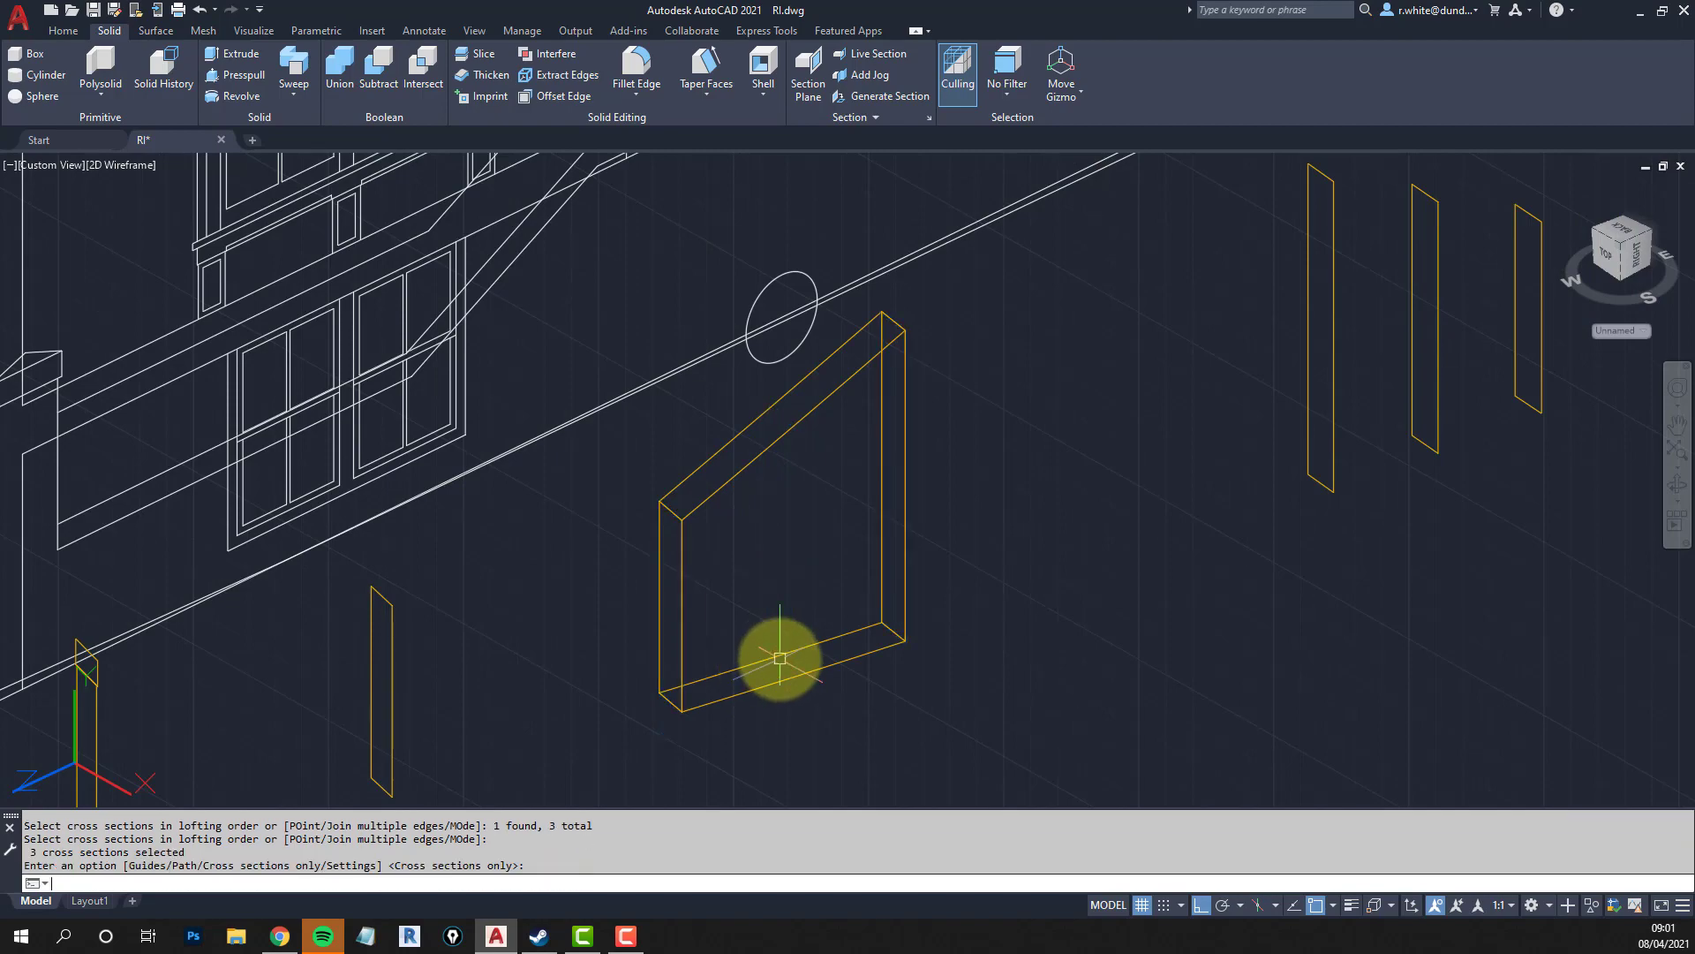
# Restore the saved UCS named Plan and switch to the plan view of the current UCS.
pyautogui.moveTo(799, 653)
pyautogui.keyDown('shift'); pyautogui.mouseDown(button='middle')
pyautogui.moveTo(829, 663)
pyautogui.moveTo(972, 617)
pyautogui.moveTo(936, 594)
pyautogui.moveTo(919, 700)
pyautogui.moveTo(772, 685)
pyautogui.moveTo(735, 745)
pyautogui.moveTo(712, 685)
pyautogui.moveTo(724, 613)
pyautogui.moveTo(770, 657)
pyautogui.mouseUp(button='middle'); pyautogui.keyUp('shift')
pyautogui.scroll(5, 770, 657)
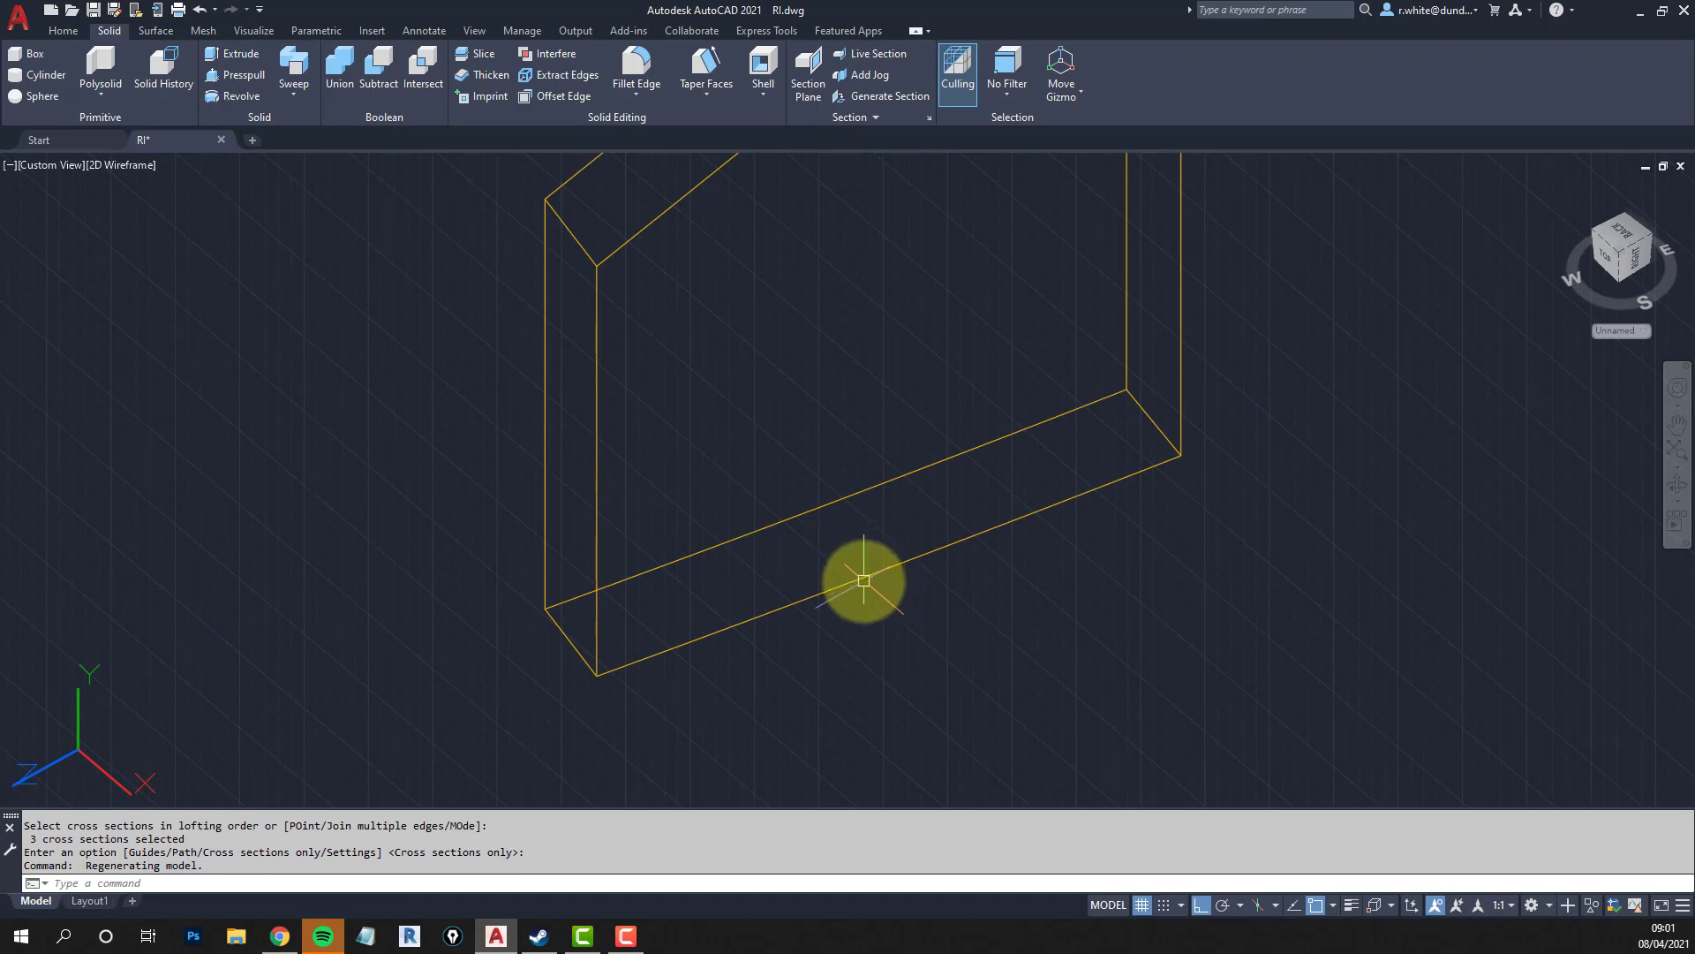
pyautogui.press('Escape')
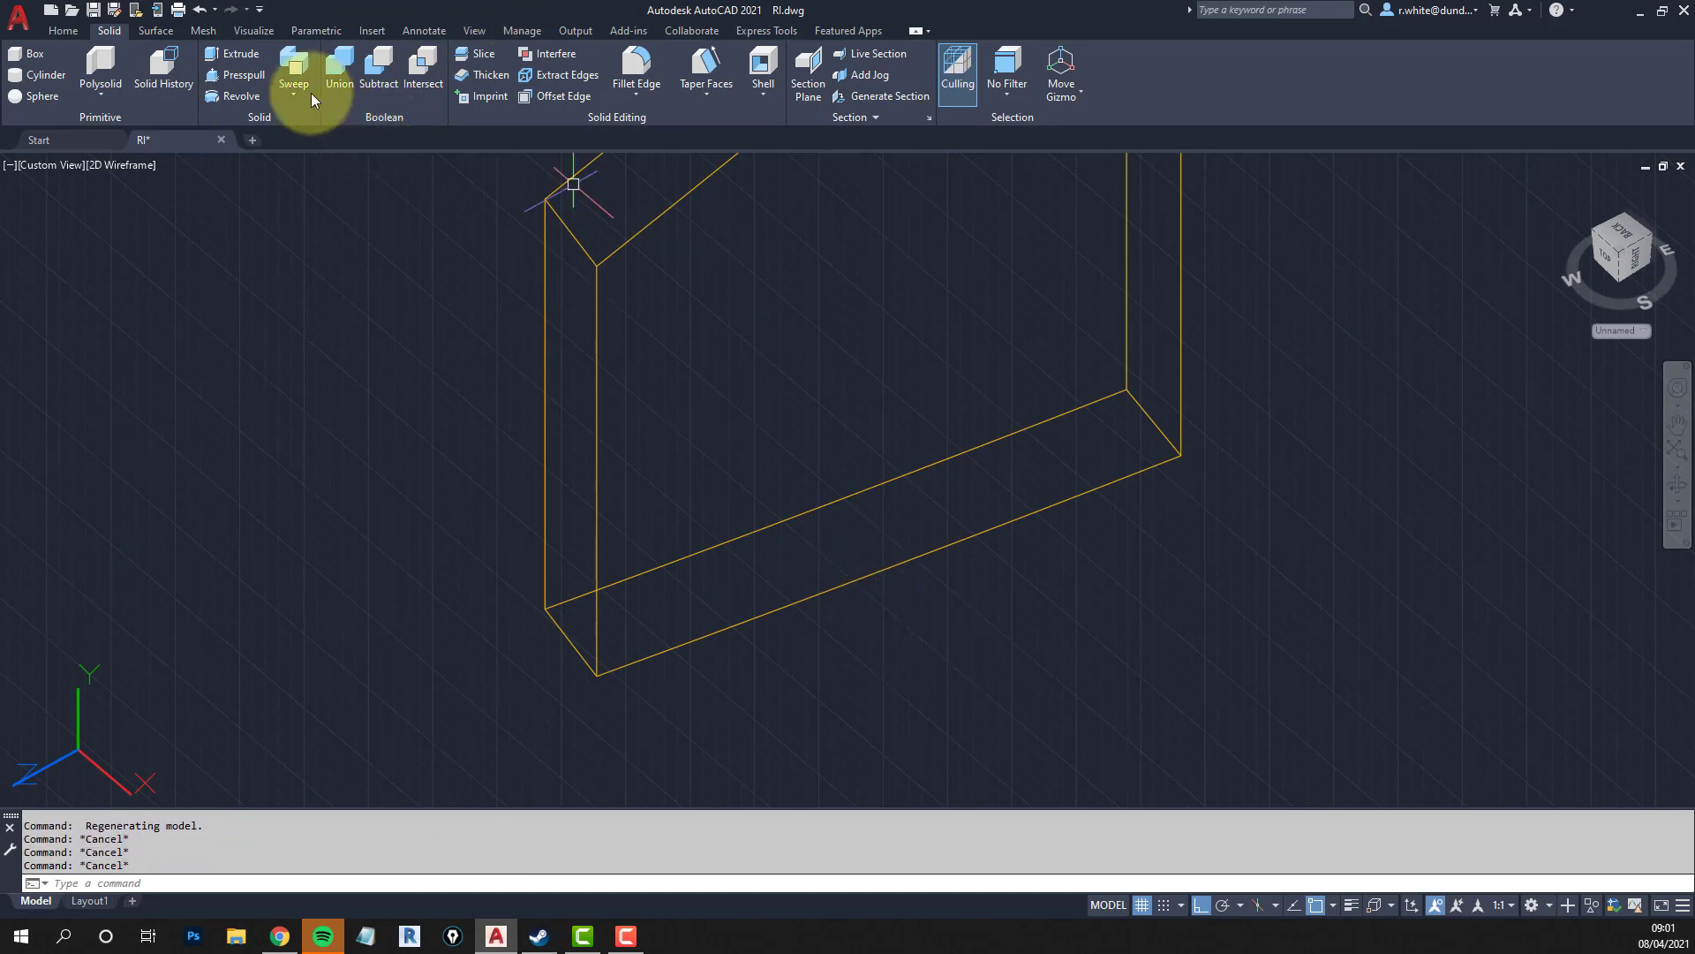
pyautogui.click(67, 30)
pyautogui.click(772, 99)
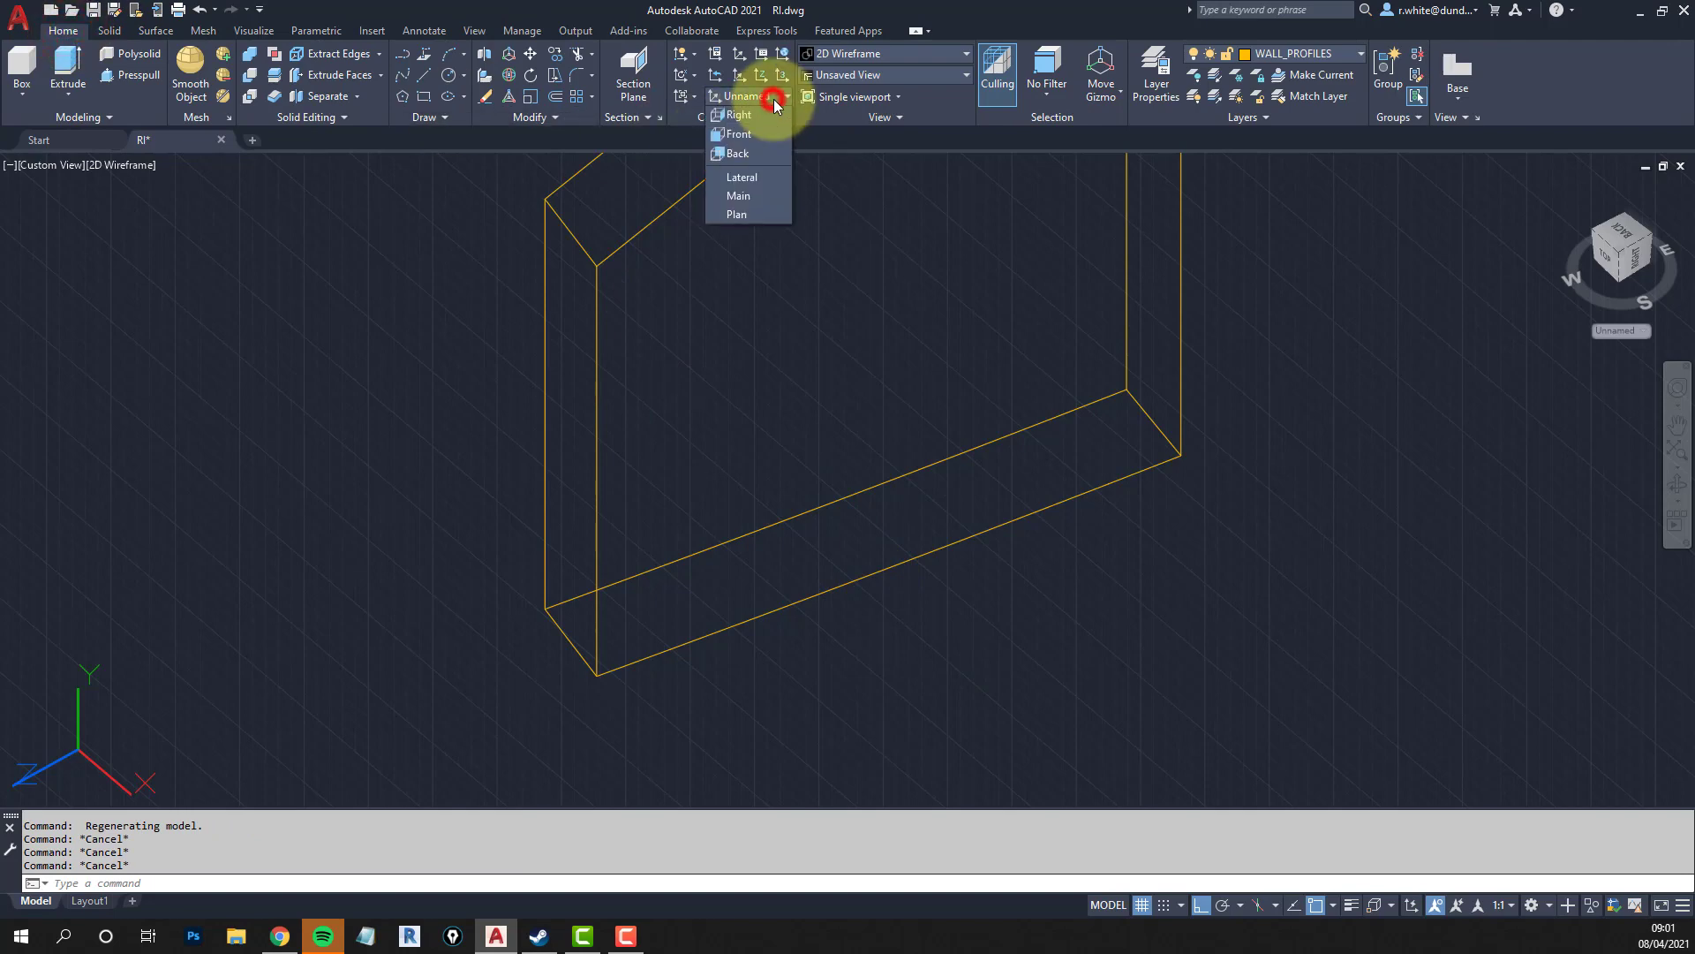
pyautogui.click(745, 274)
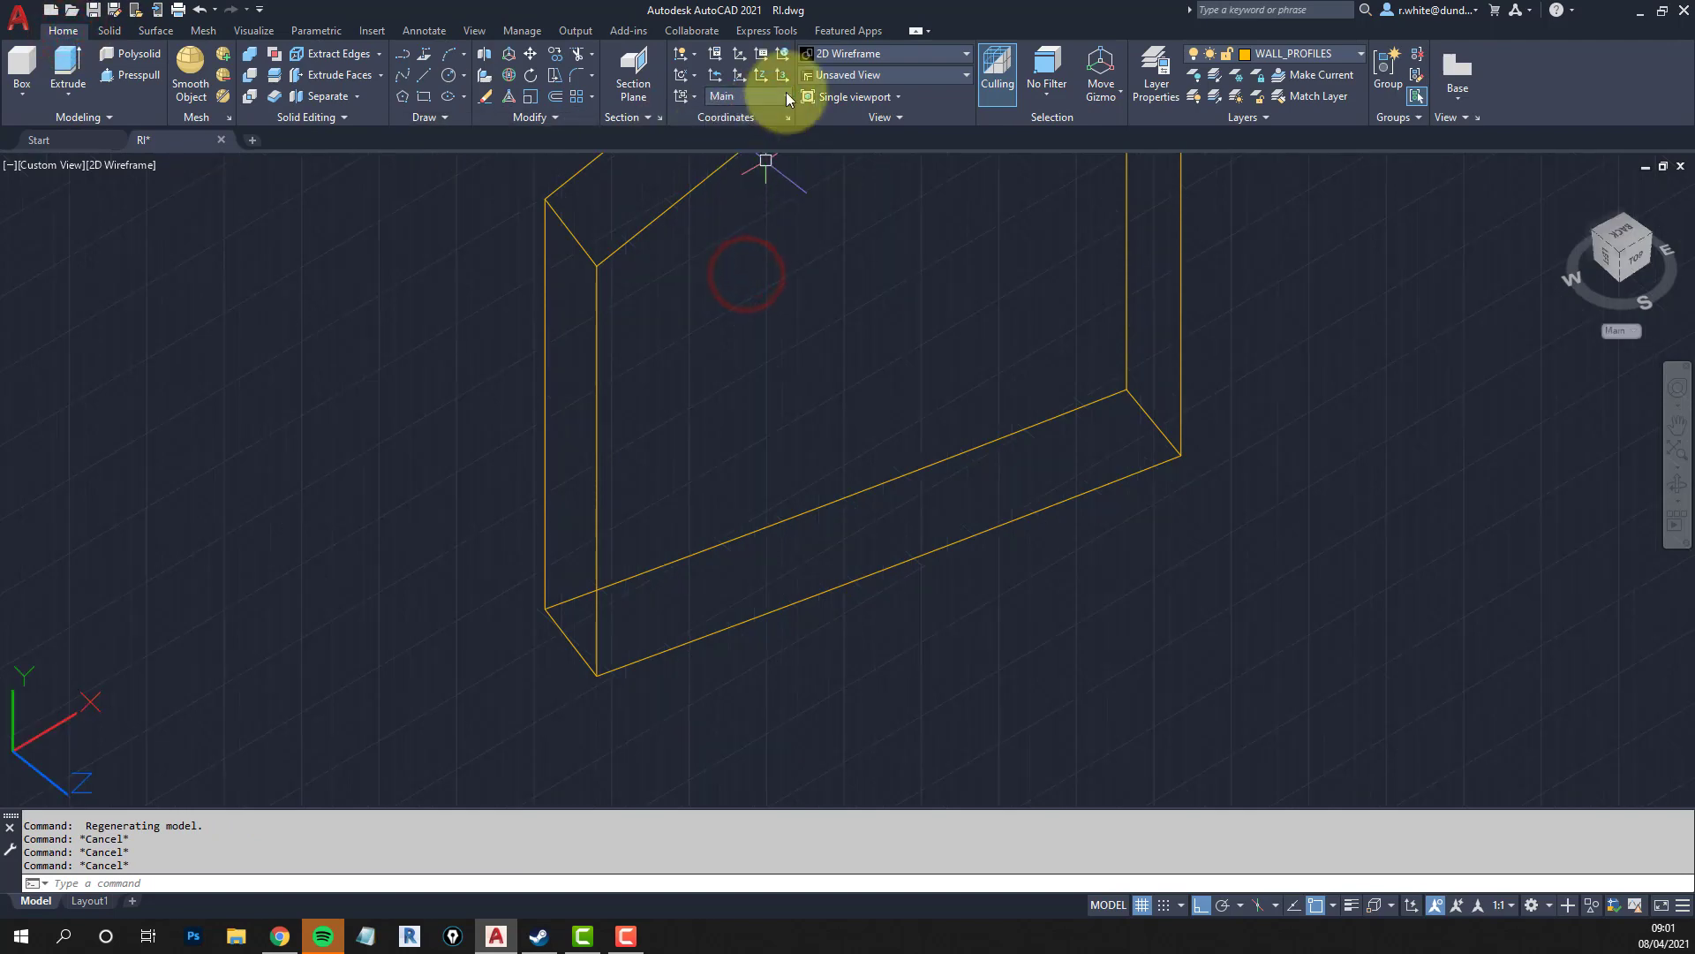
pyautogui.click(784, 95)
pyautogui.click(756, 293)
pyautogui.write('plan')
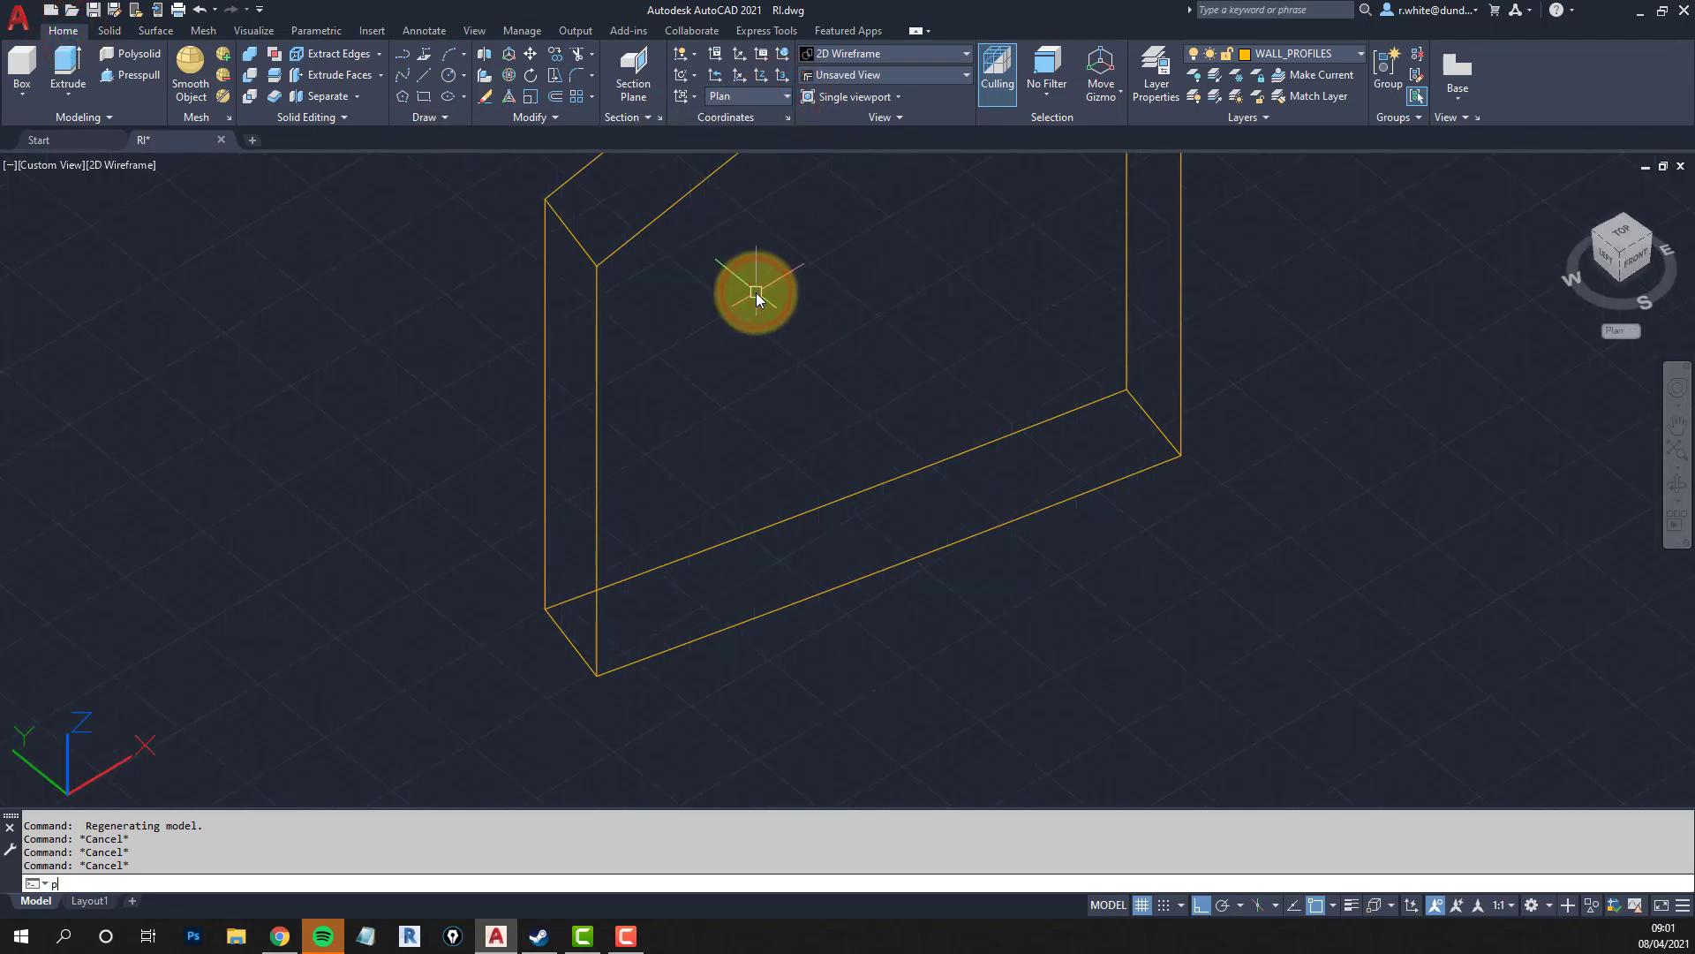
pyautogui.press('Return')
pyautogui.press('Return')
# Examine the lofted wall section's outline in plan and its shape in a 3D view beside the remaining profiles.
pyautogui.scroll(10, 671, 555)
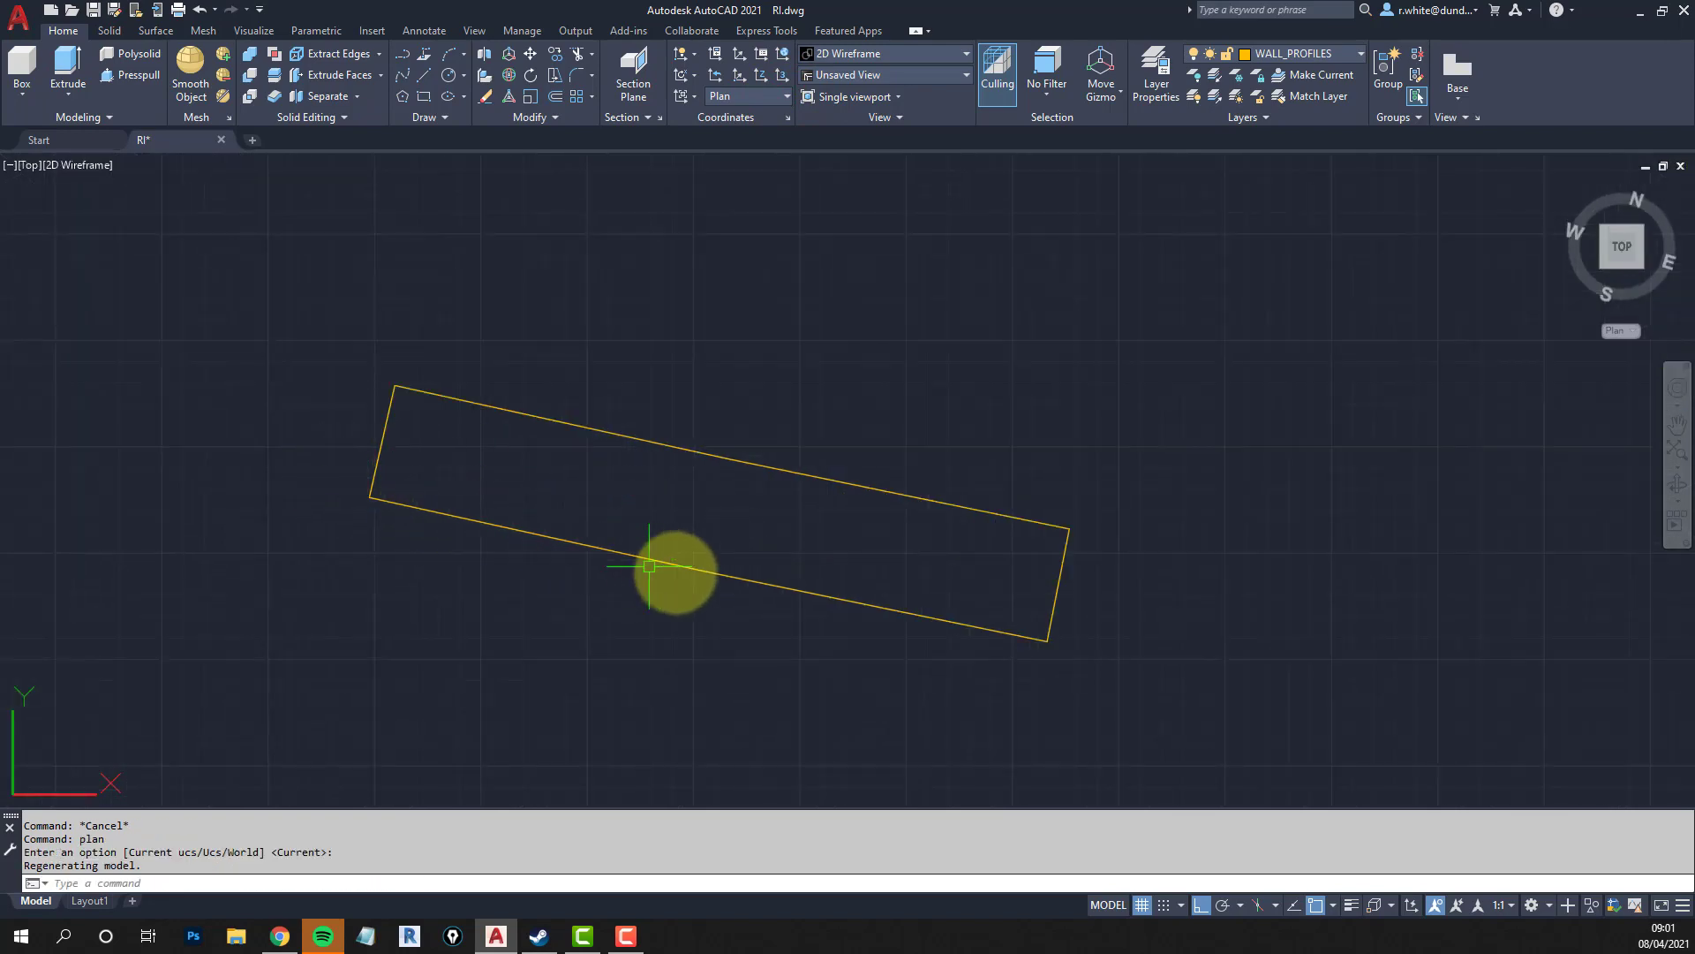
pyautogui.scroll(-6, 765, 617)
pyautogui.keyDown('shift'); pyautogui.moveTo(765, 617); pyautogui.dragTo(854, 304, button='middle'); pyautogui.keyUp('shift')
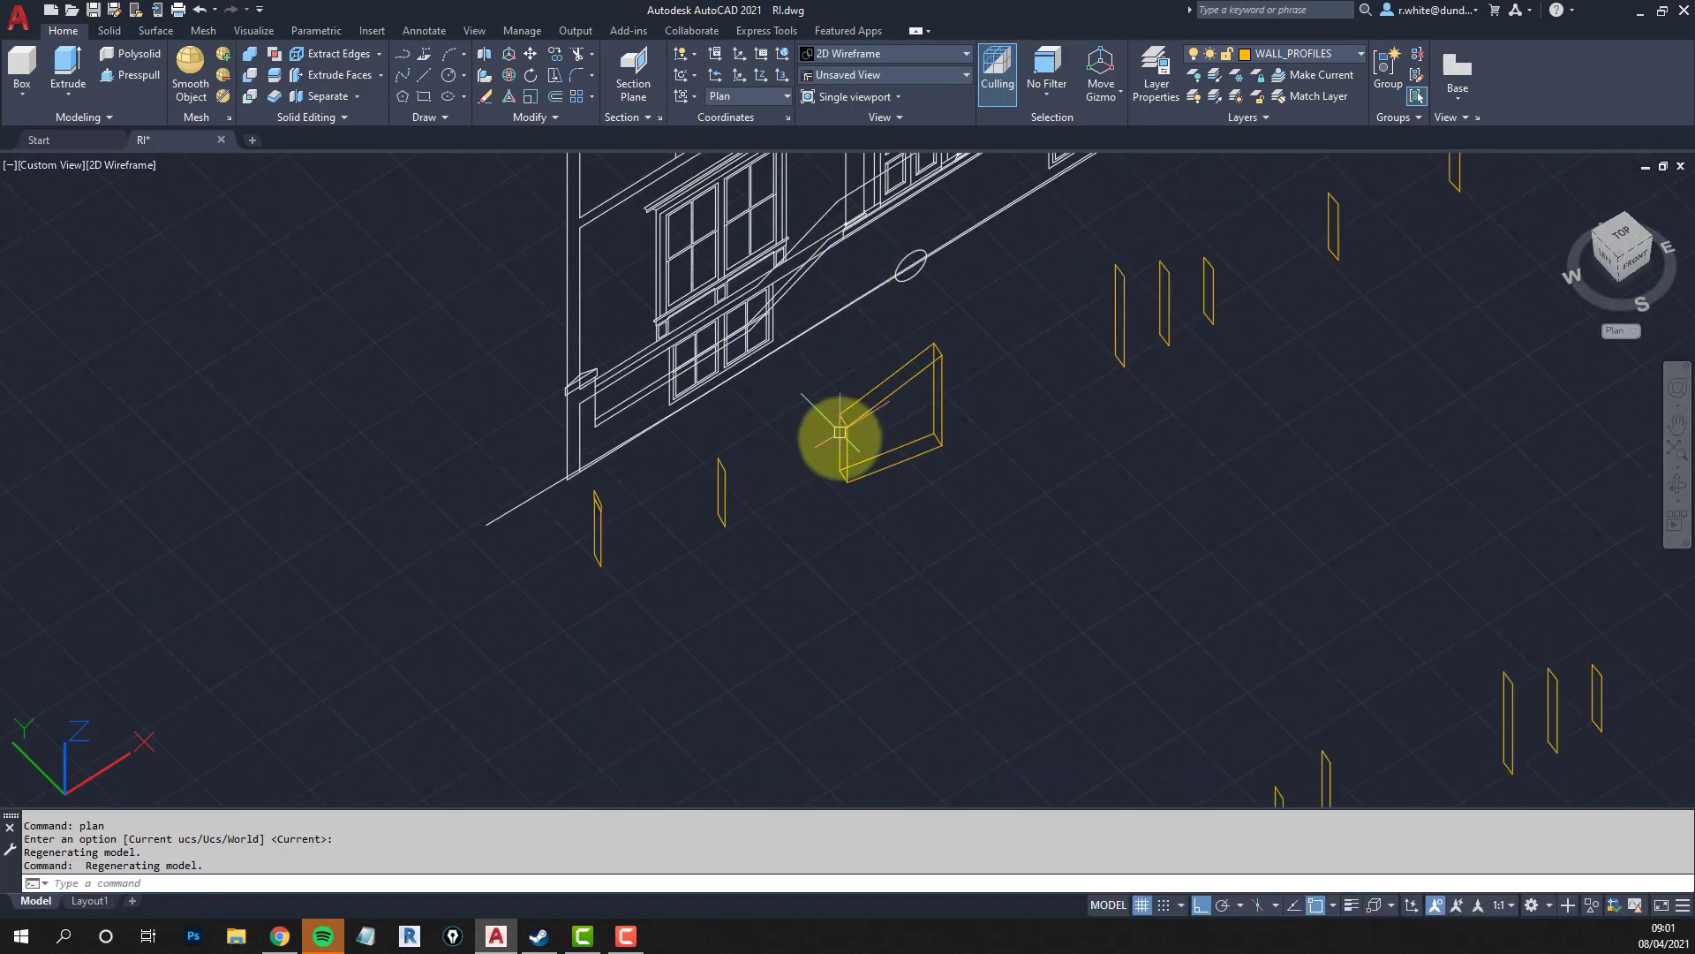
pyautogui.scroll(4, 841, 422)
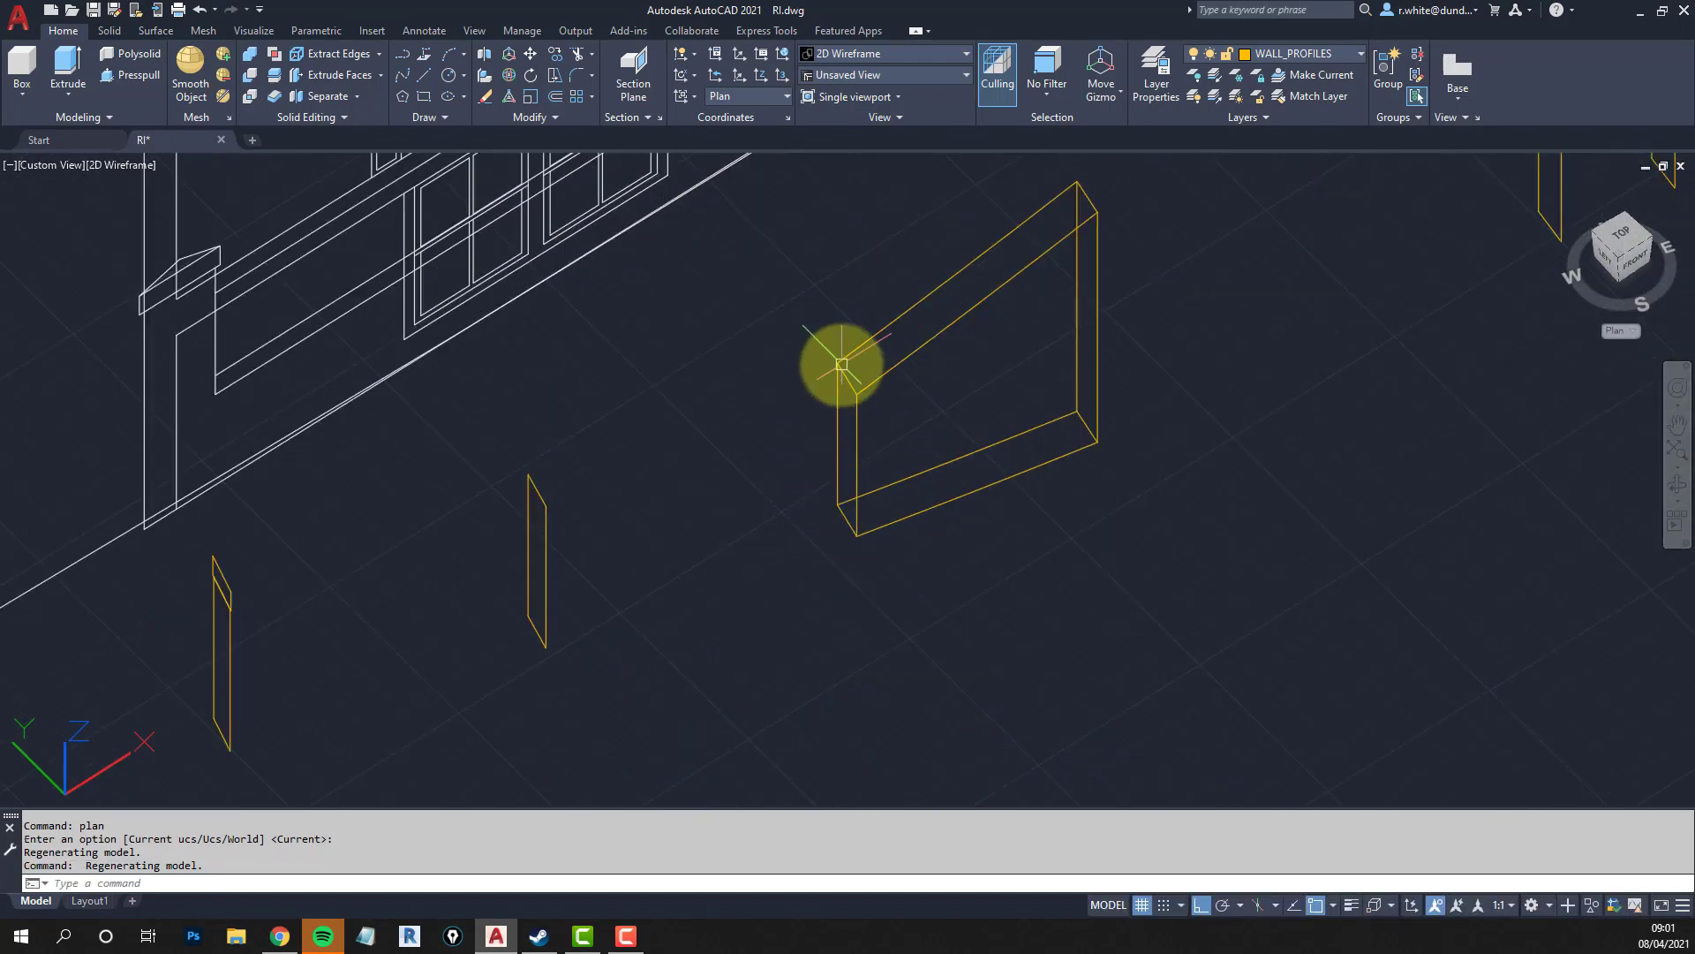
pyautogui.scroll(-6, 1042, 252)
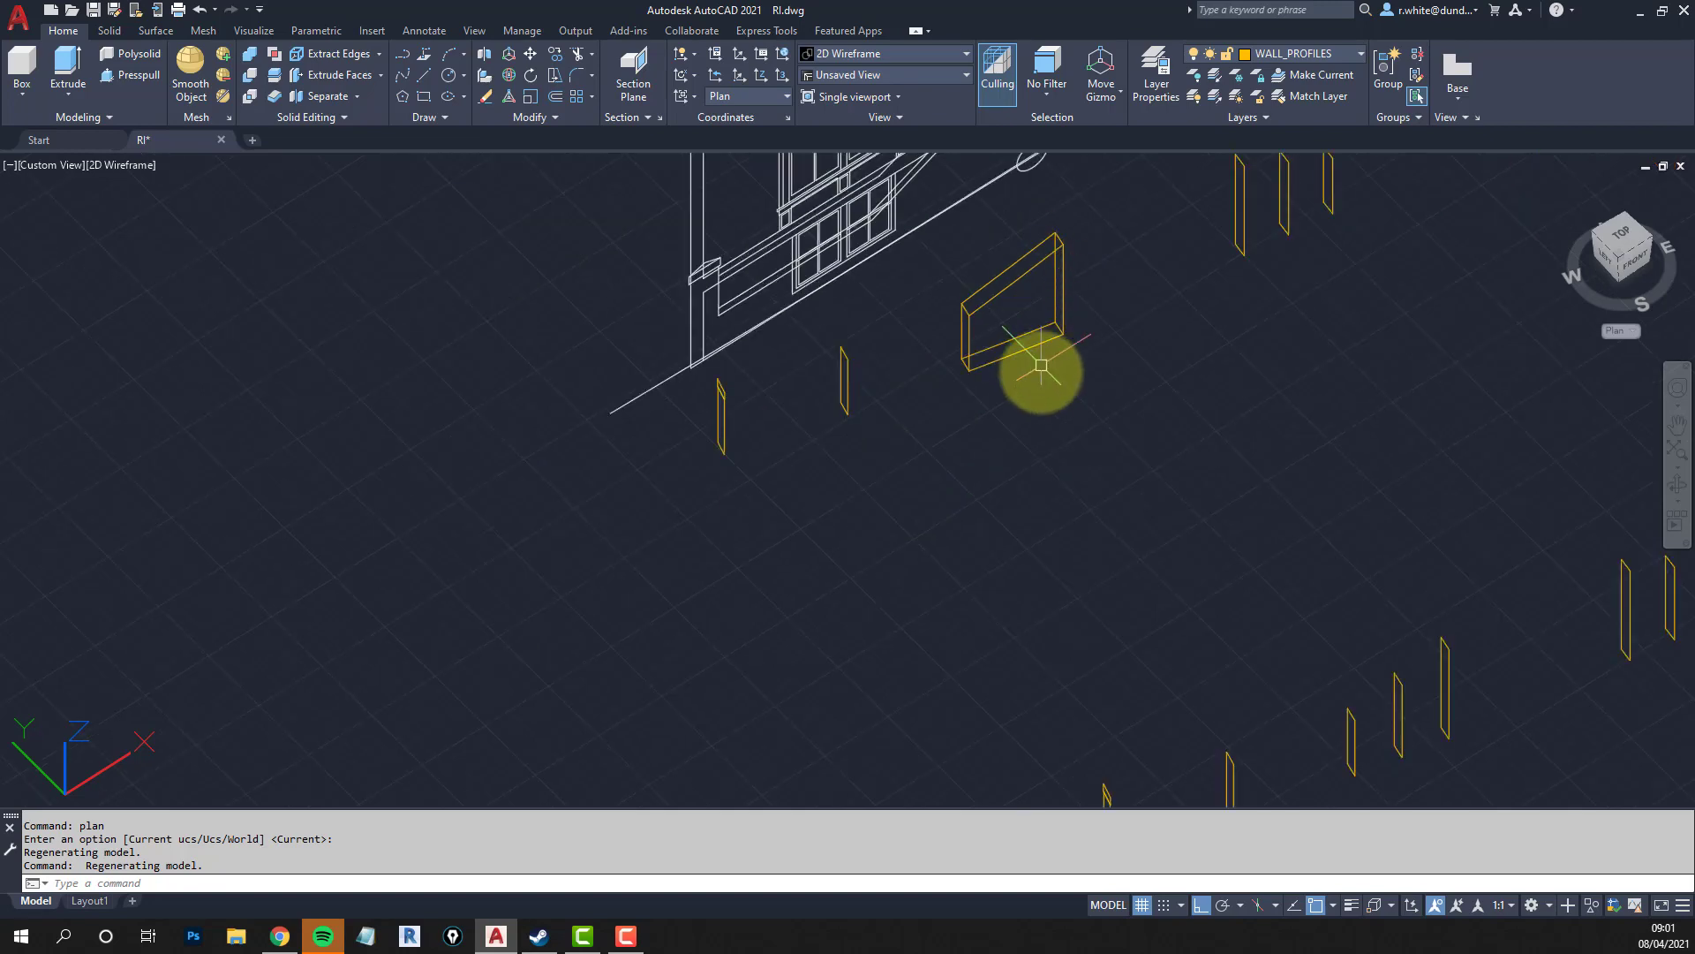
pyautogui.press('Escape')
pyautogui.press('Escape')
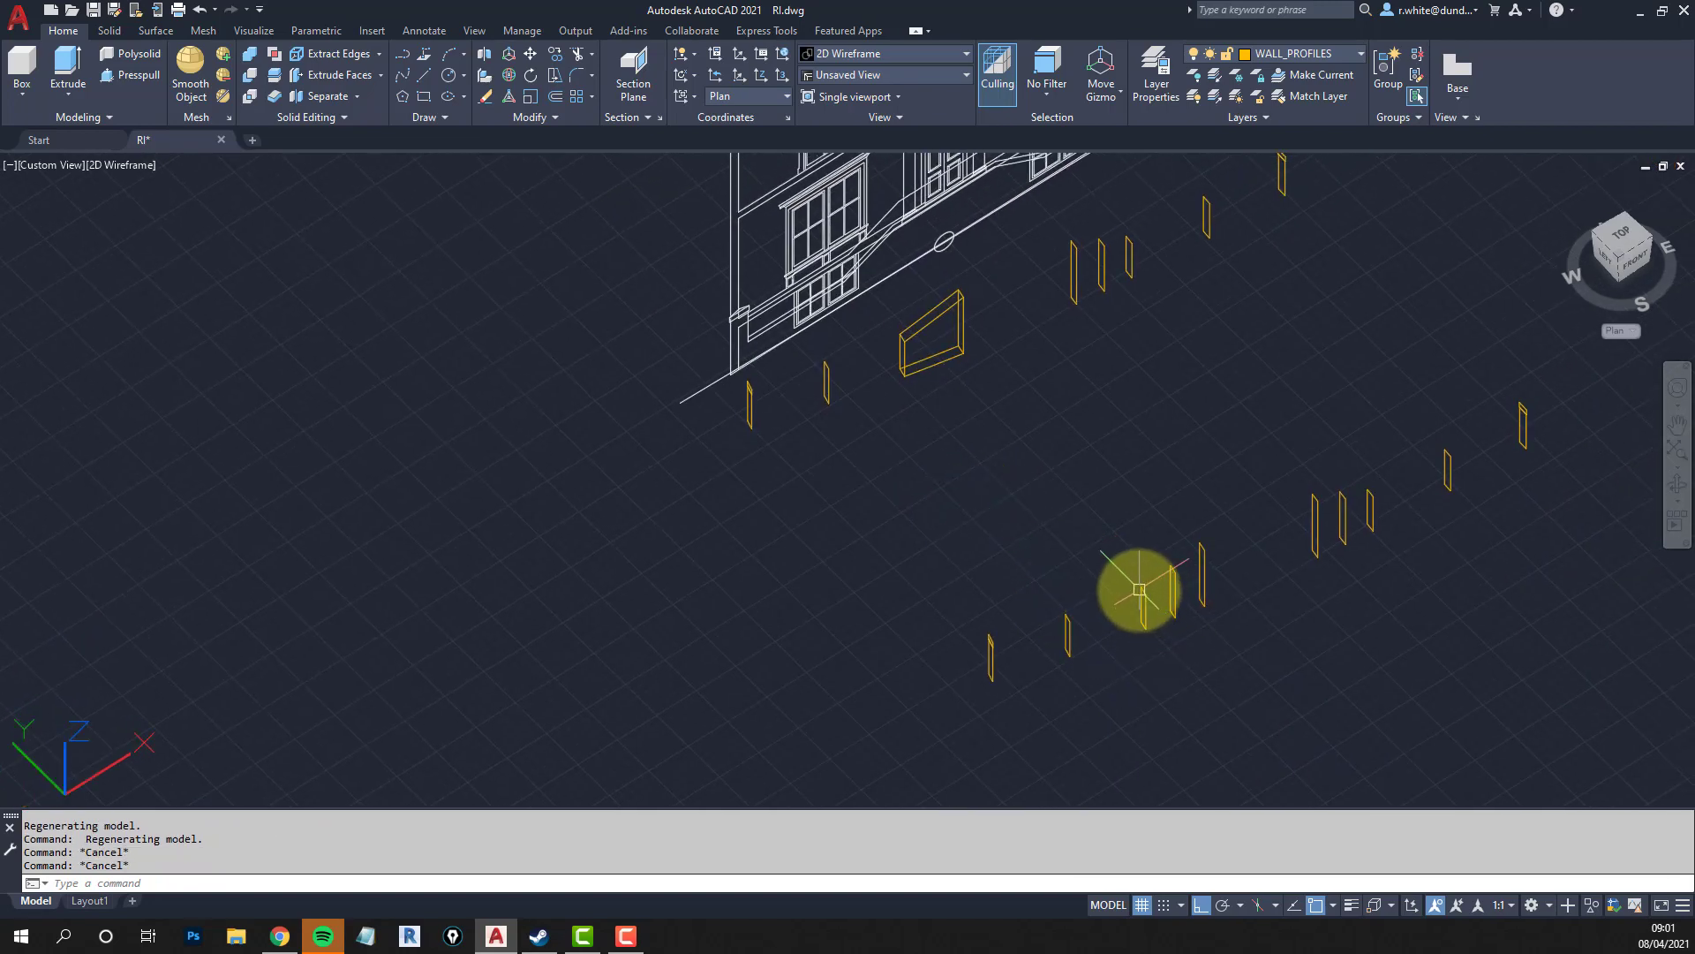
# Copy the third profile of the offset set back to its original position at the low end of the lofted wall section.
pyautogui.press('Return')
pyautogui.press('Escape')
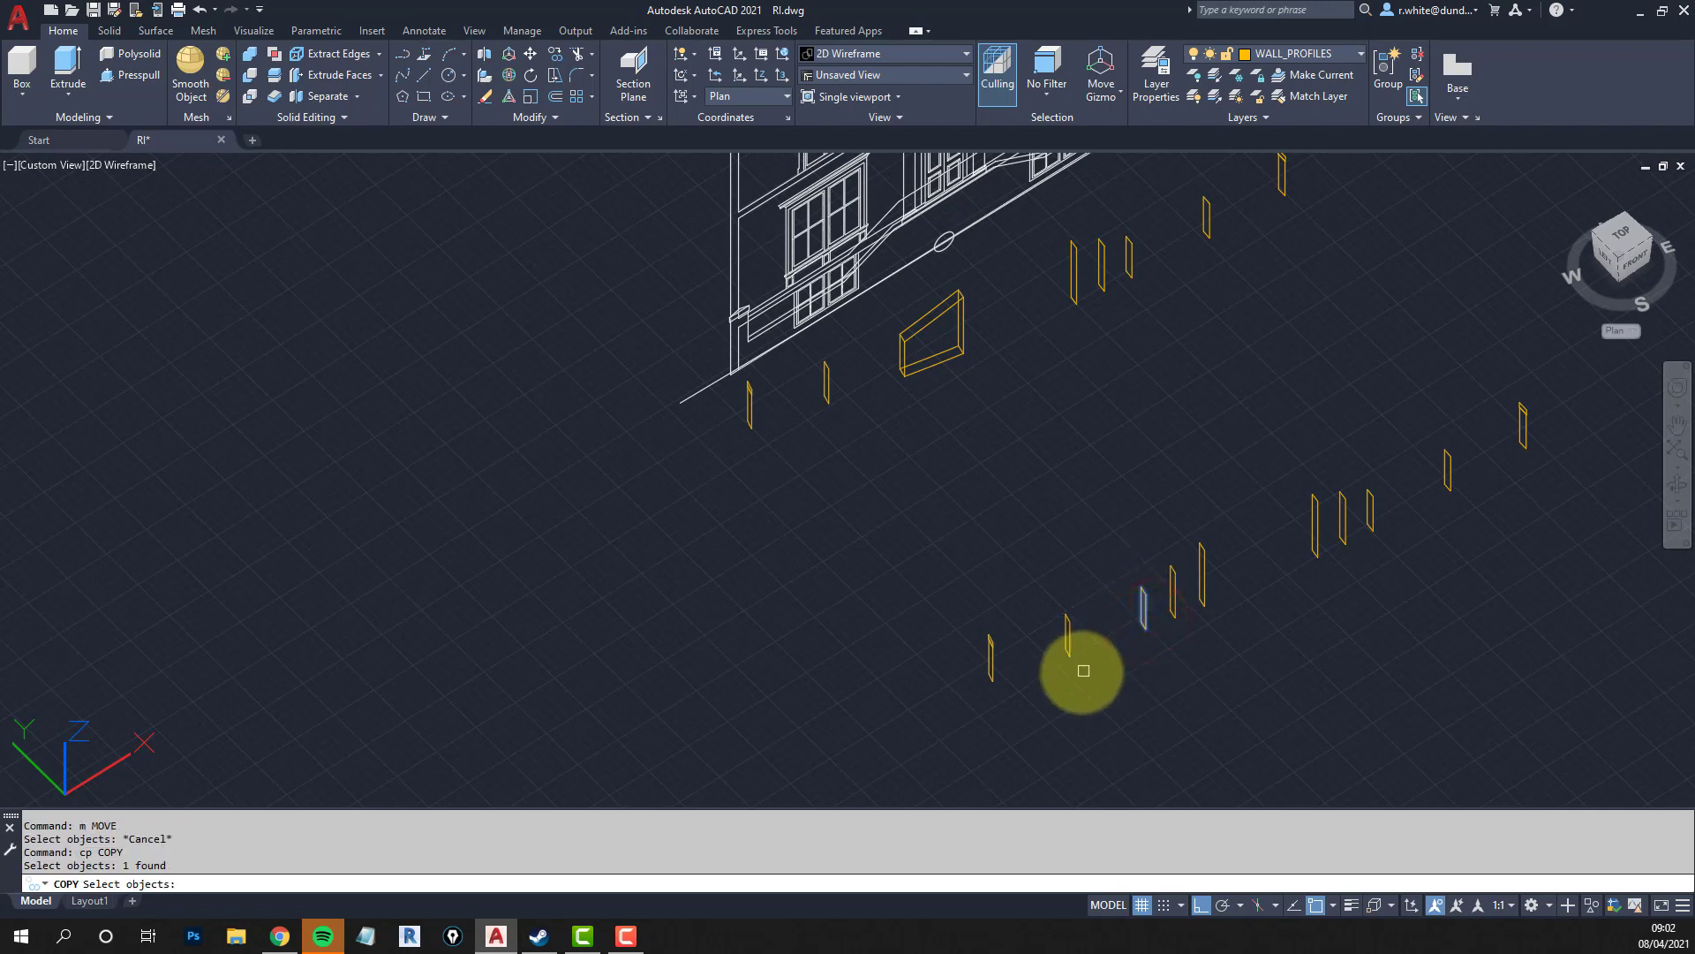
pyautogui.press('Return')
pyautogui.click(1072, 662)
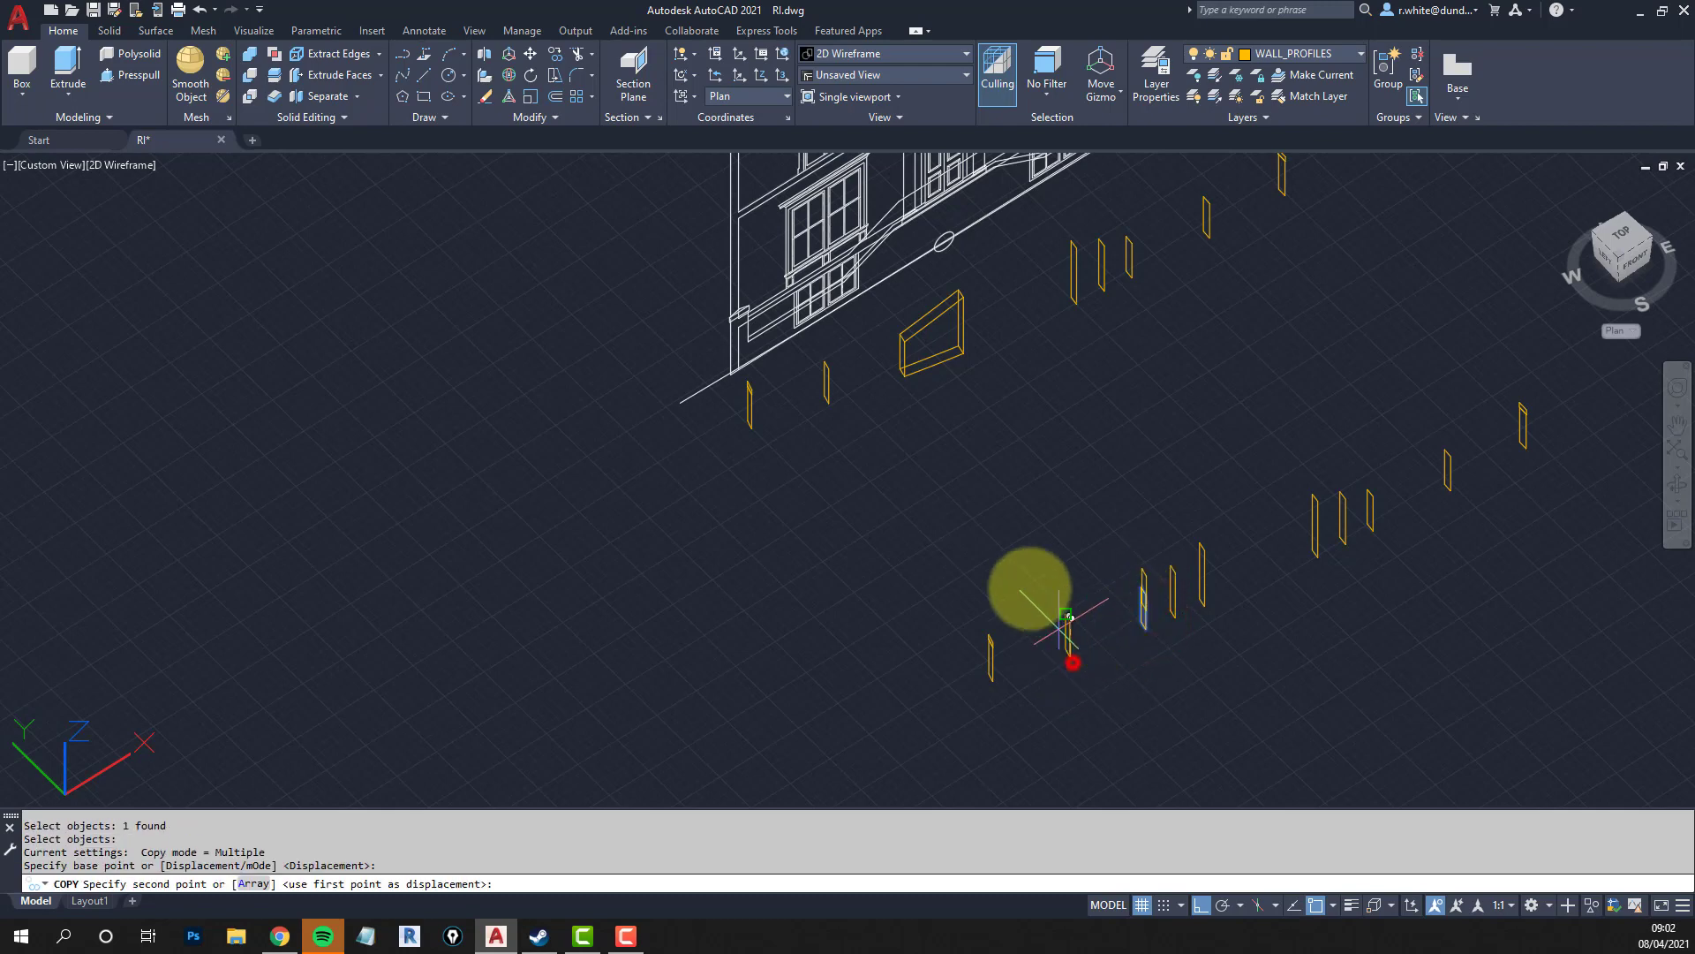
pyautogui.click(834, 409)
pyautogui.press('Return')
pyautogui.scroll(5, 937, 390)
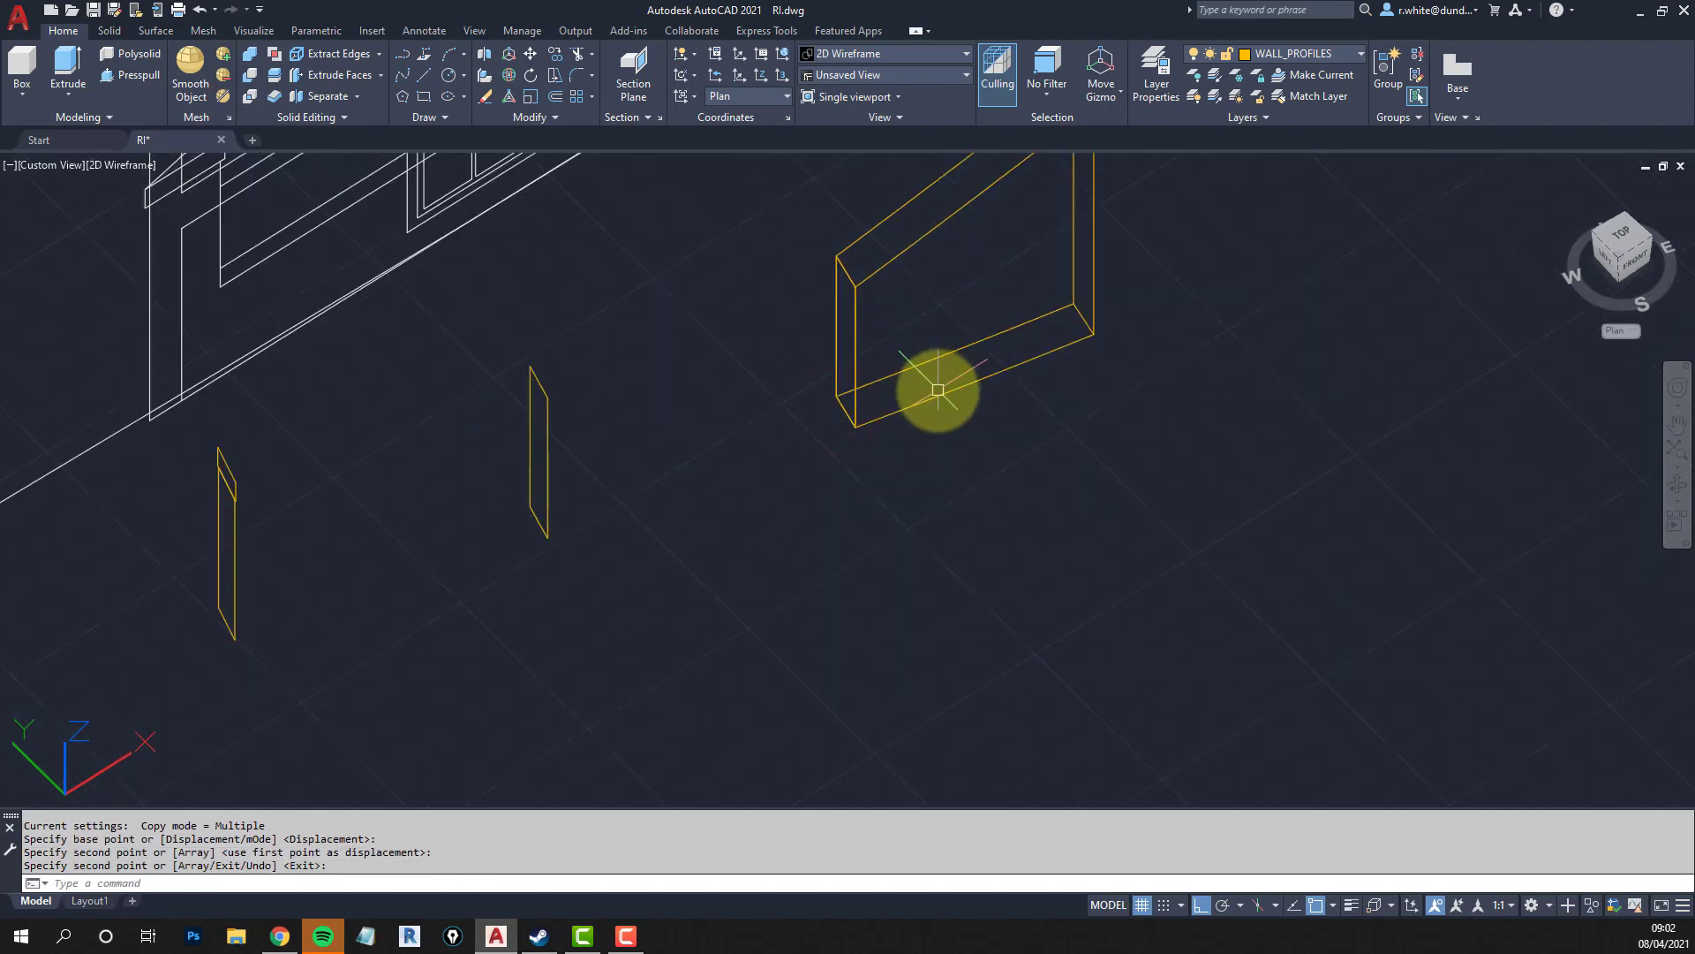
pyautogui.write('m')
pyautogui.press('Return')
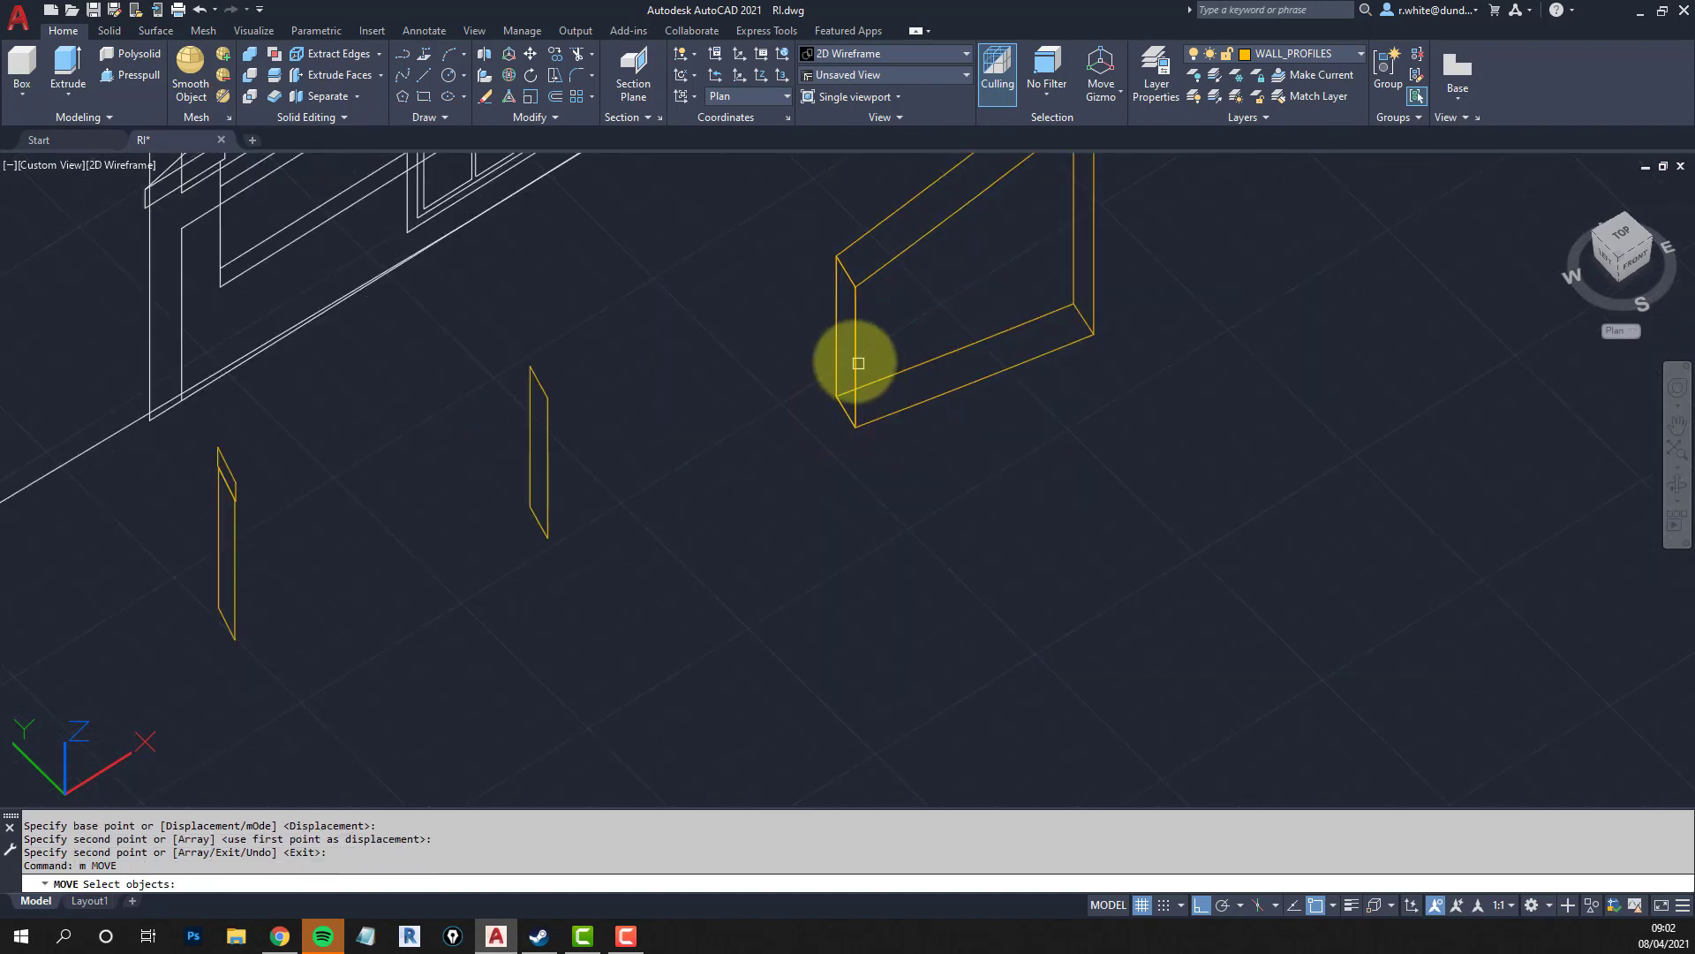
pyautogui.press('Escape')
pyautogui.press('Escape')
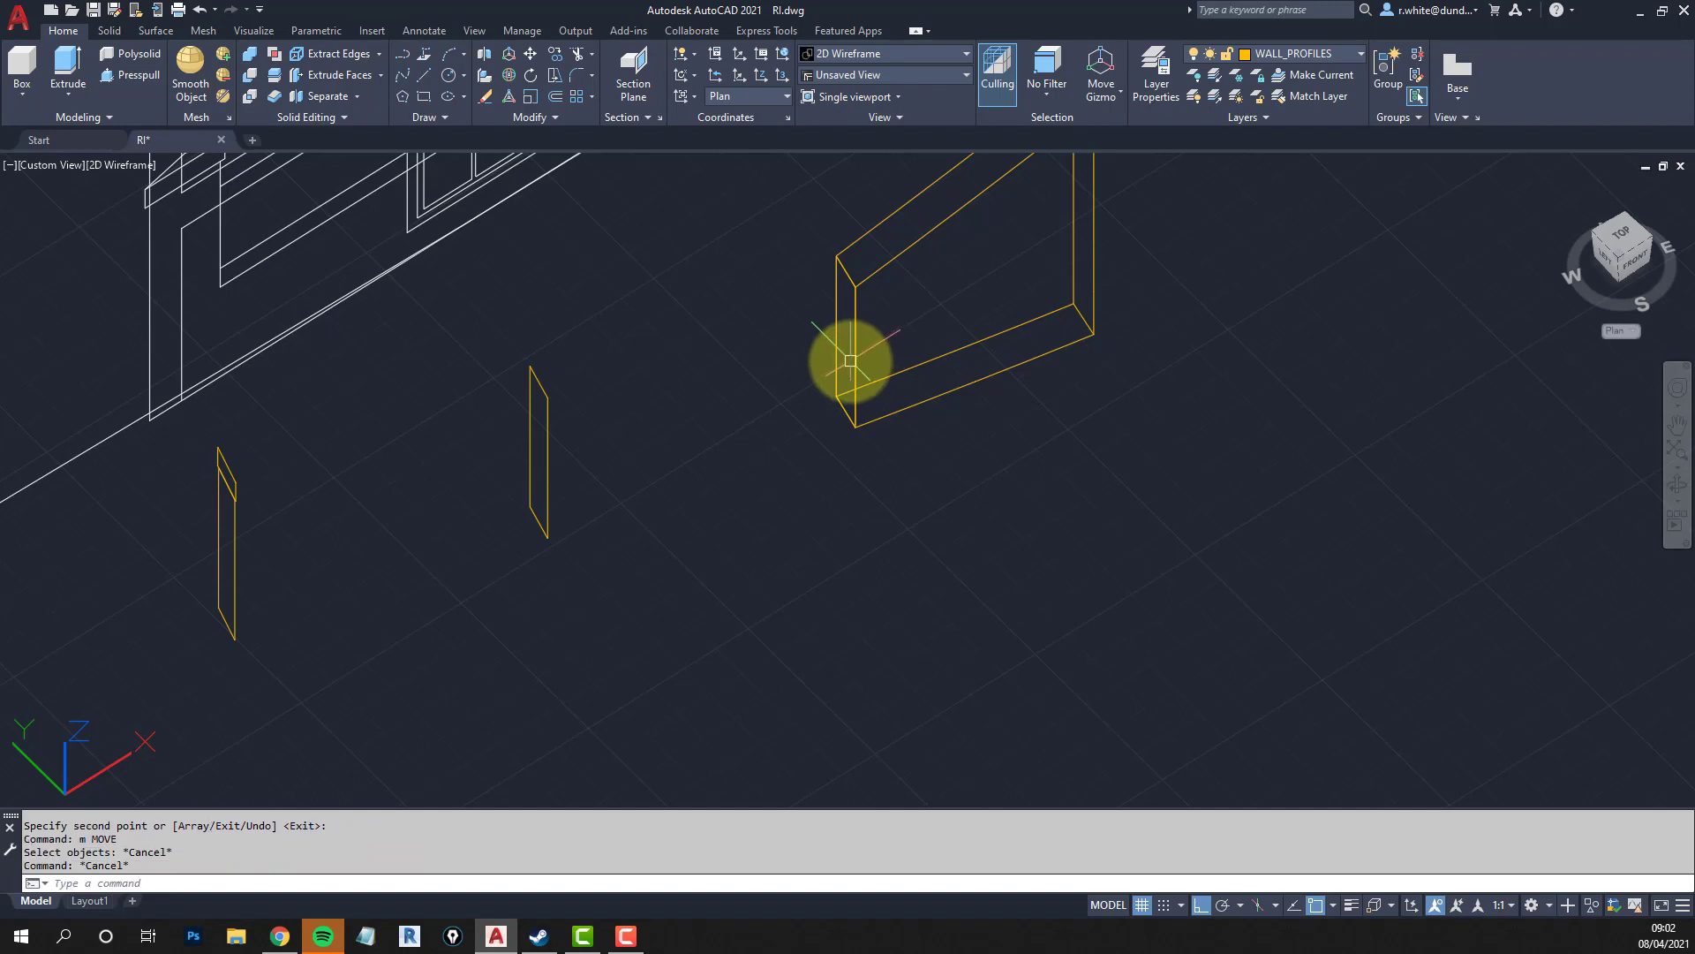
# Loft a solid through the third, second and first original wall profiles, using cross sections only with the Smooth Fit option.
pyautogui.write('loft')
pyautogui.press('Return')
pyautogui.click(857, 355)
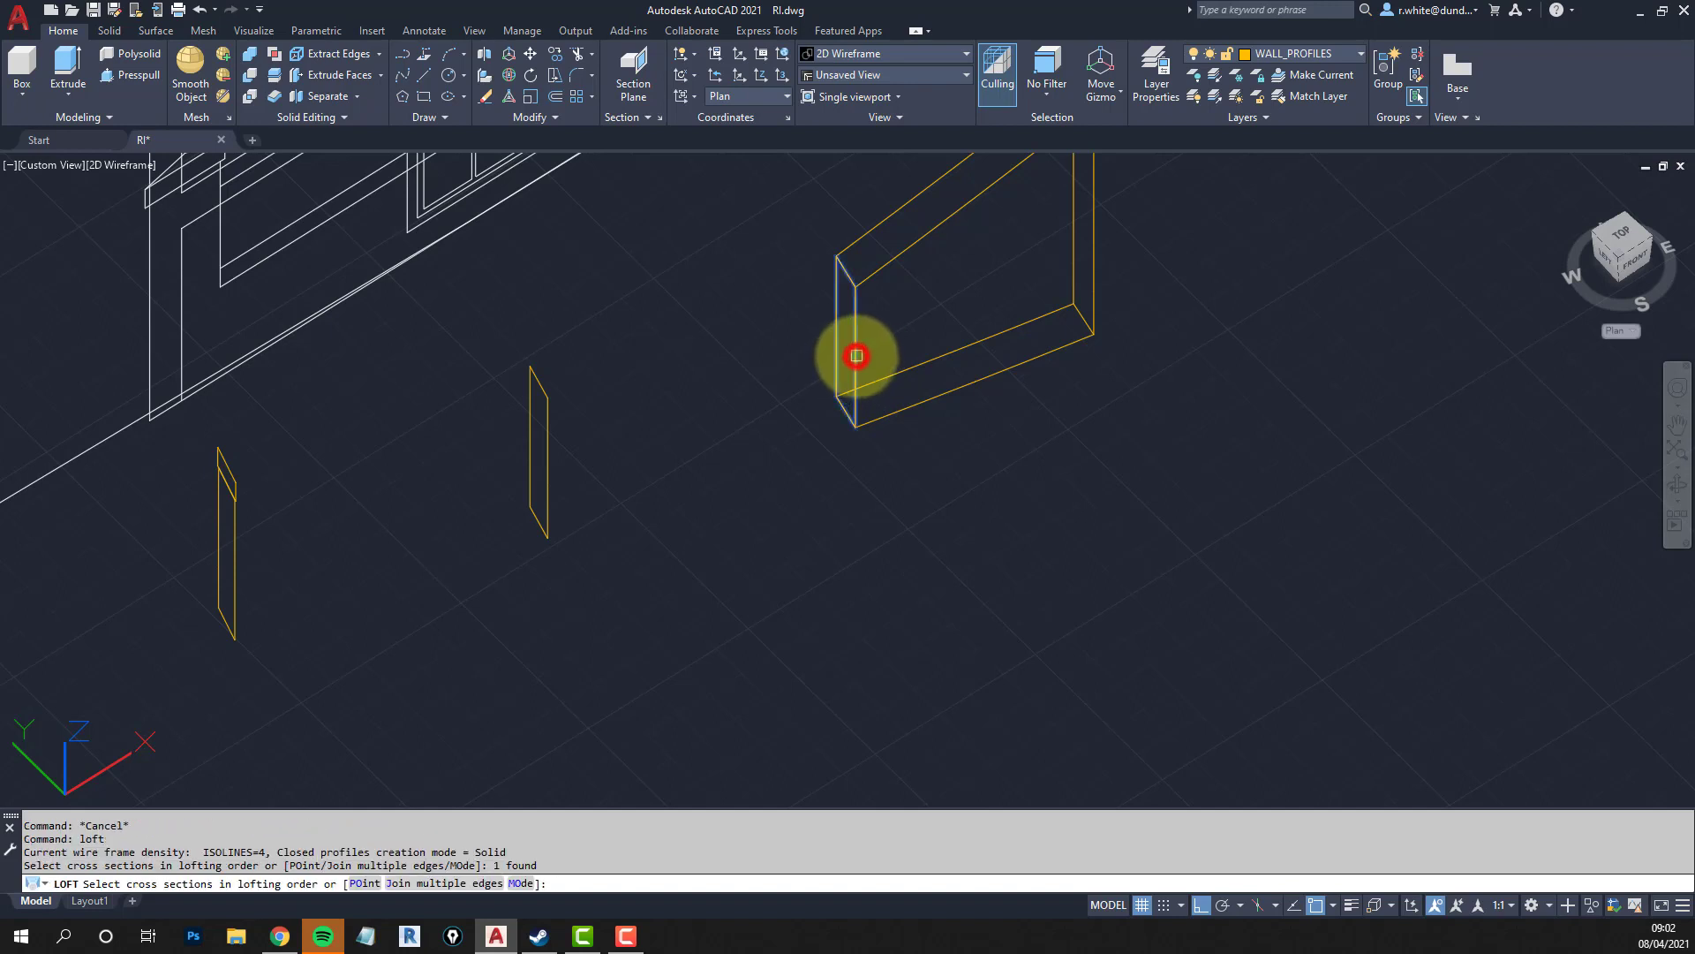
pyautogui.click(213, 590)
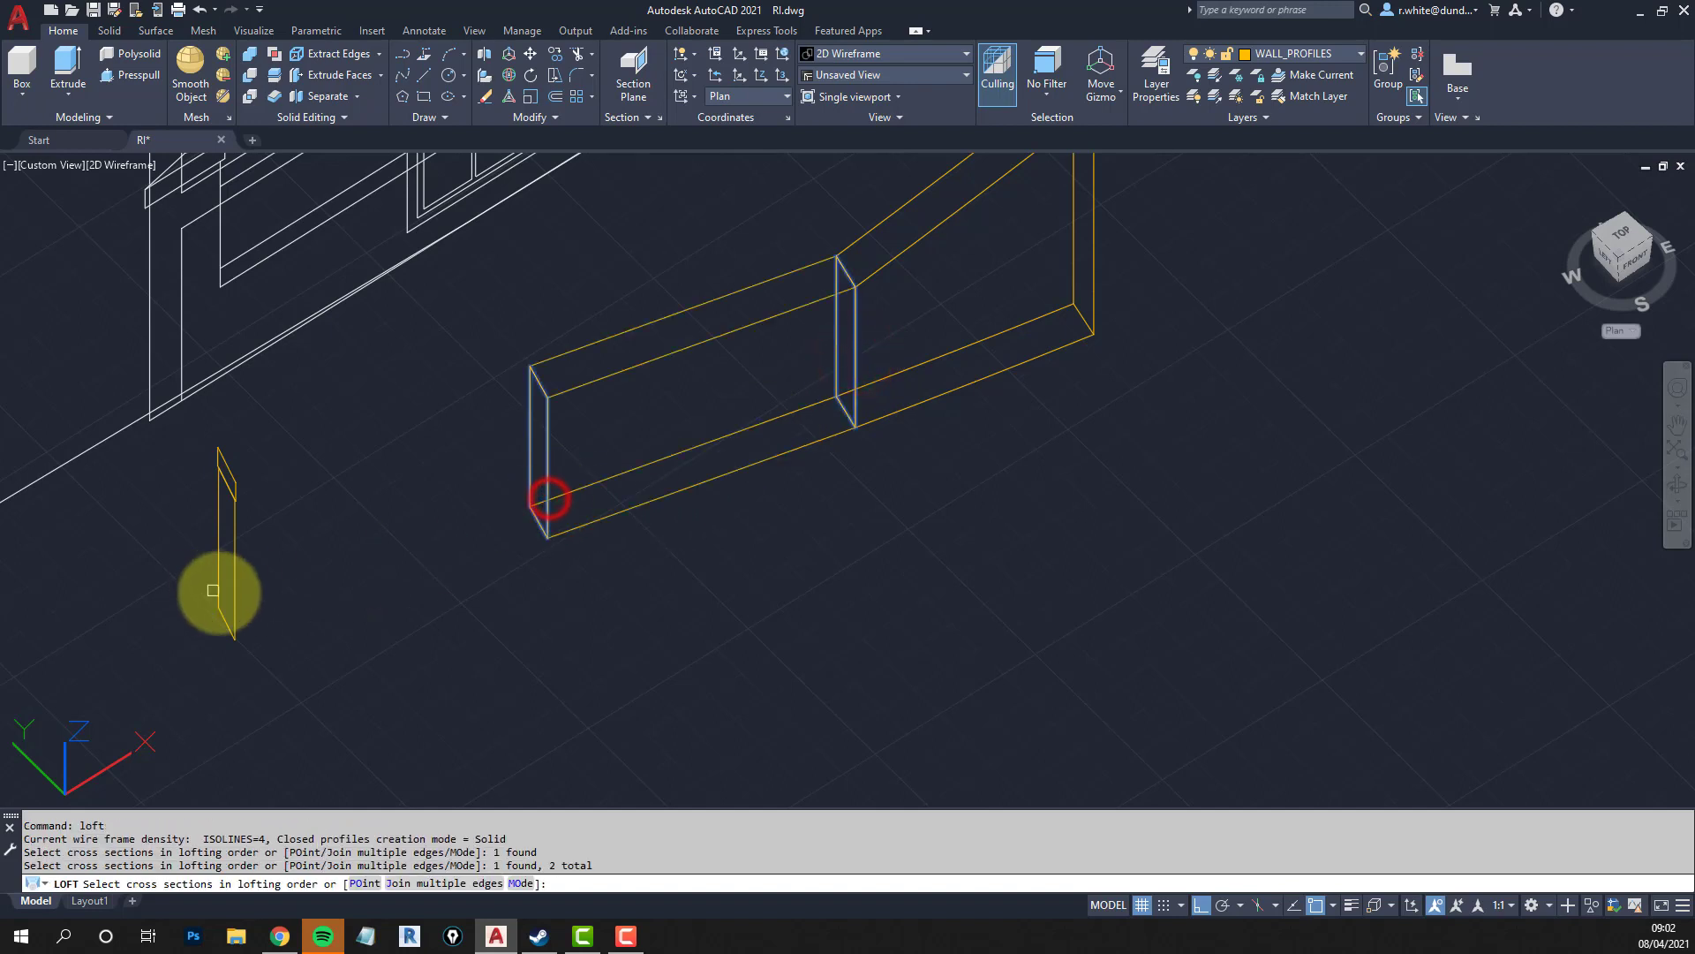
pyautogui.click(233, 603)
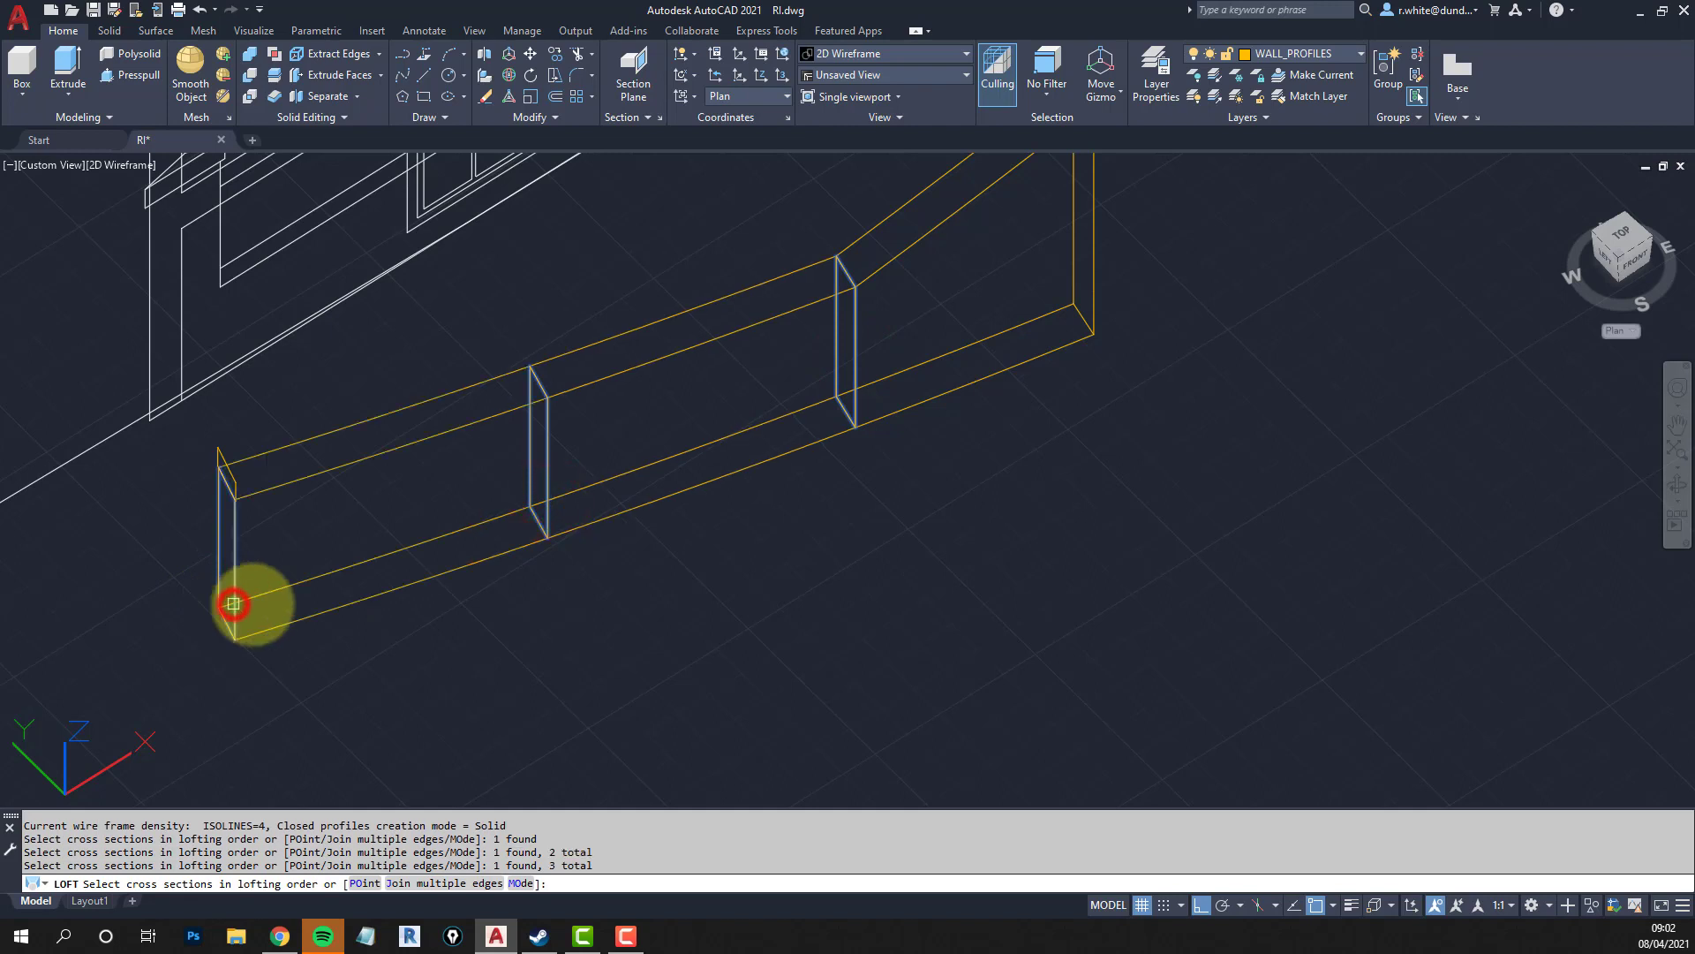
pyautogui.rightClick(773, 608)
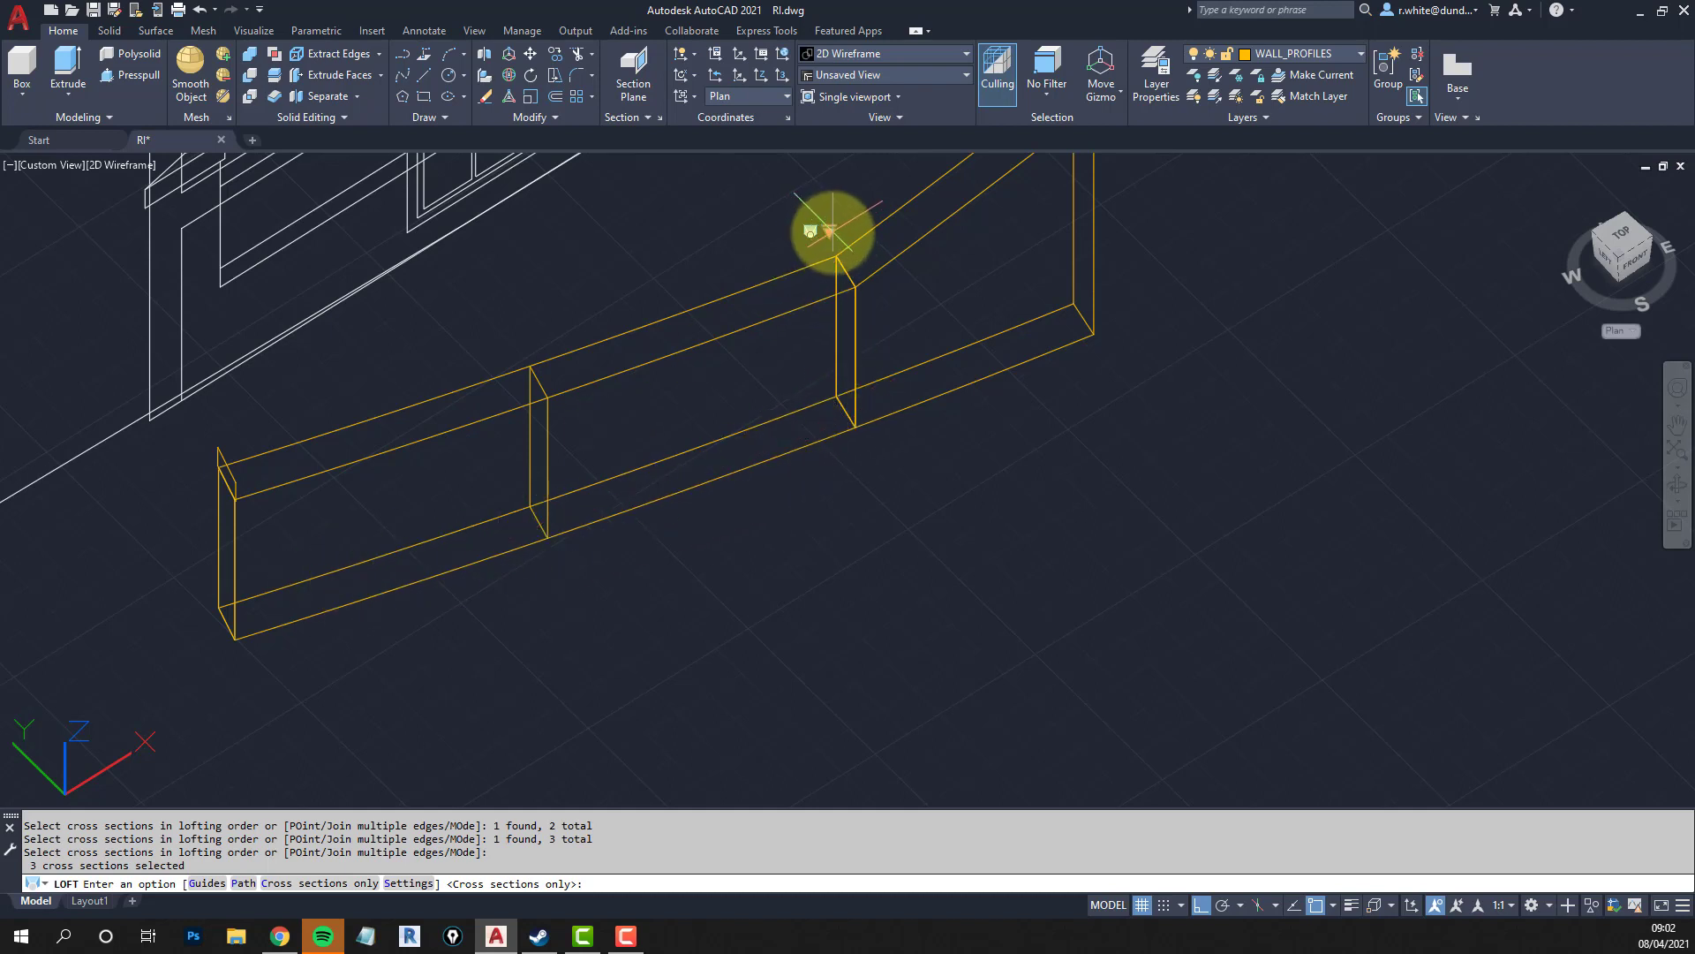
pyautogui.click(829, 232)
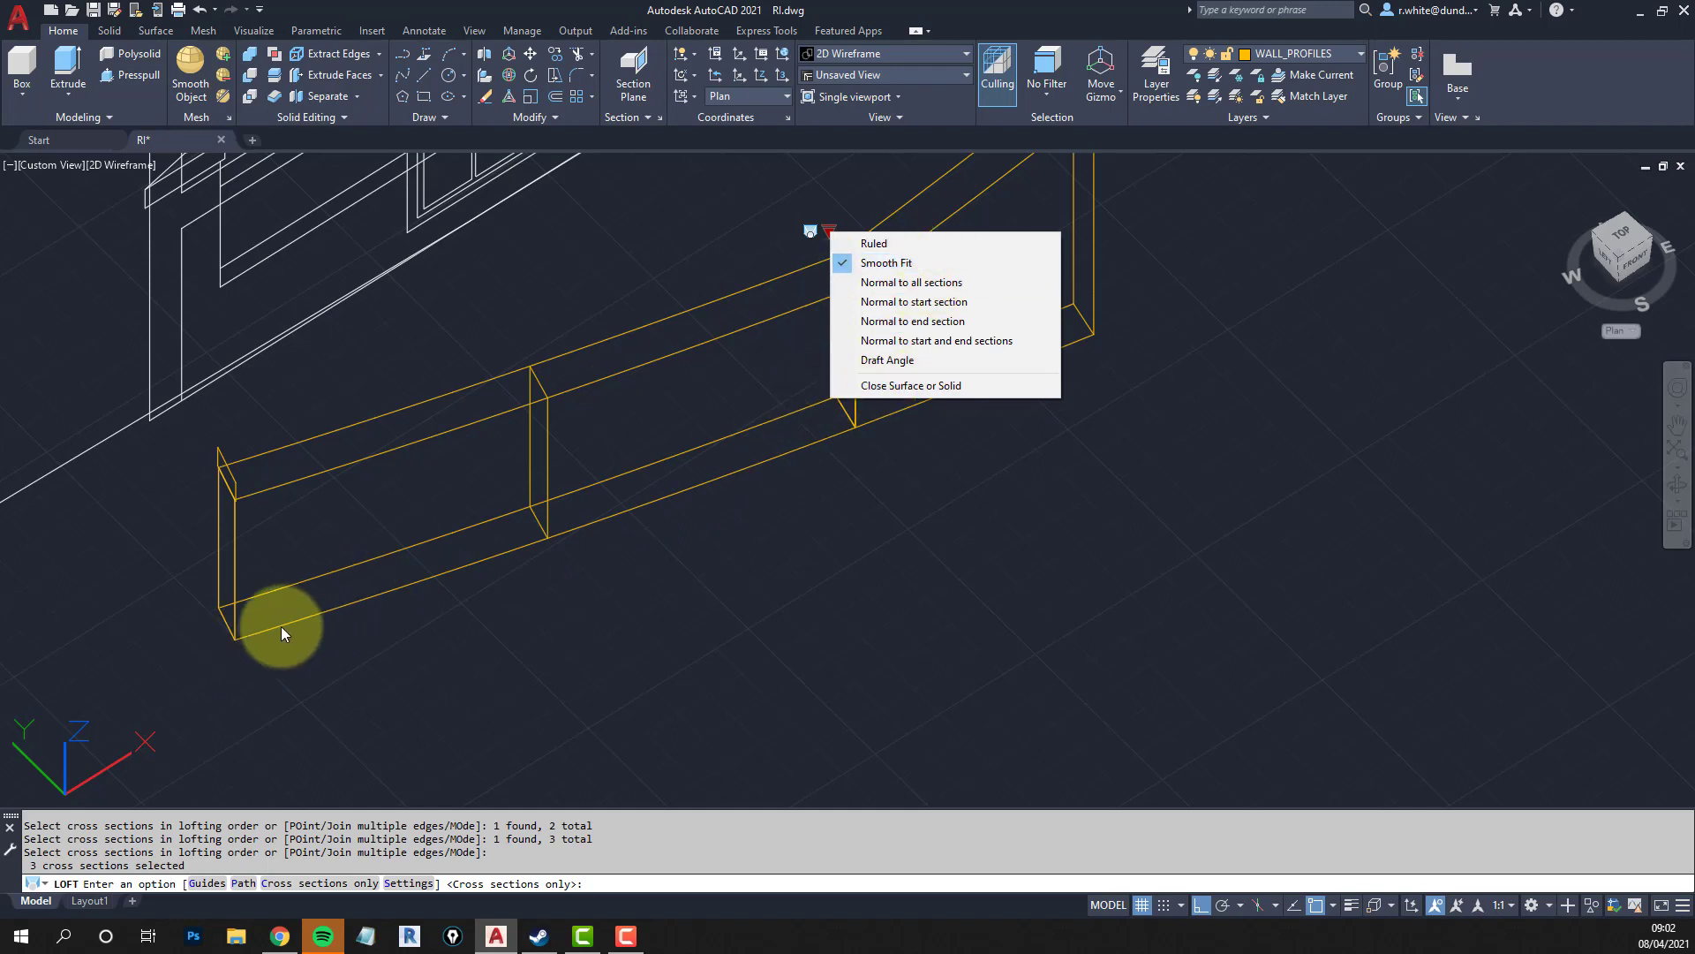
pyautogui.click(890, 262)
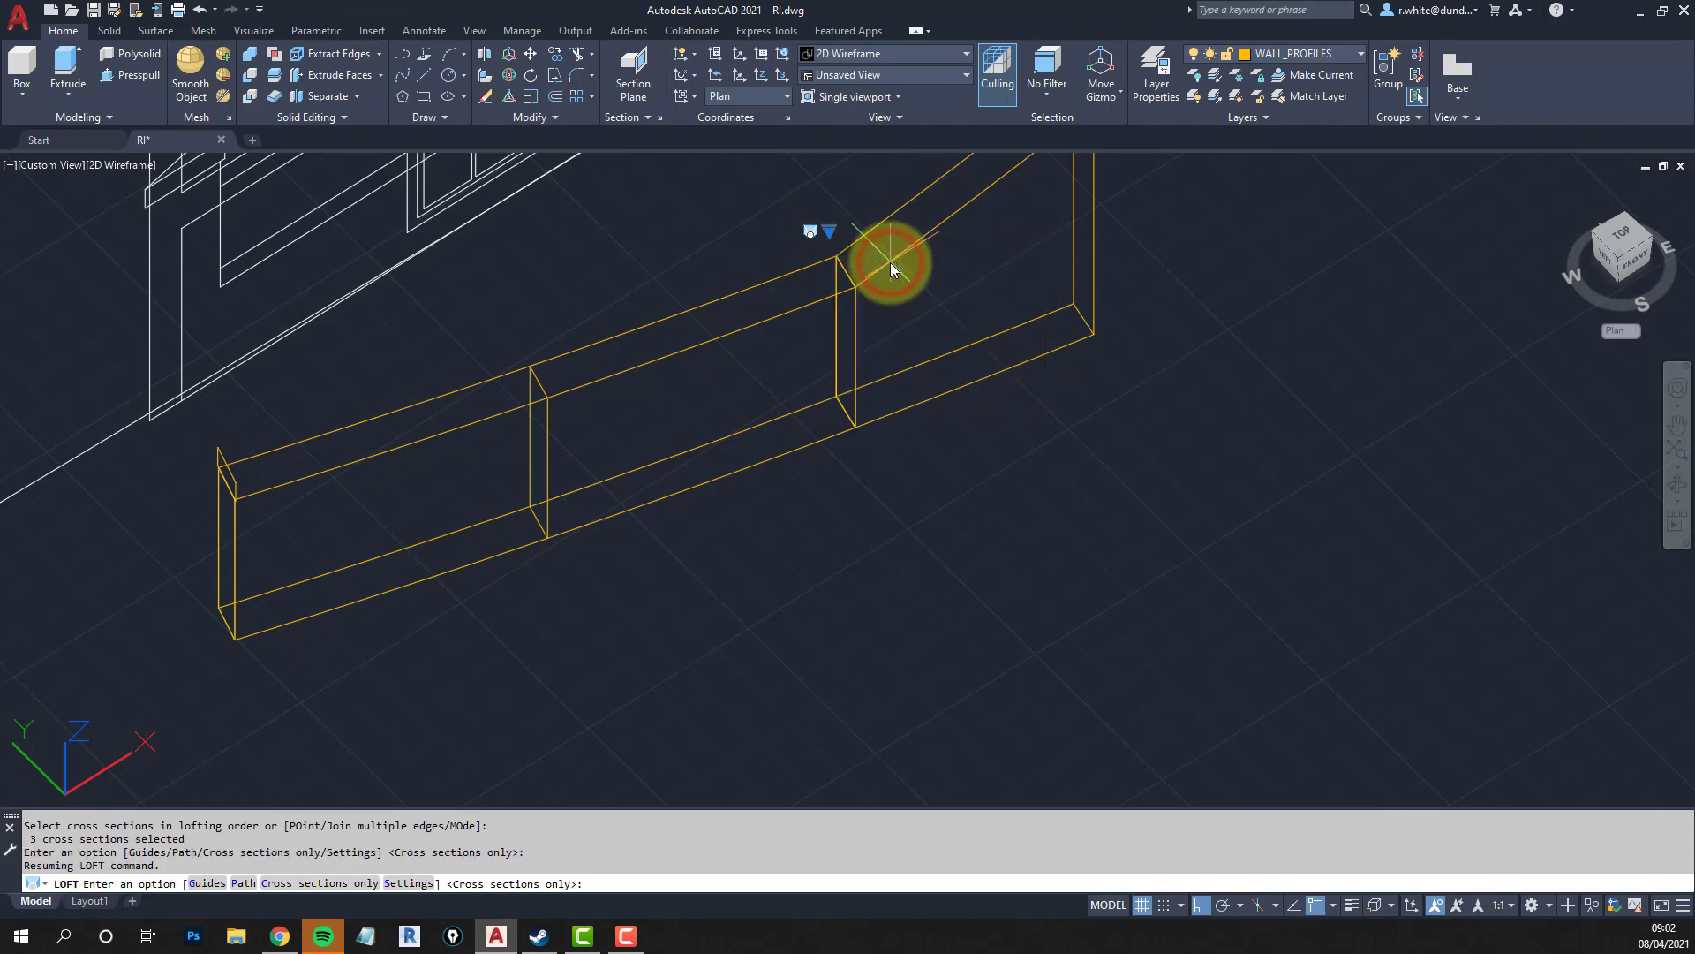
pyautogui.press('Return')
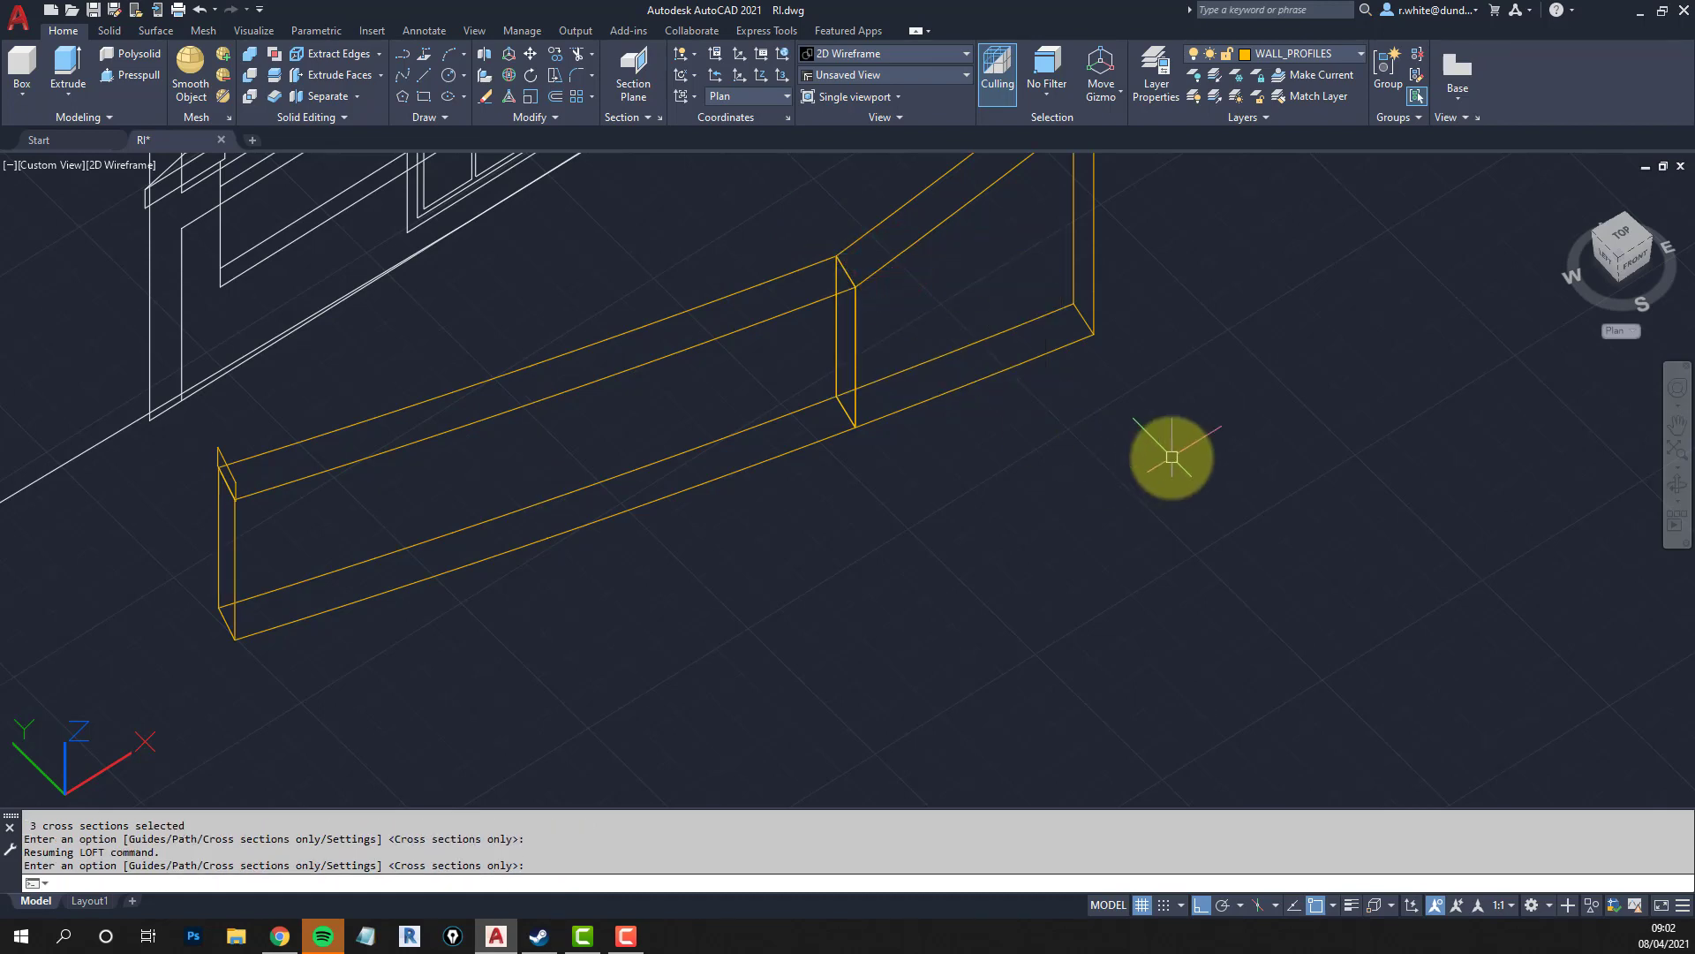
pyautogui.scroll(5, 855, 273)
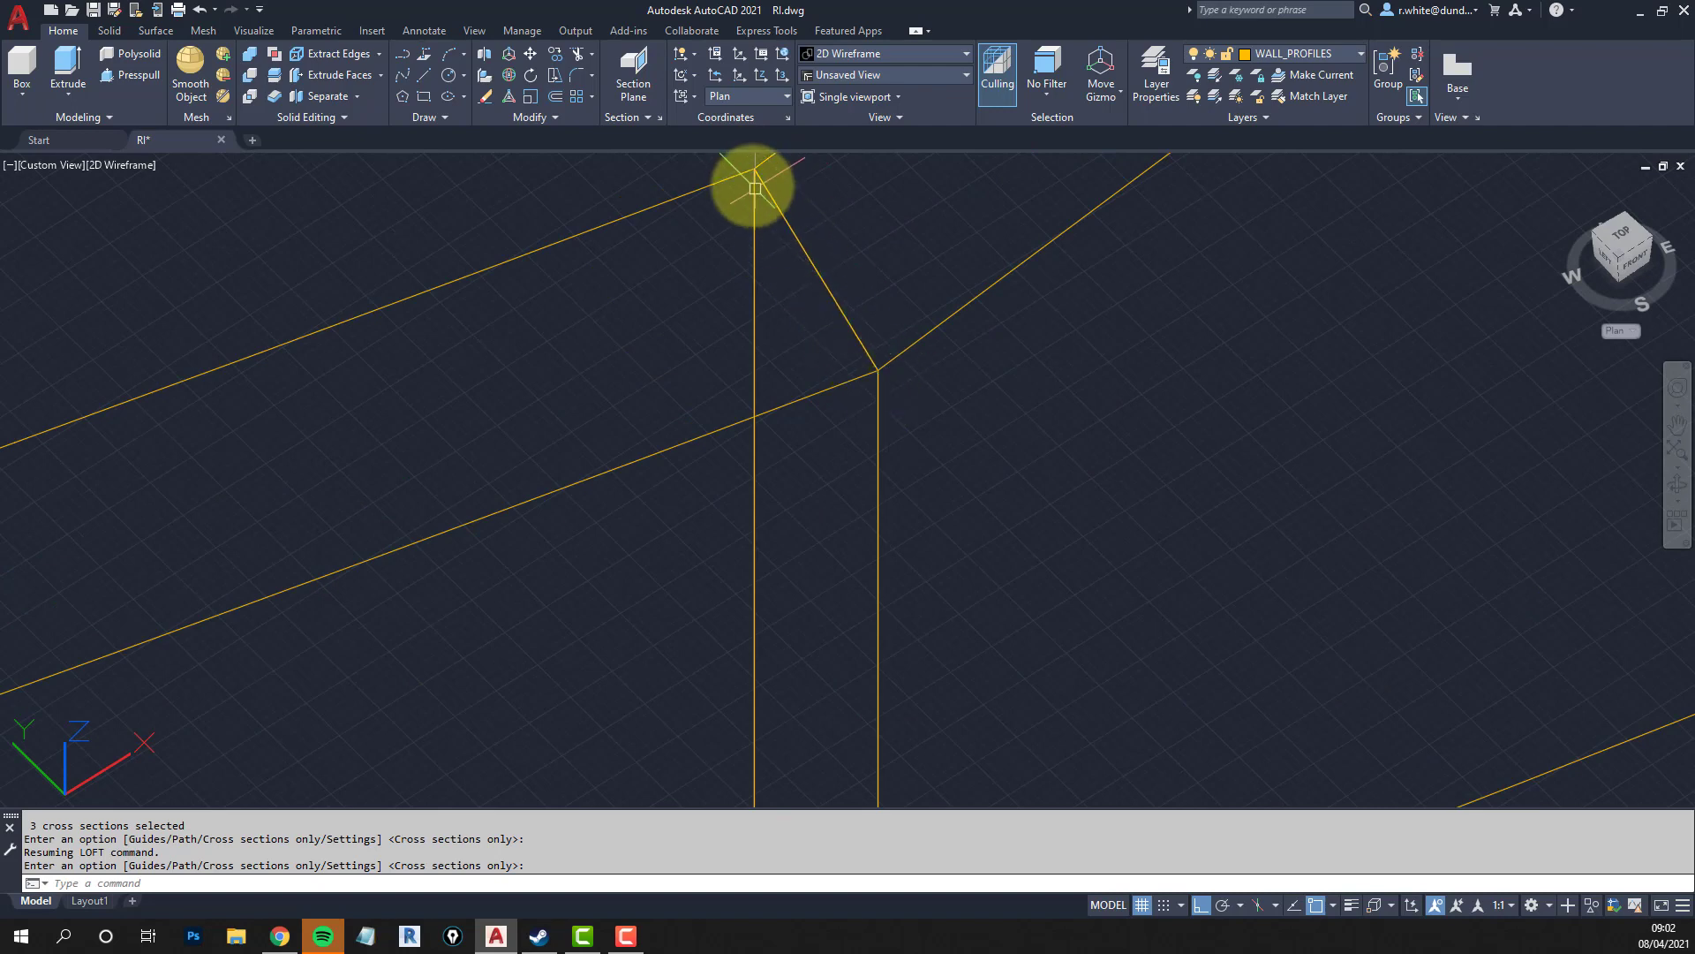
pyautogui.scroll(-8, 788, 242)
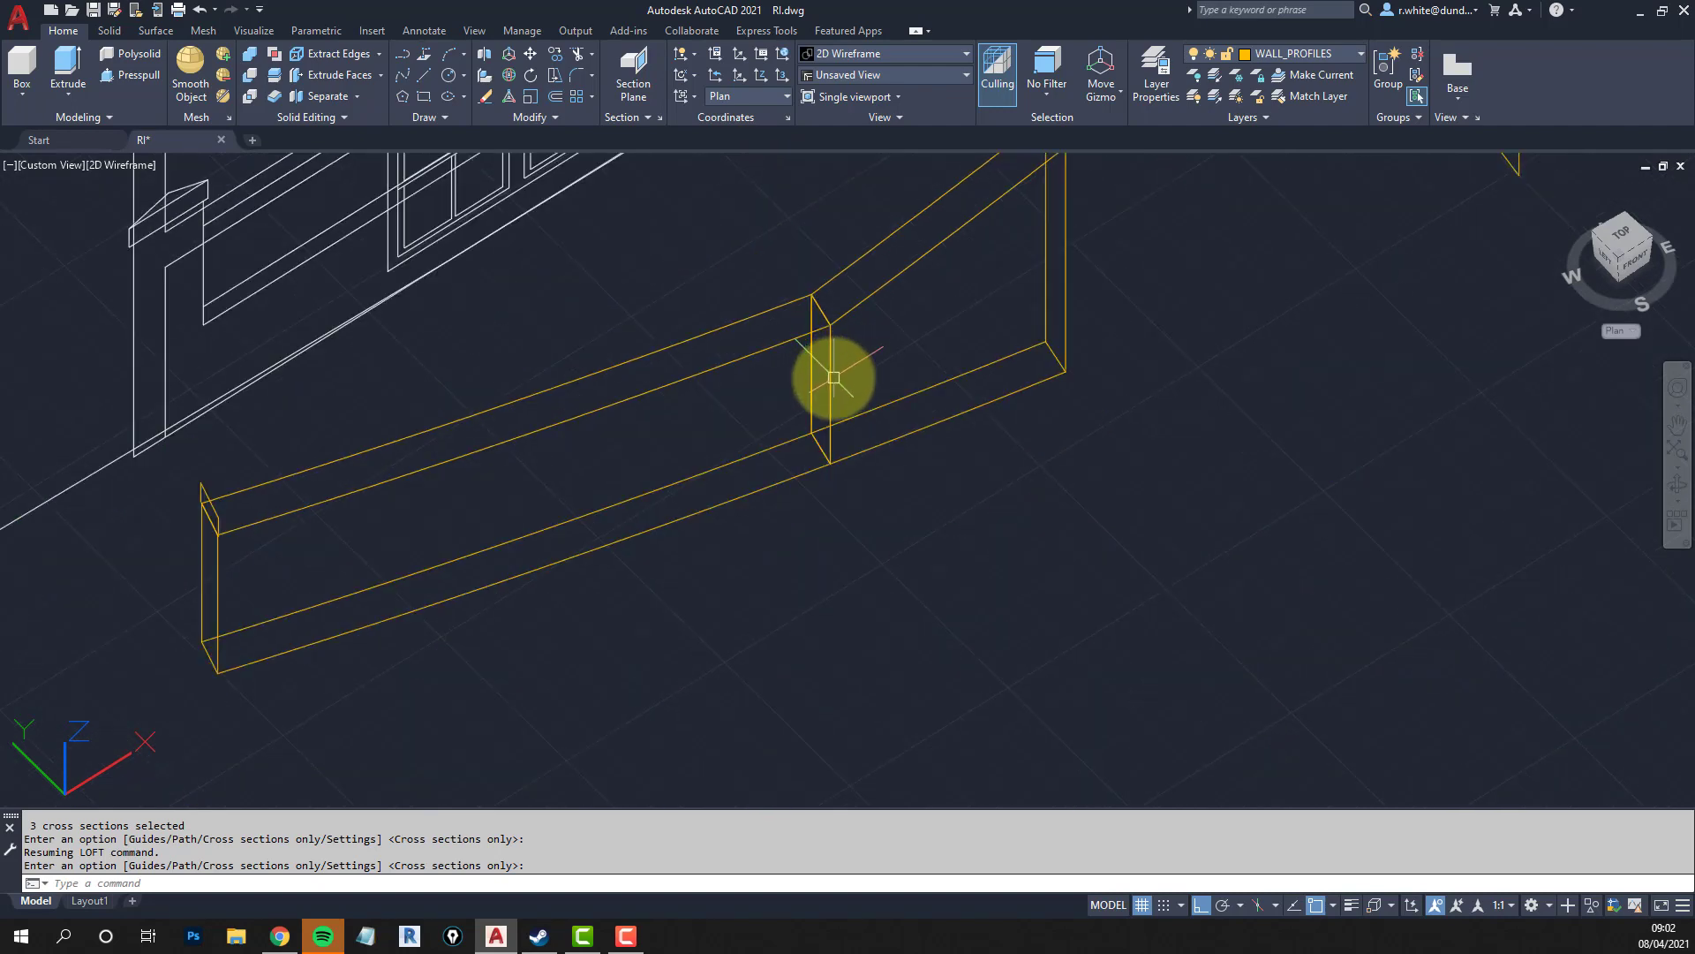
pyautogui.scroll(-3, 870, 349)
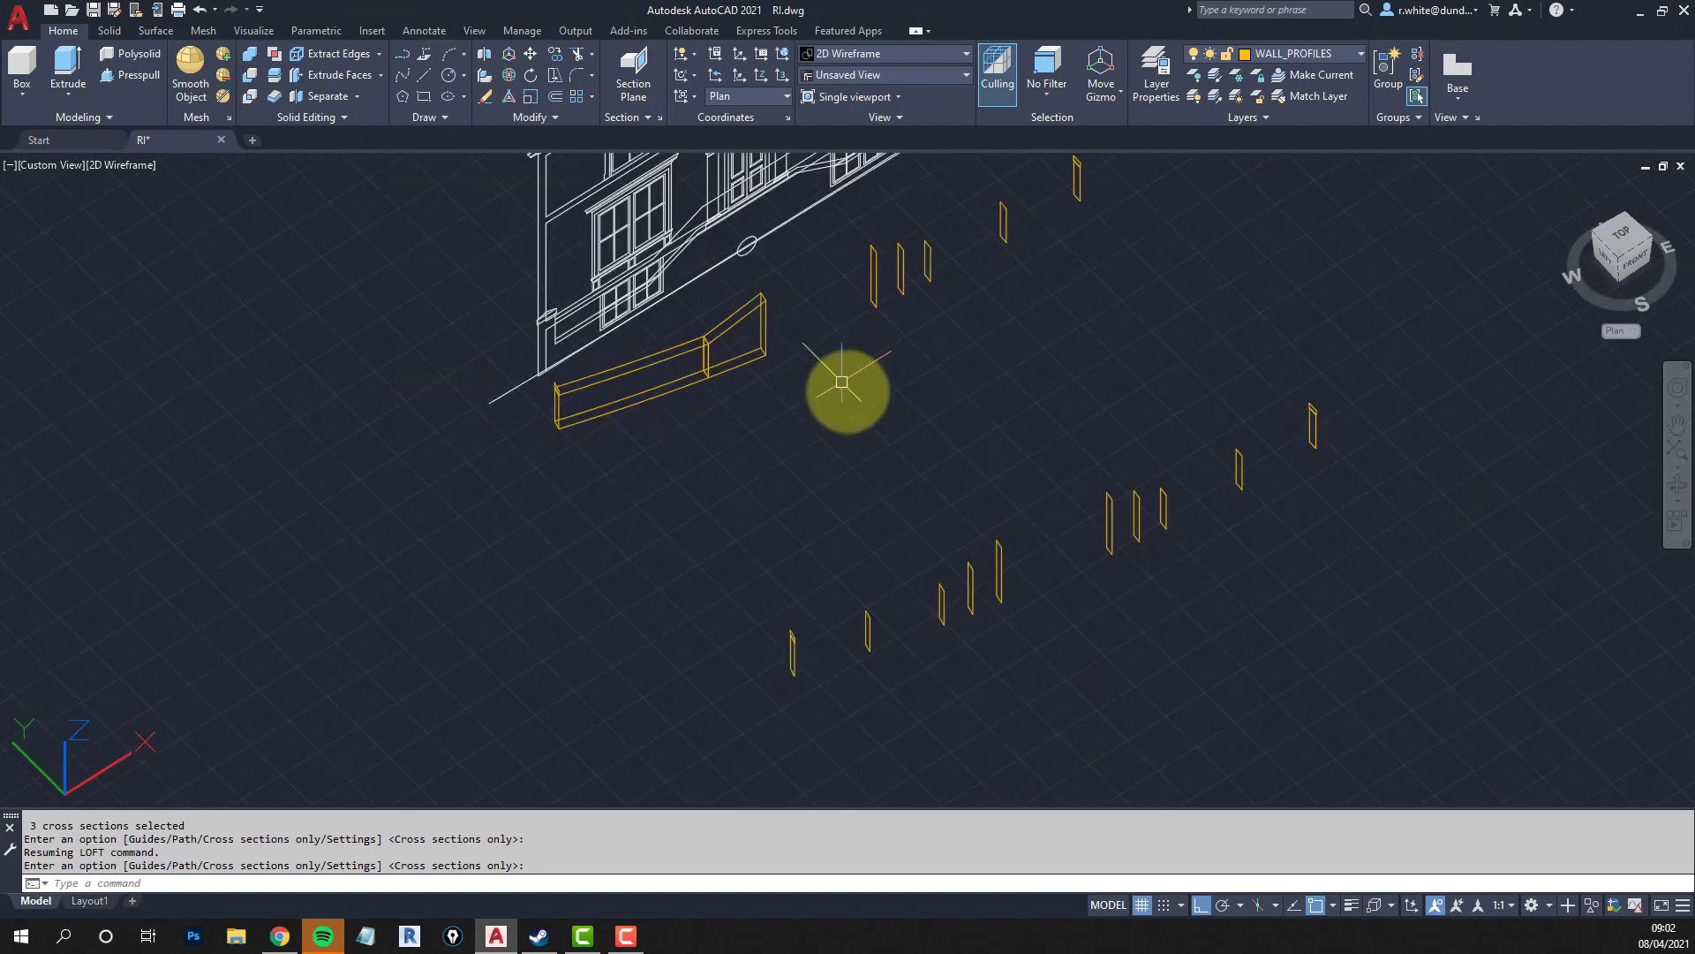
pyautogui.write('p')
pyautogui.press('Return')
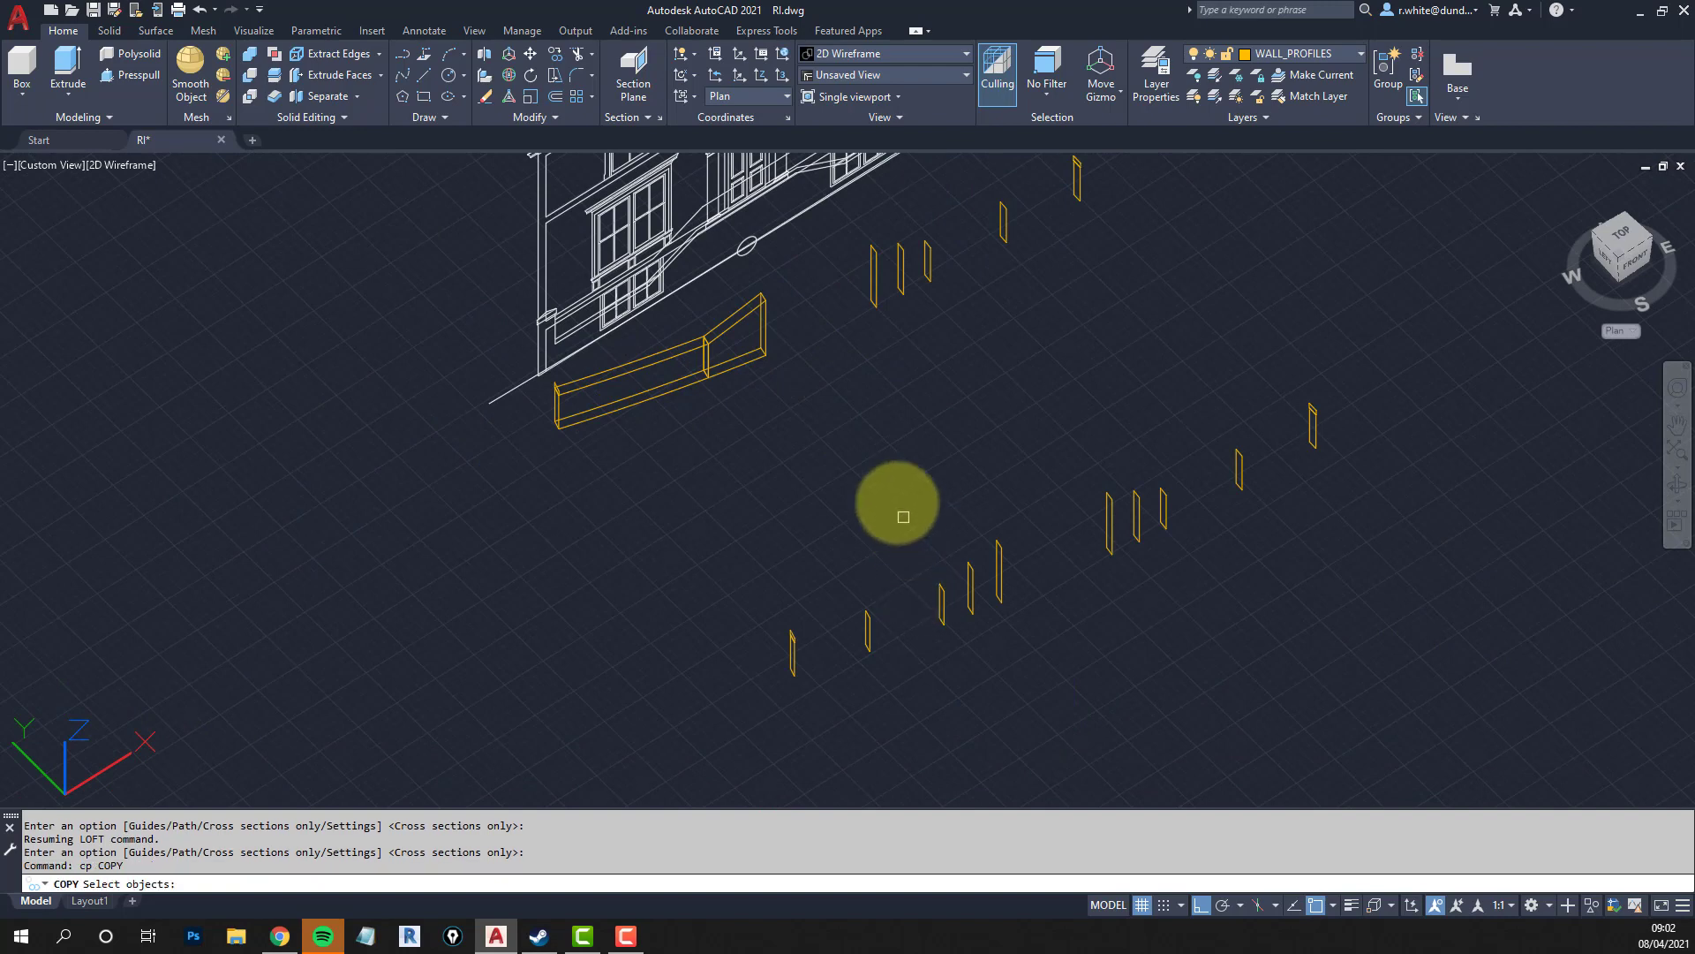
pyautogui.scroll(4, 810, 313)
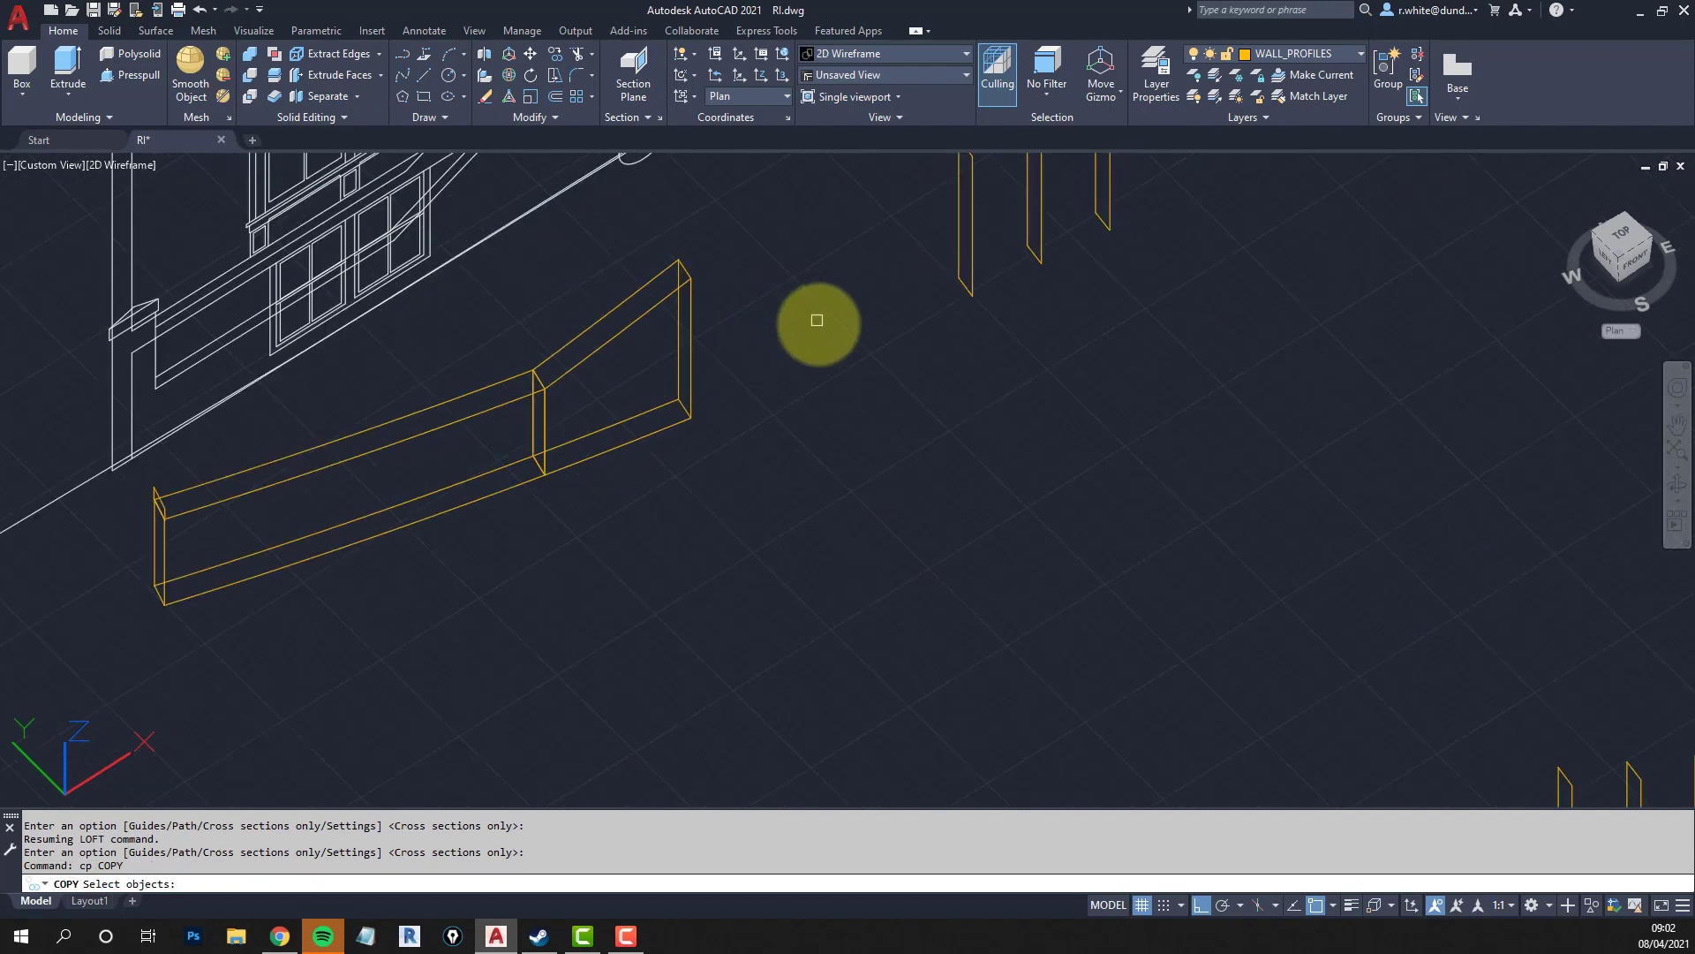
pyautogui.moveTo(813, 318); pyautogui.dragTo(719, 503, button='middle')
pyautogui.press('Escape')
pyautogui.press('Escape')
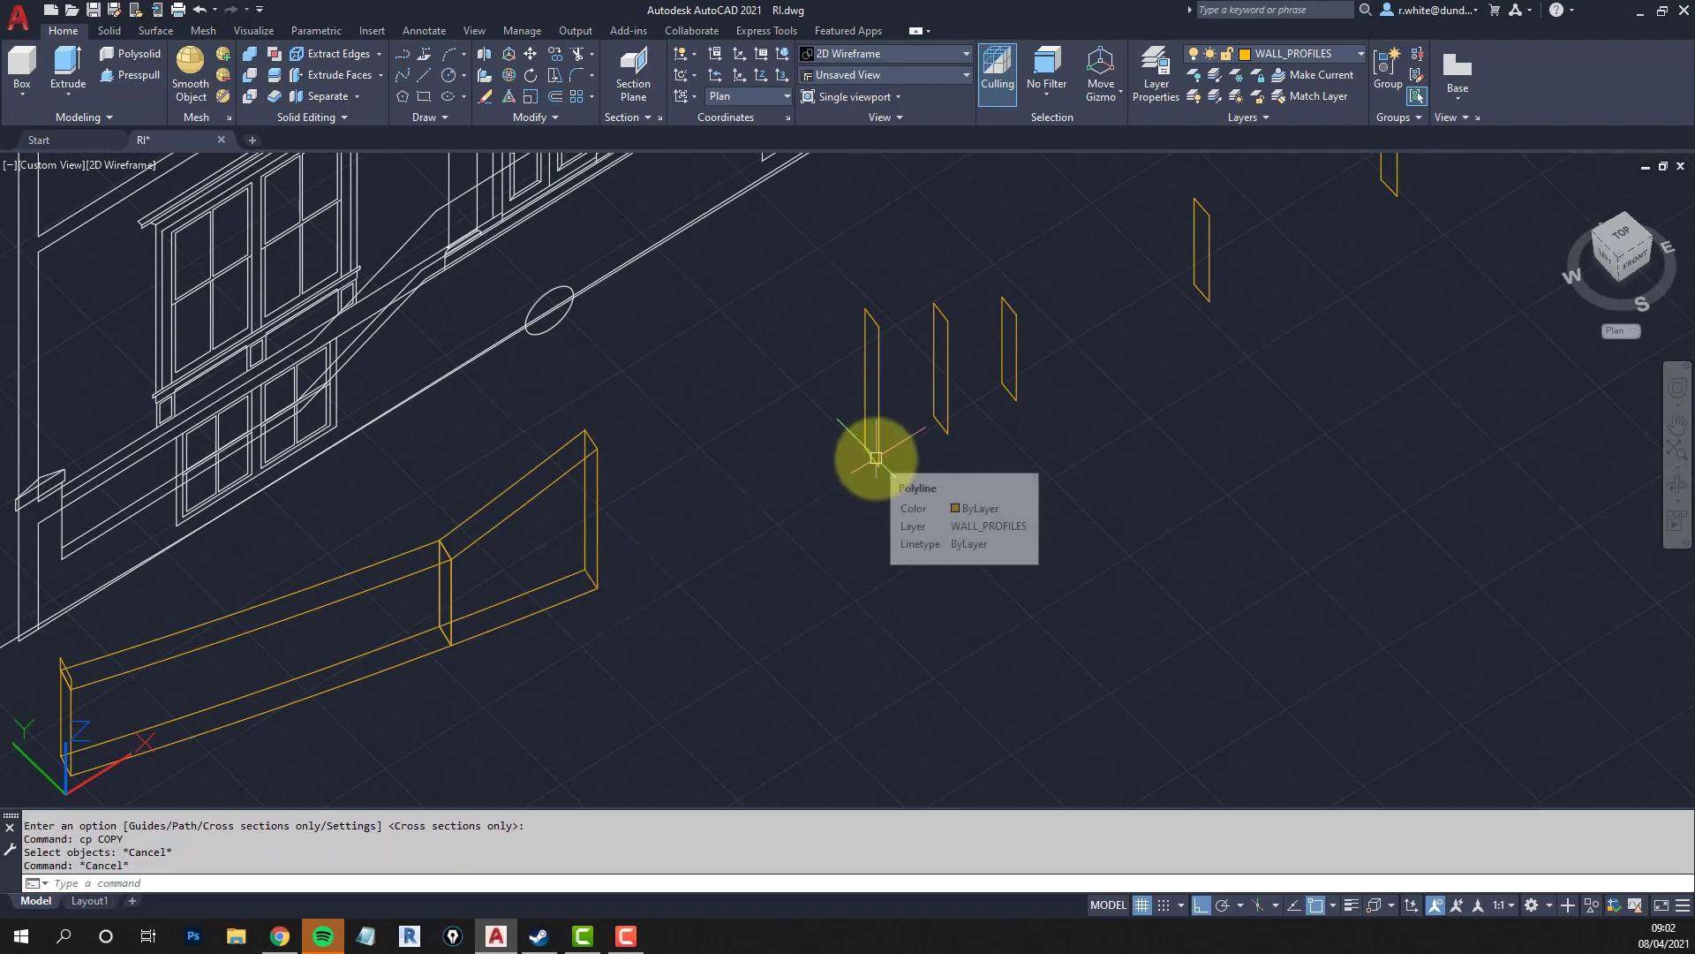
# Turn on the RI_DORMER layer and make it the current layer.
pyautogui.click(1358, 62)
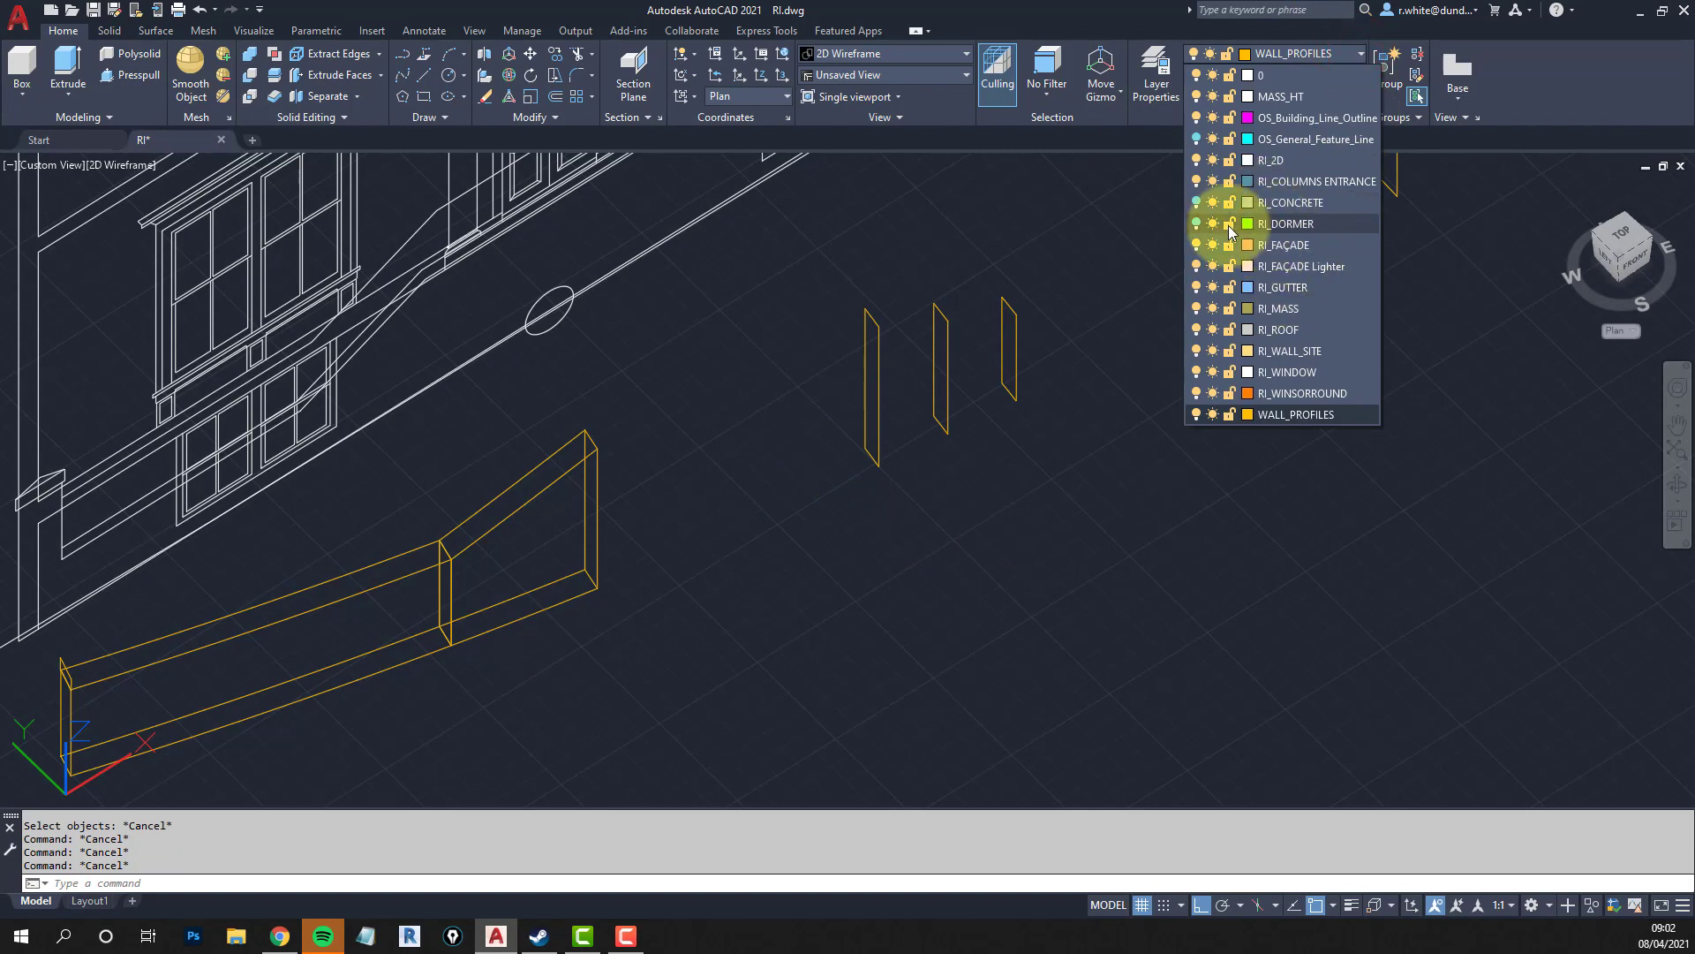
pyautogui.click(1197, 223)
pyautogui.click(1294, 224)
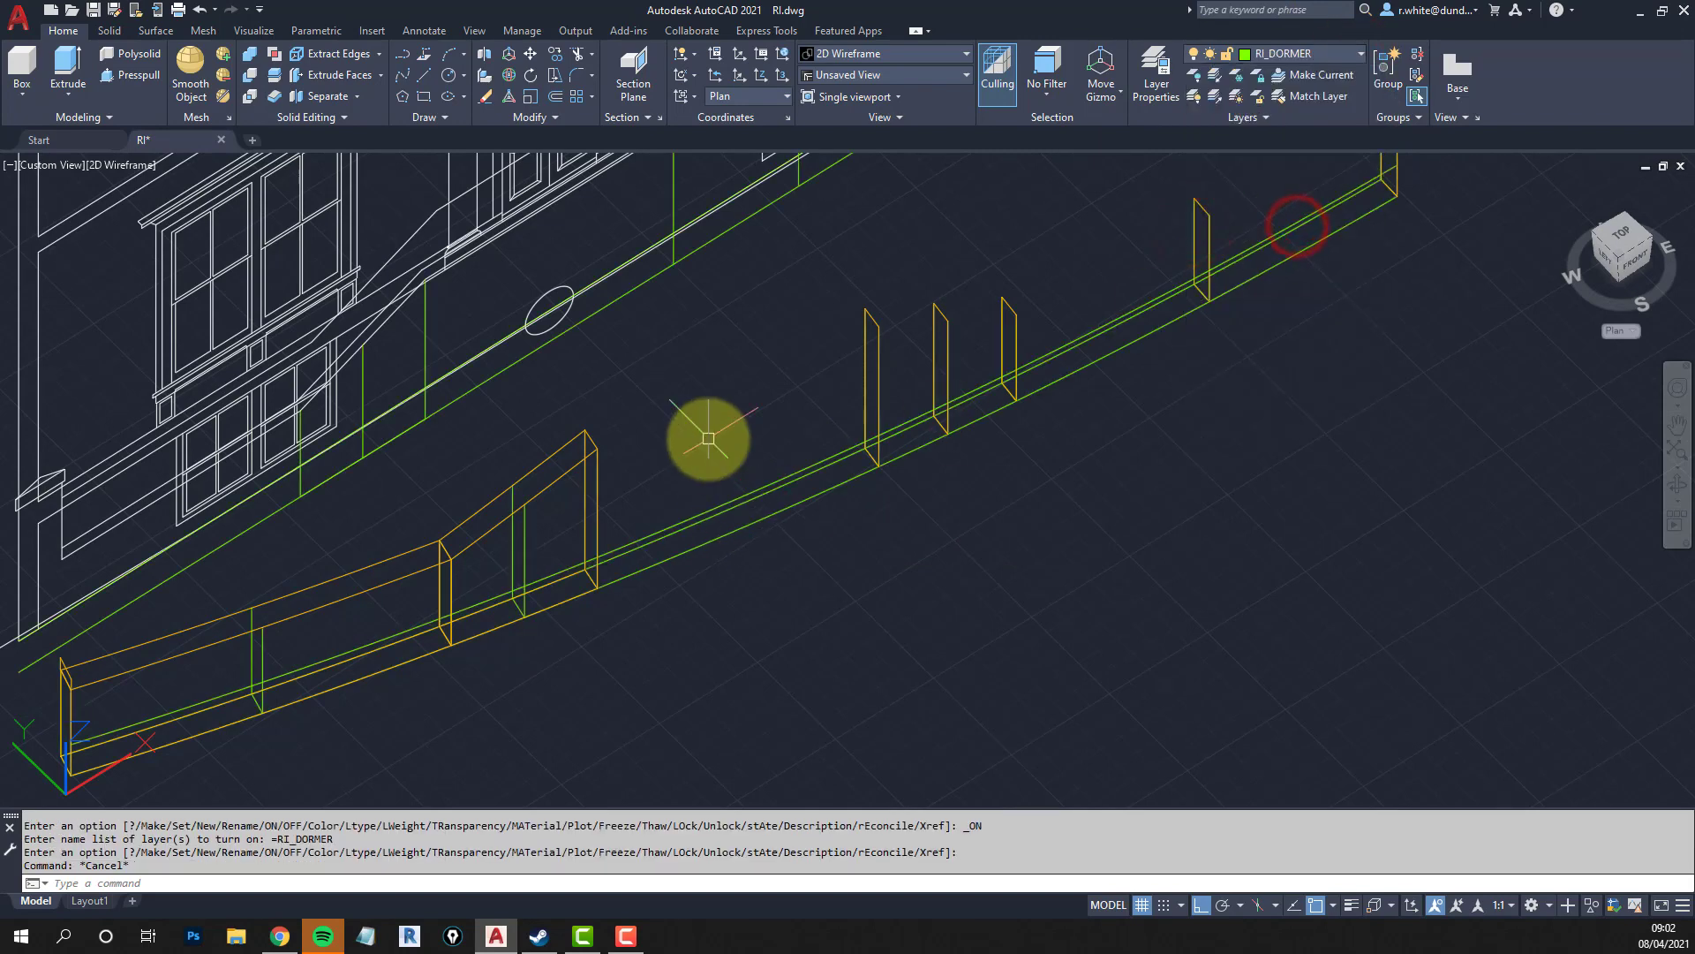
pyautogui.press('Escape')
pyautogui.write('l')
pyautogui.press('Return')
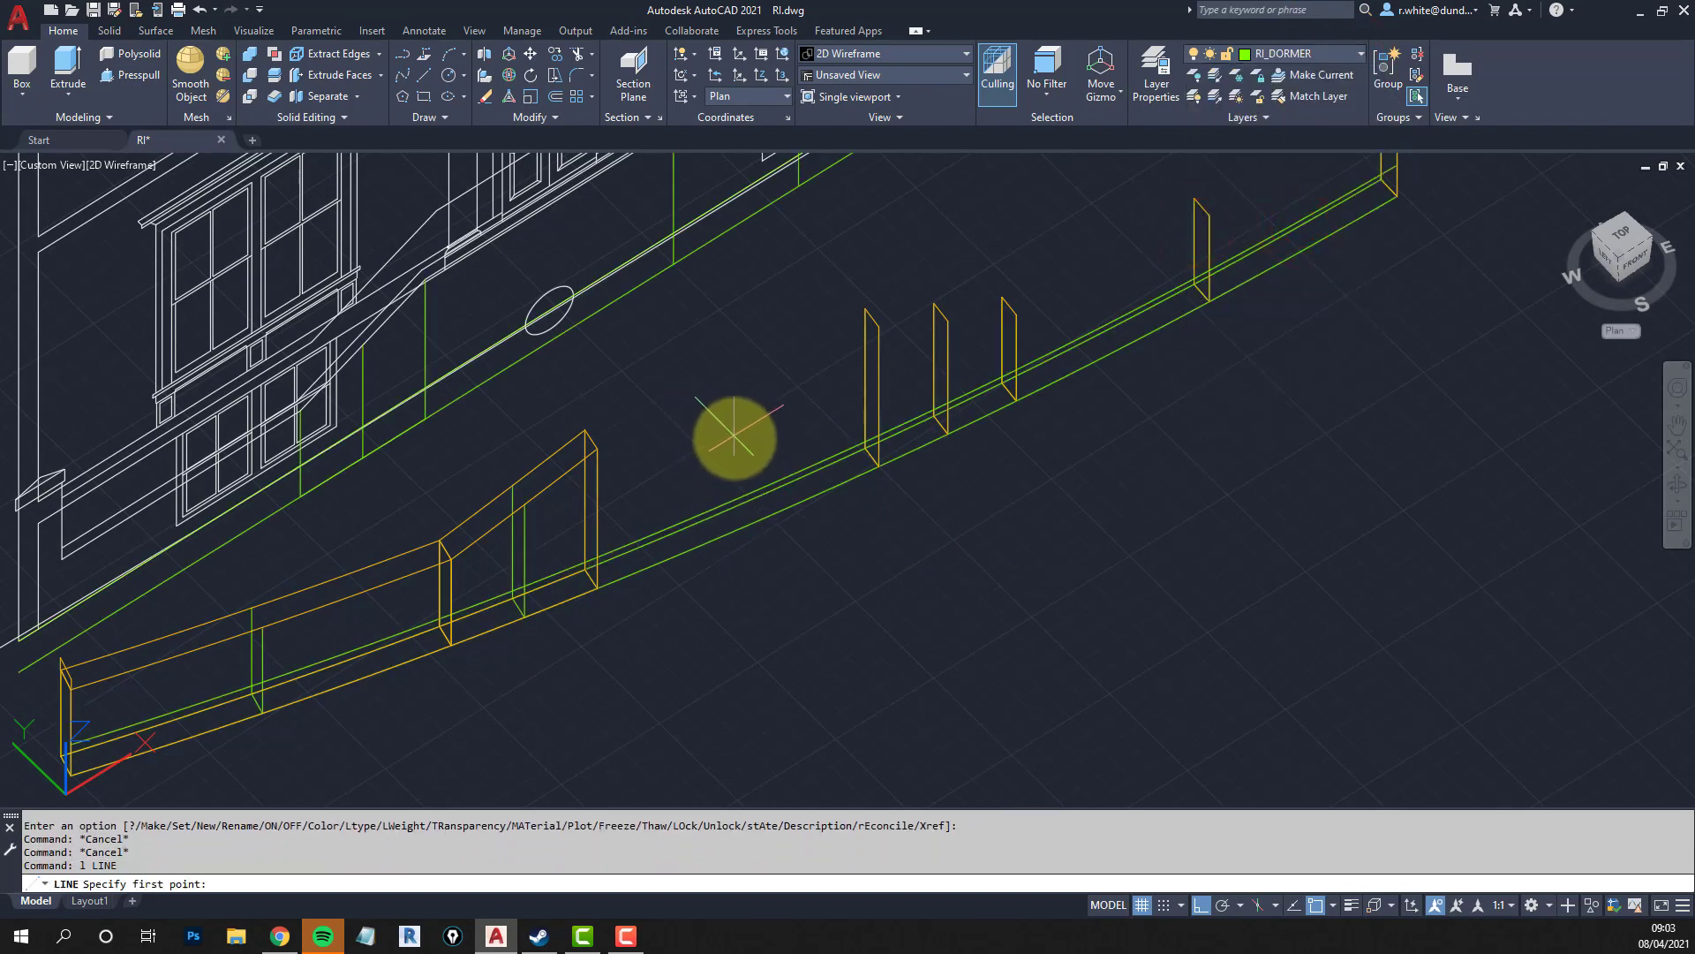
pyautogui.write('cen')
pyautogui.press('space')
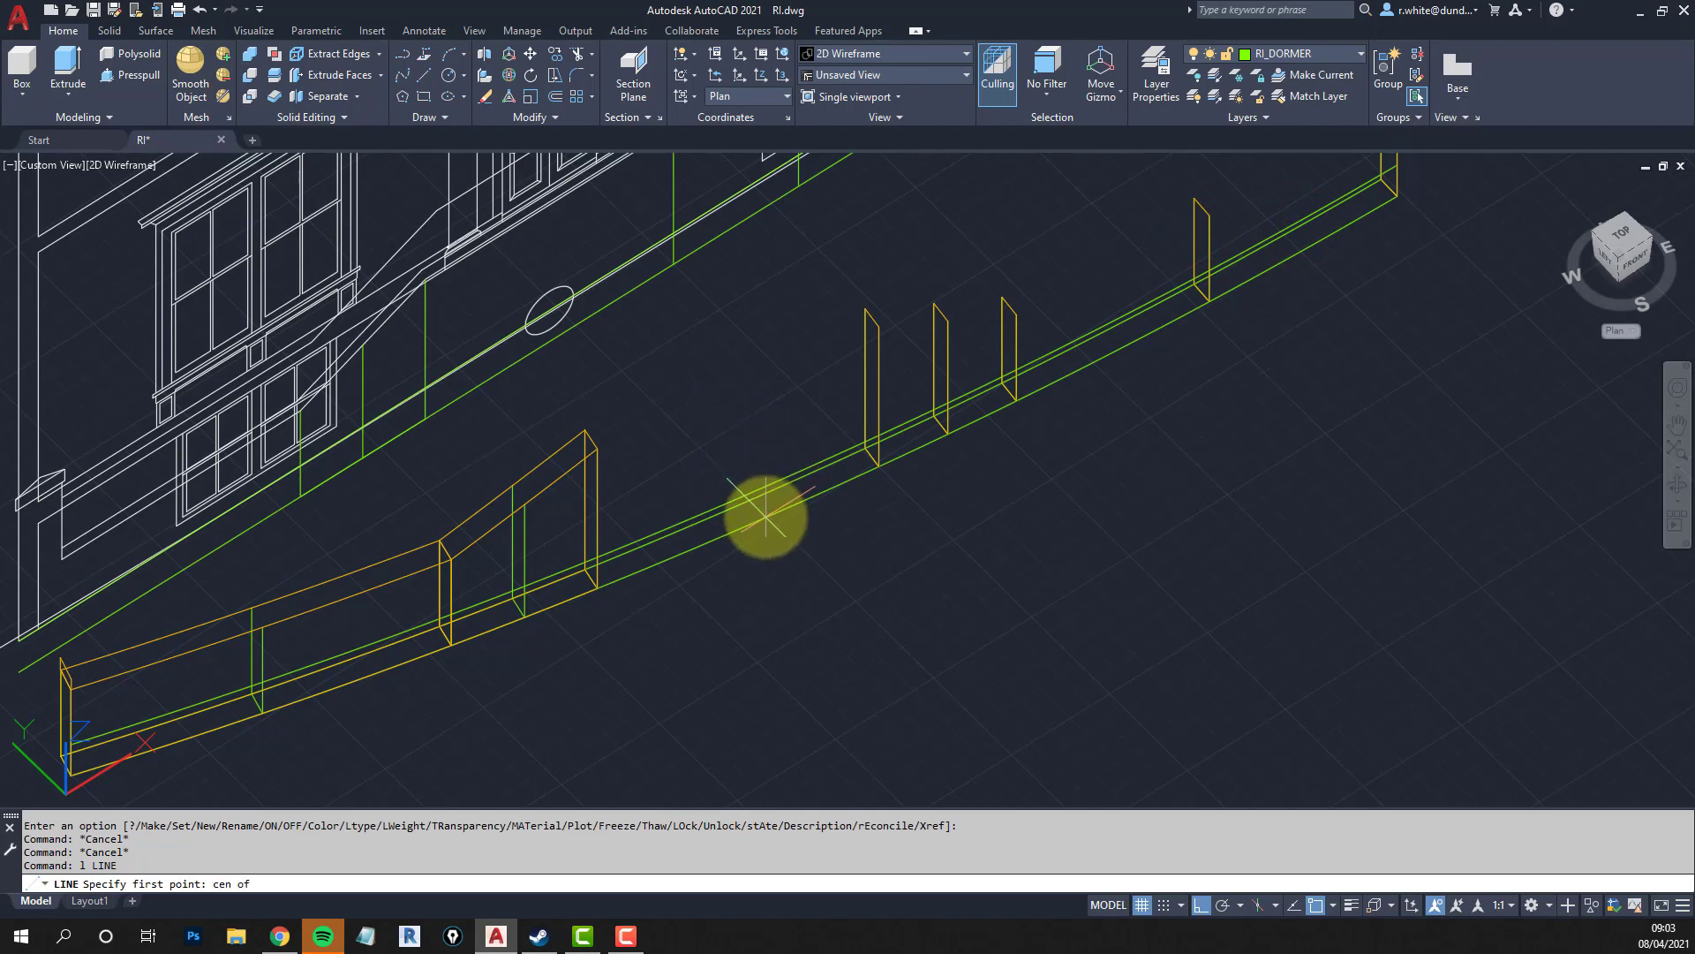
pyautogui.press('Escape')
pyautogui.press('Escape')
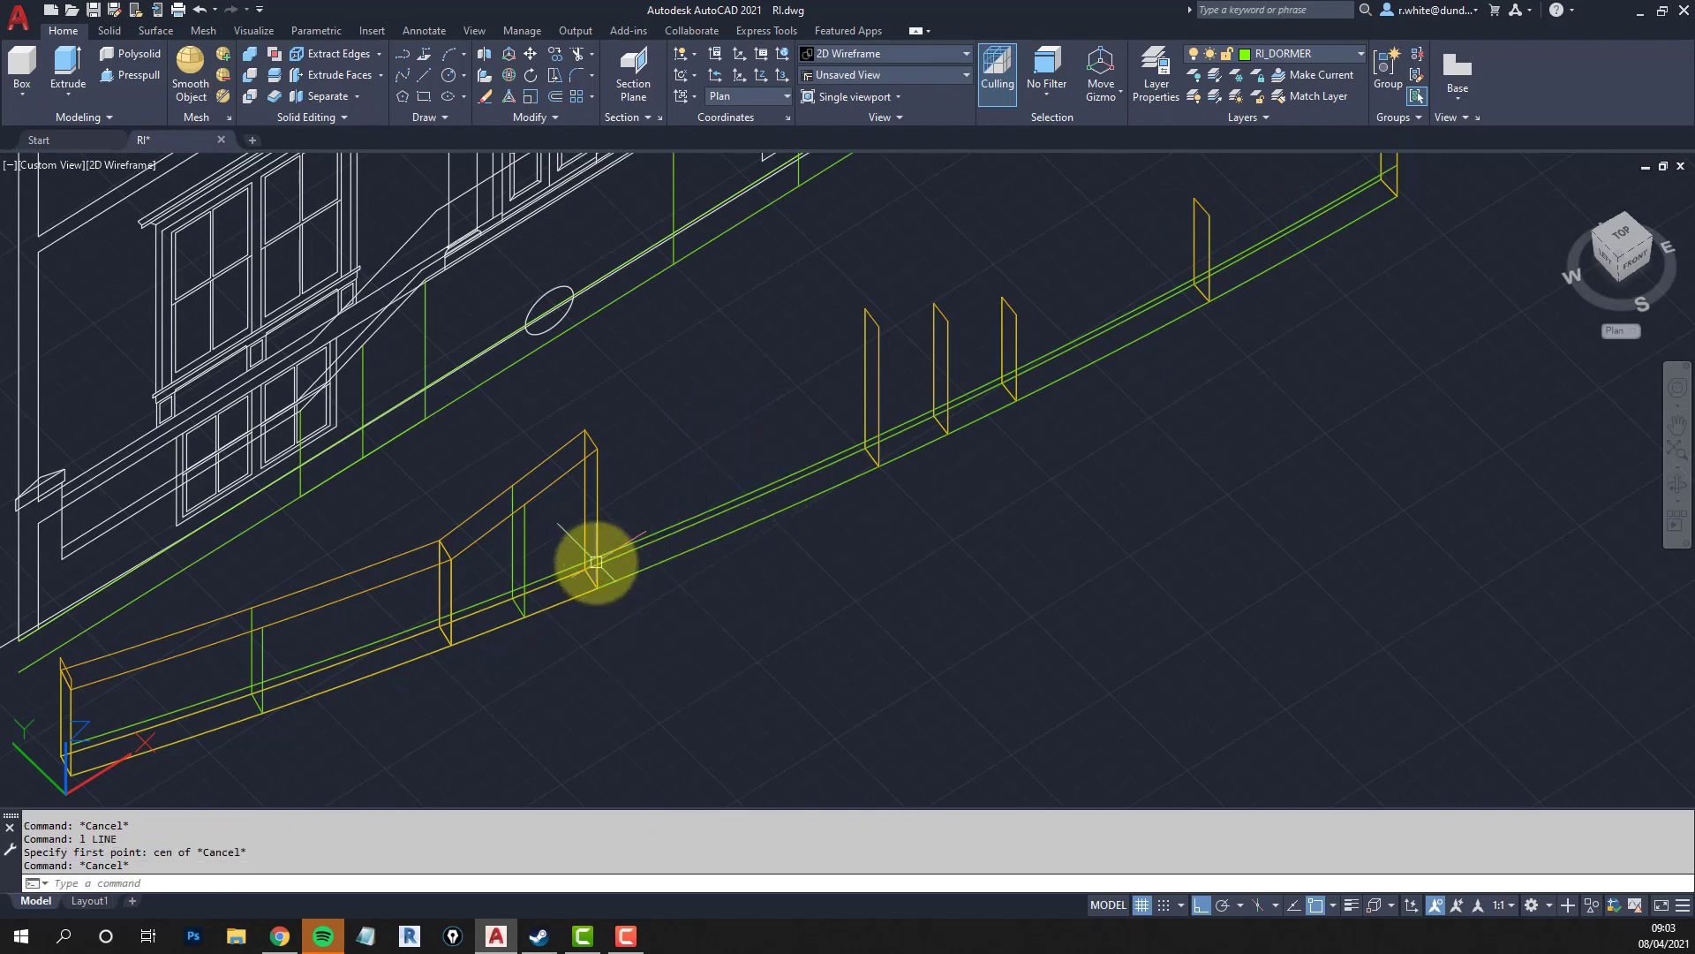
# Draw a straight line between the outer base corners of the lofted wall's tall end and the next wall profile.
pyautogui.write('l')
pyautogui.press('Return')
pyautogui.click(601, 589)
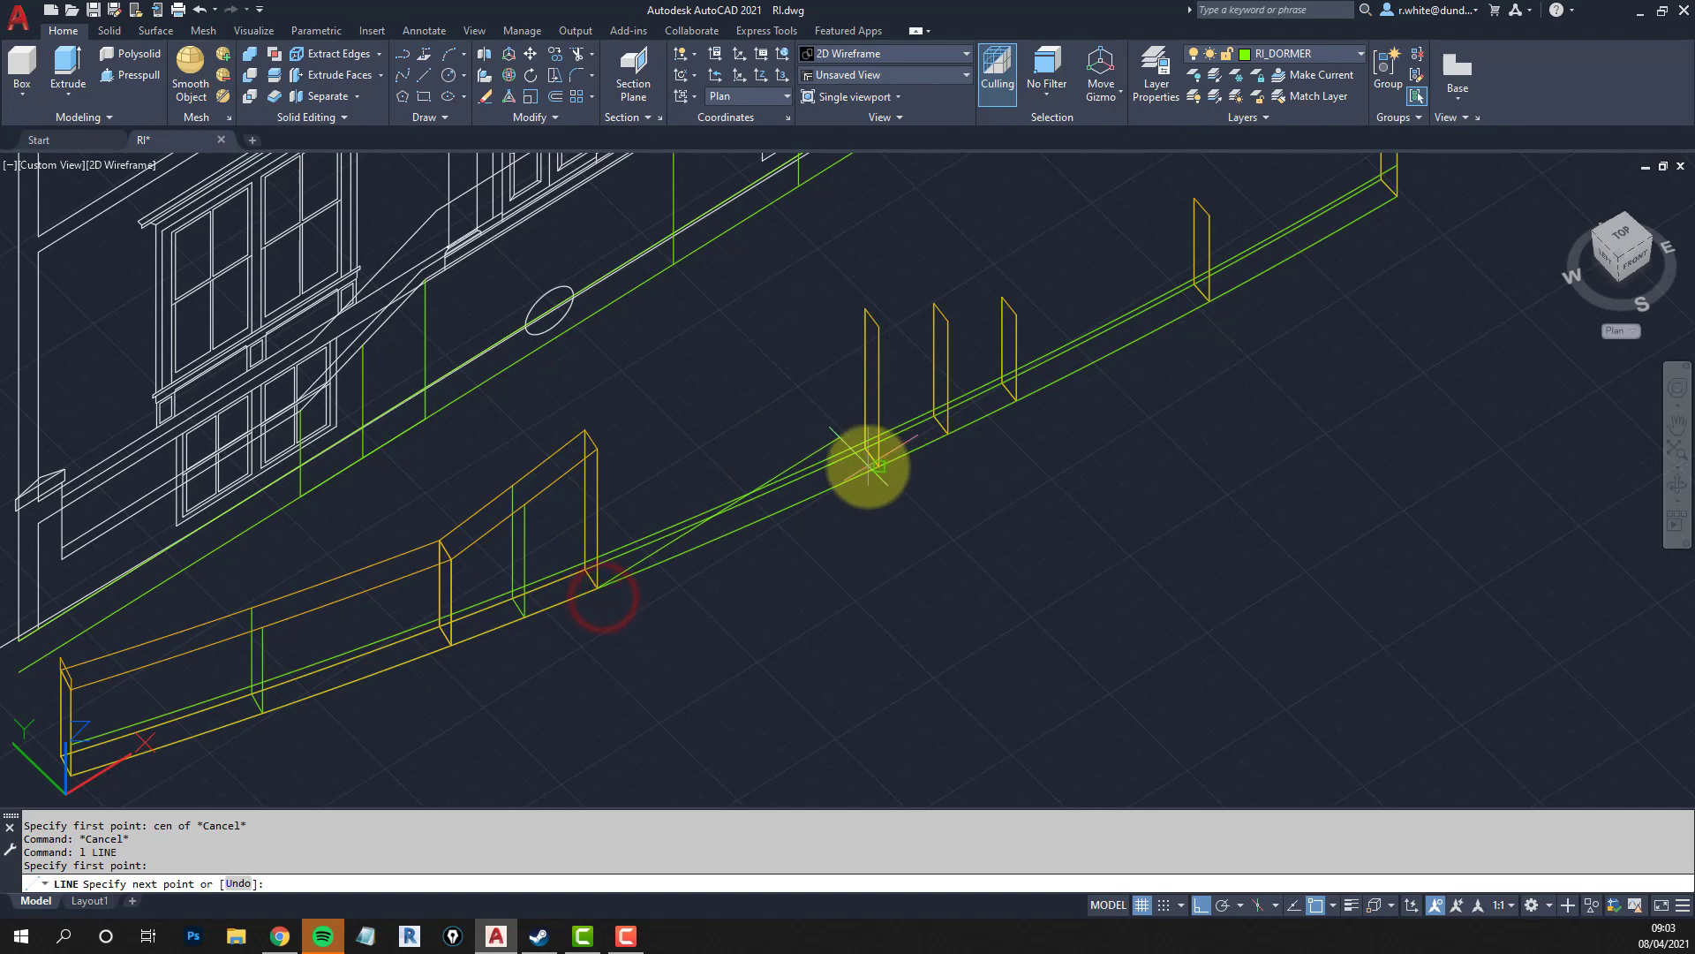
pyautogui.click(867, 466)
pyautogui.press('Return')
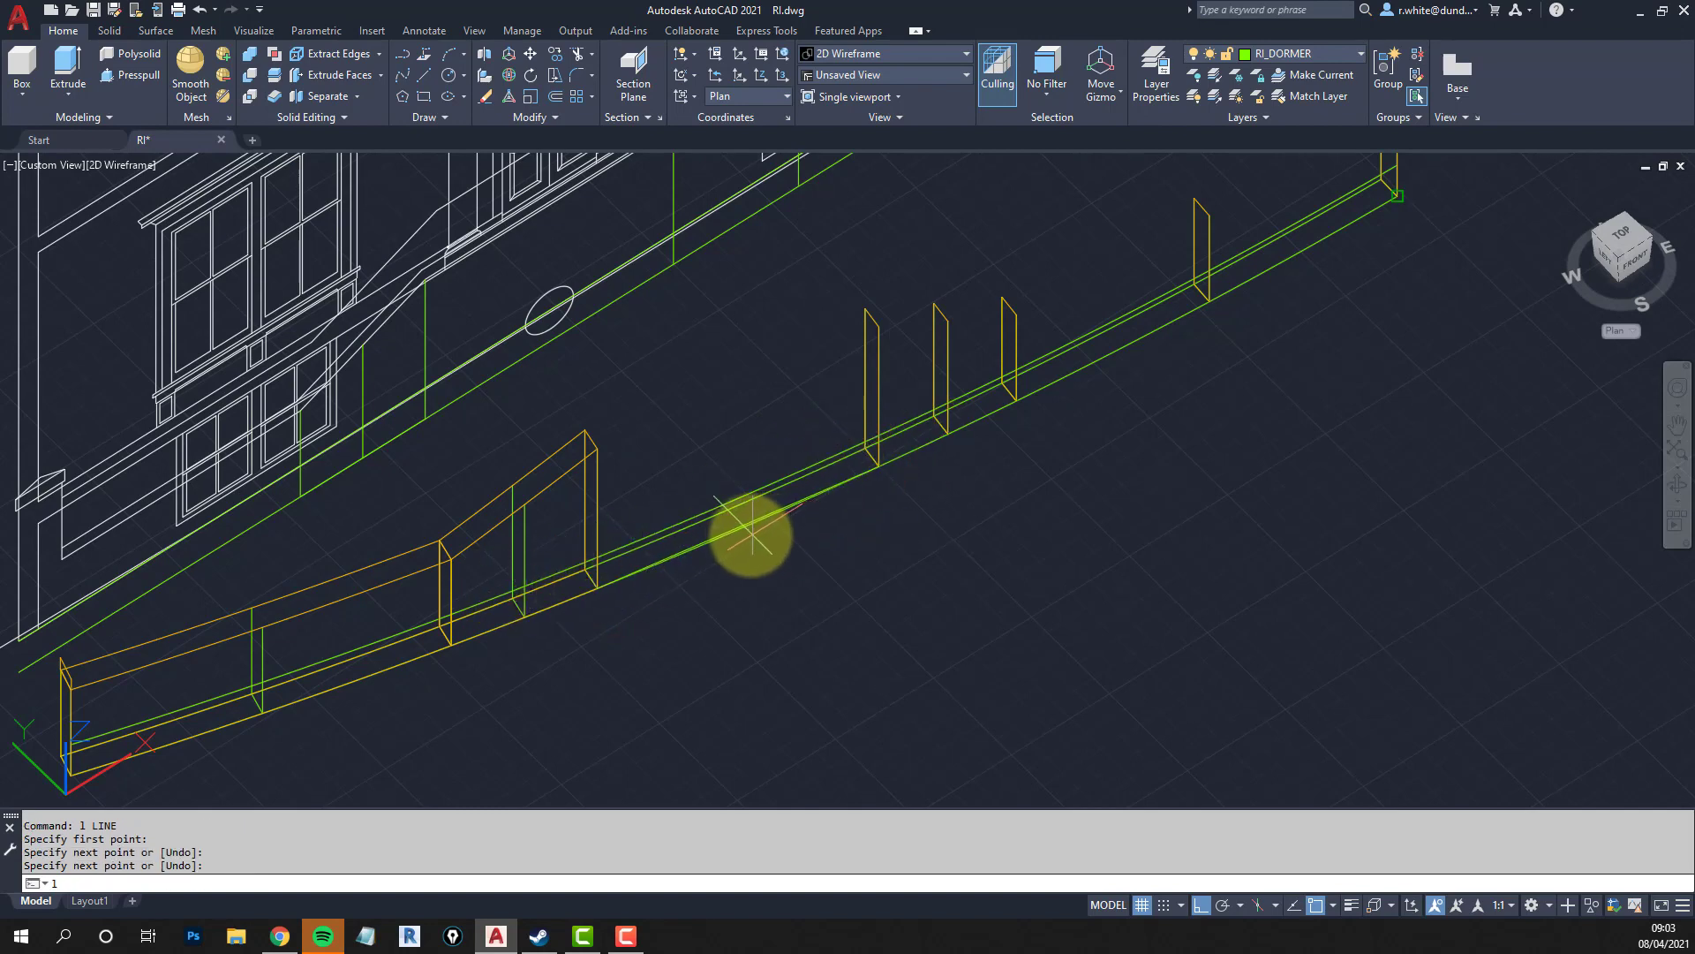
# Draw a line from the centre of the curved wall base line to the midpoint of the straight line across the gap.
pyautogui.write('n')
pyautogui.press('space')
pyautogui.click(911, 454)
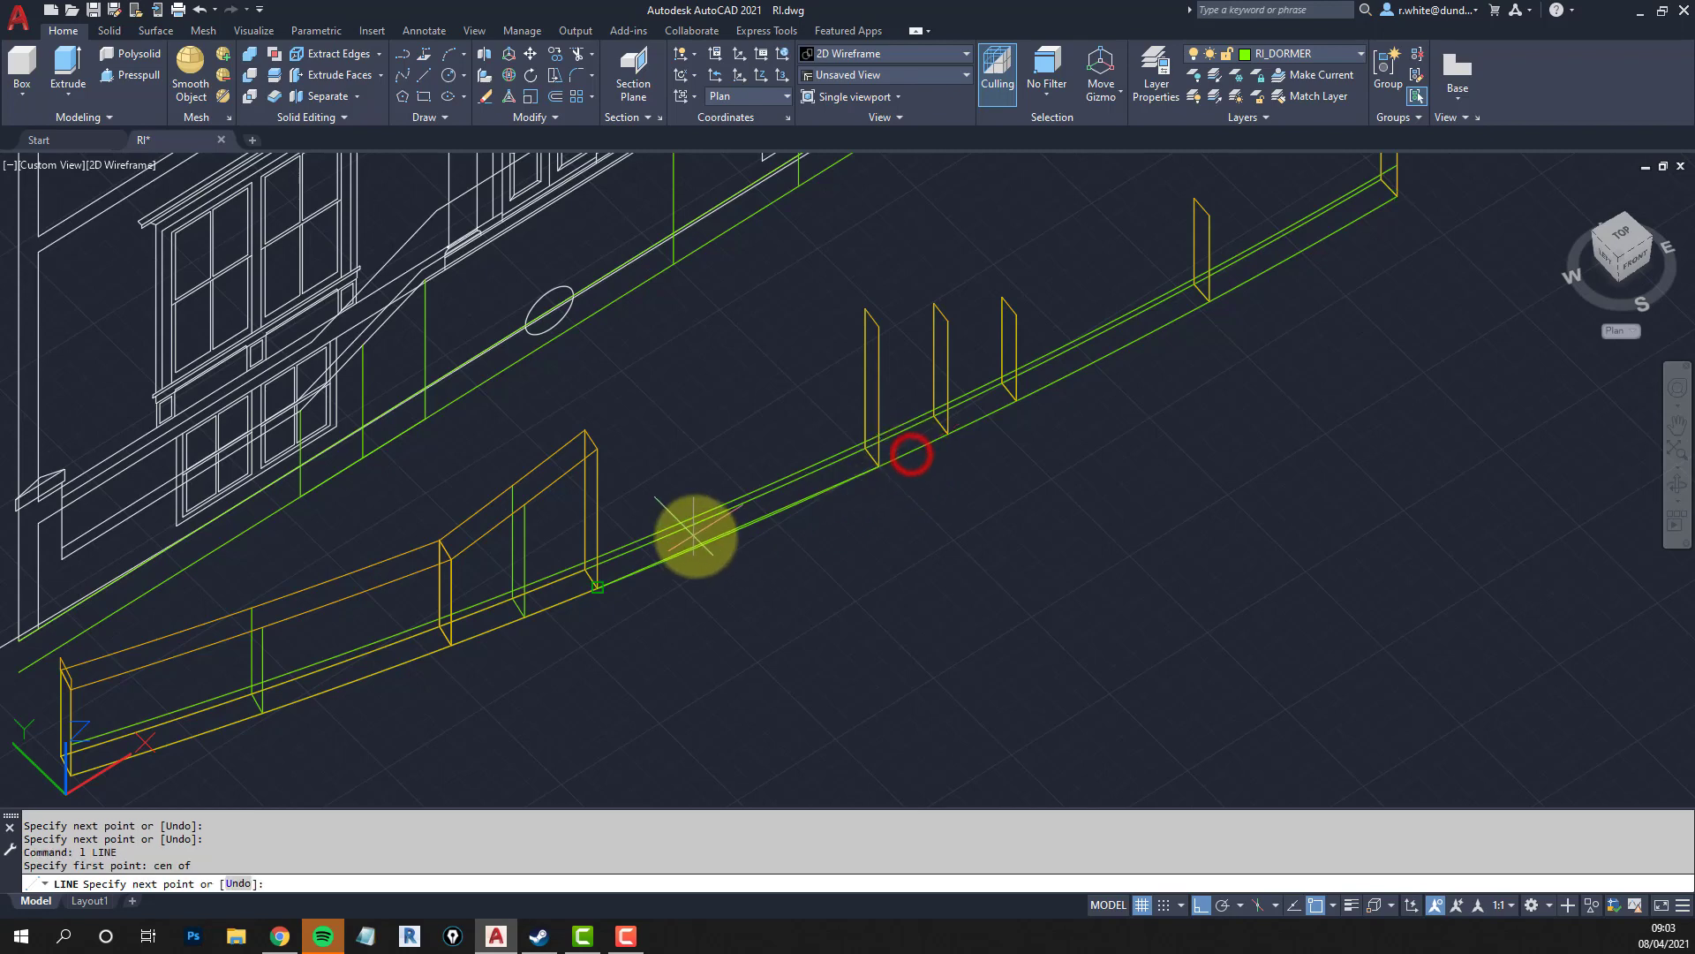
pyautogui.scroll(5, 816, 522)
pyautogui.write('mid')
pyautogui.press('space')
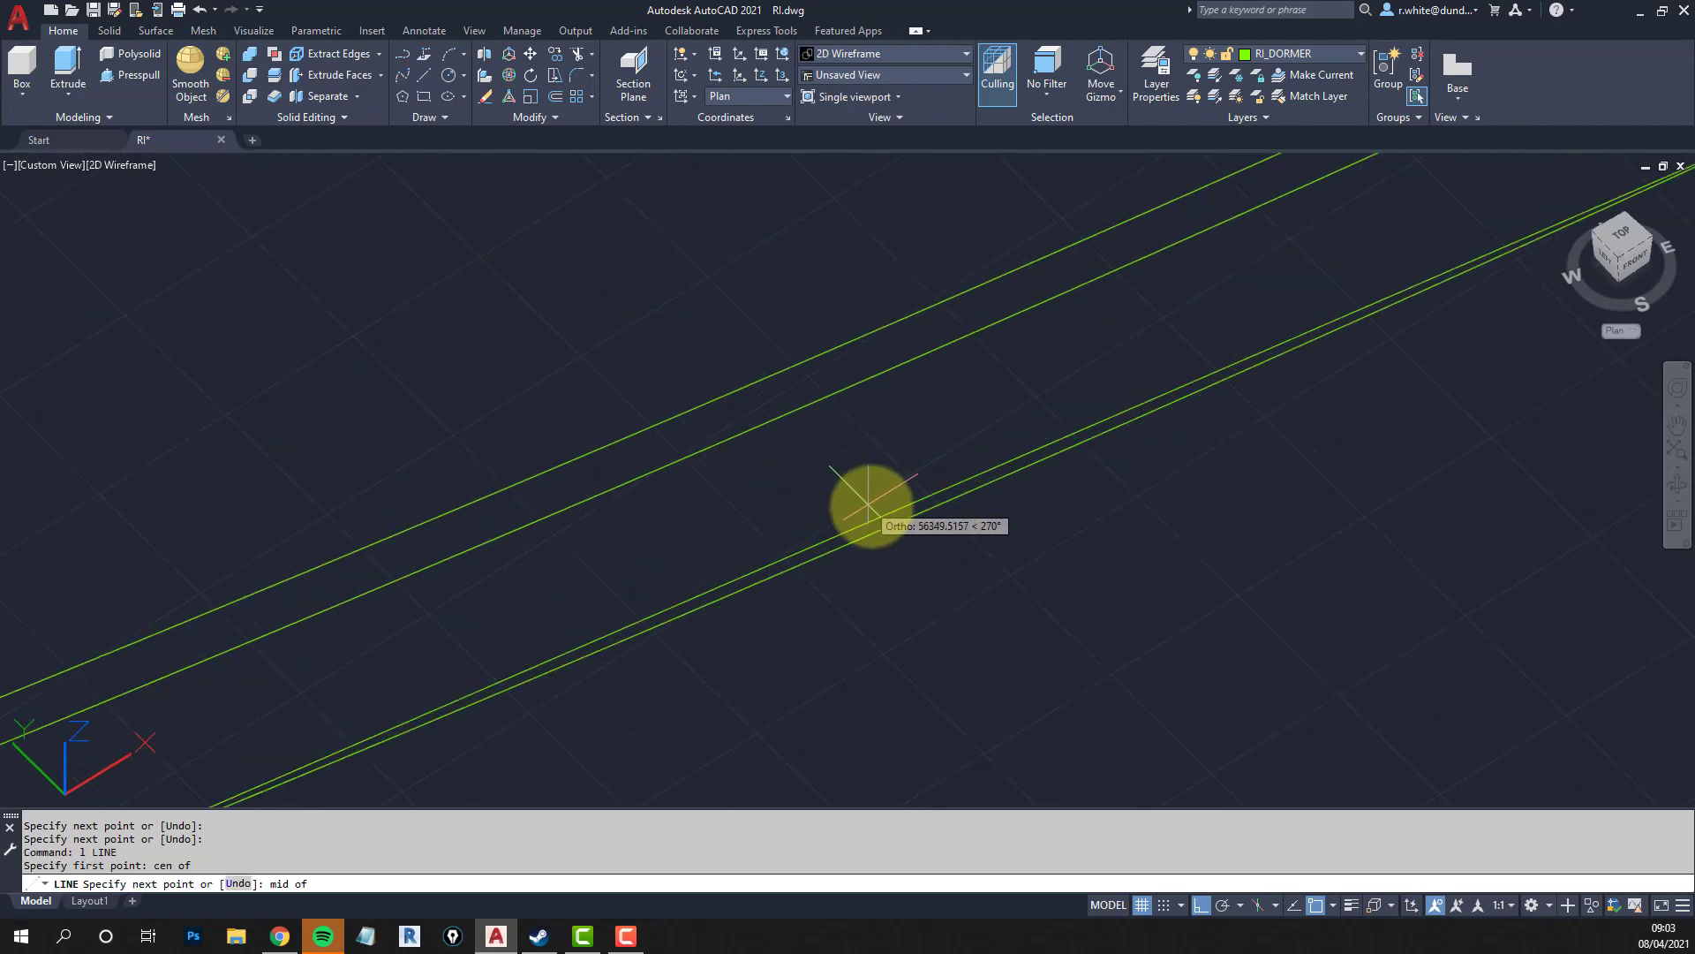
pyautogui.press('space')
# Extend the line from the arc centre to the outer curved wall base line.
pyautogui.write('ex')
pyautogui.press('space')
pyautogui.click(895, 525)
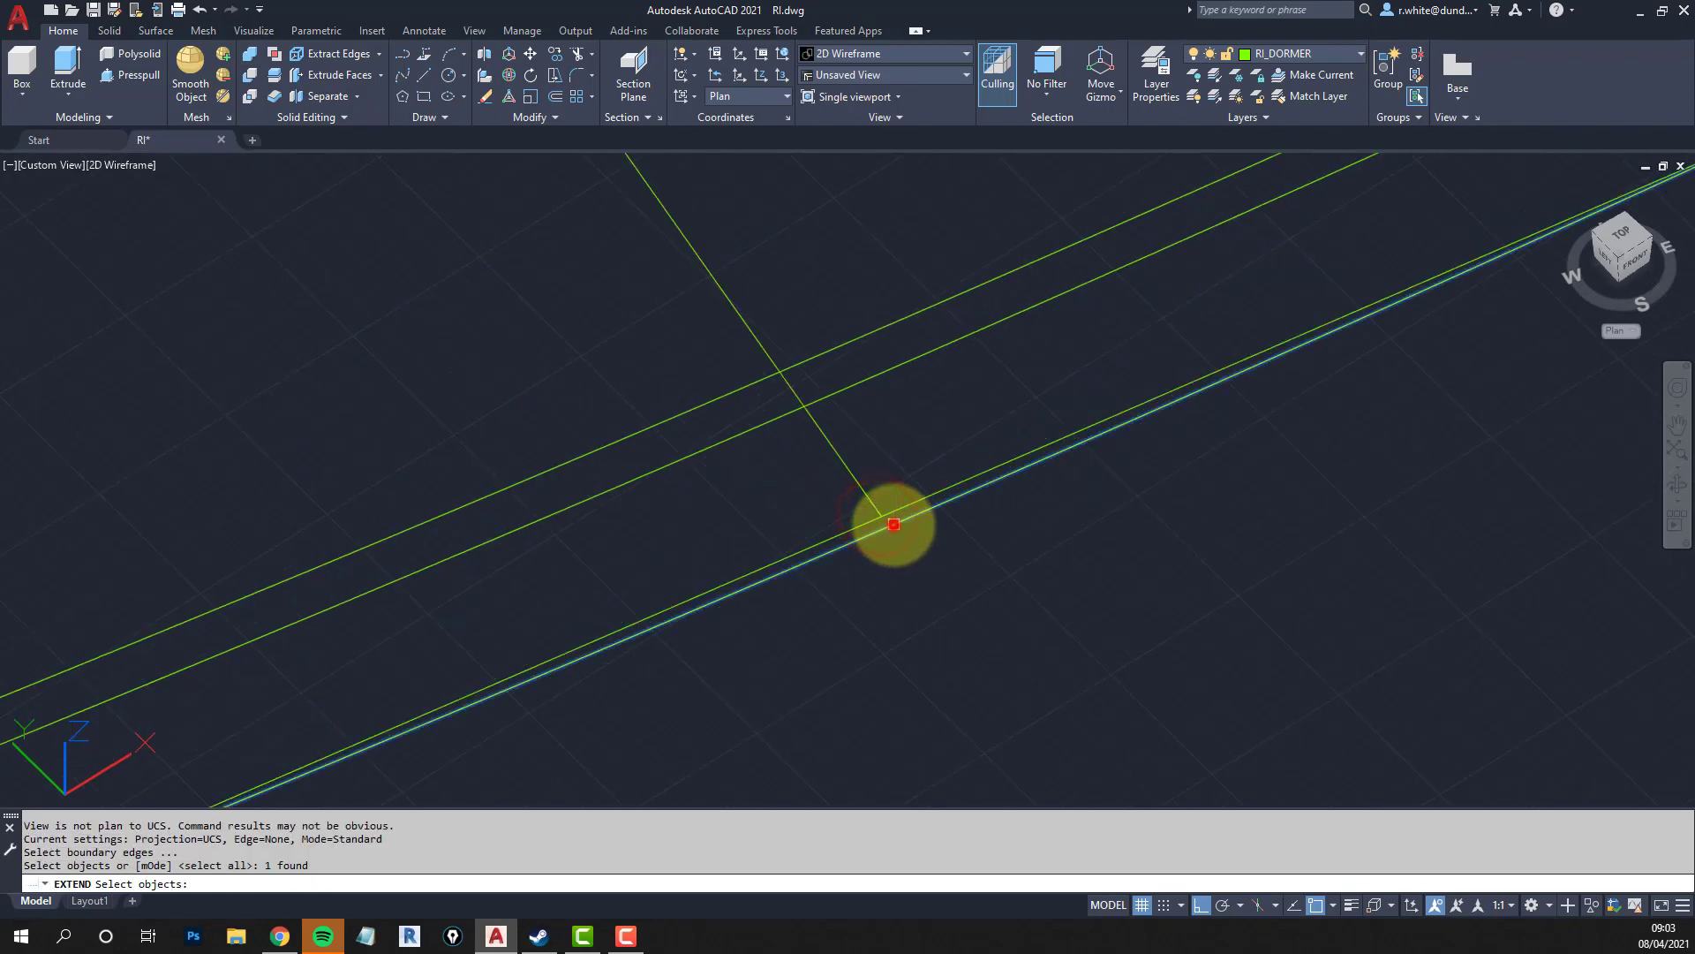
pyautogui.press('space')
pyautogui.click(871, 497)
pyautogui.press('space')
# Trim the extended line at the inner curved wall base line, leaving only the short piece across the wall thickness.
pyautogui.write('tr')
pyautogui.press('space')
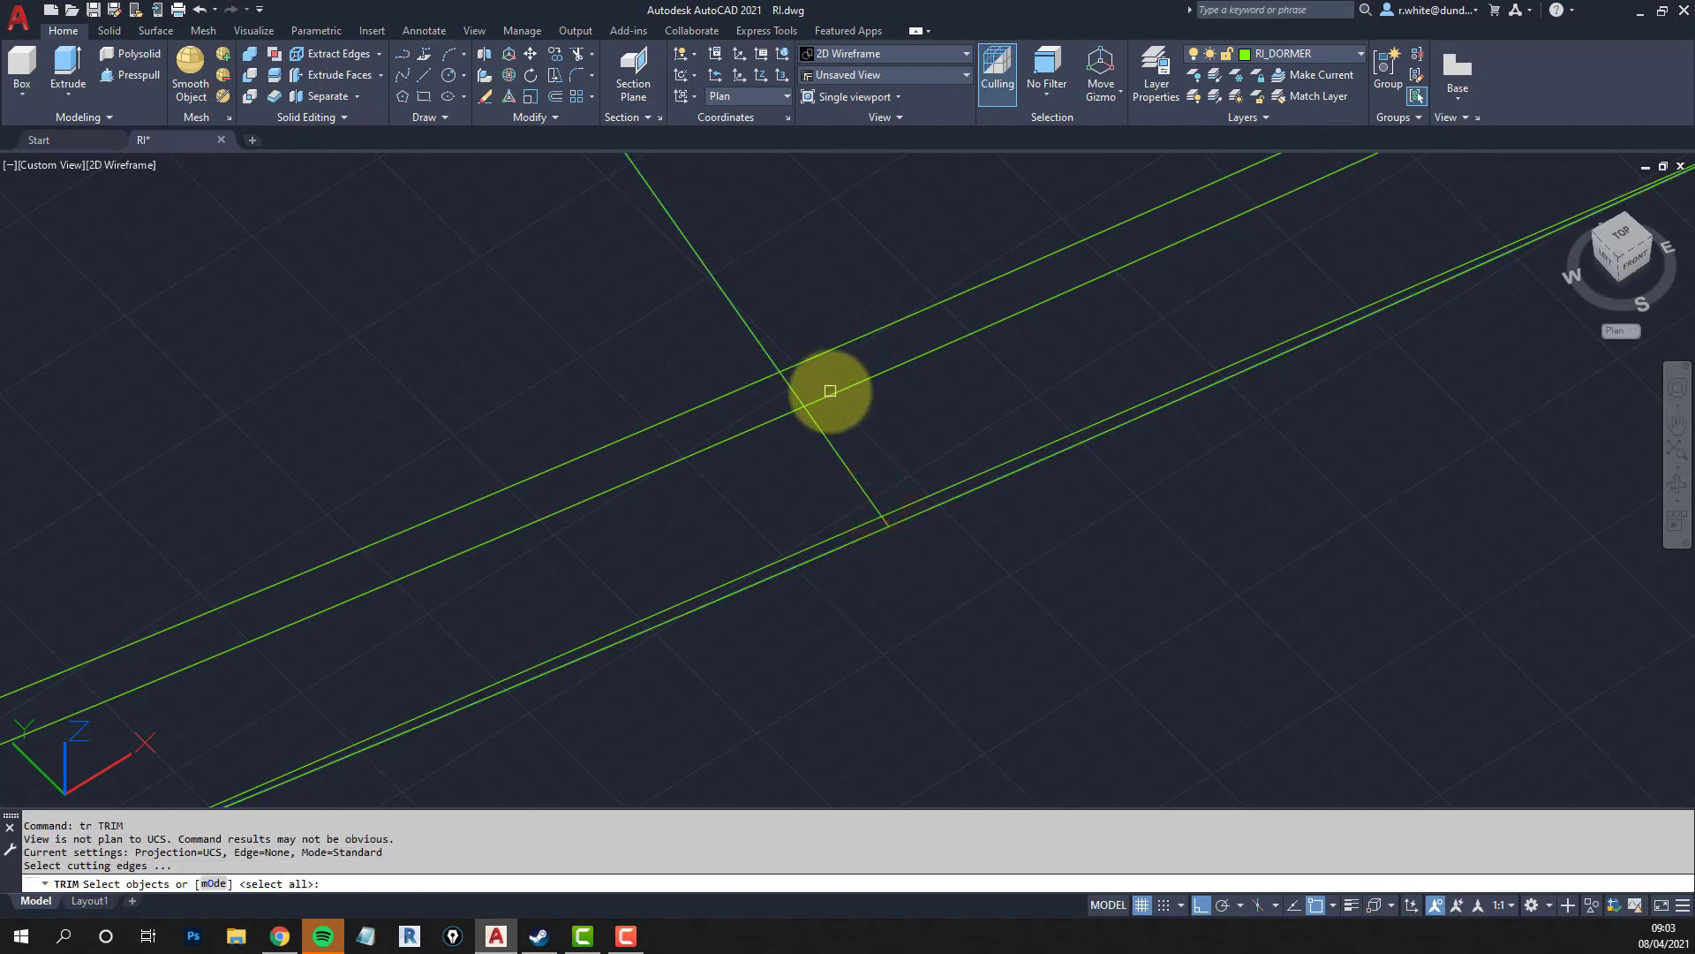
pyautogui.click(830, 390)
pyautogui.scroll(-4, 825, 394)
pyautogui.press('space')
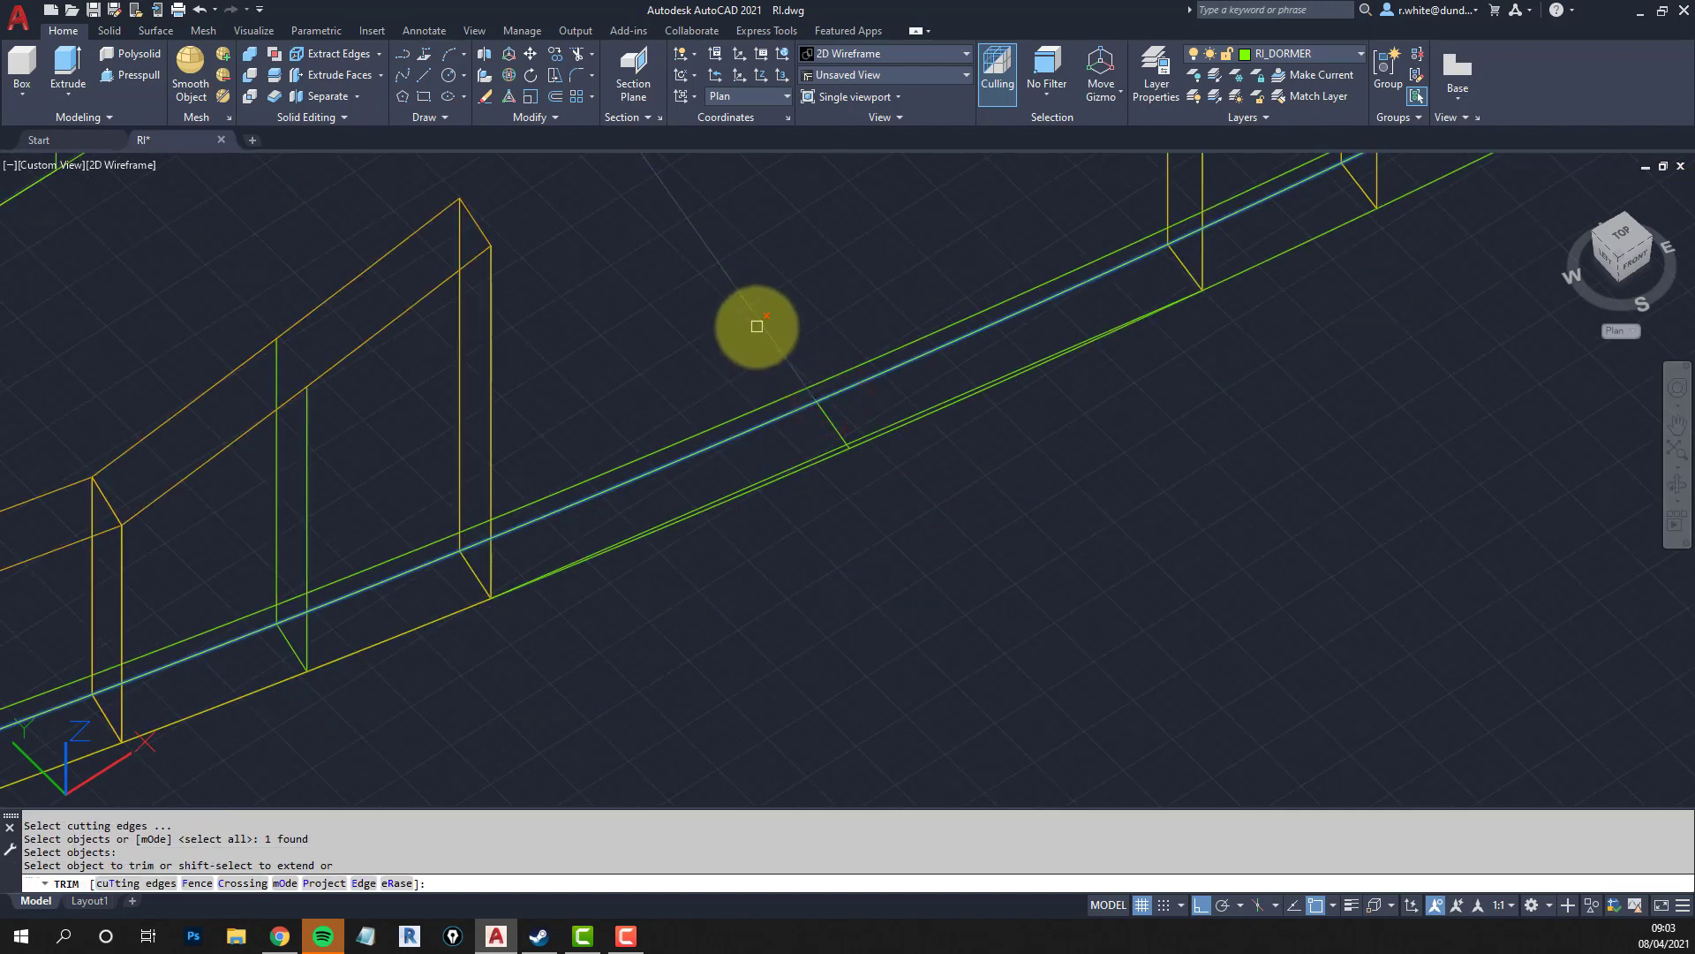
pyautogui.click(757, 326)
pyautogui.press('space')
# Erase the straight construction line spanning the gap between the two tall profiles.
pyautogui.scroll(4, 834, 427)
pyautogui.write('e')
pyautogui.press('space')
pyautogui.click(878, 463)
pyautogui.press('space')
pyautogui.scroll(-6, 873, 452)
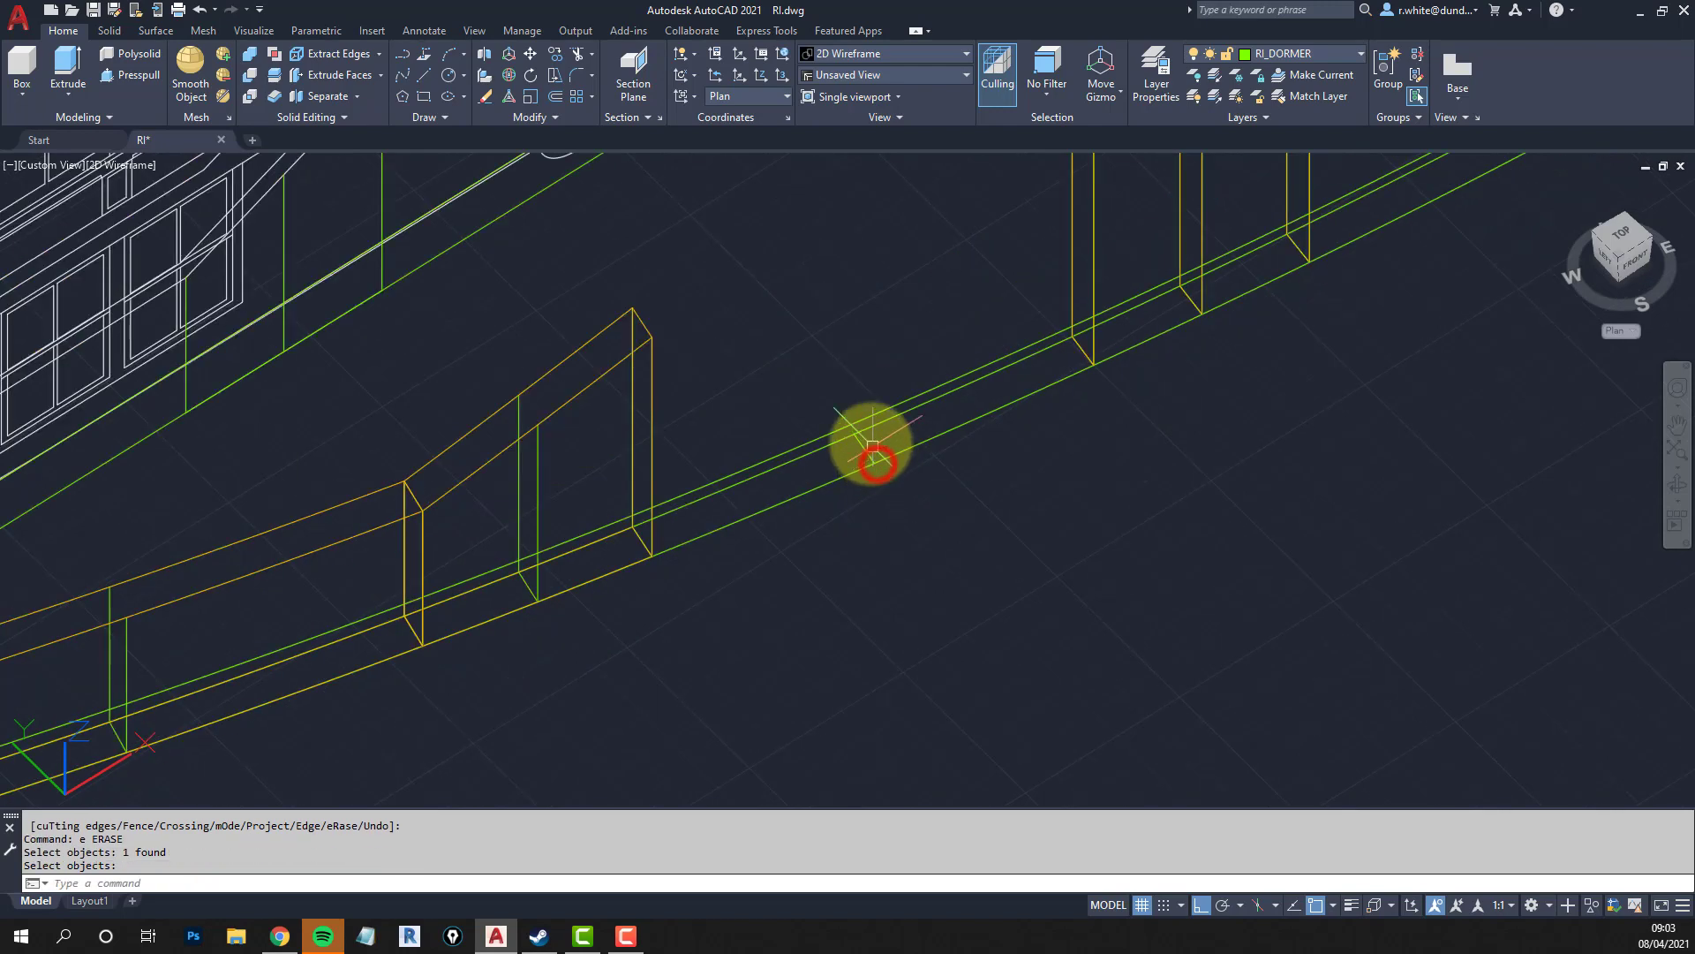
# Copy the outer vertical line of the sixth profile from its base corner to the outer end of the short line across the gap.
pyautogui.scroll(-6, 865, 430)
pyautogui.moveTo(863, 423); pyautogui.dragTo(851, 458, button='middle')
pyautogui.write('cp')
pyautogui.press('space')
pyautogui.scroll(4, 879, 469)
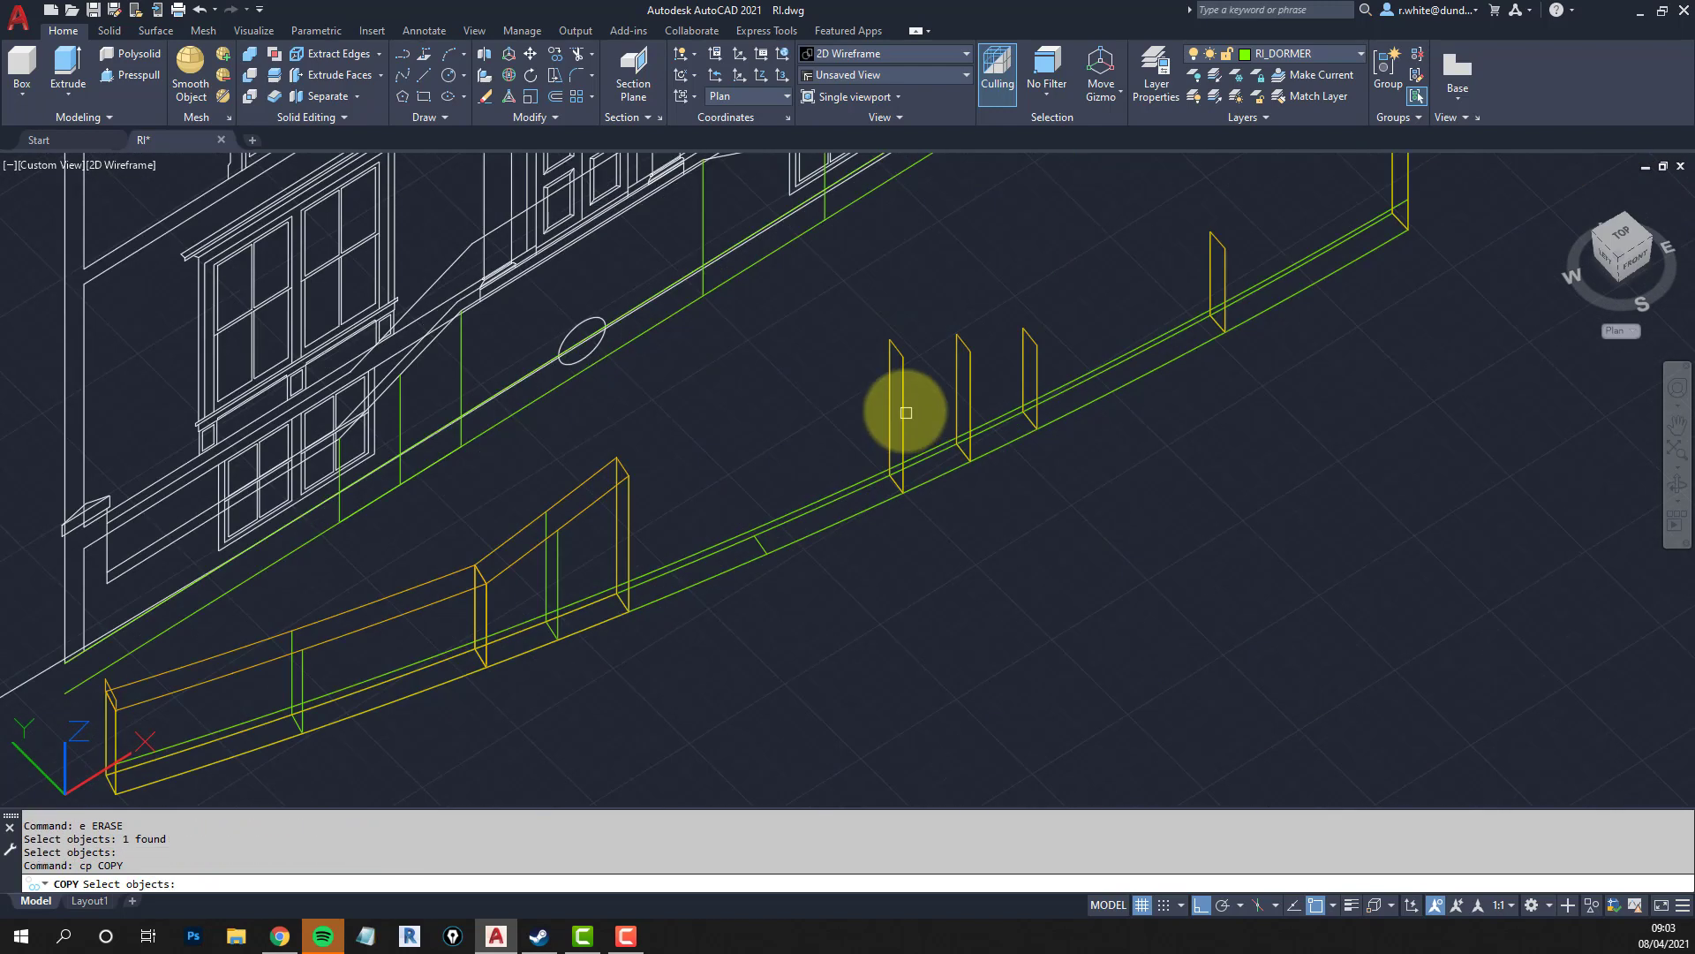
pyautogui.write('w')
pyautogui.press('space')
pyautogui.click(898, 341)
pyautogui.click(926, 544)
pyautogui.write('w')
pyautogui.press('space')
pyautogui.click(854, 307)
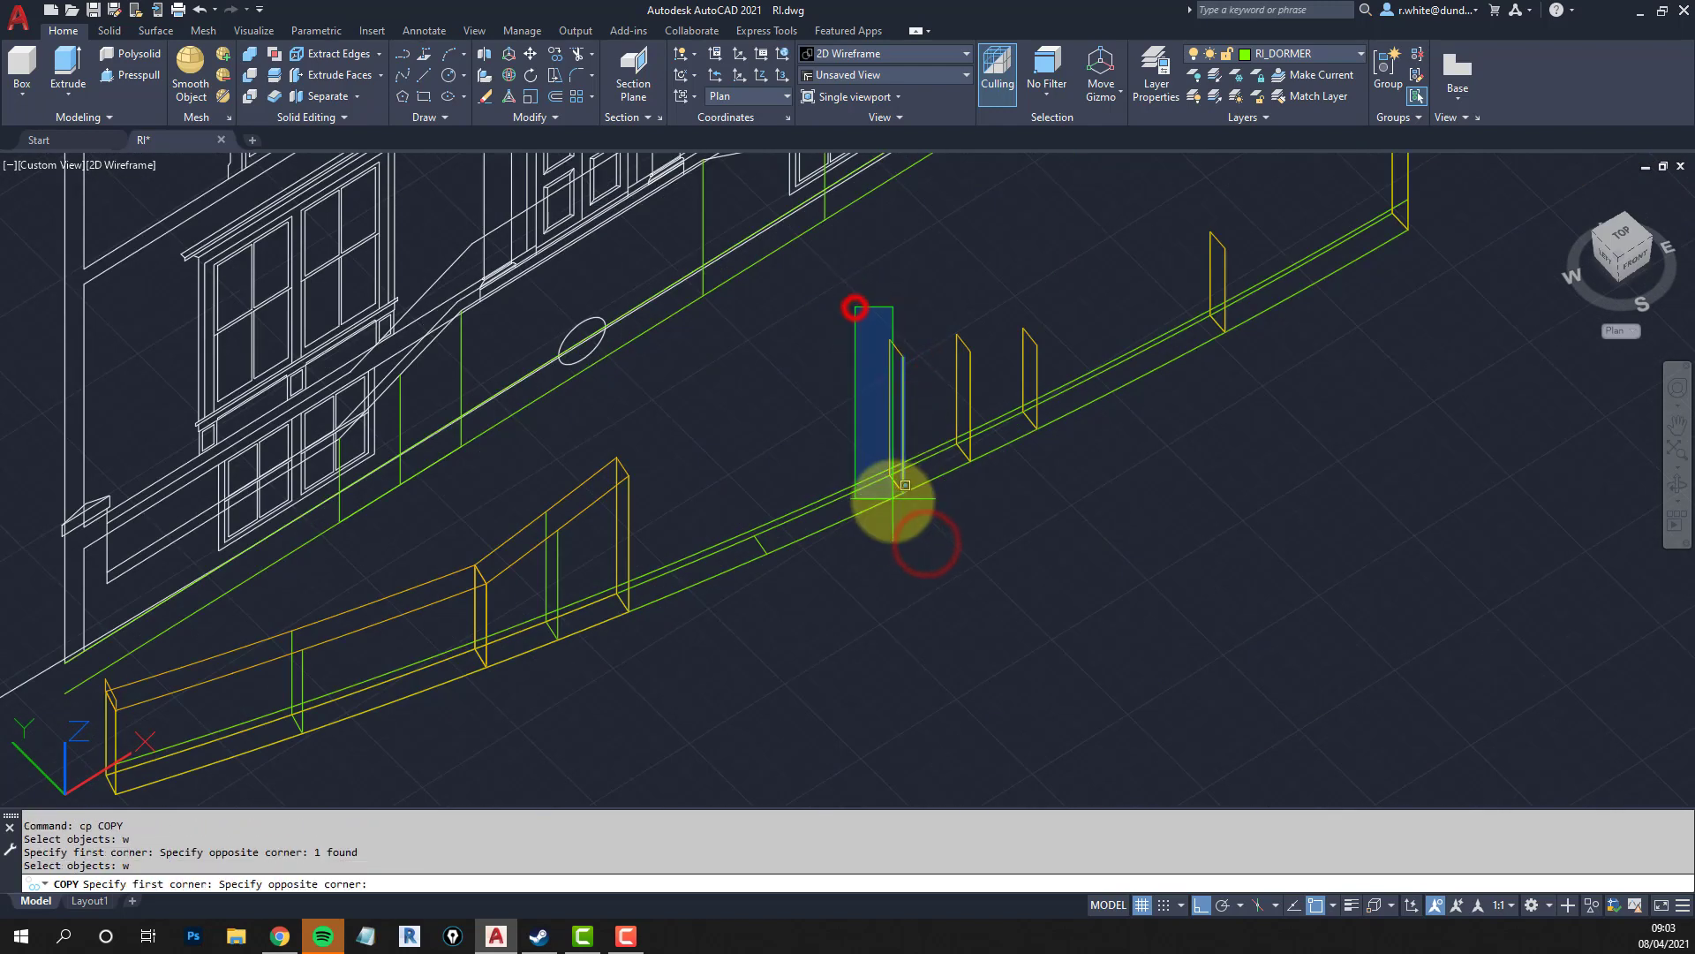
pyautogui.click(839, 420)
pyautogui.press('space')
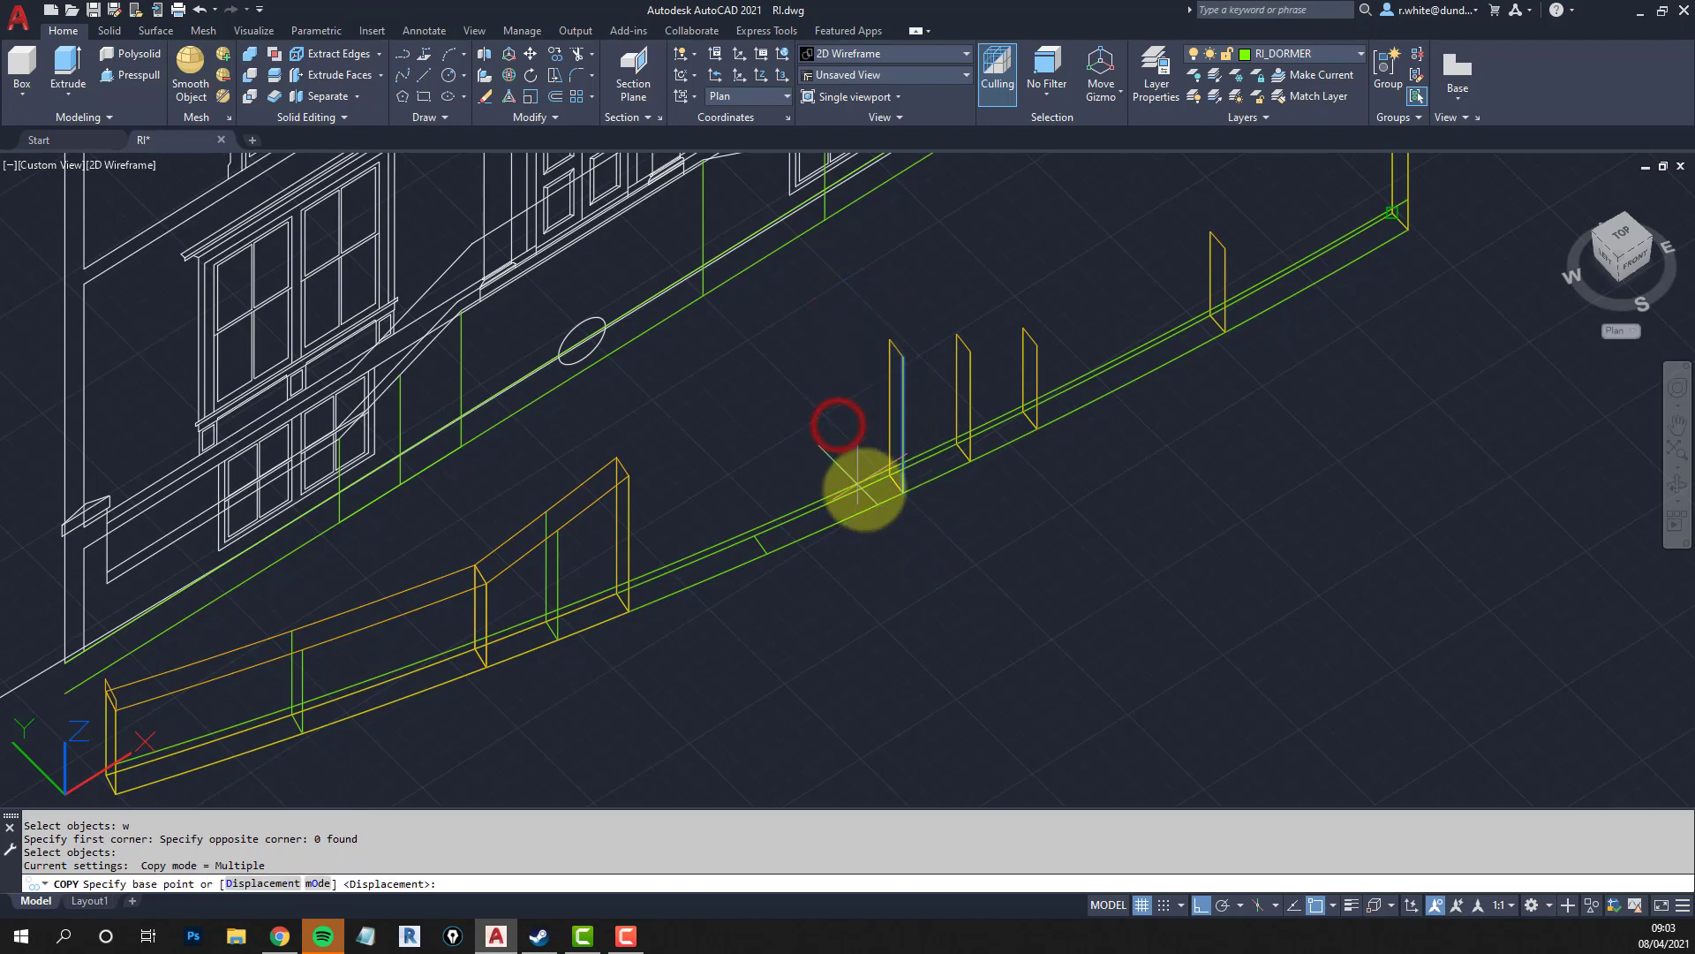
pyautogui.click(901, 491)
pyautogui.click(768, 551)
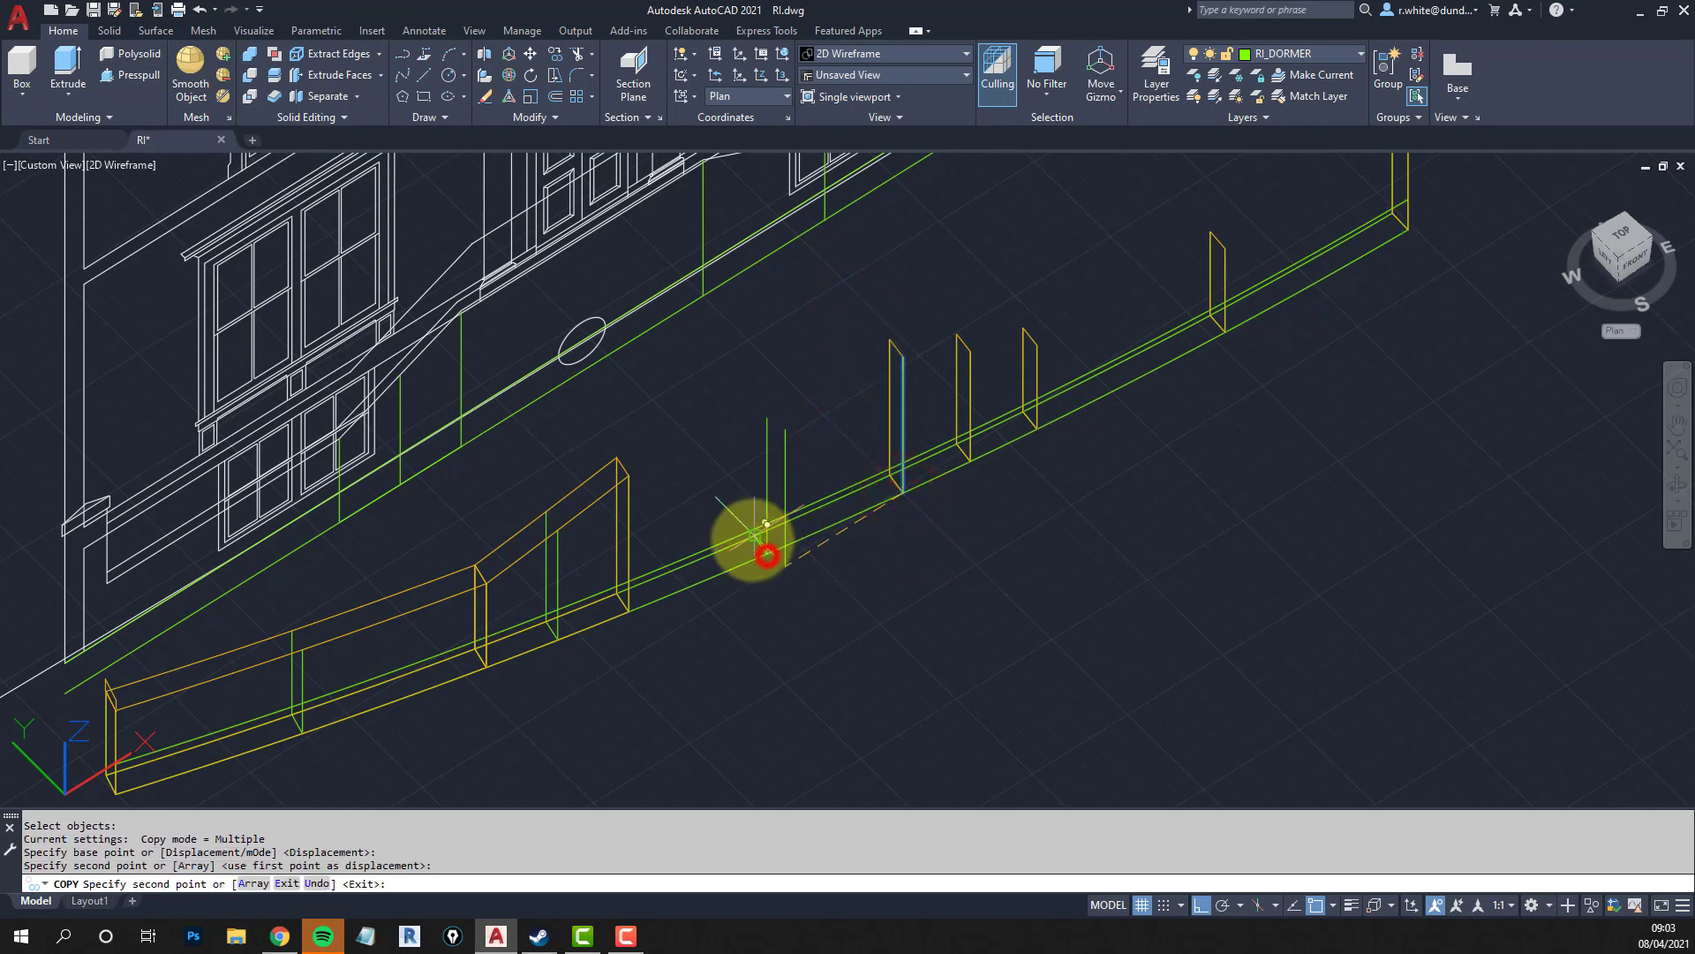
# Place a second copy of the vertical line at the inner end of the short line across the wall thickness.
pyautogui.click(752, 538)
pyautogui.press('space')
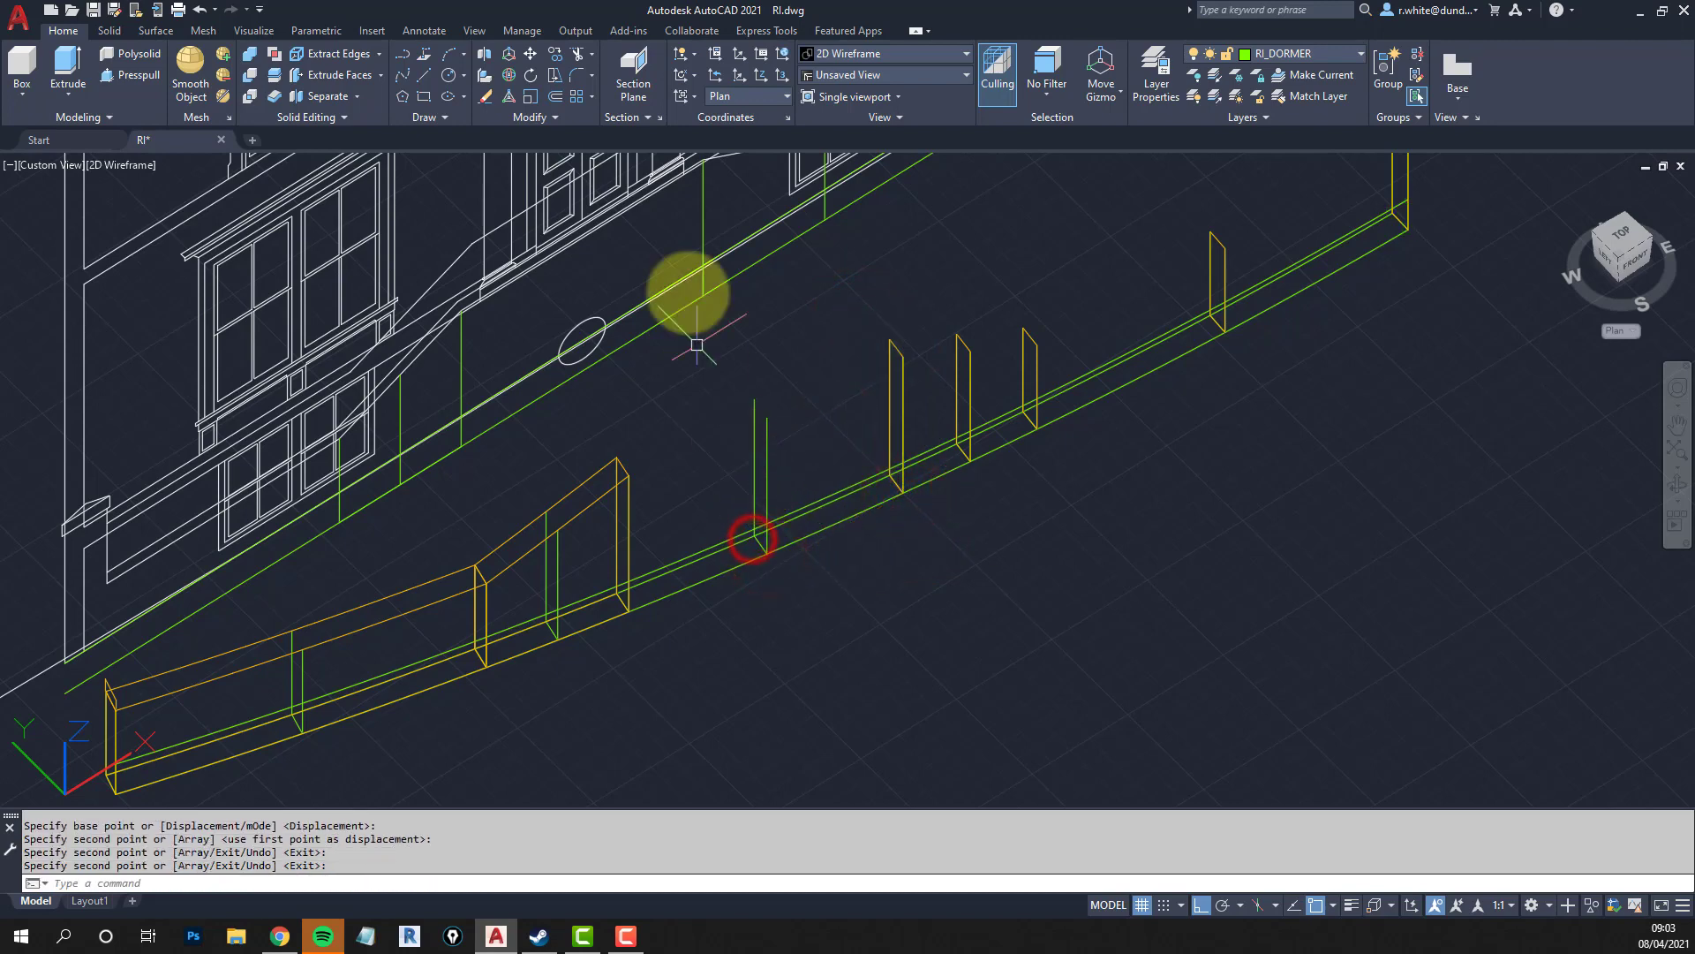
# Define a three-point UCS with its origin at the short line's inner end, X towards its outer end and Y up the inner vertical line.
pyautogui.click(783, 79)
pyautogui.scroll(5, 768, 512)
pyautogui.click(808, 459)
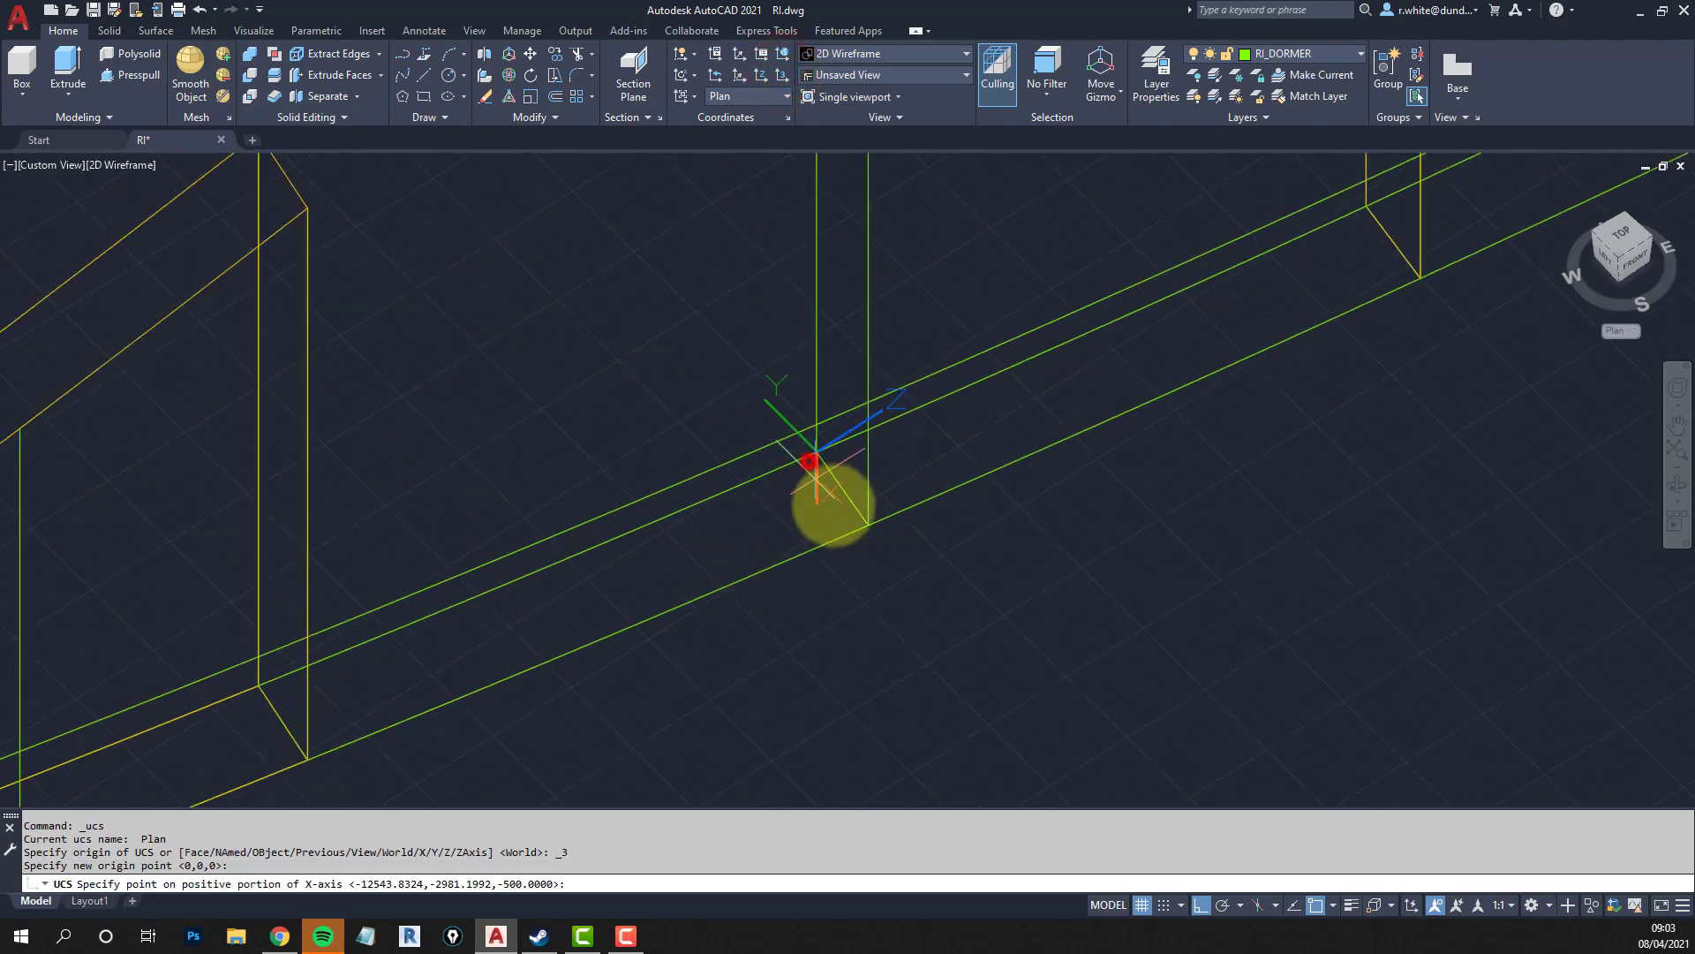
pyautogui.click(868, 525)
pyautogui.scroll(-4, 830, 397)
pyautogui.click(834, 415)
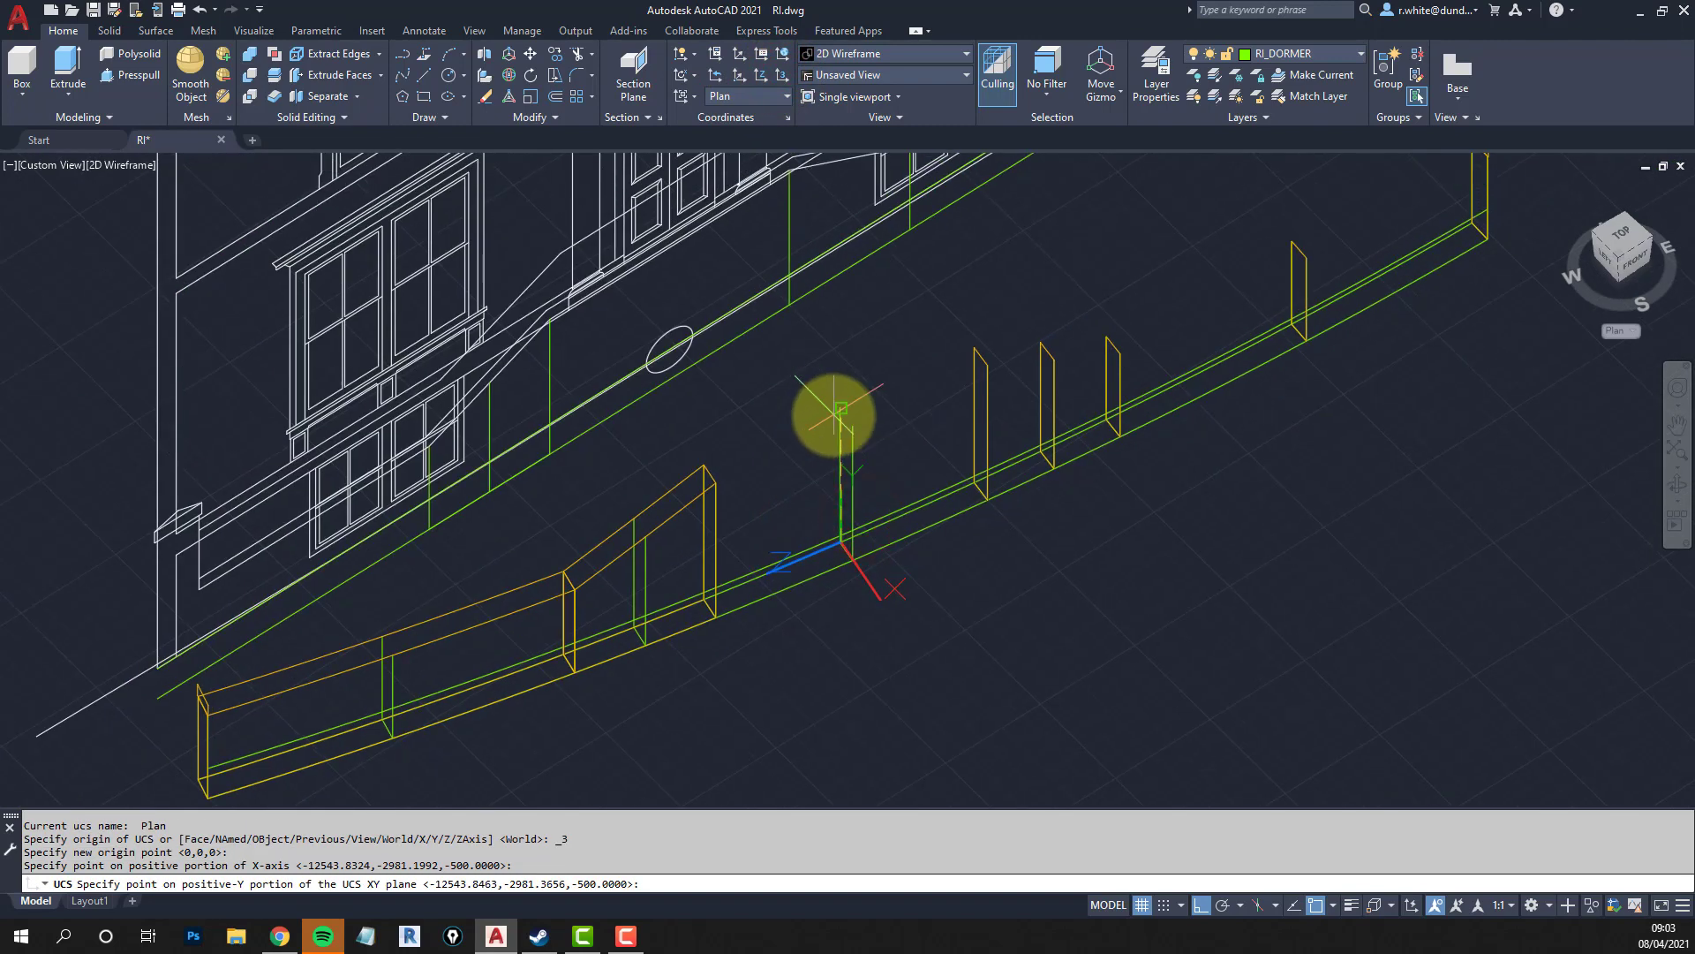
# Make WALL_PROFILES the current layer and draw a rectangle from the inner vertical line's top to the outer vertical line's base.
pyautogui.click(1322, 74)
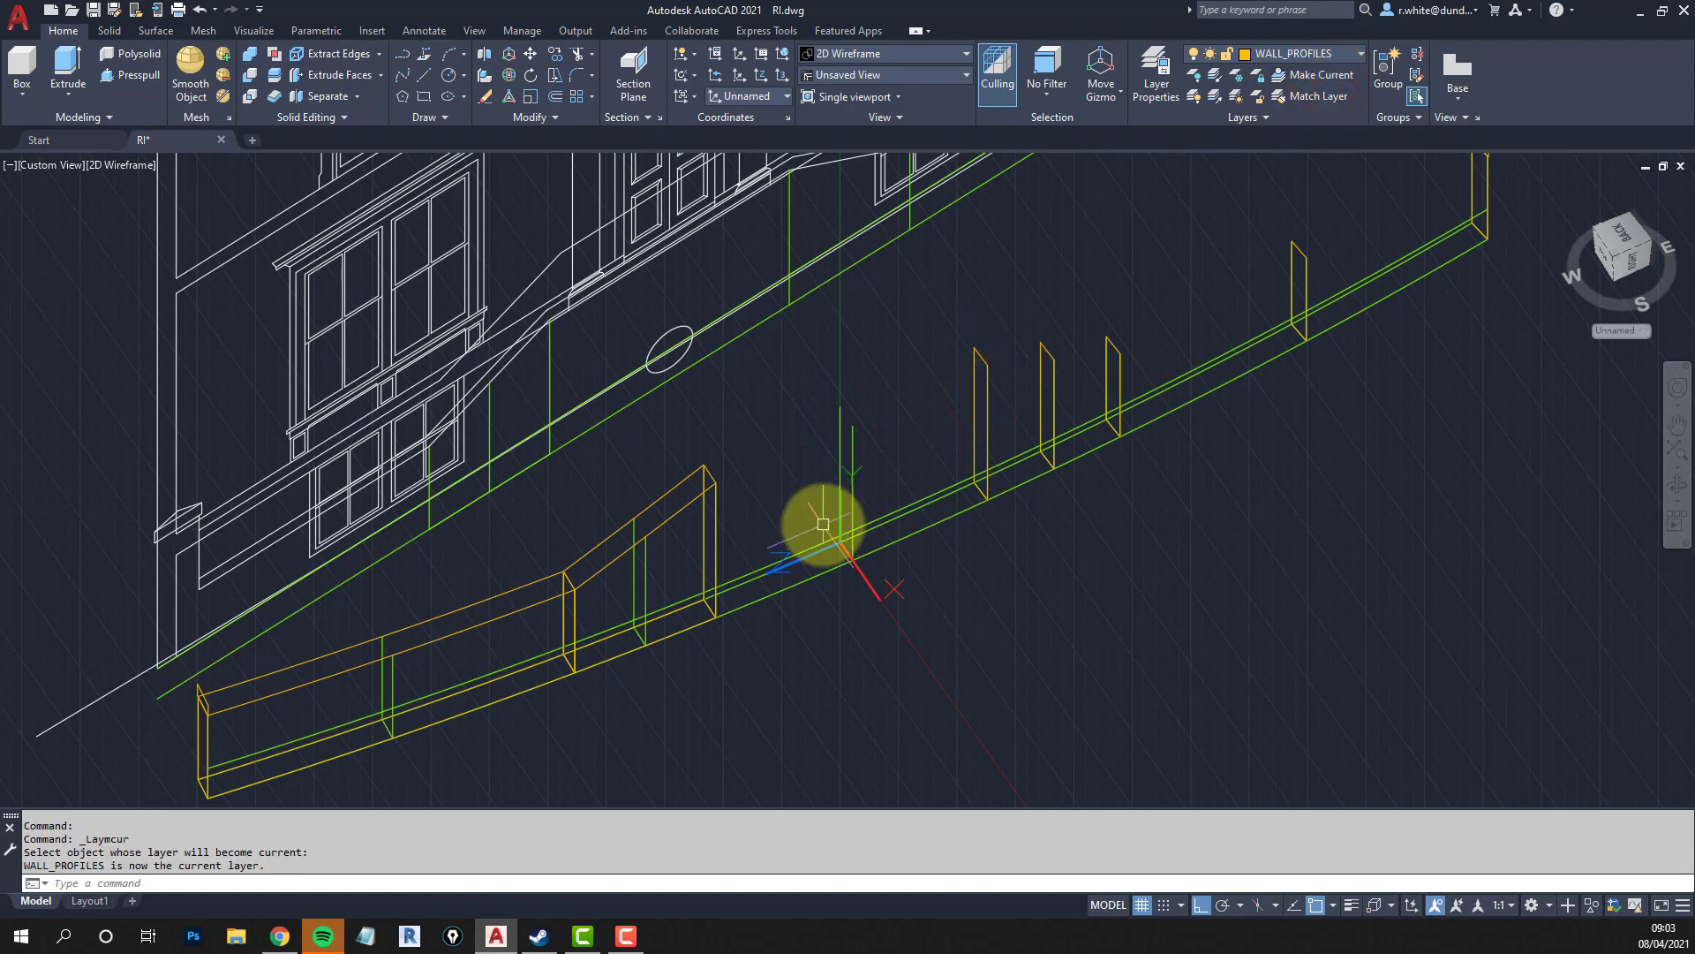
pyautogui.write('rec')
pyautogui.press('Return')
pyautogui.click(842, 406)
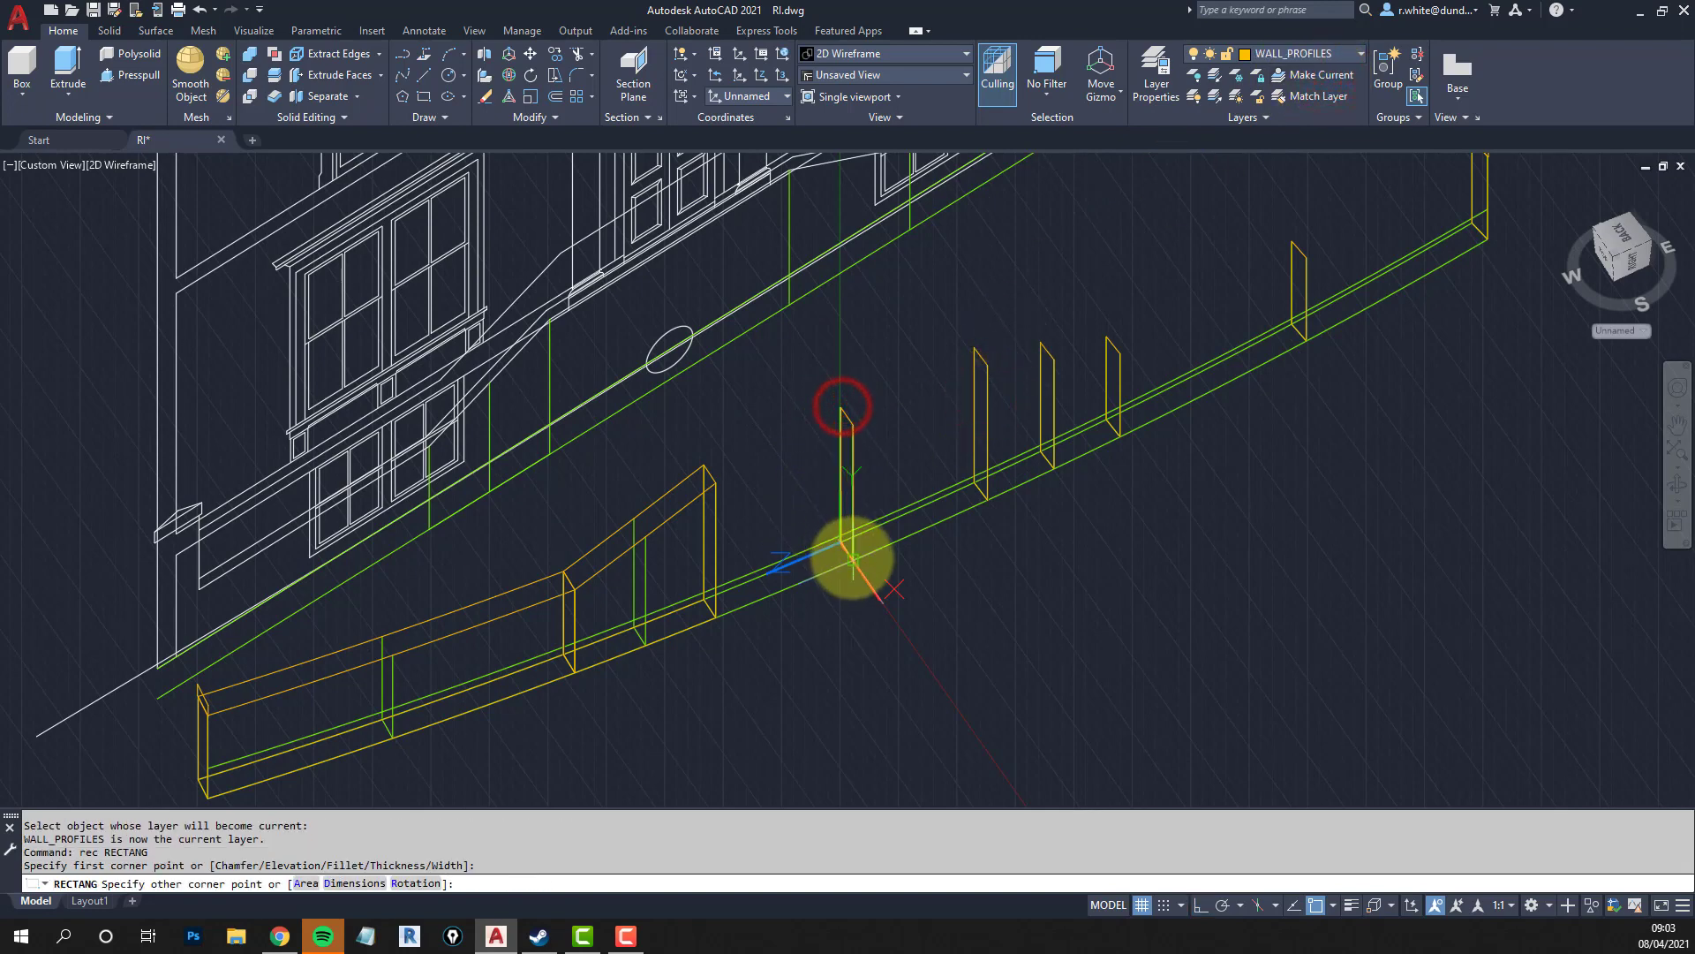
pyautogui.press('Escape')
pyautogui.press('Escape')
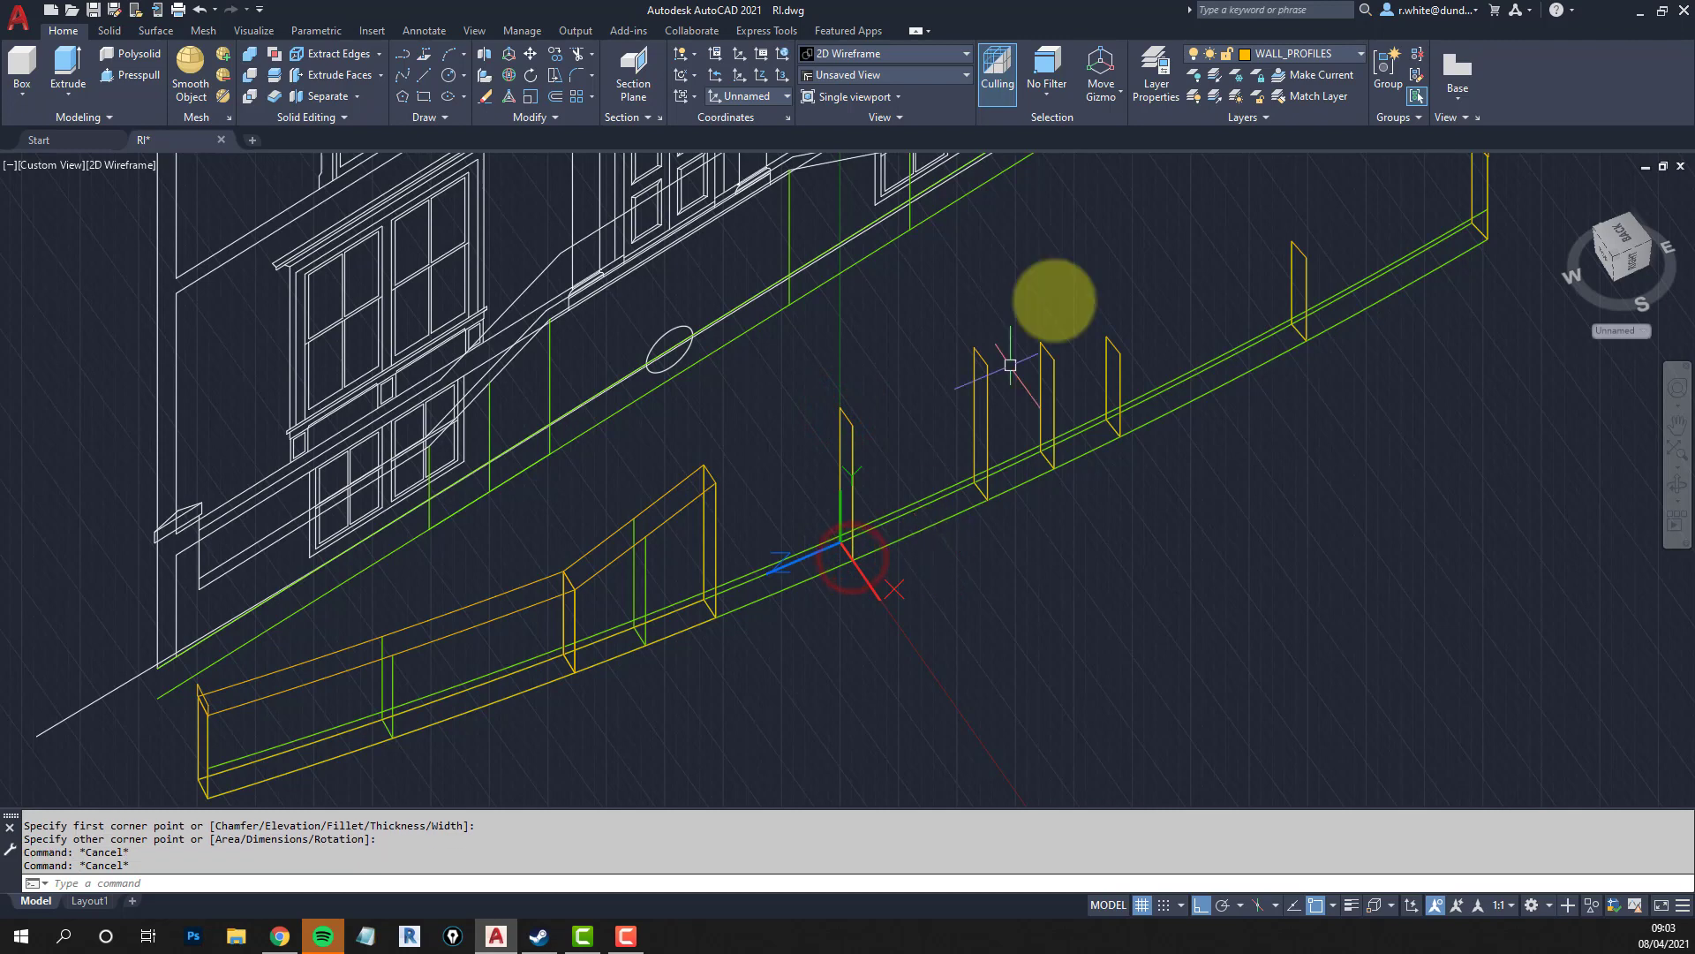
# Turn off the RI_DORMER layer that holds the green construction lines.
pyautogui.click(1194, 76)
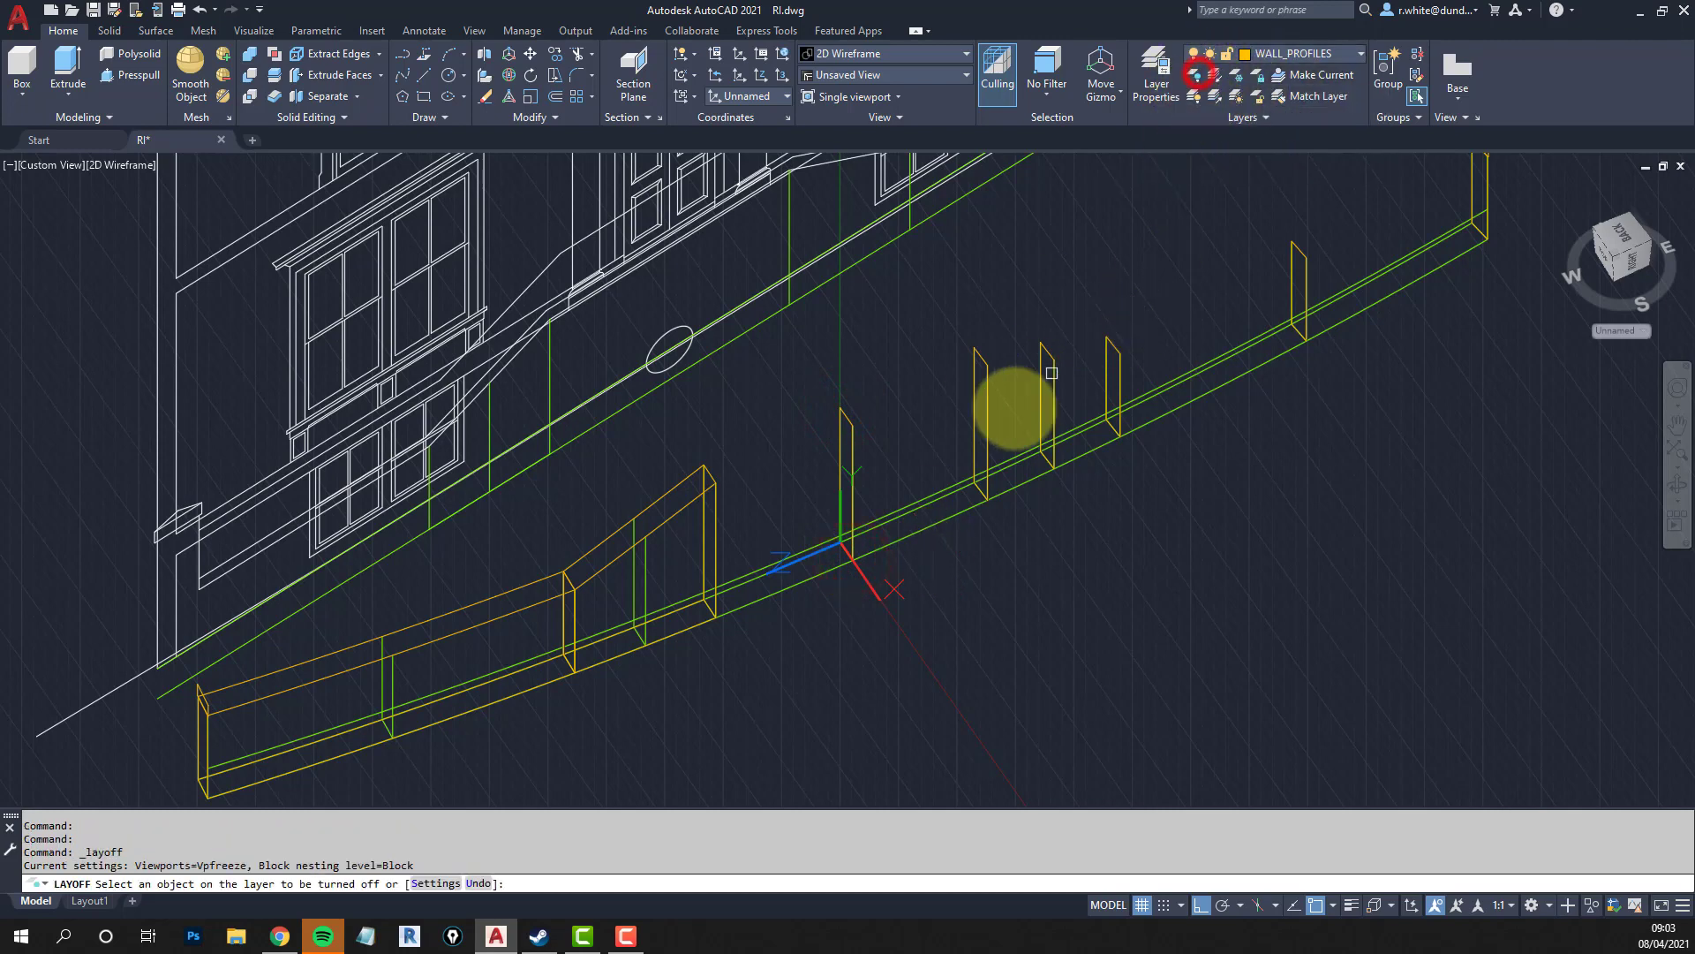
pyautogui.click(925, 503)
pyautogui.press('Escape')
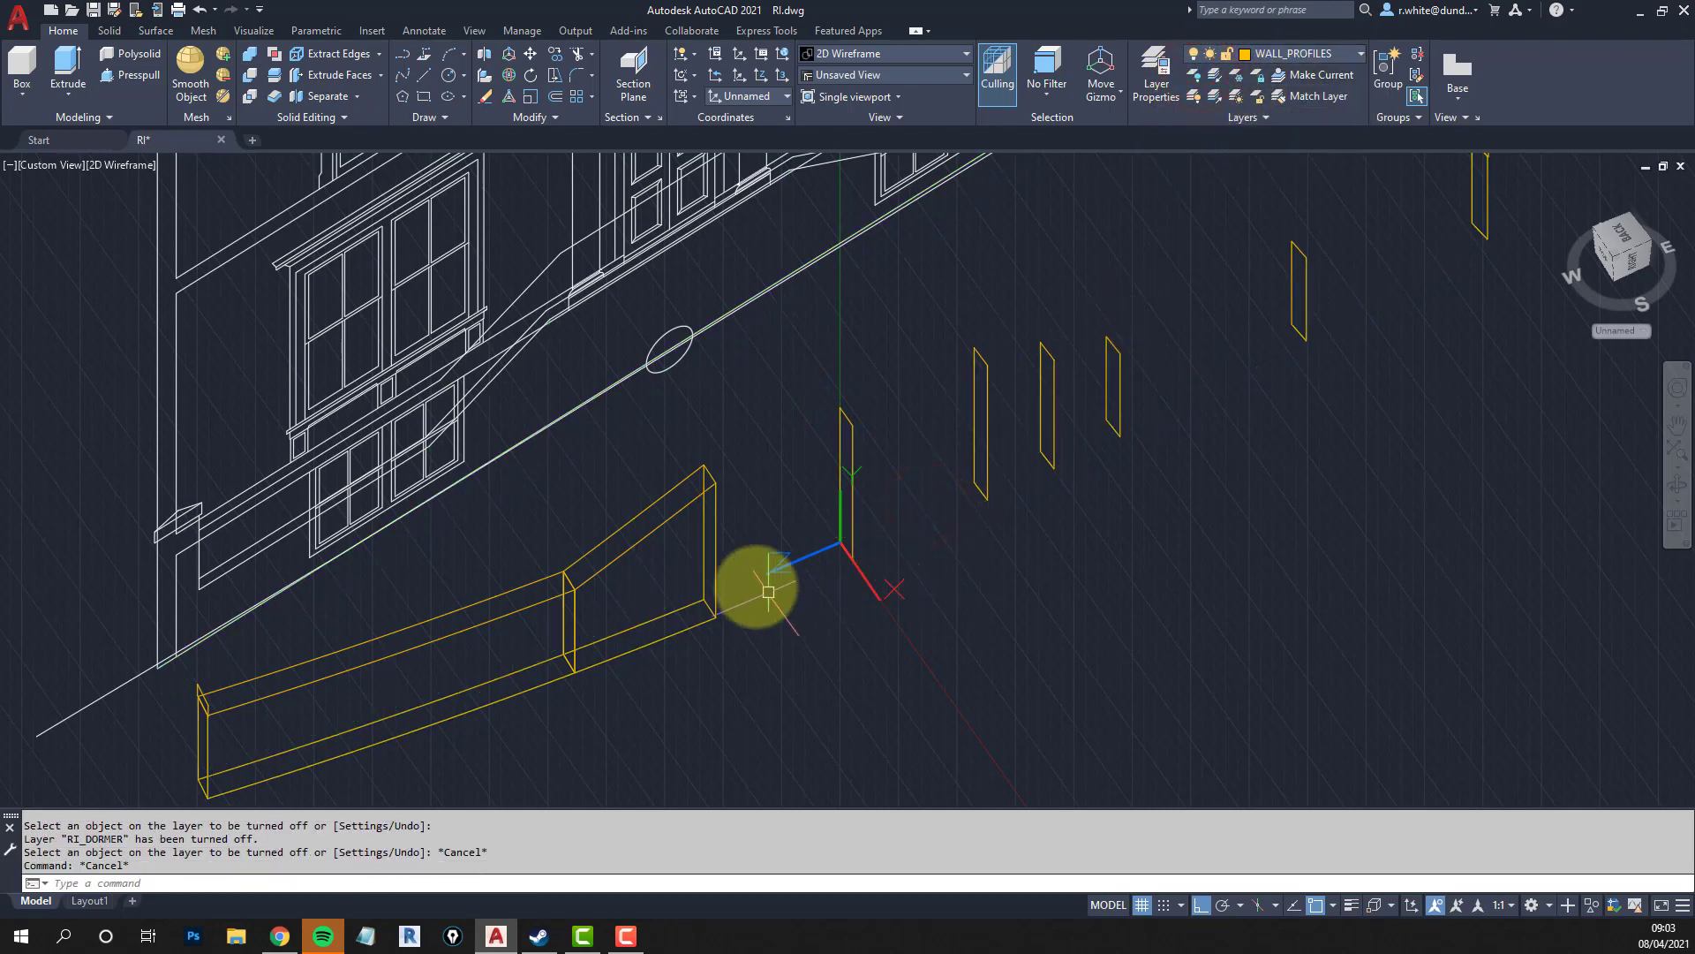
pyautogui.scroll(-5, 725, 557)
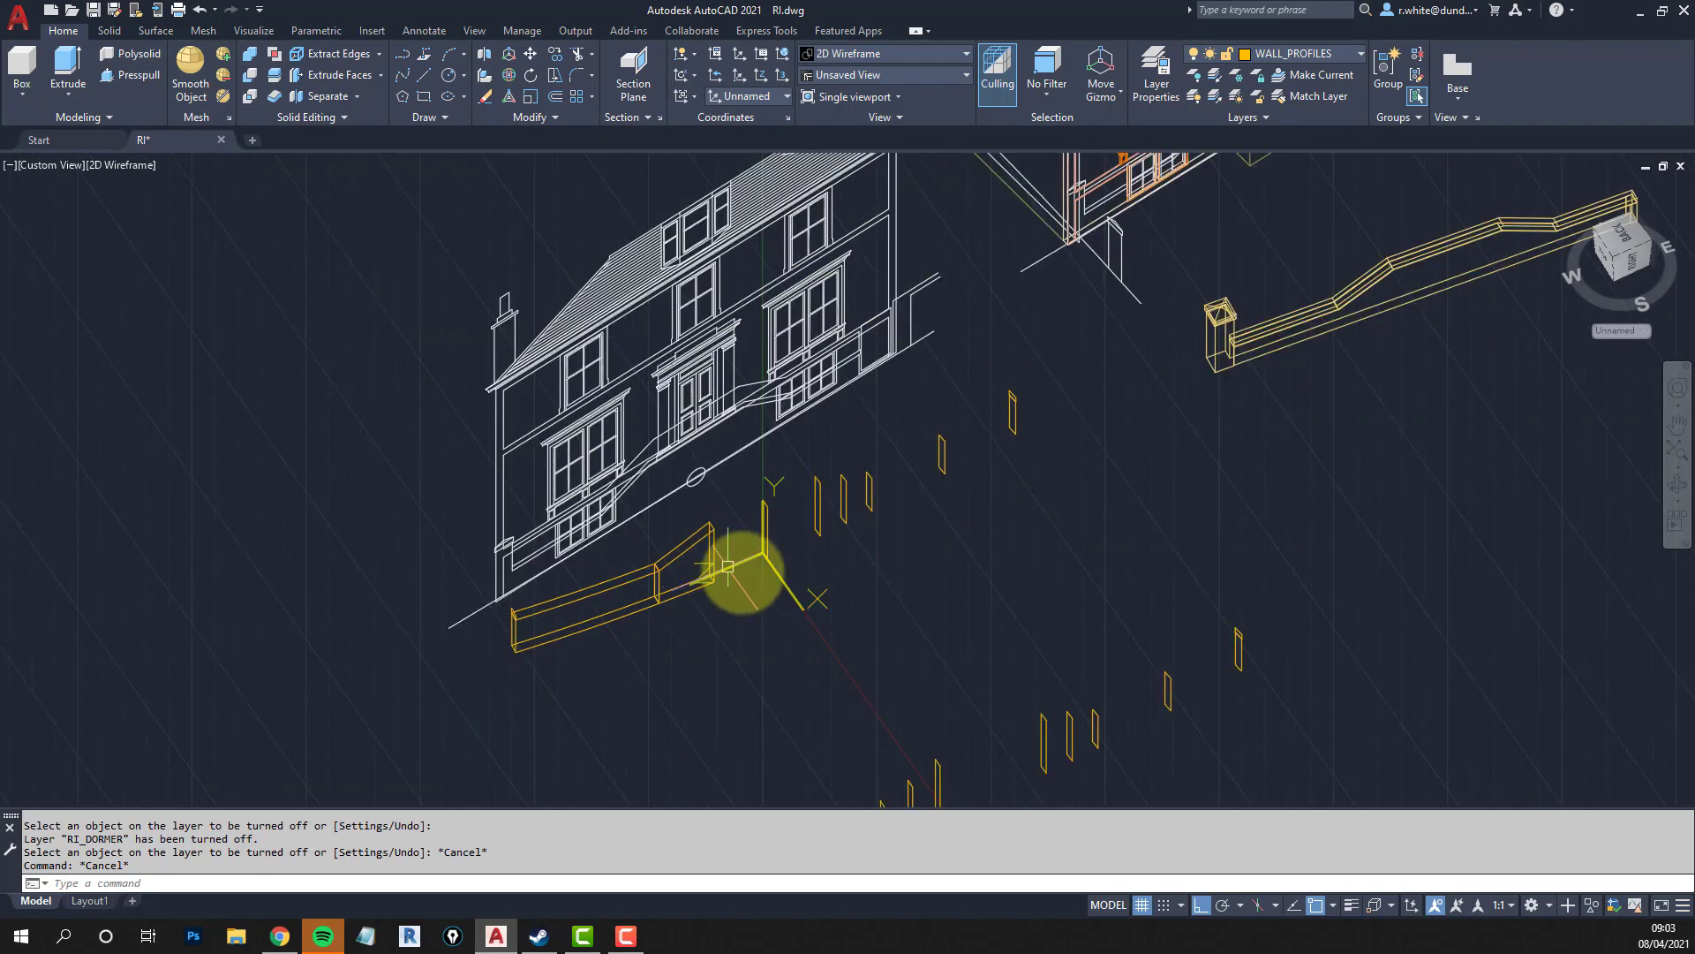
pyautogui.scroll(5, 720, 446)
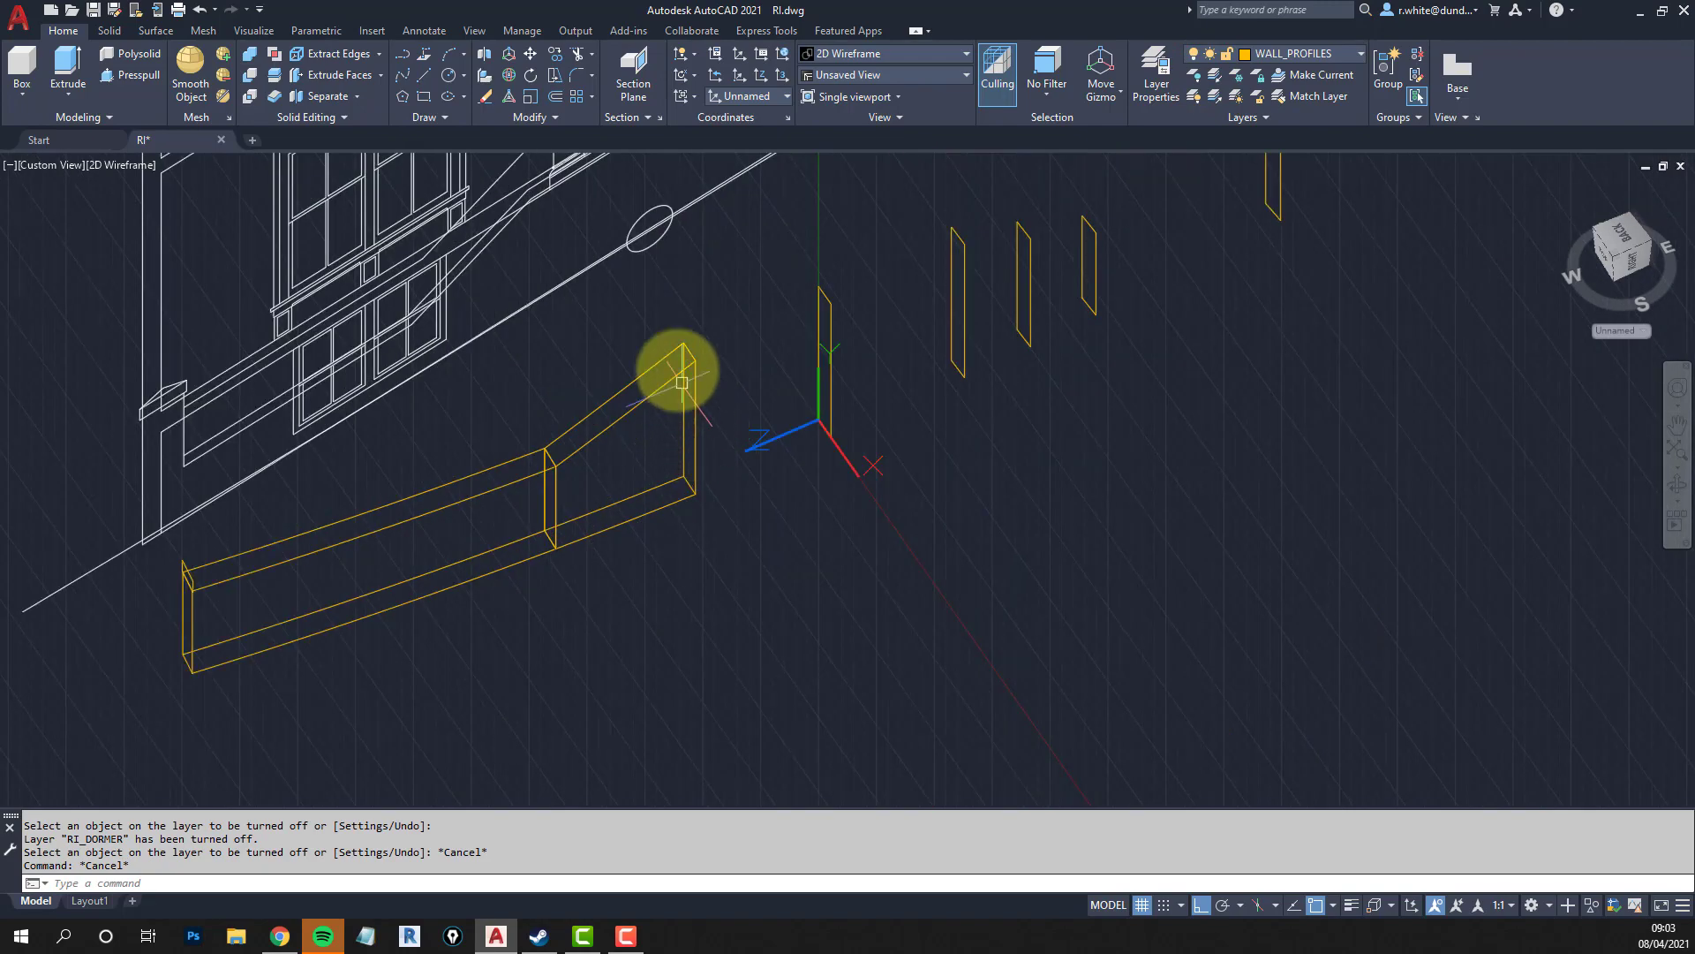
# Copy the spare tall profile before the gap onto the wall's open end, using matching base corners of the tall profiles beyond the gap.
pyautogui.scroll(-3, 698, 489)
pyautogui.write('cp')
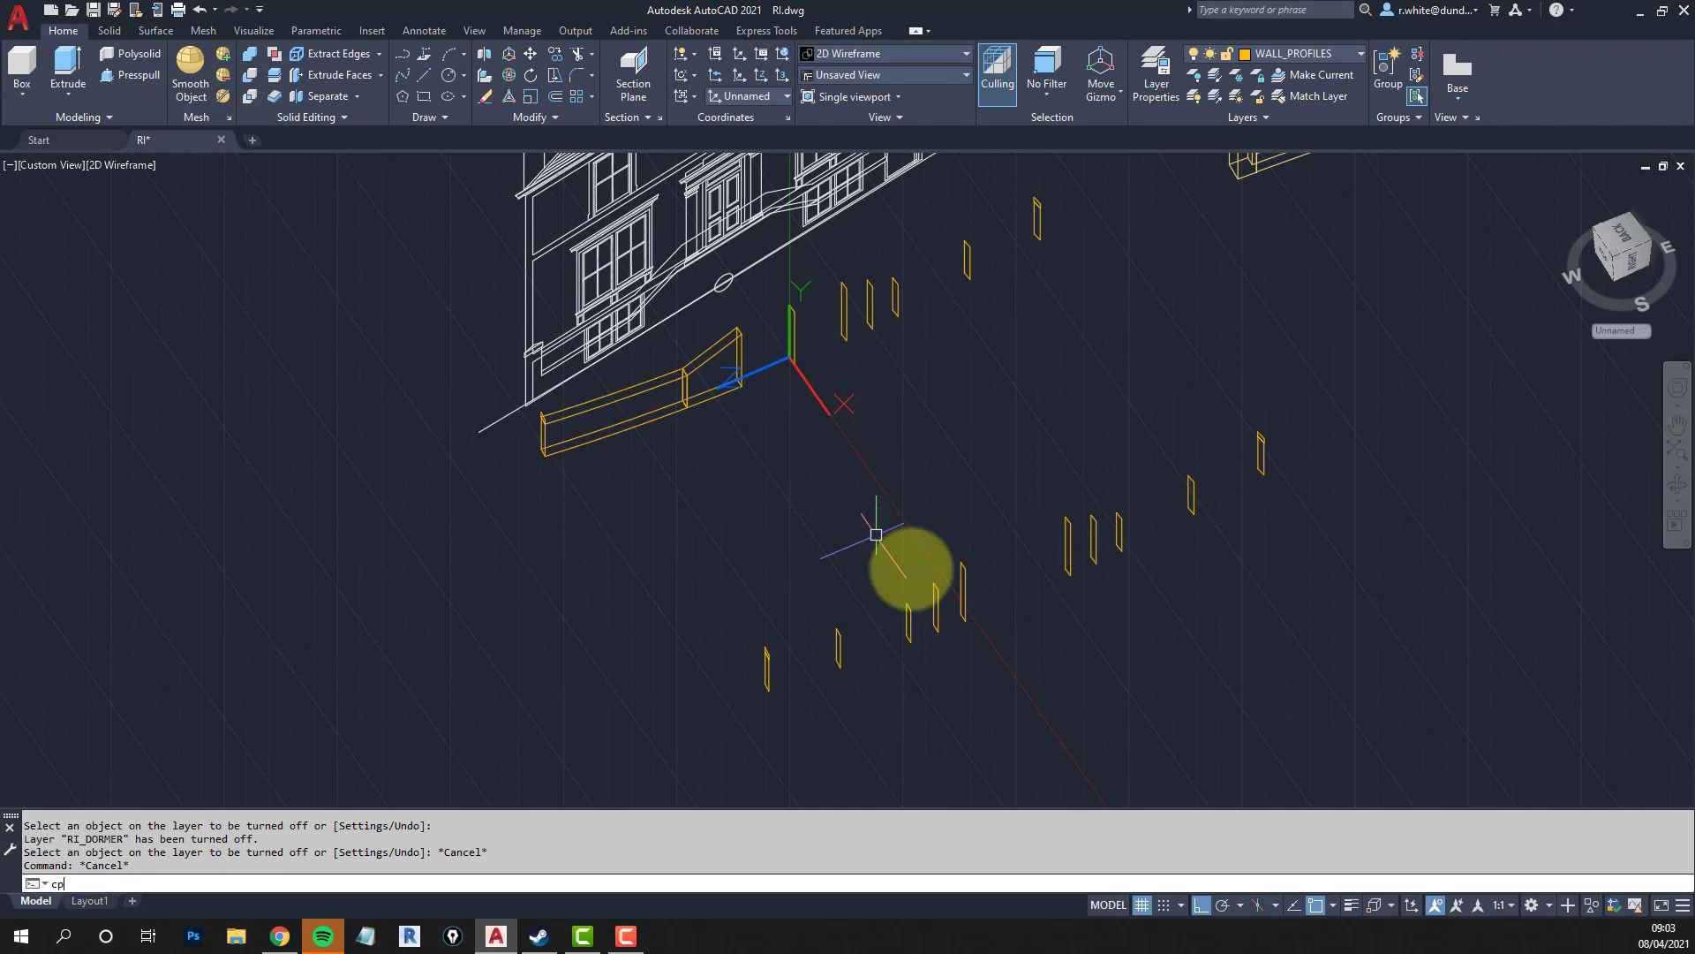
pyautogui.press('Return')
pyautogui.click(966, 598)
pyautogui.press('Return')
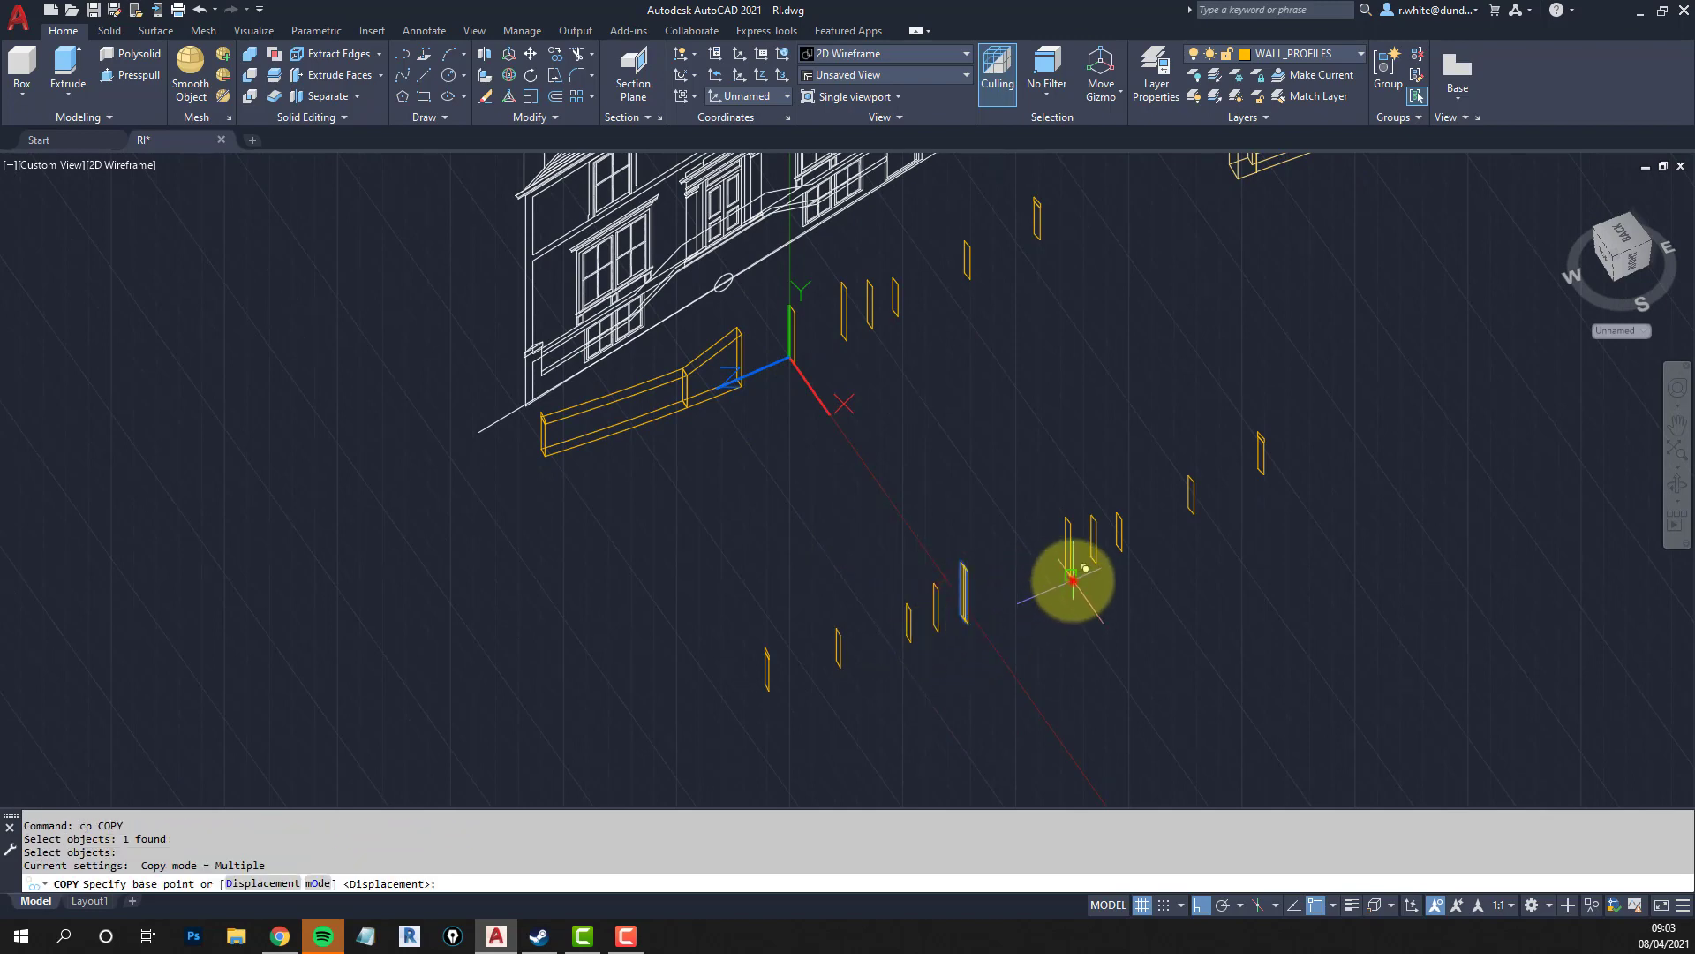
pyautogui.click(1071, 578)
pyautogui.scroll(2, 860, 349)
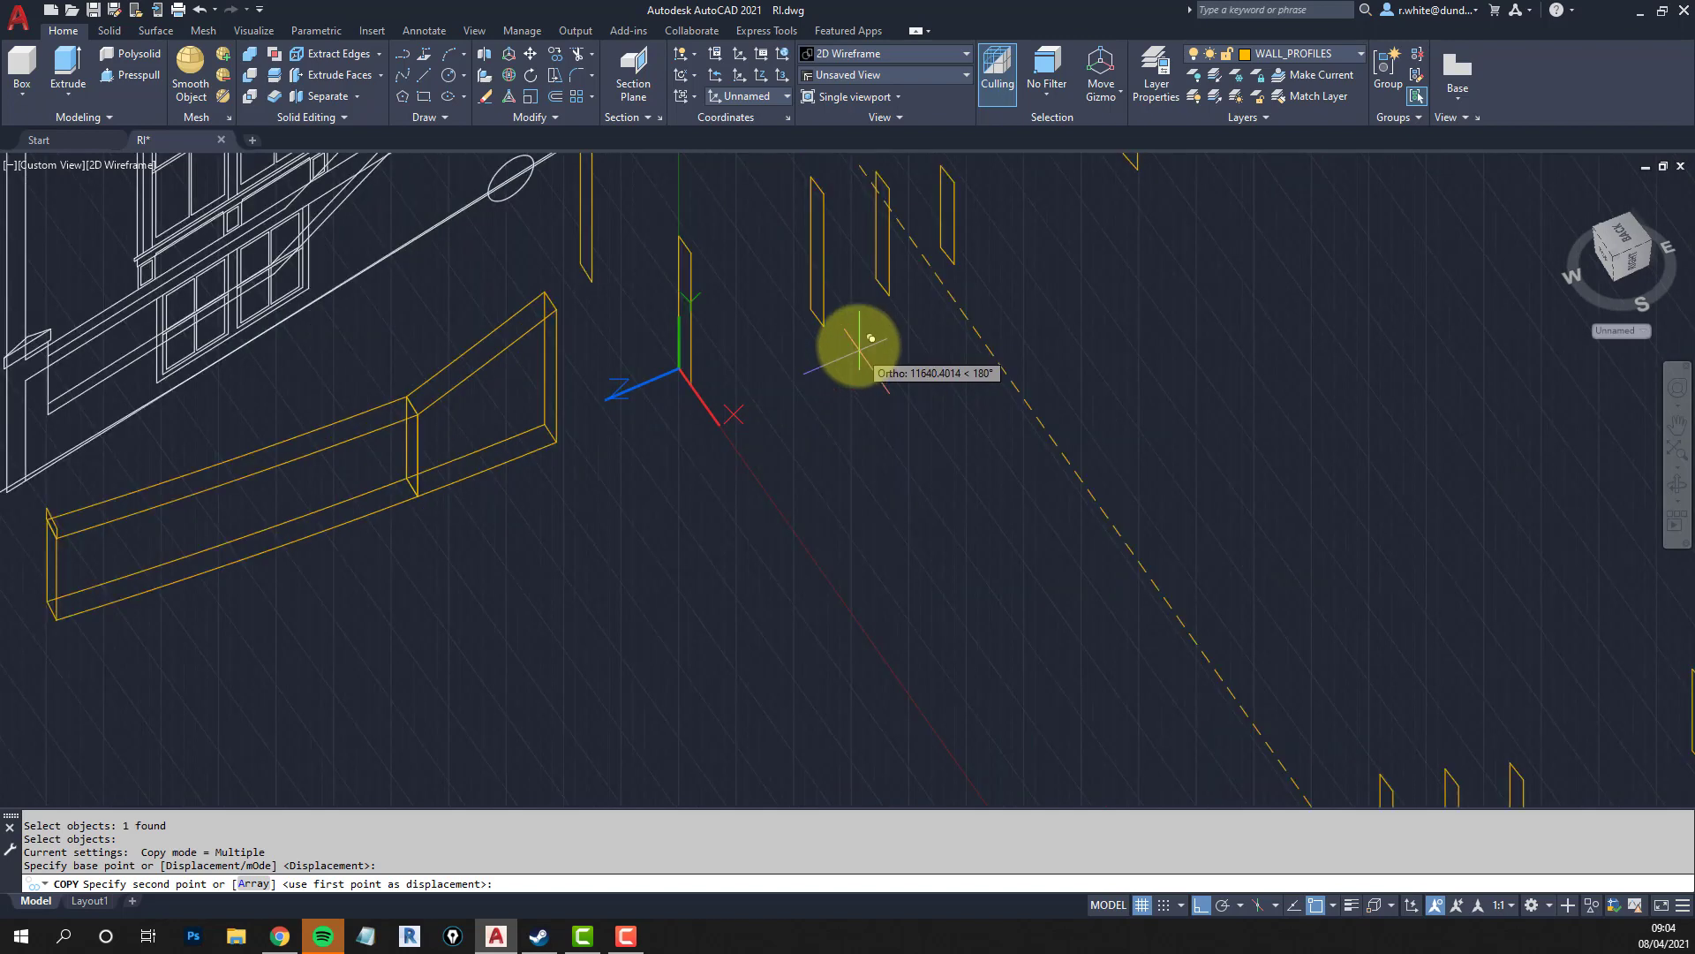
pyautogui.click(824, 326)
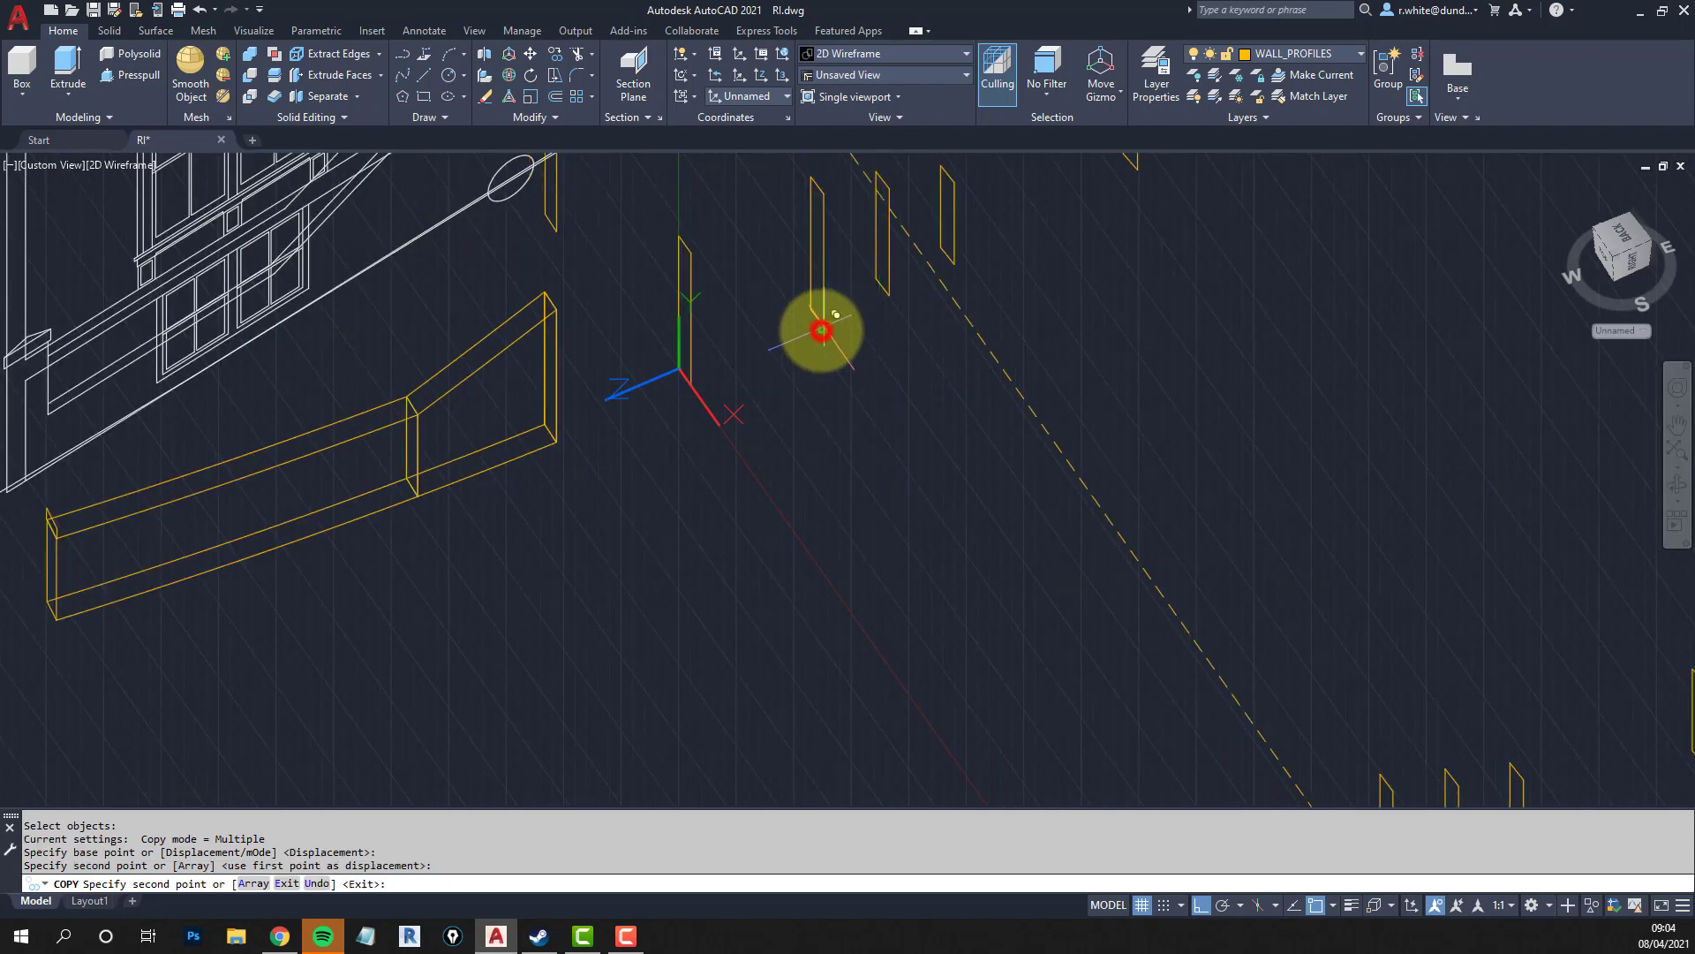
pyautogui.rightClick(556, 377)
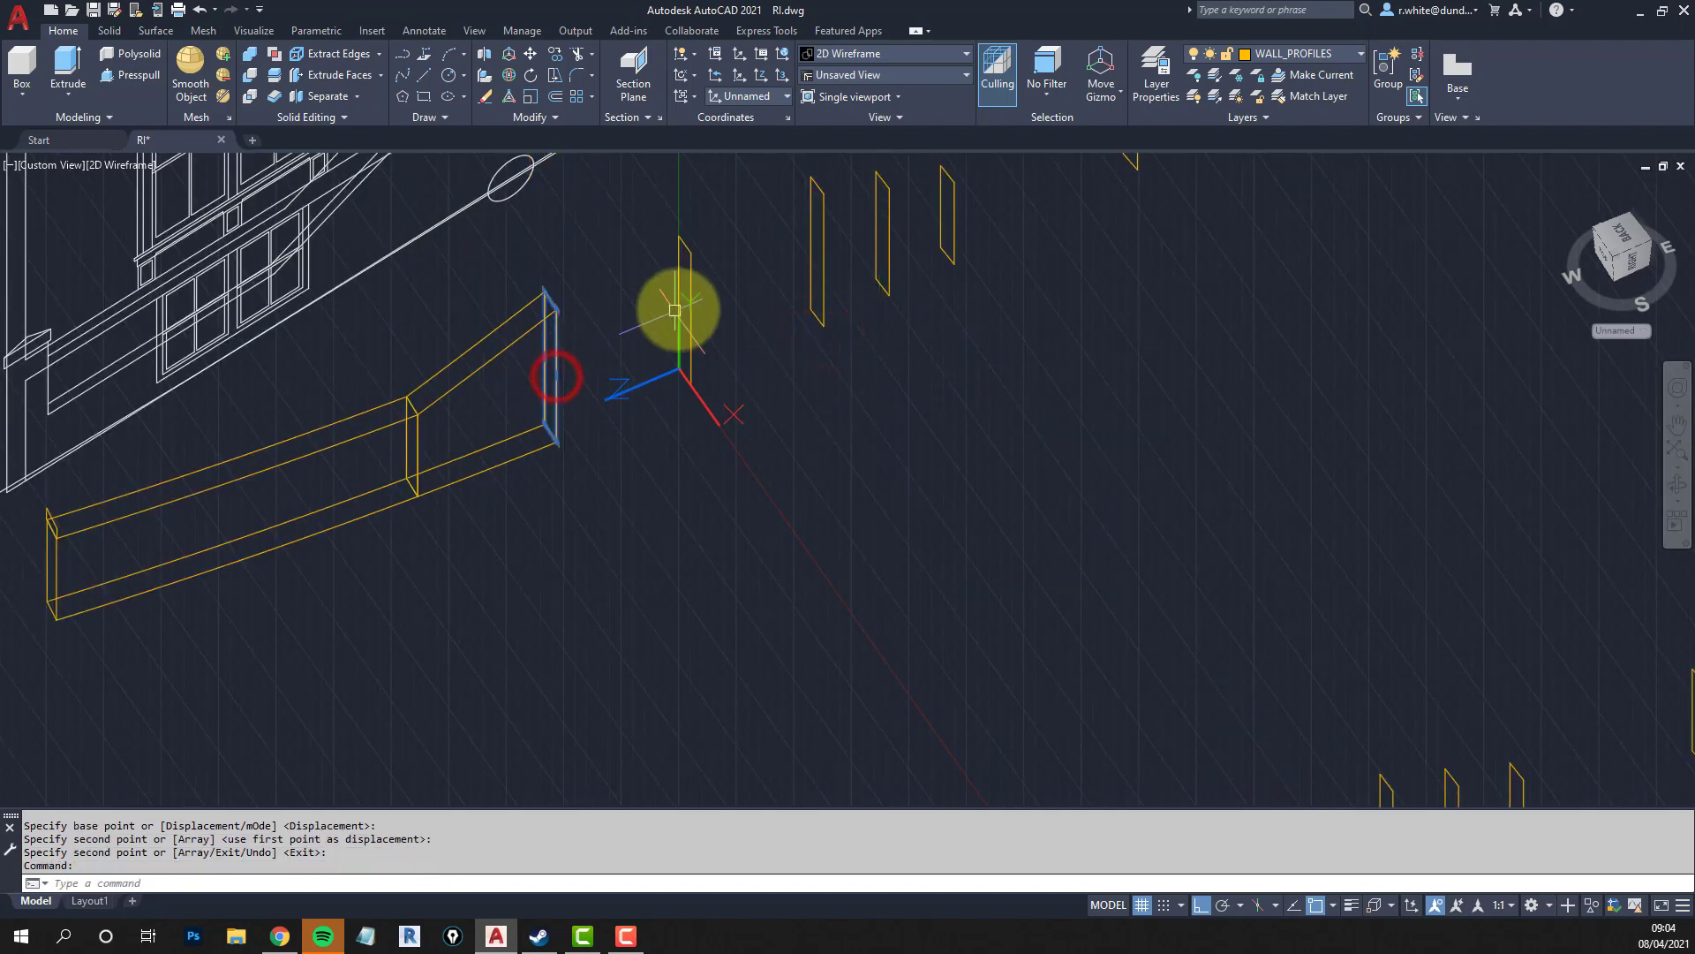
pyautogui.click(692, 270)
pyautogui.click(824, 216)
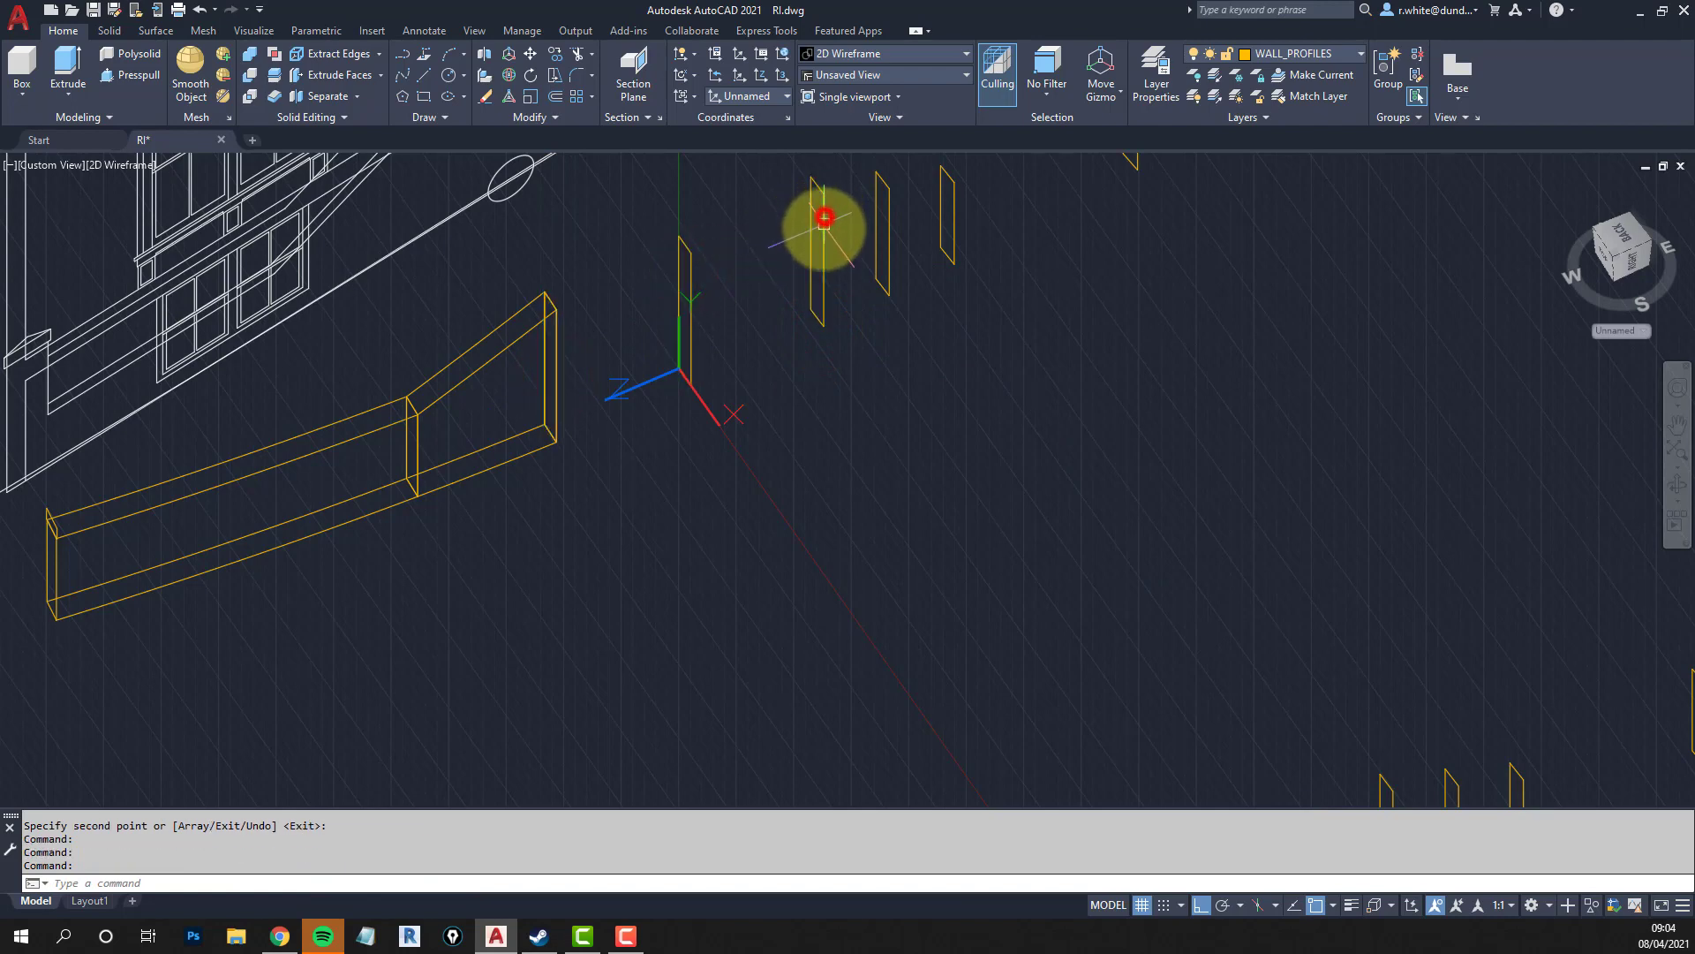
pyautogui.press('Escape')
pyautogui.press('Escape')
# Loft a solid through the wall's end profile, the new intermediate profile and the tall profile across the gap, using cross sections only.
pyautogui.write('loft')
pyautogui.press('Return')
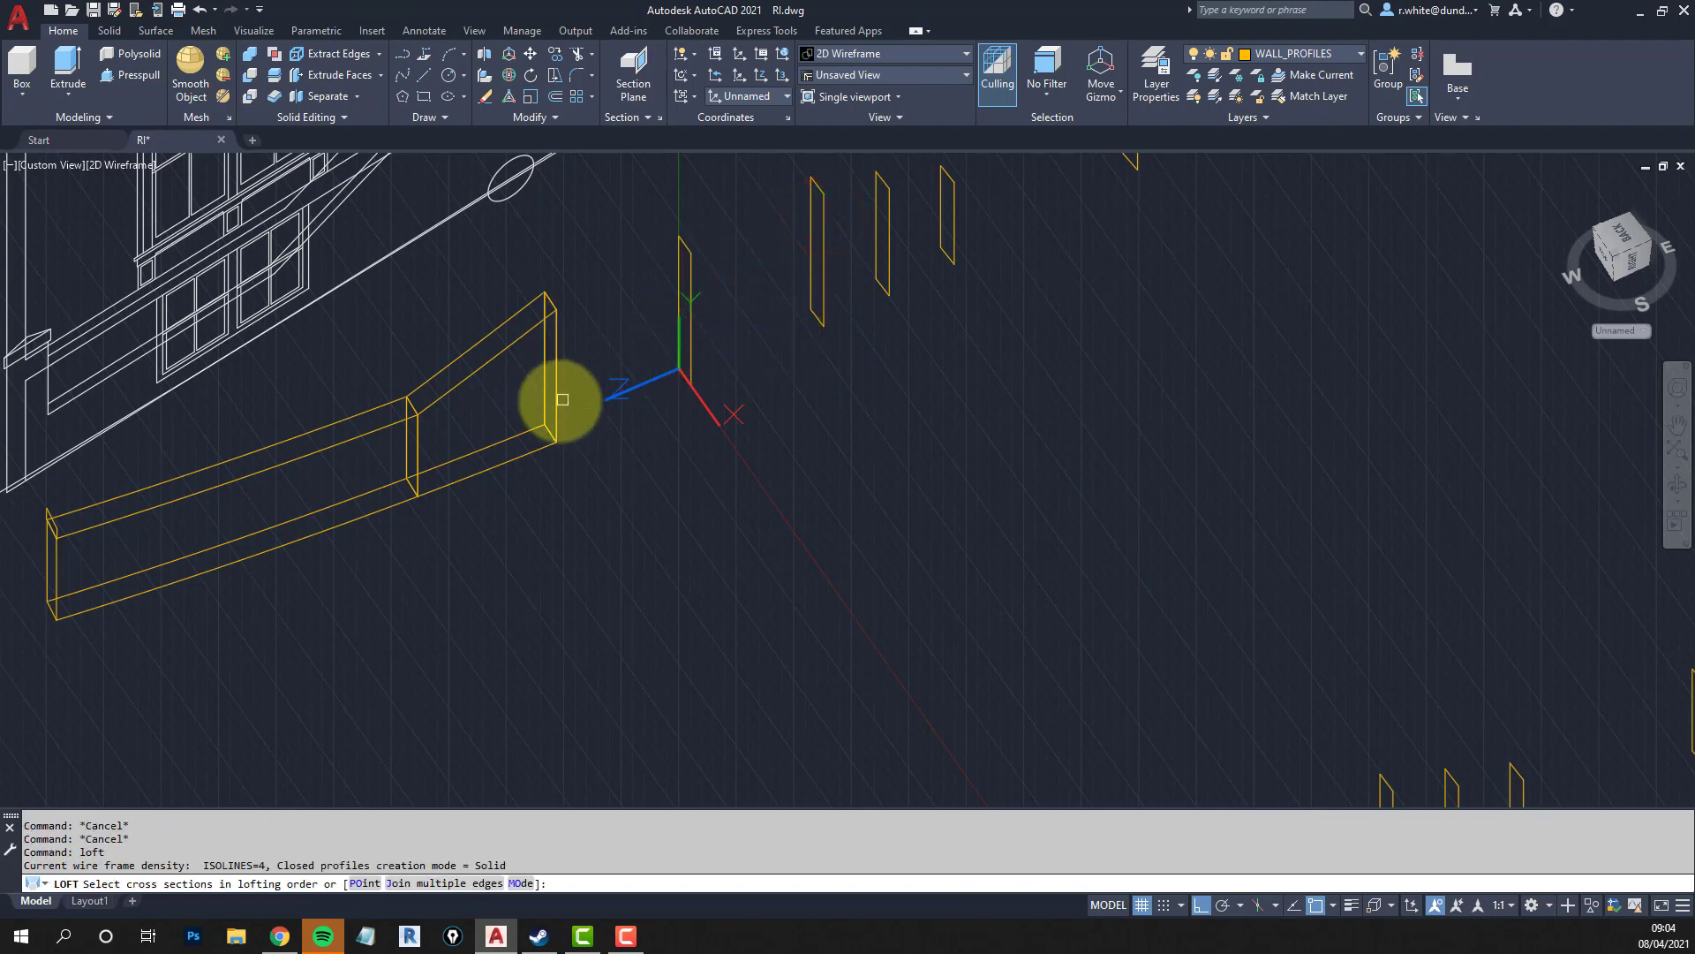
pyautogui.click(557, 402)
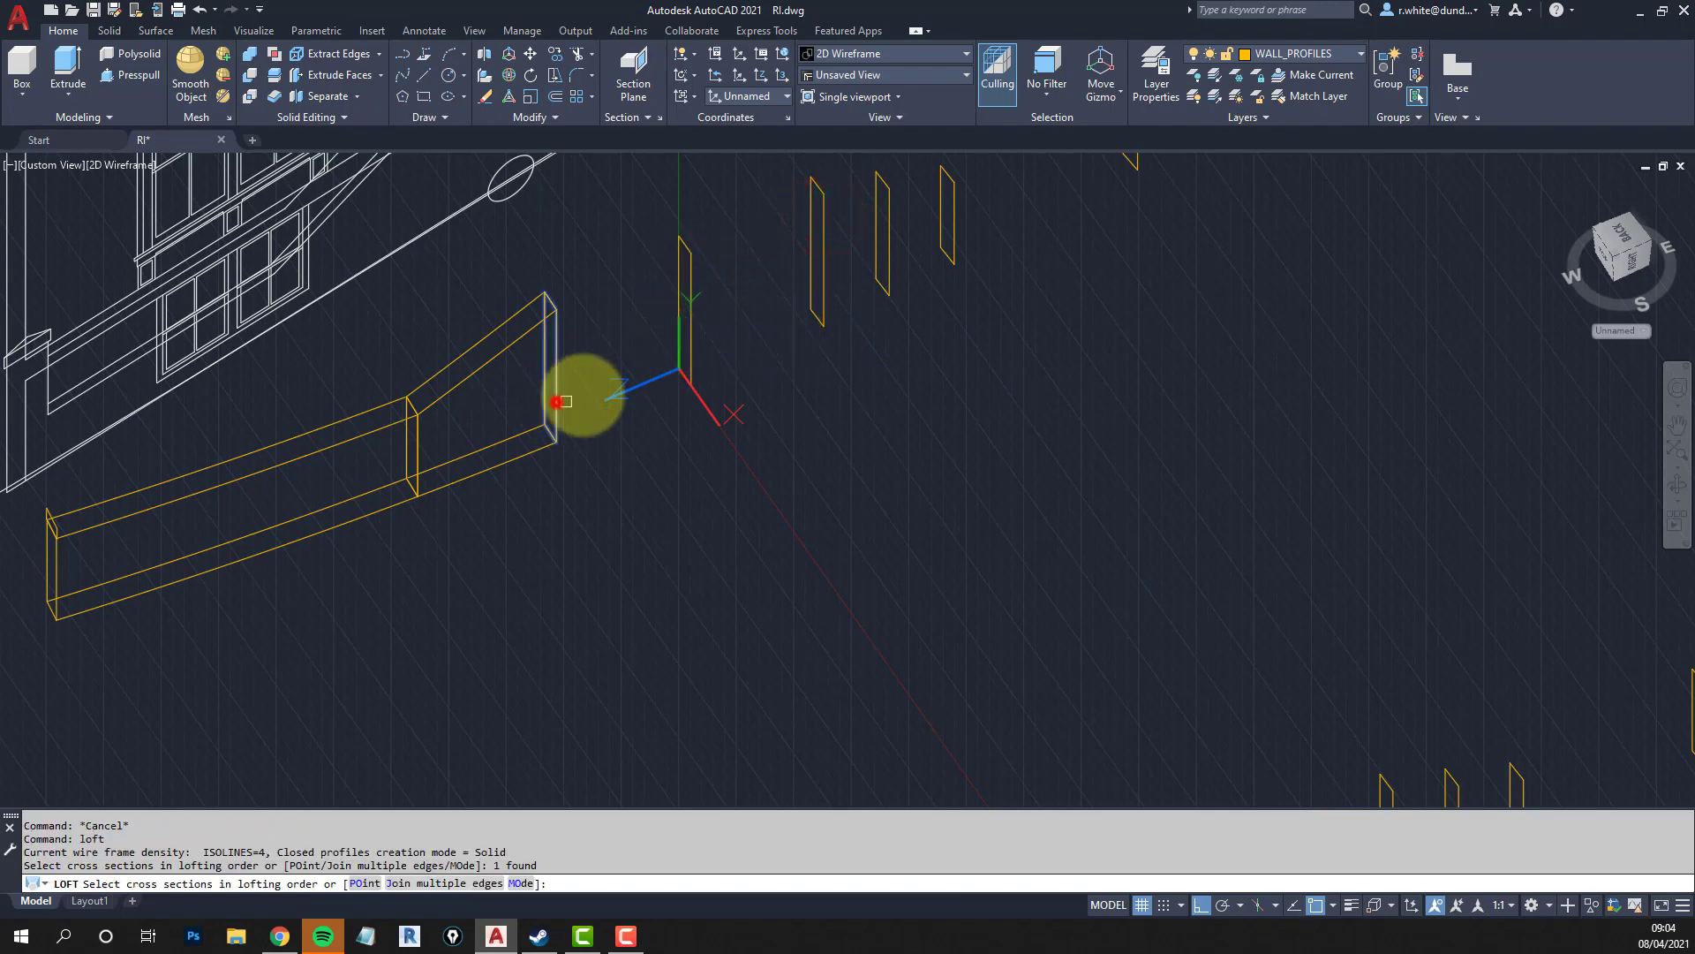
pyautogui.click(692, 343)
pyautogui.click(822, 268)
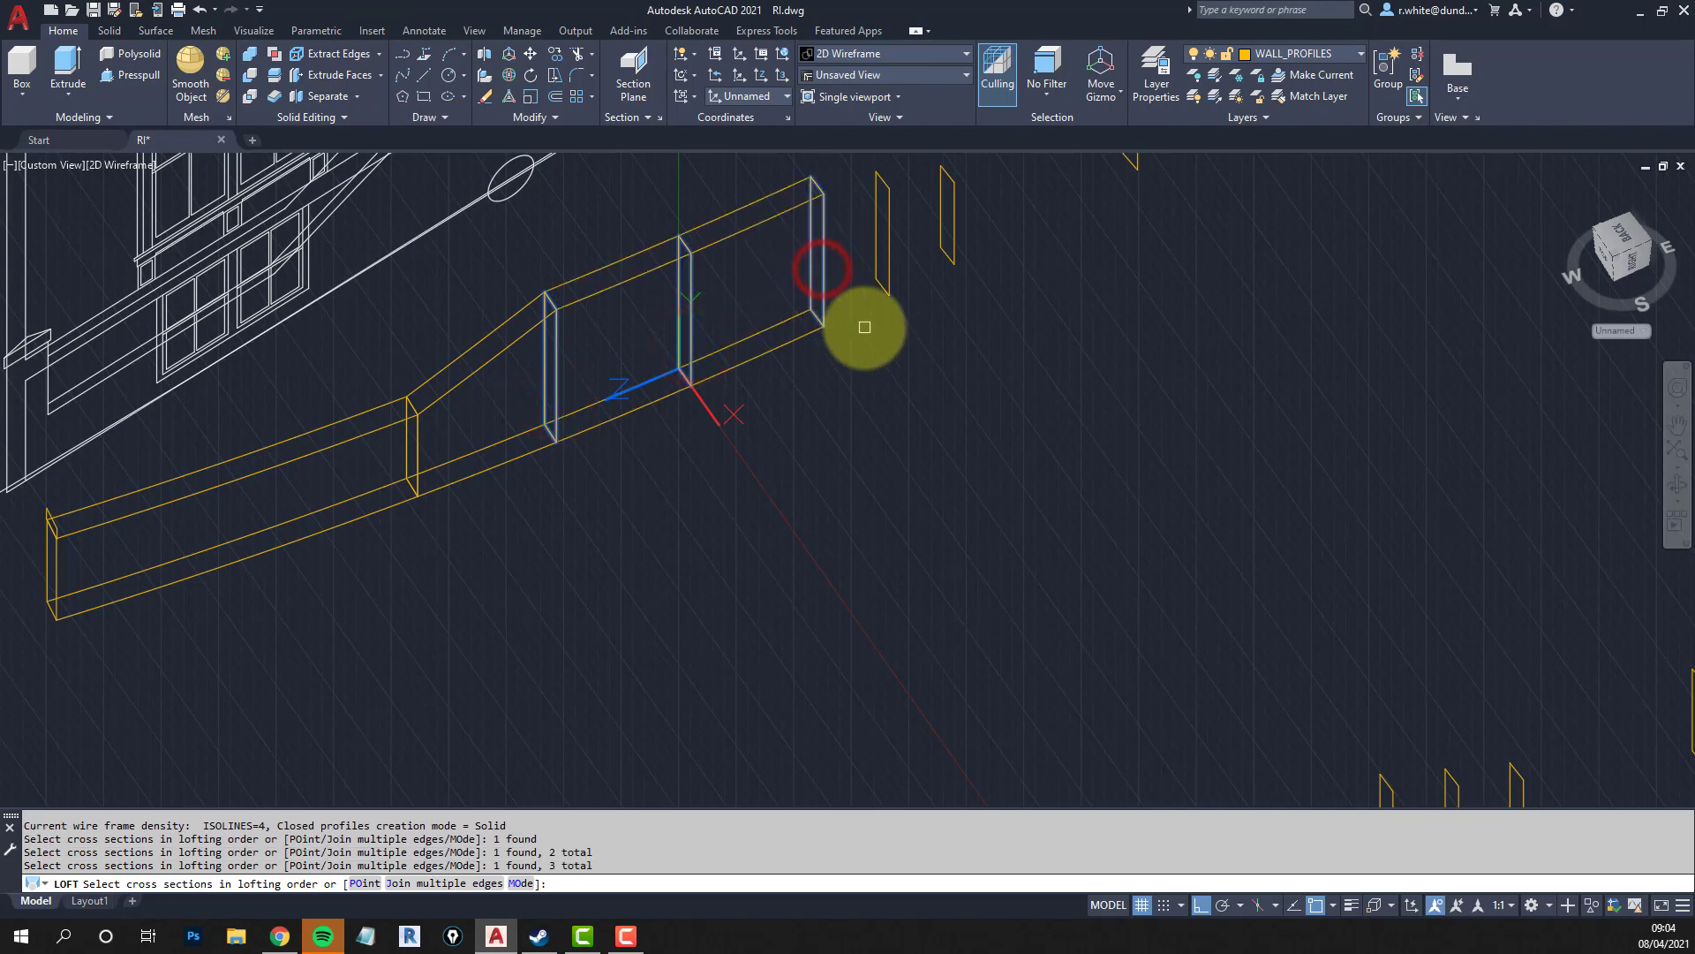
pyautogui.press('Return')
pyautogui.press('Return')
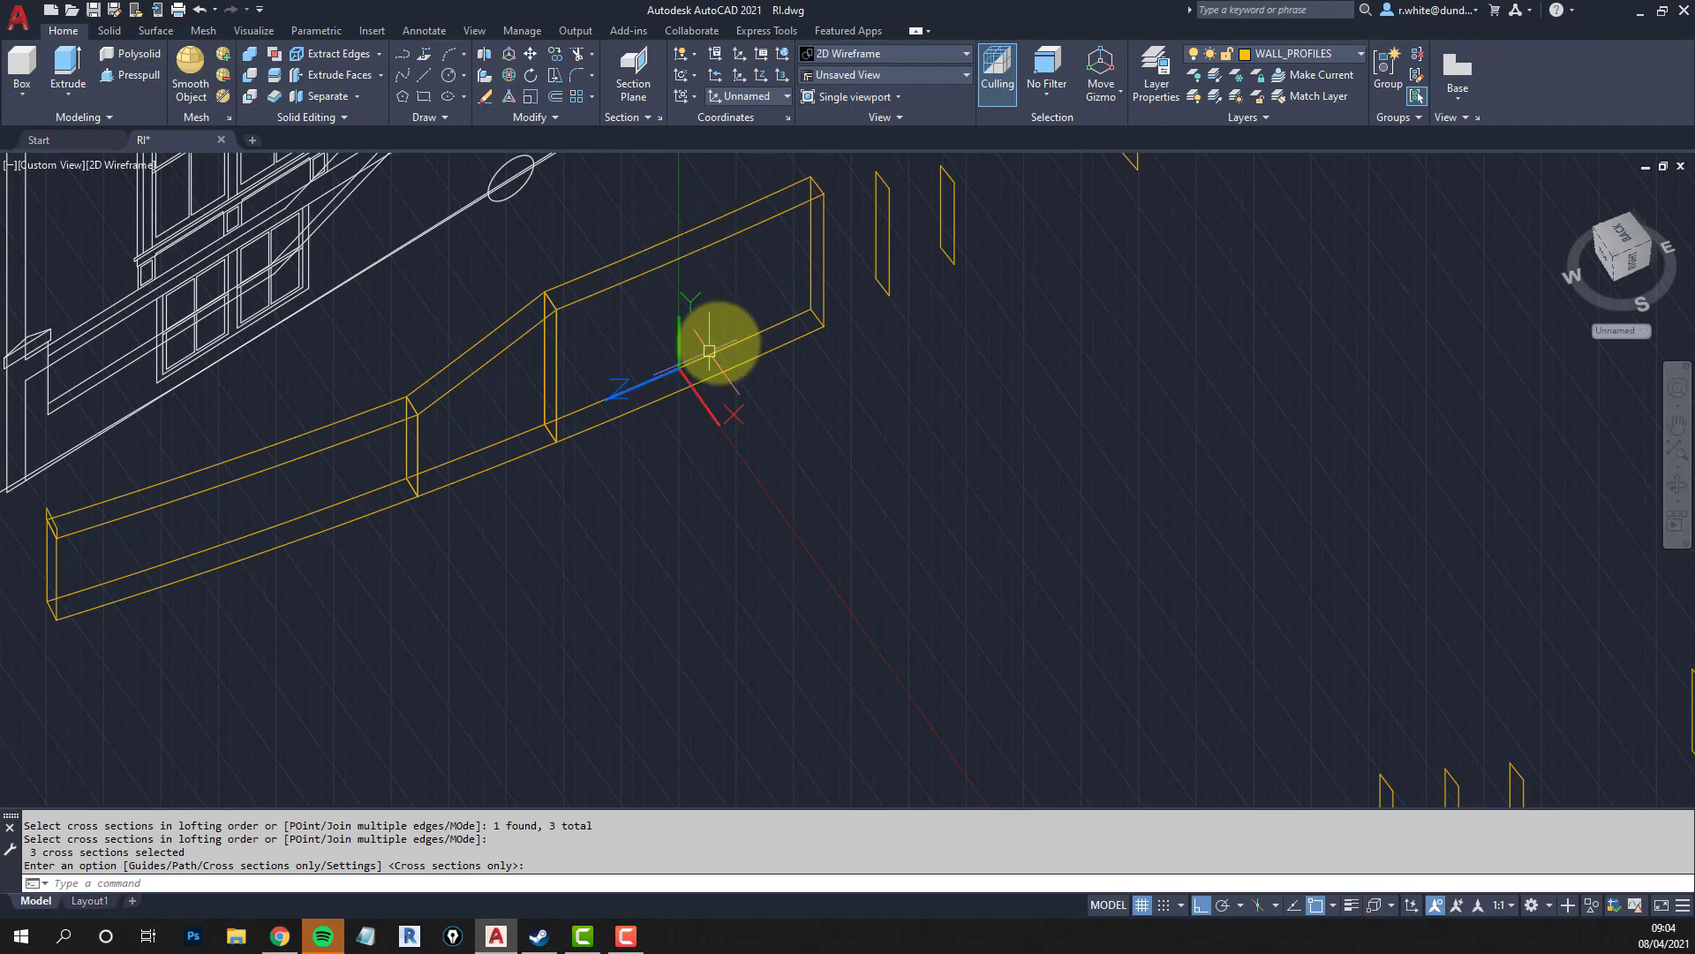
# Copy the spare tall profile beyond the gap from its base corner to the matching base corner at the new loft's end.
pyautogui.scroll(-3, 825, 253)
pyautogui.moveTo(777, 405)
pyautogui.keyDown('shift'); pyautogui.mouseDown(button='middle')
pyautogui.moveTo(776, 443)
pyautogui.moveTo(719, 348)
pyautogui.moveTo(882, 390)
pyautogui.moveTo(805, 490)
pyautogui.moveTo(801, 384)
pyautogui.mouseUp(button='middle'); pyautogui.keyUp('shift')
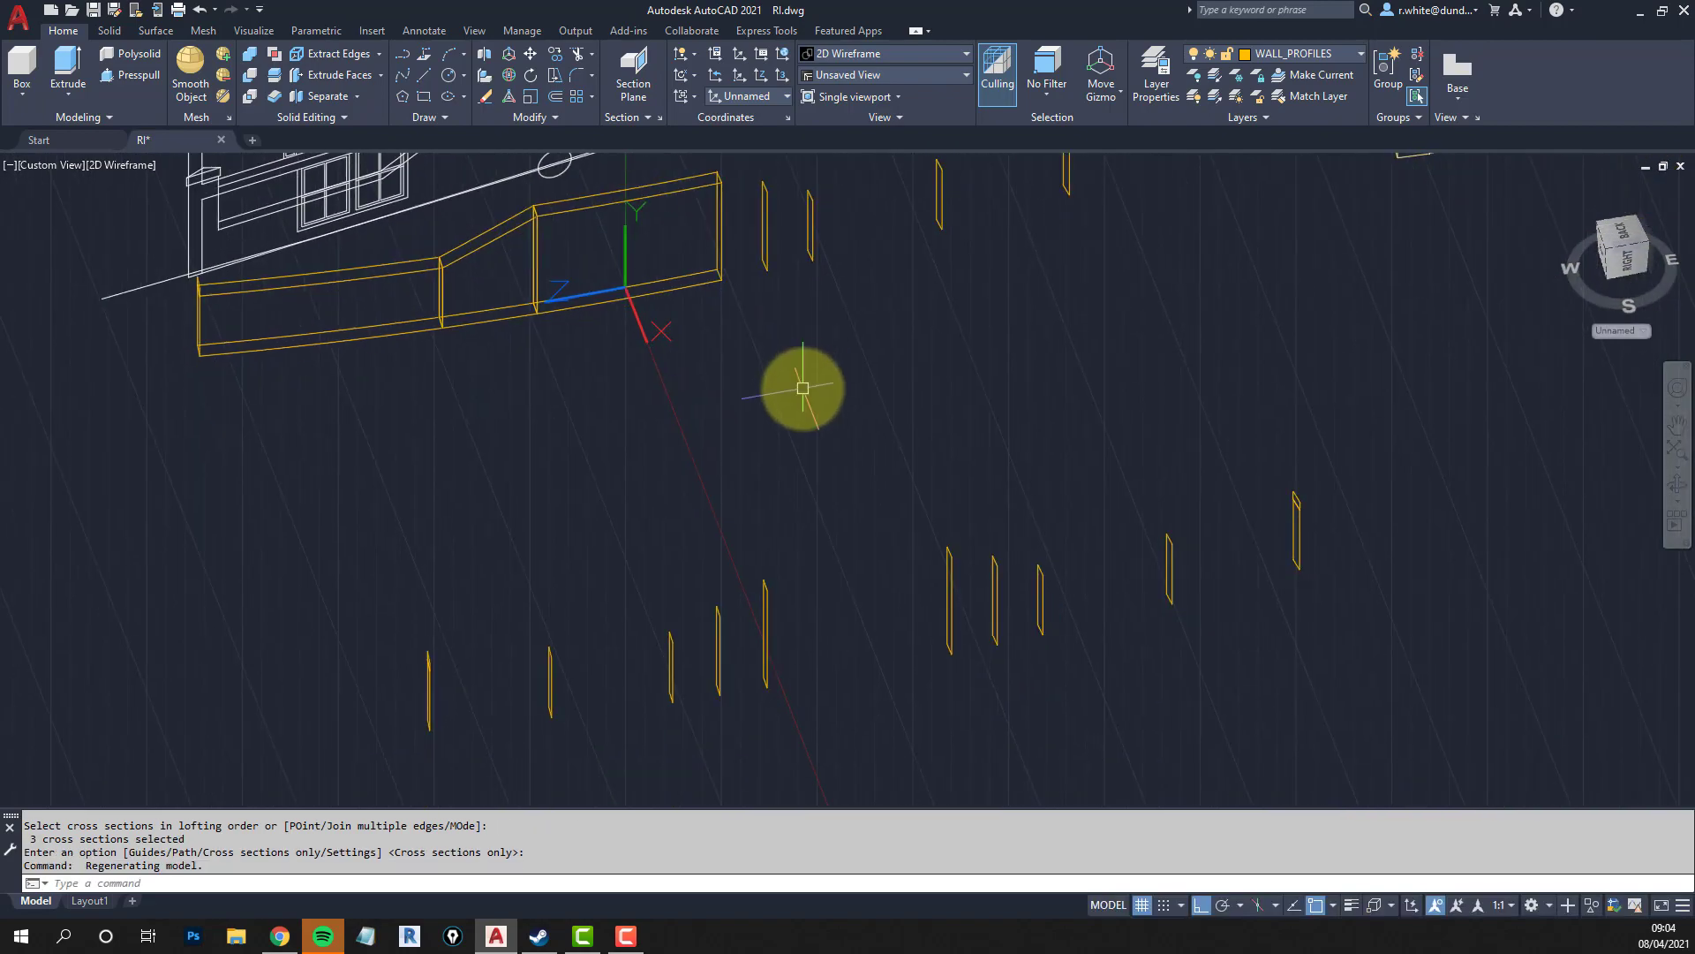
pyautogui.write('cp')
pyautogui.press('Return')
pyautogui.click(950, 649)
pyautogui.rightClick(951, 650)
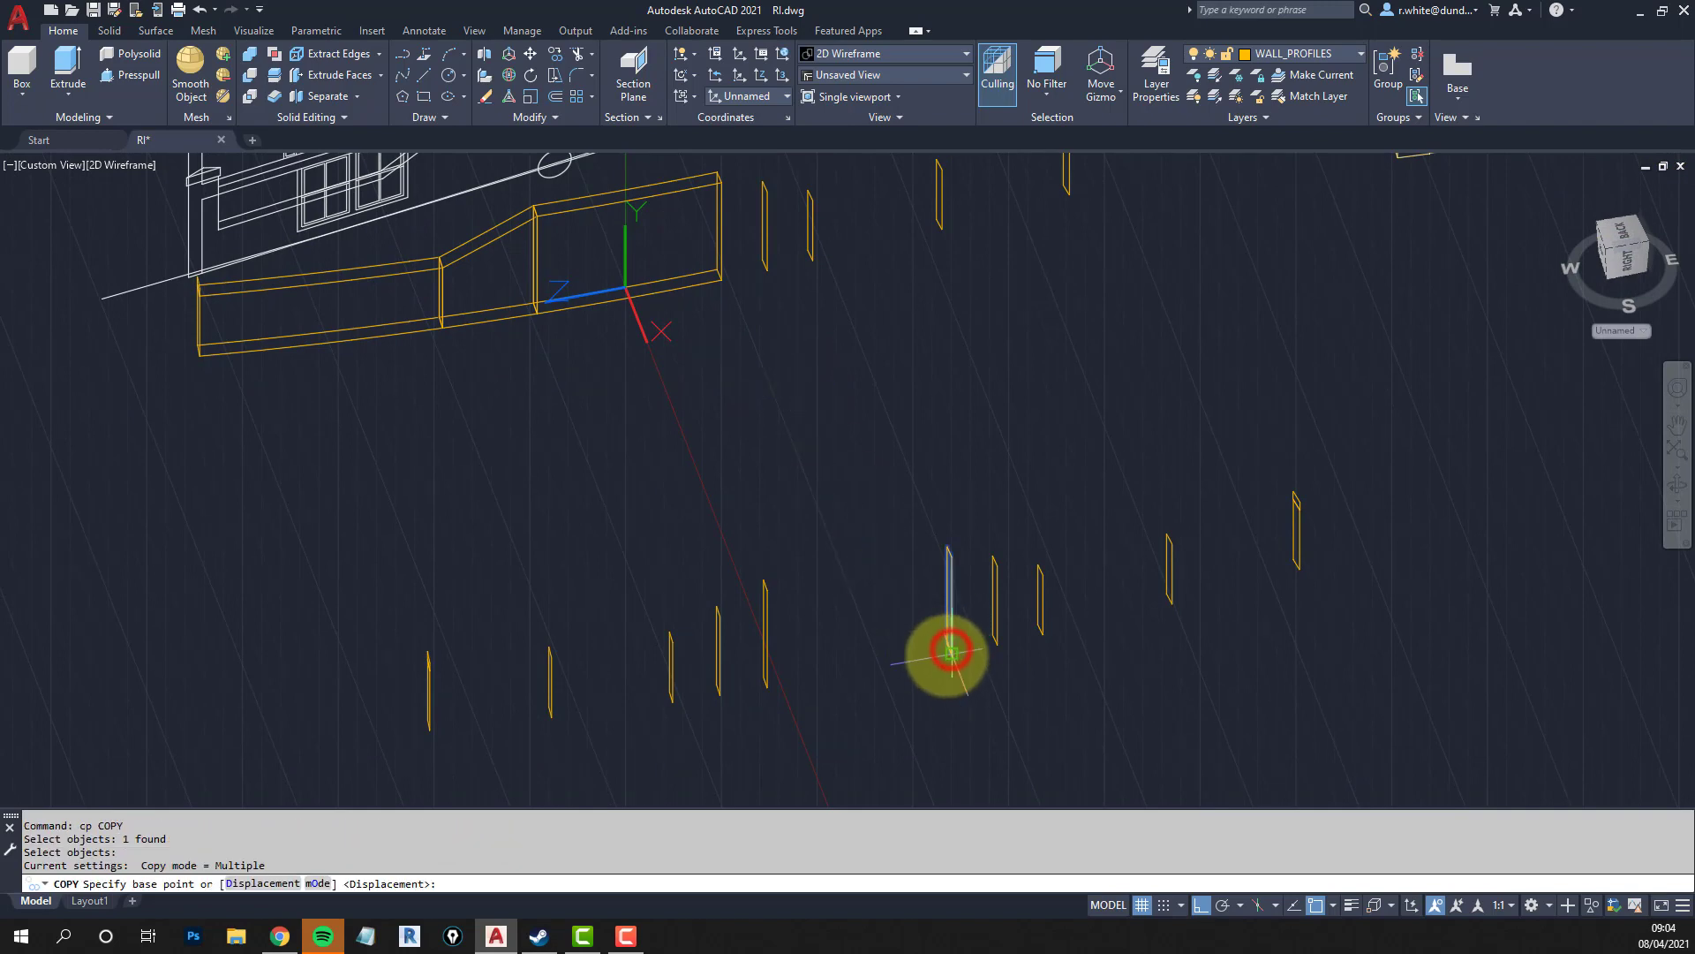
pyautogui.click(950, 652)
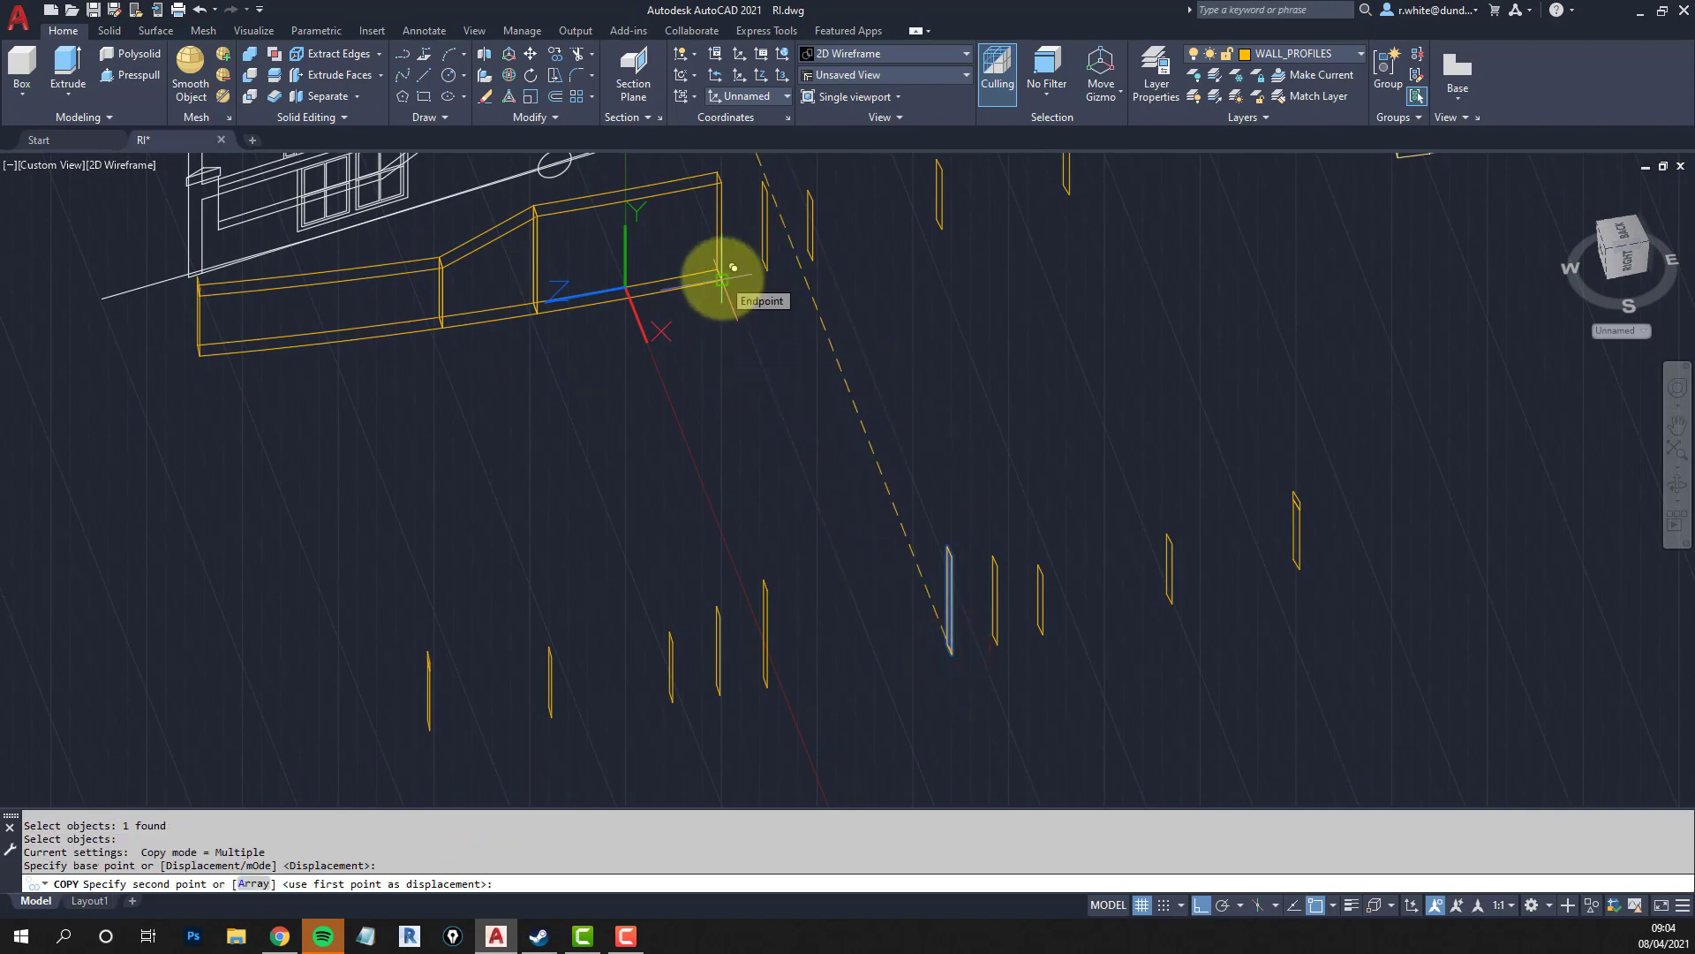
pyautogui.click(722, 277)
pyautogui.scroll(3, 777, 371)
pyautogui.press('Return')
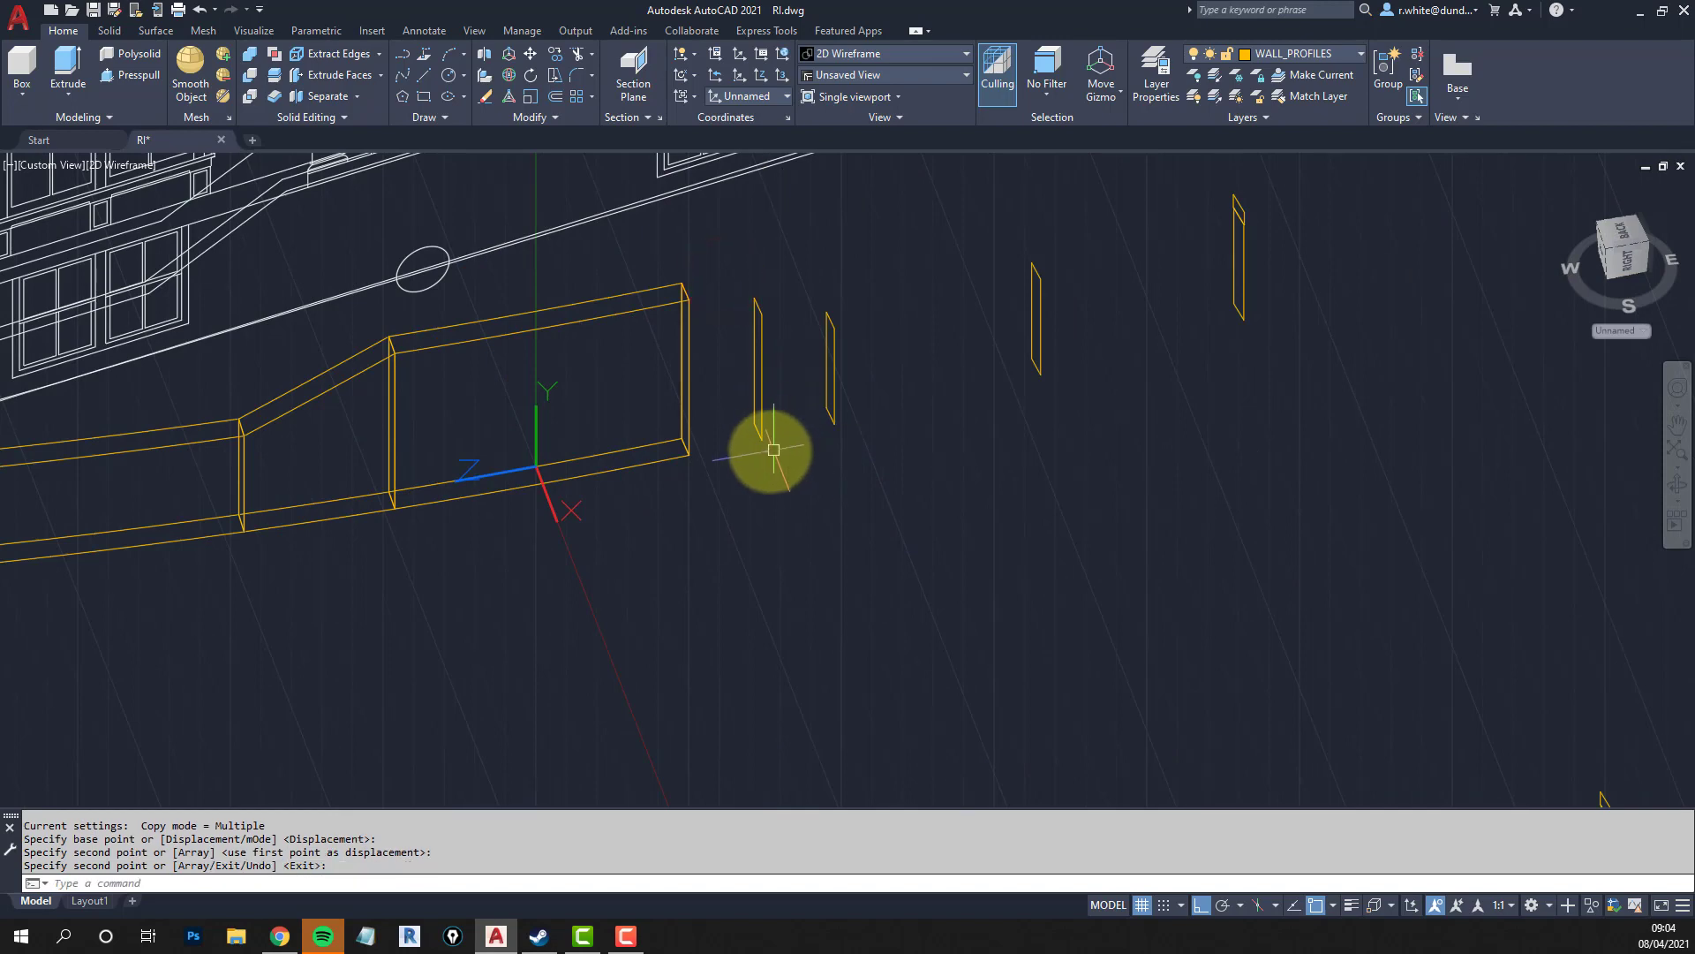
# Loft a solid from the wall's tall end profile through the next two shorter profiles, using cross sections only.
pyautogui.write('loft')
pyautogui.press('Return')
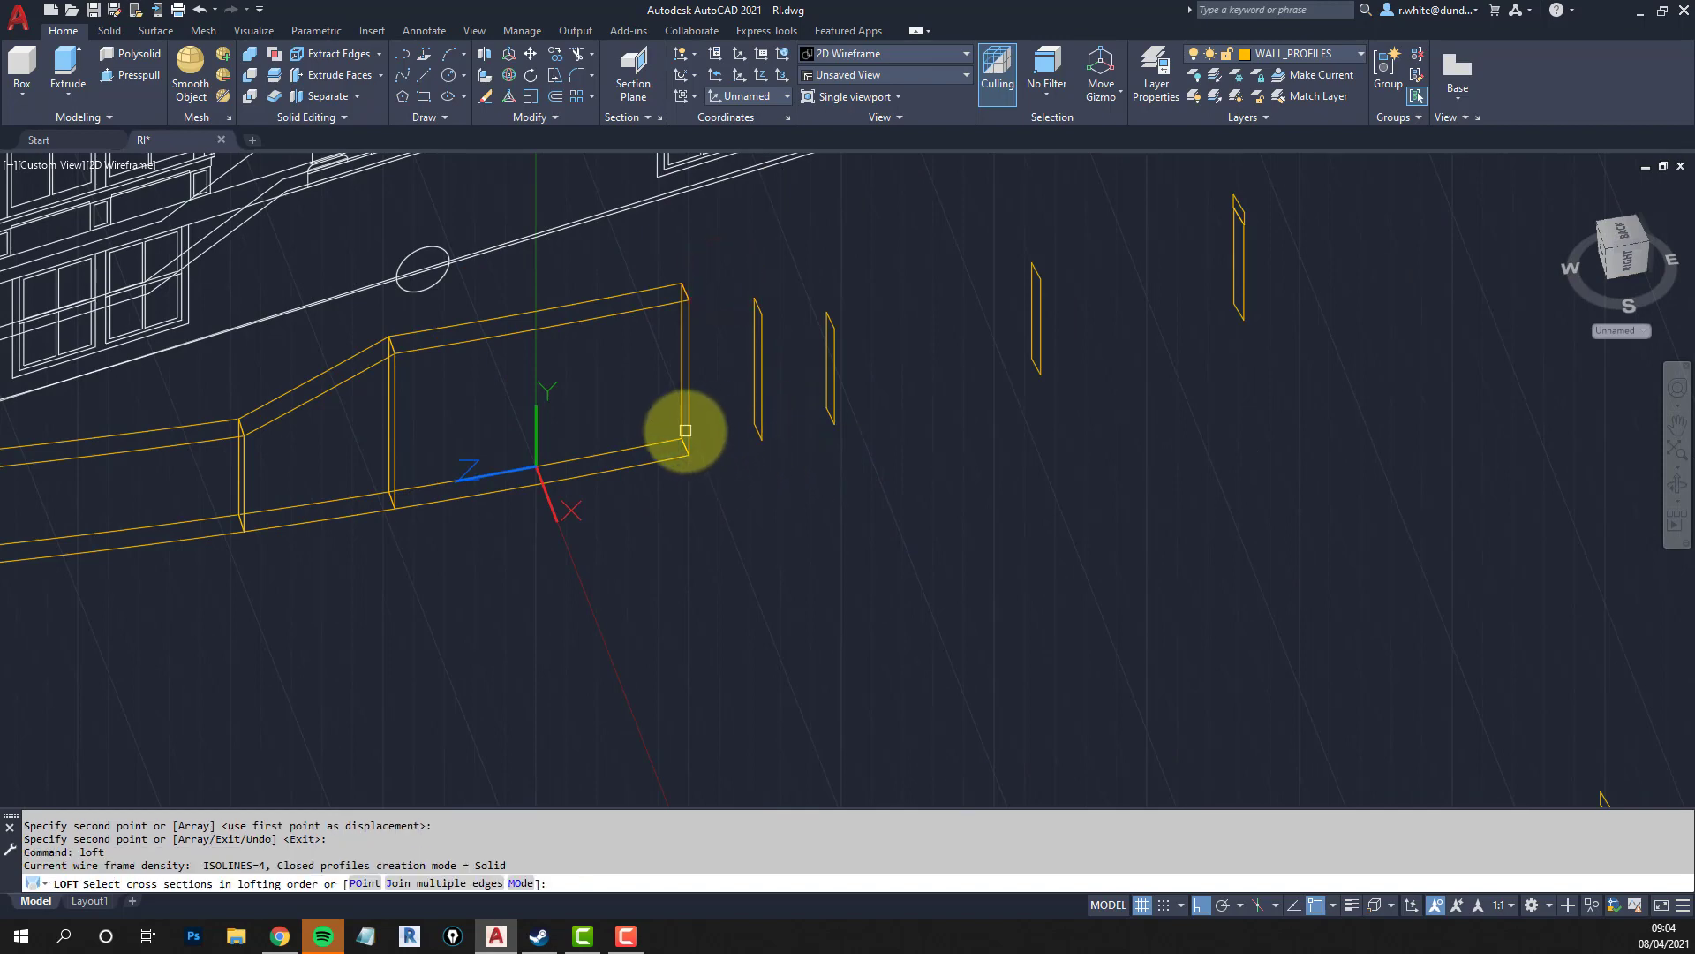
pyautogui.click(685, 430)
pyautogui.click(761, 424)
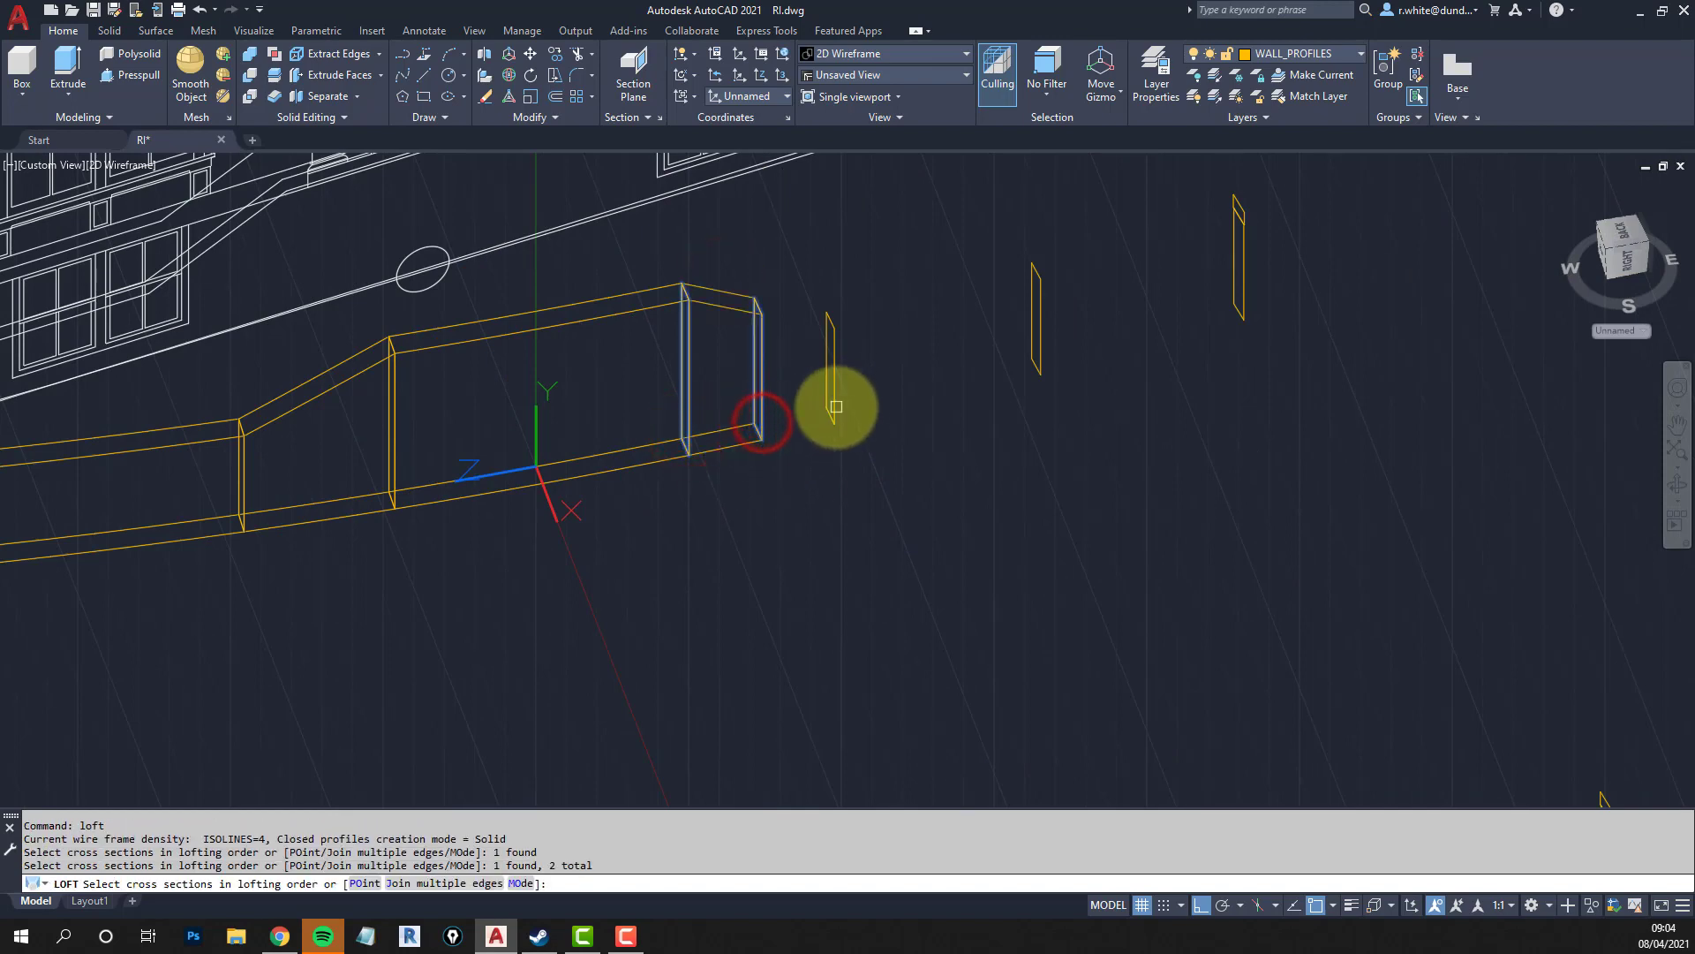
pyautogui.click(836, 407)
pyautogui.press('Return')
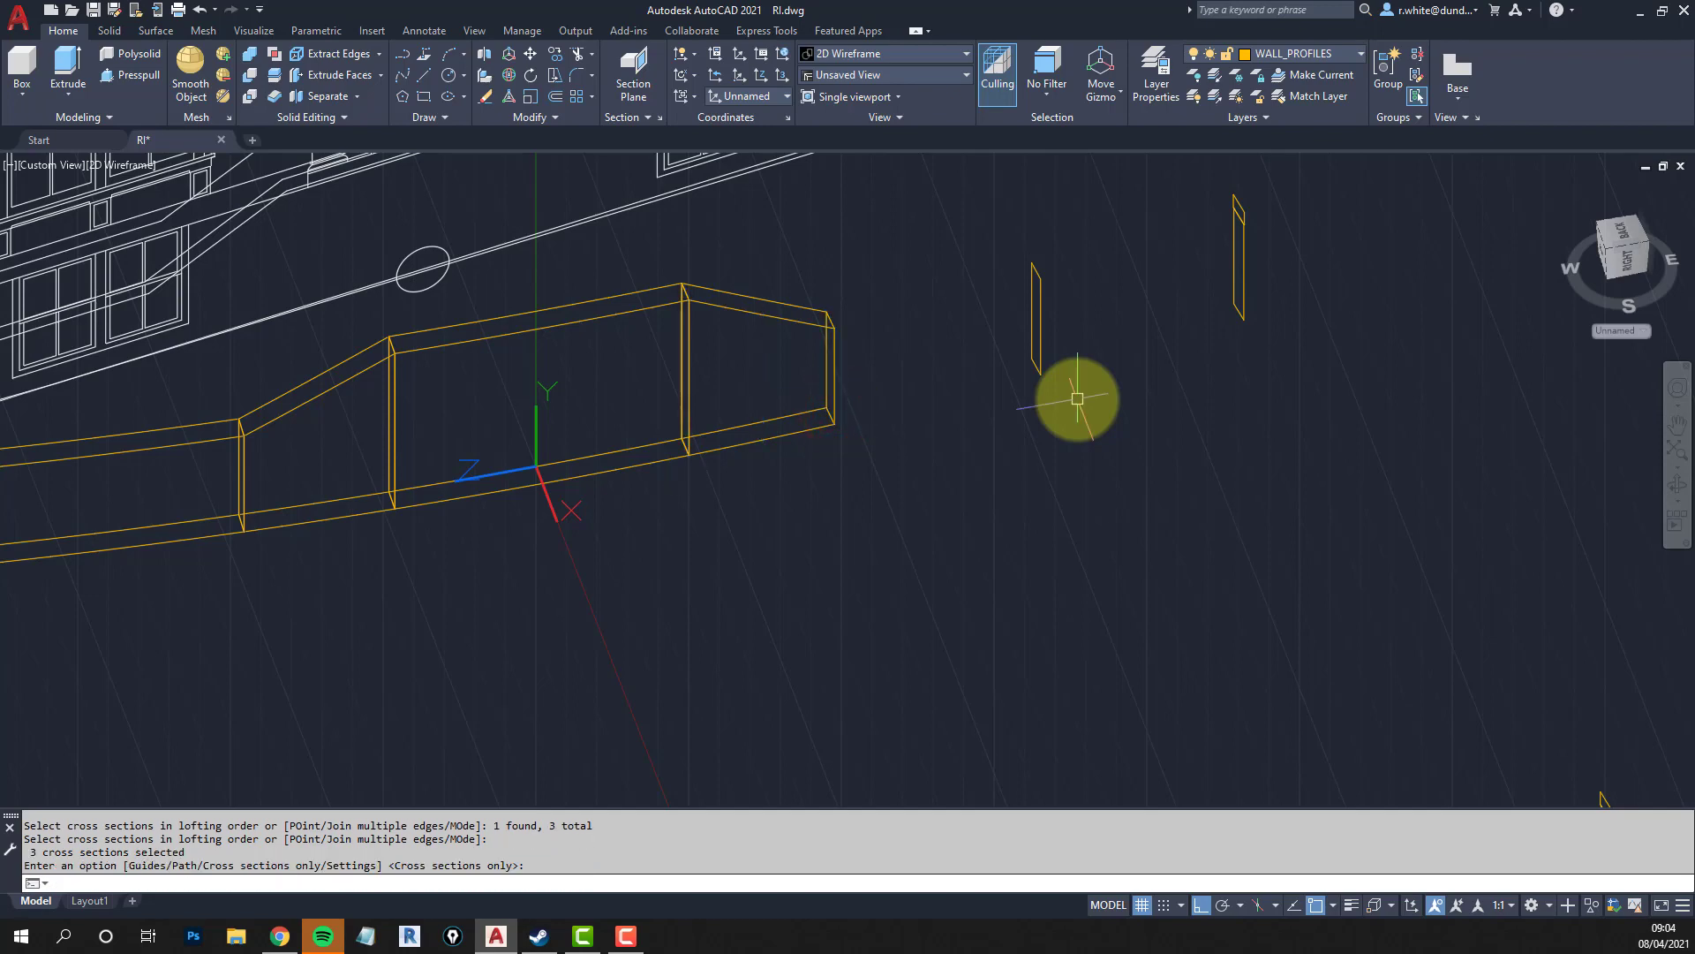
# Copy the spare third profile beyond the gap onto the wall's new end, using matching base corners of the neighbouring profile as reference points.
pyautogui.scroll(-3, 708, 443)
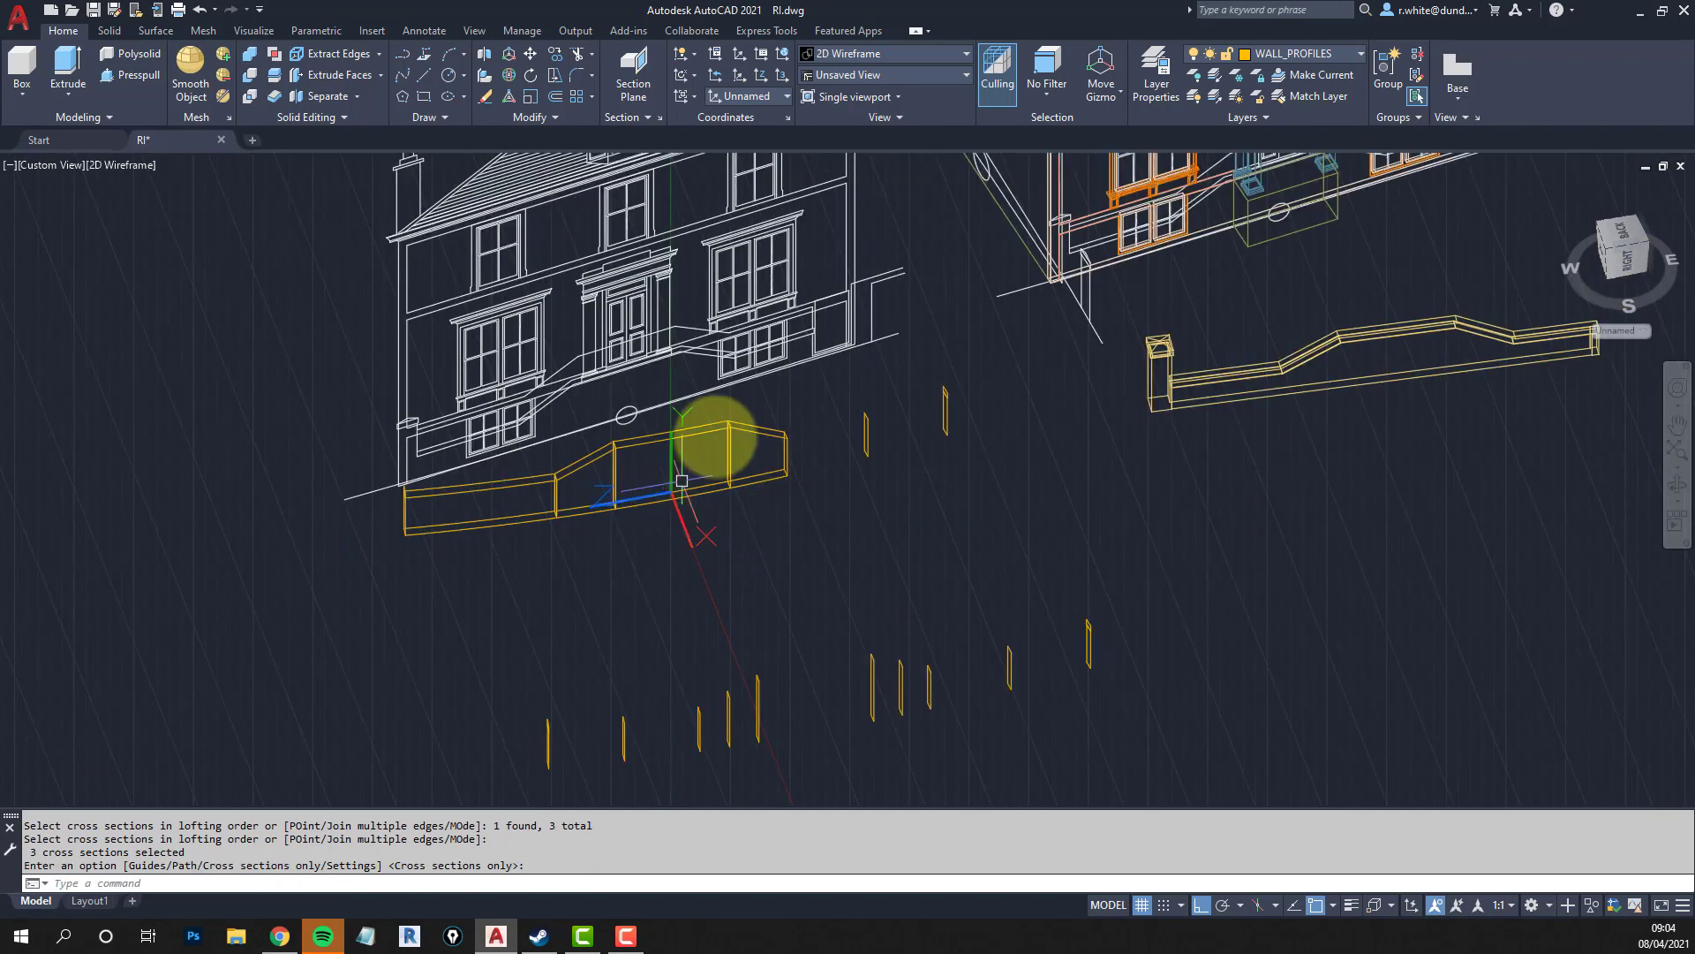
pyautogui.scroll(6, 746, 391)
pyautogui.scroll(5, 746, 391)
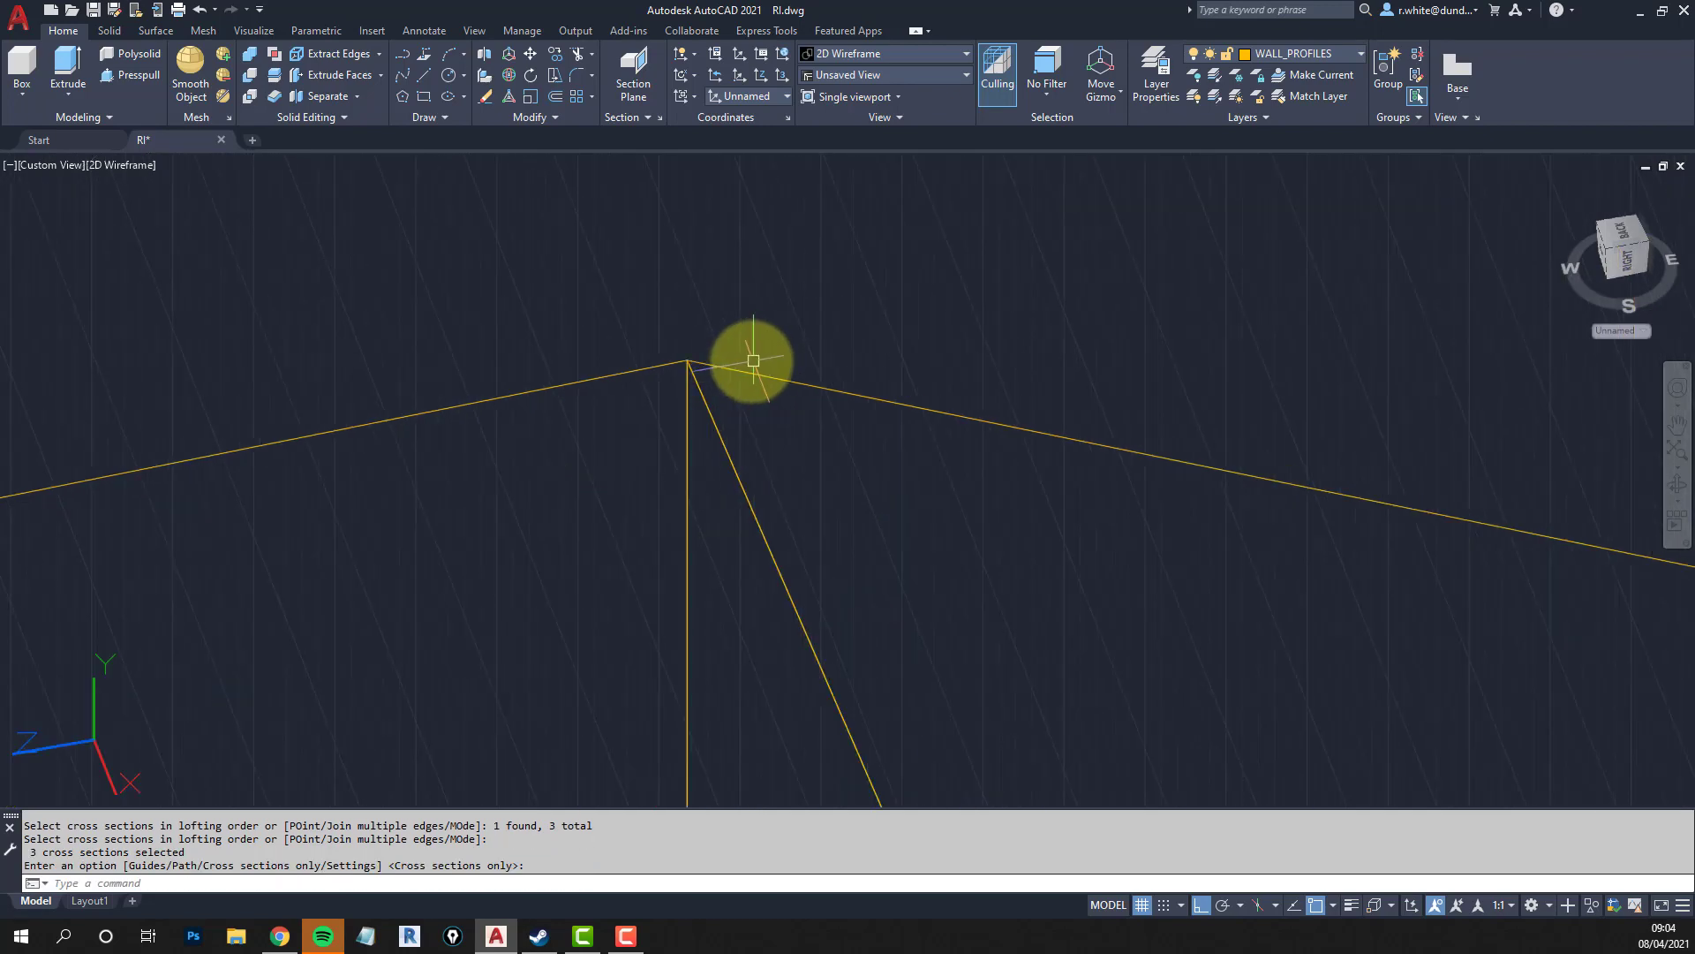
pyautogui.scroll(-8, 679, 362)
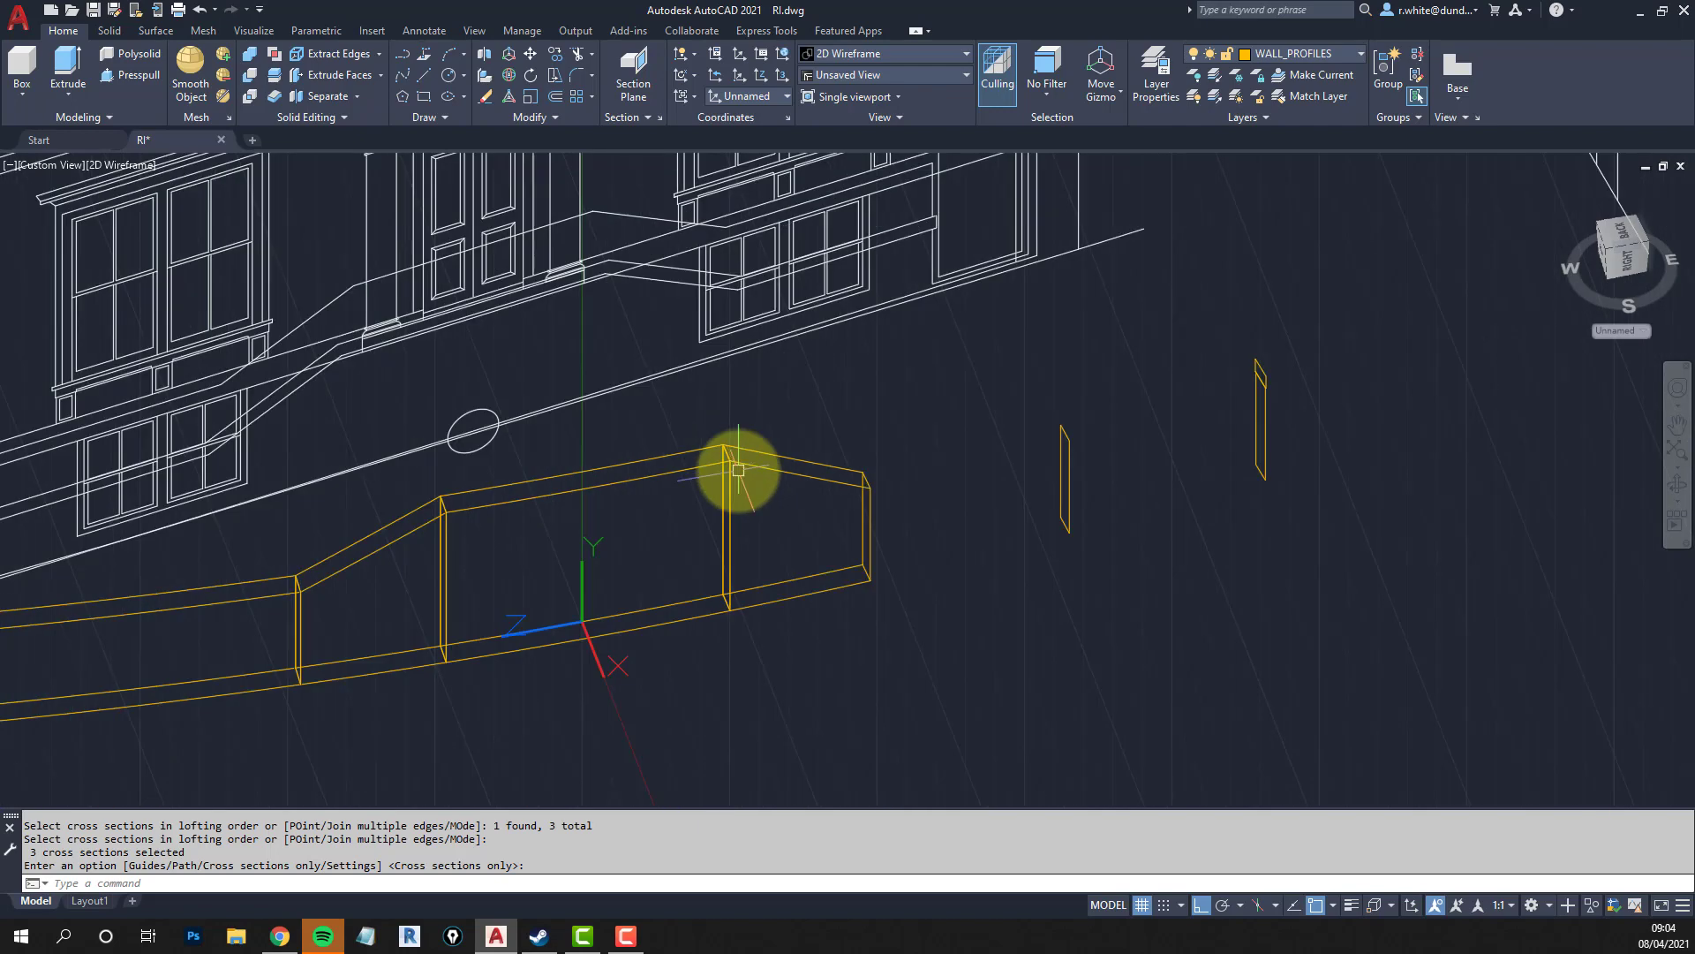
pyautogui.moveTo(818, 533)
pyautogui.mouseDown(button='middle')
pyautogui.moveTo(849, 587)
pyautogui.moveTo(816, 528)
pyautogui.mouseUp(button='middle')
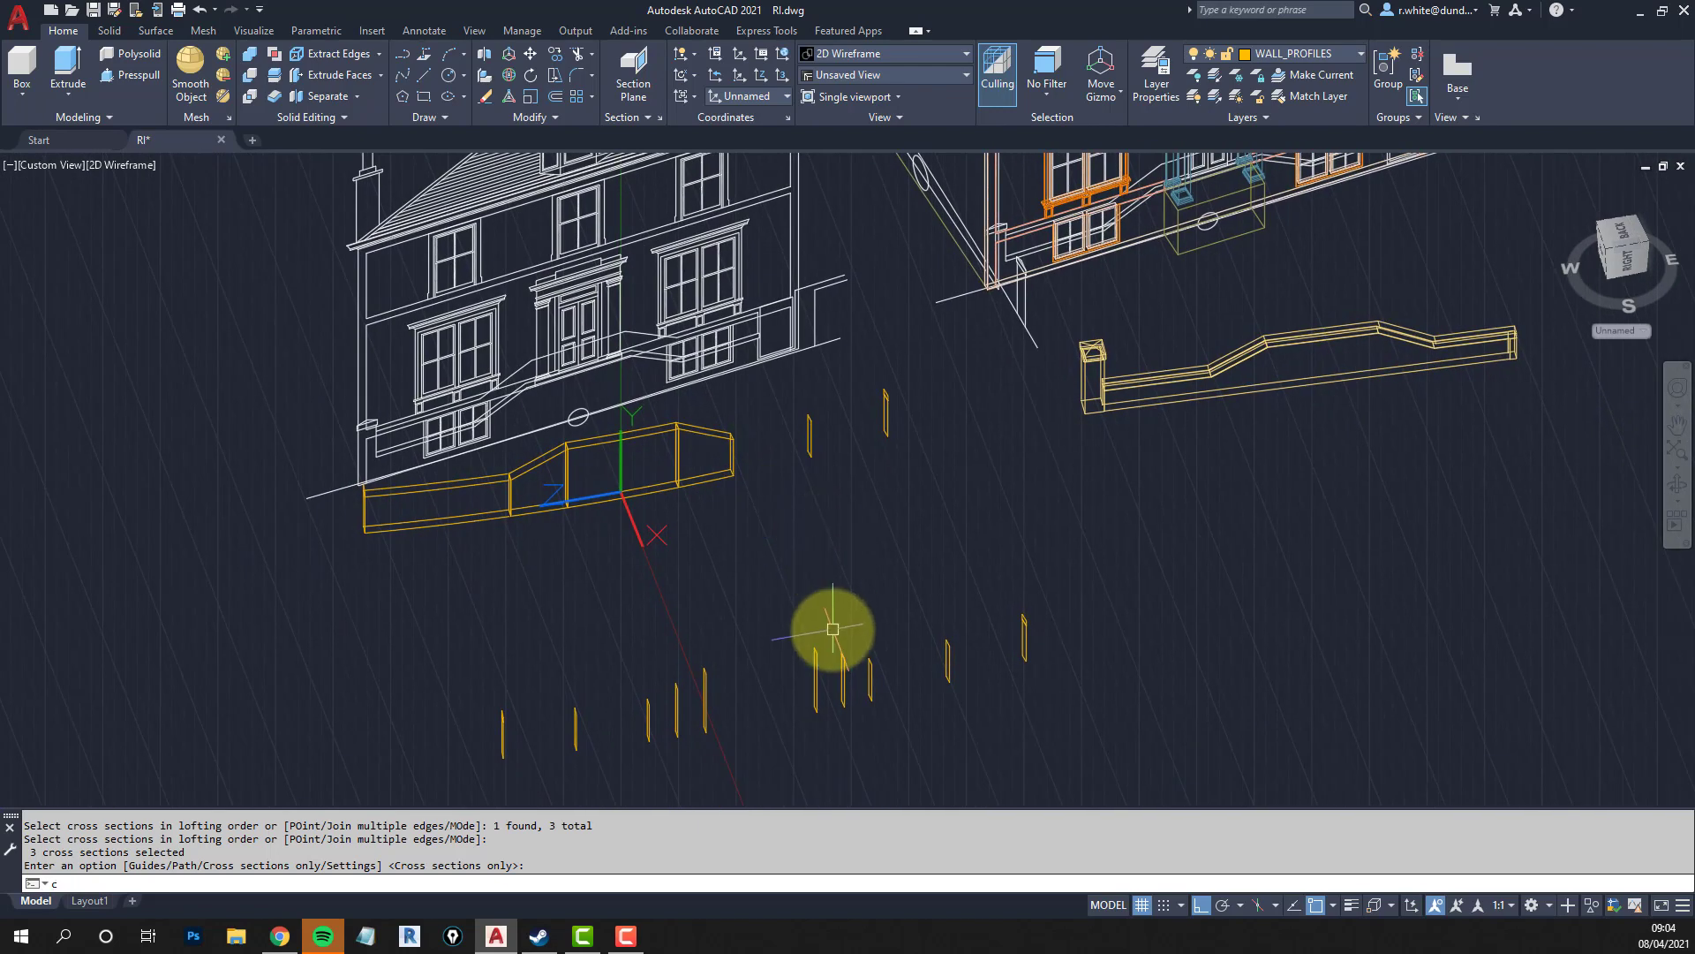
pyautogui.write('p')
pyautogui.press('Return')
pyautogui.click(871, 682)
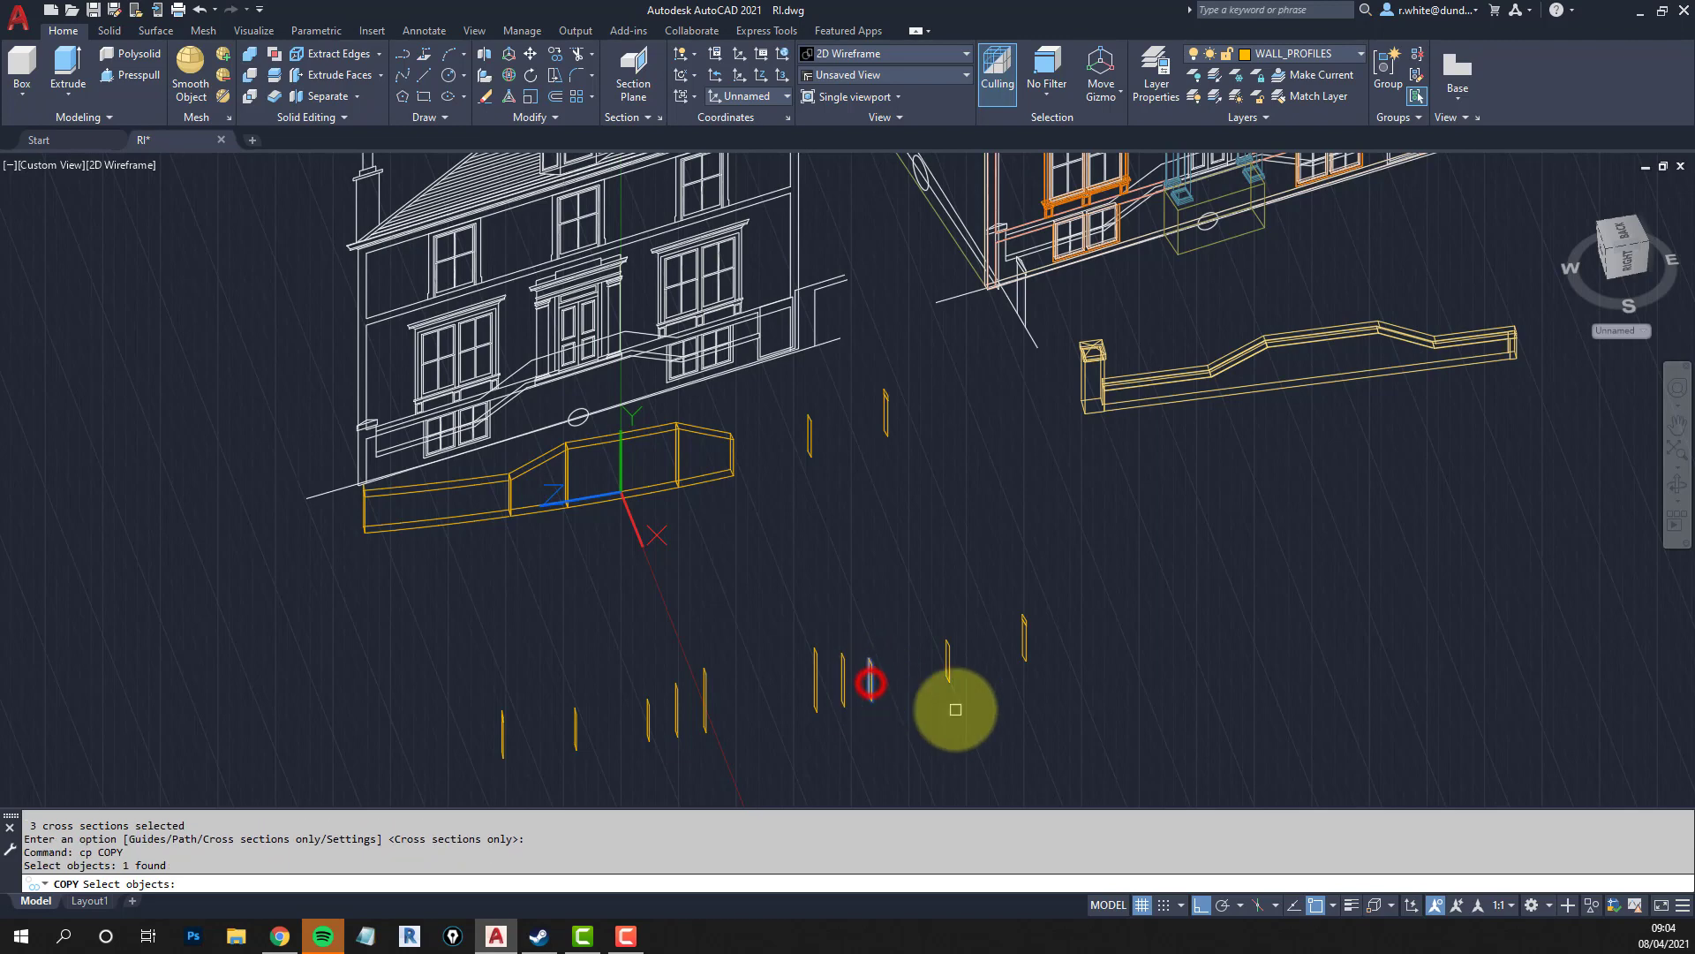
pyautogui.press('Return')
pyautogui.click(948, 682)
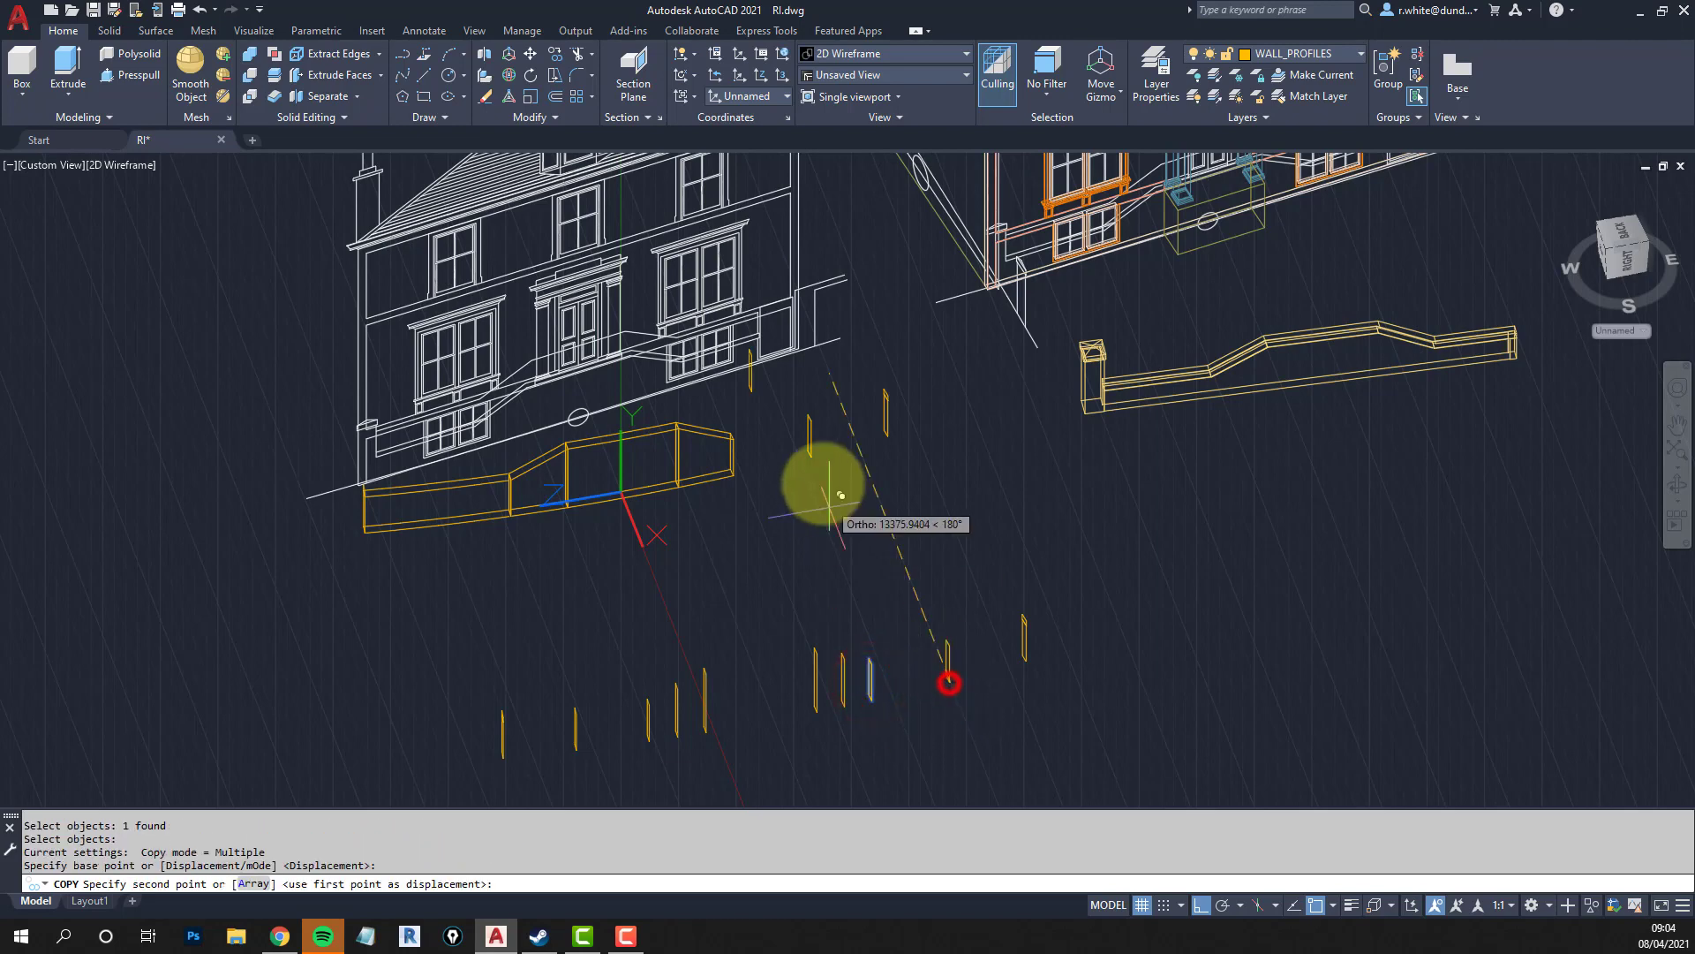
pyautogui.click(795, 454)
pyautogui.press('Return')
# Loft a solid from the wall's restored end profile through the last two profiles beyond it, using cross sections only.
pyautogui.scroll(4, 795, 454)
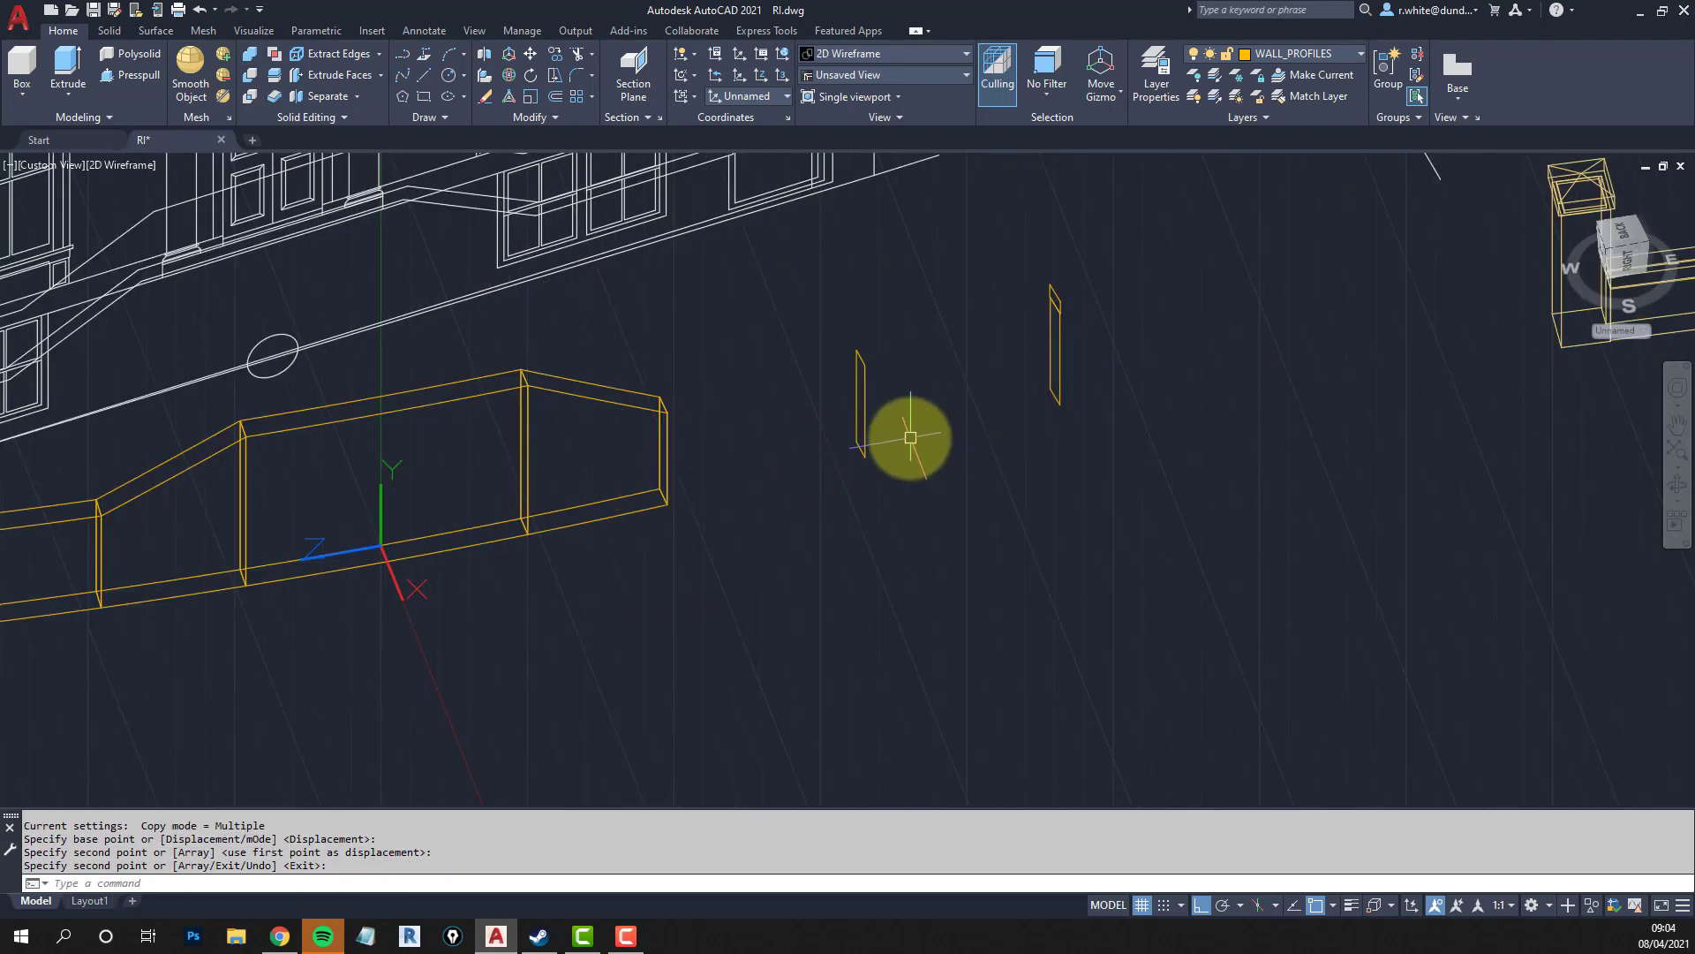
pyautogui.write('loft')
pyautogui.press('Return')
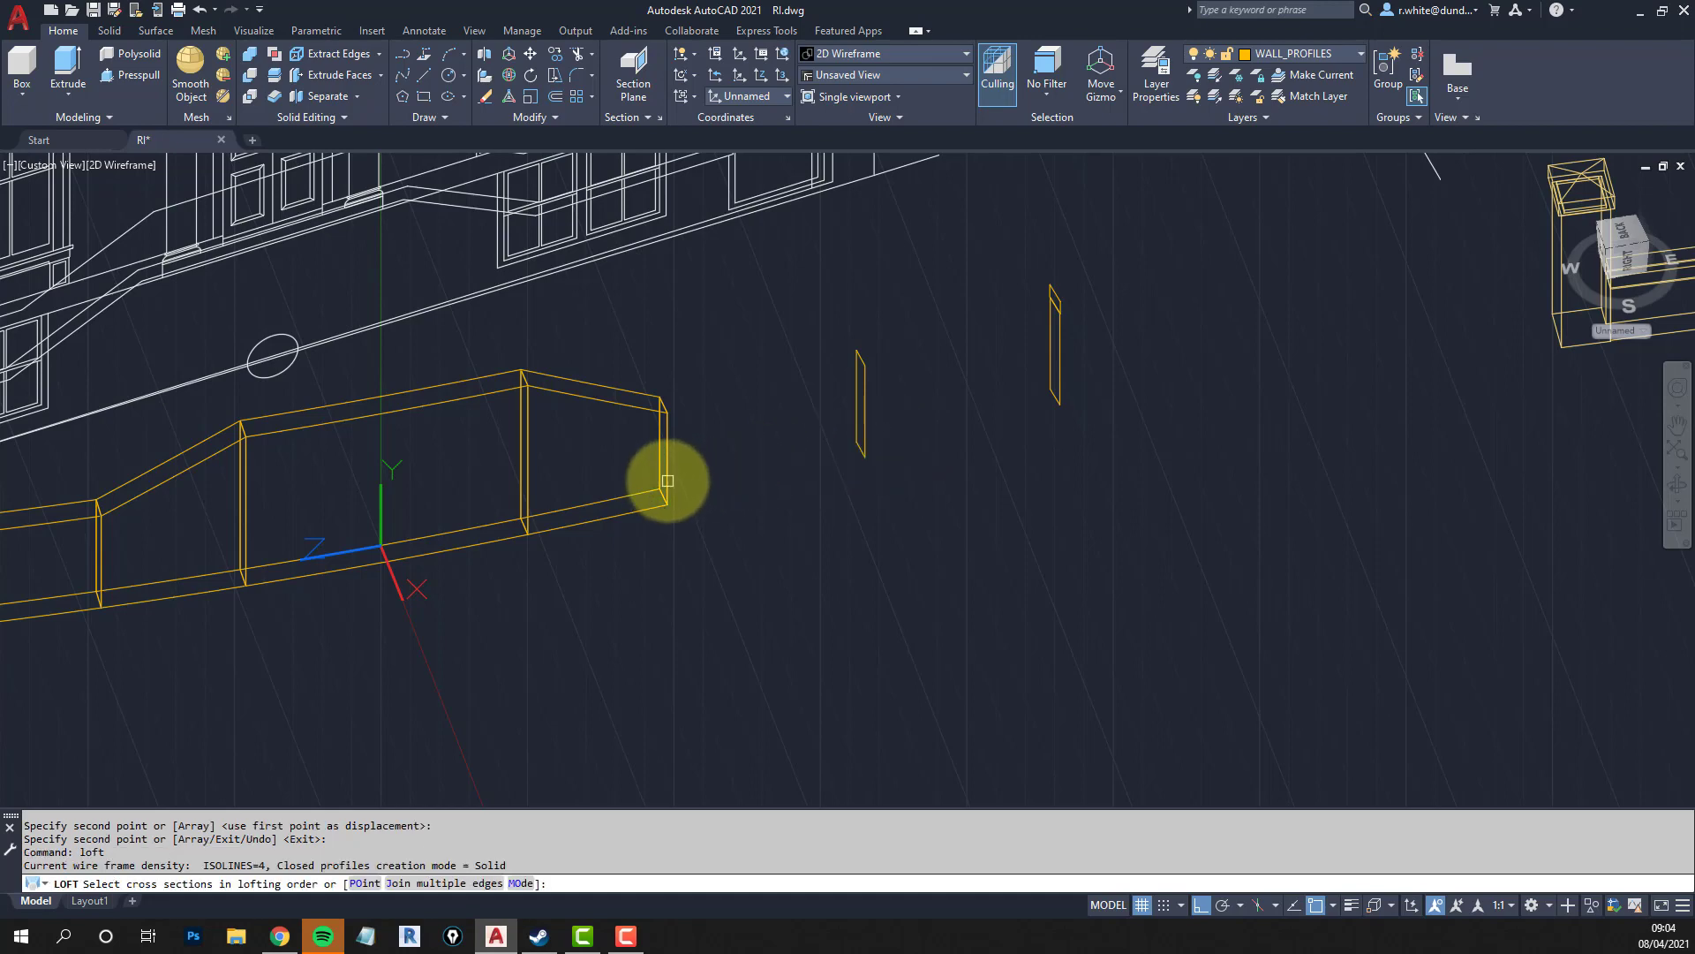
pyautogui.click(668, 480)
pyautogui.click(865, 425)
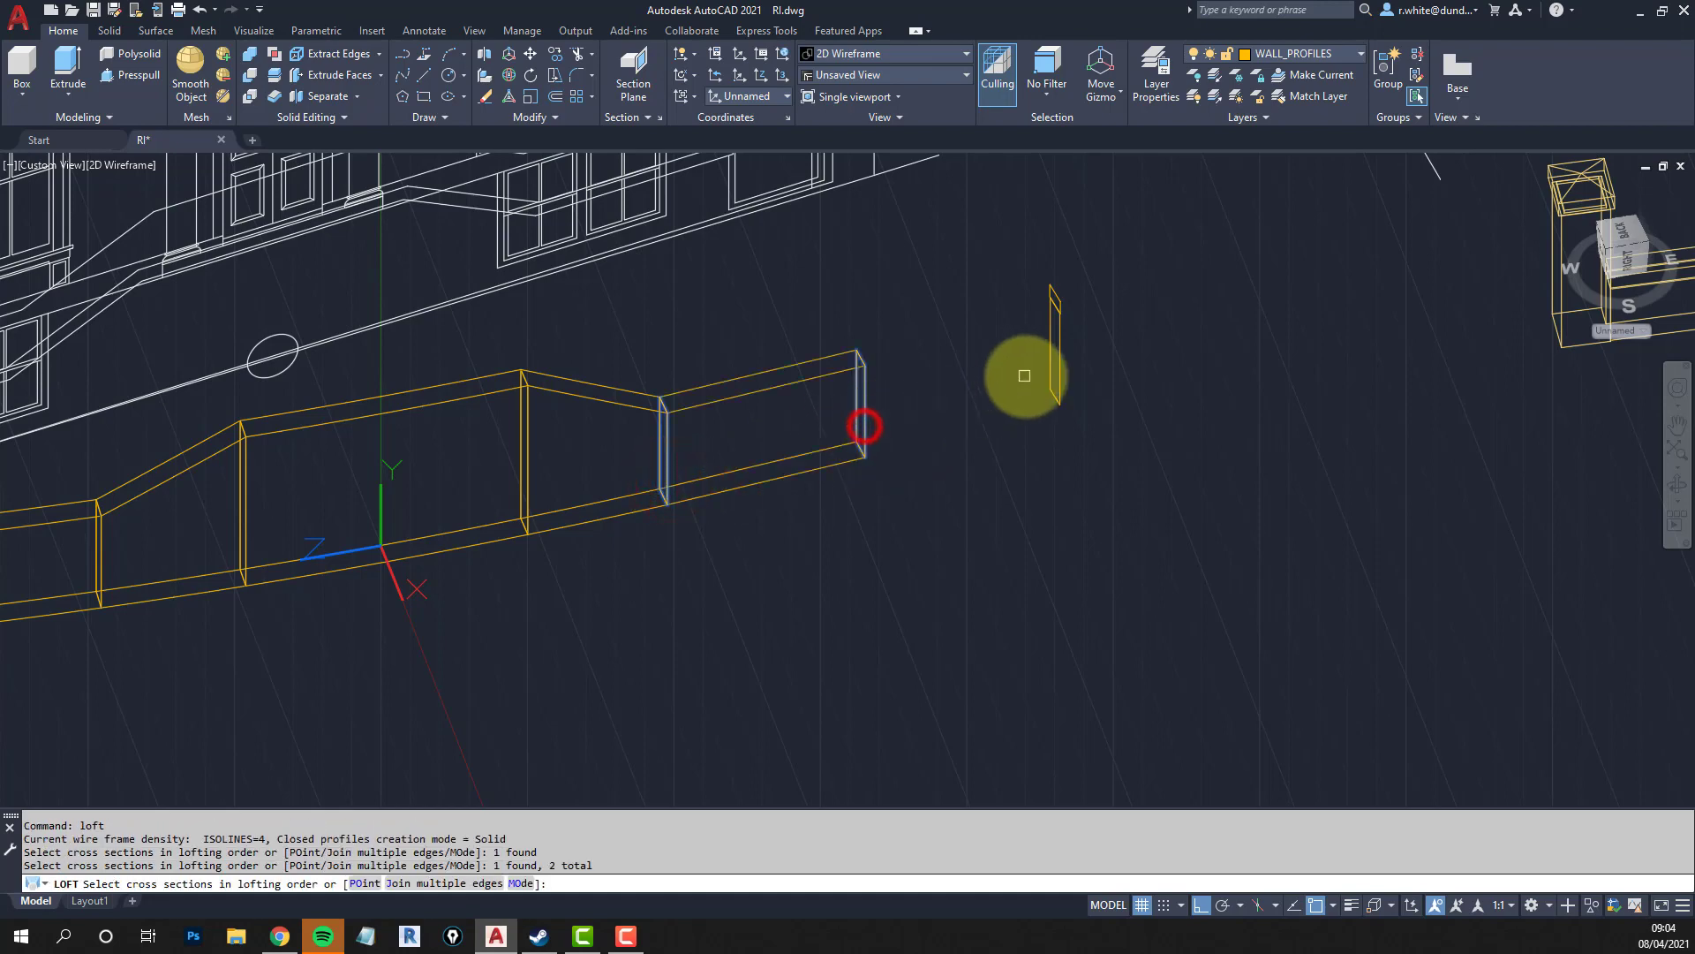
pyautogui.click(1059, 385)
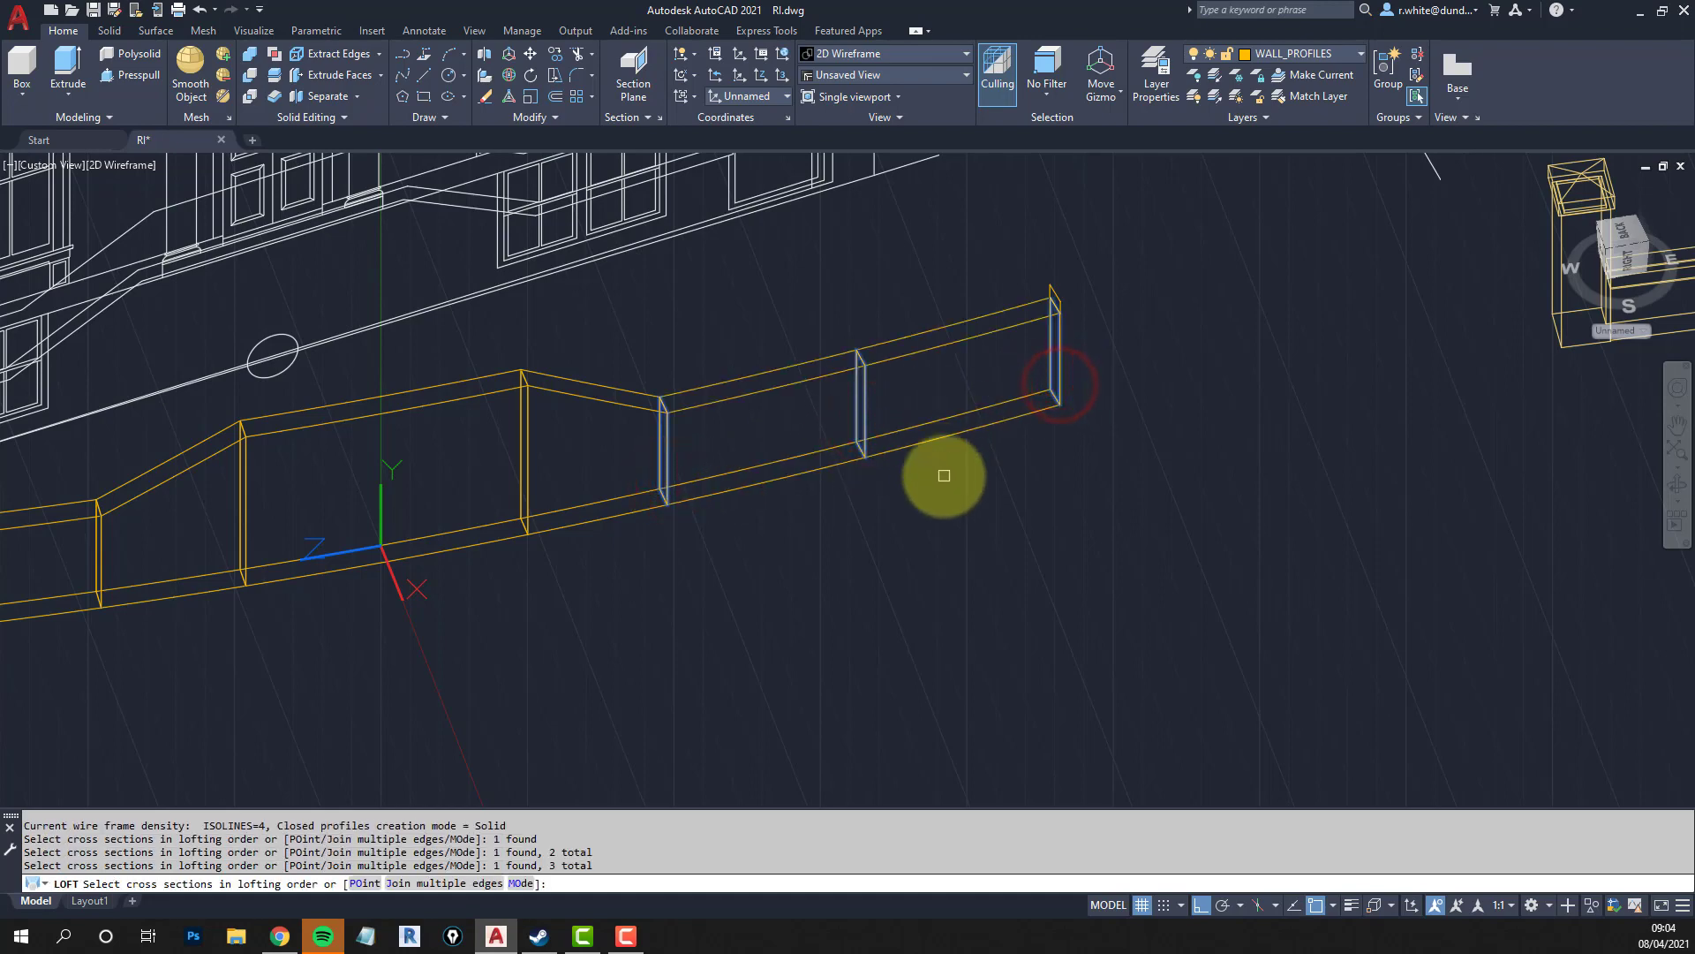
pyautogui.press('Return')
pyautogui.press('Return')
# Examine the wall-top lines on the front elevation where the slope changes, and compare them with the lofted wall's top edges.
pyautogui.scroll(-4, 870, 463)
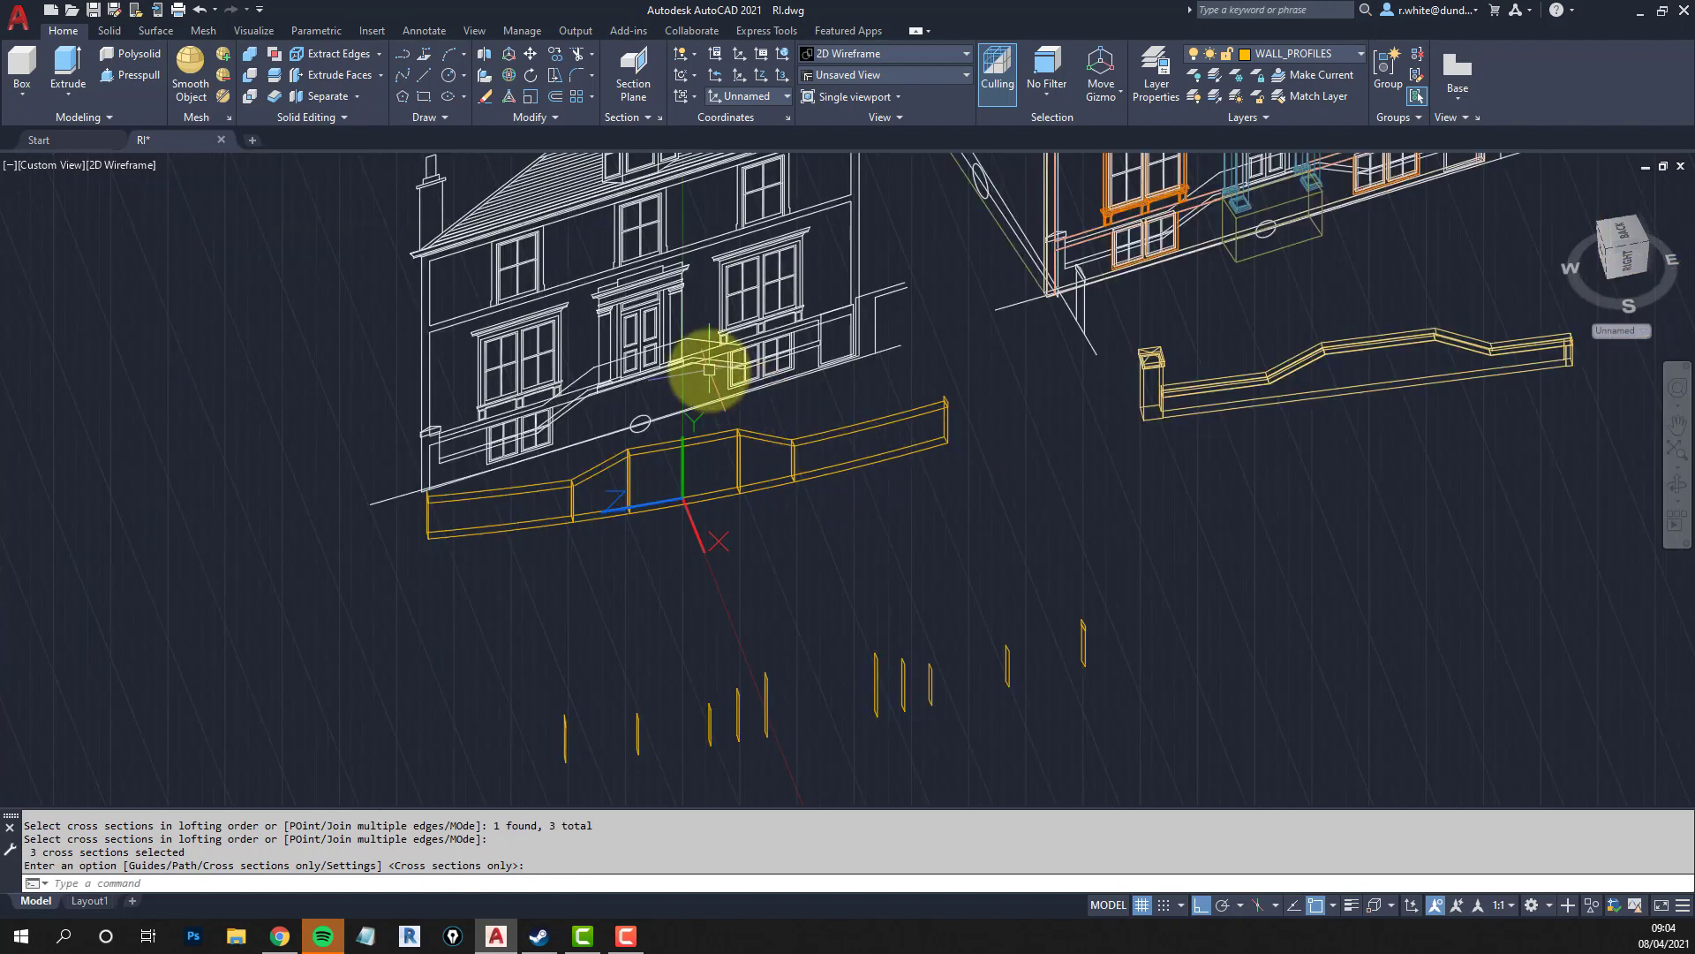
pyautogui.scroll(3, 709, 369)
pyautogui.scroll(4, 777, 362)
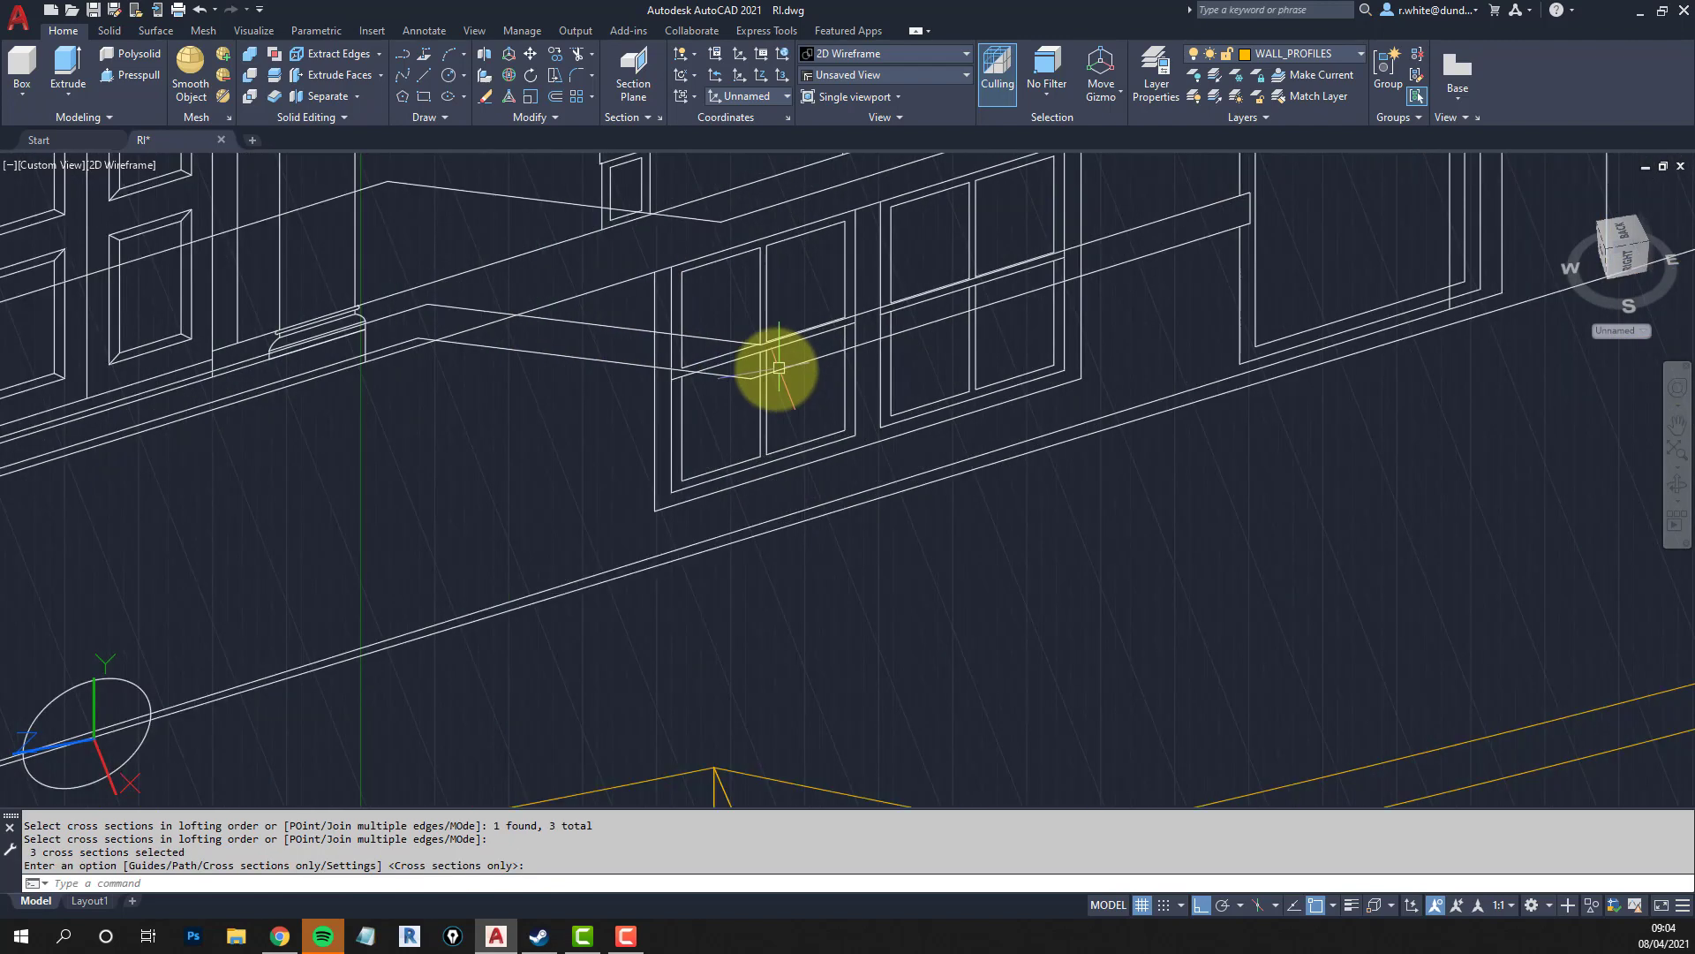
pyautogui.scroll(4, 742, 340)
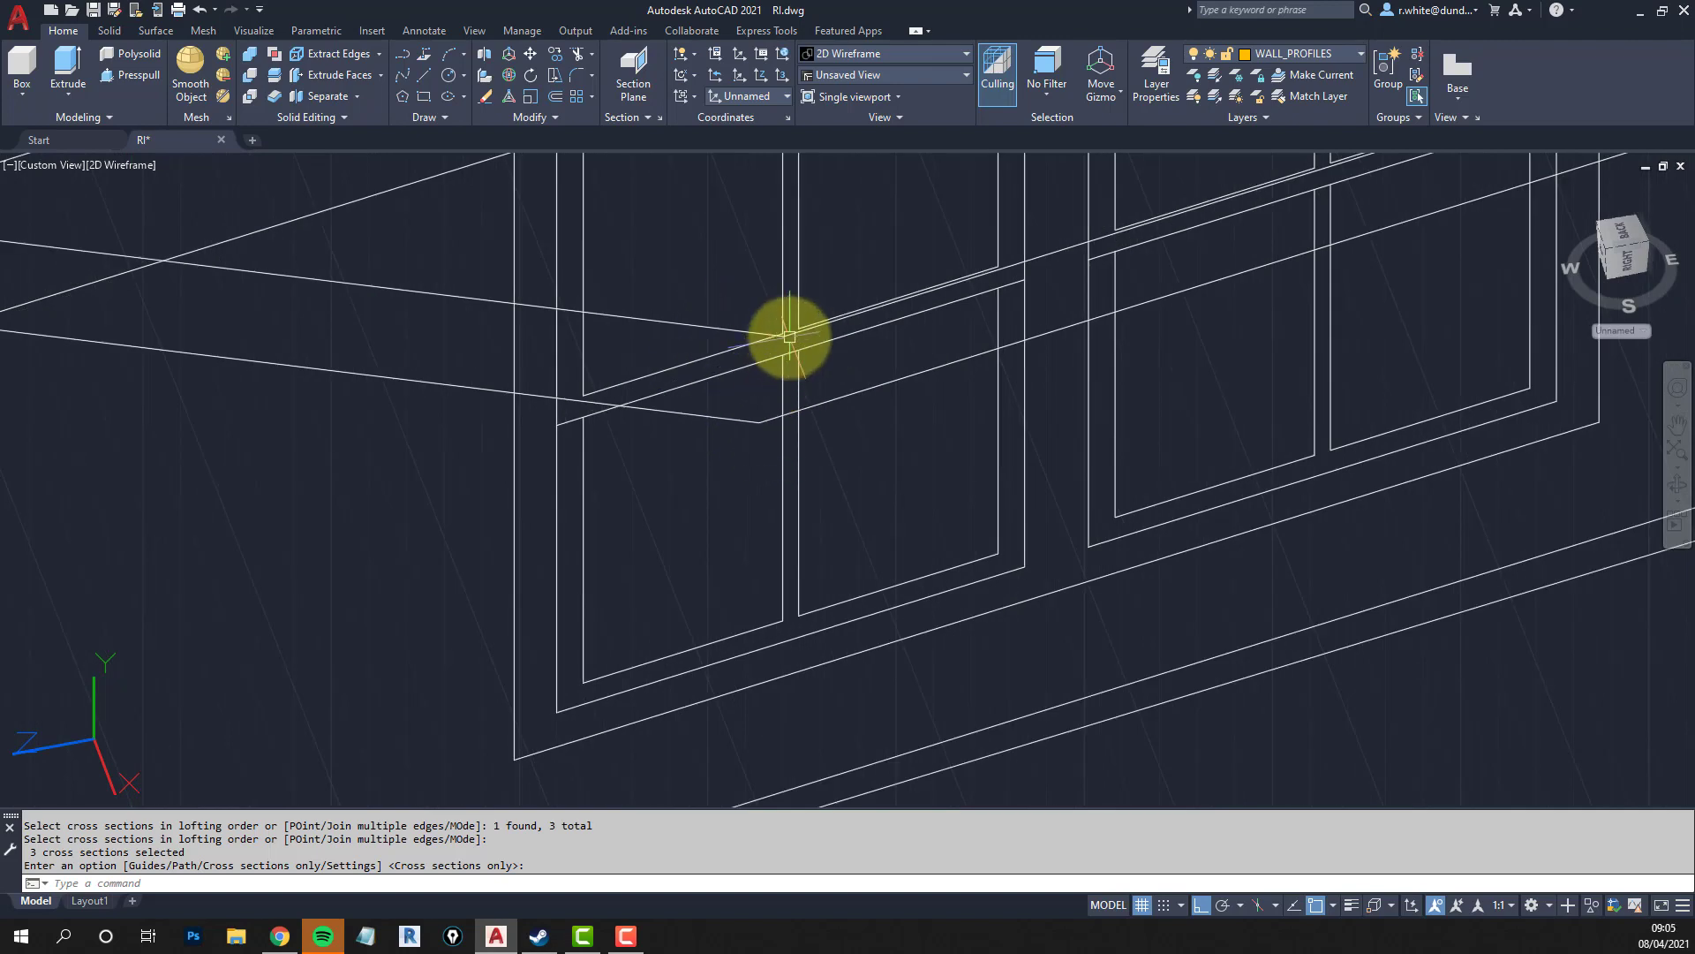
pyautogui.scroll(5, 789, 337)
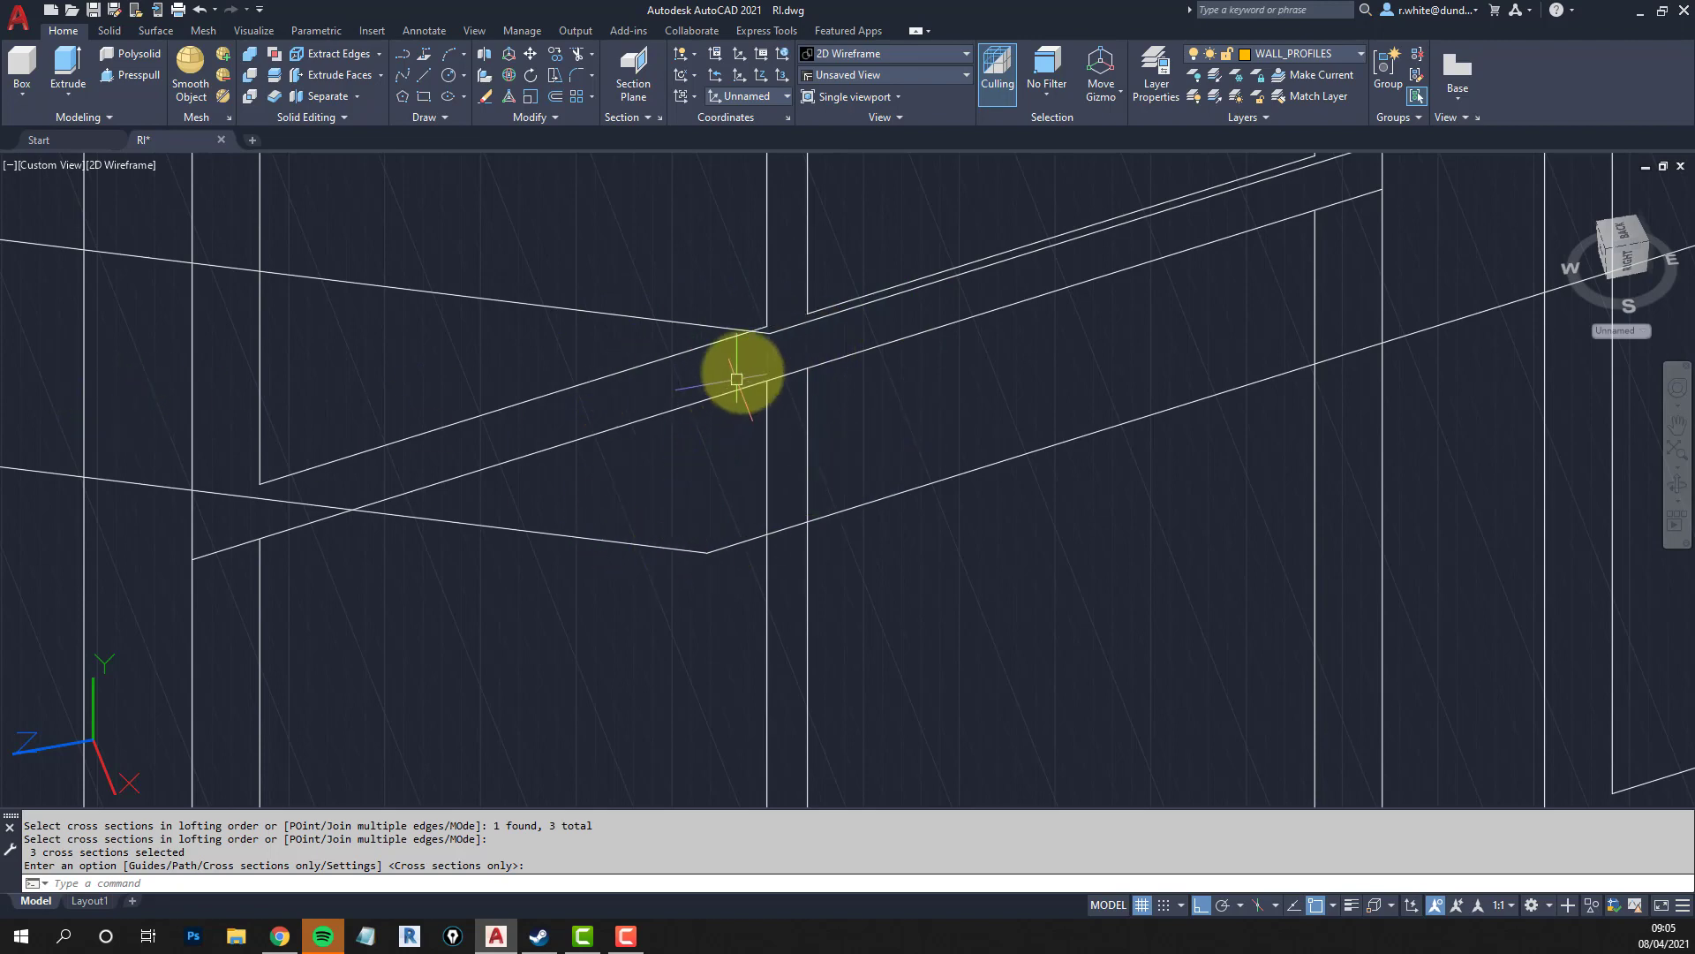
pyautogui.scroll(-5, 716, 548)
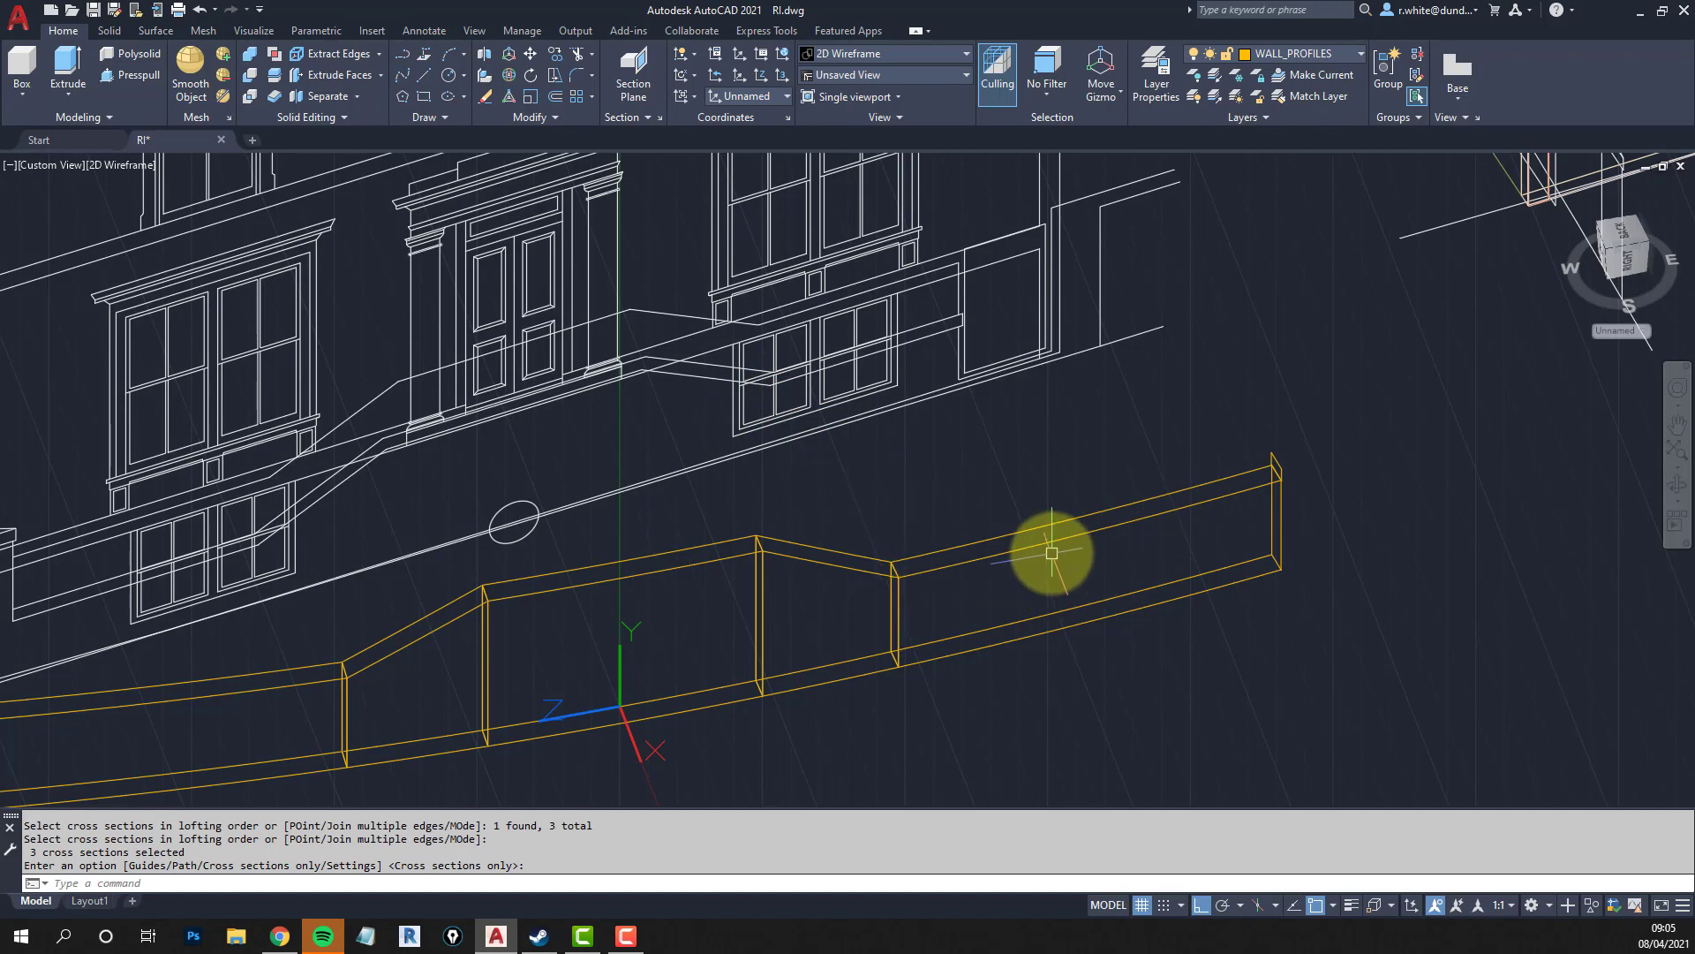
pyautogui.scroll(2, 863, 560)
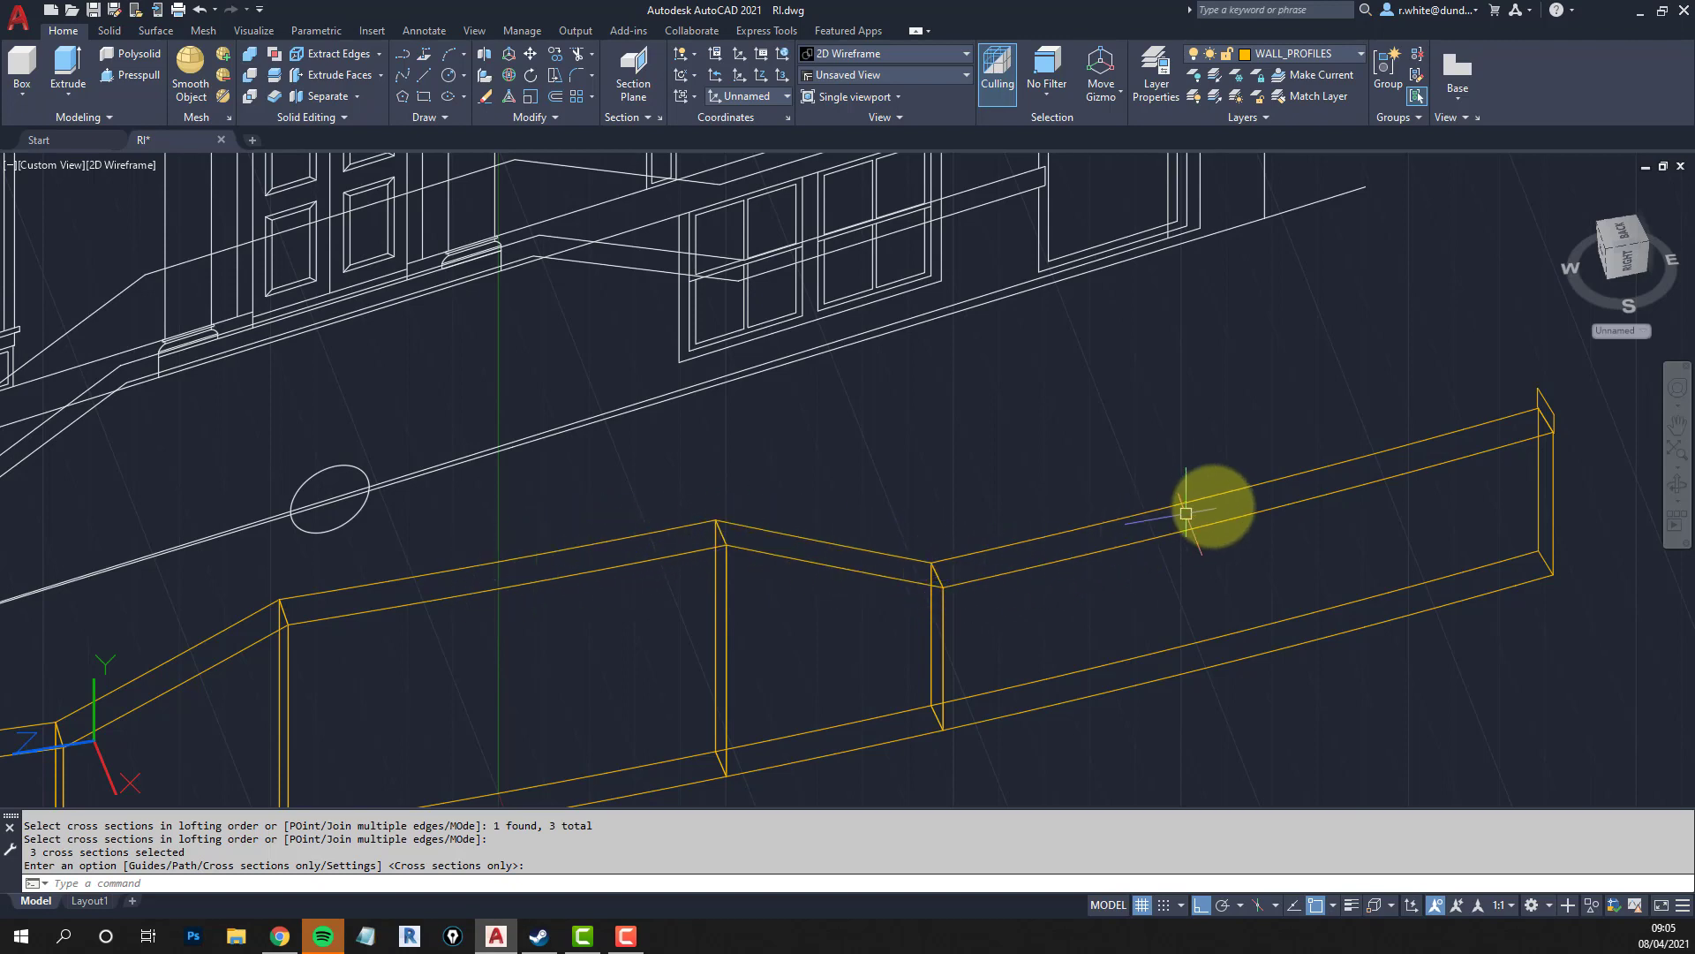
pyautogui.moveTo(1538, 426); pyautogui.dragTo(1370, 434, button='middle')
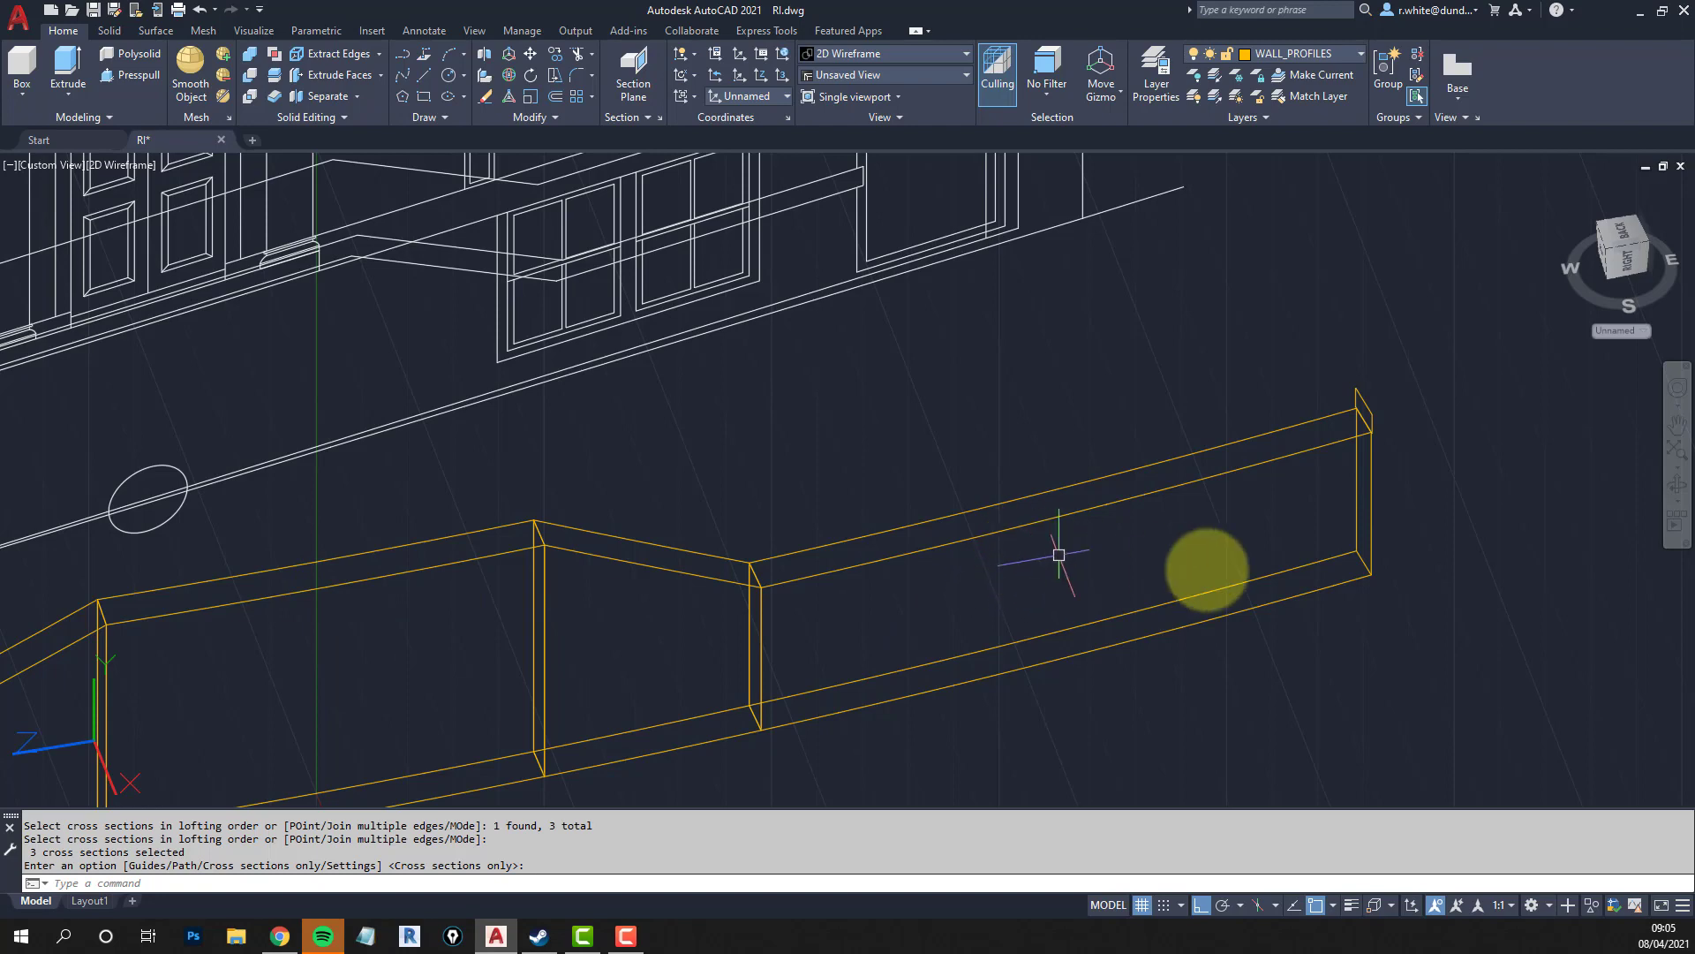
# Enable the Nearest object snap alongside Endpoint and clear any active command.
pyautogui.press('Escape')
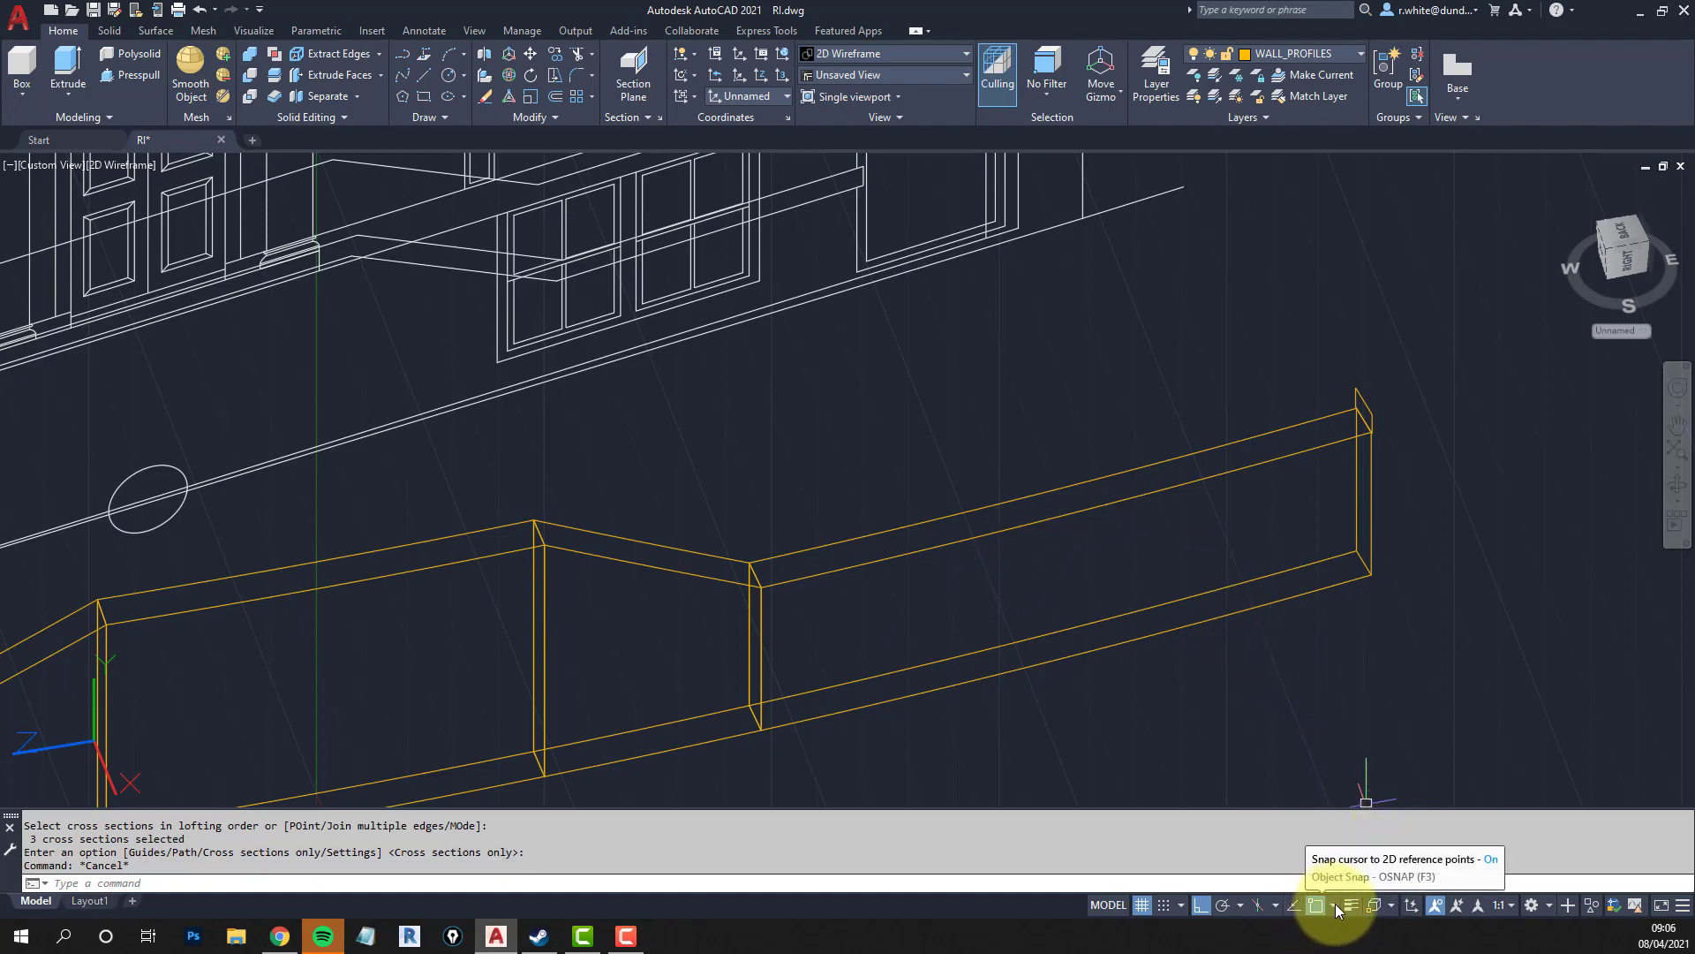
pyautogui.click(1334, 904)
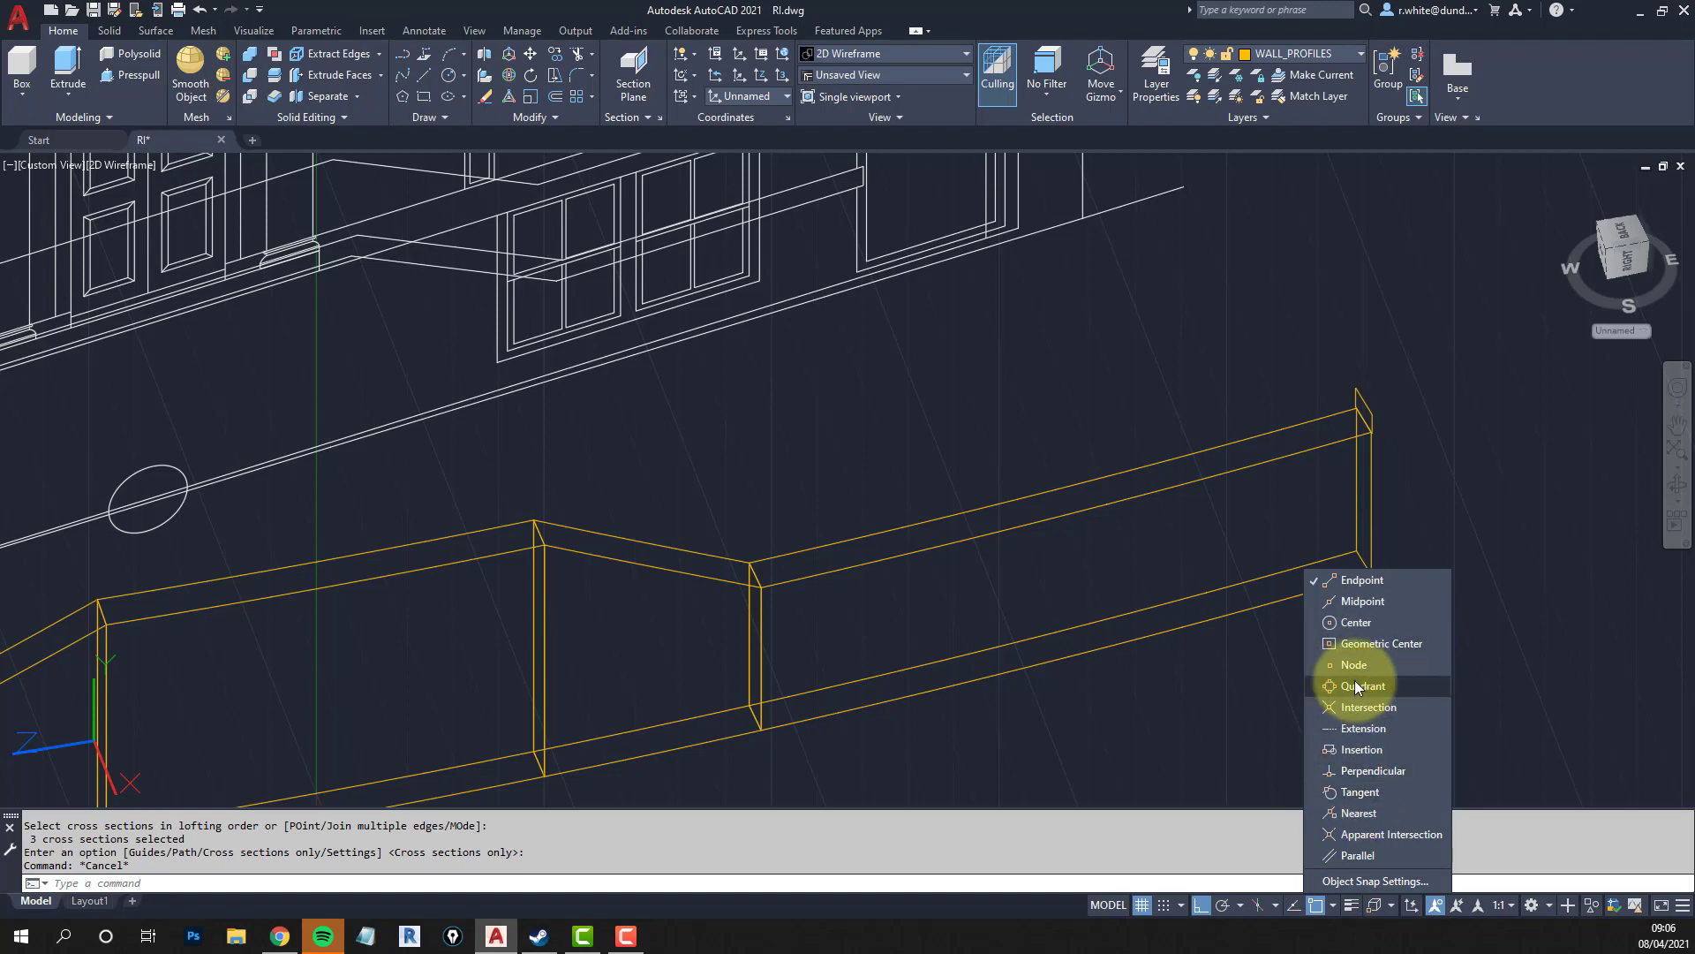
pyautogui.click(1357, 812)
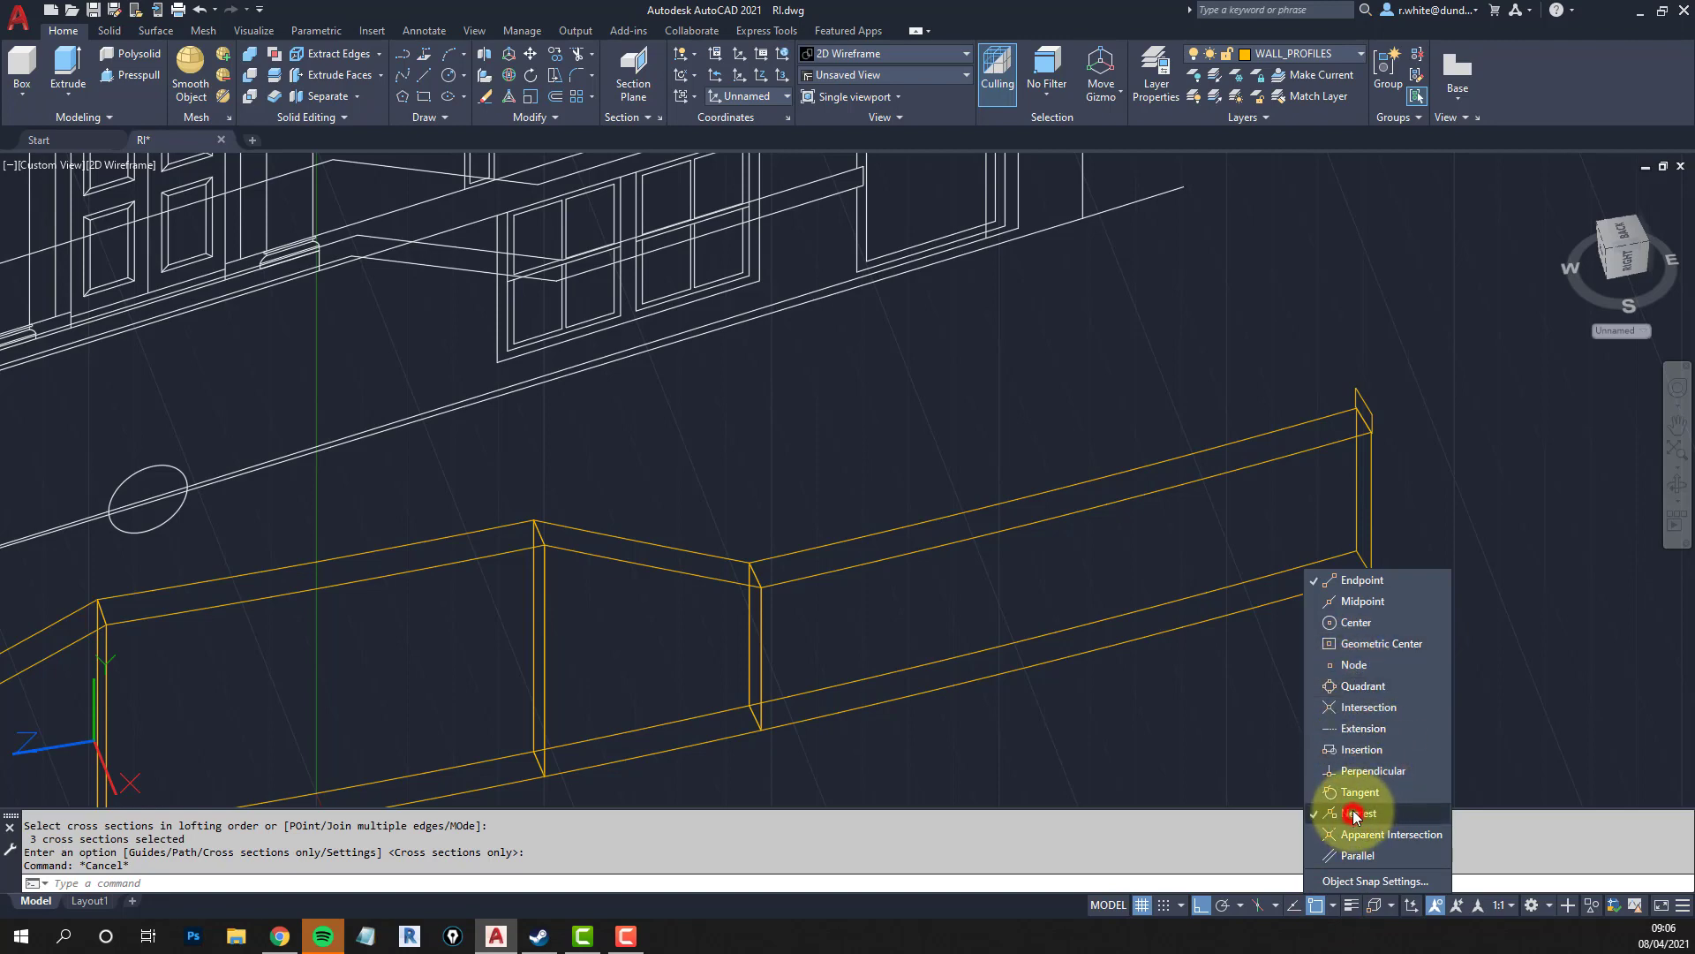
pyautogui.click(1243, 540)
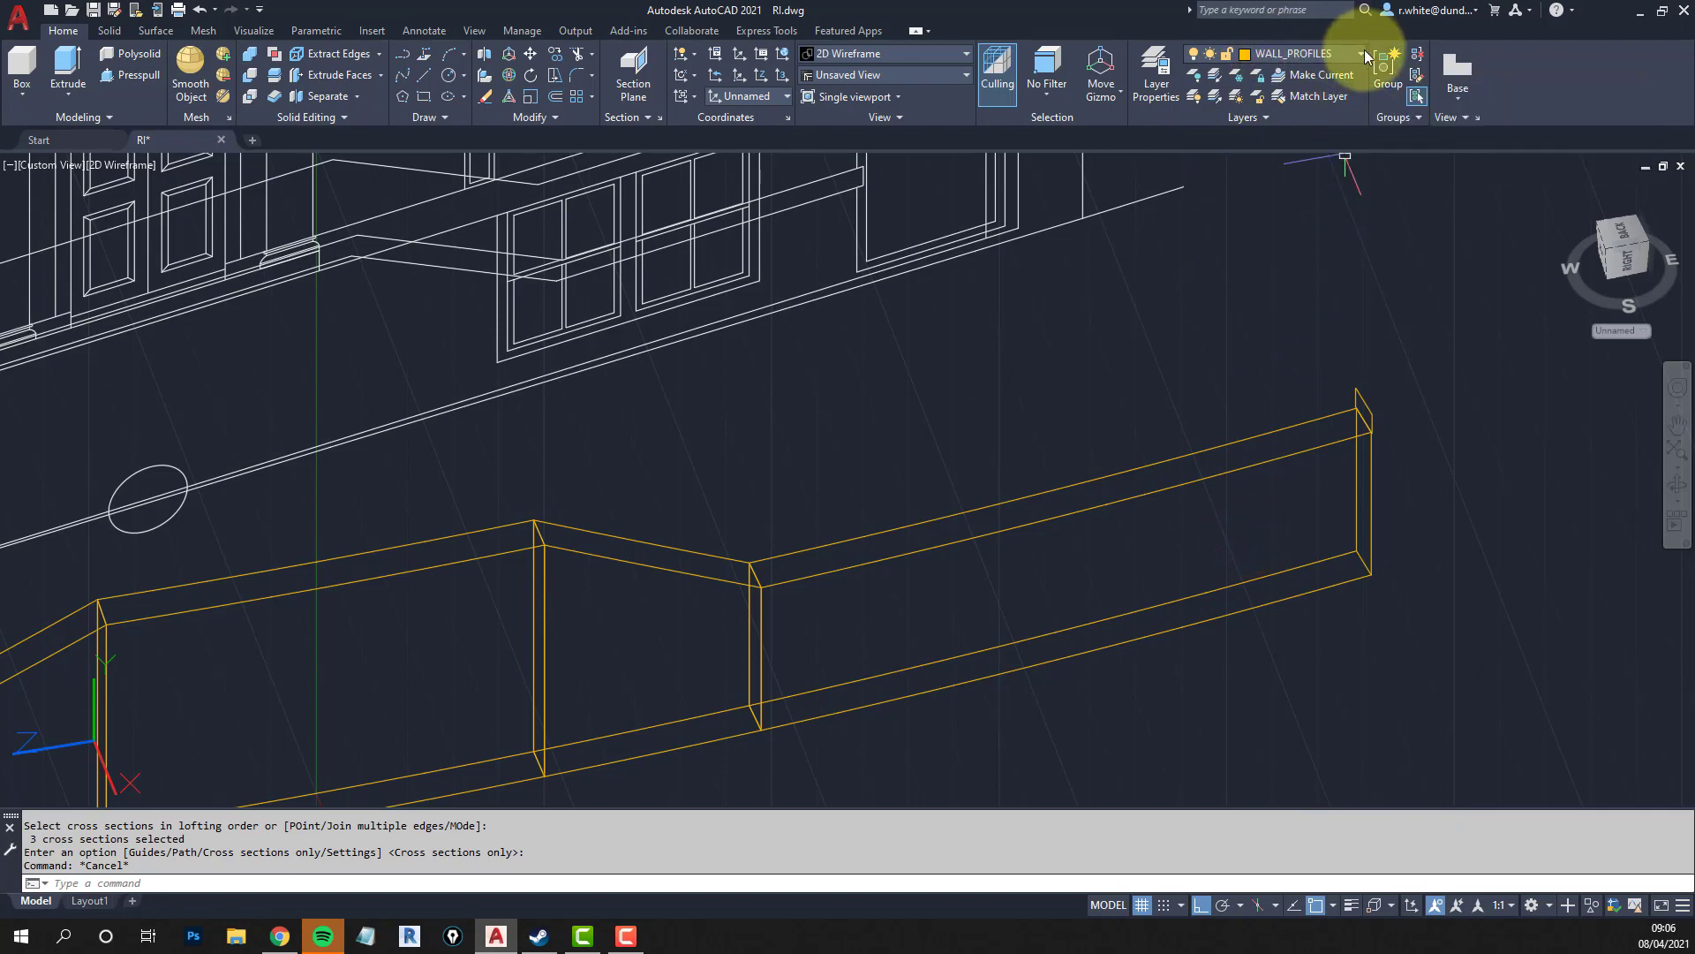
pyautogui.press('Escape')
pyautogui.press('Escape')
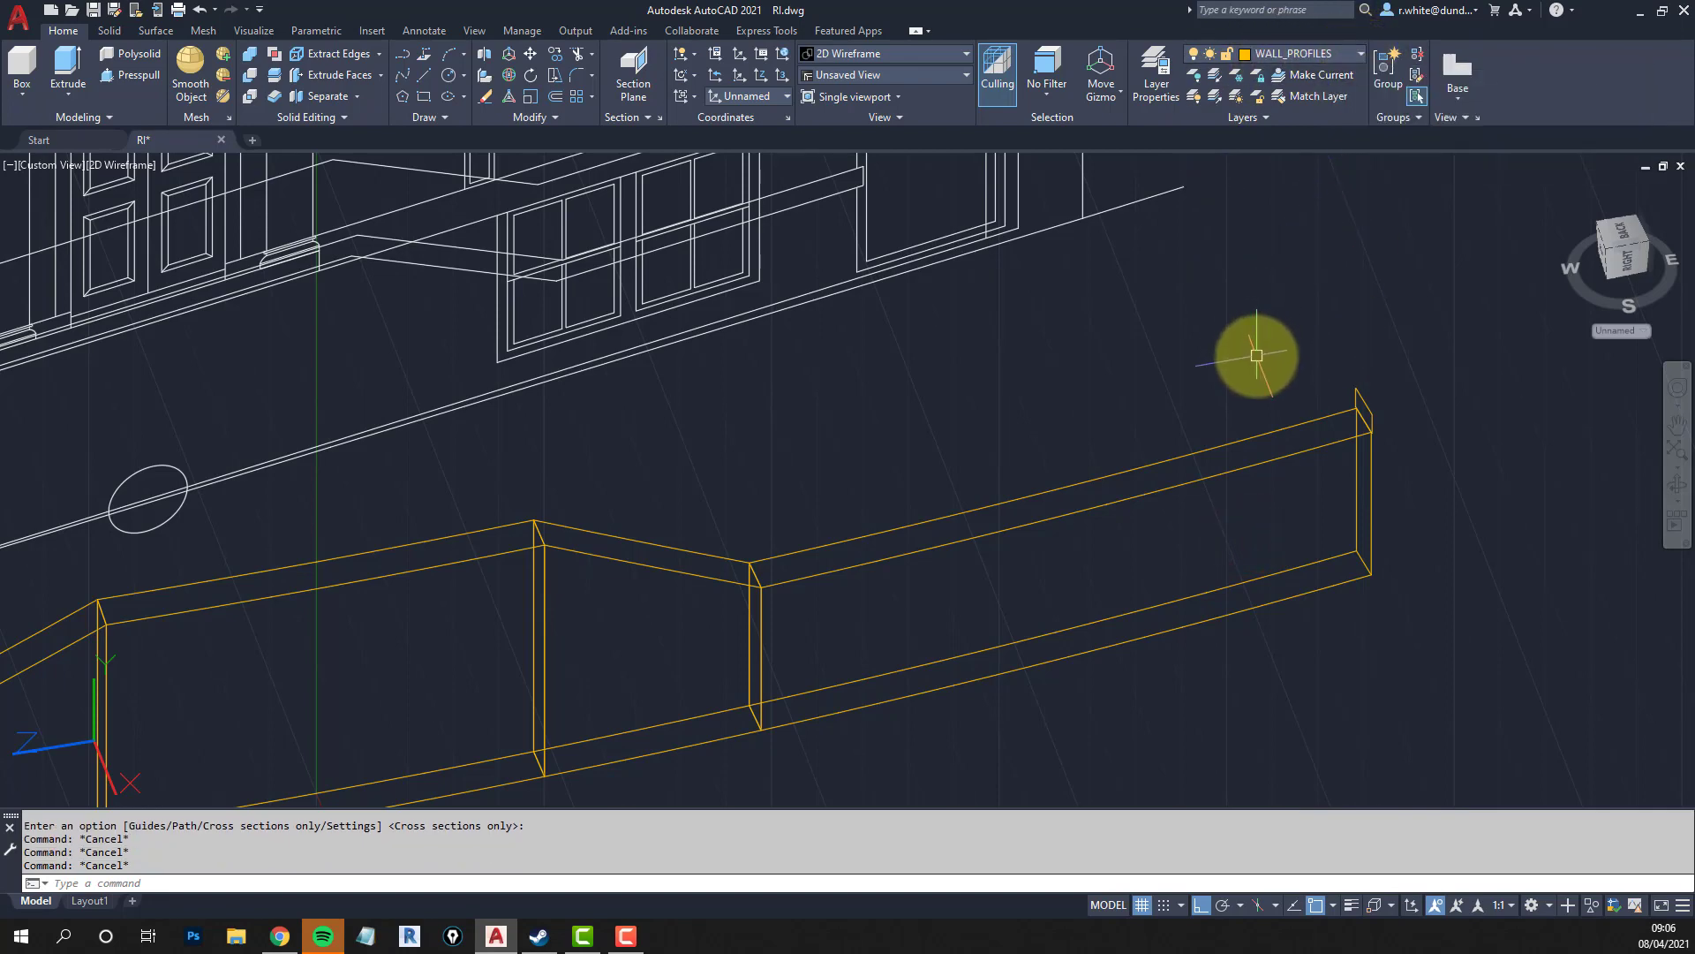
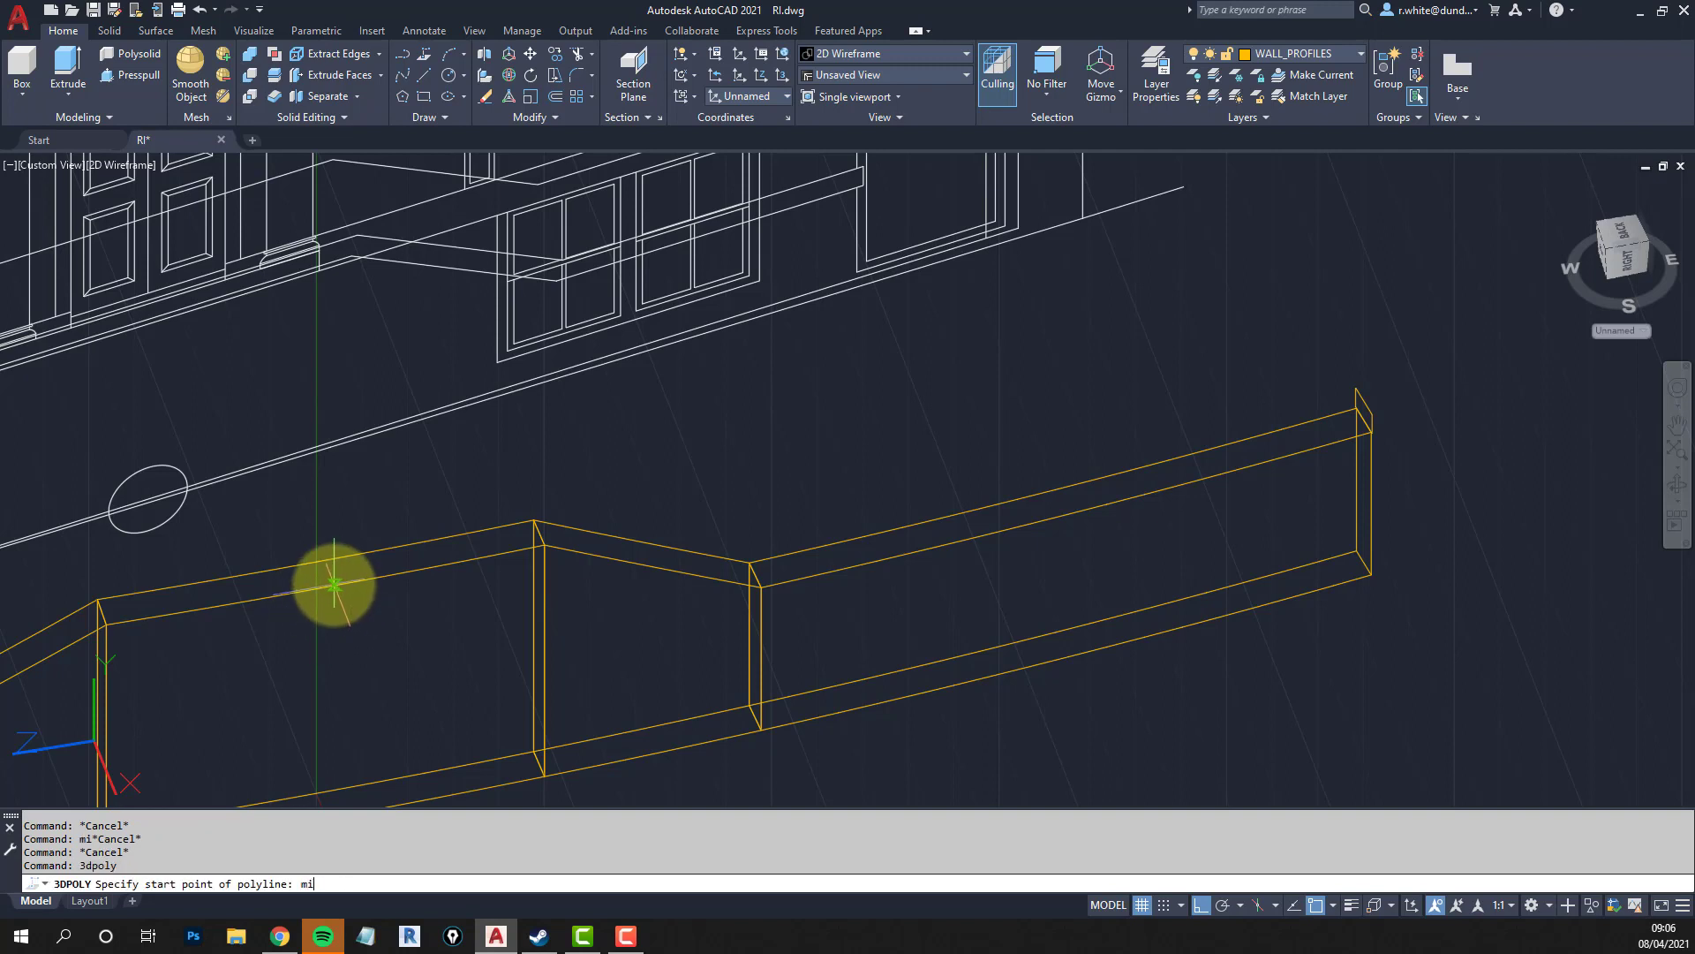
# Begin a 3D polyline at the midpoint of the tall section's upper front edge and trace it over the peak down the slope.
pyautogui.click(333, 586)
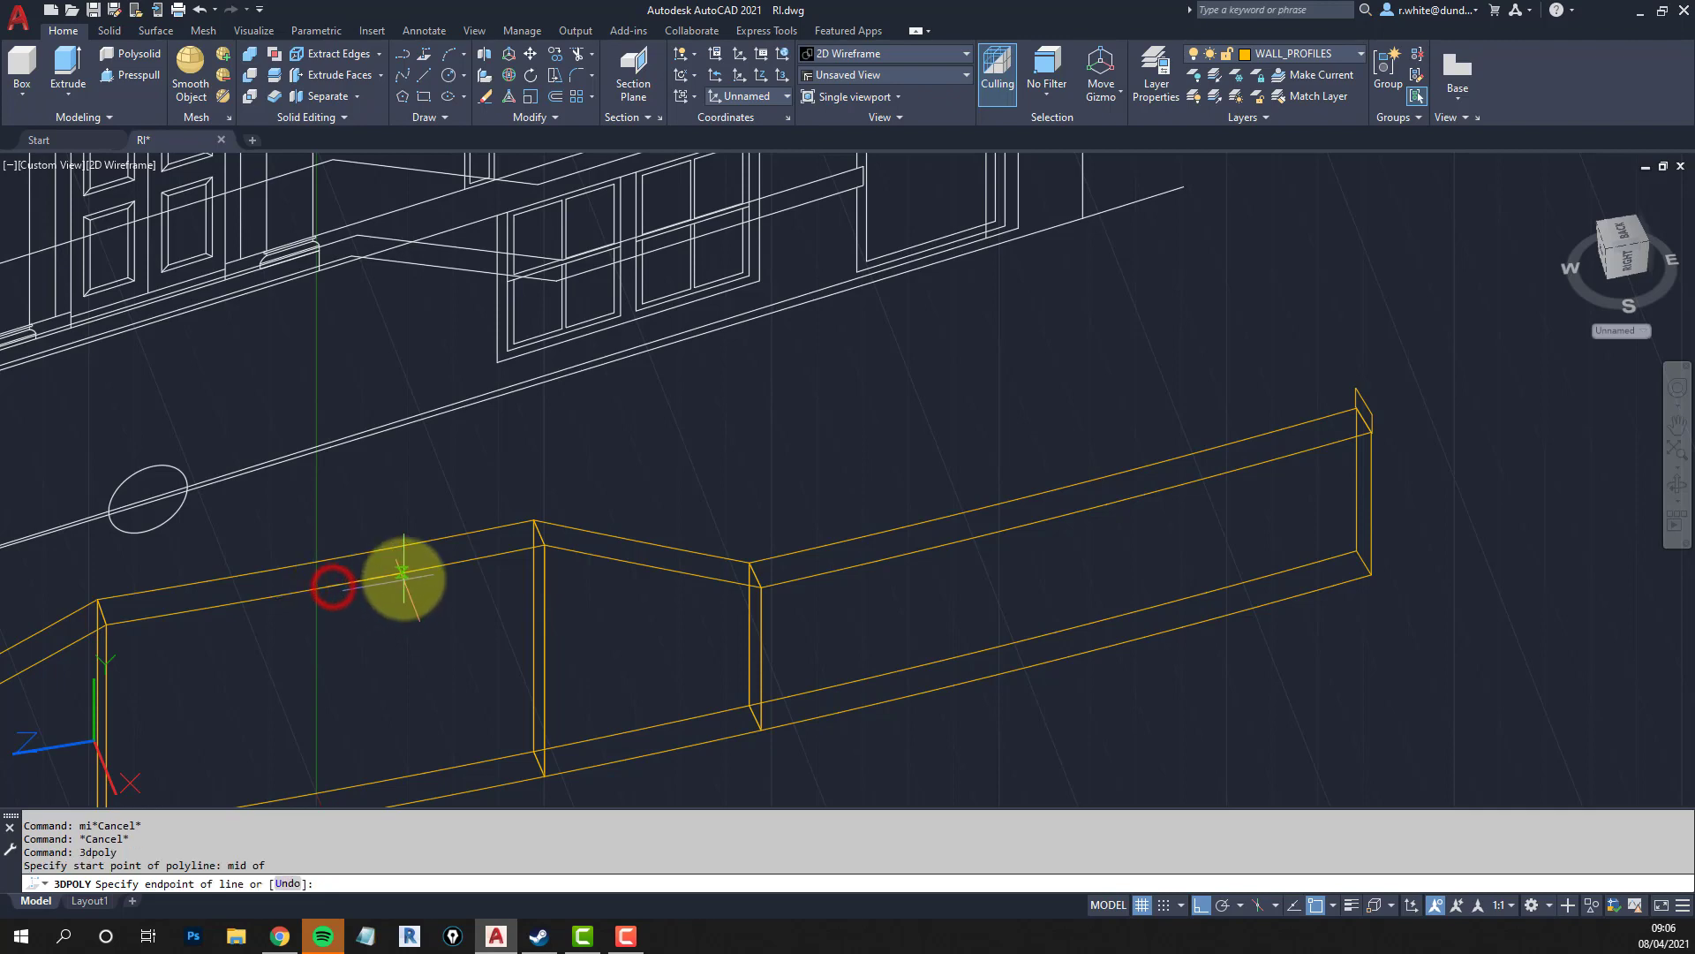
pyautogui.scroll(2, 408, 578)
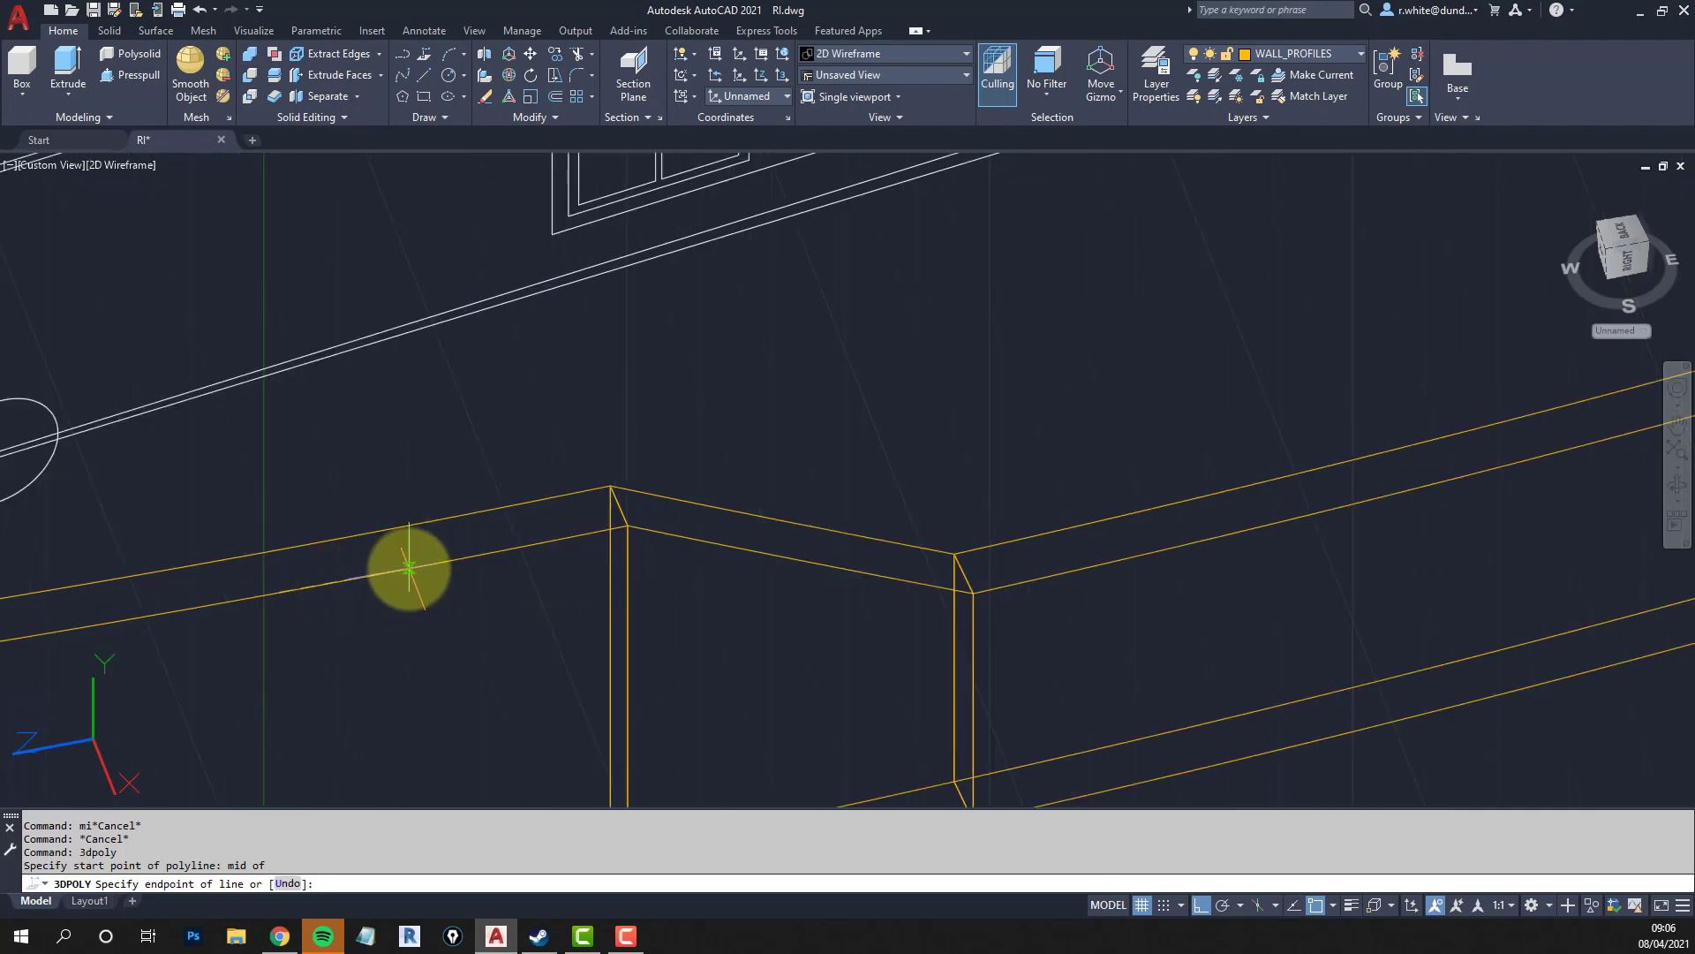
pyautogui.click(402, 570)
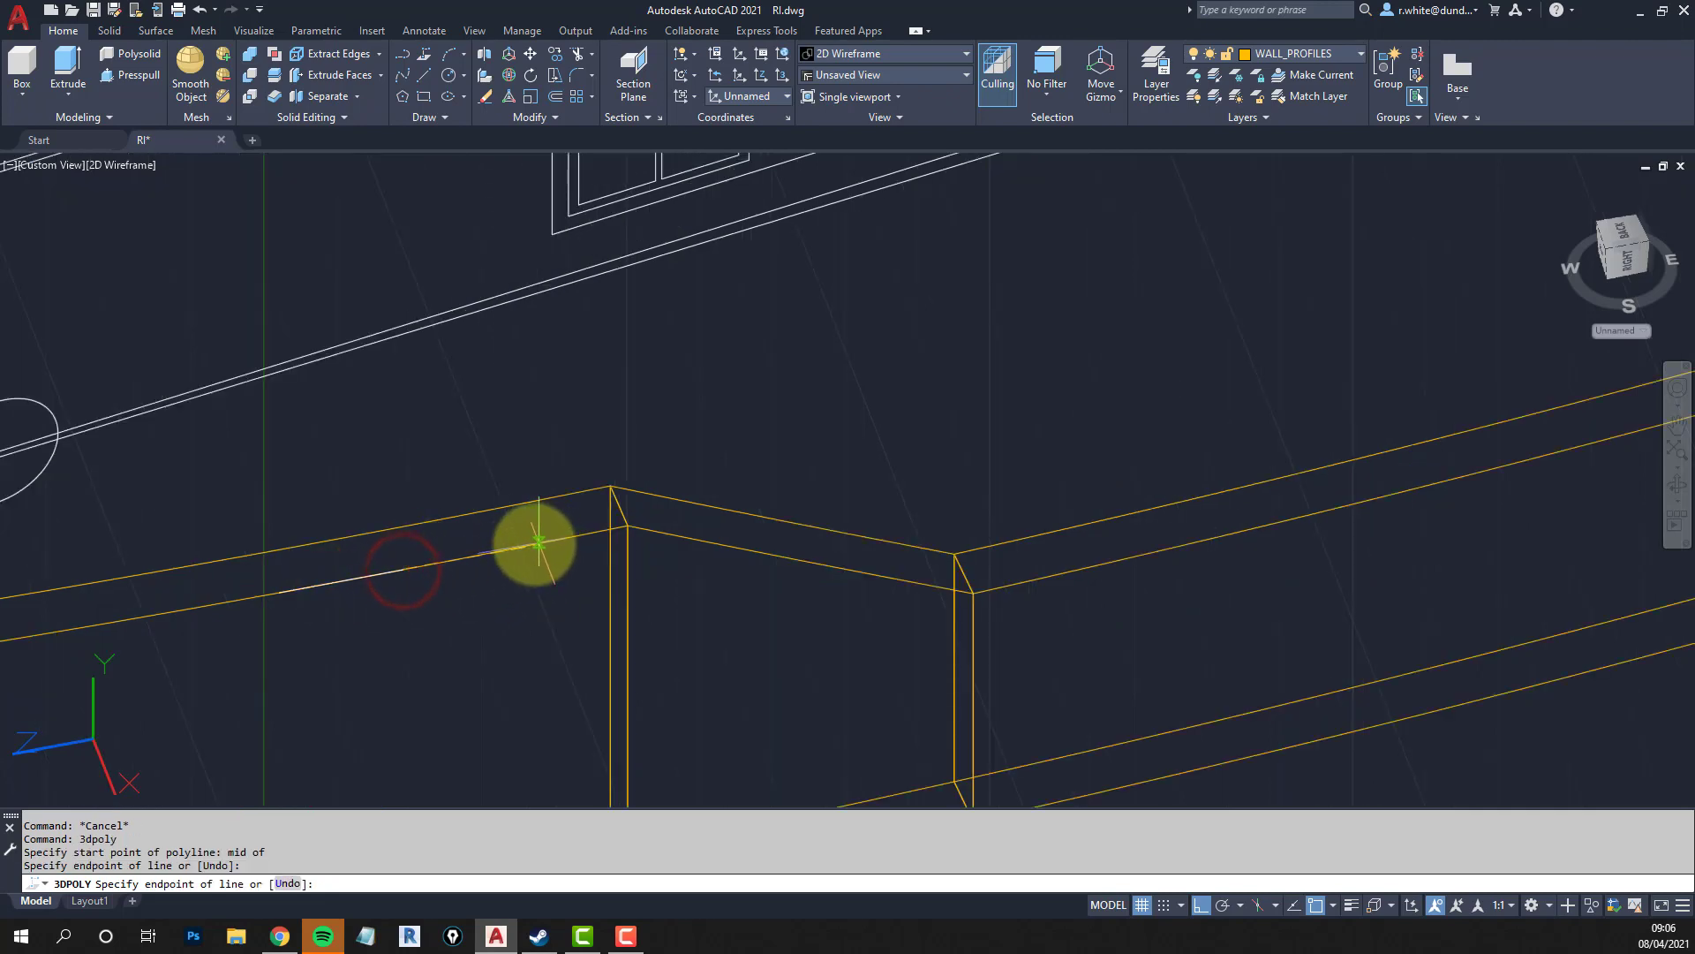
pyautogui.click(534, 543)
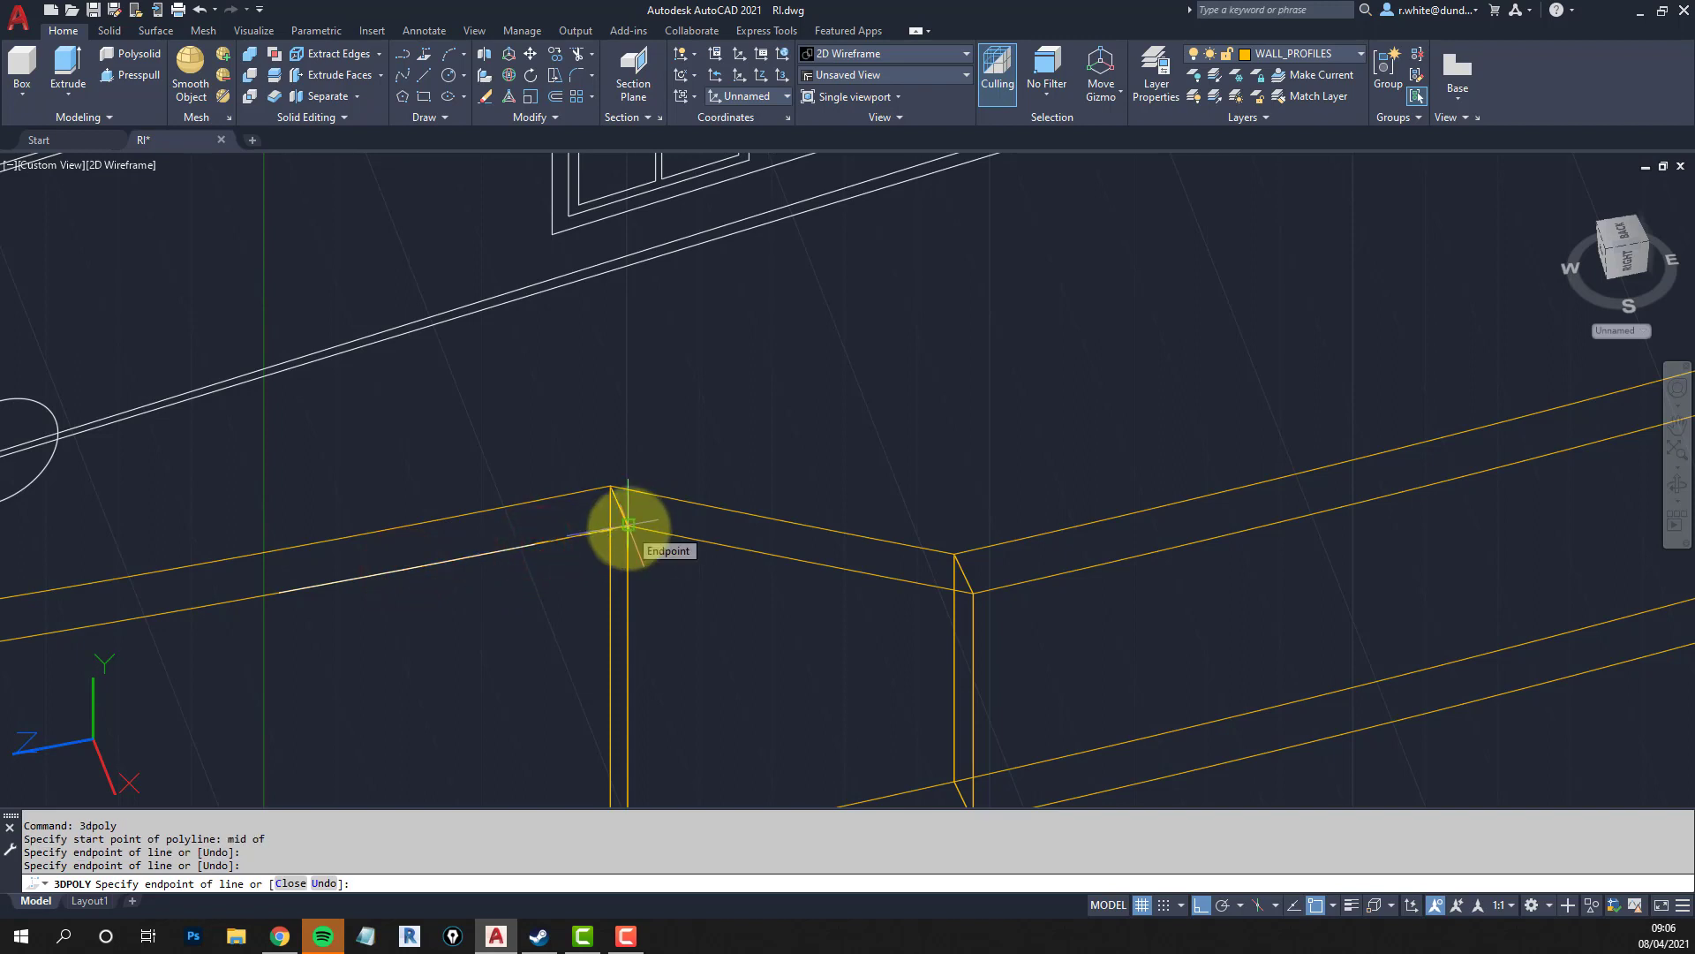
pyautogui.click(628, 524)
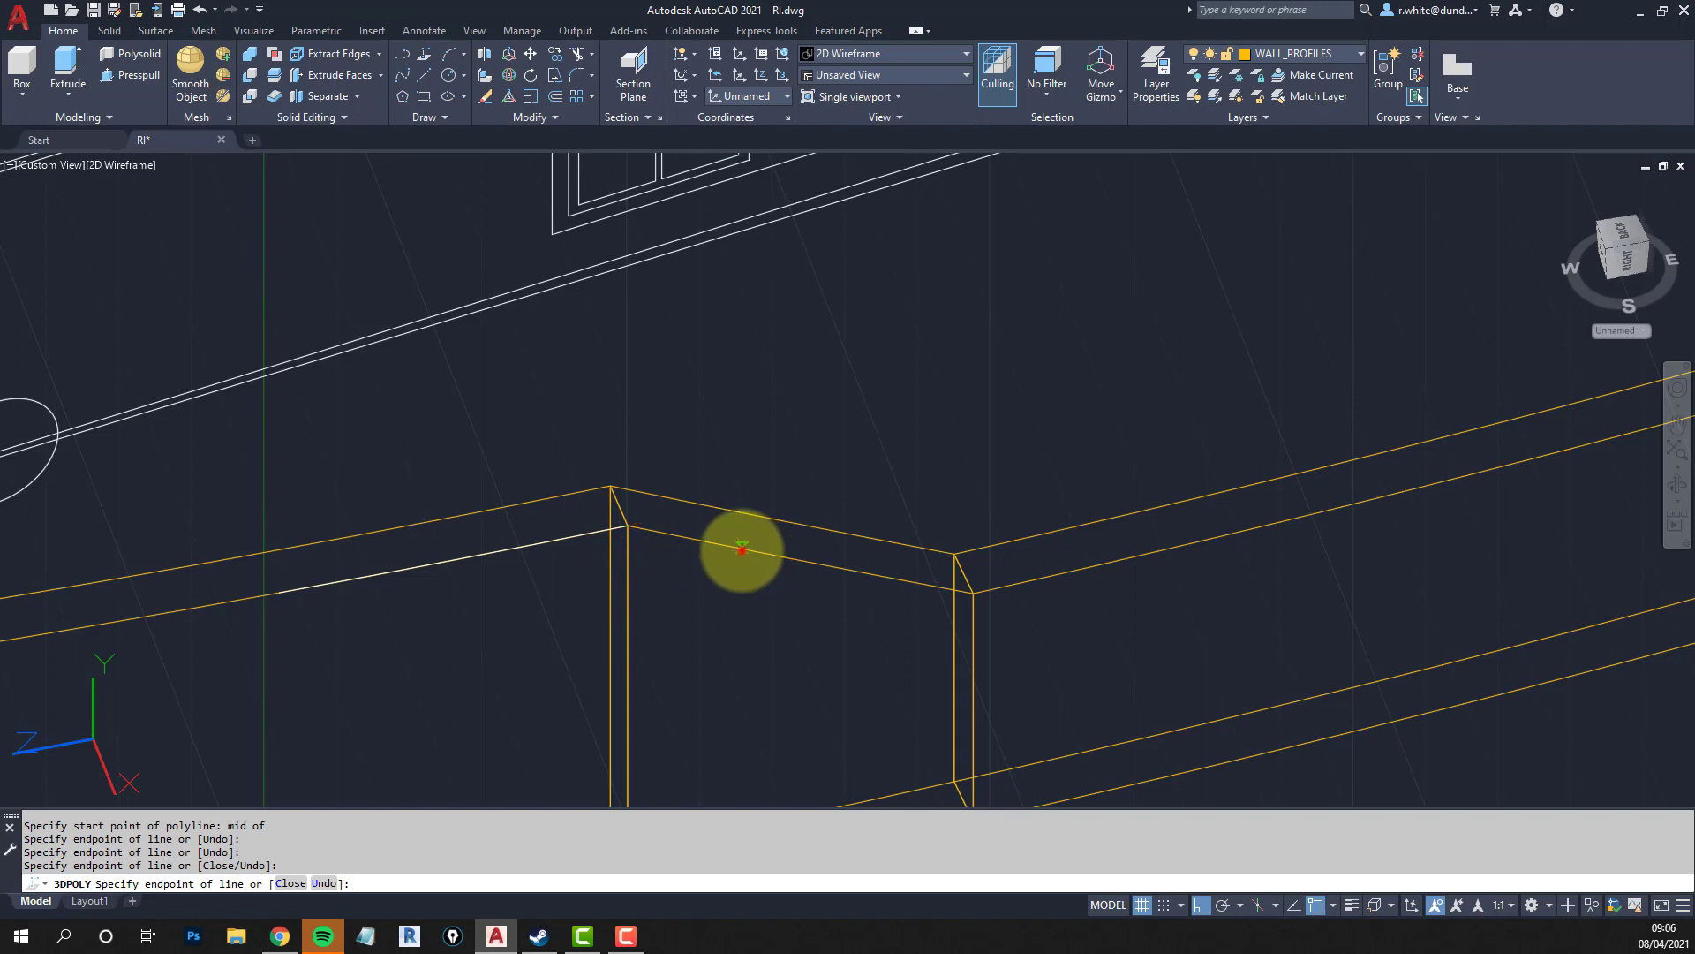
pyautogui.click(742, 549)
pyautogui.click(859, 574)
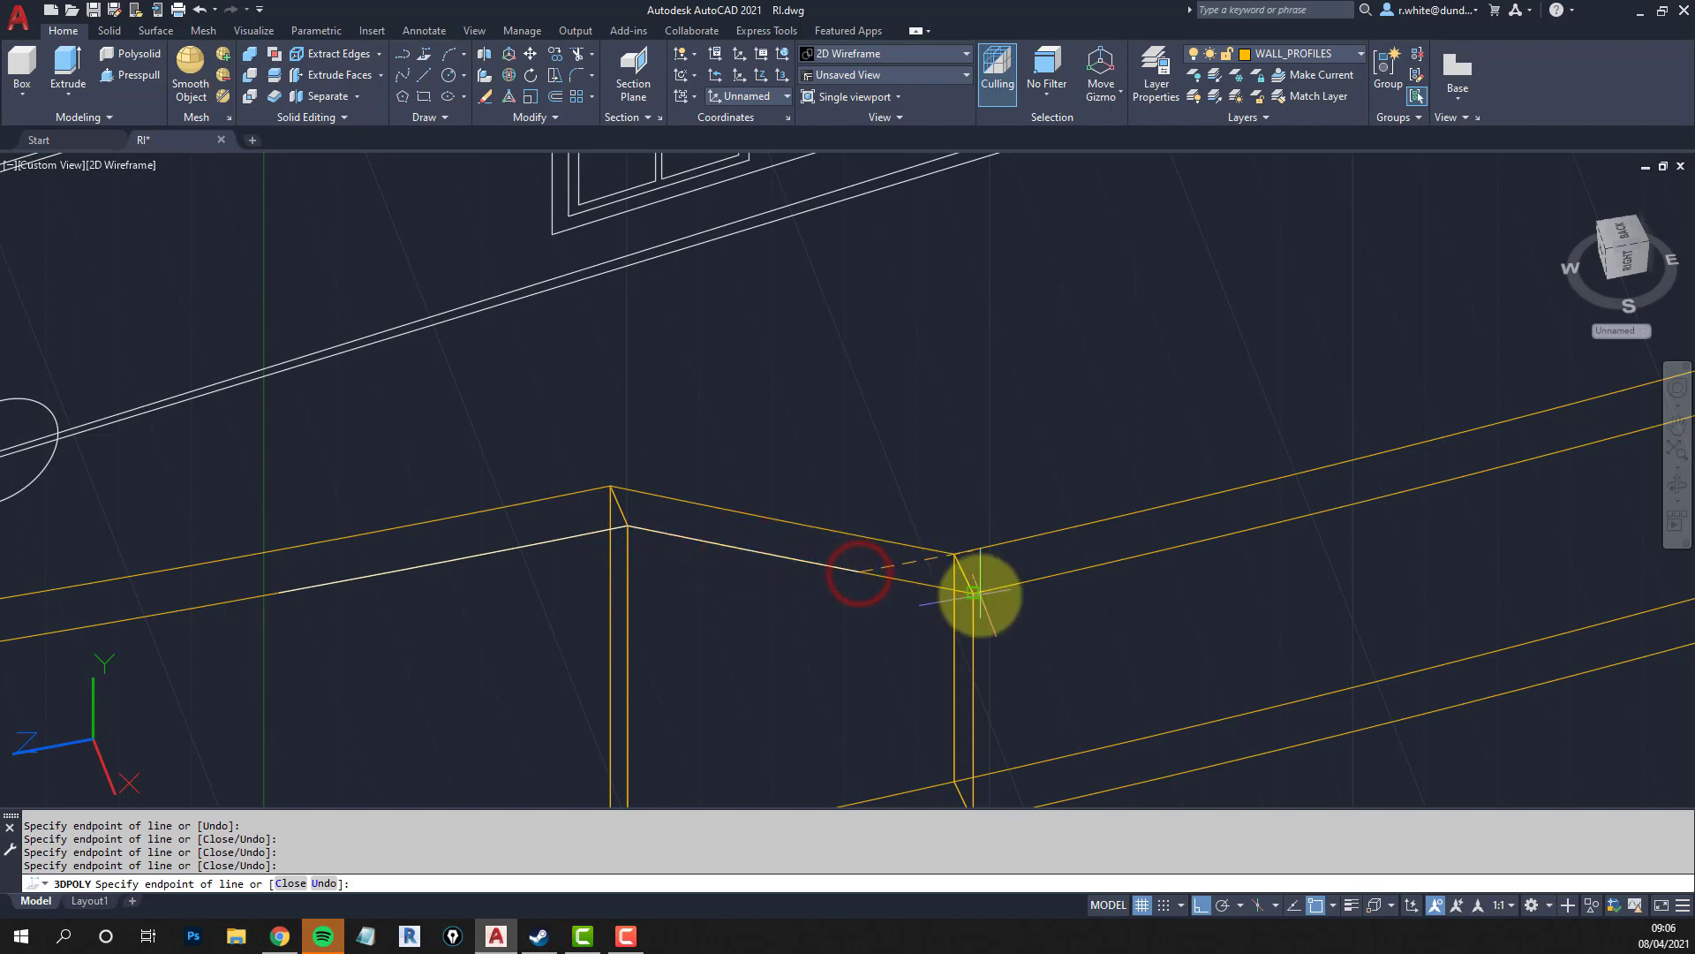
# Continue the 3D polyline along the last section's upper front edge with several nearest points, finishing at the wall's end corner.
pyautogui.moveTo(1143, 530); pyautogui.dragTo(556, 583, button='middle')
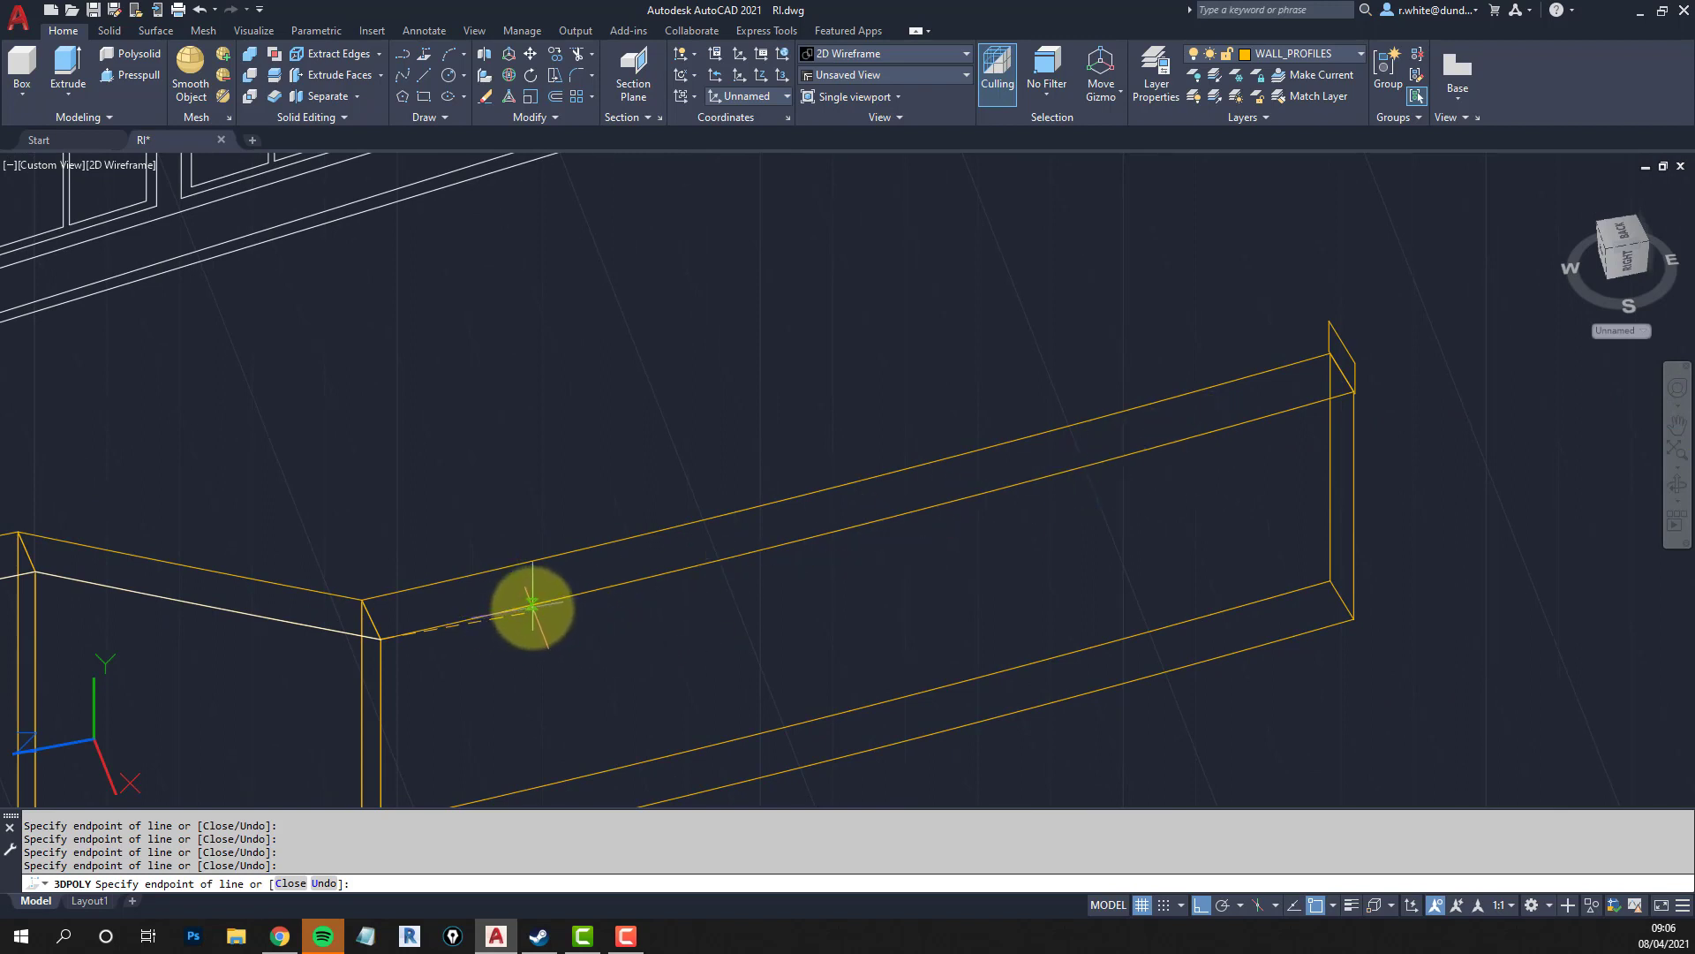
pyautogui.click(533, 605)
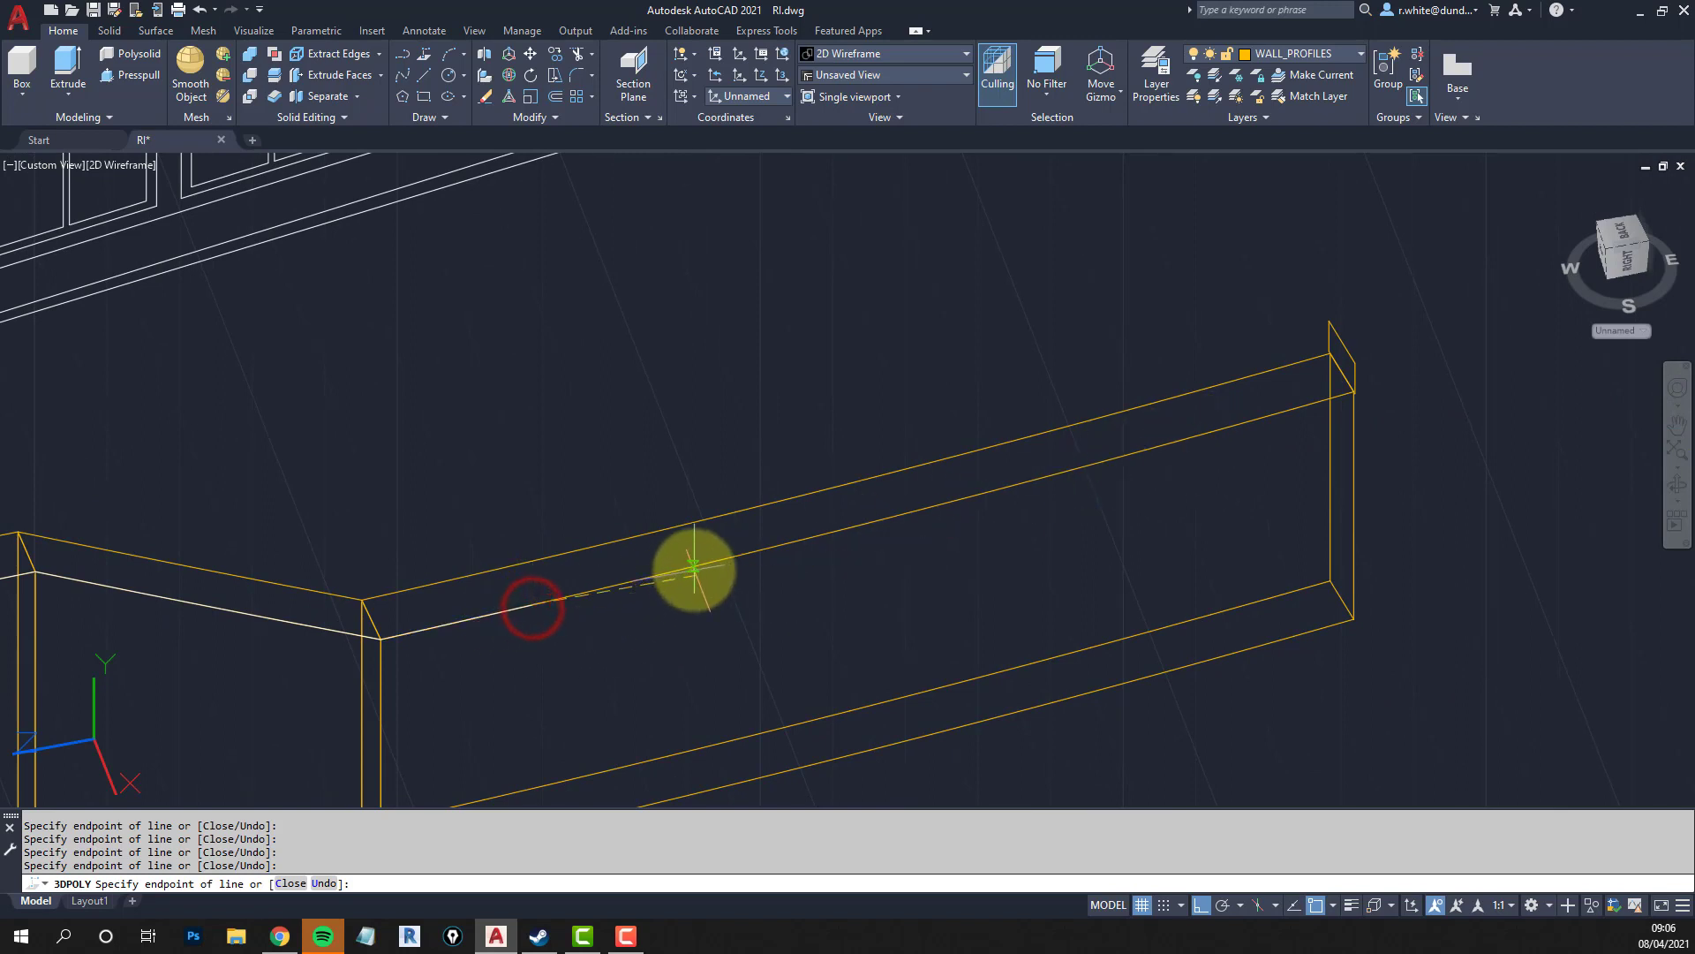
pyautogui.click(693, 569)
pyautogui.click(850, 528)
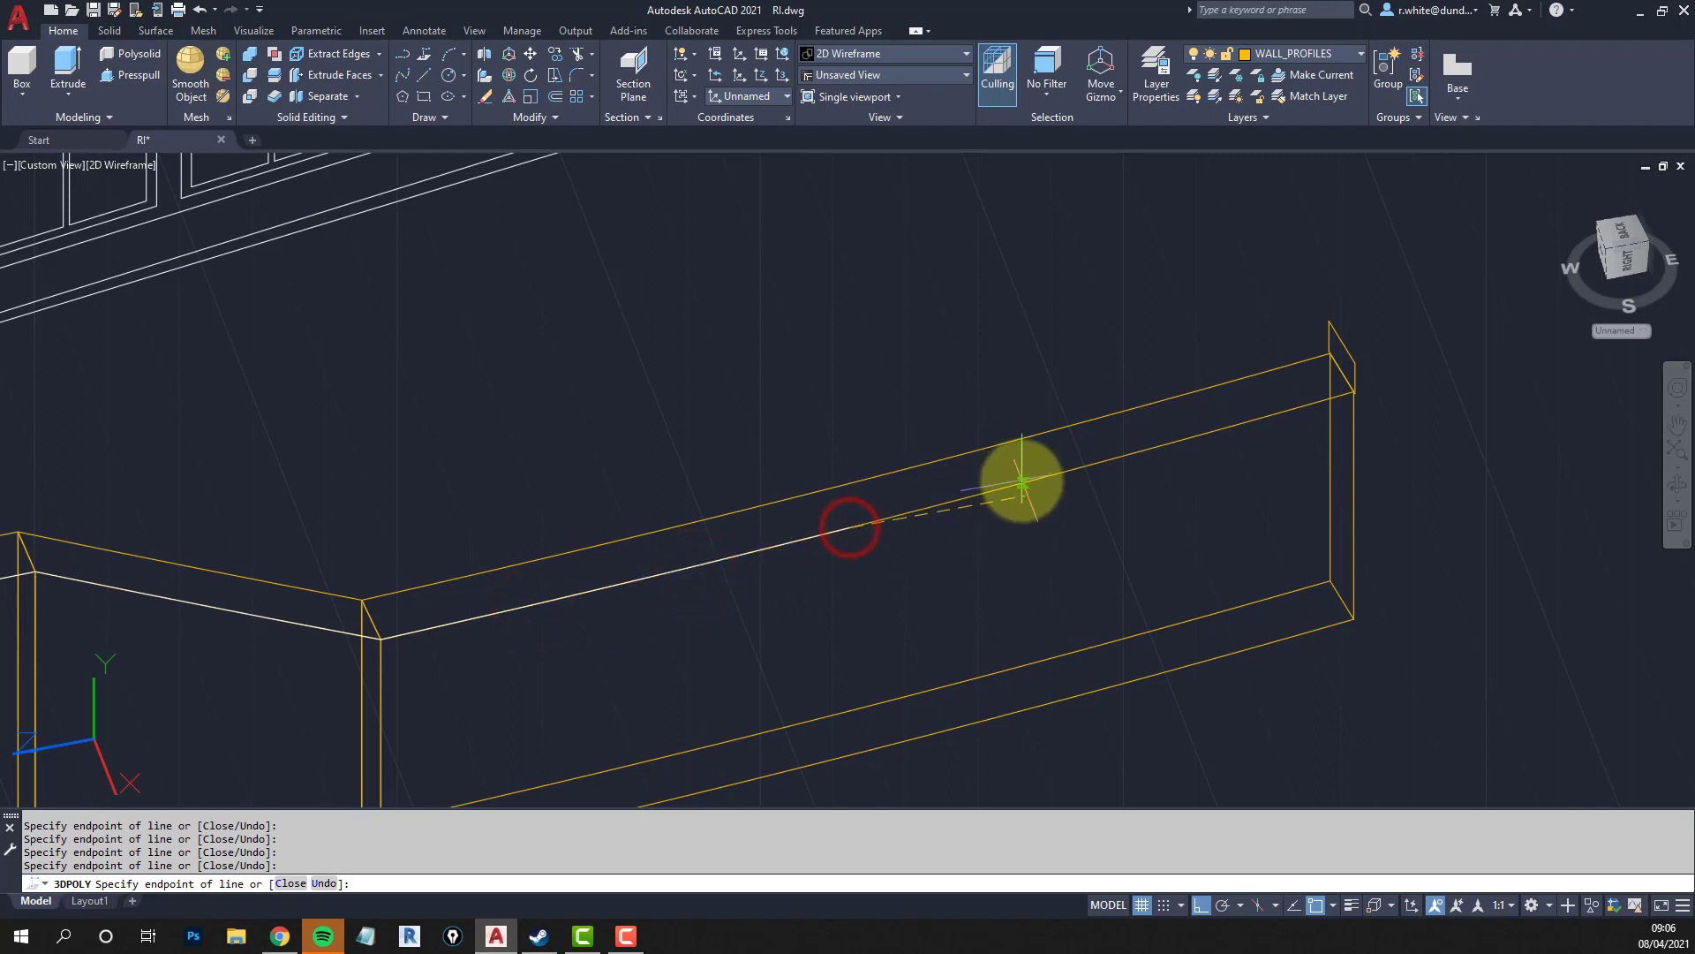
pyautogui.click(1022, 480)
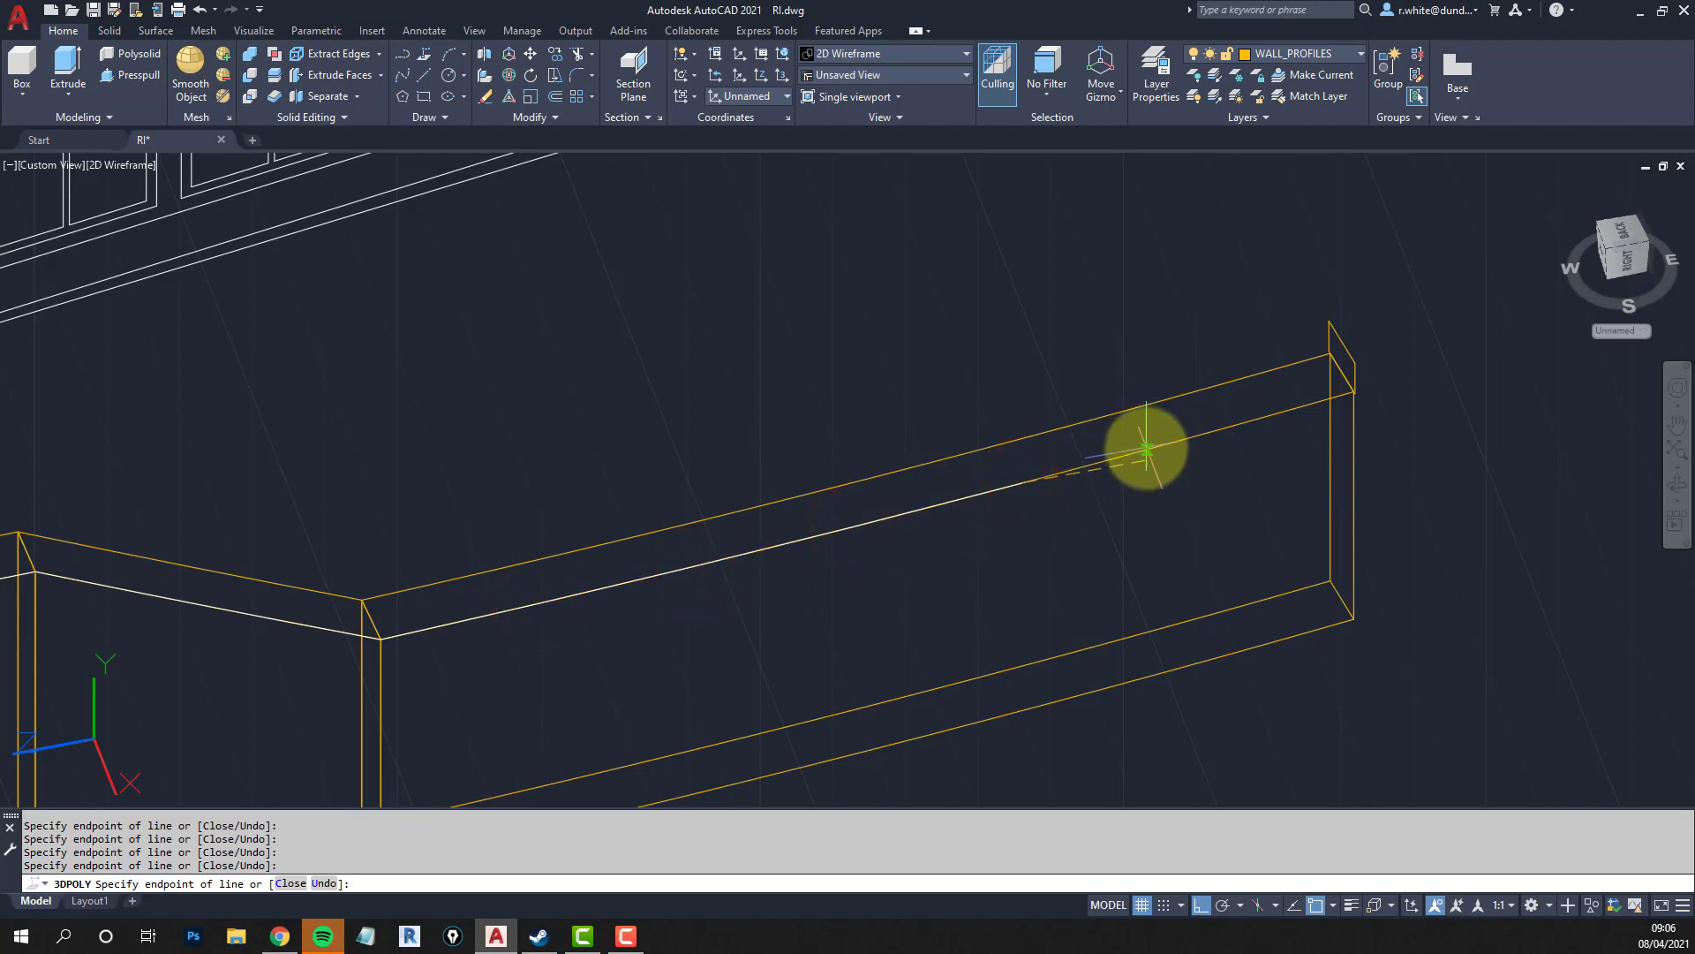
pyautogui.click(1146, 448)
pyautogui.click(1264, 415)
pyautogui.scroll(8, 1325, 397)
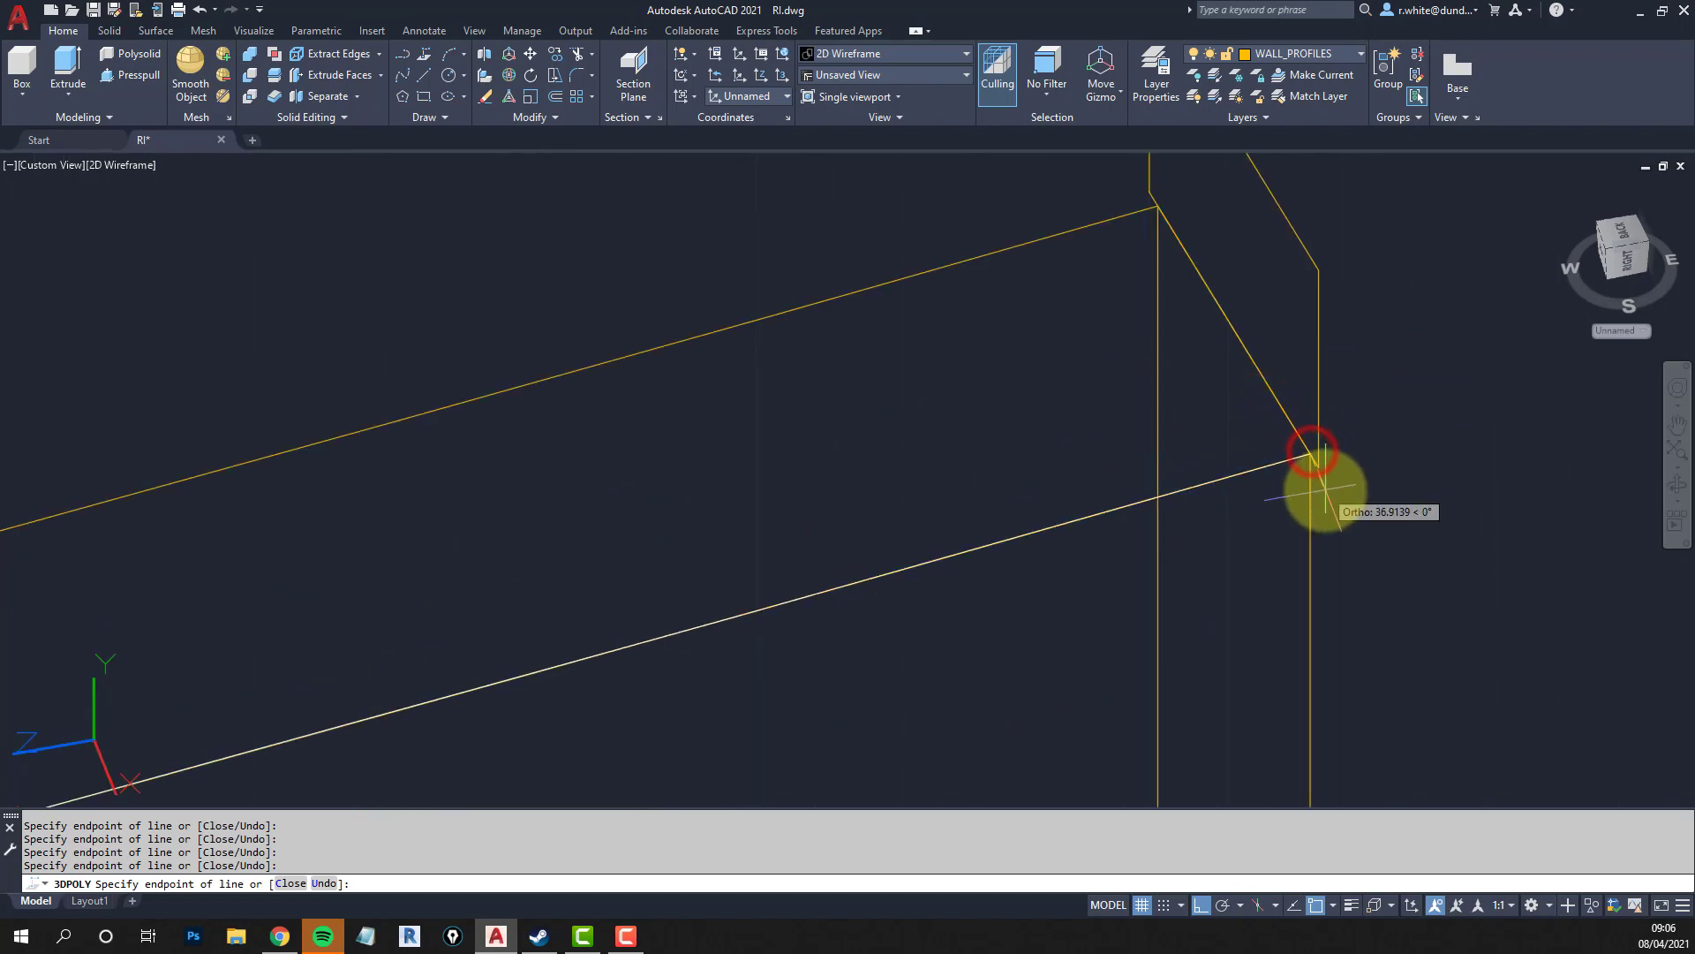
pyautogui.press('Escape')
# Select the new 3D polyline and inspect how it follows the wall's upper front edge from its midpoint start to the wall's end.
pyautogui.scroll(-4, 1315, 468)
pyautogui.click(1083, 555)
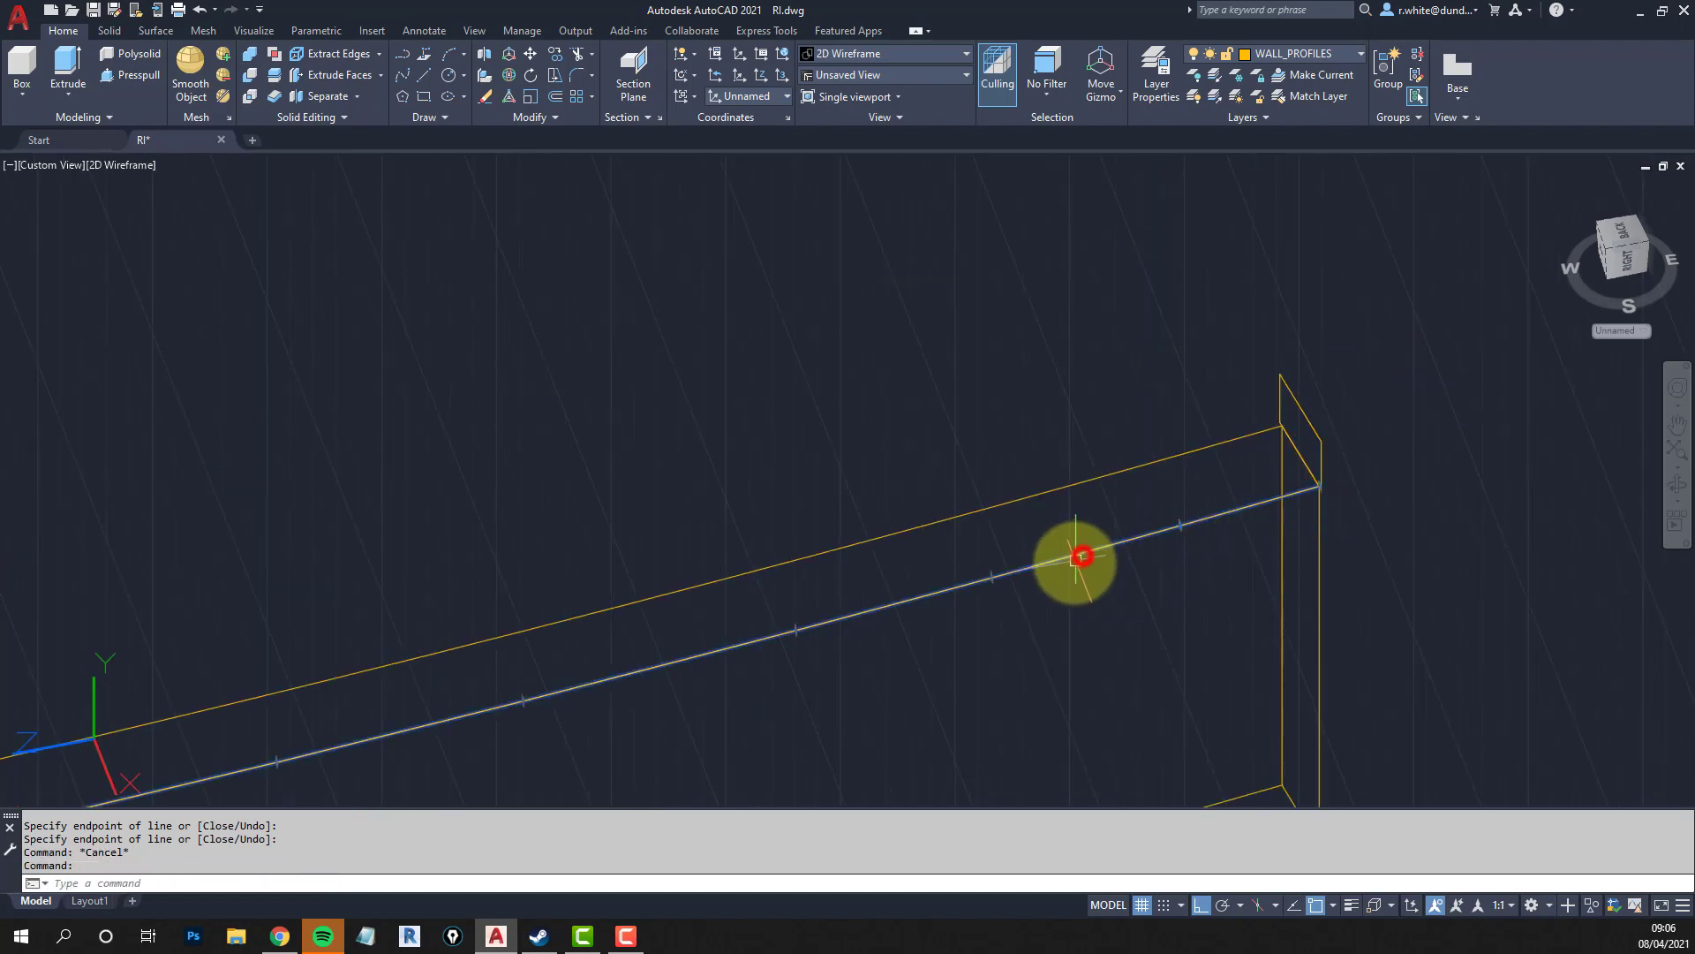
pyautogui.scroll(-8, 1079, 555)
pyautogui.scroll(6, 1069, 525)
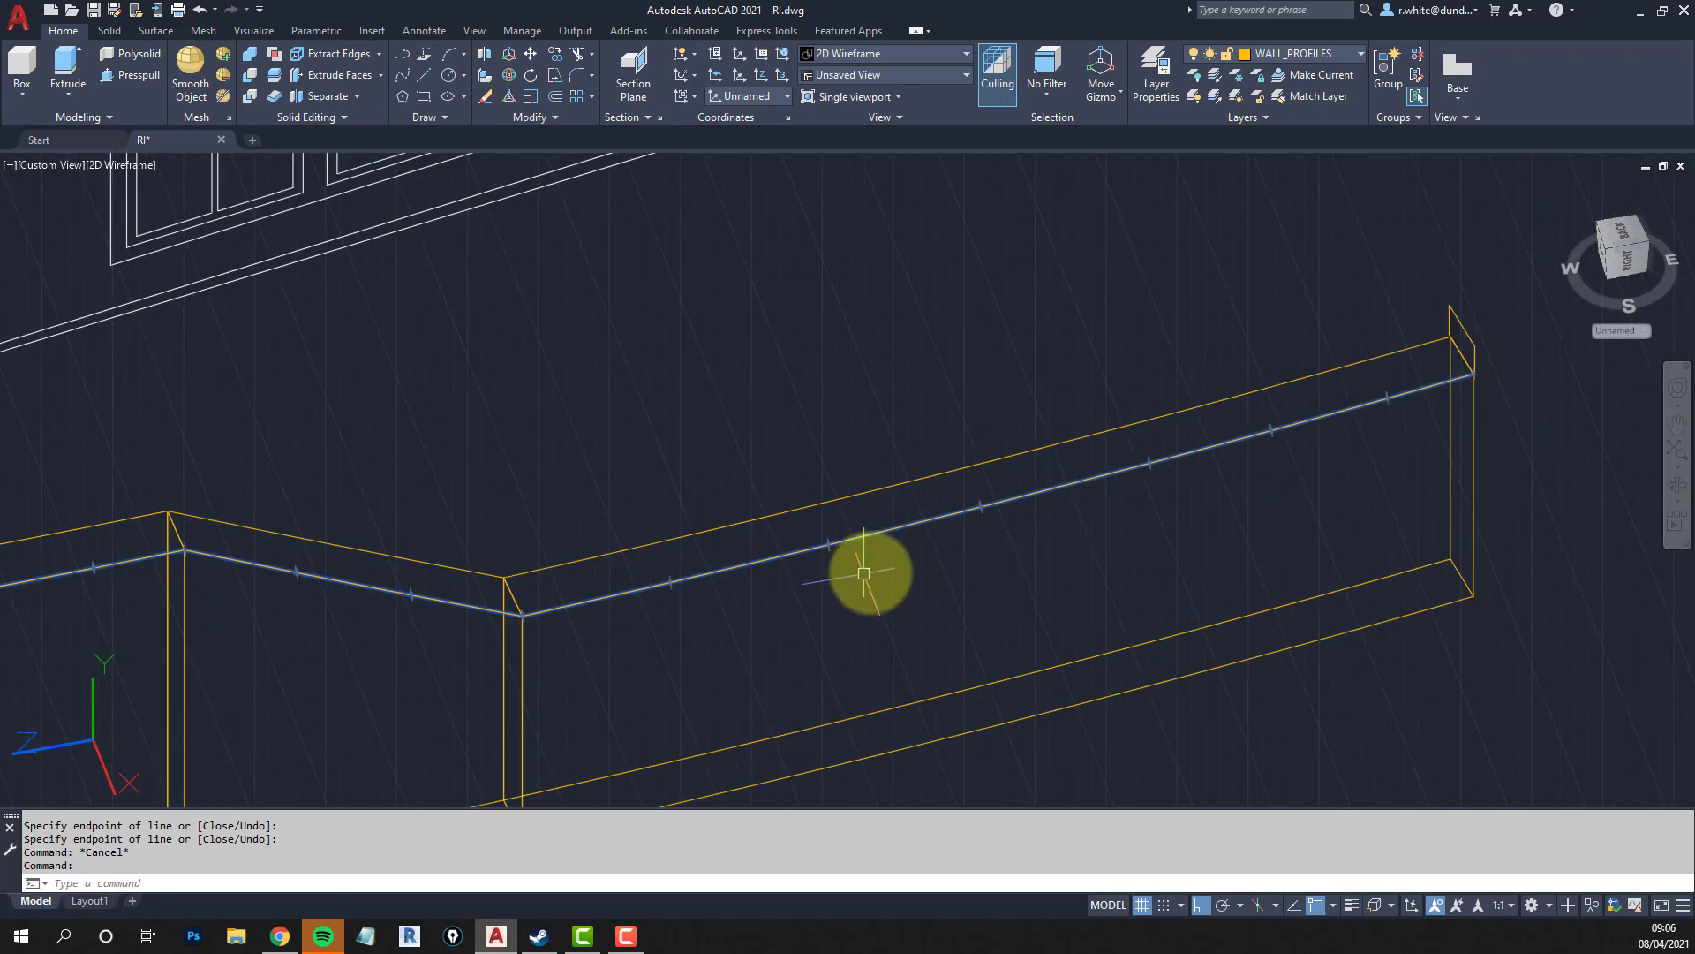
pyautogui.scroll(-5, 864, 573)
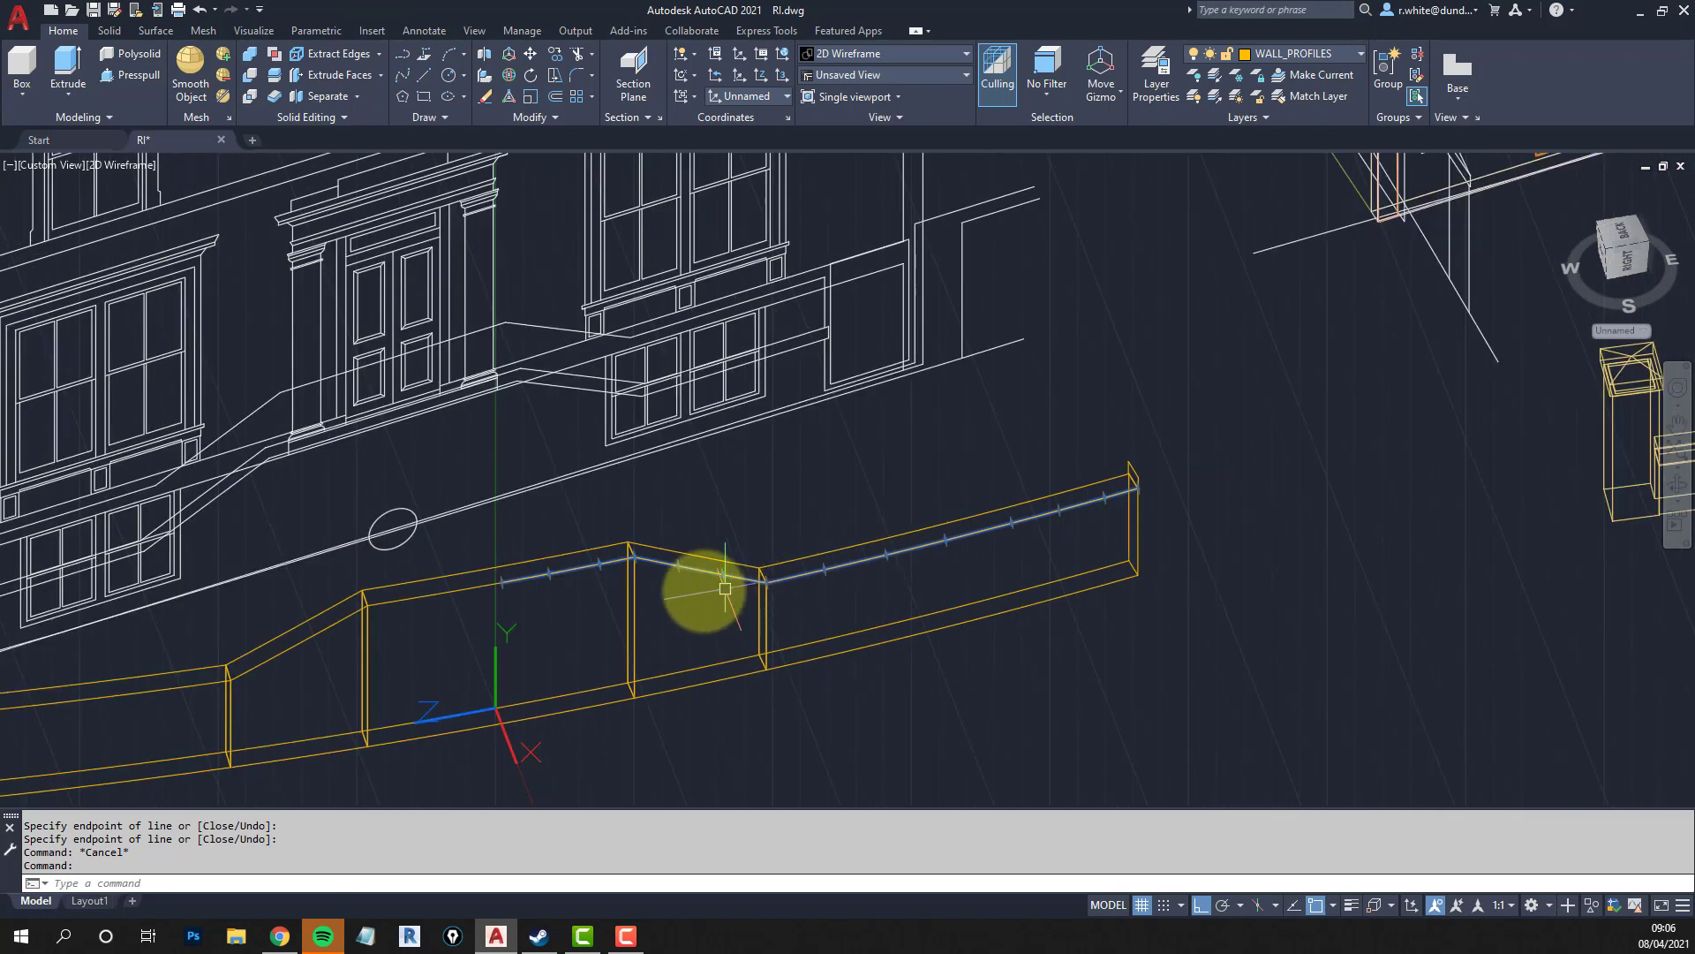
pyautogui.scroll(5, 1122, 490)
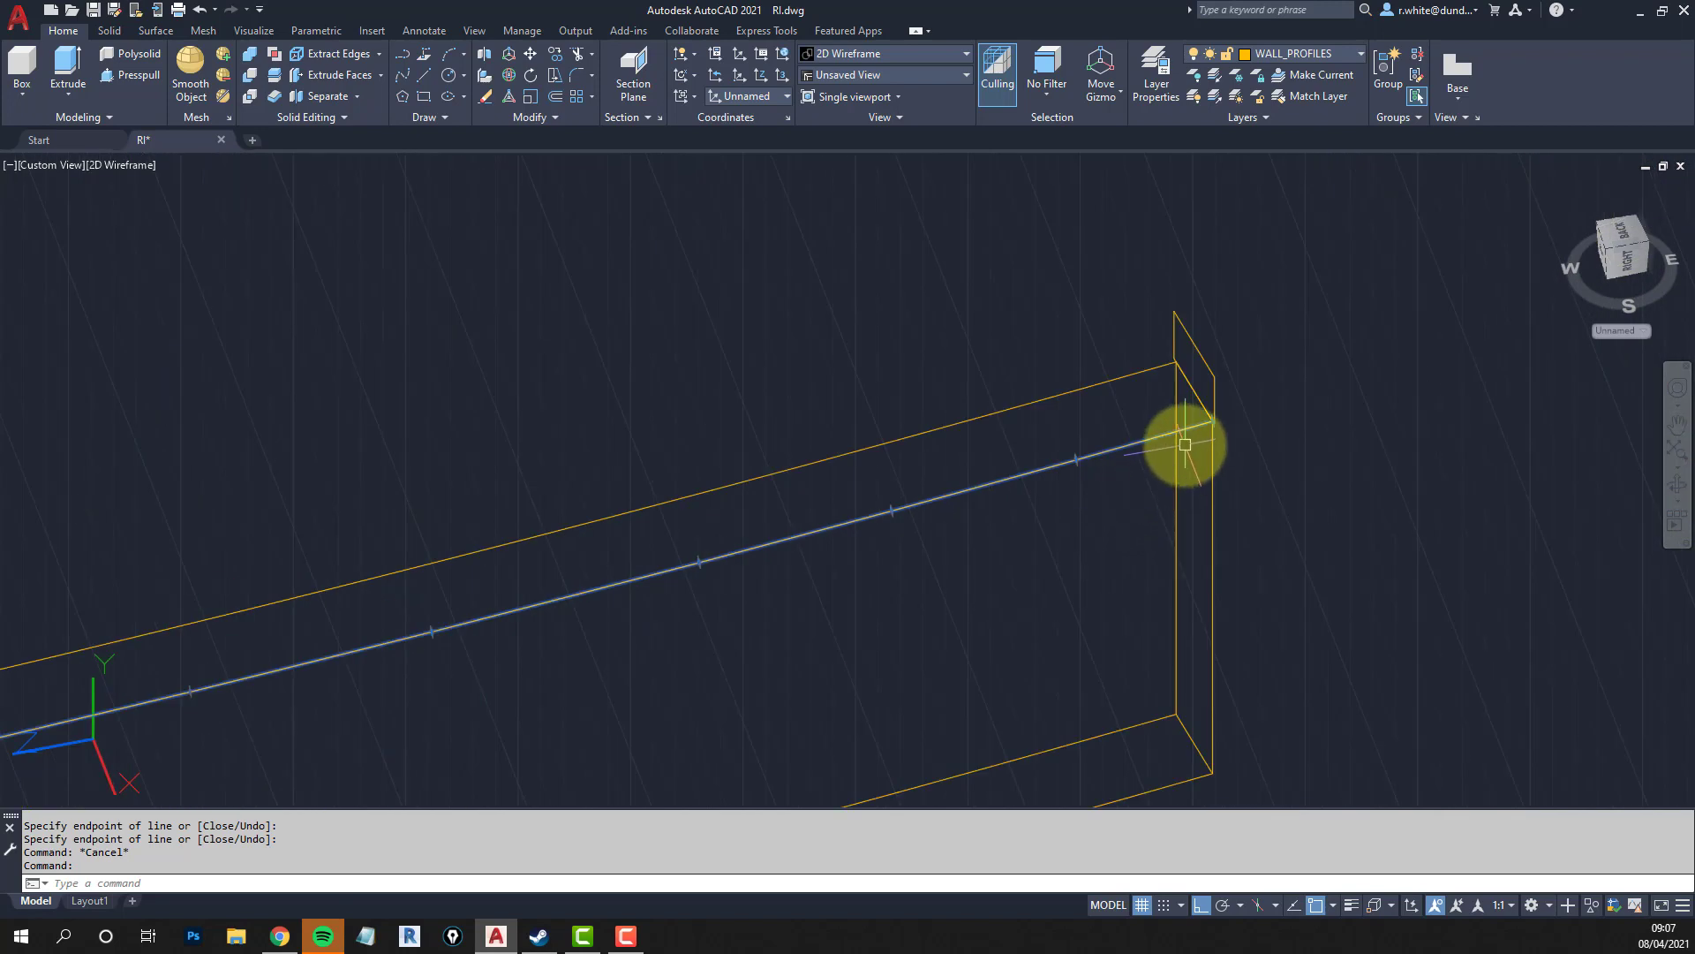
pyautogui.scroll(-5, 1185, 445)
pyautogui.moveTo(939, 515); pyautogui.dragTo(1215, 425, button='middle')
pyautogui.moveTo(459, 558); pyautogui.dragTo(751, 494, button='middle')
pyautogui.moveTo(644, 504); pyautogui.dragTo(845, 465, button='middle')
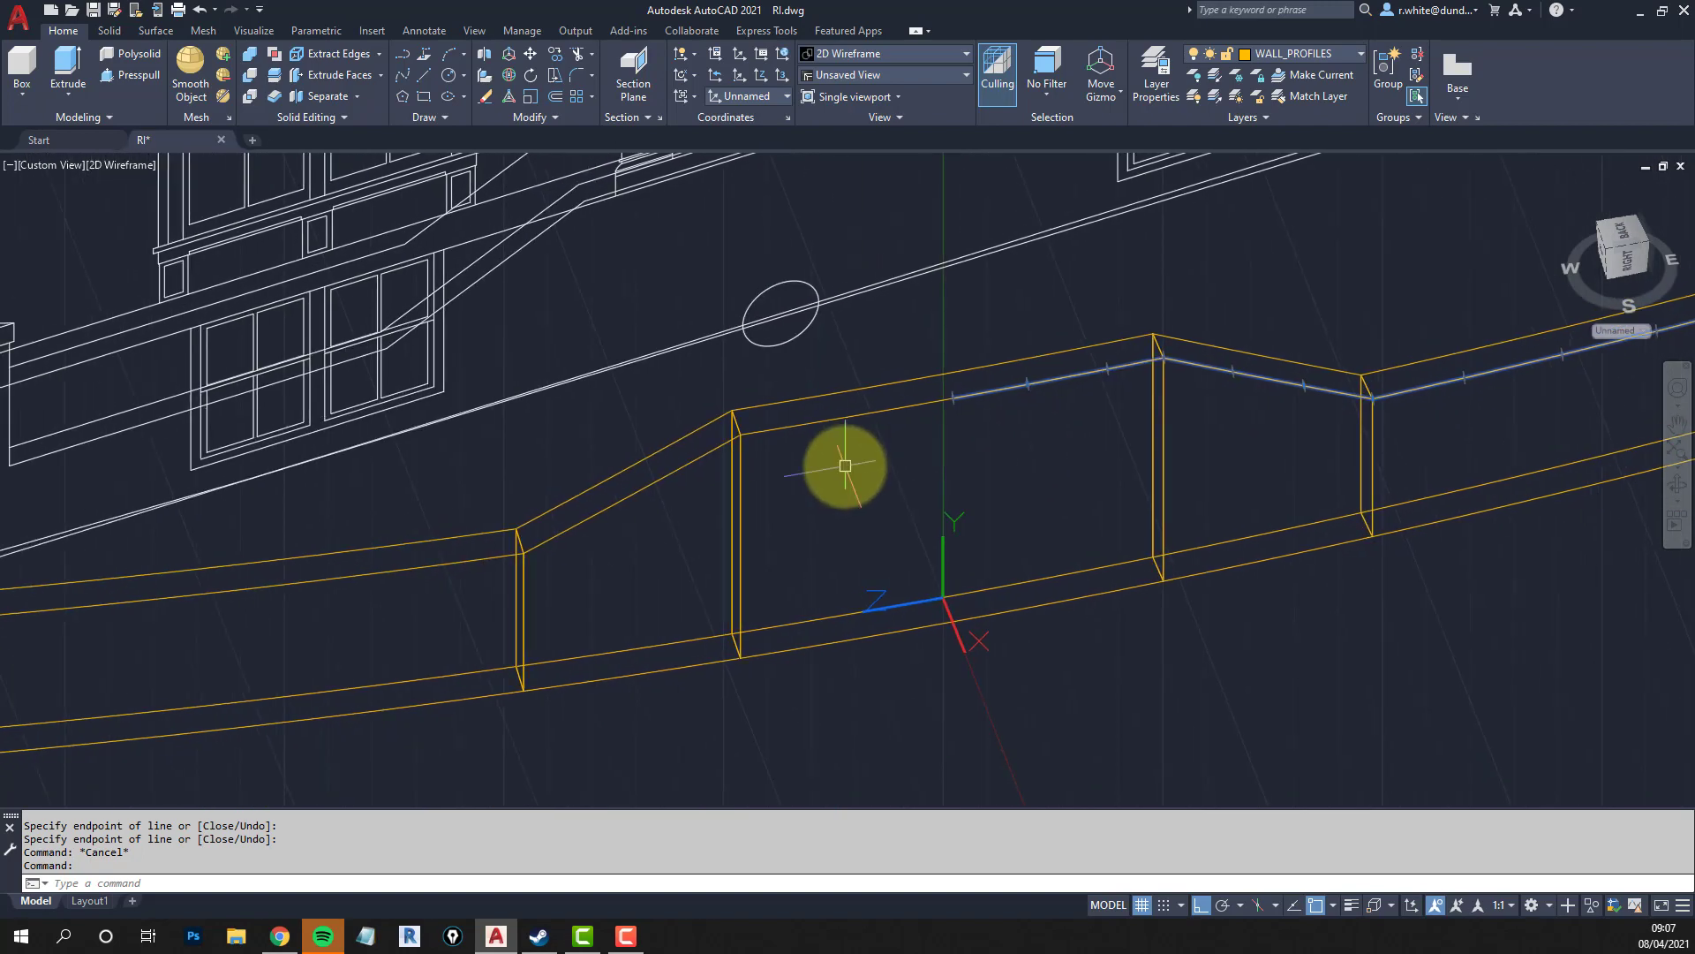
pyautogui.scroll(-3, 845, 466)
pyautogui.scroll(5, 866, 454)
pyautogui.press('Escape')
pyautogui.press('Escape')
pyautogui.write('p')
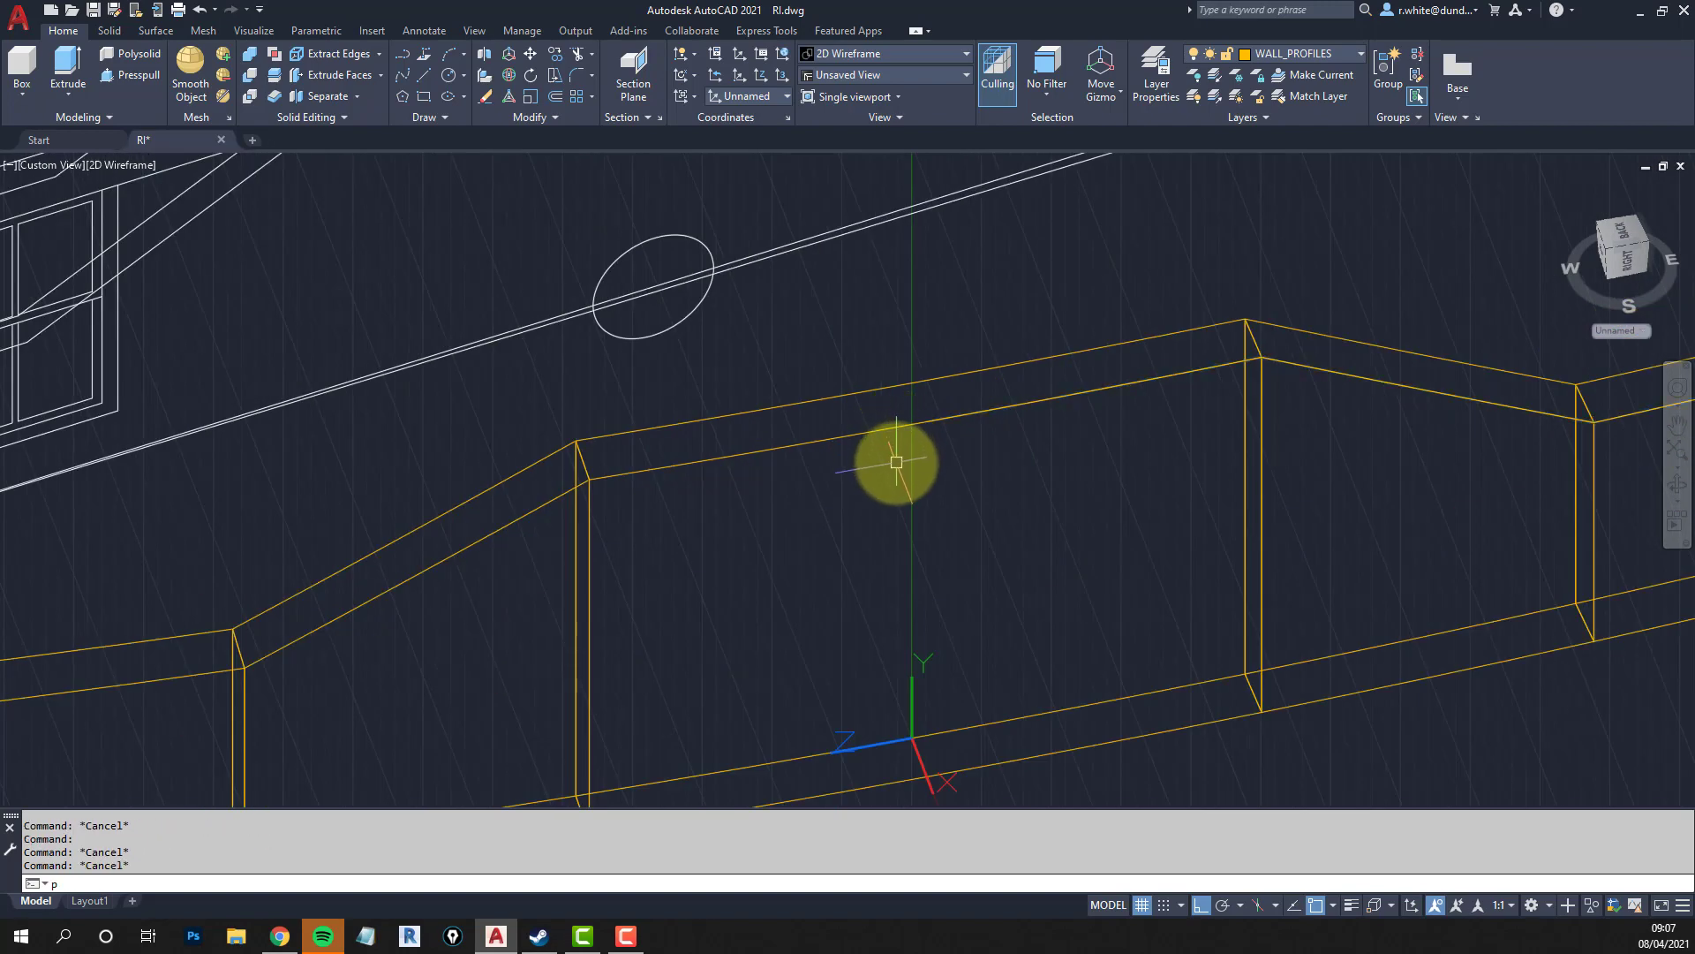
pyautogui.write('l')
pyautogui.press('Return')
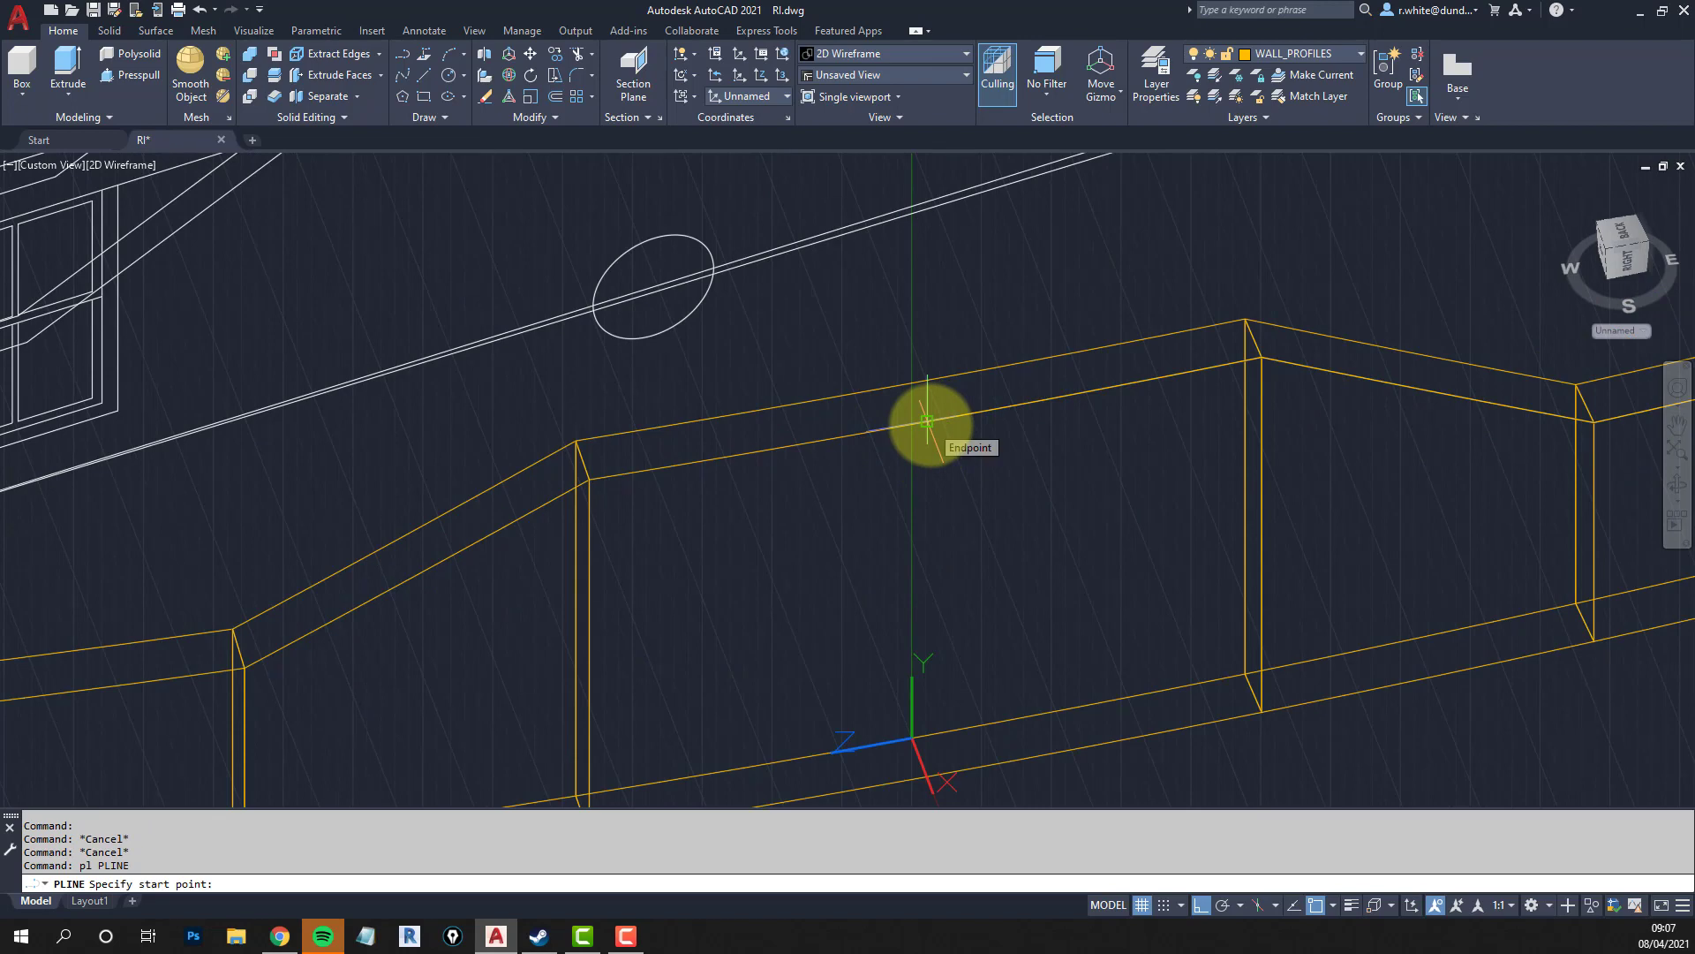
pyautogui.click(928, 421)
pyautogui.press('Escape')
pyautogui.press('Escape')
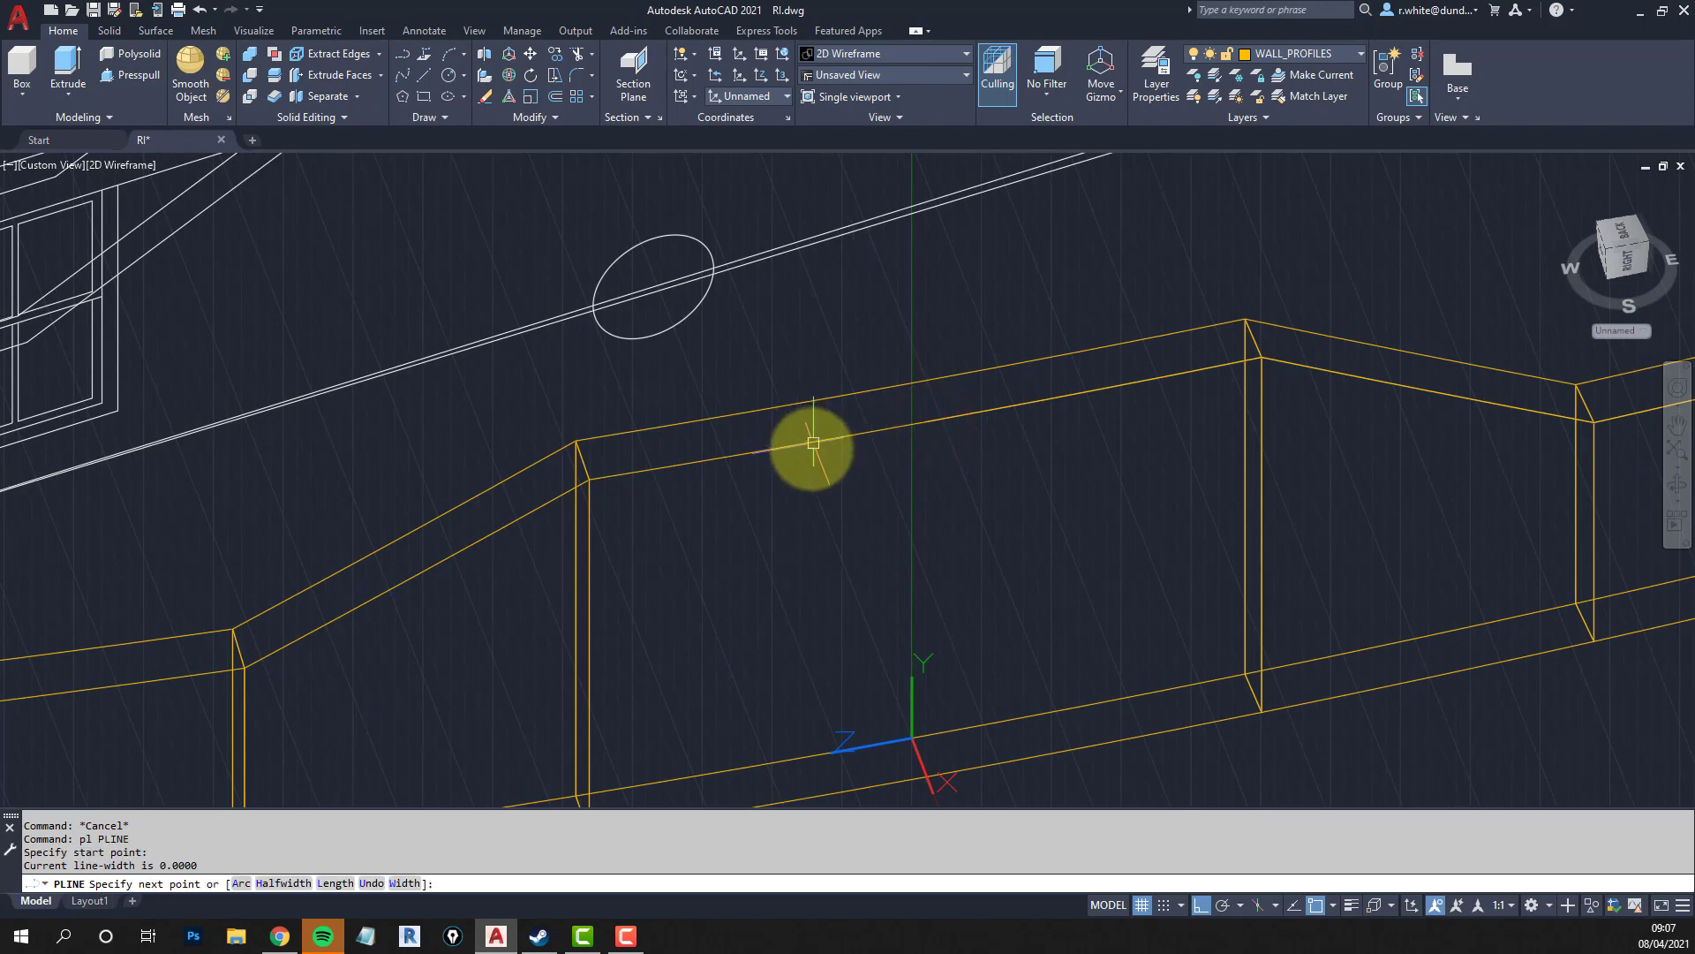
# Begin a second 3D polyline at the first one's midpoint start and trace the tall section's upper front edge and the slope to its lower corner.
pyautogui.write('3dpol')
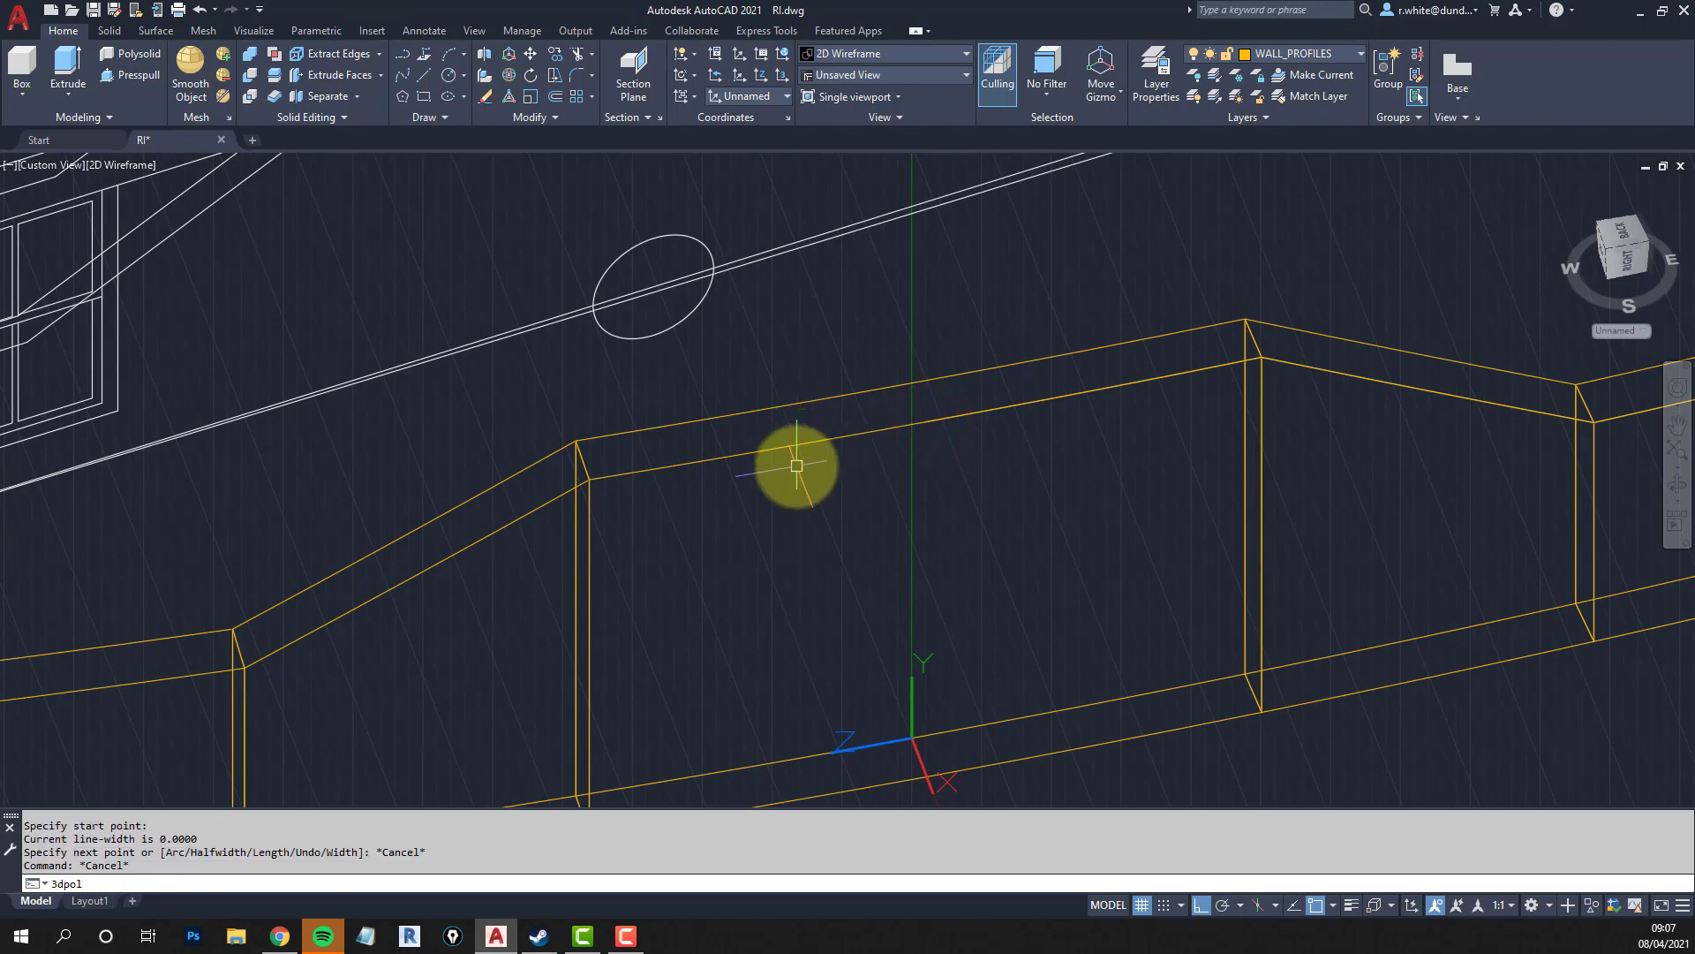
pyautogui.write('y')
pyautogui.press('Return')
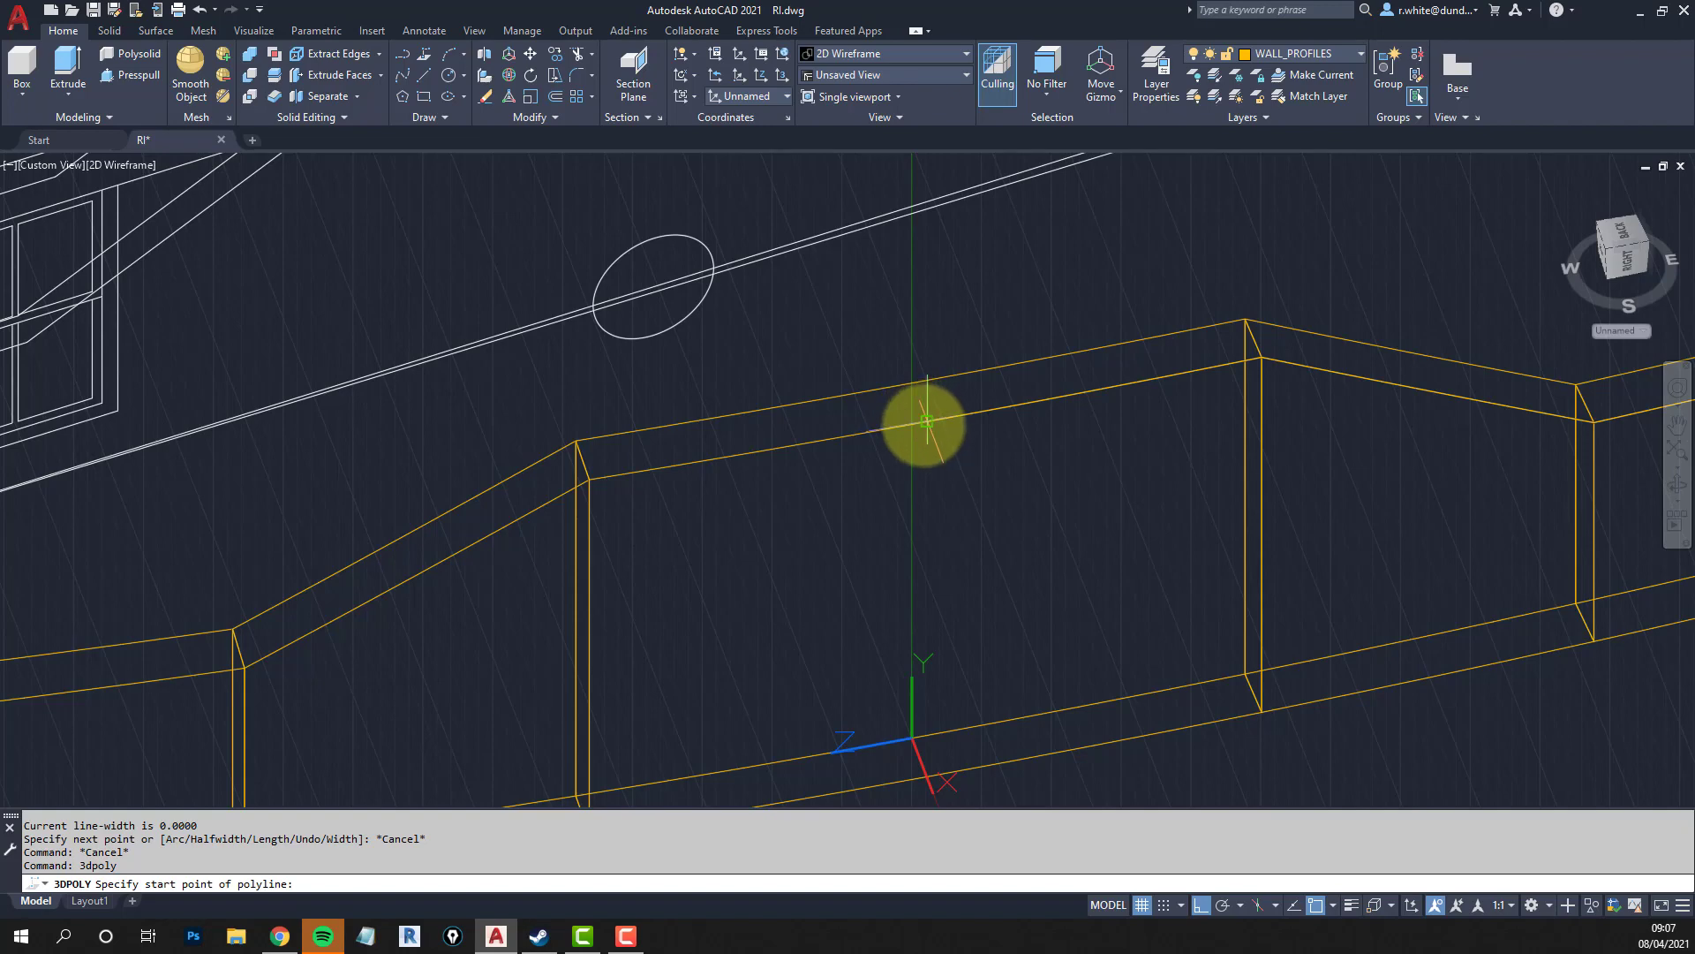
pyautogui.click(927, 422)
pyautogui.click(801, 447)
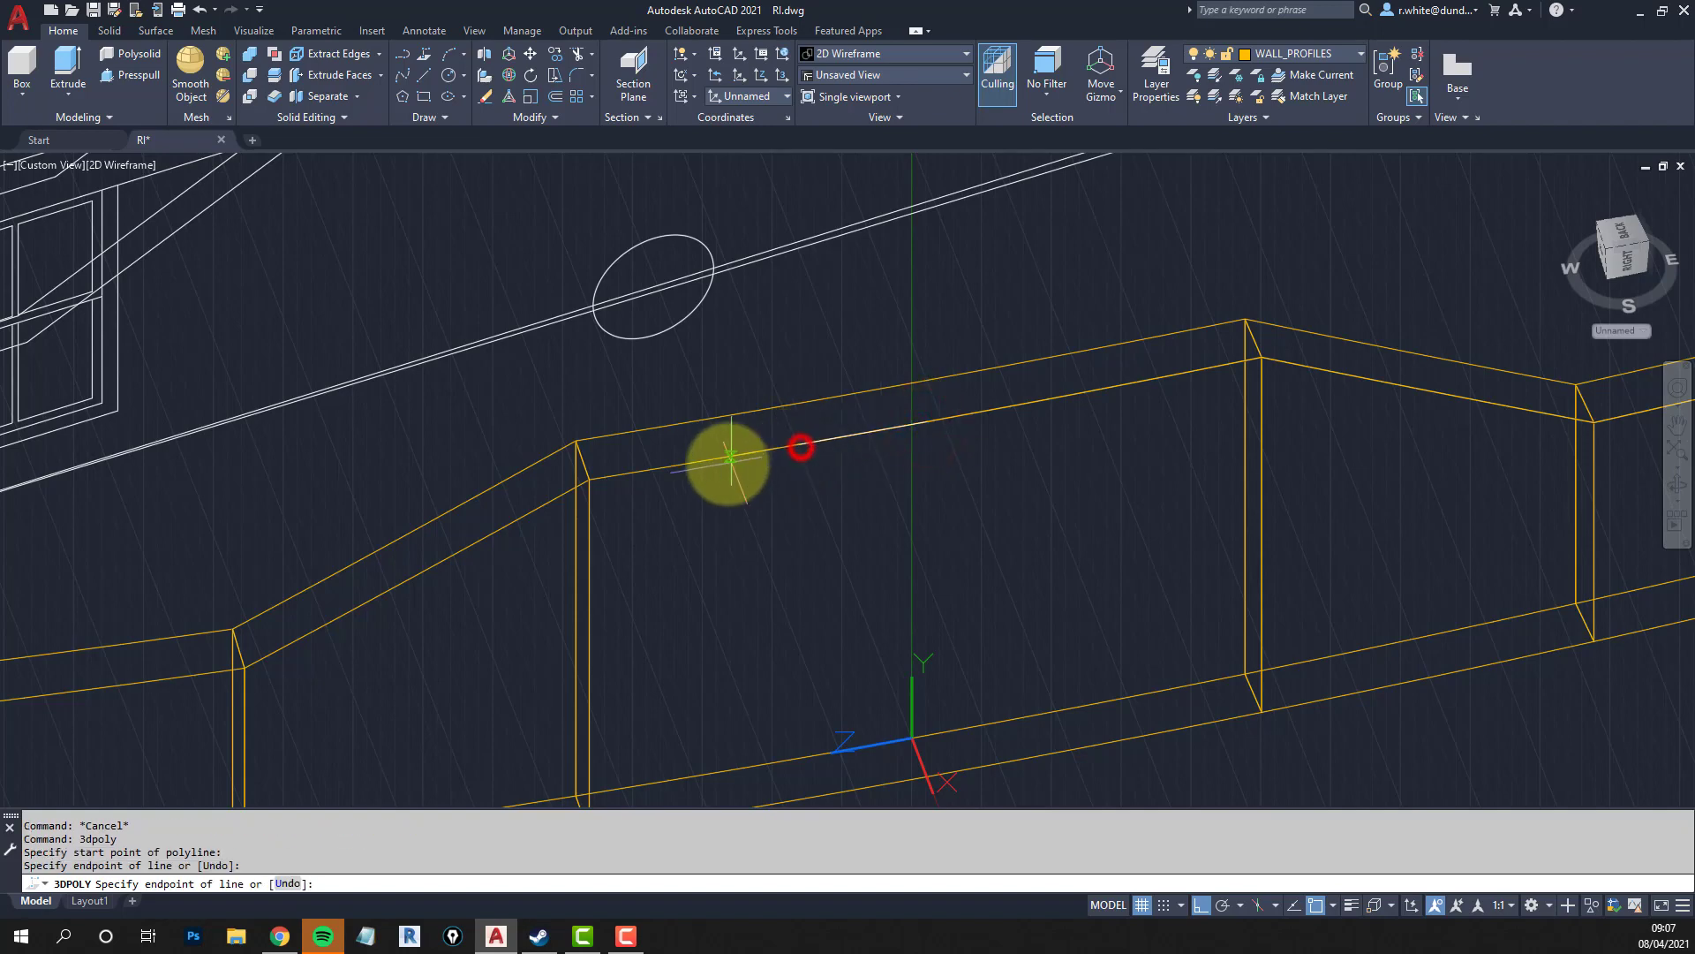
pyautogui.click(700, 460)
pyautogui.click(589, 479)
pyautogui.moveTo(581, 483); pyautogui.dragTo(902, 358, button='middle')
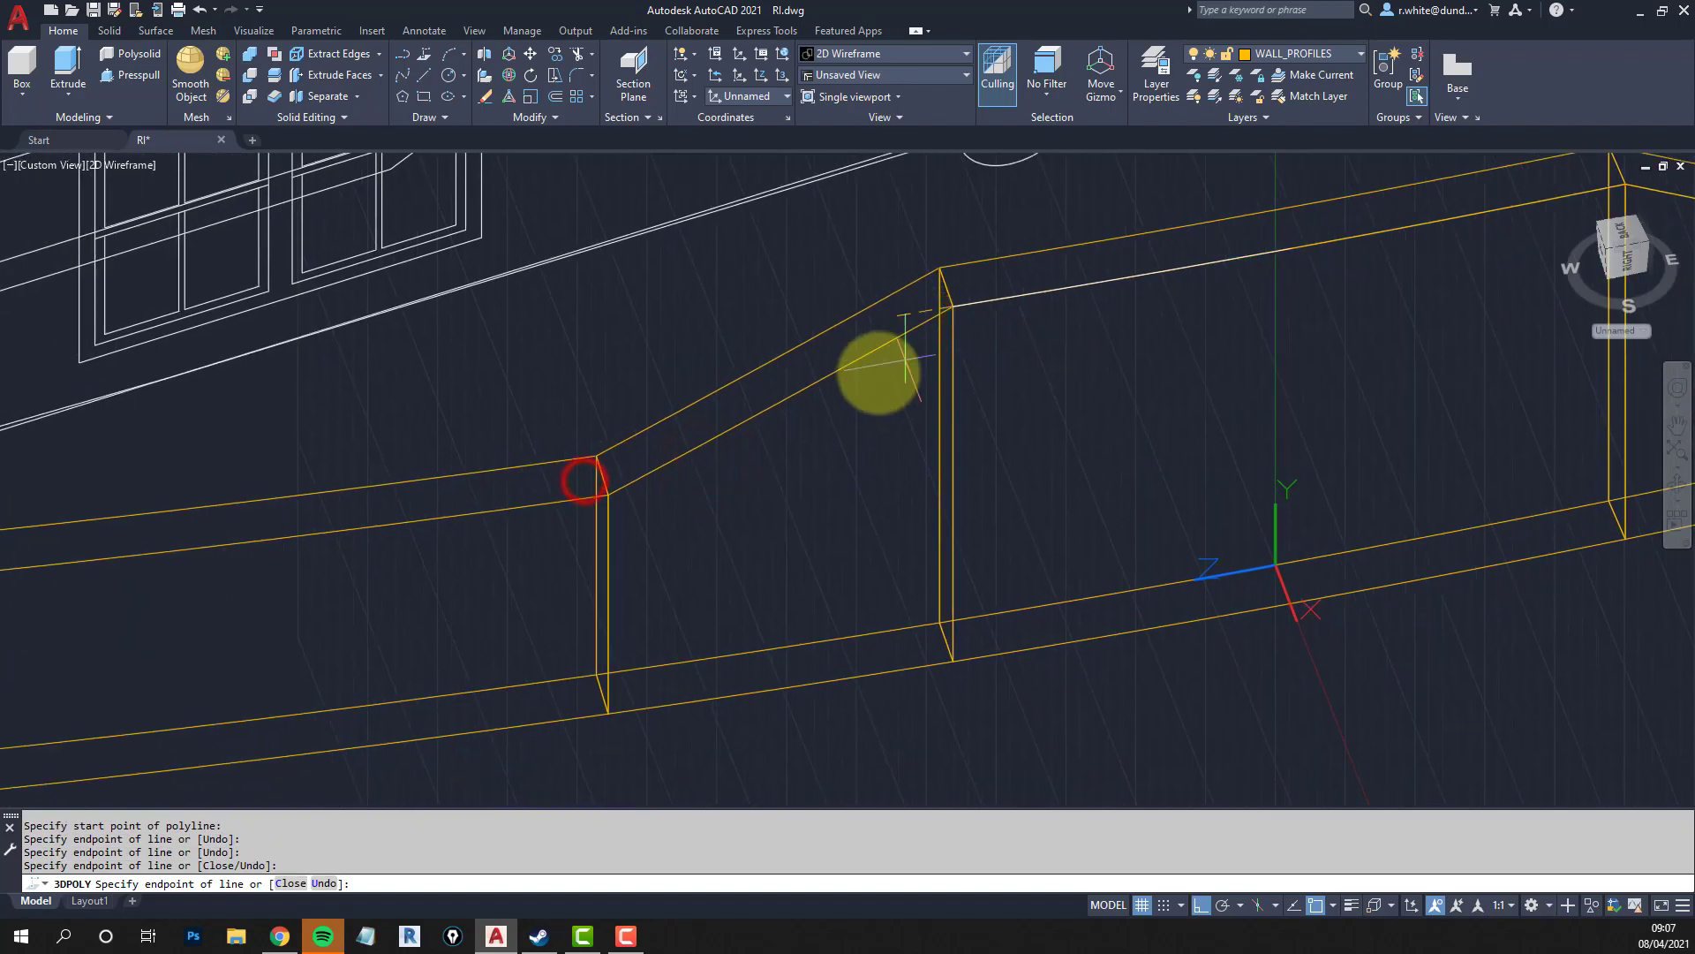
pyautogui.click(840, 371)
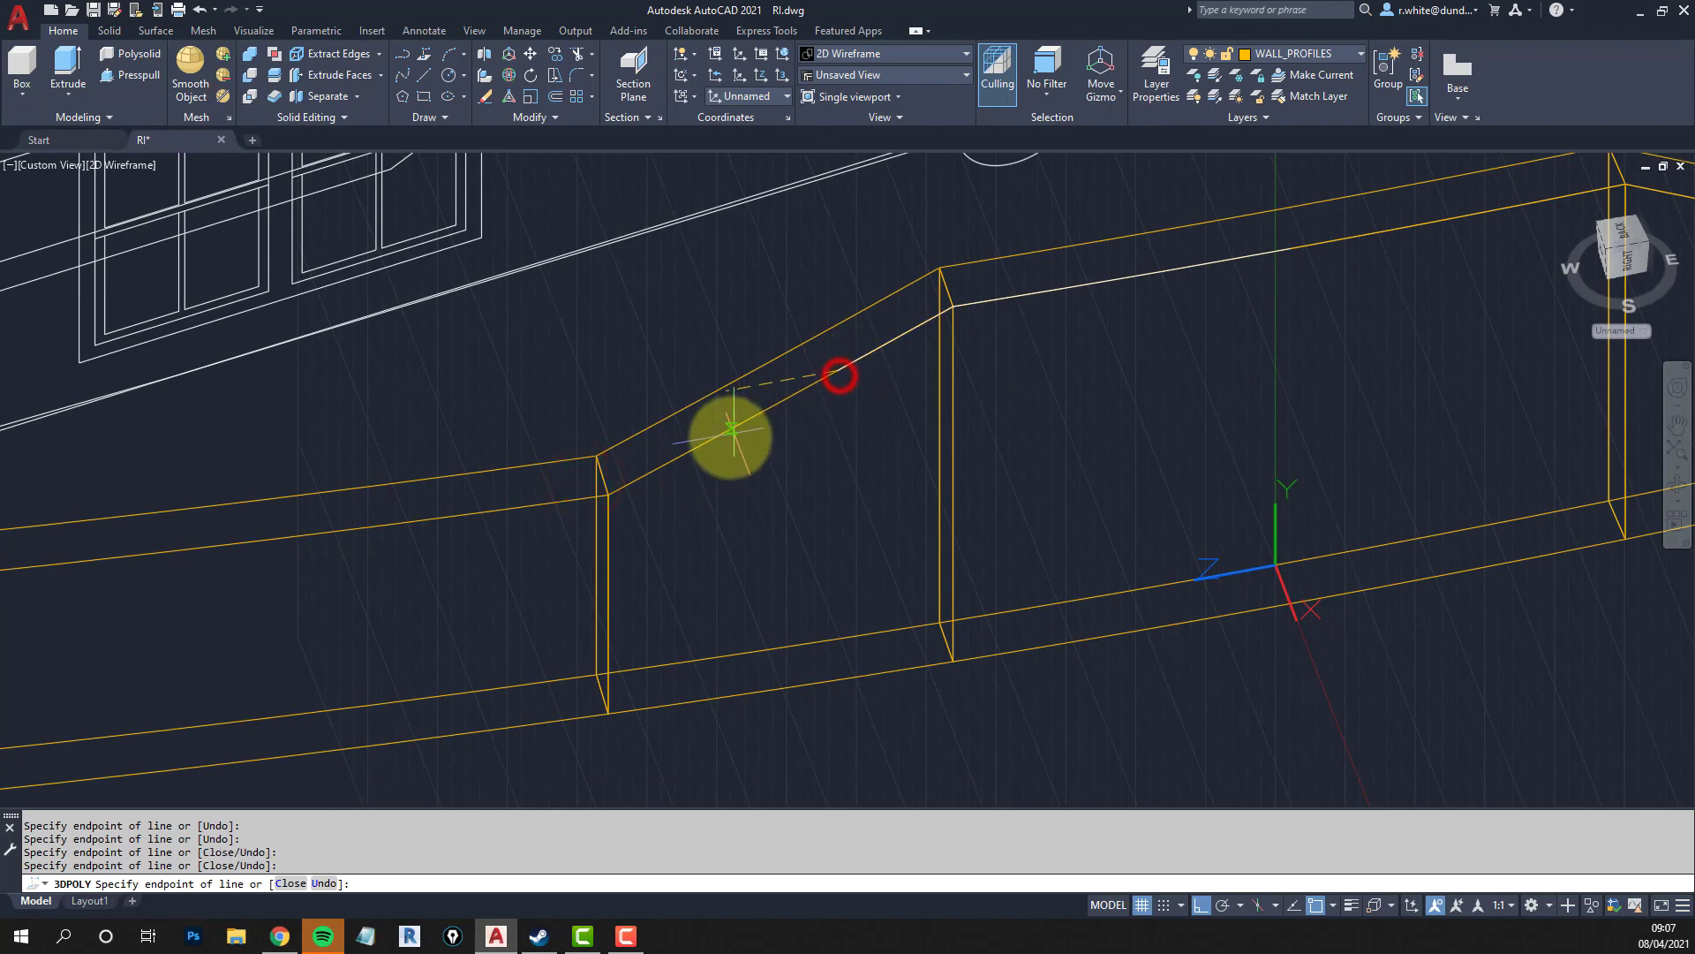
pyautogui.click(727, 435)
pyautogui.click(608, 500)
# Continue the 3D polyline along the end section's upper front edge with several nearest points and finish it at the wall's end corner.
pyautogui.moveTo(463, 537); pyautogui.dragTo(1021, 462, button='middle')
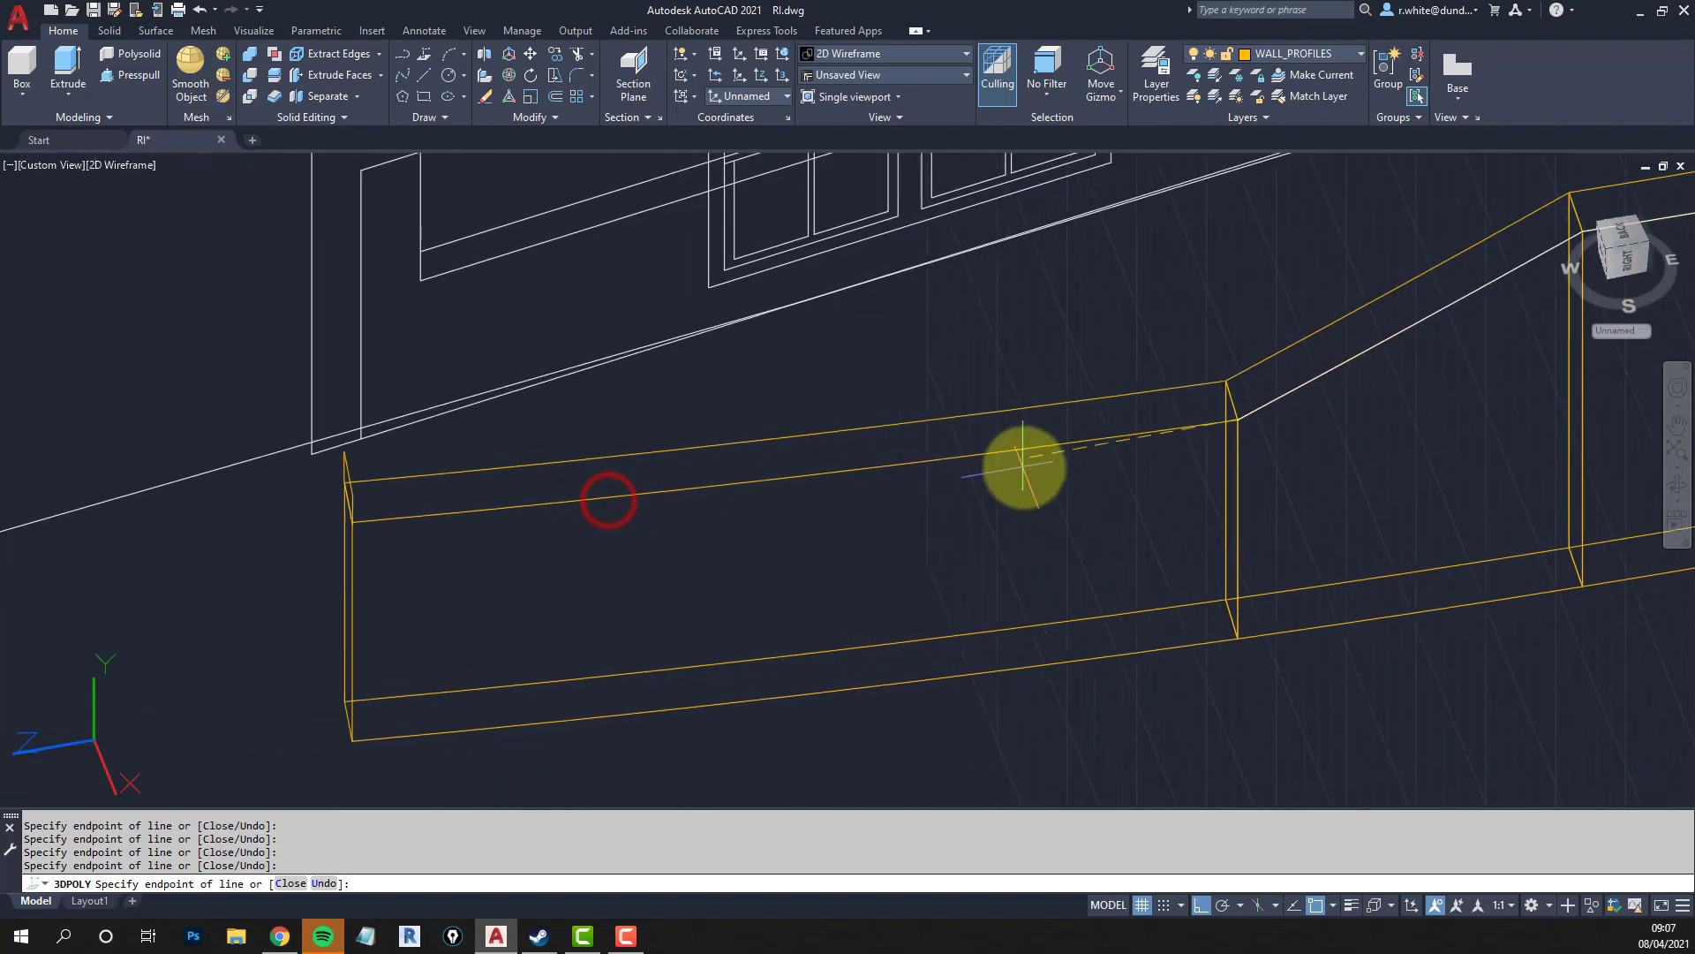
pyautogui.click(1088, 439)
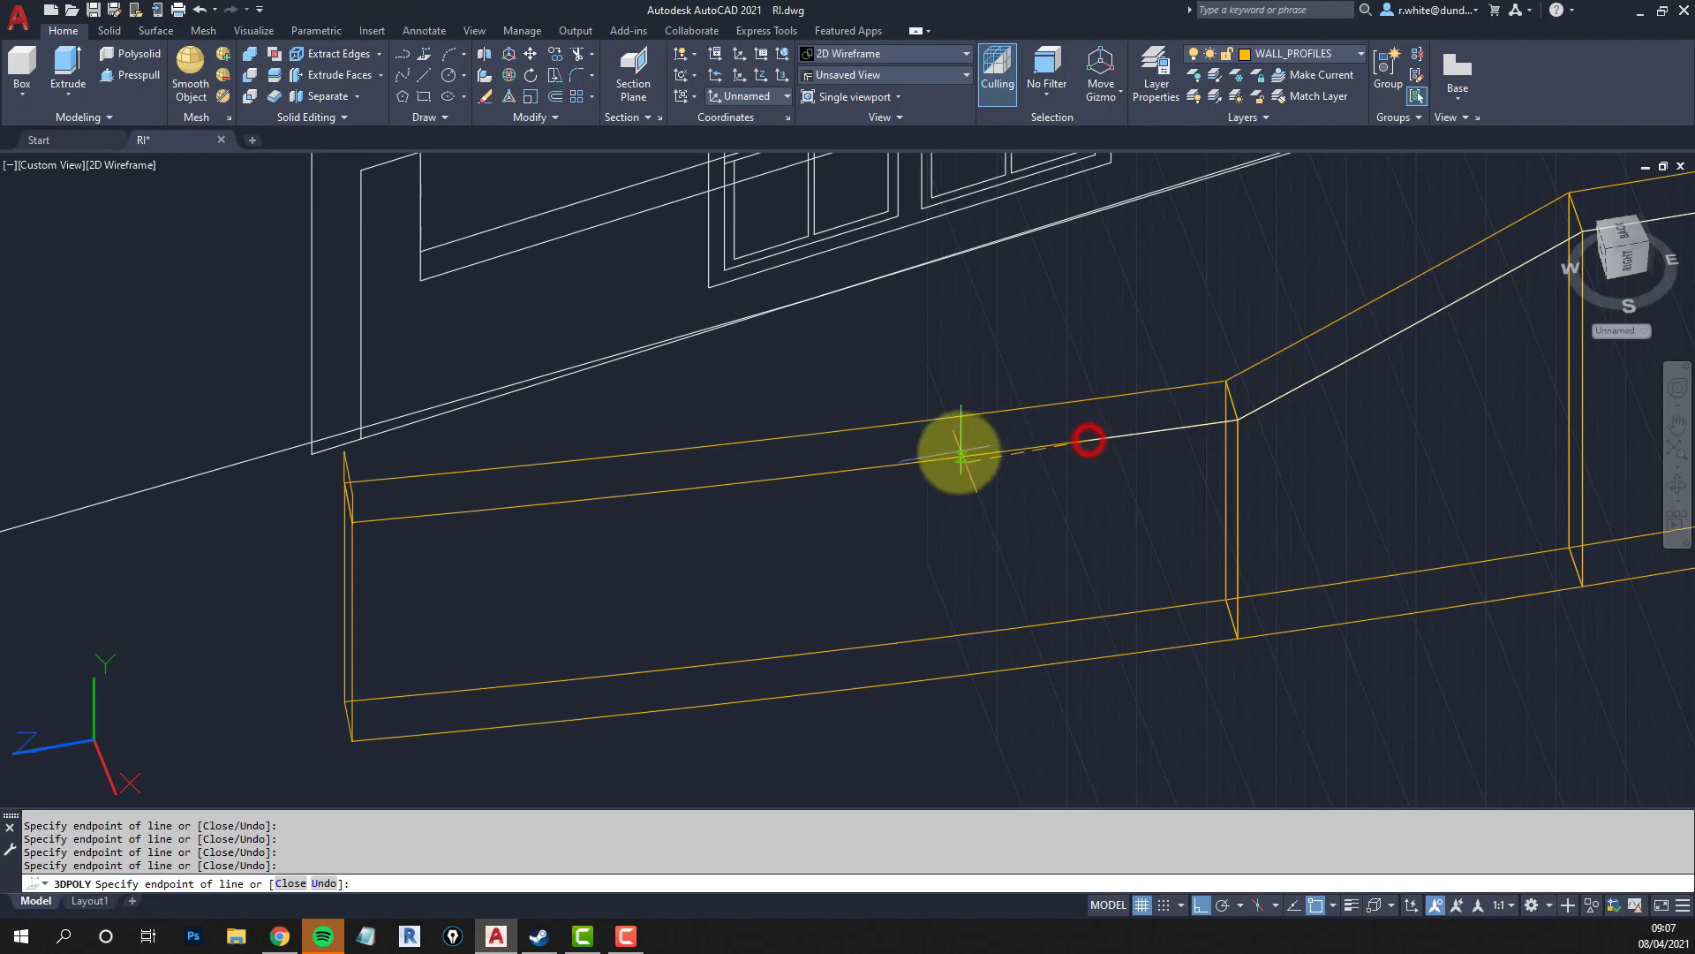
pyautogui.click(949, 459)
pyautogui.click(801, 474)
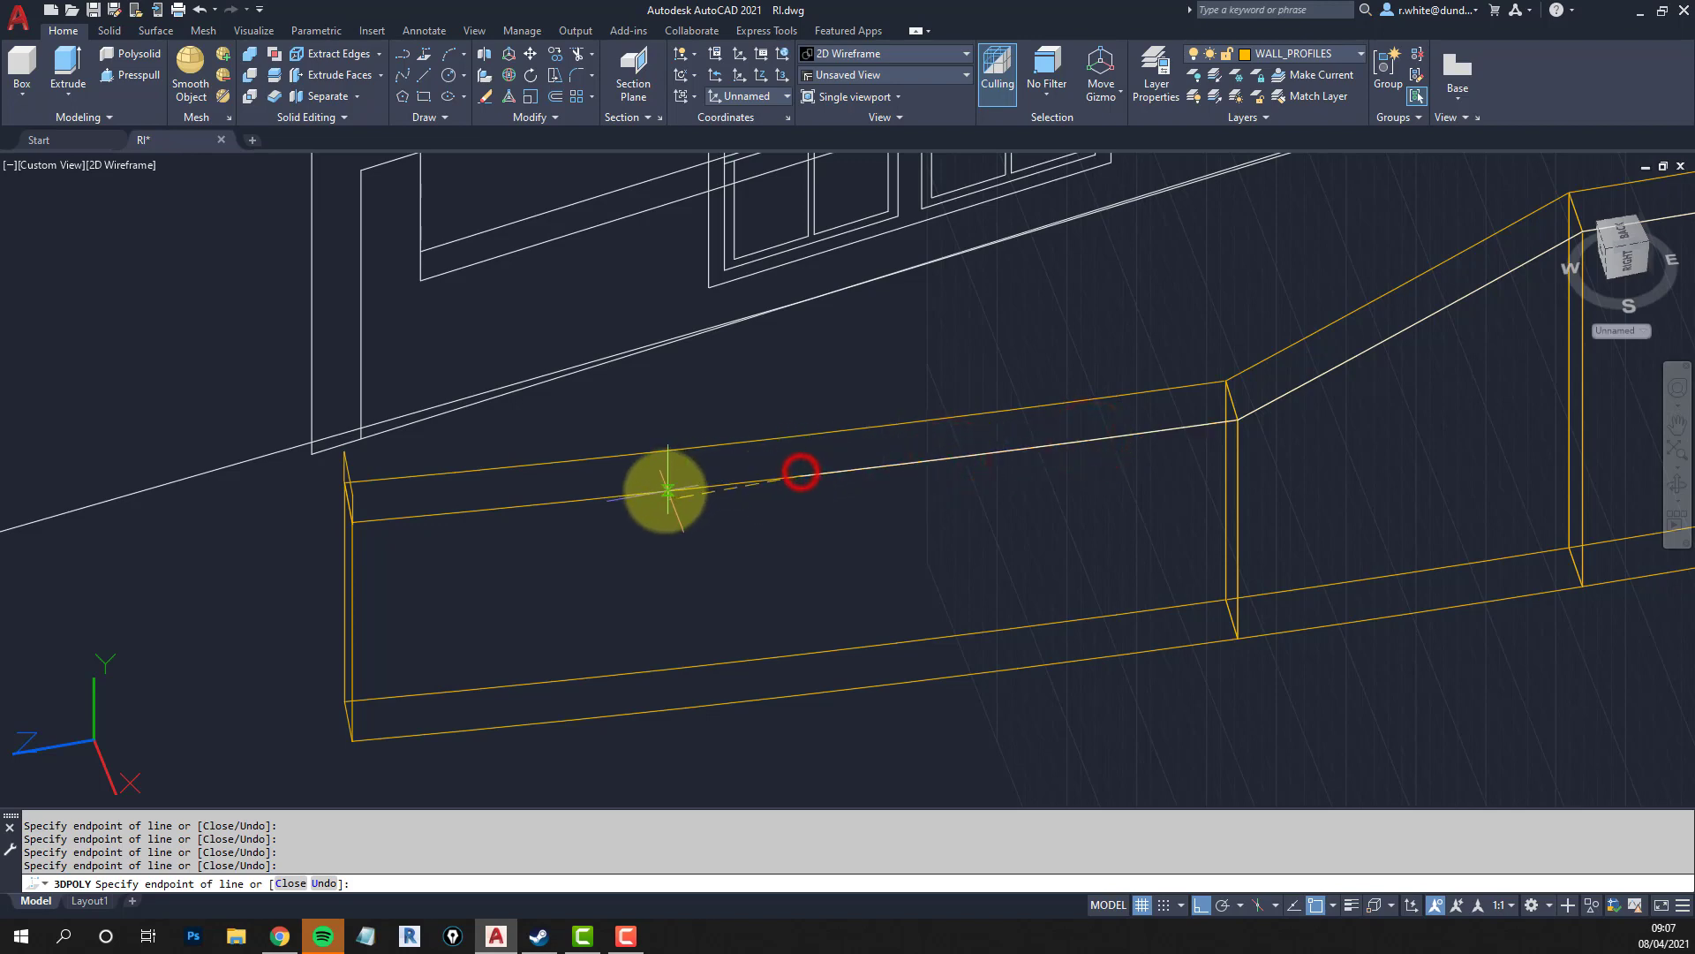
pyautogui.click(644, 493)
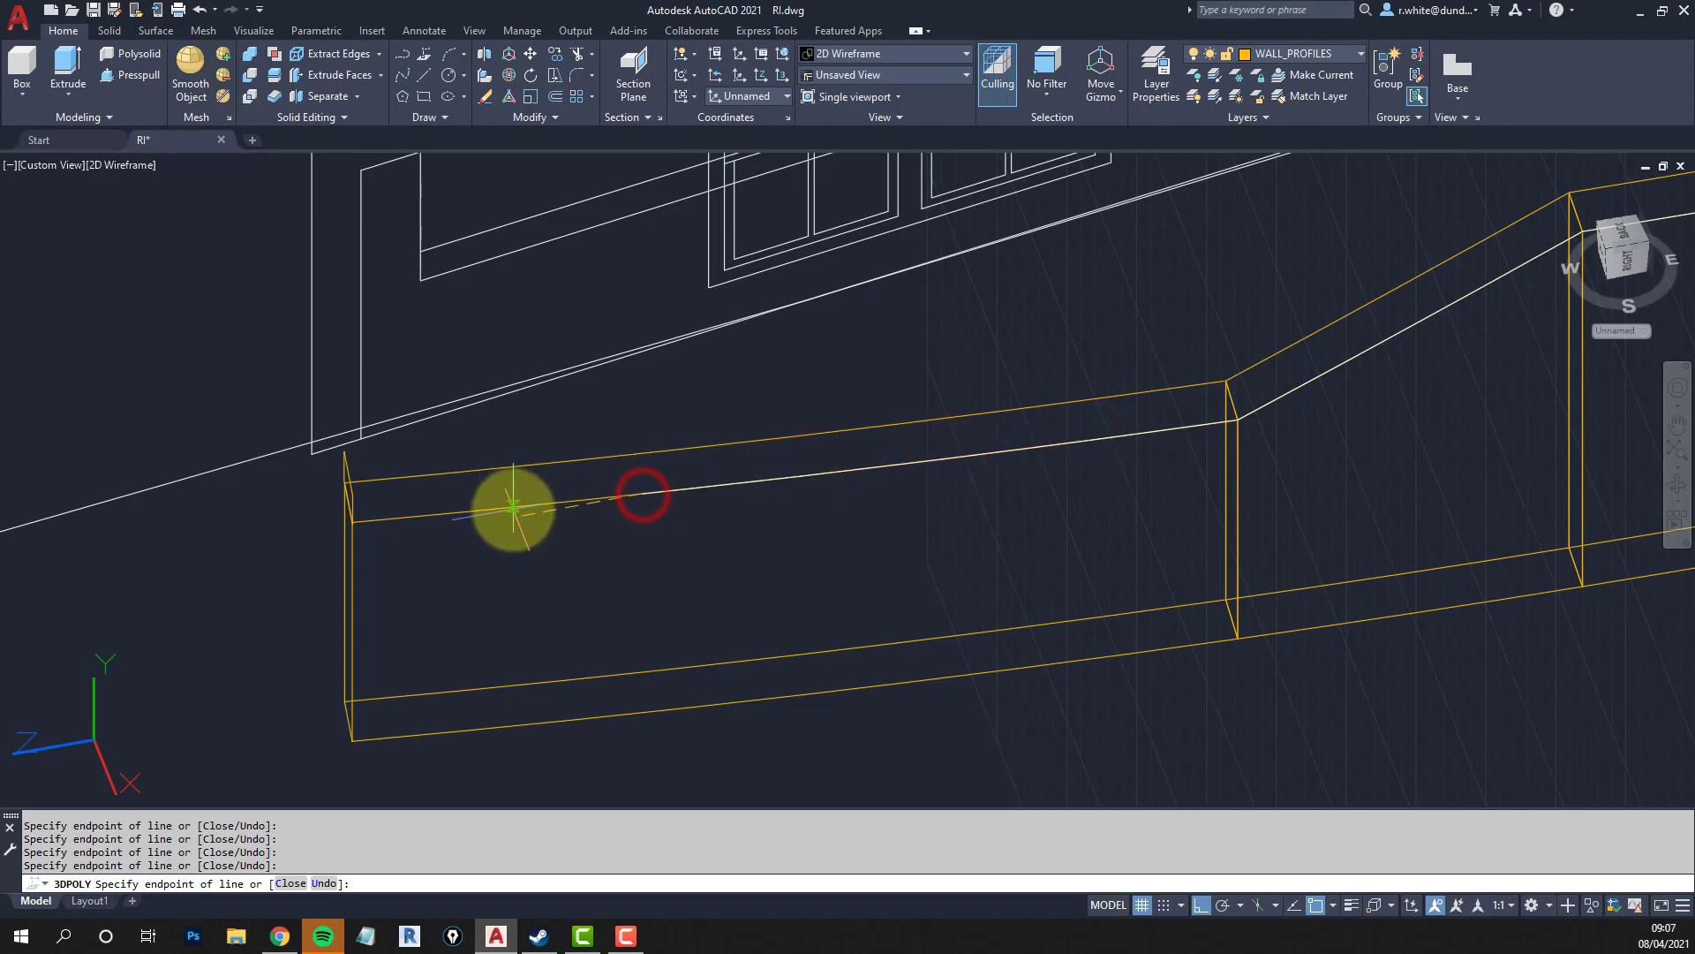
pyautogui.click(502, 510)
pyautogui.scroll(3, 416, 492)
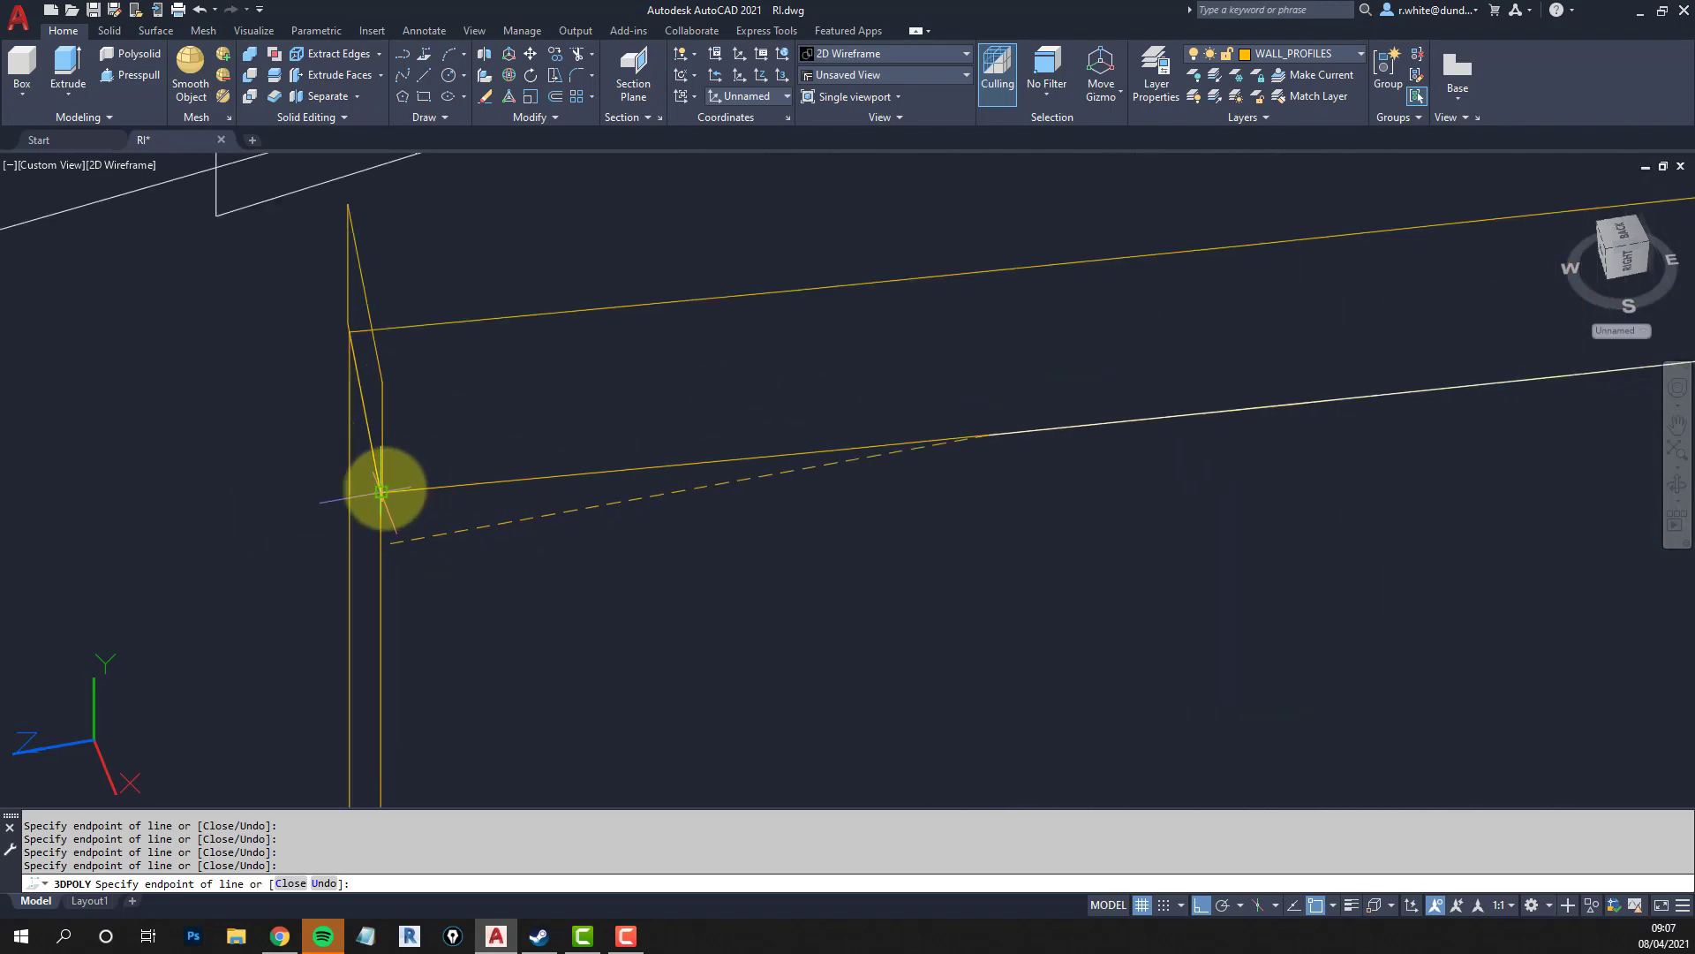
pyautogui.scroll(2, 385, 488)
pyautogui.scroll(2, 385, 489)
pyautogui.click(348, 527)
pyautogui.scroll(-10, 511, 510)
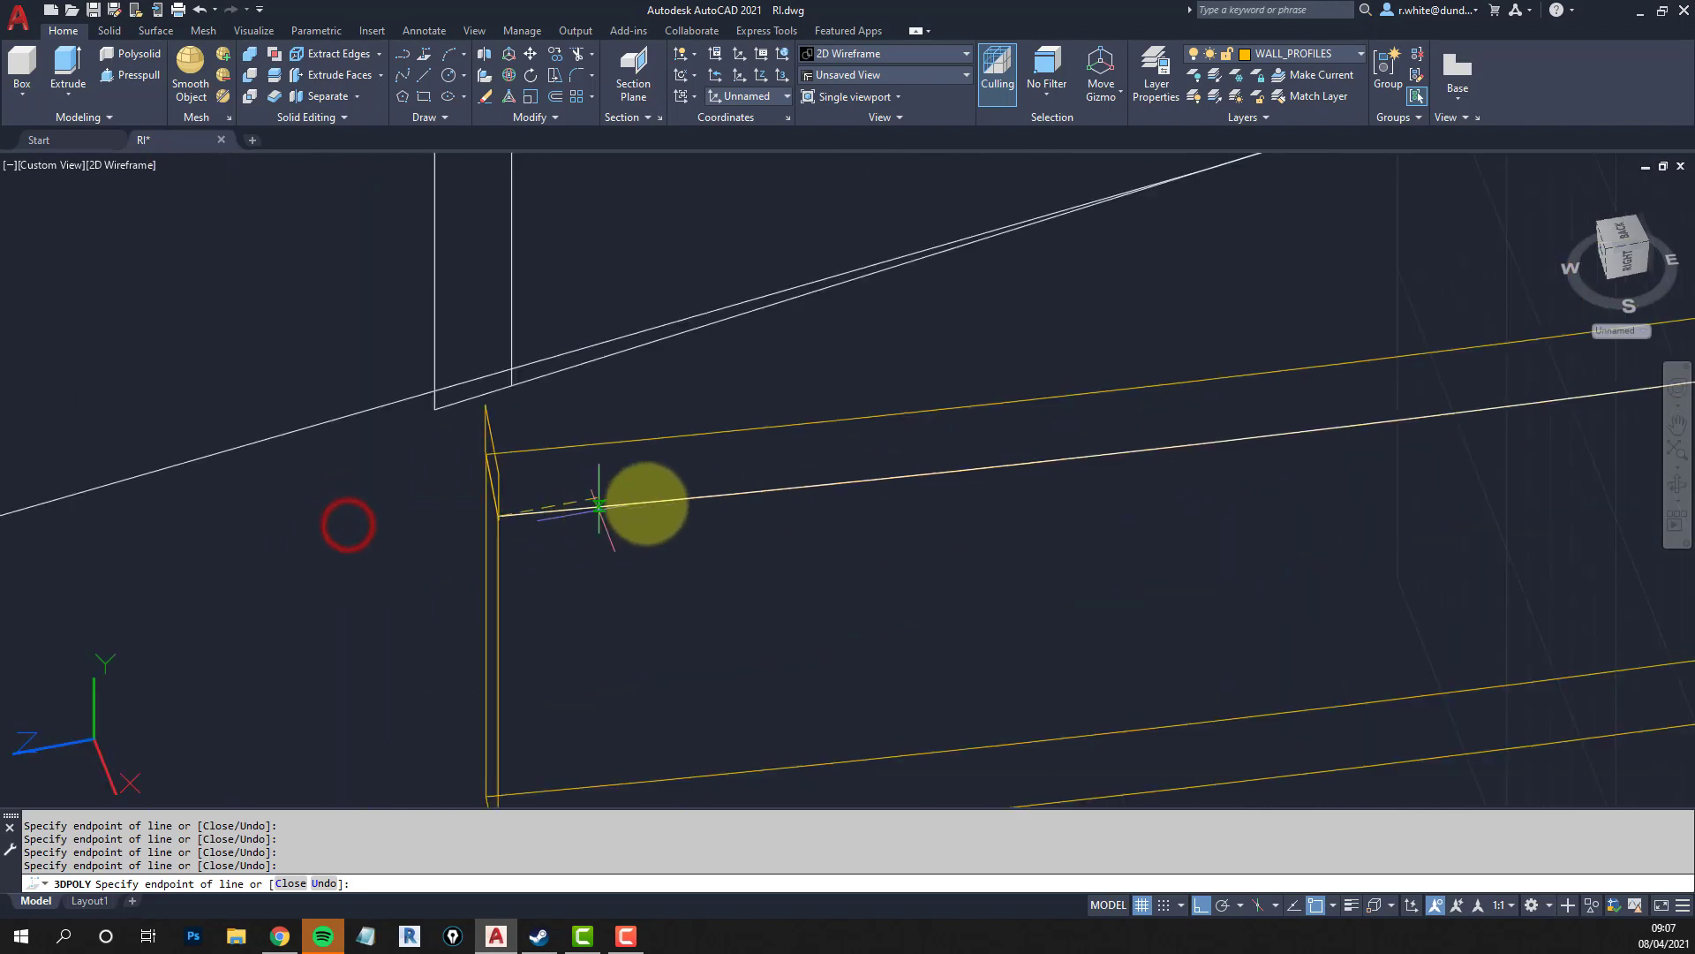
pyautogui.press('Return')
# Extrude the small closed profile standing at the wall's end corner, using the second 3D polyline as the extrusion path.
pyautogui.scroll(-5, 821, 517)
pyautogui.scroll(1, 822, 503)
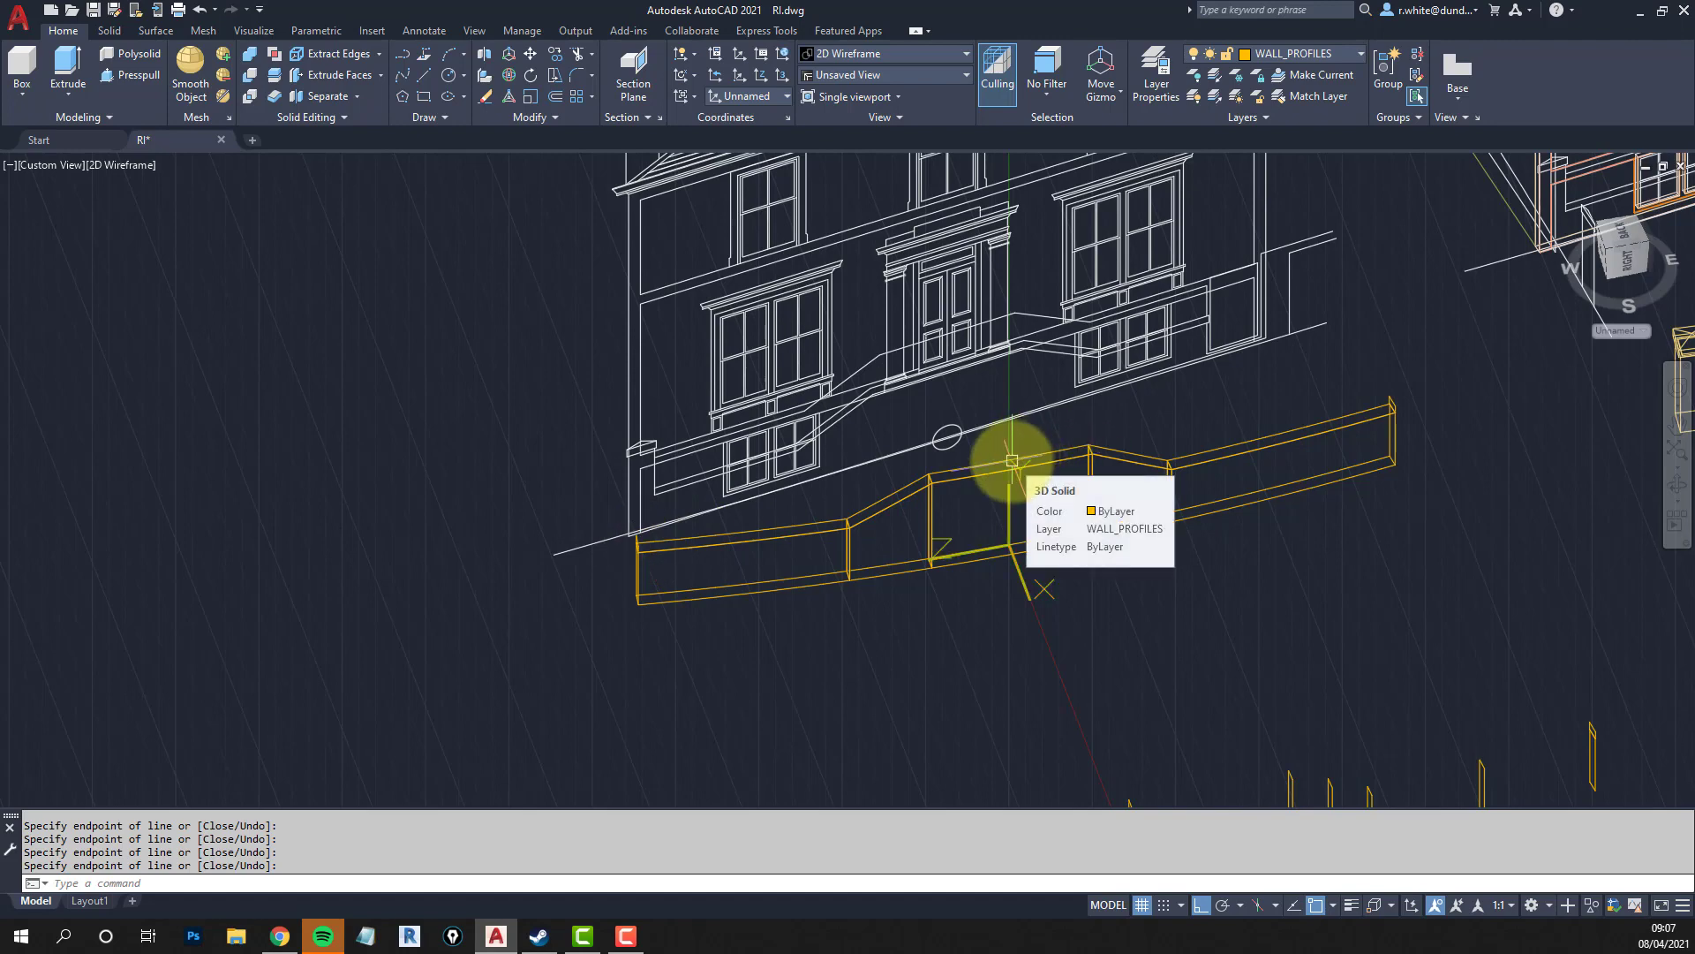
pyautogui.scroll(3, 1012, 462)
pyautogui.scroll(-3, 1015, 465)
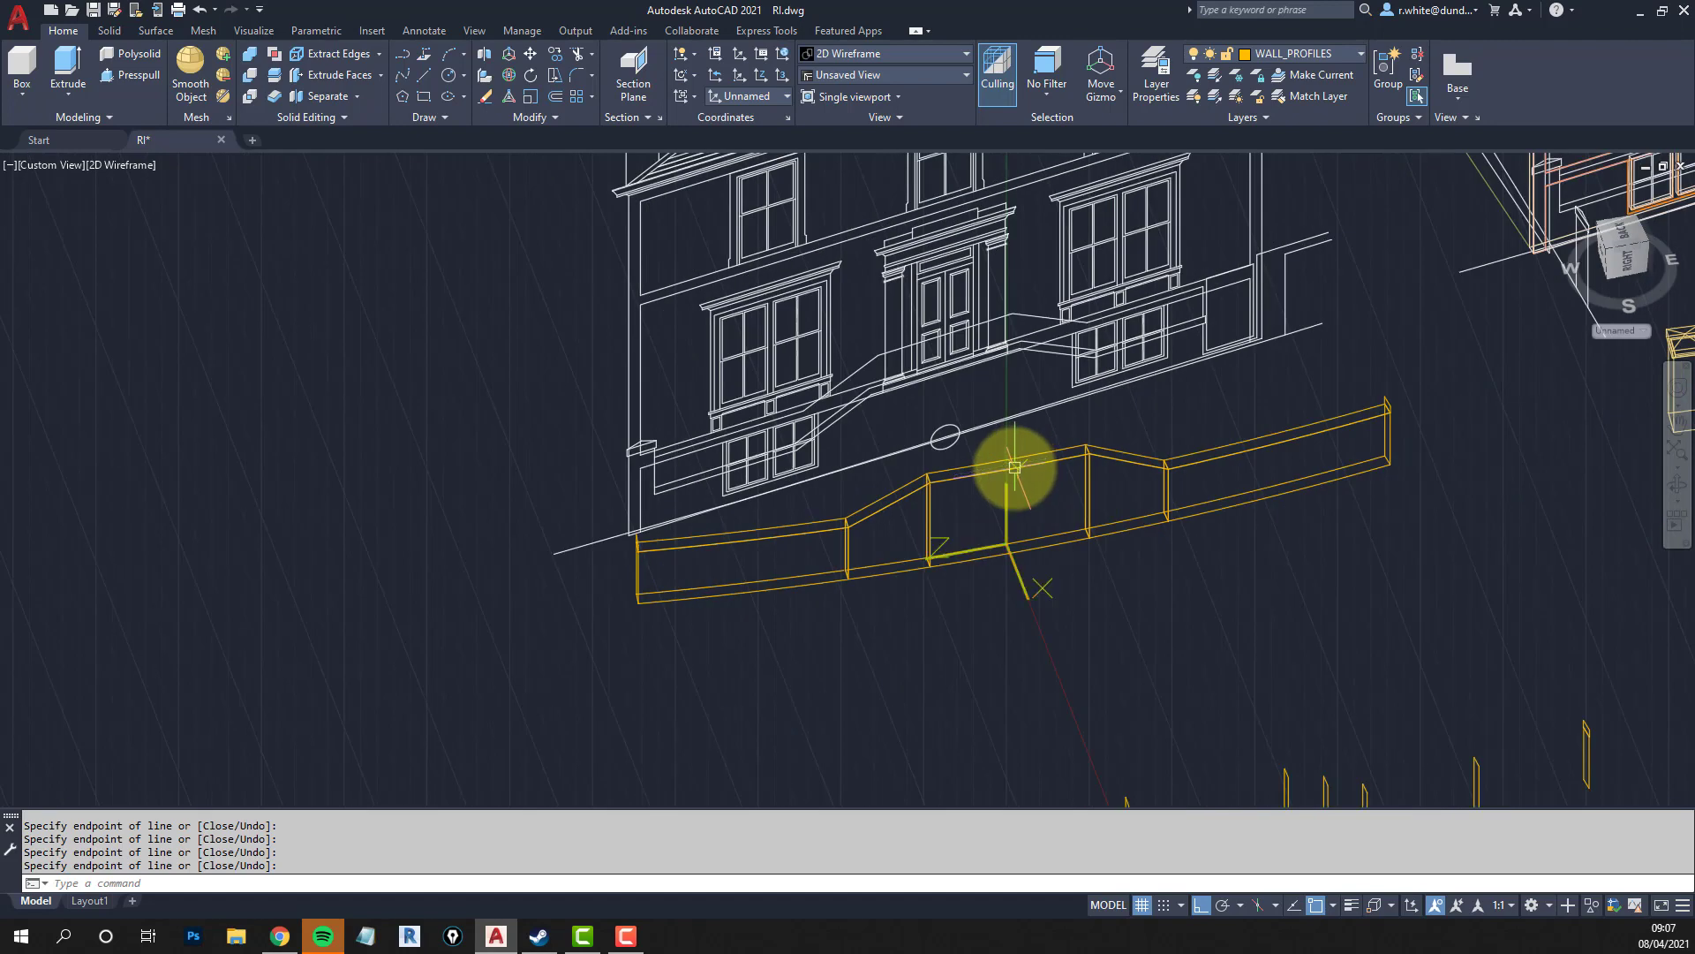
pyautogui.scroll(2, 1015, 468)
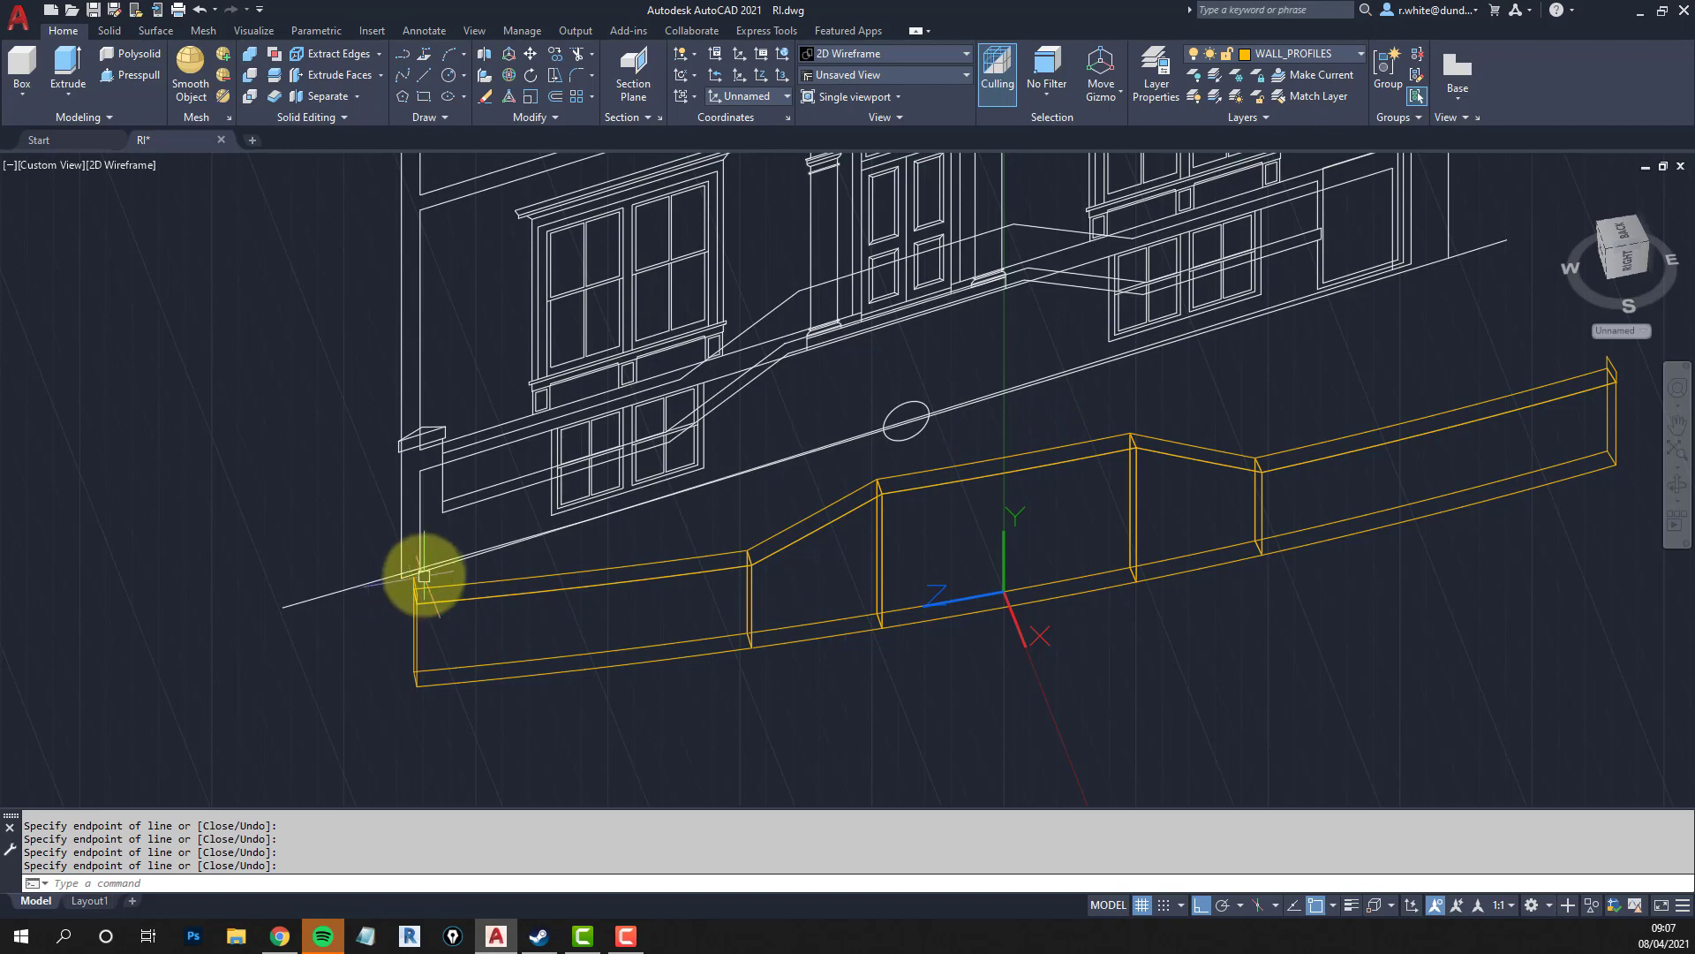
pyautogui.press('Return')
pyautogui.scroll(5, 407, 579)
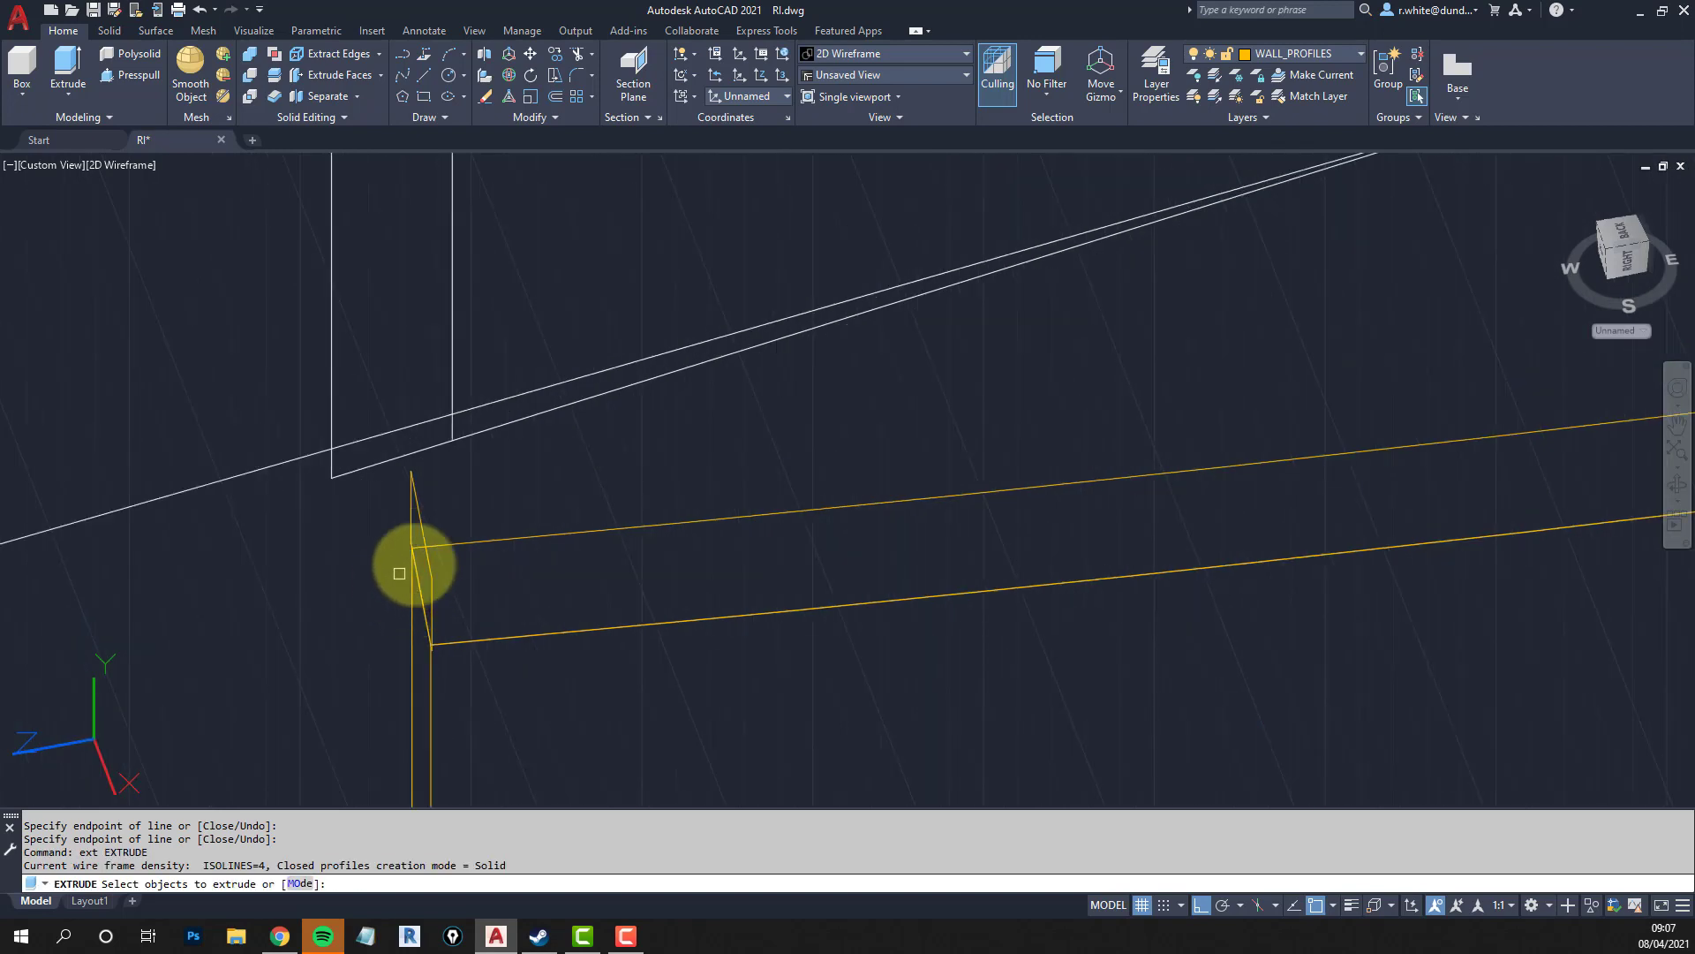
pyautogui.click(432, 578)
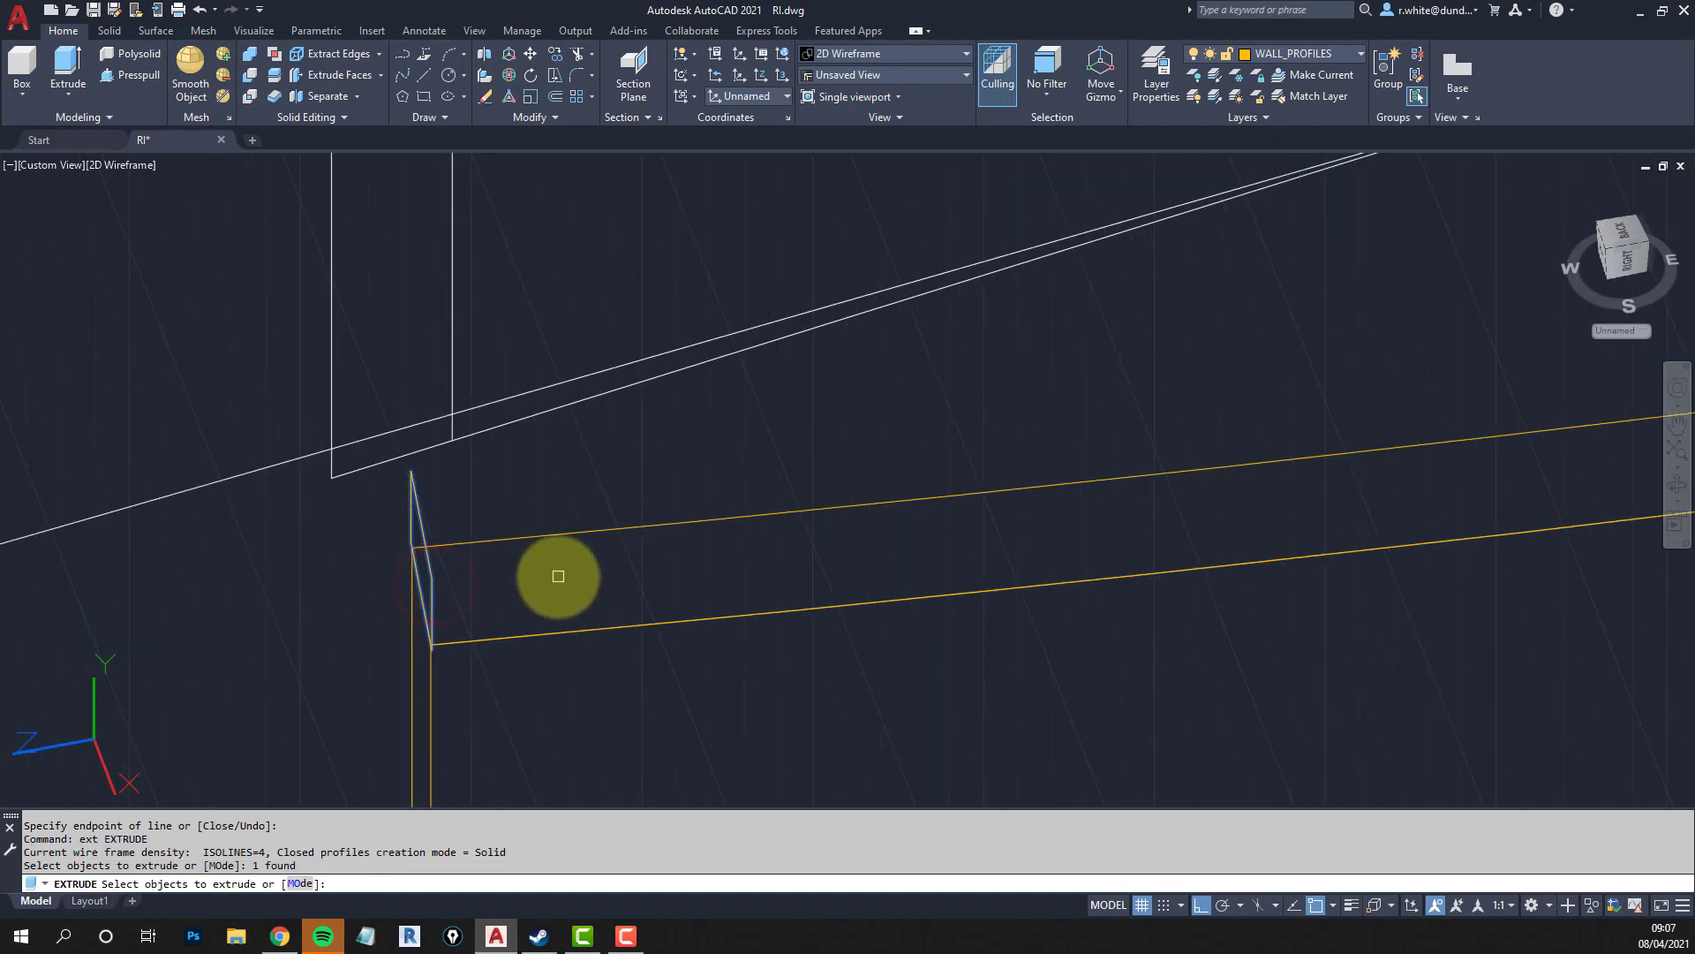
pyautogui.press('Return')
pyautogui.write('p')
pyautogui.press('Return')
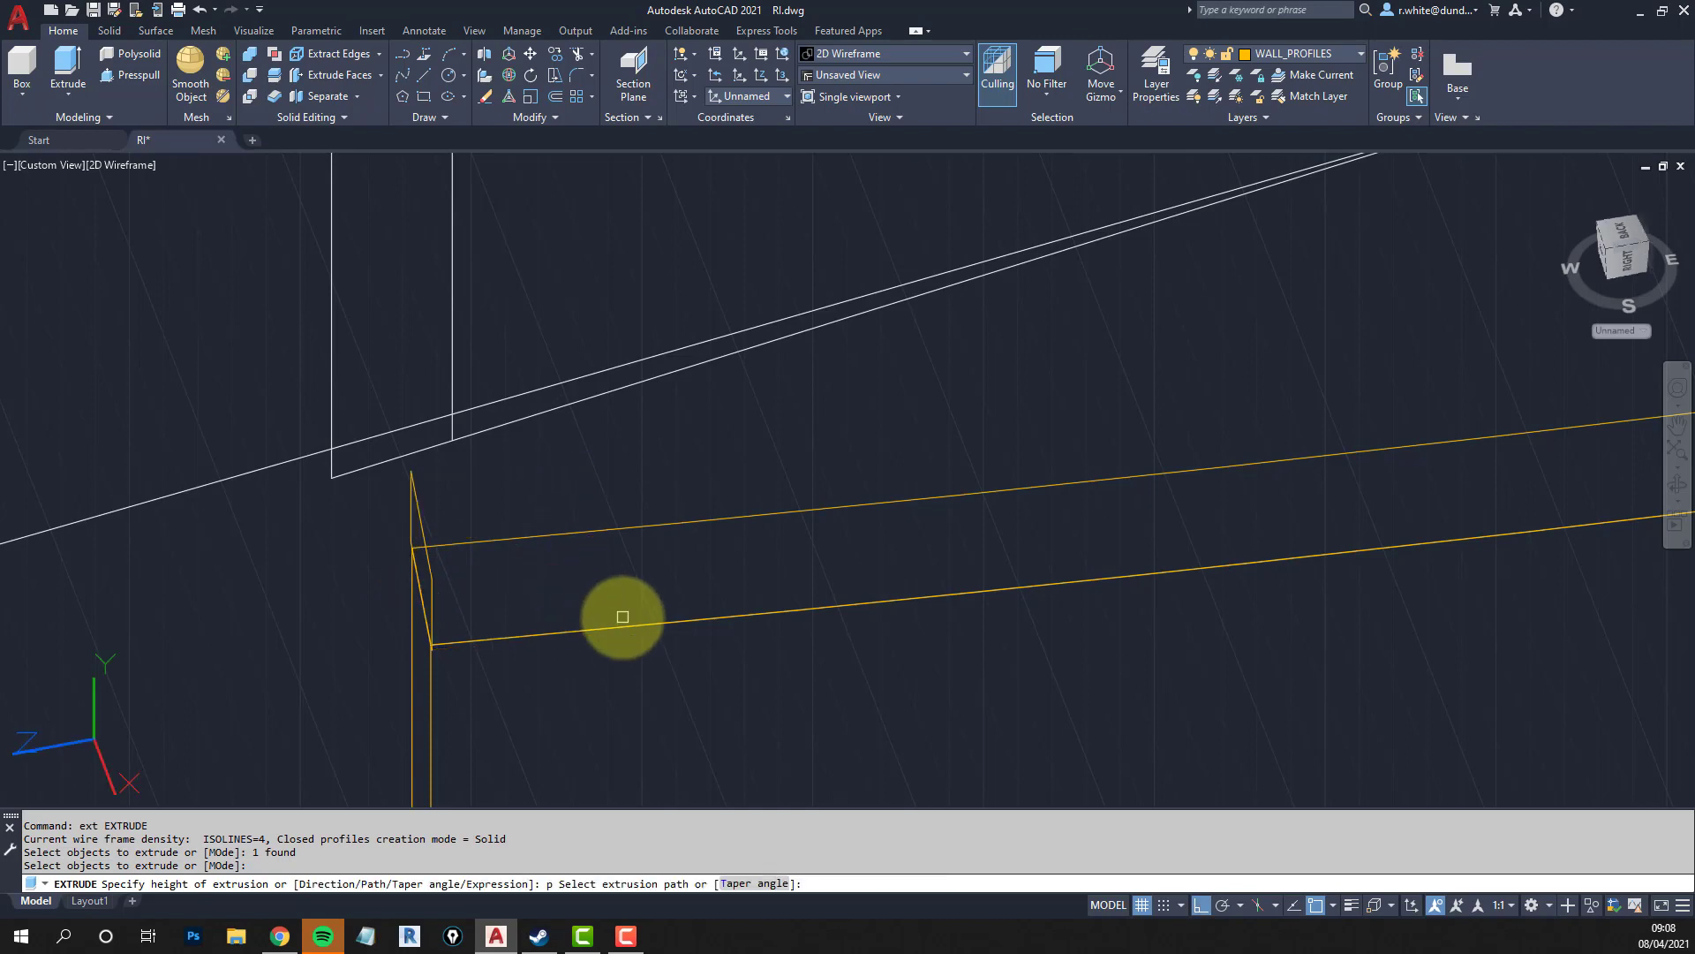
pyautogui.click(622, 626)
# Examine how the extruded wall-top solid follows the wall and turns at the slope corners from several angles.
pyautogui.scroll(-5, 1249, 598)
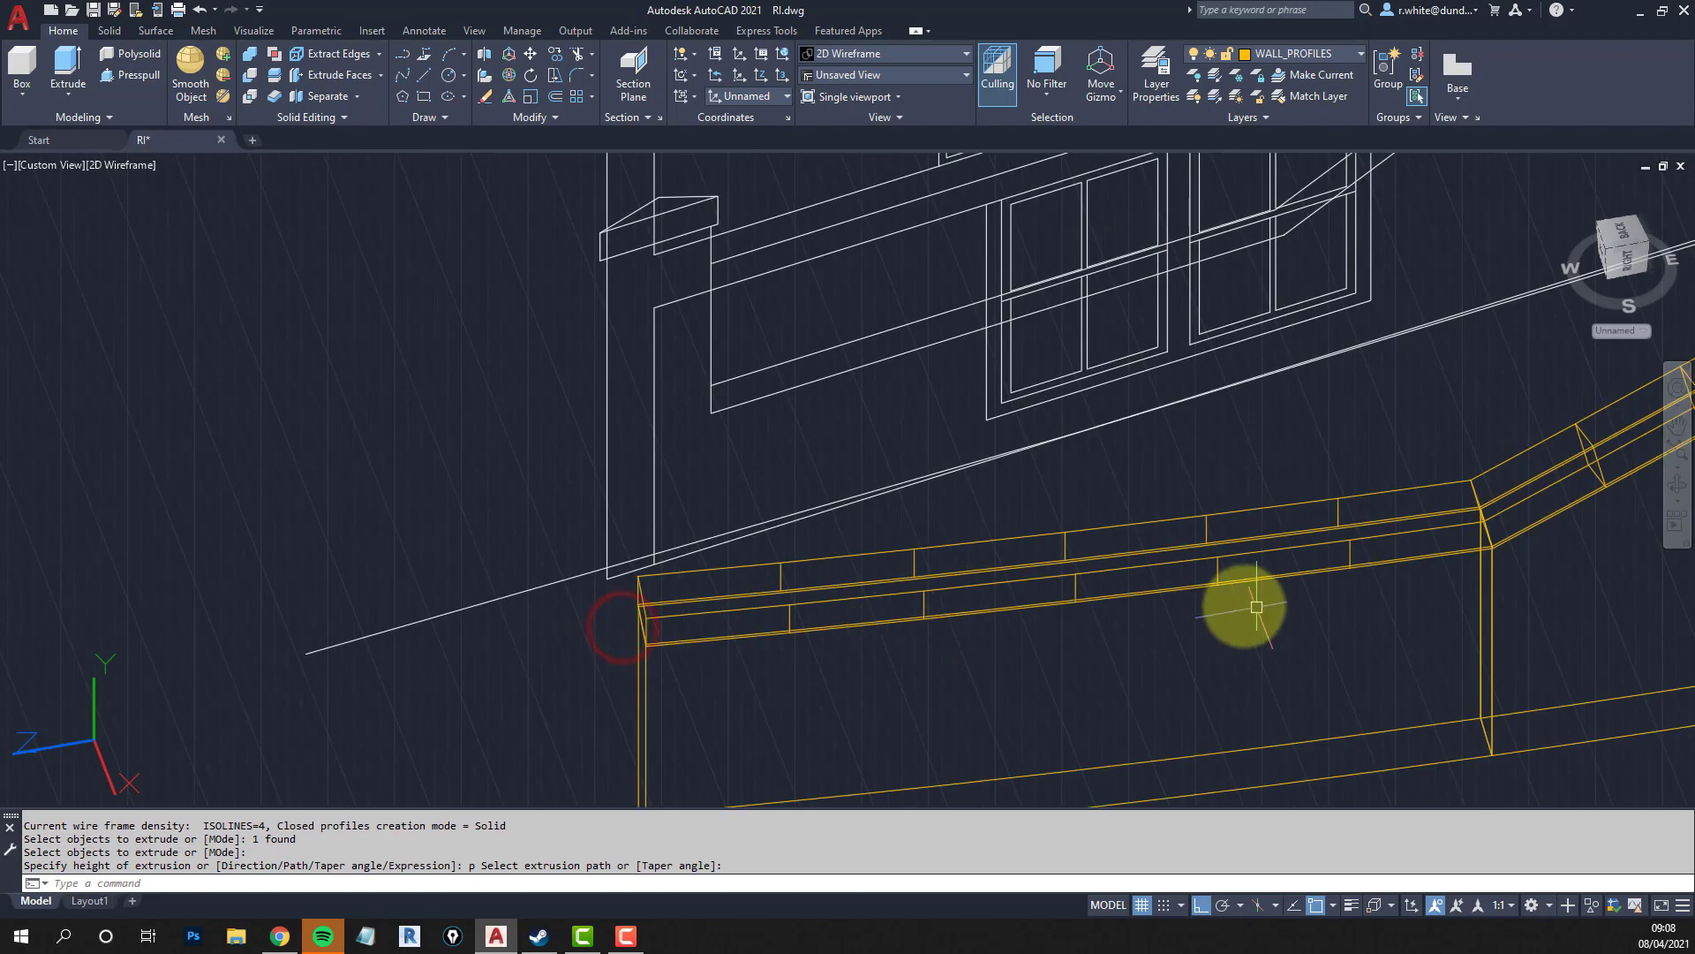
pyautogui.keyDown('shift'); pyautogui.moveTo(1187, 562); pyautogui.dragTo(991, 586, button='middle'); pyautogui.keyUp('shift')
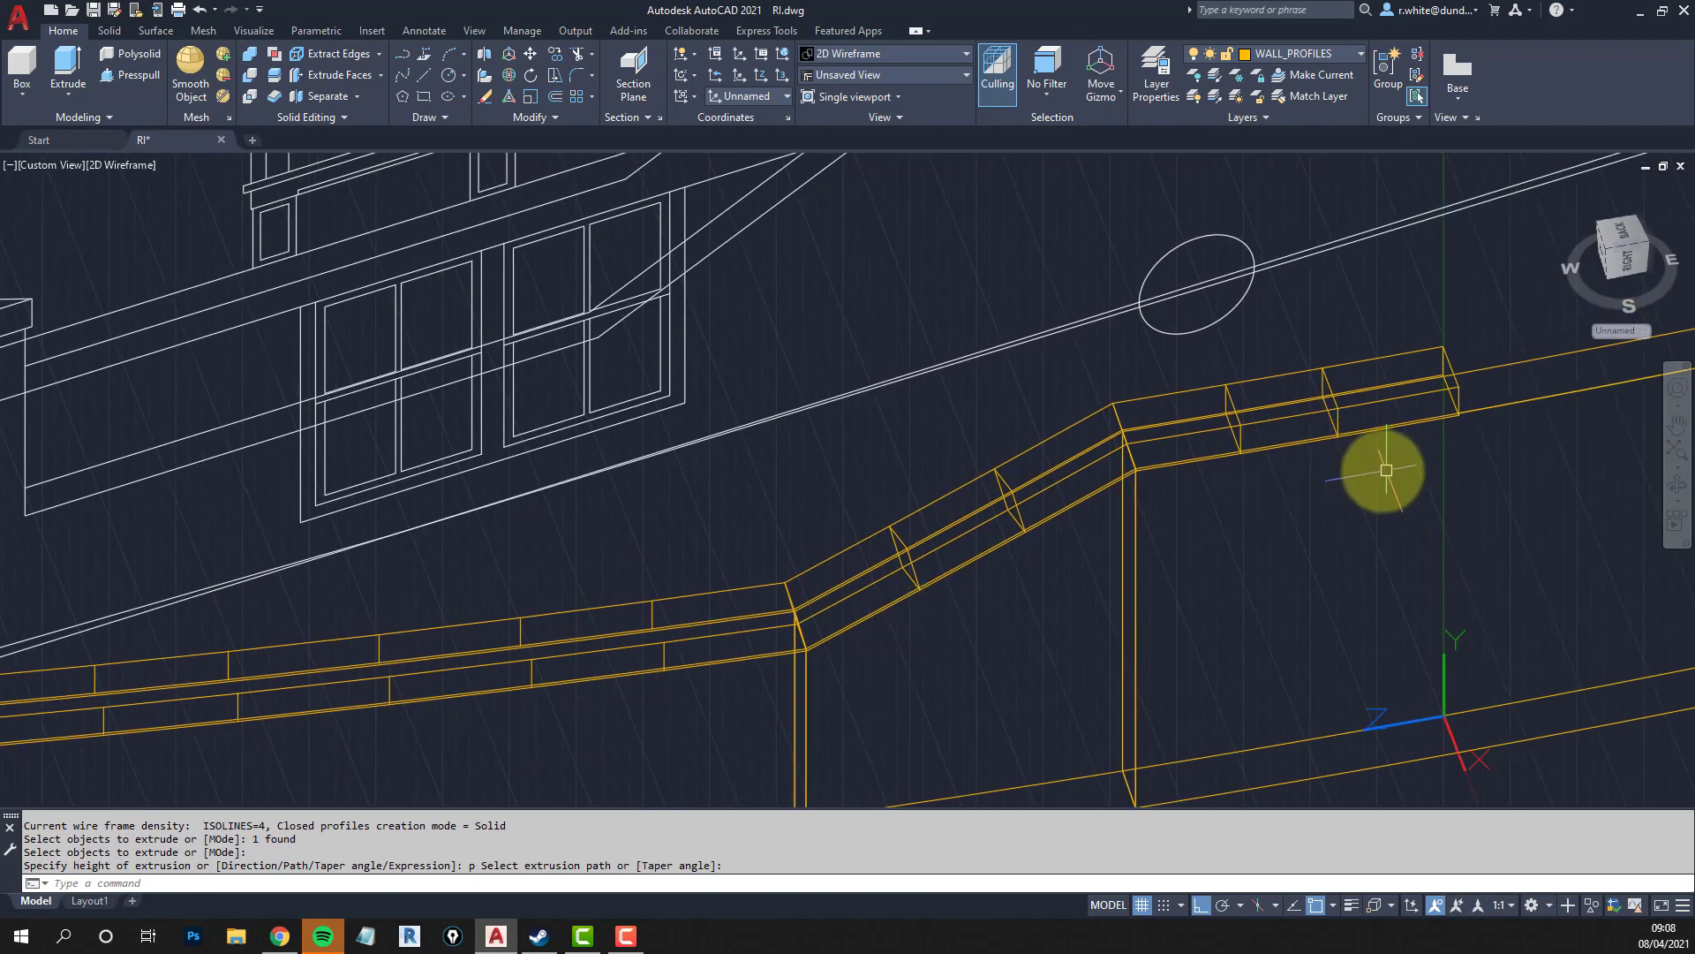
pyautogui.keyDown('shift'); pyautogui.moveTo(1386, 462); pyautogui.dragTo(1260, 420, button='middle'); pyautogui.keyUp('shift')
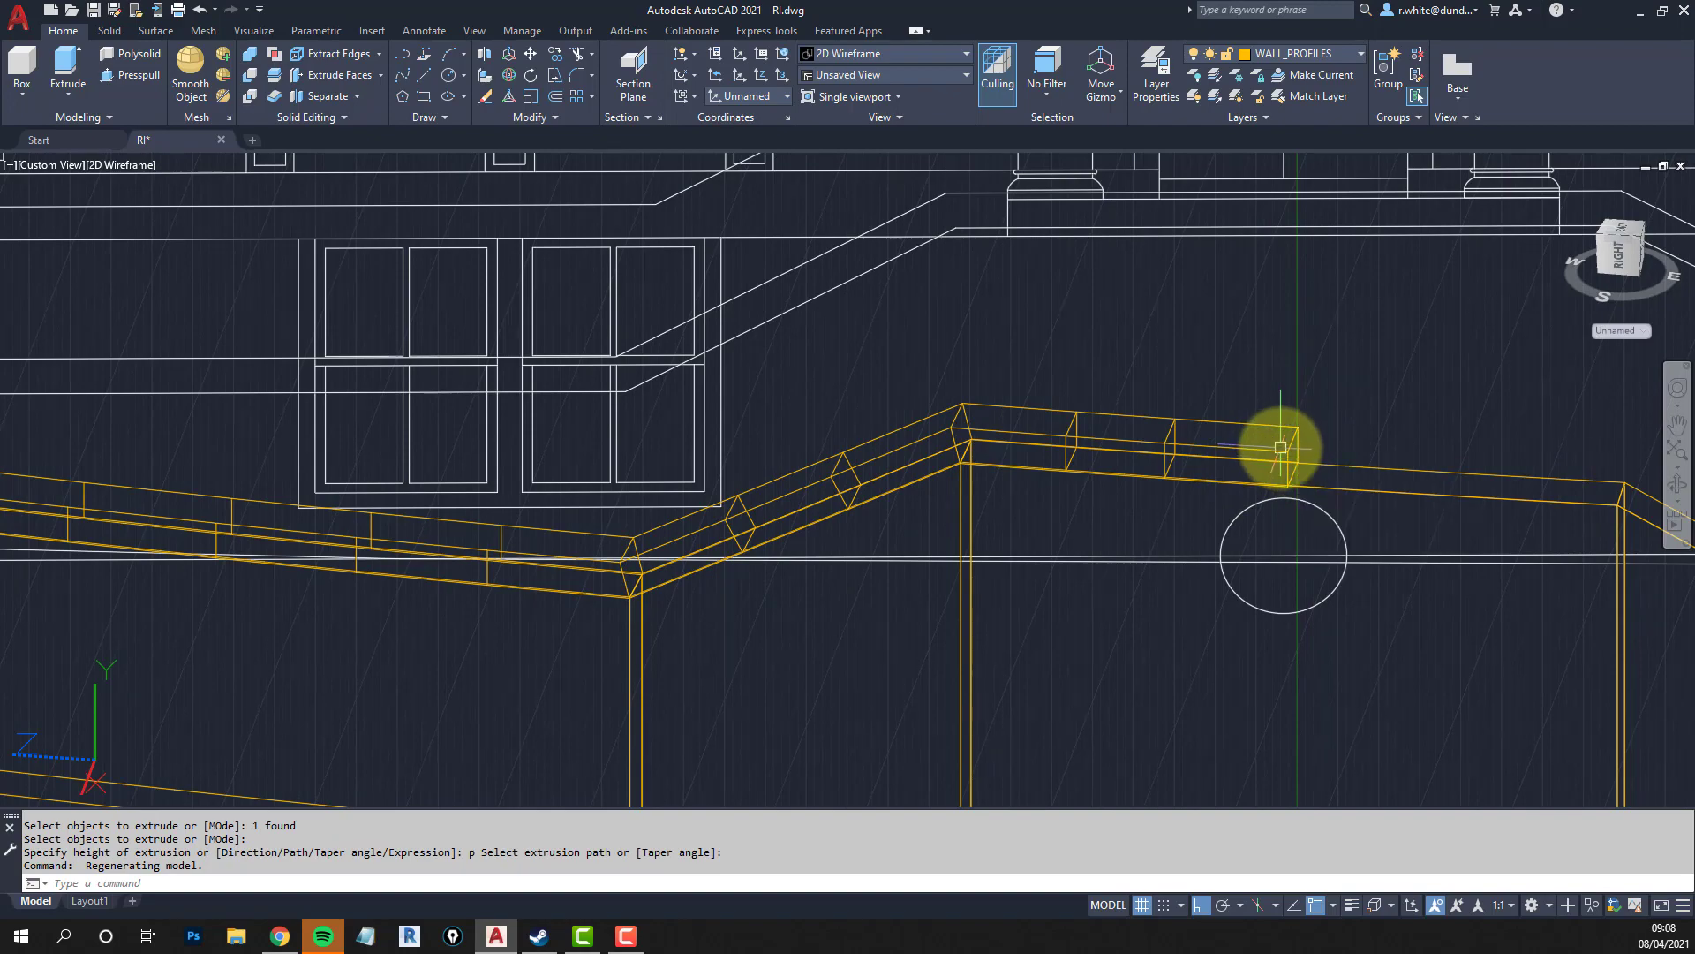
pyautogui.keyDown('shift'); pyautogui.moveTo(1219, 480); pyautogui.dragTo(1066, 507, button='middle'); pyautogui.keyUp('shift')
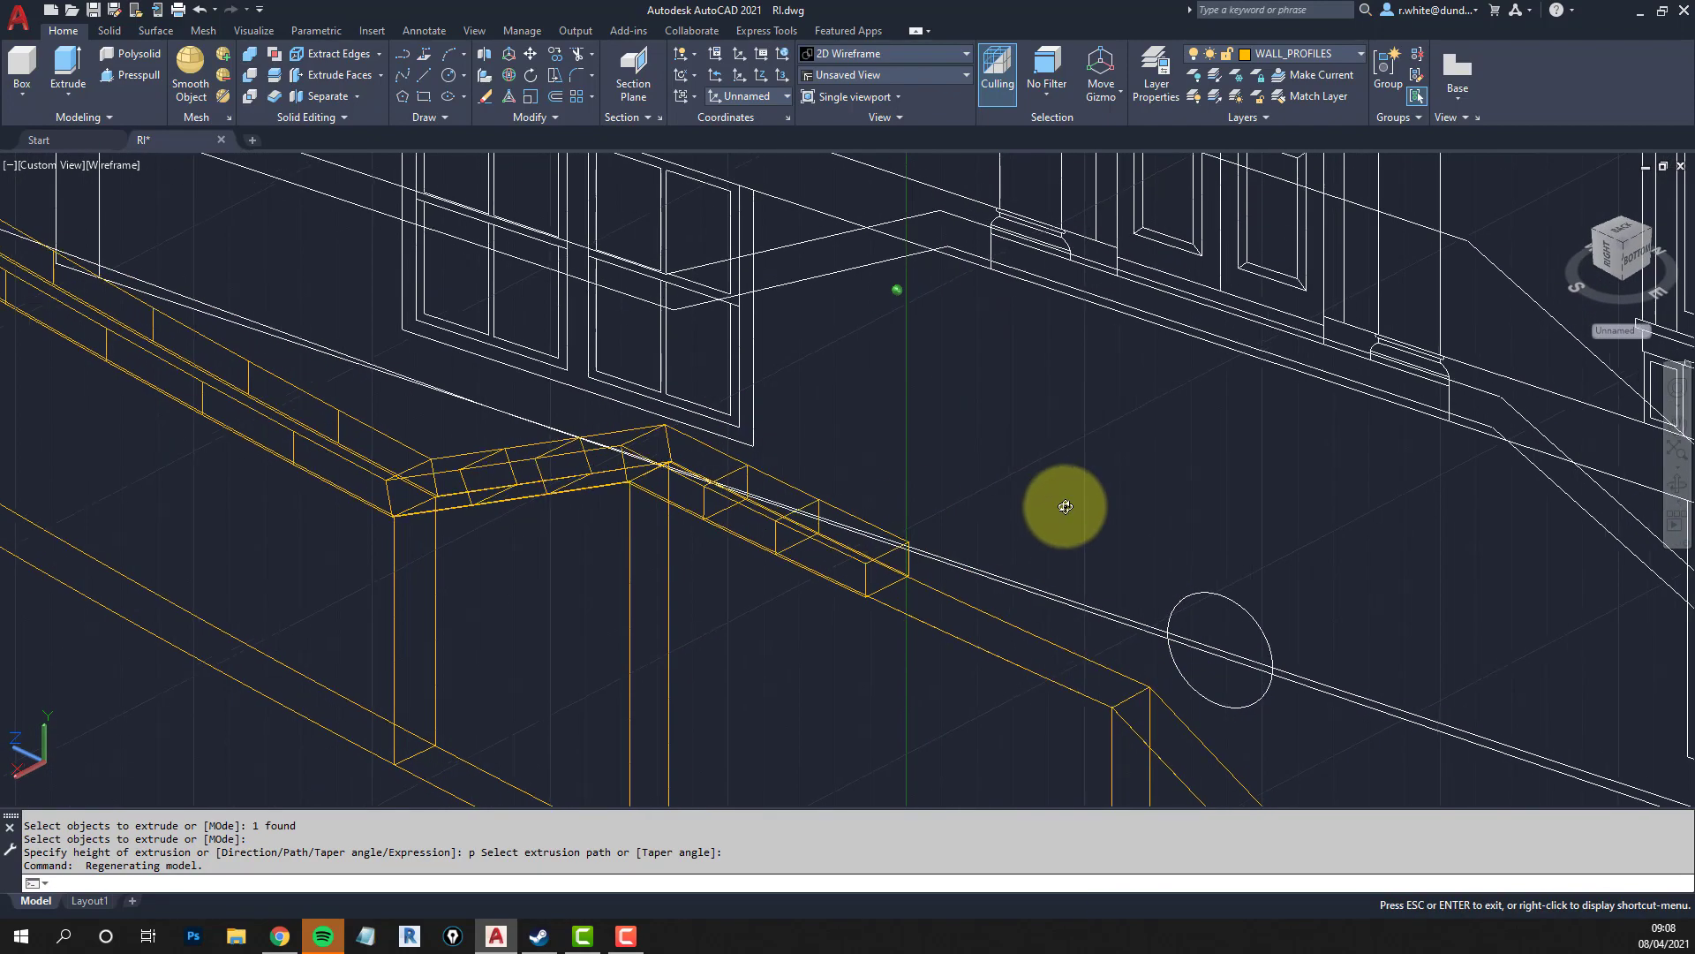
pyautogui.scroll(8, 671, 477)
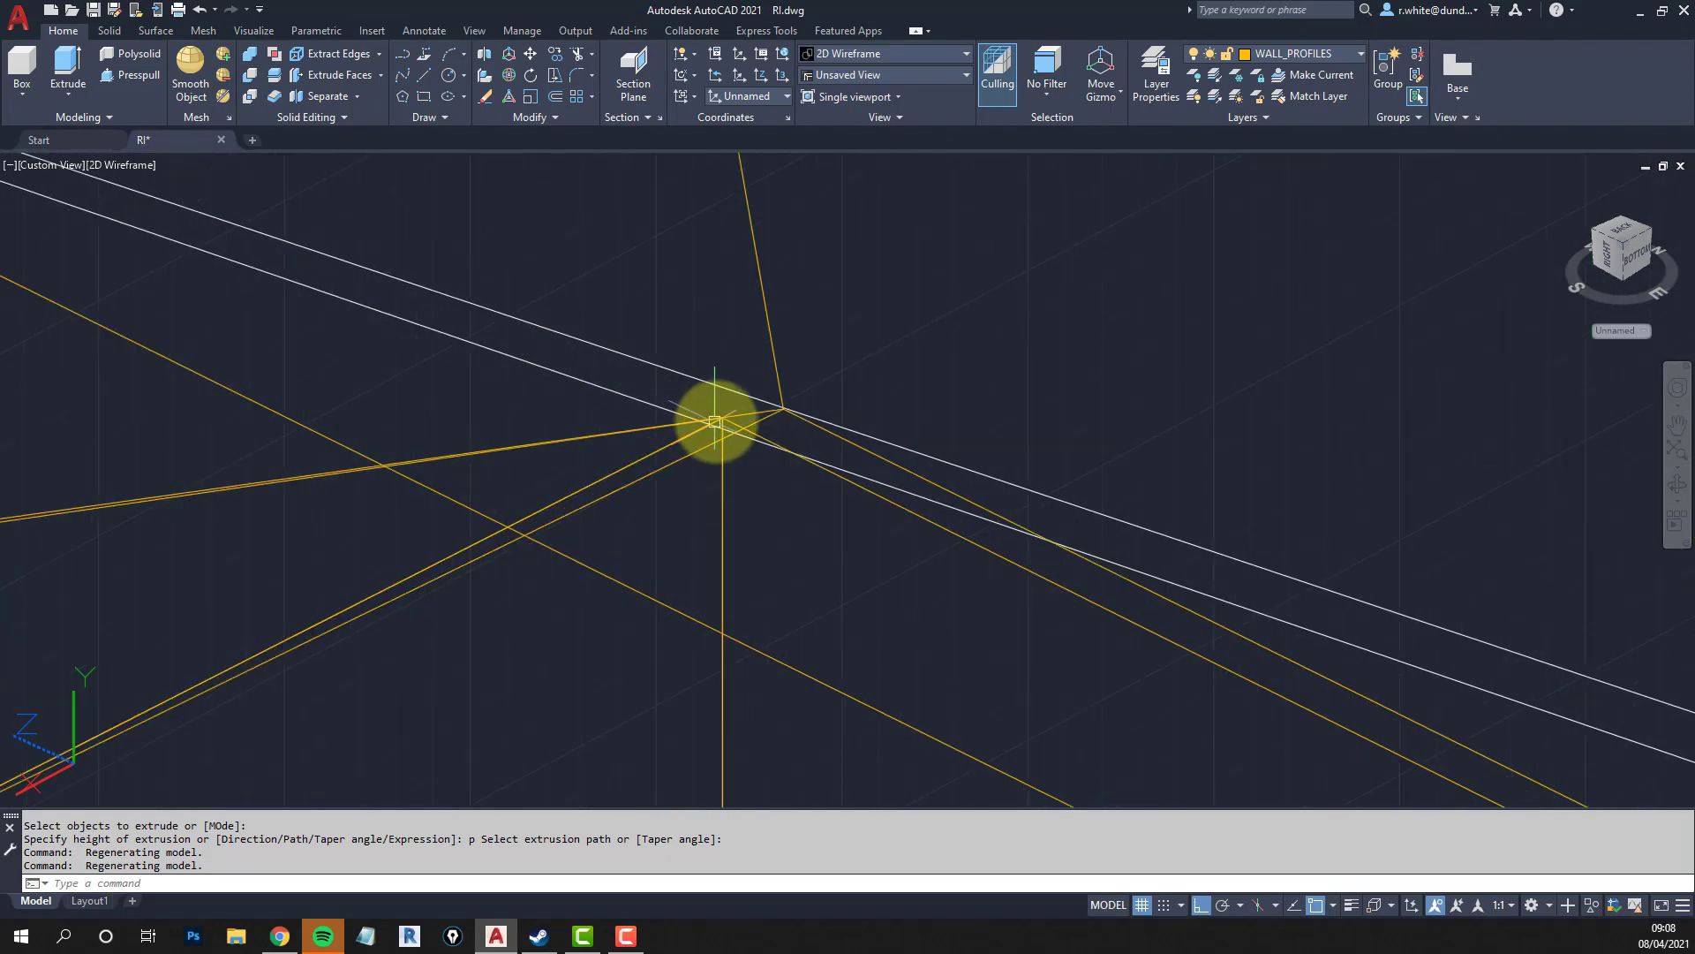
pyautogui.moveTo(721, 421); pyautogui.dragTo(918, 381, button='middle')
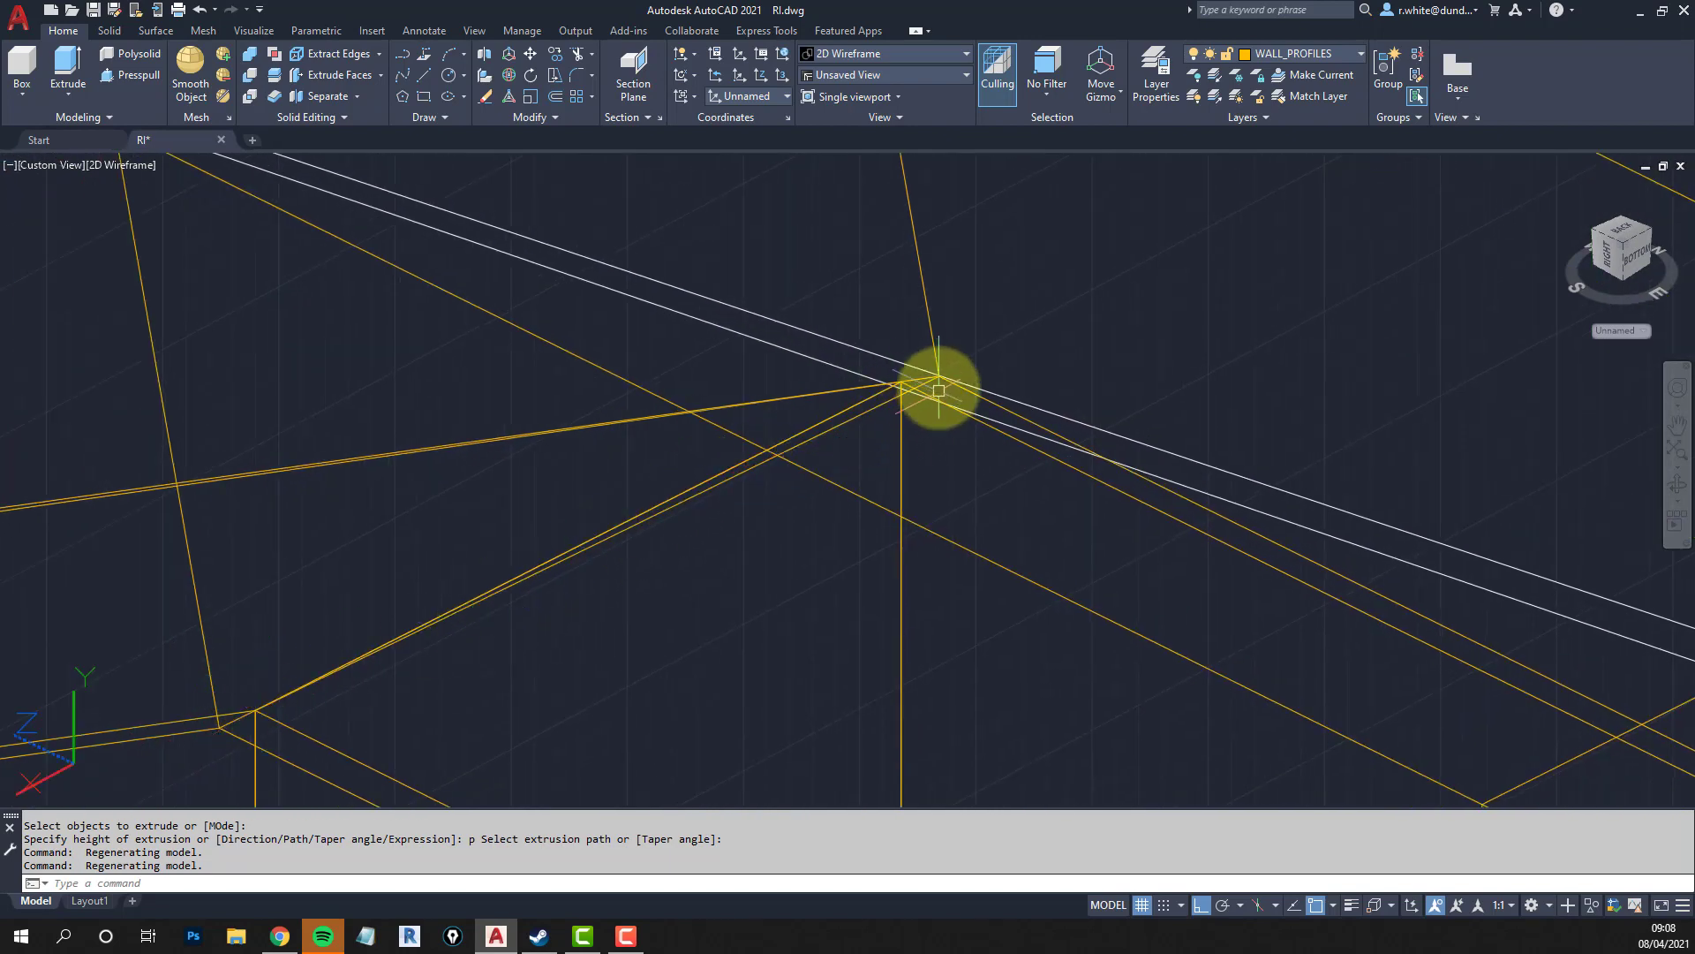
pyautogui.scroll(-10, 937, 375)
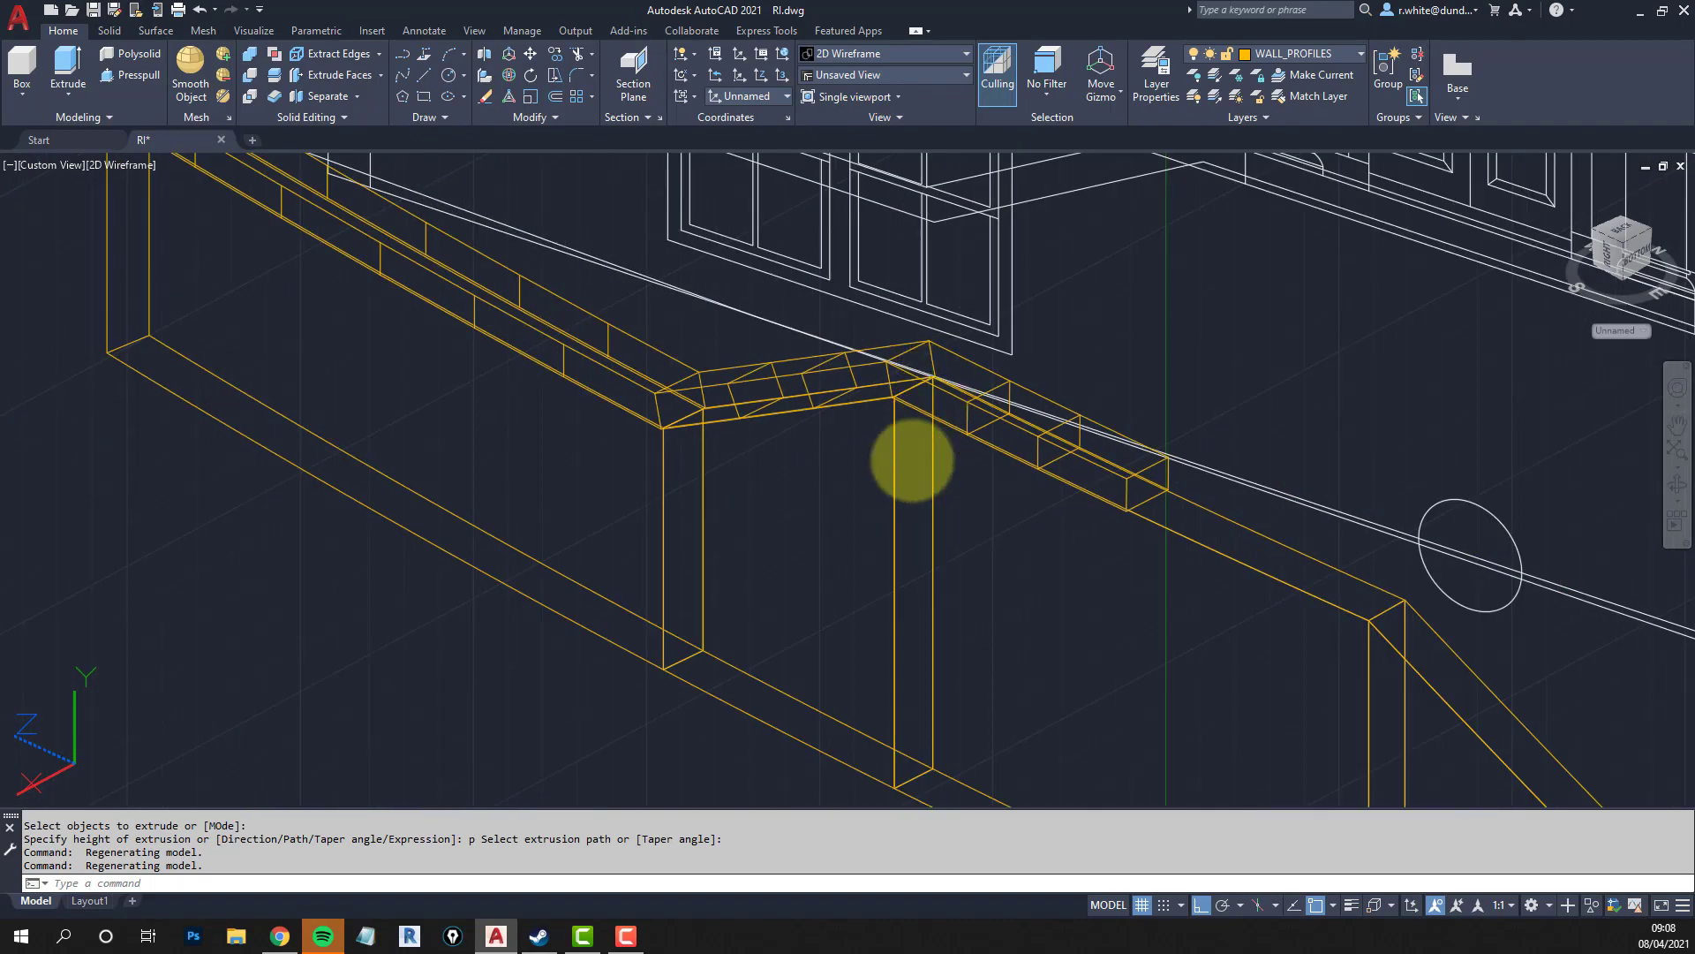
pyautogui.keyDown('shift'); pyautogui.moveTo(912, 458); pyautogui.dragTo(810, 485, button='middle'); pyautogui.keyUp('shift')
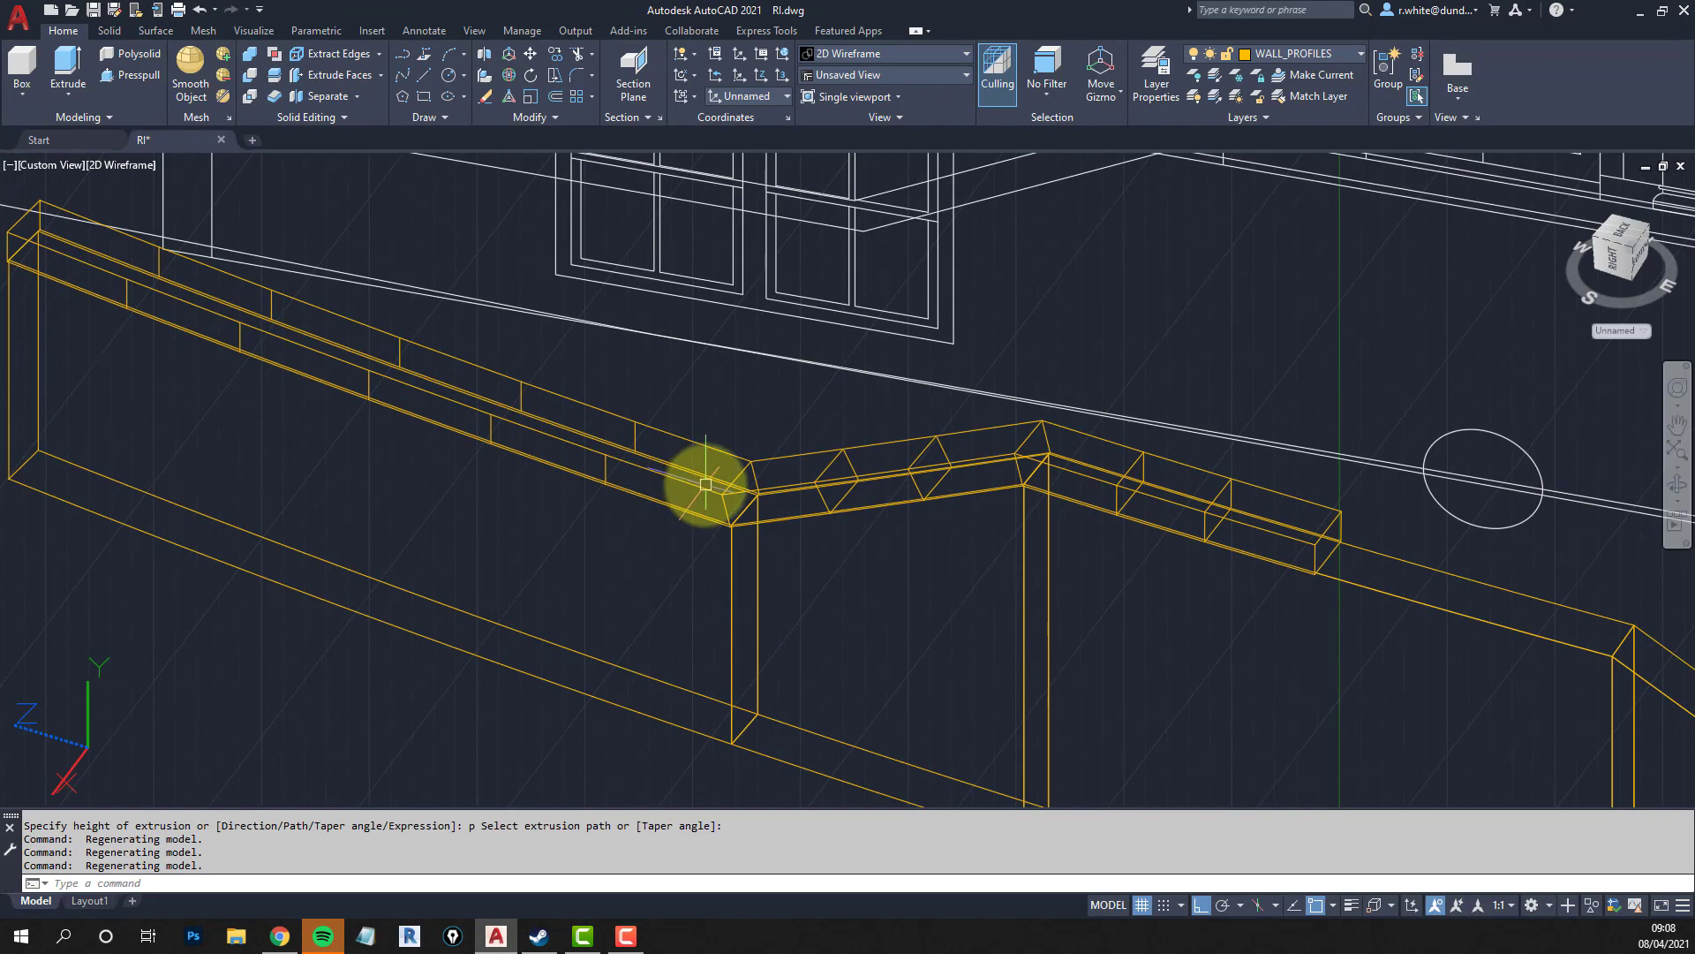
pyautogui.scroll(-8, 705, 484)
pyautogui.keyDown('shift'); pyautogui.moveTo(730, 491); pyautogui.dragTo(795, 491, button='middle'); pyautogui.keyUp('shift')
pyautogui.scroll(4, 666, 484)
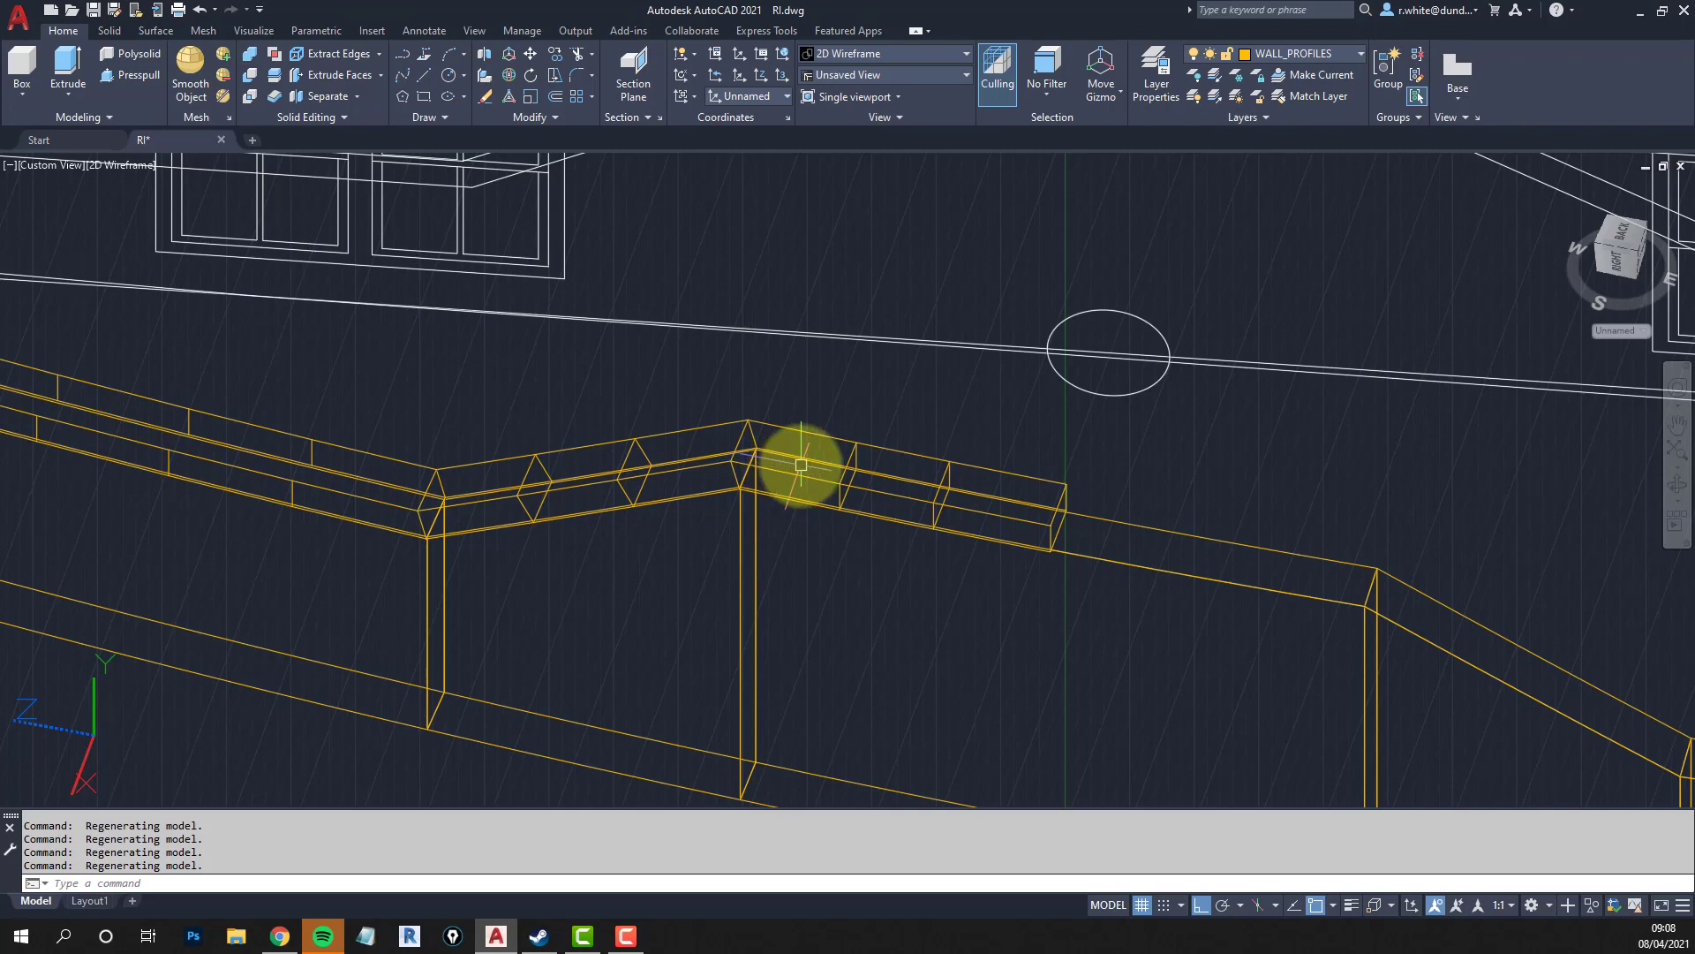
# Extrude the small profile at the wall's opposite end along the first 3D polyline as the extrusion path.
pyautogui.scroll(-4, 1093, 492)
pyautogui.moveTo(1094, 492); pyautogui.dragTo(901, 453, button='middle')
pyautogui.press('Escape')
pyautogui.press('Escape')
pyautogui.write('ext')
pyautogui.press('Return')
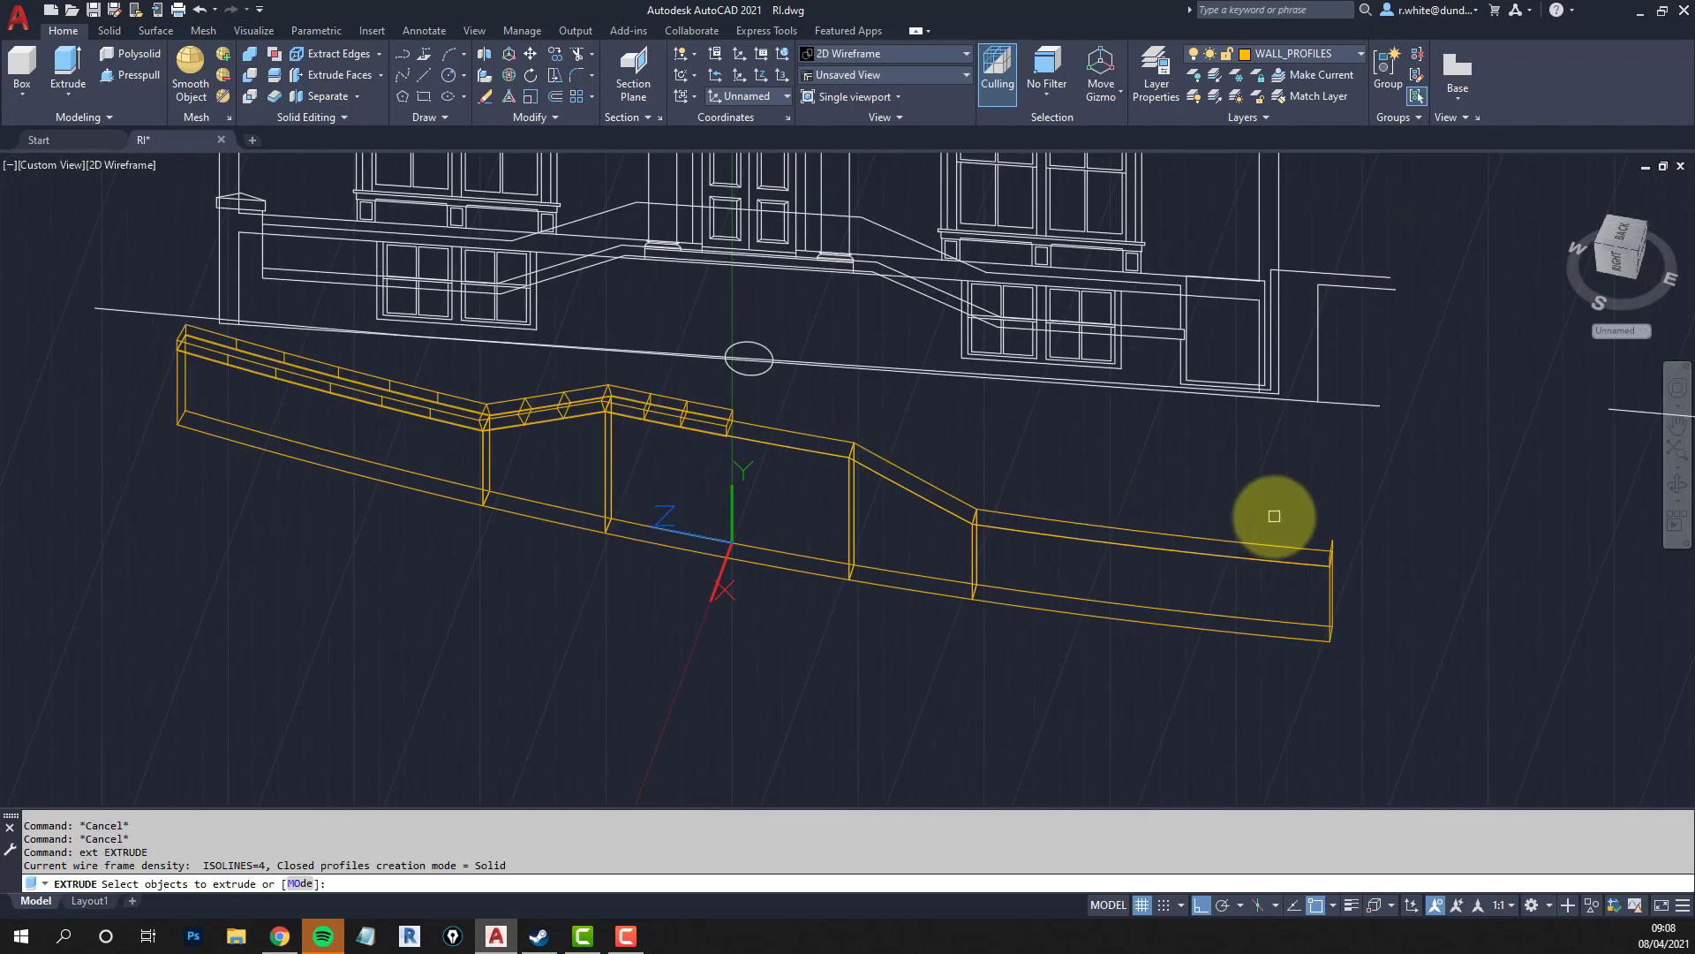
pyautogui.click(1332, 542)
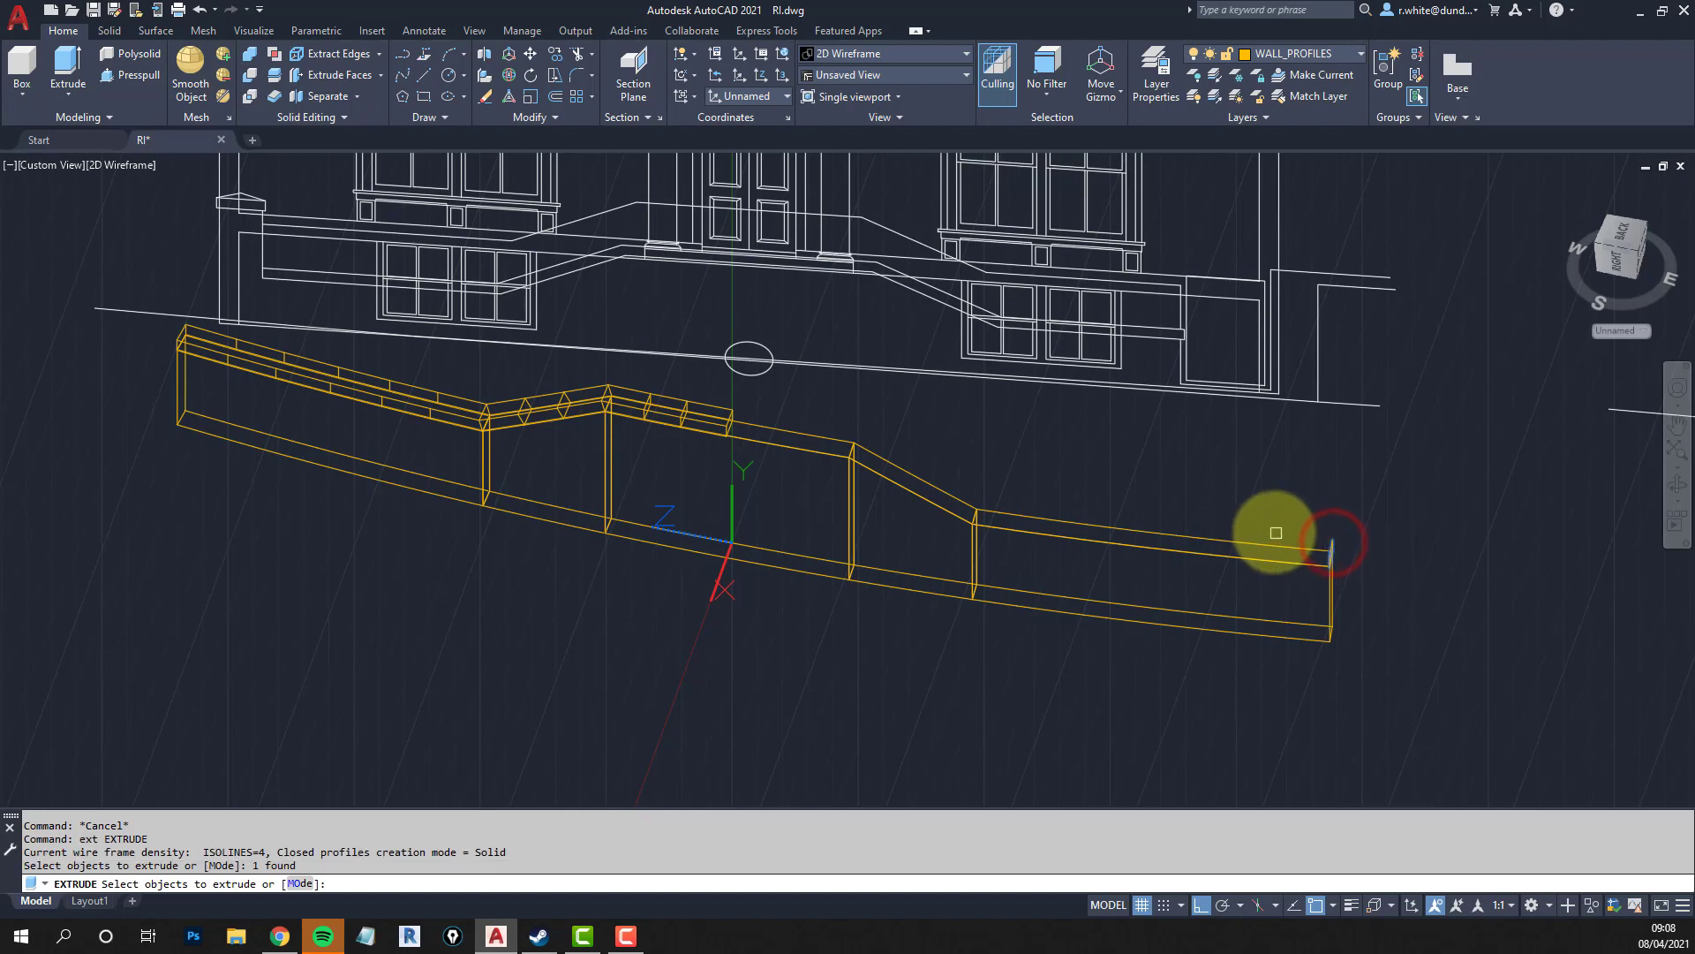
pyautogui.press('Return')
pyautogui.write('p')
pyautogui.press('Return')
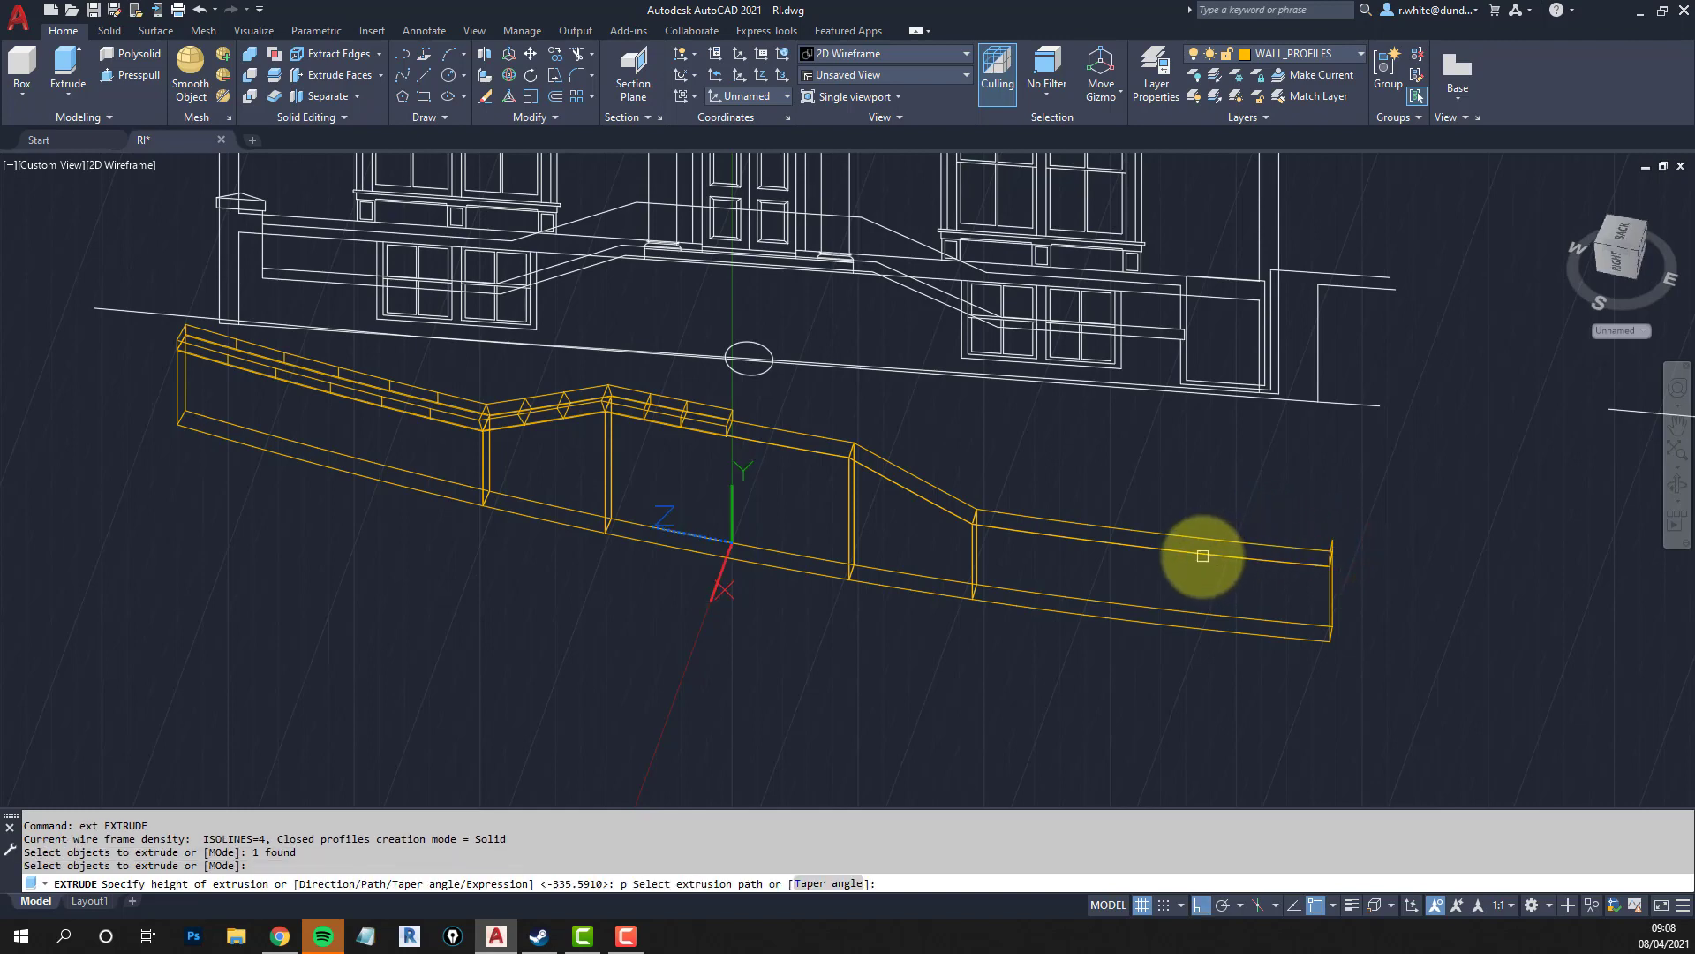
pyautogui.click(1202, 555)
# Examine where the two wall-top extrusions meet at the tall section's midpoint, selecting a solid to check its end face.
pyautogui.scroll(4, 737, 409)
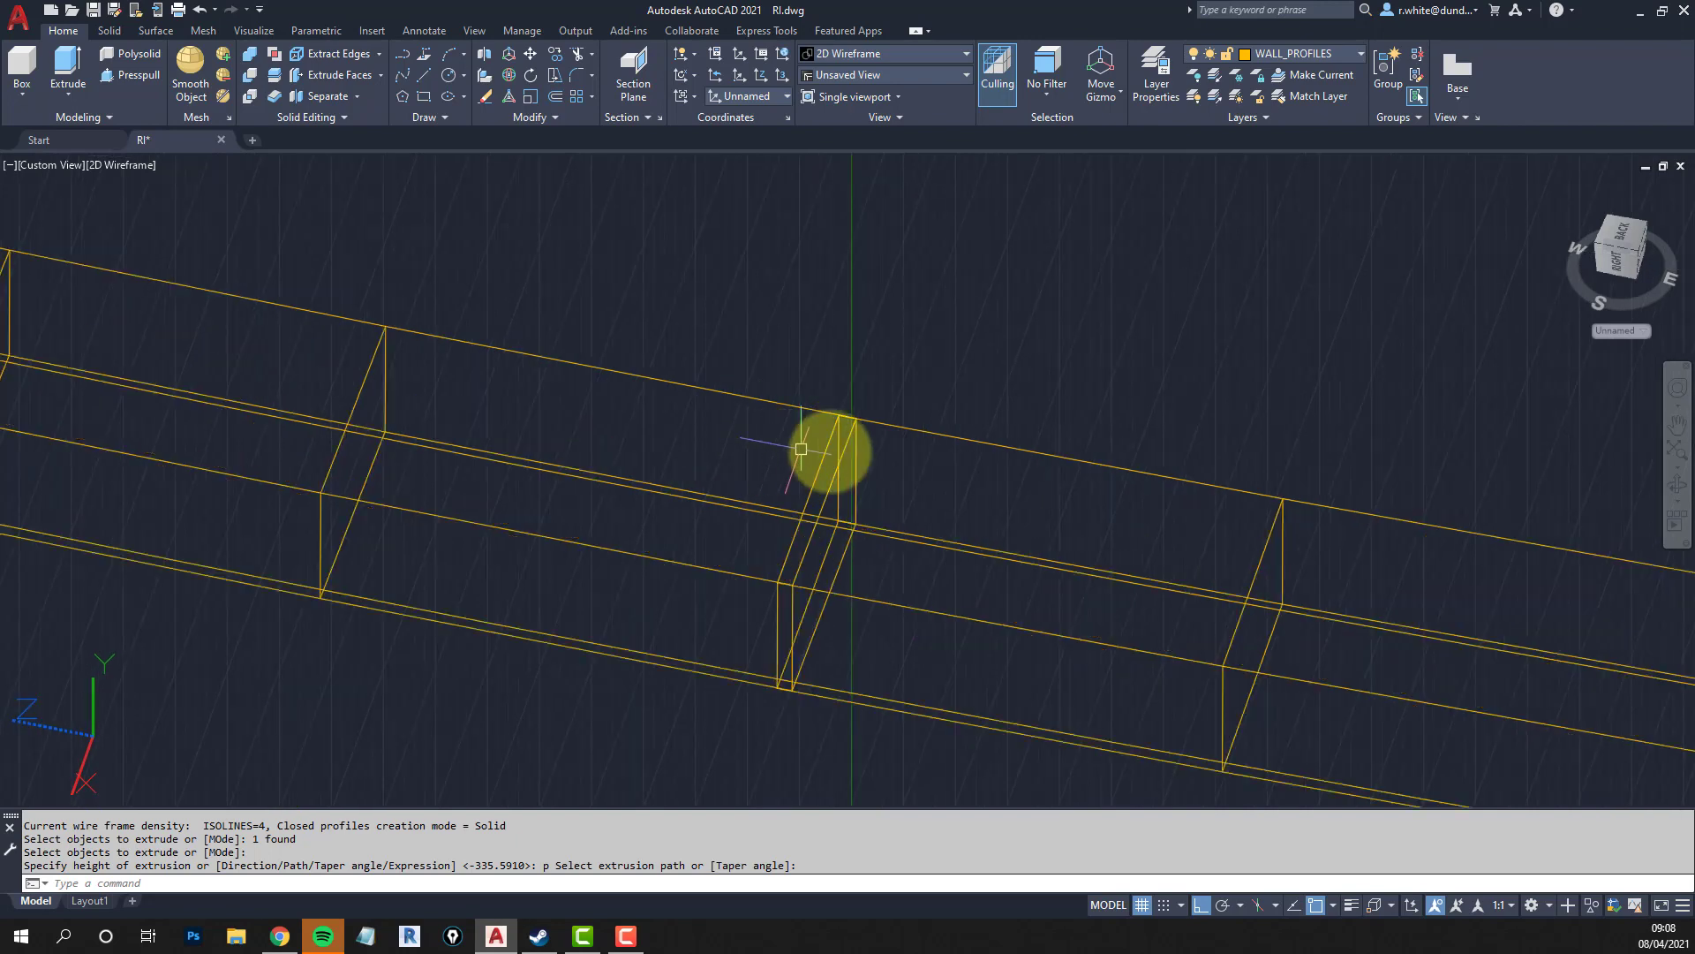
pyautogui.press('Escape')
pyautogui.click(890, 424)
pyautogui.press('Escape')
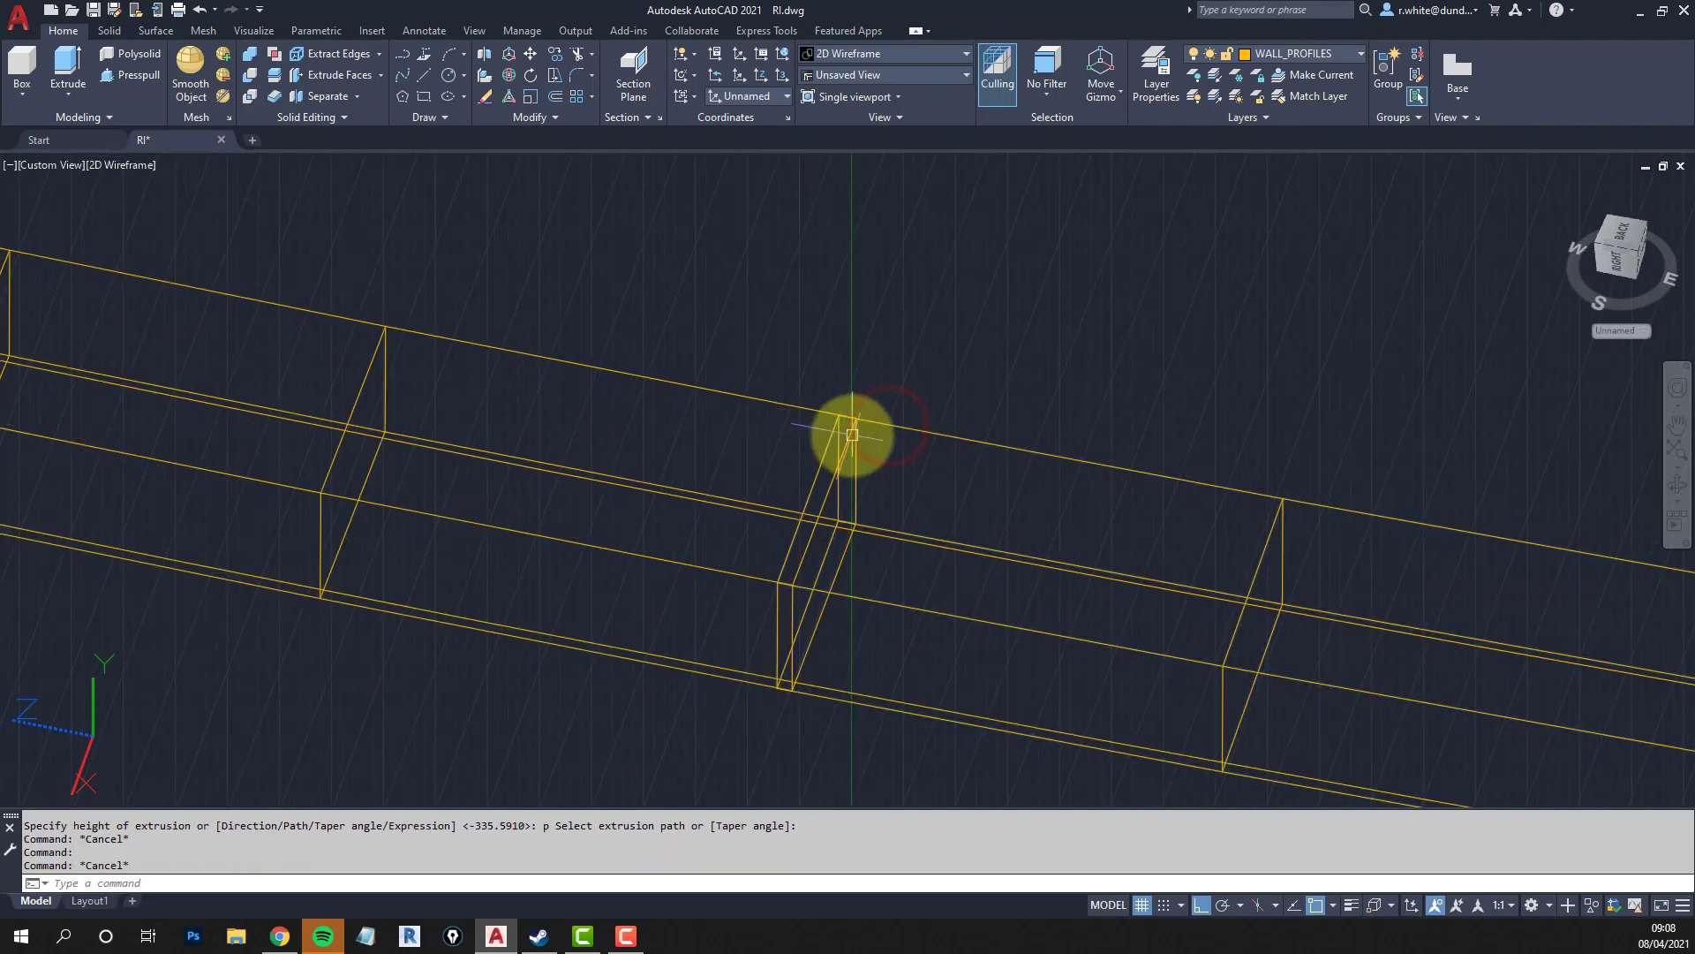
pyautogui.click(849, 433)
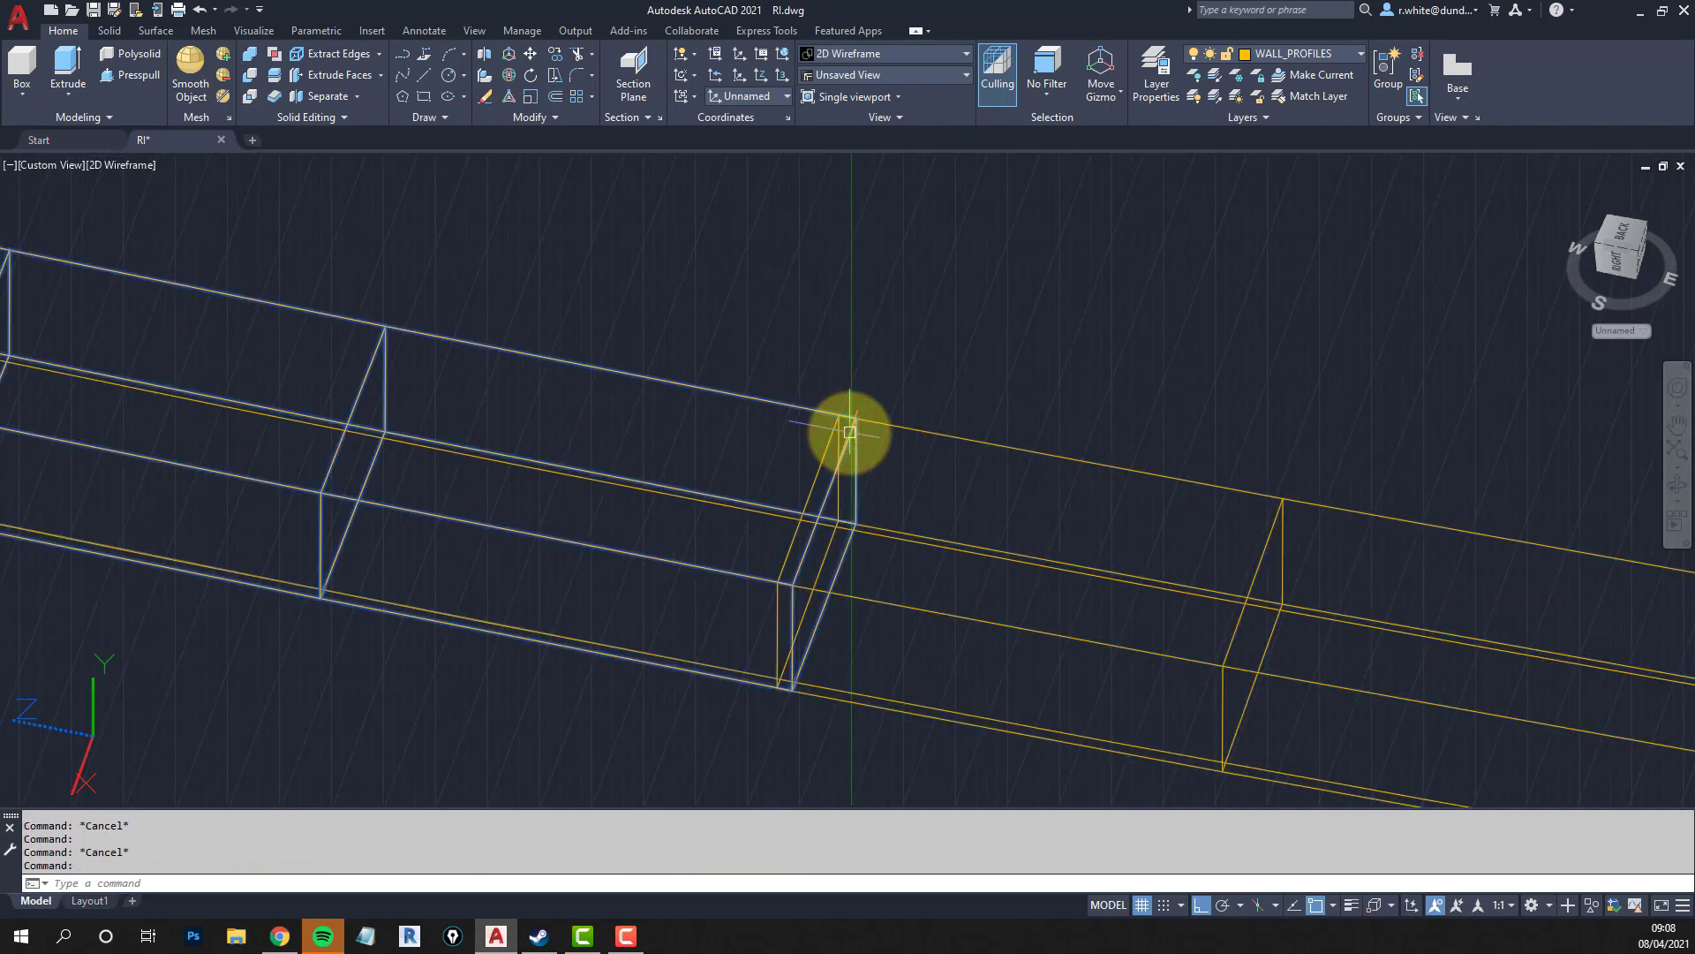
# Examine the joint between the two wall-top extrusions close up, checking how their end faces and lower edges align.
pyautogui.scroll(-5, 849, 433)
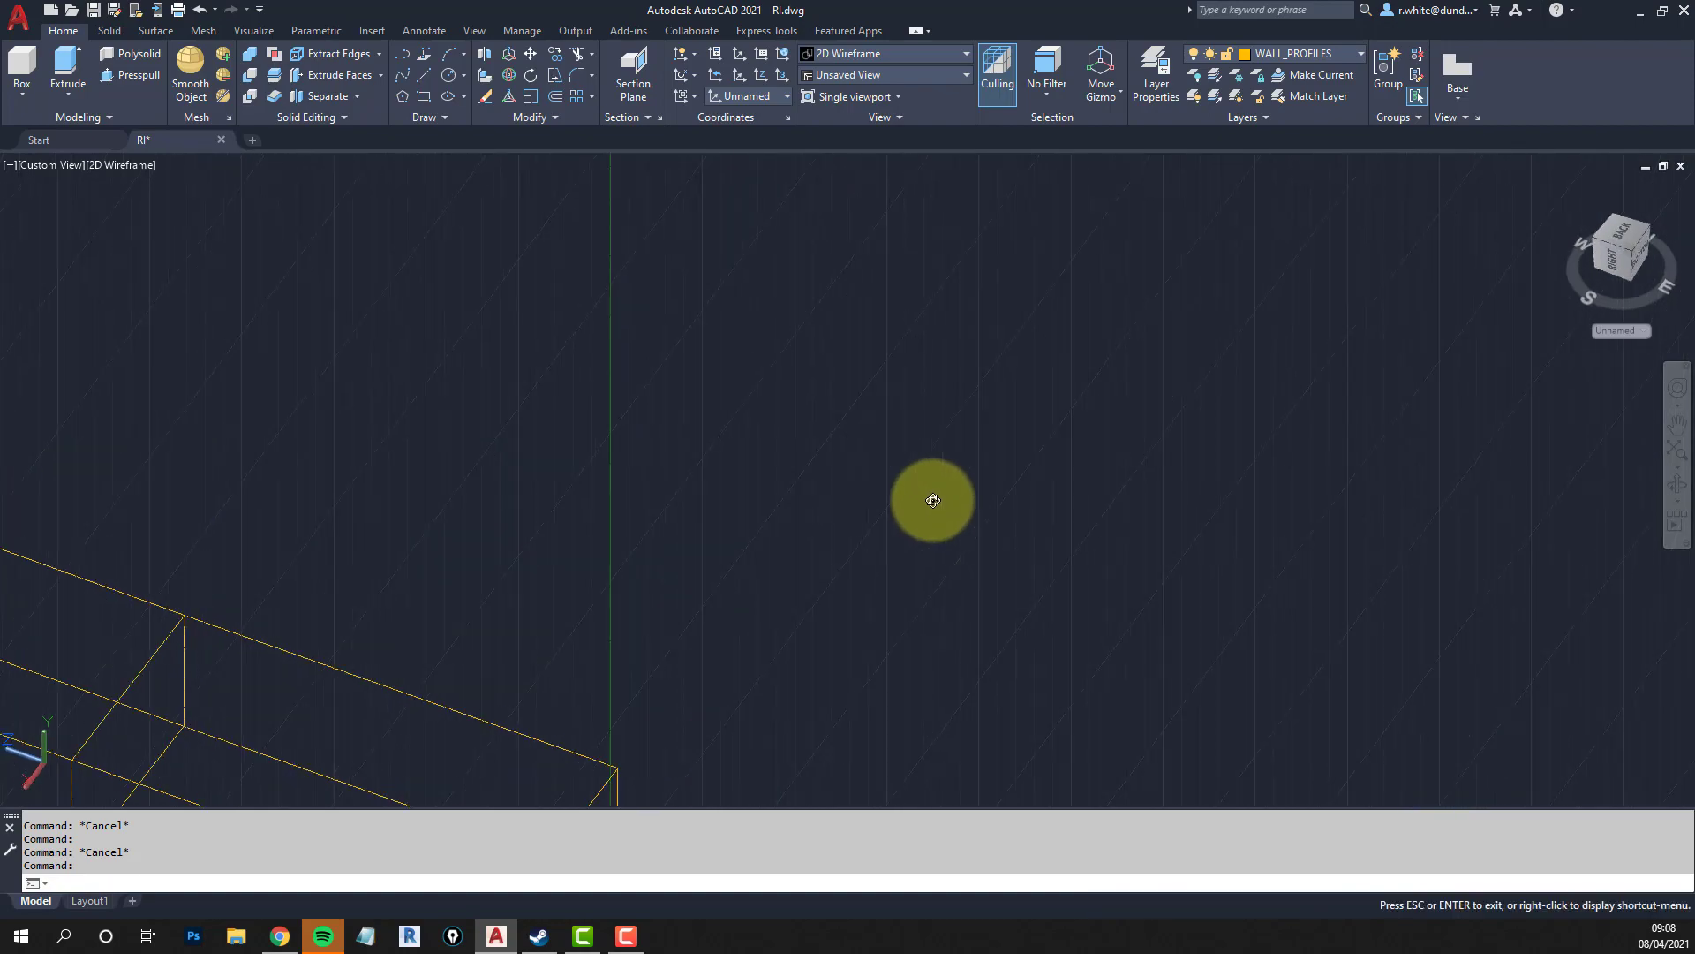
pyautogui.moveTo(795, 496); pyautogui.dragTo(925, 439, button='middle')
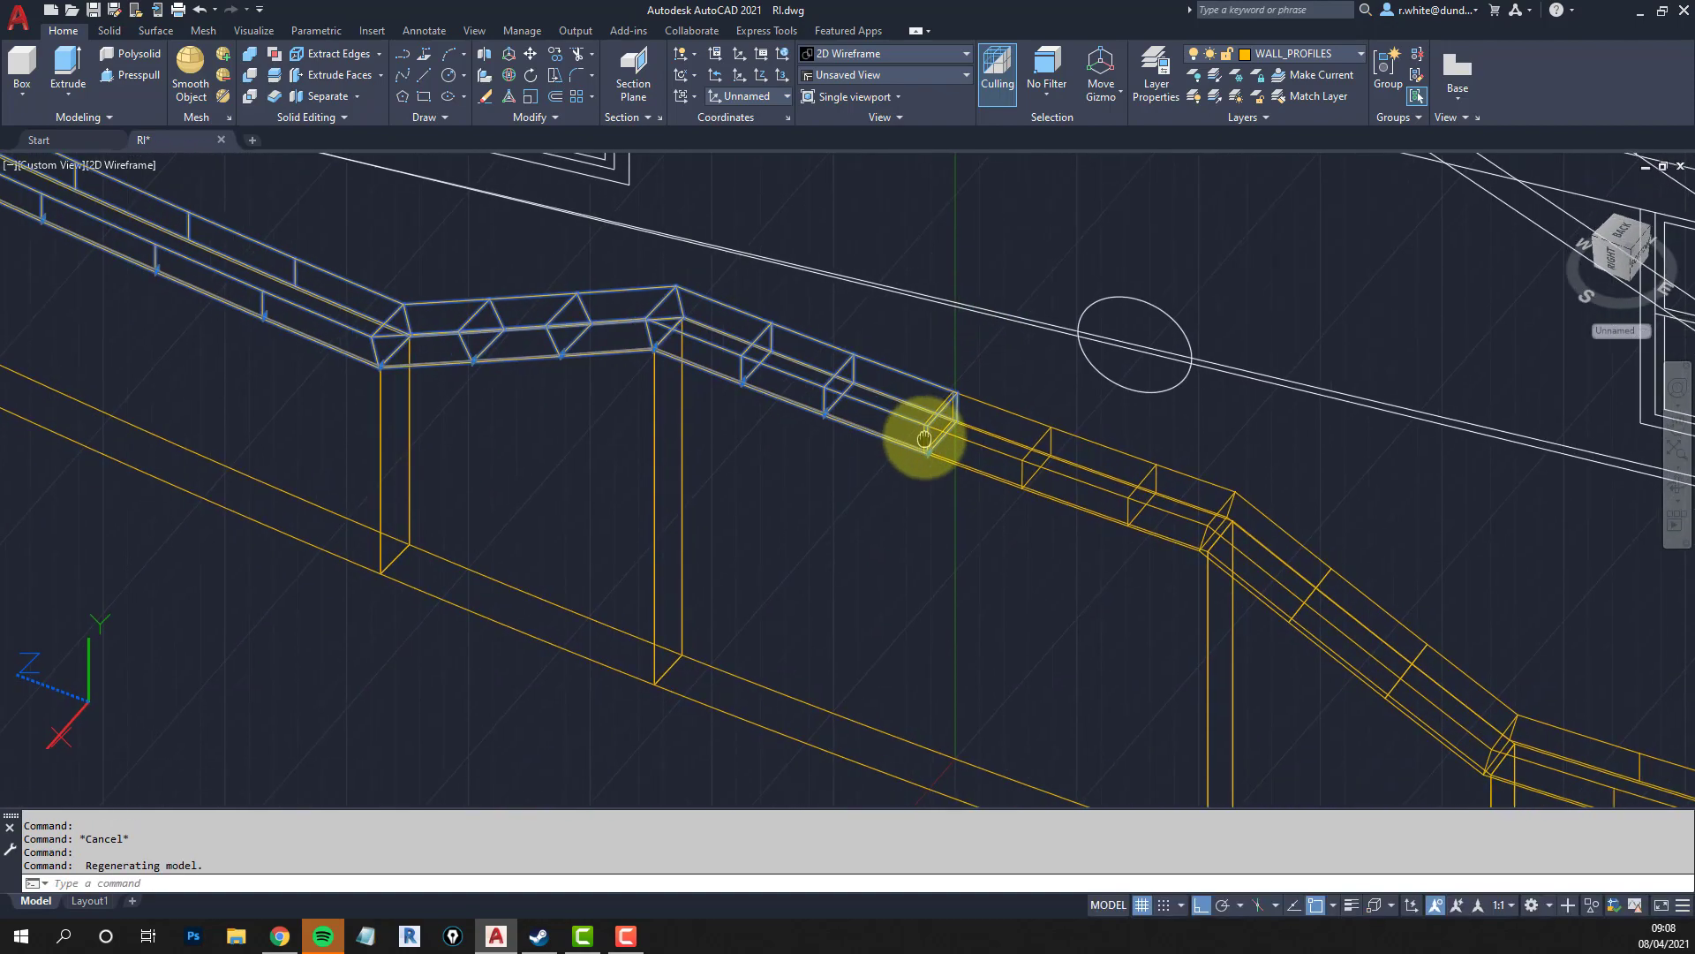
pyautogui.scroll(6, 918, 447)
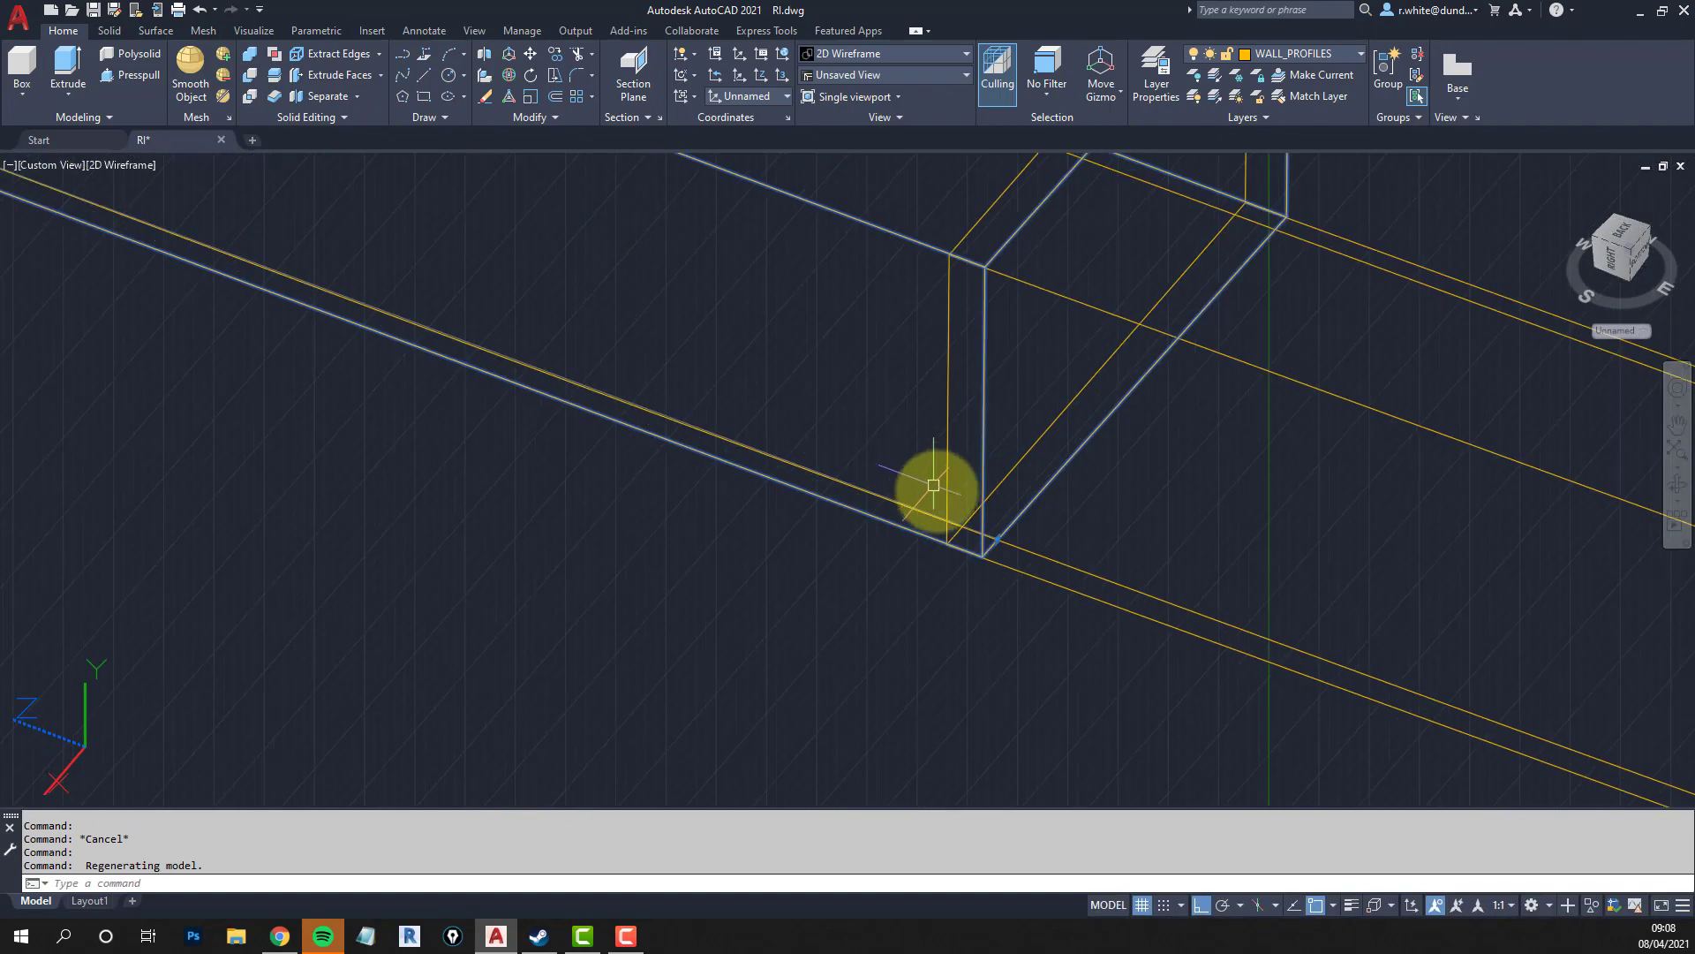
pyautogui.scroll(3, 986, 576)
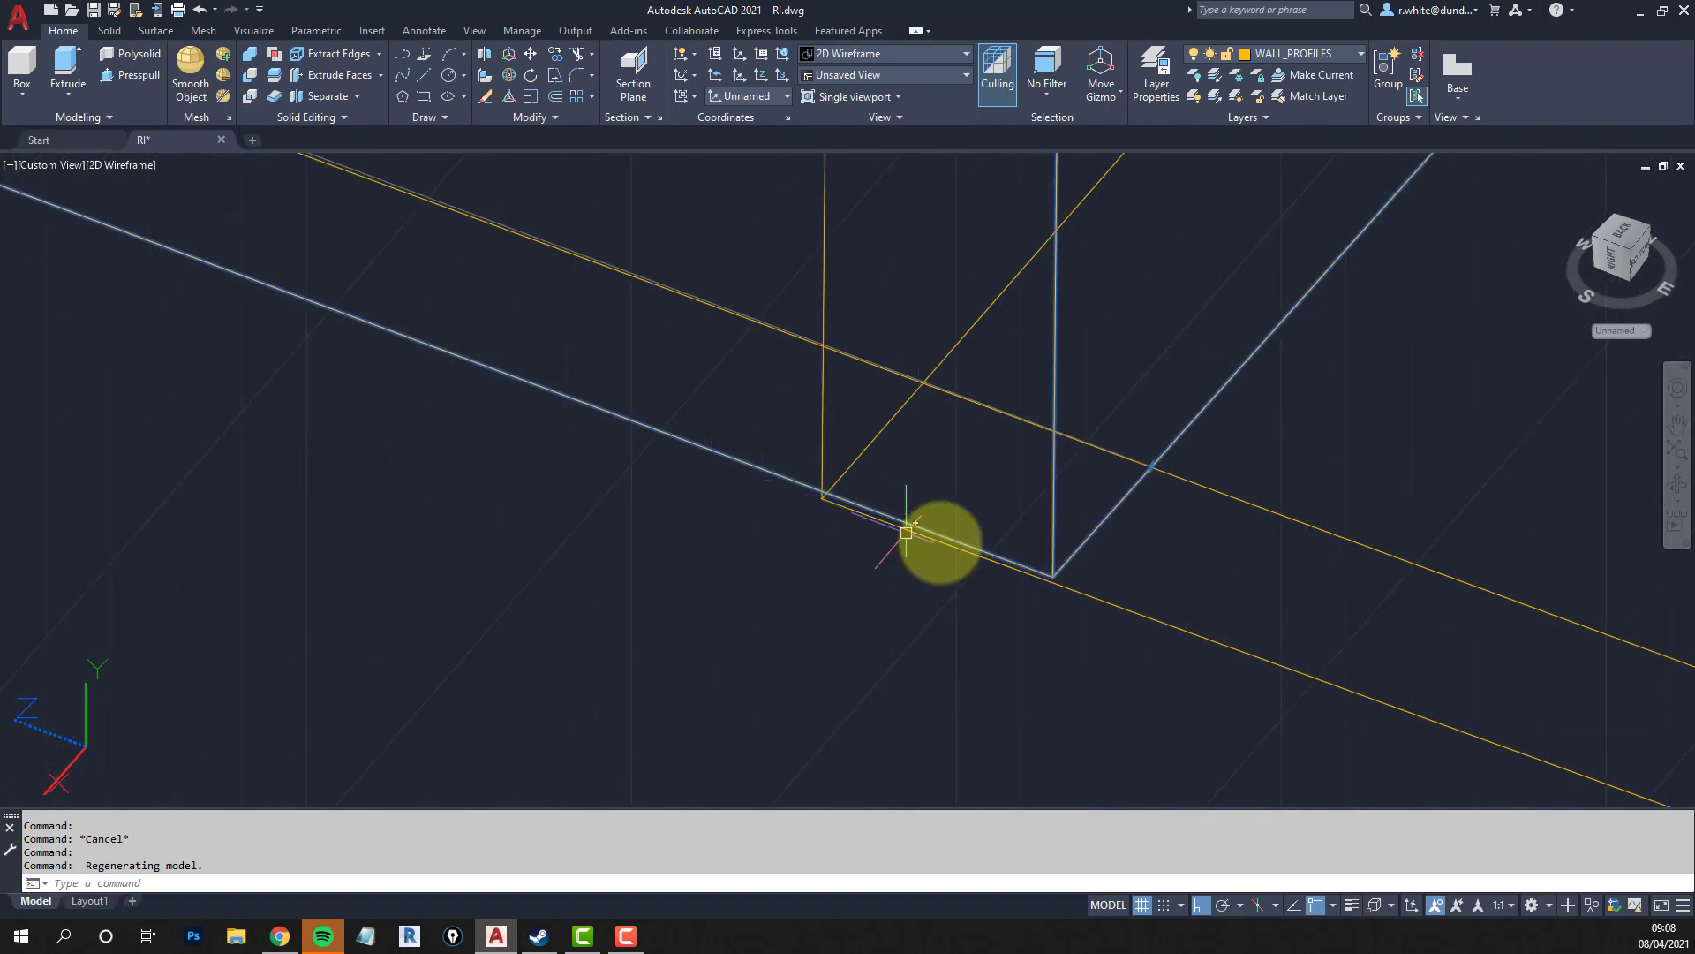
pyautogui.scroll(-4, 1148, 424)
pyautogui.scroll(-5, 1104, 428)
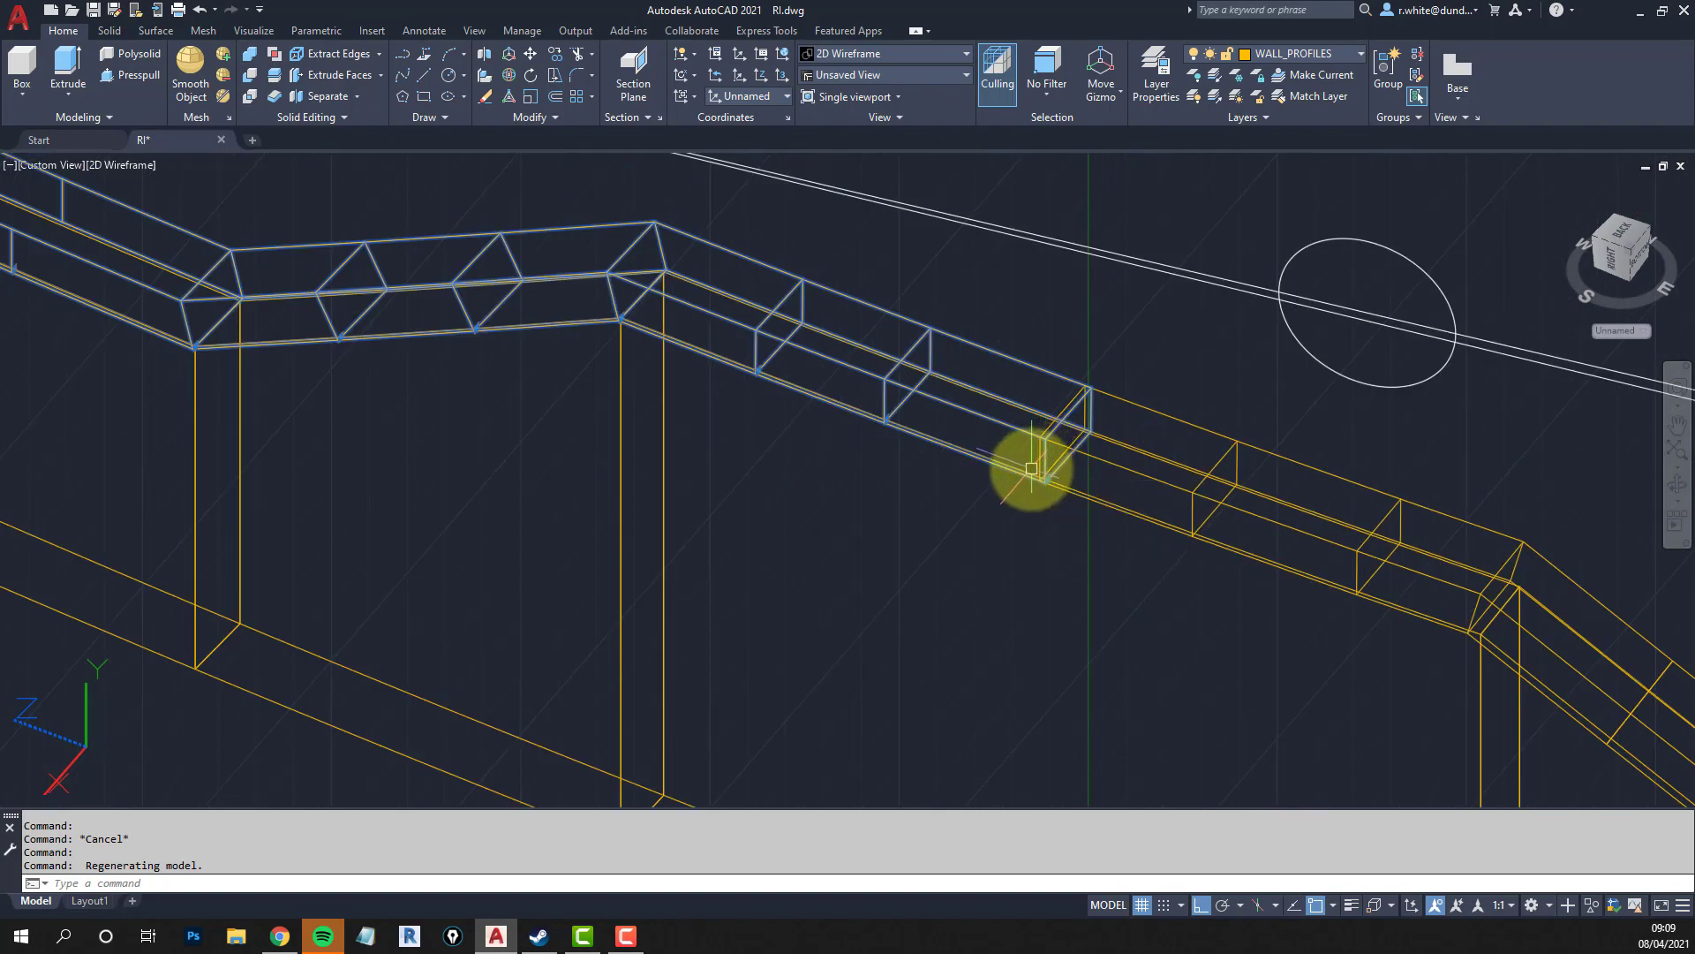
pyautogui.scroll(-4, 1012, 468)
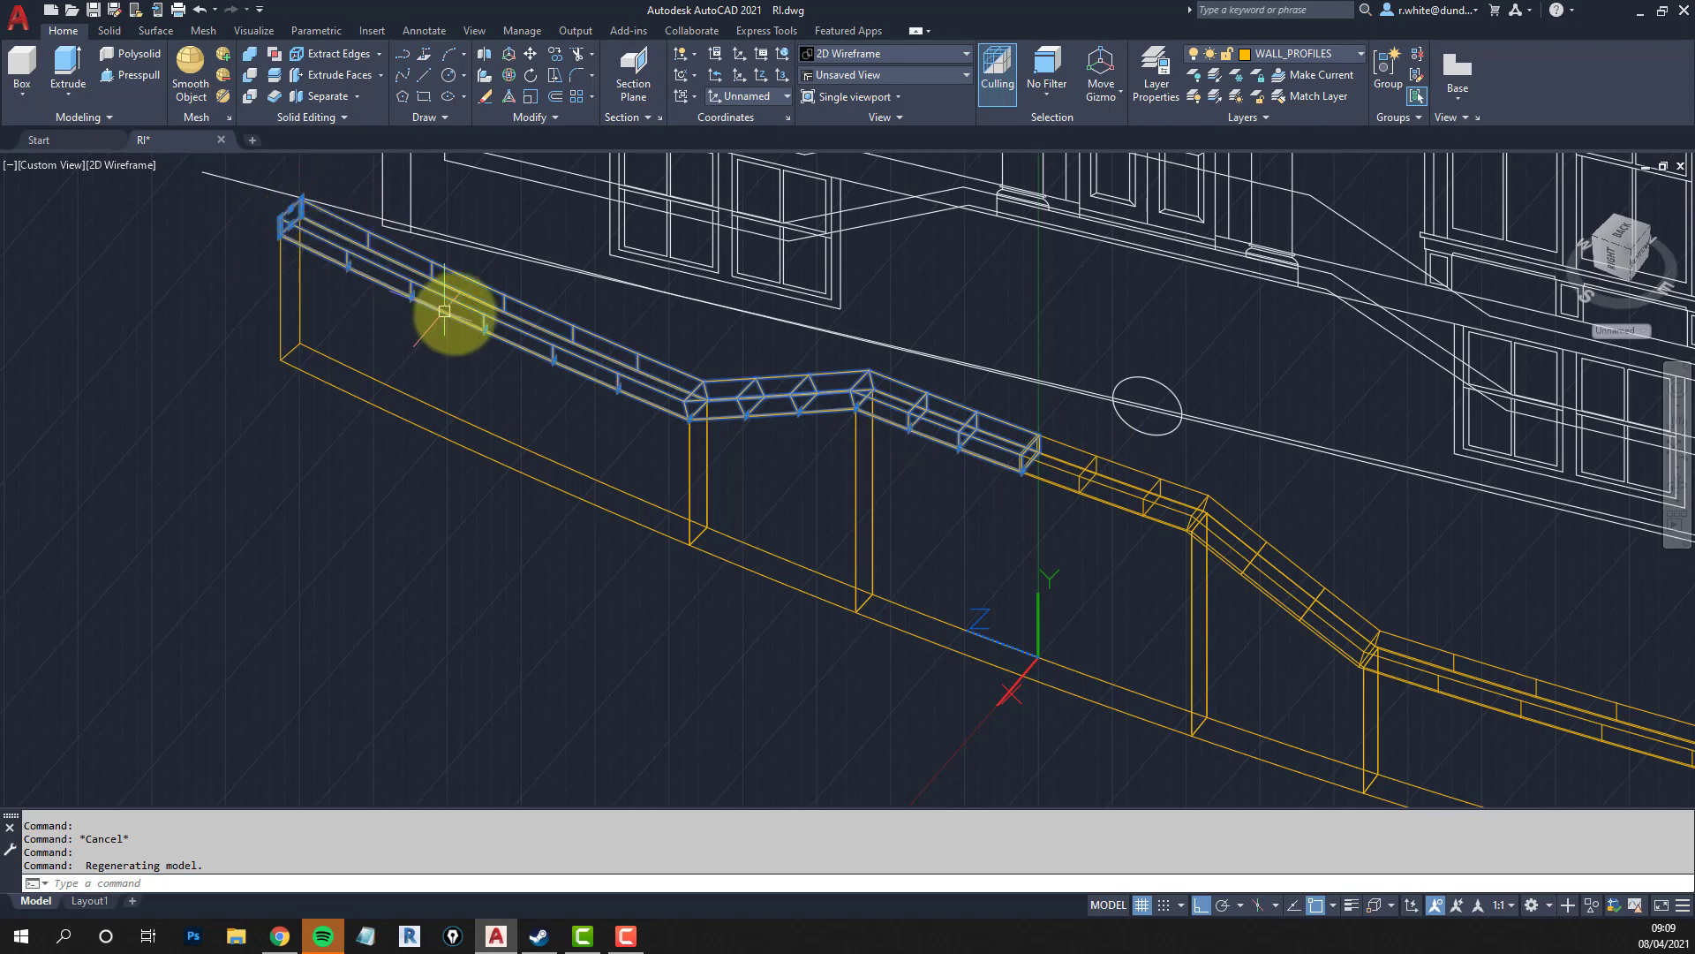
pyautogui.press('Escape')
pyautogui.press('Escape')
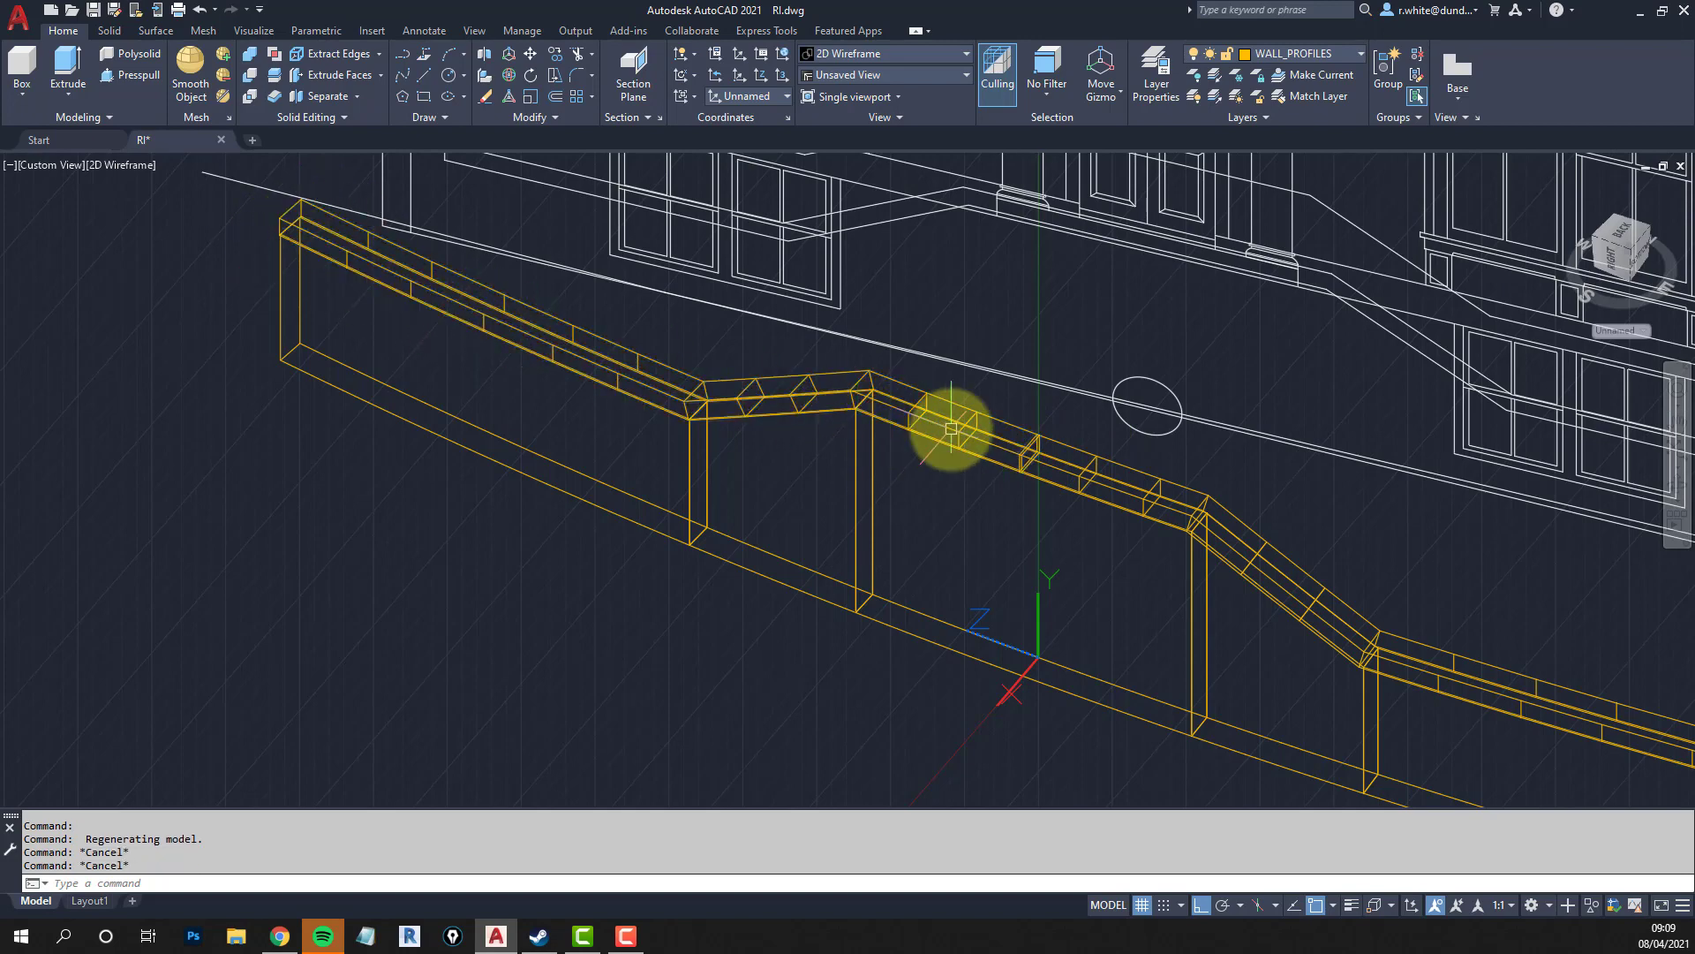
# Review the wall and its wall-top extrusions in the Shaded with edges visual style from a higher angle.
pyautogui.click(110, 166)
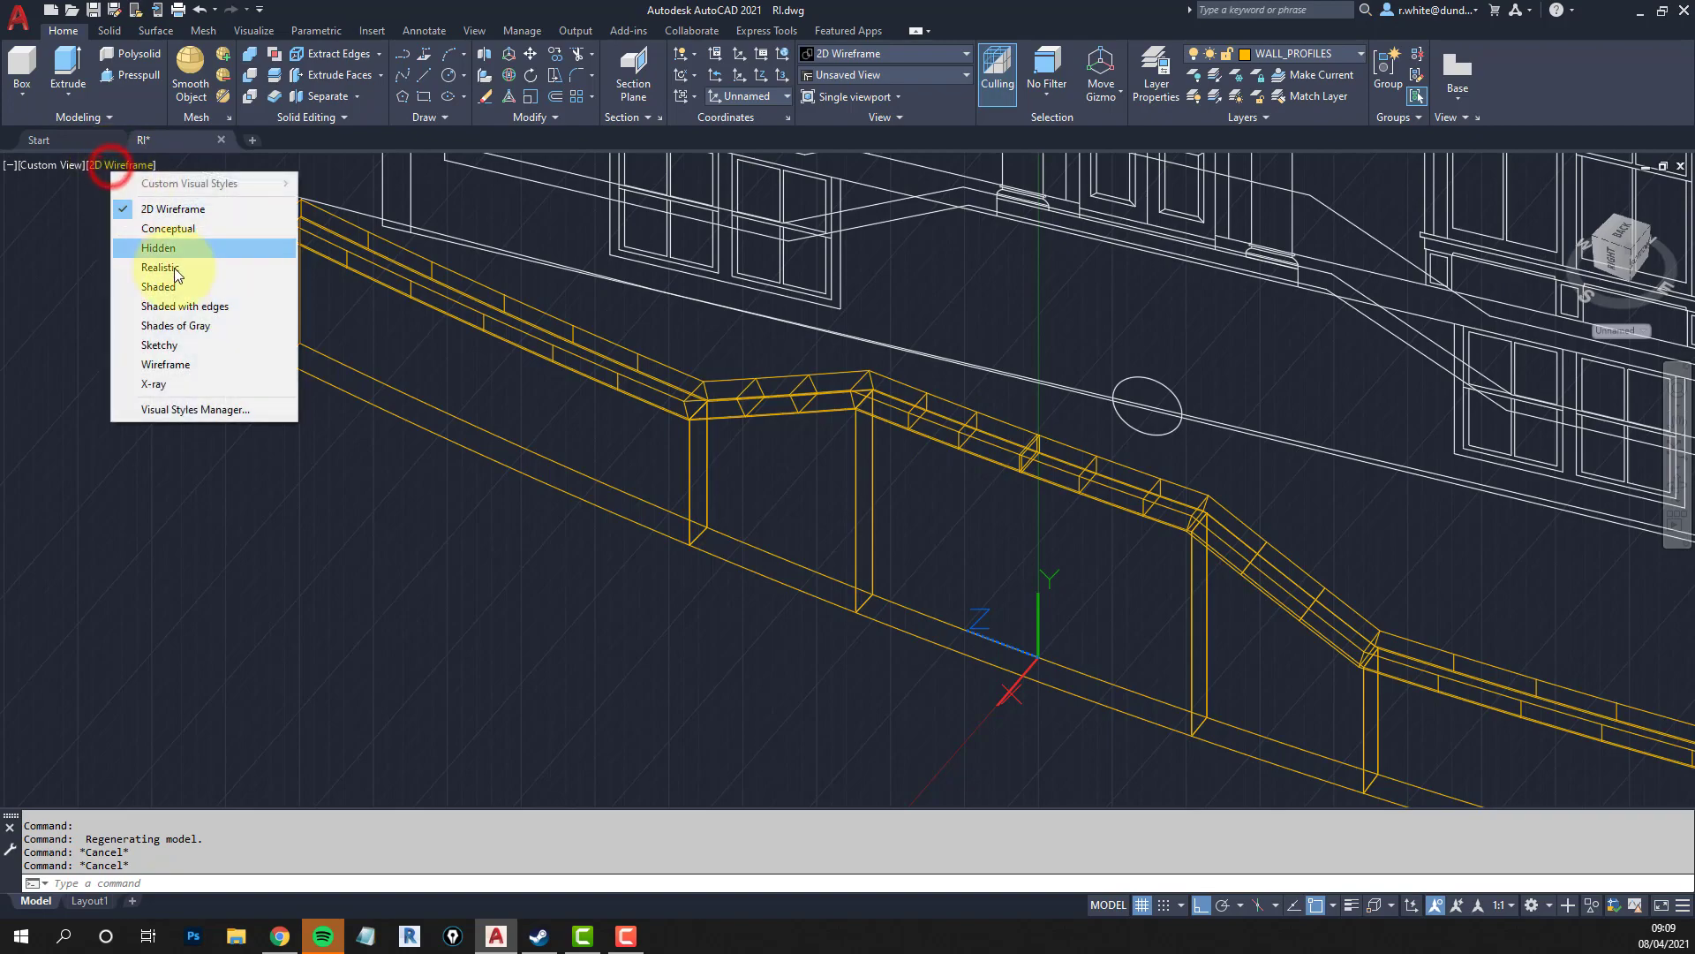
pyautogui.click(173, 306)
pyautogui.moveTo(984, 492)
pyautogui.keyDown('shift'); pyautogui.mouseDown(button='middle')
pyautogui.moveTo(891, 450)
pyautogui.moveTo(840, 401)
pyautogui.moveTo(768, 393)
pyautogui.moveTo(788, 385)
pyautogui.moveTo(950, 465)
pyautogui.moveTo(988, 447)
pyautogui.mouseUp(button='middle'); pyautogui.keyUp('shift')
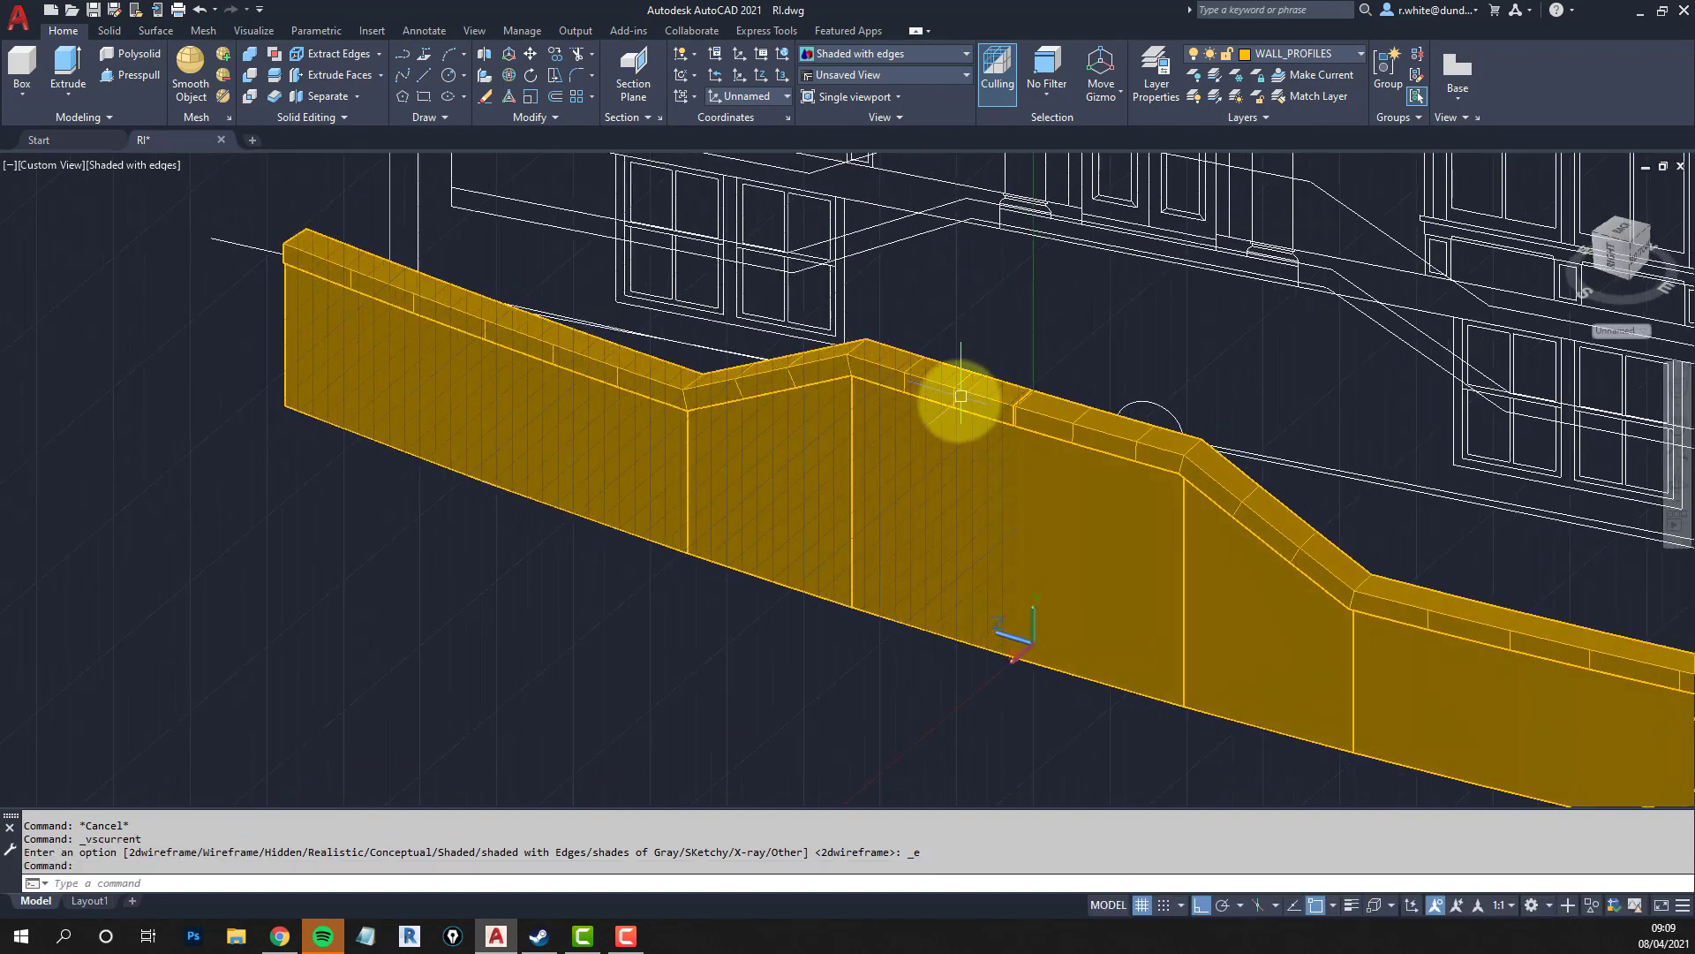
# Undo the visual style change and both wall-top extrusions, going back to the plain wall with its 3D polylines.
pyautogui.hotkey('ctrl', 'z')
pyautogui.hotkey('ctrl', 'z')
pyautogui.hotkey('ctrl', 'z')
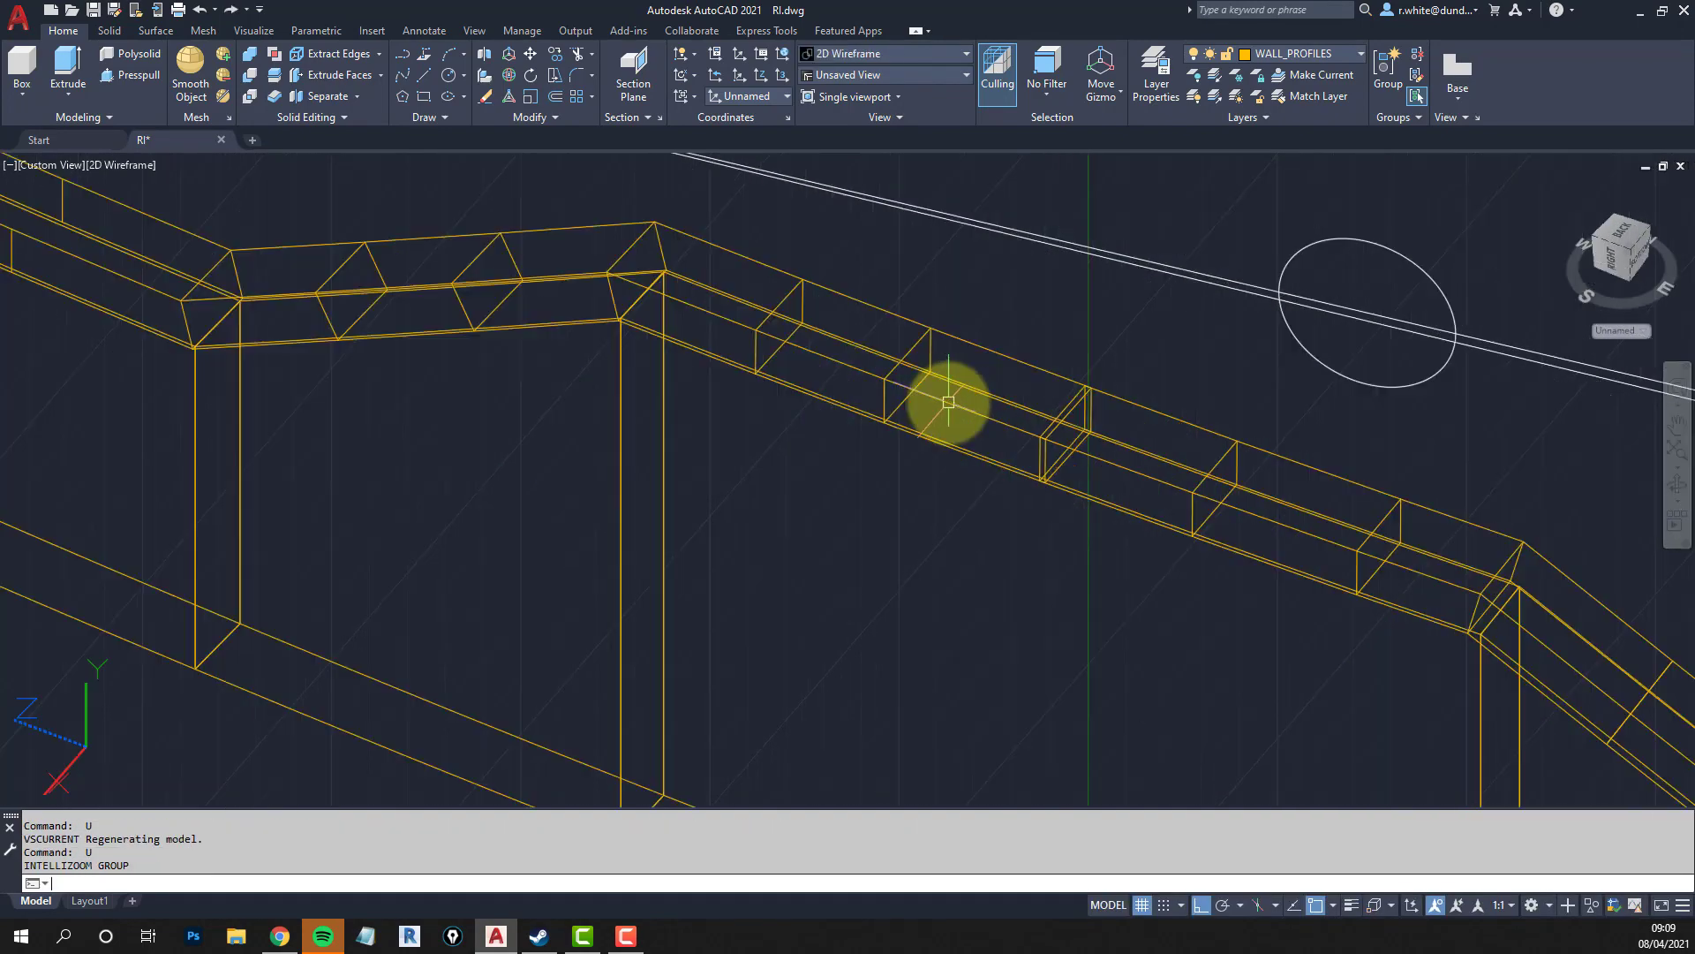
pyautogui.hotkey('ctrl', 'z')
pyautogui.hotkey('ctrl', 'z')
pyautogui.hotkey('ctrl', 'z')
pyautogui.hotkey('ctrl', 'z')
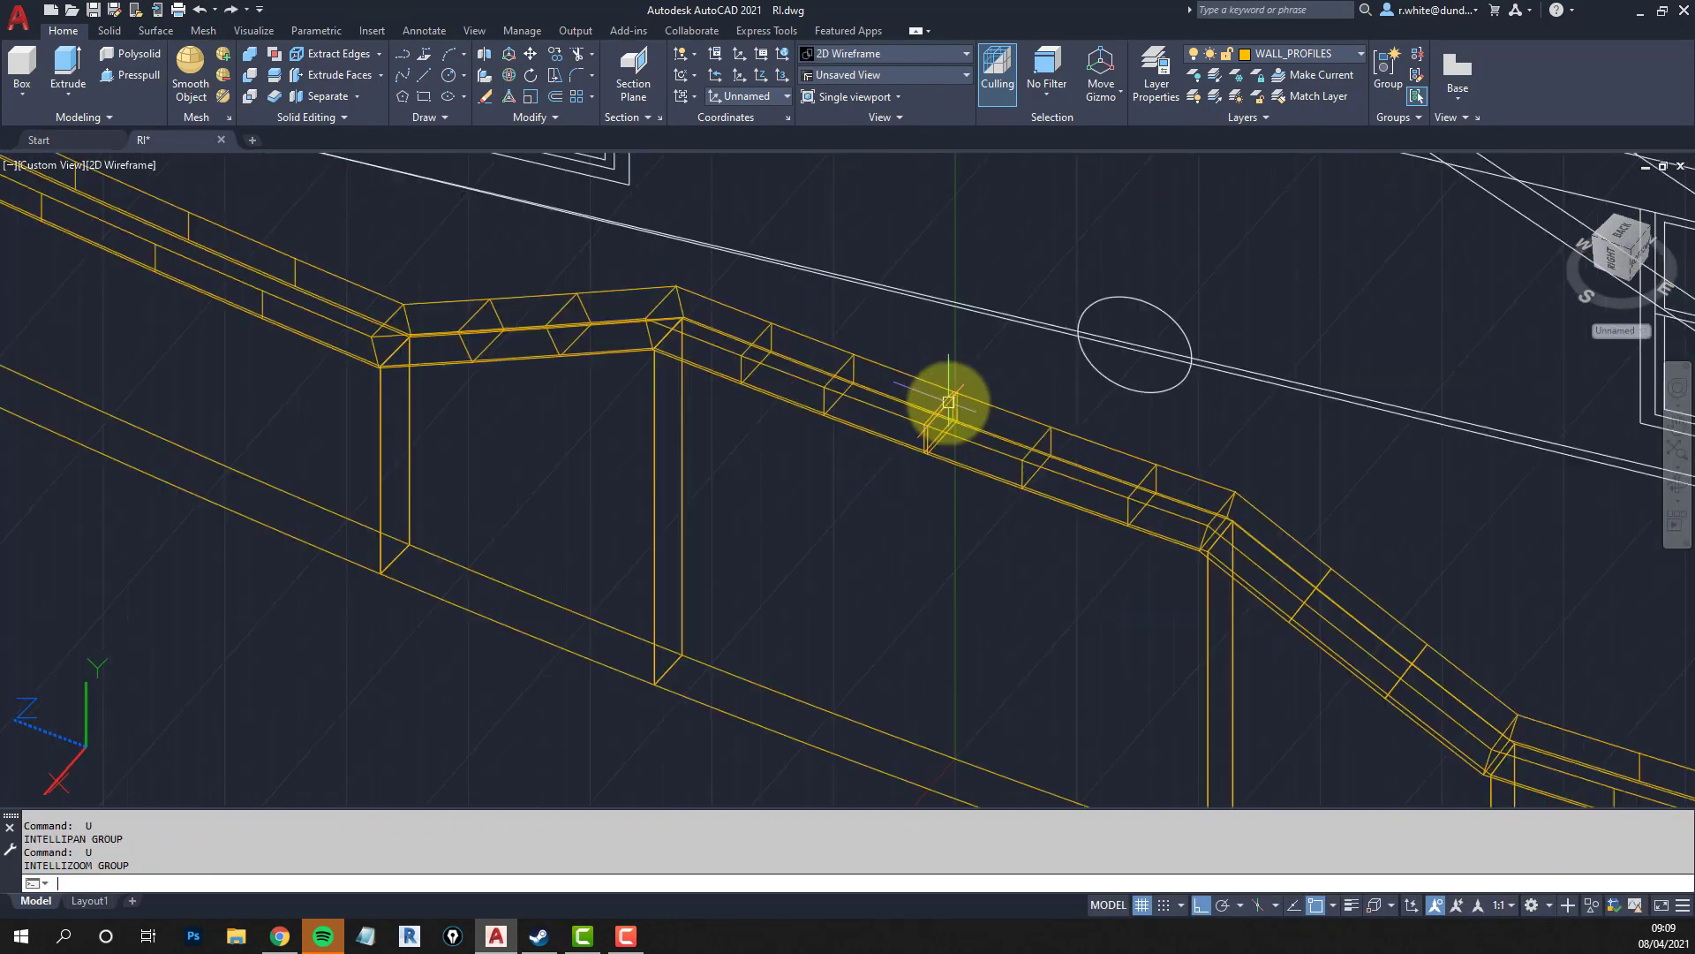
pyautogui.hotkey('ctrl', 'z')
pyautogui.hotkey('ctrl', 'z')
pyautogui.hotkey('ctrl', 'z')
pyautogui.hotkey('ctrl', 'z')
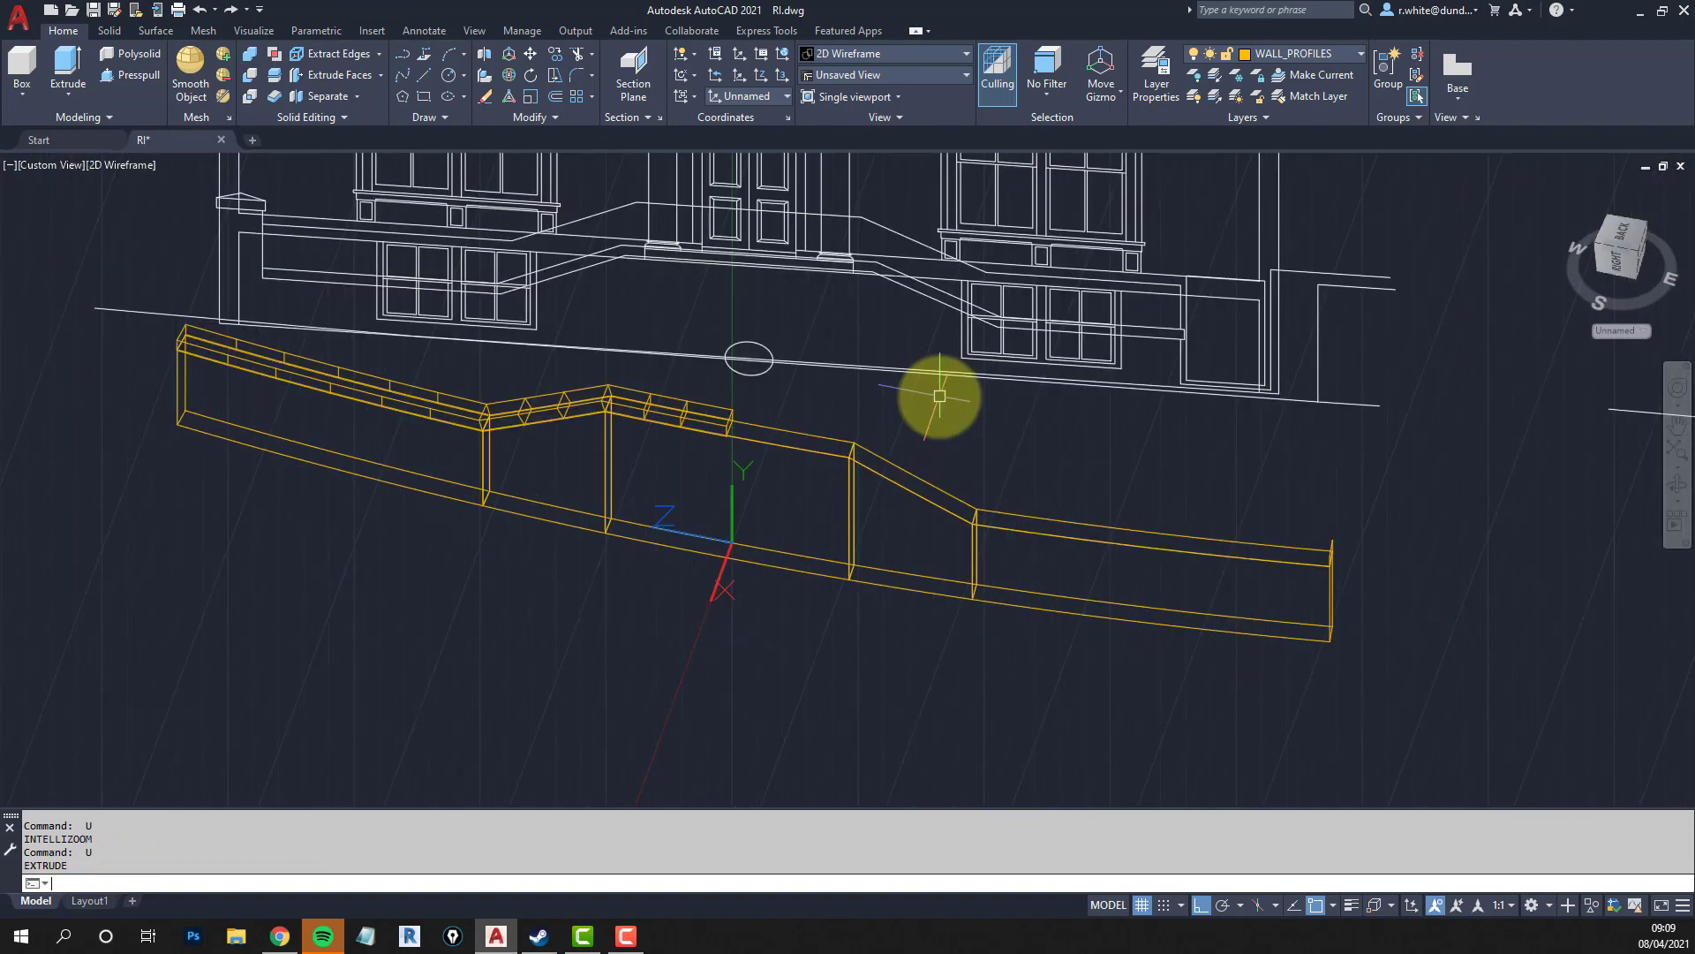
pyautogui.hotkey('ctrl', 'z')
pyautogui.hotkey('ctrl', 'z')
pyautogui.hotkey('ctrl', 'z')
pyautogui.hotkey('ctrl', 'z')
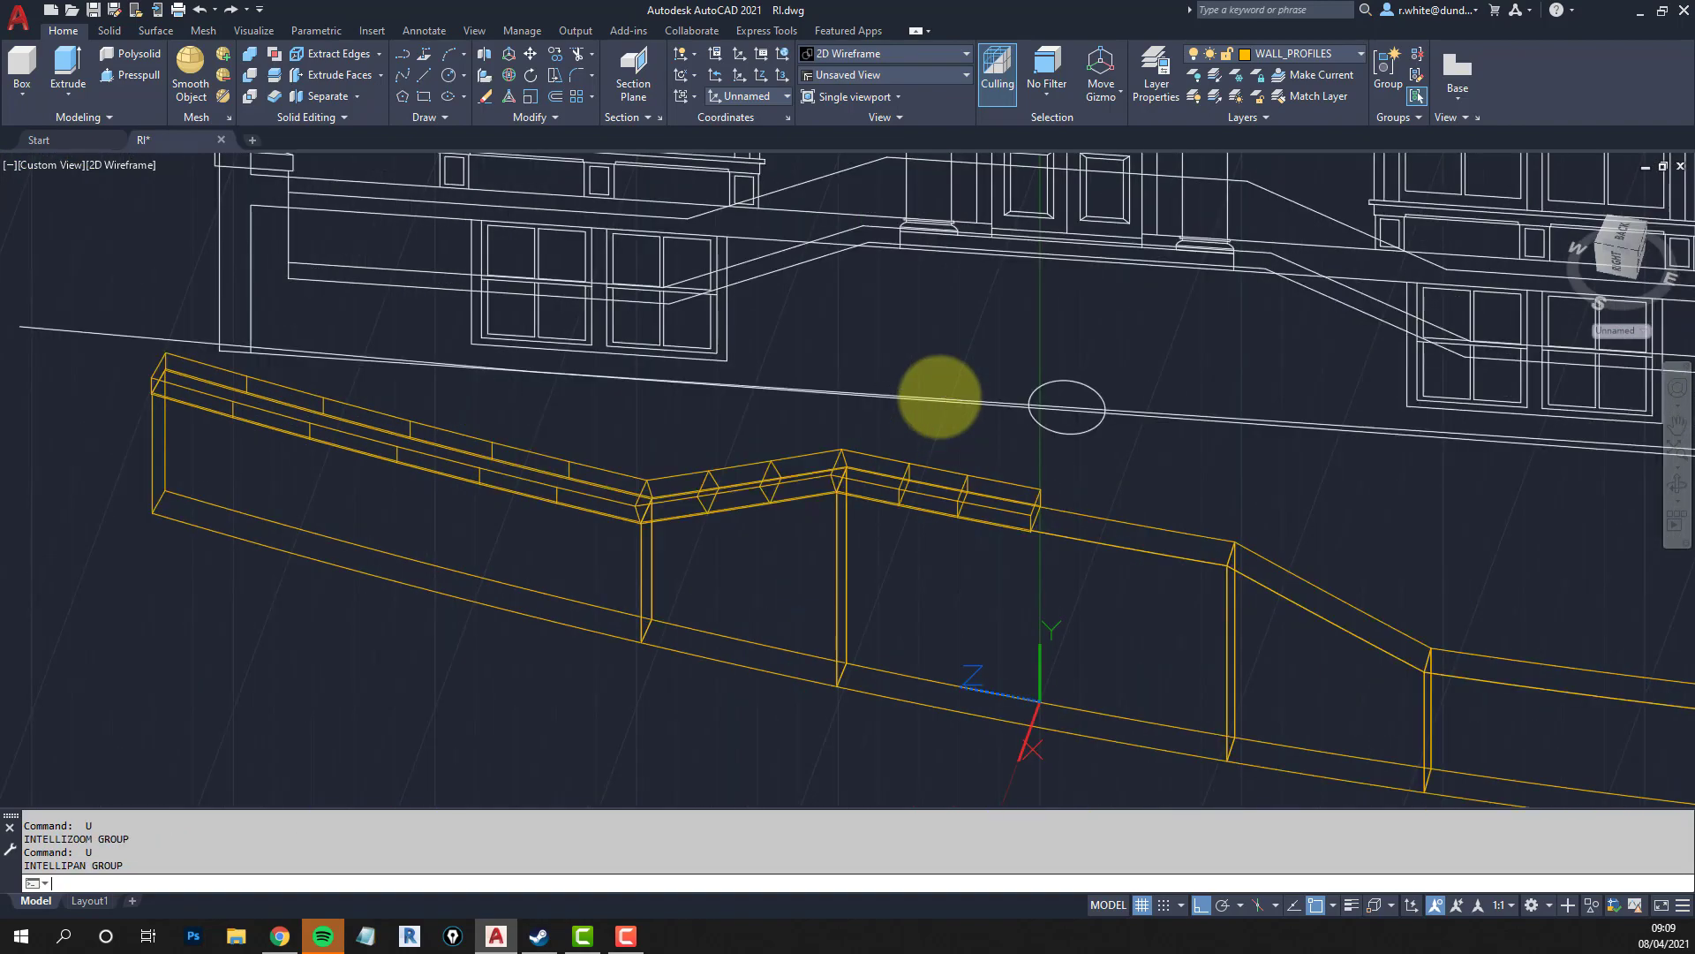
pyautogui.hotkey('ctrl', 'z')
pyautogui.hotkey('ctrl', 'z')
pyautogui.hotkey('ctrl', 'z')
pyautogui.hotkey('ctrl', 'z')
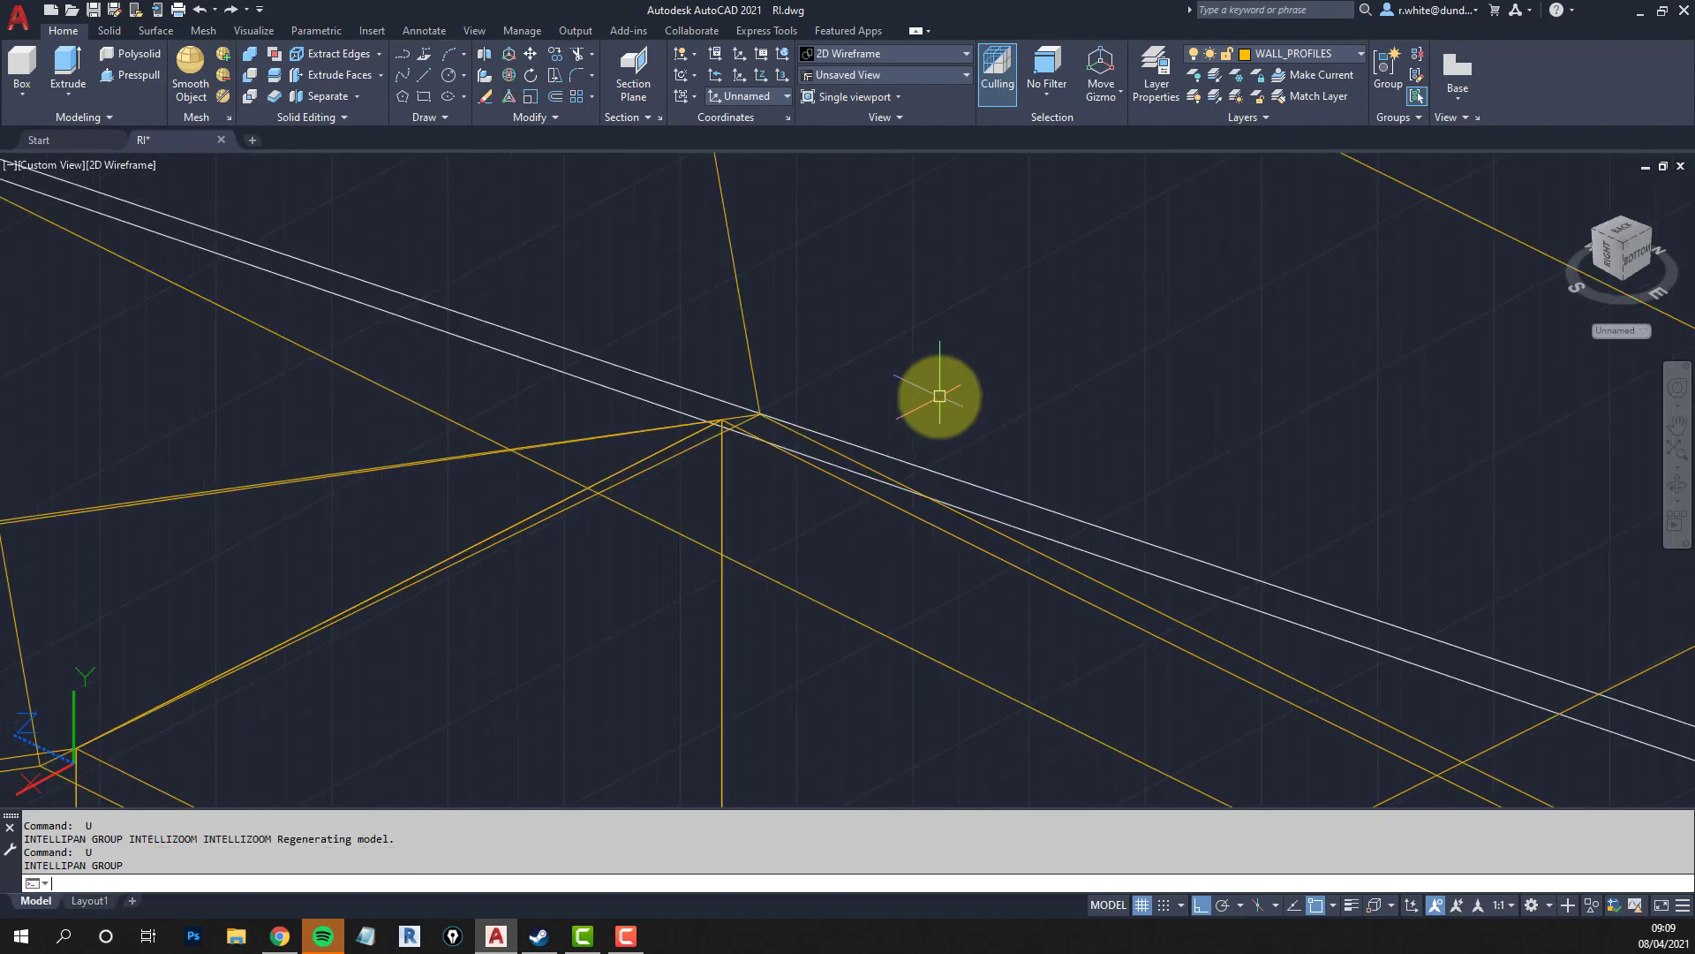
pyautogui.hotkey('ctrl', 'z')
pyautogui.hotkey('ctrl', 'z')
pyautogui.hotkey('ctrl', 'z')
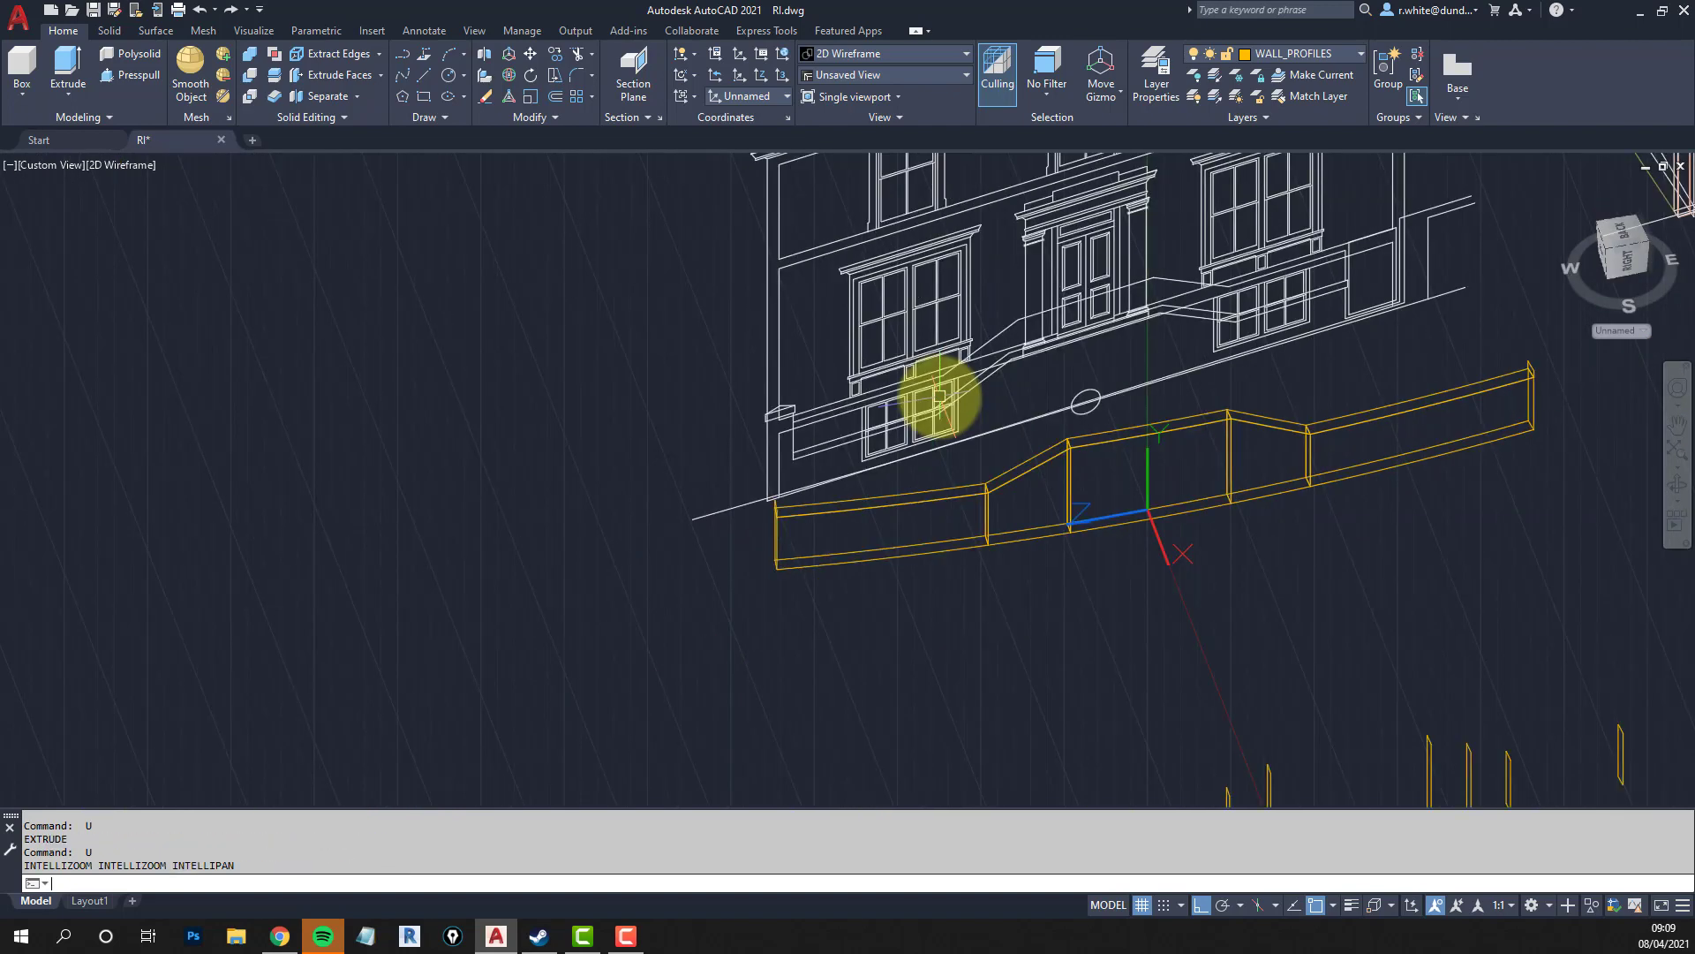
# Check the two 3D polylines along the wall's upper edge by selecting them, and clear the selection.
pyautogui.click(937, 500)
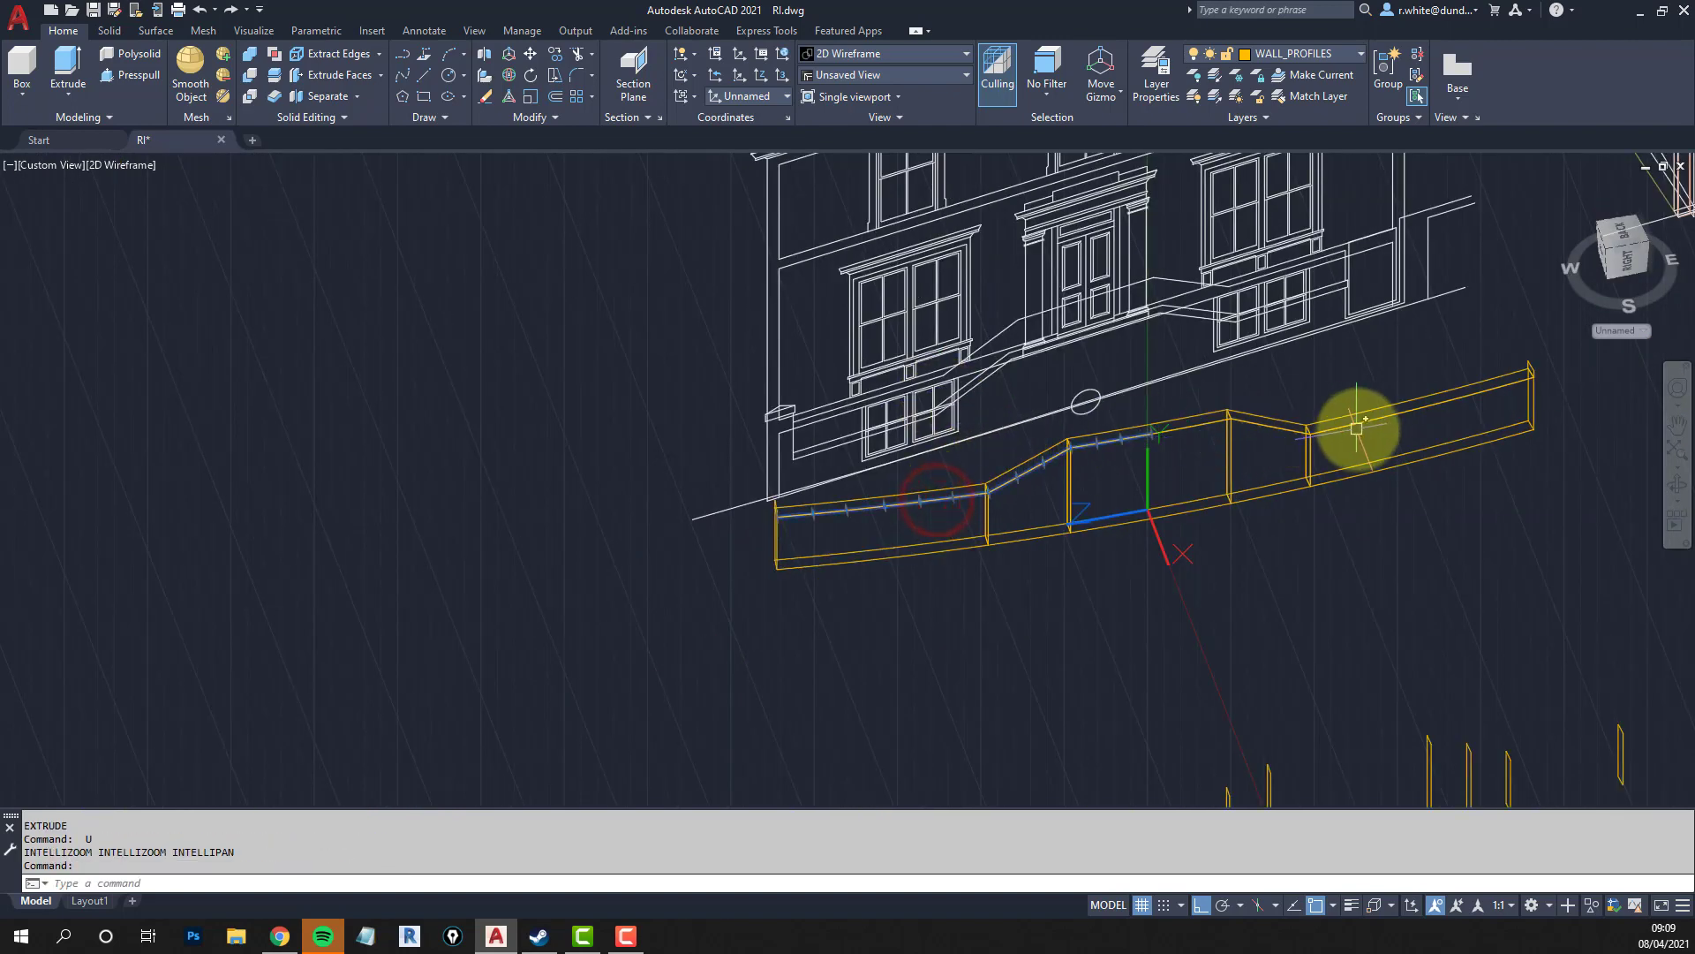
pyautogui.press('Escape')
pyautogui.scroll(4, 1355, 427)
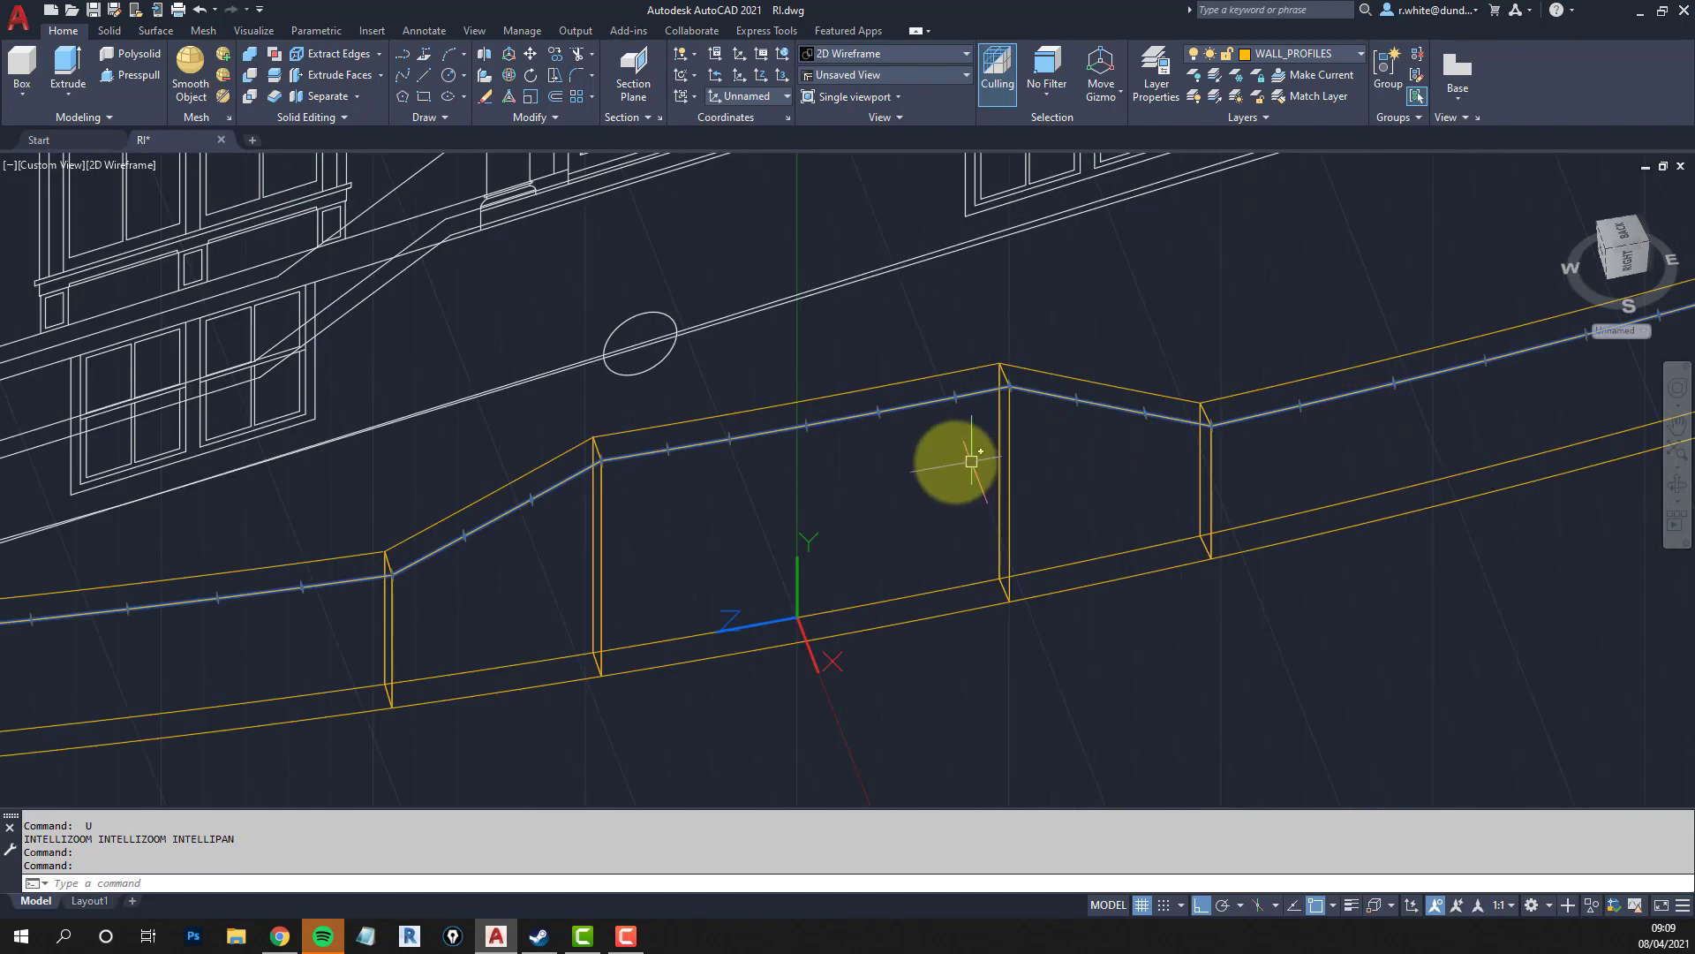
pyautogui.press('Escape')
pyautogui.press('Escape')
pyautogui.scroll(-5, 939, 503)
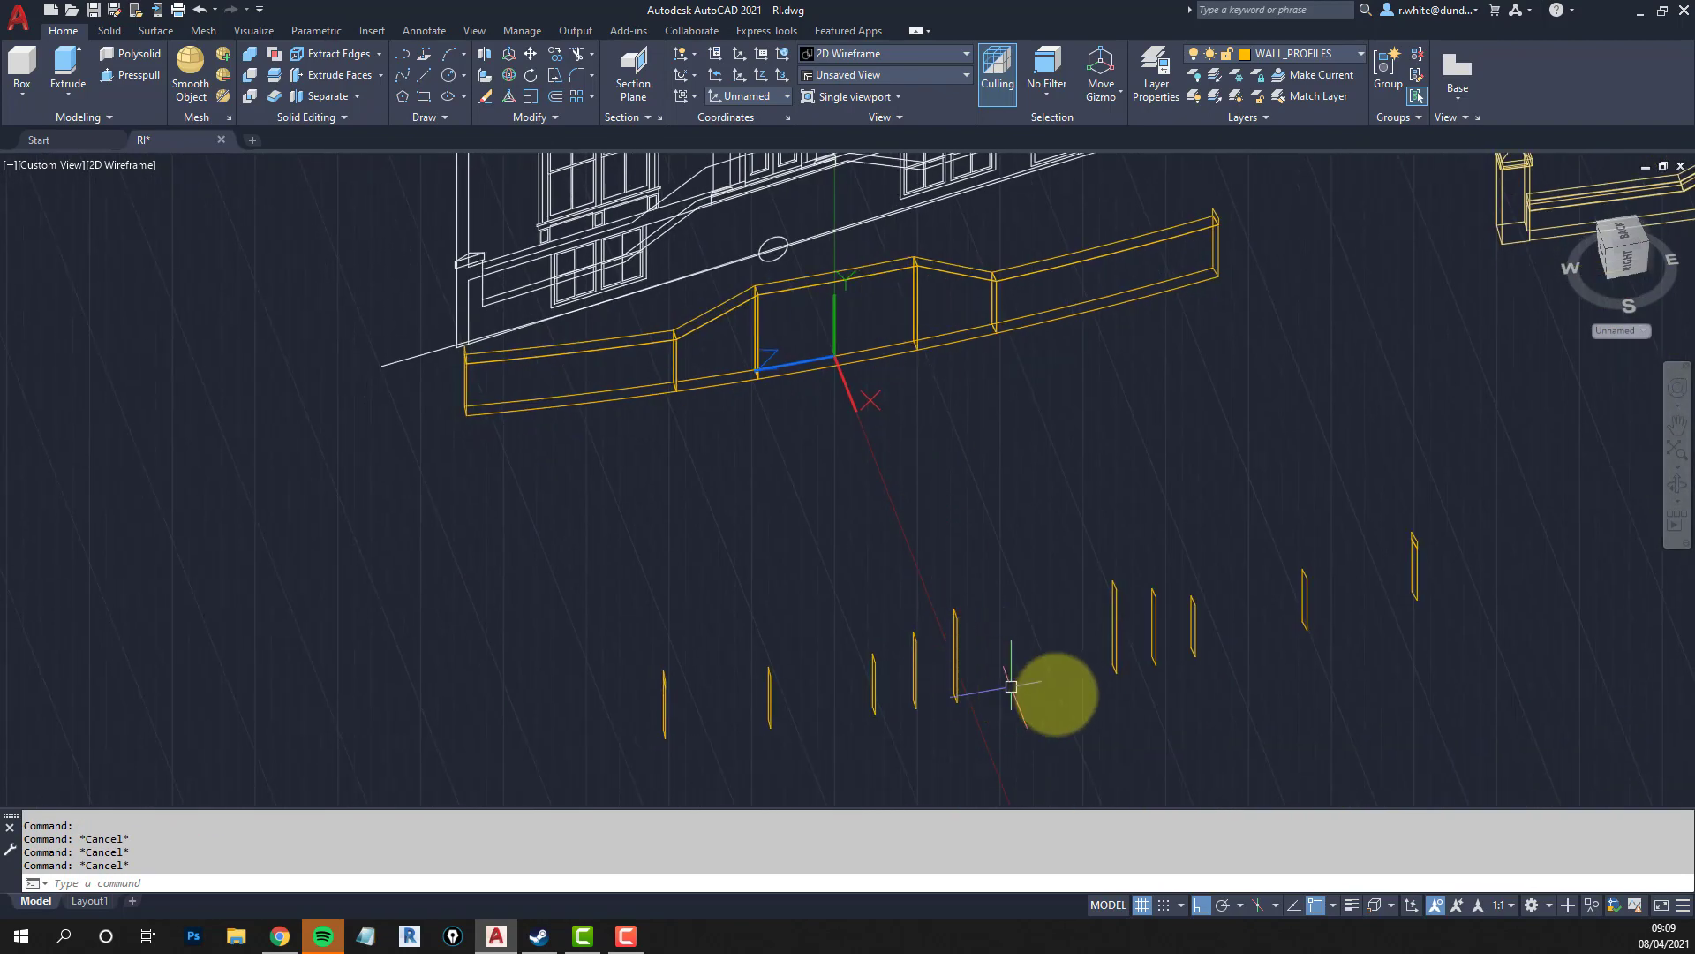
# Turn on the RI_DORMER layer, keeping WALL_PROFILES as the current layer.
pyautogui.keyDown('shift'); pyautogui.moveTo(863, 378); pyautogui.dragTo(797, 478, button='middle'); pyautogui.keyUp('shift')
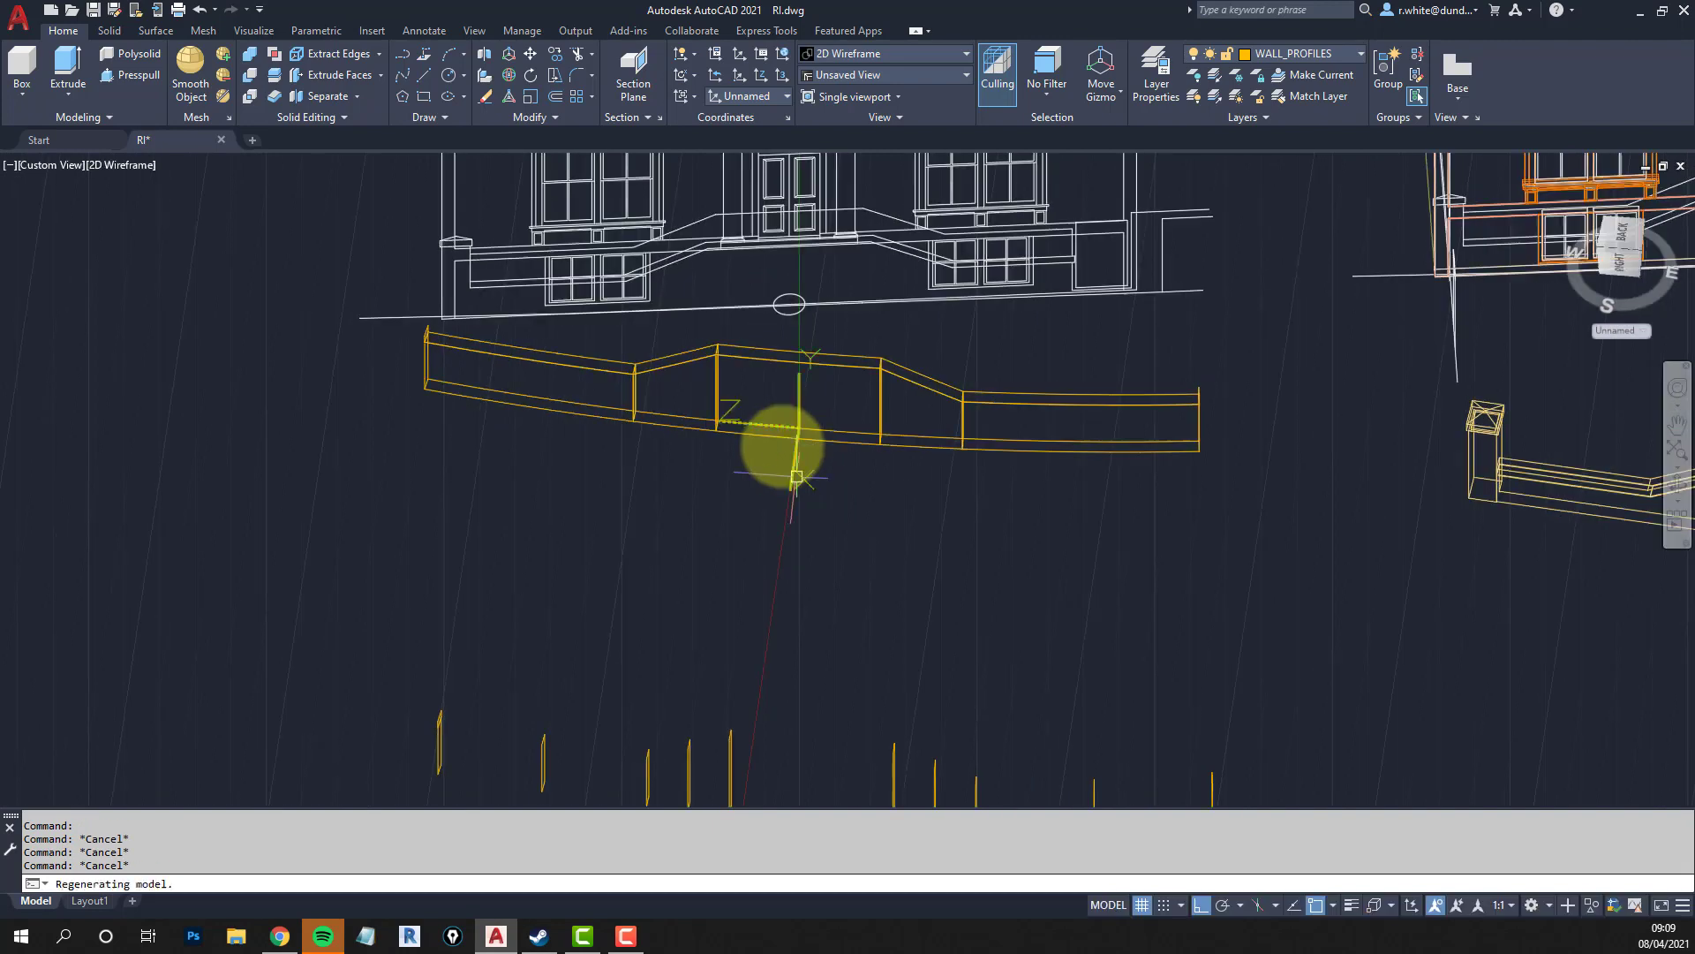
pyautogui.click(1360, 55)
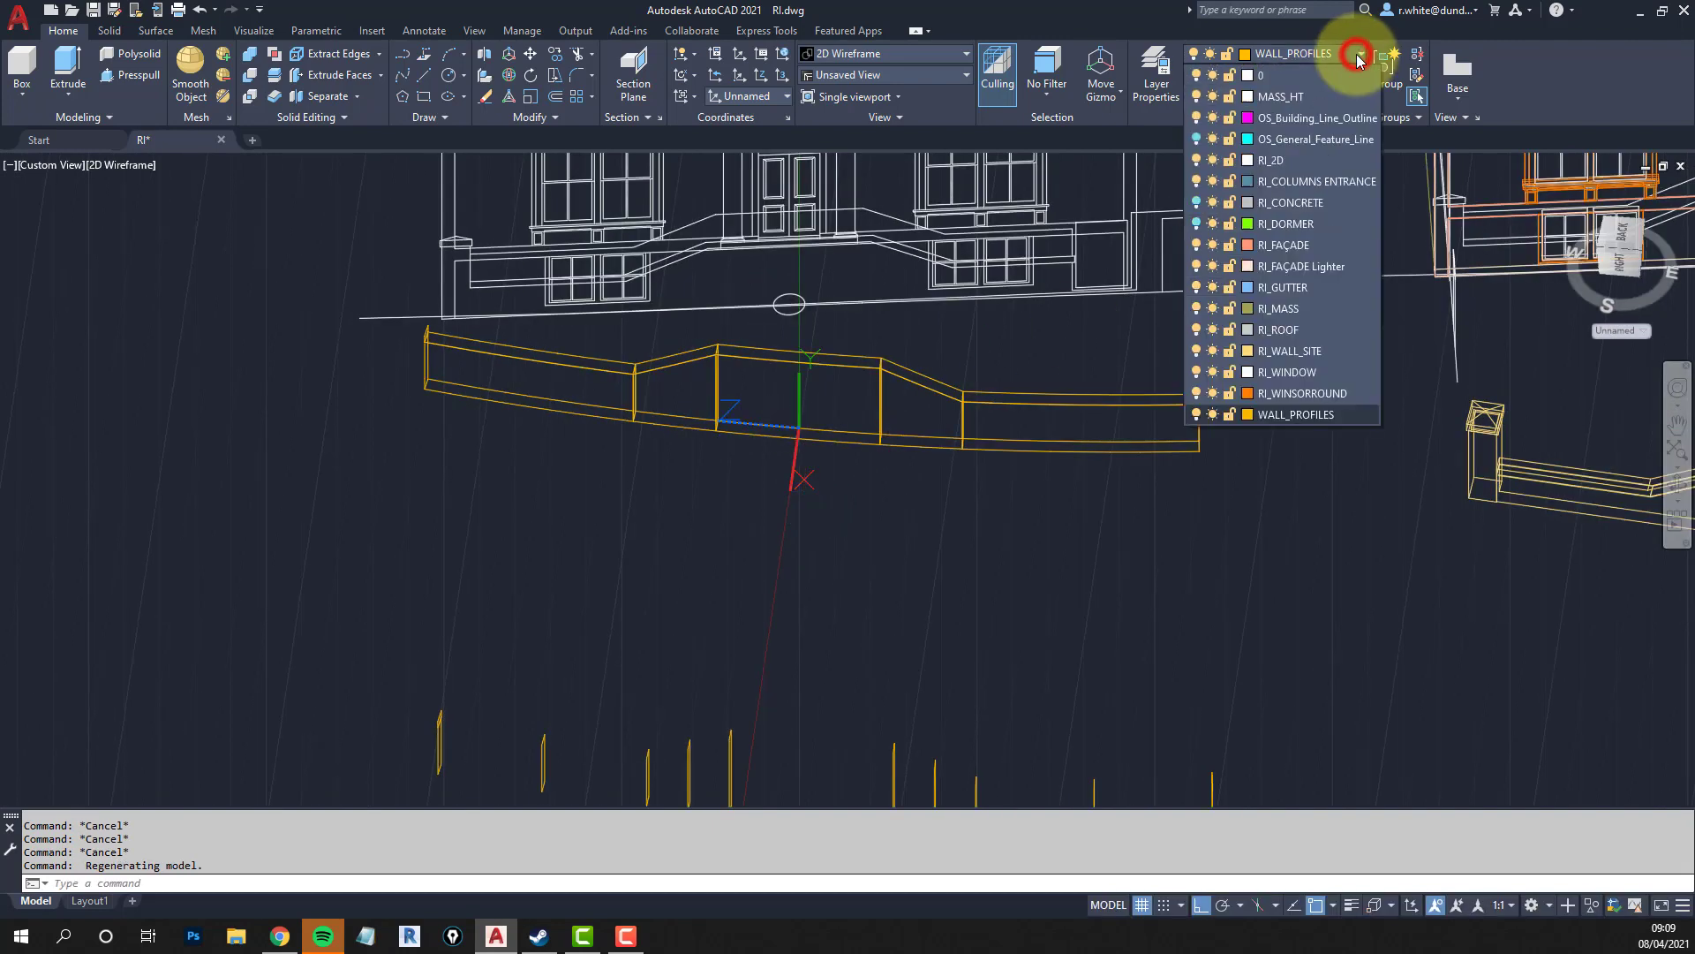
pyautogui.click(1197, 224)
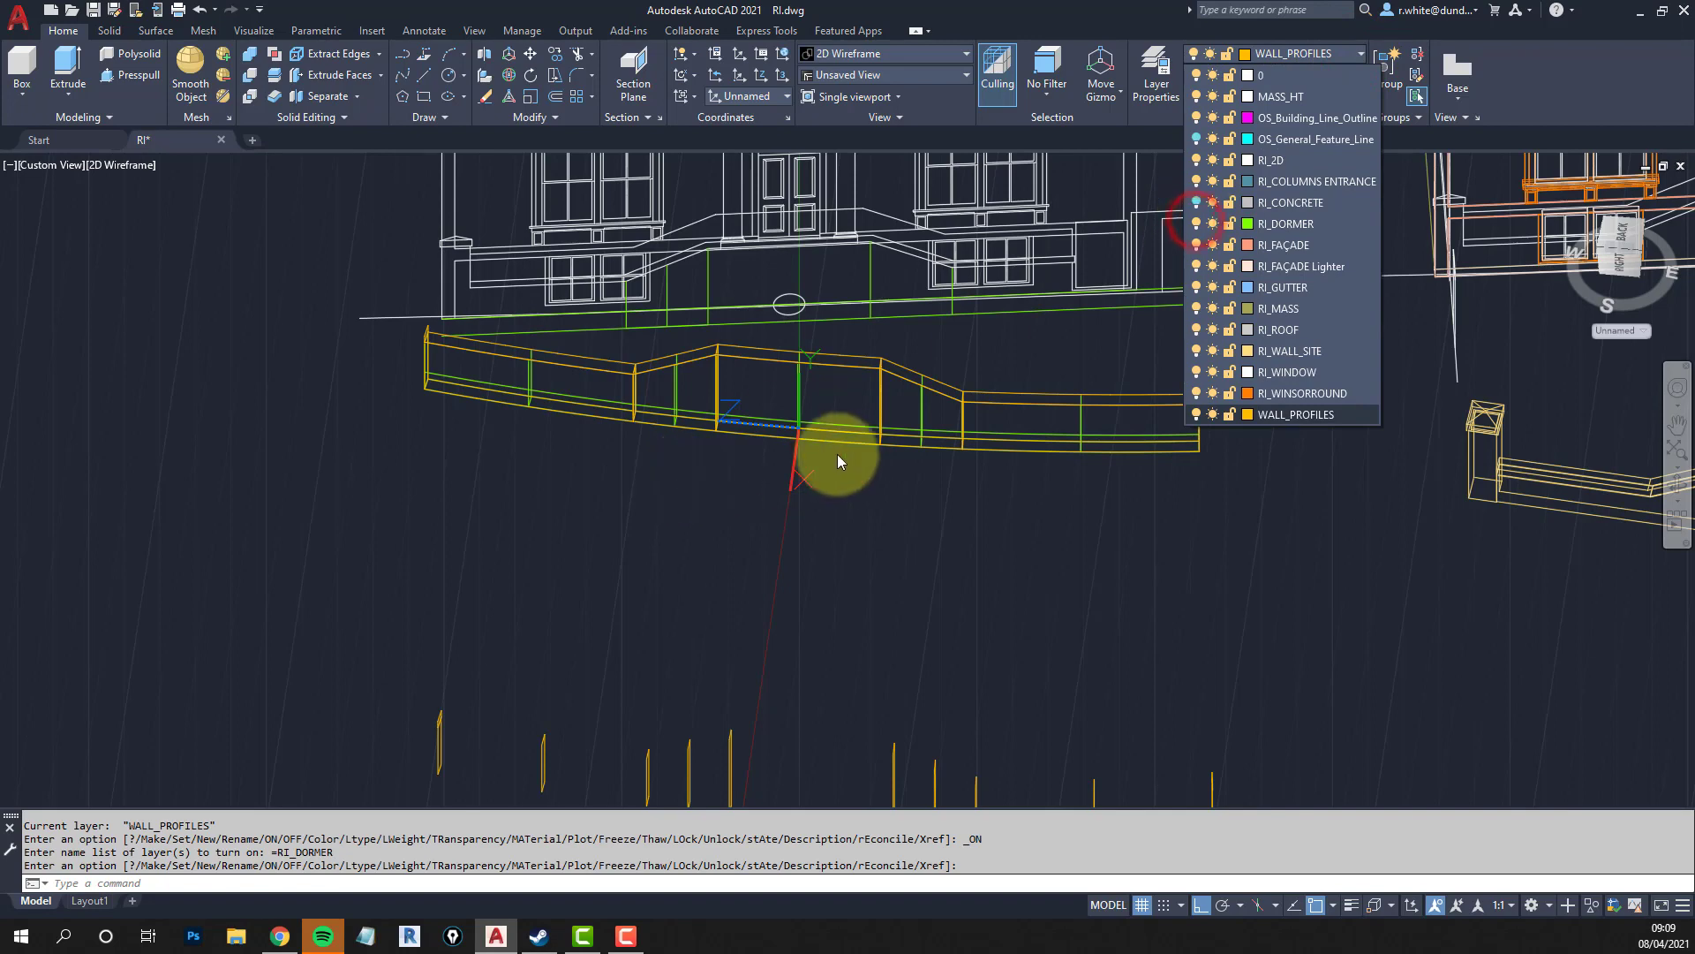
pyautogui.press('Escape')
pyautogui.press('Escape')
pyautogui.scroll(5, 821, 442)
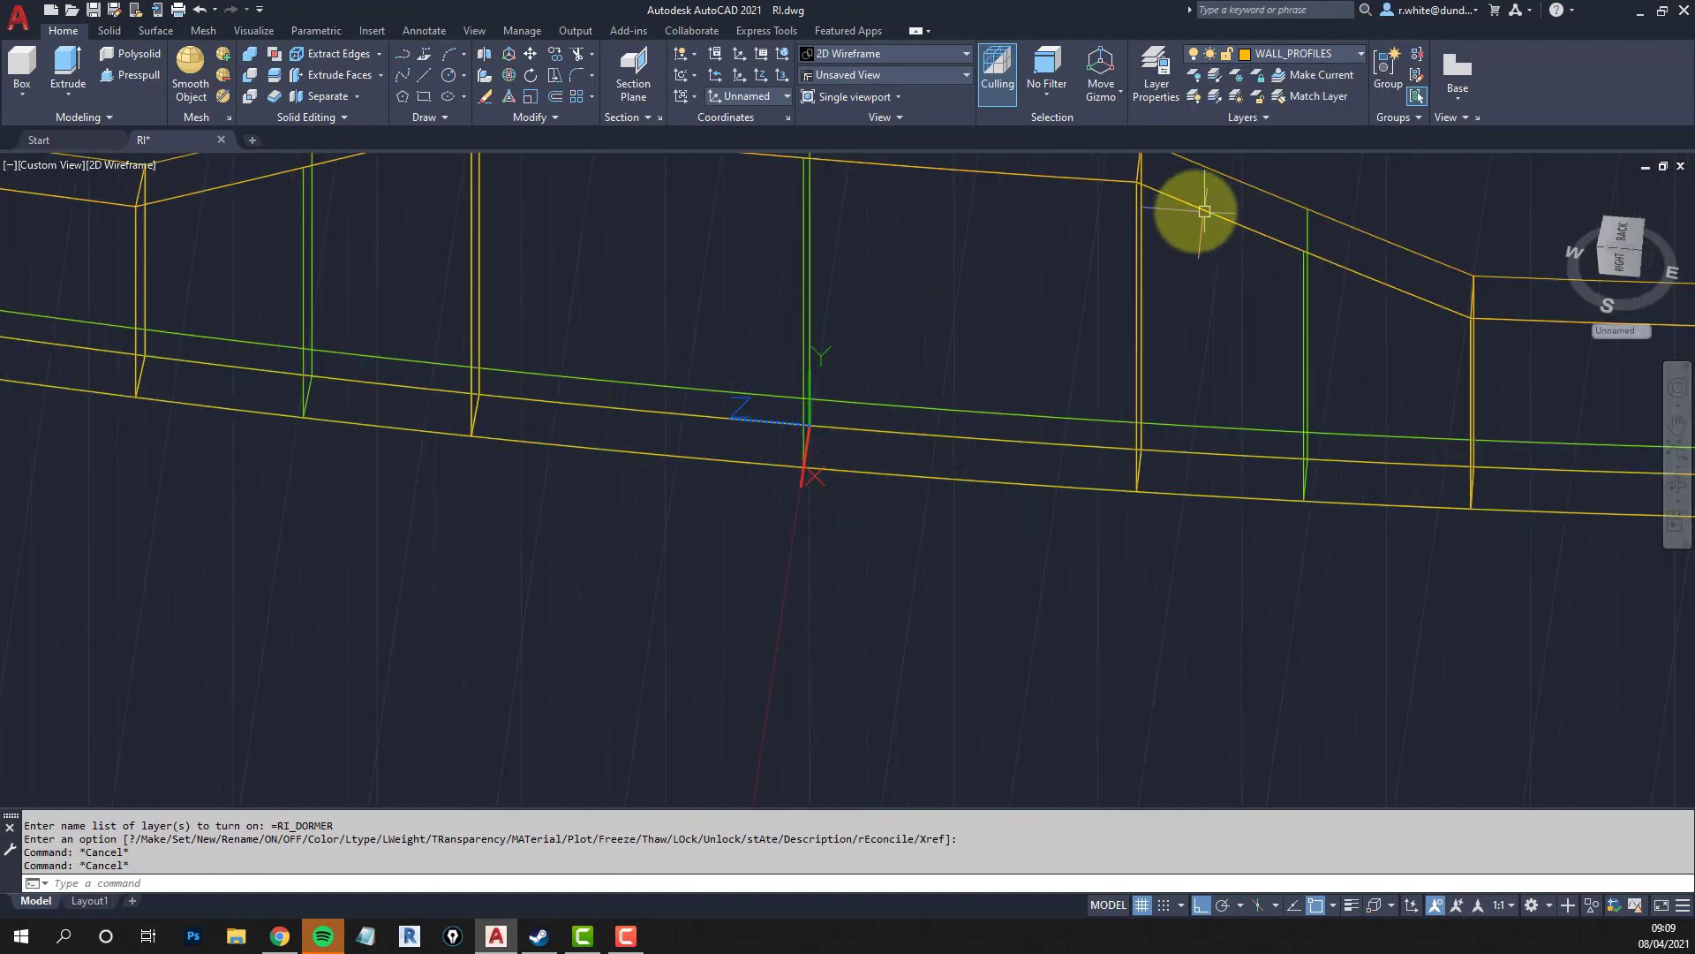
pyautogui.write('l')
pyautogui.press('Return')
pyautogui.write('ce')
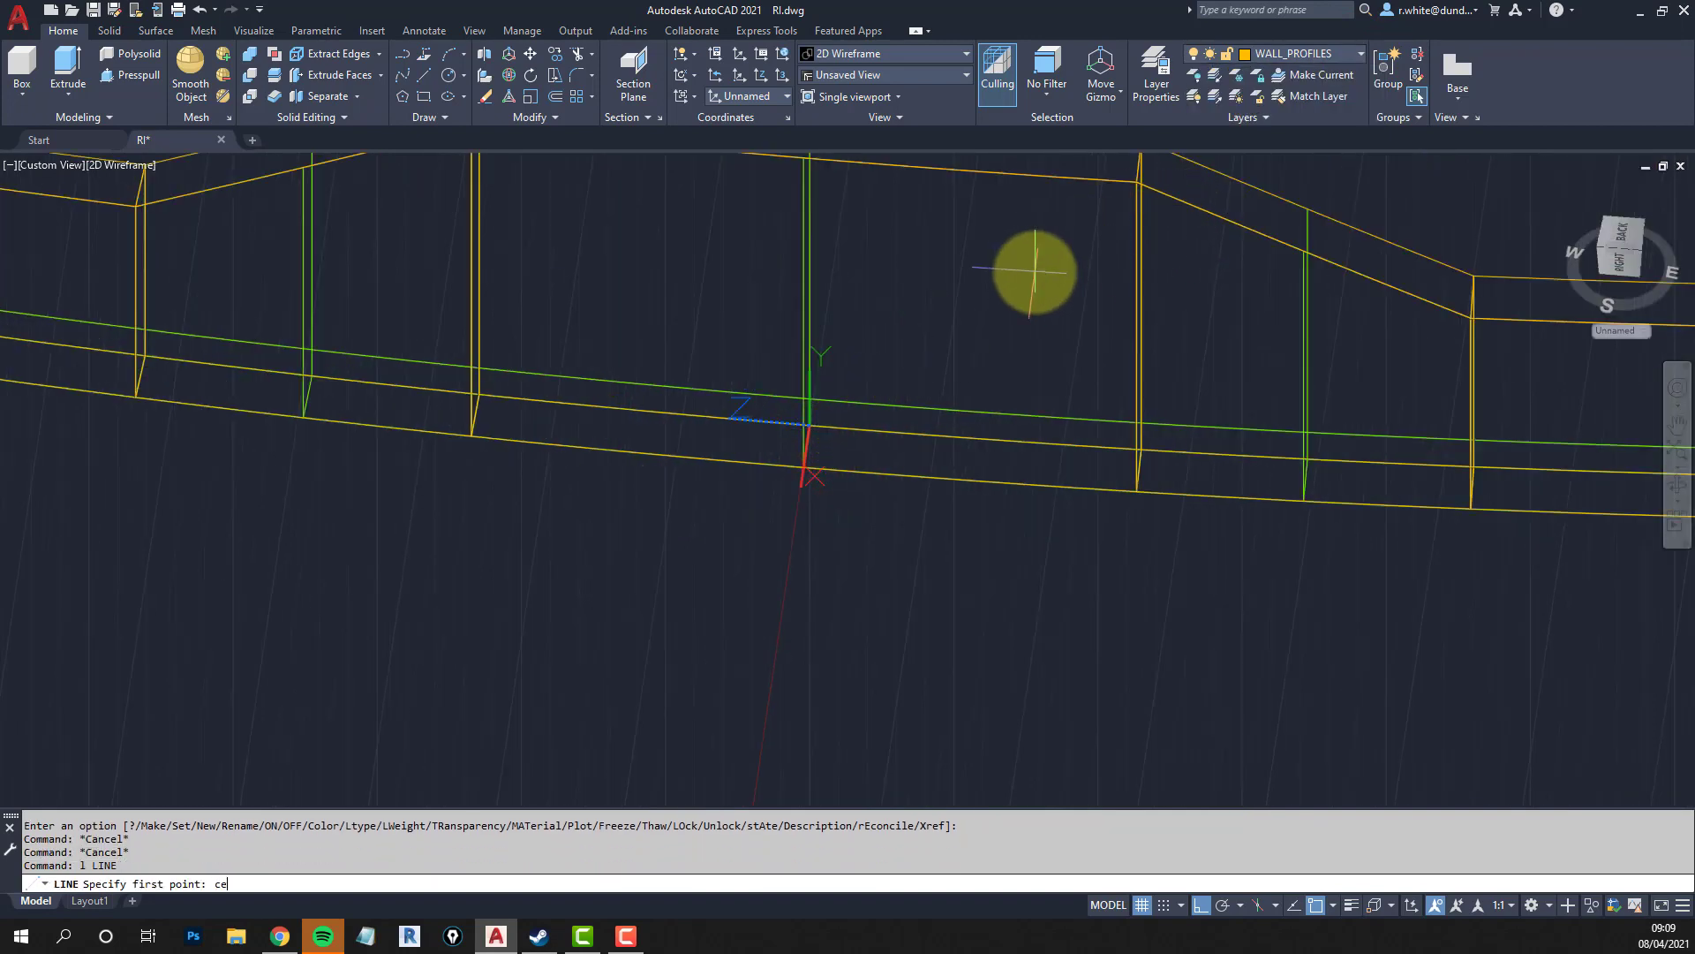
pyautogui.write('n')
pyautogui.press('Return')
pyautogui.click(872, 405)
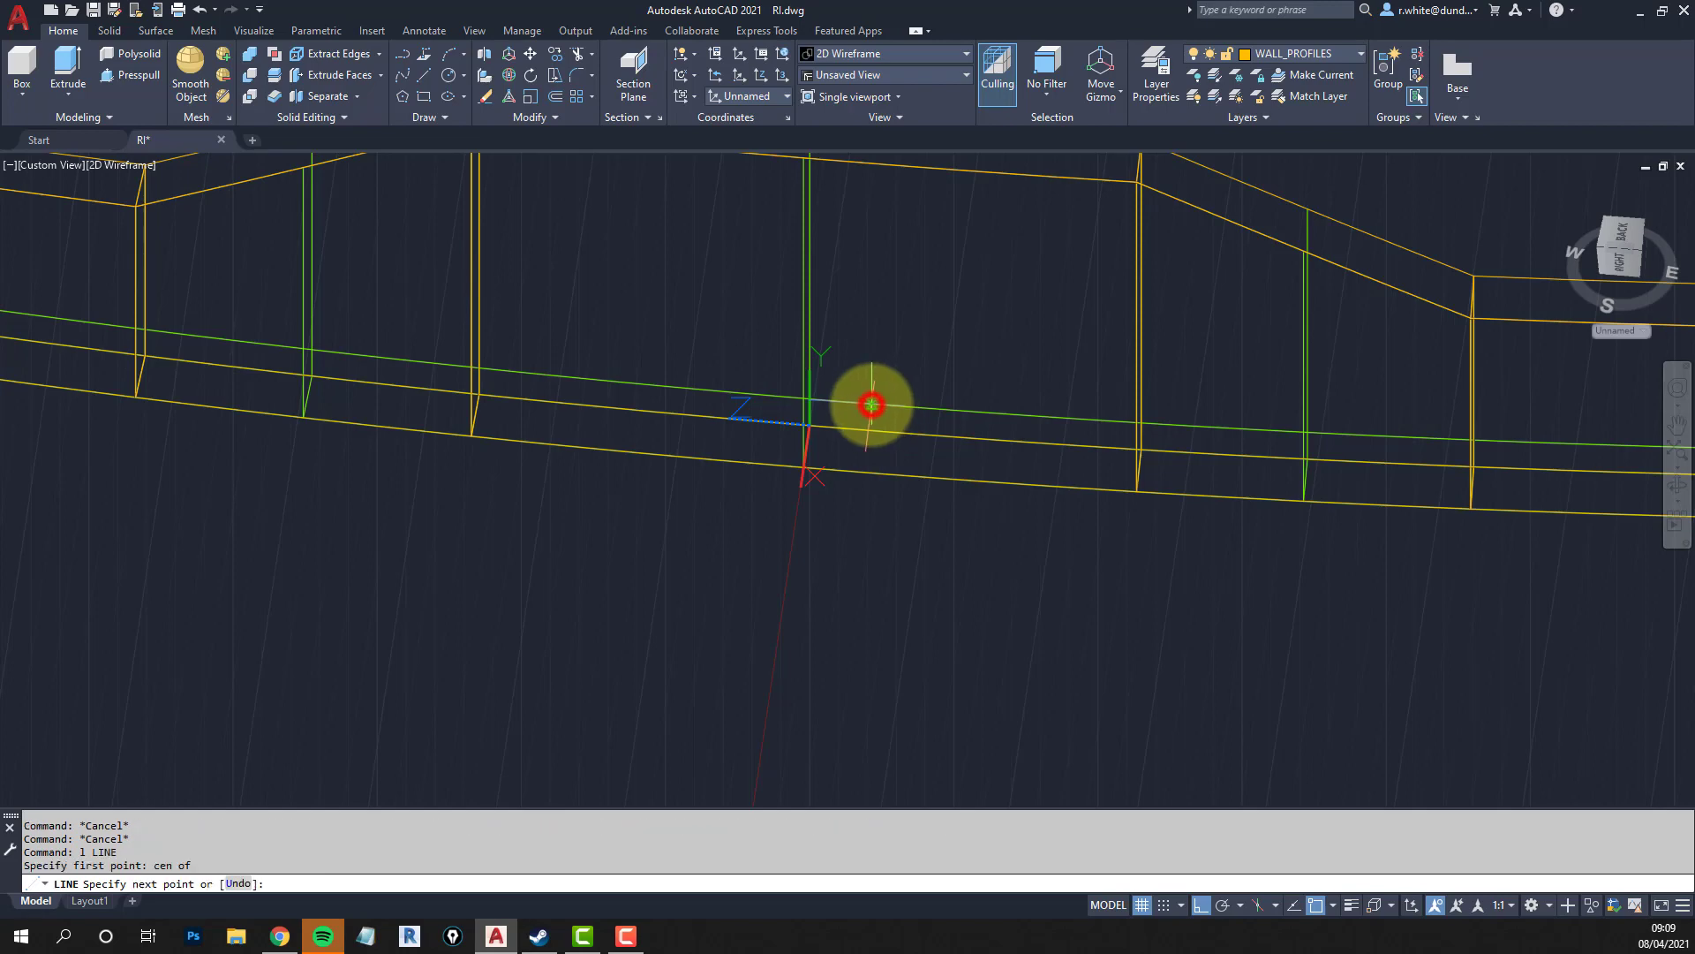
pyautogui.moveTo(872, 404); pyautogui.dragTo(882, 515, button='middle')
pyautogui.press('Escape')
pyautogui.press('Escape')
# Draw a line across the wall's top at the middle of the tall section, joining the upper ends of the two green verticals.
pyautogui.keyDown('shift'); pyautogui.moveTo(873, 424); pyautogui.dragTo(794, 345, button='middle'); pyautogui.keyUp('shift')
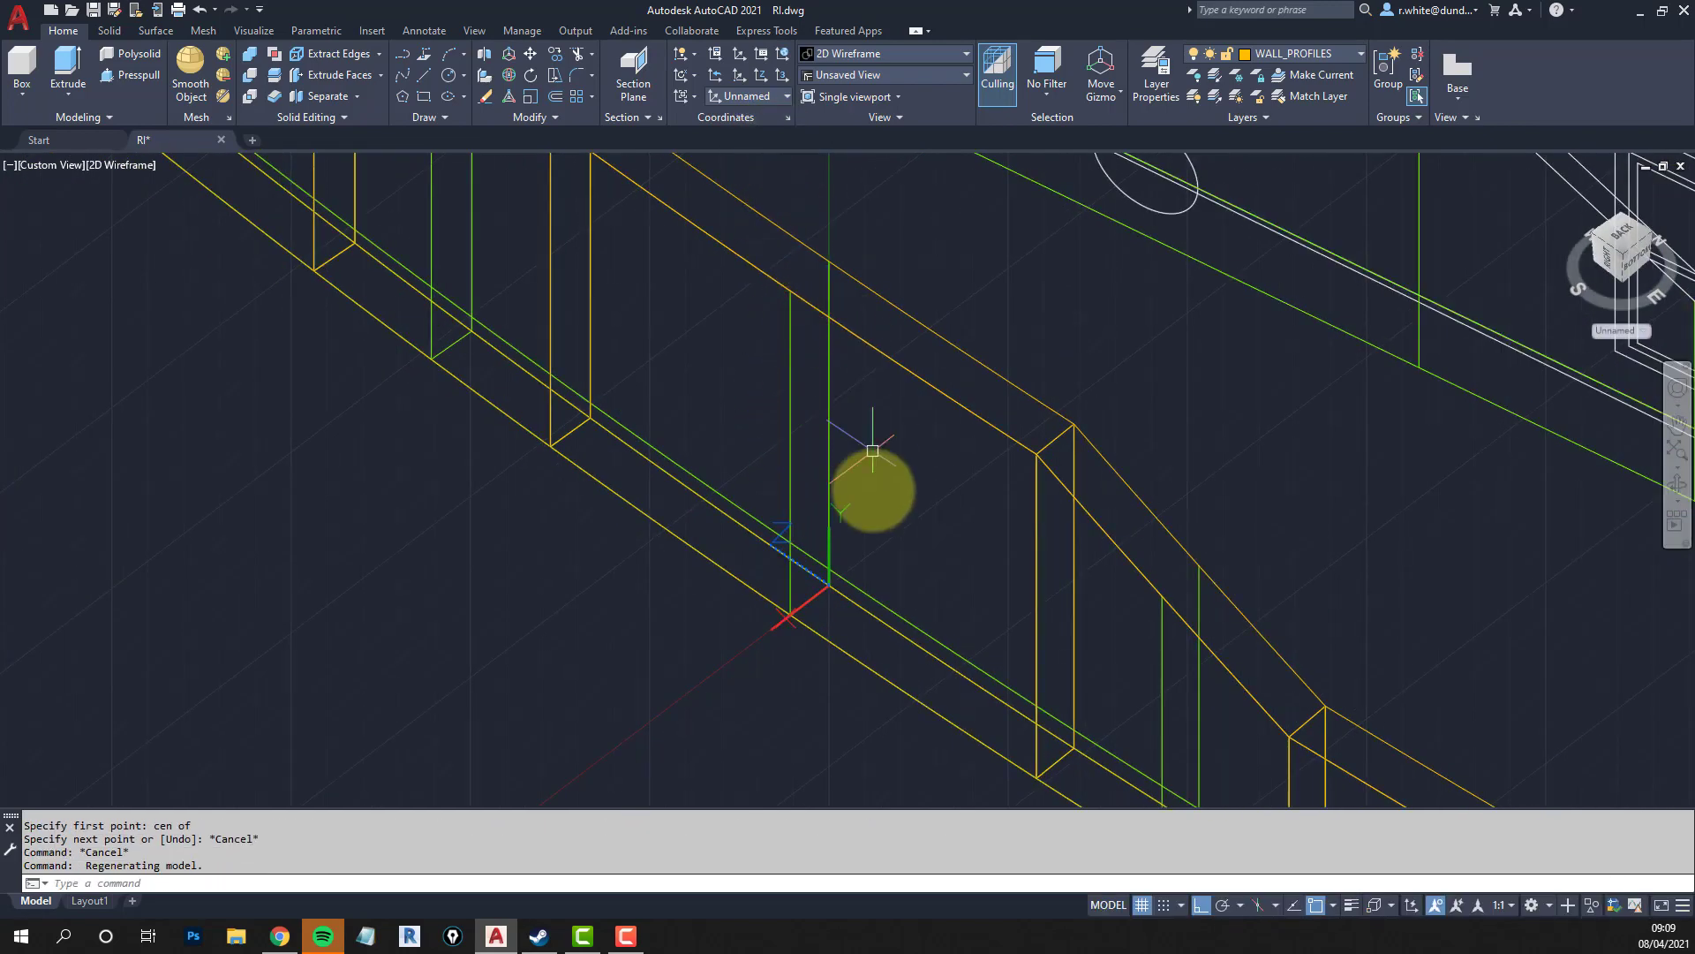
pyautogui.keyDown('shift'); pyautogui.moveTo(825, 598); pyautogui.dragTo(991, 406, button='middle'); pyautogui.keyUp('shift')
pyautogui.write('l')
pyautogui.press('Return')
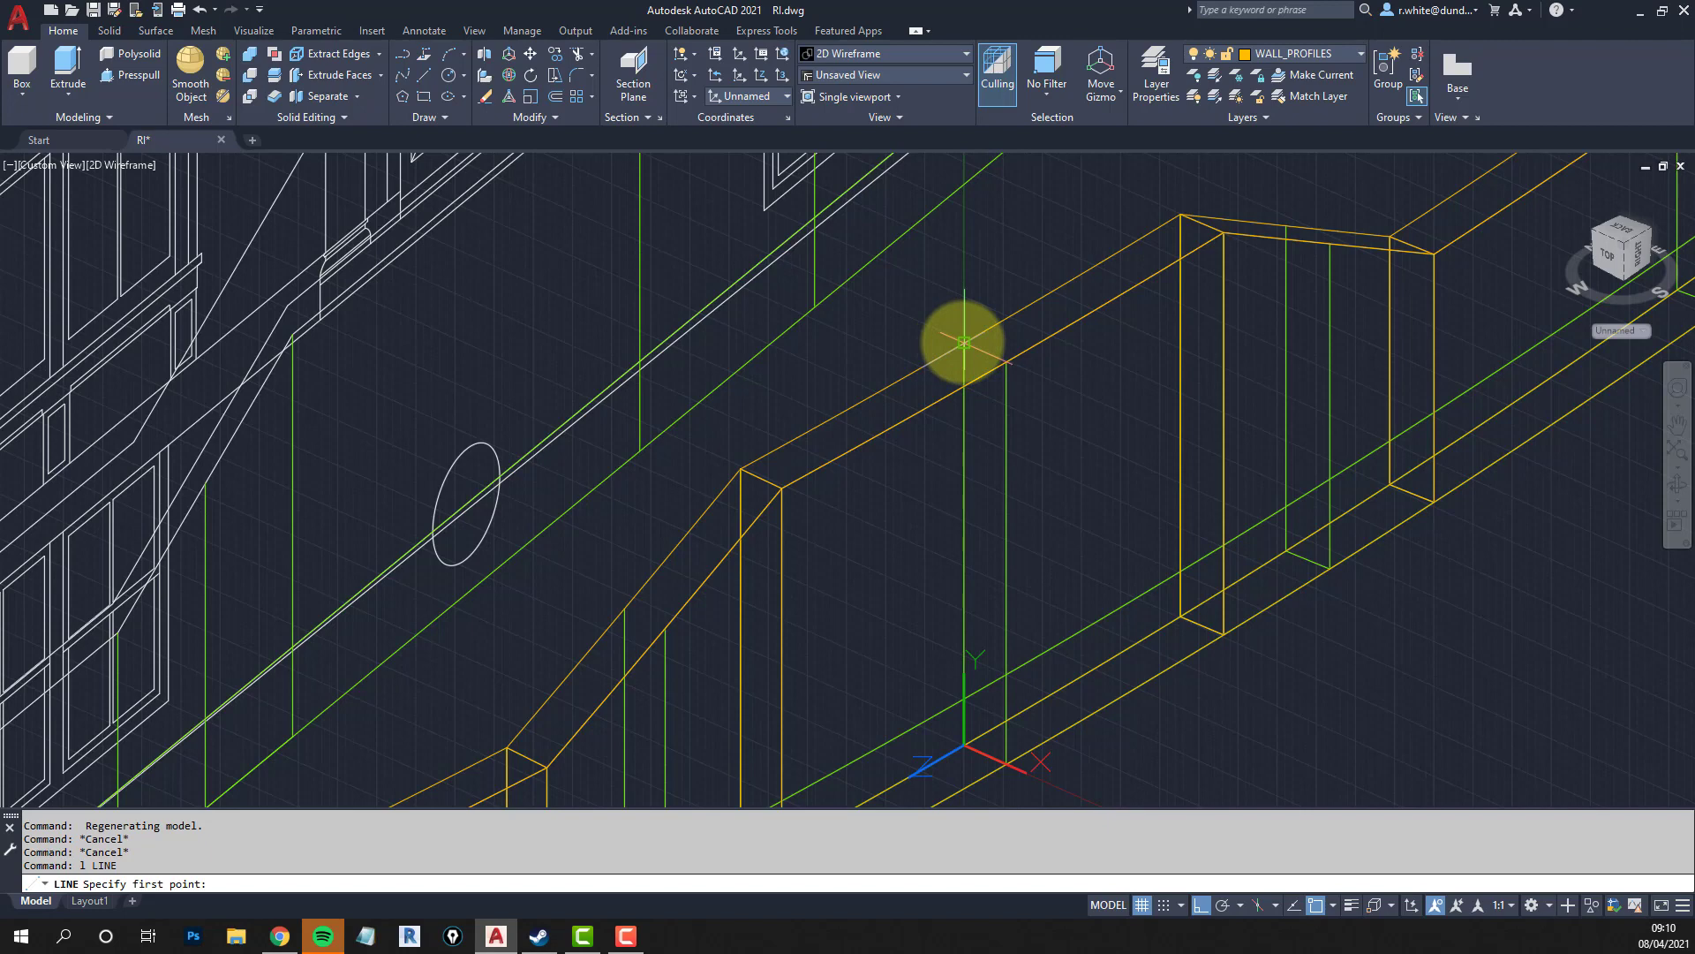
pyautogui.click(964, 342)
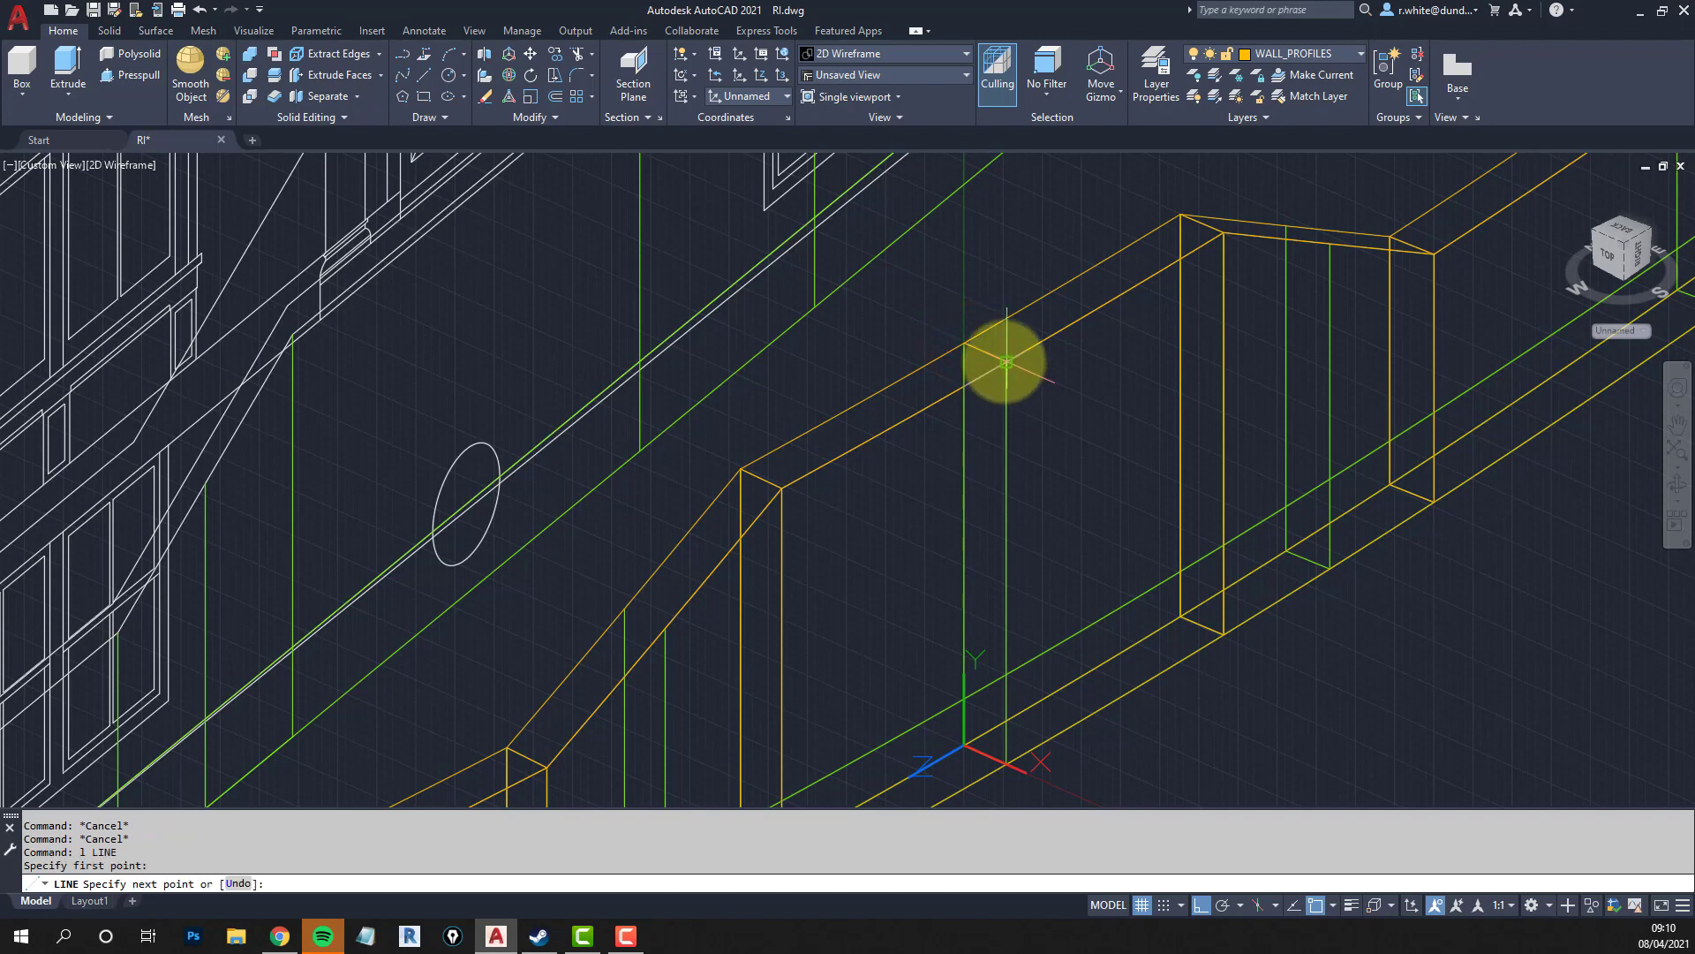
pyautogui.click(1004, 360)
pyautogui.press('Return')
# Draw a vertical polyline 185 units upward from the midpoint of the line across the wall's top.
pyautogui.scroll(3, 980, 357)
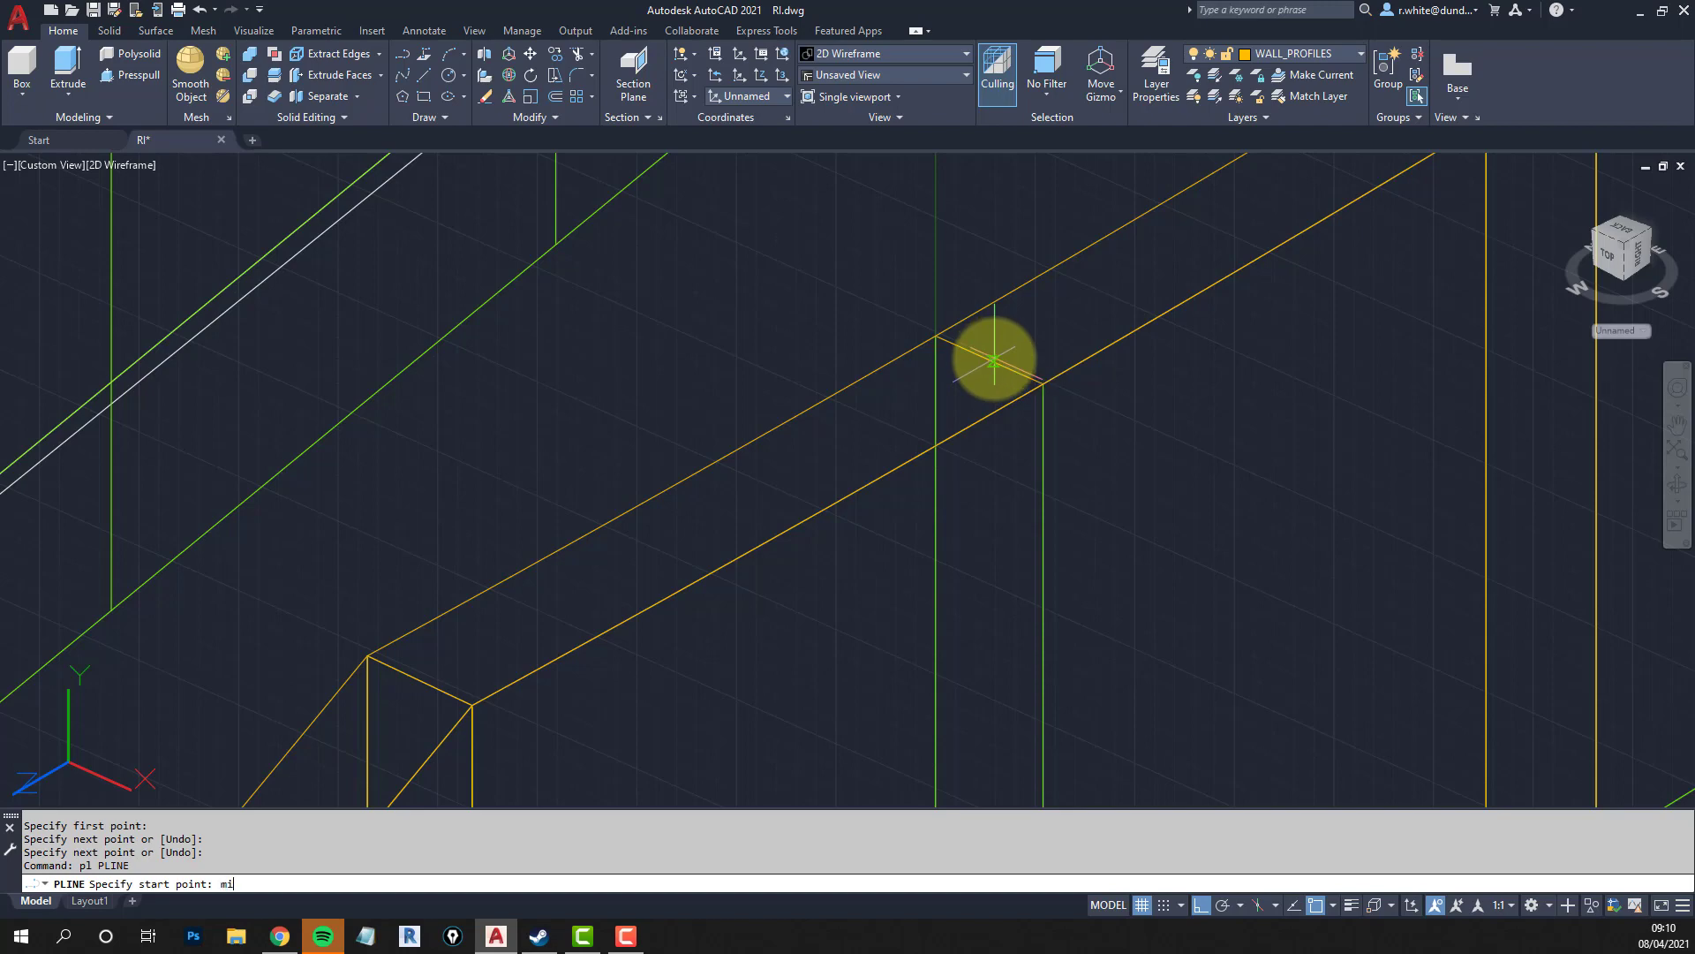
pyautogui.click(990, 360)
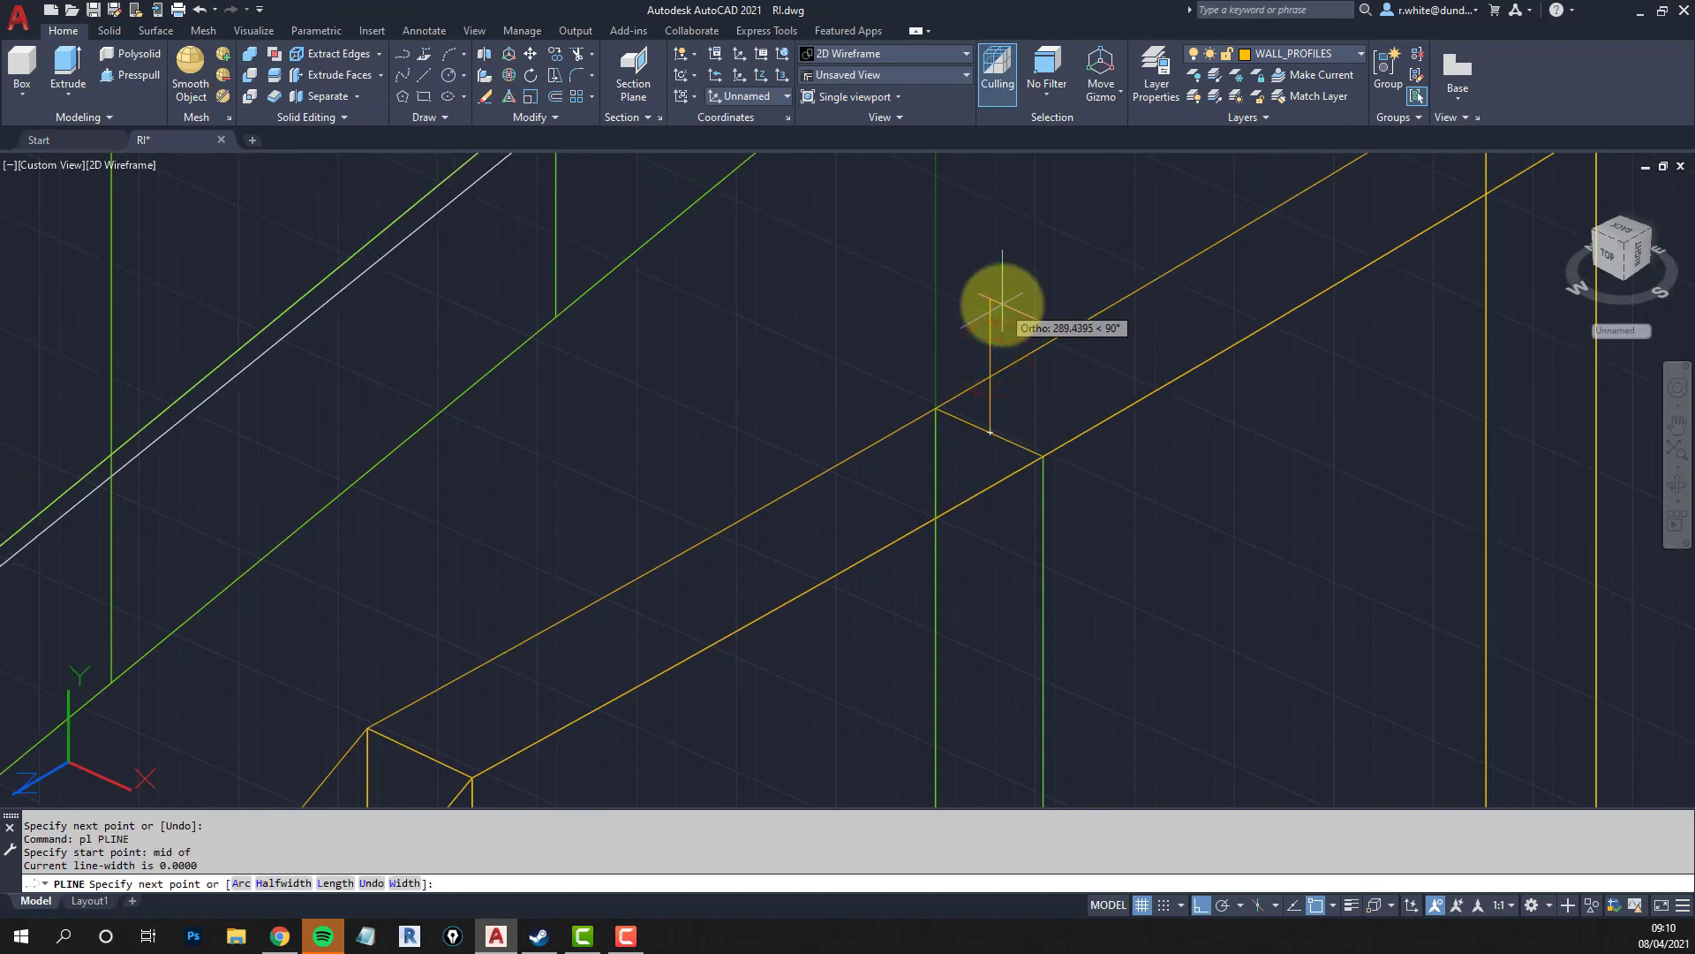
pyautogui.press('Return')
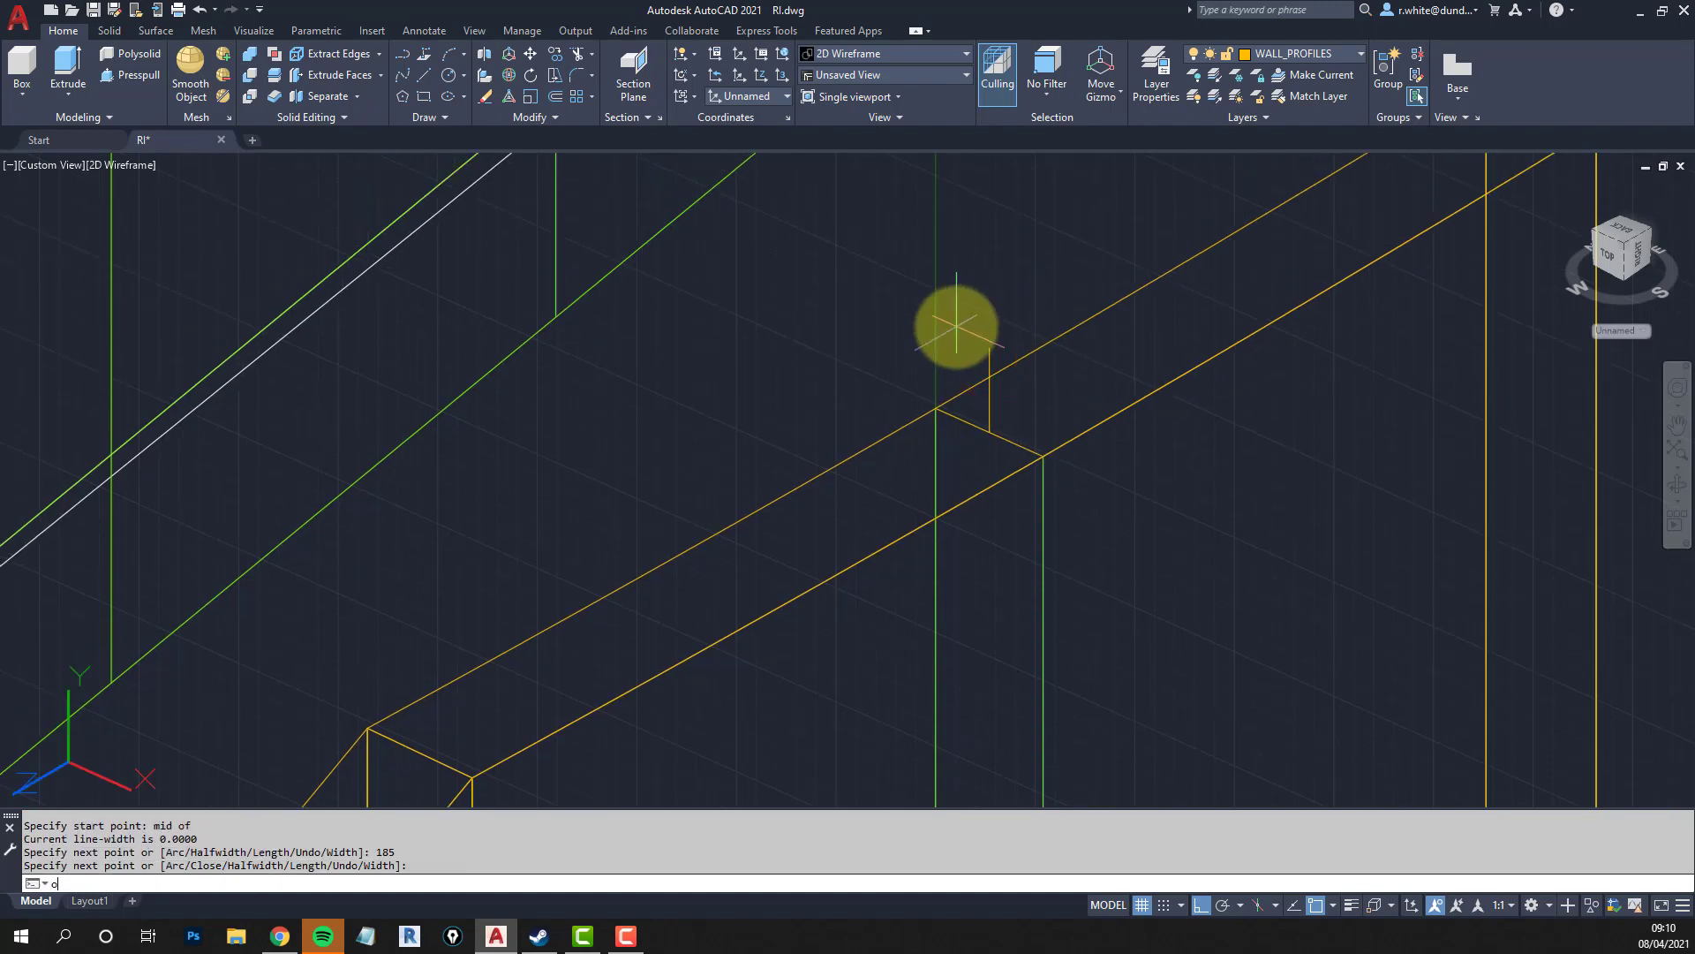
# Offset the vertical polyline by 150 to both sides across the wall's thickness.
pyautogui.write('o')
pyautogui.press('Return')
pyautogui.write('150')
pyautogui.press('Return')
pyautogui.click(998, 392)
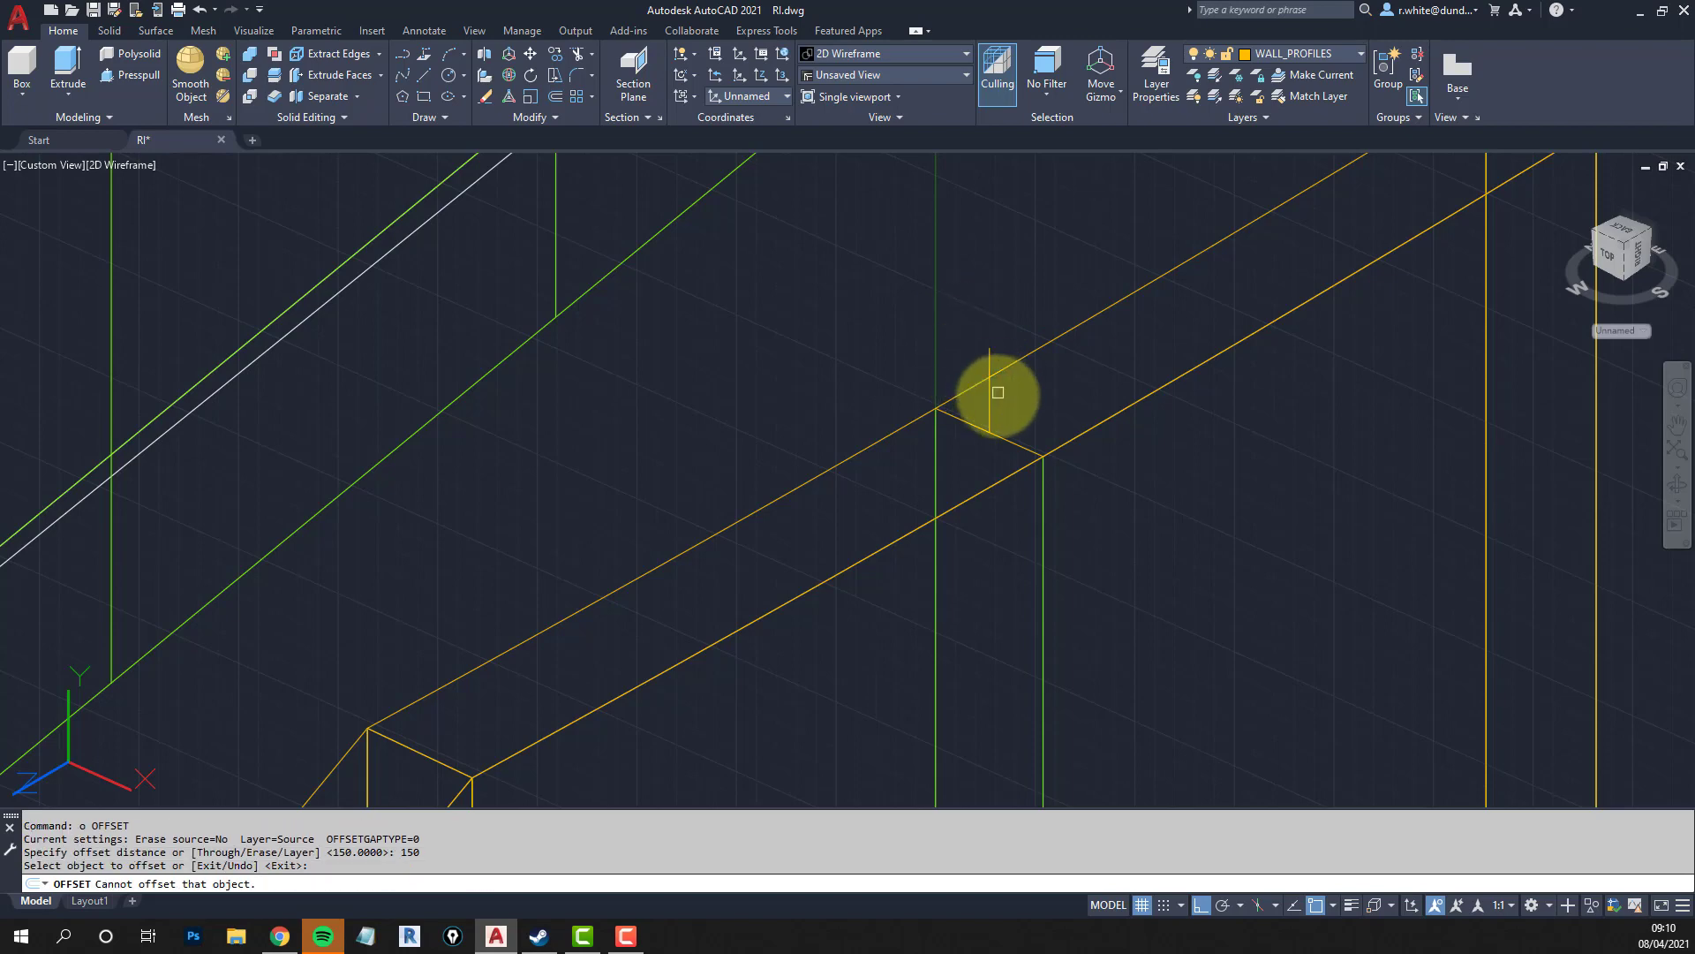
pyautogui.click(991, 407)
pyautogui.click(889, 360)
pyautogui.click(989, 394)
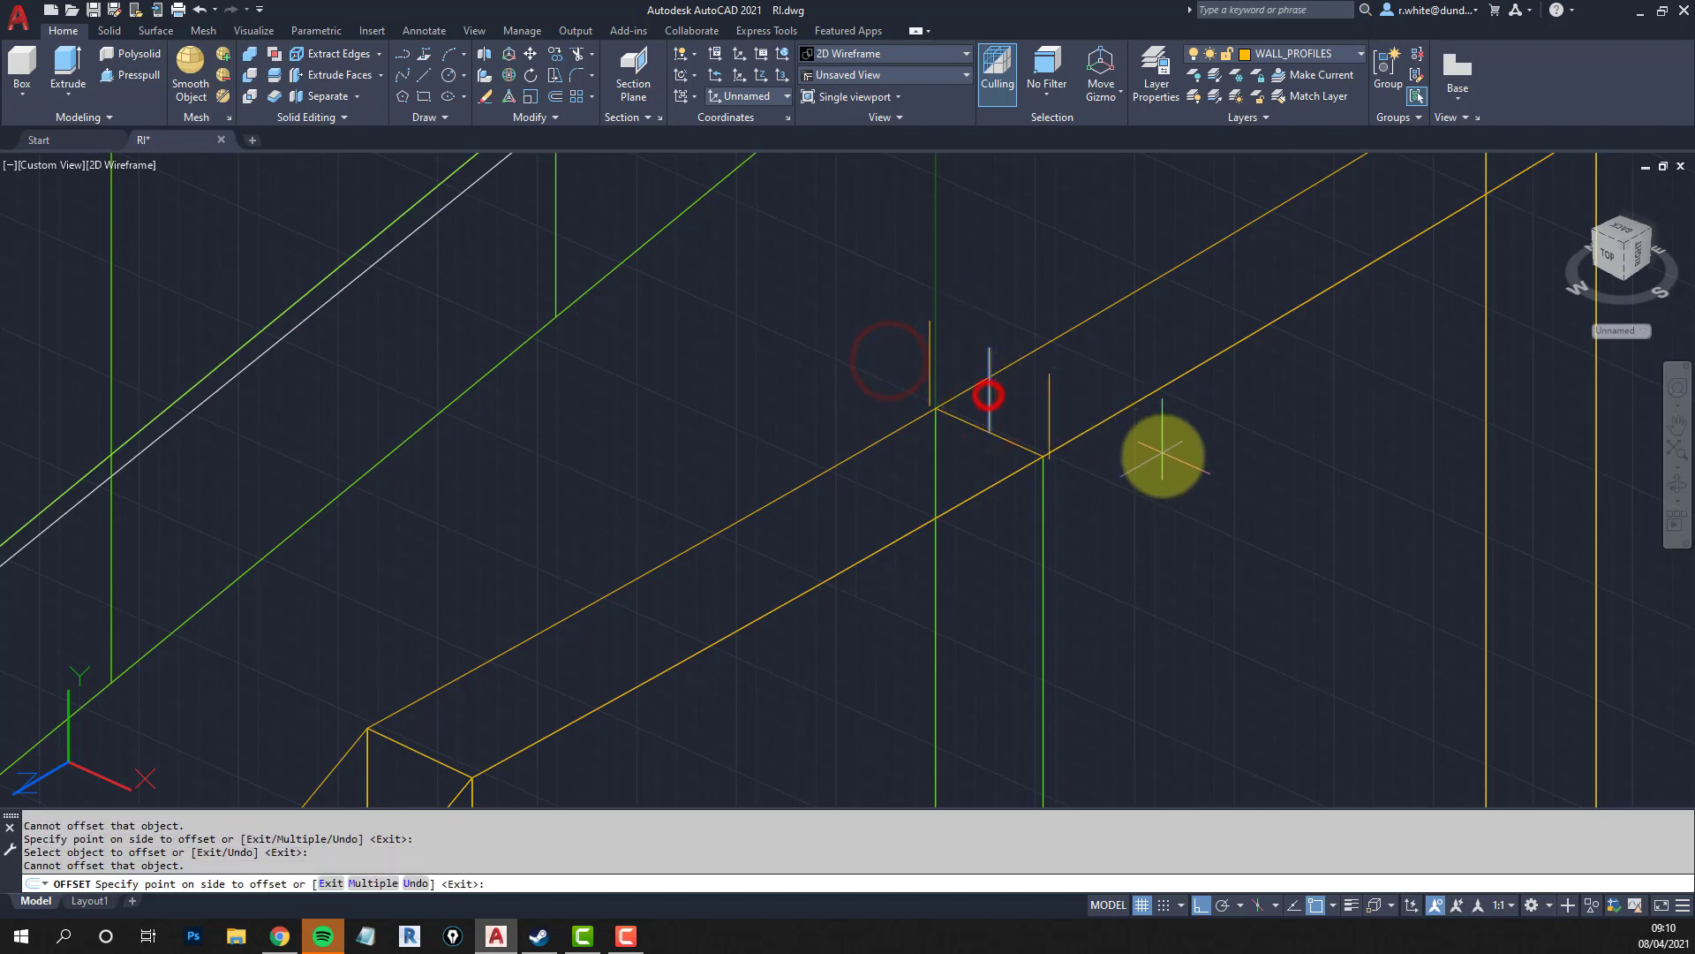
pyautogui.click(1163, 456)
pyautogui.press('Escape')
pyautogui.press('Escape')
# Draw a rectangle from the upper end of one offset line to the lower end of the opposite offset line.
pyautogui.write('rec')
pyautogui.press('Return')
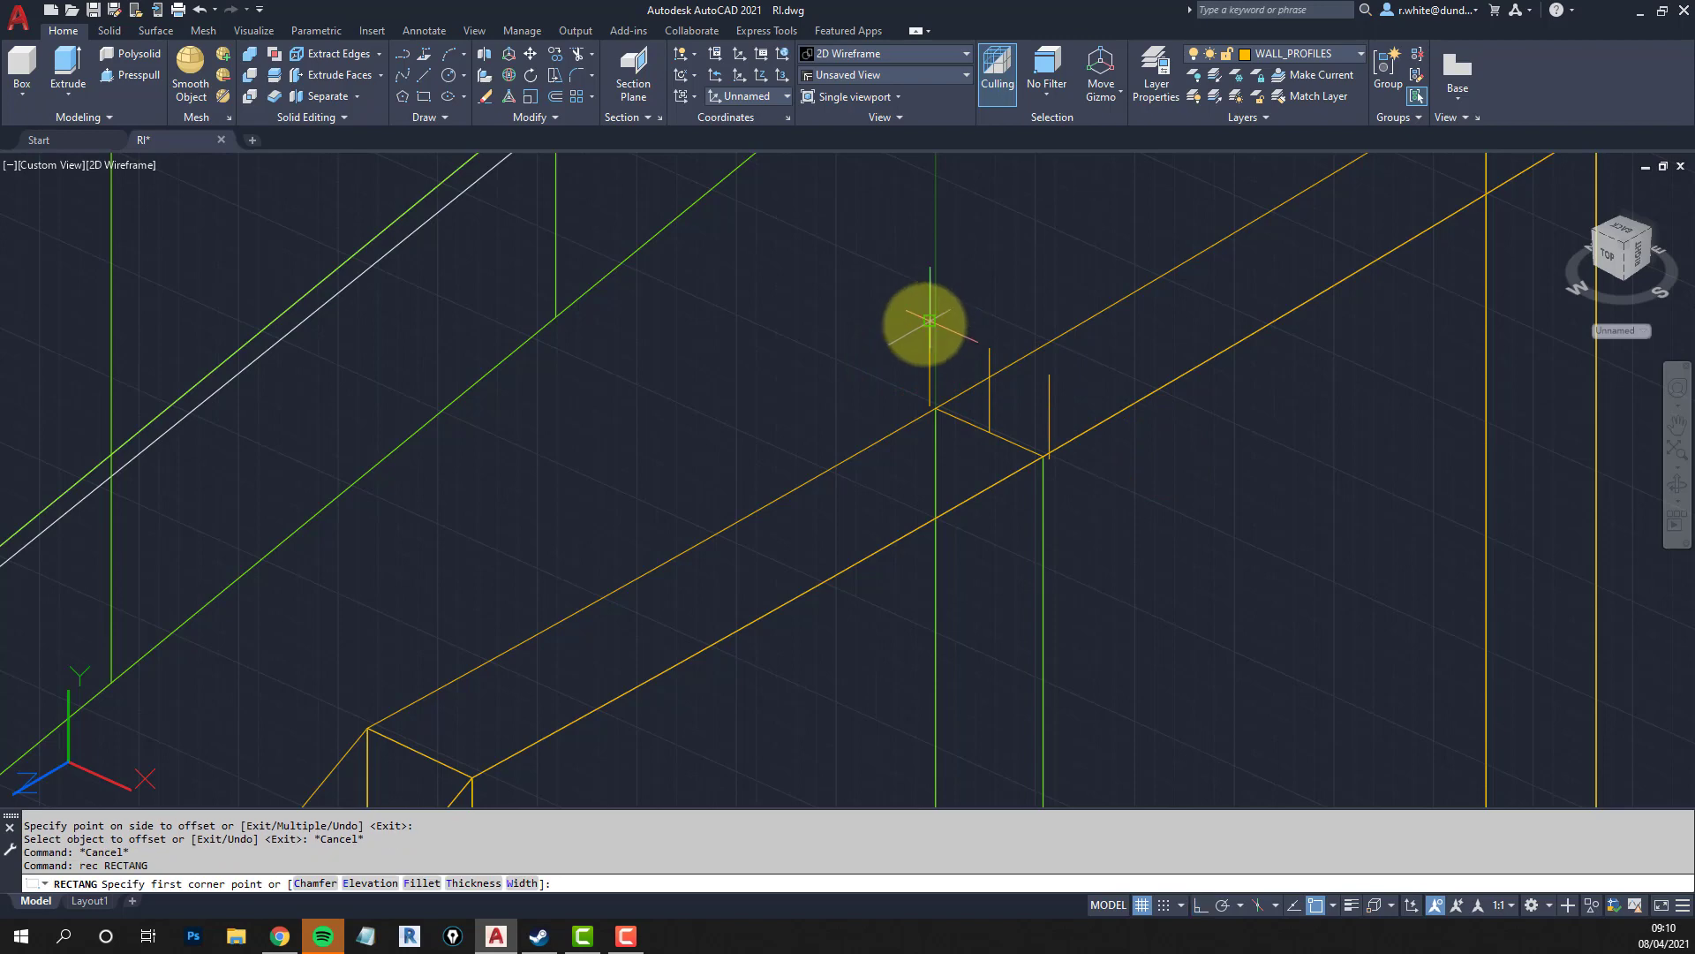
pyautogui.click(927, 324)
pyautogui.press('Escape')
pyautogui.press('Escape')
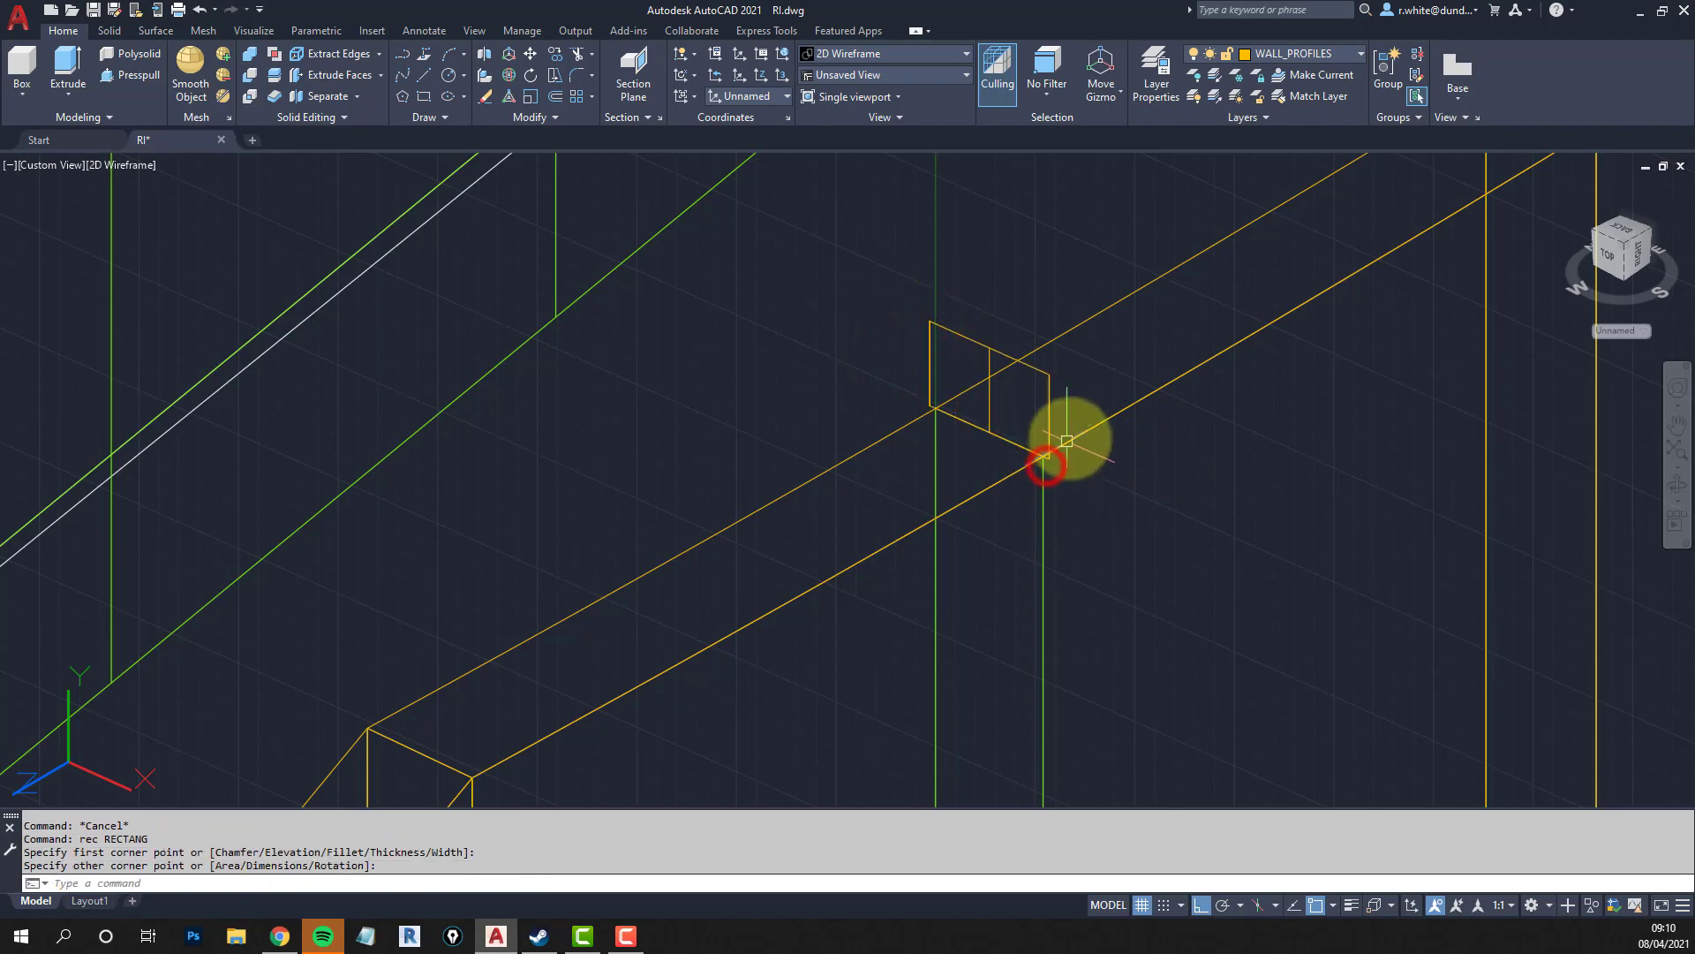
pyautogui.click(1048, 460)
pyautogui.scroll(4, 1054, 446)
pyautogui.press('Escape')
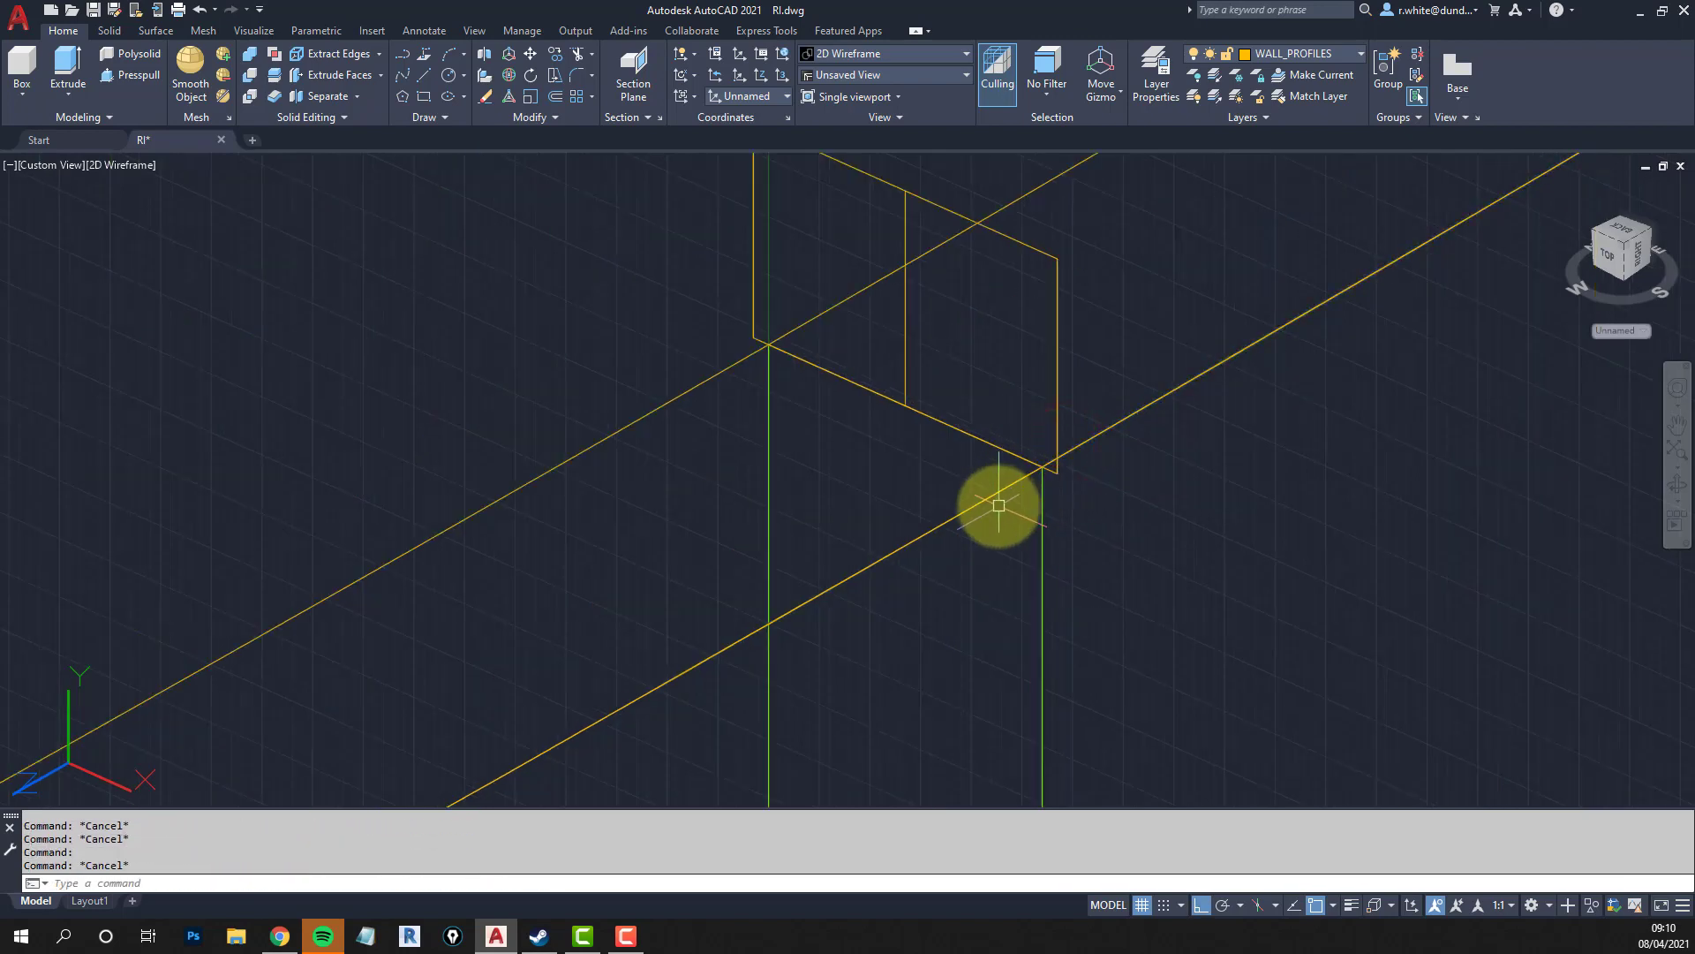
# Erase the central vertical polyline and its two offset copies, keeping the rectangle on the wall's top.
pyautogui.scroll(-4, 912, 367)
pyautogui.press('Escape')
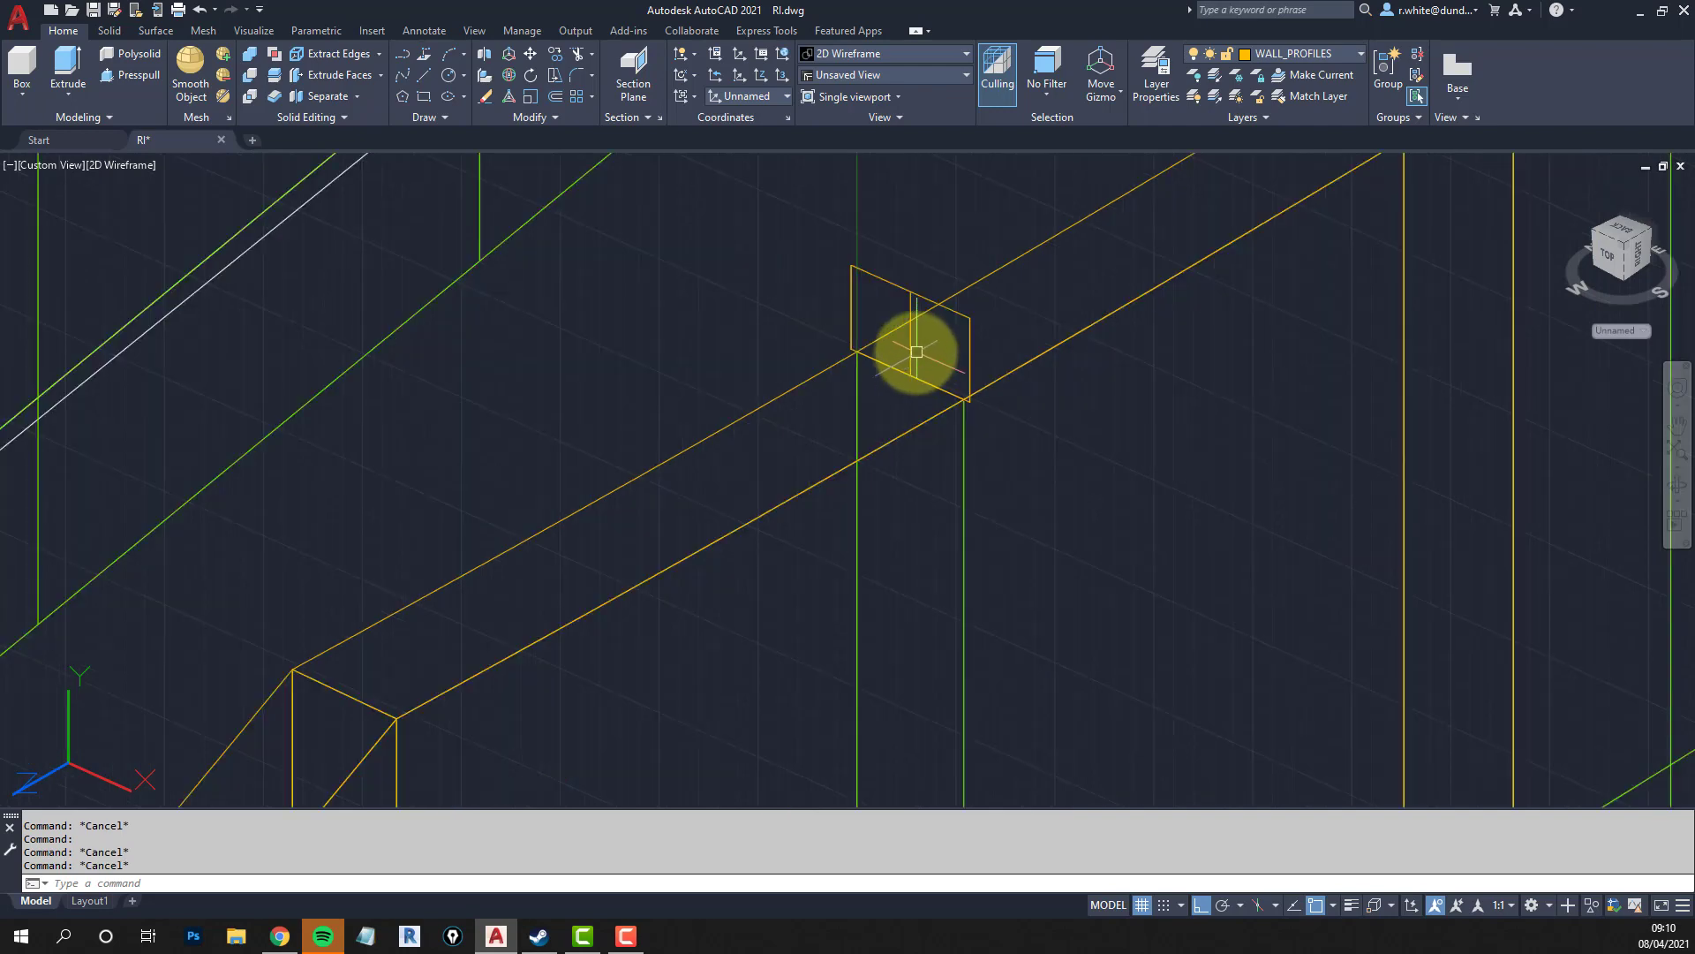
pyautogui.write('e w')
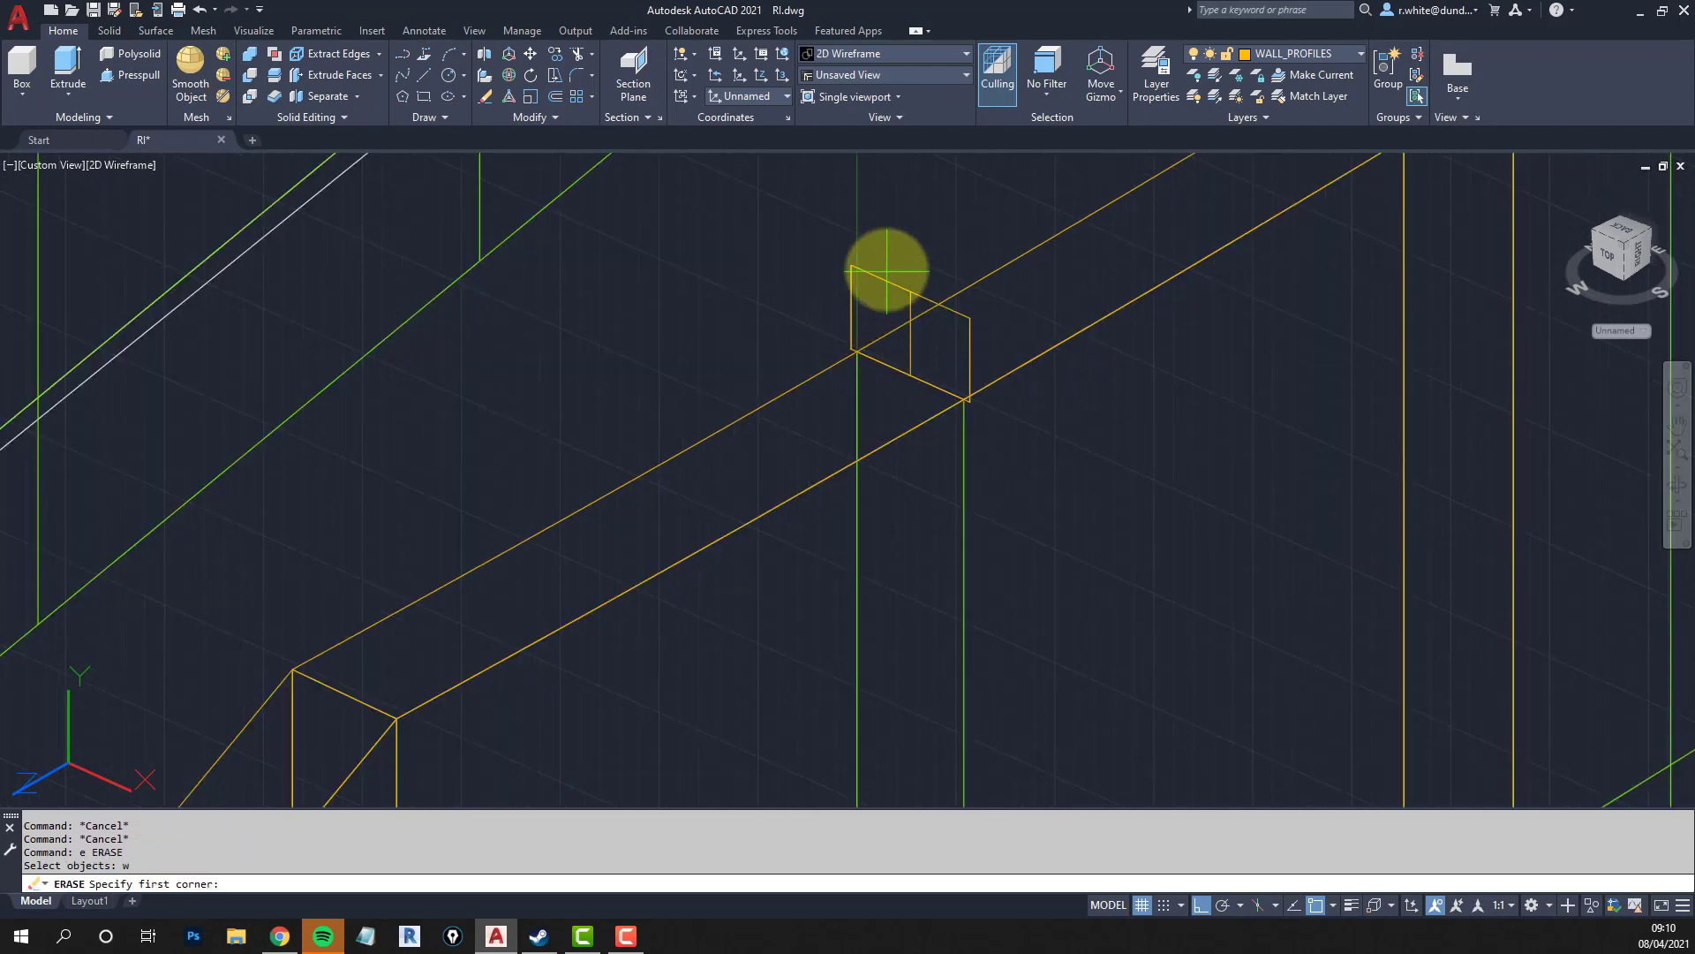
pyautogui.click(885, 272)
pyautogui.click(1037, 466)
pyautogui.press('space')
pyautogui.press('space')
pyautogui.write('w')
pyautogui.click(812, 238)
pyautogui.click(938, 402)
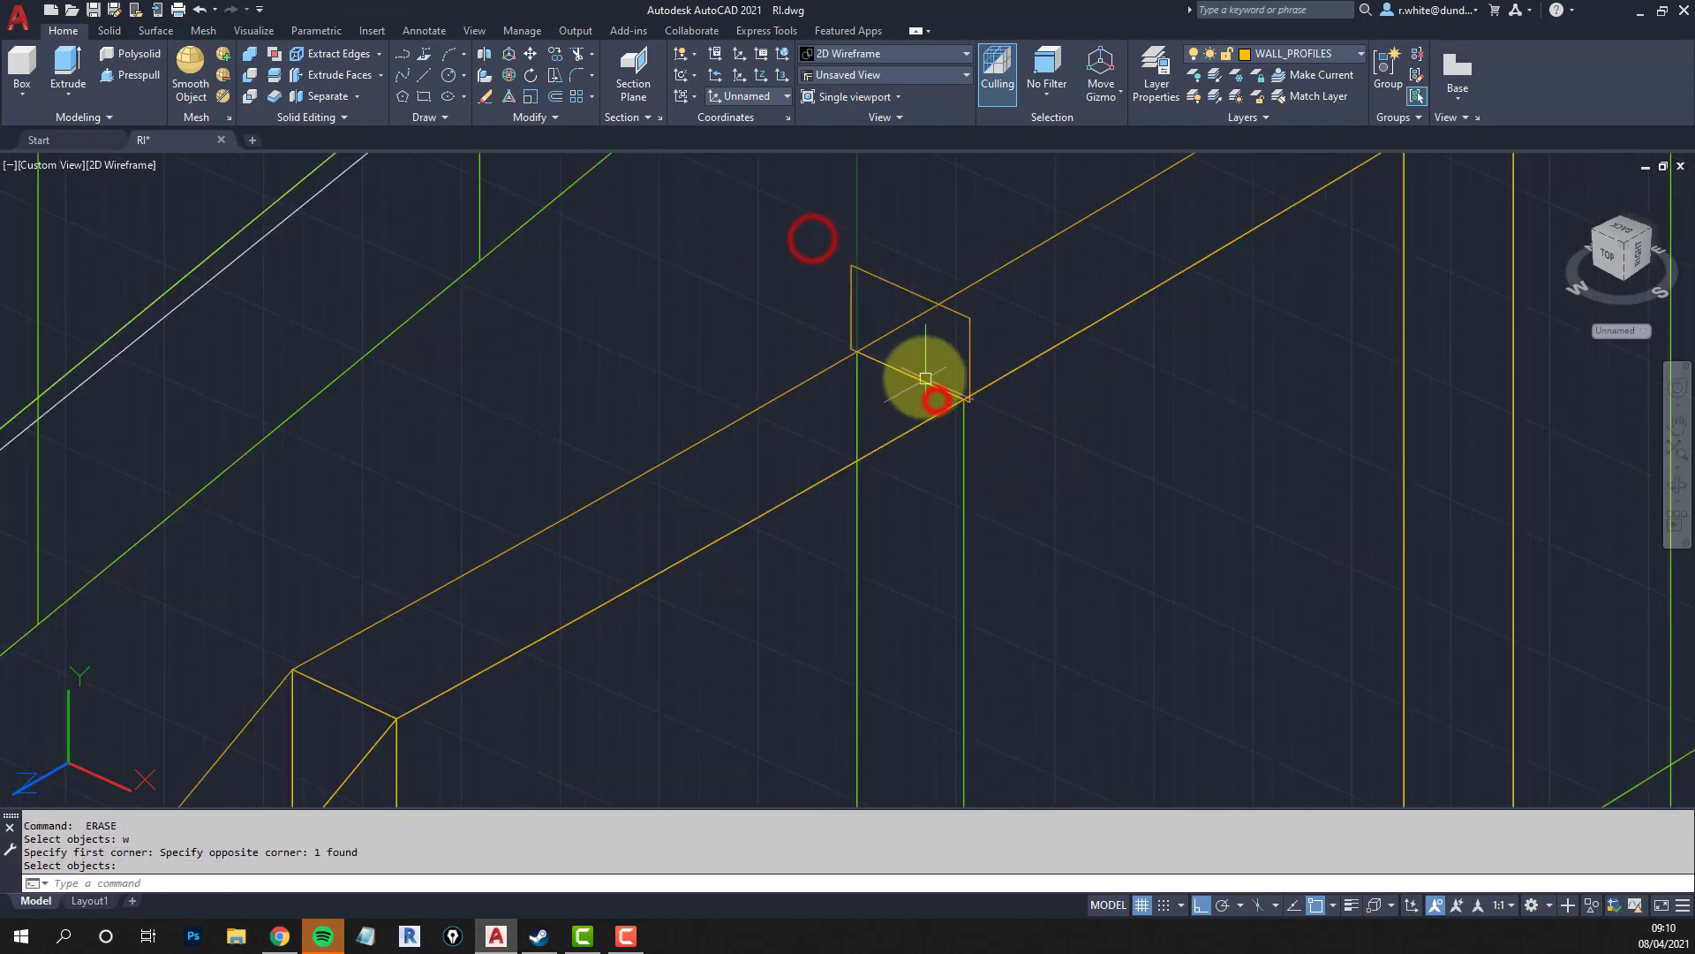
pyautogui.press('space')
# Copy the rectangle about 620 units along the X axis, placing the duplicate clear of the wall as a spare profile.
pyautogui.scroll(-2, 934, 365)
pyautogui.write('cp')
pyautogui.press('space')
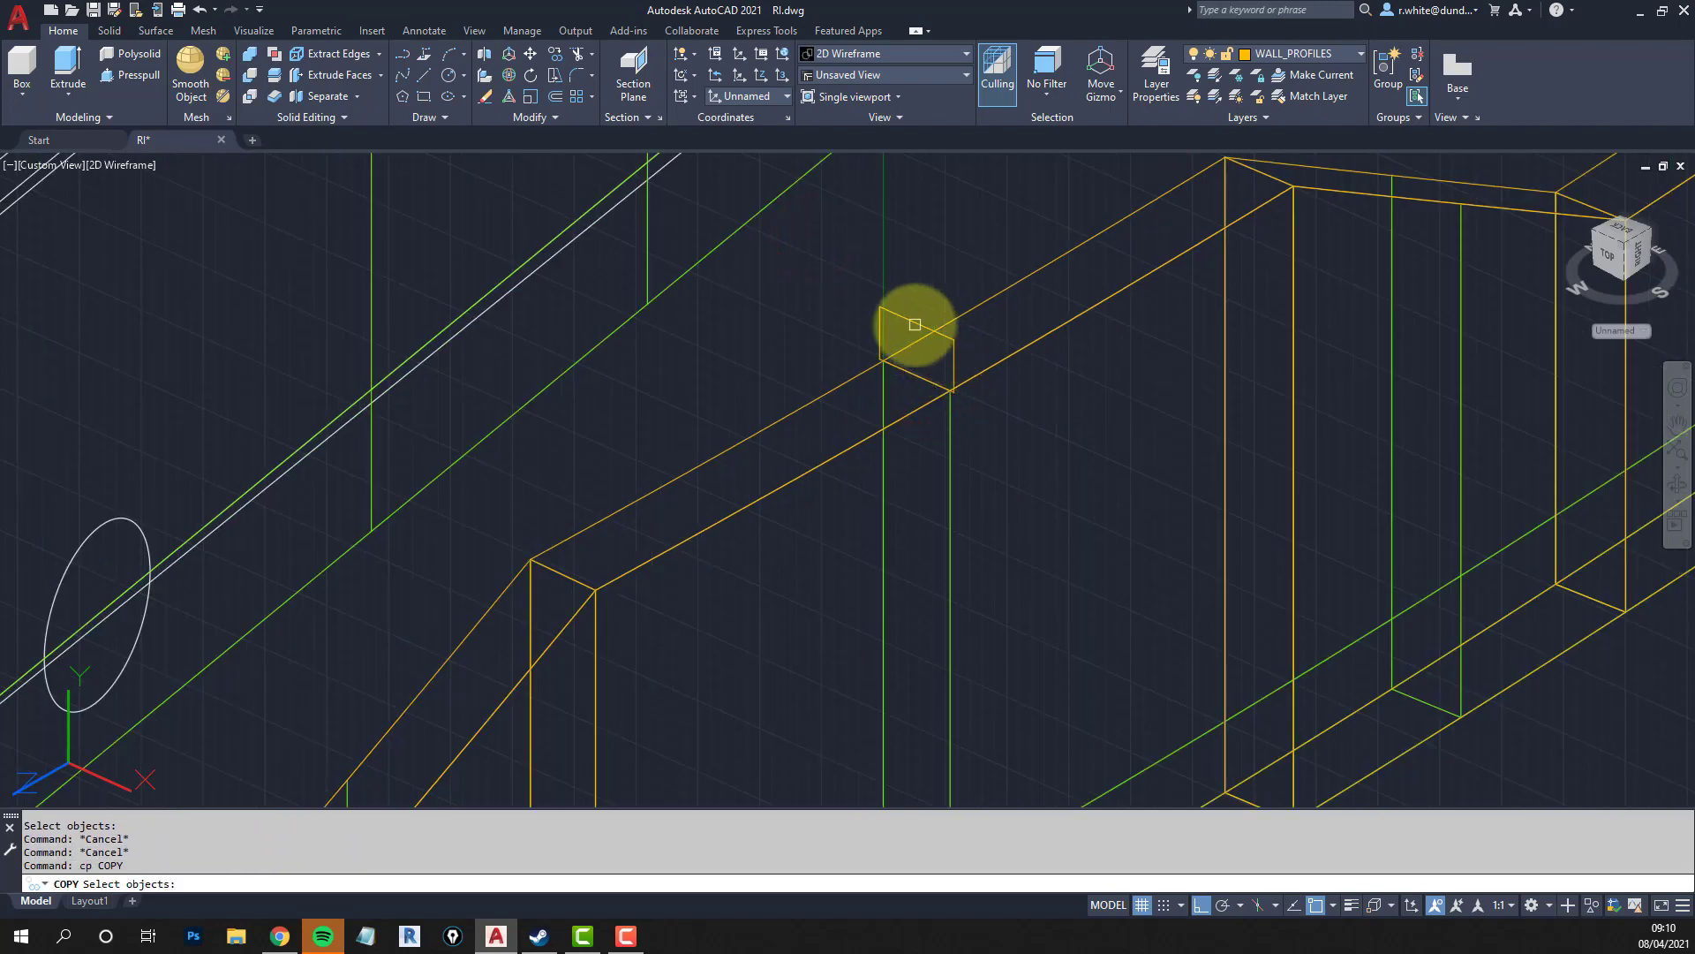
pyautogui.click(935, 357)
pyautogui.press('space')
pyautogui.click(1018, 453)
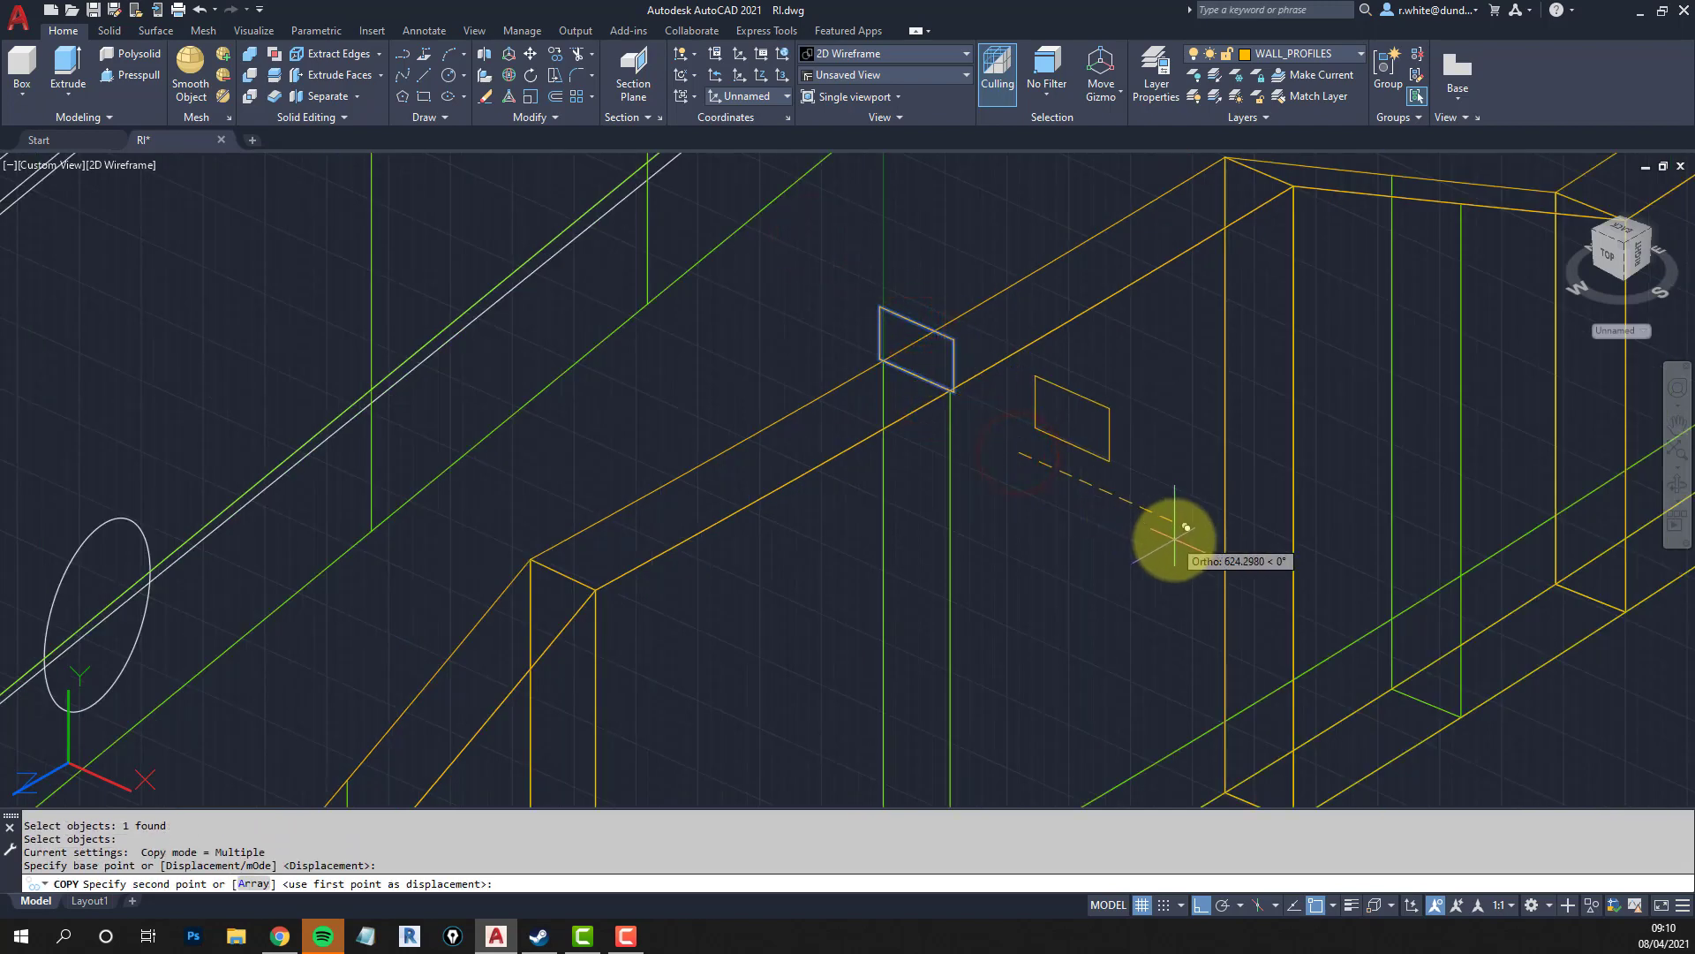
pyautogui.click(1172, 523)
pyautogui.moveTo(1098, 518); pyautogui.dragTo(1071, 556, button='middle')
pyautogui.press('Escape')
pyautogui.press('Escape')
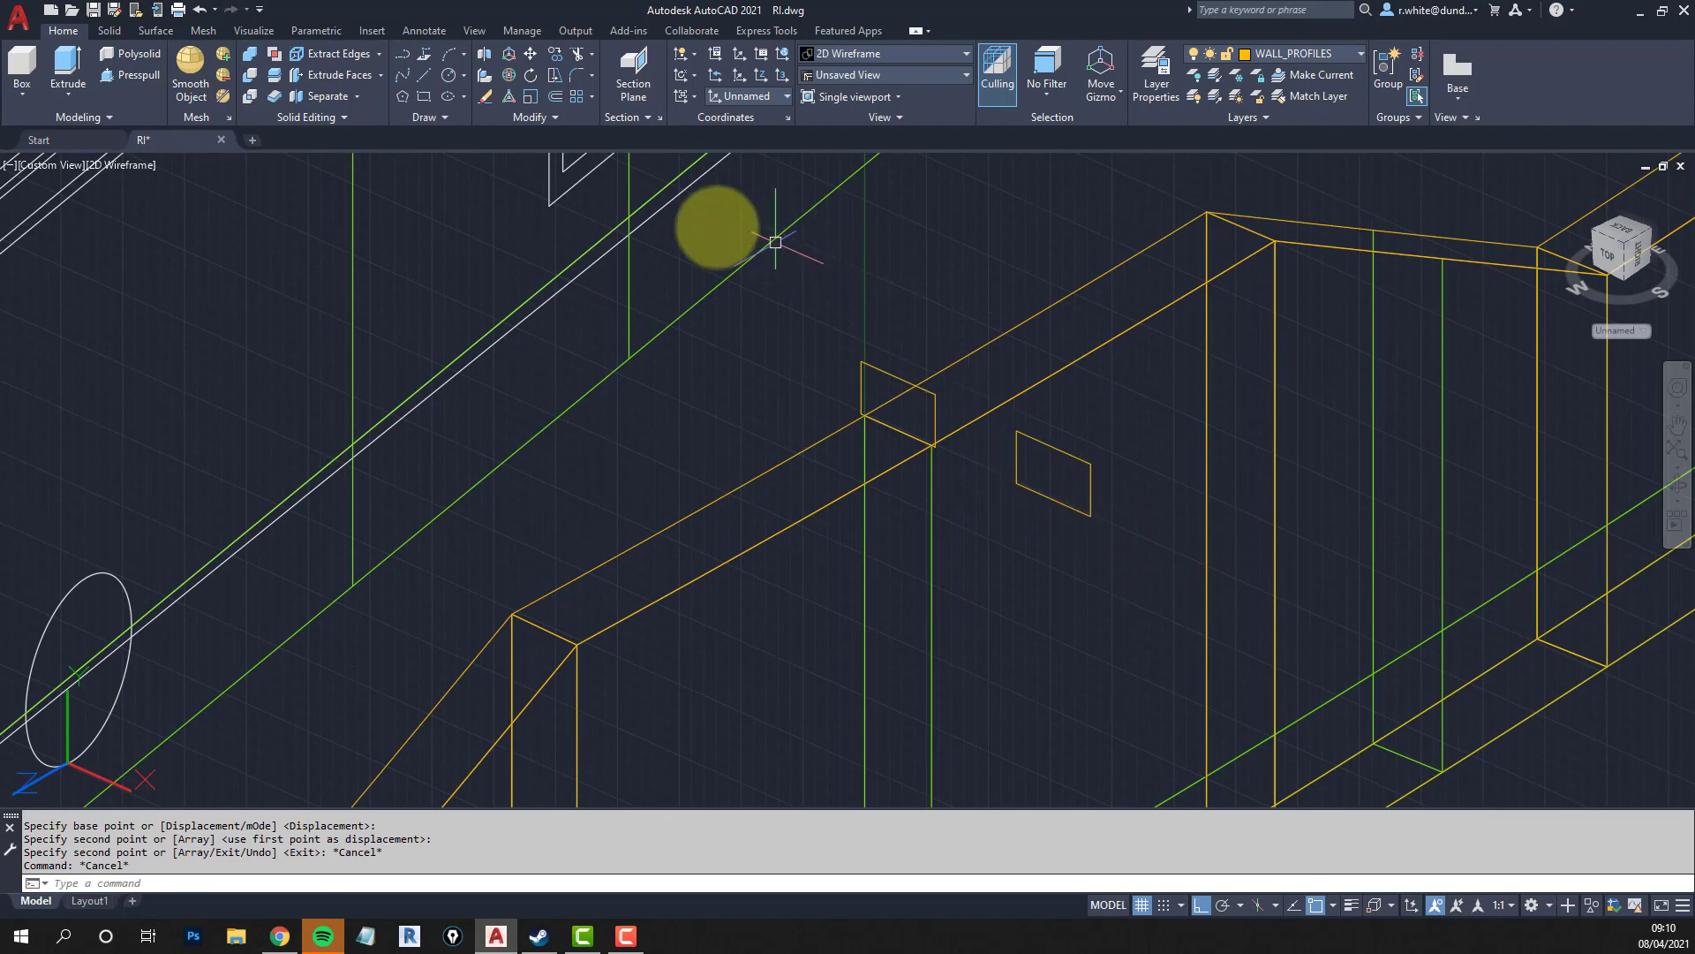
# Extrude the original rectangle on the wall's top using the Path option.
pyautogui.write('ext')
pyautogui.press('space')
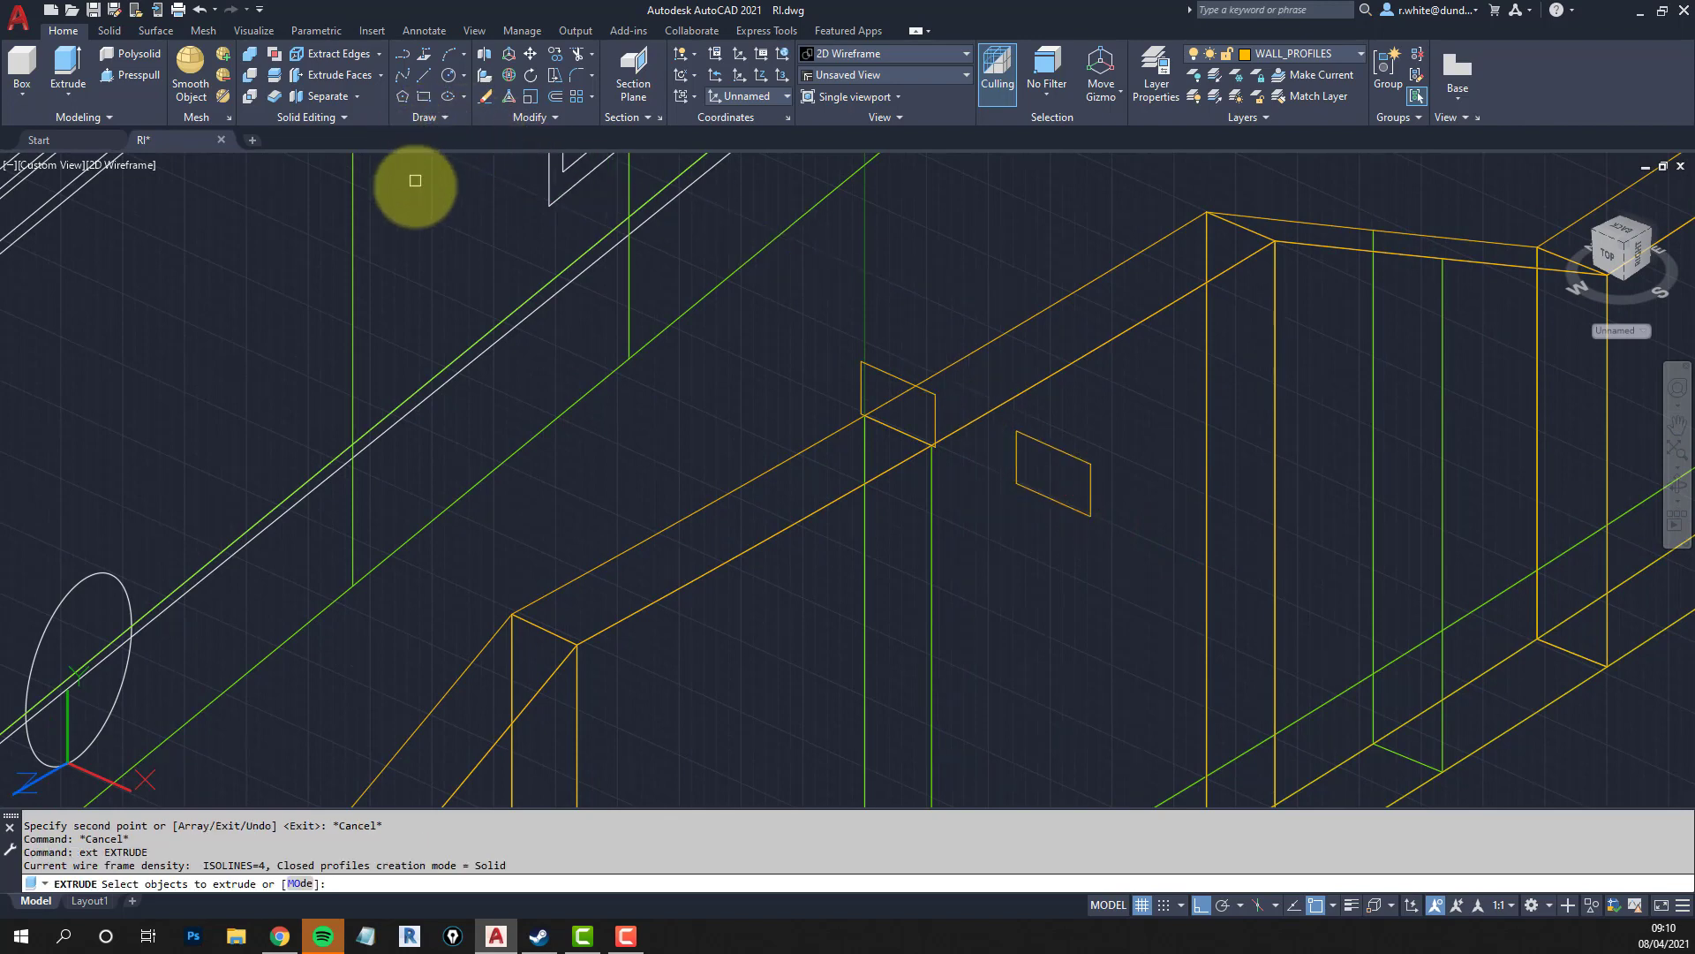
pyautogui.click(937, 405)
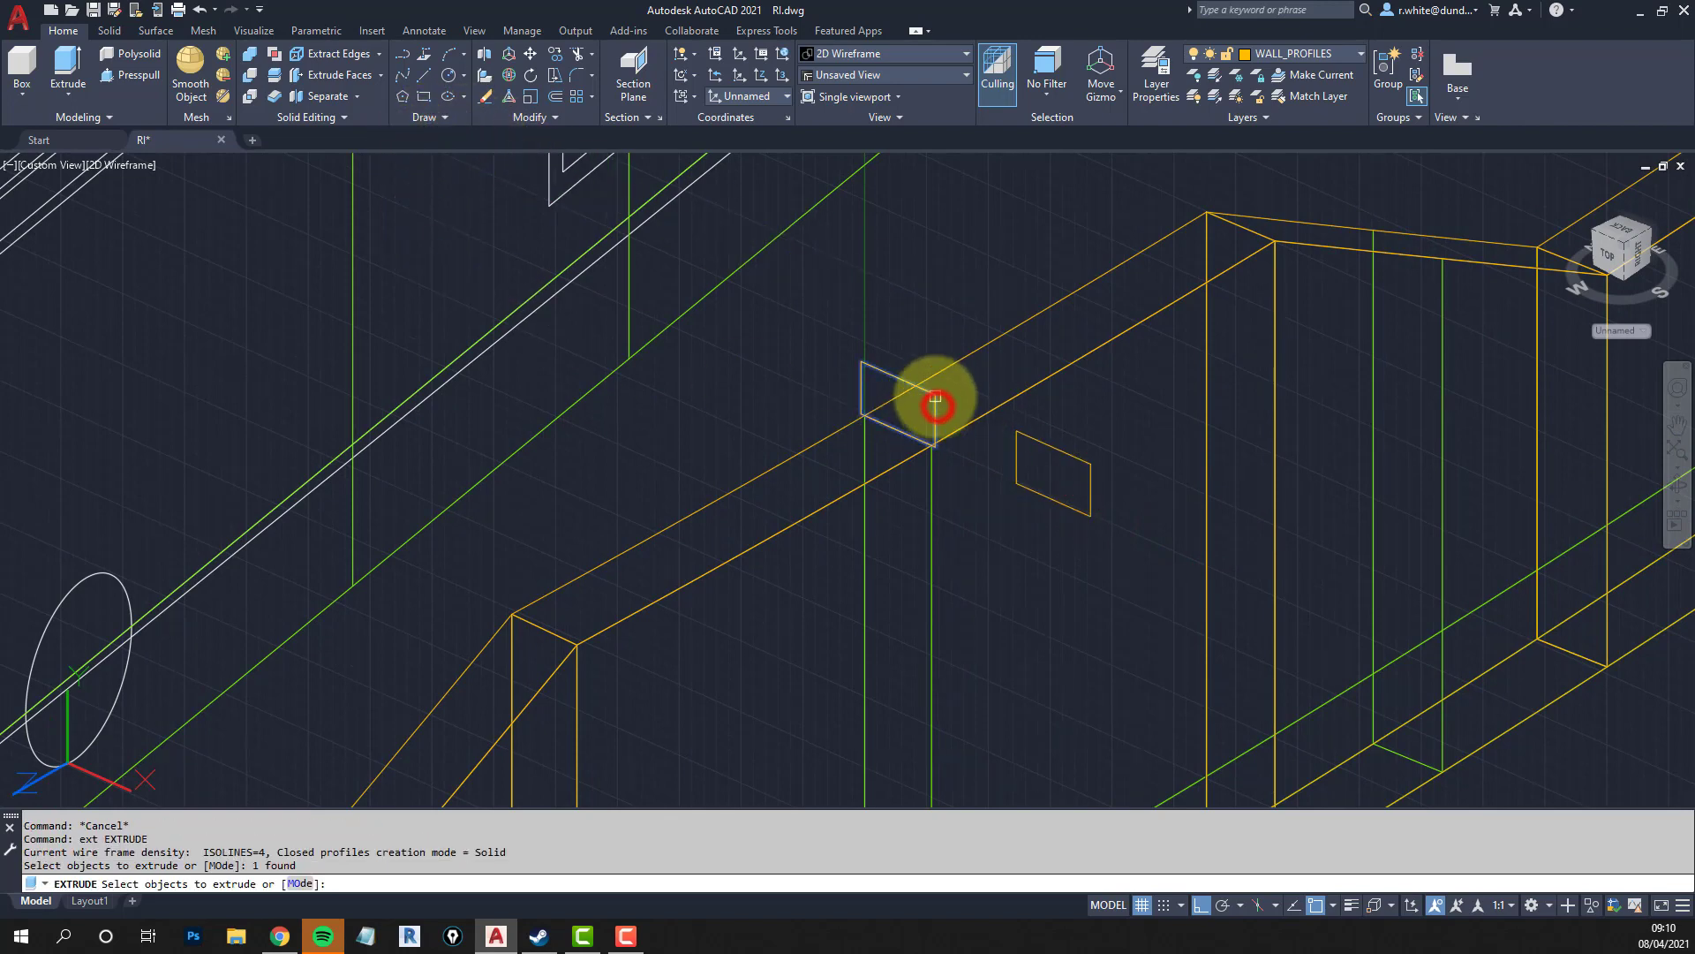
pyautogui.press('Return')
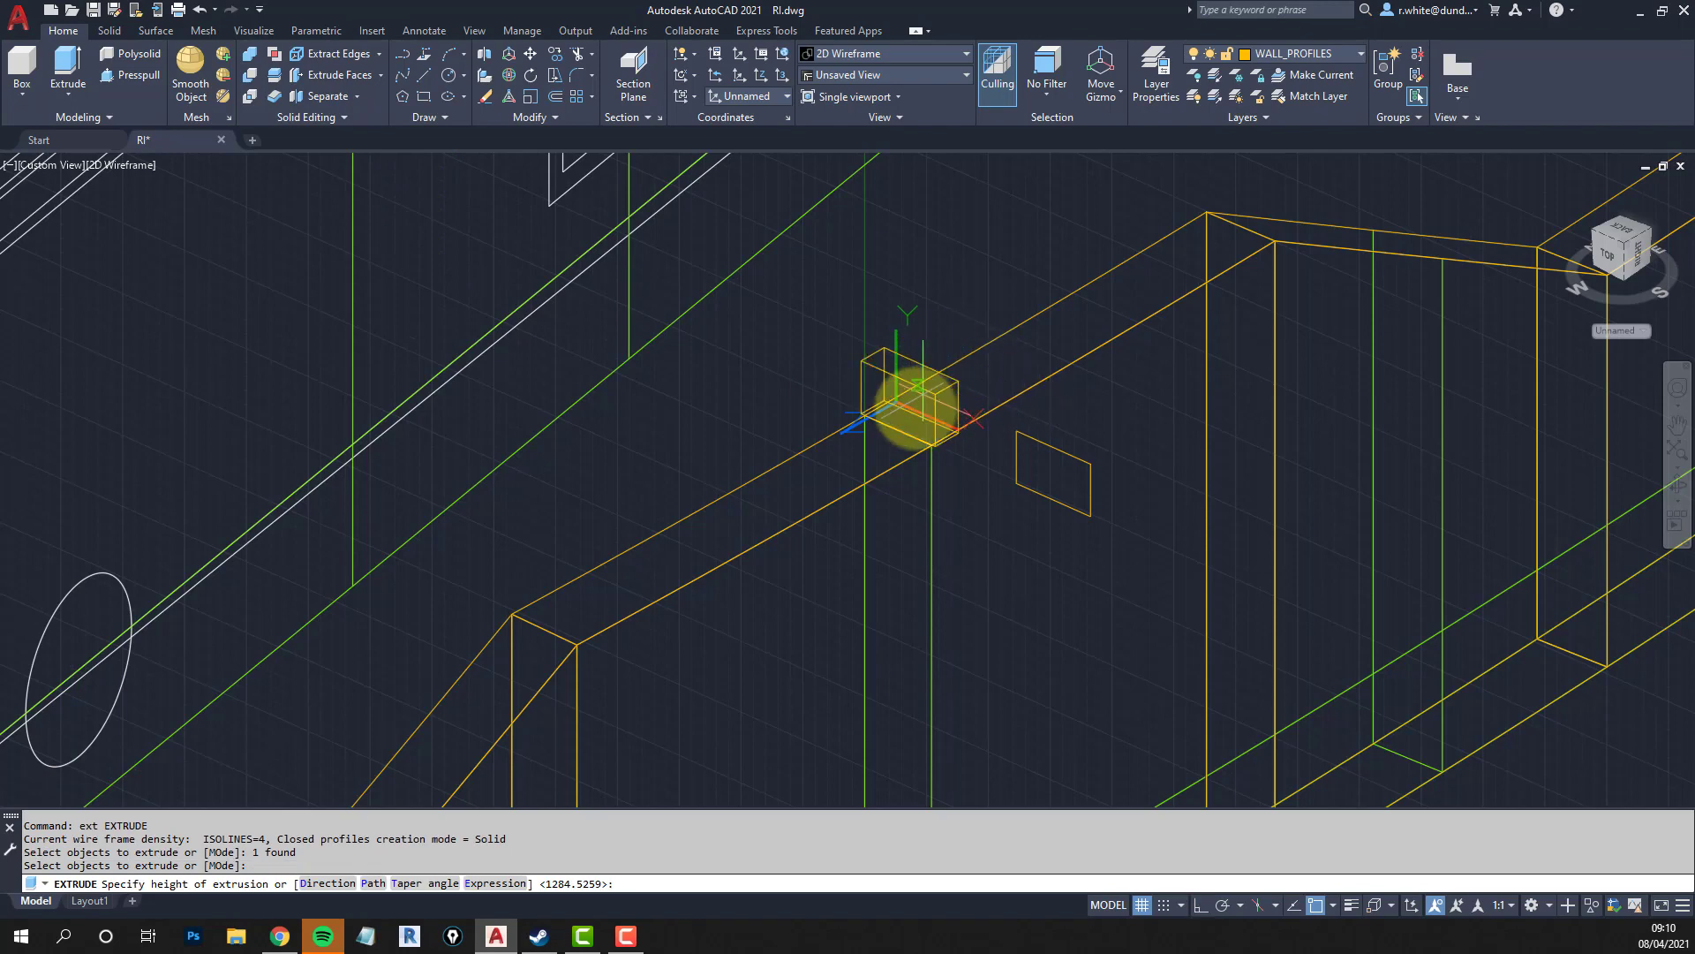
pyautogui.click(375, 884)
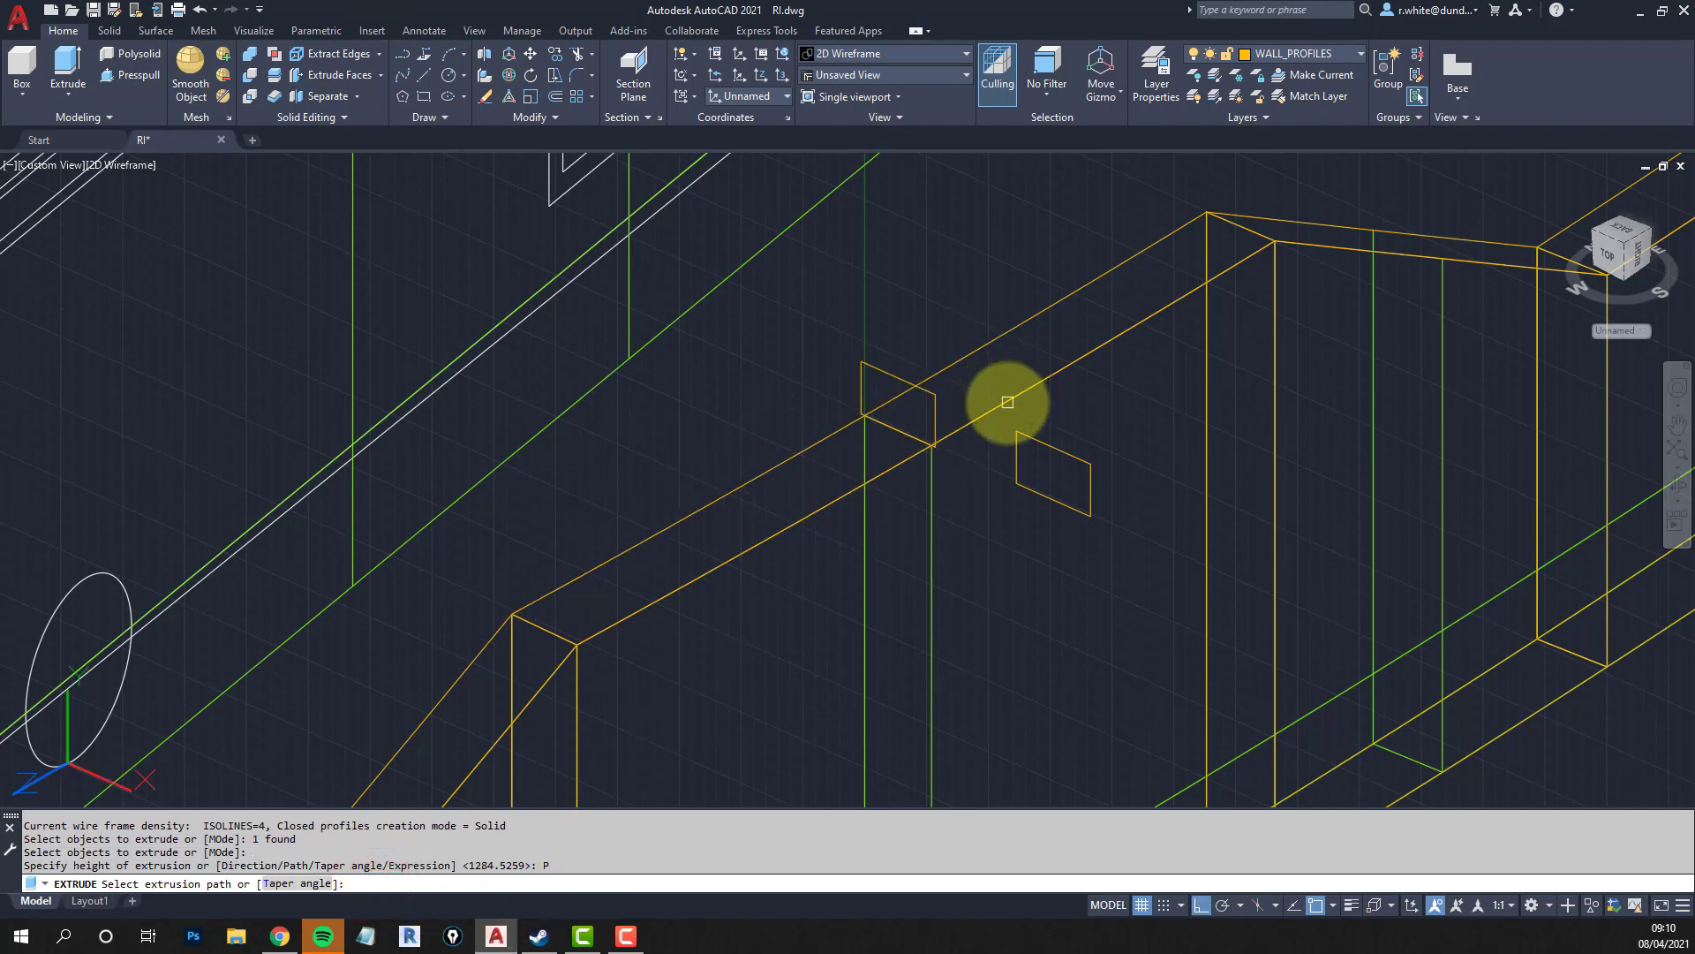
# Use the wall's top edge running toward its far end as the extrusion path for the coping profile.
pyautogui.click(1007, 401)
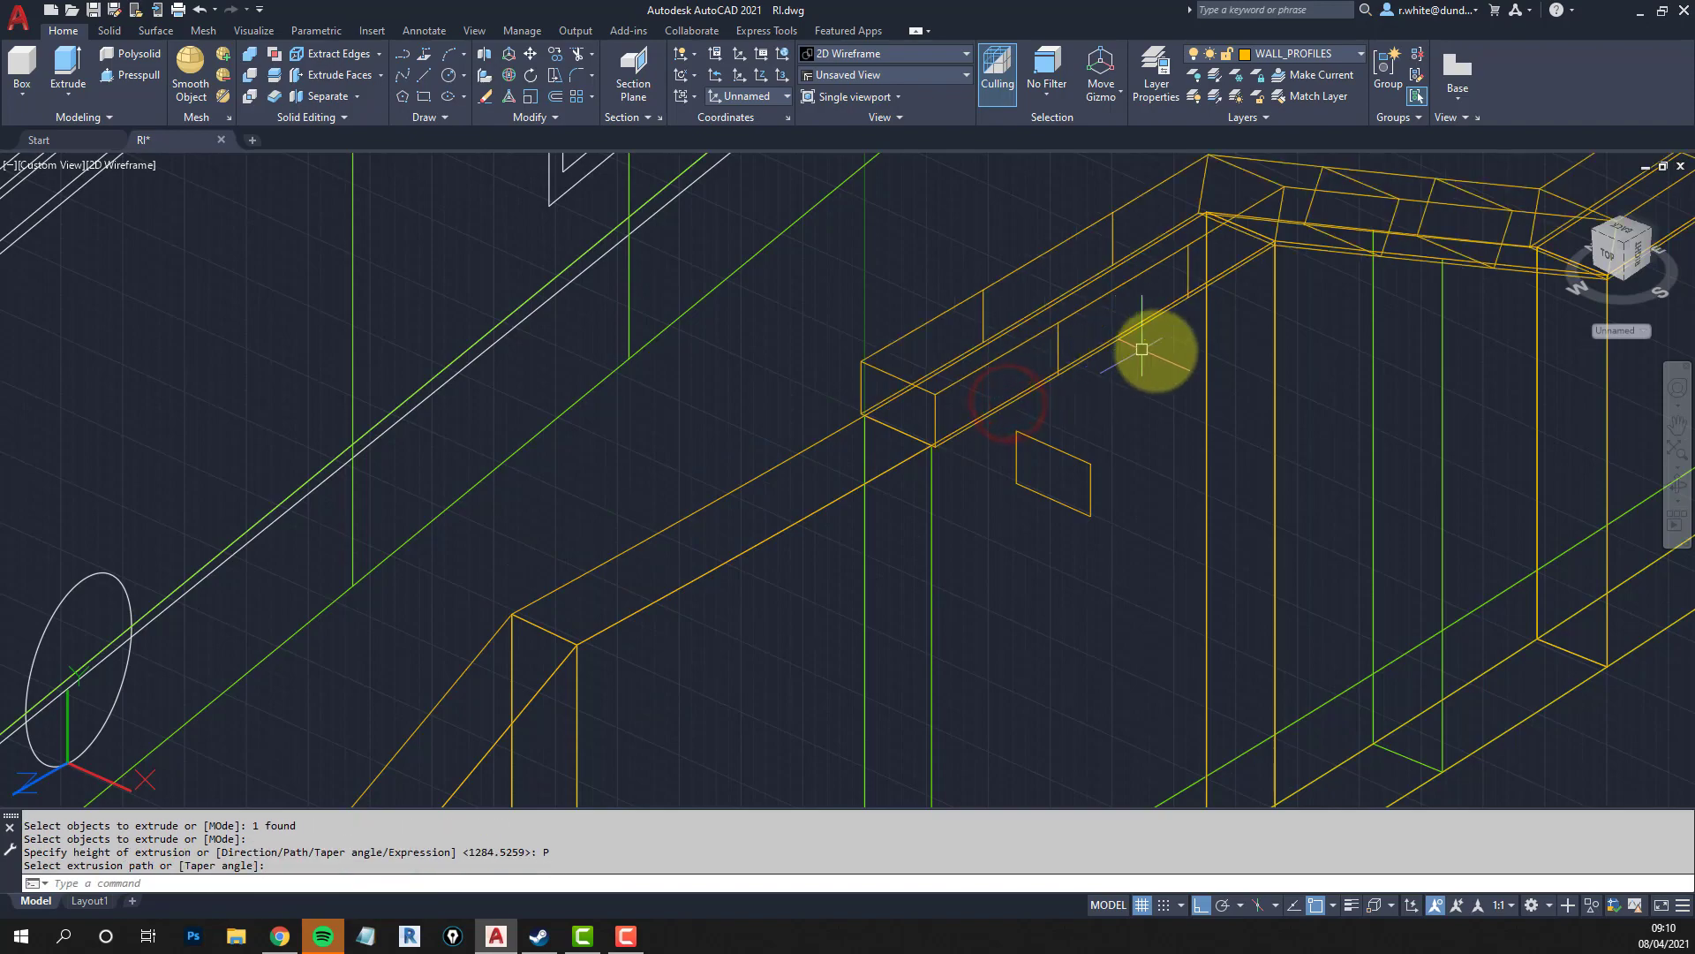
# Examine how the extruded coping meets the wall top at the bend and at the far end.
pyautogui.keyDown('shift'); pyautogui.moveTo(1301, 332); pyautogui.dragTo(1162, 368, button='middle'); pyautogui.keyUp('shift')
pyautogui.scroll(5, 1160, 312)
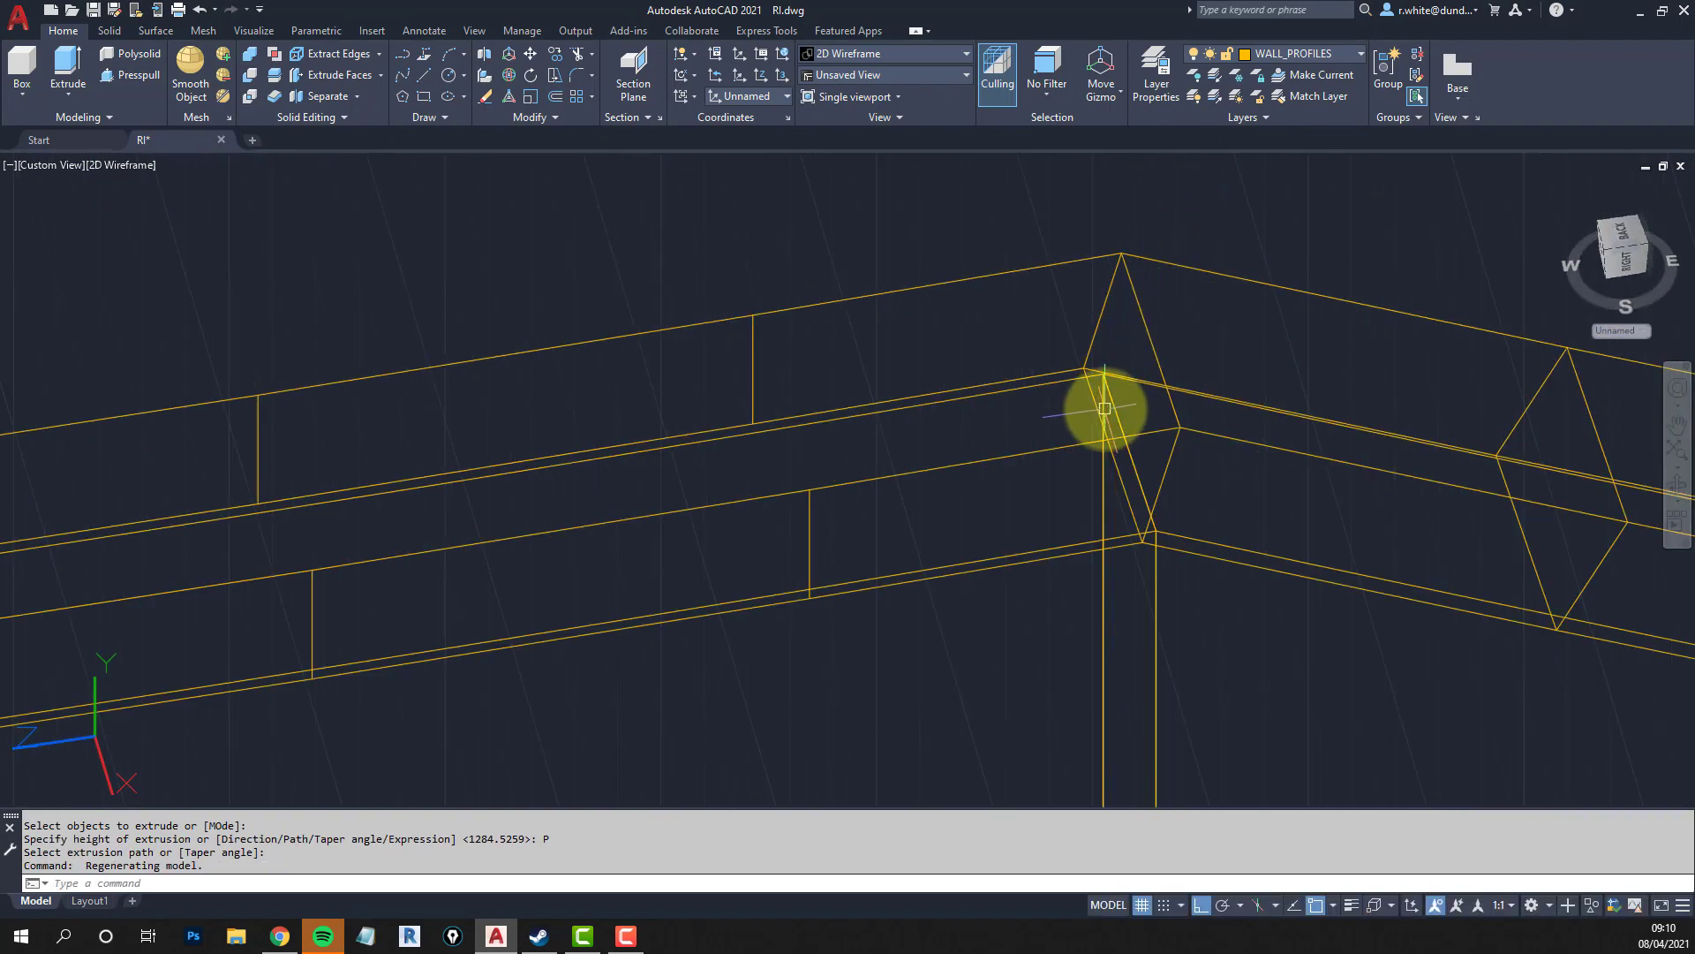
pyautogui.scroll(2, 1114, 398)
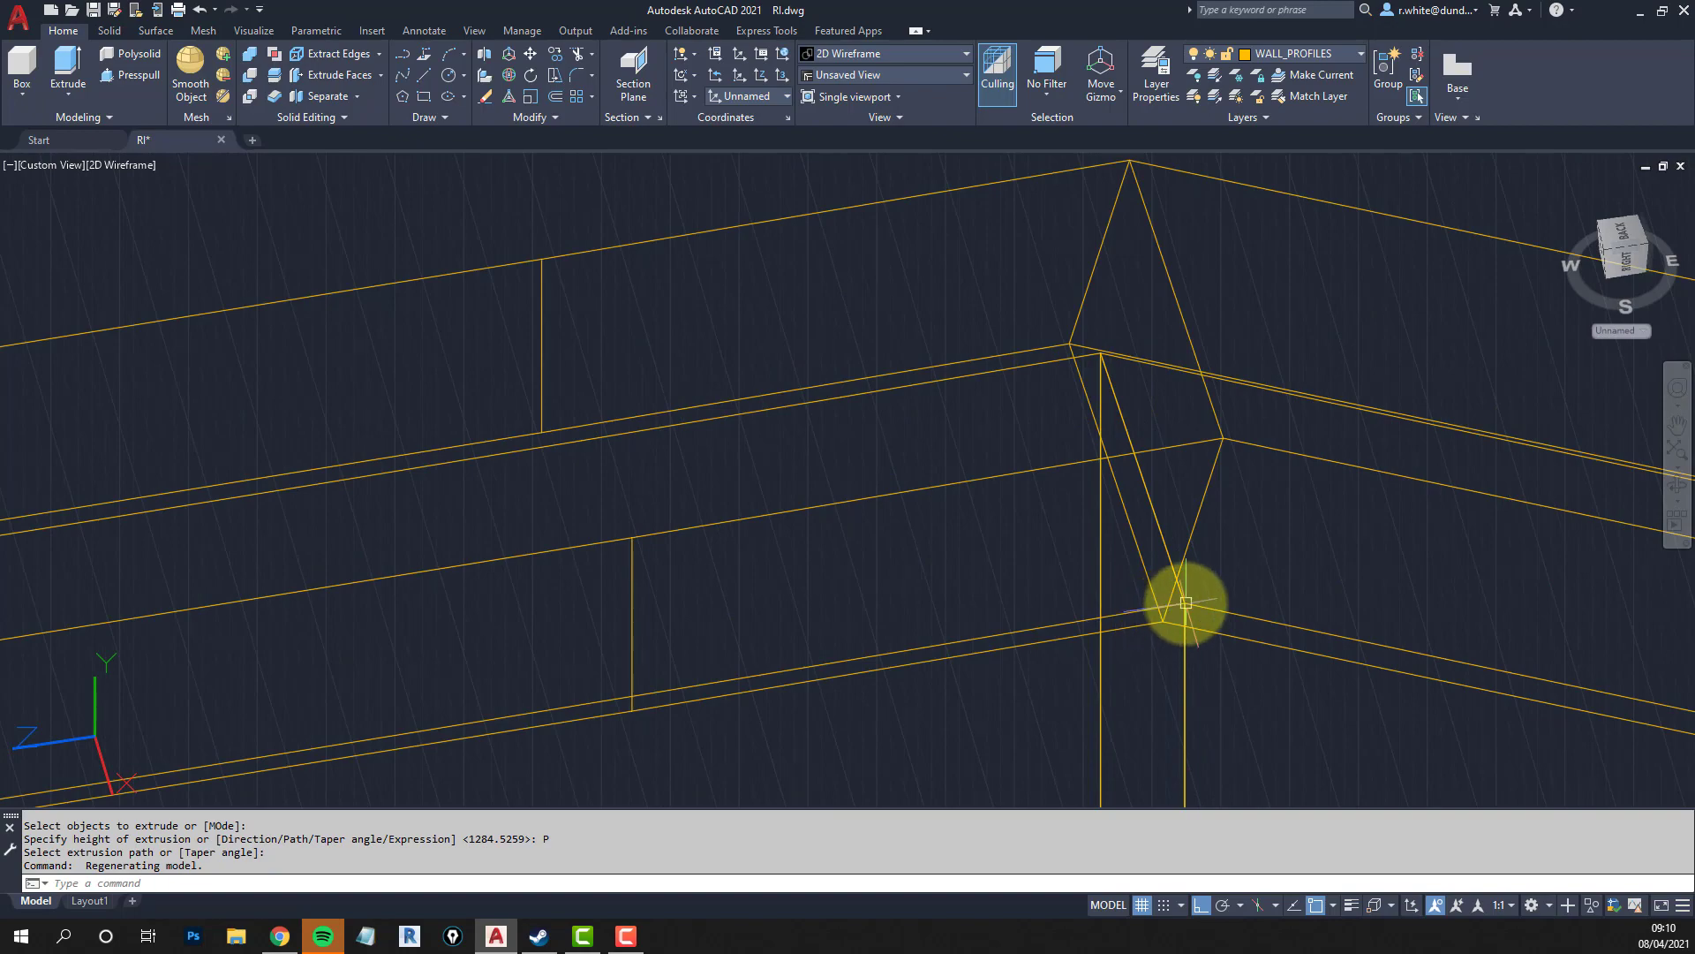
pyautogui.scroll(-6, 1183, 598)
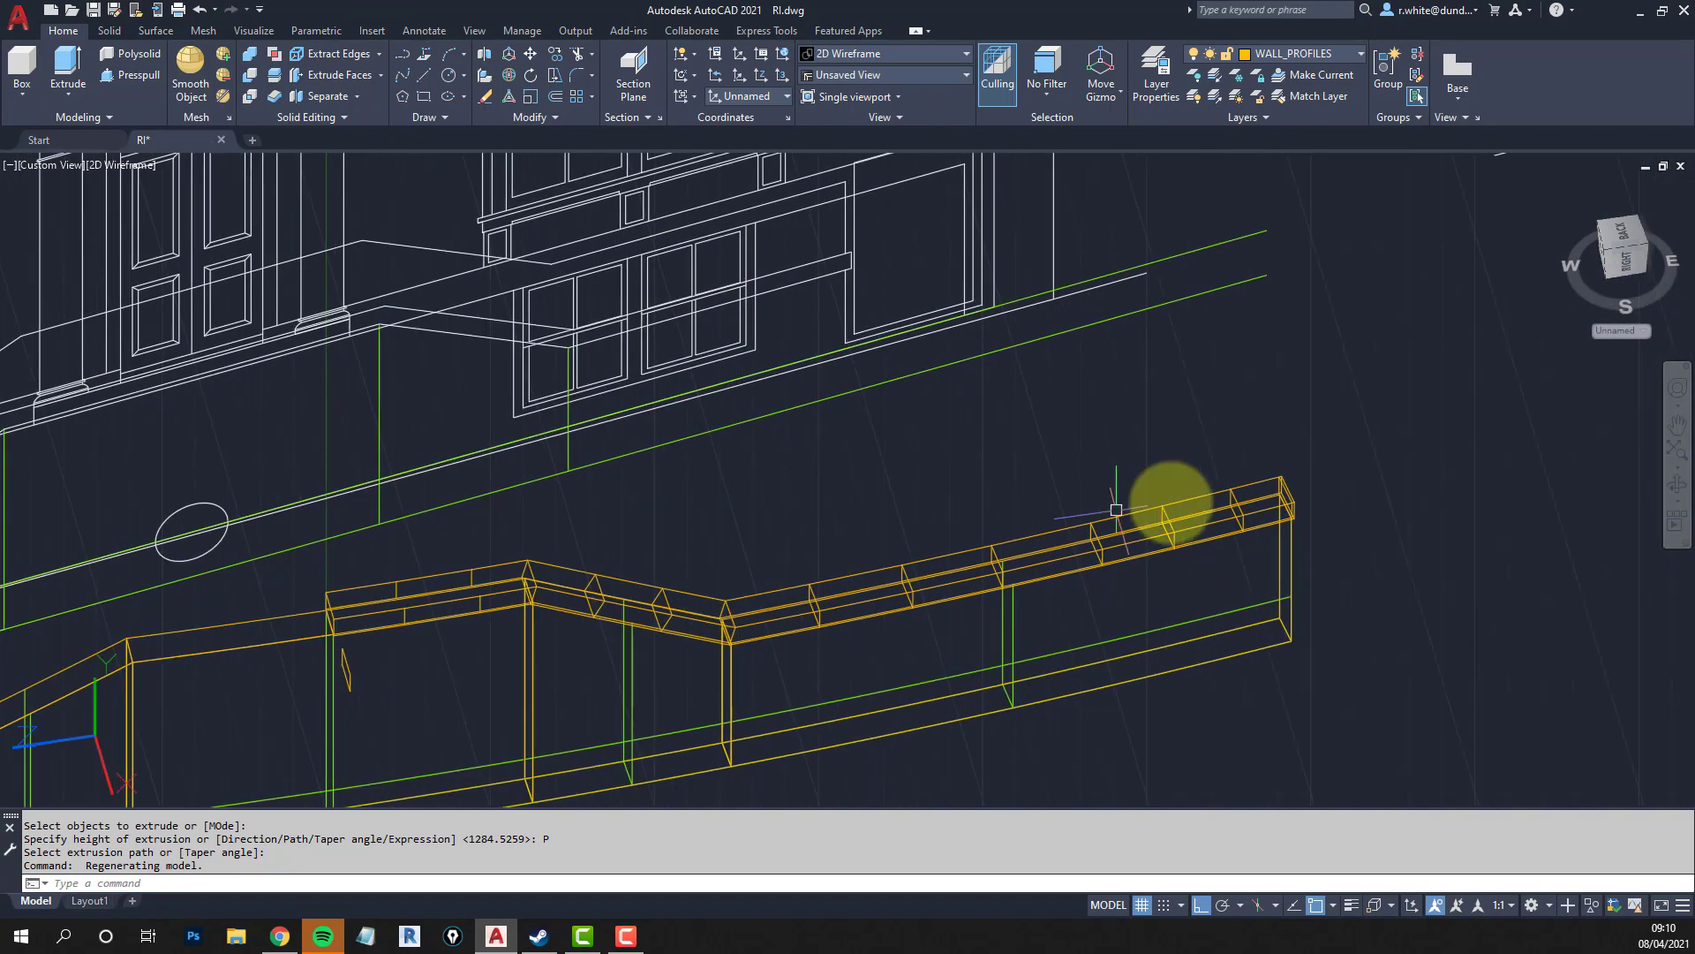
pyautogui.scroll(3, 1315, 503)
pyautogui.scroll(3, 1104, 543)
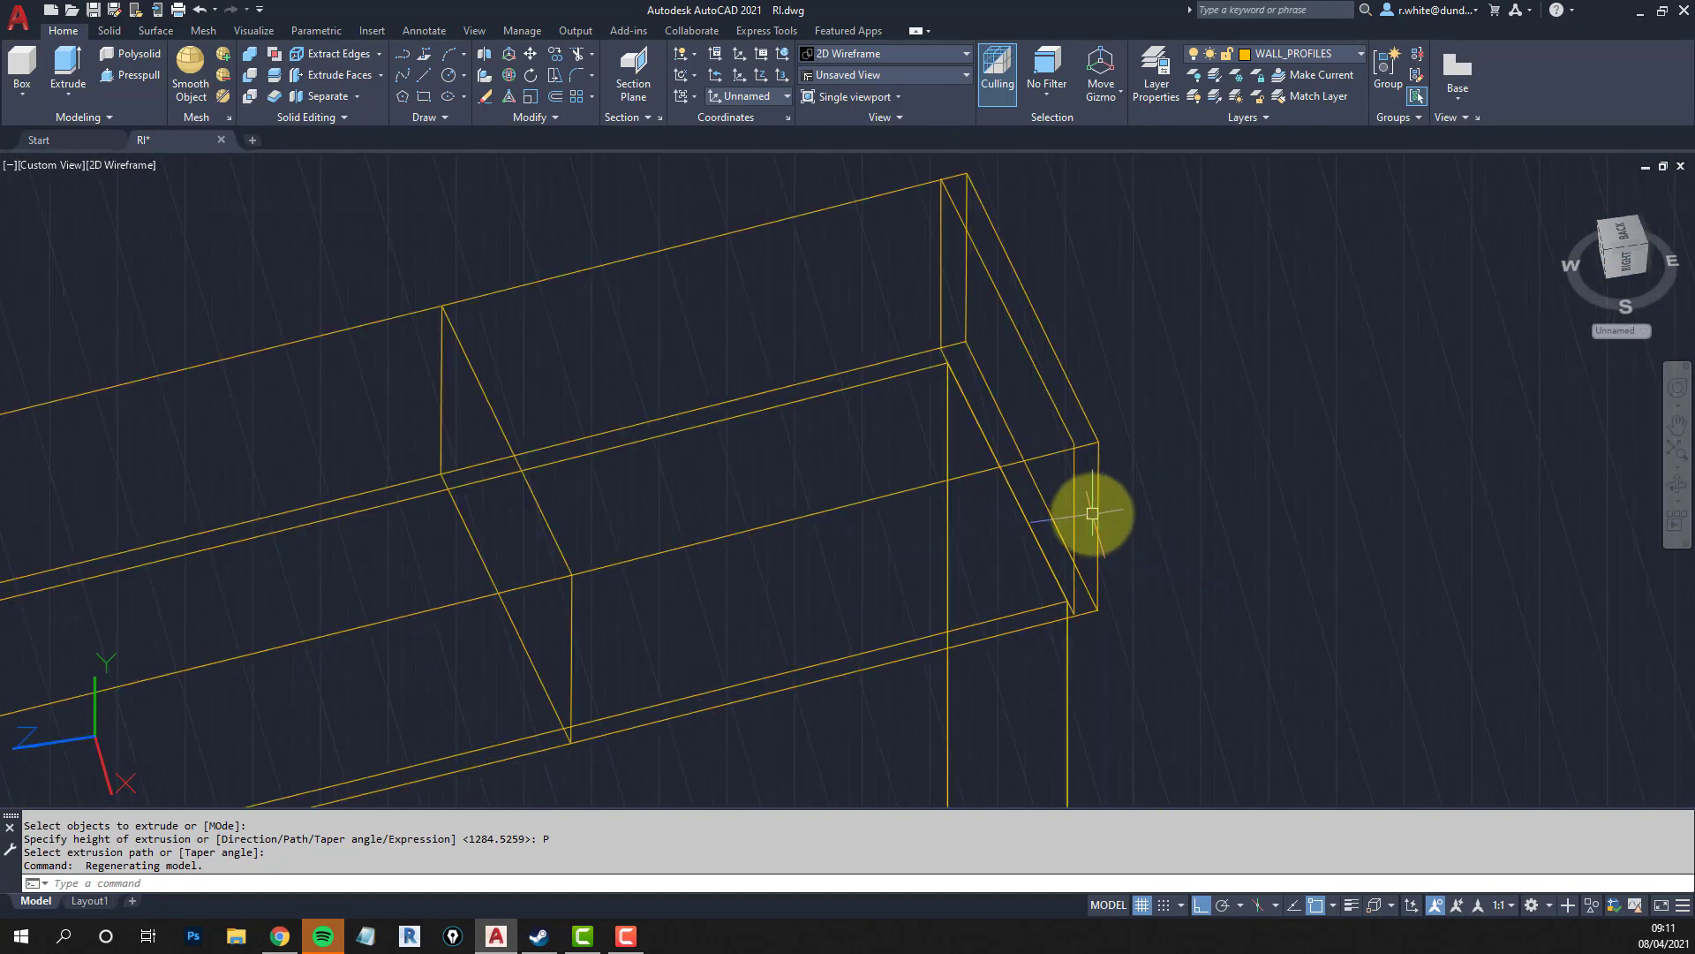
pyautogui.click(1094, 508)
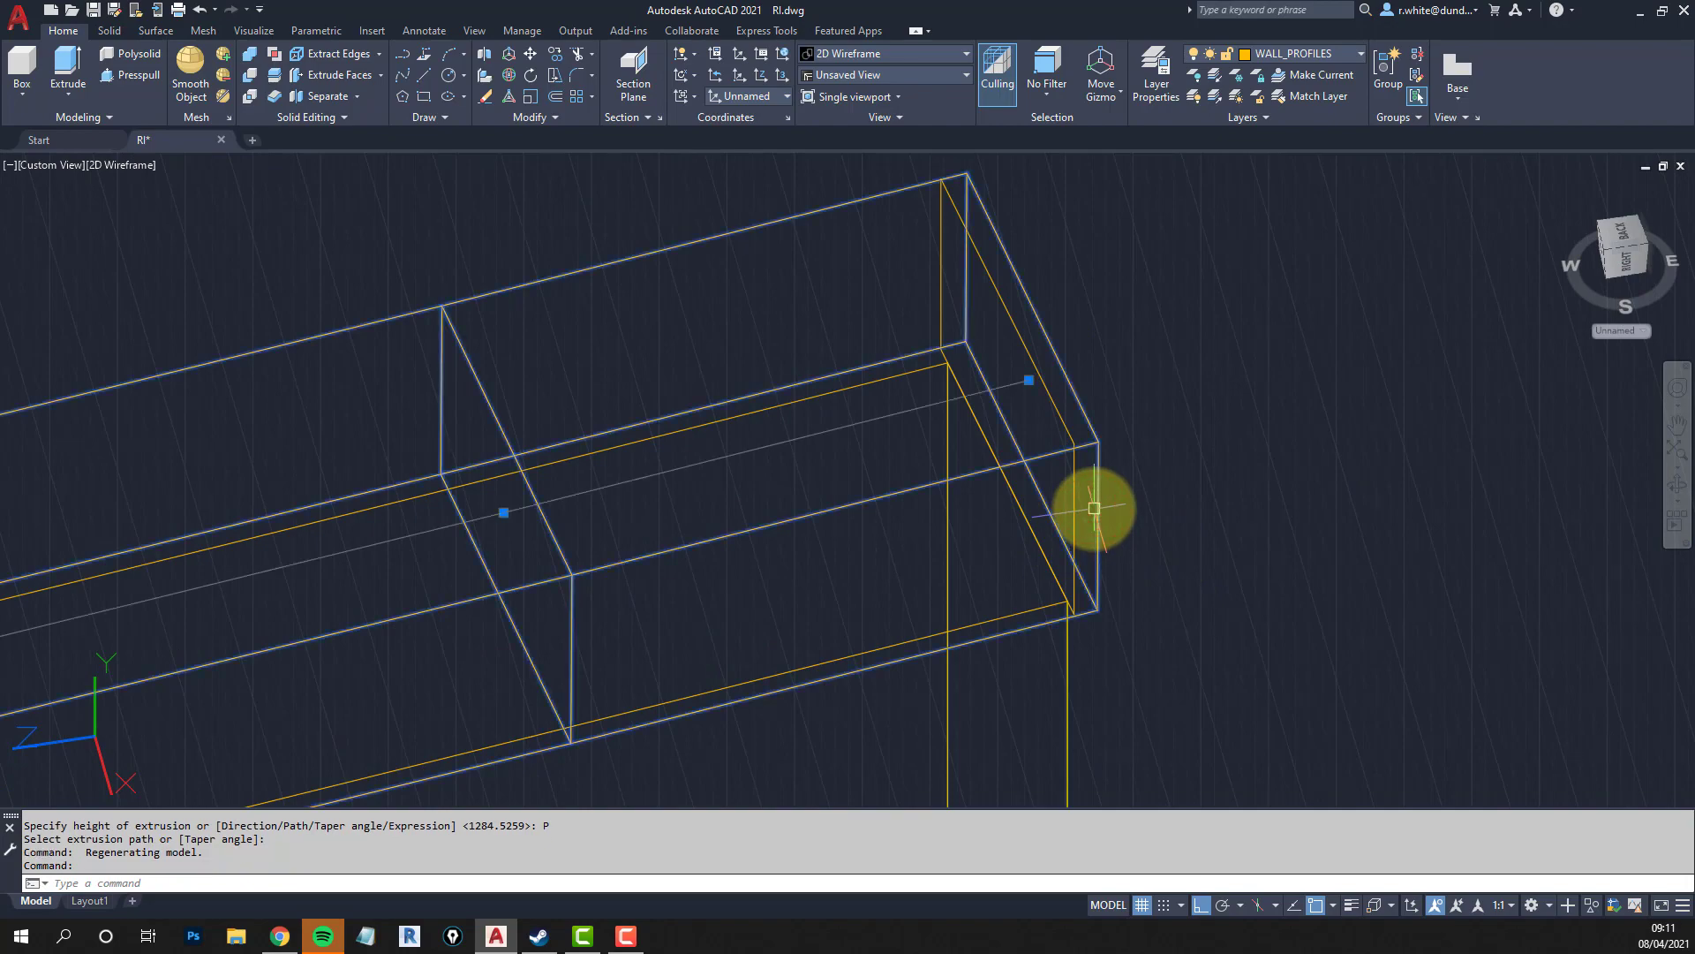
pyautogui.scroll(-6, 1094, 508)
pyautogui.press('Escape')
pyautogui.press('Escape')
pyautogui.scroll(5, 1116, 423)
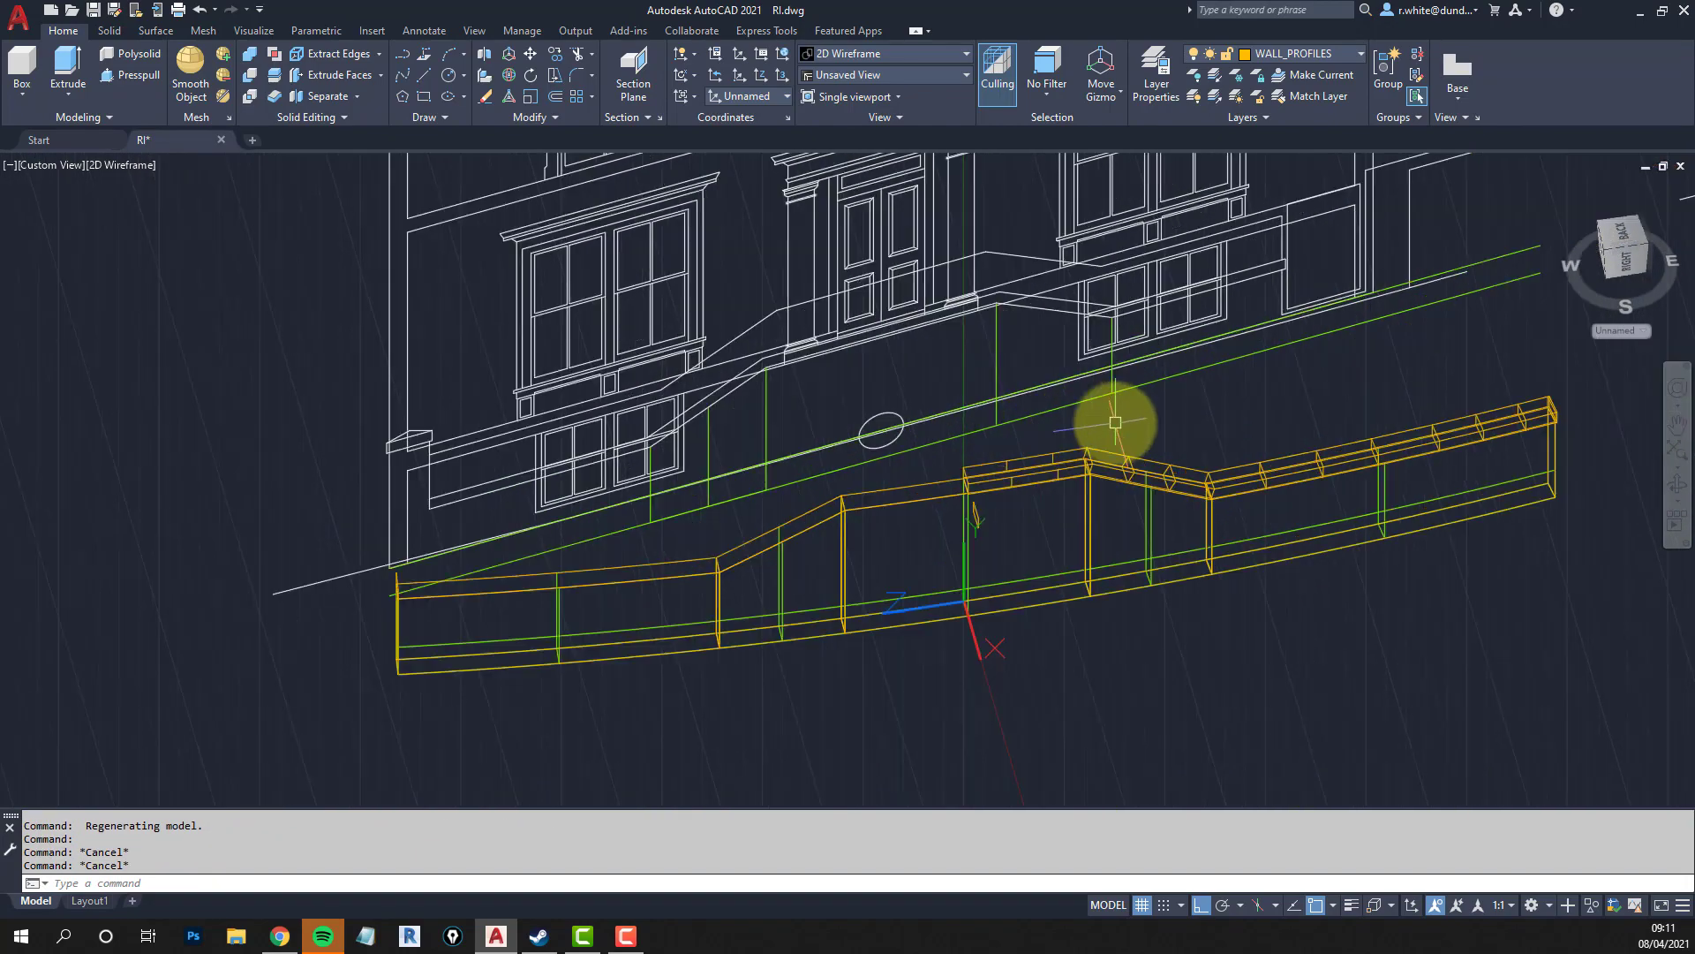
pyautogui.moveTo(954, 571); pyautogui.dragTo(1010, 447, button='middle')
pyautogui.moveTo(697, 529); pyautogui.dragTo(967, 504, button='middle')
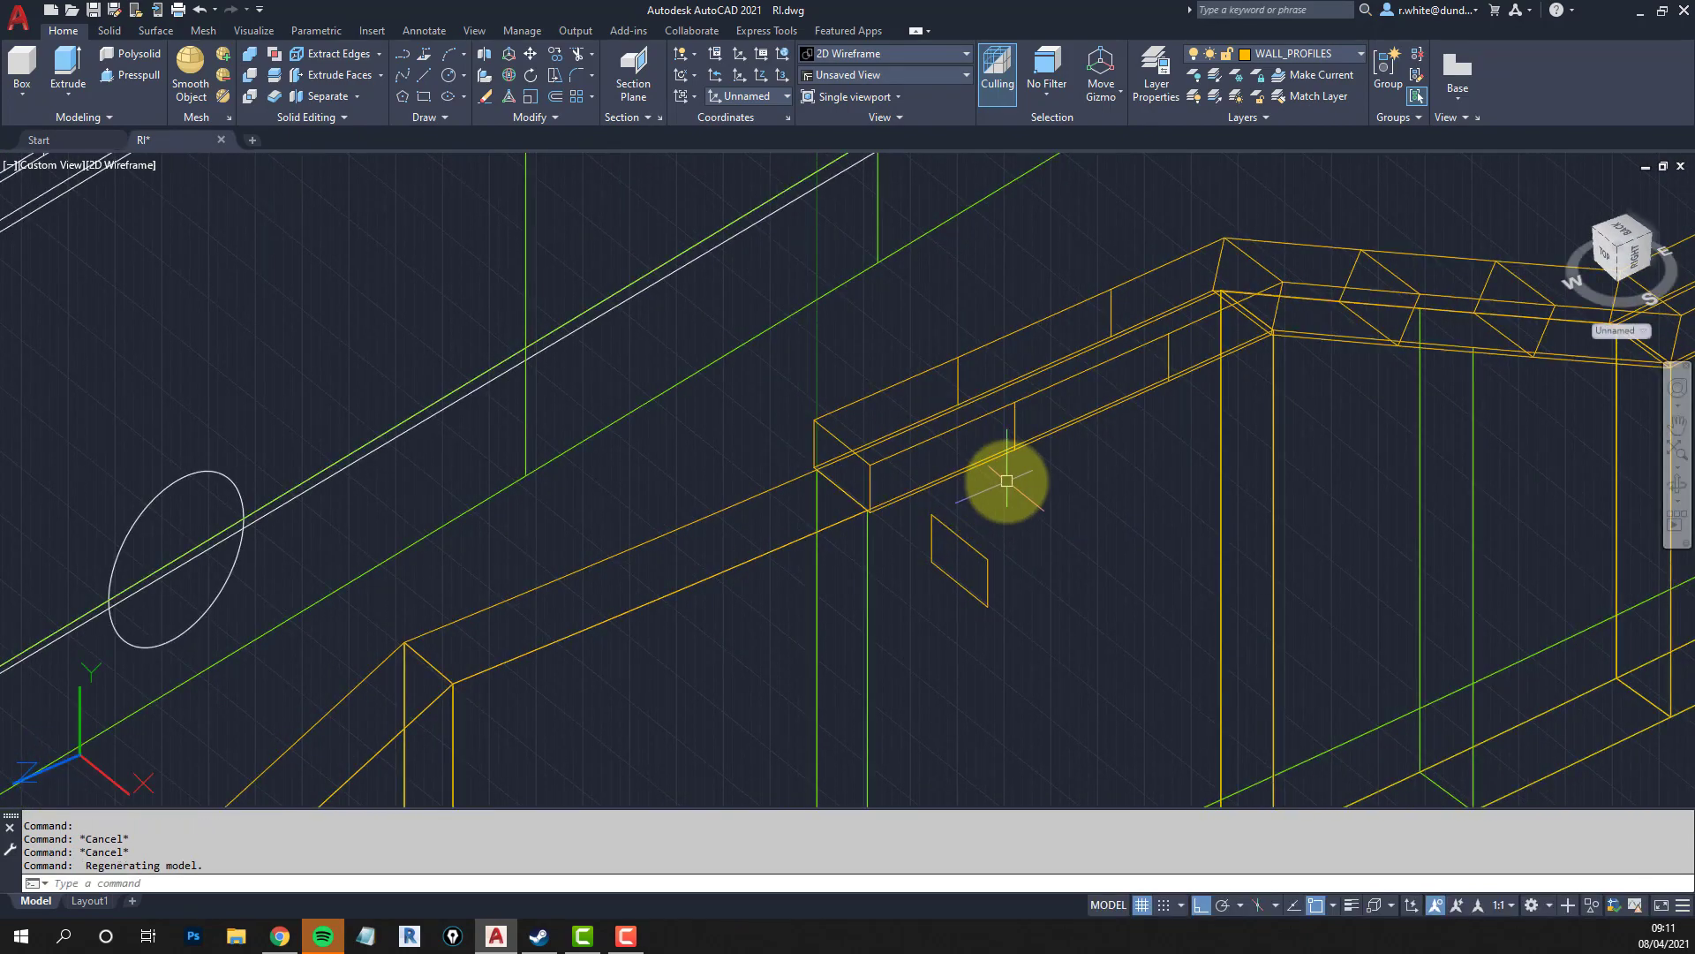
# Subtract the extruded coping solid from the wall segment at the bend.
pyautogui.keyDown('shift'); pyautogui.moveTo(1094, 496); pyautogui.dragTo(1142, 360, button='middle'); pyautogui.keyUp('shift')
pyautogui.scroll(7, 1177, 189)
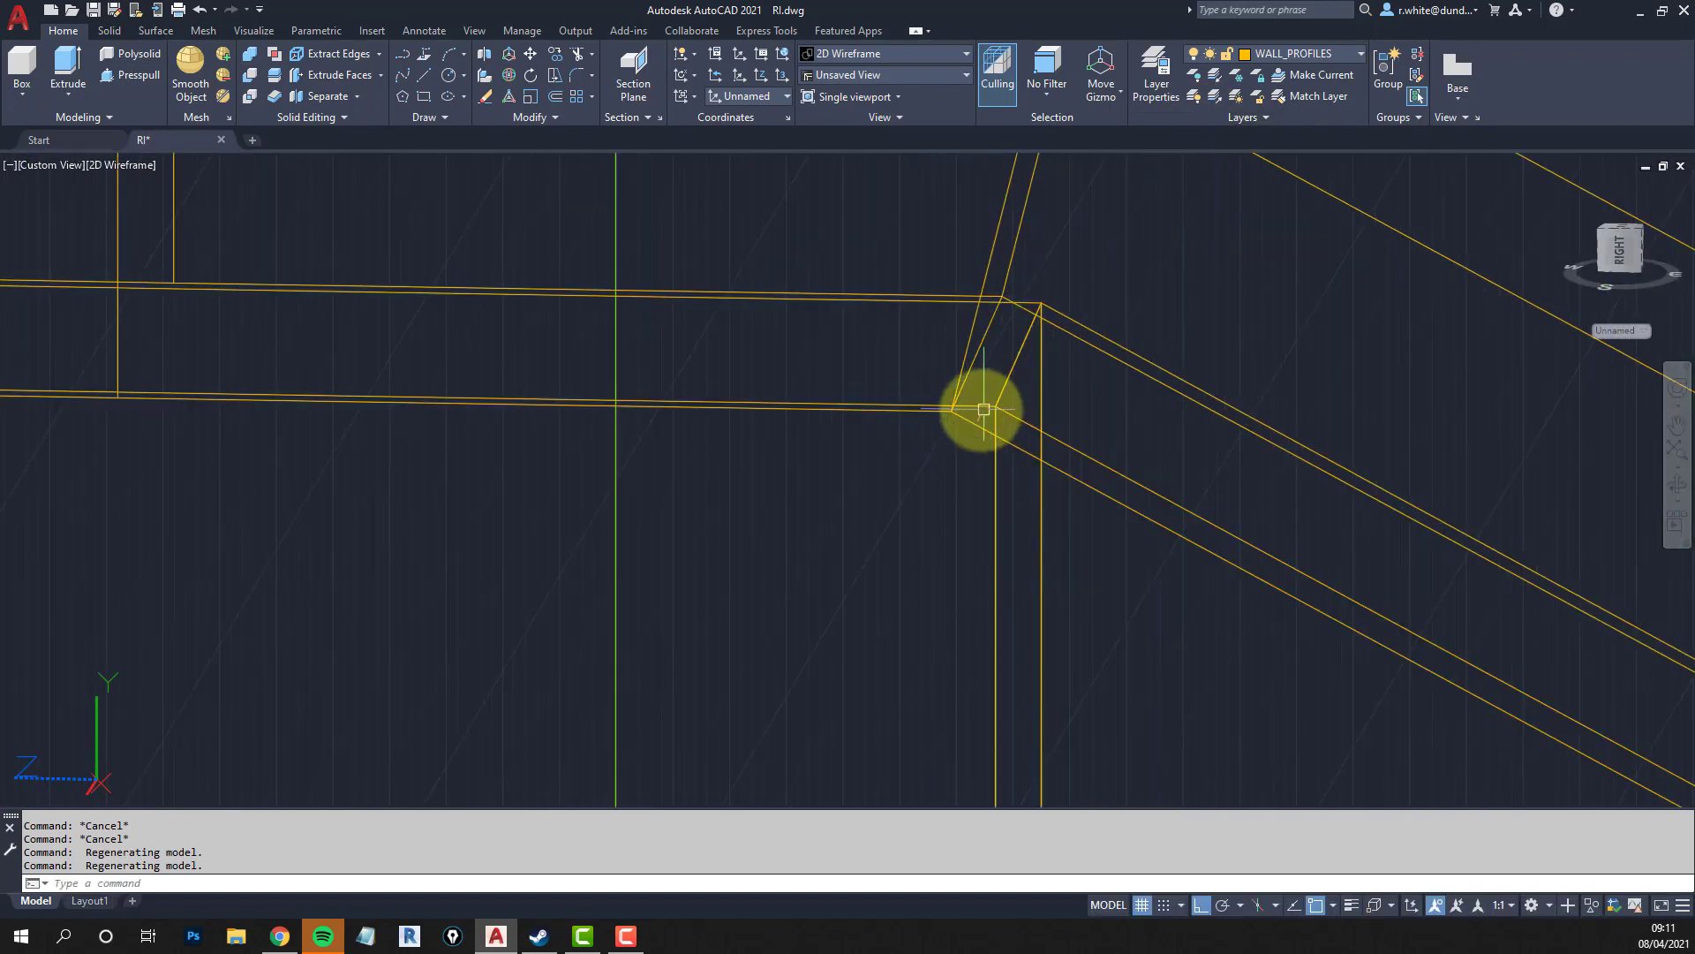
pyautogui.click(252, 73)
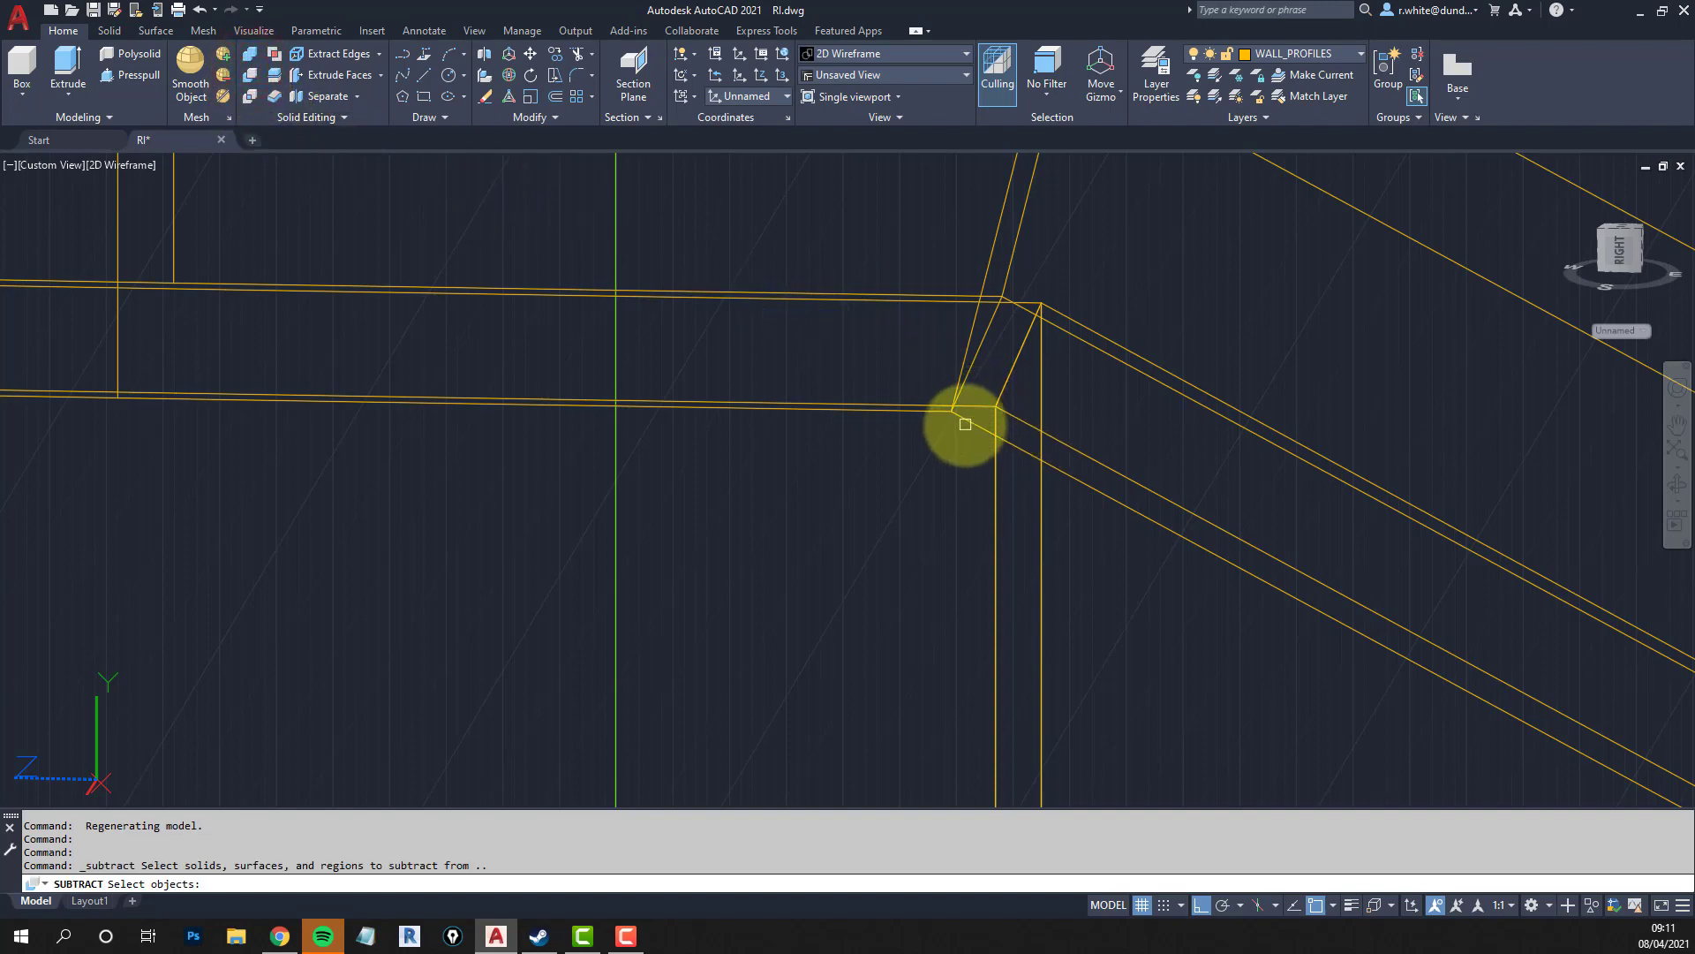
pyautogui.click(997, 473)
pyautogui.rightClick(992, 481)
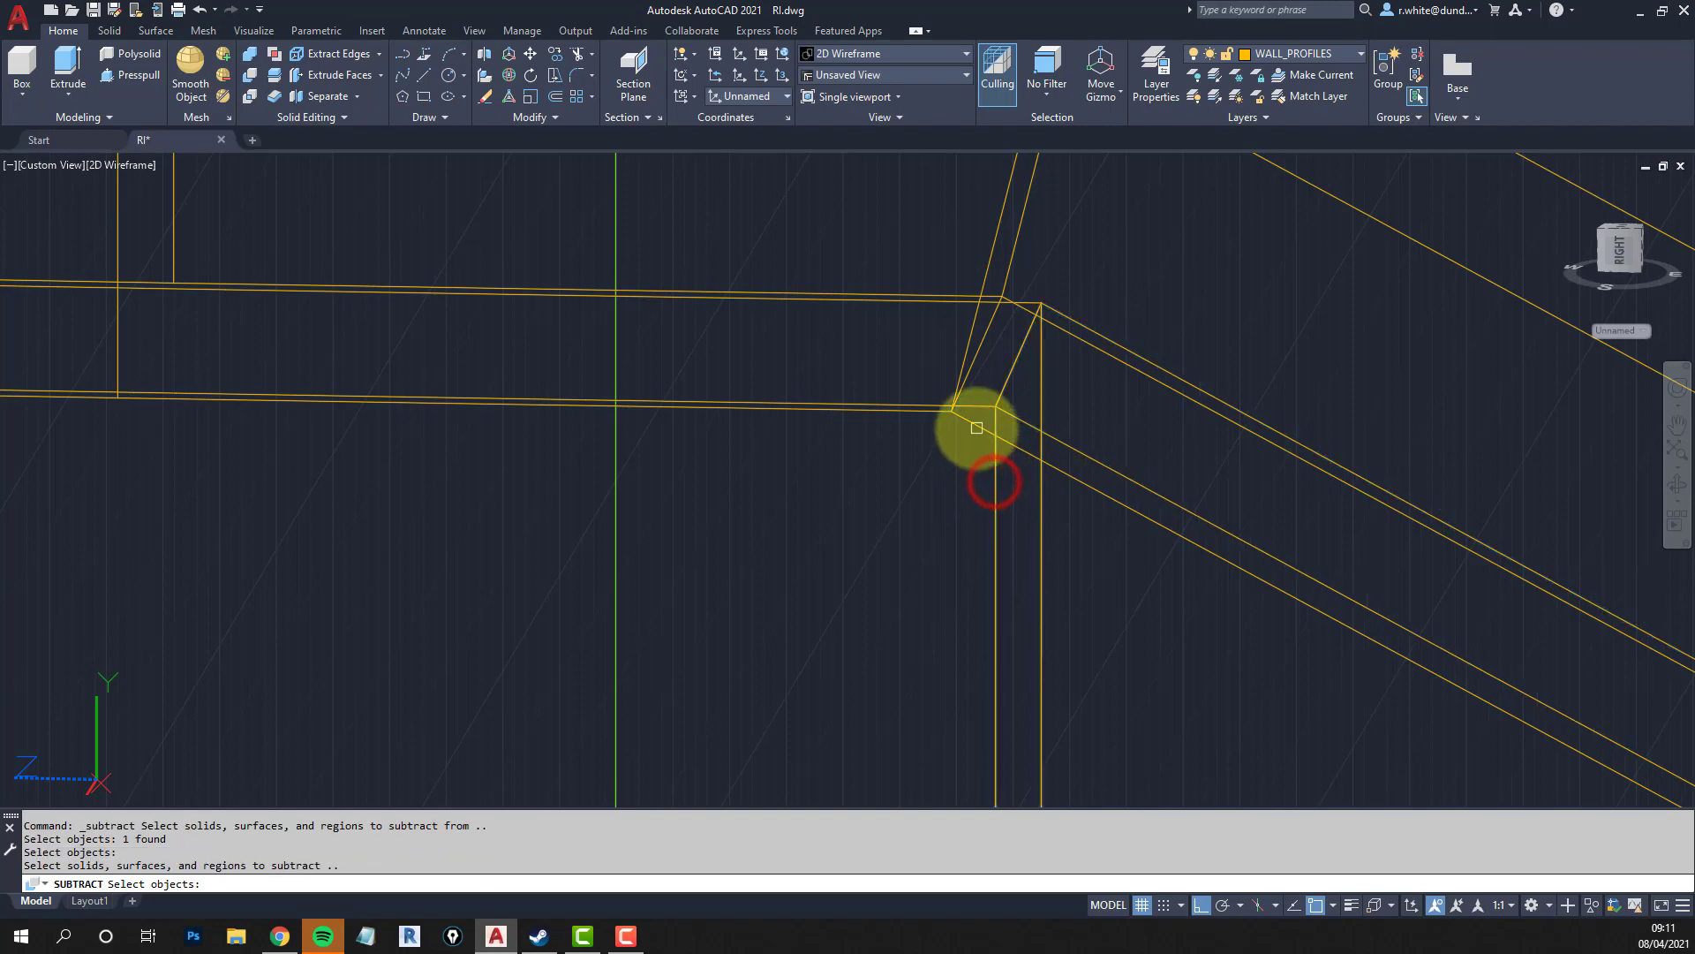
pyautogui.click(972, 432)
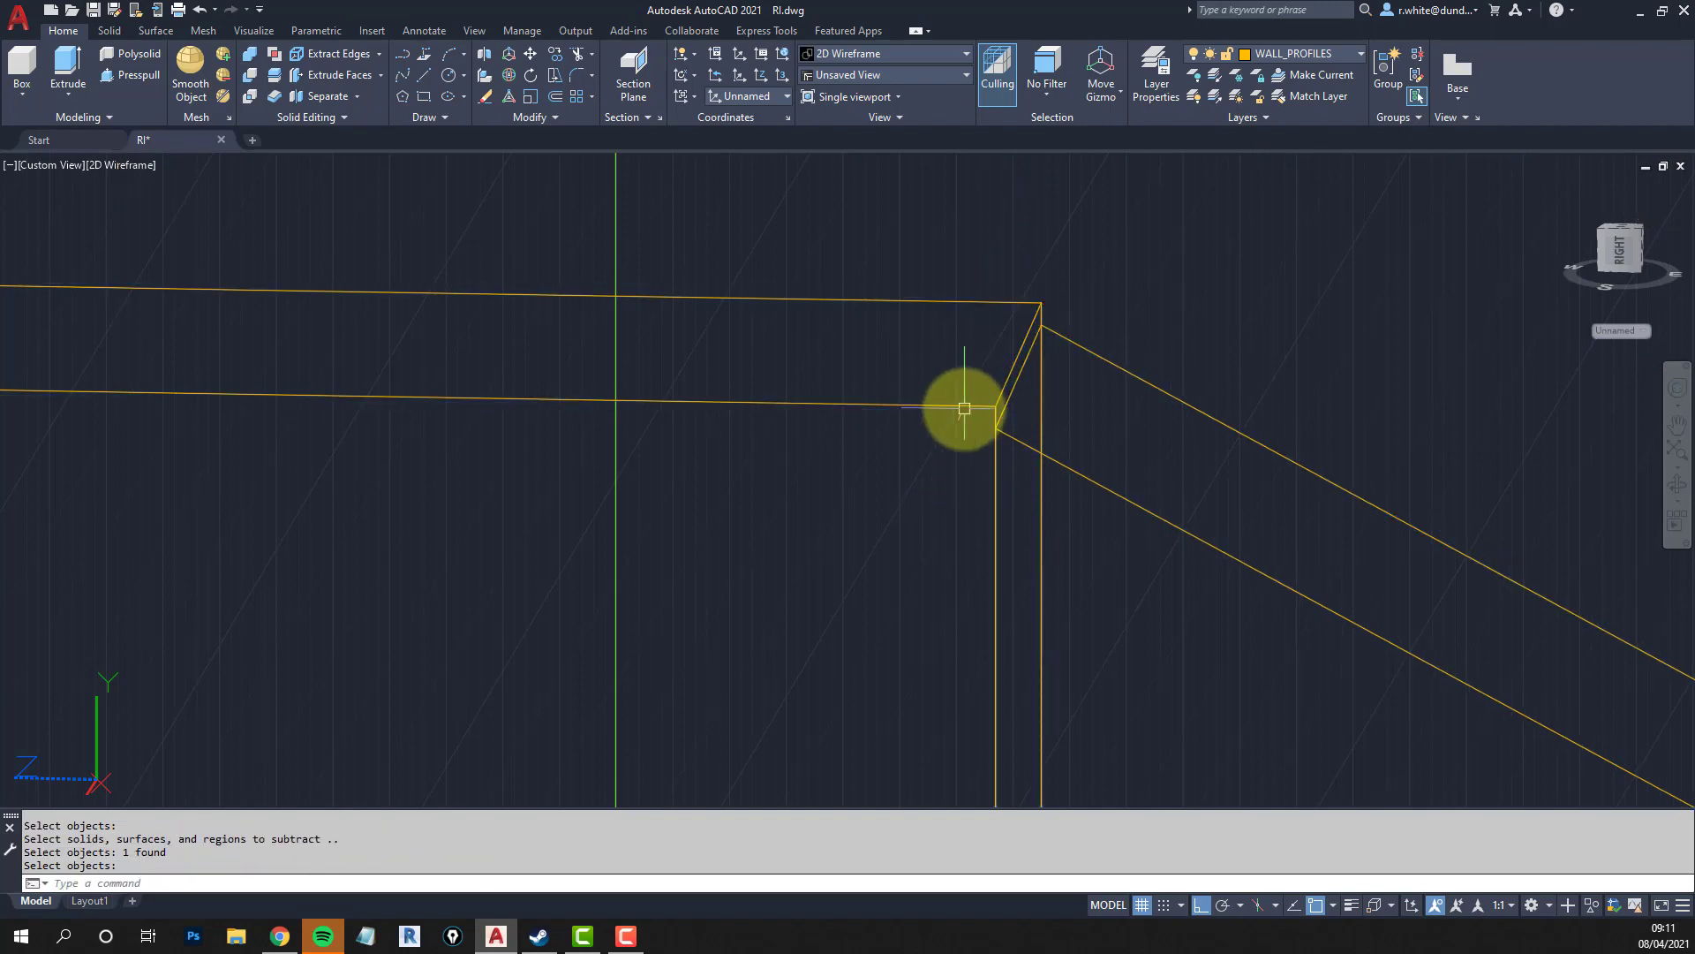
pyautogui.press('Return')
# Undo the subtraction of the coping from the wall.
pyautogui.write('u')
pyautogui.press('Return')
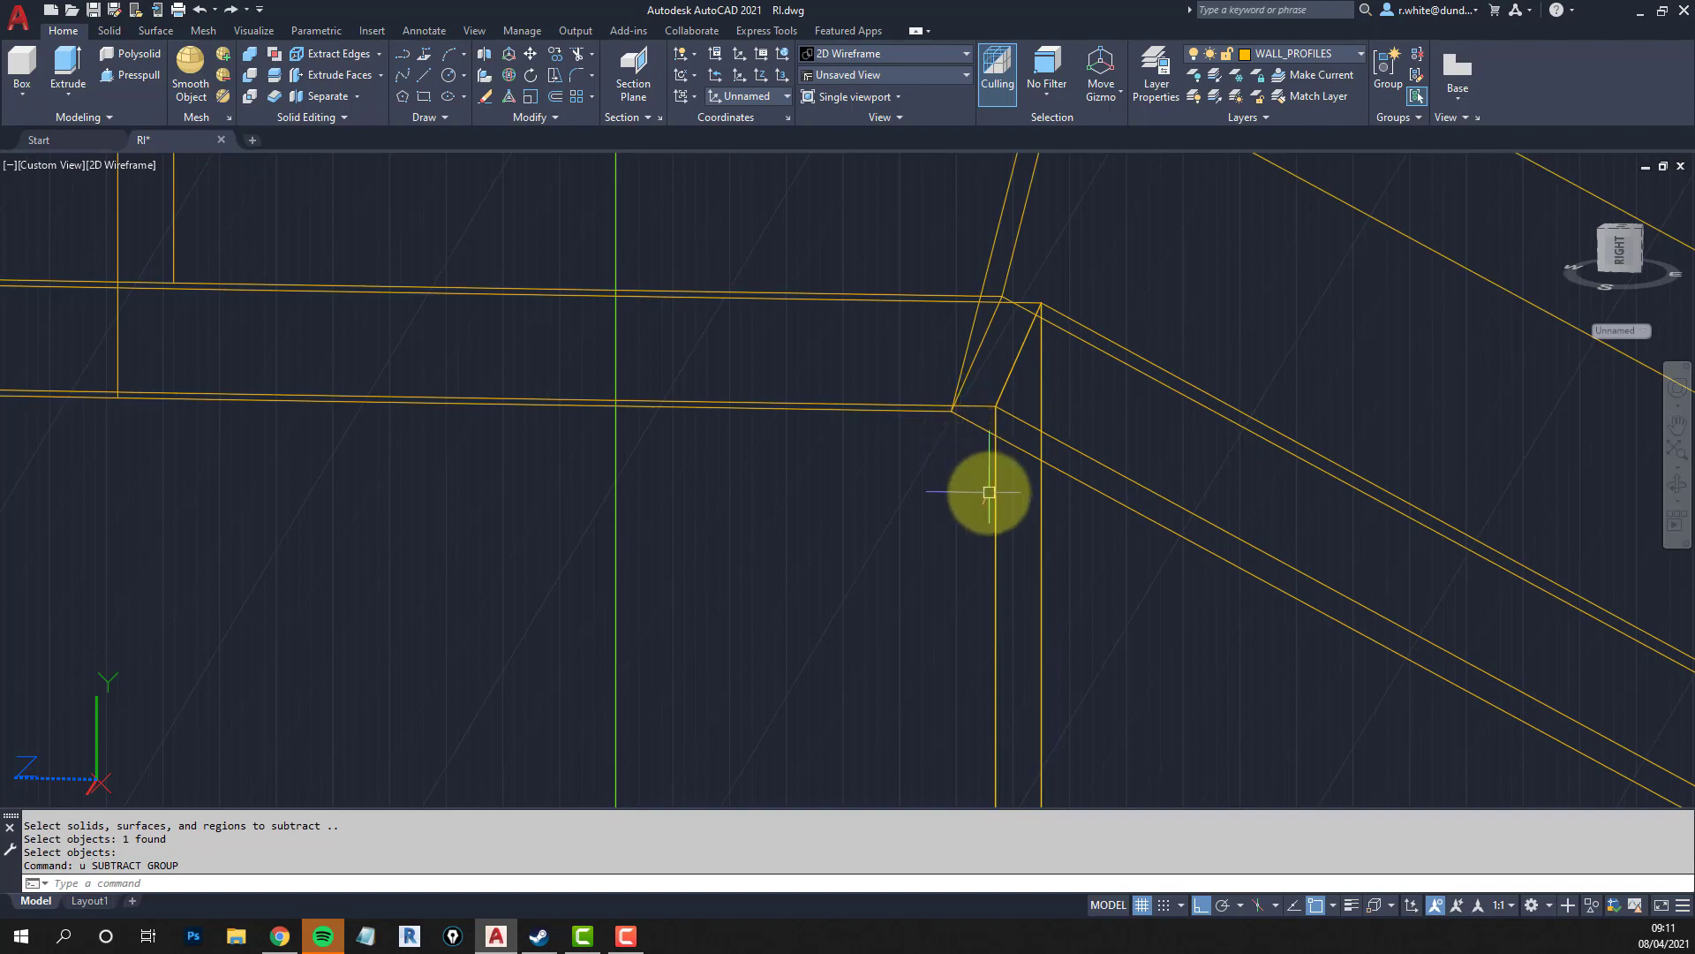
pyautogui.press('Escape')
# Move the spare coping profile by its upper corner onto the matching corner at the start of the extruded coping.
pyautogui.scroll(-4, 989, 493)
pyautogui.moveTo(955, 509); pyautogui.dragTo(1068, 441, button='middle')
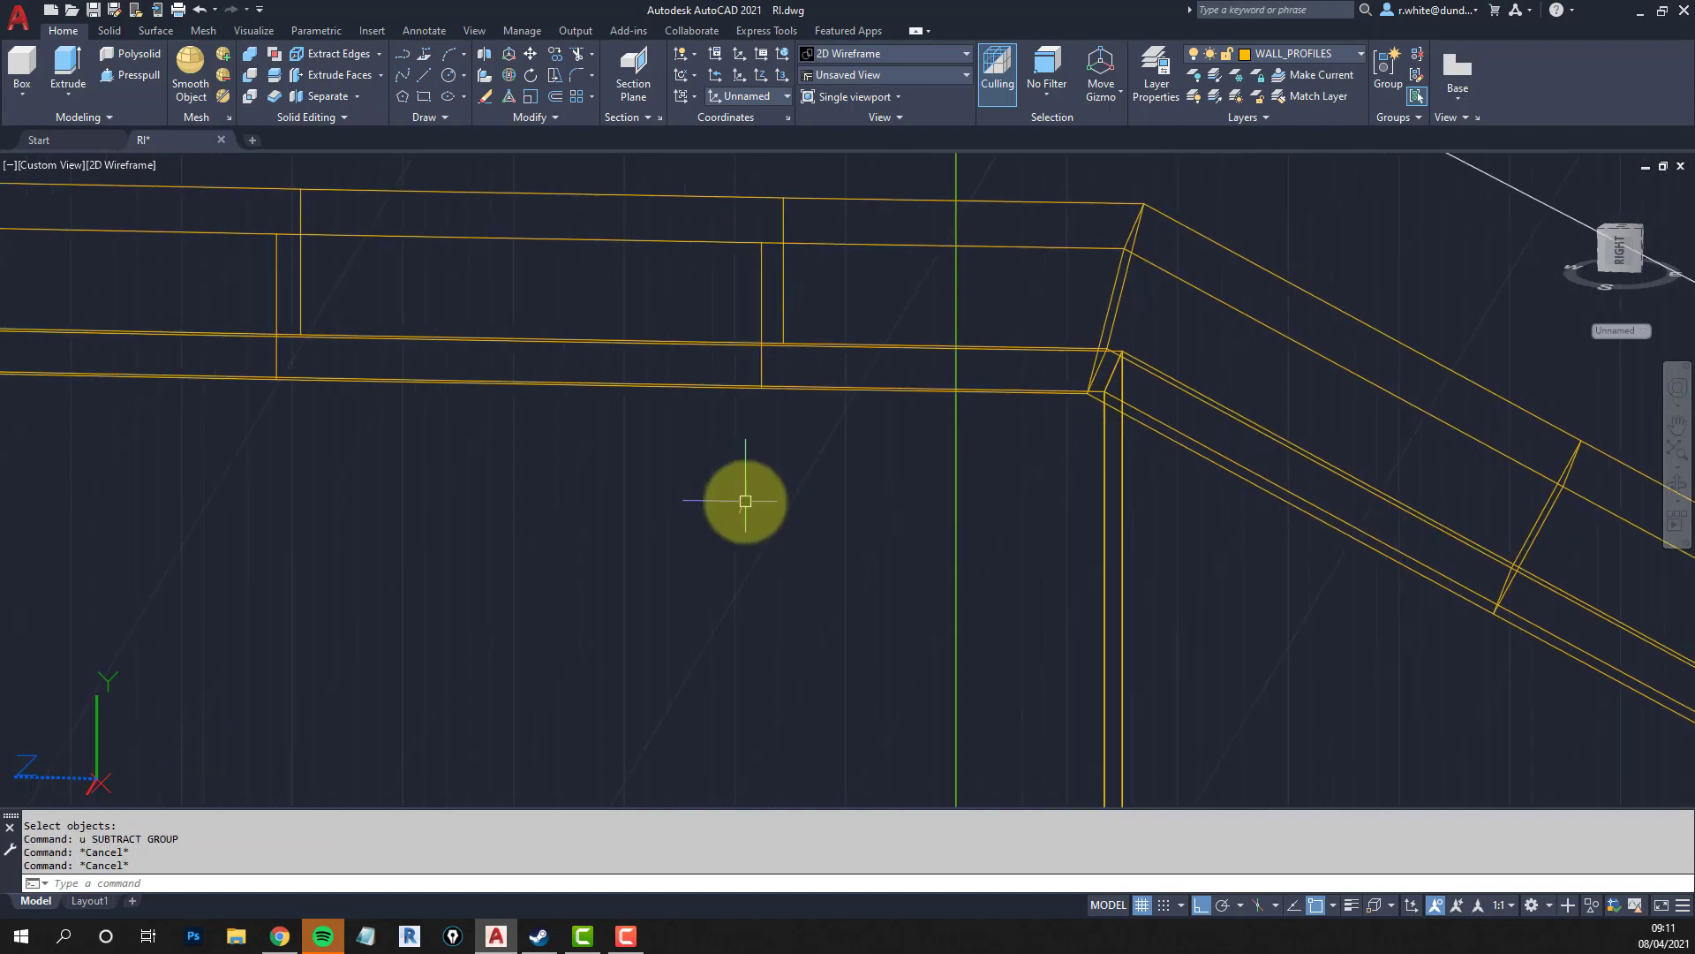
pyautogui.keyDown('shift'); pyautogui.moveTo(745, 500); pyautogui.dragTo(966, 456, button='middle'); pyautogui.keyUp('shift')
pyautogui.scroll(-4, 919, 526)
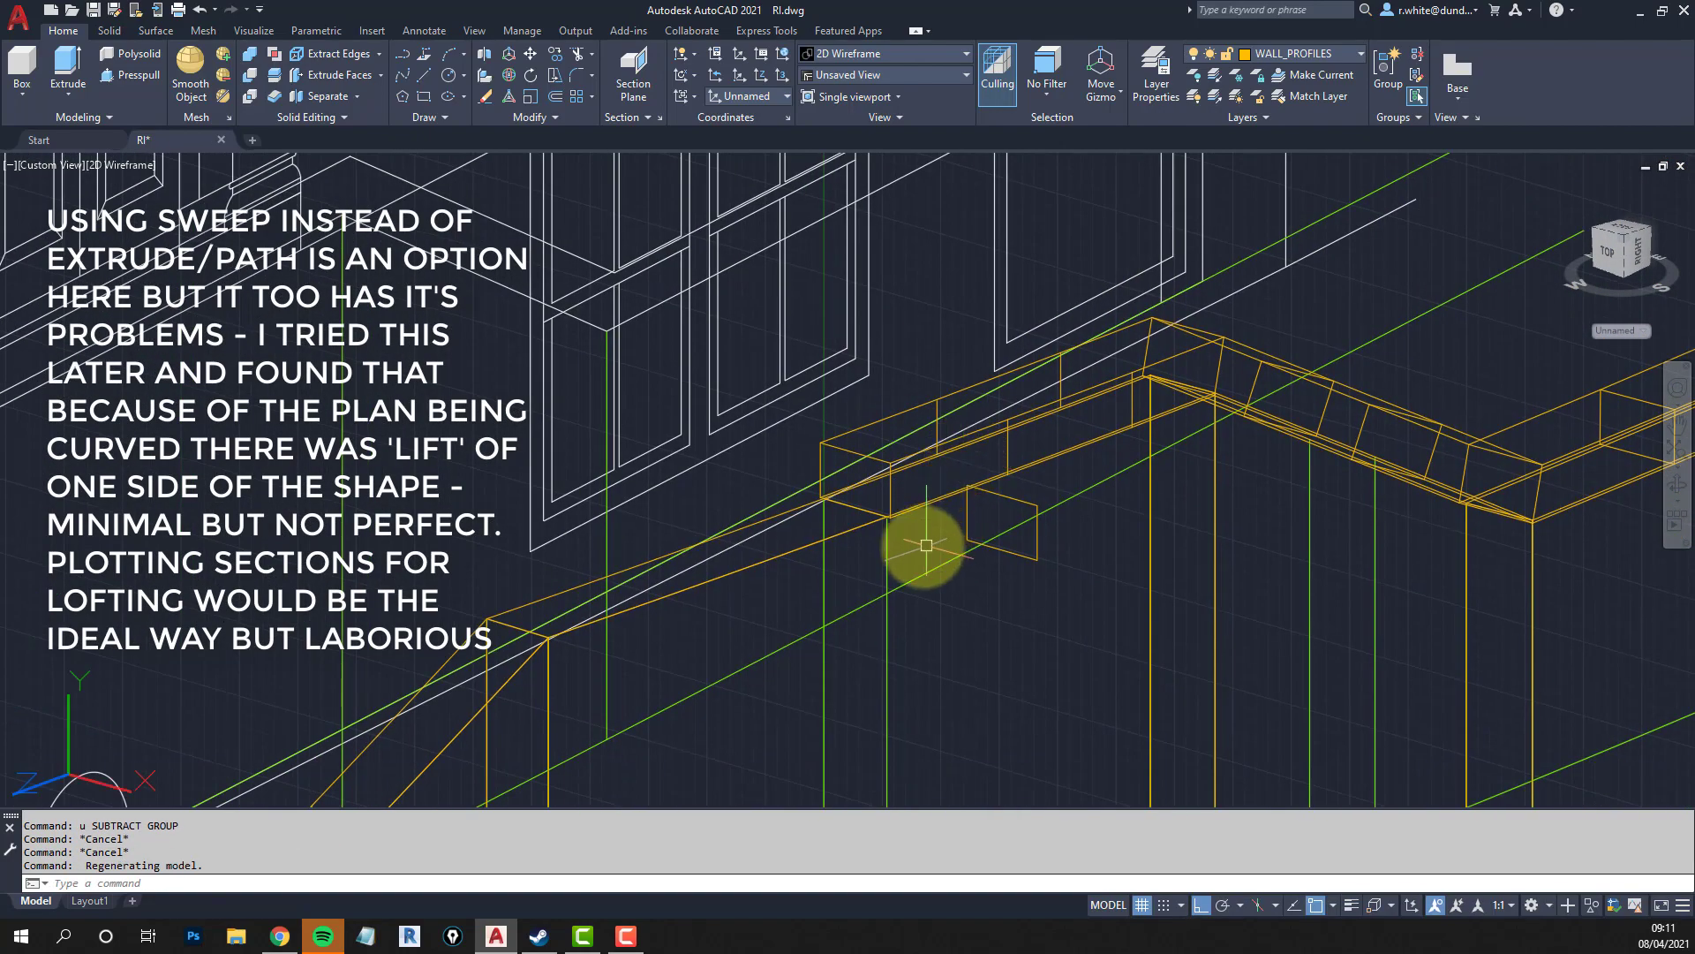
pyautogui.keyDown('shift'); pyautogui.moveTo(915, 540); pyautogui.dragTo(950, 553, button='middle'); pyautogui.keyUp('shift')
pyautogui.moveTo(956, 546); pyautogui.dragTo(953, 416, button='middle')
pyautogui.press('Escape')
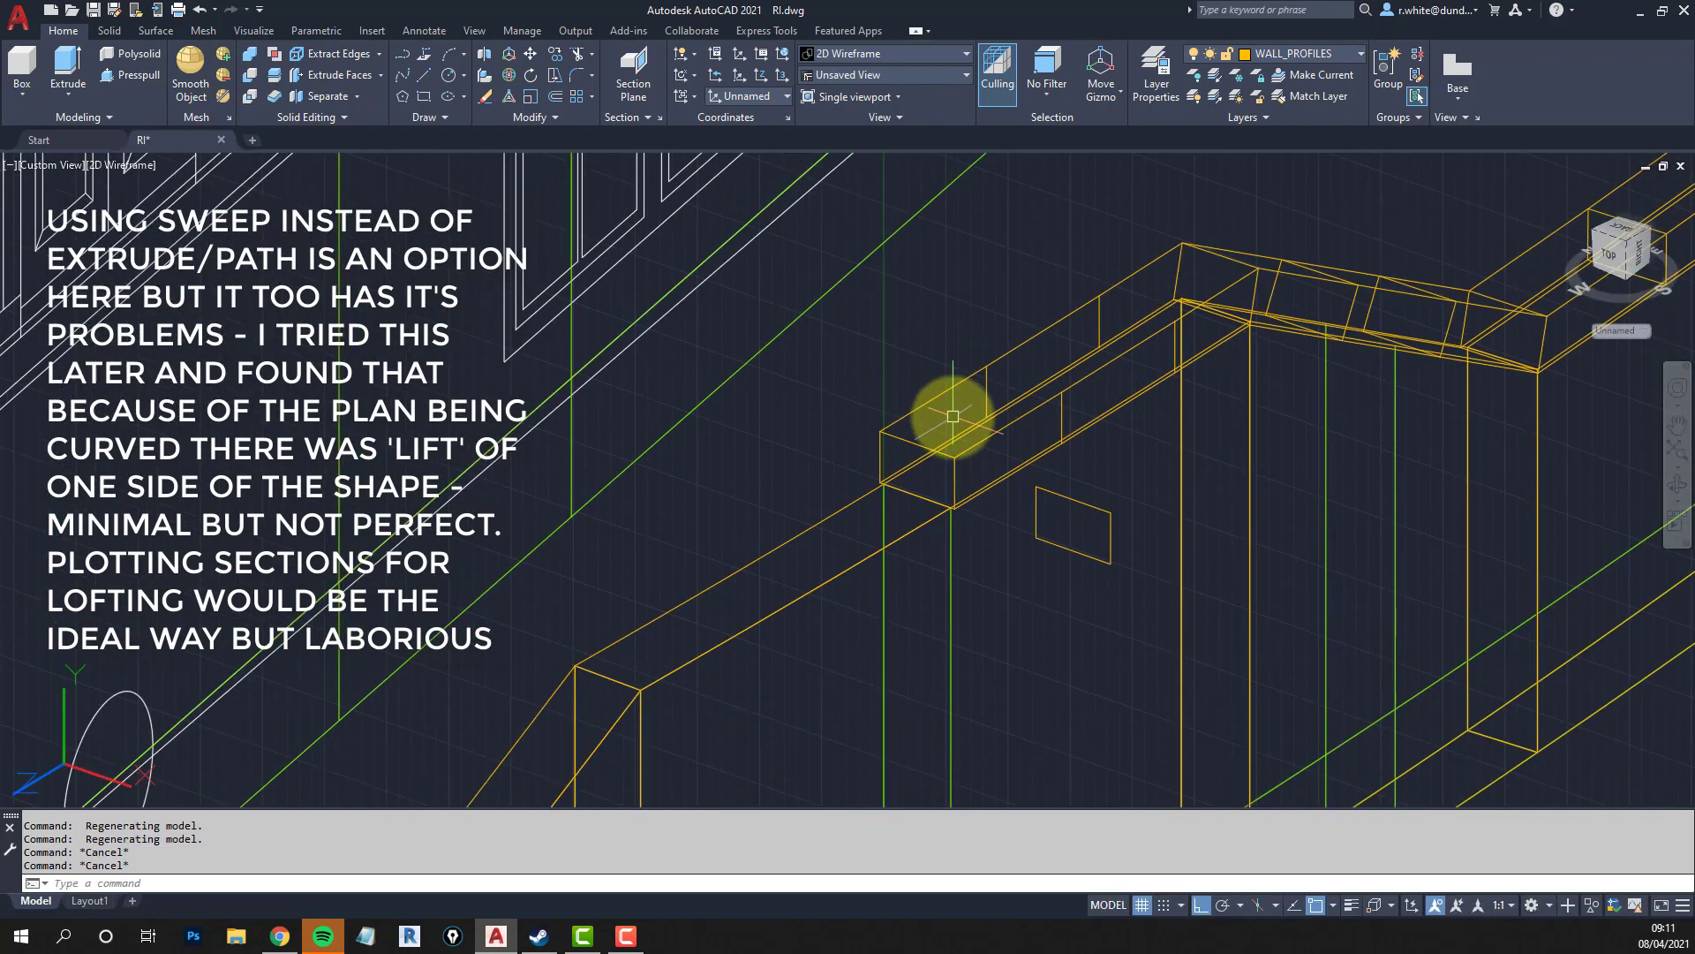
pyautogui.write('cp')
pyautogui.press('Return')
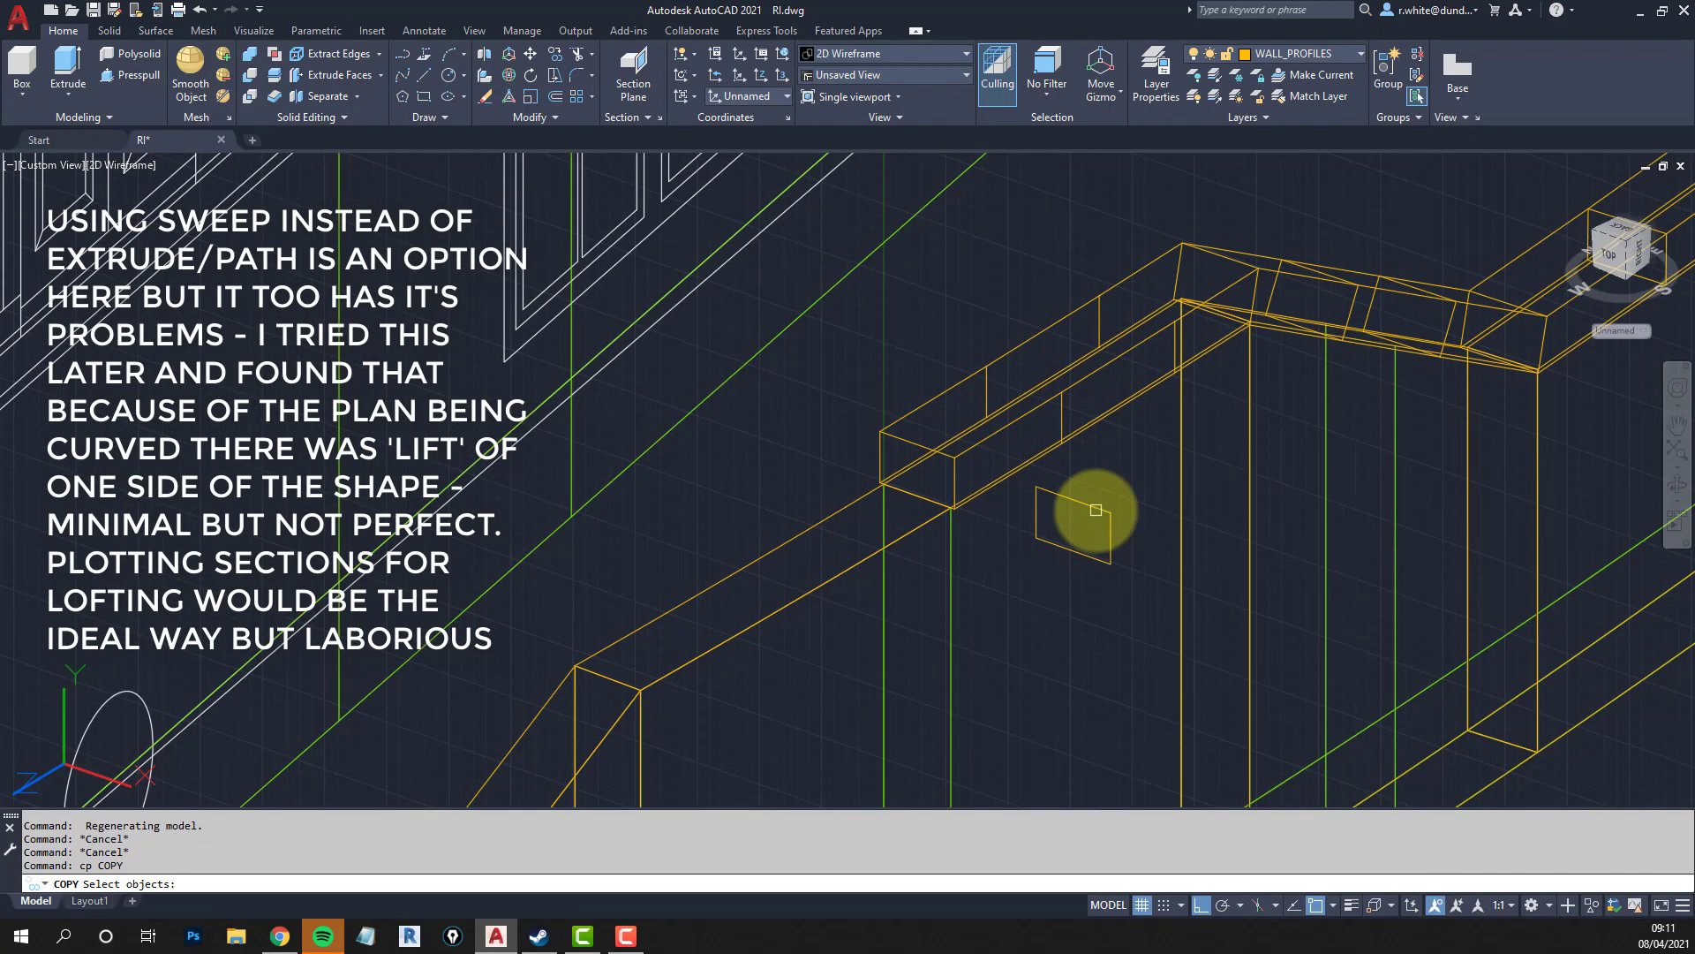
pyautogui.press('Return')
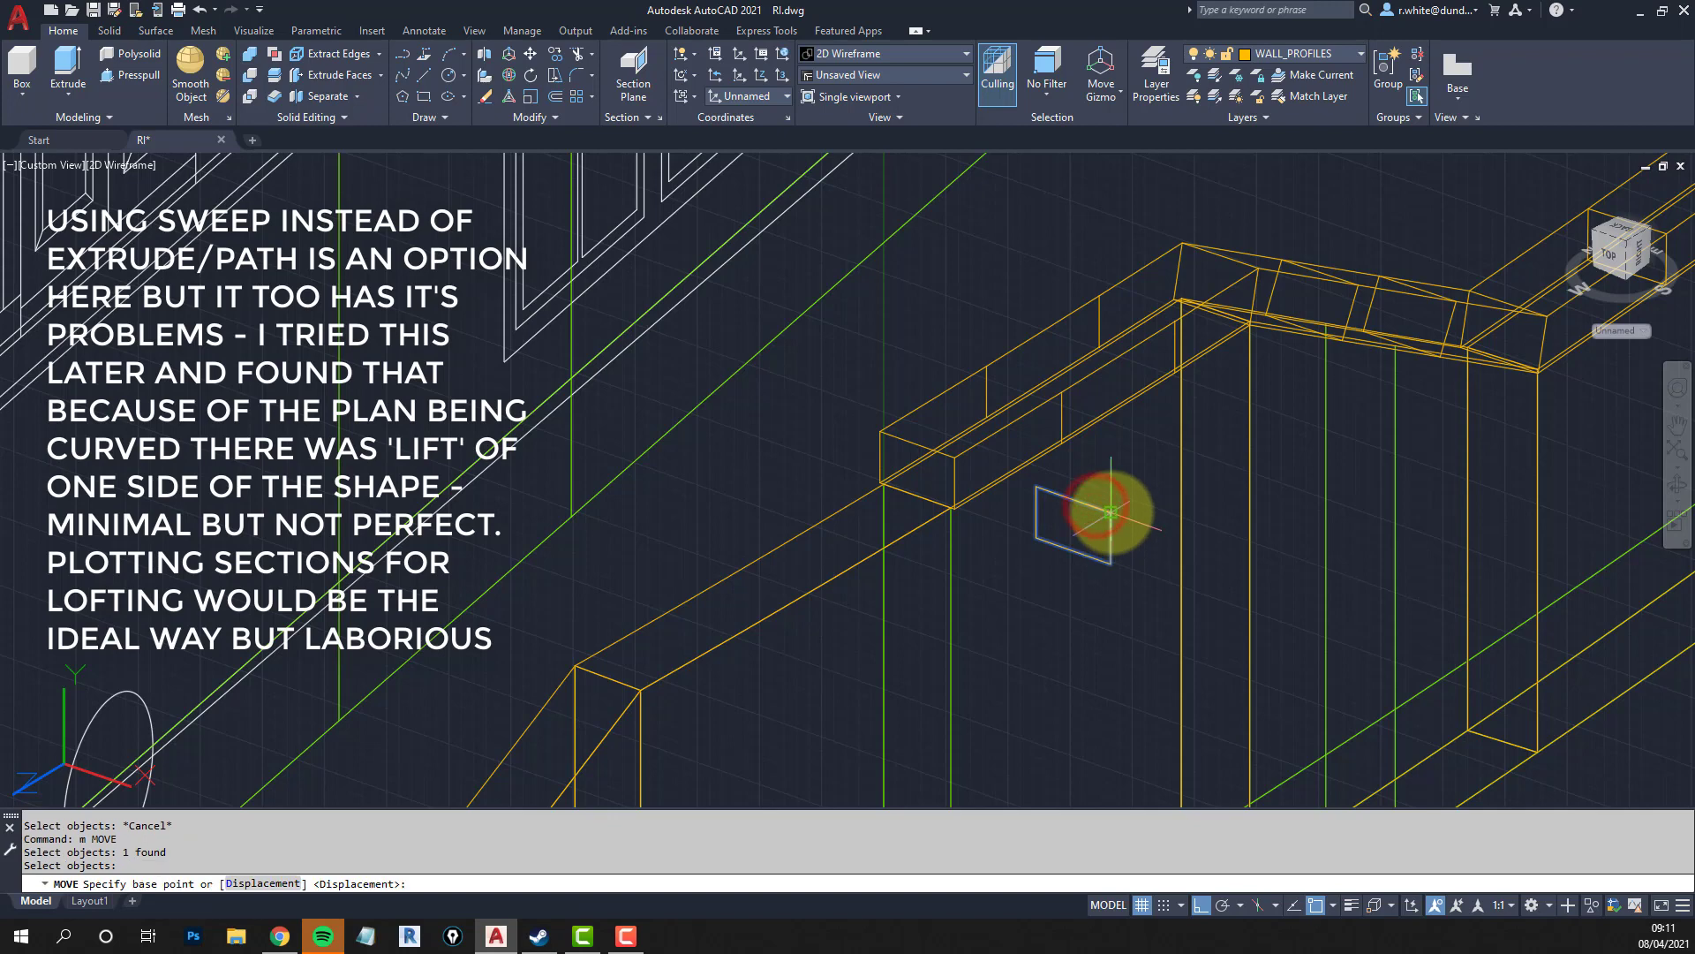
pyautogui.click(1111, 511)
pyautogui.click(958, 463)
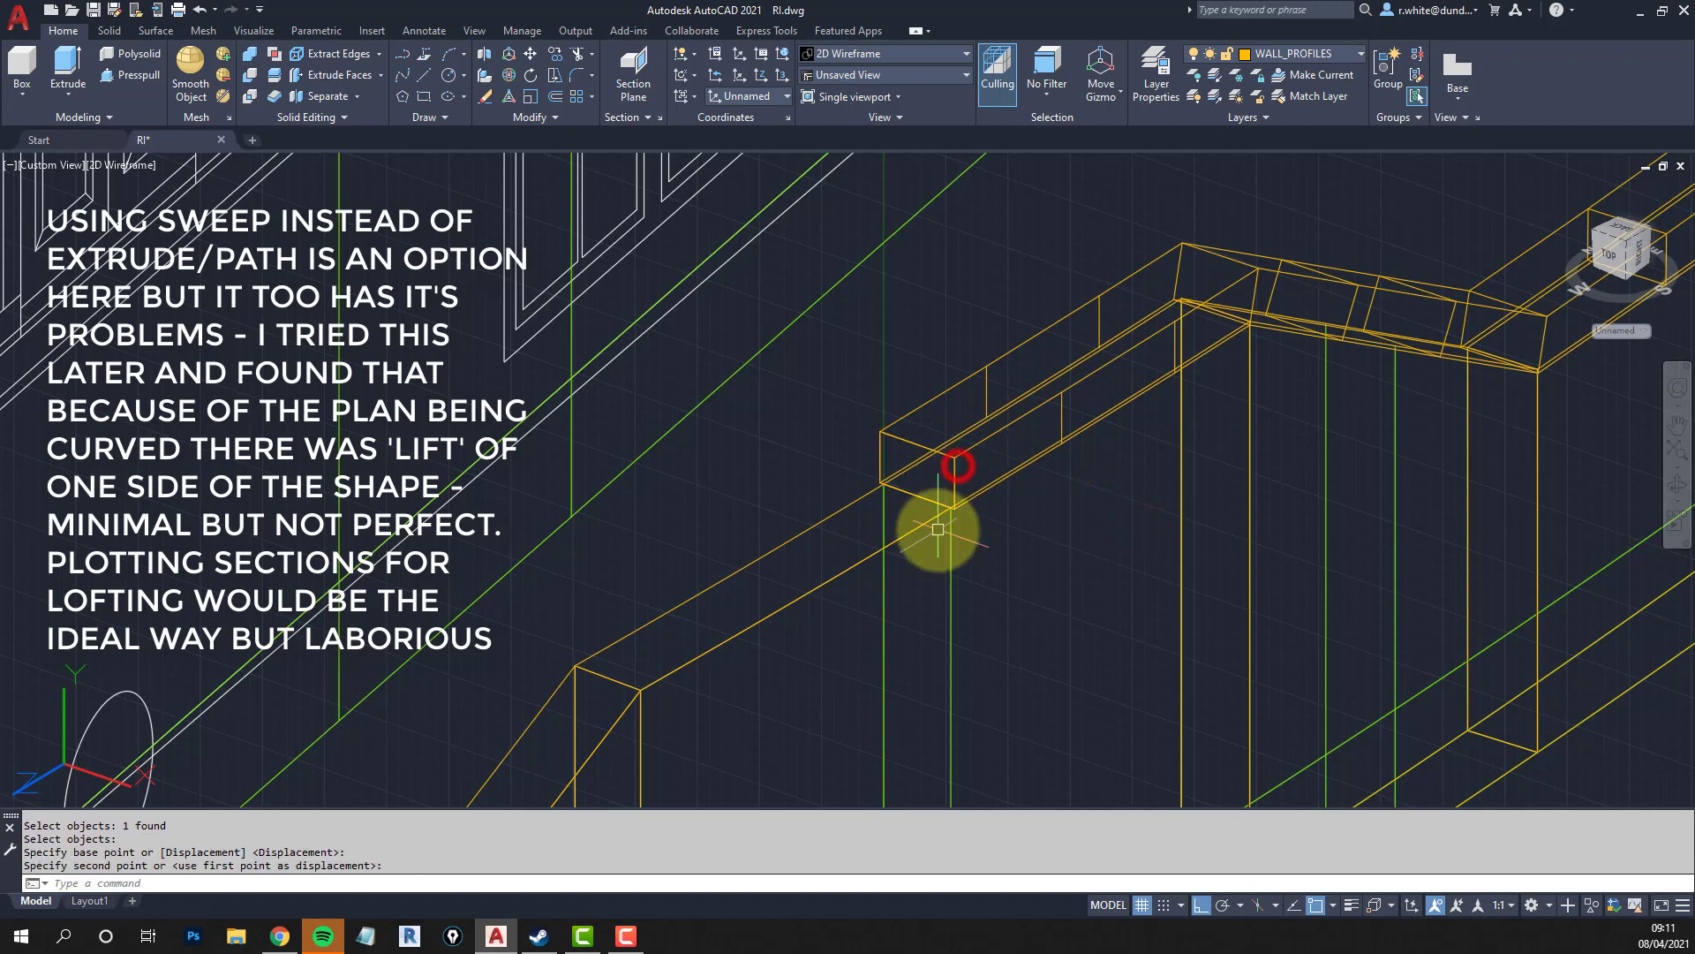
pyautogui.write('ext')
pyautogui.press('Return')
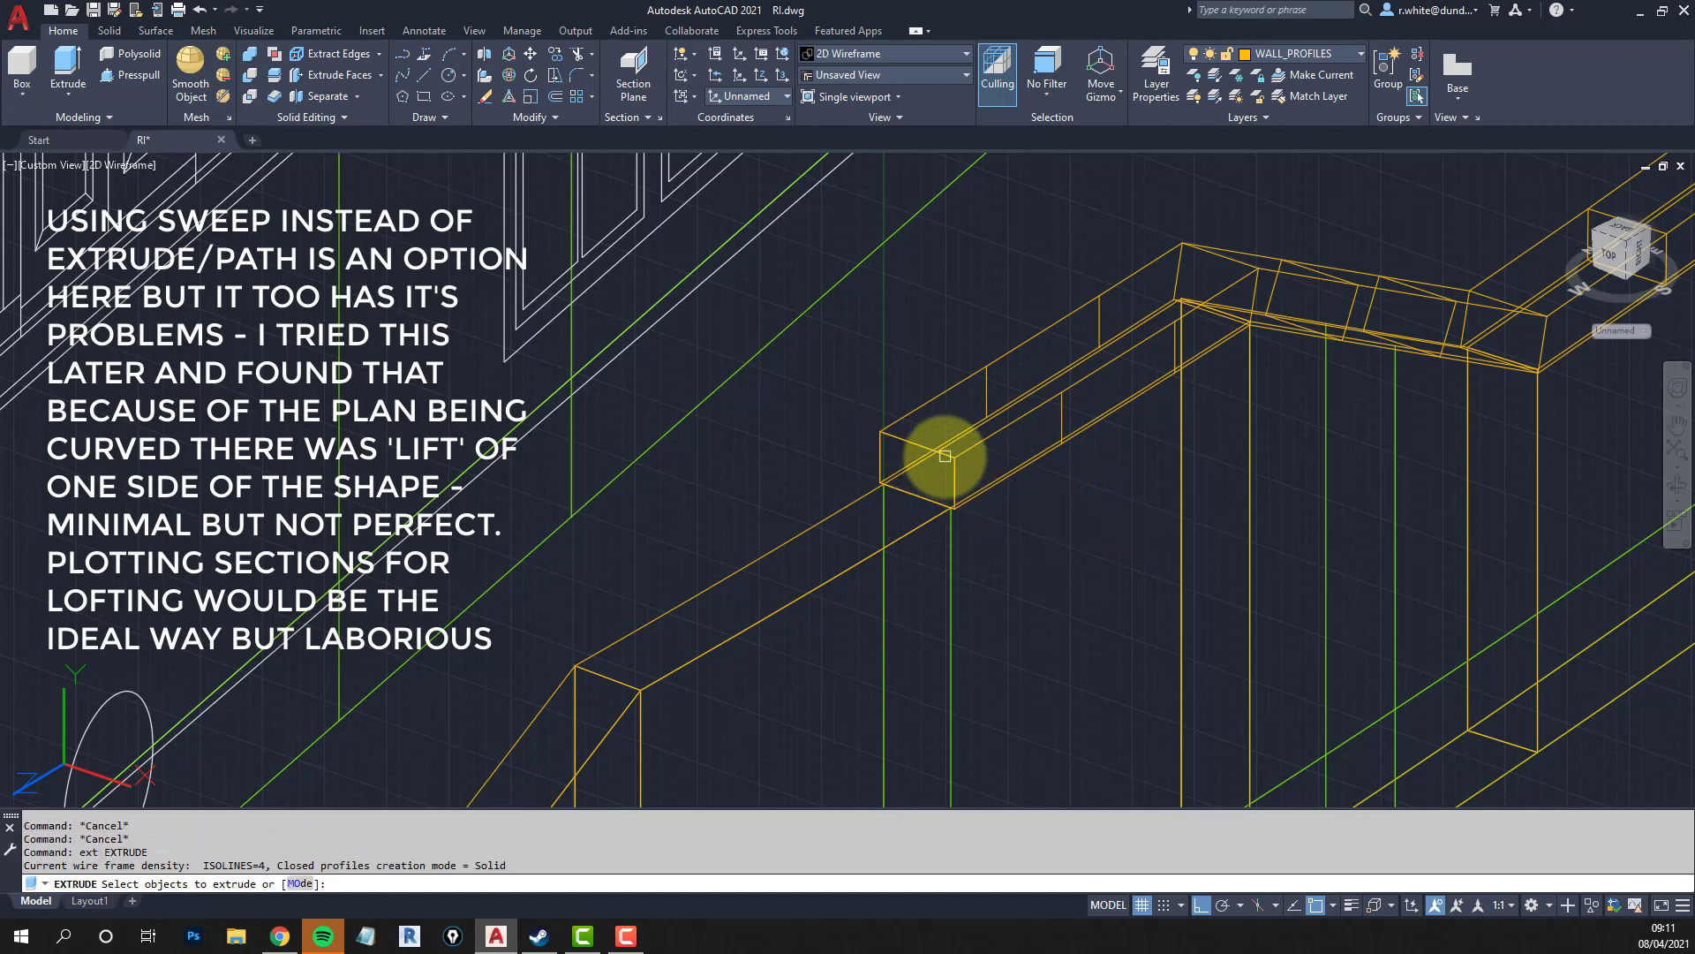
pyautogui.click(946, 456)
pyautogui.press('Escape')
# Extrude the objects enclosed by a window around the moved coping profile along the wall's remaining top edge, using the Path option.
pyautogui.press('Return')
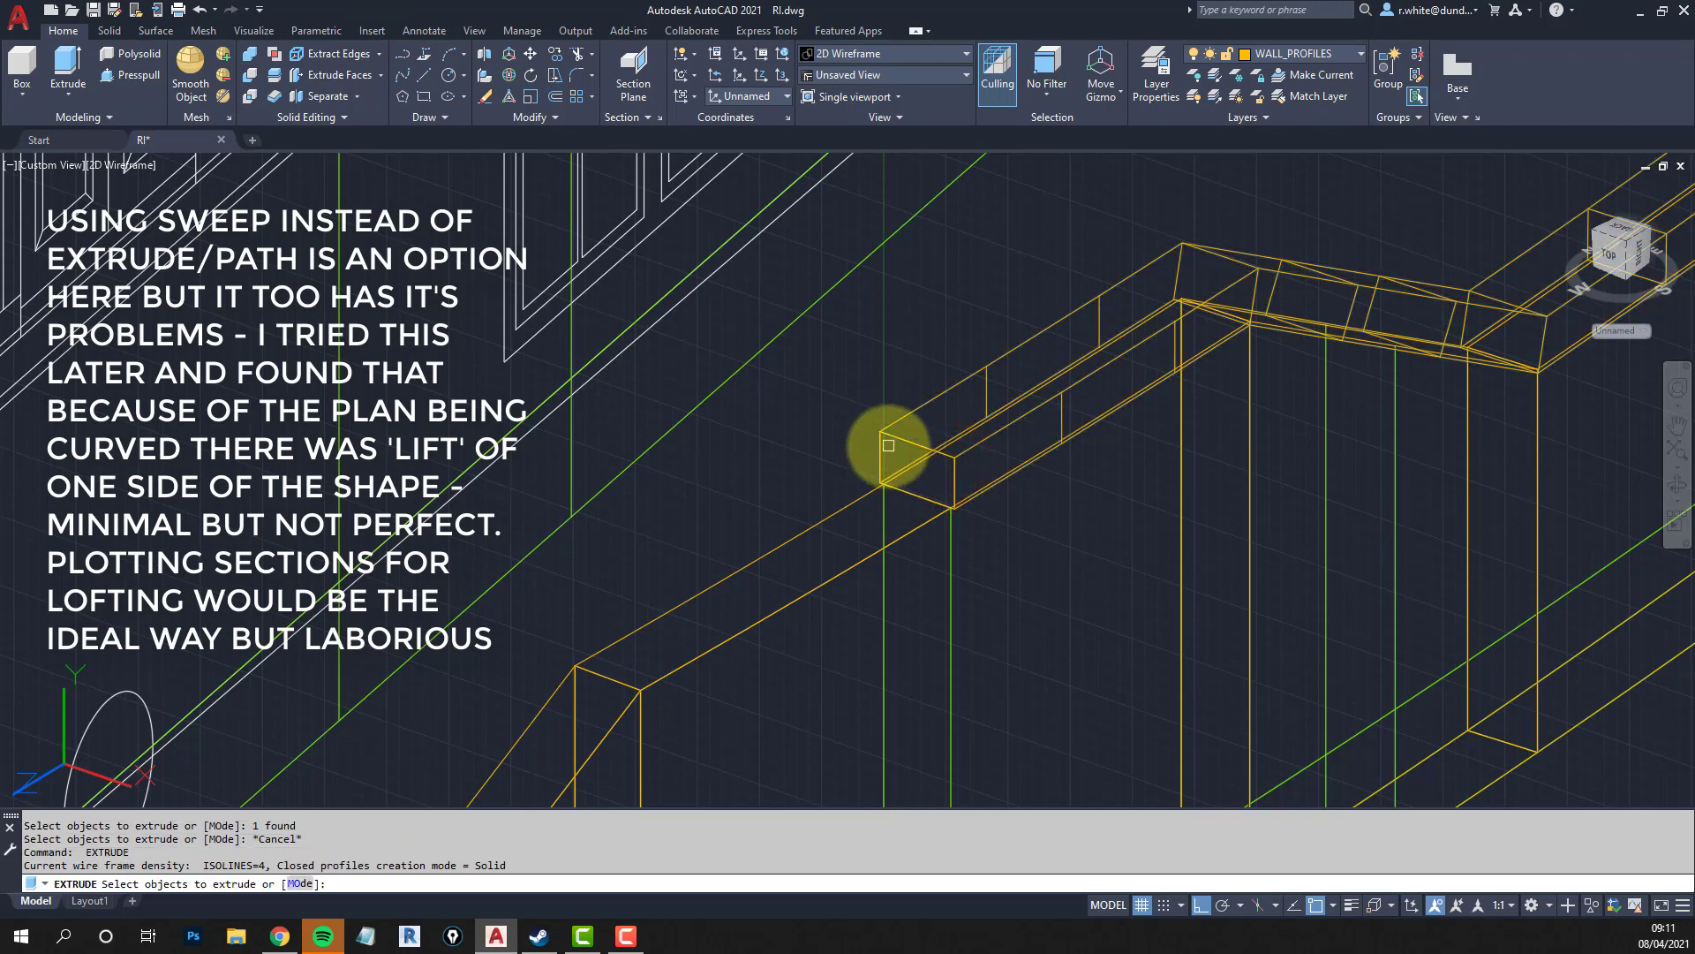
pyautogui.write('w')
pyautogui.press('Return')
pyautogui.click(814, 381)
pyautogui.click(989, 552)
pyautogui.press('Return')
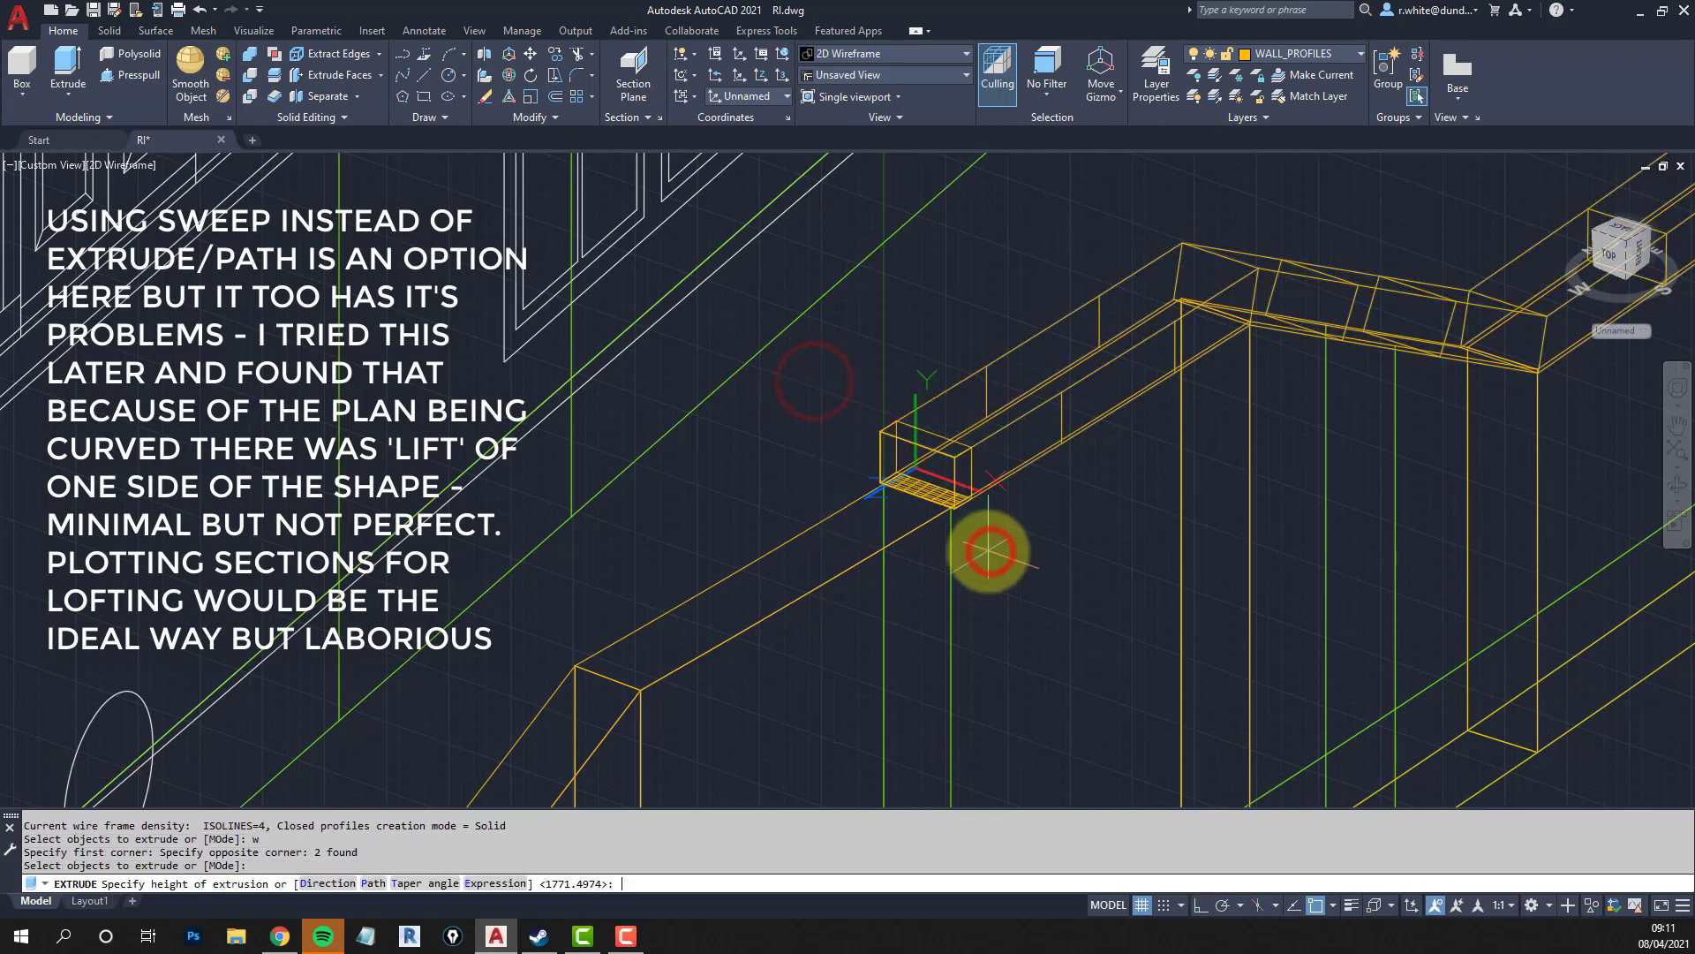
pyautogui.write('p')
pyautogui.press('Return')
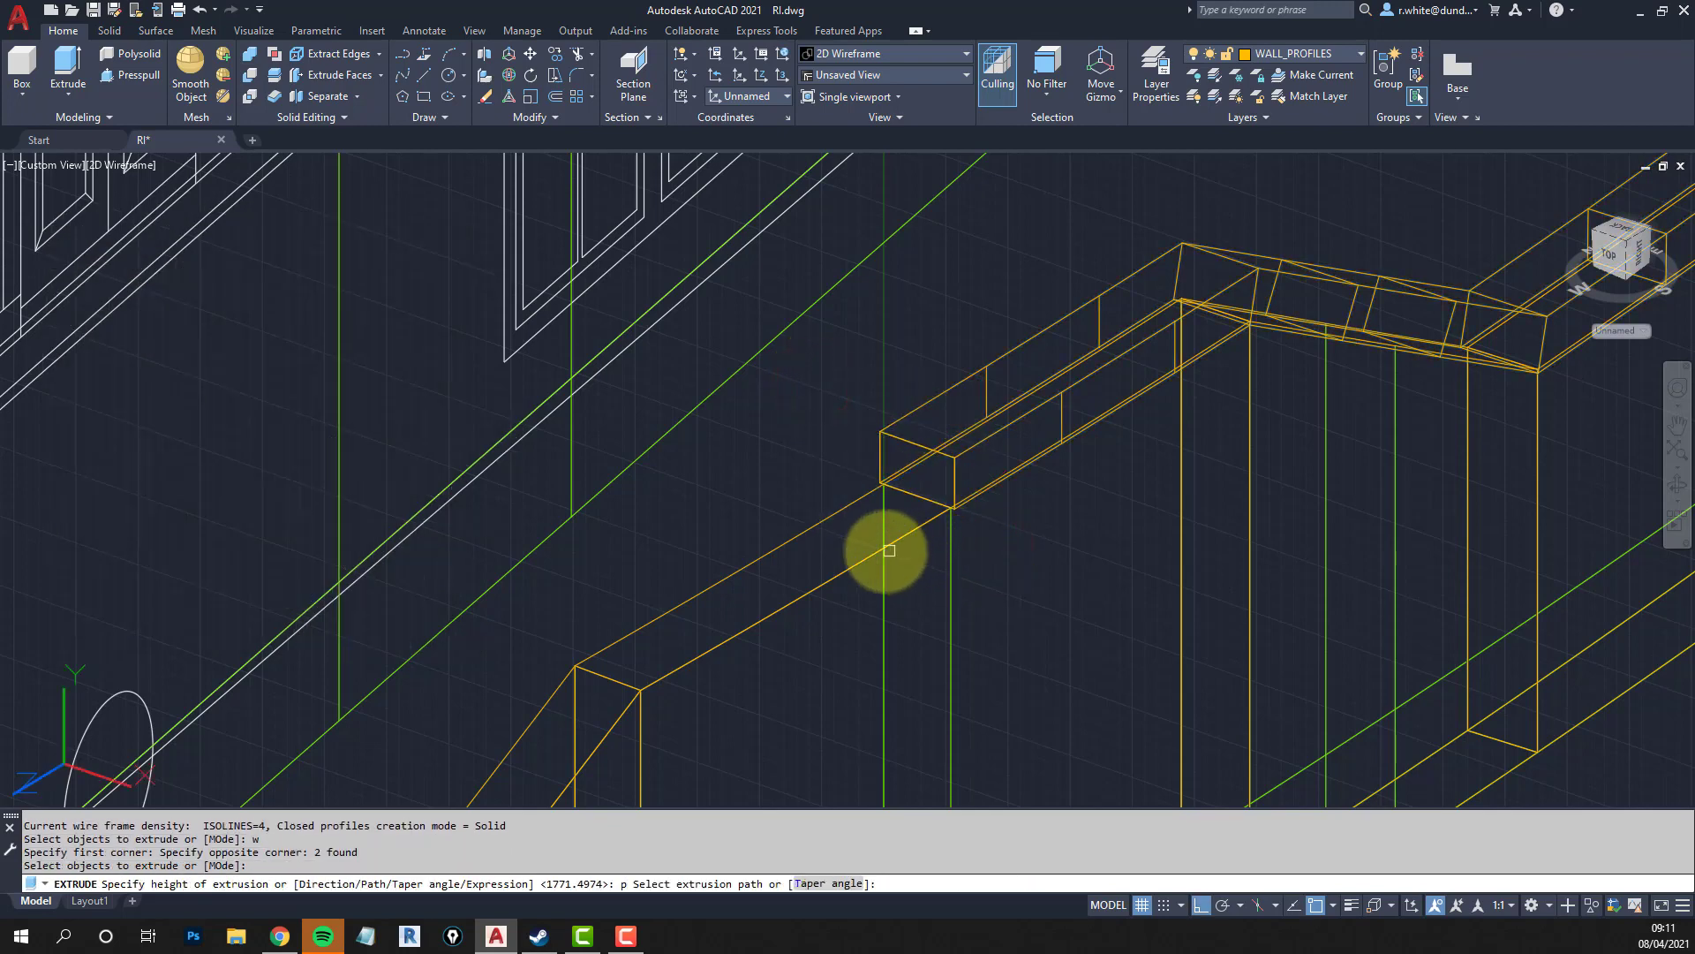
pyautogui.click(846, 569)
# Erase the extra meshed surface extruded beneath the new coping solid.
pyautogui.moveTo(851, 571); pyautogui.dragTo(978, 424, button='middle')
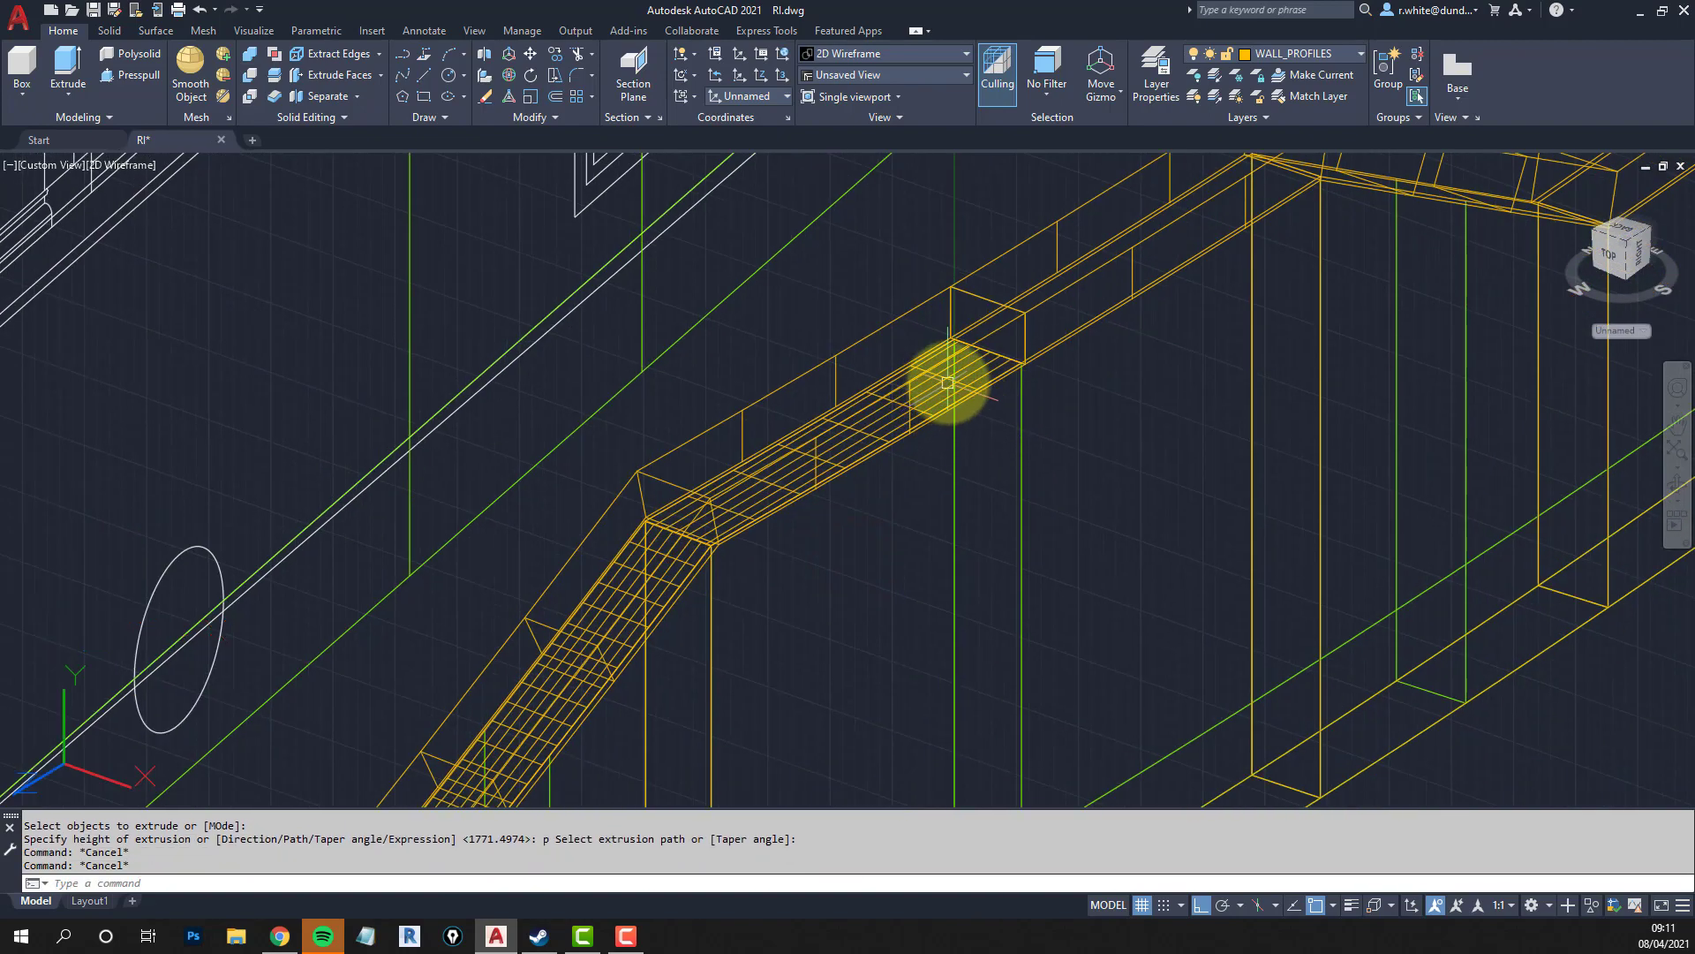
pyautogui.scroll(3, 947, 379)
pyautogui.press('Escape')
pyautogui.press('Escape')
pyautogui.write('e')
pyautogui.press('Return')
pyautogui.click(1032, 347)
pyautogui.press('Return')
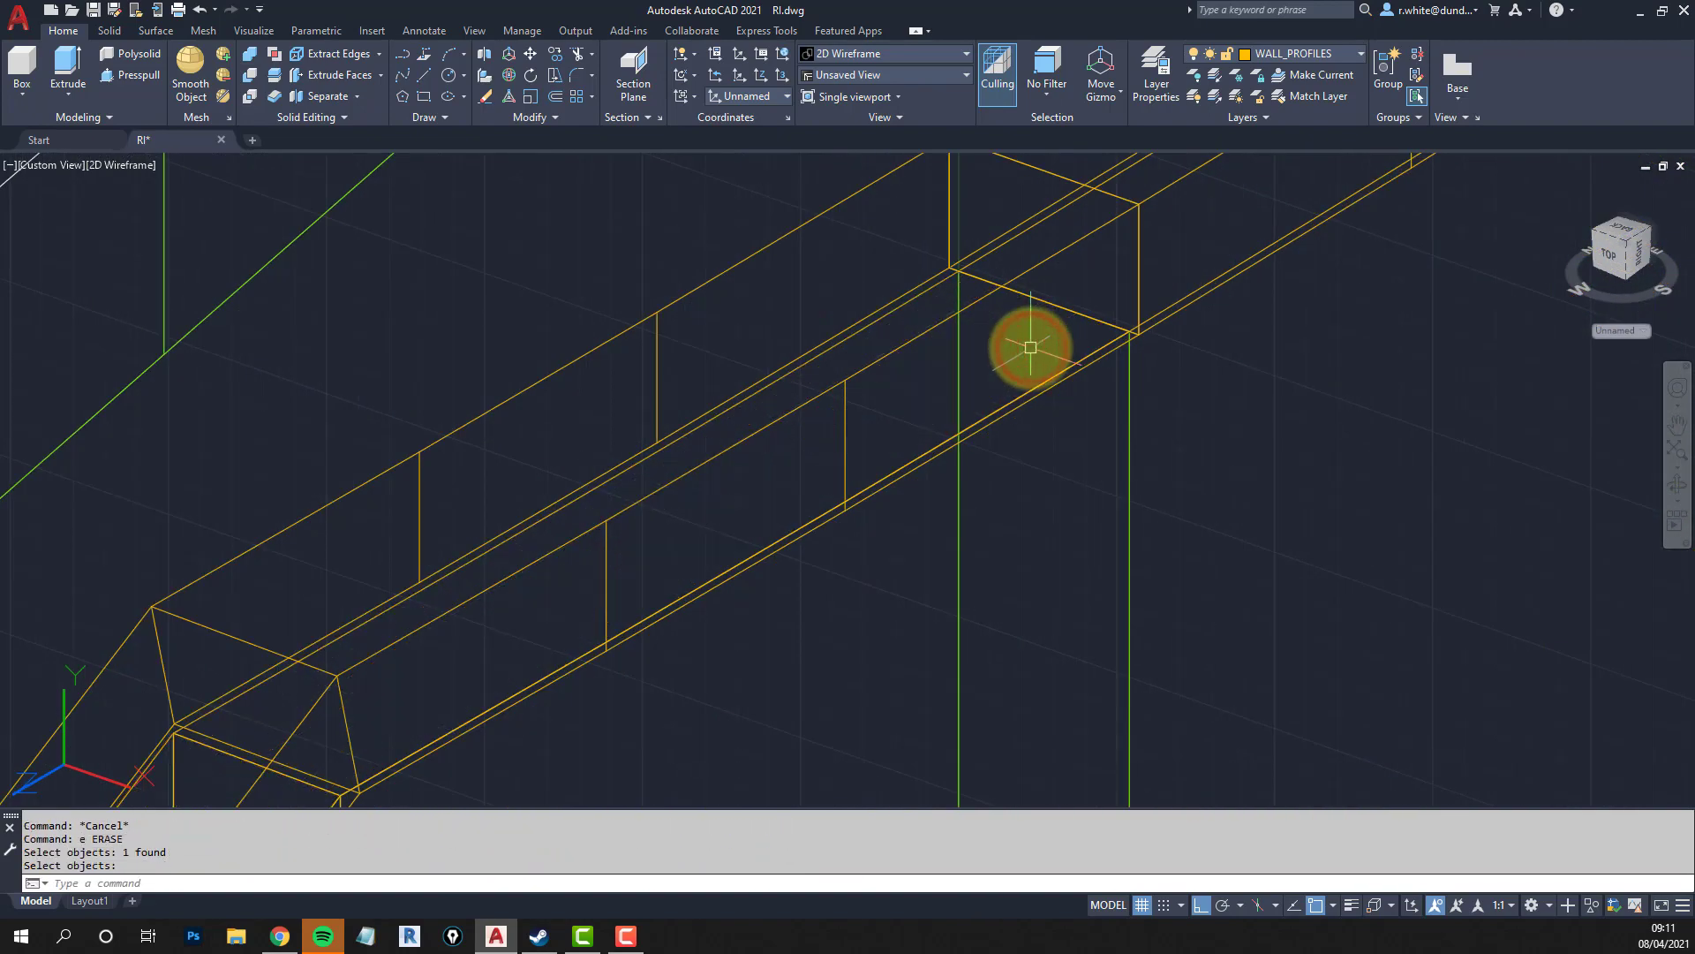
# Union the five wall segments beneath the coping into a single solid.
pyautogui.scroll(-5, 1024, 353)
pyautogui.keyDown('shift'); pyautogui.moveTo(953, 473); pyautogui.dragTo(1030, 492, button='middle'); pyautogui.keyUp('shift')
pyautogui.scroll(4, 917, 527)
pyautogui.moveTo(917, 527); pyautogui.dragTo(988, 457, button='middle')
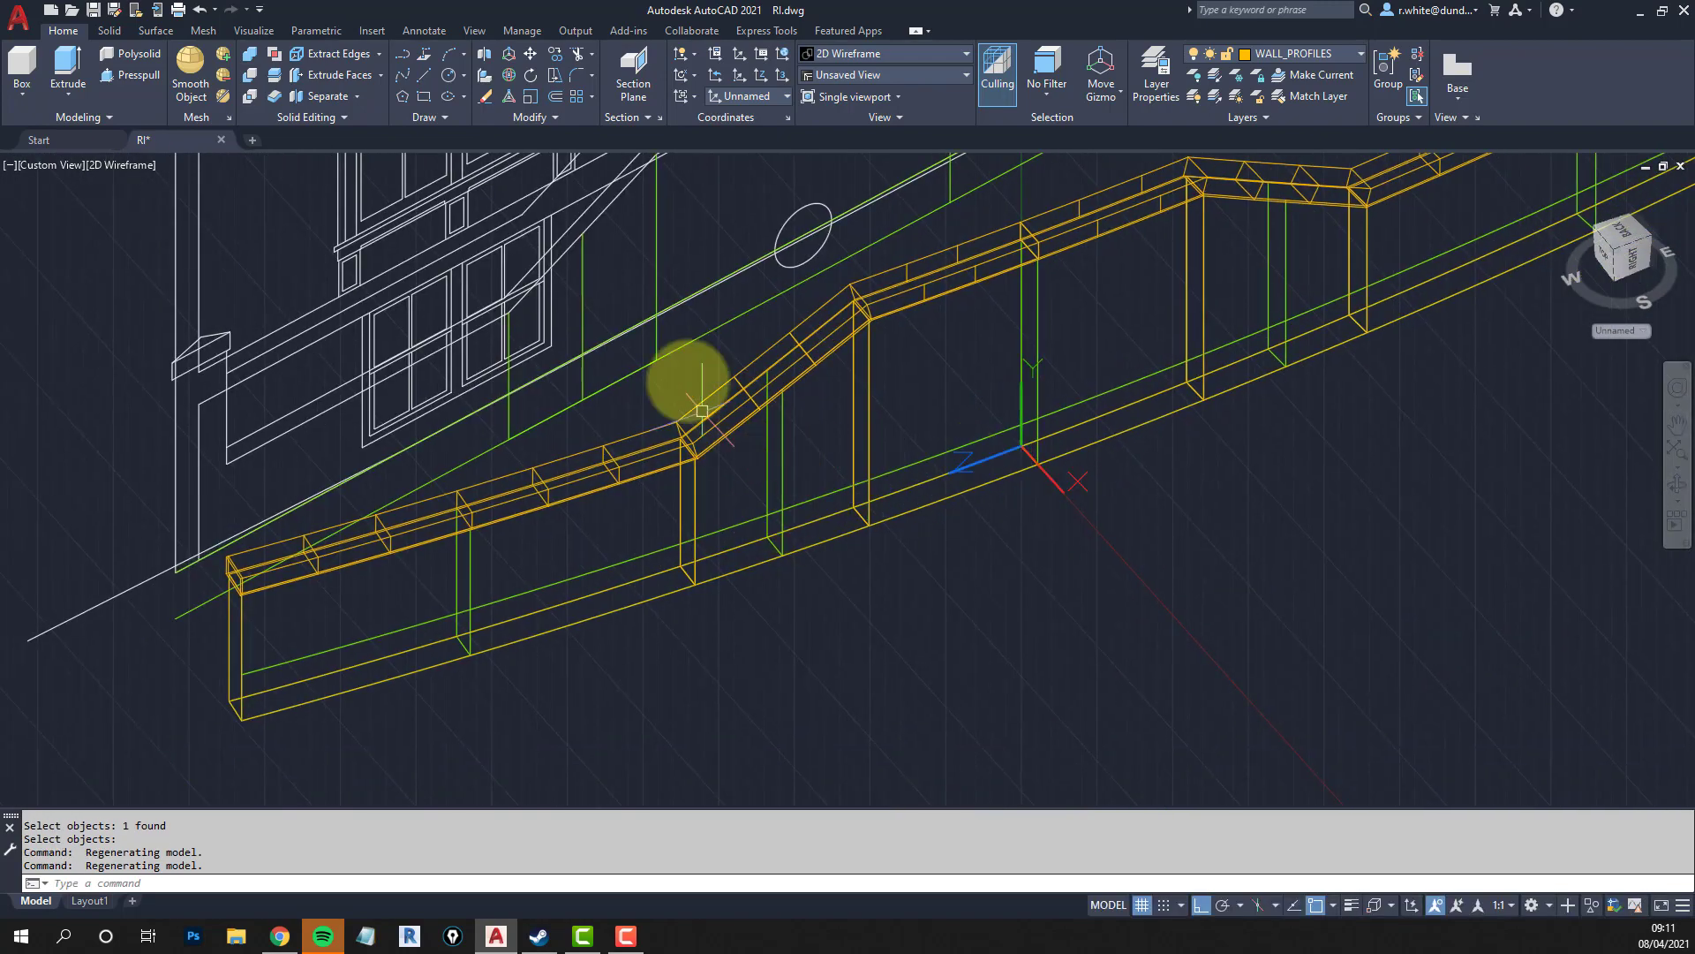
pyautogui.click(250, 58)
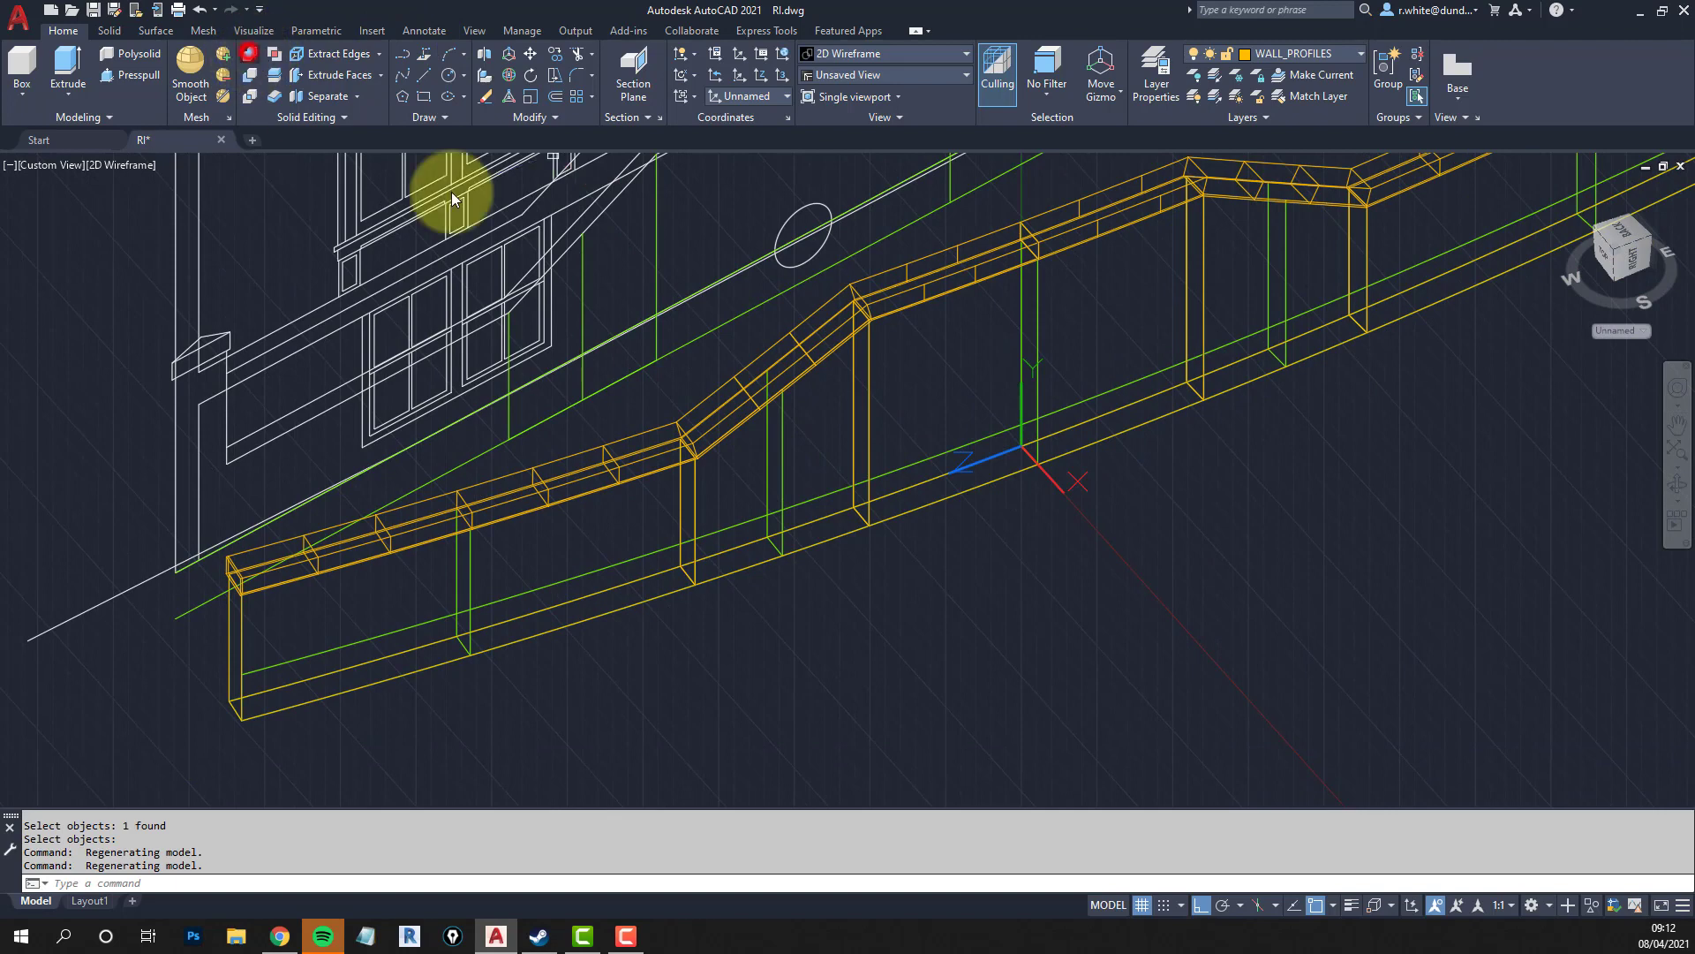
pyautogui.click(660, 596)
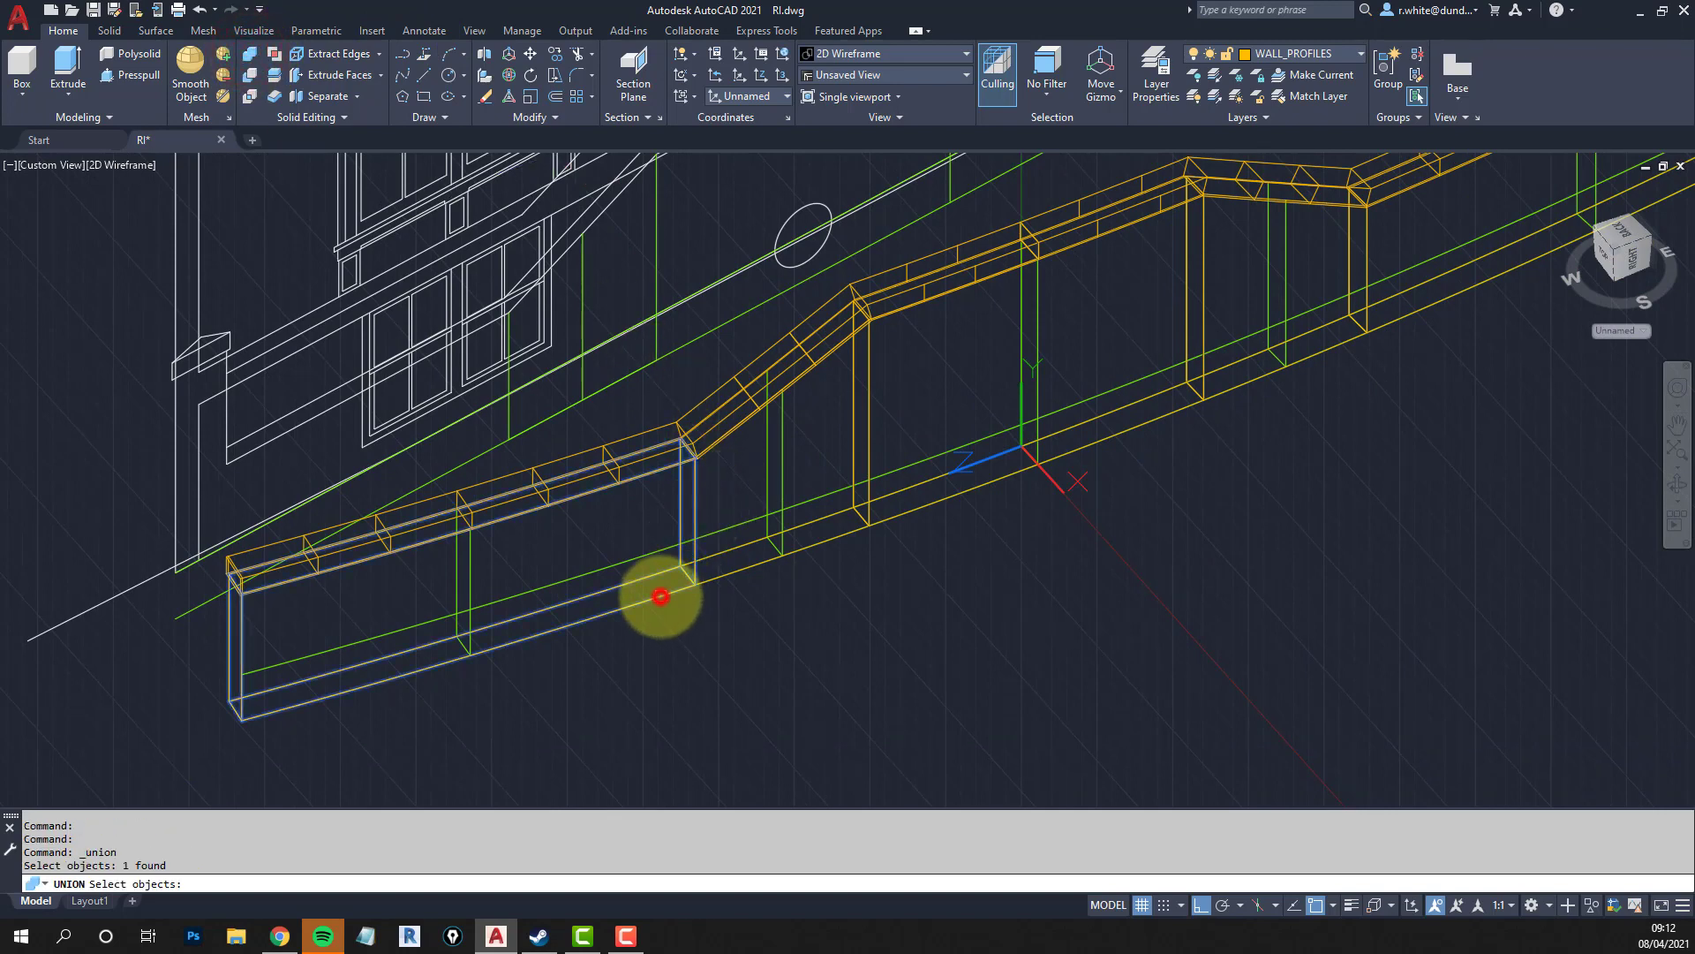
pyautogui.click(834, 533)
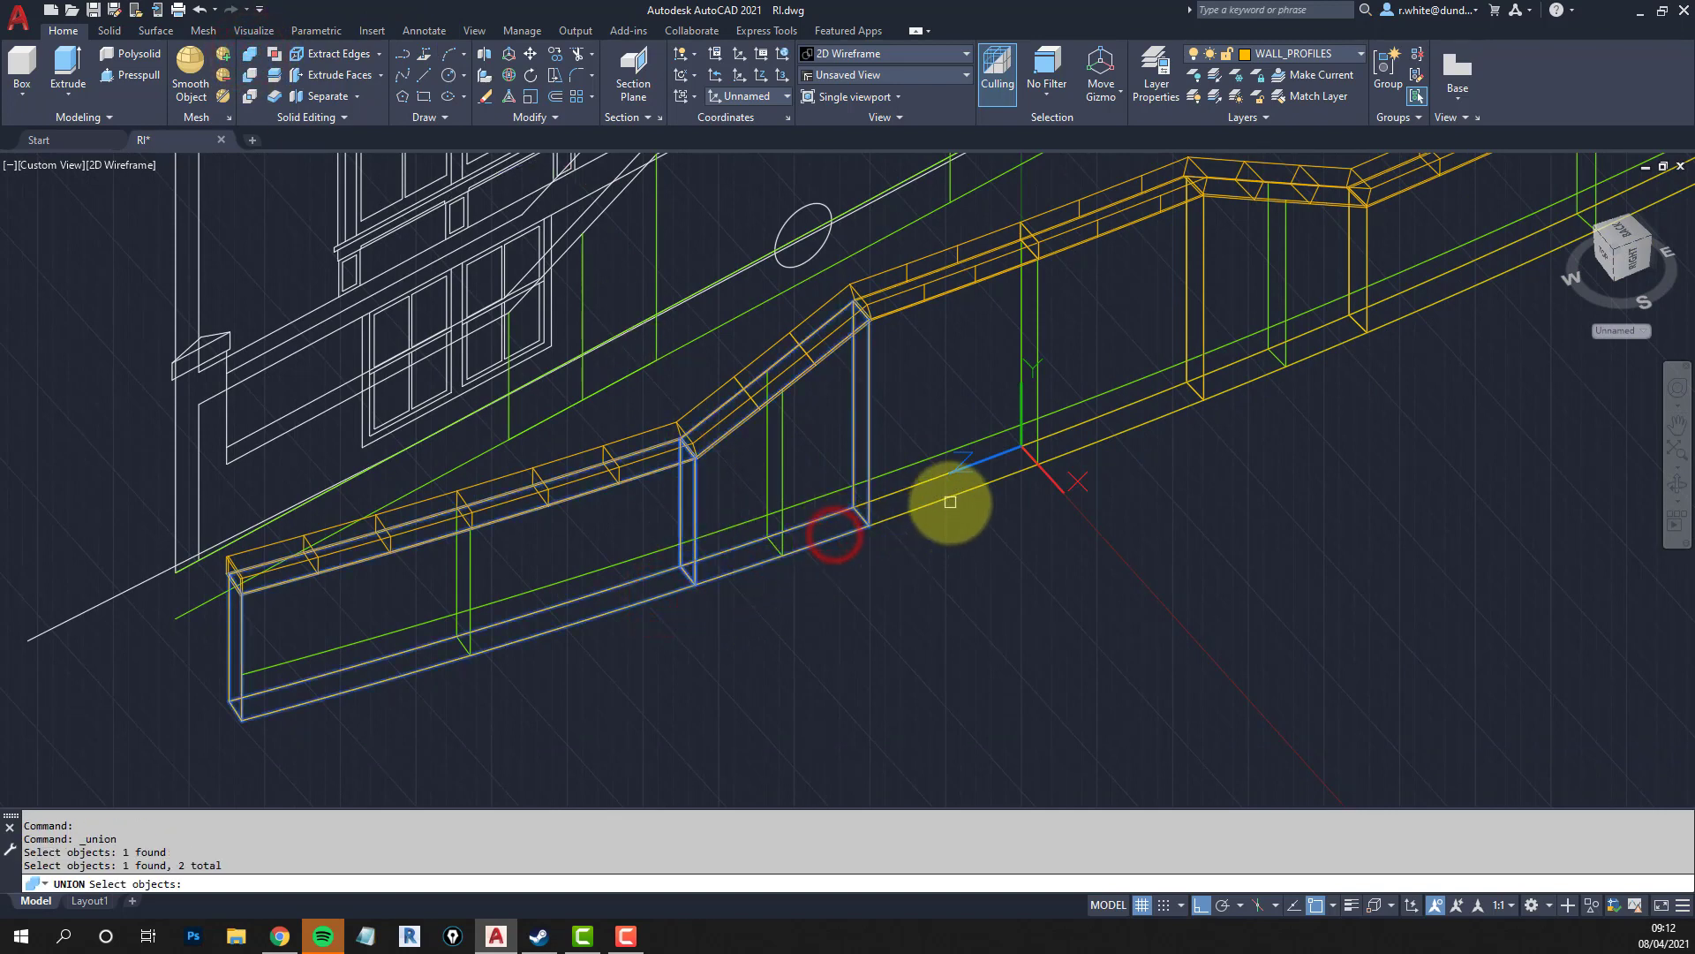
pyautogui.click(951, 492)
pyautogui.click(1250, 380)
pyautogui.moveTo(1250, 380); pyautogui.dragTo(947, 551, button='middle')
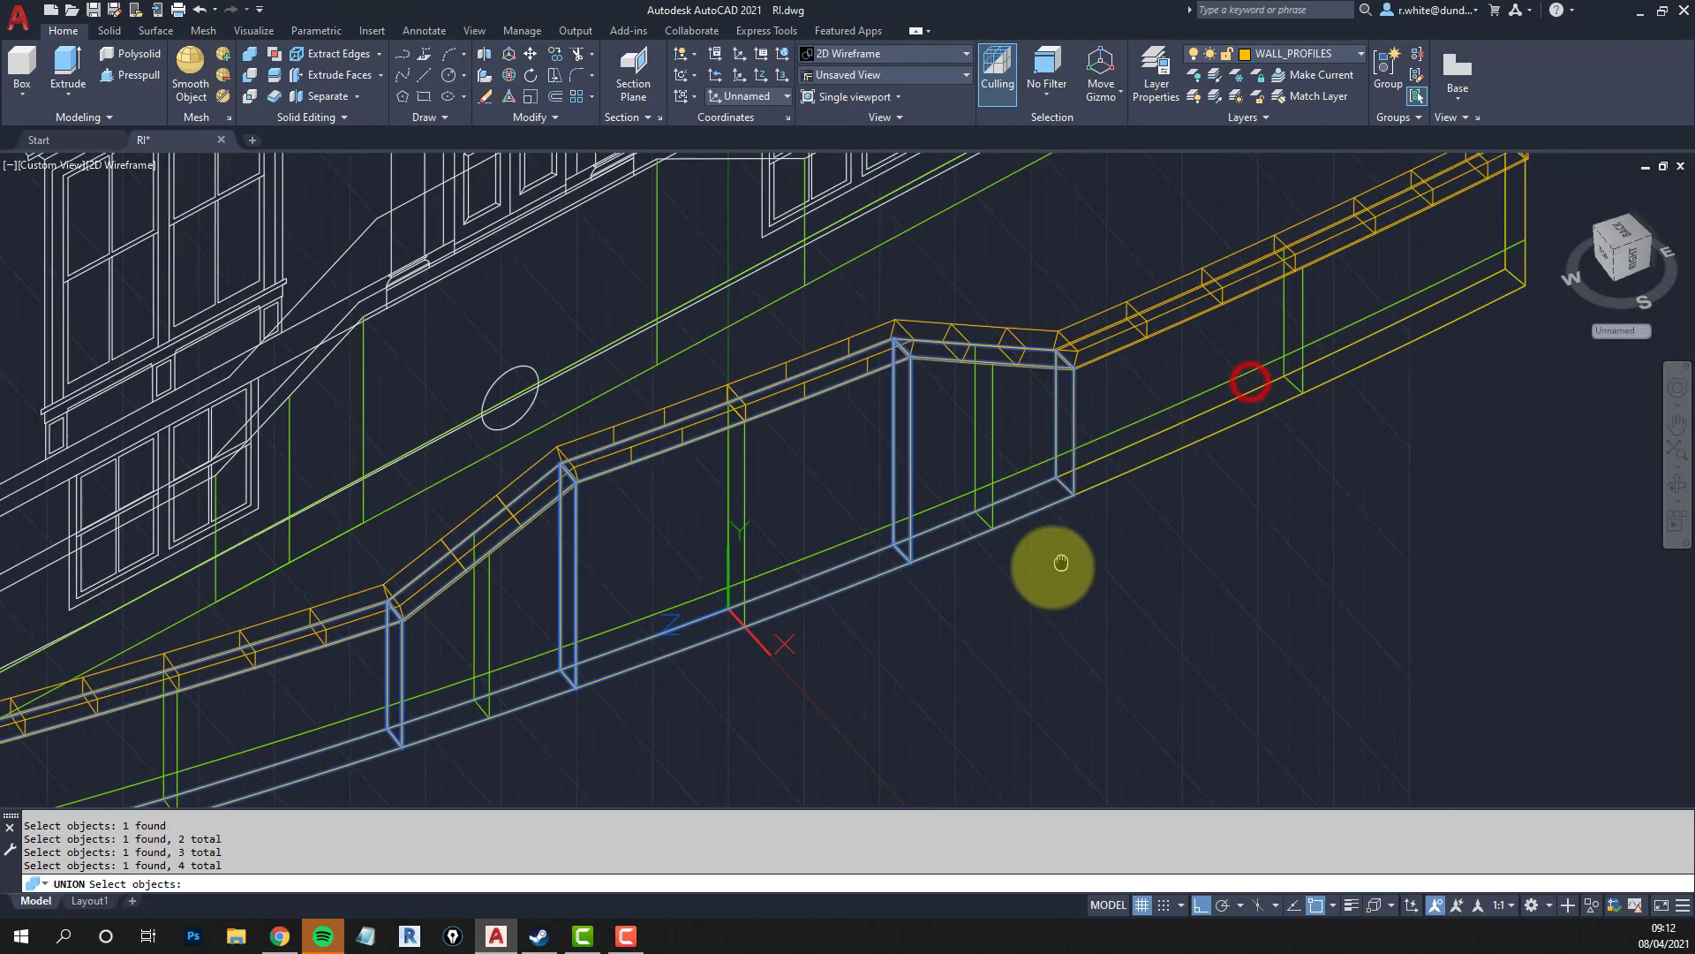
pyautogui.click(1148, 463)
pyautogui.press('Return')
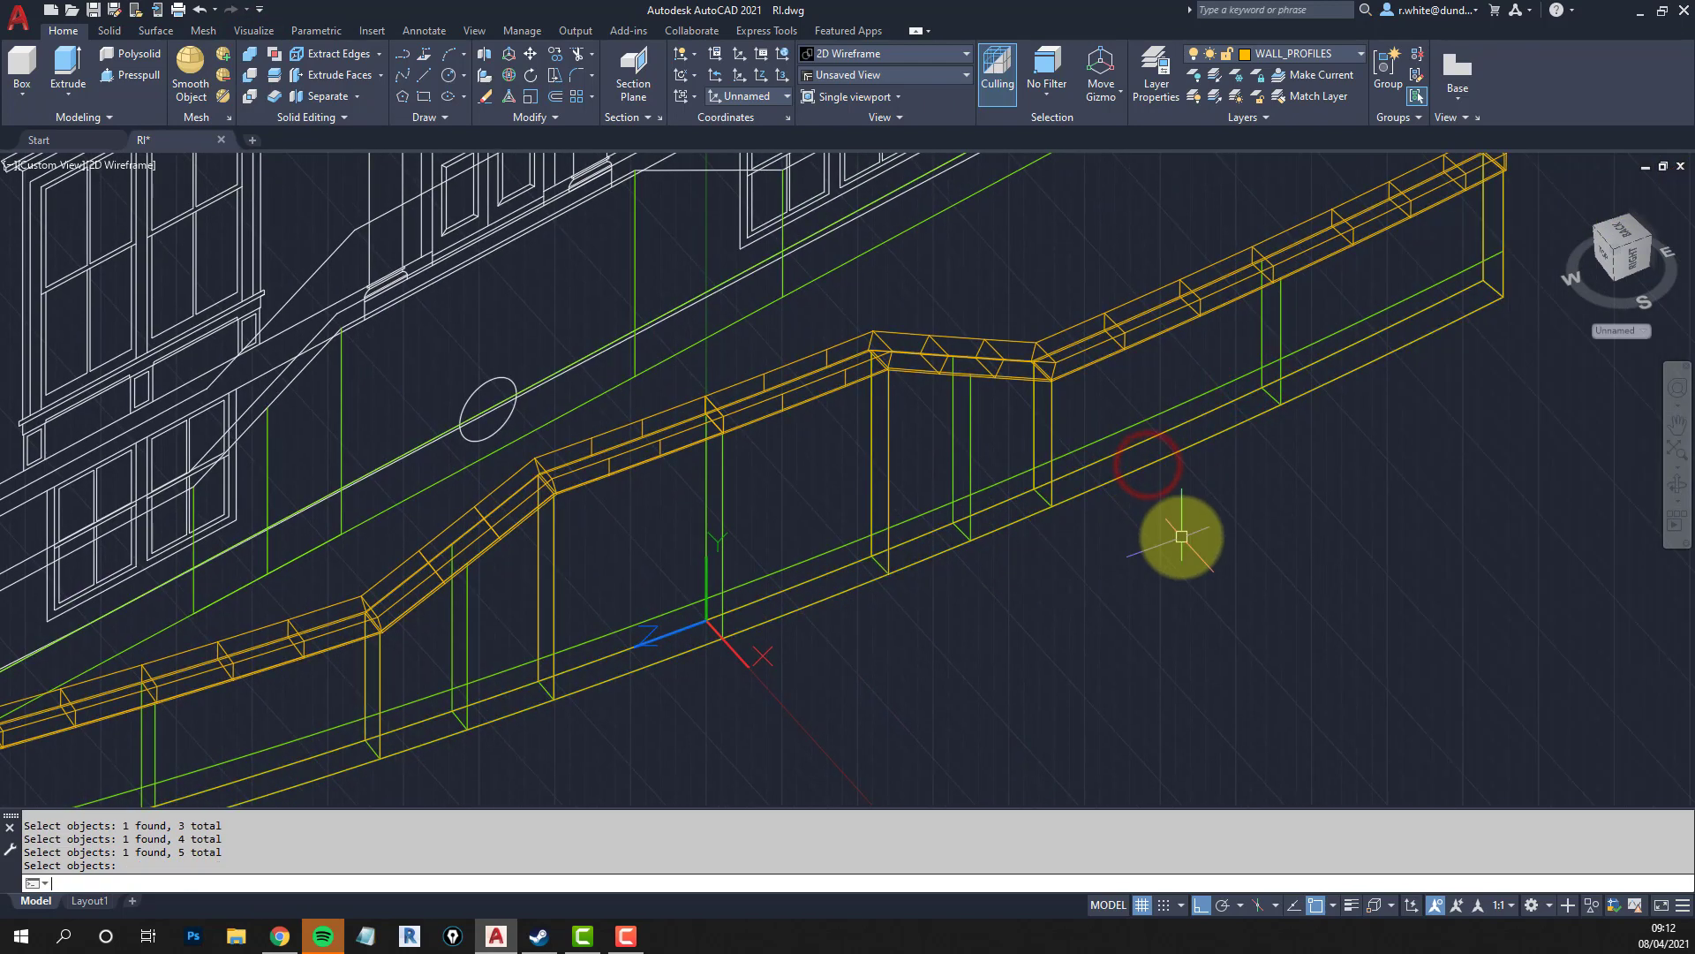
# Check the full length of the joined wall by selecting it, and clear the selection.
pyautogui.rightClick(1021, 517)
pyautogui.scroll(-3, 1025, 513)
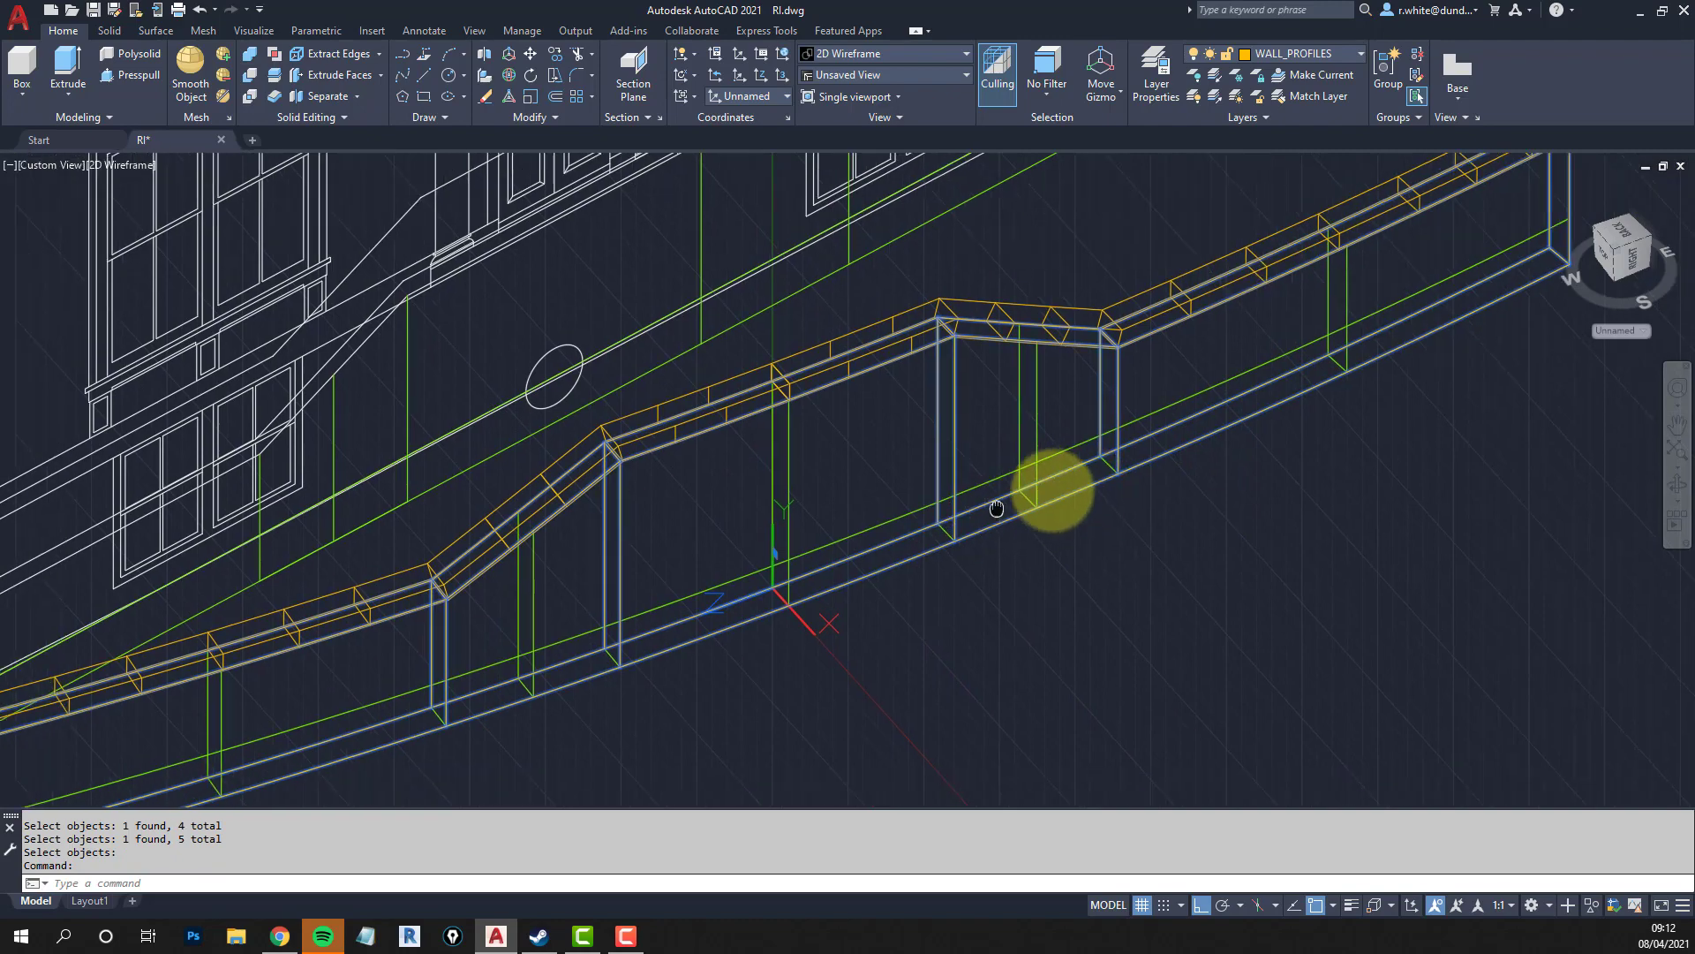
pyautogui.scroll(-4, 1148, 521)
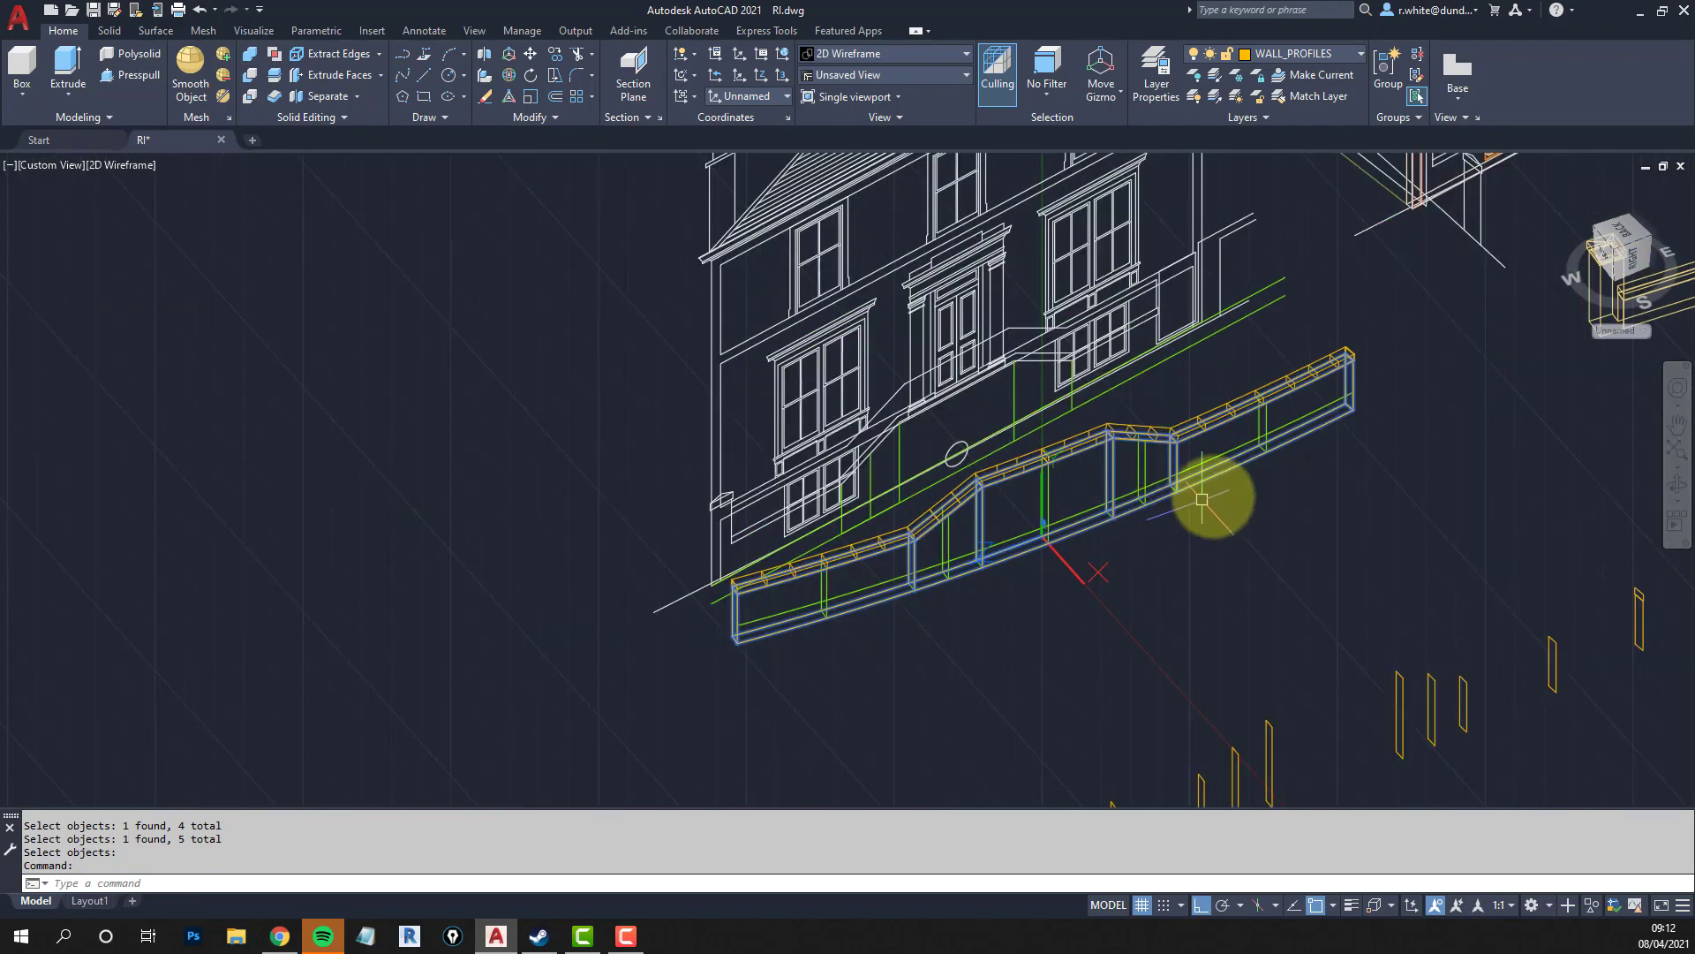
pyautogui.moveTo(1281, 488); pyautogui.dragTo(1097, 535, button='middle')
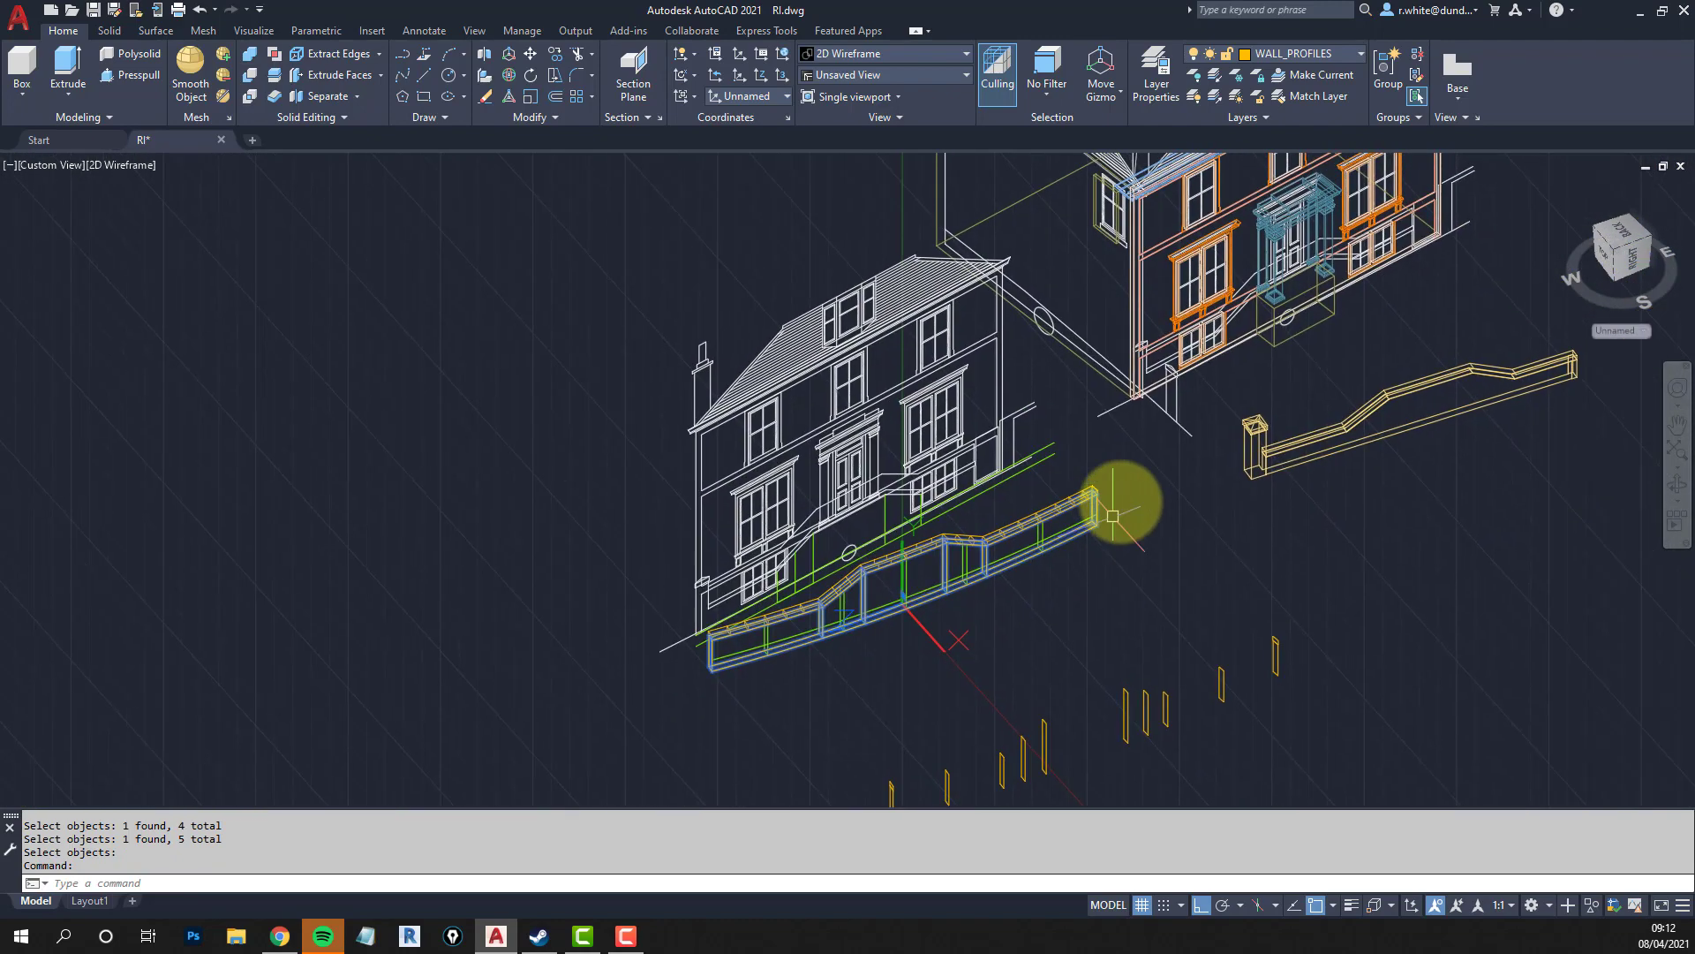
pyautogui.press('Escape')
pyautogui.press('Escape')
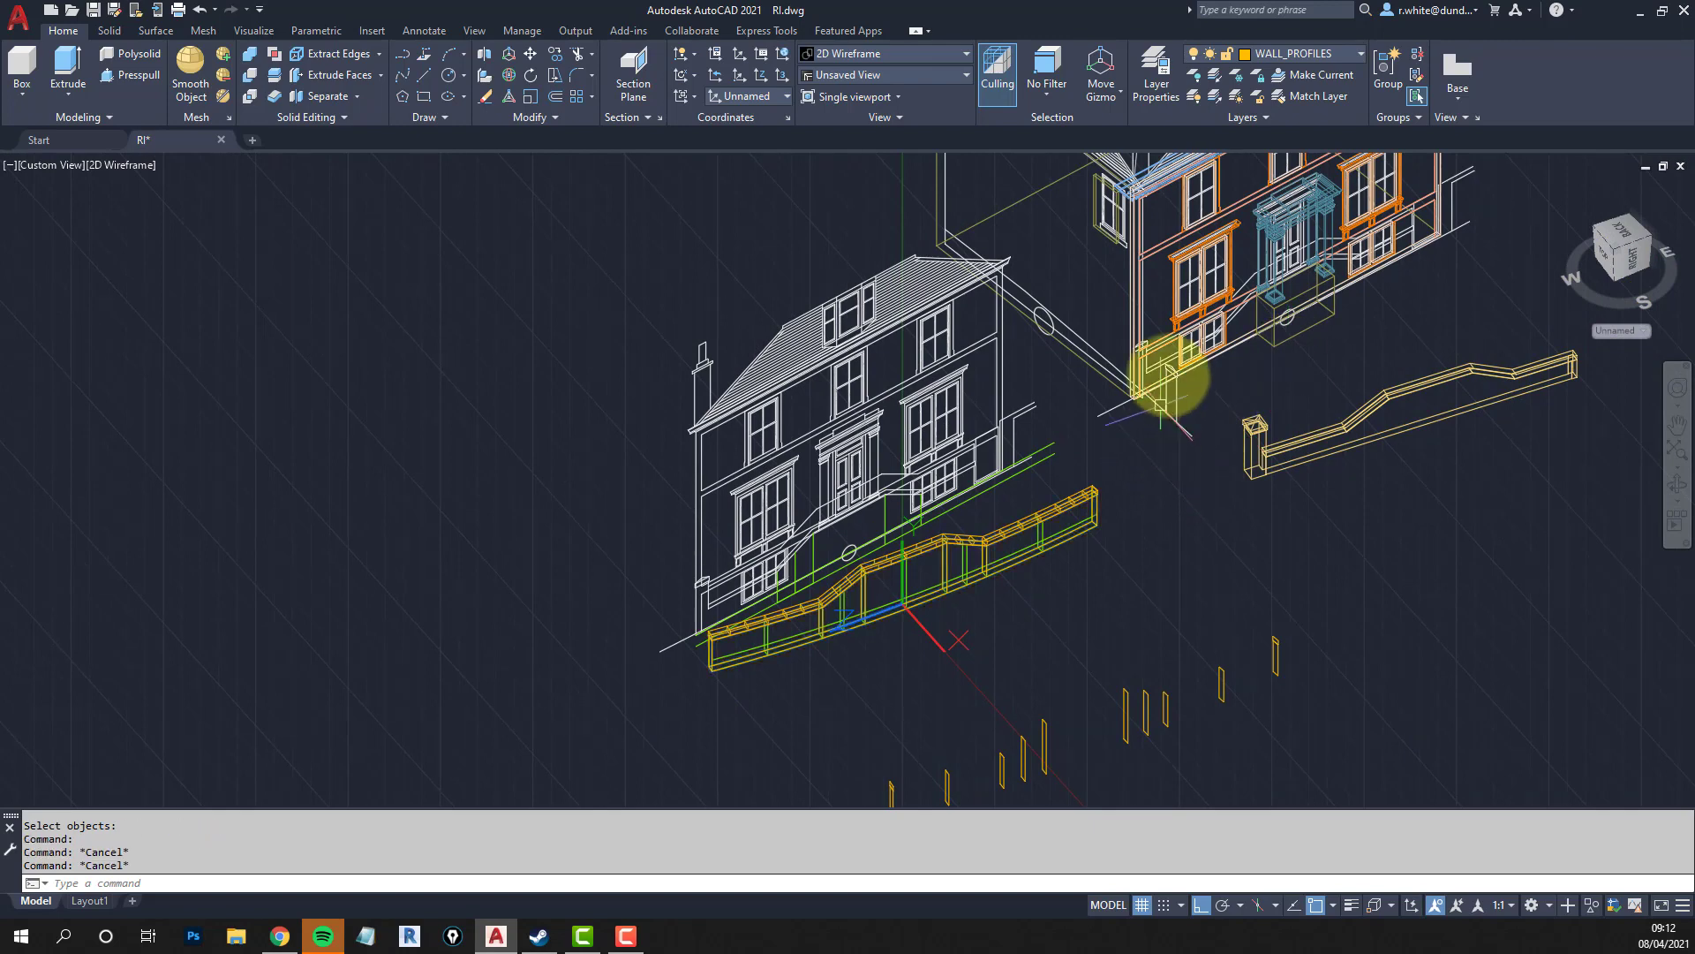
# Turn on the RI_CONCRETE layer to bring back the entrance steps behind the garden wall.
pyautogui.click(1348, 57)
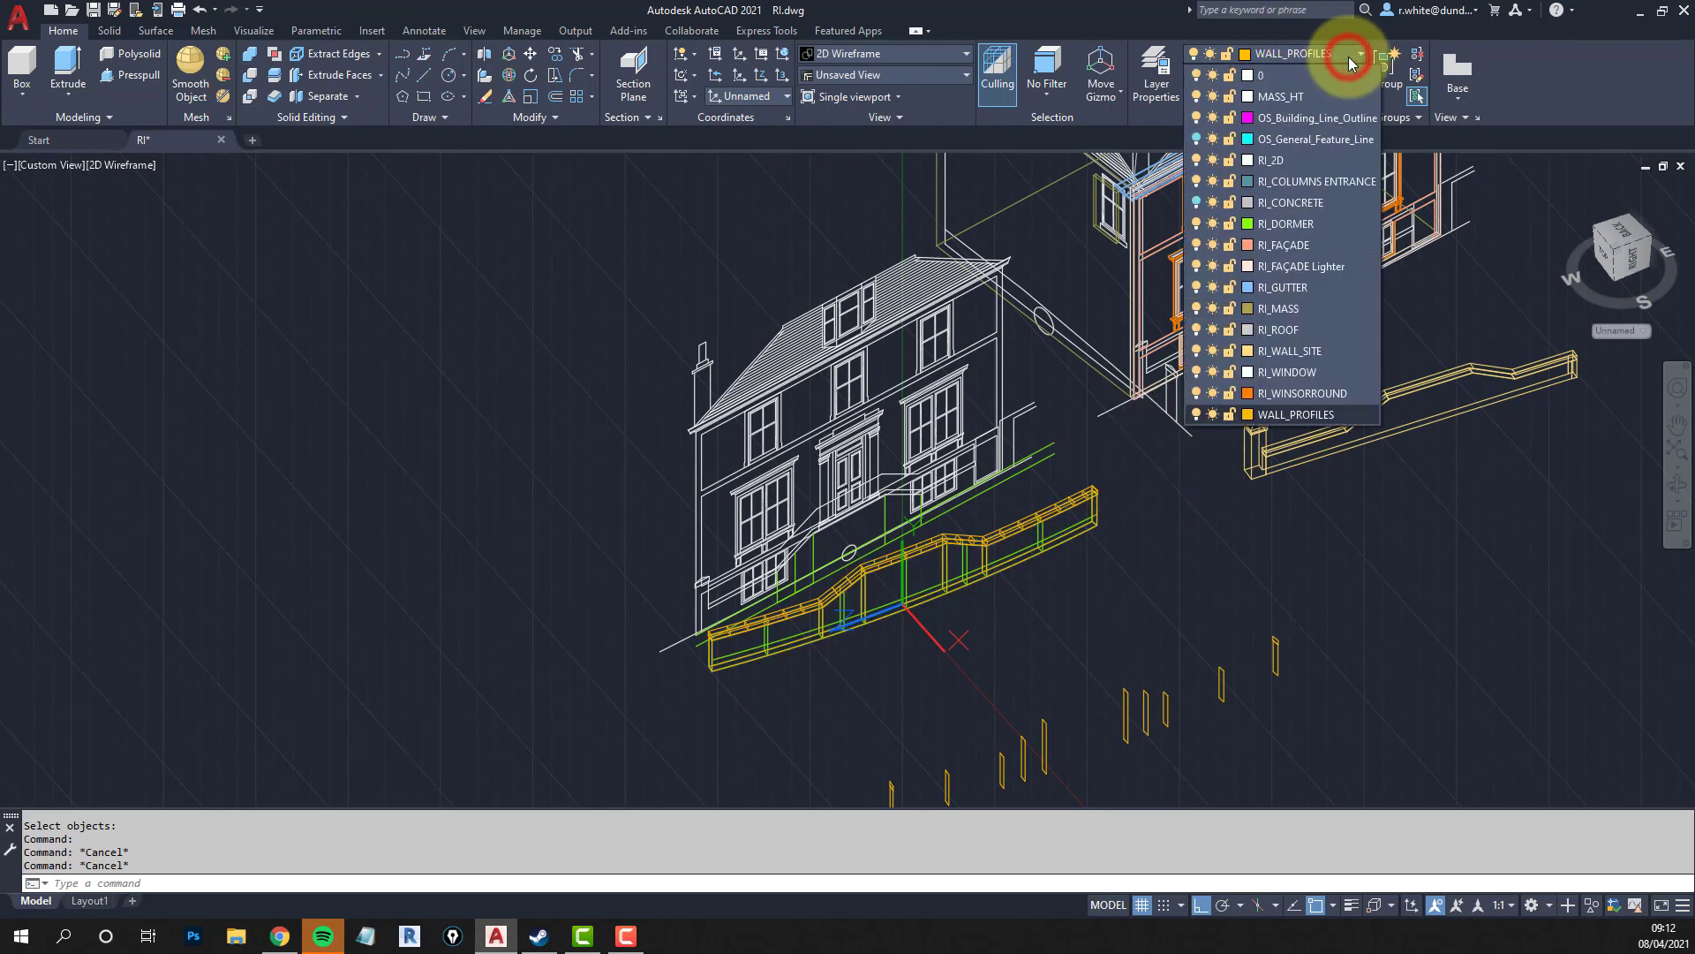
pyautogui.click(1195, 202)
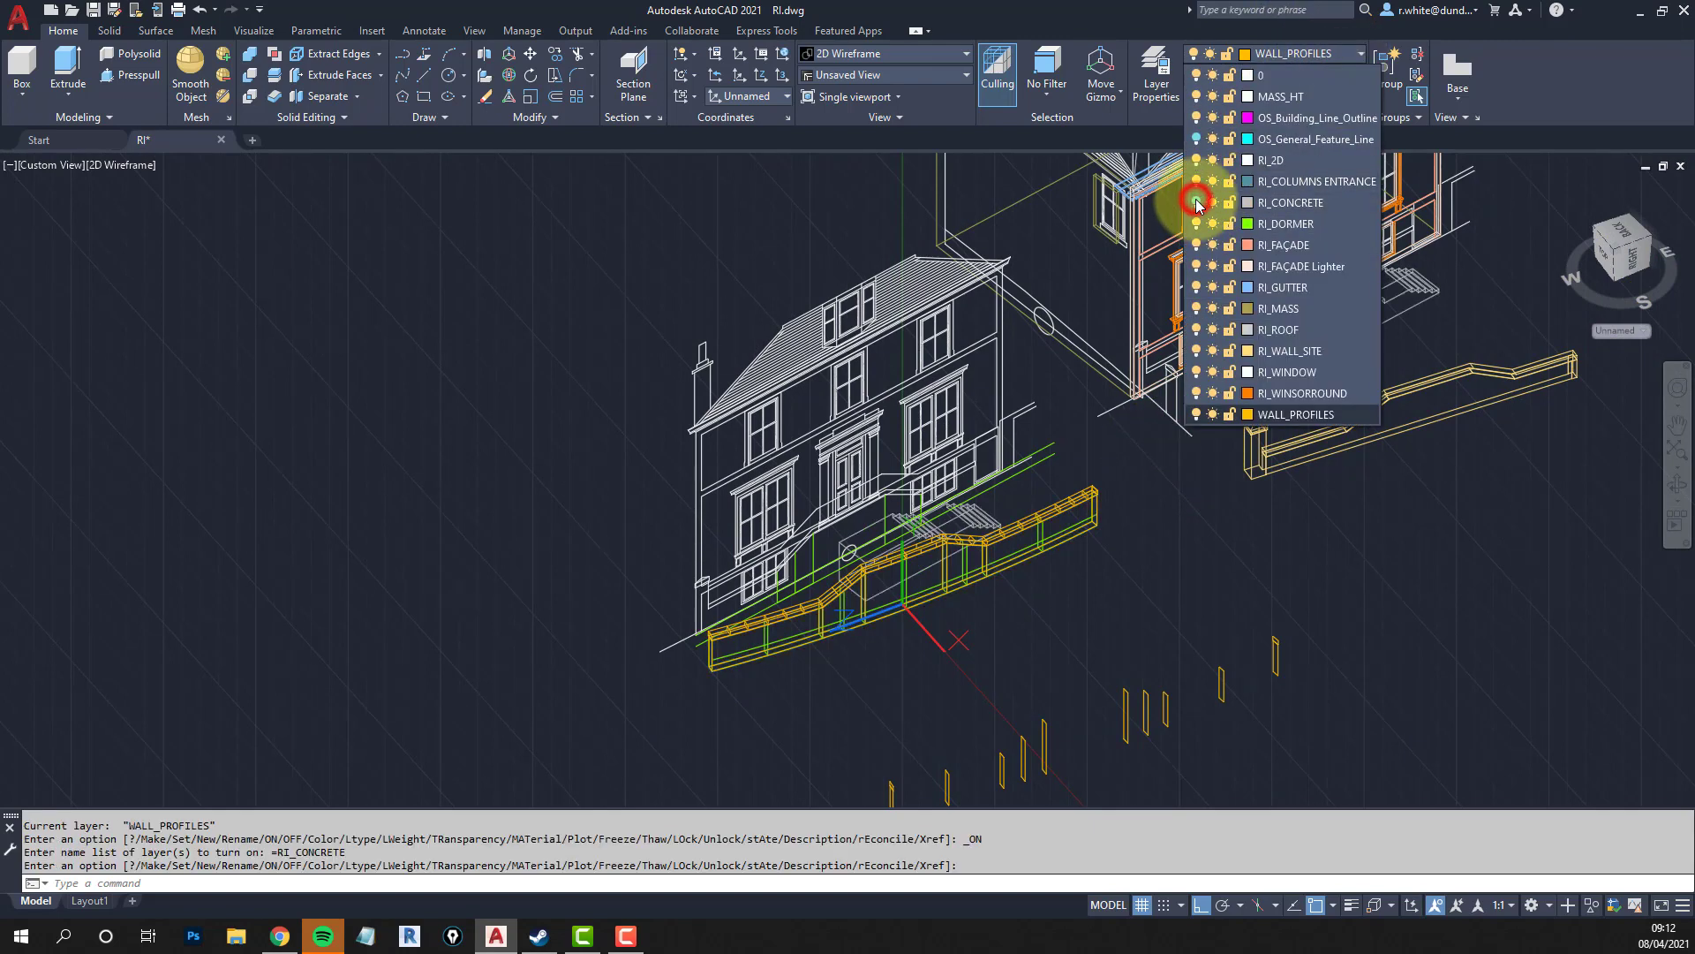
pyautogui.scroll(5, 921, 627)
pyautogui.press('Escape')
pyautogui.press('Escape')
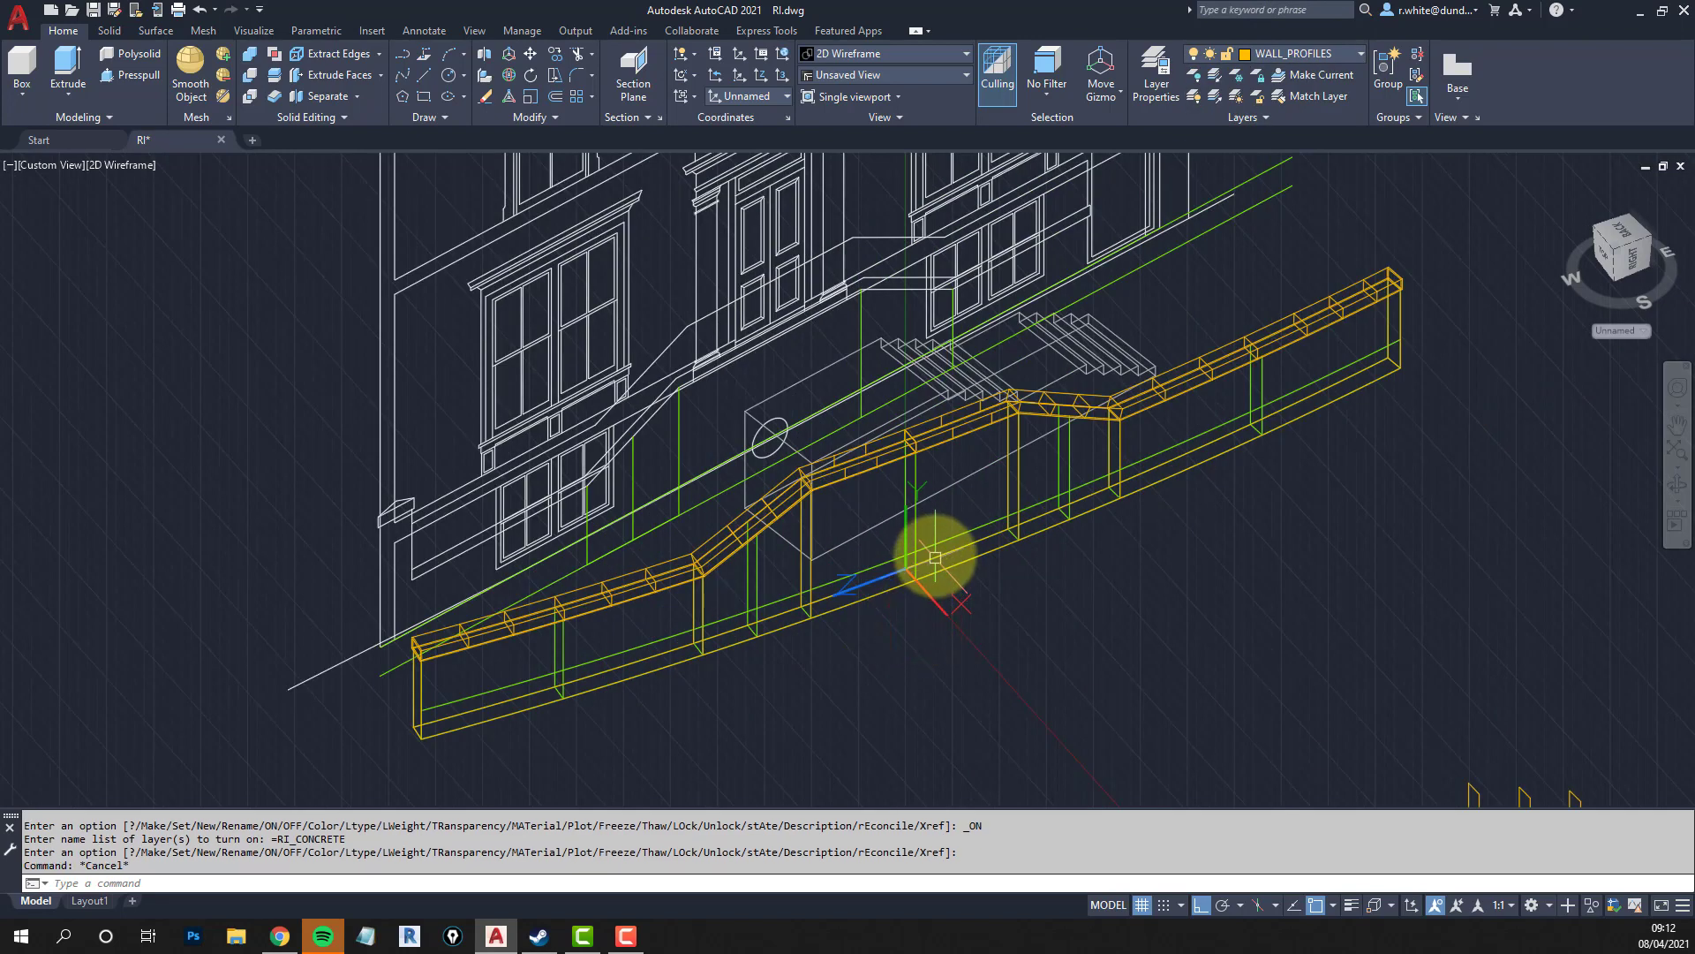
pyautogui.write('cp')
pyautogui.press('Return')
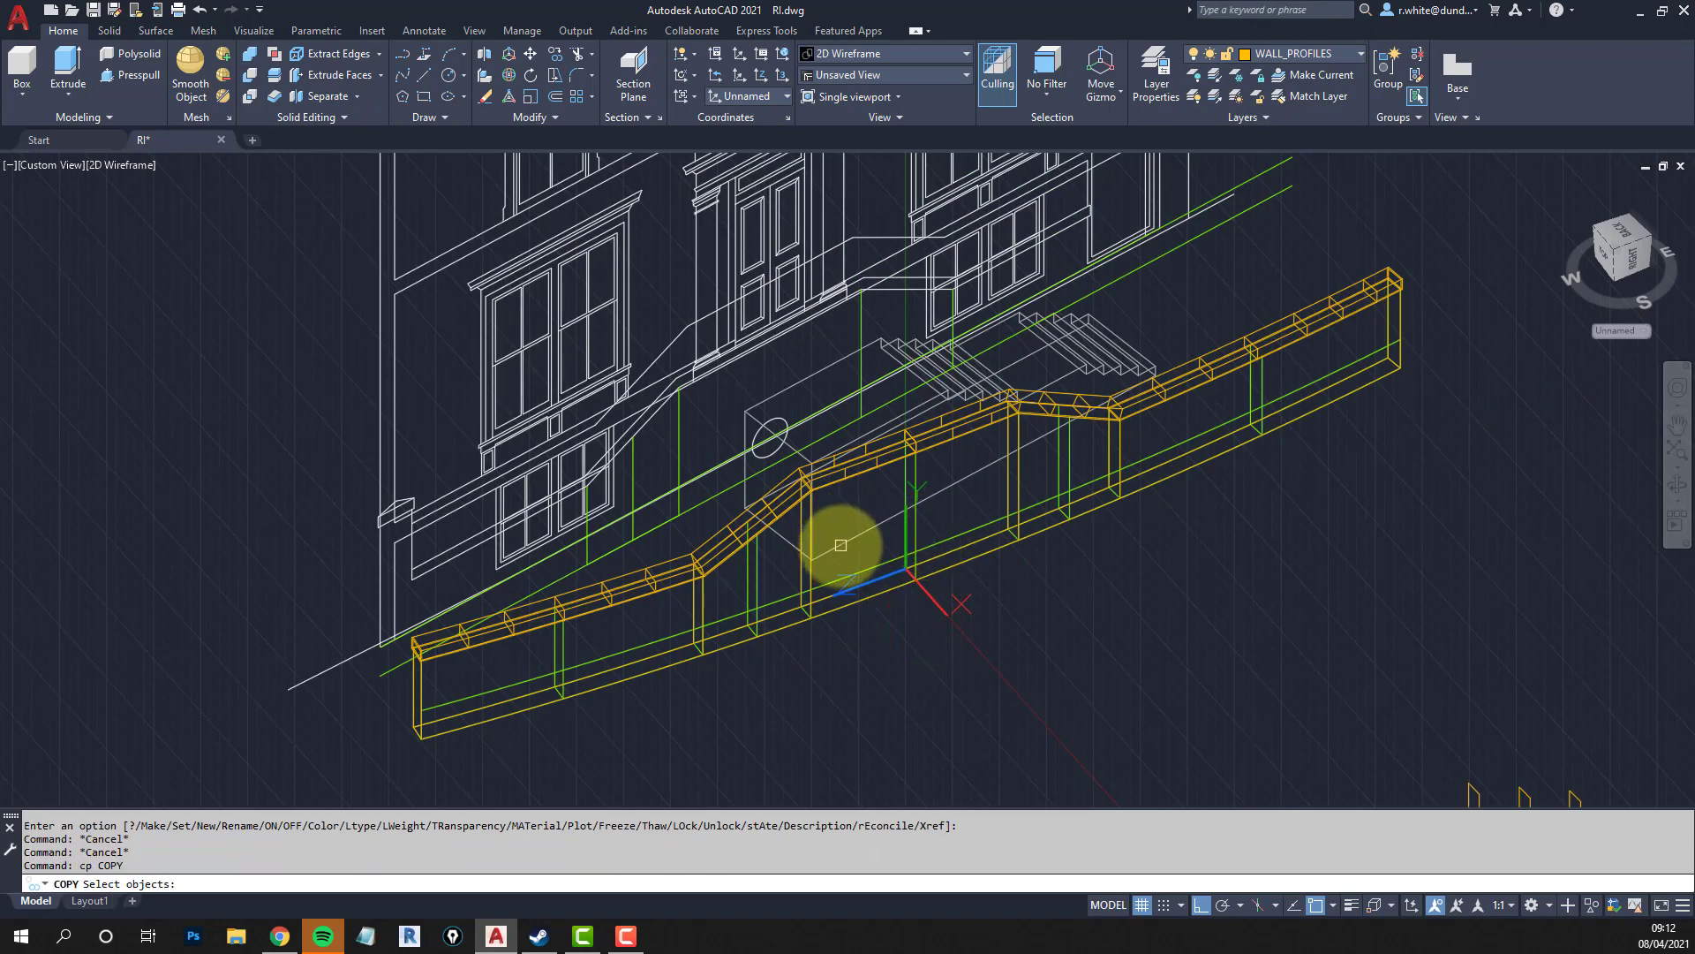
pyautogui.press('Escape')
pyautogui.click(841, 545)
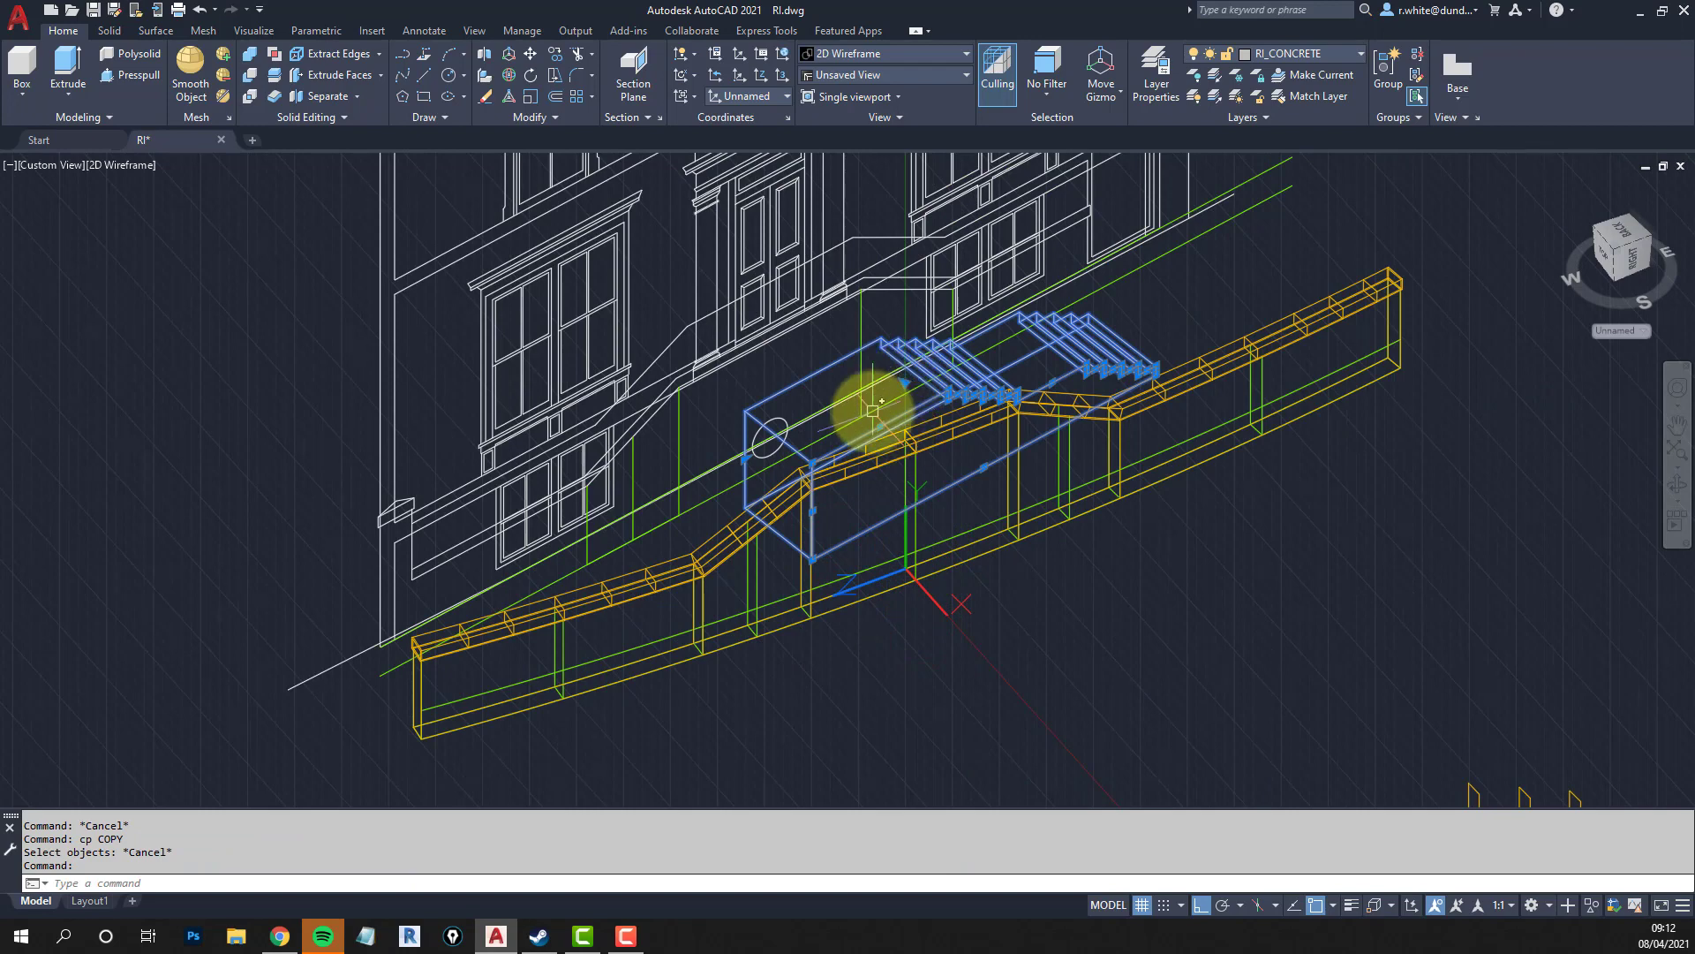
pyautogui.press('Escape')
pyautogui.press('Escape')
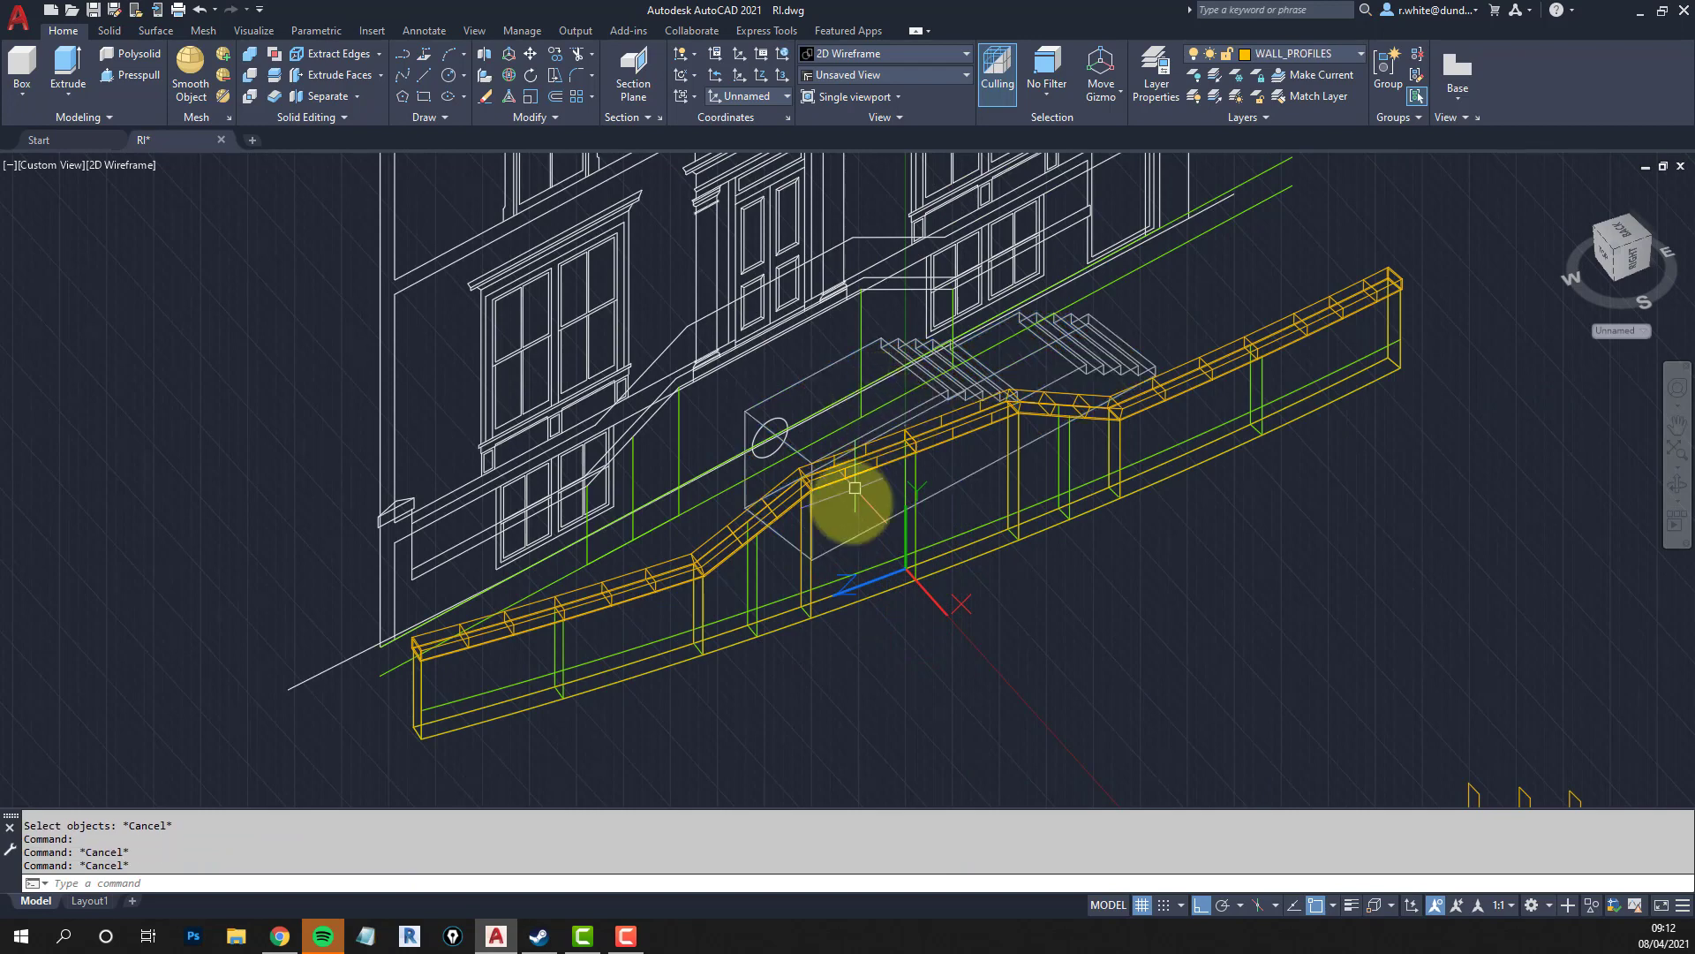
# Copy the concrete steps solid twice, corner to corner, extending the steps out through the garden wall.
pyautogui.click(844, 542)
pyautogui.scroll(5, 844, 543)
pyautogui.press('Return')
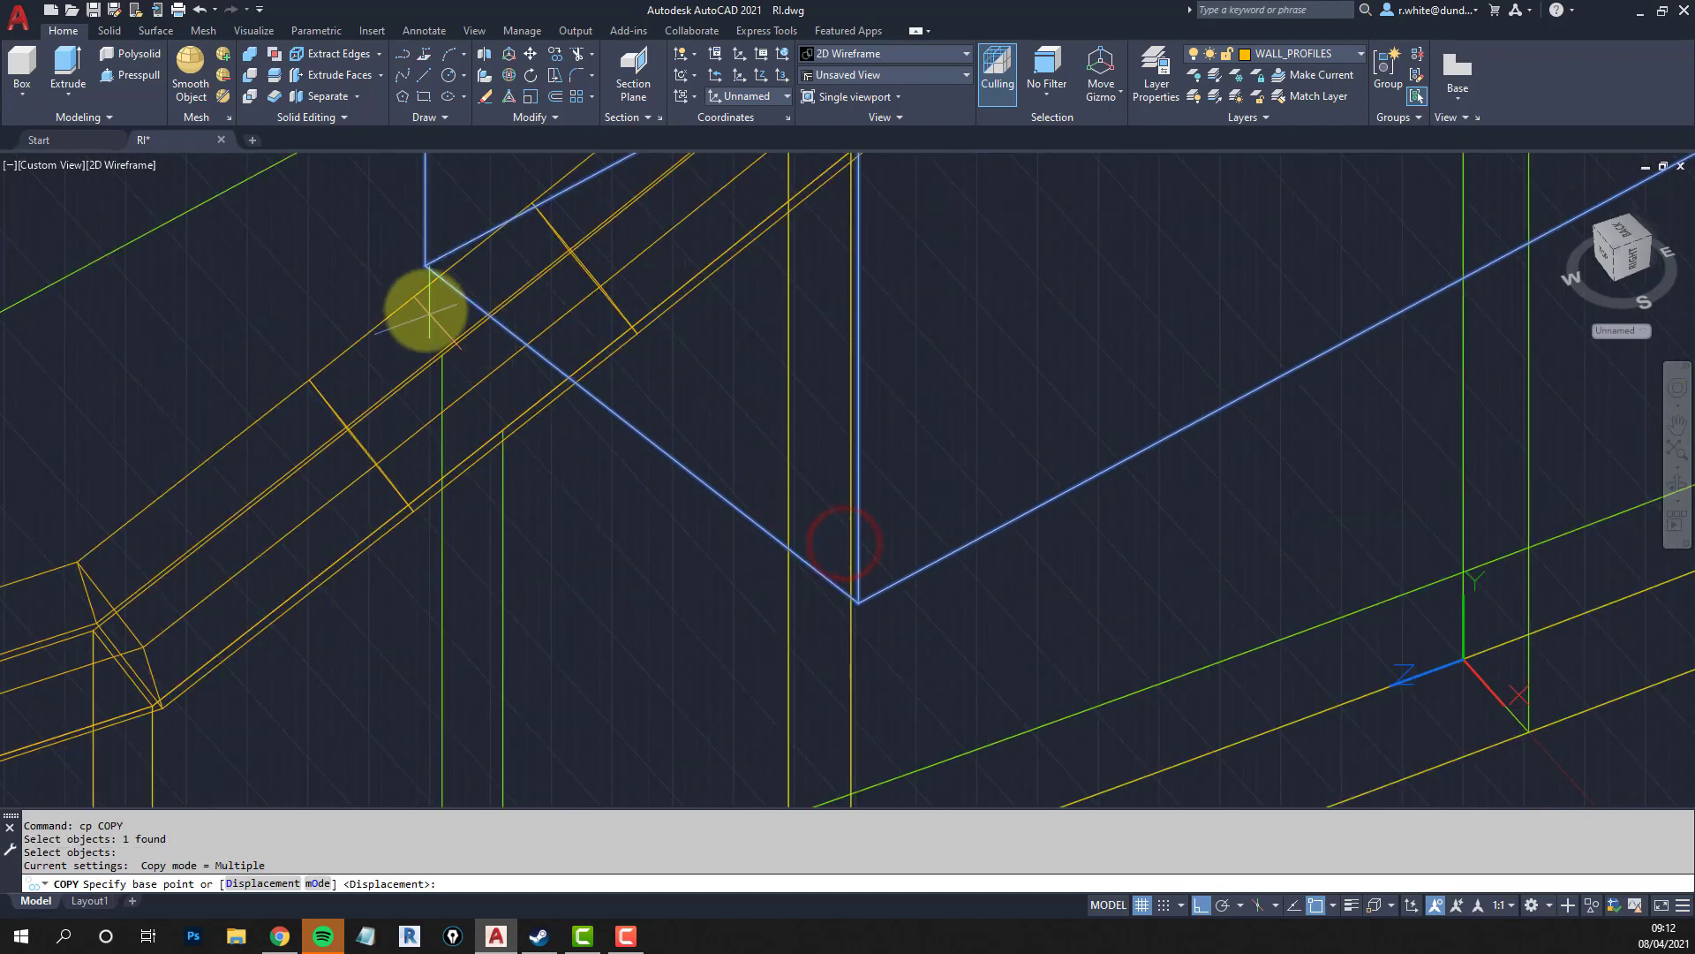
pyautogui.click(425, 266)
pyautogui.click(858, 594)
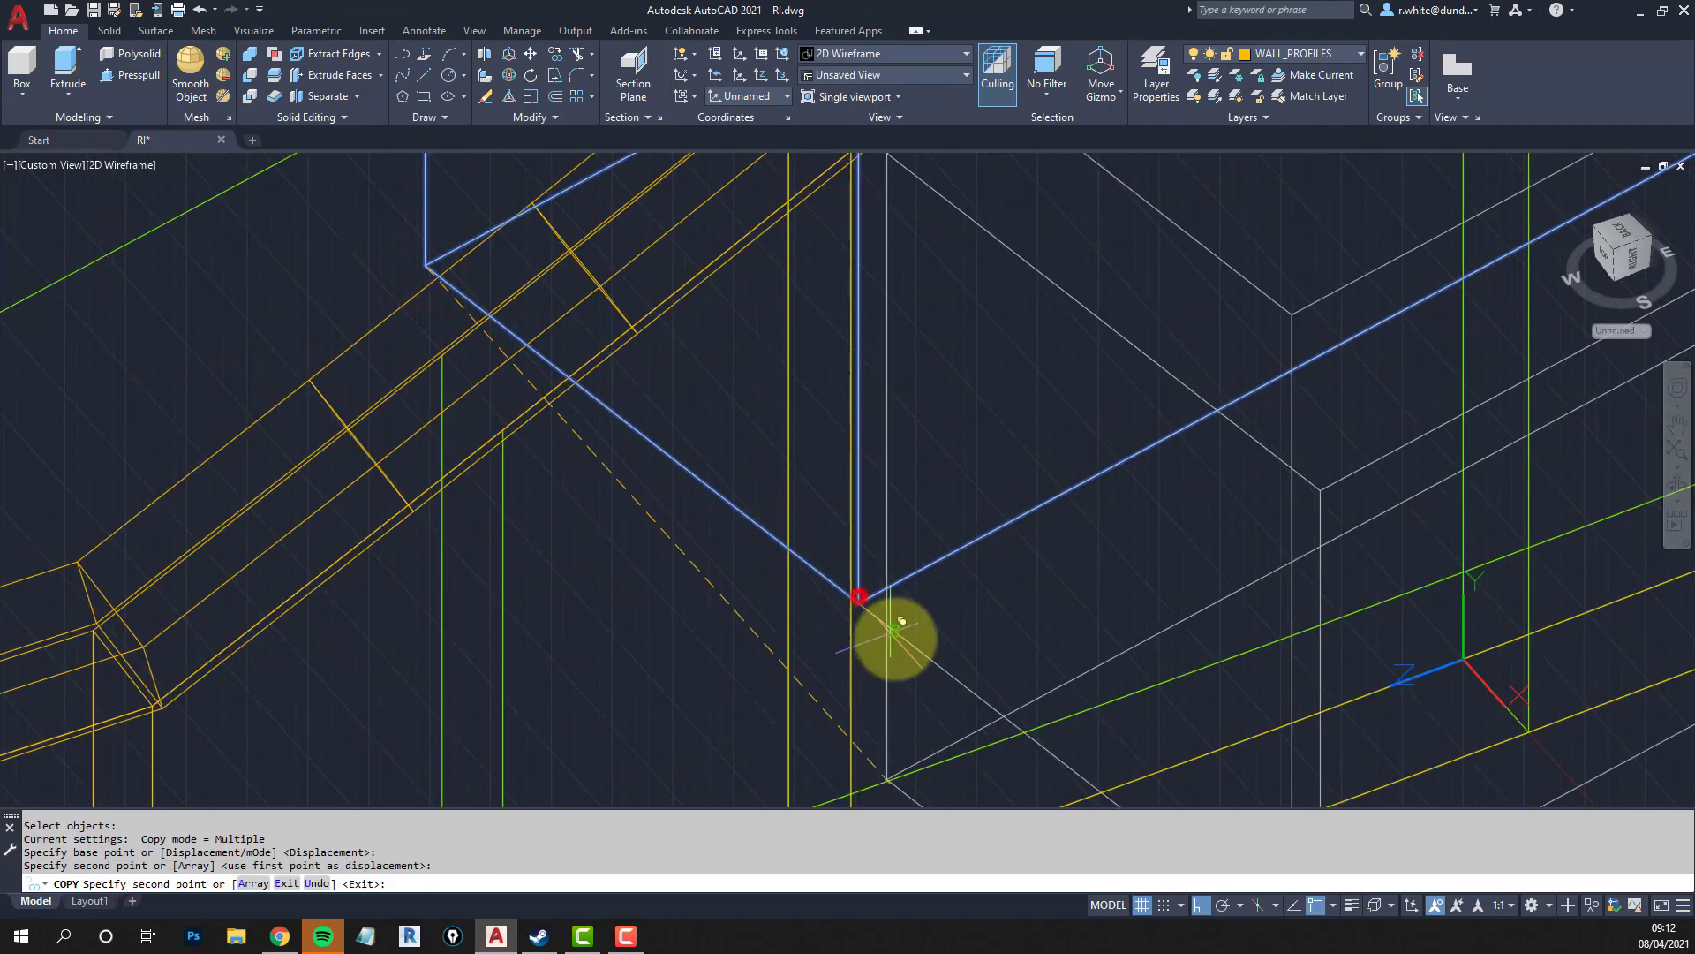
pyautogui.scroll(-4, 874, 565)
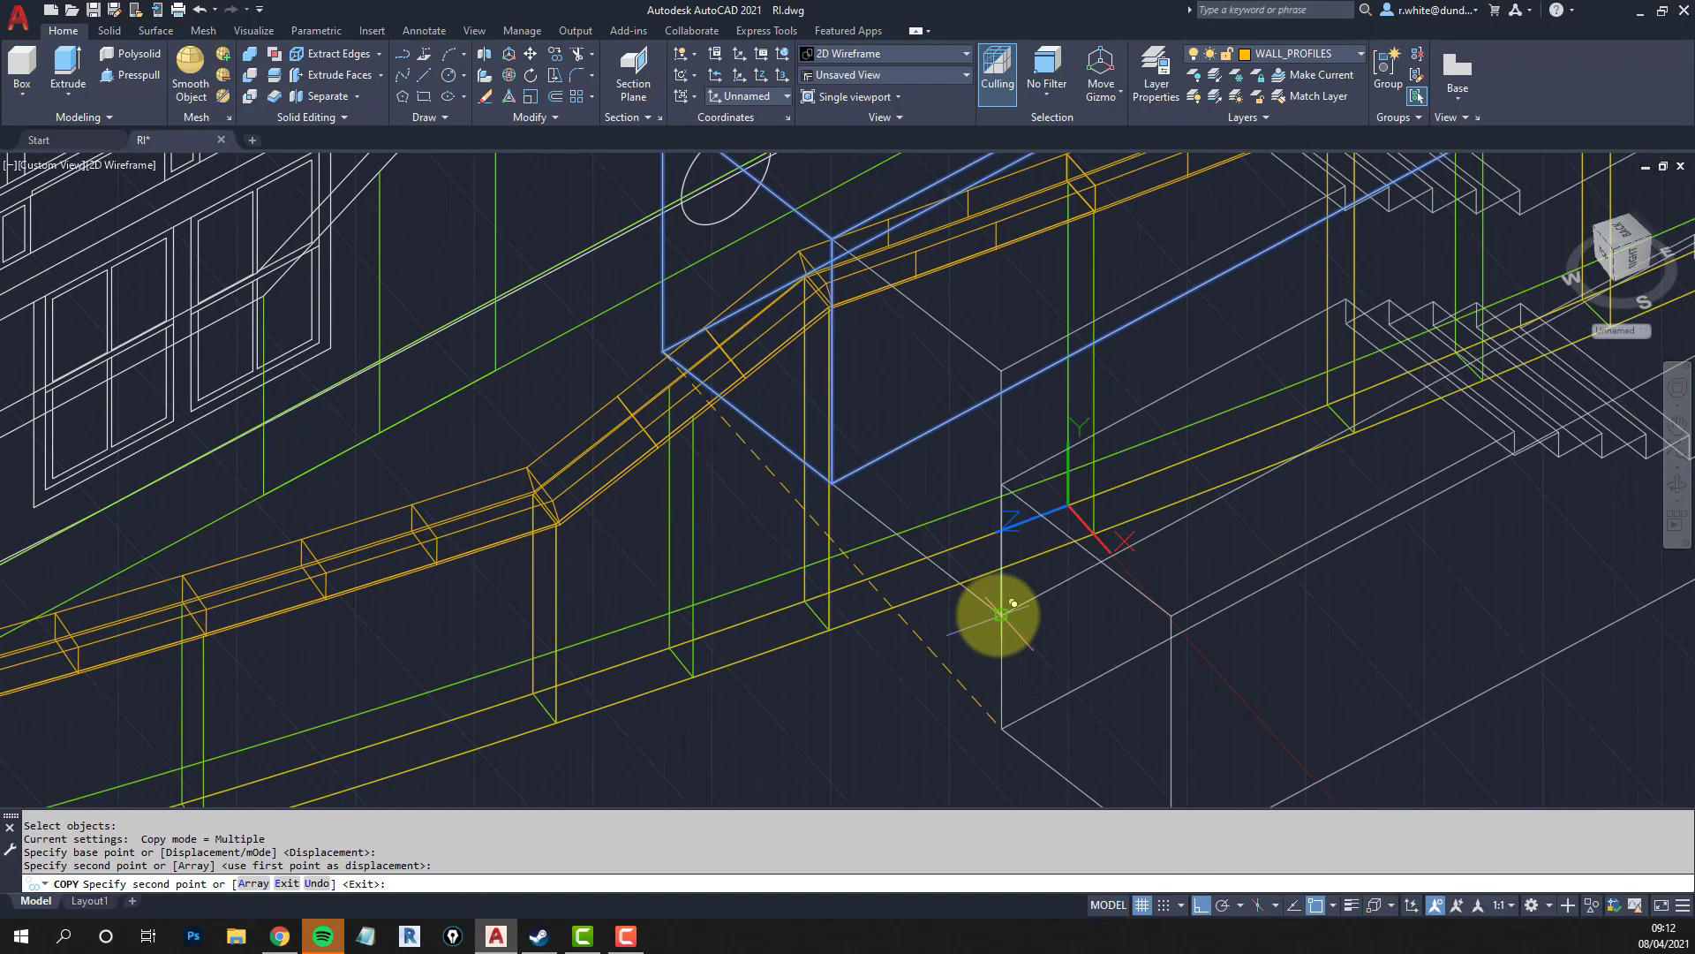
pyautogui.click(995, 607)
pyautogui.press('Return')
pyautogui.moveTo(995, 608); pyautogui.dragTo(874, 711, button='middle')
pyautogui.scroll(-3, 874, 711)
pyautogui.press('Escape')
pyautogui.press('Escape')
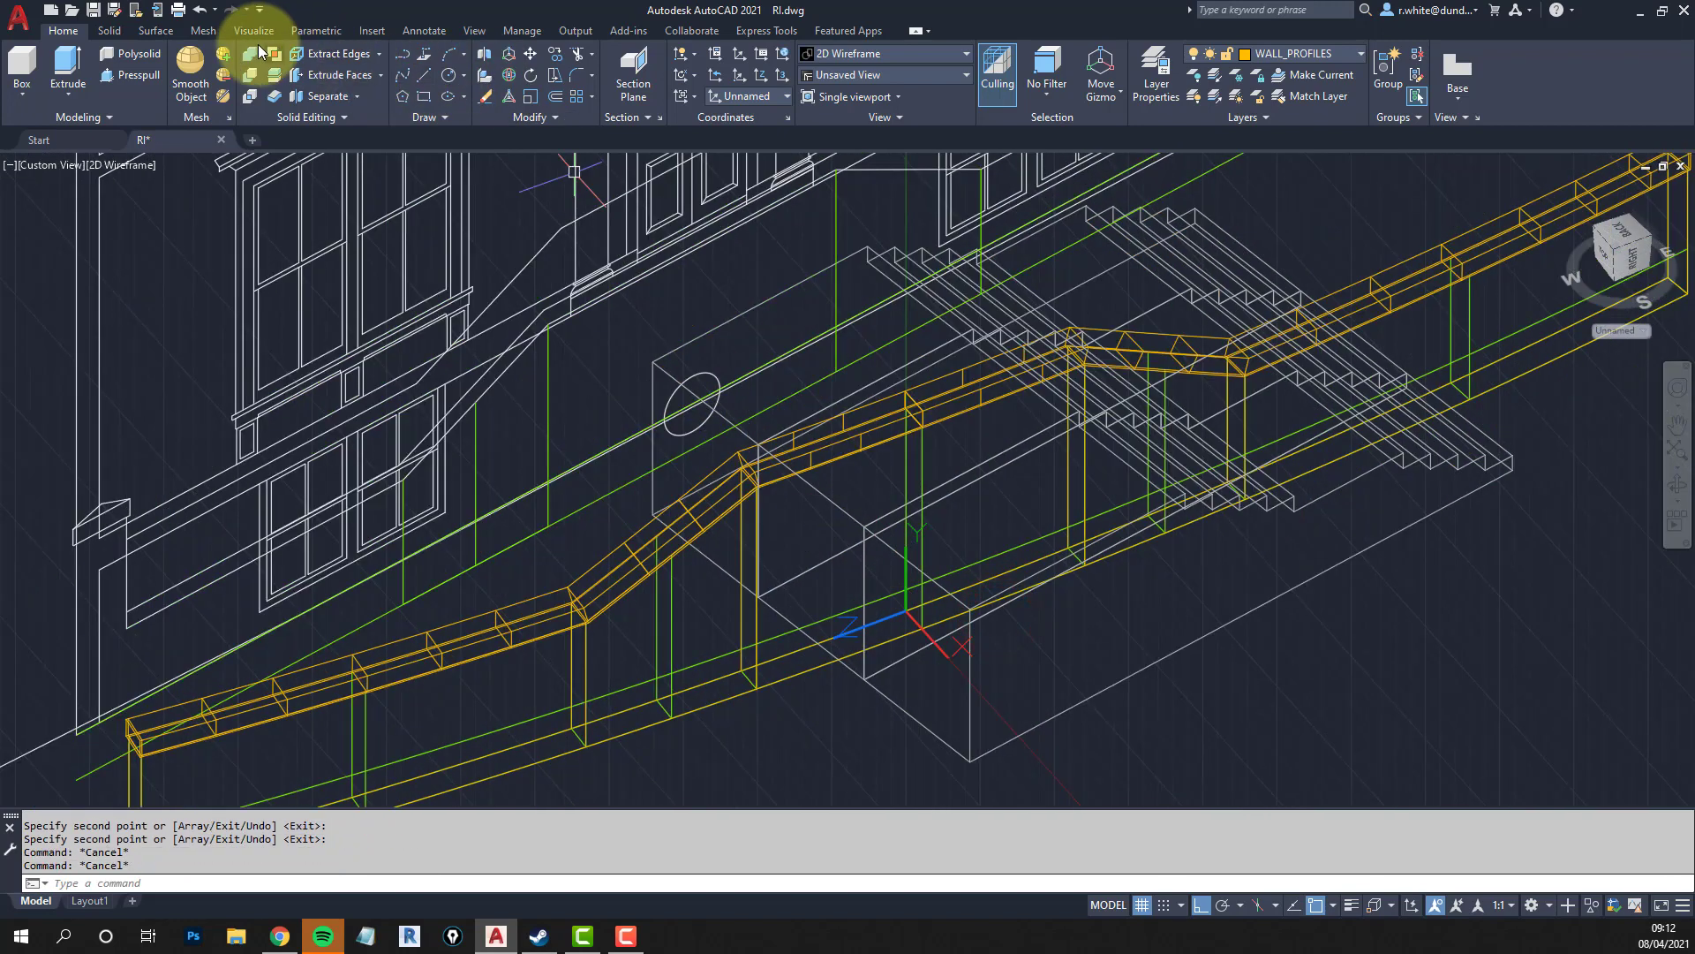
# Union the original steps solid and its two copies into a single solid.
pyautogui.click(253, 55)
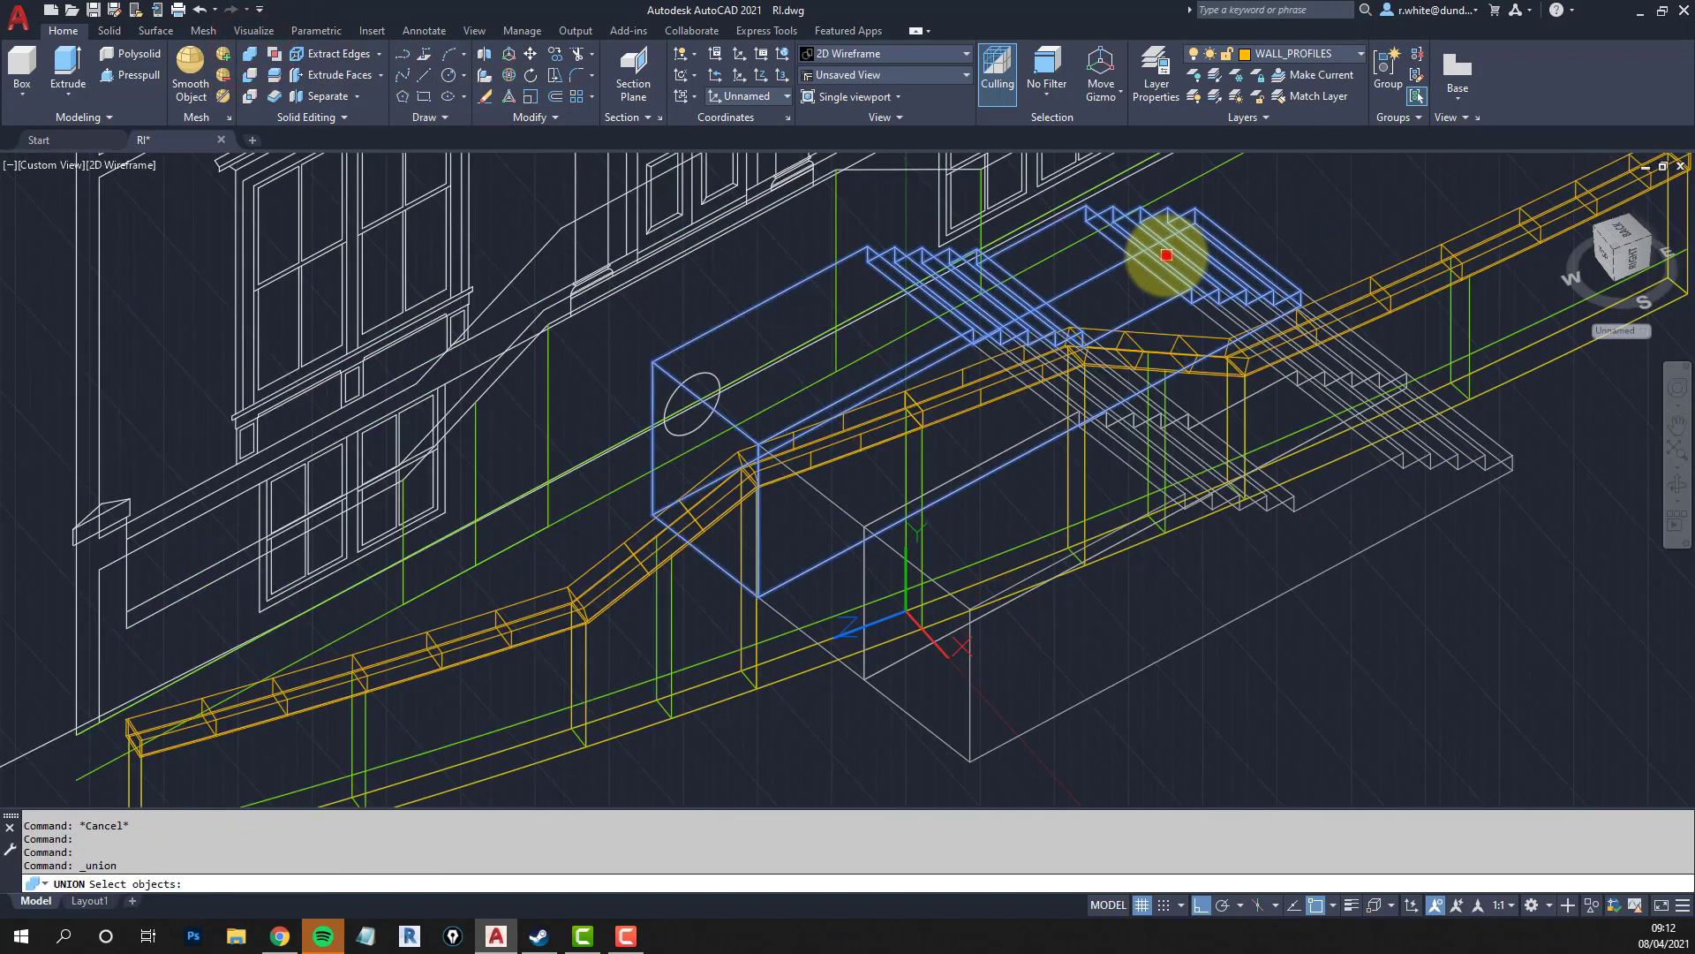
pyautogui.click(1166, 256)
pyautogui.click(1336, 354)
pyautogui.click(1469, 452)
pyautogui.press('Return')
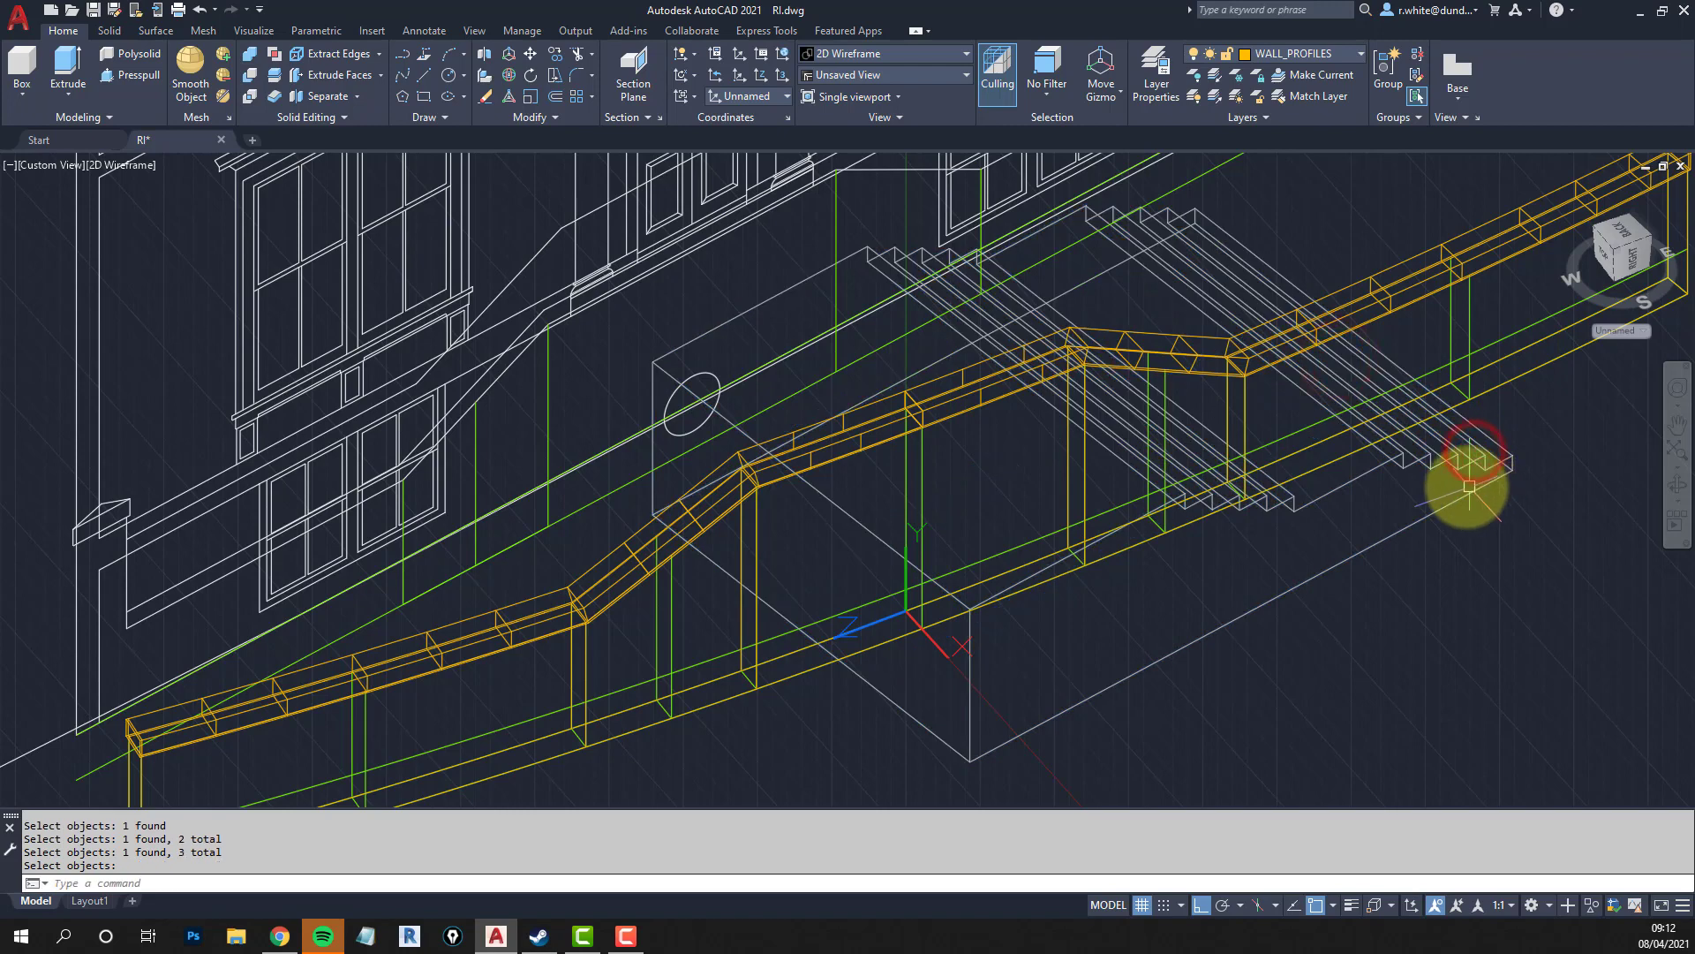
pyautogui.moveTo(1468, 480); pyautogui.dragTo(1072, 548, button='middle')
pyautogui.scroll(-2, 1211, 548)
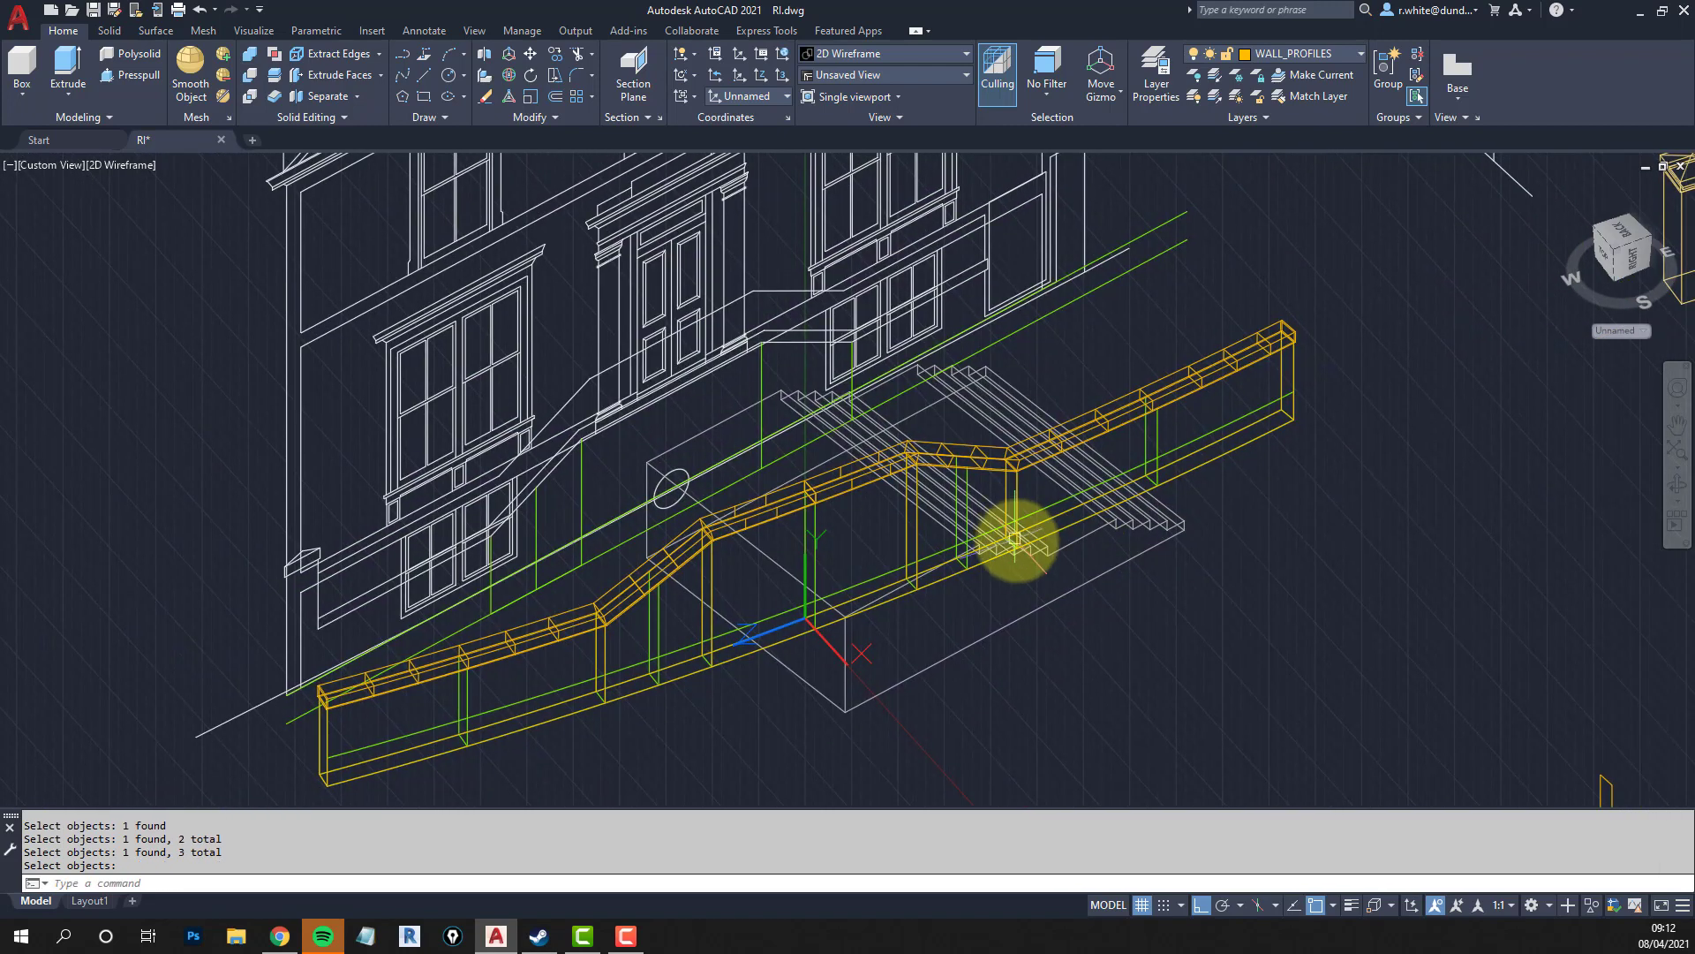
pyautogui.press('Escape')
pyautogui.press('Escape')
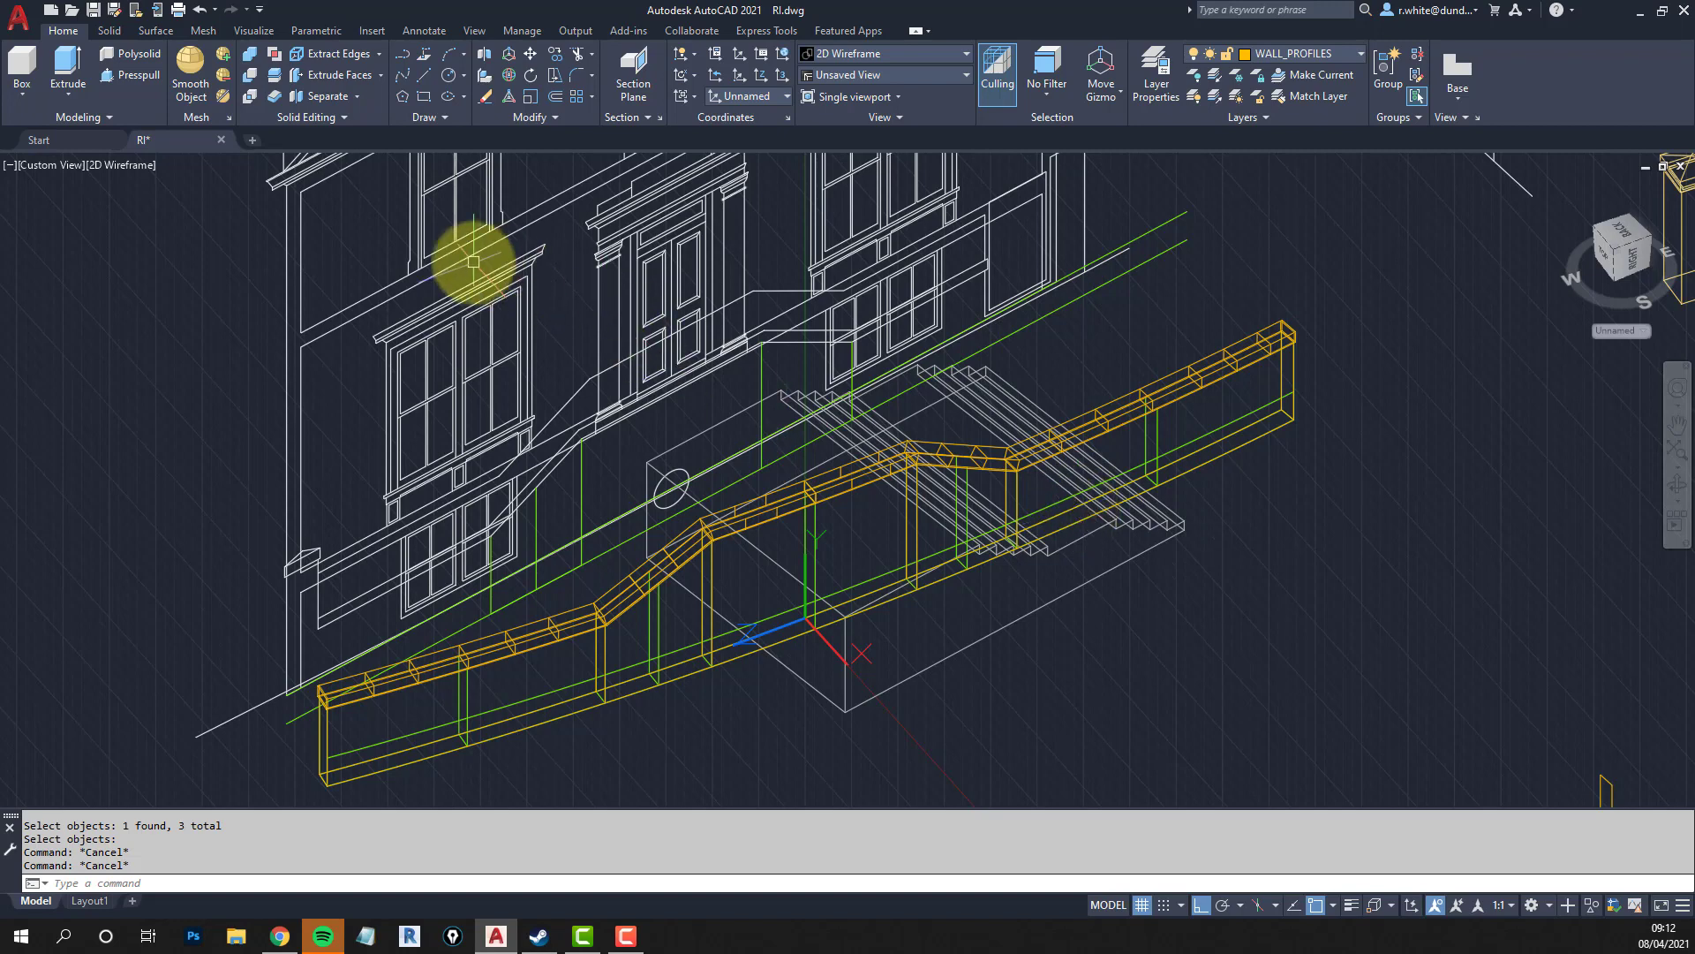
# Copy the joined wall solid in place, using the same lower end corner as base and second point.
pyautogui.write('cp')
pyautogui.press('Return')
pyautogui.click(1287, 423)
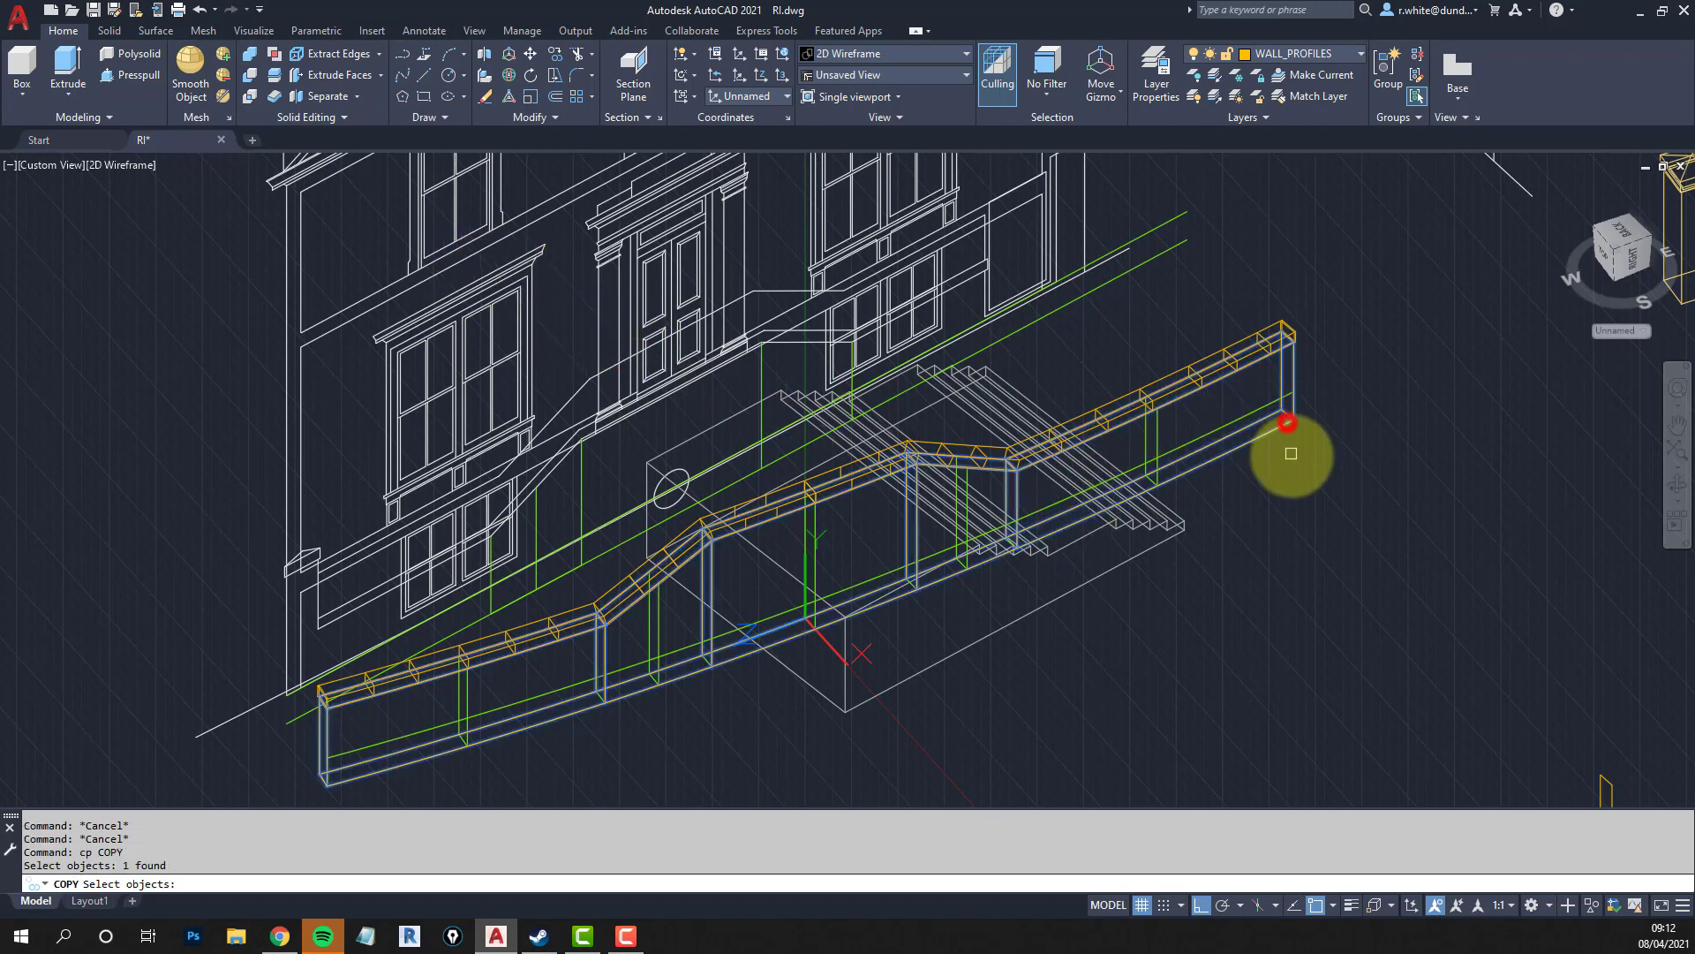
pyautogui.press('Return')
pyautogui.click(1293, 418)
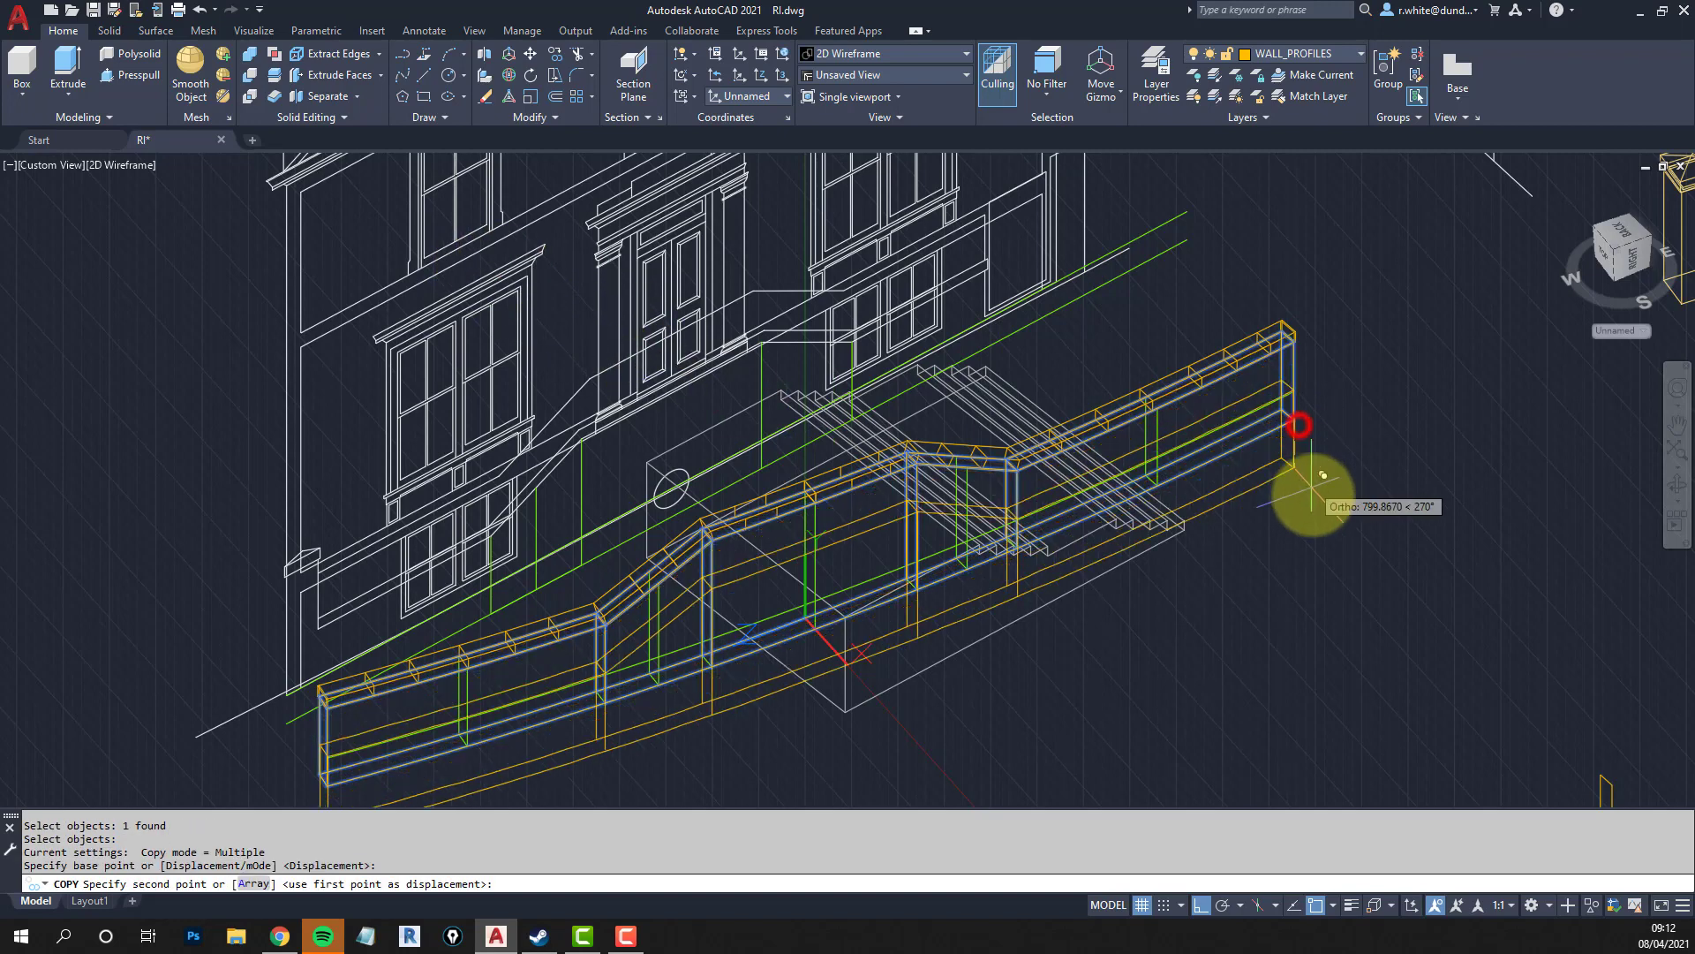
pyautogui.click(1295, 416)
pyautogui.press('Return')
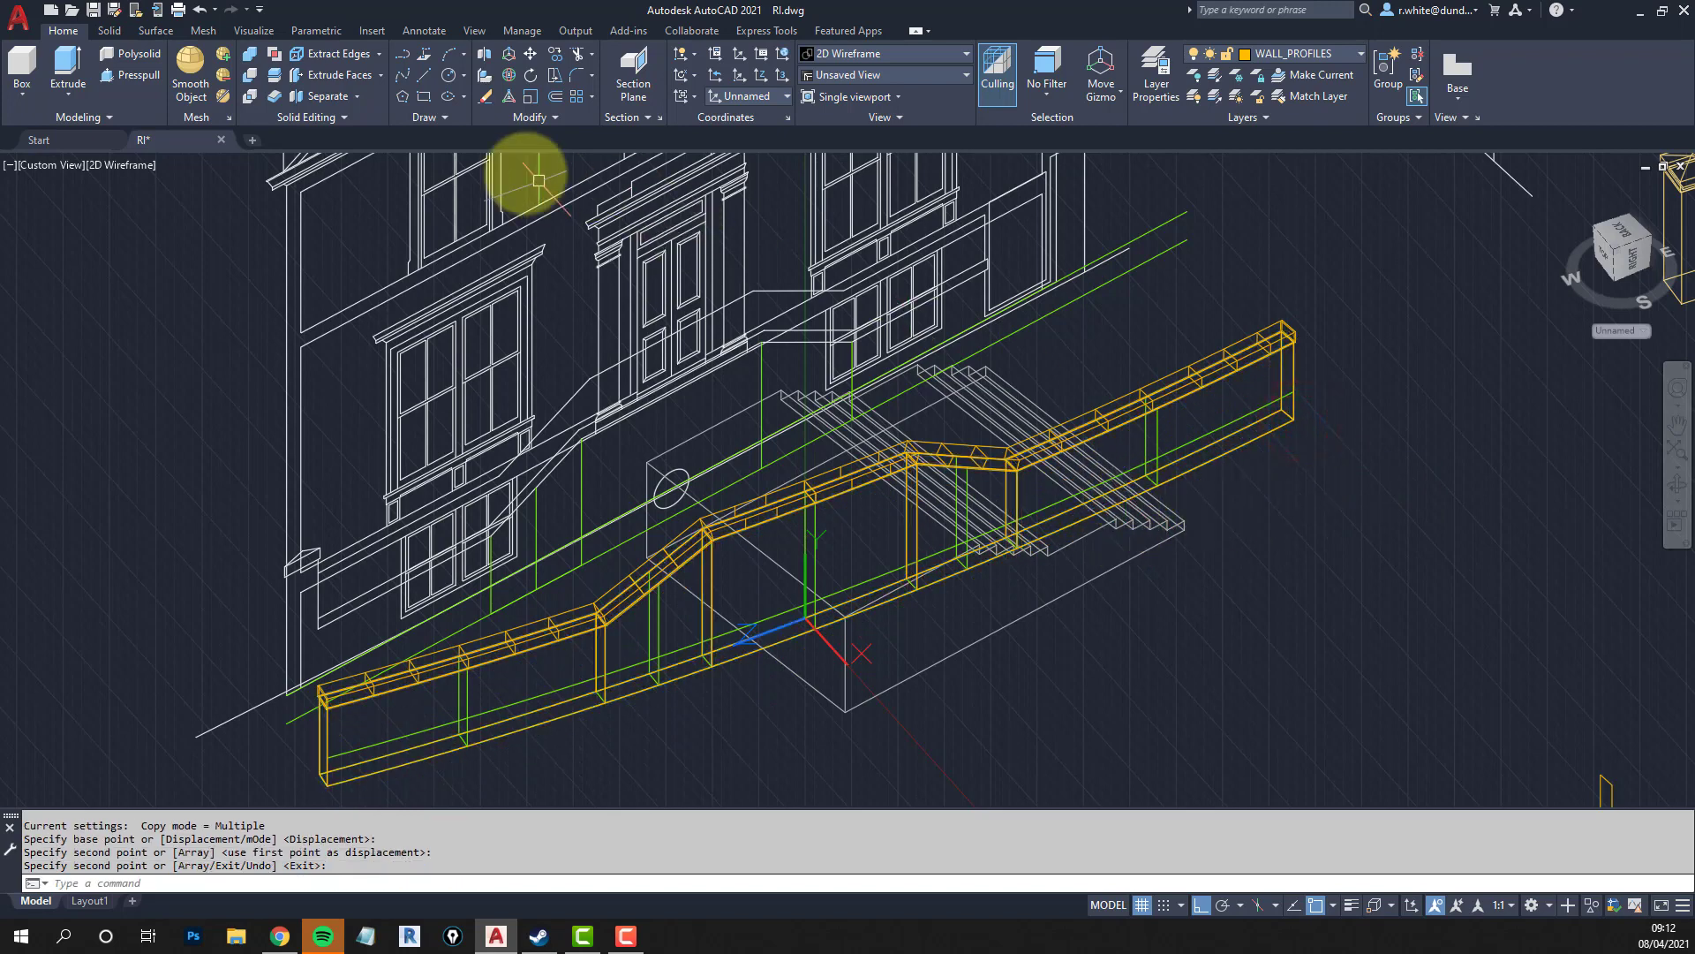
# Subtract one of the coincident wall solids from the joined steps solid.
pyautogui.click(250, 73)
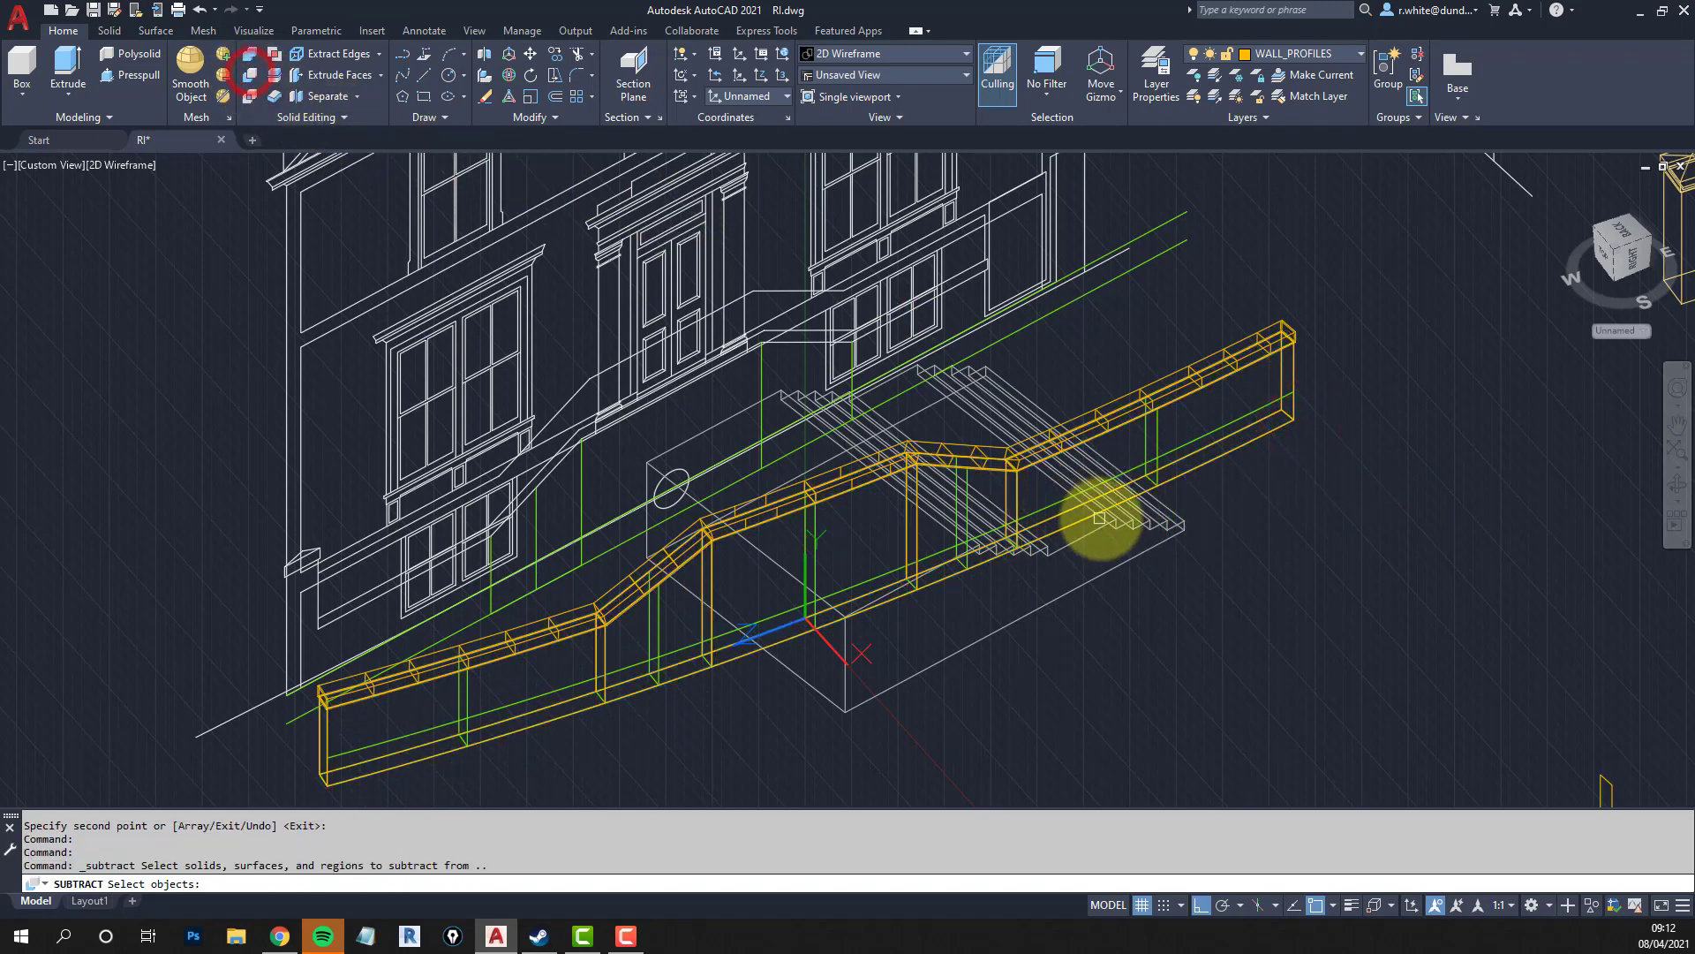
pyautogui.click(1162, 529)
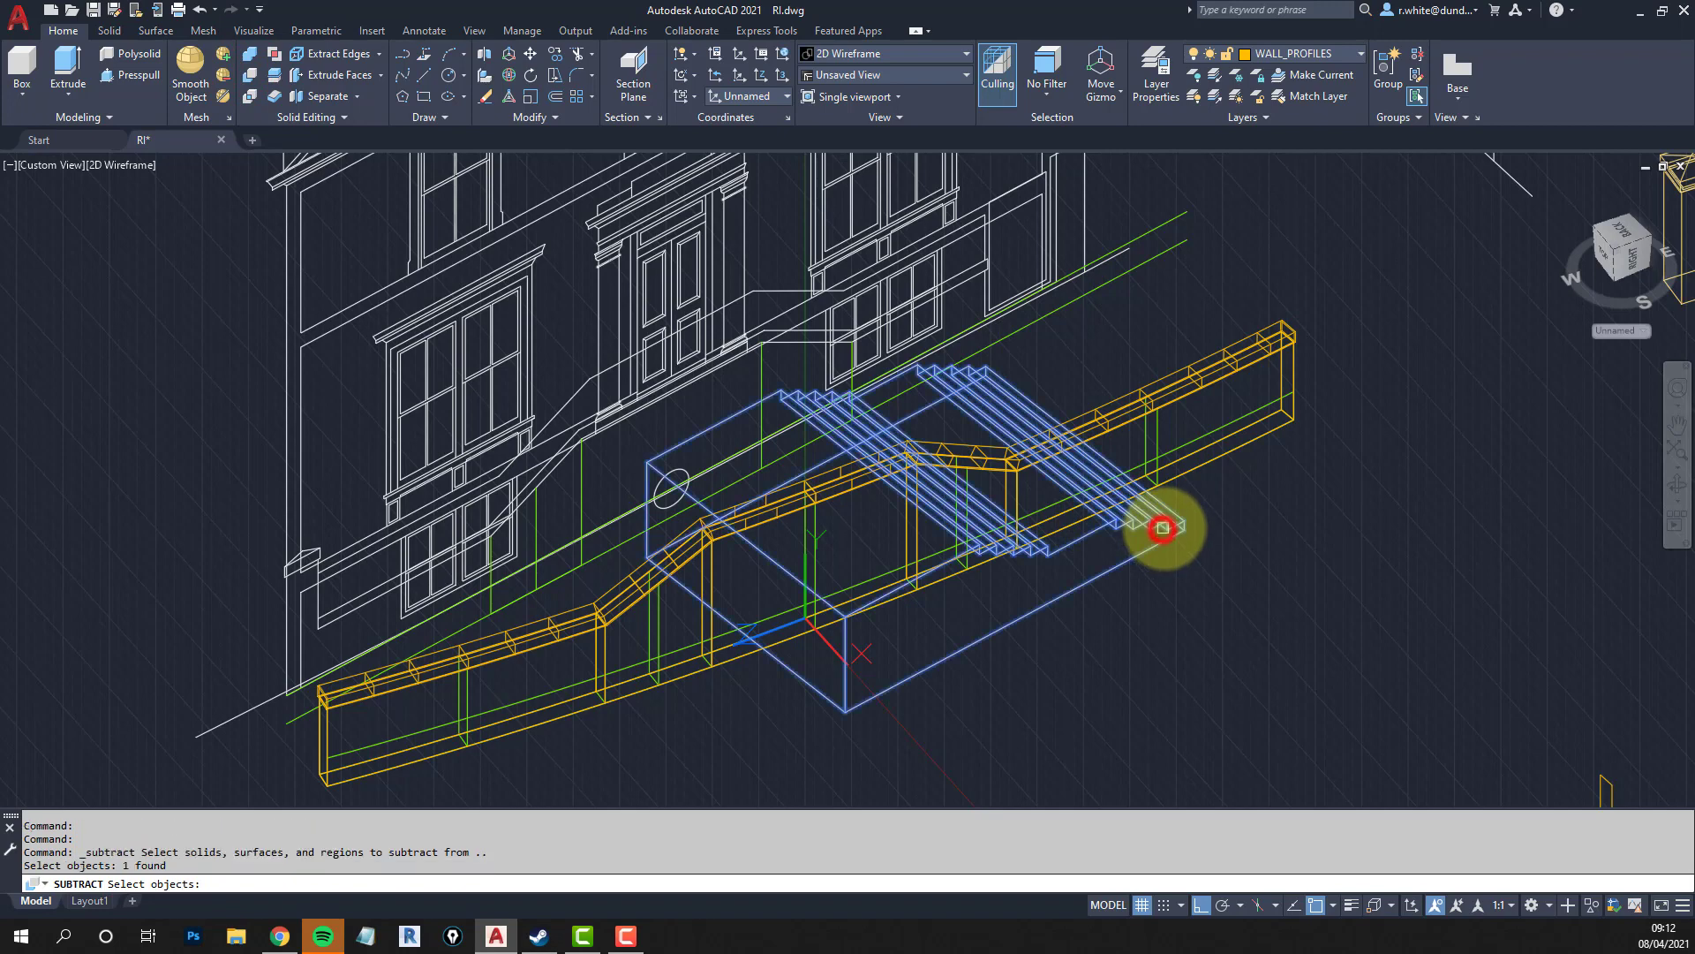
pyautogui.press('Return')
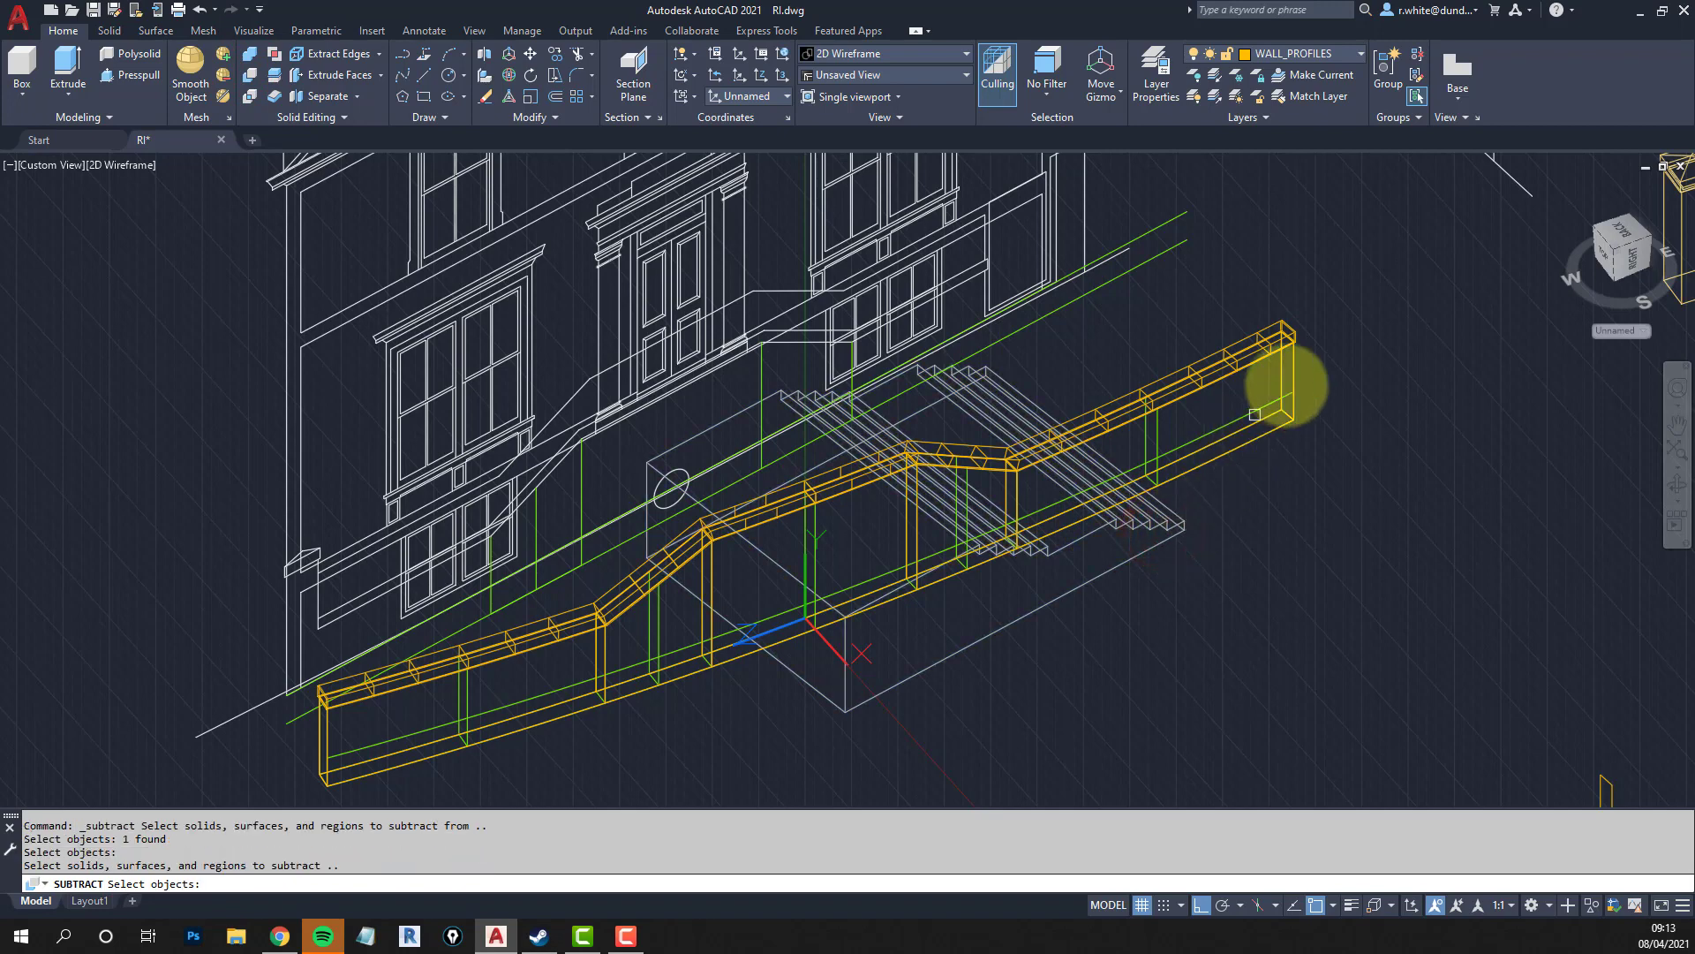
pyautogui.click(1292, 373)
pyautogui.press('Return')
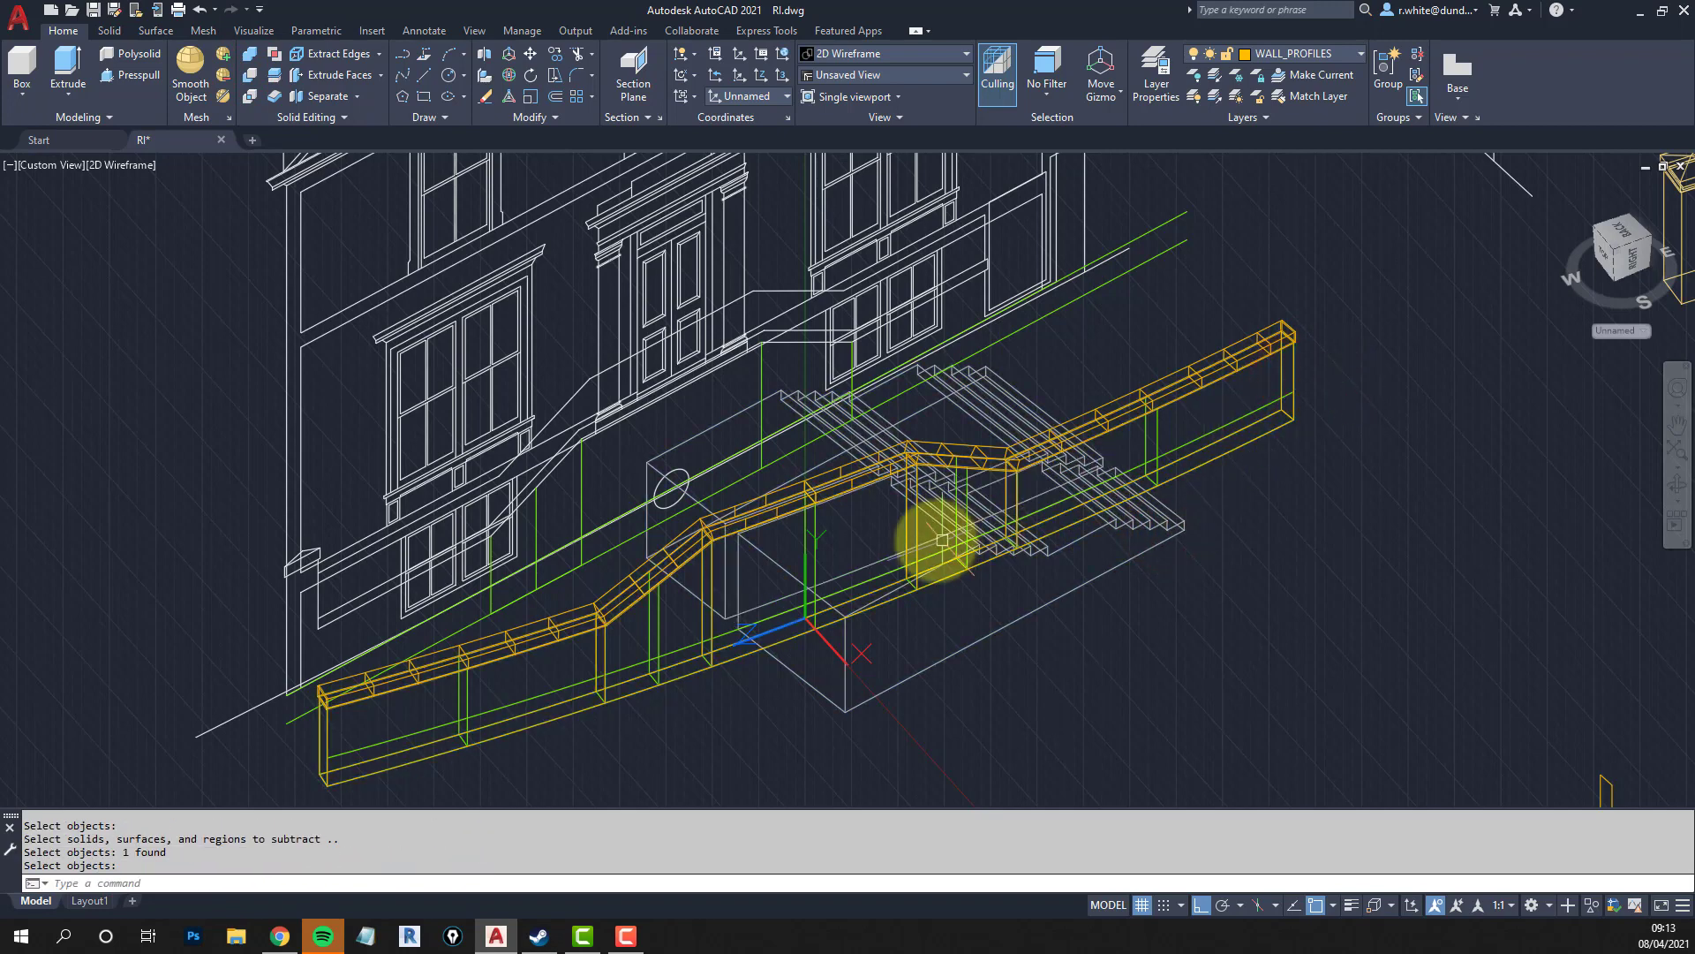
# Separate the cut steps solid into independent solids on either side of the wall.
pyautogui.keyDown('shift'); pyautogui.moveTo(851, 556); pyautogui.dragTo(770, 578, button='middle'); pyautogui.keyUp('shift')
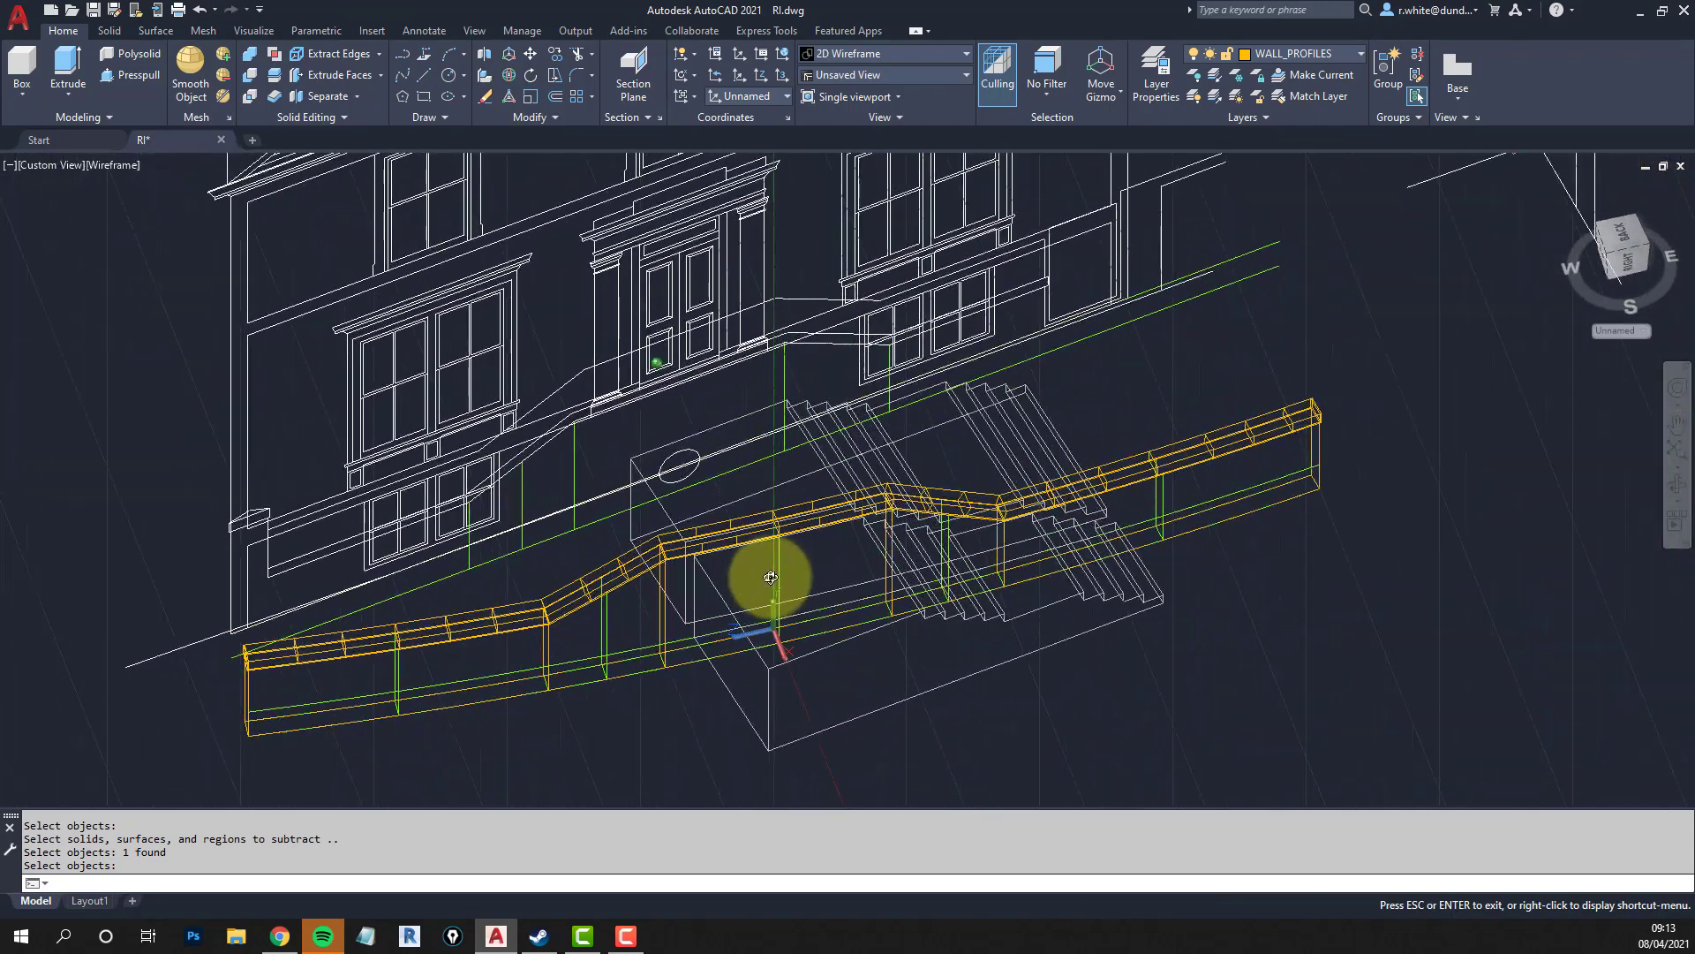
pyautogui.press('Escape')
pyautogui.press('Escape')
pyautogui.scroll(2, 909, 586)
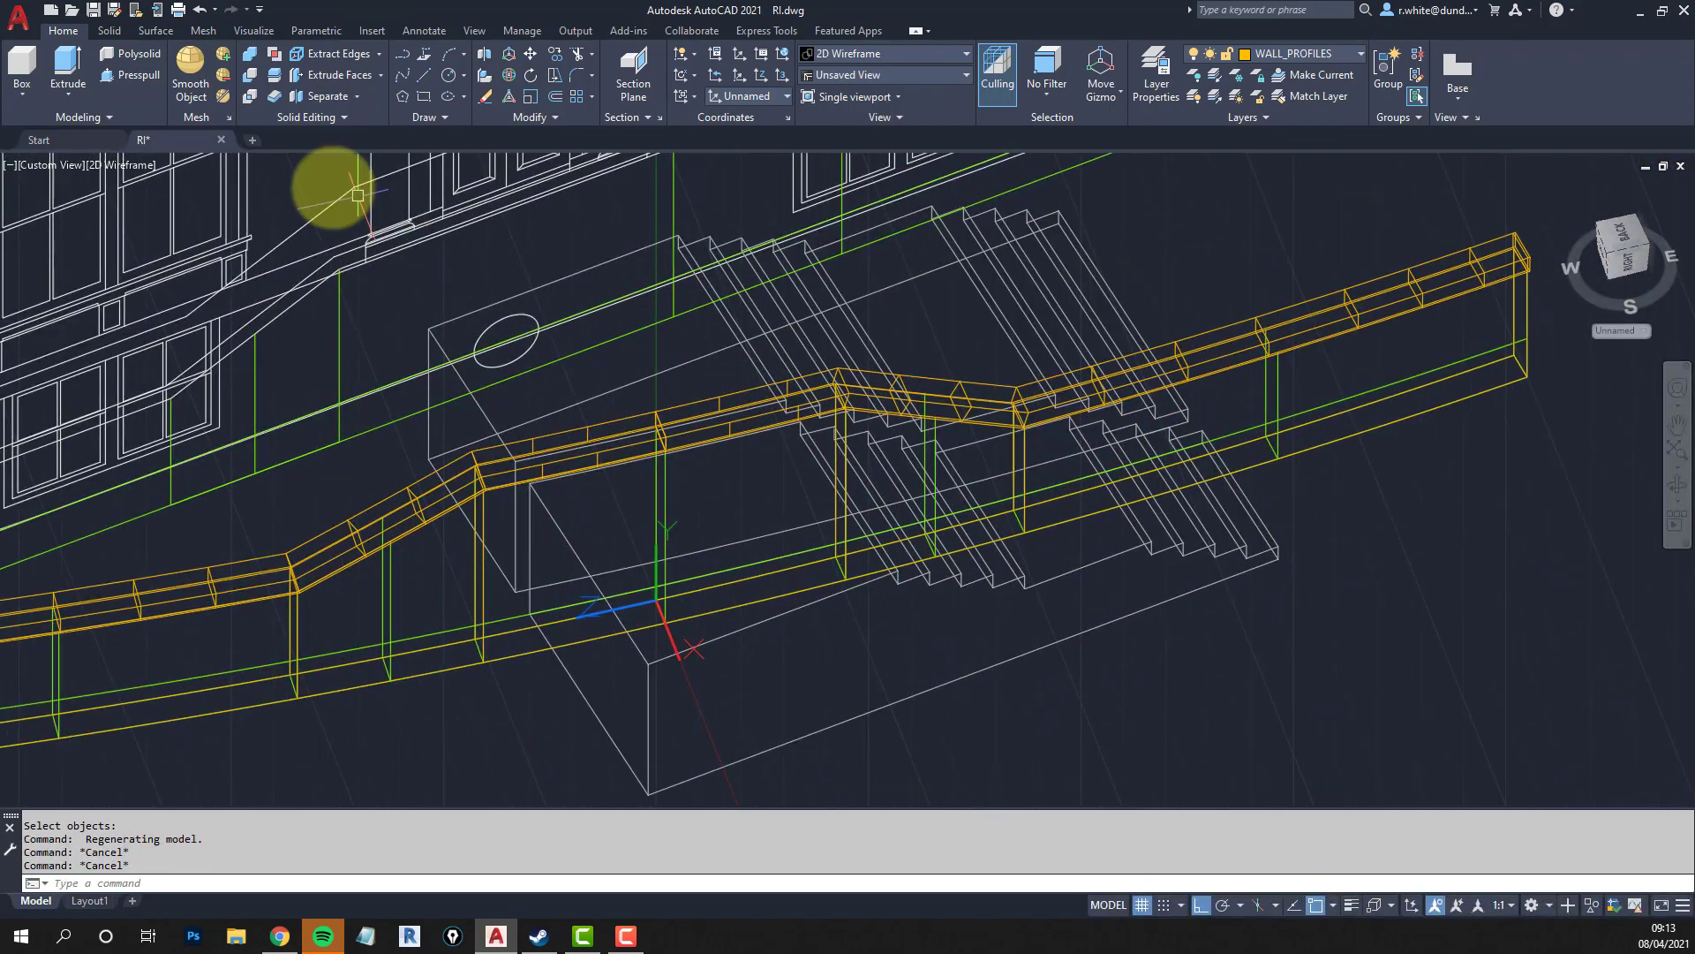
pyautogui.click(330, 93)
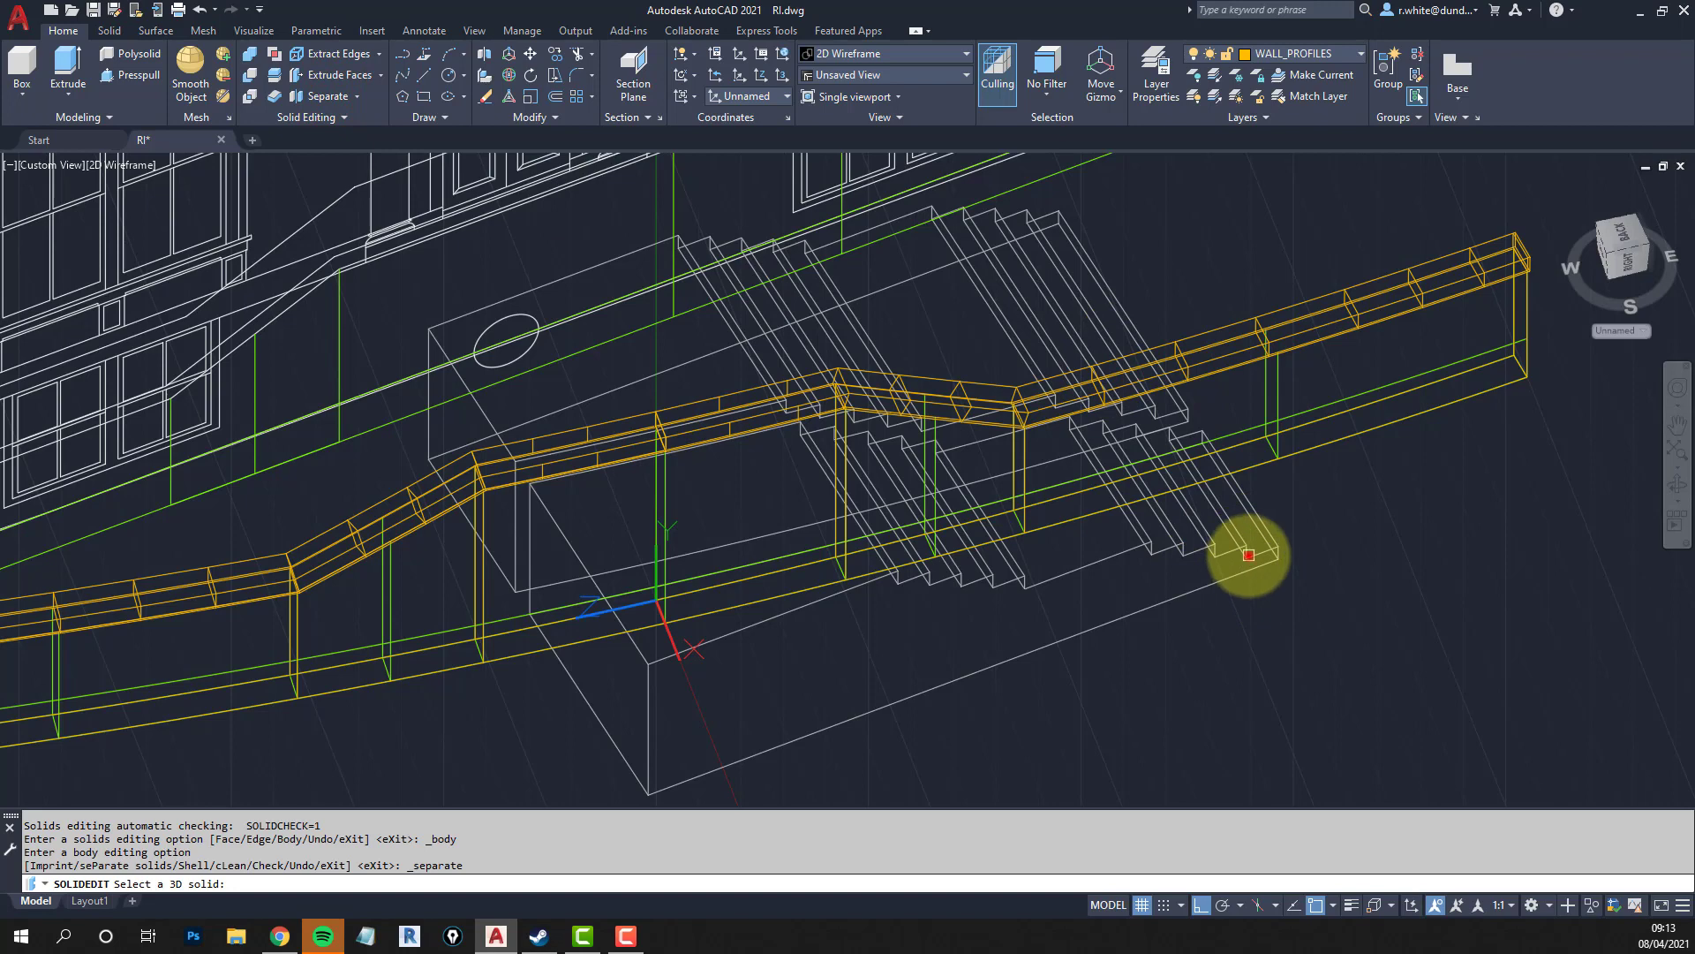
pyautogui.click(1248, 555)
pyautogui.press('Escape')
pyautogui.press('Escape')
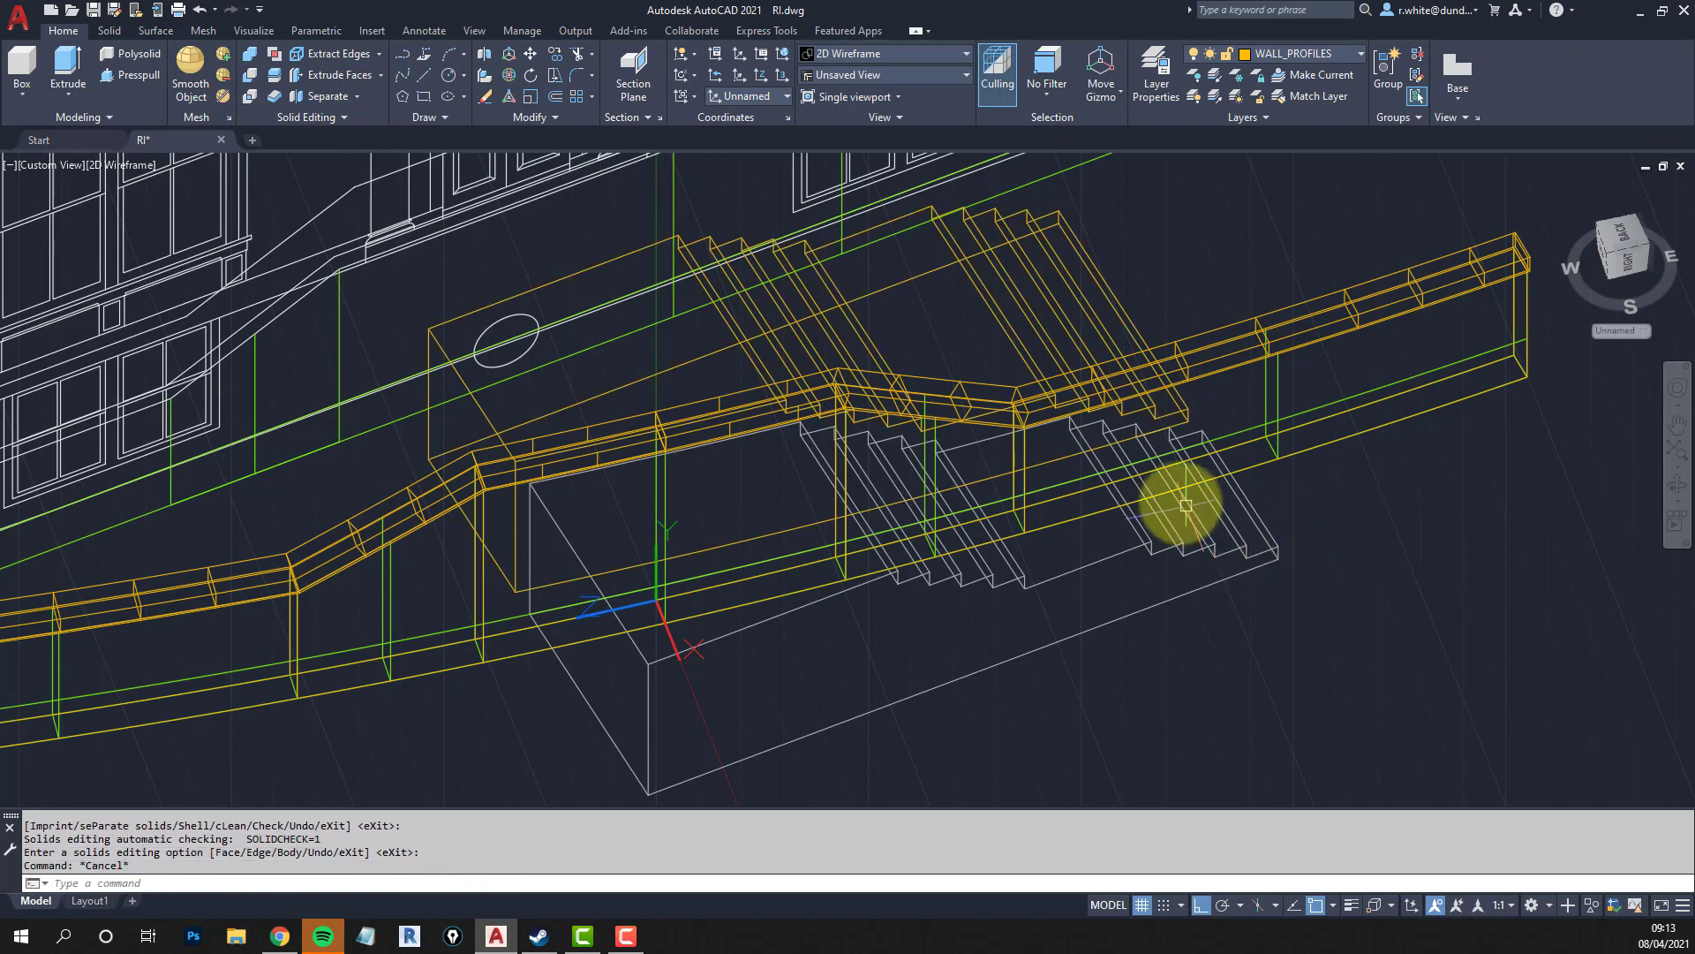
# Match the properties of the outer steps piece onto the piece behind the wall, and erase the outer piece.
pyautogui.write('ma')
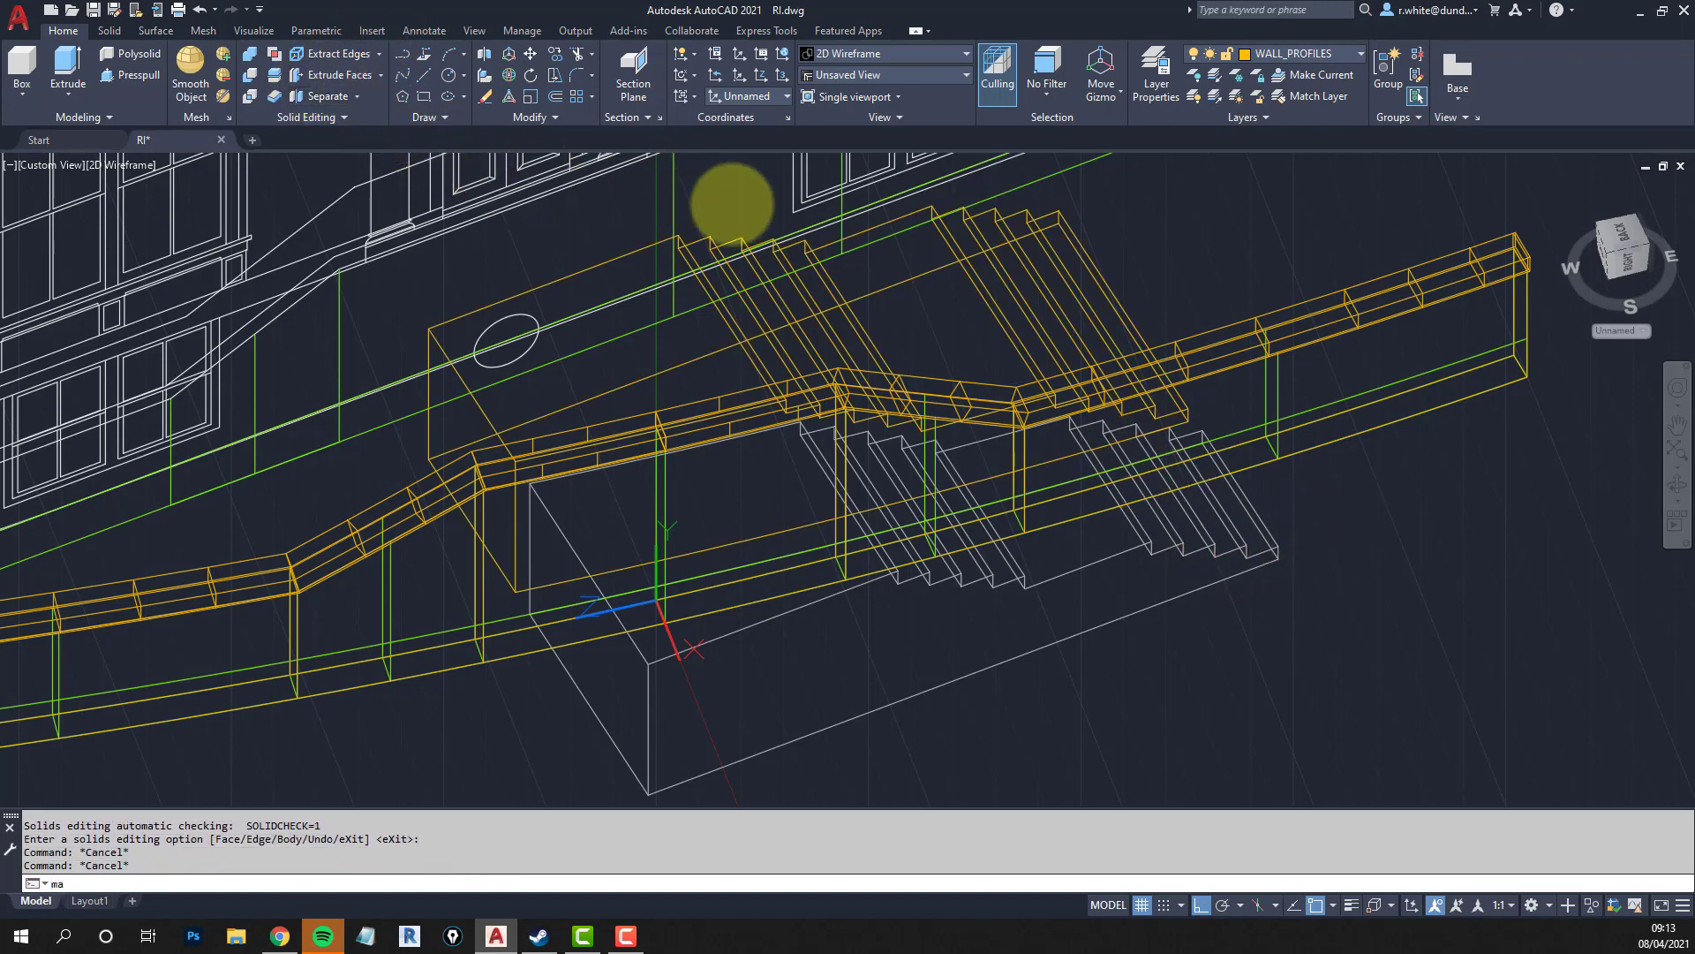
pyautogui.press('Return')
pyautogui.click(1220, 510)
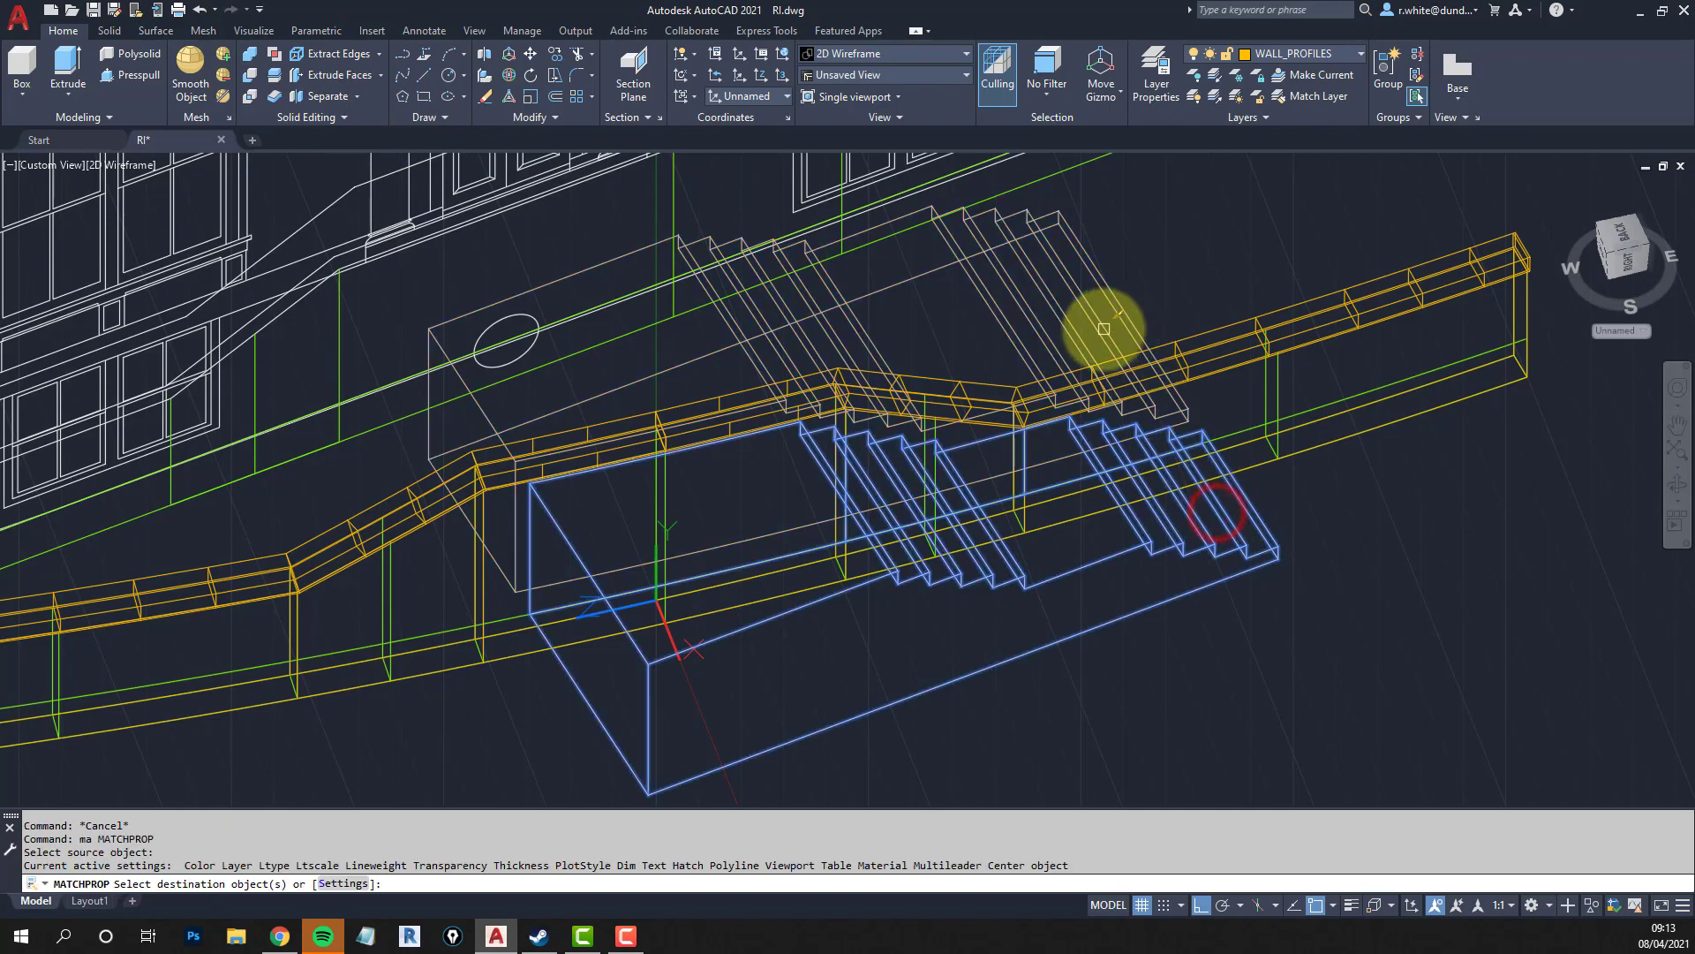
pyautogui.click(1104, 328)
pyautogui.press('Escape')
pyautogui.click(1257, 525)
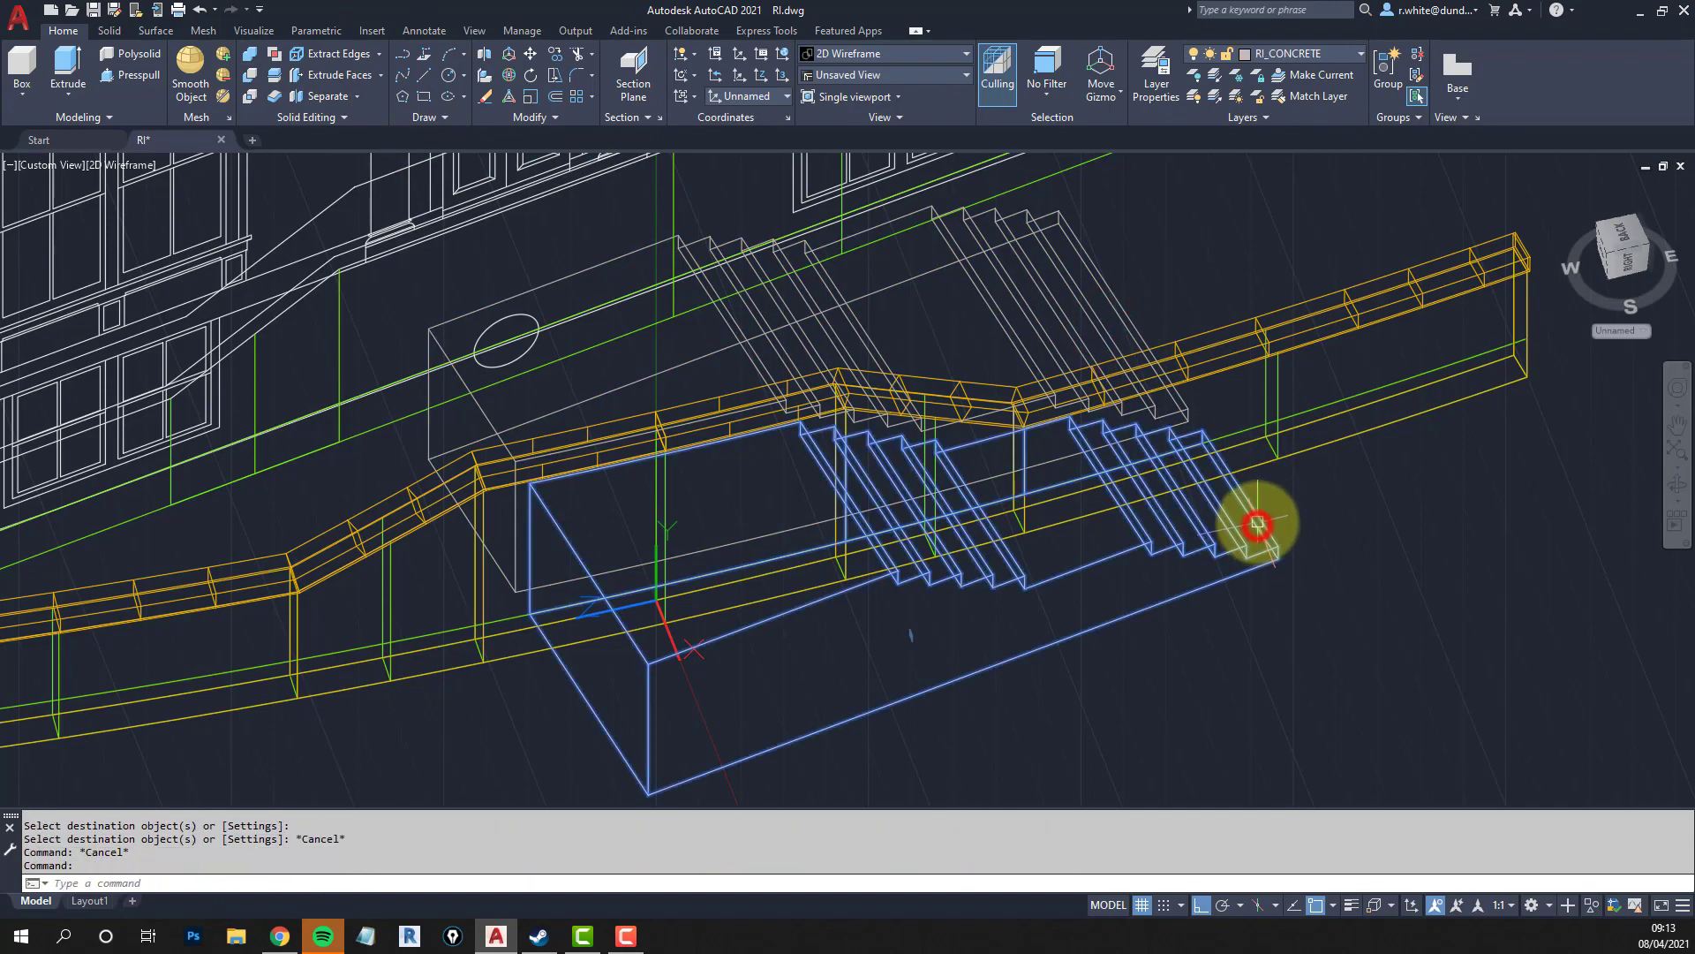
pyautogui.press('Delete')
# Examine both ends of the garden wall against the elevation and the pier of the finished reference wall.
pyautogui.keyDown('shift'); pyautogui.moveTo(824, 508); pyautogui.dragTo(921, 616, button='middle'); pyautogui.keyUp('shift')
pyautogui.moveTo(453, 725); pyautogui.dragTo(537, 628, button='middle')
pyautogui.scroll(2, 510, 631)
pyautogui.scroll(2, 510, 631)
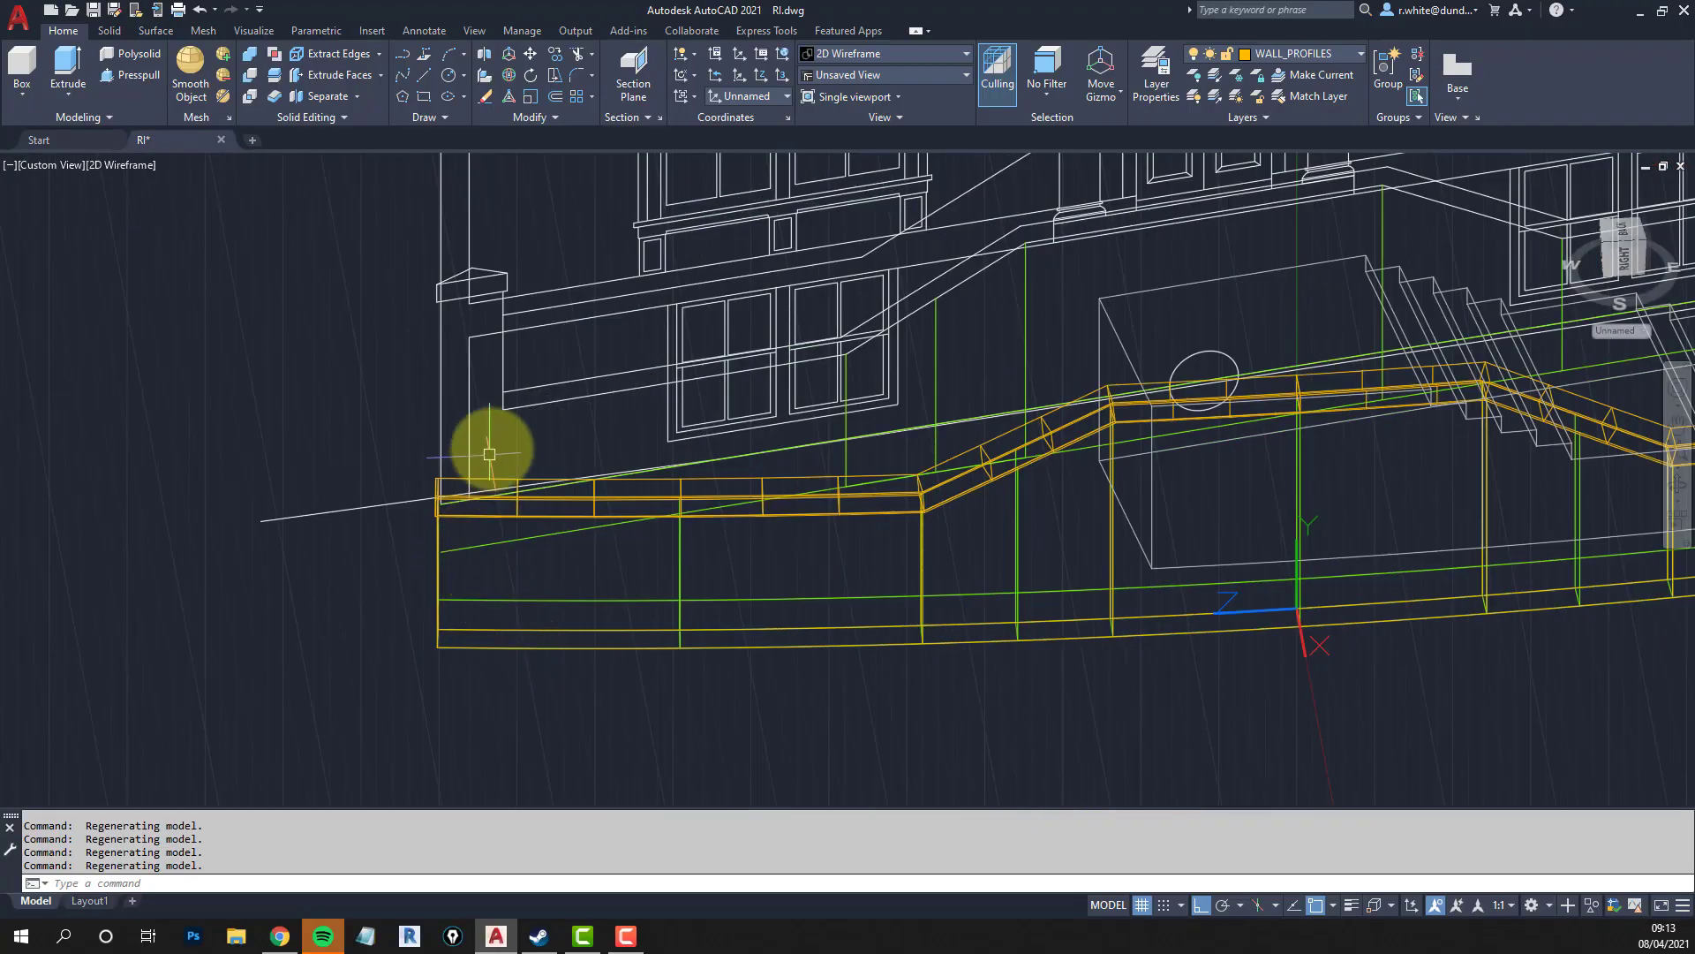
pyautogui.scroll(-2, 495, 446)
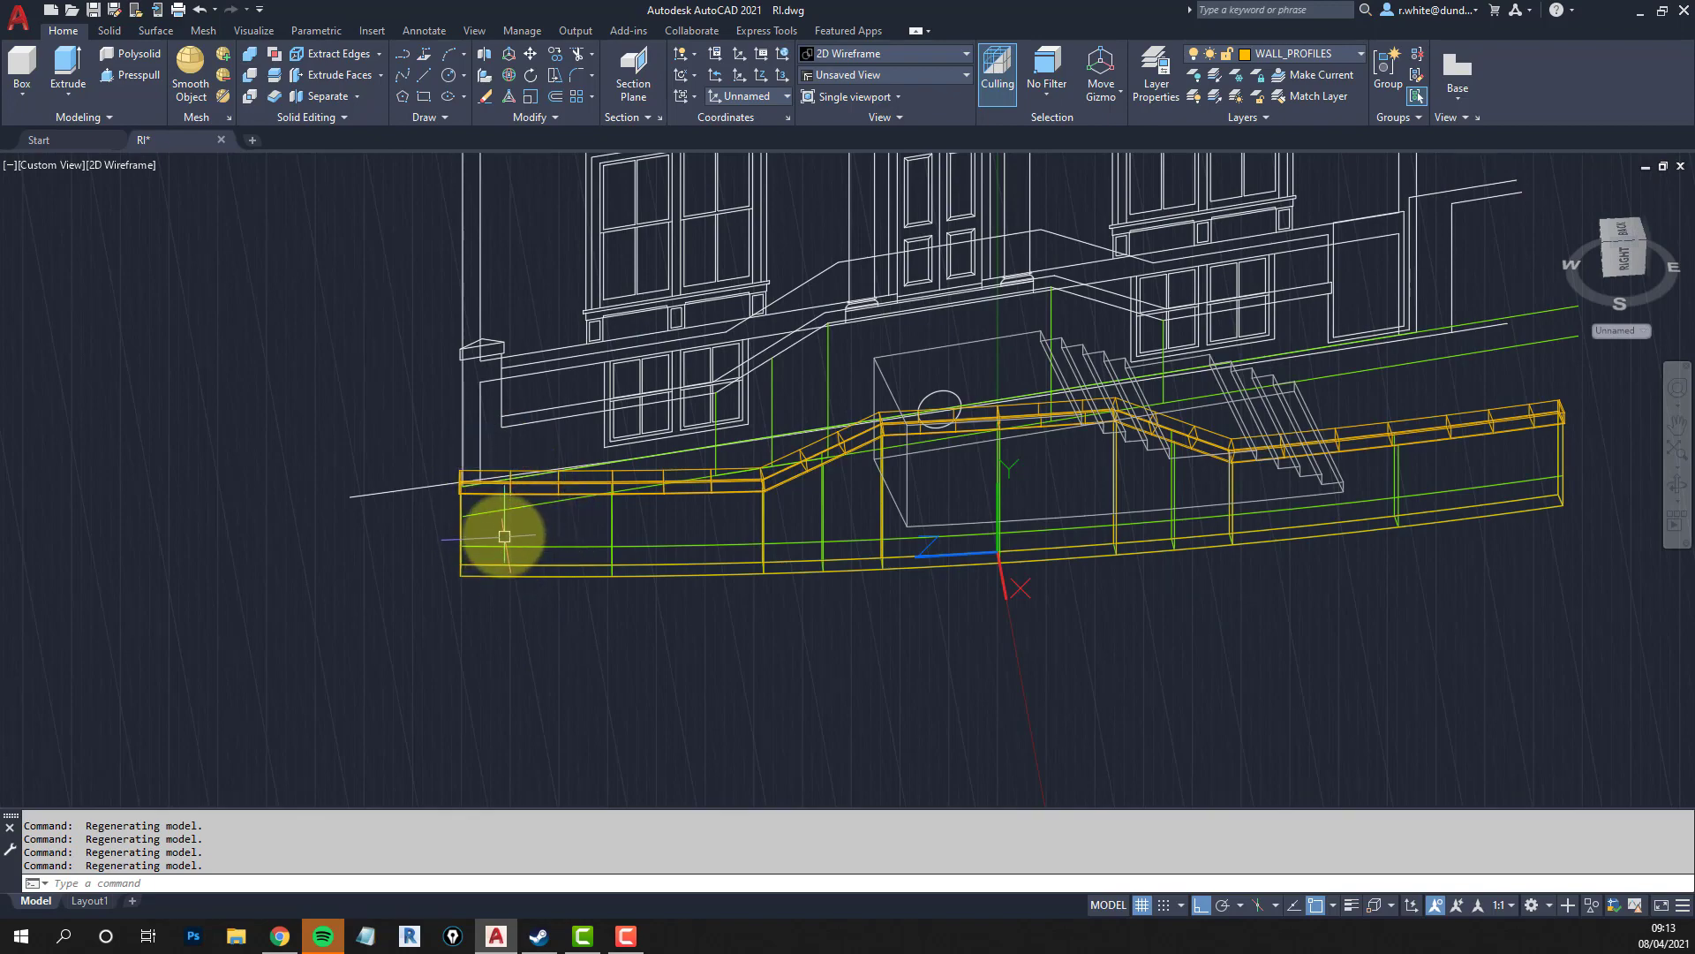
pyautogui.scroll(2, 505, 536)
pyautogui.keyDown('shift'); pyautogui.moveTo(493, 494); pyautogui.dragTo(459, 539, button='middle'); pyautogui.keyUp('shift')
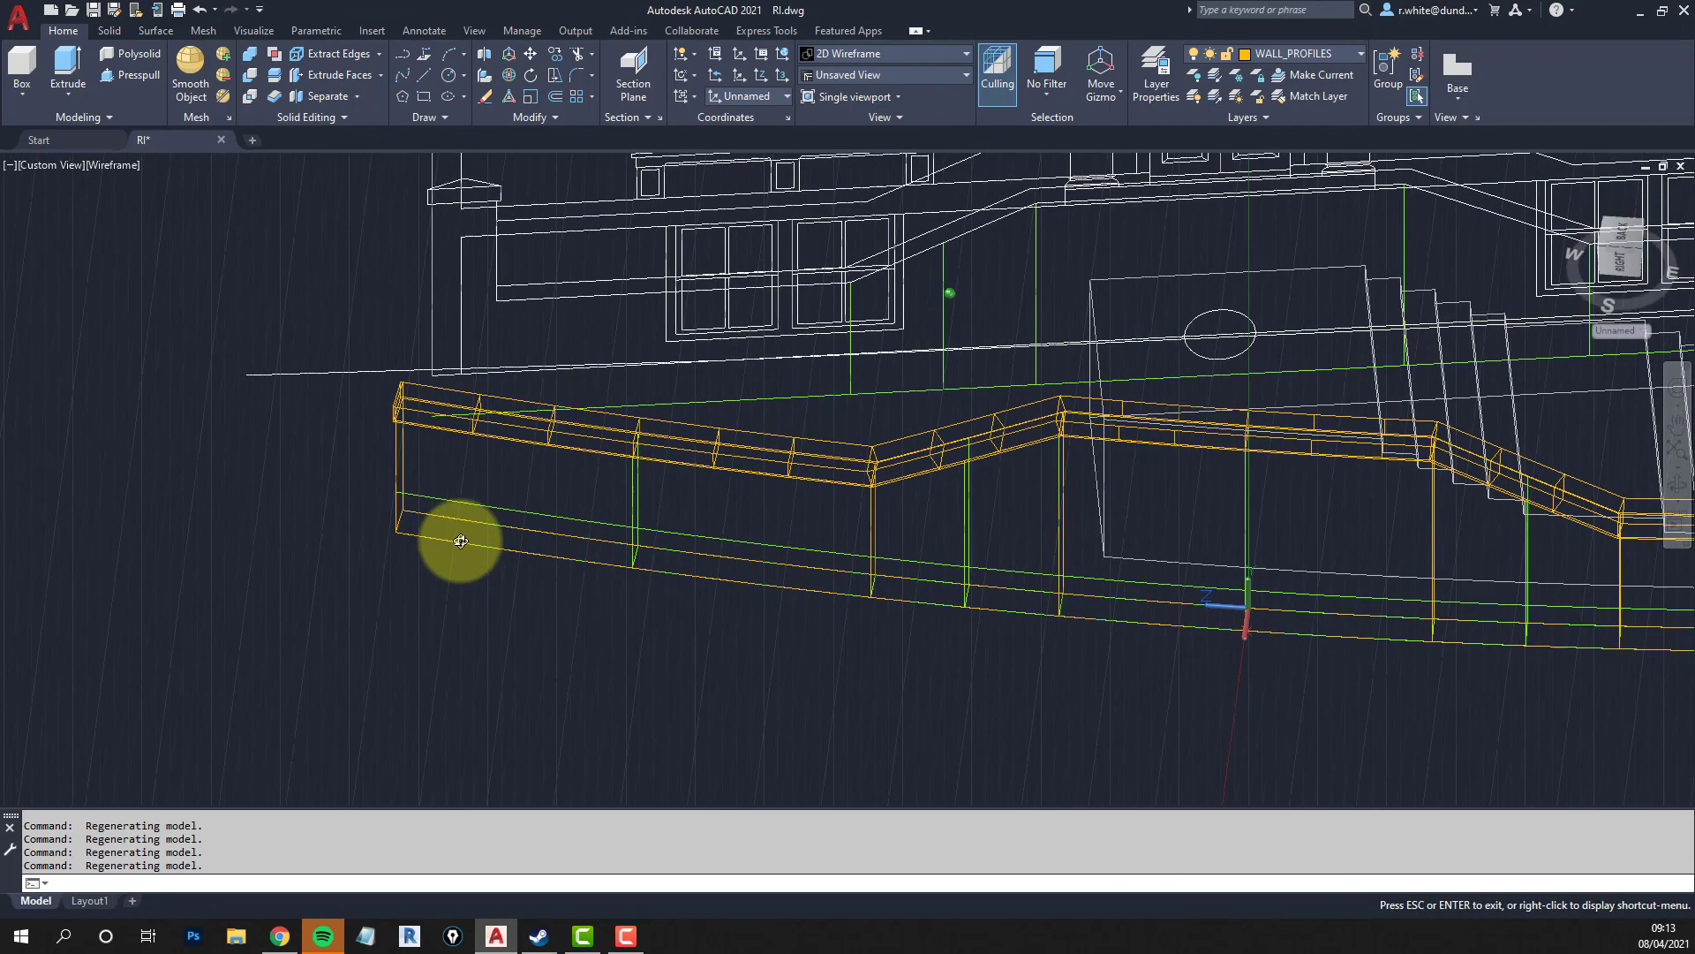
pyautogui.scroll(-4, 459, 537)
pyautogui.moveTo(903, 632); pyautogui.dragTo(864, 492, button='middle')
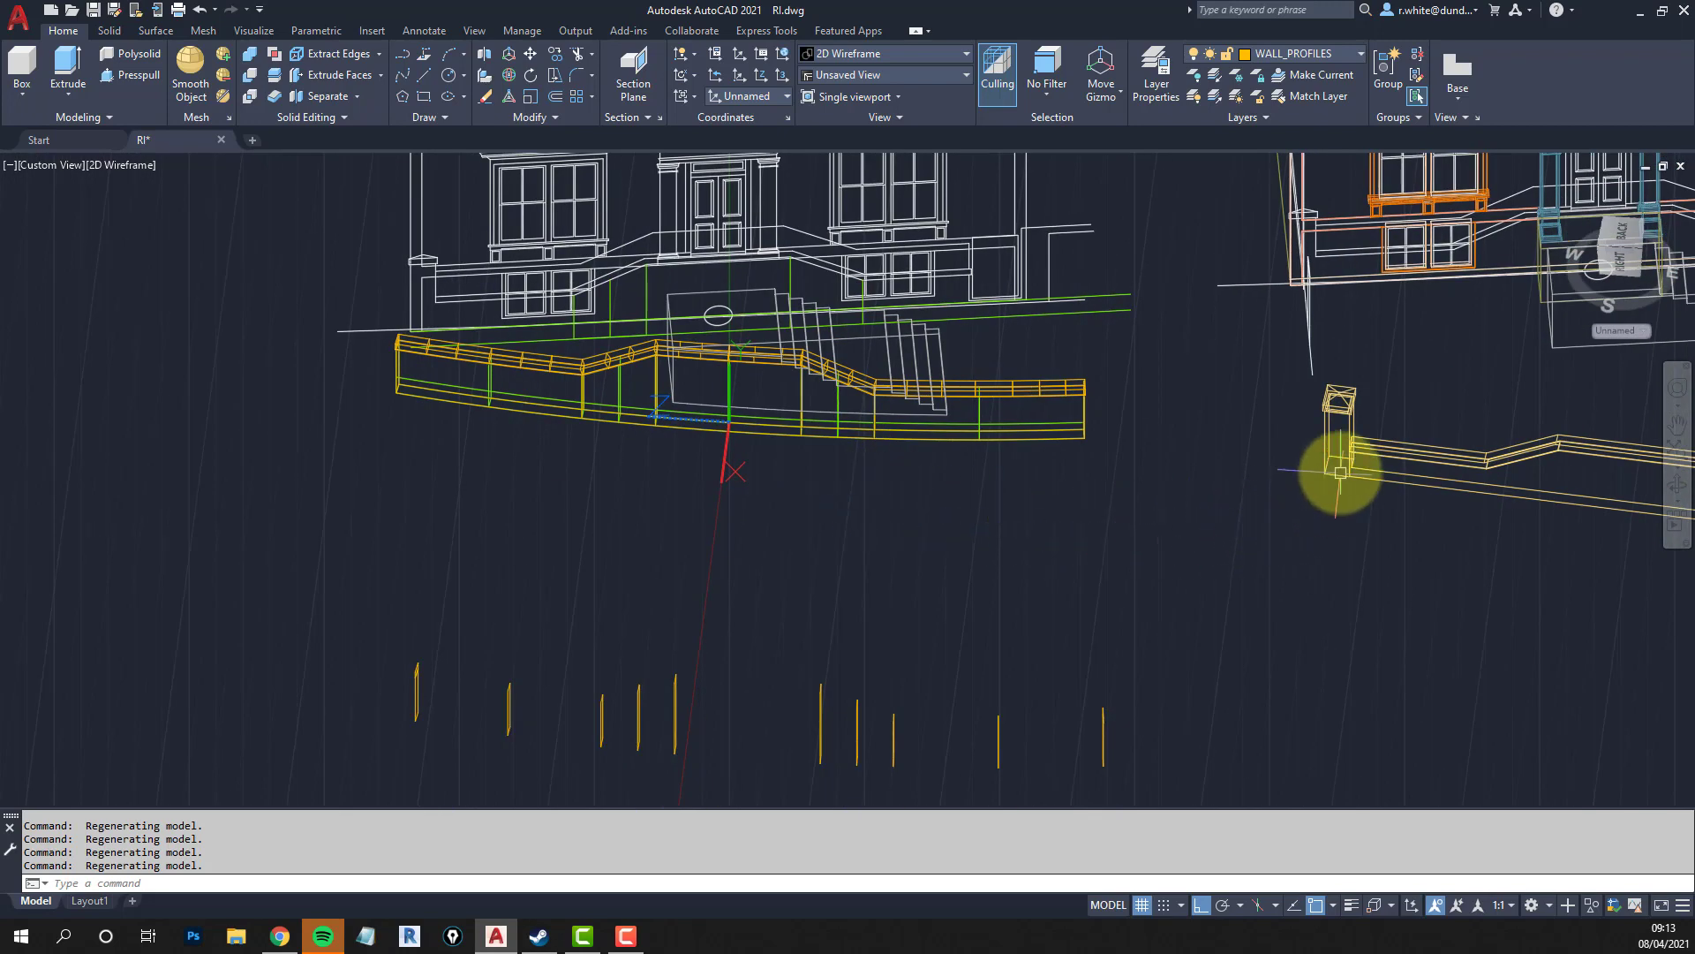
pyautogui.moveTo(1333, 476)
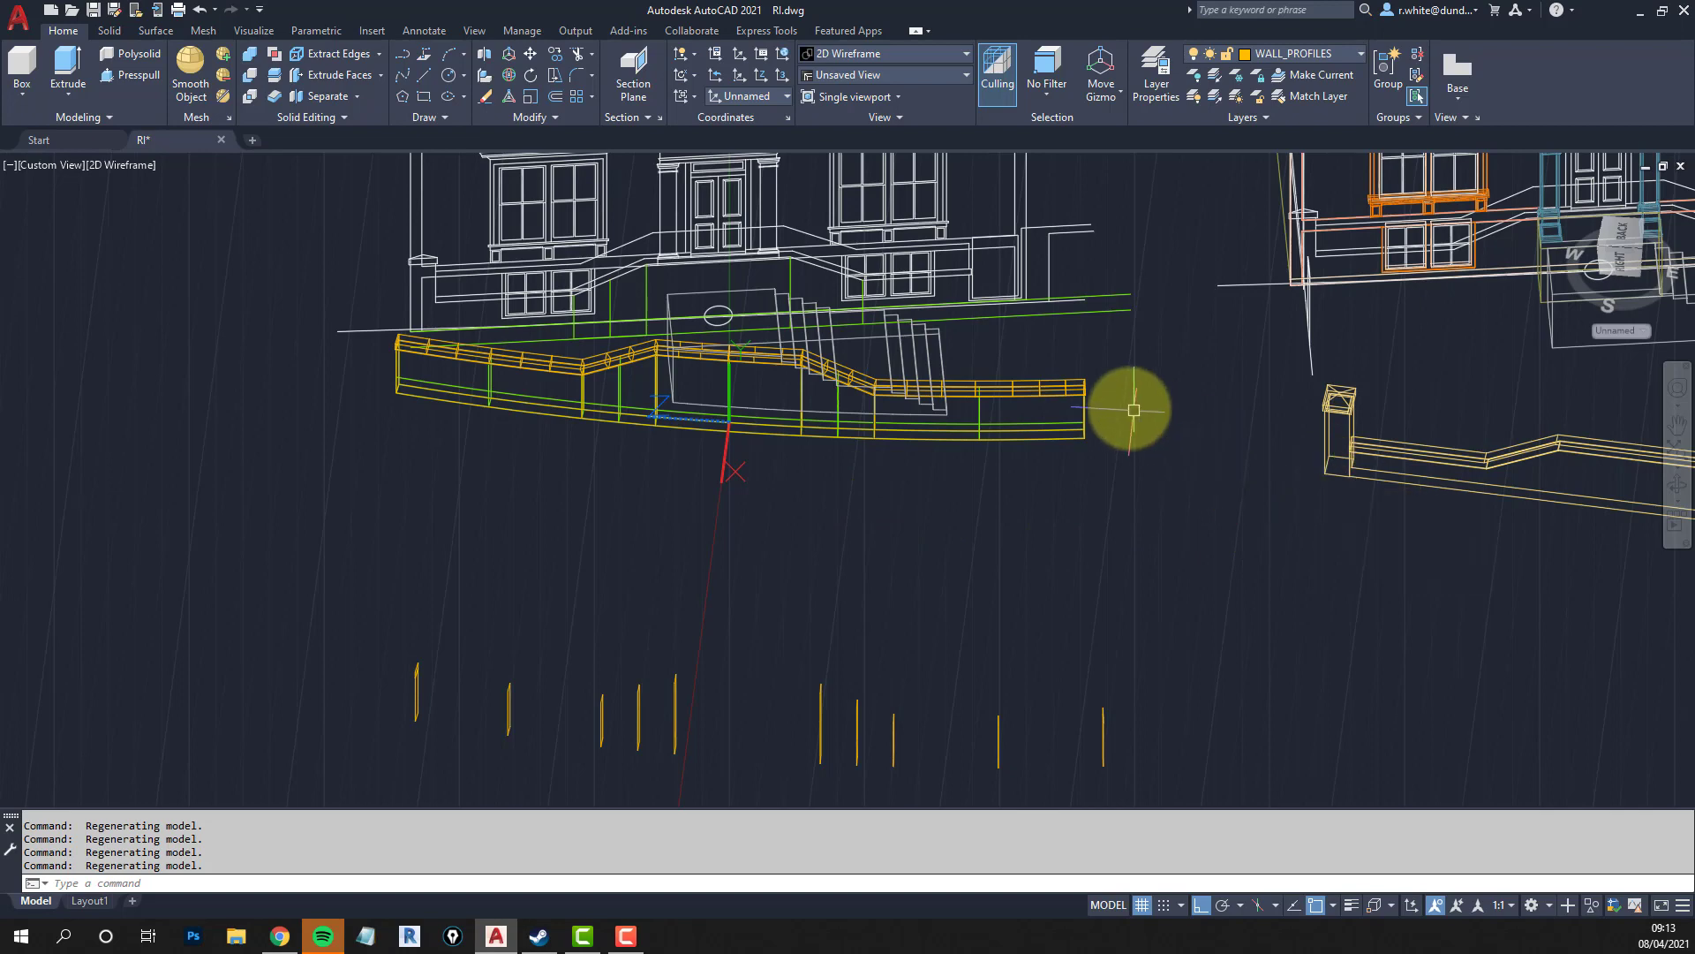
pyautogui.scroll(2, 993, 311)
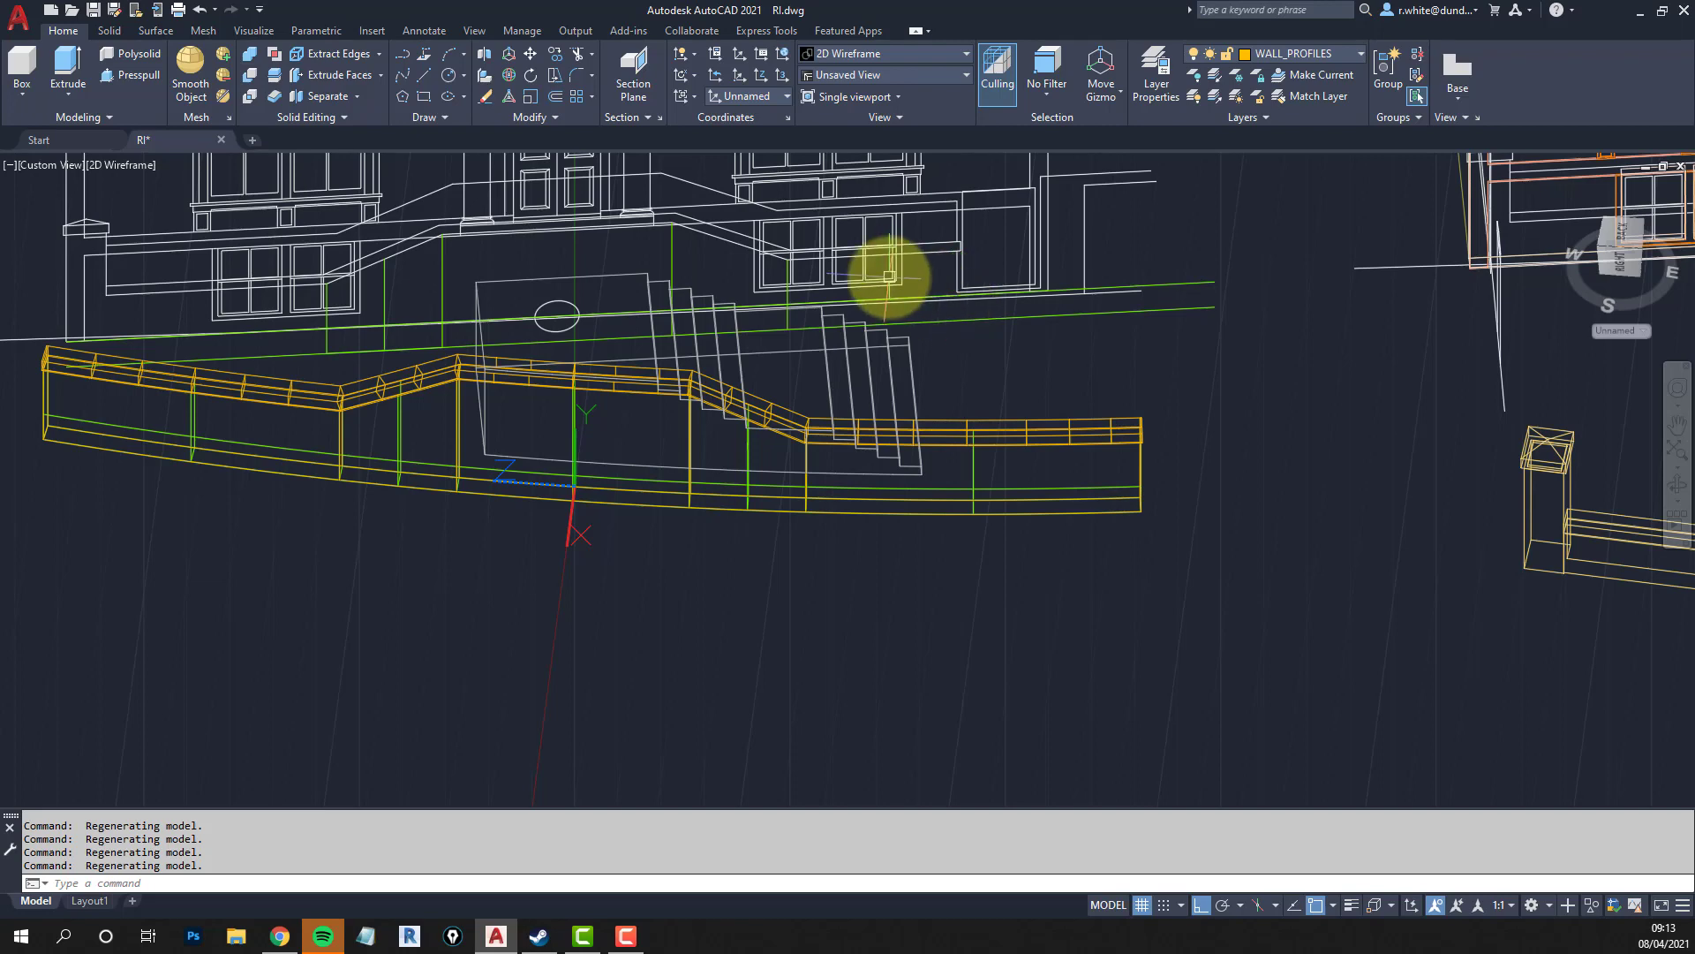
# Restore the saved Main coordinate system for drawing on the elevation.
pyautogui.press('Escape')
pyautogui.press('Escape')
pyautogui.click(782, 99)
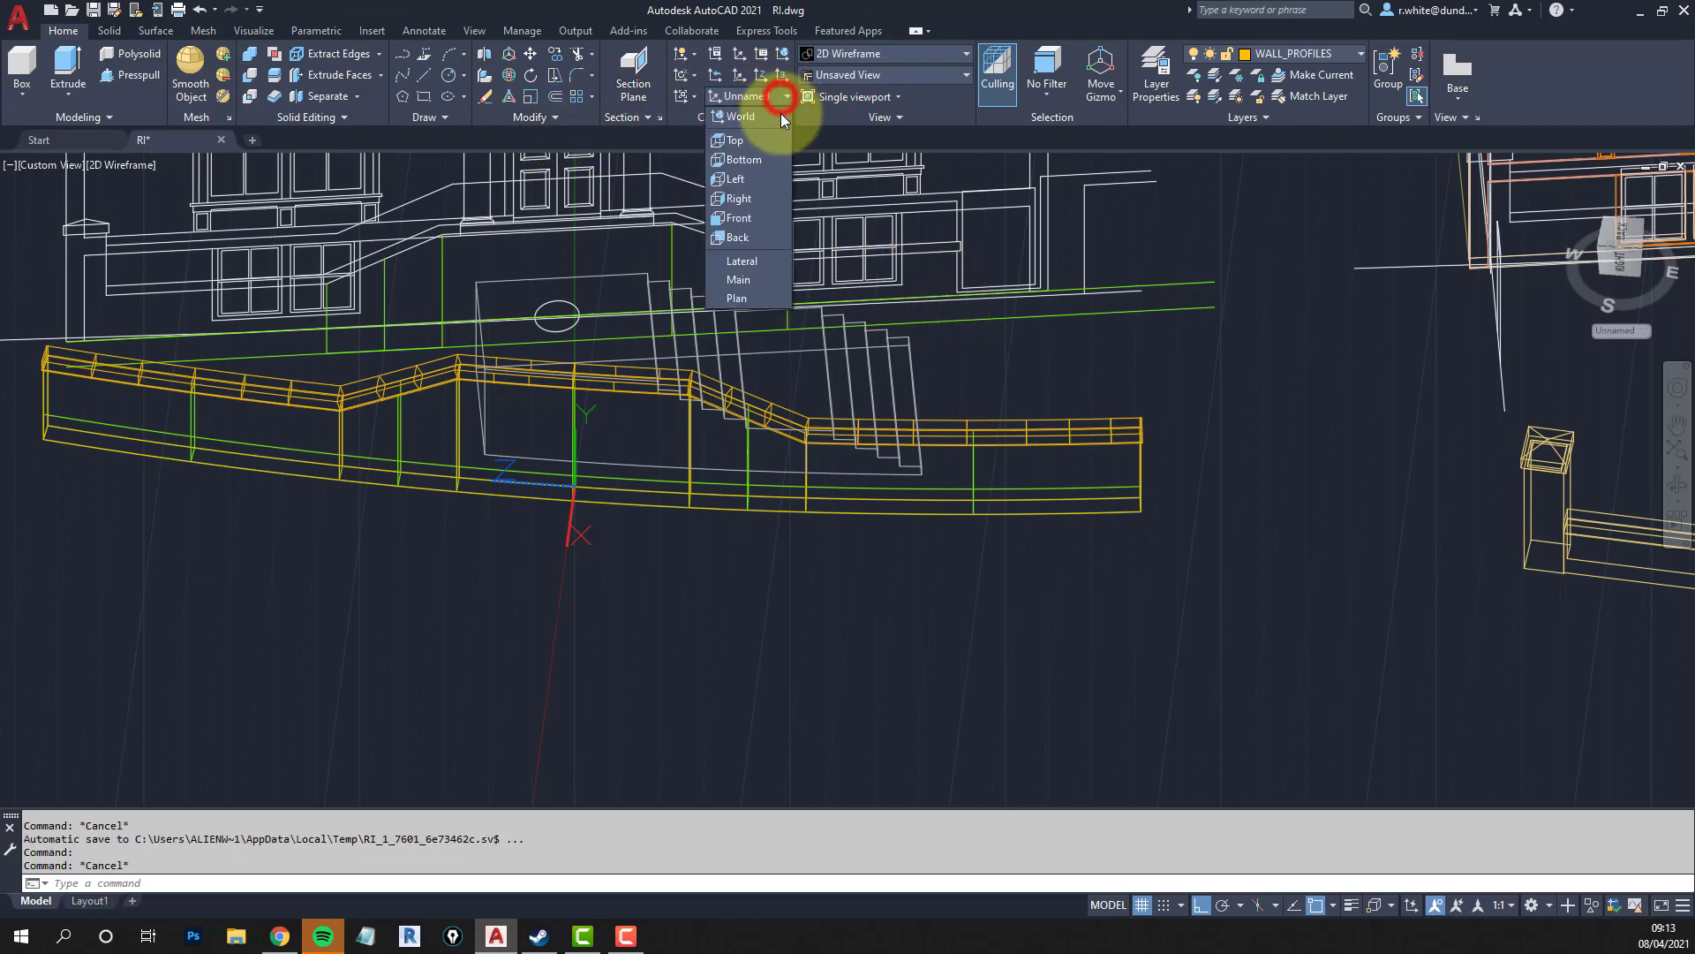
pyautogui.click(741, 298)
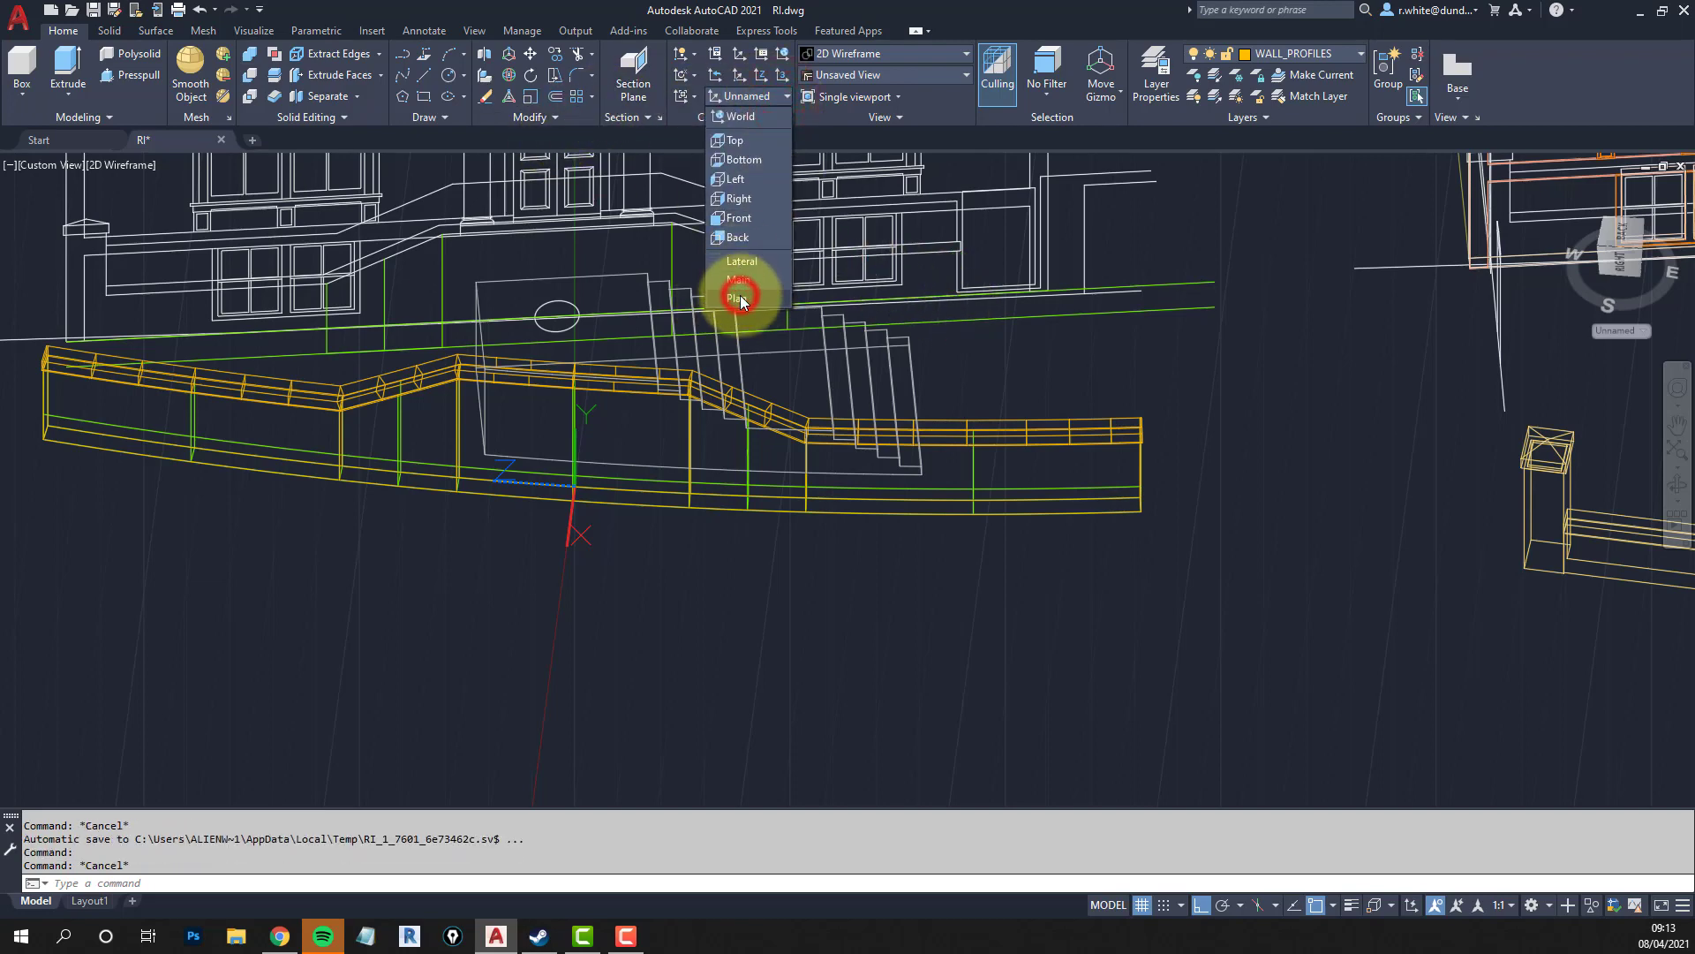
pyautogui.click(739, 279)
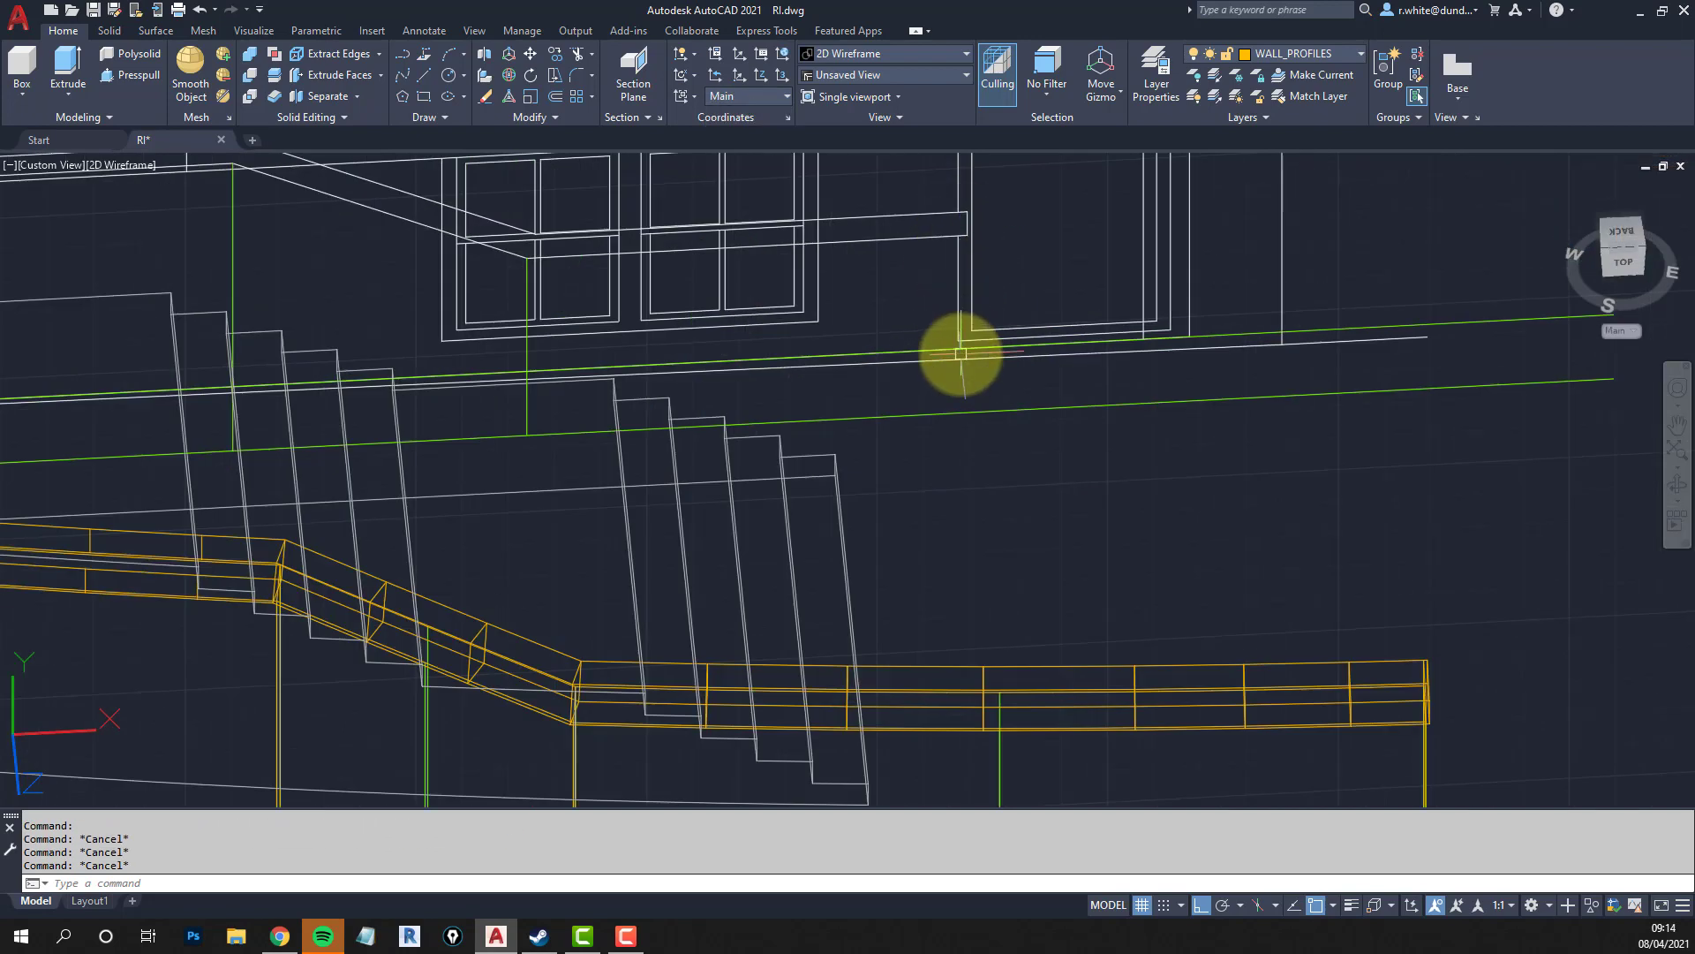
pyautogui.write('pl')
pyautogui.press('Return')
pyautogui.click(958, 235)
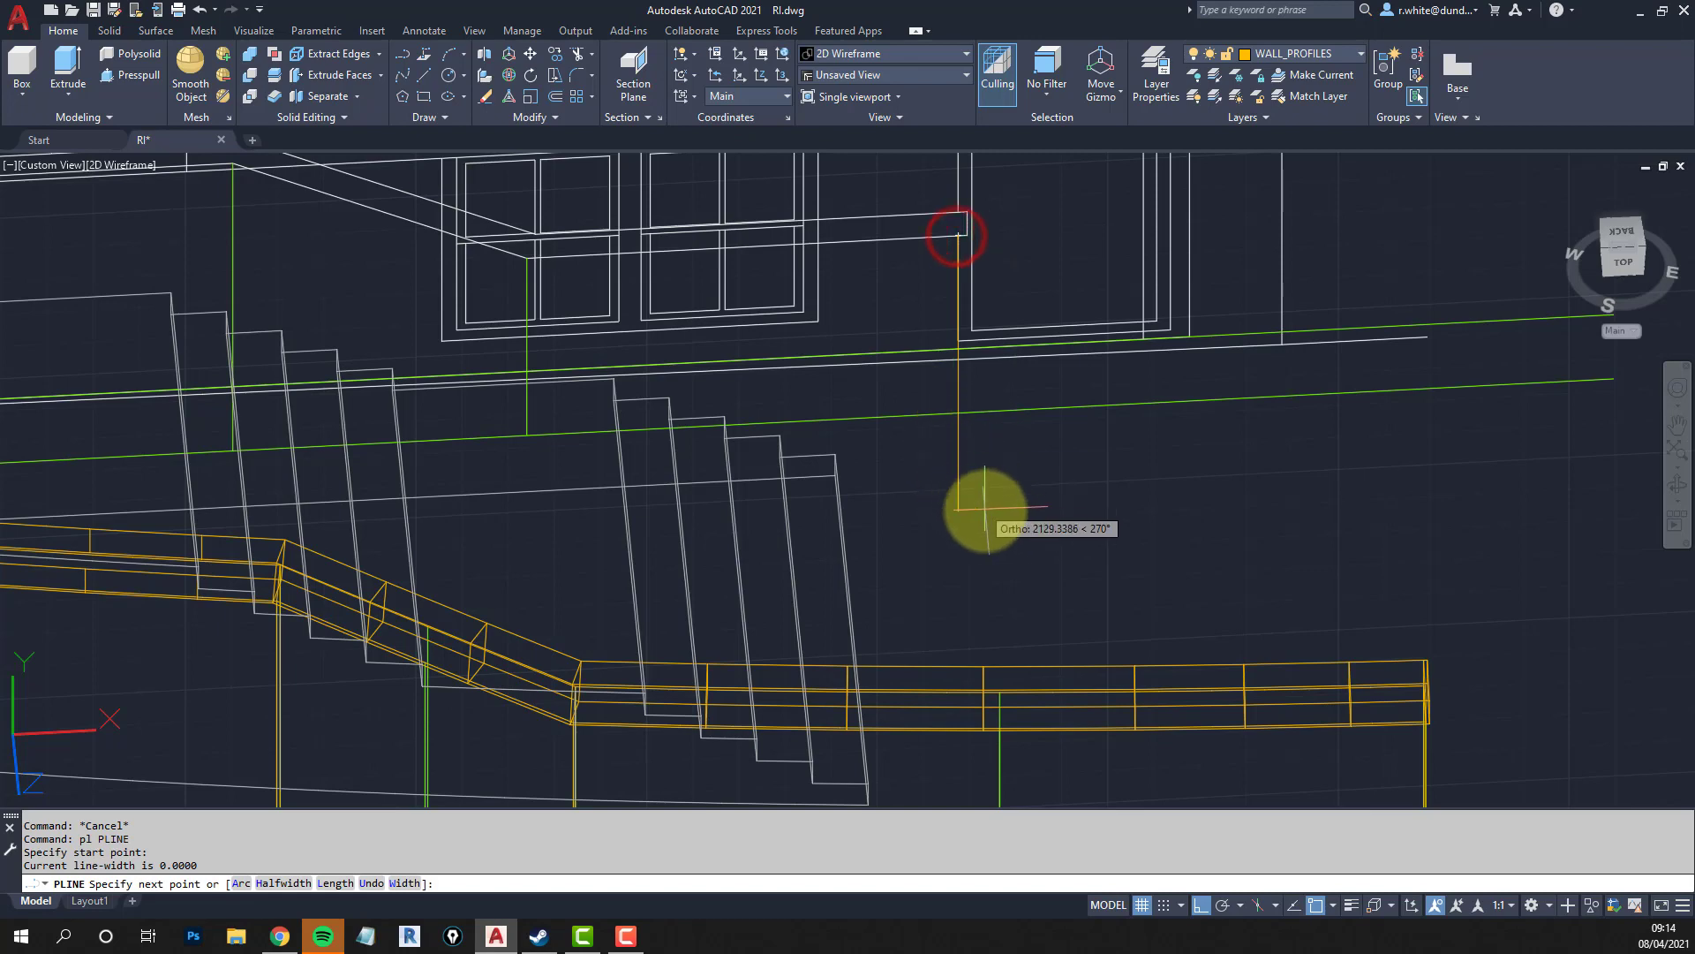
# Make the layer of the green construction lines, RI_DORMER, current.
pyautogui.click(1321, 76)
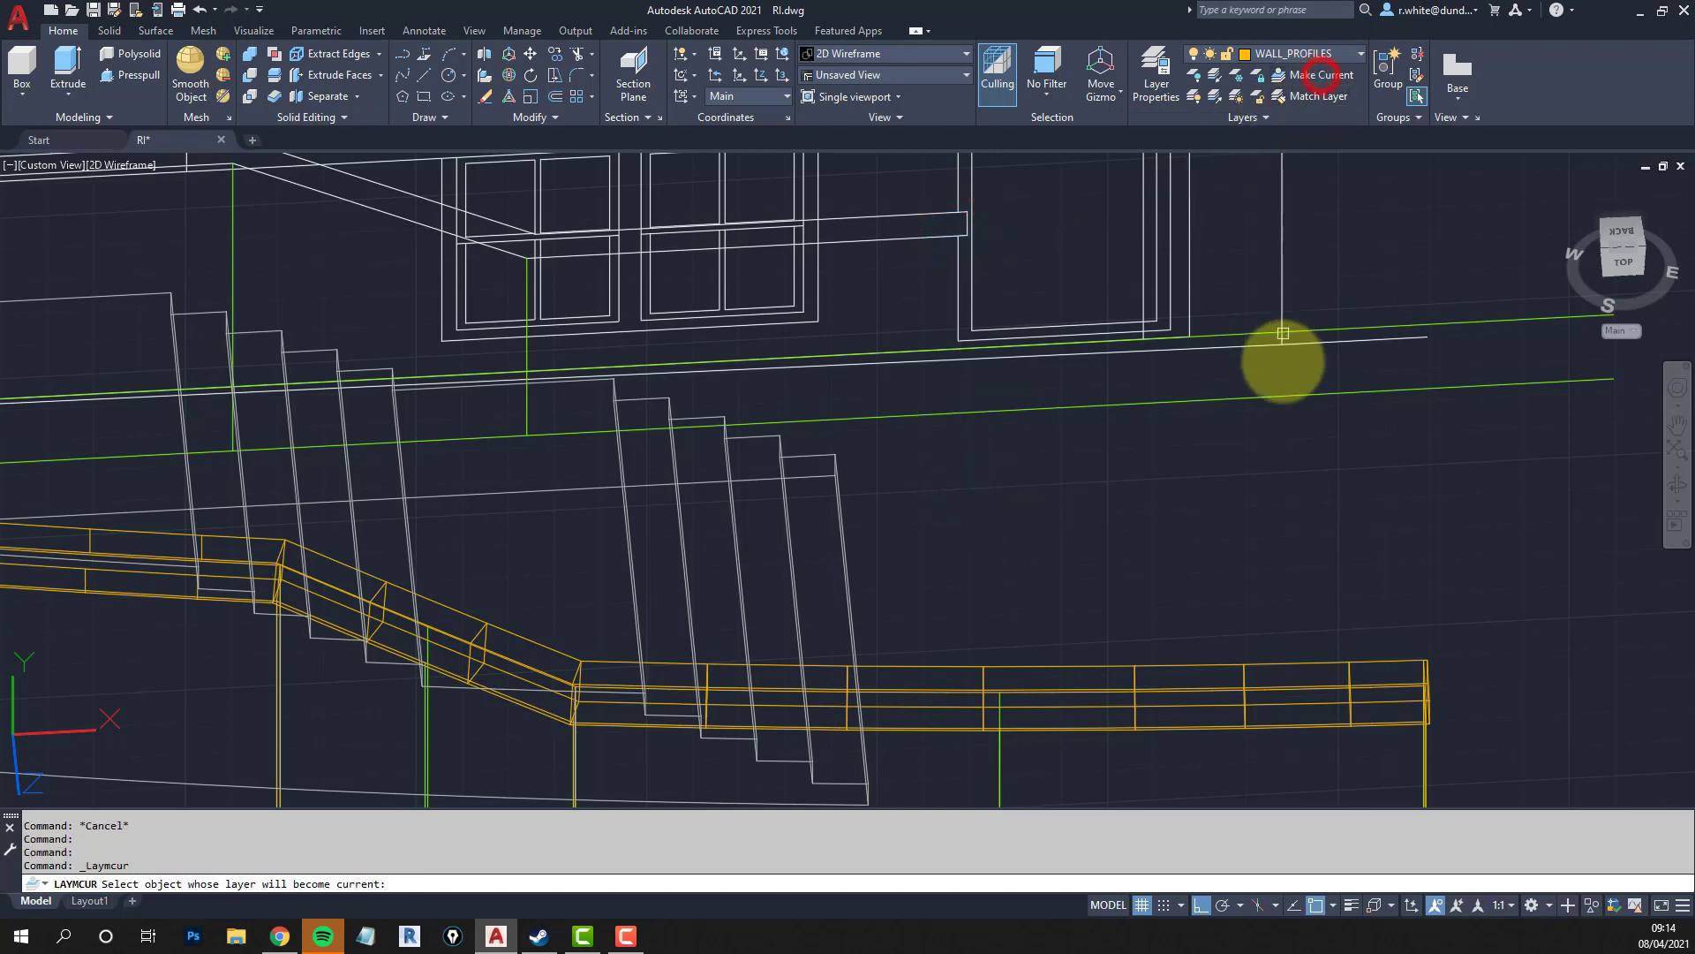
pyautogui.click(1281, 395)
pyautogui.press('Escape')
pyautogui.press('Escape')
# Draw a vertical polyline from the wall end under the coping in the elevation down past the lower green base line.
pyautogui.write('pl')
pyautogui.press('Return')
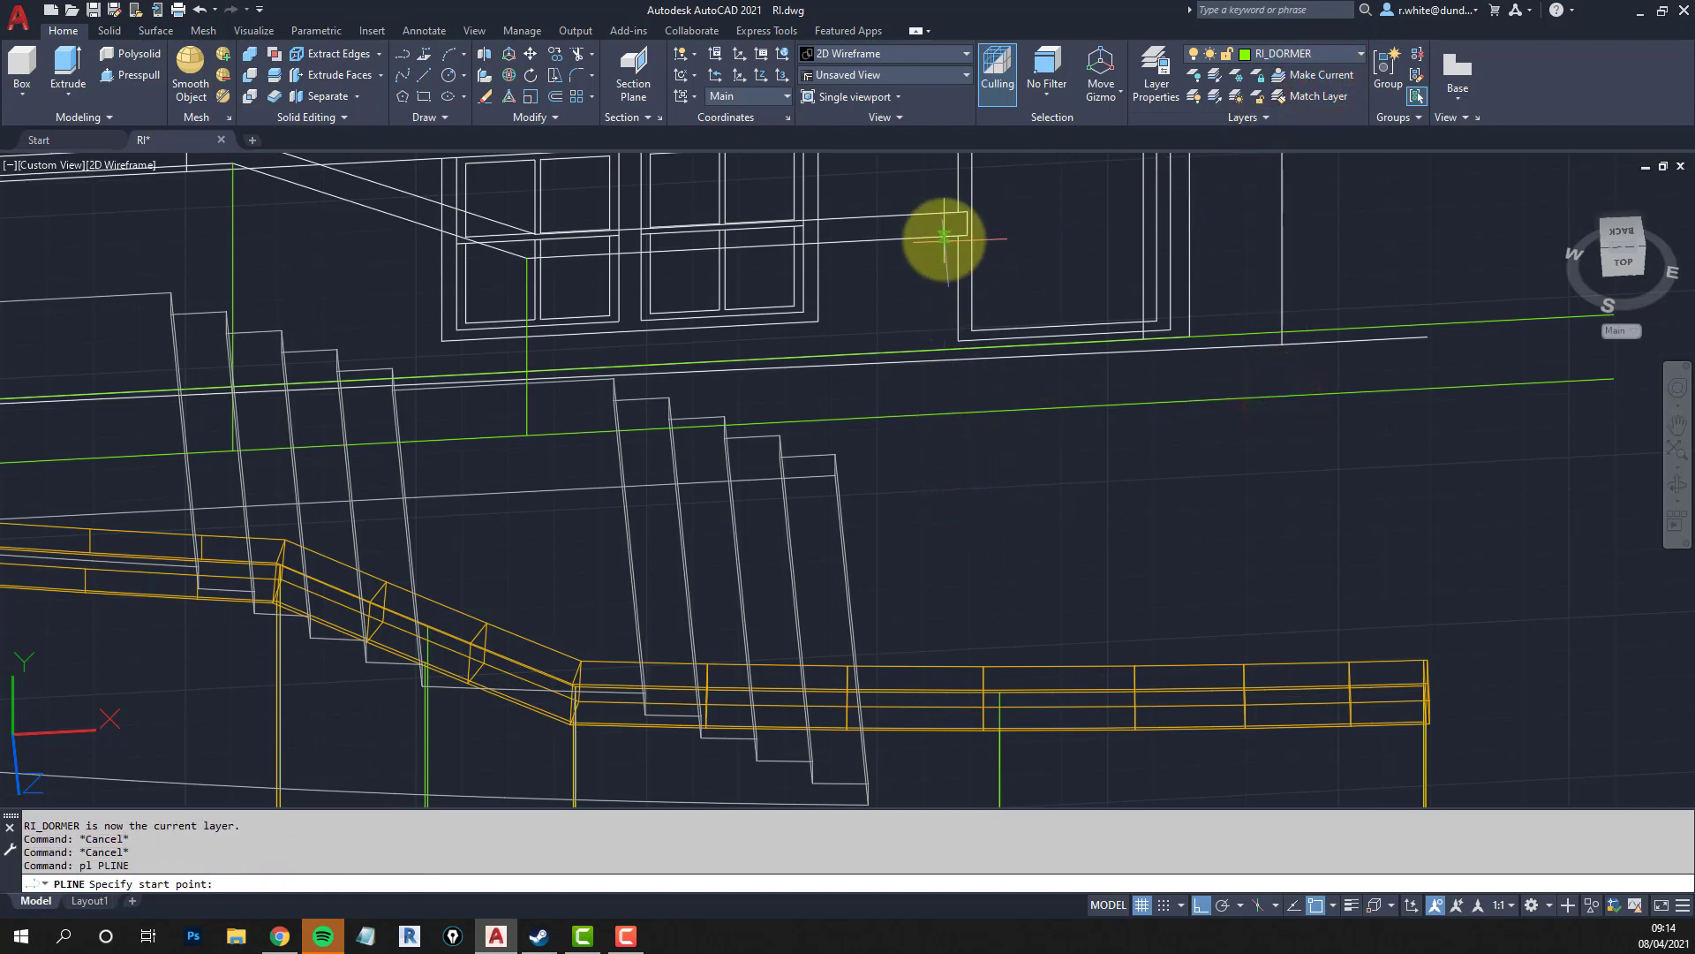
pyautogui.click(958, 235)
pyautogui.click(964, 520)
pyautogui.press('Return')
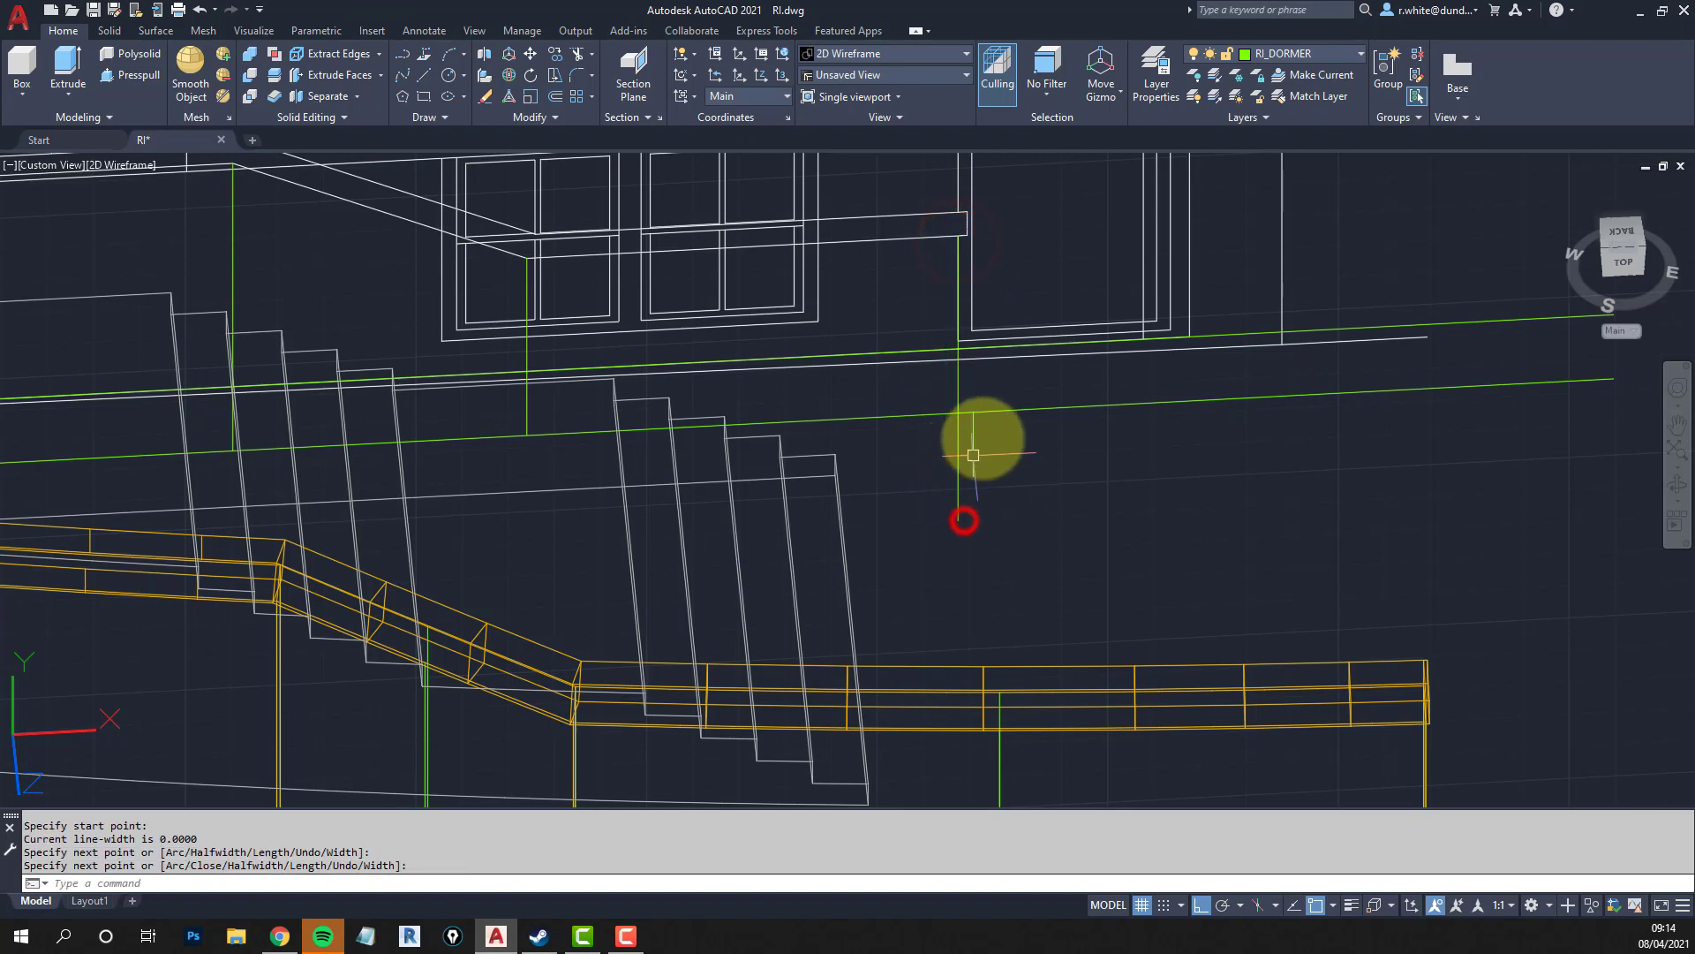
# Trim the wall-end vertical line back to the lower green base line.
pyautogui.write('tr')
pyautogui.press('Return')
pyautogui.click(977, 412)
pyautogui.press('Return')
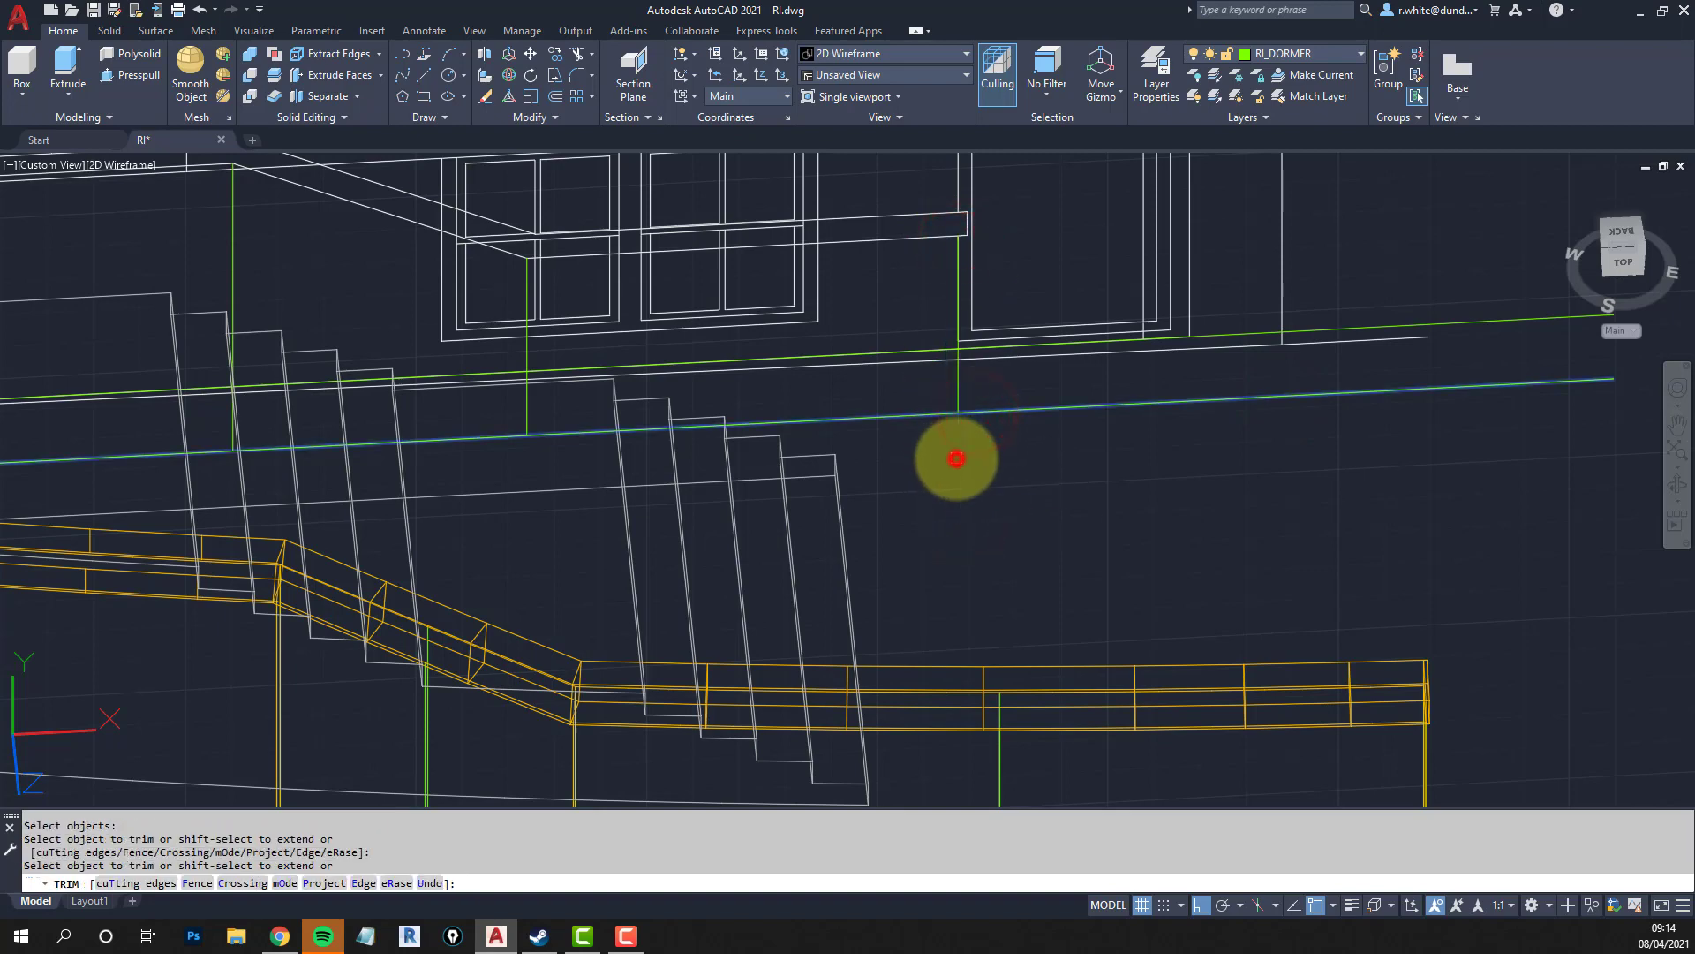
pyautogui.press('Return')
# Draw a second vertical polyline from the upper outer corner of the coping end down past the lower green base line.
pyautogui.scroll(-2, 956, 458)
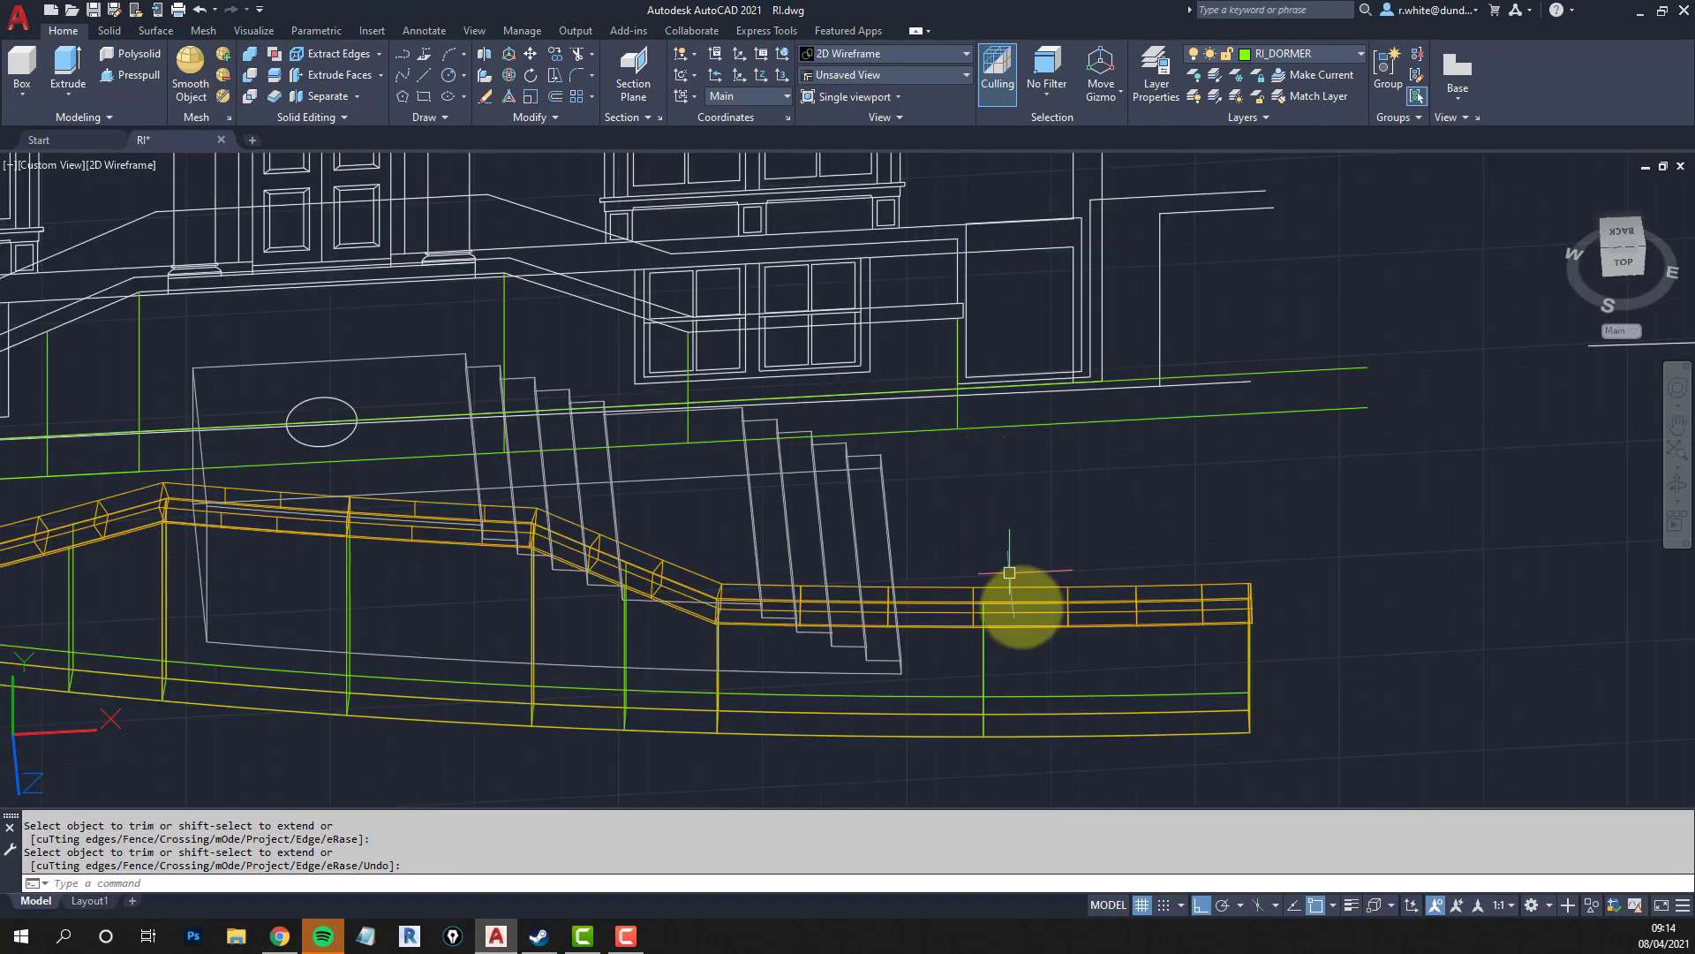
pyautogui.scroll(3, 962, 309)
pyautogui.press('Escape')
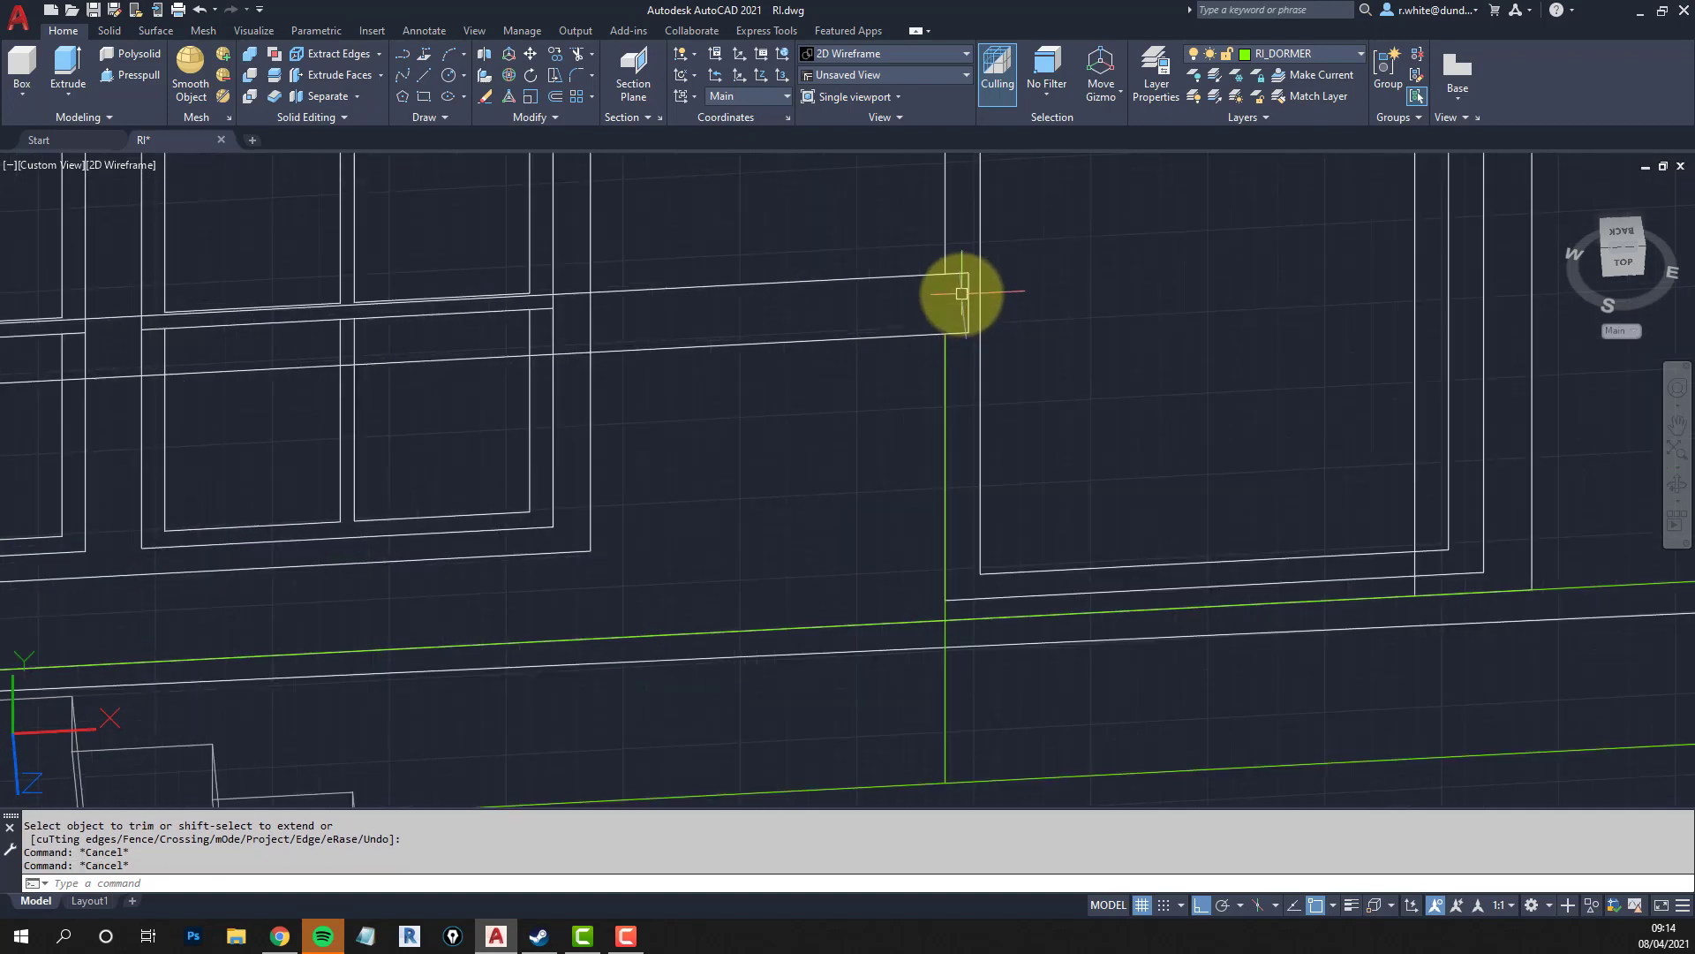
pyautogui.write('pl')
pyautogui.press('Return')
pyautogui.click(967, 270)
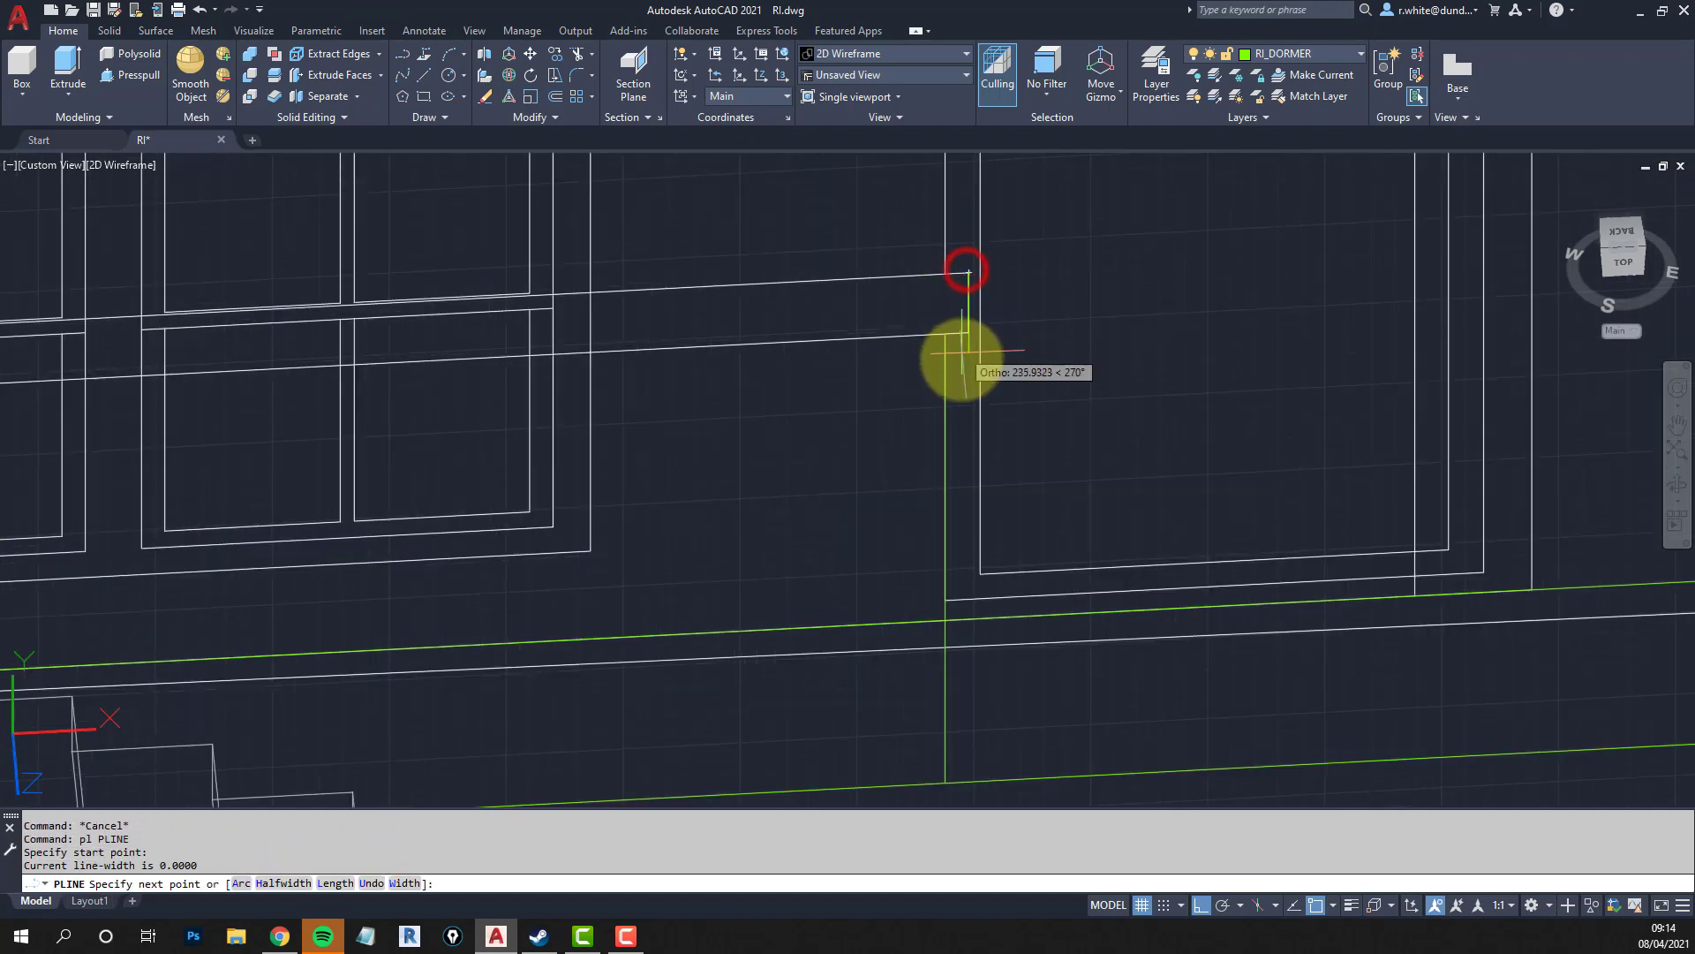
pyautogui.moveTo(971, 633); pyautogui.dragTo(969, 500, button='middle')
pyautogui.click(1005, 714)
pyautogui.press('Return')
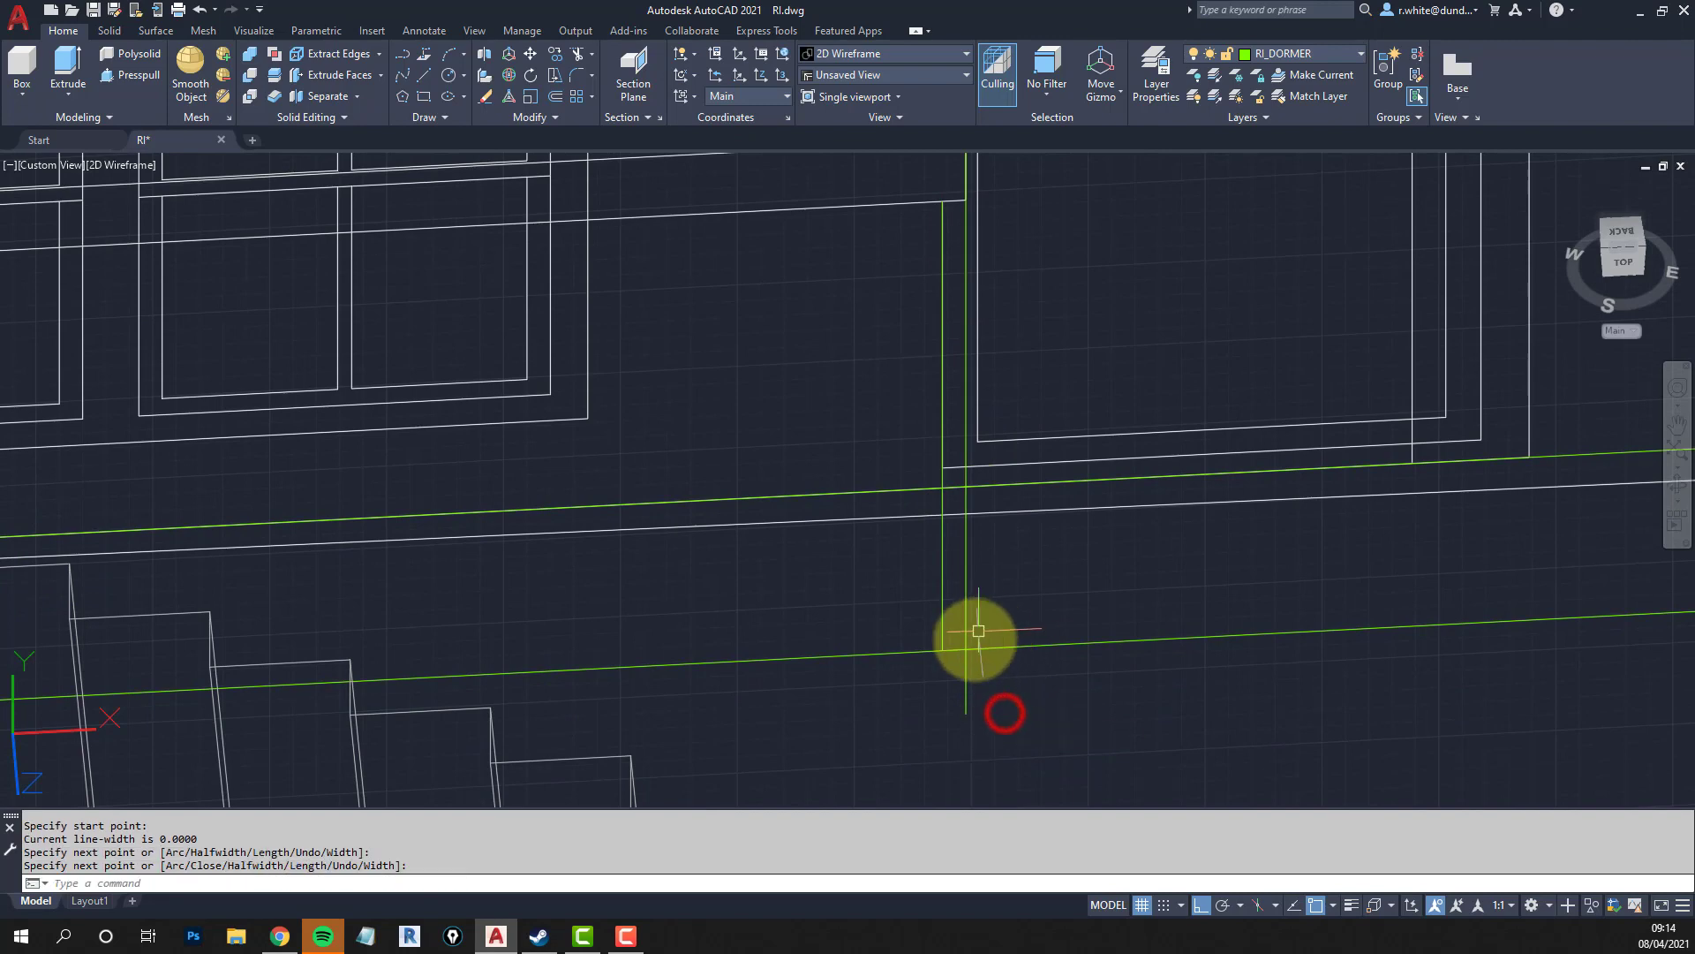
# Trim the coping-end vertical line back to the lower green base line.
pyautogui.write('tr')
pyautogui.press('Return')
pyautogui.click(975, 646)
pyautogui.press('Return')
pyautogui.click(964, 665)
pyautogui.scroll(-3, 966, 660)
pyautogui.click(964, 662)
pyautogui.moveTo(973, 656); pyautogui.dragTo(990, 435, button='middle')
pyautogui.press('Return')
pyautogui.press('Escape')
pyautogui.press('Escape')
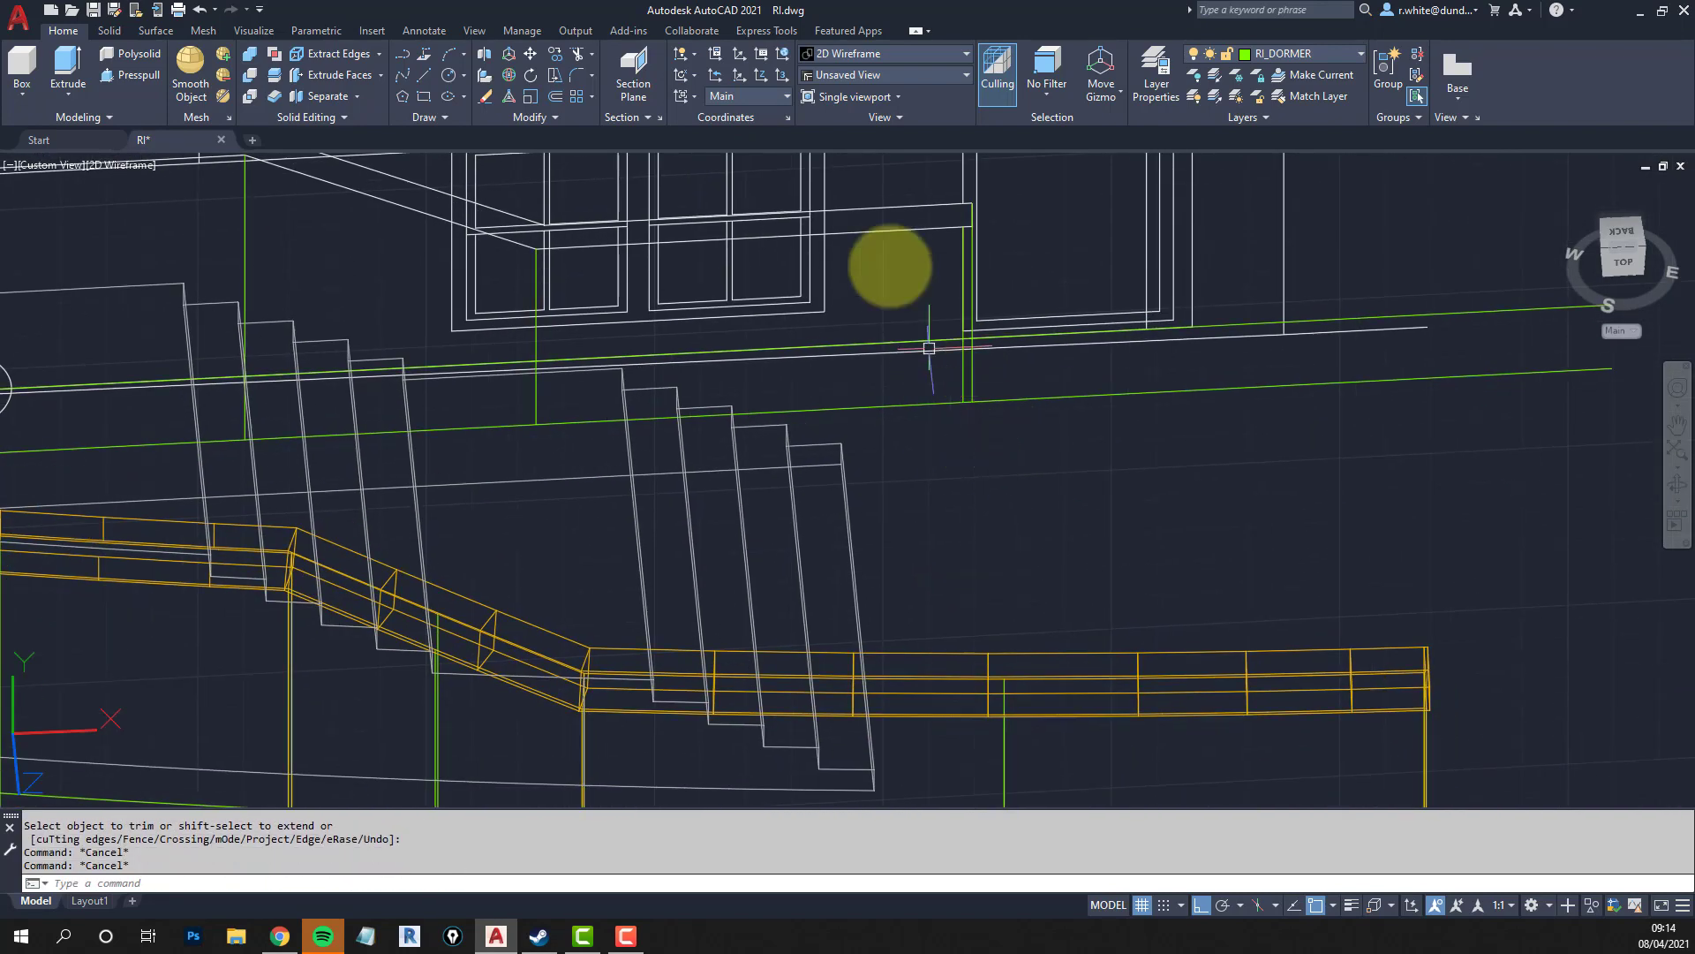
# Switch to the saved Plan coordinate system and project a polyline from the foot of the wall-end line across the 3D wall.
pyautogui.click(783, 97)
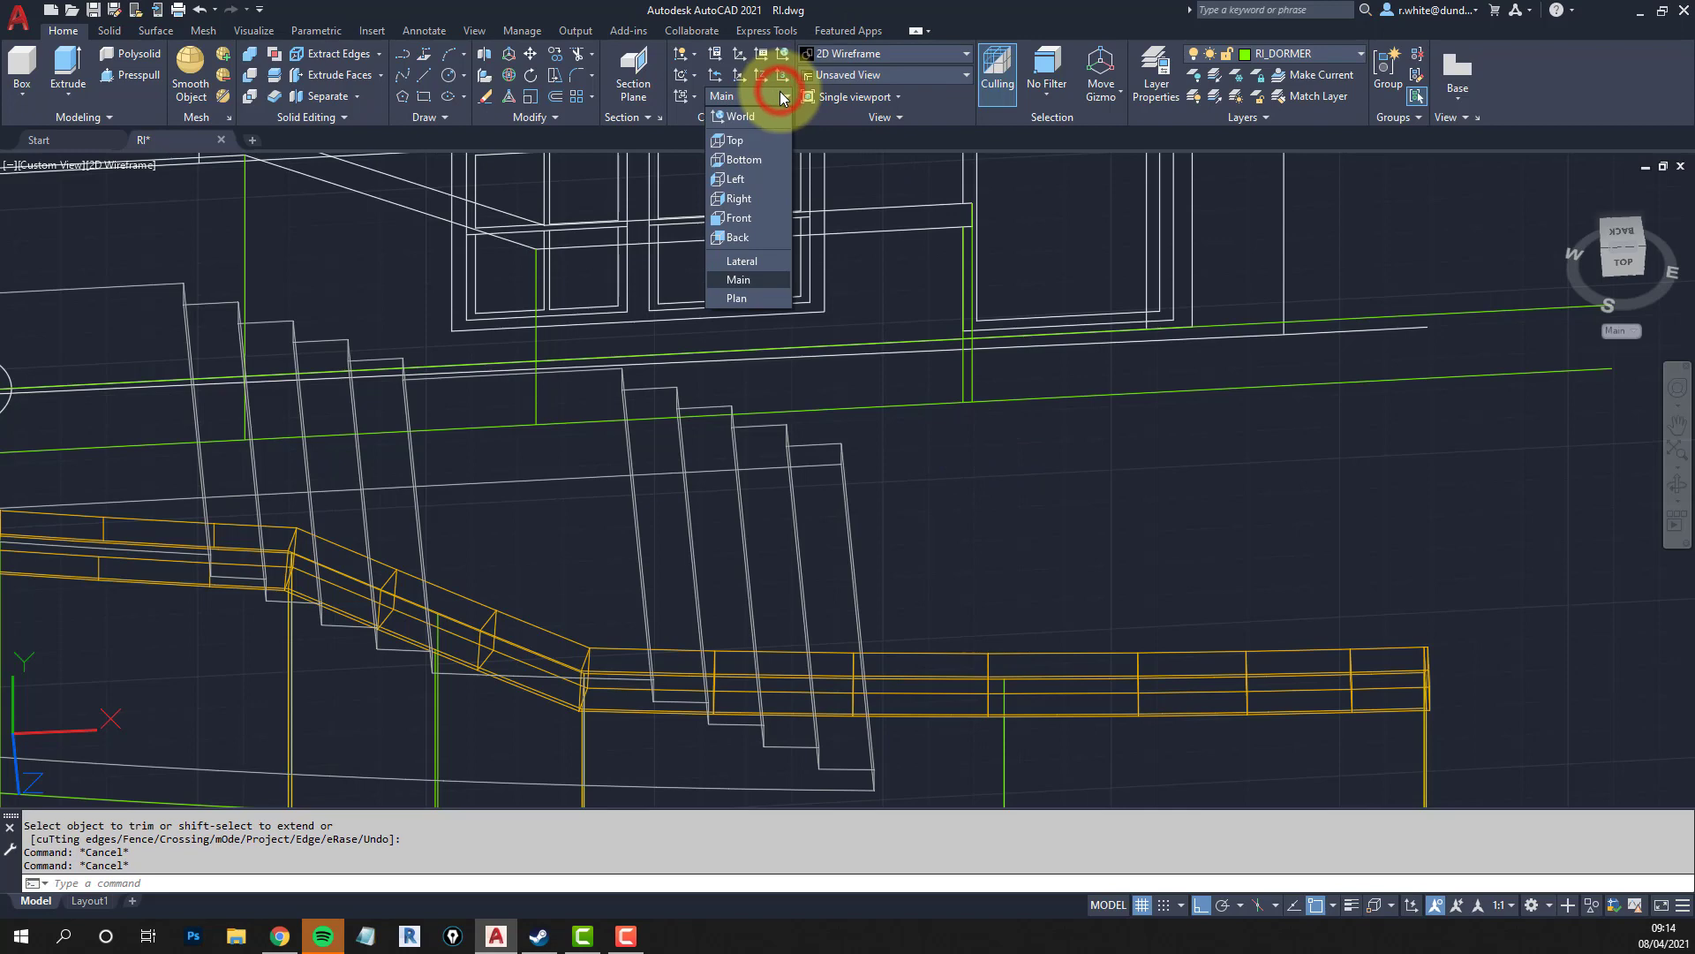
pyautogui.click(740, 298)
pyautogui.moveTo(856, 462); pyautogui.dragTo(818, 303, button='middle')
pyautogui.write('pl')
pyautogui.press('Return')
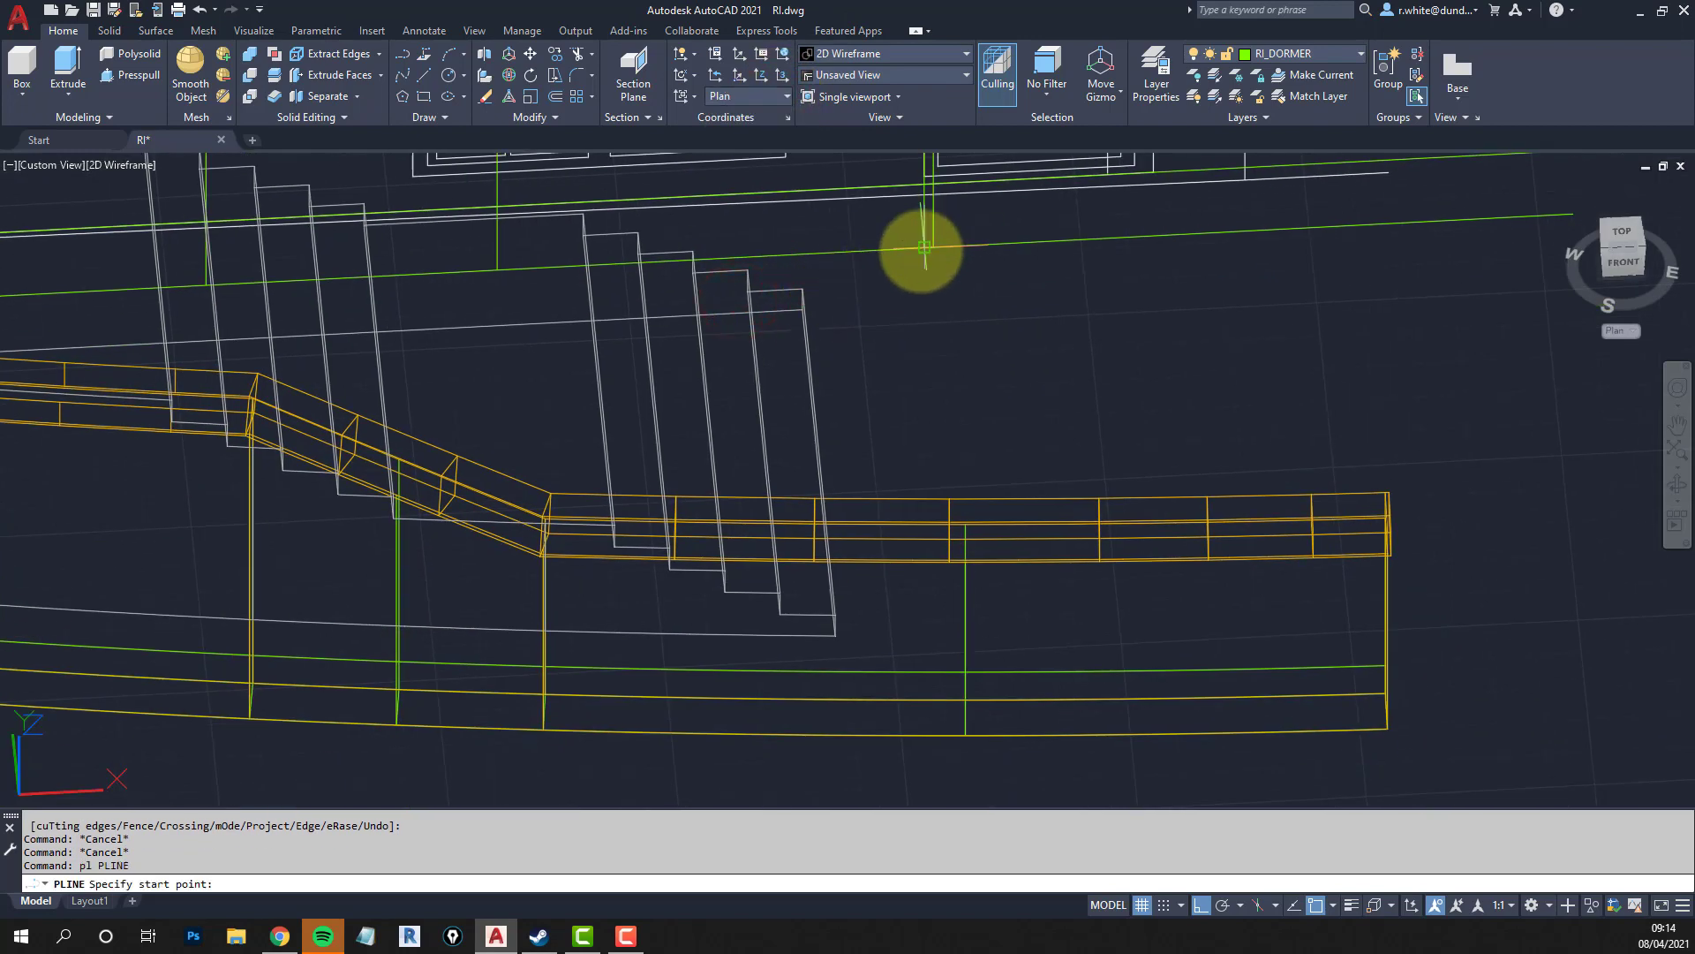
pyautogui.click(924, 247)
pyautogui.moveTo(1006, 663); pyautogui.dragTo(980, 491, button='middle')
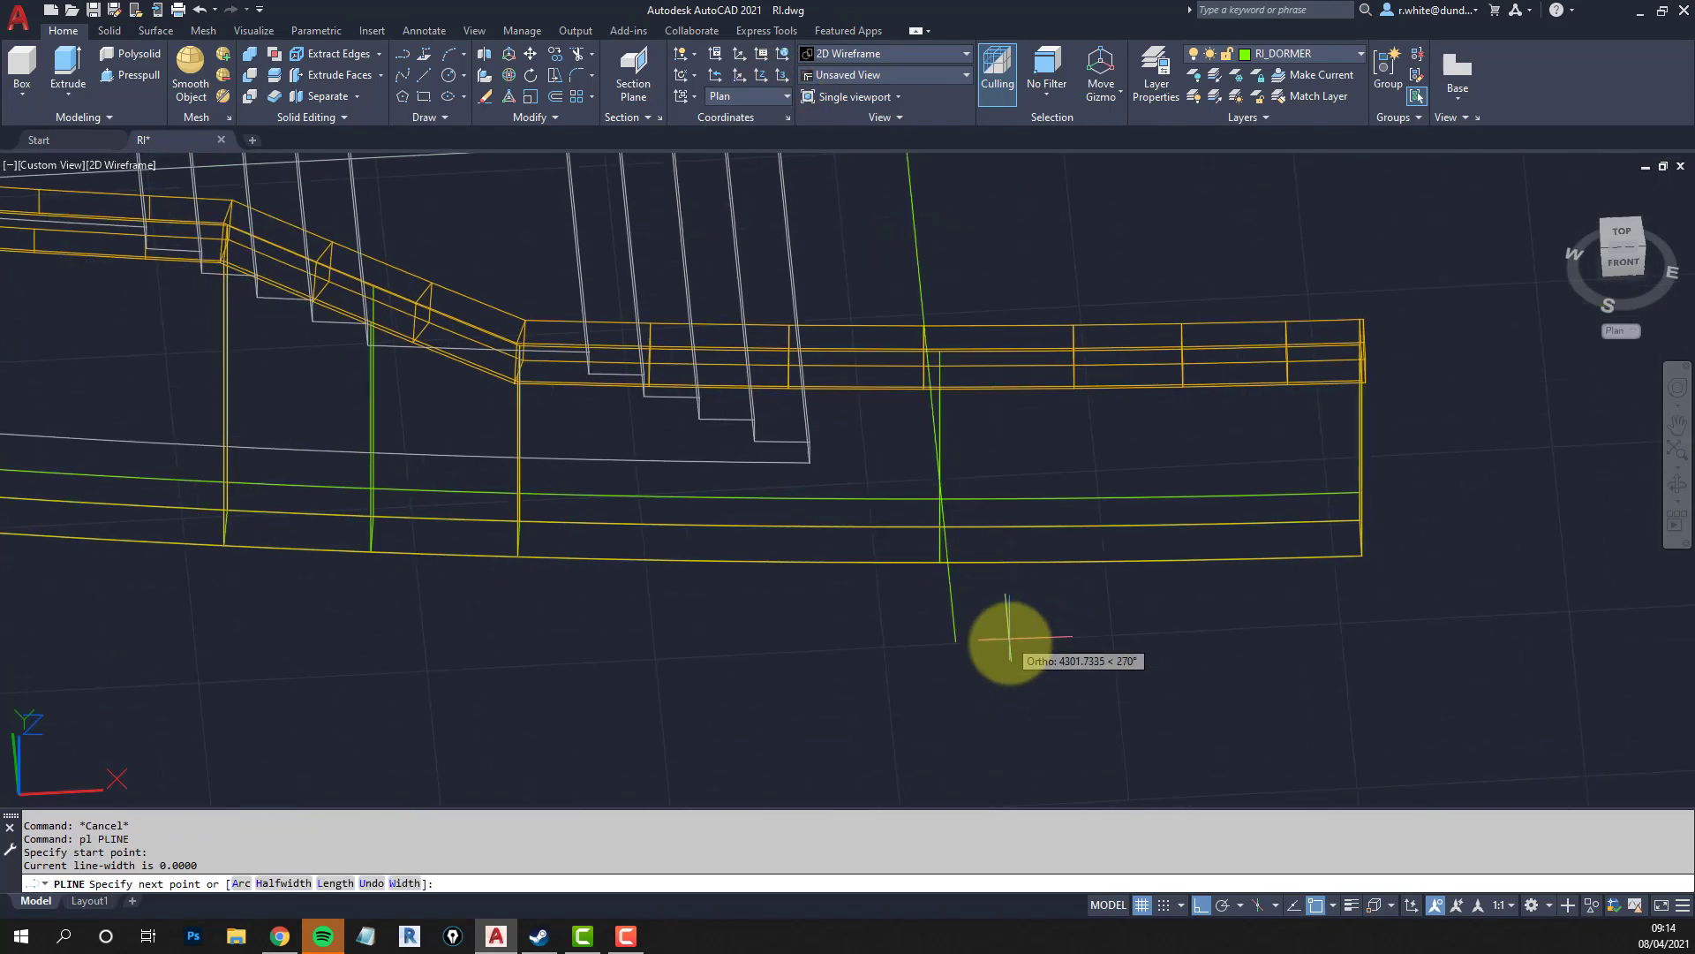
pyautogui.click(1011, 652)
pyautogui.moveTo(968, 343); pyautogui.dragTo(941, 537, button='middle')
pyautogui.press('Return')
# Project a parallel polyline from the foot of the coping-end line across the 3D wall.
pyautogui.press('Return')
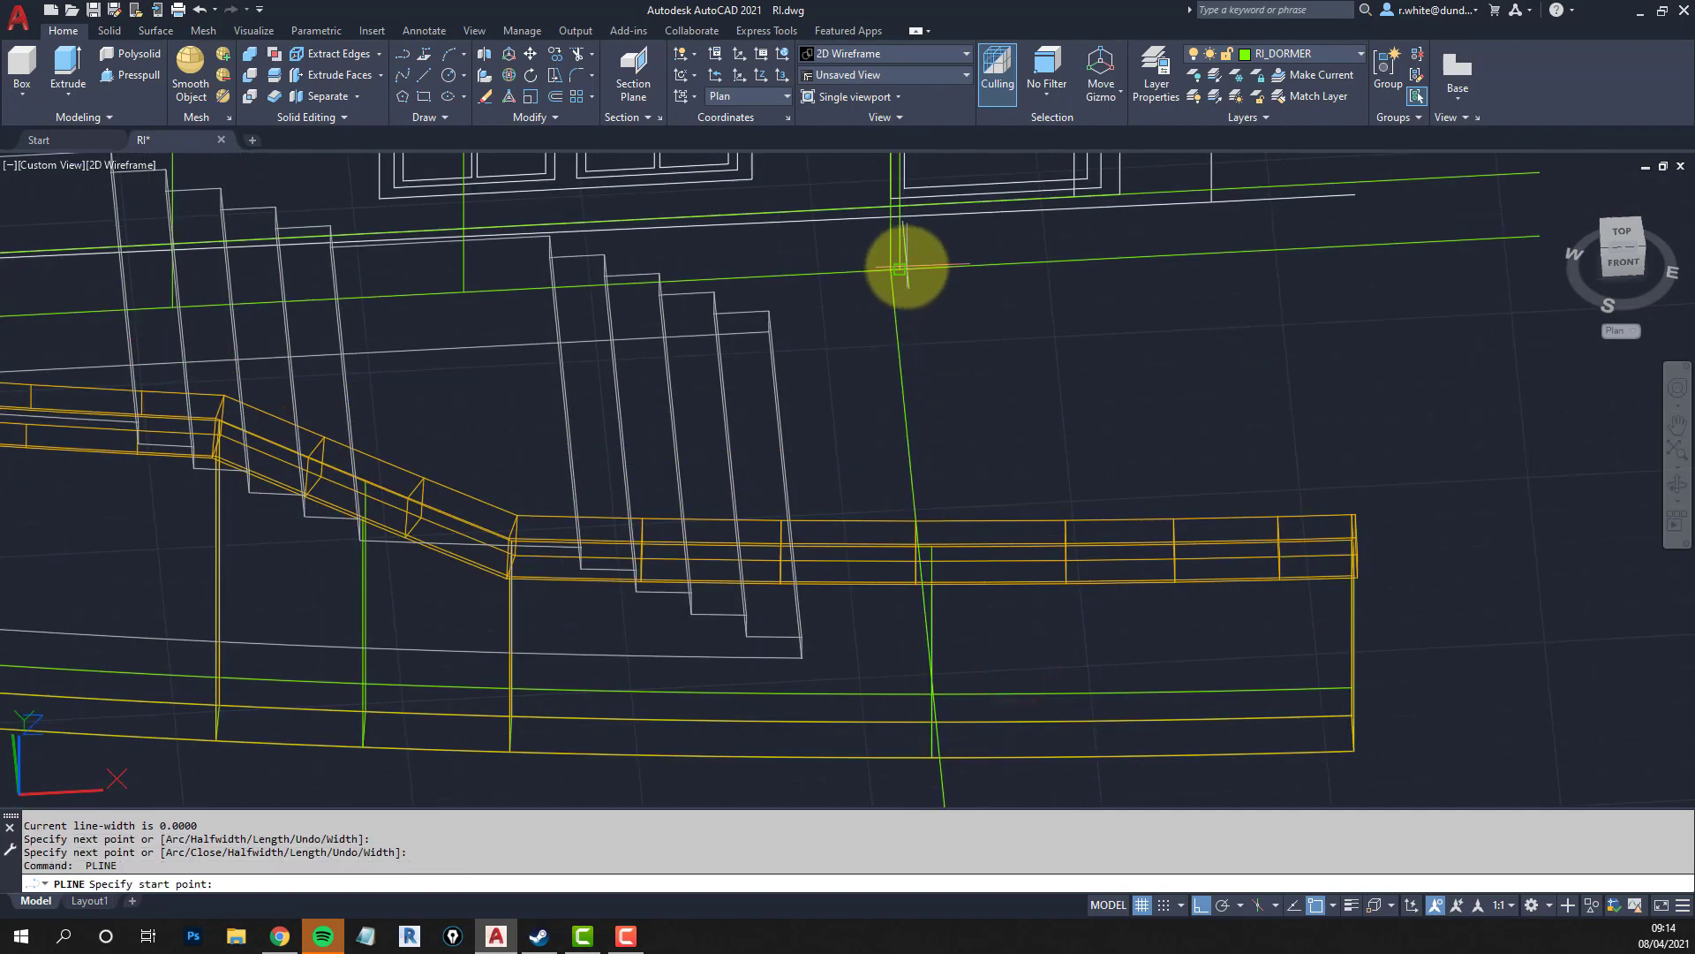
pyautogui.click(898, 270)
pyautogui.moveTo(1002, 744); pyautogui.dragTo(995, 624, button='middle')
pyautogui.click(1006, 634)
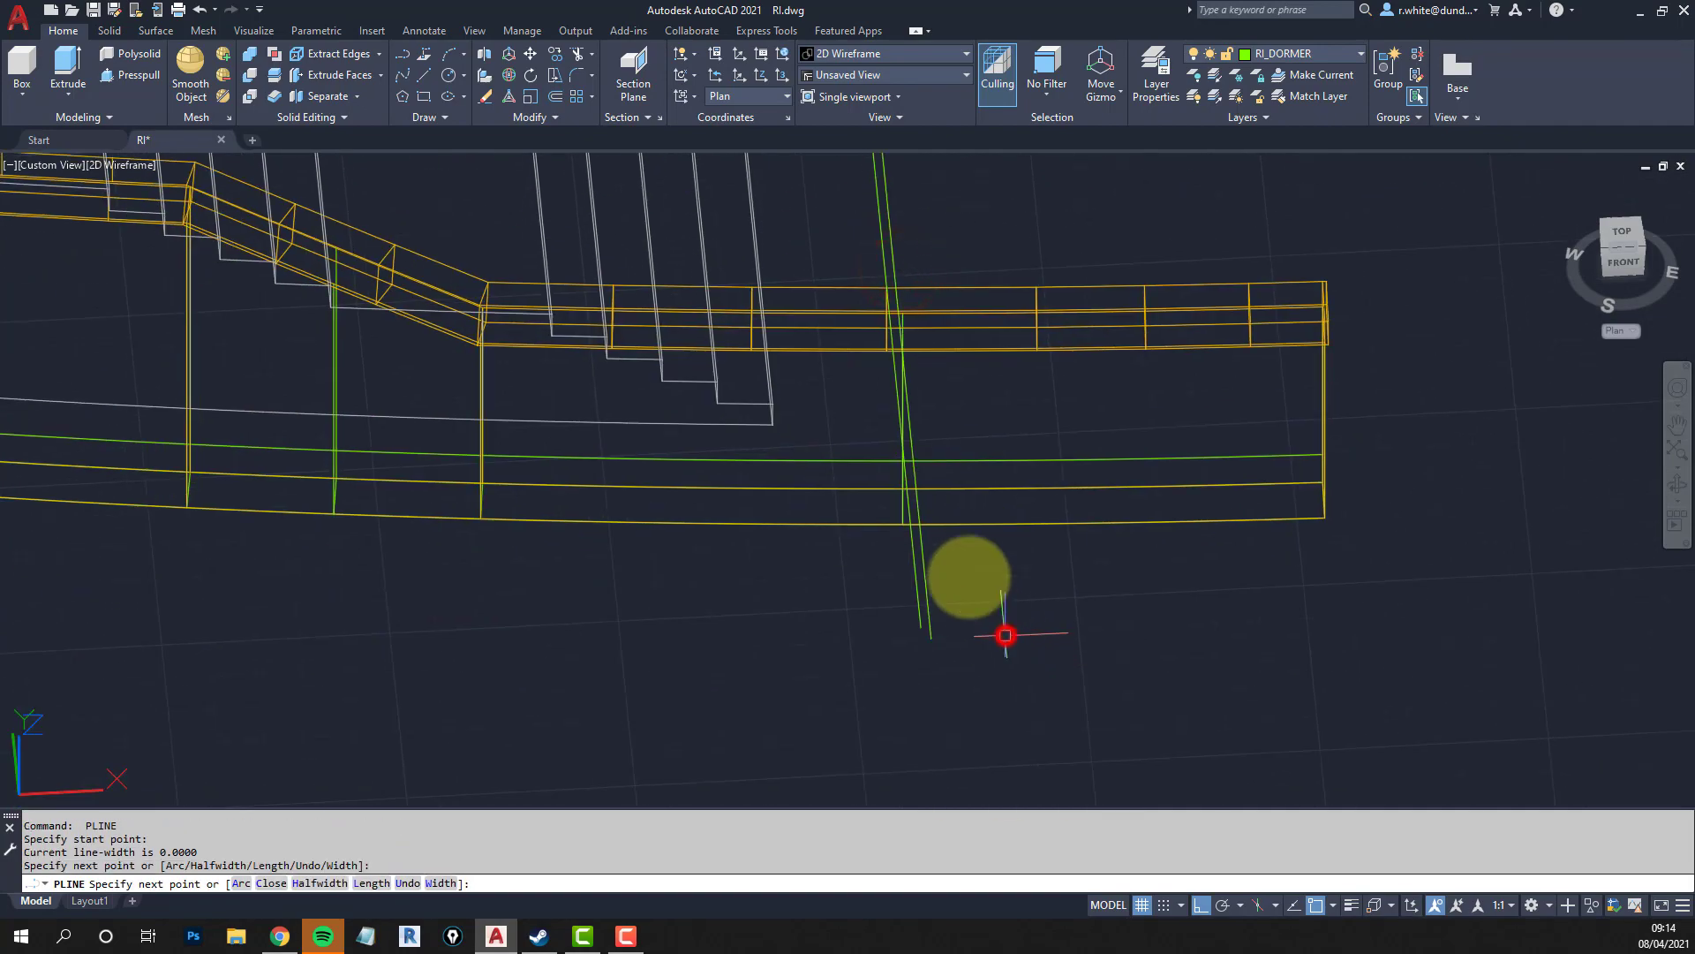
pyautogui.press('Return')
# Turn off the WALL_PROFILES layer by picking the wall coping.
pyautogui.keyDown('shift'); pyautogui.moveTo(980, 503); pyautogui.dragTo(983, 446, button='middle'); pyautogui.keyUp('shift')
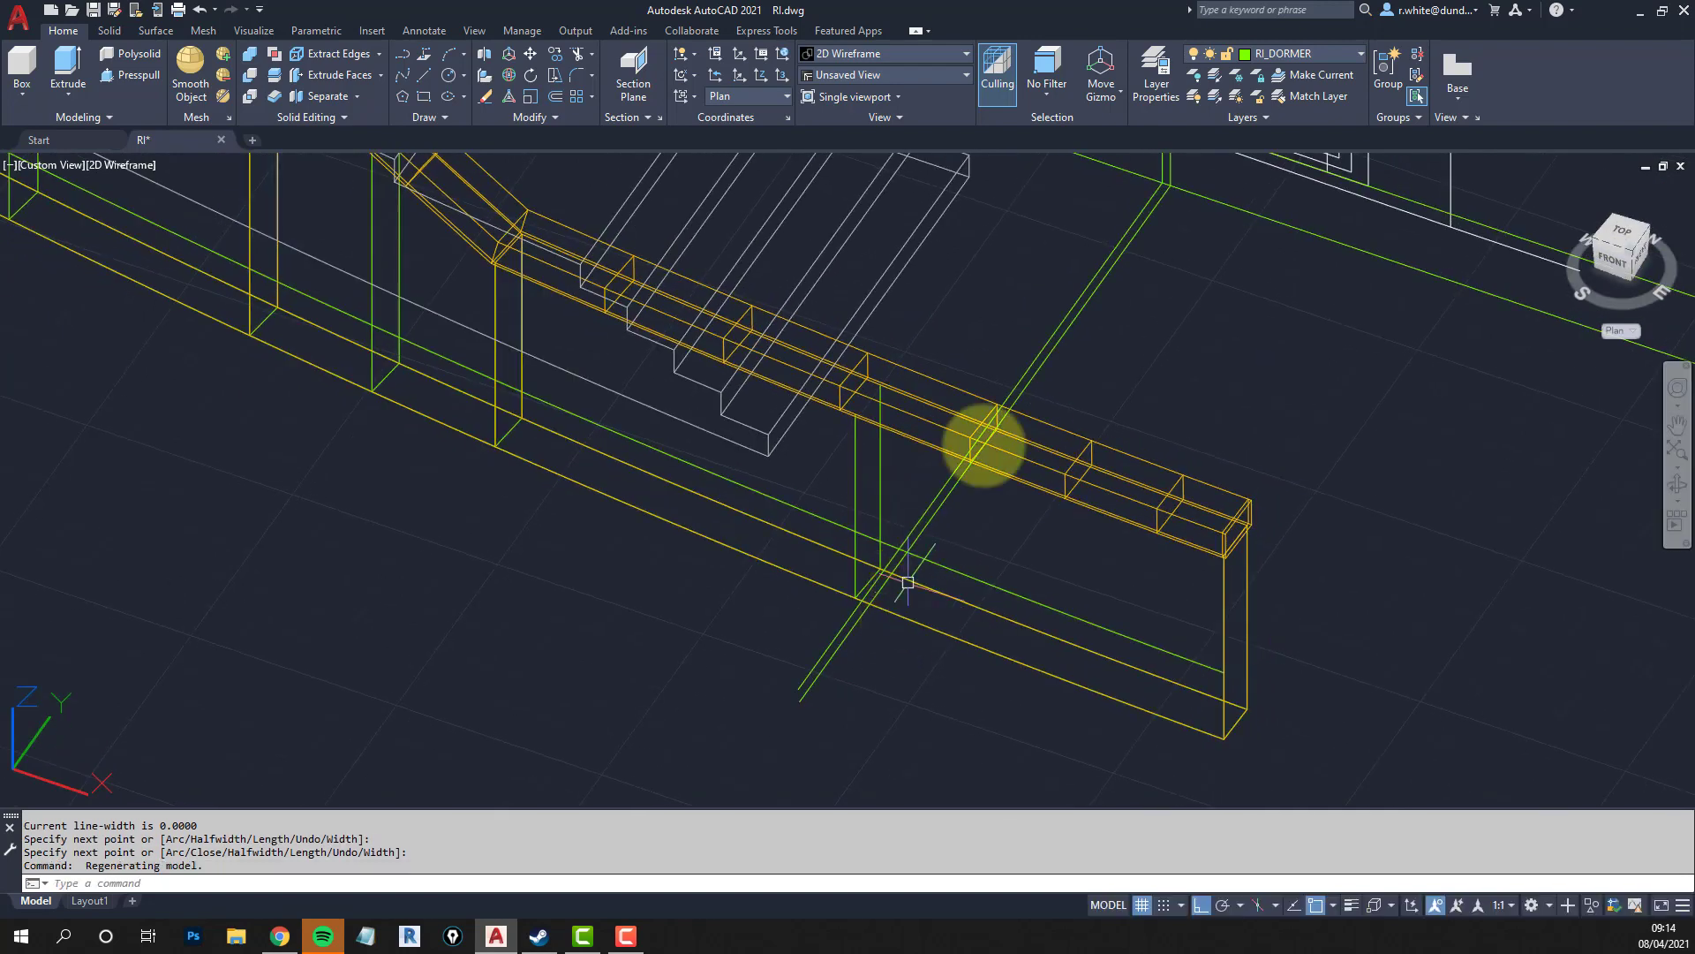
pyautogui.click(1195, 80)
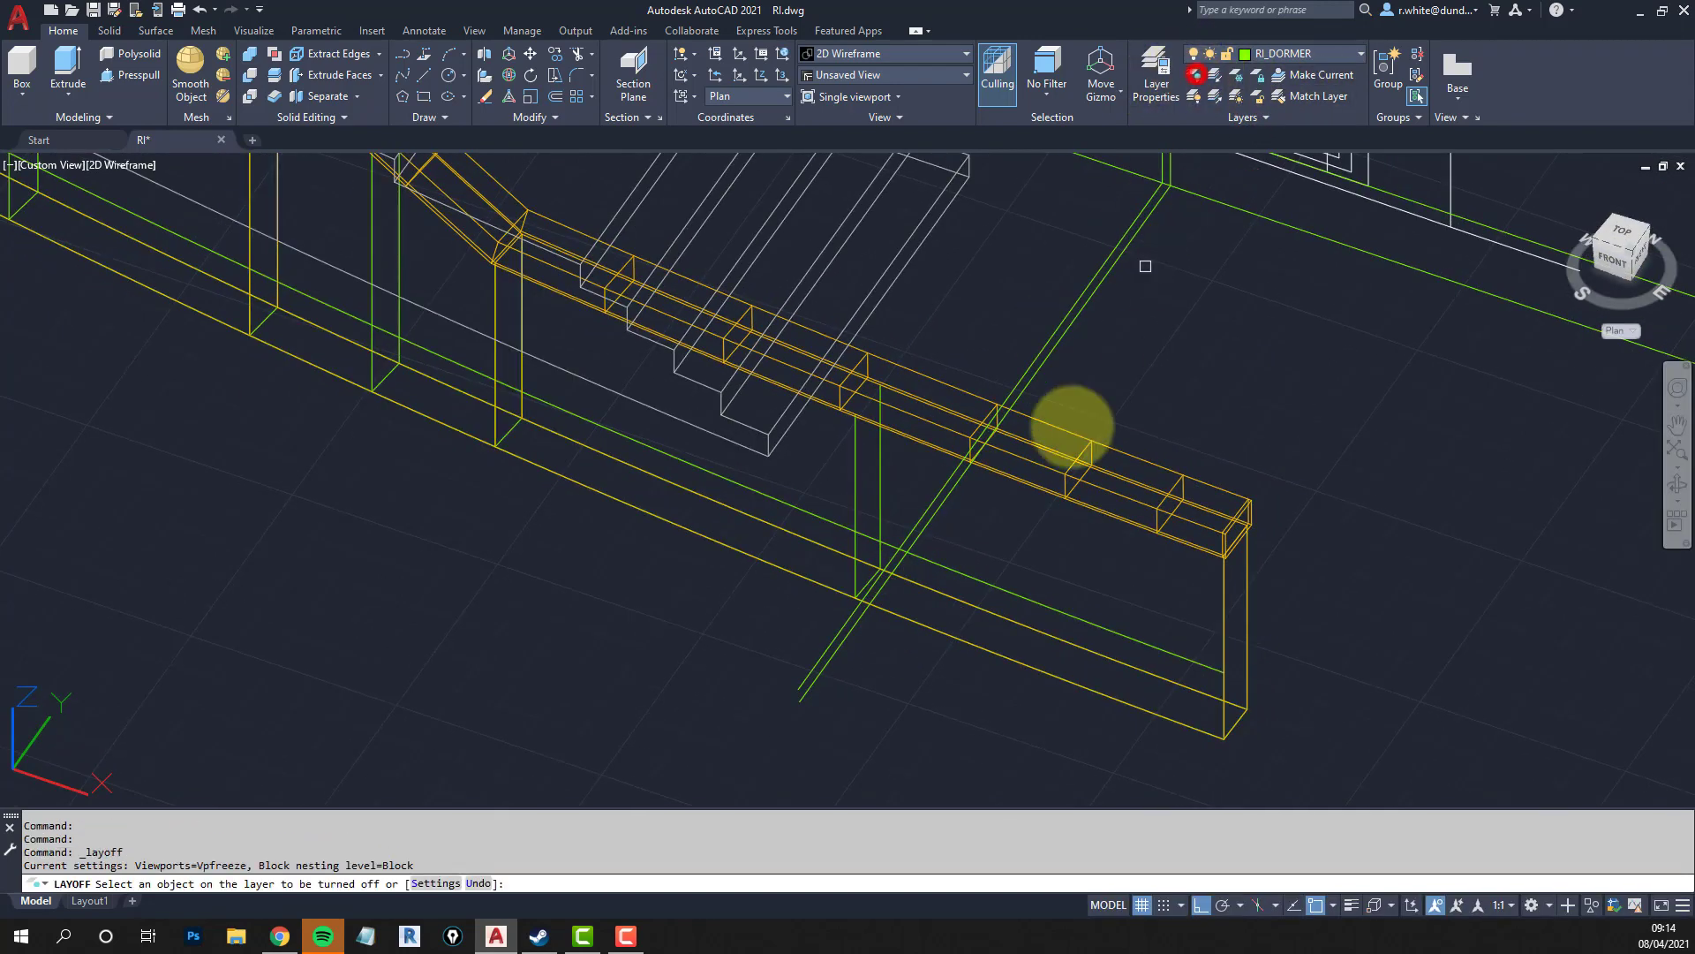
pyautogui.click(1051, 471)
pyautogui.scroll(4, 927, 594)
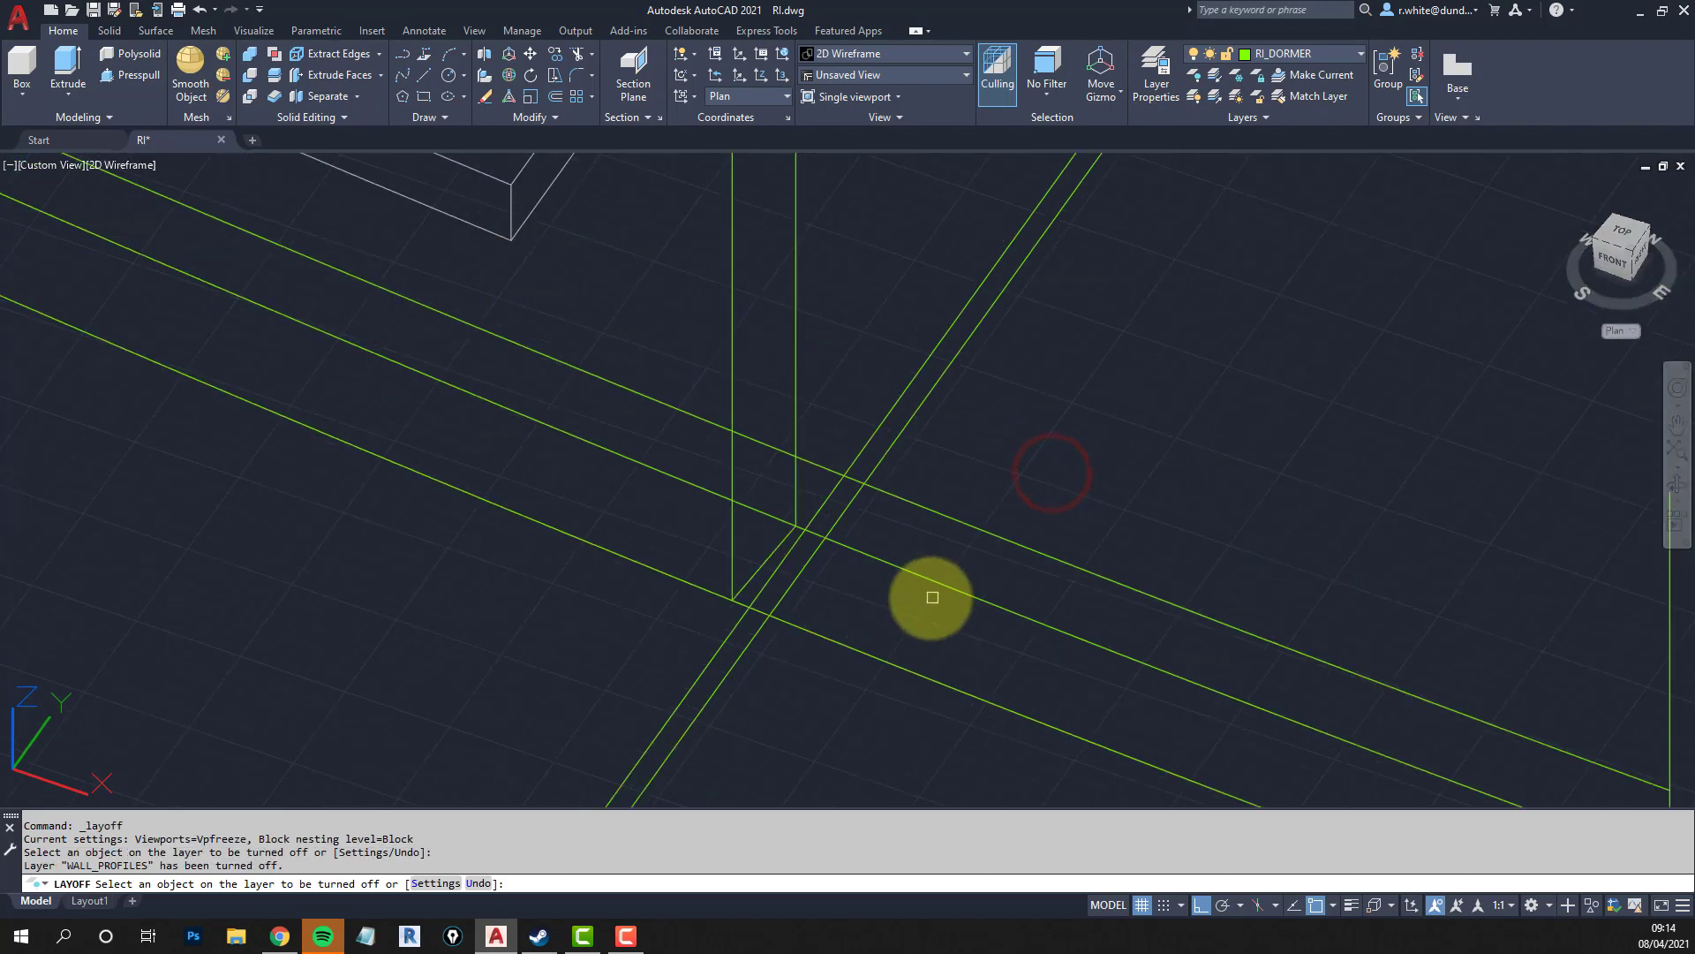
pyautogui.press('Escape')
pyautogui.press('Escape')
# Draw a line from the wall arc's centre to the intersection of the outer base curve and the wall-end projection line.
pyautogui.write('l')
pyautogui.press('Return')
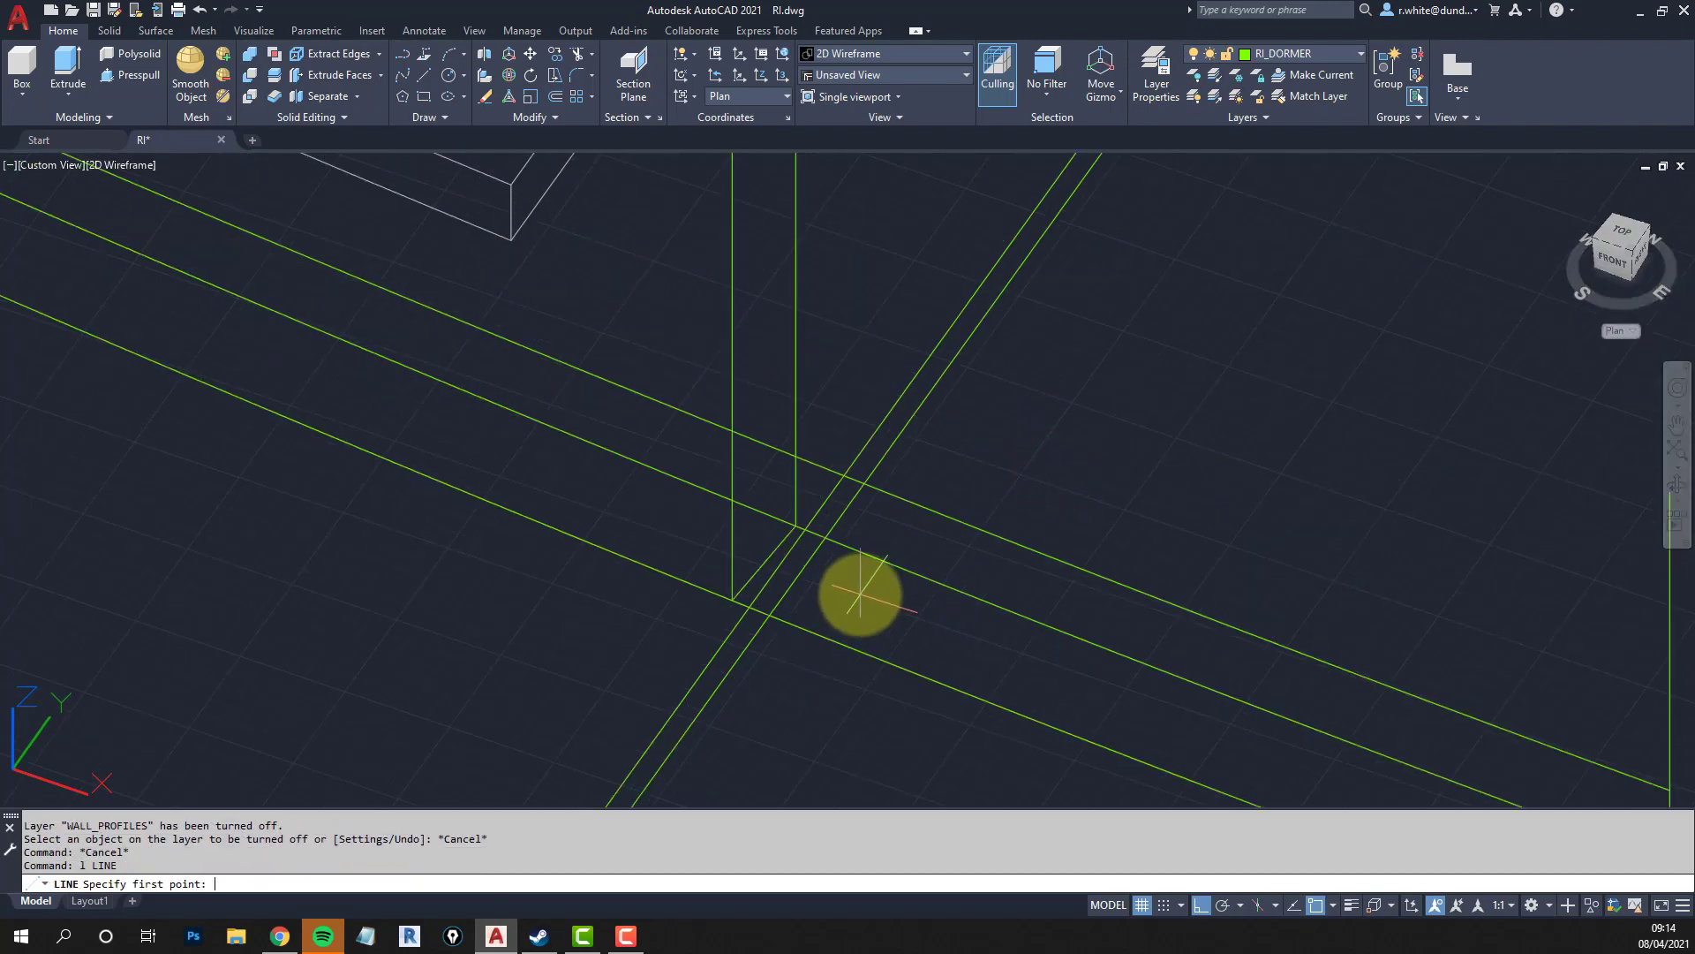
pyautogui.write('int')
pyautogui.press('Return')
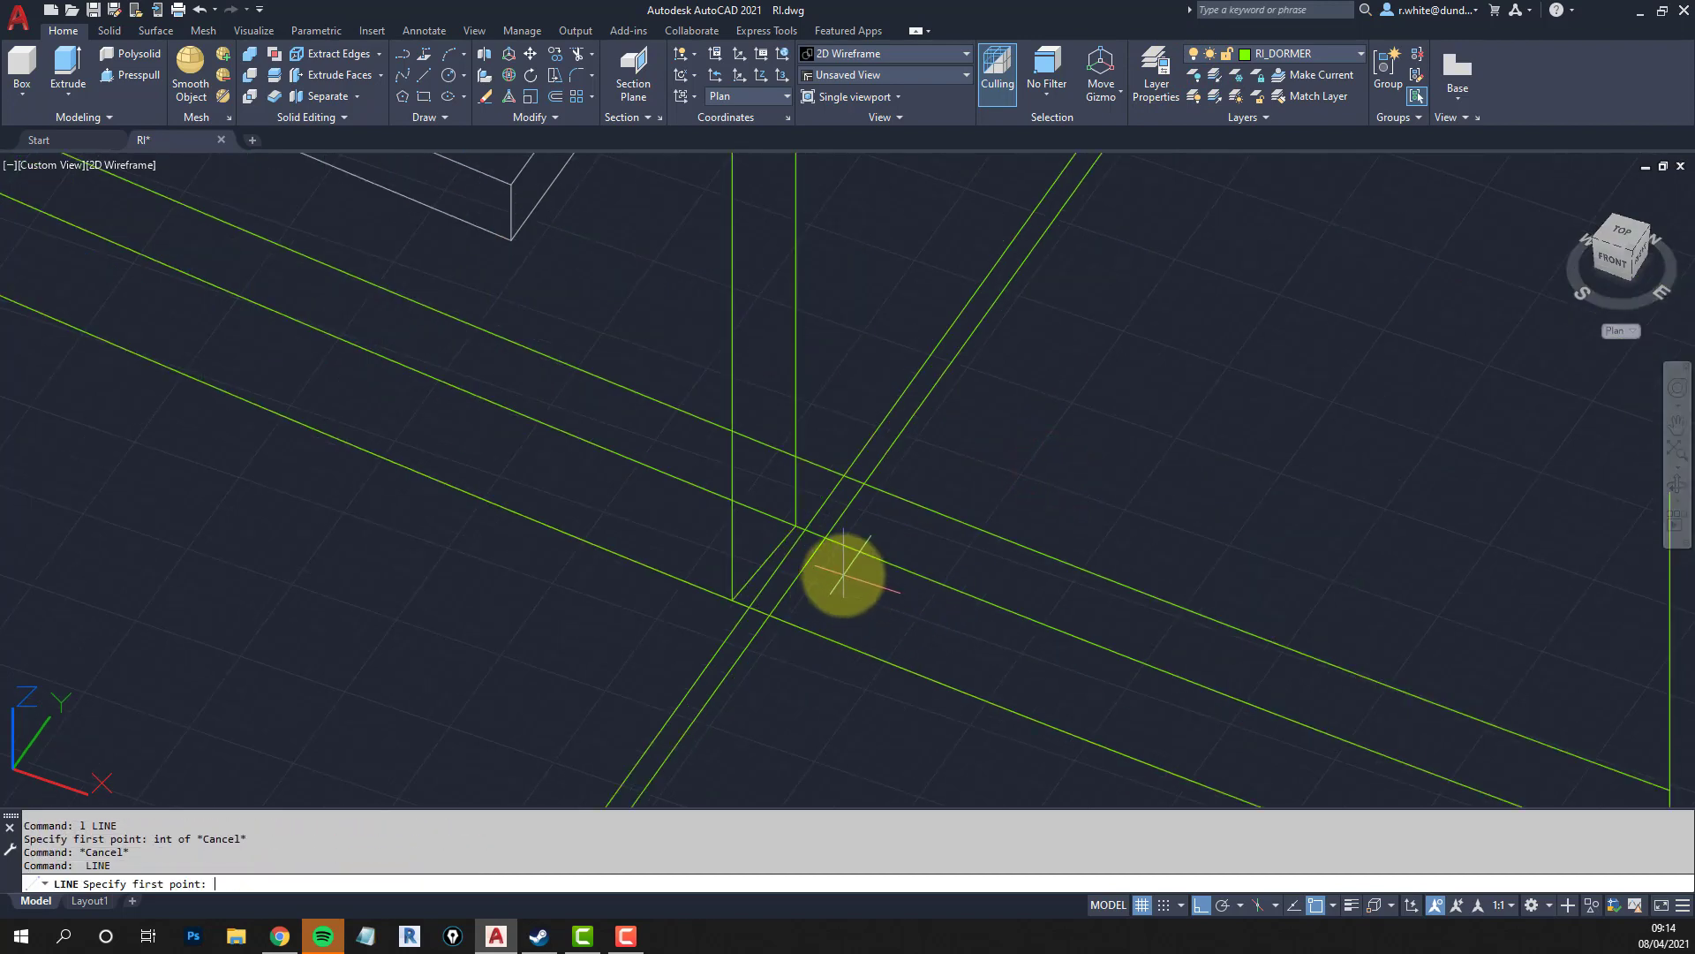
pyautogui.write('cen')
pyautogui.press('Return')
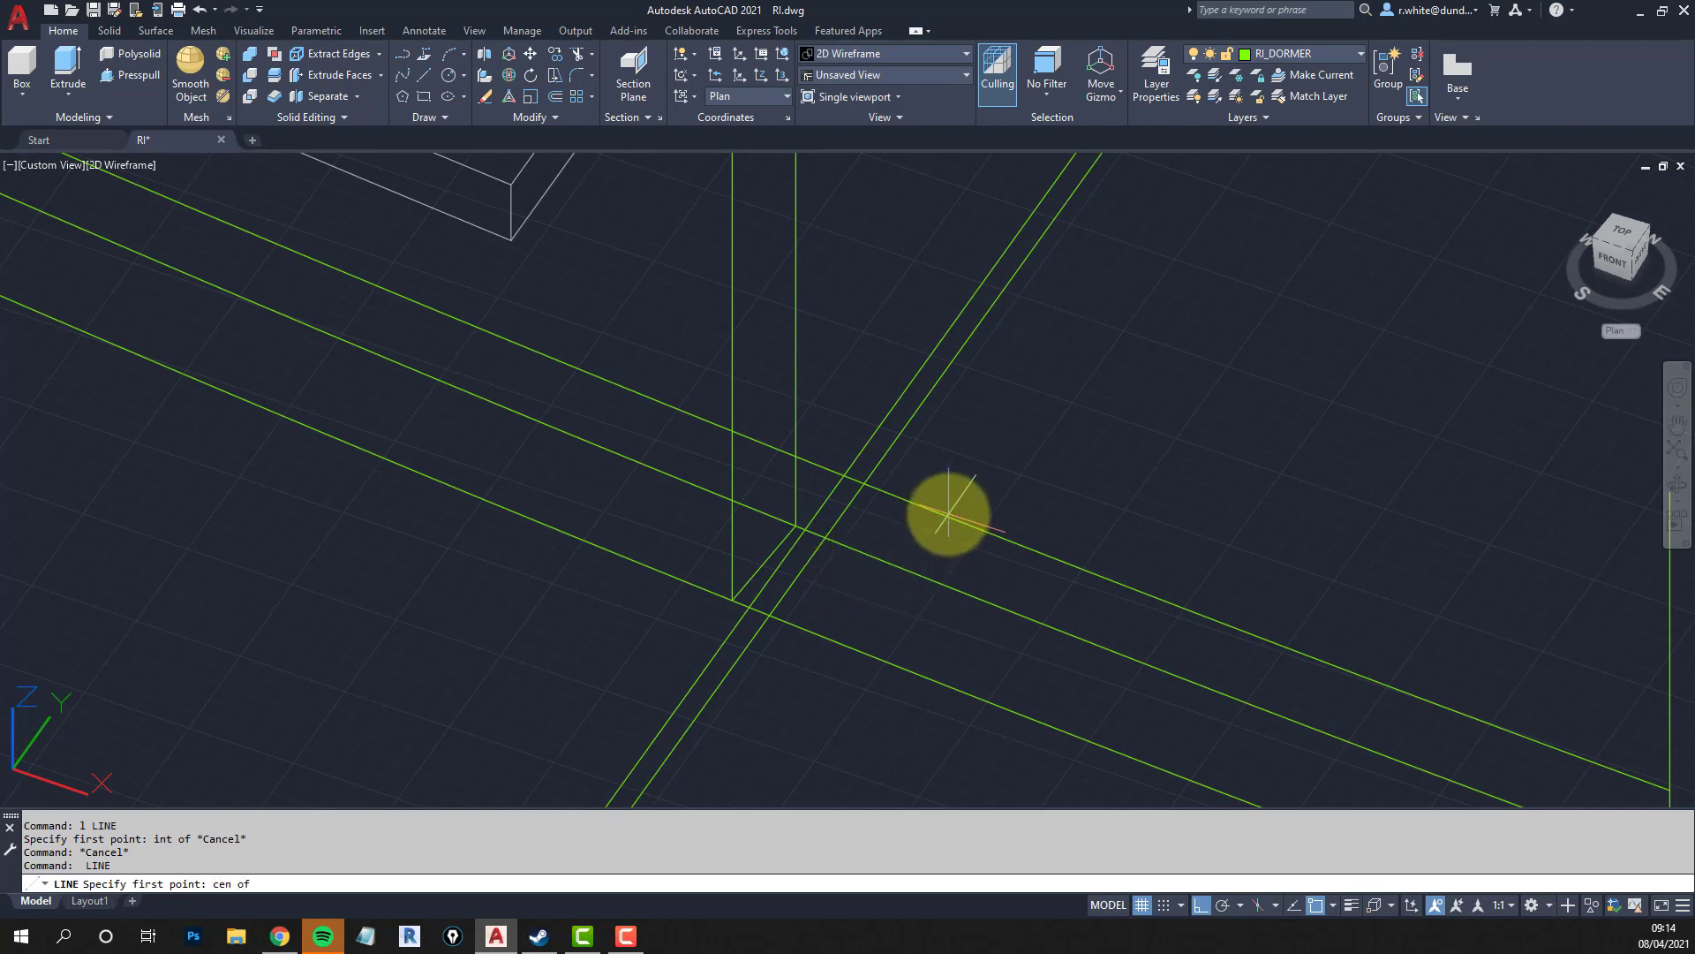
pyautogui.click(916, 575)
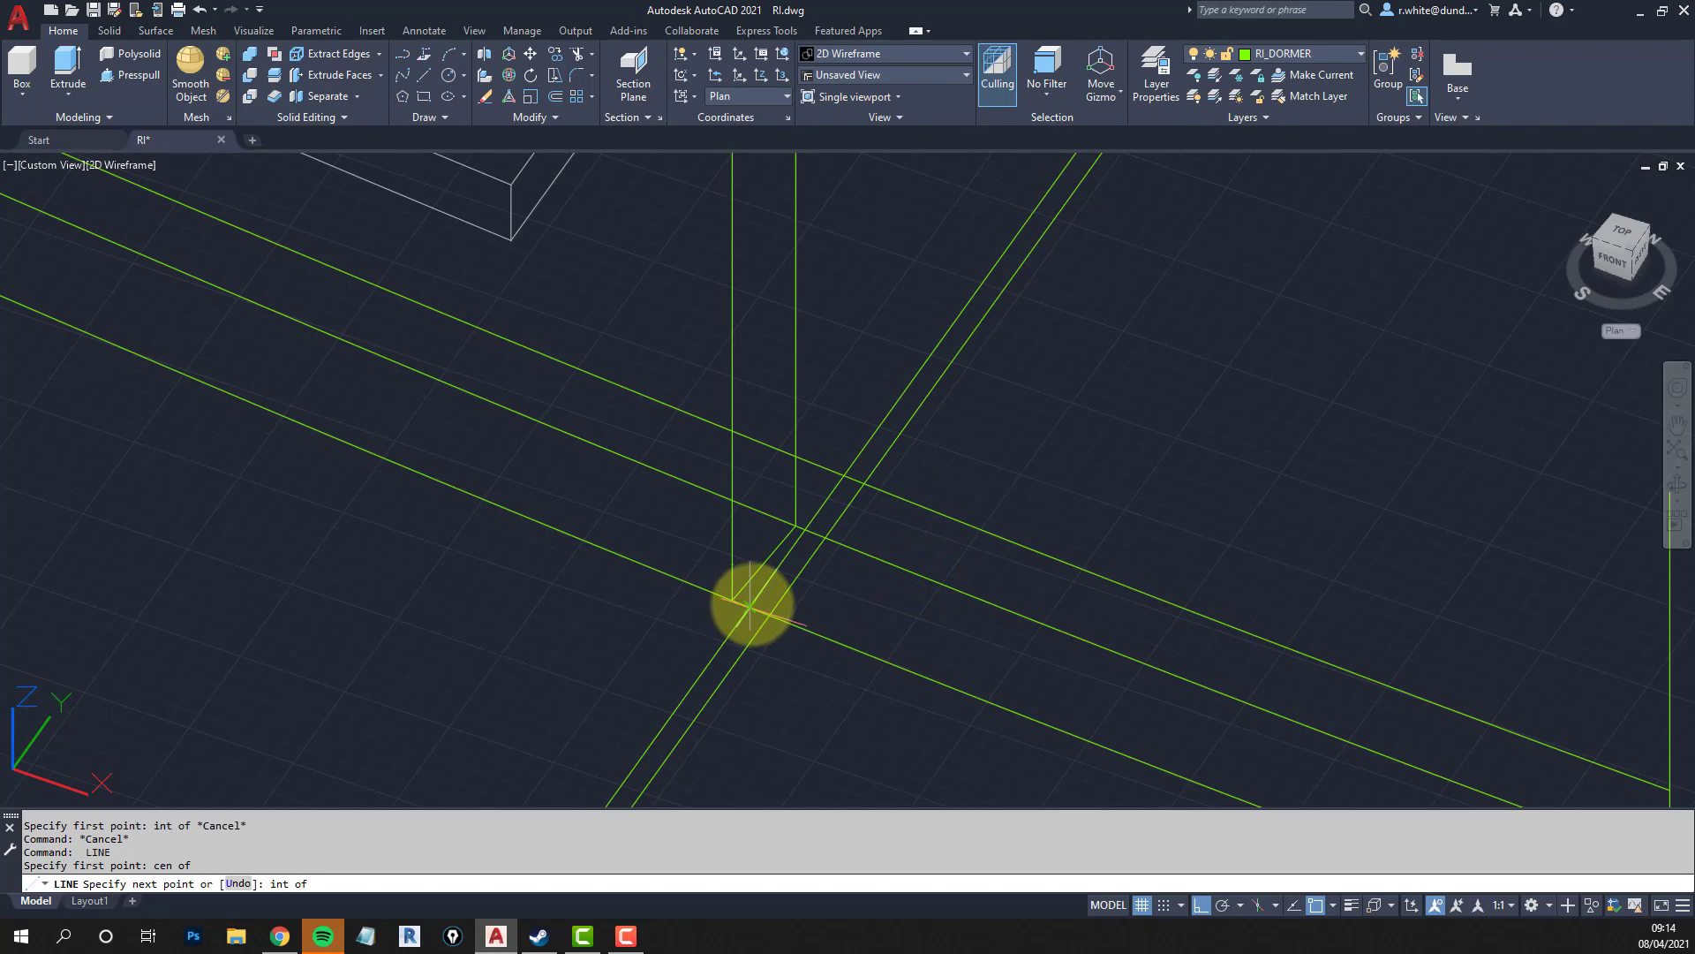
pyautogui.press('Escape')
# Erase the wall-end projection line, leaving the new radial line in its place.
pyautogui.write('e')
pyautogui.press('Return')
pyautogui.click(865, 441)
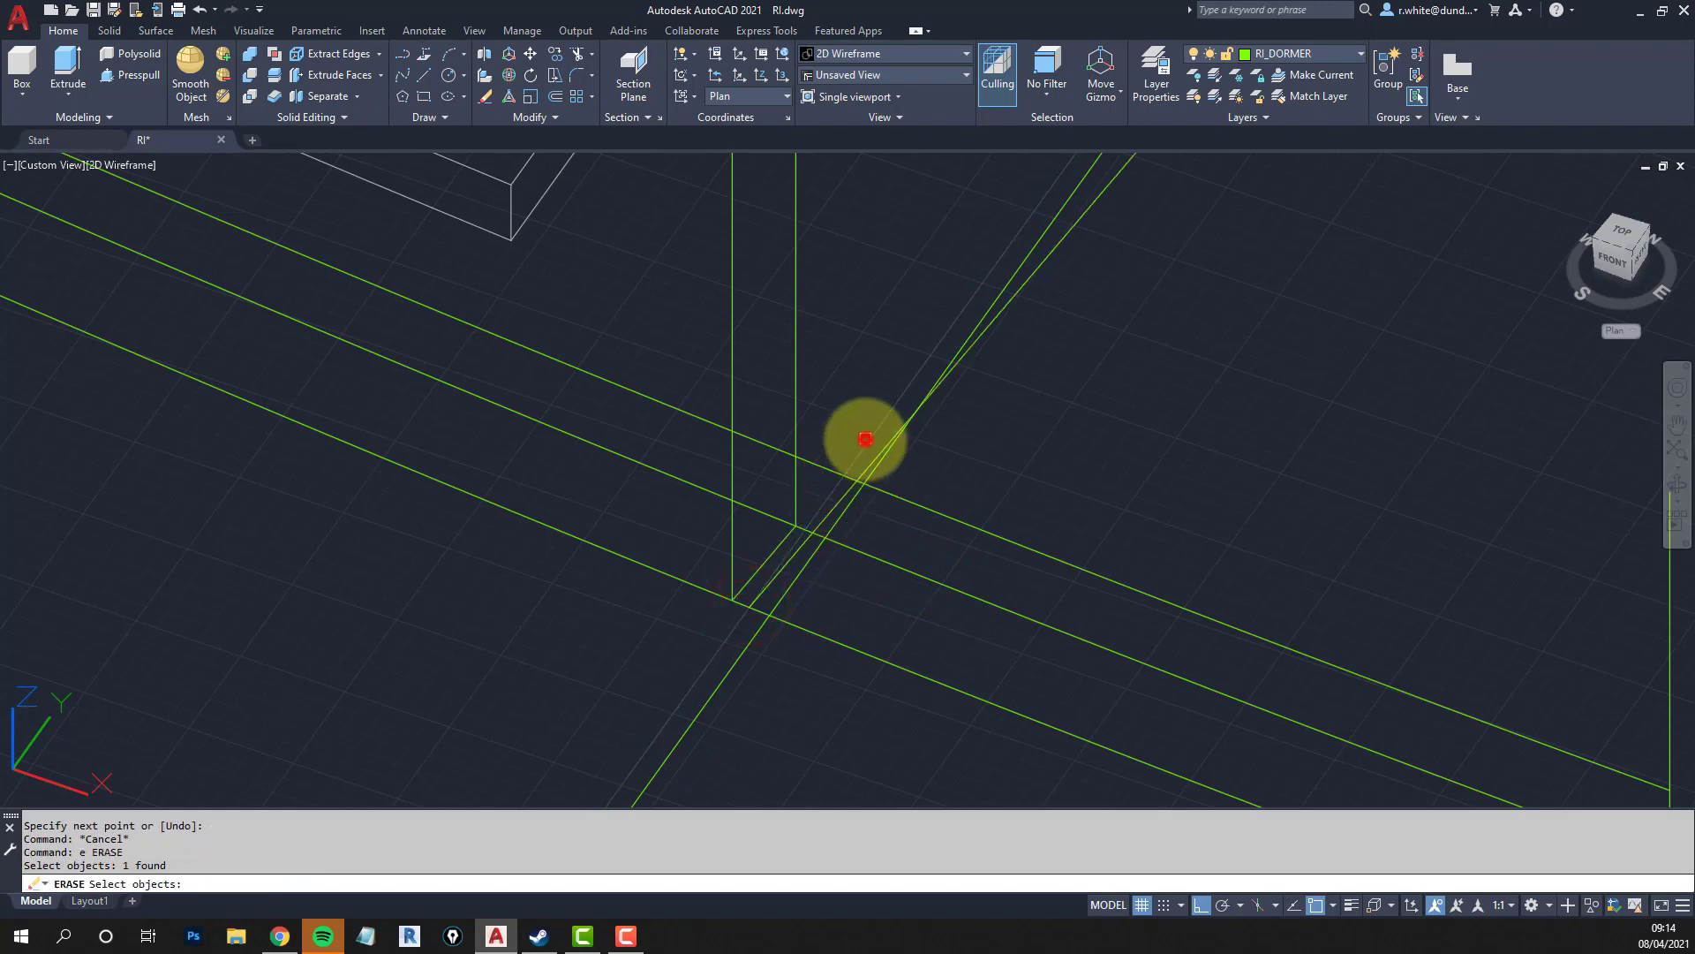
pyautogui.press('Return')
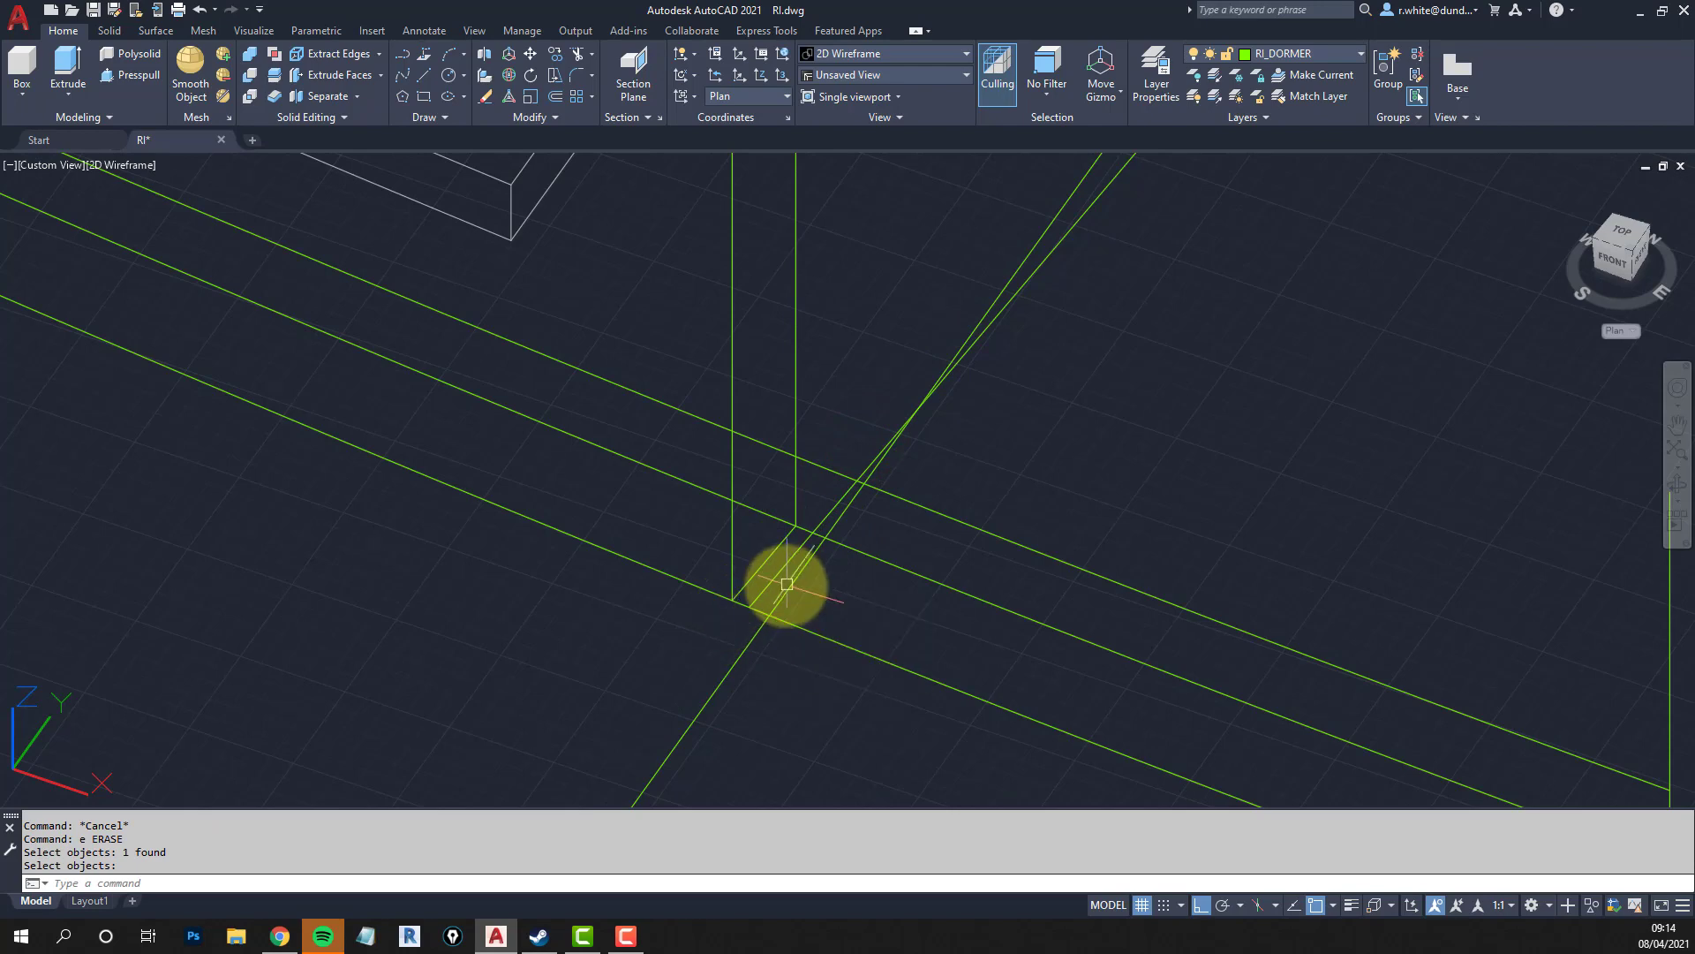
# Draw a circle with a radius of about 444 centred on the radial line's end at the outer base curve.
pyautogui.scroll(-3, 765, 589)
pyautogui.scroll(3, 765, 589)
pyautogui.write('c')
pyautogui.press('Return')
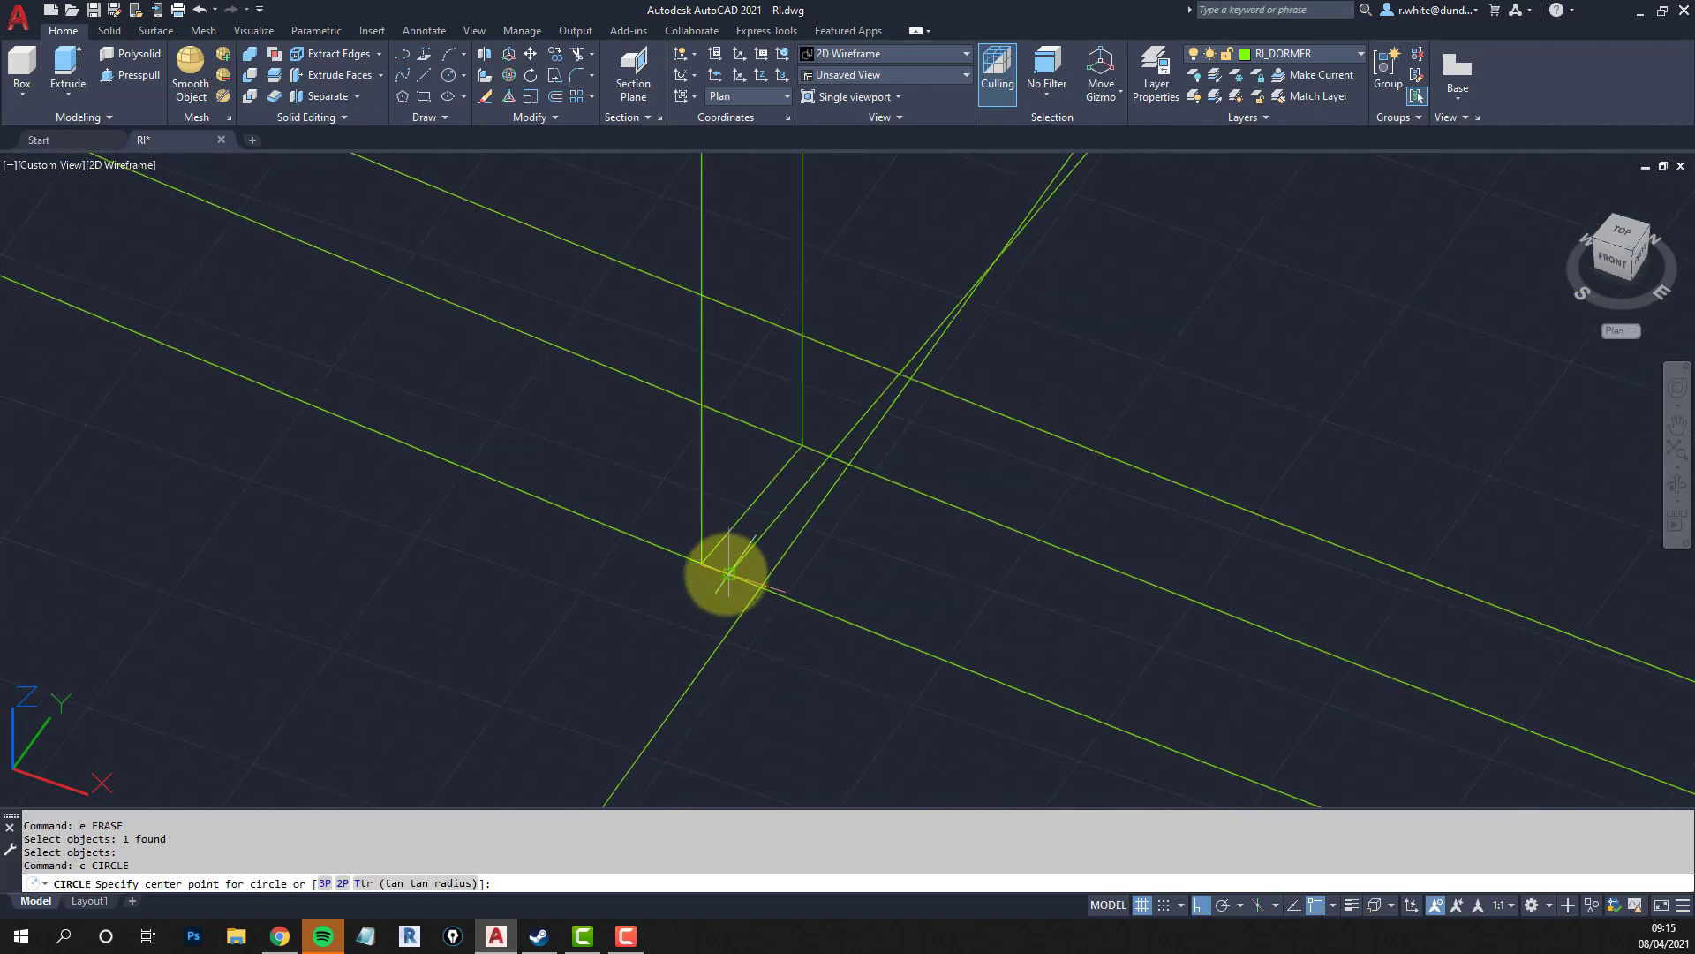
pyautogui.click(728, 574)
pyautogui.scroll(-2, 675, 584)
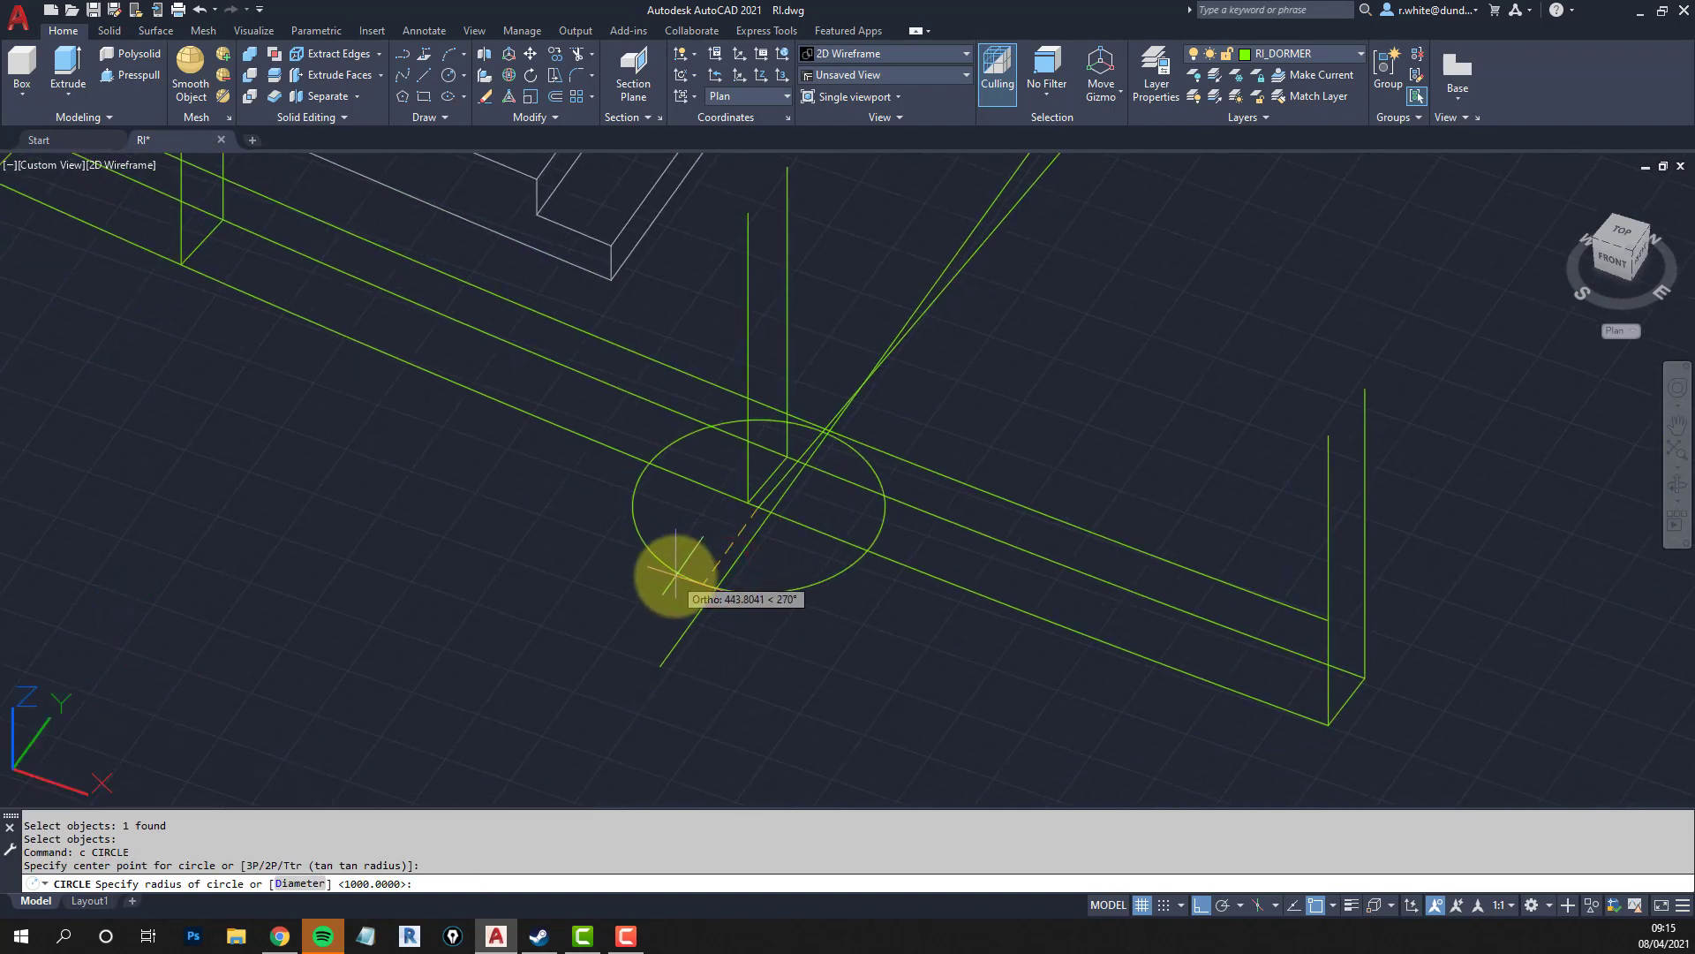
pyautogui.click(675, 575)
pyautogui.press('Return')
pyautogui.press('Escape')
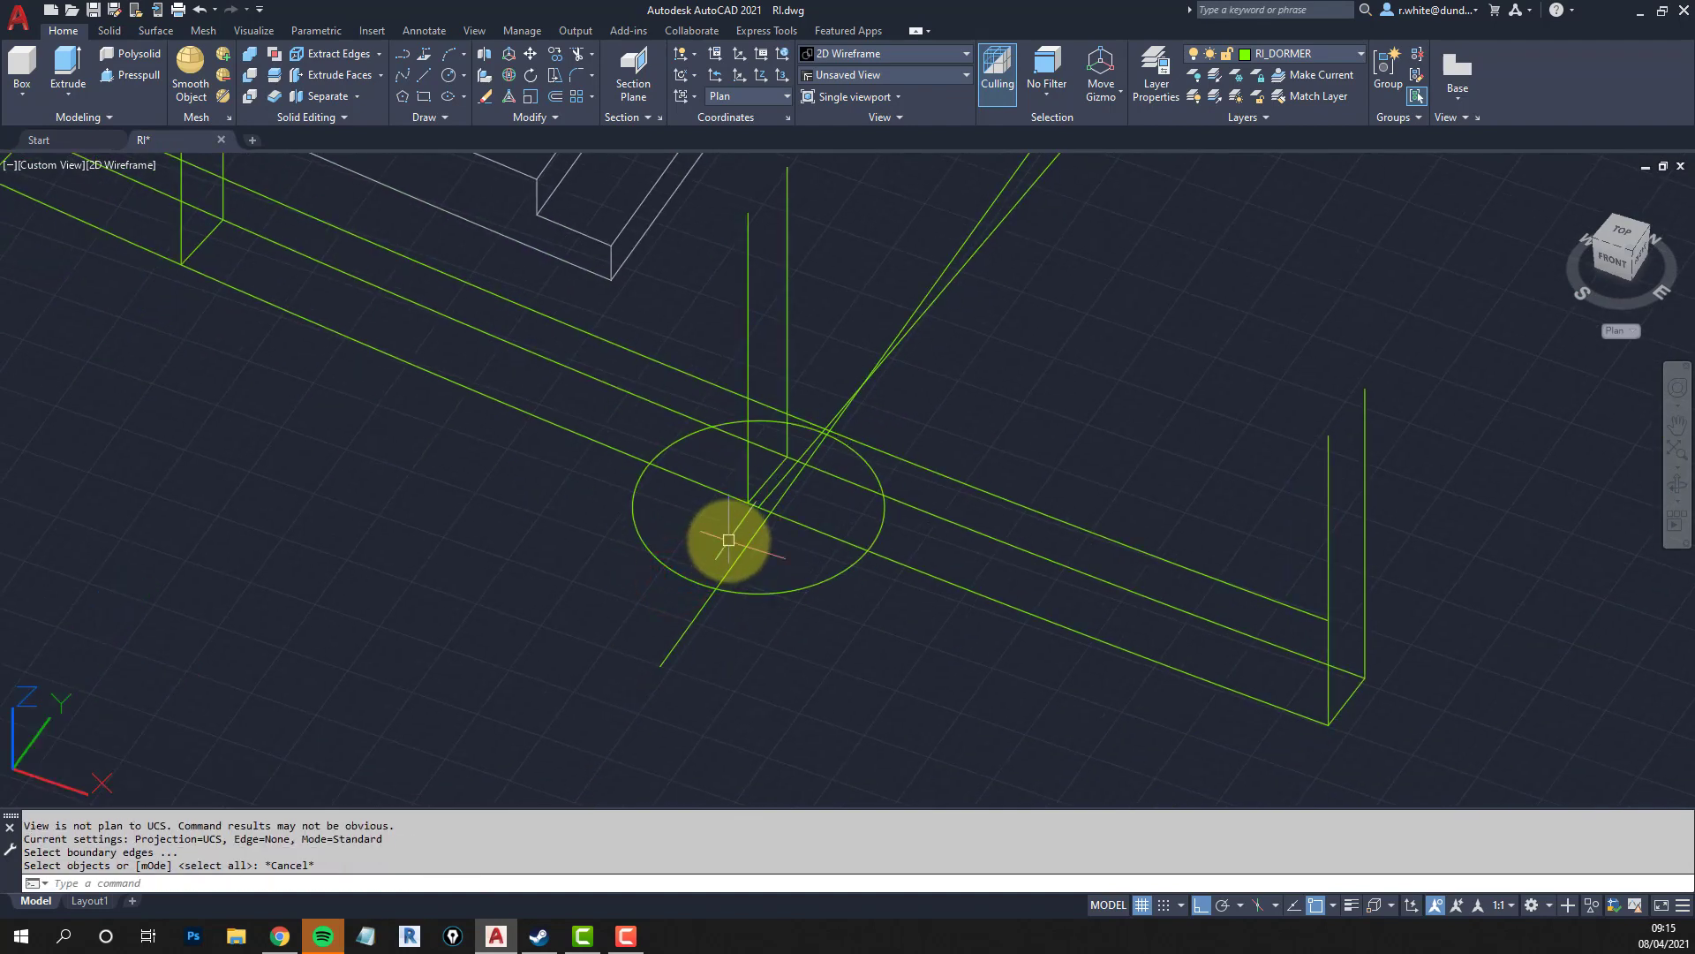
pyautogui.write('ext')
pyautogui.press('Return')
pyautogui.click(692, 576)
pyautogui.press('Return')
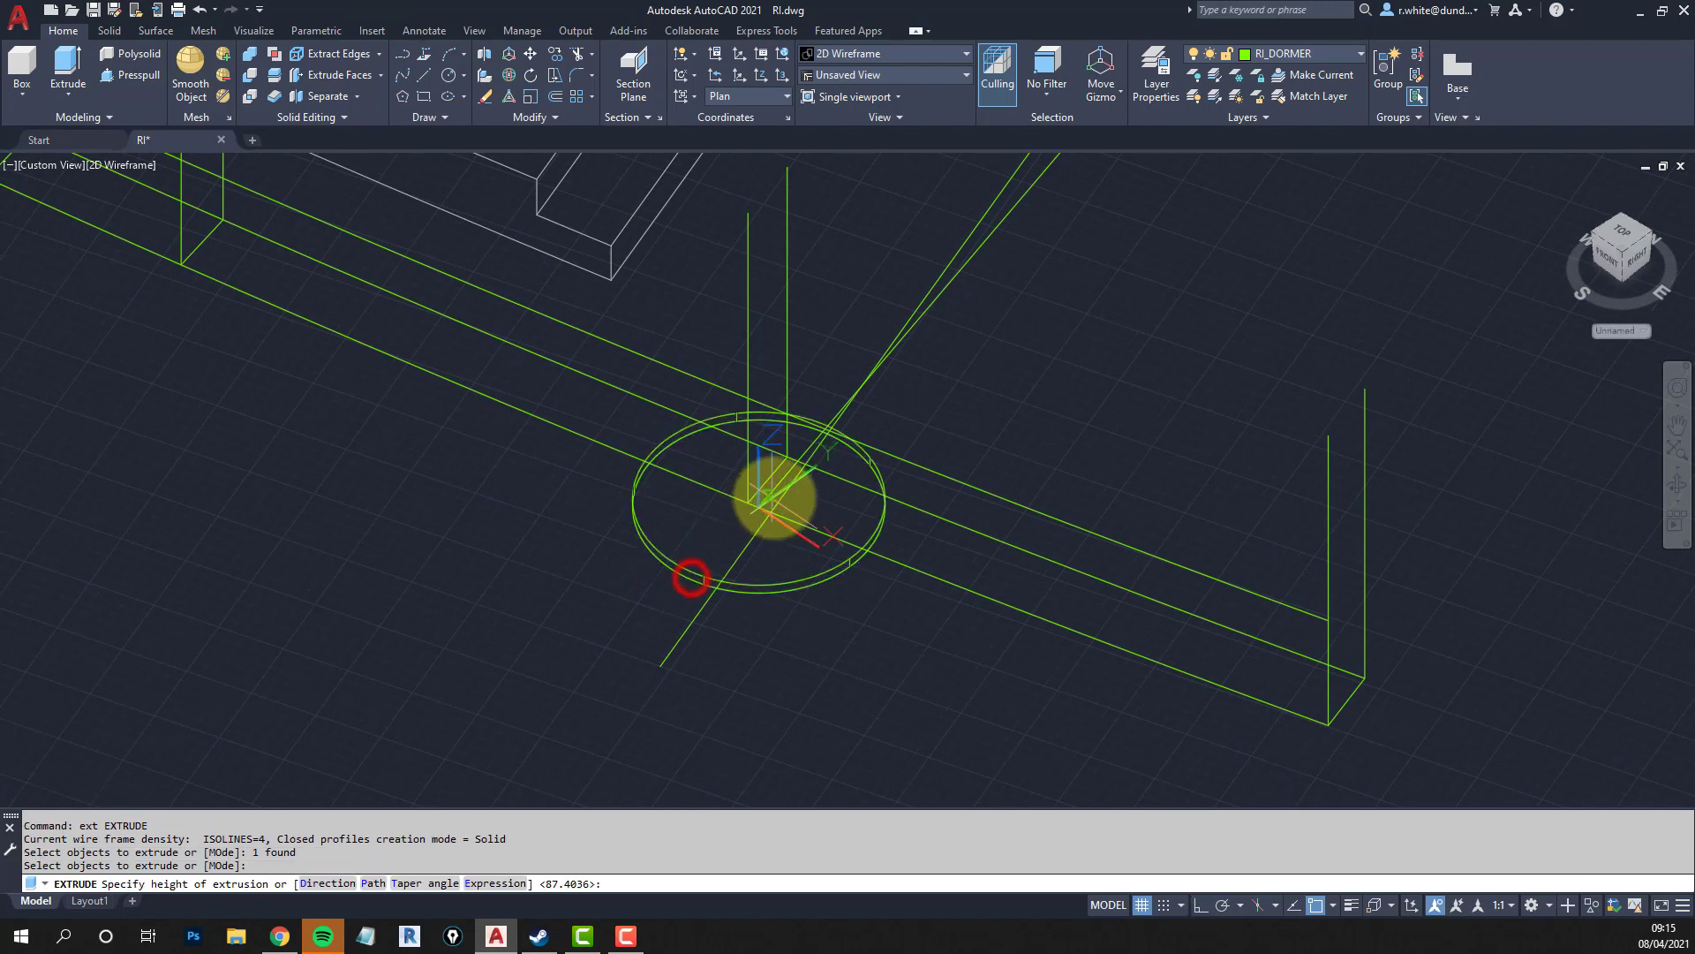
pyautogui.press('Escape')
# Extend the radial line beyond the outer base curve to the circle.
pyautogui.write('ex')
pyautogui.press('Return')
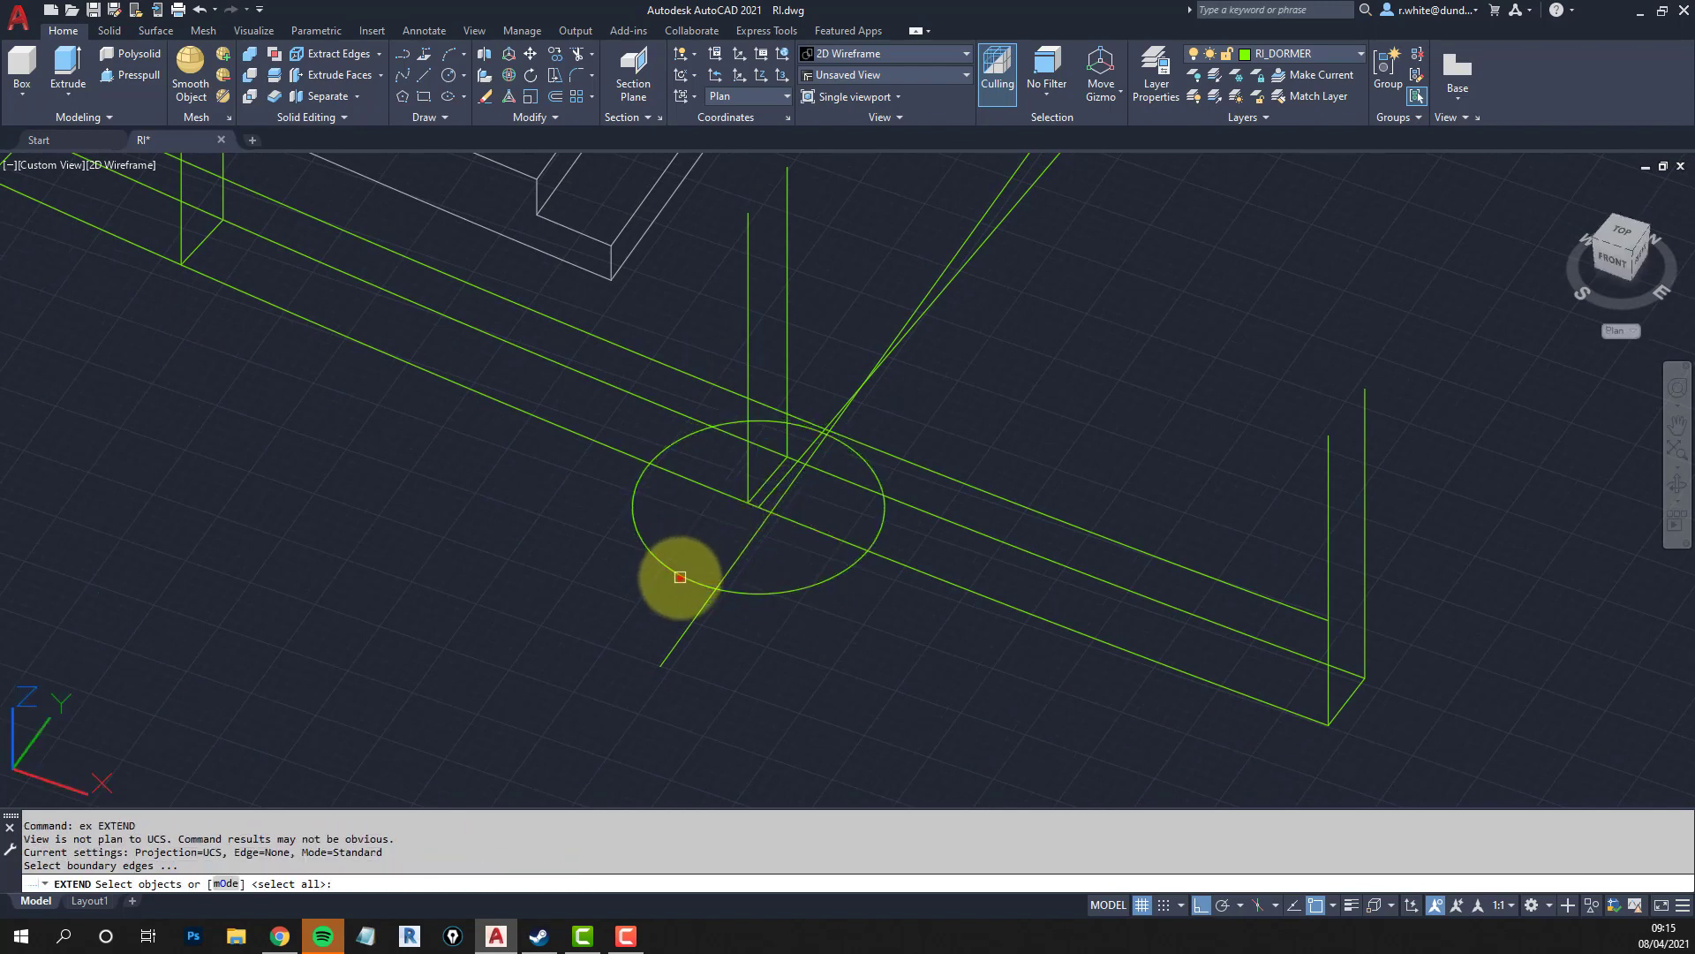
pyautogui.click(680, 578)
pyautogui.press('Return')
pyautogui.click(767, 495)
pyautogui.press('Return')
pyautogui.moveTo(780, 485); pyautogui.dragTo(774, 523, button='middle')
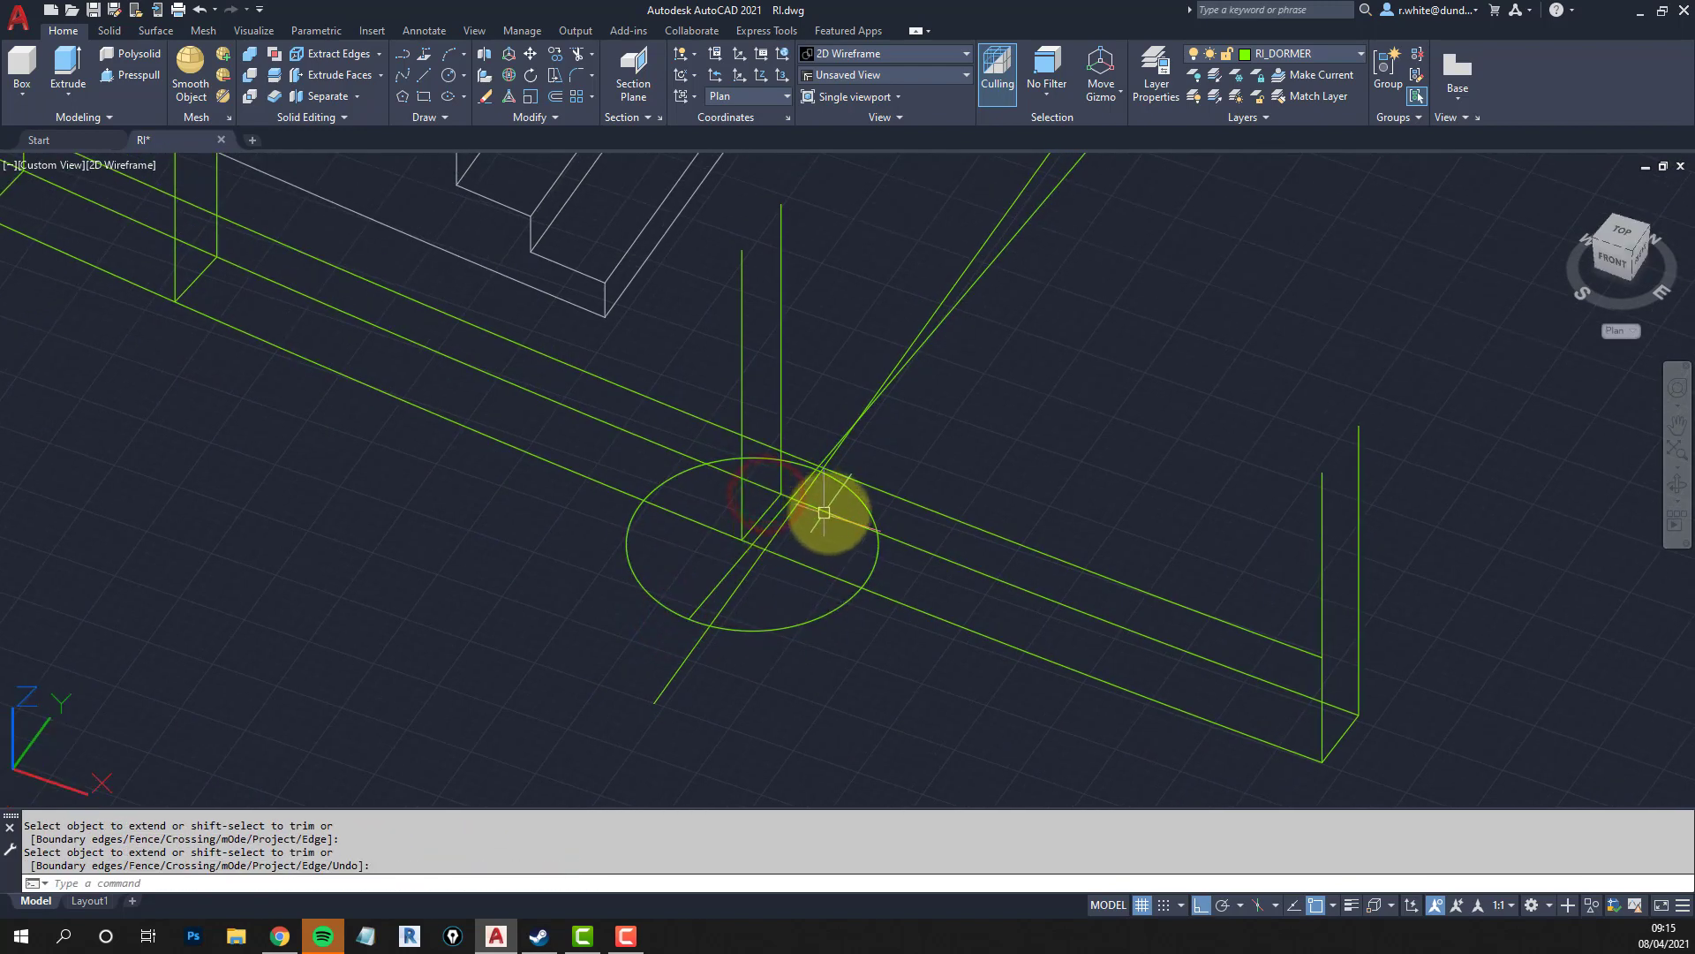
# Erase the helper circle around the end of the radial line.
pyautogui.press('Escape')
pyautogui.press('Escape')
pyautogui.write('e')
pyautogui.press('Return')
pyautogui.click(858, 502)
pyautogui.press('Return')
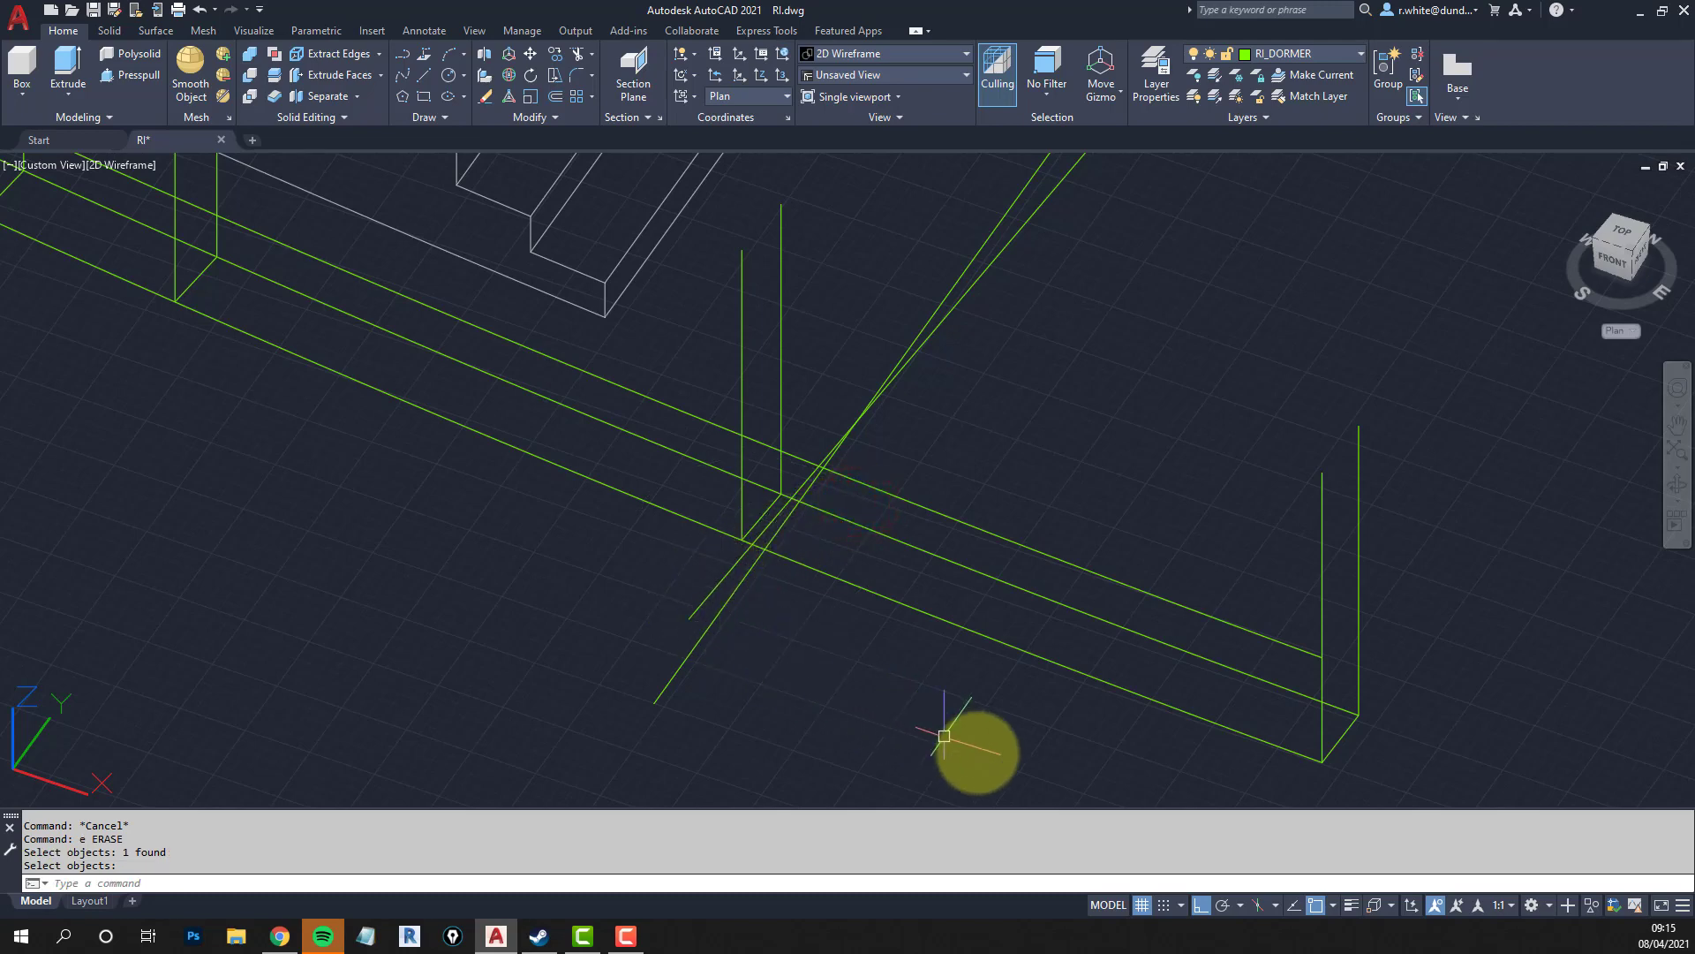
pyautogui.scroll(-3, 972, 742)
pyautogui.scroll(3, 839, 538)
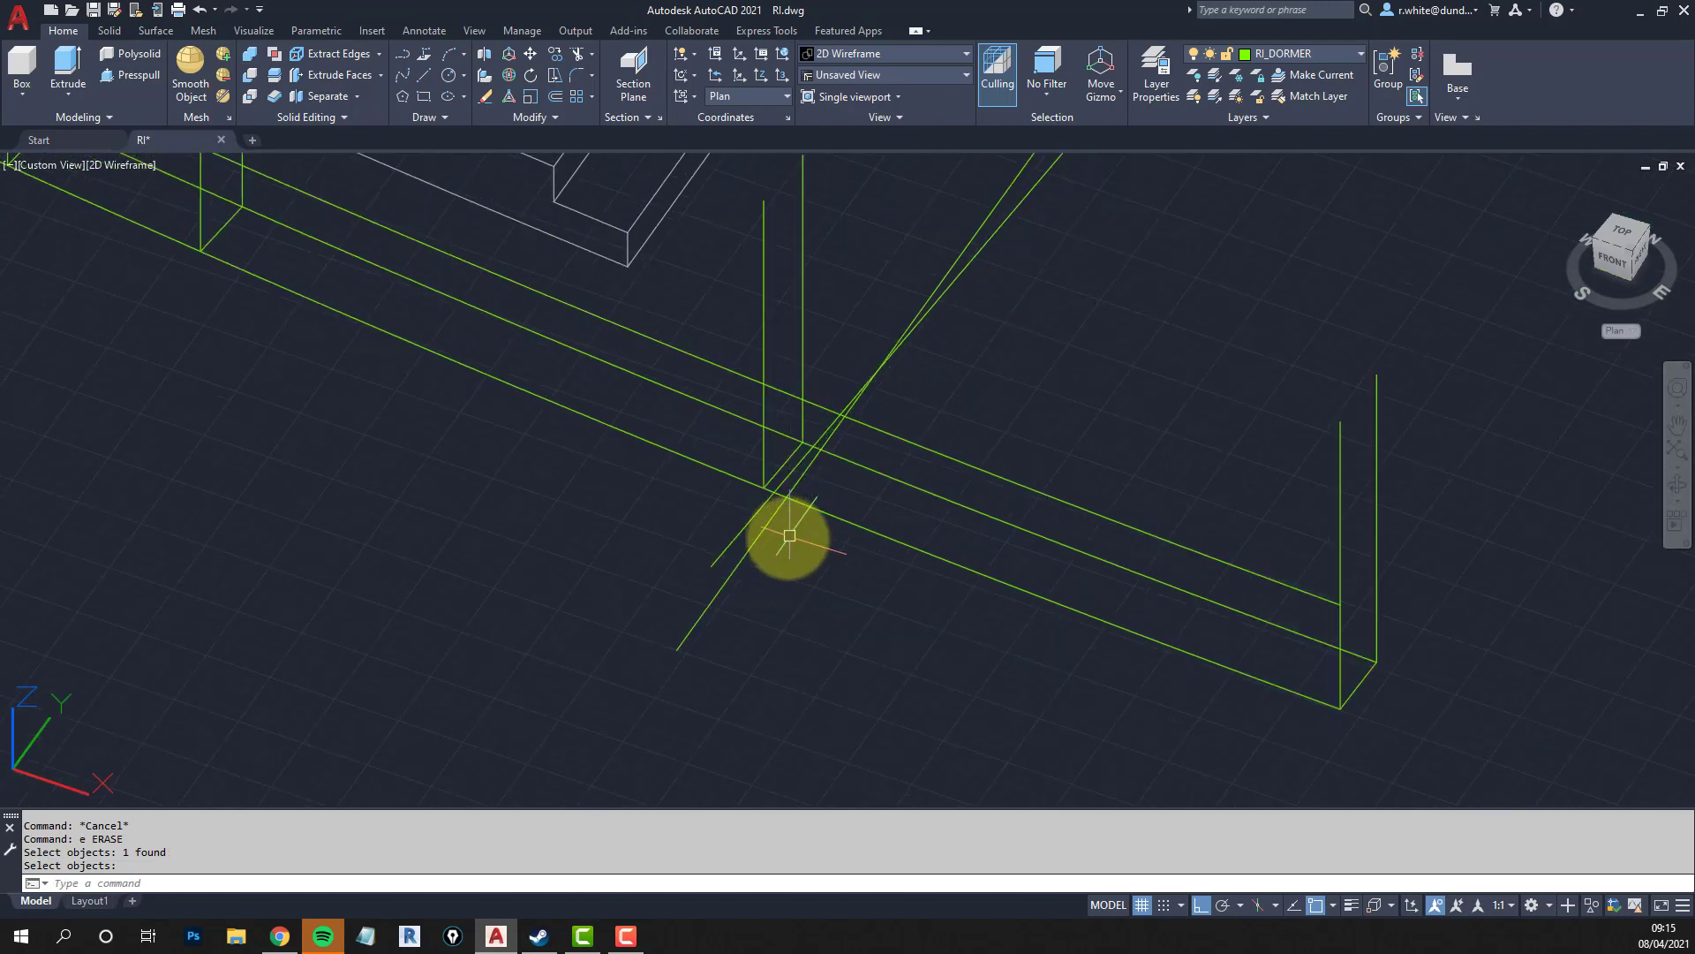
pyautogui.write('ec')
pyautogui.press('Return')
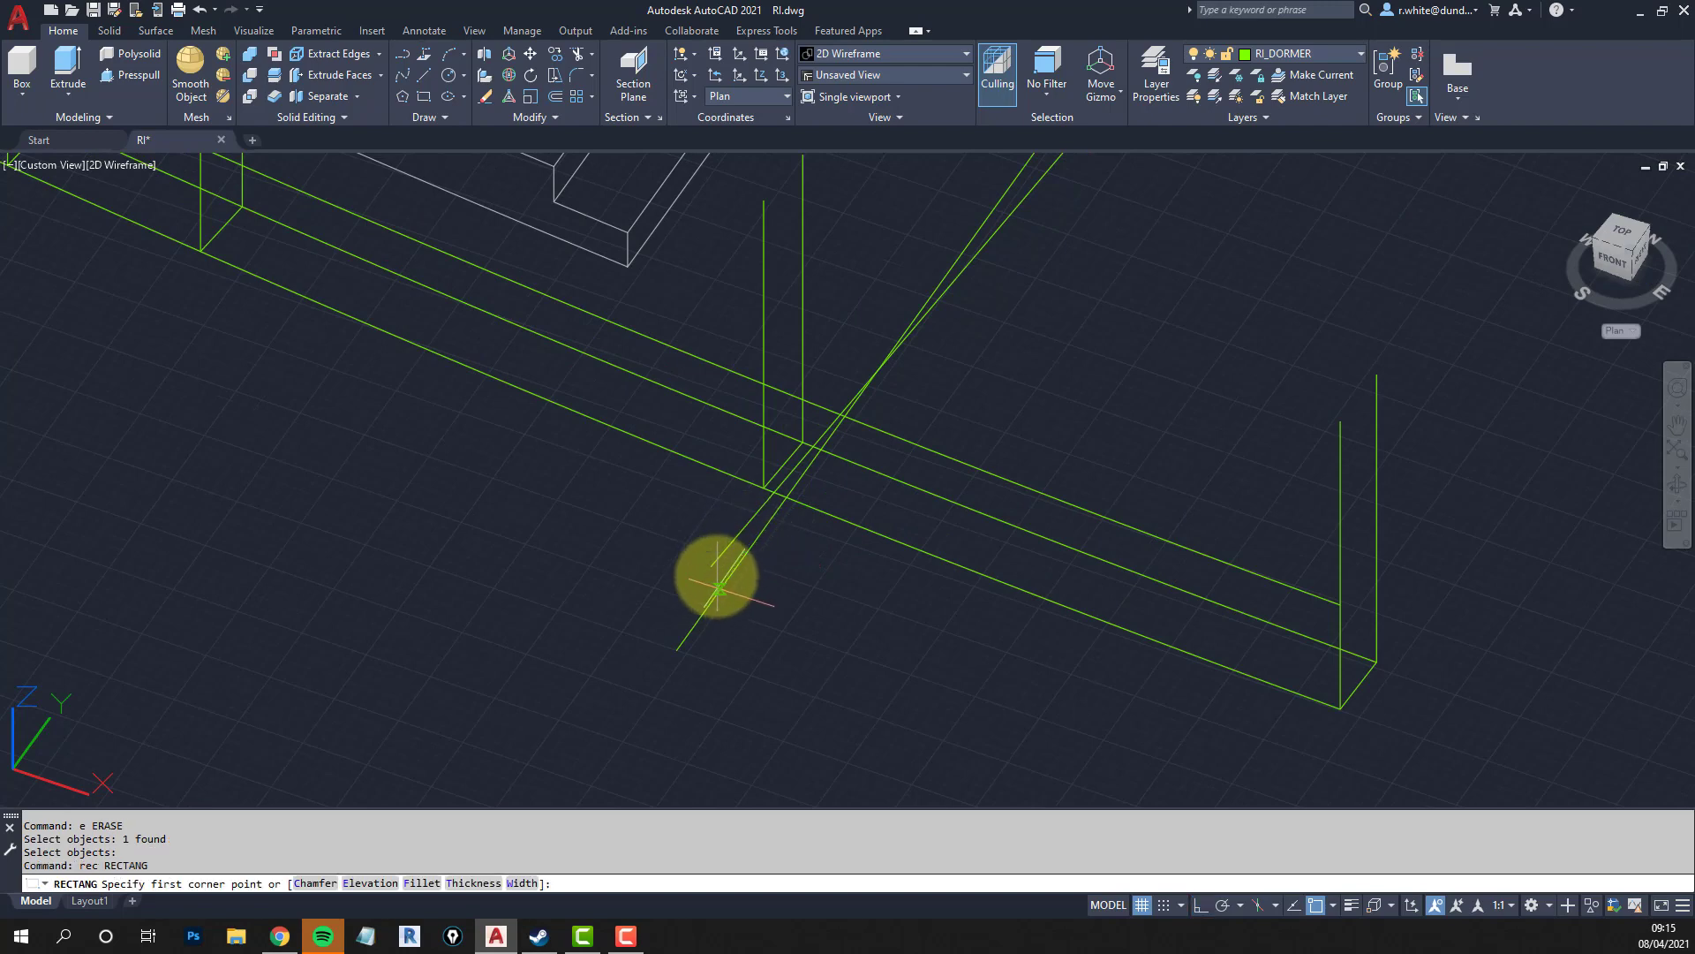
pyautogui.press('Escape')
pyautogui.press('Escape')
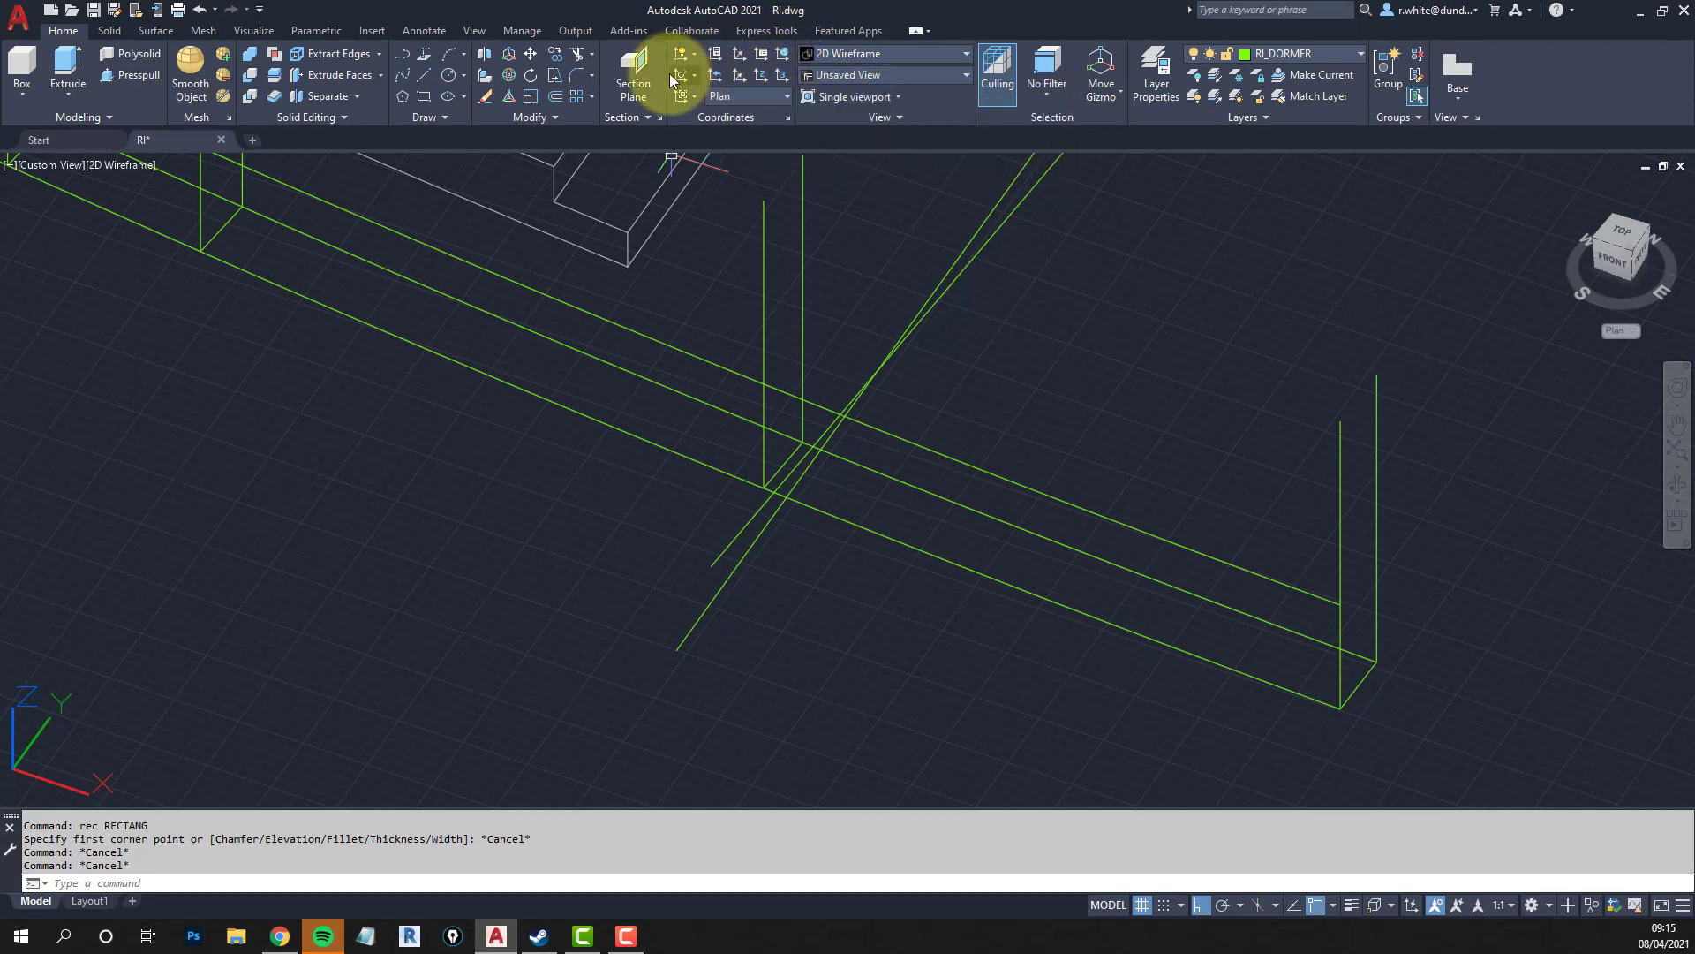
pyautogui.click(789, 117)
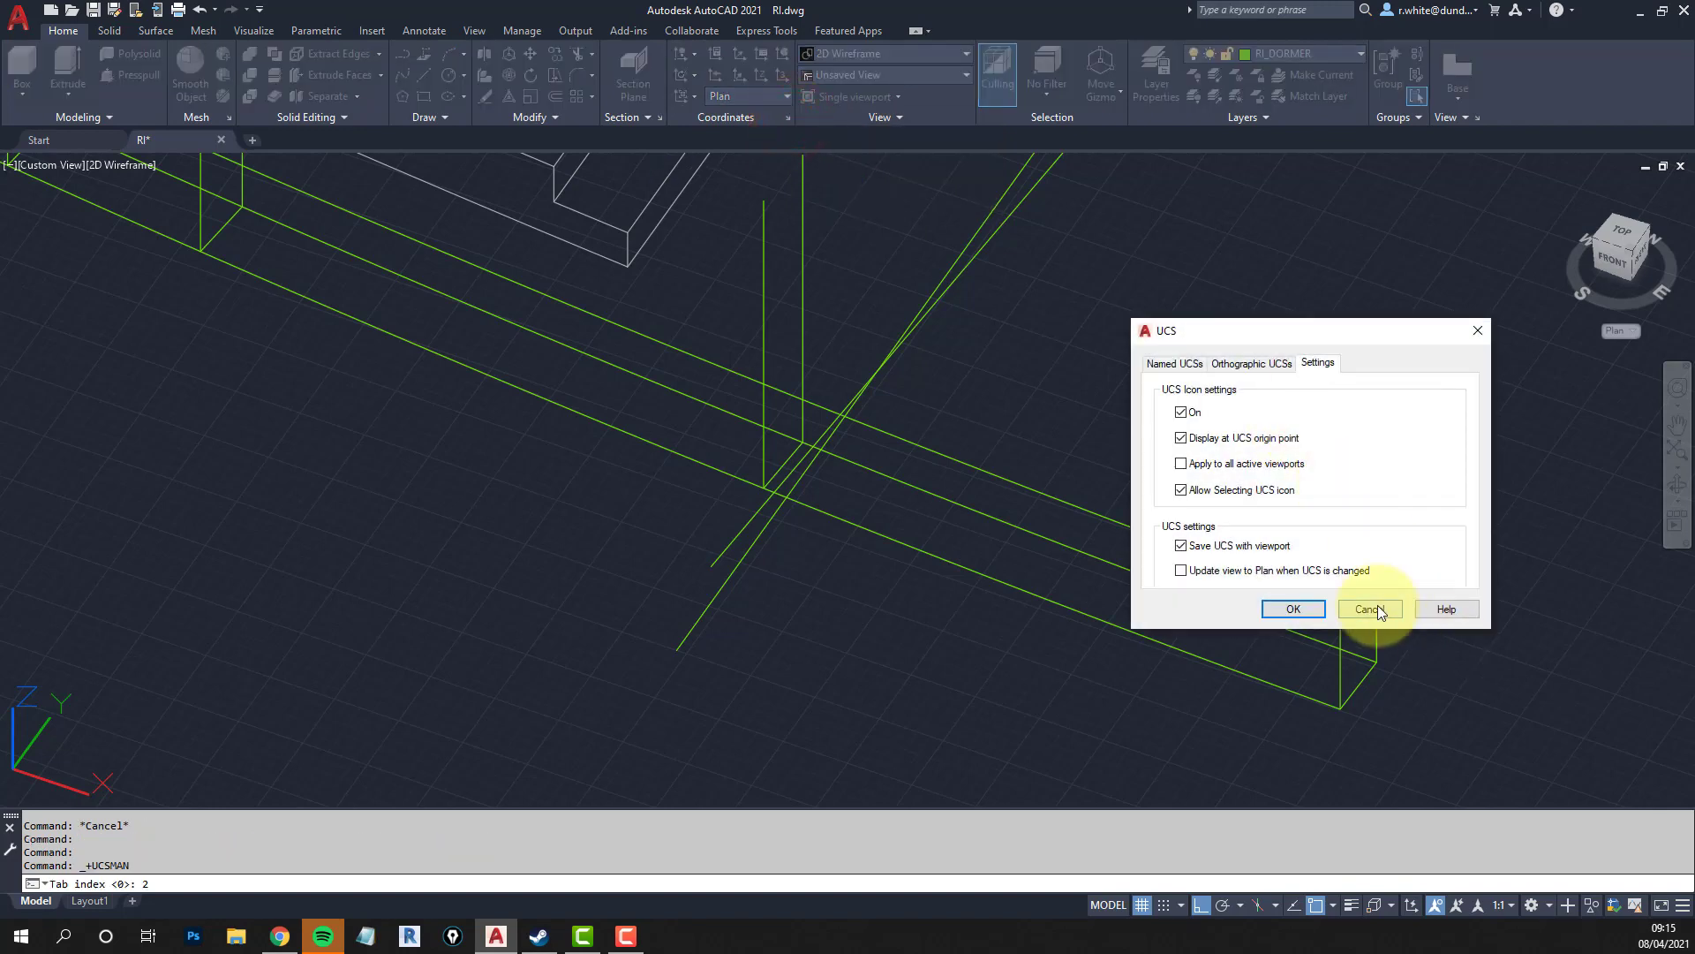
pyautogui.click(1372, 603)
# Align the UCS to the radial line that projects beyond the outer base curve, using the Object option.
pyautogui.press('Return')
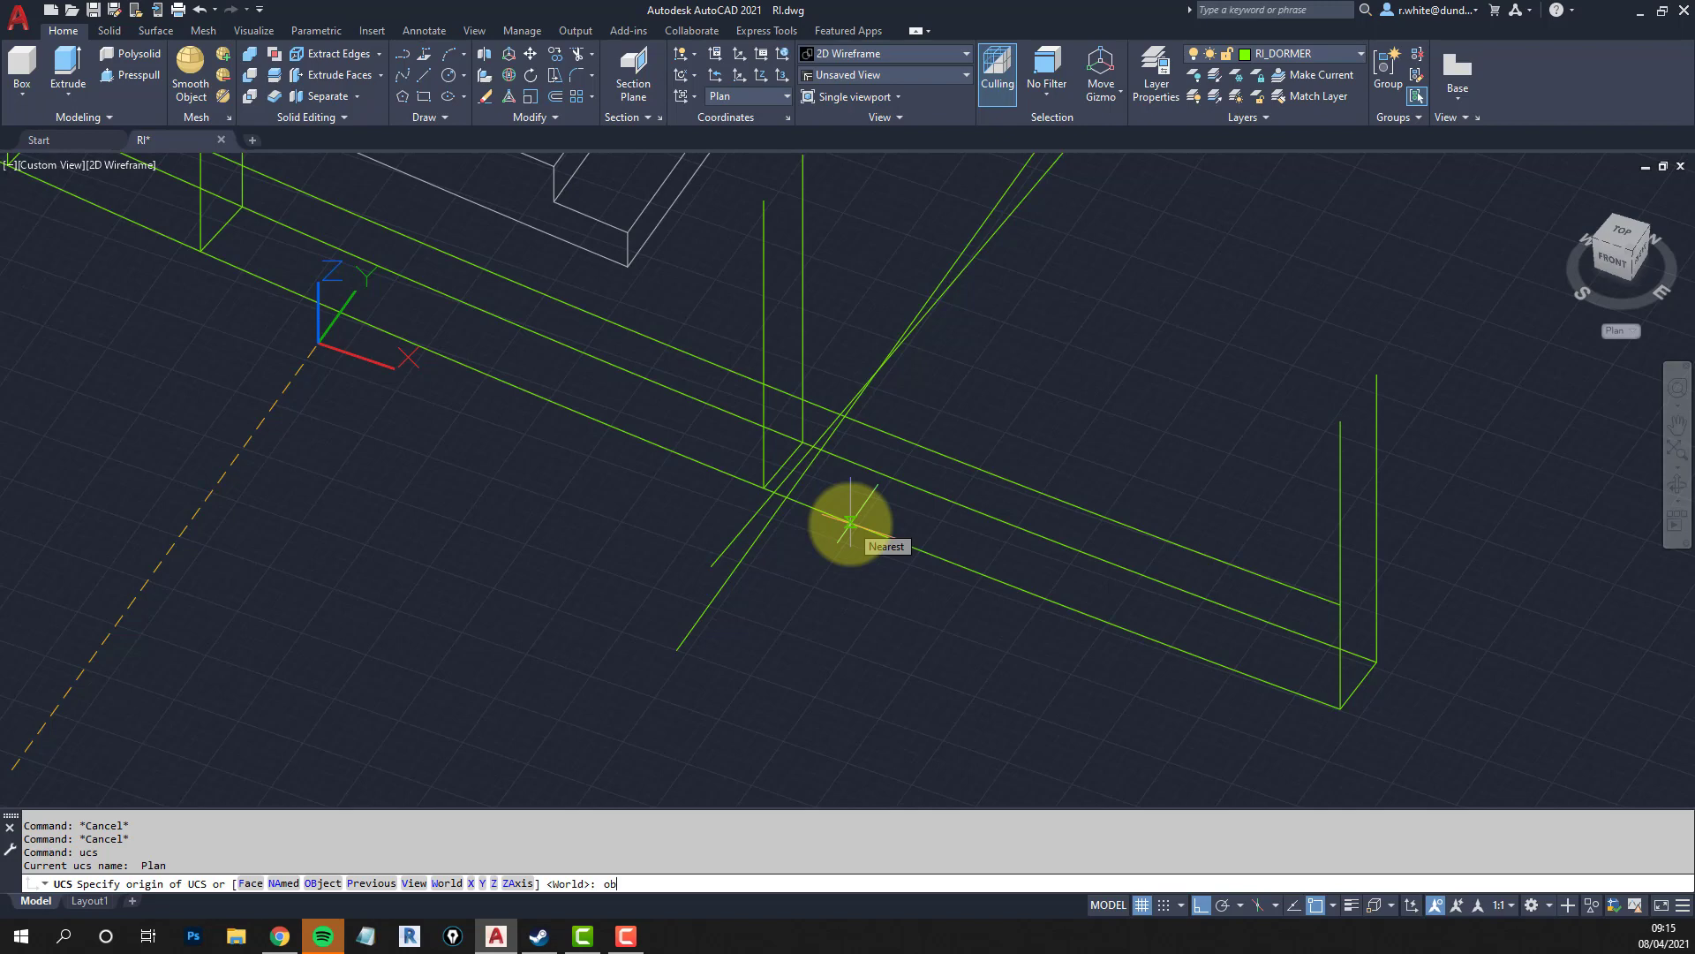
pyautogui.press('Return')
pyautogui.click(726, 542)
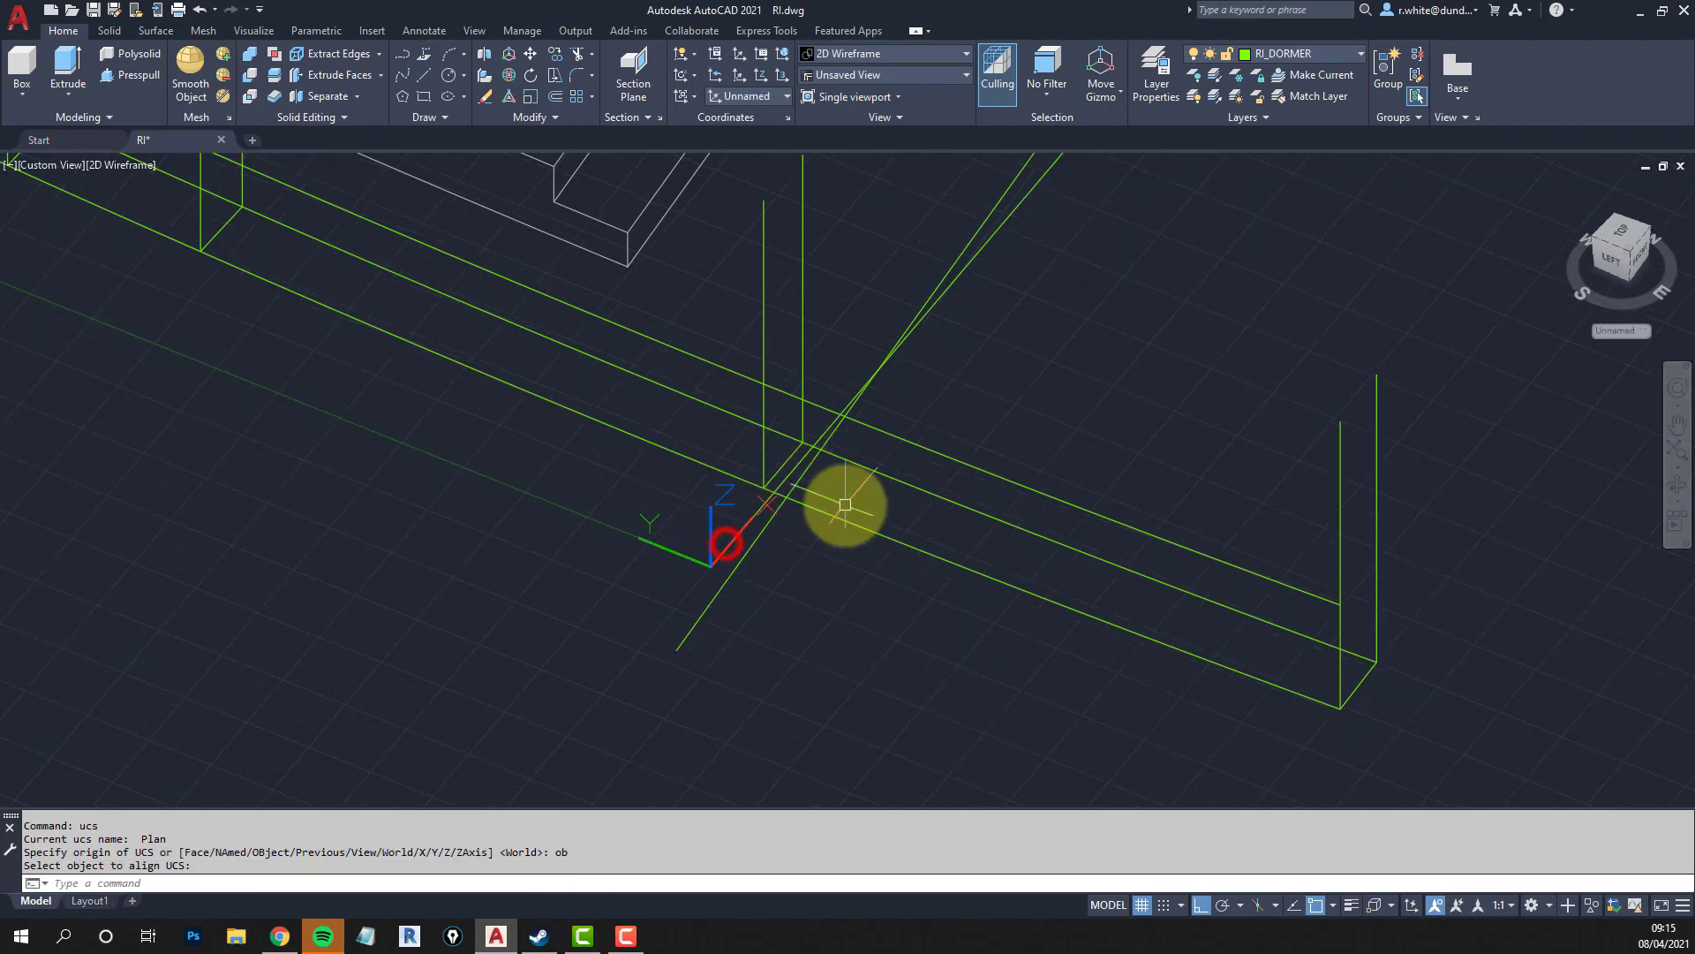
pyautogui.press('Escape')
pyautogui.press('Escape')
# Draw a rectangle from the outer end of the radial line, enclosing the surplus end of the curved wall's base.
pyautogui.write('rec')
pyautogui.press('Return')
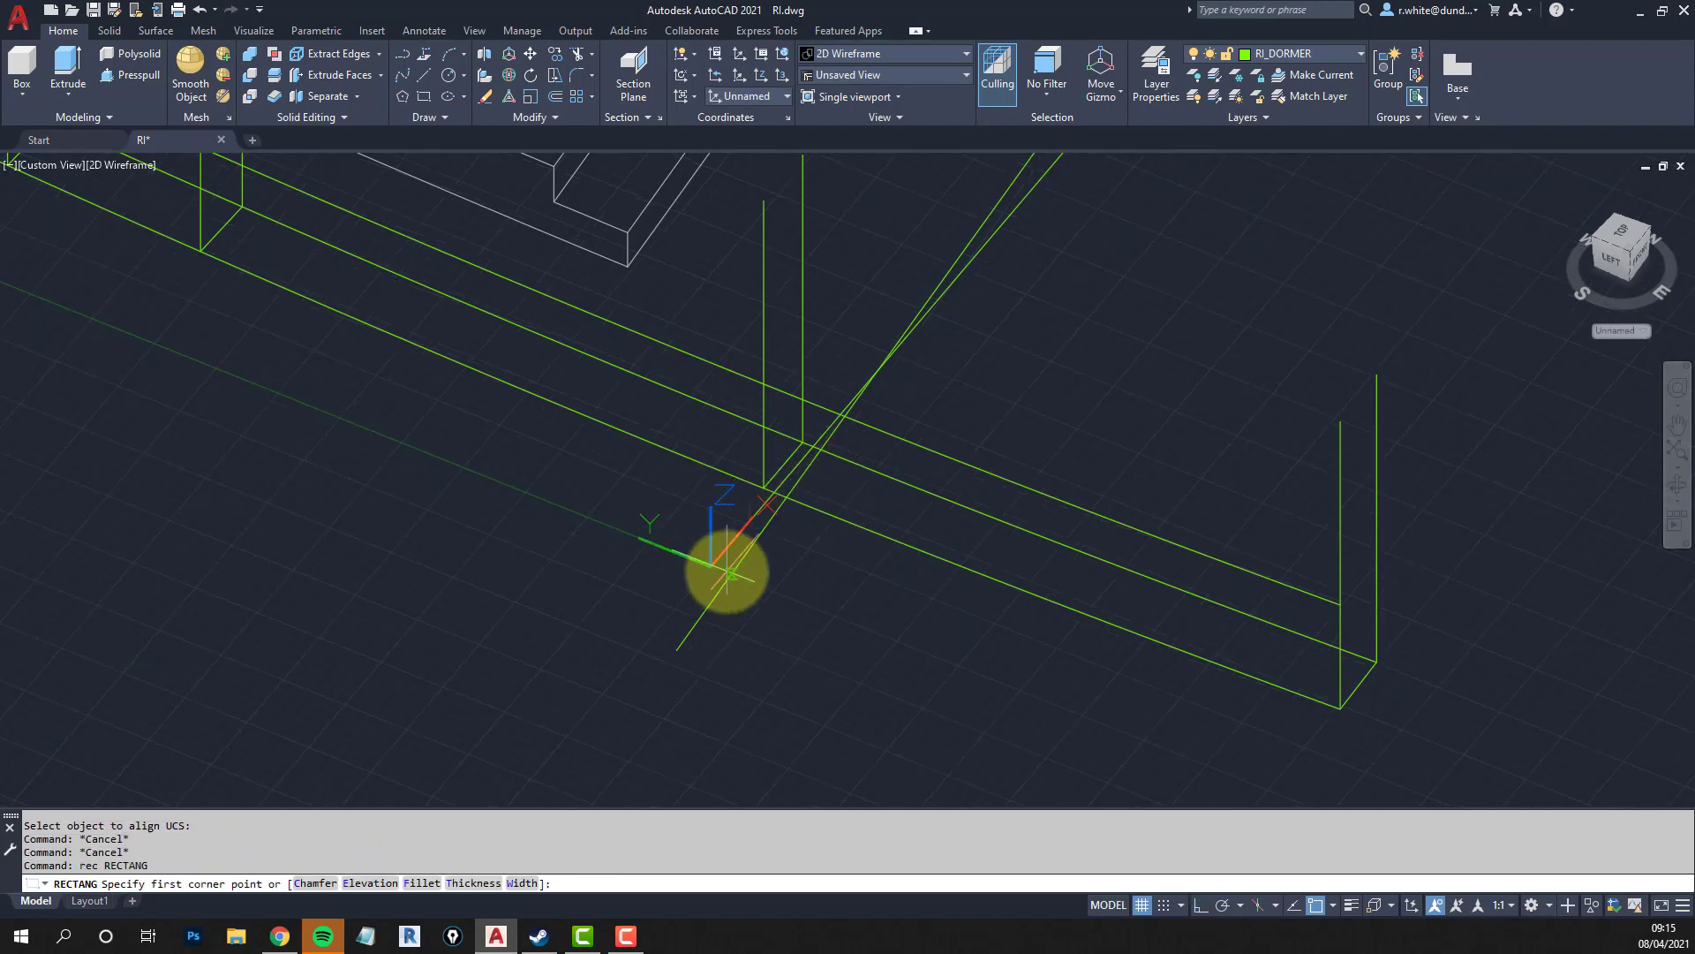
pyautogui.click(711, 565)
pyautogui.scroll(-3, 1154, 697)
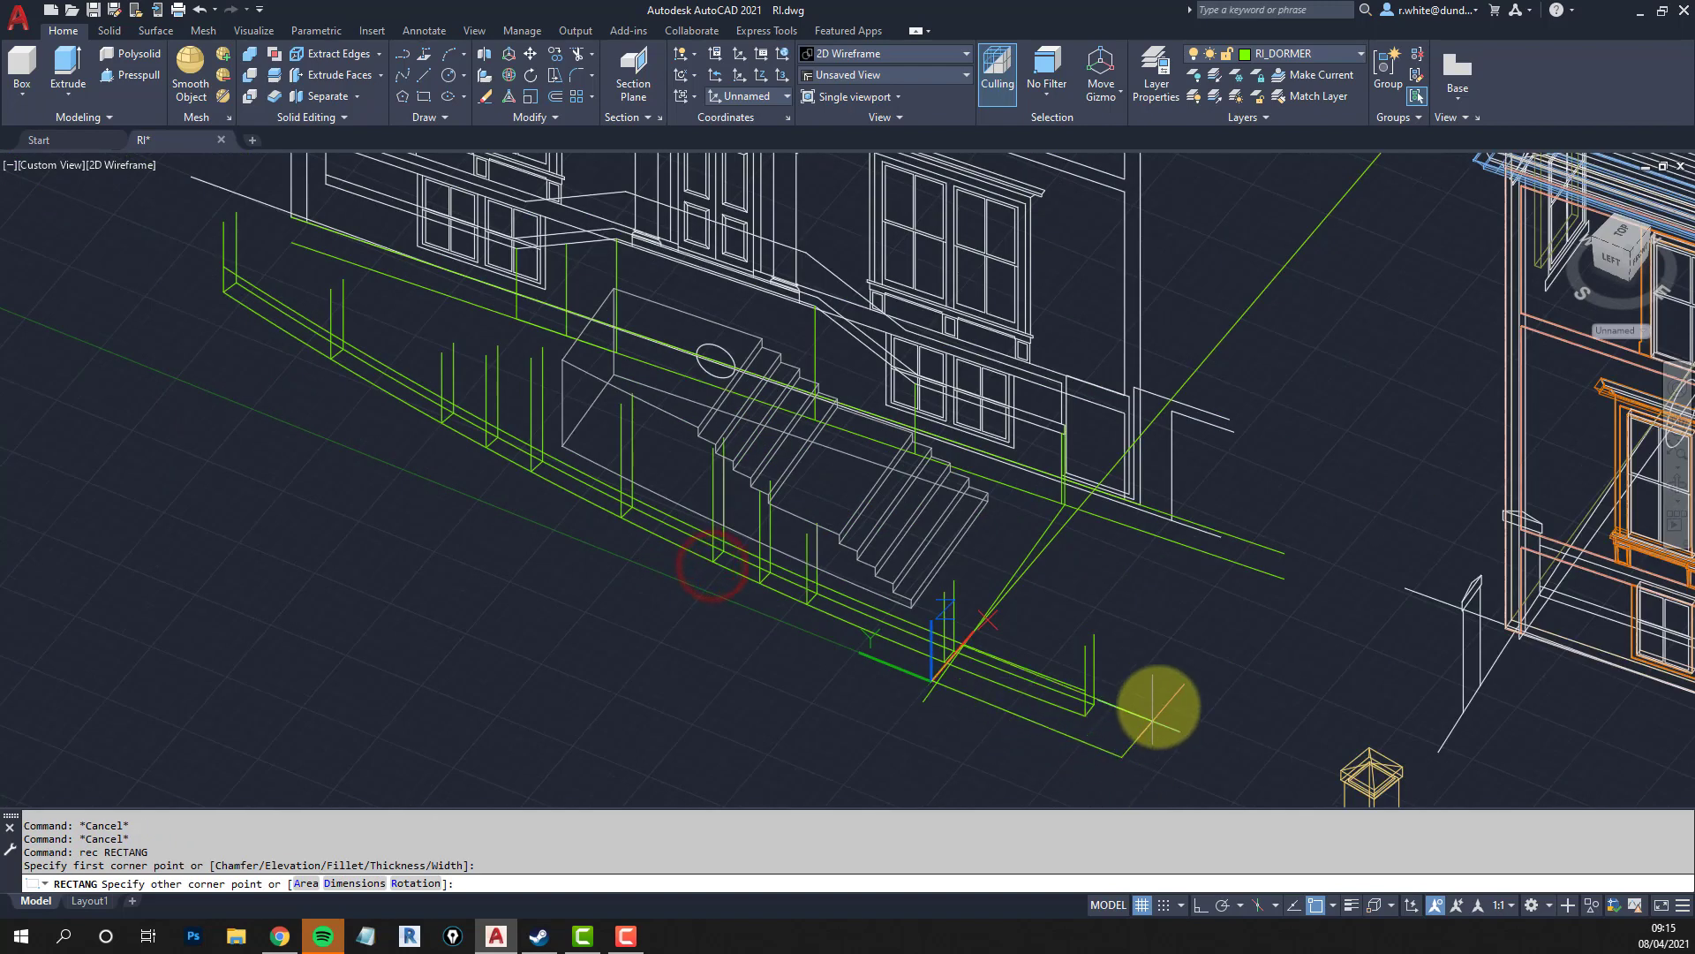
pyautogui.click(1150, 679)
pyautogui.scroll(2, 1146, 685)
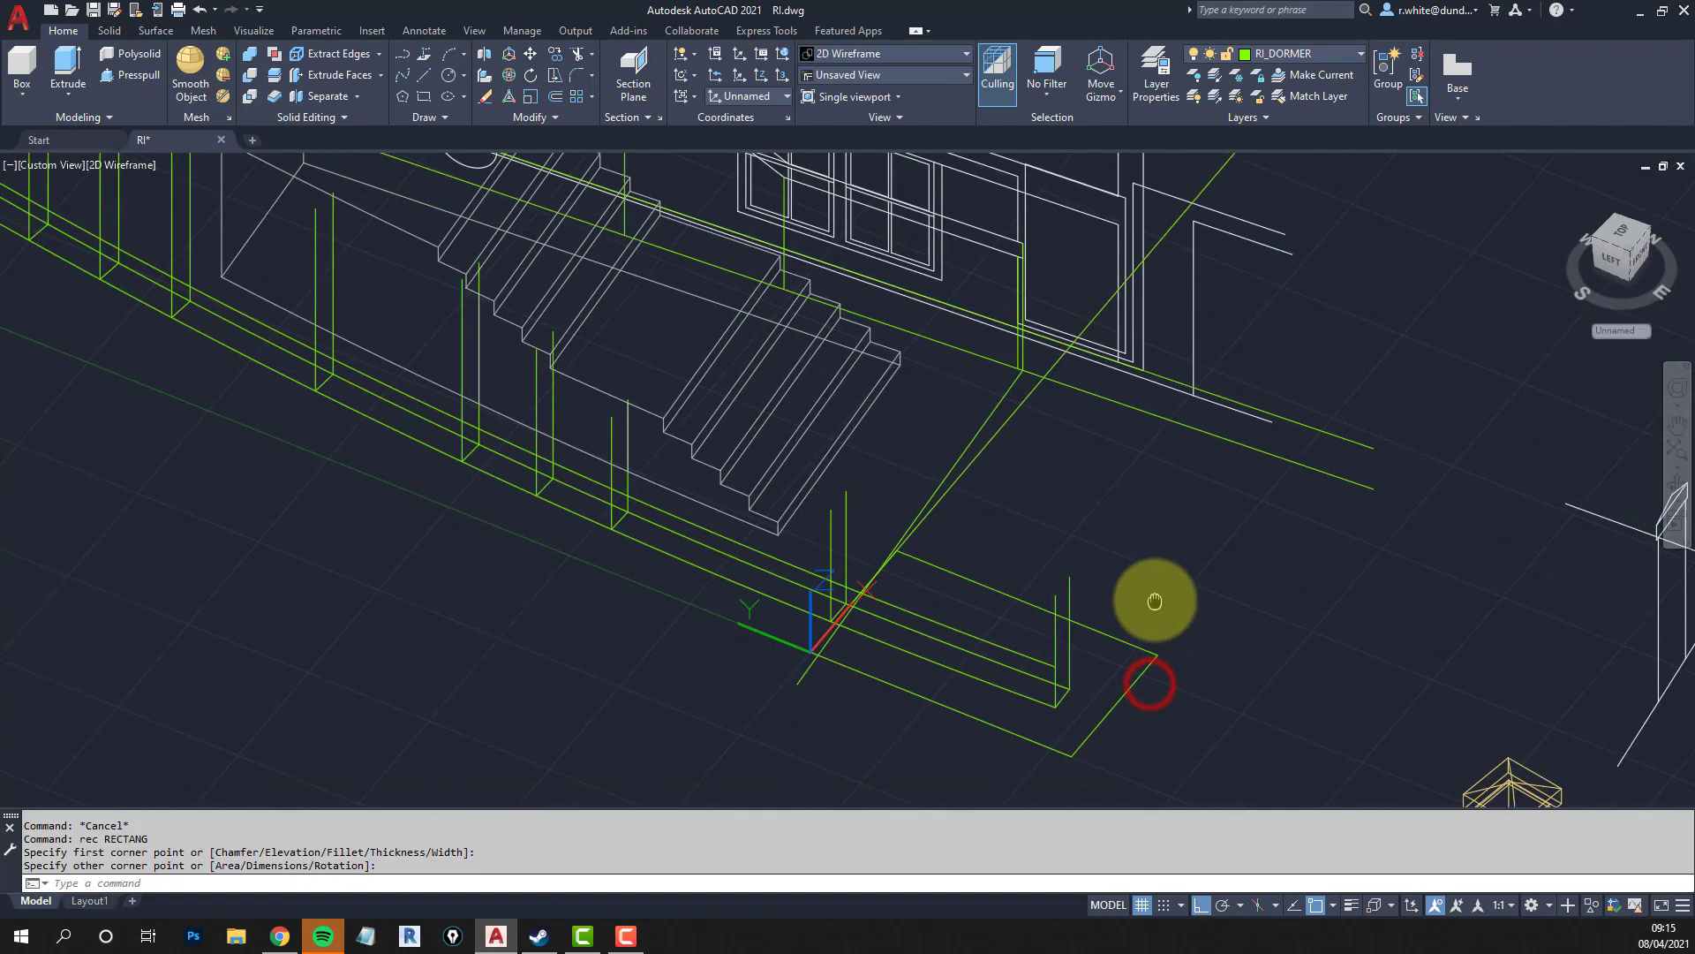
# Extrude the rectangle upwards past the full height of the wall end to form a cutting box.
pyautogui.press('Escape')
pyautogui.press('Escape')
pyautogui.write('ext')
pyautogui.press('Return')
pyautogui.click(1118, 636)
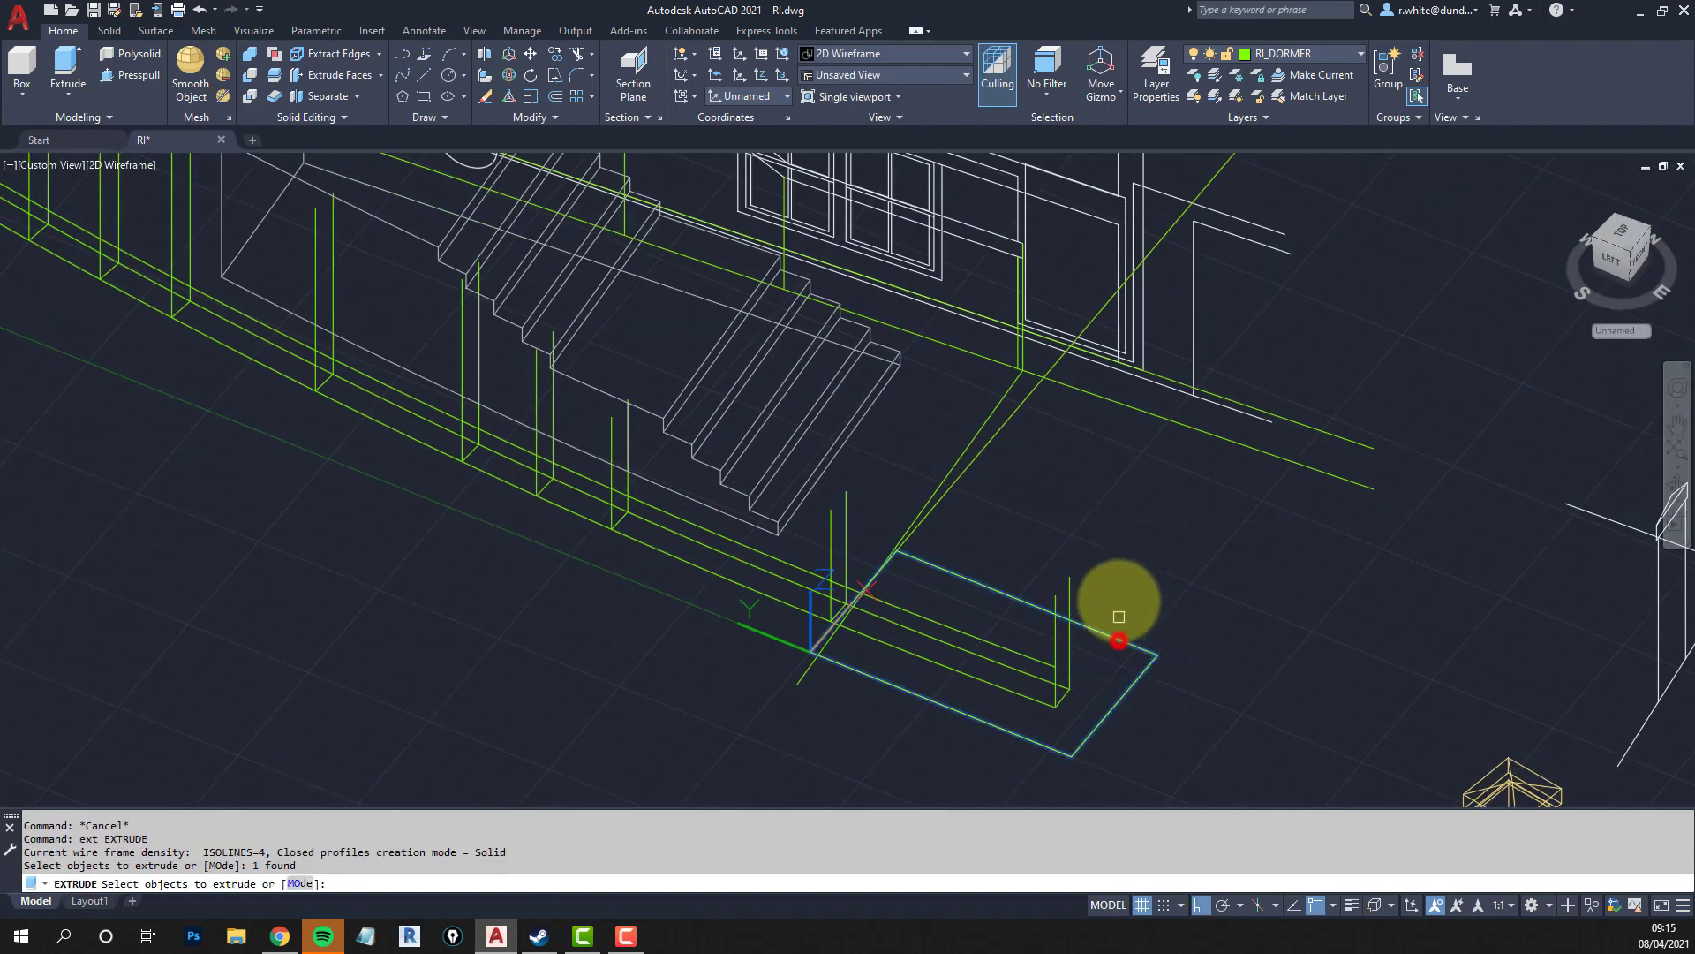
pyautogui.press('Return')
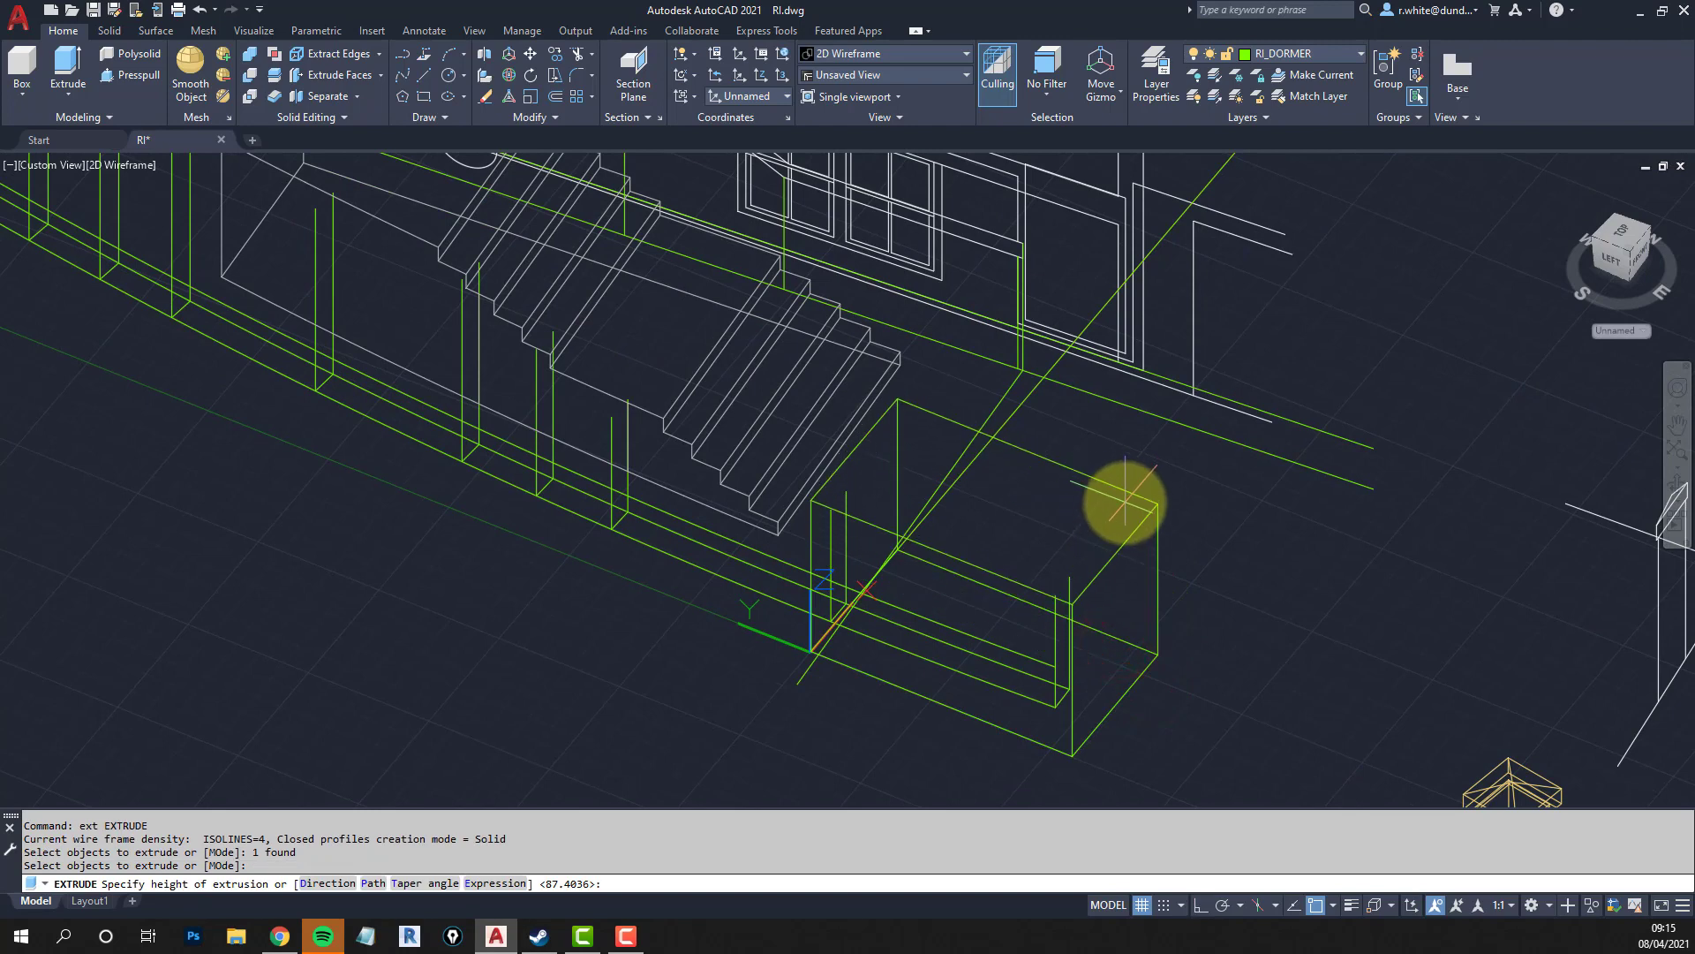
pyautogui.click(1125, 503)
pyautogui.scroll(3, 839, 619)
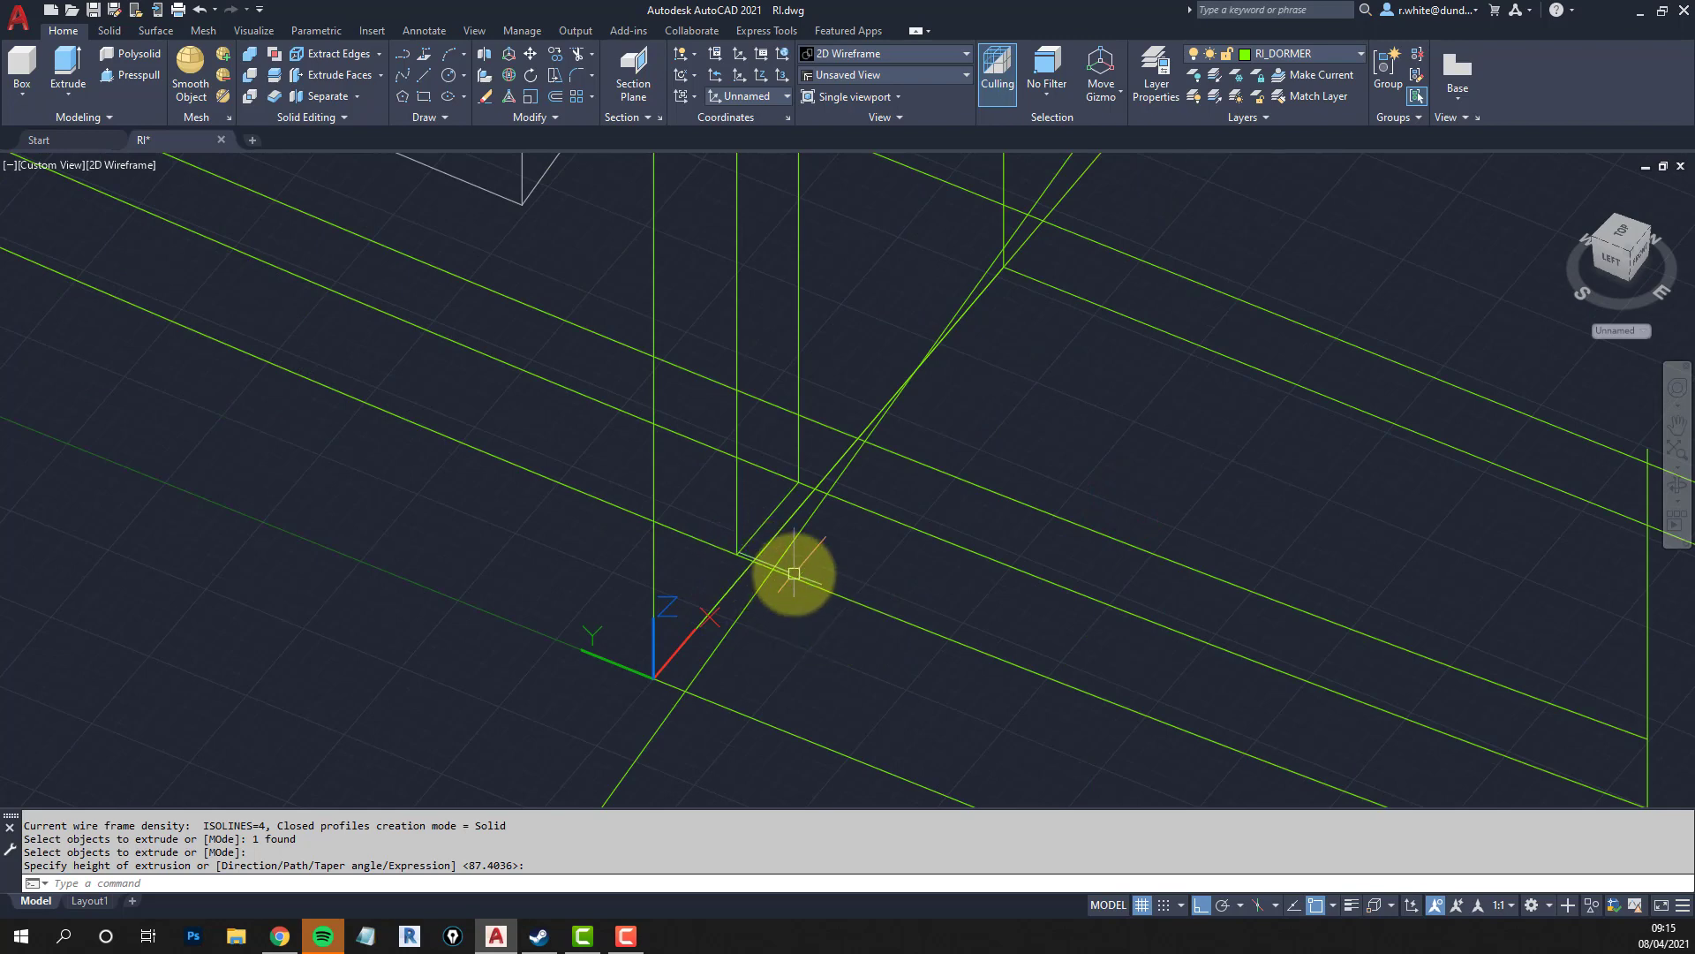
# Copy the cutting box from its intersection with the outer base curve to the other radial line's intersection with that curve.
pyautogui.scroll(2, 769, 566)
pyautogui.press('Escape')
pyautogui.press('Escape')
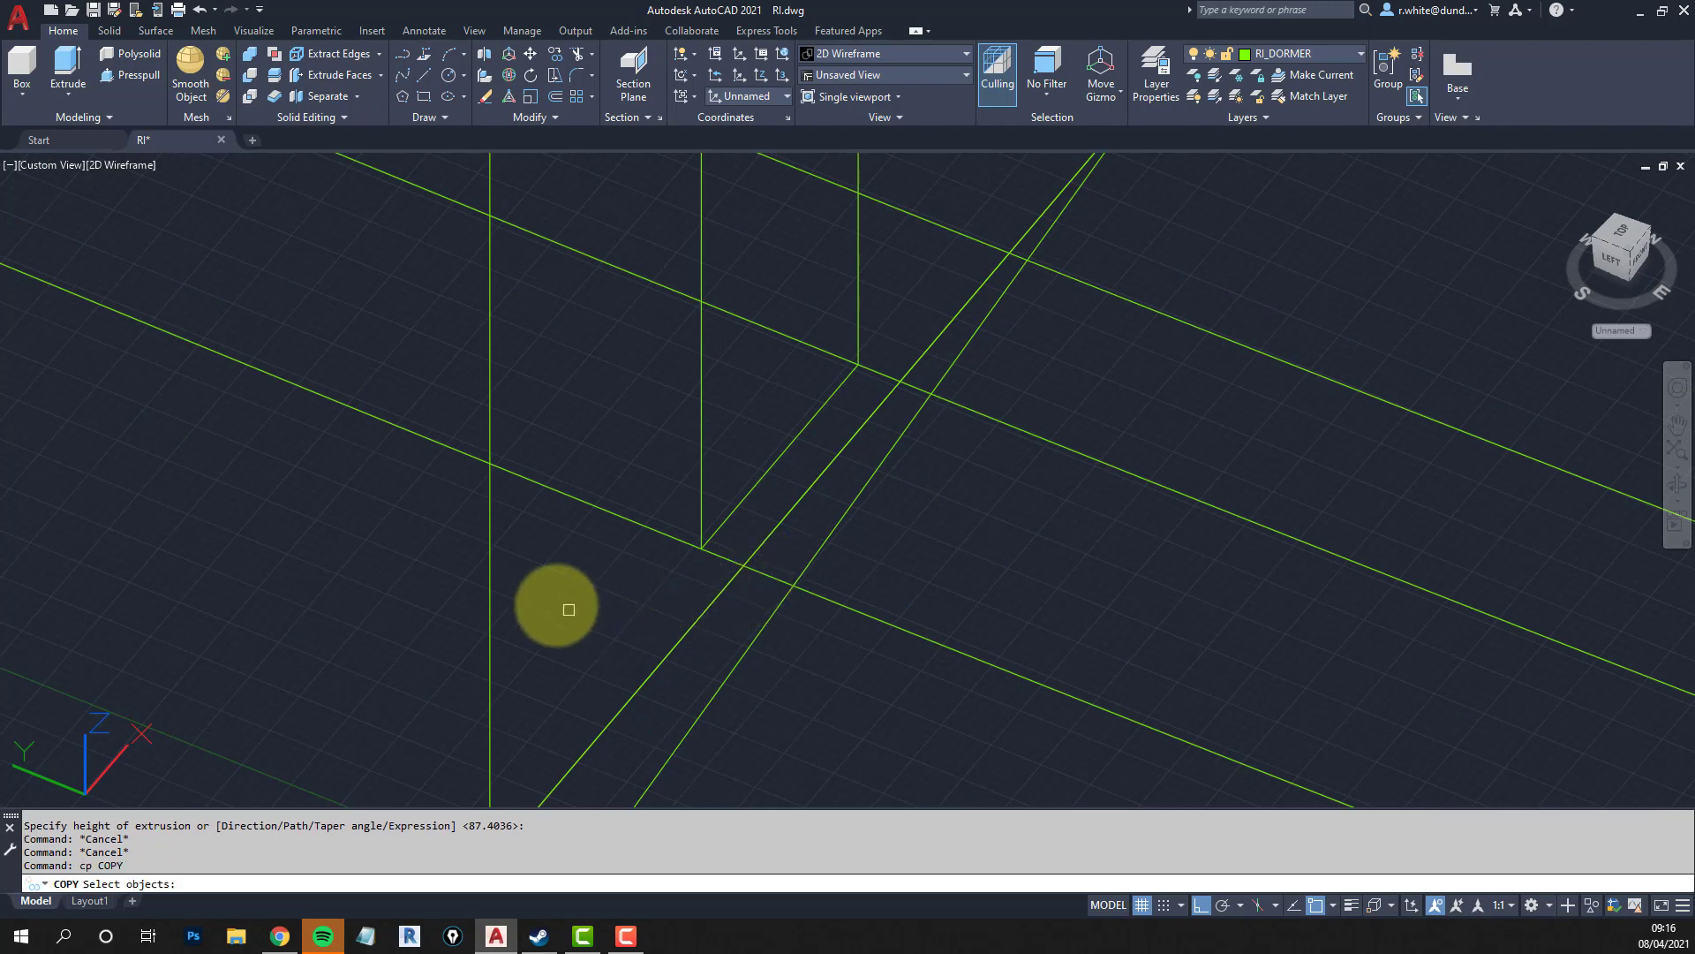
pyautogui.press('Return')
pyautogui.click(488, 624)
pyautogui.press('Return')
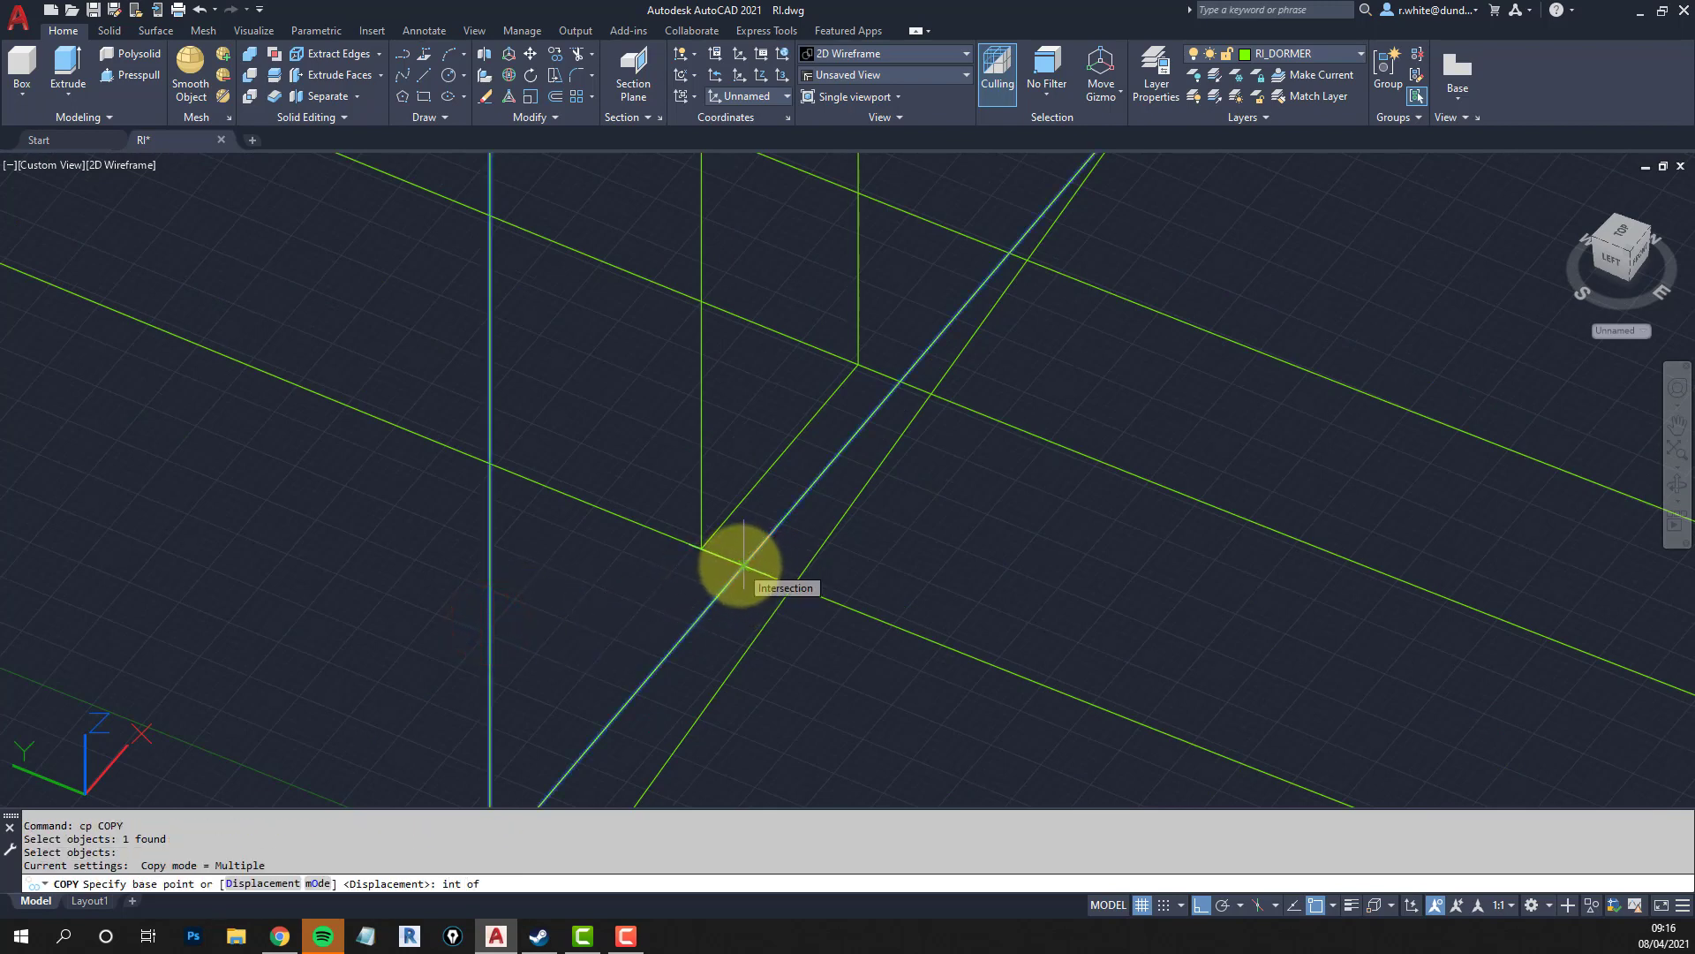
pyautogui.click(744, 563)
pyautogui.write('in')
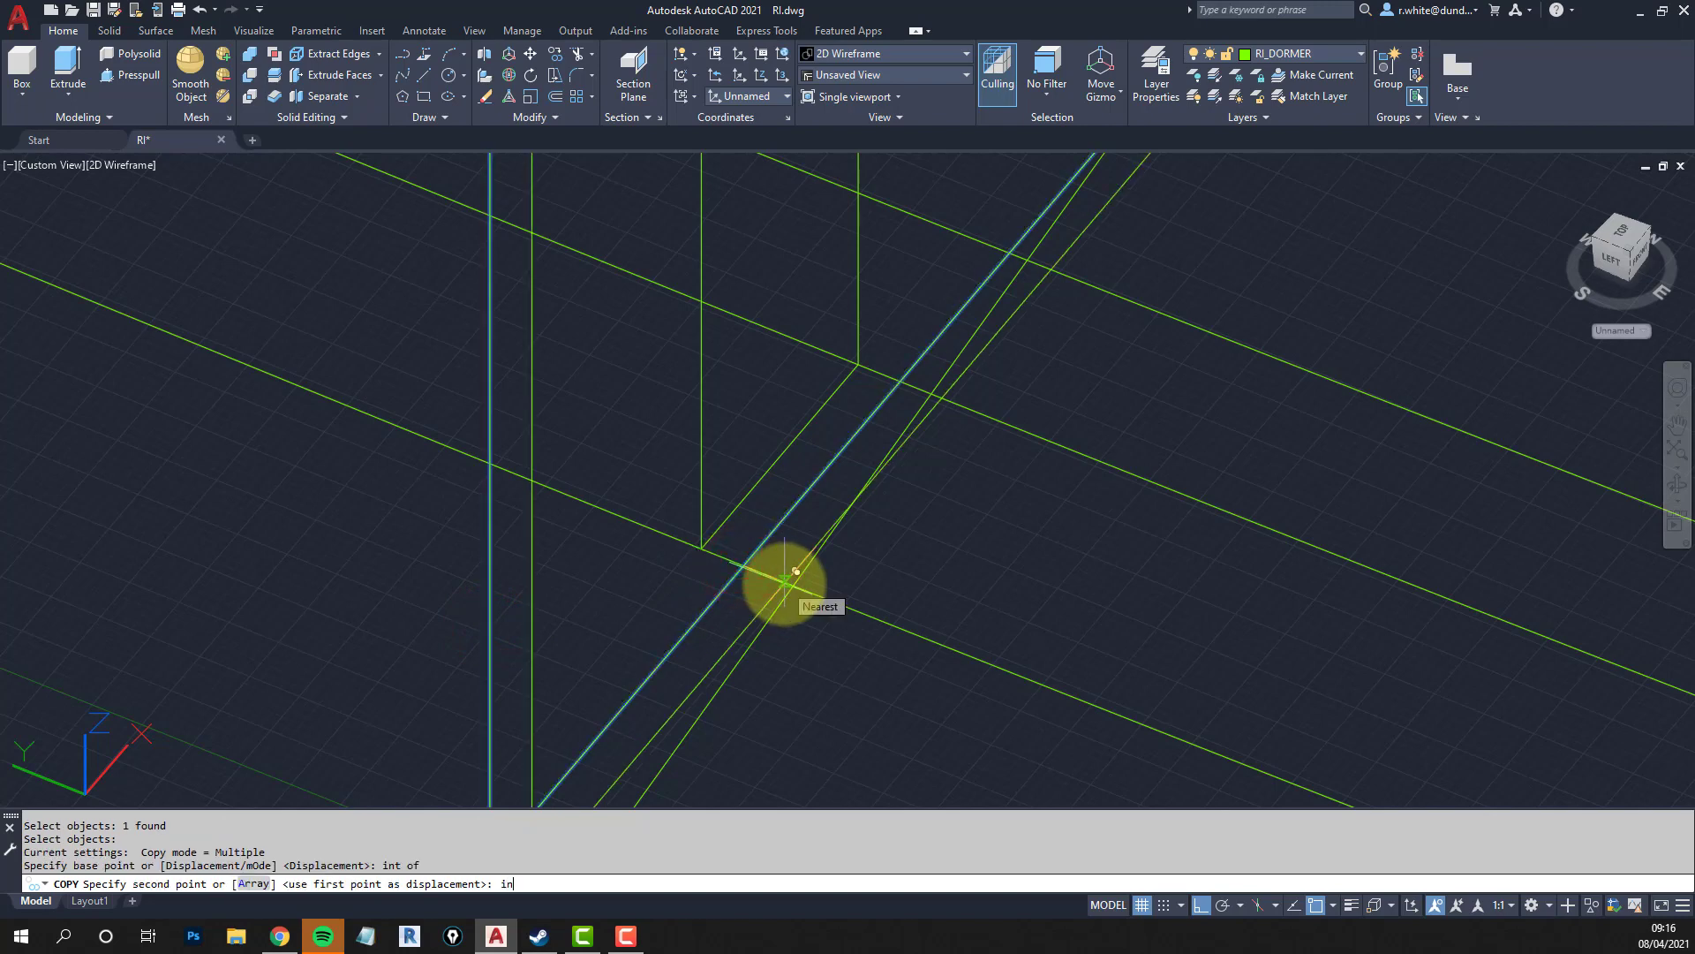
pyautogui.write('t')
pyautogui.press('Return')
pyautogui.click(787, 582)
pyautogui.scroll(-2, 793, 603)
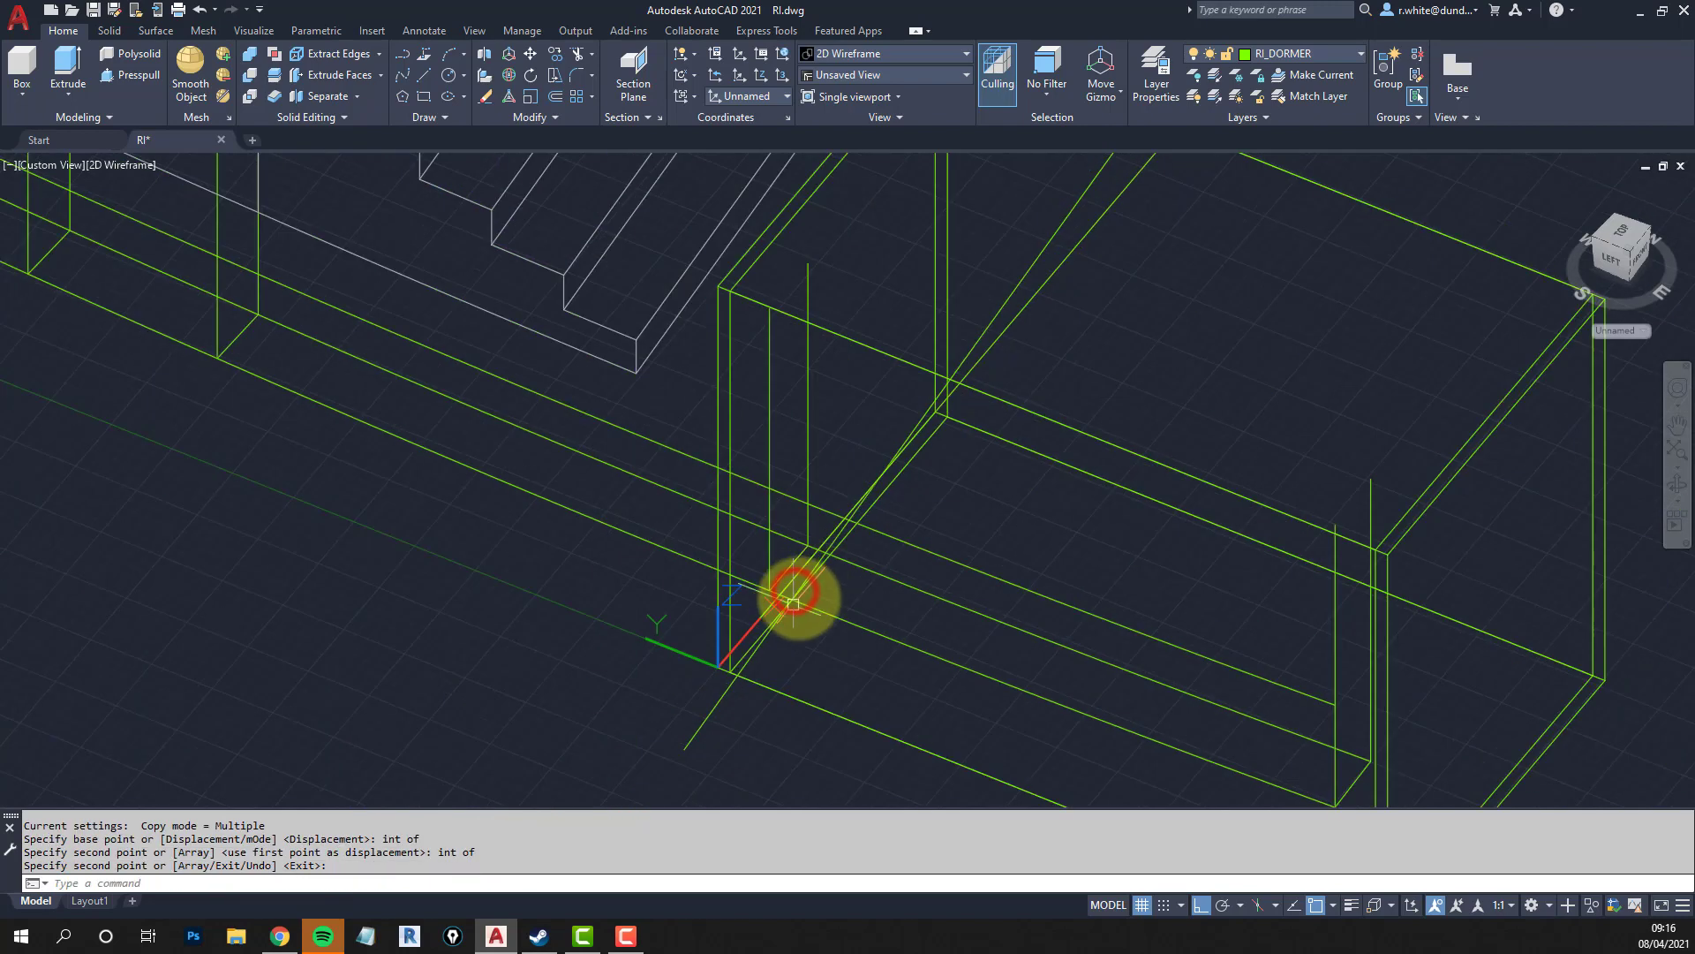
pyautogui.scroll(-3, 777, 605)
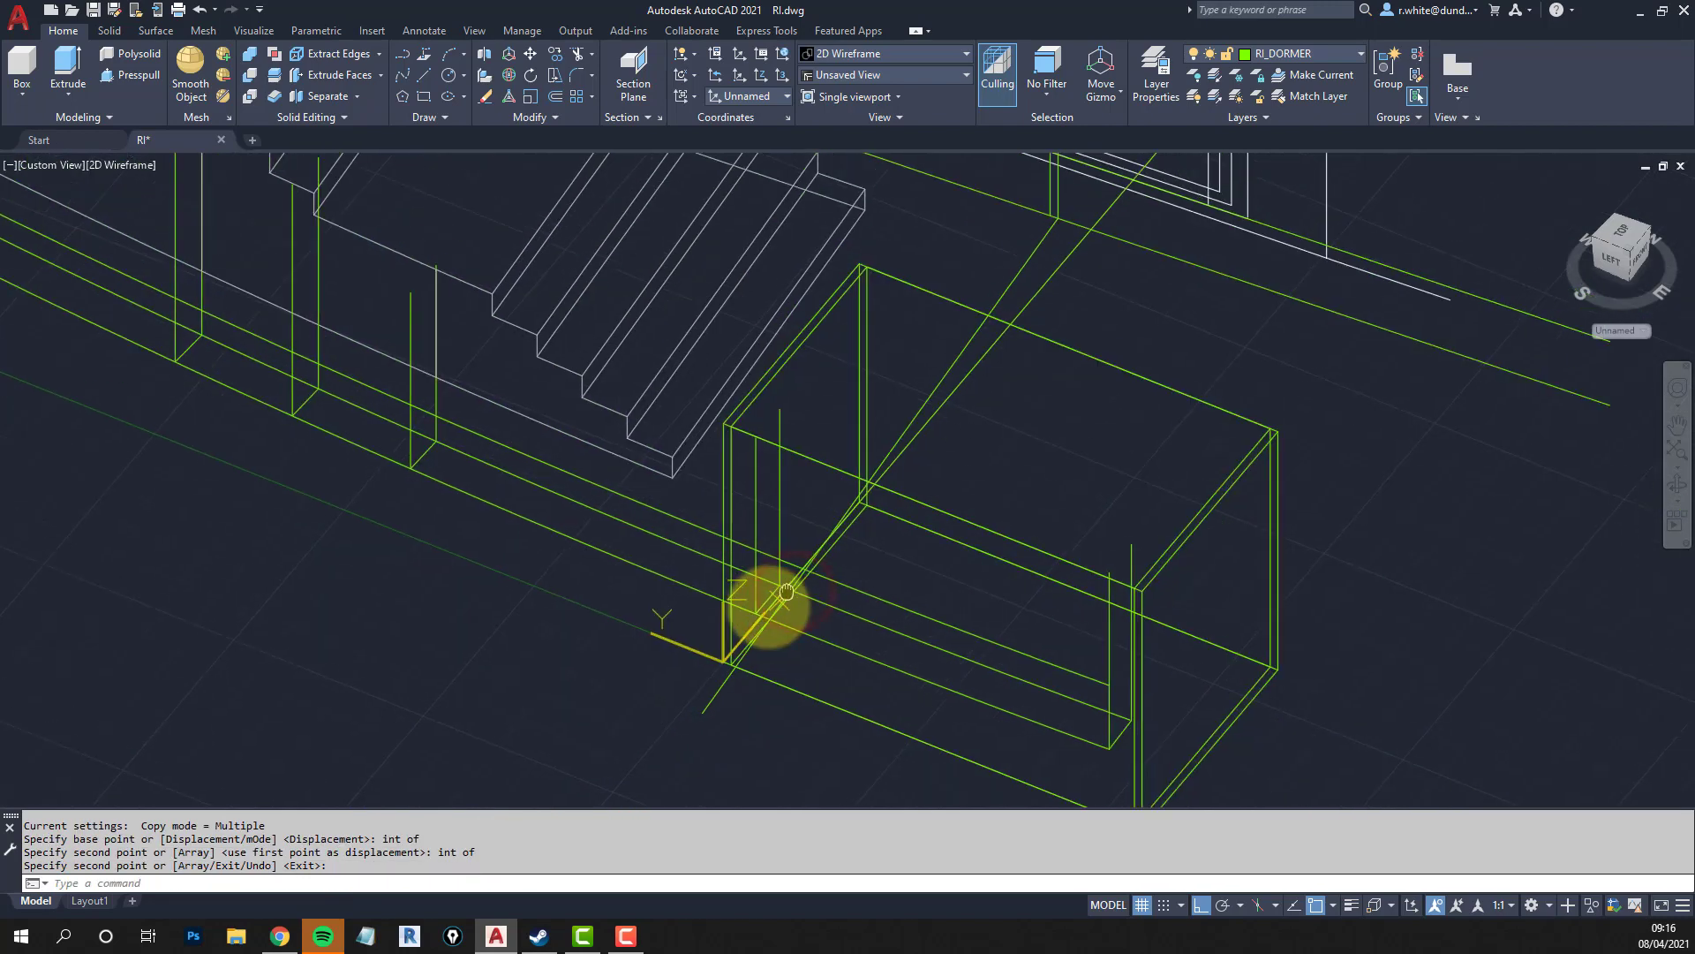
# Turn on the WALL_PROFILES layer to show the wall and coping solids.
pyautogui.click(1352, 56)
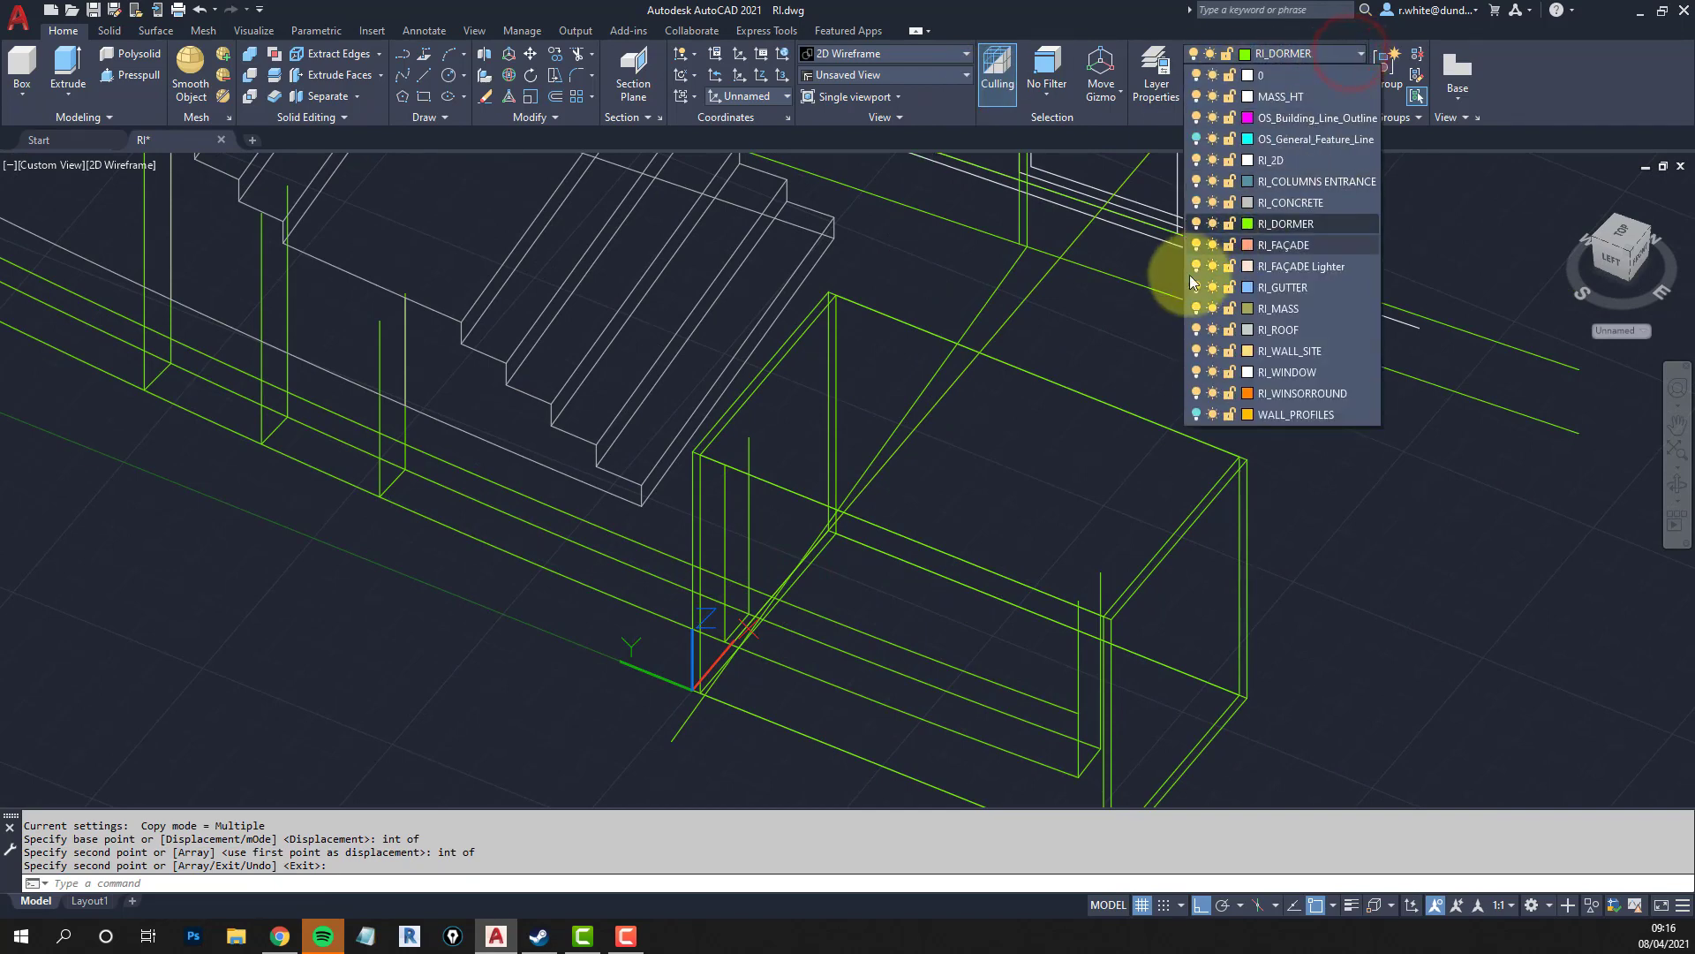
pyautogui.click(1197, 414)
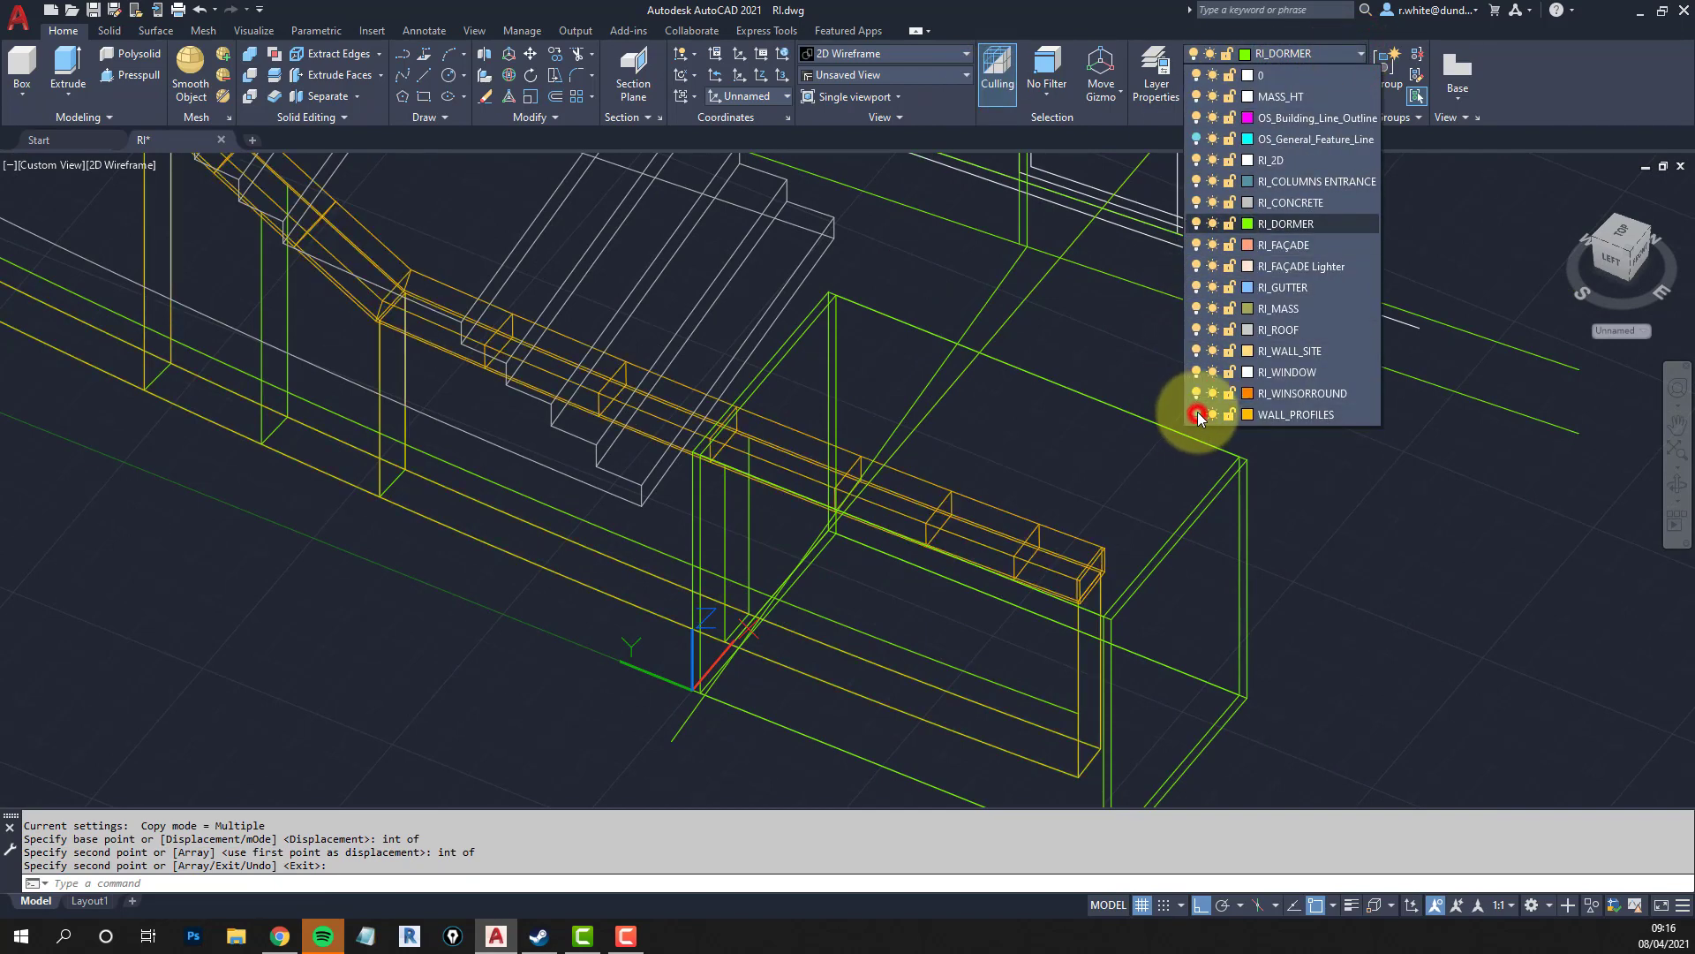
pyautogui.click(1007, 465)
pyautogui.moveTo(898, 548)
pyautogui.keyDown('shift'); pyautogui.mouseDown(button='middle')
pyautogui.moveTo(905, 394)
pyautogui.moveTo(882, 492)
pyautogui.mouseUp(button='middle'); pyautogui.keyUp('shift')
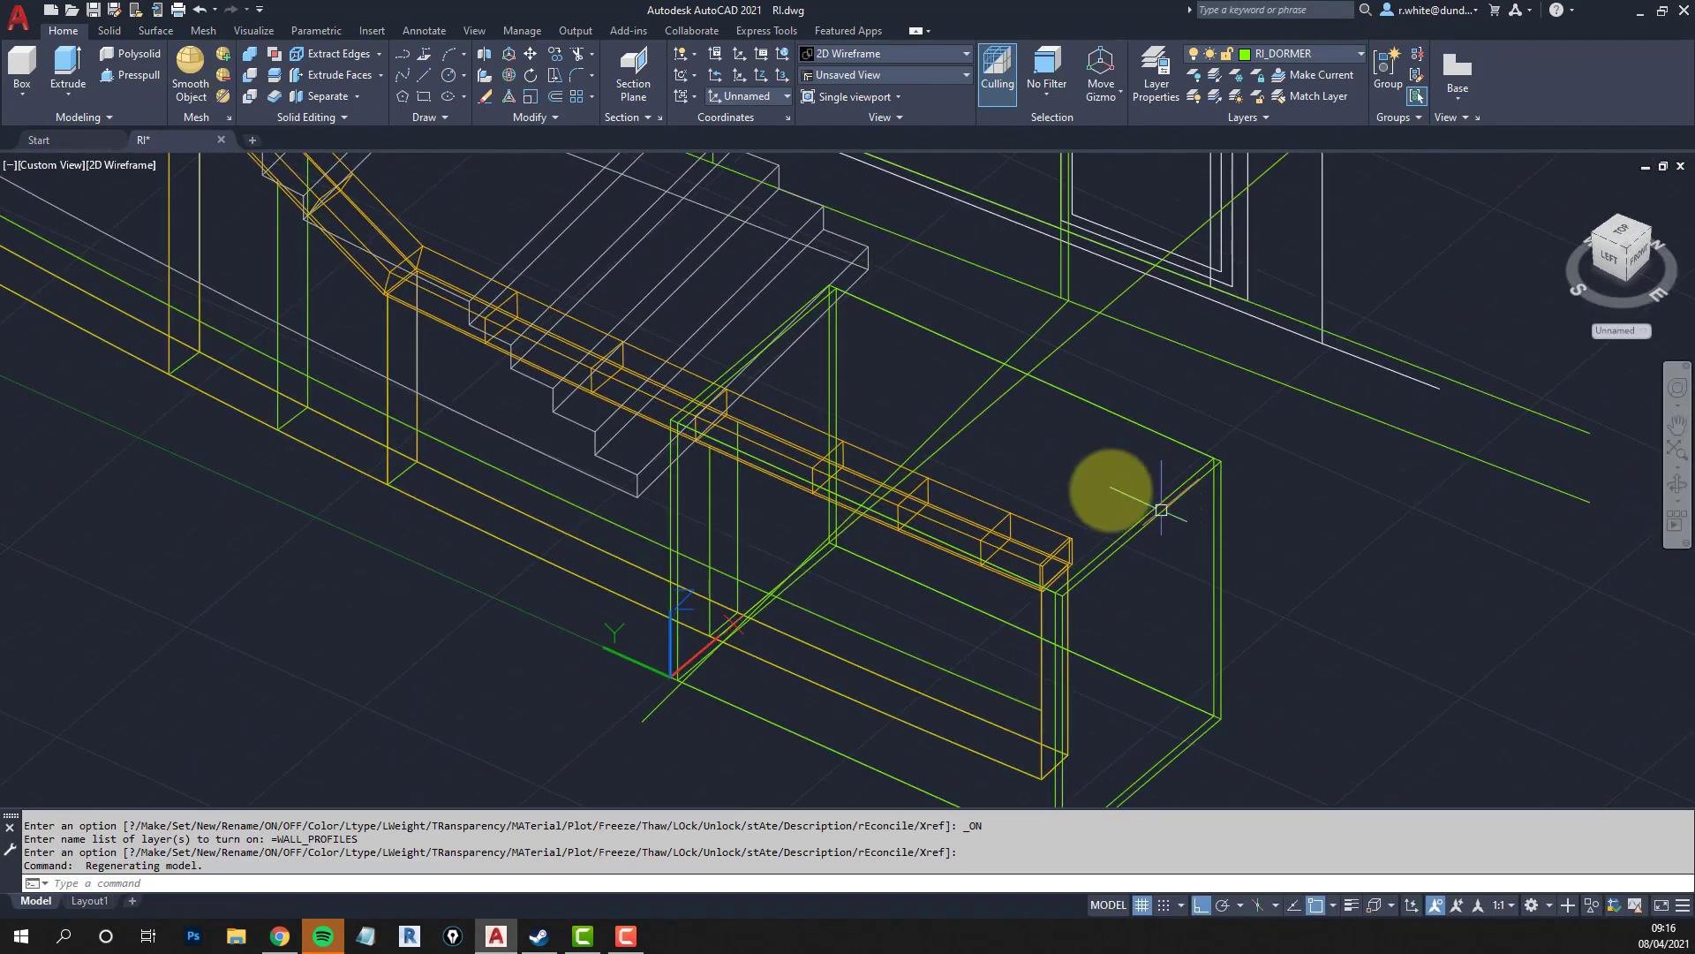
# Subtract the original cutting box from the curved wall solid.
pyautogui.click(251, 74)
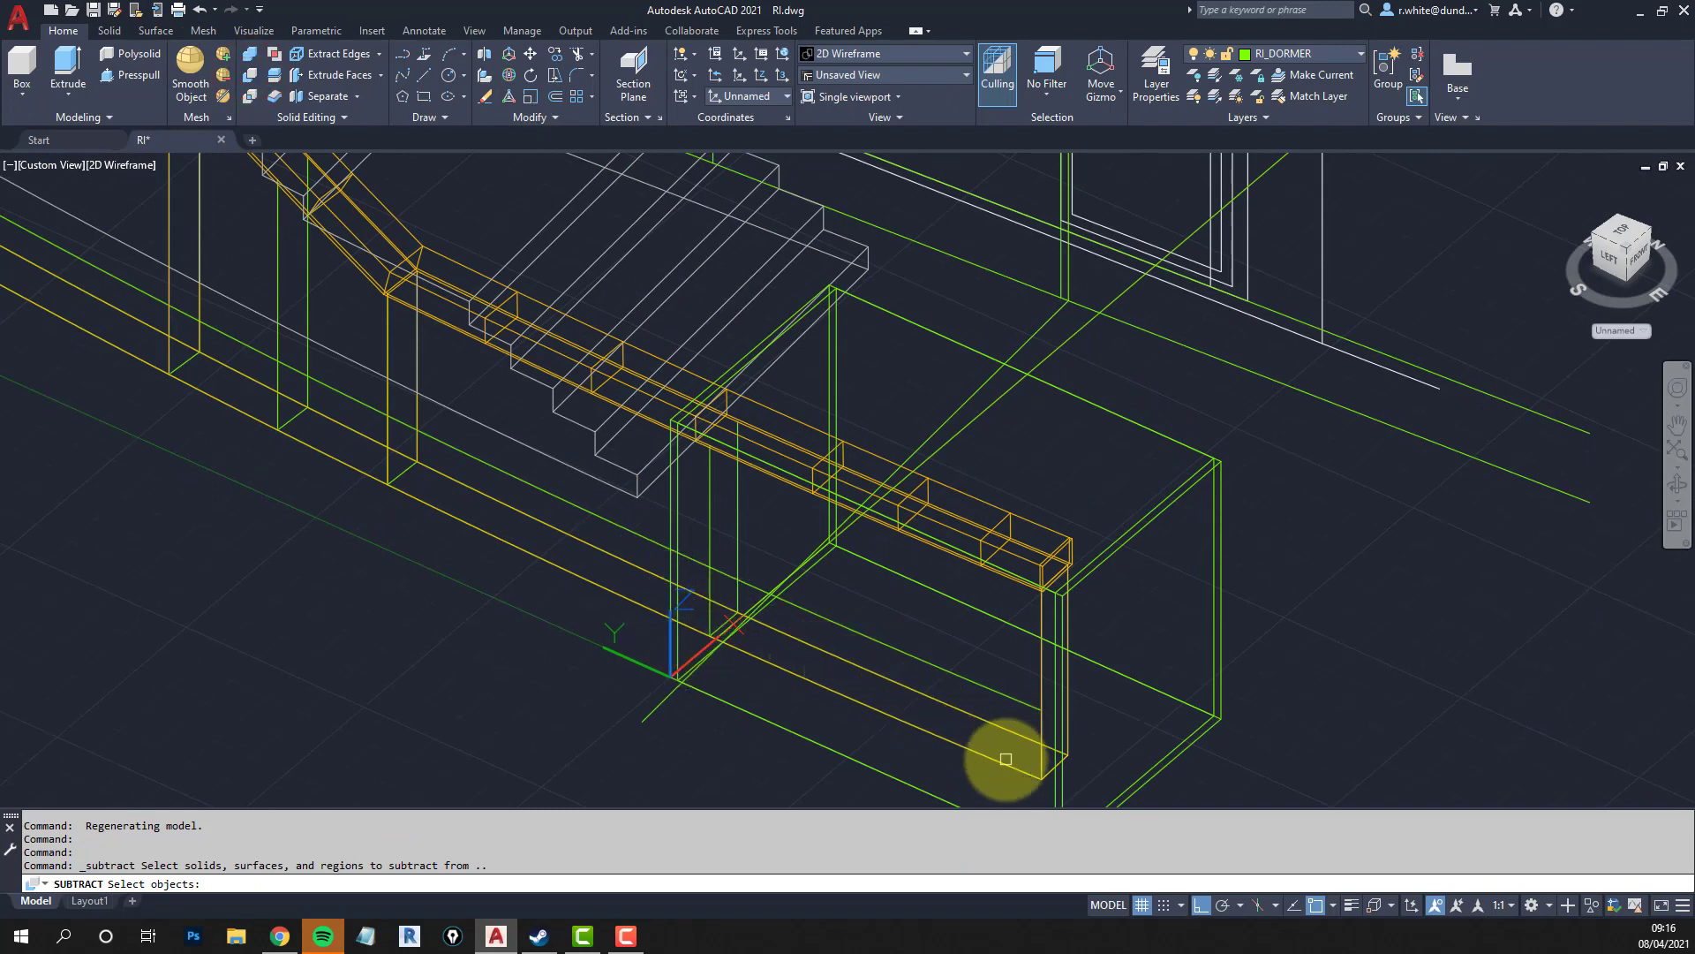
pyautogui.click(1005, 761)
pyautogui.press('Return')
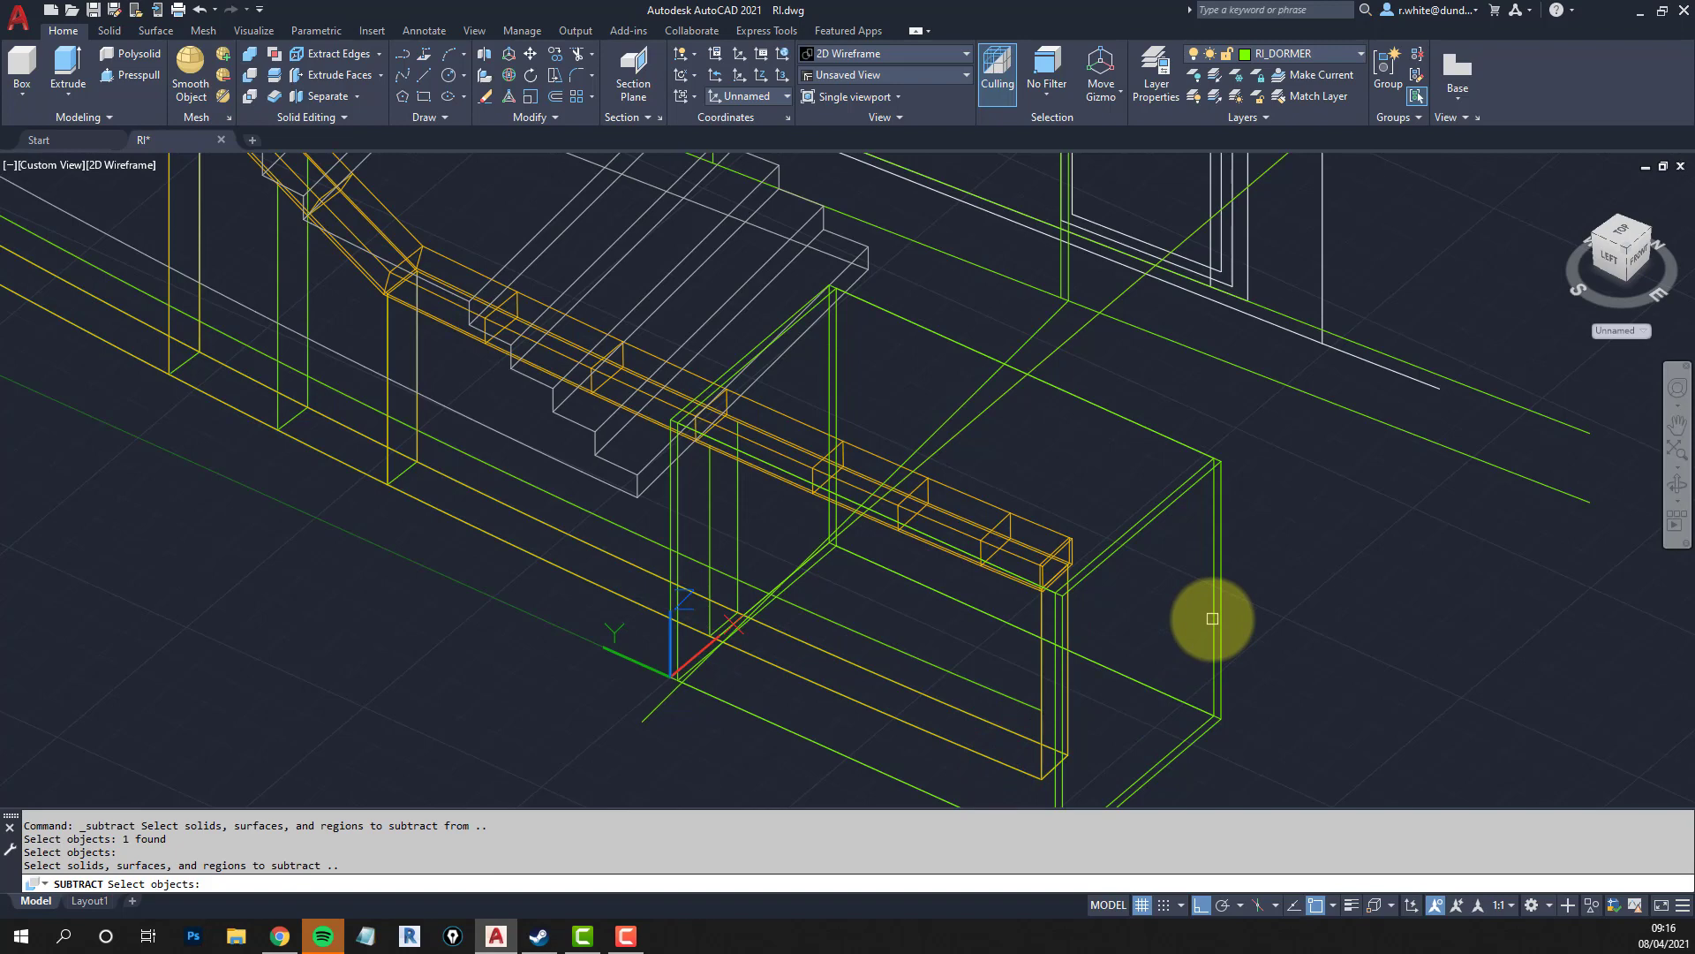
pyautogui.click(1214, 618)
pyautogui.rightClick(1210, 621)
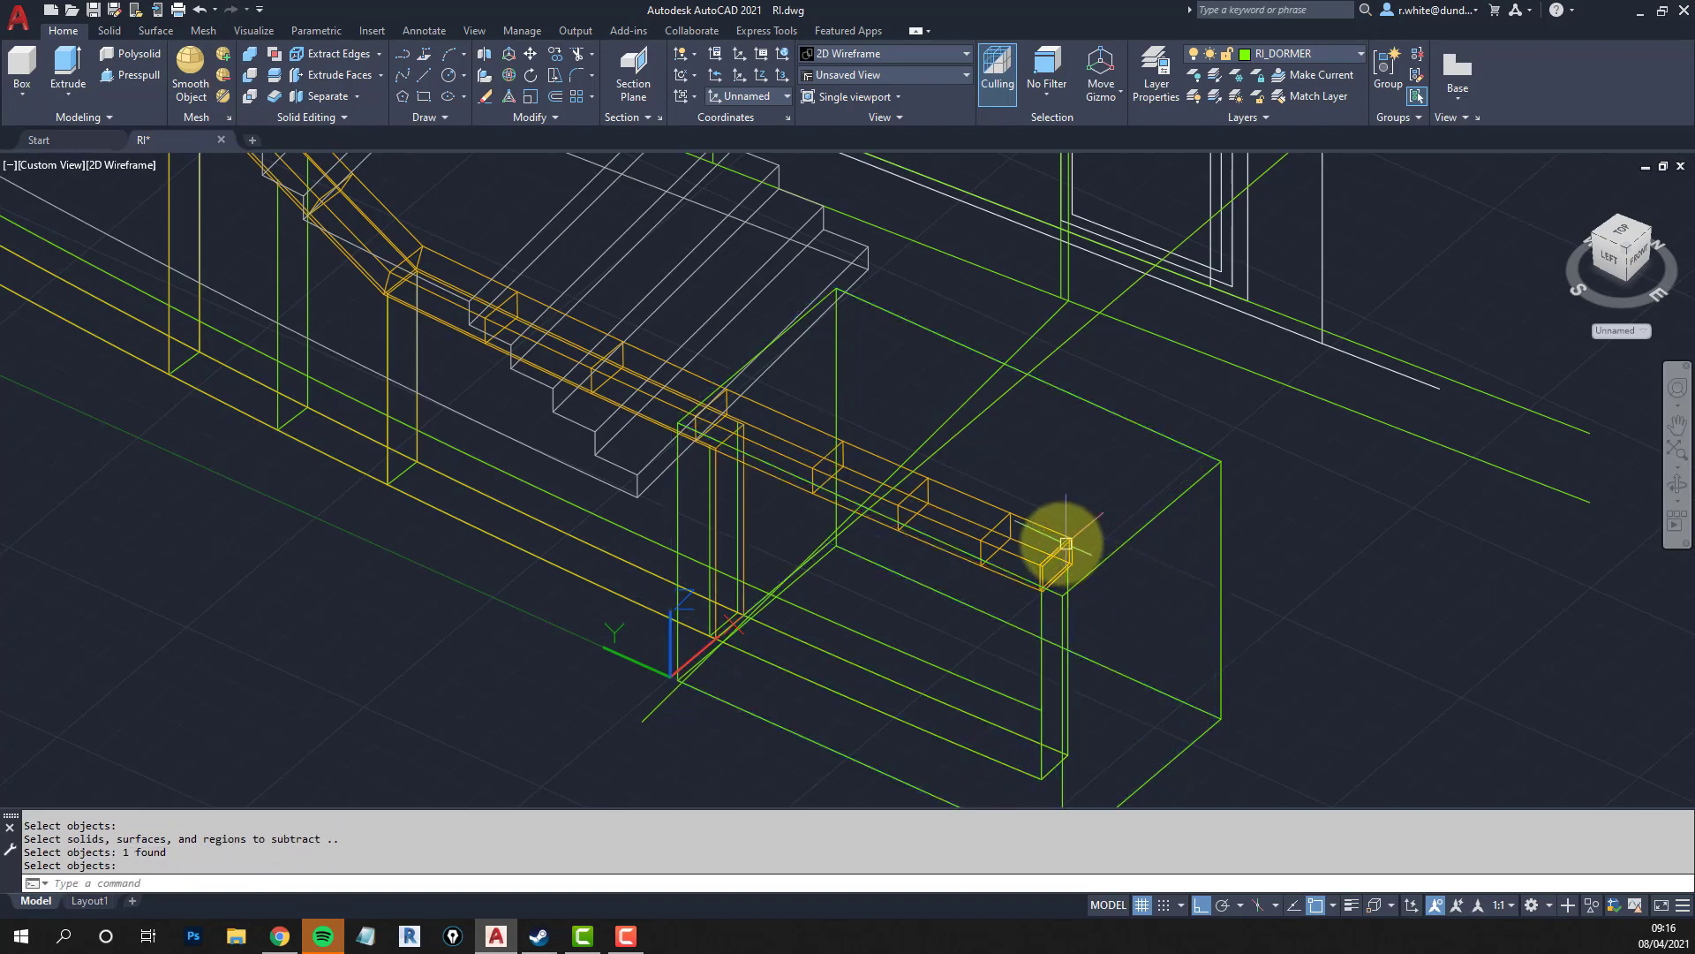
# Subtract the copied, slightly offset cutting box from the coping solid.
pyautogui.press('Return')
pyautogui.click(1028, 518)
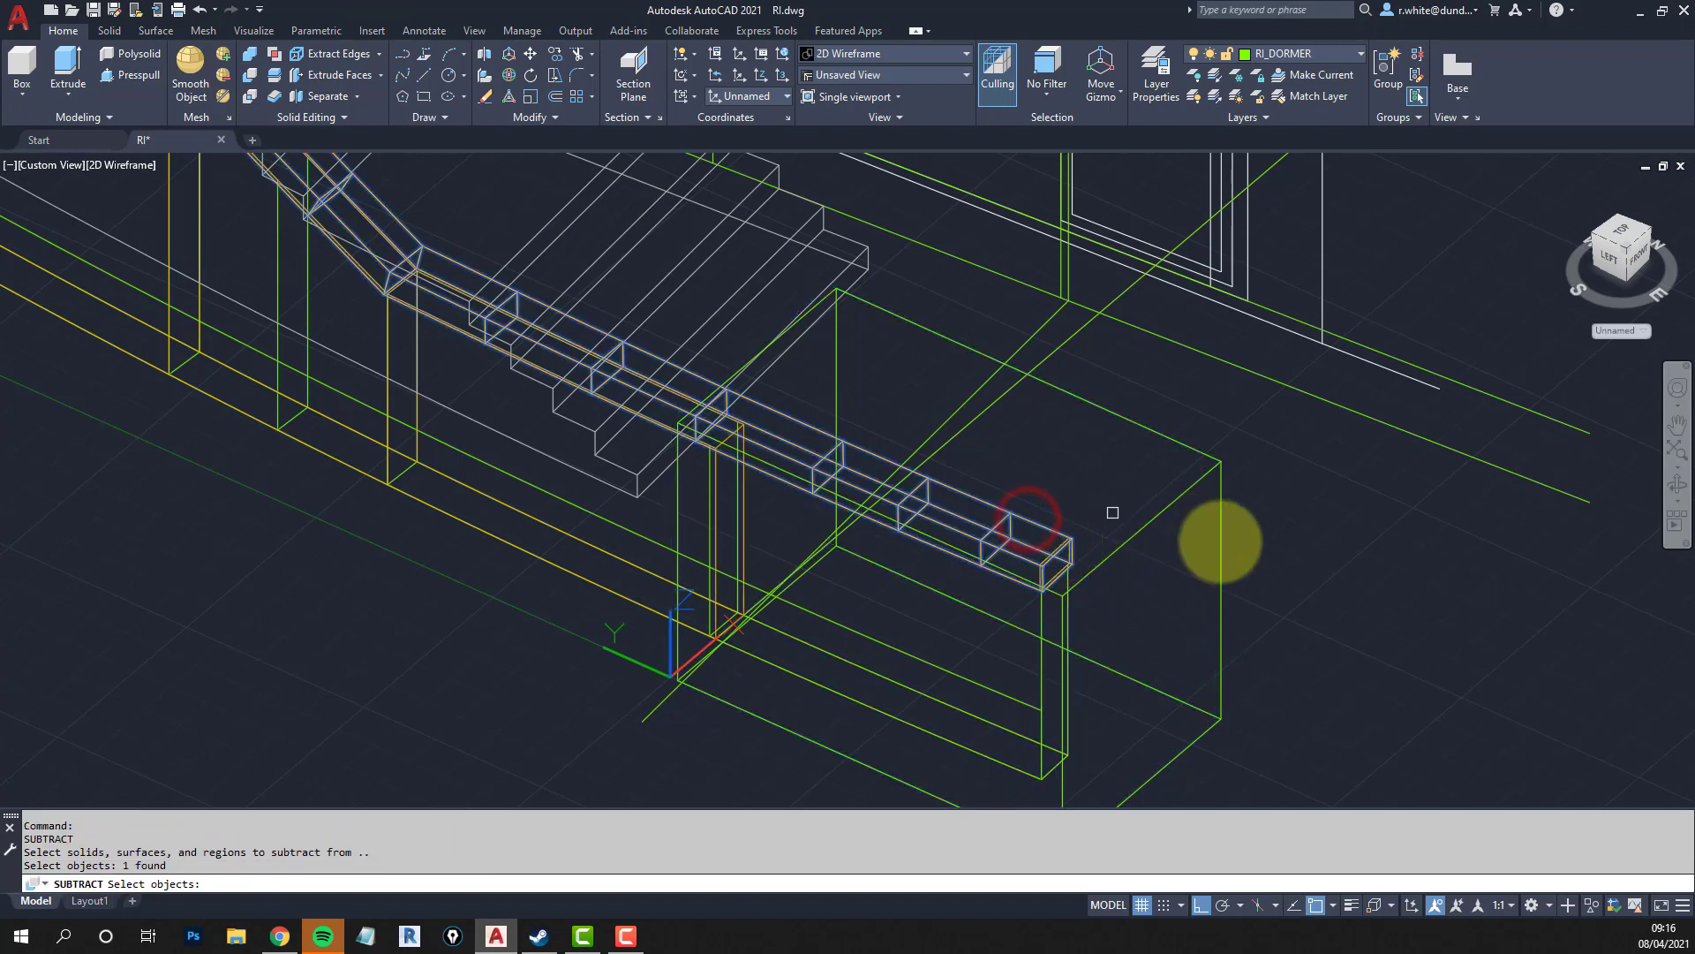
pyautogui.press('Return')
pyautogui.click(1222, 551)
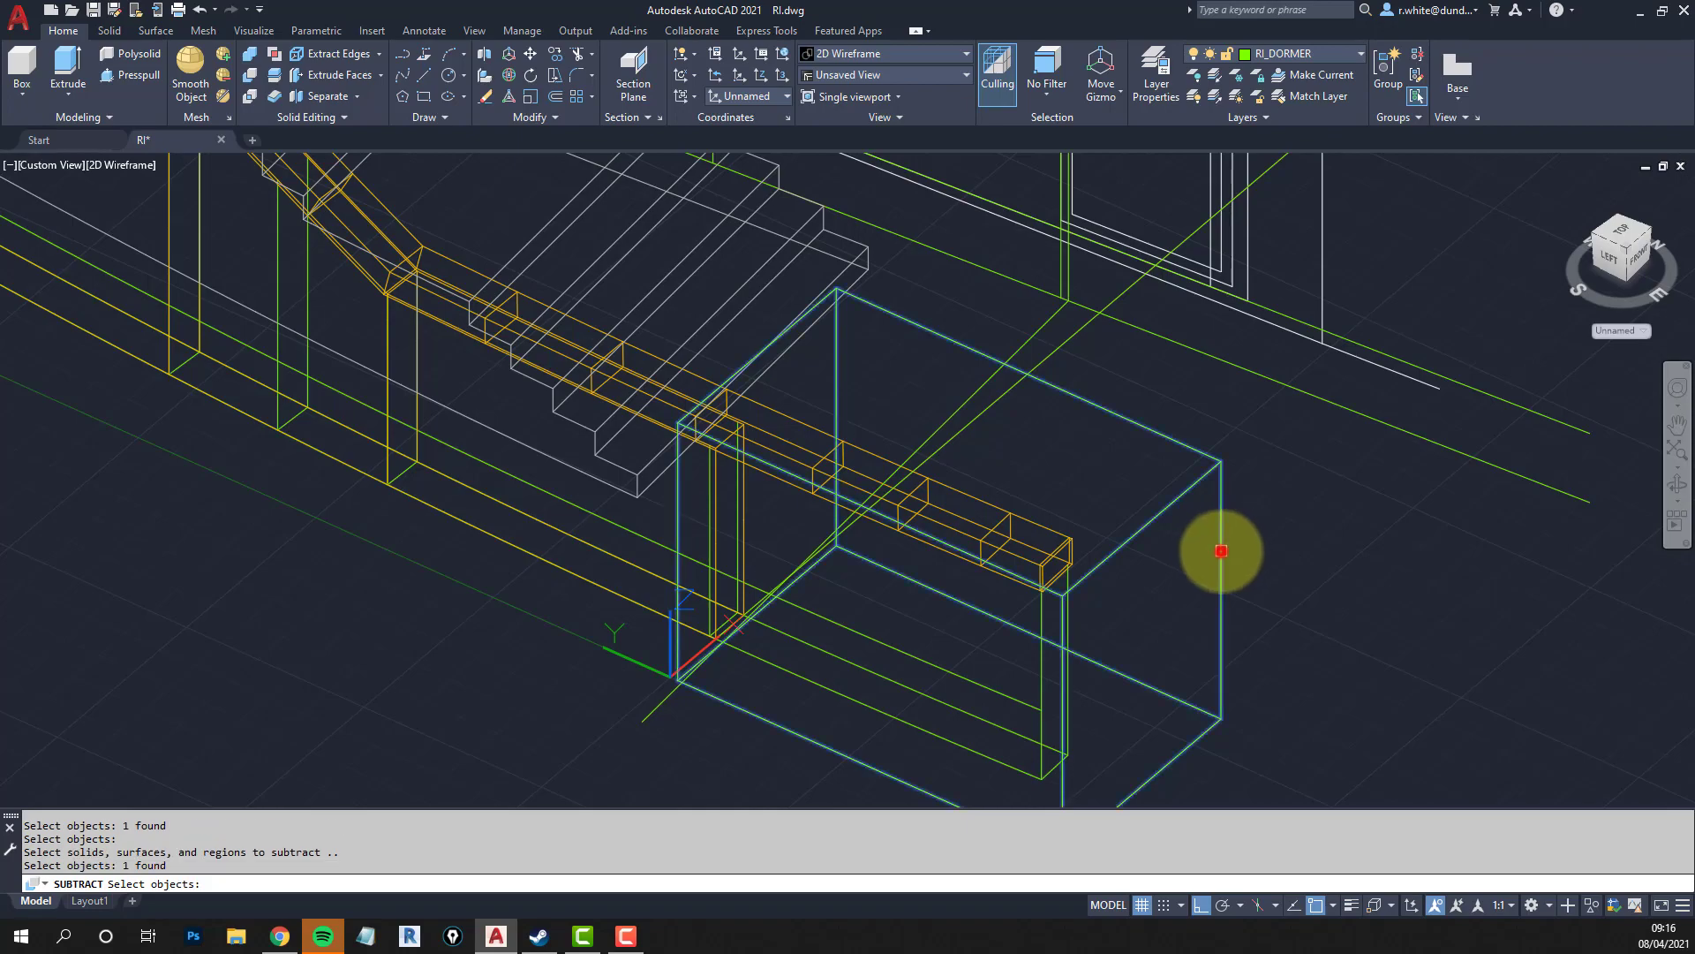
pyautogui.rightClick(1222, 550)
pyautogui.keyDown('shift'); pyautogui.moveTo(675, 563); pyautogui.dragTo(757, 397, button='middle'); pyautogui.keyUp('shift')
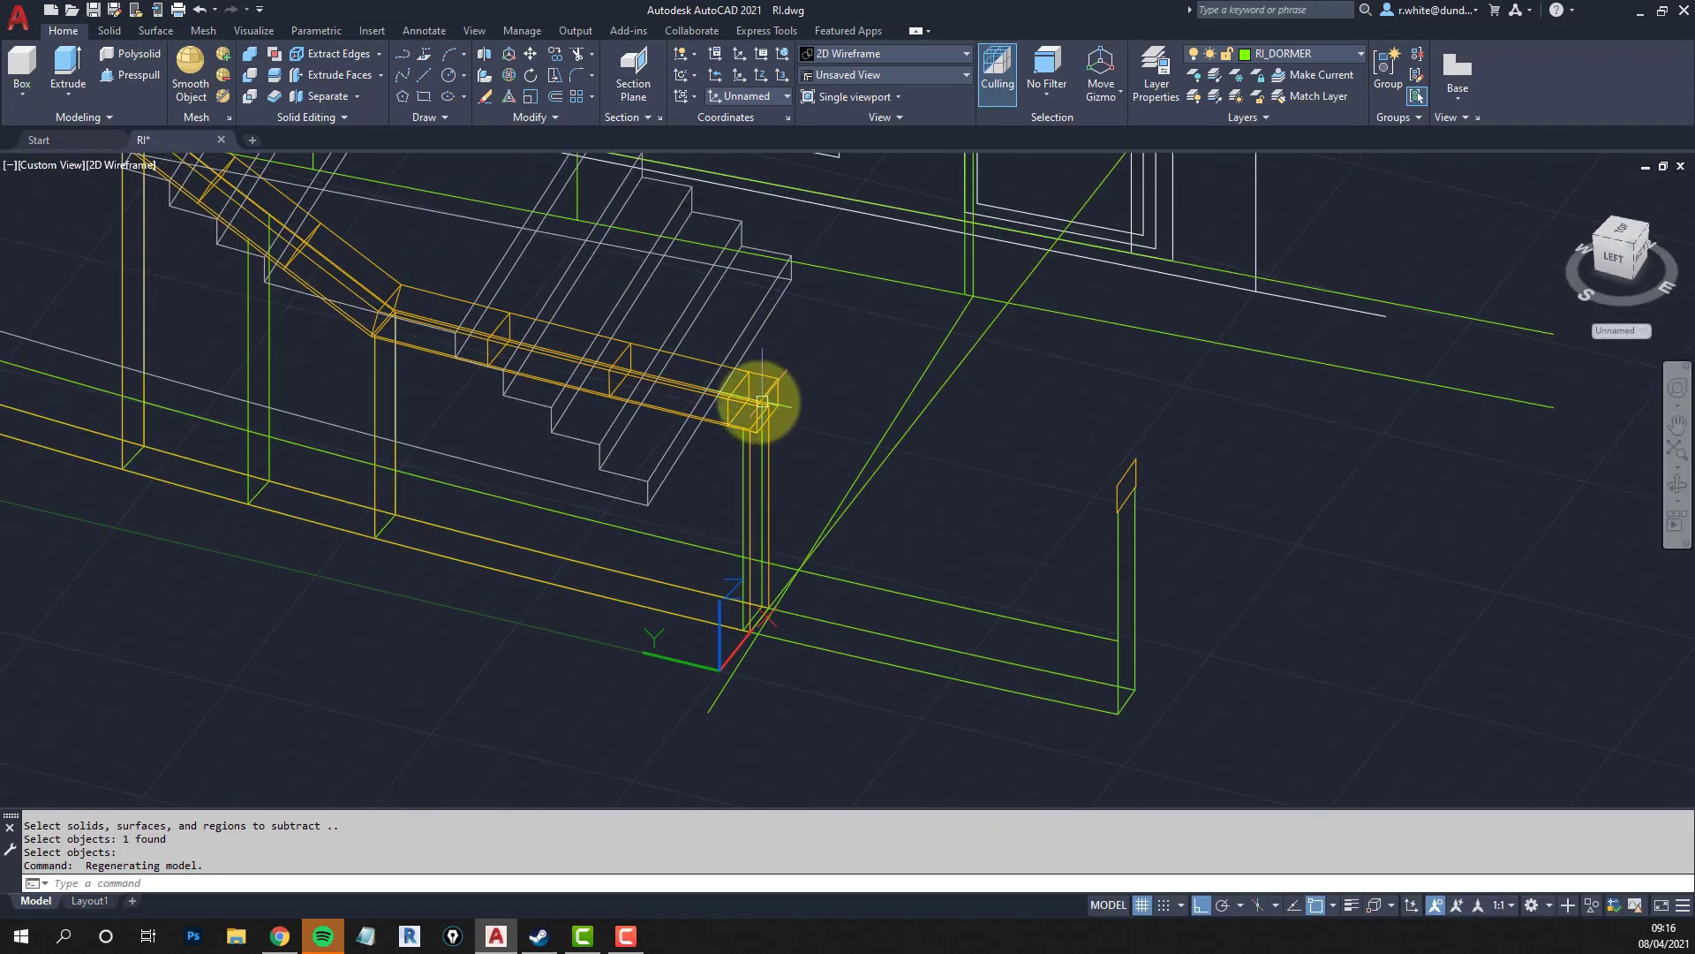
# Erase the leftover coping profile at the far end of the cut-off wall section.
pyautogui.scroll(3, 741, 415)
pyautogui.scroll(-3, 776, 428)
pyautogui.moveTo(1061, 545); pyautogui.dragTo(946, 490, button='middle')
pyautogui.press('Escape')
pyautogui.press('Escape')
pyautogui.write('e')
pyautogui.click(1019, 443)
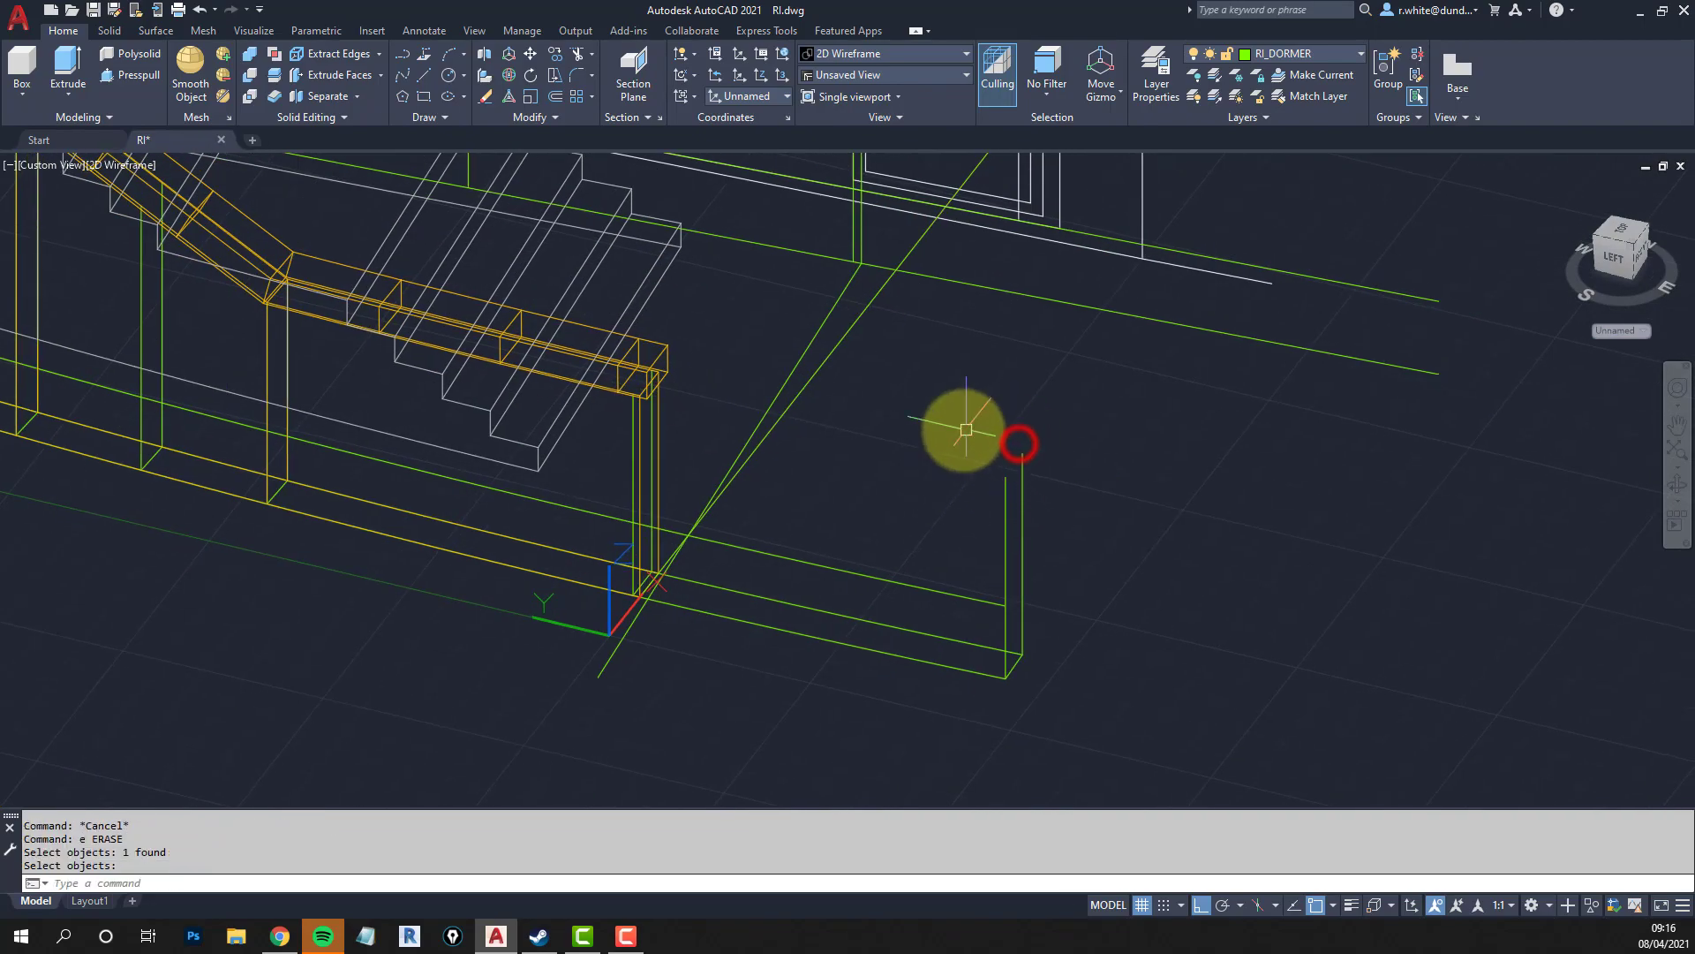
# Examine the trimmed curved wall from the other side, and the pier and wall of the neighbouring site wall.
pyautogui.scroll(-4, 957, 424)
pyautogui.moveTo(606, 442)
pyautogui.keyDown('shift'); pyautogui.mouseDown(button='middle')
pyautogui.moveTo(796, 446)
pyautogui.moveTo(908, 273)
pyautogui.mouseUp(button='middle'); pyautogui.keyUp('shift')
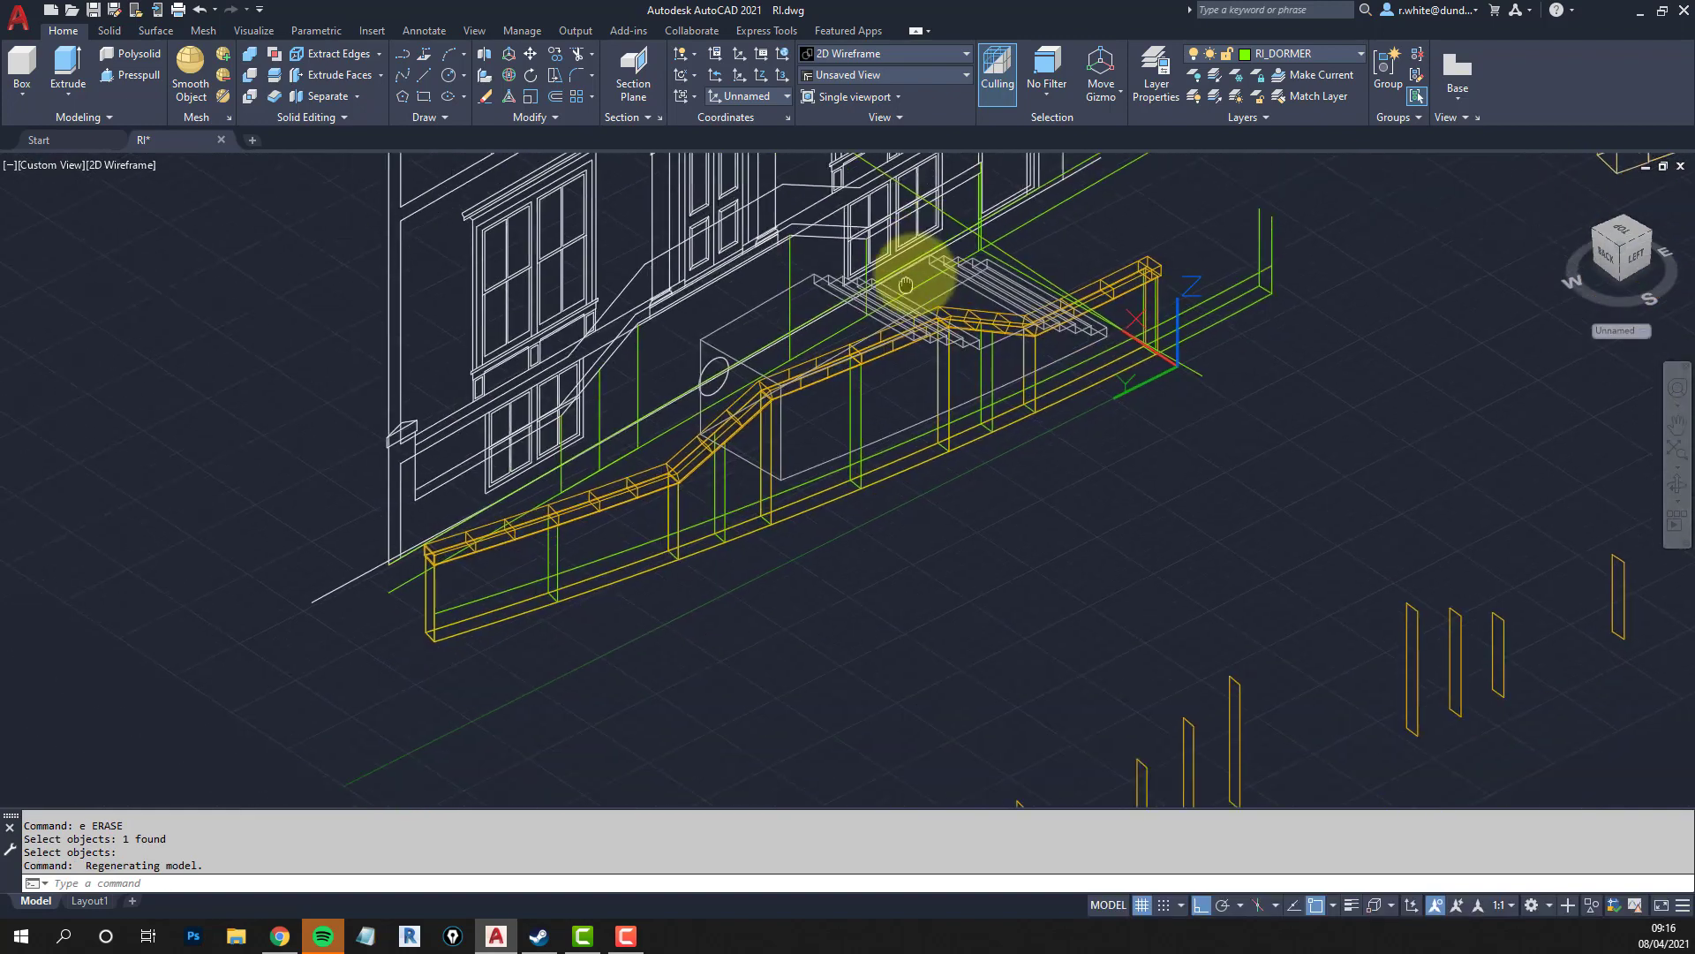
pyautogui.moveTo(807, 539)
pyautogui.keyDown('shift'); pyautogui.mouseDown(button='middle')
pyautogui.moveTo(779, 560)
pyautogui.moveTo(800, 553)
pyautogui.mouseUp(button='middle'); pyautogui.keyUp('shift')
pyautogui.scroll(-3, 949, 569)
pyautogui.scroll(5, 1253, 389)
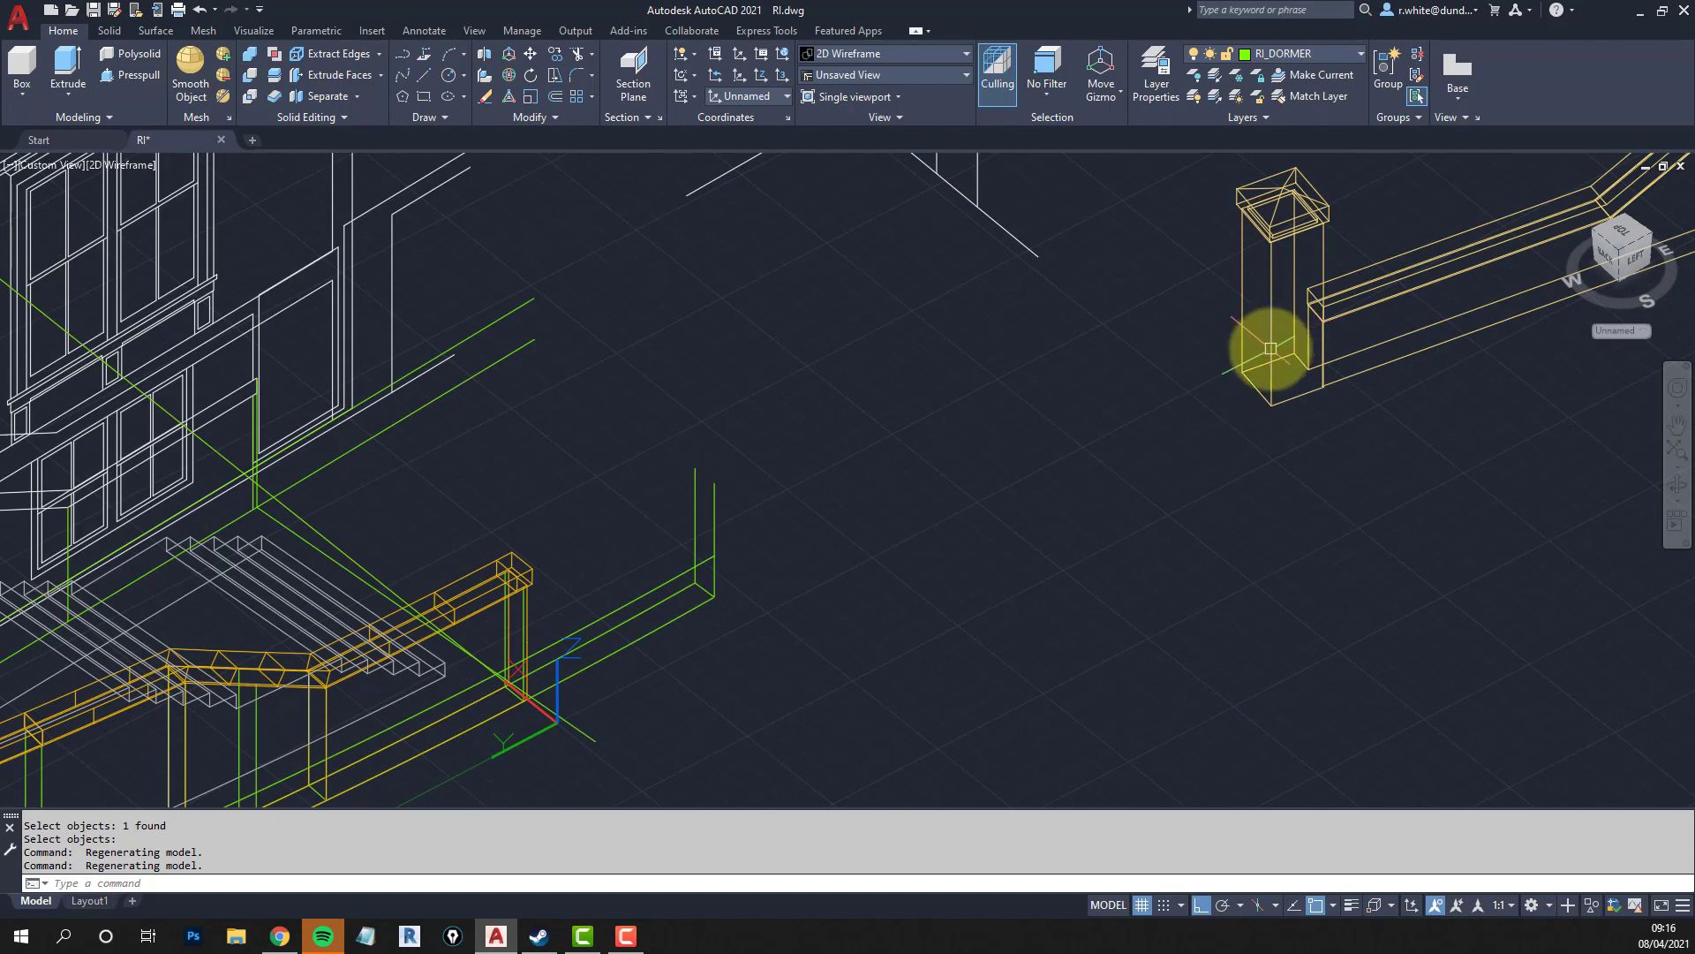
pyautogui.click(1271, 348)
pyautogui.moveTo(1285, 344); pyautogui.dragTo(1105, 454, button='middle')
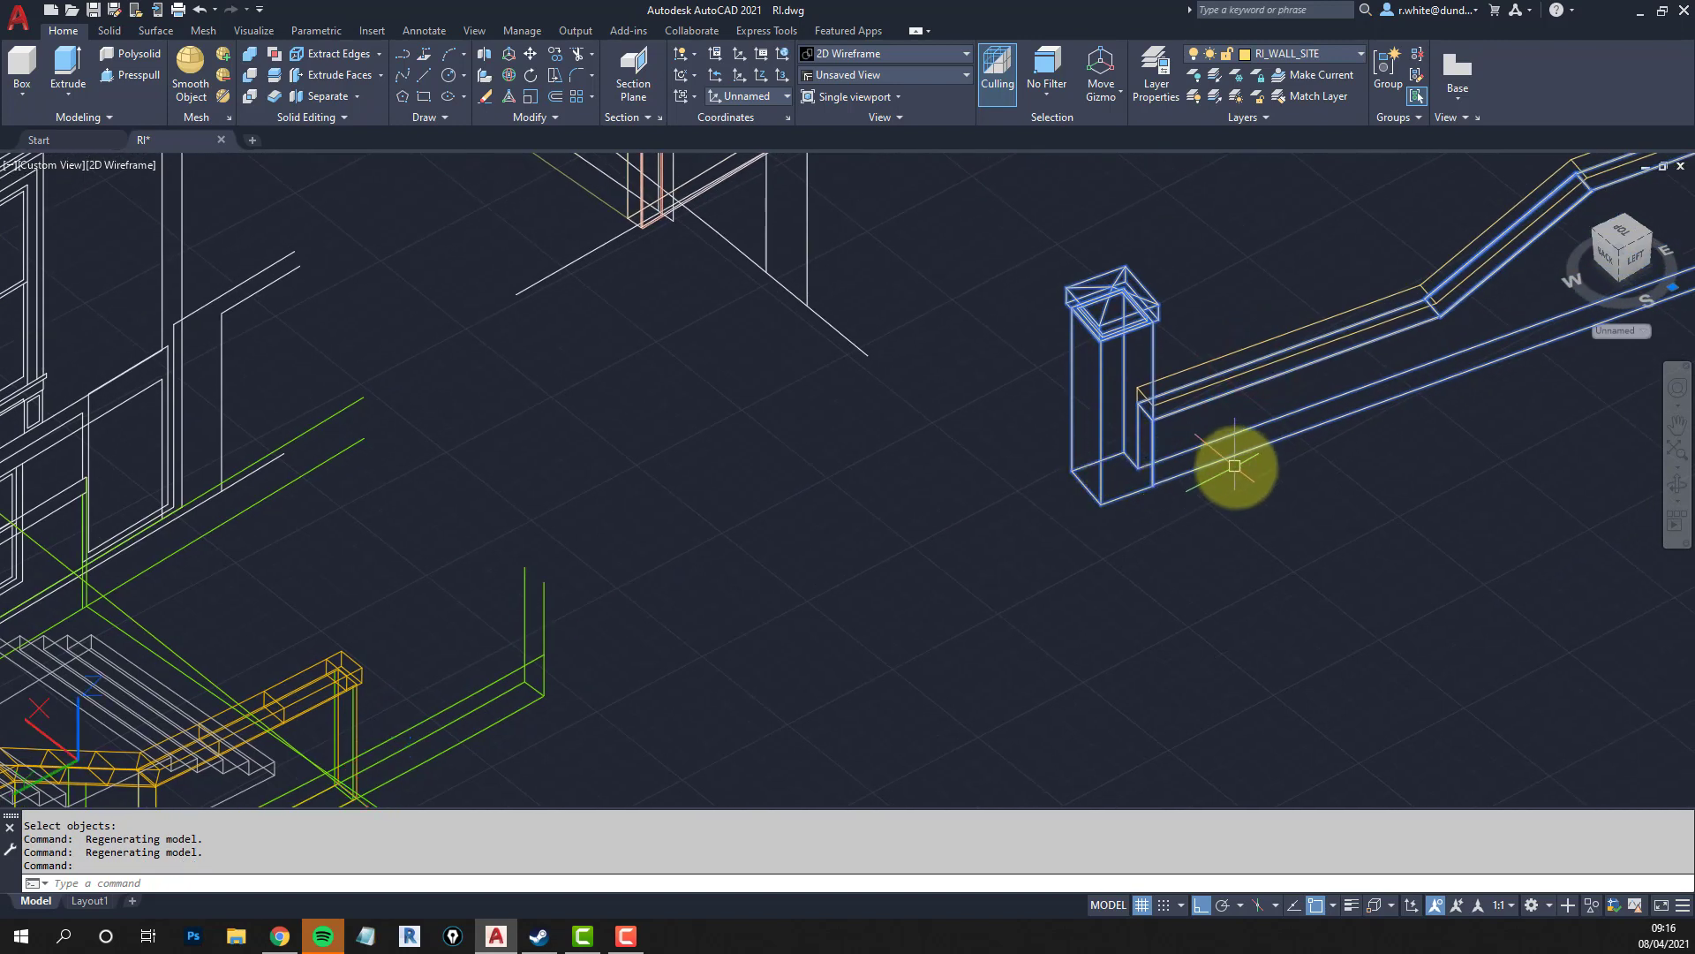
pyautogui.moveTo(1233, 461)
pyautogui.keyDown('shift'); pyautogui.mouseDown(button='middle')
pyautogui.moveTo(1166, 462)
pyautogui.moveTo(1211, 465)
pyautogui.mouseUp(button='middle'); pyautogui.keyUp('shift')
# Draw a closed four-sided polyline at the base of the site wall's end, where it meets the pier.
pyautogui.scroll(6, 966, 435)
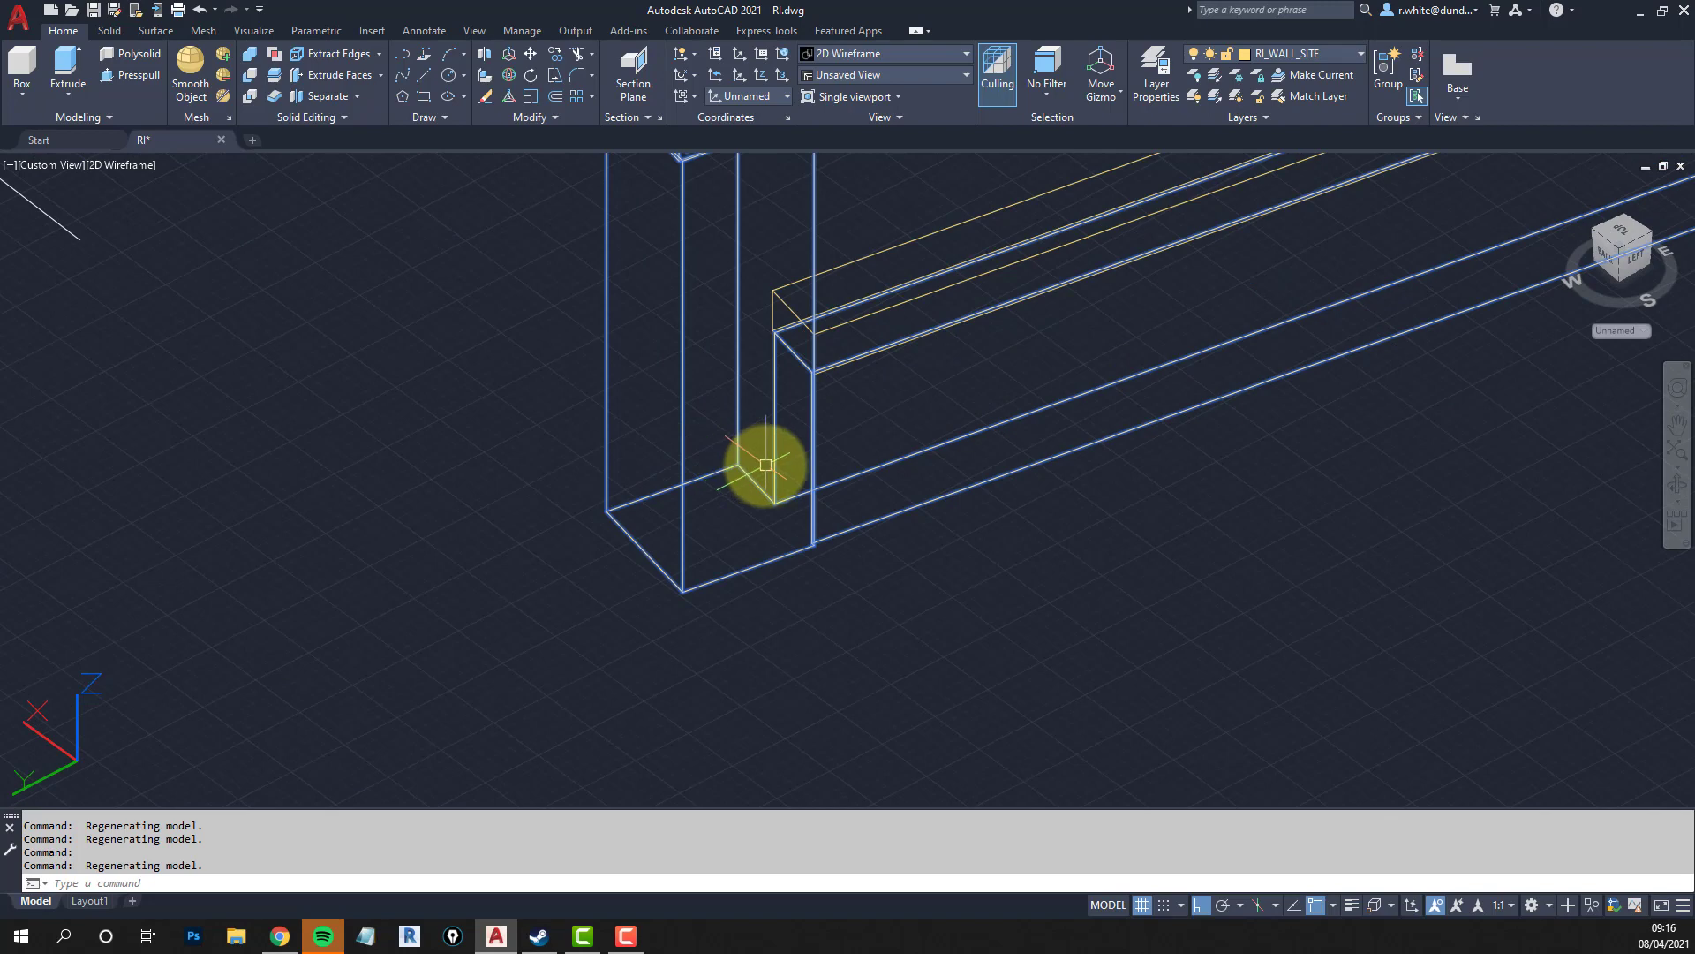
pyautogui.scroll(2, 730, 477)
pyautogui.write('pl')
pyautogui.press('Return')
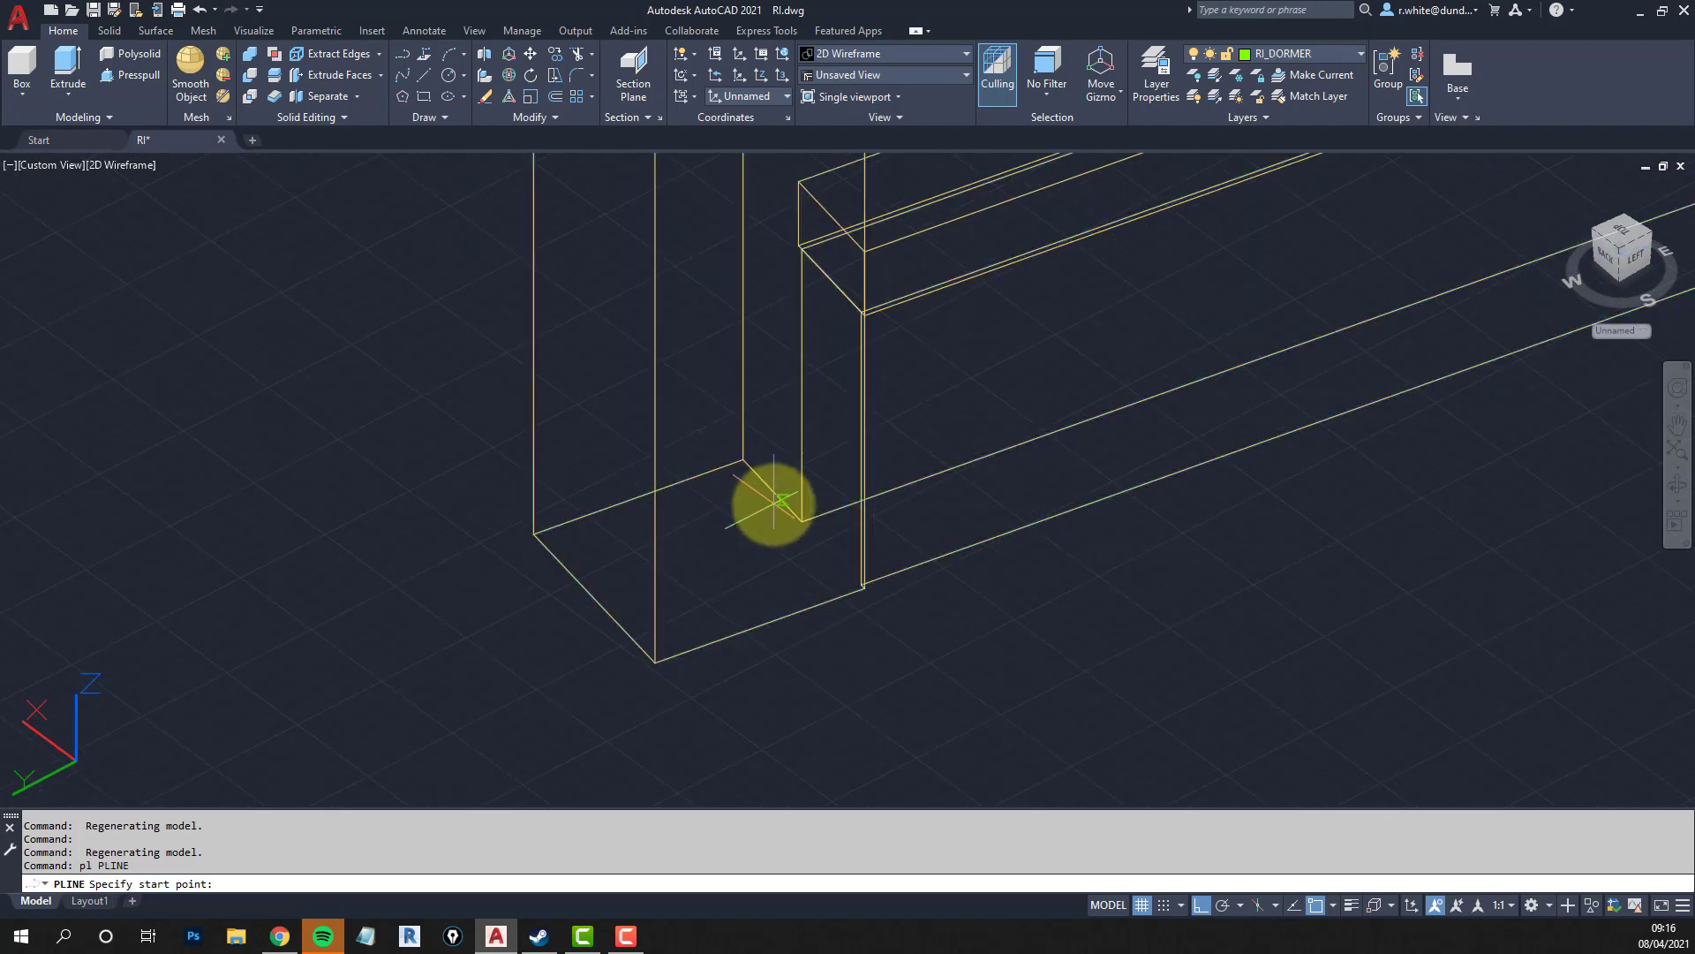
pyautogui.scroll(2, 774, 500)
pyautogui.click(842, 547)
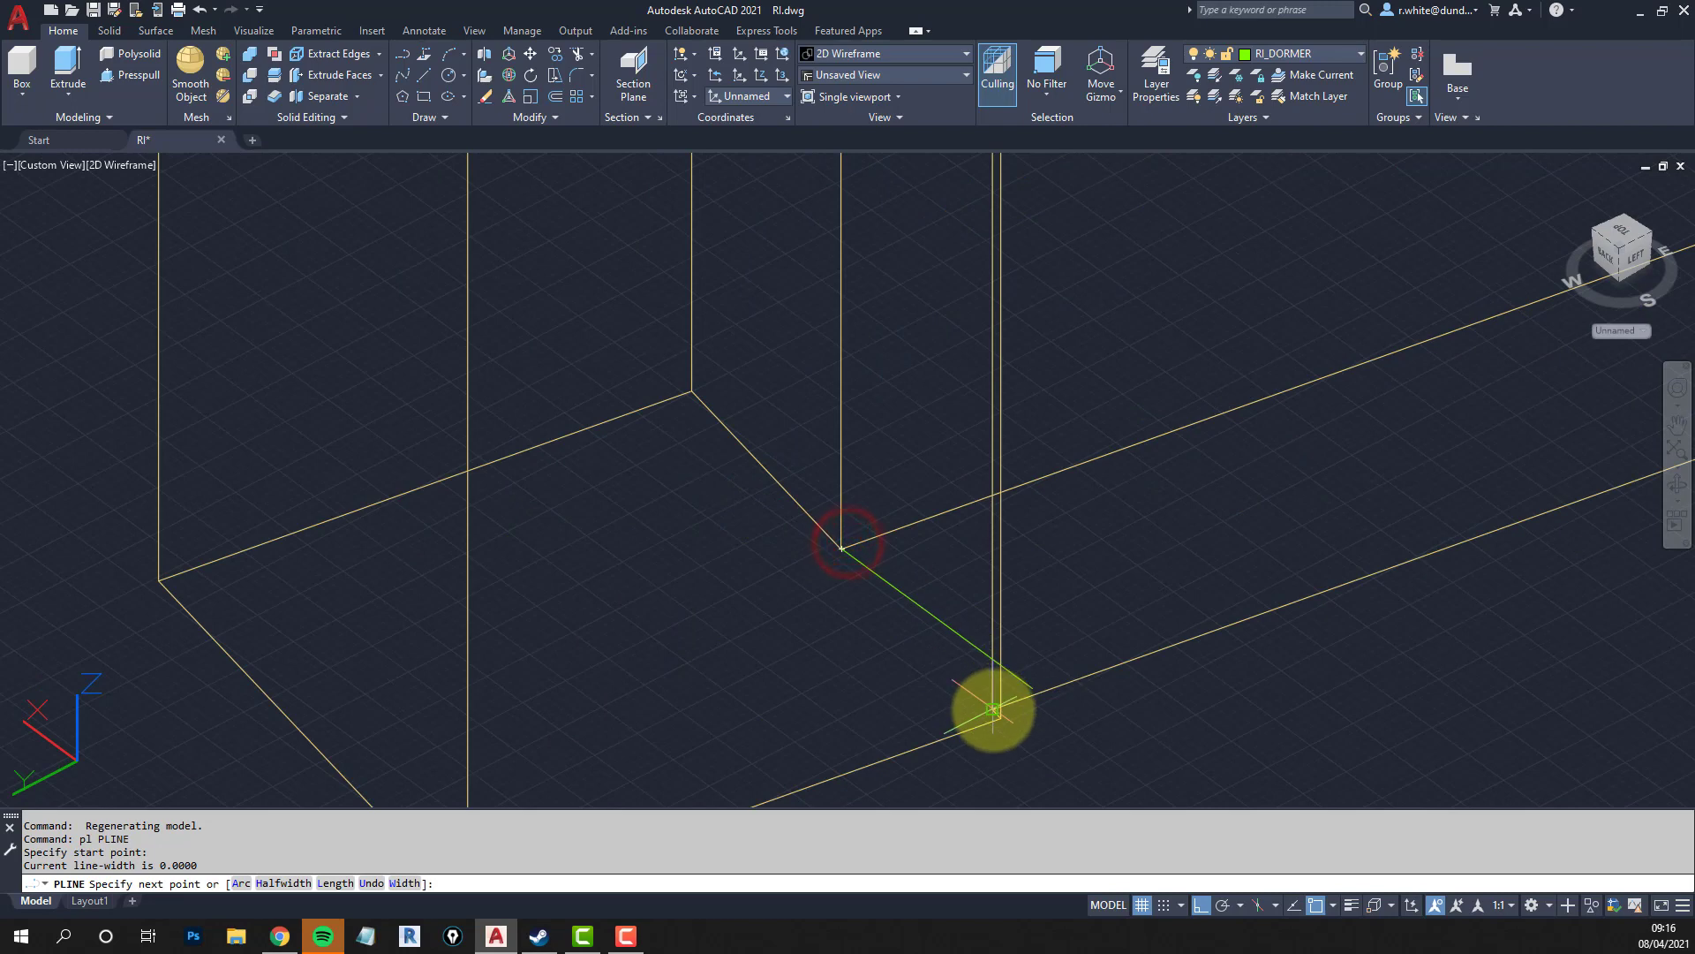
pyautogui.click(993, 709)
pyautogui.click(1219, 629)
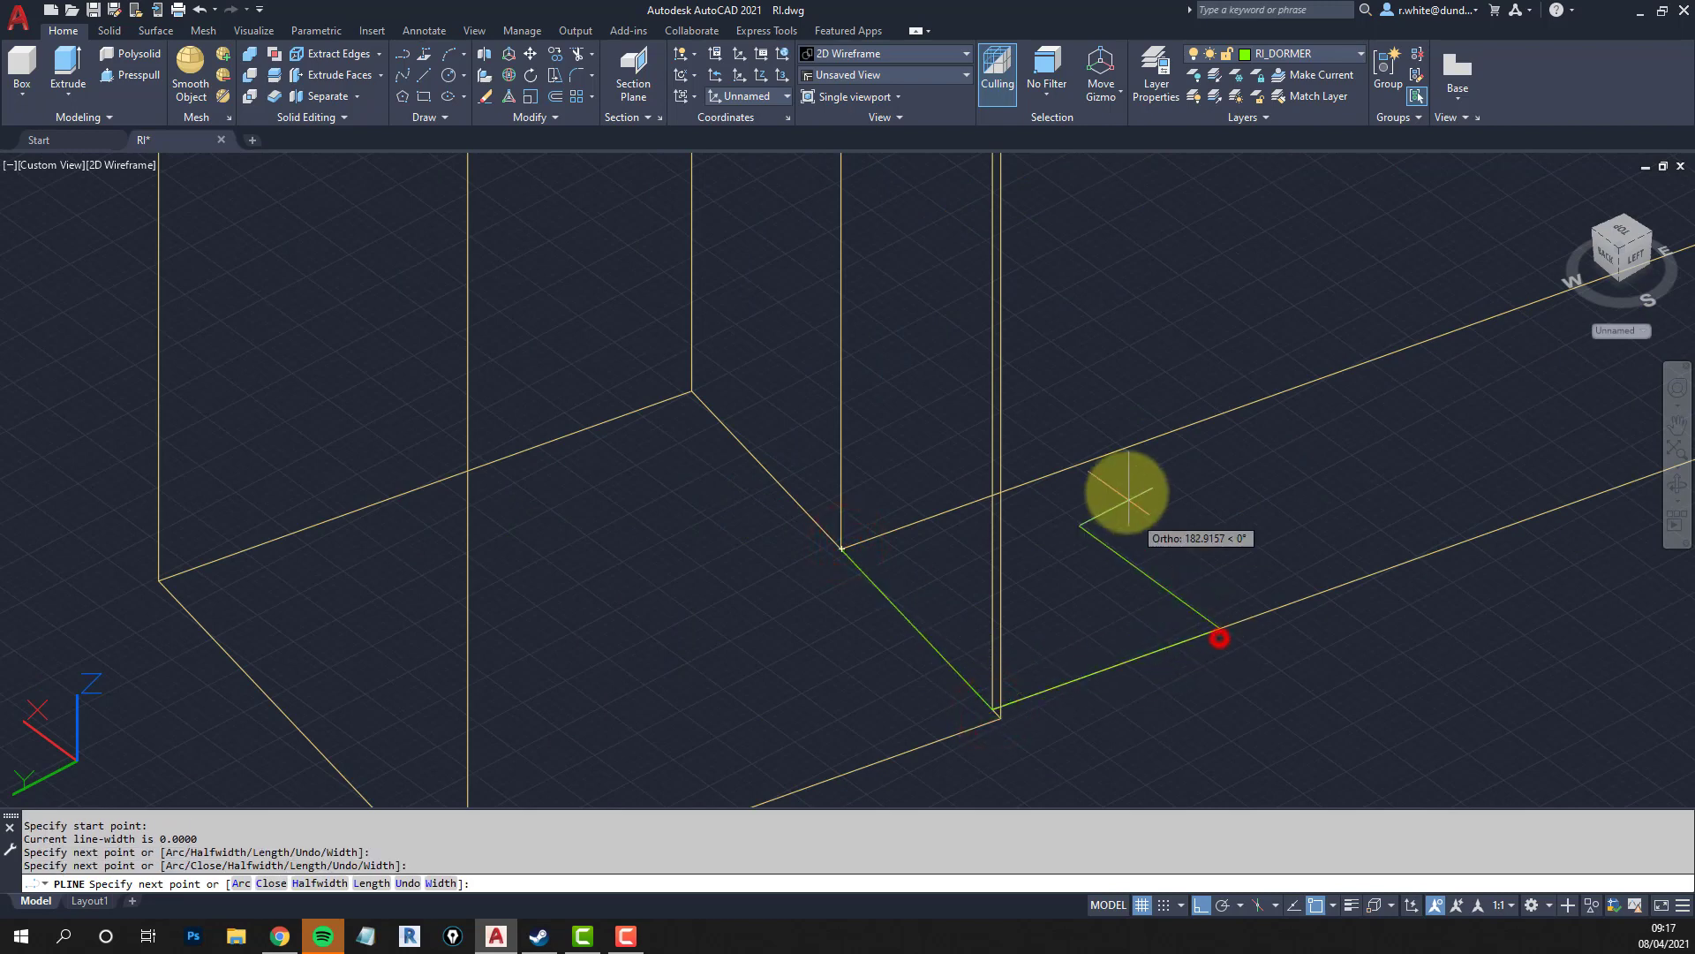
pyautogui.click(1053, 474)
pyautogui.write('c')
pyautogui.press('Return')
# Extrude the closed polyline at the base of the site wall's end upward past the top of the coping.
pyautogui.scroll(-4, 1055, 473)
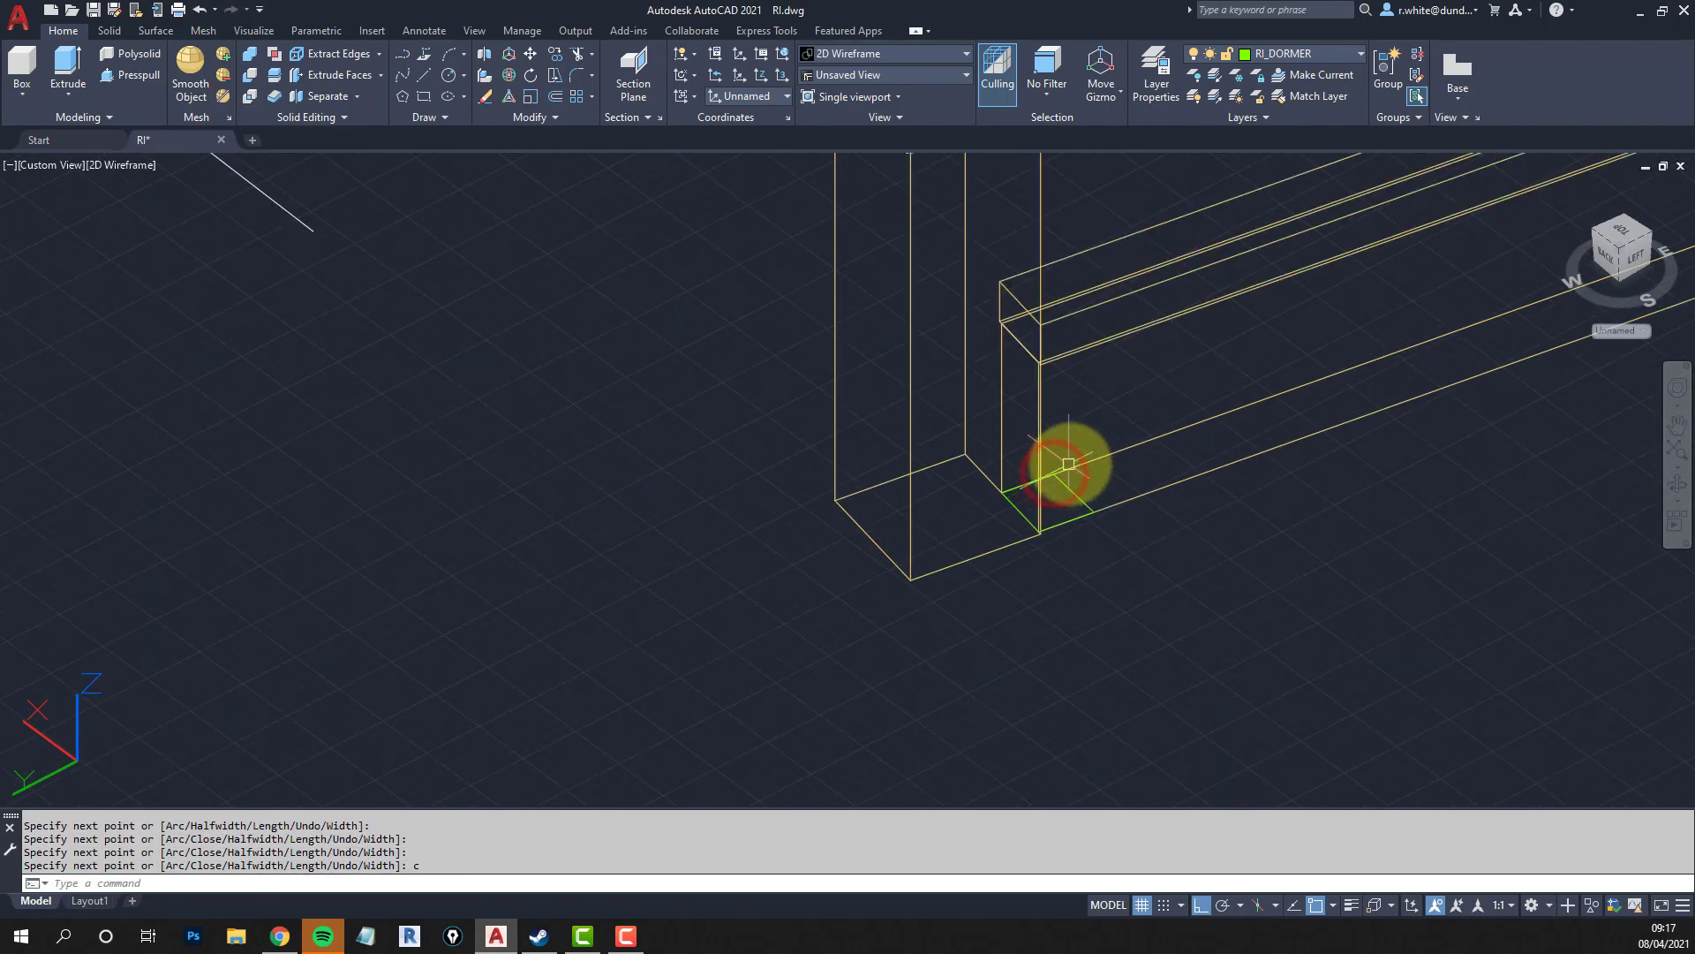
pyautogui.moveTo(1068, 465); pyautogui.dragTo(1015, 546, button='middle')
pyautogui.press('Escape')
pyautogui.write('ext')
pyautogui.press('Return')
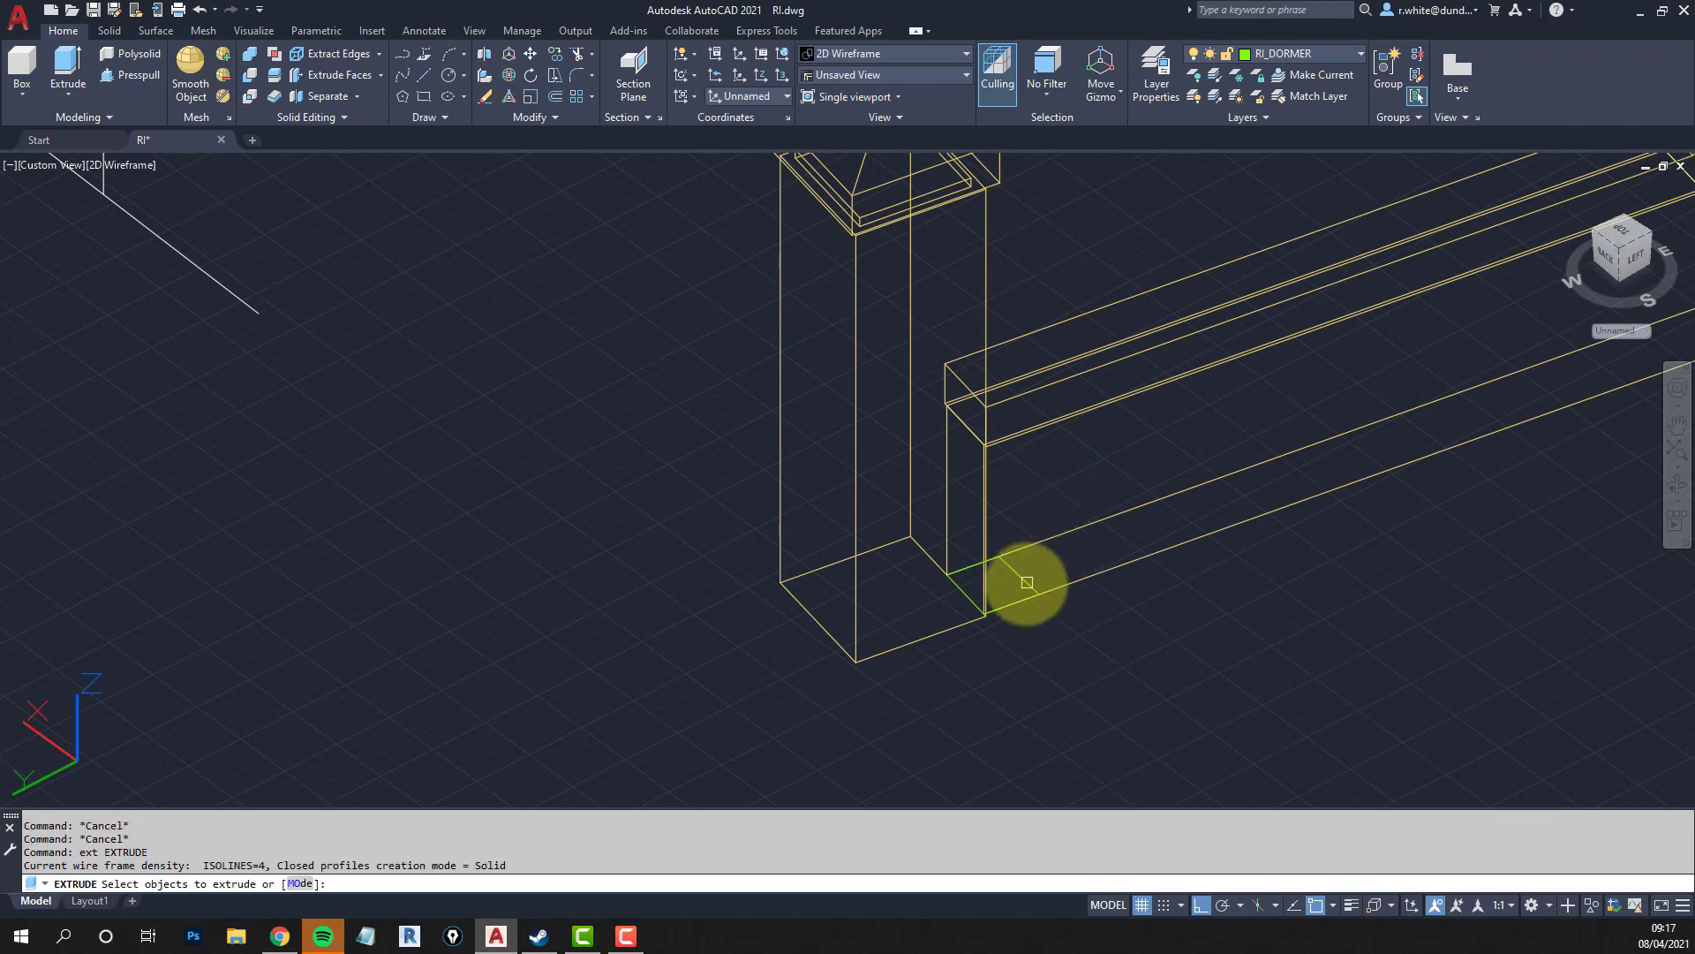
pyautogui.click(1022, 583)
pyautogui.rightClick(1024, 584)
pyautogui.click(1021, 283)
pyautogui.press('Escape')
pyautogui.press('Escape')
pyautogui.press('Escape')
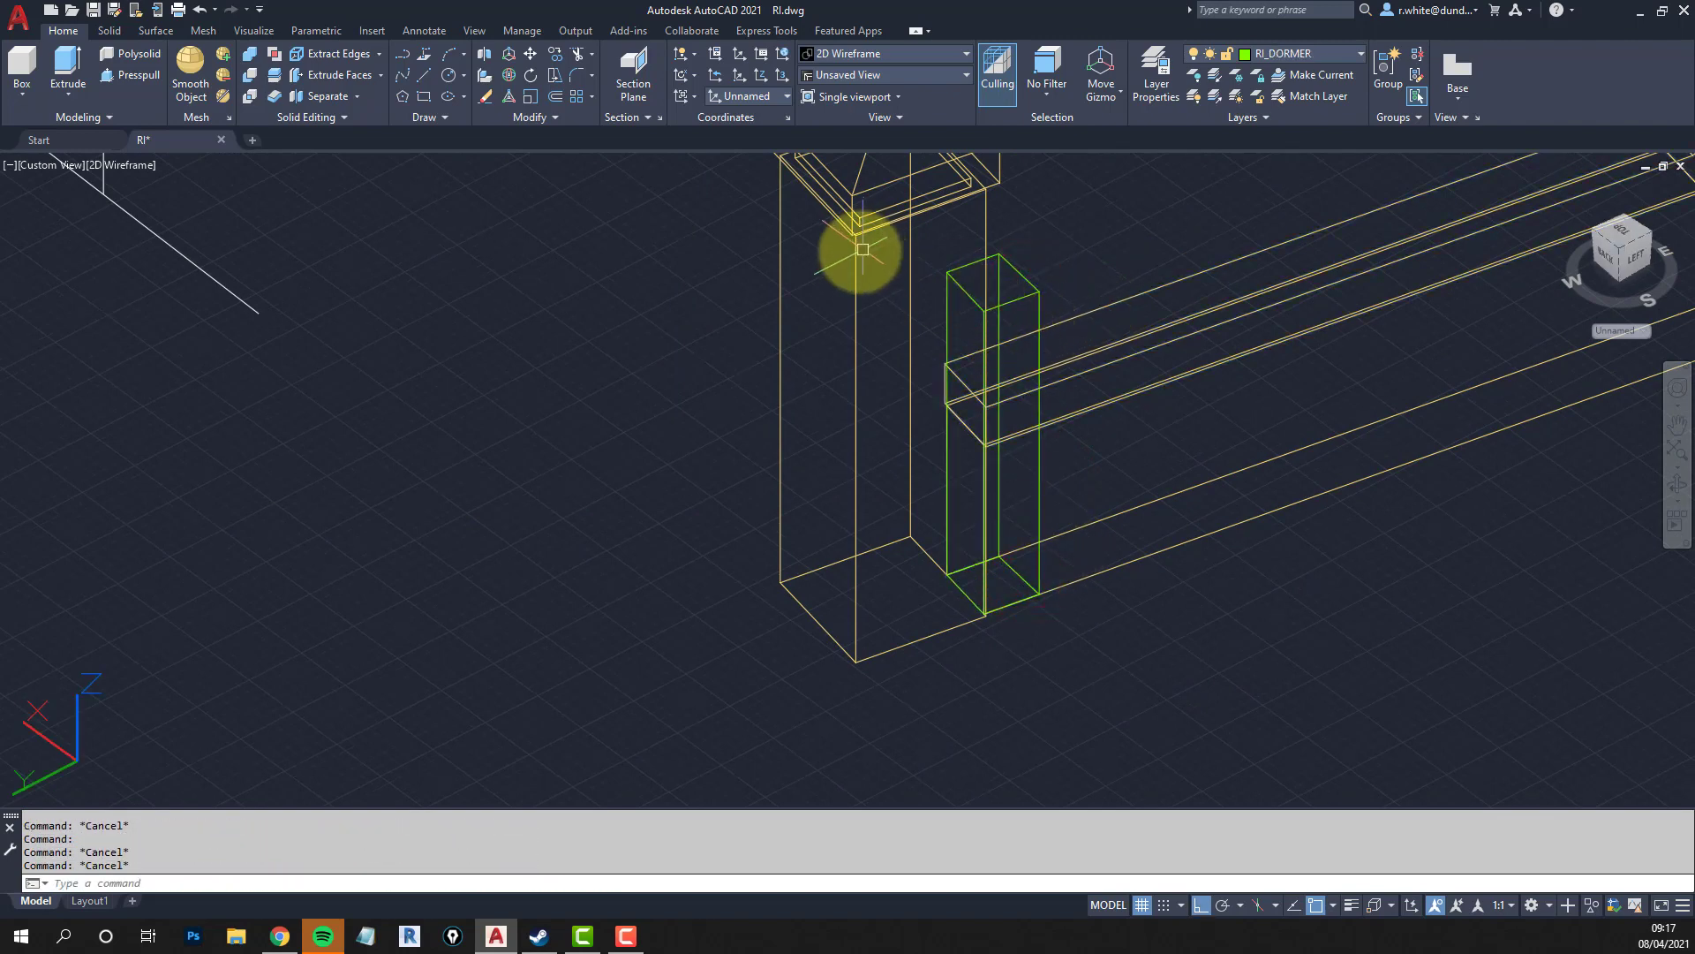
# Subtract the extruded box from the site wall solid to open a gap beside the pier.
pyautogui.click(252, 77)
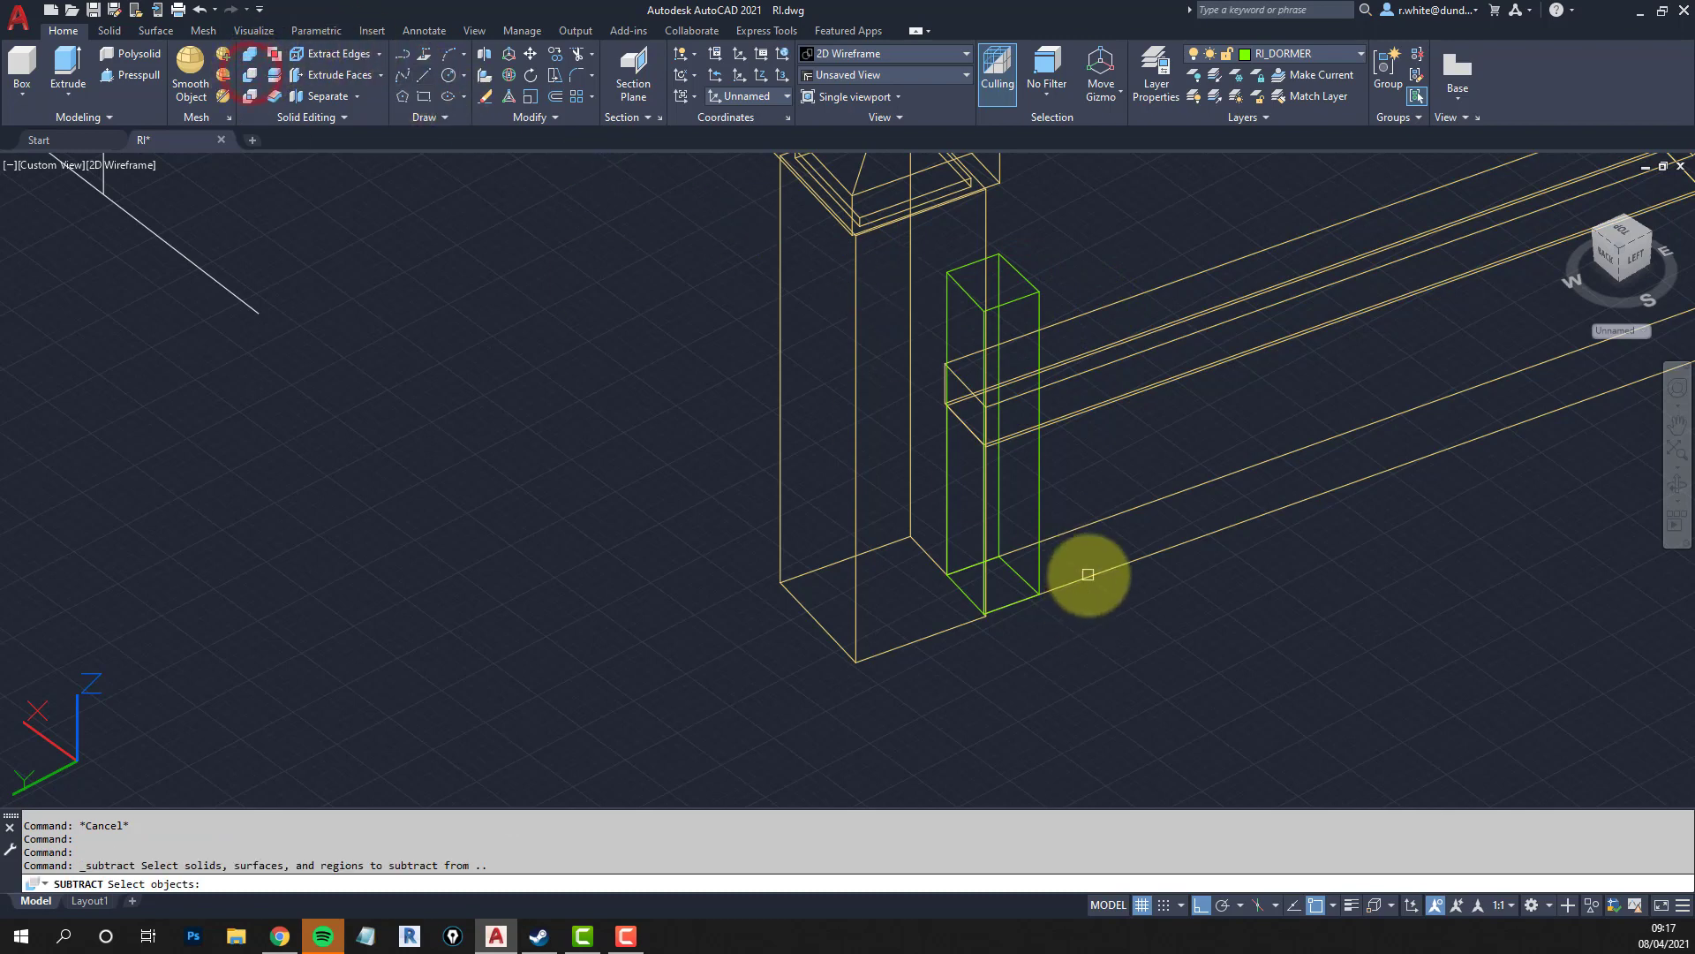
pyautogui.click(1087, 574)
pyautogui.press('Return')
pyautogui.click(1034, 568)
pyautogui.press('Return')
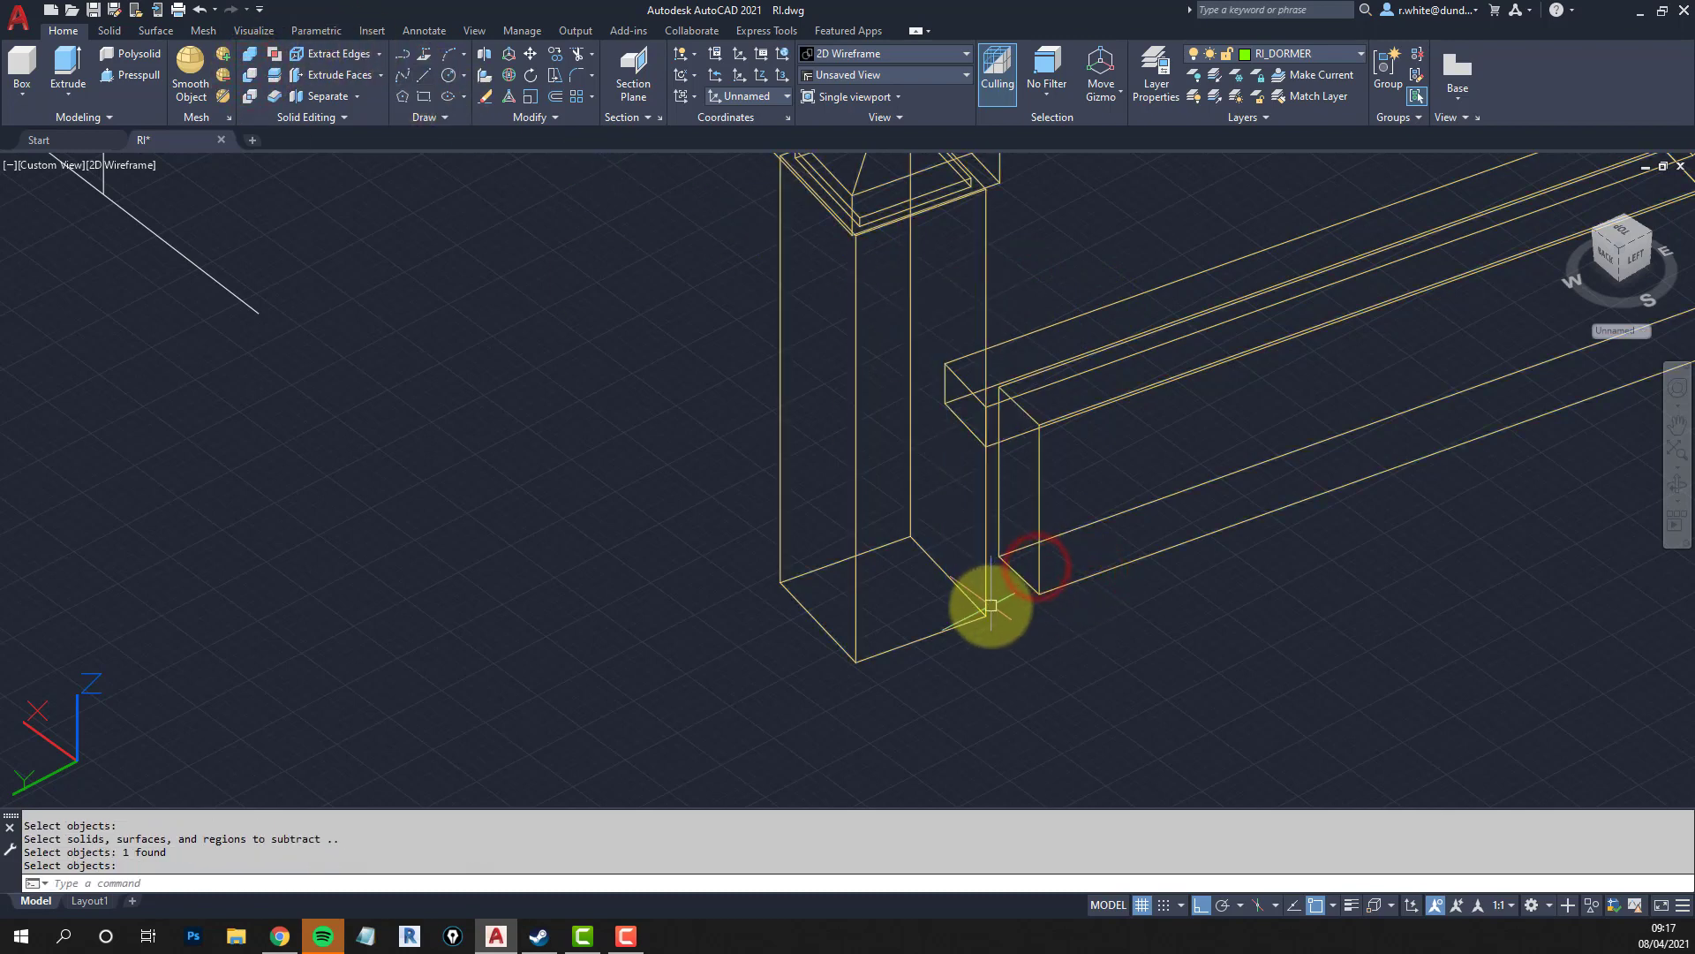
# Separate the cut site wall solid so the pier and the wall become independent solids.
pyautogui.keyDown('shift'); pyautogui.moveTo(983, 611); pyautogui.dragTo(900, 606, button='middle'); pyautogui.keyUp('shift')
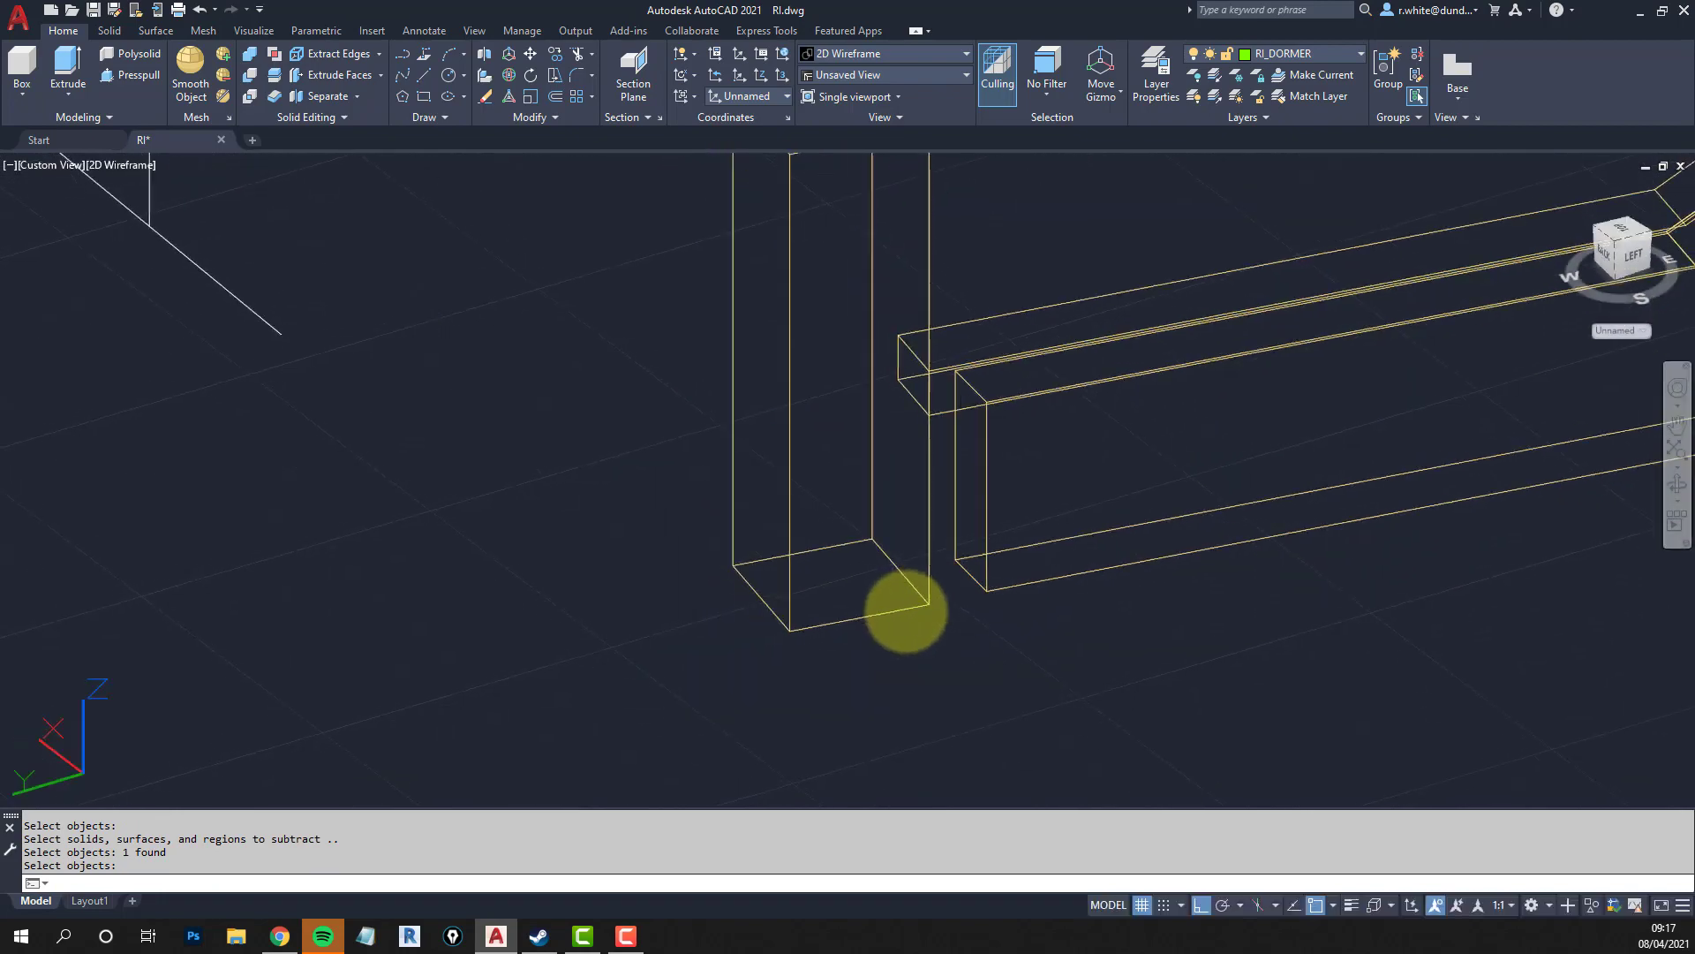
pyautogui.click(300, 95)
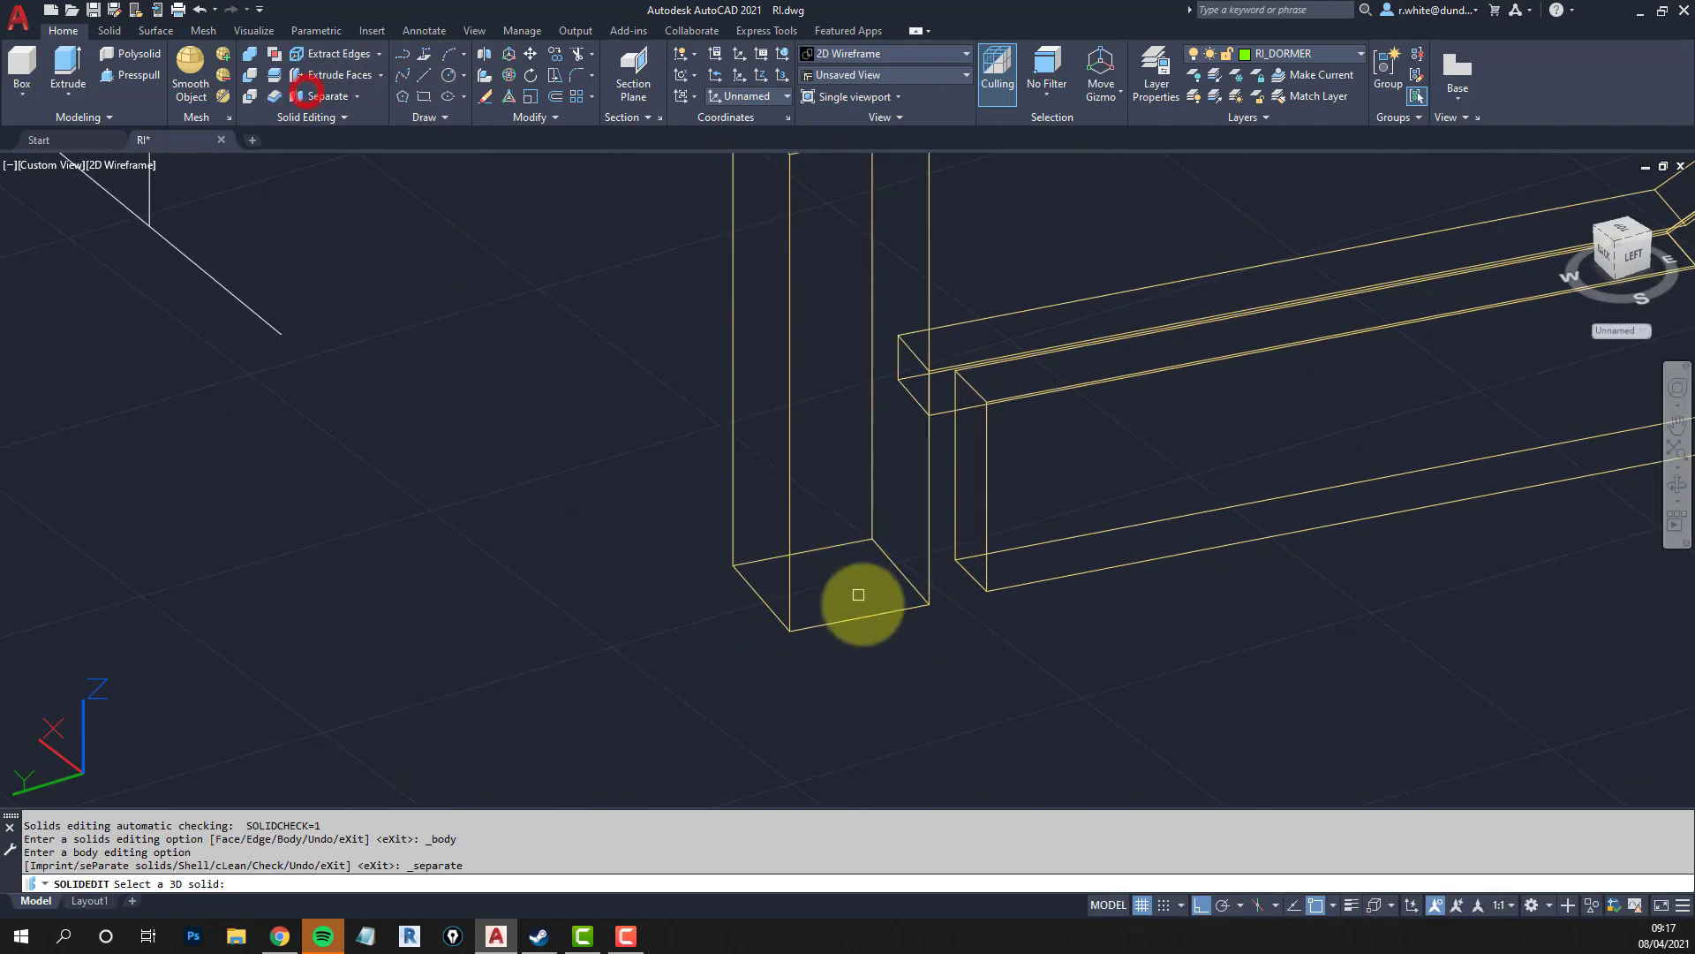
pyautogui.click(880, 615)
pyautogui.press('Escape')
pyautogui.press('Escape')
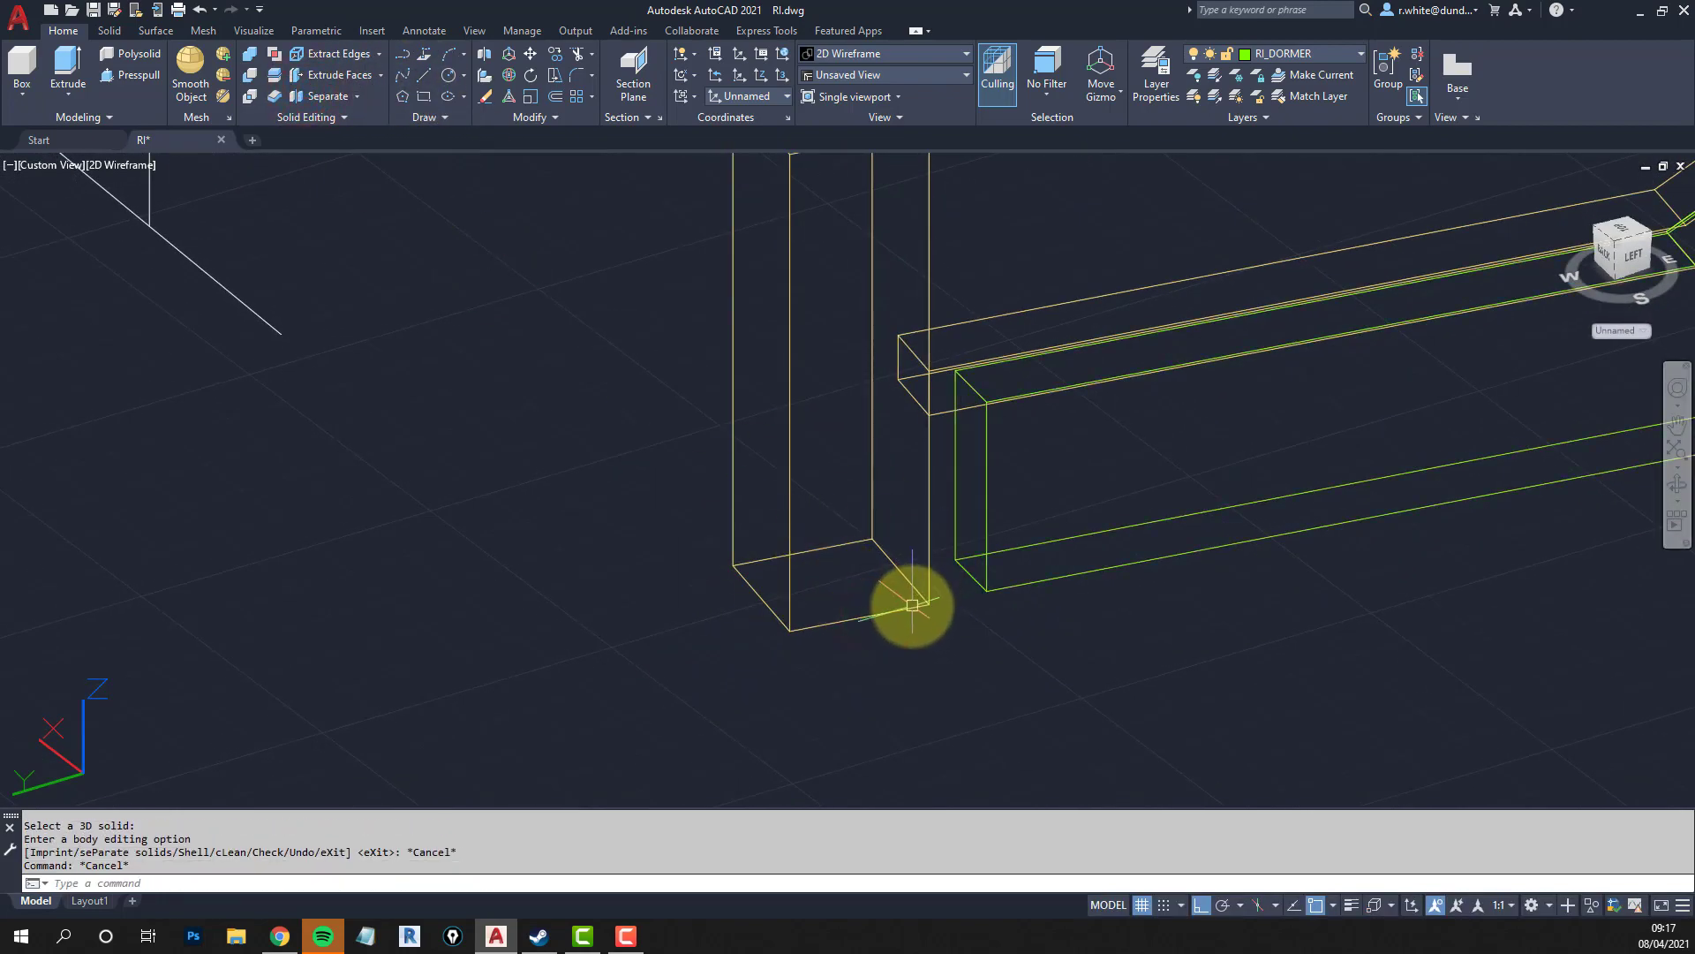
# Move the separated pier from the midpoint of its base edge to the end of the base line beside the curved wall.
pyautogui.scroll(-5, 910, 609)
pyautogui.click(910, 610)
pyautogui.scroll(5, 918, 600)
pyautogui.press('Escape')
pyautogui.press('Escape')
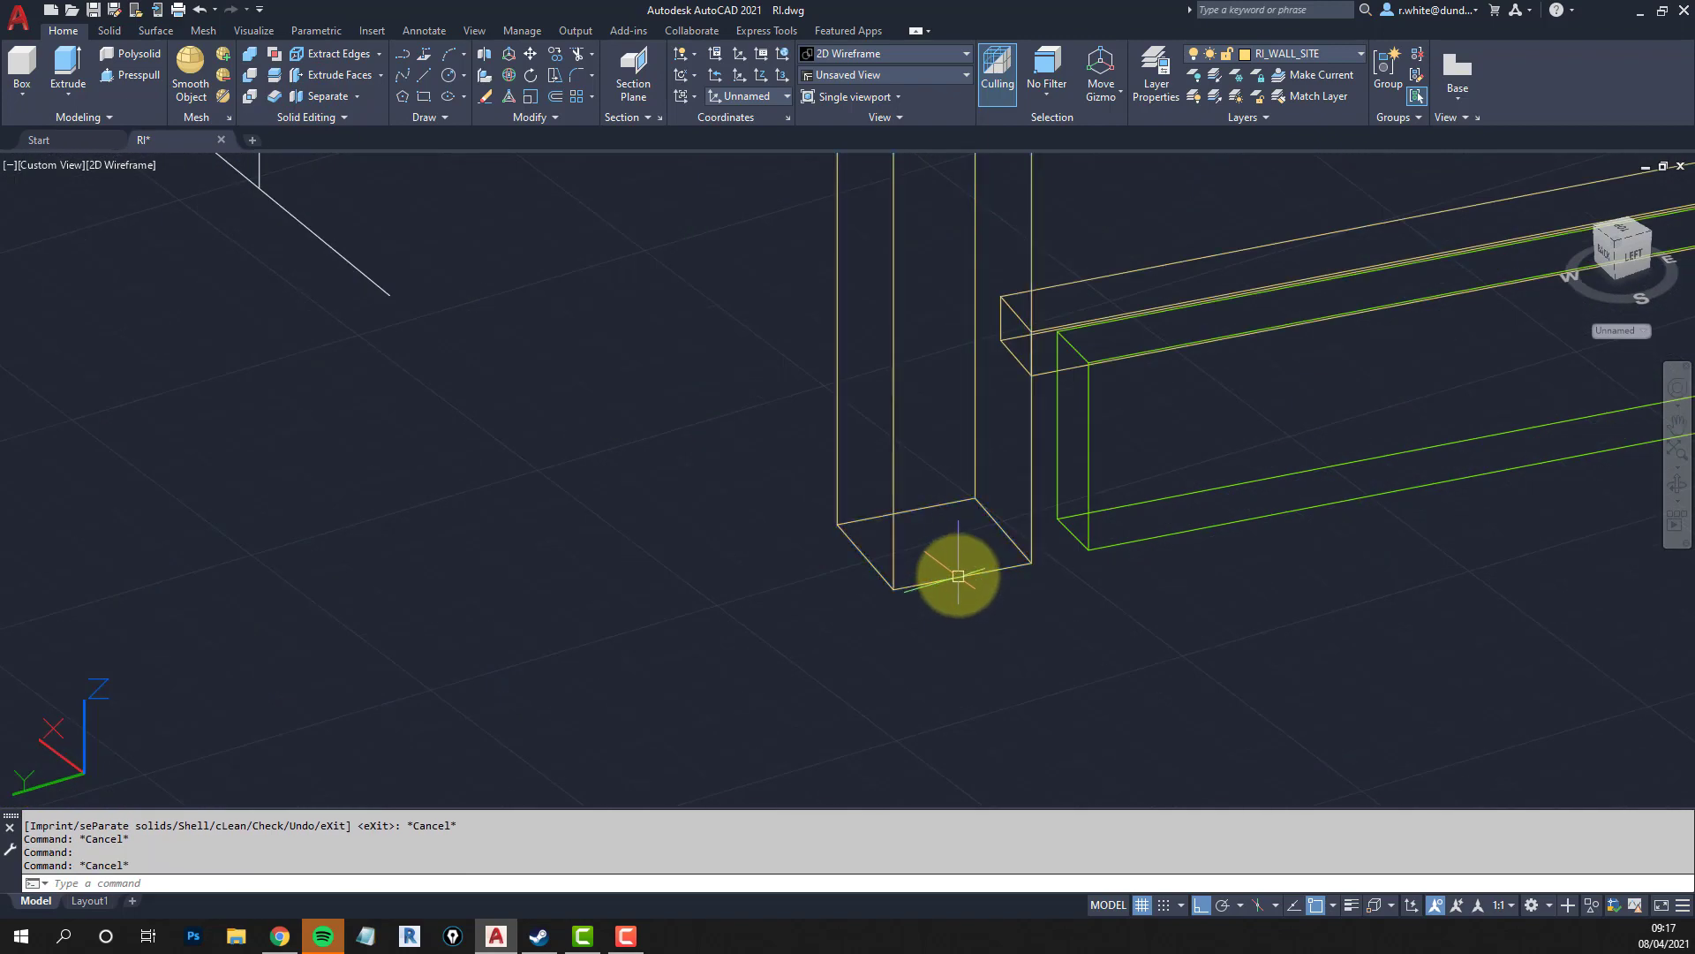
pyautogui.click(1001, 525)
pyautogui.rightClick(1003, 529)
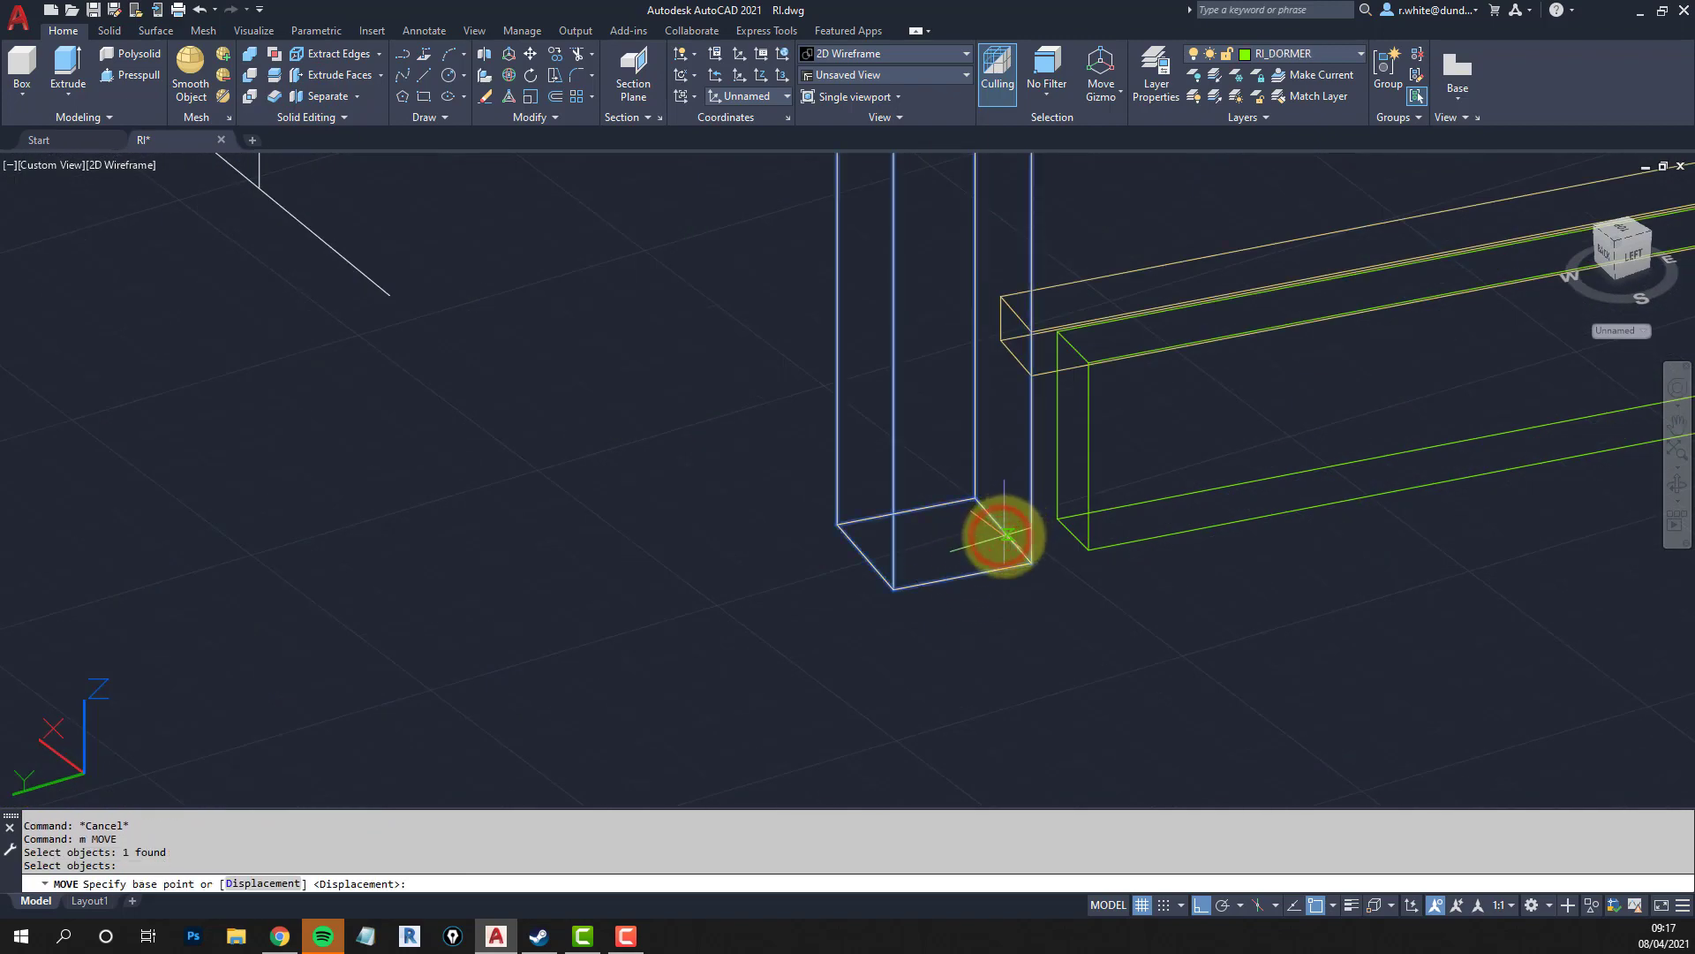
pyautogui.click(1003, 533)
pyautogui.scroll(-5, 972, 548)
pyautogui.scroll(5, 441, 618)
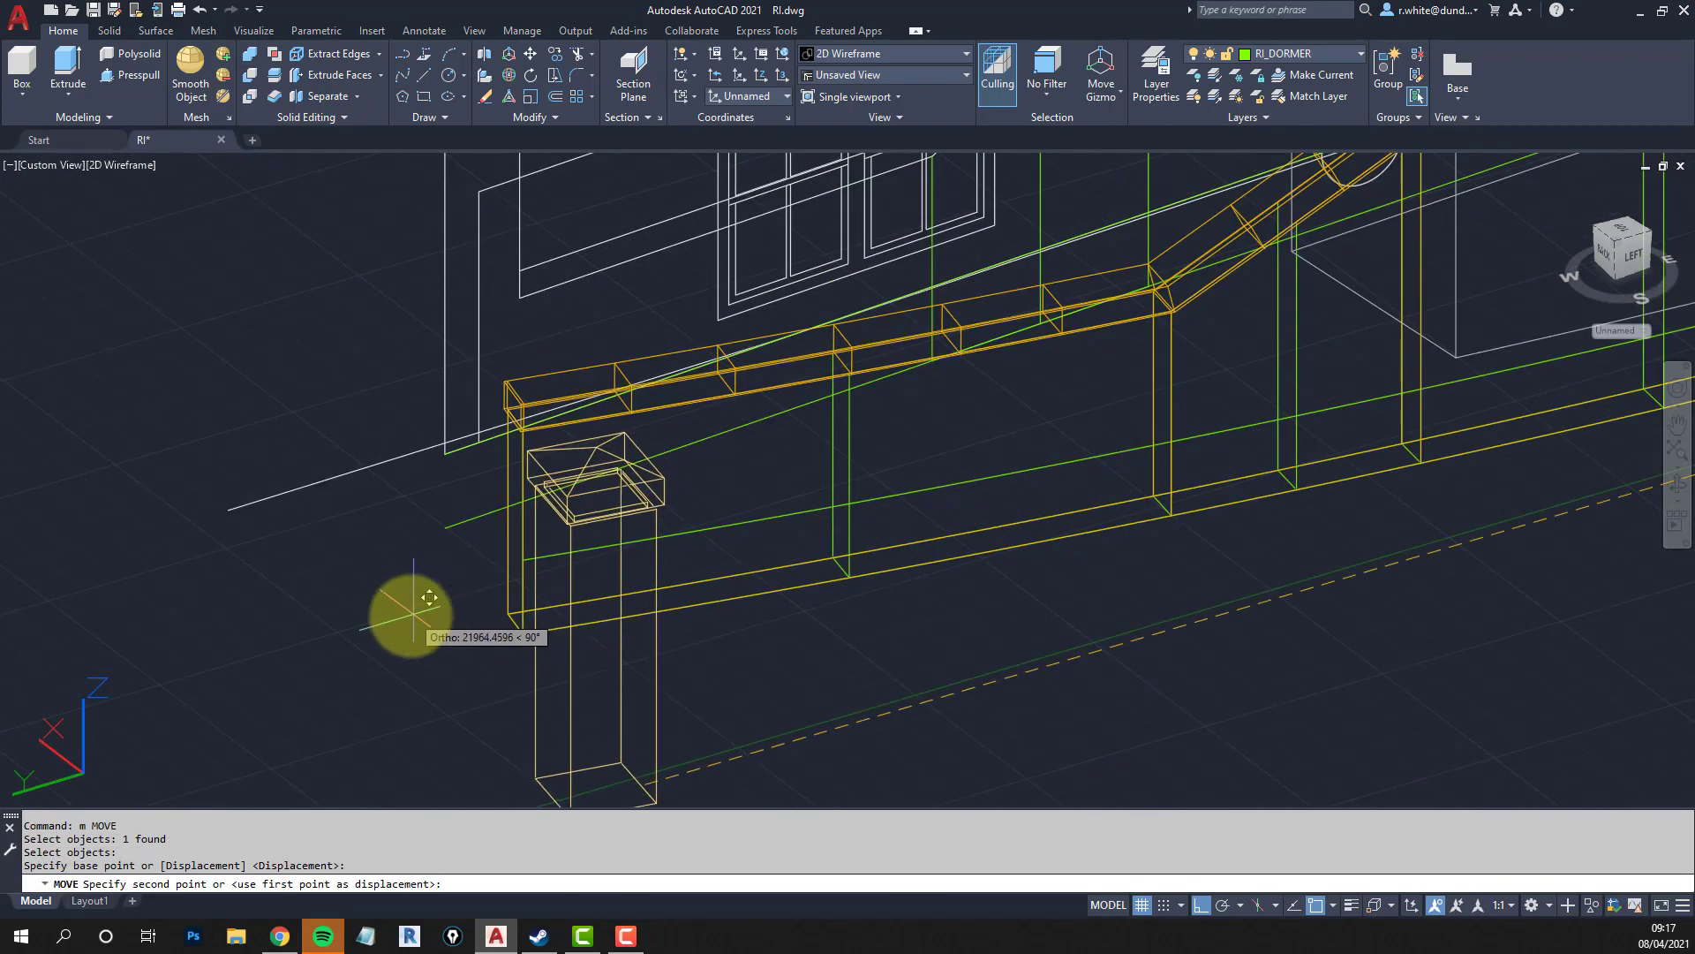
pyautogui.click(452, 521)
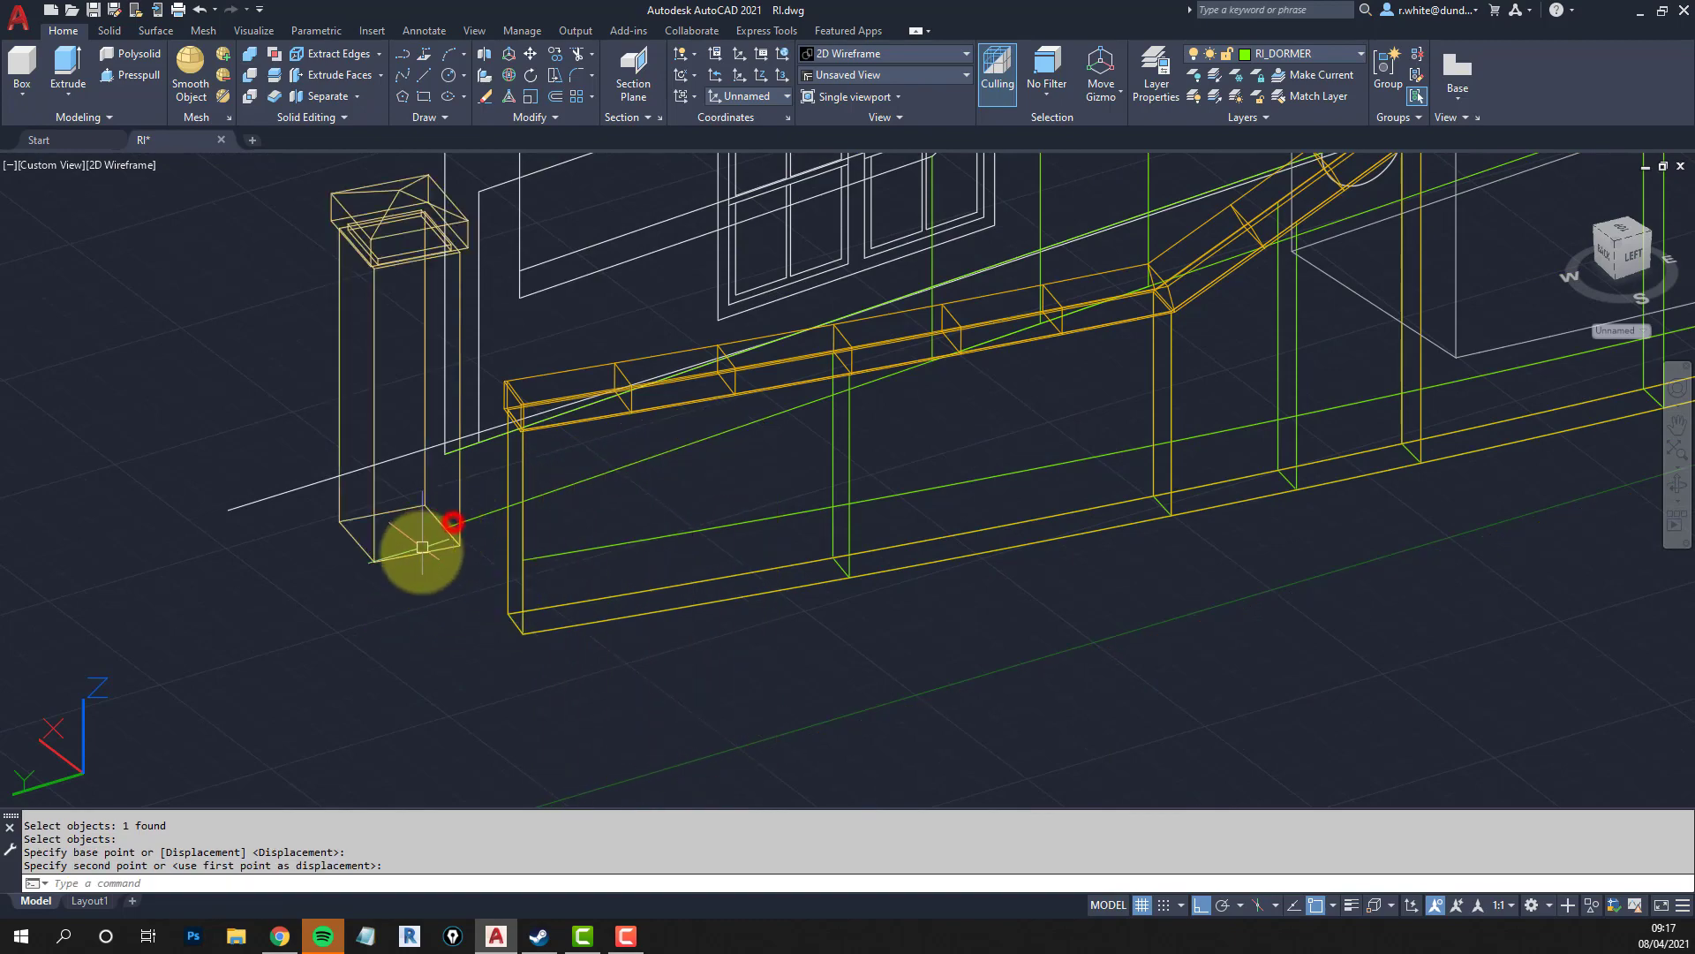
pyautogui.press('Escape')
pyautogui.press('Escape')
# Switch to the Main coordinate system and draw a vertical polyline down from the elevation's pier edge past the base line.
pyautogui.keyDown('shift'); pyautogui.moveTo(745, 543); pyautogui.dragTo(568, 435, button='middle'); pyautogui.keyUp('shift')
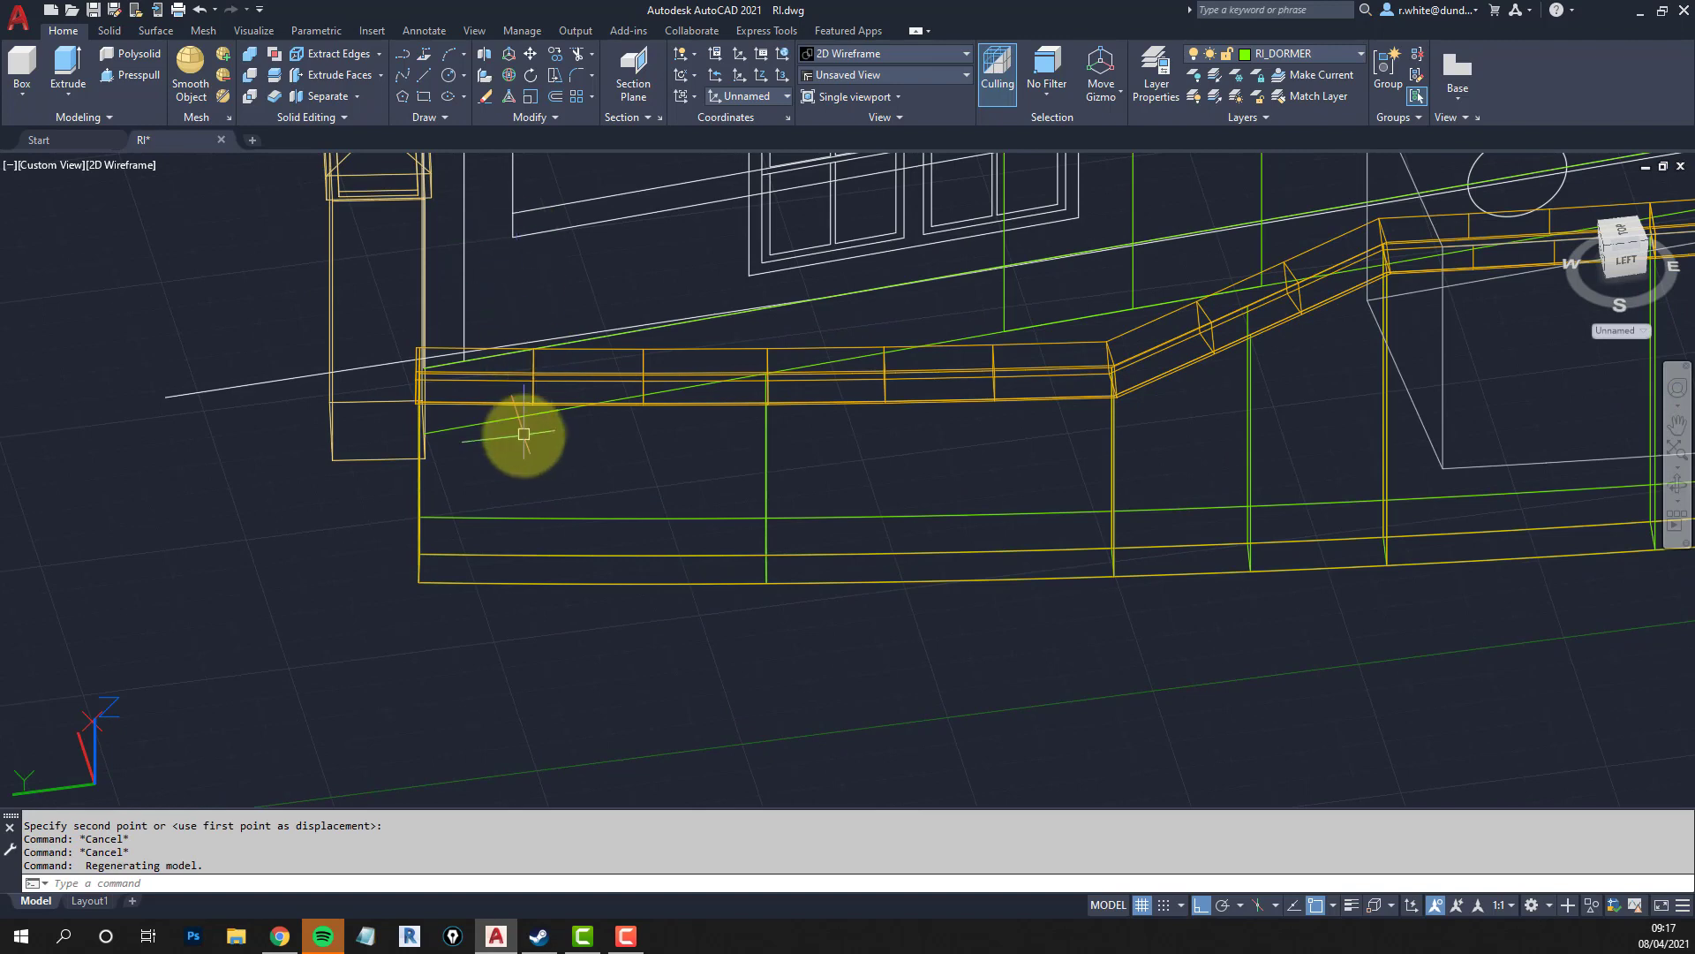
pyautogui.scroll(-4, 511, 227)
pyautogui.moveTo(511, 227); pyautogui.dragTo(522, 353, button='middle')
pyautogui.scroll(3, 528, 368)
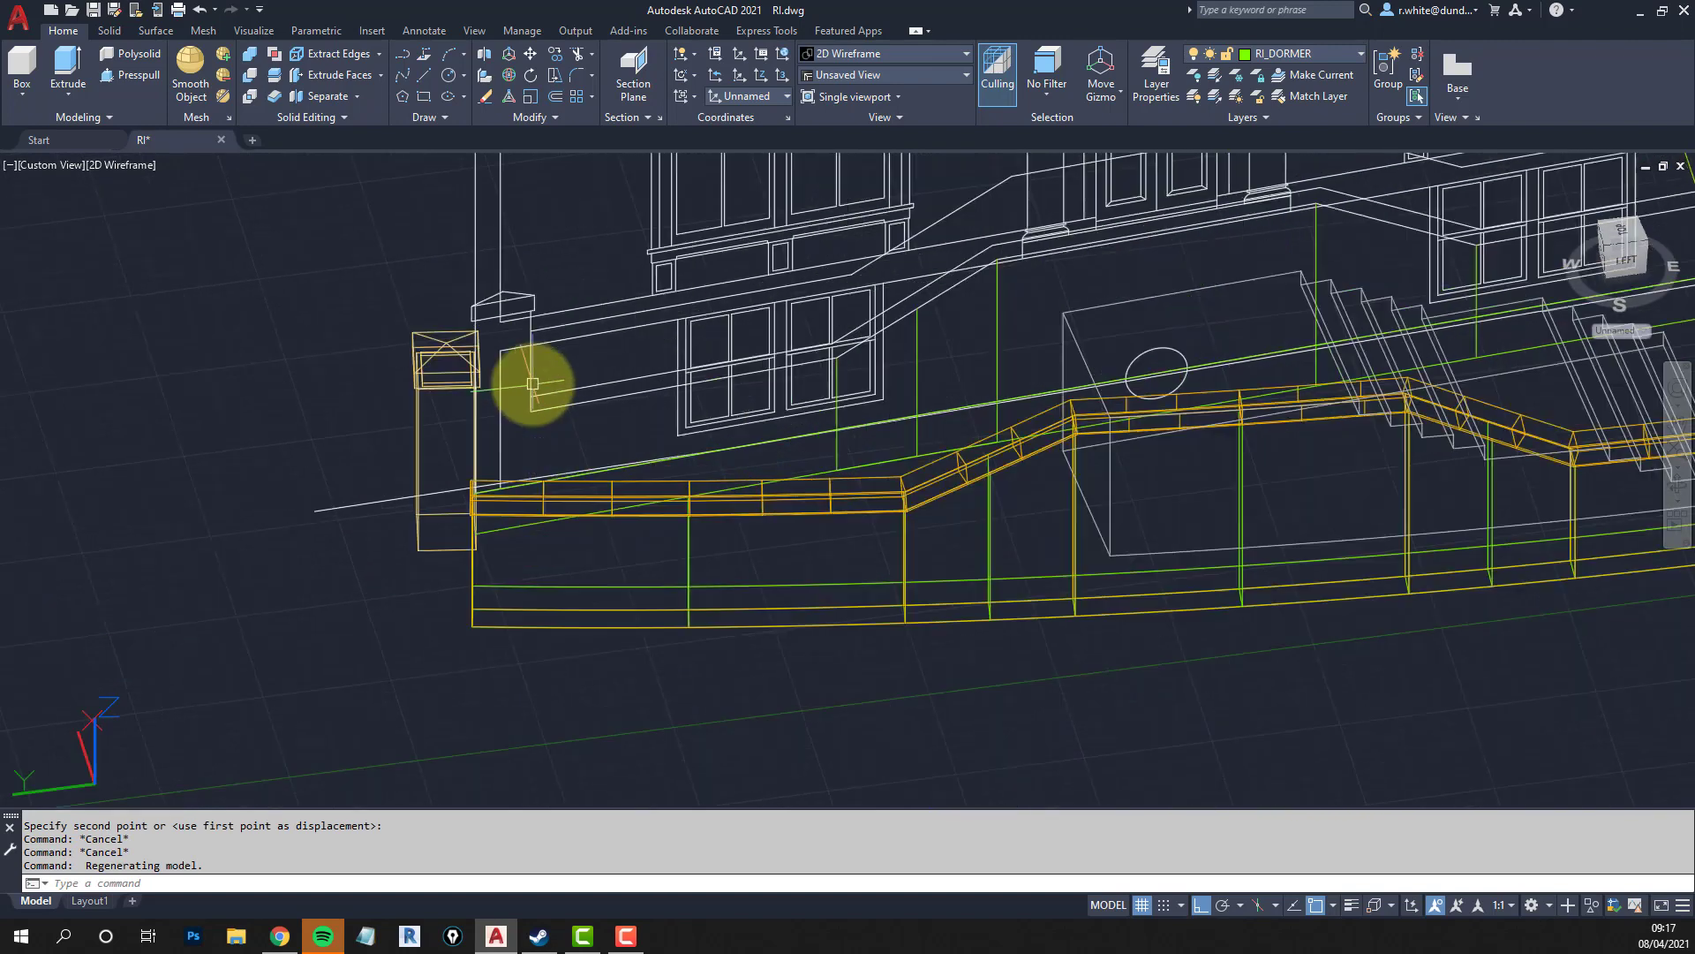
pyautogui.click(771, 97)
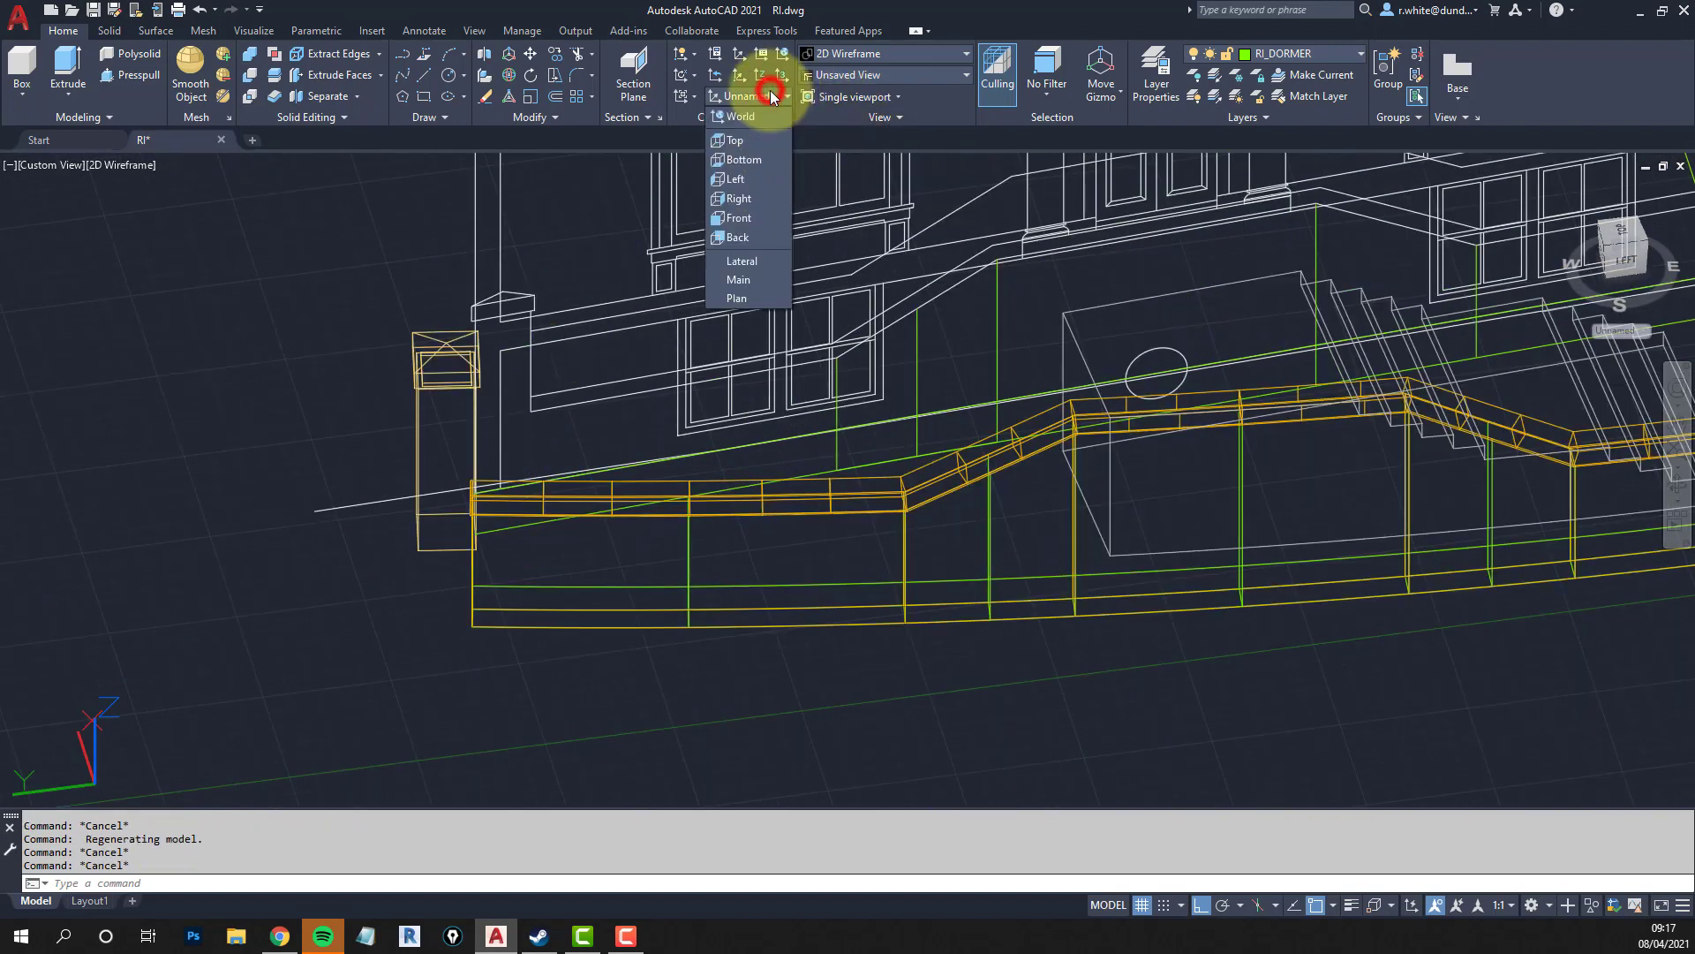
pyautogui.click(737, 280)
pyautogui.write('p')
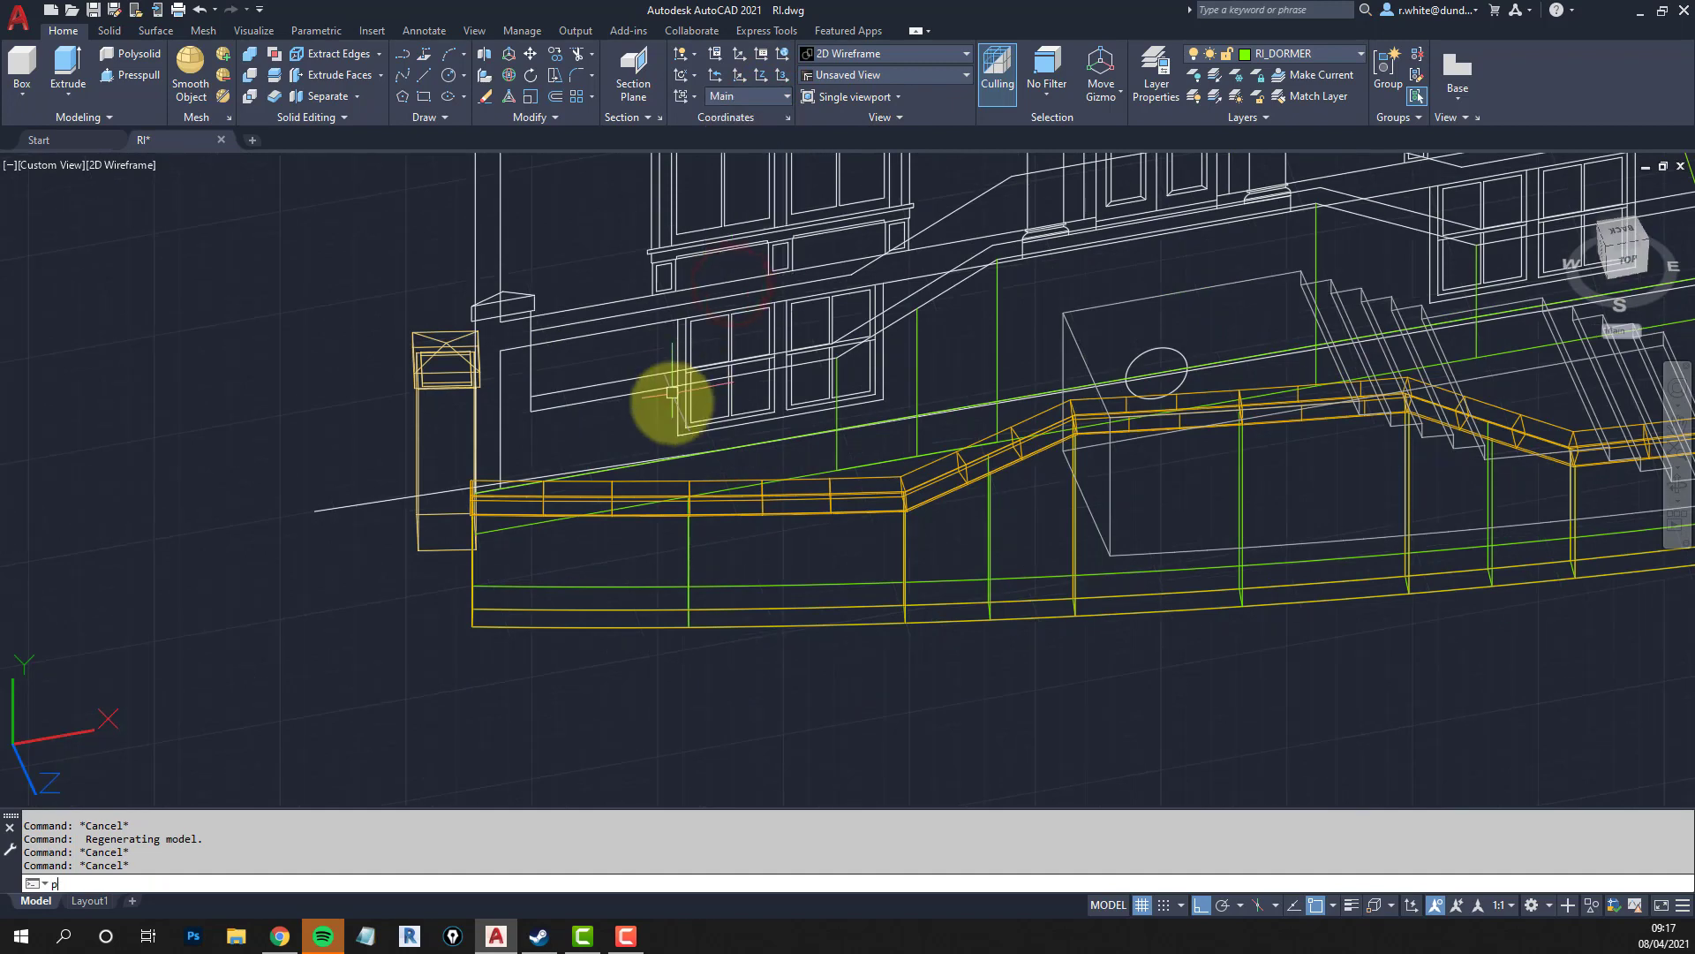
pyautogui.write('l')
pyautogui.press('Return')
pyautogui.click(530, 410)
pyautogui.scroll(5, 545, 543)
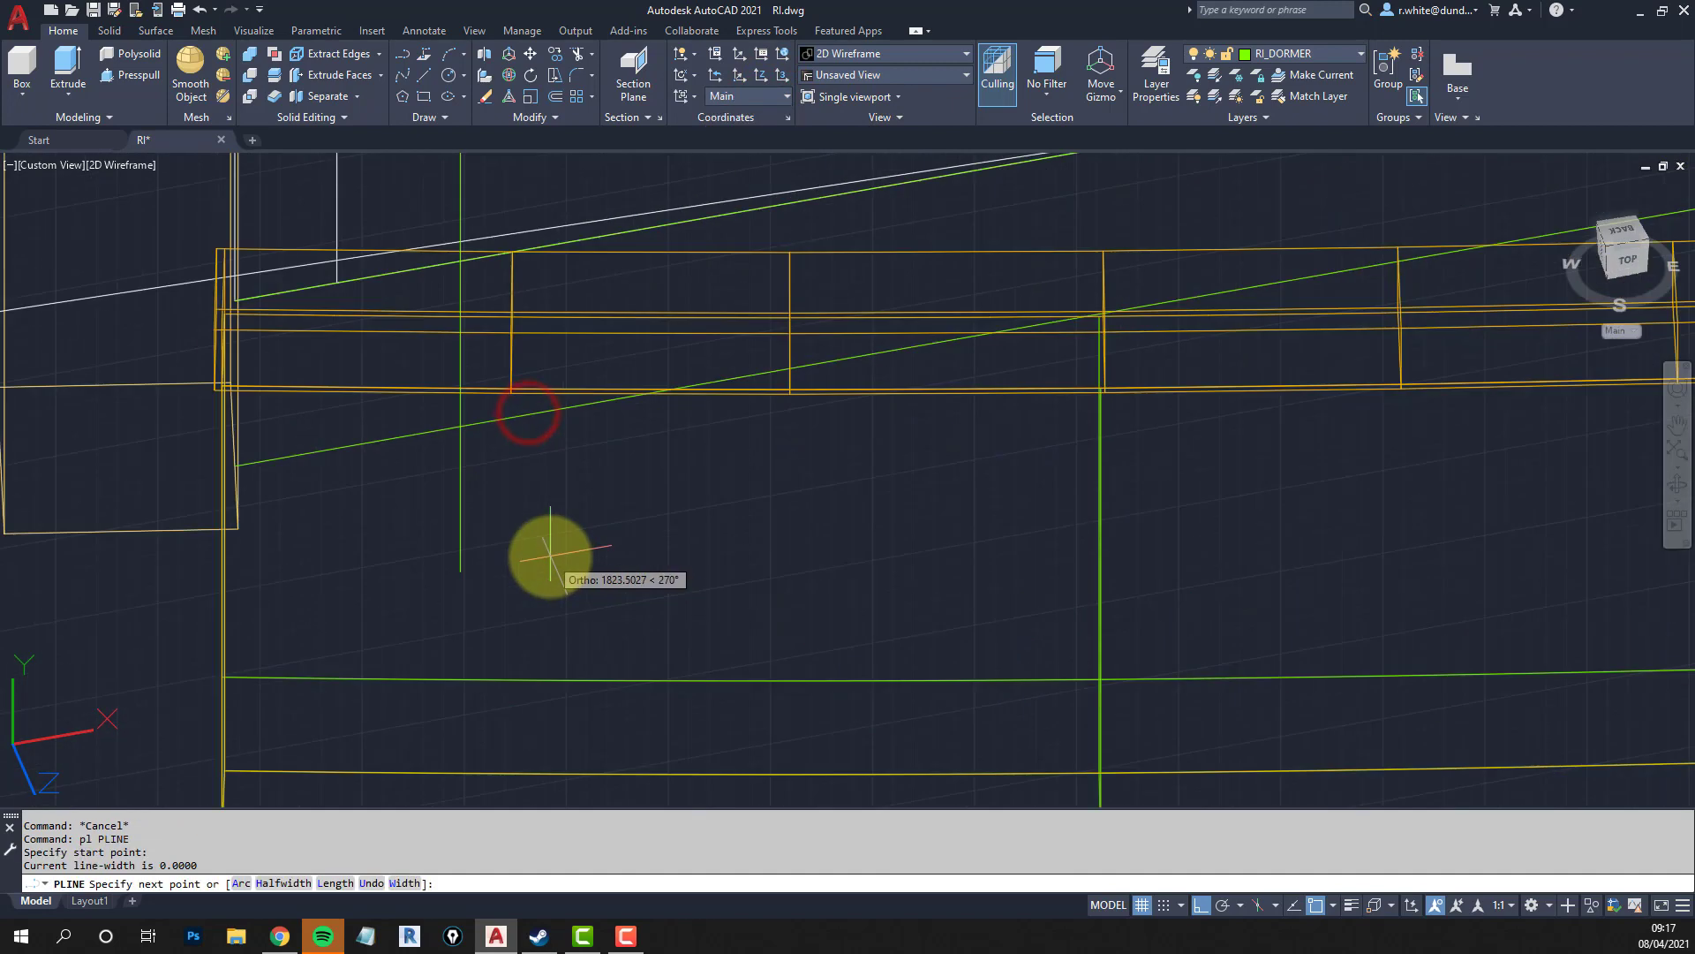
pyautogui.rightClick(550, 556)
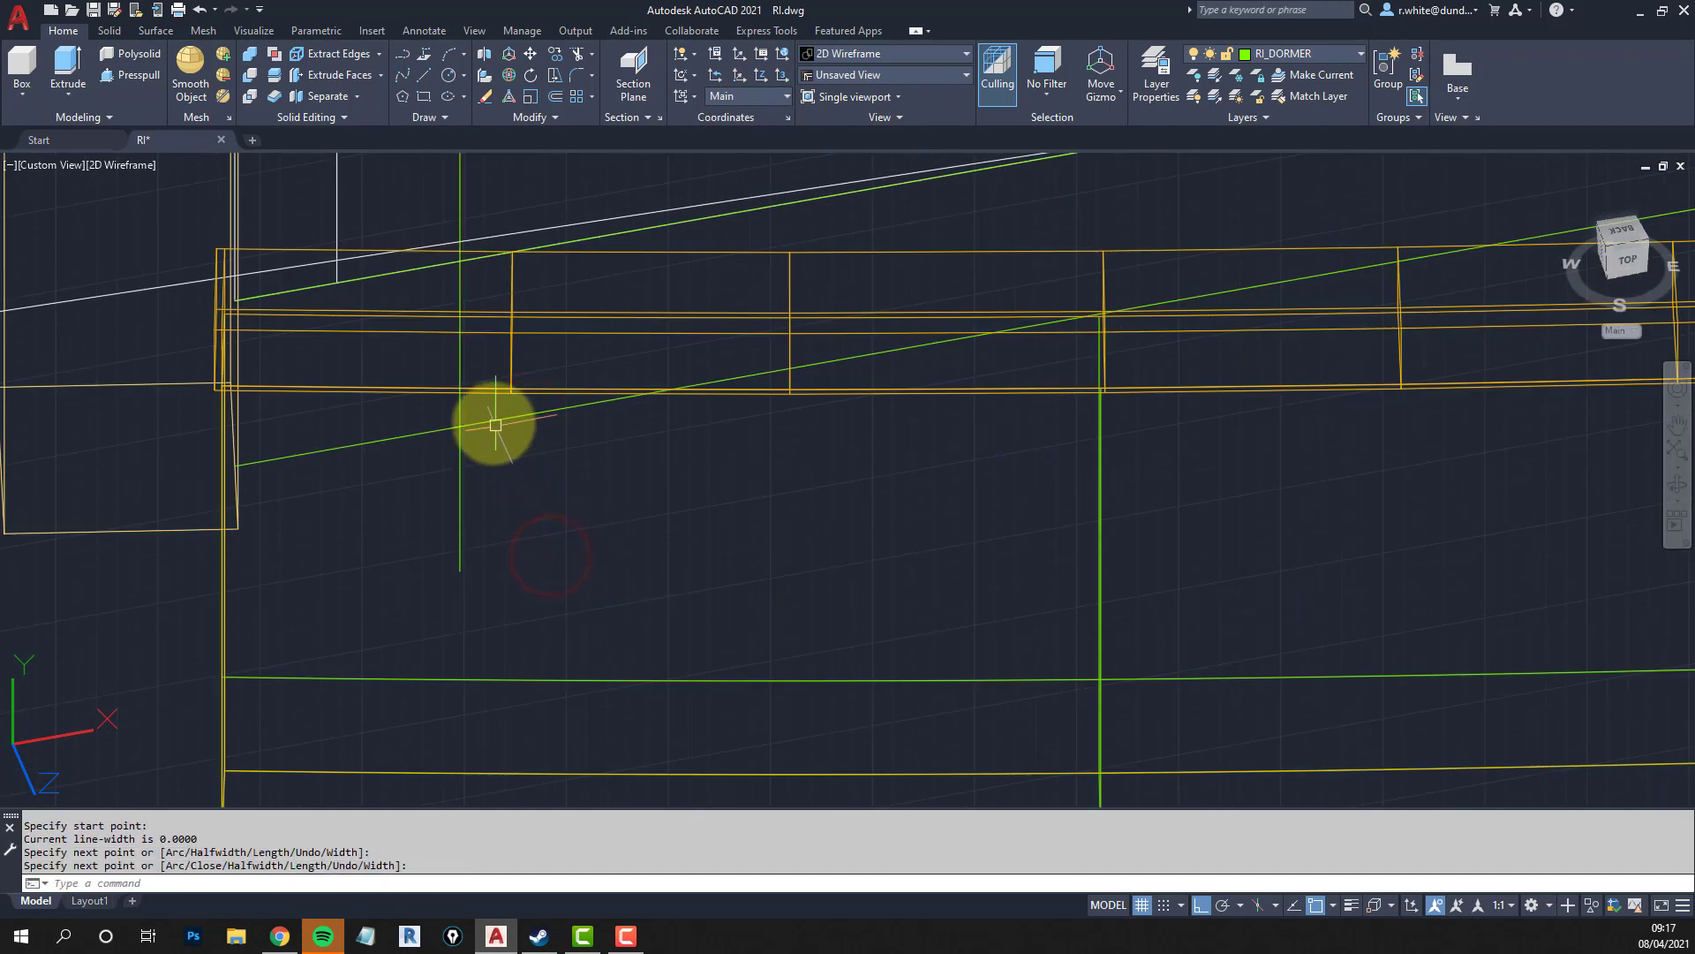
# Trim the overhang of the vertical polyline below the base line.
pyautogui.moveTo(492, 422)
pyautogui.mouseDown(button='middle')
pyautogui.moveTo(508, 500)
pyautogui.moveTo(530, 432)
pyautogui.mouseUp(button='middle')
pyautogui.write('tr')
pyautogui.press('Return')
pyautogui.click(506, 459)
pyautogui.press('Return')
pyautogui.click(470, 506)
pyautogui.press('Return')
pyautogui.scroll(-4, 471, 506)
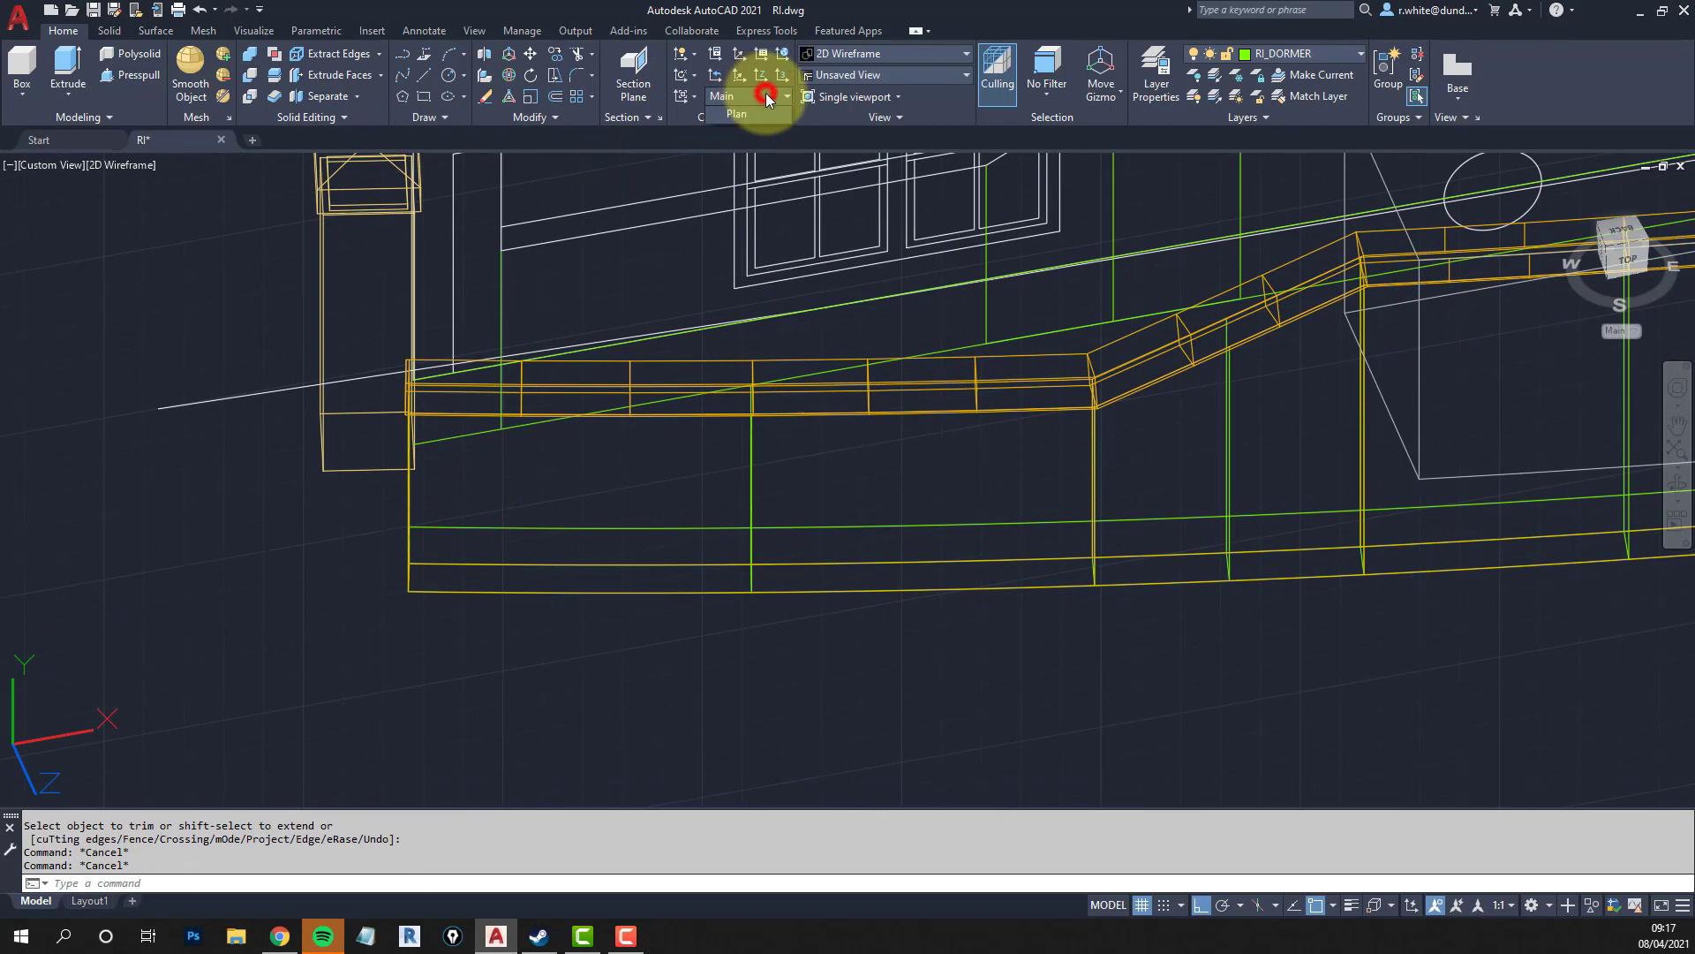
# Switch to the Plan coordinate system and draw a polyline from the vertical line's lower end outward across the curved wall.
pyautogui.click(745, 299)
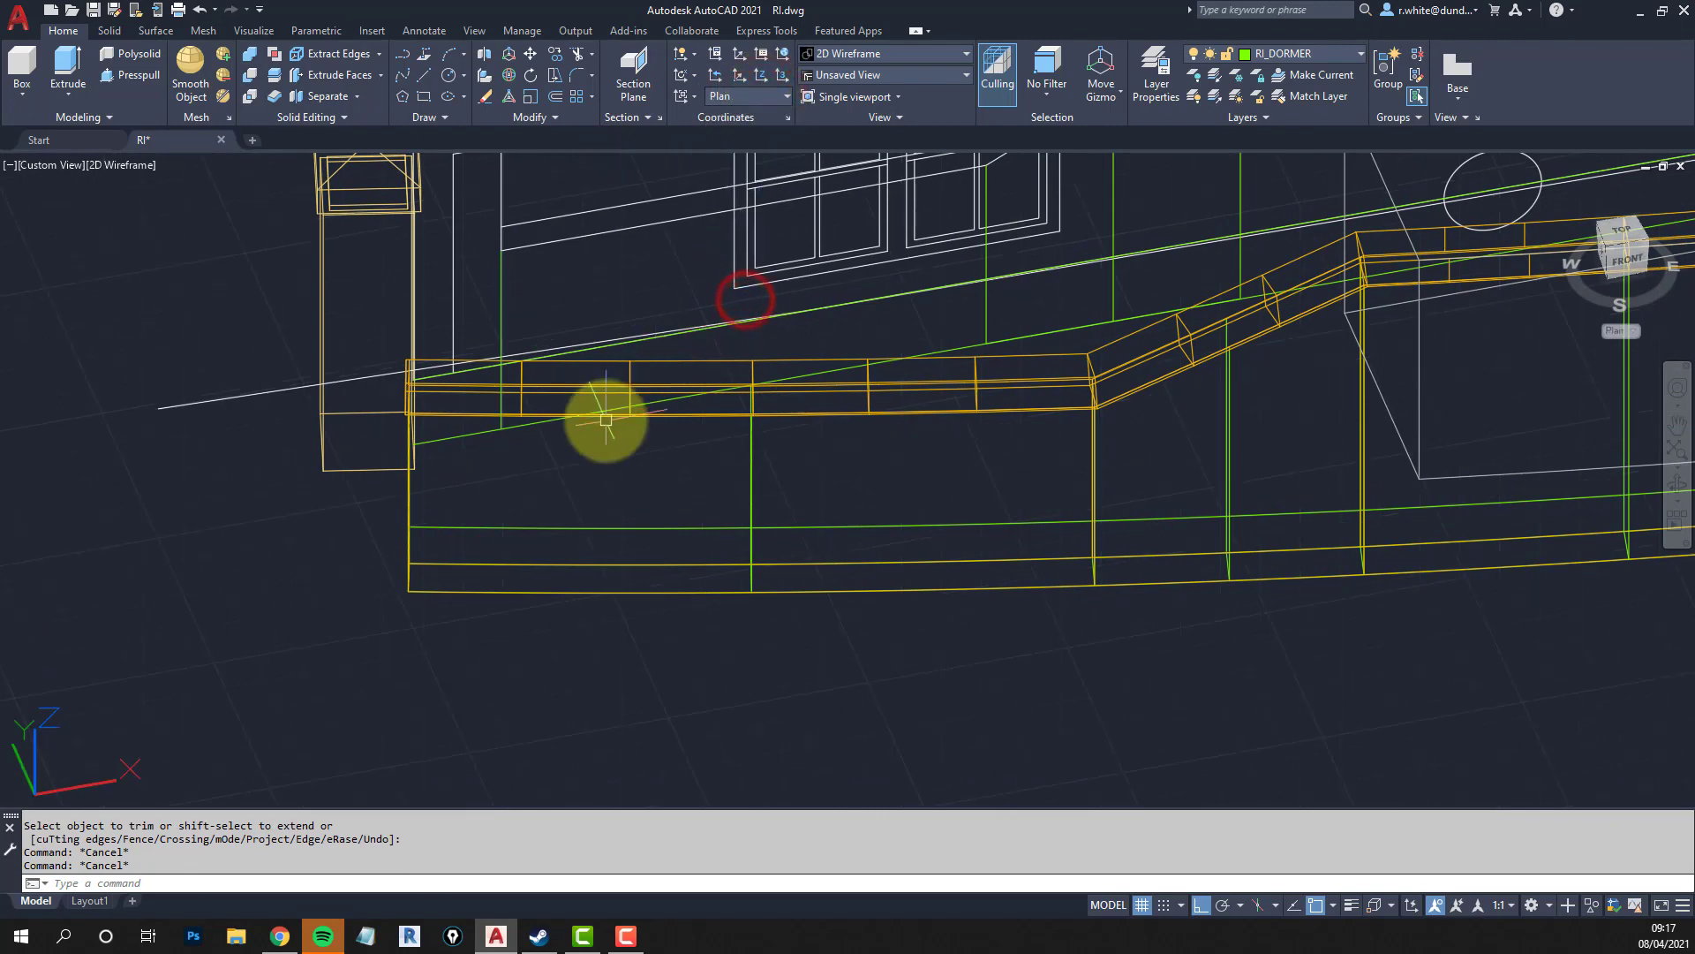
pyautogui.write('pl')
pyautogui.press('Return')
pyautogui.click(500, 429)
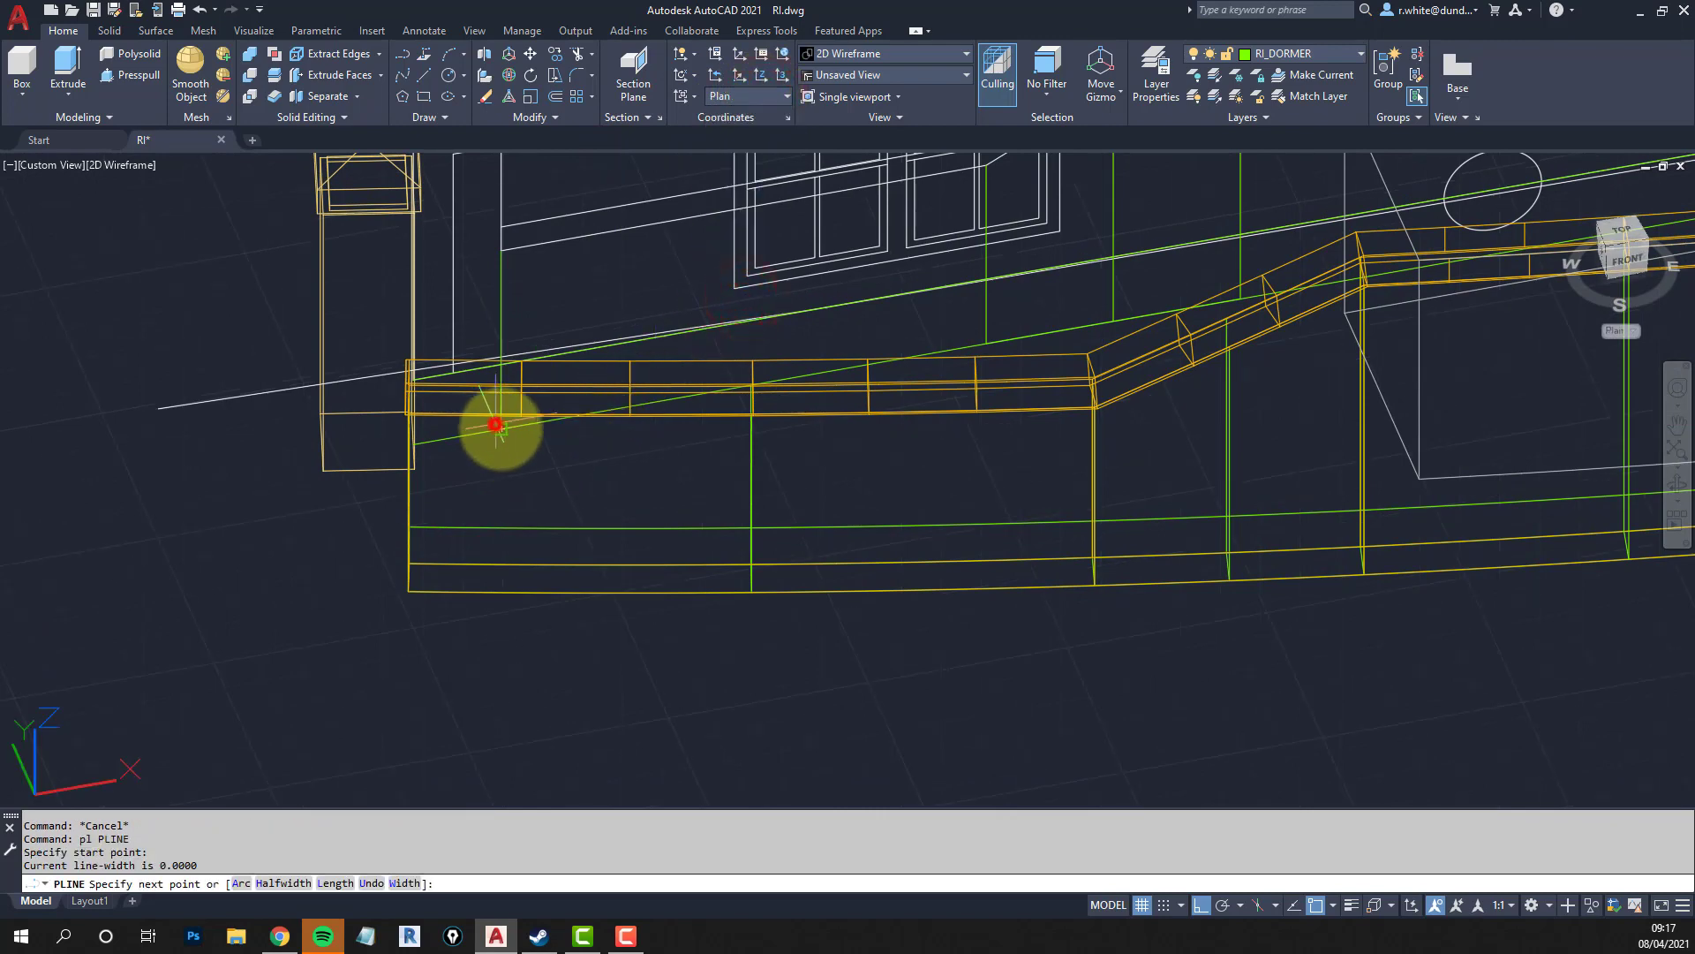
pyautogui.click(675, 674)
pyautogui.press('Return')
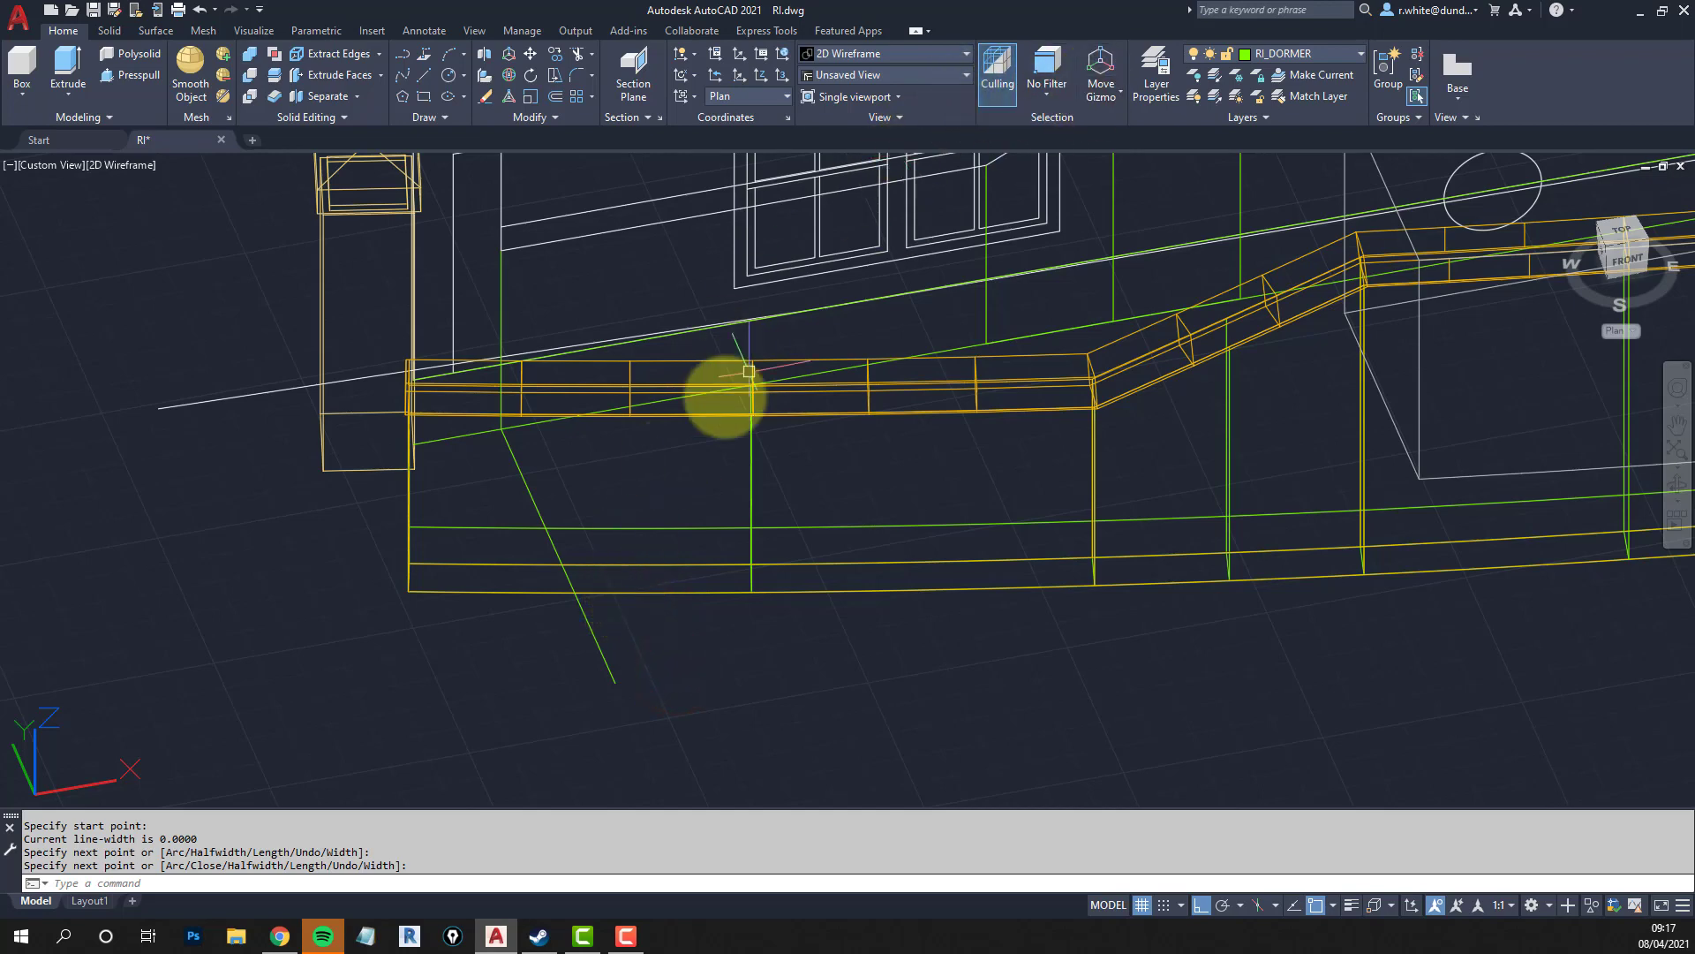
# Trim the new ground polyline back to the outer base edge of the curved wall.
pyautogui.write('trv')
pyautogui.press('Return')
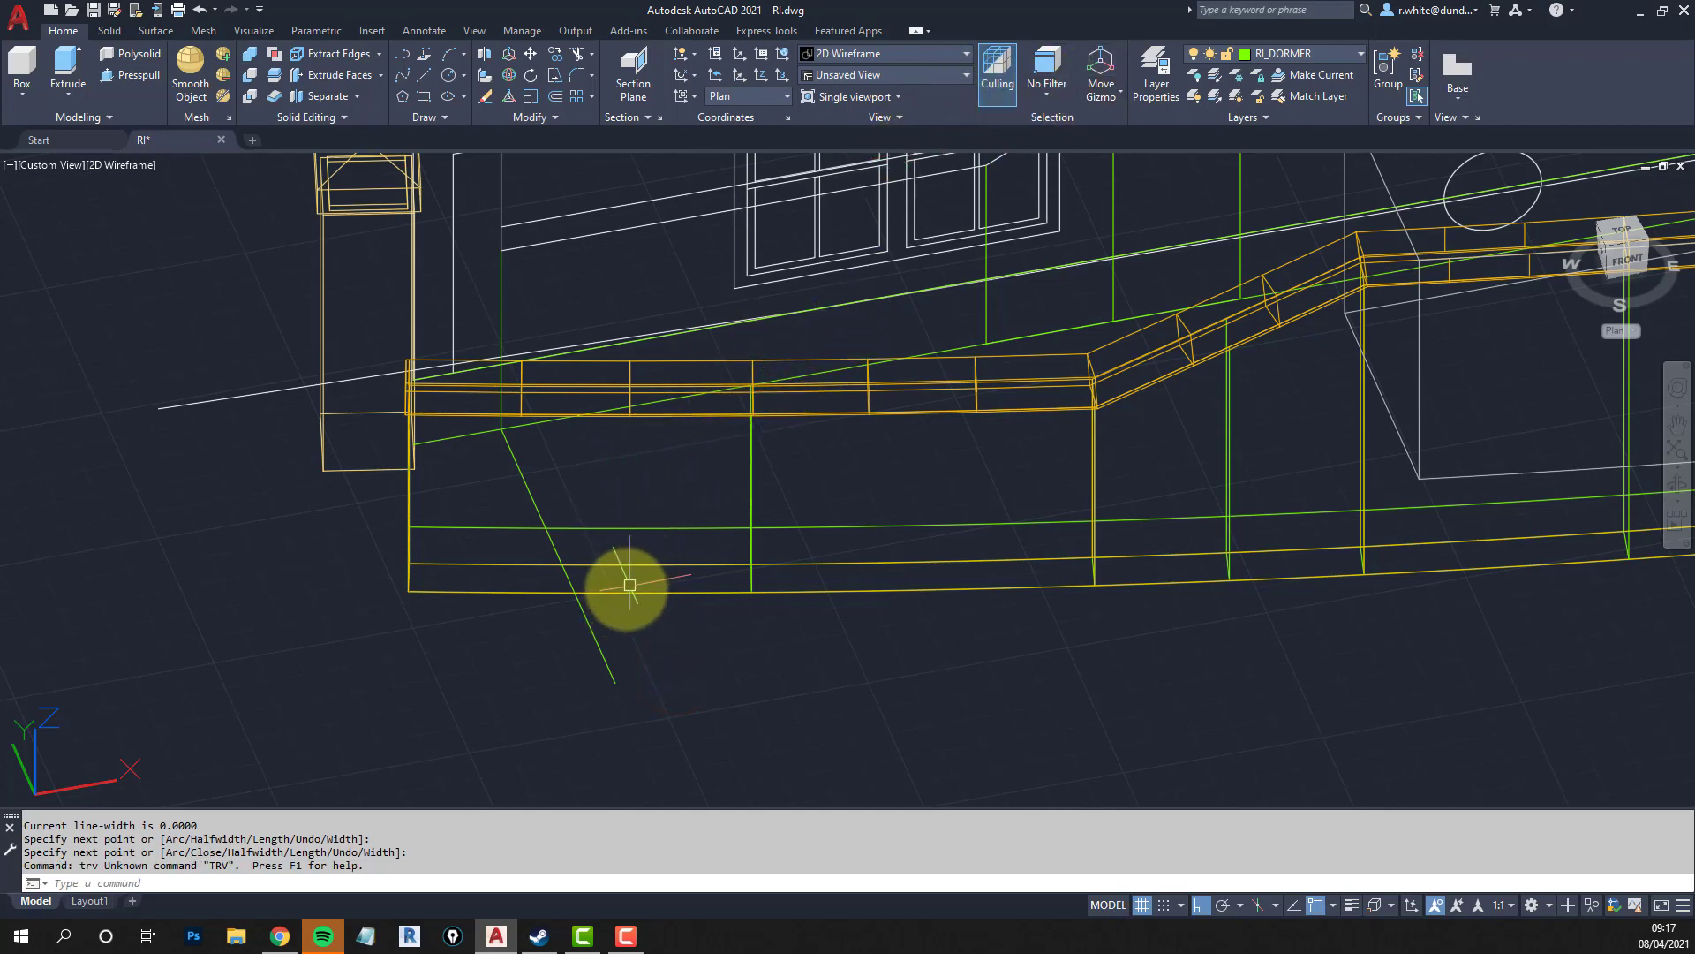
pyautogui.press('Escape')
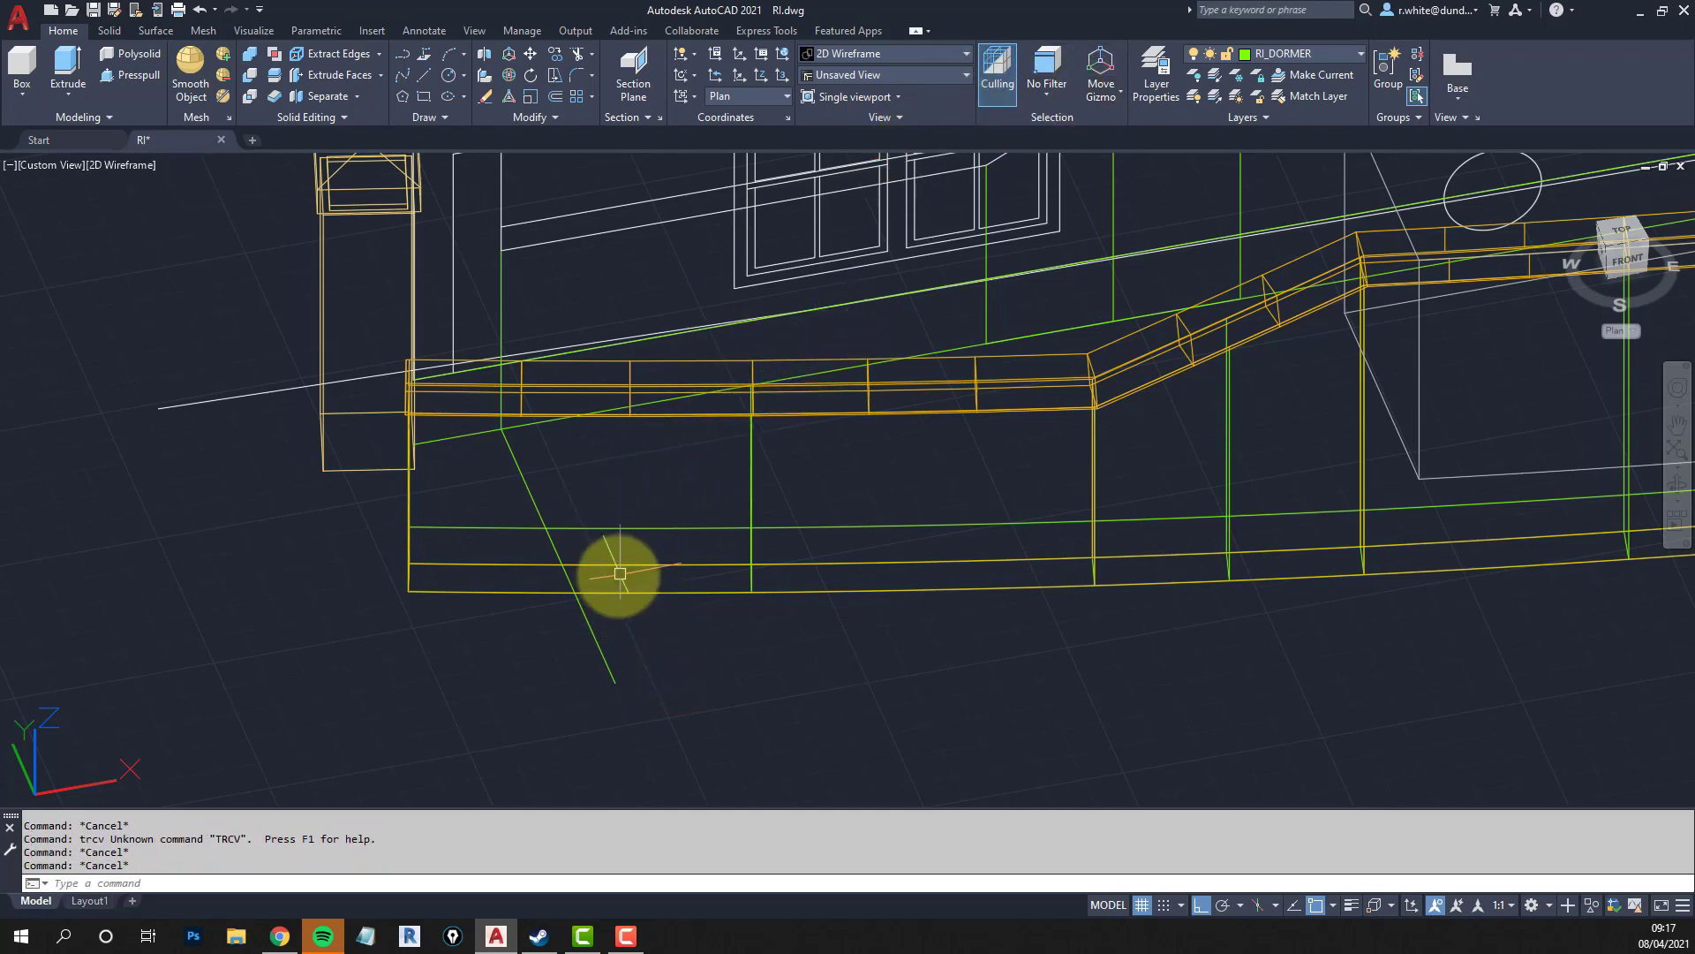
pyautogui.write('tr')
pyautogui.press('Return')
pyautogui.click(618, 580)
pyautogui.click(592, 615)
pyautogui.press('Return')
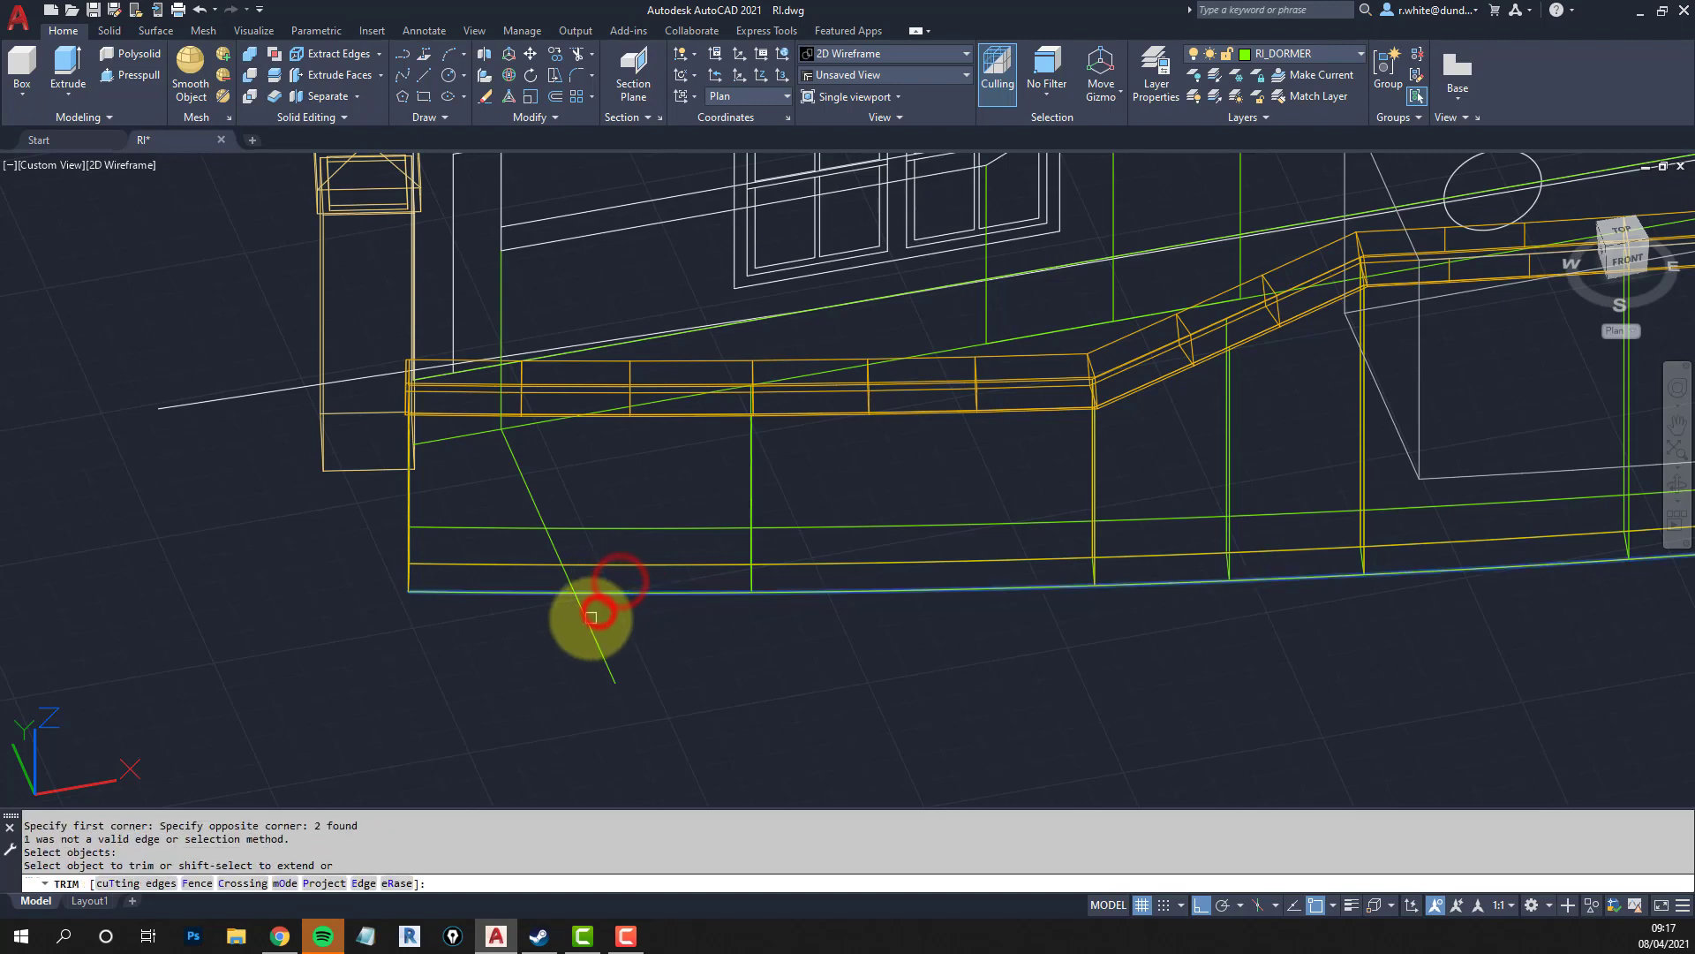
pyautogui.click(588, 617)
pyautogui.press('Return')
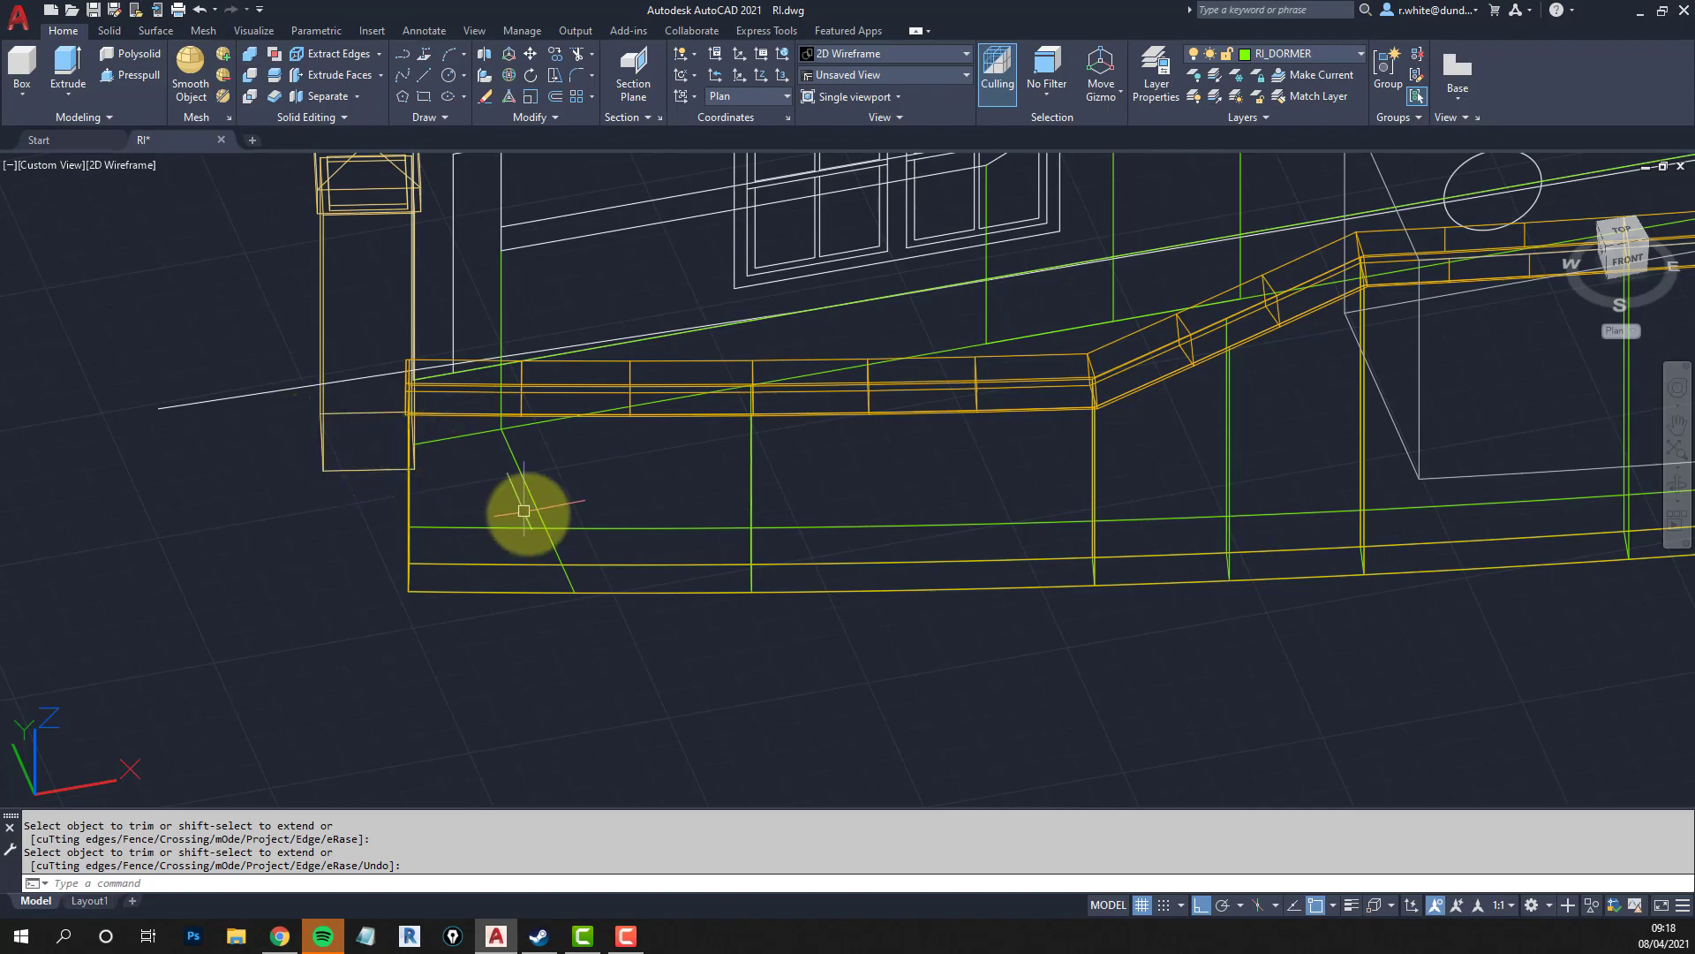
# Examine the curved wall, the moved pier and the pier cap drawn in the elevation.
pyautogui.moveTo(530, 508)
pyautogui.keyDown('shift'); pyautogui.mouseDown(button='middle')
pyautogui.moveTo(606, 454)
pyautogui.moveTo(574, 434)
pyautogui.moveTo(587, 485)
pyautogui.moveTo(688, 530)
pyautogui.moveTo(847, 527)
pyautogui.moveTo(542, 525)
pyautogui.mouseUp(button='middle'); pyautogui.keyUp('shift')
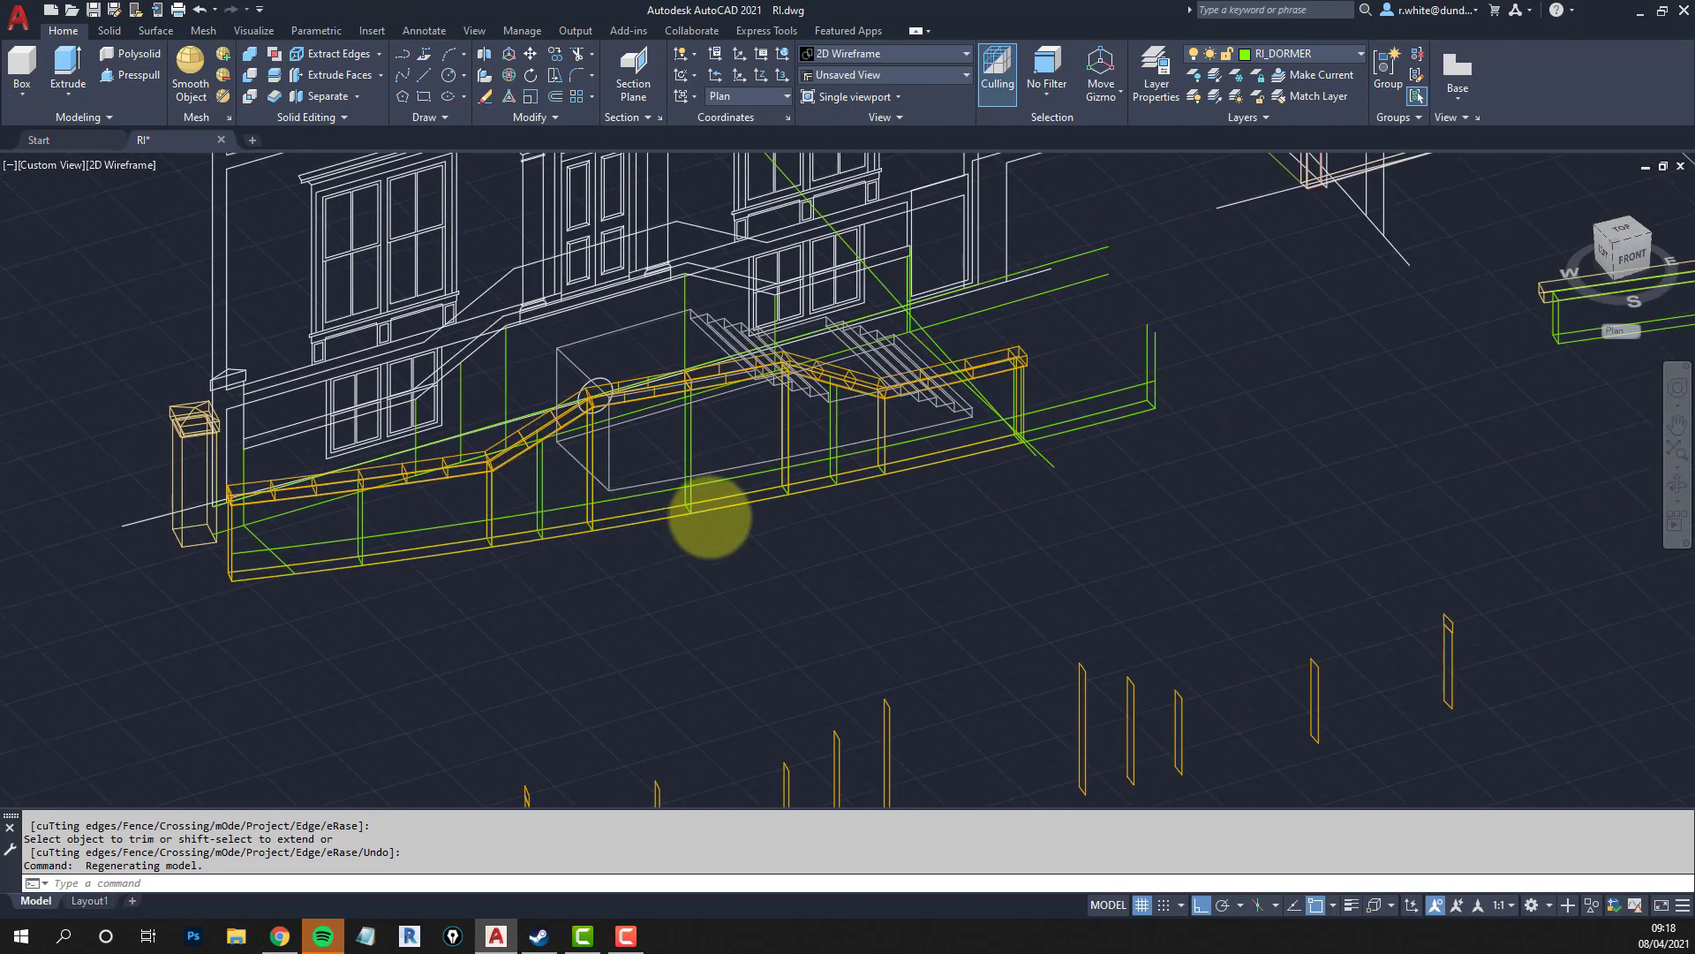
pyautogui.scroll(-2, 707, 517)
pyautogui.scroll(4, 415, 472)
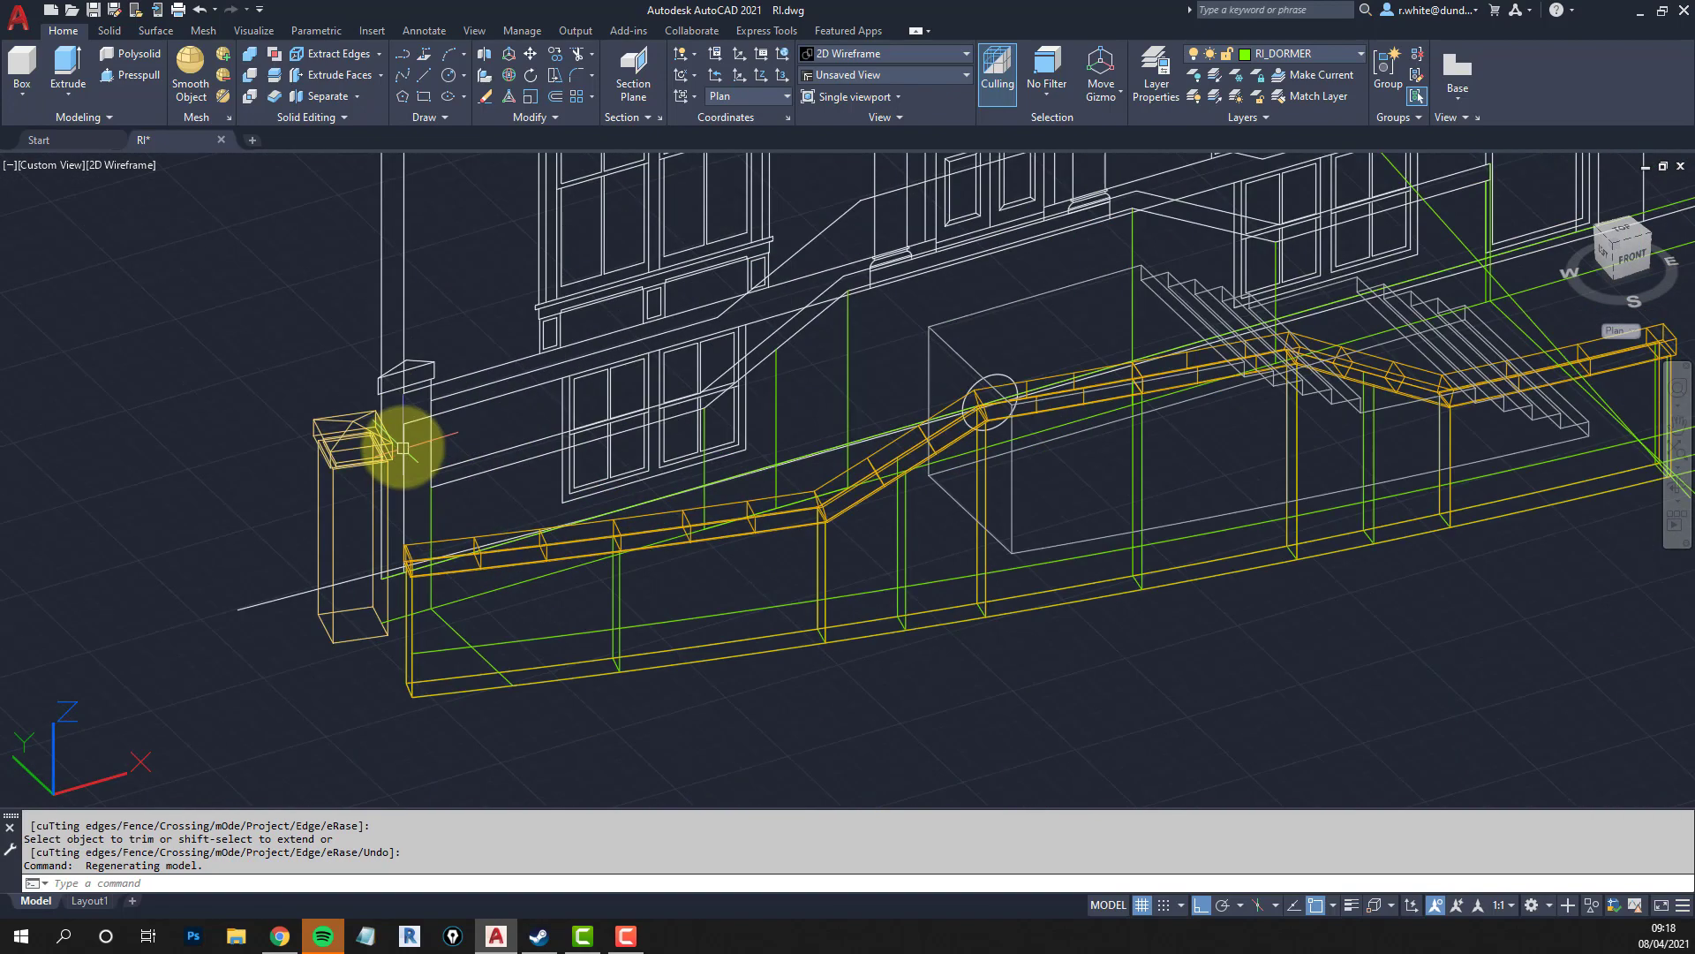
pyautogui.scroll(2, 428, 375)
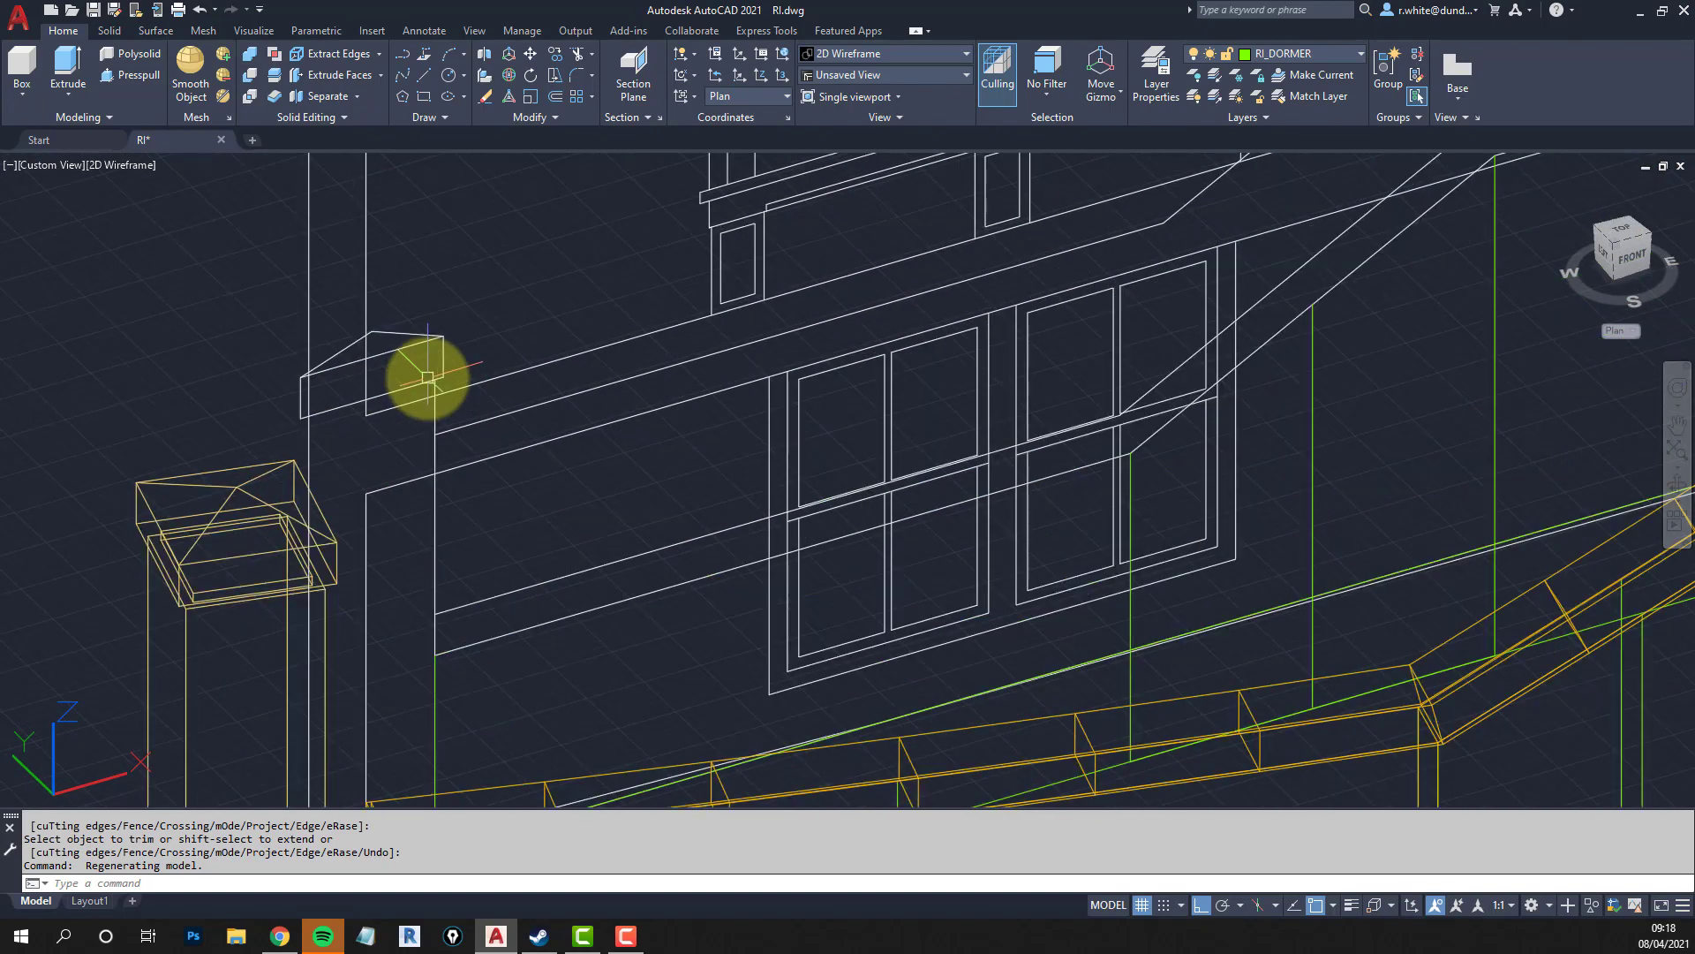
pyautogui.scroll(-2, 425, 378)
pyautogui.moveTo(446, 454); pyautogui.dragTo(445, 433, button='middle')
pyautogui.press('Escape')
pyautogui.press('Escape')
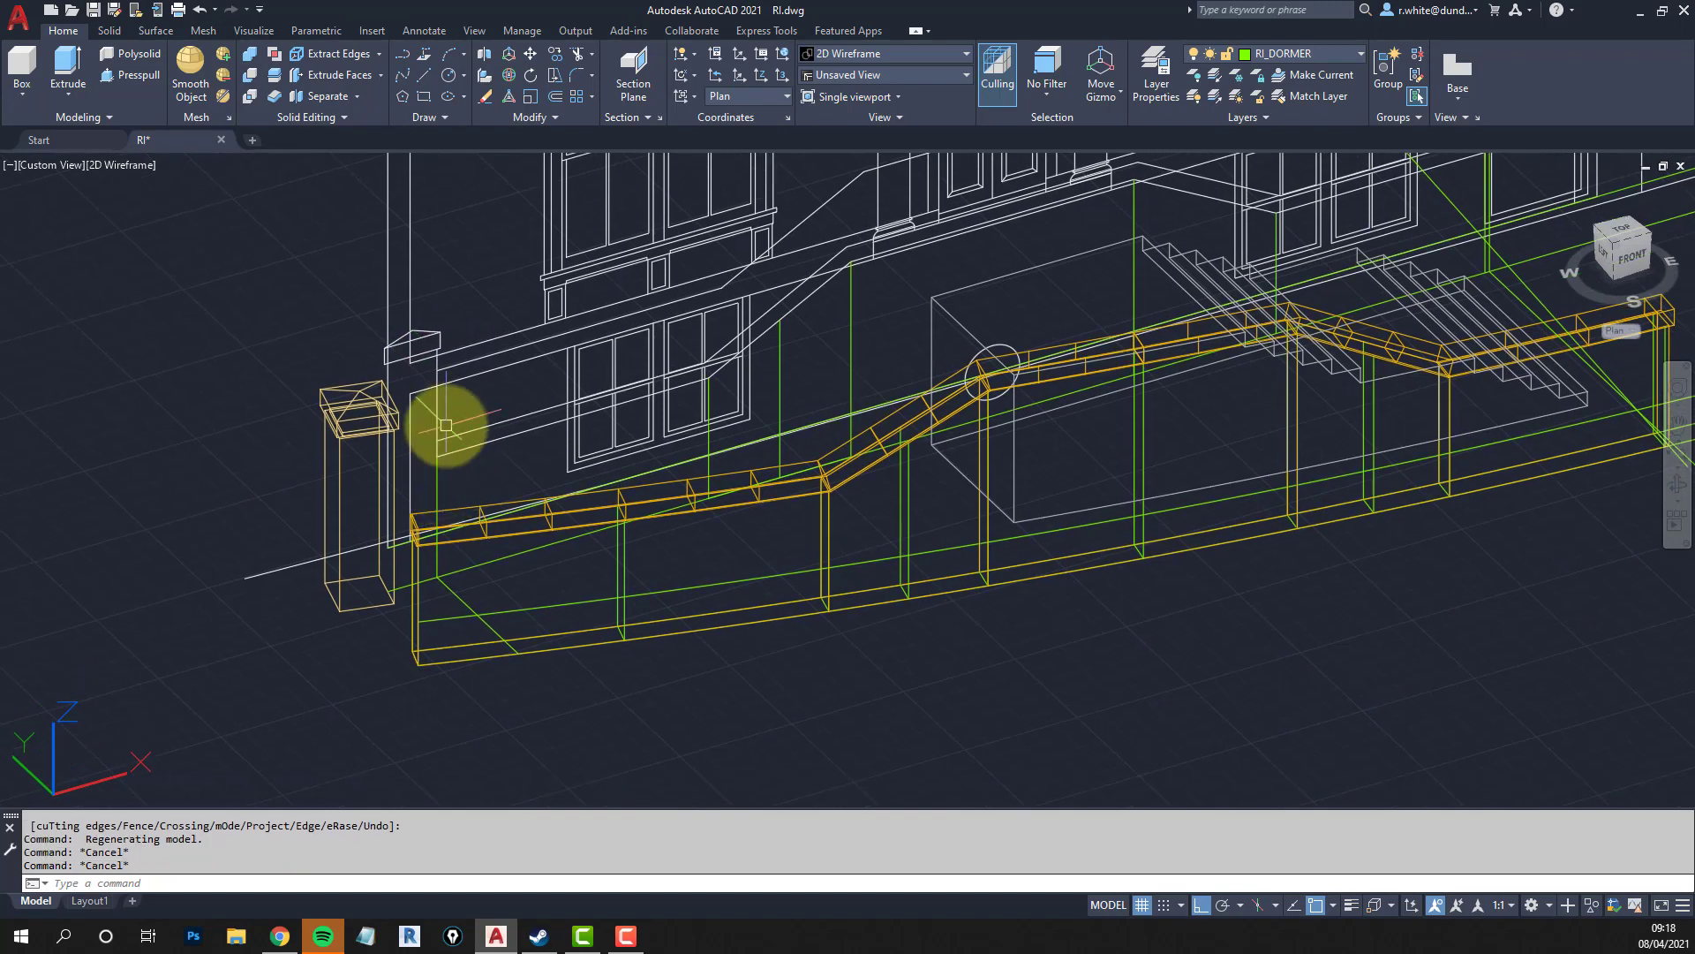
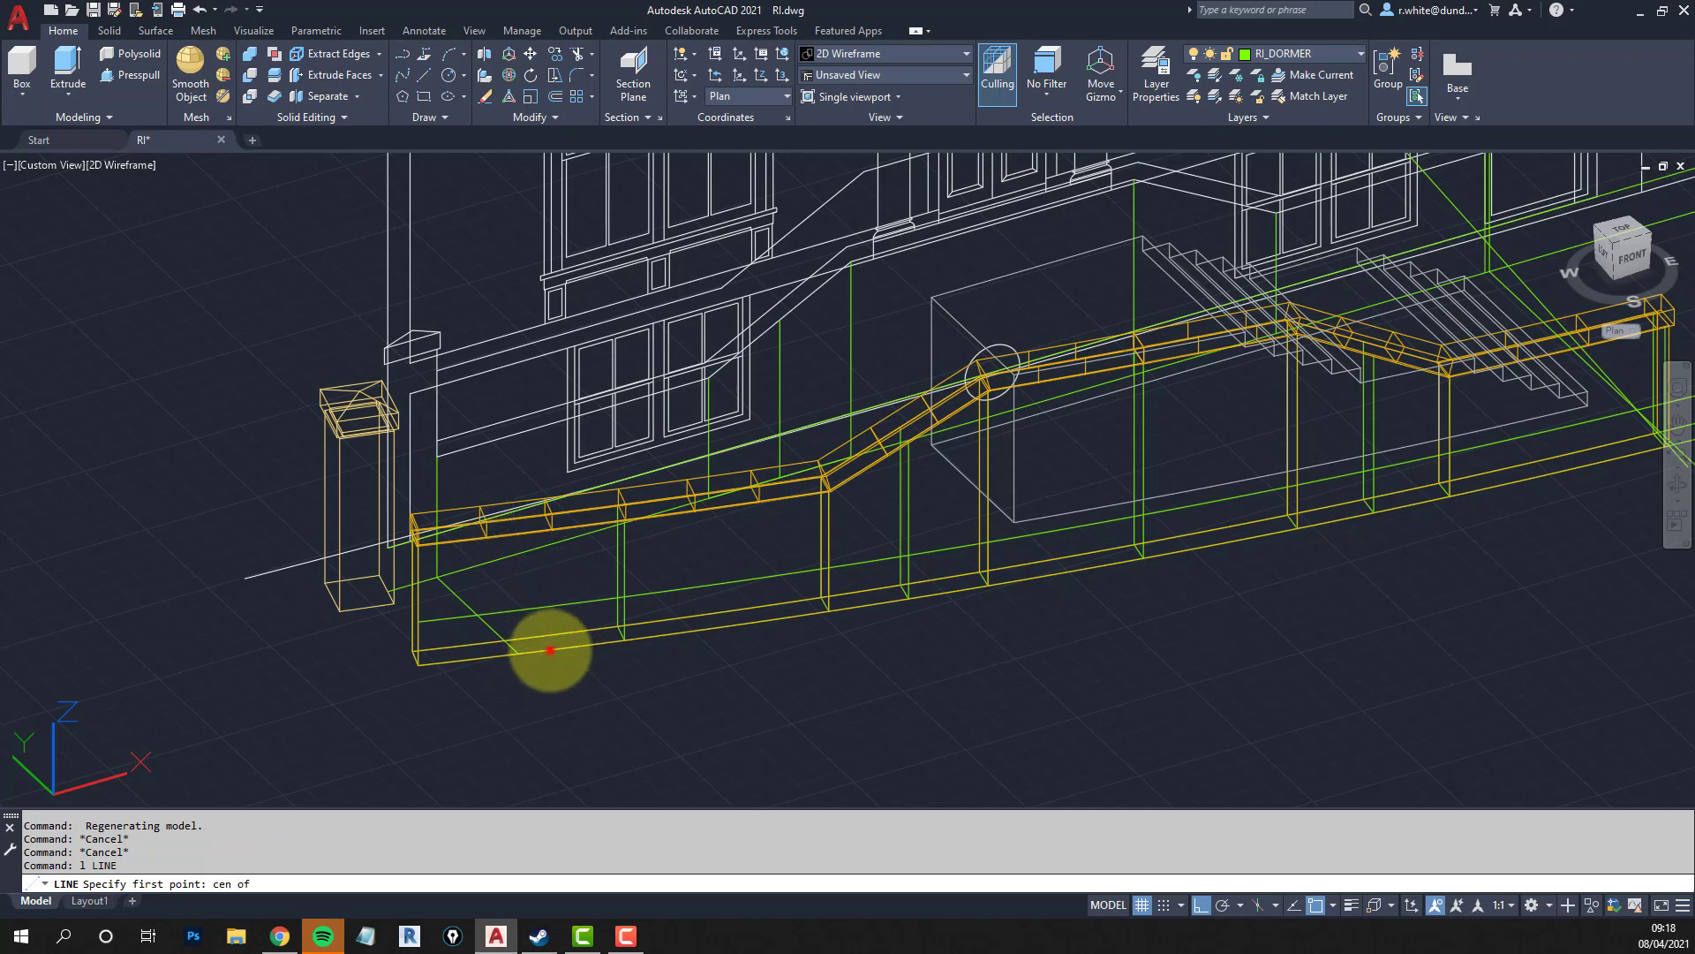
# Draw a radial line from the centre of the curved wall's arc to the trimmed polyline's end on the wall's outer base edge.
pyautogui.click(550, 650)
pyautogui.scroll(3, 519, 651)
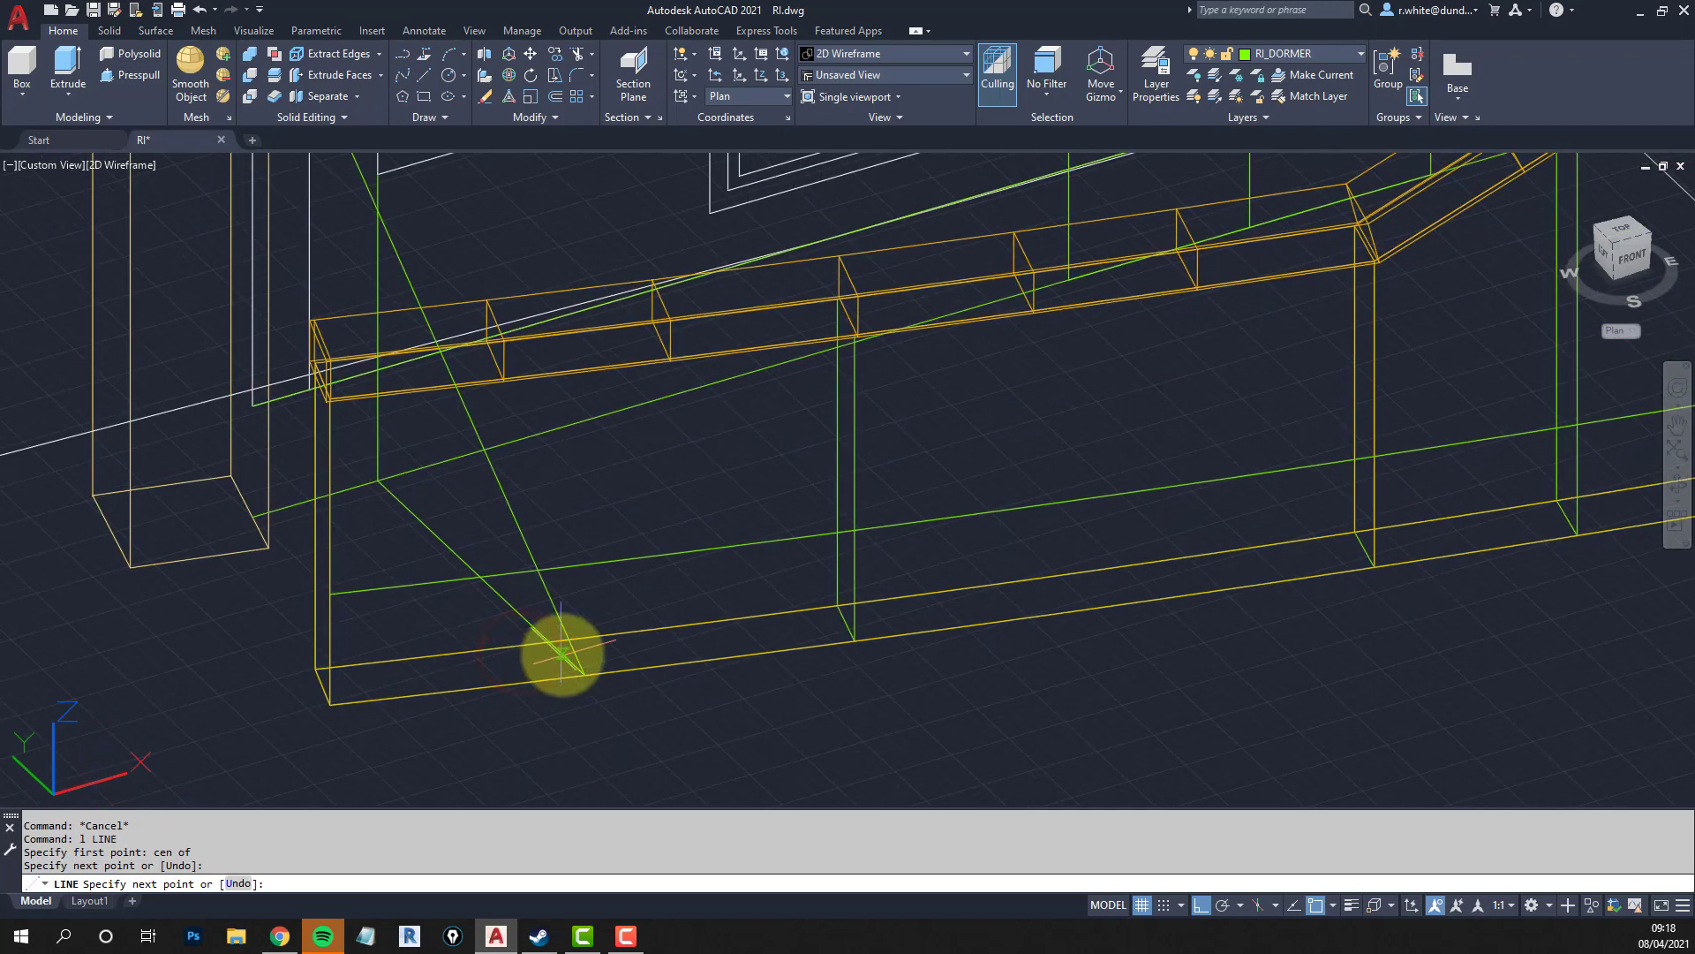
pyautogui.press('Return')
pyautogui.press('Escape')
pyautogui.press('Escape')
pyautogui.moveTo(468, 390); pyautogui.dragTo(483, 446, button='middle')
pyautogui.press('Escape')
pyautogui.press('Escape')
# Draw a vertical line from the underside of the elevation's pier cap down to the start of the ground polyline.
pyautogui.write('l')
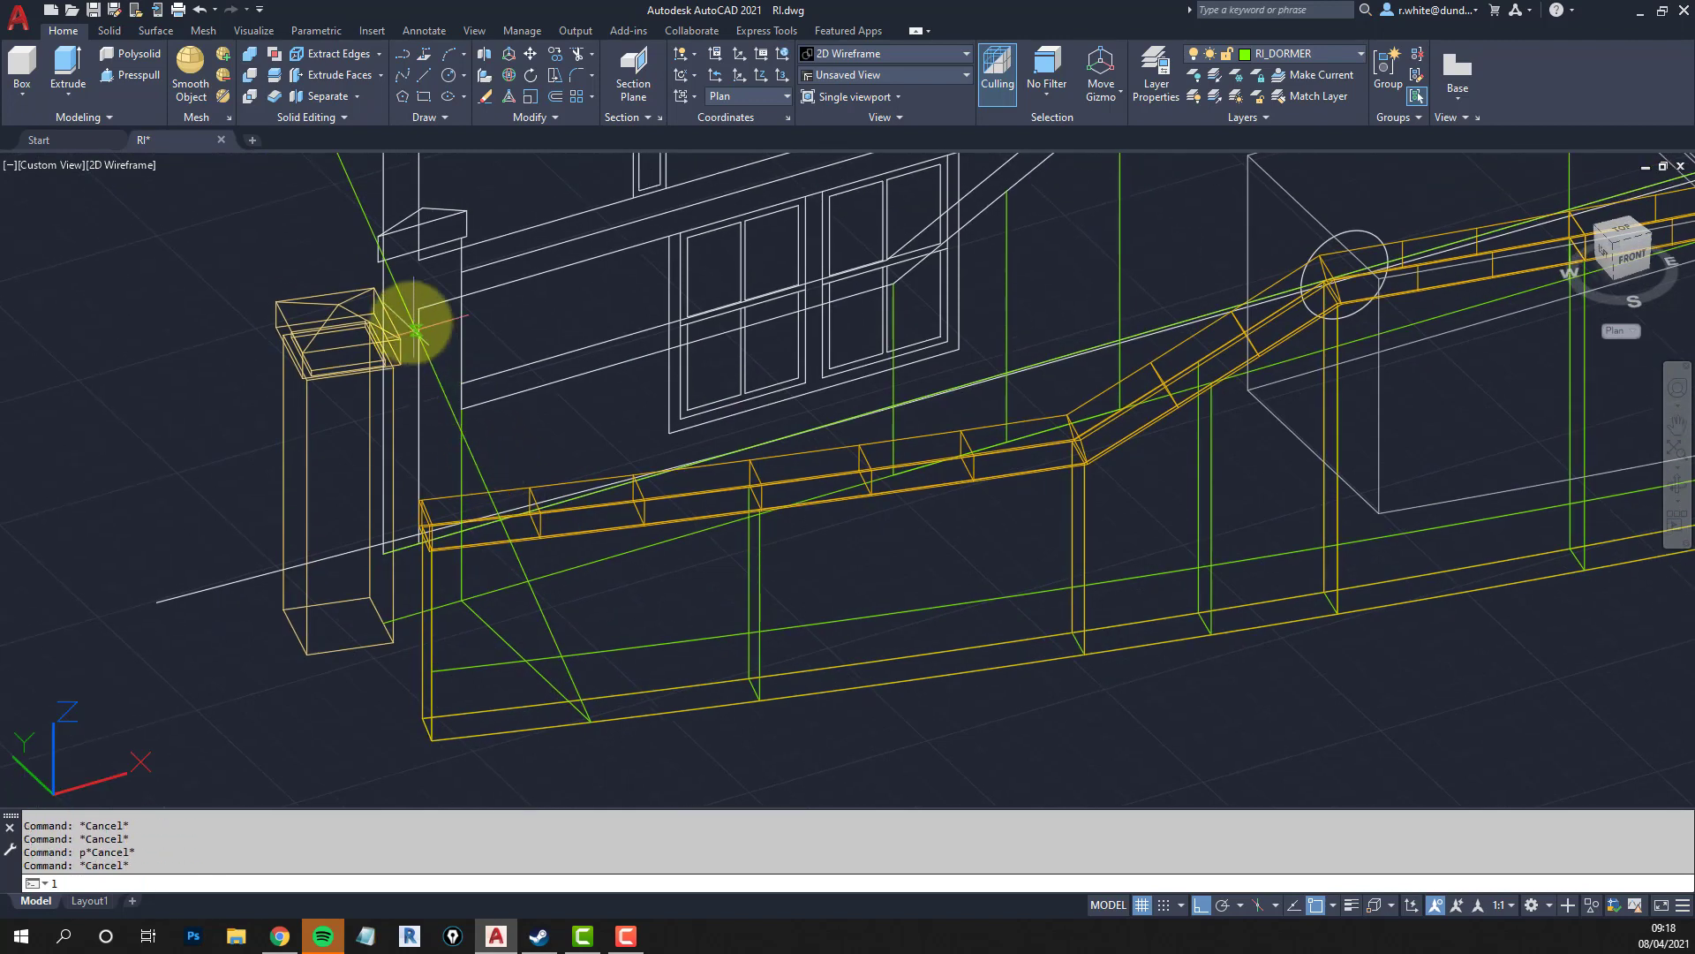
pyautogui.press('Return')
pyautogui.click(461, 236)
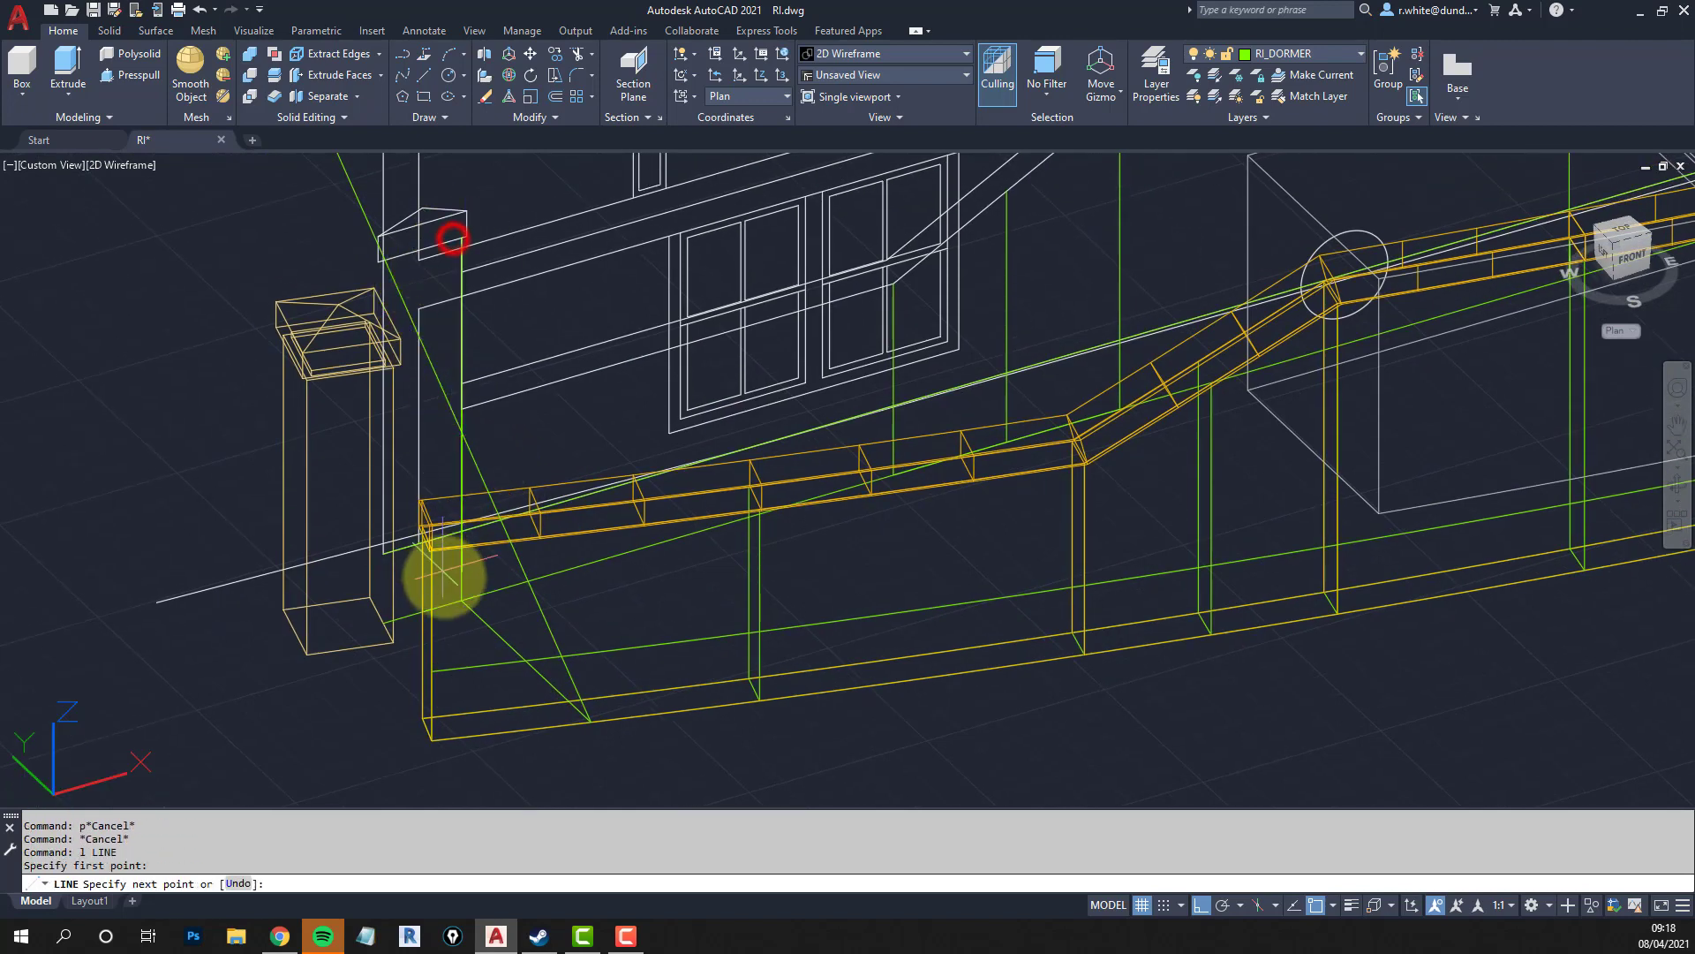
pyautogui.click(464, 599)
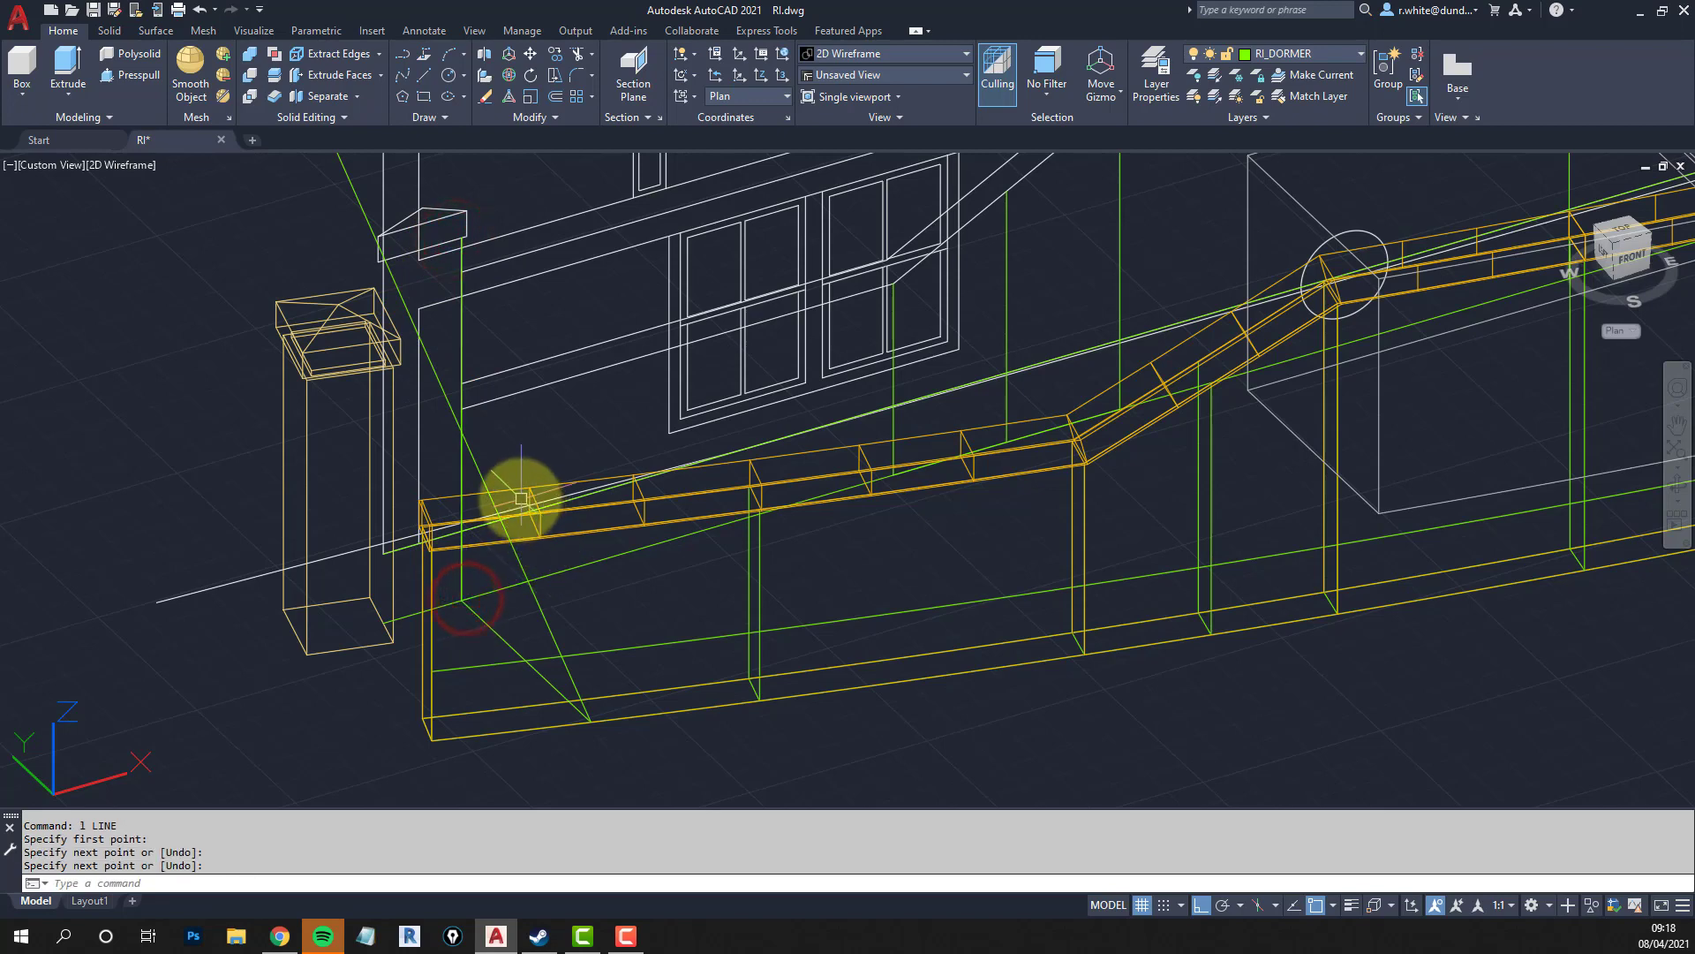
# Move the vertical line from the ground polyline's start to the radial line's end on the curved wall's outer base edge.
pyautogui.press('Return')
pyautogui.write('m')
pyautogui.press('Return')
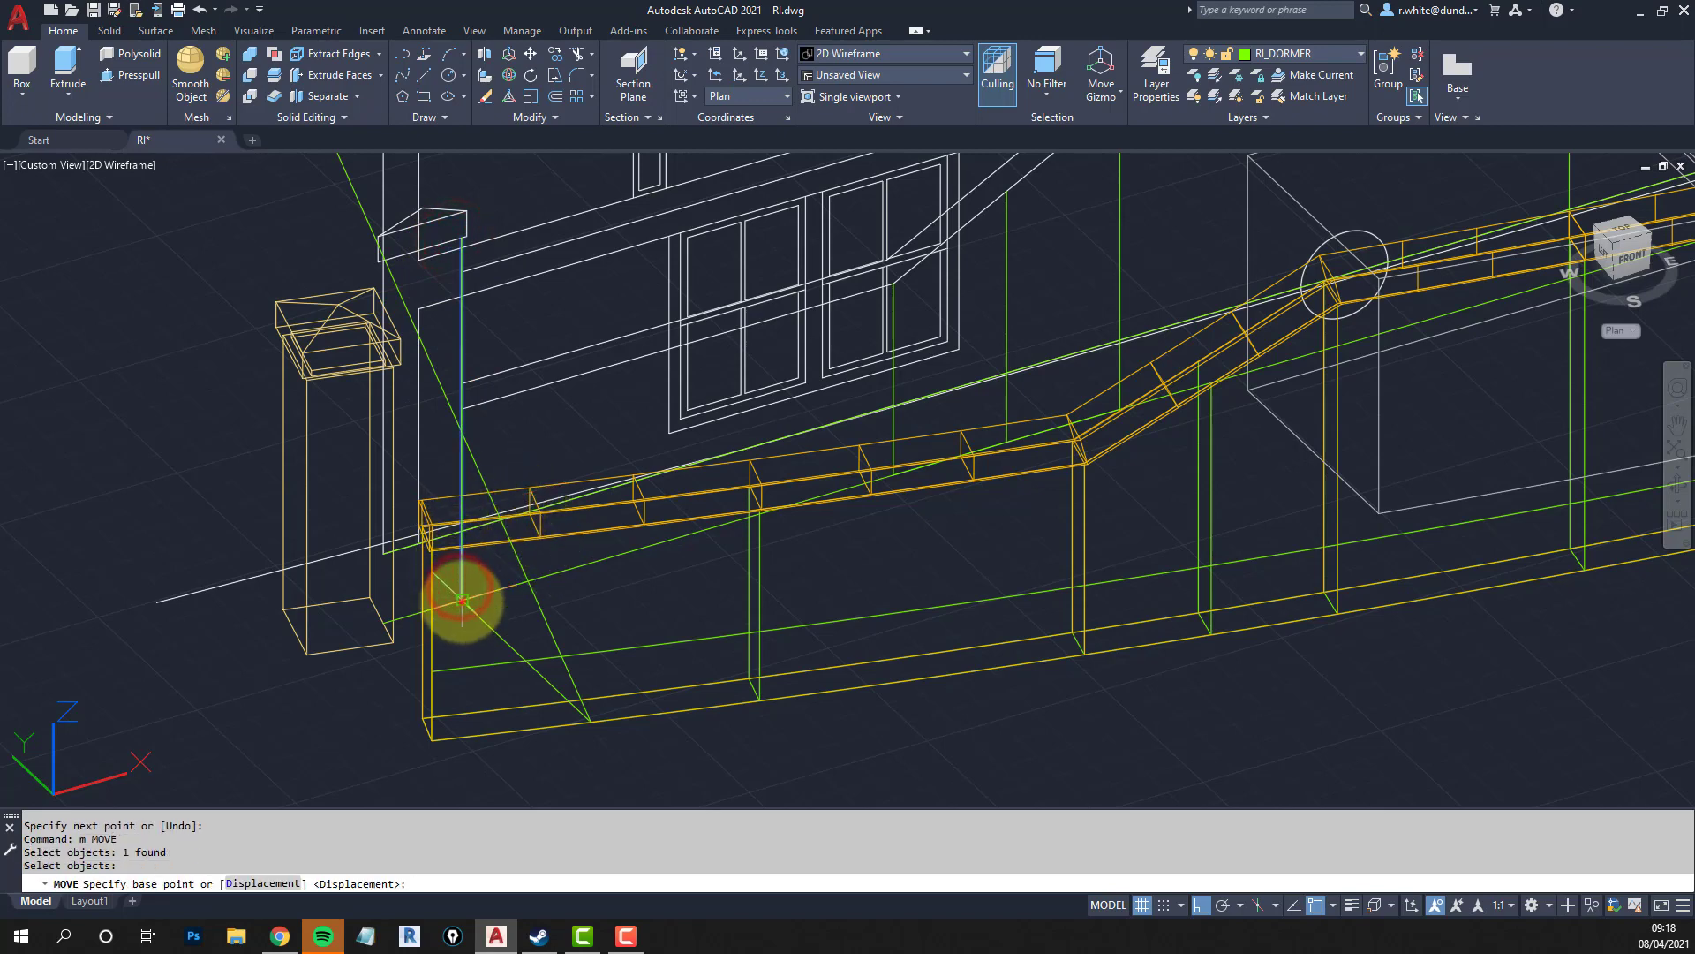
pyautogui.click(461, 600)
pyautogui.click(589, 719)
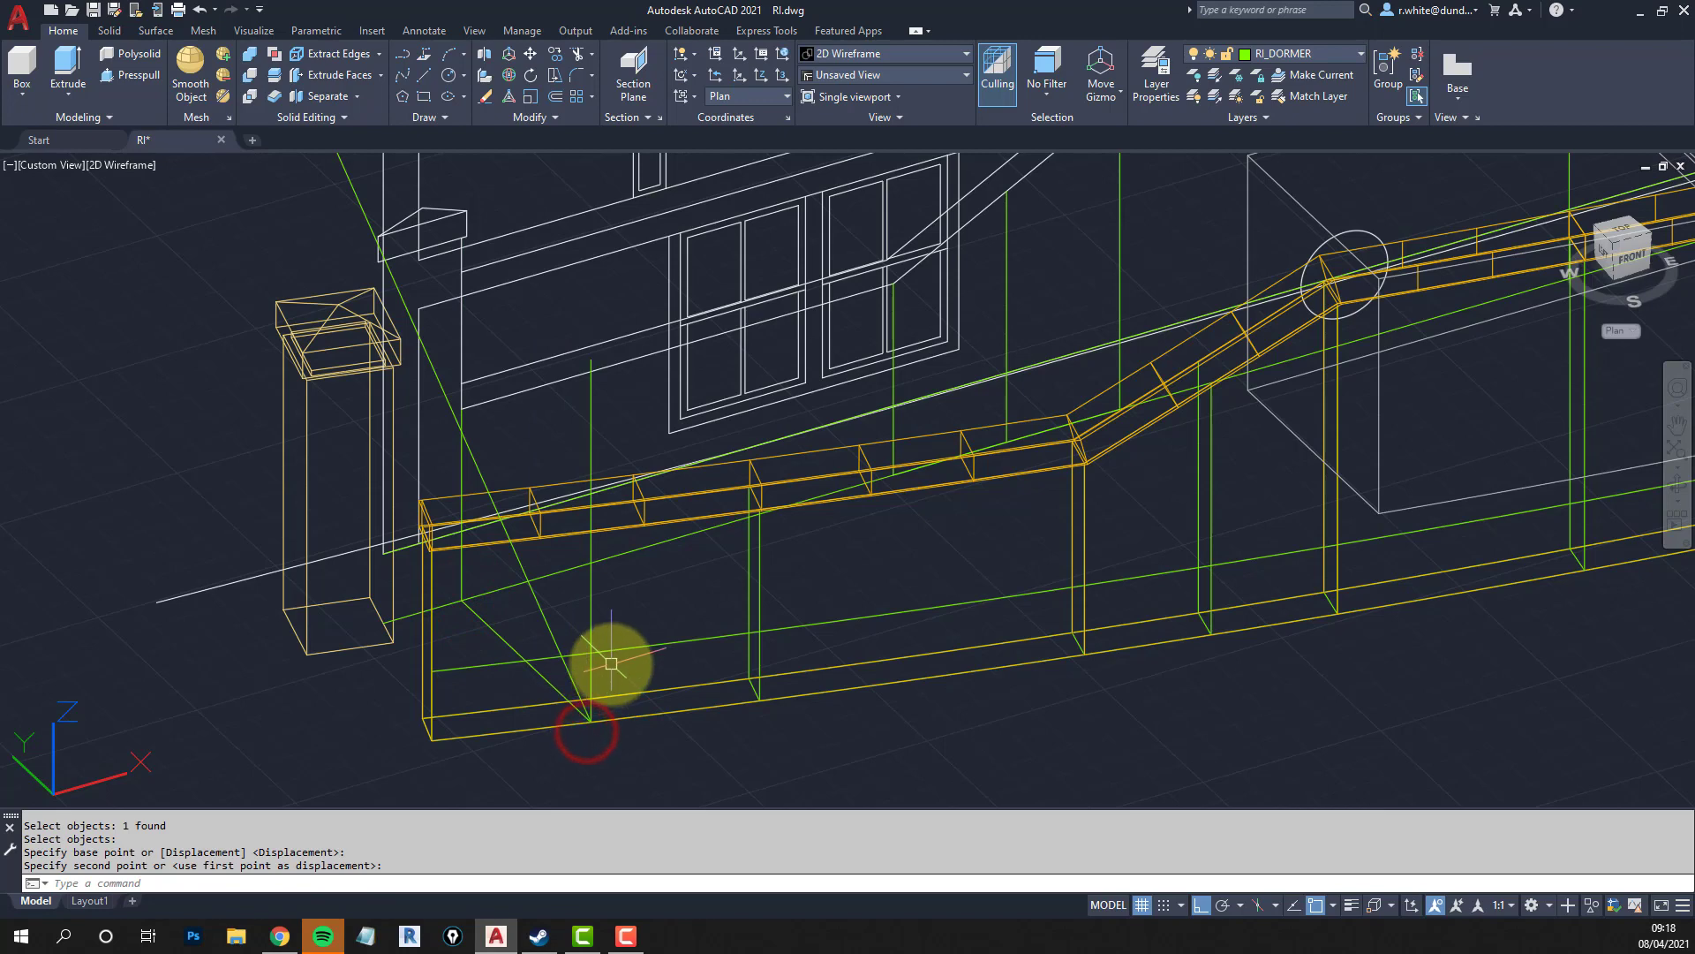
pyautogui.moveTo(602, 681); pyautogui.dragTo(617, 667, button='middle')
pyautogui.press('Escape')
pyautogui.press('Escape')
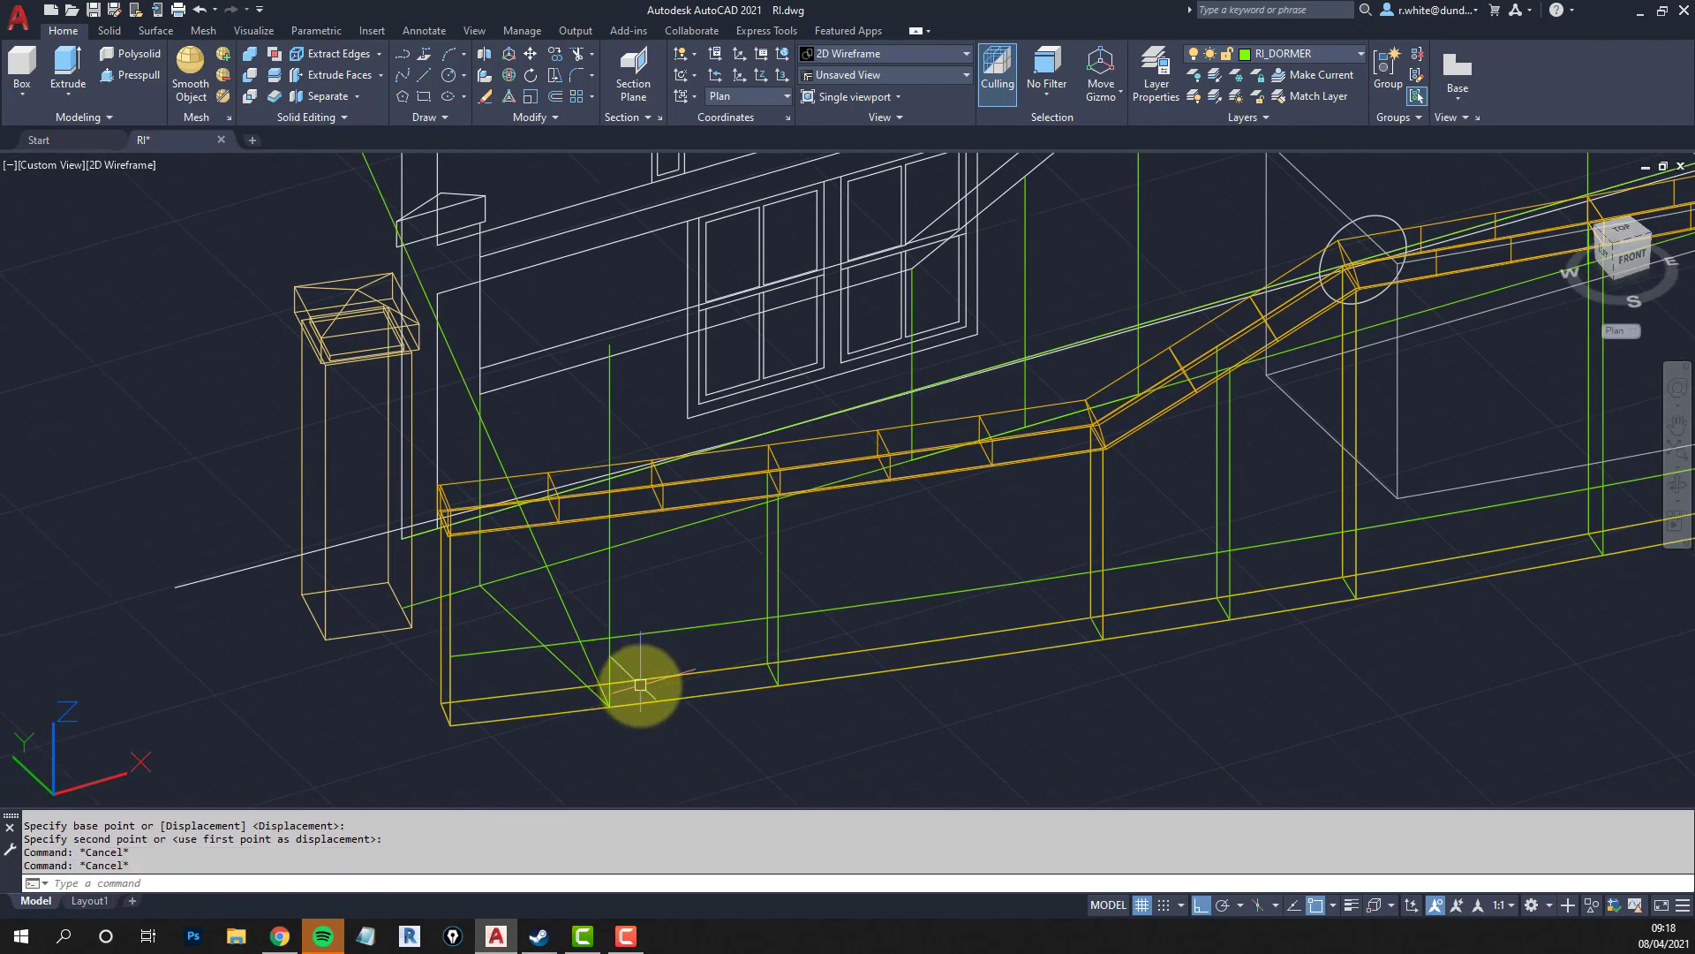
# Trim the radial line back to the wall's inner base edge, keeping only the short piece across the wall's thickness.
pyautogui.write('tr')
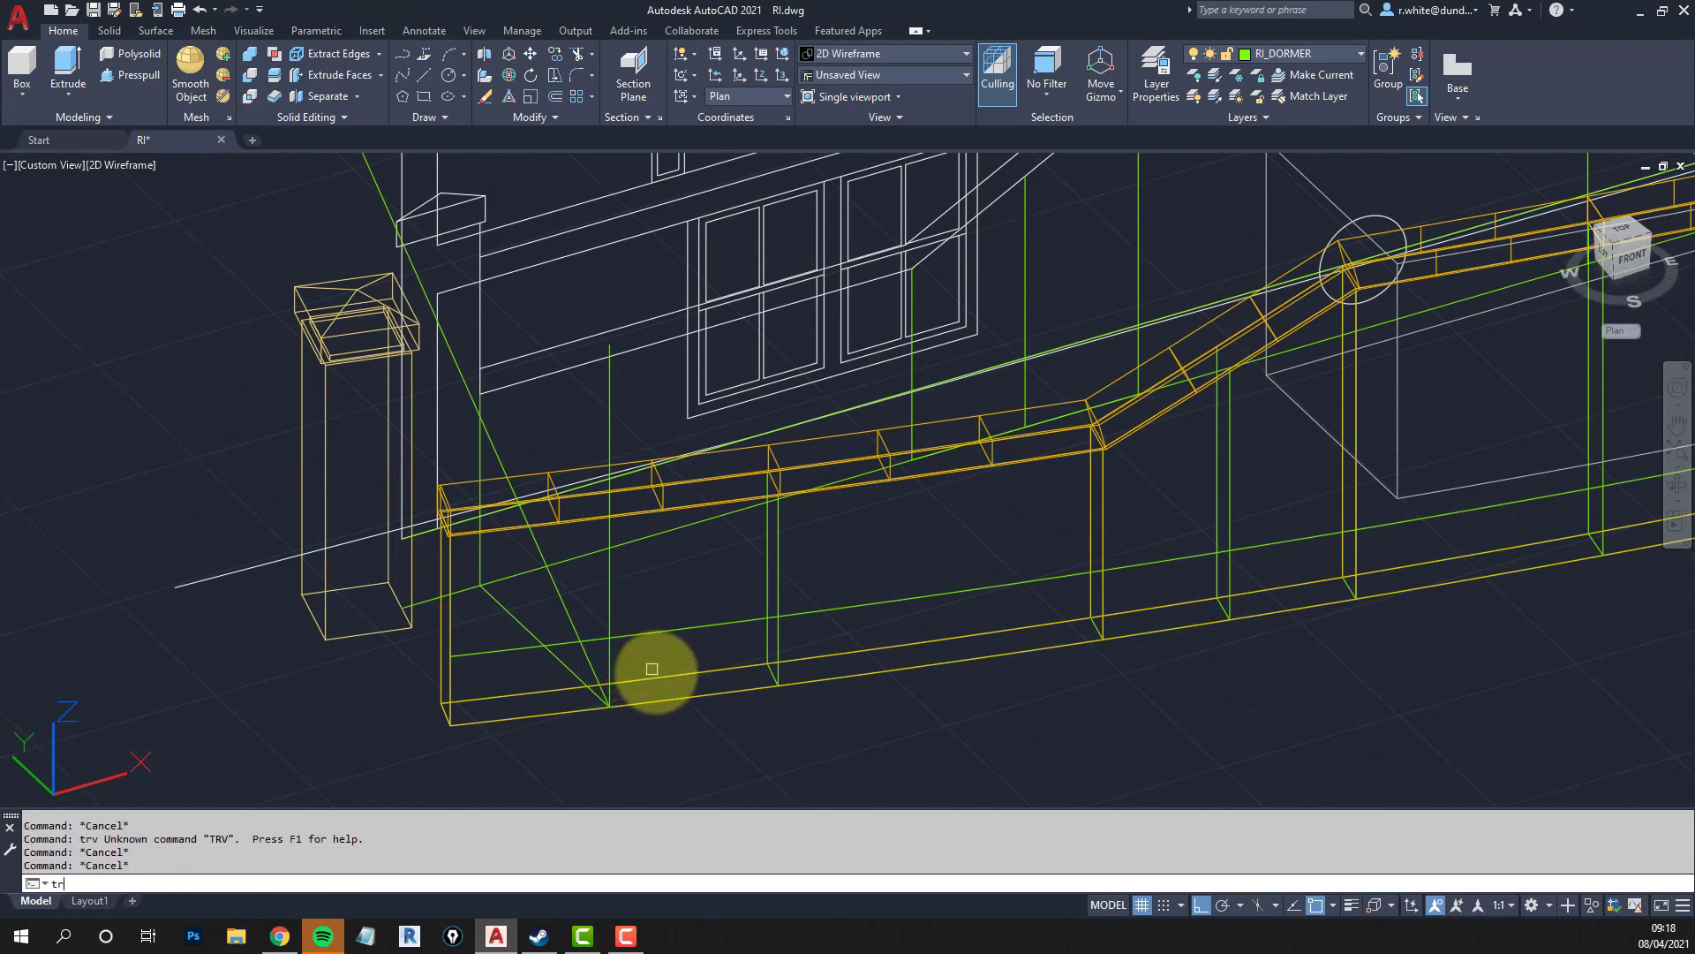
pyautogui.press('Return')
pyautogui.write('c')
pyautogui.press('Return')
pyautogui.click(629, 663)
pyautogui.press('Return')
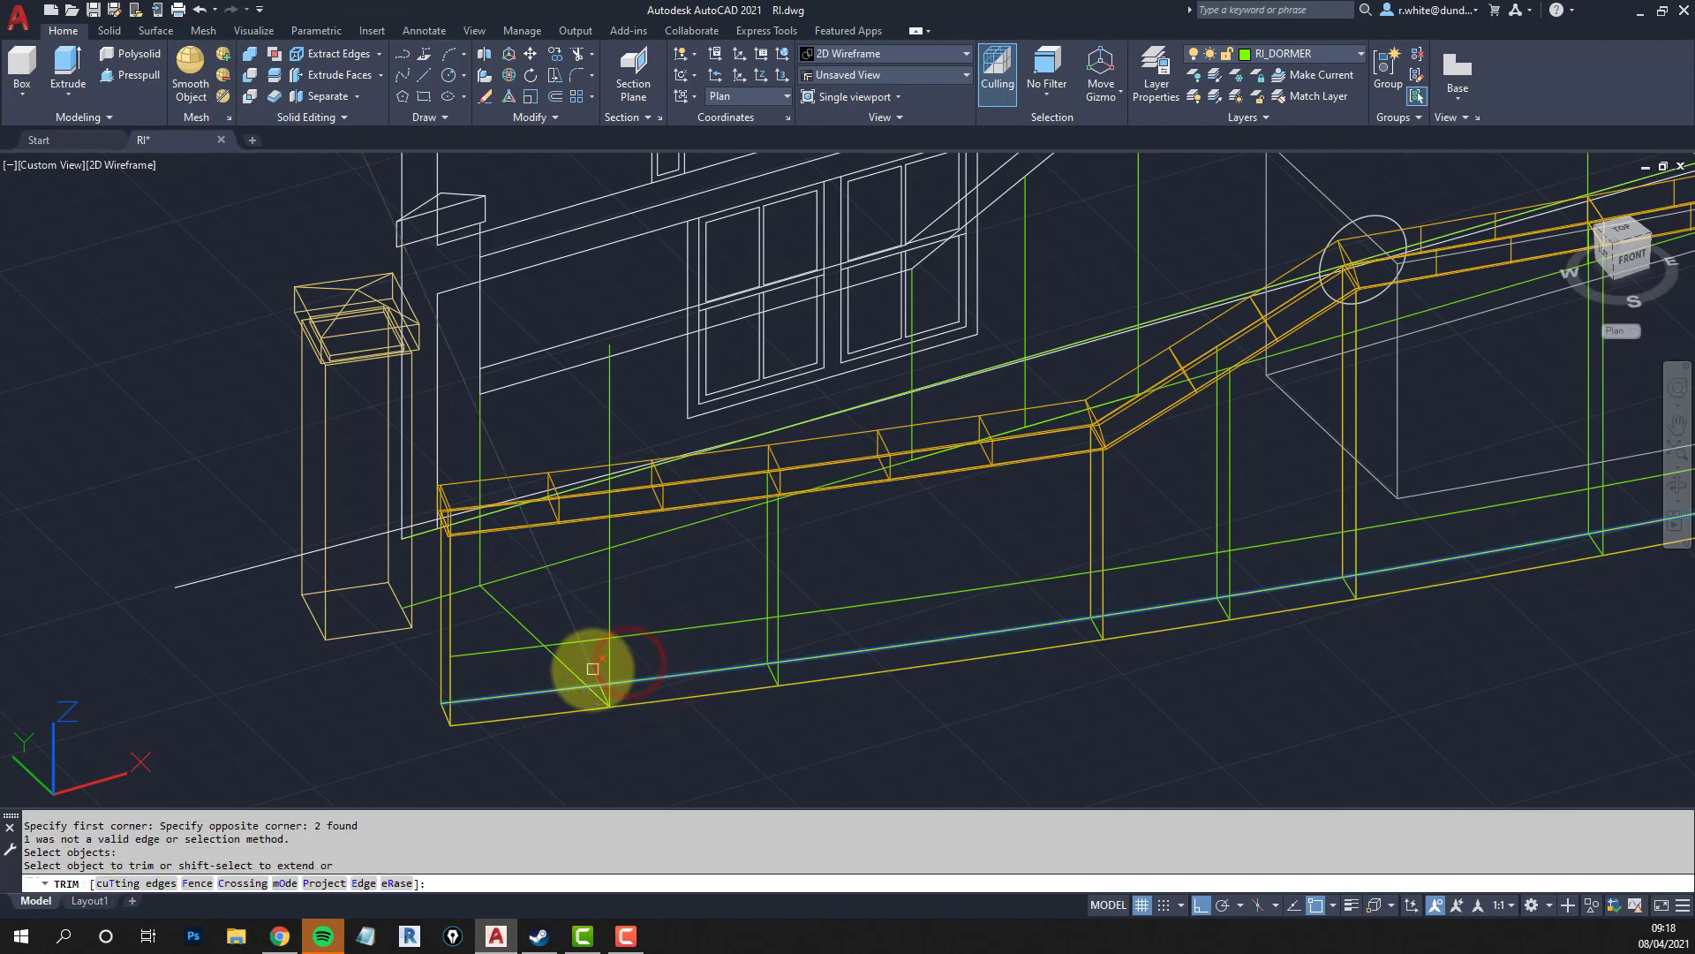
pyautogui.click(592, 669)
pyautogui.press('Return')
pyautogui.moveTo(592, 668); pyautogui.dragTo(623, 634, button='middle')
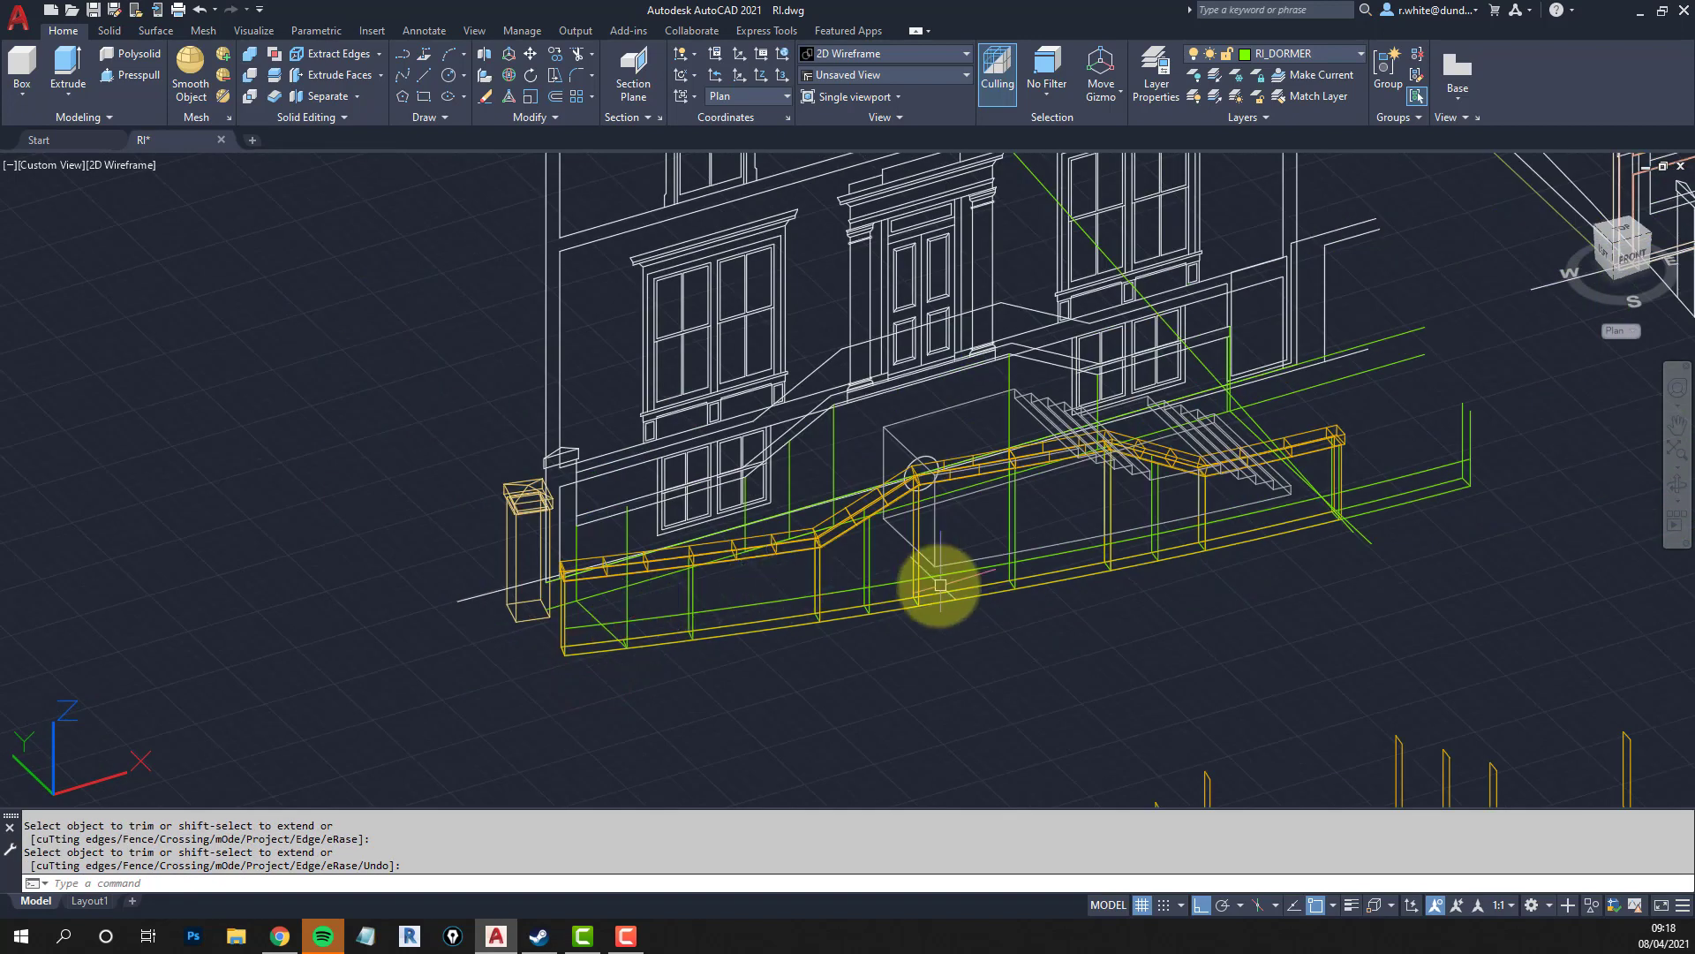
# Examine the pier's base and the short radial line near the end of the curved wall.
pyautogui.moveTo(940, 579); pyautogui.dragTo(455, 644, button='middle')
pyautogui.moveTo(807, 529); pyautogui.dragTo(1012, 528, button='middle')
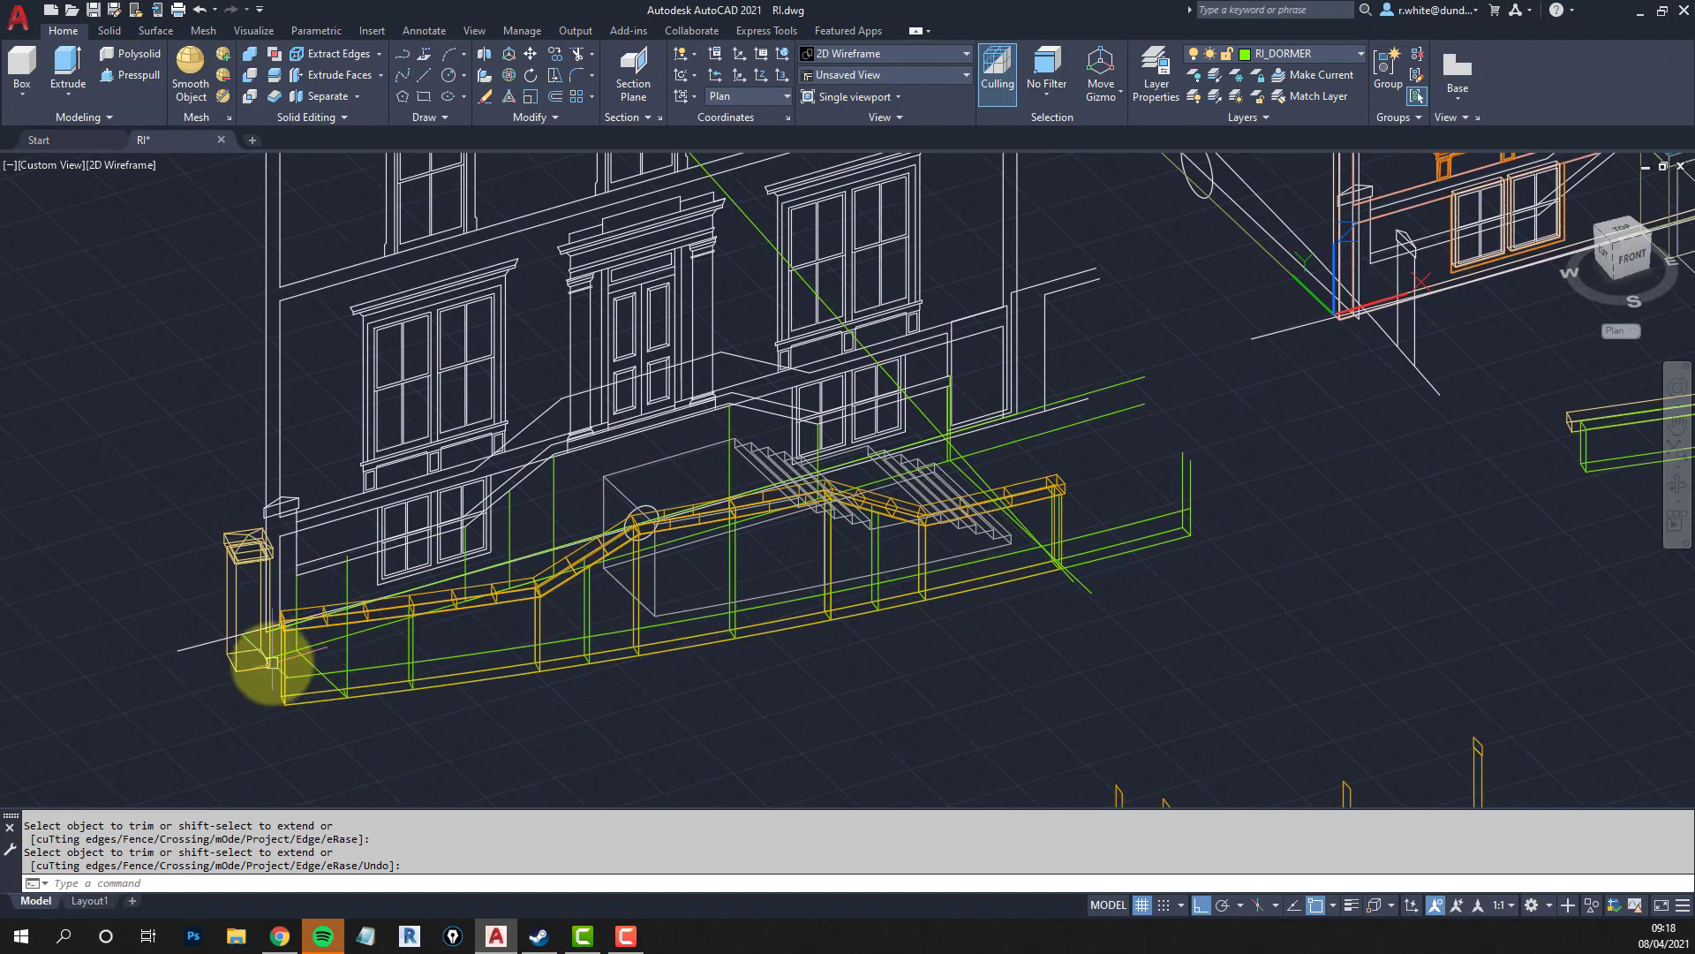
pyautogui.moveTo(270, 662); pyautogui.dragTo(454, 586, button='middle')
pyautogui.scroll(5, 451, 594)
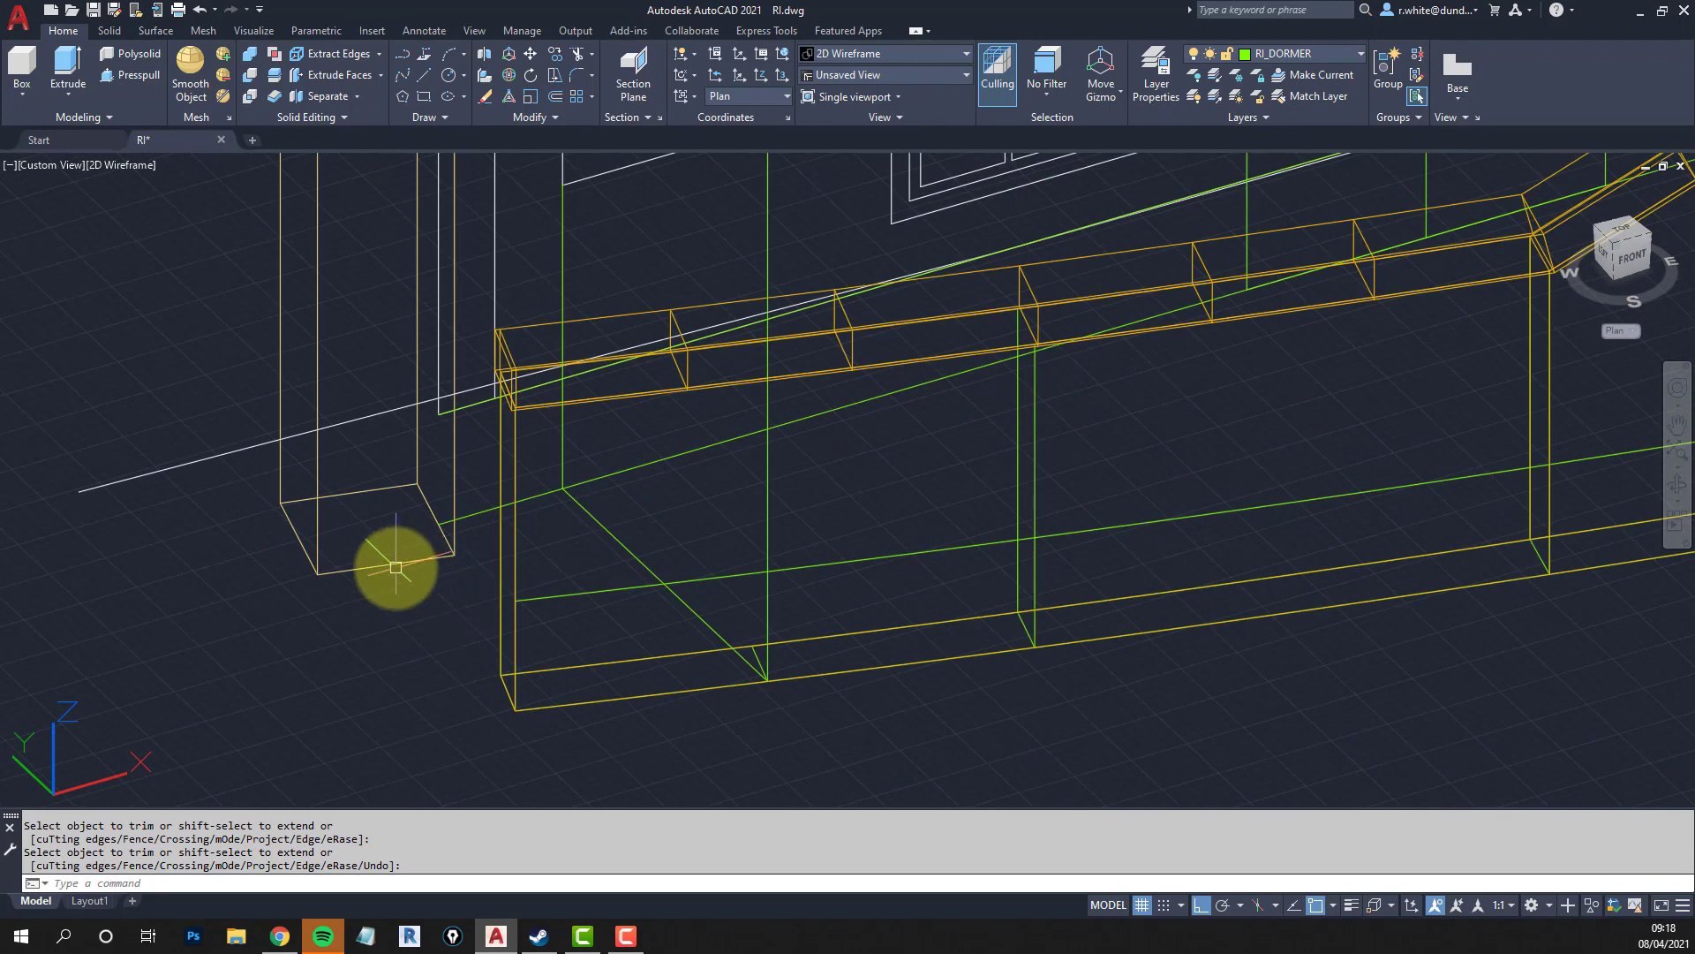
pyautogui.moveTo(390, 562)
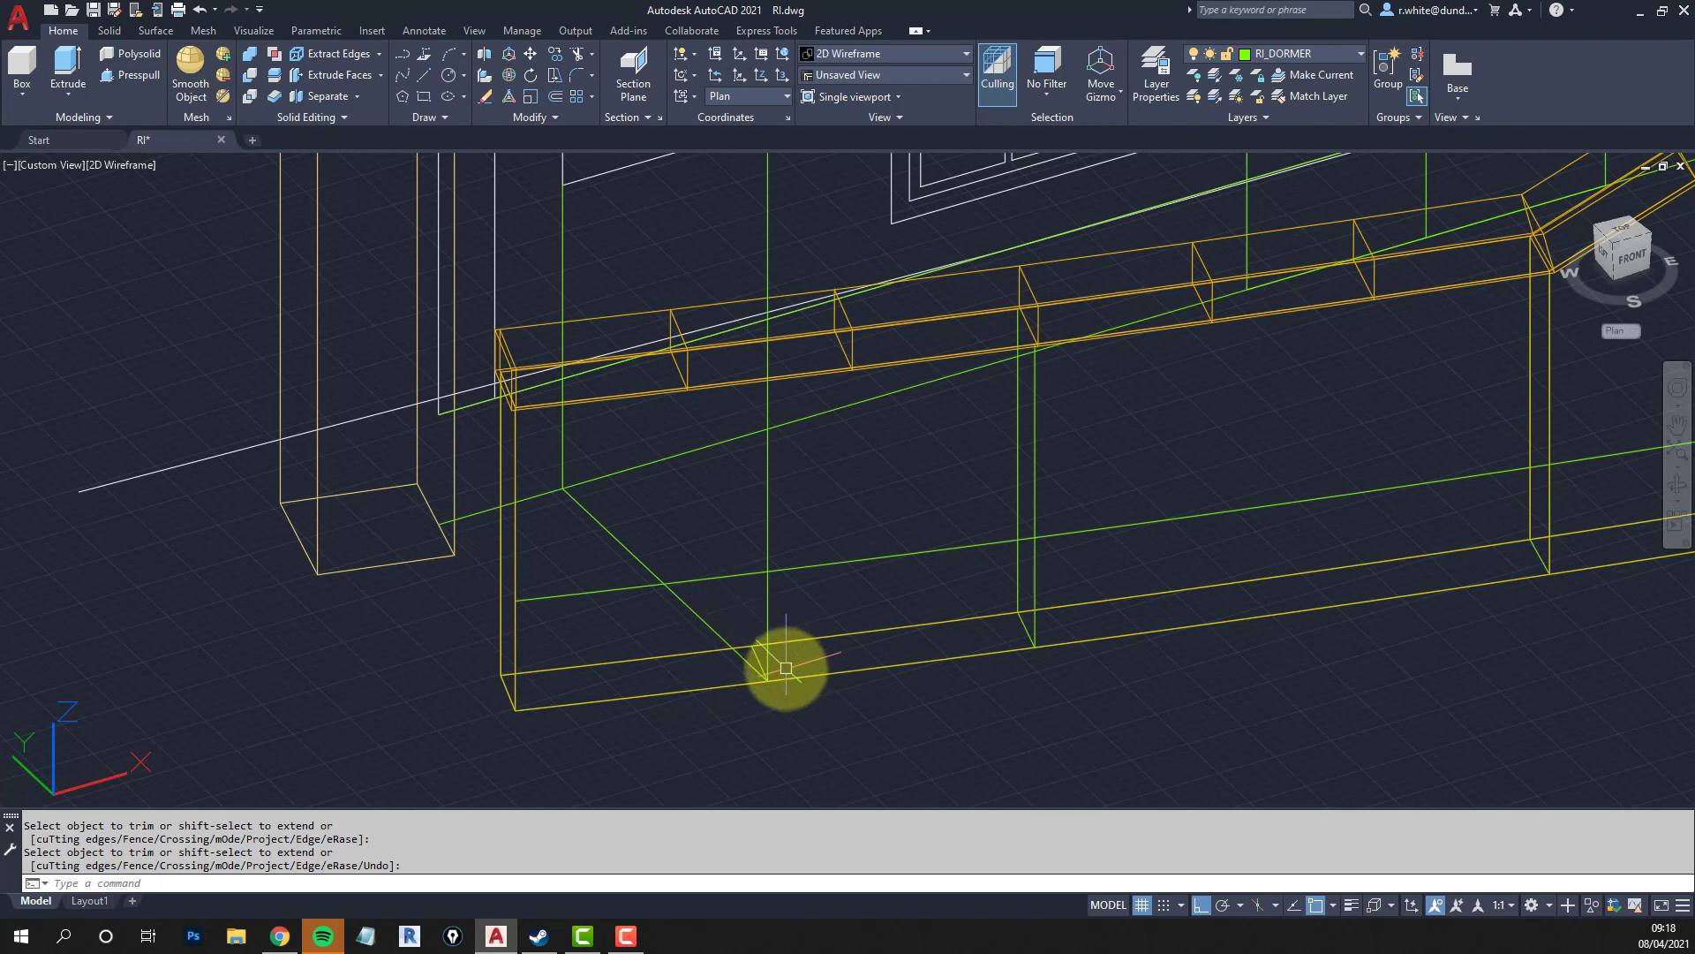
pyautogui.click(877, 299)
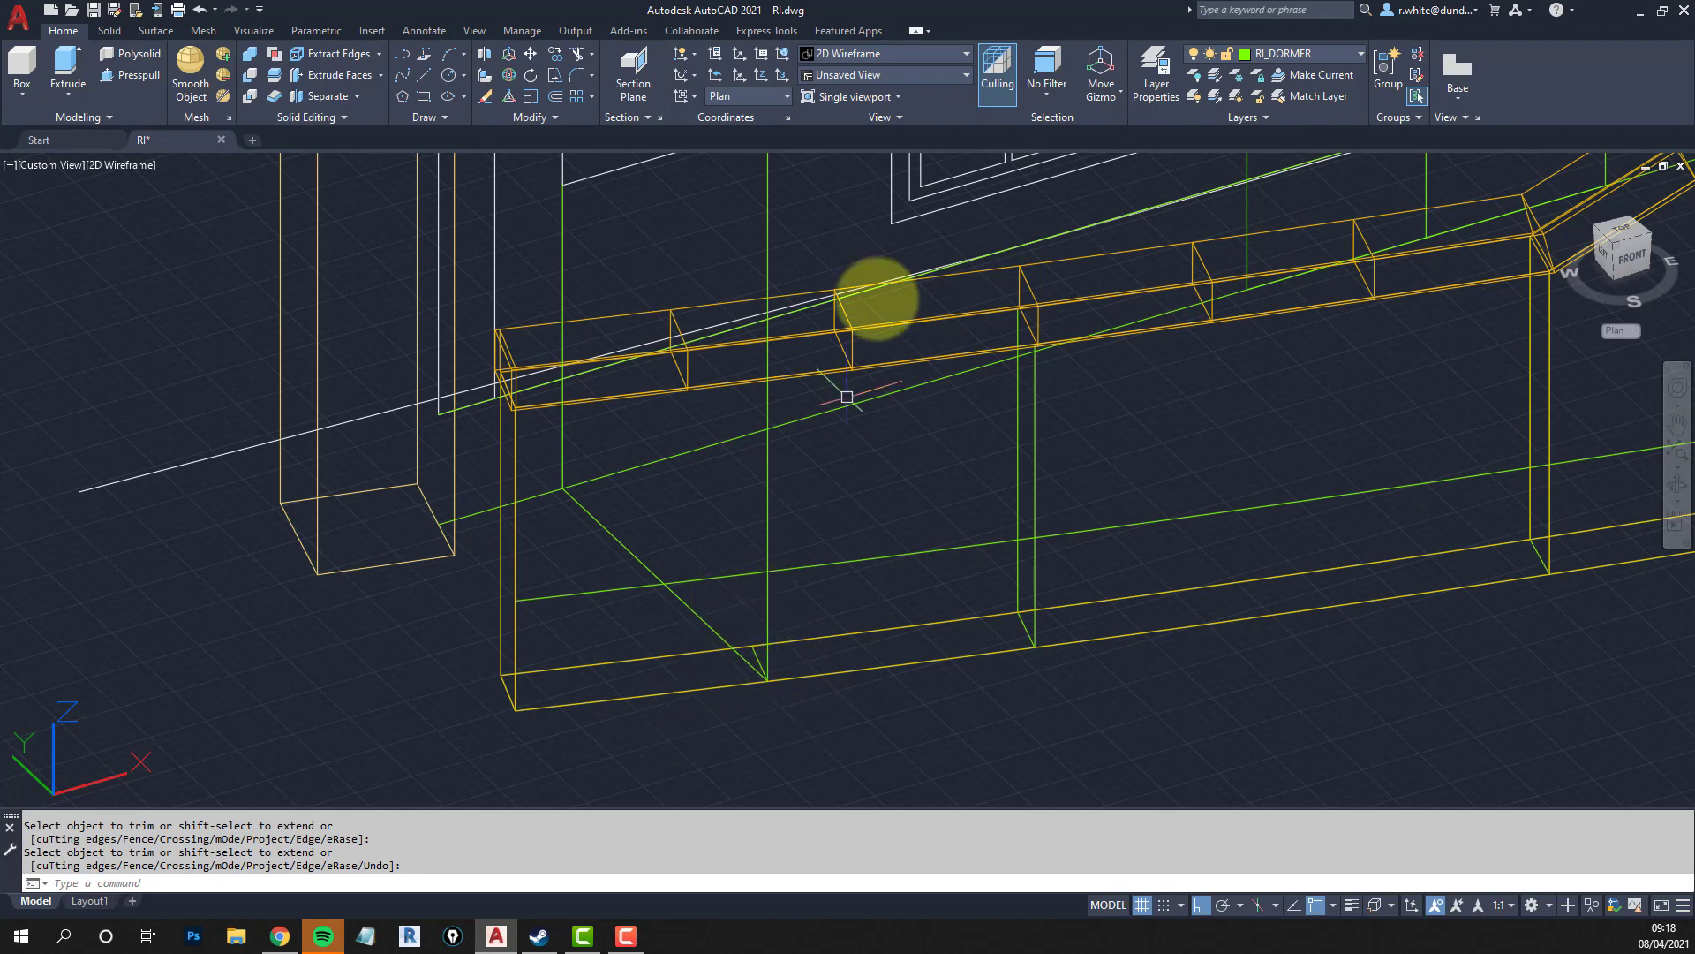
# Switch to Chrome and open Google Maps in a new tab.
pyautogui.click(250, 934)
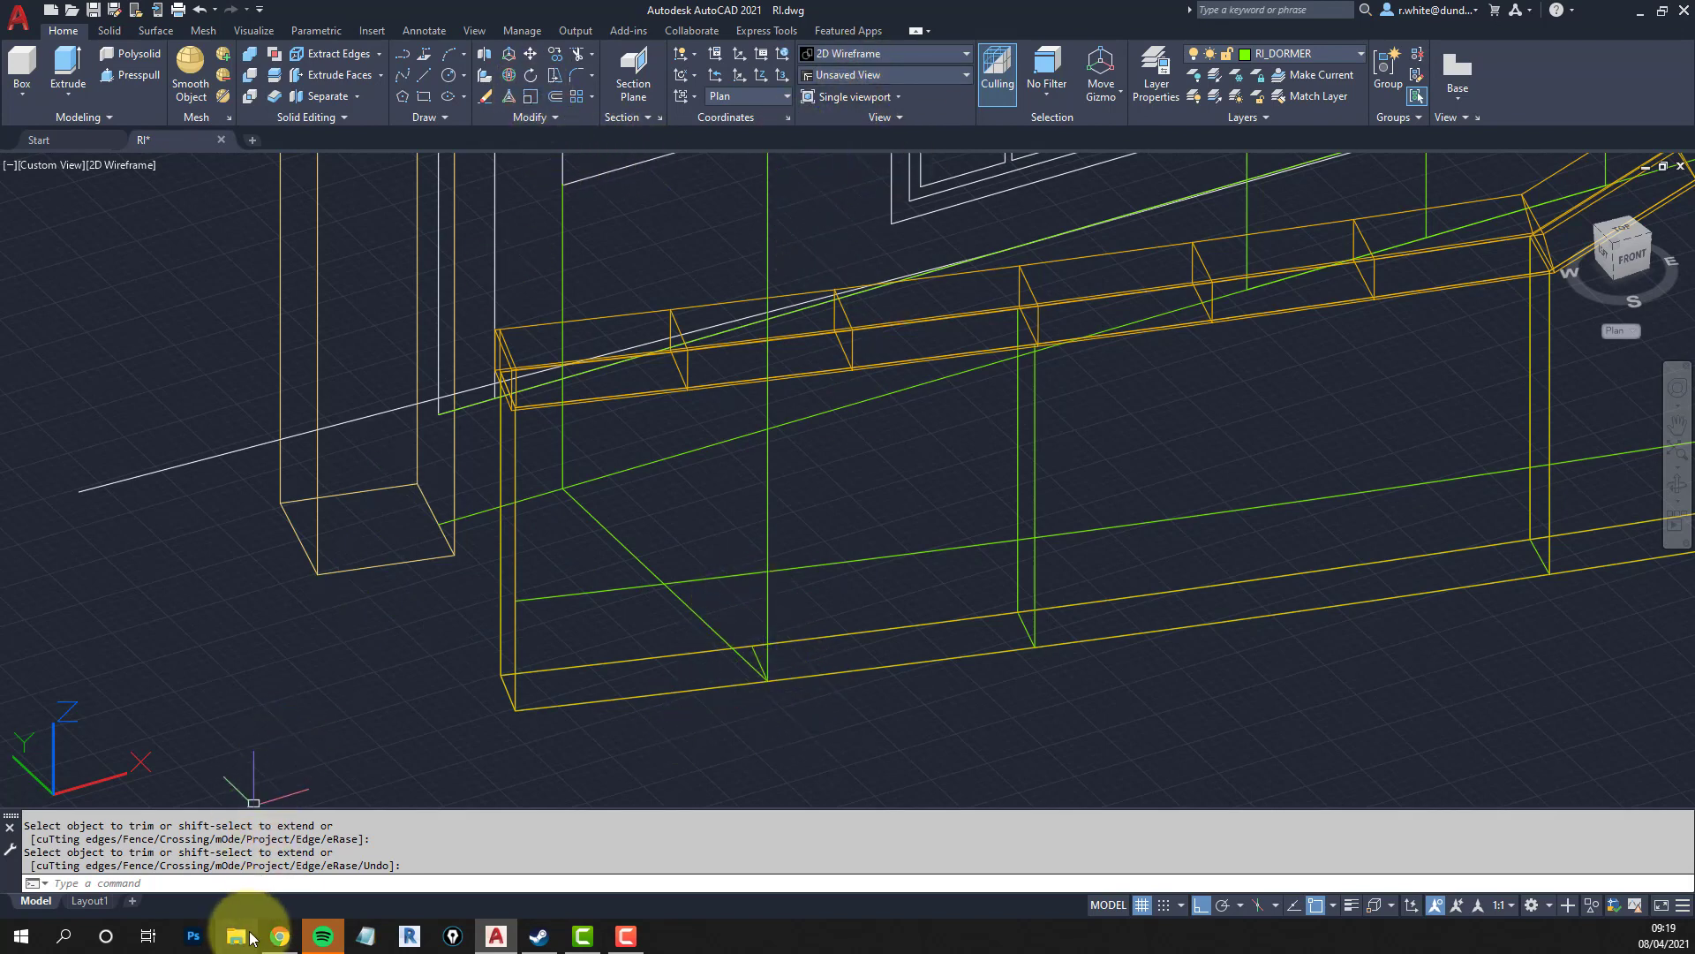
pyautogui.click(280, 937)
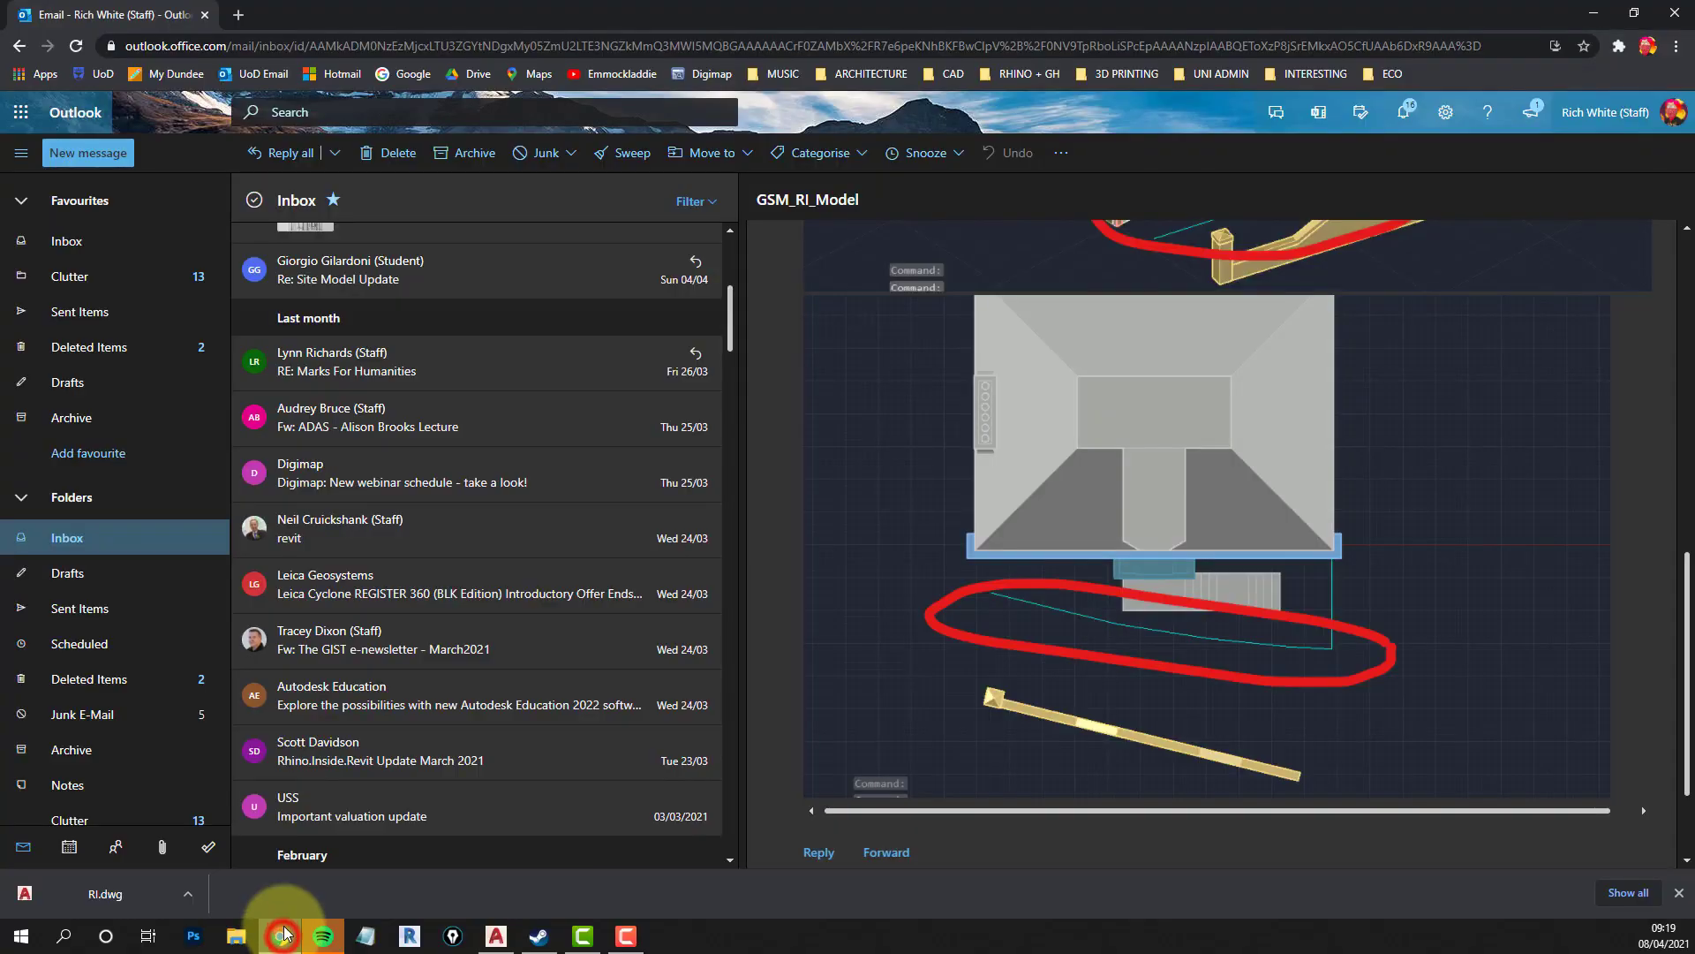
pyautogui.click(244, 18)
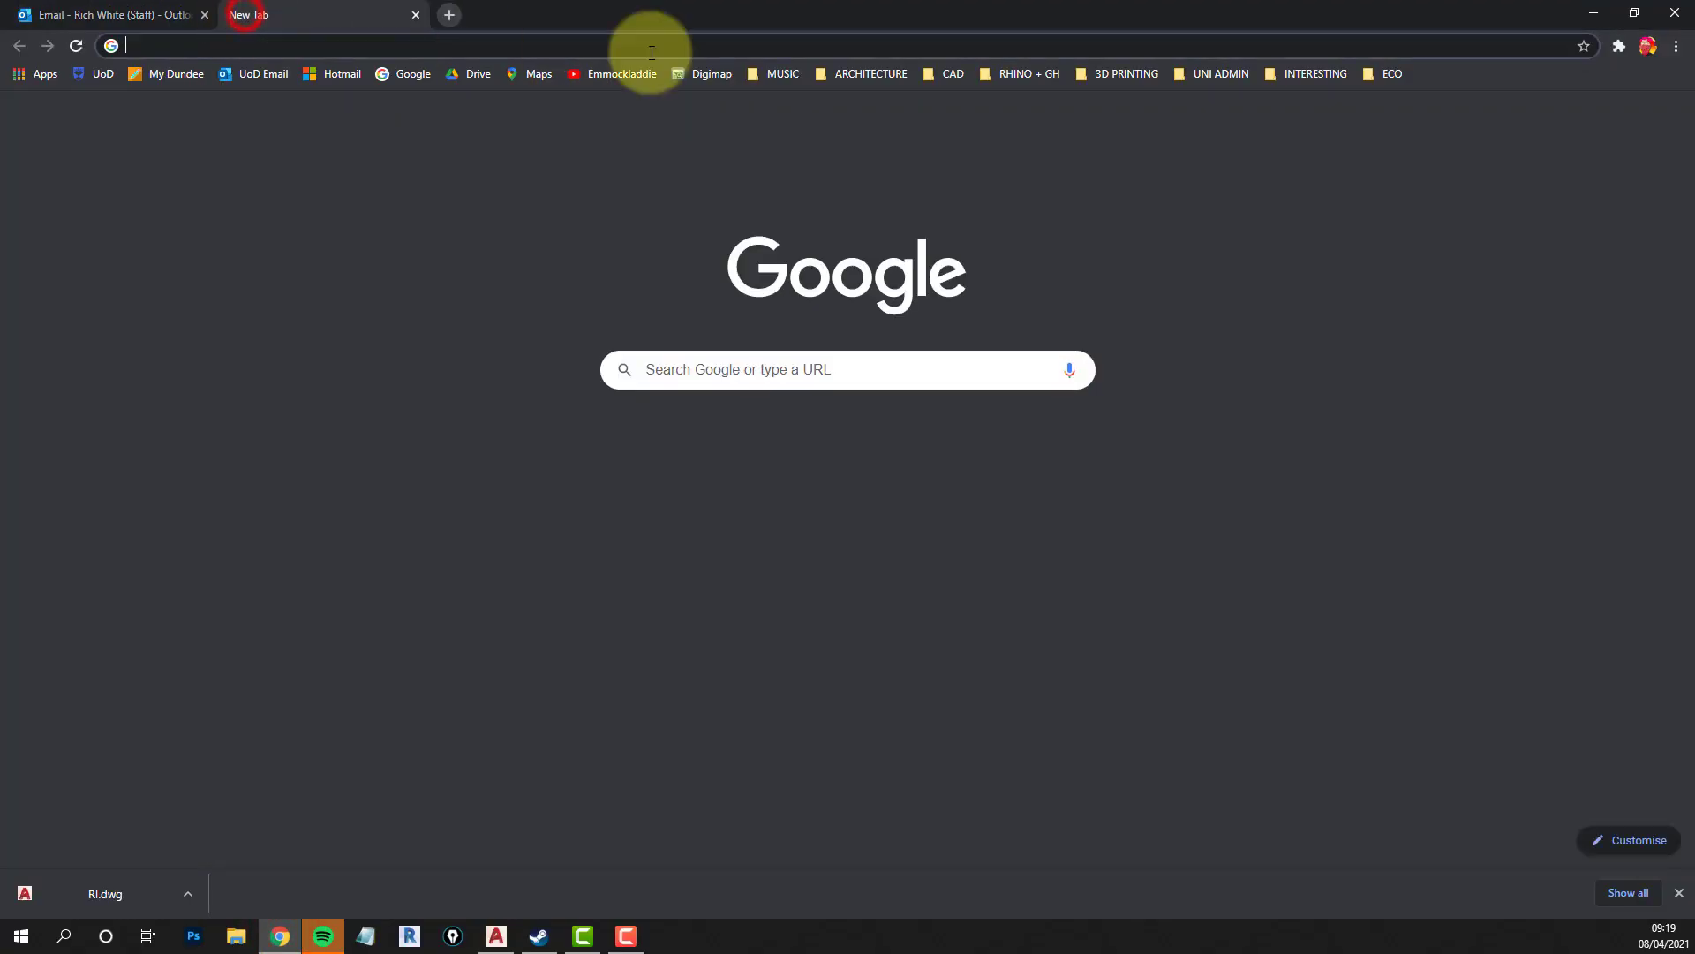
pyautogui.click(528, 73)
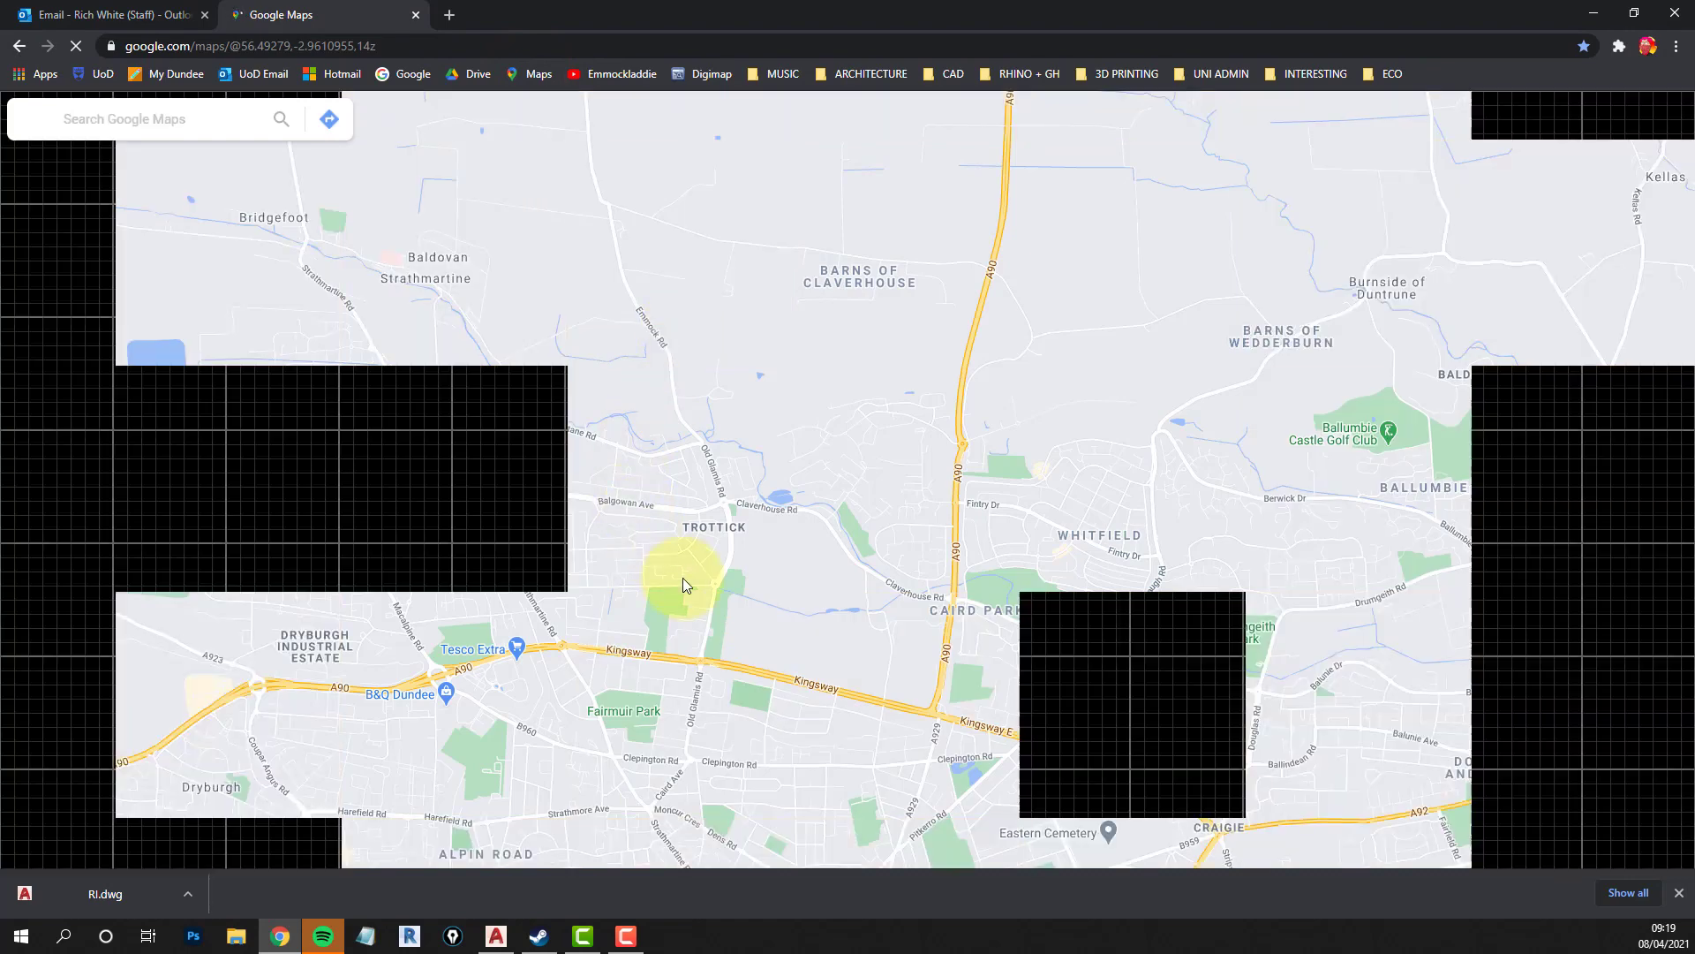
# Find Perth Rd in Dundee near the Roseangle junction on the map and enter Street View there.
pyautogui.moveTo(647, 732); pyautogui.dragTo(772, 357)
pyautogui.moveTo(800, 665); pyautogui.dragTo(871, 390)
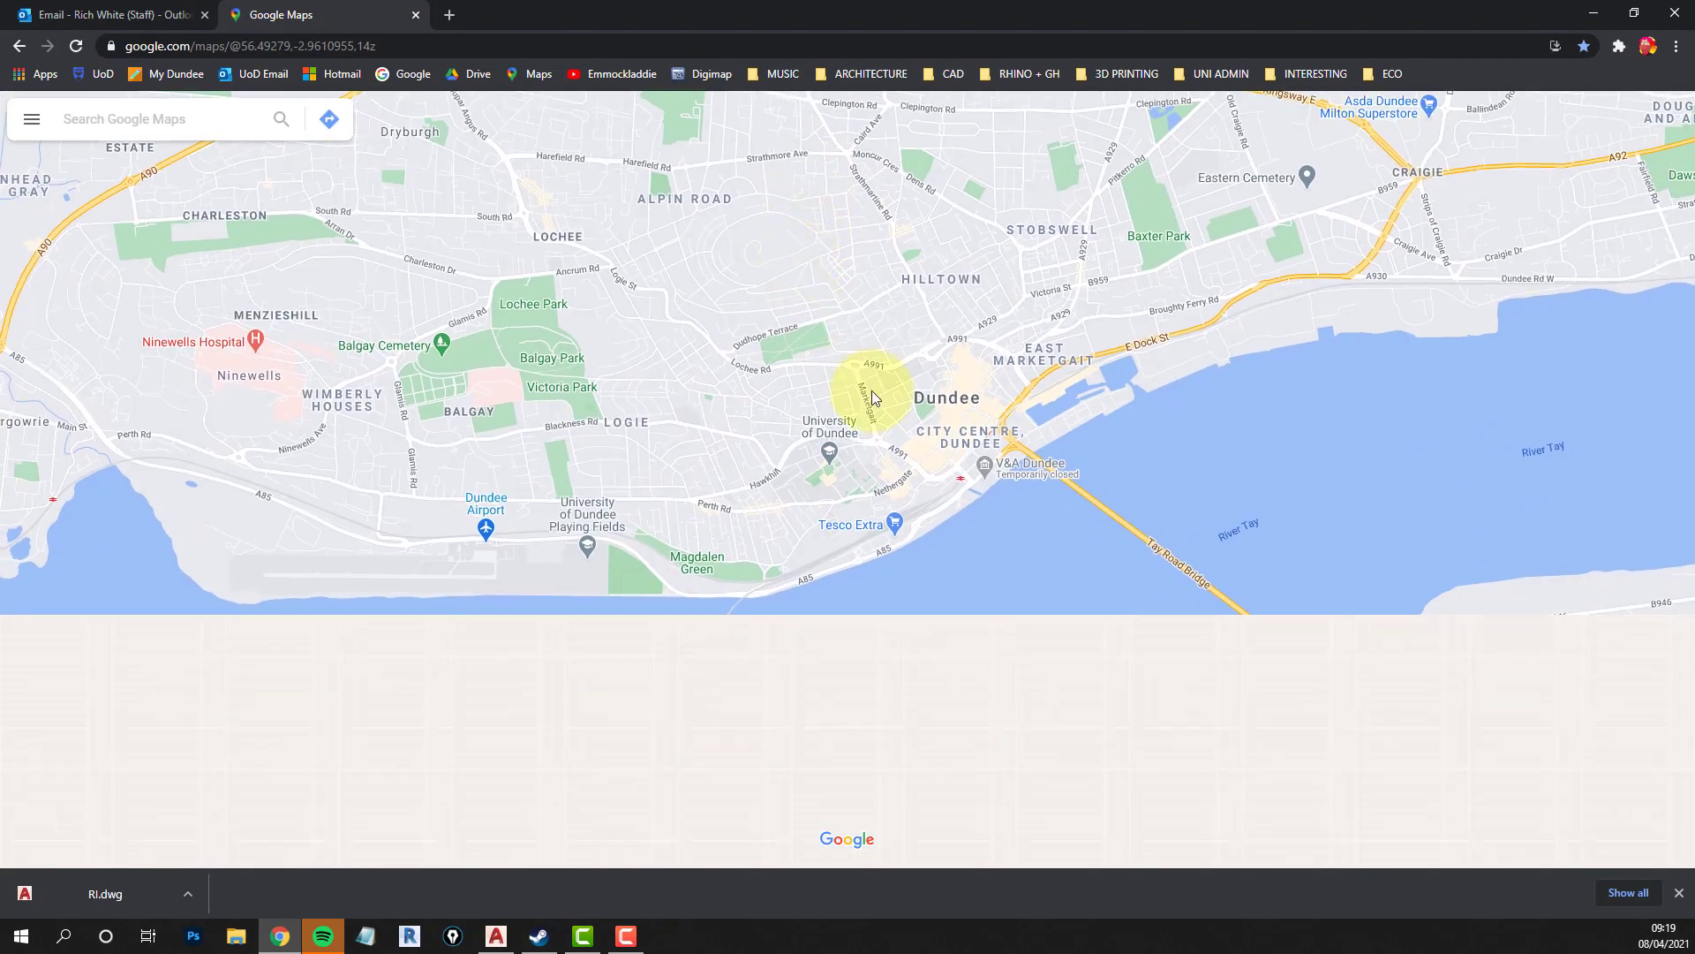
pyautogui.scroll(3, 1030, 417)
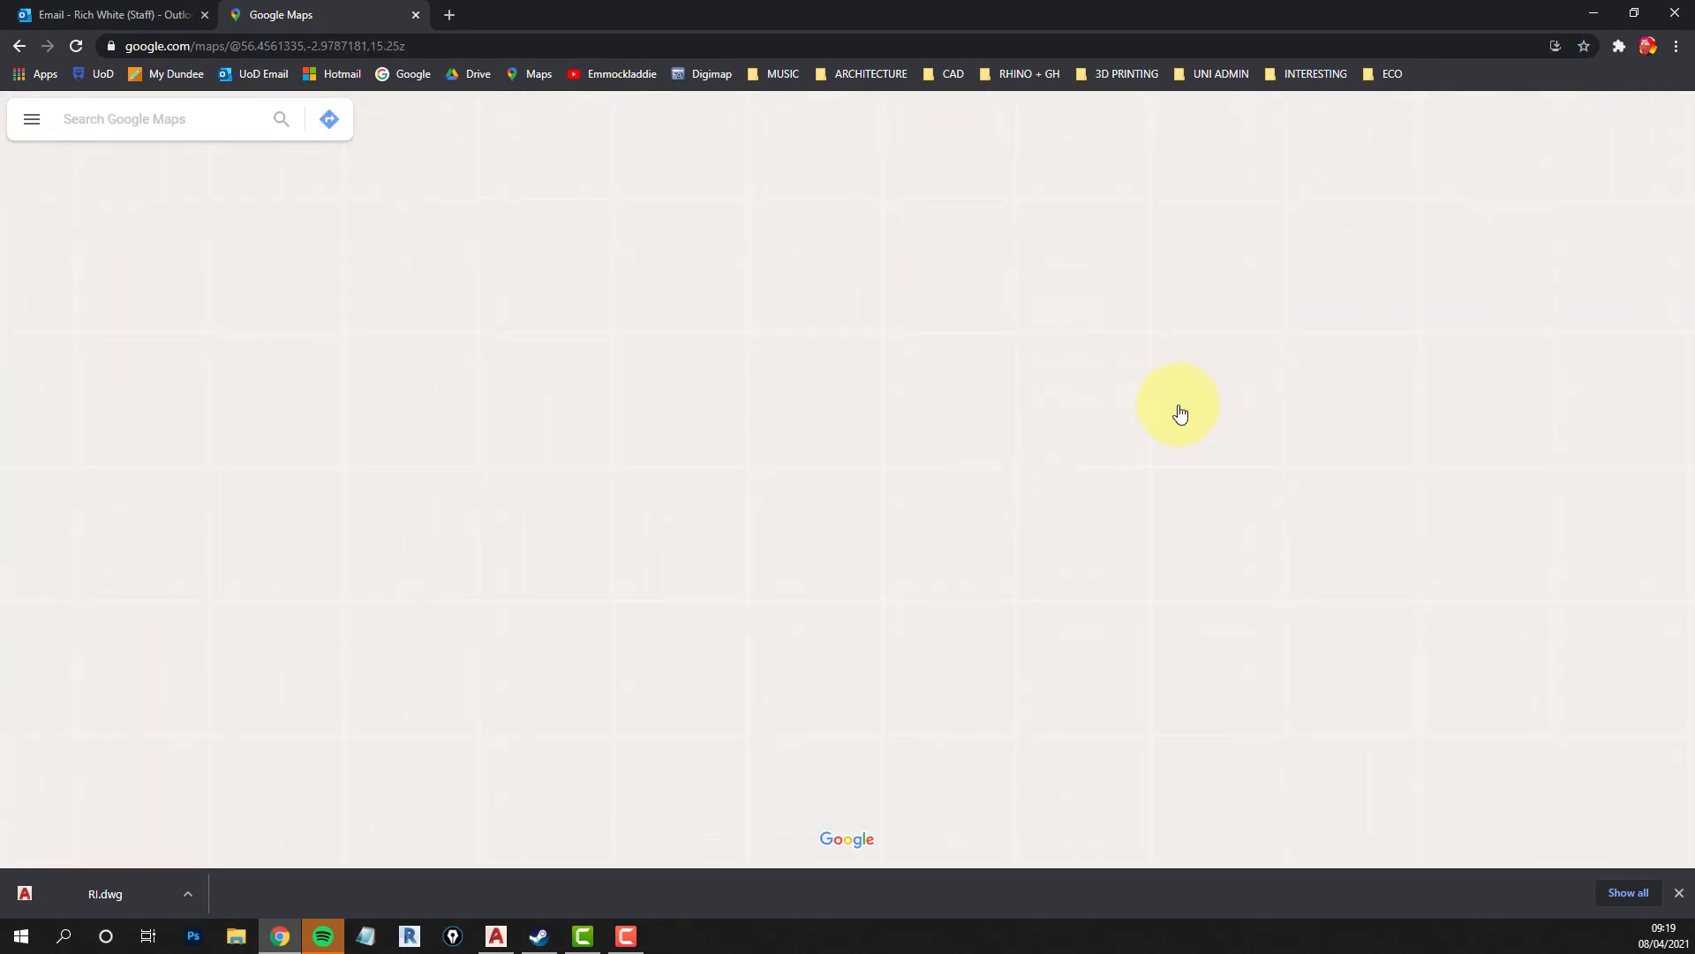
pyautogui.scroll(2, 1010, 459)
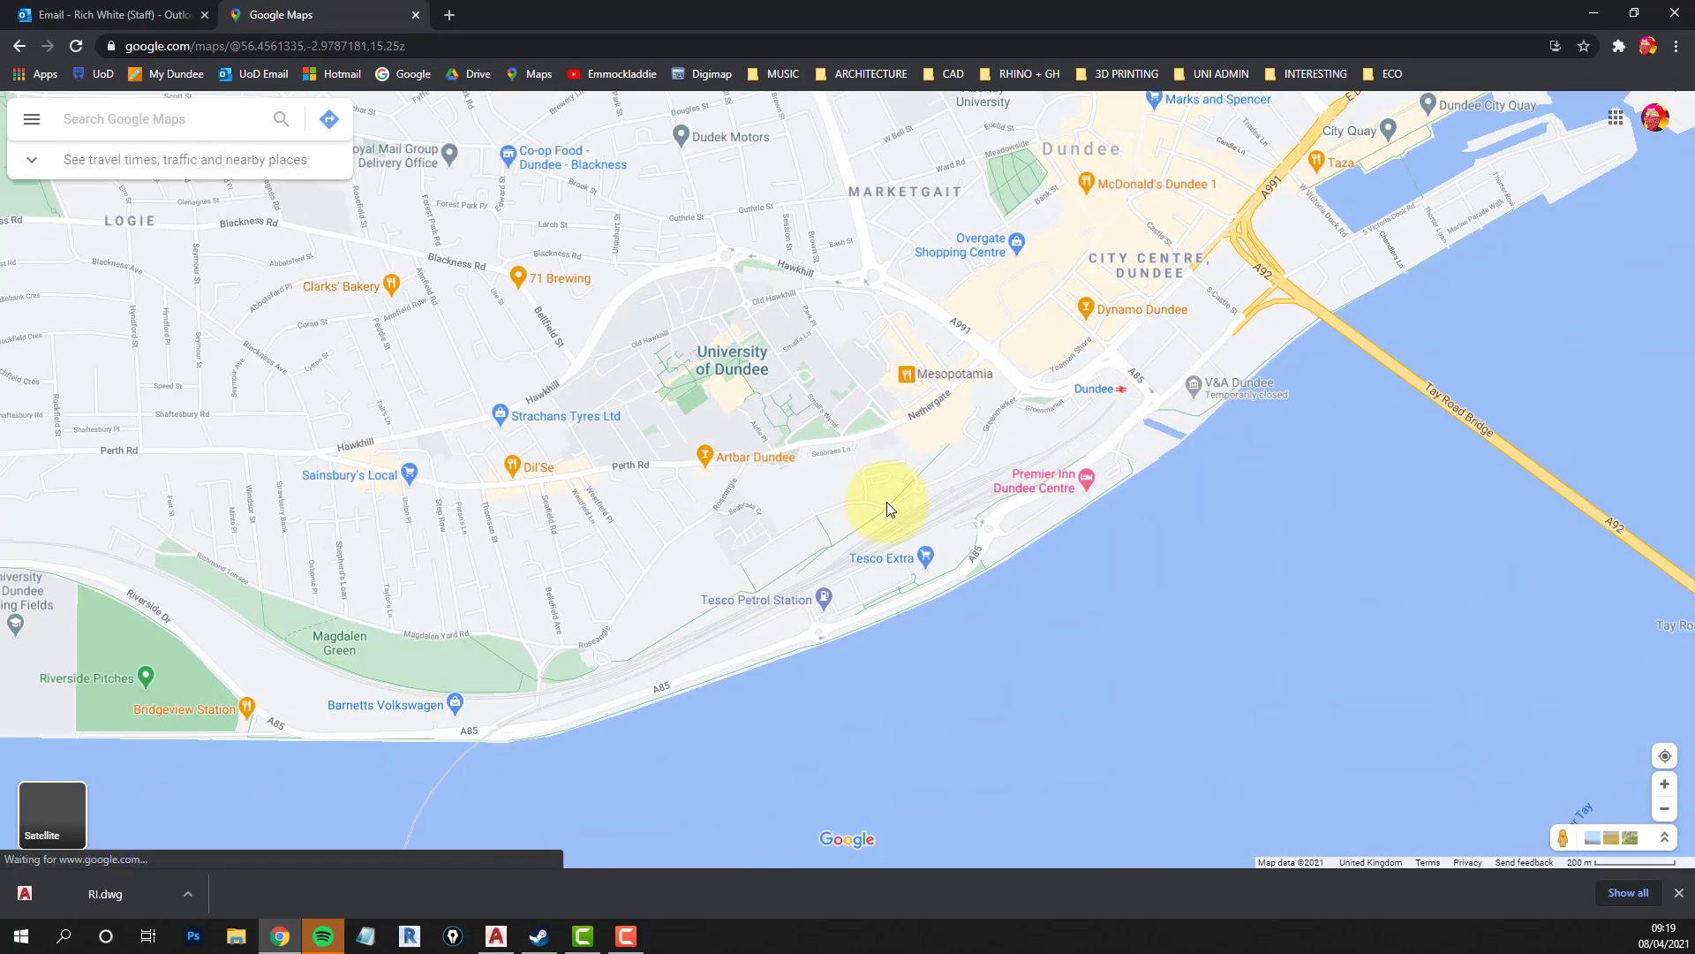
pyautogui.scroll(5, 609, 447)
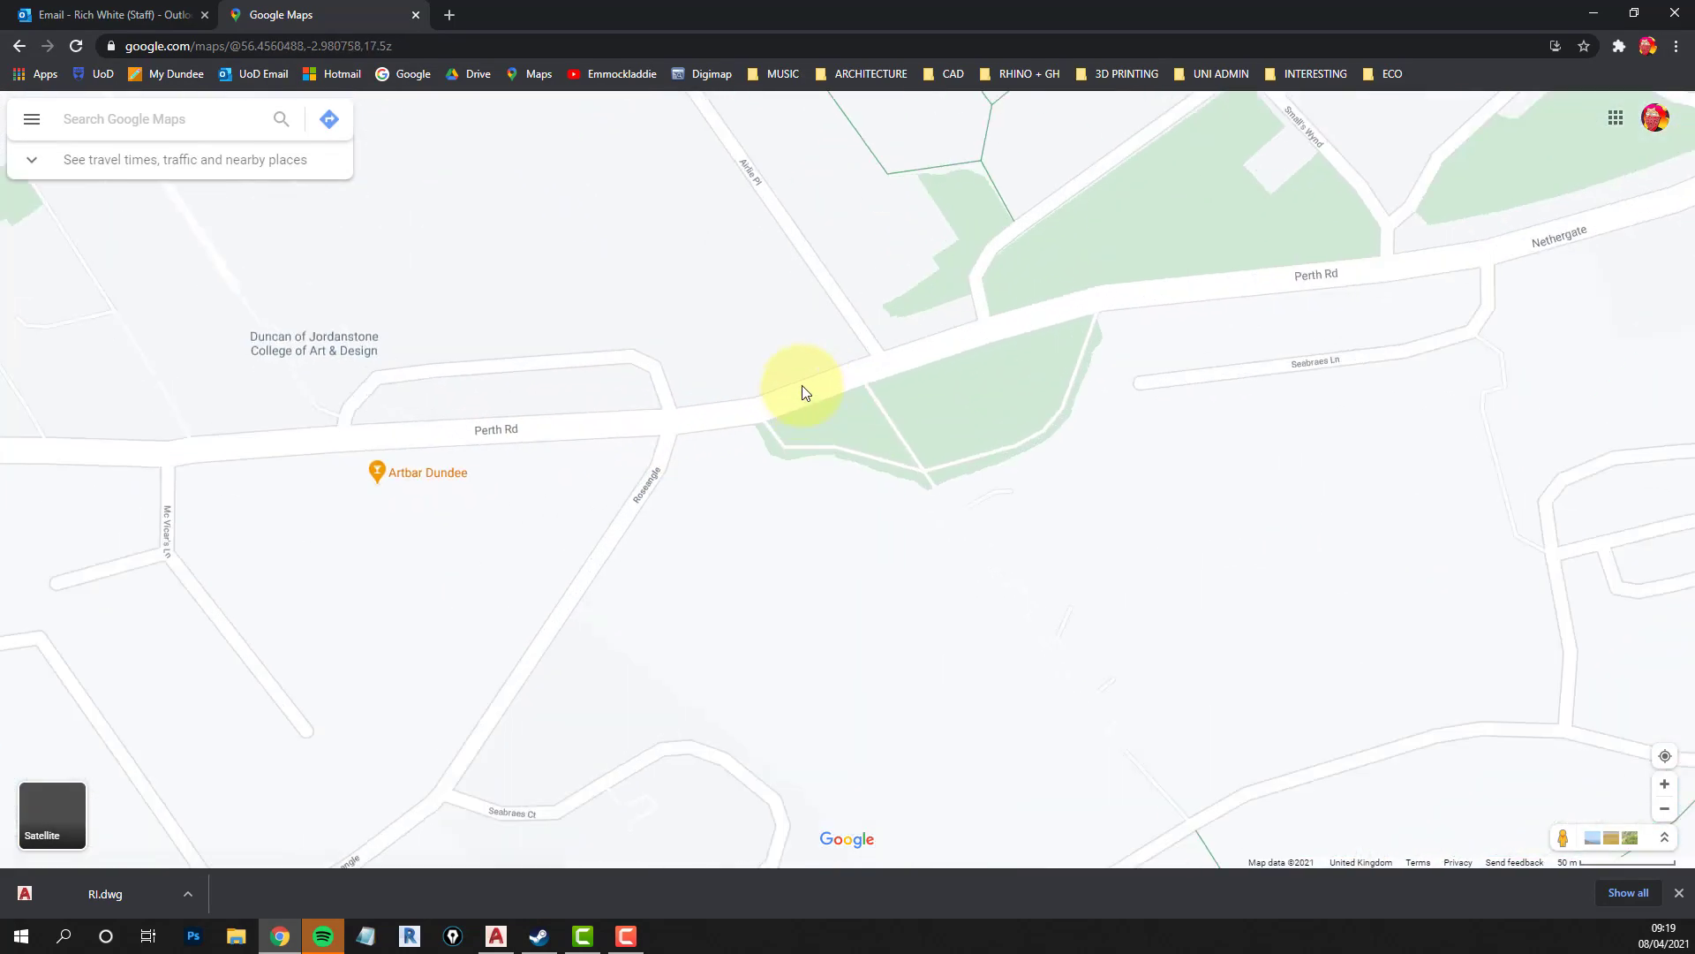
pyautogui.scroll(3, 627, 453)
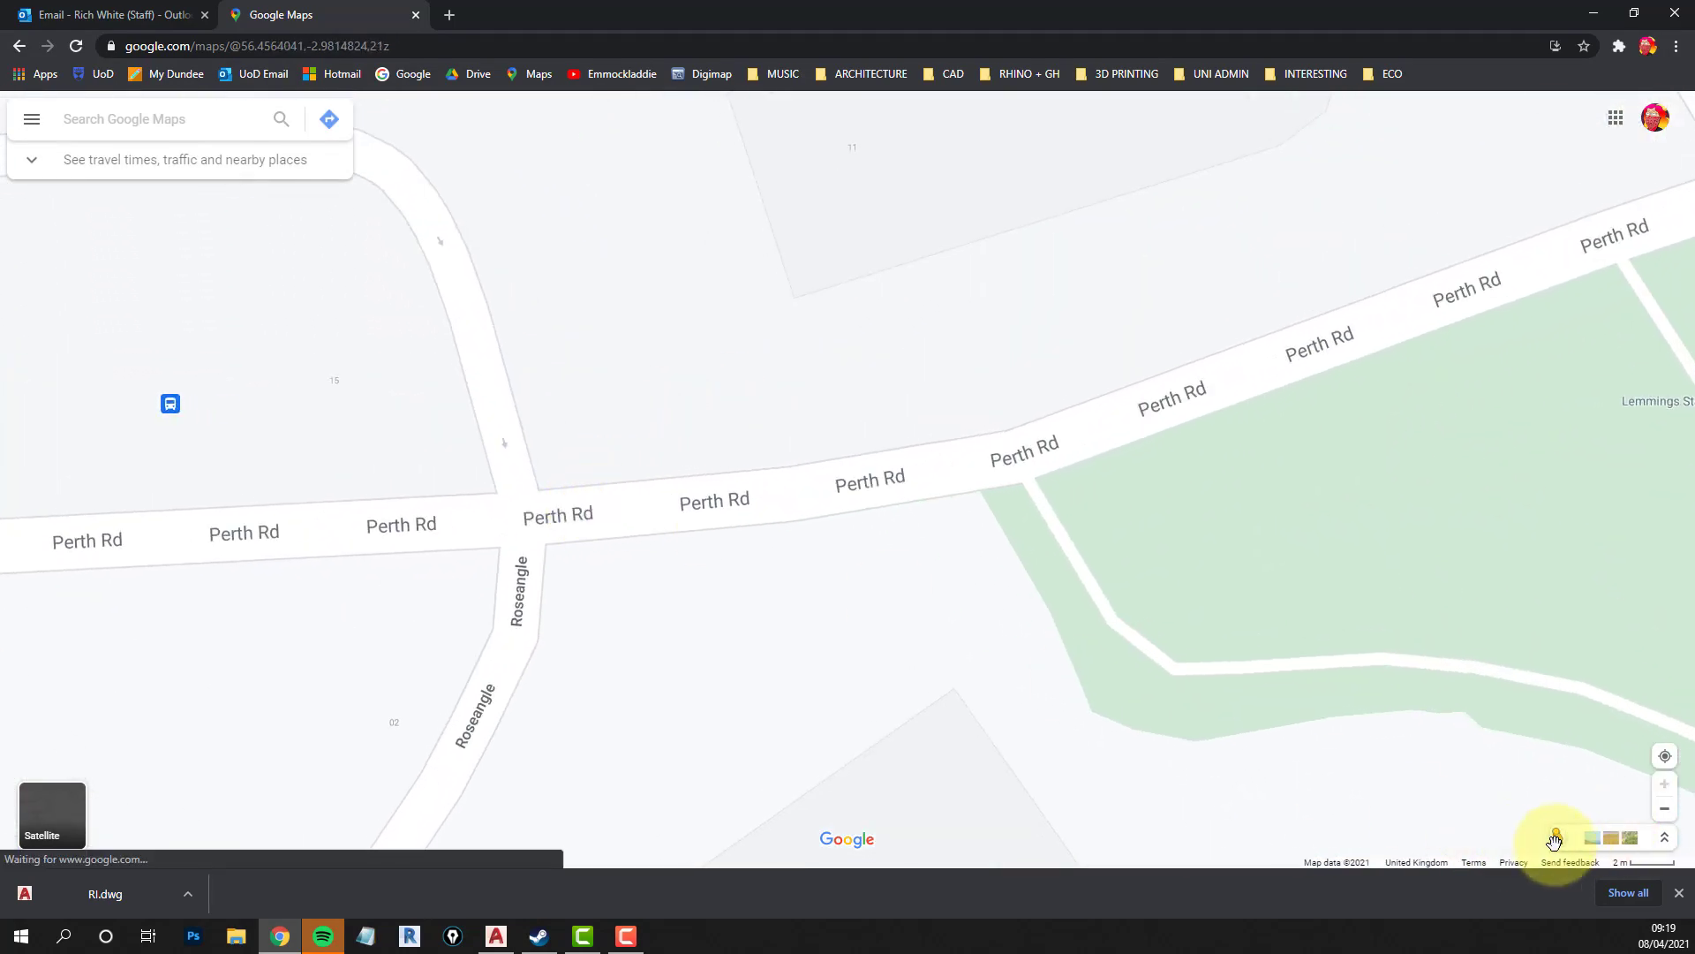
pyautogui.moveTo(1555, 840); pyautogui.dragTo(719, 444)
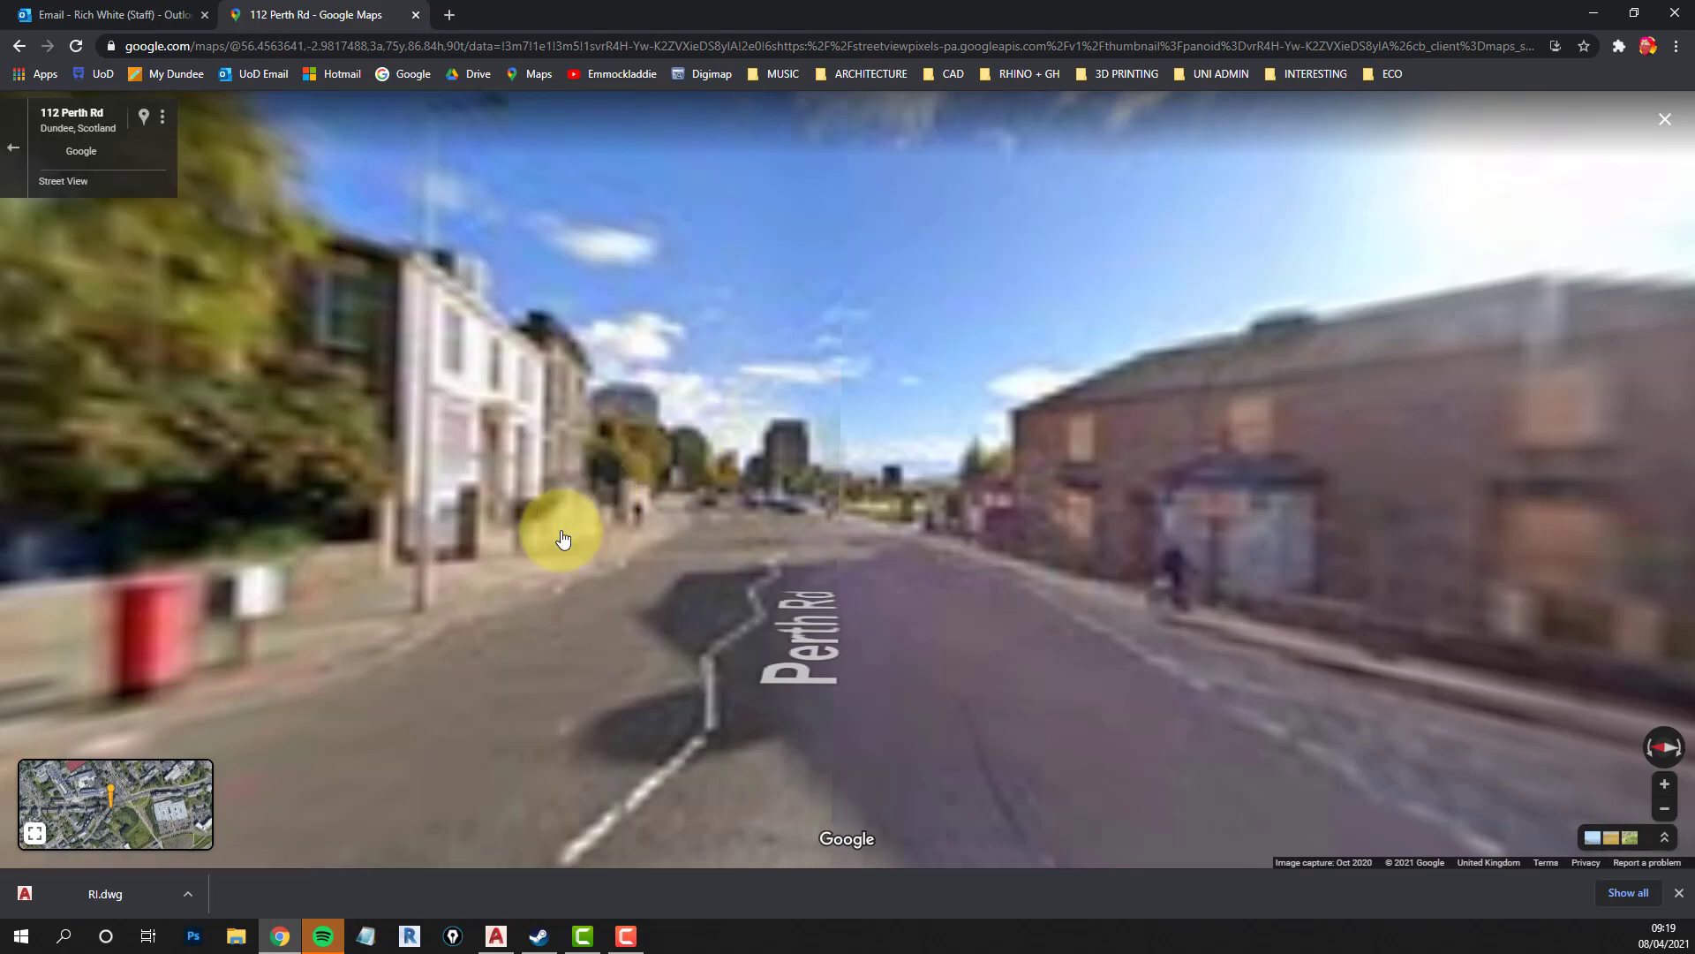
# Examine in Street View how the gate pier meets the end of the stone garden wall in front of the white house.
pyautogui.scroll(4, 486, 558)
pyautogui.scroll(3, 476, 543)
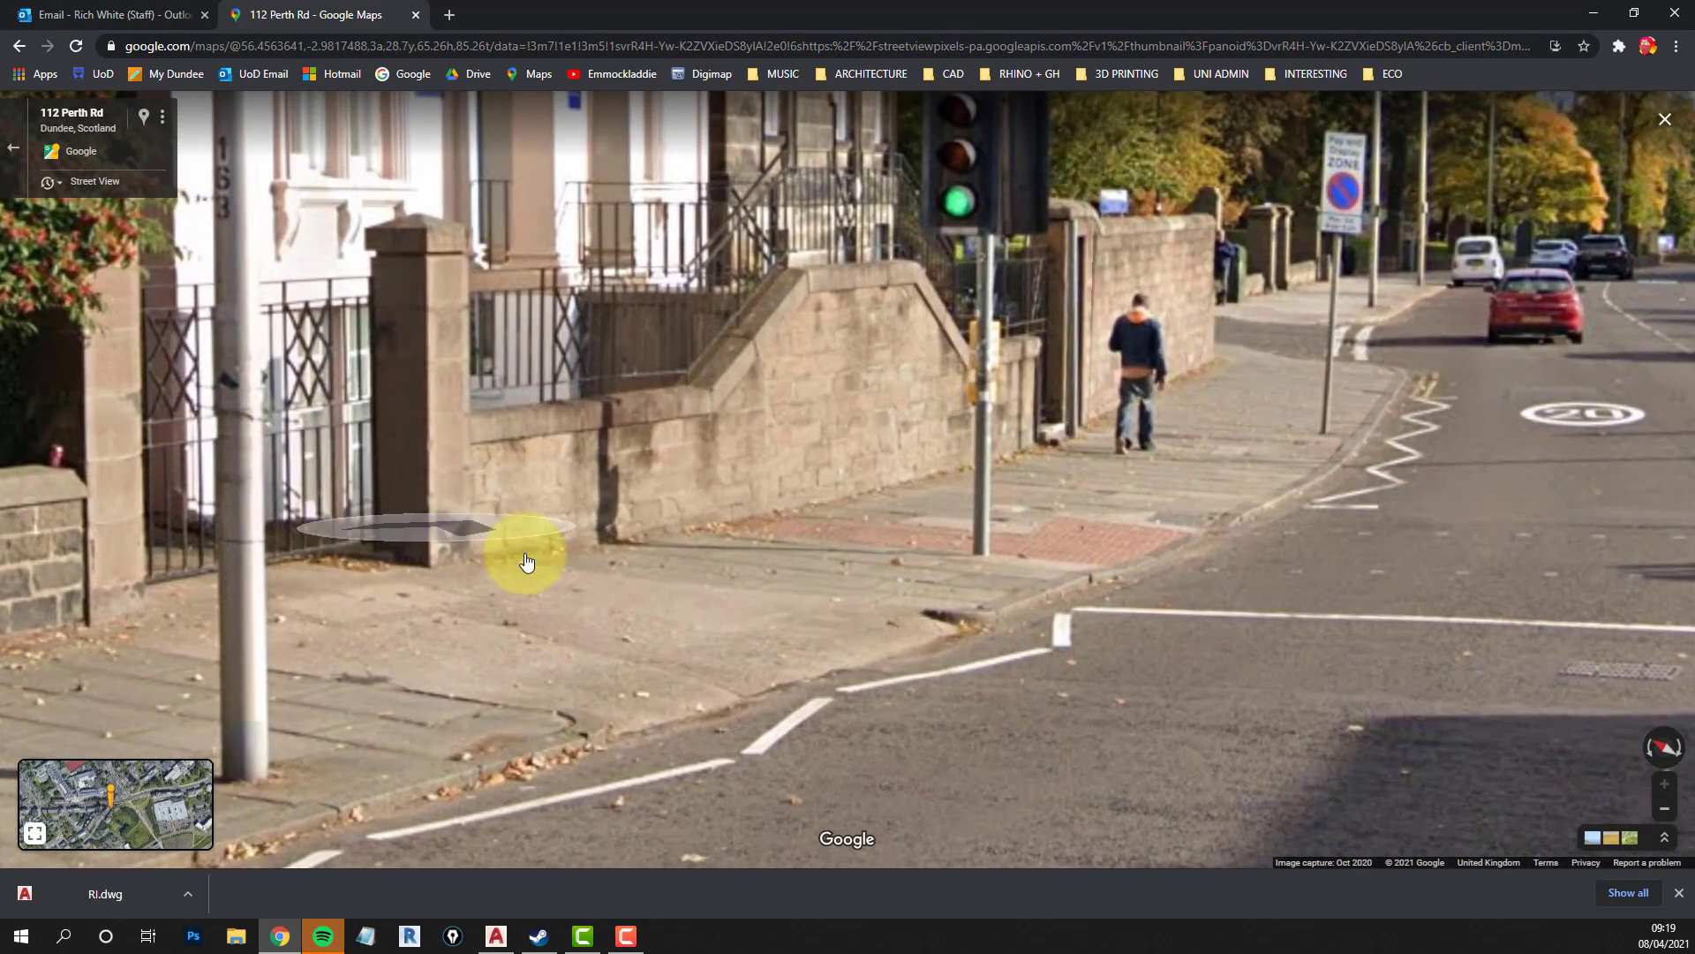
pyautogui.click(1047, 636)
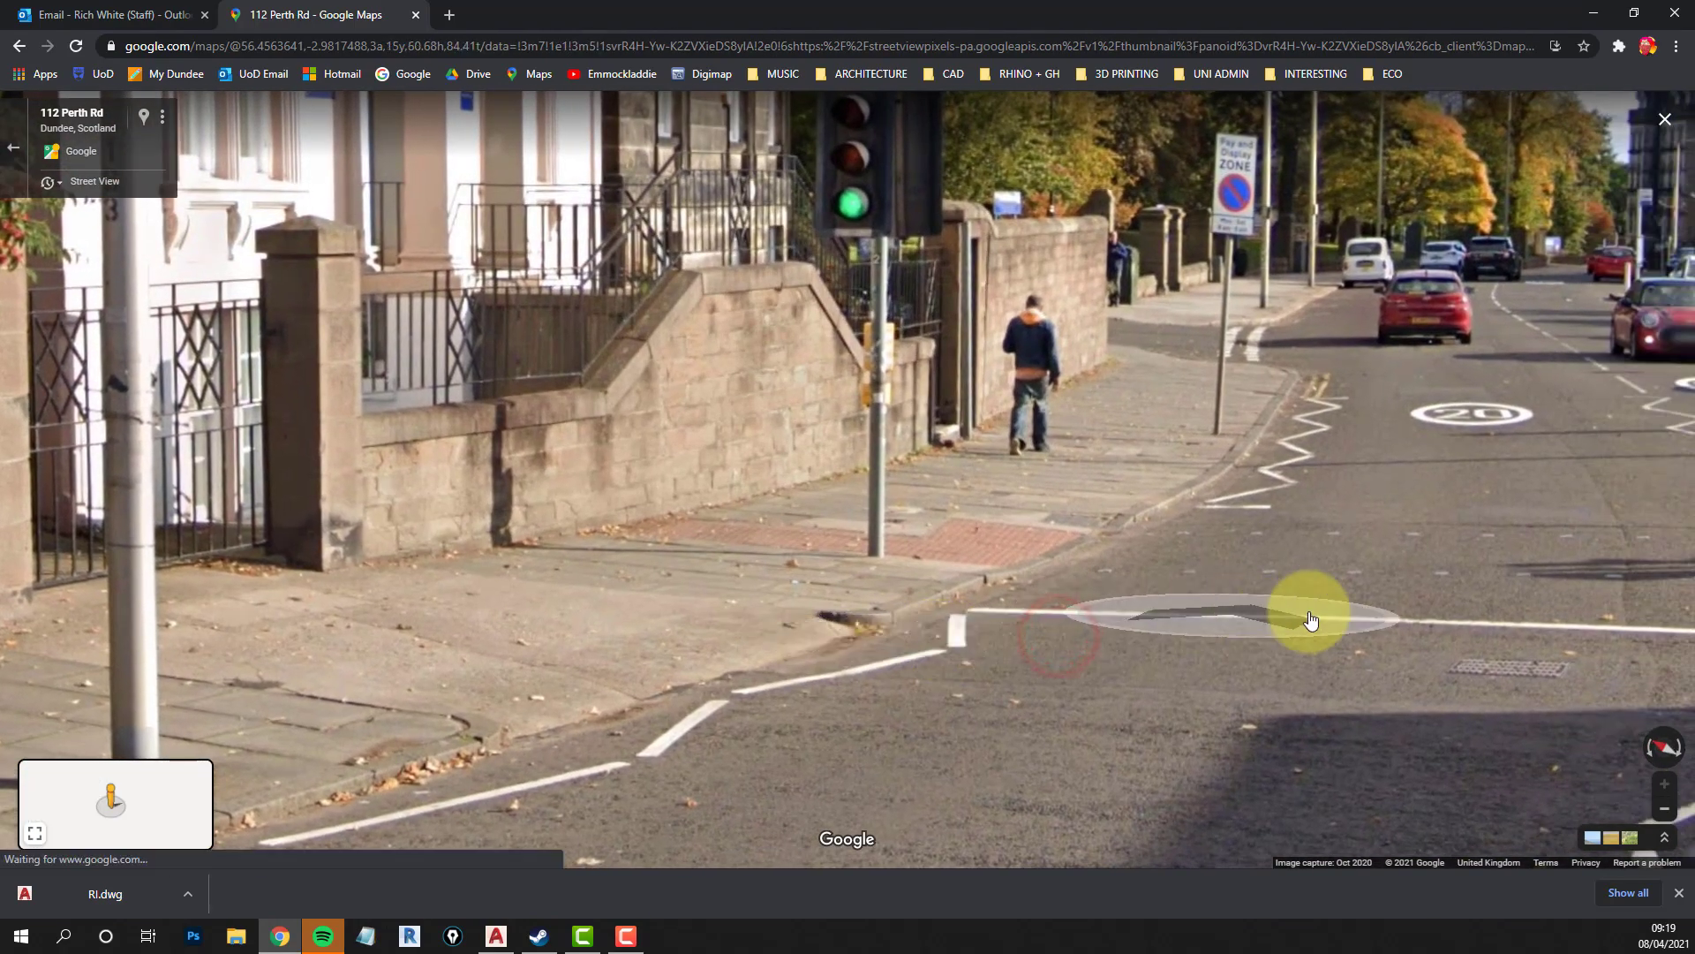
pyautogui.click(1336, 606)
pyautogui.moveTo(261, 596); pyautogui.dragTo(719, 569)
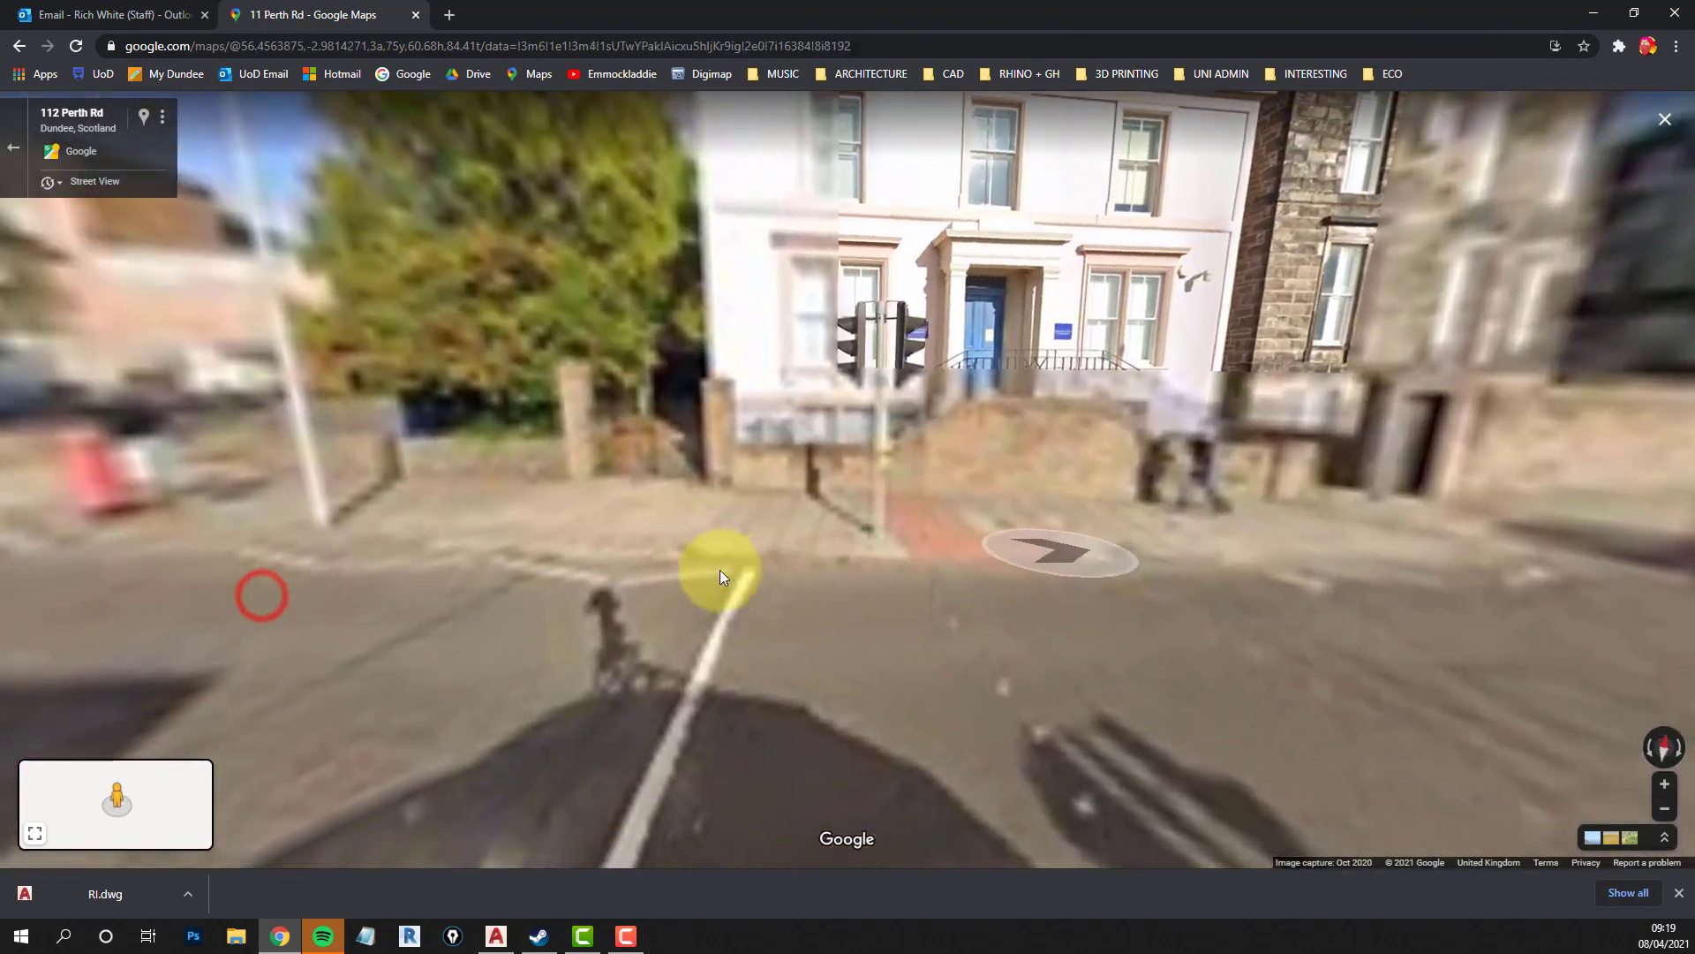
pyautogui.scroll(3, 783, 480)
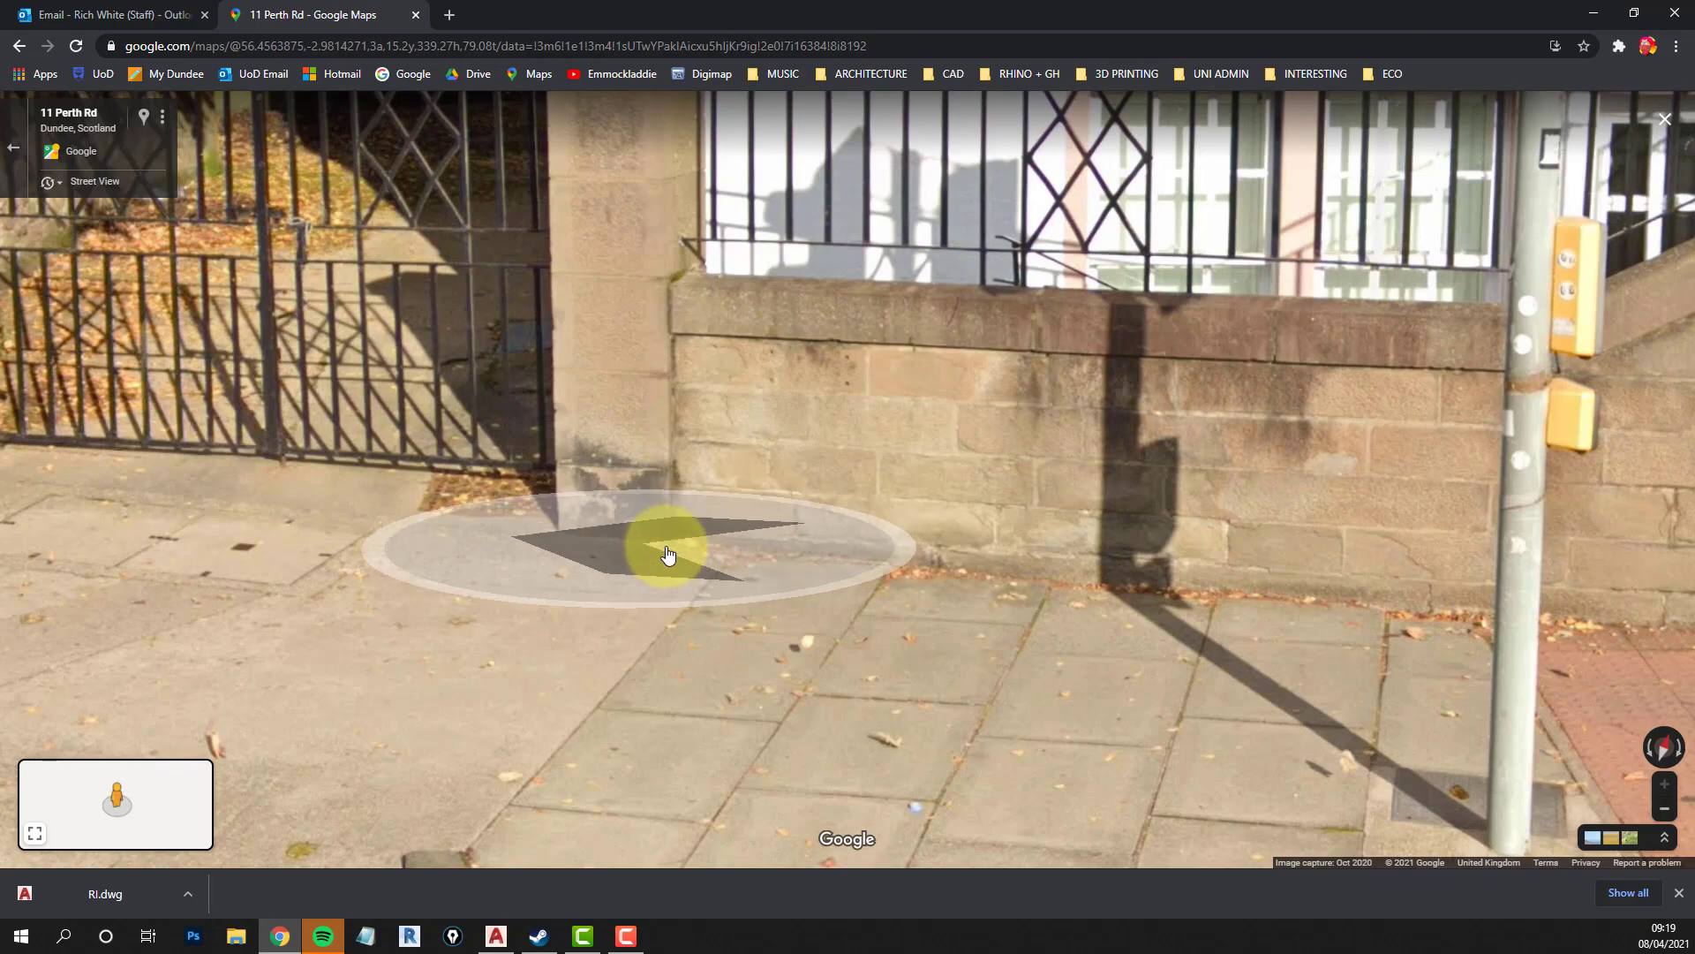
pyautogui.scroll(-3, 671, 543)
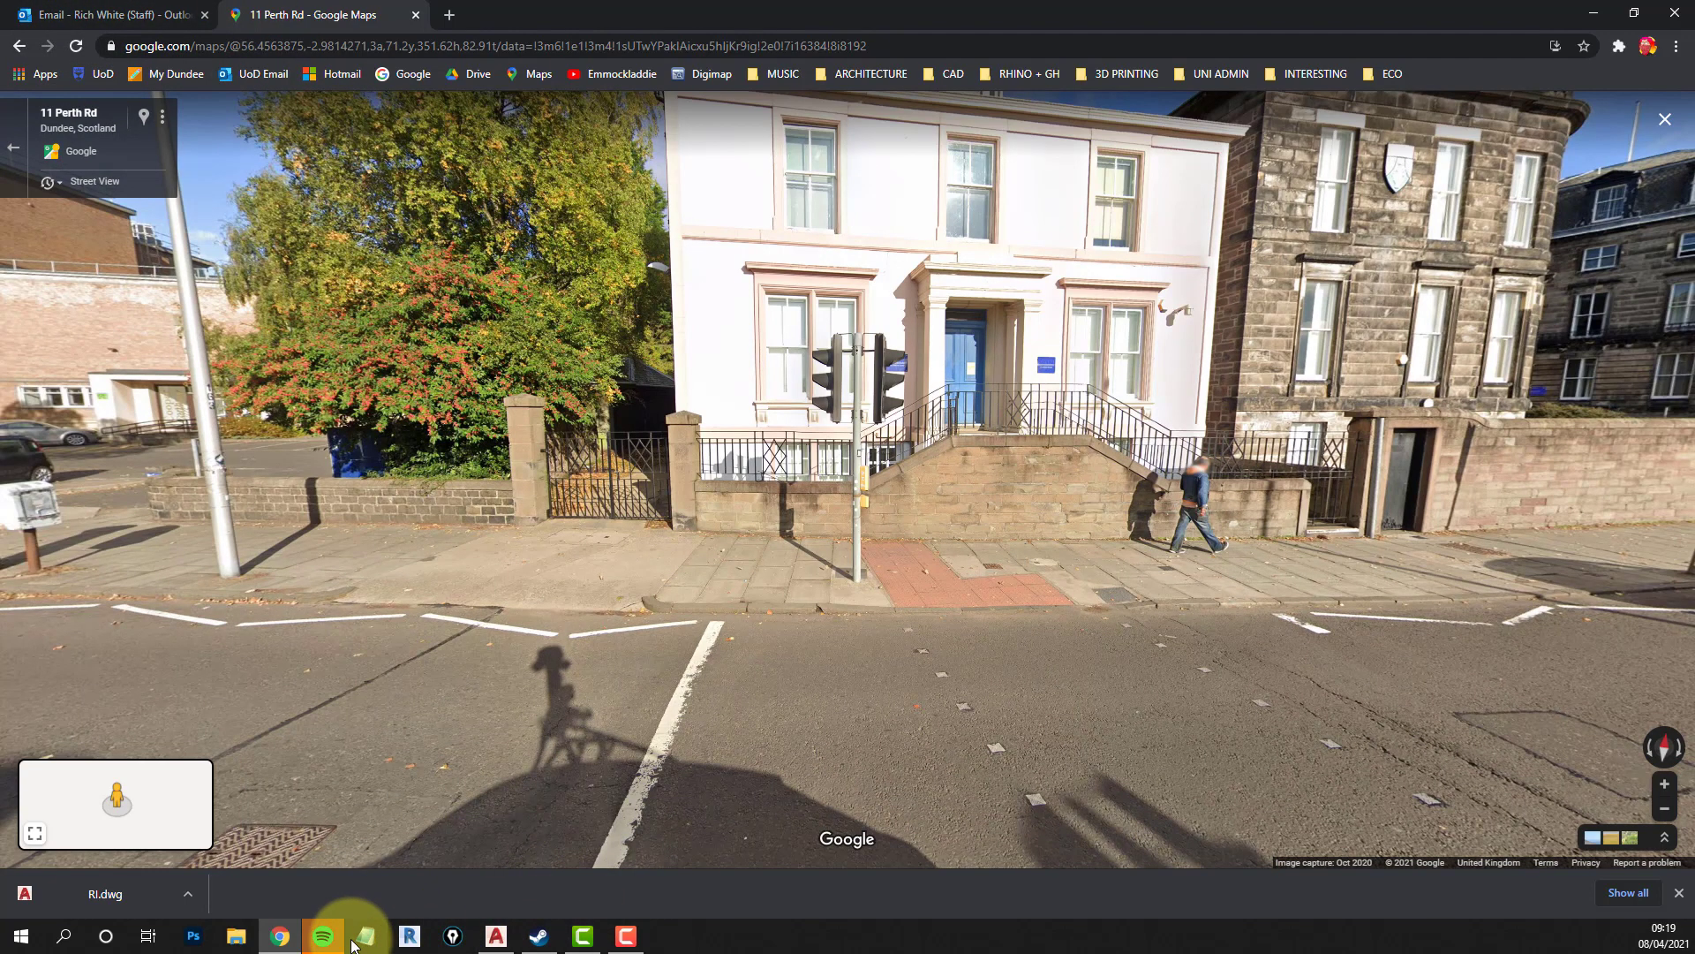
# Switch back to AutoCAD and draw a circle of radius 50 centred on the radial line's end at the outer base edge.
pyautogui.click(497, 936)
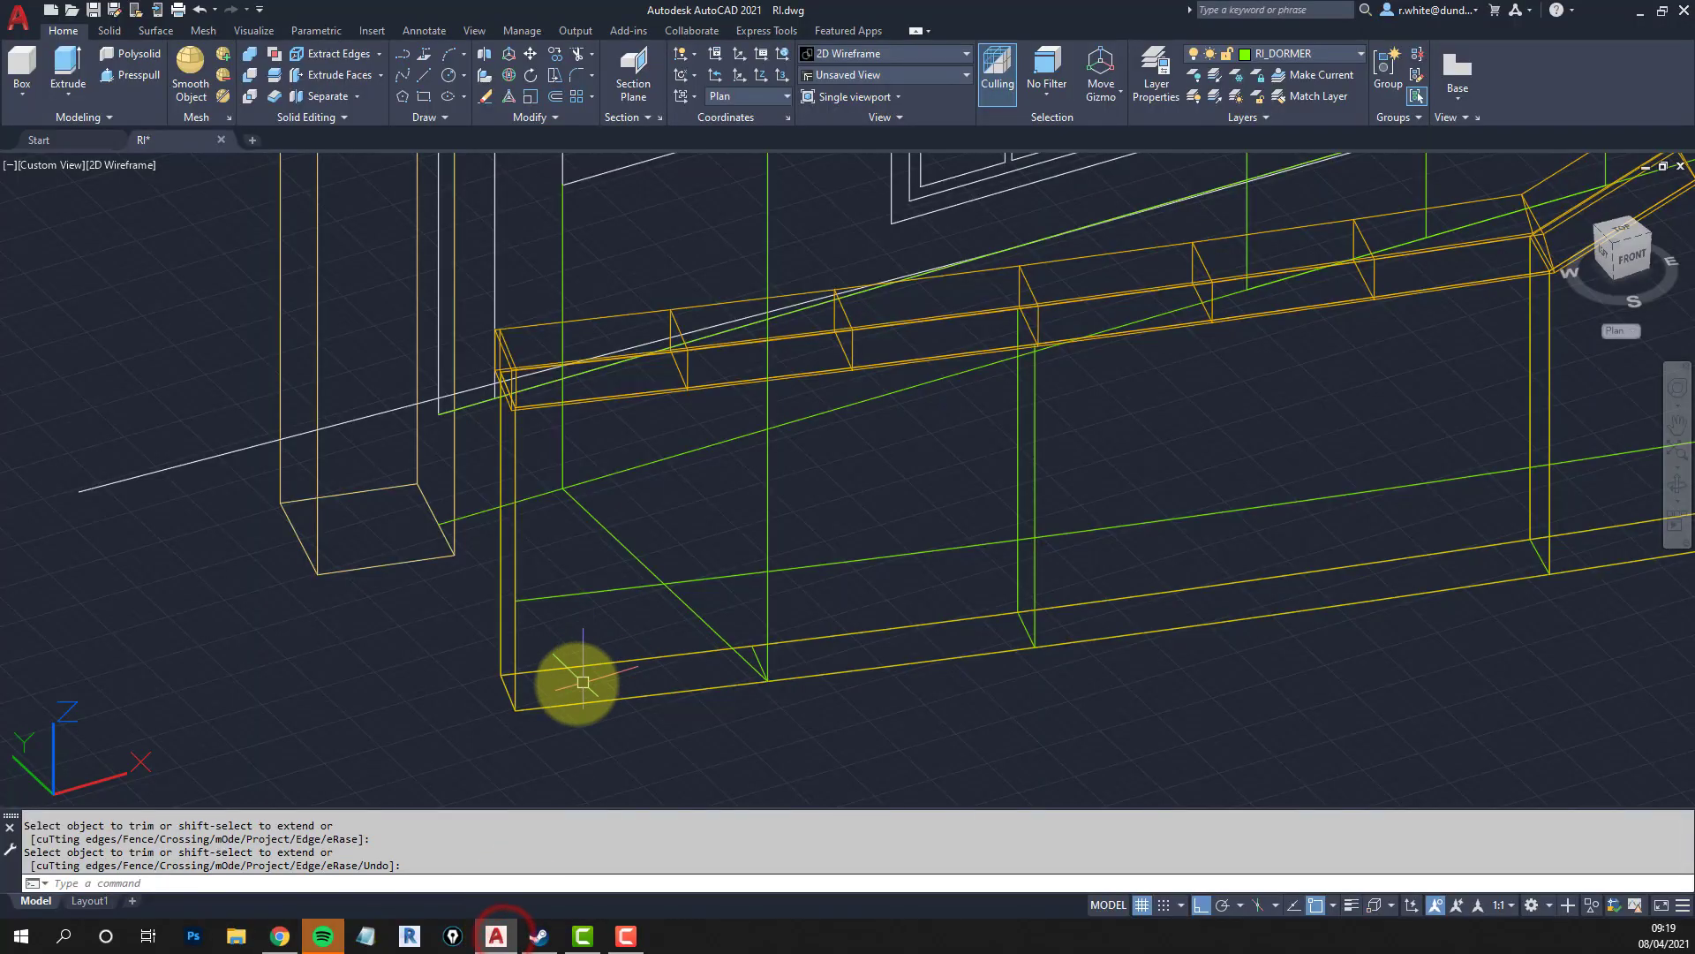
pyautogui.moveTo(575, 681); pyautogui.dragTo(598, 617, button='middle')
pyautogui.scroll(5, 810, 653)
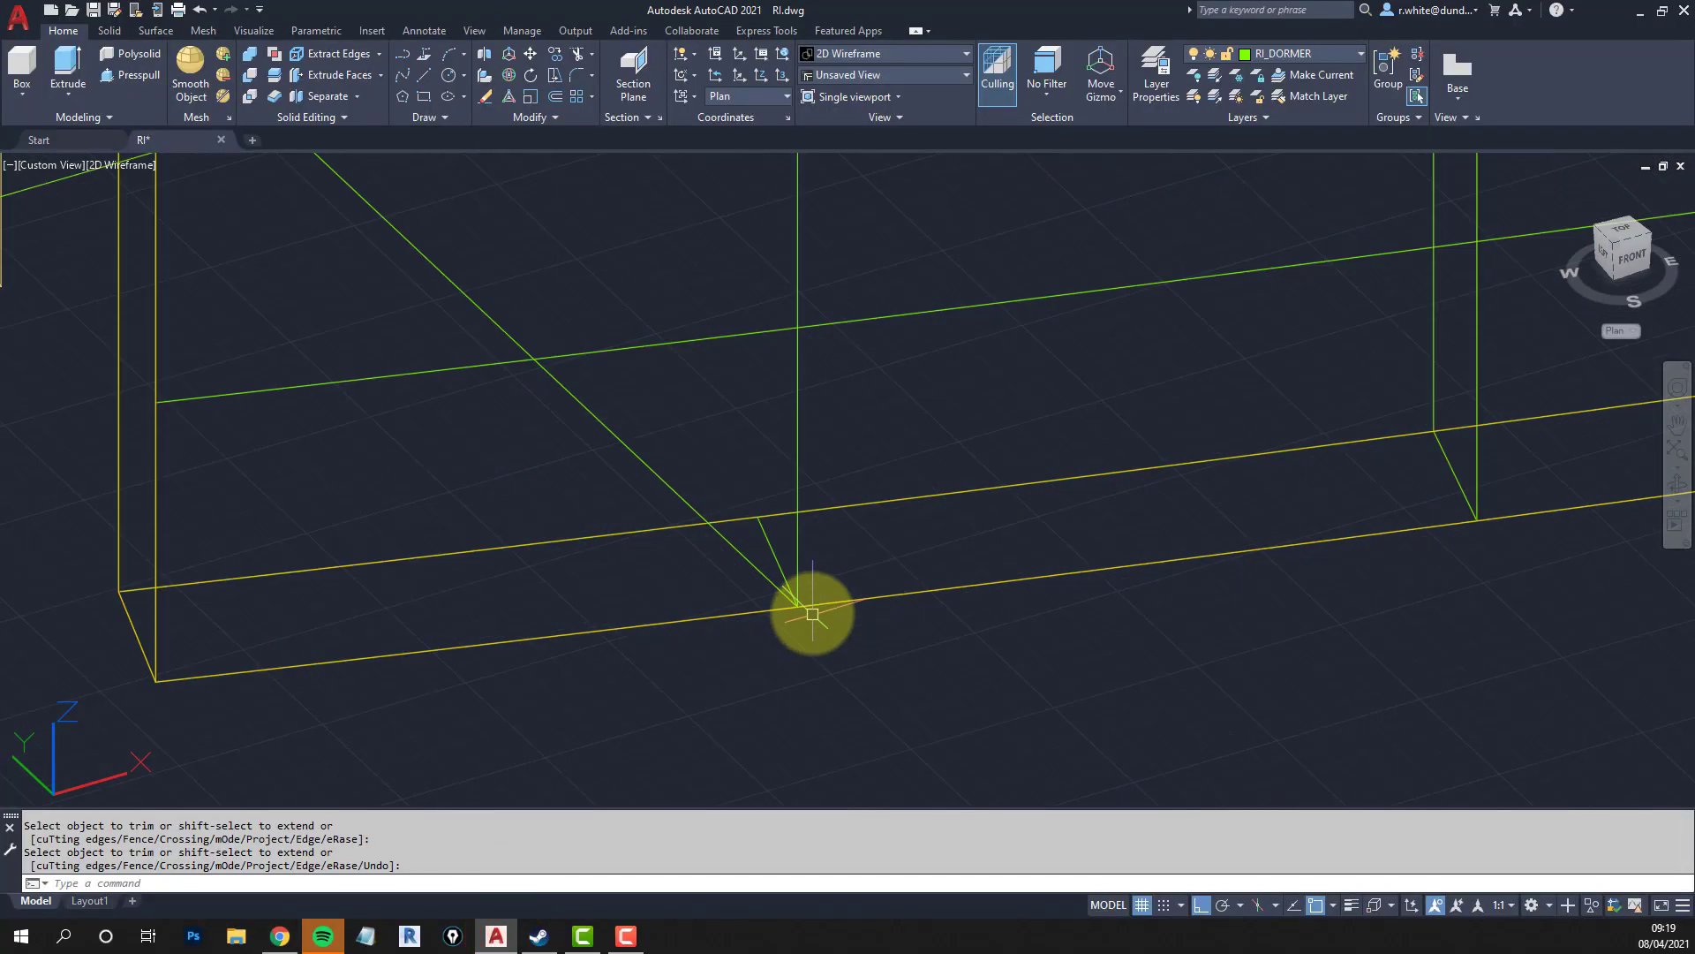
pyautogui.press('Return')
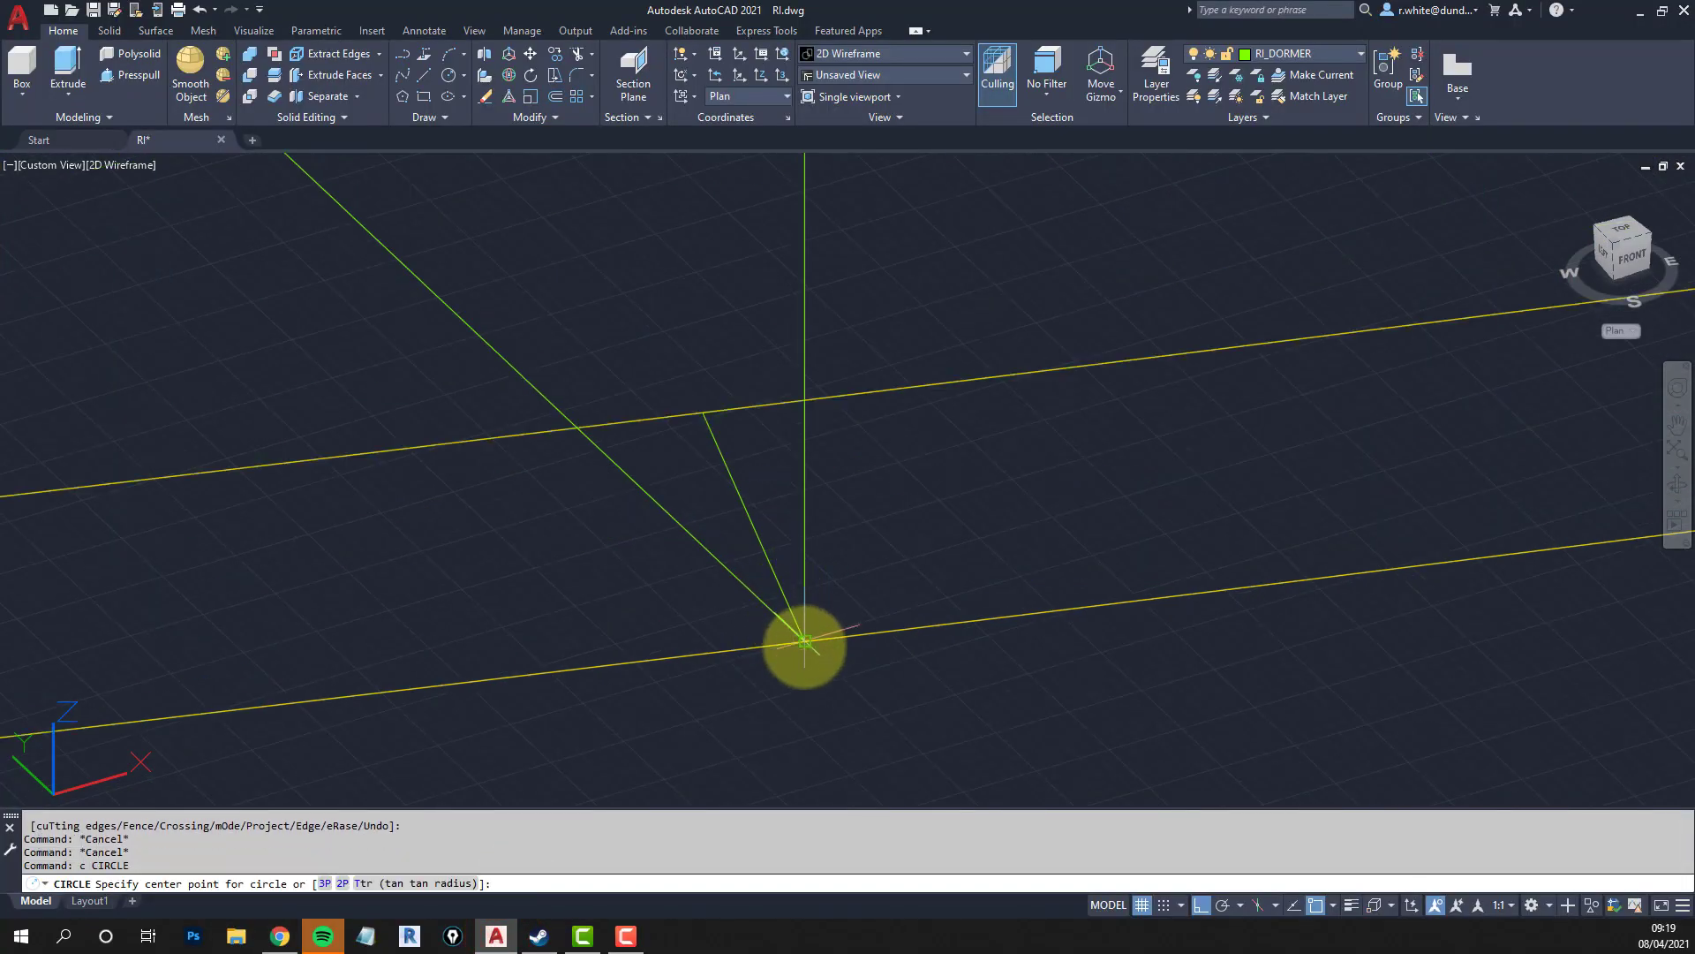
pyautogui.click(805, 640)
pyautogui.write('5')
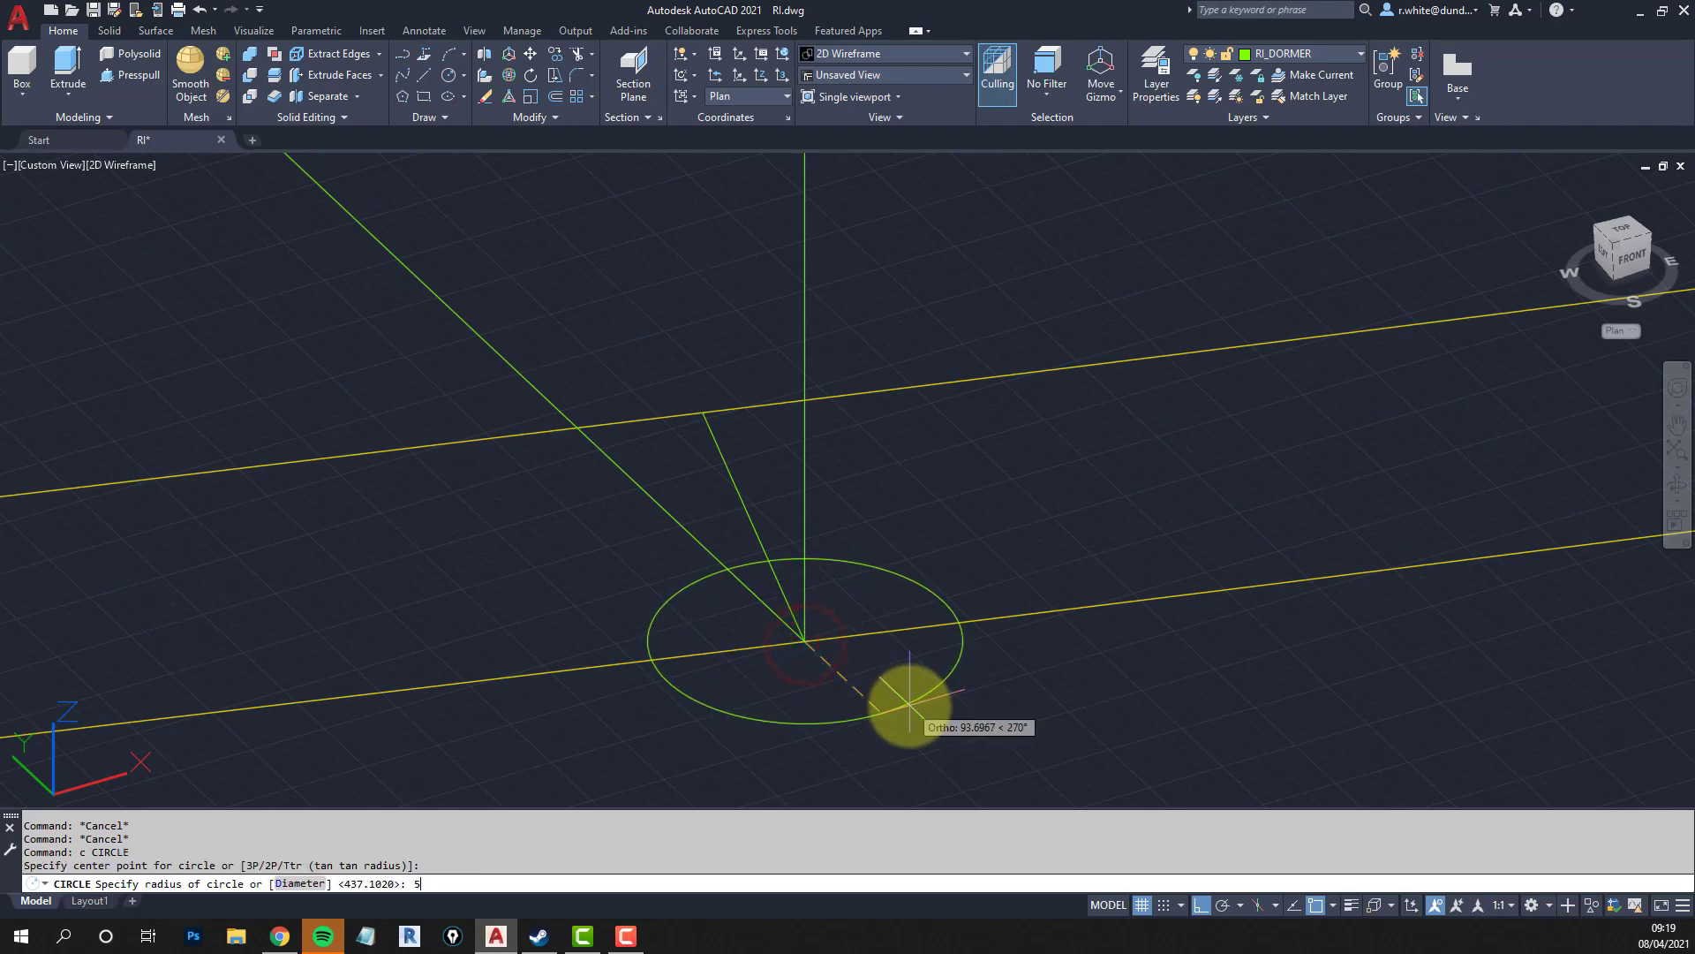
pyautogui.write('0')
pyautogui.press('Return')
# Extend the short radial line outward from the wall's outer base edge to the circle.
pyautogui.write('ex')
pyautogui.press('Return')
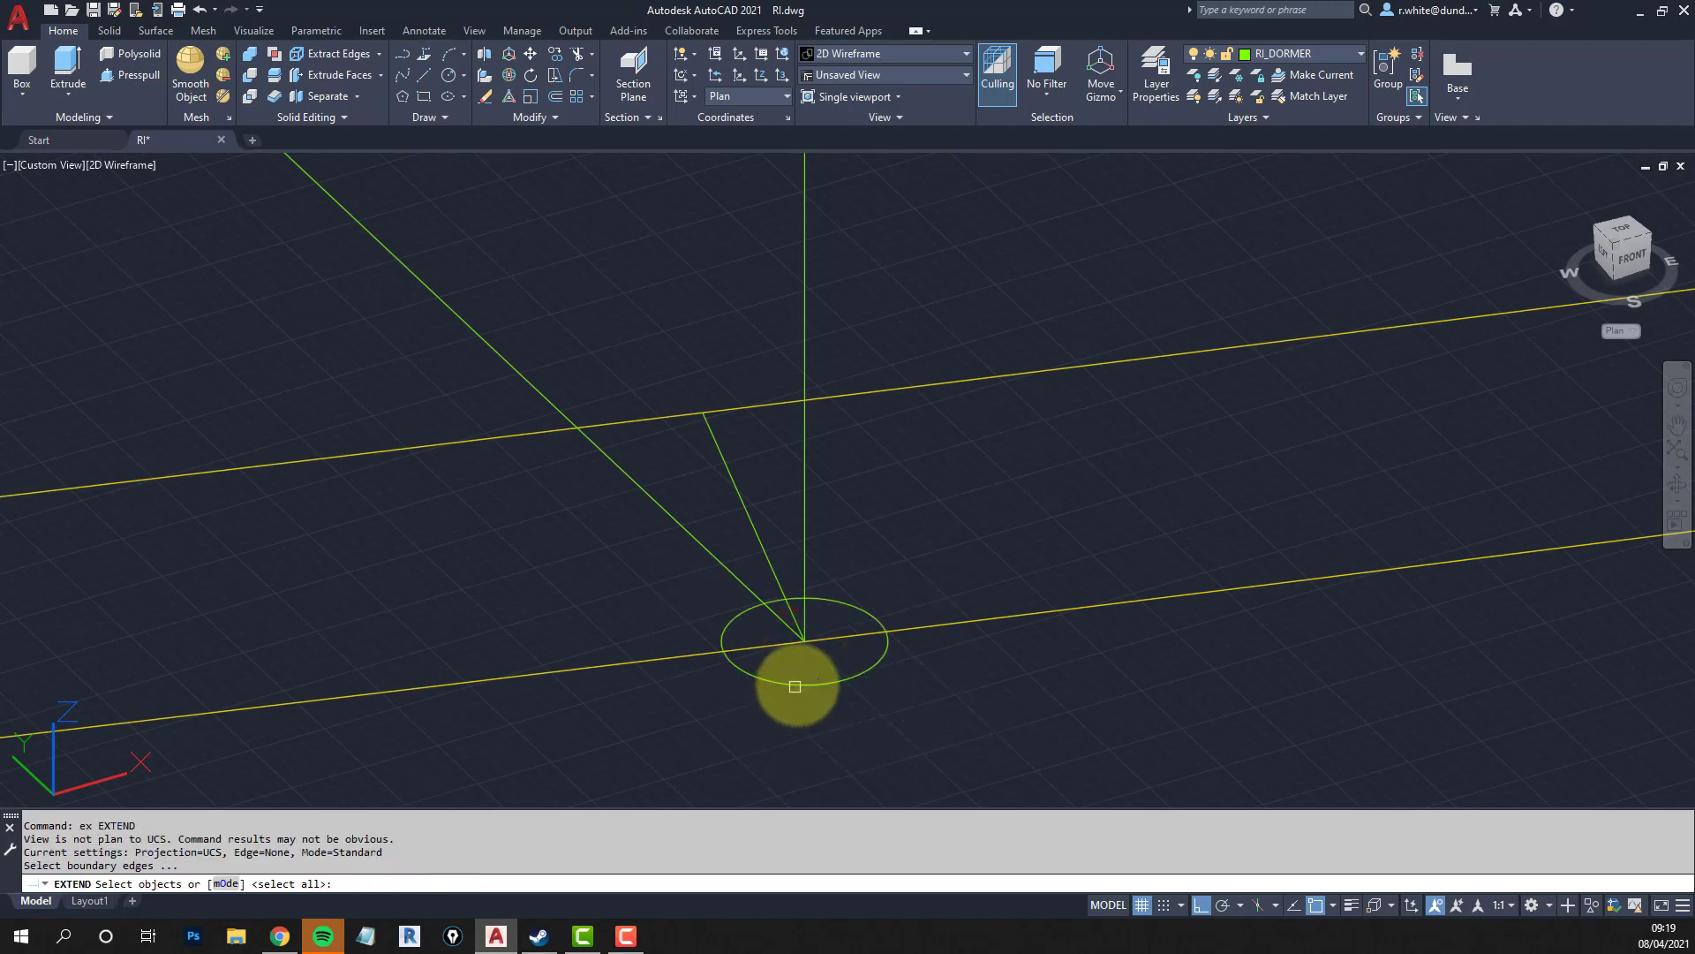
pyautogui.click(794, 684)
pyautogui.press('Return')
pyautogui.click(778, 586)
pyautogui.press('Escape')
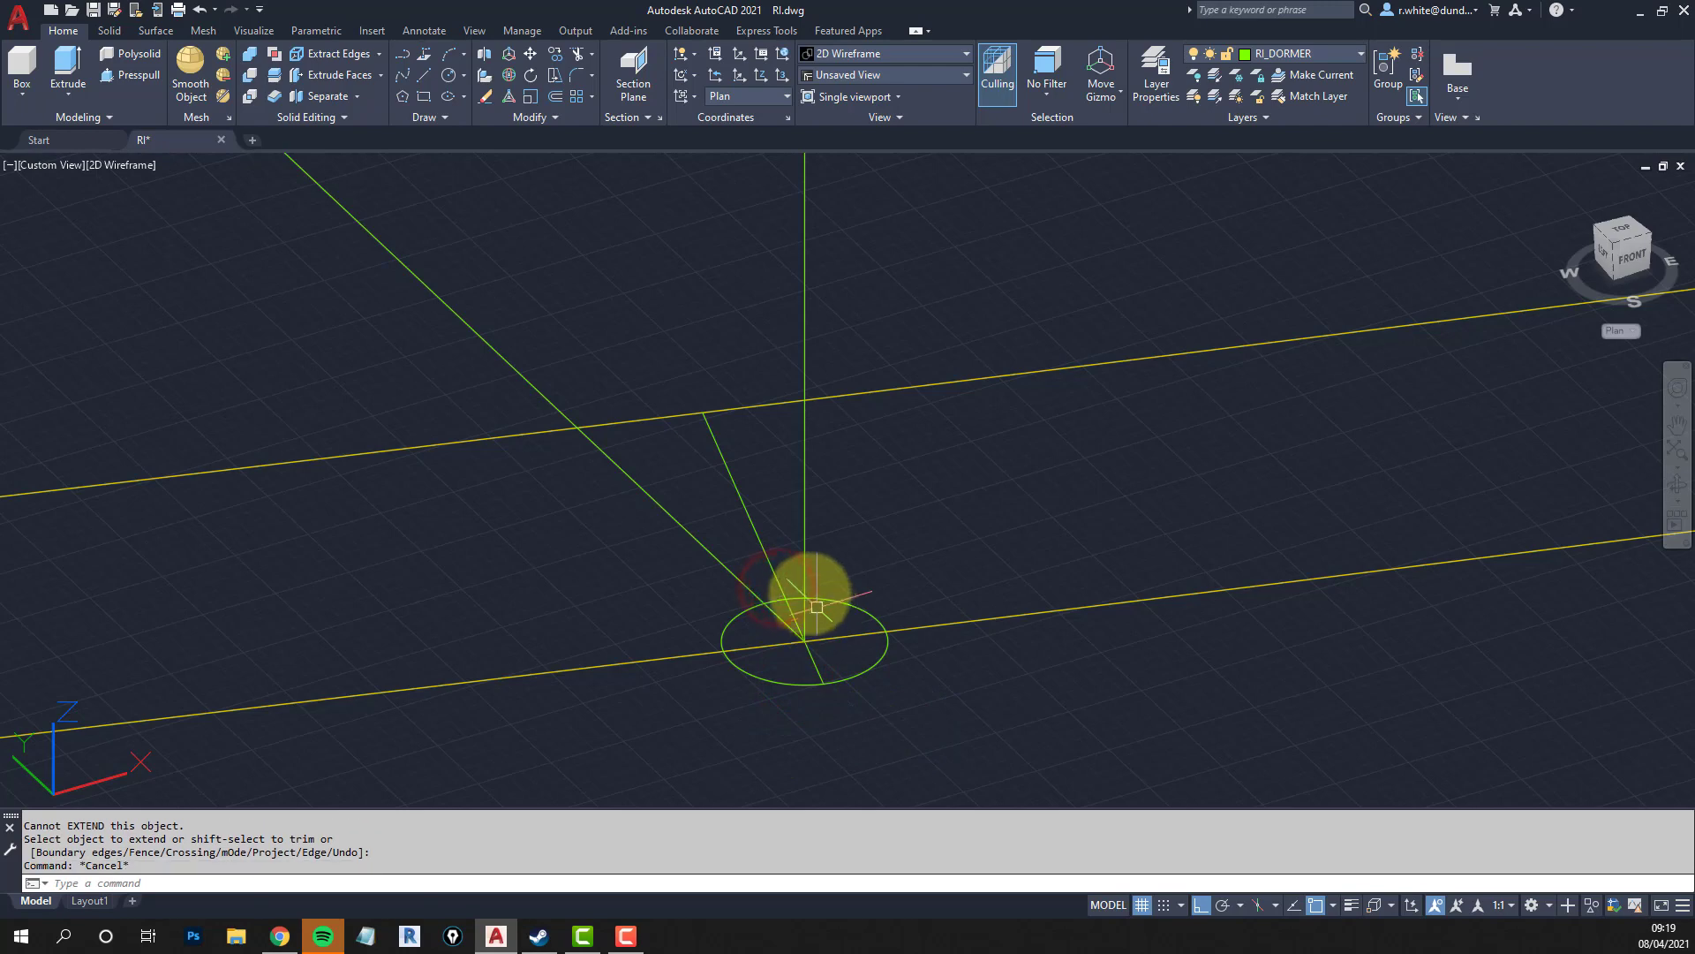
# Move the vertical line from the circle's centre to the extended radial line's outer end.
pyautogui.write('m')
pyautogui.press('Return')
pyautogui.click(803, 565)
pyautogui.press('Return')
pyautogui.click(801, 639)
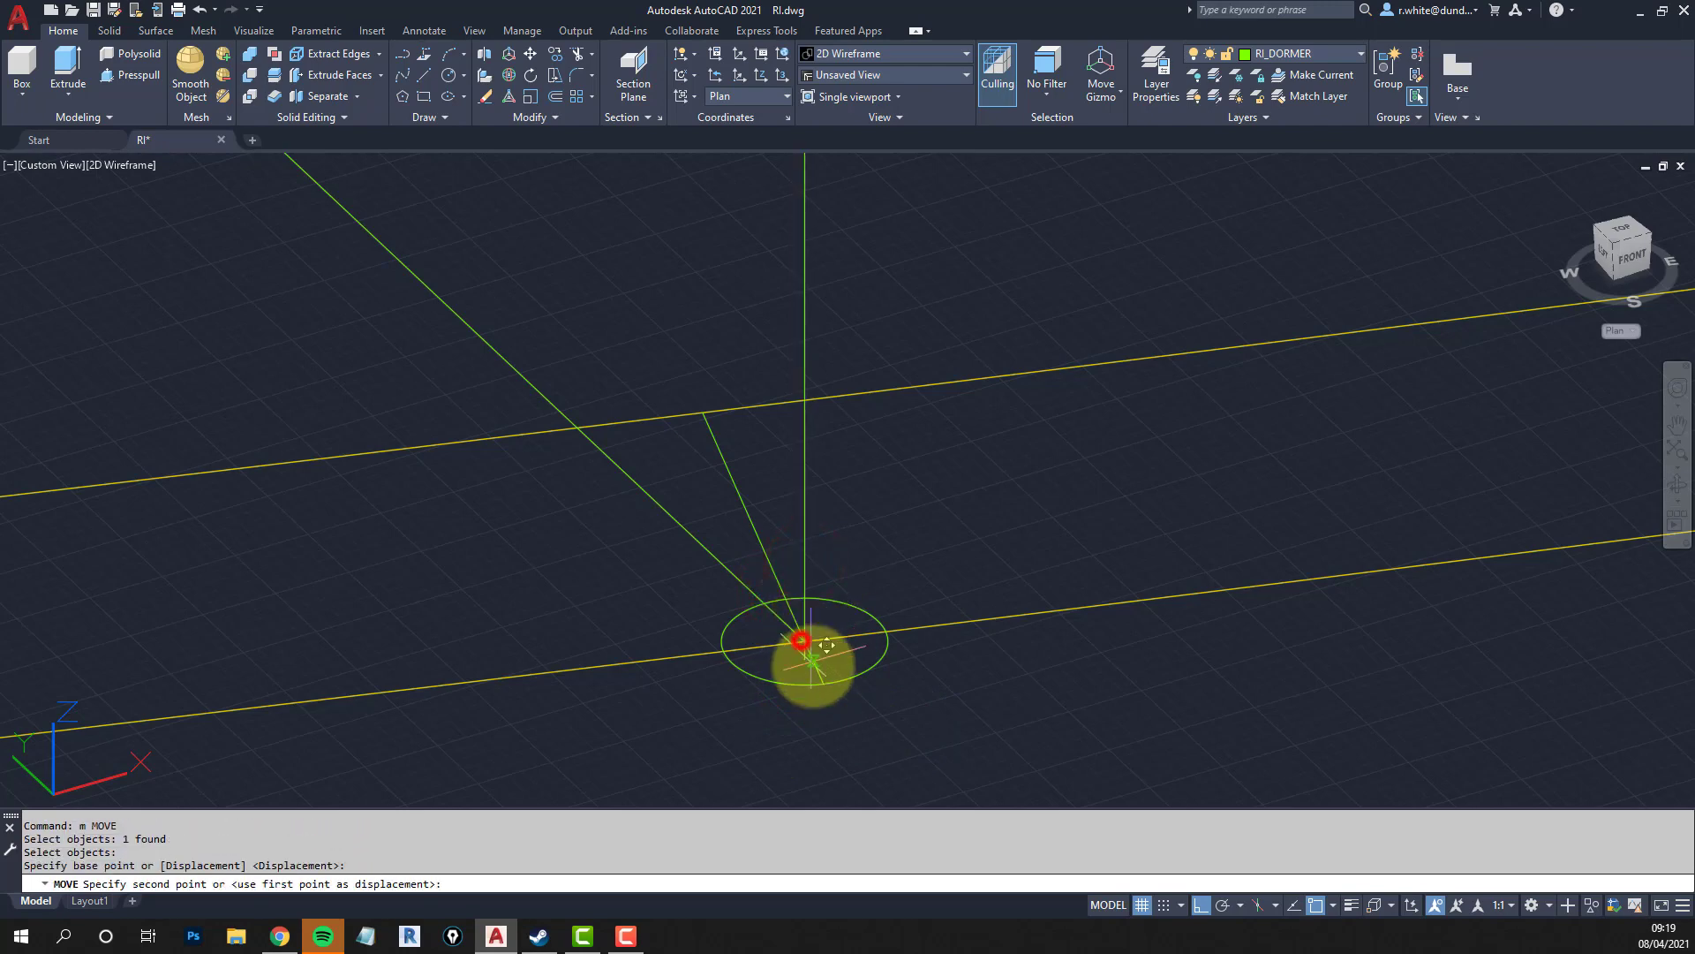
pyautogui.click(821, 682)
pyautogui.press('Return')
pyautogui.press('Escape')
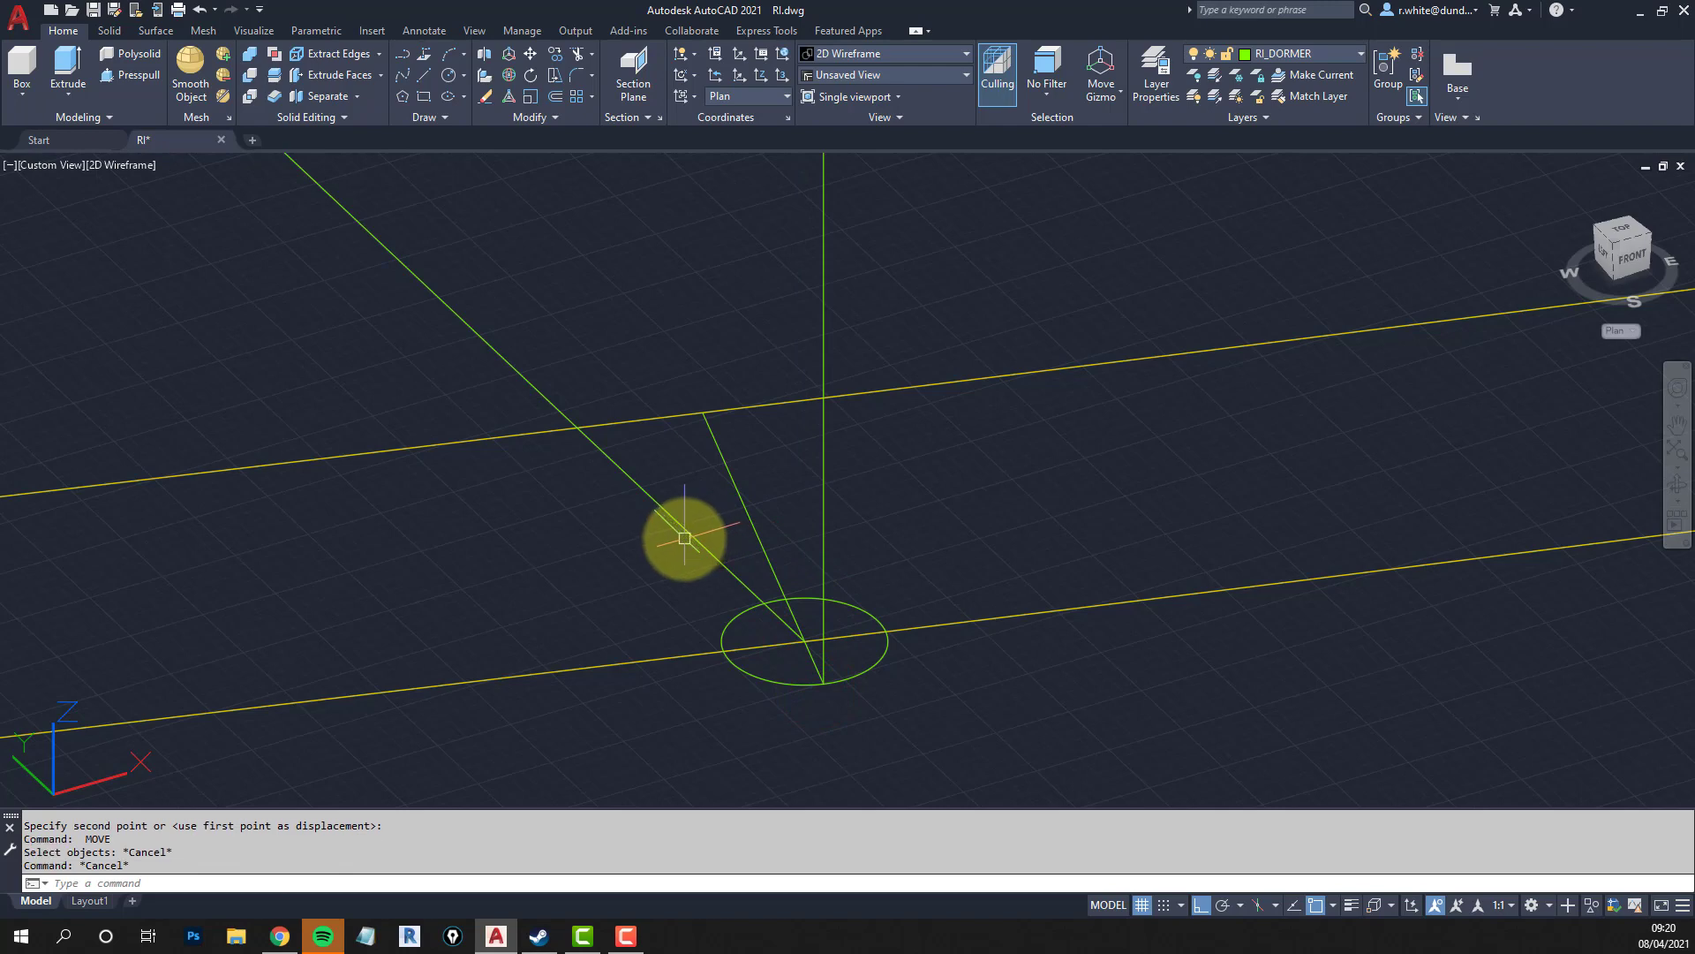
# Erase the diagonal ground line that meets the radial line at the circle's centre.
pyautogui.press('Return')
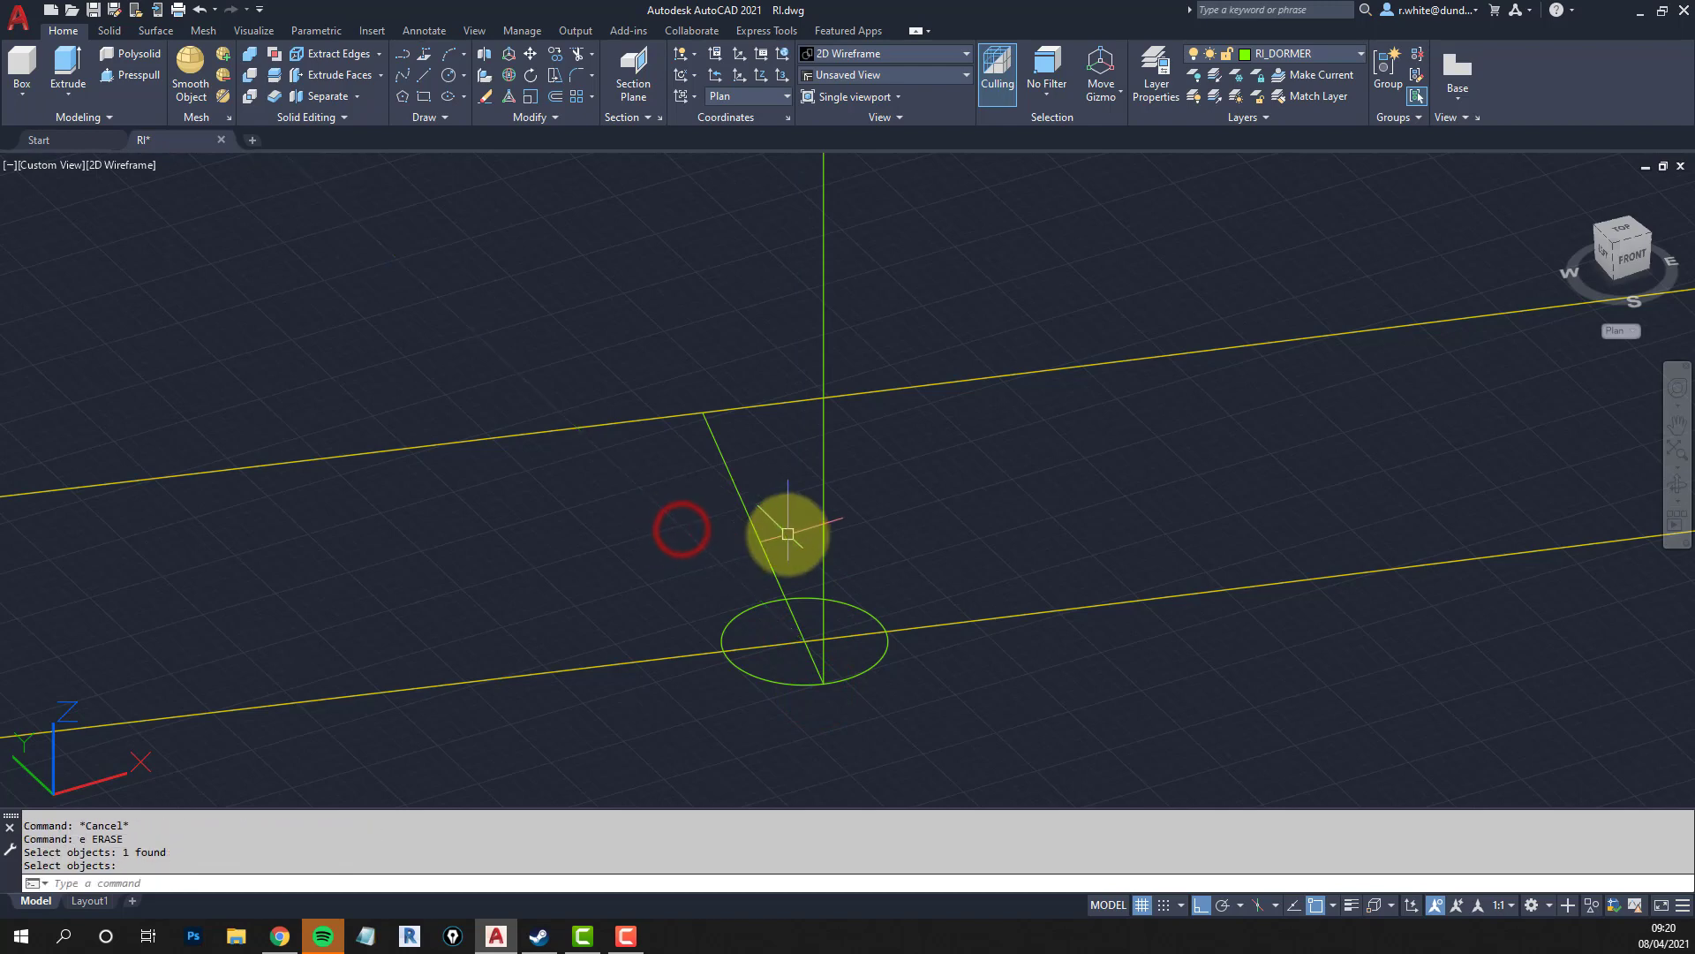
pyautogui.scroll(-5, 787, 446)
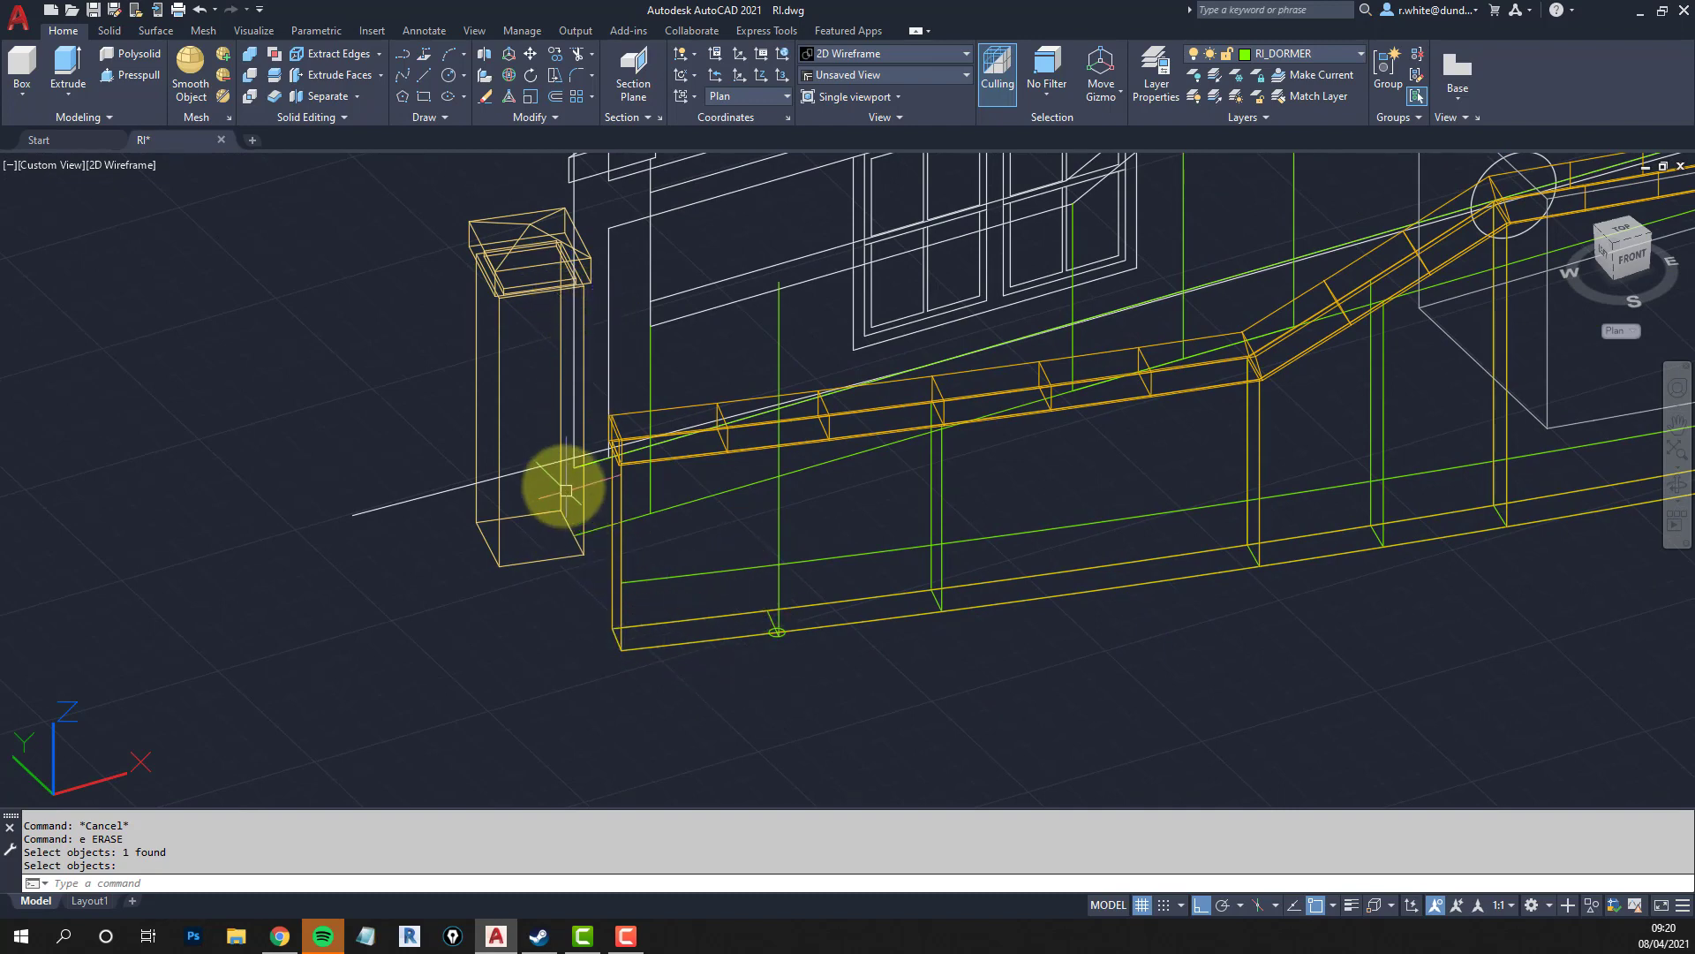
pyautogui.write('m')
pyautogui.press('Return')
pyautogui.press('Escape')
pyautogui.press('Escape')
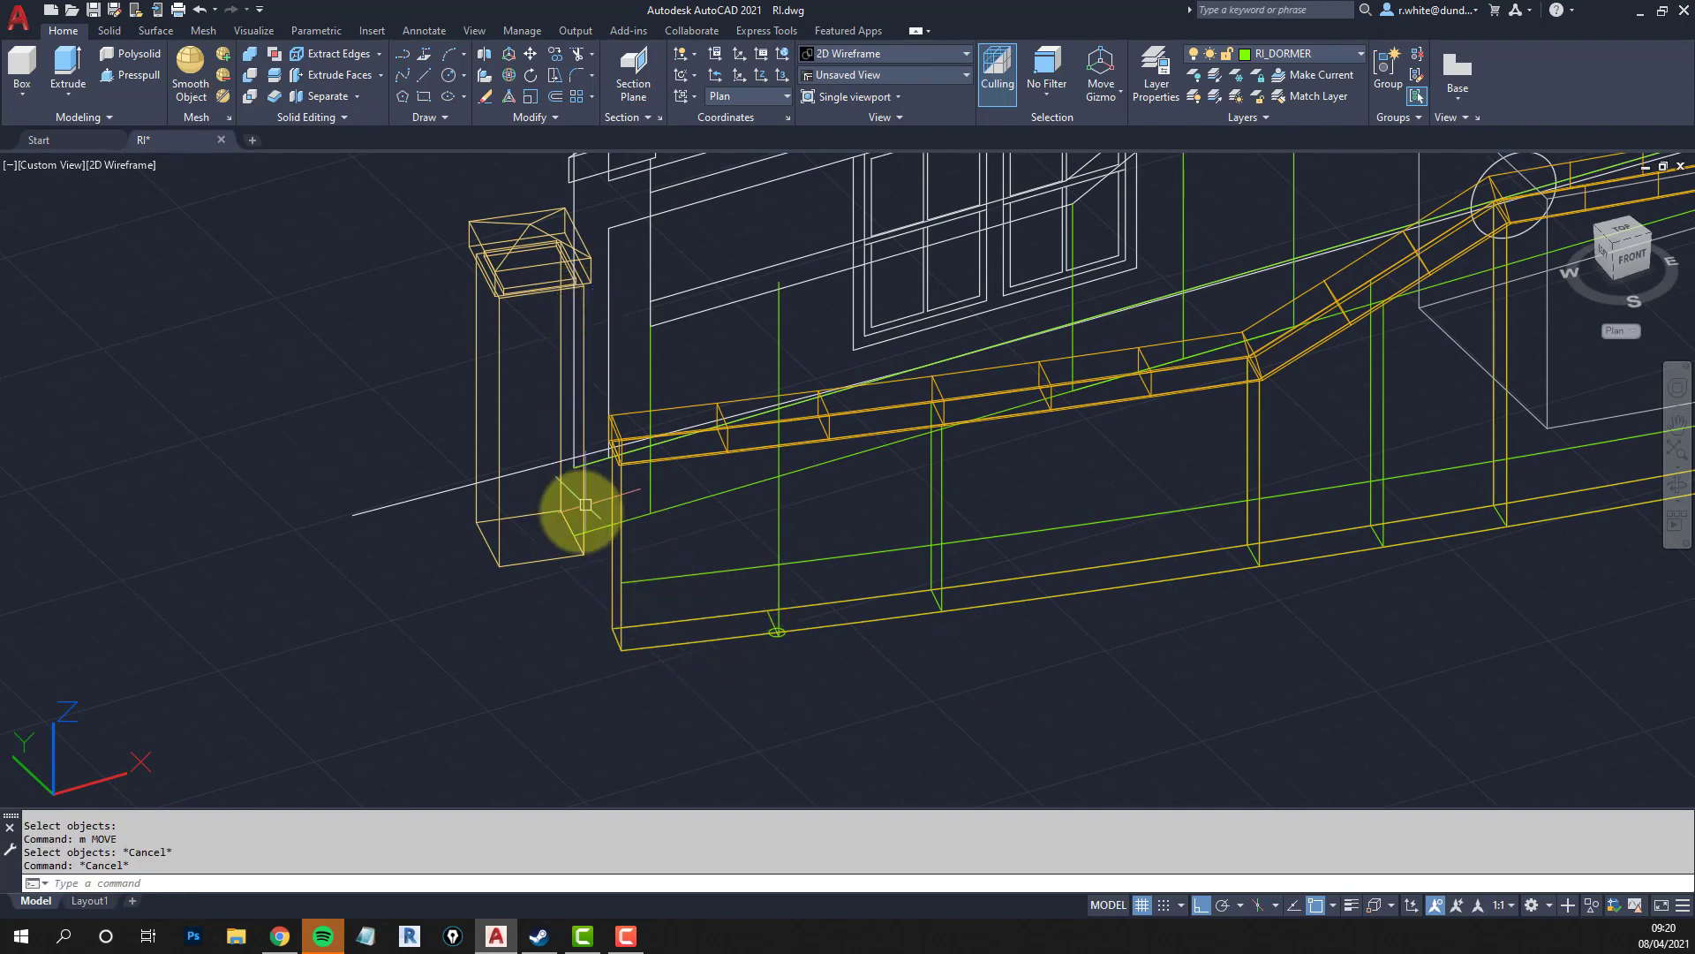
# Move the pier from the upper outer corner of its shaft to the top end of the vertical guide line.
pyautogui.write('m')
pyautogui.press('Return')
pyautogui.click(580, 325)
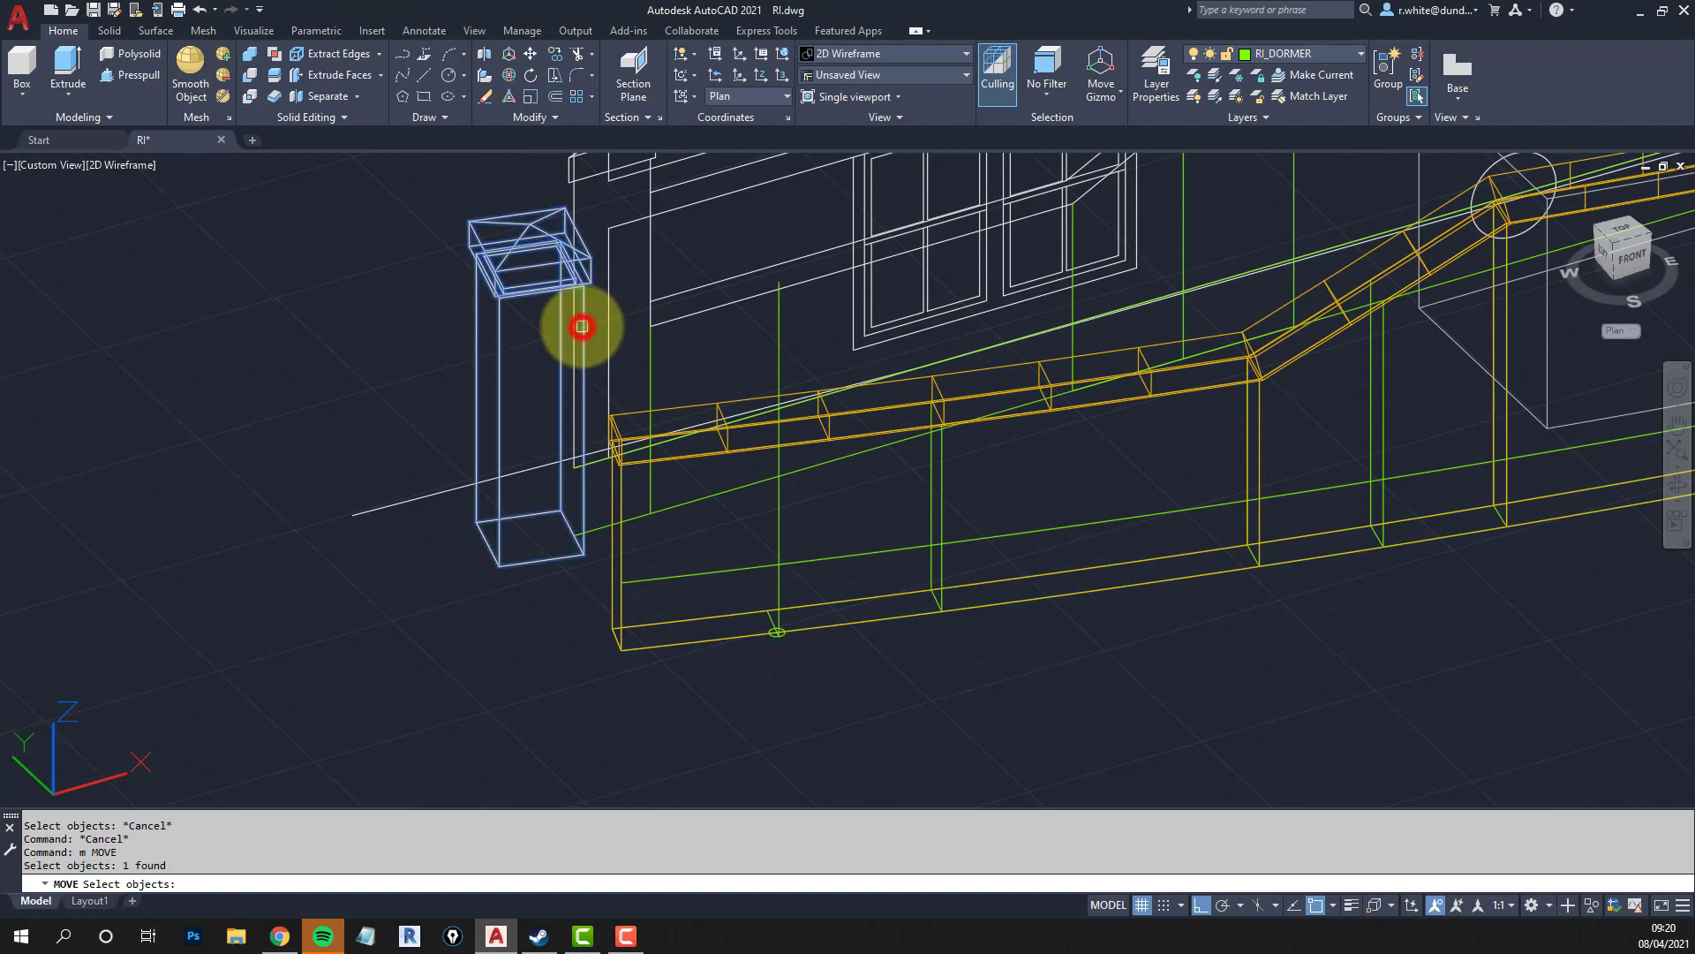
pyautogui.scroll(5, 587, 300)
pyautogui.click(600, 297)
pyautogui.scroll(-4, 731, 416)
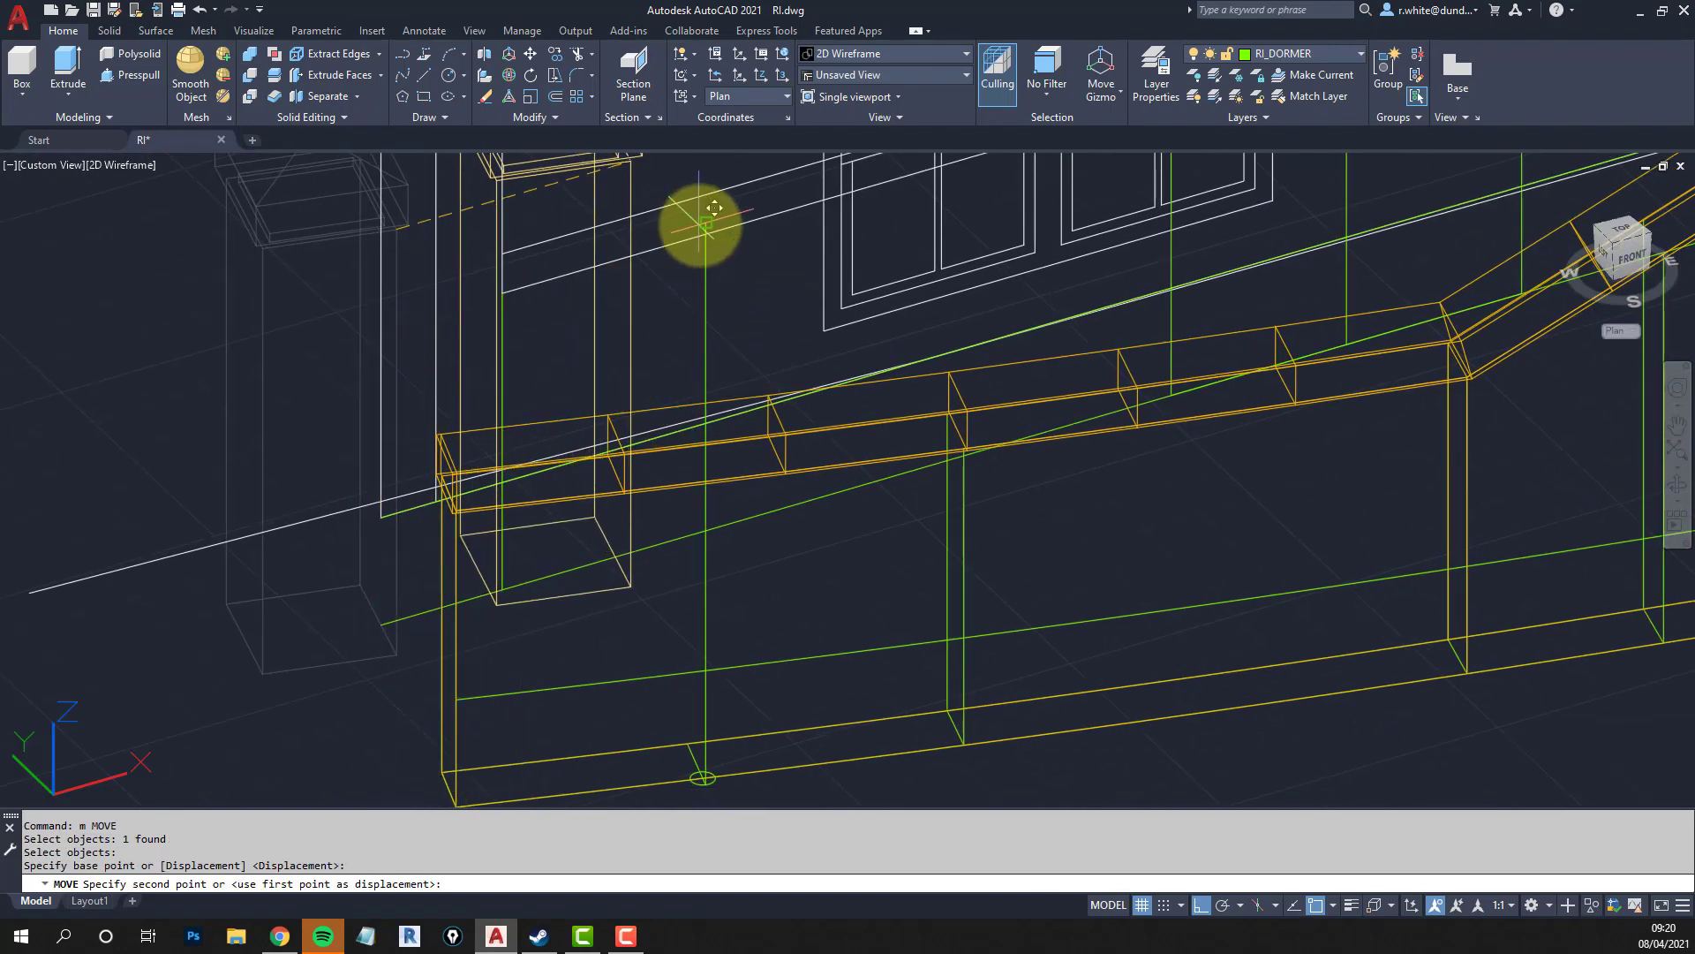
pyautogui.scroll(-3, 706, 371)
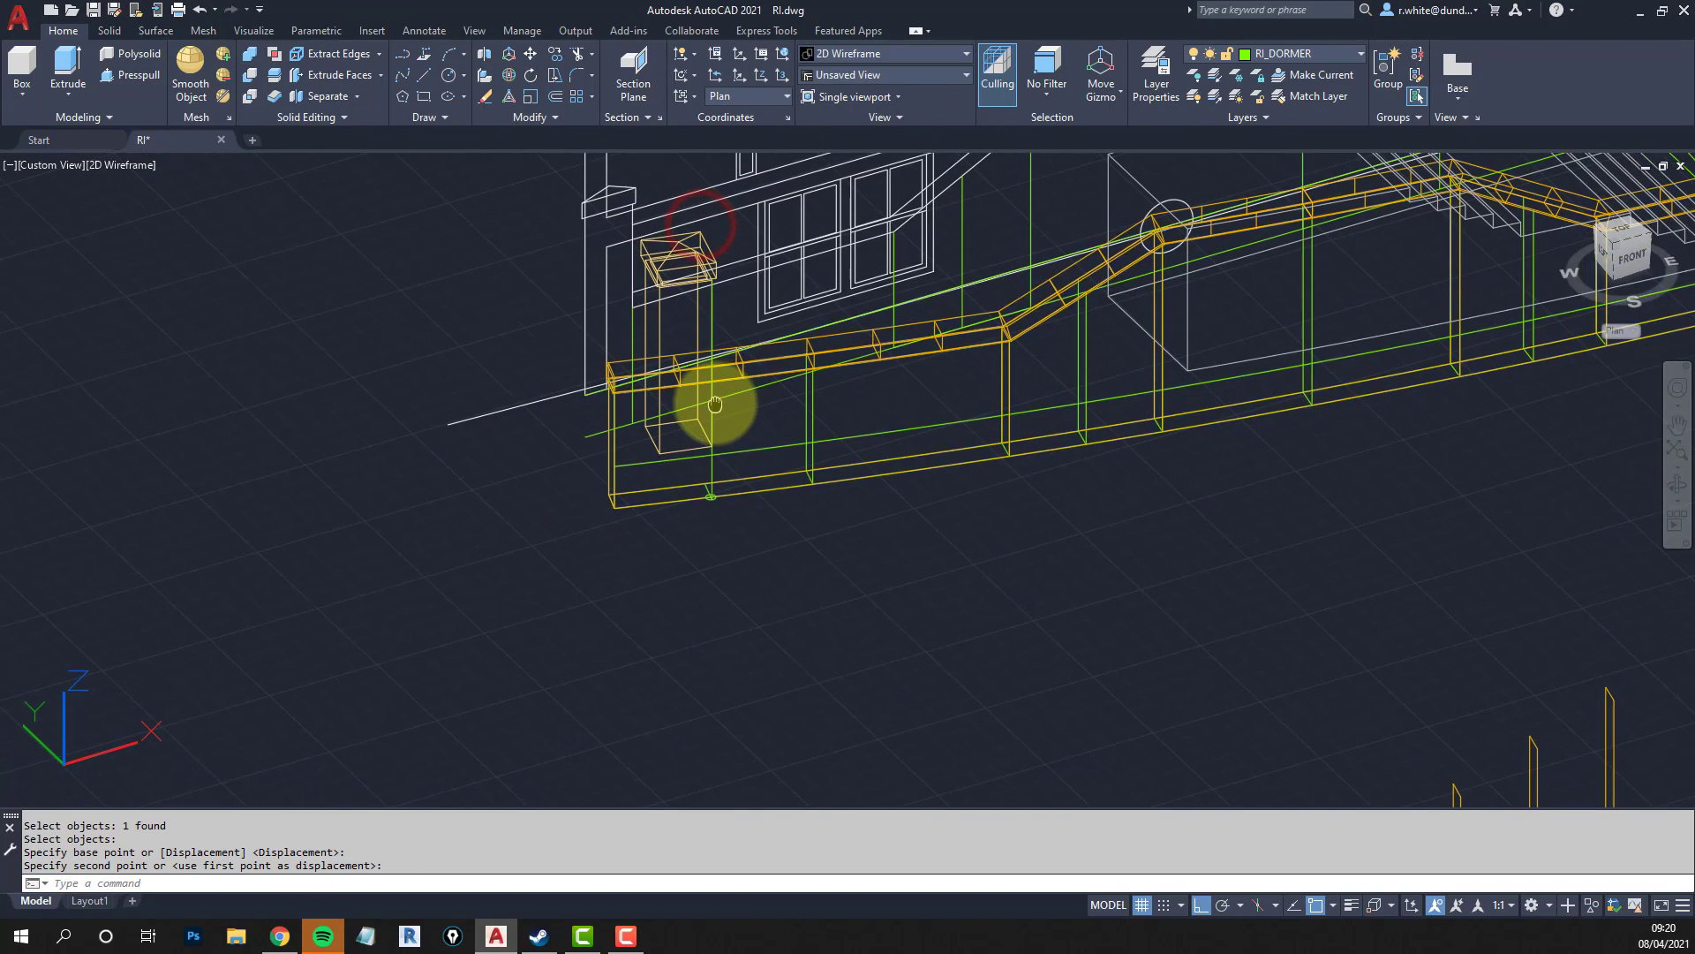
# Trace a closed polyline through the four corners of the pier's bottom face.
pyautogui.keyDown('shift'); pyautogui.moveTo(712, 397); pyautogui.dragTo(778, 485, button='middle'); pyautogui.keyUp('shift')
pyautogui.scroll(6, 823, 559)
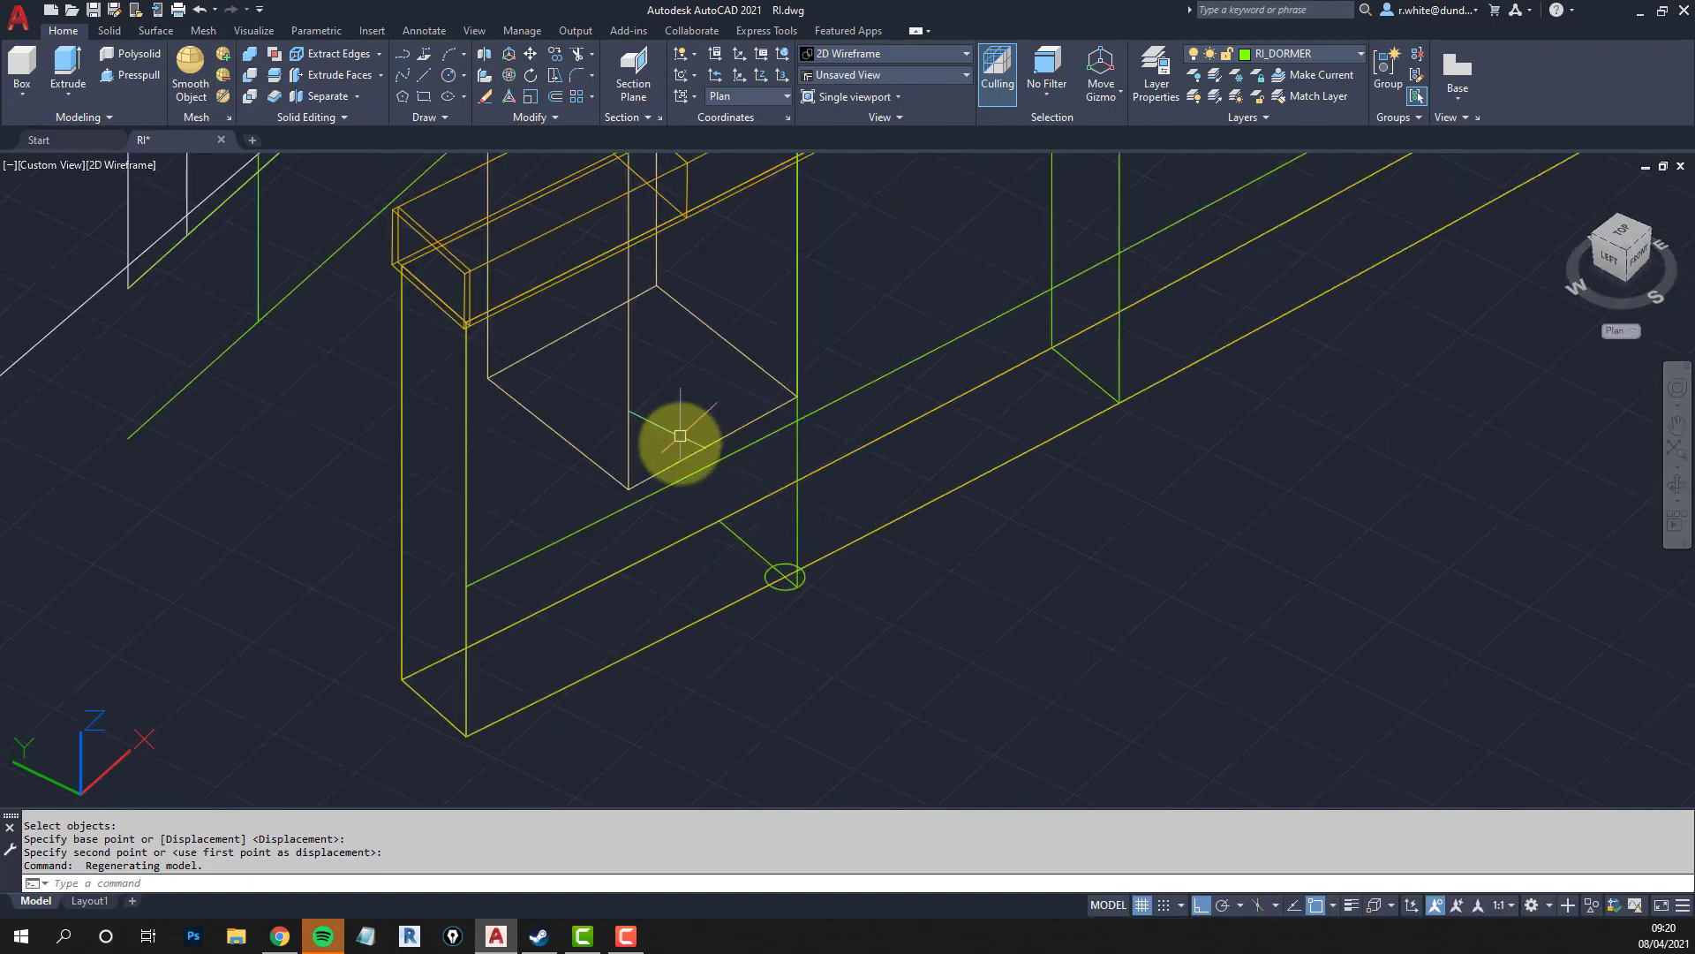
pyautogui.click(673, 466)
pyautogui.press('Escape')
pyautogui.press('Escape')
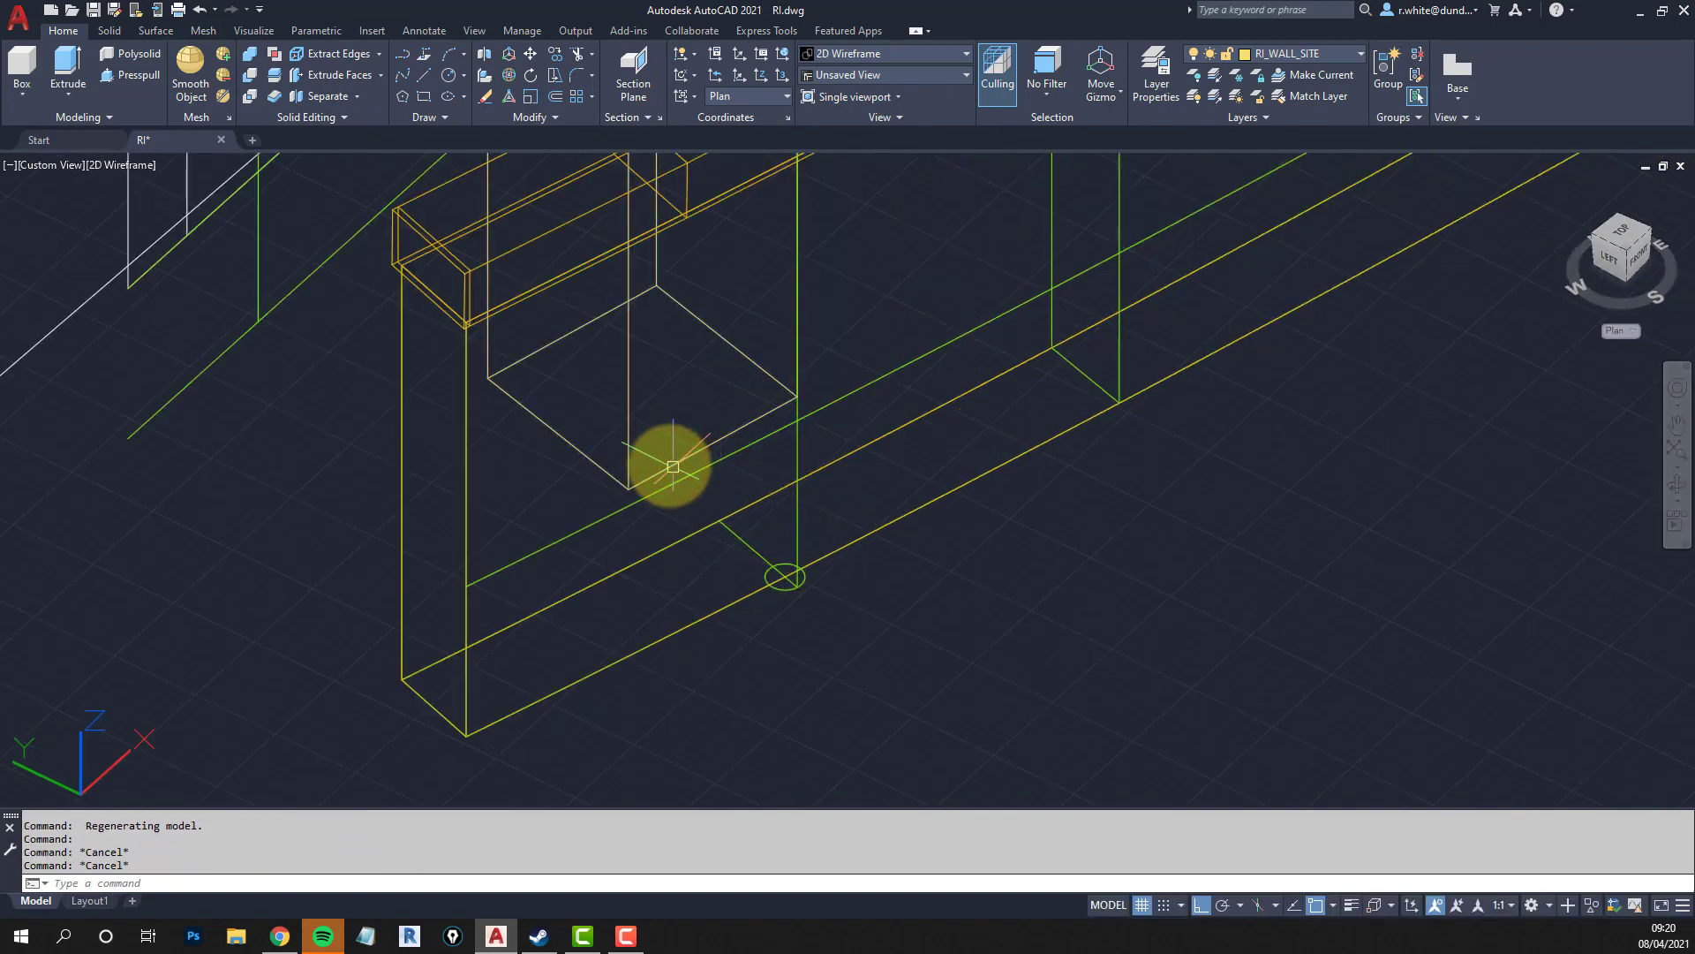
pyautogui.write('pl')
pyautogui.press('Return')
pyautogui.click(487, 377)
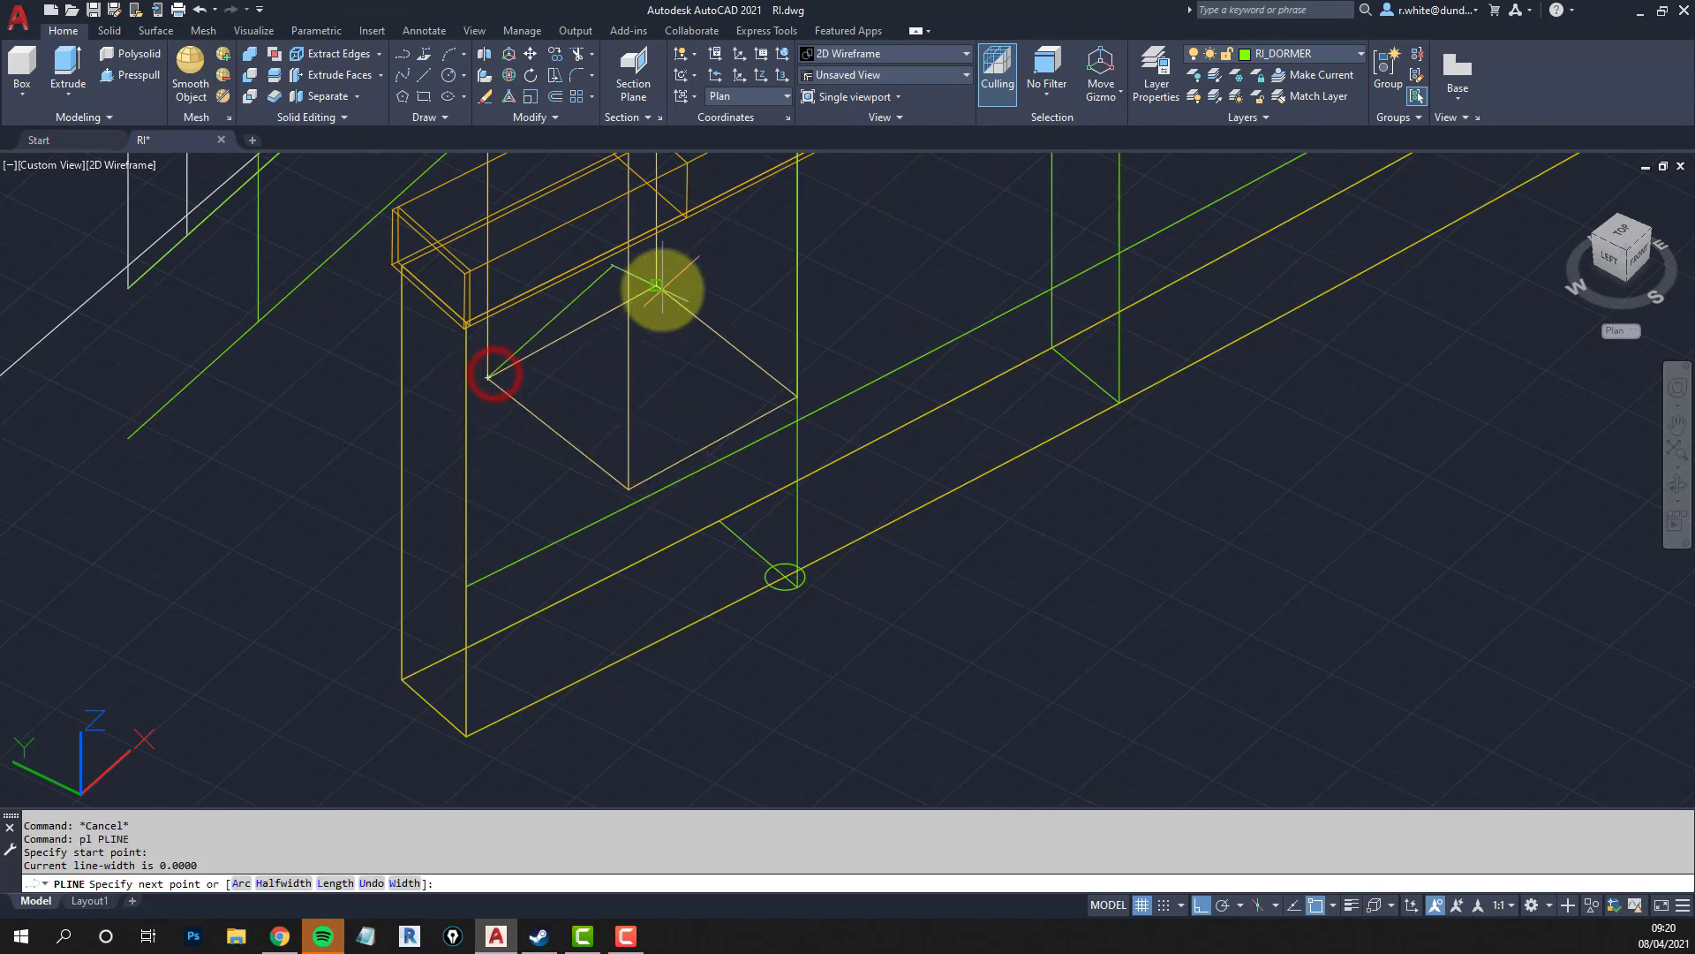
pyautogui.click(662, 289)
pyautogui.click(797, 396)
pyautogui.click(629, 486)
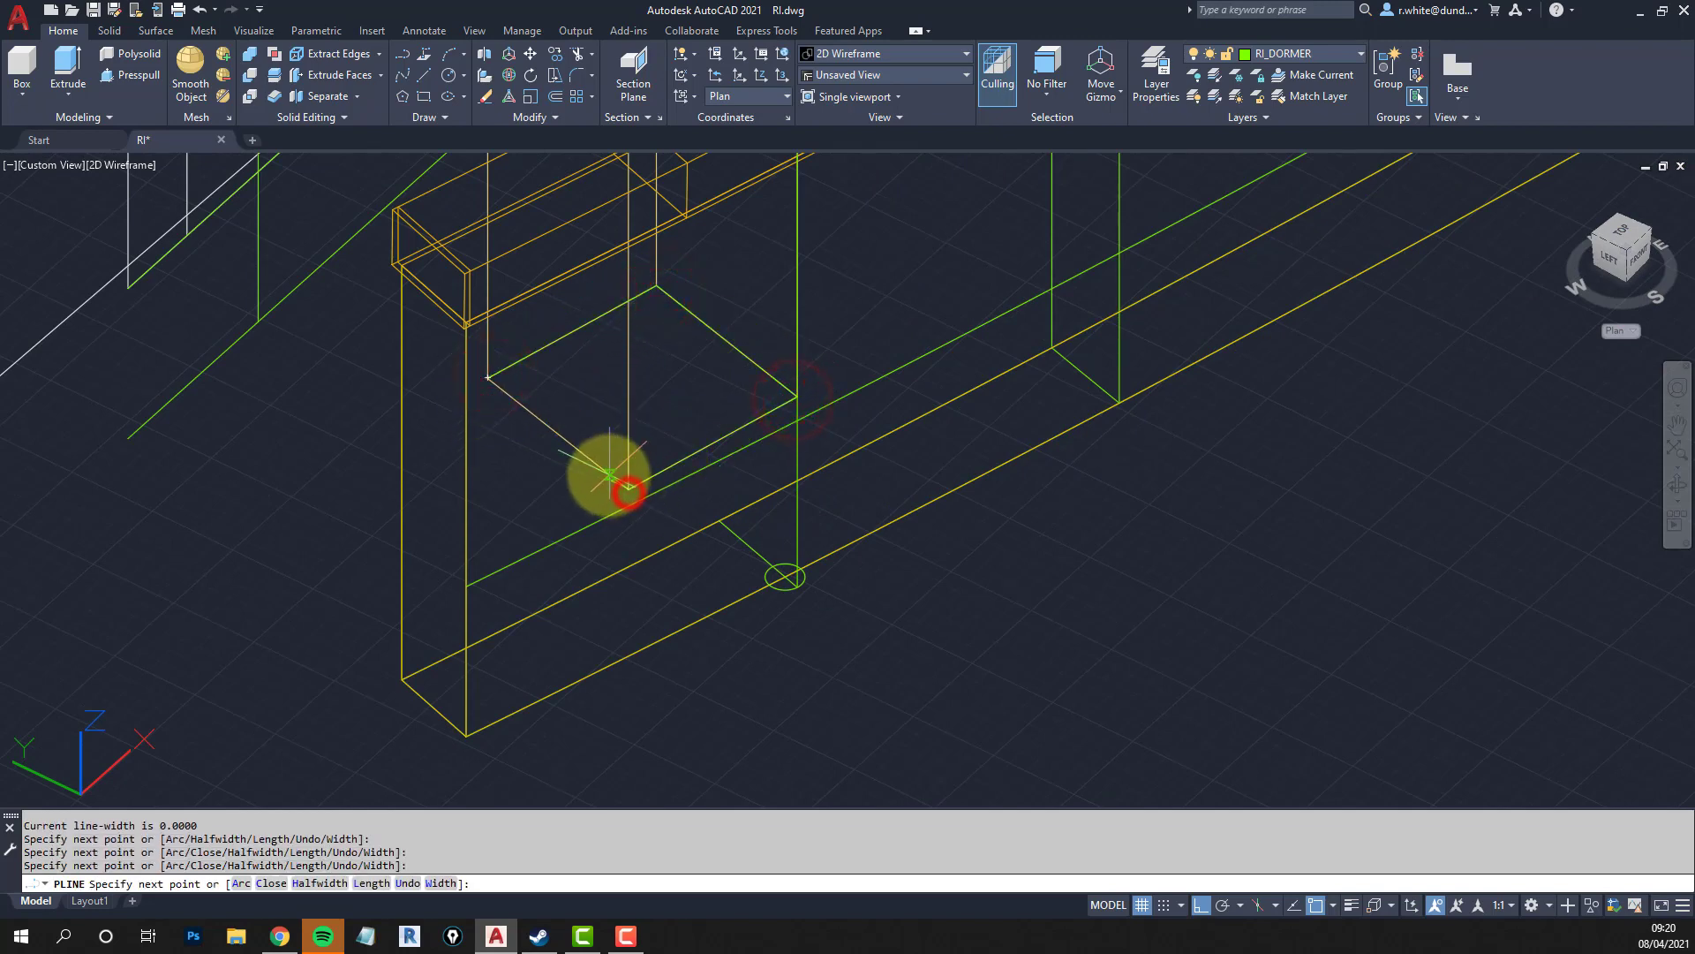
pyautogui.write('c')
pyautogui.press('Return')
# Extrude the polyline at the pier's bottom down to the level of the garden wall's base corner.
pyautogui.write('ext')
pyautogui.press('Return')
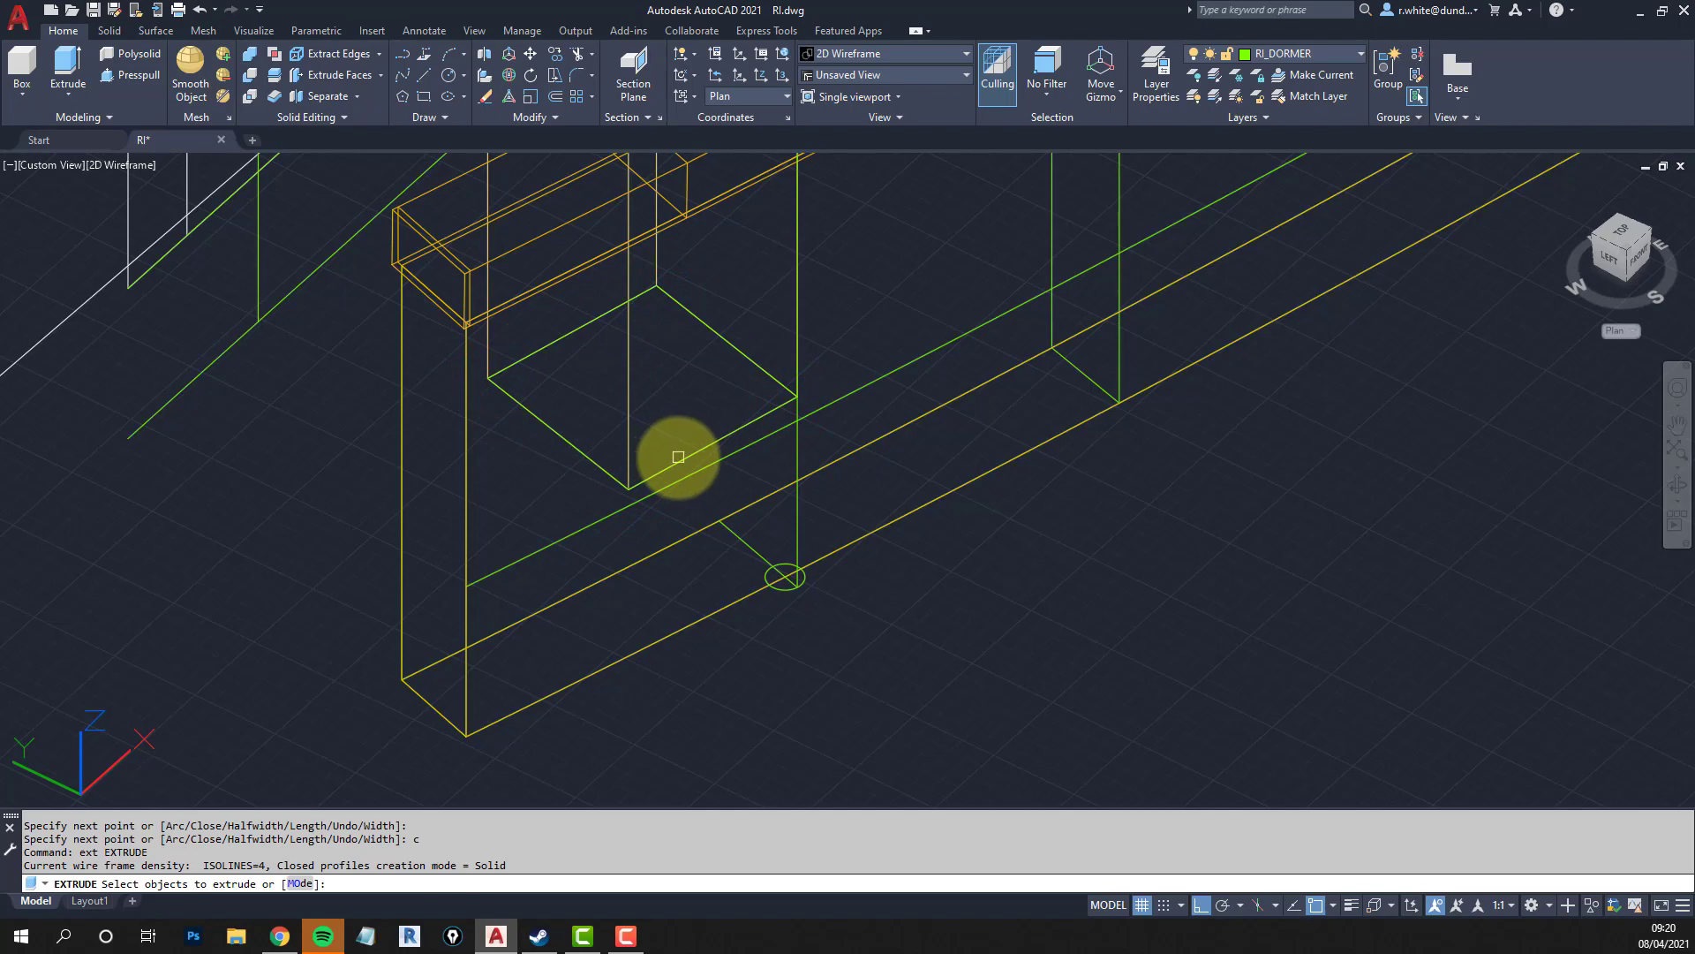
pyautogui.click(679, 456)
pyautogui.press('Return')
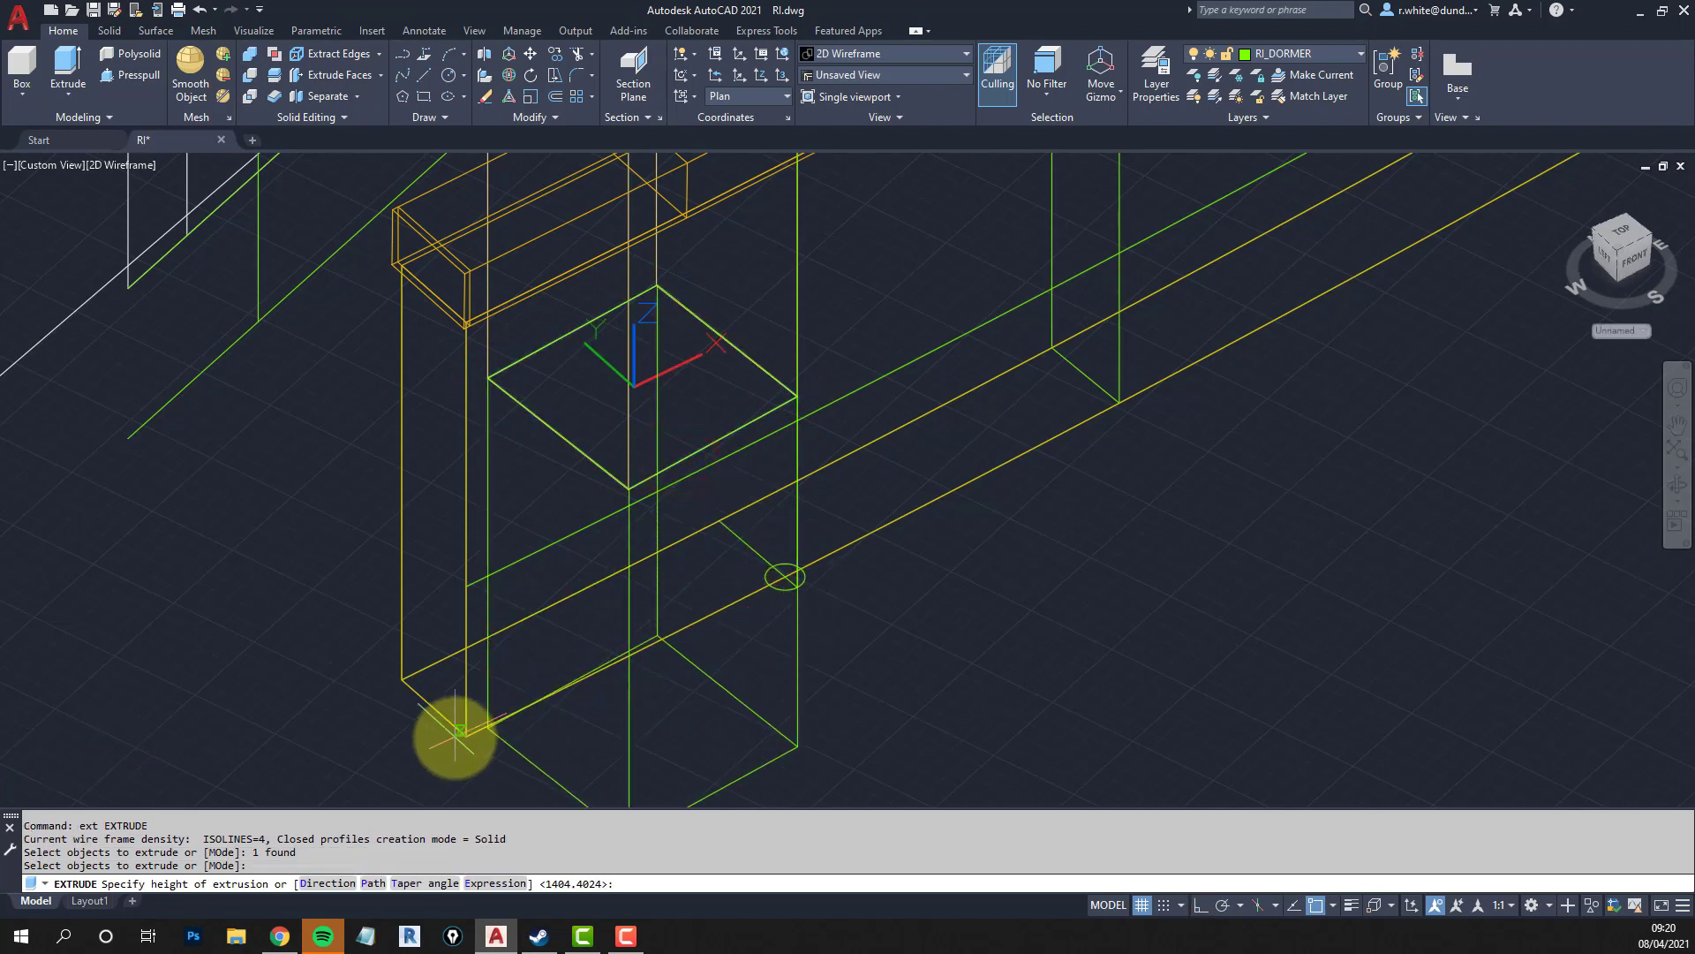
pyautogui.click(467, 740)
pyautogui.press('Escape')
pyautogui.press('Escape')
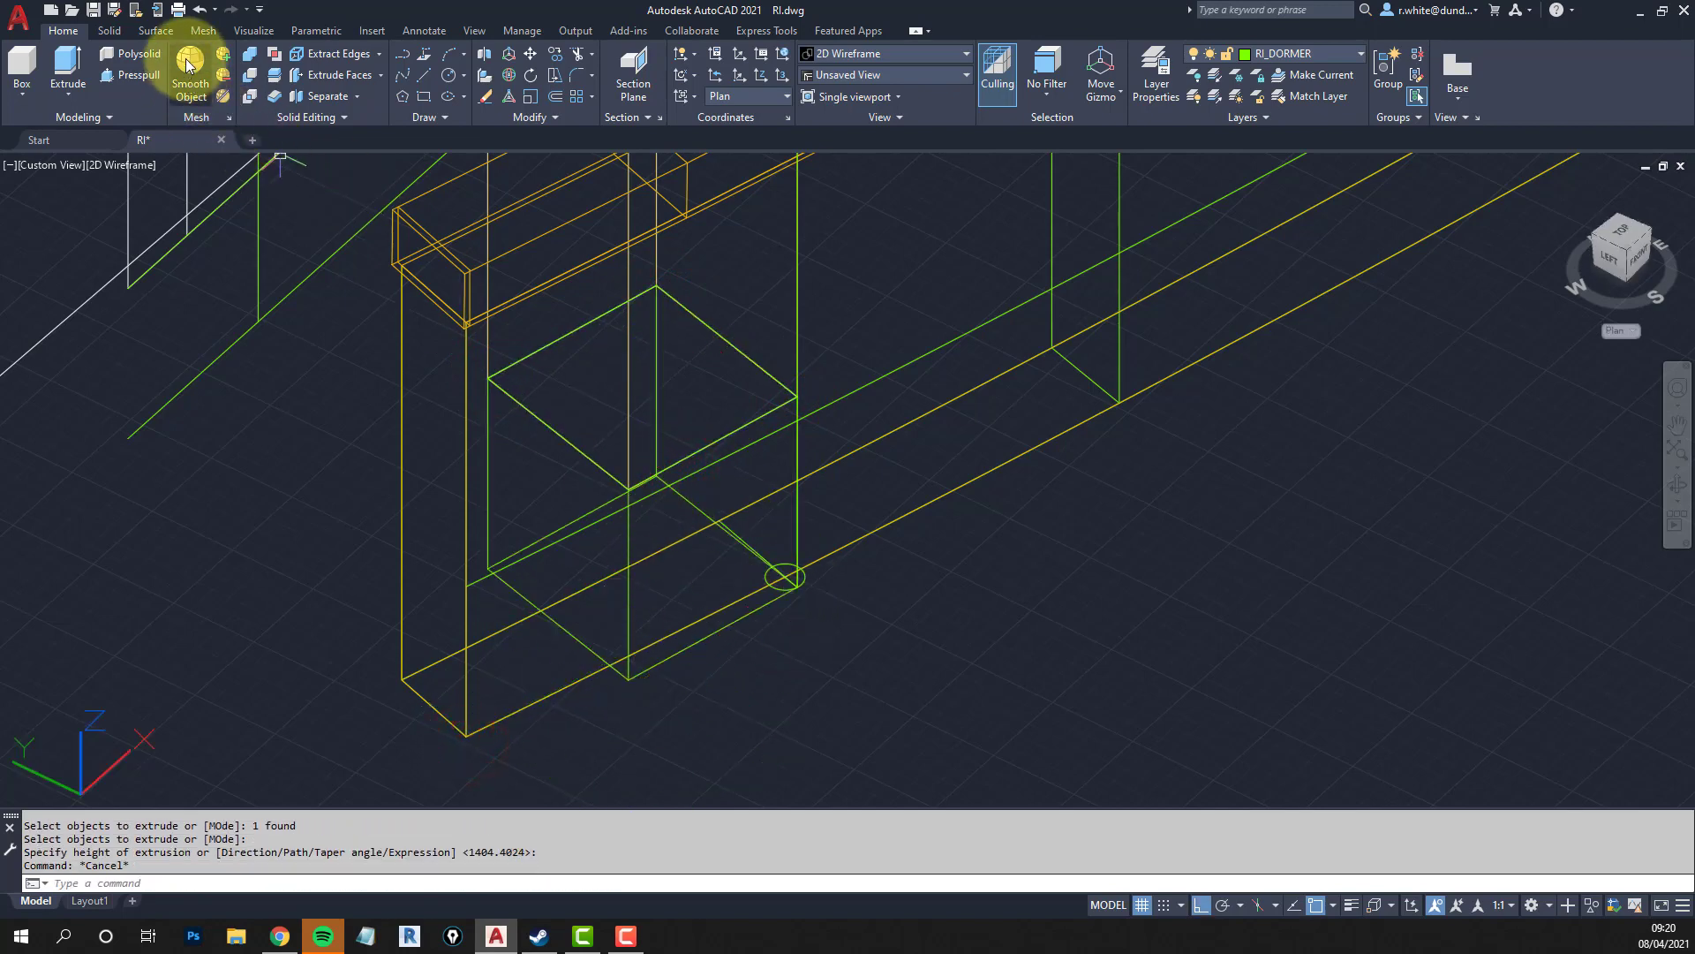
# Union the pier with the extruded block beneath it into one solid.
pyautogui.click(255, 58)
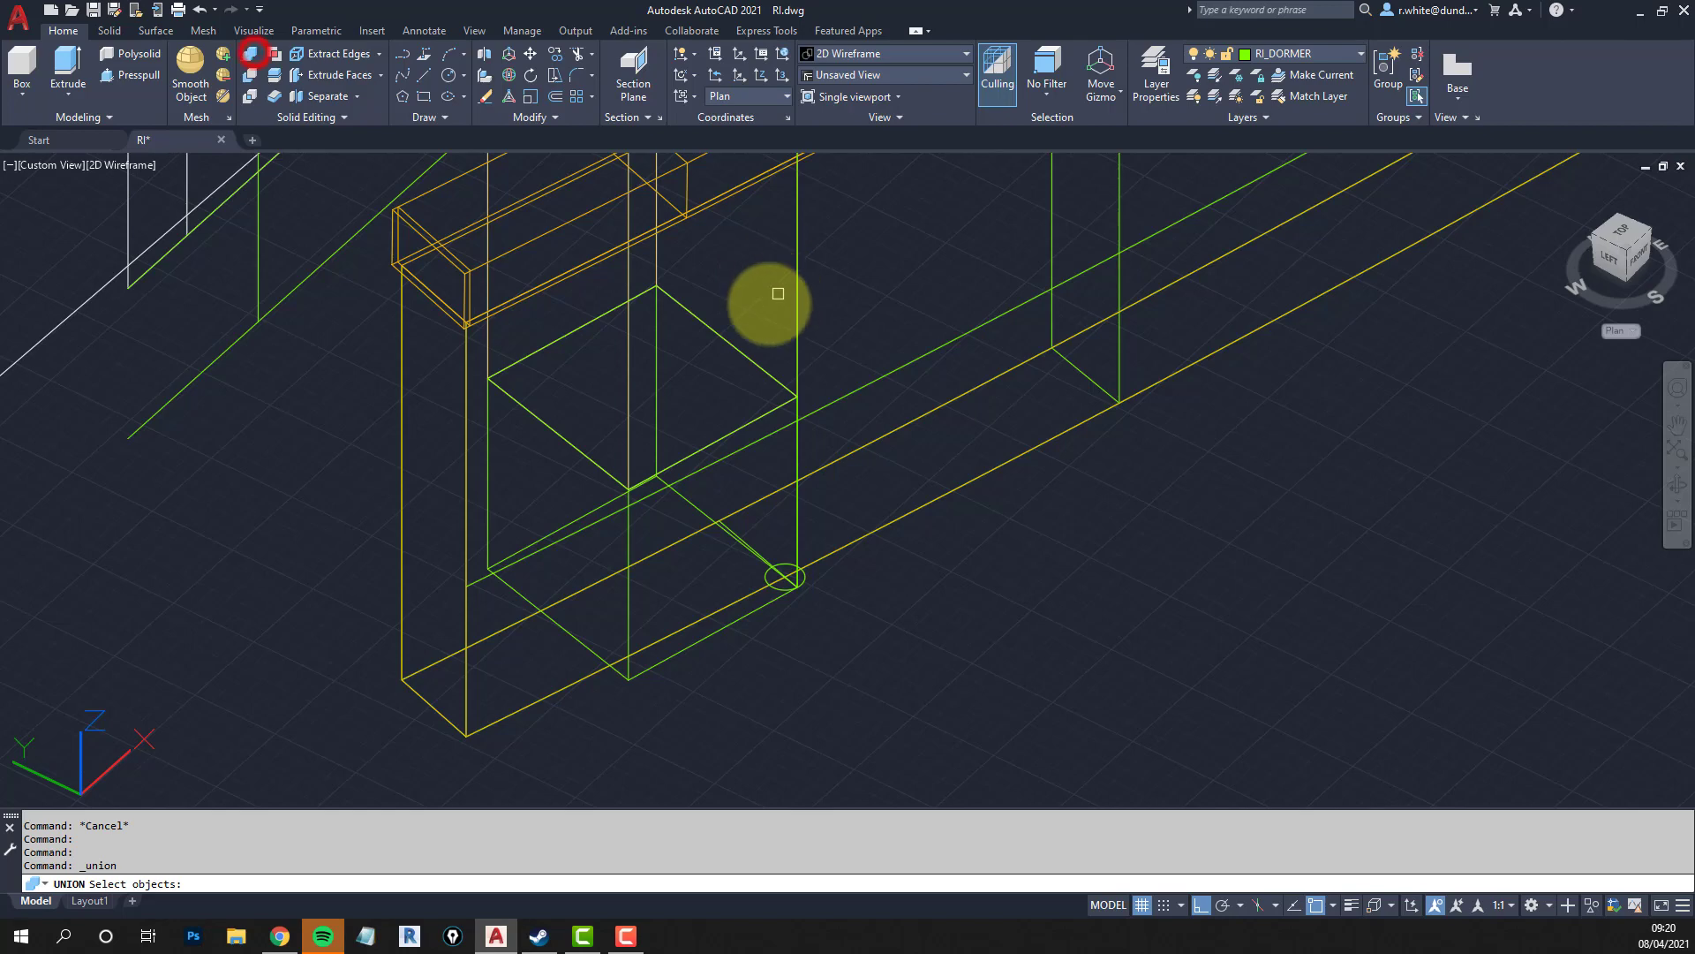
pyautogui.click(625, 277)
pyautogui.click(630, 548)
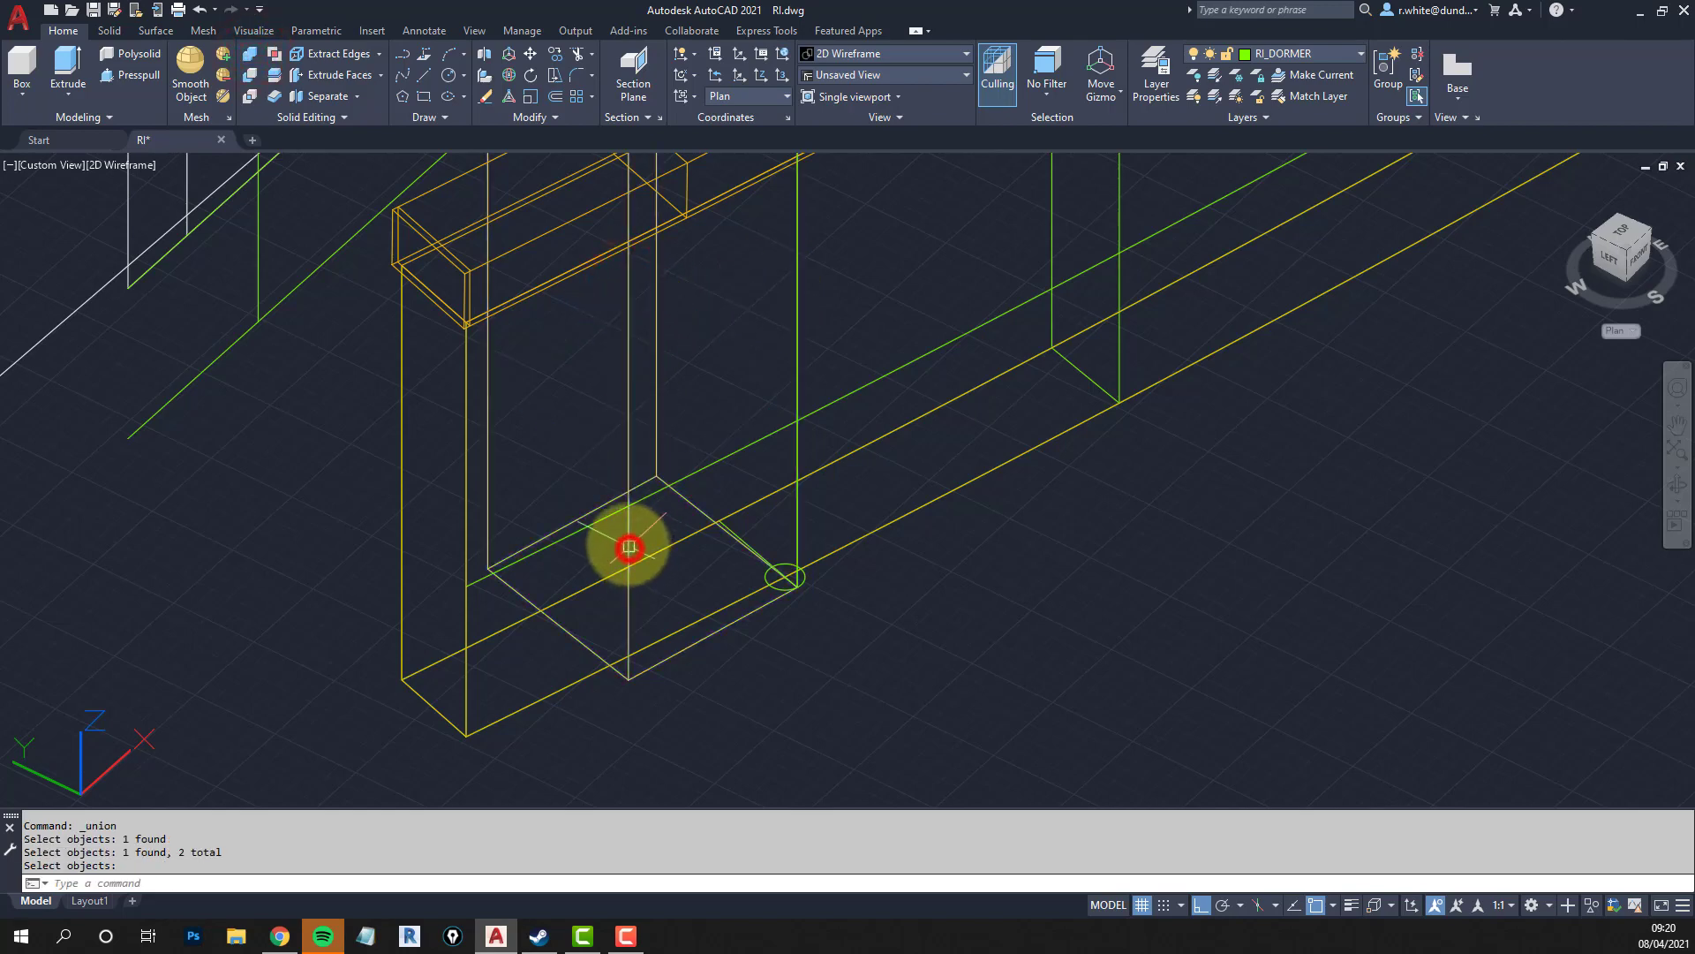
# Rotate the pier by reference about its base corner at the guide circle so that its side edge aligns with the radial line.
pyautogui.keyDown('shift'); pyautogui.moveTo(771, 567); pyautogui.dragTo(683, 606, button='middle'); pyautogui.keyUp('shift')
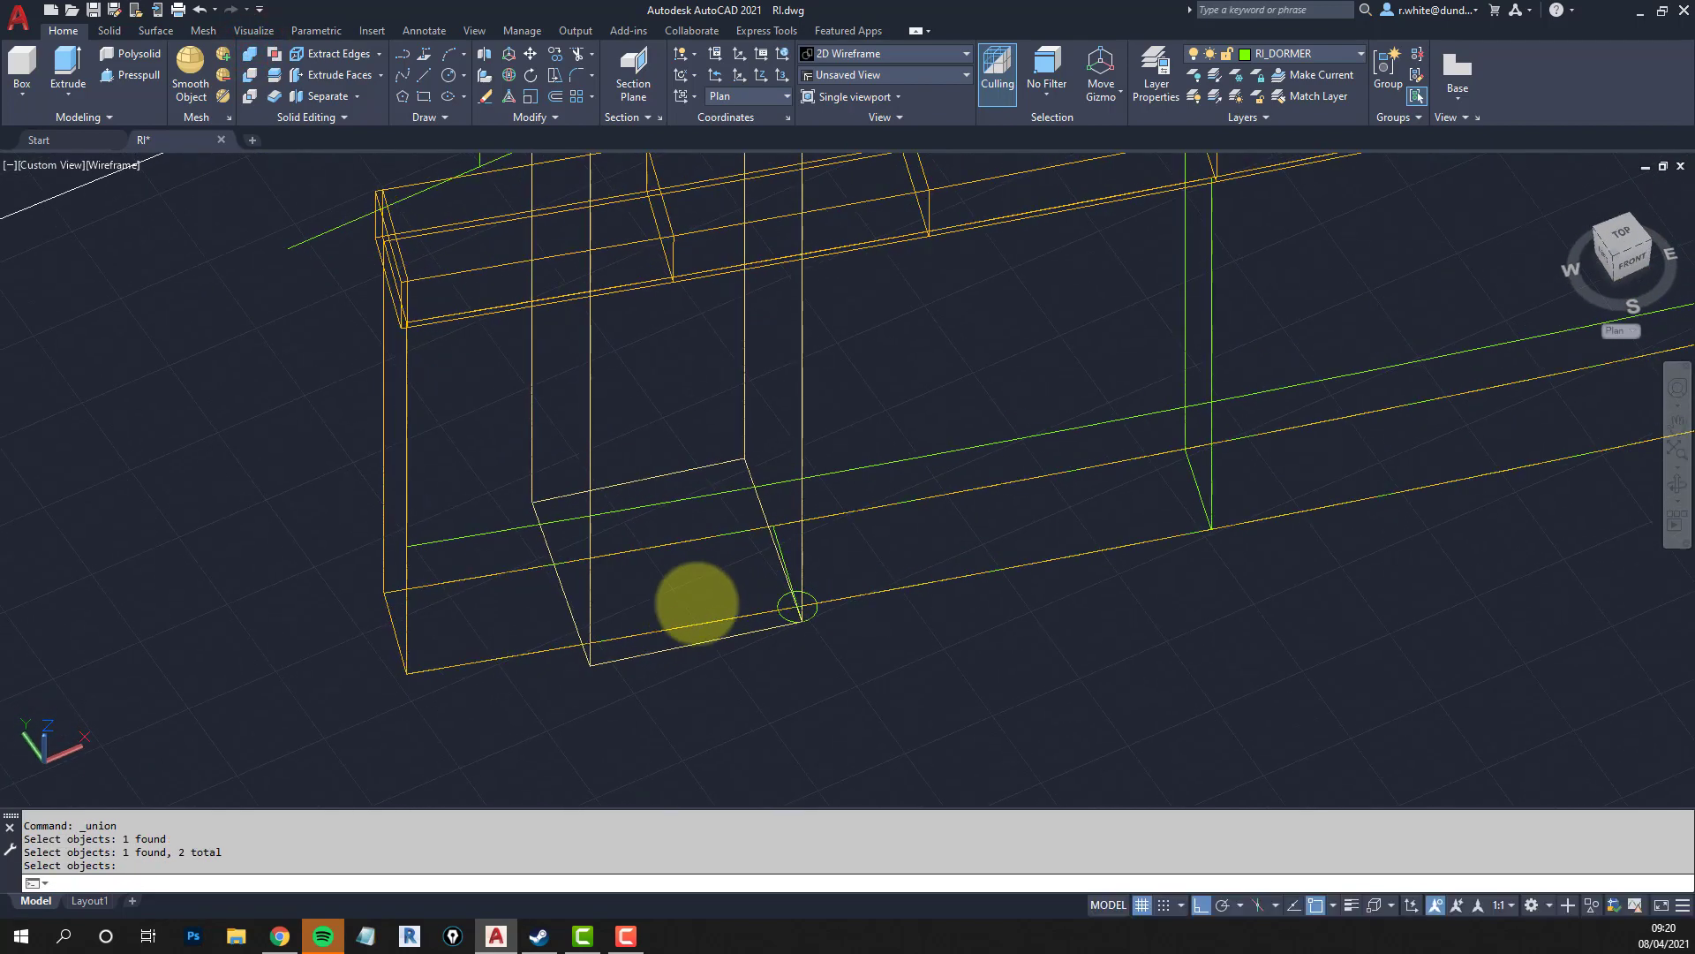
pyautogui.scroll(2, 766, 601)
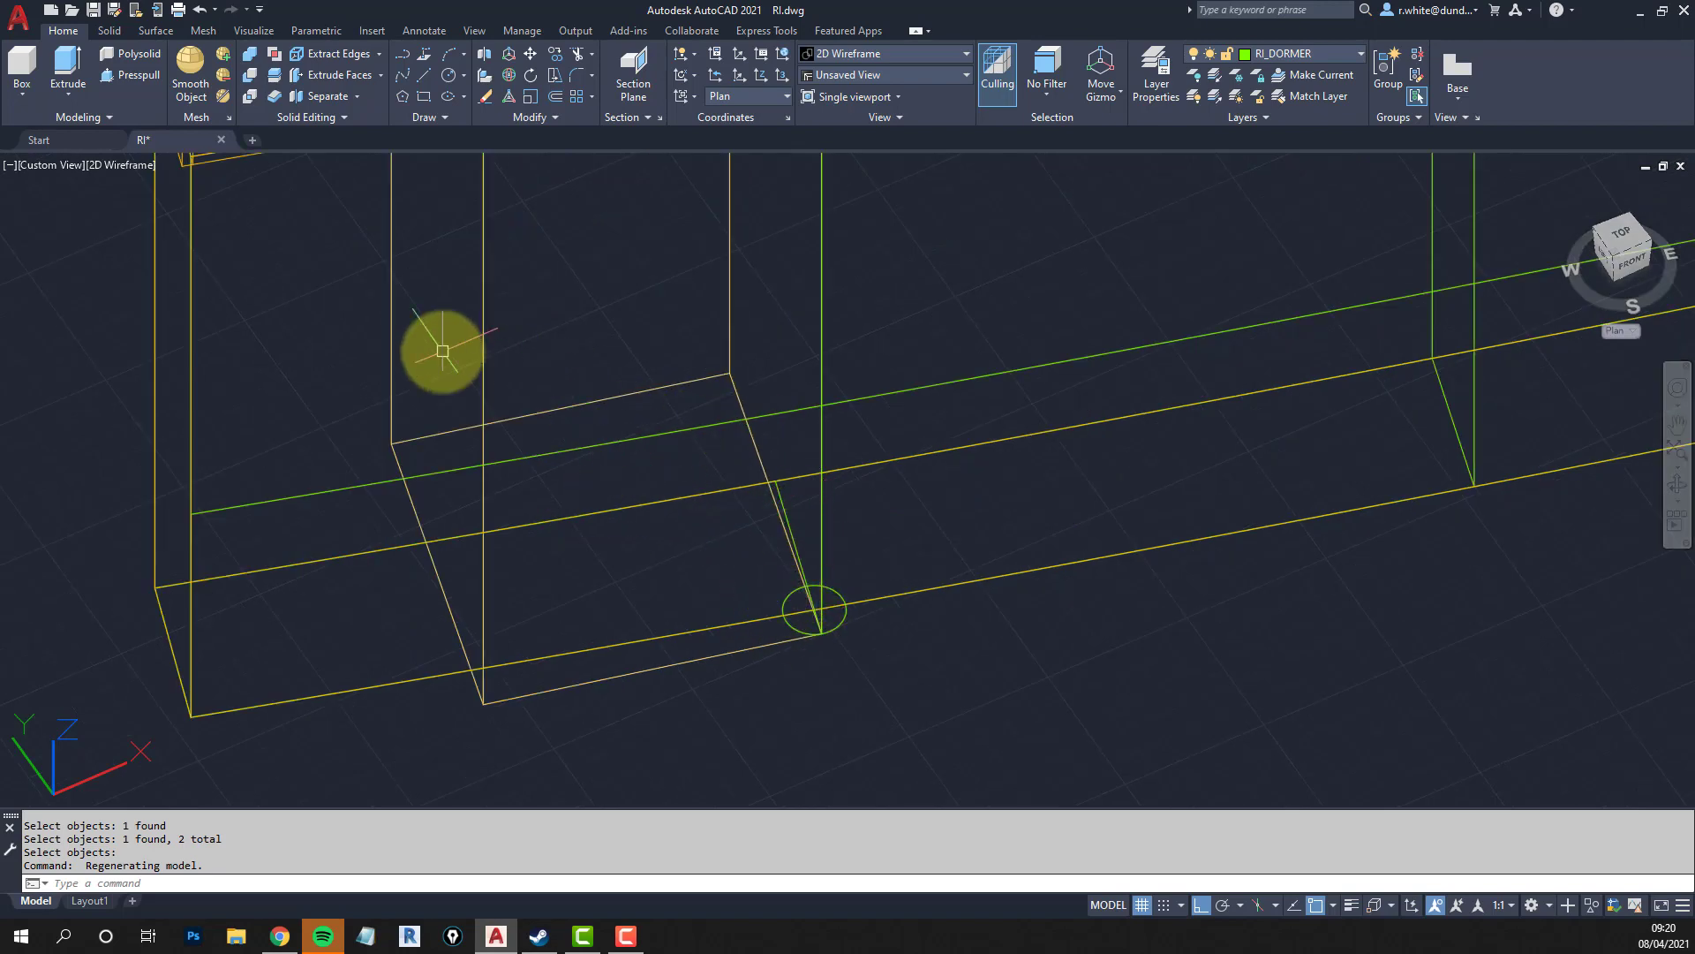
pyautogui.press('Escape')
pyautogui.write('ro')
pyautogui.press('Return')
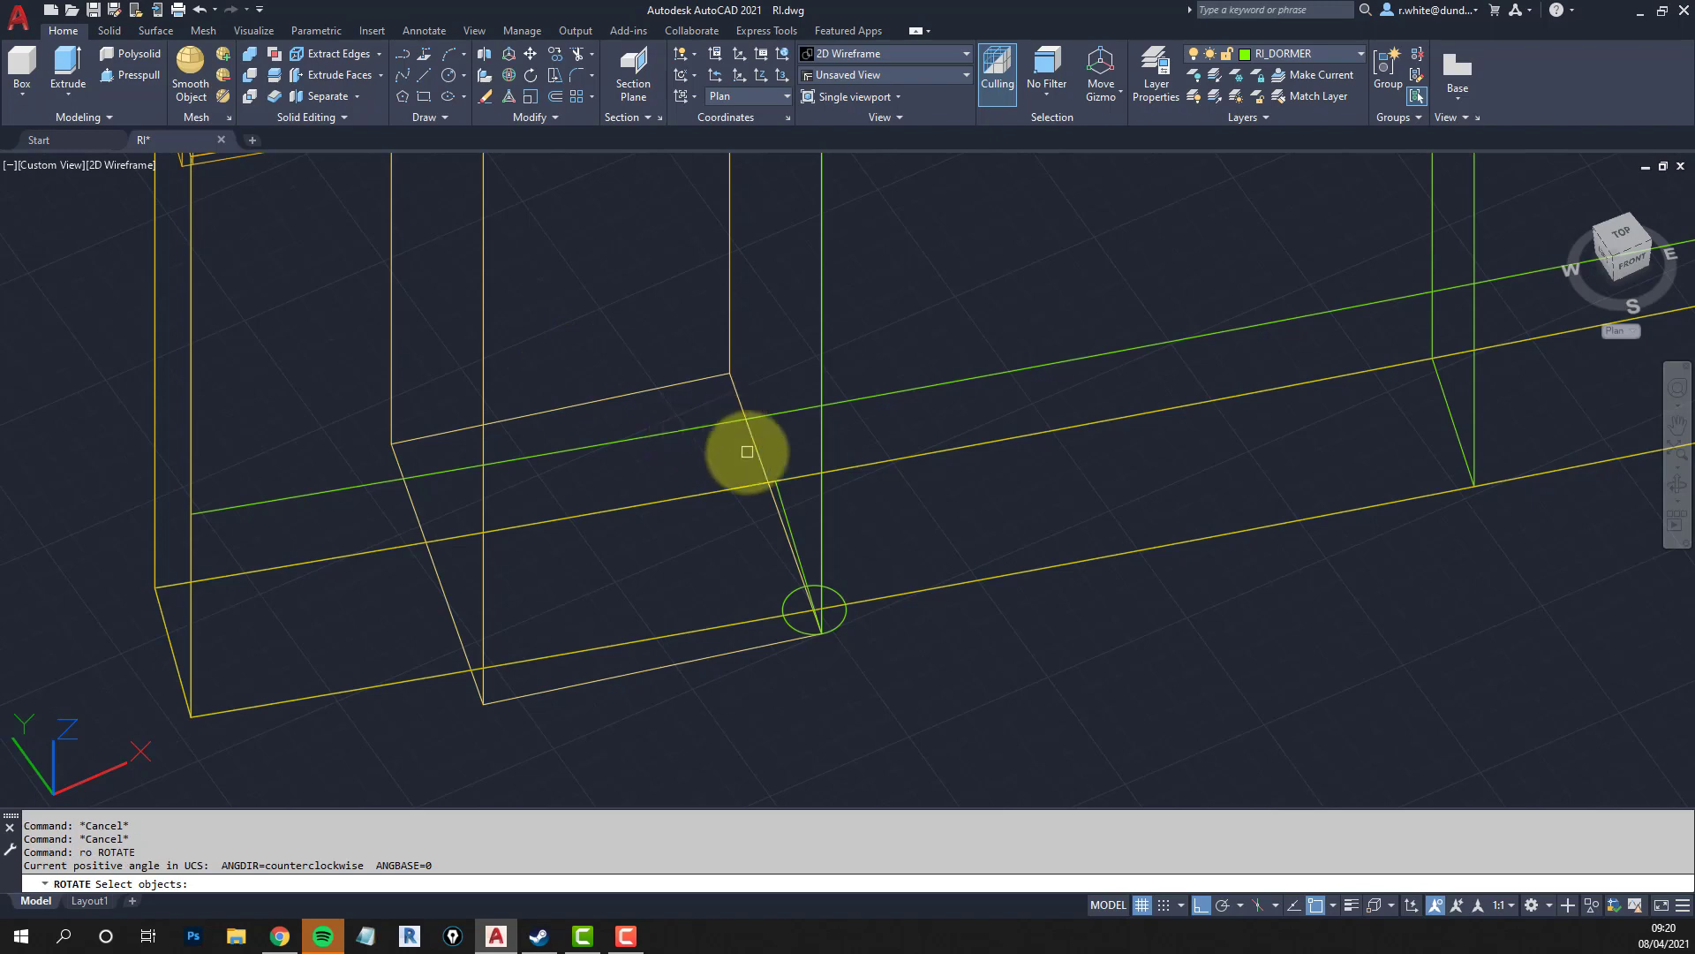
pyautogui.click(754, 448)
pyautogui.press('Return')
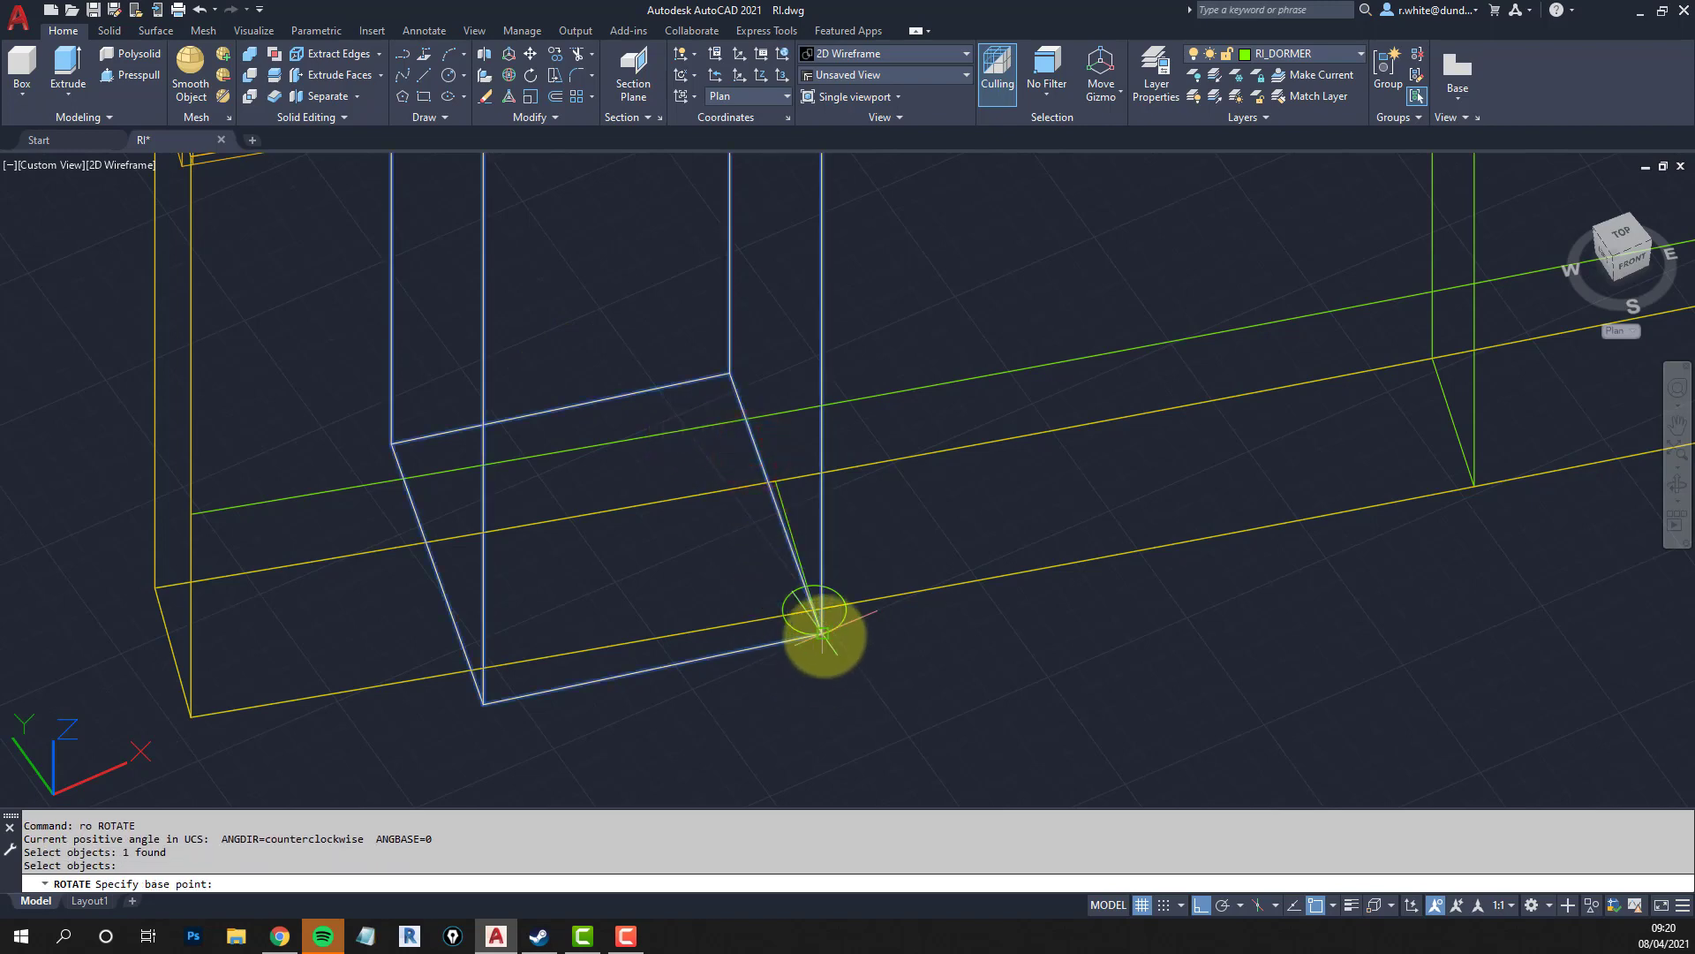
pyautogui.scroll(5, 821, 632)
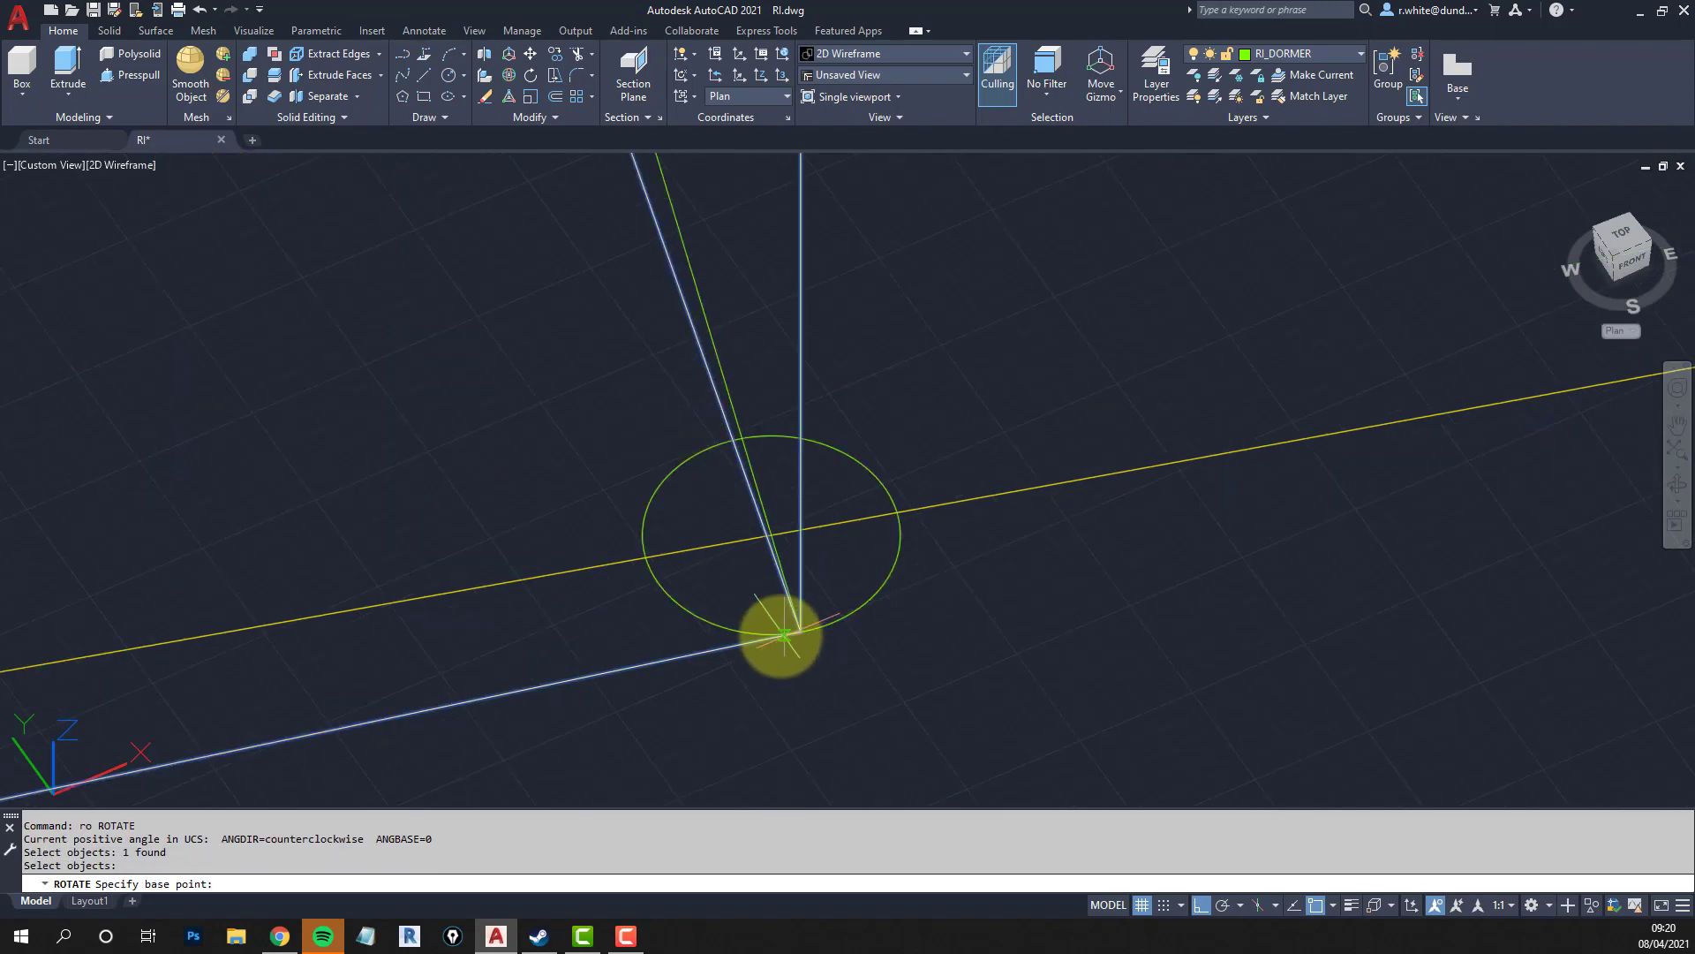
pyautogui.click(800, 630)
pyautogui.scroll(-3, 782, 574)
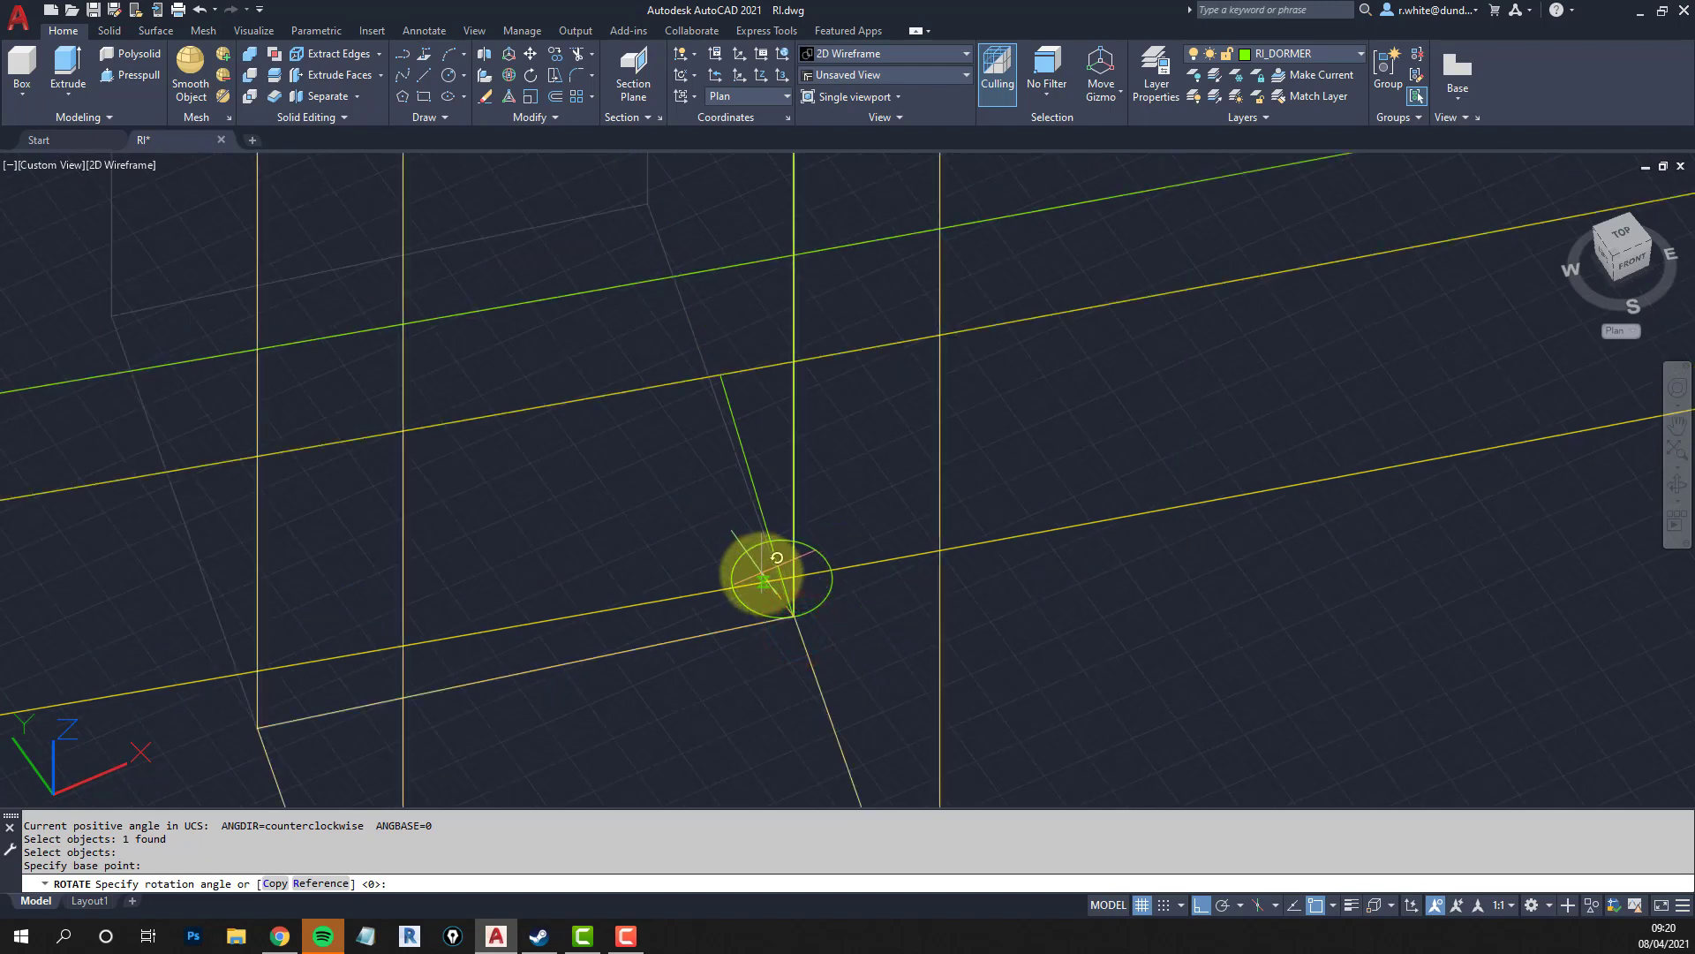
pyautogui.scroll(-3, 764, 578)
pyautogui.scroll(2, 805, 575)
pyautogui.press('Return')
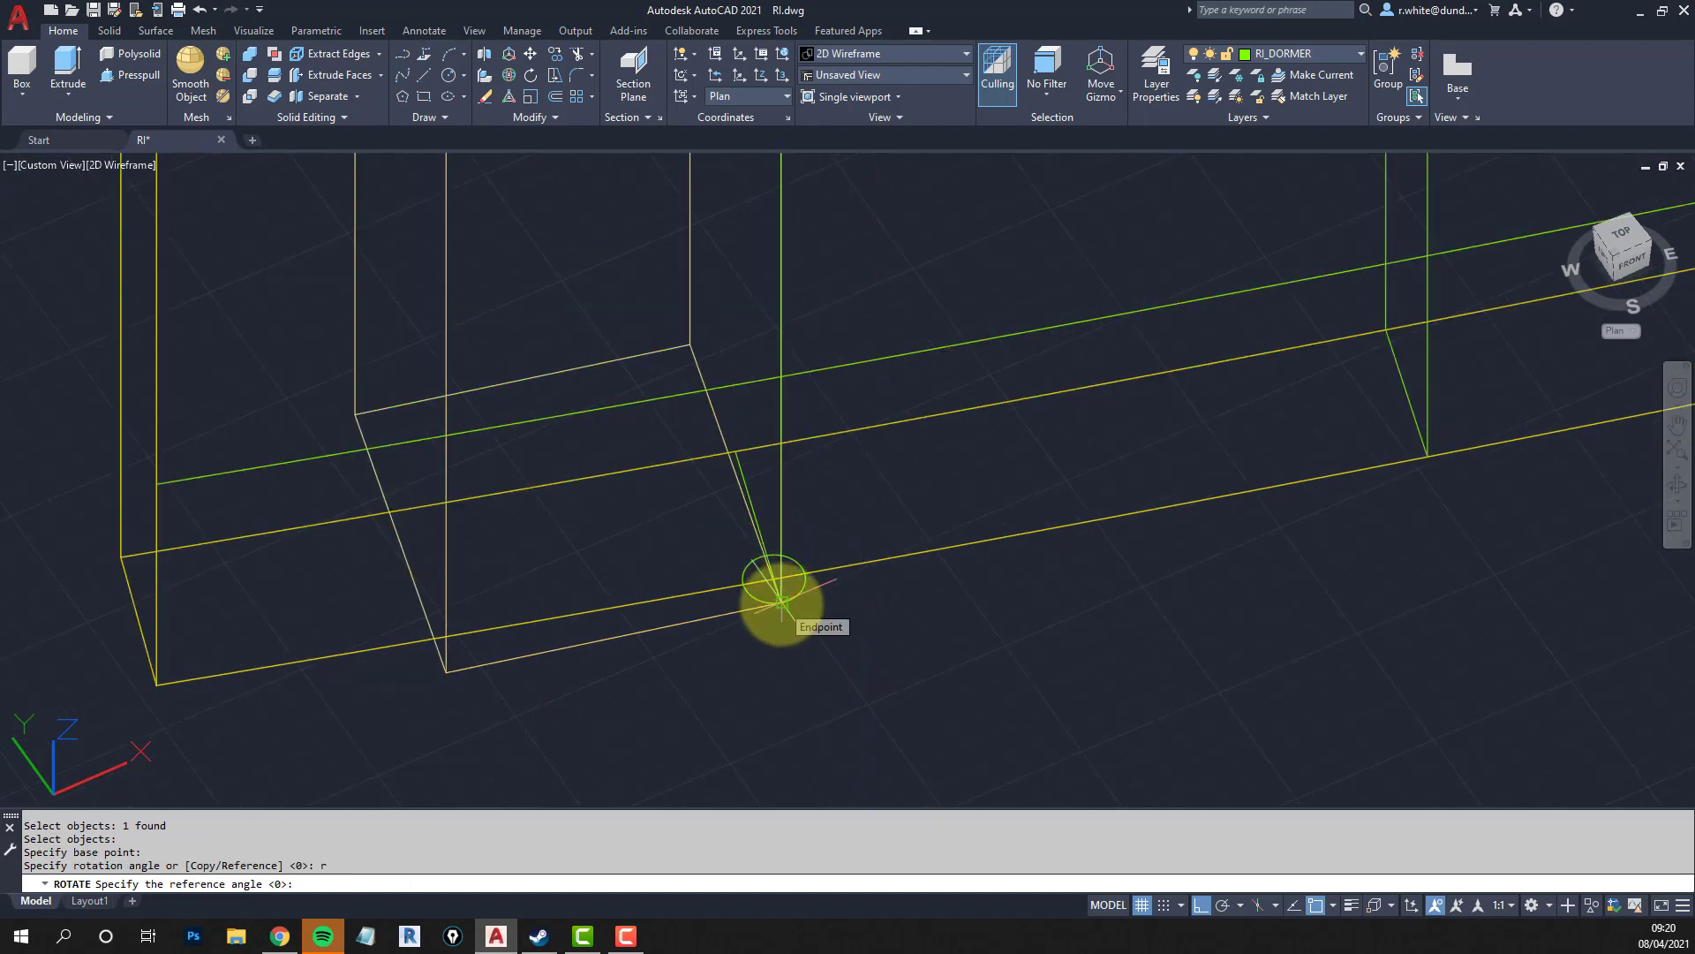
pyautogui.click(782, 602)
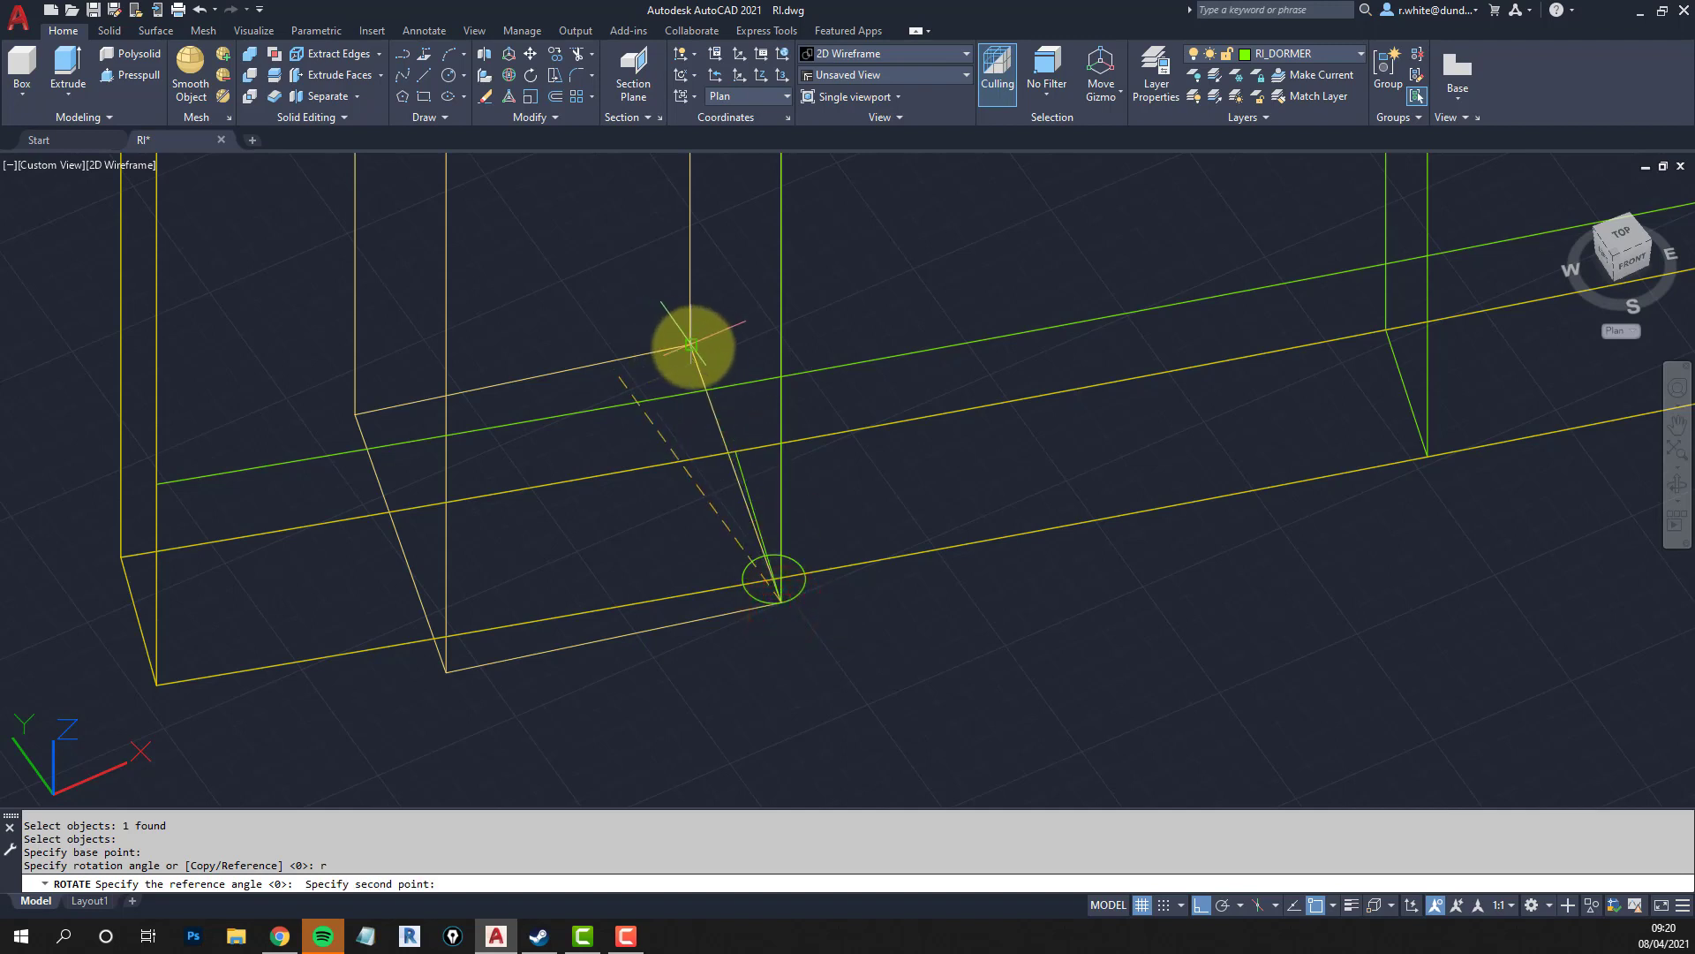
pyautogui.click(692, 344)
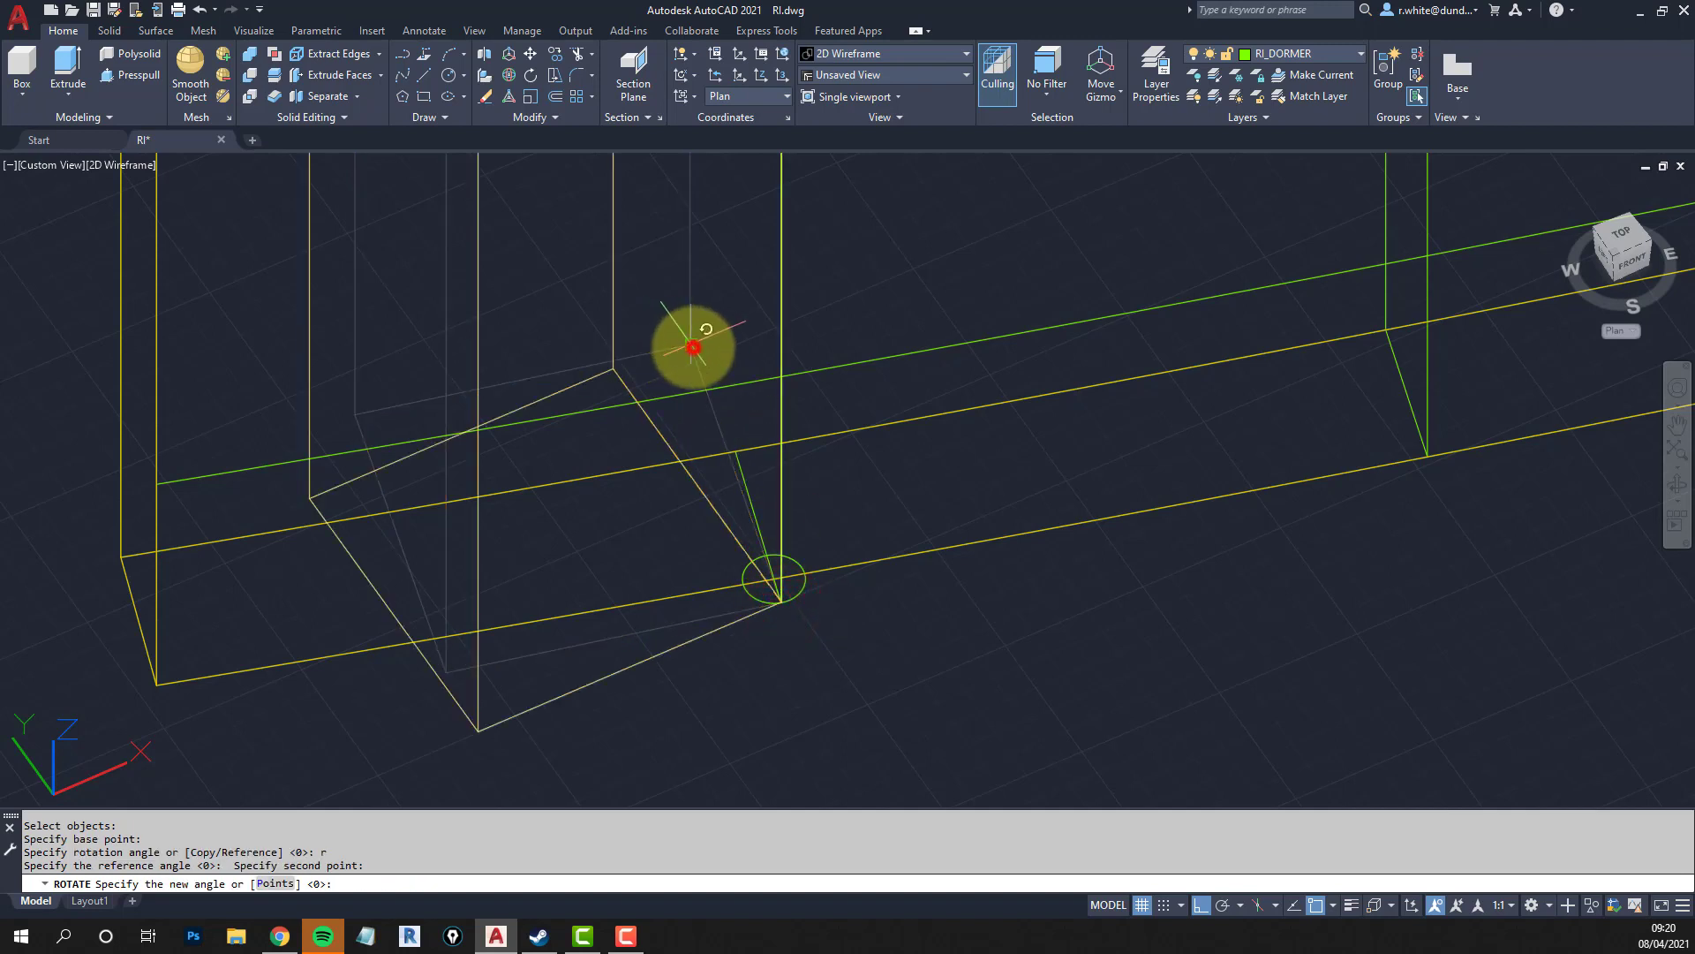
pyautogui.click(737, 453)
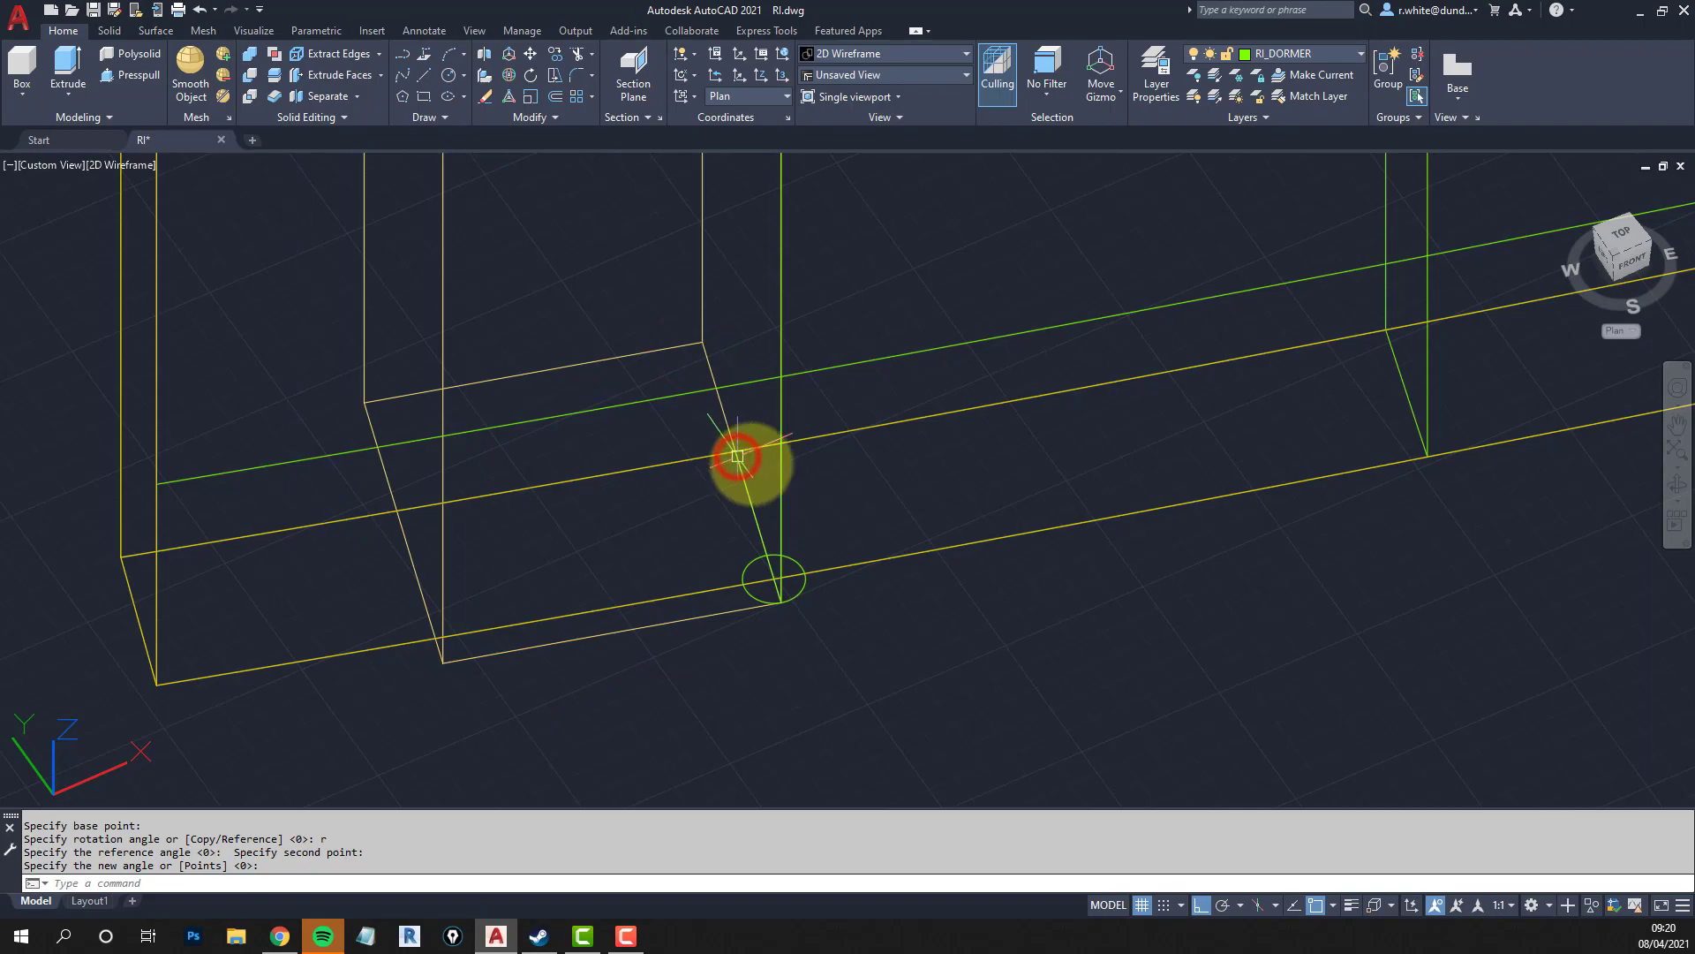
# Make two copies of the pier in place, using its rear base corner as both base and destination point.
pyautogui.scroll(-3, 774, 476)
pyautogui.keyDown('shift'); pyautogui.moveTo(775, 474); pyautogui.dragTo(813, 492, button='middle'); pyautogui.keyUp('shift')
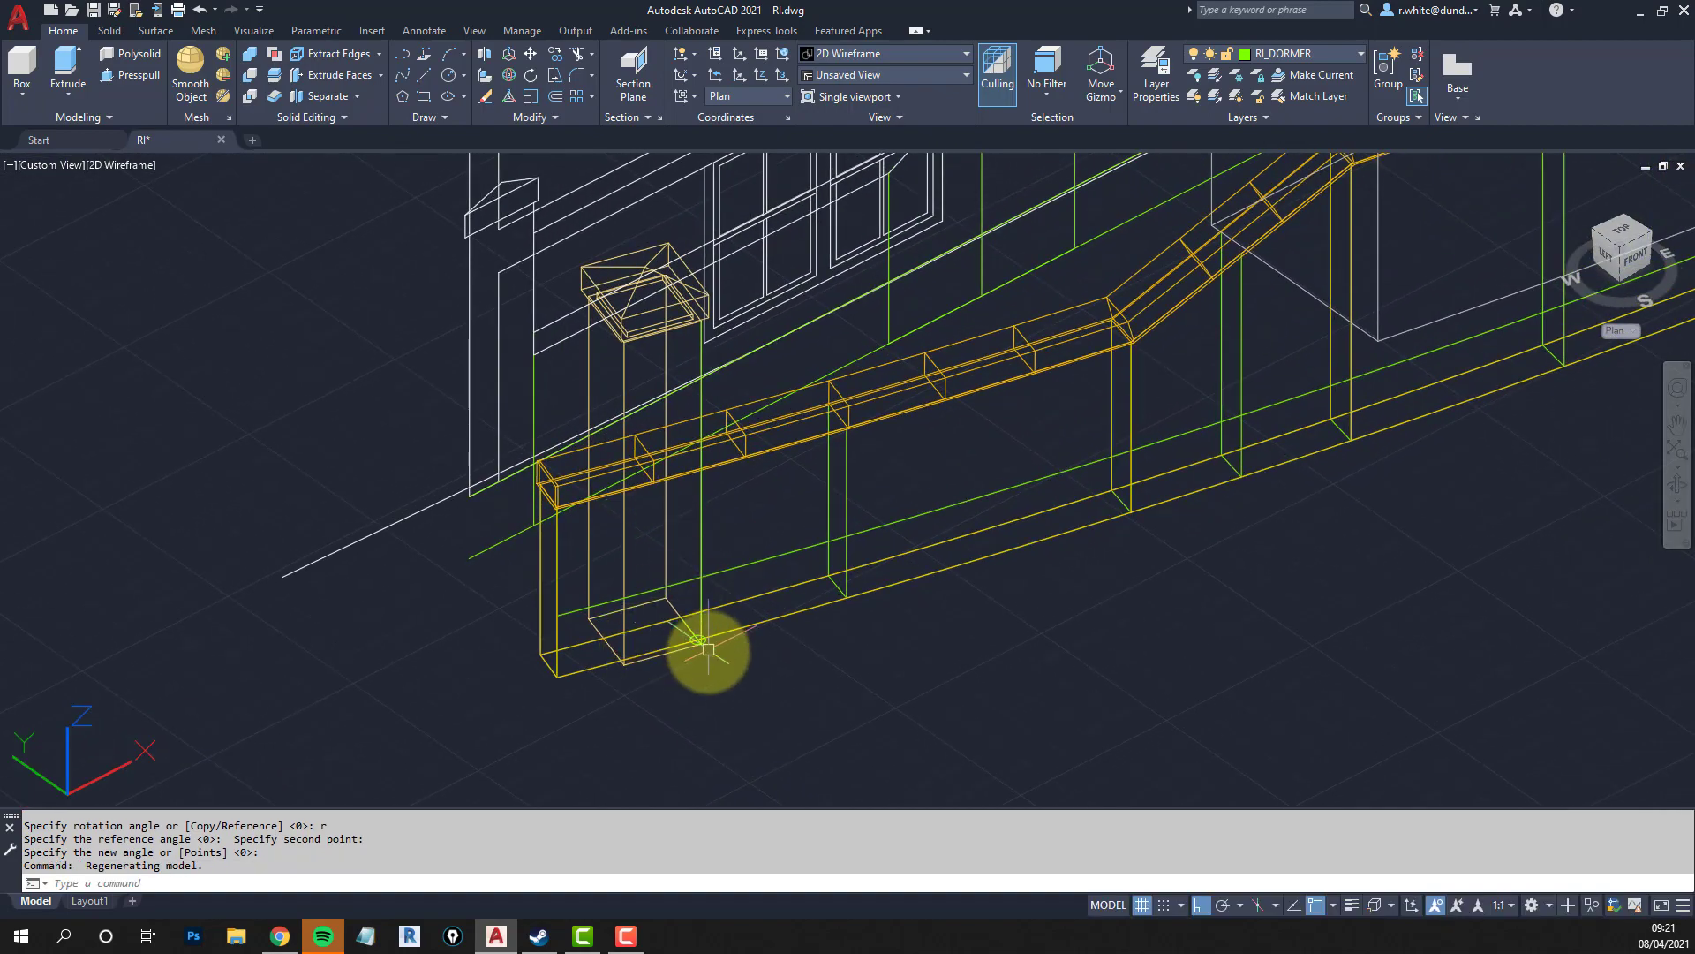
pyautogui.scroll(2, 609, 574)
pyautogui.scroll(-3, 631, 508)
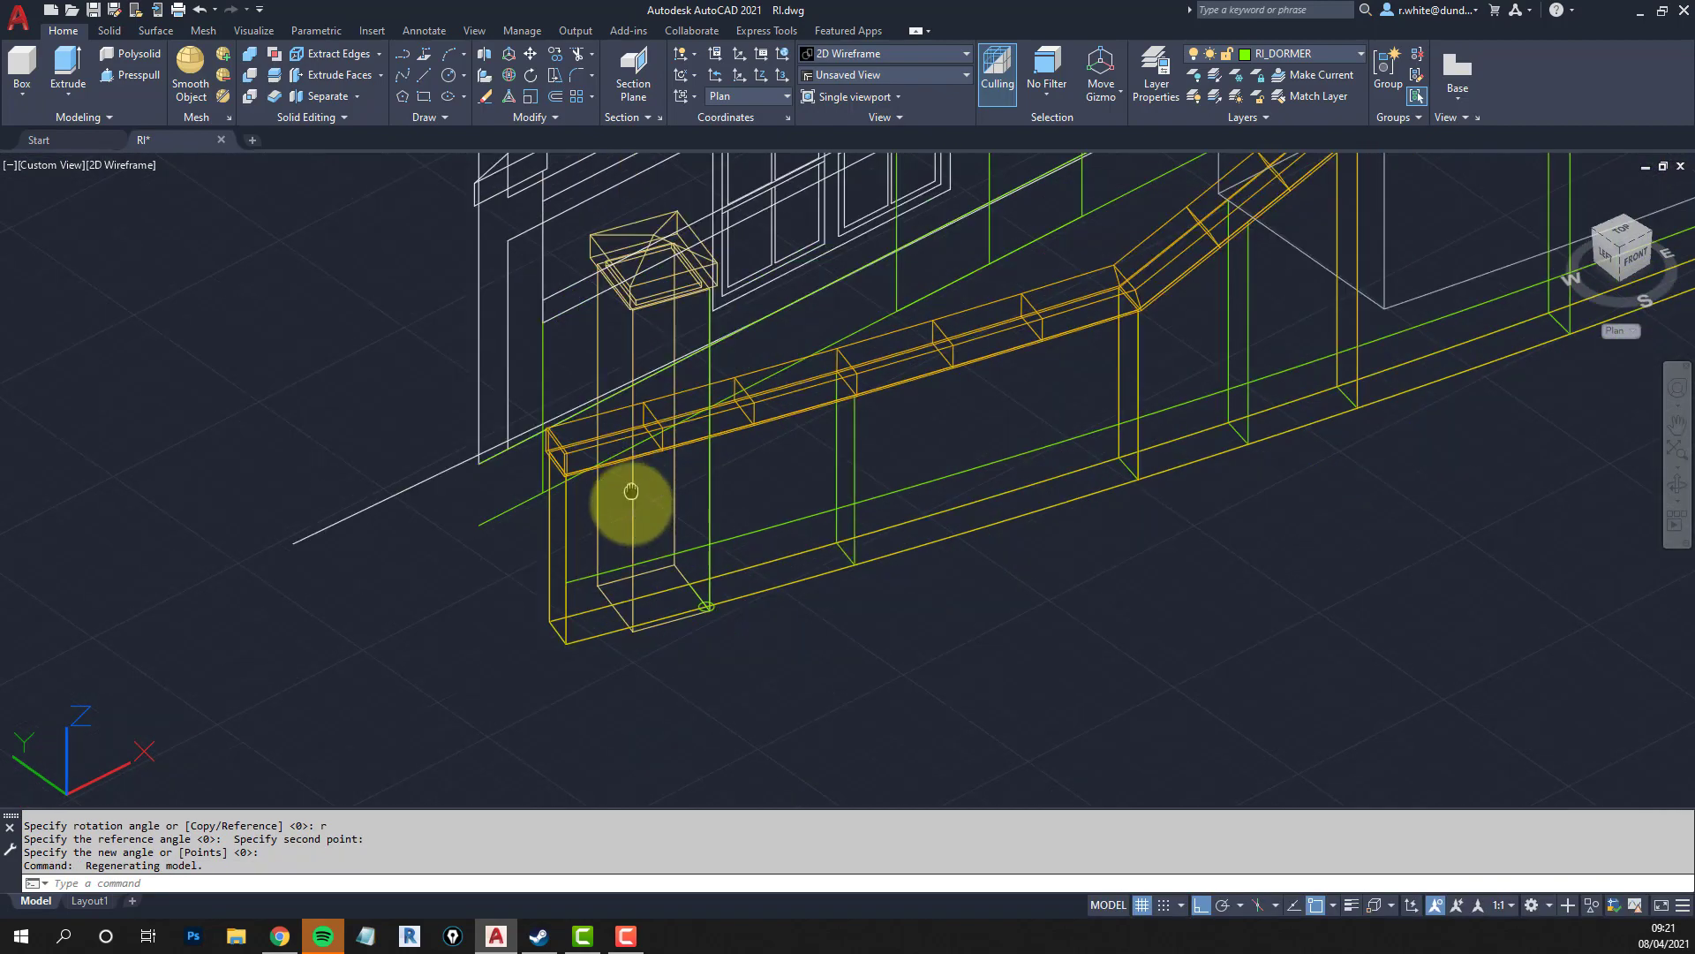
pyautogui.click(620, 553)
pyautogui.press('Escape')
pyautogui.press('Escape')
pyautogui.press('Escape')
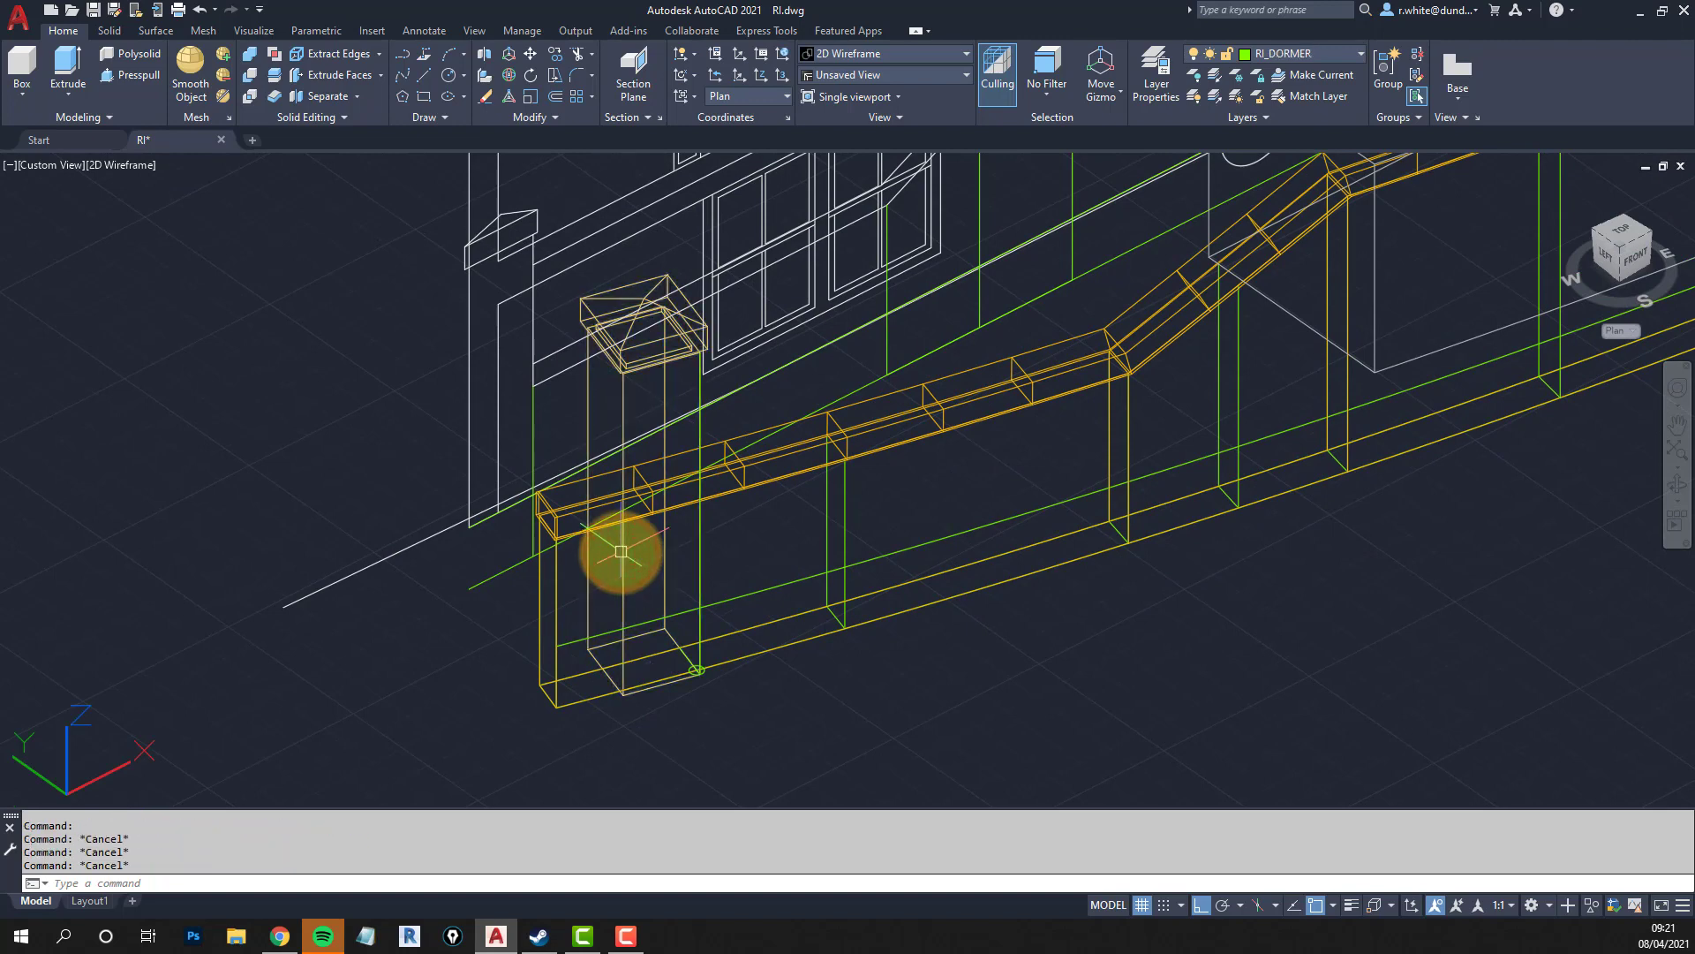
pyautogui.write('cp')
pyautogui.press('Return')
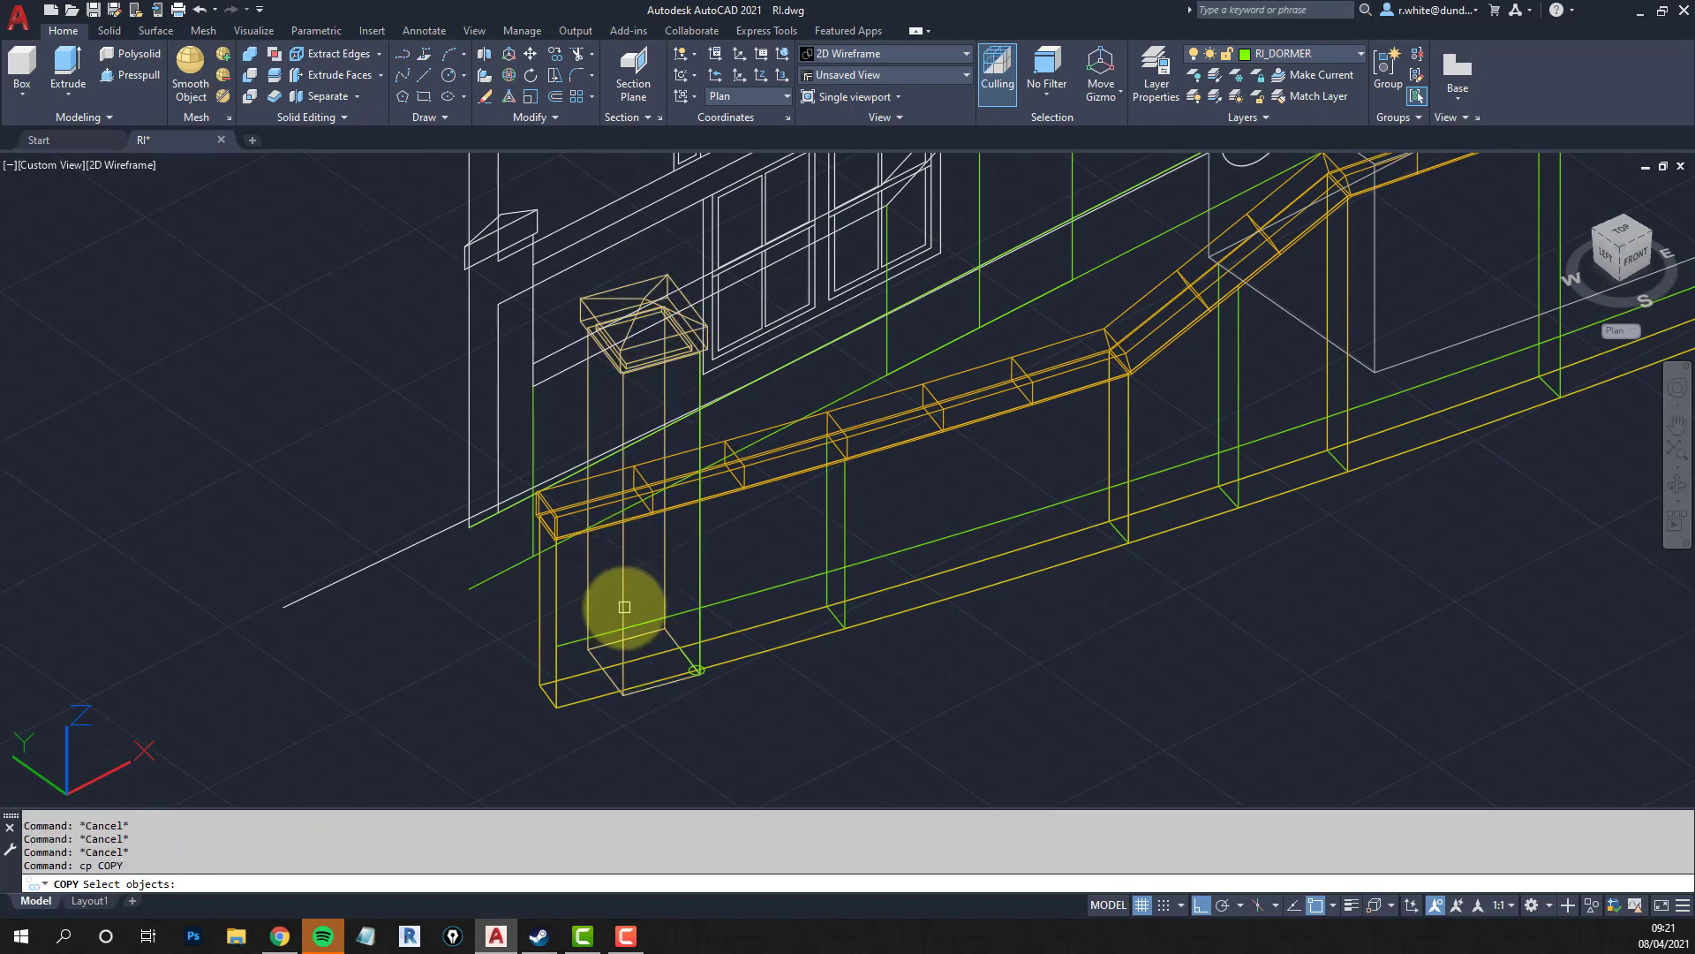
pyautogui.click(624, 607)
pyautogui.scroll(3, 609, 643)
pyautogui.press('Return')
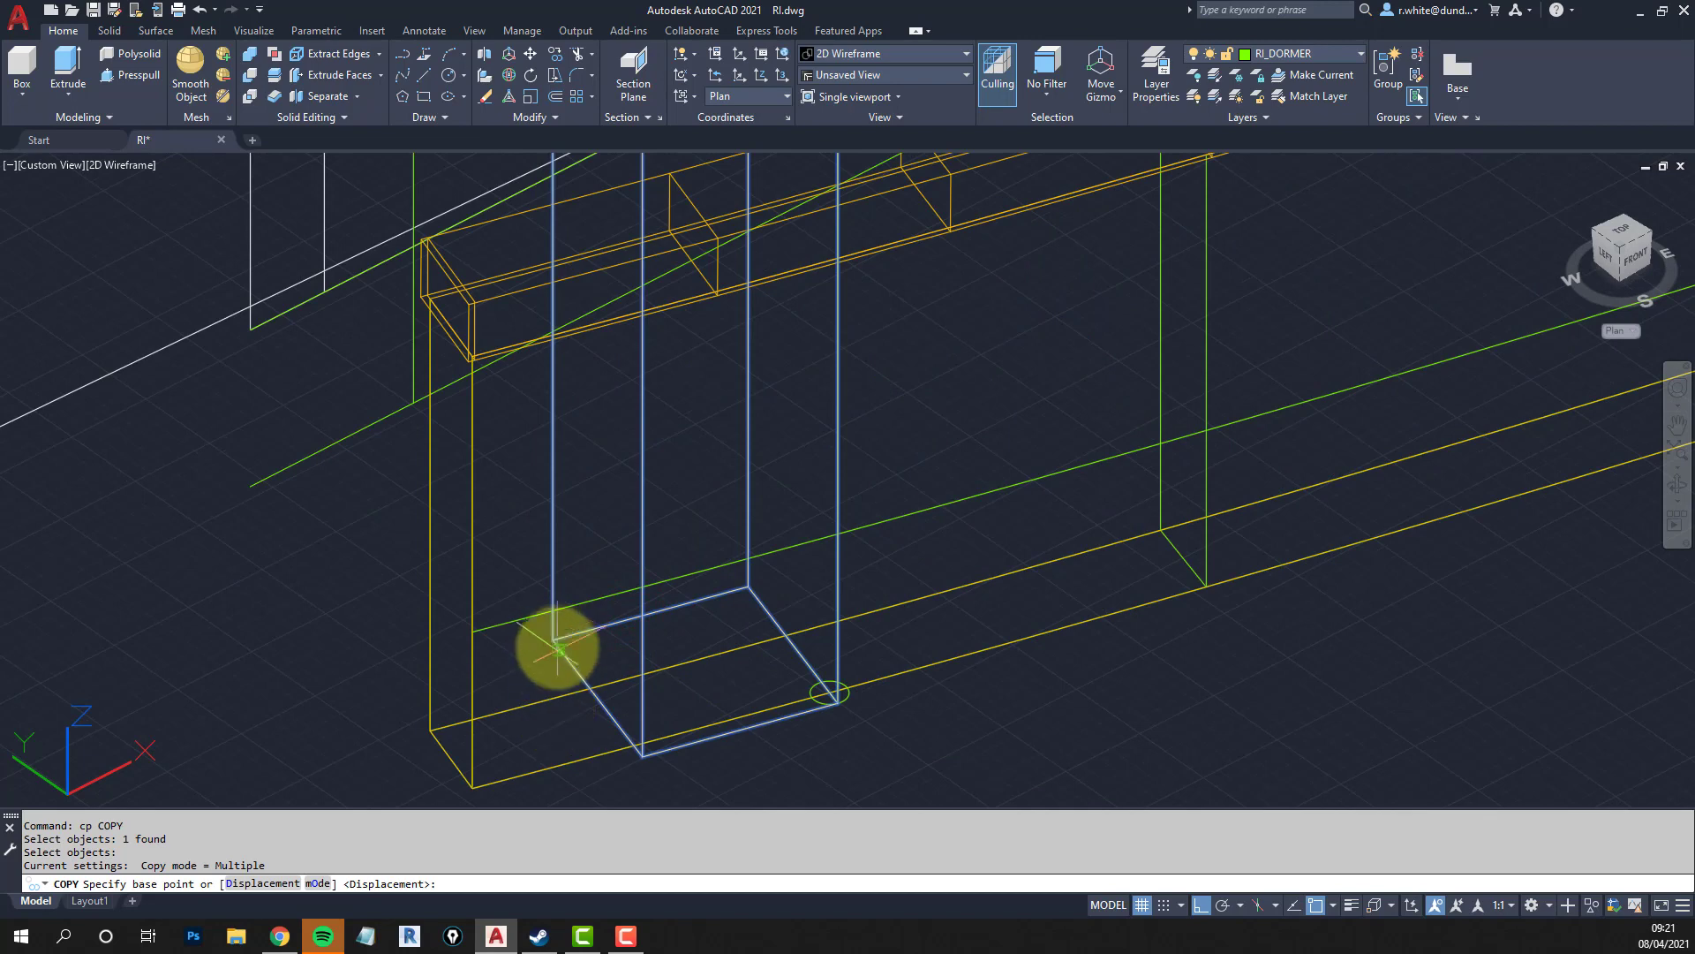
pyautogui.click(554, 638)
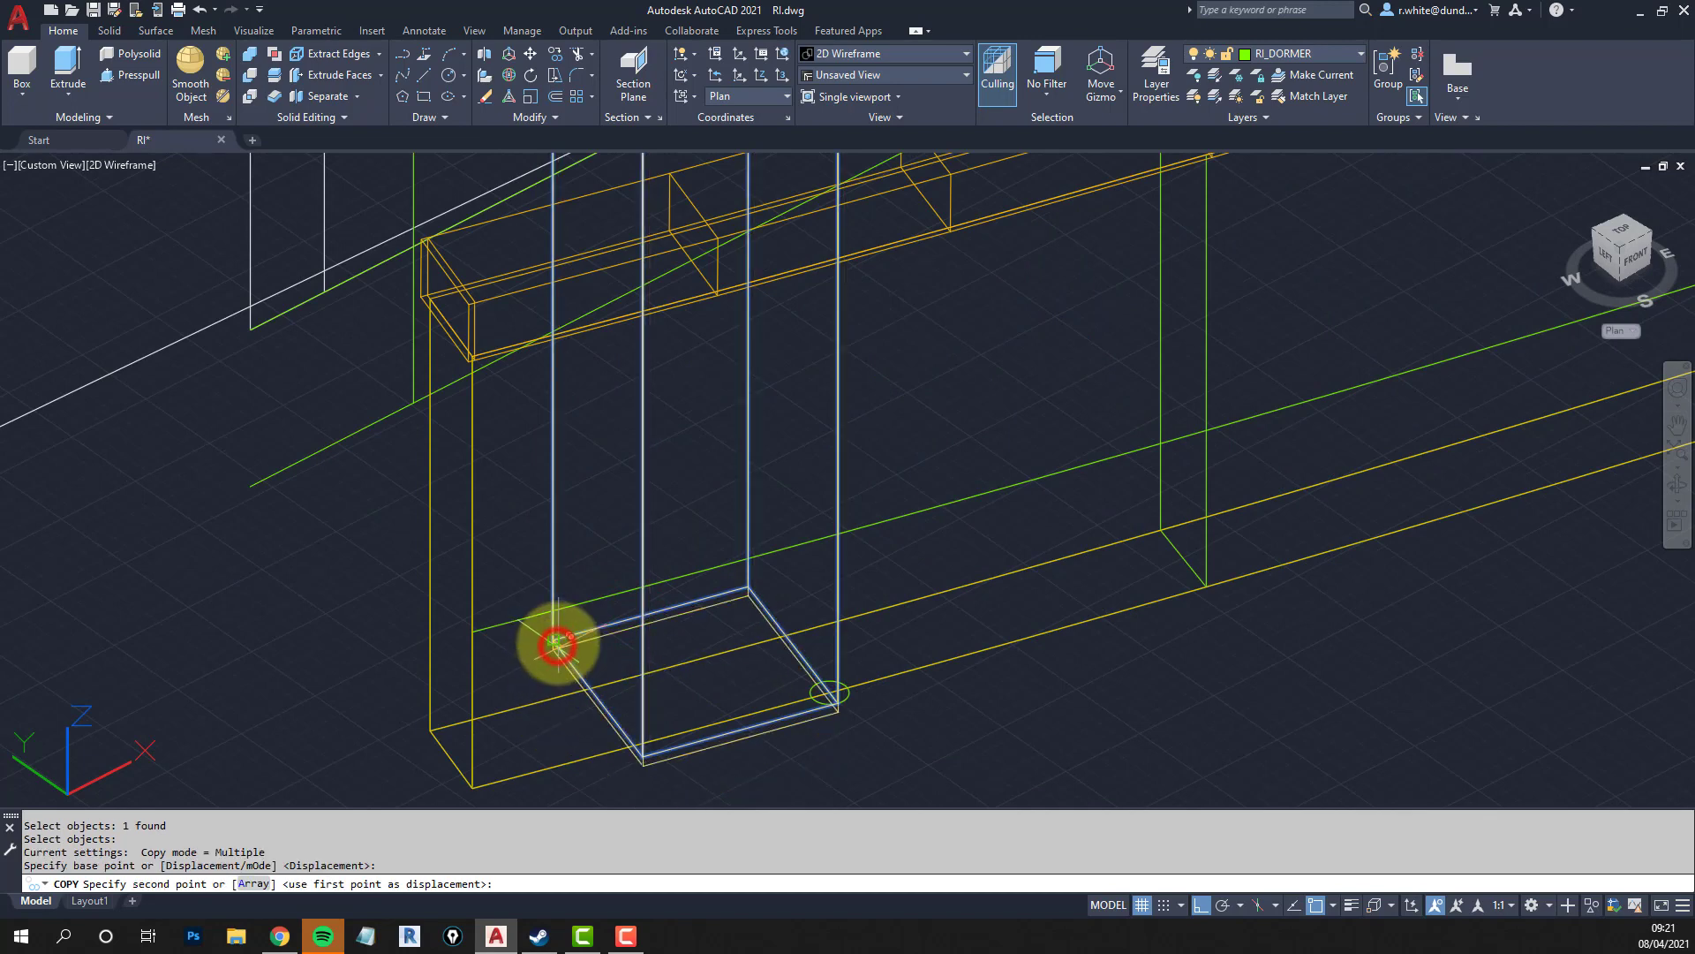
pyautogui.click(562, 635)
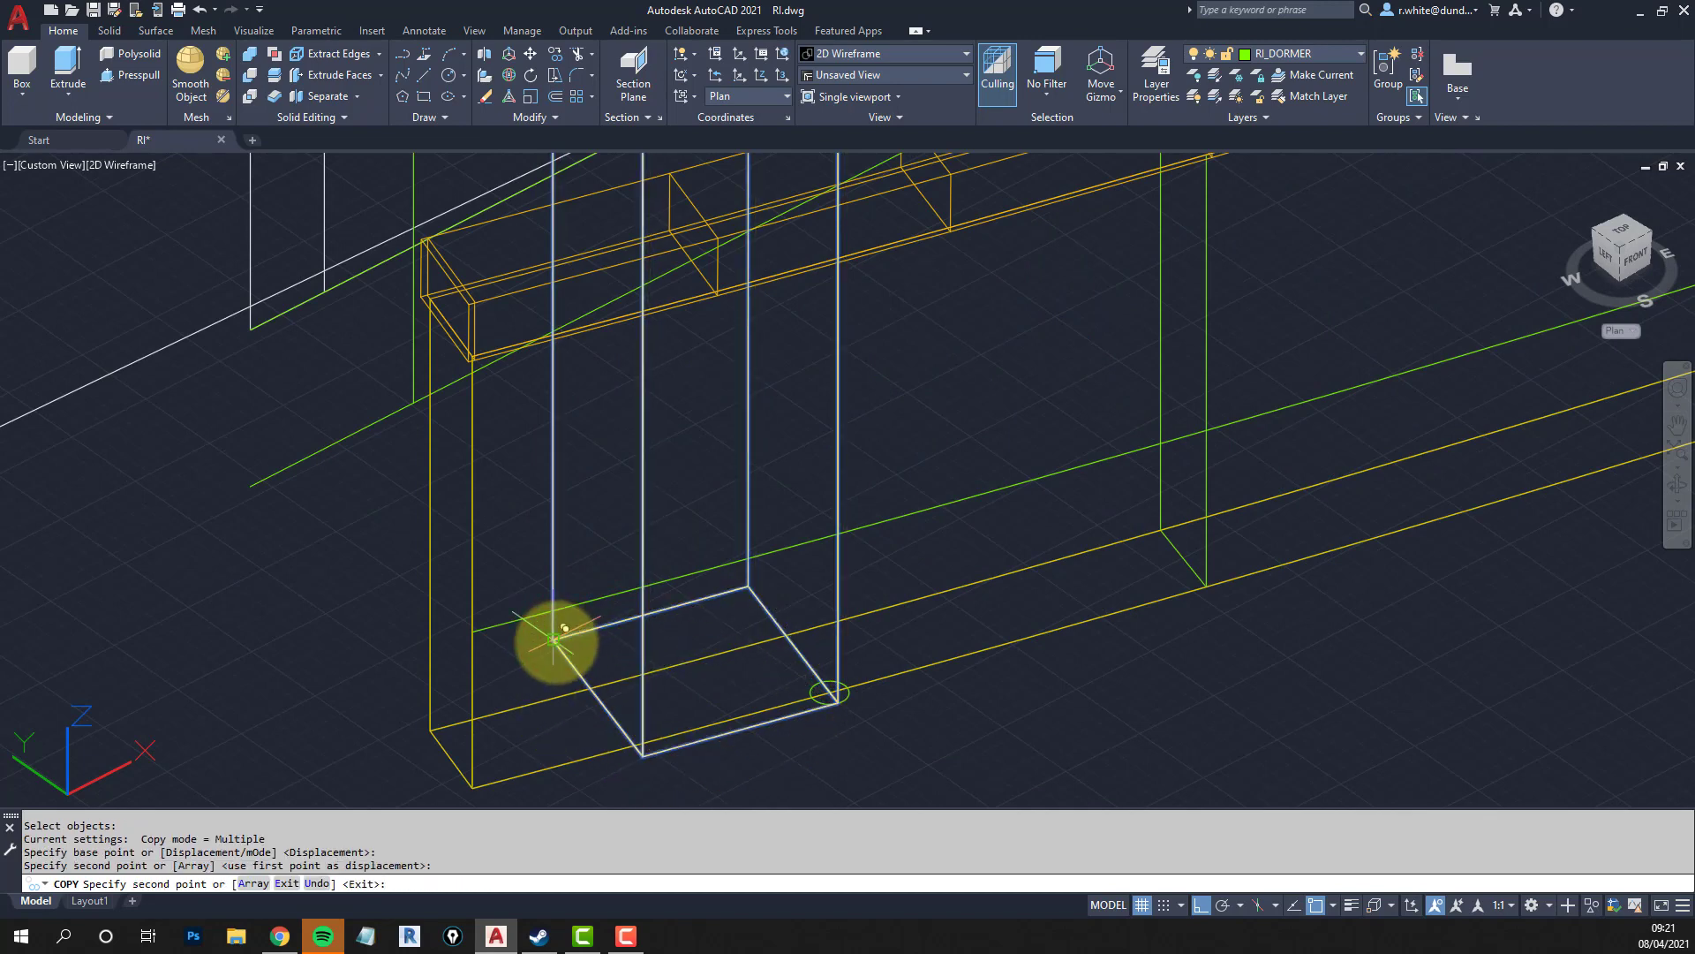
pyautogui.click(560, 641)
pyautogui.press('Return')
# Subtract one of the overlapping piers from the wall's coping.
pyautogui.scroll(-5, 562, 642)
pyautogui.moveTo(601, 552); pyautogui.dragTo(601, 594, button='middle')
pyautogui.press('Escape')
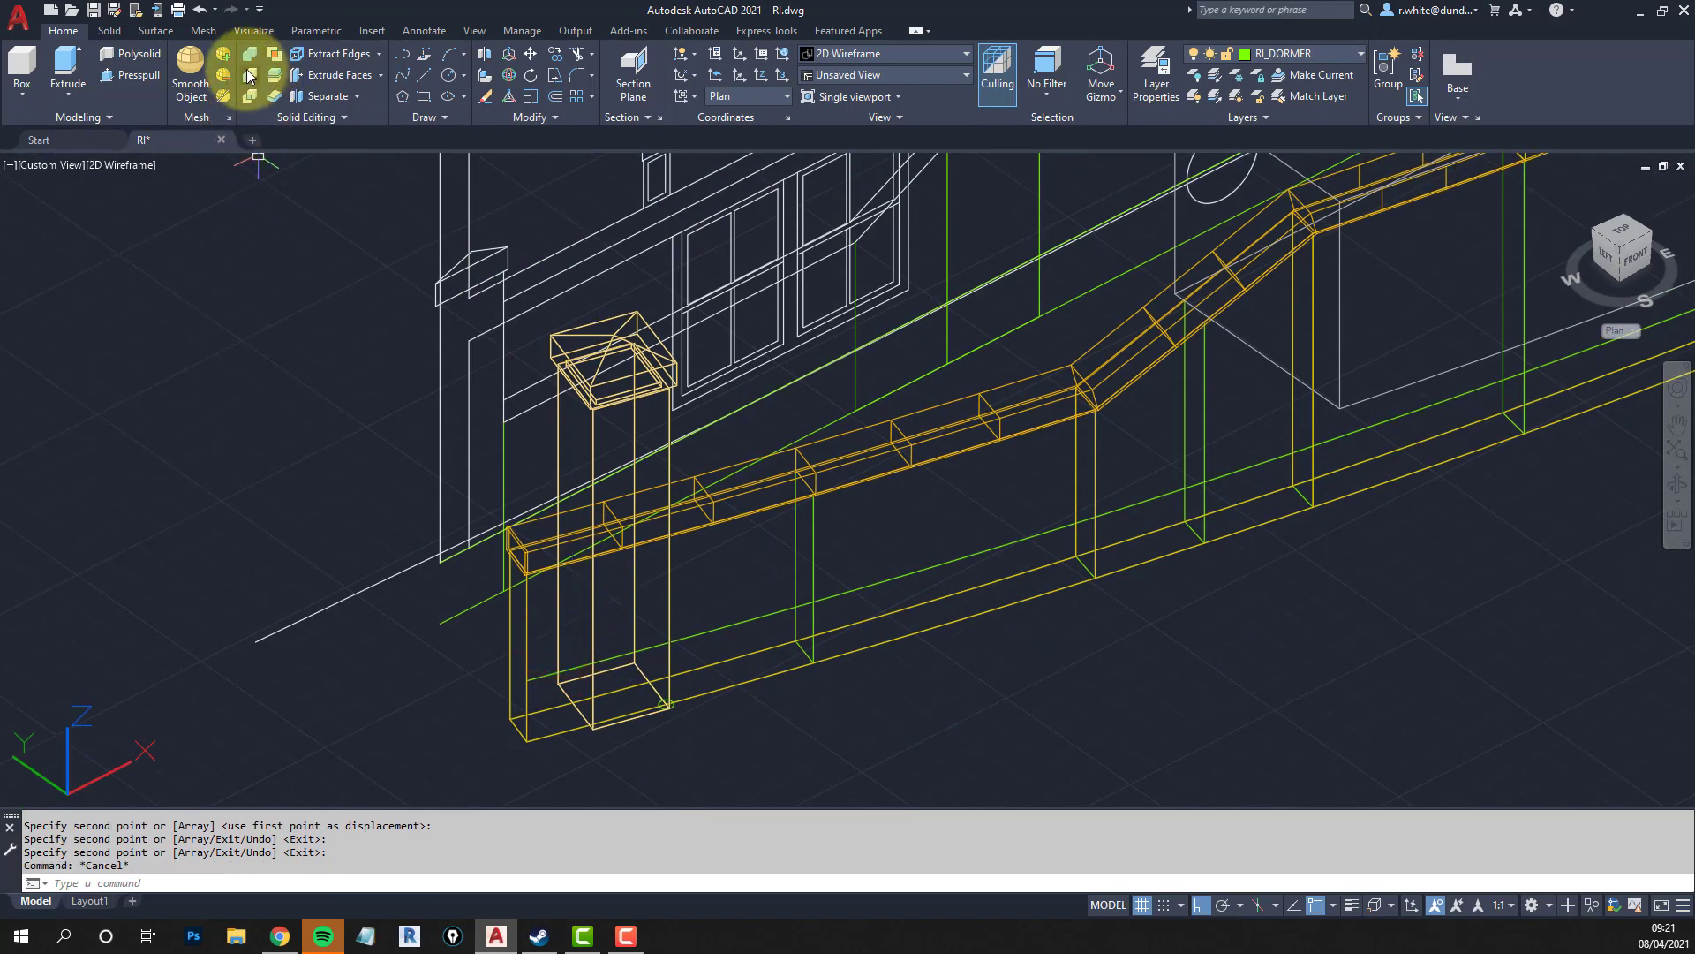
pyautogui.click(250, 74)
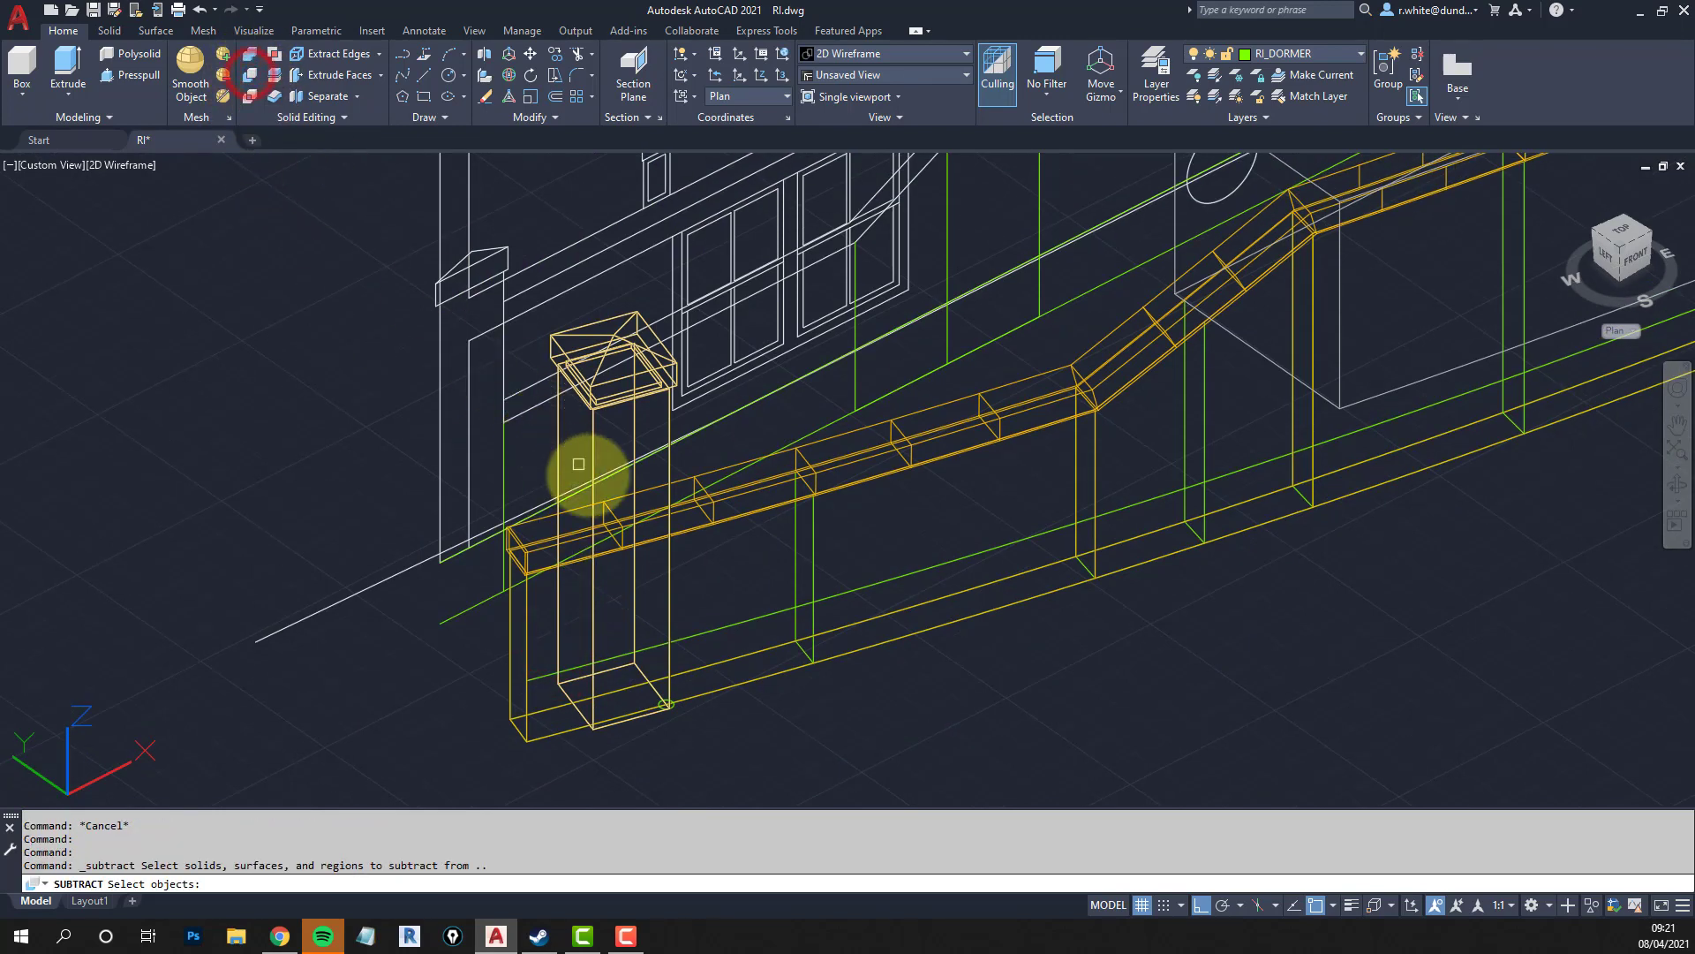
pyautogui.click(613, 499)
pyautogui.press('Return')
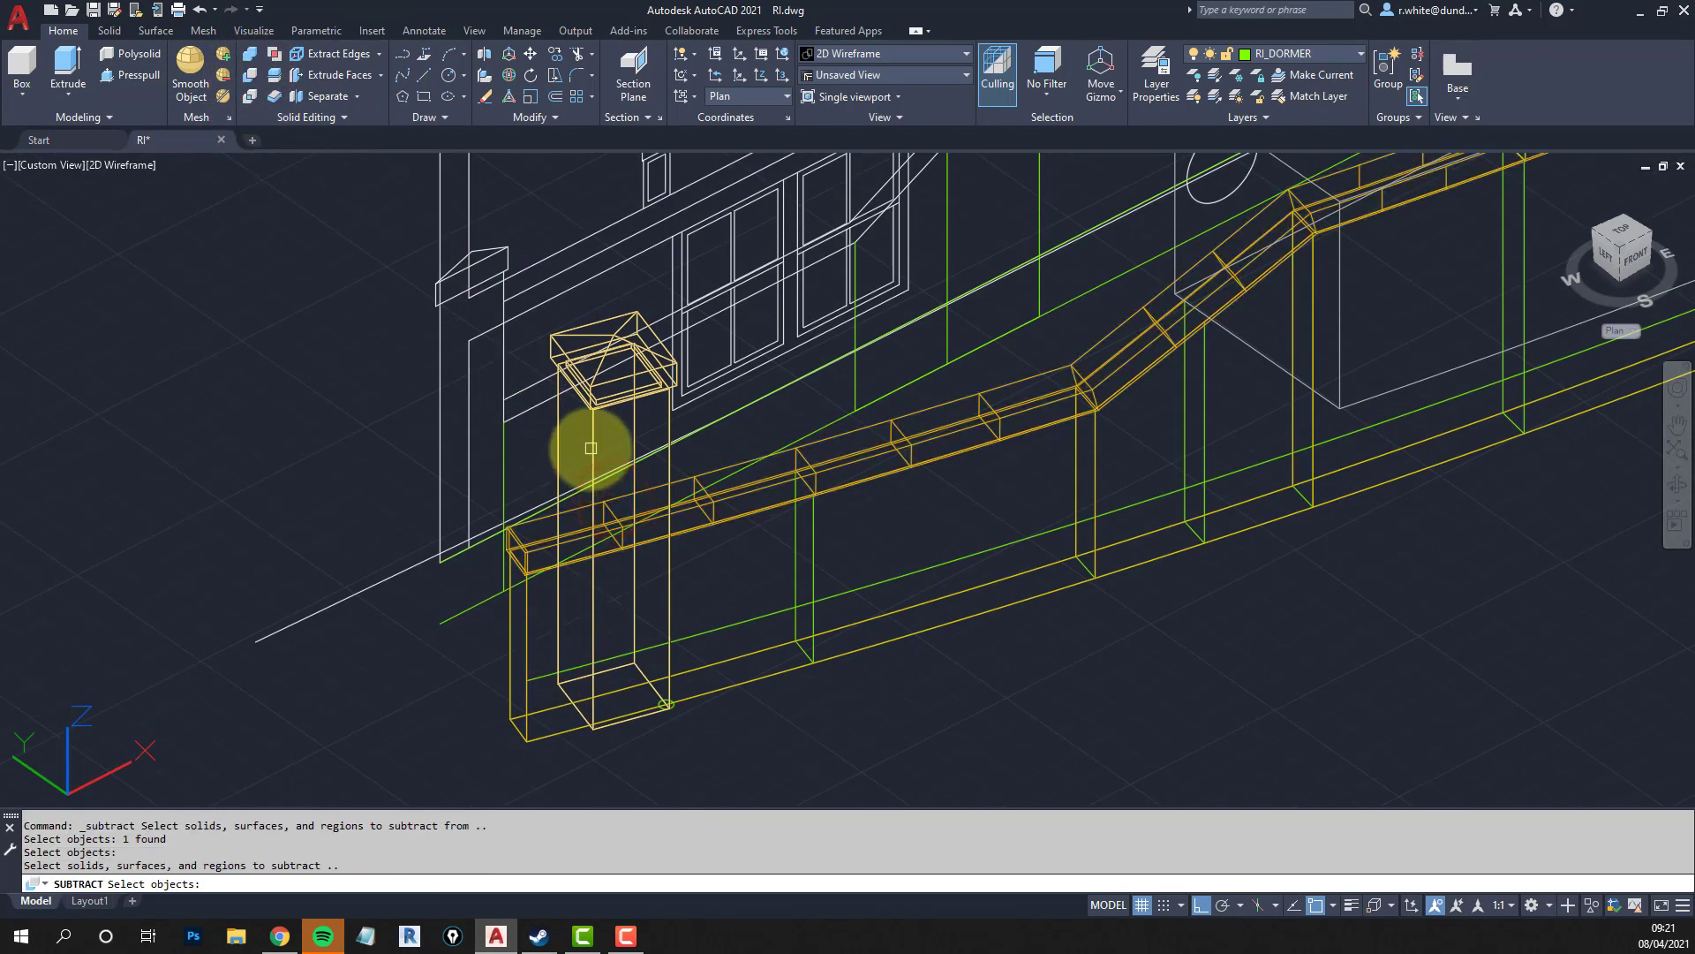
pyautogui.click(590, 449)
pyautogui.press('Return')
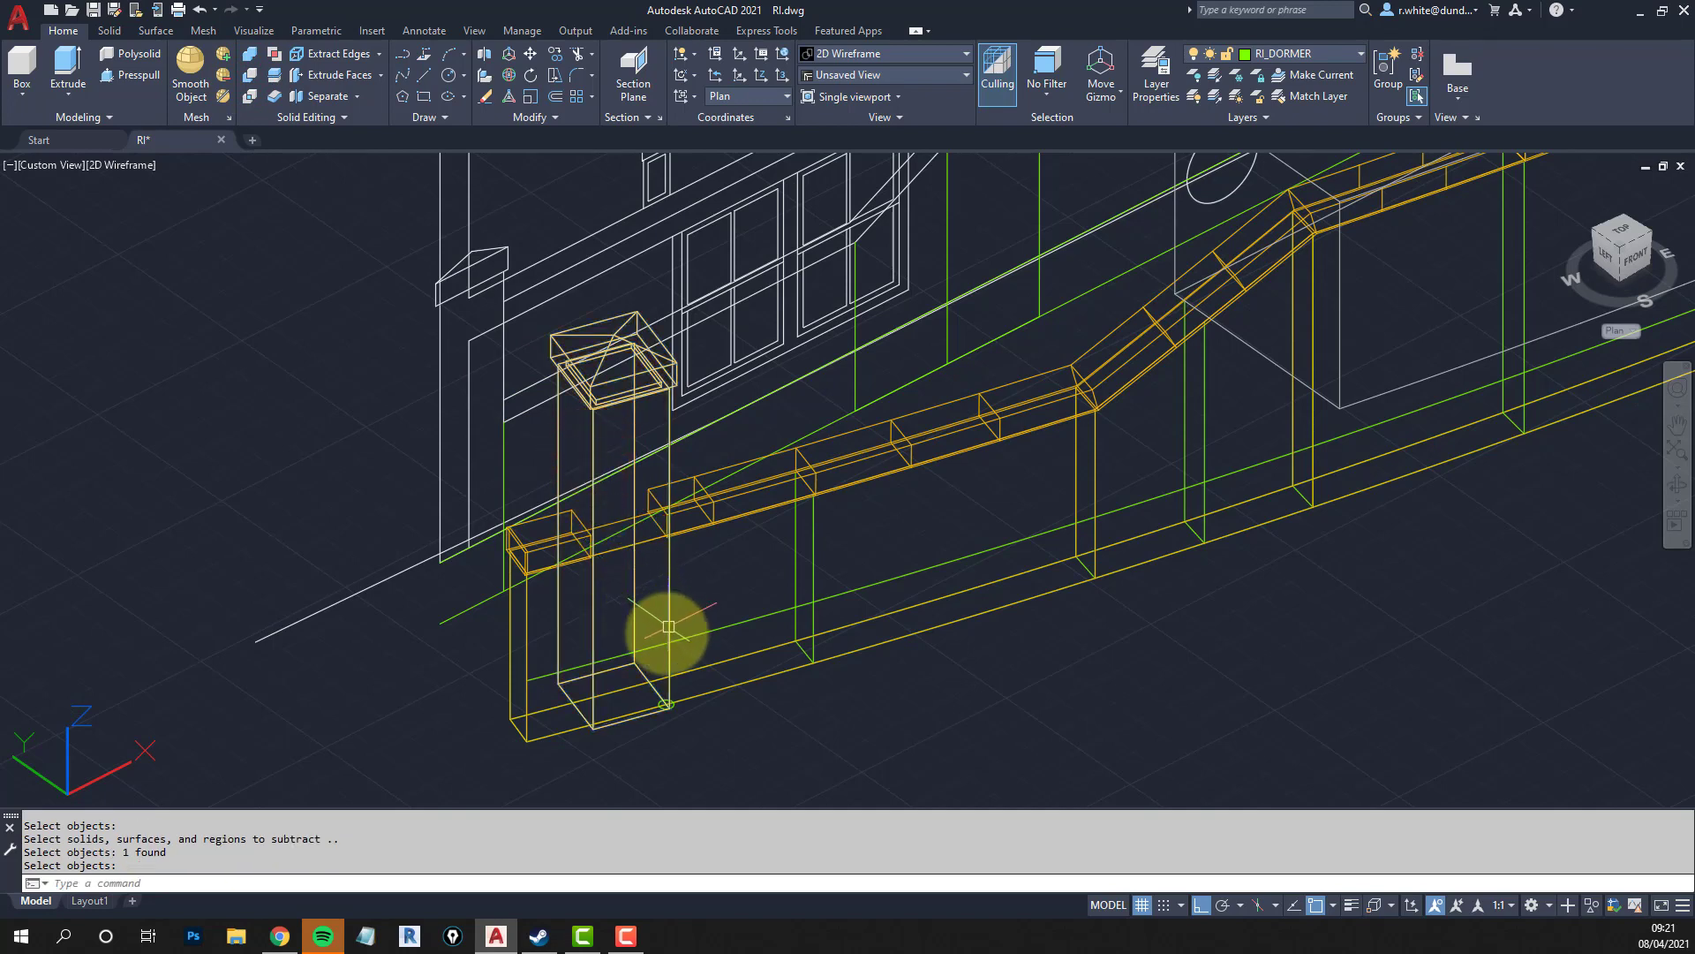
# Subtract the second overlapping pier copy from the curved garden wall beneath the coping.
pyautogui.press('Return')
pyautogui.press('Return')
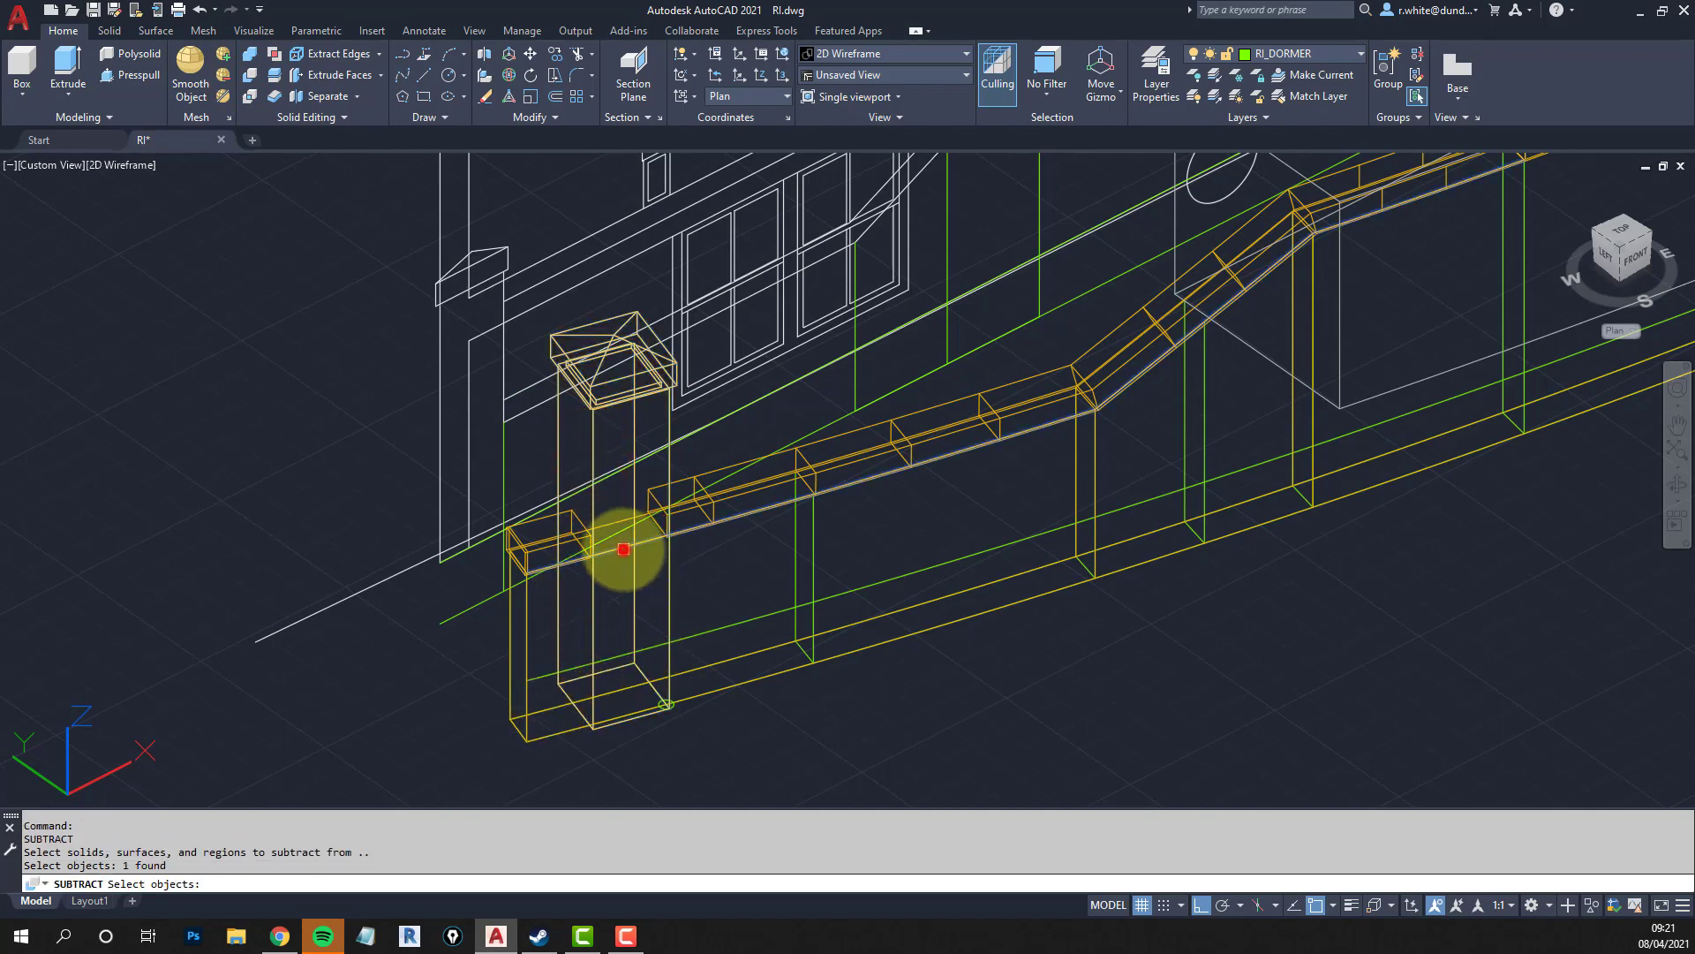
pyautogui.click(623, 550)
pyautogui.press('Return')
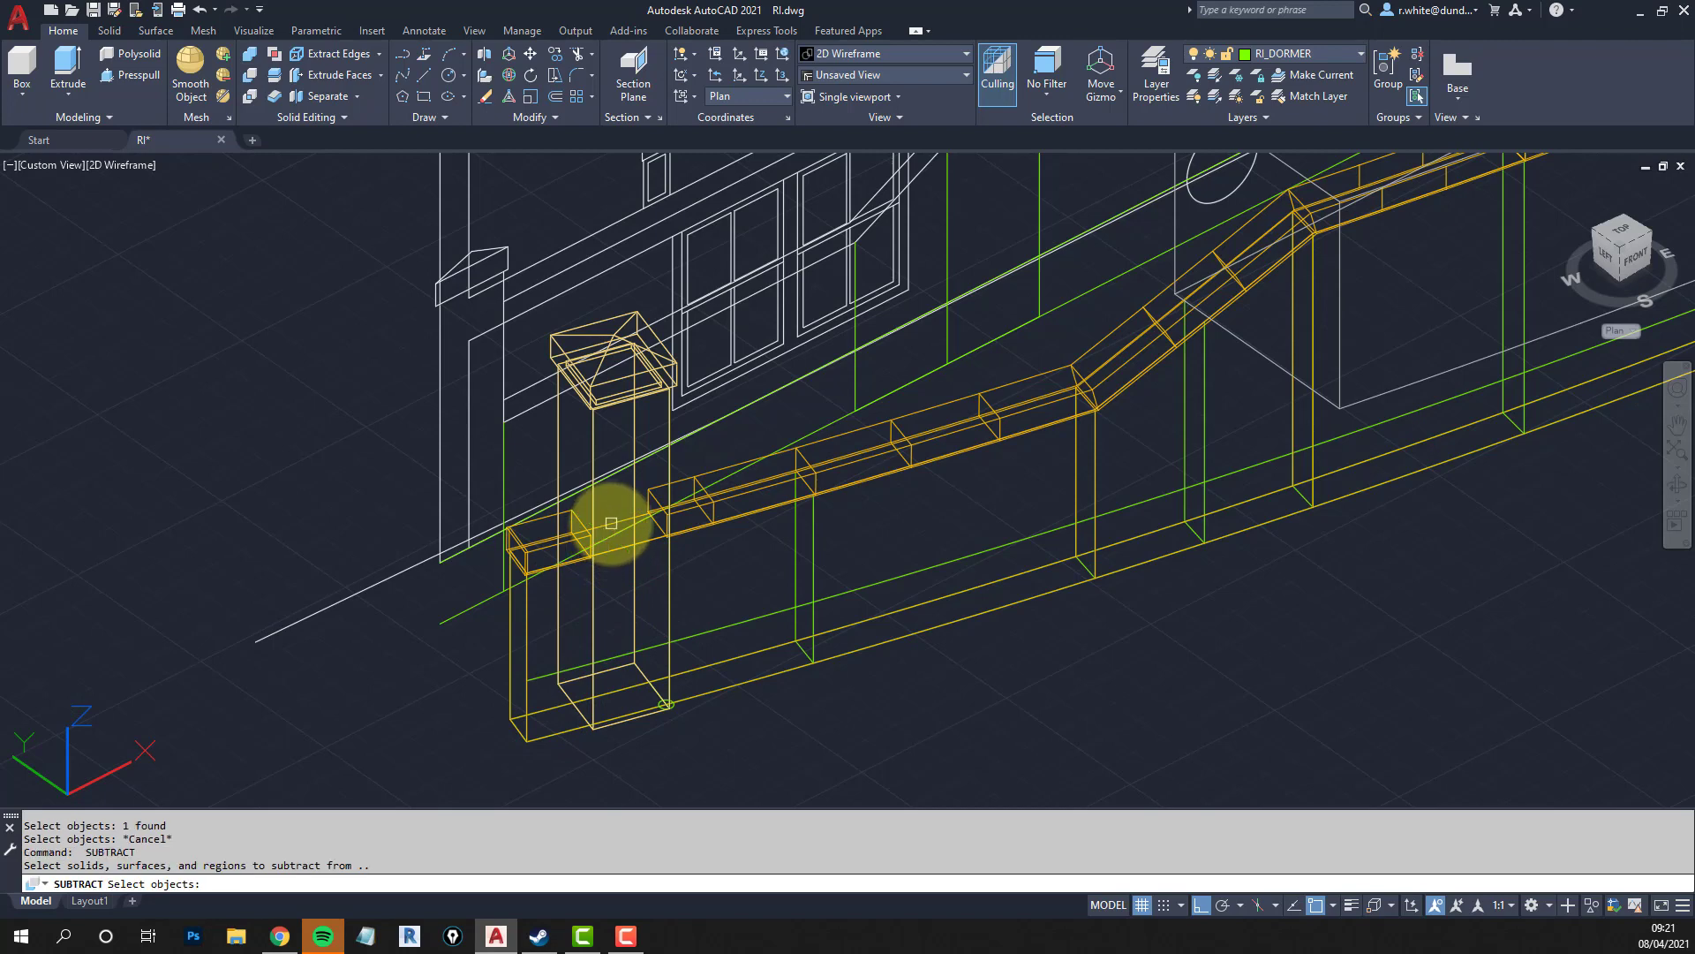
pyautogui.click(607, 523)
pyautogui.click(593, 611)
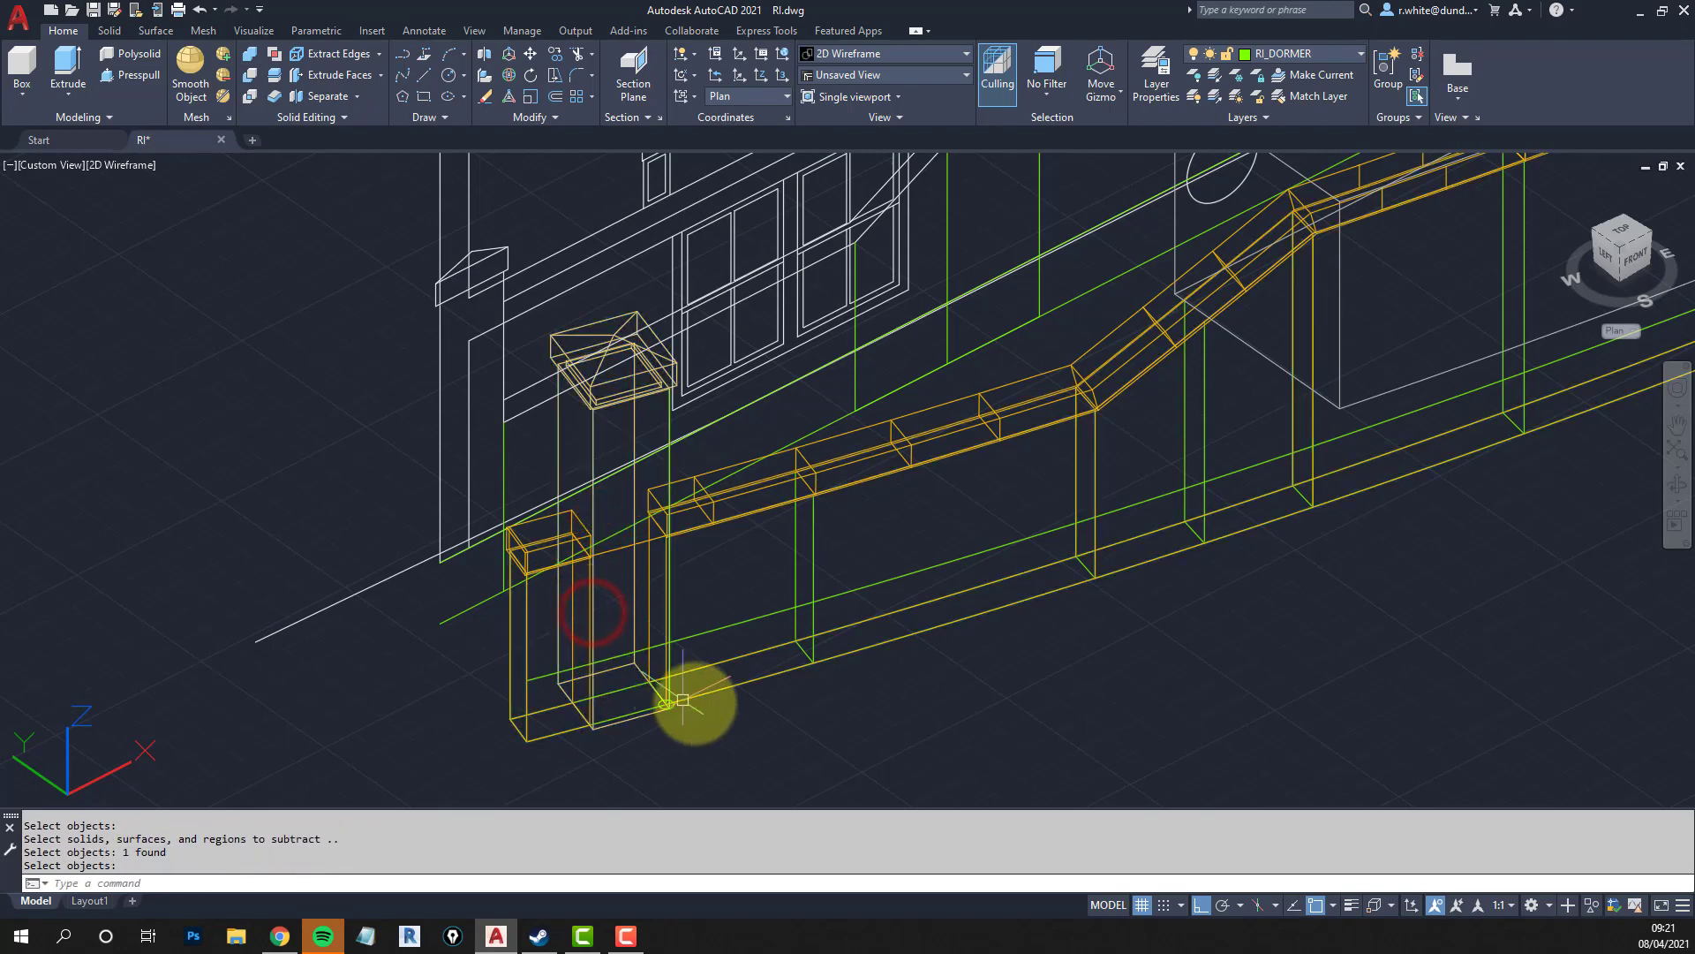
pyautogui.press('Return')
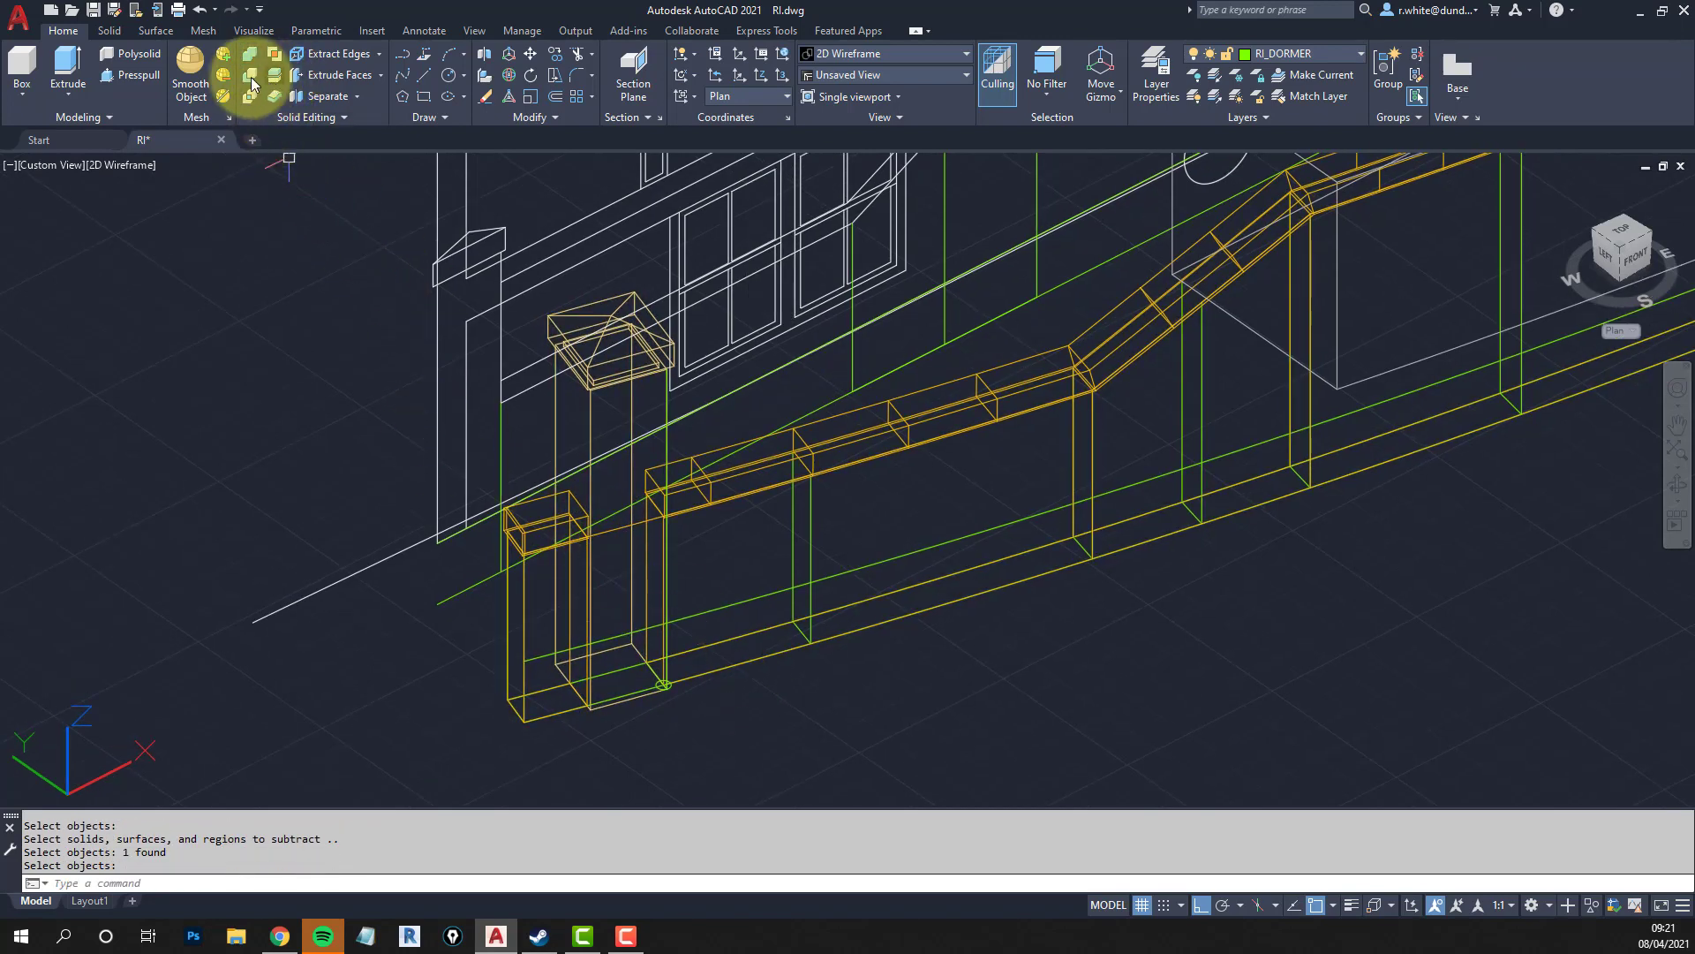
# Separate the cut garden wall and the cut coping into individual solids on either side of the pier.
pyautogui.click(298, 95)
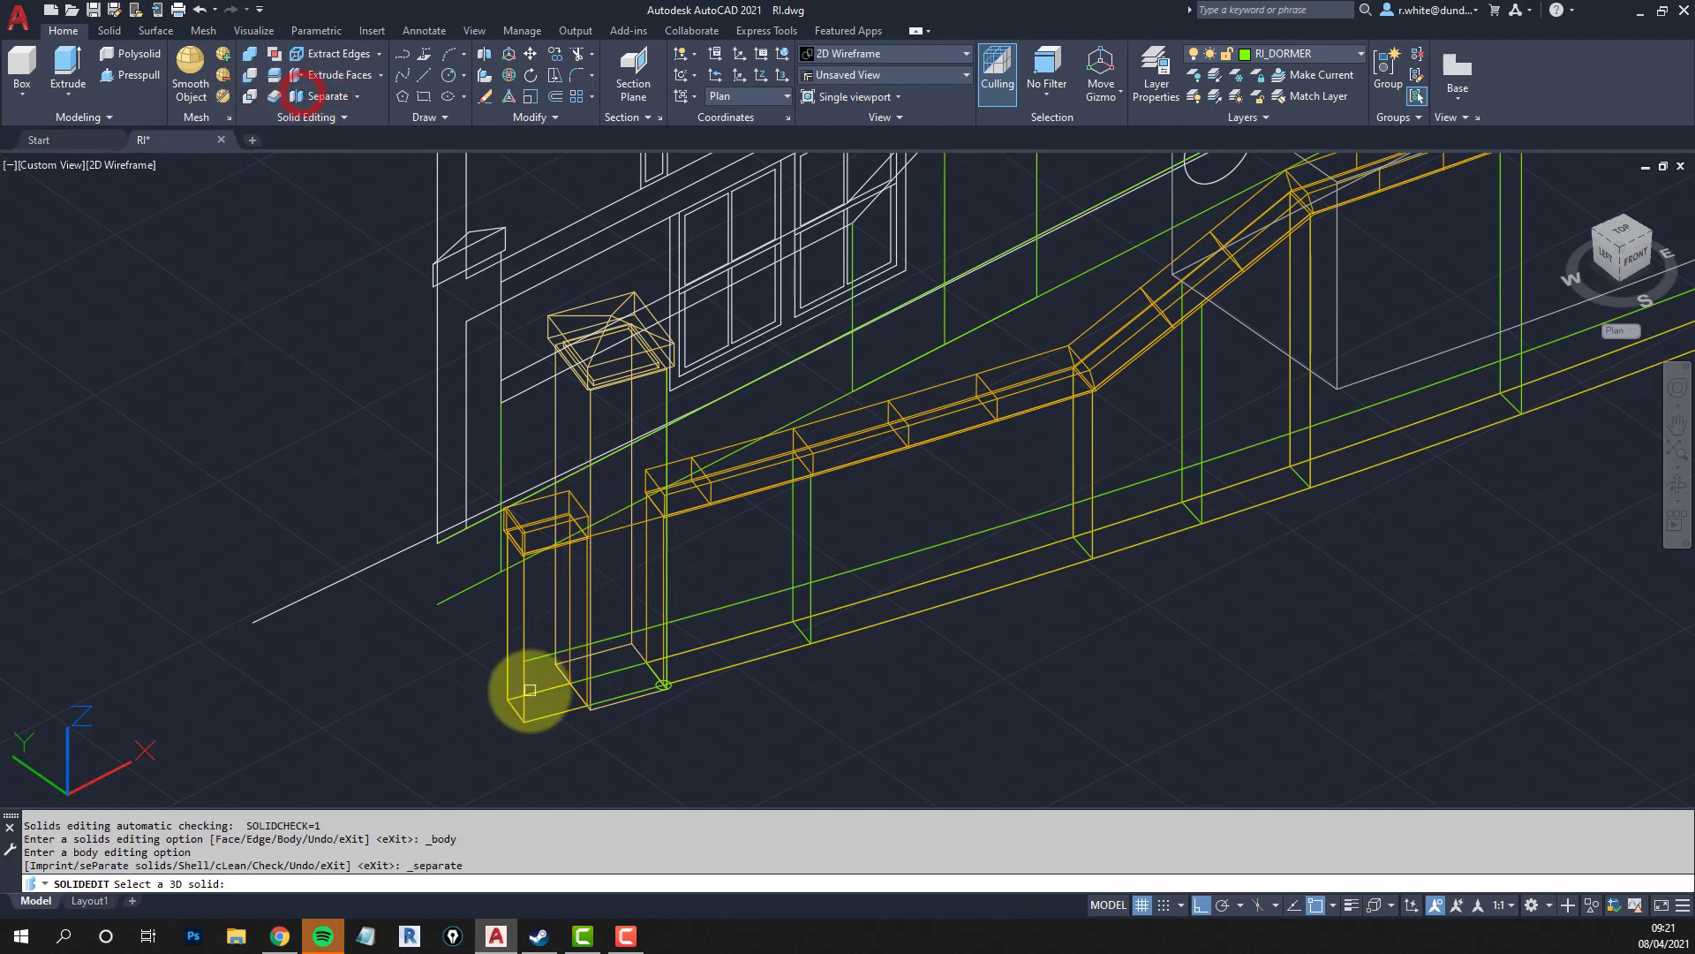
pyautogui.click(533, 720)
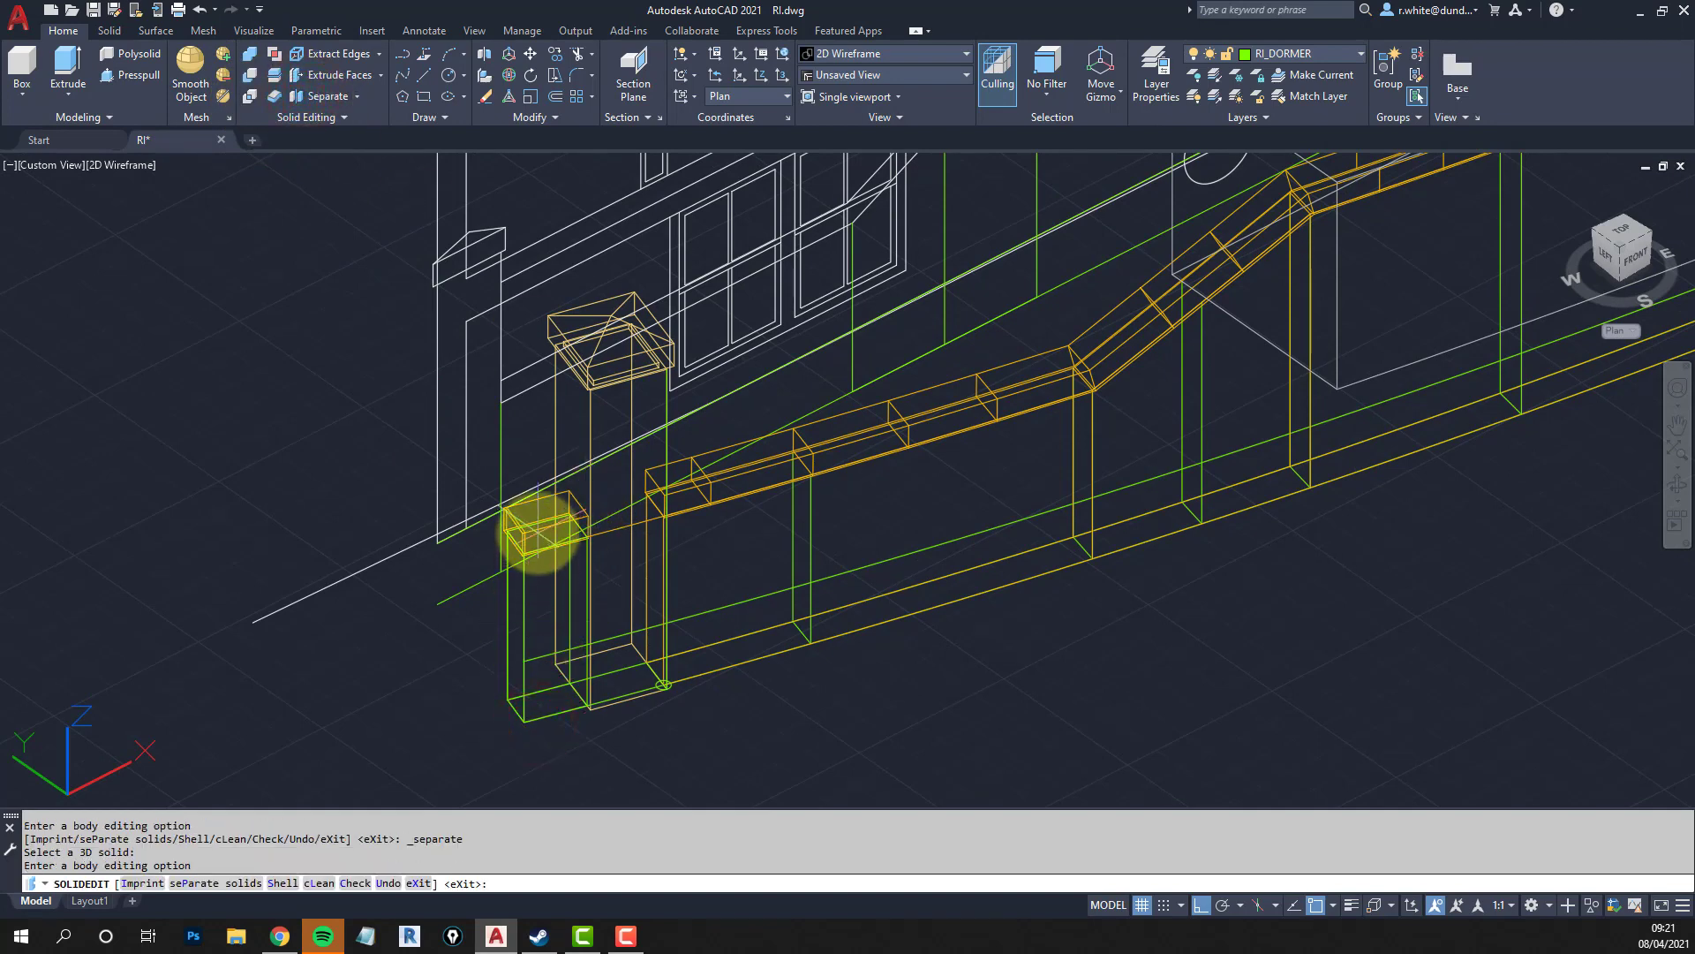
pyautogui.press('Return')
pyautogui.press('Return')
pyautogui.click(539, 499)
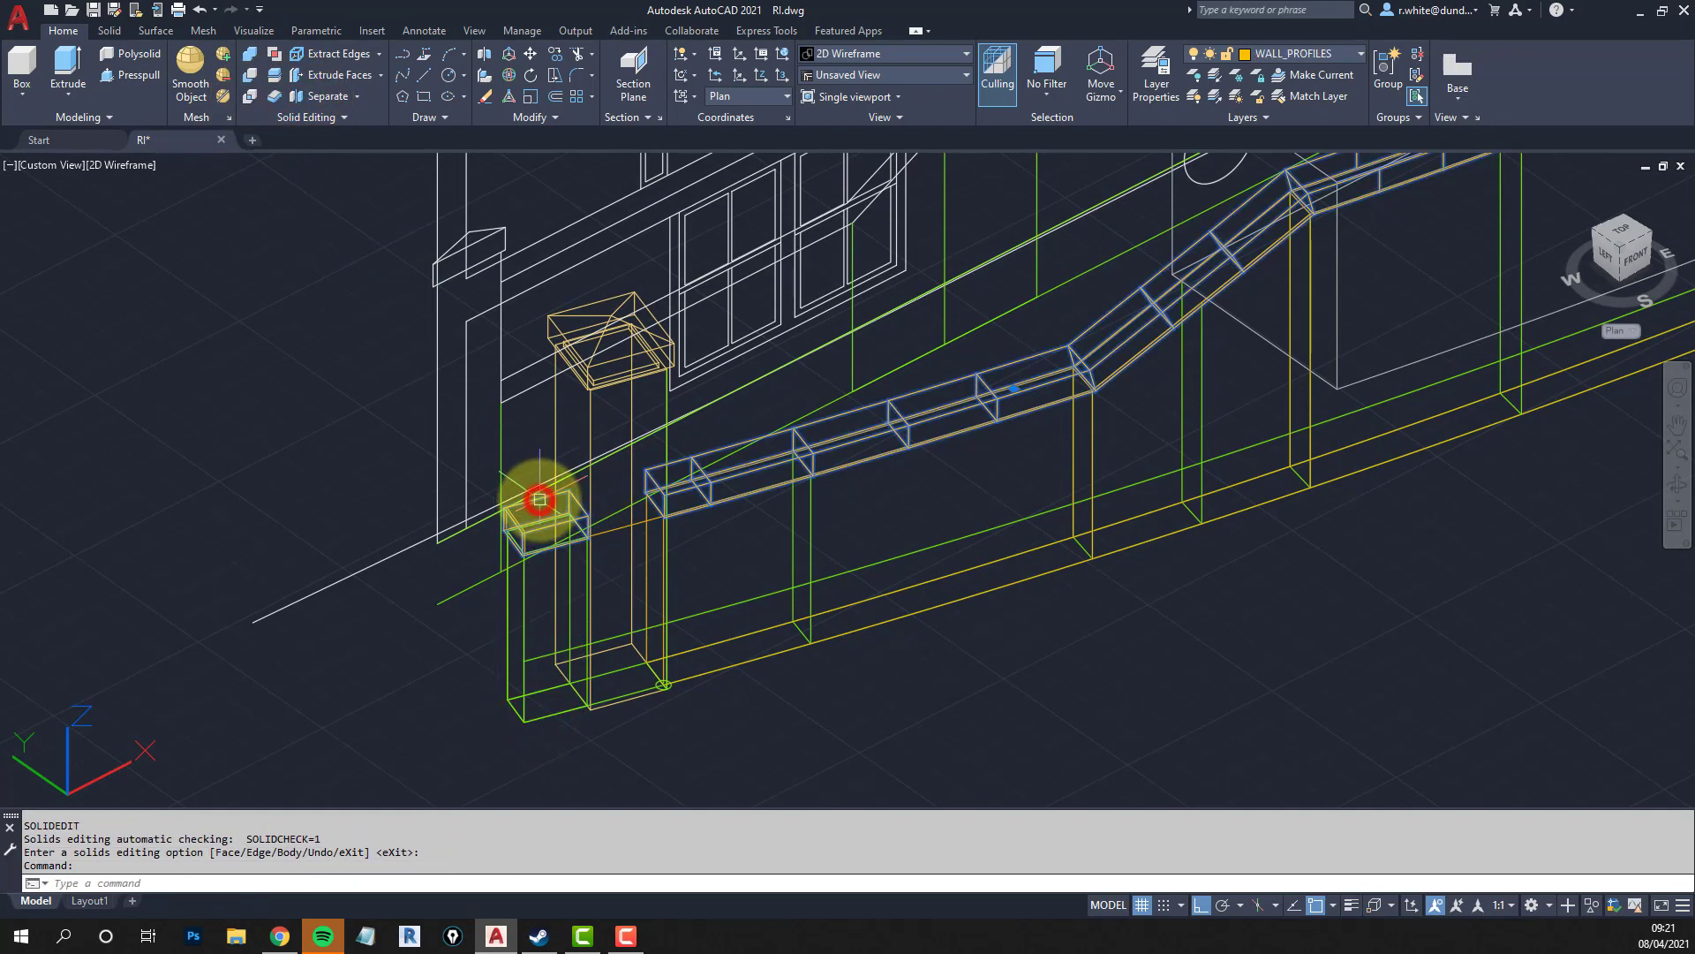
pyautogui.press('Escape')
pyautogui.click(328, 92)
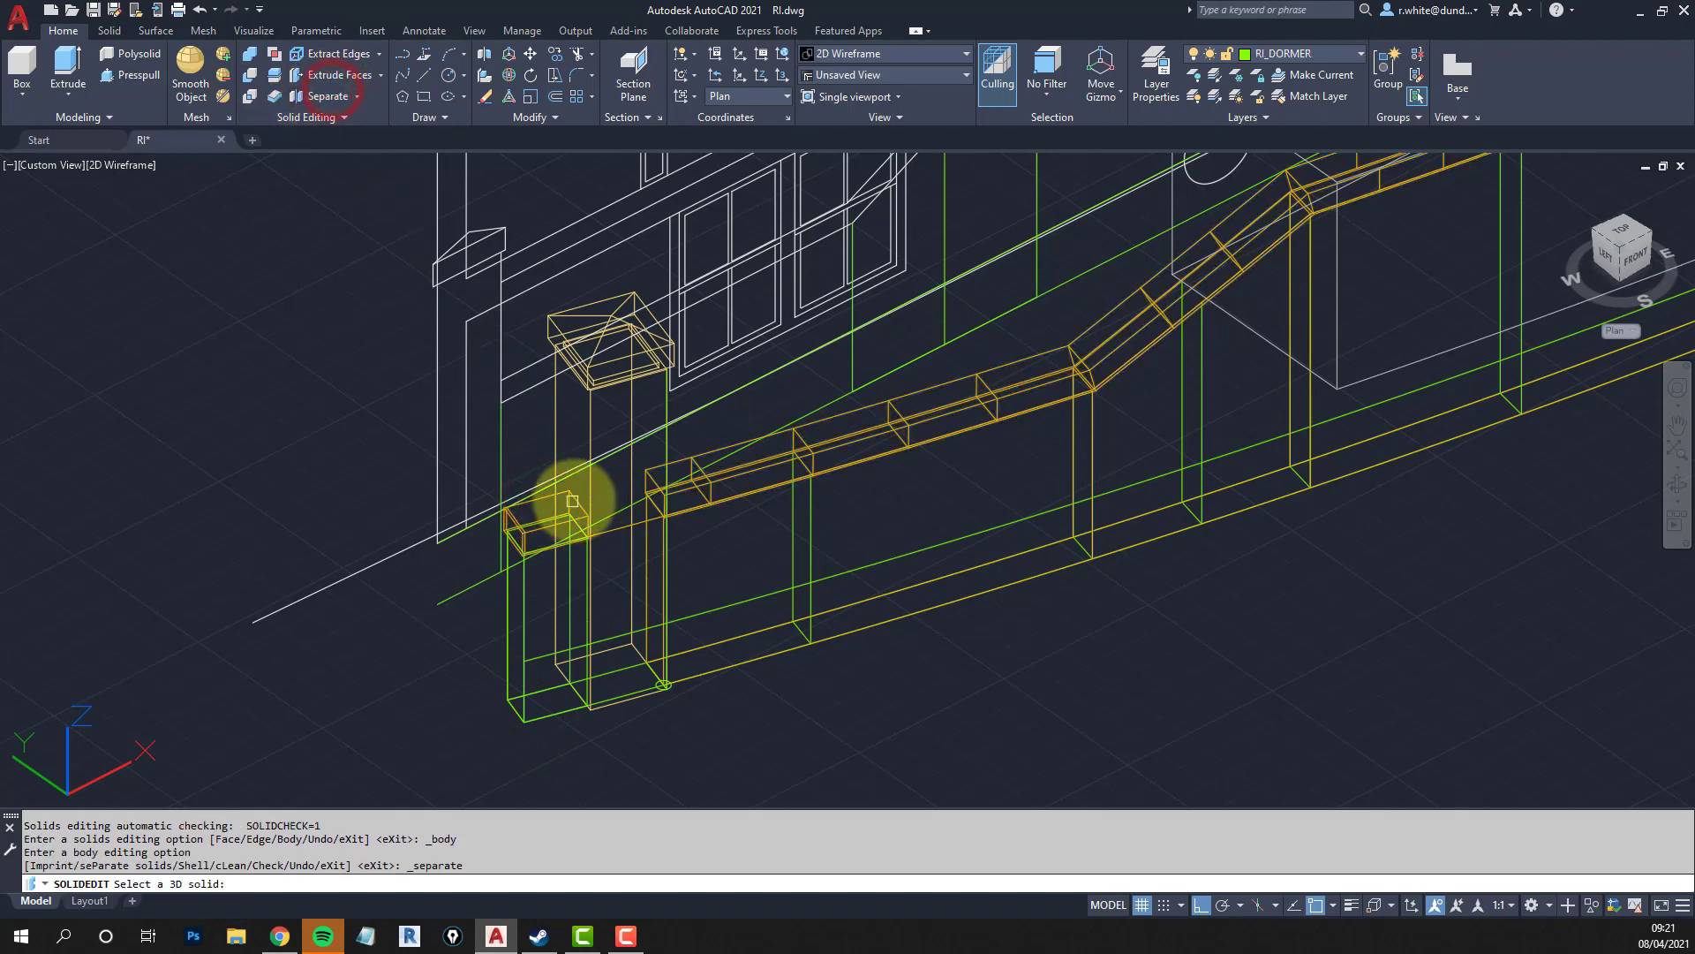
pyautogui.click(570, 502)
pyautogui.press('Return')
pyautogui.press('Return')
# Erase the leftover coping and wall pieces beyond the outer side of the pier.
pyautogui.press('Escape')
pyautogui.press('Escape')
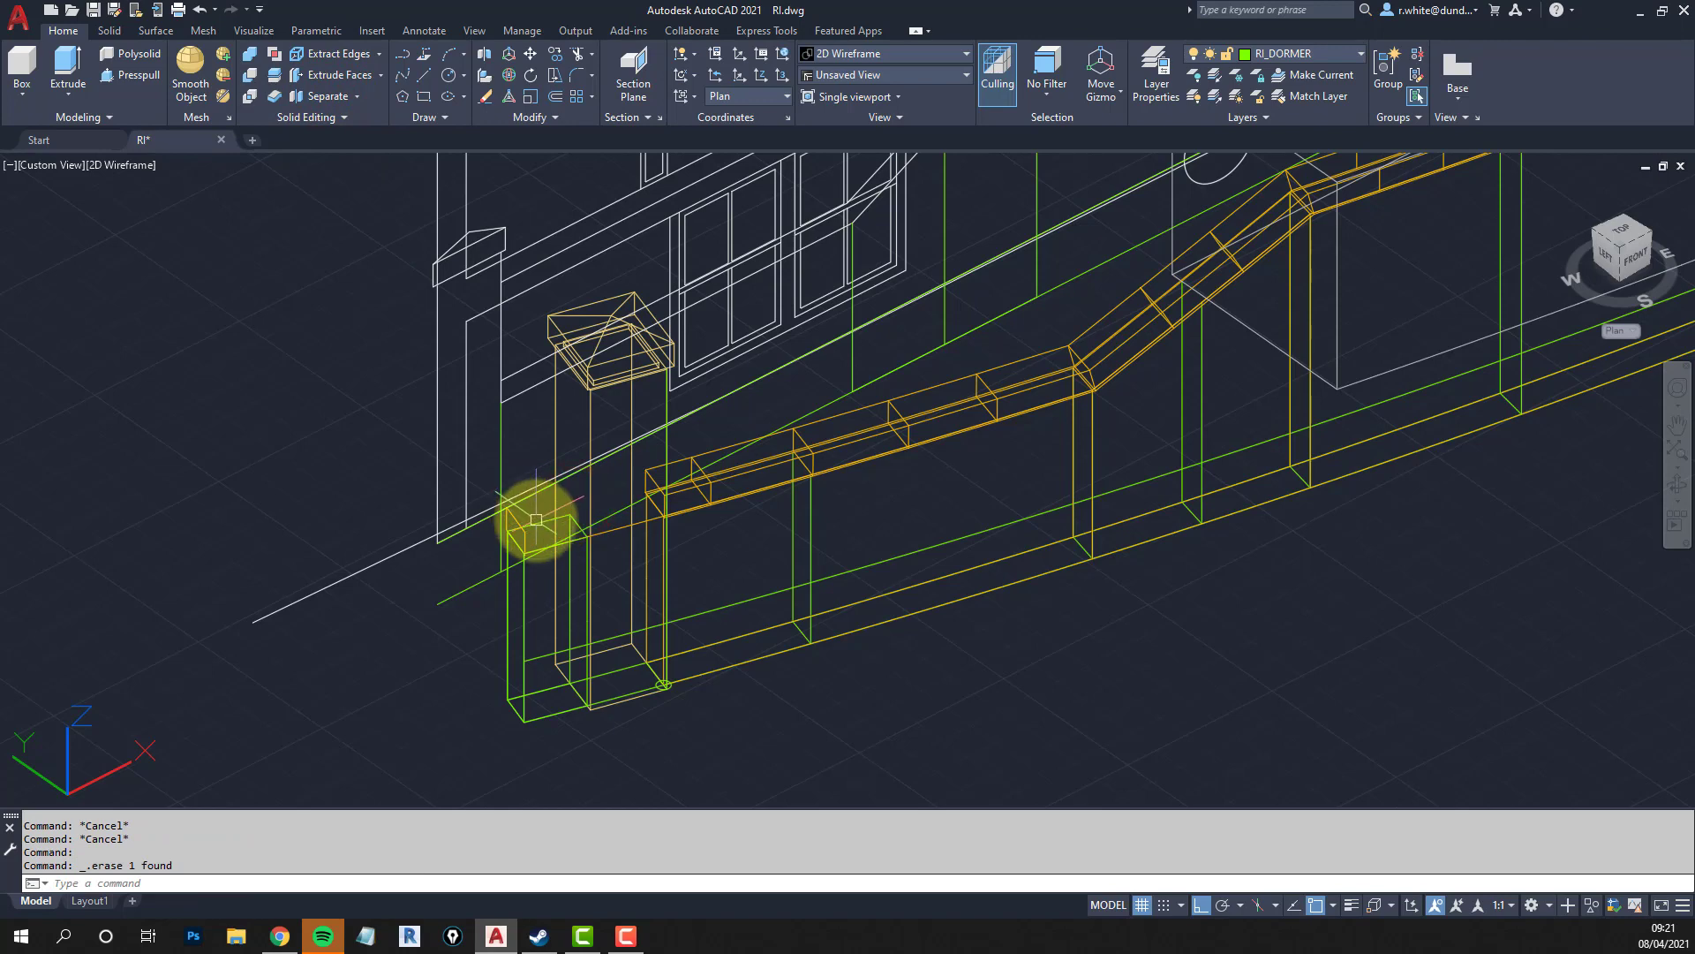
pyautogui.press('Delete')
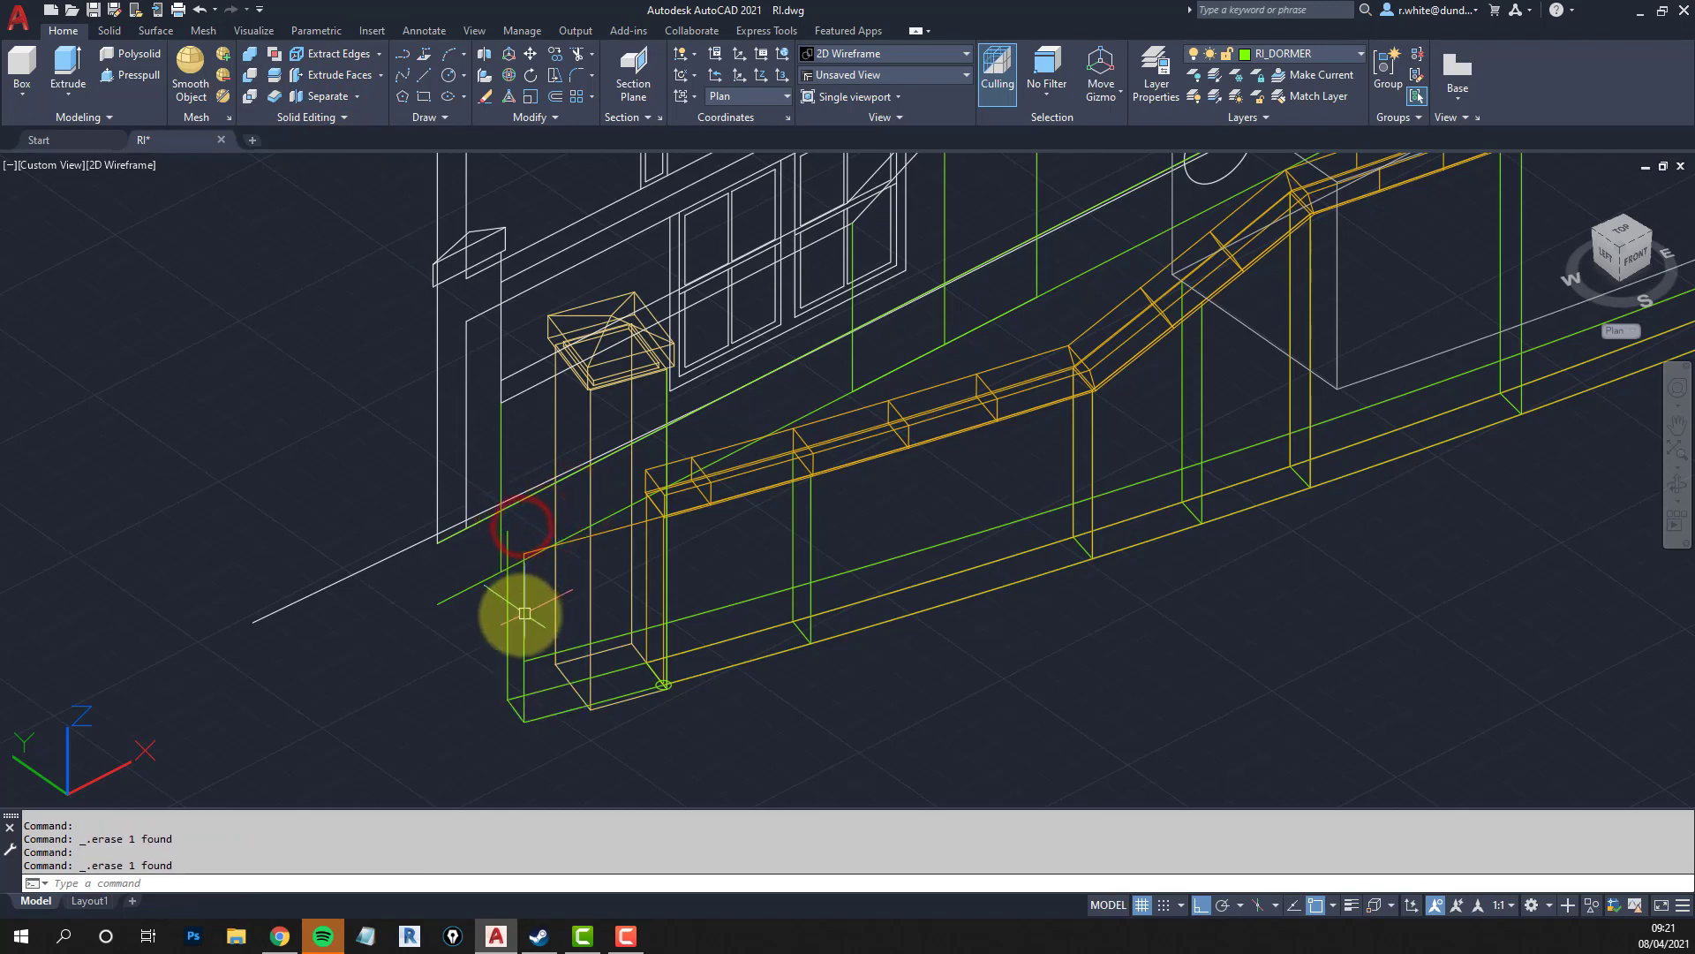
pyautogui.moveTo(592, 538); pyautogui.dragTo(556, 579, button='middle')
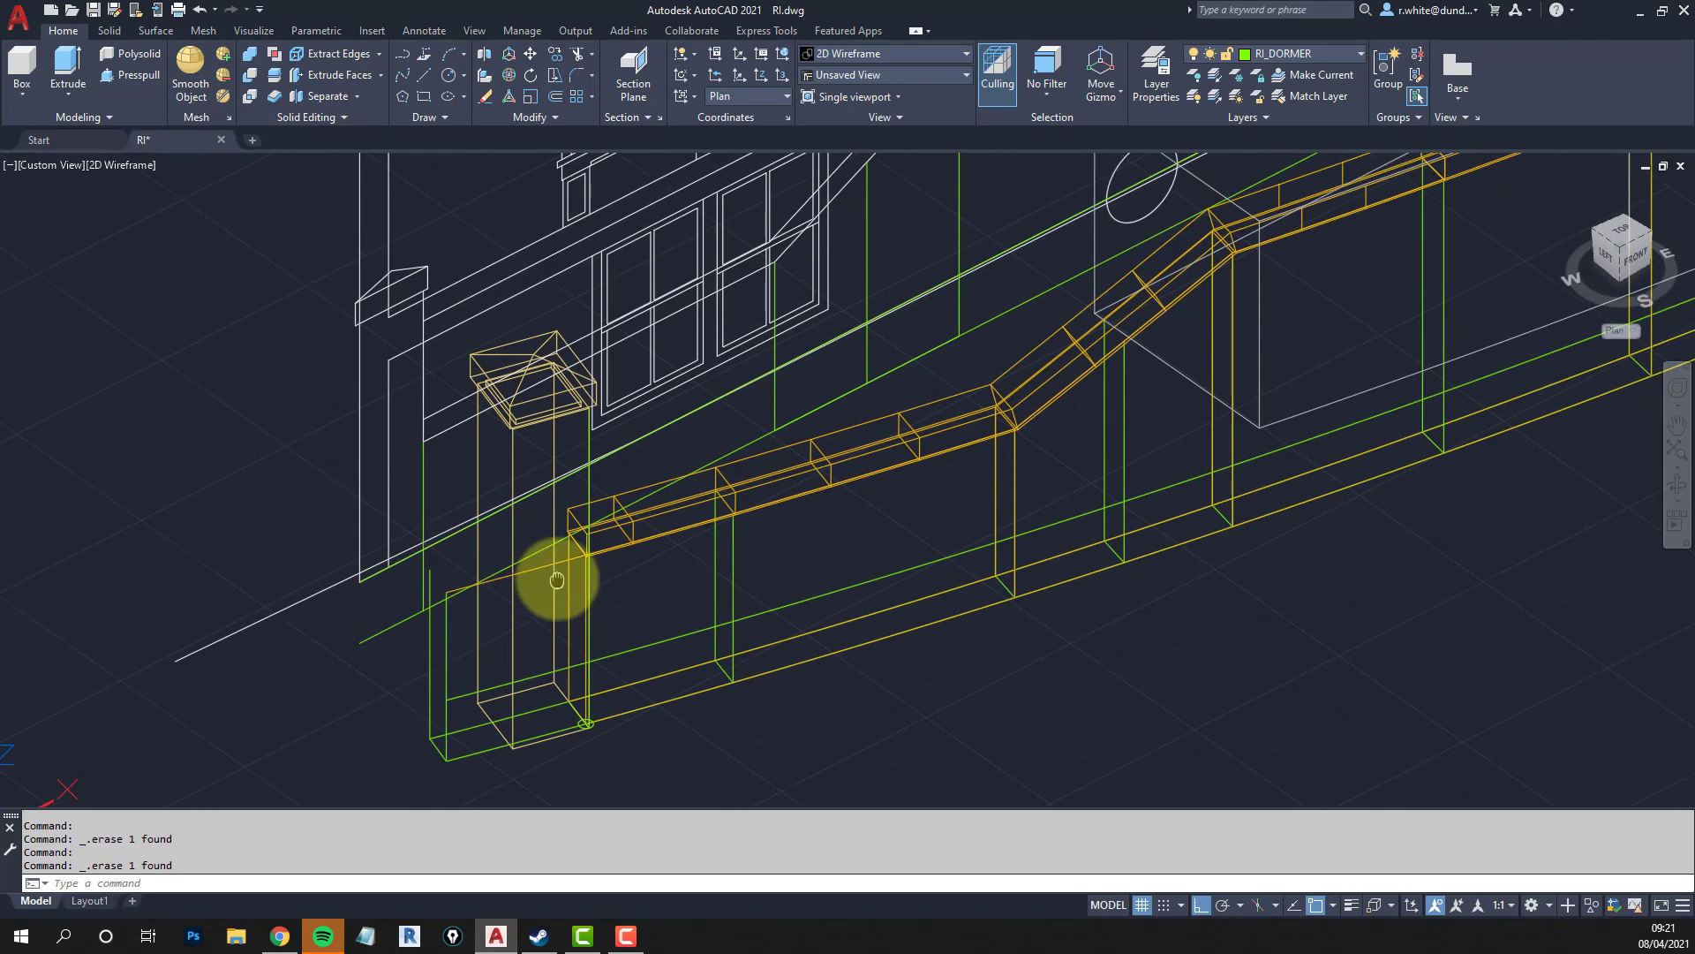
pyautogui.write('a')
pyautogui.press('Return')
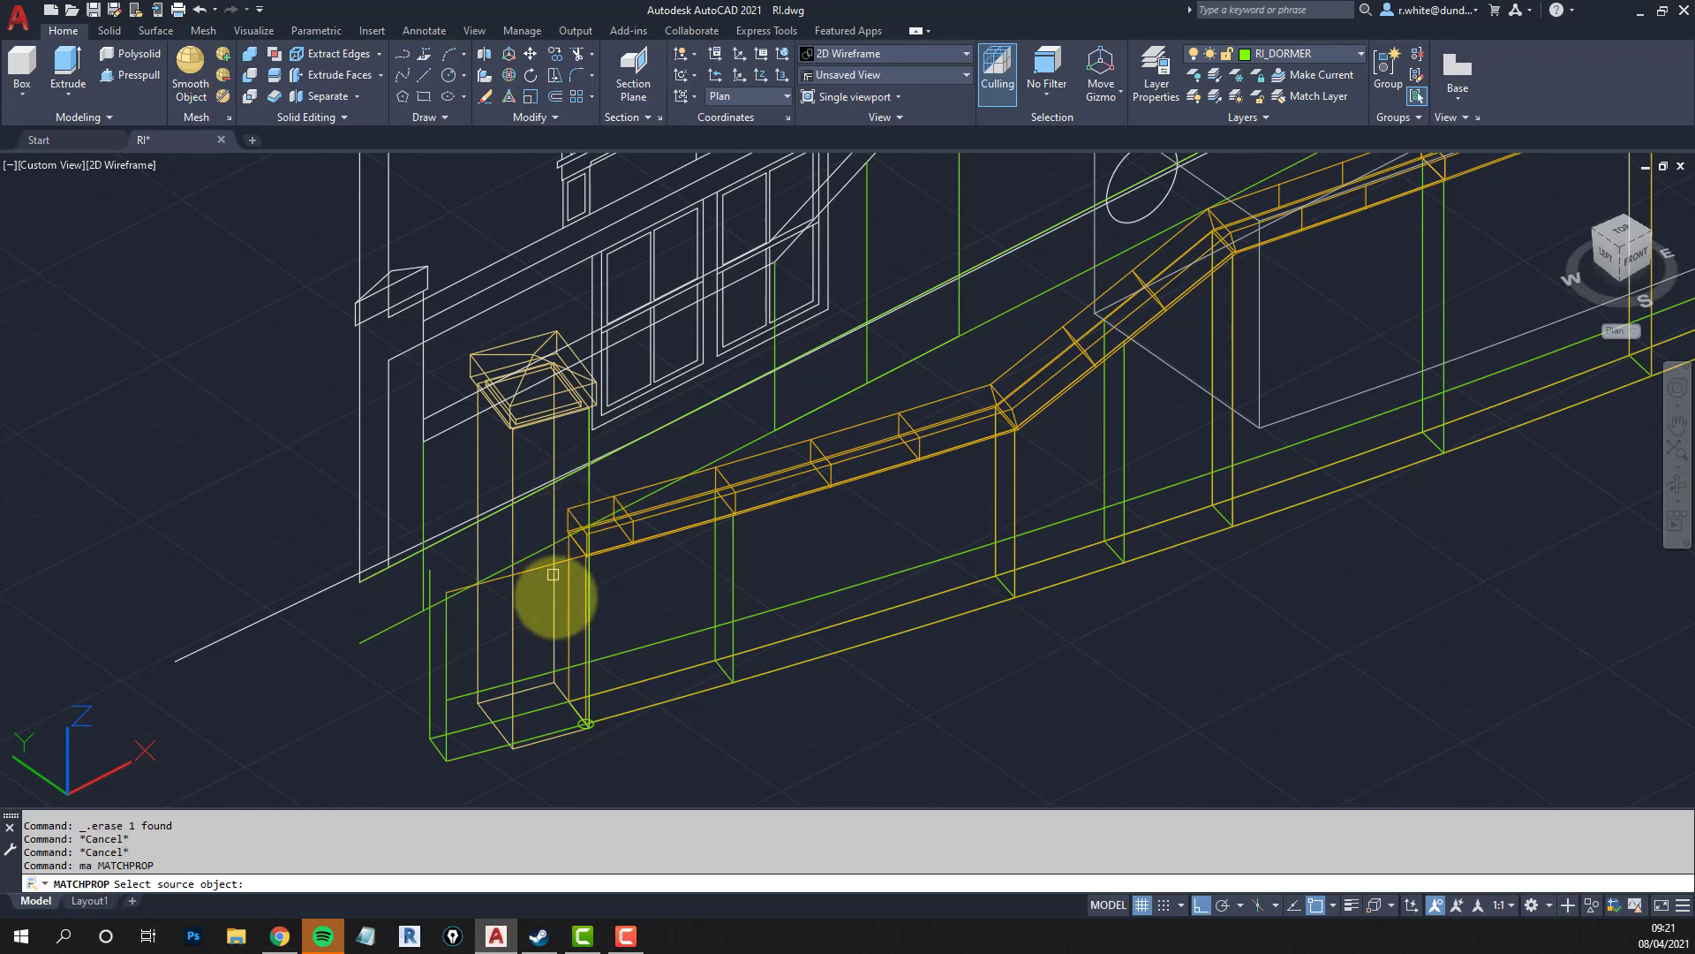
pyautogui.click(488, 752)
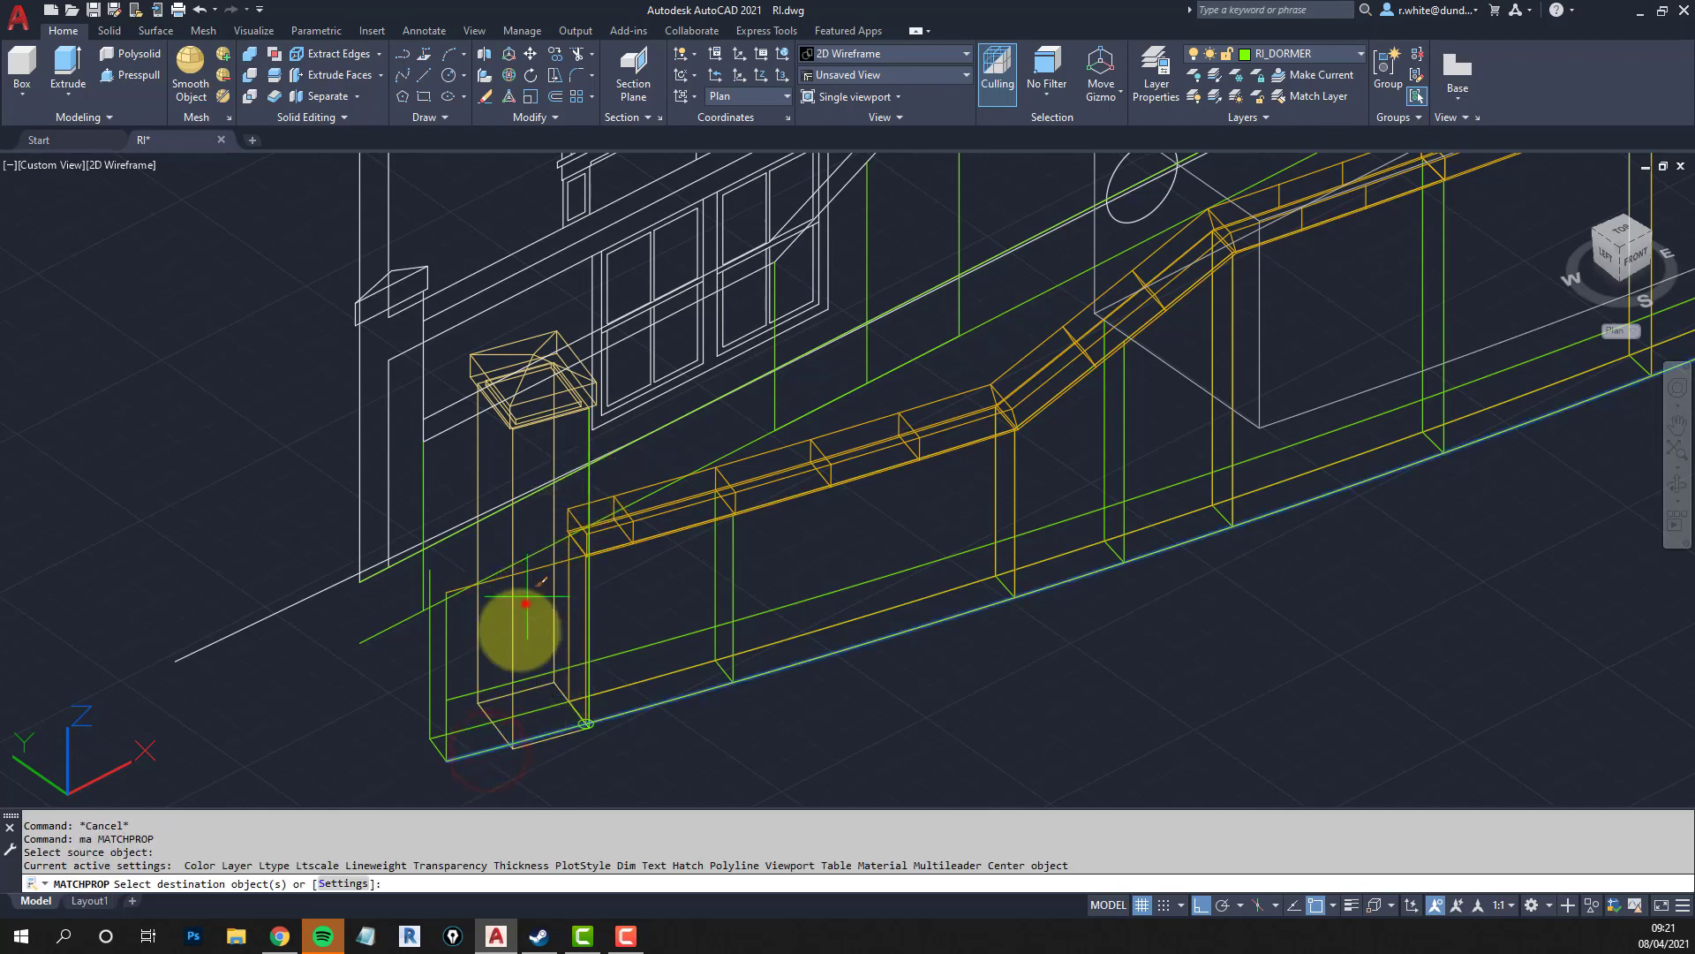
pyautogui.press('Escape')
pyautogui.press('Escape')
# Examine the leftover profile line running along the wall's top edge and past the pier.
pyautogui.scroll(3, 528, 602)
pyautogui.click(533, 557)
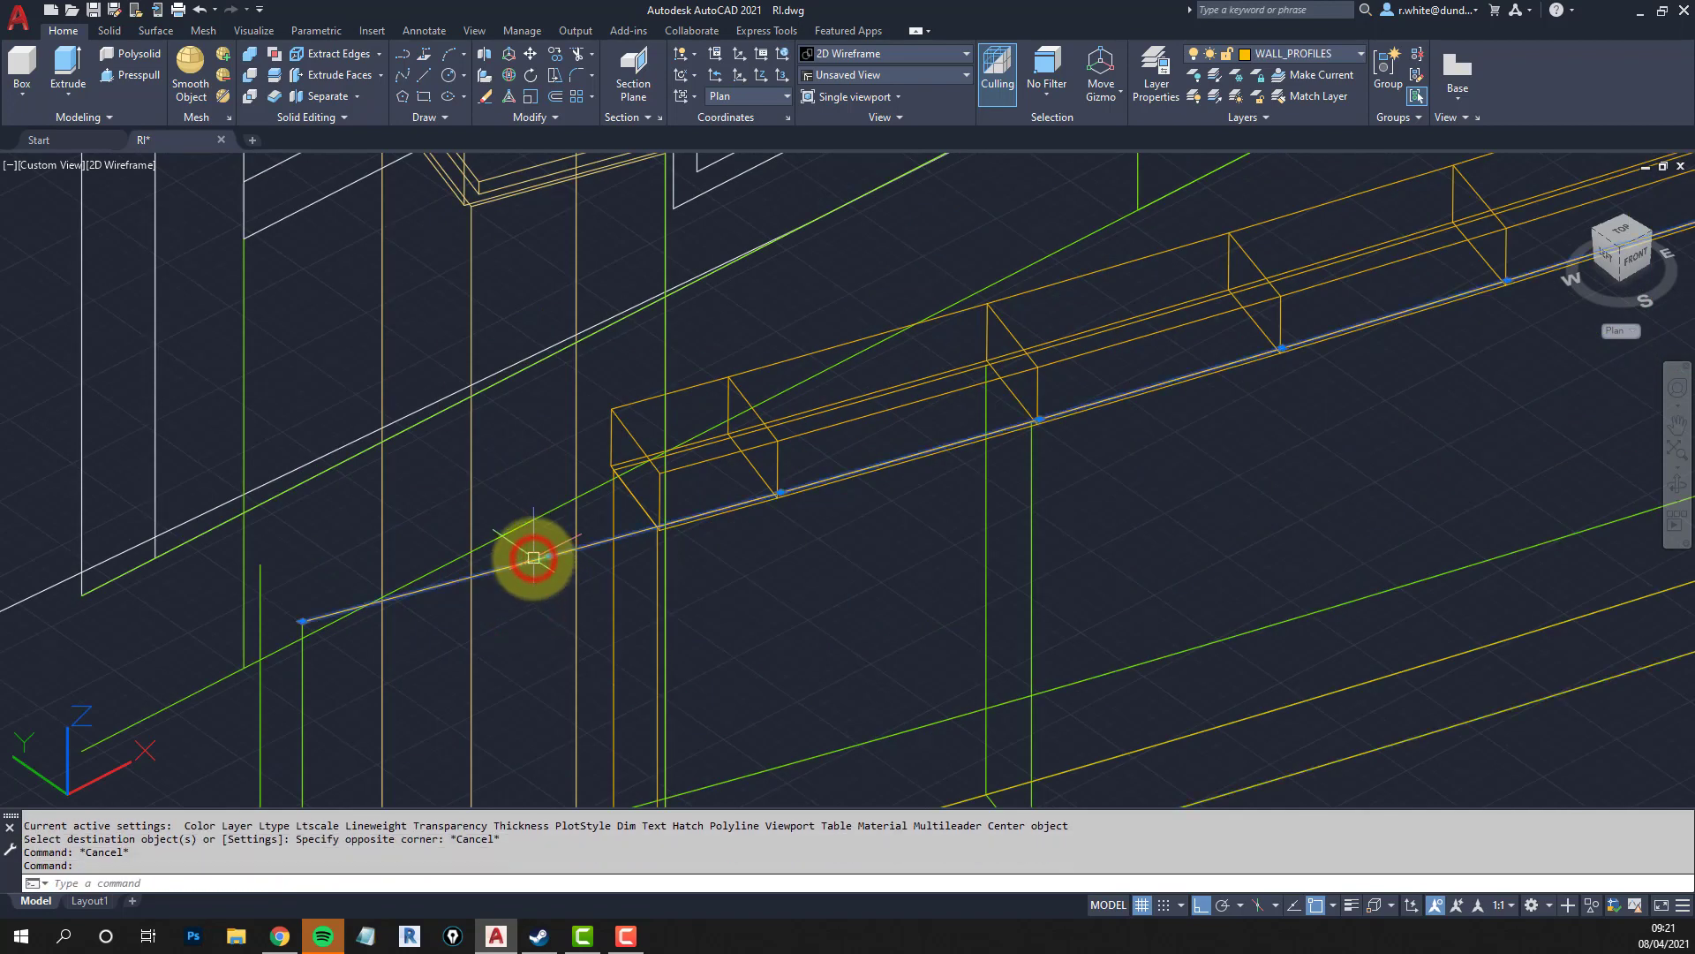
pyautogui.scroll(-5, 533, 557)
pyautogui.moveTo(586, 530); pyautogui.dragTo(568, 593, button='middle')
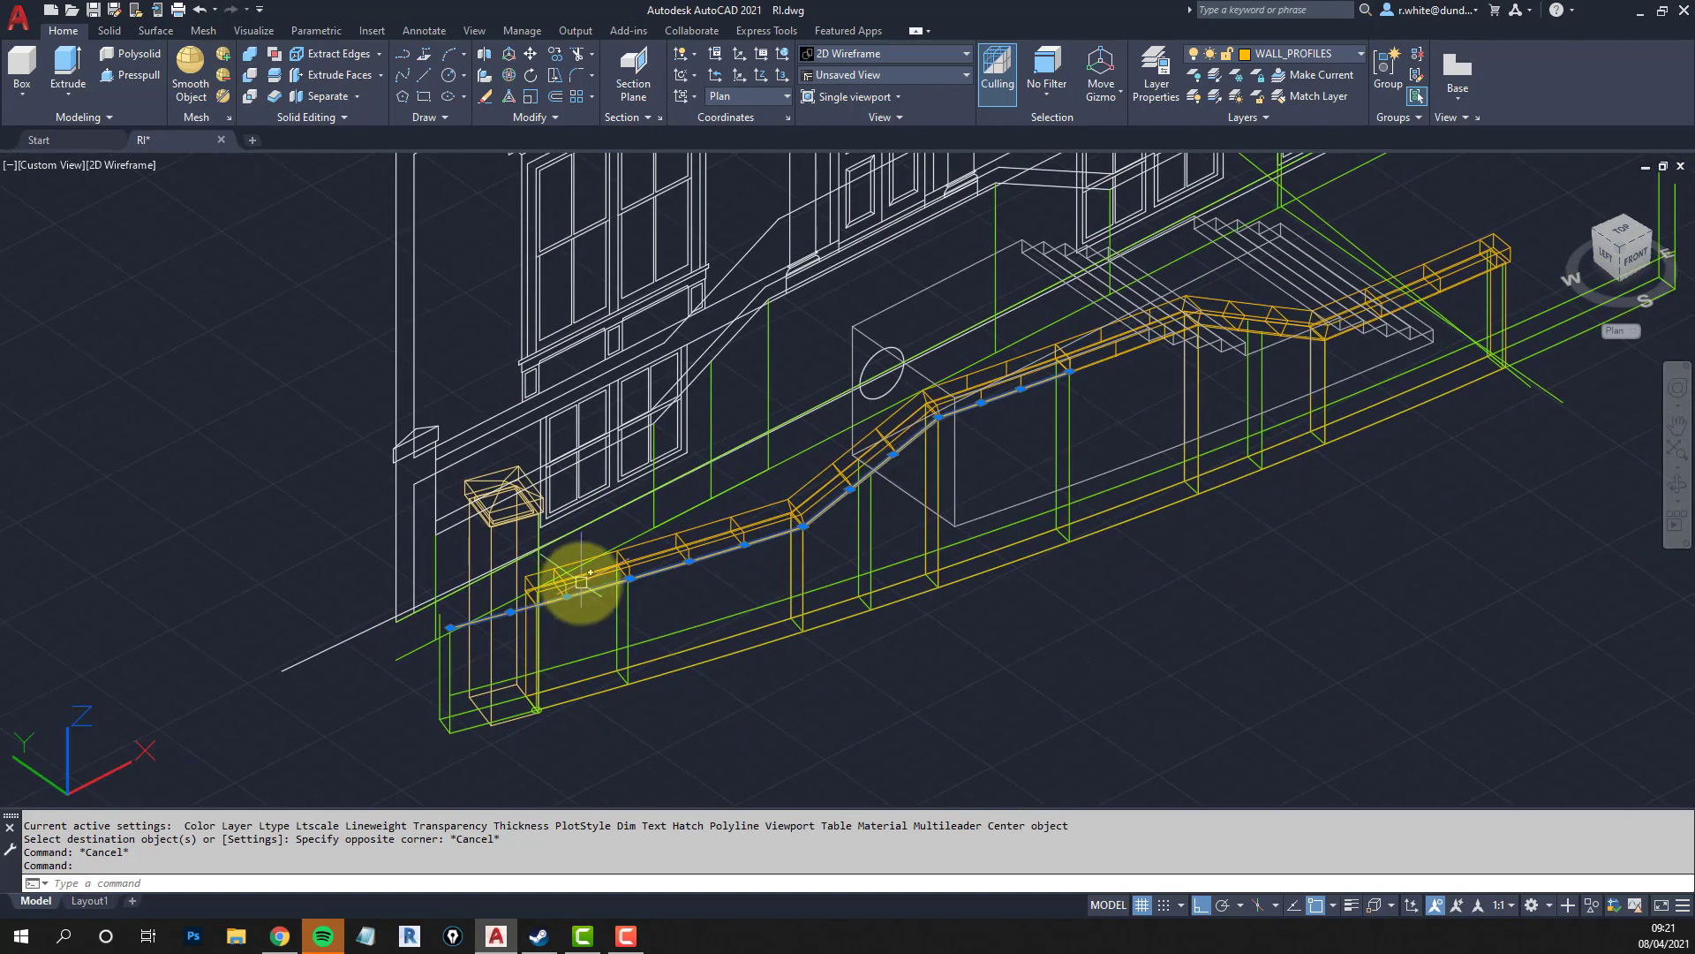
pyautogui.press('Escape')
pyautogui.scroll(4, 511, 625)
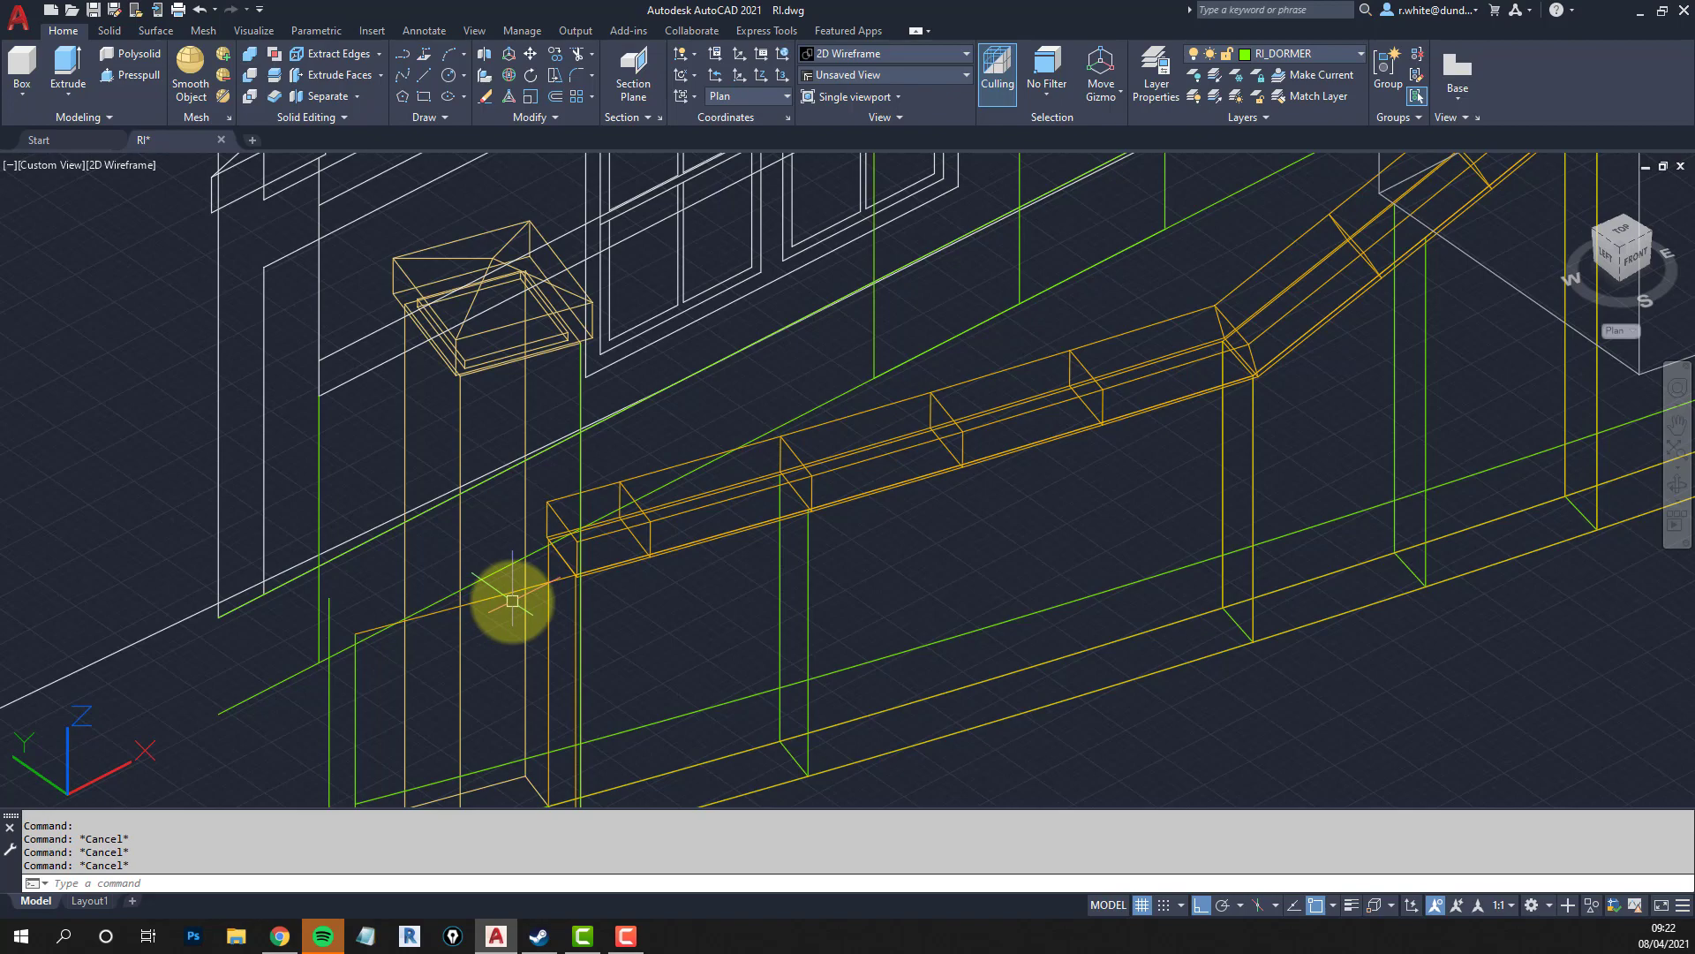
pyautogui.scroll(-4, 512, 600)
pyautogui.scroll(4, 415, 649)
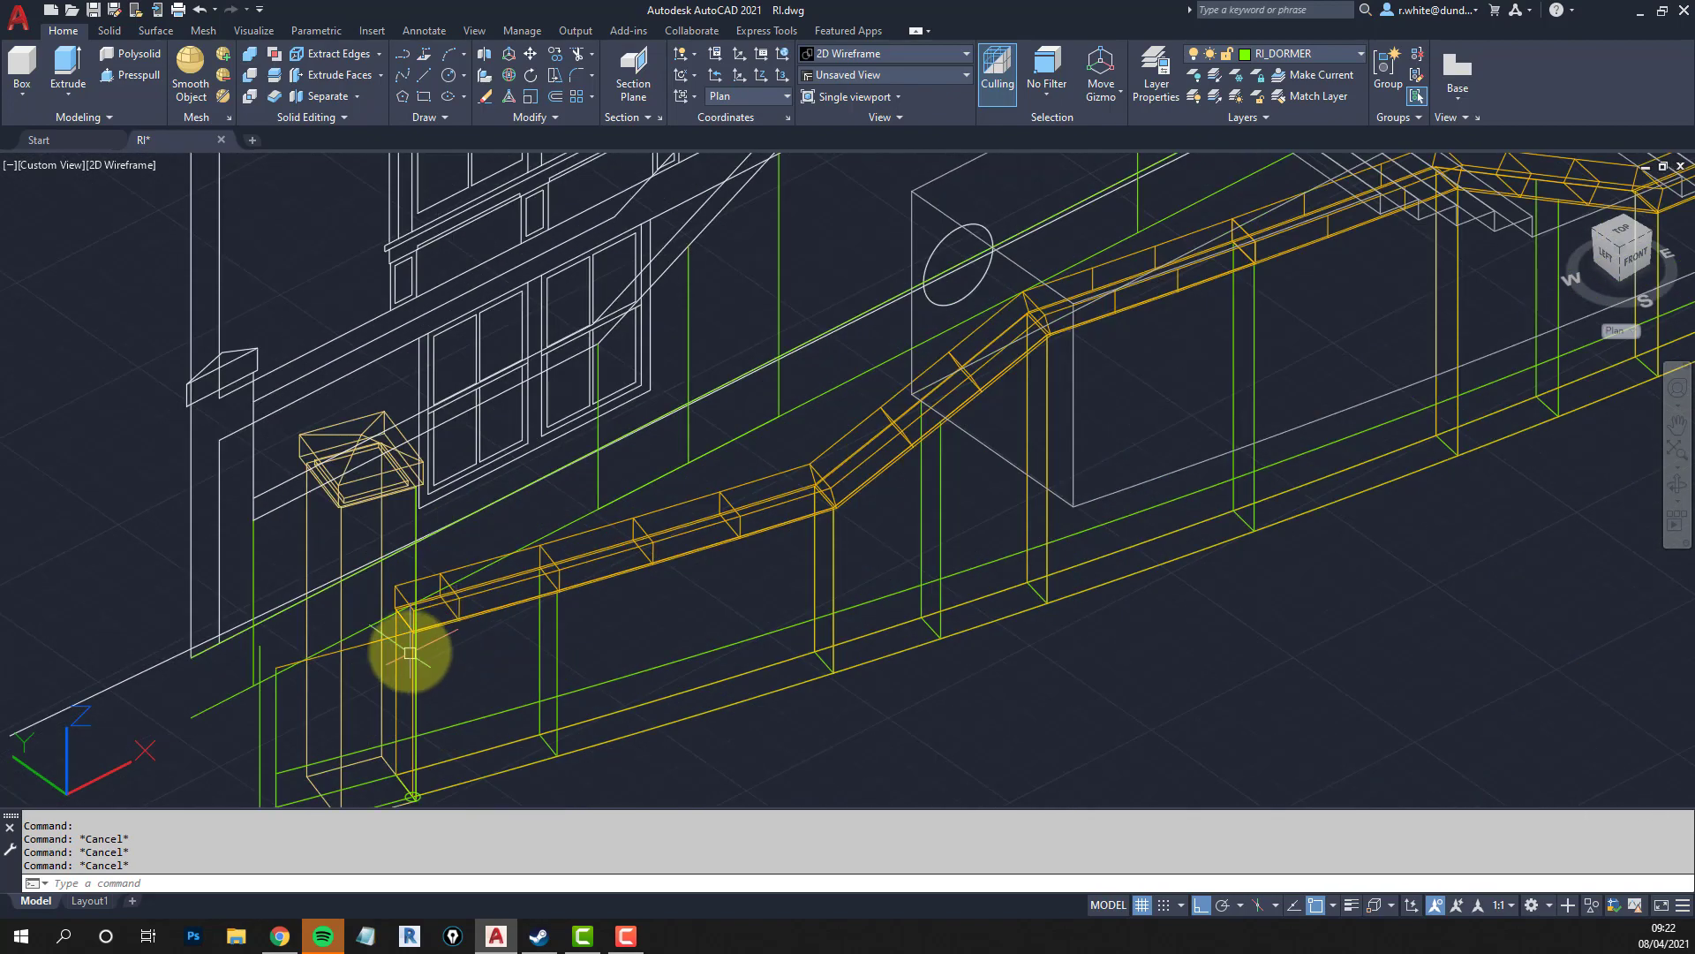
pyautogui.scroll(-2, 410, 654)
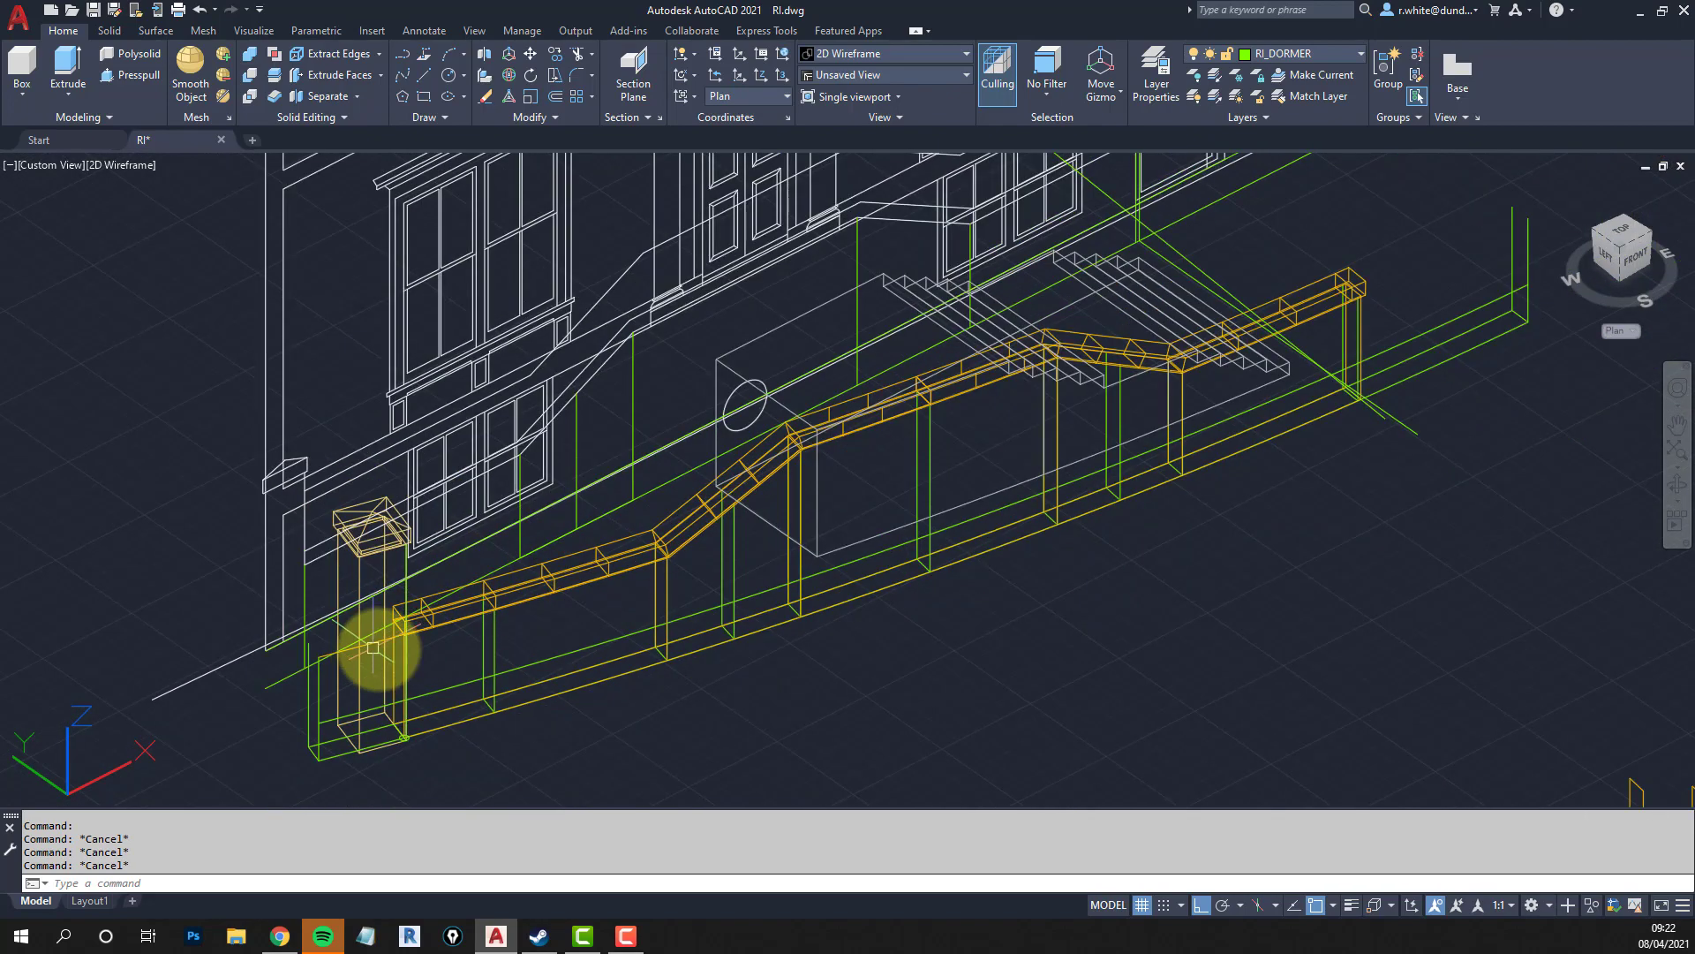
# Match the leftover wall-top profile line to the properties of the green construction lines beside the pier.
pyautogui.moveTo(370, 644); pyautogui.dragTo(534, 574, button='middle')
pyautogui.press('Escape')
pyautogui.press('Escape')
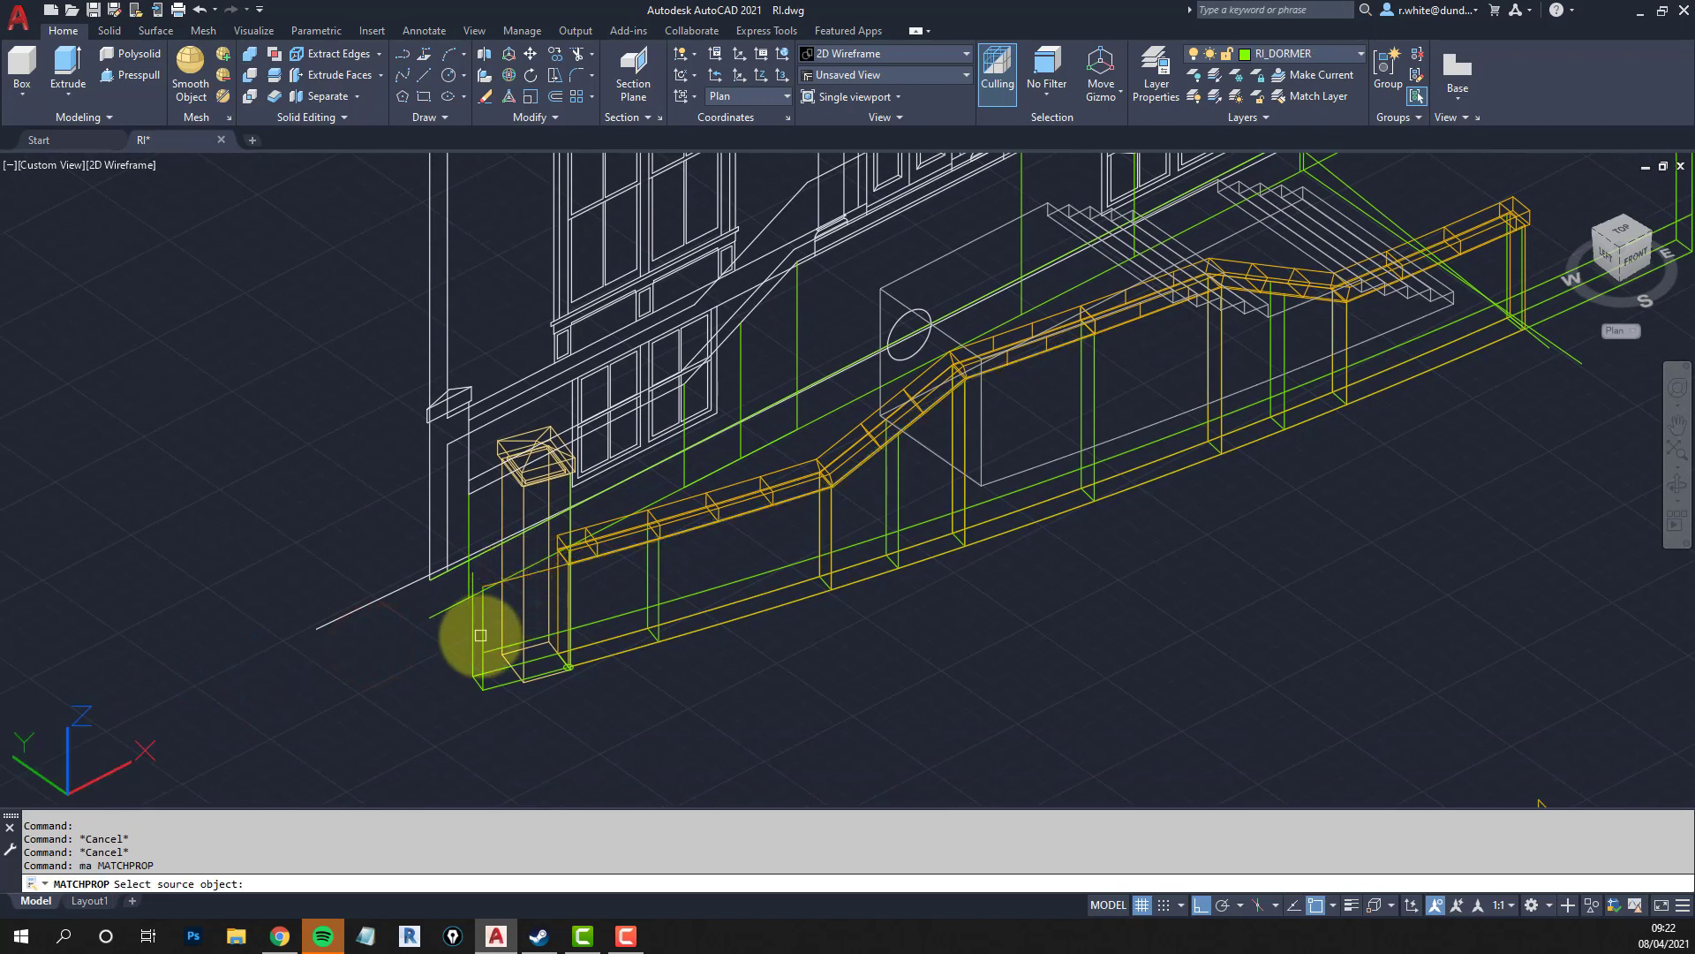
pyautogui.click(482, 626)
pyautogui.scroll(-3, 536, 573)
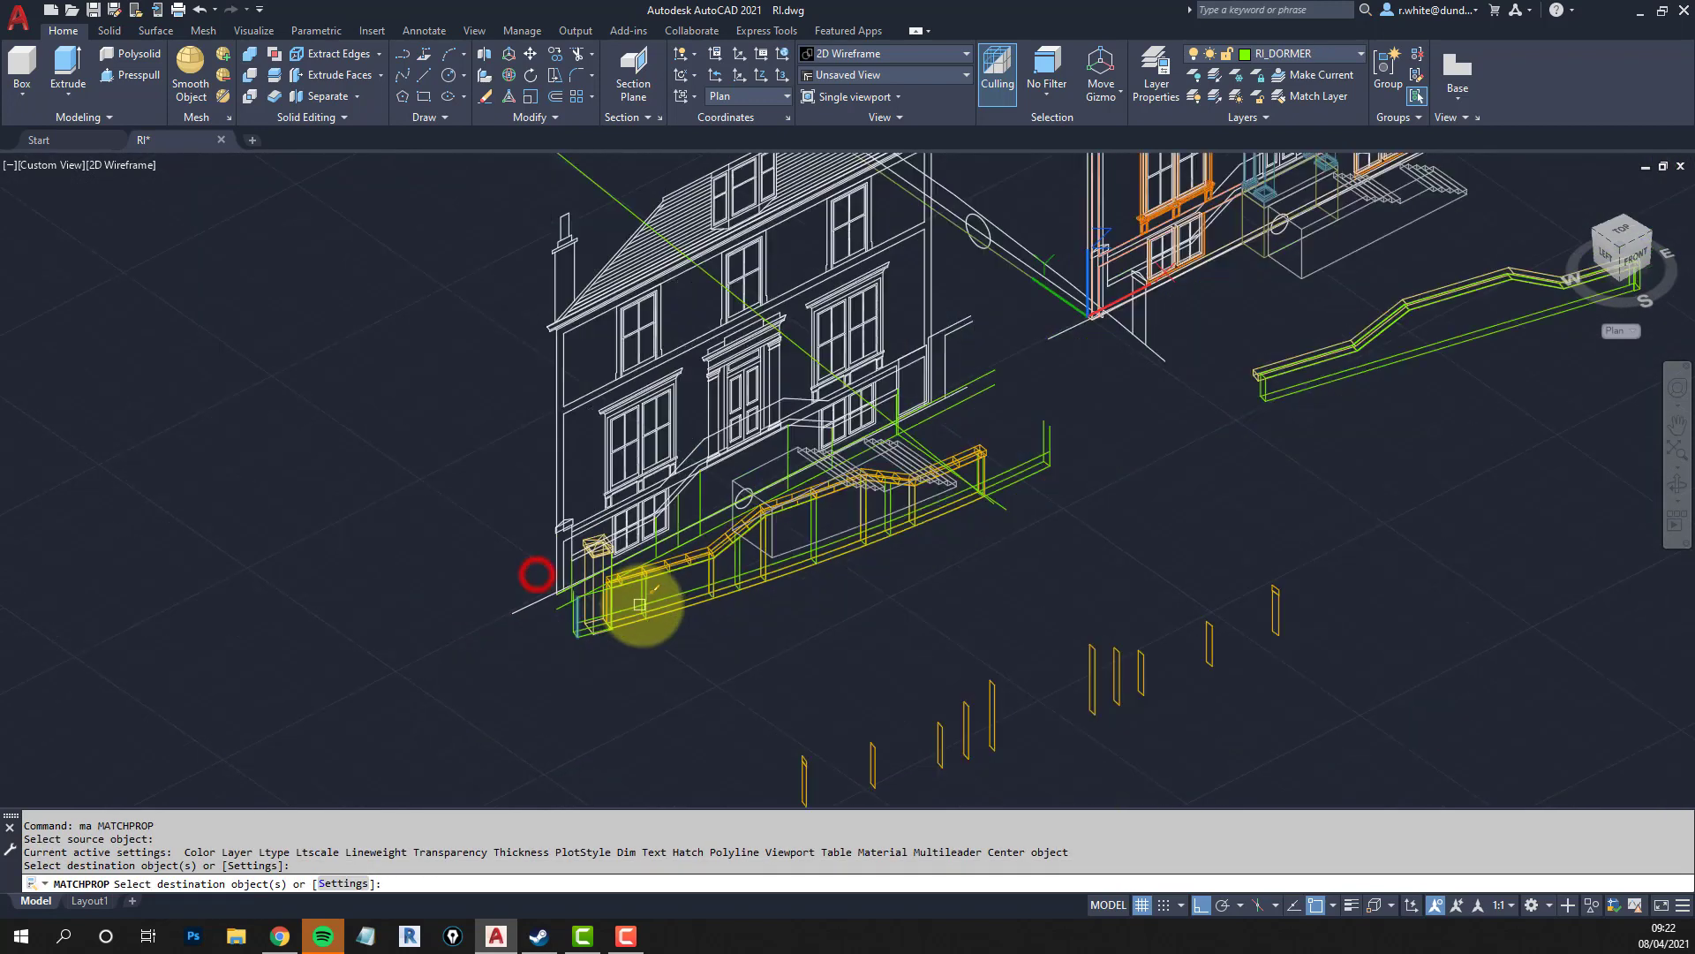
pyautogui.press('Escape')
pyautogui.press('Escape')
pyautogui.moveTo(882, 541); pyautogui.dragTo(473, 522, button='middle')
pyautogui.scroll(2, 784, 546)
pyautogui.scroll(-2, 758, 554)
pyautogui.scroll(4, 400, 531)
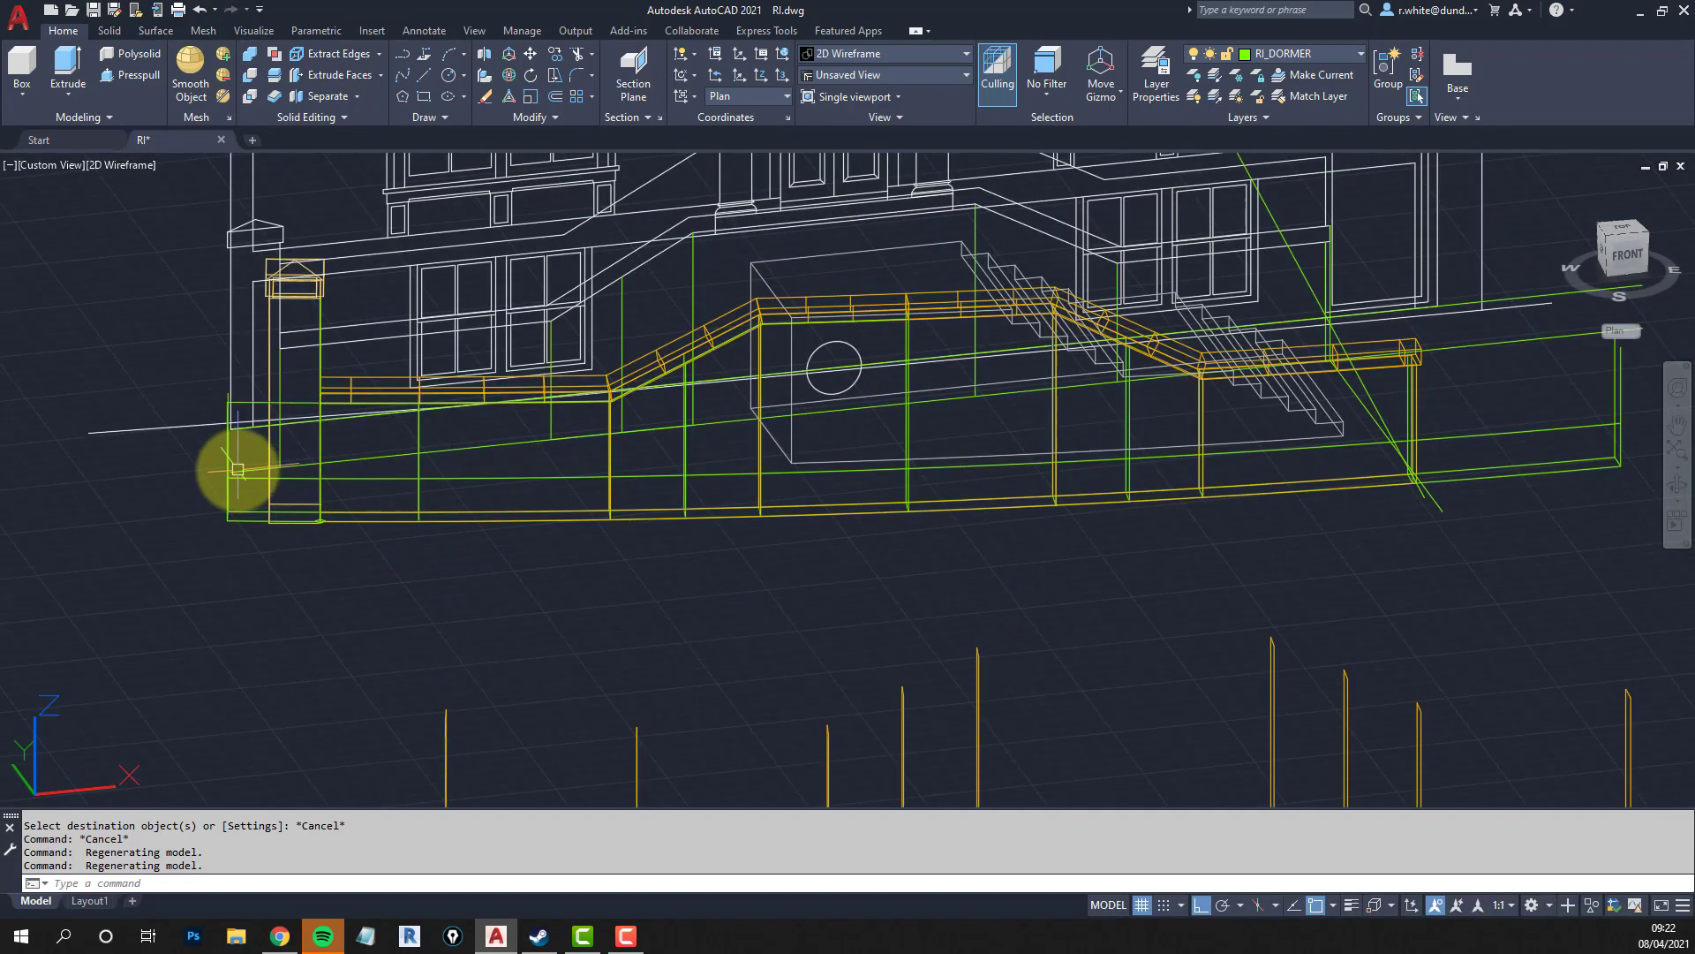
pyautogui.click(1192, 76)
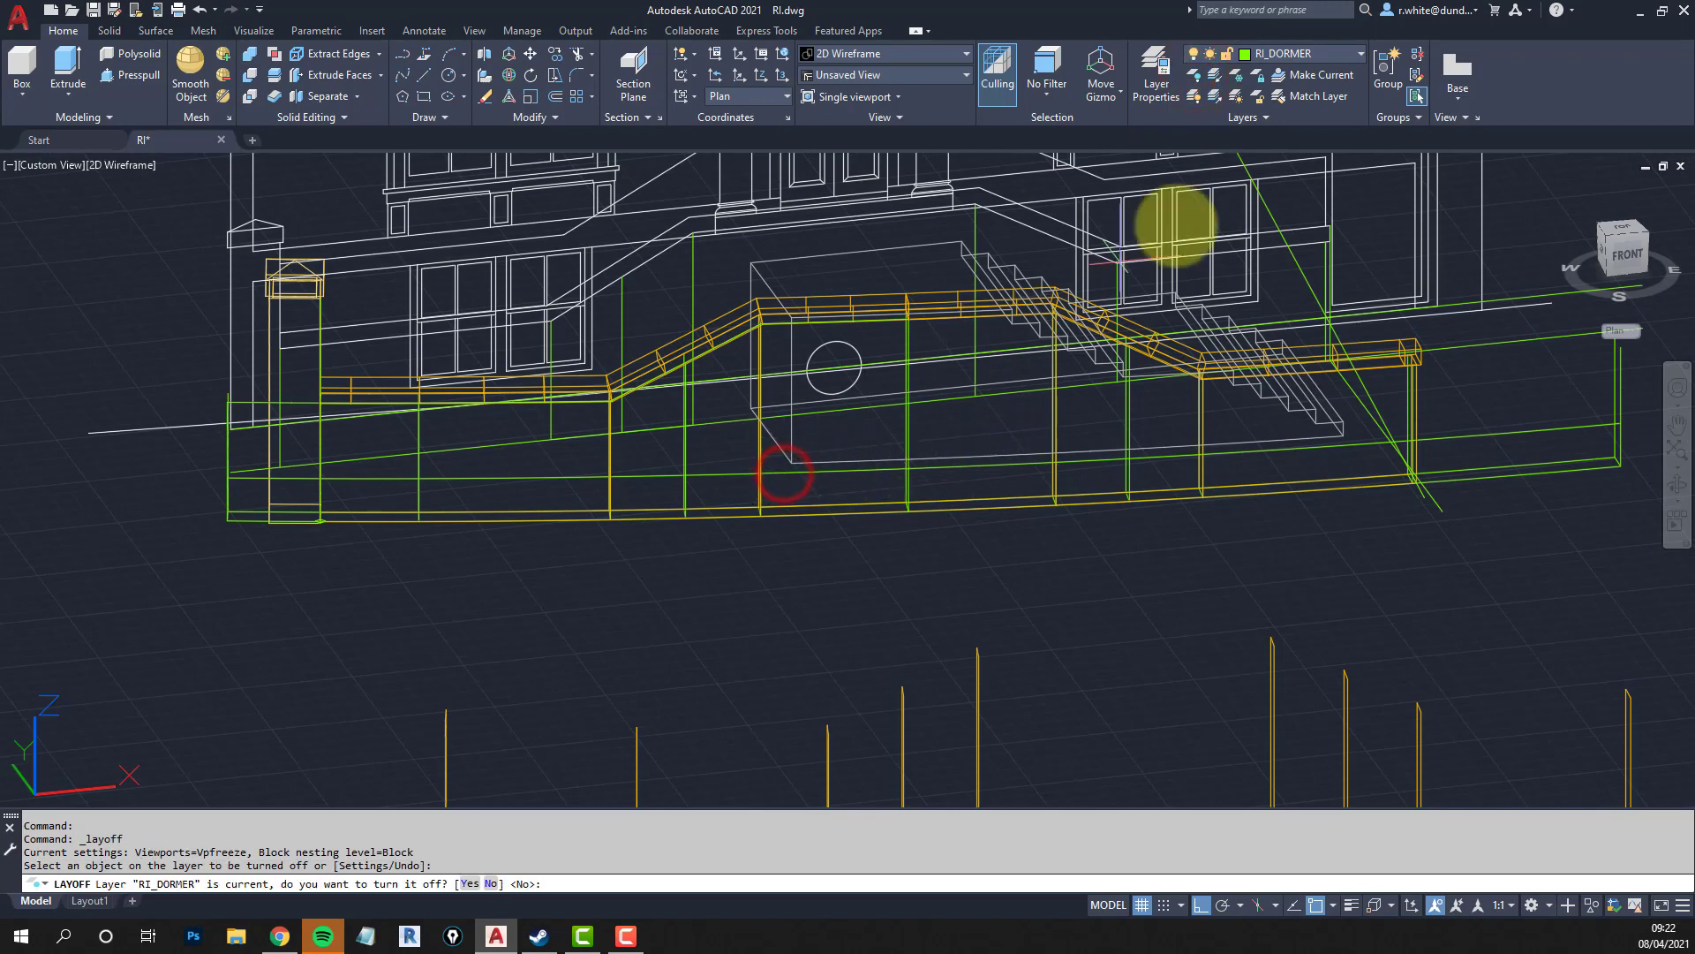
pyautogui.press('Escape')
pyautogui.press('Escape')
pyautogui.press('Escape')
# Make WALL_PROFILES the current layer by picking the coping, and turn off the RI_DORMER layer.
pyautogui.click(1322, 75)
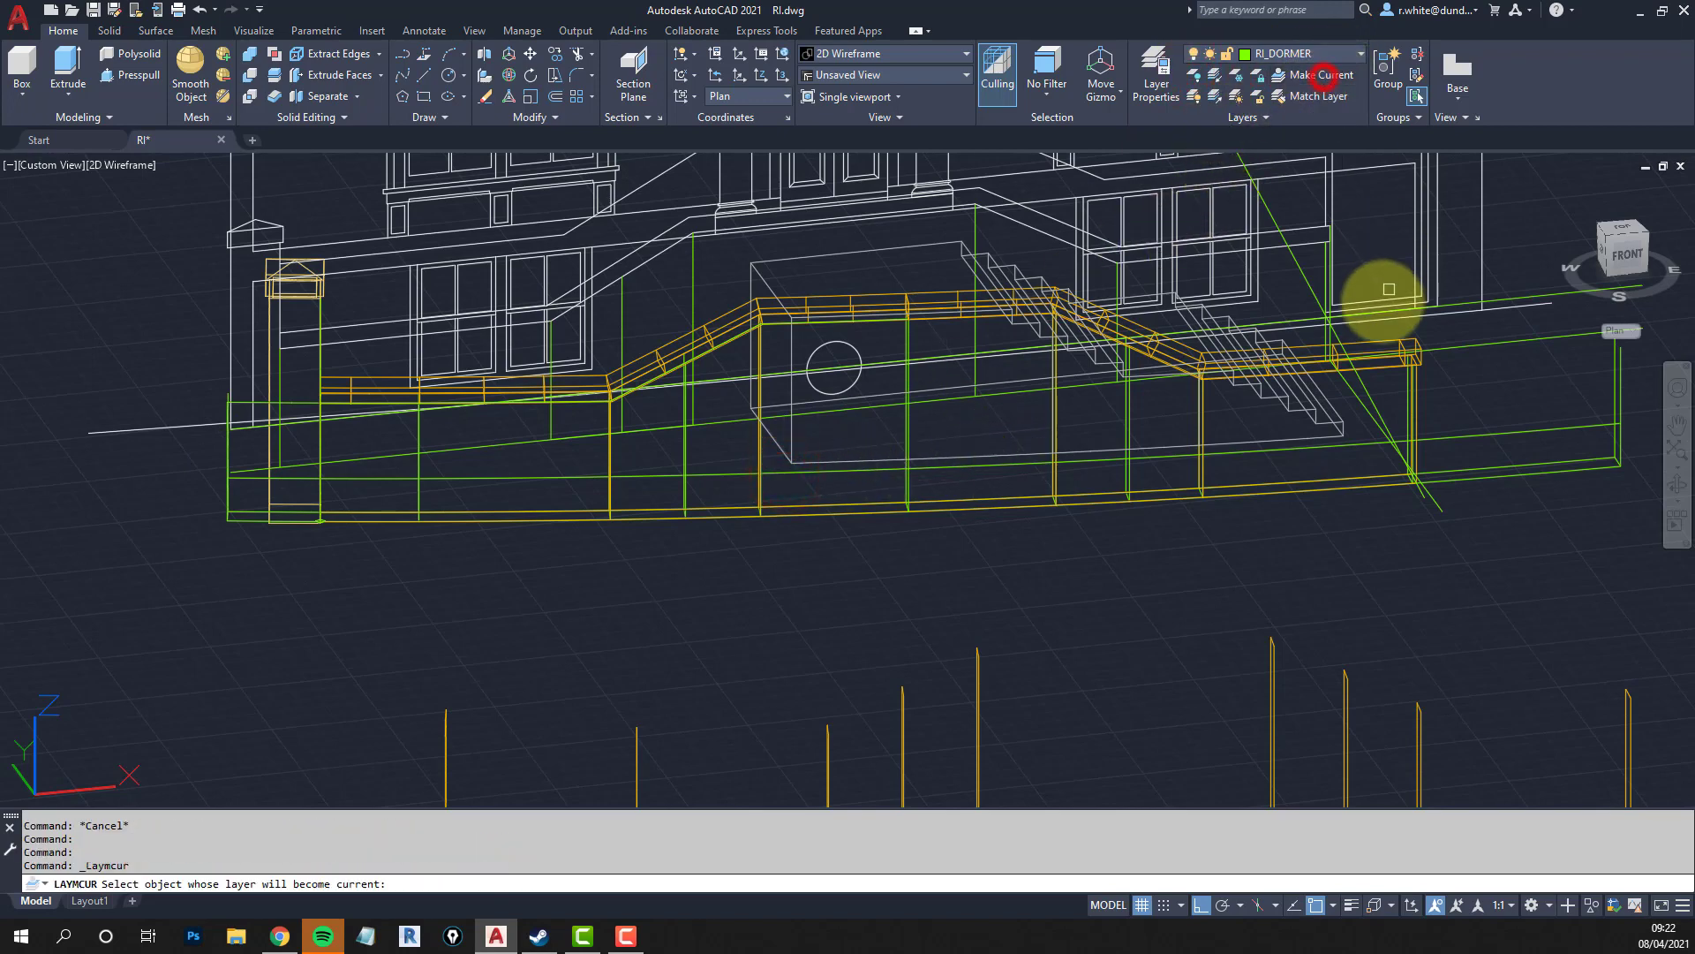
pyautogui.click(1379, 337)
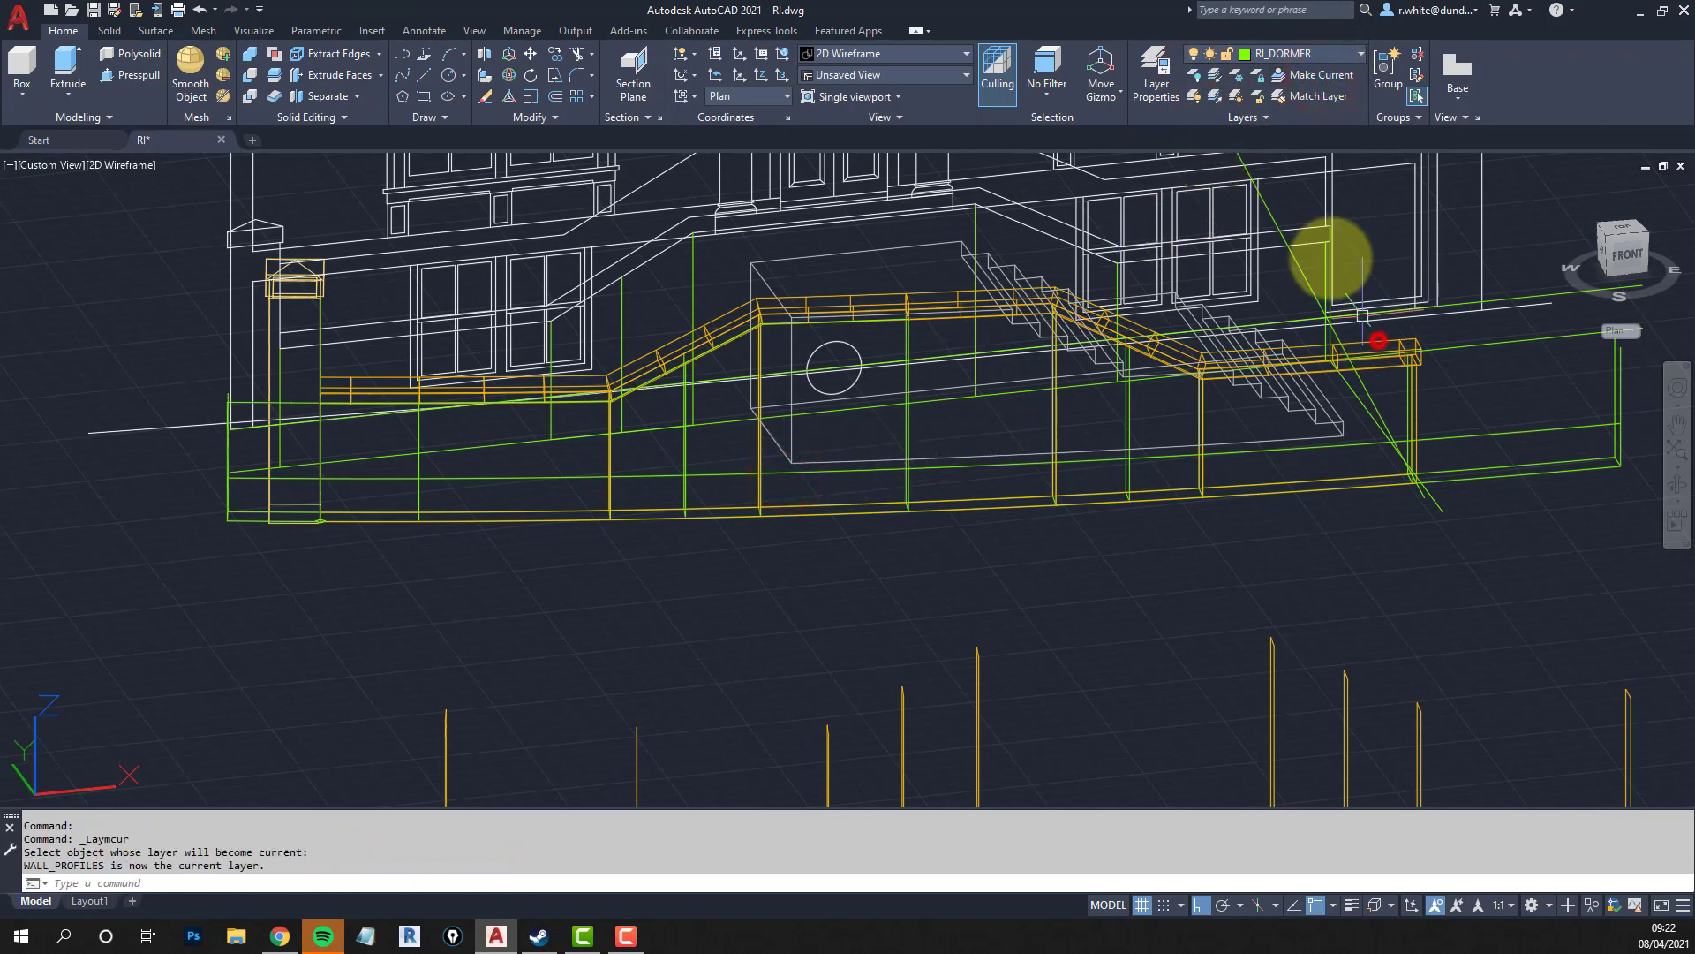
pyautogui.click(1194, 75)
pyautogui.click(1471, 439)
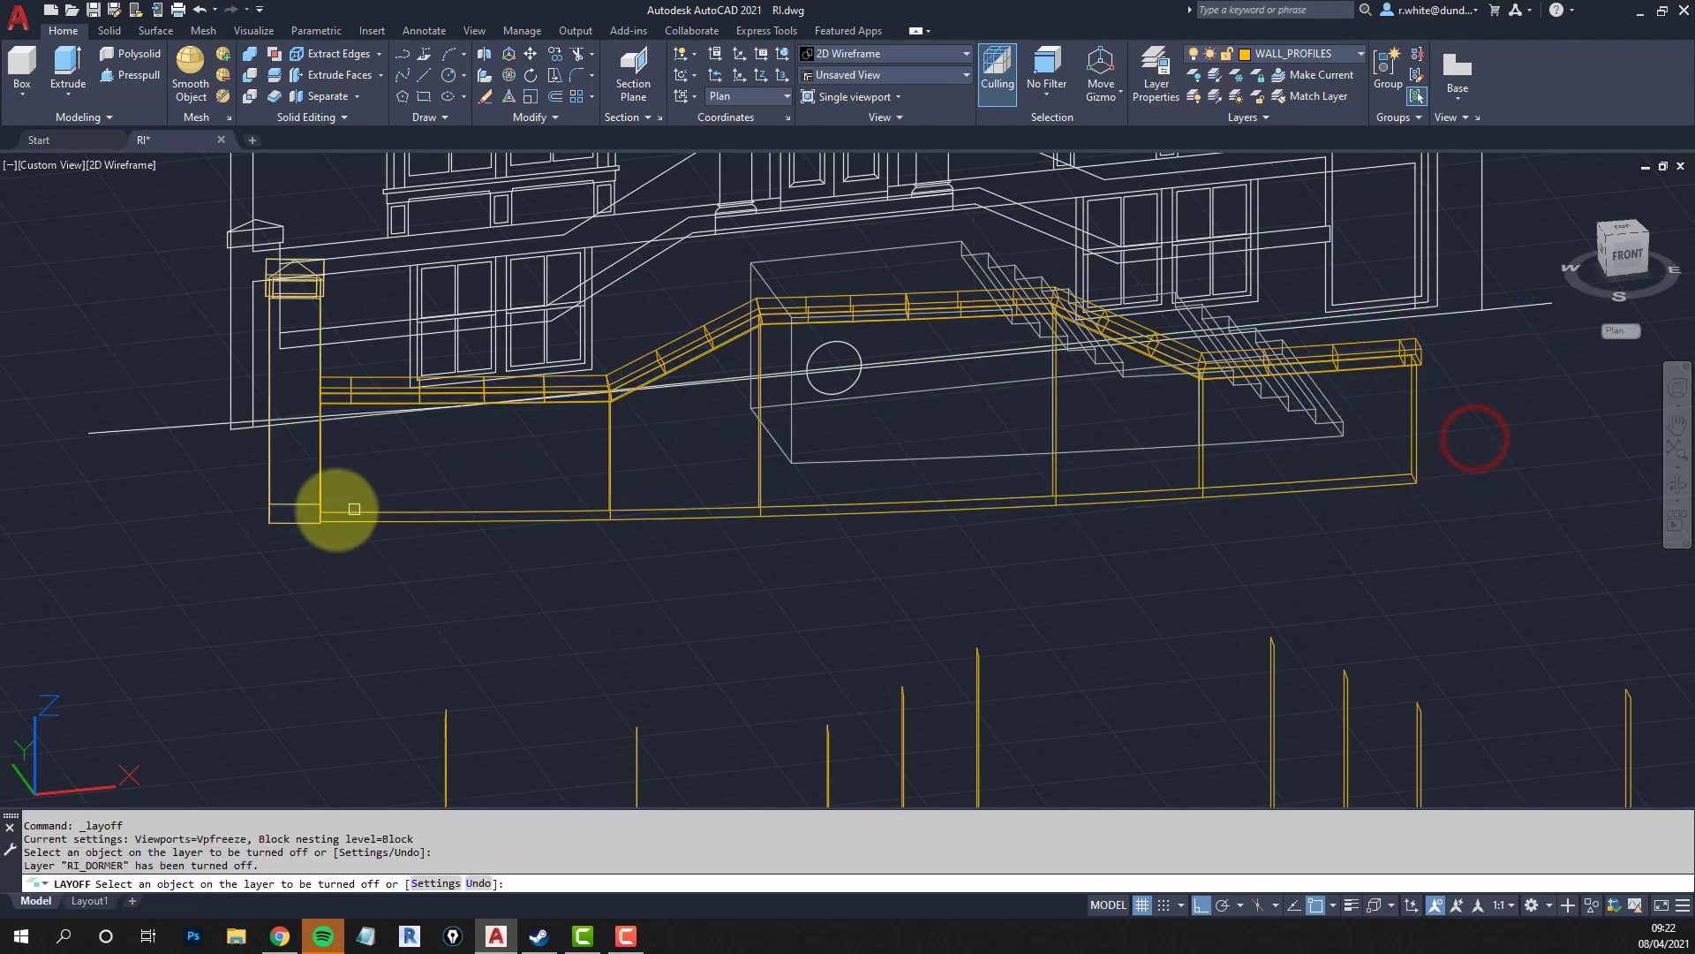
pyautogui.keyDown('shift'); pyautogui.moveTo(760, 491); pyautogui.dragTo(779, 578, button='middle'); pyautogui.keyUp('shift')
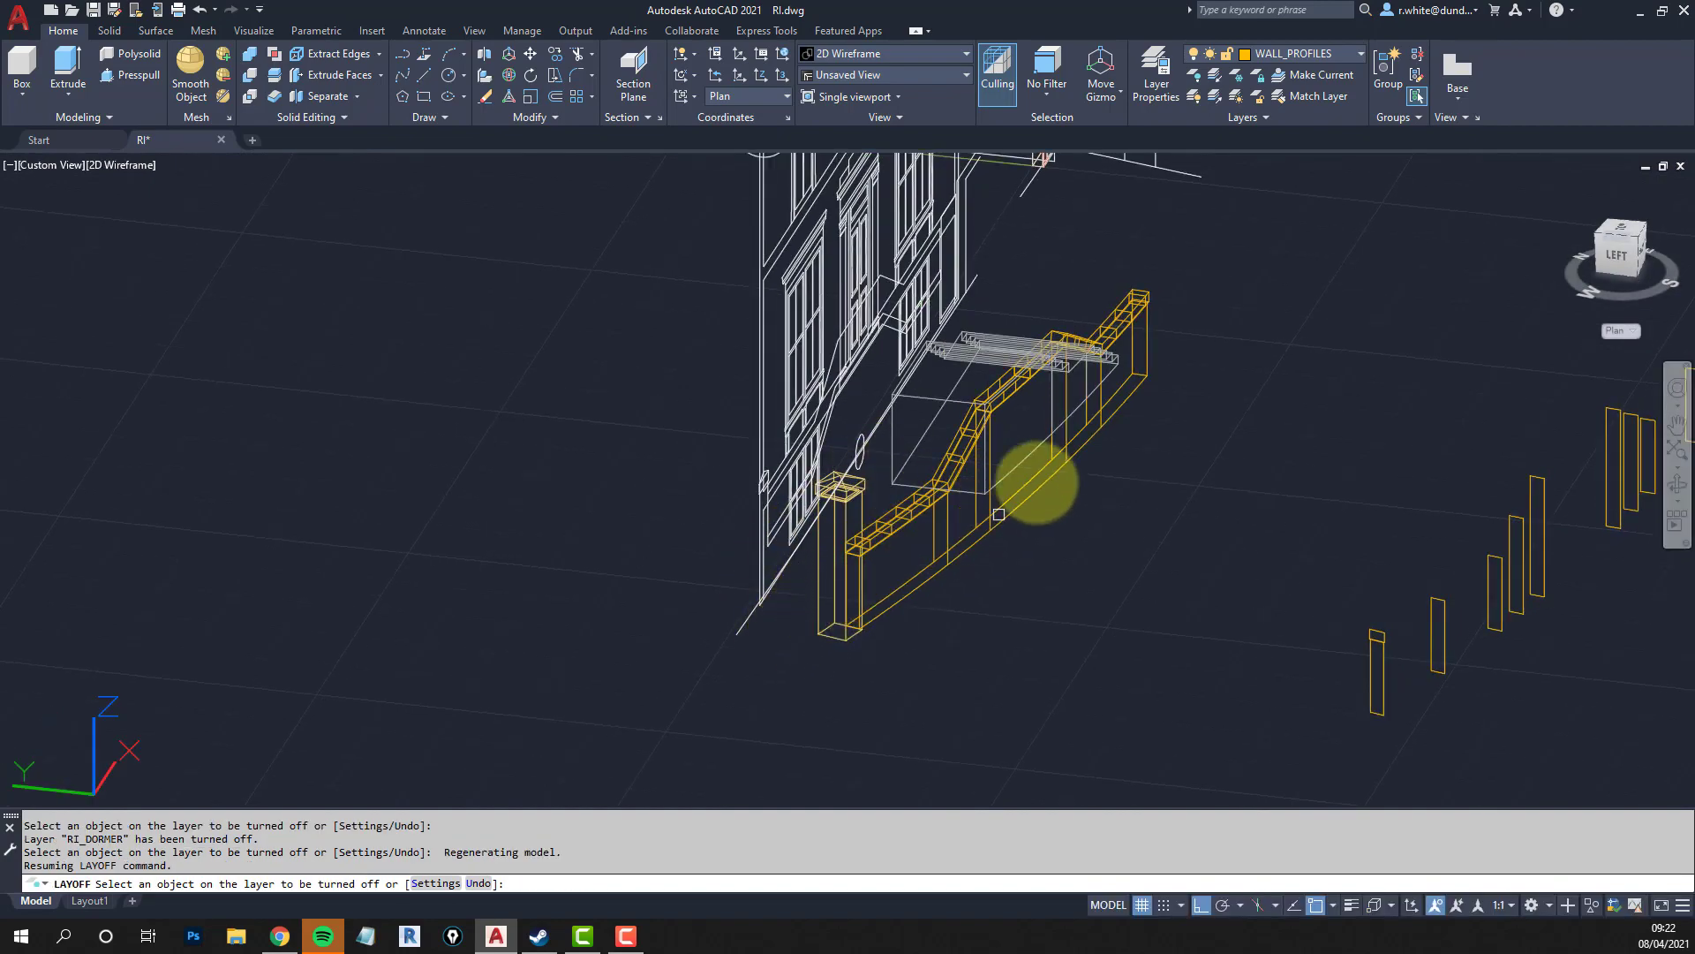
pyautogui.keyDown('shift'); pyautogui.moveTo(1033, 476); pyautogui.dragTo(887, 516, button='middle'); pyautogui.keyUp('shift')
pyautogui.press('Escape')
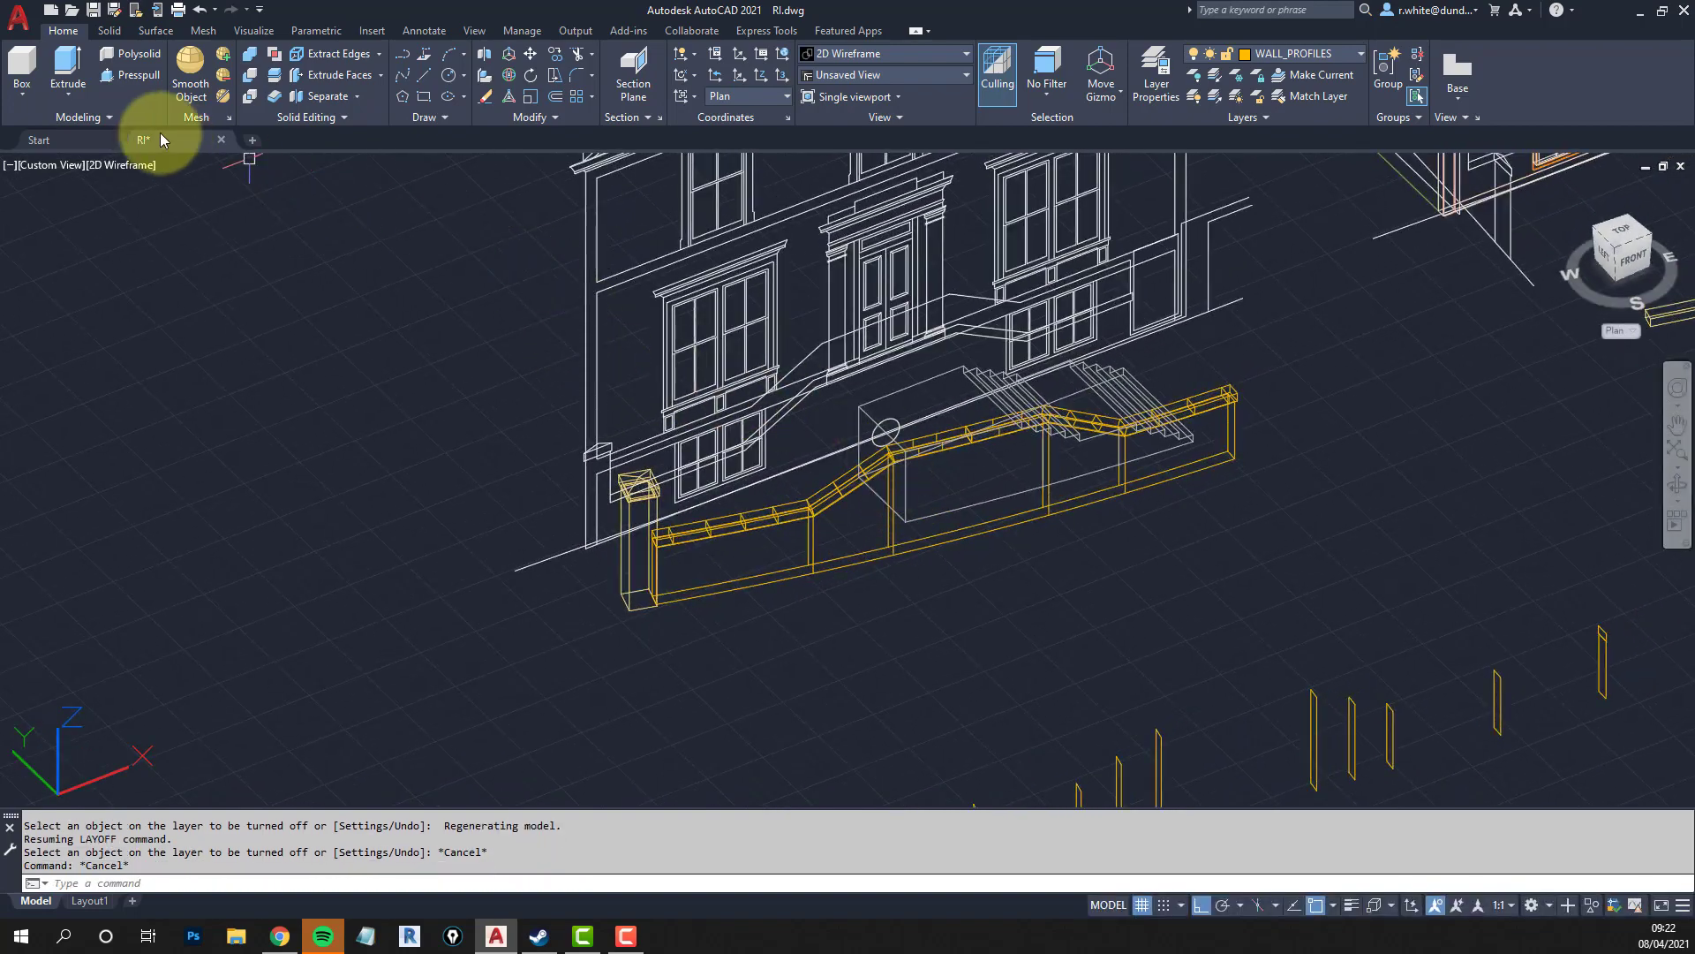
# Set the visual style to Shaded with edges and inspect the finished wall, coping and pier.
pyautogui.click(125, 166)
pyautogui.click(209, 306)
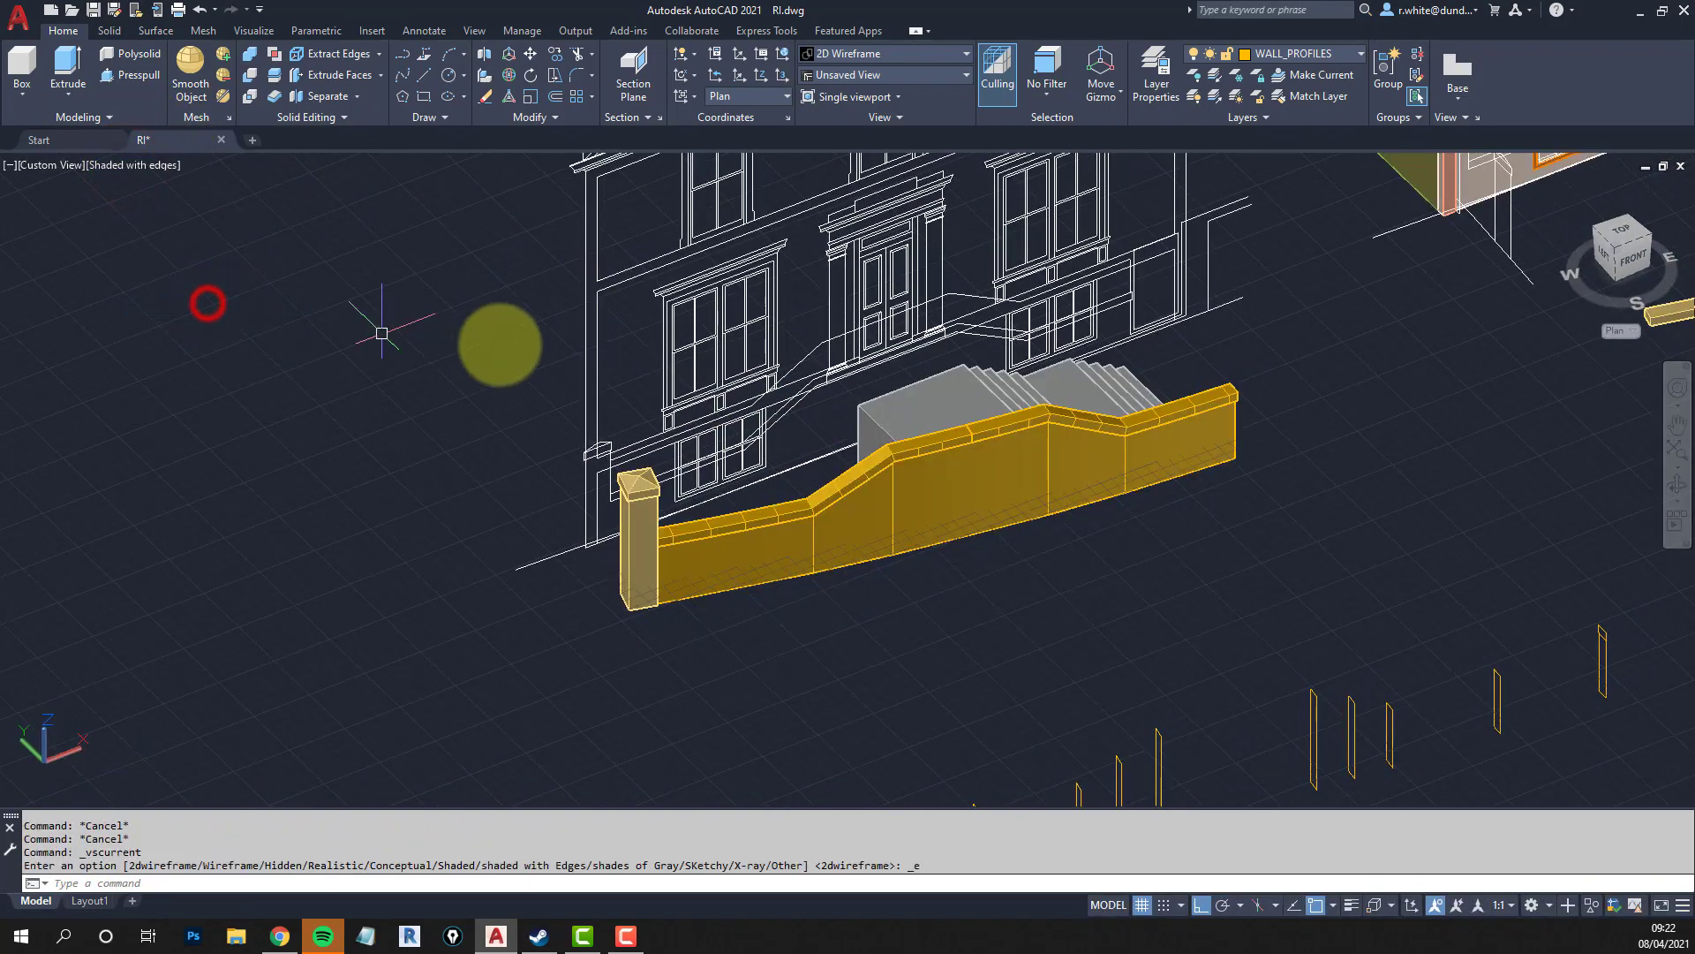
pyautogui.keyDown('shift'); pyautogui.moveTo(932, 465); pyautogui.dragTo(972, 454, button='middle'); pyautogui.keyUp('shift')
pyautogui.moveTo(972, 454); pyautogui.dragTo(840, 485, button='middle')
pyautogui.scroll(2, 874, 485)
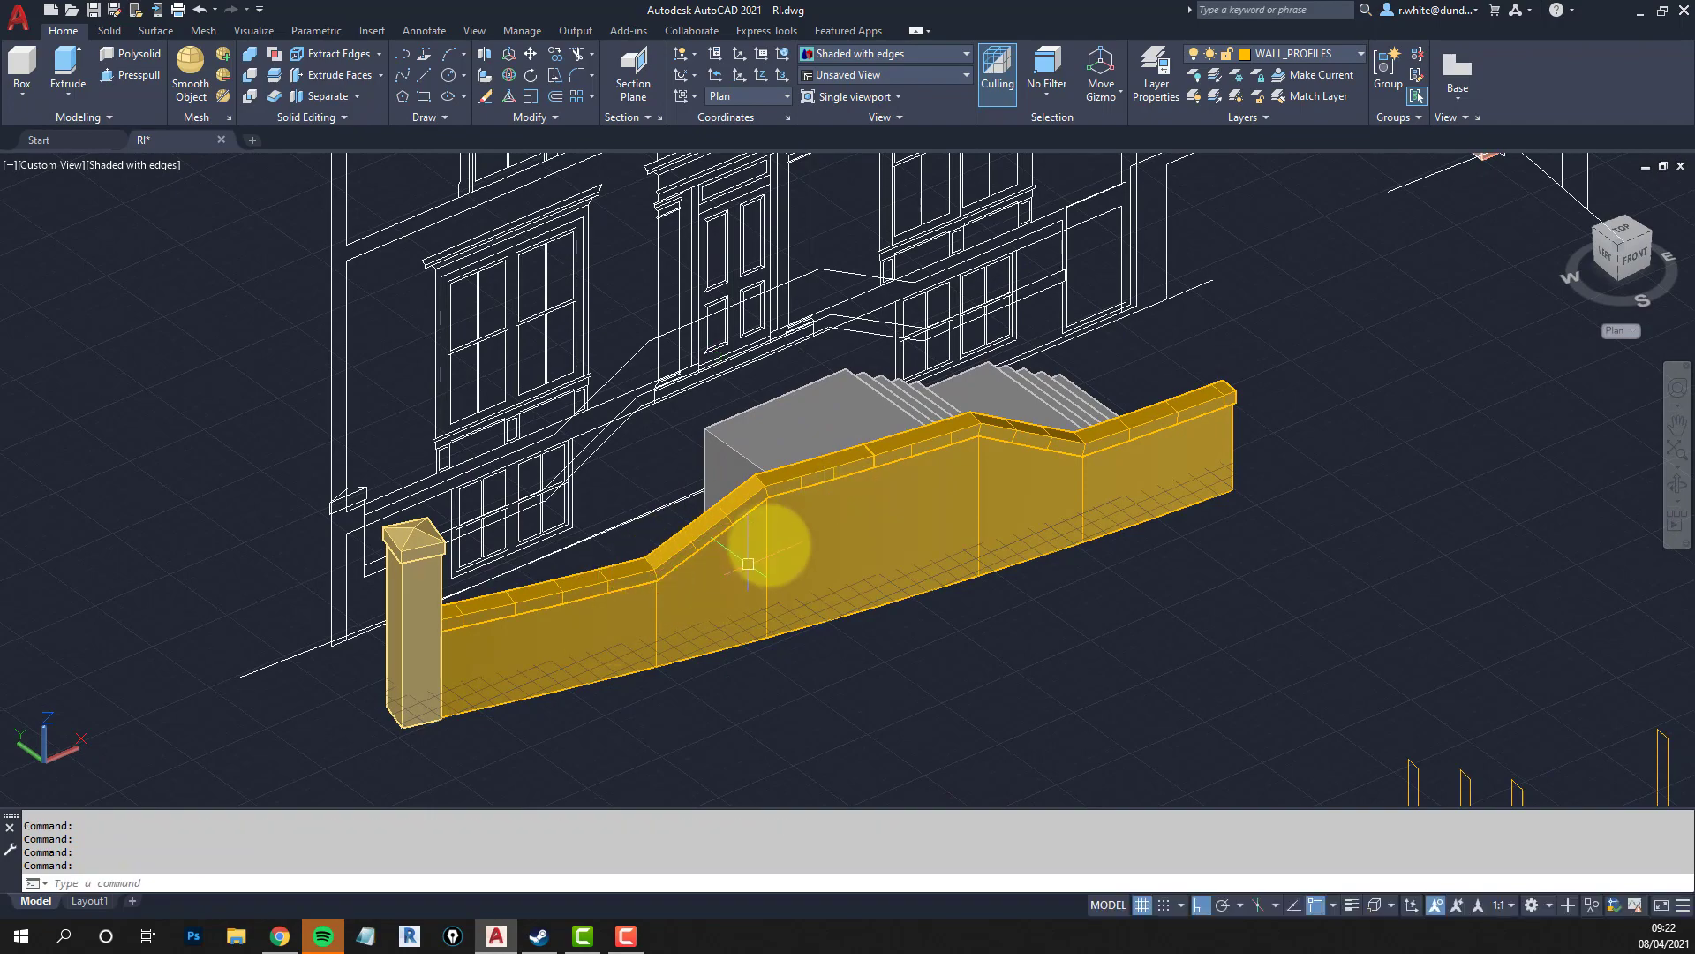
pyautogui.keyDown('shift'); pyautogui.moveTo(763, 550); pyautogui.dragTo(853, 533, button='middle'); pyautogui.keyUp('shift')
pyautogui.scroll(-3, 852, 539)
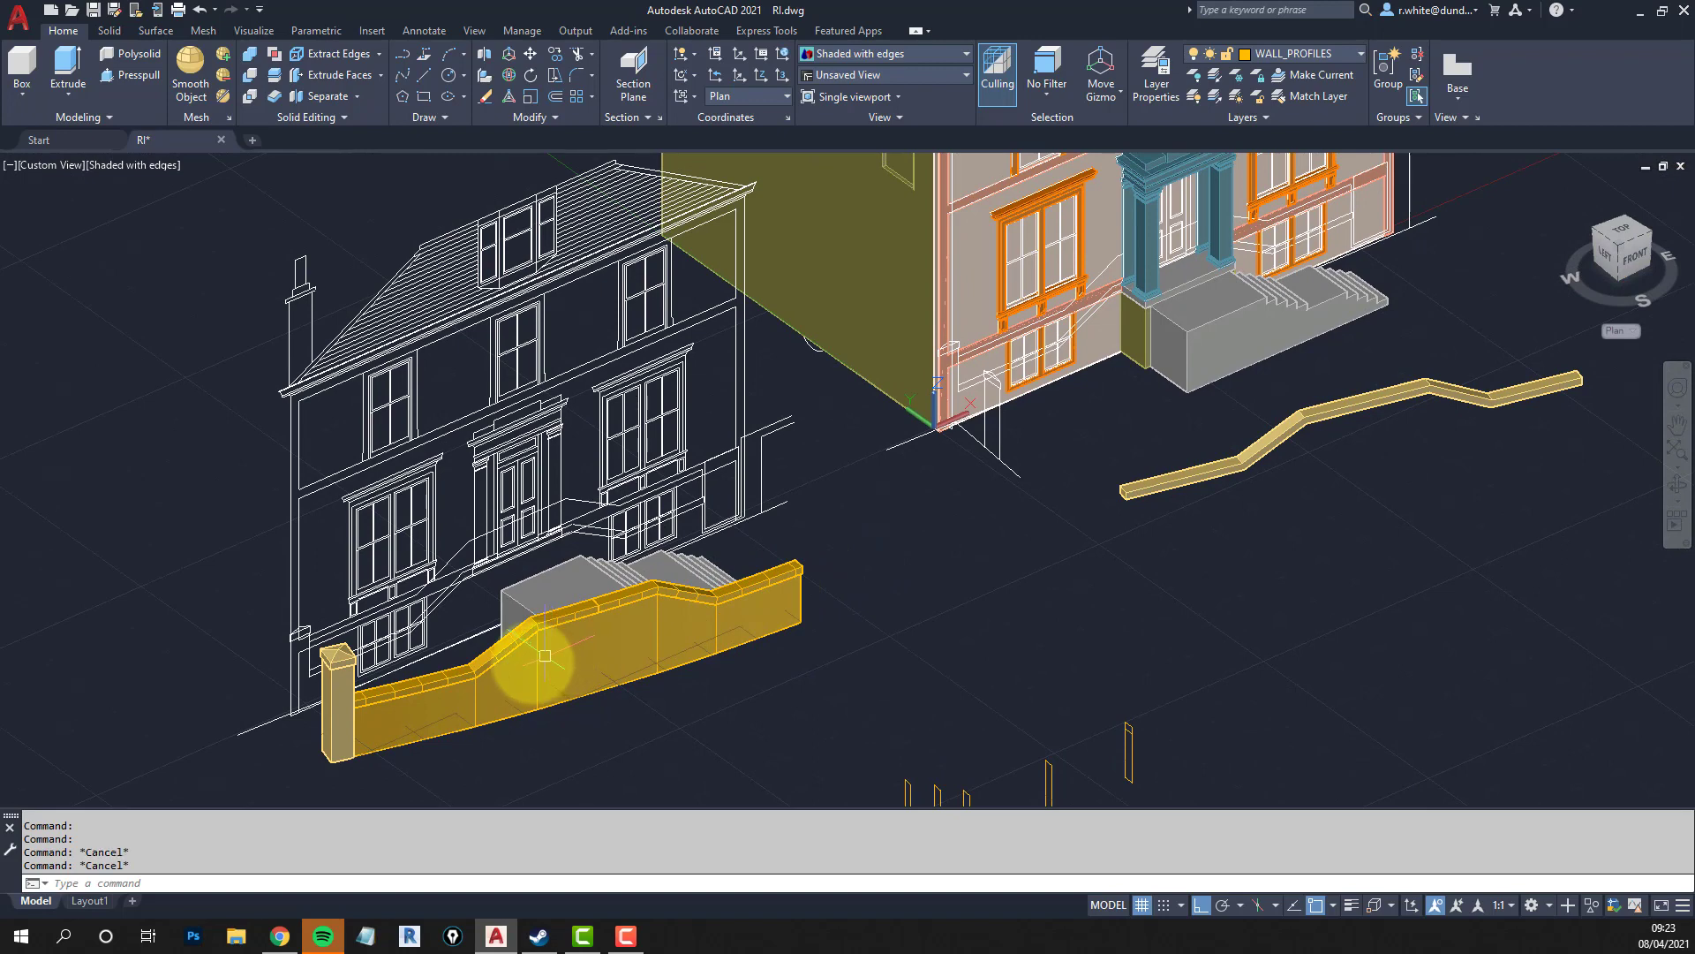
pyautogui.write('m')
pyautogui.press('Return')
pyautogui.click(335, 746)
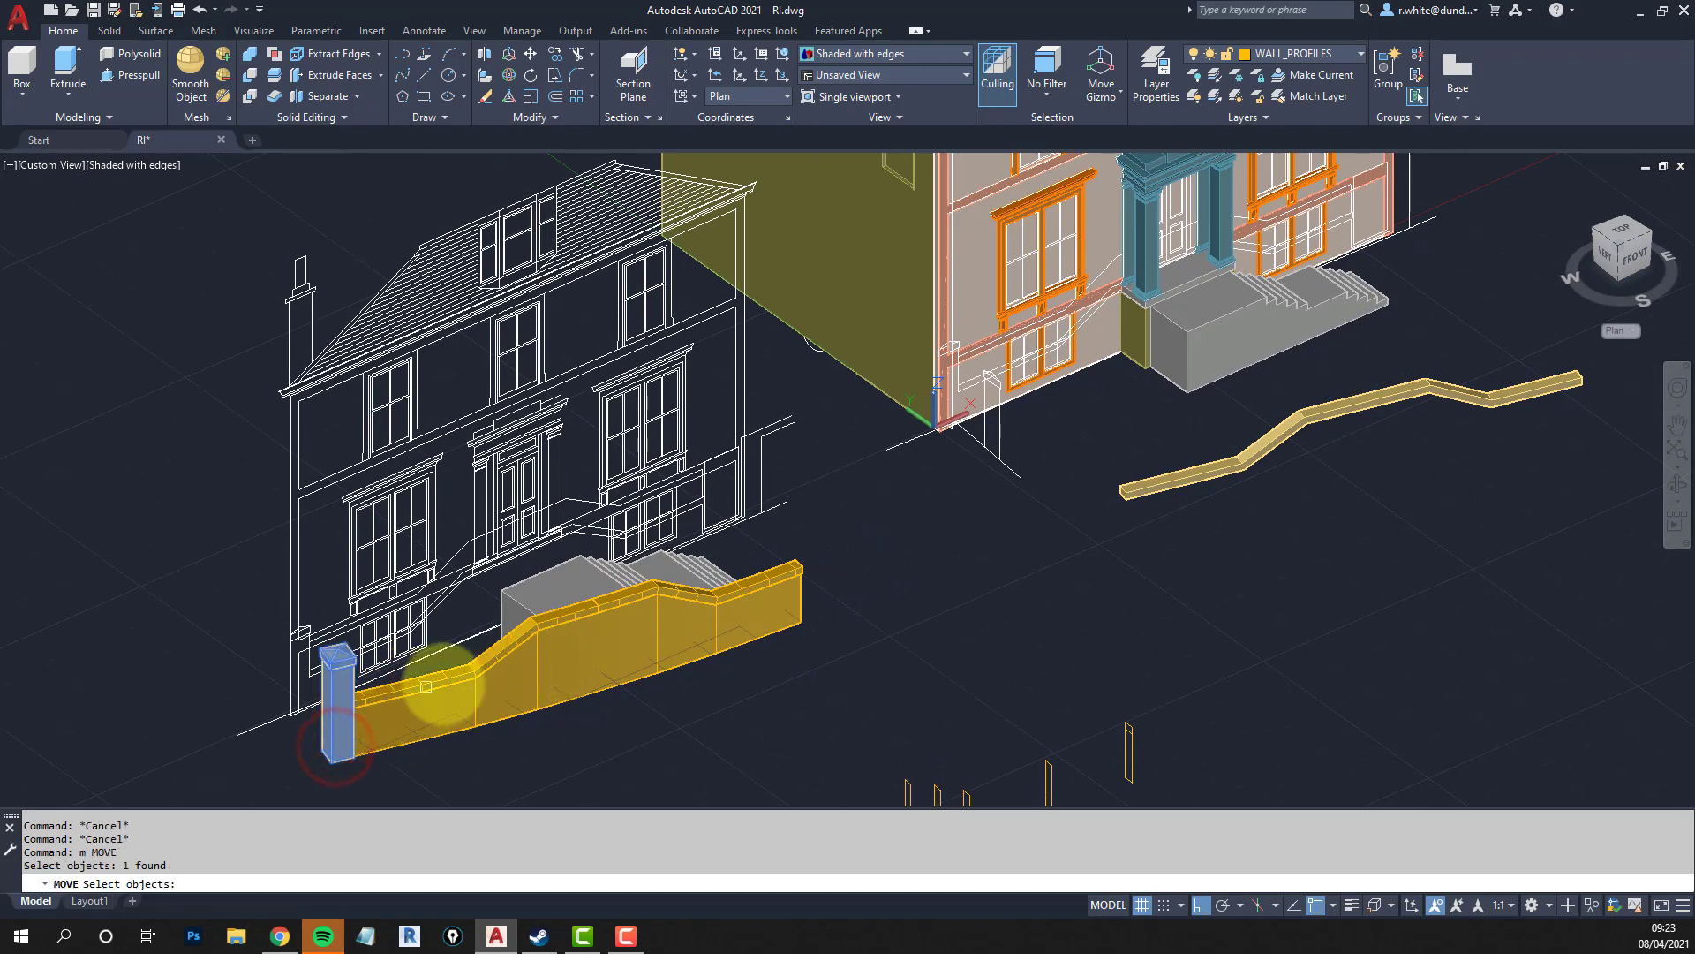
pyautogui.press('Escape')
pyautogui.write('e')
pyautogui.press('Return')
pyautogui.press('Escape')
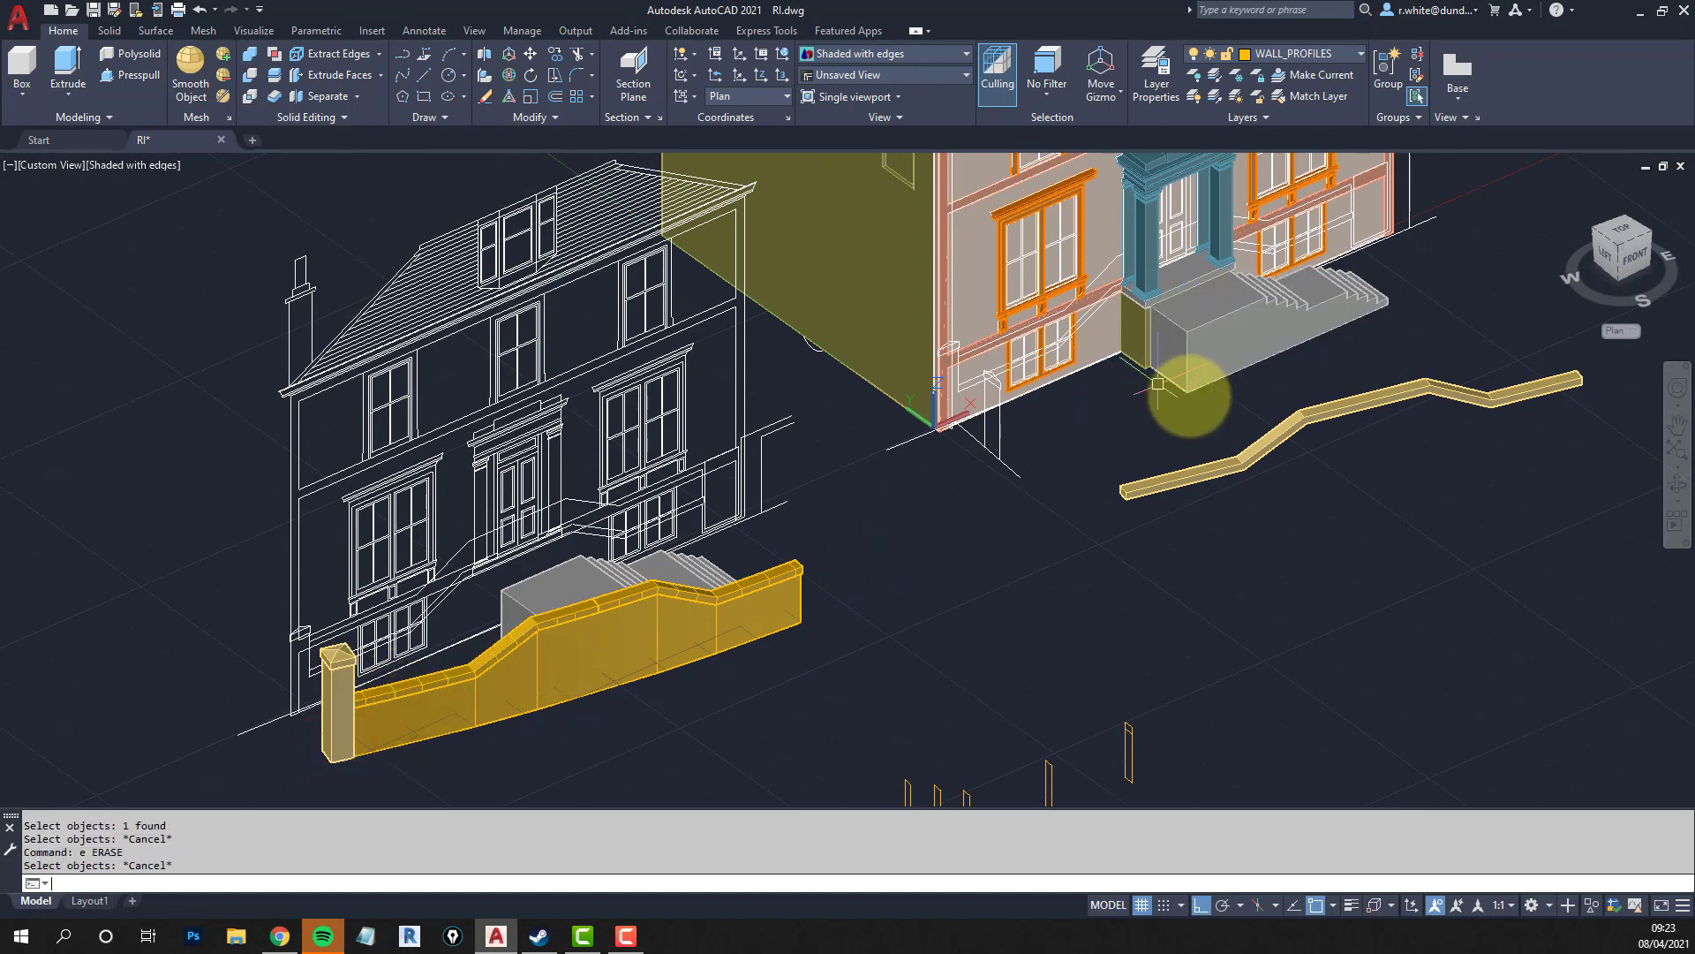
# Draw a marker circle at the base corner of the portico's plinth and erase the old steps block in front of it.
pyautogui.scroll(3, 1159, 375)
pyautogui.click(1151, 365)
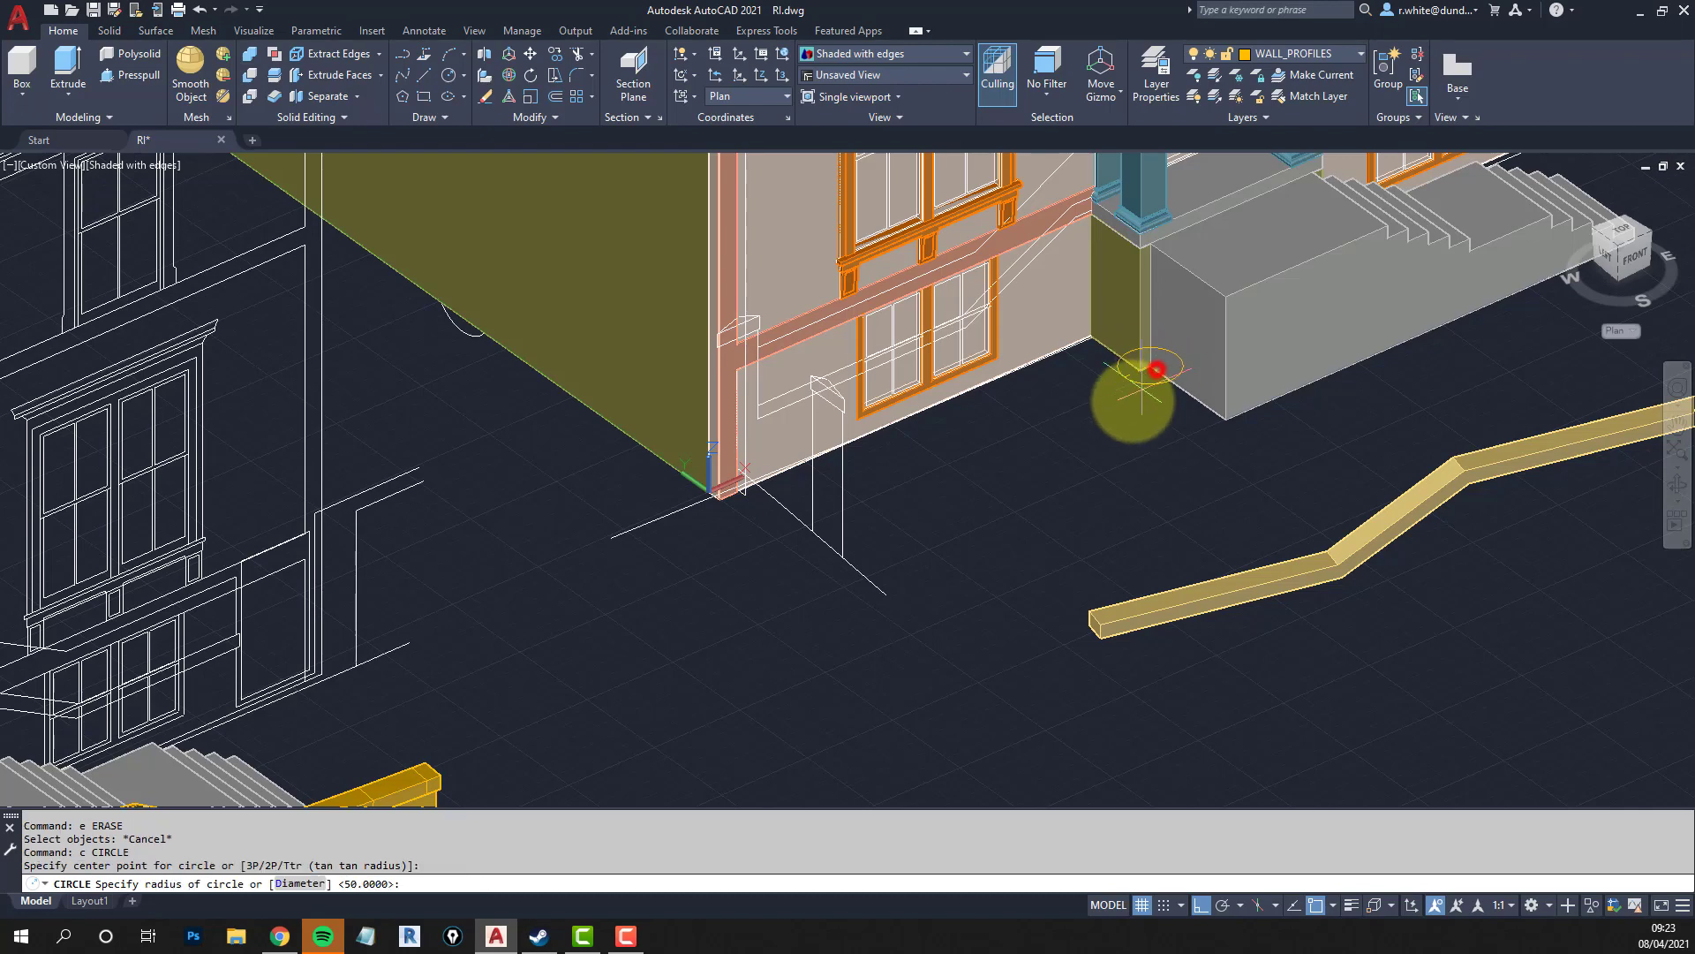
pyautogui.click(1128, 402)
pyautogui.write('e')
pyautogui.press('Return')
pyautogui.click(1233, 414)
pyautogui.scroll(-3, 1223, 441)
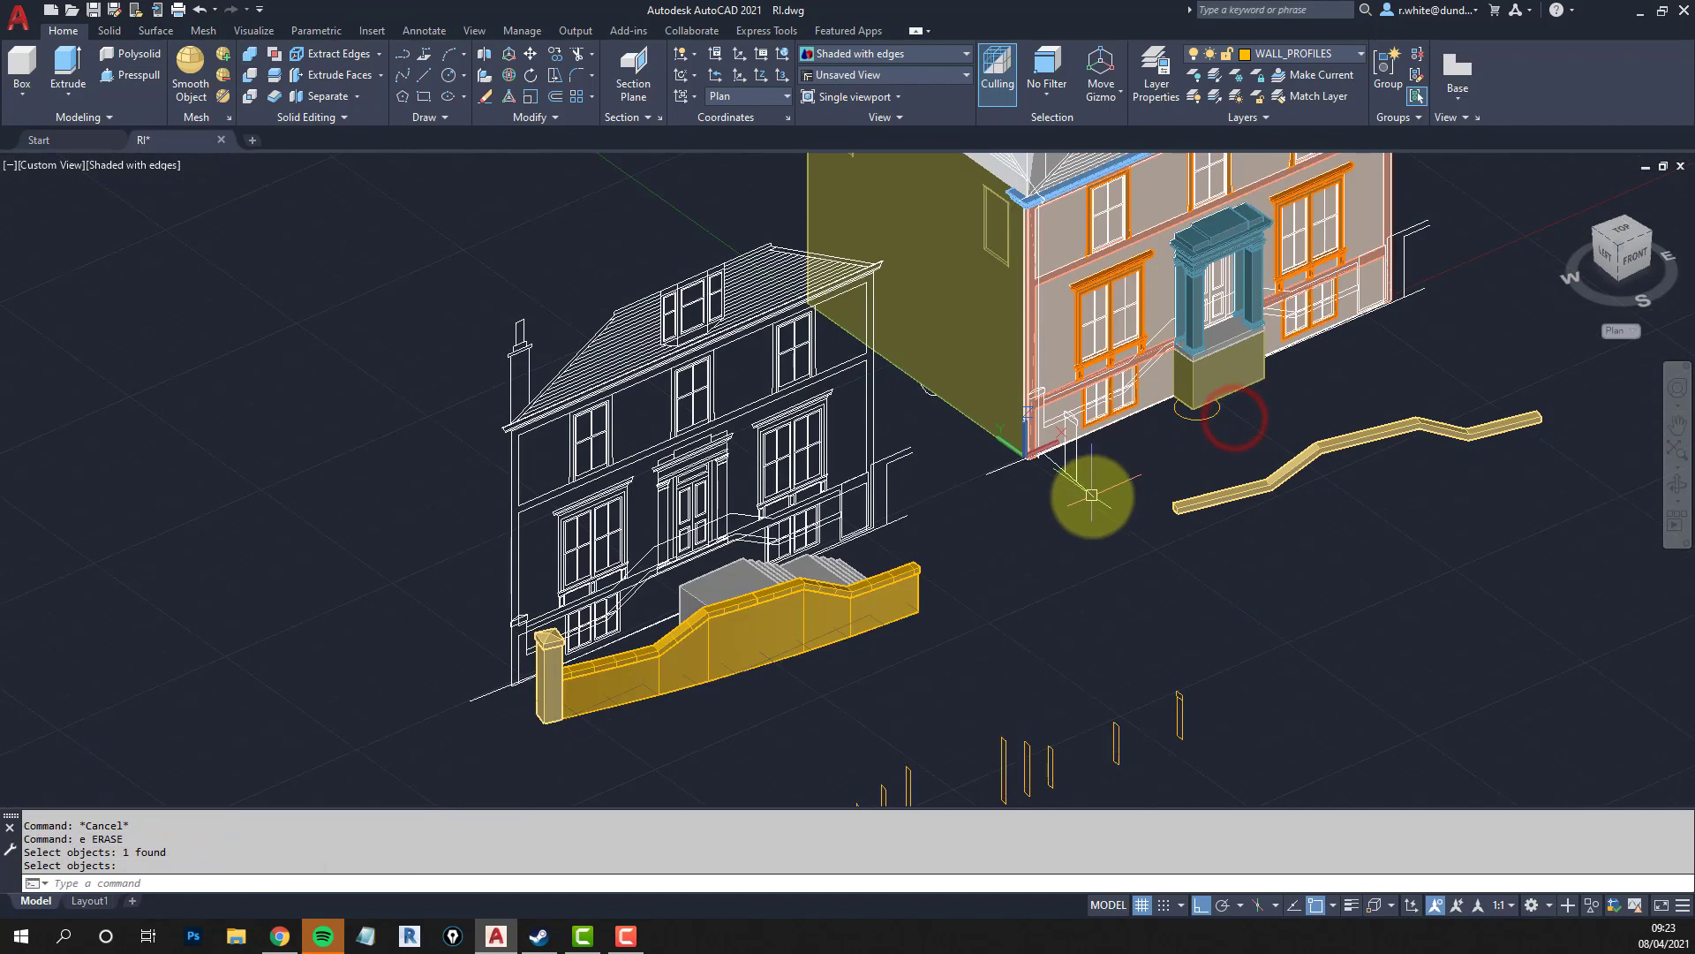
# Try to move the steps, wall, coping and pier together, and undo the move.
pyautogui.press('Escape')
pyautogui.write('m')
pyautogui.press('Return')
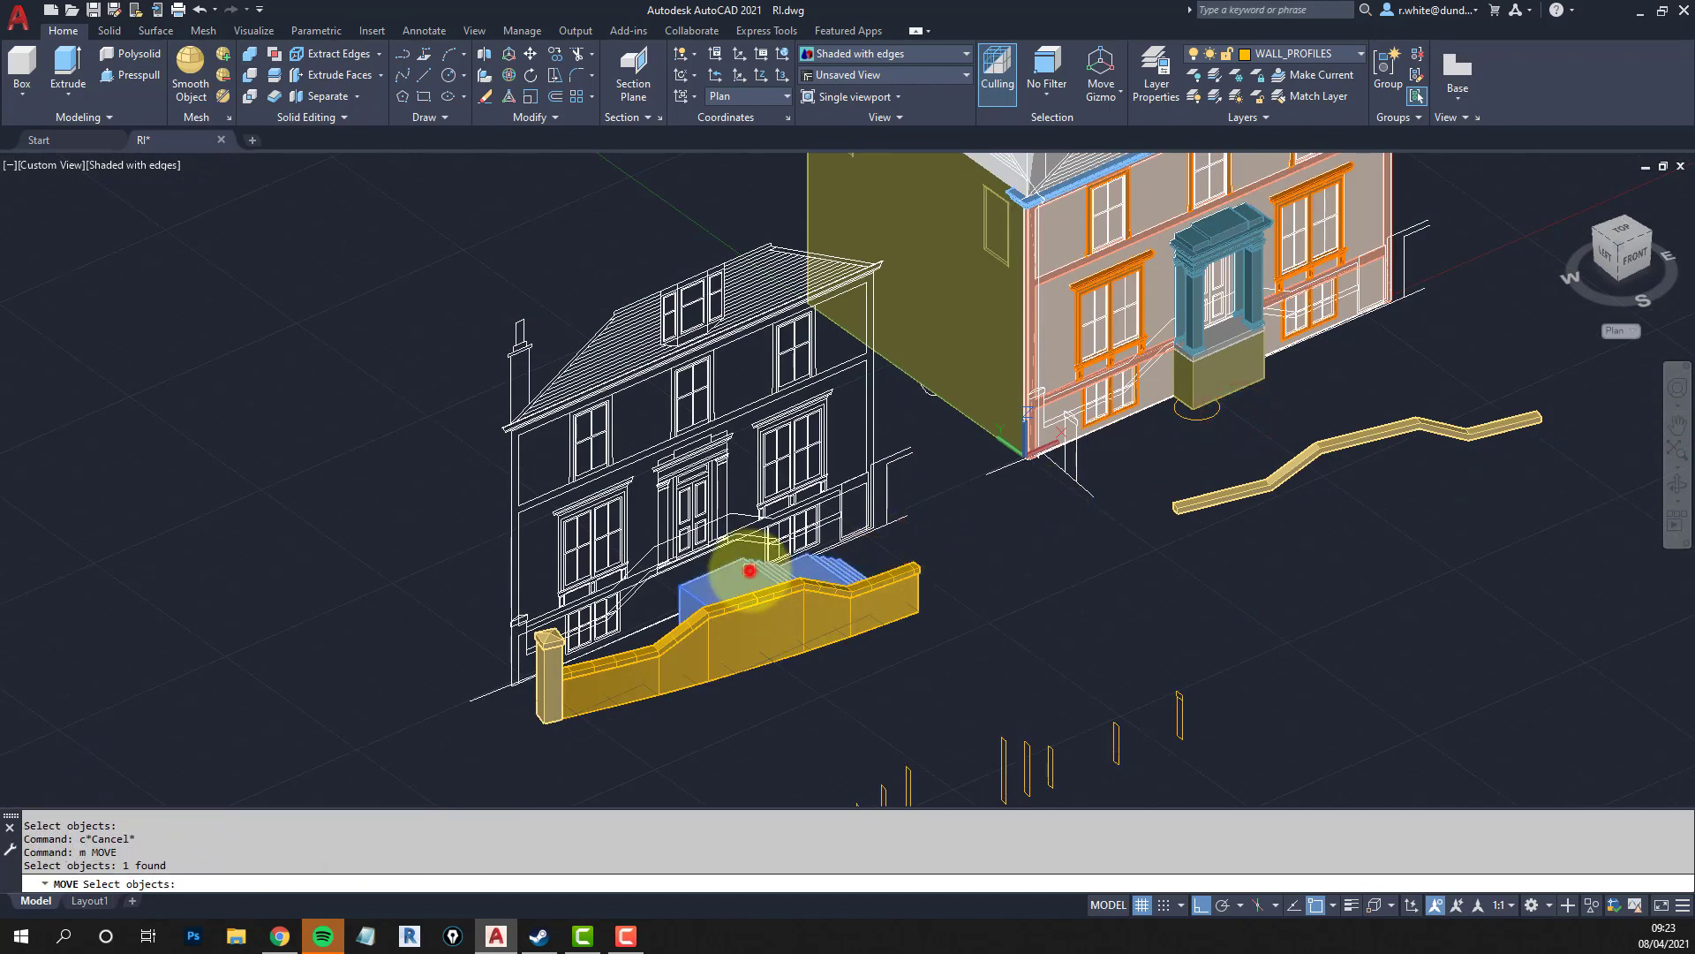
pyautogui.click(913, 562)
pyautogui.click(912, 602)
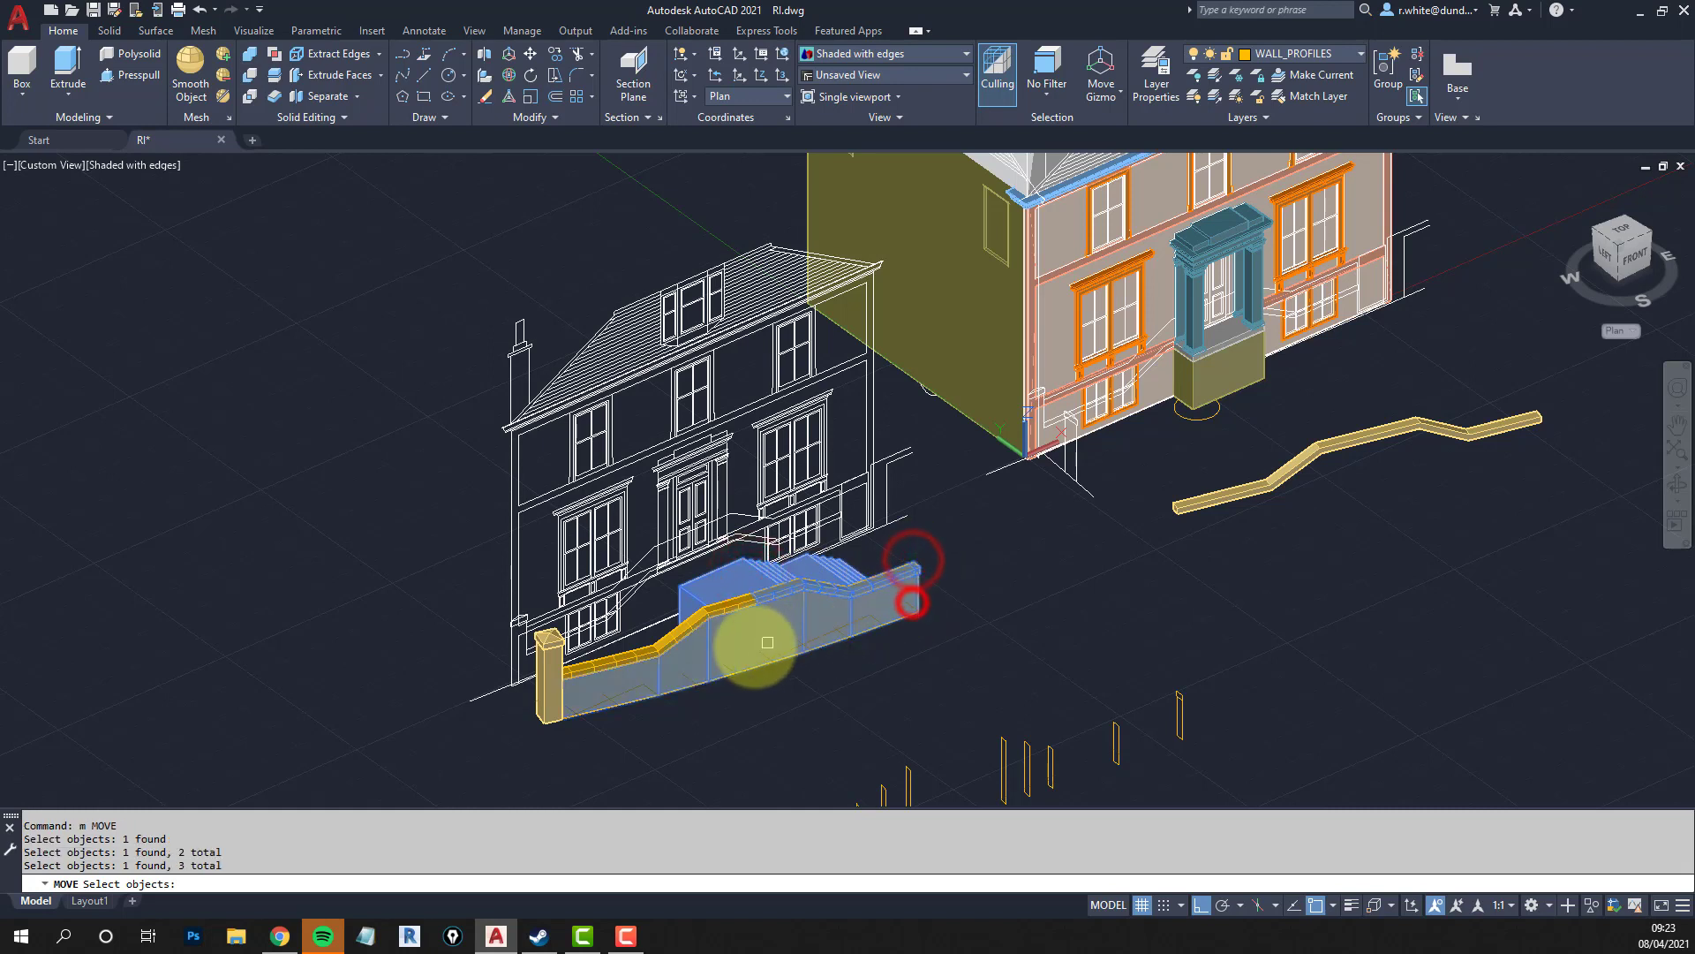
pyautogui.click(545, 702)
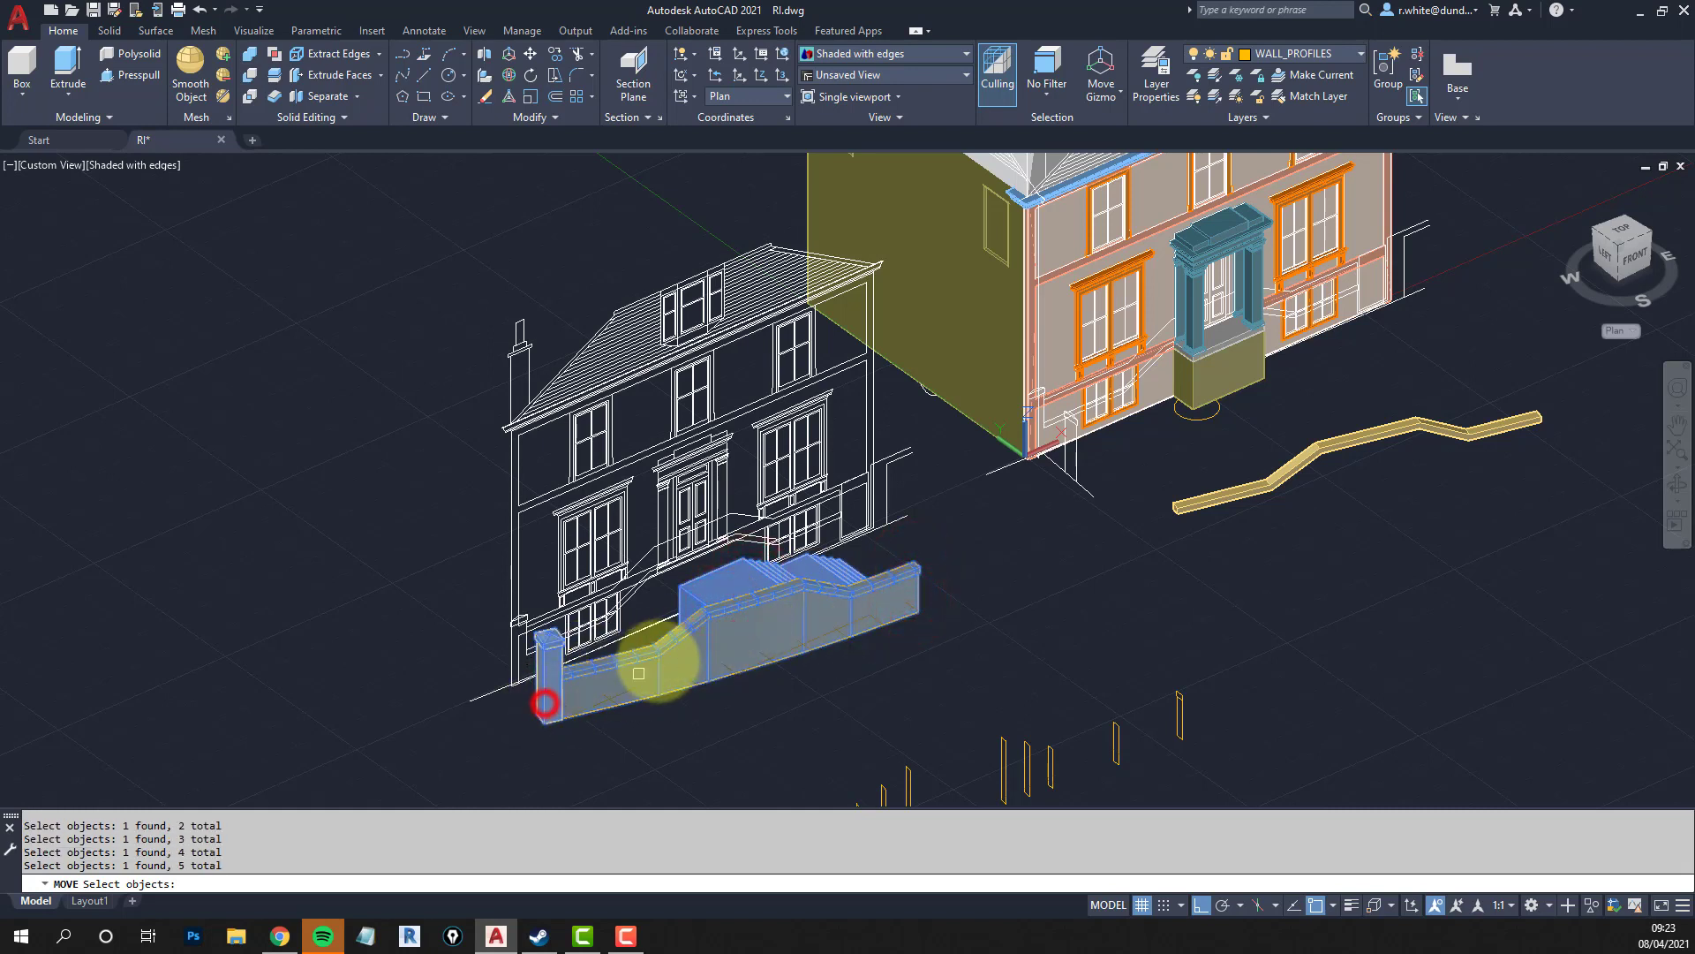
pyautogui.press('Return')
pyautogui.keyDown('shift'); pyautogui.moveTo(733, 681); pyautogui.dragTo(768, 706, button='middle'); pyautogui.keyUp('shift')
pyautogui.press('Return')
pyautogui.click(746, 689)
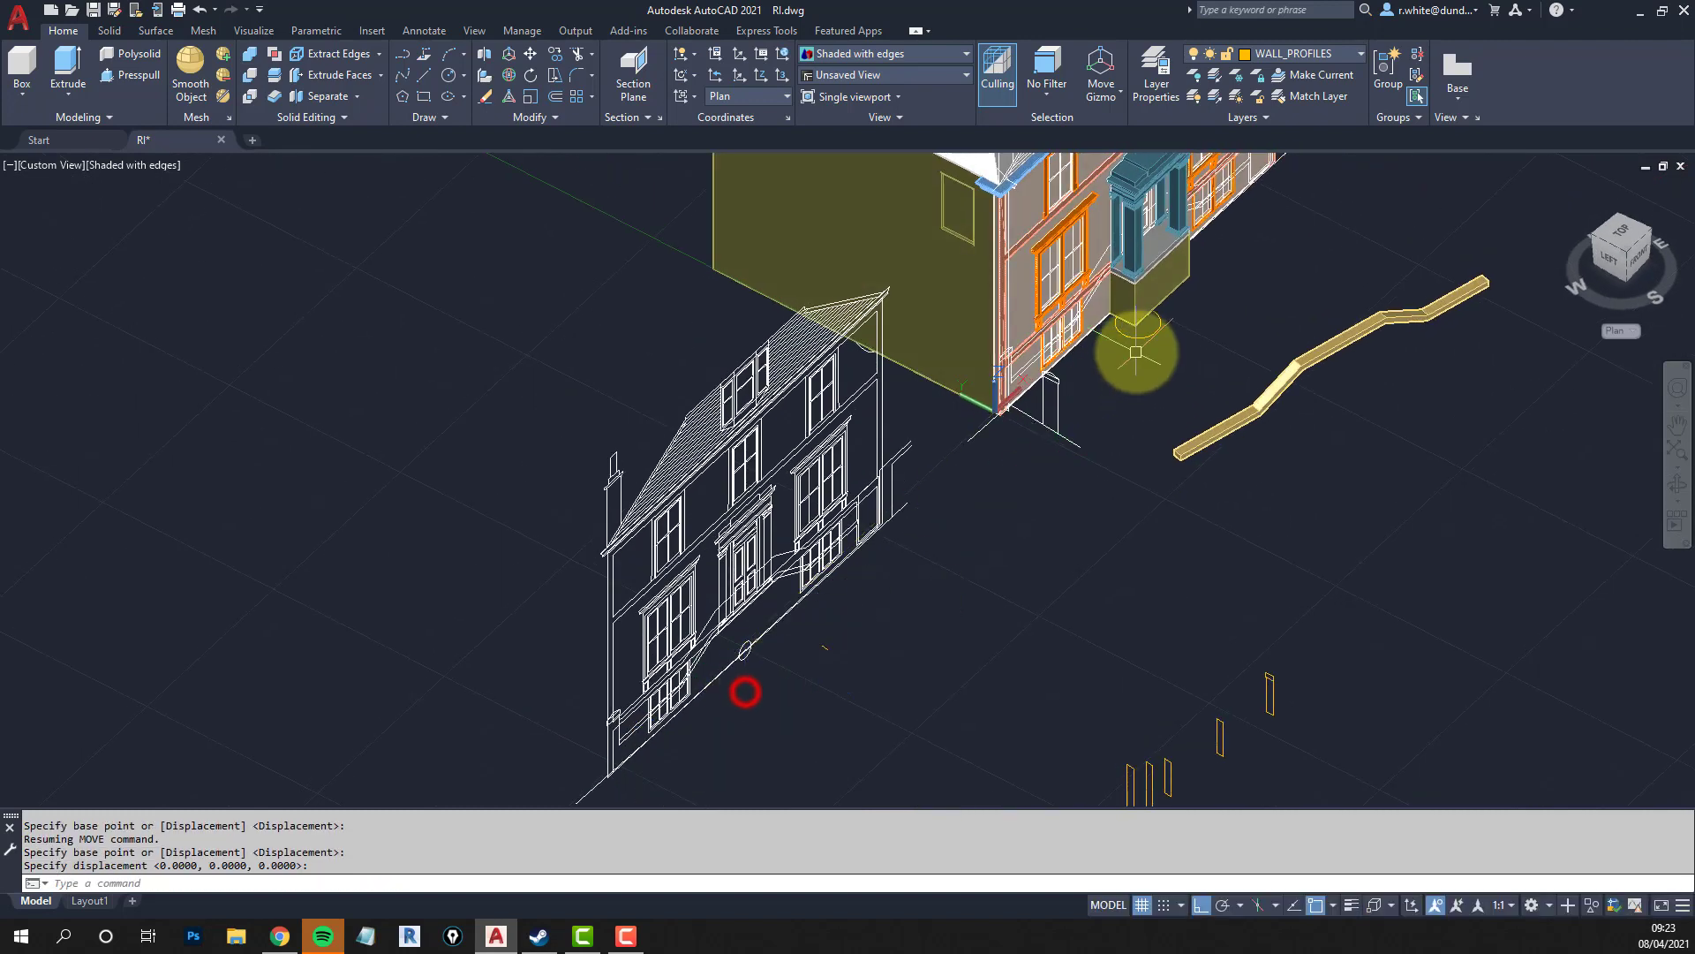
pyautogui.write('u')
pyautogui.press('Return')
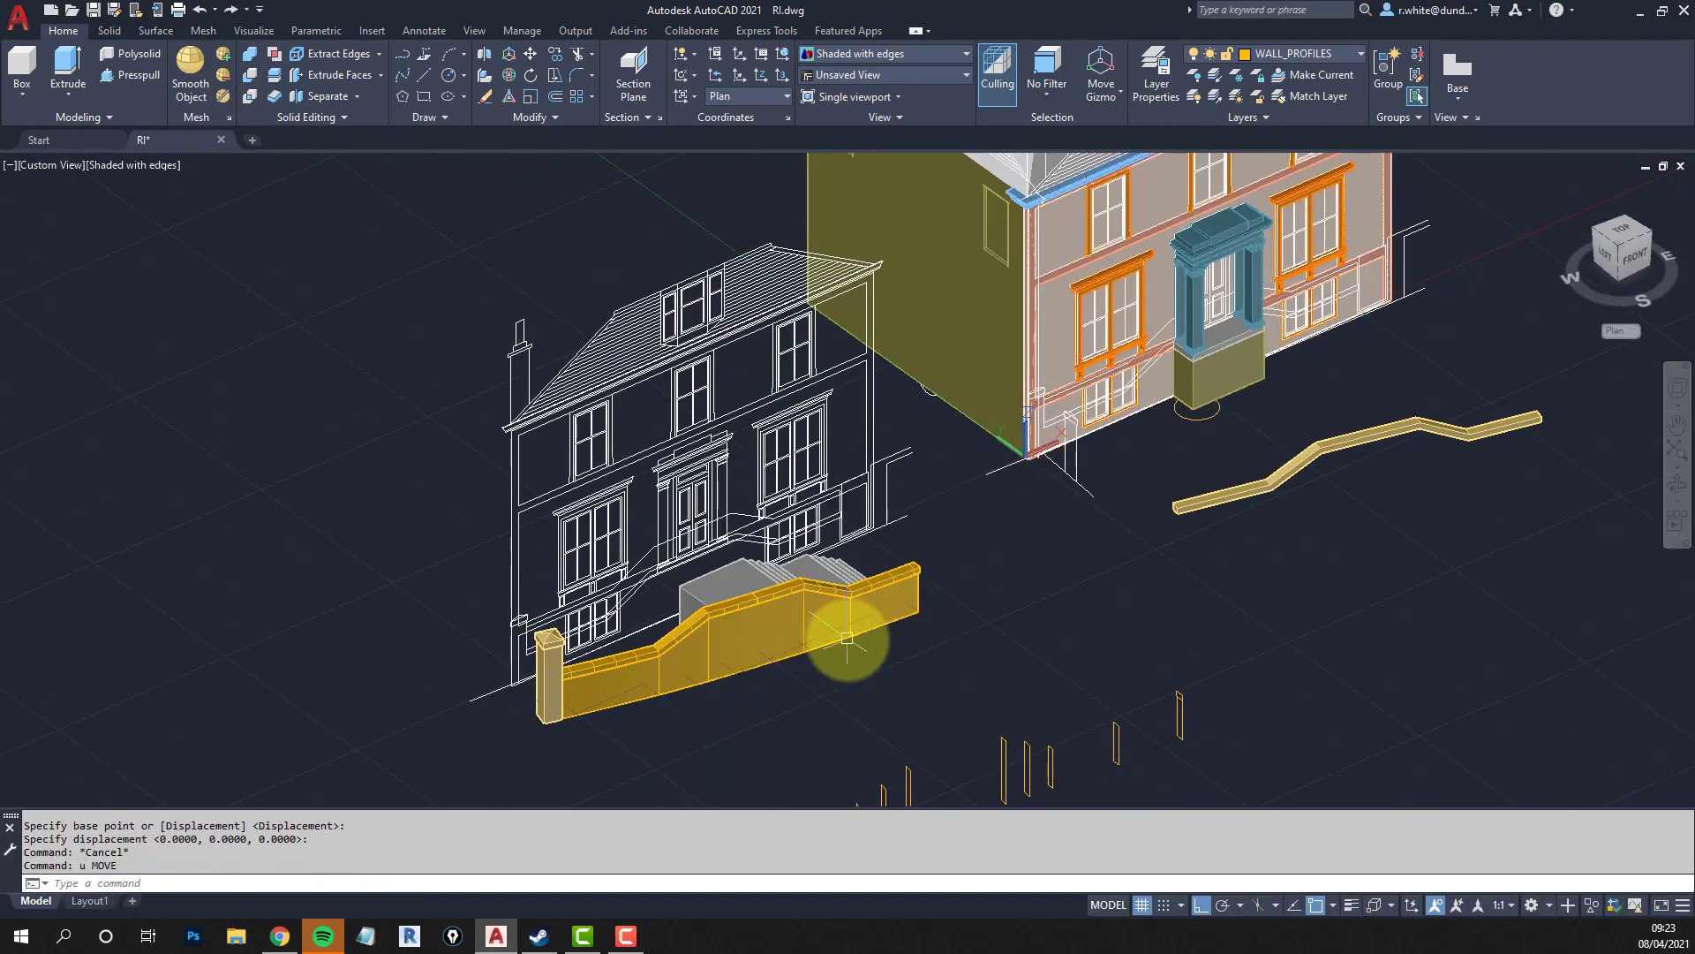
# Move the steps, wall, coping and pier from the steps' base corner to the centre of the marker circle at the portico plinth.
pyautogui.keyDown('shift'); pyautogui.moveTo(751, 655); pyautogui.dragTo(829, 608, button='middle'); pyautogui.keyUp('shift')
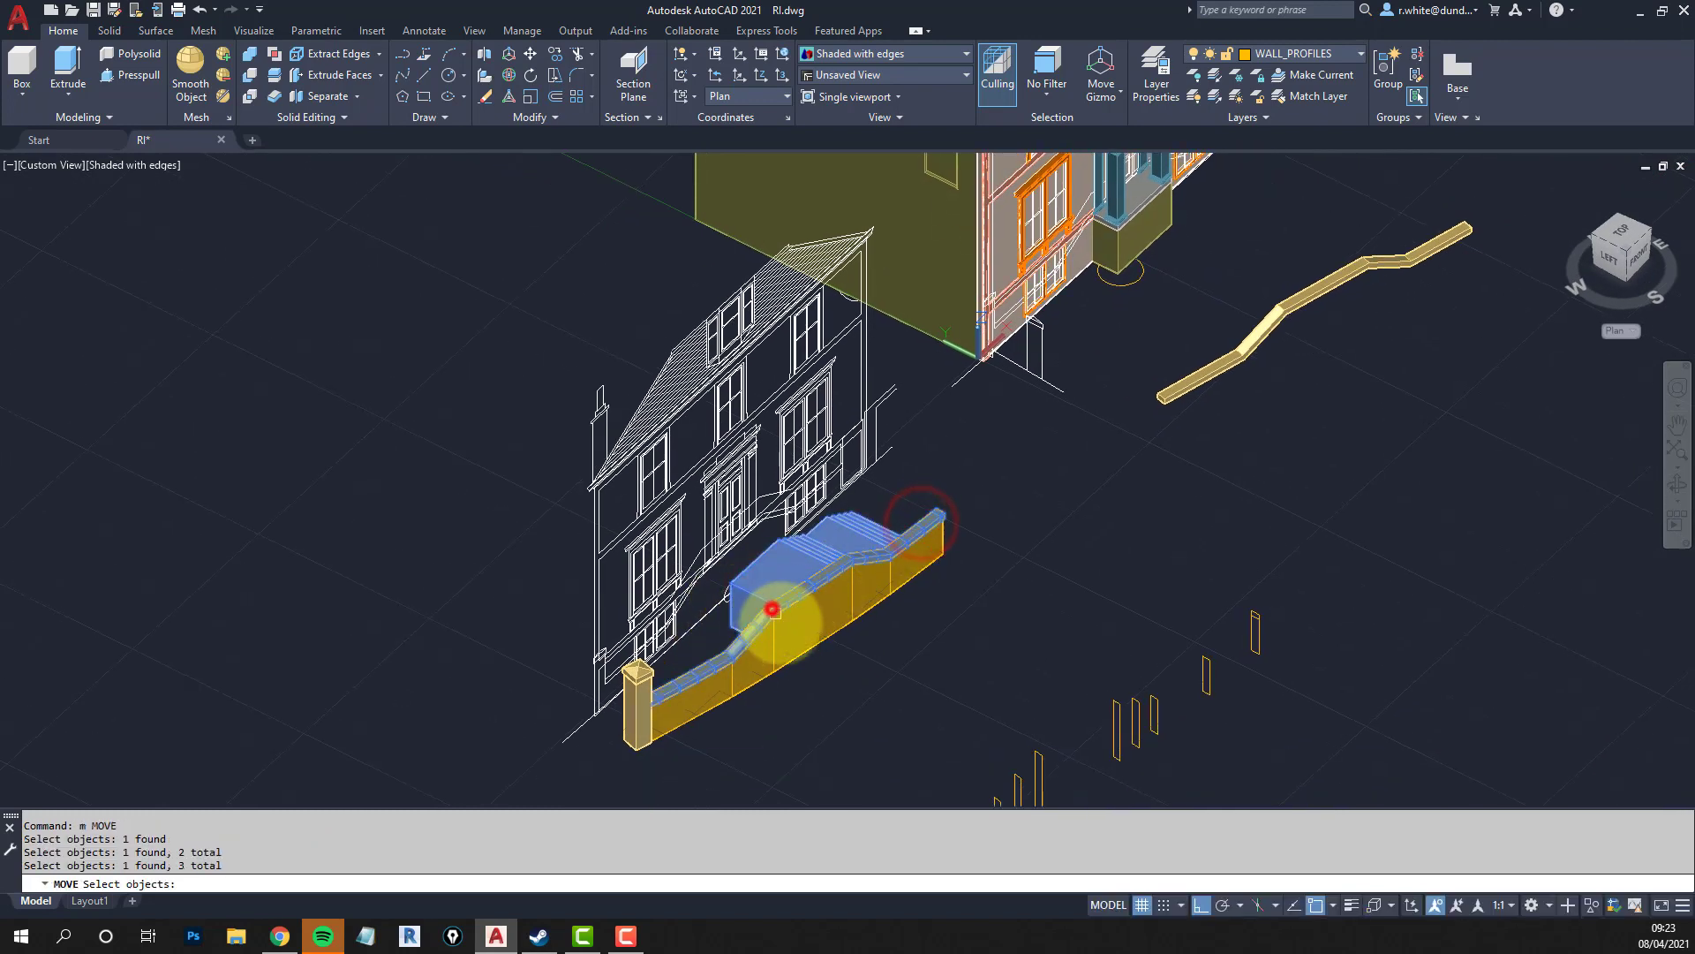
pyautogui.click(632, 719)
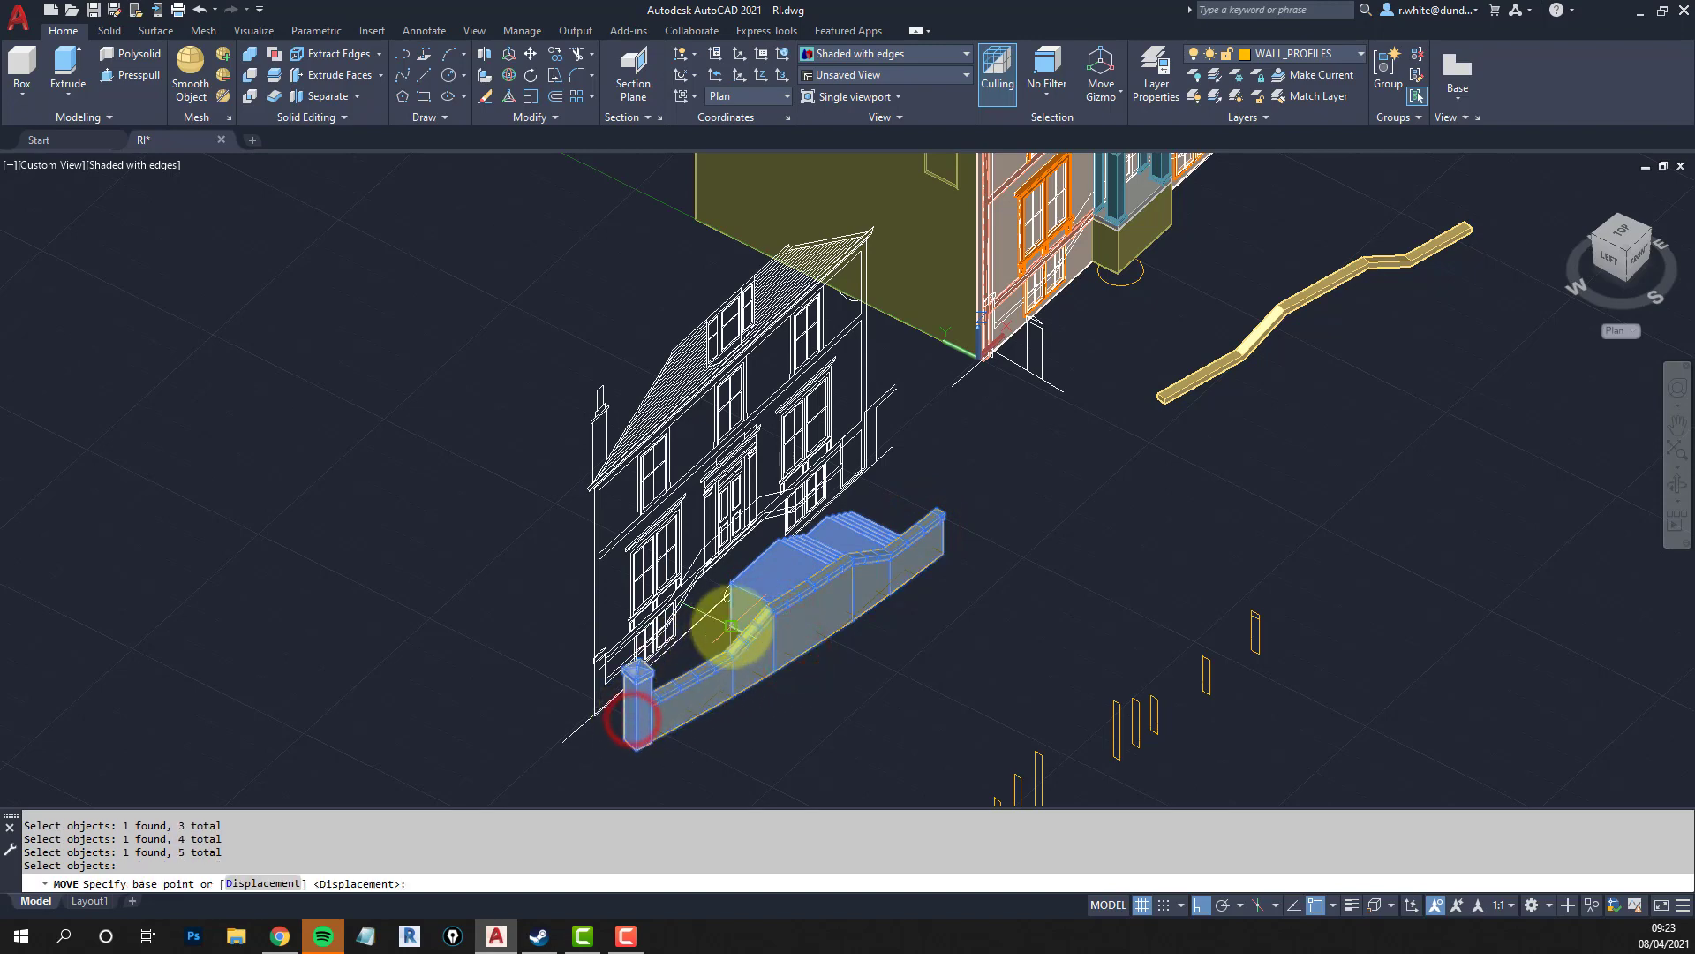
pyautogui.click(729, 627)
pyautogui.scroll(5, 1245, 278)
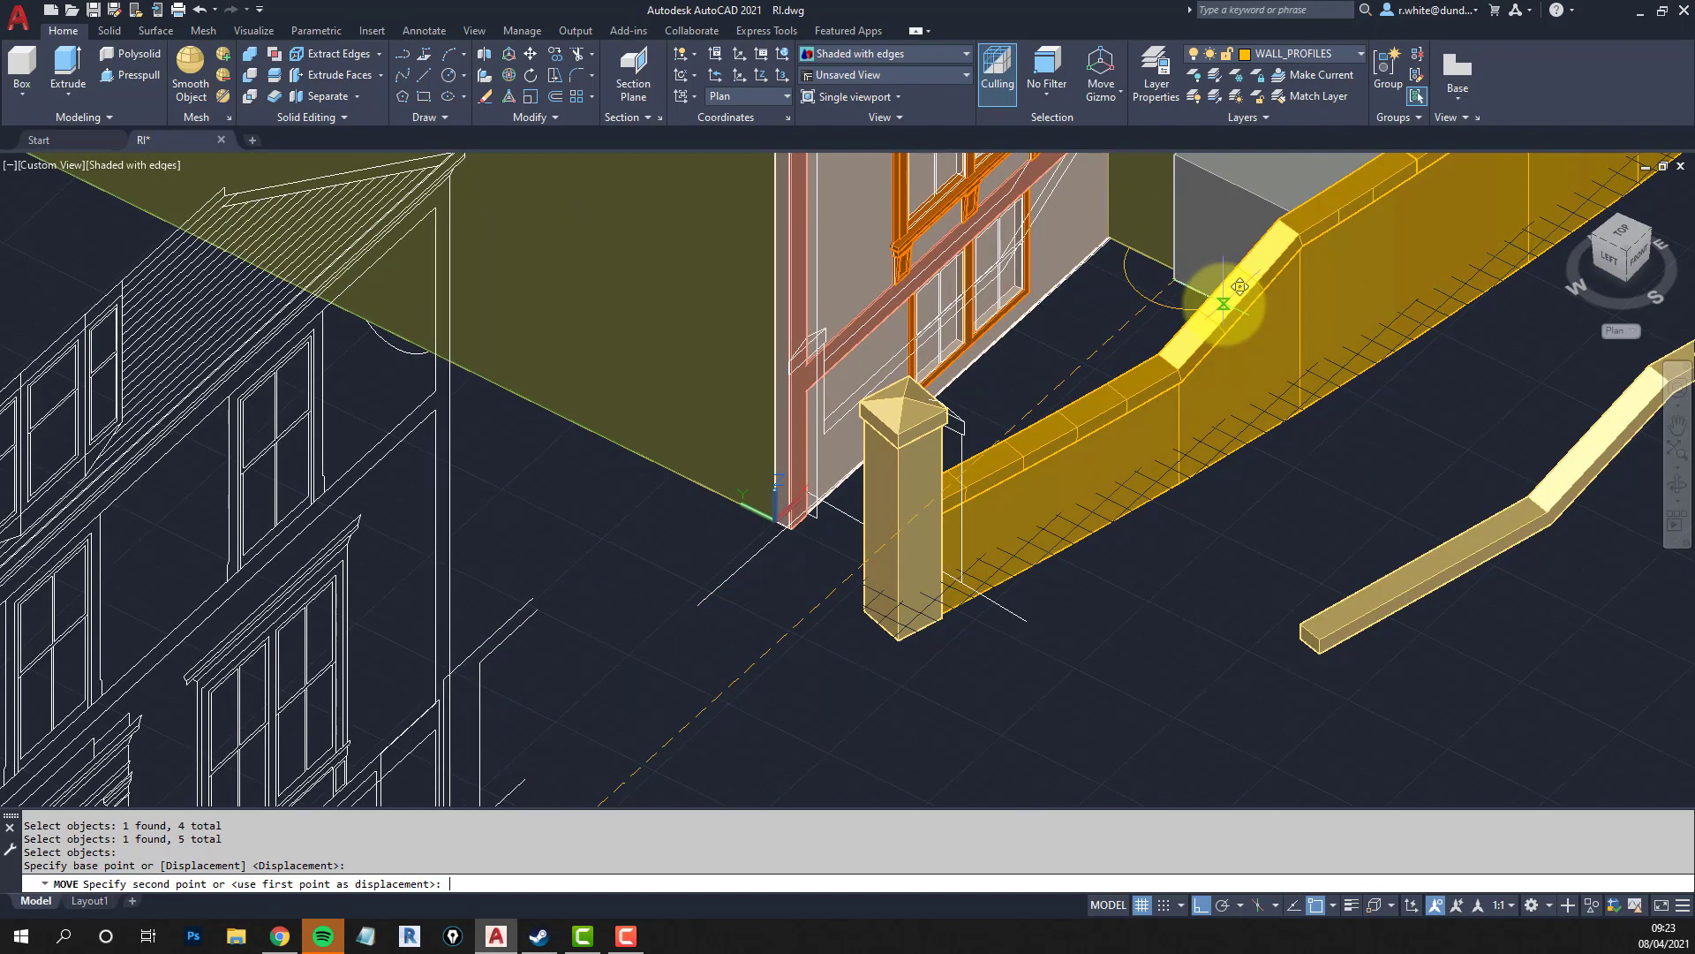
pyautogui.click(1130, 287)
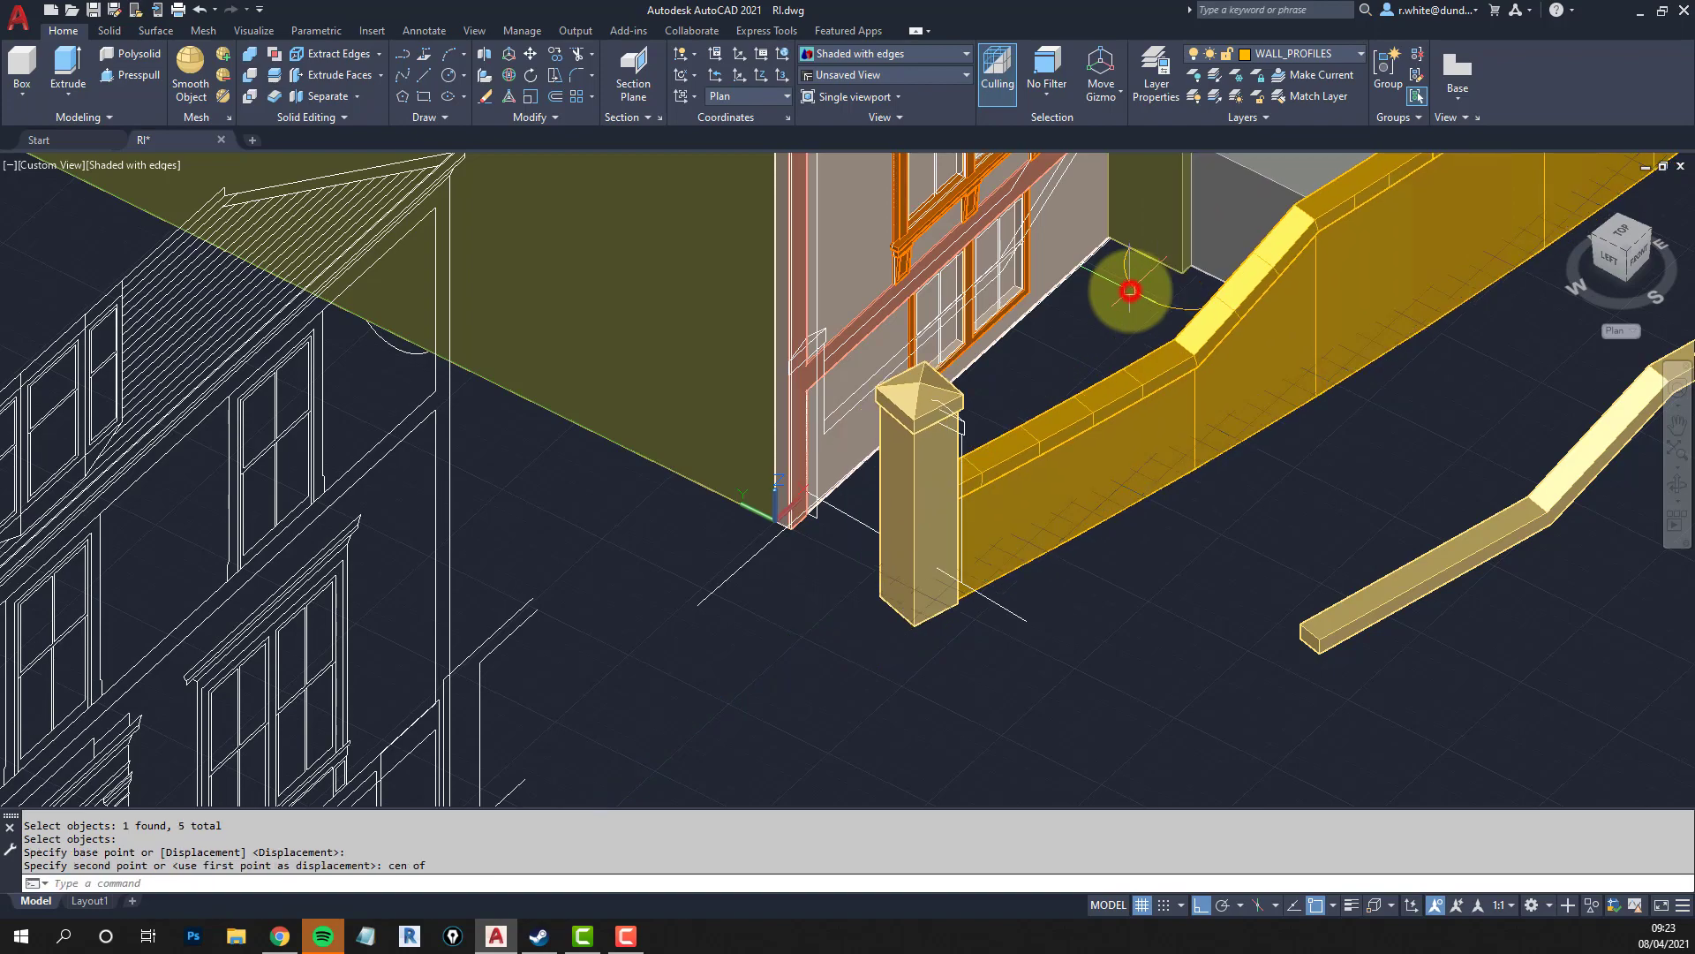
pyautogui.scroll(-4, 1130, 287)
pyautogui.keyDown('shift'); pyautogui.moveTo(1241, 343); pyautogui.dragTo(958, 277, button='middle'); pyautogui.keyUp('shift')
pyautogui.moveTo(883, 318); pyautogui.dragTo(666, 257, button='middle')
pyautogui.scroll(4, 838, 439)
pyautogui.moveTo(838, 438); pyautogui.dragTo(728, 398, button='middle')
pyautogui.scroll(-3, 684, 278)
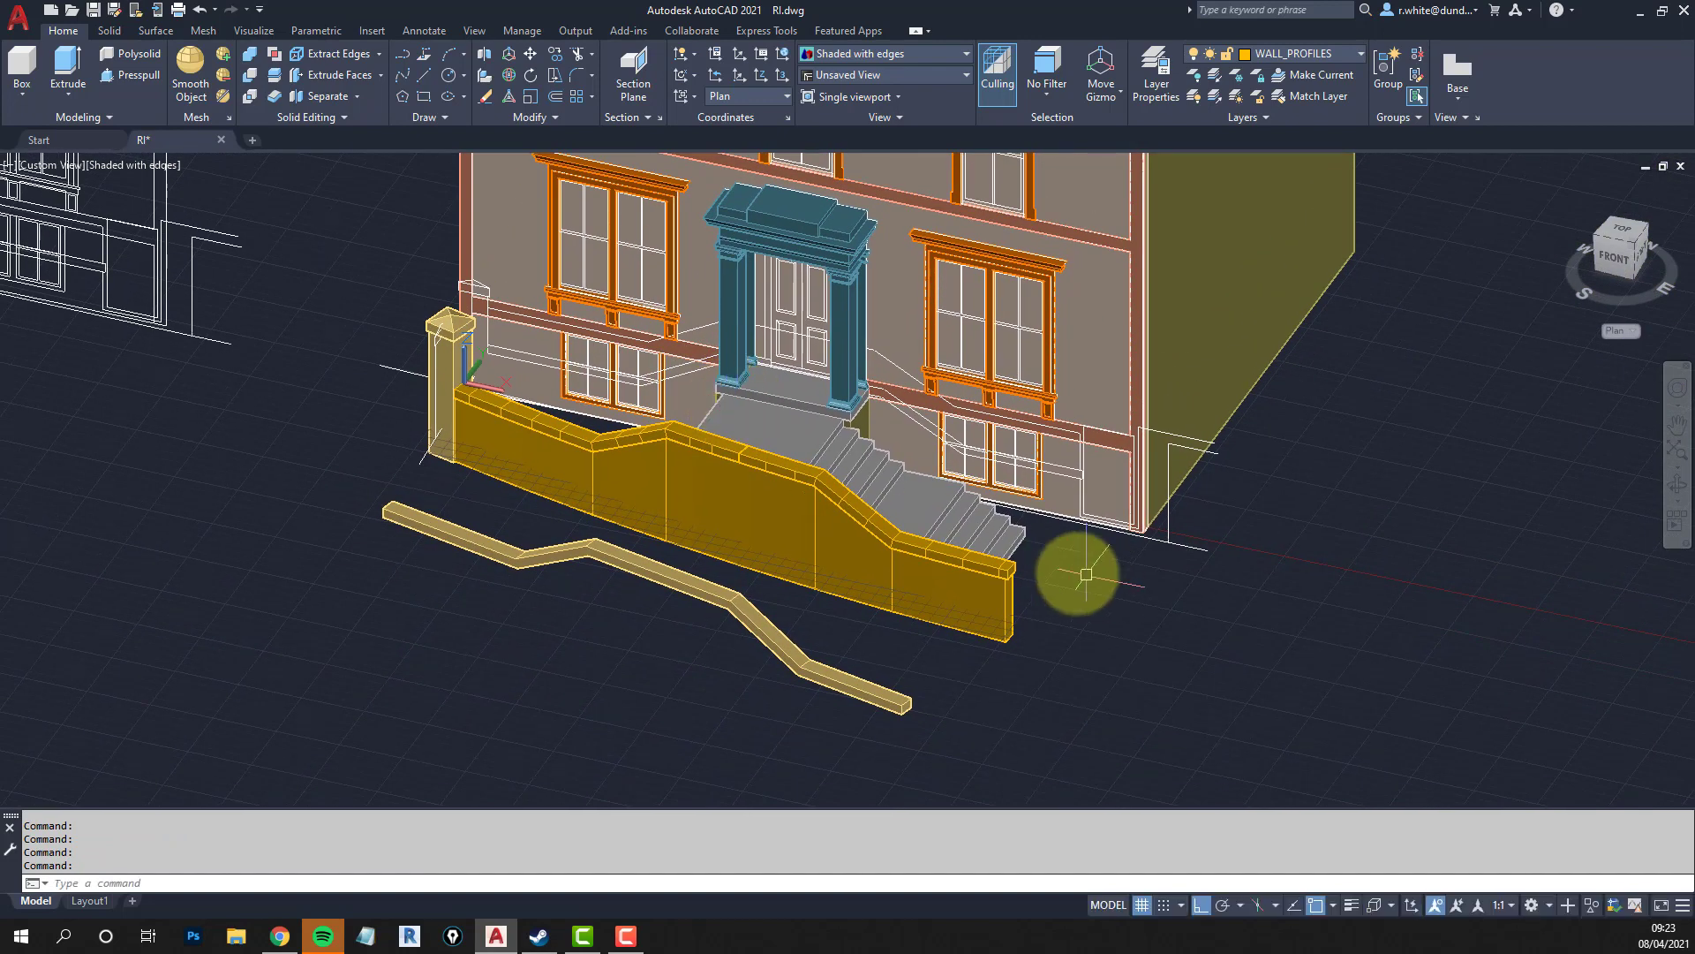